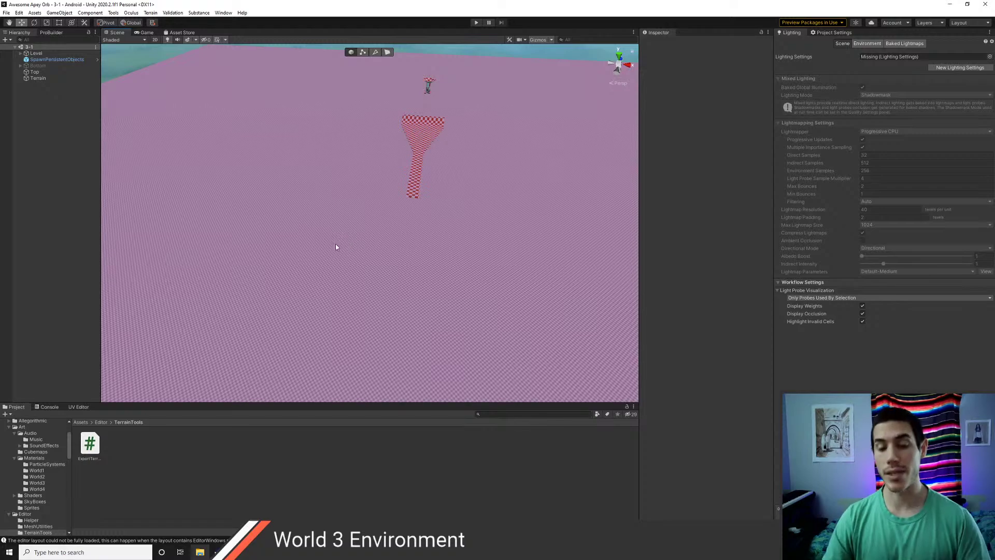
# - Enable the Bottom object, keeping it at its original height
pyautogui.moveTo(336, 247); pyautogui.dragTo(352, 182, button='right')
pyautogui.click(45, 65)
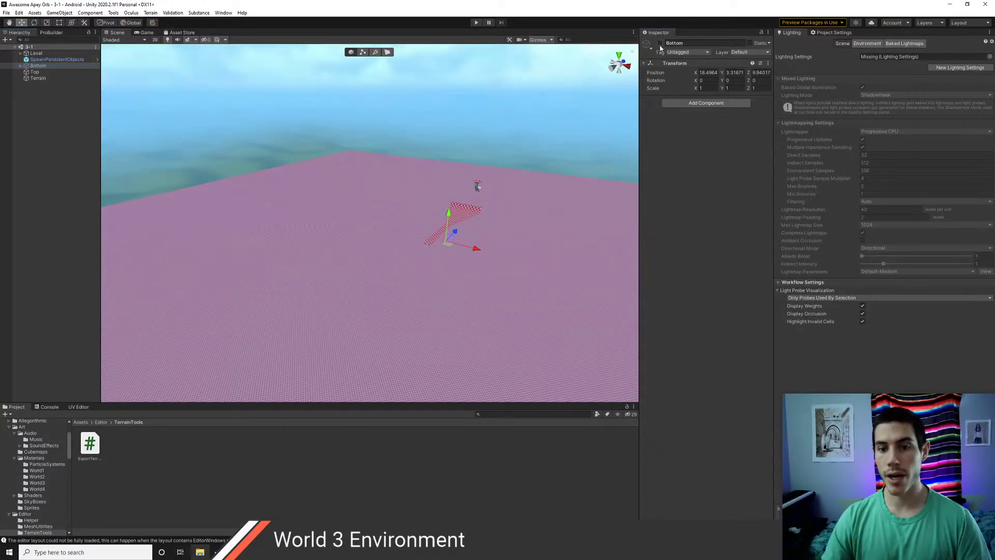
pyautogui.click(660, 43)
pyautogui.moveTo(444, 212); pyautogui.dragTo(445, 2)
pyautogui.moveTo(443, 54); pyautogui.dragTo(449, 220)
pyautogui.hotkey('ctrl', 'z')
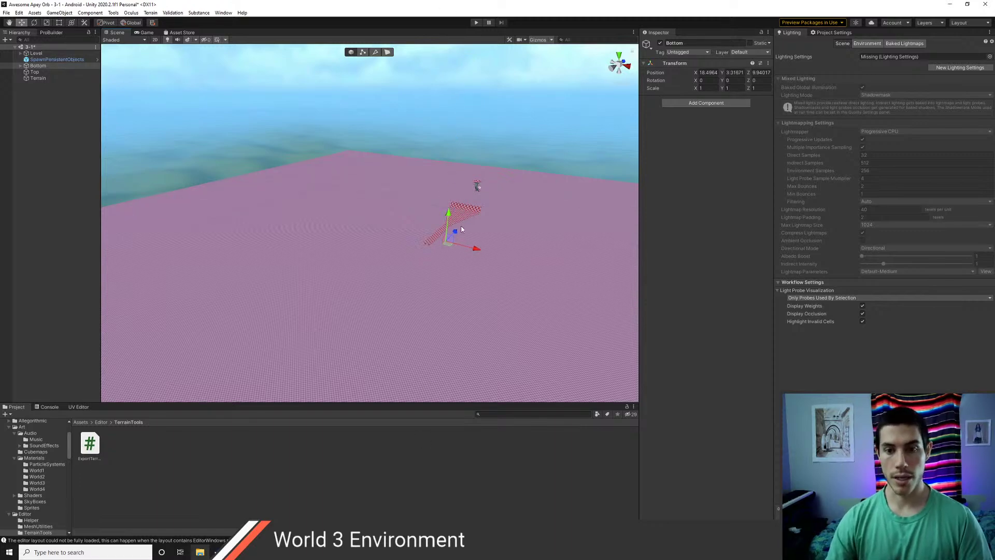
# - Hide the pink Terrain to reveal the red terrain with its green path
pyautogui.click(41, 79)
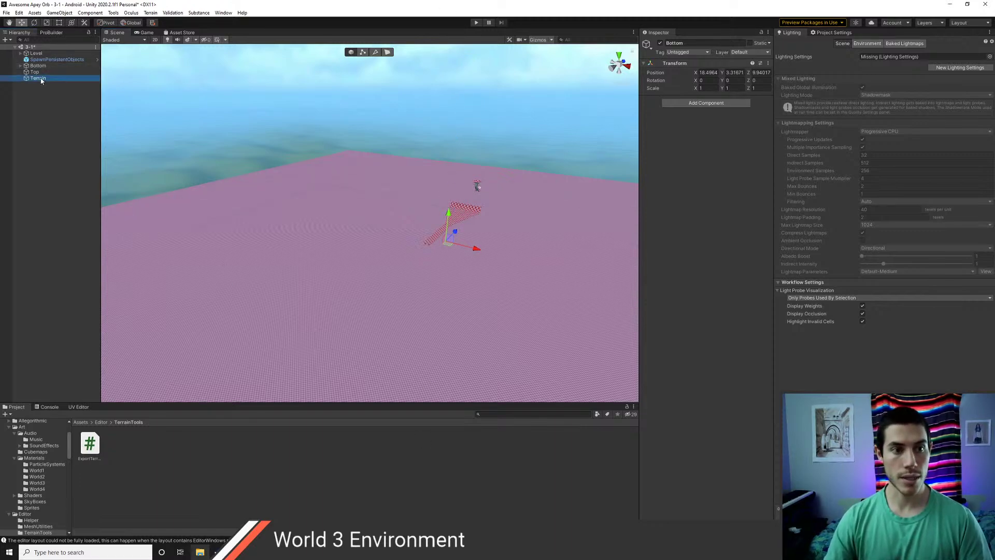
pyautogui.click(660, 44)
pyautogui.moveTo(333, 171); pyautogui.dragTo(404, 218, button='right')
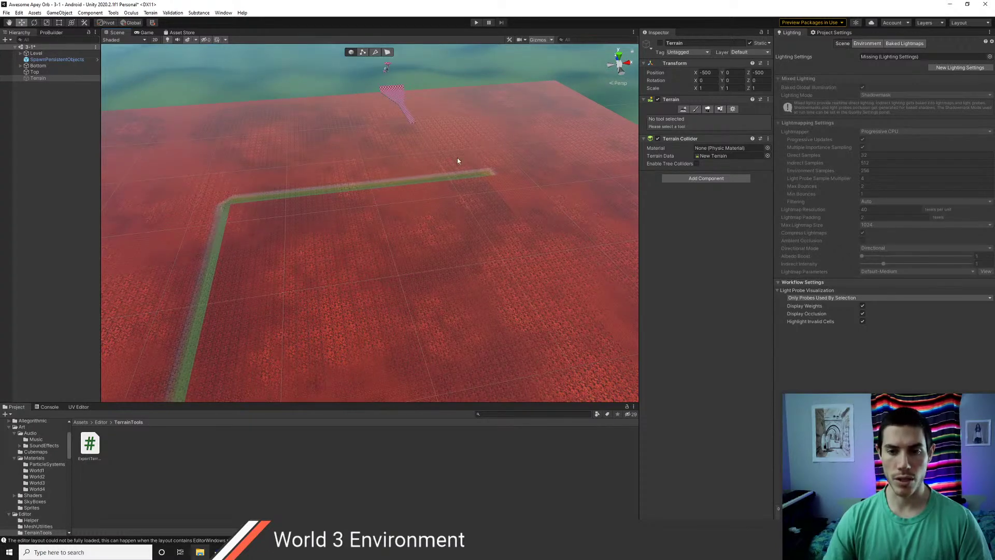
# - Re-enable the pink Terrain and frame it in the Scene view
pyautogui.click(46, 72)
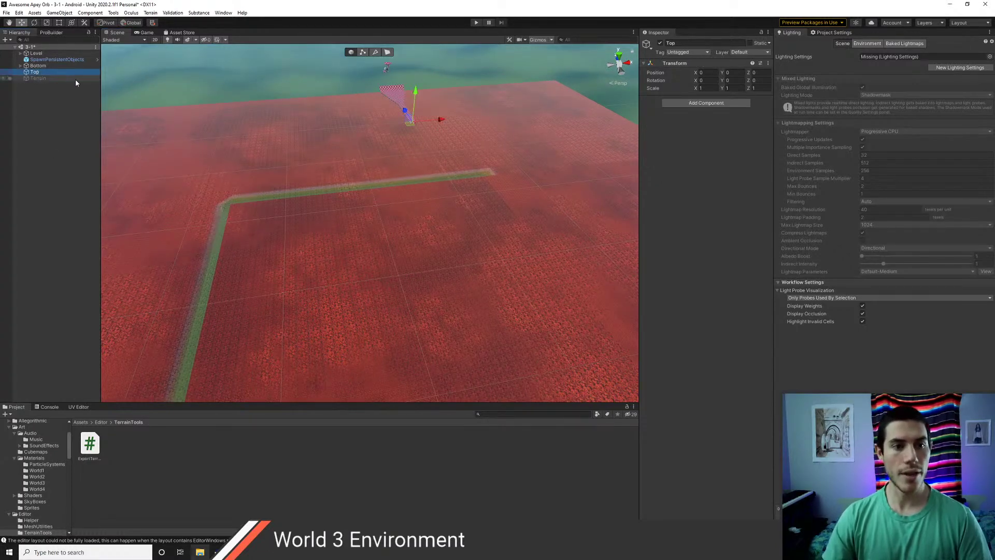
pyautogui.click(38, 77)
pyautogui.click(659, 43)
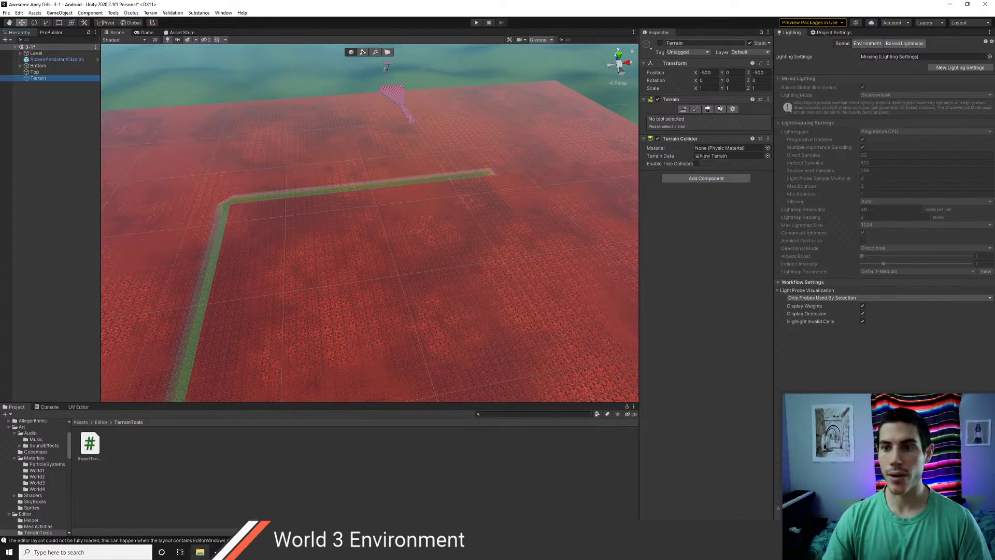
pyautogui.press('f')
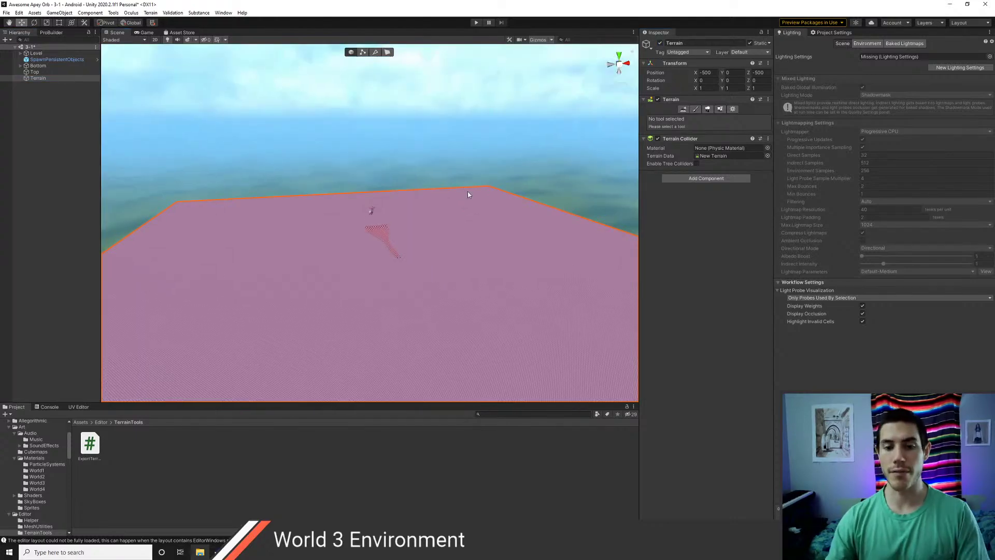
# - Orbit around the pink Terrain to inspect its surface from several angles
pyautogui.moveTo(387, 251); pyautogui.dragTo(409, 278, button='right')
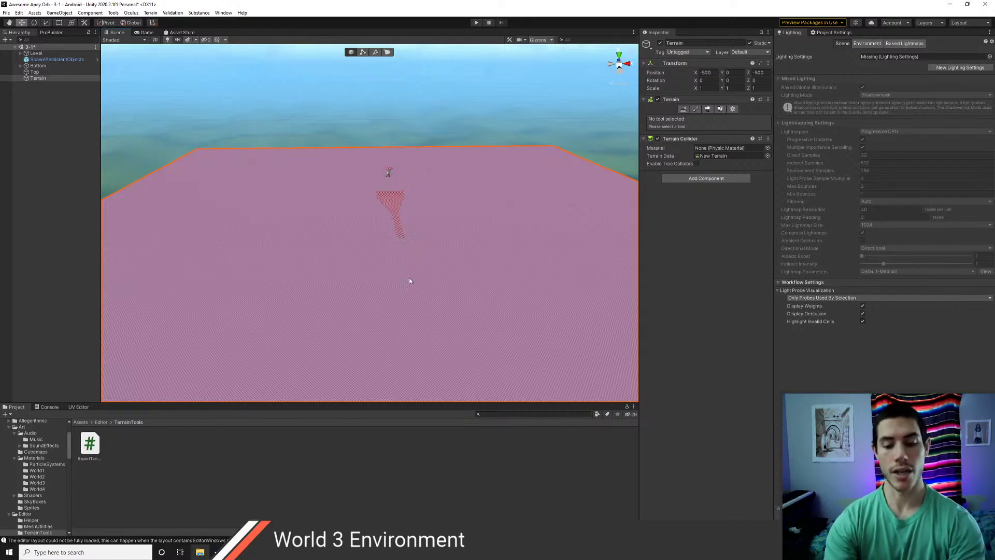
pyautogui.scroll(-1, 365, 234)
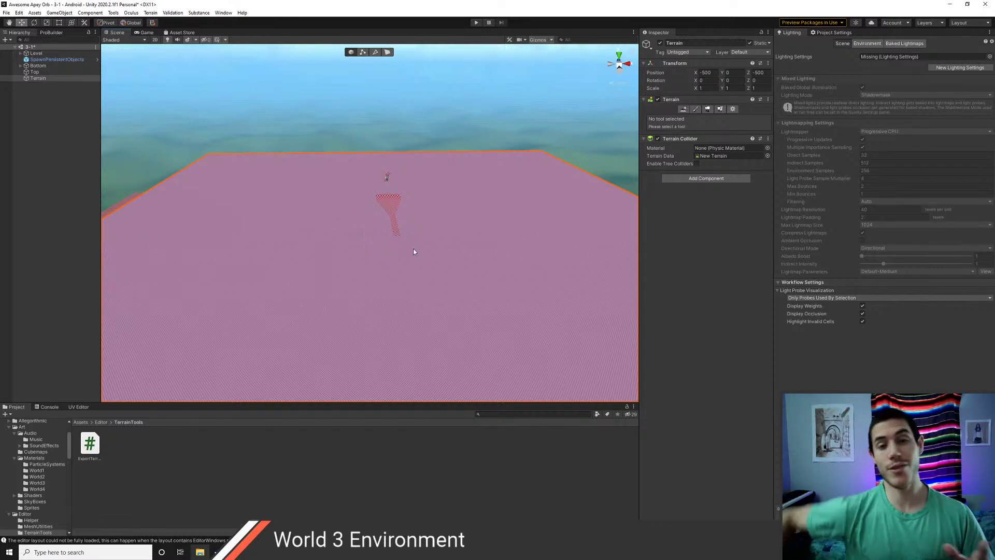
pyautogui.moveTo(457, 267); pyautogui.dragTo(431, 270, button='right')
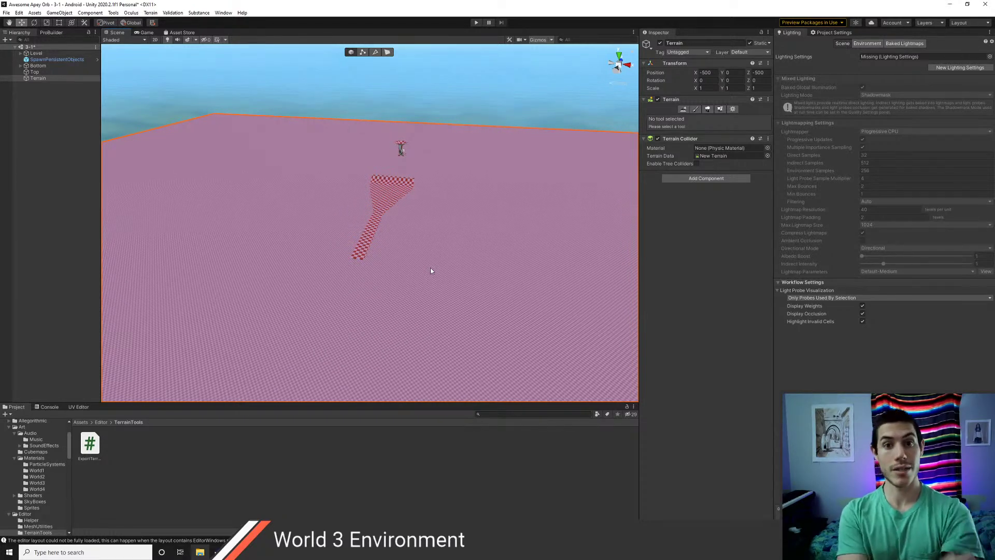
pyautogui.moveTo(424, 298); pyautogui.dragTo(411, 251, button='right')
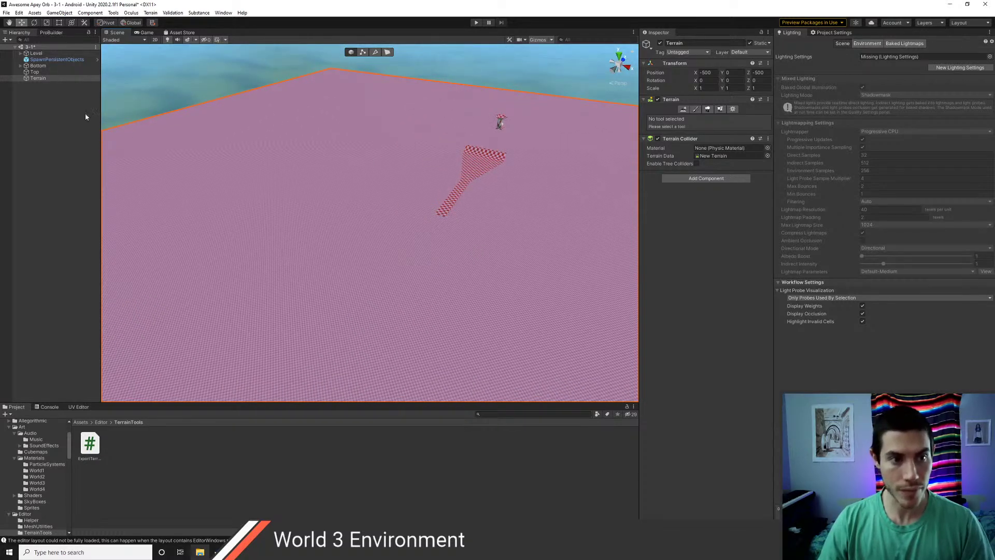
# - Delete the pink top-level Terrain from the scene
pyautogui.click(35, 72)
pyautogui.click(37, 78)
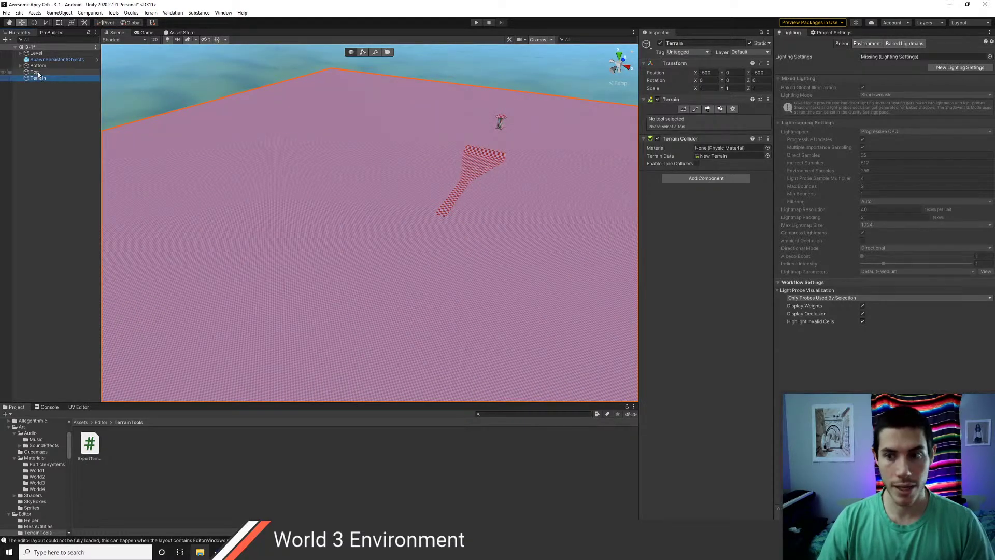
pyautogui.click(38, 72)
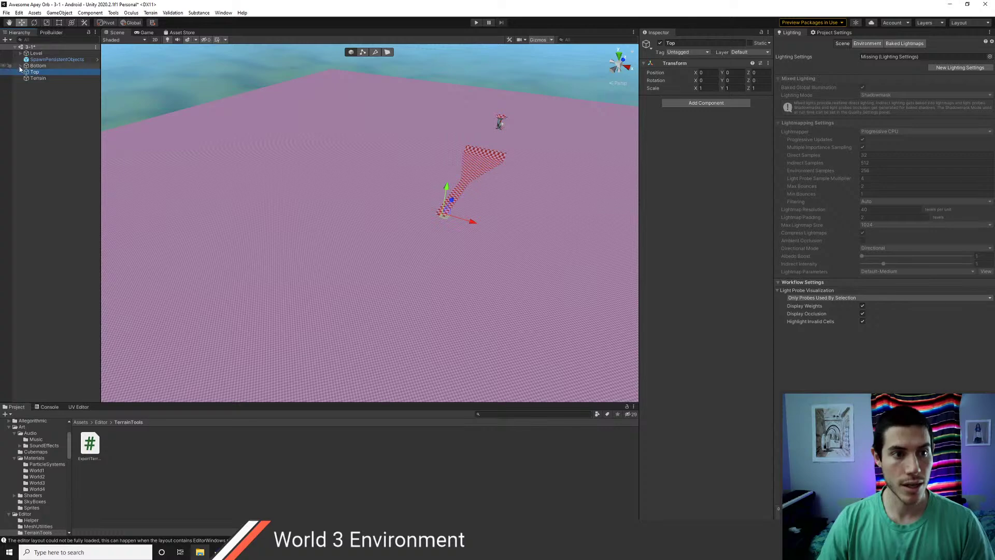
pyautogui.click(20, 66)
pyautogui.click(100, 422)
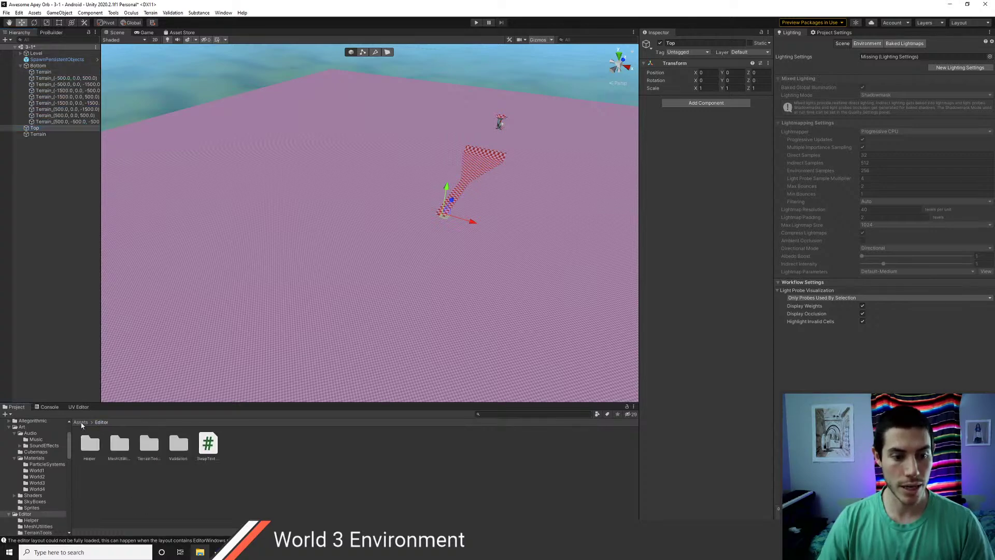
pyautogui.click(315, 235)
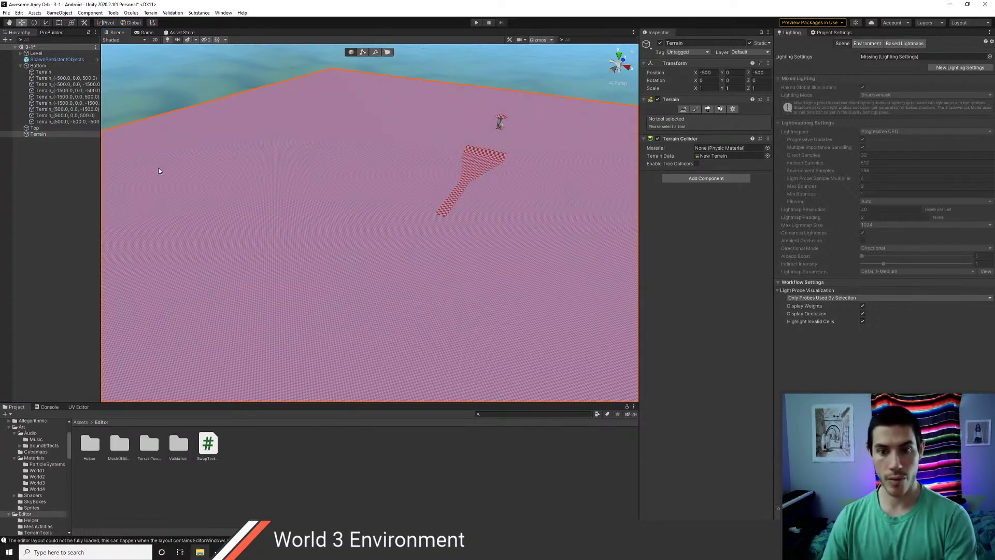
pyautogui.press('Delete')
pyautogui.scroll(-3, 378, 288)
pyautogui.moveTo(335, 259); pyautogui.dragTo(391, 296, button='right')
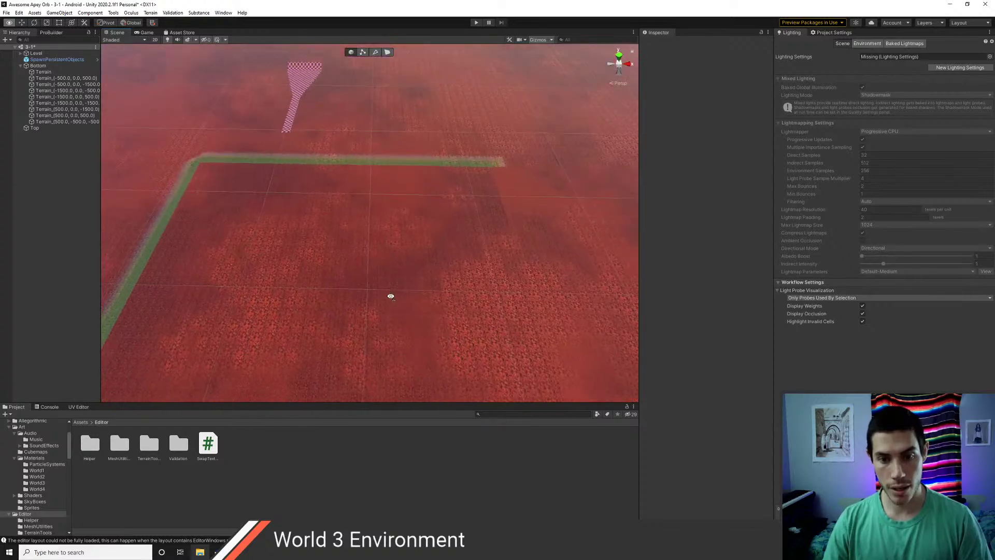
# - Create neighbour terrains beyond the red Terrain under Bottom
pyautogui.click(72, 72)
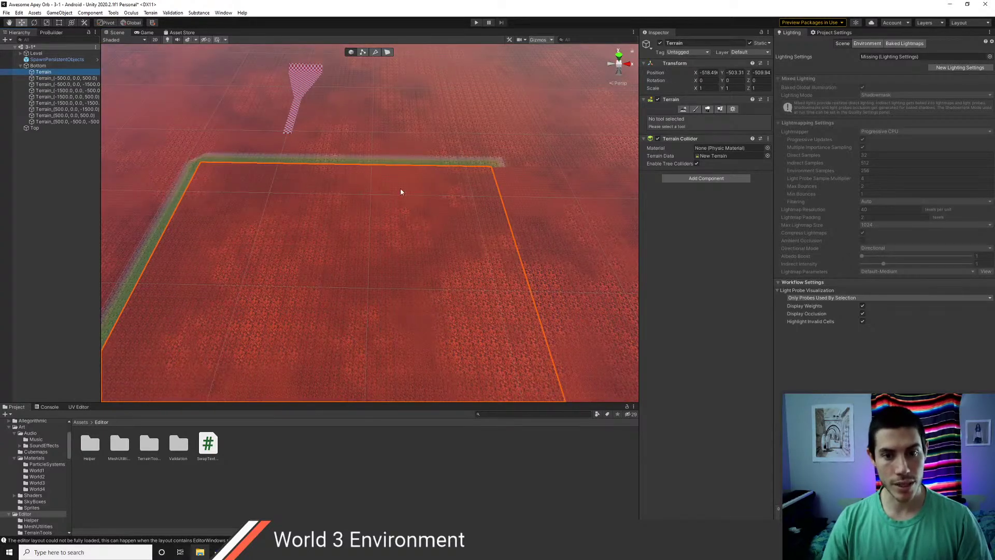
pyautogui.moveTo(424, 254); pyautogui.dragTo(349, 237, button='right')
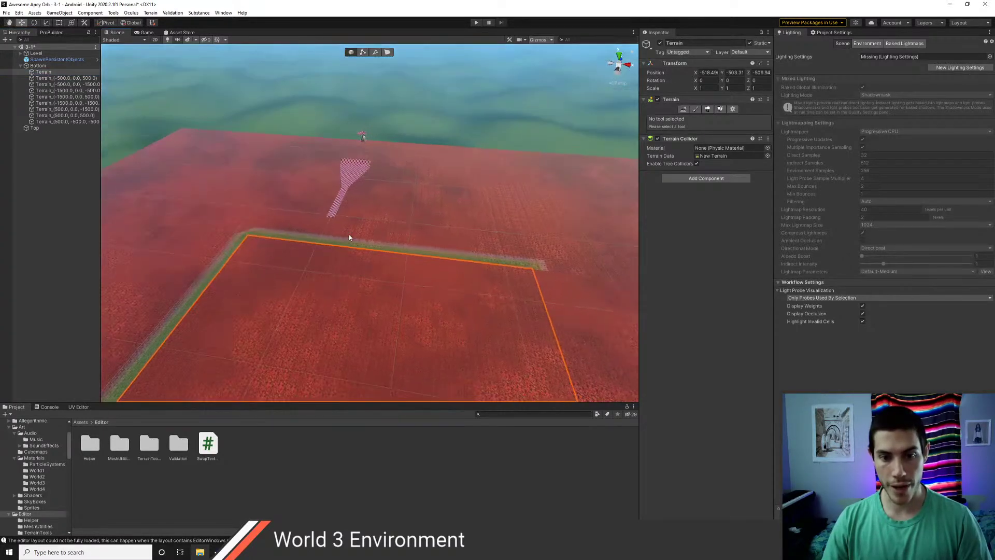
pyautogui.click(42, 67)
pyautogui.click(52, 72)
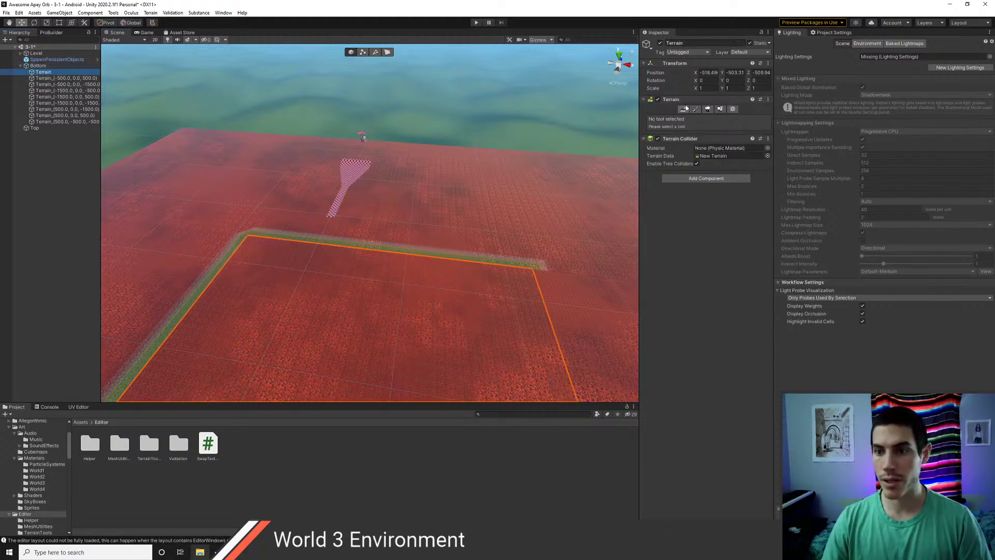
pyautogui.click(684, 108)
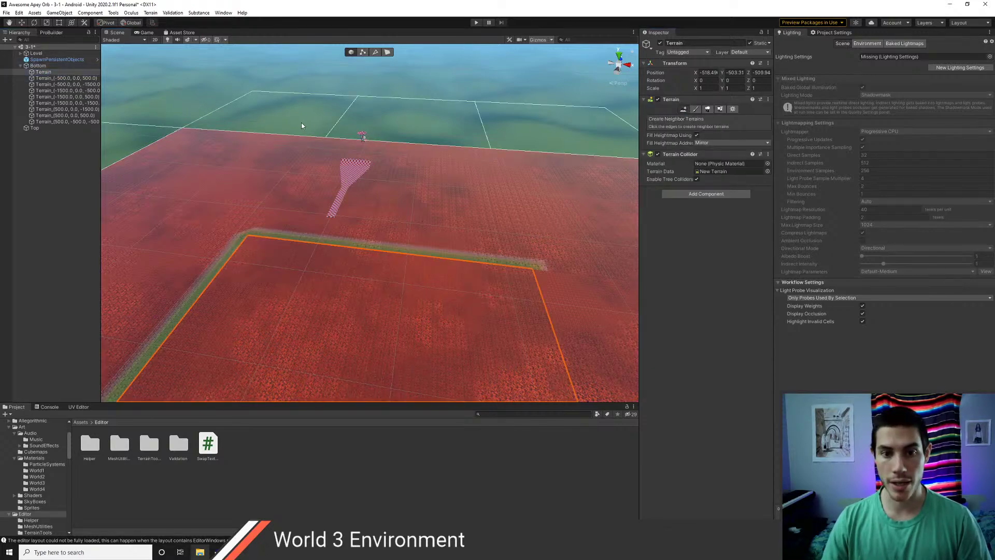
pyautogui.click(397, 123)
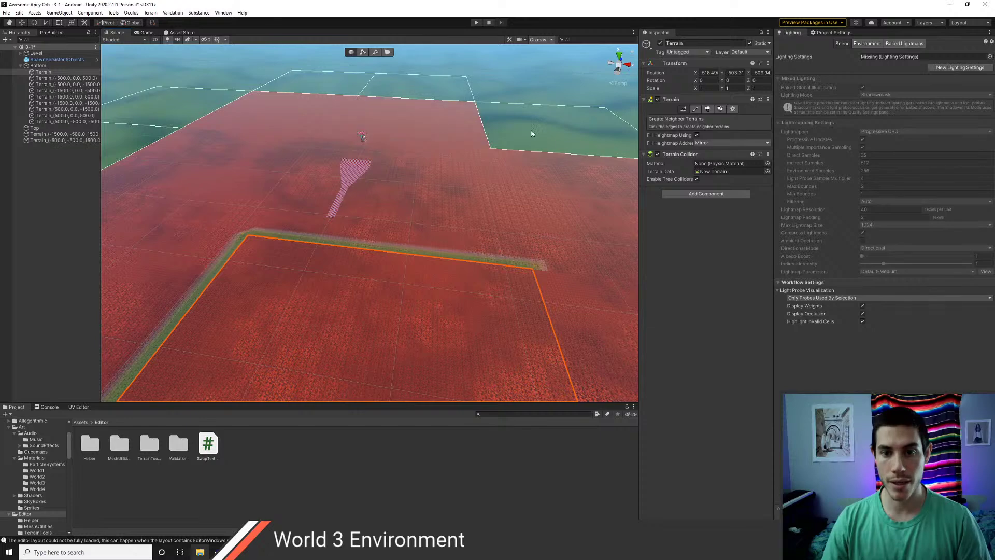
# - Pan and zoom around the red terrain to inspect the new neighbour tiles
pyautogui.moveTo(384, 209); pyautogui.dragTo(303, 201, button='middle')
pyautogui.scroll(-3, 303, 201)
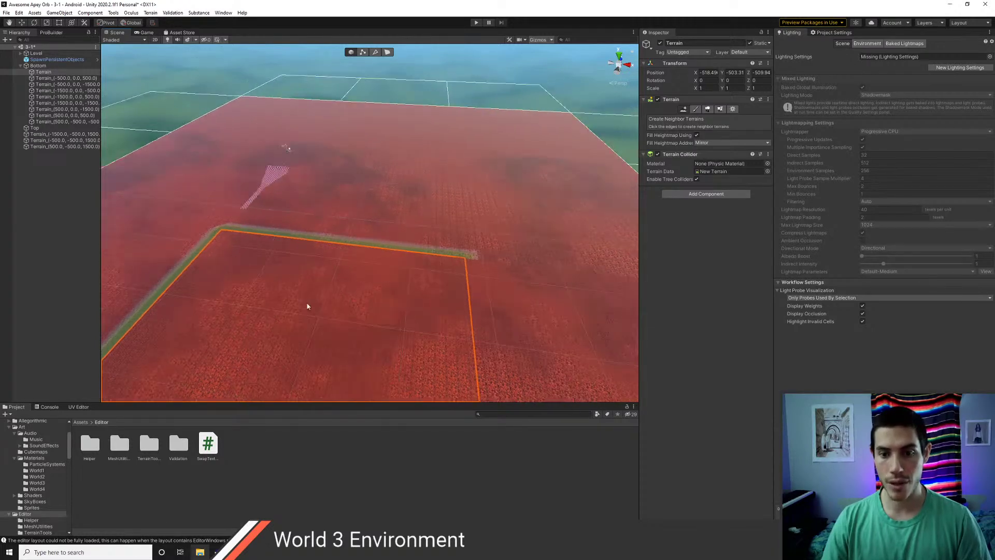
pyautogui.scroll(-6, 342, 280)
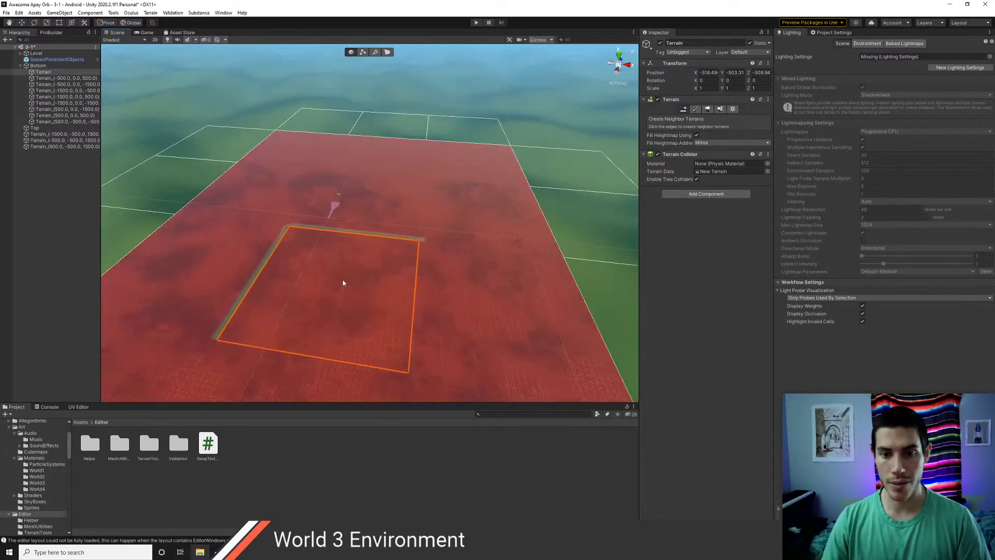
pyautogui.scroll(3, 342, 280)
pyautogui.scroll(1, 343, 283)
pyautogui.scroll(5, 401, 254)
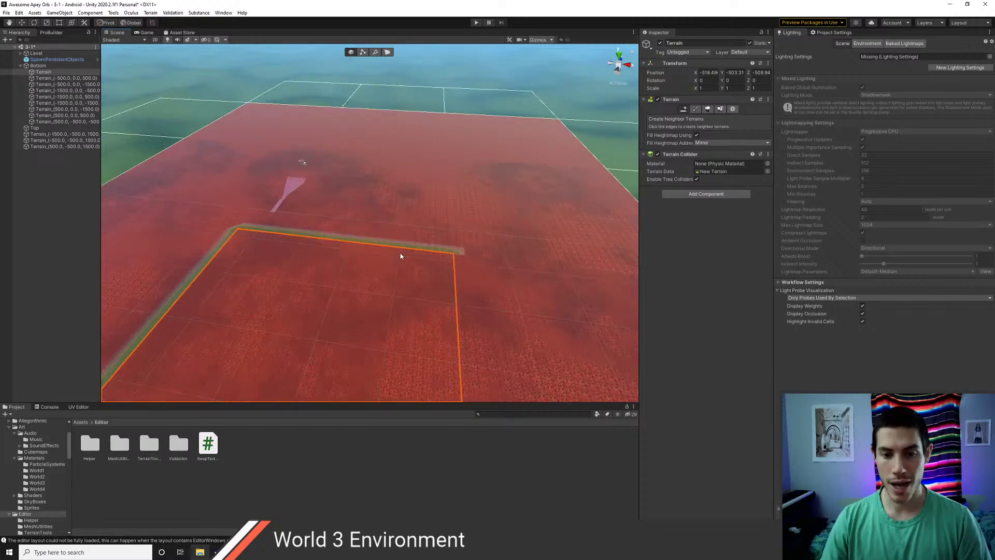
pyautogui.moveTo(415, 251); pyautogui.dragTo(374, 257, button='right')
pyautogui.scroll(-5, 372, 252)
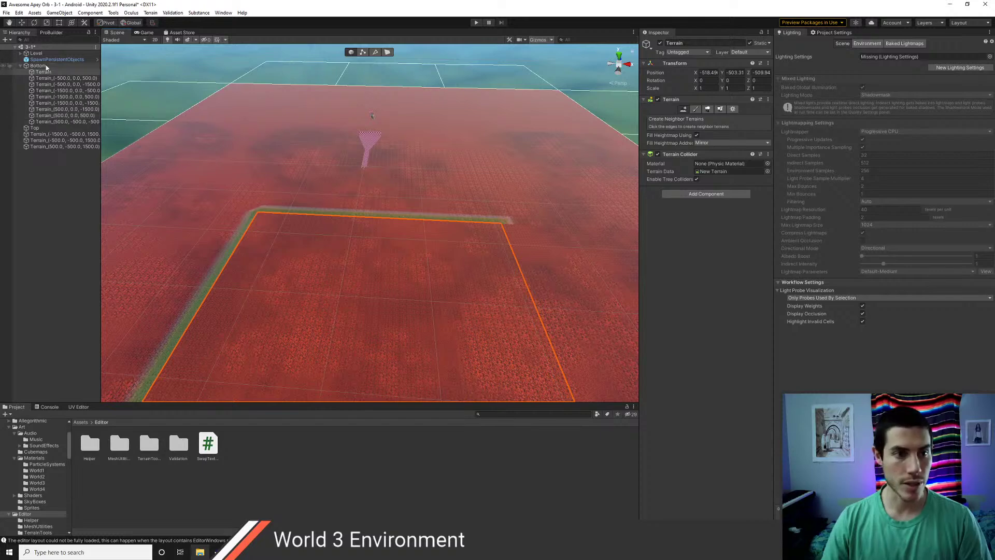
# - Delete the eight Bottom terrain pieces and the three new neighbour terrains
pyautogui.keyDown('shift'); pyautogui.click(48, 116); pyautogui.keyUp('shift')
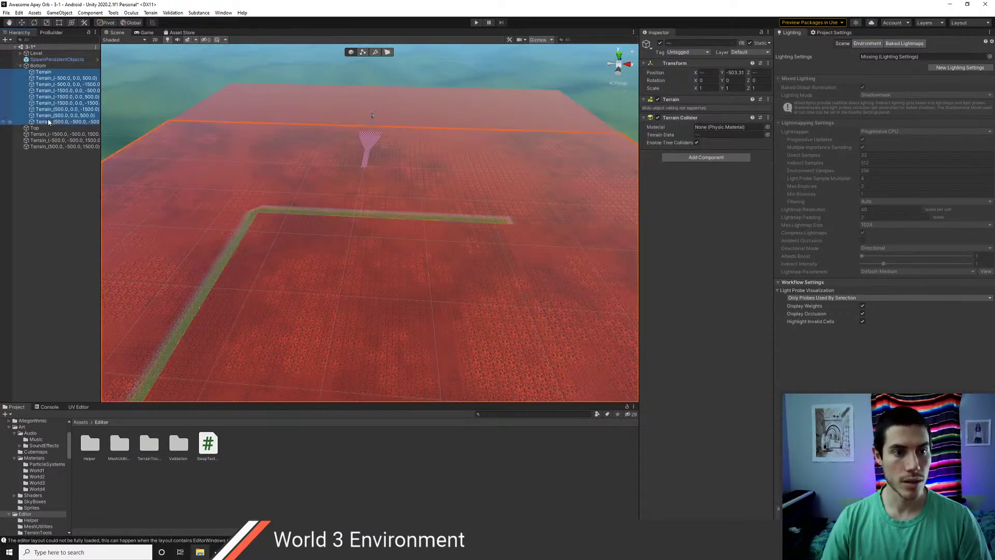
pyautogui.press('Delete')
pyautogui.click(39, 77)
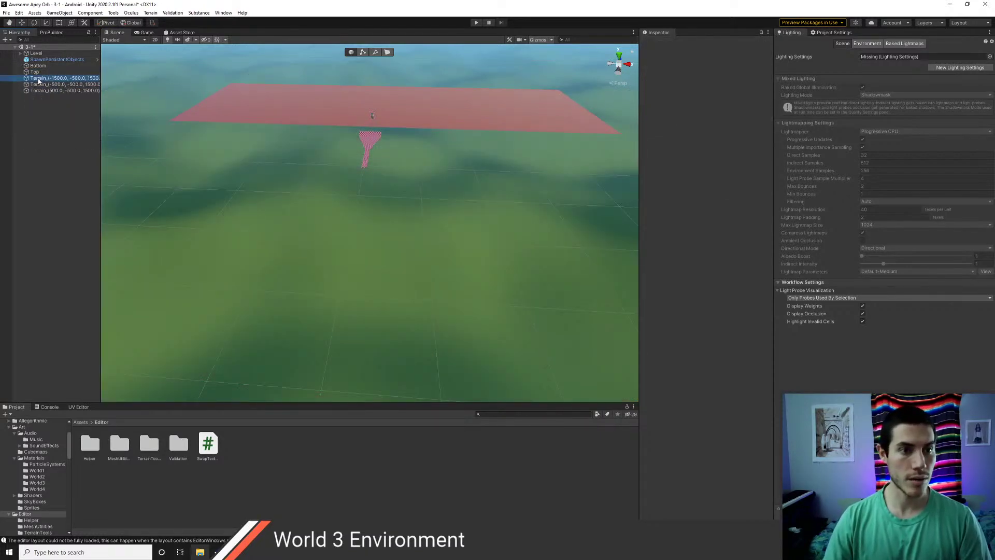
pyautogui.keyDown('shift'); pyautogui.click(42, 90); pyautogui.keyUp('shift')
pyautogui.press('Delete')
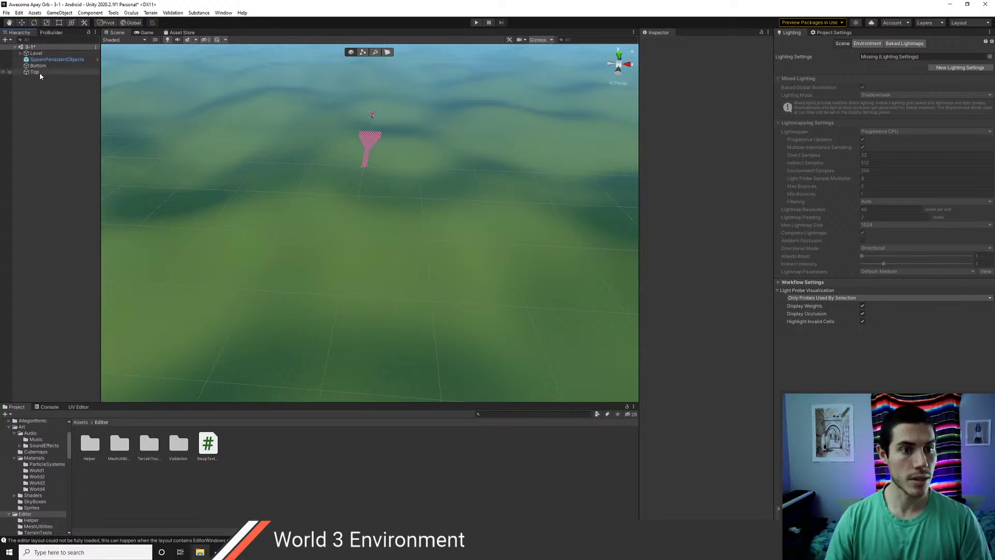
# - Delete the leftover New Terrain asset from the Assets root
pyautogui.click(80, 423)
pyautogui.click(102, 489)
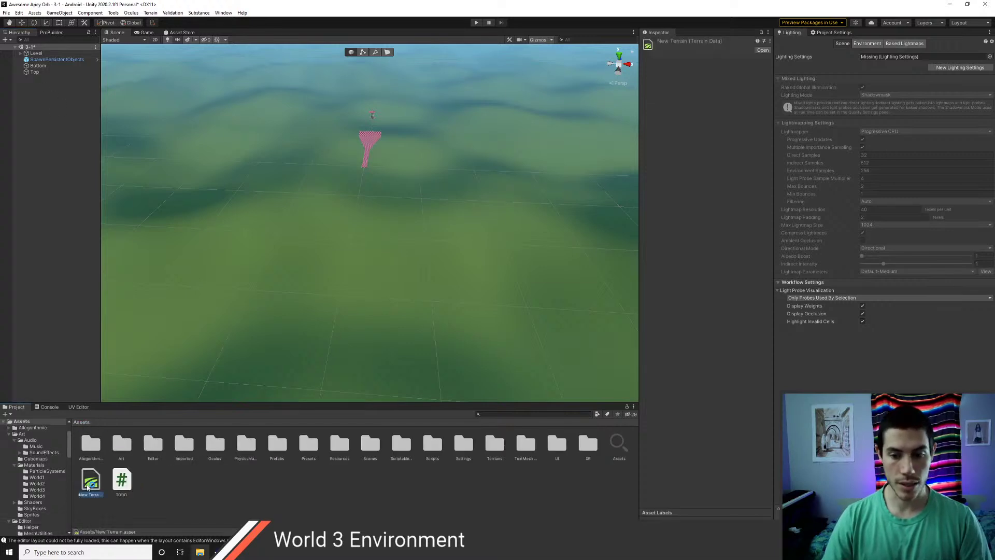
pyautogui.press('Delete')
pyautogui.click(518, 292)
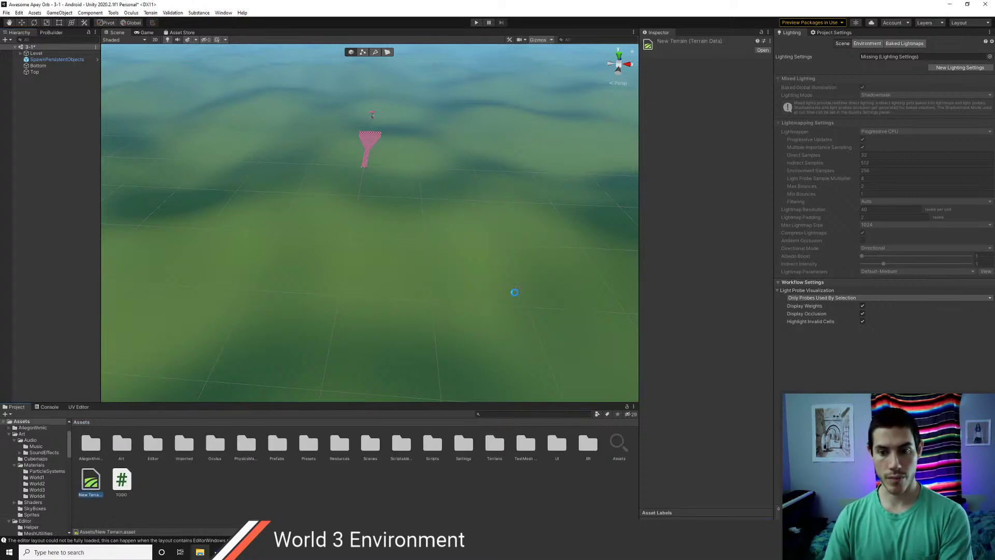
# - Delete all TerrainData assets in Terrians, keeping only Lava, Lava2 and Lava3
pyautogui.doubleClick(495, 445)
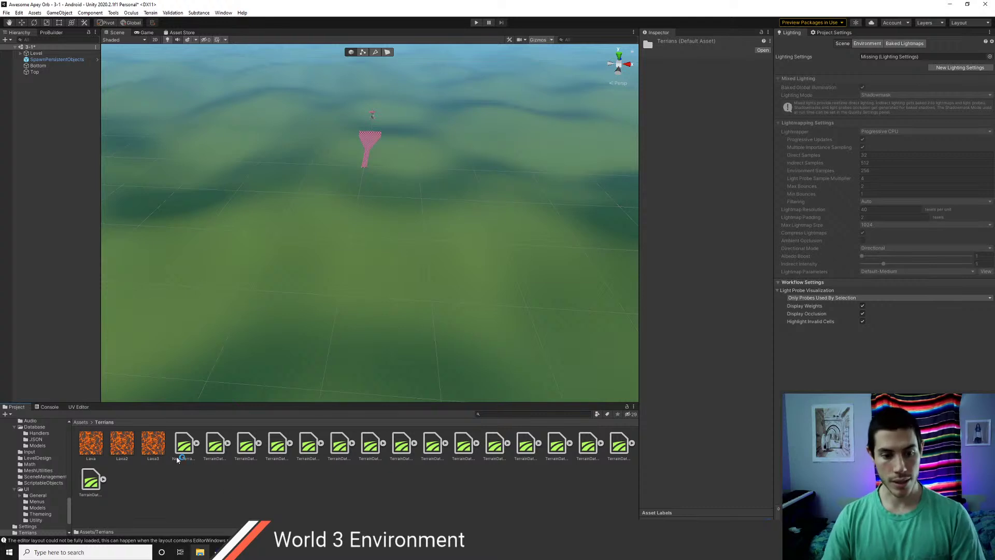
pyautogui.click(89, 483)
pyautogui.keyDown('shift'); pyautogui.click(89, 485); pyautogui.keyUp('shift')
pyautogui.press('Delete')
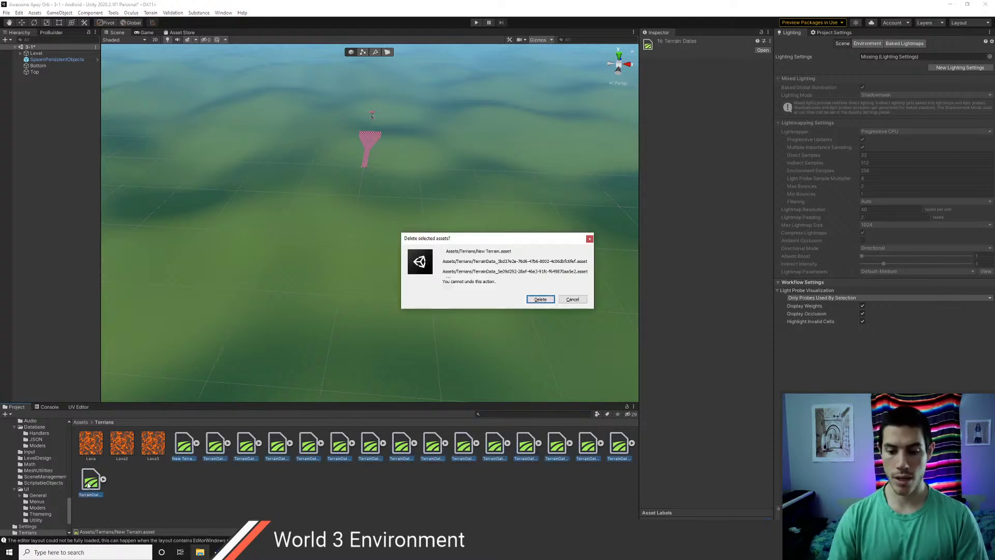
pyautogui.press('Return')
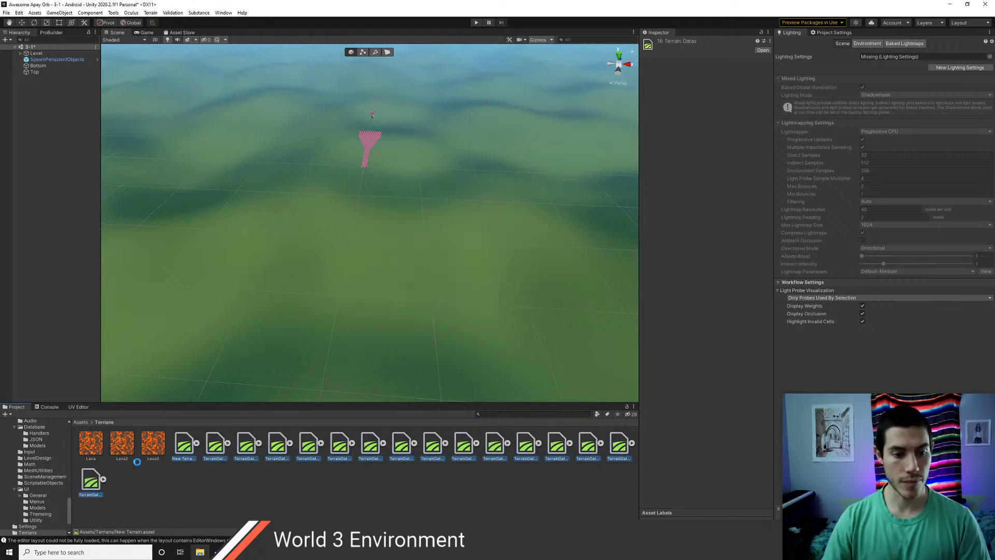
pyautogui.click(80, 423)
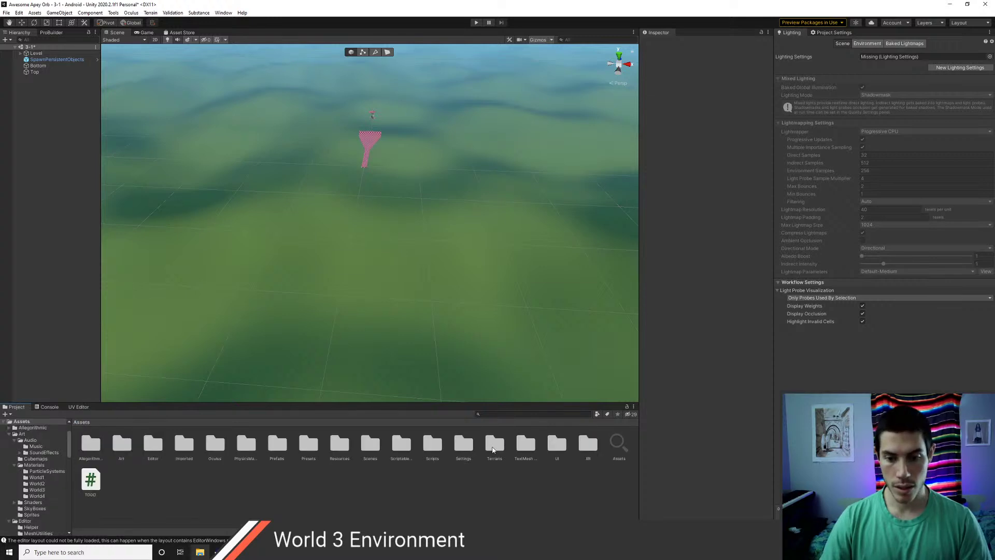
# - Create a folder named World3 inside the Terrians folder
pyautogui.doubleClick(492, 449)
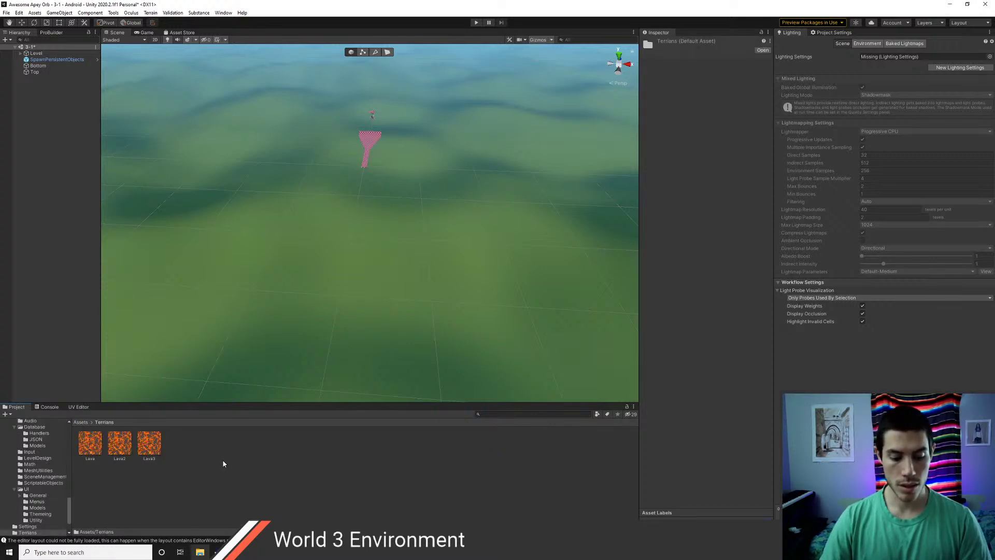
pyautogui.hotkey('ctrl', 'shift', 'n')
pyautogui.write('World3')
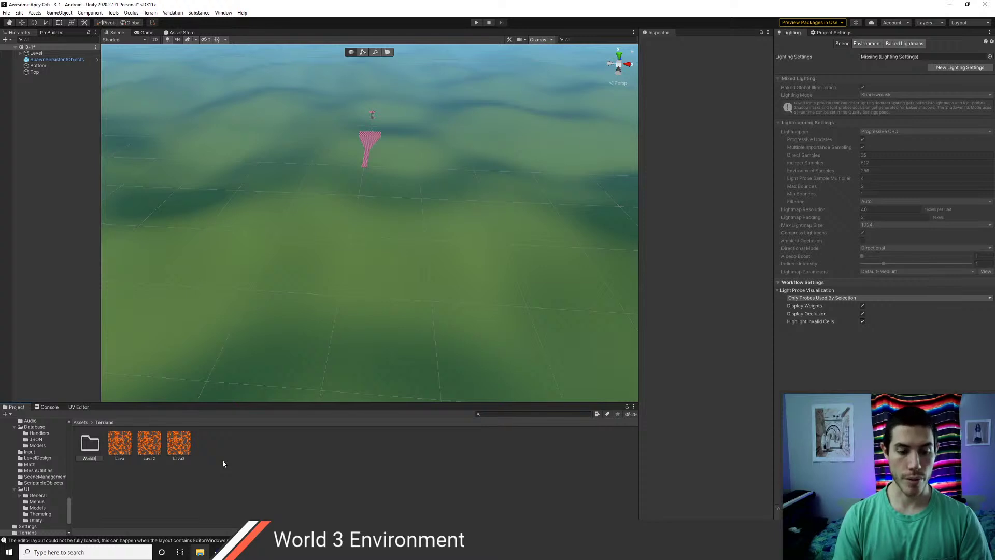
pyautogui.press('Return')
# - Move the Lava, Lava2 and Lava3 layers into World3
pyautogui.click(120, 452)
pyautogui.keyDown('shift'); pyautogui.click(178, 450); pyautogui.keyUp('shift')
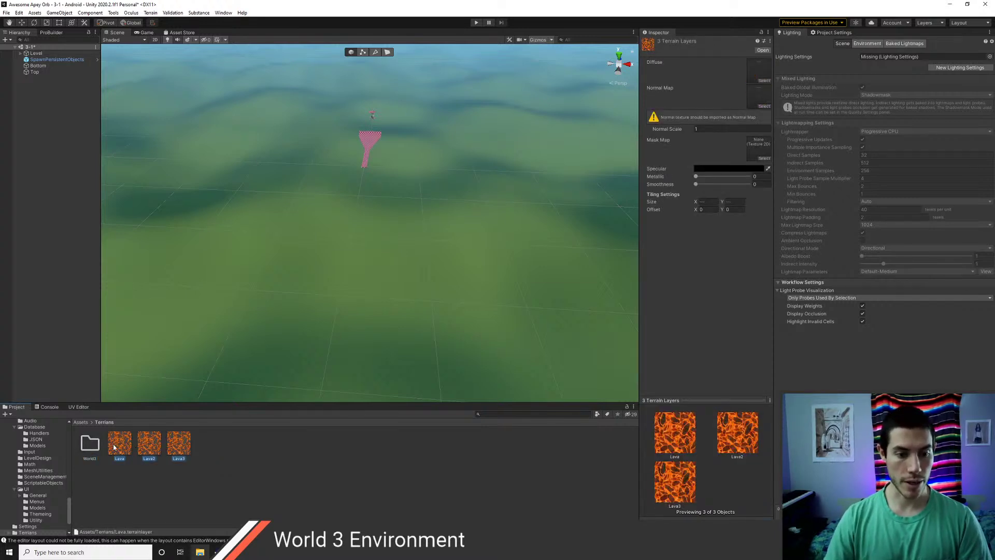
pyautogui.moveTo(177, 446); pyautogui.dragTo(90, 444)
pyautogui.click(80, 423)
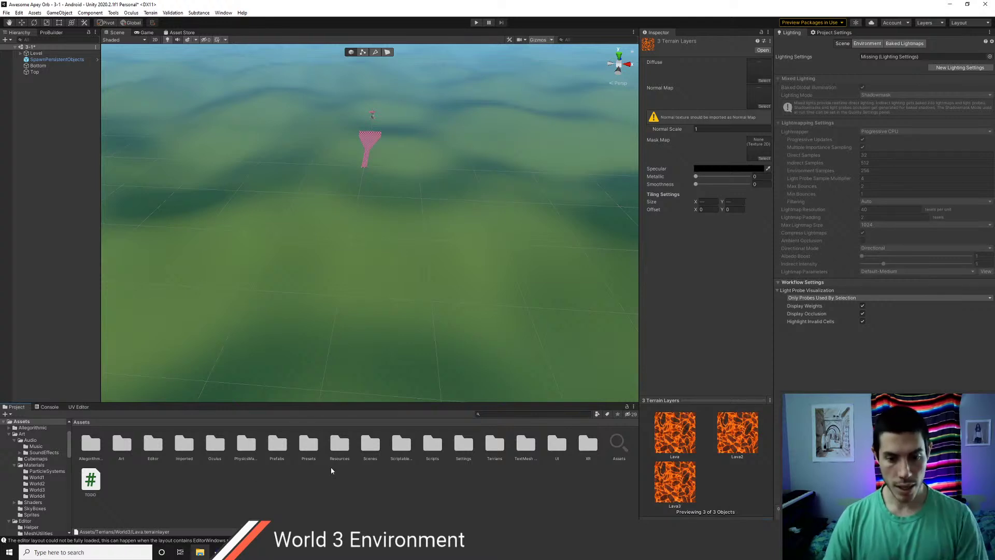
# - Add a new 3D Terrain and set its position X and Z to -500
pyautogui.rightClick(32, 96)
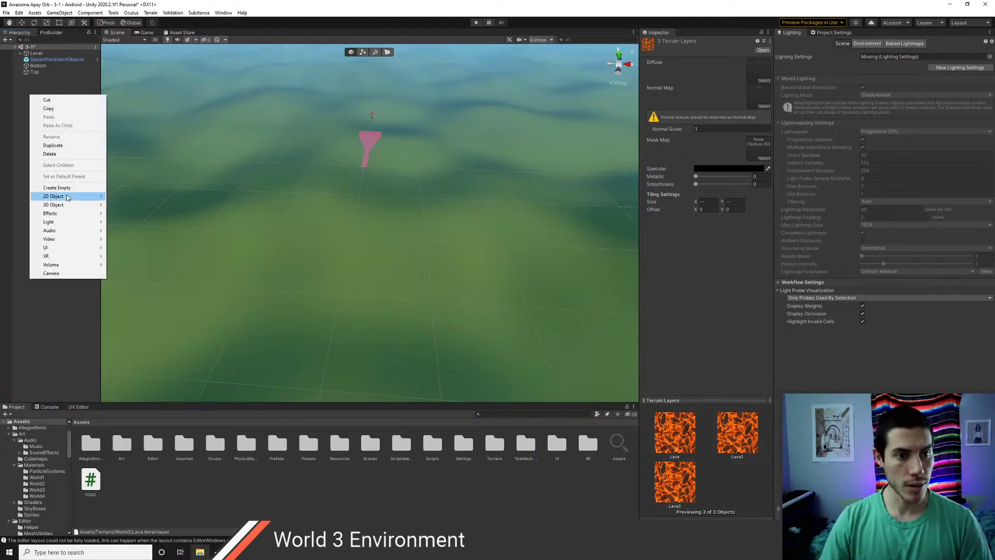
pyautogui.moveTo(73, 207)
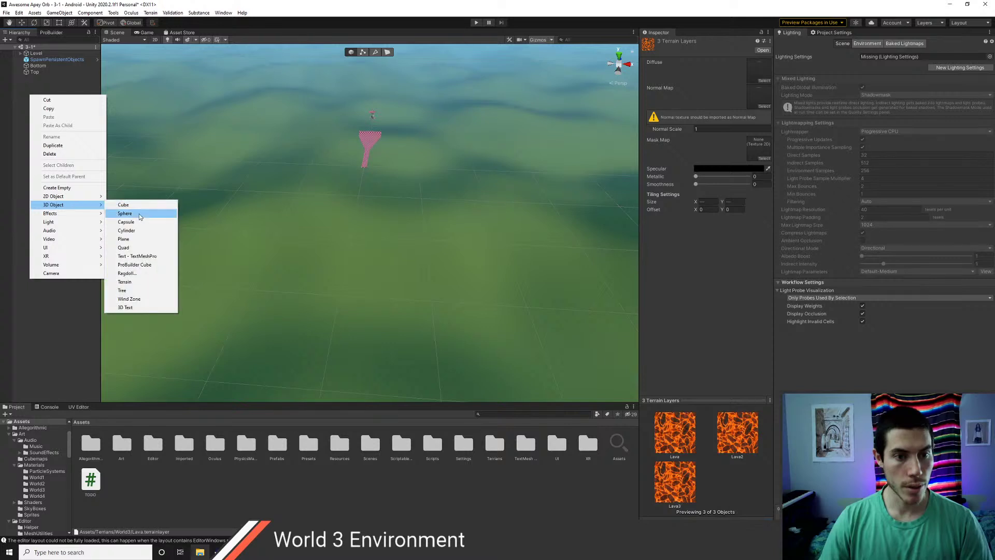
pyautogui.click(136, 282)
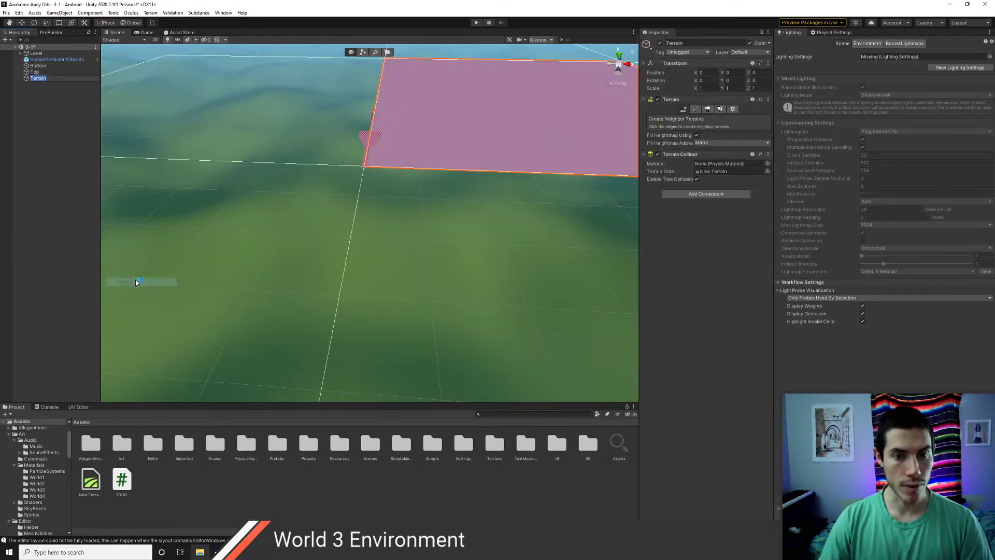
pyautogui.click(705, 72)
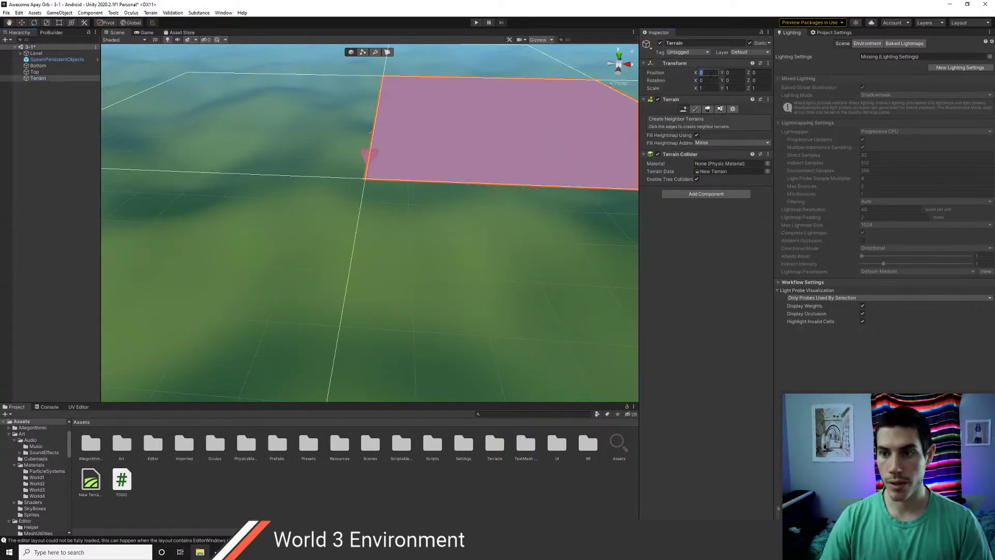
pyautogui.write('-500')
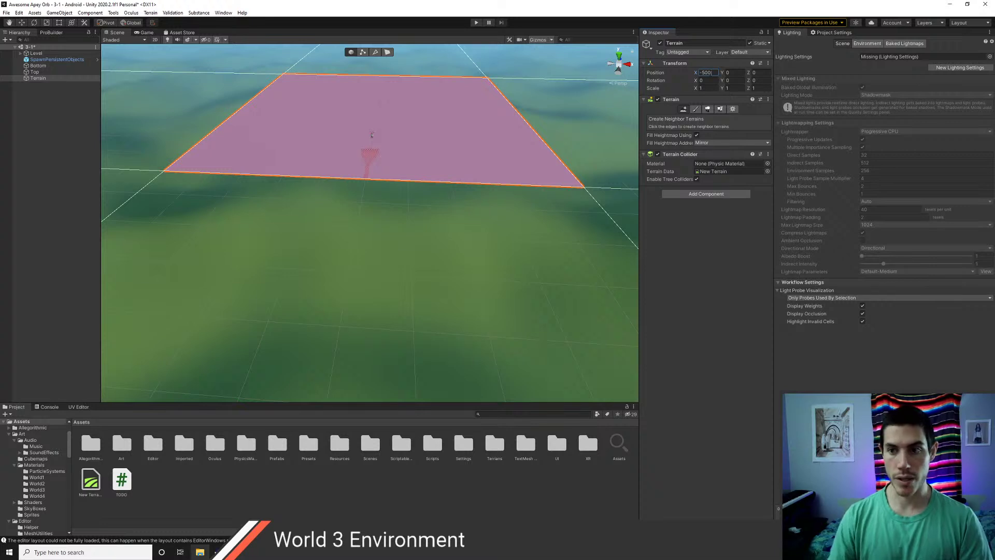
pyautogui.write('-500')
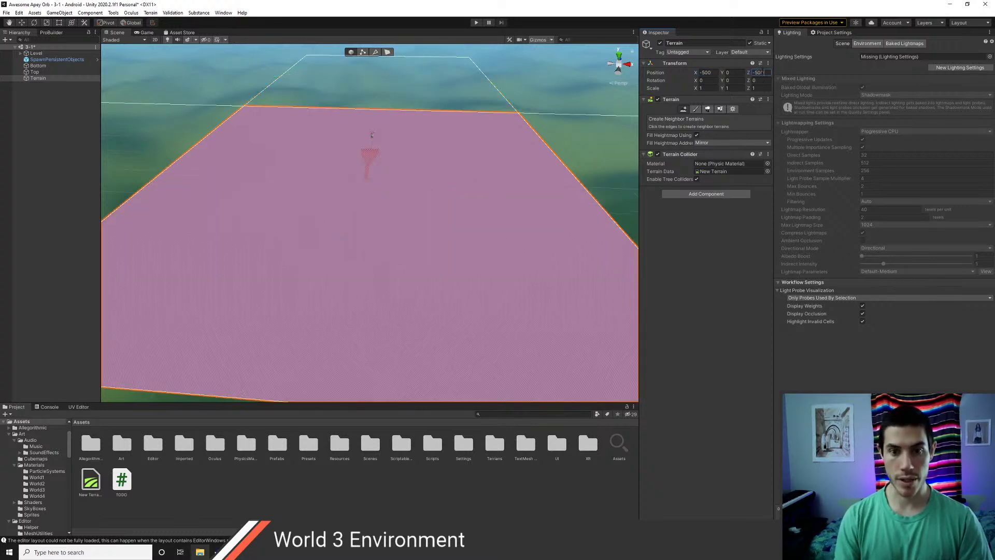
# - Look through the Terrain component's settings, neighbour and paint tabs
pyautogui.scroll(-2, 240, 279)
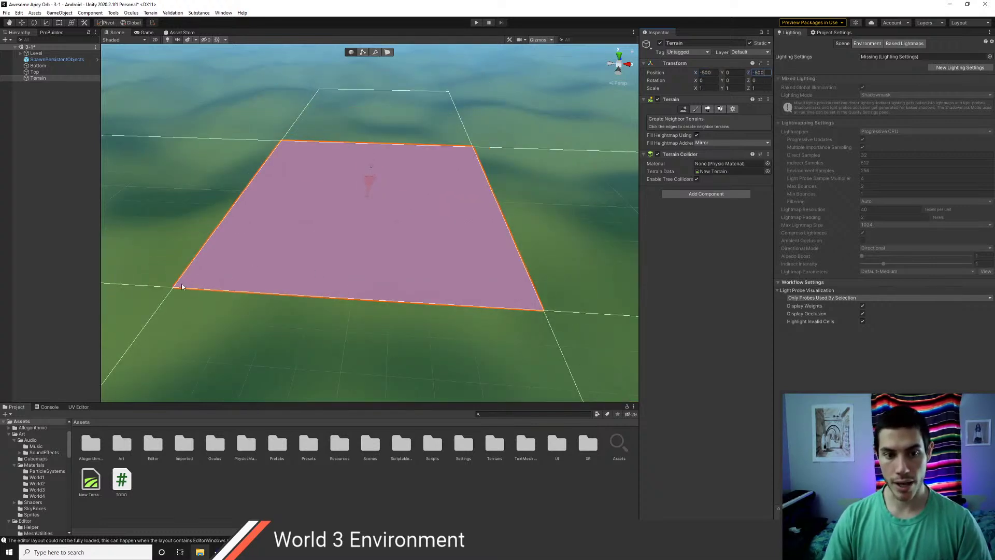
pyautogui.click(731, 109)
pyautogui.click(683, 108)
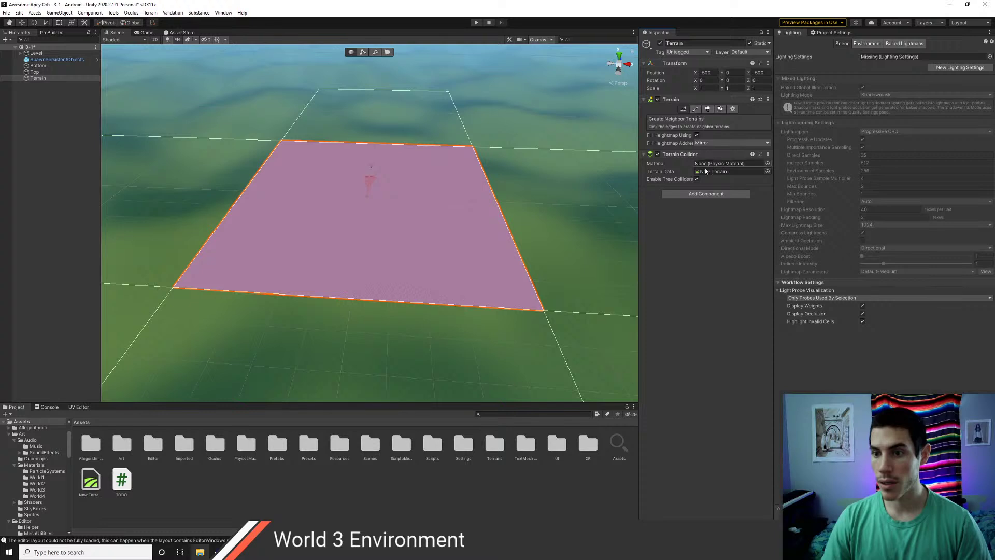
pyautogui.click(710, 109)
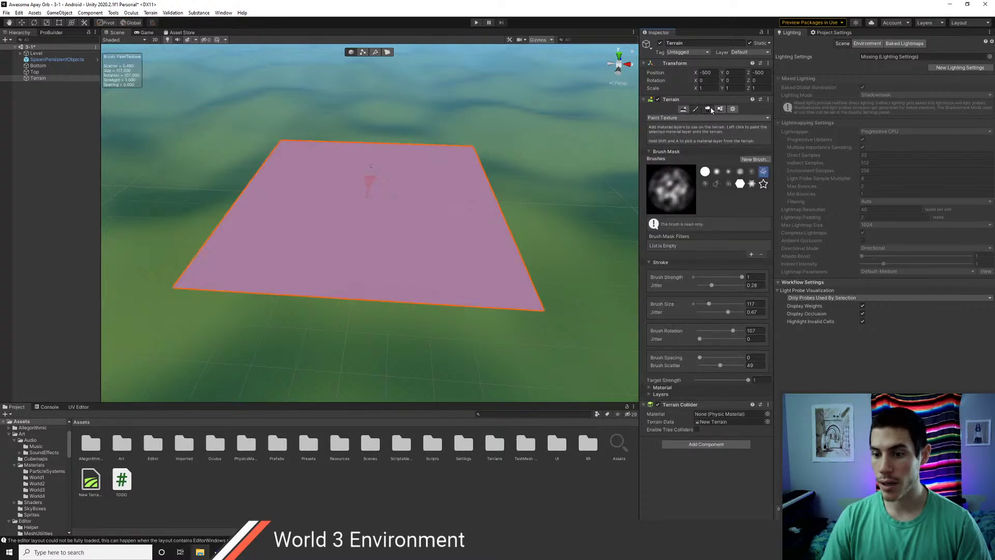
# - Open Terrain Settings and browse the material list without changing it
pyautogui.click(721, 109)
pyautogui.click(723, 110)
pyautogui.click(732, 109)
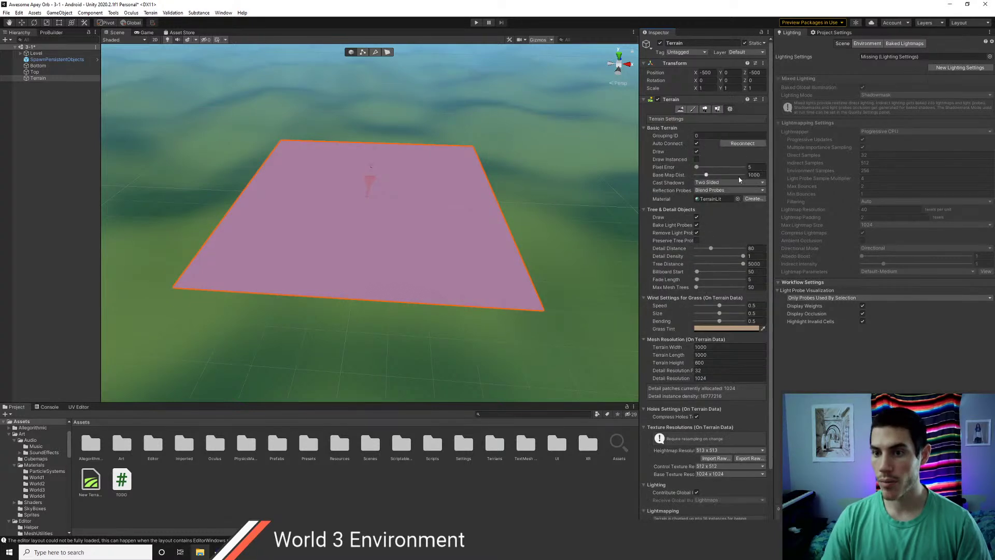
pyautogui.scroll(-3, 718, 311)
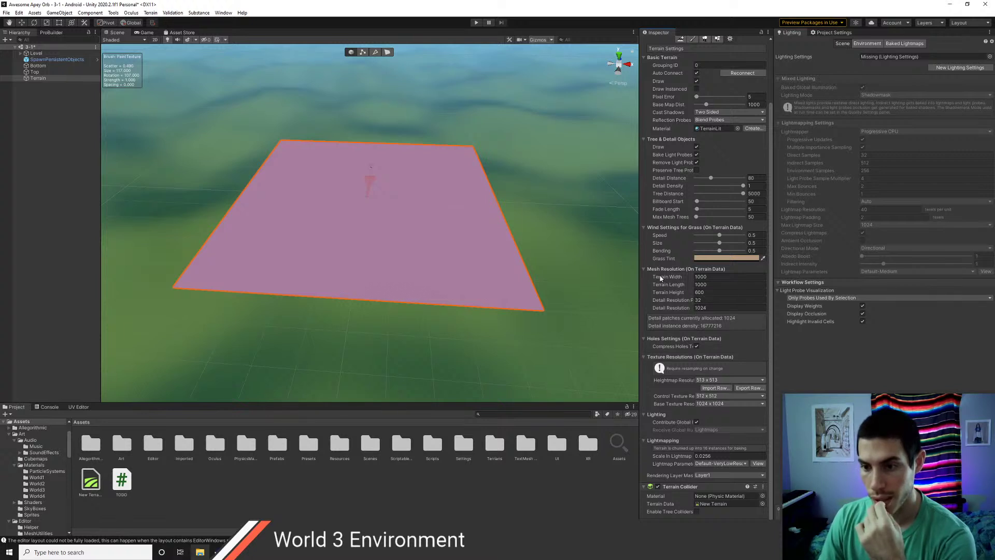
pyautogui.scroll(3, 675, 201)
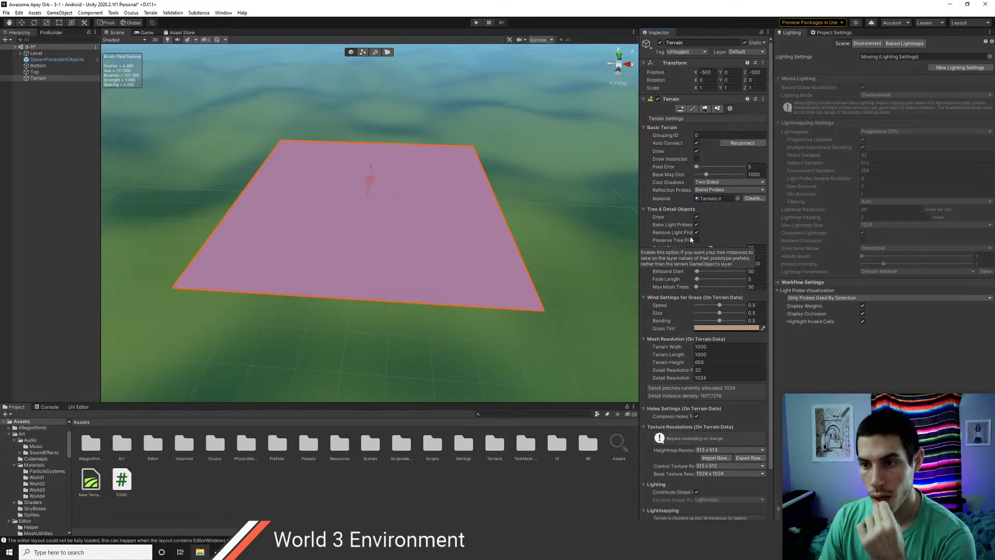
pyautogui.click(739, 199)
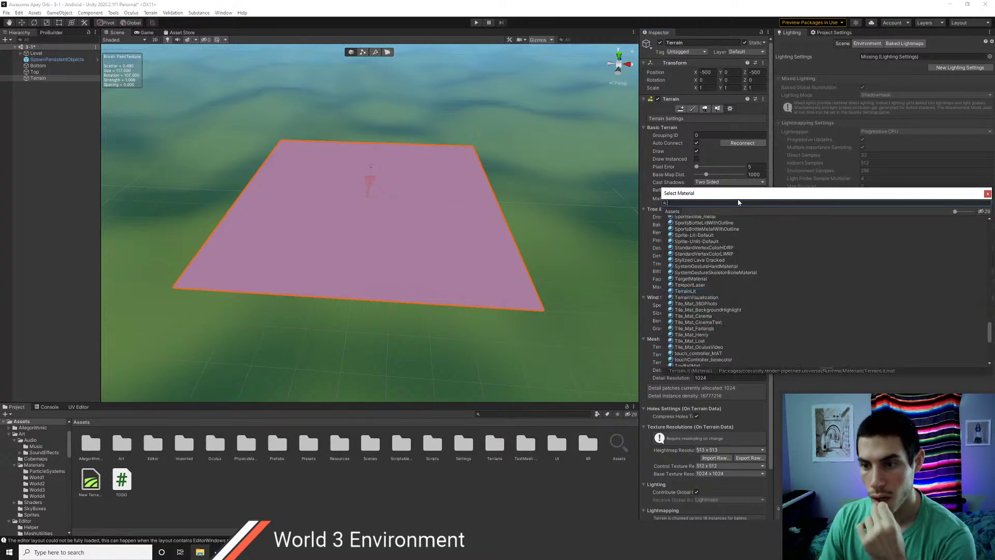
pyautogui.click(988, 194)
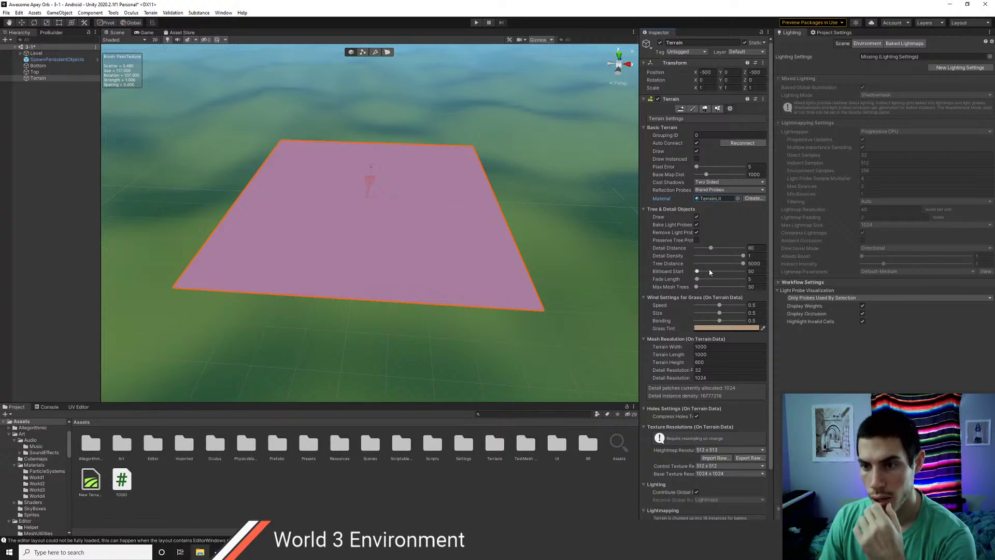
# - Set the Control Texture Resolution to 4096 x 4096
pyautogui.scroll(-3, 710, 272)
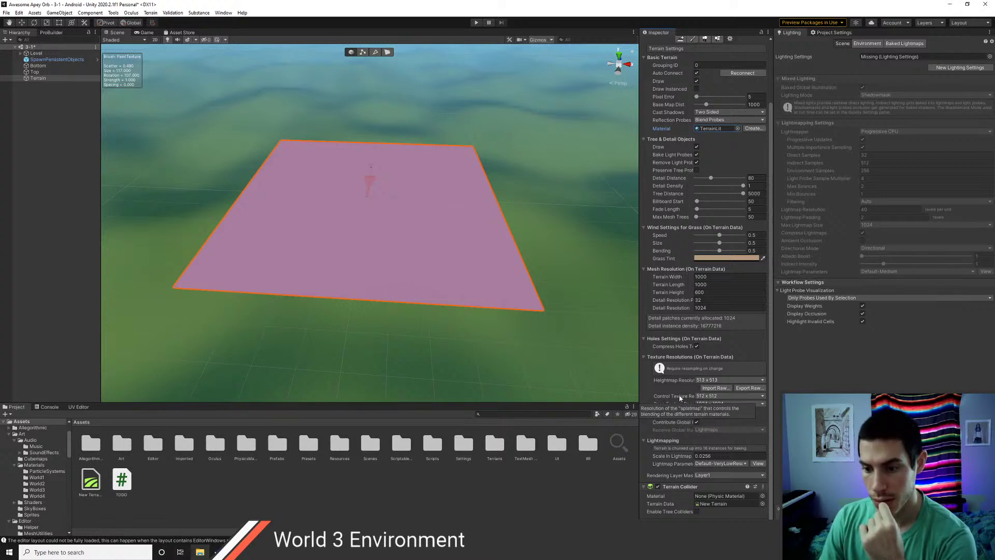
pyautogui.click(706, 397)
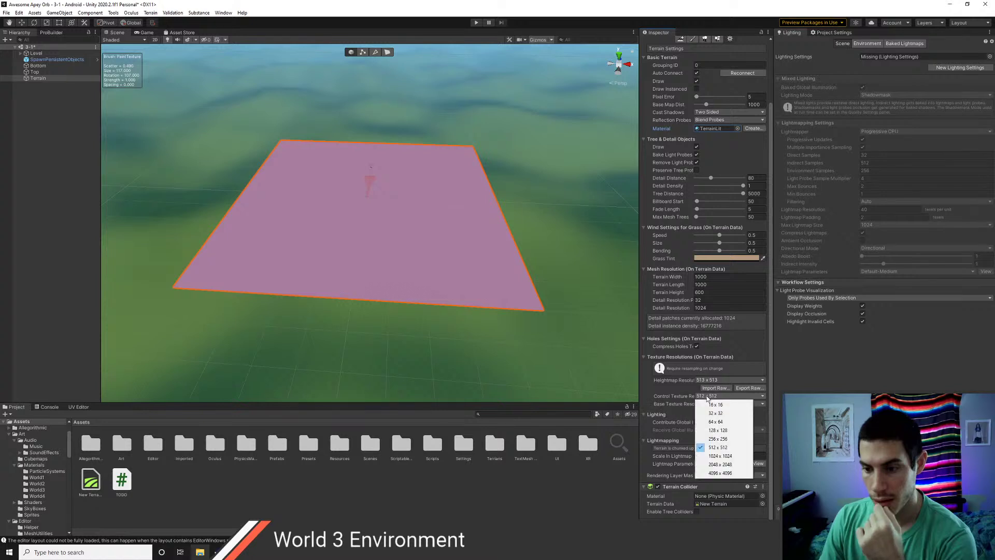
pyautogui.click(712, 473)
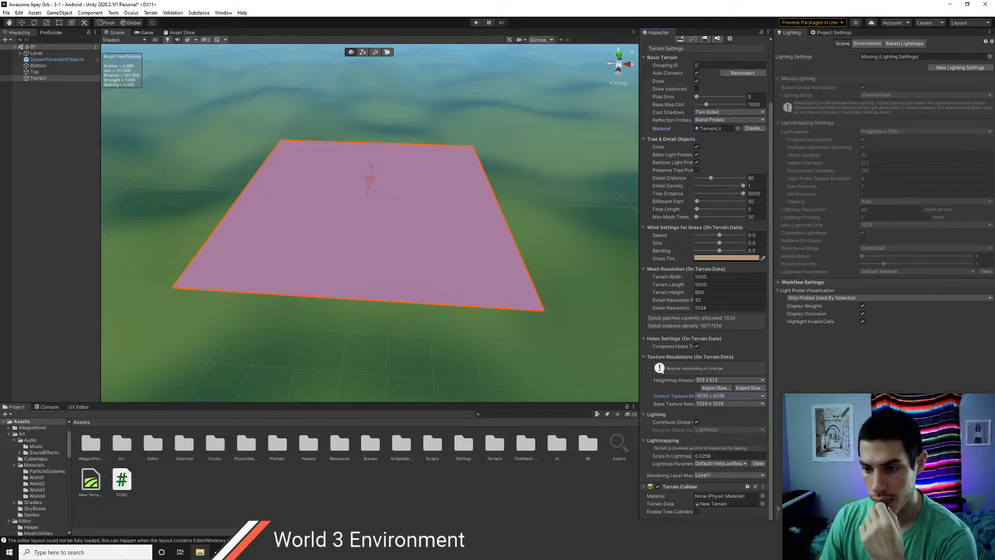
pyautogui.click(713, 277)
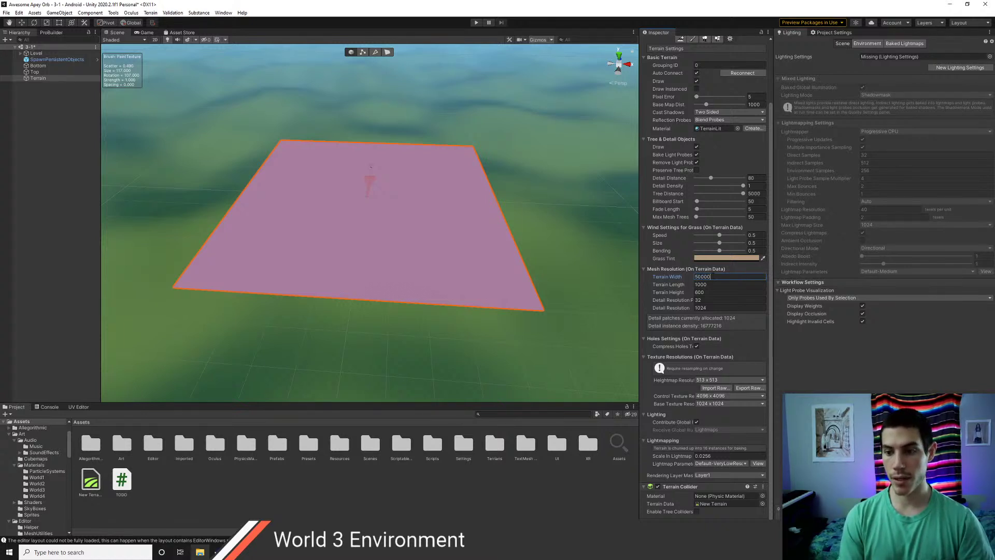
# - Set the terrain width and length to 5000
pyautogui.write('5000')
pyautogui.press('Tab')
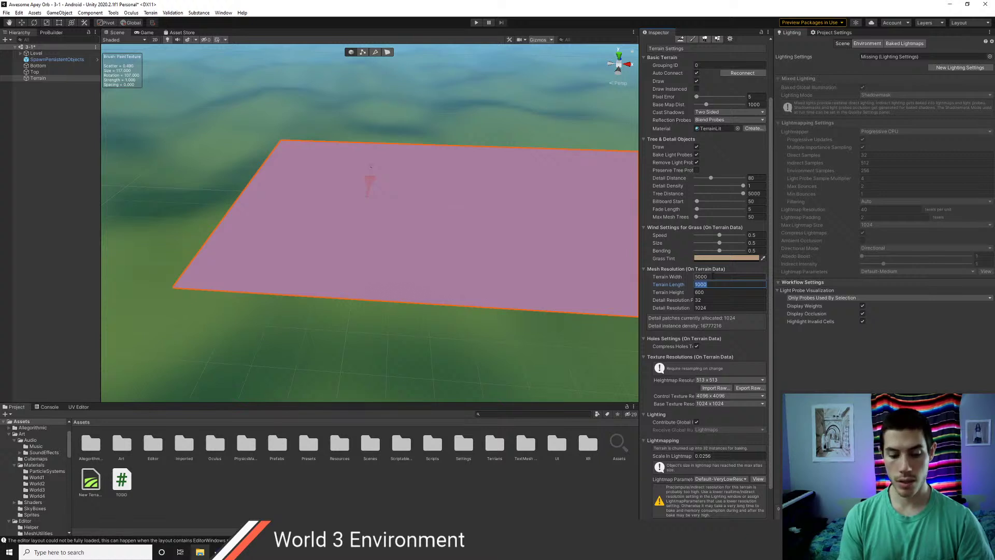
pyautogui.write('5')
pyautogui.press('Return')
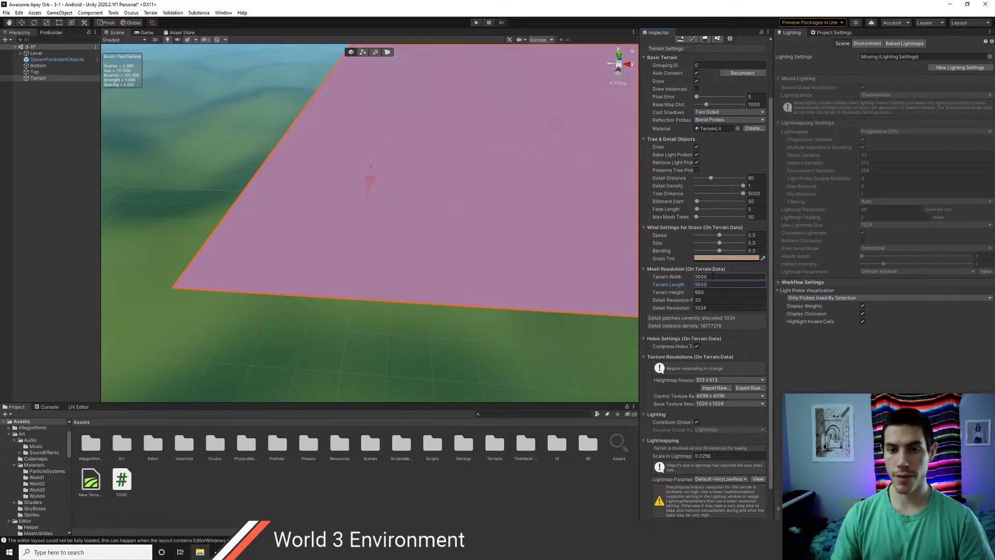
pyautogui.scroll(-3, 331, 269)
pyautogui.moveTo(337, 263); pyautogui.dragTo(358, 235, button='right')
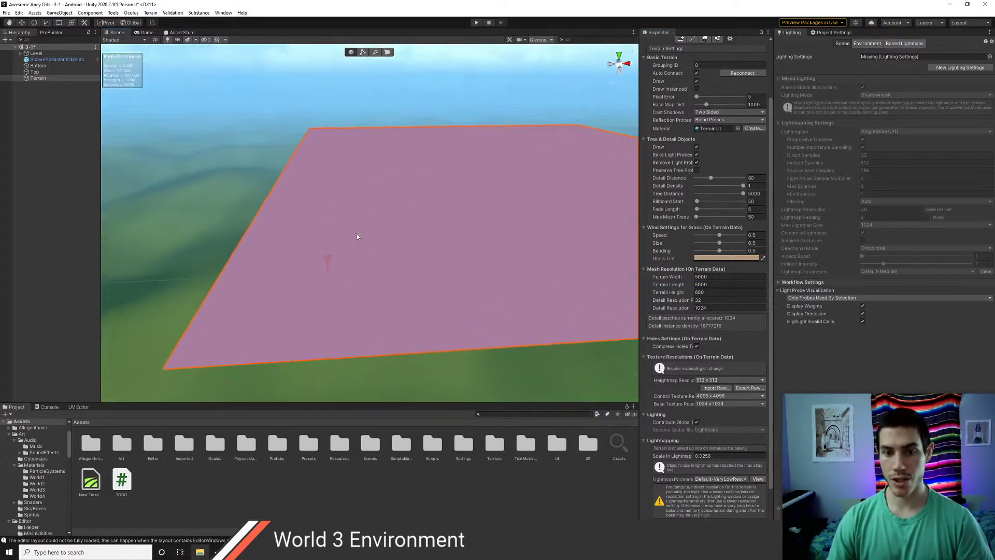
pyautogui.scroll(2, 448, 238)
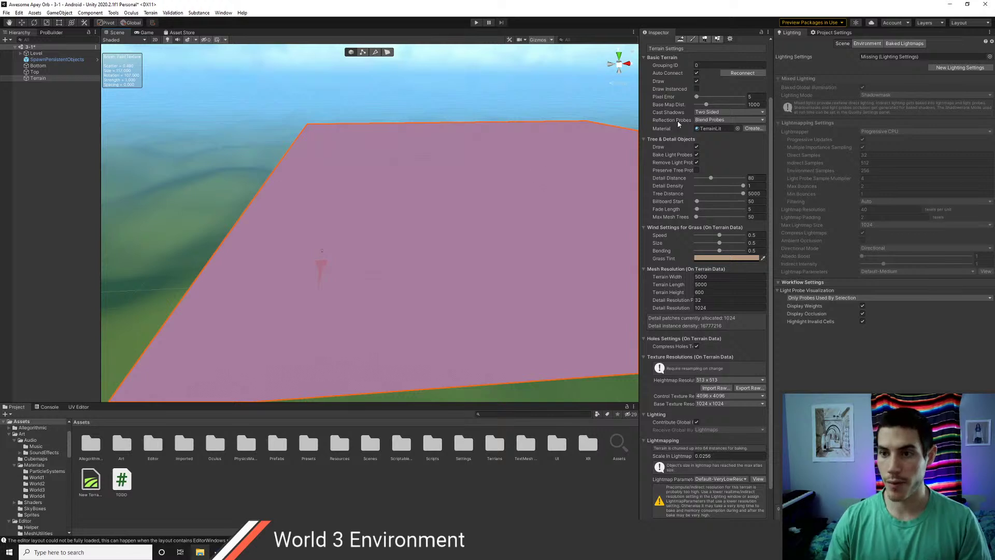
# - Move the Terrain to position X -2500, Z -2500
pyautogui.click(45, 73)
pyautogui.click(38, 78)
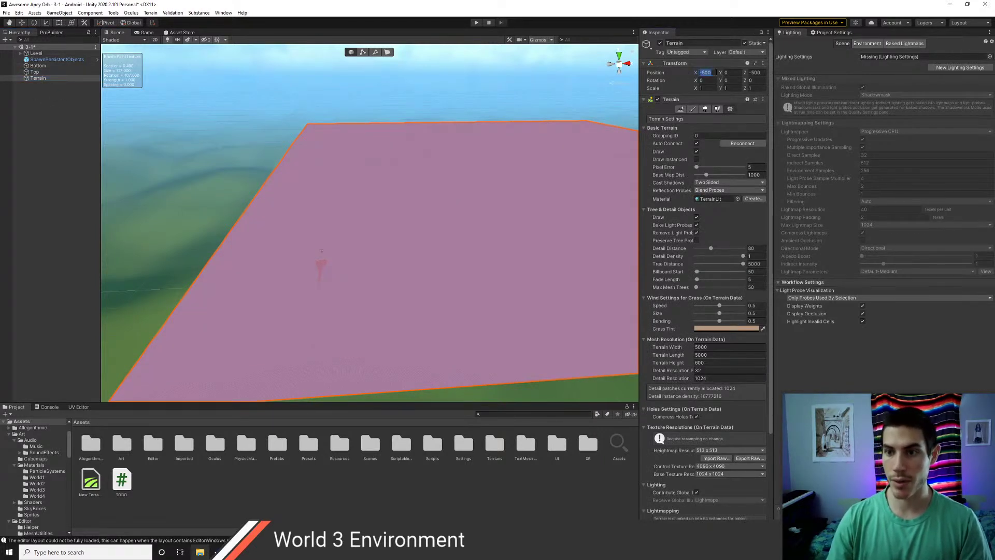
pyautogui.write('2')
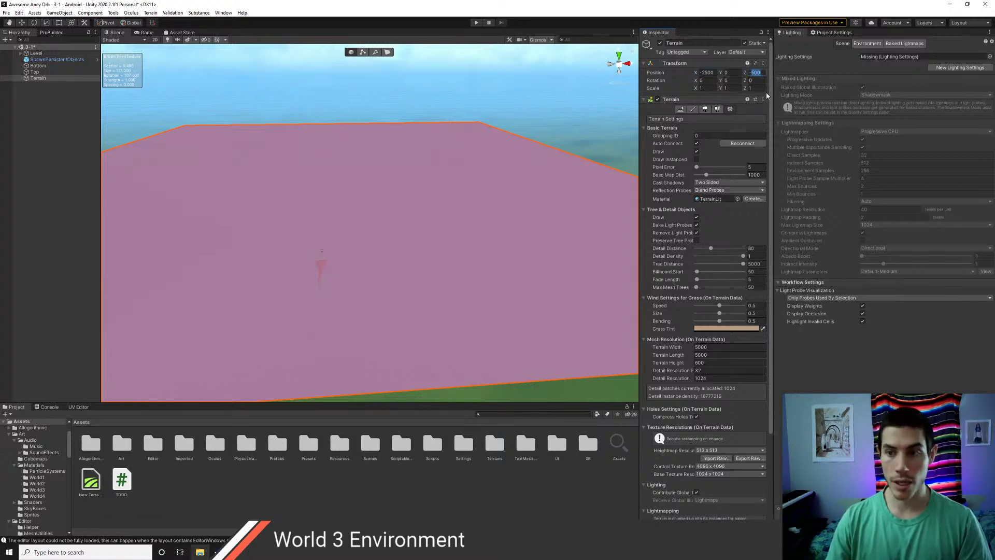
pyautogui.write('2')
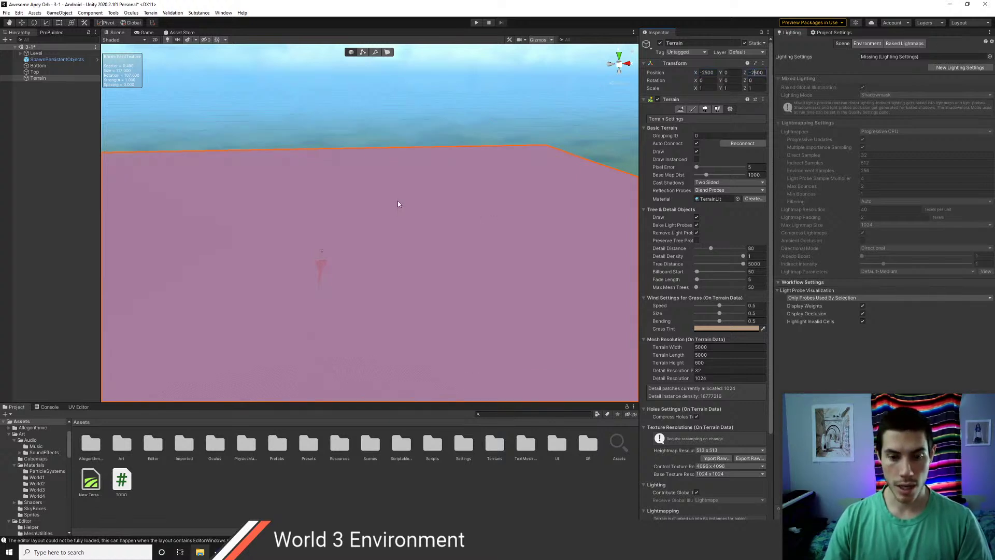
pyautogui.scroll(-5, 396, 206)
pyautogui.moveTo(389, 220); pyautogui.dragTo(411, 222, button='right')
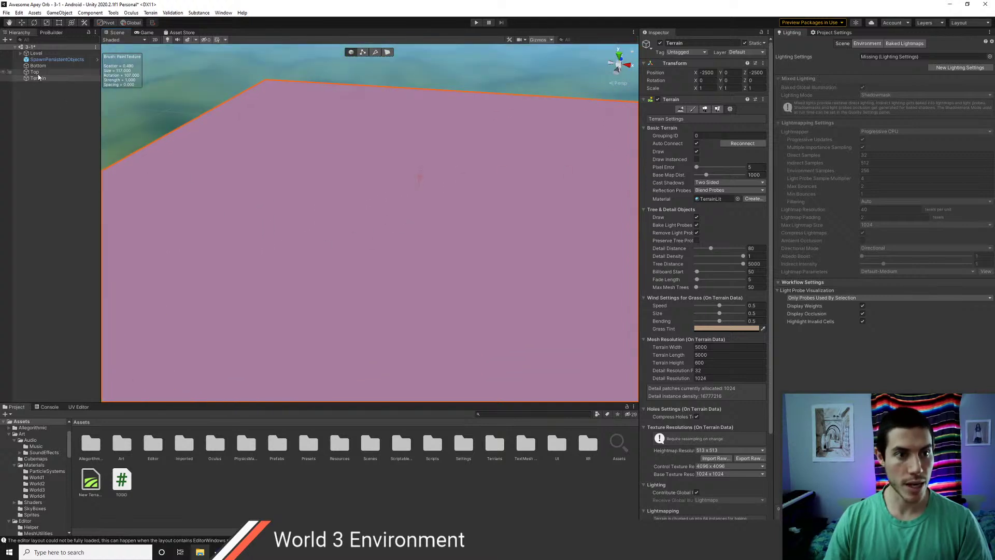
# - Frame the Level object, select Terrain and switch to the Paint Texture tool
pyautogui.doubleClick(36, 53)
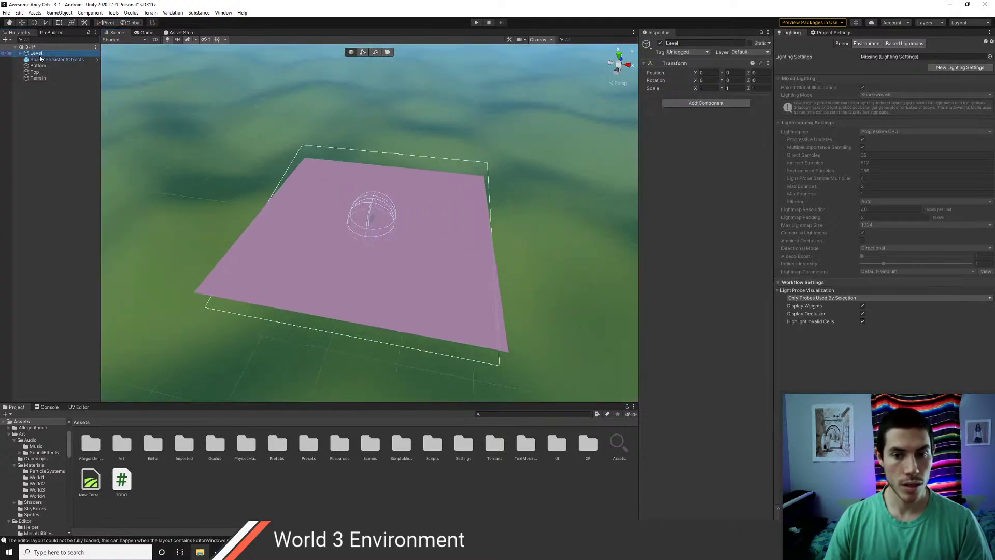
pyautogui.keyDown('alt'); pyautogui.moveTo(379, 233); pyautogui.dragTo(405, 294); pyautogui.keyUp('alt')
pyautogui.scroll(10, 389, 278)
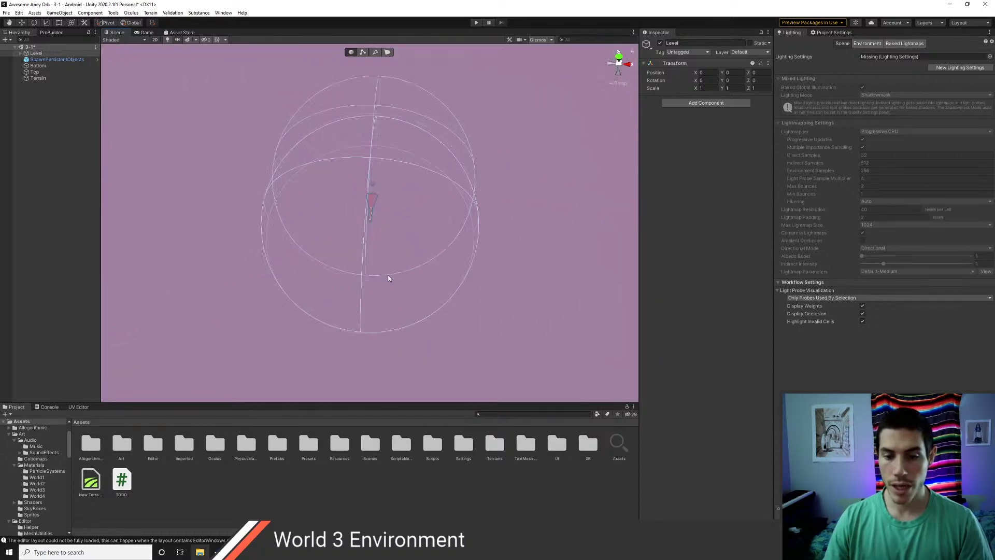
pyautogui.click(37, 78)
pyautogui.moveTo(438, 281); pyautogui.dragTo(425, 239, button='right')
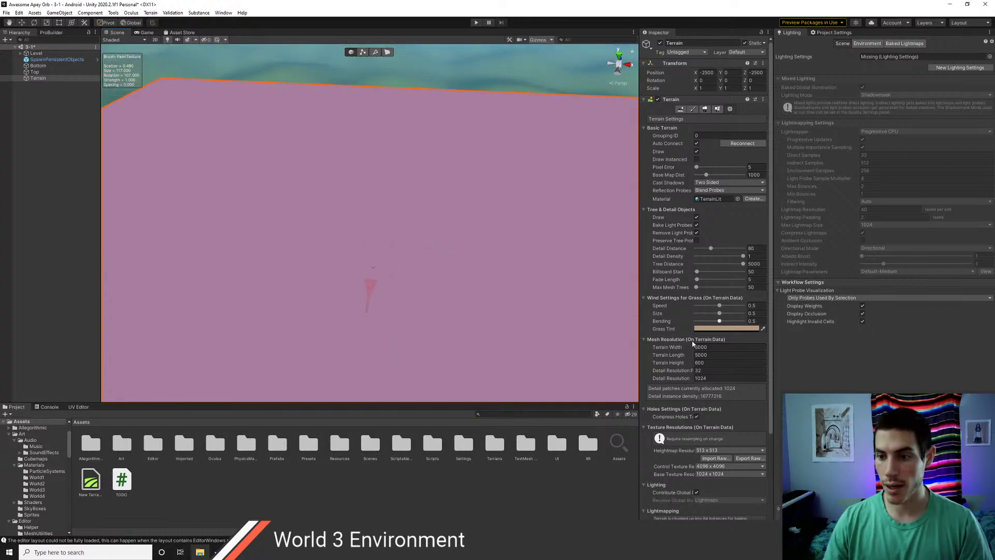
pyautogui.scroll(-5, 708, 383)
pyautogui.scroll(8, 705, 397)
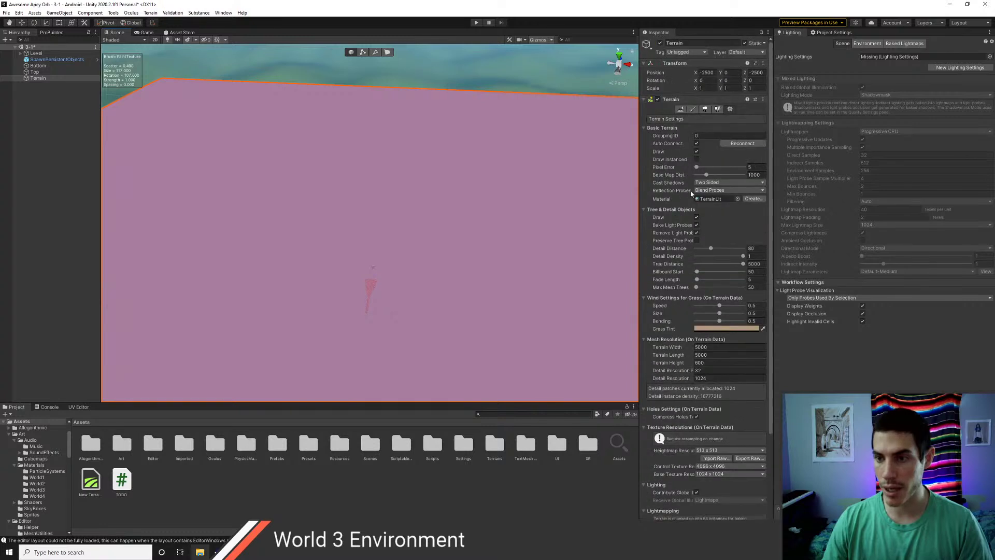
pyautogui.click(696, 109)
pyautogui.scroll(3, 392, 273)
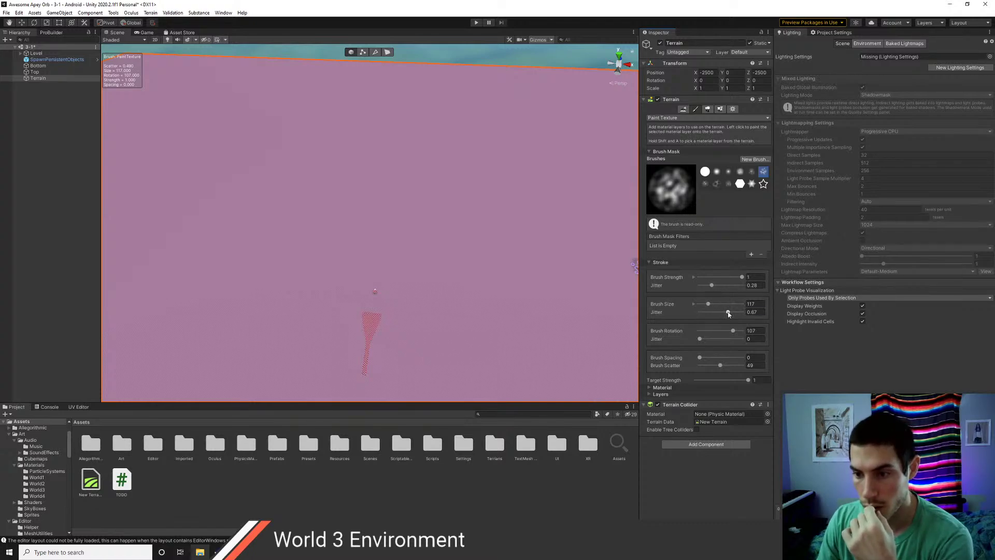
# - Set the brush to size 210 with scatter 82 and expand the Layers section
pyautogui.moveTo(735, 315); pyautogui.dragTo(733, 313)
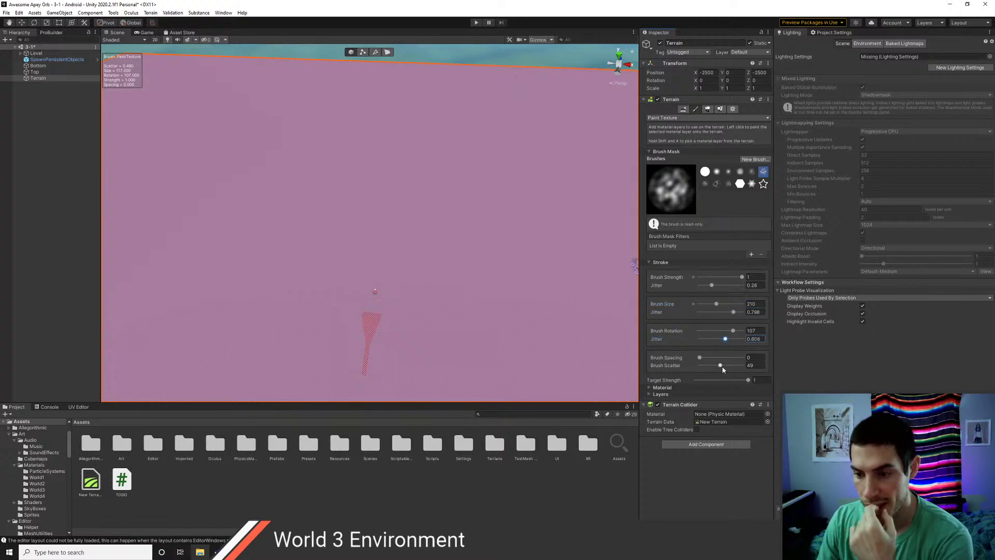
pyautogui.click(649, 396)
pyautogui.scroll(-1, 655, 410)
pyautogui.click(674, 450)
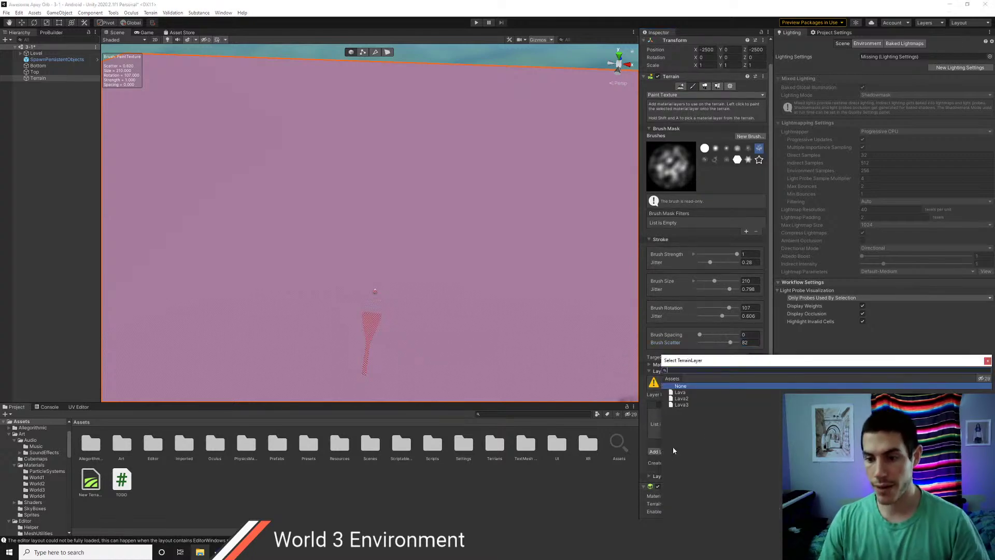
pyautogui.click(987, 361)
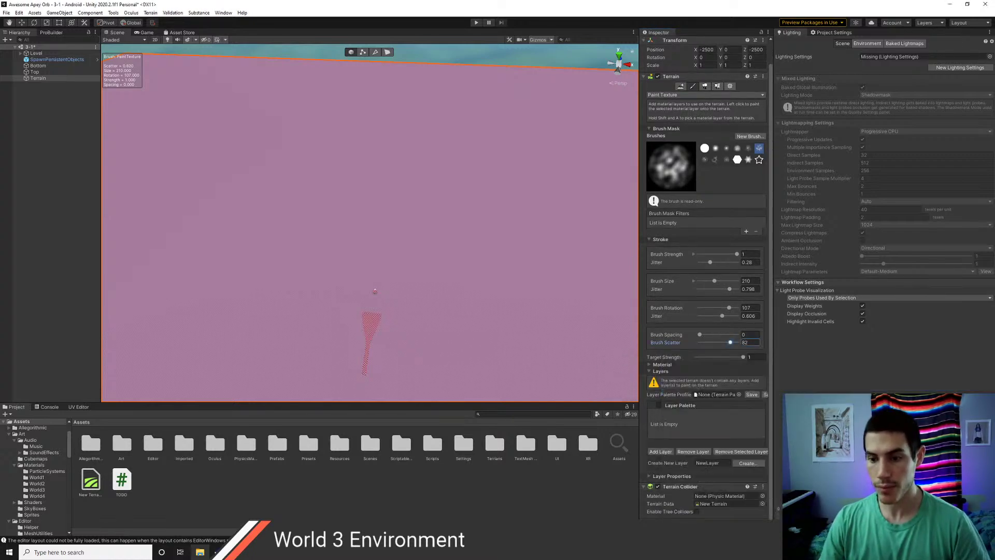
# - Add the Lava2 and Lava3 terrain layers to the palette
pyautogui.click(660, 451)
pyautogui.click(681, 398)
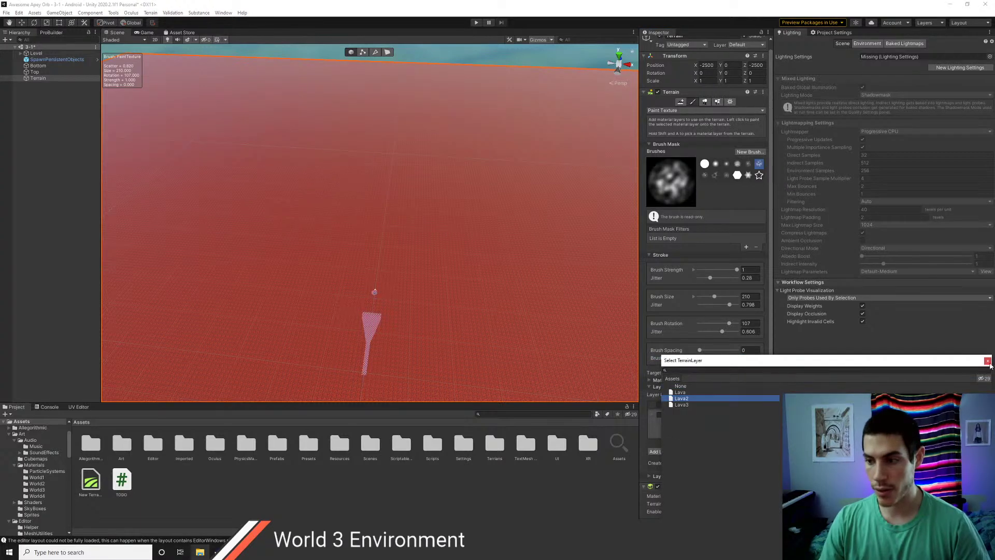
pyautogui.click(987, 361)
pyautogui.click(669, 479)
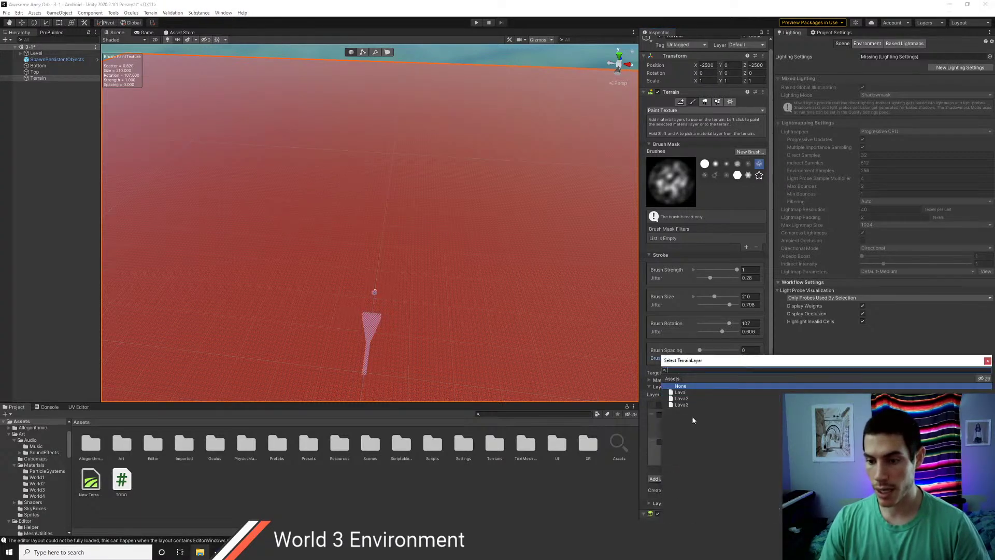
pyautogui.click(681, 404)
pyautogui.click(987, 361)
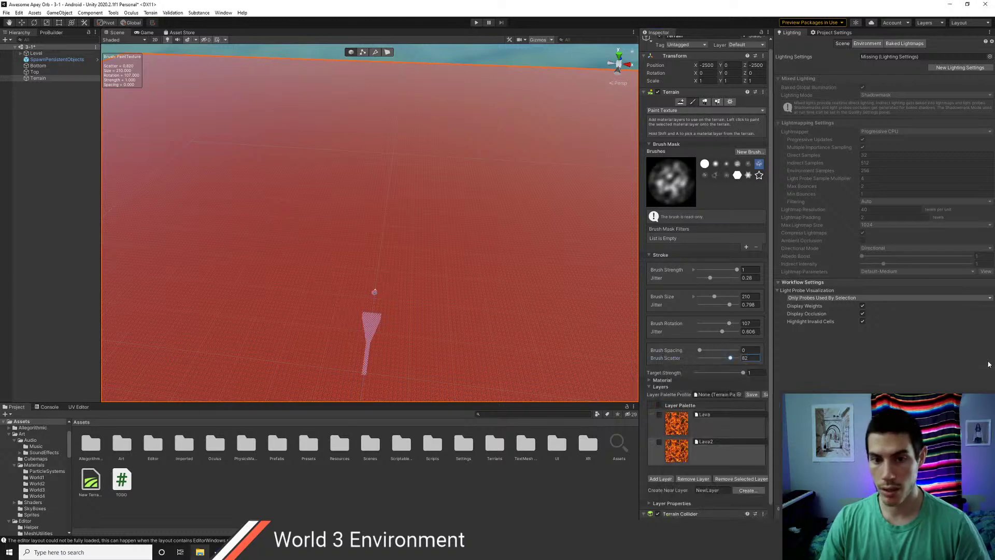
# - Brush dark Lava2 patches across the terrain, then paint Lava3 over it
pyautogui.scroll(-3, 488, 298)
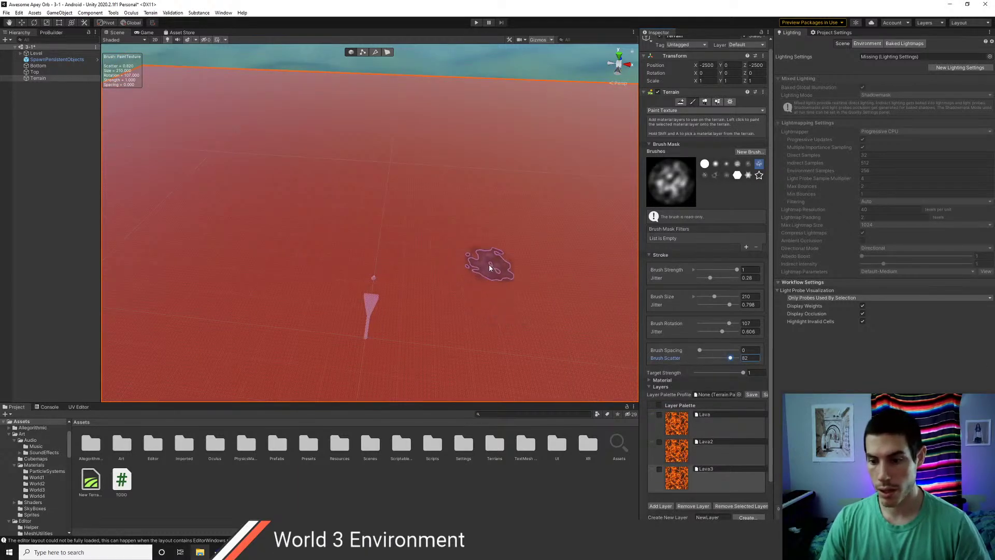
pyautogui.keyDown('alt'); pyautogui.moveTo(476, 238); pyautogui.dragTo(465, 266); pyautogui.keyUp('alt')
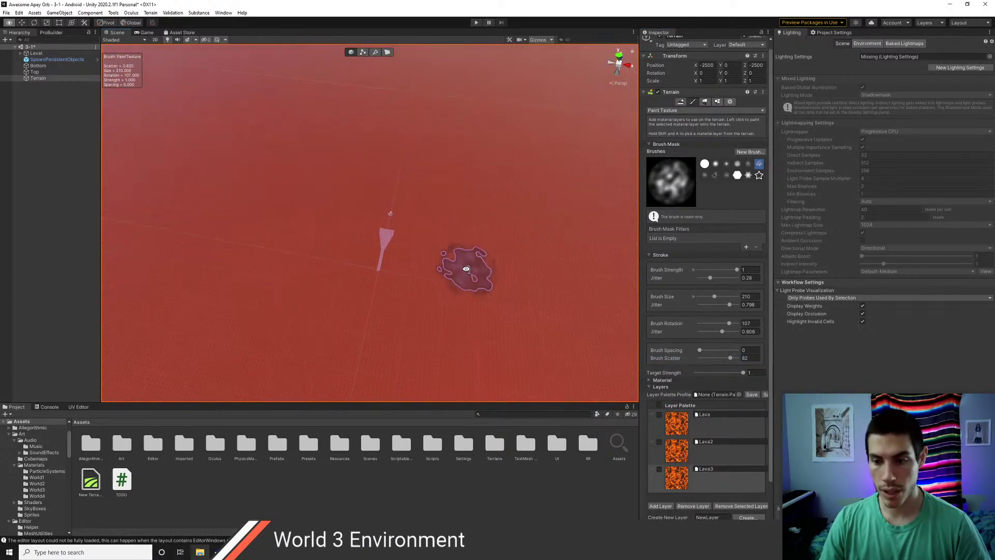
pyautogui.click(715, 450)
pyautogui.scroll(-7, 290, 249)
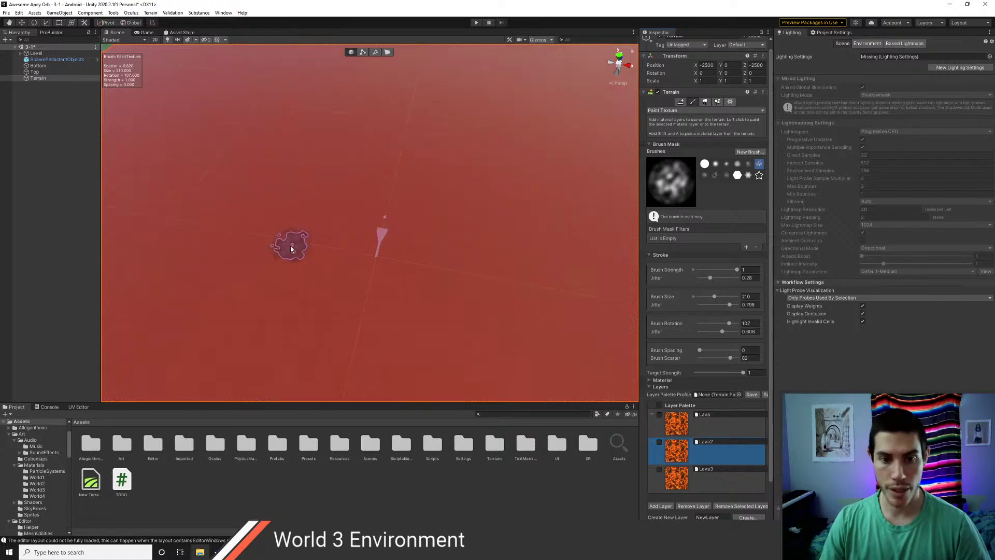
pyautogui.click(372, 252)
pyautogui.moveTo(372, 252); pyautogui.dragTo(338, 278)
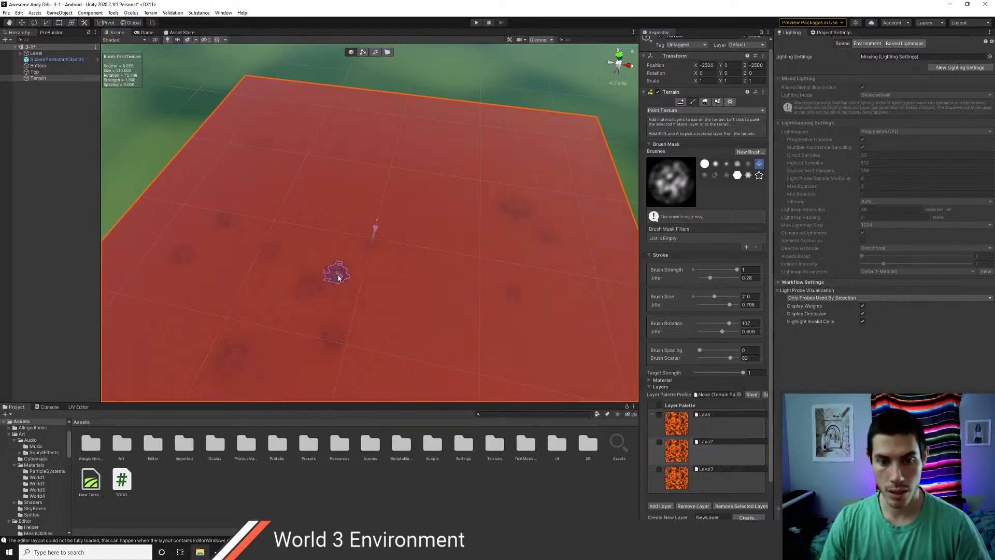
pyautogui.scroll(-6, 355, 282)
pyautogui.moveTo(362, 245)
pyautogui.mouseDown()
pyautogui.moveTo(373, 233)
pyautogui.moveTo(248, 264)
pyautogui.moveTo(384, 160)
pyautogui.moveTo(465, 339)
pyautogui.moveTo(383, 156)
pyautogui.moveTo(376, 331)
pyautogui.moveTo(406, 294)
pyautogui.mouseUp()
pyautogui.click(723, 474)
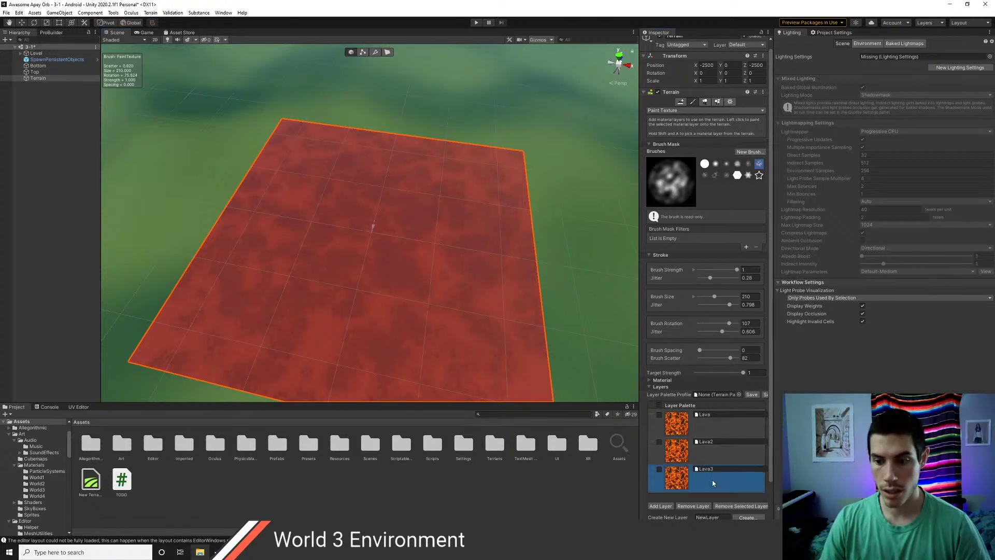
pyautogui.moveTo(439, 189)
pyautogui.mouseDown()
pyautogui.moveTo(362, 317)
pyautogui.moveTo(364, 250)
pyautogui.moveTo(390, 260)
pyautogui.moveTo(361, 310)
pyautogui.mouseUp()
# - Frame the whole Level, reselect the Terrain and pick Lava2 to continue painting
pyautogui.scroll(8, 361, 310)
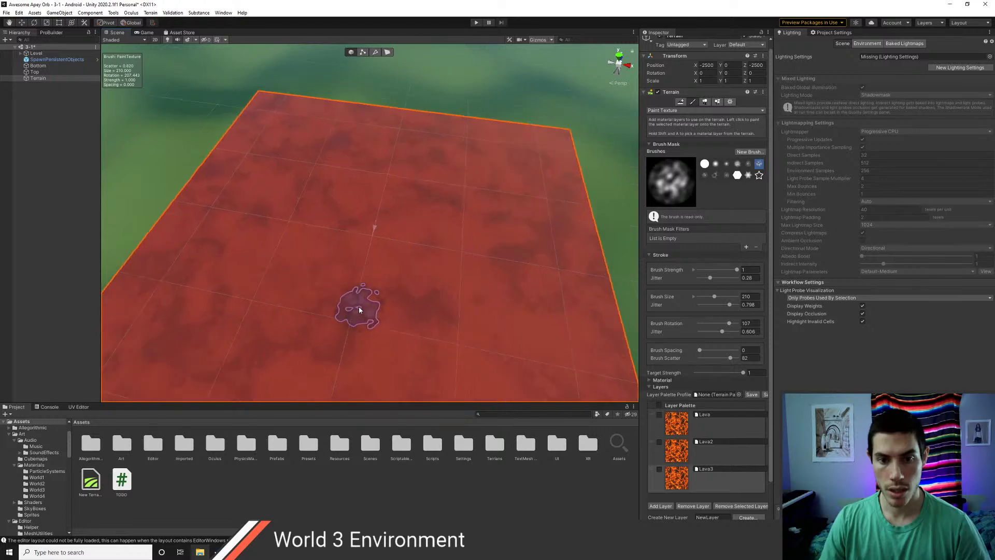
pyautogui.scroll(6, 227, 200)
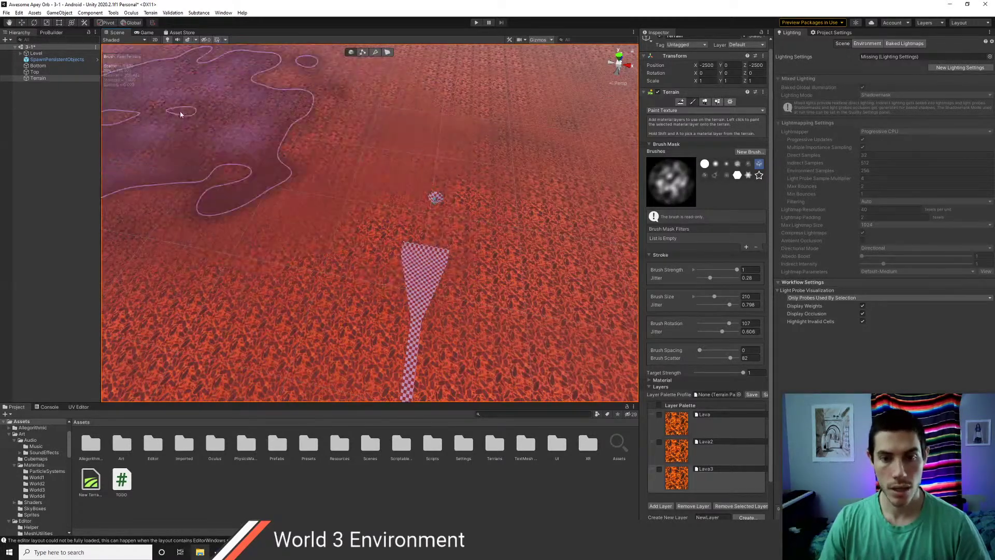
pyautogui.doubleClick(36, 53)
pyautogui.scroll(6, 337, 165)
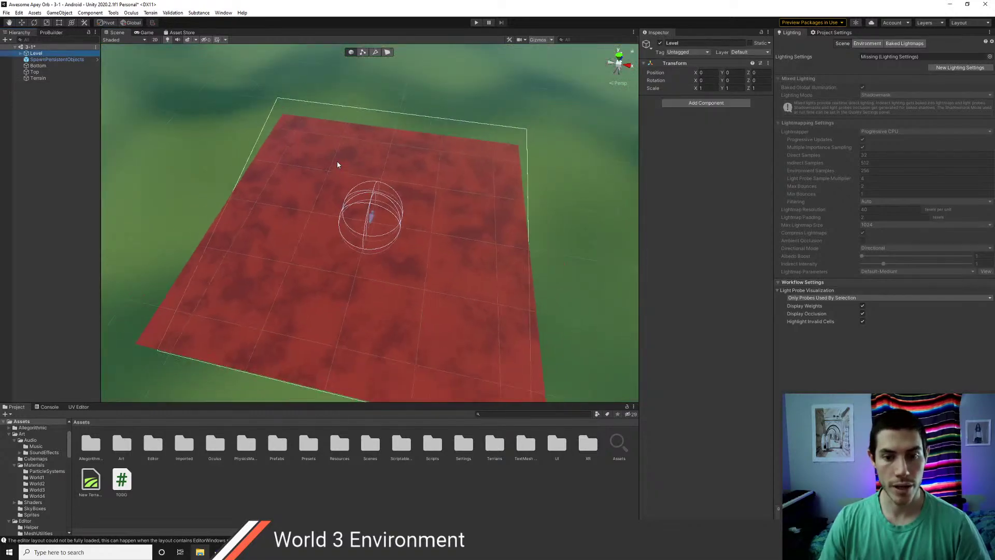
pyautogui.scroll(8, 346, 170)
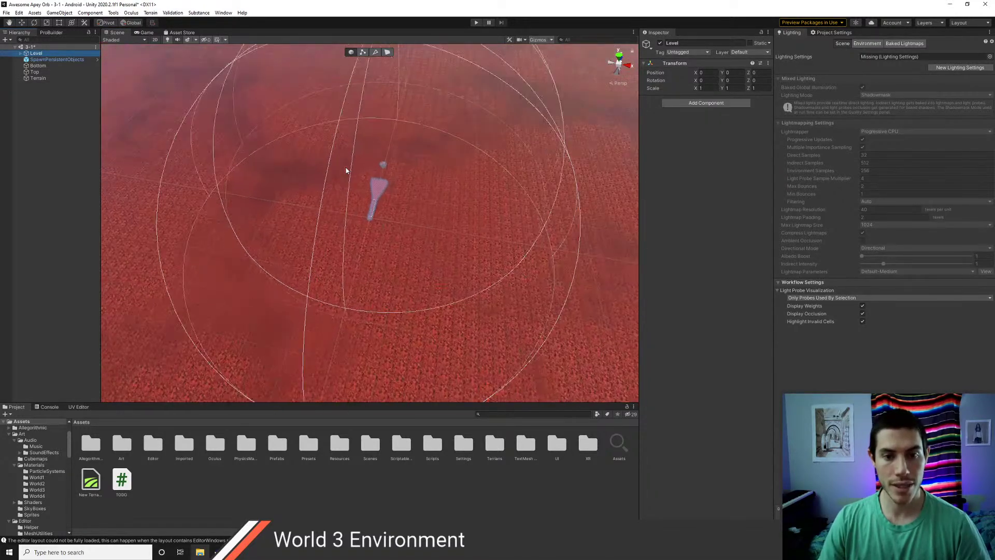
pyautogui.scroll(-5, 346, 170)
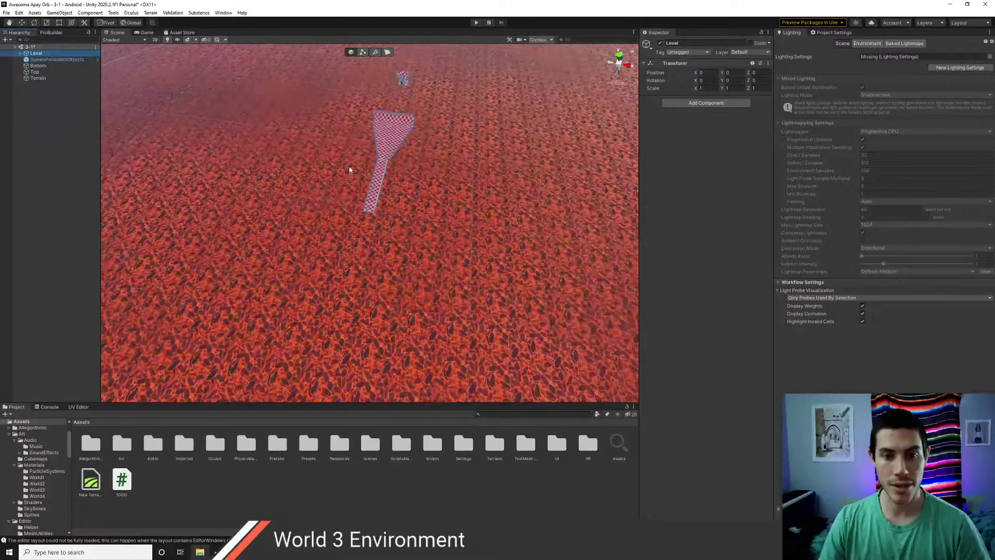
pyautogui.click(342, 172)
pyautogui.scroll(-6, 342, 171)
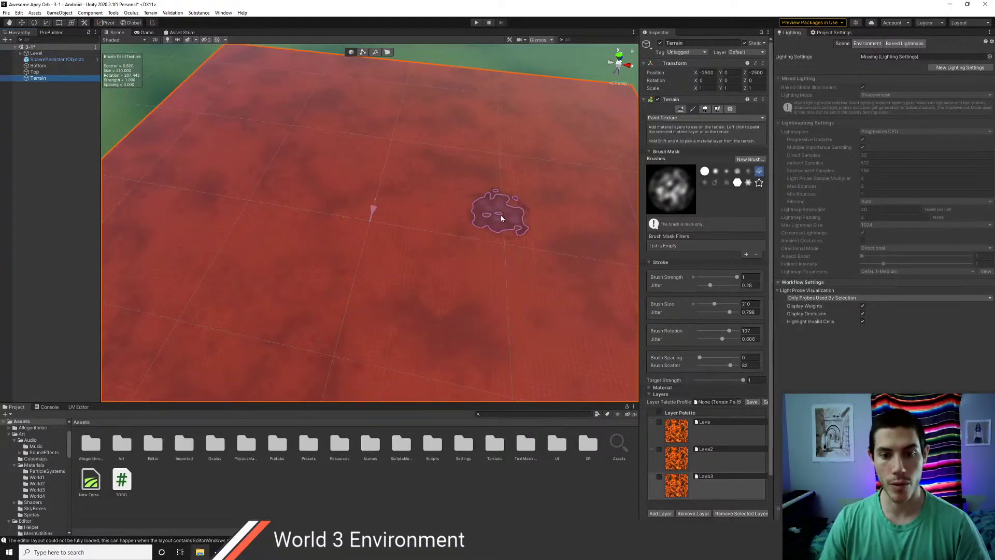
pyautogui.click(700, 462)
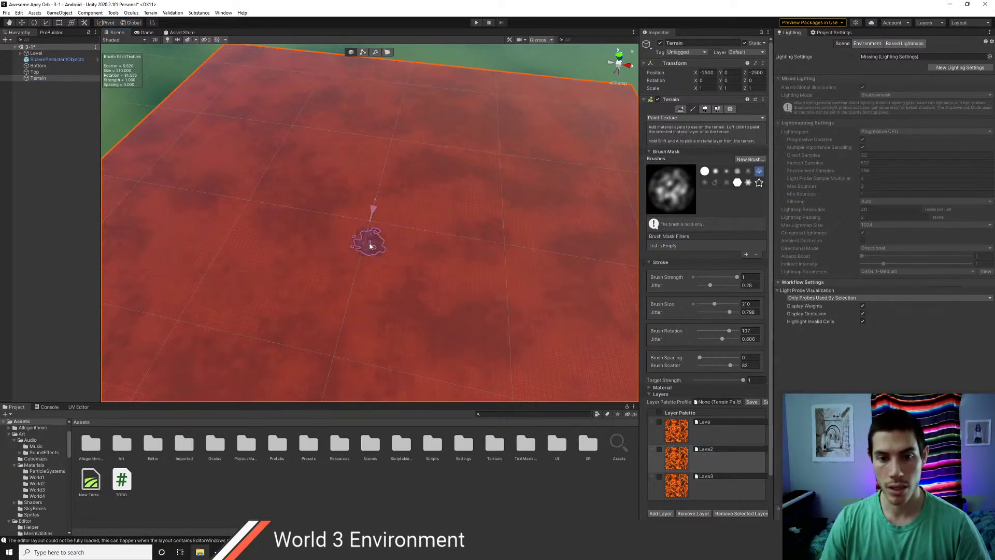
pyautogui.scroll(-5, 466, 286)
pyautogui.scroll(2, 506, 293)
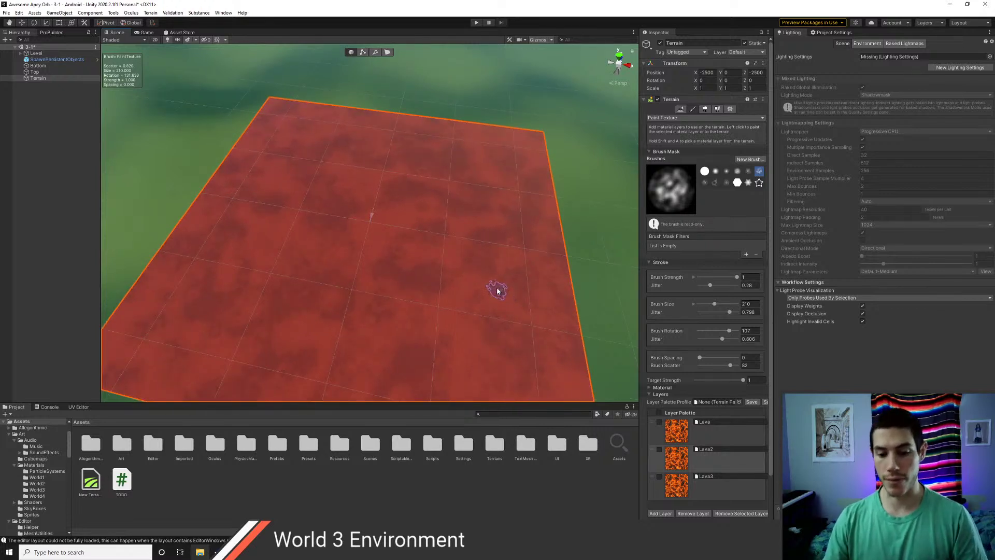
pyautogui.scroll(2, 444, 249)
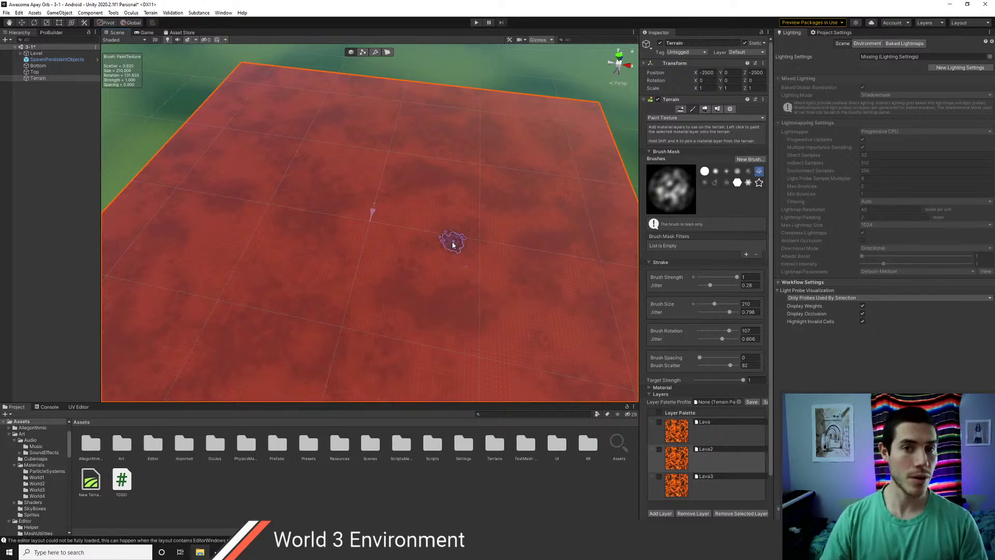
pyautogui.scroll(3, 384, 227)
pyautogui.scroll(5, 387, 231)
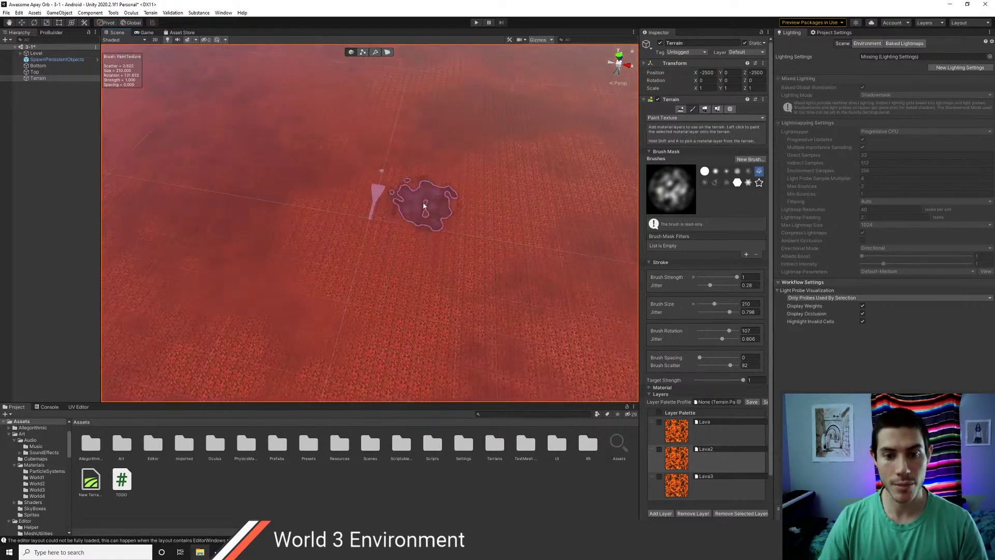
# - Move the Terrain object down to Position Y -500
pyautogui.click(37, 75)
pyautogui.click(36, 79)
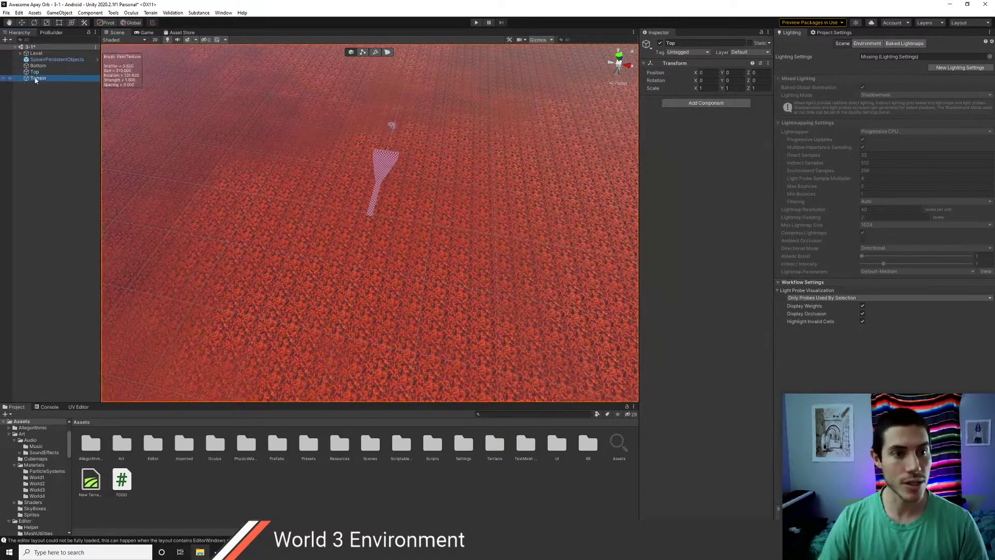
pyautogui.scroll(-4, 461, 211)
pyautogui.press('w')
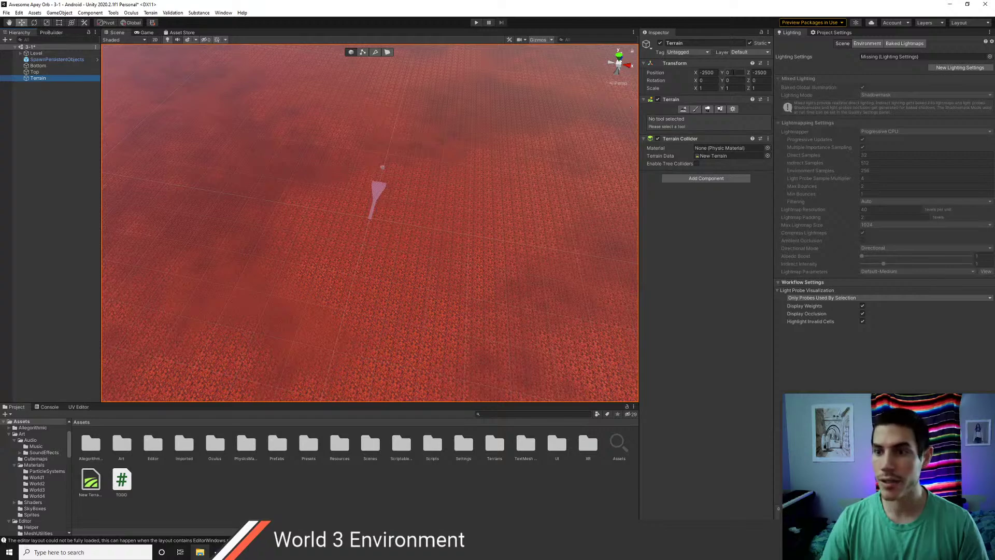
pyautogui.write('-500')
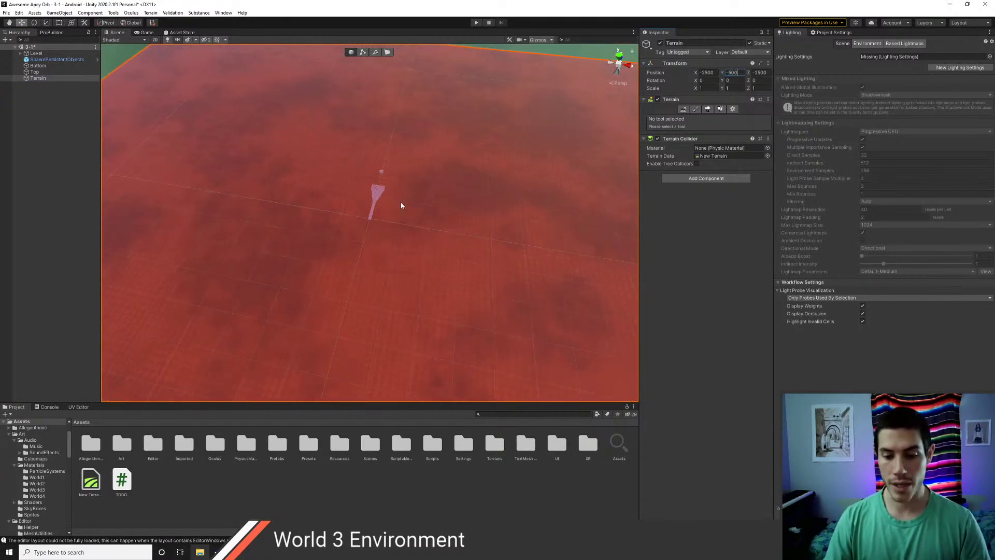
pyautogui.moveTo(400, 201); pyautogui.dragTo(465, 258, button='right')
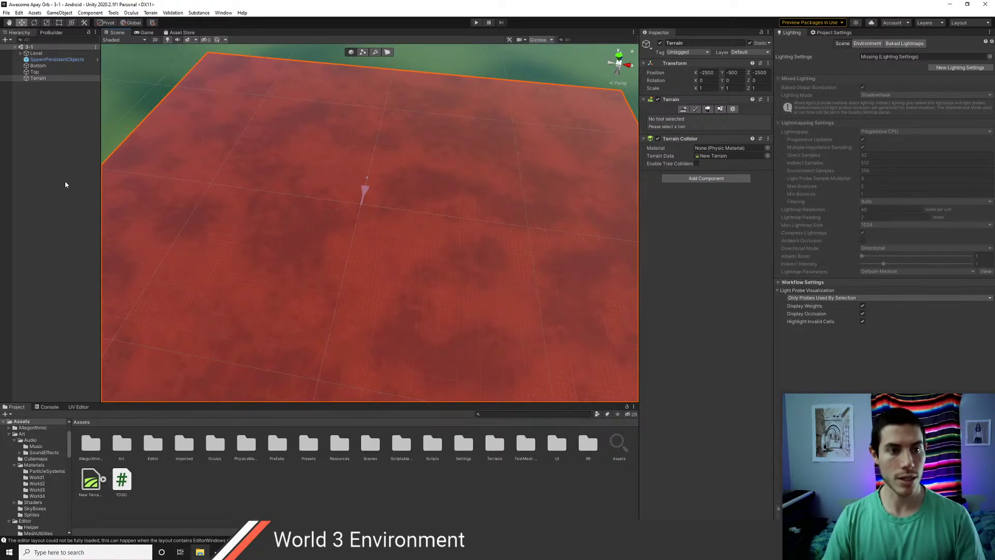
# - Rename the New Terrain data asset to Lava and move it into the Terrains folder
pyautogui.click(92, 484)
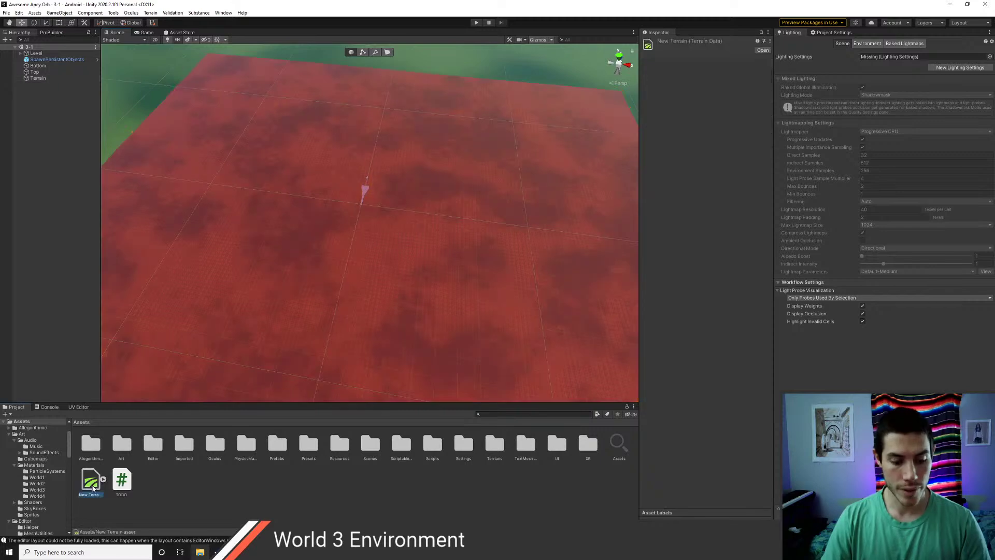
pyautogui.write('Lava')
pyautogui.press('Return')
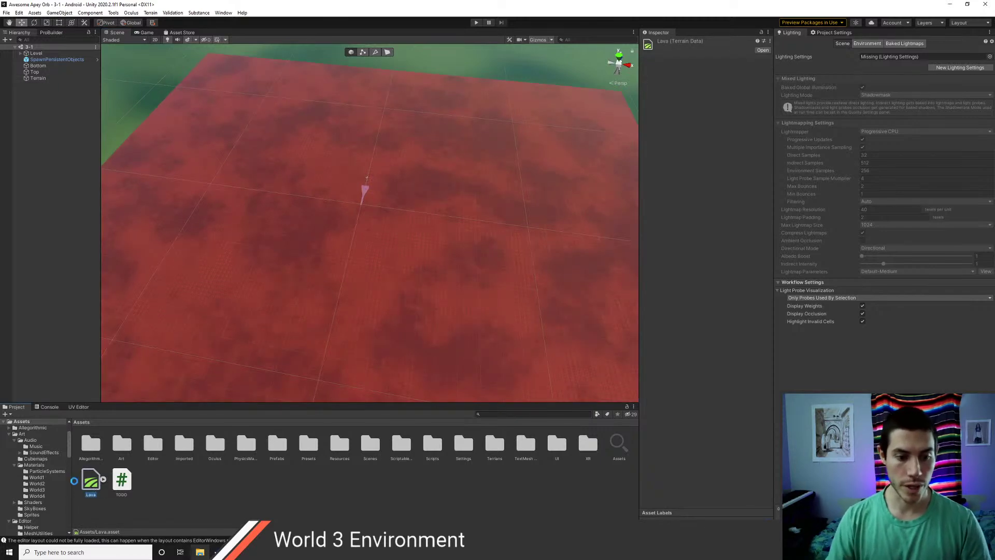
pyautogui.moveTo(496, 449); pyautogui.dragTo(495, 447)
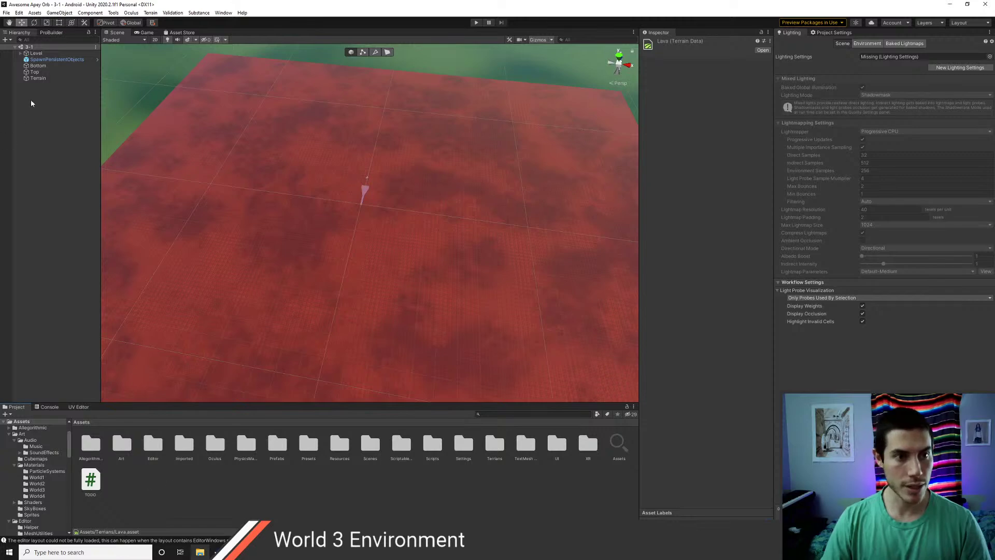
# - Create a new Terrain object in the Hierarchy named CaveCeiling
pyautogui.rightClick(35, 92)
pyautogui.moveTo(61, 203)
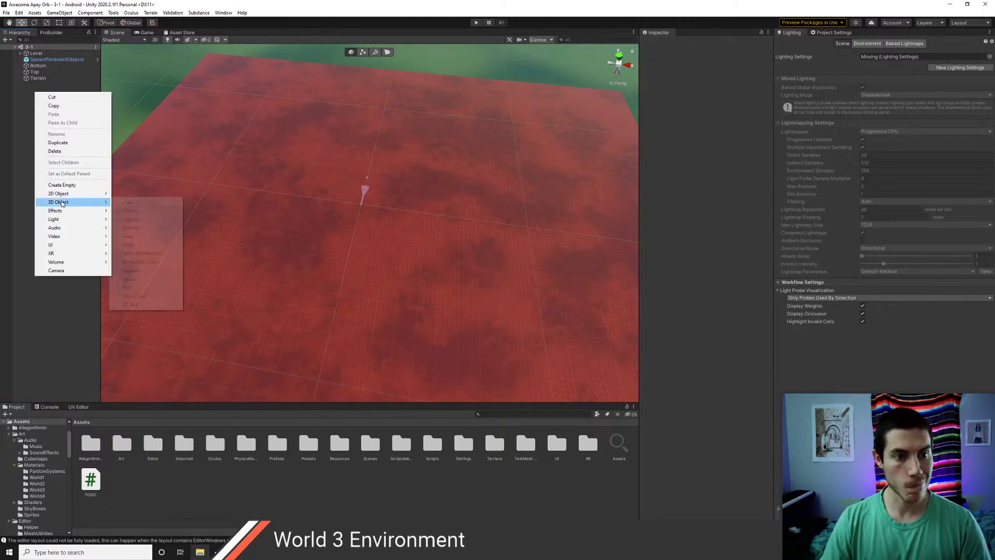
pyautogui.click(137, 280)
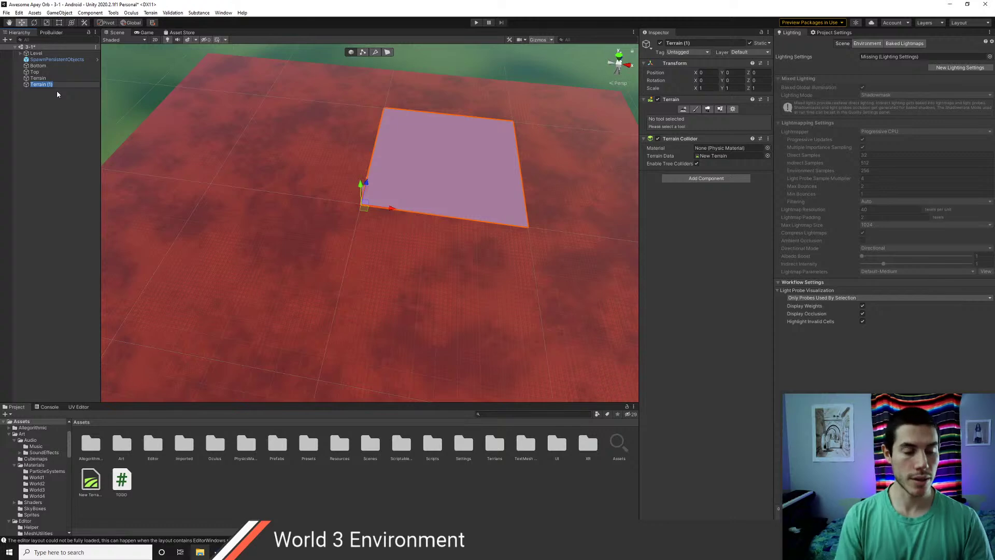
pyautogui.write('CaveCe')
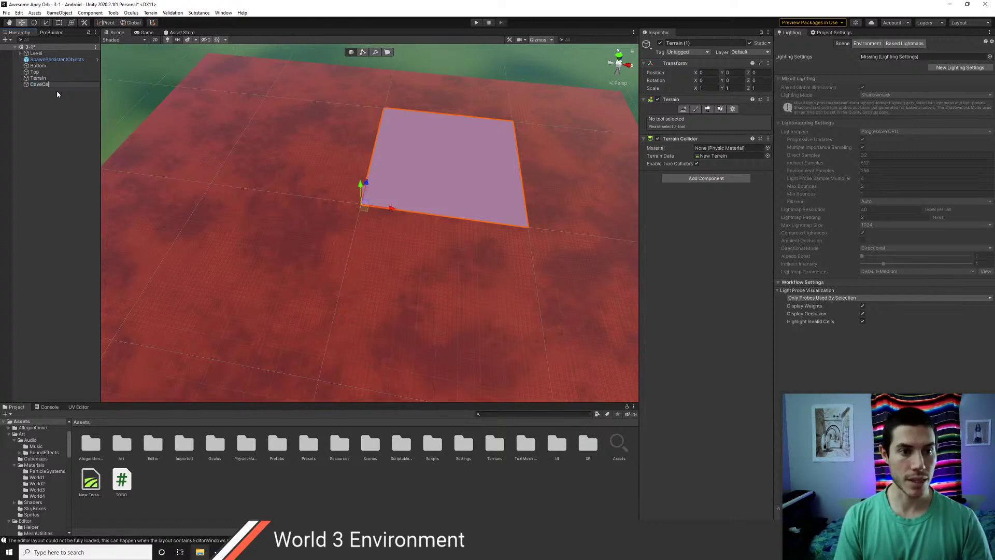
pyautogui.write('iling')
pyautogui.press('Return')
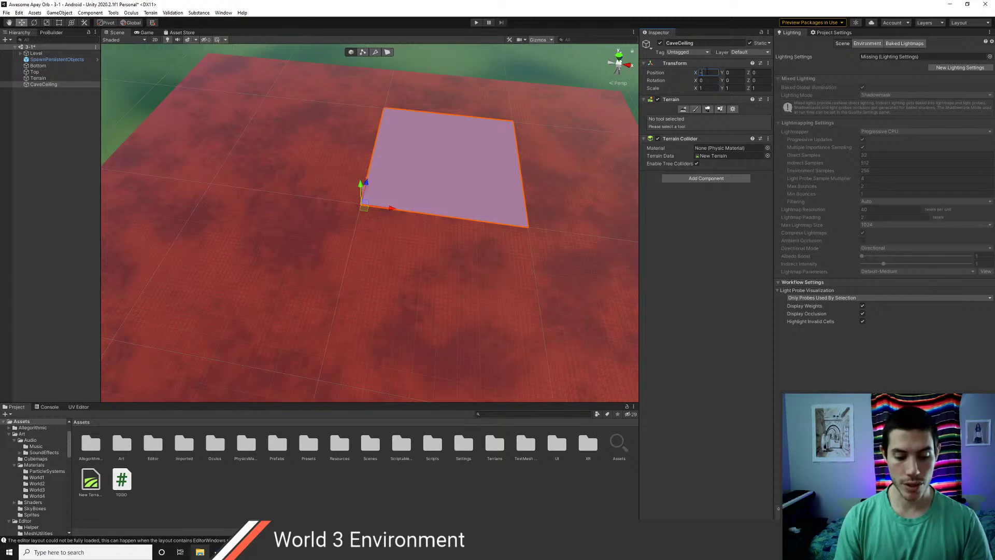
# - Position CaveCeiling at X -500 and Z -500
pyautogui.write('-50')
pyautogui.press('Tab')
pyautogui.press('Tab')
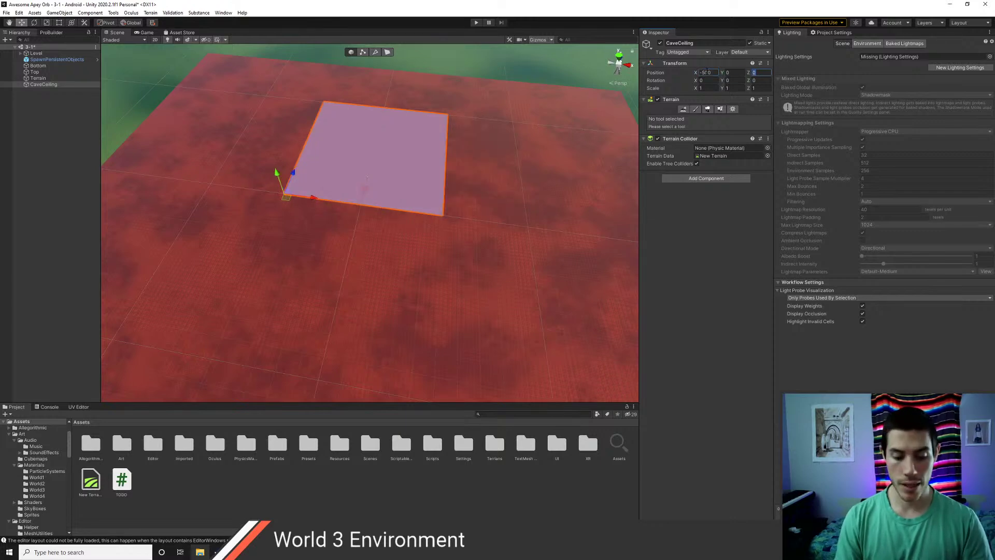
pyautogui.write('-500')
pyautogui.scroll(5, 335, 239)
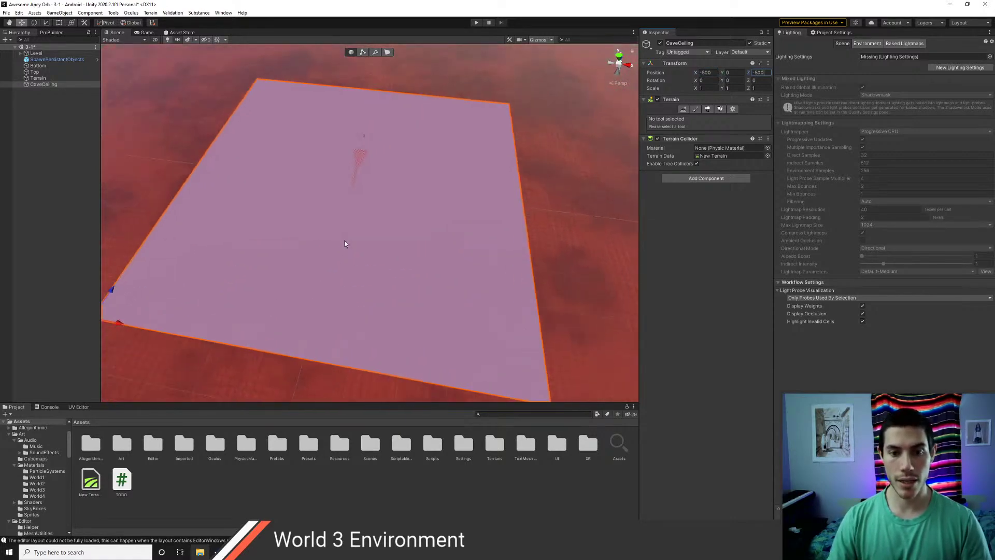
pyautogui.click(57, 84)
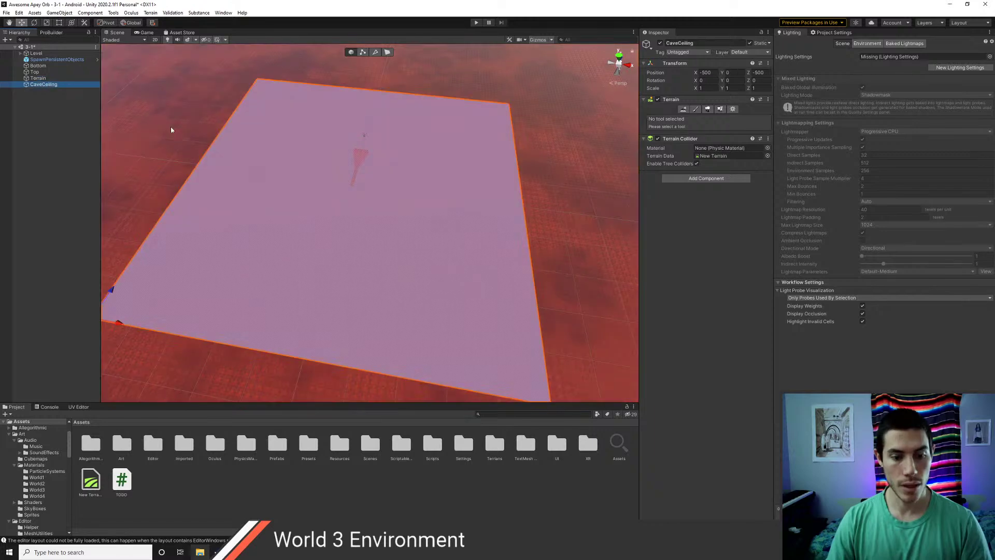
# - Sculpt long winding ridges across CaveCeiling with the Raise or Lower Terrain brush
pyautogui.click(695, 109)
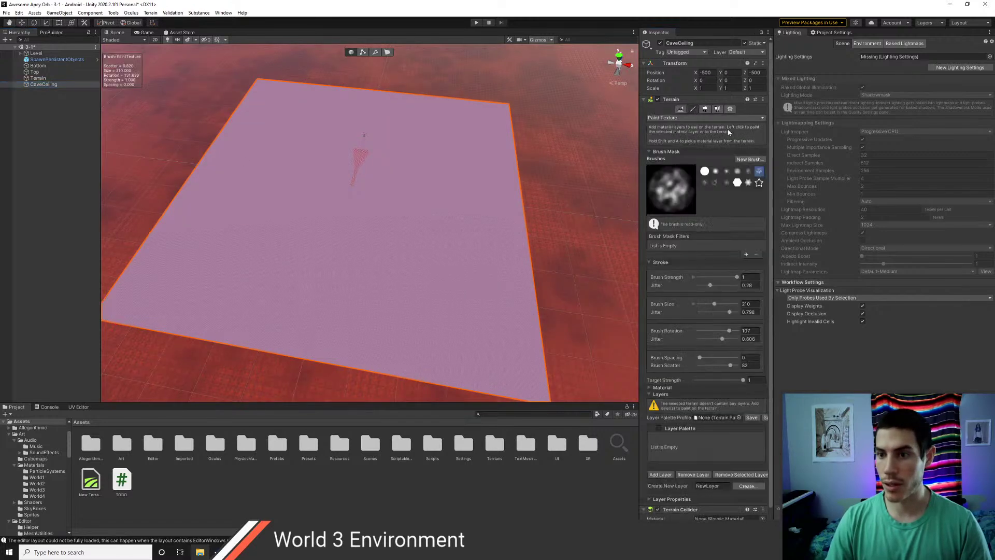
pyautogui.click(683, 118)
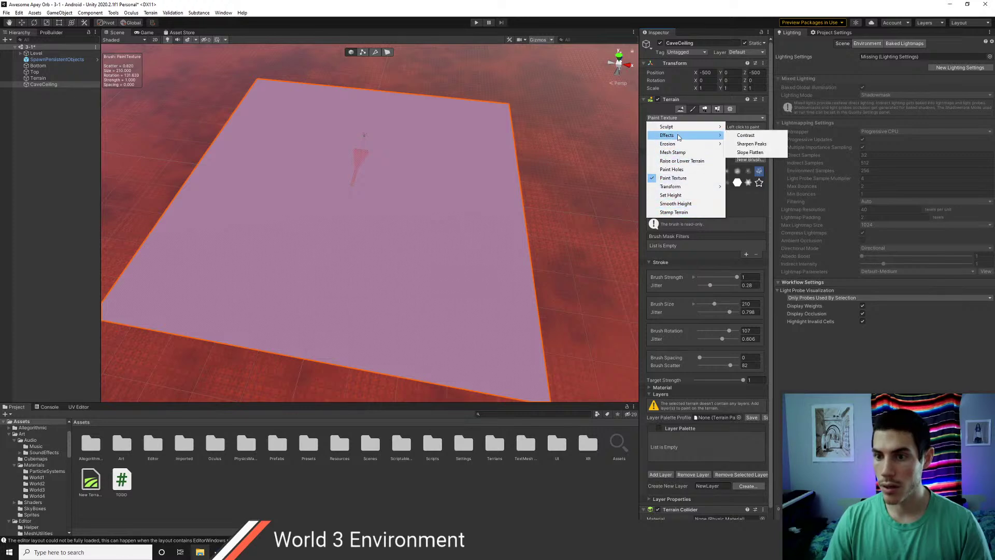
pyautogui.click(681, 161)
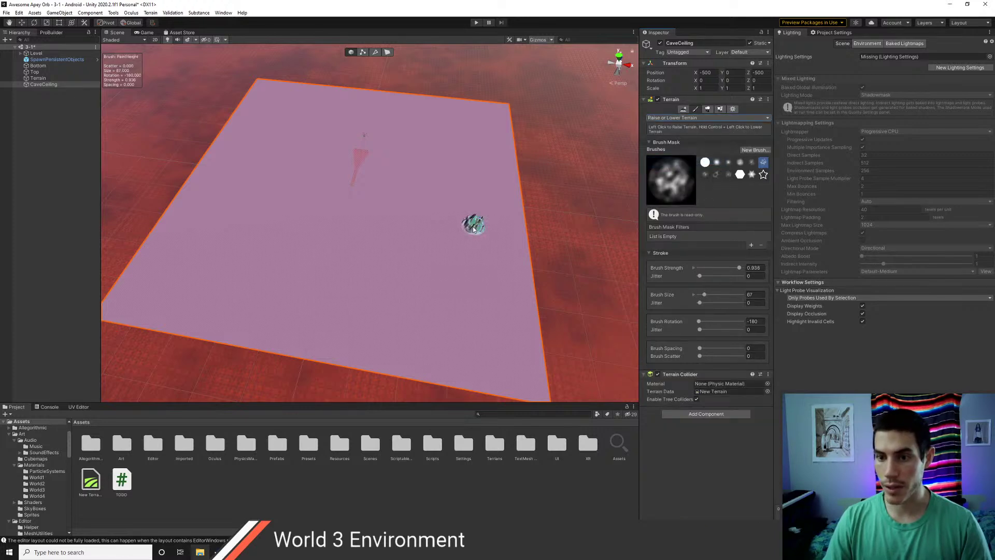
pyautogui.moveTo(323, 265)
pyautogui.mouseDown()
pyautogui.moveTo(461, 182)
pyautogui.moveTo(229, 195)
pyautogui.moveTo(297, 110)
pyautogui.moveTo(376, 182)
pyautogui.mouseUp()
pyautogui.scroll(12, 373, 254)
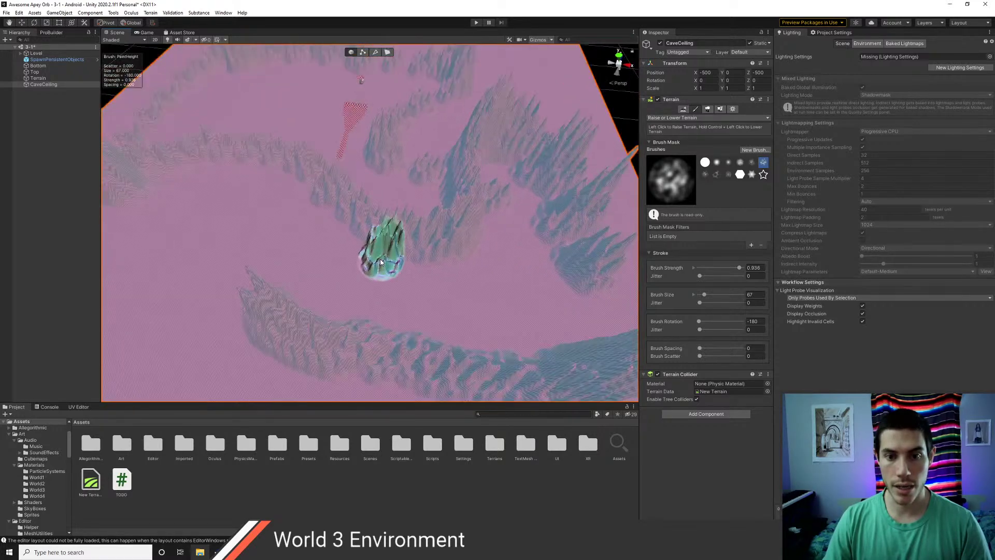
pyautogui.scroll(-10, 378, 262)
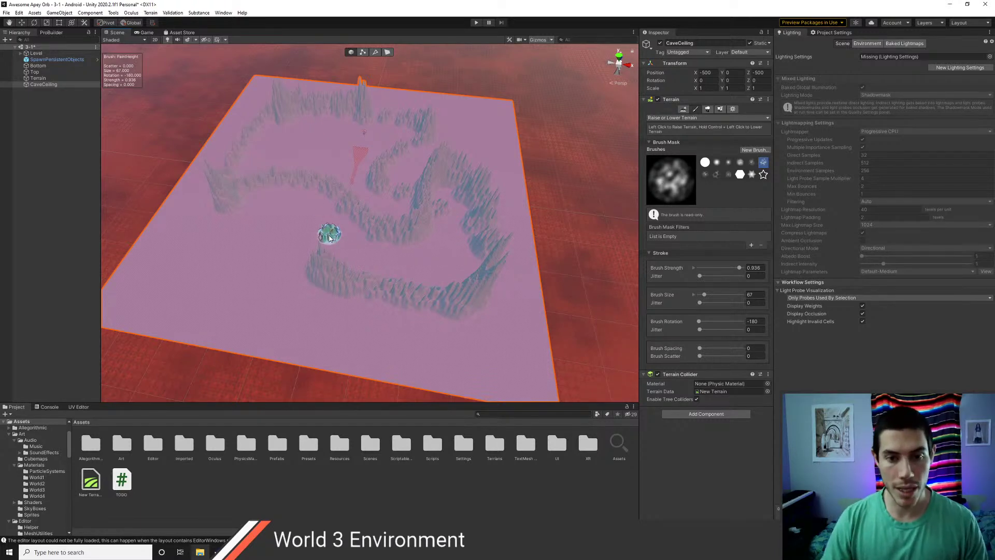
pyautogui.scroll(3, 348, 244)
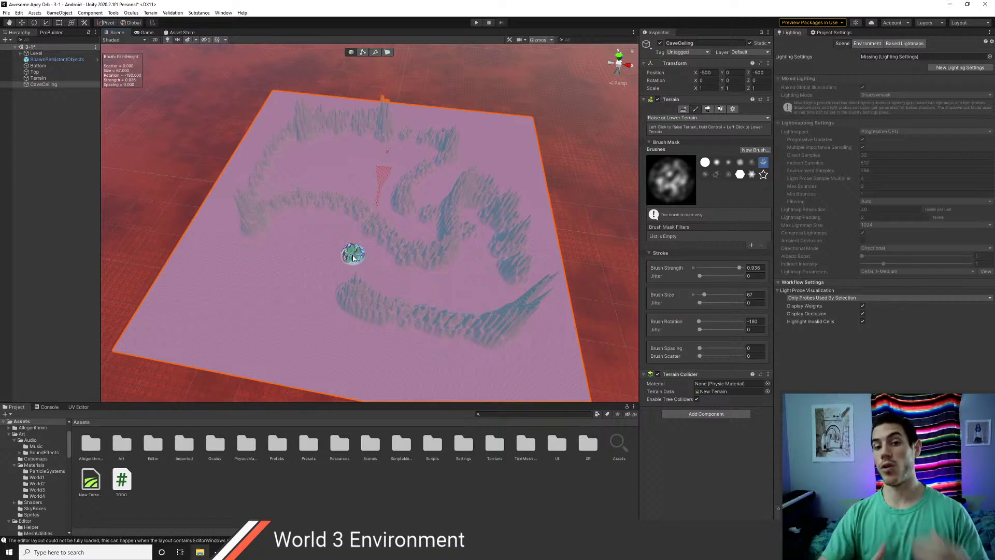
pyautogui.moveTo(371, 257)
pyautogui.keyDown('alt'); pyautogui.mouseDown()
pyautogui.moveTo(262, 227)
pyautogui.moveTo(322, 235)
pyautogui.moveTo(376, 262)
pyautogui.mouseUp(); pyautogui.keyUp('alt')
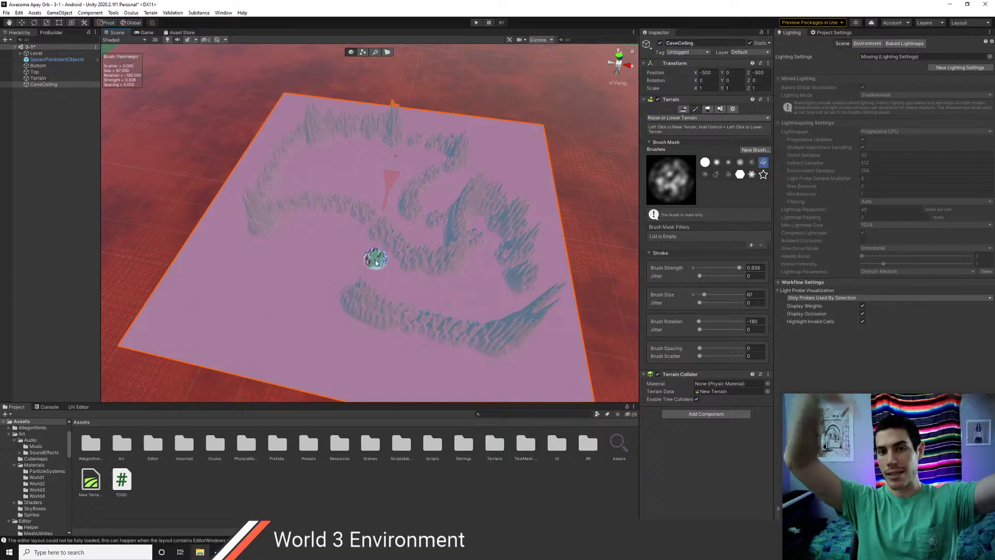
pyautogui.scroll(5, 366, 259)
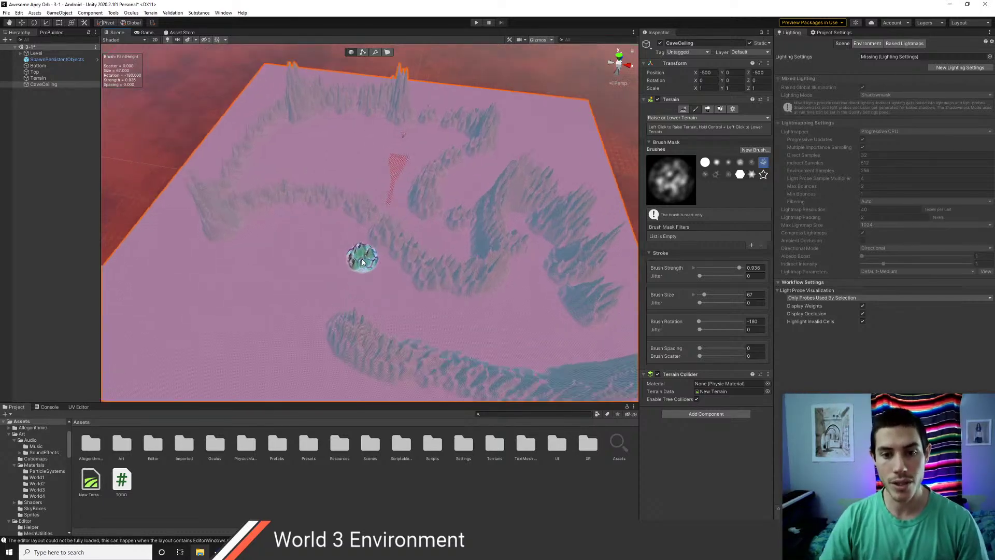
pyautogui.scroll(-5, 358, 270)
pyautogui.scroll(5, 350, 275)
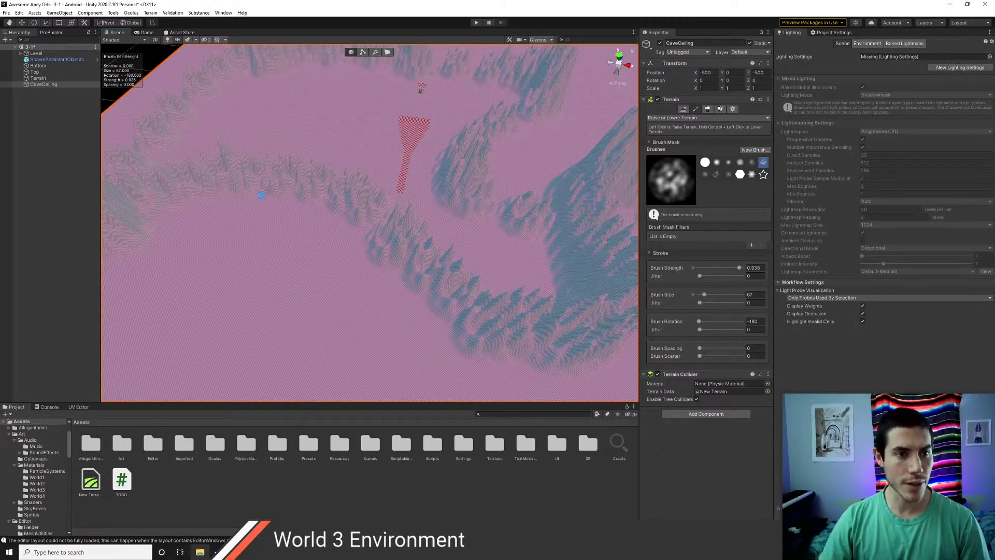
# - Save the scene with Ctrl+S and keep CaveCeiling selected
pyautogui.hotkey('ctrl', 's')
pyautogui.scroll(-5, 317, 258)
pyautogui.click(39, 80)
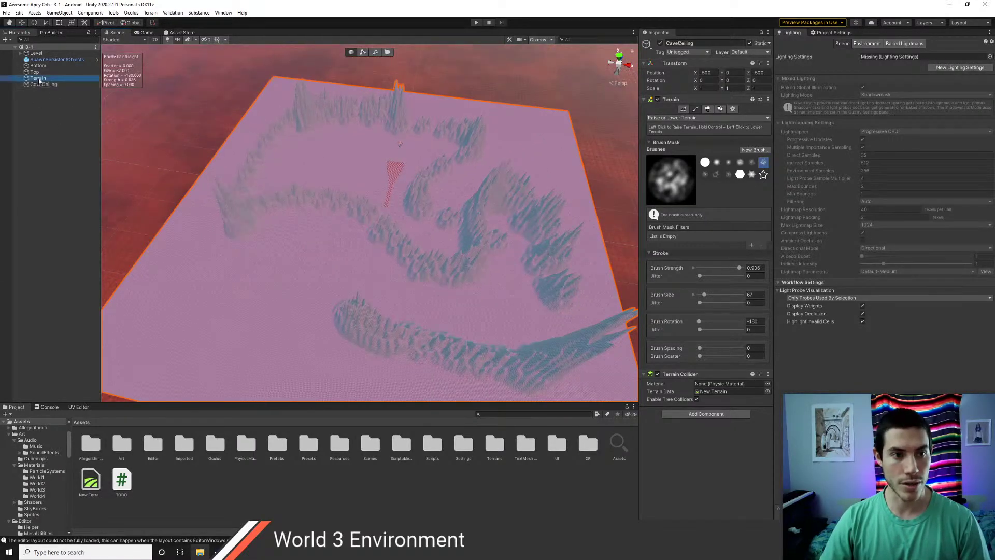
pyautogui.click(43, 85)
# - Tilt CaveCeiling slightly around its X axis using global rotation
pyautogui.press('e')
pyautogui.press('r')
pyautogui.scroll(-2, 422, 273)
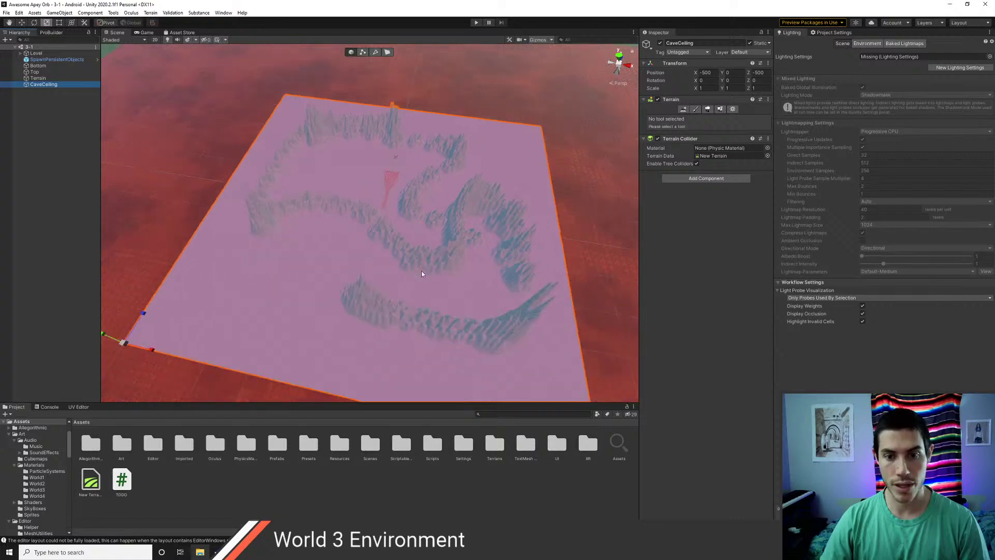
pyautogui.scroll(-2, 422, 273)
pyautogui.press('x')
pyautogui.press('e')
pyautogui.moveTo(151, 308); pyautogui.dragTo(176, 256)
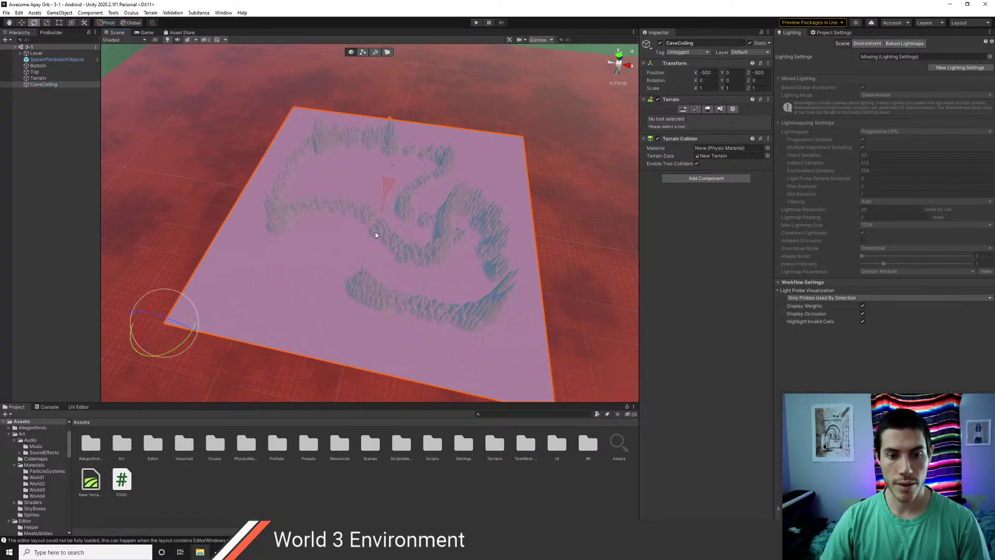
pyautogui.scroll(5, 387, 246)
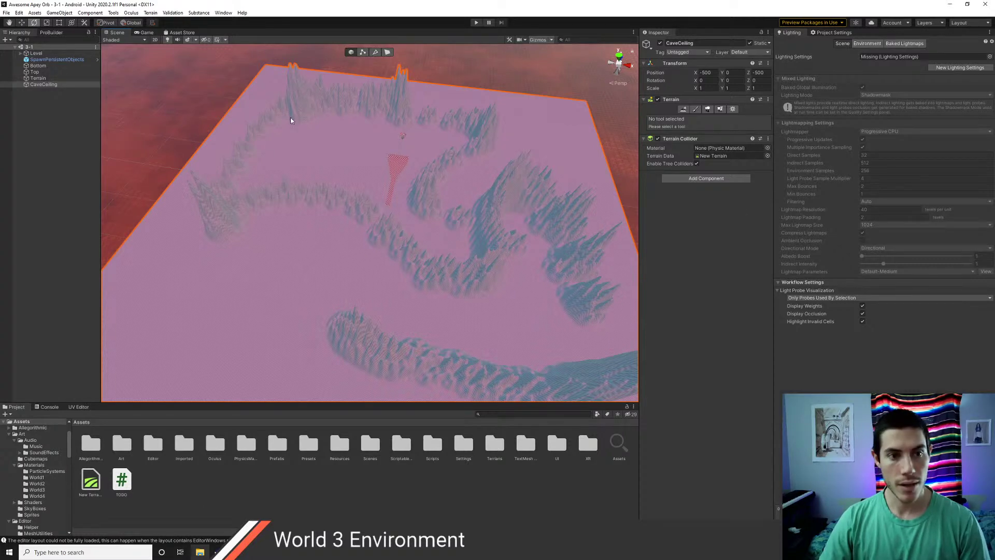
# - Search Add Component for 'ex' without adding anything, then open the Assets/Scripts folder
pyautogui.click(706, 177)
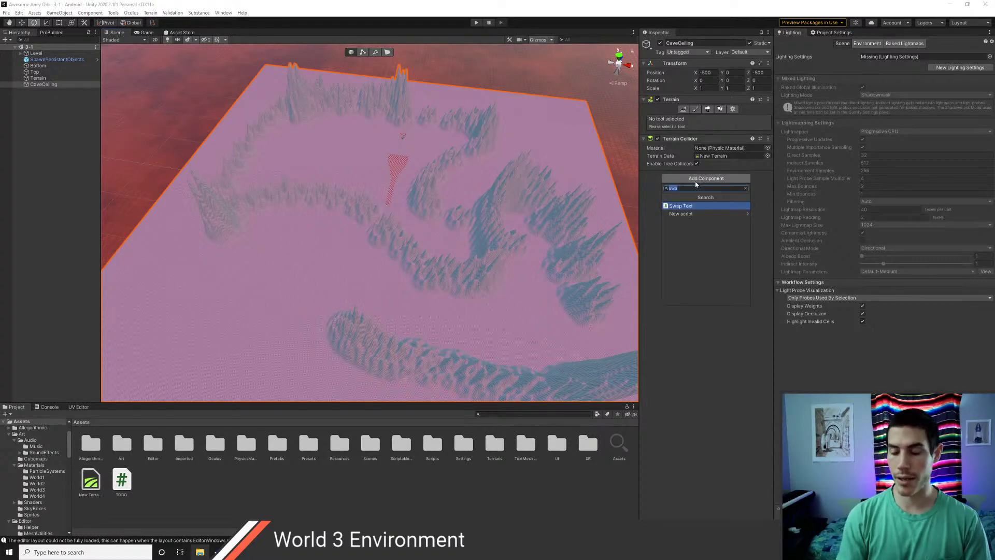
pyautogui.write('export')
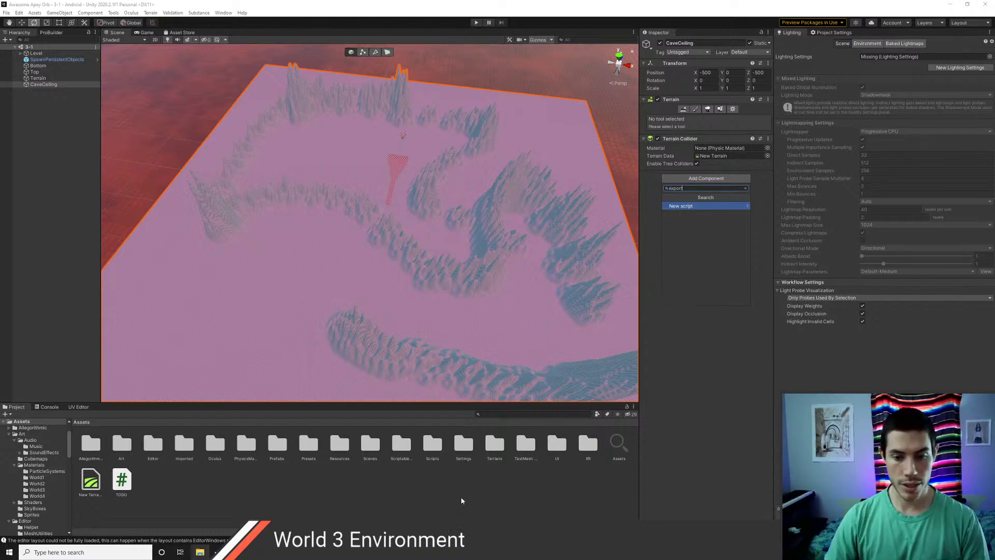
pyautogui.click(461, 496)
pyautogui.doubleClick(432, 446)
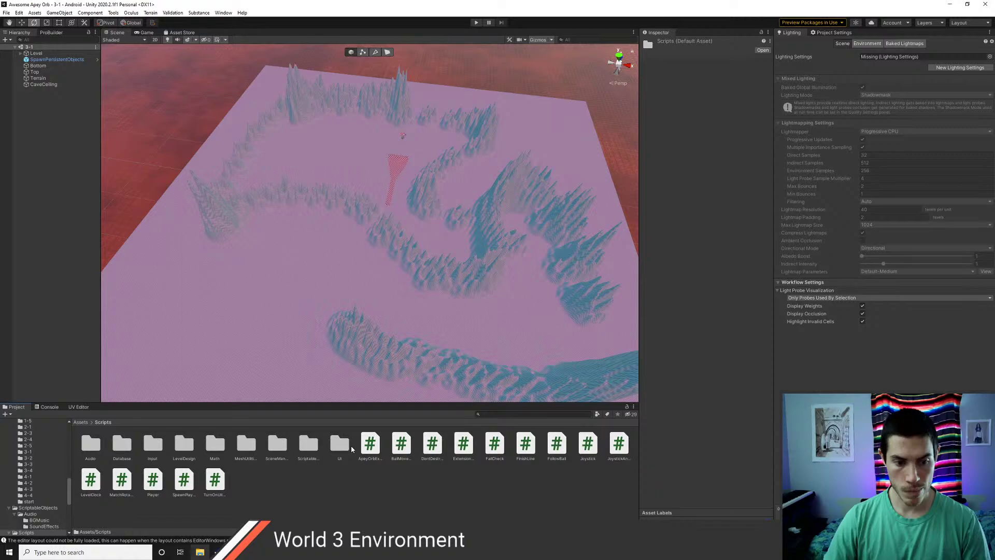
pyautogui.hotkey('alt', 'Tab')
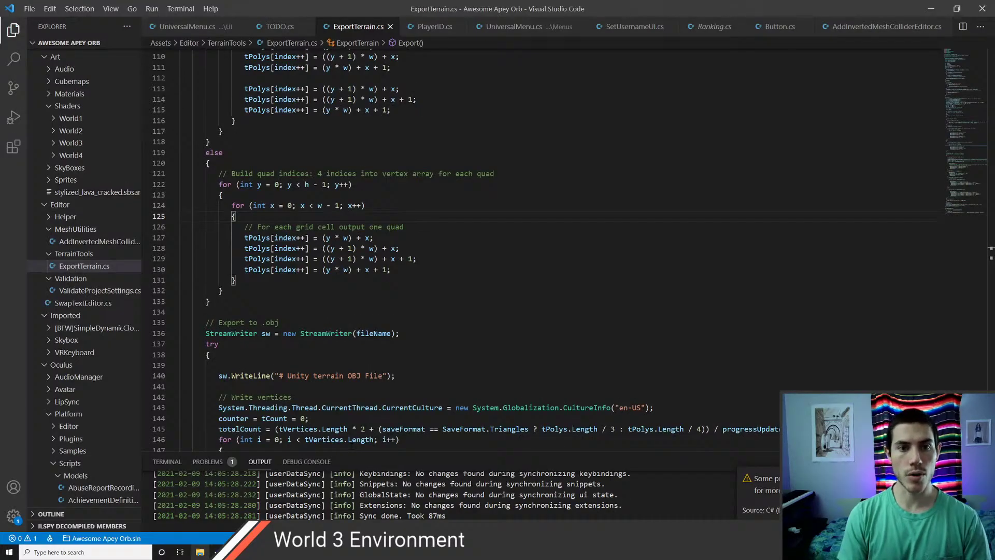
pyautogui.scroll(10, 351, 444)
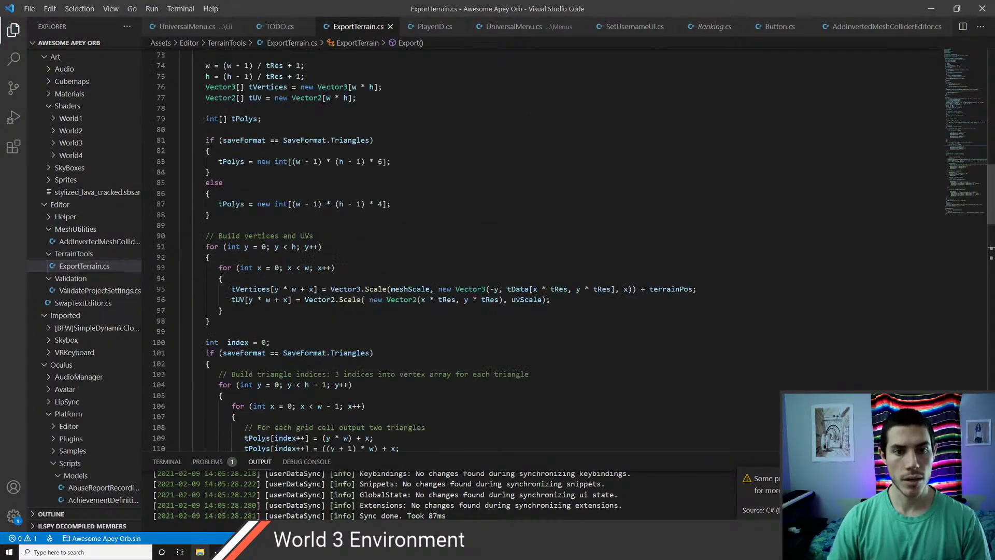
pyautogui.scroll(20, 461, 249)
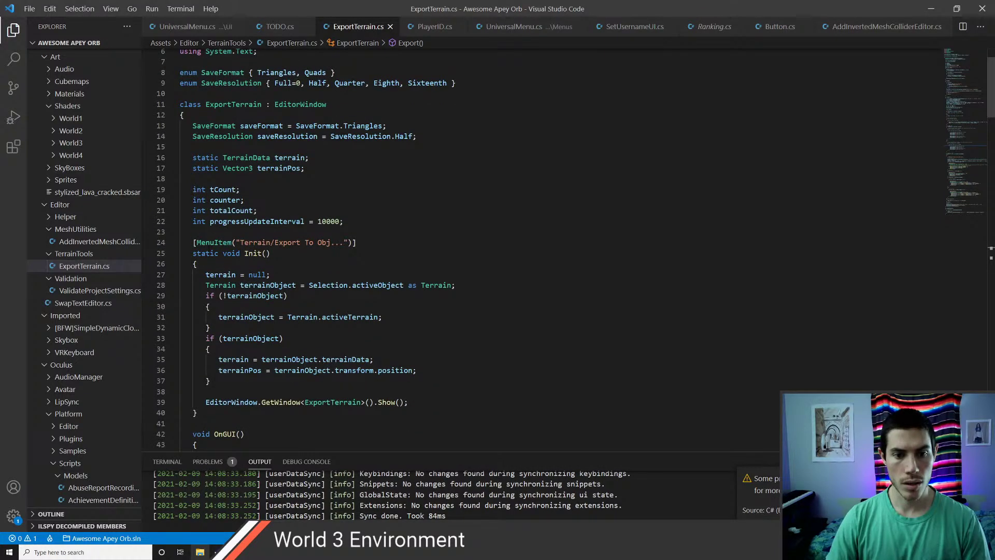
pyautogui.hotkey('alt', 'Tab')
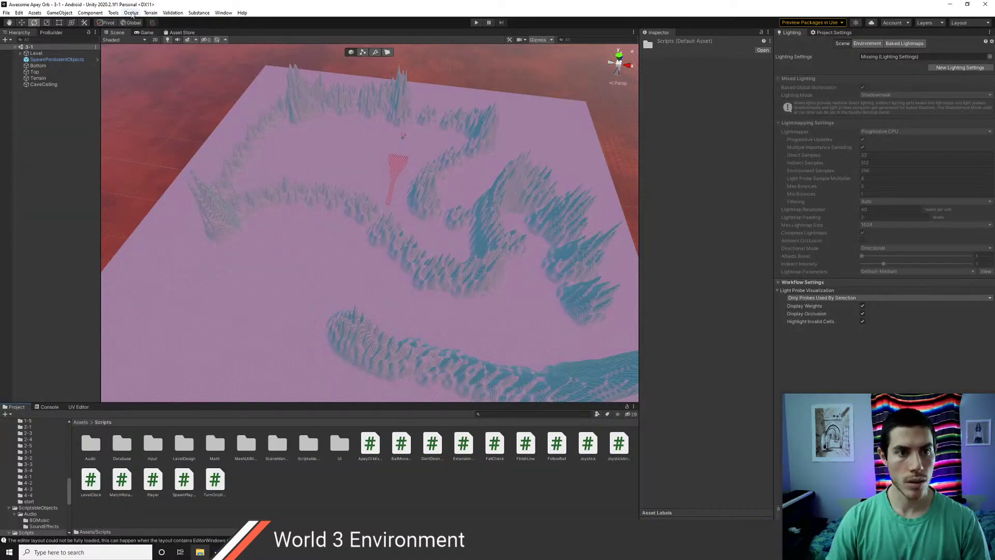
# - In Terrain > Export To Obj, keep Triangles format, set Resolution to Full, and export
pyautogui.click(146, 14)
pyautogui.click(170, 22)
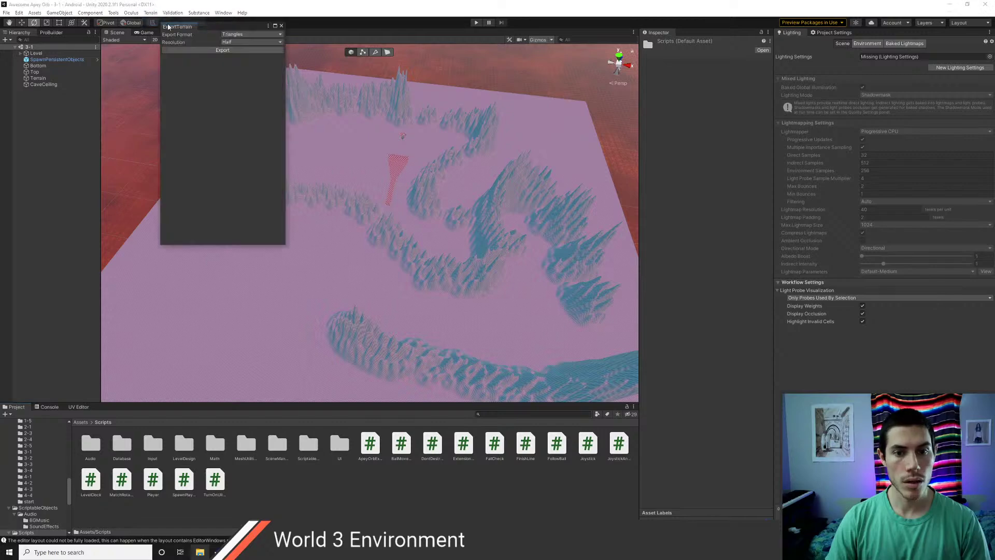
pyautogui.click(240, 35)
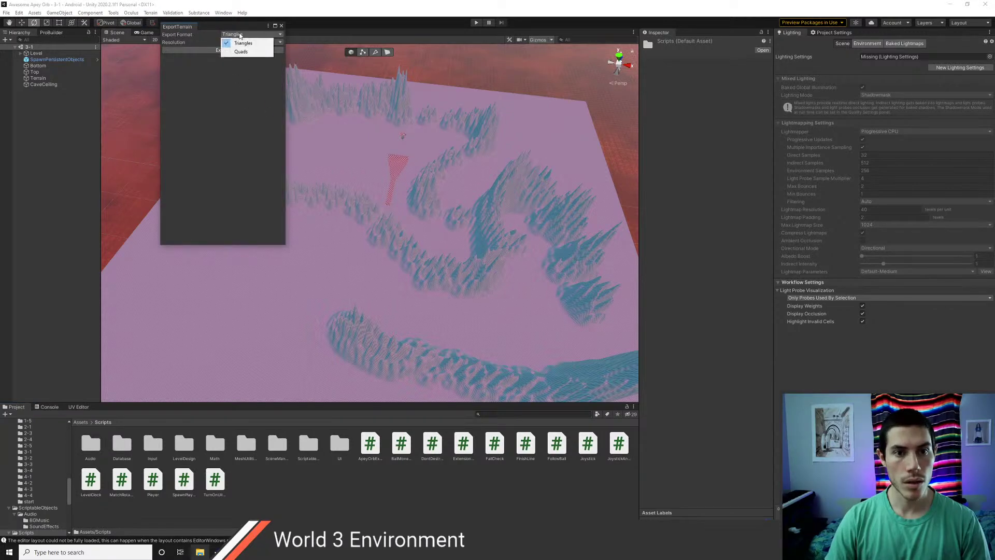
pyautogui.click(236, 43)
pyautogui.click(234, 43)
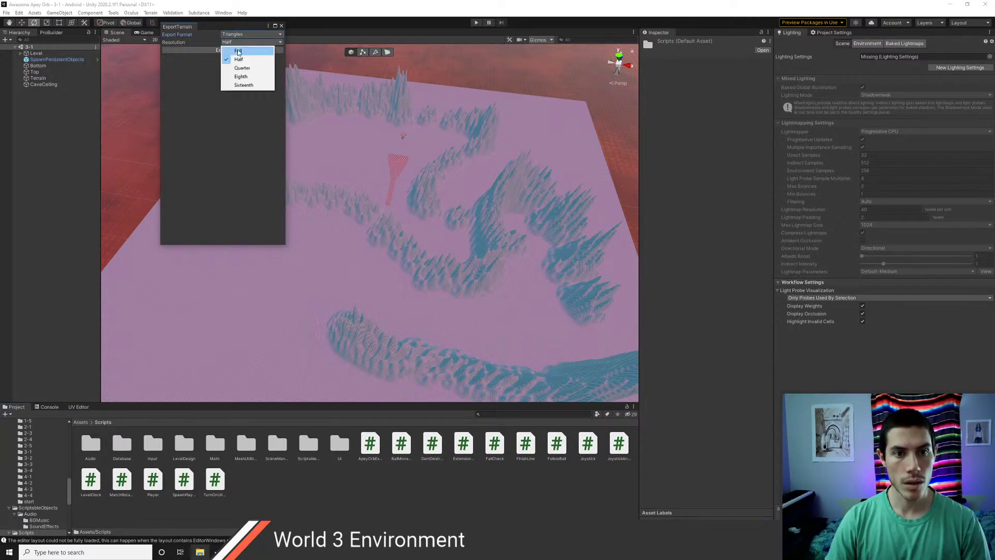
pyautogui.click(238, 51)
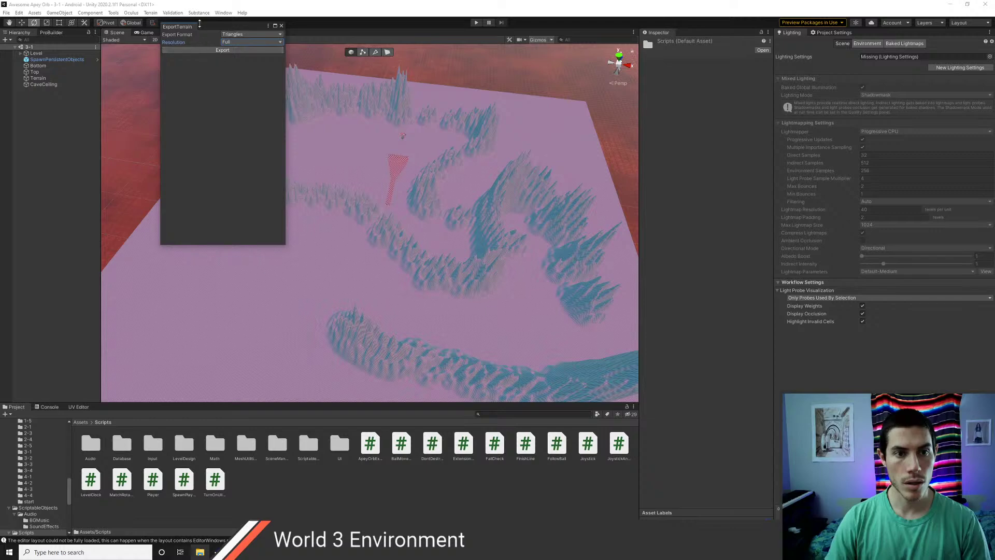
pyautogui.moveTo(206, 23); pyautogui.dragTo(237, 92)
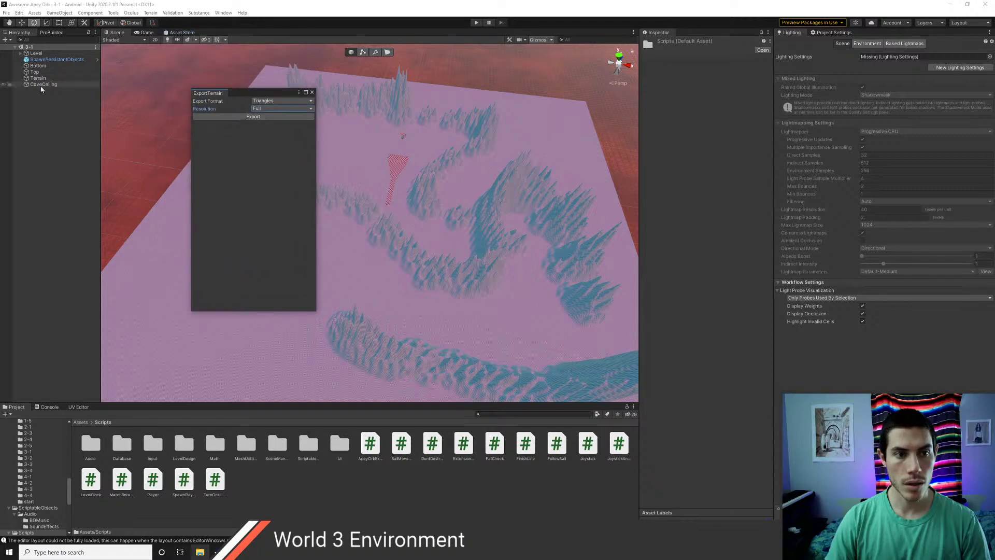
pyautogui.click(251, 116)
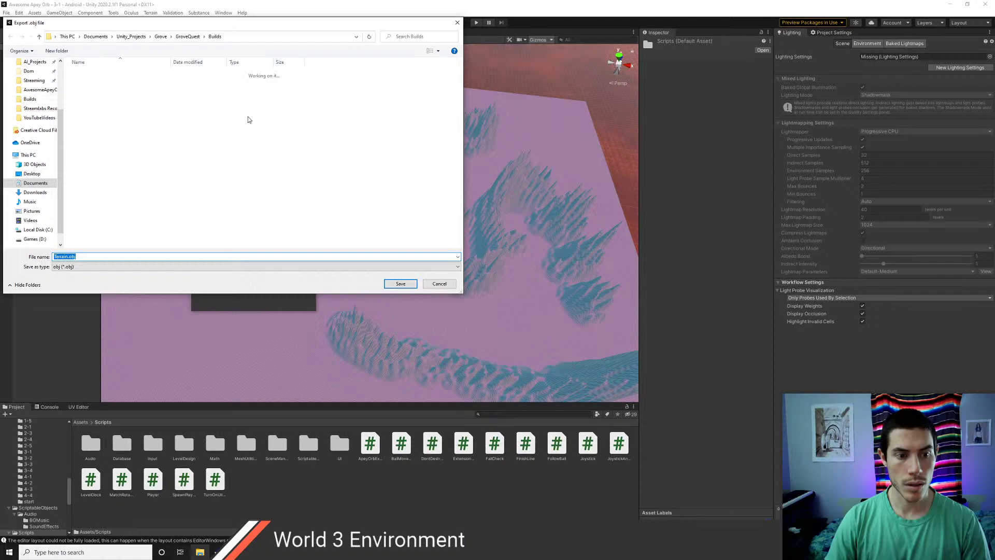
# - Select the CaveCeiling terrain and restart the obj export
pyautogui.click(131, 37)
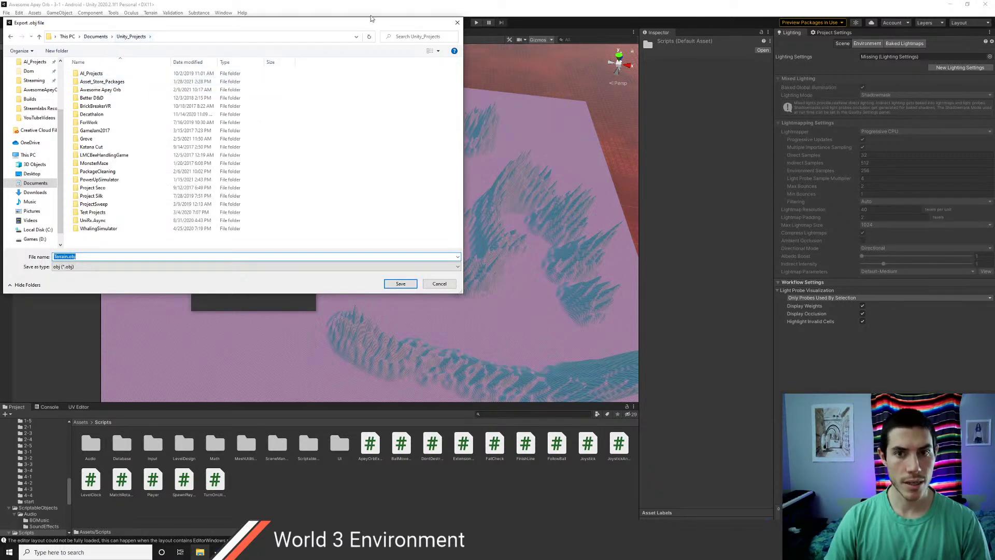
pyautogui.click(456, 23)
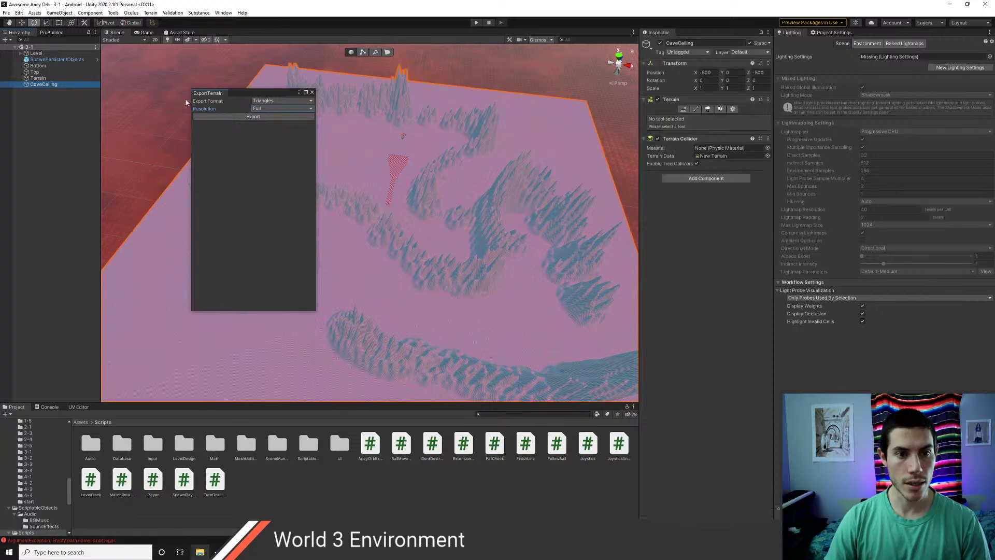
pyautogui.click(266, 117)
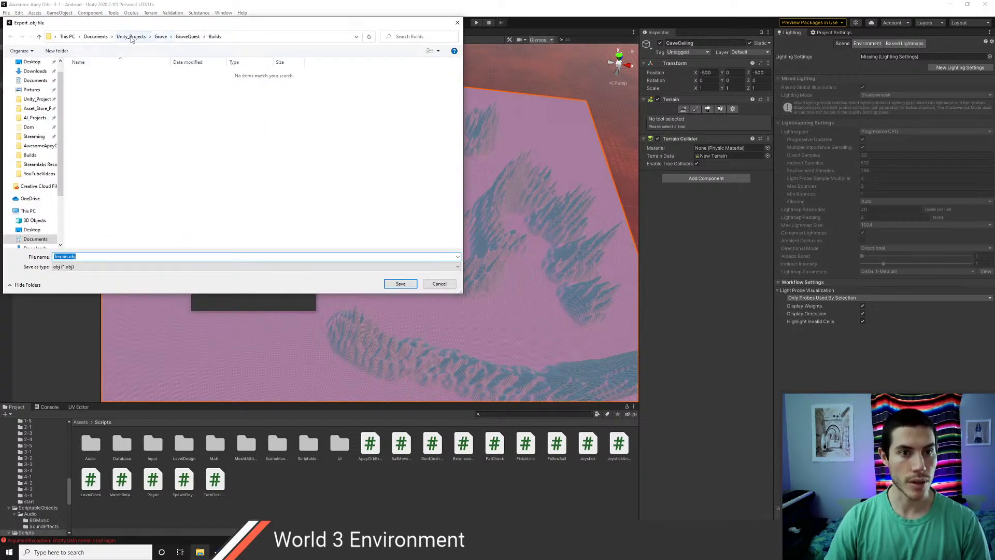
pyautogui.click(131, 36)
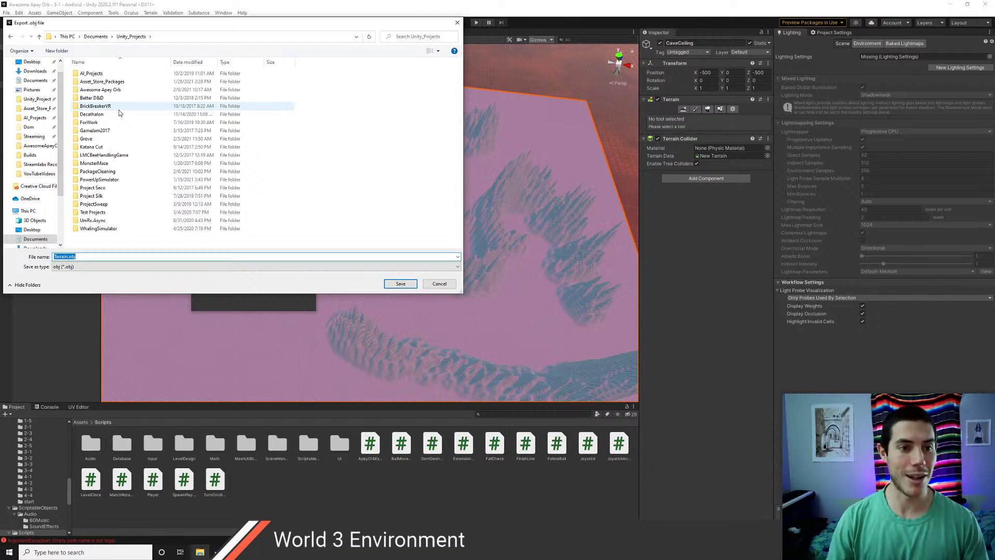
# - Save Terrain.obj into the Awesome Apey Orb project's Assets folder
pyautogui.click(98, 139)
pyautogui.press('Up')
pyautogui.press('Up')
pyautogui.press('Up')
pyautogui.press('Up')
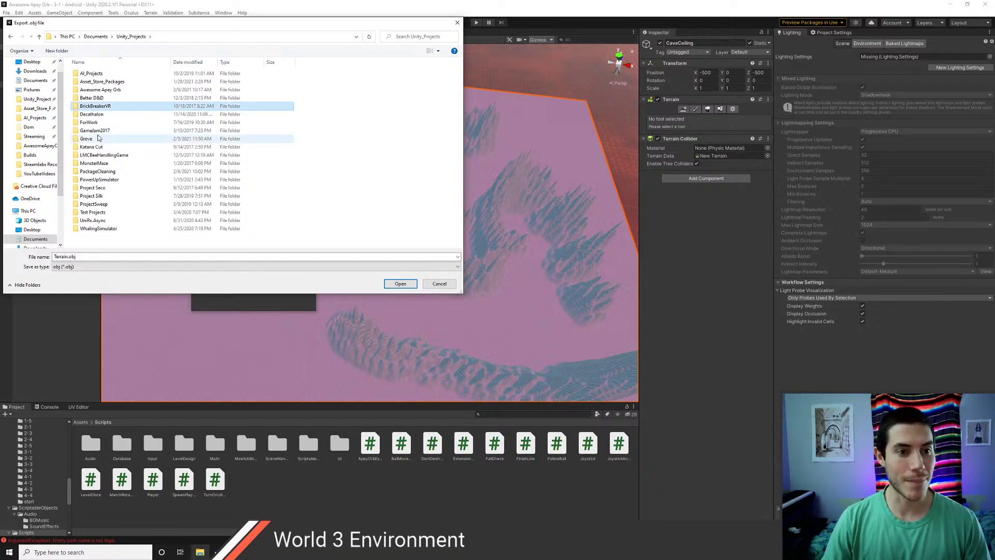
pyautogui.press('Up')
pyautogui.press('Up')
pyautogui.press('Return')
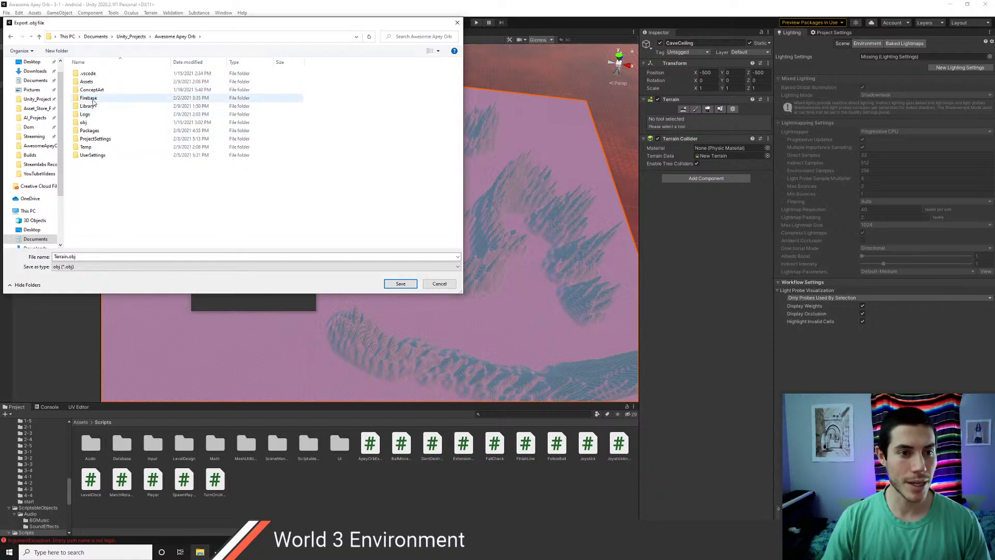
pyautogui.click(98, 83)
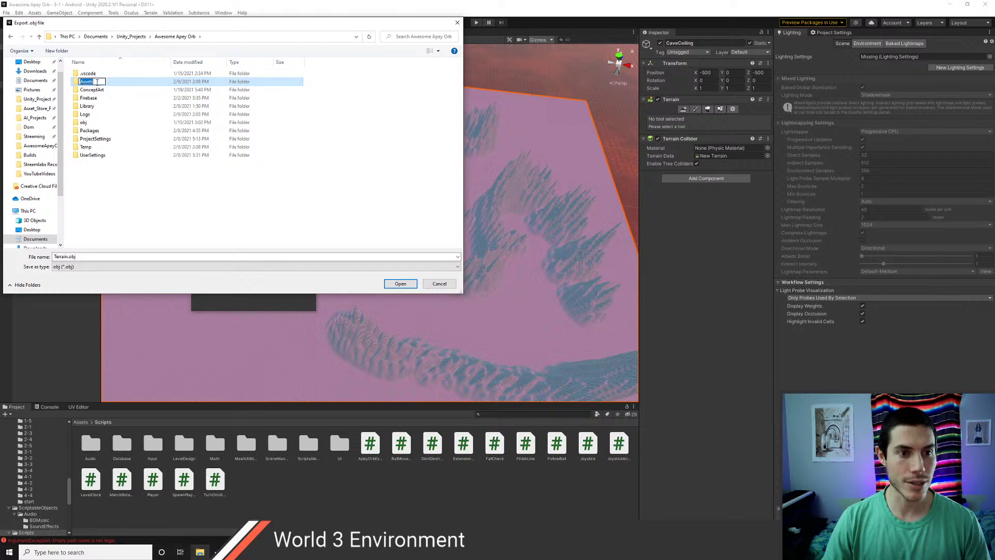
pyautogui.doubleClick(98, 82)
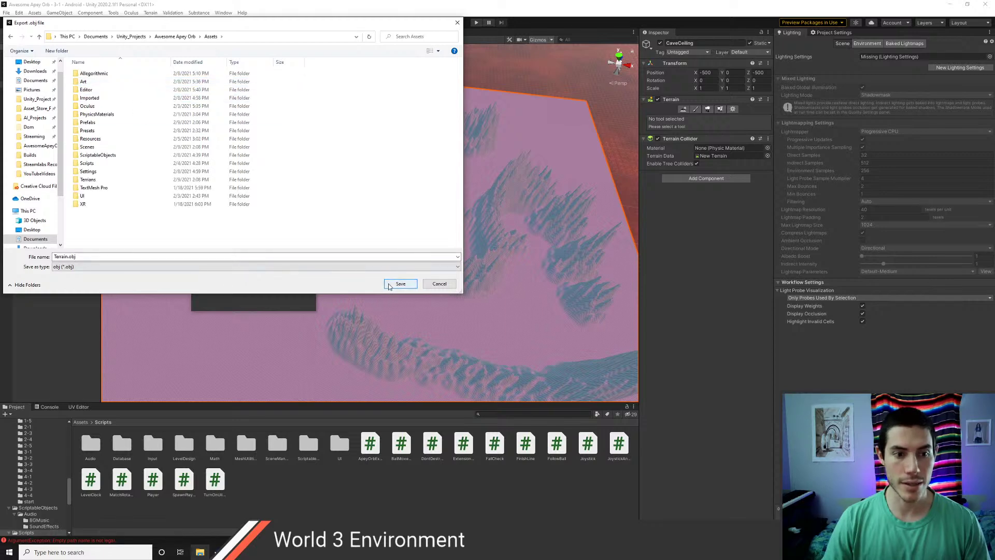
pyautogui.click(387, 285)
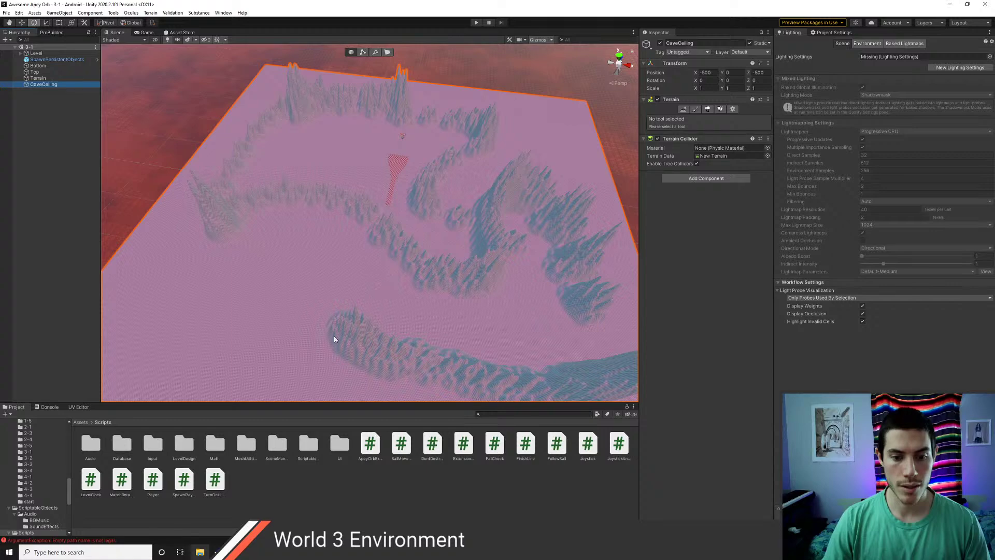
# - Check the Console for the export's empty-path error, then switch to ExportTerrain.cs in VS Code
pyautogui.click(80, 422)
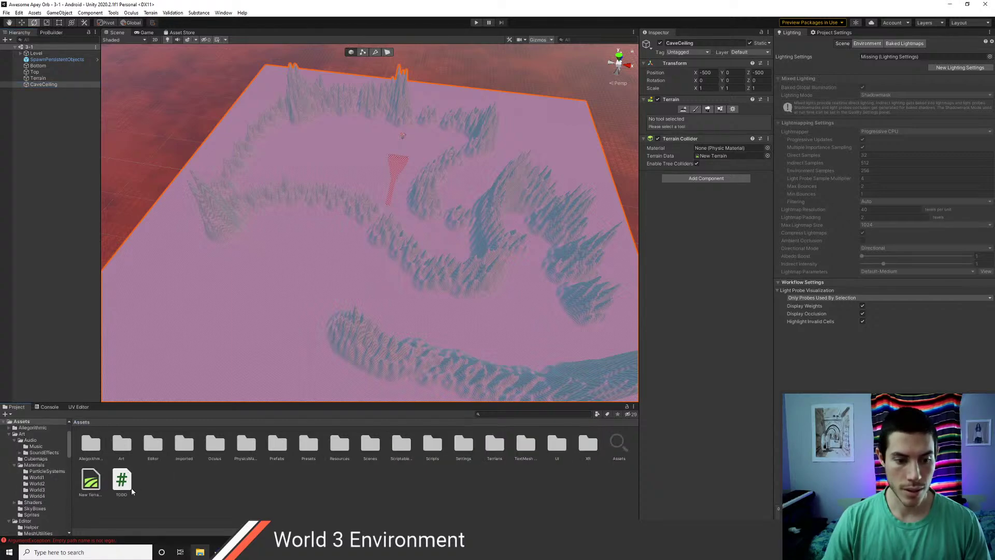
pyautogui.click(620, 447)
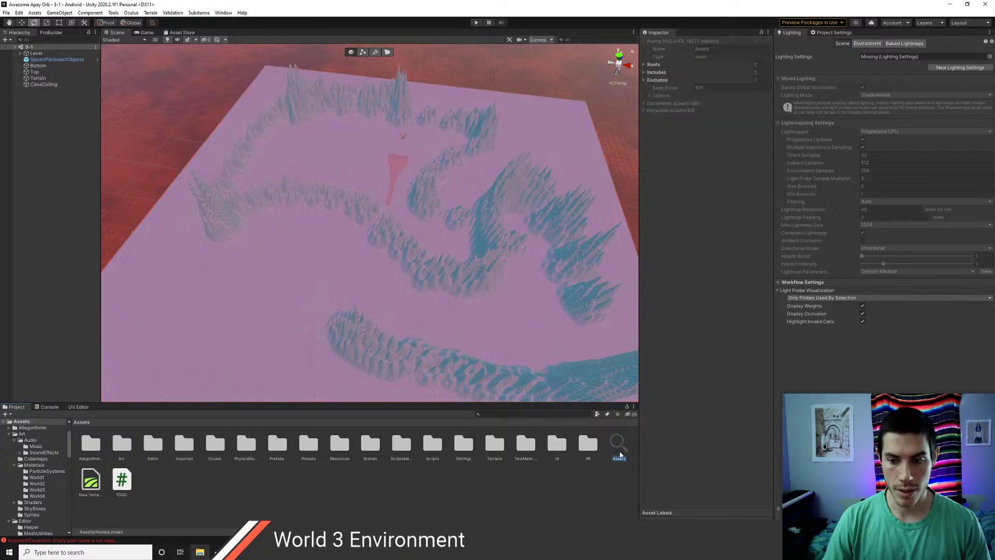
pyautogui.click(166, 497)
pyautogui.click(45, 407)
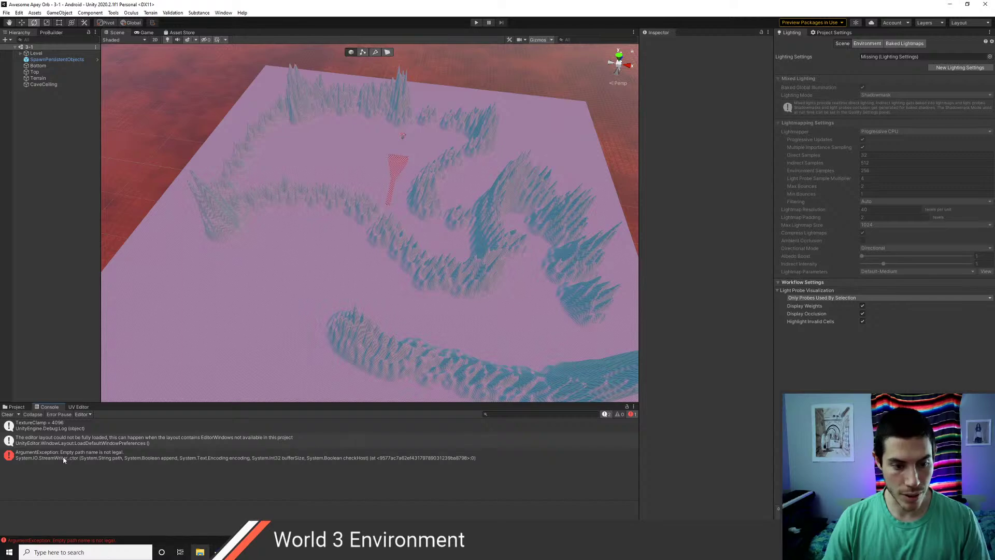
pyautogui.hotkey('alt', 'Tab')
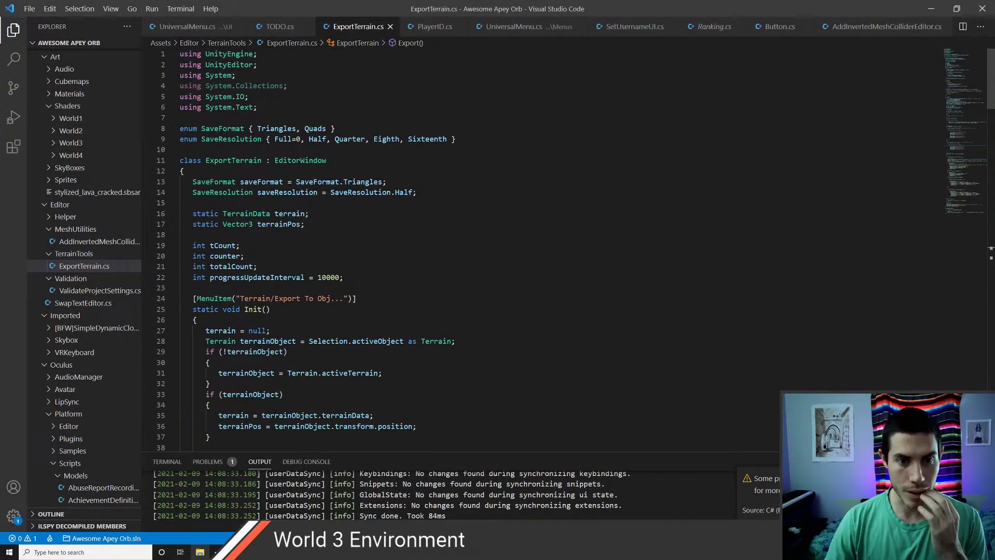
# - Read through the OnGUI and Export() code in ExportTerrain.cs, then return to Unity
pyautogui.scroll(-1, 217, 173)
pyautogui.scroll(-1, 329, 152)
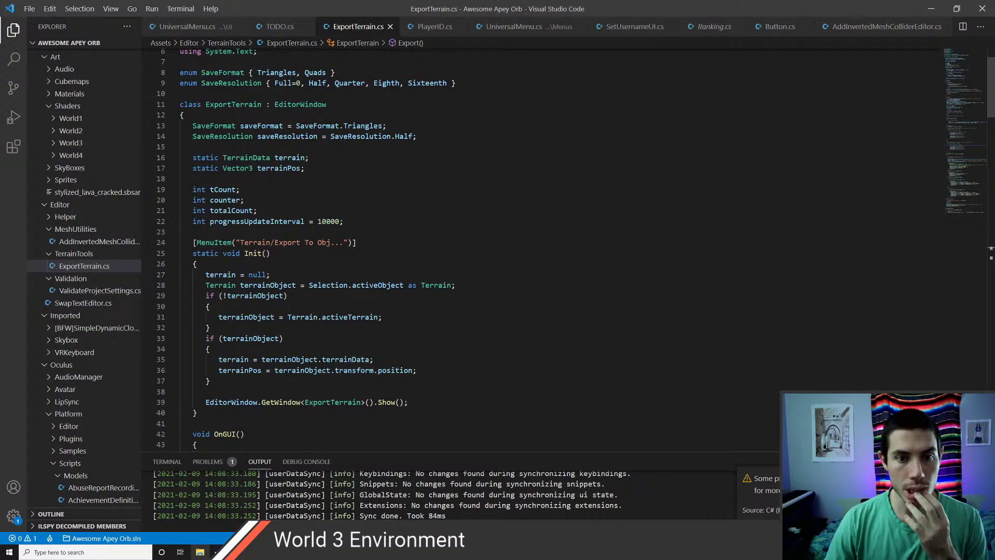
pyautogui.scroll(-4, 285, 193)
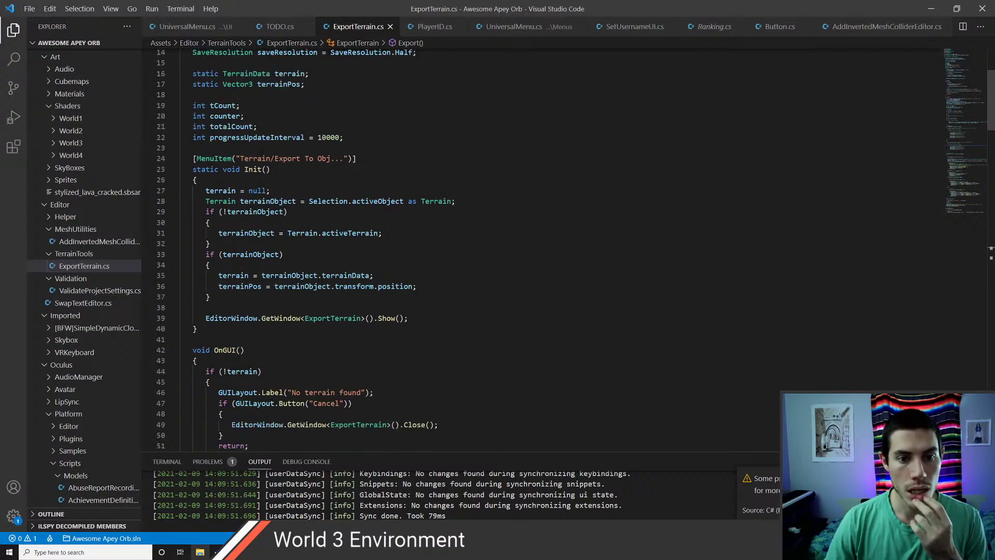
pyautogui.scroll(-1, 285, 192)
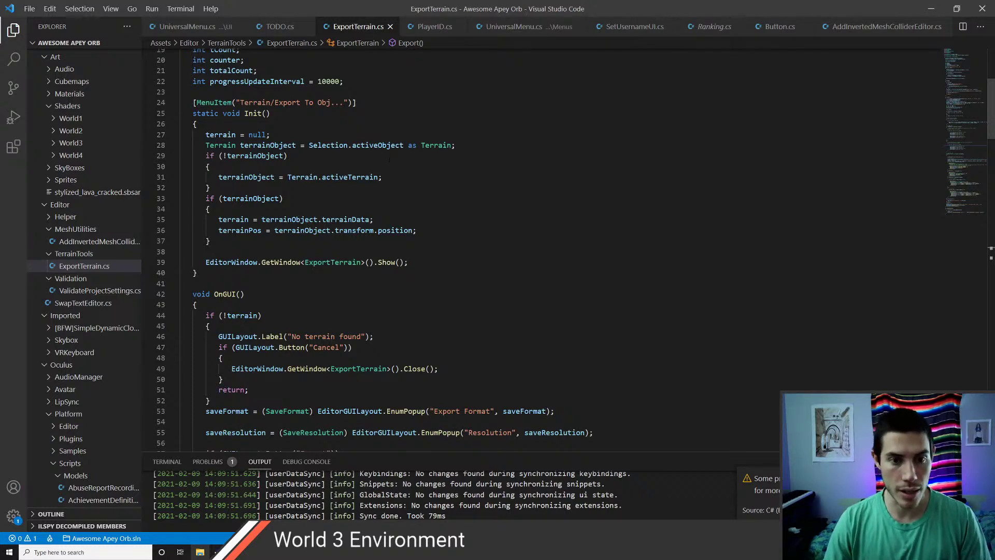
pyautogui.scroll(-1, 389, 160)
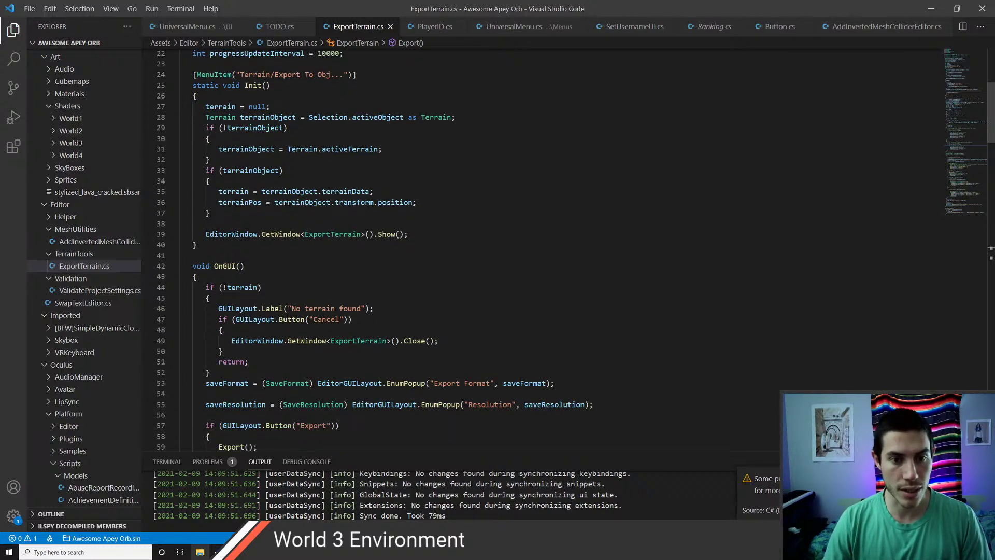
pyautogui.scroll(-5, 389, 160)
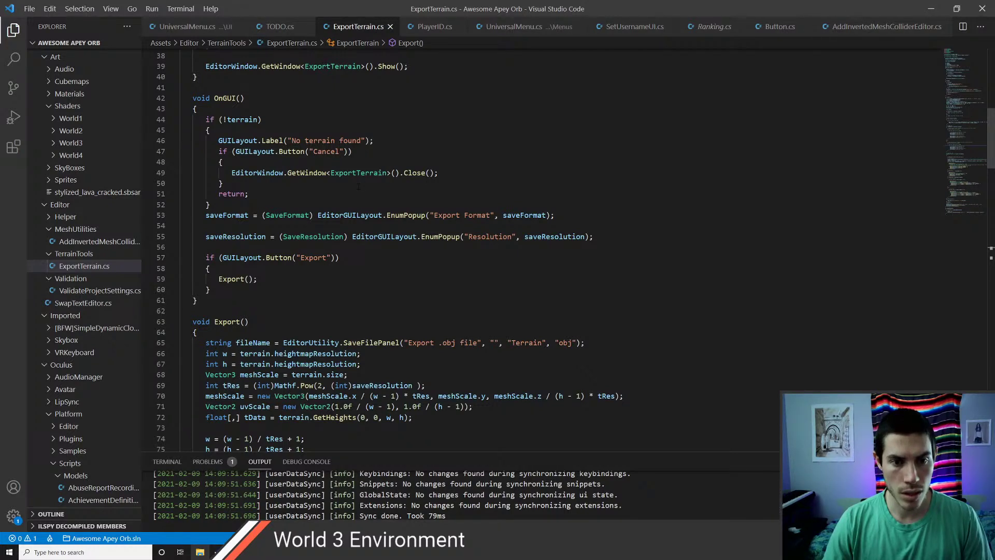
pyautogui.scroll(-4, 358, 186)
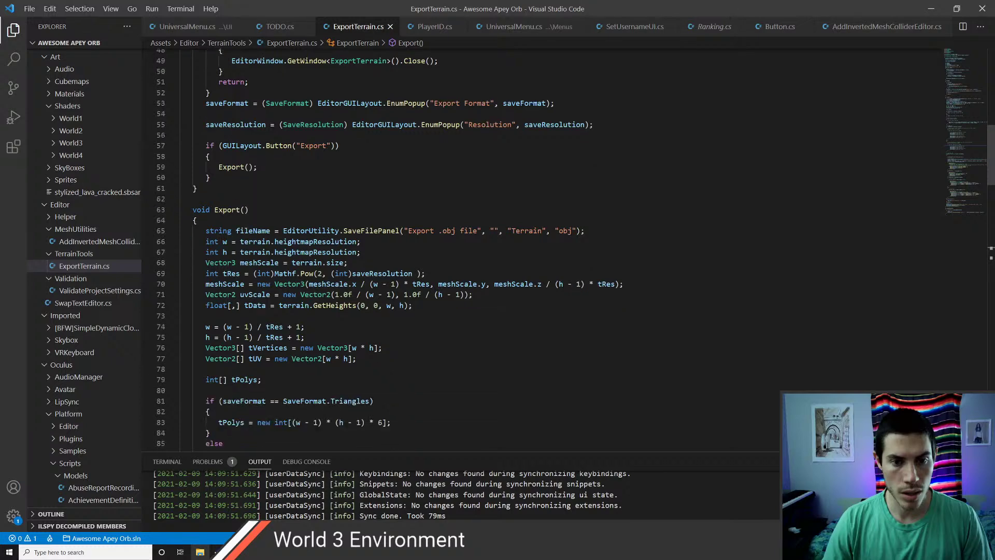
pyautogui.scroll(-1, 358, 187)
pyautogui.scroll(-15, 358, 187)
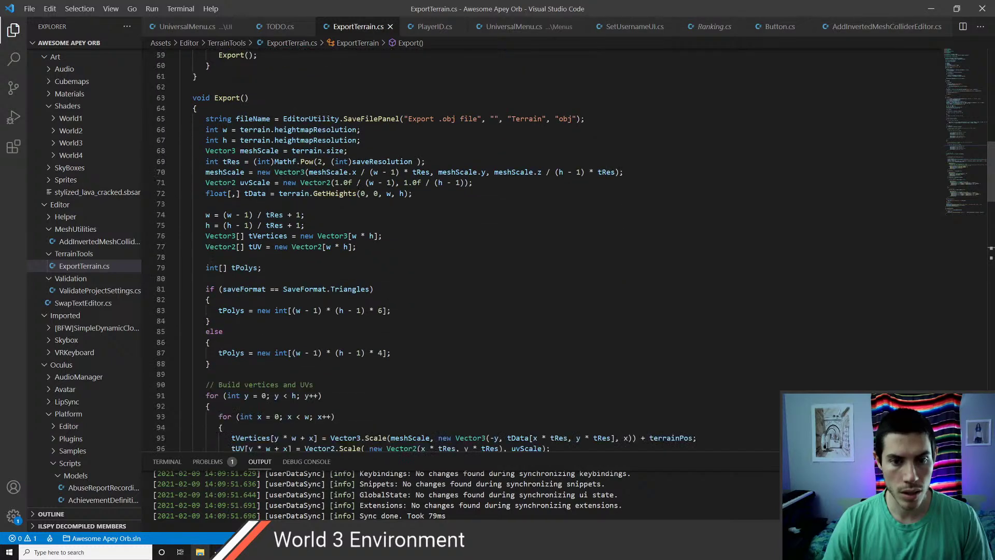
pyautogui.scroll(-10, 358, 186)
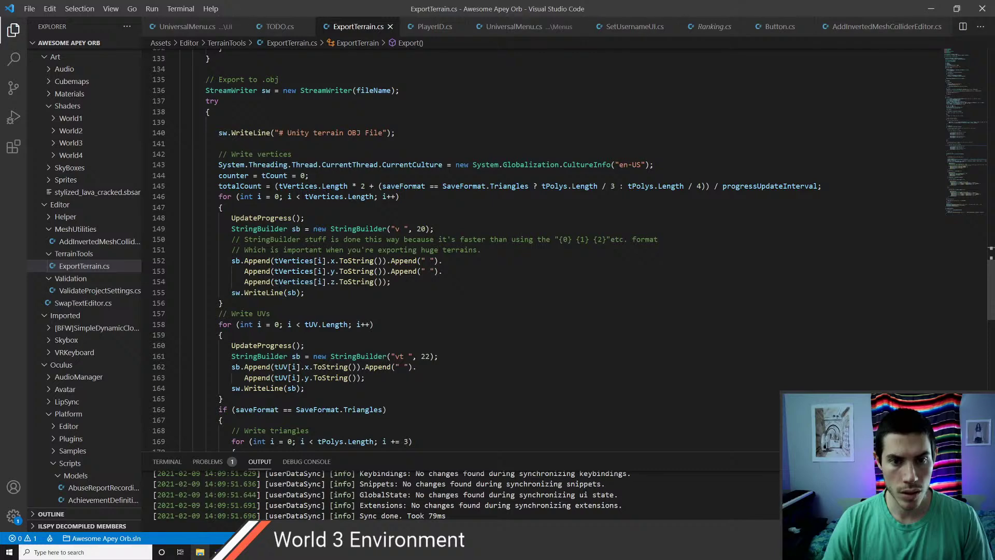
pyautogui.scroll(-2, 358, 187)
pyautogui.scroll(-6, 350, 193)
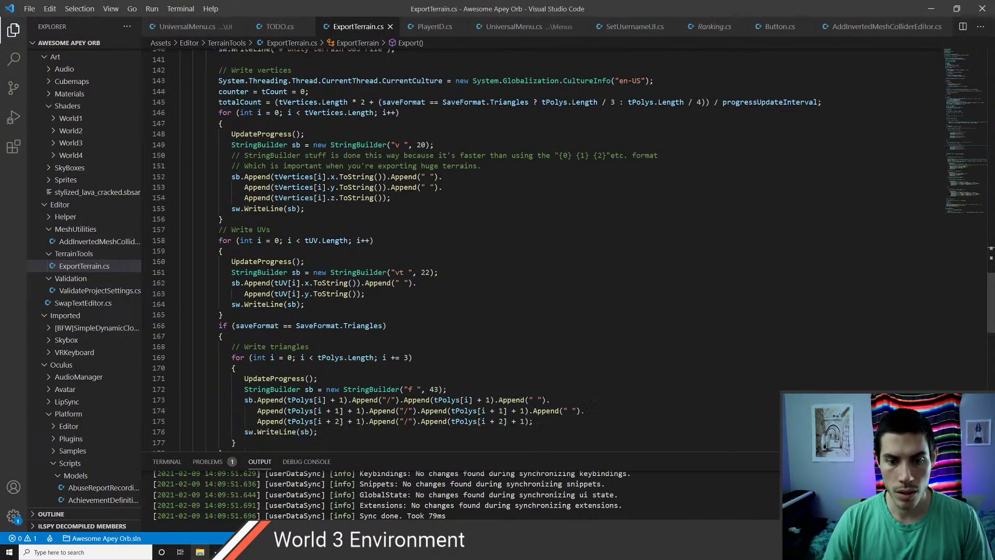
pyautogui.hotkey('alt', 'Tab')
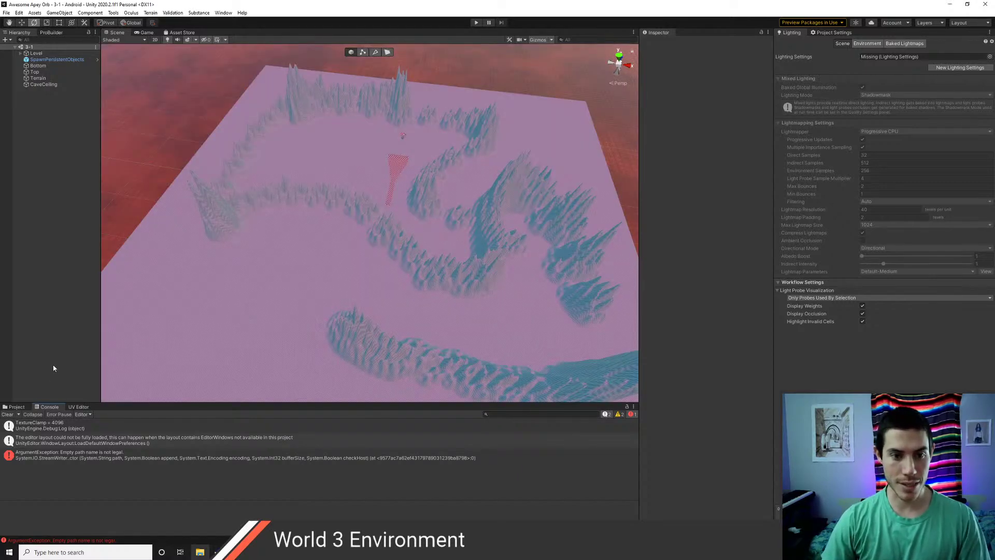
# - Drop the exported Terrain.obj model into the scene and frame the pink mesh
pyautogui.click(16, 407)
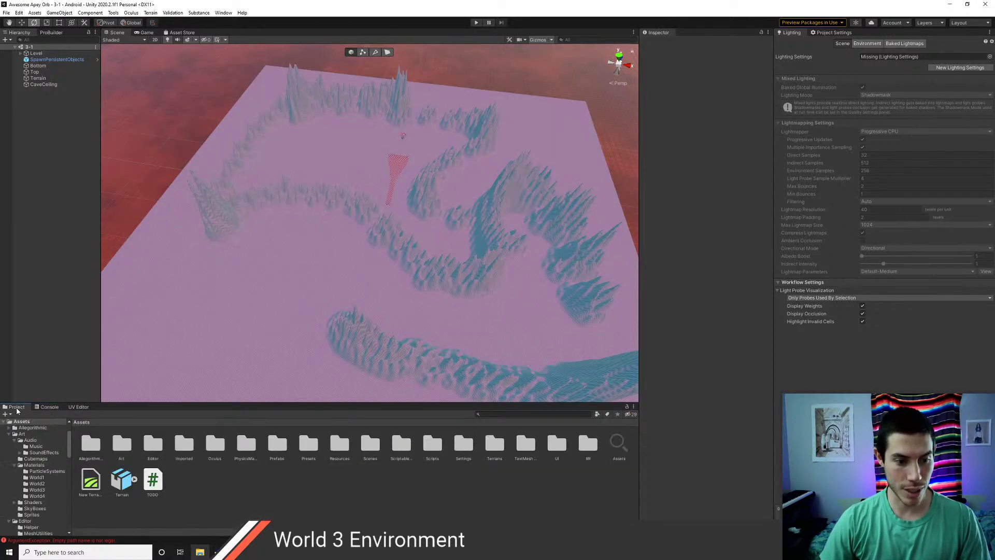
pyautogui.click(123, 481)
pyautogui.moveTo(284, 257); pyautogui.dragTo(312, 228)
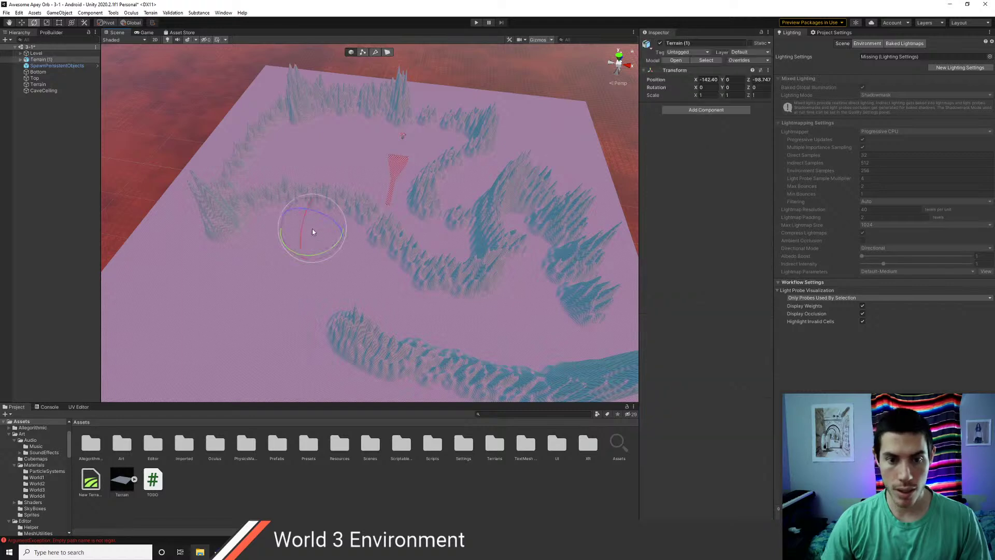
pyautogui.doubleClick(39, 59)
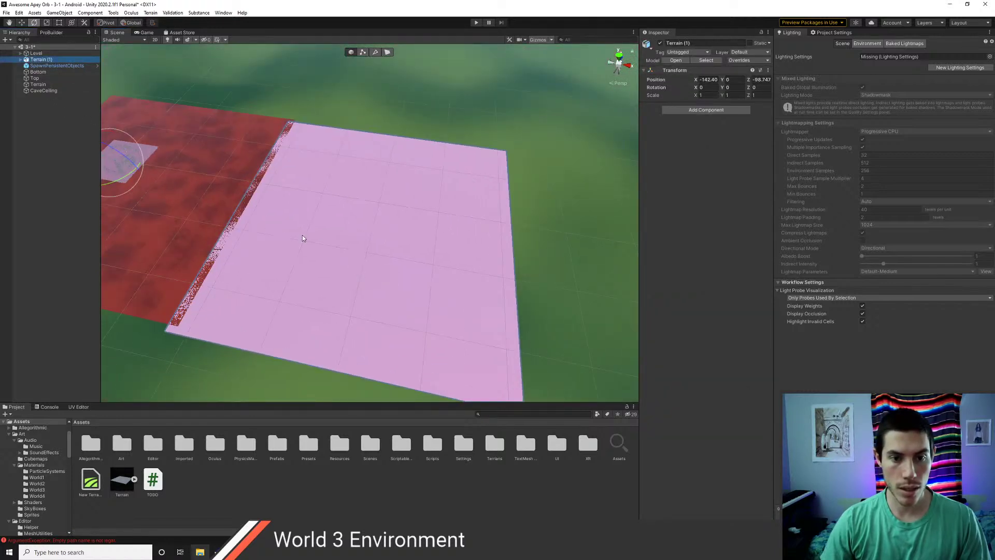
pyautogui.scroll(3, 357, 270)
pyautogui.moveTo(413, 293)
pyautogui.mouseDown(button='right')
pyautogui.moveTo(392, 272)
pyautogui.moveTo(406, 296)
pyautogui.mouseUp(button='right')
pyautogui.press('w')
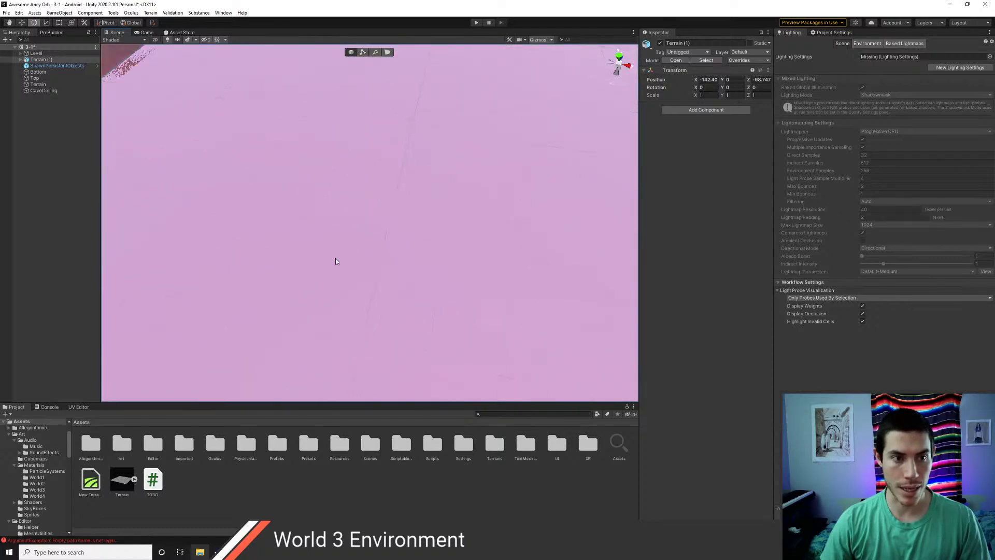
pyautogui.click(298, 235)
pyautogui.press('f')
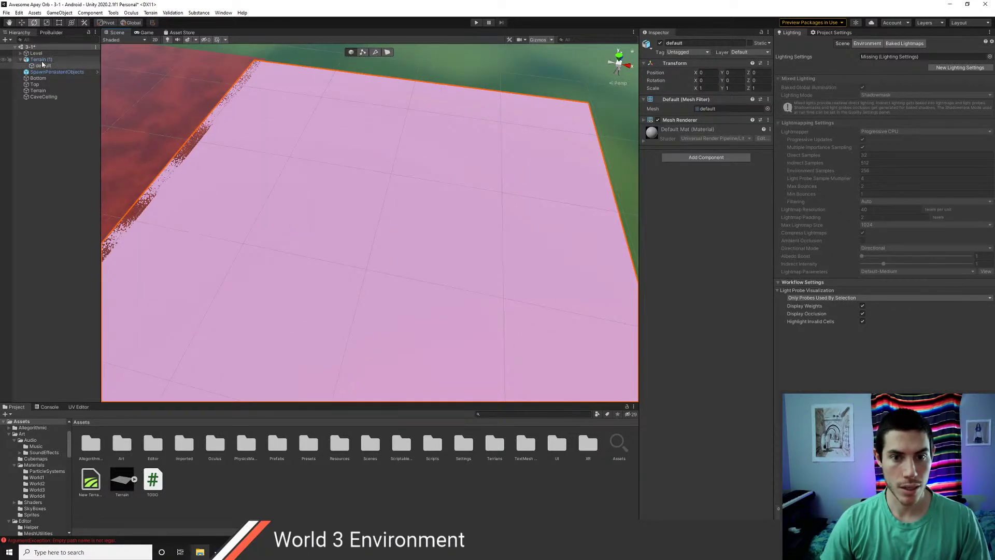
# - Inspect the model's default mesh and defaultMat material sub-assets
pyautogui.click(43, 66)
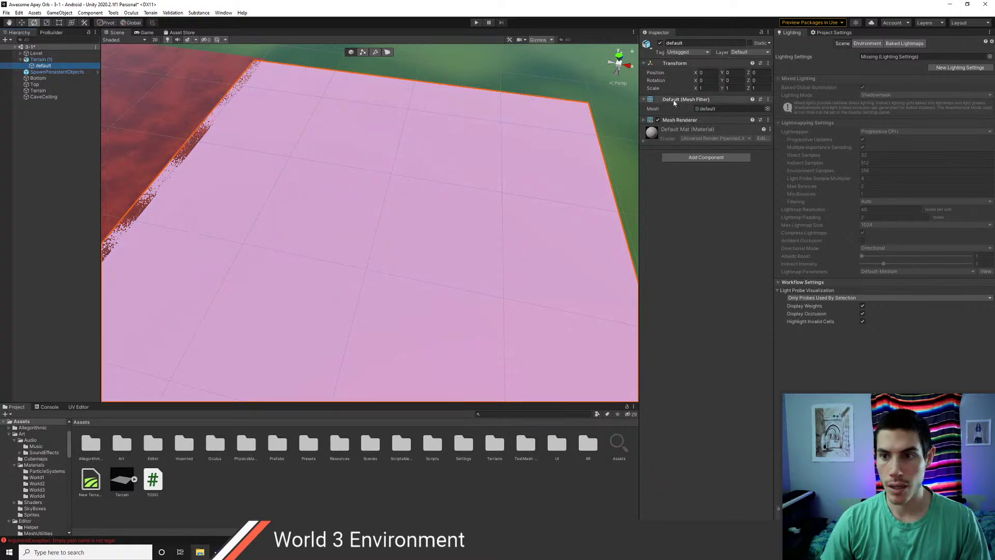
pyautogui.click(718, 109)
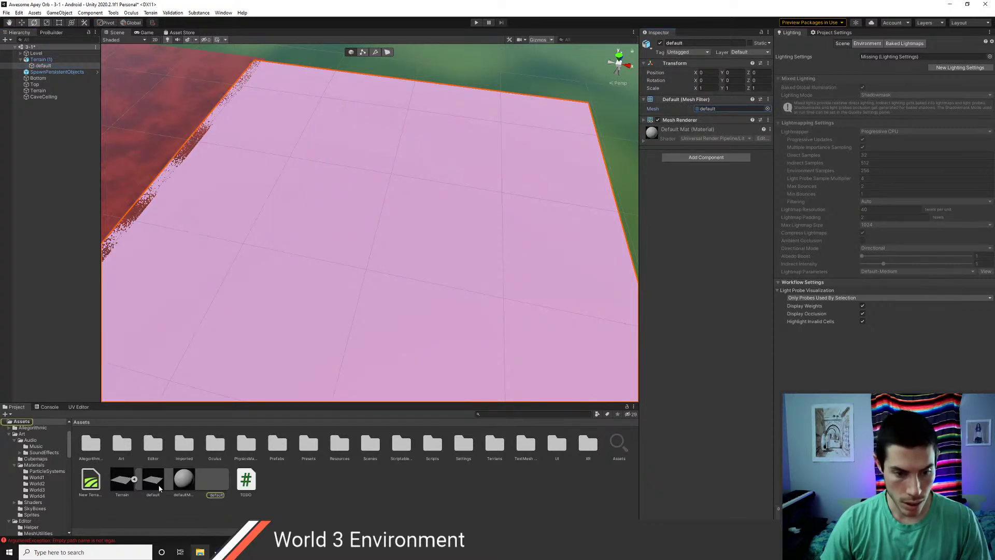
pyautogui.click(214, 482)
pyautogui.click(188, 483)
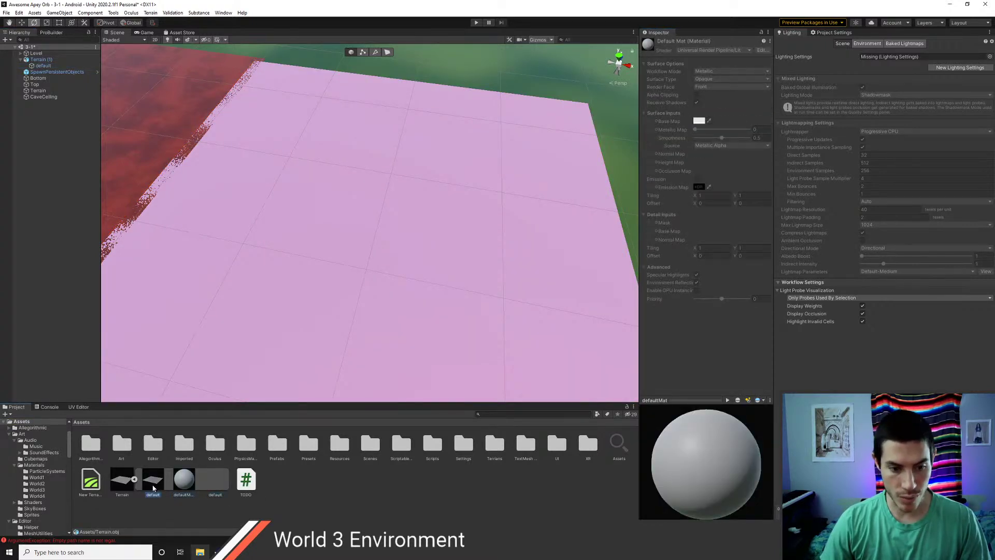
pyautogui.click(120, 482)
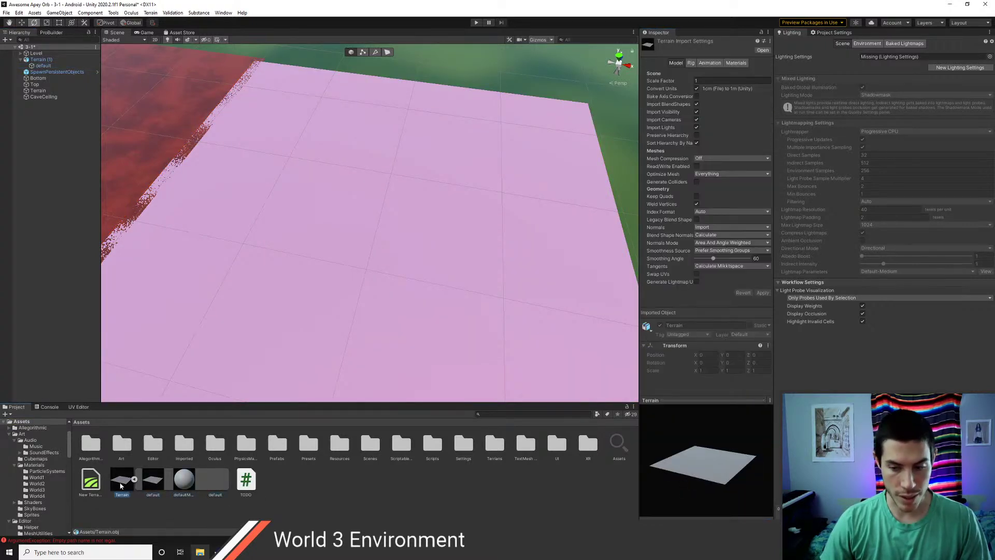
# - Delete the Terrain (1) instance from the scene
pyautogui.click(337, 247)
pyautogui.press('Delete')
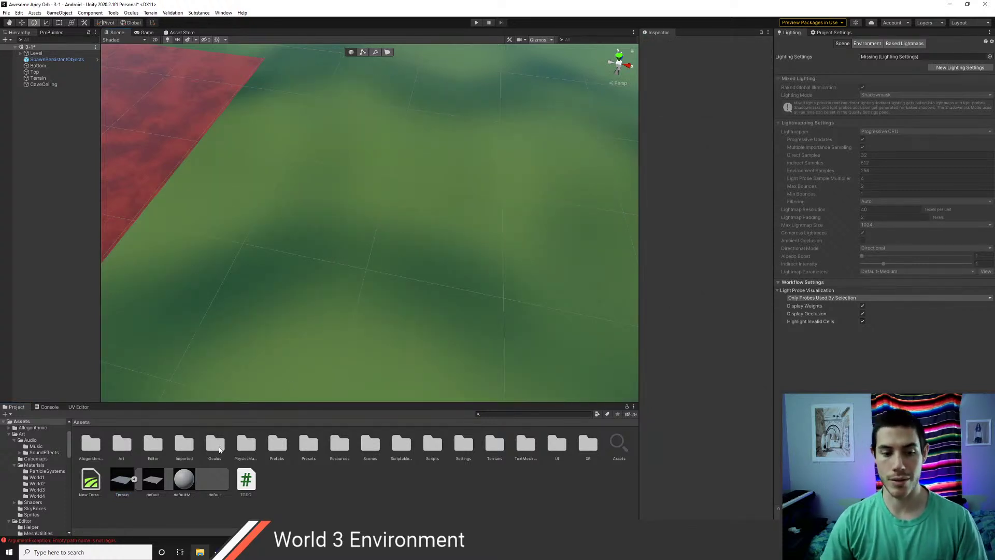
pyautogui.click(123, 480)
pyautogui.click(134, 479)
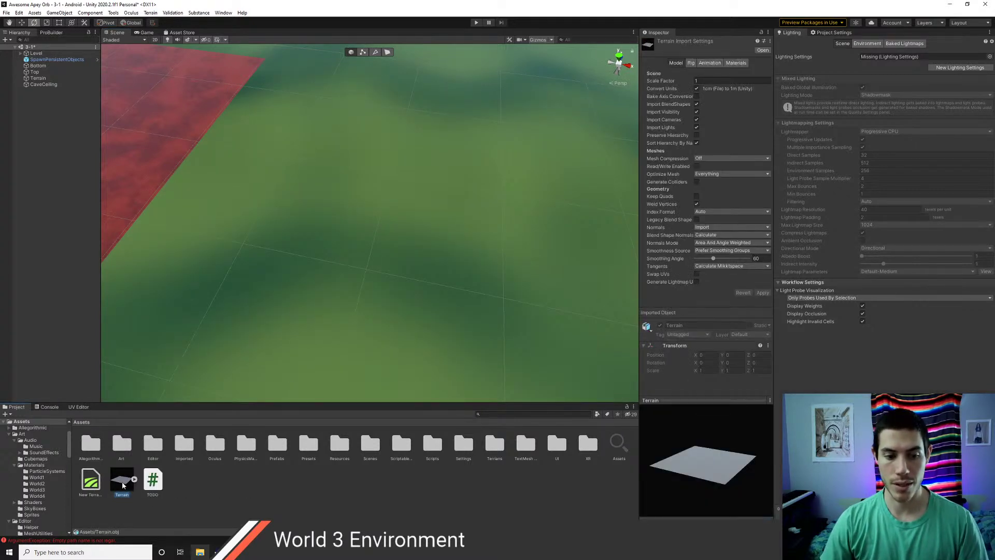
# - Delete the Terrain.obj model asset from the Assets folder, keeping CaveCeiling in the scene
pyautogui.moveTo(233, 262); pyautogui.dragTo(449, 291, button='middle')
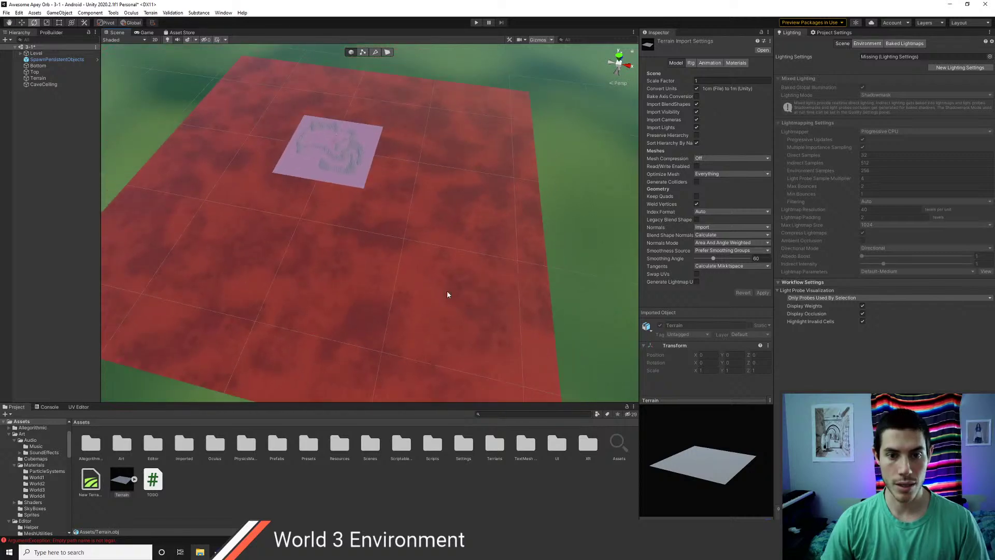
pyautogui.click(33, 85)
pyautogui.click(37, 78)
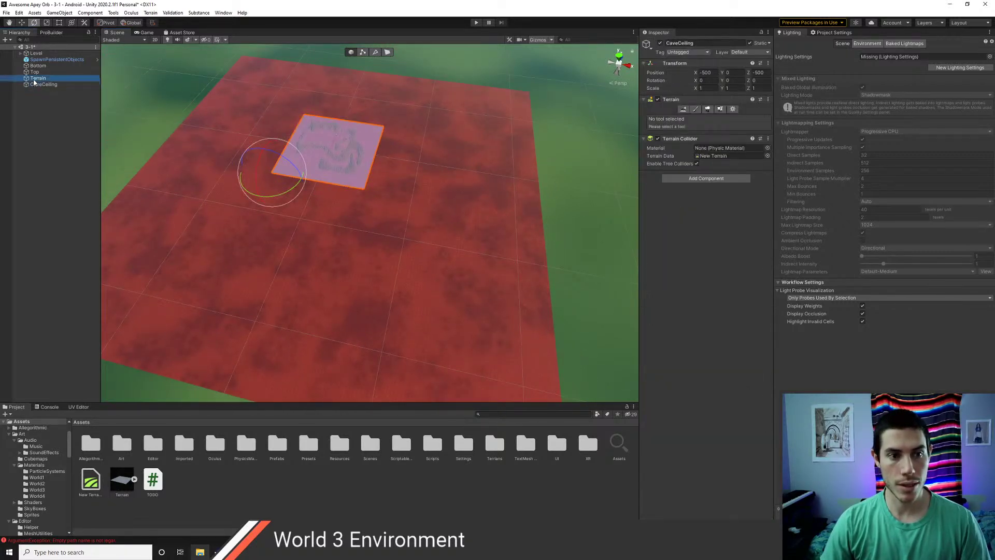
pyautogui.click(41, 84)
pyautogui.scroll(1, 435, 278)
pyautogui.scroll(3, 435, 279)
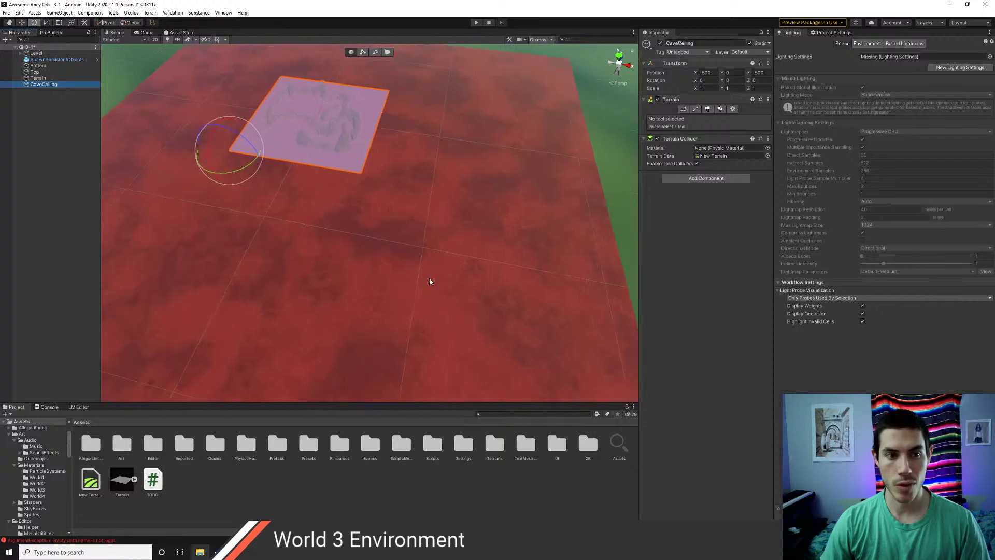
pyautogui.click(122, 481)
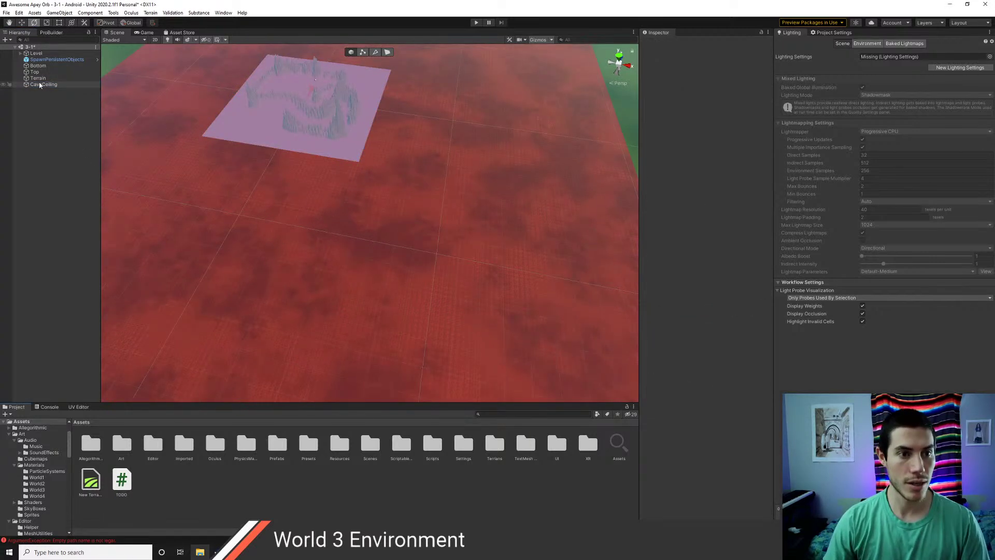
# - Select the CaveCeiling terrain and set the terrain export resolution to Full
pyautogui.click(44, 84)
pyautogui.scroll(1, 306, 233)
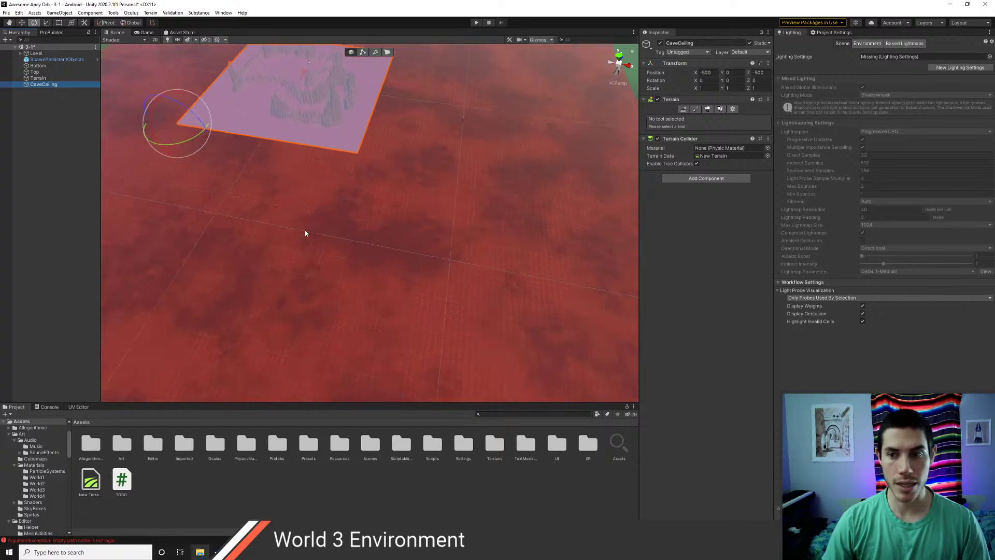
pyautogui.moveTo(295, 186); pyautogui.dragTo(421, 285, button='middle')
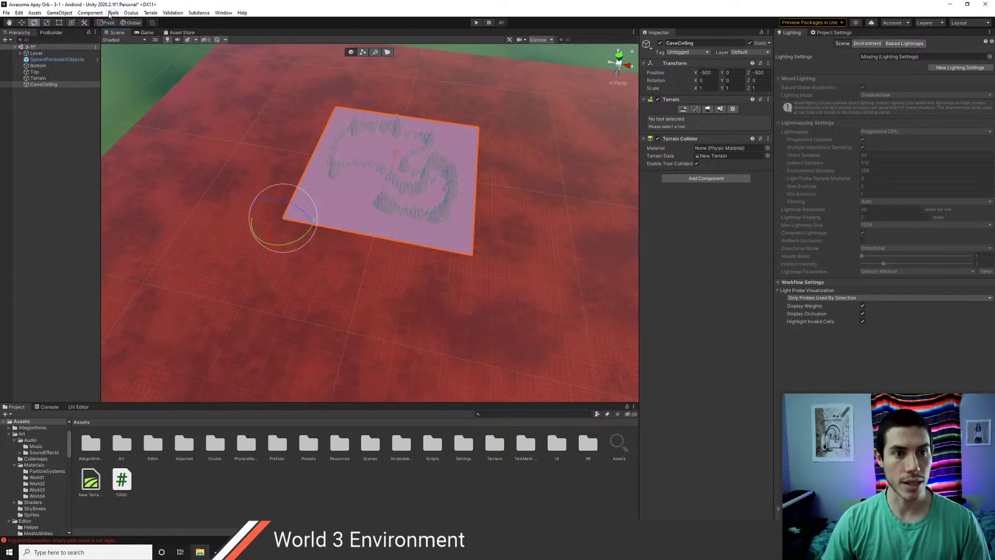
pyautogui.click(158, 13)
pyautogui.click(161, 22)
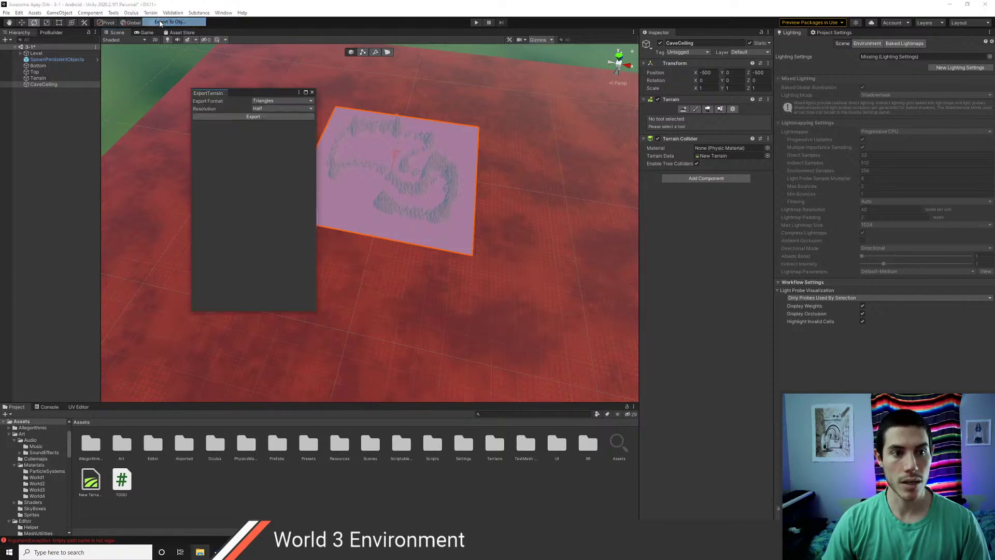
pyautogui.click(280, 109)
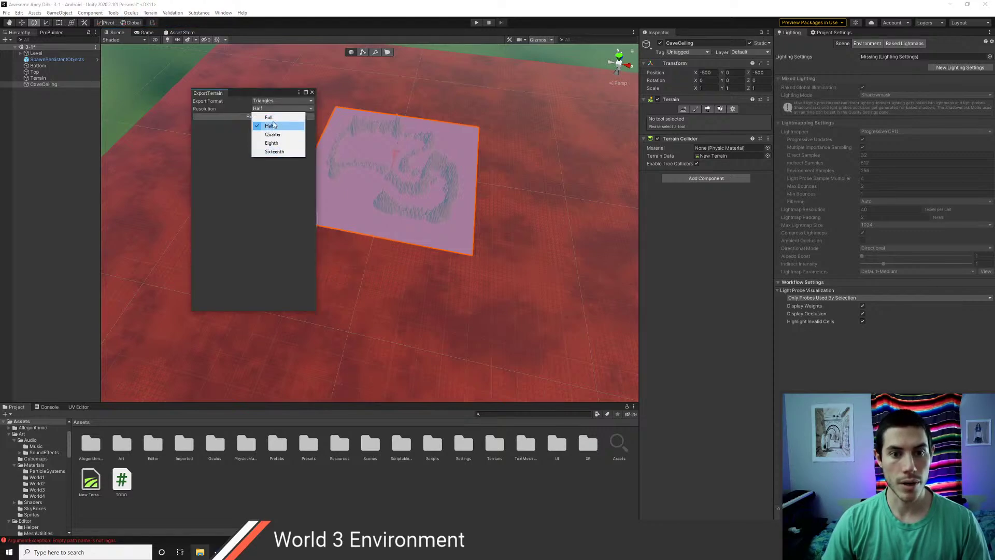
pyautogui.click(273, 118)
# - Save the export as Terrain.obj, obj (*.obj) type, in the Assets folder
pyautogui.click(252, 116)
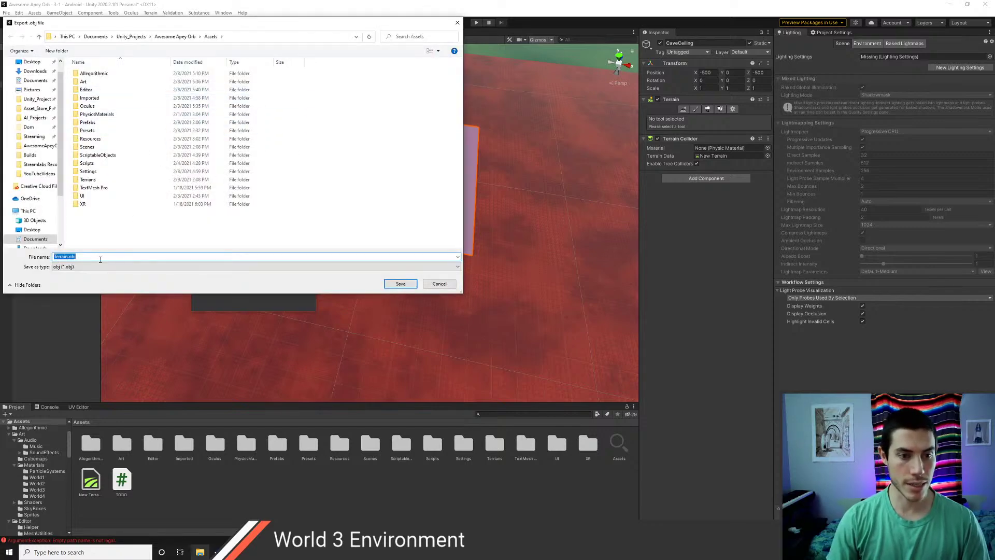
pyautogui.click(313, 267)
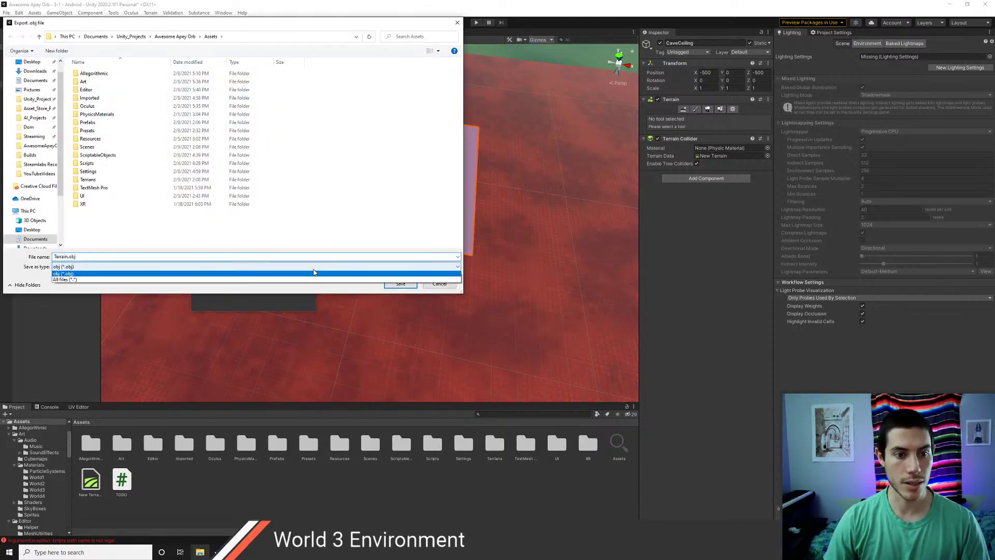
pyautogui.click(151, 279)
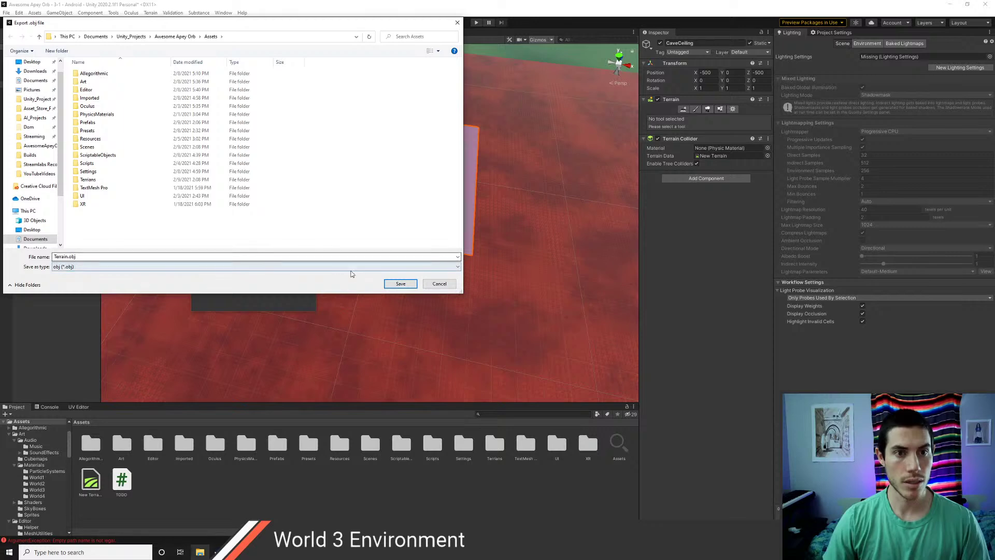
pyautogui.click(391, 285)
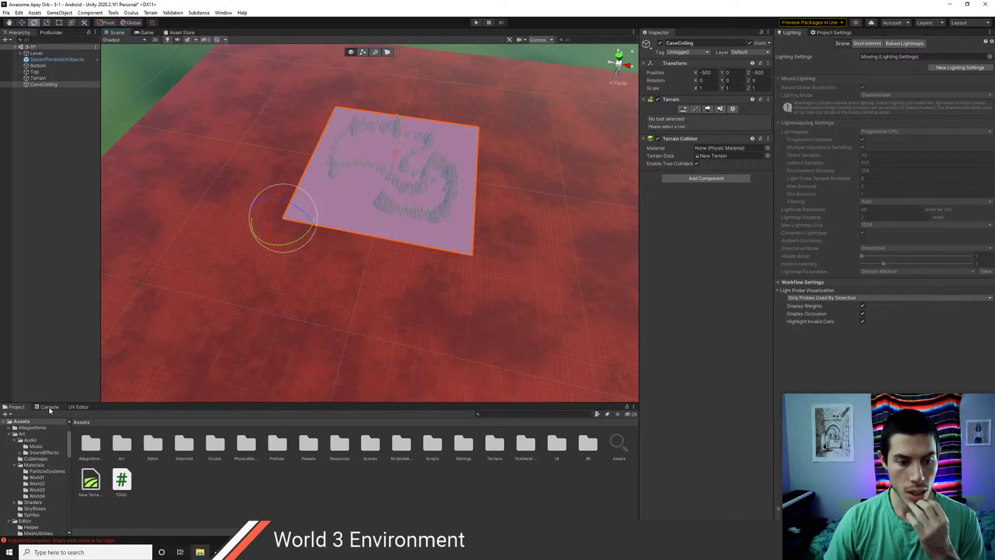
# - Deselect CaveCeiling by selecting the Editor folder, then save the 3-1 scene with Ctrl+S
pyautogui.click(97, 450)
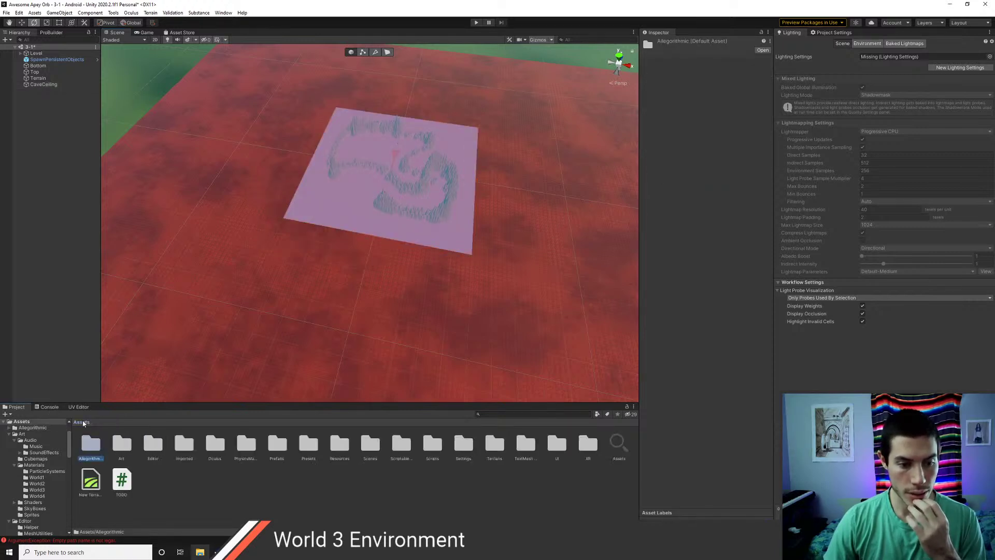
pyautogui.click(125, 481)
pyautogui.click(158, 446)
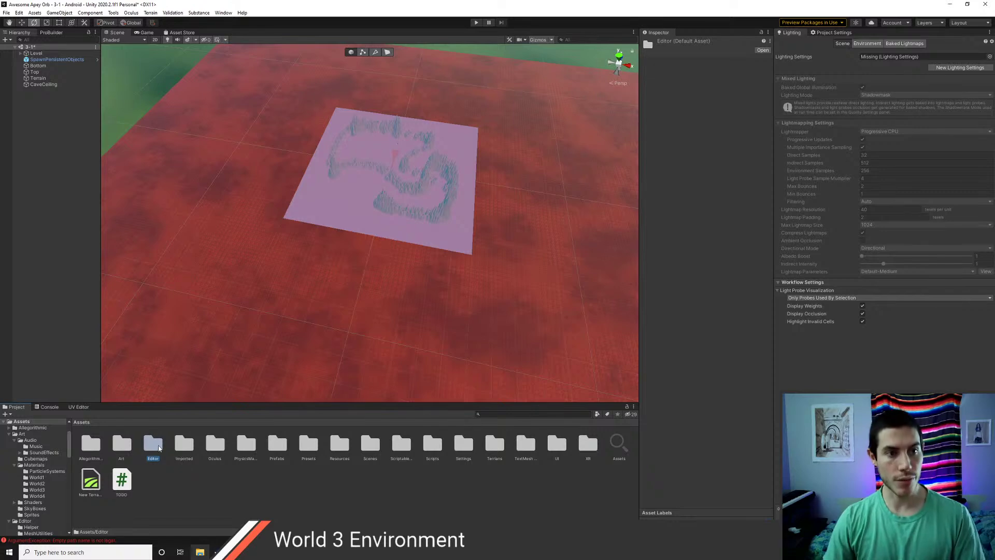
pyautogui.hotkey('ctrl', 's')
# - Check the Console for errors, then return to the top-level Assets folder
pyautogui.scroll(5, 399, 247)
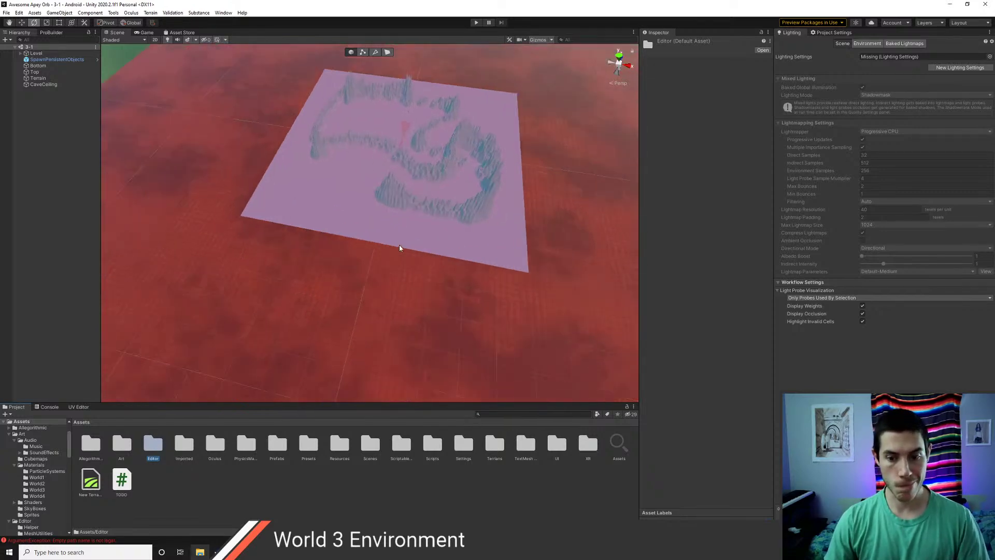
pyautogui.scroll(-1, 399, 250)
pyautogui.click(49, 407)
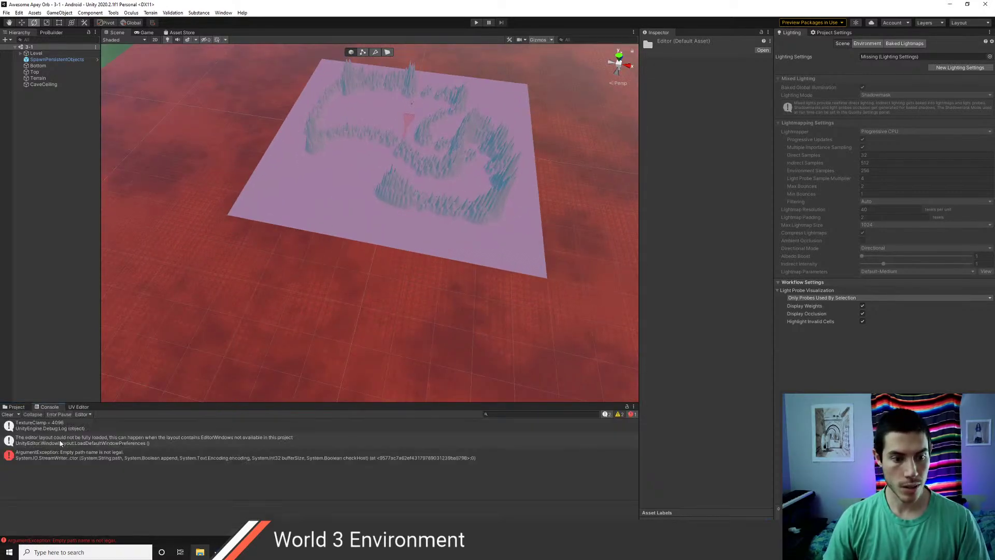
pyautogui.click(16, 407)
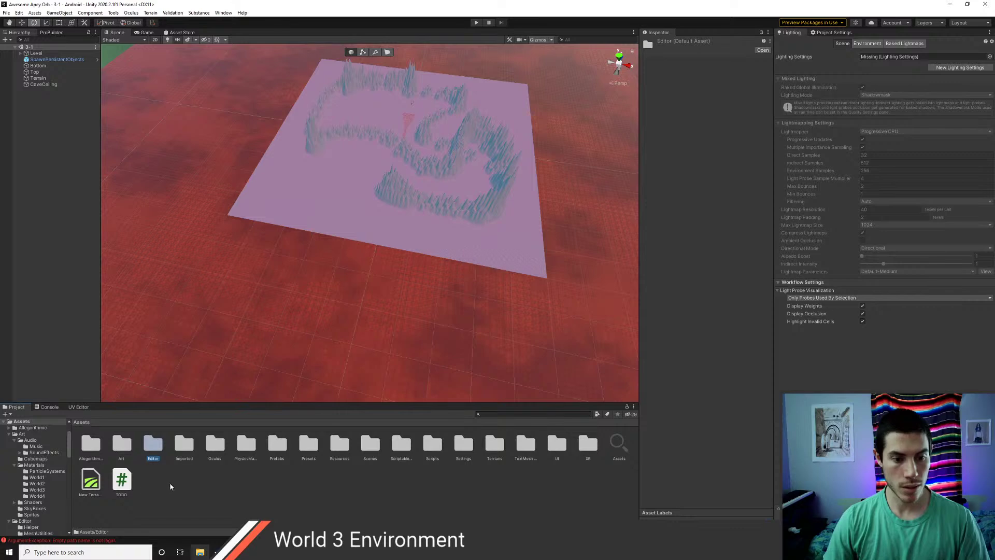
pyautogui.doubleClick(191, 445)
pyautogui.press('BackSpace')
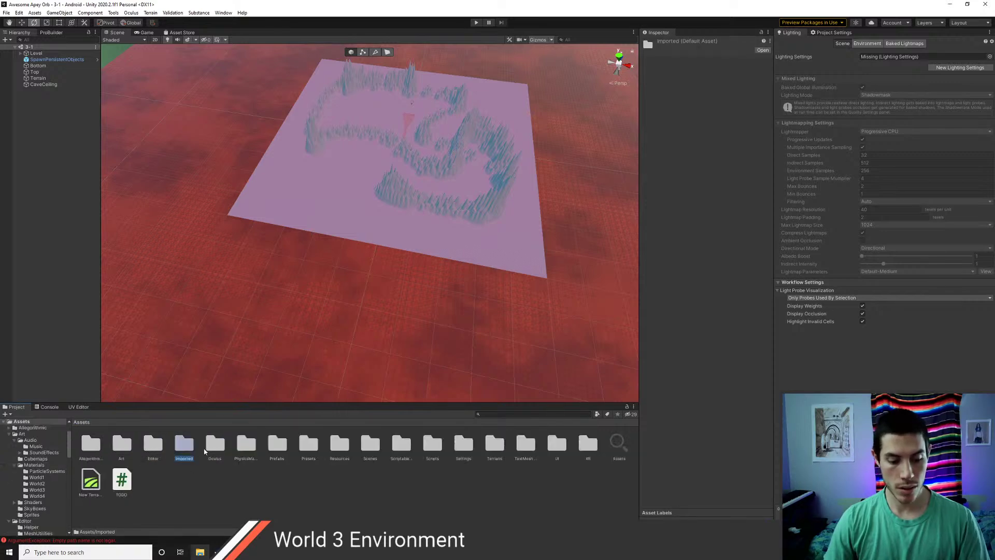
# - Locate the 33.9 MB Terrain.obj in Documents > Unity_Projects > Awesome Apey Orb > Assets in File Explorer
pyautogui.click(200, 552)
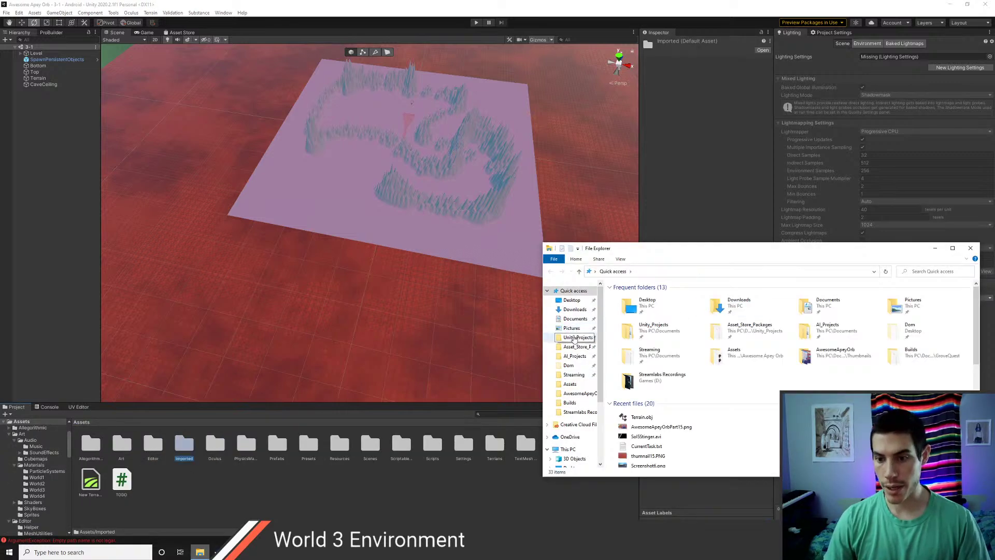
pyautogui.doubleClick(647, 313)
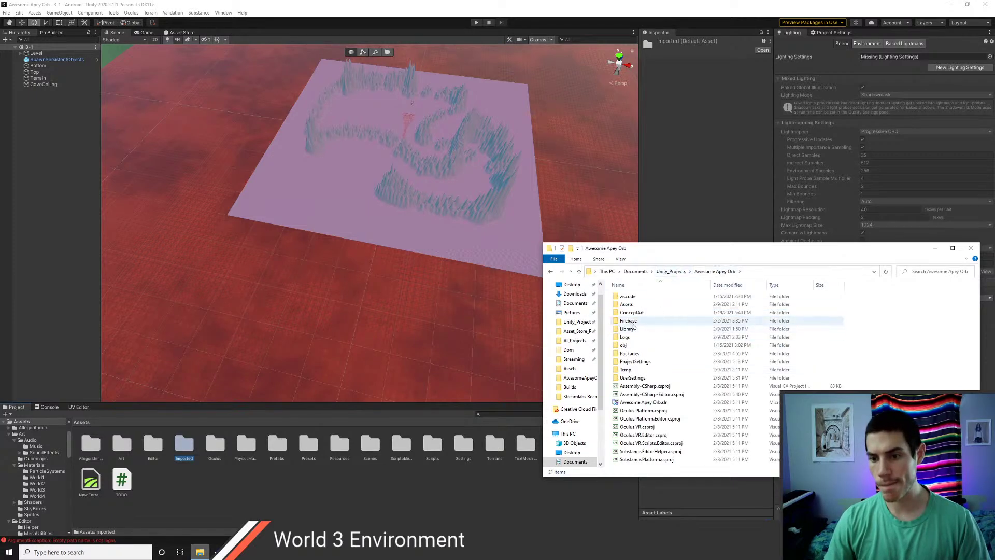
pyautogui.doubleClick(629, 306)
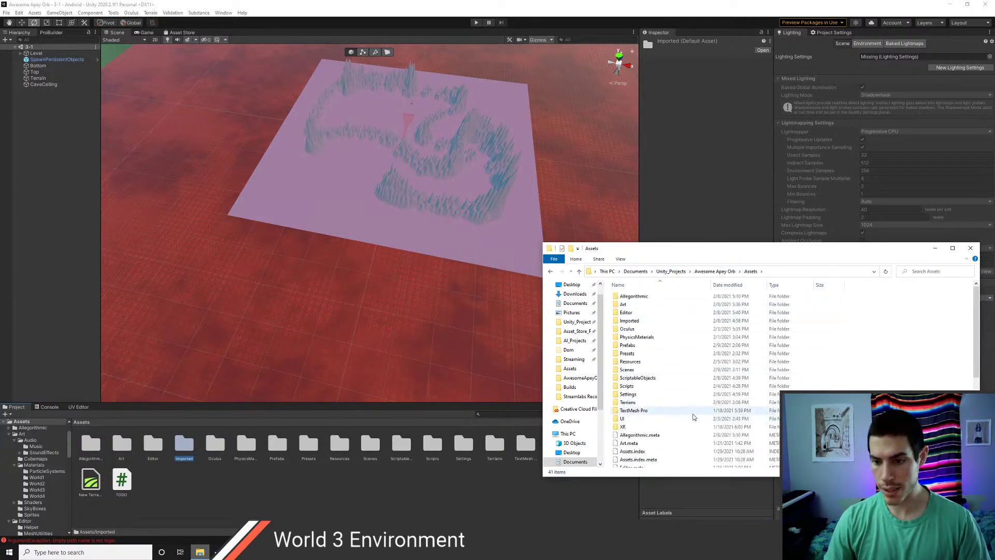
pyautogui.scroll(-5, 693, 419)
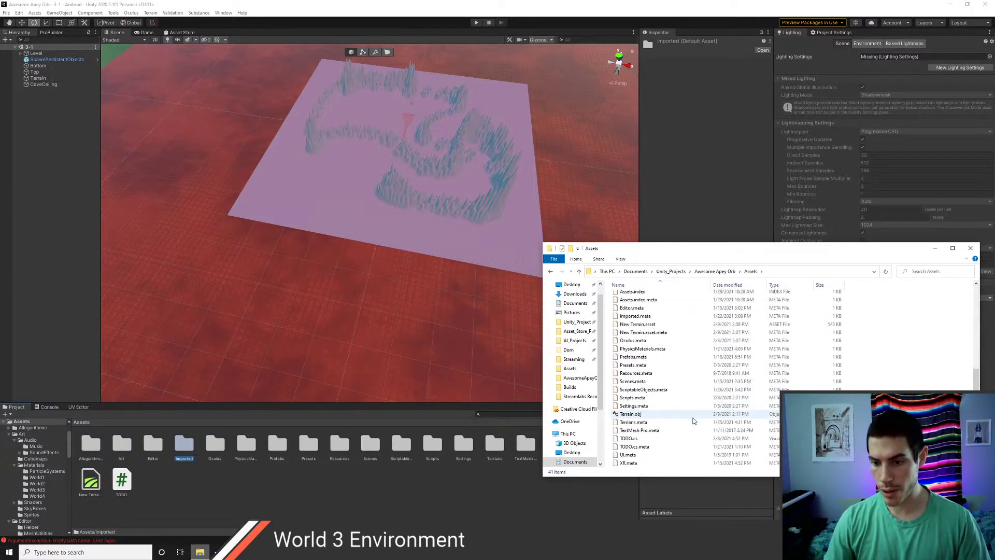
pyautogui.click(642, 414)
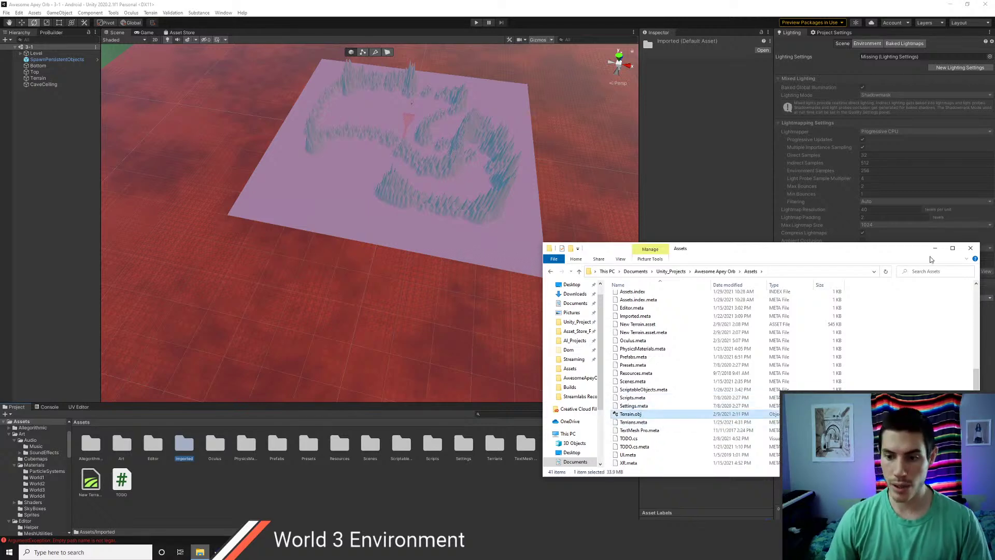
pyautogui.click(378, 493)
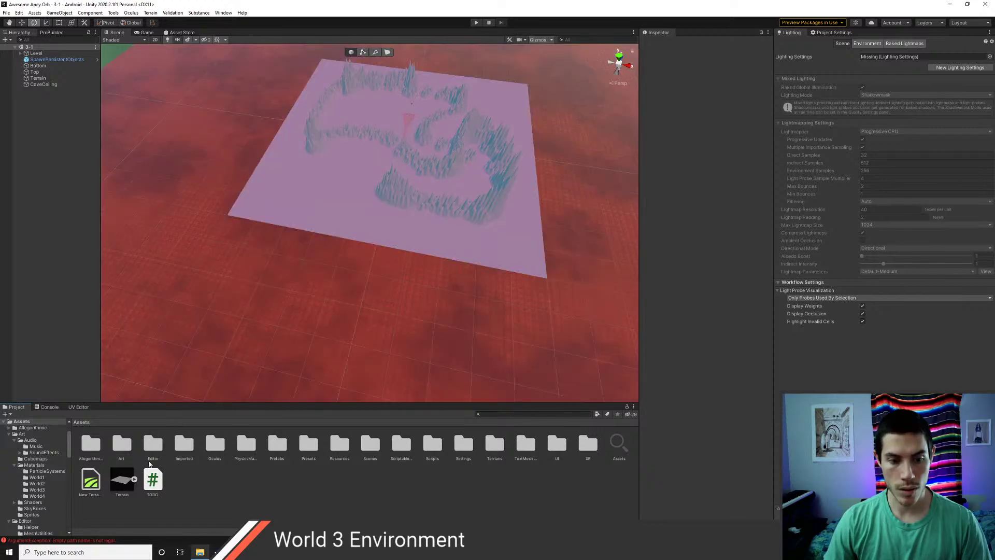
# - Expand the imported Terrain model and inspect its default mesh, defaultMat material and default object
pyautogui.click(134, 479)
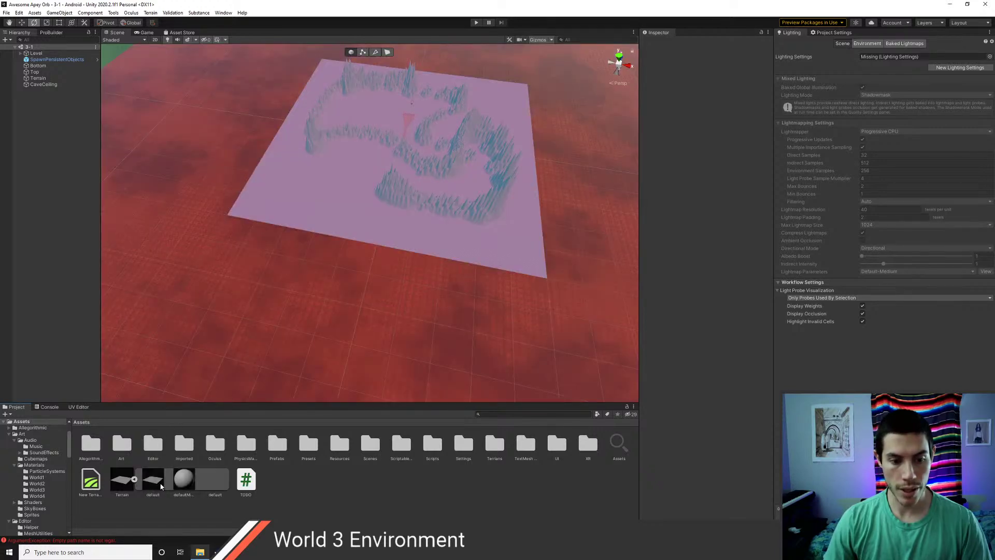
pyautogui.click(204, 489)
pyautogui.click(186, 488)
pyautogui.click(159, 487)
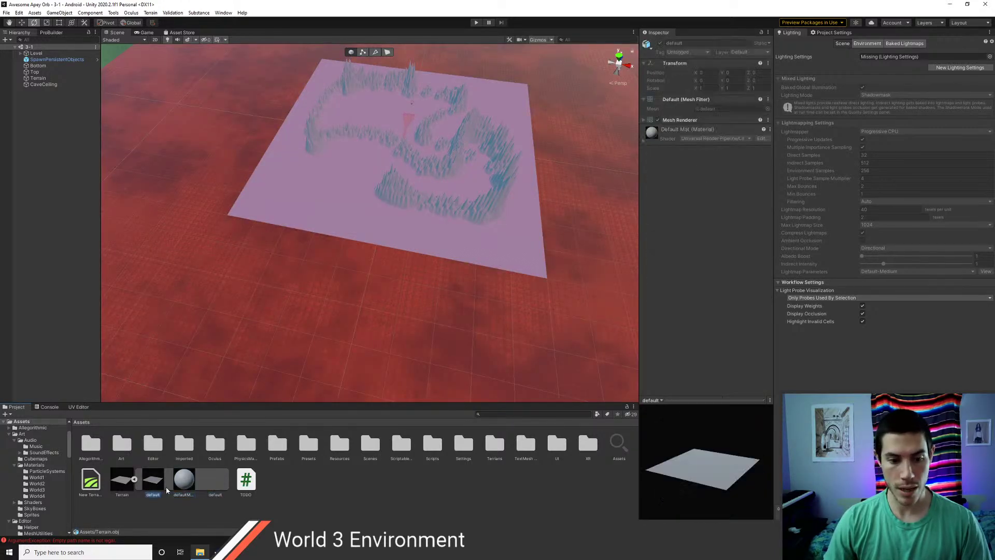
pyautogui.click(180, 486)
pyautogui.click(202, 487)
pyautogui.hotkey('alt', 'Tab')
pyautogui.hotkey('alt', 'Tab')
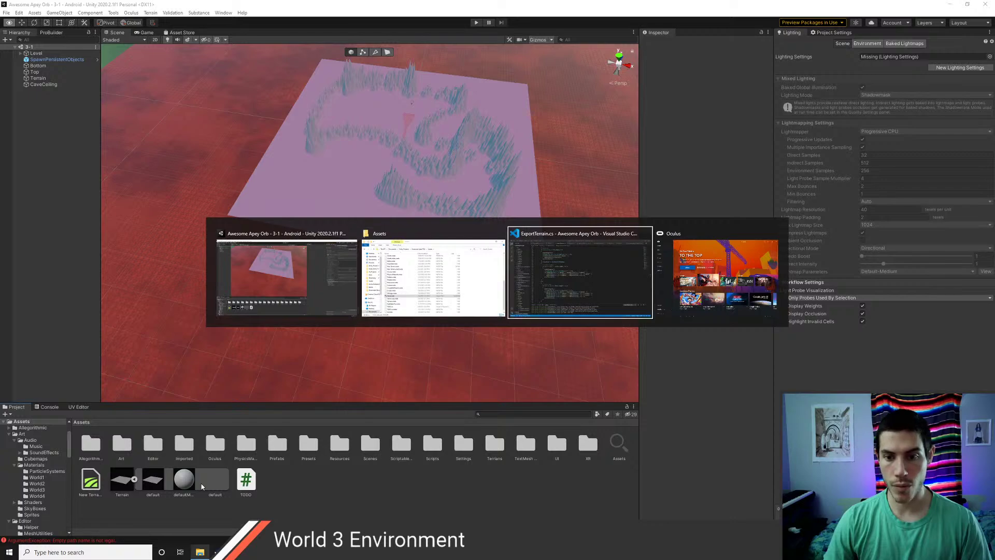
# - Scroll to the top of ExportTerrain.cs and close it, leaving TODO.cs open
pyautogui.scroll(2, 408, 317)
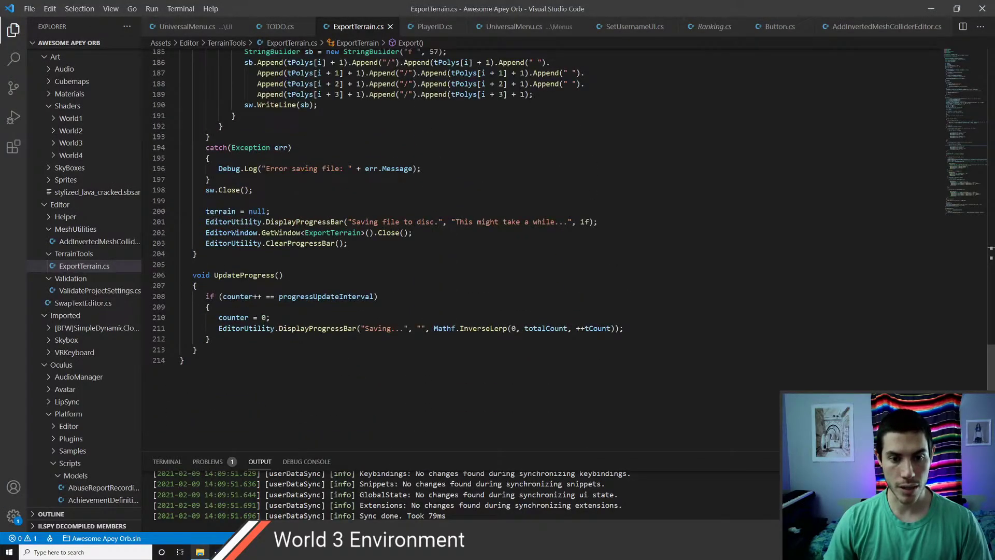
pyautogui.scroll(13, 364, 278)
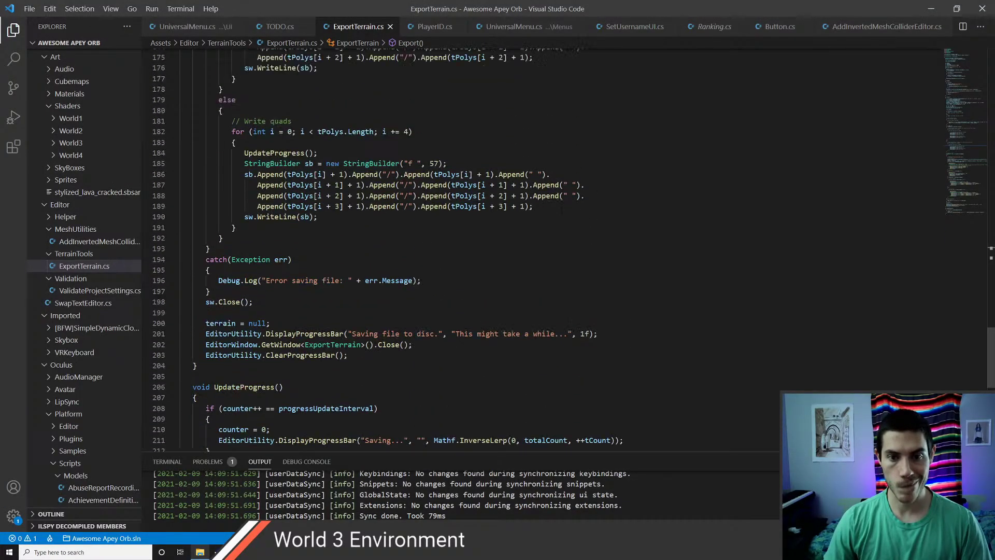
pyautogui.scroll(5, 363, 278)
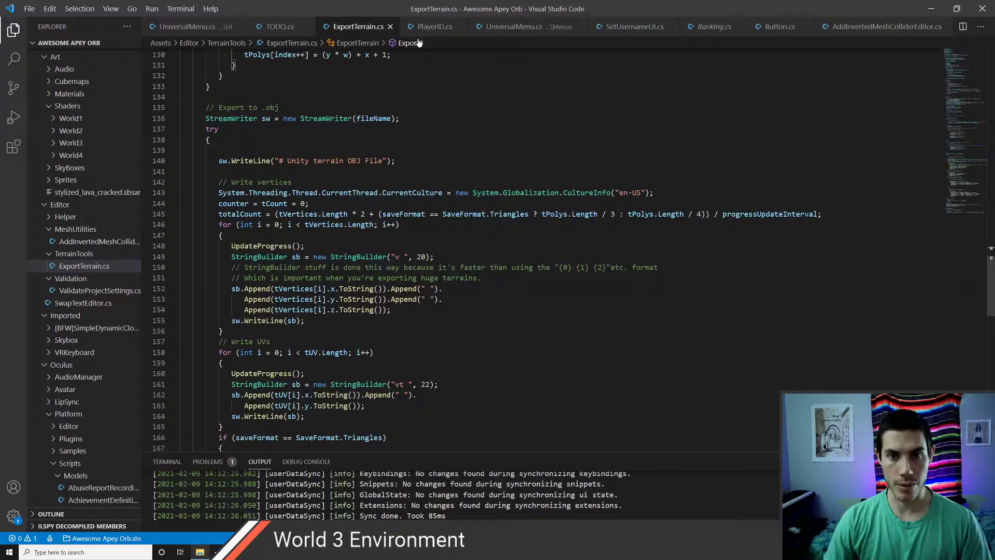
pyautogui.click(391, 27)
pyautogui.hotkey('alt', 'Tab')
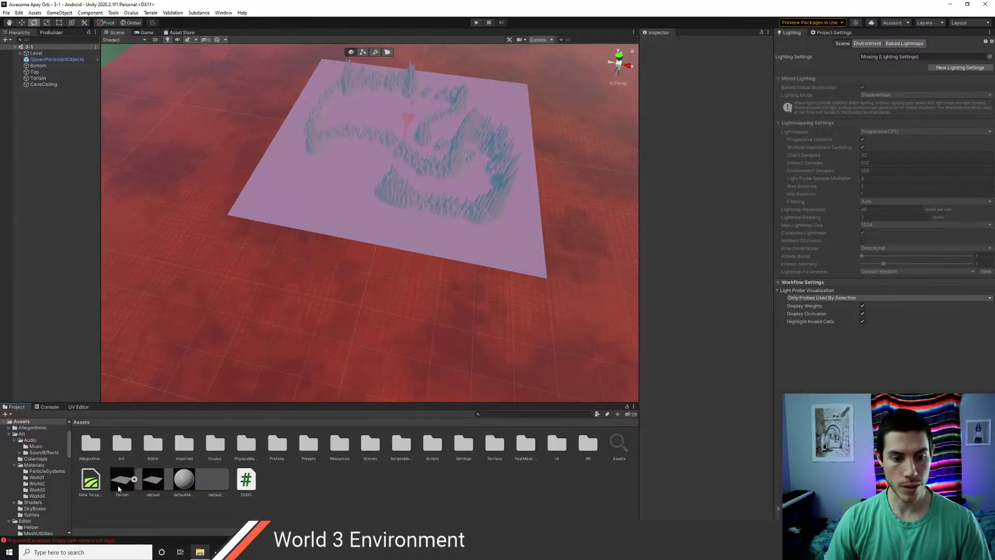
# - Collapse and delete the imported Terrain model from Assets, confirming the deletion
pyautogui.click(134, 478)
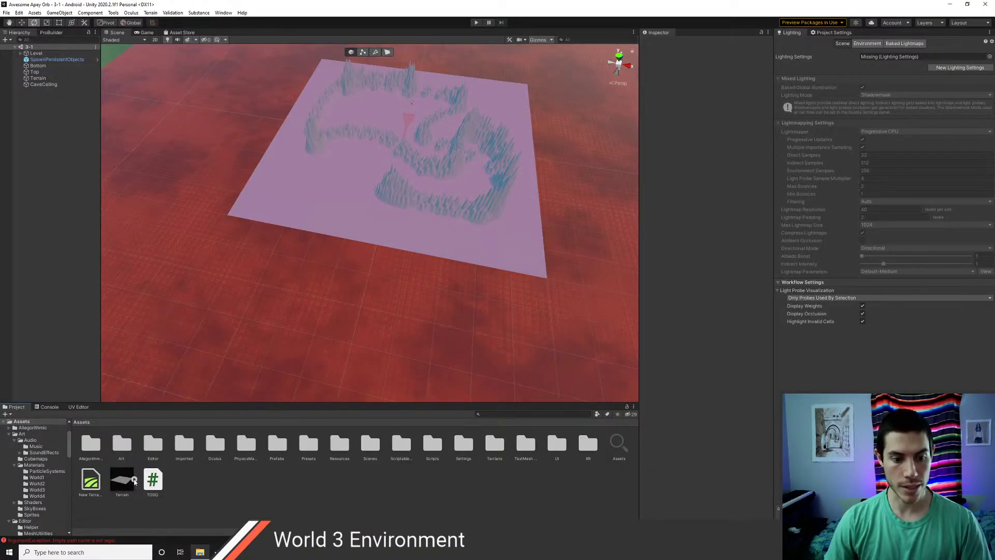
pyautogui.click(125, 486)
pyautogui.press('Delete')
pyautogui.press('Return')
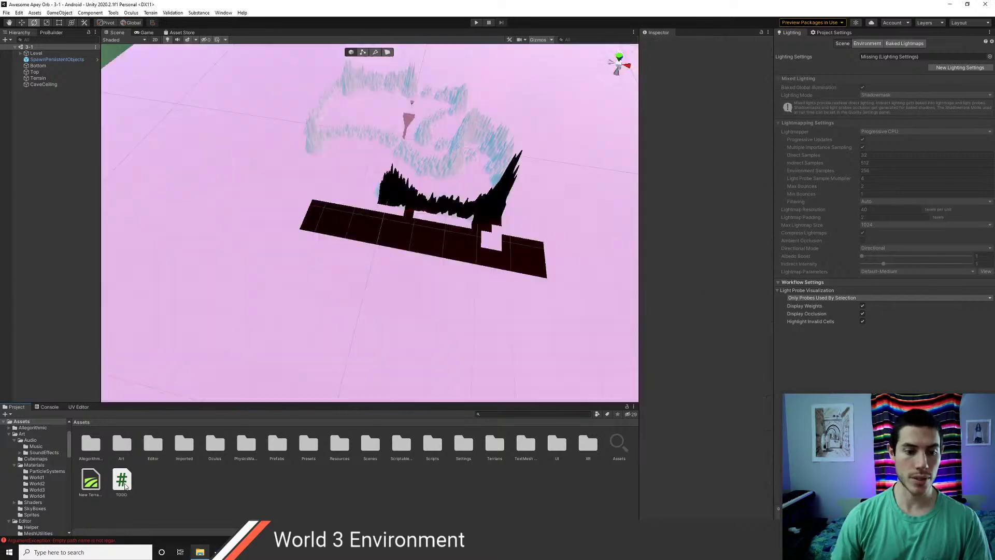
# - Look over the terrain in the Scene view, then bring up Windows search
pyautogui.scroll(7, 389, 260)
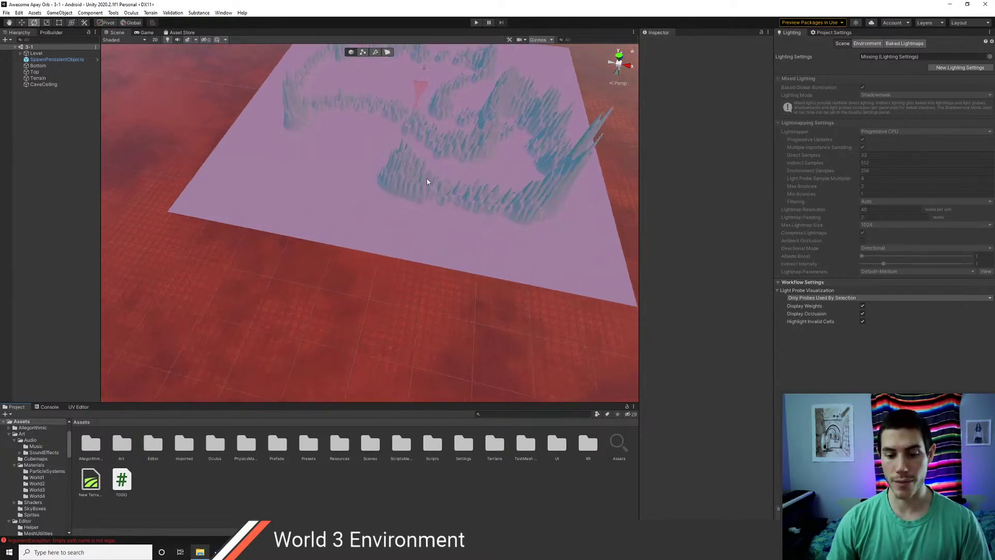
pyautogui.moveTo(429, 182); pyautogui.dragTo(367, 295, button='middle')
pyautogui.scroll(5, 369, 297)
pyautogui.hotkey('alt', 'Tab')
pyautogui.hotkey('alt', 'Tab')
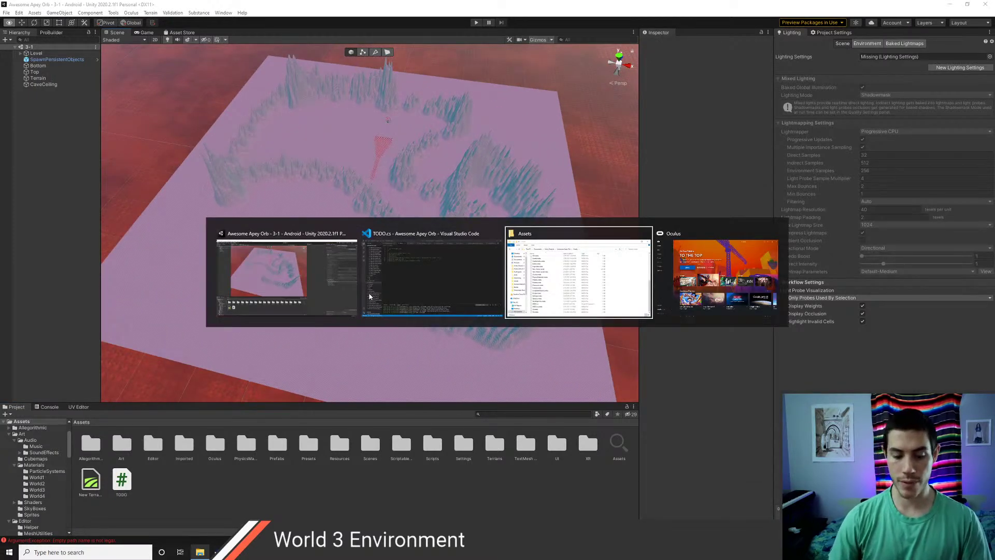
pyautogui.press('super')
# - Launch Chrome, search 'export terrain to obj unity', and open the STYLY article in a new tab
pyautogui.write('chrome')
pyautogui.press('Return')
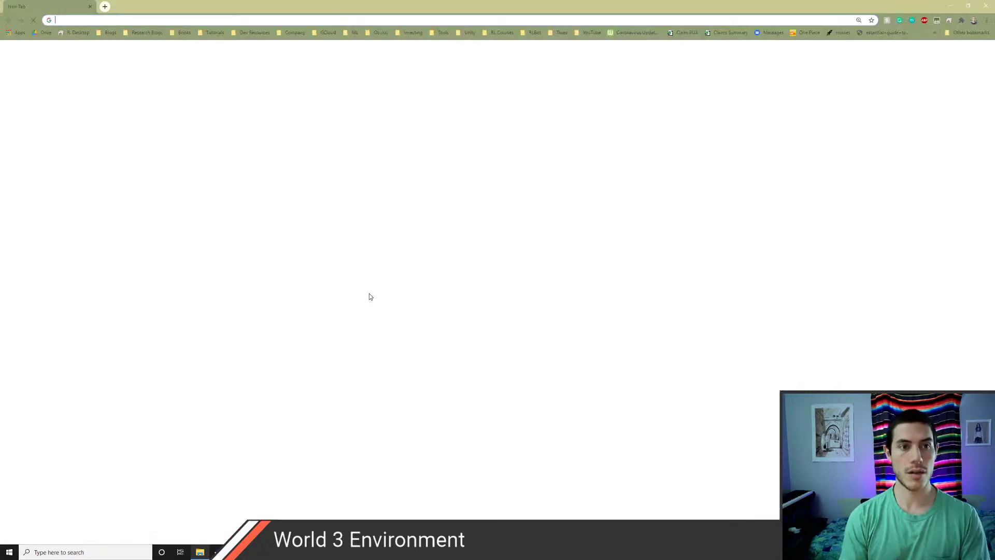
pyautogui.write('export ')
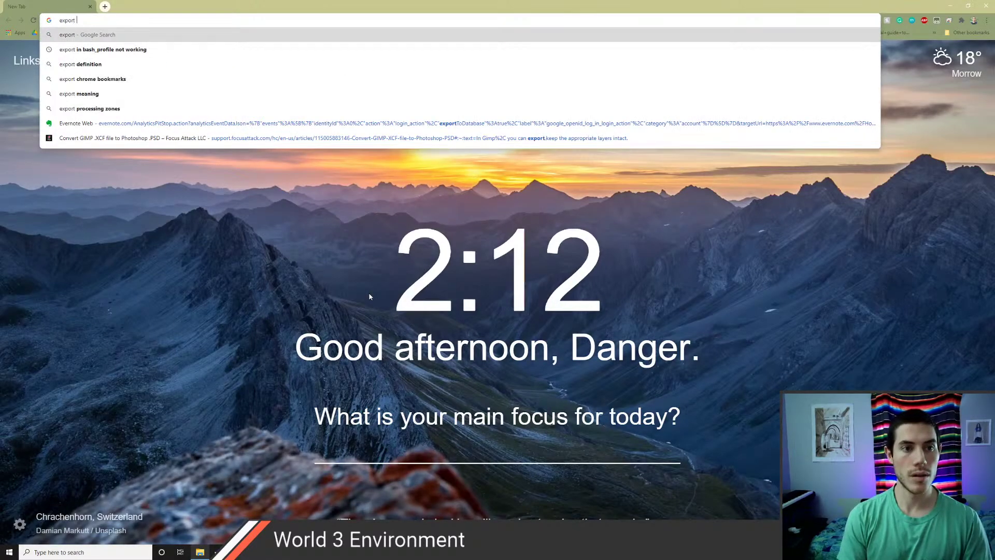
pyautogui.write('terrain to obj ')
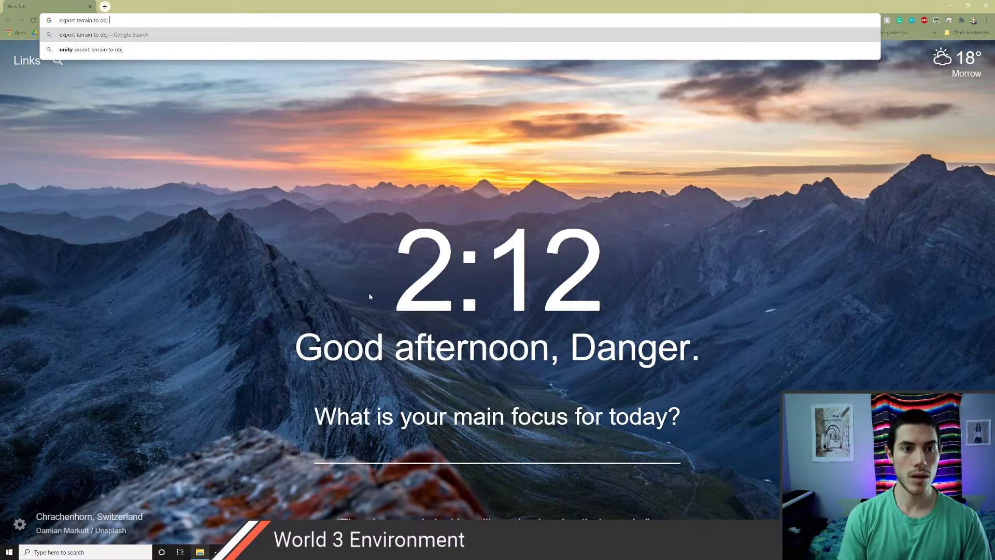
pyautogui.write('unity')
pyautogui.press('Return')
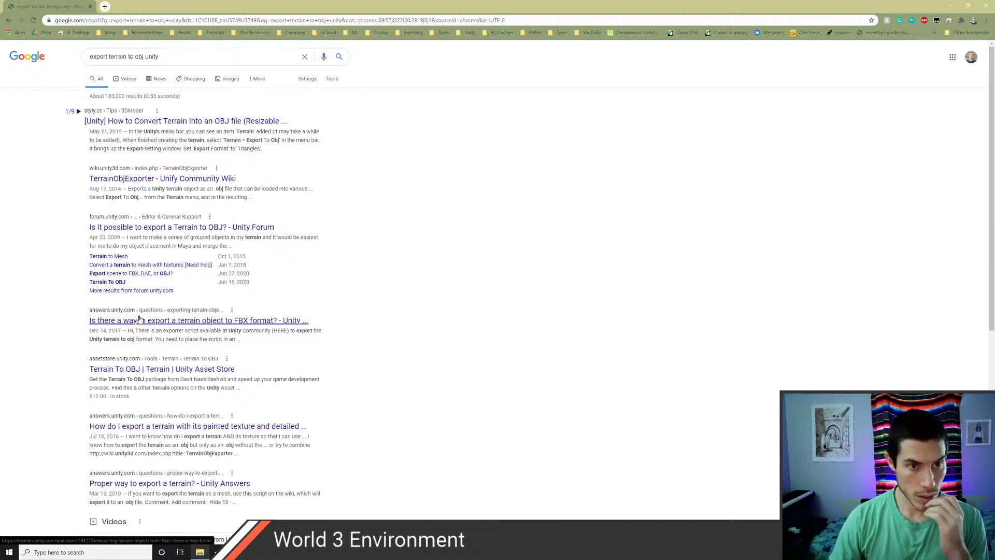
pyautogui.middleClick(187, 125)
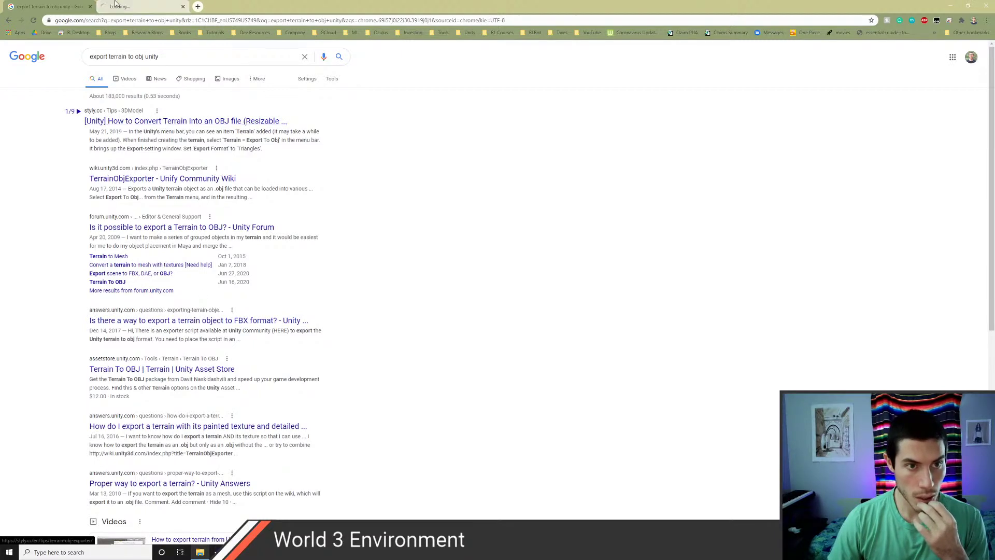
pyautogui.click(121, 6)
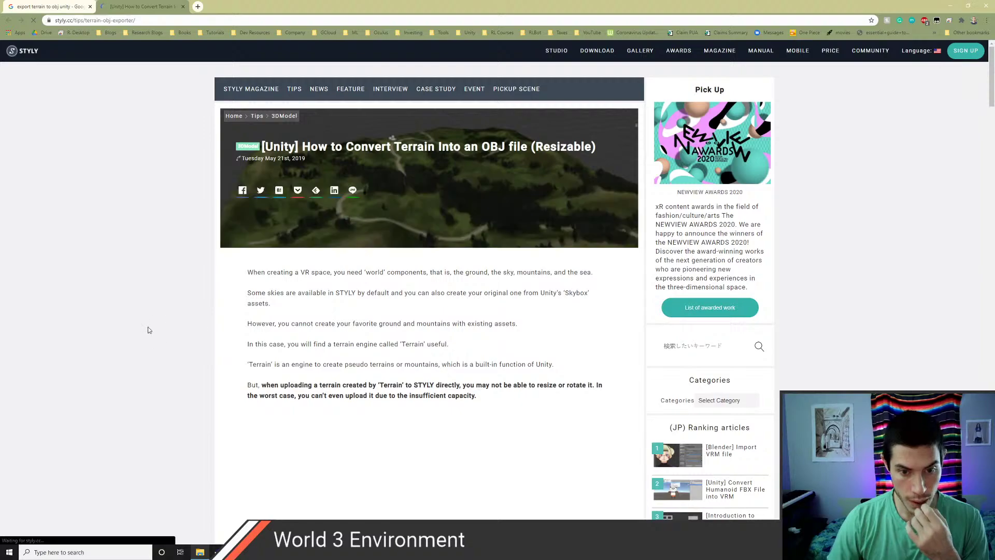
# - Scroll the STYLY article and open its TerrainObjExporter wiki link in a background tab
pyautogui.scroll(-7, 149, 330)
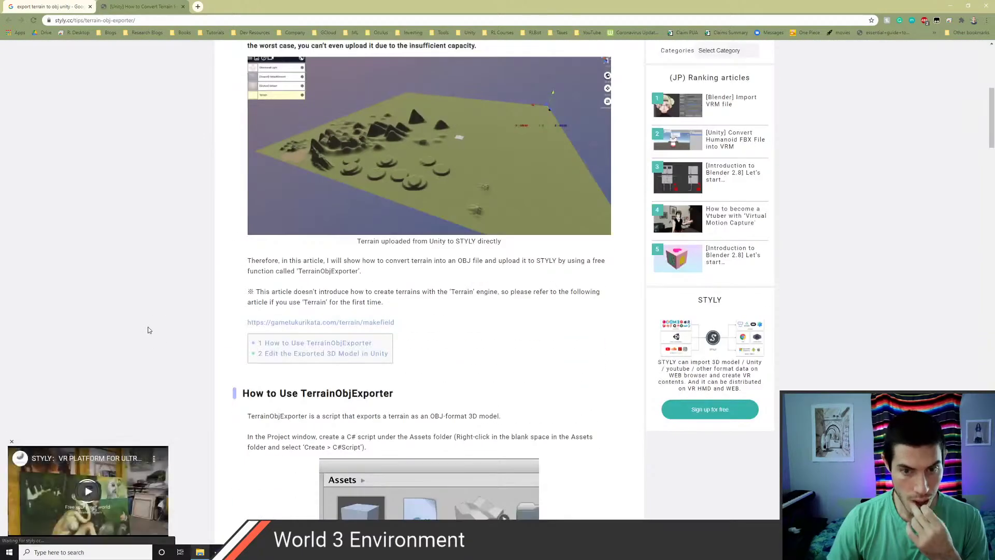
pyautogui.scroll(-5, 149, 330)
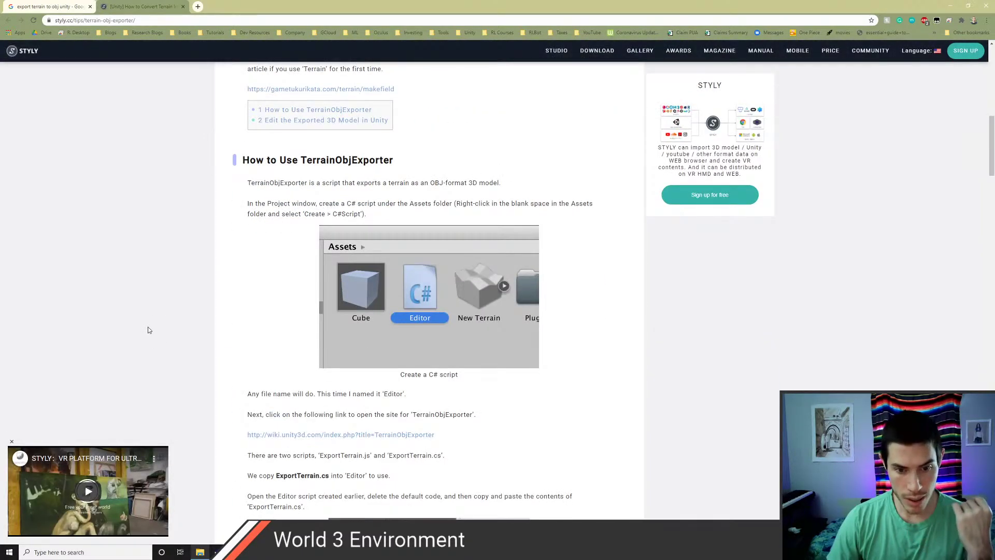
pyautogui.scroll(-3, 149, 330)
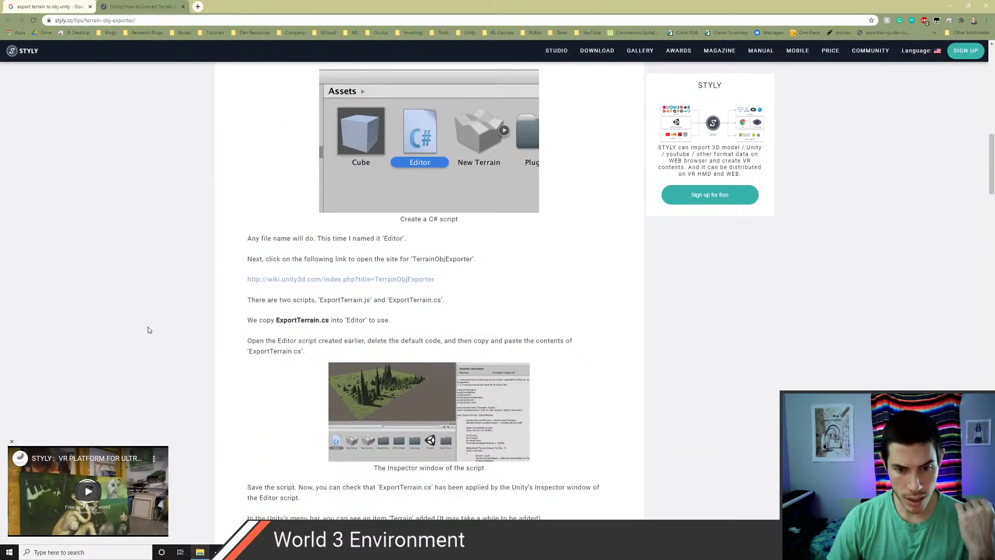
pyautogui.middleClick(297, 279)
# - Read through the rest of the STYLY article, then switch to the TerrainObjExporter wiki tab
pyautogui.scroll(-2, 184, 289)
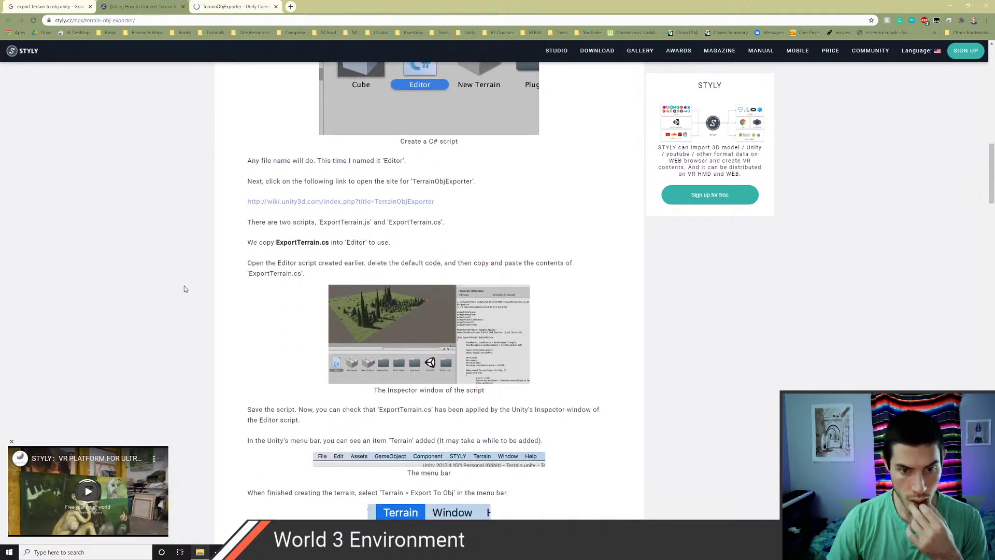
pyautogui.scroll(-8, 185, 288)
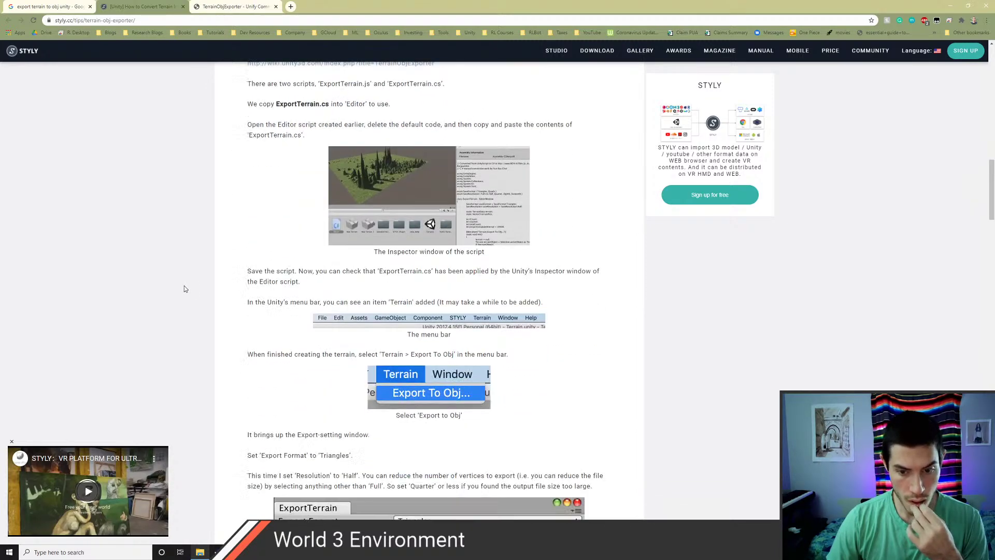
pyautogui.scroll(-2, 184, 288)
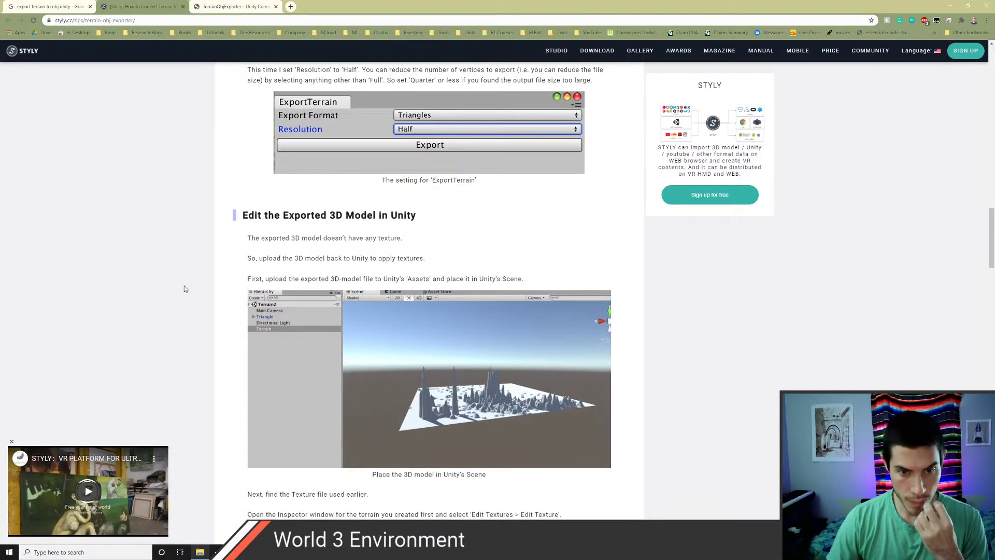
pyautogui.scroll(-4, 185, 289)
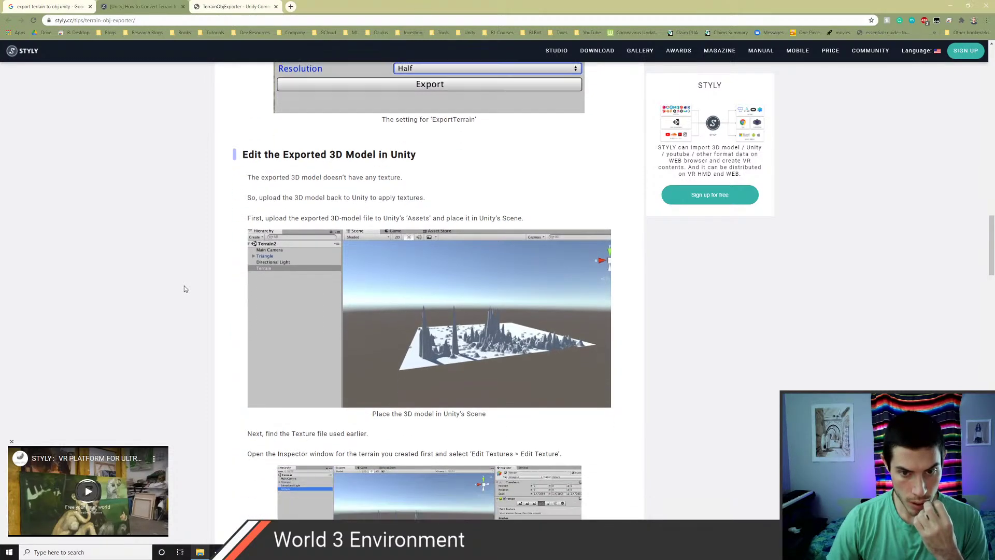
pyautogui.scroll(-7, 185, 288)
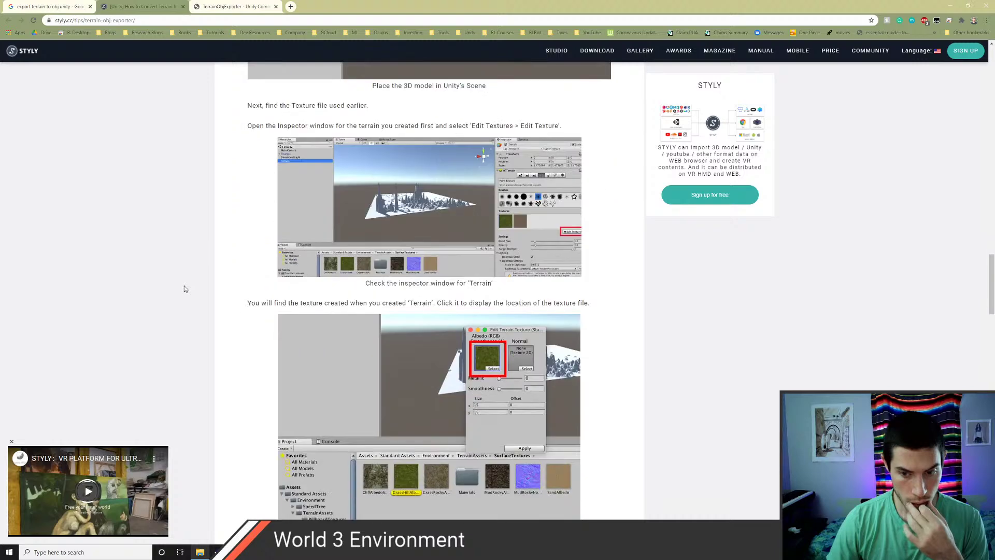
pyautogui.scroll(-7, 184, 289)
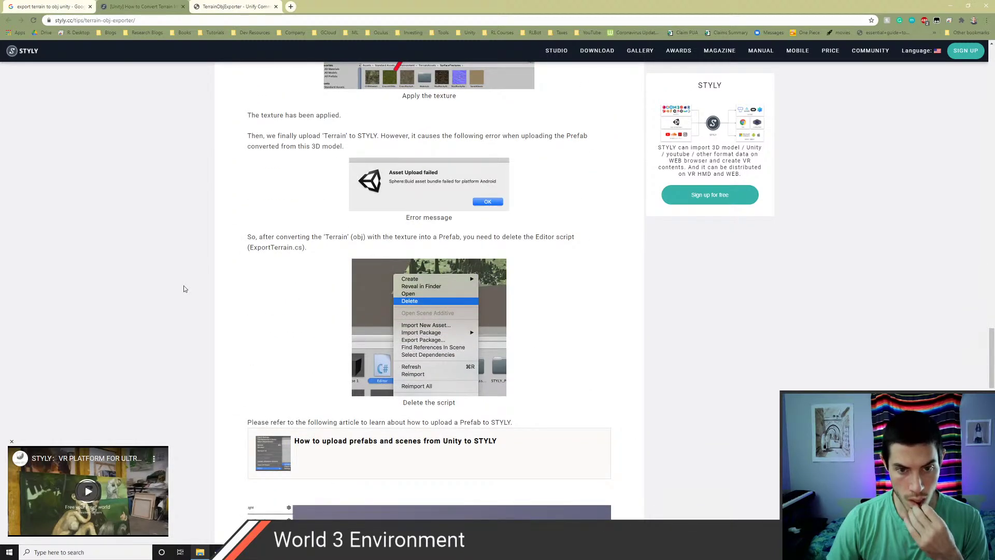
pyautogui.scroll(-9, 184, 289)
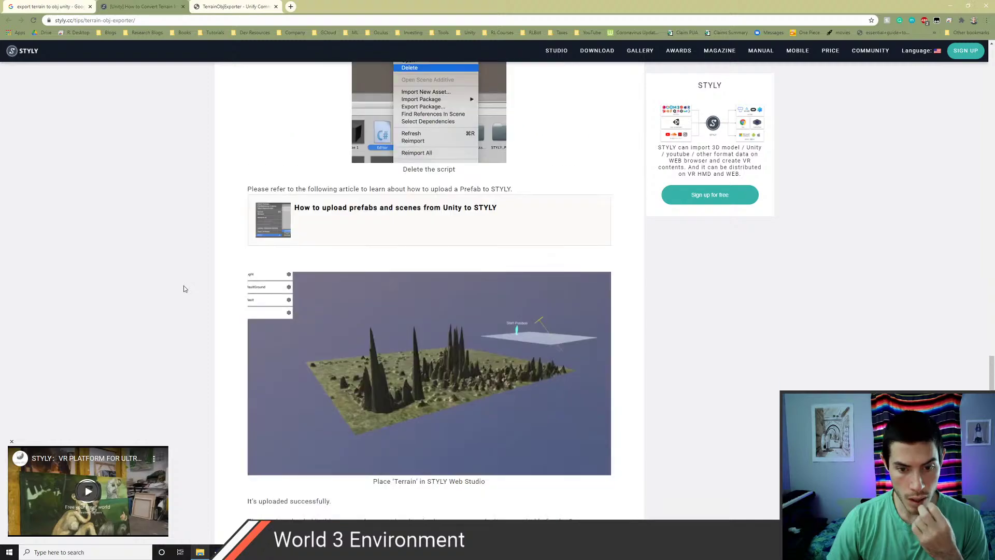
pyautogui.scroll(20, 135, 233)
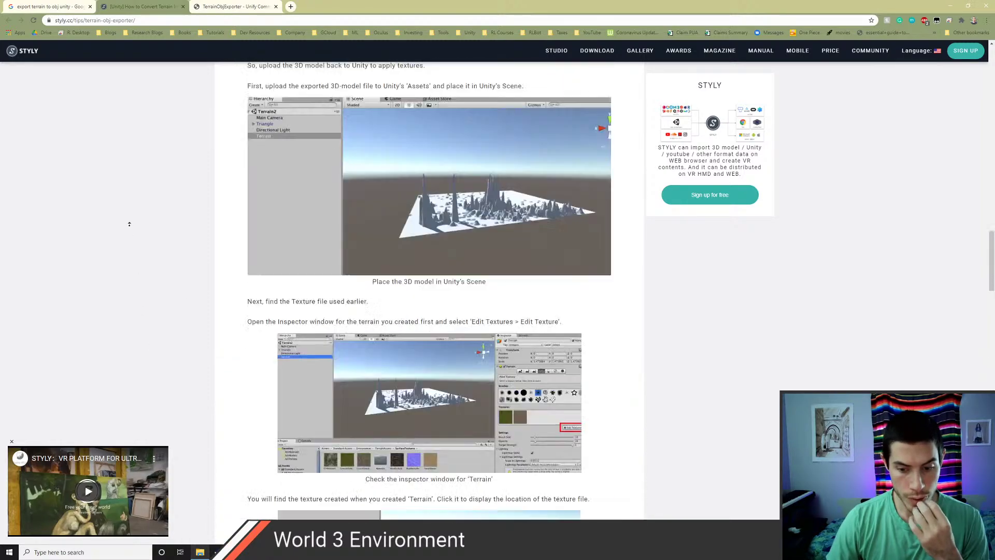
pyautogui.scroll(-2, 174, 322)
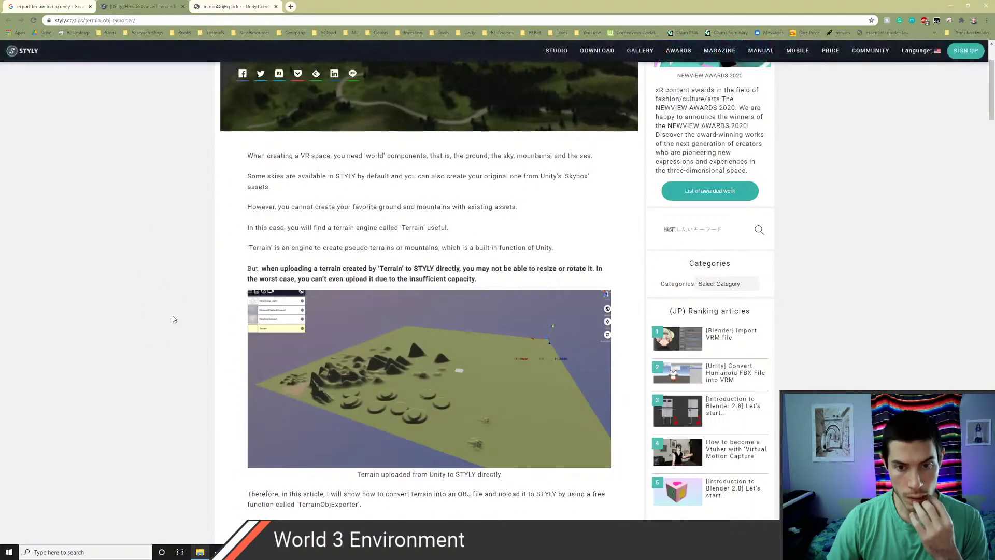
pyautogui.scroll(-2, 173, 316)
pyautogui.click(234, 7)
pyautogui.scroll(-20, 233, 310)
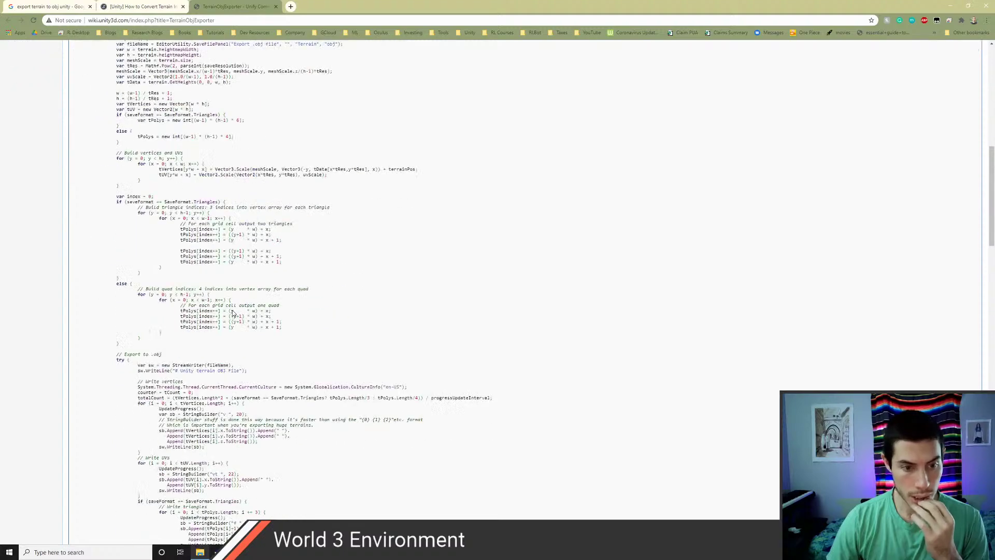
pyautogui.scroll(20, 233, 310)
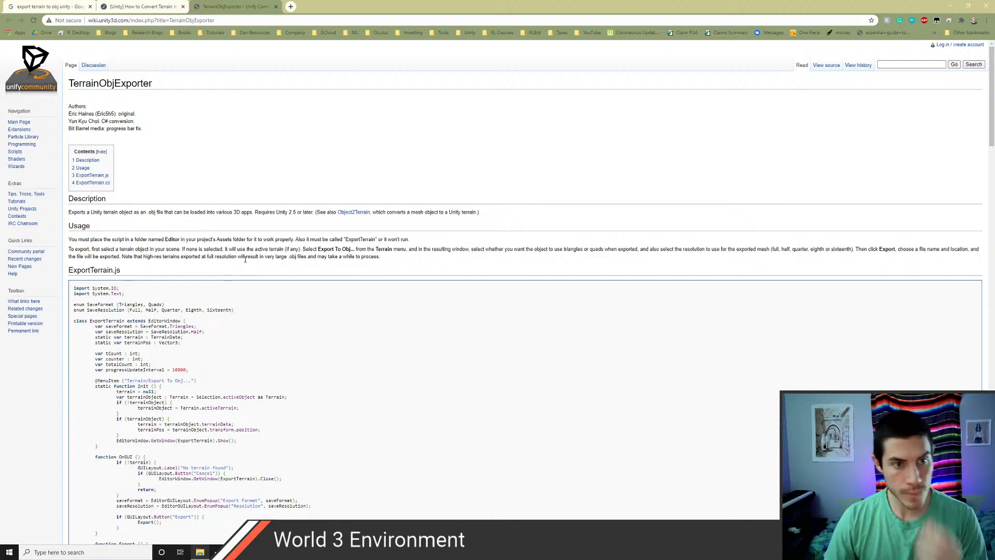
pyautogui.hotkey('alt', 'Tab')
pyautogui.hotkey('alt', 'Tab')
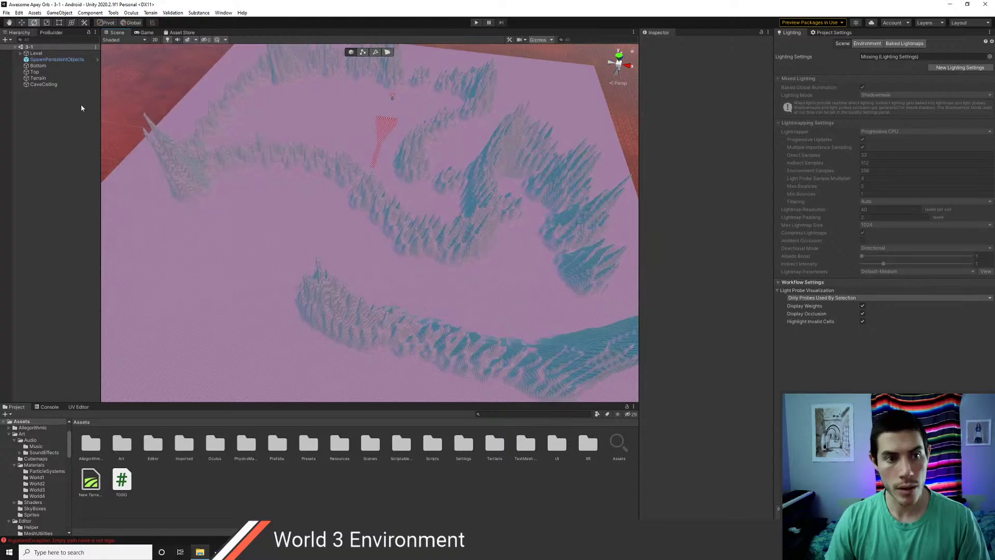
# - Select CaveCeiling and zoom and orbit the Scene view to look across the cave ceiling terrain
pyautogui.click(43, 84)
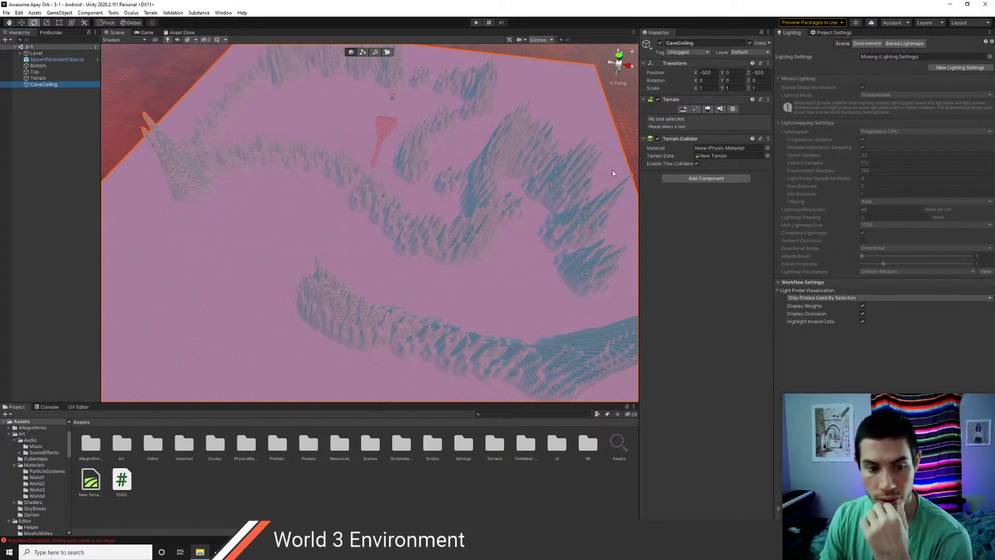
pyautogui.scroll(3, 415, 246)
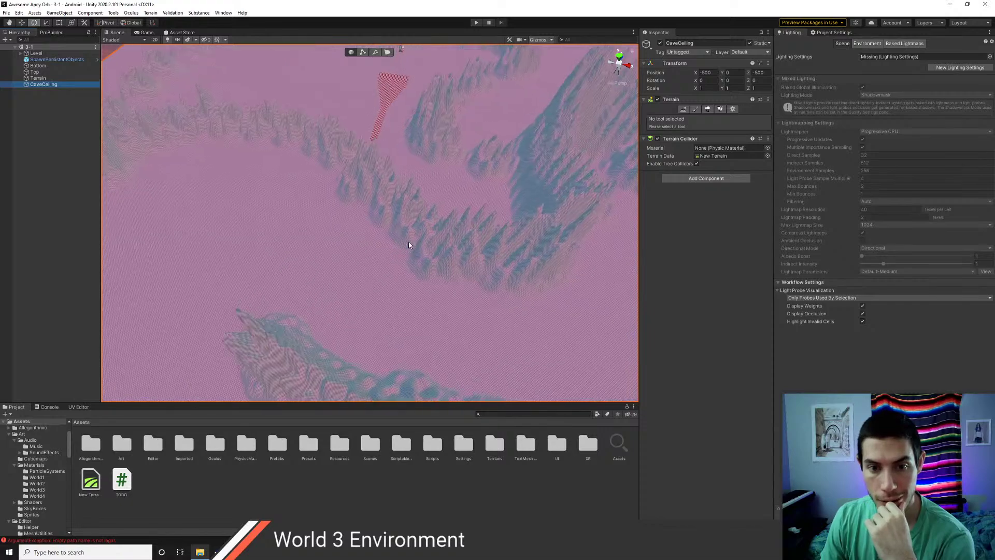
pyautogui.moveTo(409, 241); pyautogui.dragTo(414, 194, button='right')
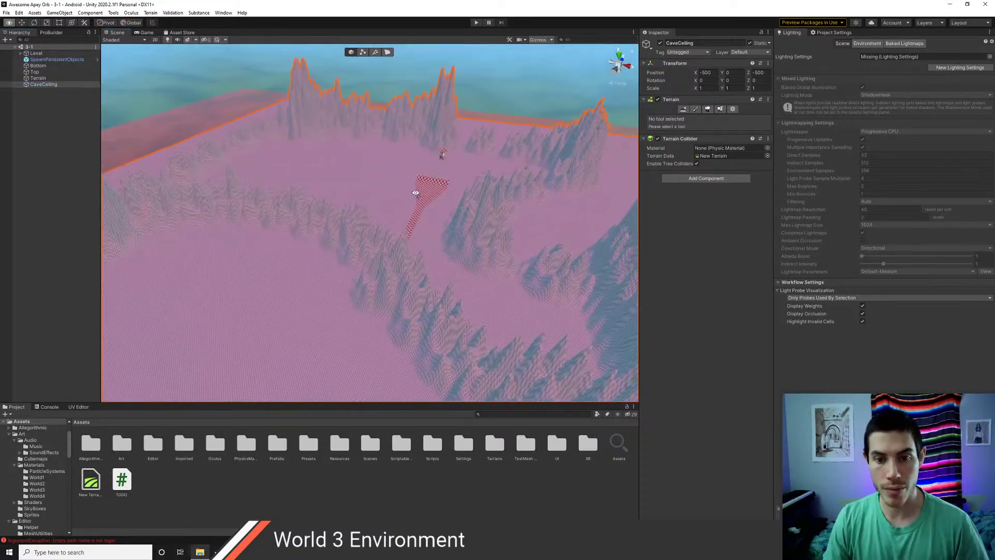
pyautogui.hotkey('alt', 'Tab')
pyautogui.hotkey('alt', 'Tab')
pyautogui.hotkey('alt', 'Tab')
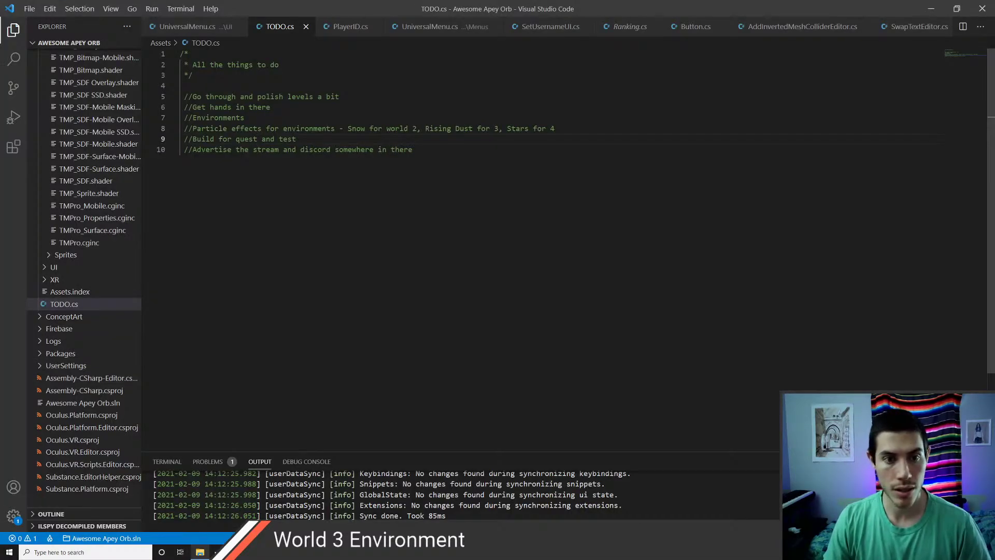
# - Open ExportTerrain.cs through the Ctrl+P quick file search for 'export'
pyautogui.hotkey('ctrl', 'Tab')
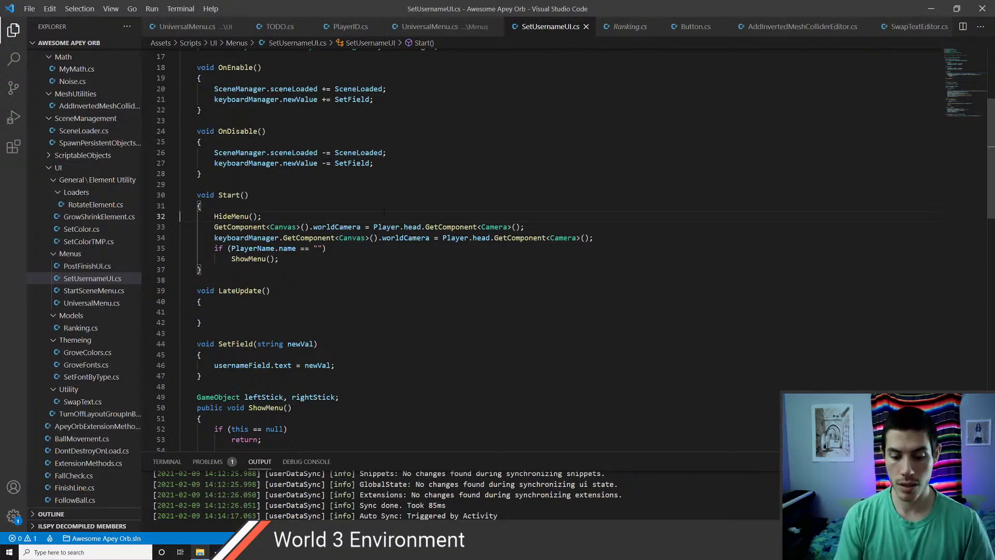
pyautogui.hotkey('ctrl', 'p')
pyautogui.write('export')
pyautogui.press('Return')
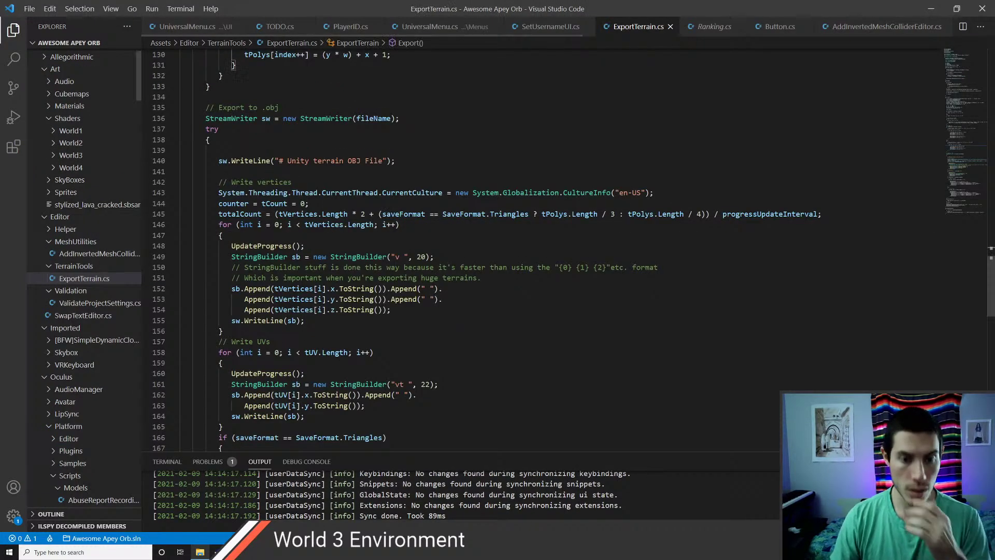
# - Read through the export code, then view Unity's Console showing the empty path name error
pyautogui.scroll(1, 358, 261)
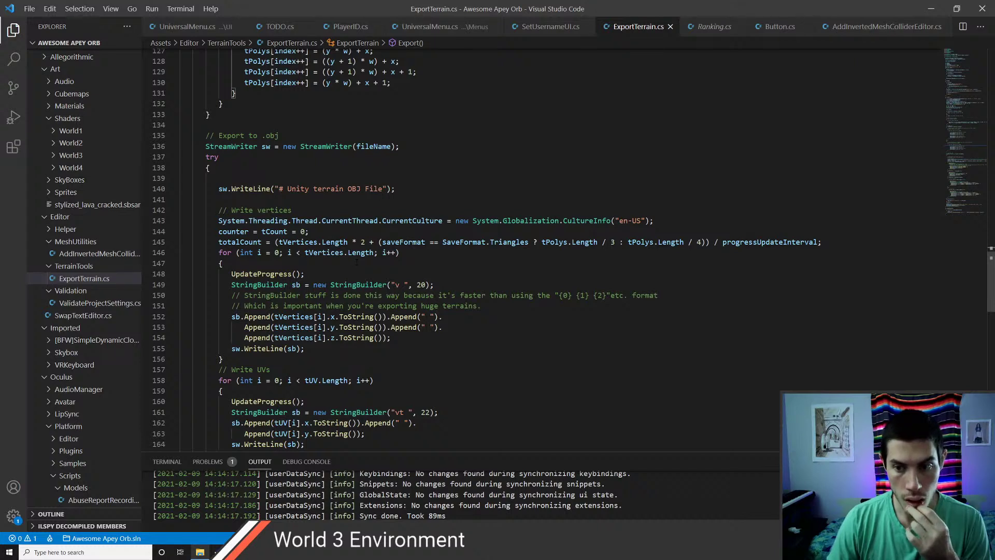
pyautogui.scroll(-5, 357, 261)
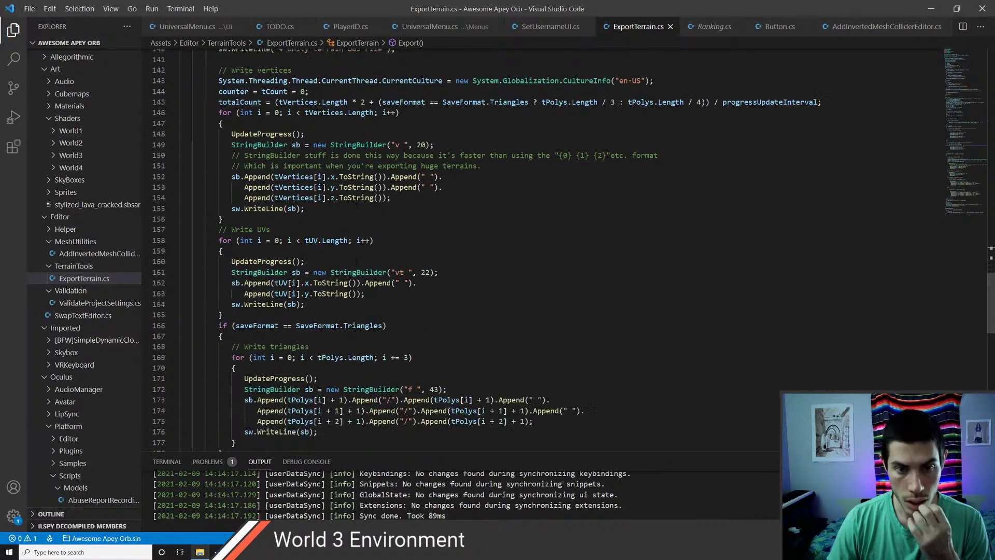
pyautogui.scroll(-3, 357, 262)
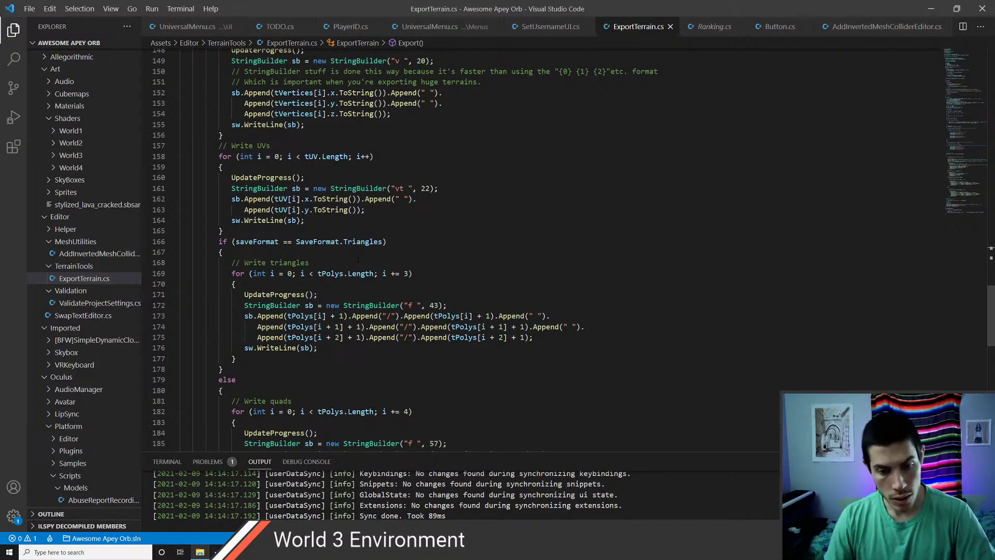
pyautogui.scroll(-4, 358, 259)
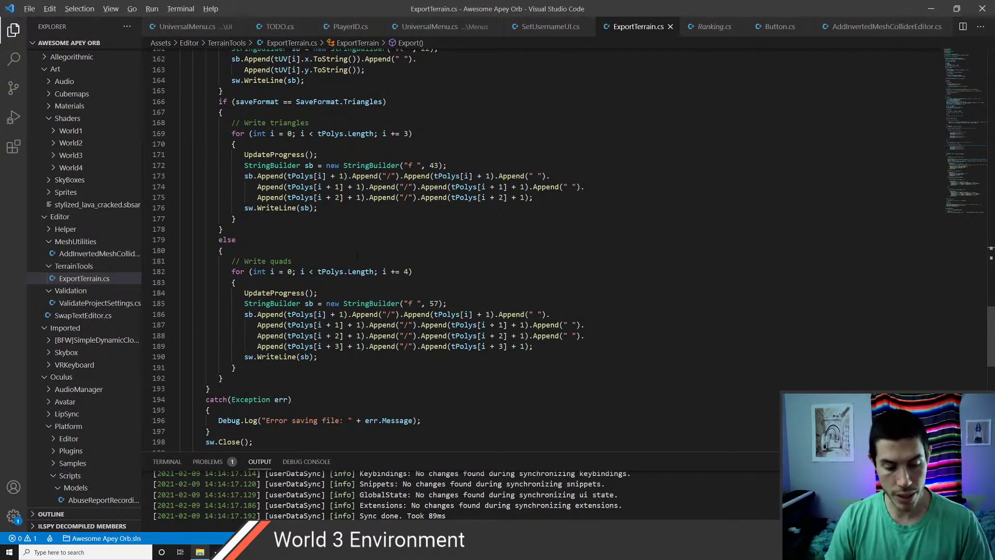
pyautogui.hotkey('alt', 'Tab')
pyautogui.click(50, 407)
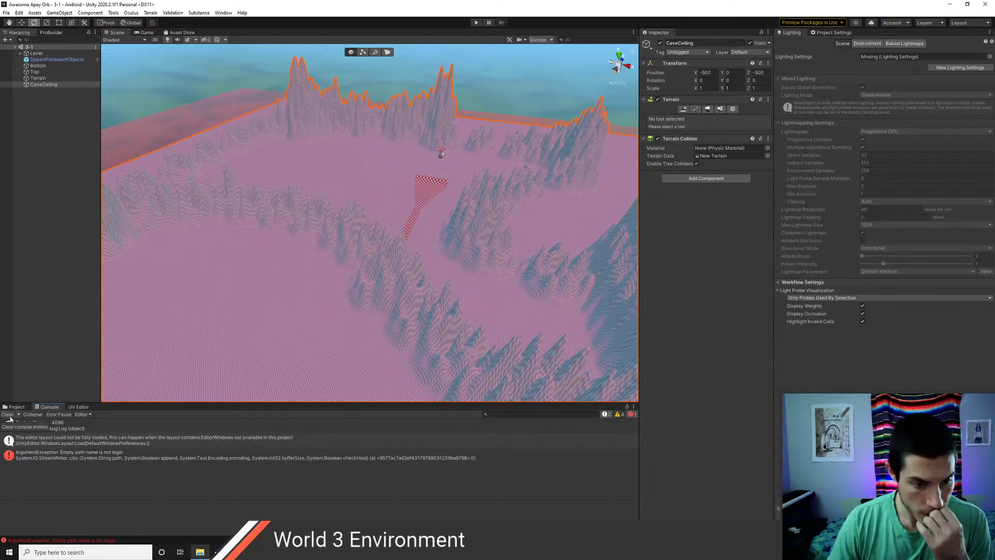
# - Follow the 'Empty path name' error's stack trace to ExportTerrain.cs line 136 in VS Code
pyautogui.click(44, 459)
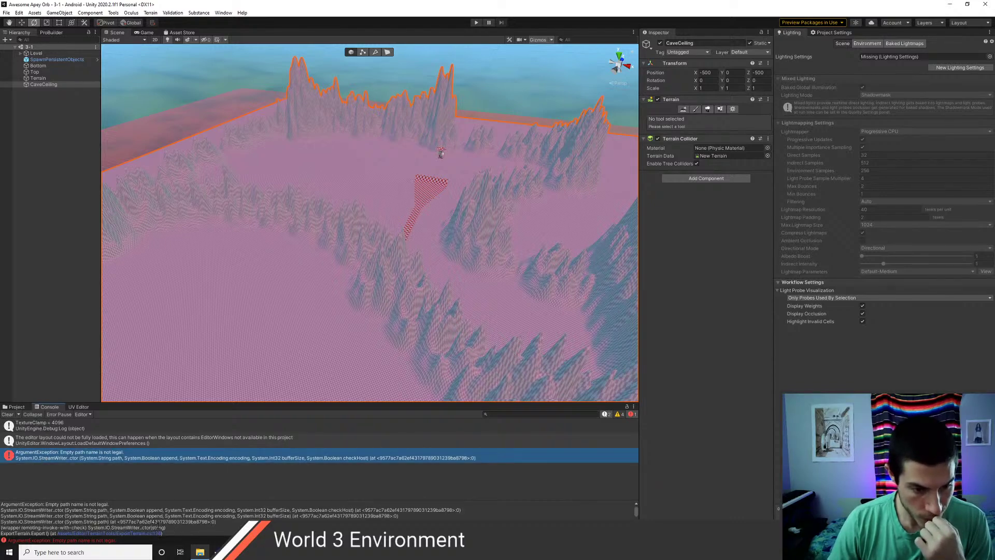
pyautogui.scroll(-2, 152, 527)
pyautogui.click(111, 510)
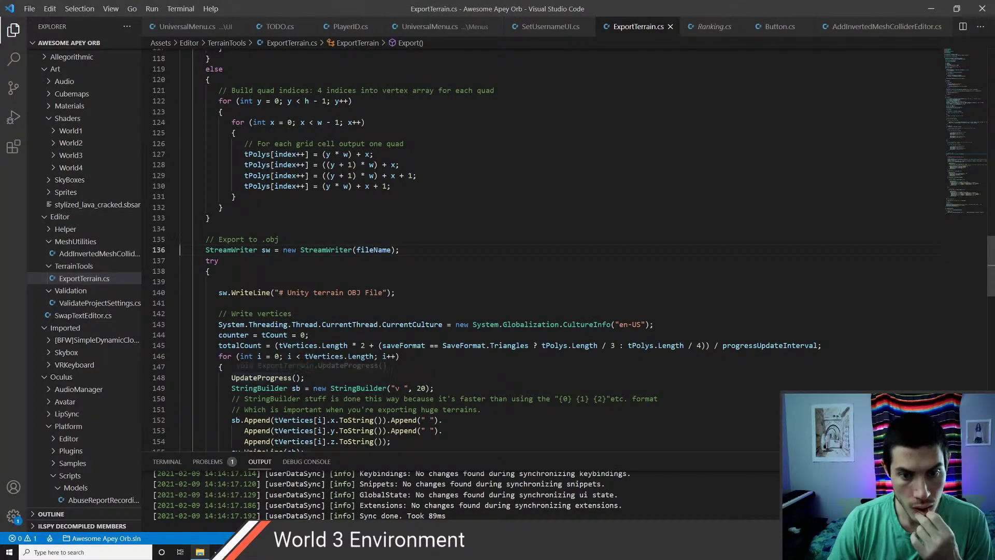
# - Trace the fileName argument on line 136 back to its declaration on line 65
pyautogui.doubleClick(373, 250)
pyautogui.scroll(15, 369, 335)
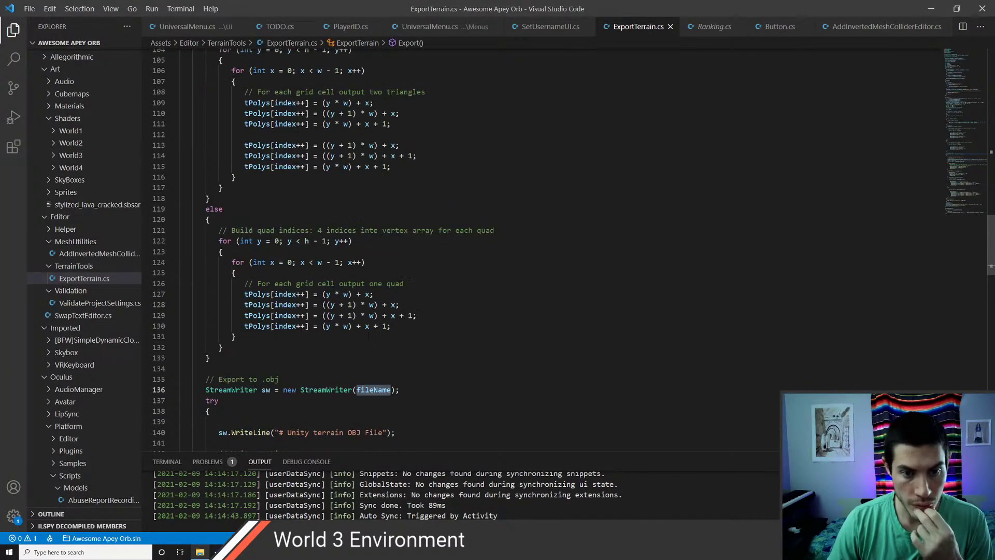
pyautogui.scroll(-14, 369, 335)
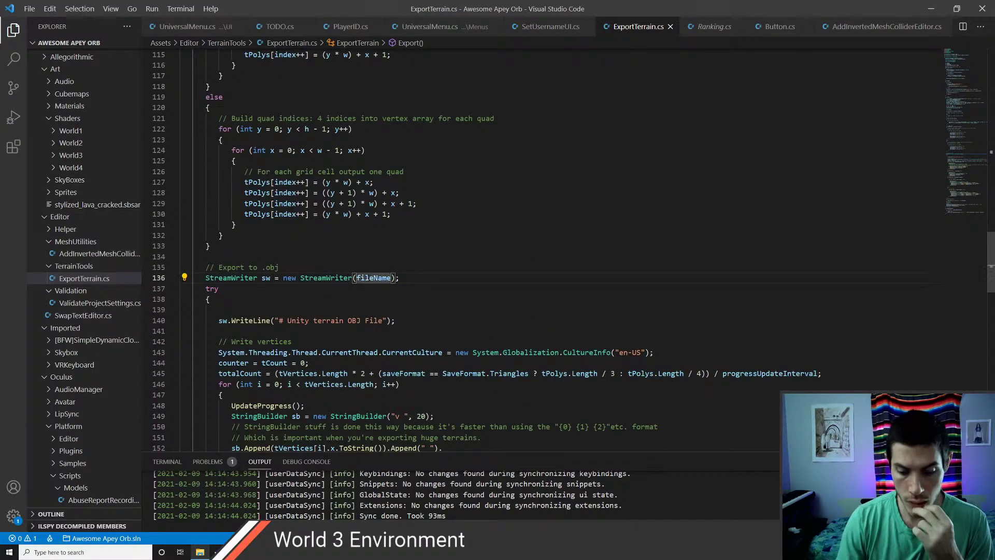
pyautogui.keyDown('ctrl'); pyautogui.click(369, 278); pyautogui.keyUp('ctrl')
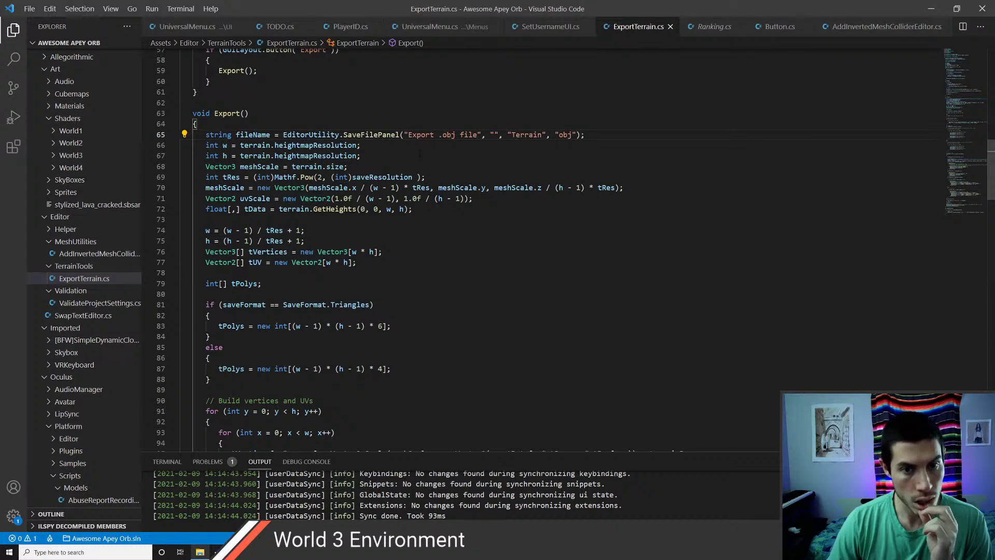
# - Search ExportTerrain.cs for fileName and step through its matches
pyautogui.doubleClick(260, 134)
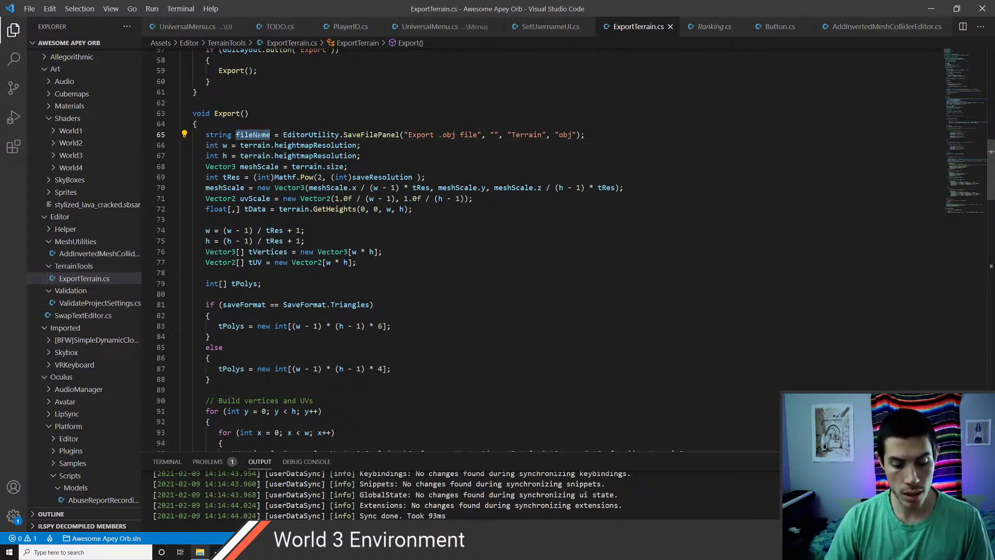
pyautogui.hotkey('ctrl', 'f')
pyautogui.press('Return')
pyautogui.press('Return')
pyautogui.press('Return')
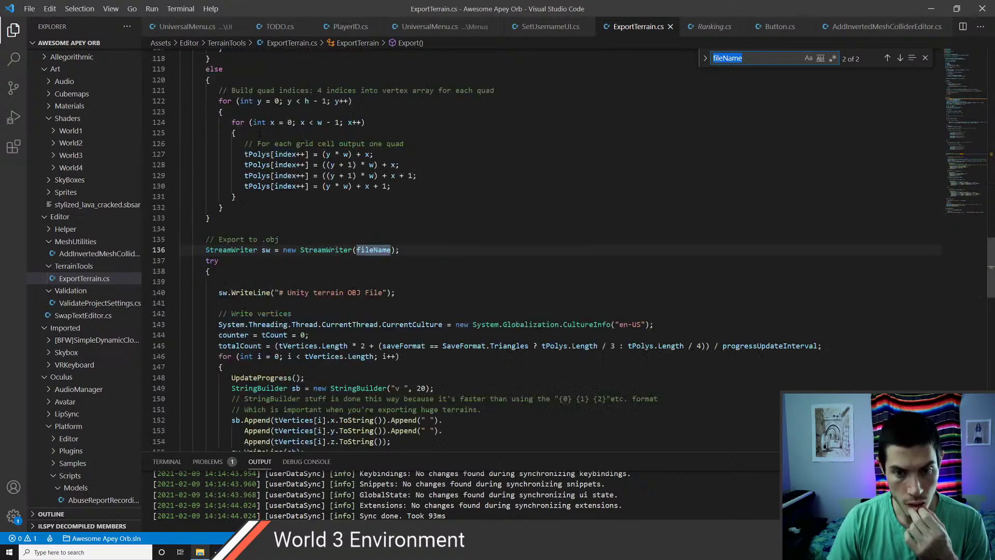
pyautogui.press('Return')
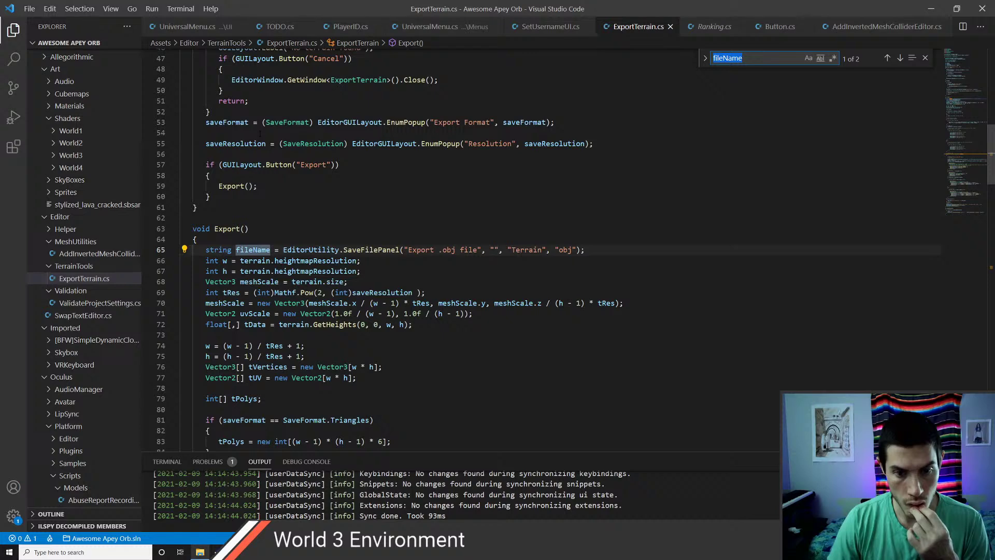
pyautogui.press('Return')
# - Glance at Unity, then inspect StreamWriter's constructor signature before returning to Unity
pyautogui.hotkey('alt', 'Tab')
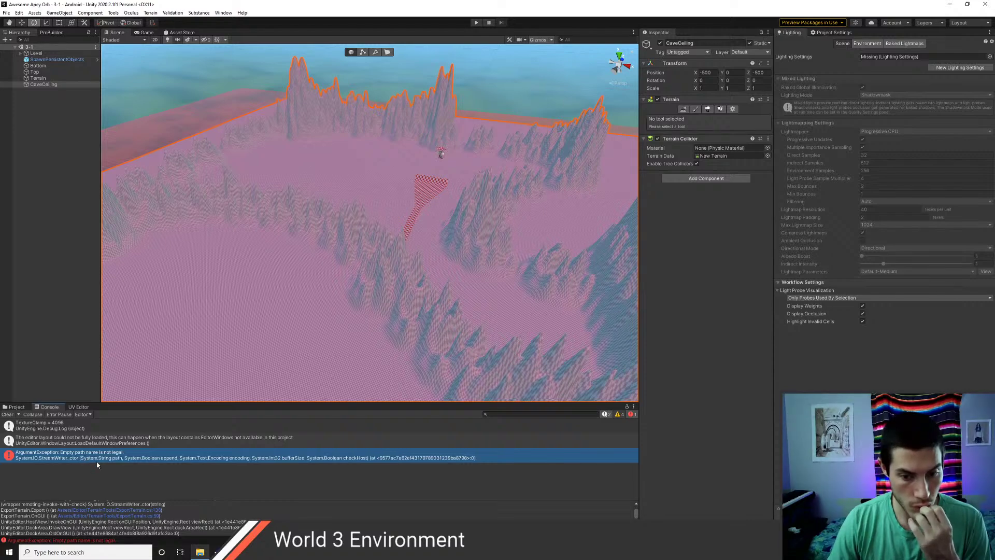
pyautogui.hotkey('alt', 'Tab')
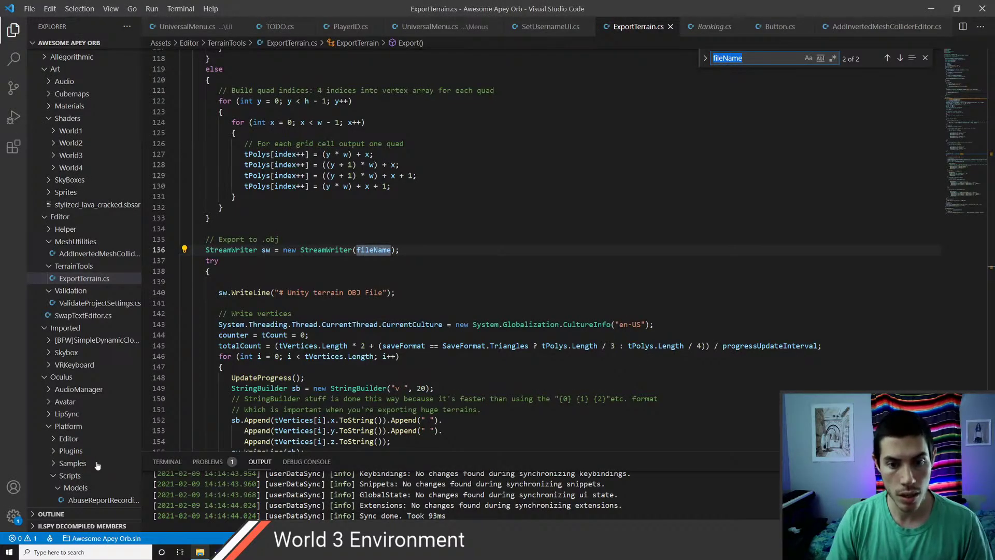
pyautogui.click(327, 250)
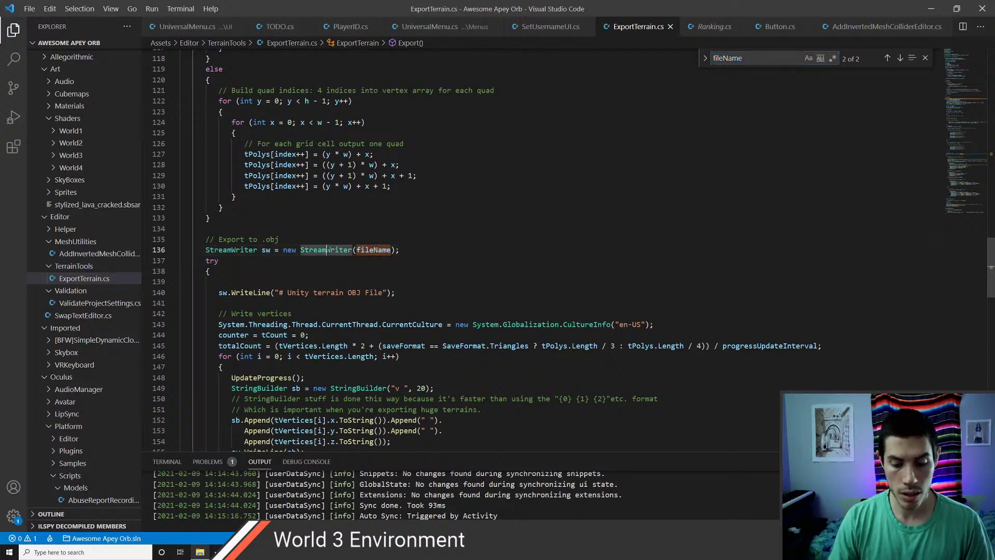
pyautogui.hotkey('ctrl', 'k')
pyautogui.hotkey('ctrl', 'i')
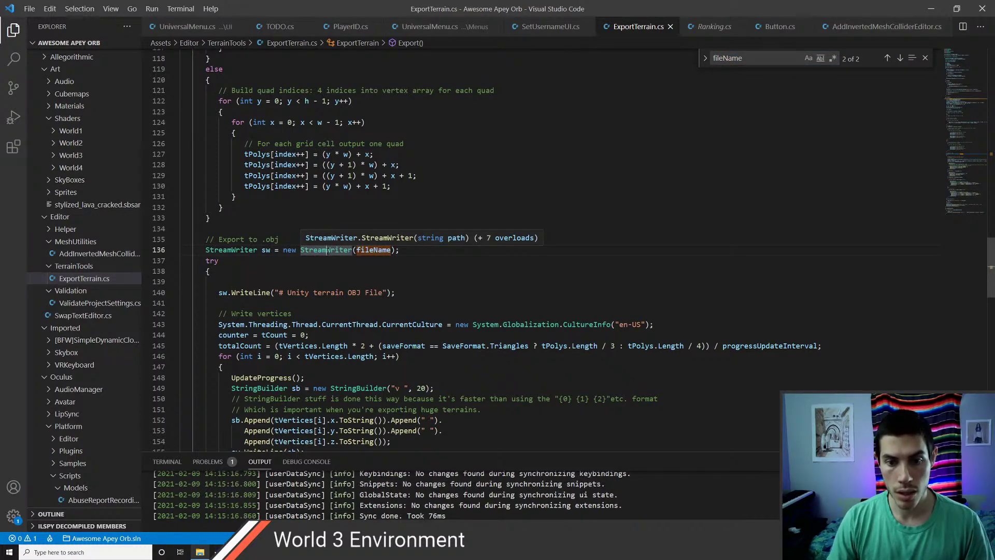
pyautogui.press('Escape')
pyautogui.hotkey('alt', 'Tab')
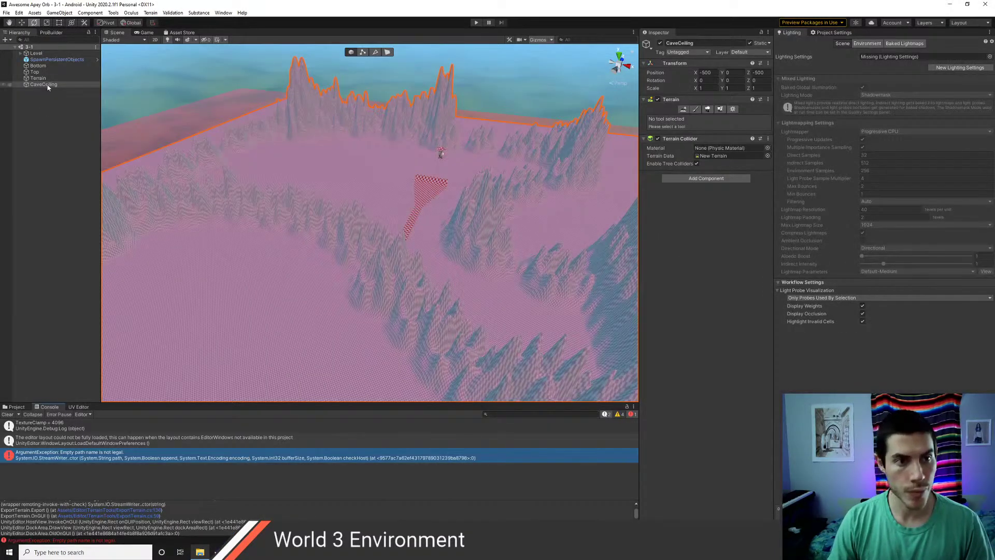
# - Disable the Terrain object and select the CaveCeiling terrain
pyautogui.click(42, 79)
pyautogui.click(659, 43)
pyautogui.click(44, 85)
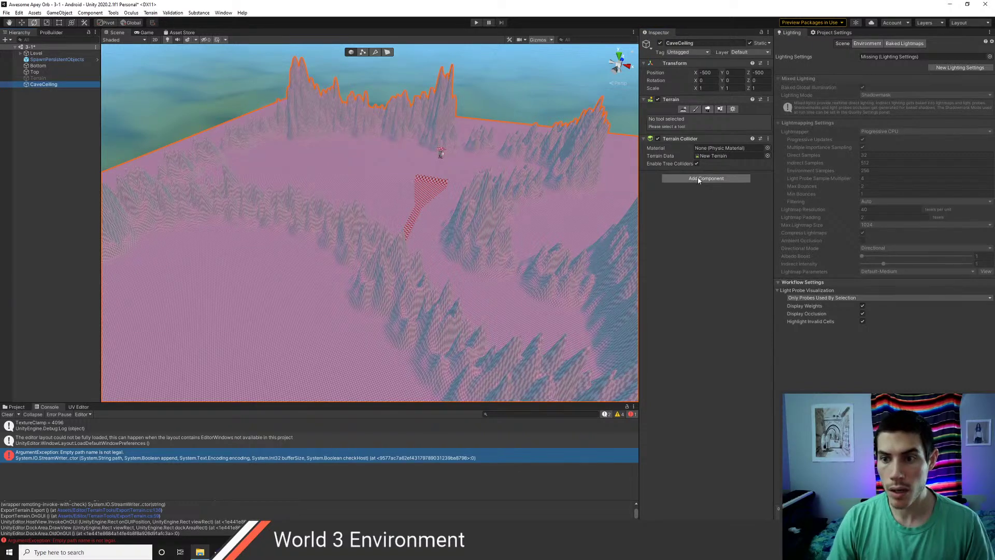
# - Export CaveCeiling to OBJ at Full resolution, saving it as MyTerrain.obj in Assets
pyautogui.click(151, 13)
pyautogui.click(166, 21)
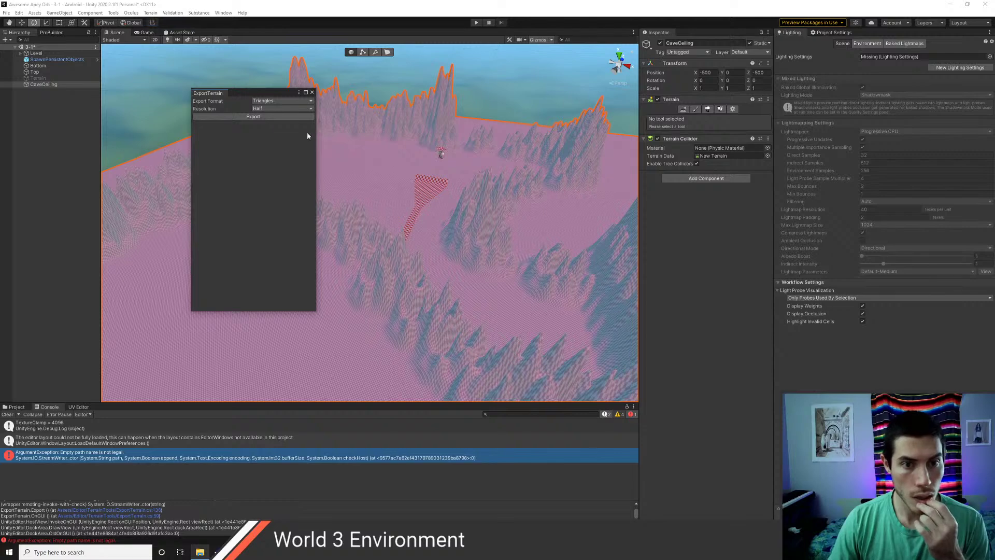
pyautogui.click(273, 108)
pyautogui.click(273, 117)
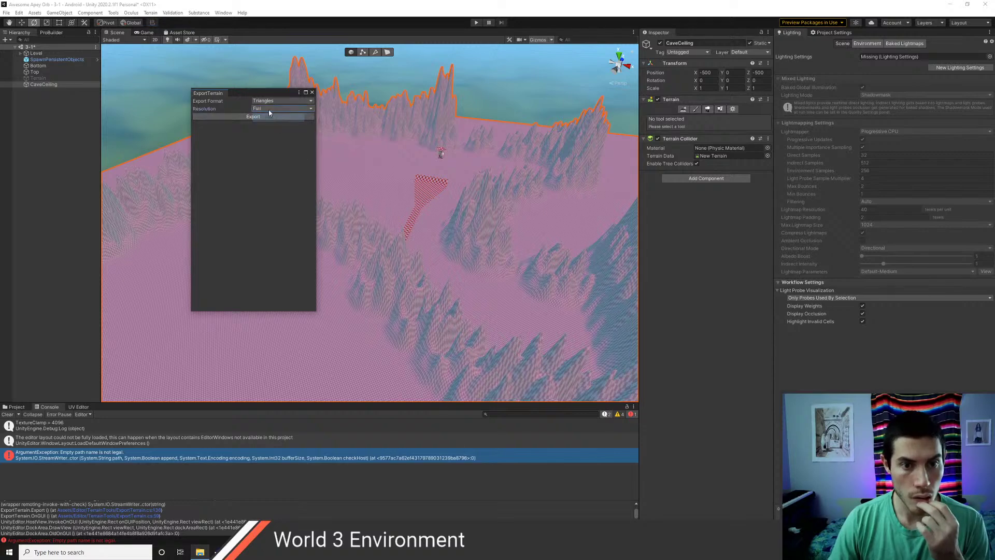
pyautogui.click(272, 116)
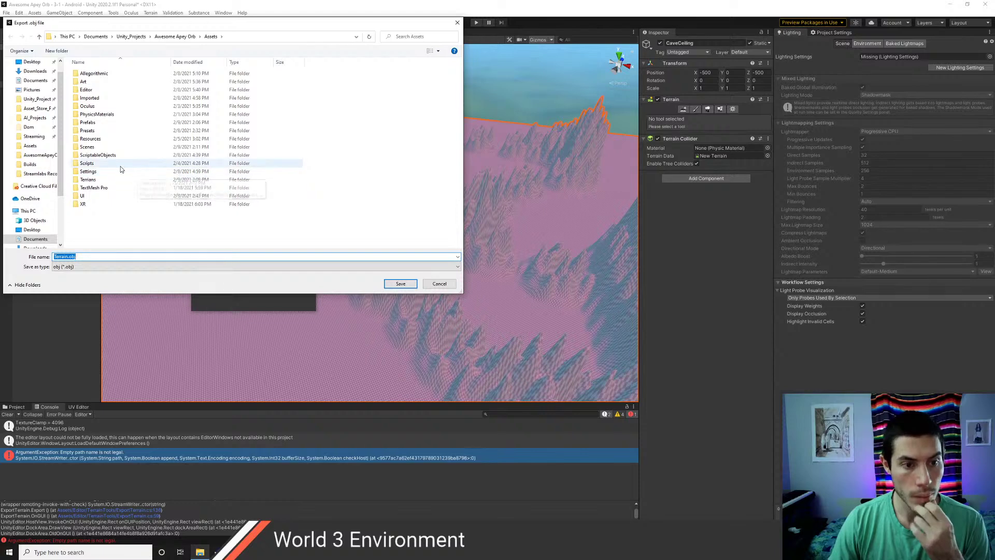
pyautogui.click(86, 258)
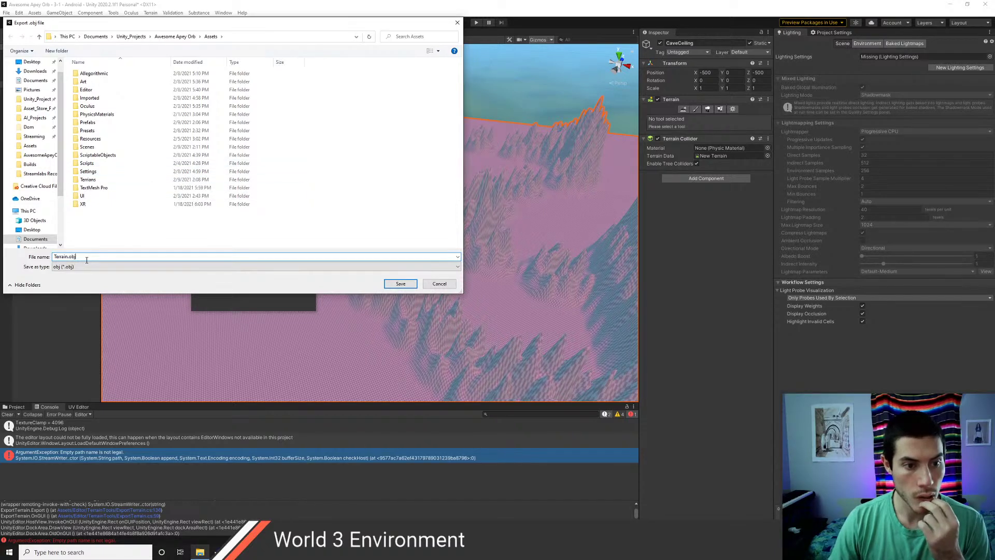
pyautogui.press('BackSpace')
pyautogui.press('BackSpace')
pyautogui.press('BackSpace')
pyautogui.press('BackSpace')
pyautogui.press('BackSpace')
pyautogui.press('BackSpace')
pyautogui.press('BackSpace')
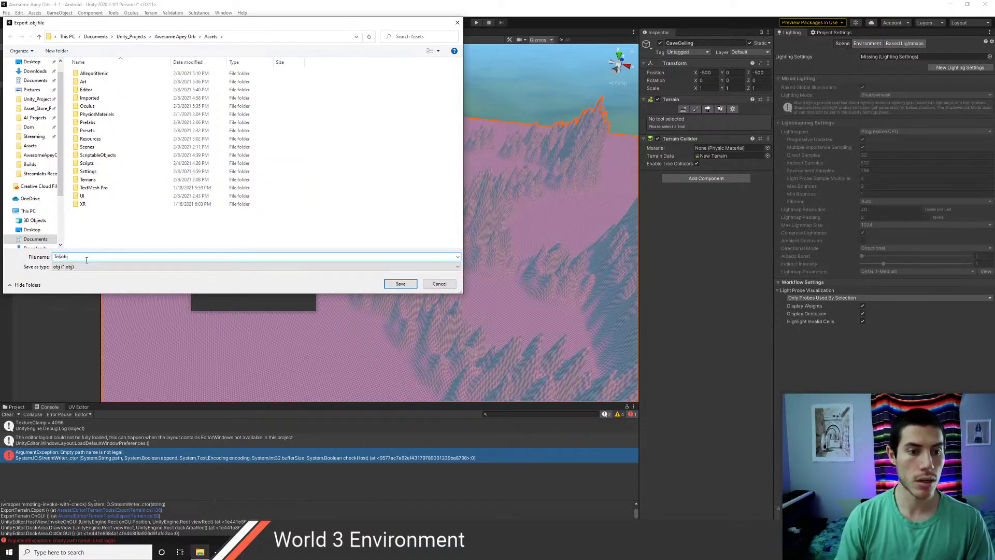
pyautogui.write('MyTerrain')
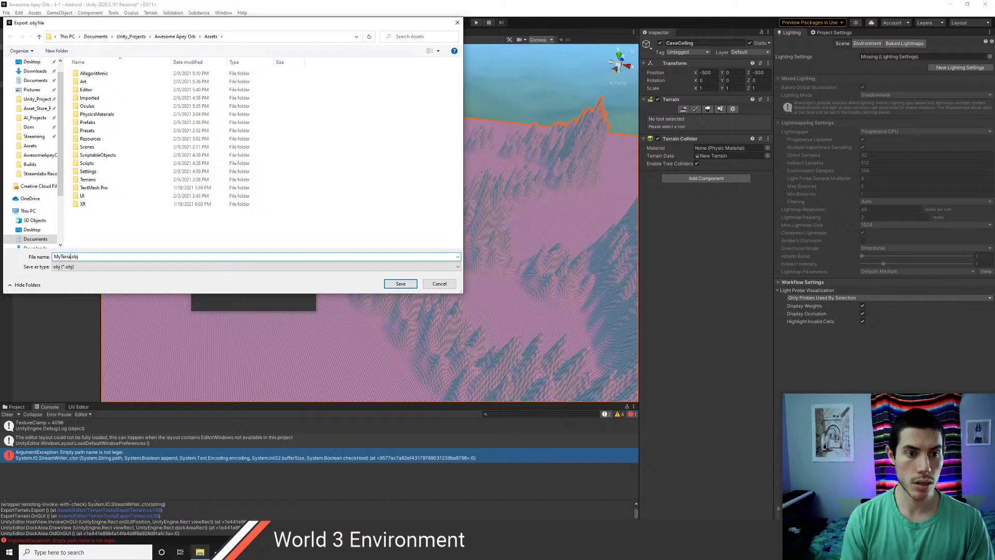
pyautogui.click(407, 285)
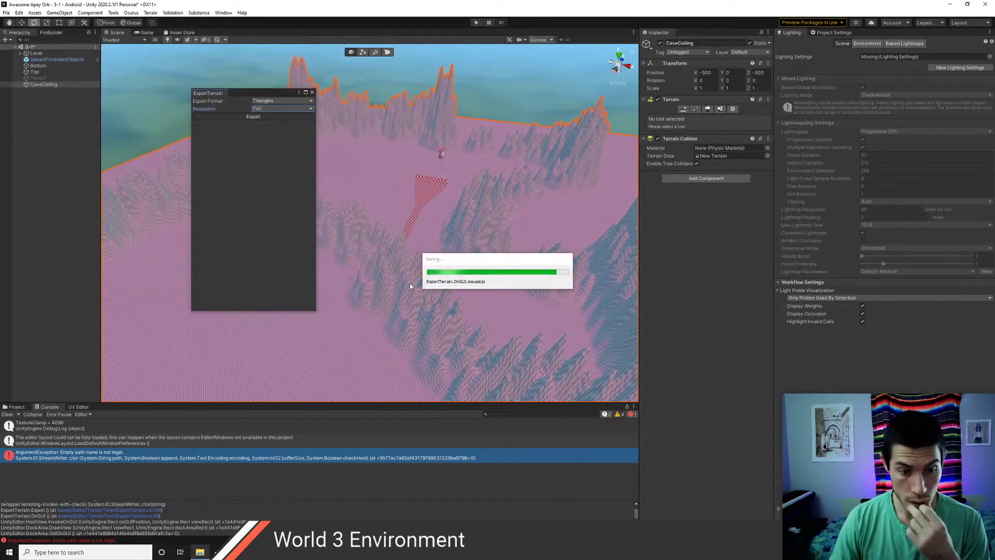
# - Clear the Console and export the terrain again as Terrain.obj
pyautogui.click(10, 416)
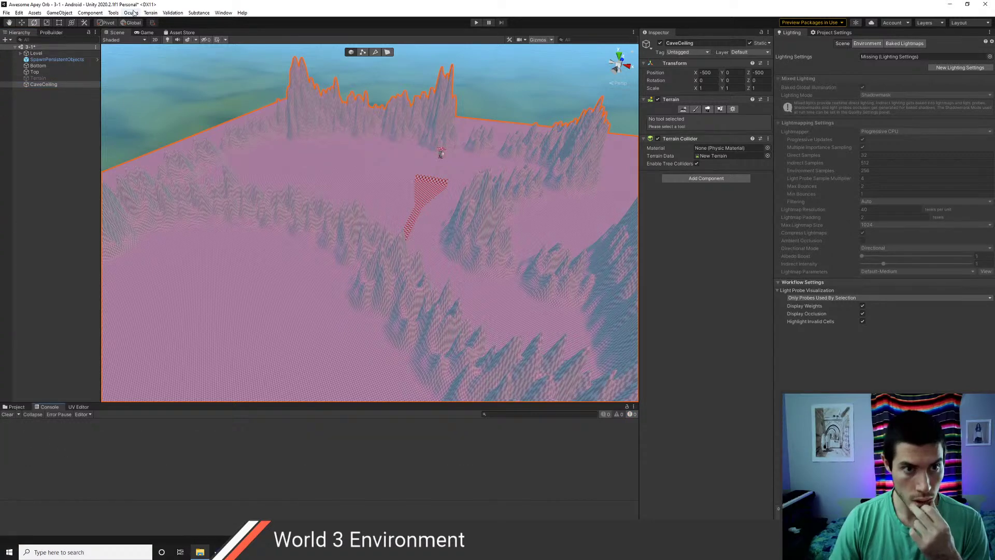
pyautogui.click(150, 13)
pyautogui.click(156, 22)
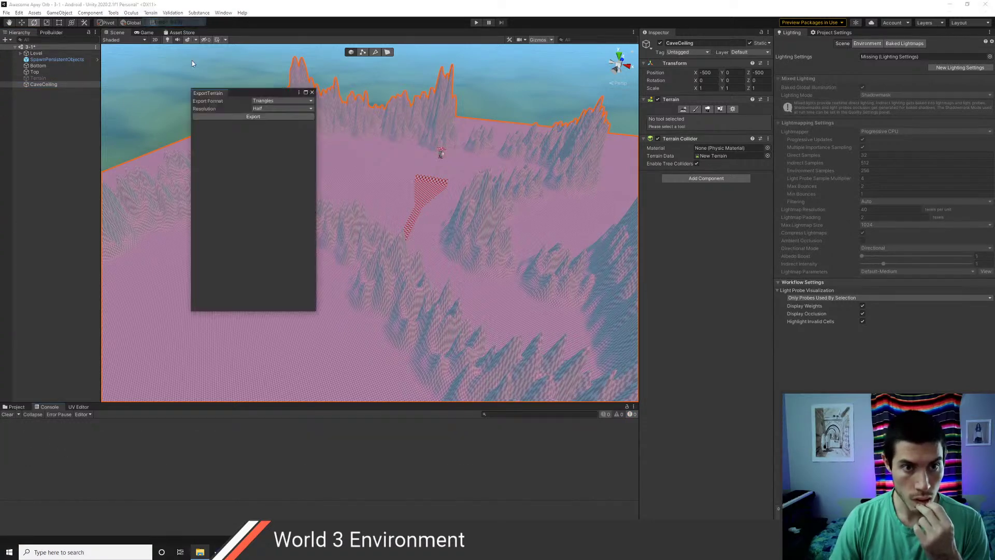
pyautogui.click(237, 118)
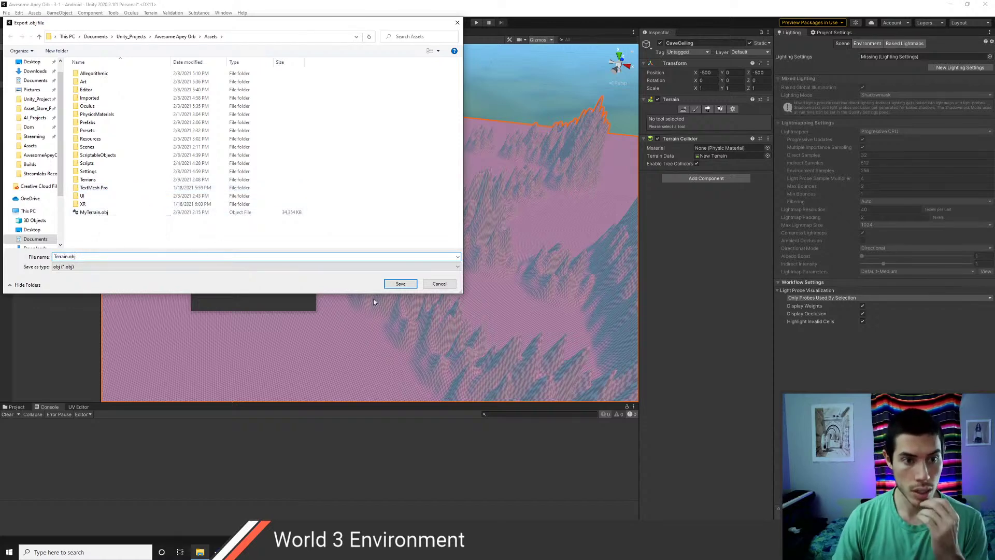
pyautogui.click(401, 284)
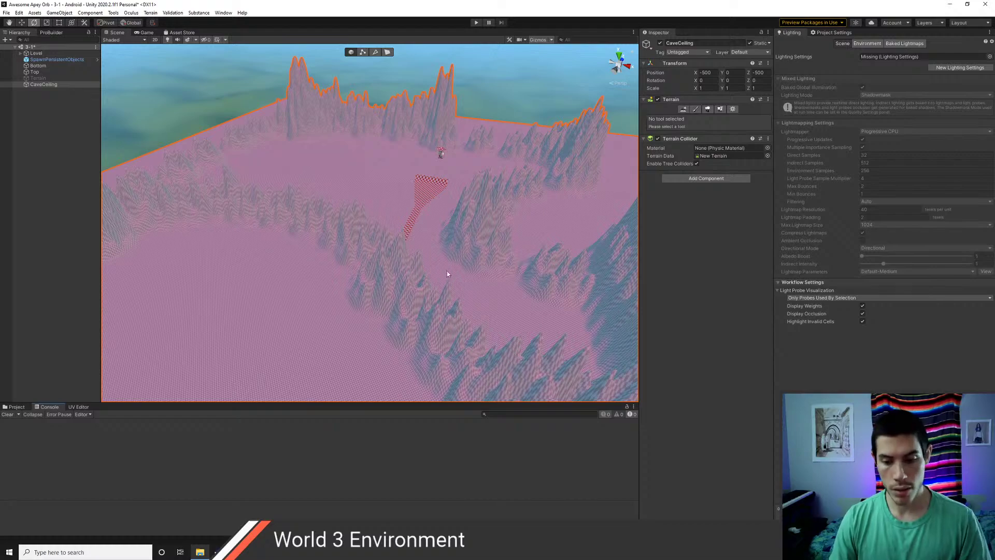
# - Orbit the scene view and switch windows to check the Assets folder
pyautogui.keyDown('alt'); pyautogui.moveTo(446, 271); pyautogui.dragTo(385, 278); pyautogui.keyUp('alt')
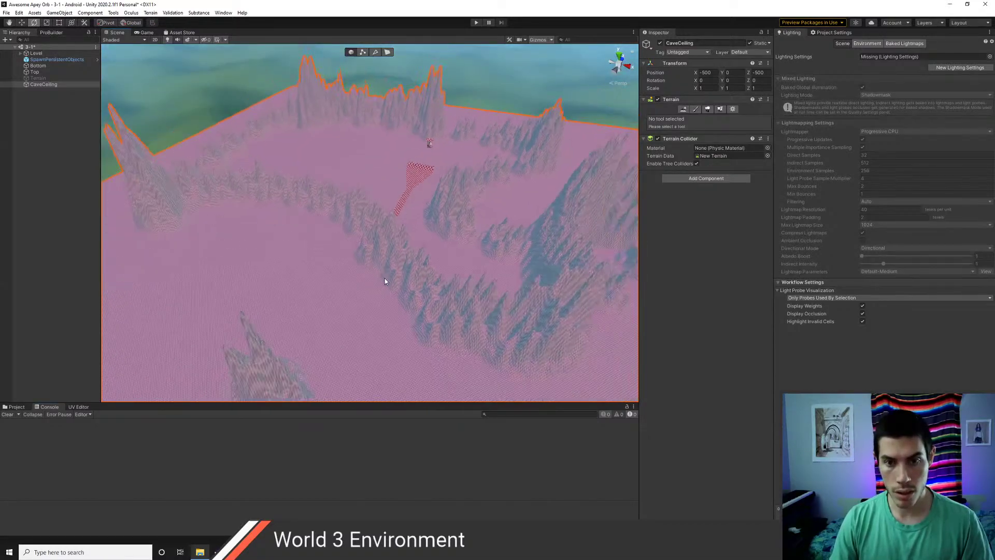
pyautogui.hotkey('alt', 'Tab')
pyautogui.hotkey('alt', 'Tab')
pyautogui.hotkey('alt', 'Tab')
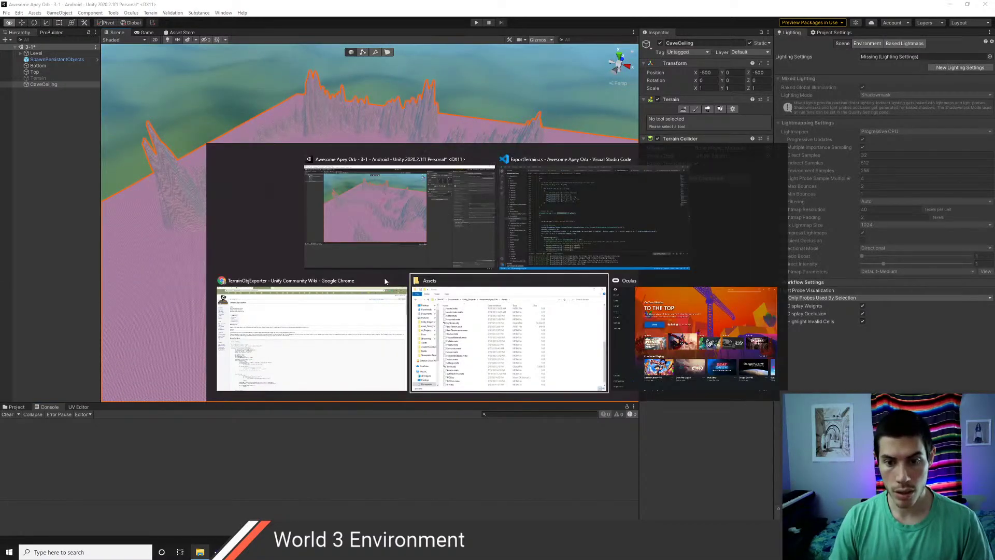
pyautogui.hotkey('alt', 'Tab')
pyautogui.hotkey('alt', 'Tab')
pyautogui.hotkey('alt', 'Tab')
pyautogui.hotkey('alt', 'Tab')
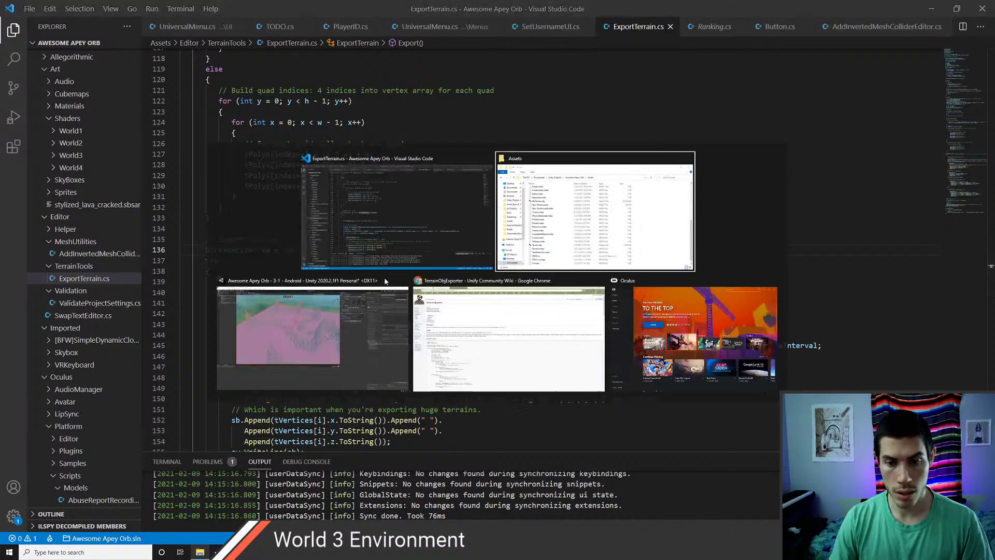
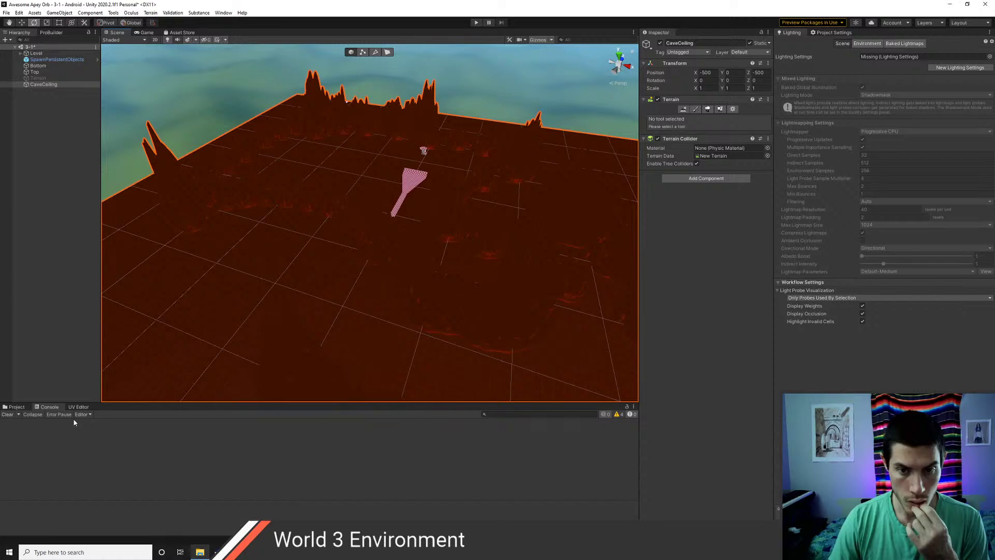
# - Show the Project assets and inspect the exported MyTerrain and Terrain OBJ models
pyautogui.click(16, 407)
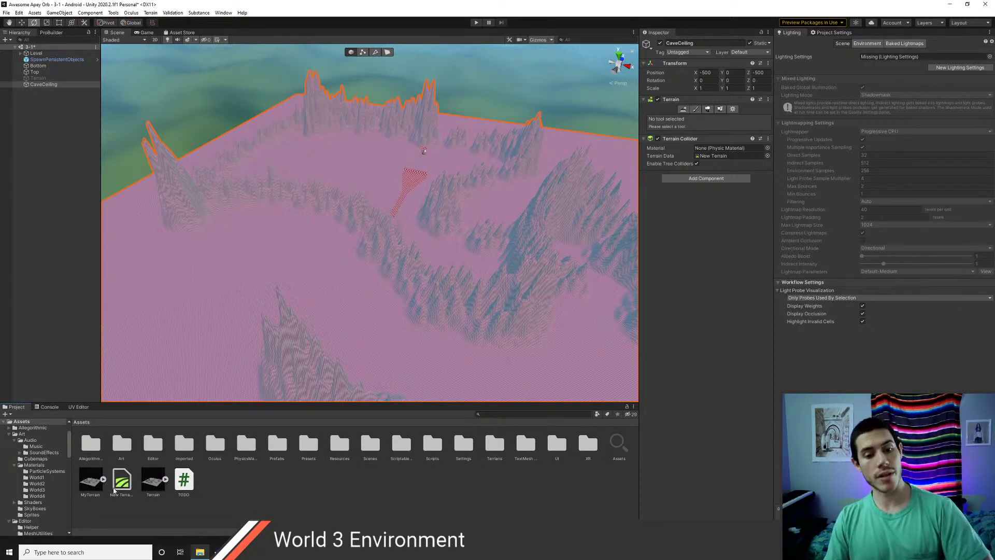
pyautogui.click(90, 487)
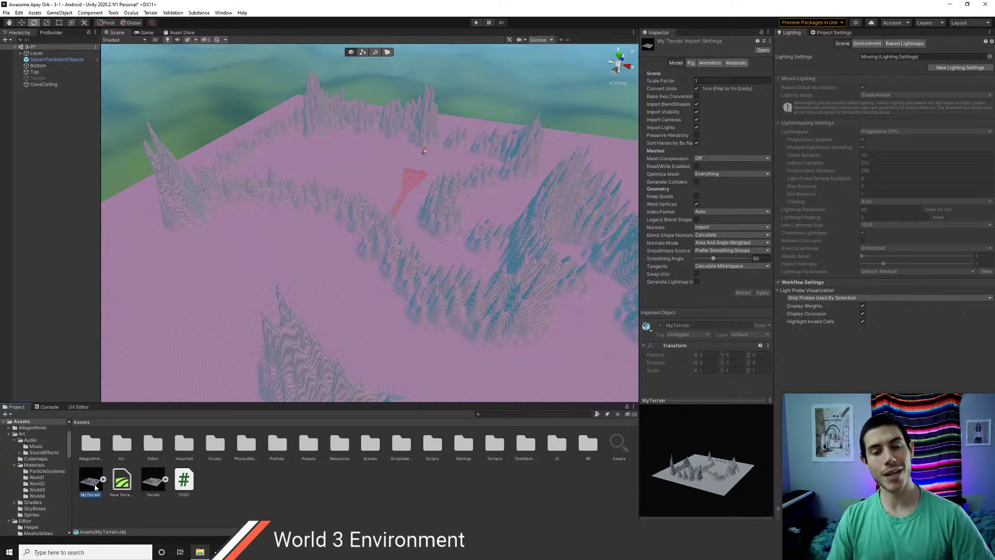
pyautogui.click(155, 482)
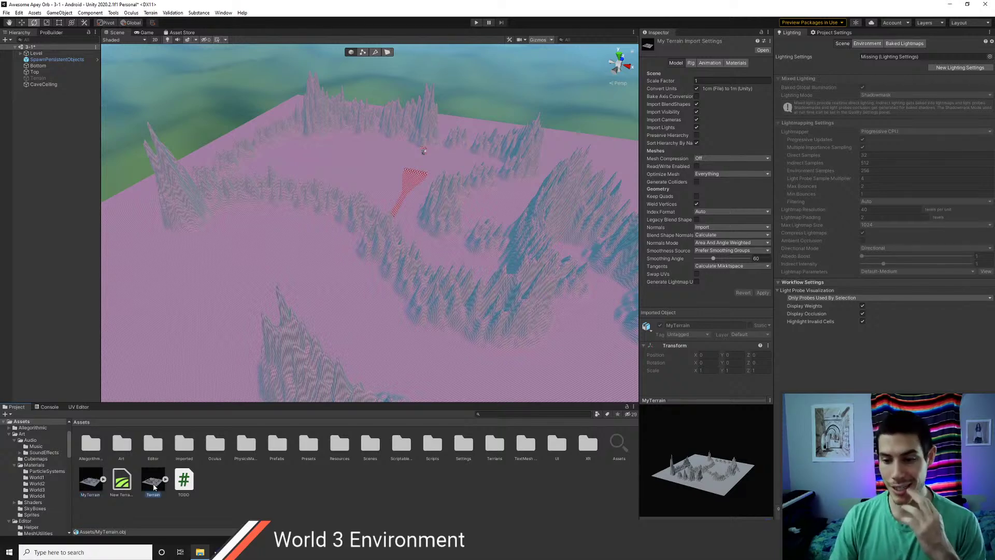
pyautogui.click(90, 487)
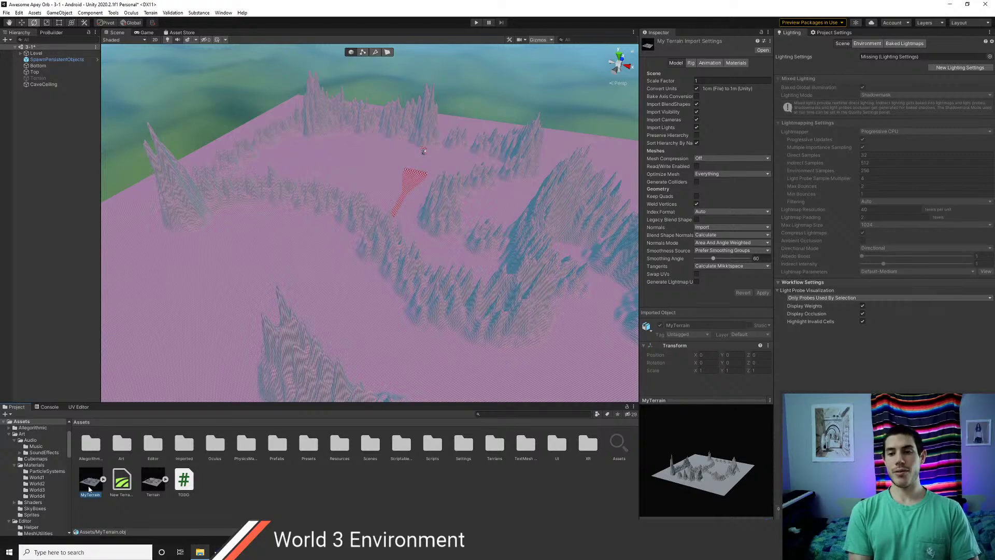
# - Place the MyTerrain model in the scene, rotate it to compare, and undo the rotation
pyautogui.click(43, 214)
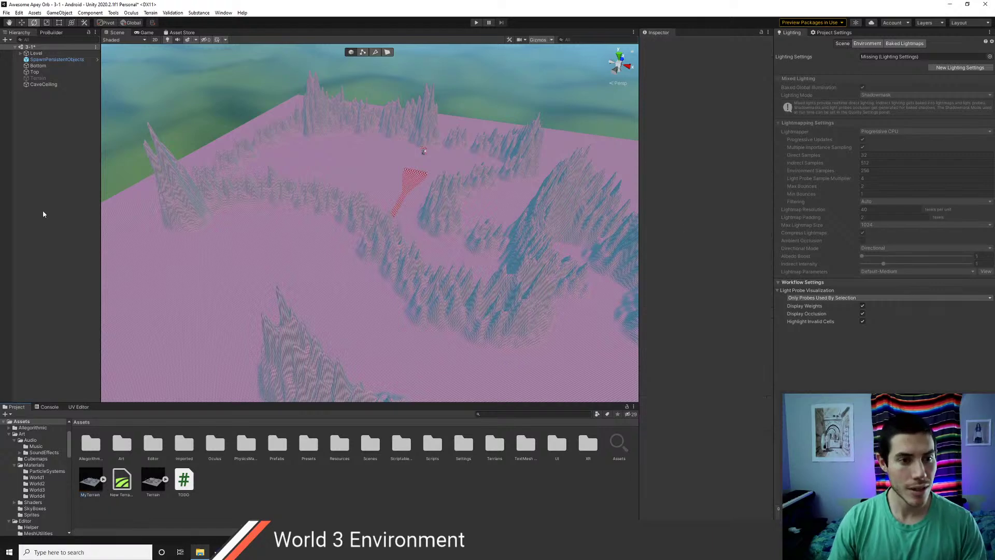
pyautogui.moveTo(85, 486); pyautogui.dragTo(61, 289)
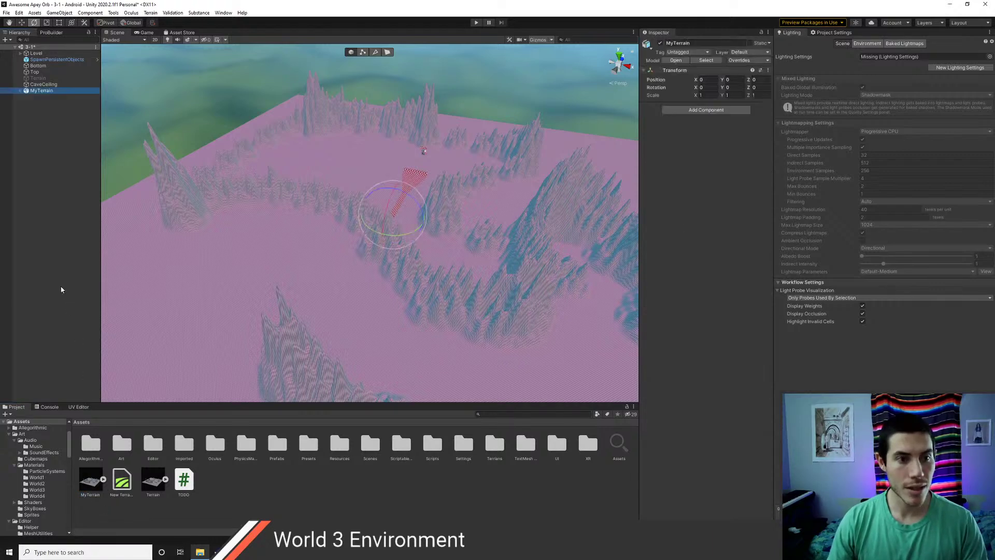
pyautogui.scroll(-10, 390, 242)
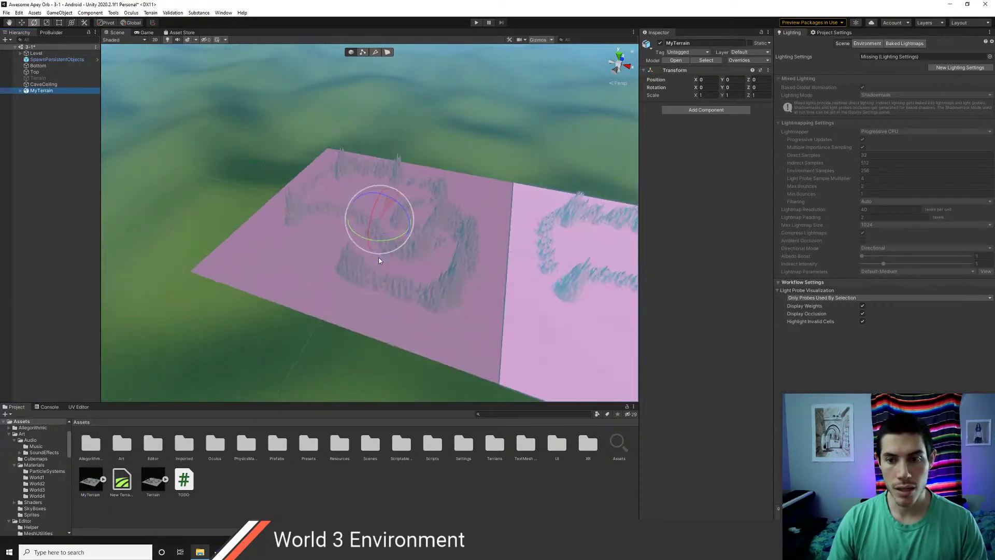
pyautogui.moveTo(399, 212); pyautogui.dragTo(279, 172)
pyautogui.hotkey('ctrl', 'z')
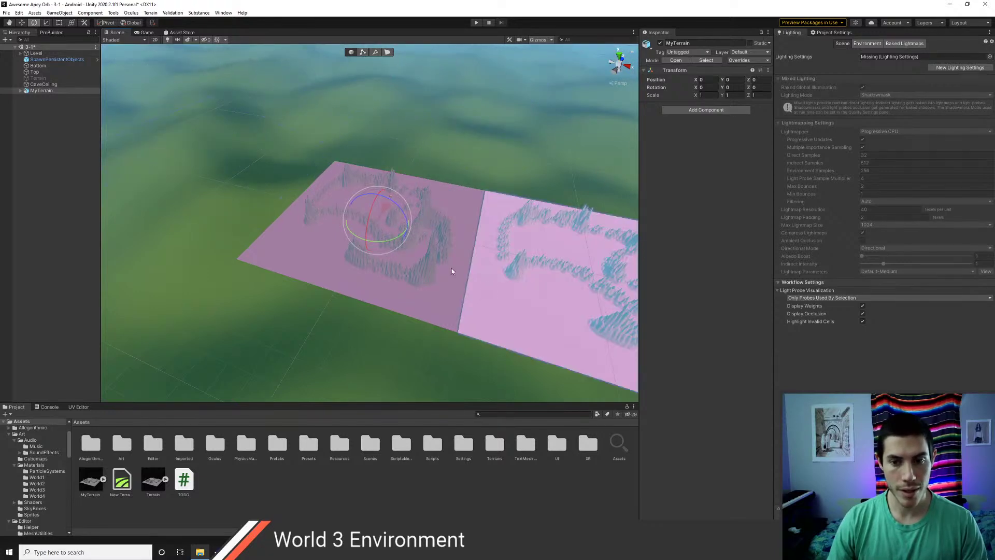
pyautogui.scroll(10, 332, 278)
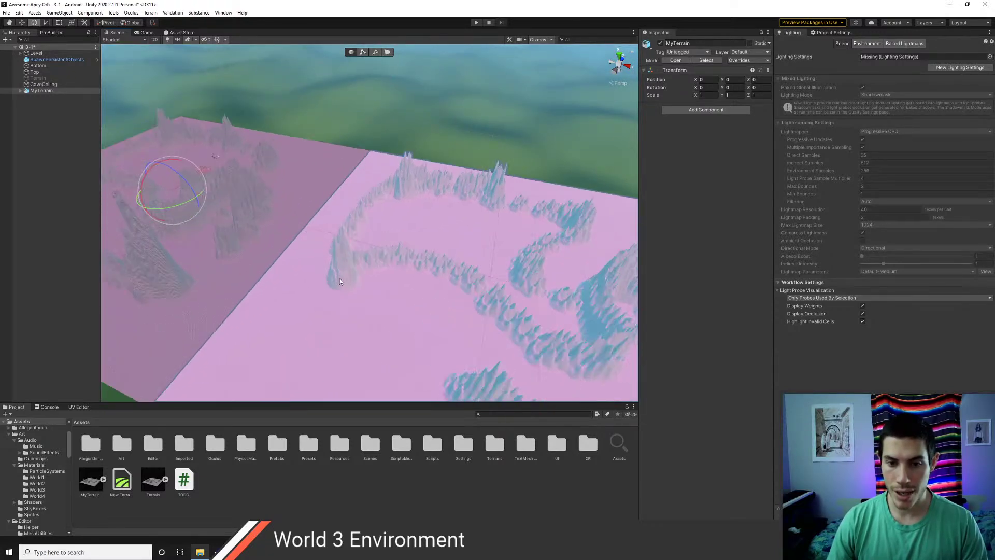
# - Remove the MyTerrain object from the scene after dismissing the prefab warning
pyautogui.click(345, 248)
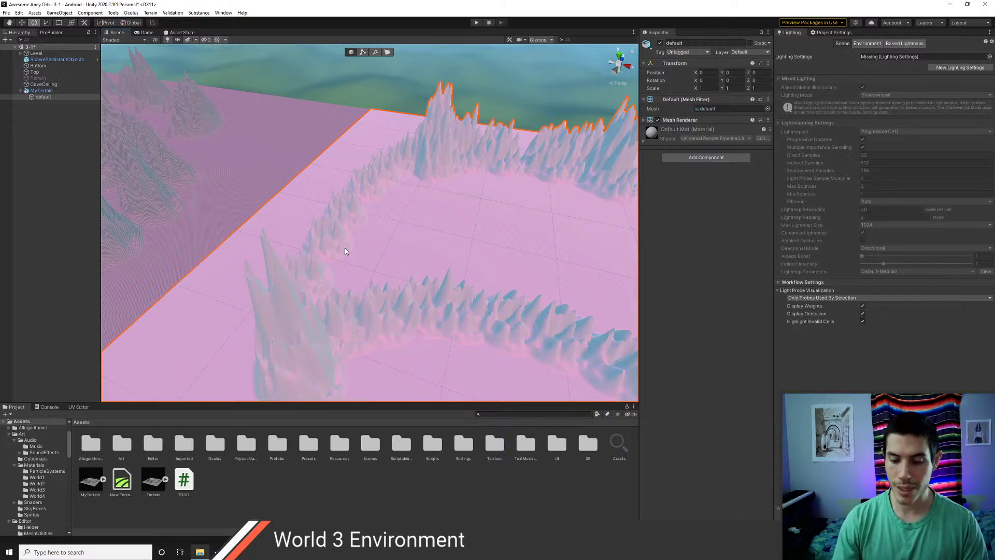
pyautogui.press('Delete')
pyautogui.press('Return')
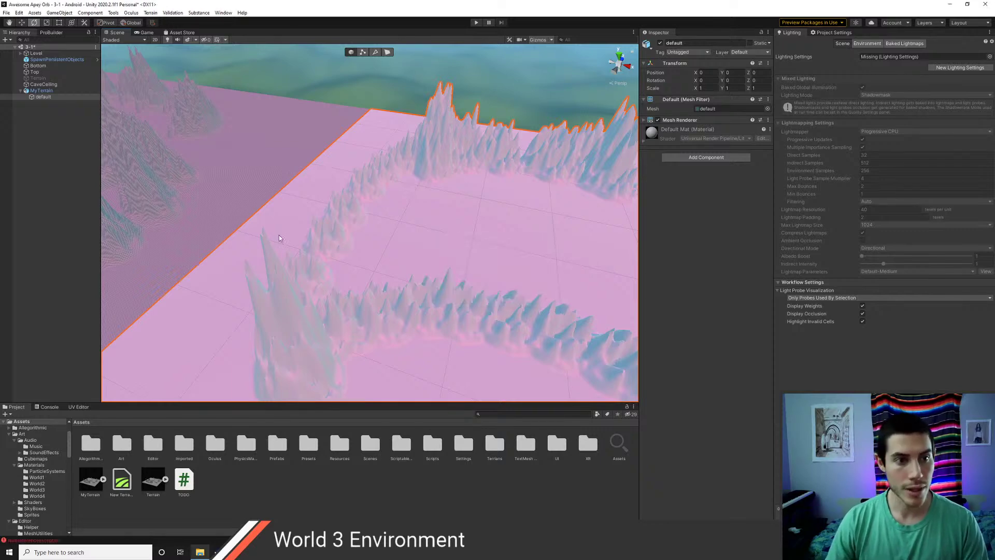
pyautogui.click(34, 92)
pyautogui.press('Delete')
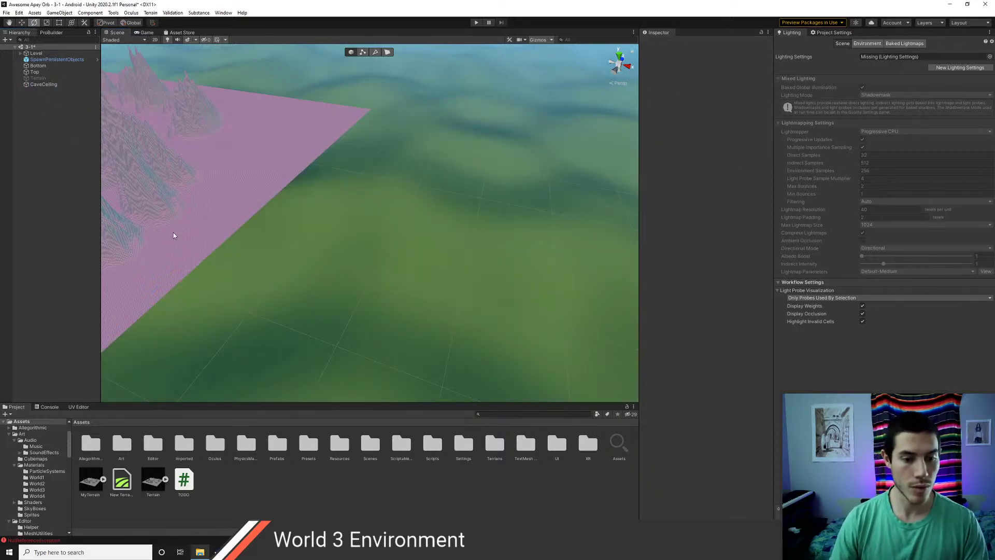
# - Select the Terrain and MyTerrain model assets and delete them
pyautogui.click(153, 479)
pyautogui.keyDown('ctrl'); pyautogui.click(90, 480); pyautogui.keyUp('ctrl')
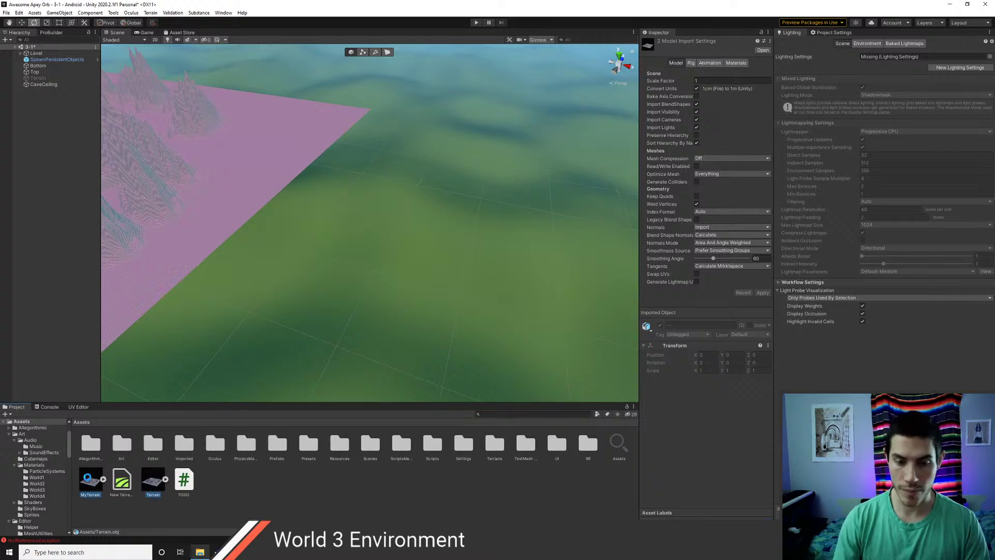
pyautogui.press('Delete')
# - Confirm deleting the MyTerrain and Terrain model assets
pyautogui.click(519, 291)
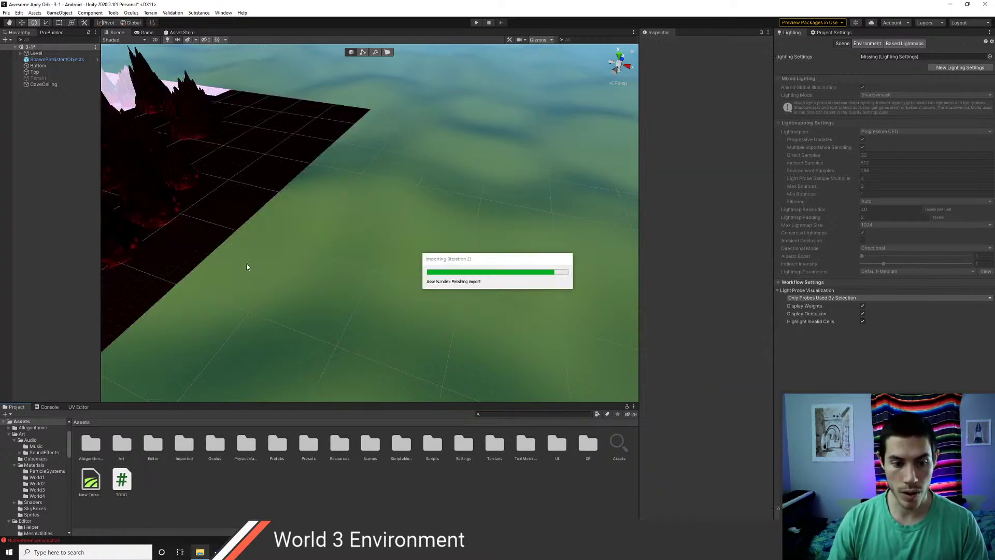
pyautogui.moveTo(214, 248); pyautogui.dragTo(492, 294, button='middle')
pyautogui.moveTo(155, 250); pyautogui.dragTo(435, 251, button='middle')
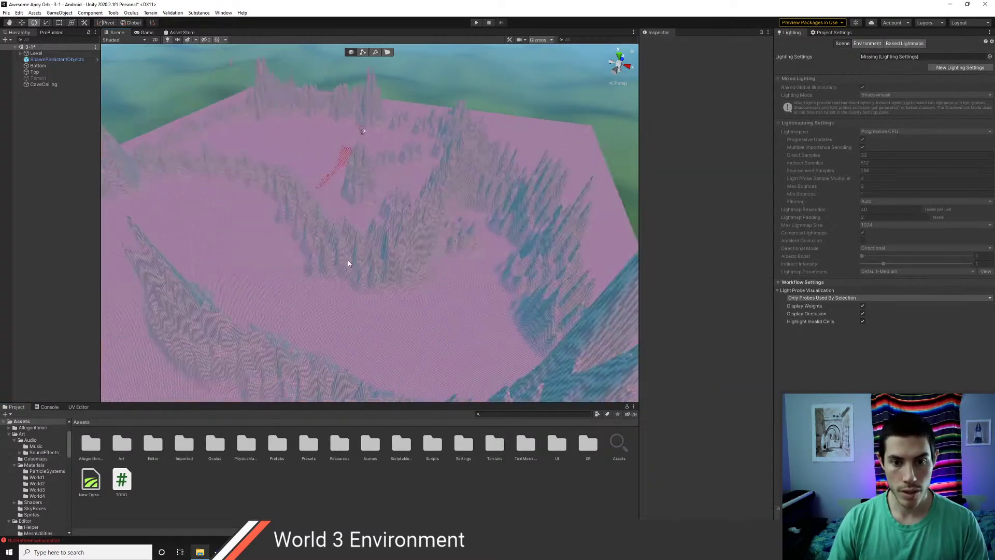
# - Flatten CaveCeiling's central mound and left and right spiky ridges with Raise or Lower Terrain
pyautogui.click(348, 259)
pyautogui.click(696, 110)
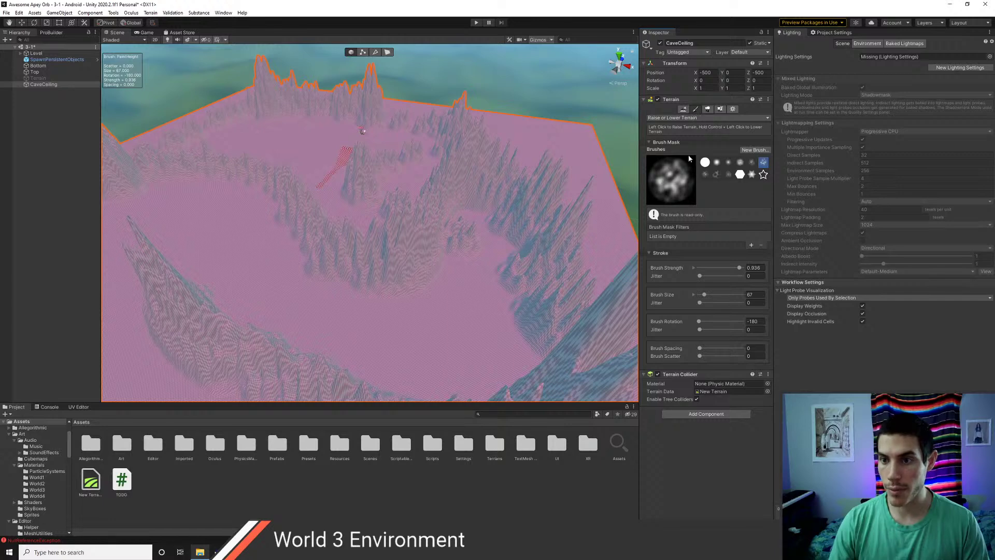
pyautogui.moveTo(425, 228)
pyautogui.mouseDown()
pyautogui.moveTo(442, 221)
pyautogui.moveTo(368, 247)
pyautogui.mouseUp()
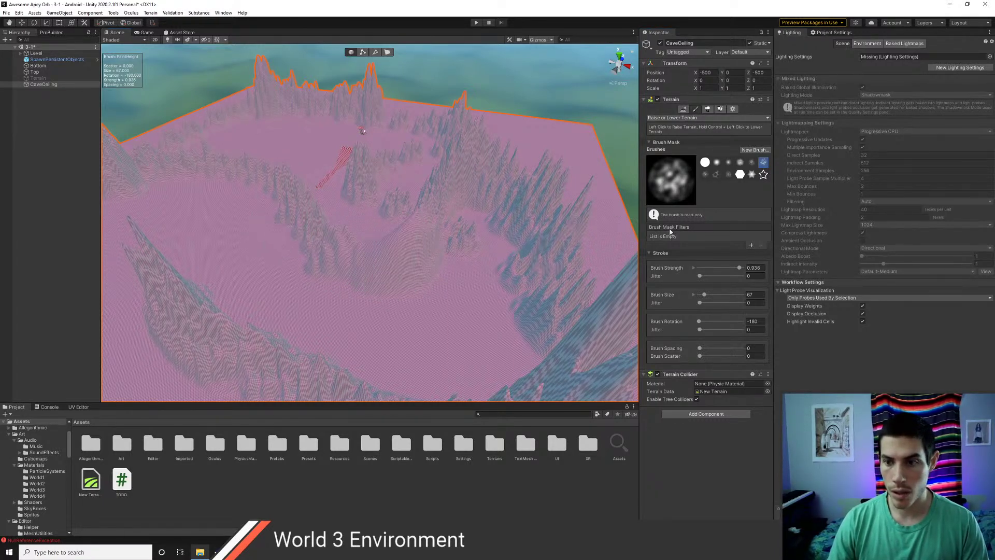
pyautogui.click(687, 118)
pyautogui.click(645, 113)
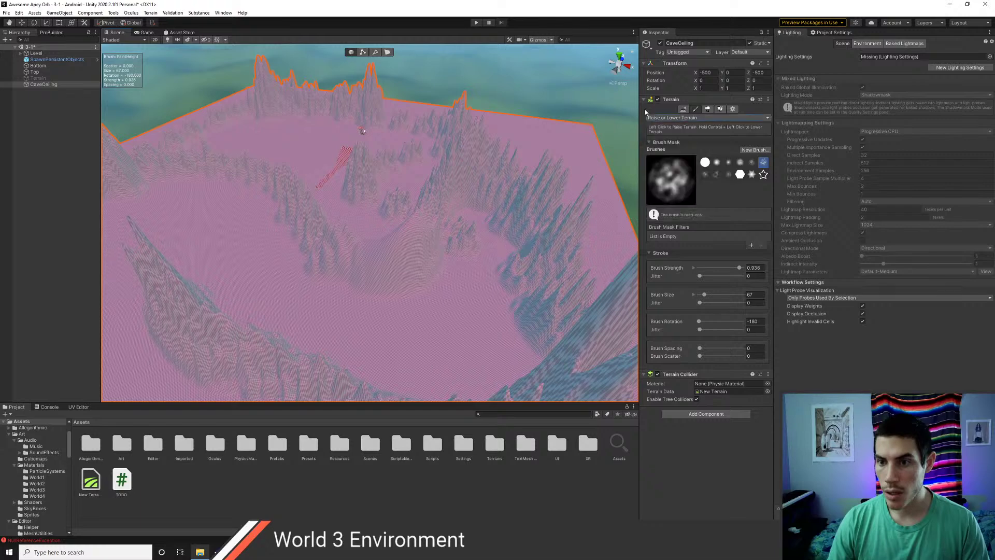
pyautogui.moveTo(383, 233)
pyautogui.keyDown('ctrl'); pyautogui.mouseDown()
pyautogui.moveTo(407, 268)
pyautogui.moveTo(354, 283)
pyautogui.mouseUp(); pyautogui.keyUp('ctrl')
pyautogui.scroll(-2, 362, 275)
pyautogui.scroll(-1, 364, 283)
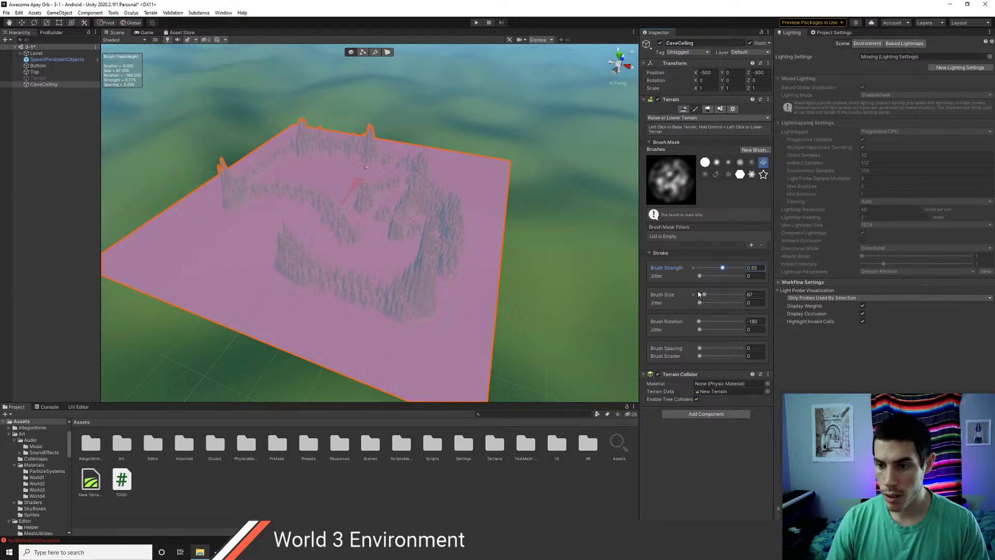
pyautogui.moveTo(478, 268)
pyautogui.keyDown('ctrl'); pyautogui.mouseDown()
pyautogui.moveTo(400, 285)
pyautogui.moveTo(415, 257)
pyautogui.moveTo(424, 287)
pyautogui.mouseUp(); pyautogui.keyUp('ctrl')
pyautogui.moveTo(263, 273)
pyautogui.keyDown('ctrl'); pyautogui.mouseDown()
pyautogui.moveTo(289, 249)
pyautogui.moveTo(233, 195)
pyautogui.moveTo(311, 148)
pyautogui.moveTo(298, 155)
pyautogui.moveTo(396, 222)
pyautogui.moveTo(411, 167)
pyautogui.moveTo(433, 200)
pyautogui.moveTo(300, 197)
pyautogui.moveTo(307, 206)
pyautogui.mouseUp(); pyautogui.keyUp('ctrl')
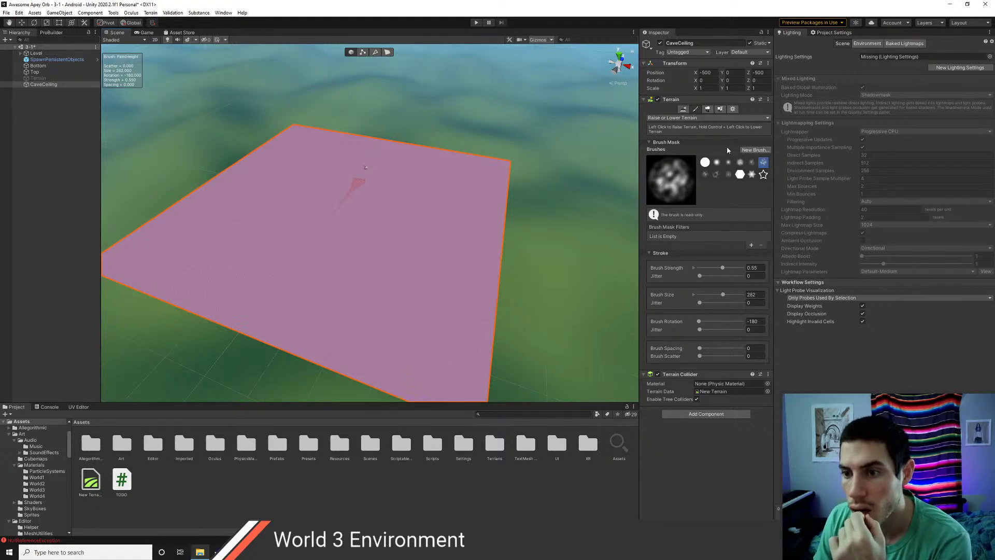
# - Switch the terrain sculpting tool to Noise, abandoning a new brush
pyautogui.click(751, 149)
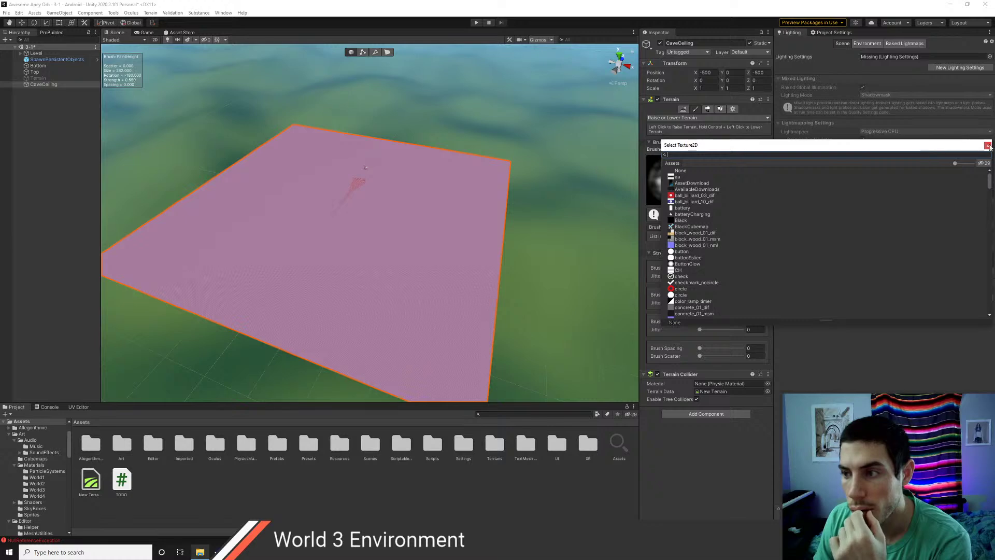
pyautogui.click(988, 146)
pyautogui.click(703, 117)
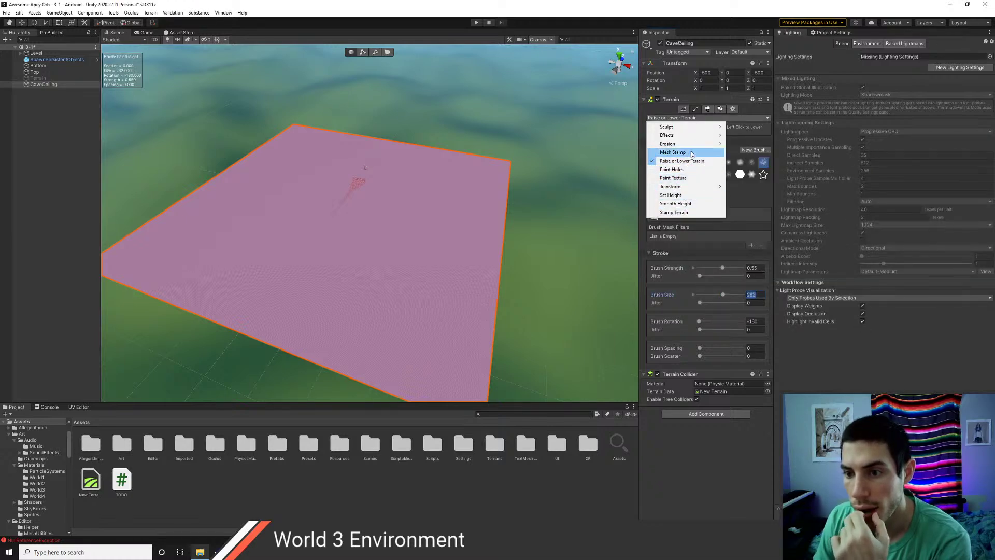
pyautogui.moveTo(691, 145)
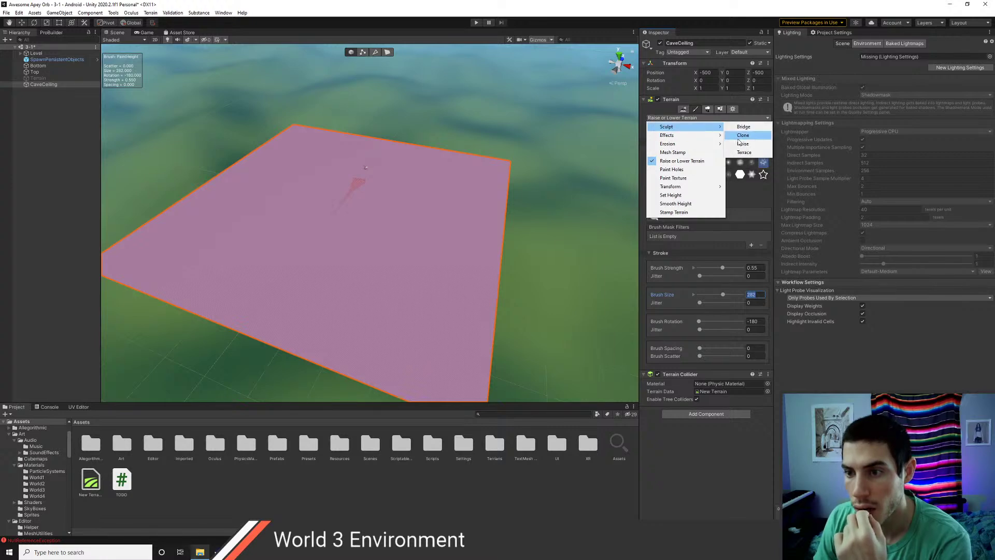
pyautogui.click(741, 144)
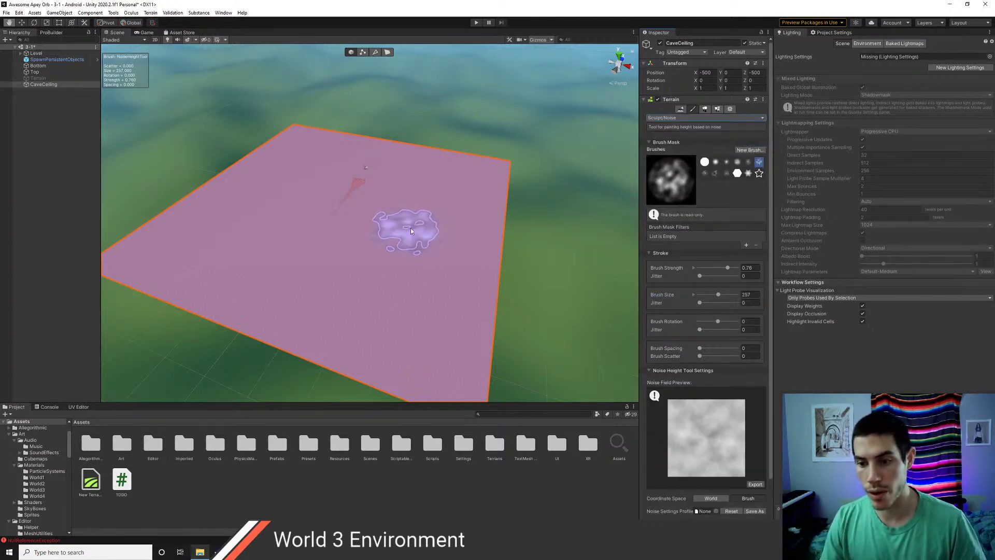
# - Test noise bumps with the hard and soft round brushes, then undo them
pyautogui.moveTo(412, 231); pyautogui.dragTo(489, 218, button='middle')
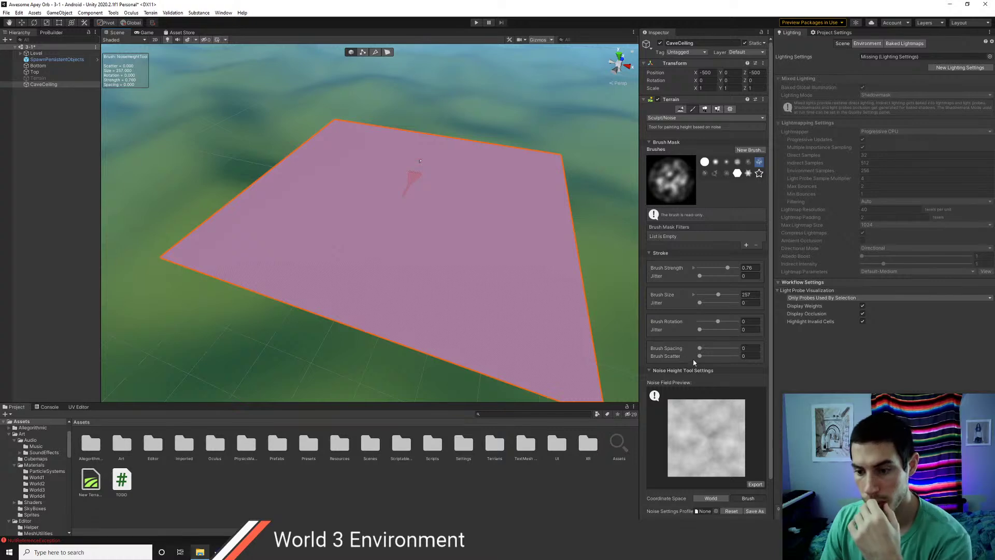
pyautogui.scroll(-3, 695, 361)
pyautogui.click(704, 104)
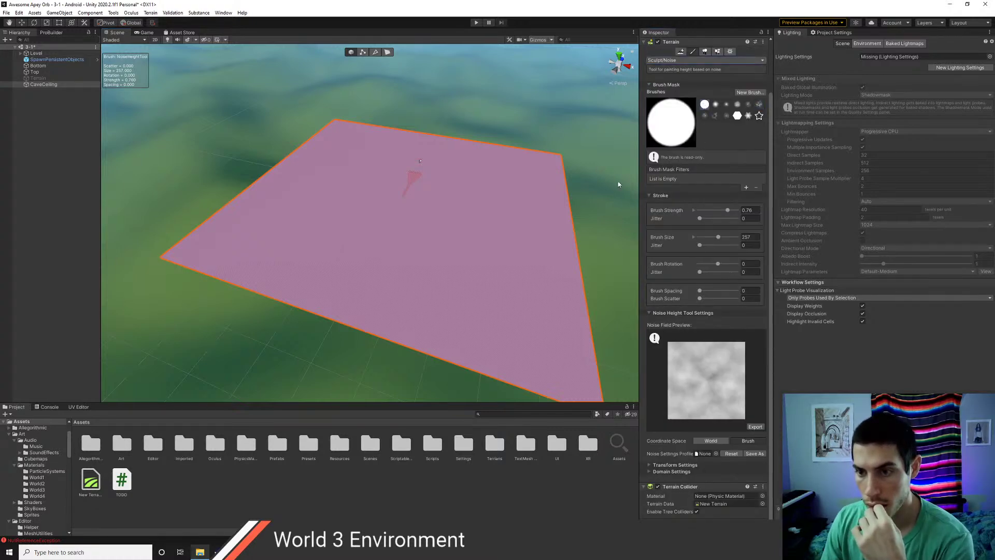
pyautogui.click(439, 265)
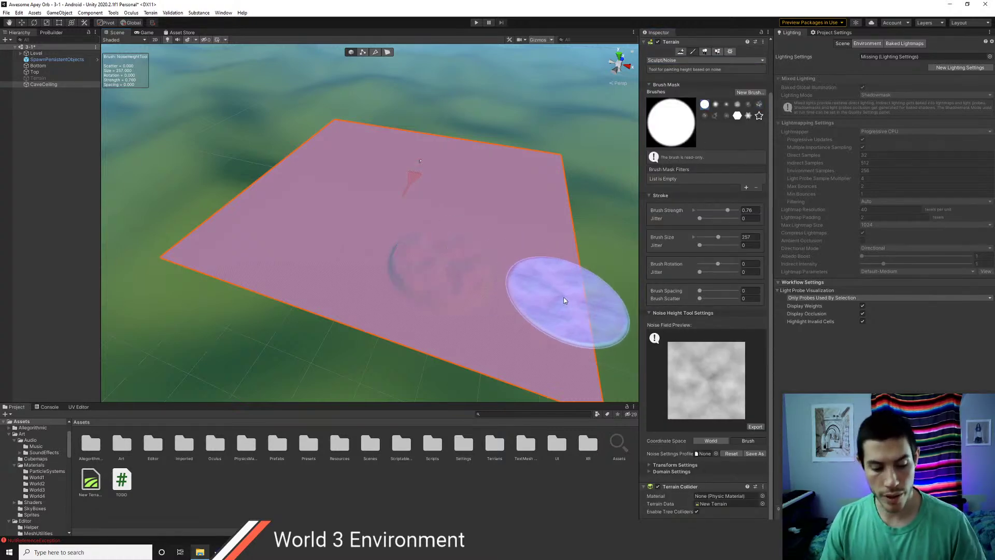
pyautogui.click(713, 106)
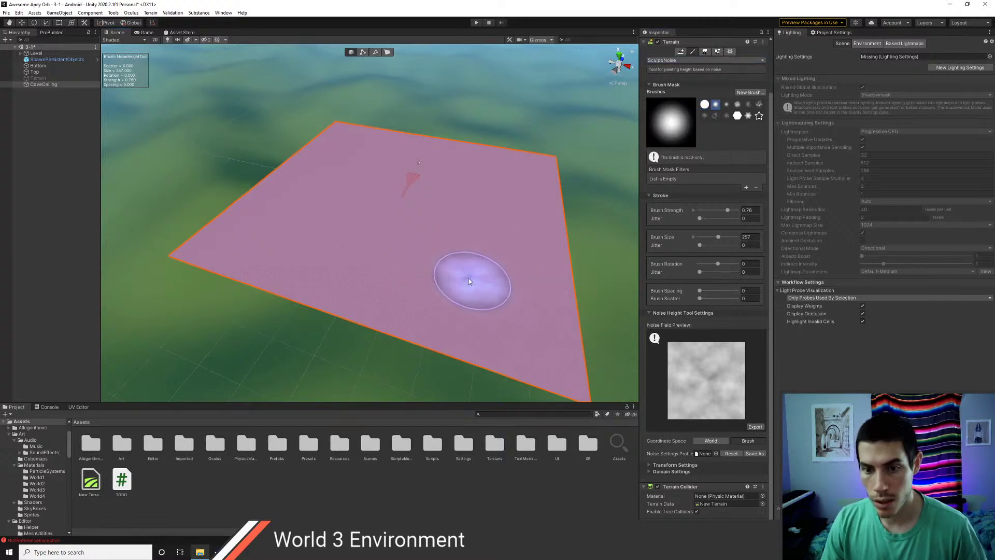
pyautogui.moveTo(389, 275)
pyautogui.mouseDown()
pyautogui.moveTo(487, 270)
pyautogui.moveTo(435, 222)
pyautogui.mouseUp()
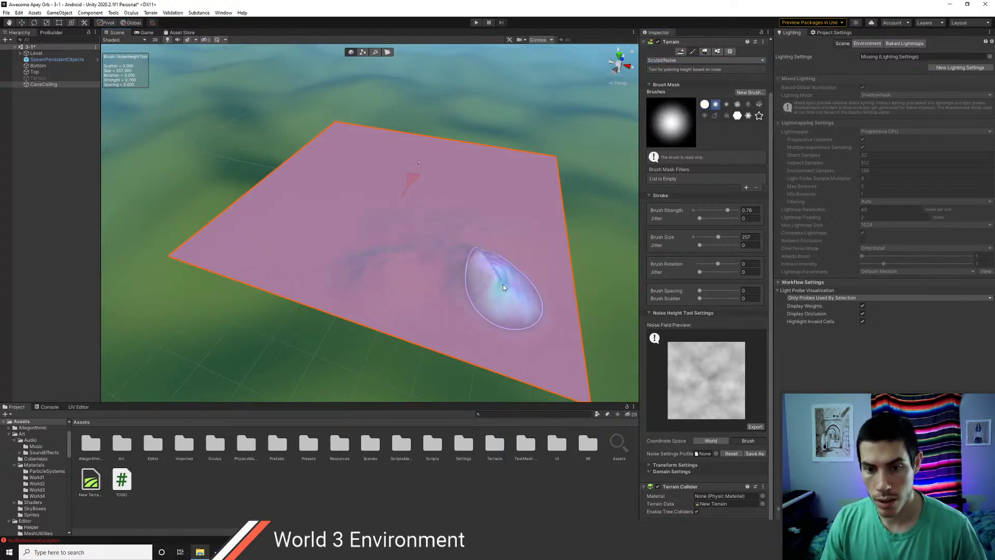
pyautogui.hotkey('ctrl', 'z')
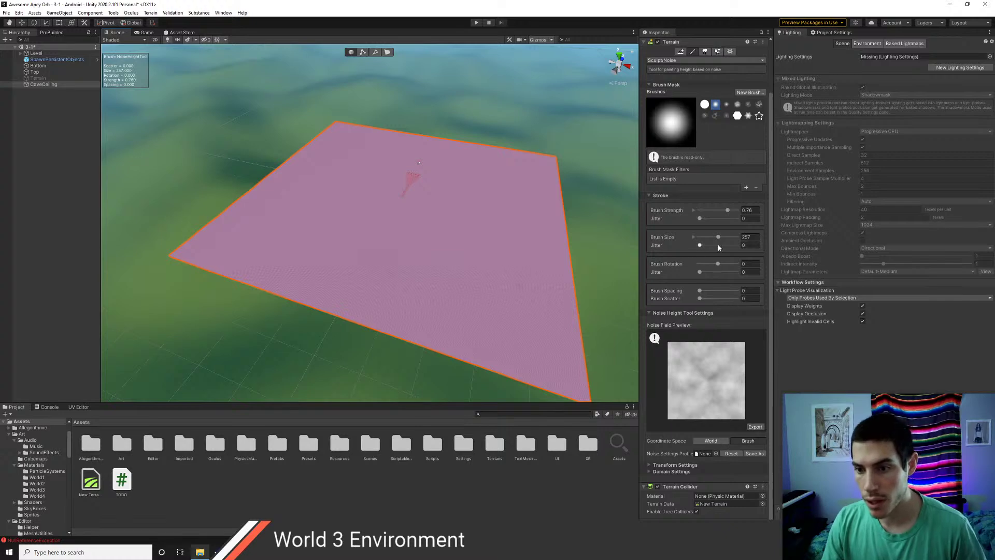
# - Offset the Noise Field Preview pattern, paint a trial noise stroke, and undo it
pyautogui.moveTo(706, 344); pyautogui.dragTo(714, 357)
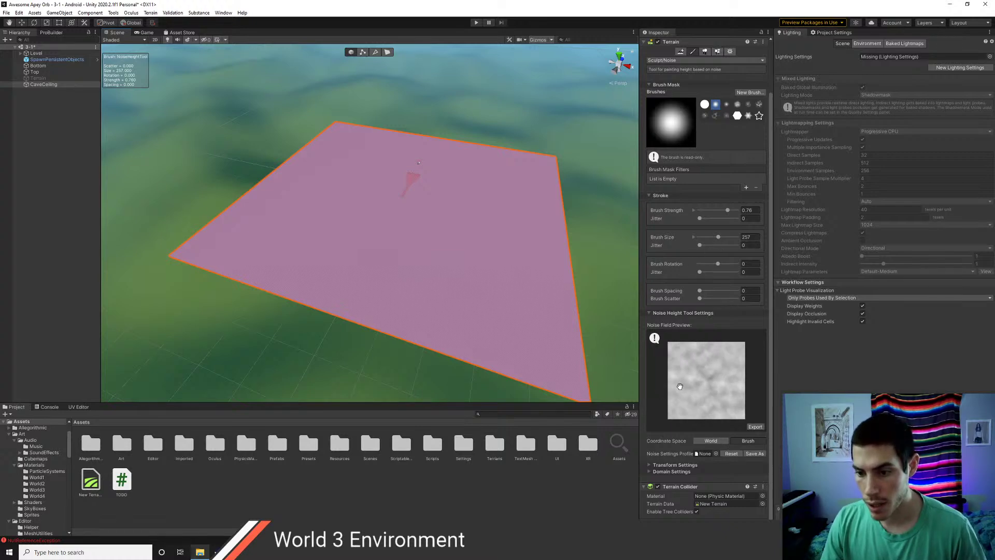
pyautogui.scroll(-5, 681, 386)
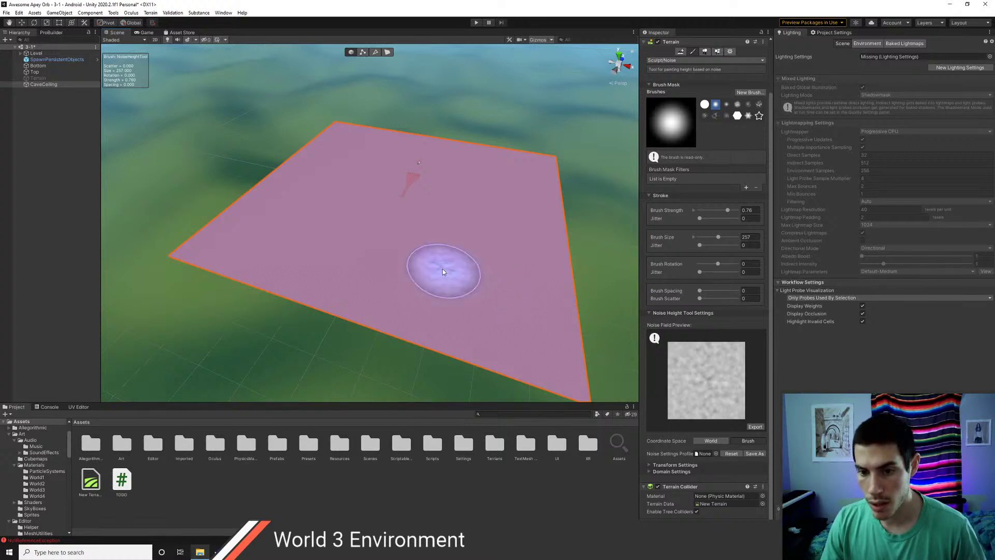
pyautogui.moveTo(443, 269)
pyautogui.mouseDown()
pyautogui.moveTo(457, 267)
pyautogui.moveTo(548, 320)
pyautogui.mouseUp()
pyautogui.hotkey('ctrl', 'z')
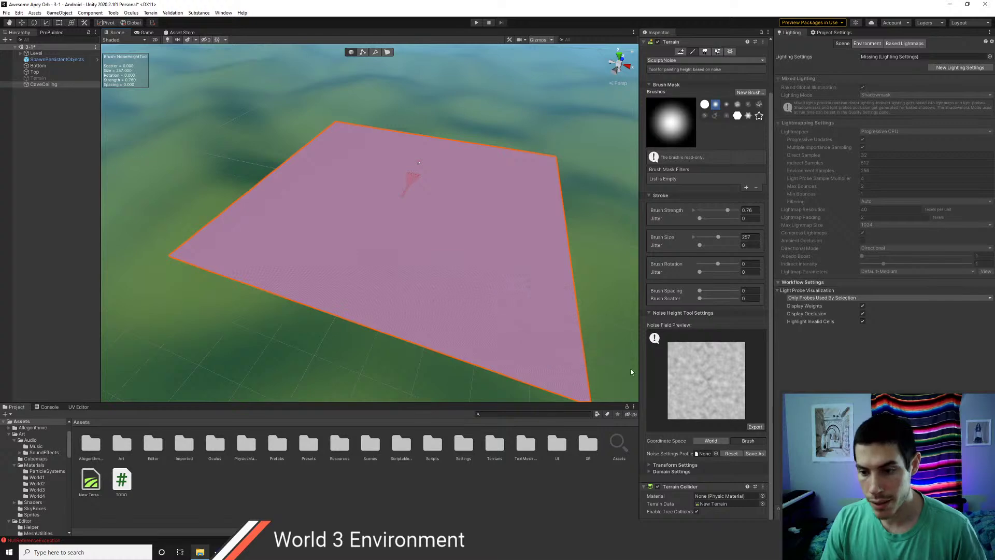
# - Expand Domain Settings, try Ridge, then paint a mound with Voronoi noise
pyautogui.click(651, 470)
pyautogui.scroll(-4, 671, 476)
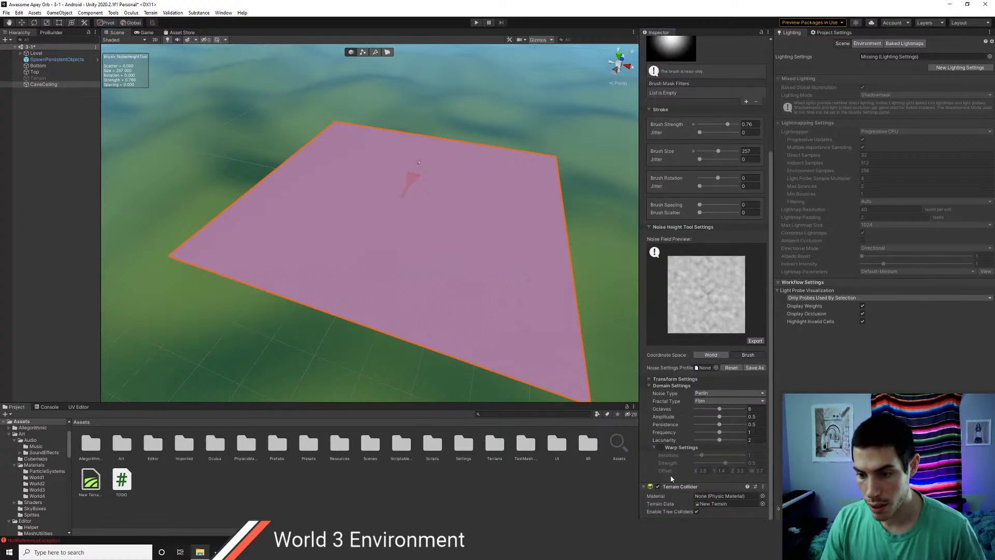
pyautogui.click(714, 396)
pyautogui.click(719, 419)
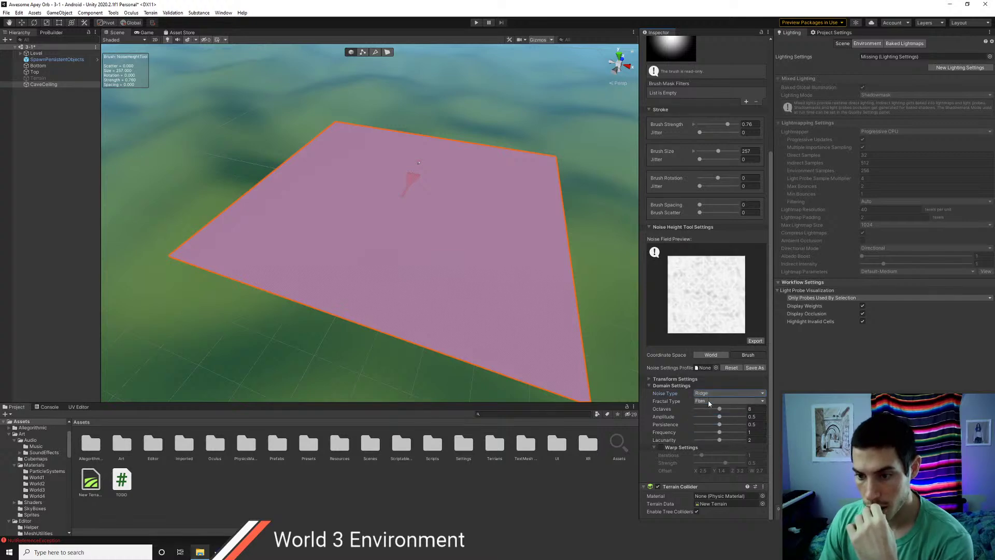
pyautogui.click(710, 394)
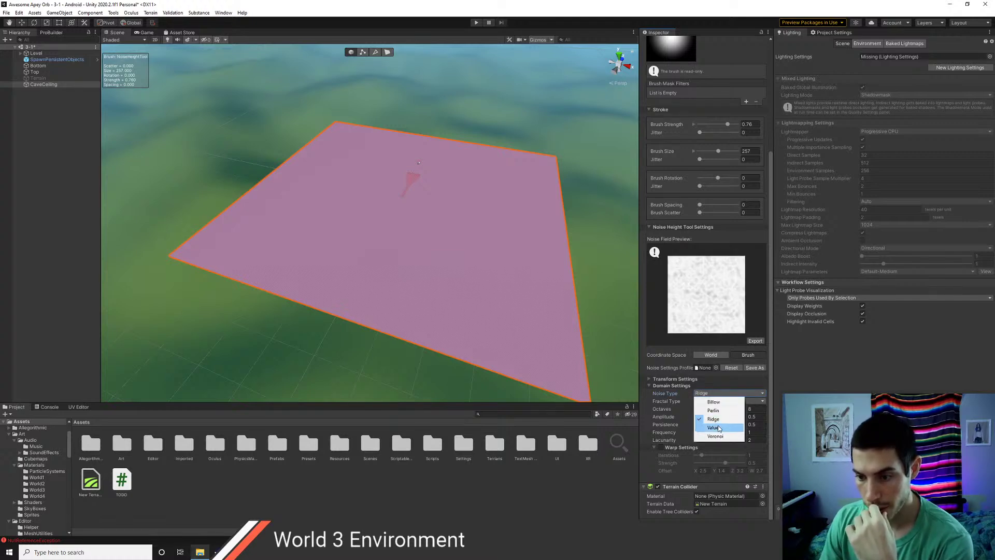
pyautogui.click(716, 436)
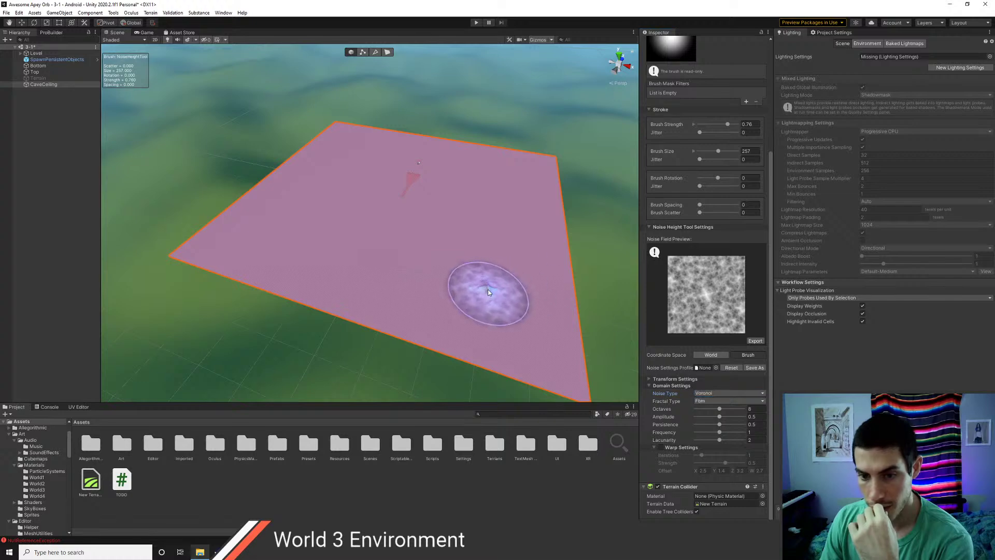
pyautogui.moveTo(488, 292)
pyautogui.mouseDown()
pyautogui.moveTo(499, 299)
pyautogui.moveTo(463, 329)
pyautogui.moveTo(398, 275)
pyautogui.moveTo(394, 283)
pyautogui.mouseUp()
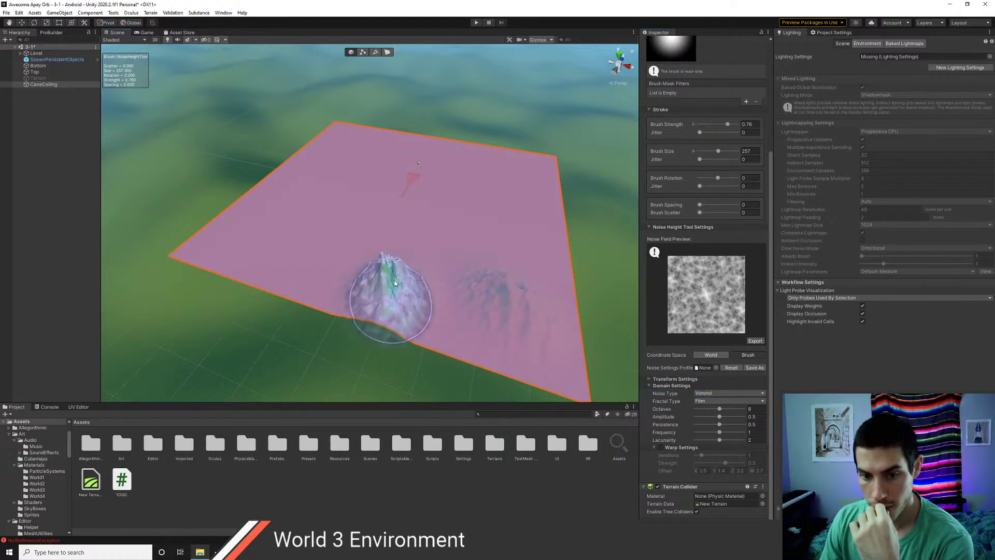
# - Offset the noise preview, stamp a Voronoi hill upper left, and set fractal type None
pyautogui.moveTo(709, 326); pyautogui.dragTo(704, 311)
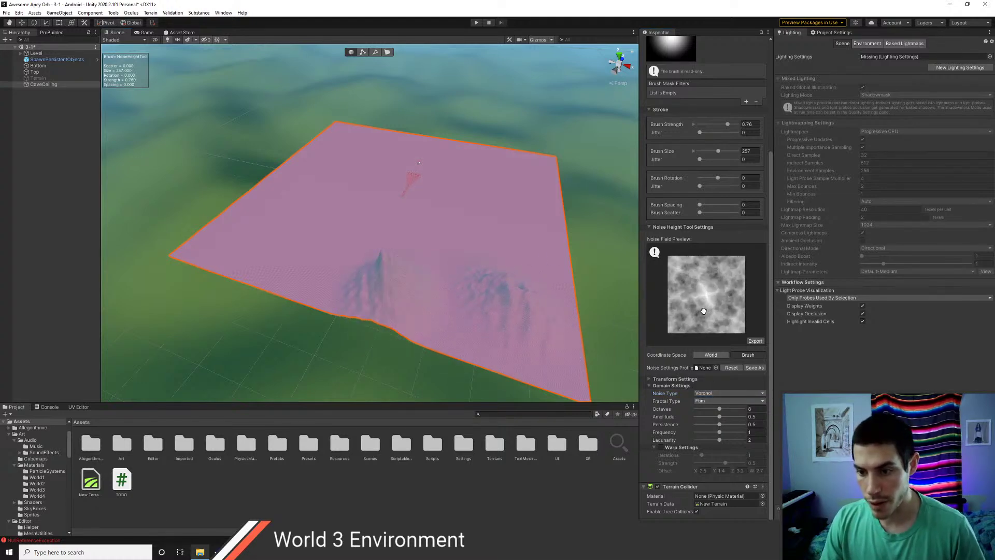
pyautogui.scroll(3, 703, 311)
pyautogui.scroll(-5, 723, 307)
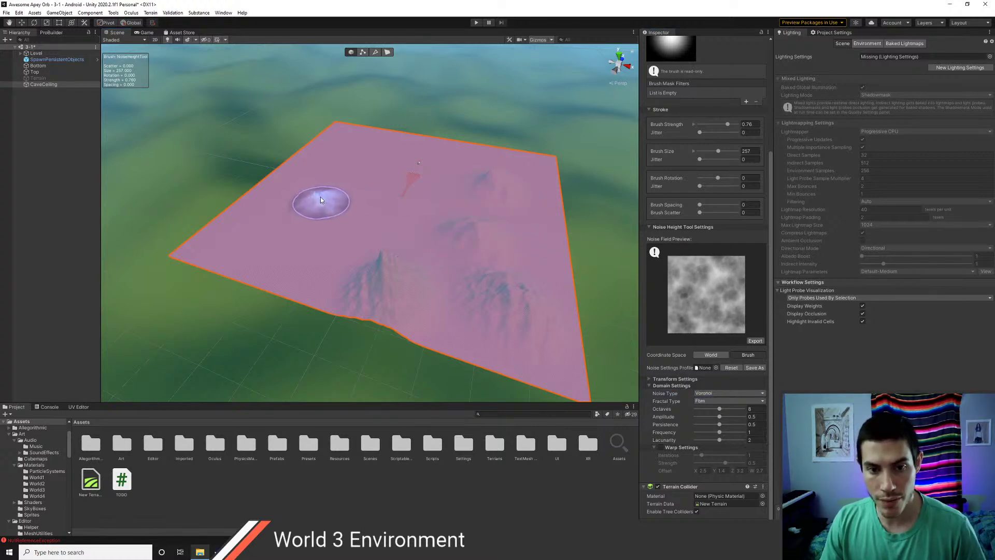
pyautogui.click(322, 200)
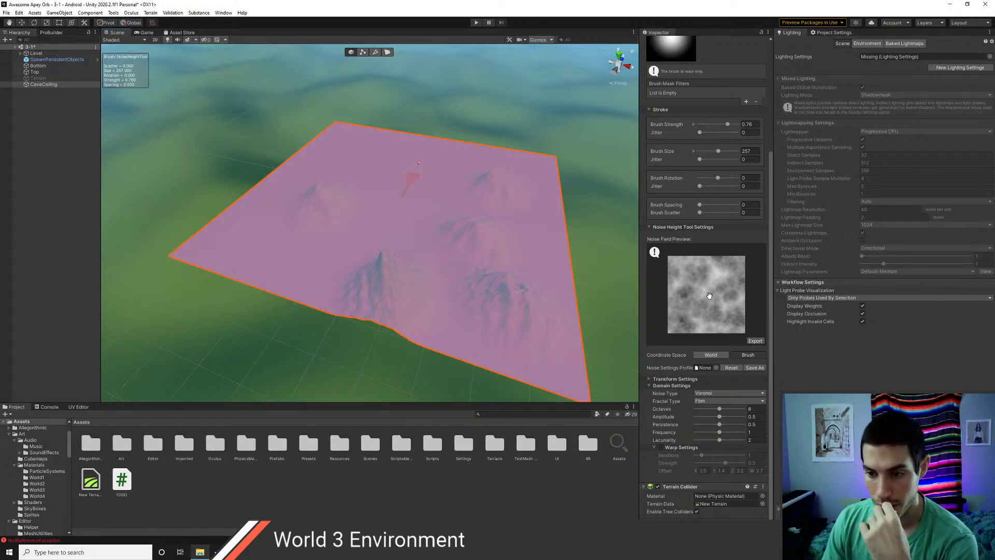
pyautogui.click(713, 393)
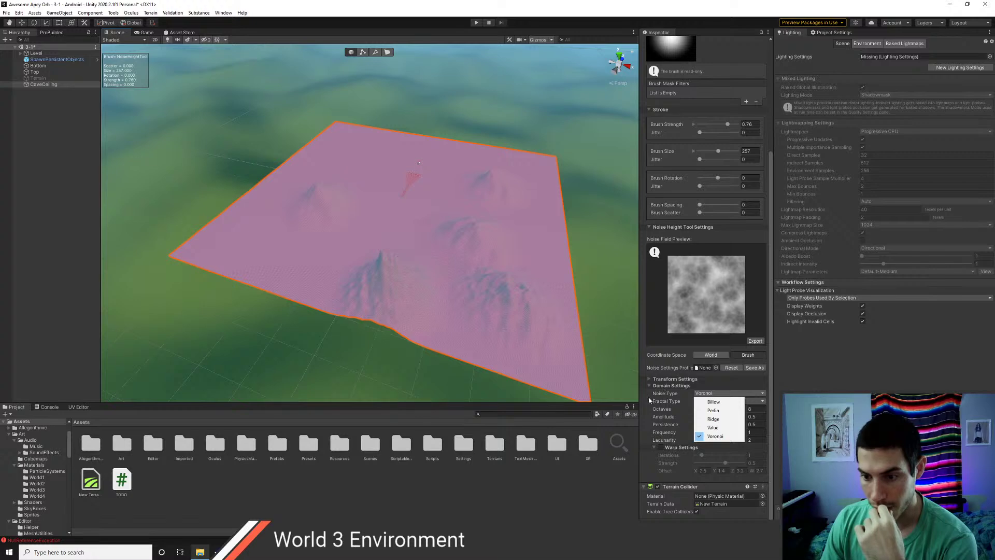
pyautogui.click(649, 399)
pyautogui.click(713, 419)
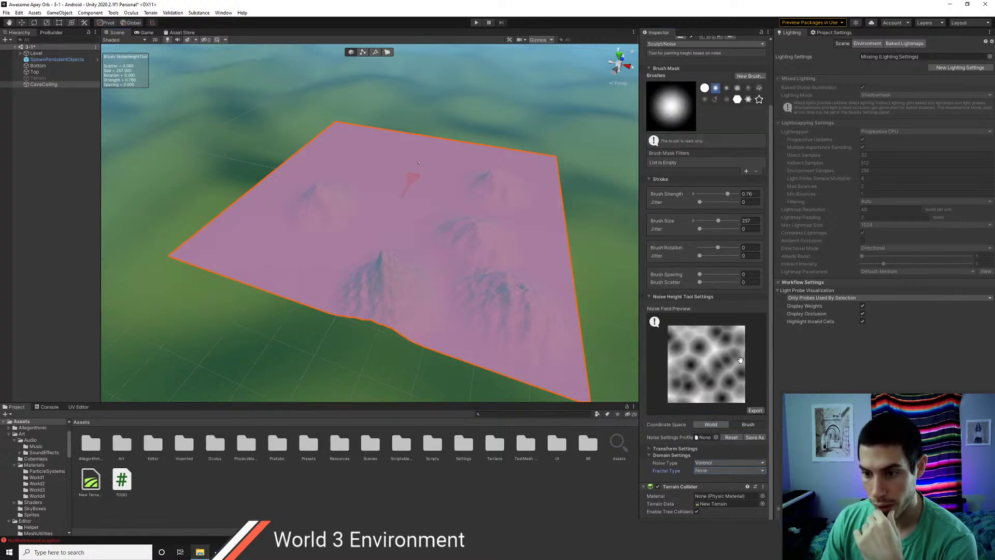
# - Try Billow, Perlin, Ridge and Value noise, then paint a Billow bump near the centre
pyautogui.click(706, 466)
pyautogui.click(705, 468)
pyautogui.click(706, 462)
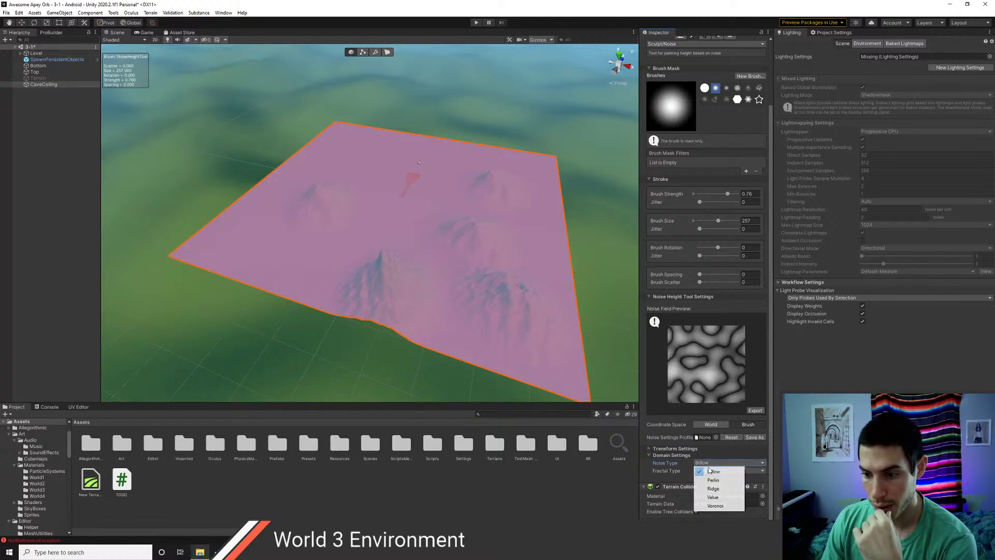
pyautogui.click(710, 479)
pyautogui.click(710, 463)
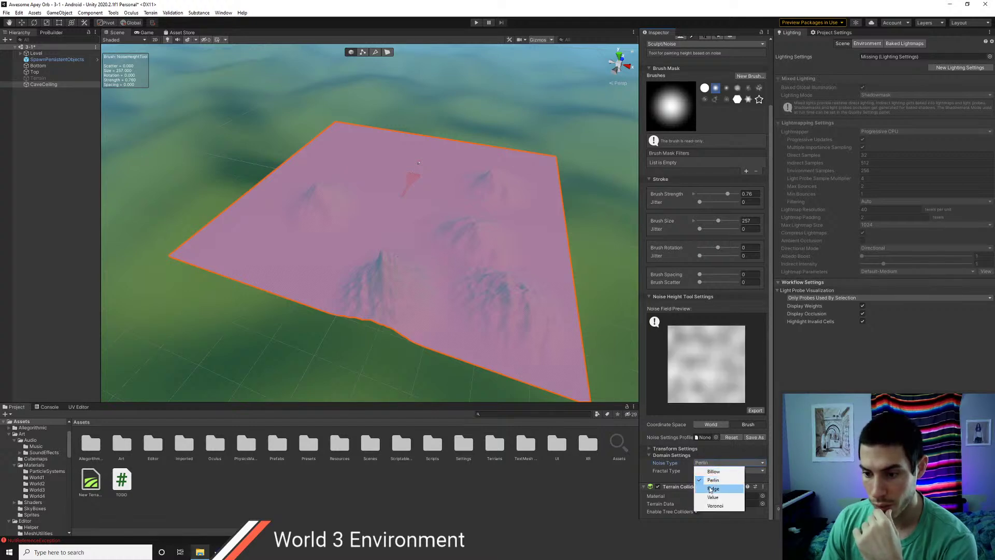
pyautogui.click(710, 484)
pyautogui.click(704, 464)
pyautogui.click(713, 496)
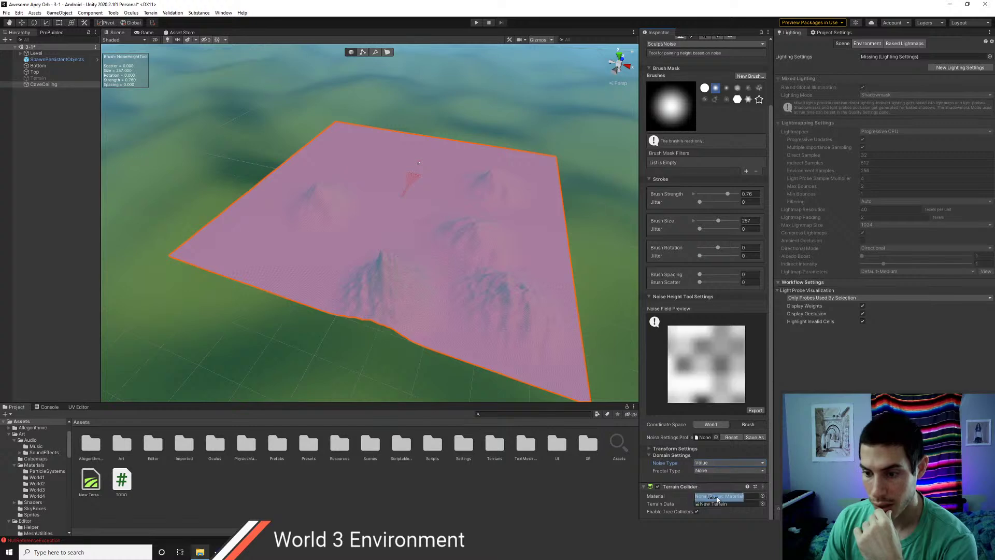
pyautogui.click(713, 463)
pyautogui.click(713, 471)
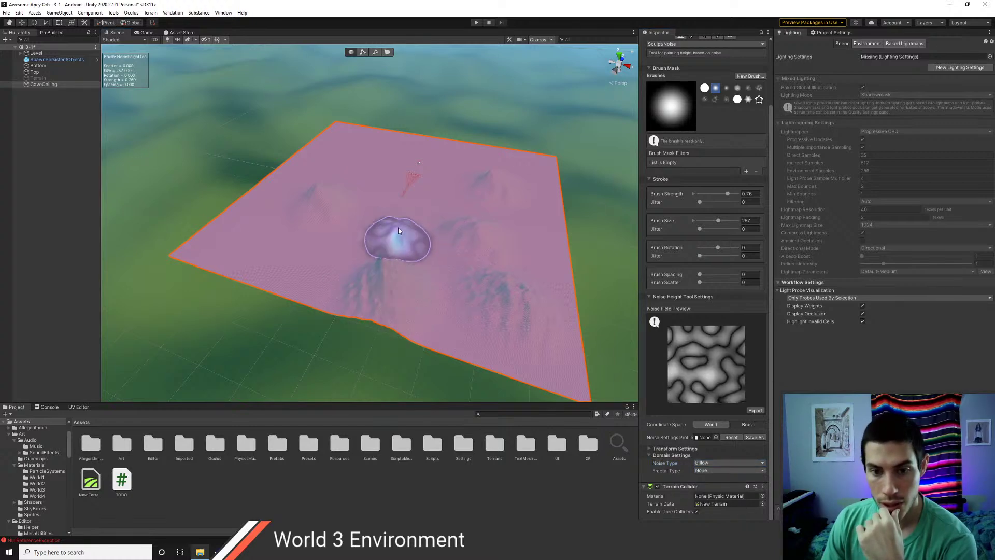
pyautogui.click(279, 248)
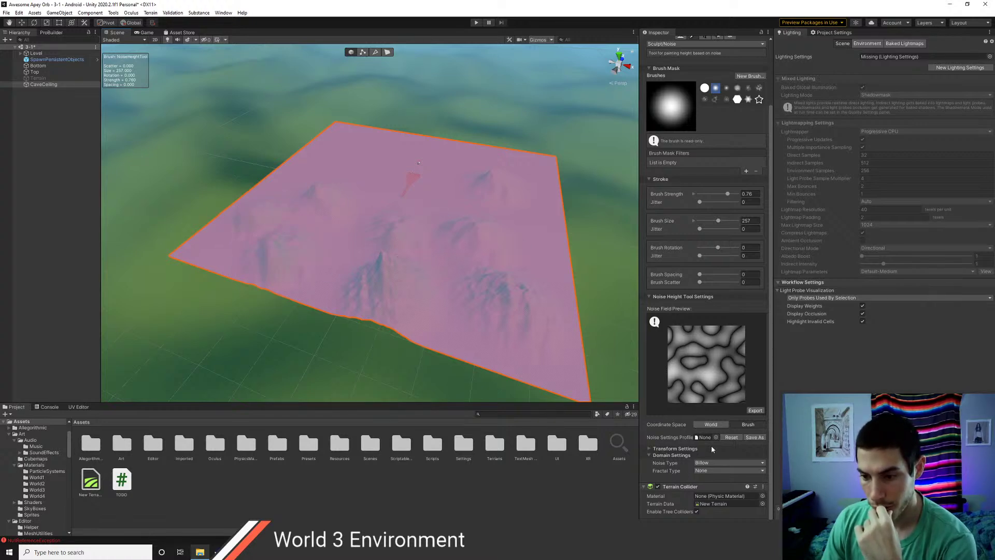
# - Switch back to Voronoi noise with a Strata fractal and raise a bump on the right side
pyautogui.click(710, 462)
pyautogui.click(713, 502)
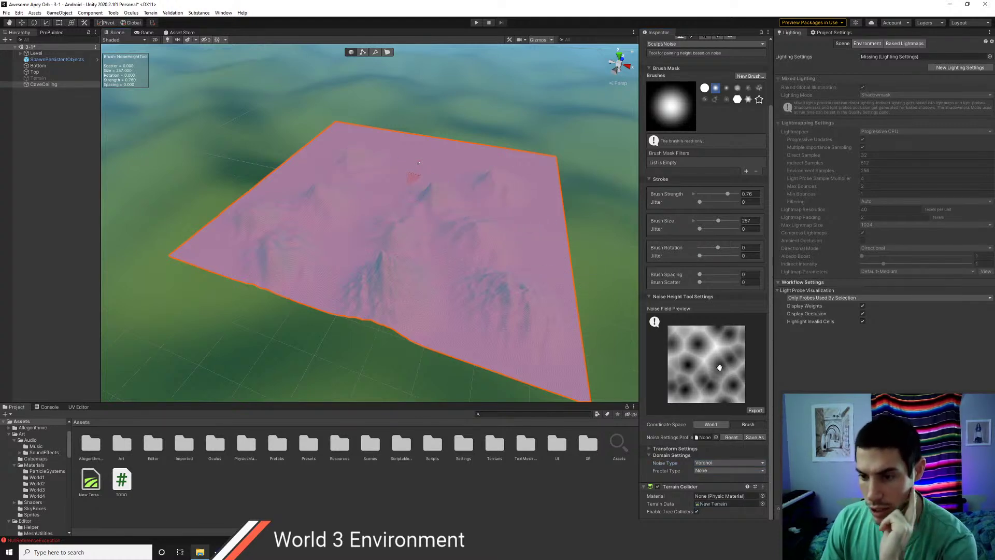
pyautogui.moveTo(717, 367); pyautogui.dragTo(694, 373)
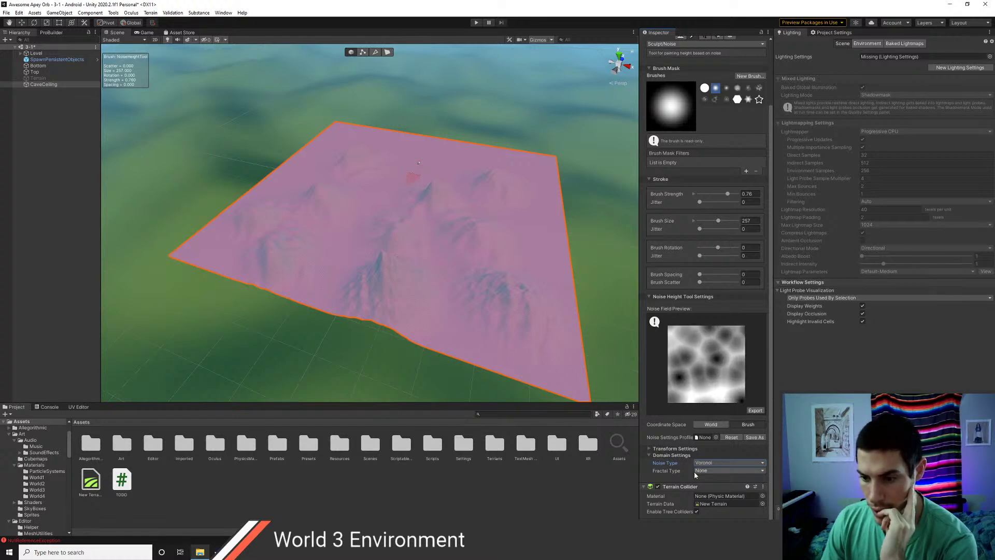
pyautogui.click(706, 470)
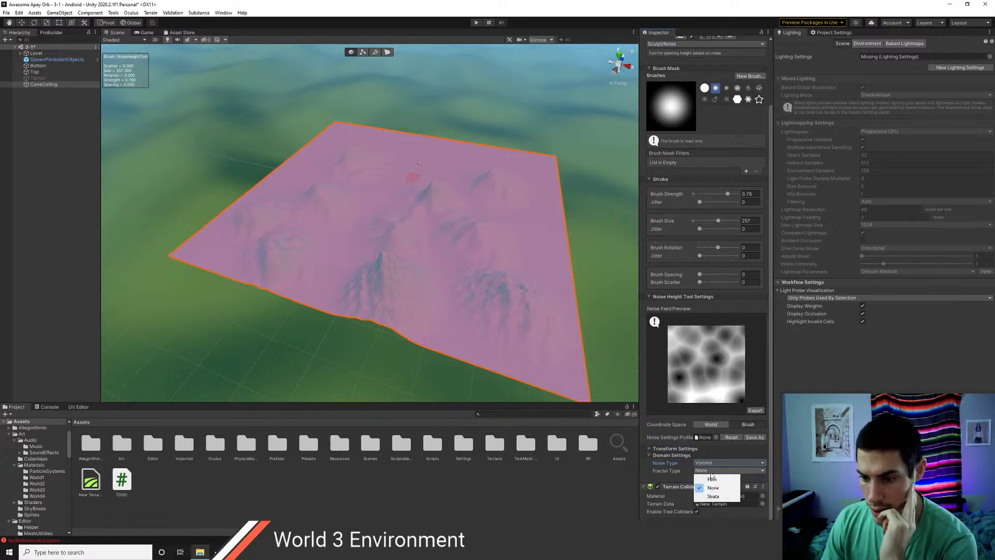
pyautogui.click(712, 487)
pyautogui.moveTo(527, 263); pyautogui.dragTo(539, 242)
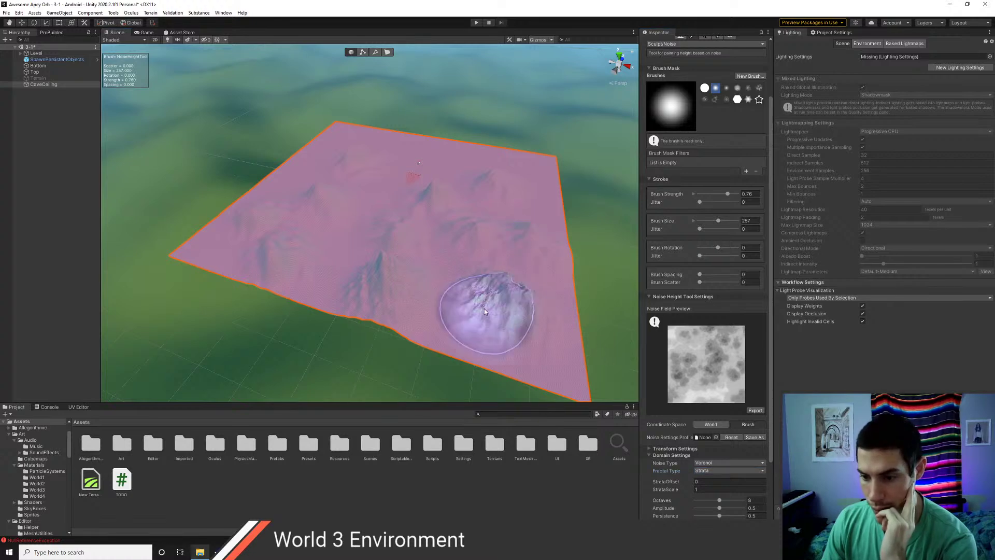
pyautogui.moveTo(427, 241); pyautogui.dragTo(492, 337, button='middle')
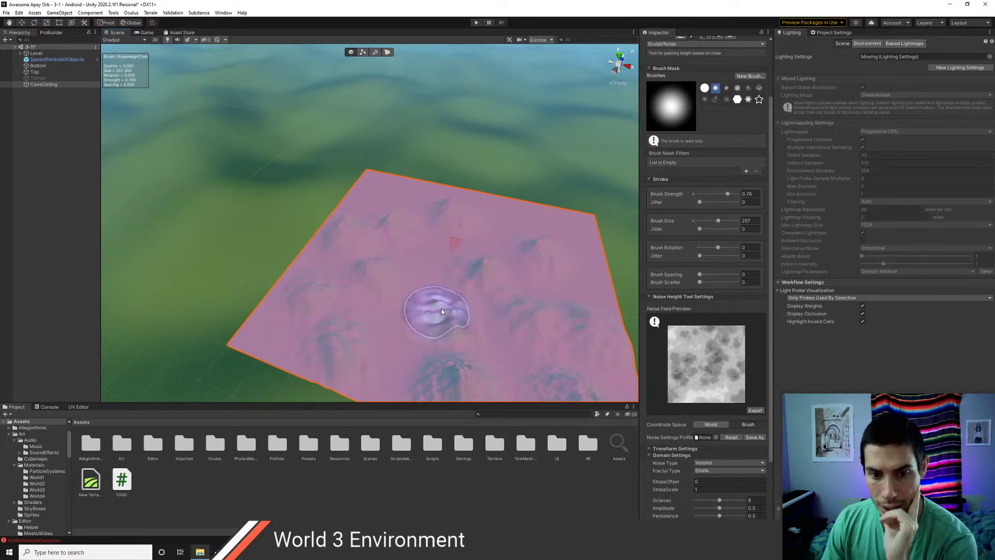
pyautogui.scroll(3, 669, 267)
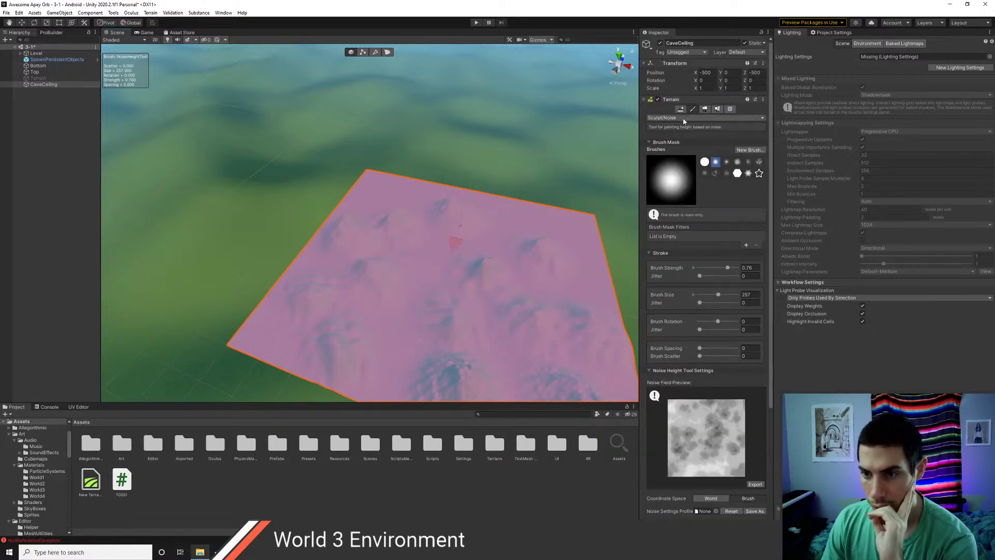
pyautogui.click(684, 119)
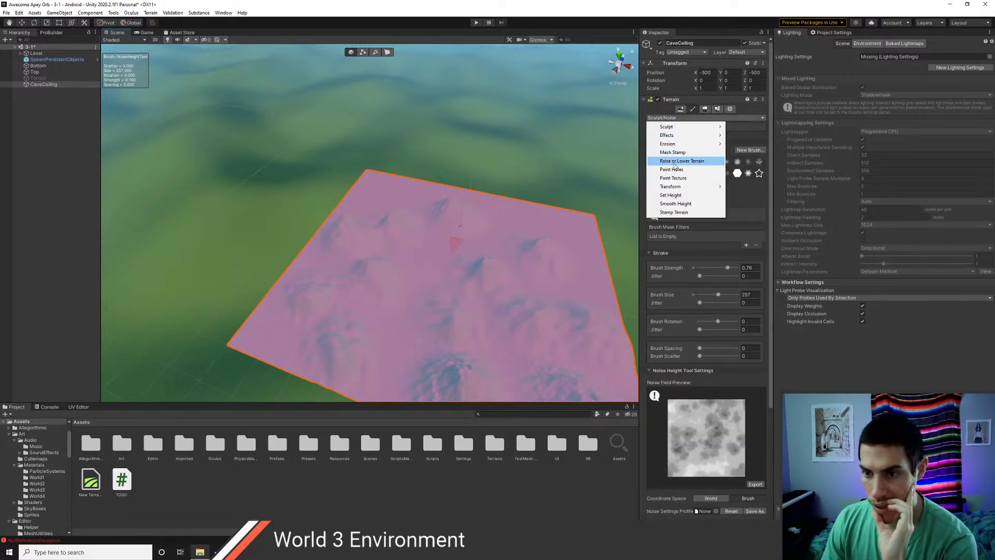
# - Choose Raise or Lower Terrain with a splotchy brush, test a jagged ridge, and undo it
pyautogui.click(674, 161)
pyautogui.click(716, 174)
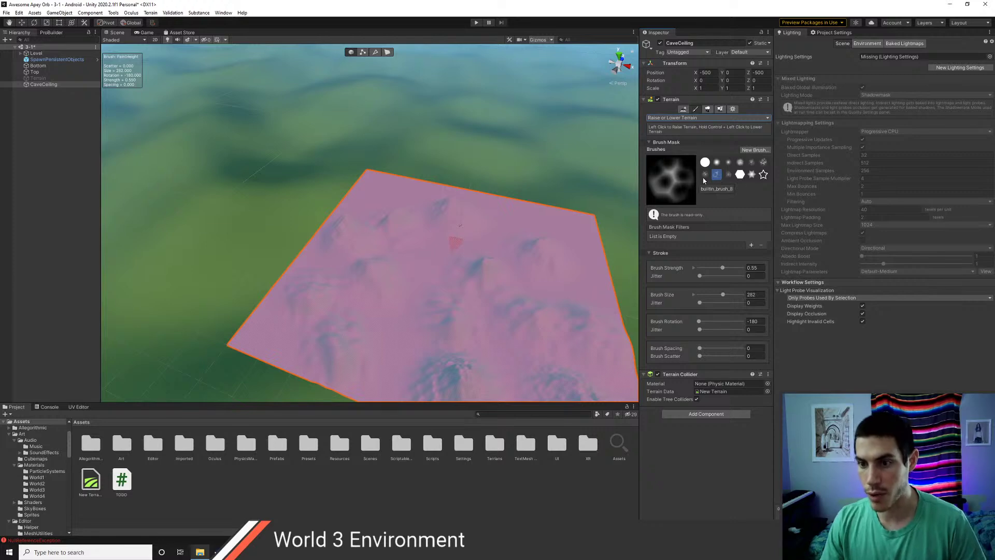
pyautogui.click(706, 177)
pyautogui.click(764, 164)
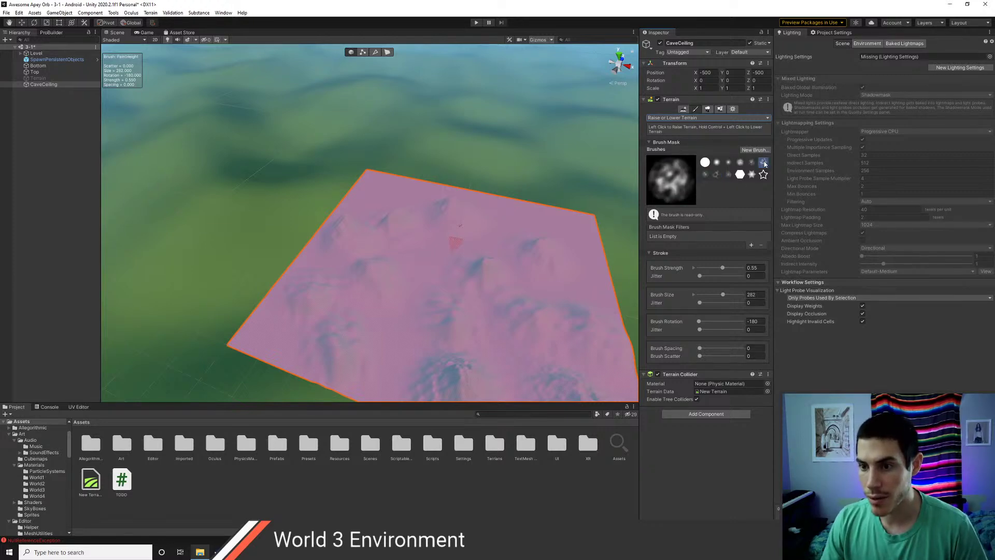
pyautogui.click(508, 234)
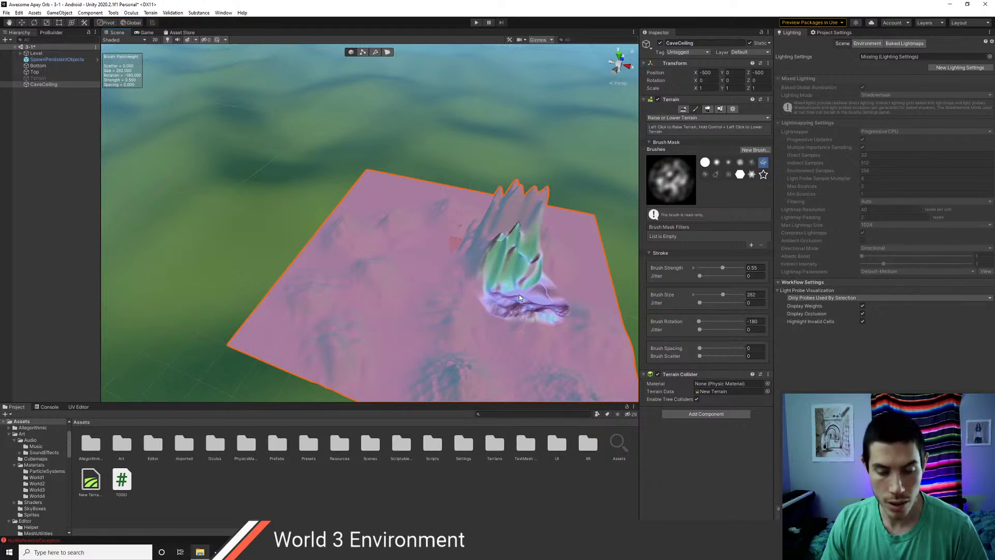
pyautogui.hotkey('ctrl', 'z')
# - Flatten the raised bumps, then test a spiky mountain and scattered bumps, undoing each
pyautogui.scroll(-2, 528, 285)
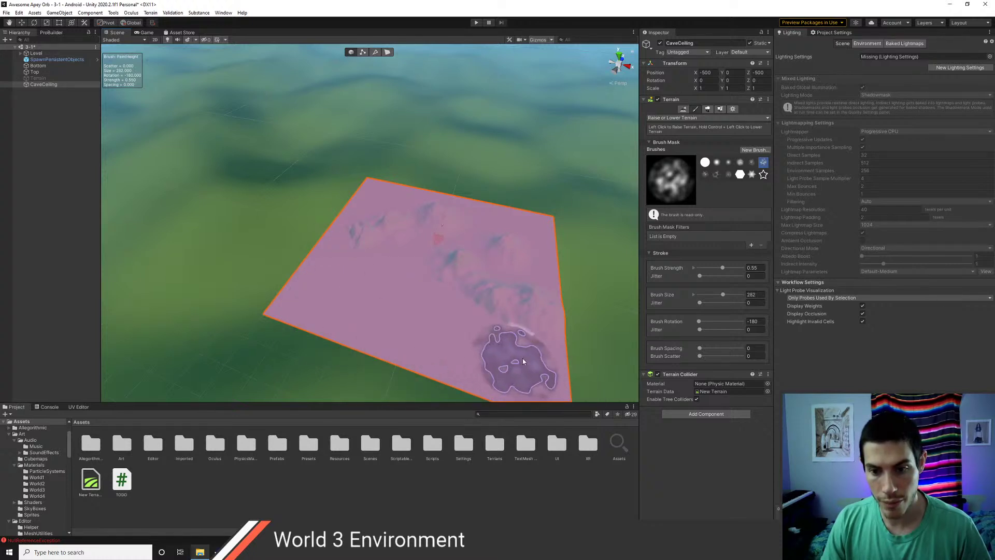
pyautogui.moveTo(450, 278)
pyautogui.keyDown('ctrl'); pyautogui.mouseDown()
pyautogui.moveTo(477, 233)
pyautogui.moveTo(433, 216)
pyautogui.moveTo(345, 240)
pyautogui.moveTo(470, 213)
pyautogui.mouseUp(); pyautogui.keyUp('ctrl')
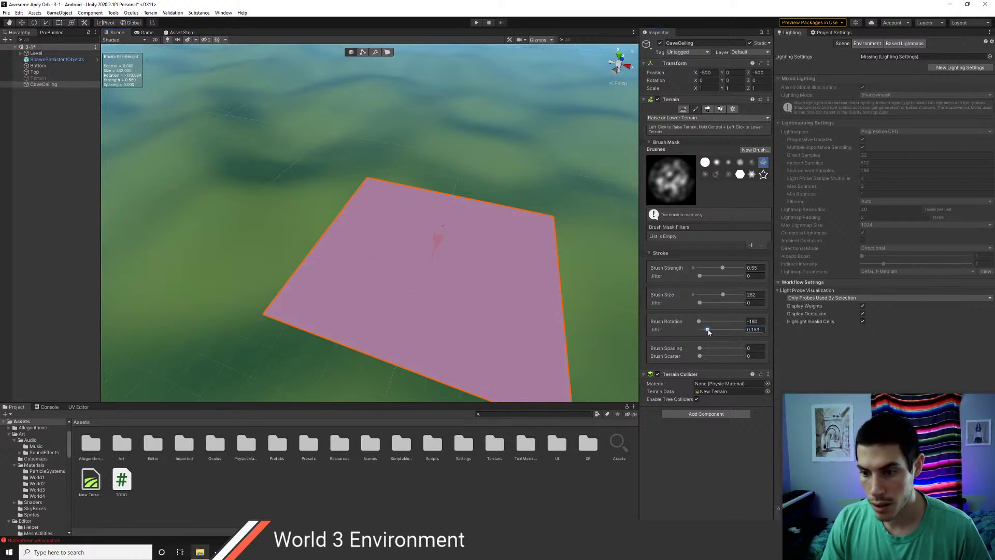
pyautogui.moveTo(483, 307); pyautogui.dragTo(483, 306)
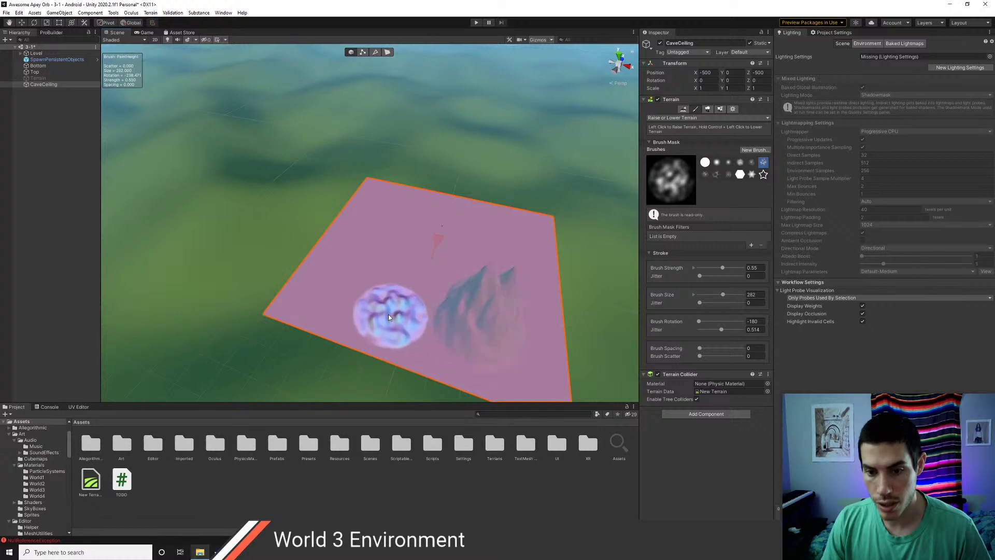
pyautogui.hotkey('ctrl', 'z')
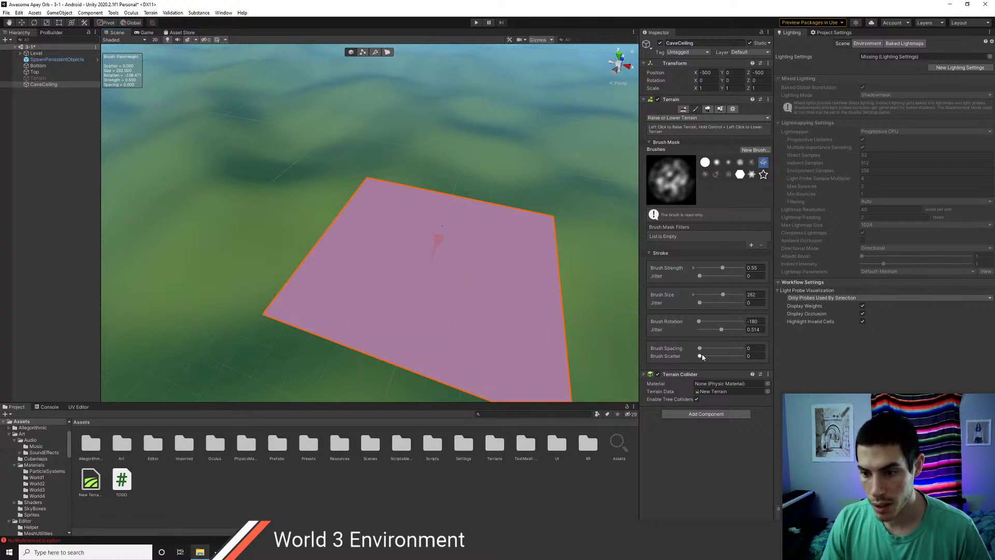
pyautogui.moveTo(478, 309)
pyautogui.mouseDown()
pyautogui.moveTo(490, 310)
pyautogui.moveTo(387, 325)
pyautogui.moveTo(369, 284)
pyautogui.moveTo(384, 261)
pyautogui.moveTo(422, 265)
pyautogui.moveTo(398, 215)
pyautogui.moveTo(498, 238)
pyautogui.moveTo(513, 331)
pyautogui.moveTo(304, 288)
pyautogui.moveTo(356, 224)
pyautogui.moveTo(444, 259)
pyautogui.moveTo(399, 204)
pyautogui.moveTo(511, 300)
pyautogui.moveTo(533, 266)
pyautogui.moveTo(529, 215)
pyautogui.moveTo(522, 289)
pyautogui.moveTo(573, 300)
pyautogui.moveTo(545, 282)
pyautogui.mouseUp()
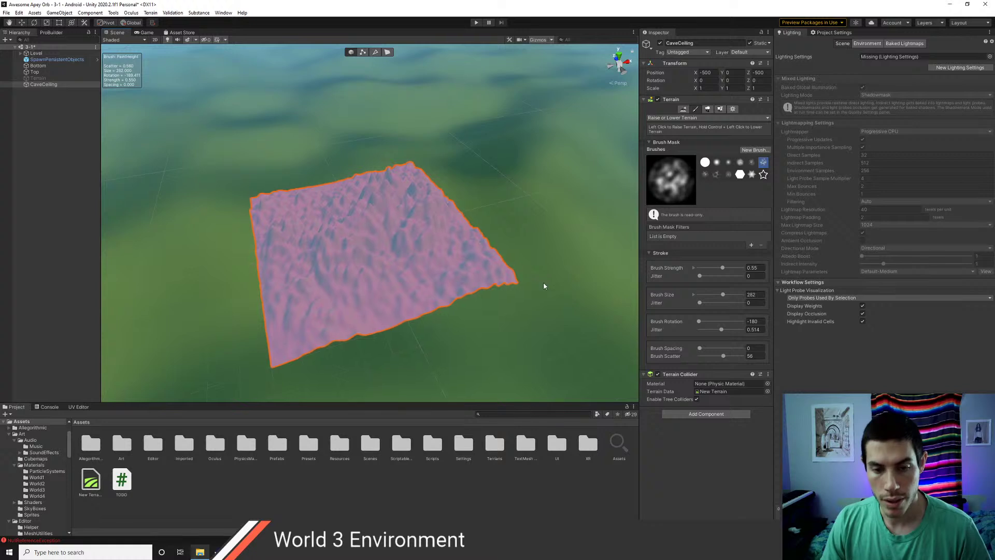
pyautogui.hotkey('ctrl', 'z')
pyautogui.hotkey('ctrl', 'z')
pyautogui.hotkey('ctrl', 'z')
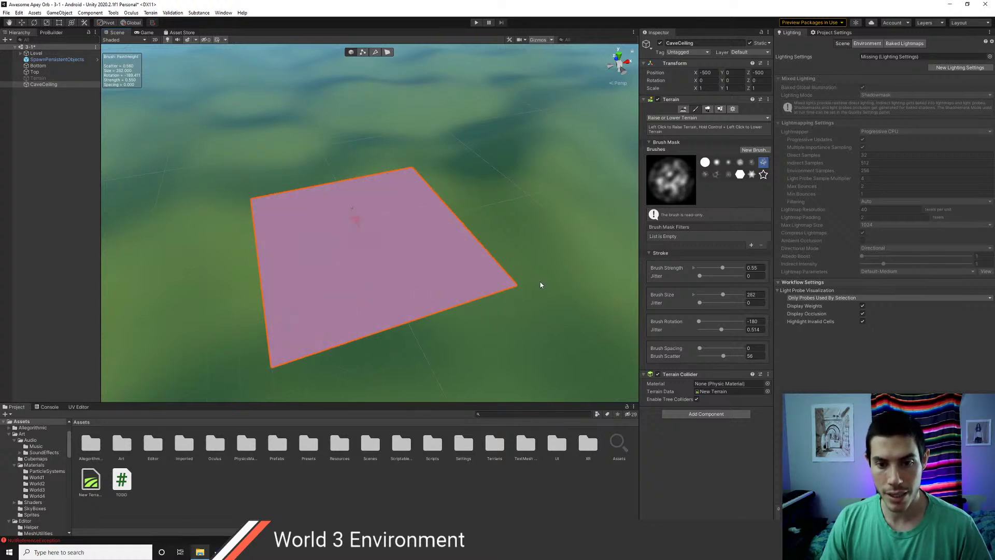
# - Raise a central test mound, then set brush Rotation Jitter and Scatter to 0
pyautogui.click(416, 314)
pyautogui.moveTo(382, 285); pyautogui.dragTo(417, 301, button='middle')
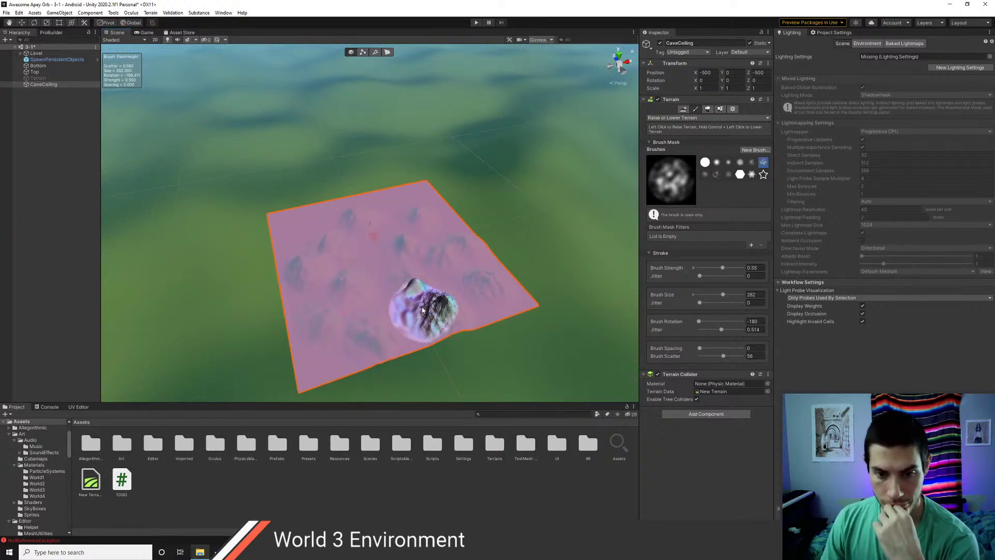
pyautogui.moveTo(329, 219); pyautogui.dragTo(333, 233)
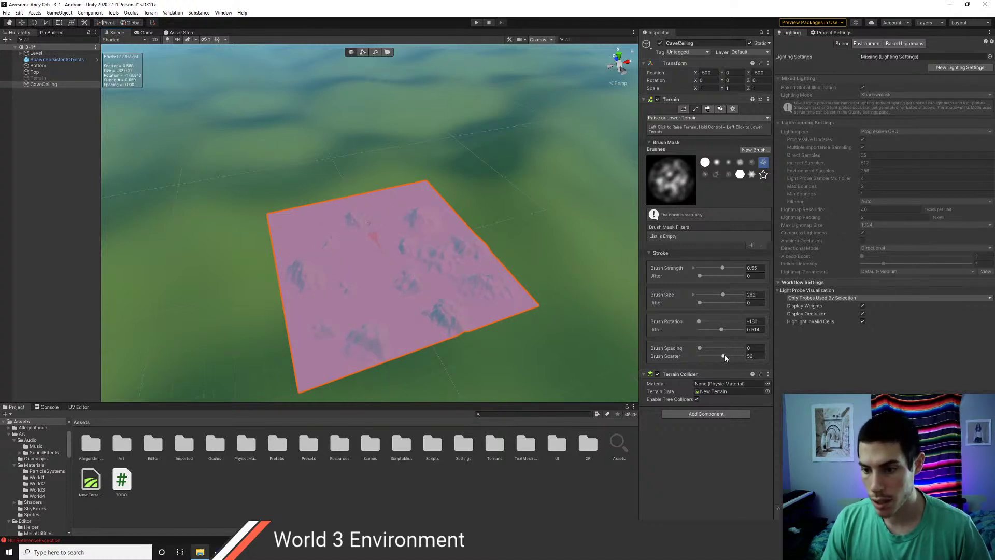
pyautogui.moveTo(447, 328)
pyautogui.keyDown('ctrl'); pyautogui.mouseDown()
pyautogui.moveTo(429, 326)
pyautogui.moveTo(503, 275)
pyautogui.moveTo(413, 301)
pyautogui.moveTo(432, 221)
pyautogui.moveTo(321, 207)
pyautogui.moveTo(322, 280)
pyautogui.moveTo(288, 290)
pyautogui.moveTo(333, 322)
pyautogui.moveTo(326, 275)
pyautogui.moveTo(356, 351)
pyautogui.moveTo(367, 240)
pyautogui.moveTo(399, 238)
pyautogui.mouseUp(); pyautogui.keyUp('ctrl')
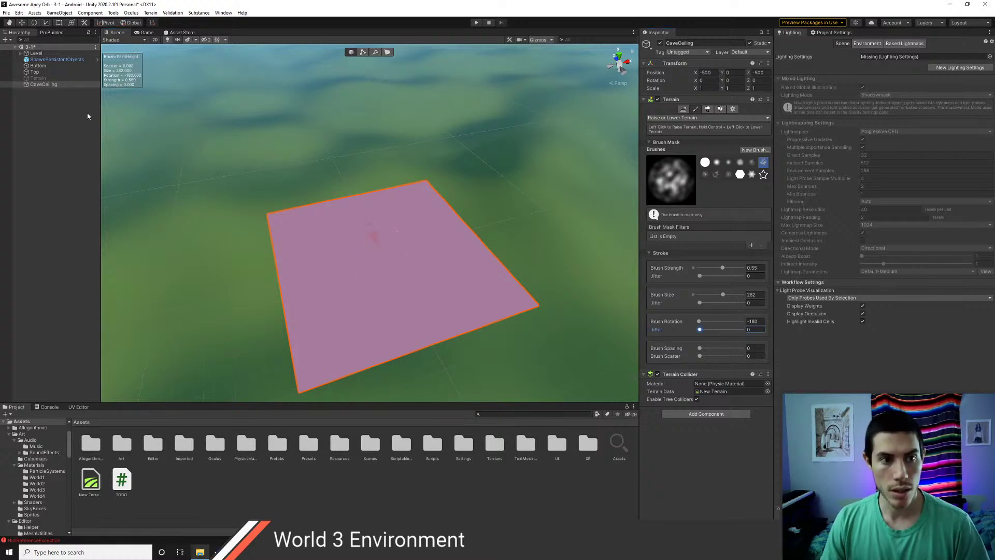
# - Select CaveCeiling and set its Heightmap Resolution to 4097 x 4097
pyautogui.click(44, 85)
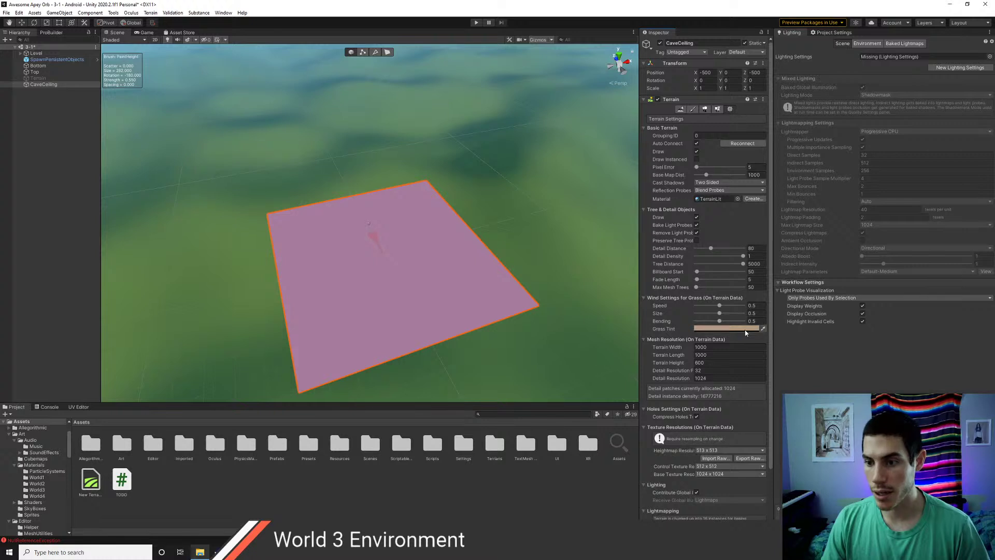
pyautogui.scroll(-3, 710, 398)
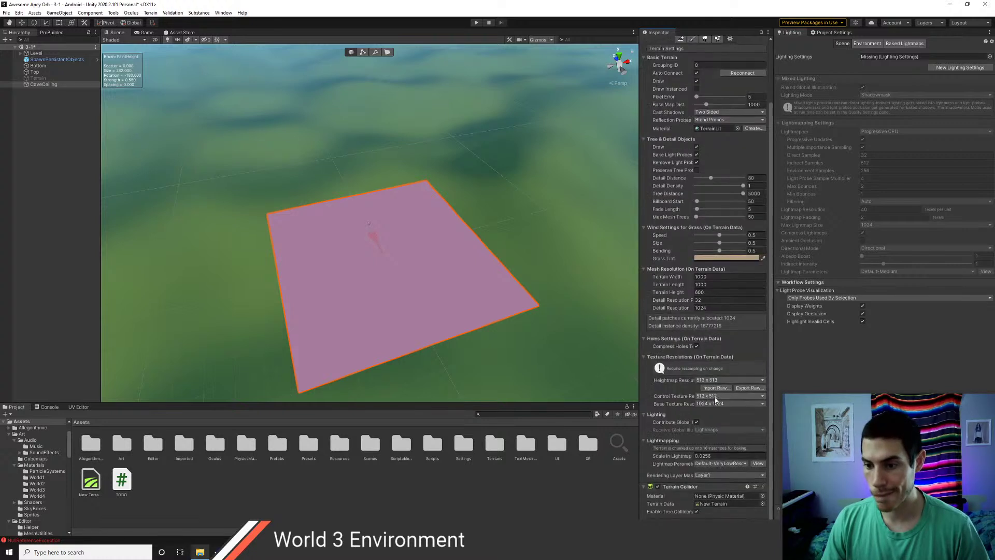
pyautogui.click(716, 381)
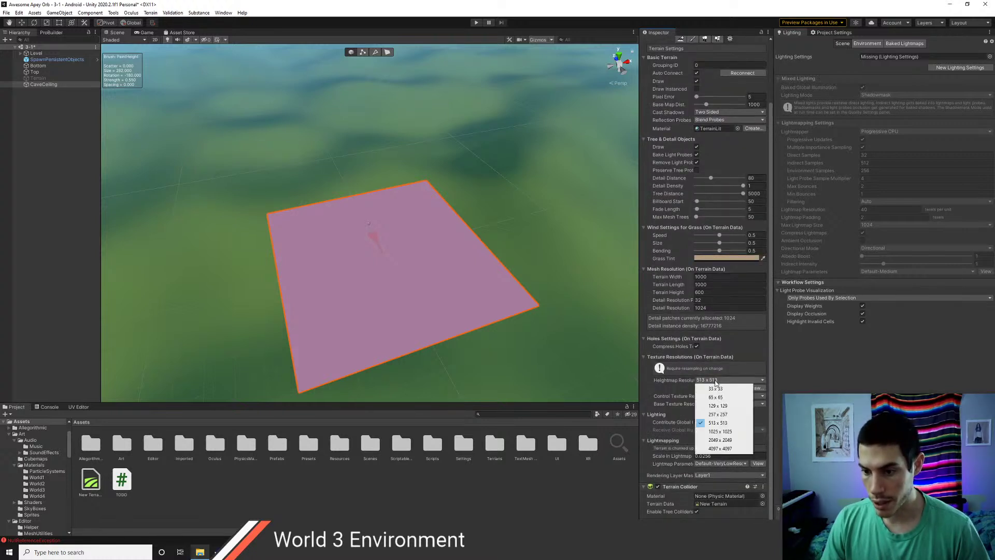
pyautogui.click(723, 450)
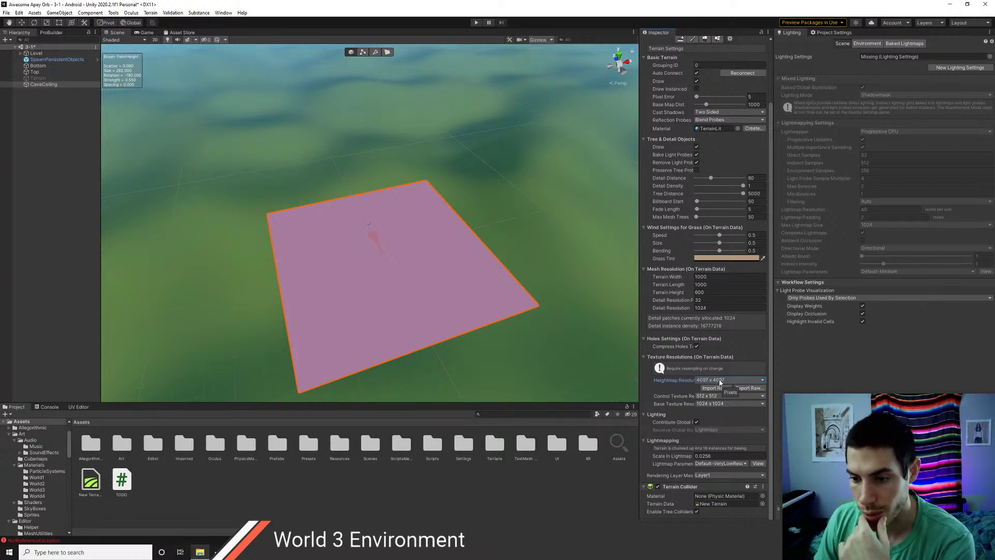
# - Set the terrain's Width and Length to 5000
pyautogui.click(711, 277)
pyautogui.write('5')
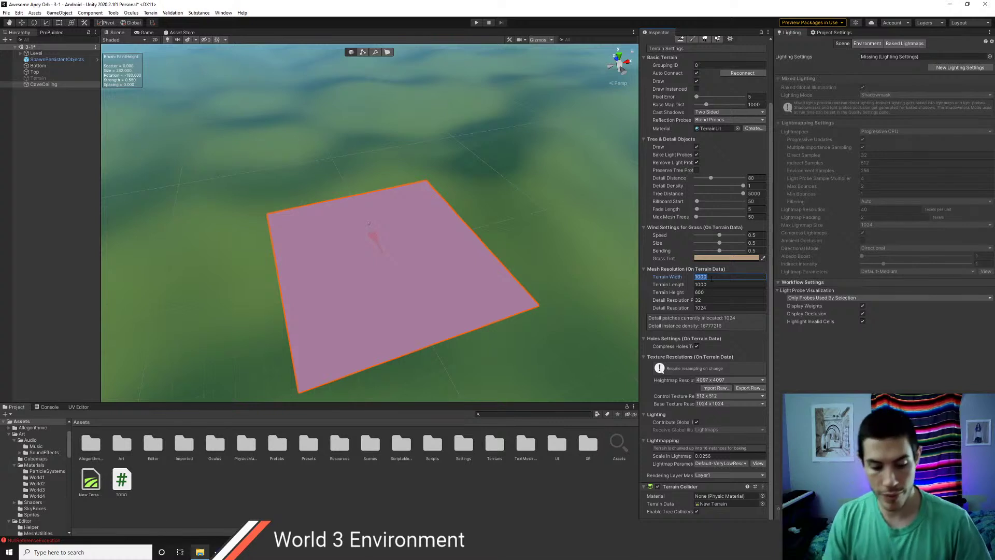
pyautogui.write('00')
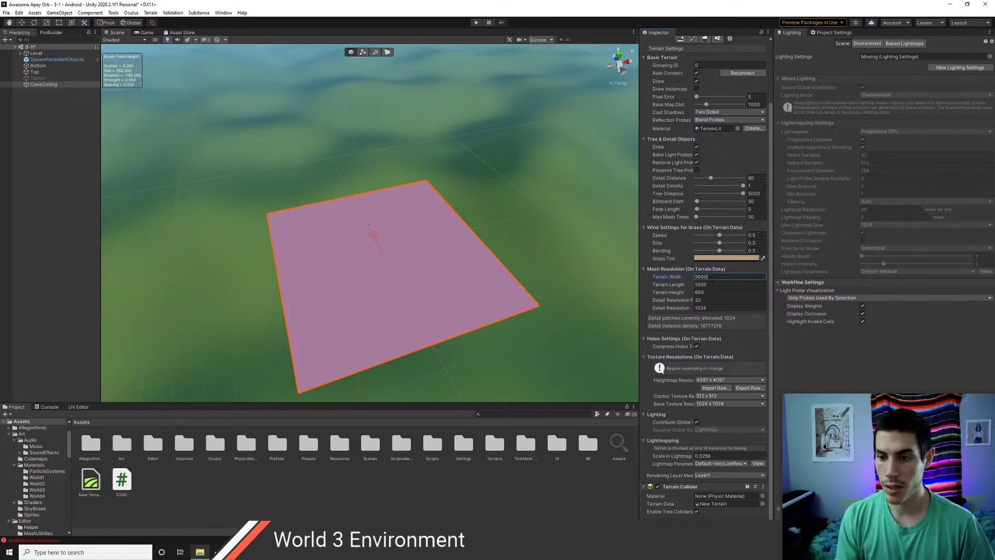
pyautogui.press('Tab')
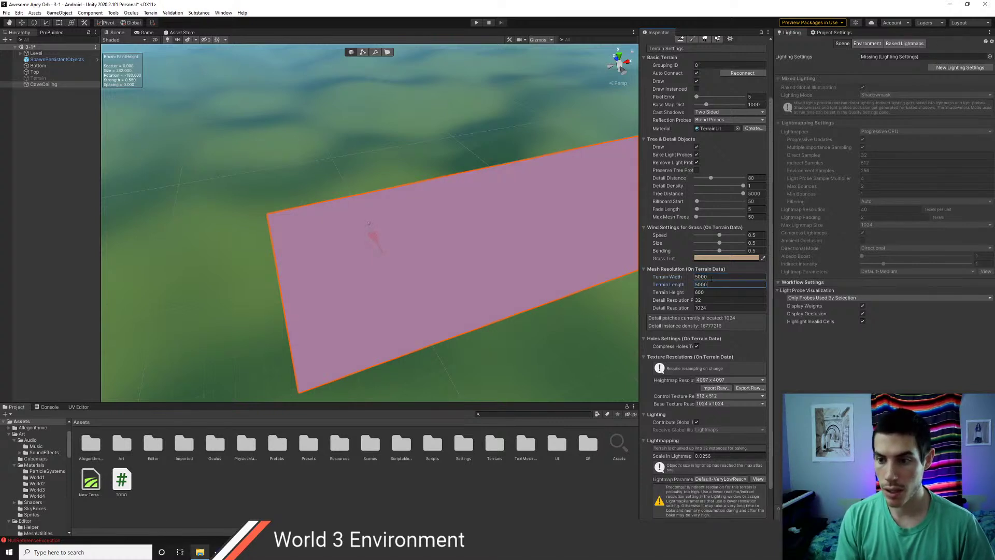
pyautogui.press('Tab')
pyautogui.scroll(-4, 472, 274)
pyautogui.moveTo(500, 208); pyautogui.dragTo(422, 275, button='middle')
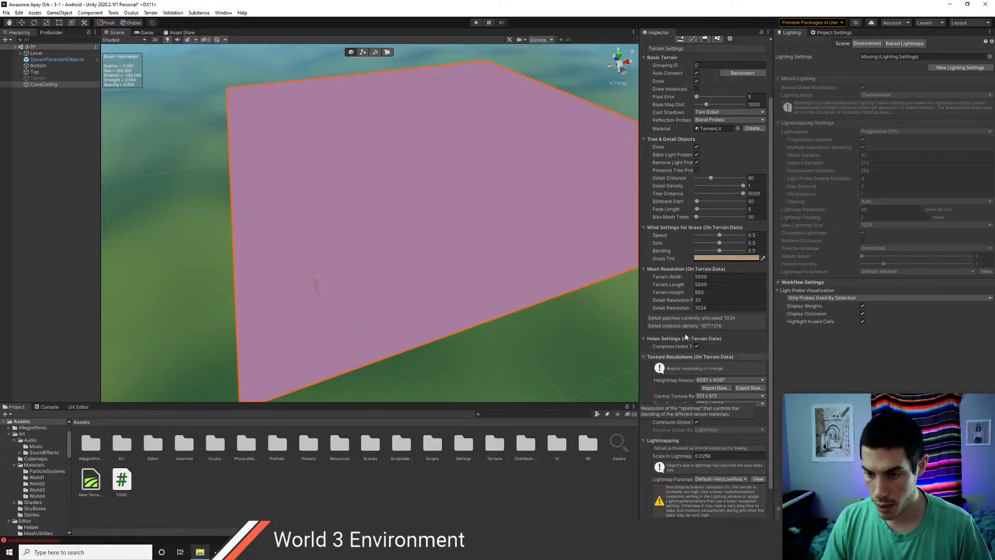
pyautogui.scroll(3, 684, 363)
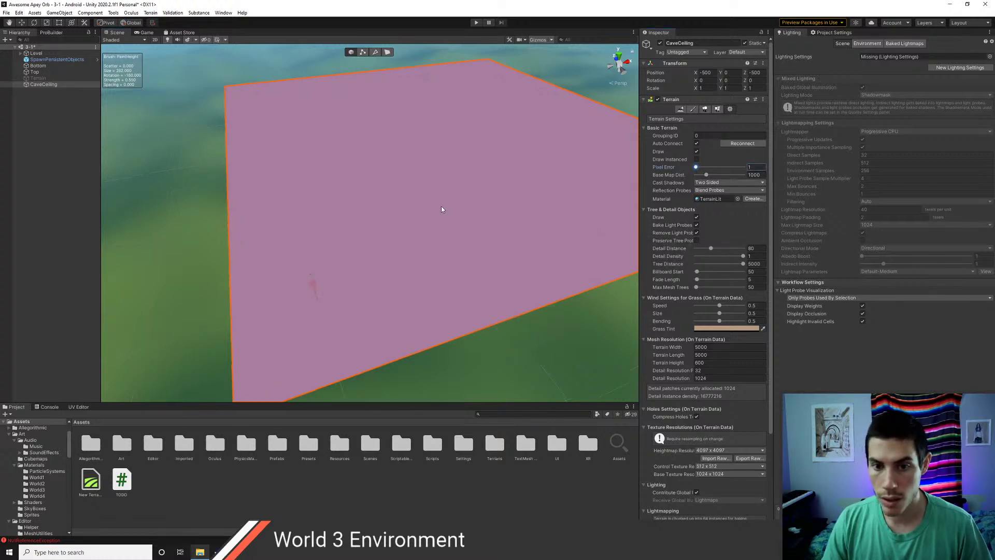
pyautogui.moveTo(467, 178); pyautogui.dragTo(354, 256, button='middle')
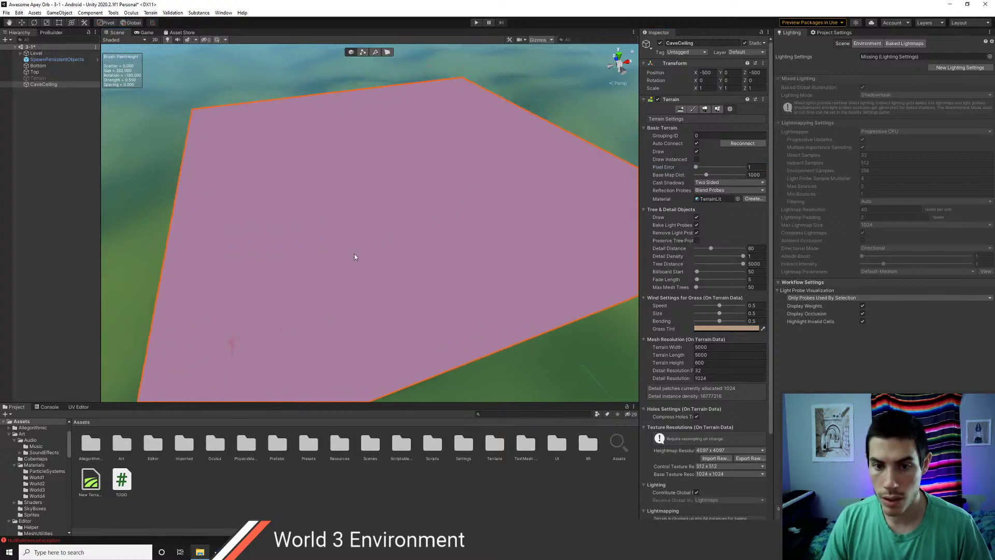
# - Check the terrain in shaded wireframe, then move it to position X -2500, Z -2500
pyautogui.click(120, 41)
pyautogui.click(127, 68)
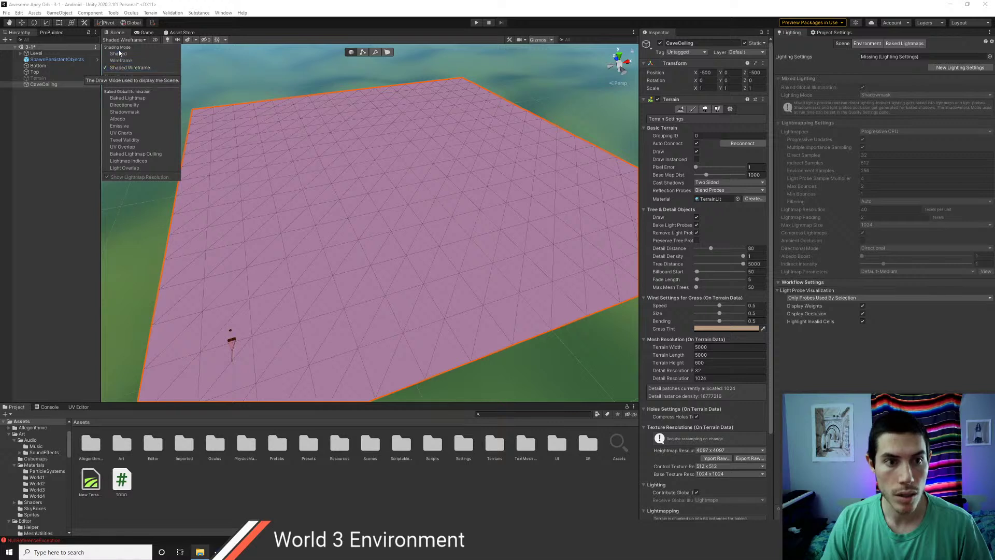
pyautogui.click(116, 54)
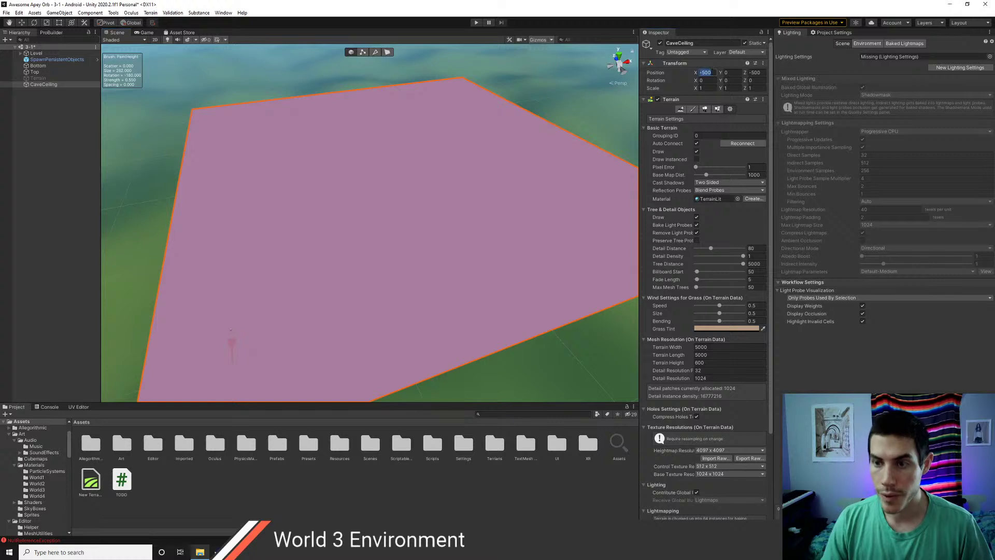
pyautogui.write('-2500')
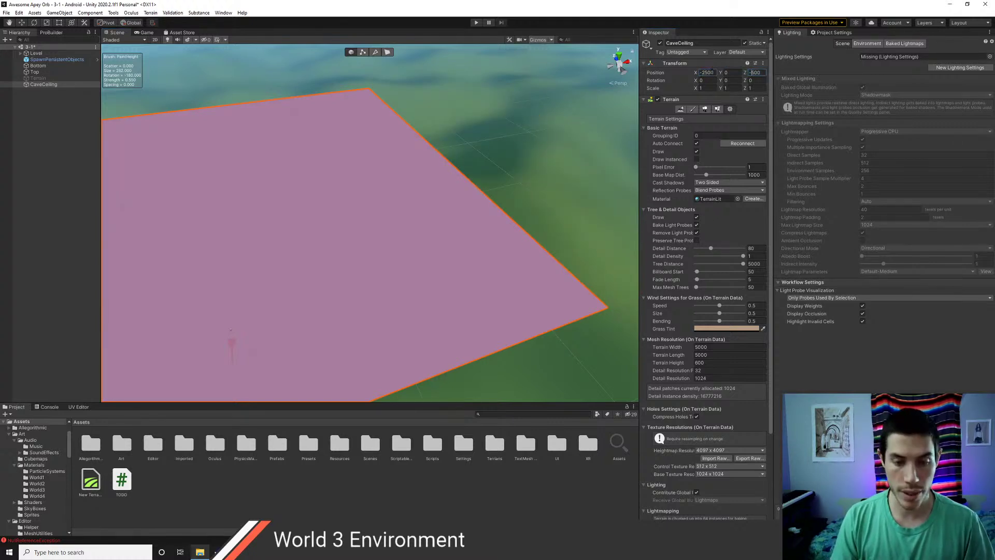
pyautogui.write('2')
pyautogui.scroll(1, 240, 223)
pyautogui.moveTo(240, 222); pyautogui.dragTo(409, 102, button='middle')
pyautogui.scroll(-3, 383, 209)
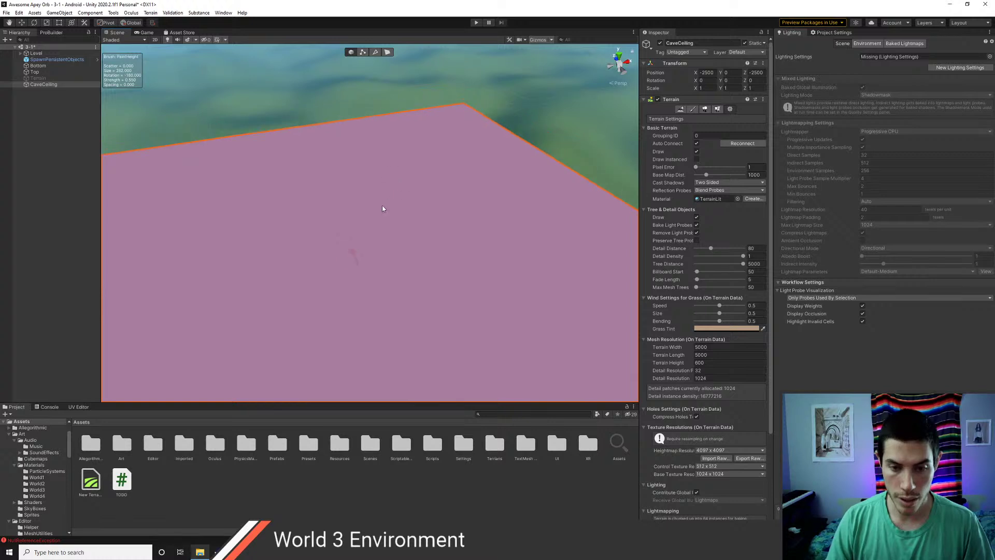
pyautogui.moveTo(383, 209); pyautogui.dragTo(395, 232, button='right')
# - Set the Raise or Lower Terrain brush to size 500 and strength 1
pyautogui.click(704, 109)
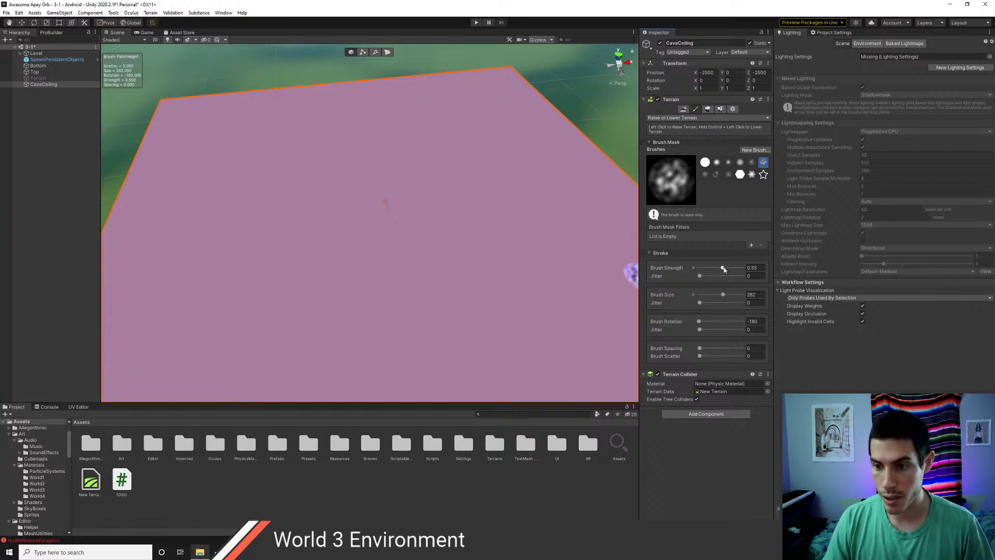
pyautogui.scroll(-4, 344, 211)
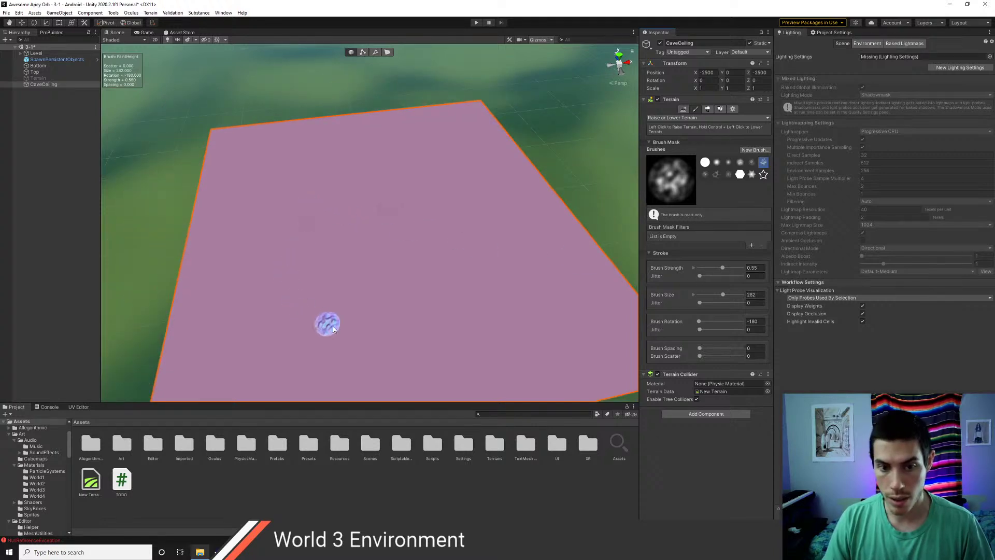
pyautogui.scroll(-2, 500, 300)
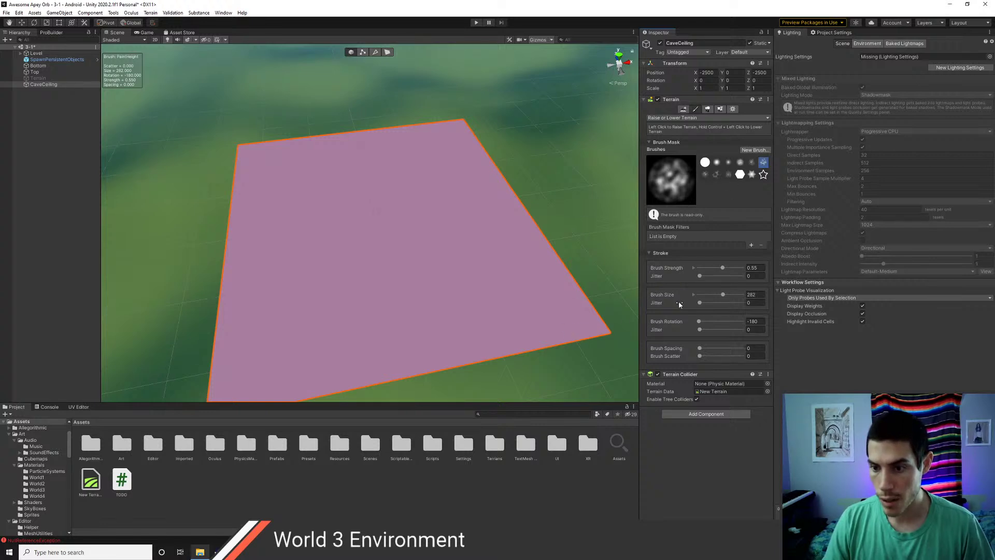
pyautogui.moveTo(732, 297); pyautogui.dragTo(735, 295)
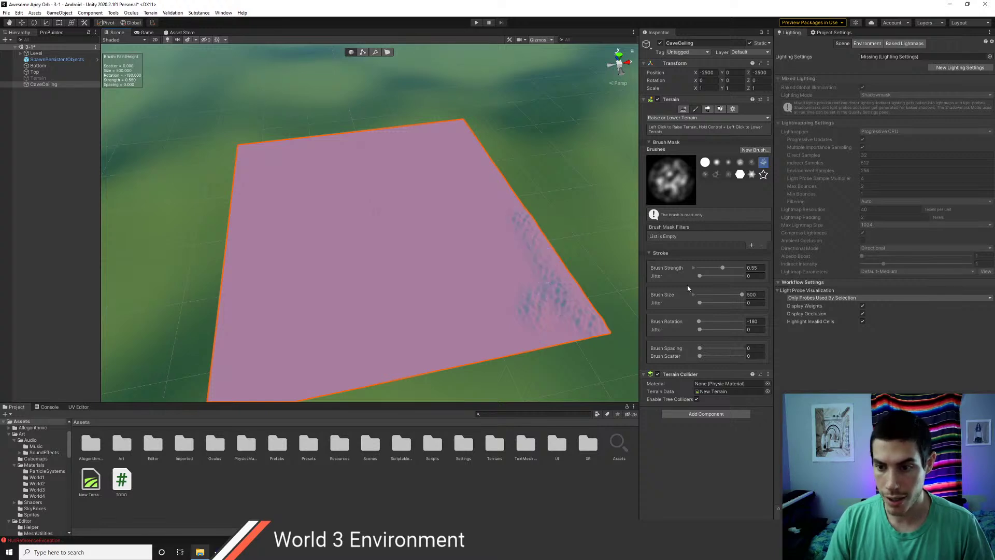
pyautogui.moveTo(733, 272); pyautogui.dragTo(735, 271)
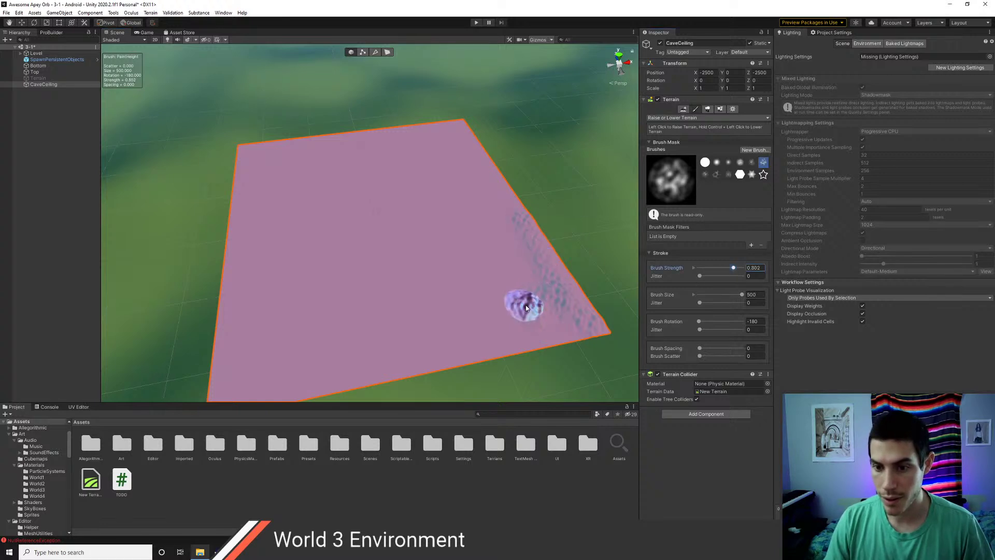
# - Raise a bumpy wall along the terrain's right edge and select the soft round brush
pyautogui.moveTo(430, 354)
pyautogui.mouseDown()
pyautogui.moveTo(486, 340)
pyautogui.moveTo(277, 378)
pyautogui.mouseUp()
pyautogui.moveTo(393, 296); pyautogui.dragTo(437, 269, button='middle')
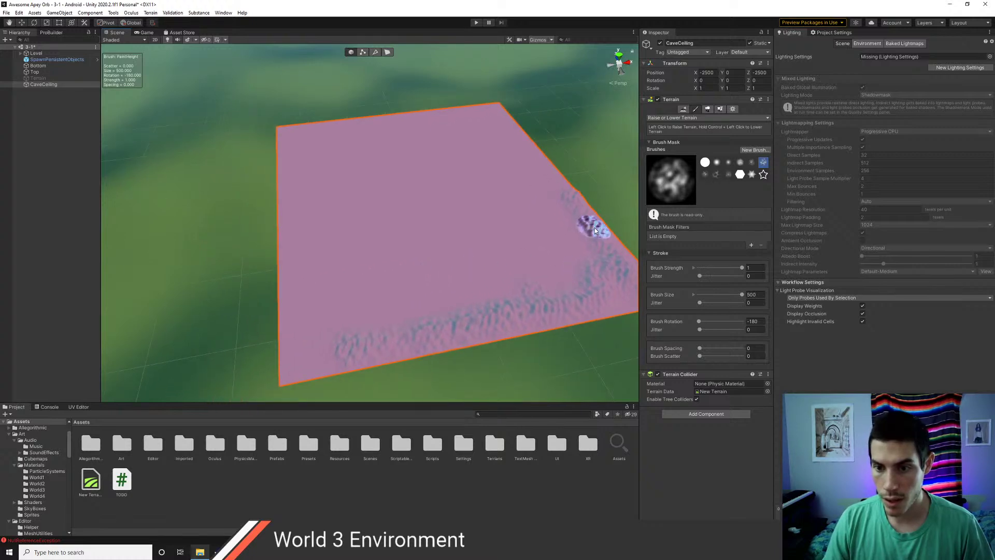
pyautogui.click(718, 163)
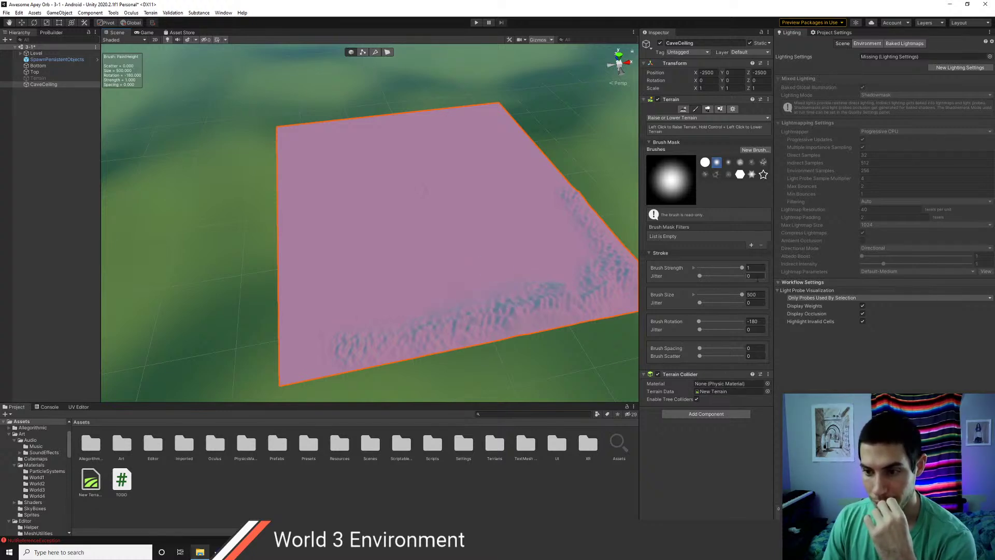
# - Raise smooth soft-brushed wall bulges along the left edge and near the bottom-left corner
pyautogui.scroll(-3, 455, 280)
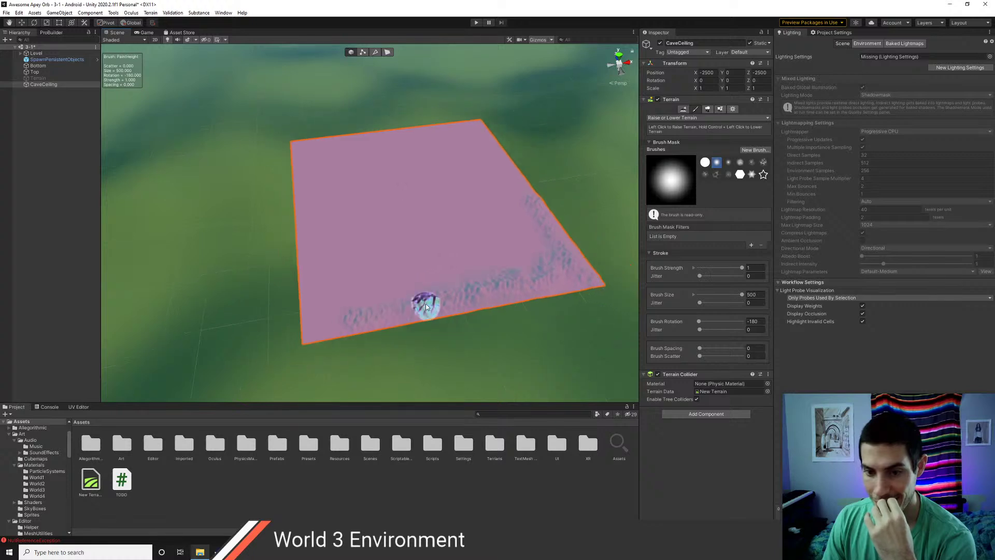
pyautogui.scroll(1, 343, 356)
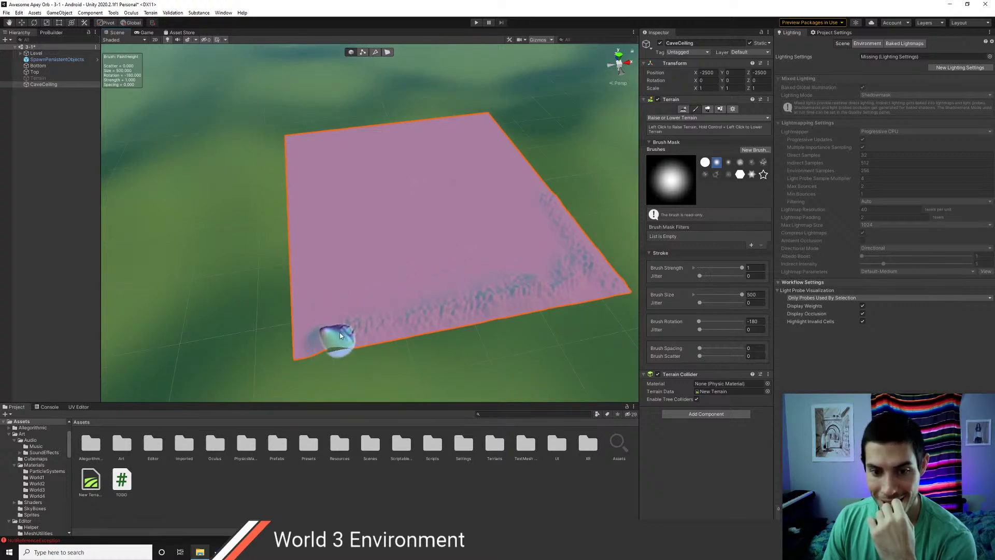
pyautogui.moveTo(340, 336)
pyautogui.mouseDown()
pyautogui.moveTo(297, 334)
pyautogui.moveTo(299, 311)
pyautogui.mouseUp()
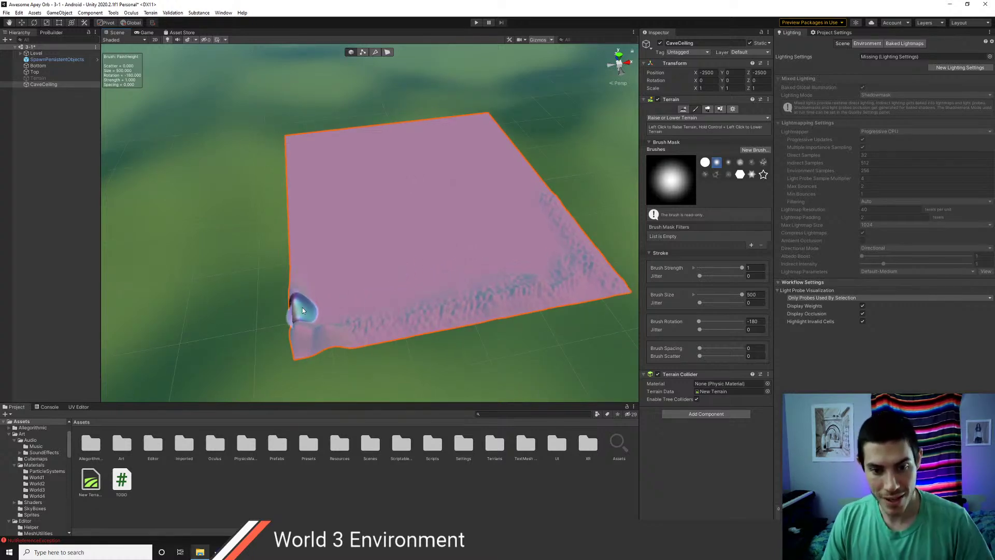
pyautogui.moveTo(315, 333)
pyautogui.mouseDown()
pyautogui.moveTo(300, 329)
pyautogui.moveTo(297, 248)
pyautogui.mouseUp()
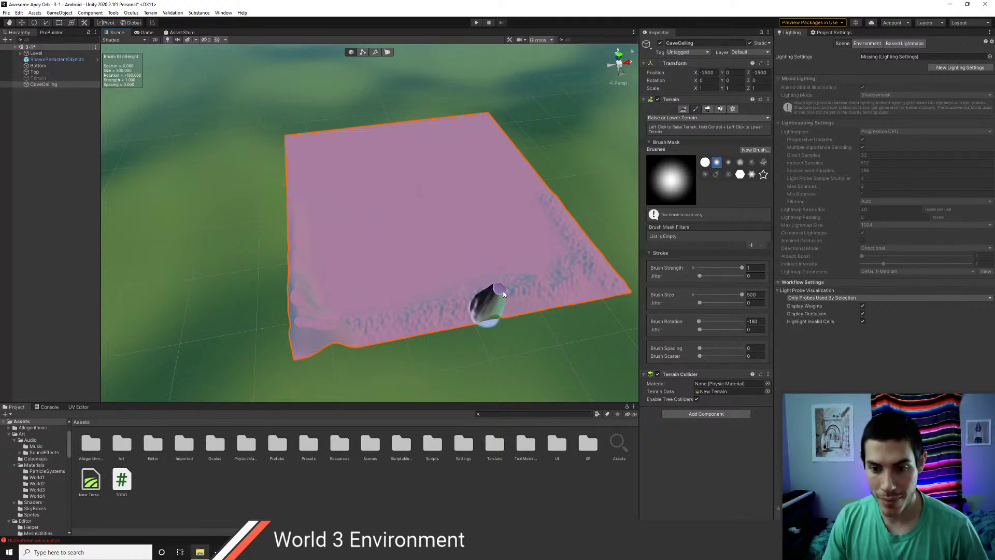
pyautogui.moveTo(503, 294)
pyautogui.mouseDown()
pyautogui.moveTo(466, 289)
pyautogui.moveTo(461, 300)
pyautogui.moveTo(470, 297)
pyautogui.mouseUp()
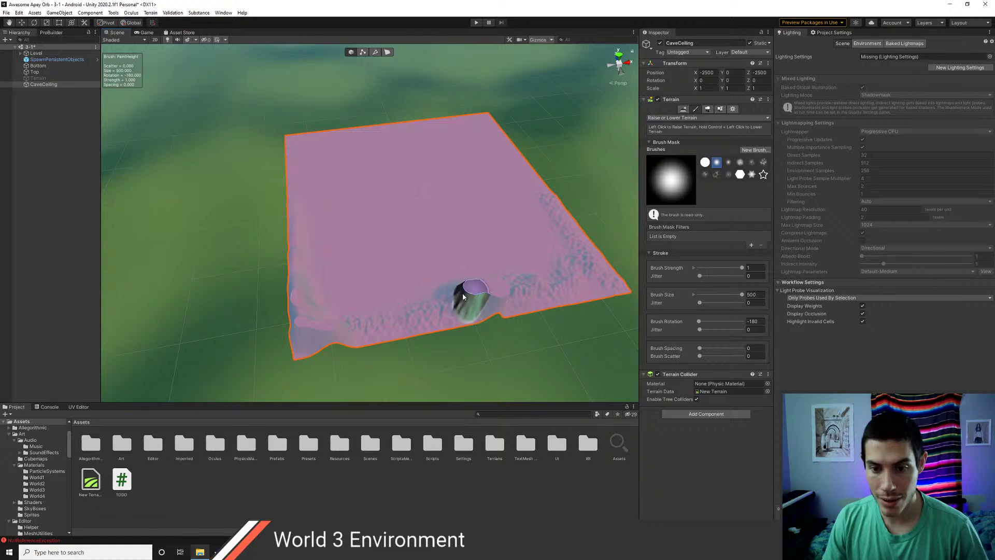
# - Set Terrain Height to 2000, then test-raise the taller terrain with the sculpting brush
pyautogui.click(733, 109)
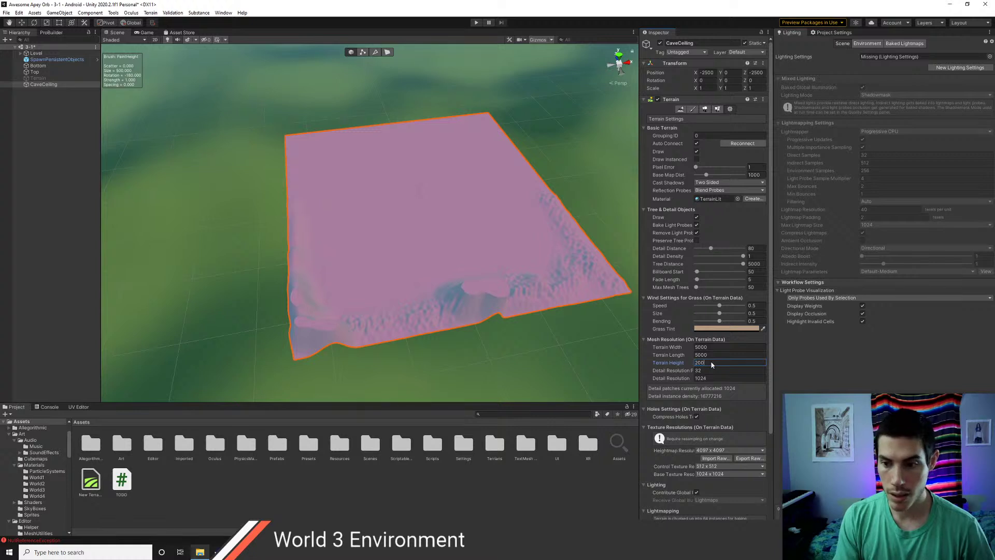
pyautogui.press('Return')
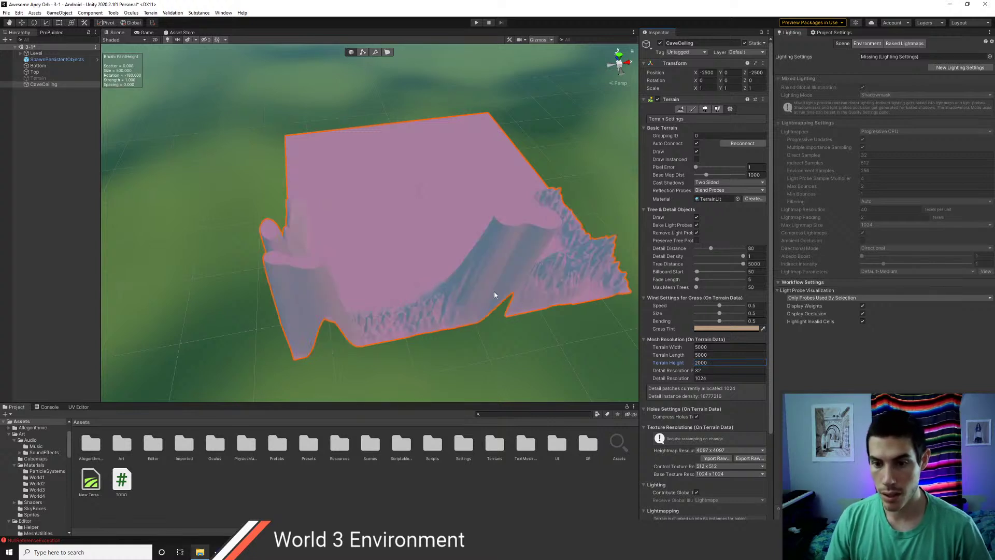
pyautogui.moveTo(483, 275); pyautogui.dragTo(384, 312, button='middle')
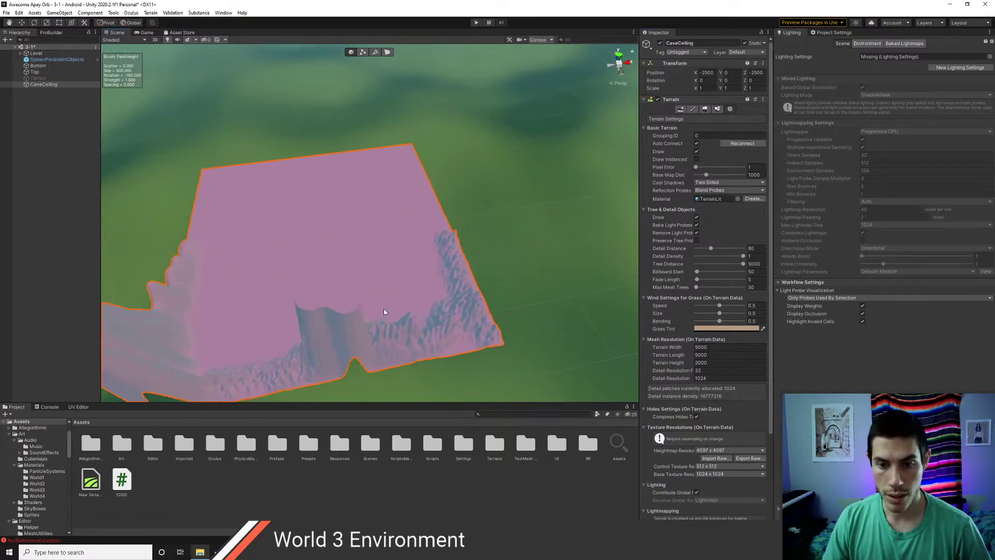
pyautogui.click(692, 109)
pyautogui.moveTo(442, 217); pyautogui.dragTo(430, 206)
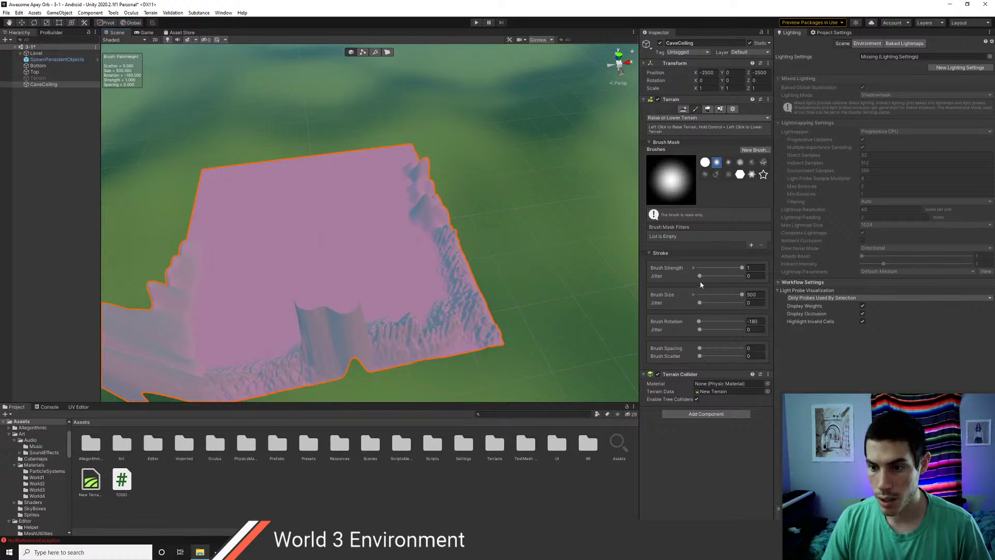
# - Raise the brush size range maximum to 2000 and flatten the jagged ridge along the right edge
pyautogui.click(694, 294)
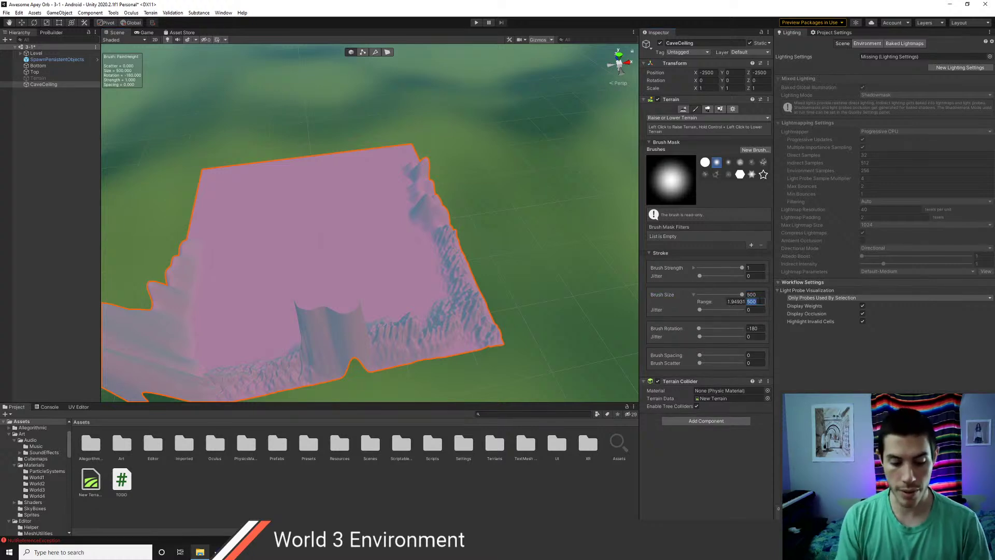
pyautogui.write('2000')
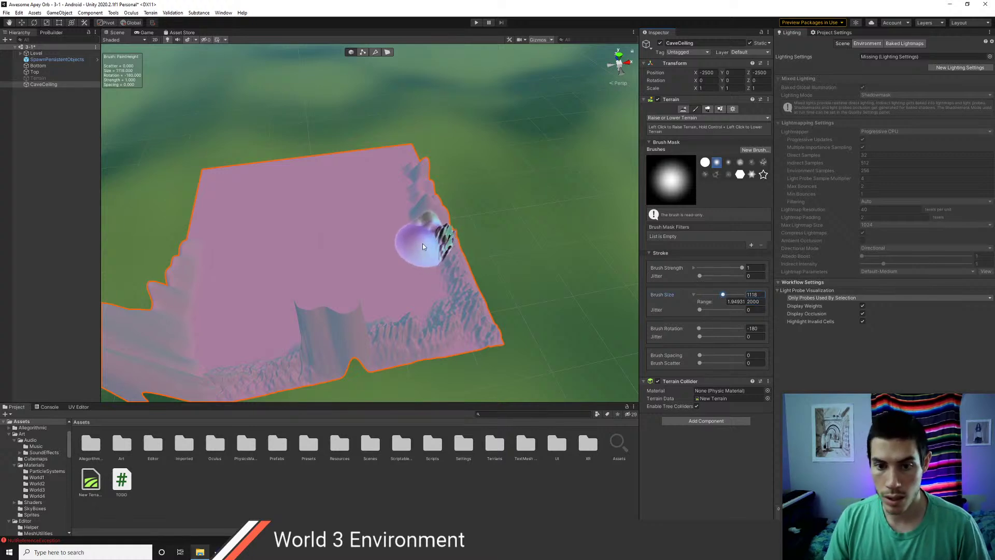
pyautogui.moveTo(406, 164)
pyautogui.keyDown('ctrl'); pyautogui.mouseDown()
pyautogui.moveTo(445, 251)
pyautogui.moveTo(415, 170)
pyautogui.moveTo(421, 206)
pyautogui.moveTo(430, 220)
pyautogui.moveTo(424, 174)
pyautogui.moveTo(437, 238)
pyautogui.moveTo(442, 231)
pyautogui.moveTo(476, 322)
pyautogui.moveTo(473, 310)
pyautogui.moveTo(418, 341)
pyautogui.moveTo(384, 335)
pyautogui.moveTo(445, 333)
pyautogui.moveTo(288, 358)
pyautogui.moveTo(397, 339)
pyautogui.moveTo(328, 353)
pyautogui.moveTo(378, 343)
pyautogui.moveTo(356, 334)
pyautogui.moveTo(321, 362)
pyautogui.moveTo(355, 351)
pyautogui.moveTo(362, 359)
pyautogui.mouseUp(); pyautogui.keyUp('ctrl')
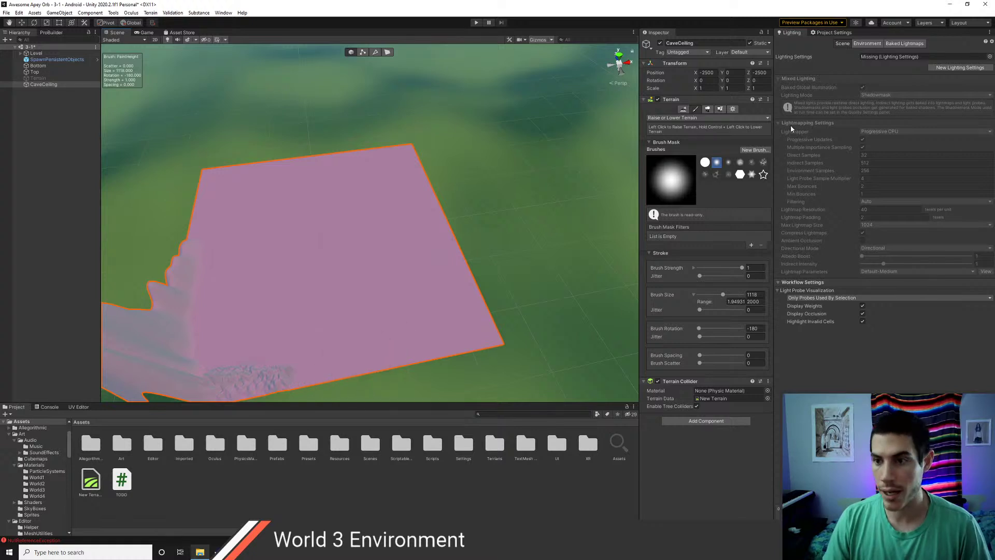
# - Set CaveCeiling's heightmap resolution to 2049 x 2049, leaving the terrain flat
pyautogui.click(733, 109)
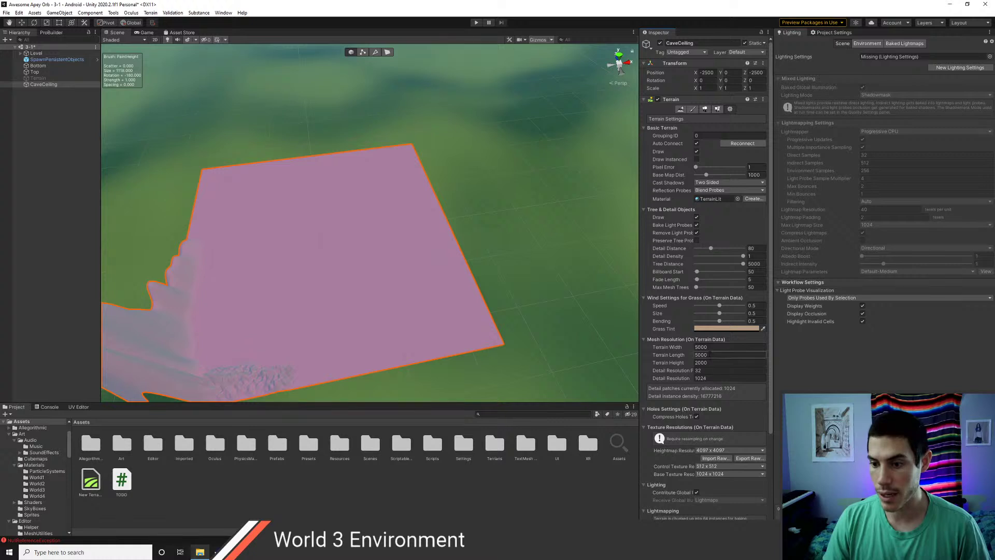
pyautogui.click(726, 450)
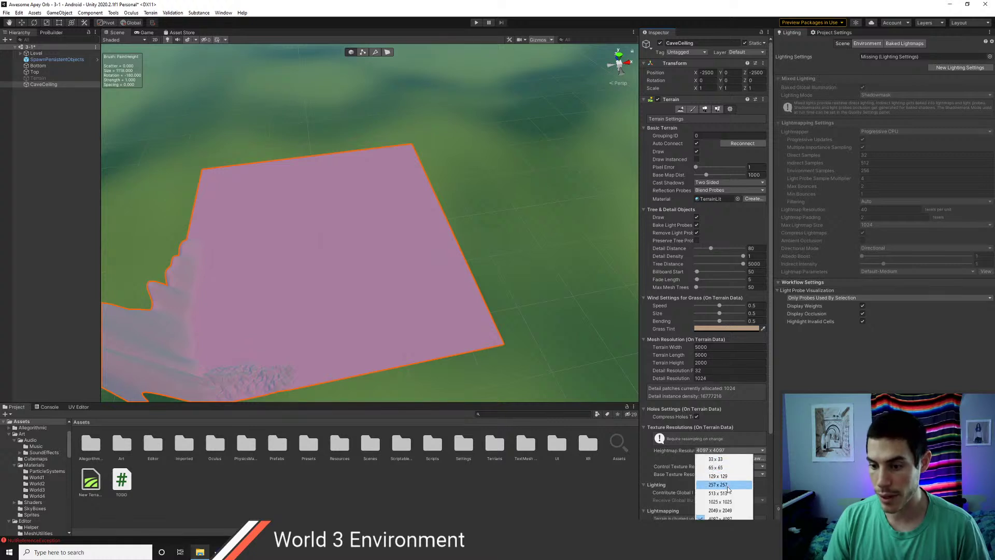
pyautogui.click(720, 514)
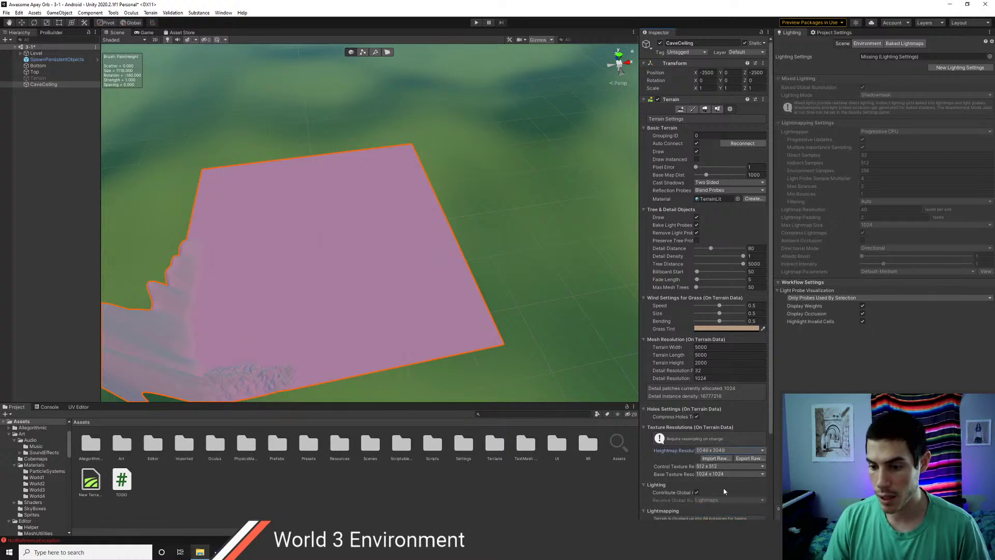
pyautogui.scroll(-5, 725, 491)
pyautogui.moveTo(406, 320); pyautogui.dragTo(500, 287, button='middle')
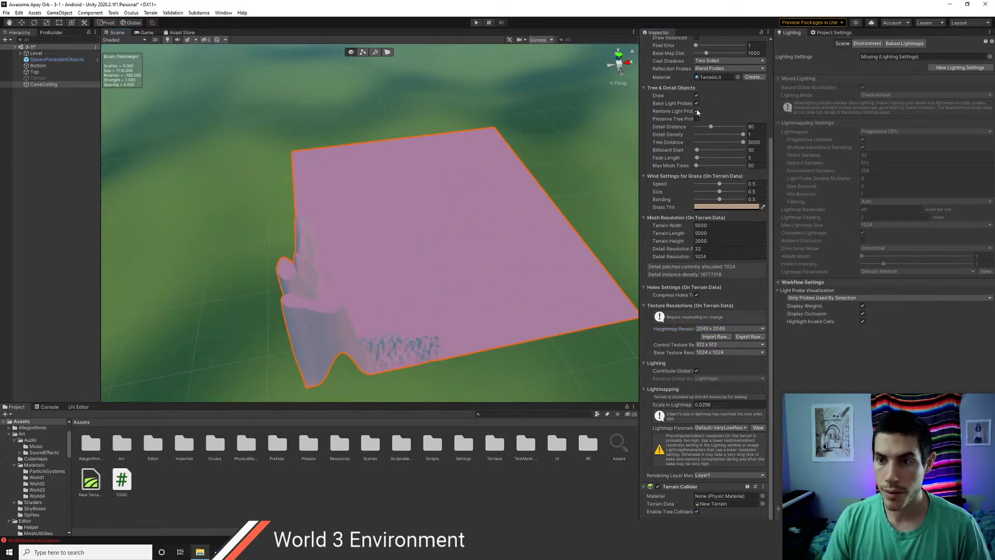
pyautogui.scroll(10, 697, 112)
pyautogui.click(695, 108)
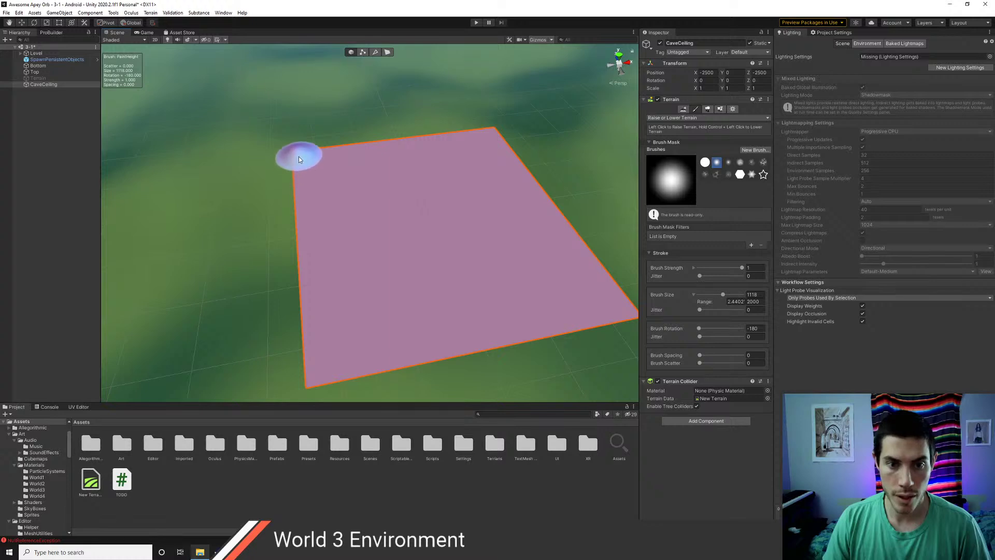
# - Raise a peak at the far corner and walls along the left and near edges
pyautogui.moveTo(298, 160); pyautogui.dragTo(300, 196)
pyautogui.moveTo(305, 239)
pyautogui.mouseDown()
pyautogui.moveTo(303, 356)
pyautogui.moveTo(323, 382)
pyautogui.moveTo(326, 365)
pyautogui.moveTo(474, 338)
pyautogui.moveTo(588, 295)
pyautogui.moveTo(552, 300)
pyautogui.mouseUp()
pyautogui.moveTo(552, 300); pyautogui.dragTo(359, 301, button='middle')
pyautogui.moveTo(429, 298); pyautogui.dragTo(213, 330)
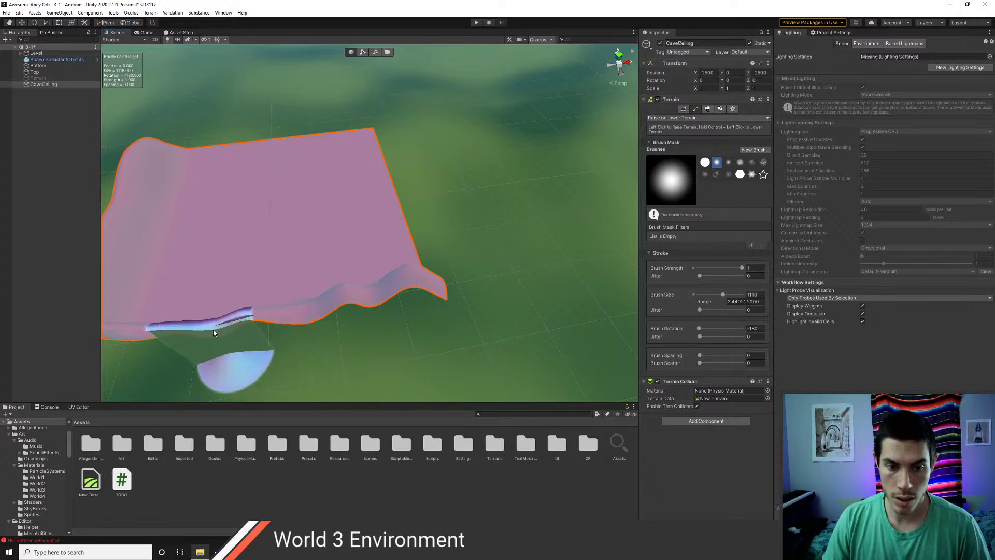
pyautogui.click(212, 331)
# - Reselect CaveCeiling, undo a stray bump on the top-left edge, and orbit to the other side
pyautogui.click(334, 243)
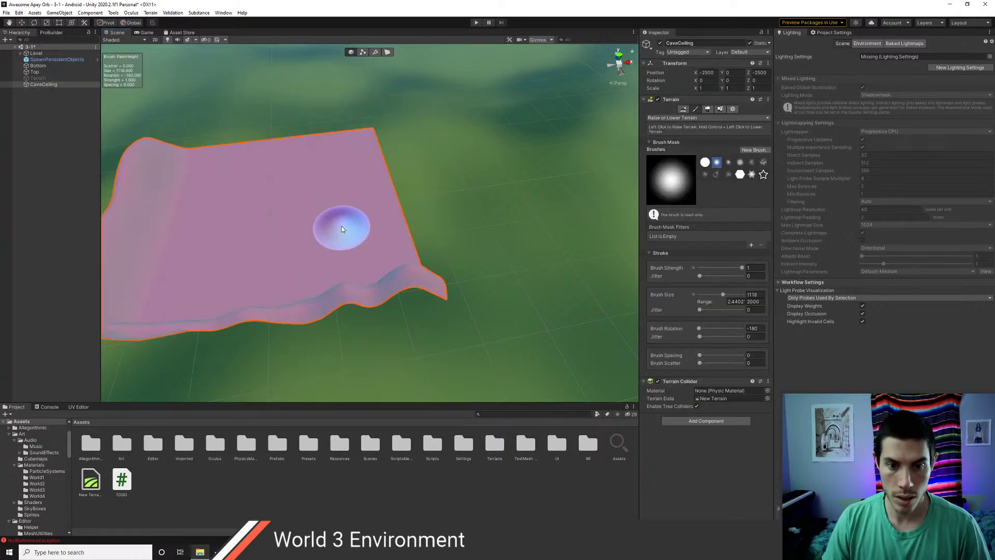
pyautogui.moveTo(344, 228); pyautogui.dragTo(434, 290, button='middle')
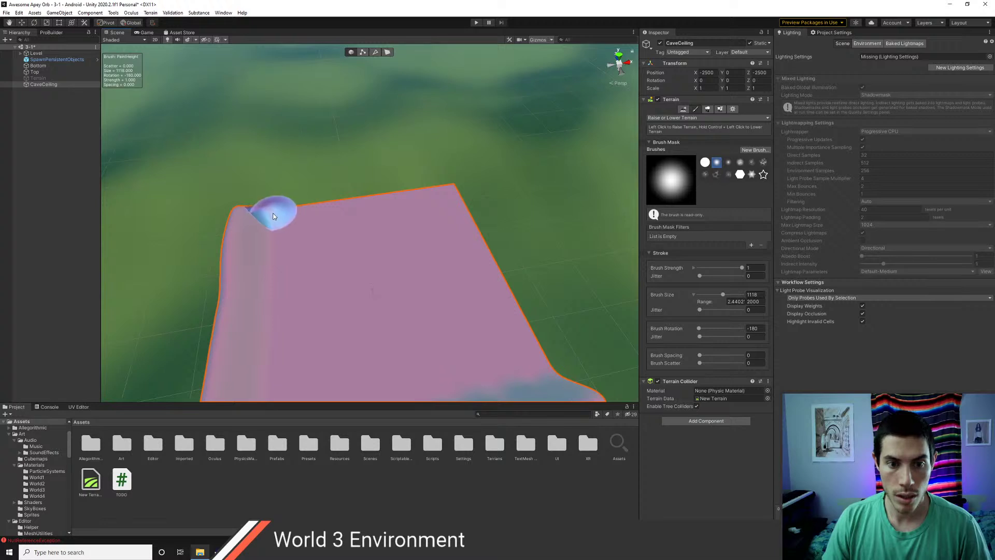
pyautogui.click(276, 216)
pyautogui.hotkey('ctrl', 'z')
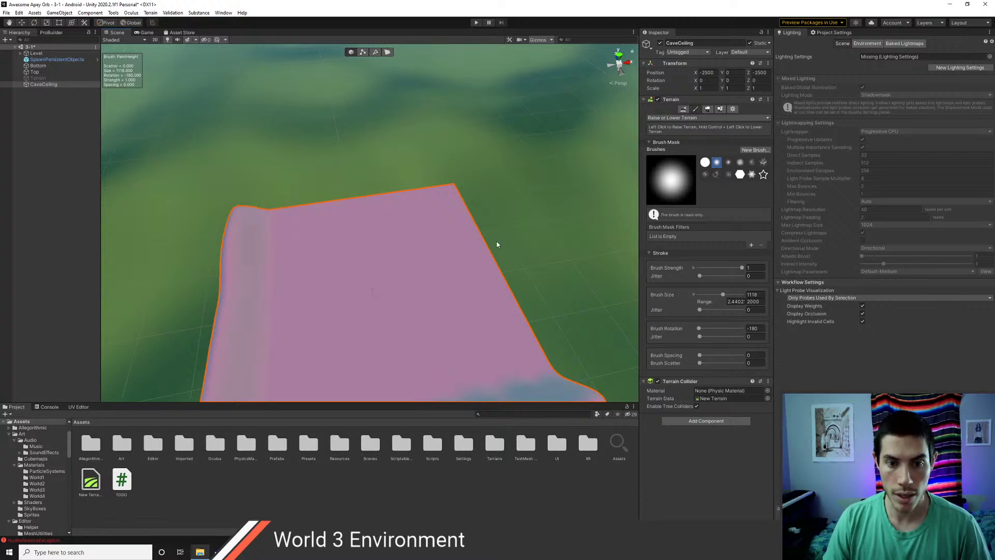
pyautogui.keyDown('alt'); pyautogui.moveTo(487, 280); pyautogui.dragTo(300, 226); pyautogui.keyUp('alt')
pyautogui.moveTo(361, 239)
pyautogui.keyDown('alt'); pyautogui.mouseDown()
pyautogui.moveTo(297, 298)
pyautogui.moveTo(286, 326)
pyautogui.mouseUp(); pyautogui.keyUp('alt')
# - Raise walls along the lower edge, lower-left corner and right edge
pyautogui.click(240, 362)
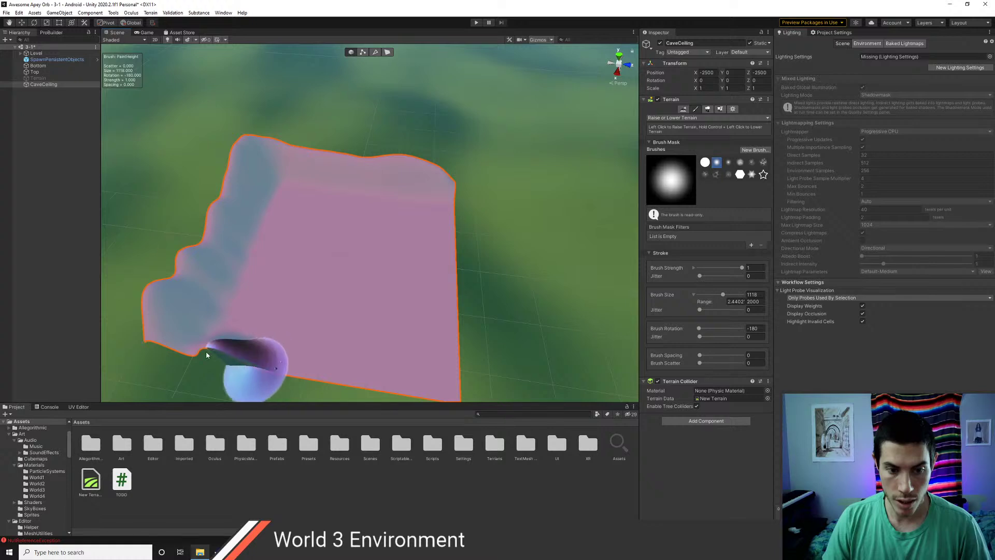
pyautogui.moveTo(207, 355)
pyautogui.mouseDown()
pyautogui.moveTo(425, 384)
pyautogui.moveTo(405, 382)
pyautogui.mouseUp()
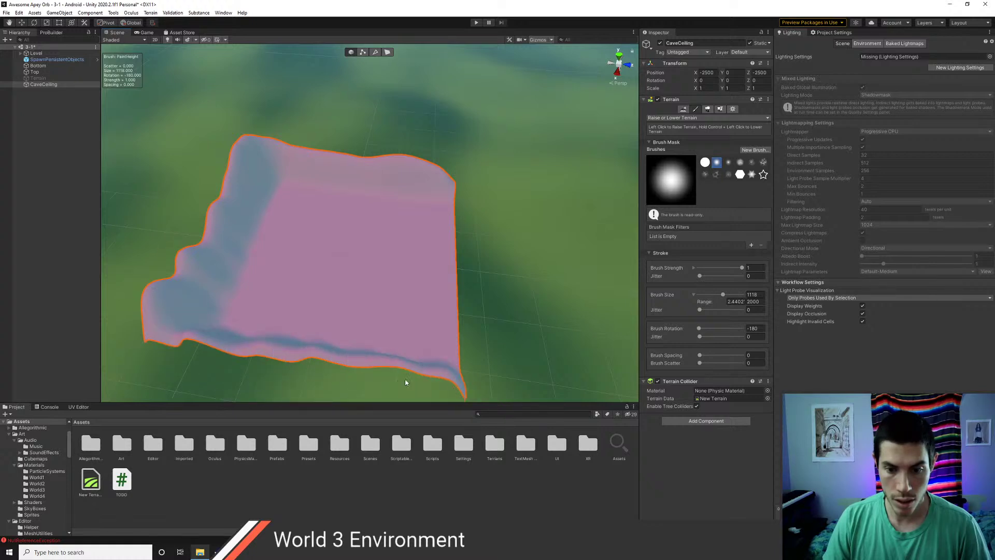
pyautogui.click(190, 338)
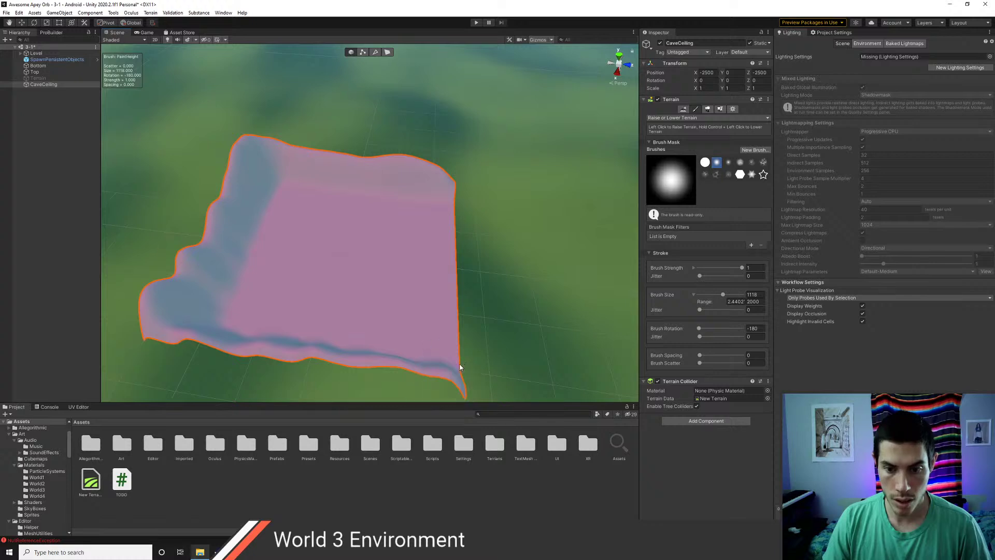
pyautogui.moveTo(453, 359); pyautogui.dragTo(451, 267)
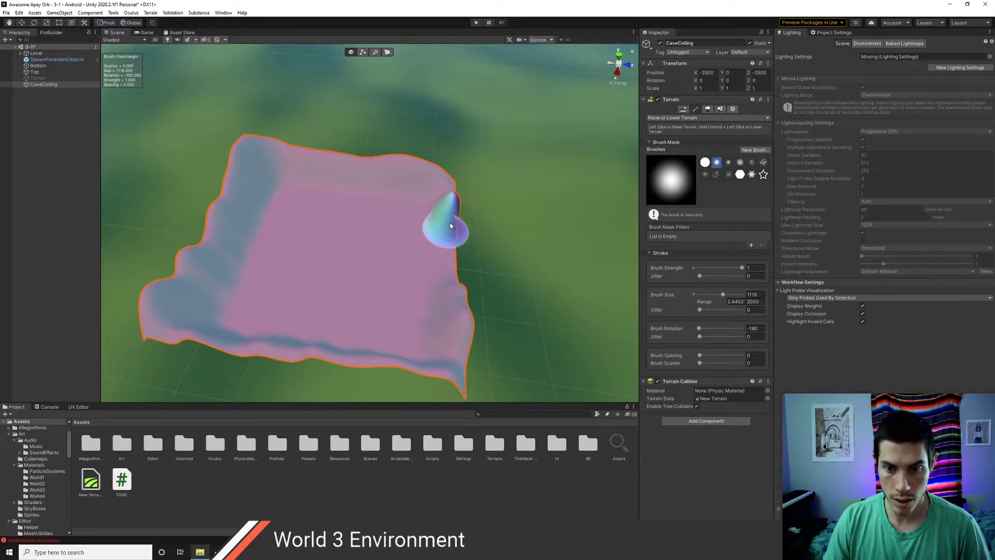
pyautogui.moveTo(389, 282); pyautogui.dragTo(476, 292, button='middle')
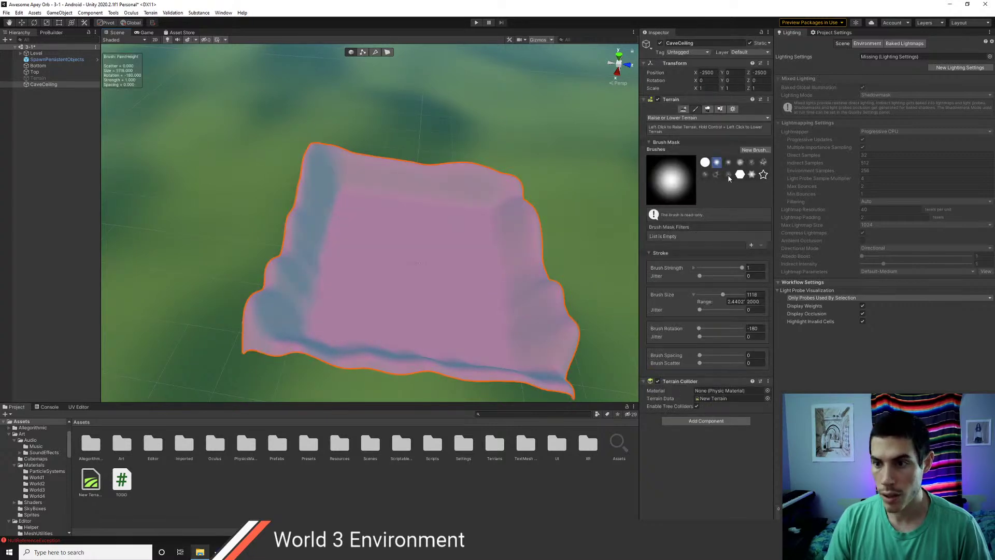
# - With a noisy brush, add grooves and bumps to the lower wall and left slope
pyautogui.click(705, 174)
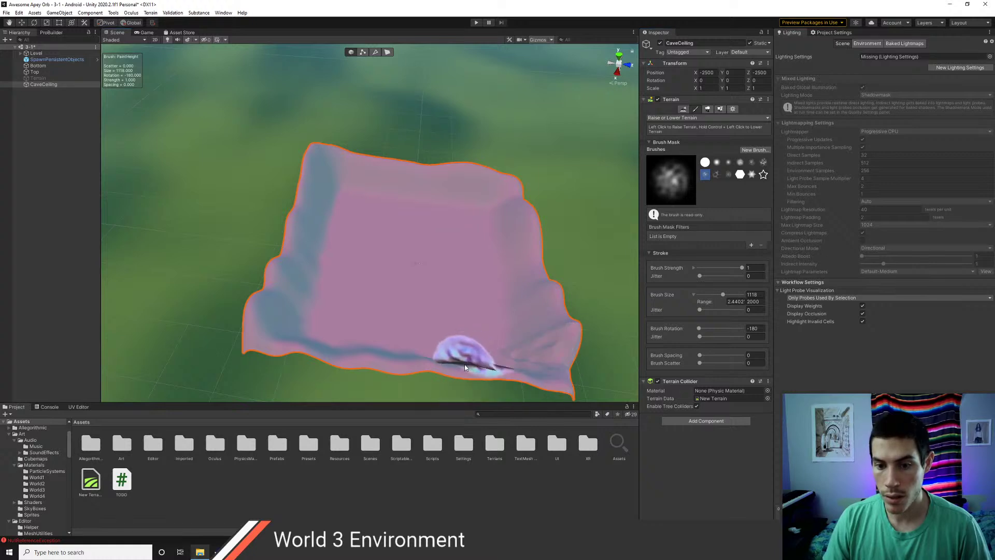
pyautogui.moveTo(385, 358); pyautogui.dragTo(270, 329)
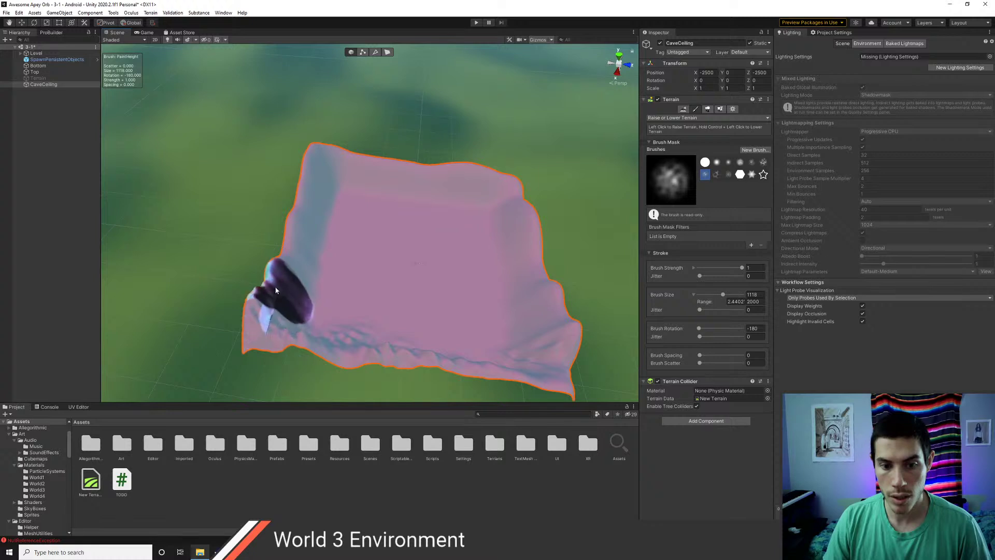
pyautogui.moveTo(303, 235)
pyautogui.mouseDown()
pyautogui.moveTo(329, 162)
pyautogui.moveTo(494, 178)
pyautogui.moveTo(537, 250)
pyautogui.moveTo(553, 326)
pyautogui.mouseUp()
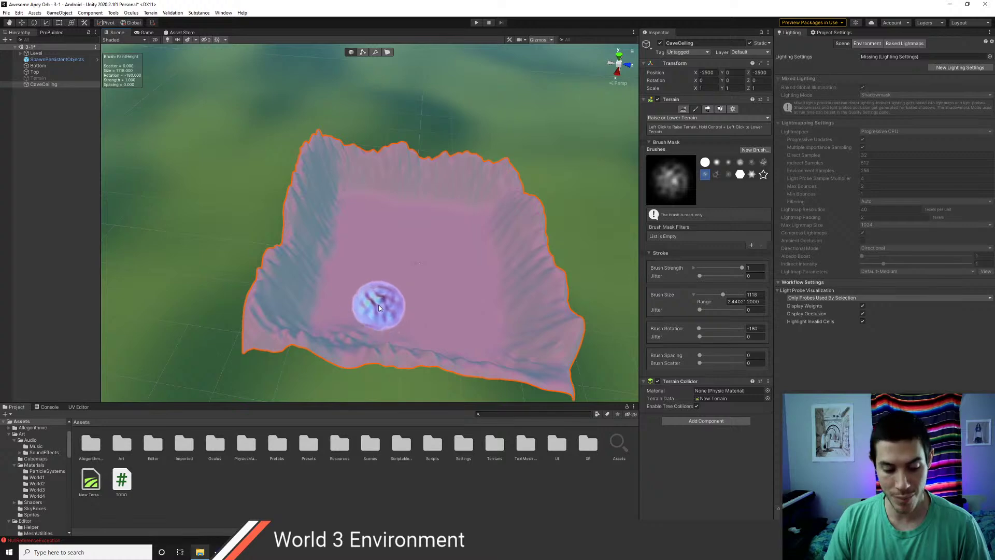
# - Orbit to inspect the grooved basin and reselect the CaveCeiling terrain
pyautogui.keyDown('alt'); pyautogui.moveTo(391, 313); pyautogui.dragTo(629, 288); pyautogui.keyUp('alt')
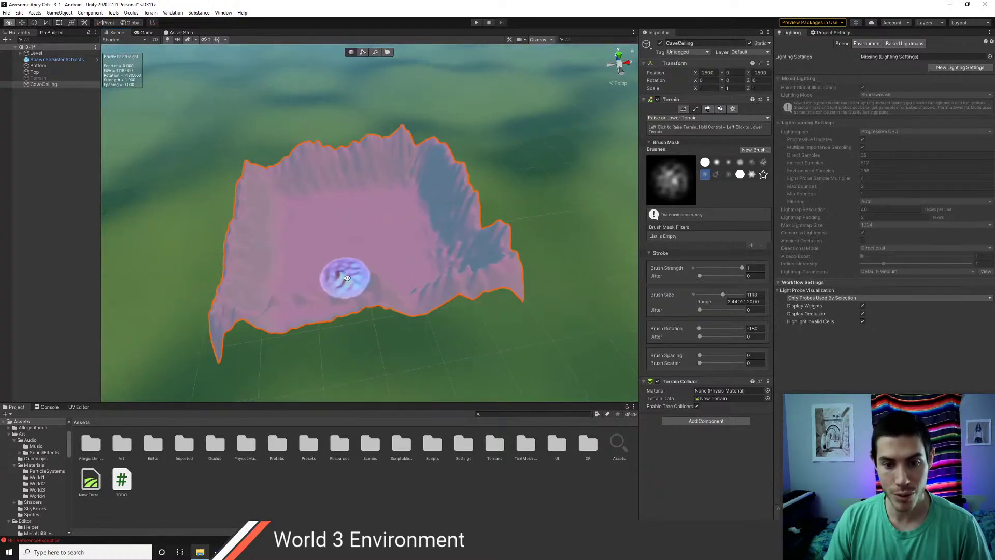
pyautogui.keyDown('alt'); pyautogui.moveTo(335, 278); pyautogui.dragTo(523, 306); pyautogui.keyUp('alt')
pyautogui.scroll(3, 304, 292)
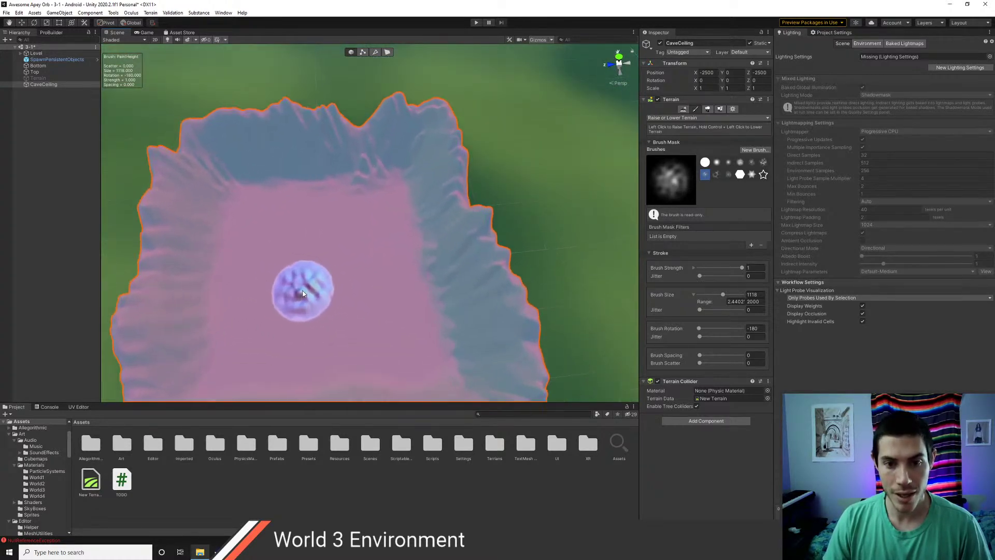
pyautogui.click(42, 78)
pyautogui.click(42, 85)
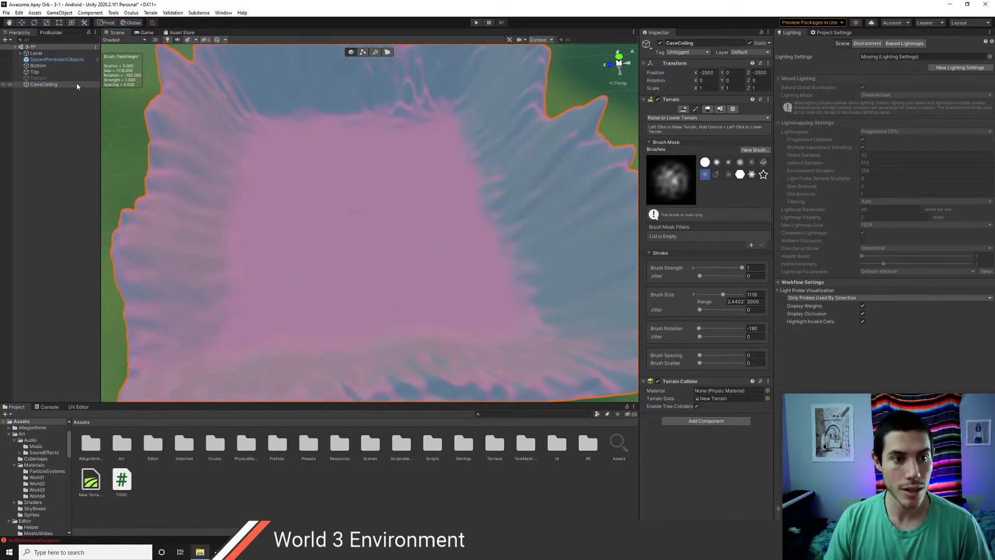
pyautogui.click(46, 79)
pyautogui.click(48, 84)
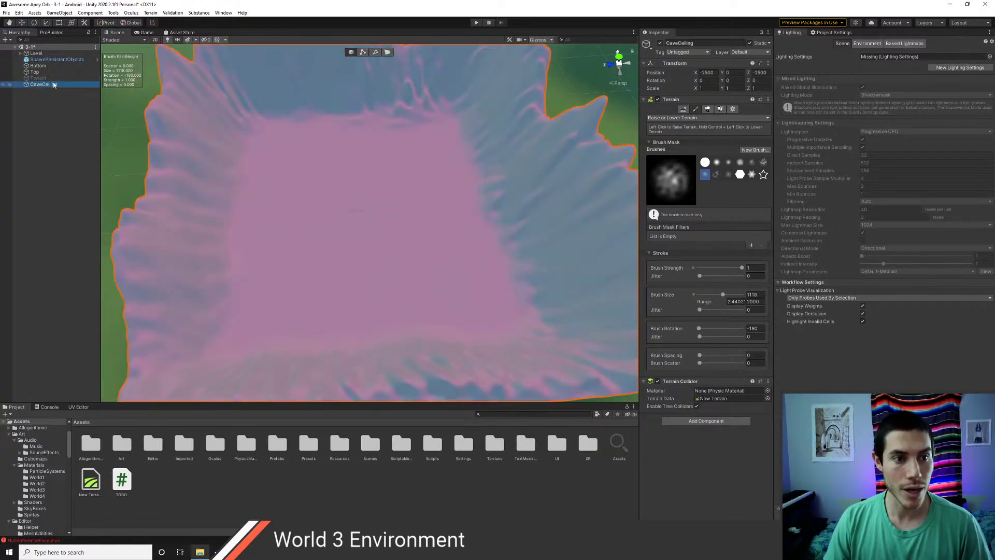
# - Export CaveCeiling at Full resolution as Terrain.obj into the Assets folder
pyautogui.click(150, 12)
pyautogui.click(171, 20)
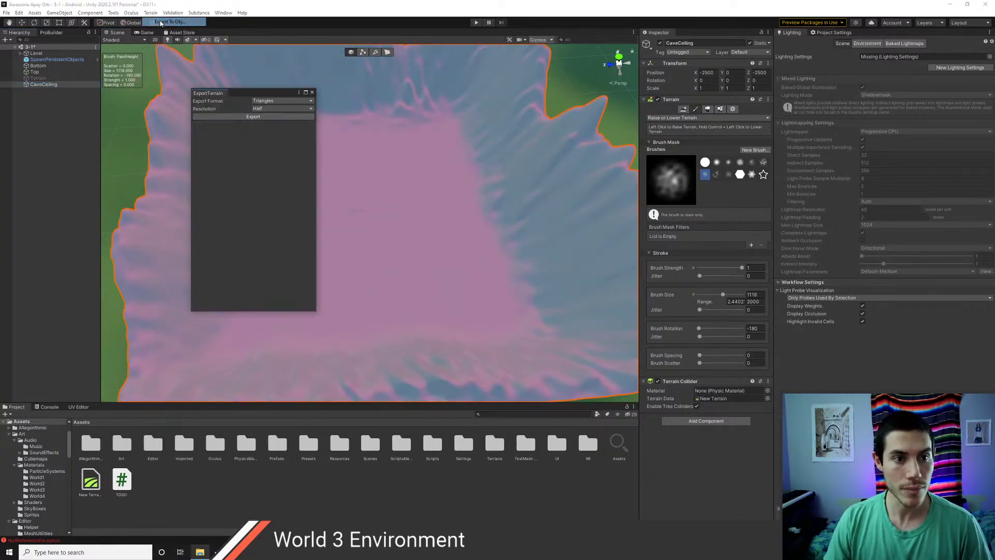
pyautogui.click(263, 108)
pyautogui.click(260, 116)
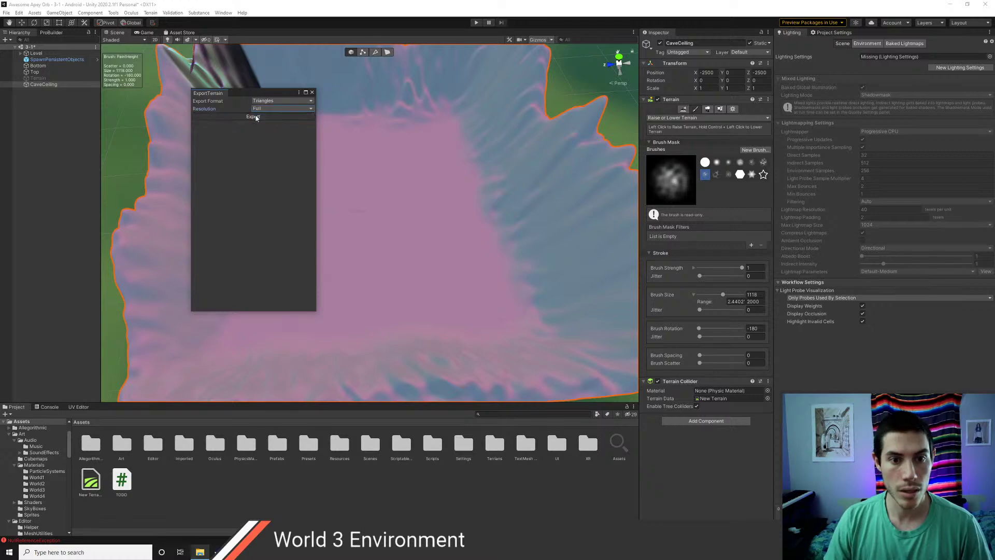
pyautogui.click(254, 116)
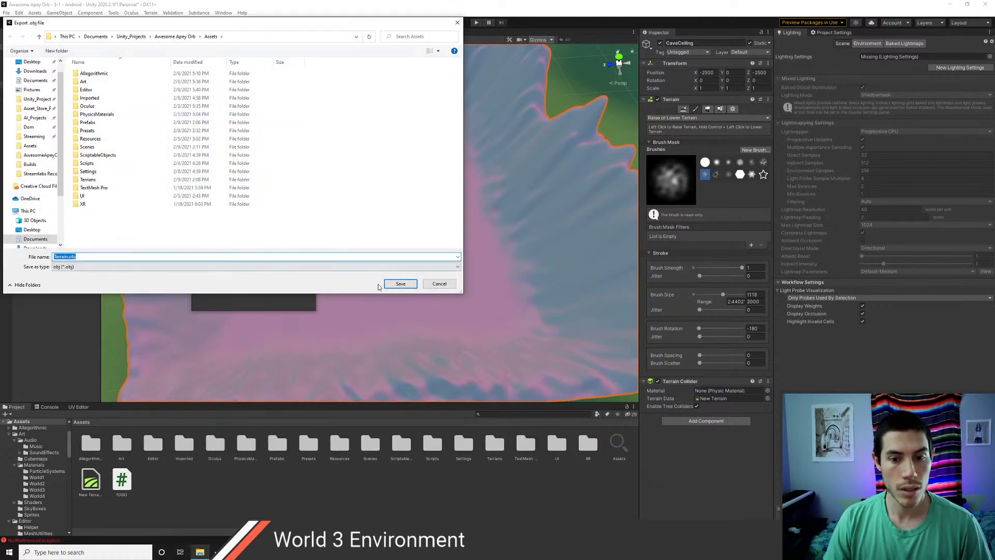
pyautogui.click(394, 284)
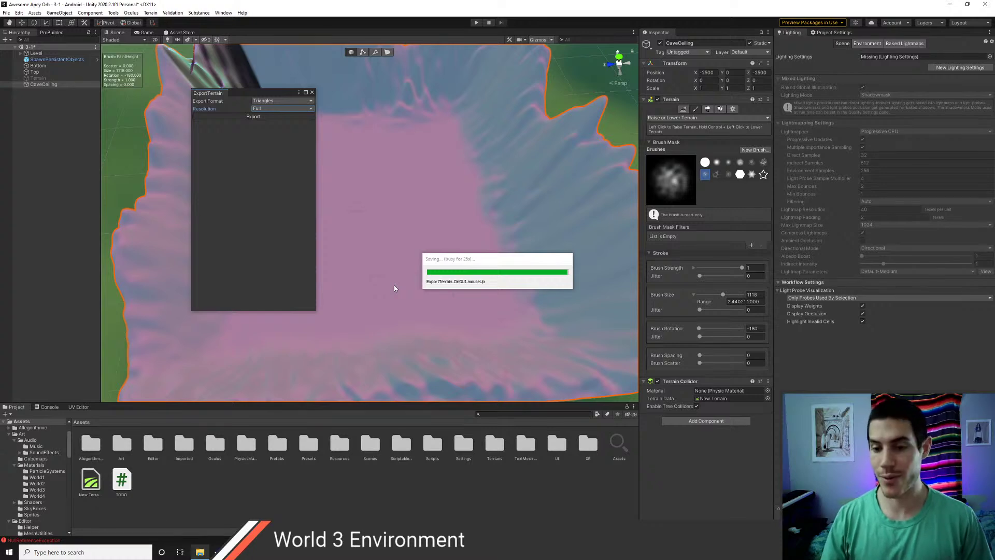
pyautogui.scroll(-2, 365, 217)
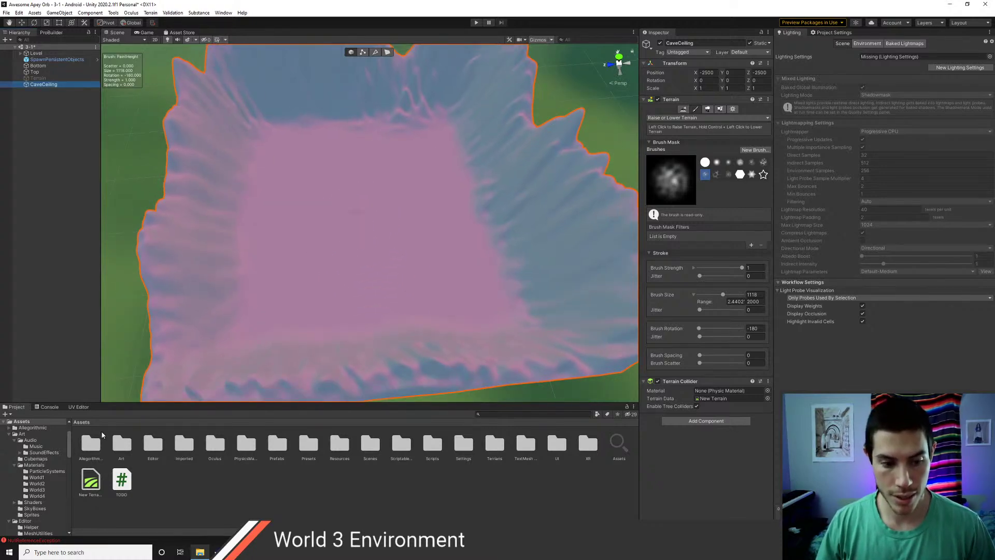
pyautogui.hotkey('alt', 'Tab')
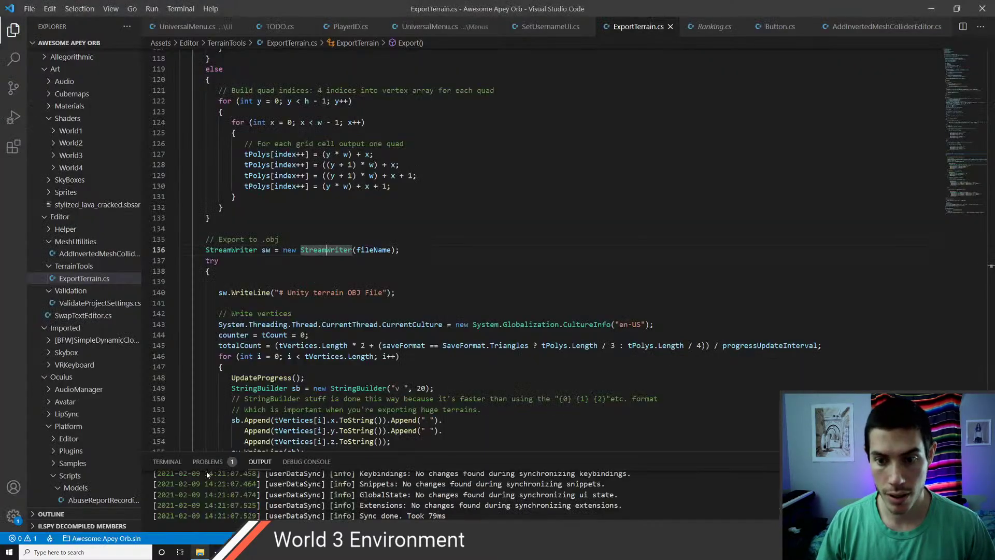
pyautogui.hotkey('alt', 'Tab')
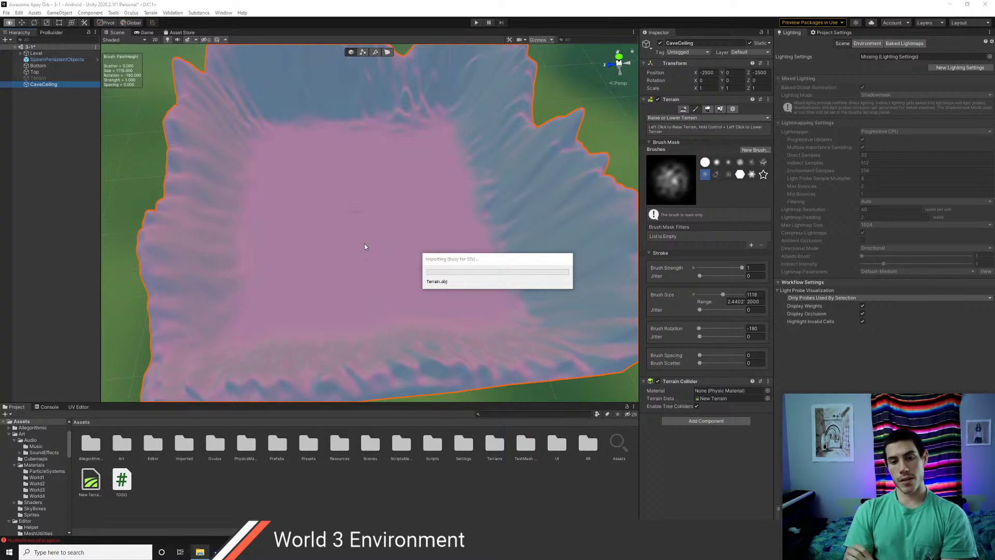
# - Browse to Unity_Projects > Awesome Apey Orb > Assets and drag Terrain.obj into the scene
pyautogui.press('super+e')
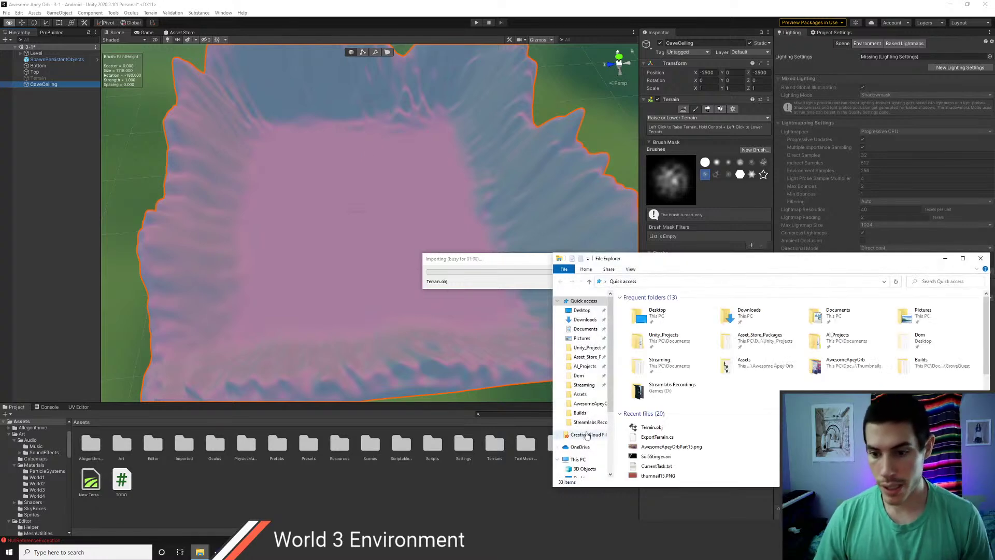
pyautogui.click(590, 347)
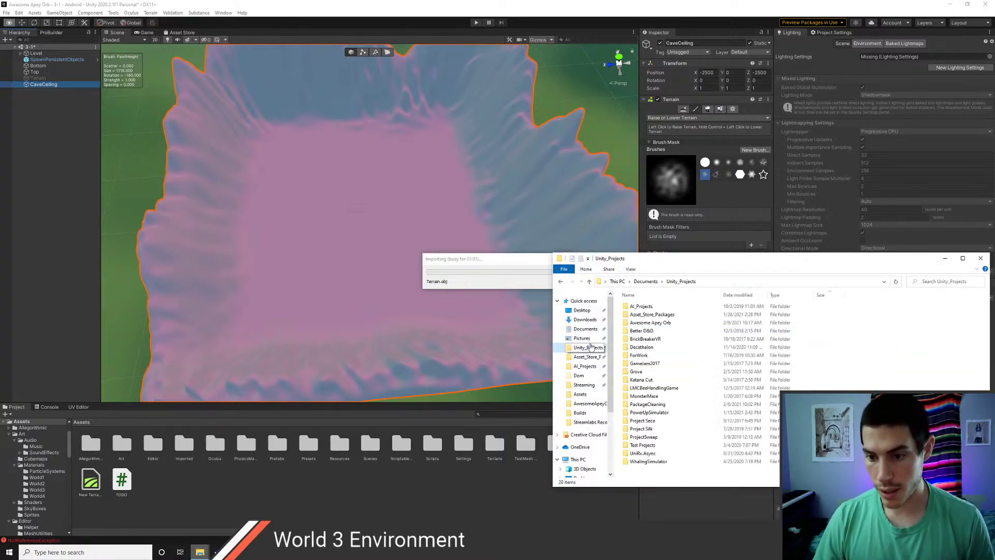
pyautogui.doubleClick(643, 371)
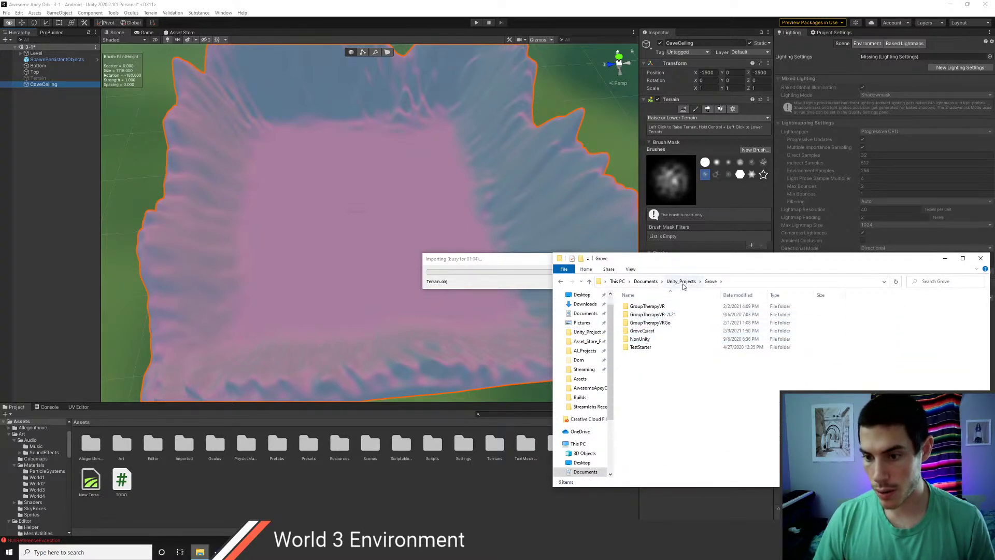
pyautogui.click(681, 281)
pyautogui.doubleClick(651, 323)
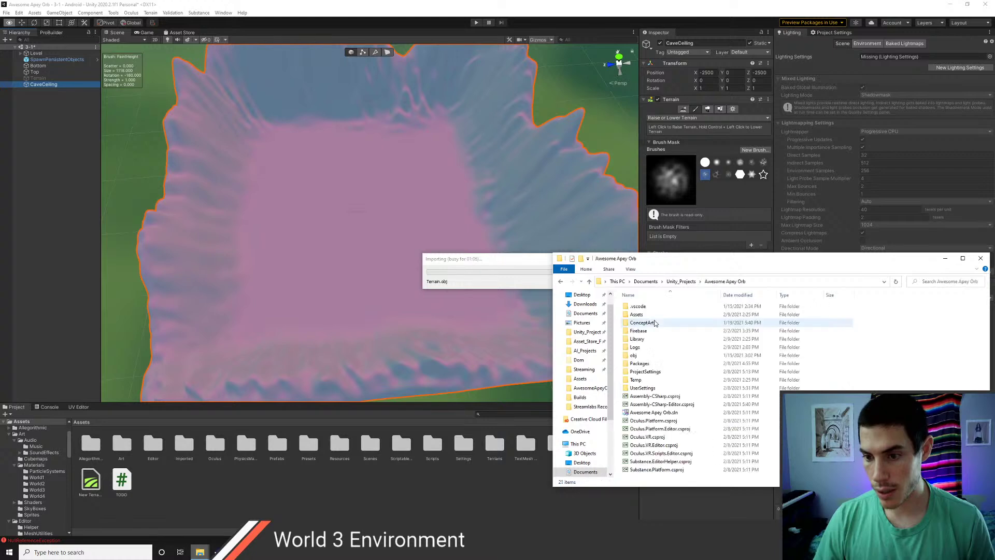
pyautogui.doubleClick(652, 322)
pyautogui.scroll(-7, 656, 339)
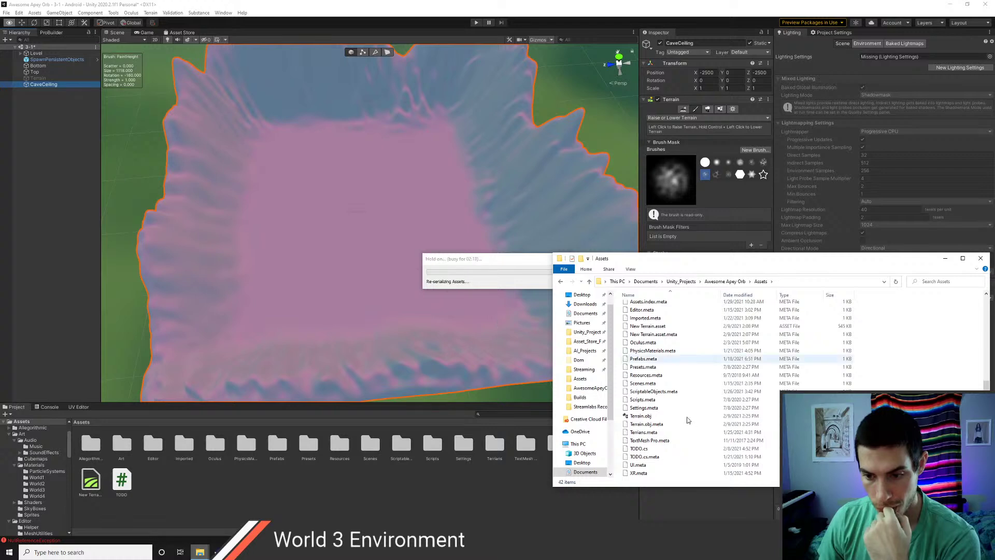
pyautogui.moveTo(502, 318); pyautogui.dragTo(147, 486)
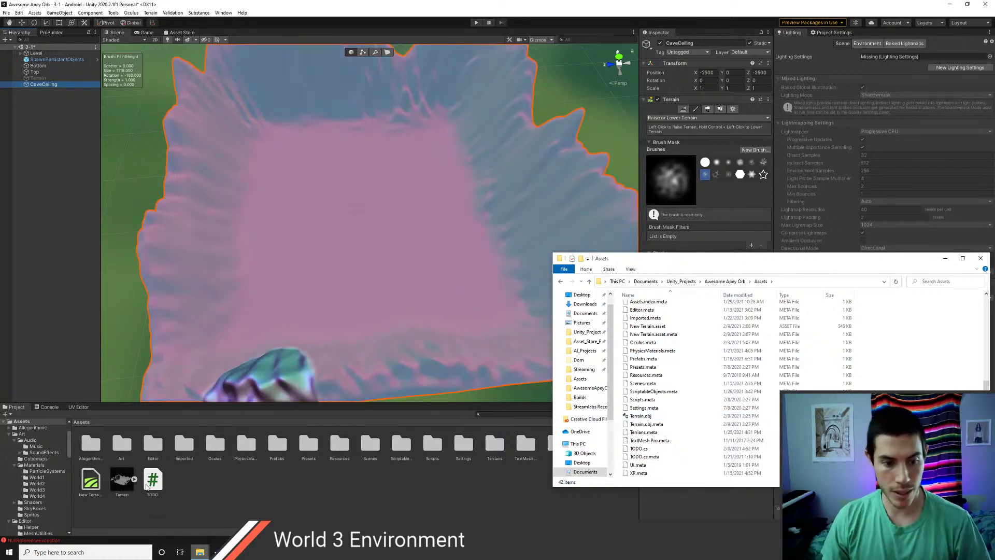
# - Expand the imported Terrain model and preview its default mesh
pyautogui.click(133, 480)
pyautogui.click(153, 487)
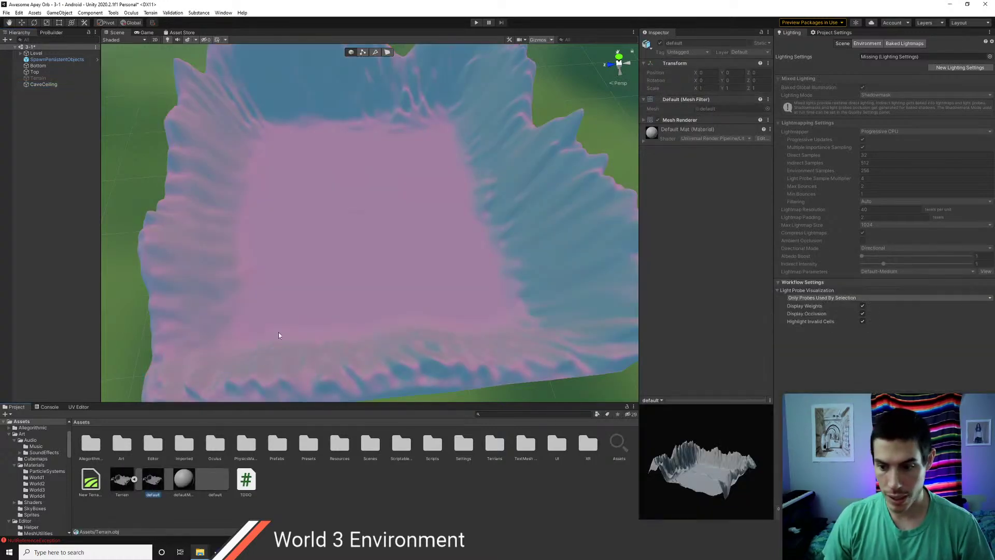
pyautogui.moveTo(690, 445)
pyautogui.mouseDown()
pyautogui.moveTo(691, 482)
pyautogui.moveTo(704, 474)
pyautogui.moveTo(676, 468)
pyautogui.moveTo(692, 488)
pyautogui.moveTo(681, 468)
pyautogui.moveTo(696, 442)
pyautogui.mouseUp()
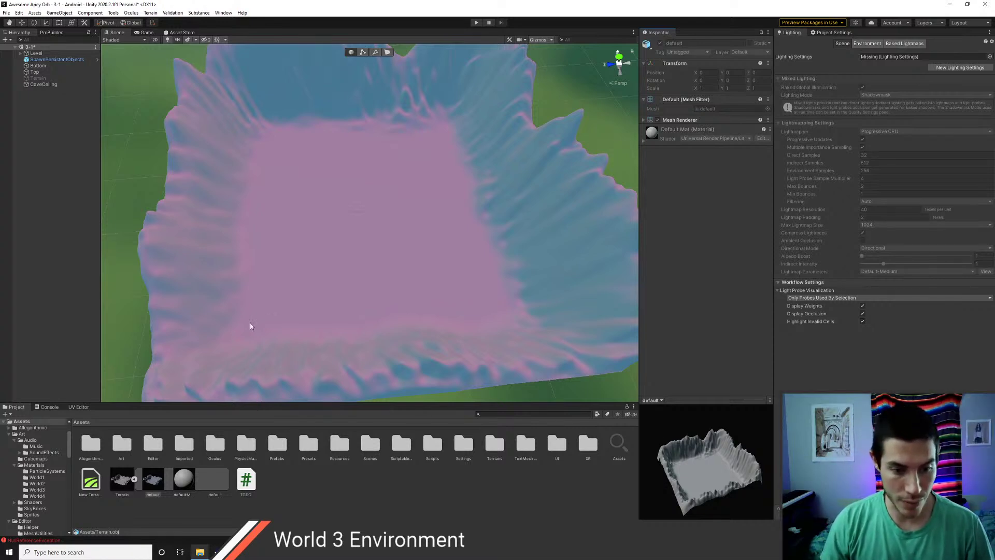
pyautogui.keyDown('alt'); pyautogui.moveTo(250, 326); pyautogui.dragTo(371, 271); pyautogui.keyUp('alt')
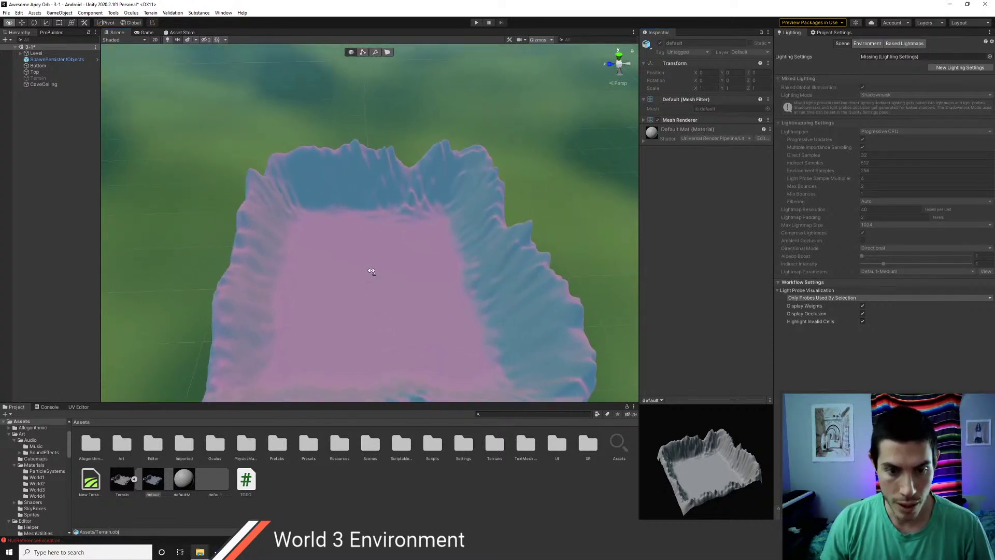
# - Delete the Terrain model asset and close File Explorer
pyautogui.click(135, 480)
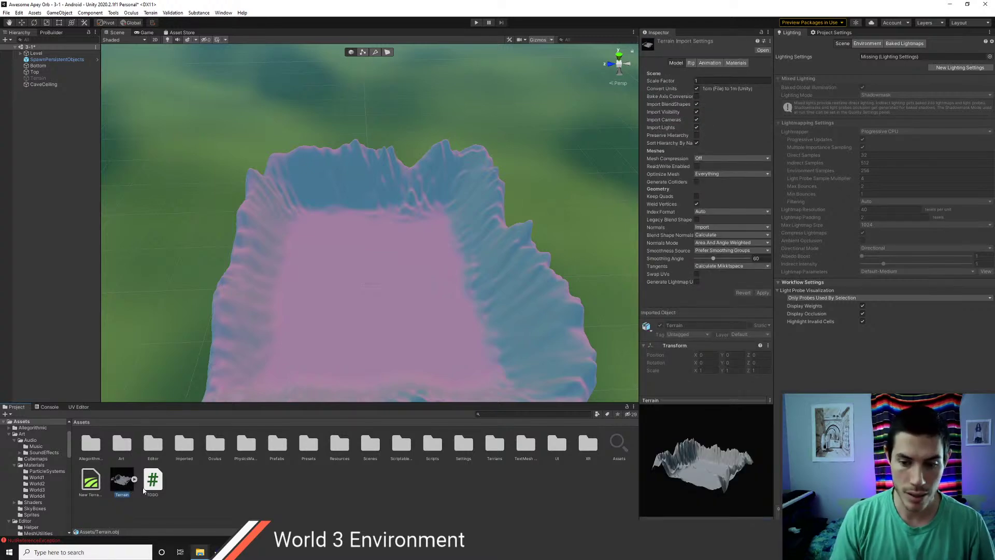
pyautogui.press('Delete')
pyautogui.press('Return')
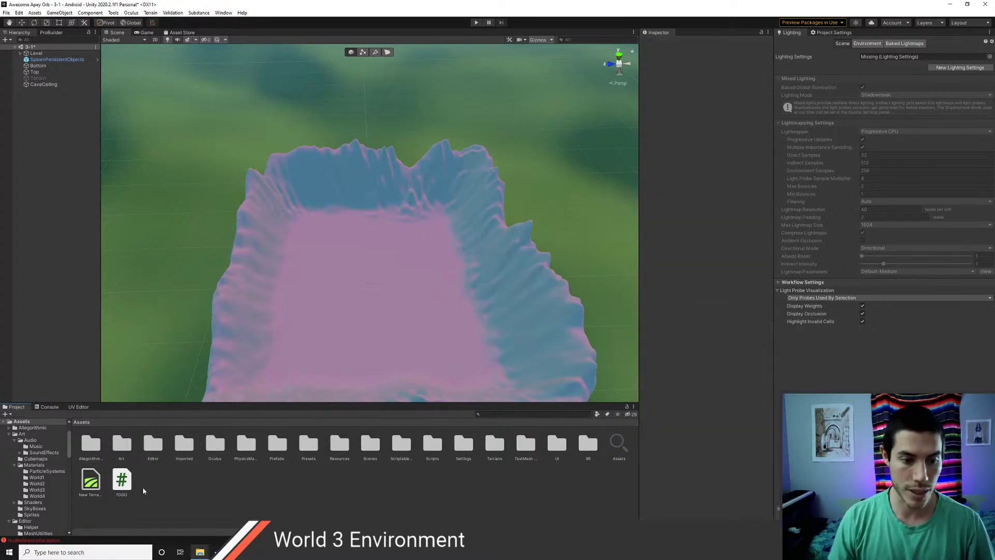
pyautogui.hotkey('alt', 'Tab')
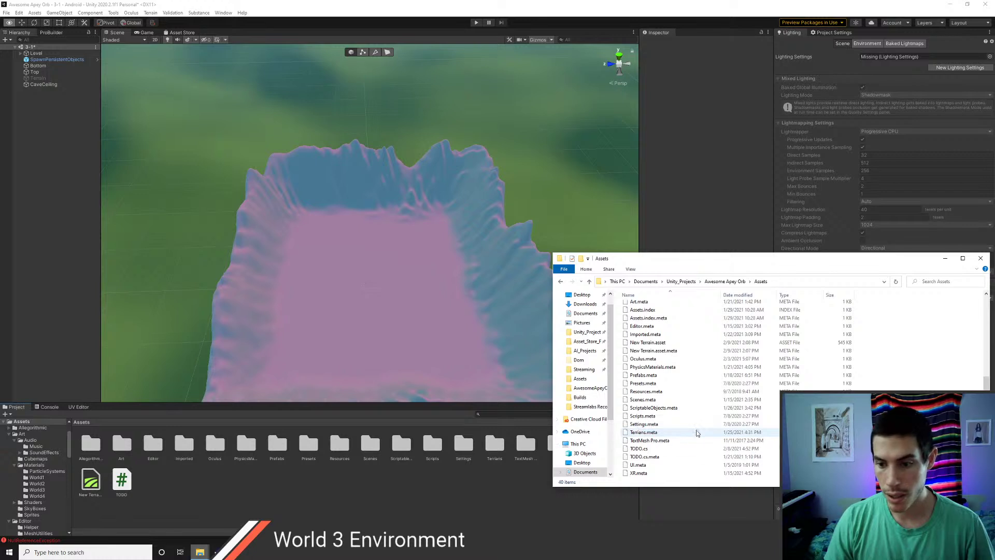
pyautogui.scroll(5, 691, 429)
pyautogui.scroll(-5, 691, 428)
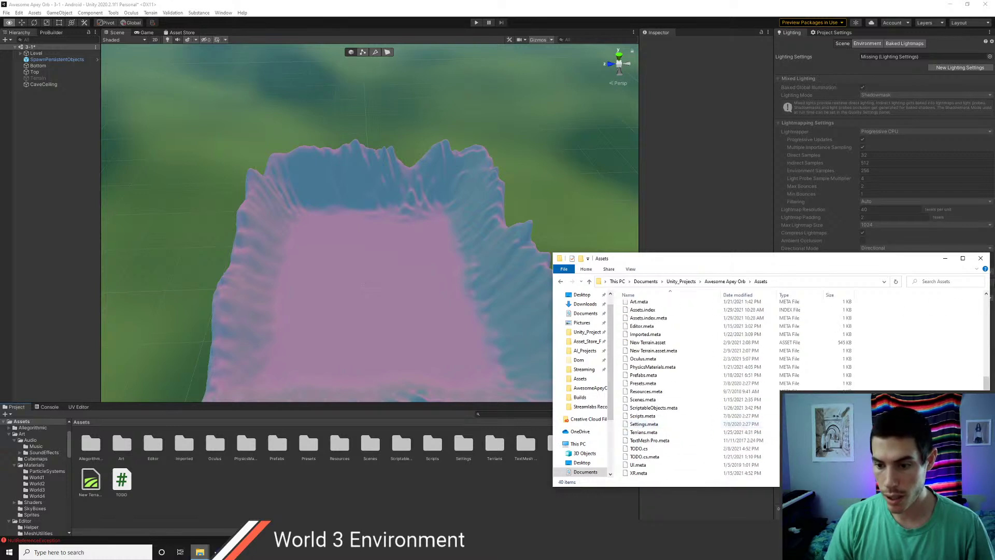
pyautogui.click(980, 259)
pyautogui.scroll(6, 400, 296)
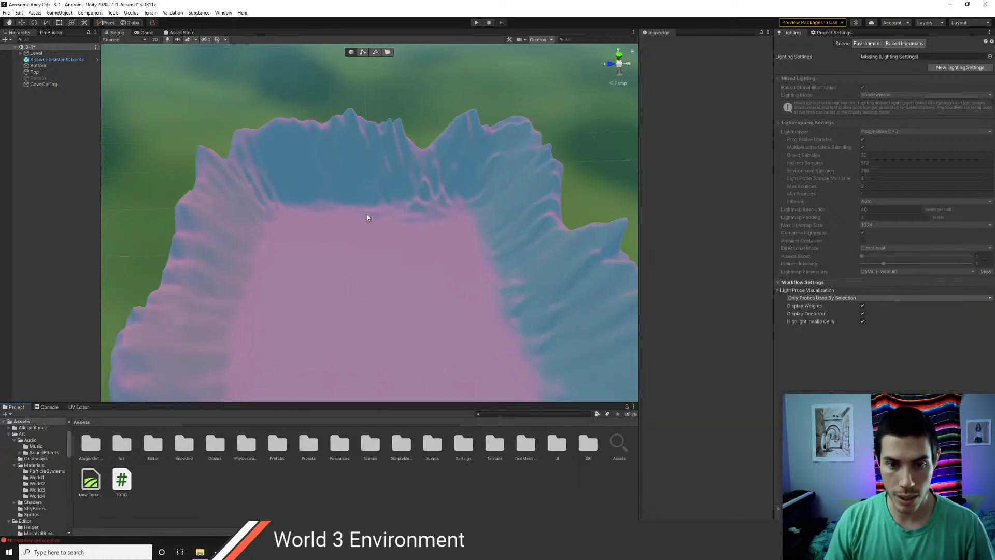
pyautogui.moveTo(368, 237); pyautogui.dragTo(355, 278, button='right')
# - Select CaveCeiling and raise the upper-left wall, undoing a stray spike
pyautogui.scroll(5, 355, 278)
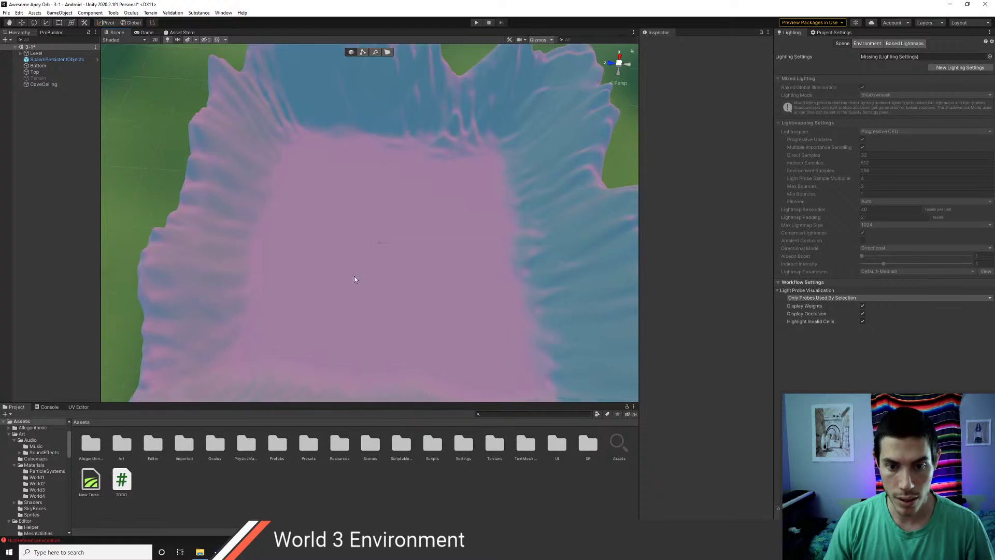
pyautogui.click(321, 241)
pyautogui.scroll(-8, 321, 239)
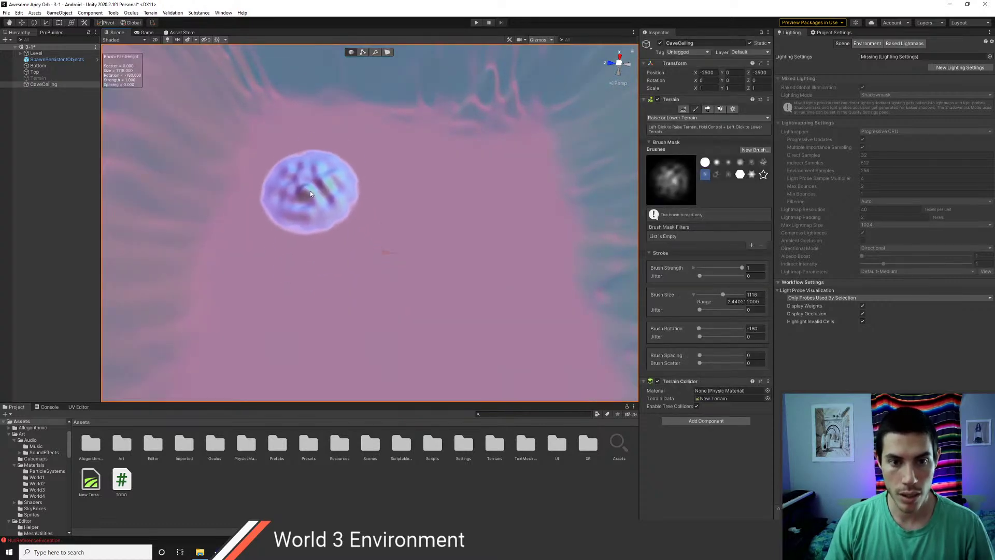
pyautogui.scroll(-3, 316, 194)
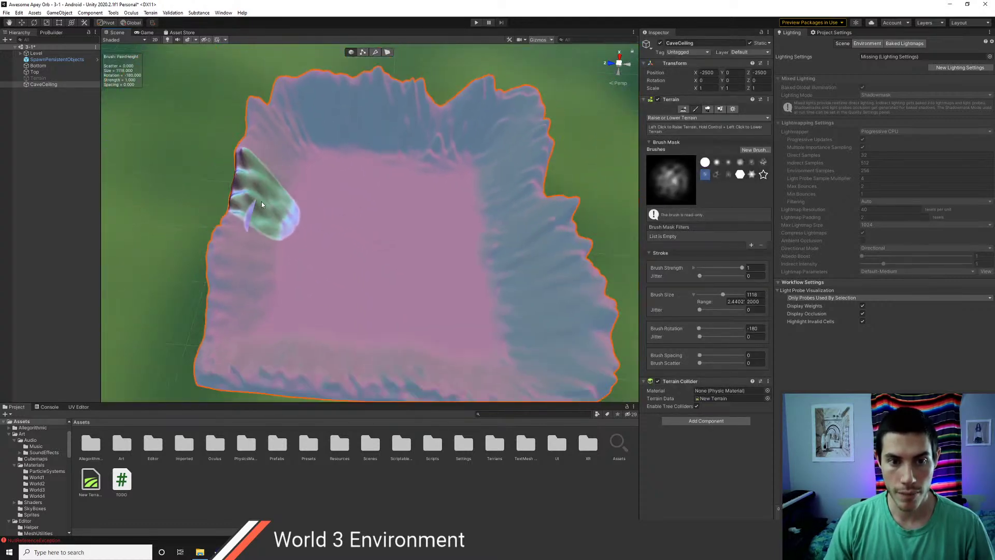
pyautogui.moveTo(261, 202); pyautogui.dragTo(237, 165)
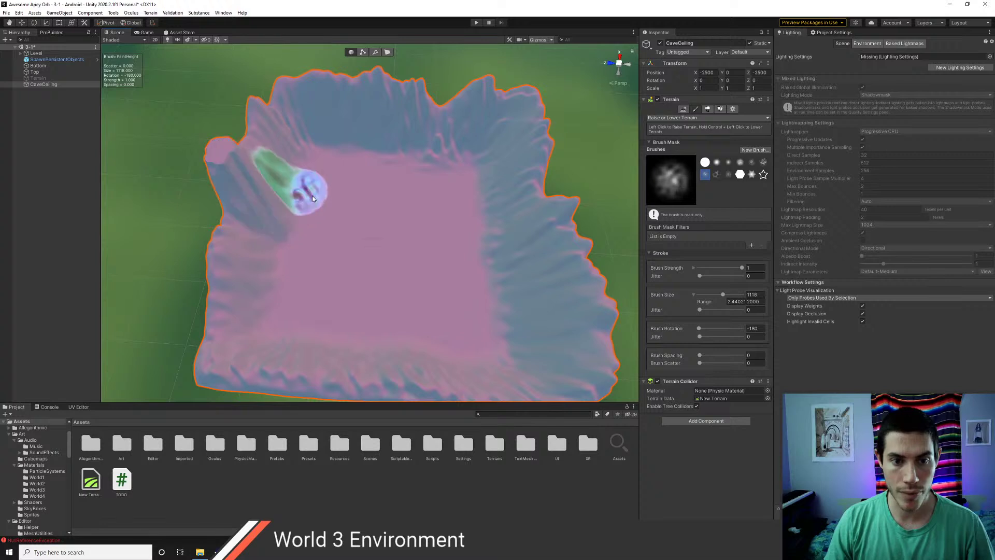
pyautogui.hotkey('ctrl', 'z')
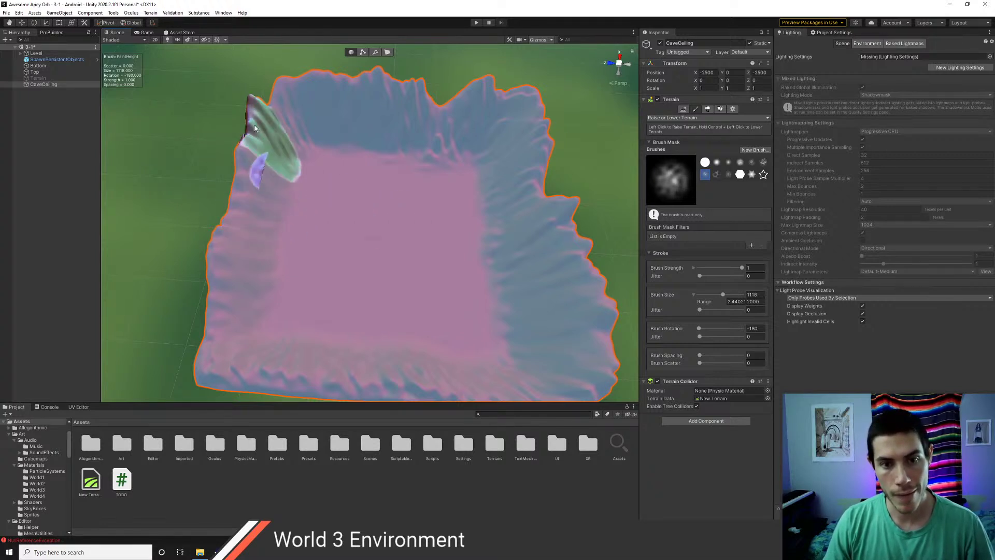
# - Raise the upper-left edge higher and build up the lower-left edge
pyautogui.moveTo(279, 111)
pyautogui.mouseDown()
pyautogui.moveTo(245, 163)
pyautogui.moveTo(241, 188)
pyautogui.moveTo(263, 208)
pyautogui.moveTo(275, 180)
pyautogui.moveTo(232, 221)
pyautogui.moveTo(217, 222)
pyautogui.moveTo(206, 335)
pyautogui.moveTo(204, 278)
pyautogui.moveTo(253, 353)
pyautogui.moveTo(301, 365)
pyautogui.moveTo(240, 351)
pyautogui.moveTo(282, 361)
pyautogui.mouseUp()
pyautogui.moveTo(331, 317); pyautogui.dragTo(220, 254, button='middle')
pyautogui.scroll(-3, 219, 254)
pyautogui.moveTo(218, 279)
pyautogui.mouseDown()
pyautogui.moveTo(369, 298)
pyautogui.moveTo(408, 278)
pyautogui.moveTo(411, 186)
pyautogui.moveTo(427, 211)
pyautogui.moveTo(394, 282)
pyautogui.moveTo(384, 254)
pyautogui.moveTo(383, 271)
pyautogui.moveTo(358, 274)
pyautogui.moveTo(356, 293)
pyautogui.moveTo(218, 307)
pyautogui.mouseUp()
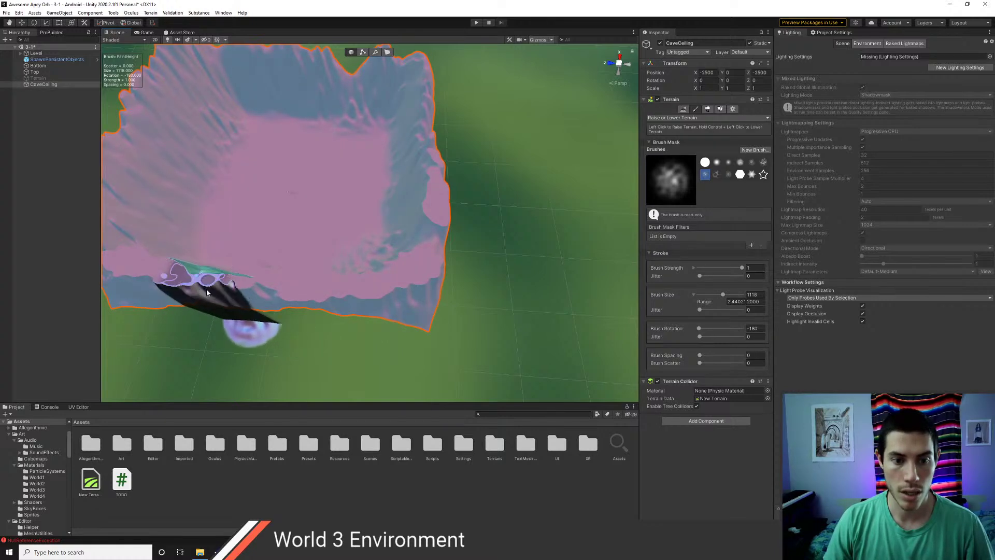
# - Build up the wall around the bottom-left corner, left side and top-left corner
pyautogui.moveTo(290, 252); pyautogui.dragTo(463, 306, button='middle')
pyautogui.moveTo(399, 358)
pyautogui.mouseDown()
pyautogui.moveTo(335, 340)
pyautogui.moveTo(318, 185)
pyautogui.moveTo(328, 189)
pyautogui.moveTo(340, 120)
pyautogui.moveTo(378, 97)
pyautogui.moveTo(357, 82)
pyautogui.mouseUp()
pyautogui.click(318, 186)
pyautogui.click(333, 193)
pyautogui.click(356, 80)
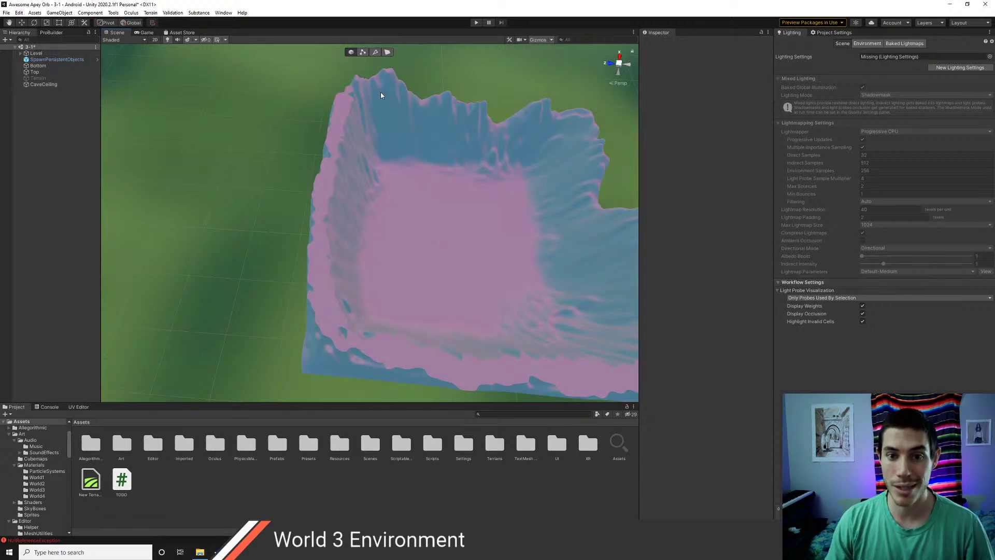
# - Reselect CaveCeiling and fill the notch at its lower-right edge
pyautogui.click(375, 93)
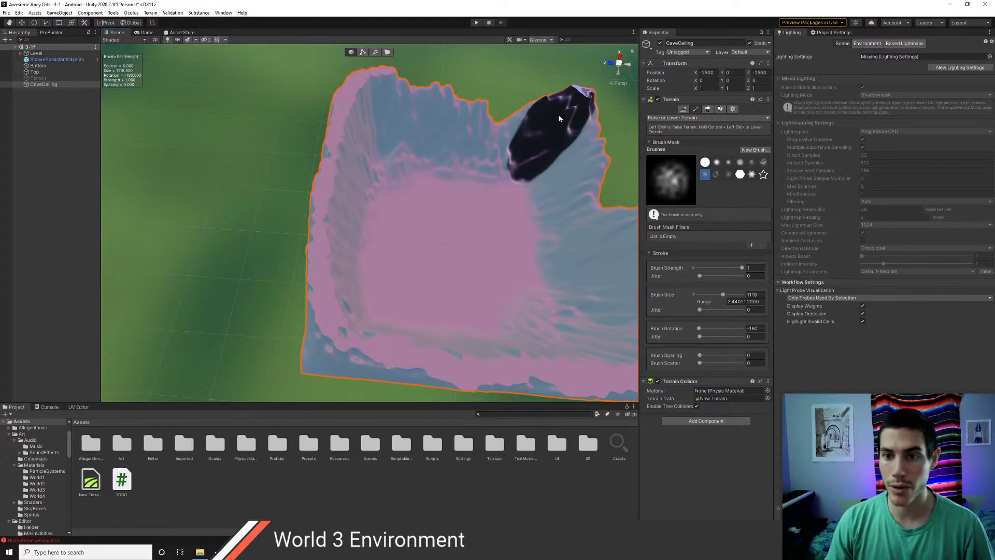
pyautogui.moveTo(599, 182); pyautogui.dragTo(477, 180, button='middle')
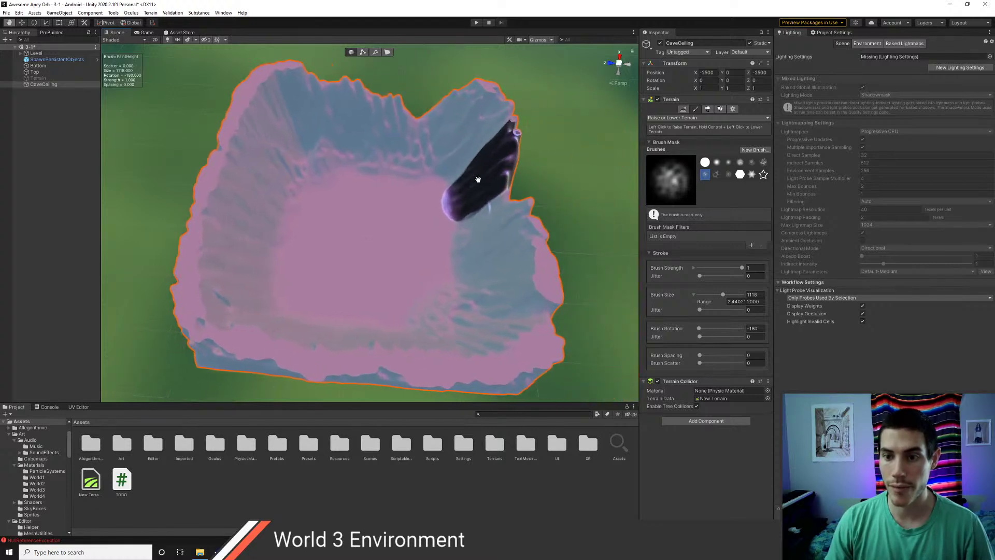
pyautogui.click(519, 178)
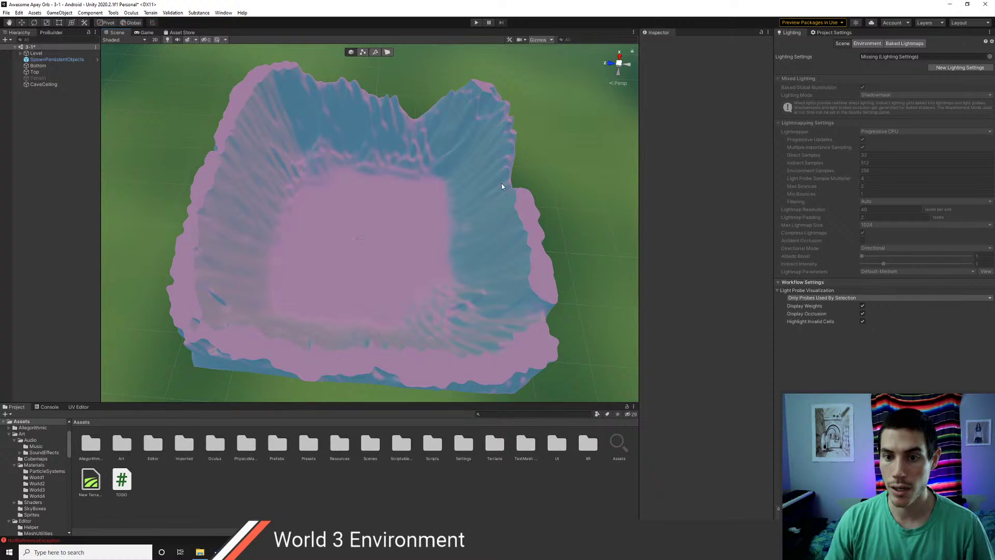
pyautogui.click(502, 187)
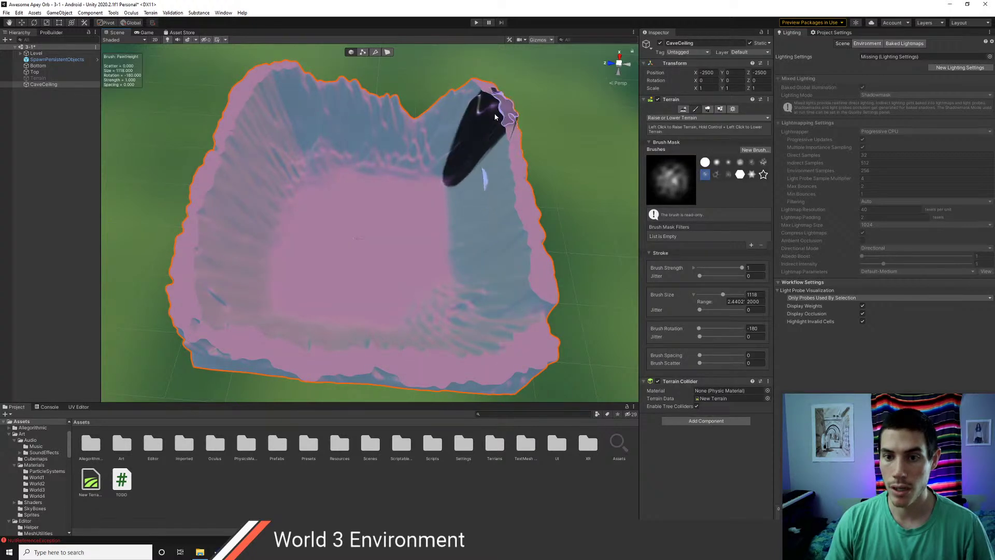
pyautogui.moveTo(456, 123); pyautogui.dragTo(493, 166, button='middle')
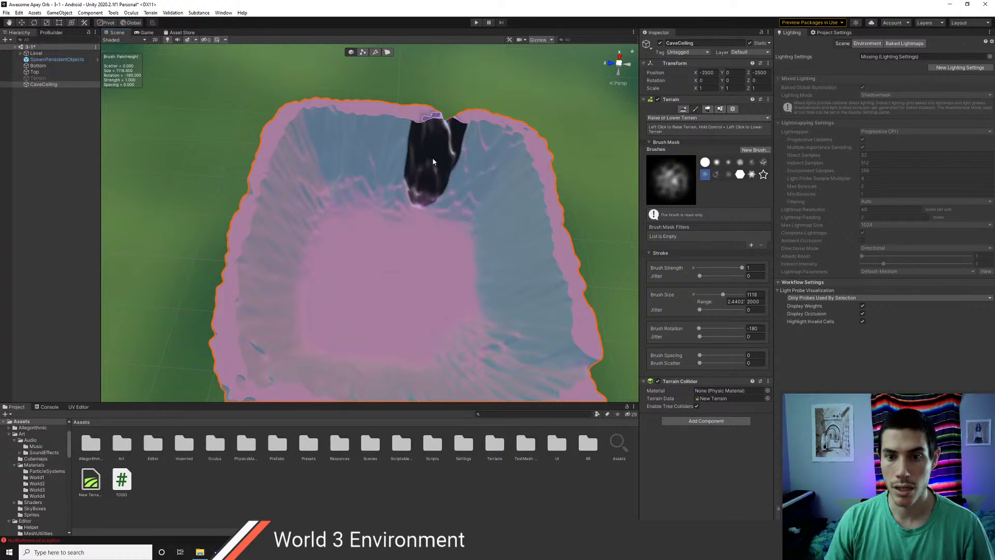
pyautogui.moveTo(507, 220); pyautogui.dragTo(501, 121, button='middle')
pyautogui.moveTo(539, 244); pyautogui.dragTo(510, 267)
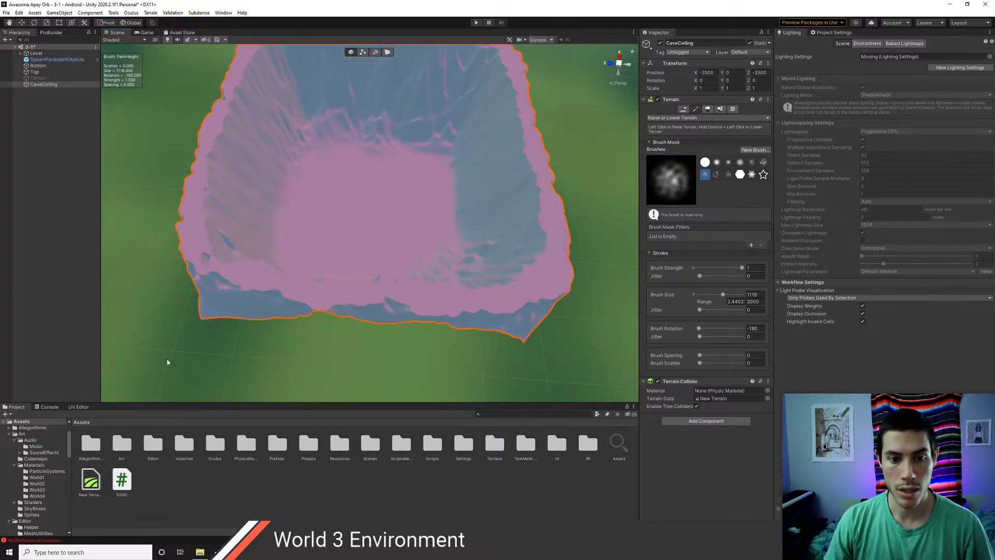
# - Raise rows of bumps across the basin floor and its upper left
pyautogui.moveTo(376, 260); pyautogui.dragTo(451, 308, button='middle')
pyautogui.moveTo(373, 290); pyautogui.dragTo(493, 275)
pyautogui.moveTo(412, 202)
pyautogui.mouseDown()
pyautogui.moveTo(384, 233)
pyautogui.moveTo(378, 198)
pyautogui.moveTo(394, 245)
pyautogui.moveTo(507, 229)
pyautogui.moveTo(514, 292)
pyautogui.moveTo(406, 309)
pyautogui.moveTo(366, 258)
pyautogui.moveTo(411, 238)
pyautogui.mouseUp()
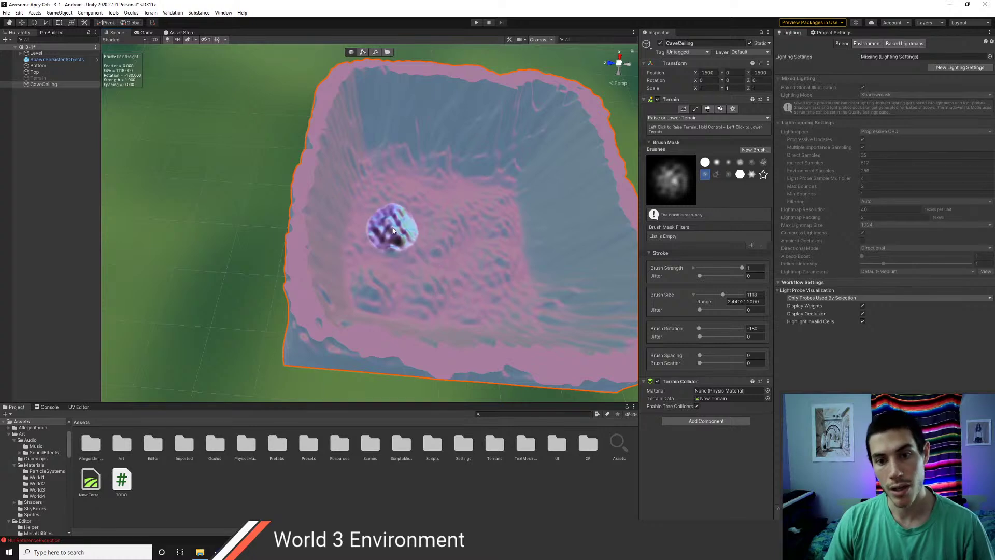
# - Reduce the brush size to 290 and raise thin streaks across the basin floor
pyautogui.moveTo(393, 228)
pyautogui.mouseDown()
pyautogui.moveTo(374, 232)
pyautogui.moveTo(434, 293)
pyautogui.mouseUp()
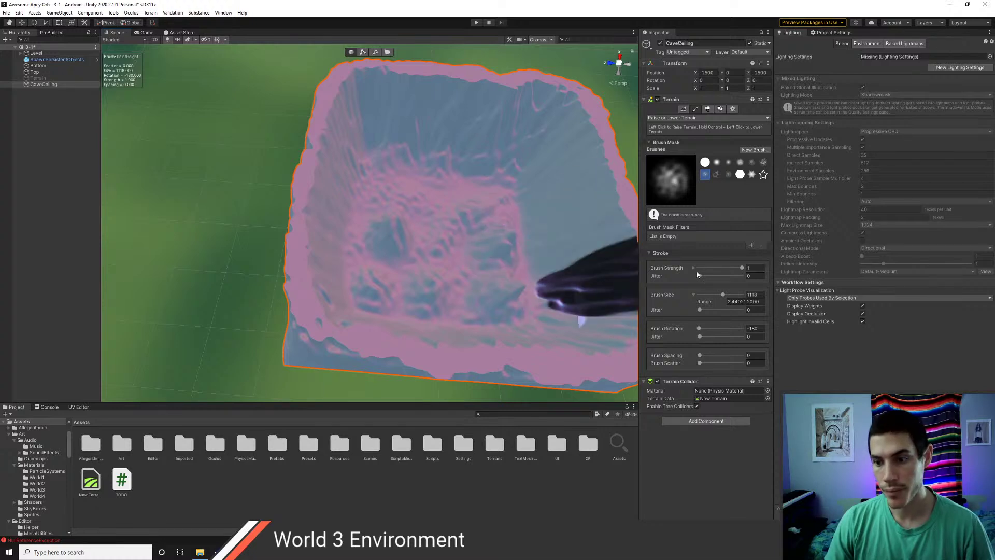
pyautogui.moveTo(723, 296); pyautogui.dragTo(712, 297)
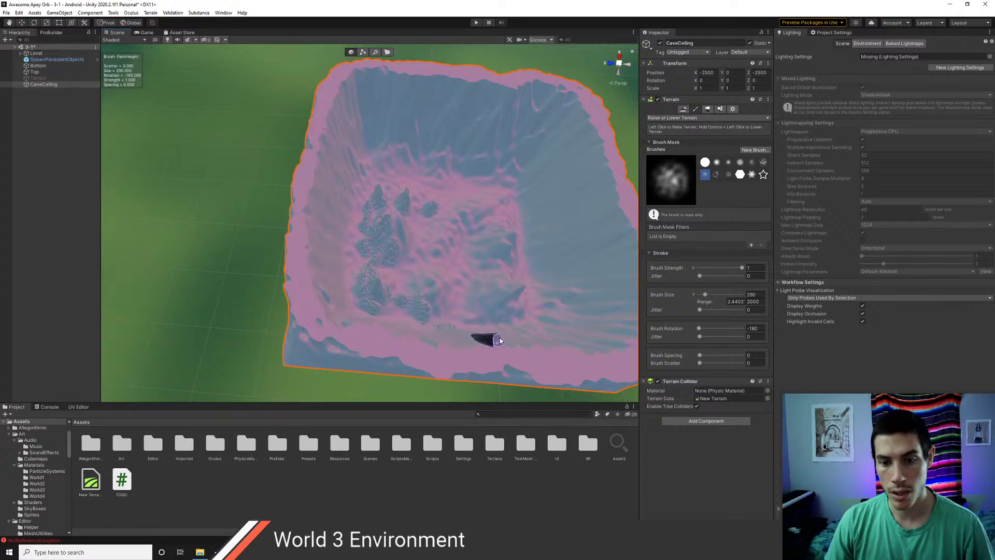
pyautogui.moveTo(534, 343)
pyautogui.mouseDown()
pyautogui.moveTo(582, 326)
pyautogui.moveTo(574, 296)
pyautogui.moveTo(629, 285)
pyautogui.mouseUp()
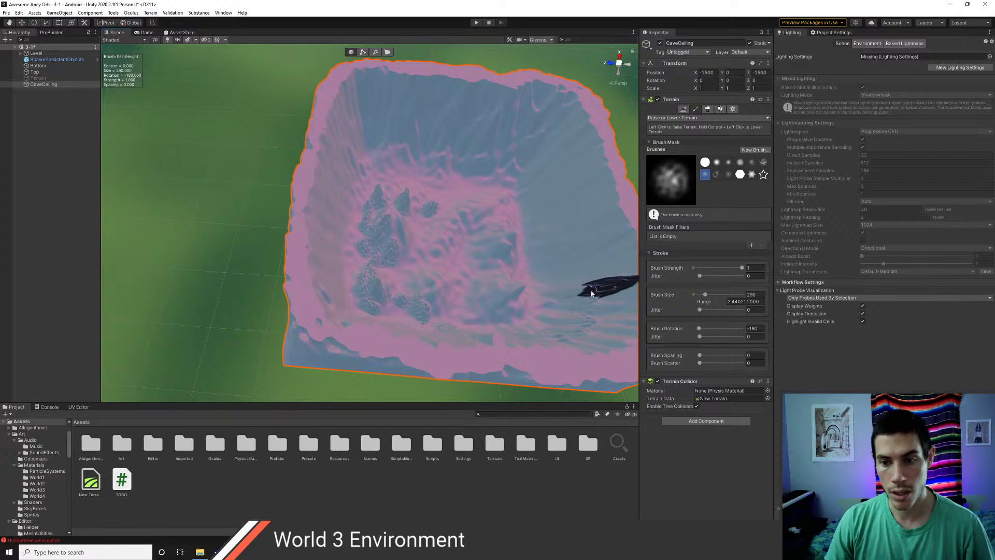
pyautogui.moveTo(478, 274); pyautogui.dragTo(395, 265, button='middle')
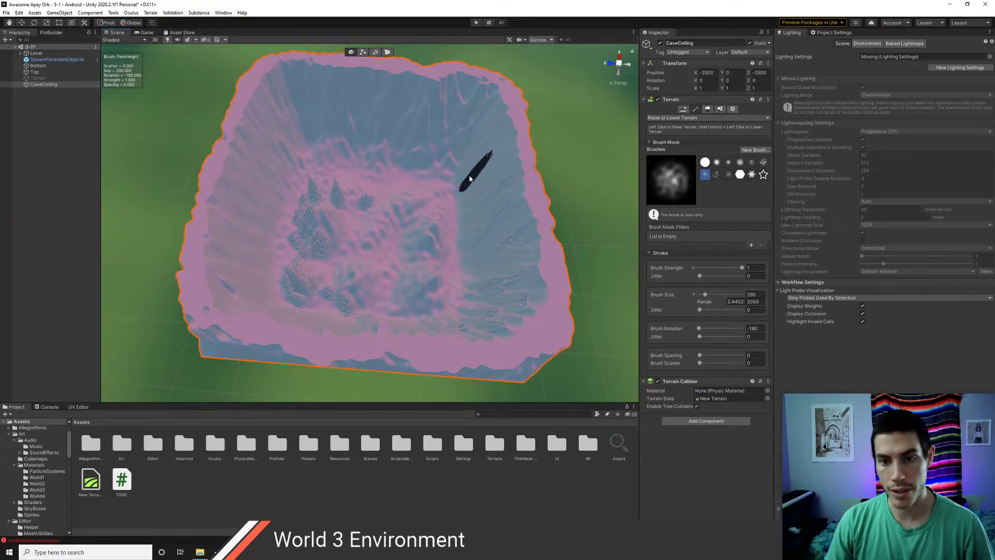
# - Add a long ridge and several small bumps across the basin floor
pyautogui.moveTo(460, 154); pyautogui.dragTo(480, 201, button='middle')
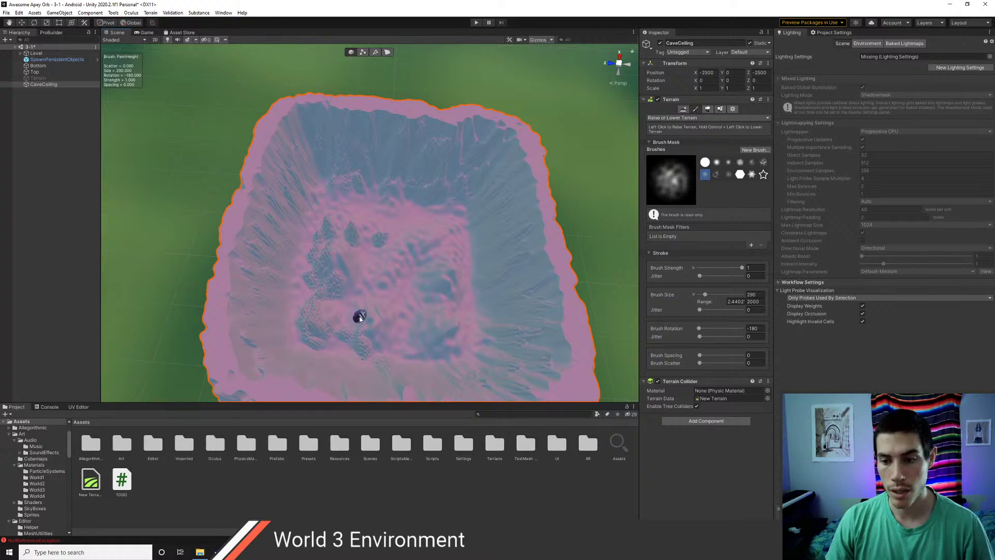
pyautogui.moveTo(356, 317)
pyautogui.mouseDown(button='middle')
pyautogui.moveTo(332, 266)
pyautogui.moveTo(268, 306)
pyautogui.mouseUp(button='middle')
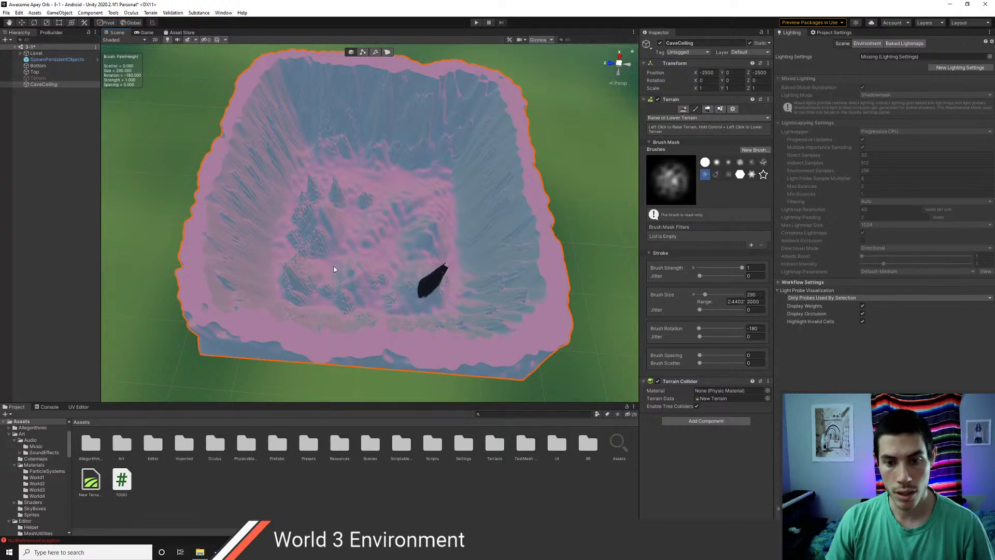
pyautogui.scroll(5, 398, 281)
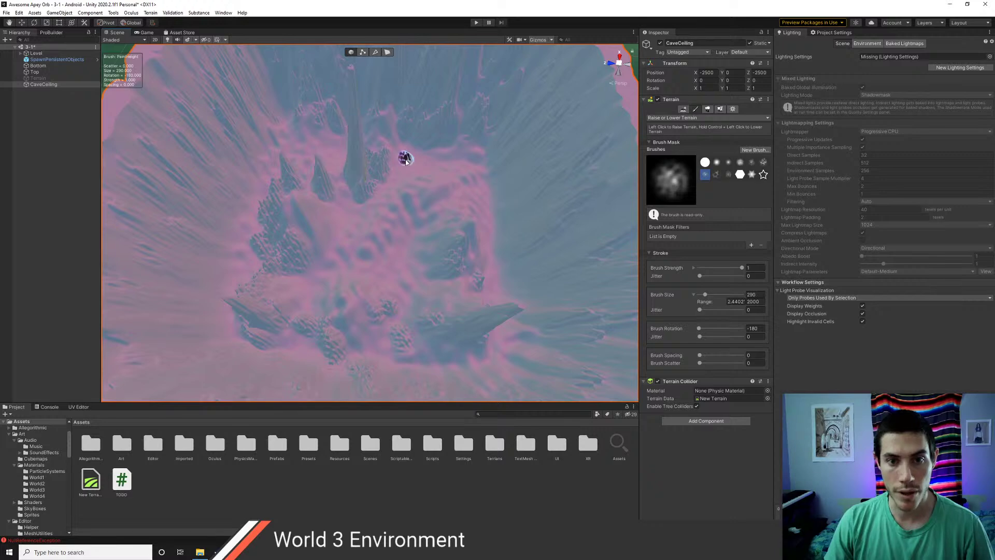
pyautogui.moveTo(402, 155); pyautogui.dragTo(345, 144, button='middle')
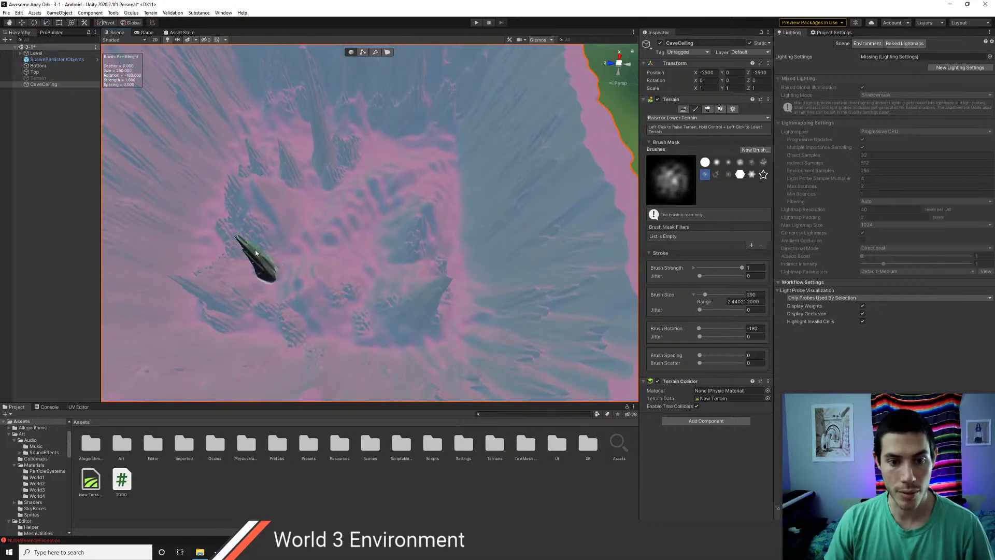
pyautogui.moveTo(255, 249); pyautogui.dragTo(246, 250)
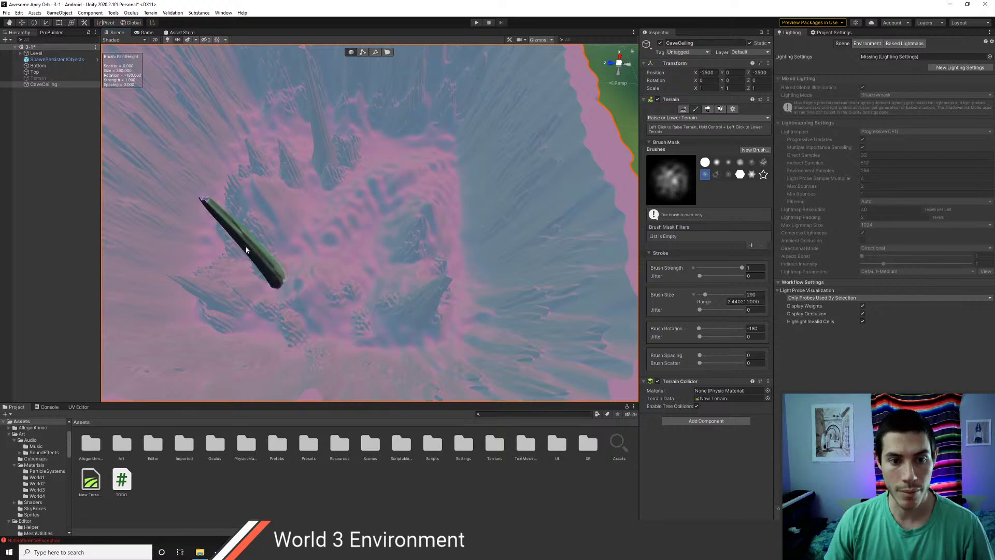
pyautogui.moveTo(386, 206); pyautogui.dragTo(349, 222, button='middle')
pyautogui.click(397, 199)
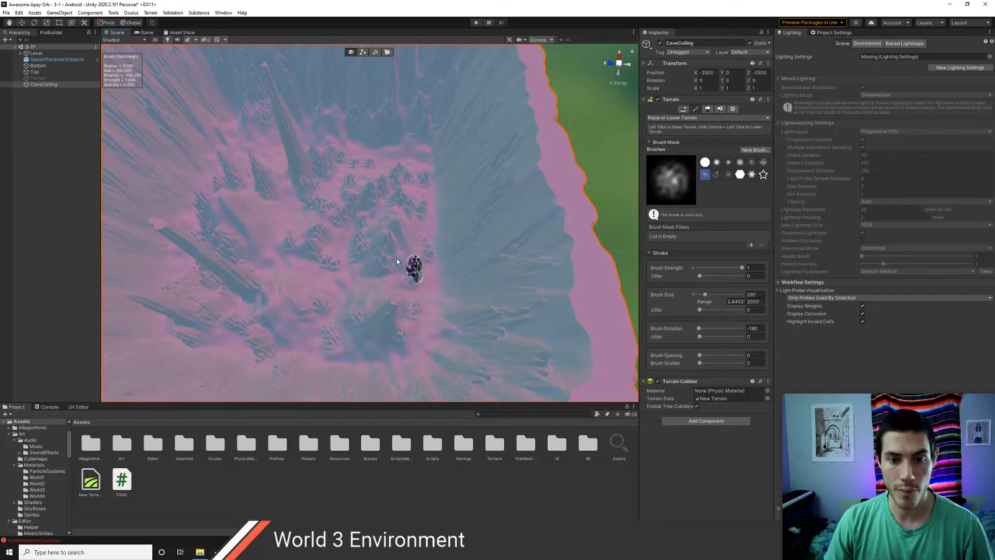
pyautogui.moveTo(333, 301); pyautogui.dragTo(425, 302, button='middle')
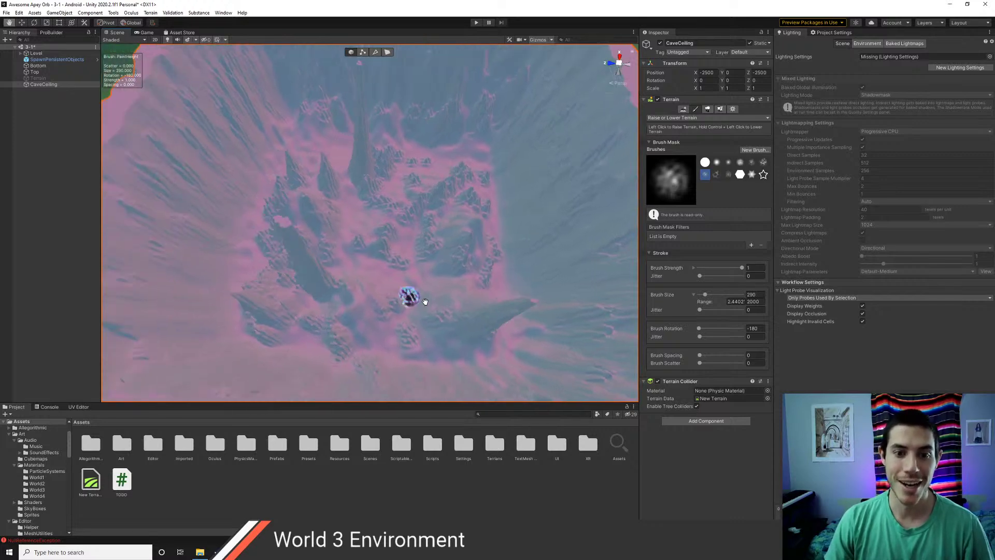
pyautogui.scroll(-10, 425, 301)
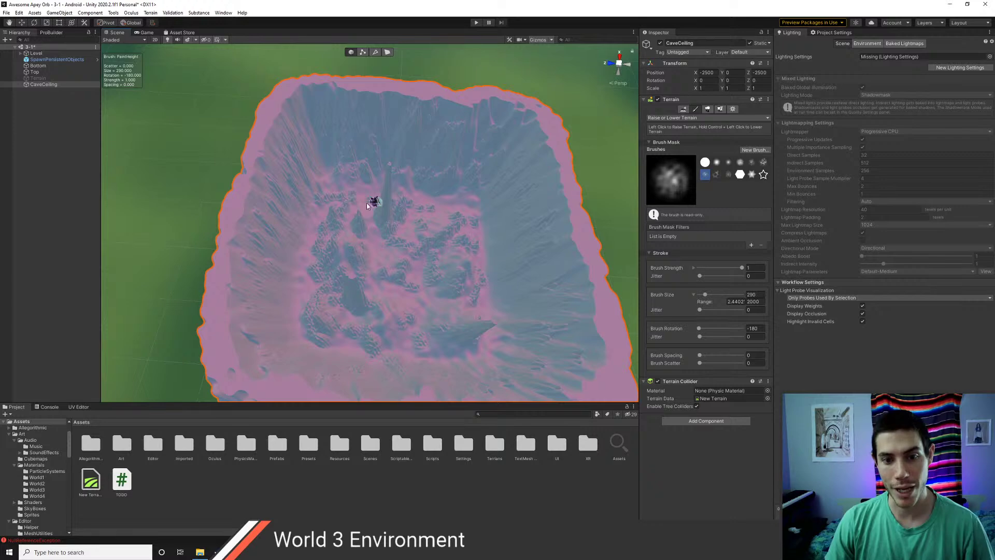
# - Enlarge the sculpting brush to size 506, then zoom in to inspect the basin floor
pyautogui.moveTo(705, 295); pyautogui.dragTo(710, 295)
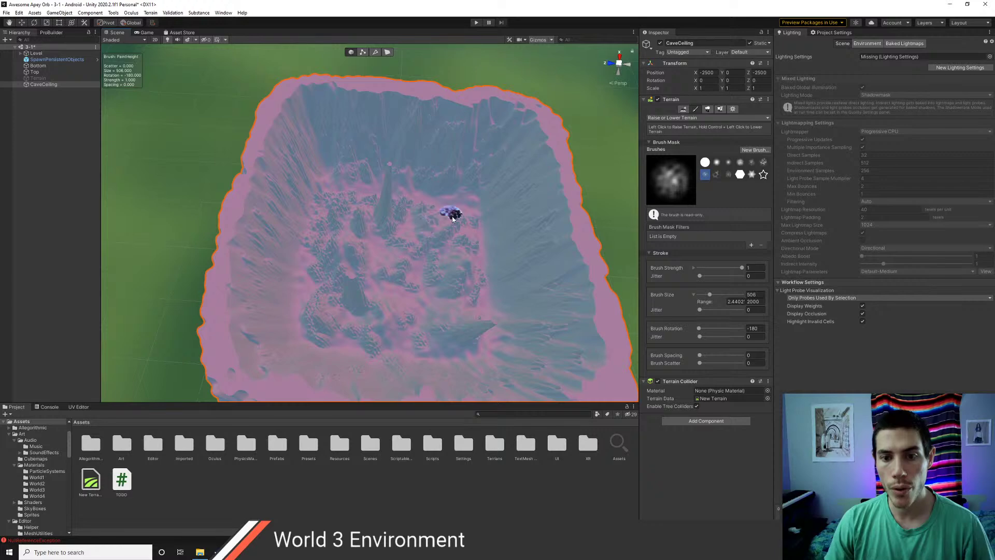
pyautogui.scroll(2, 457, 275)
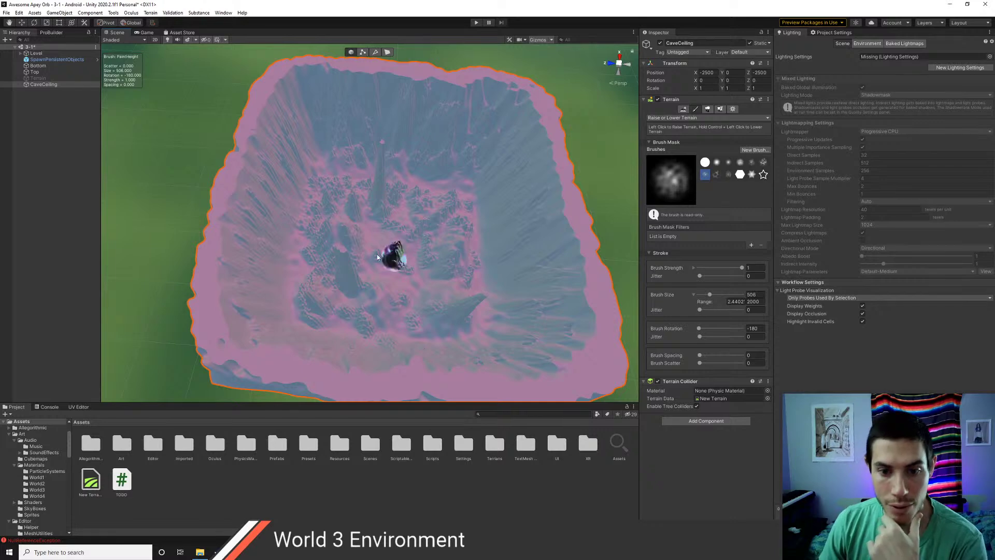
pyautogui.scroll(5, 409, 254)
pyautogui.scroll(-5, 411, 256)
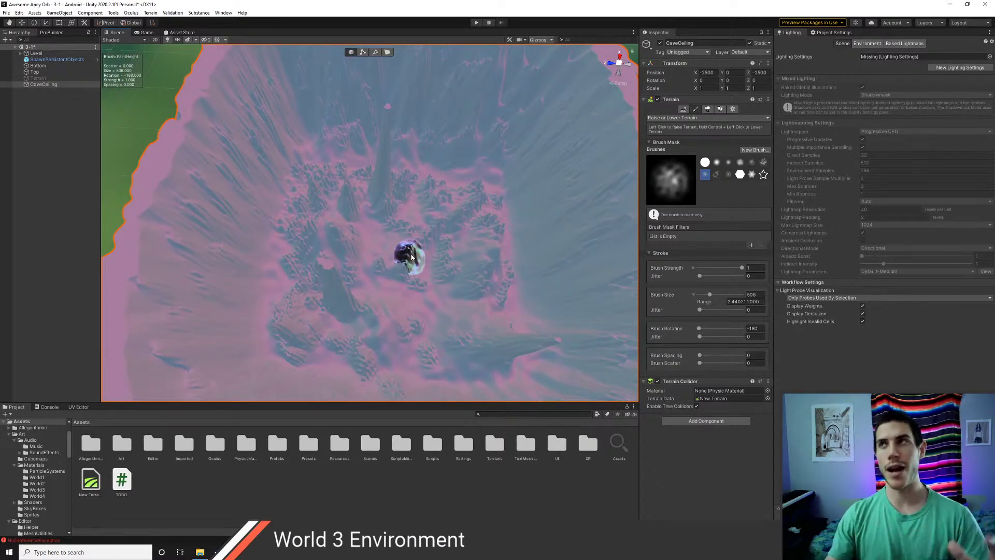
pyautogui.scroll(5, 403, 282)
pyautogui.scroll(5, 409, 290)
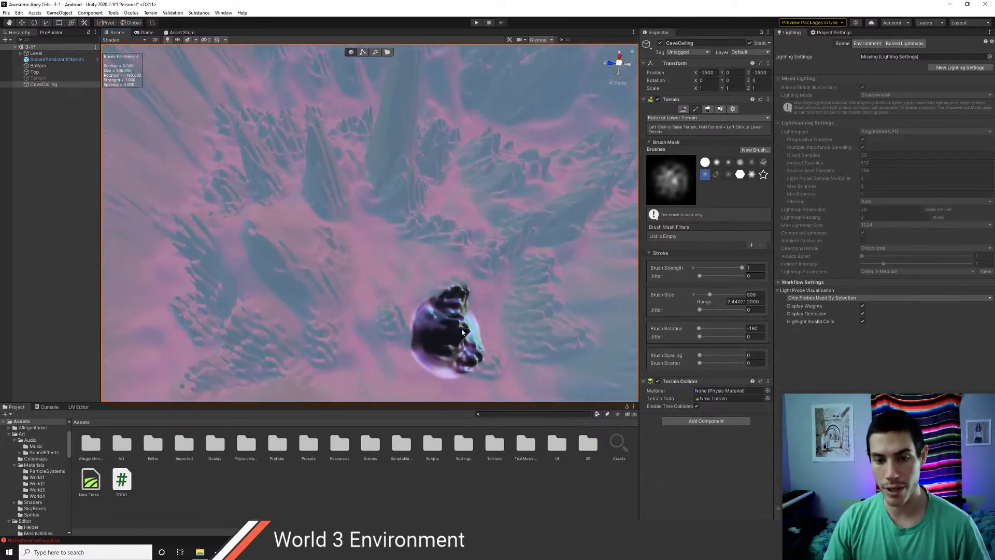
pyautogui.moveTo(451, 322); pyautogui.dragTo(532, 311, button='right')
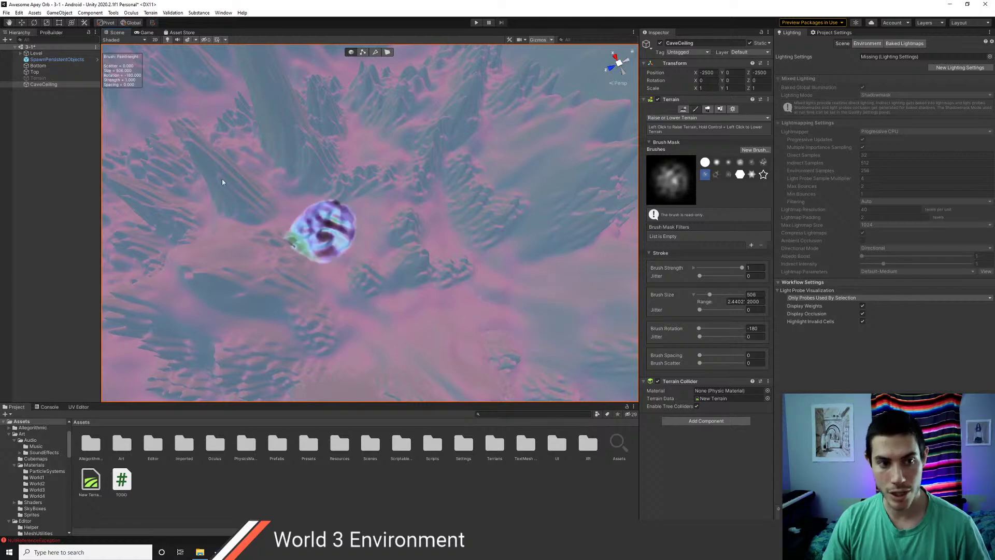
pyautogui.doubleClick(37, 54)
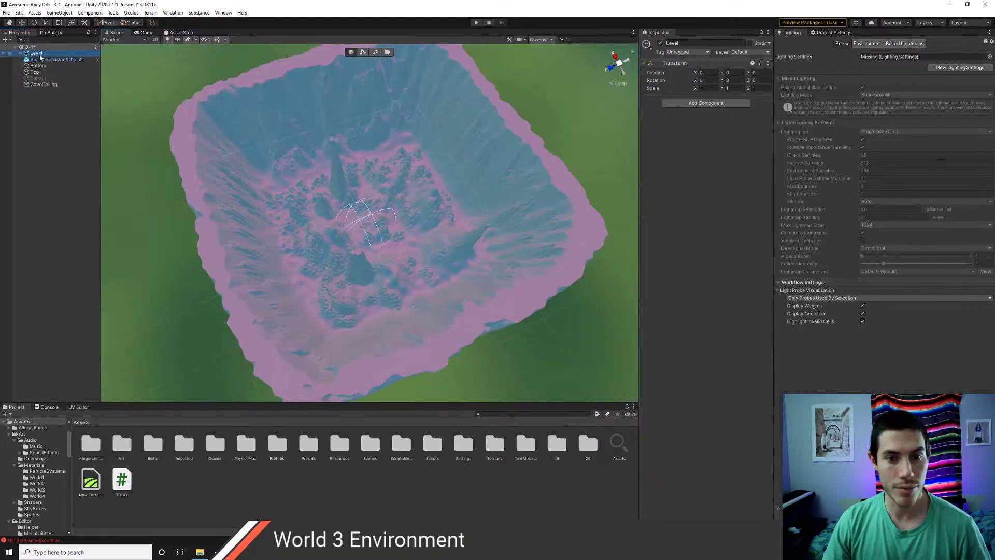
pyautogui.scroll(5, 342, 233)
pyautogui.scroll(6, 358, 243)
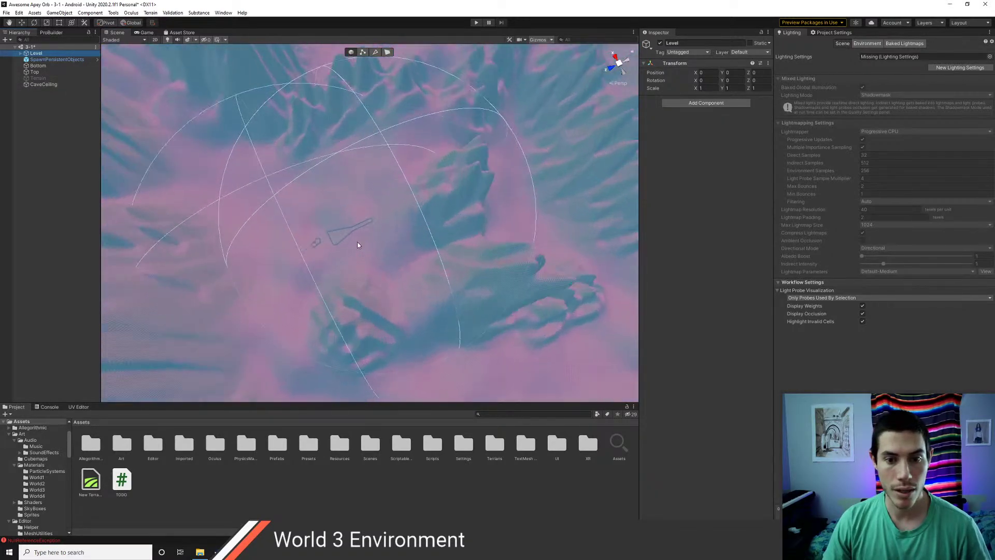
pyautogui.scroll(2, 357, 245)
pyautogui.moveTo(364, 245); pyautogui.dragTo(290, 68, button='right')
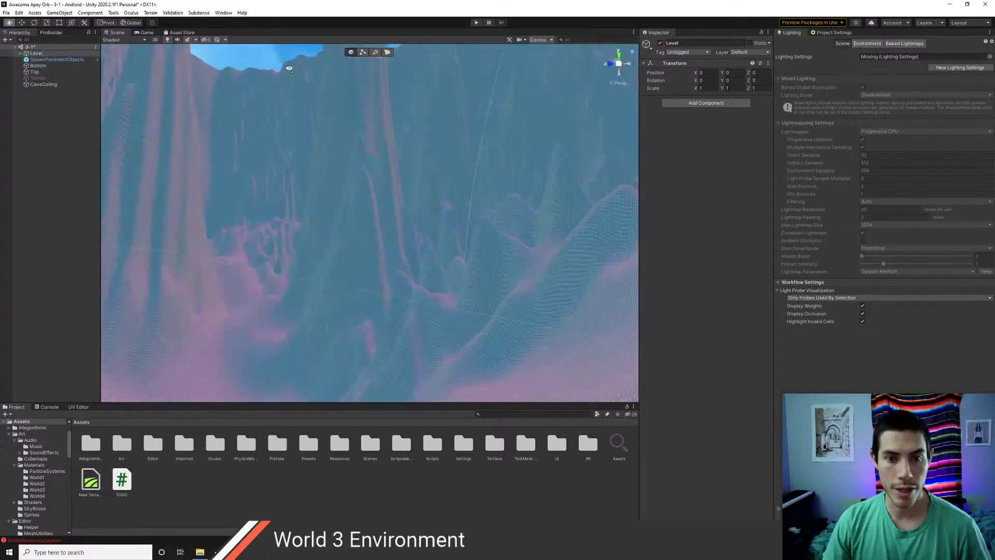
pyautogui.moveTo(358, 267); pyautogui.dragTo(257, 162, button='right')
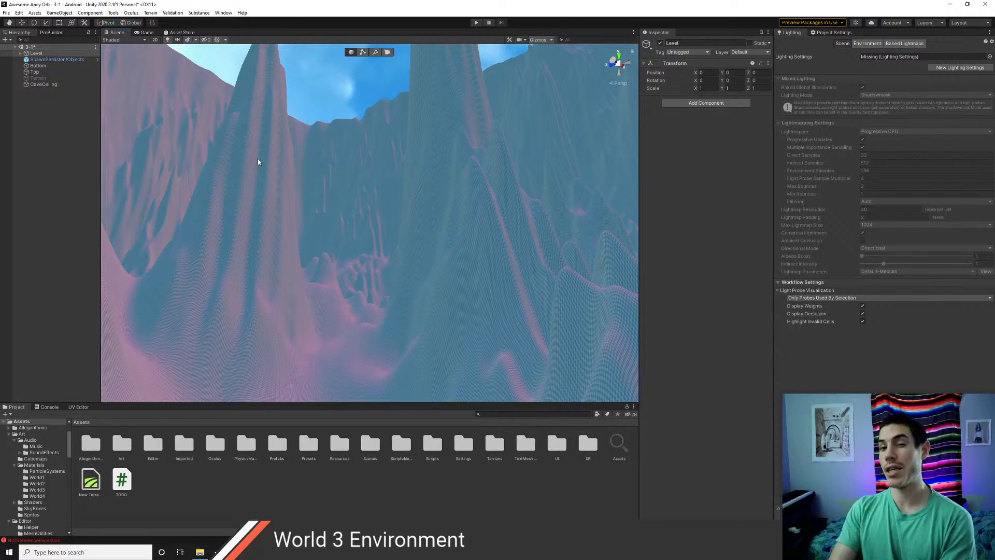
pyautogui.moveTo(373, 218); pyautogui.dragTo(318, 279, button='right')
pyautogui.moveTo(391, 241); pyautogui.dragTo(286, 262, button='right')
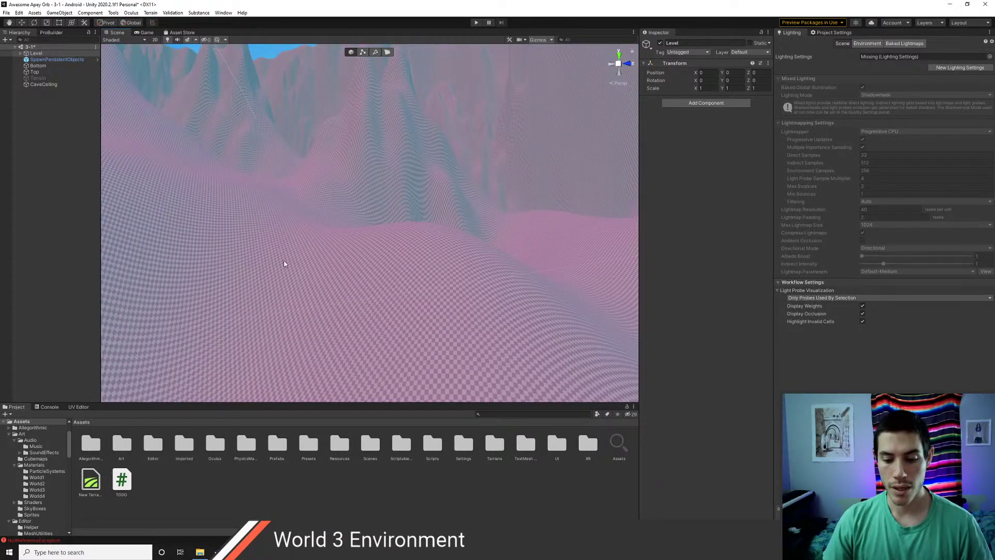
pyautogui.moveTo(285, 264); pyautogui.dragTo(413, 282, button='right')
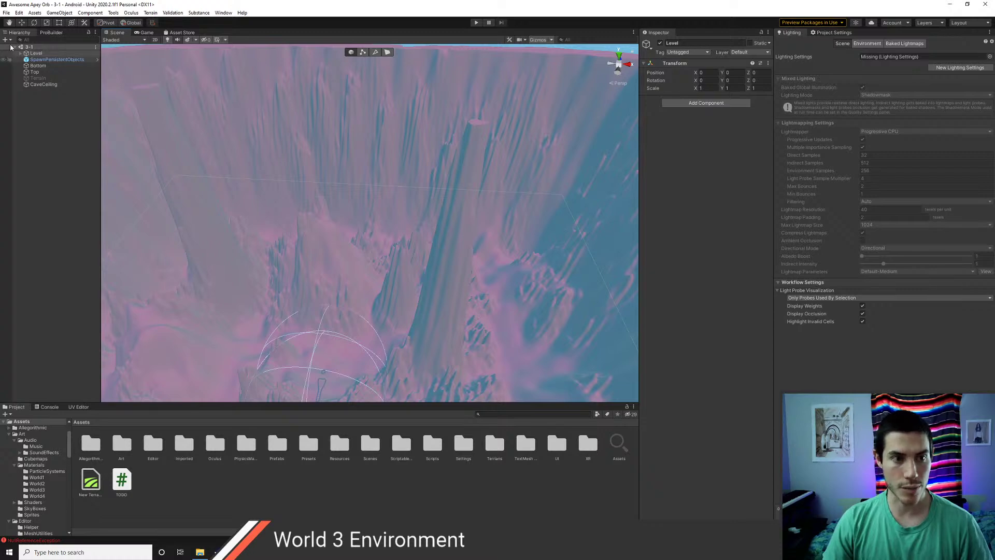
# - Export the selected CaveCeiling terrain at Full resolution as CaveCeiling.obj
pyautogui.click(42, 85)
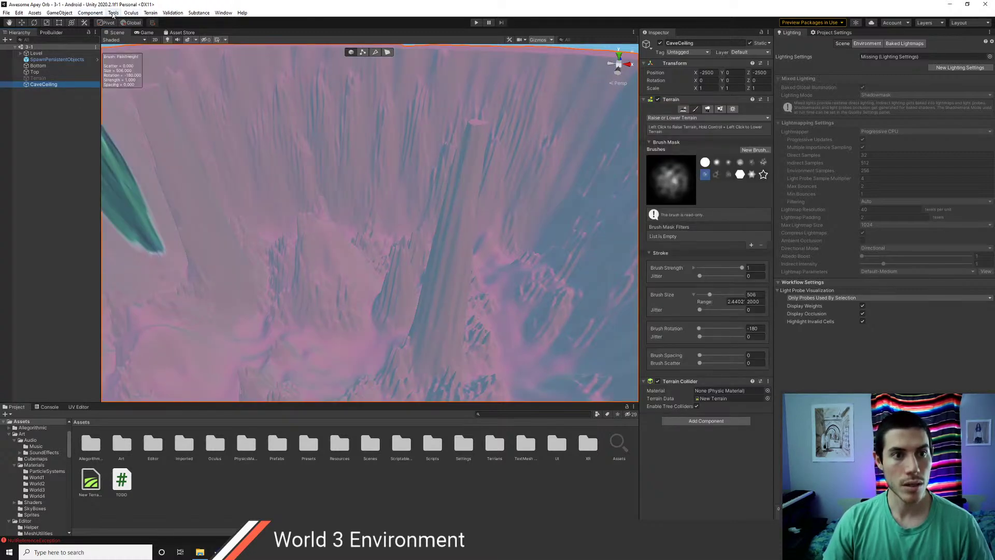
pyautogui.click(150, 12)
pyautogui.click(169, 22)
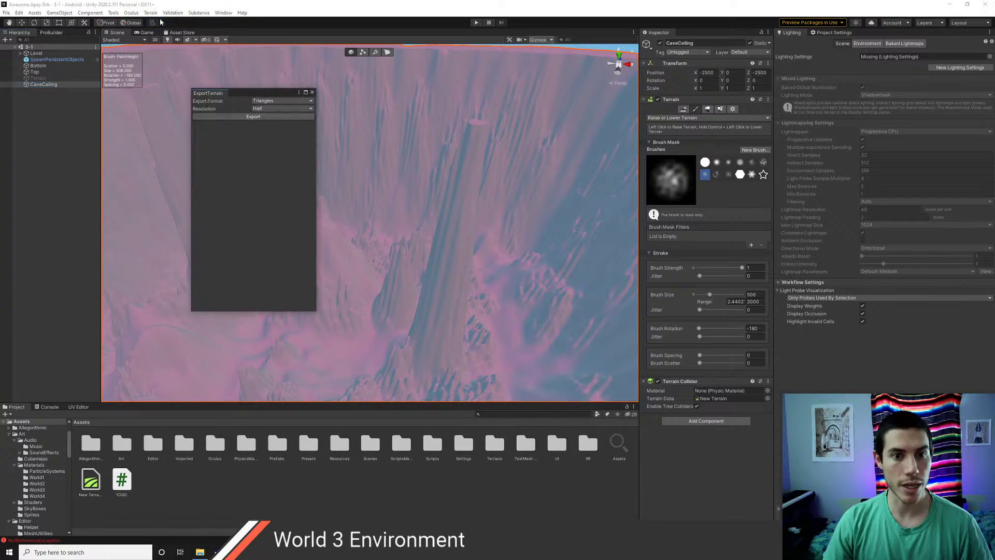
pyautogui.click(261, 109)
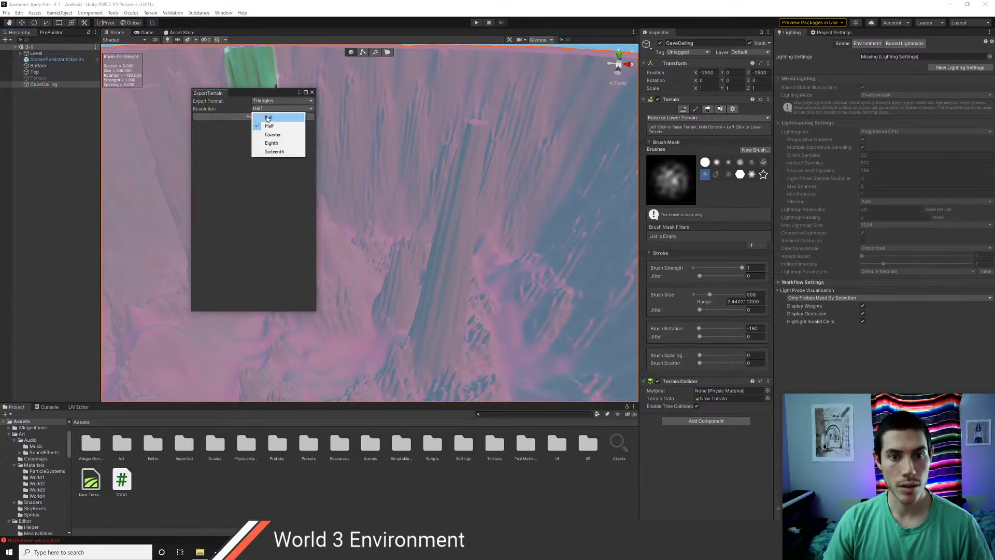
pyautogui.click(257, 117)
pyautogui.click(253, 116)
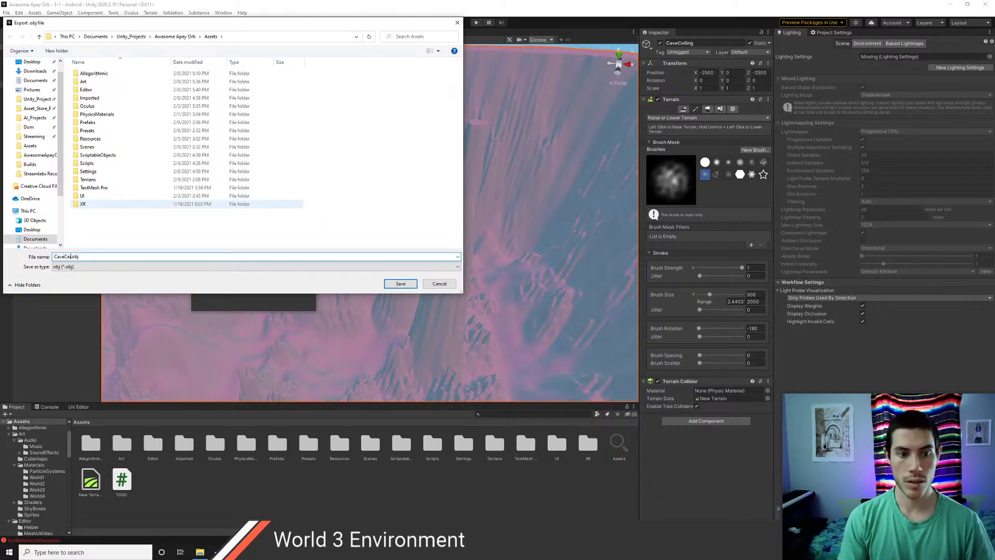
pyautogui.press('Return')
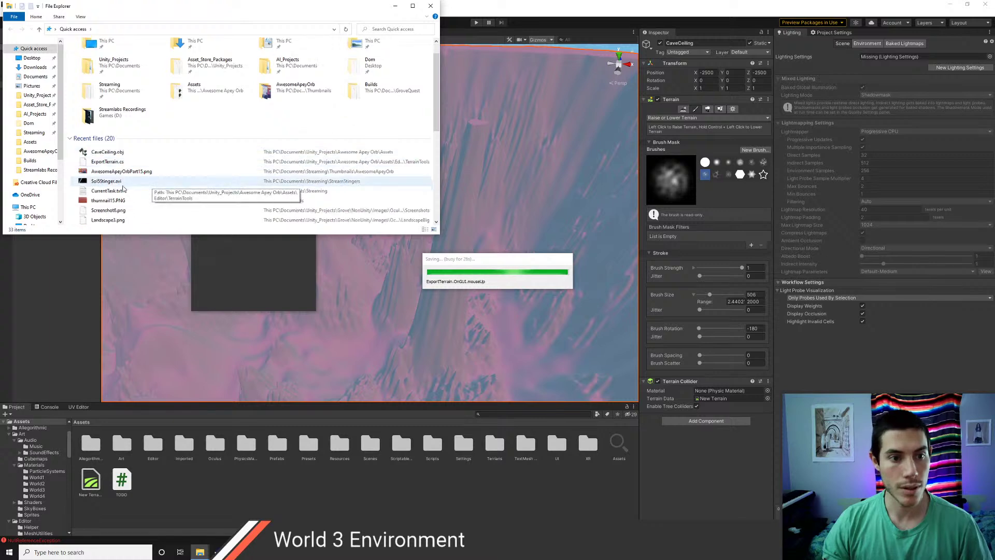
# - Open File Explorer and open the recently exported CaveCeiling.obj file
pyautogui.press('super+e')
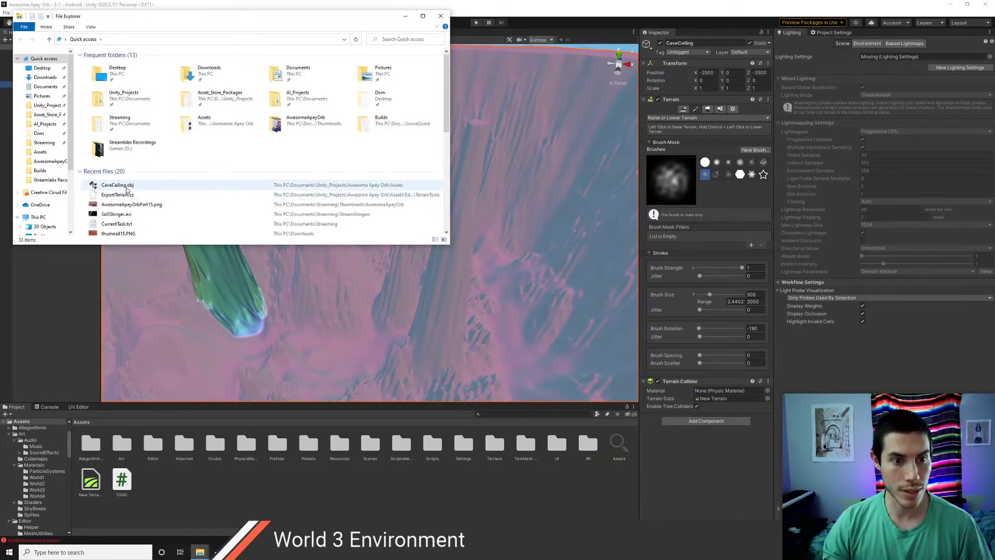
pyautogui.click(126, 187)
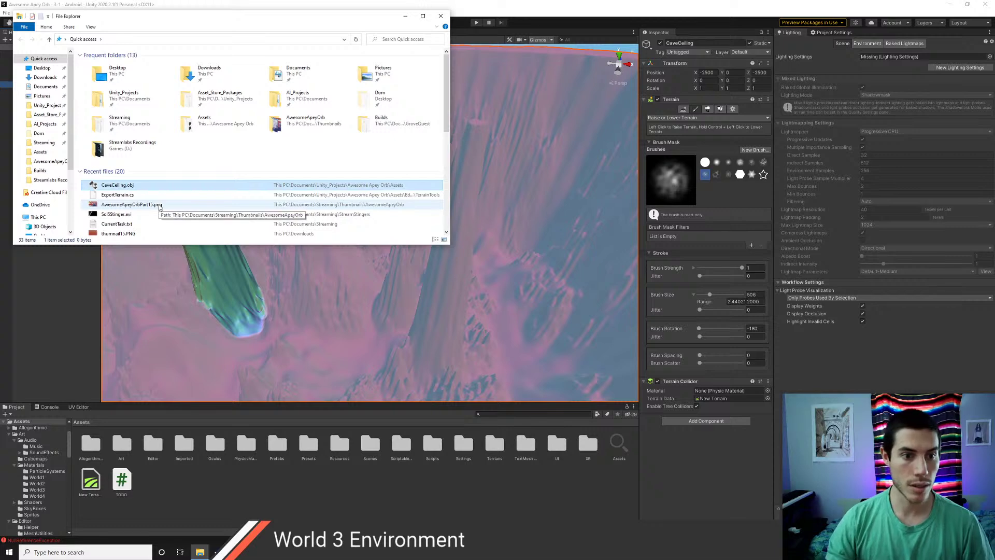
pyautogui.doubleClick(112, 187)
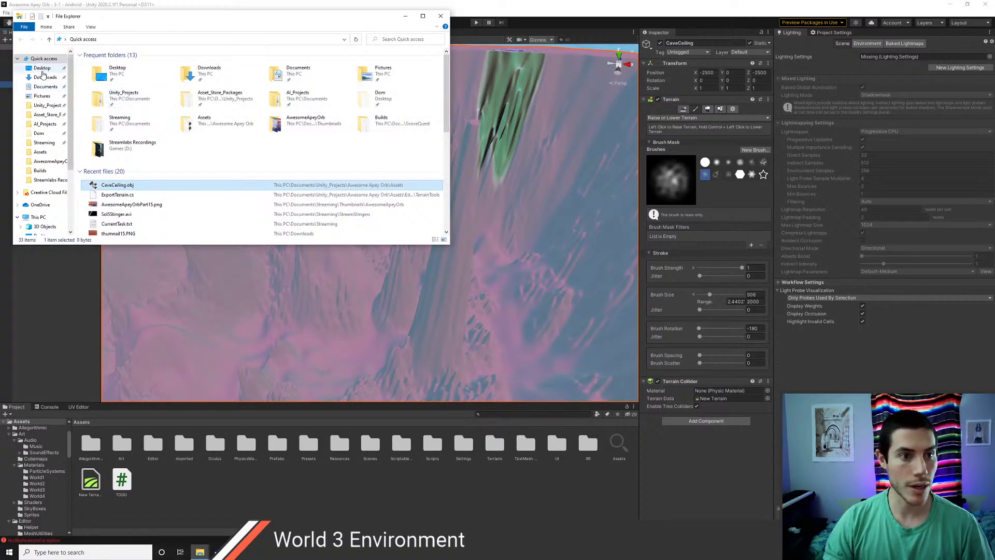
# - Browse to Unity_Projects > Awesome Apey Orb > Assets, select CaveCeiling.obj, then return to Unity
pyautogui.click(47, 105)
pyautogui.doubleClick(111, 130)
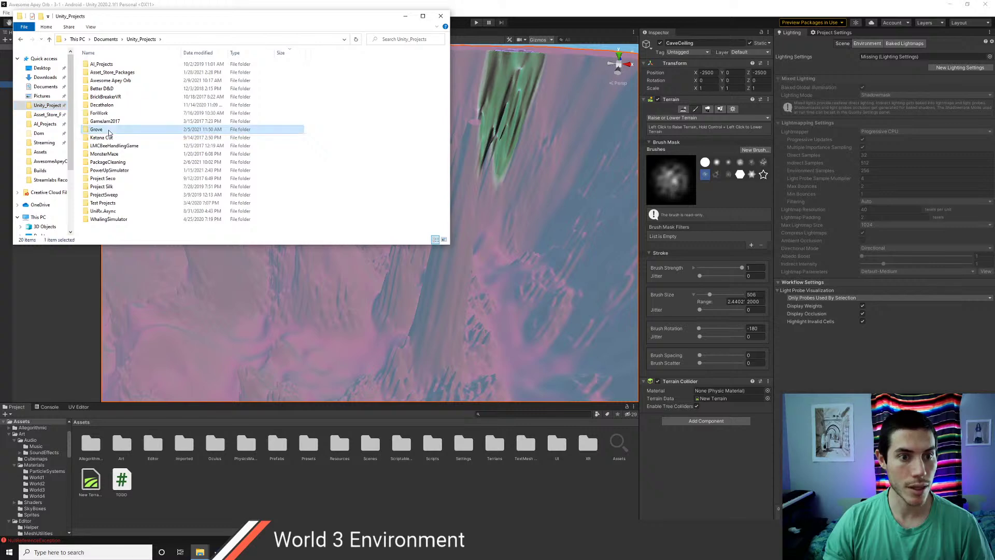
pyautogui.doubleClick(110, 81)
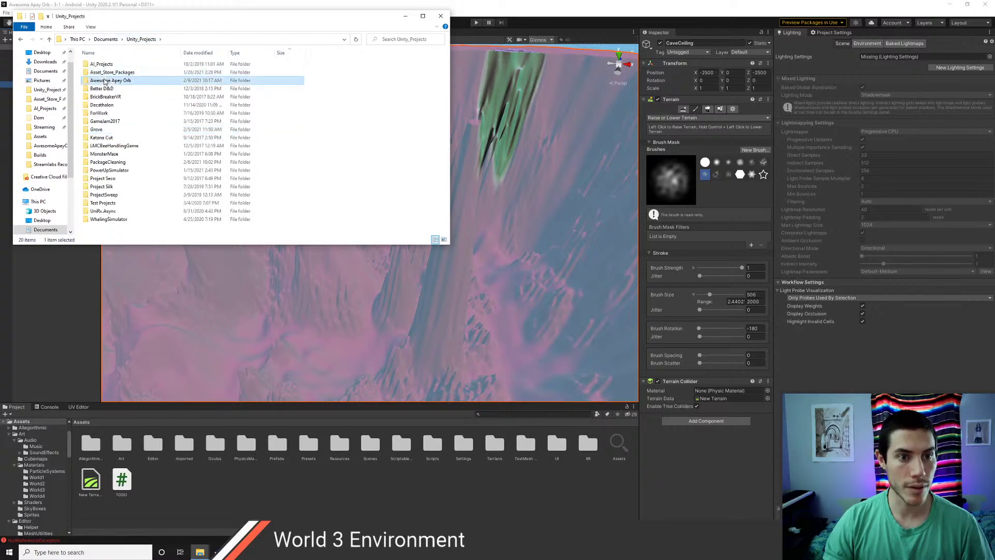
pyautogui.doubleClick(99, 72)
pyautogui.scroll(-6, 125, 181)
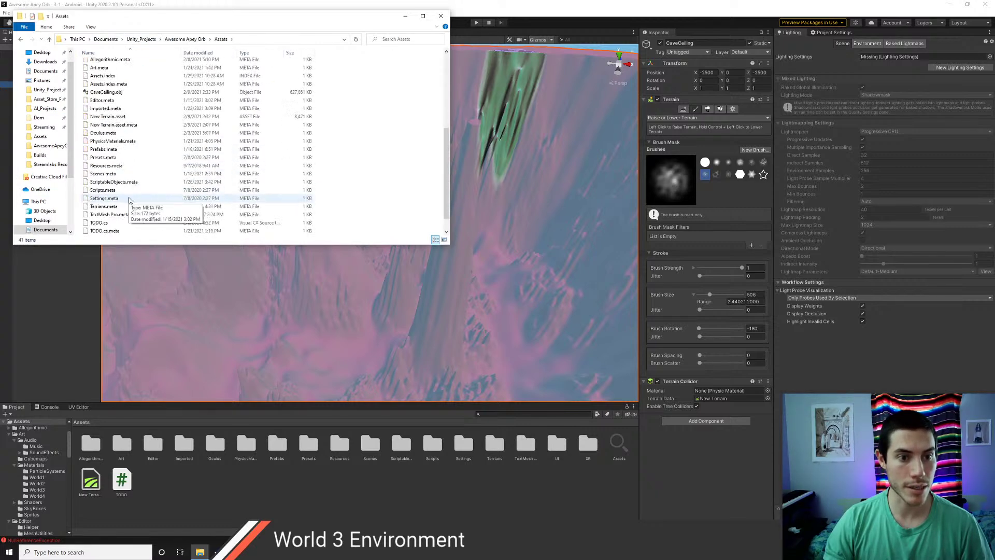
pyautogui.click(103, 94)
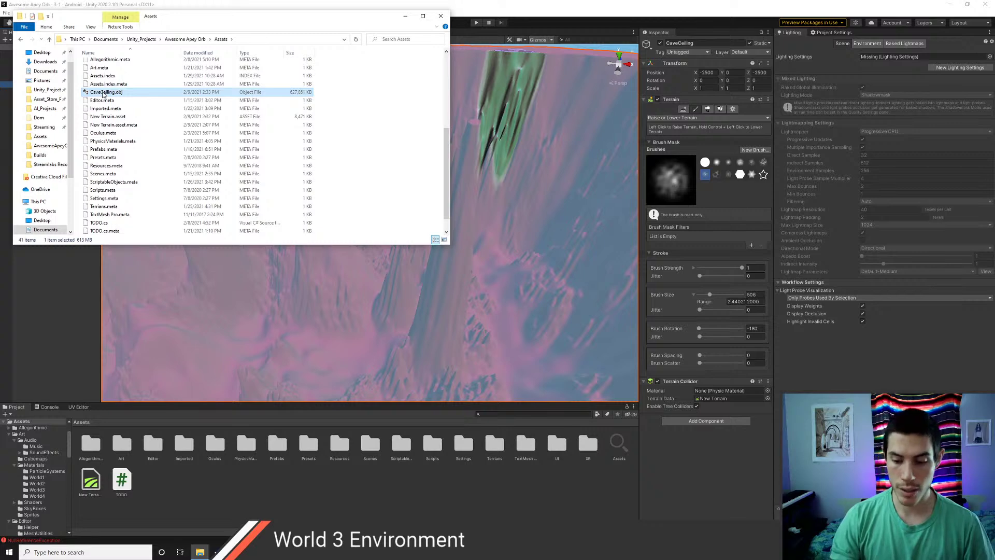
pyautogui.hotkey('alt', 'Tab')
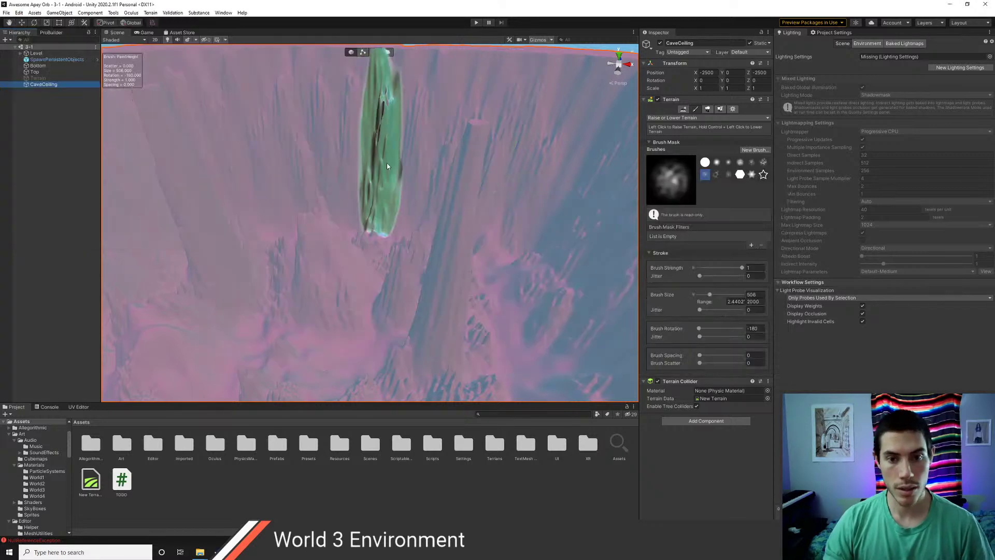
# - Fly the Scene view camera around the cave spike
pyautogui.moveTo(363, 181); pyautogui.dragTo(706, 276, button='right')
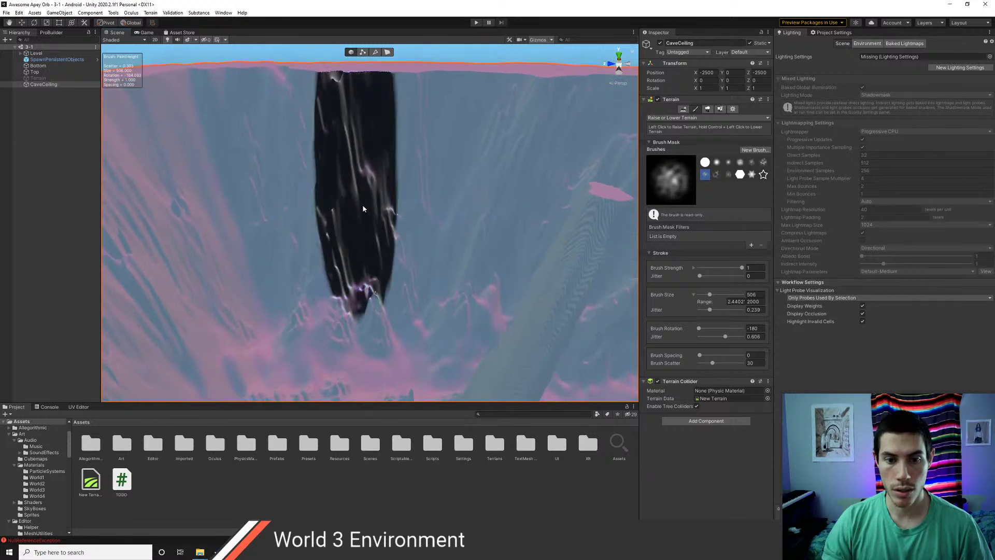
# - Turn the view across the cliff wall and lower brush scatter from 30 to 21
pyautogui.moveTo(363, 209); pyautogui.dragTo(290, 207, button='right')
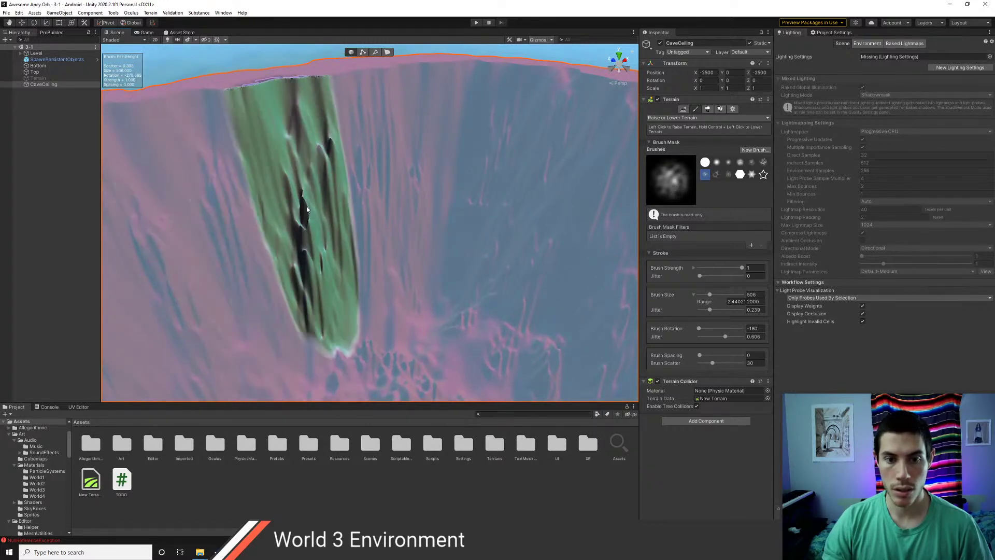
pyautogui.moveTo(378, 181)
pyautogui.mouseDown(button='right')
pyautogui.moveTo(395, 160)
pyautogui.moveTo(425, 178)
pyautogui.moveTo(401, 183)
pyautogui.mouseUp(button='right')
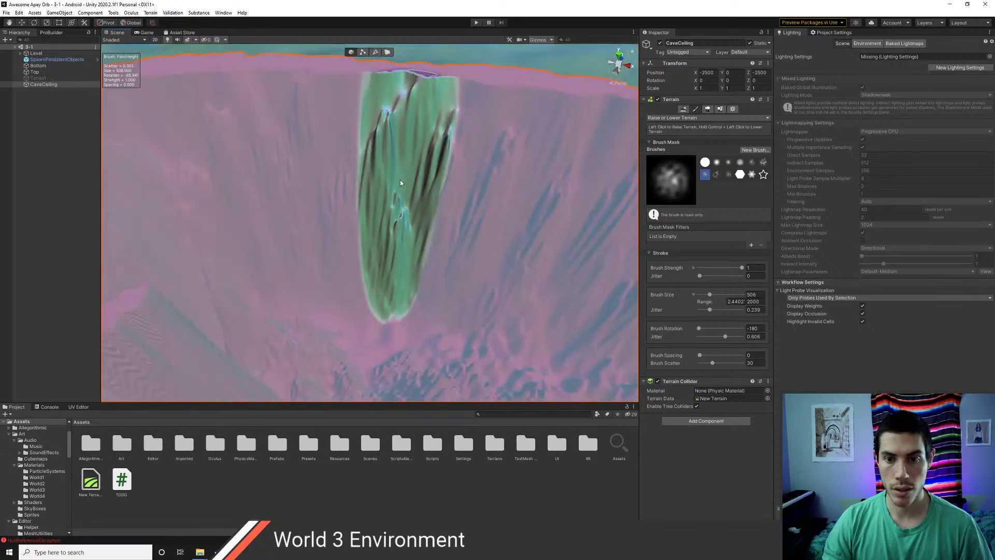
pyautogui.scroll(-4, 400, 179)
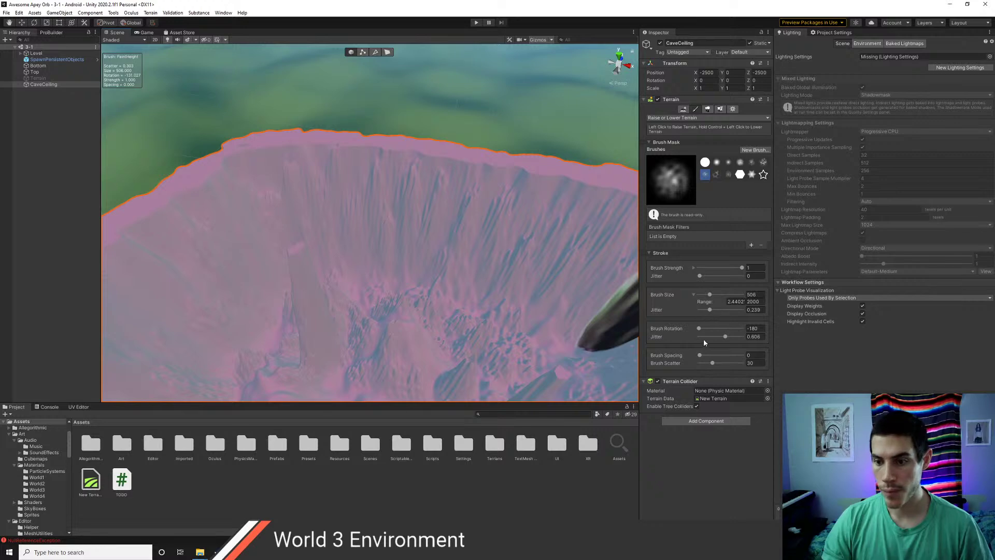
pyautogui.moveTo(712, 363); pyautogui.dragTo(708, 364)
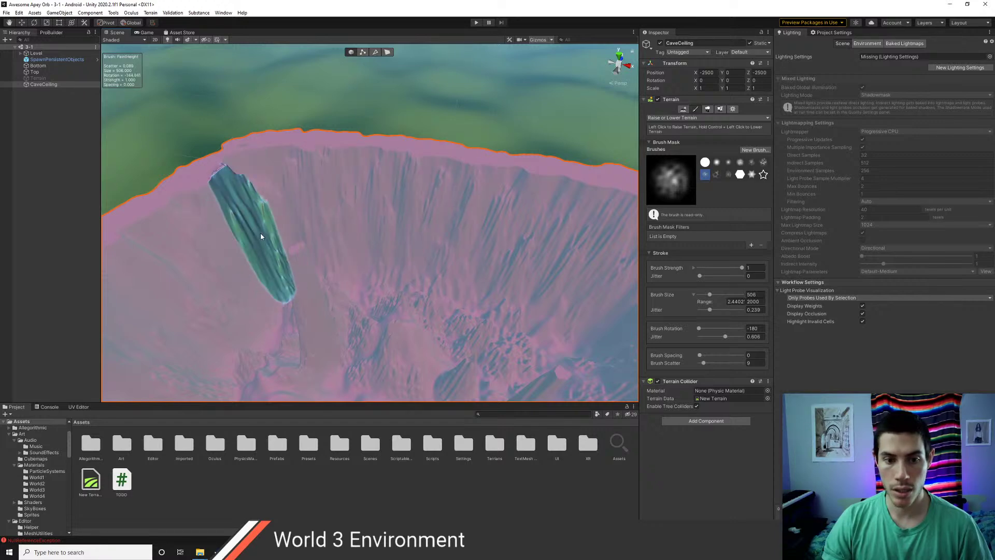
# - Pan and orbit around the crater rim from several angles, then bring up the window switcher
pyautogui.moveTo(260, 232); pyautogui.dragTo(373, 162, button='middle')
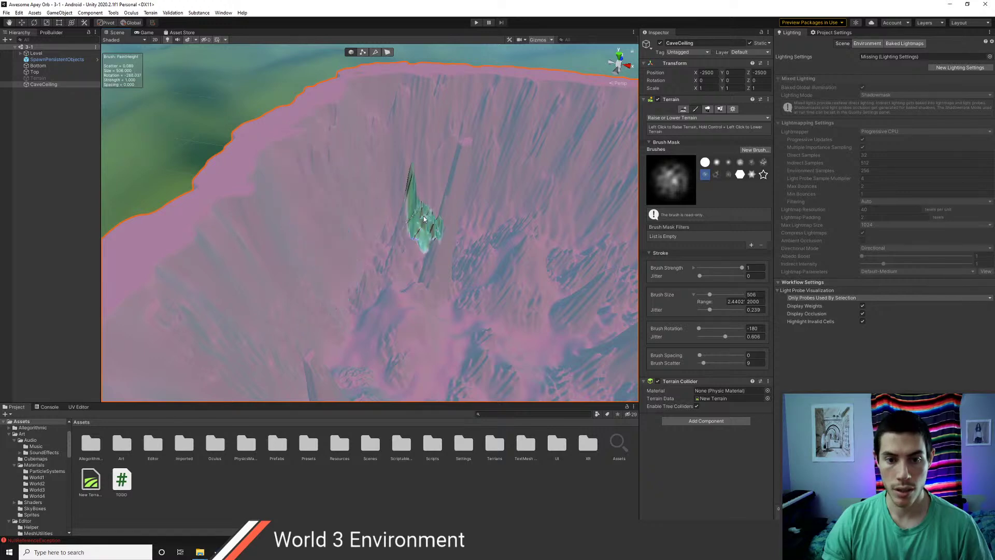
pyautogui.keyDown('alt'); pyautogui.moveTo(424, 216); pyautogui.dragTo(461, 244); pyautogui.keyUp('alt')
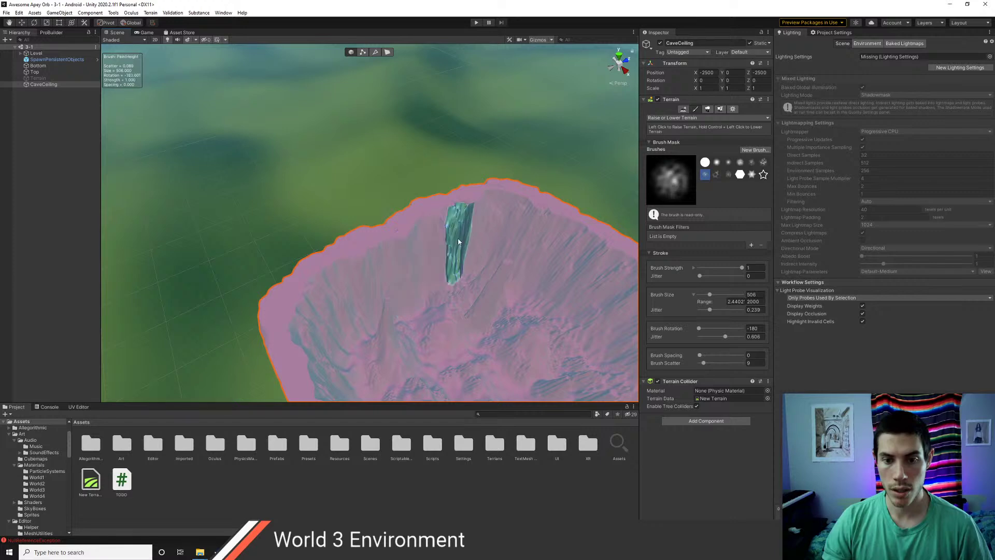
pyautogui.keyDown('alt'); pyautogui.moveTo(492, 222); pyautogui.dragTo(271, 205); pyautogui.keyUp('alt')
pyautogui.scroll(3, 374, 220)
pyautogui.moveTo(375, 220)
pyautogui.keyDown('alt'); pyautogui.mouseDown()
pyautogui.moveTo(409, 218)
pyautogui.moveTo(385, 224)
pyautogui.mouseUp(); pyautogui.keyUp('alt')
pyautogui.hotkey('alt', 'Tab')
pyautogui.hotkey('alt', 'Tab')
pyautogui.hotkey('alt', 'Tab')
pyautogui.hotkey('alt', 'Tab')
pyautogui.hotkey('alt', 'Tab')
pyautogui.hotkey('alt', 'Tab')
pyautogui.hotkey('alt', 'Tab')
pyautogui.hotkey('alt', 'Tab')
pyautogui.hotkey('alt', 'Tab')
pyautogui.hotkey('alt', 'Tab')
pyautogui.hotkey('alt', 'Tab')
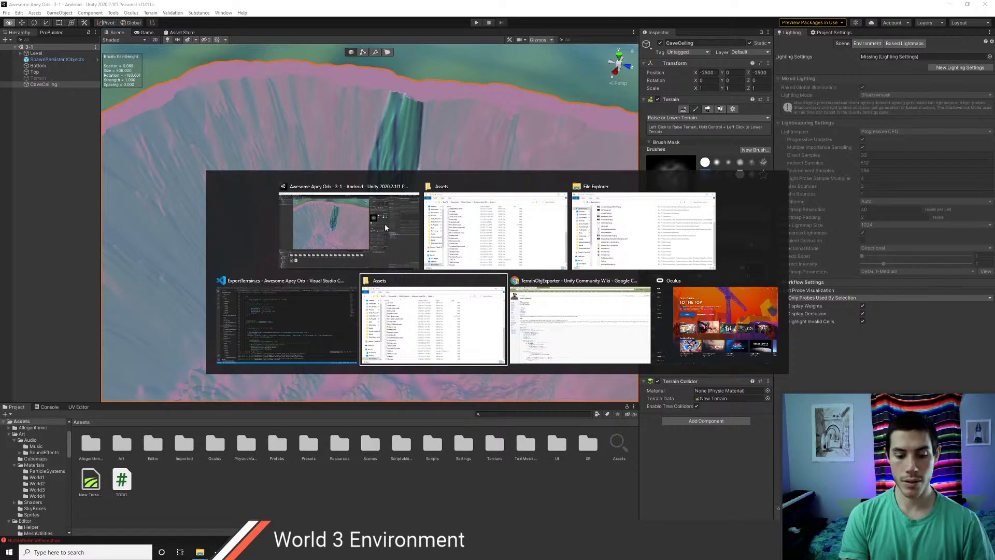
# - Search Google for 'demon souls lava cave' in a new Chrome tab
pyautogui.hotkey('alt', 'Tab')
pyautogui.hotkey('alt', 'Tab')
pyautogui.hotkey('alt', 'Tab')
pyautogui.hotkey('alt', 'Tab')
pyautogui.hotkey('alt', 'Tab')
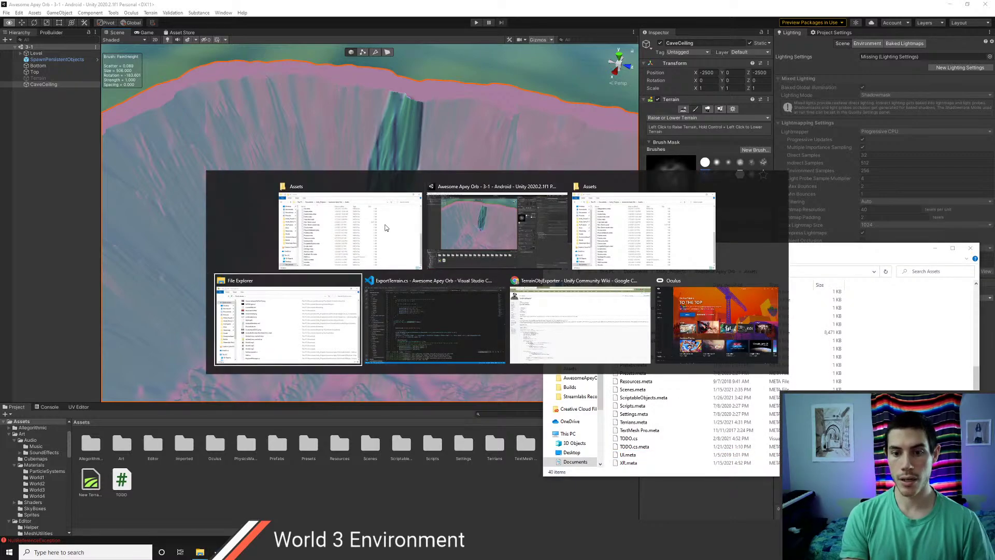
pyautogui.hotkey('ctrl', 't')
pyautogui.write('demon ')
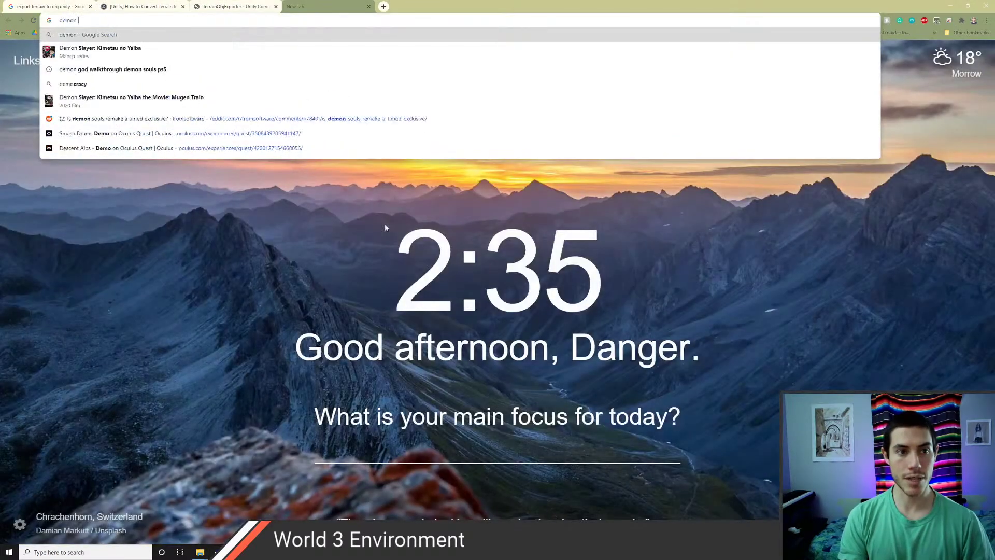
pyautogui.write('souls lava cave')
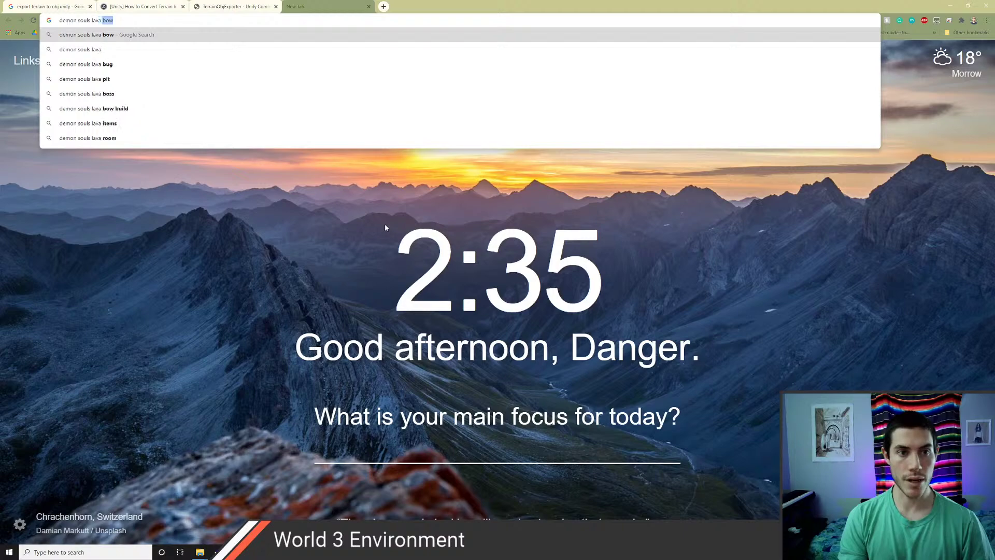
pyautogui.press('Return')
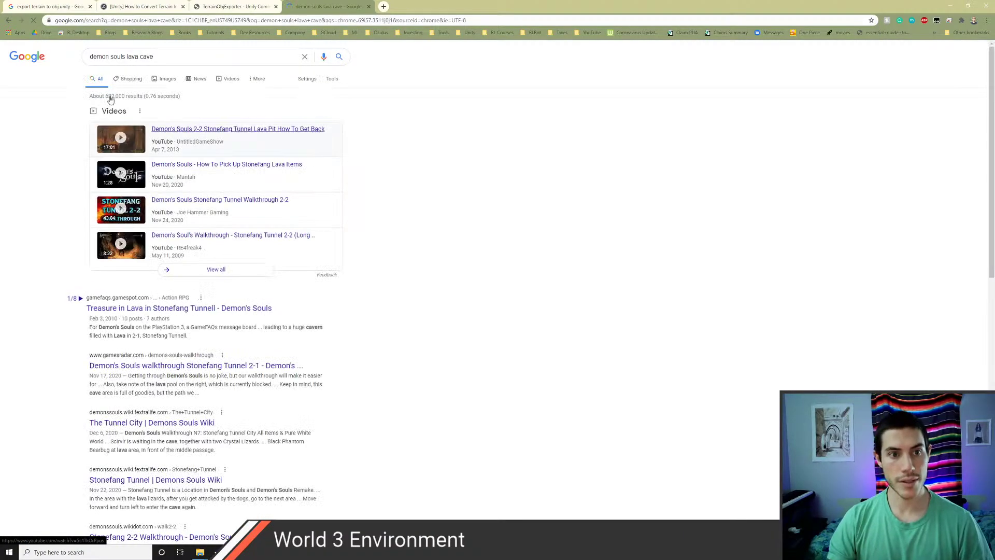
# - Show image results, refine the query to 'demon souls lava cave ps5' and browse the screenshots
pyautogui.click(175, 79)
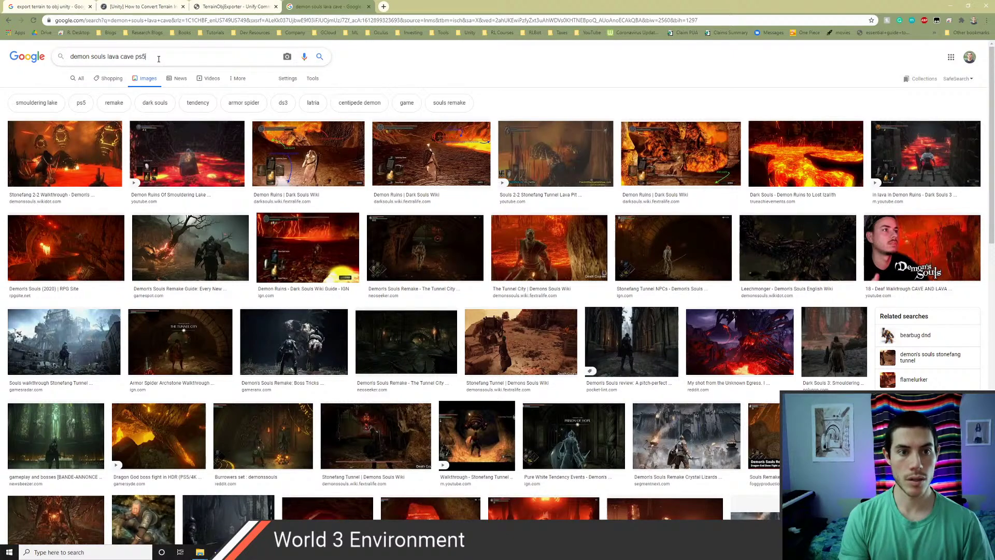
pyautogui.write('ps5')
pyautogui.press('Return')
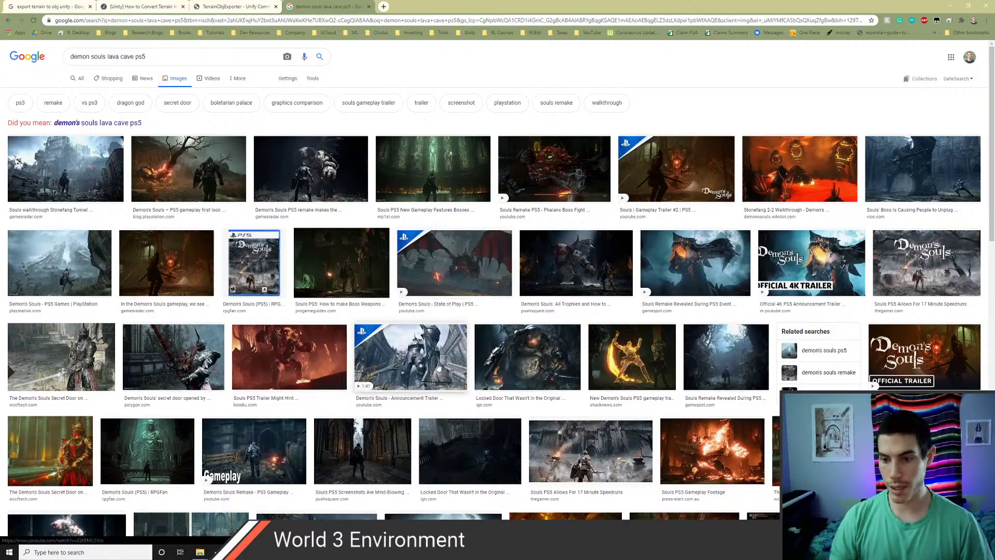
pyautogui.scroll(-5, 438, 358)
pyautogui.scroll(2, 437, 358)
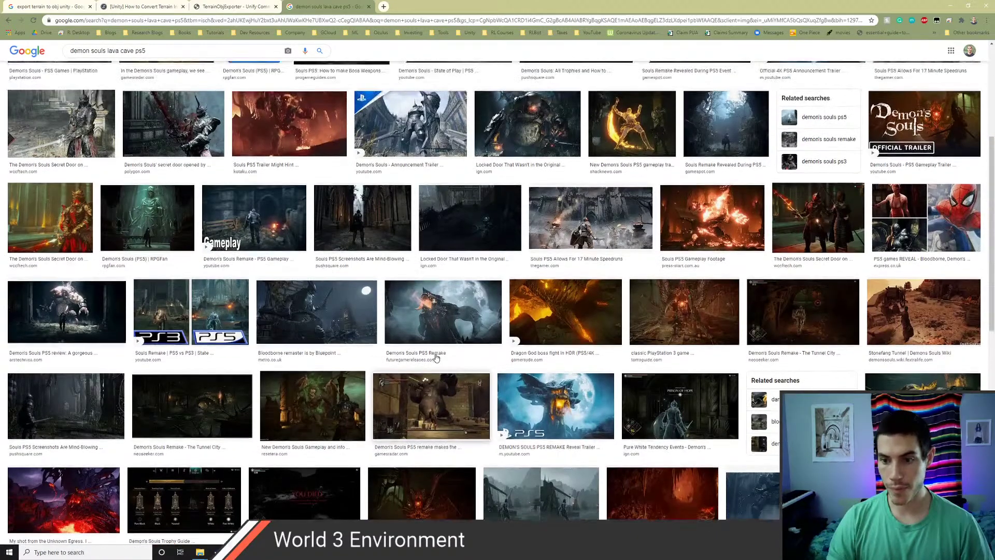
pyautogui.scroll(-5, 366, 342)
pyautogui.scroll(-4, 365, 342)
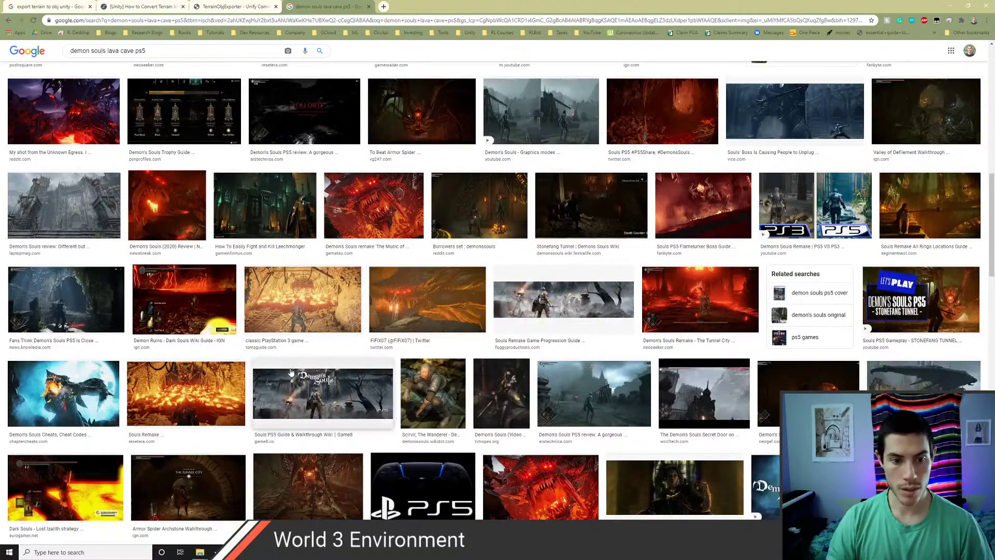
pyautogui.scroll(-5, 312, 344)
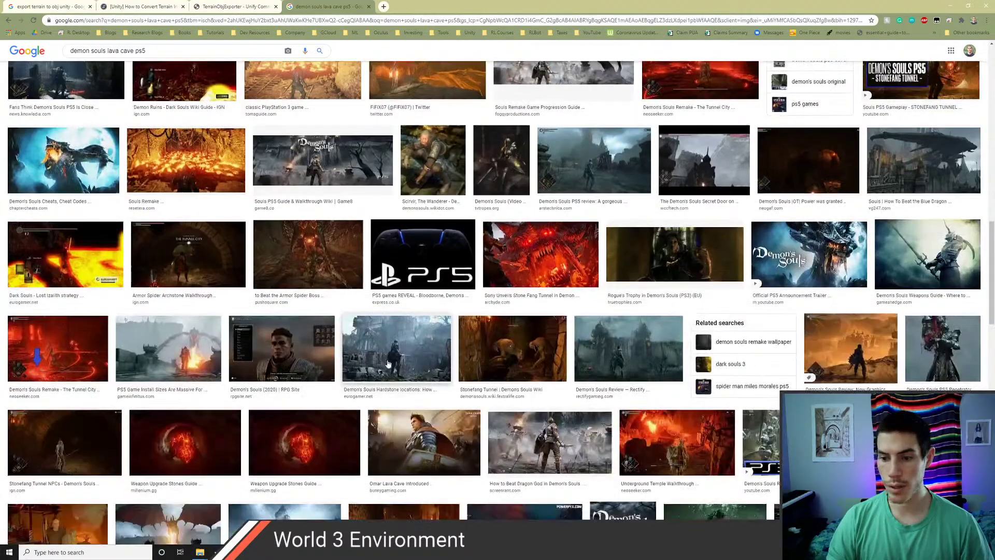
pyautogui.scroll(-8, 238, 345)
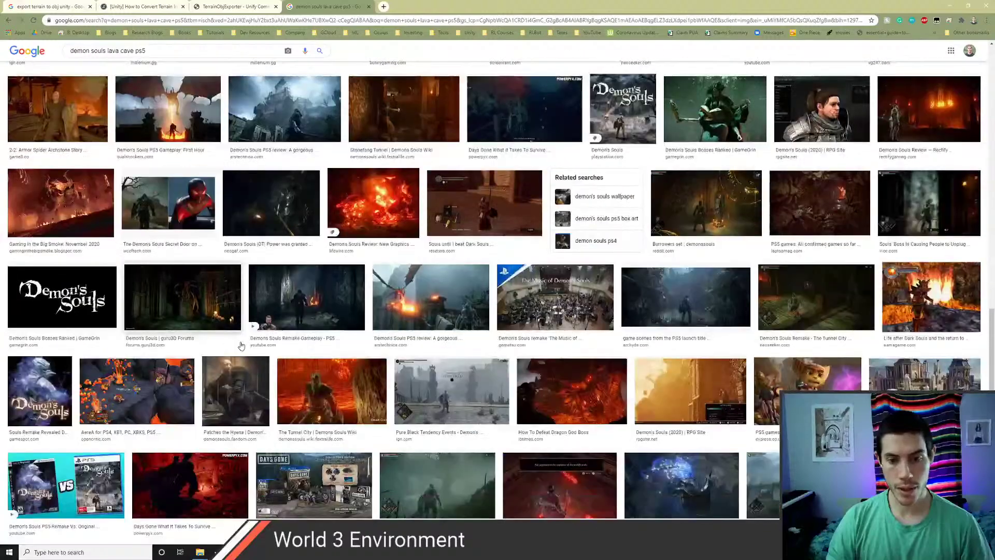
pyautogui.scroll(-8, 241, 347)
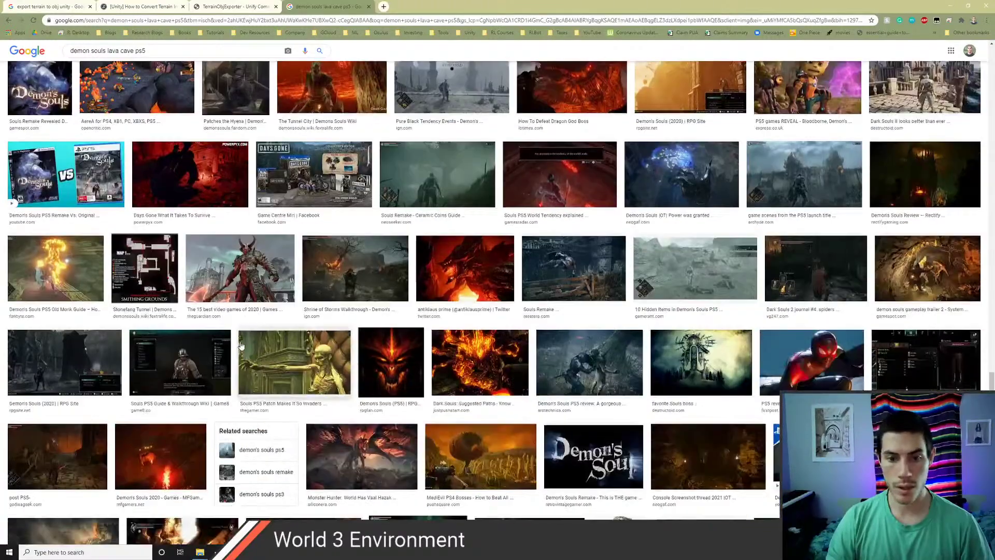
pyautogui.scroll(-7, 241, 346)
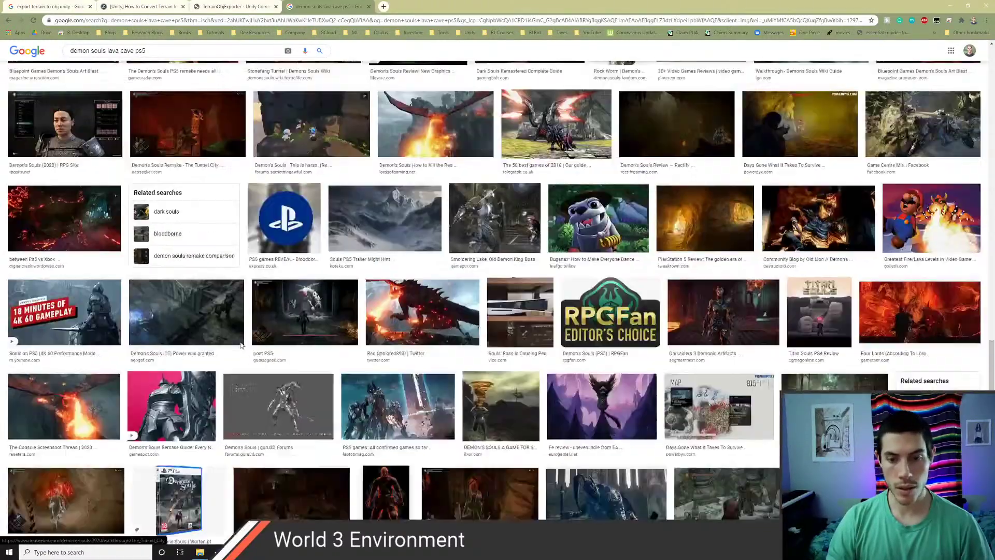
pyautogui.scroll(-6, 215, 342)
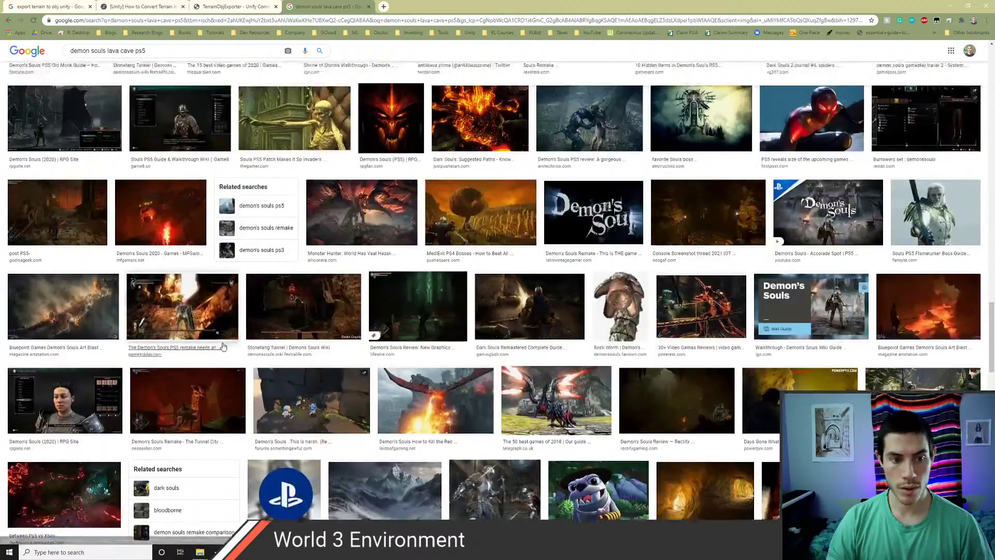
# - Replace the search with 'cave', then narrow it to 'cavern'
pyautogui.hotkey('ctrl', 'l')
pyautogui.write('cave')
pyautogui.press('Return')
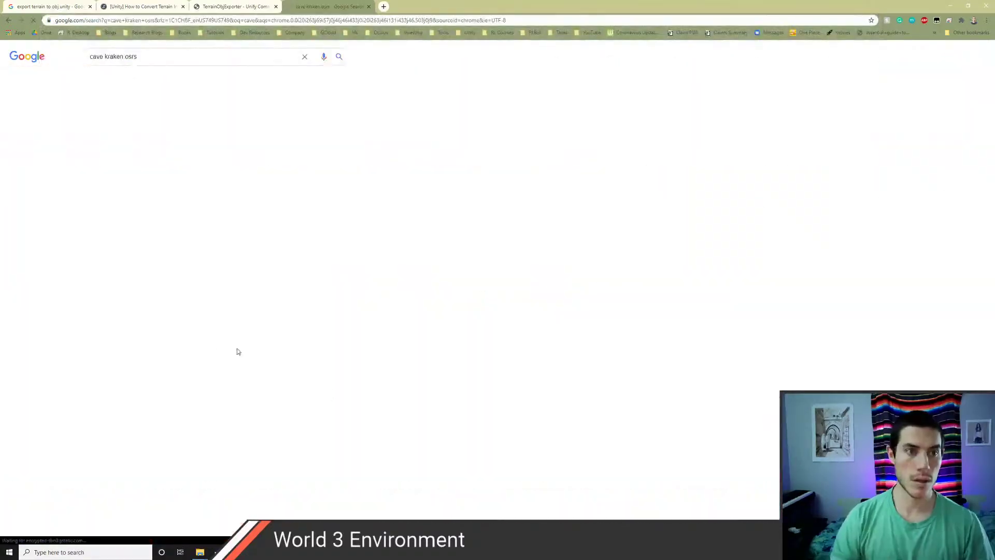
pyautogui.moveTo(137, 56); pyautogui.dragTo(90, 72)
pyautogui.write('cavern')
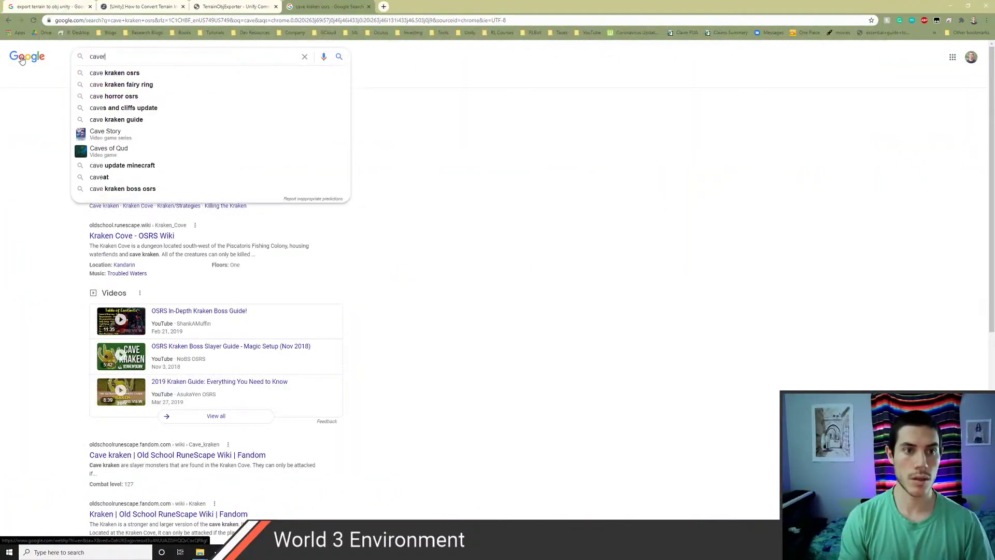
pyautogui.press('Return')
# - Show image results for cavern and preview the cave photos at larger size
pyautogui.scroll(-7, 161, 108)
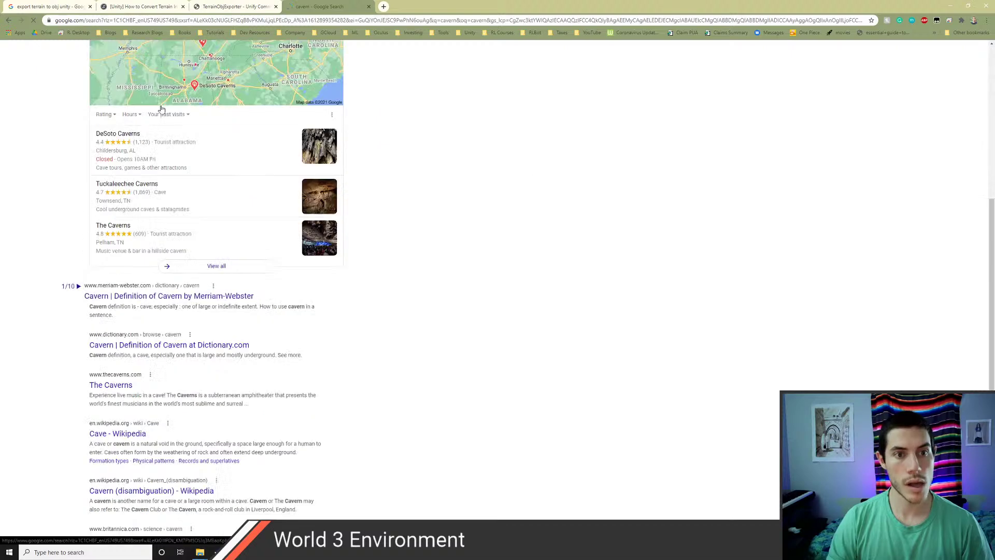
pyautogui.scroll(7, 135, 122)
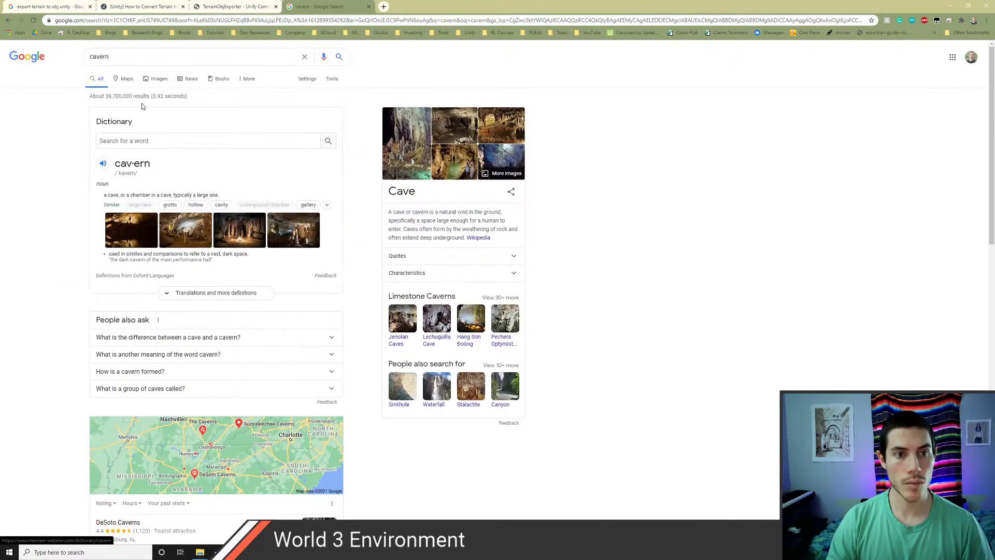
pyautogui.click(159, 79)
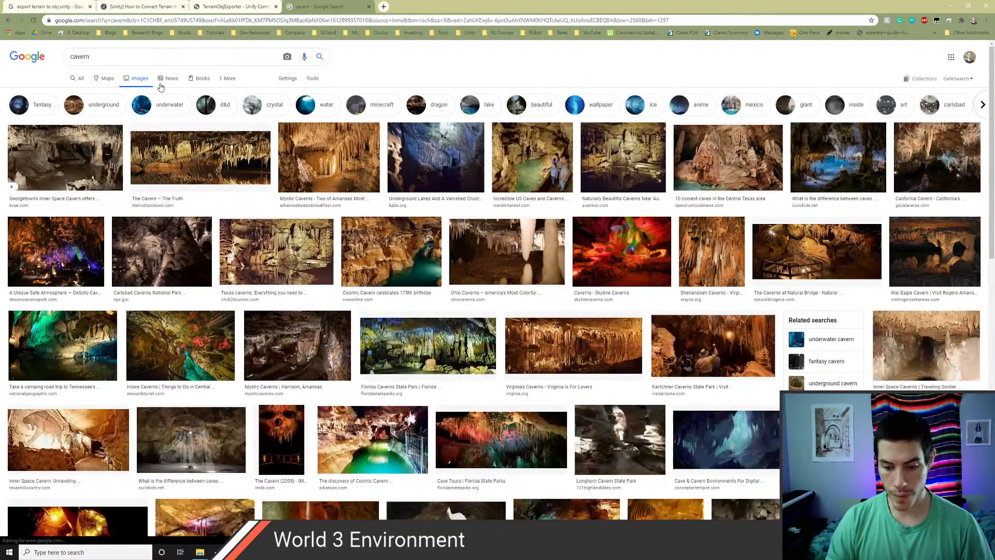
pyautogui.click(233, 164)
pyautogui.press('Right')
pyautogui.press('Right')
pyautogui.press('Right')
pyautogui.press('Right')
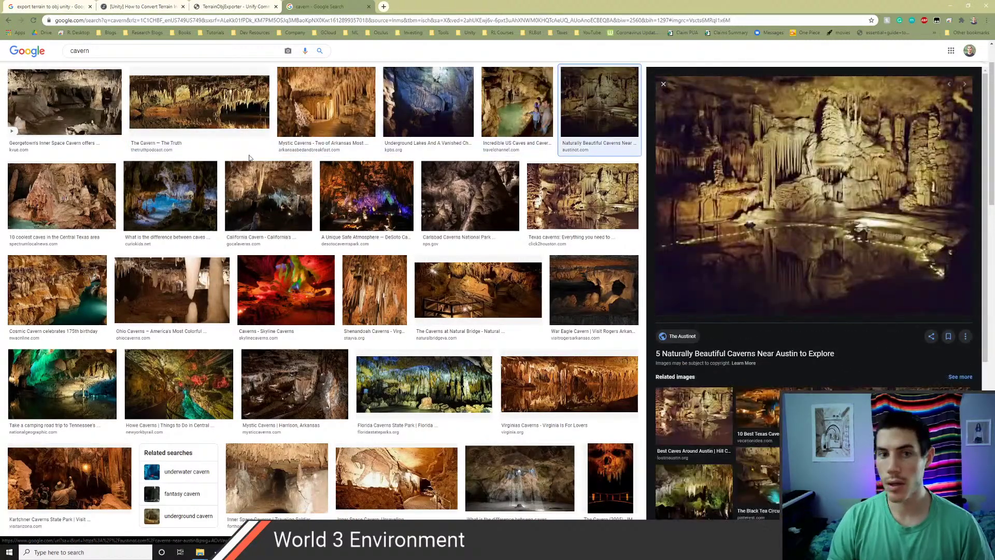
pyautogui.scroll(1, 121, 52)
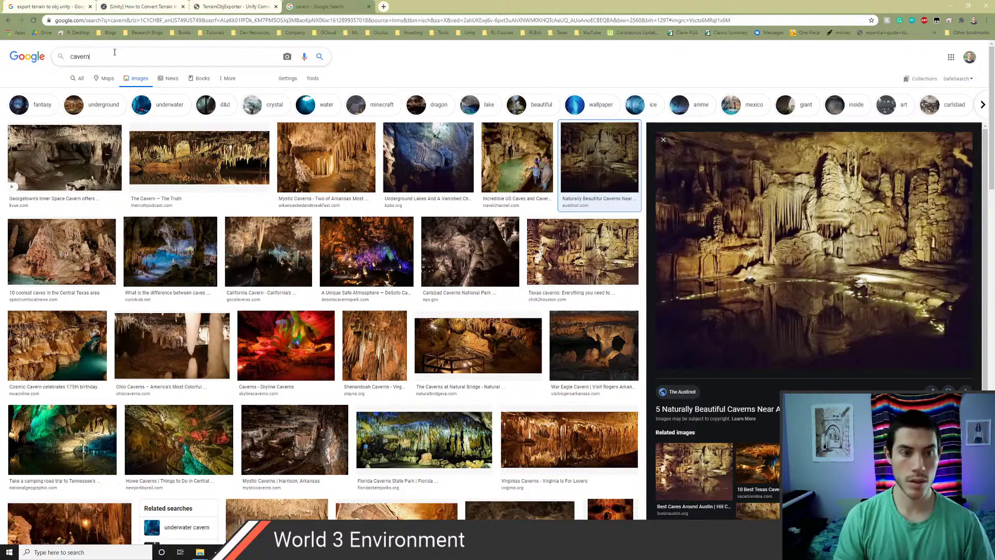
# - Search images for 'big cavern' and preview the first result
pyautogui.press('Home')
pyautogui.write('big')
pyautogui.press('Return')
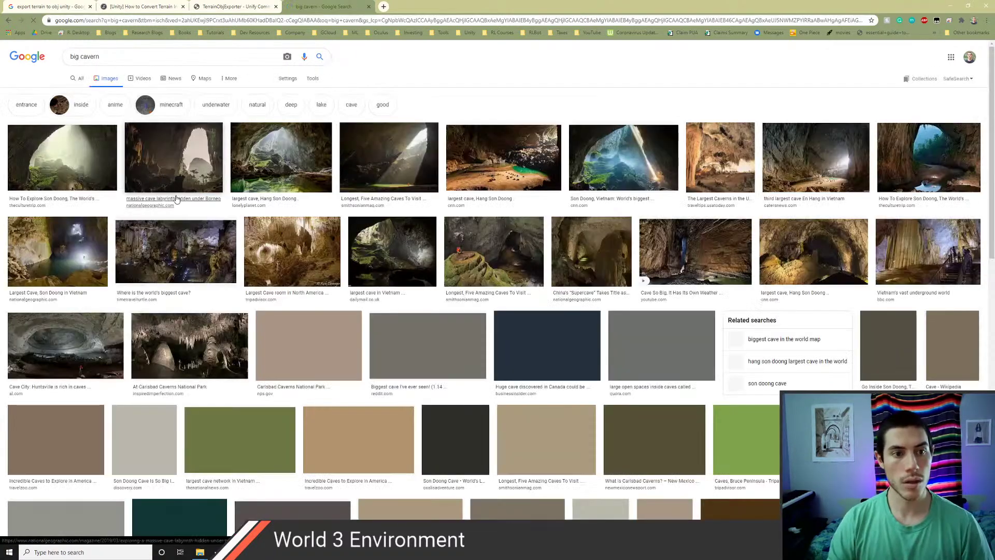
pyautogui.click(61, 151)
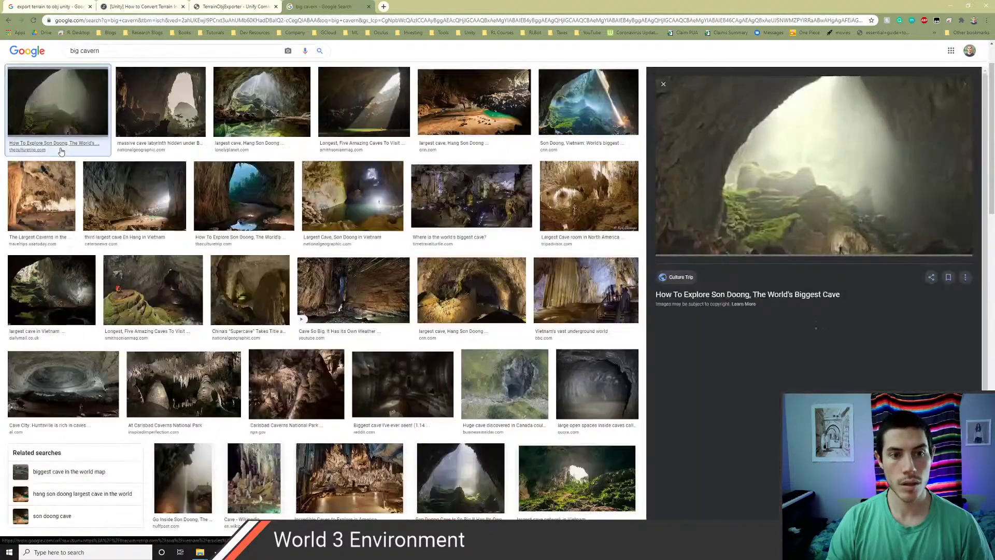
# - Step through the following previews to the Son Doong cave image, then bring up the window switcher
pyautogui.press('Right')
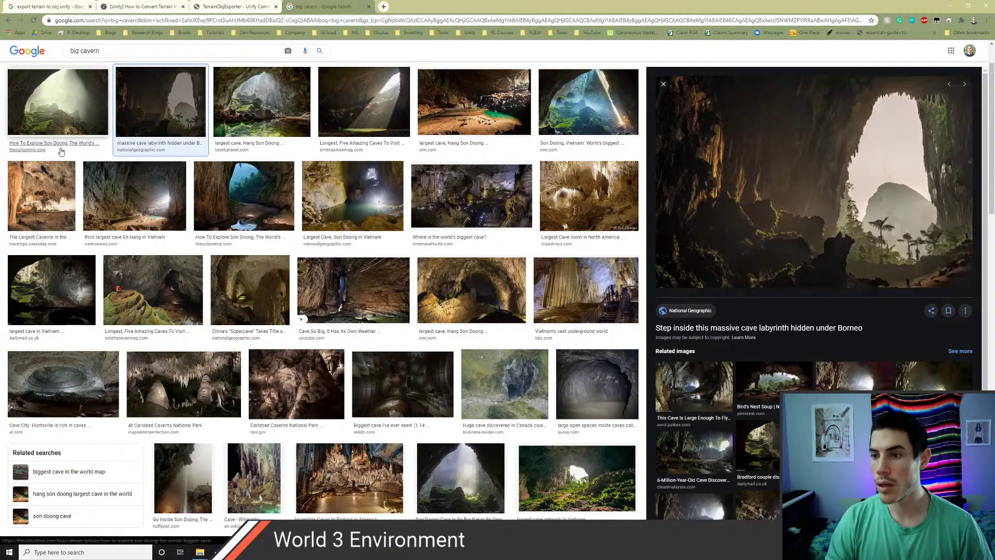
pyautogui.press('Right')
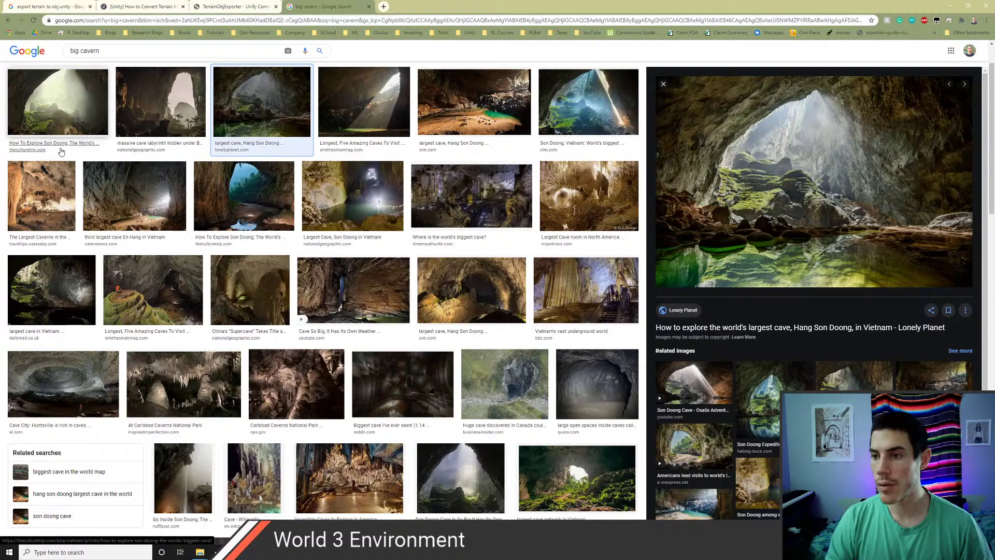
pyautogui.press('Right')
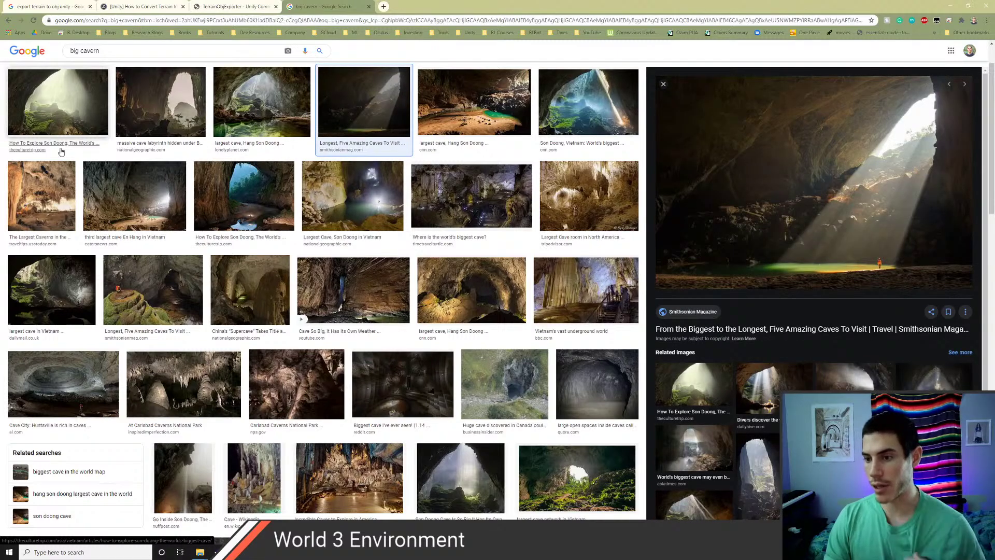
pyautogui.press('Right')
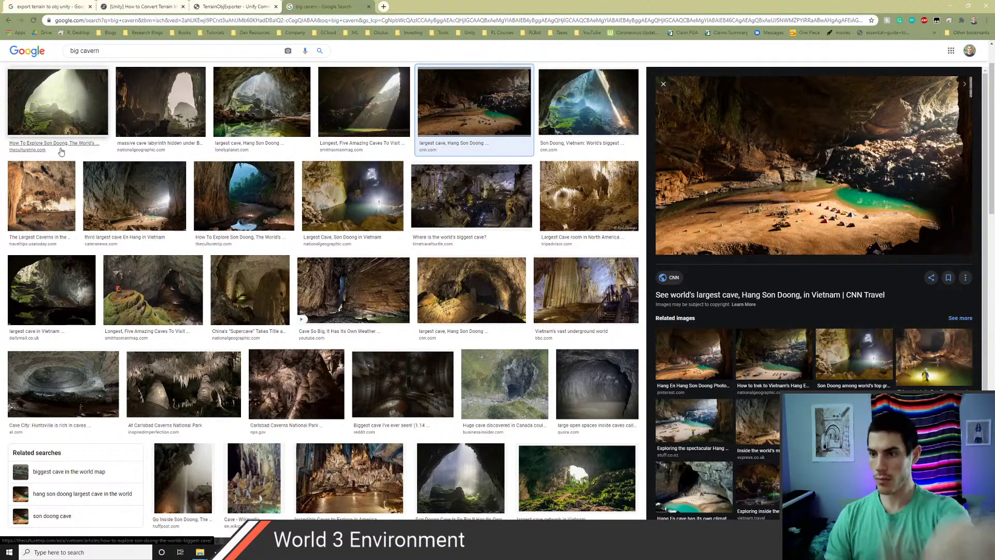
pyautogui.press('Right')
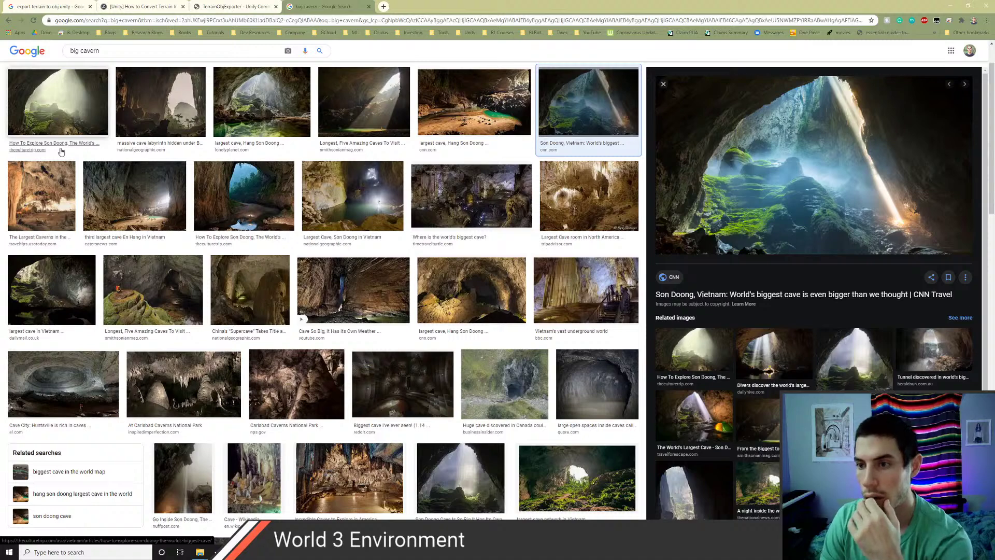
pyautogui.press('Right')
pyautogui.press('Right')
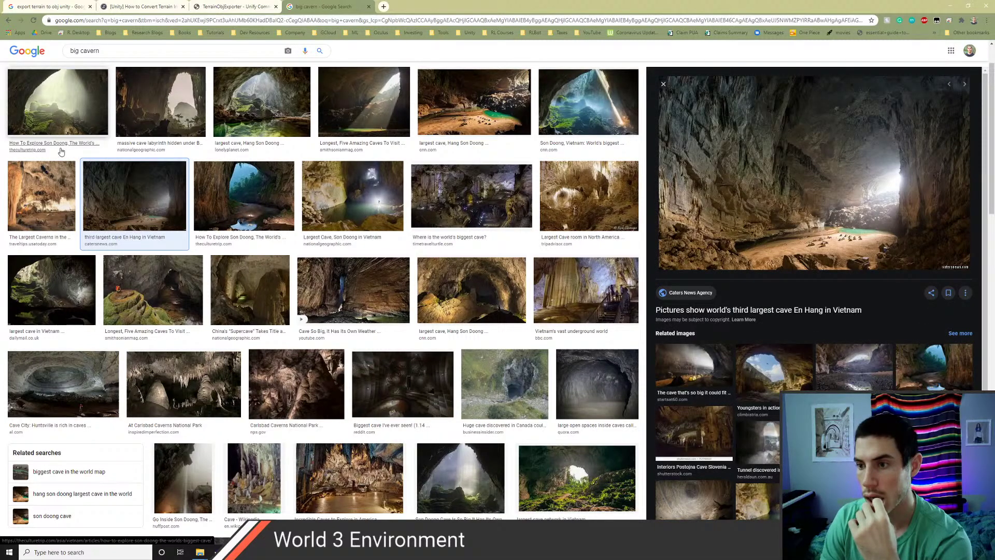
pyautogui.press('Right')
pyautogui.press('Right')
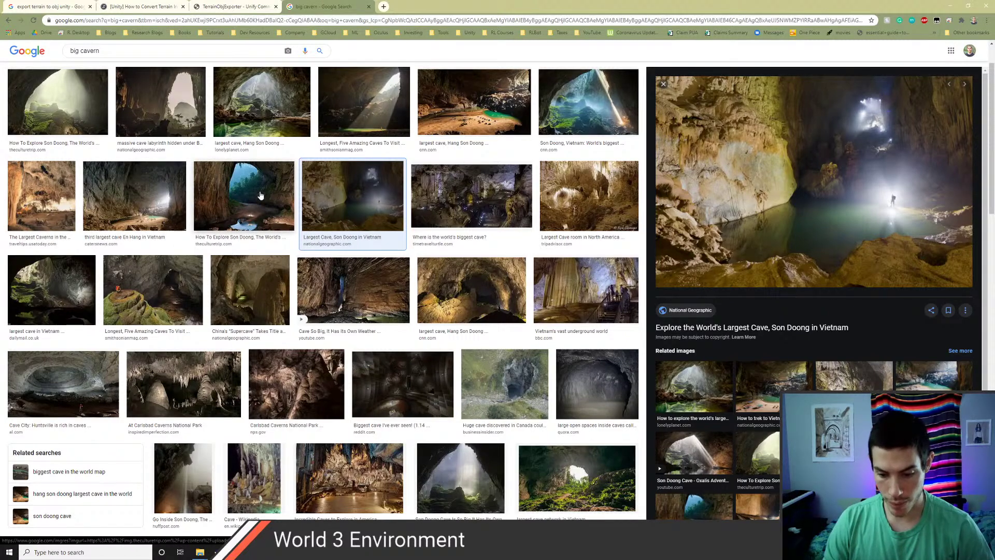
pyautogui.hotkey('alt', 'Tab')
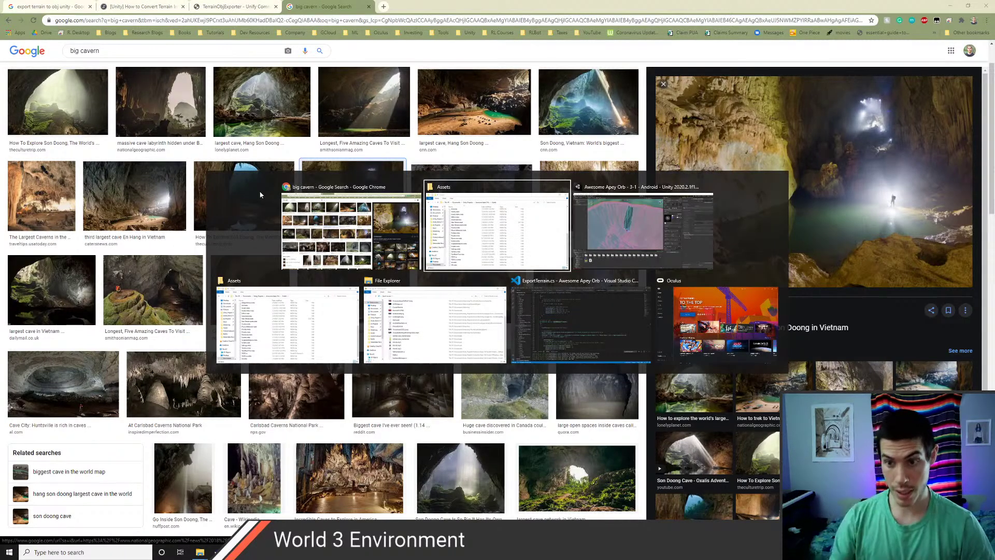
# - Back in Unity, orbit down onto the terrain cliff and pan to its right edge
pyautogui.hotkey('alt', 'Tab')
pyautogui.moveTo(259, 191); pyautogui.dragTo(343, 179)
pyautogui.scroll(-6, 417, 254)
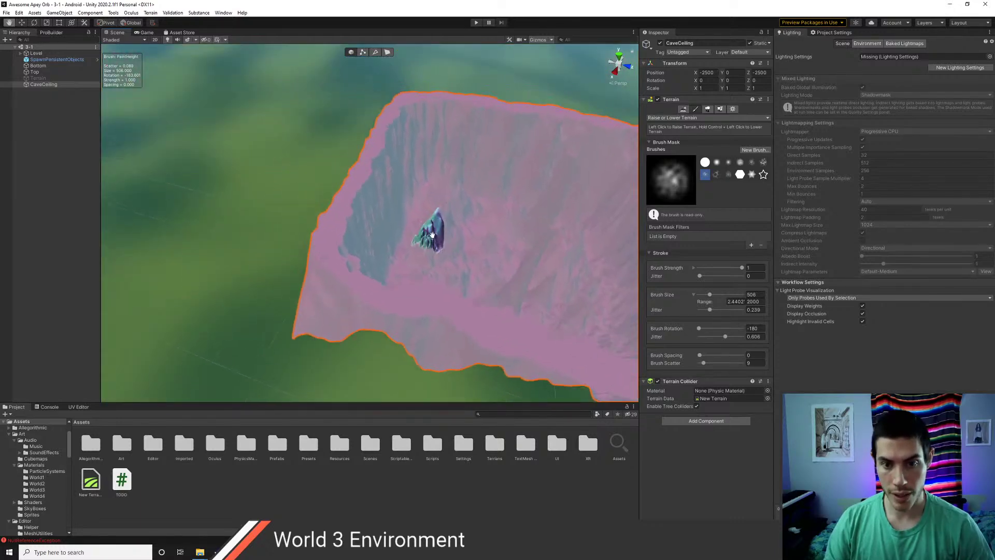
pyautogui.scroll(2, 417, 254)
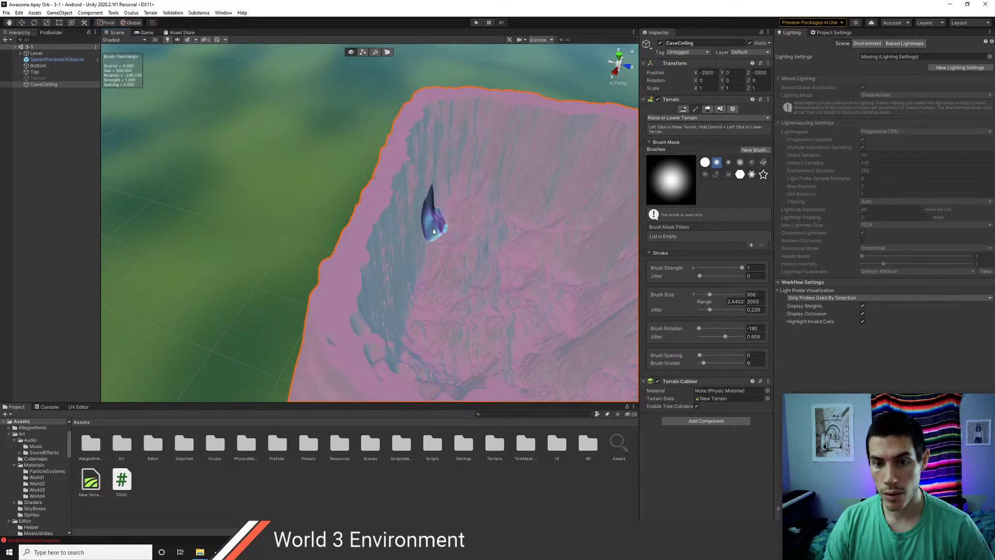
pyautogui.moveTo(452, 207)
pyautogui.mouseDown(button='right')
pyautogui.moveTo(533, 178)
pyautogui.moveTo(493, 228)
pyautogui.moveTo(461, 237)
pyautogui.mouseUp(button='right')
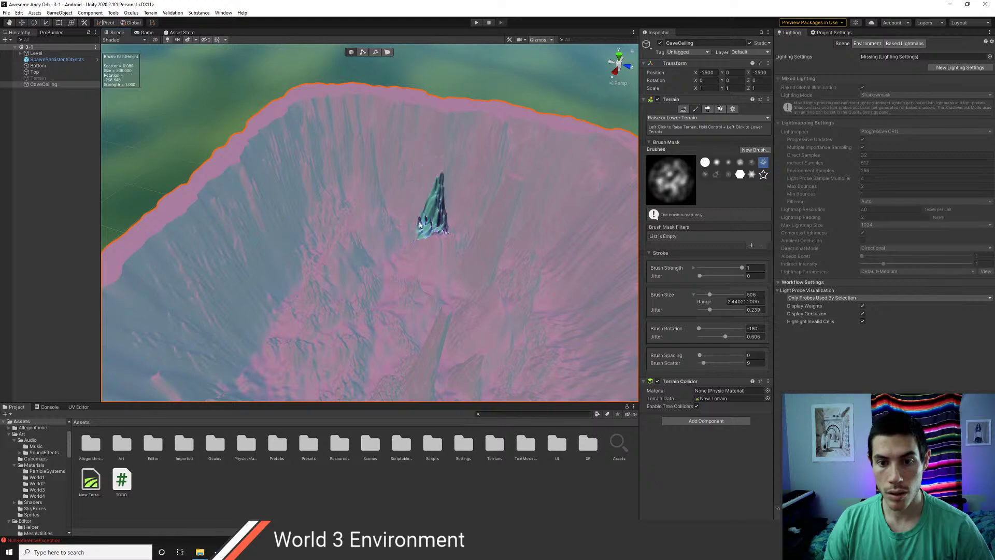
pyautogui.moveTo(490, 257); pyautogui.dragTo(424, 232, button='middle')
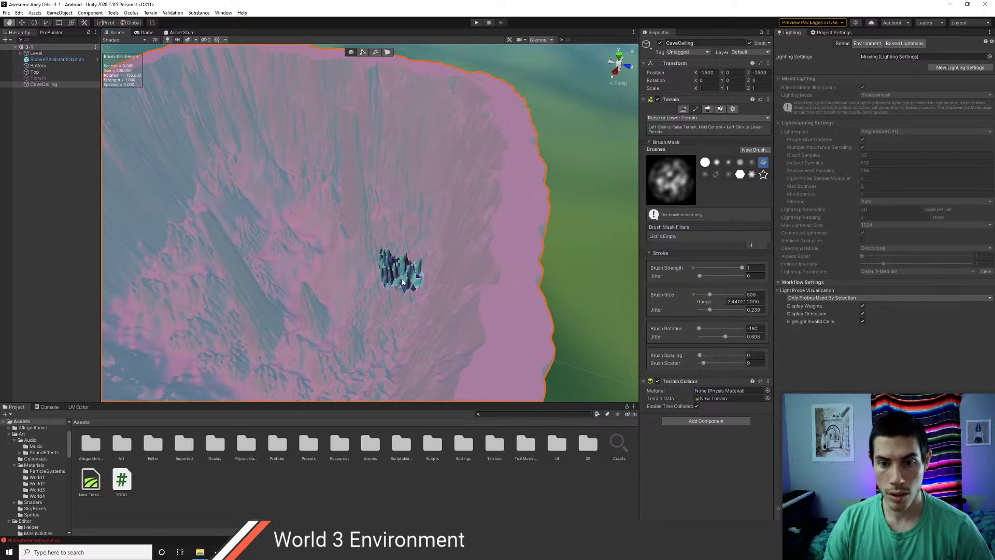
pyautogui.moveTo(400, 271); pyautogui.dragTo(455, 228, button='middle')
# - Orbit to a higher angle and frame the whole walled basin in the Scene view
pyautogui.scroll(-3, 454, 232)
pyautogui.keyDown('alt'); pyautogui.moveTo(396, 224); pyautogui.dragTo(355, 294); pyautogui.keyUp('alt')
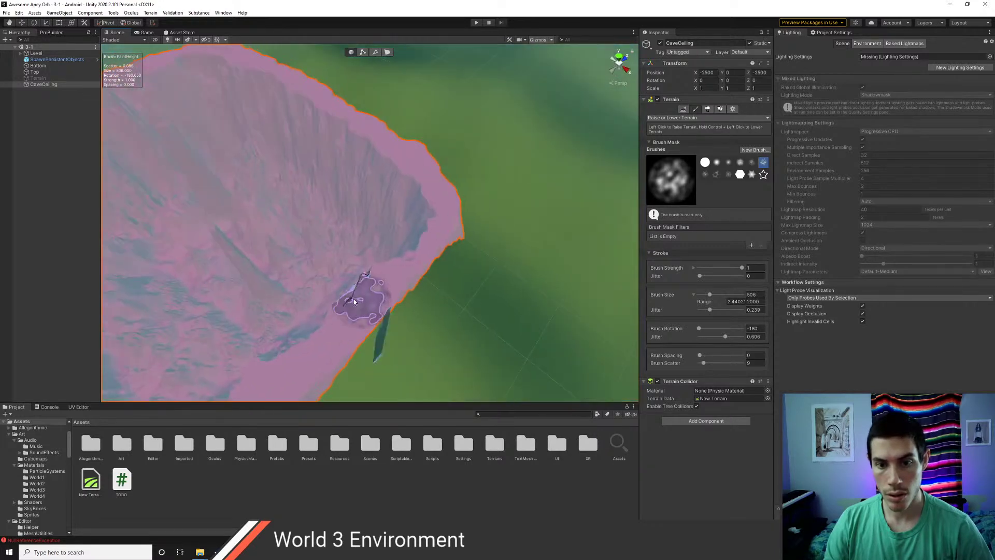
pyautogui.scroll(3, 296, 293)
pyautogui.moveTo(296, 293); pyautogui.dragTo(461, 296, button='middle')
pyautogui.scroll(-5, 521, 280)
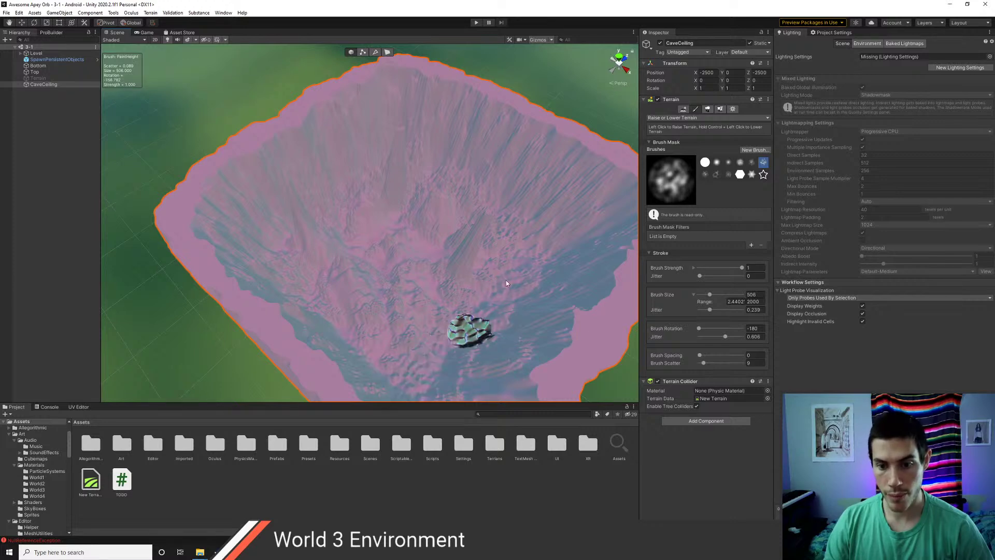
pyautogui.scroll(3, 486, 319)
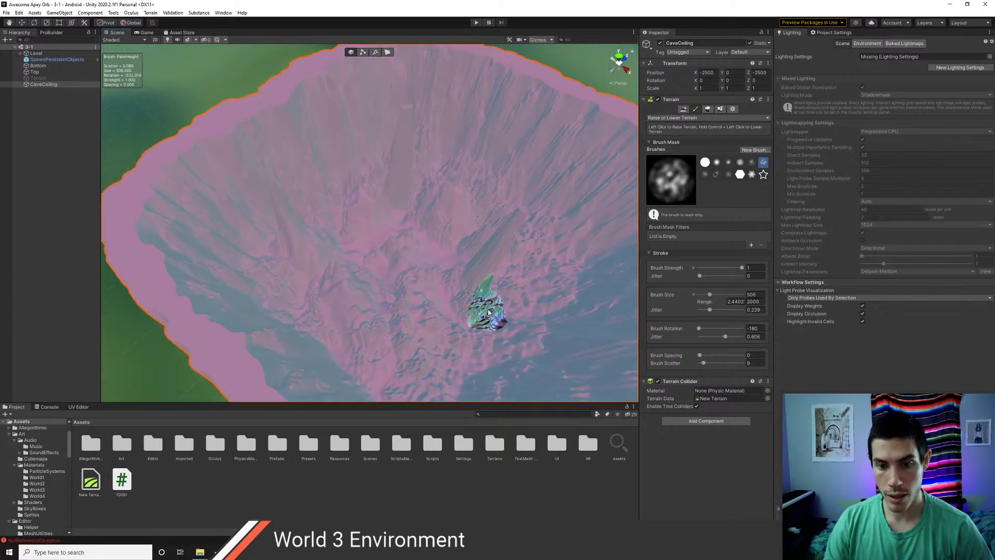
pyautogui.moveTo(485, 311)
pyautogui.mouseDown(button='right')
pyautogui.moveTo(442, 263)
pyautogui.moveTo(366, 267)
pyautogui.moveTo(373, 254)
pyautogui.mouseUp(button='right')
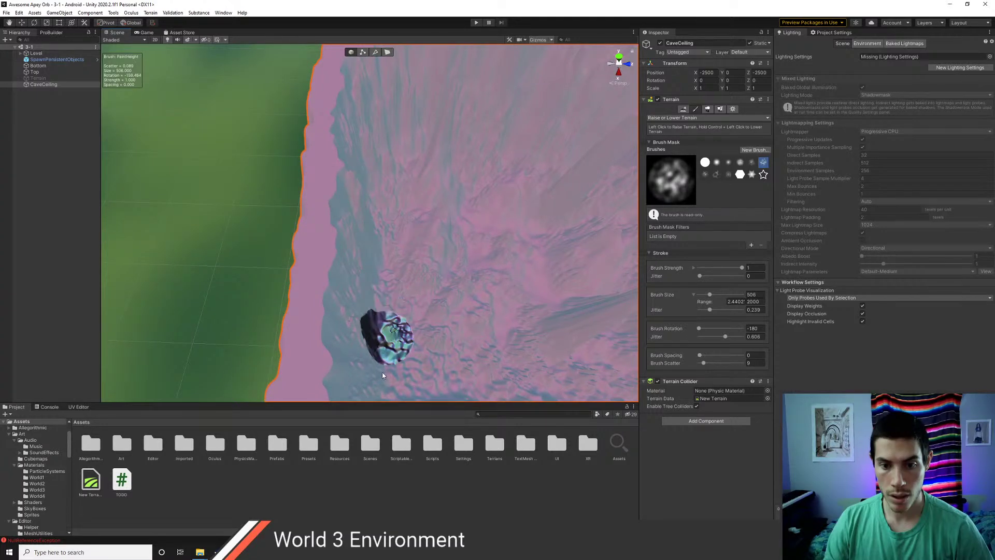
pyautogui.moveTo(465, 325); pyautogui.dragTo(392, 297, button='middle')
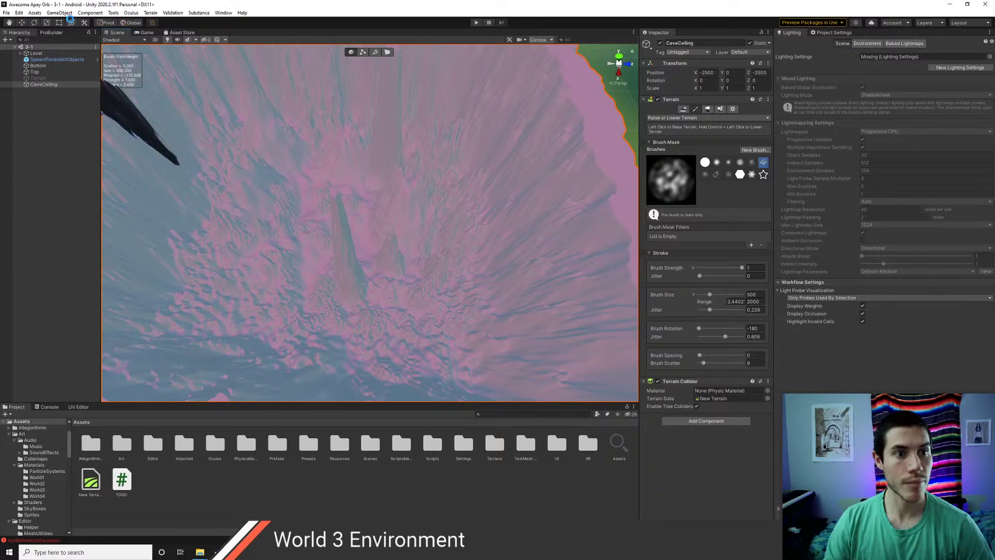
# - Reselect CaveCeiling and export it at Full resolution as the OBJ file CavernCeiling
pyautogui.click(113, 13)
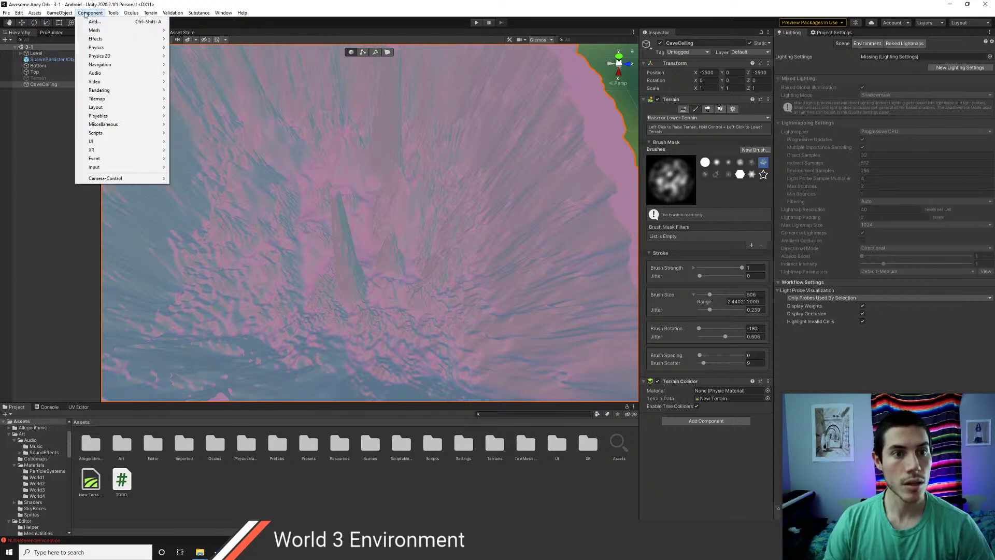
pyautogui.click(40, 105)
pyautogui.click(38, 86)
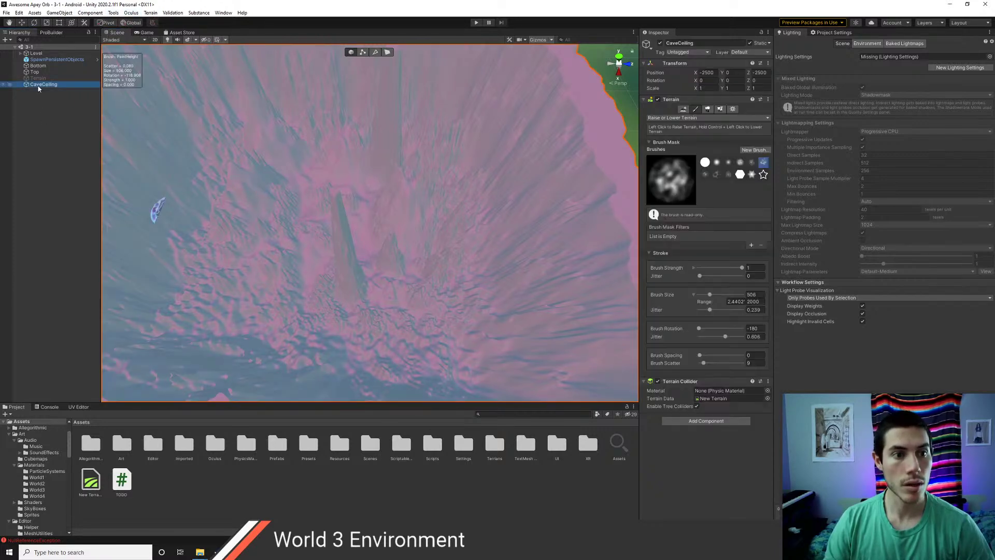
pyautogui.click(151, 12)
pyautogui.click(171, 24)
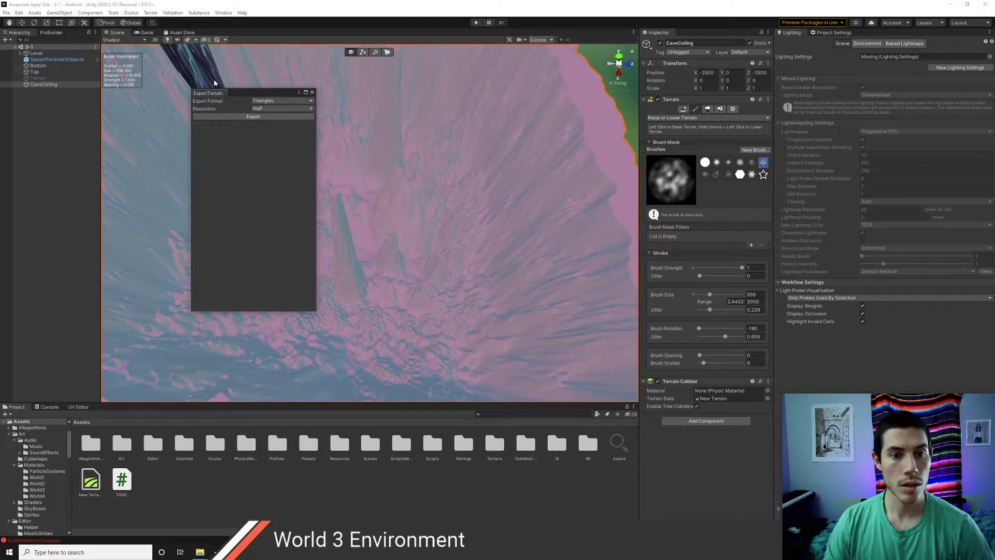
pyautogui.click(262, 109)
pyautogui.click(261, 113)
pyautogui.click(253, 116)
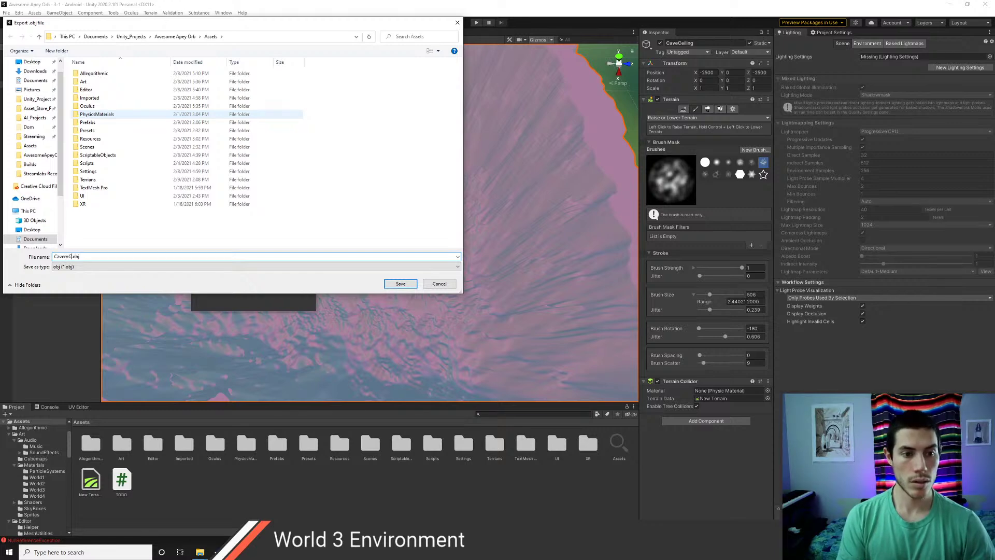
pyautogui.write('CavernCeiling')
pyautogui.press('Return')
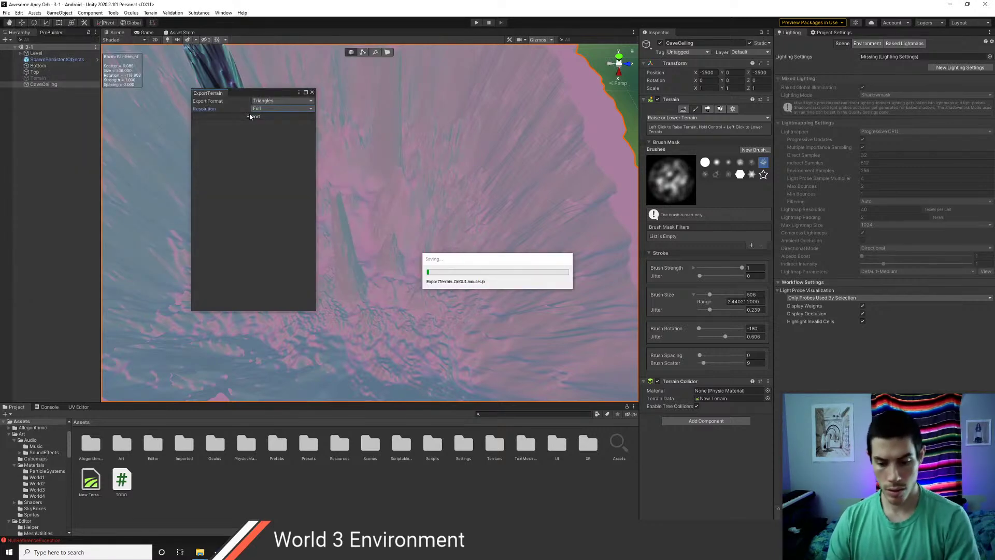
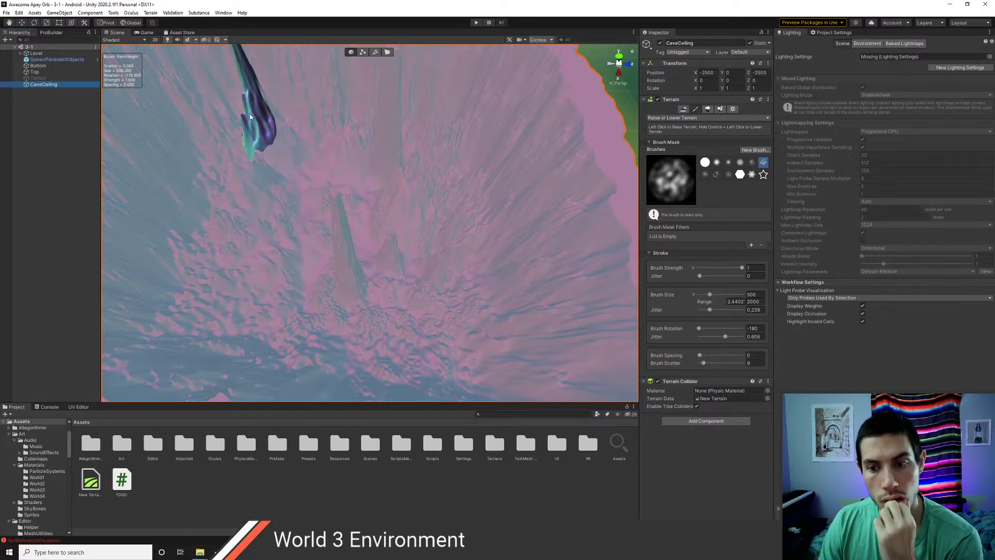
# - Orbit the Scene view down into the cave terrain crater, then switch over to Chrome
pyautogui.moveTo(365, 206); pyautogui.dragTo(325, 177, button='right')
pyautogui.moveTo(350, 259)
pyautogui.mouseDown(button='right')
pyautogui.moveTo(333, 222)
pyautogui.moveTo(404, 248)
pyautogui.moveTo(382, 227)
pyautogui.moveTo(390, 228)
pyautogui.moveTo(288, 249)
pyautogui.mouseUp(button='right')
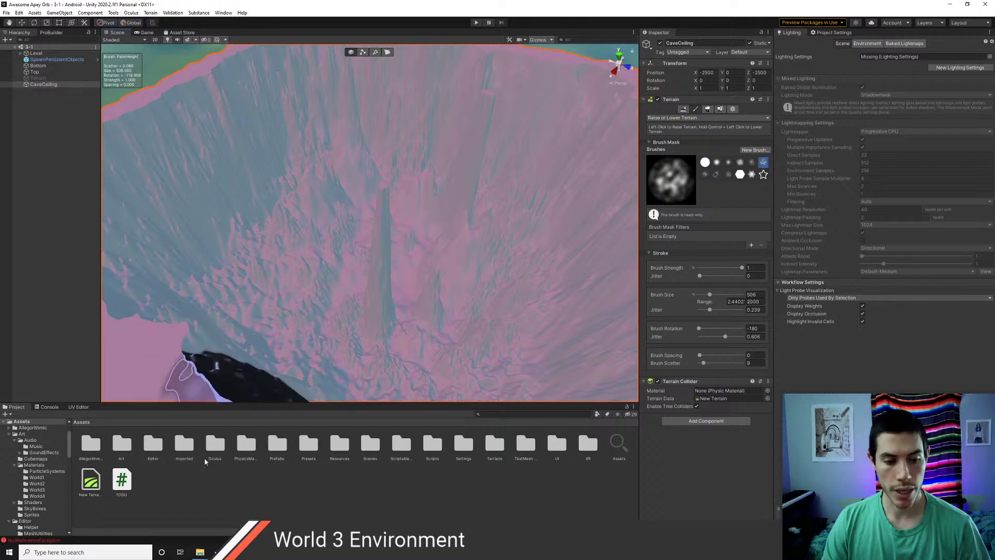
pyautogui.hotkey('alt', 'Tab')
pyautogui.hotkey('alt', 'Tab')
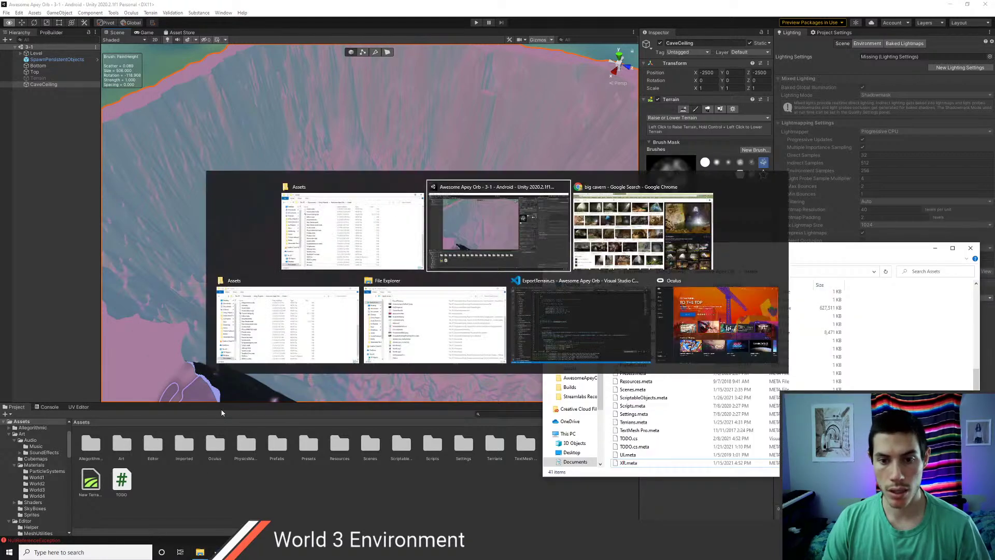
pyautogui.hotkey('alt', 'Tab')
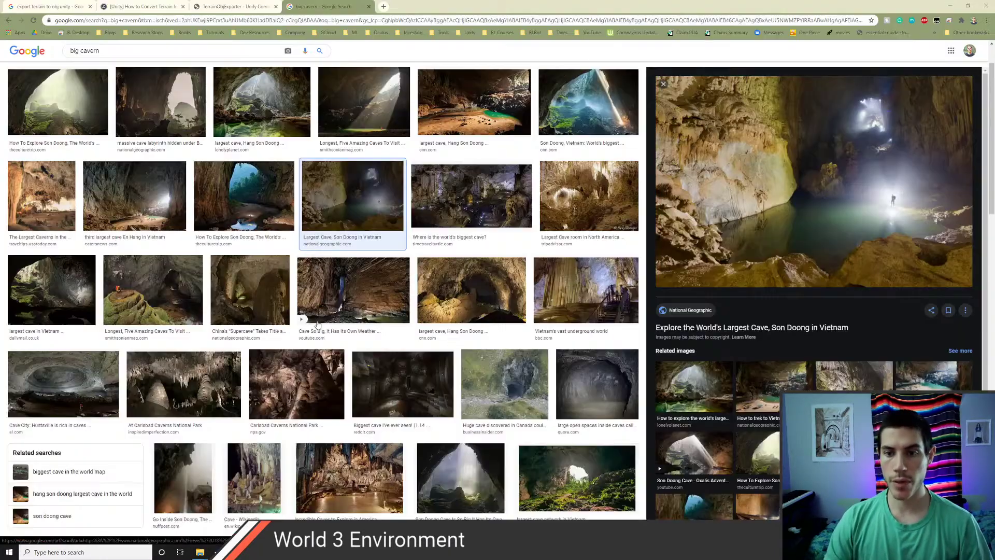
# - Open the Substance Source site from the Dev Resources > Art > Textures bookmark folder
pyautogui.click(234, 7)
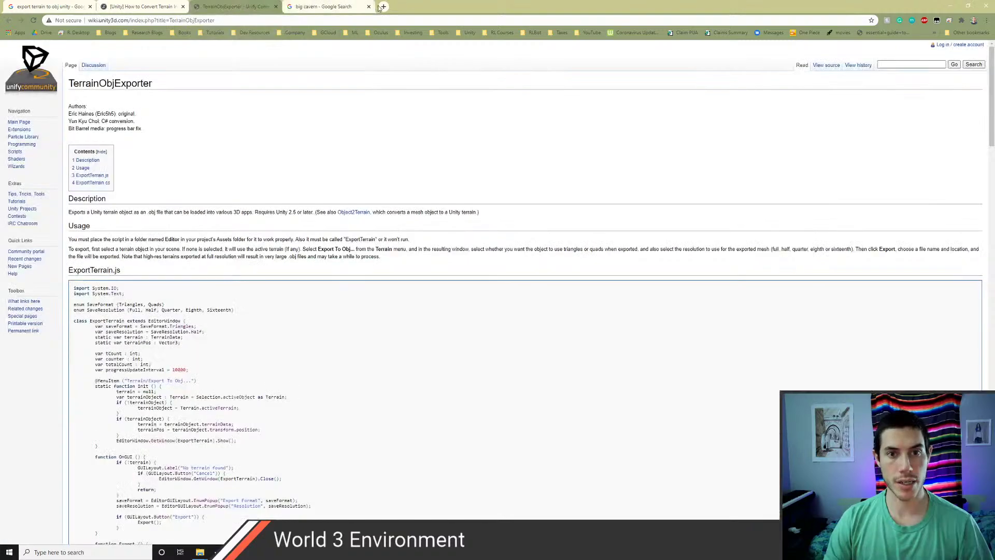
pyautogui.click(311, 7)
pyautogui.click(249, 32)
pyautogui.moveTo(261, 46)
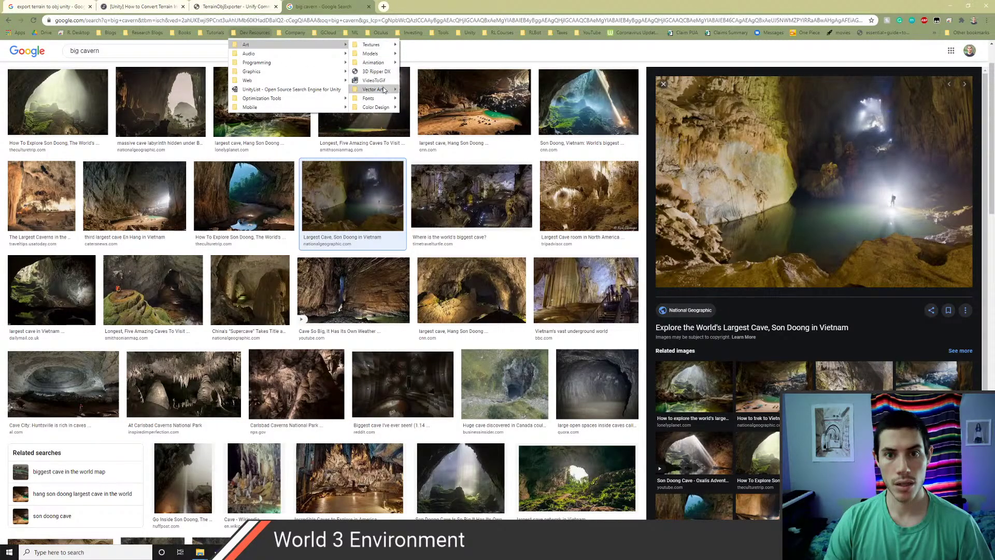
pyautogui.moveTo(385, 97)
pyautogui.moveTo(377, 46)
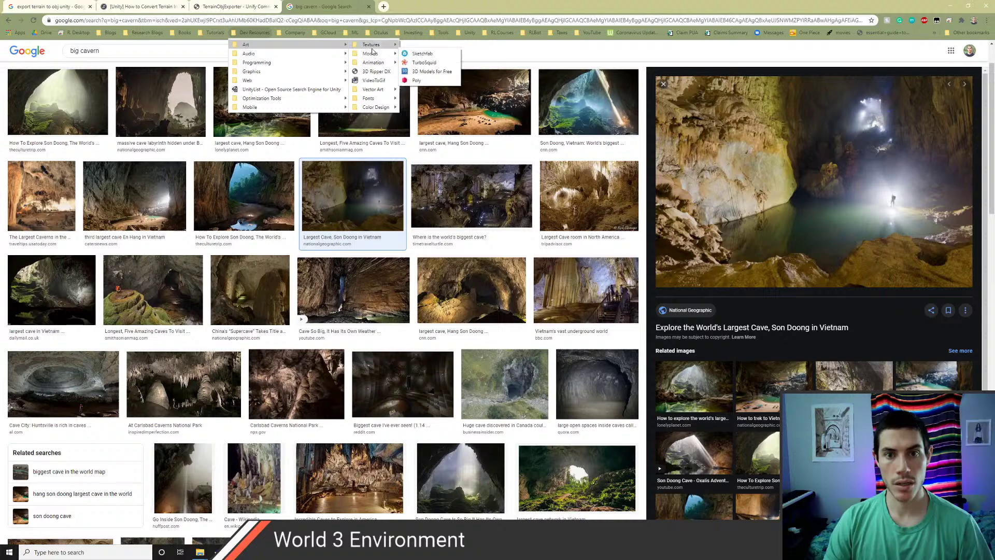
pyautogui.click(428, 63)
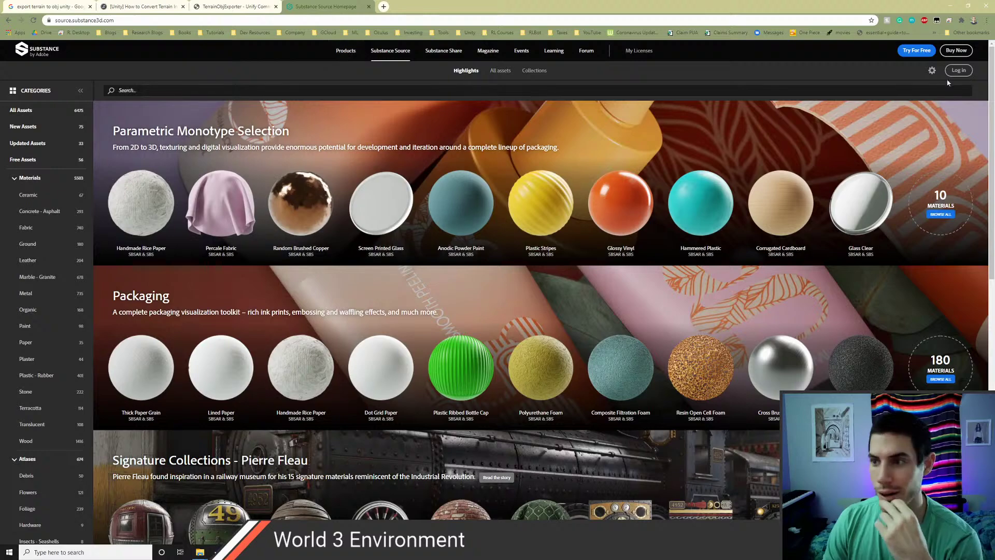
# - Log in to Substance Source with the account details and dismiss Chrome's password warning
pyautogui.click(959, 72)
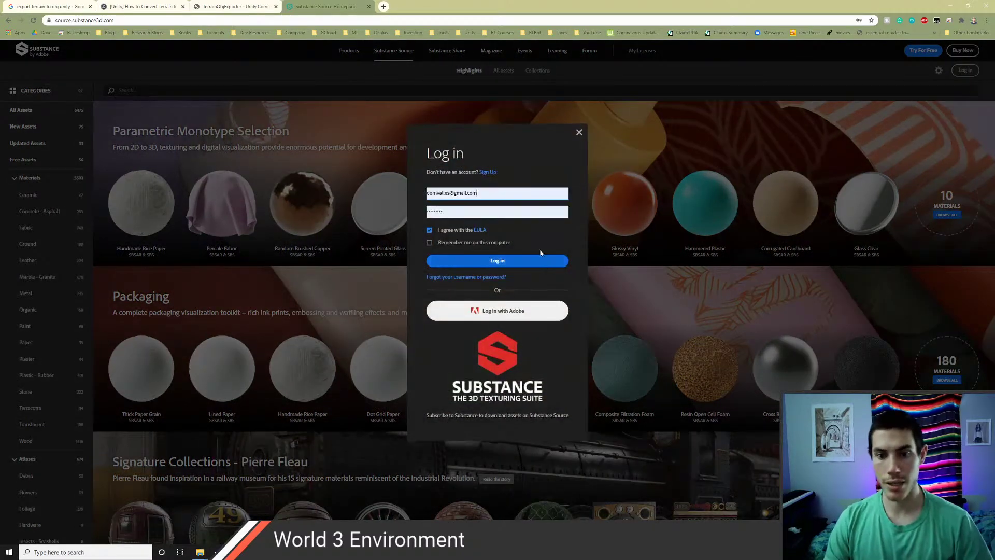
pyautogui.click(472, 260)
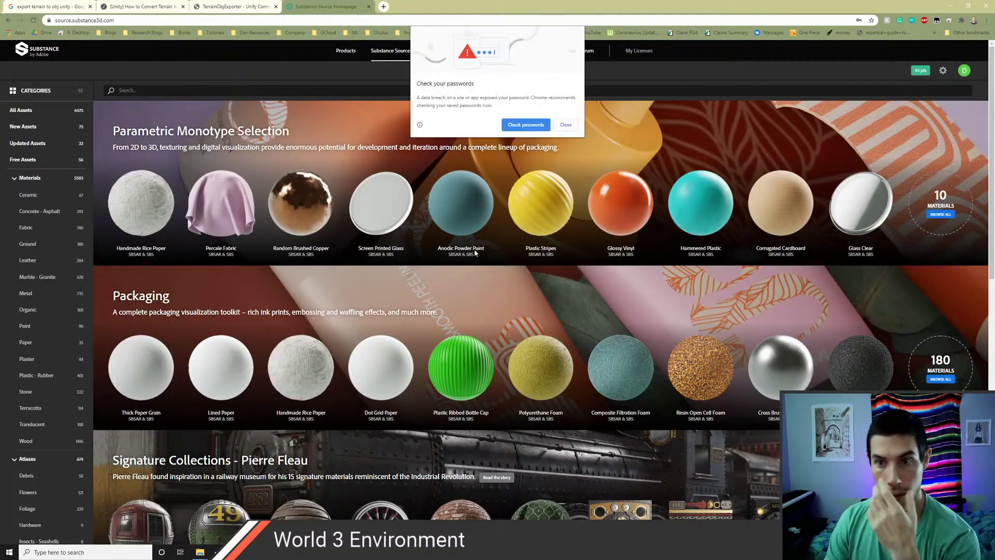
pyautogui.click(564, 125)
pyautogui.moveTo(330, 216)
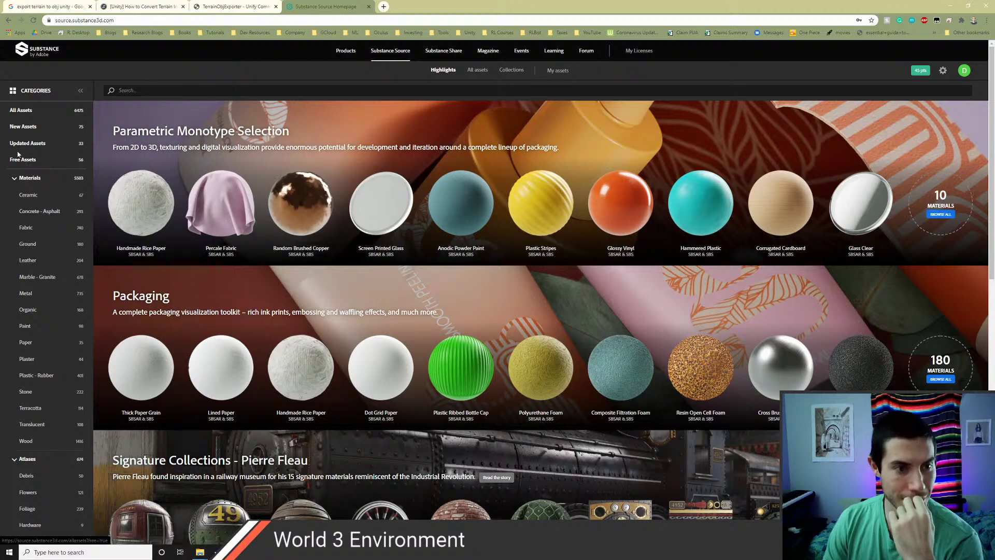
# - Browse All assets and Collections, then scroll down through the My assets owned materials
pyautogui.click(476, 70)
pyautogui.click(511, 69)
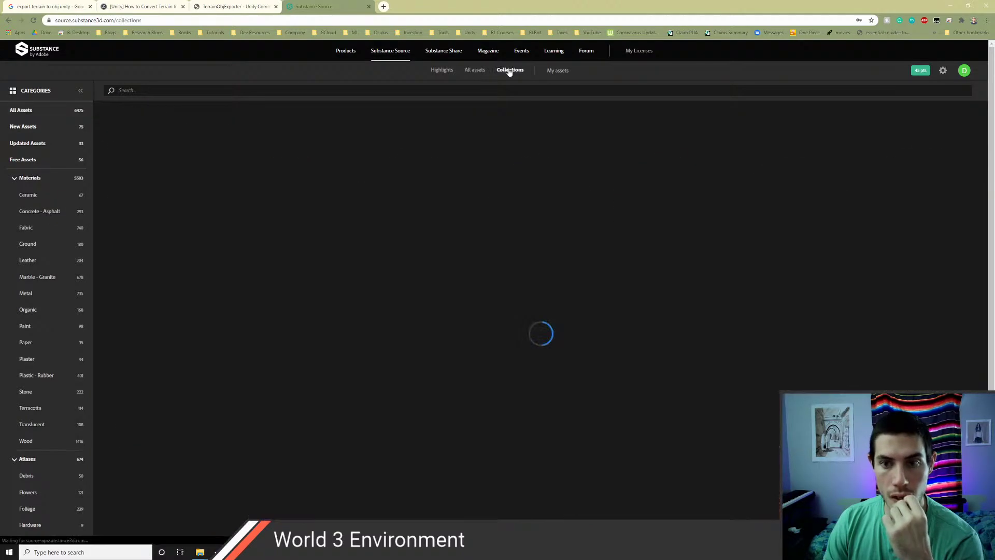
pyautogui.click(556, 70)
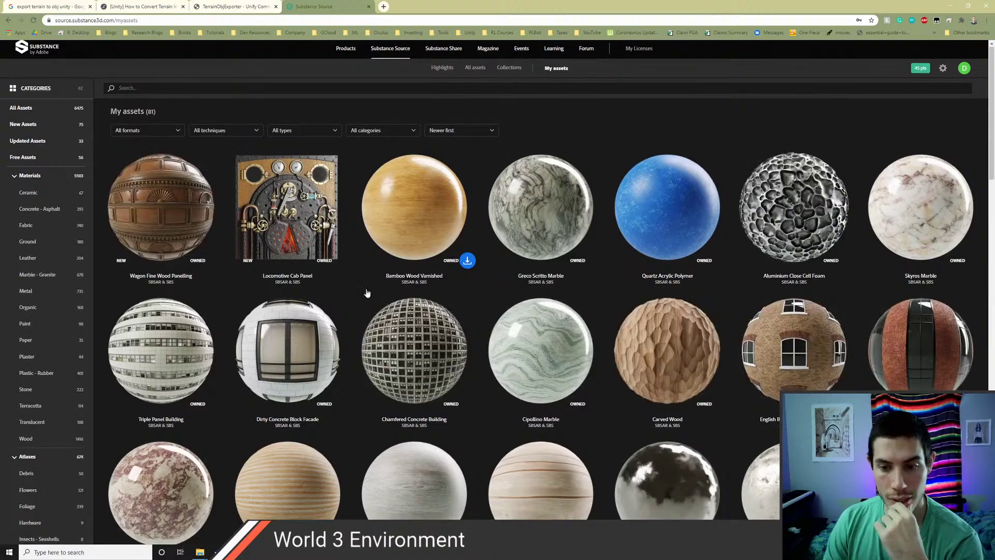
pyautogui.scroll(-10, 371, 295)
pyautogui.scroll(-10, 373, 298)
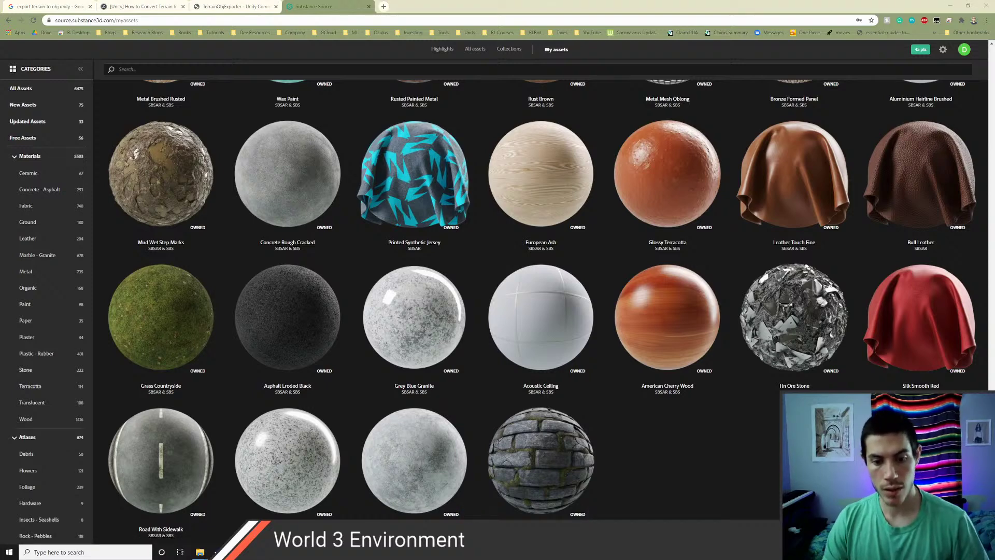
# - Scroll back to the top of the 81 owned materials, starting with Wagon Fine Wood Panelling
pyautogui.hotkey('alt', 'Tab')
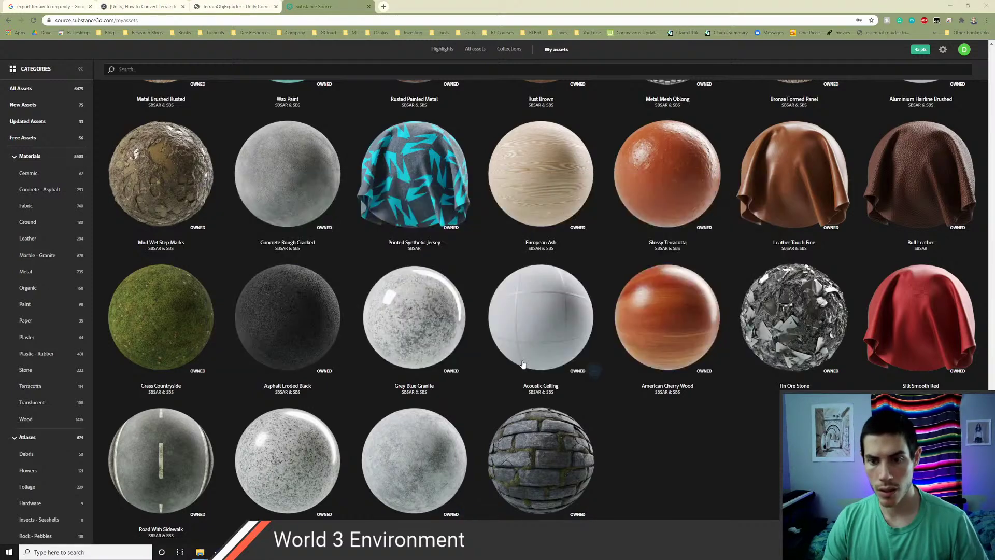
pyautogui.hotkey('alt', 'Tab')
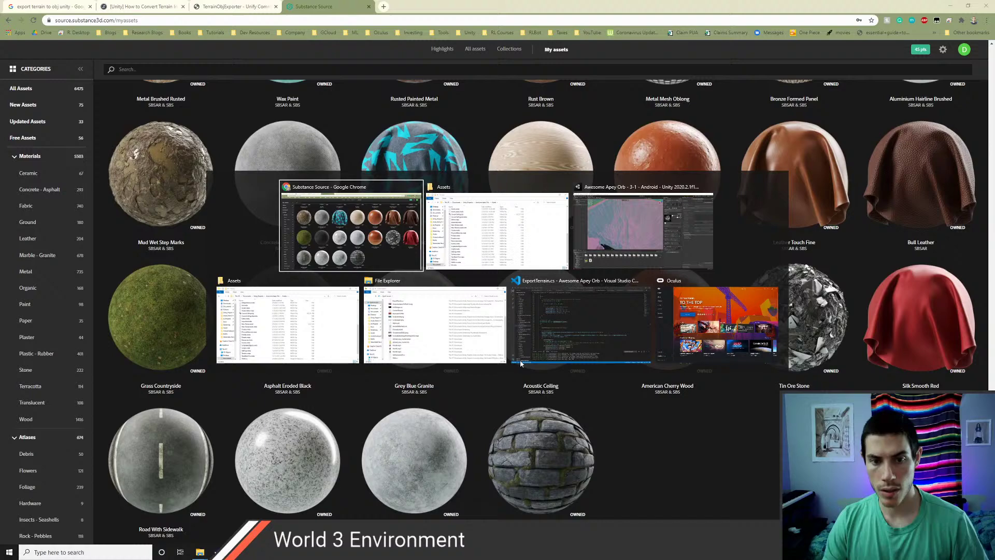
pyautogui.scroll(1, 671, 358)
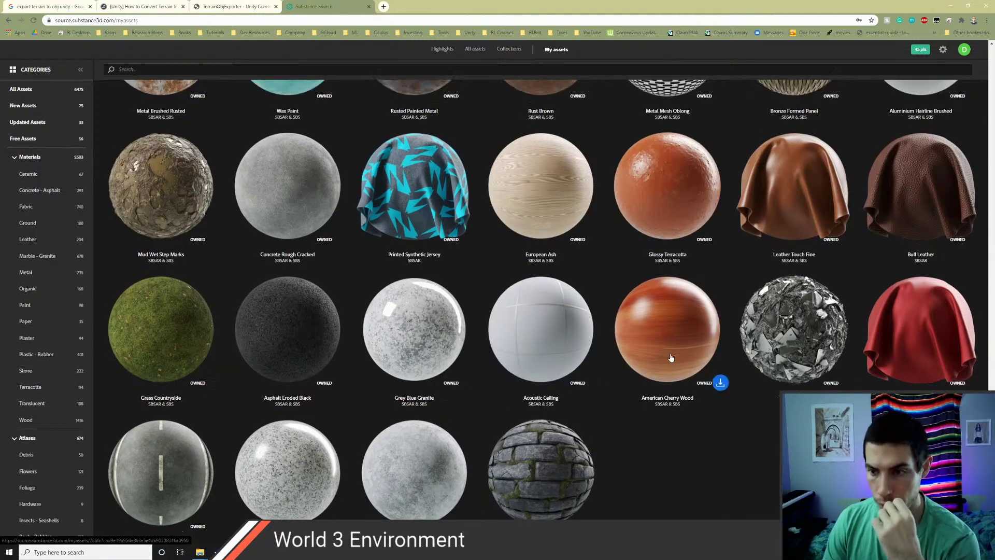
pyautogui.scroll(2, 671, 358)
pyautogui.scroll(1, 469, 382)
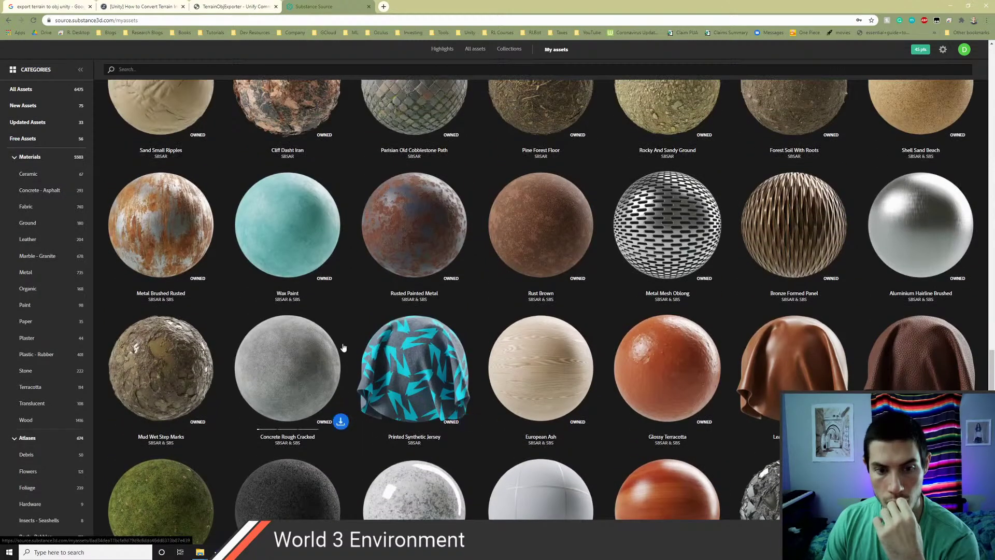
pyautogui.scroll(1, 343, 347)
pyautogui.scroll(1, 555, 337)
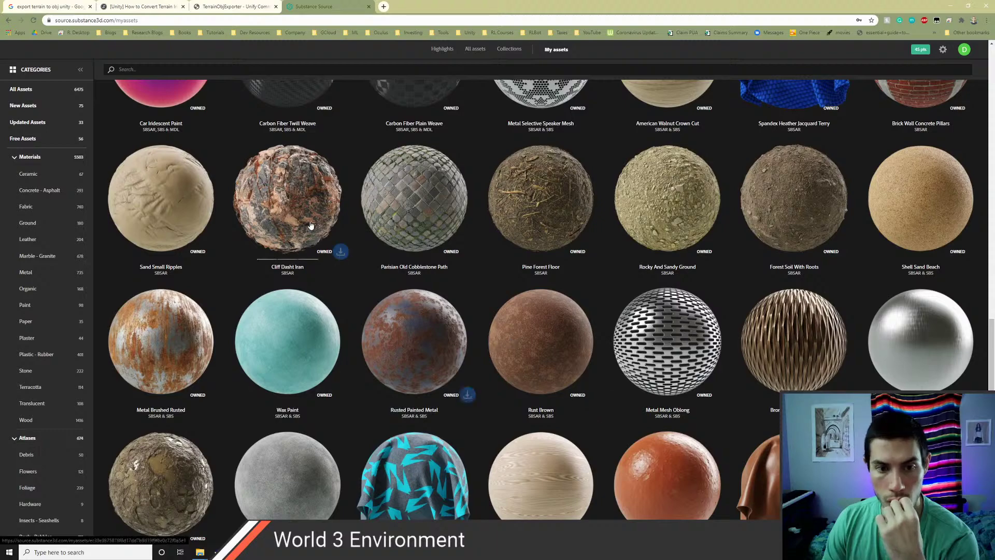
pyautogui.scroll(-1, 296, 216)
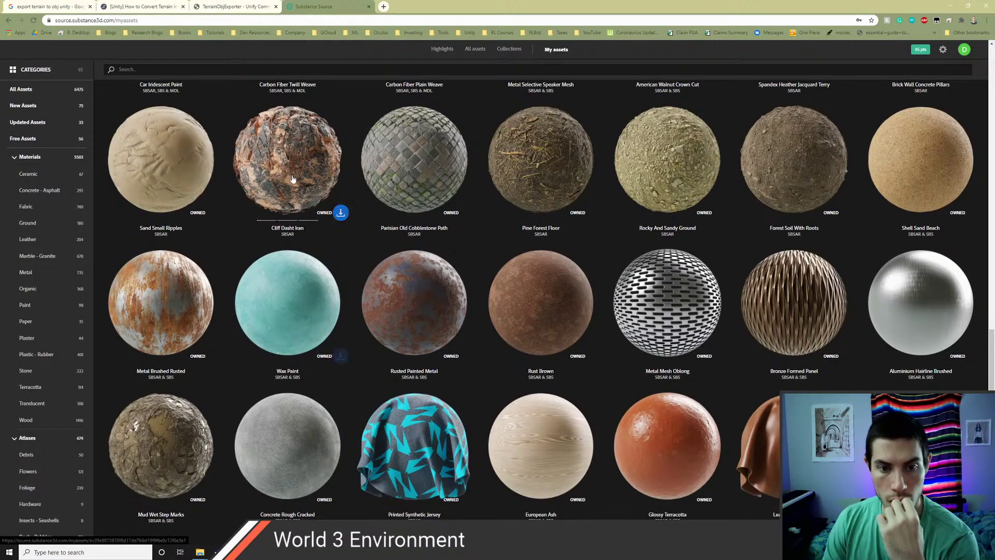
pyautogui.scroll(5, 401, 283)
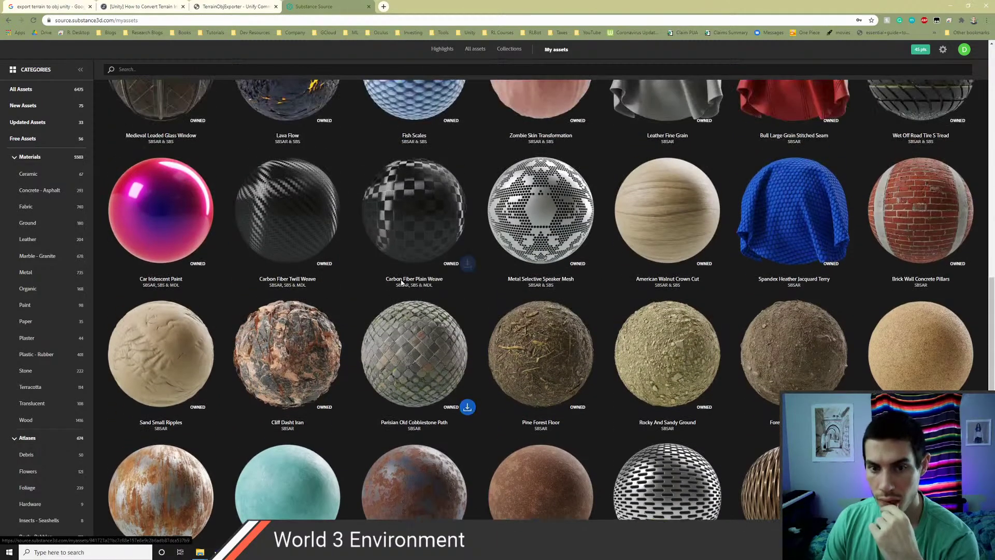
pyautogui.scroll(3, 402, 283)
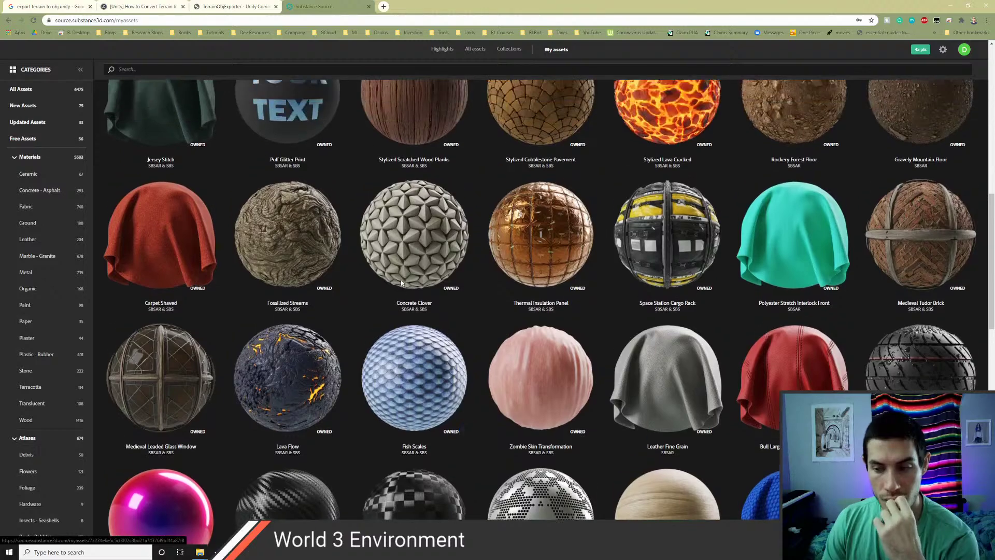
pyautogui.scroll(3, 402, 283)
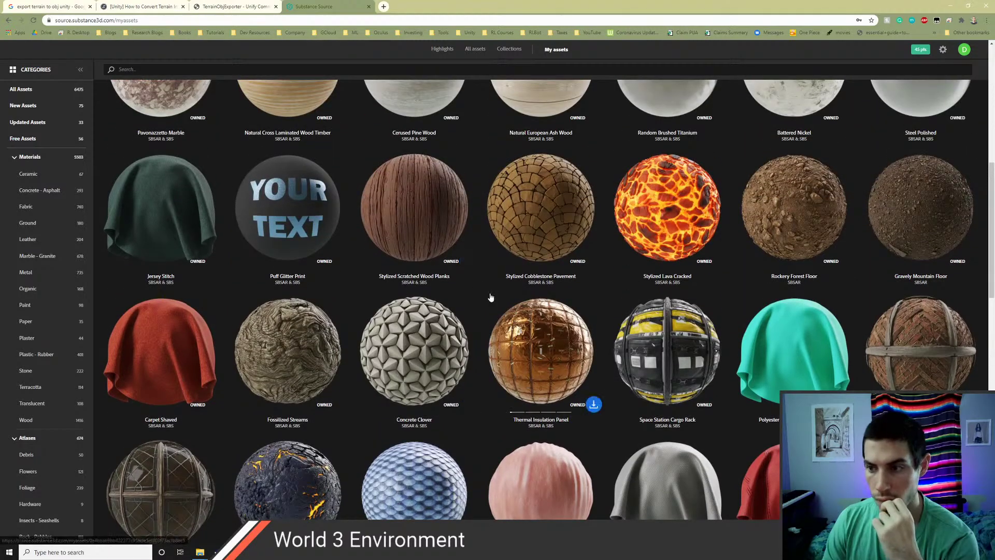
pyautogui.scroll(7, 490, 297)
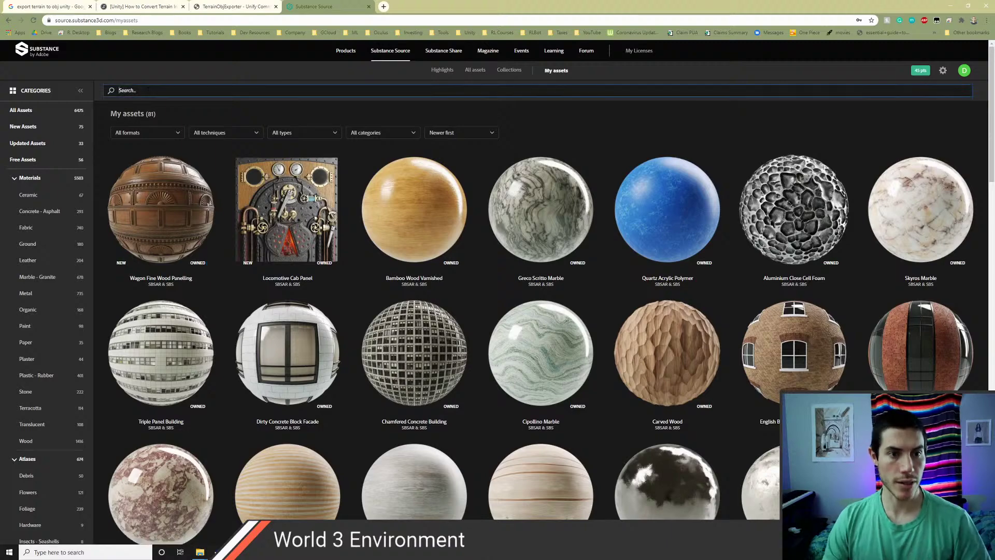
pyautogui.click(24, 110)
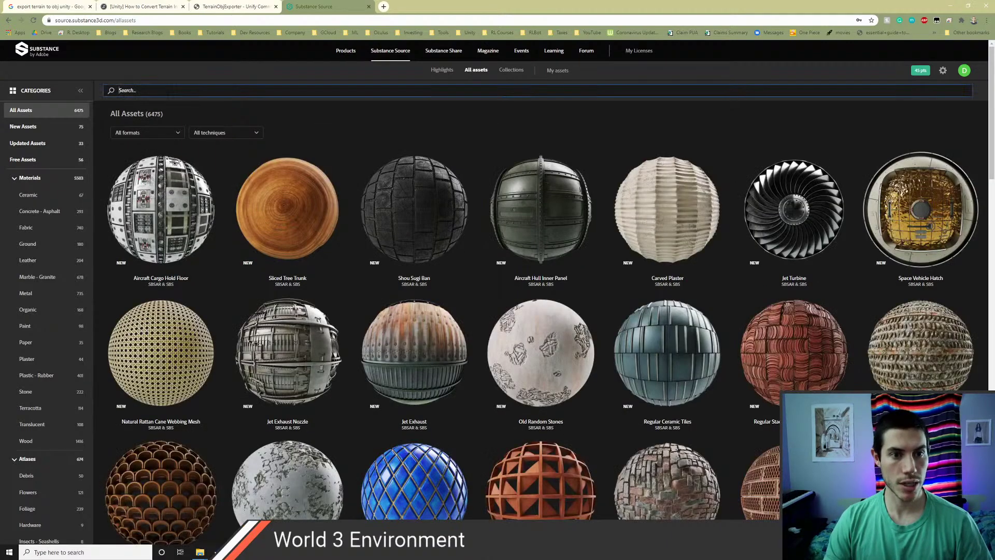
pyautogui.click(167, 94)
pyautogui.write('rock')
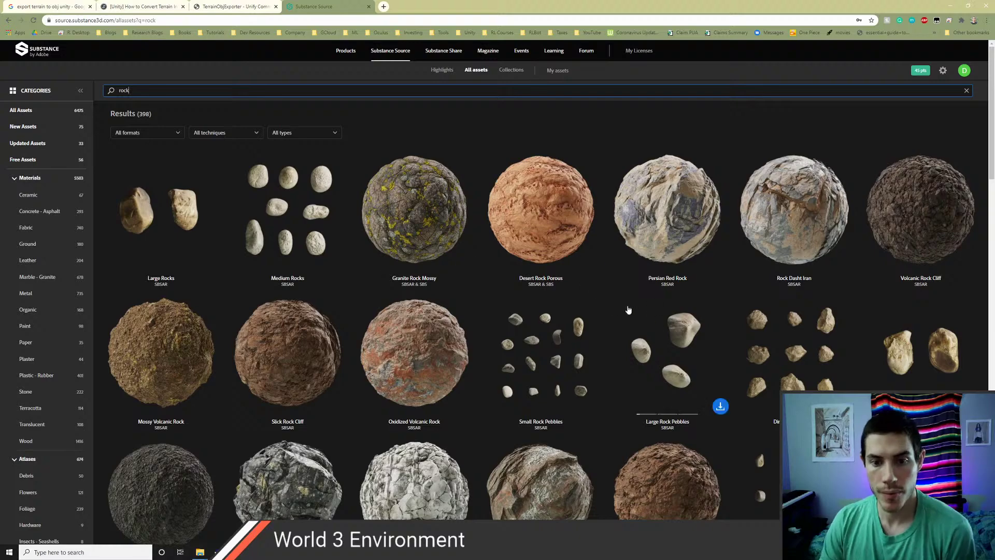
pyautogui.scroll(-3, 723, 363)
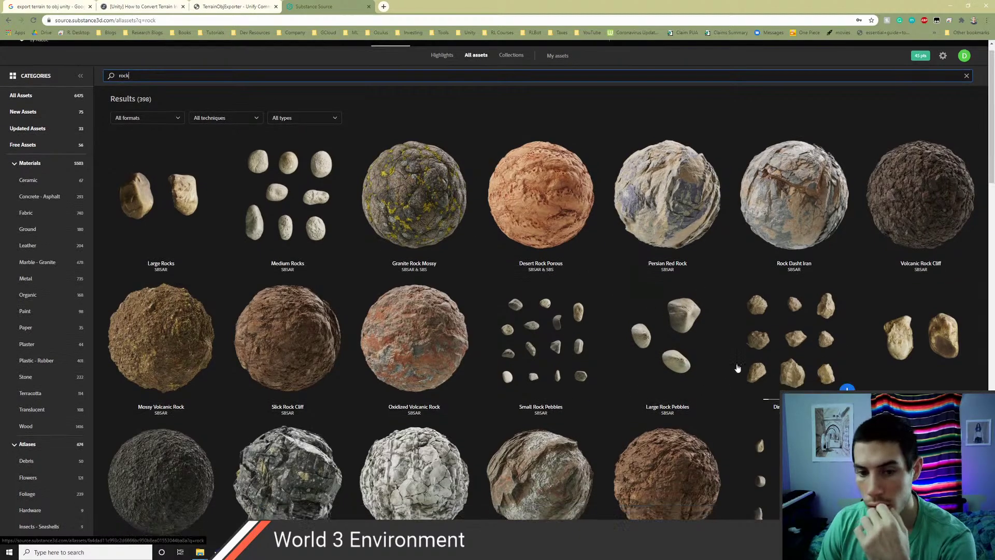
pyautogui.scroll(3, 724, 359)
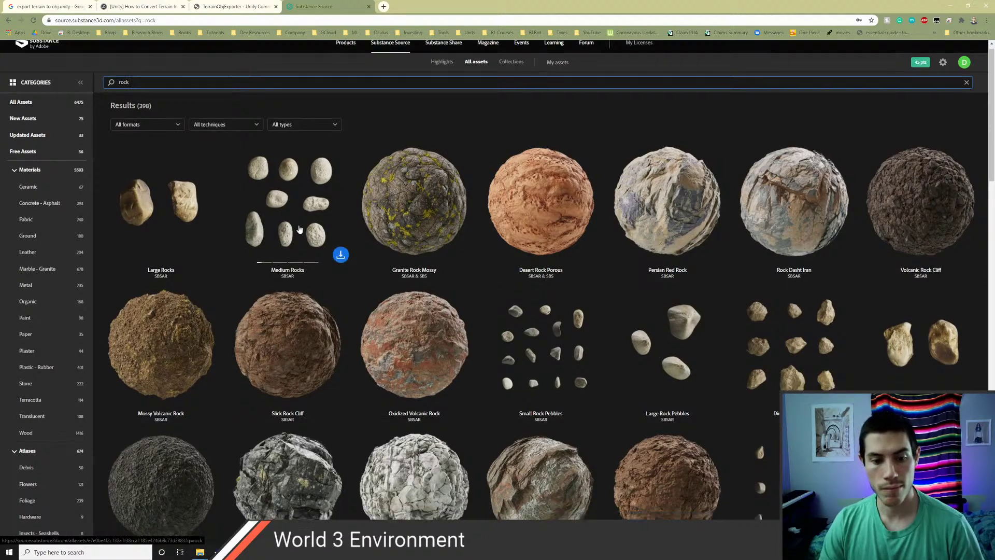
pyautogui.scroll(-4, 296, 223)
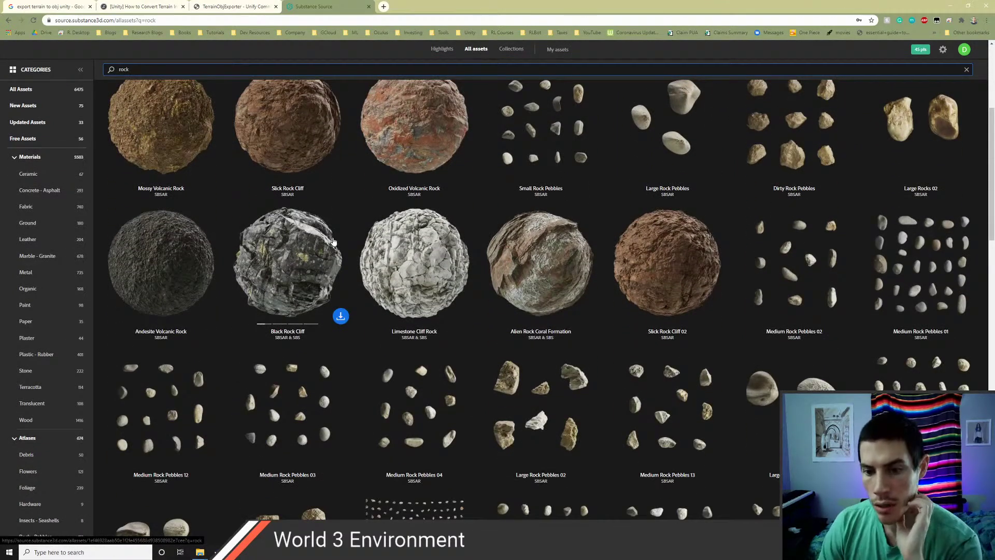
pyautogui.scroll(-10, 335, 242)
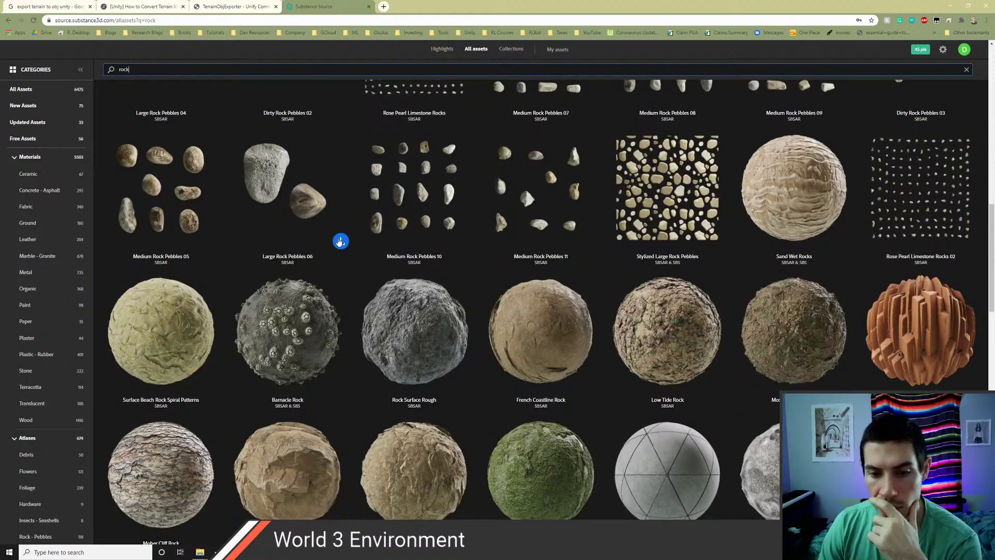
pyautogui.scroll(-2, 339, 242)
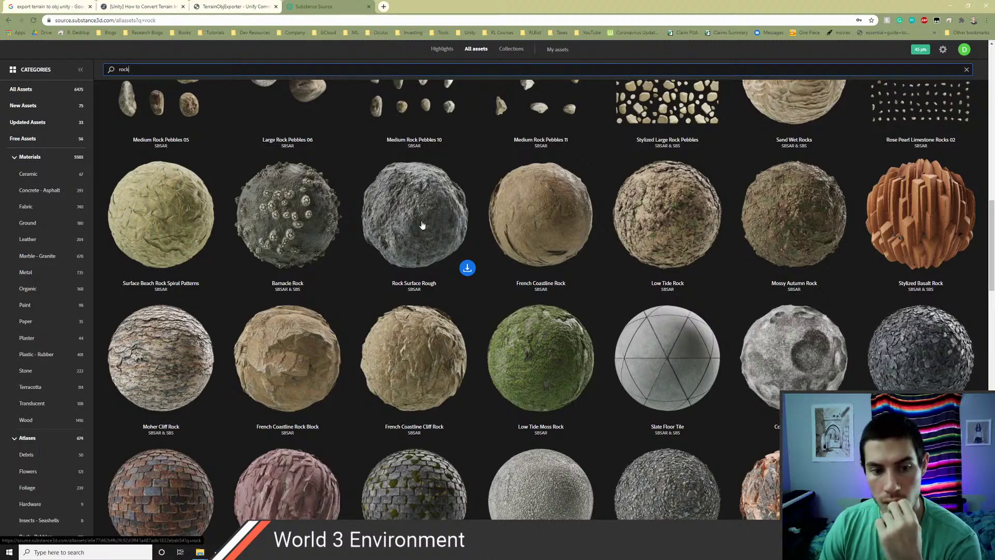
pyautogui.scroll(-1, 423, 224)
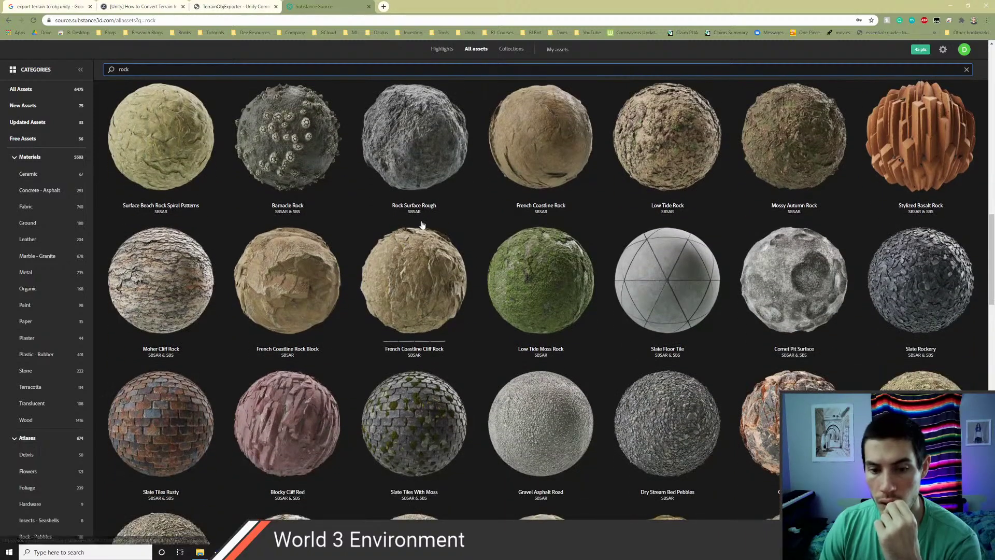
pyautogui.scroll(-3, 423, 223)
pyautogui.scroll(-4, 423, 222)
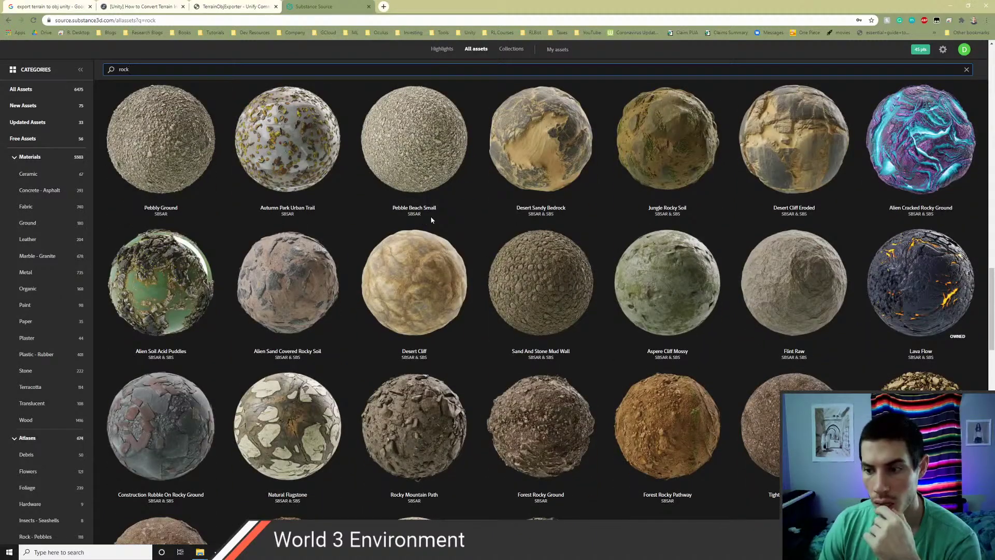
pyautogui.scroll(-3, 525, 305)
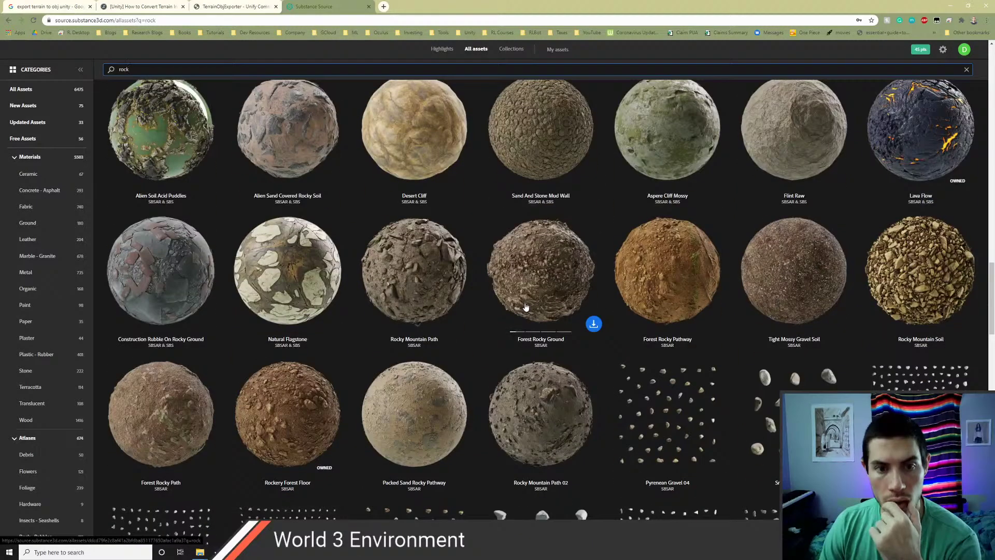
pyautogui.scroll(-2, 525, 307)
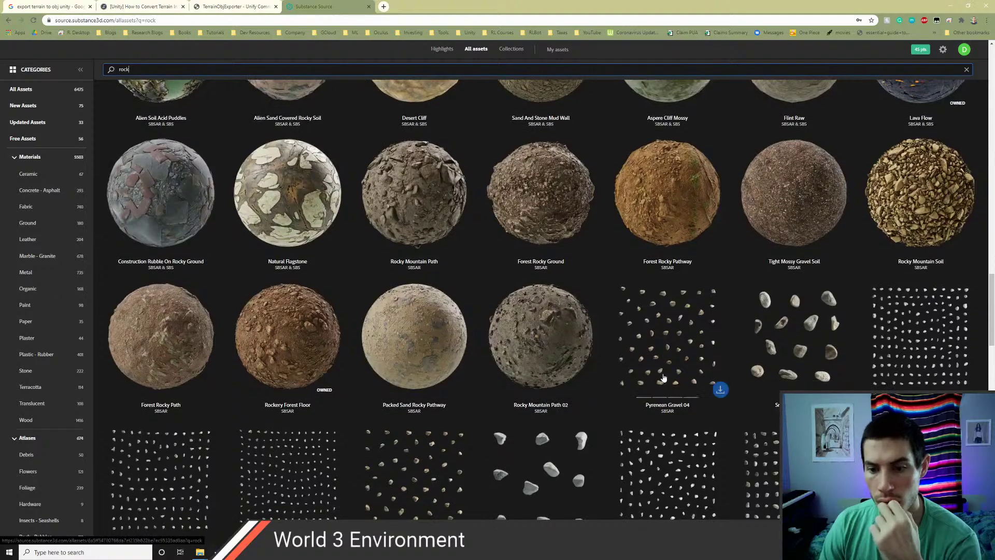
pyautogui.scroll(-12, 640, 374)
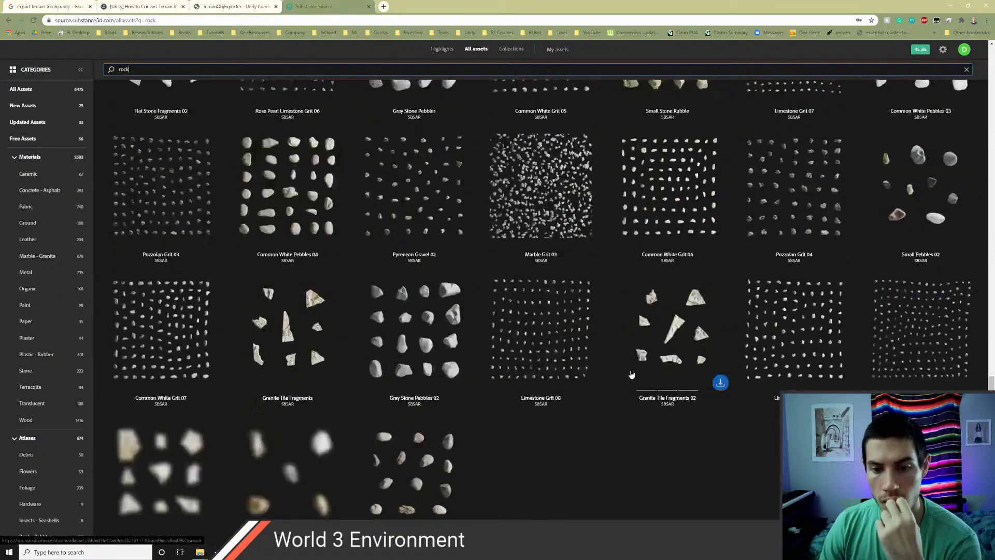
pyautogui.scroll(-10, 632, 374)
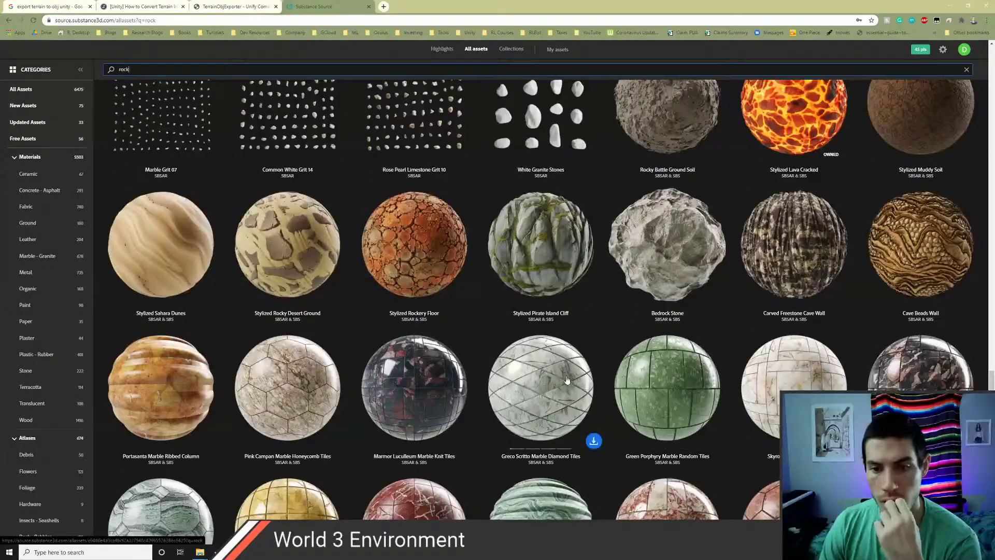
pyautogui.scroll(3, 530, 374)
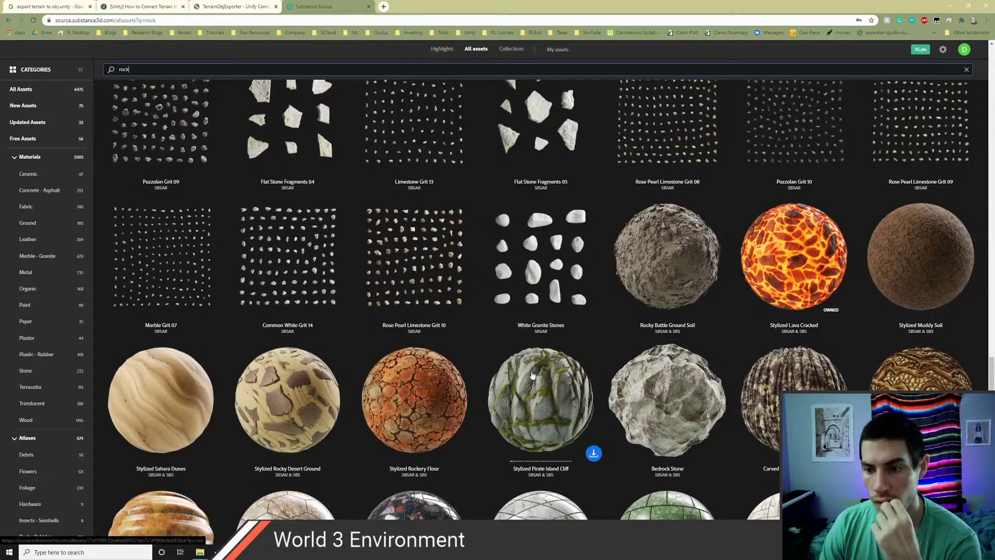
pyautogui.scroll(-8, 531, 374)
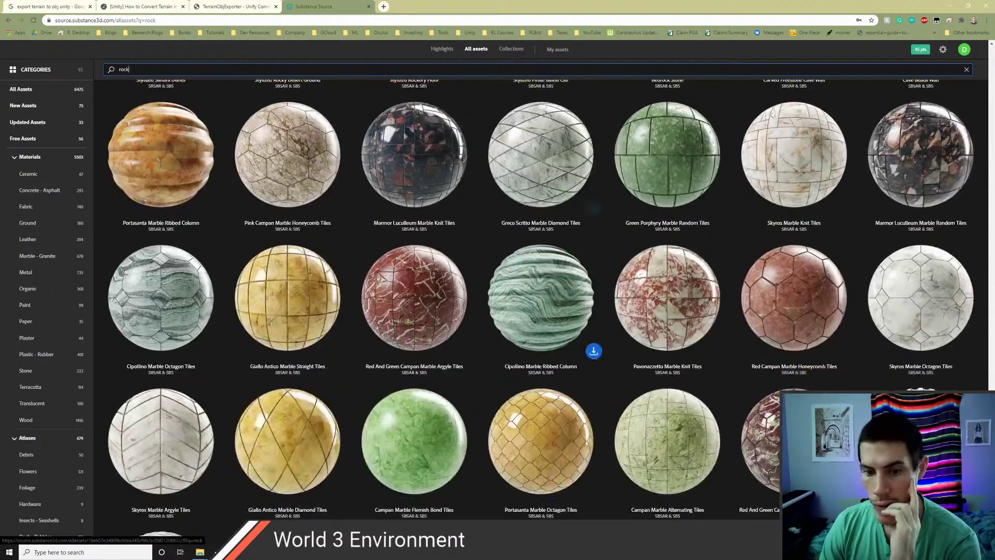
pyautogui.scroll(-12, 532, 374)
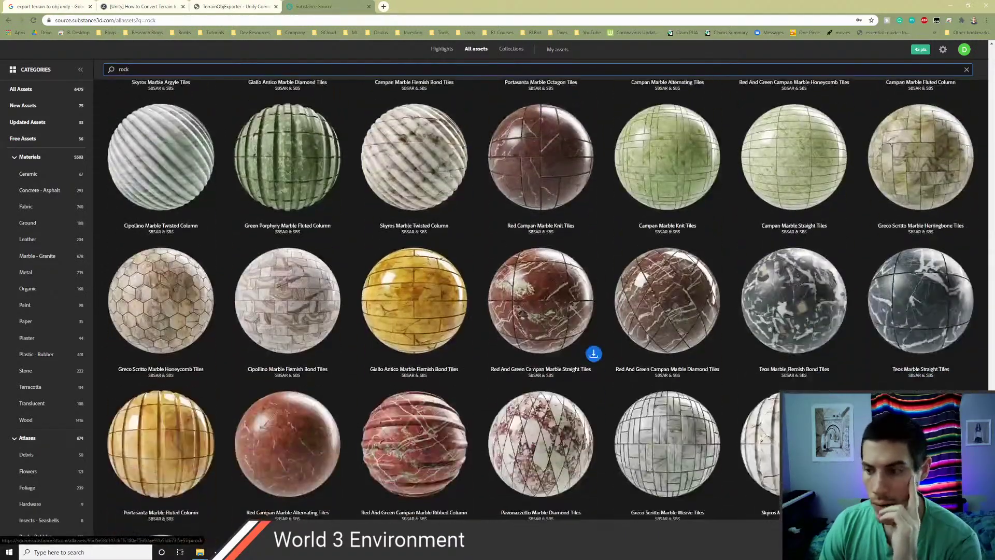
pyautogui.scroll(-11, 532, 375)
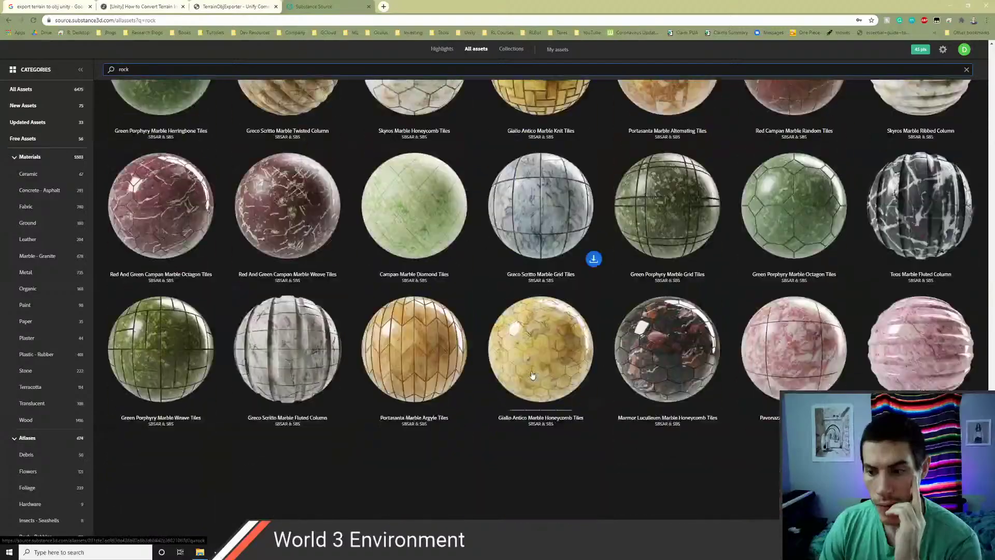
pyautogui.scroll(-3, 531, 374)
pyautogui.scroll(-20, 716, 46)
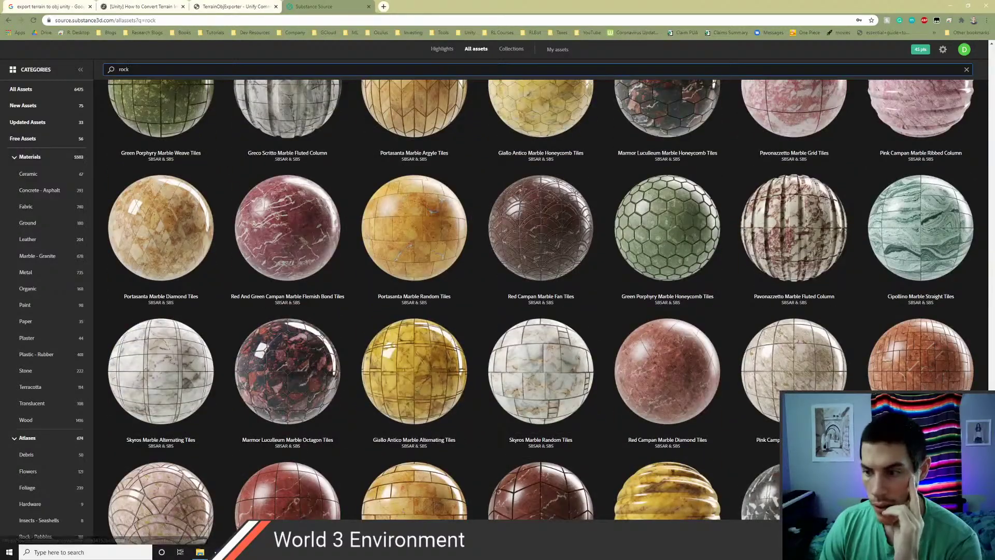
pyautogui.scroll(15, 725, 238)
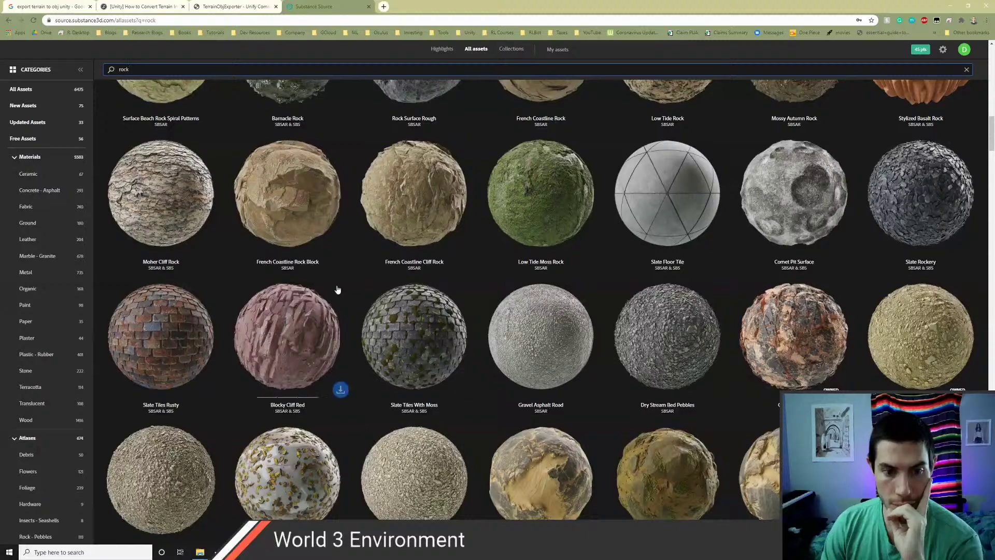
pyautogui.scroll(3, 333, 288)
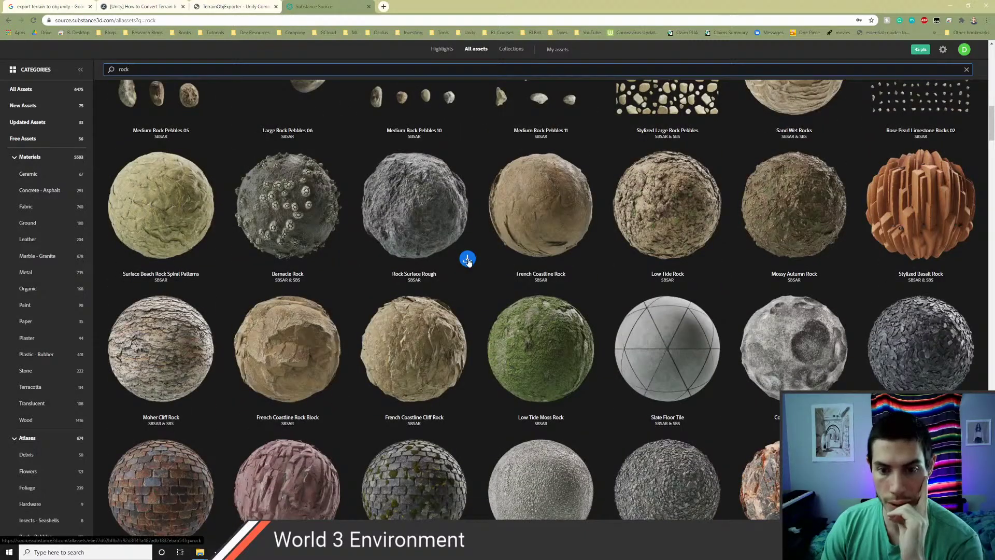
# - Download Rock Surface Rough, saving rock_surface_rough.sbsar to the Downloads folder
pyautogui.click(468, 259)
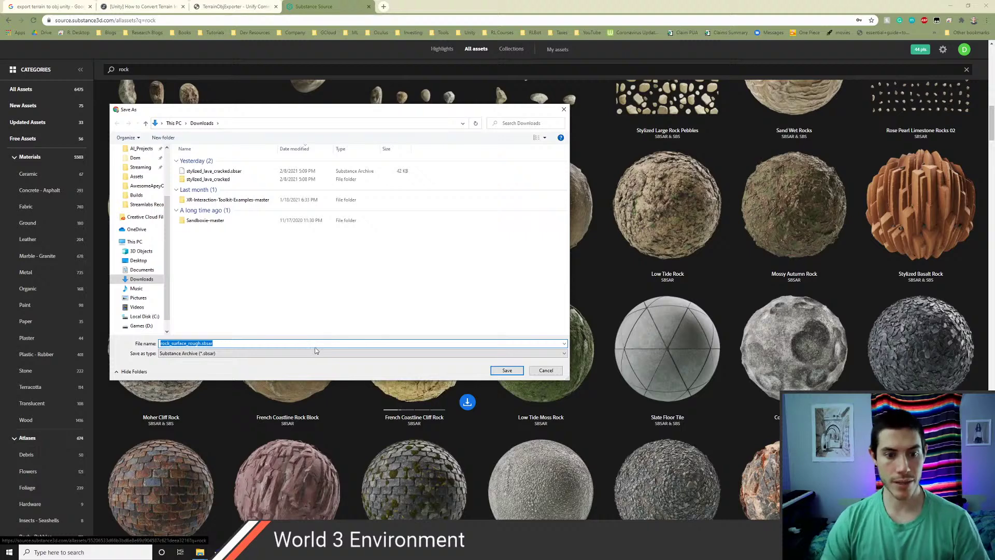
pyautogui.click(507, 370)
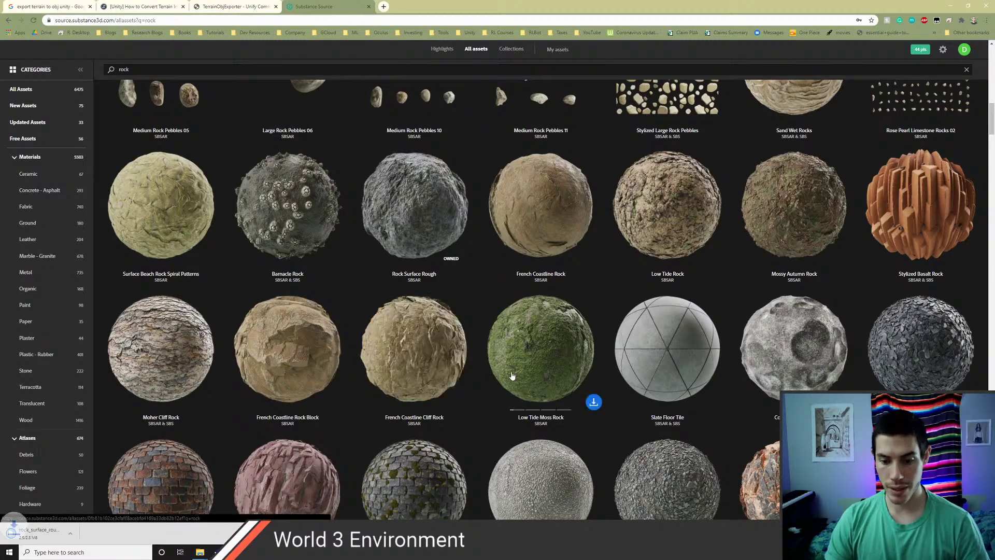
pyautogui.hotkey('alt', 'Tab')
pyautogui.hotkey('alt', 'Tab')
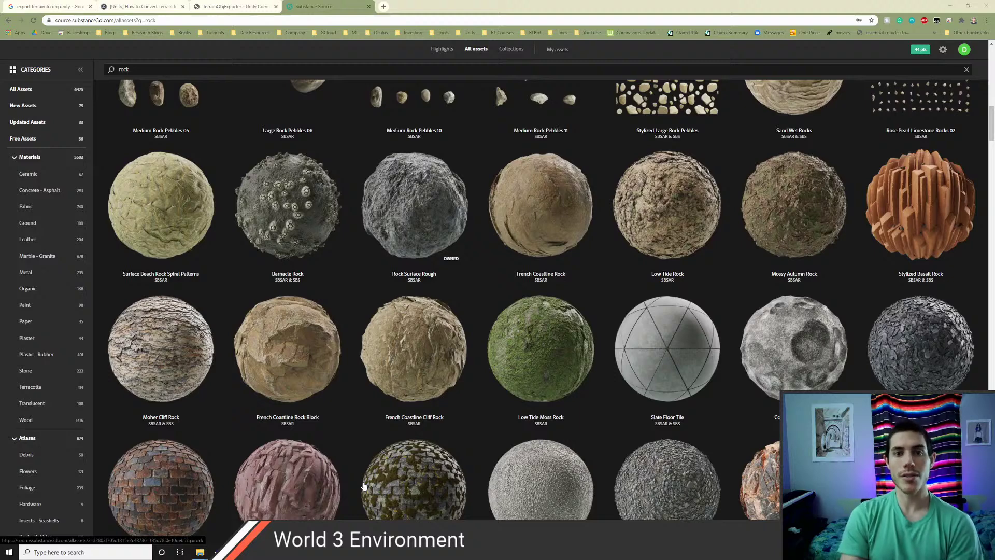
# - In Unity, disable CaveCeiling and add the CavernCeiling mesh to the Hierarchy
pyautogui.hotkey('alt', 'Tab')
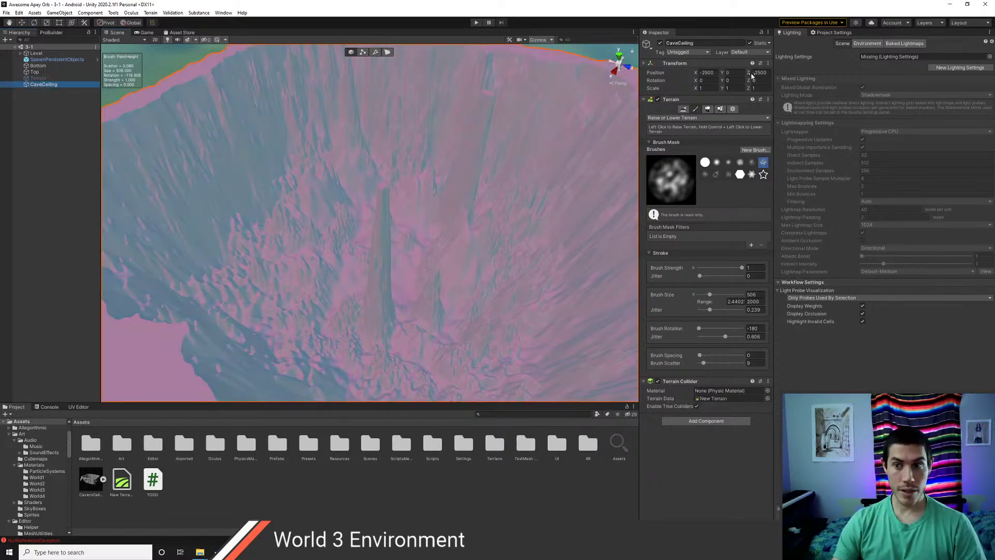
pyautogui.click(660, 44)
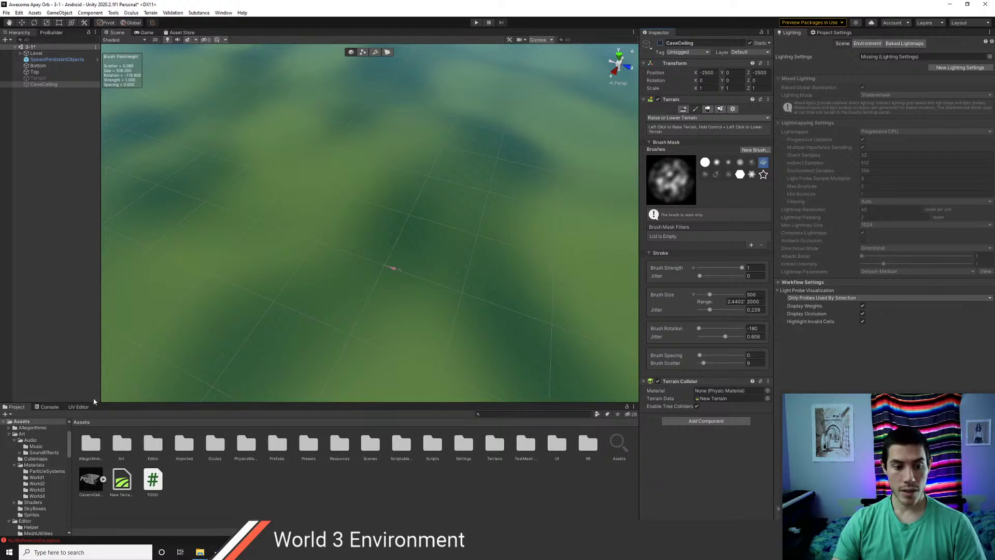
pyautogui.moveTo(94, 486); pyautogui.dragTo(49, 252)
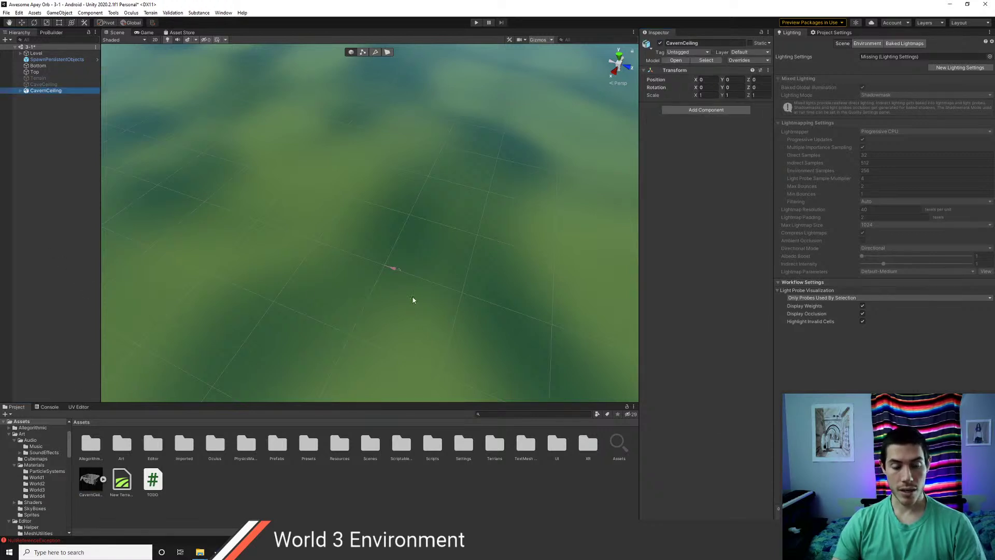
pyautogui.scroll(-5, 413, 299)
pyautogui.scroll(1, 410, 298)
pyautogui.moveTo(410, 297); pyautogui.dragTo(397, 295, button='right')
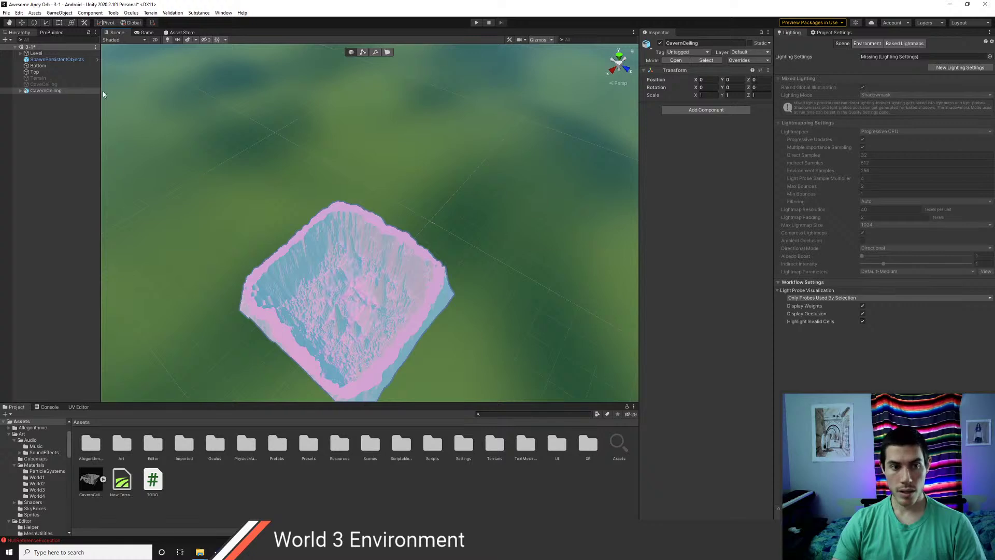
# - Rotate CavernCeiling 180 on Z and slide it along X with the Move gizmo
pyautogui.click(43, 84)
pyautogui.click(45, 90)
pyautogui.press('w')
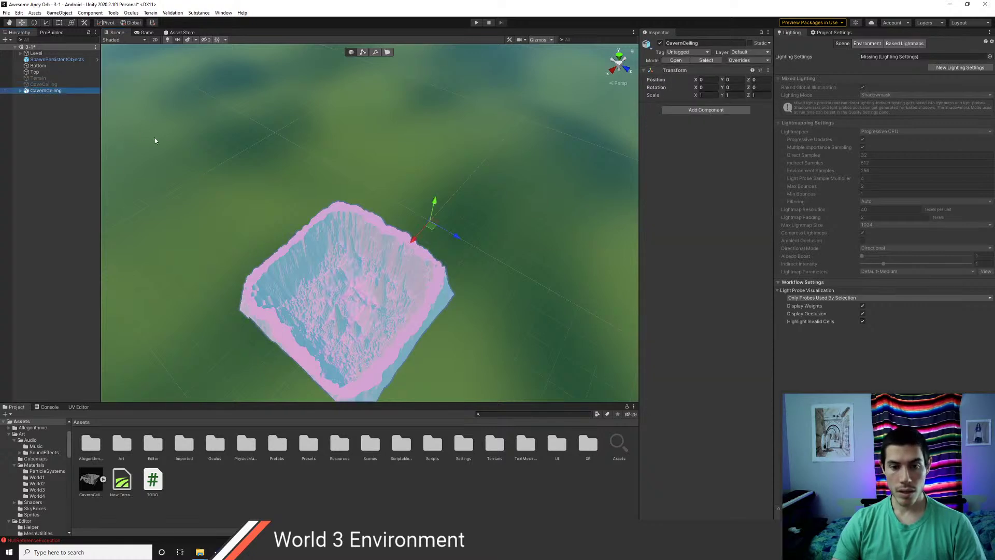
pyautogui.moveTo(454, 253); pyautogui.dragTo(361, 251, button='middle')
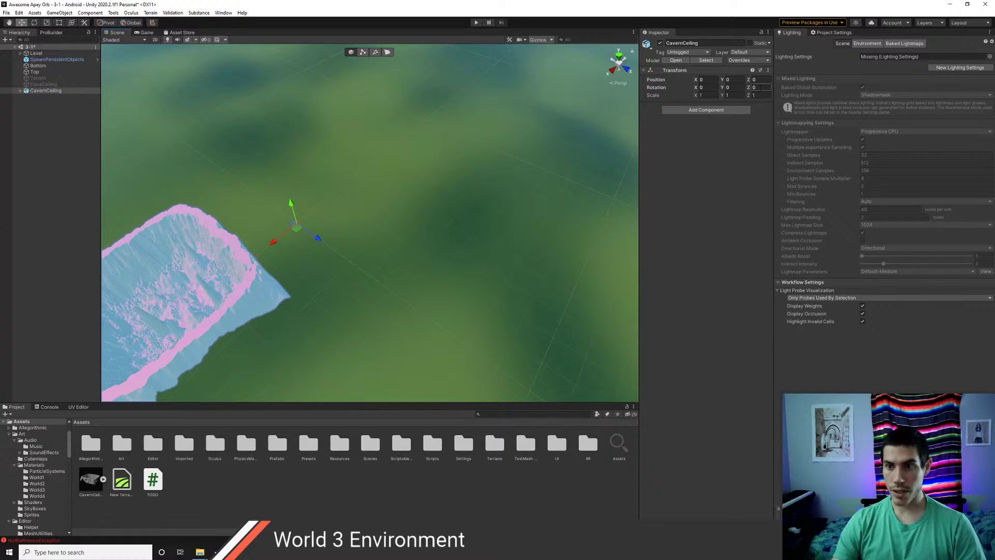
pyautogui.write('180')
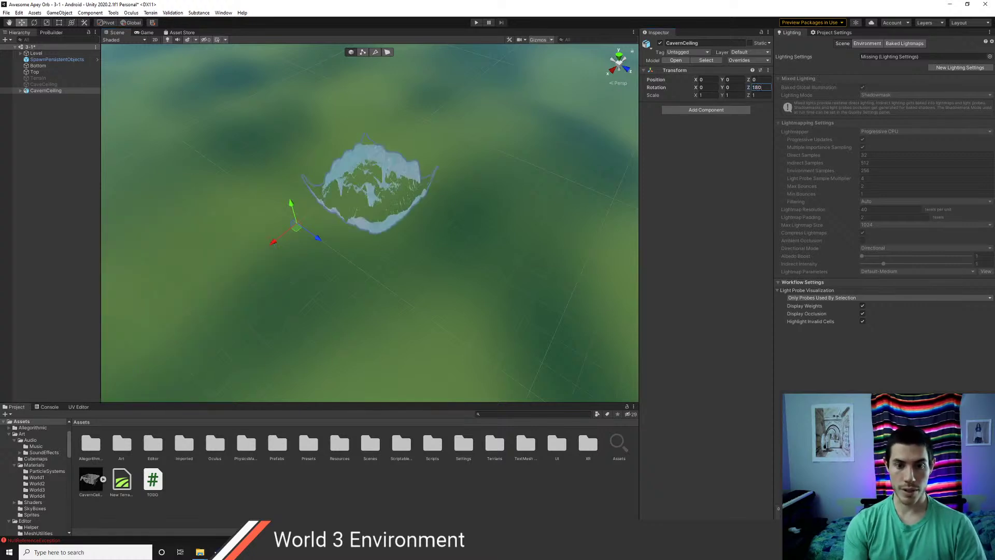
pyautogui.moveTo(273, 241); pyautogui.dragTo(187, 310)
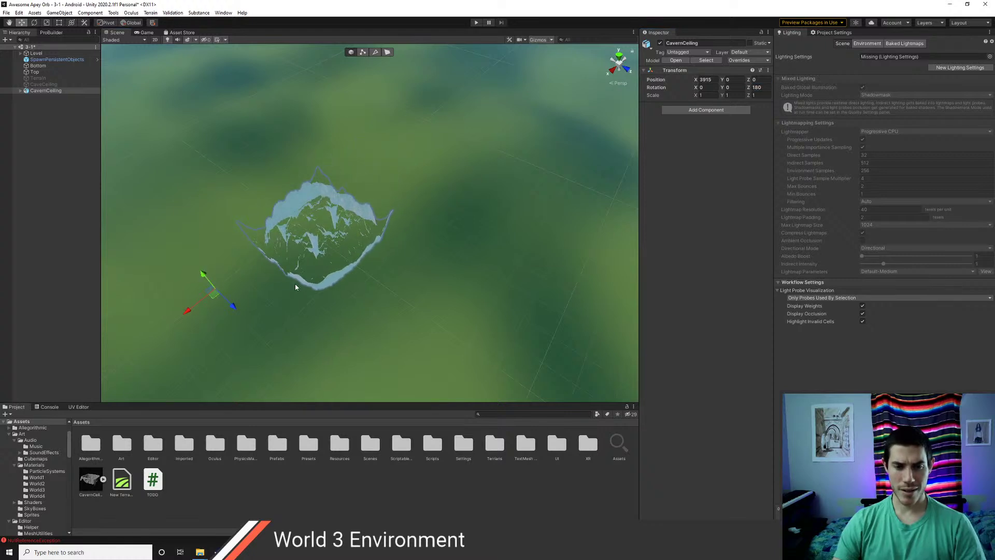
# - Enable the Terrain and line CavernCeiling up over it at X 5002, Y 1220
pyautogui.click(39, 78)
pyautogui.click(660, 44)
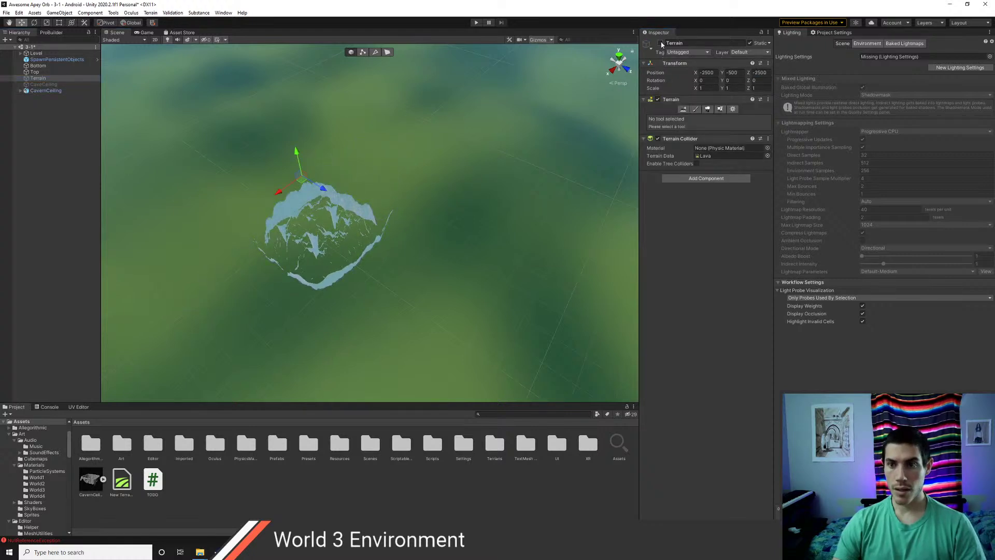
pyautogui.scroll(5, 363, 270)
pyautogui.scroll(-3, 369, 281)
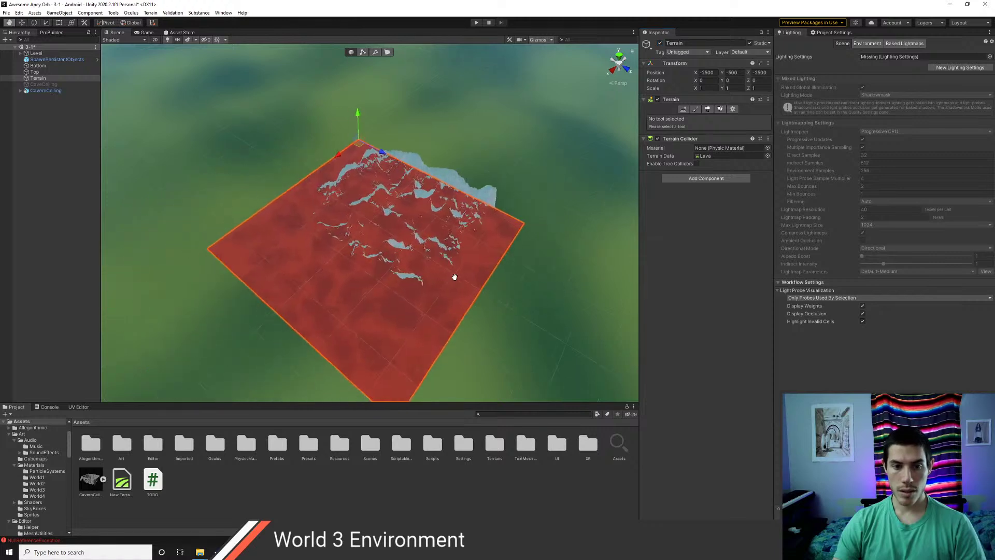
pyautogui.click(39, 91)
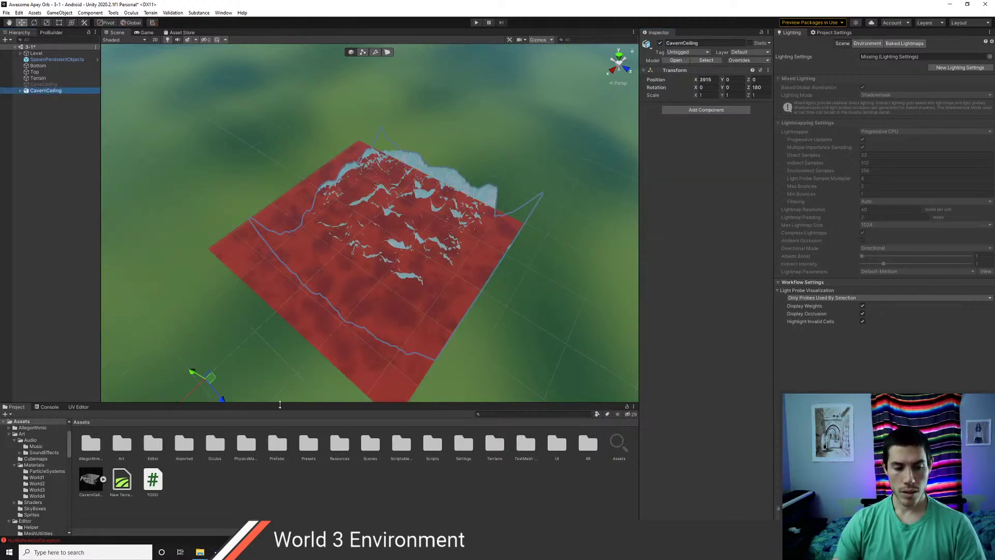
pyautogui.scroll(-2, 262, 311)
pyautogui.moveTo(213, 374); pyautogui.dragTo(210, 312)
pyautogui.scroll(10, 409, 290)
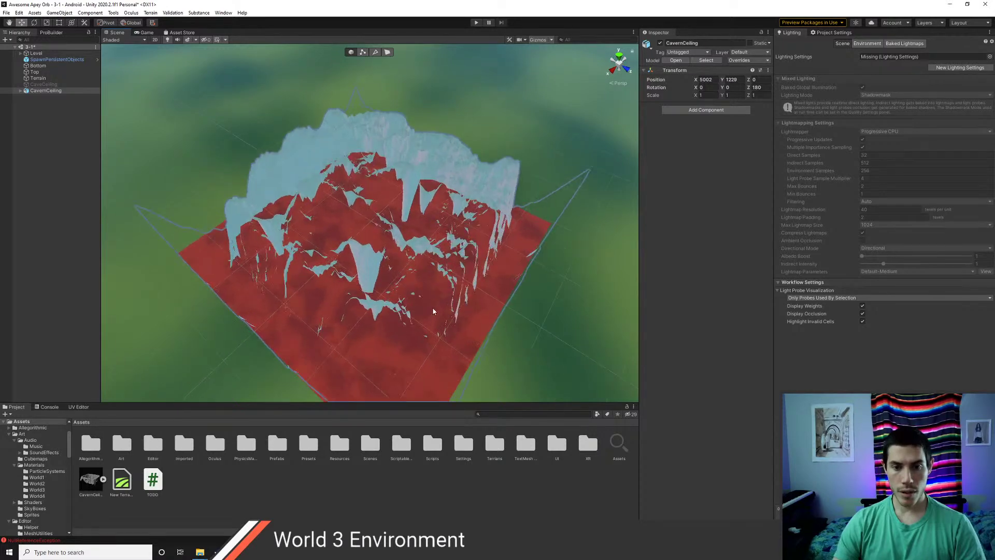
# - Orbit around the cavern to check the new ceiling above the floor and path
pyautogui.doubleClick(54, 59)
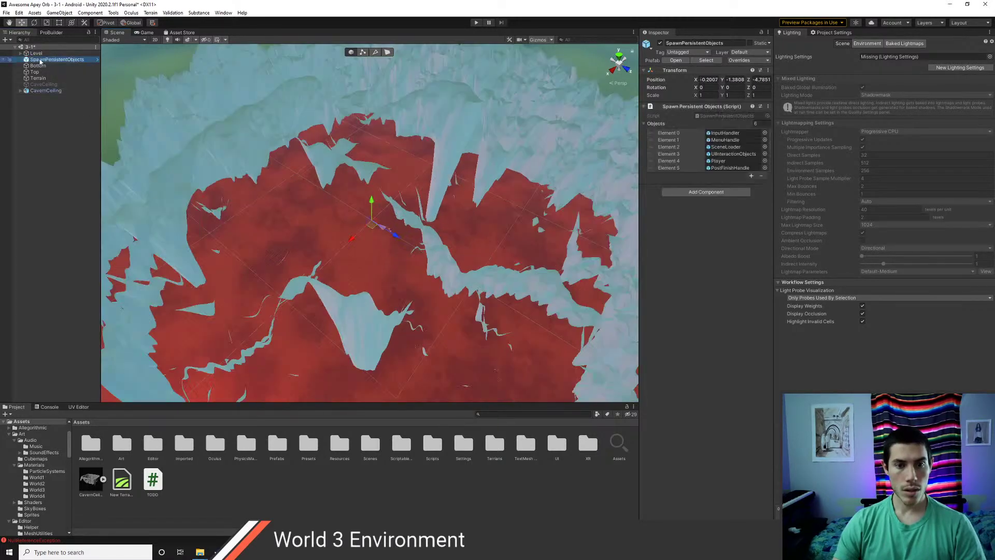
pyautogui.moveTo(424, 295); pyautogui.dragTo(385, 147, button='right')
pyautogui.click(78, 258)
pyautogui.moveTo(183, 265); pyautogui.dragTo(223, 249, button='right')
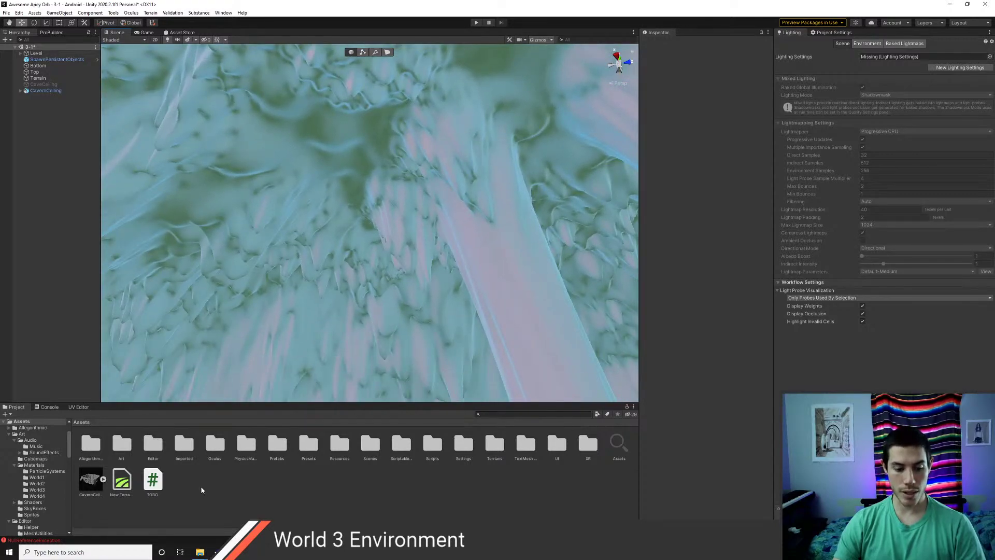
pyautogui.hotkey('alt', 'Tab')
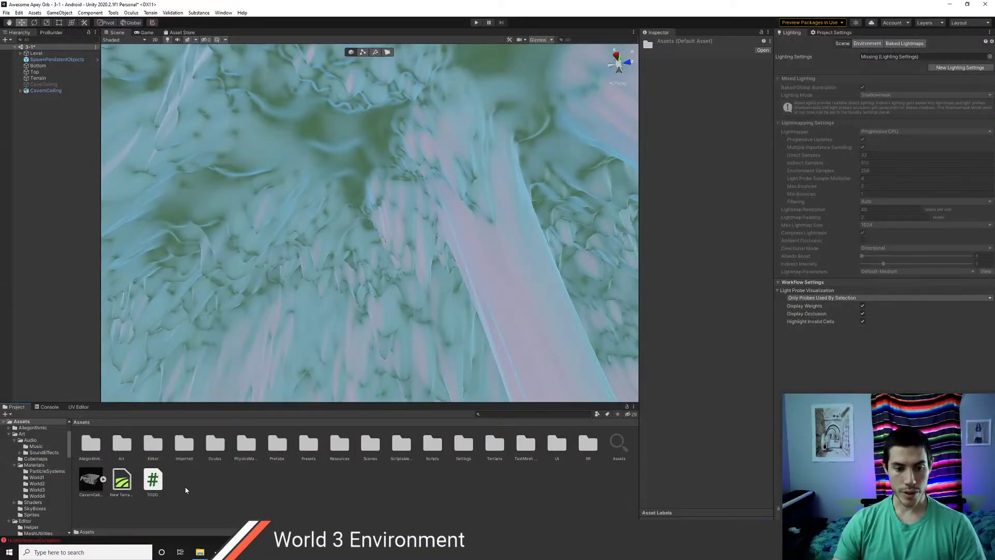
# - Import rock_surface_rough.sbsar from Downloads into Assets via Import New Asset
pyautogui.rightClick(185, 486)
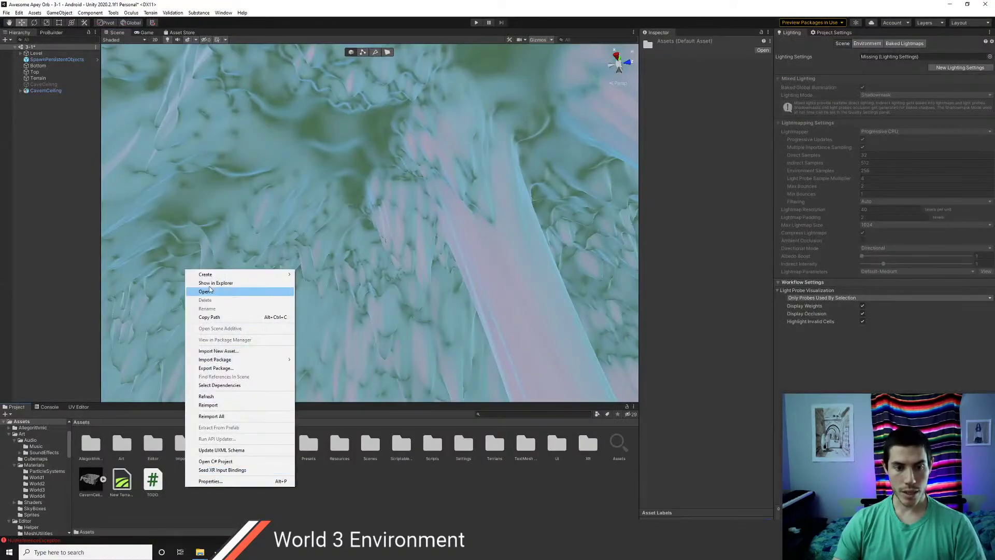
pyautogui.click(227, 352)
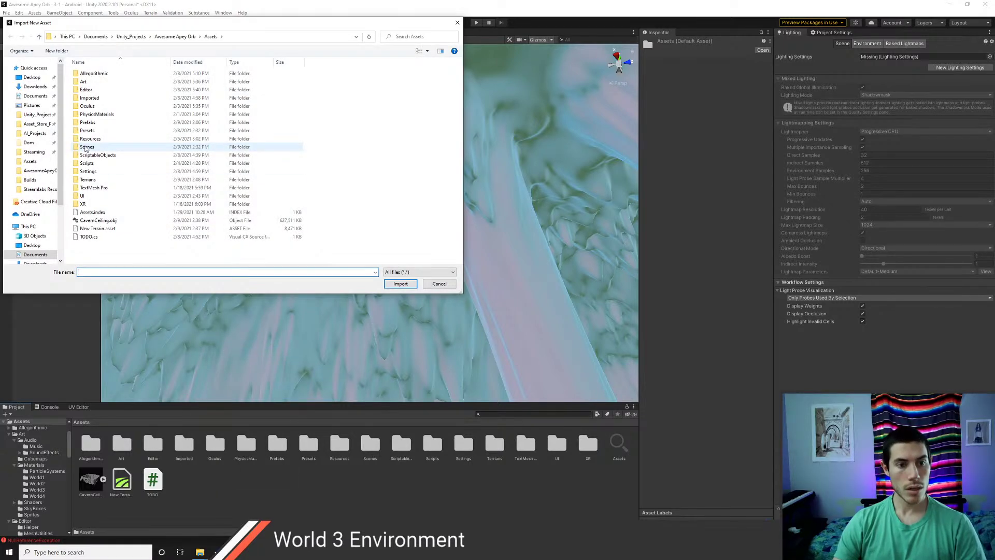
pyautogui.click(30, 87)
pyautogui.click(110, 86)
pyautogui.click(399, 283)
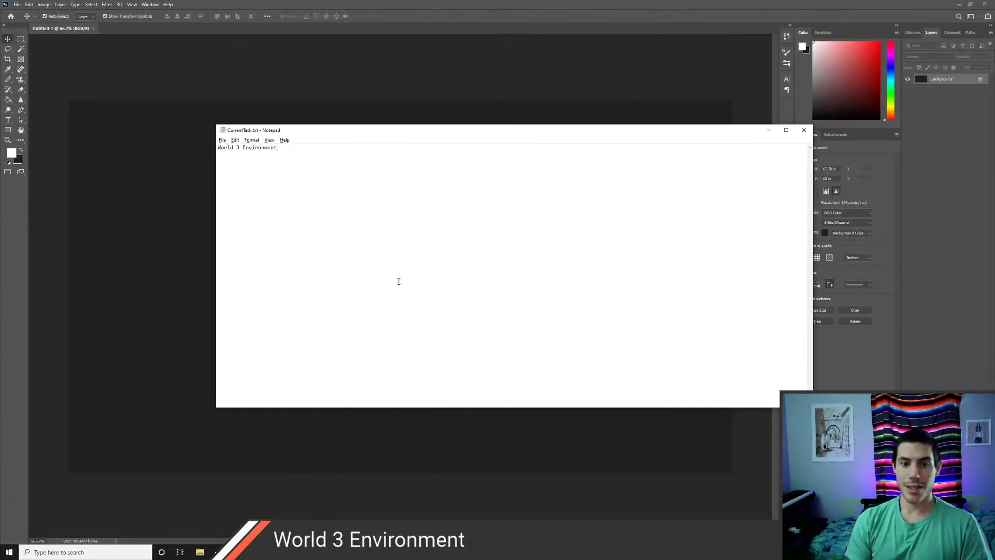
# - With the Pencil tool, sketch a white head outline, eyes, nose and mouth
pyautogui.click(768, 130)
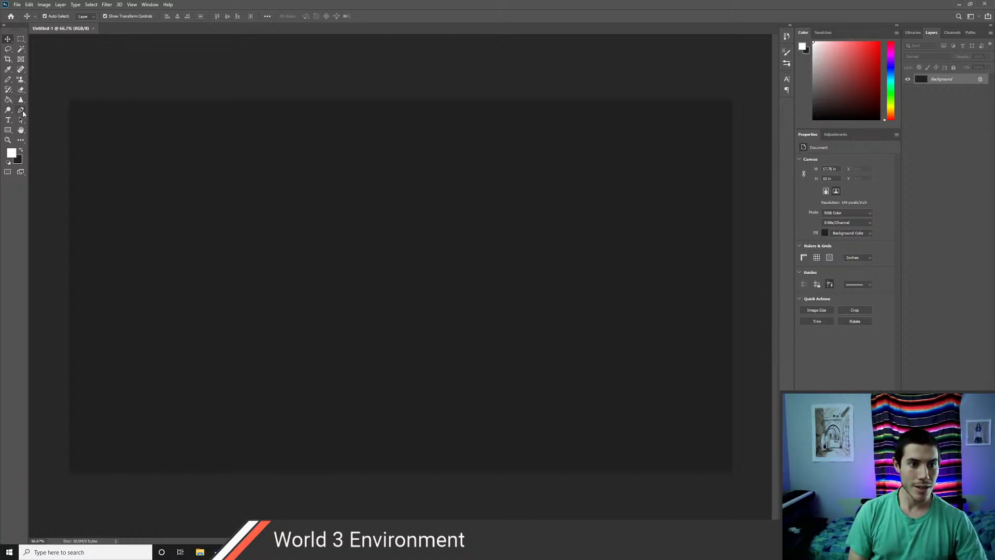
pyautogui.click(8, 80)
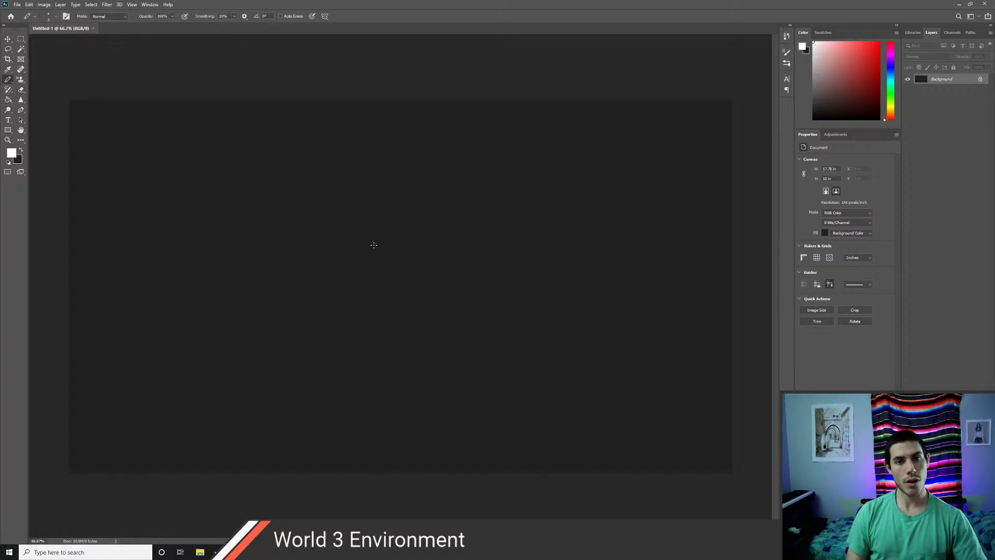
pyautogui.moveTo(360, 353)
pyautogui.mouseDown()
pyautogui.moveTo(333, 355)
pyautogui.moveTo(310, 223)
pyautogui.moveTo(455, 268)
pyautogui.moveTo(362, 372)
pyautogui.moveTo(338, 360)
pyautogui.mouseUp()
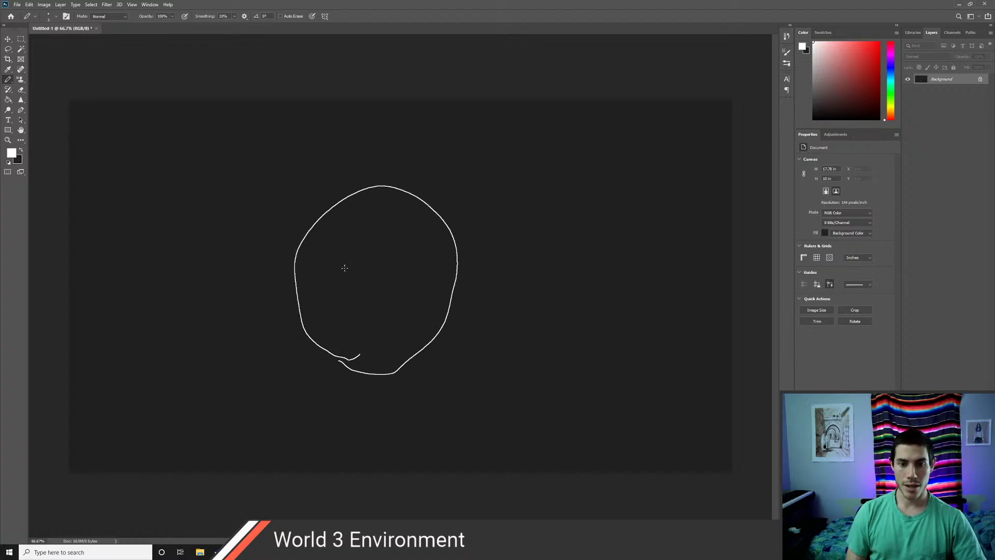
pyautogui.moveTo(336, 271); pyautogui.dragTo(433, 275)
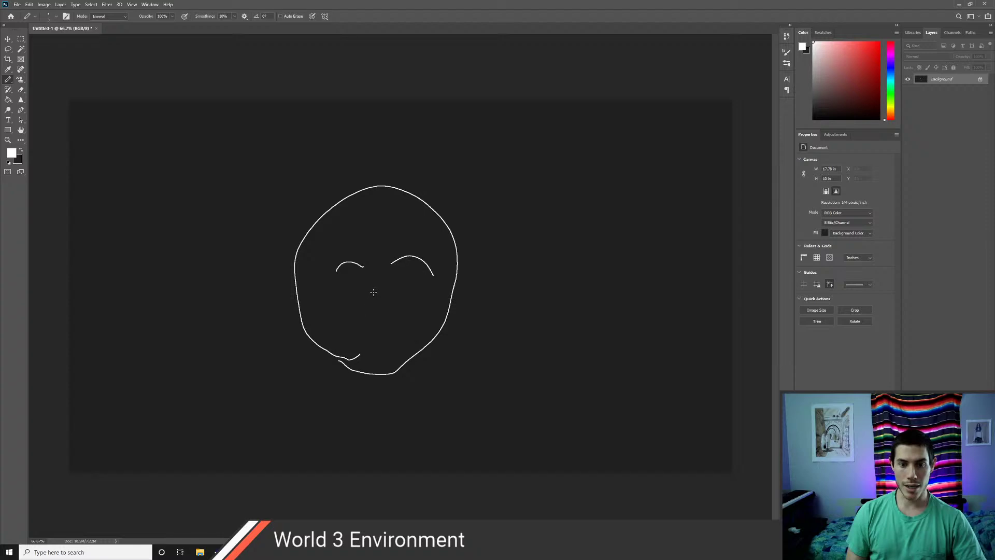
pyautogui.moveTo(374, 287)
pyautogui.mouseDown()
pyautogui.moveTo(373, 309)
pyautogui.moveTo(350, 327)
pyautogui.moveTo(396, 311)
pyautogui.moveTo(415, 327)
pyautogui.mouseUp()
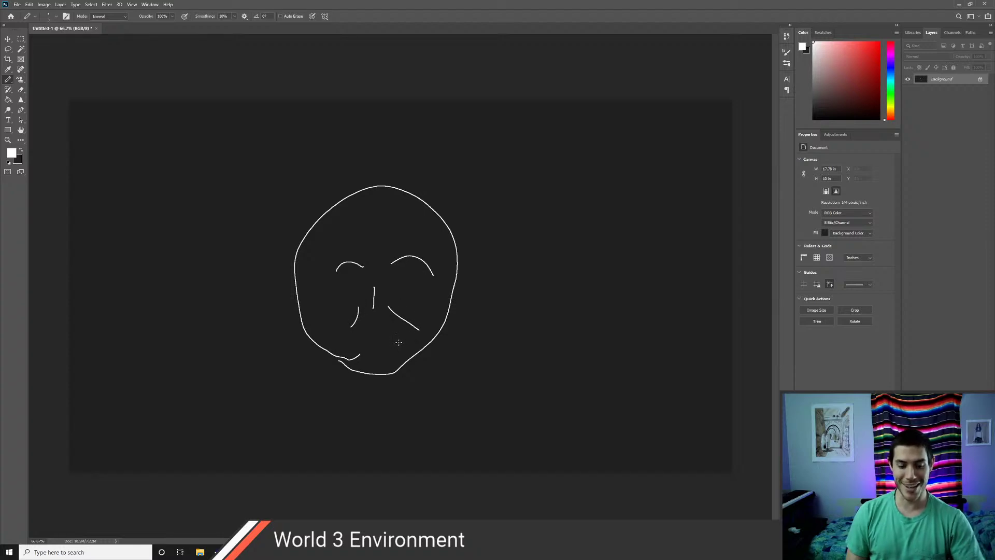
pyautogui.moveTo(381, 342); pyautogui.dragTo(400, 340)
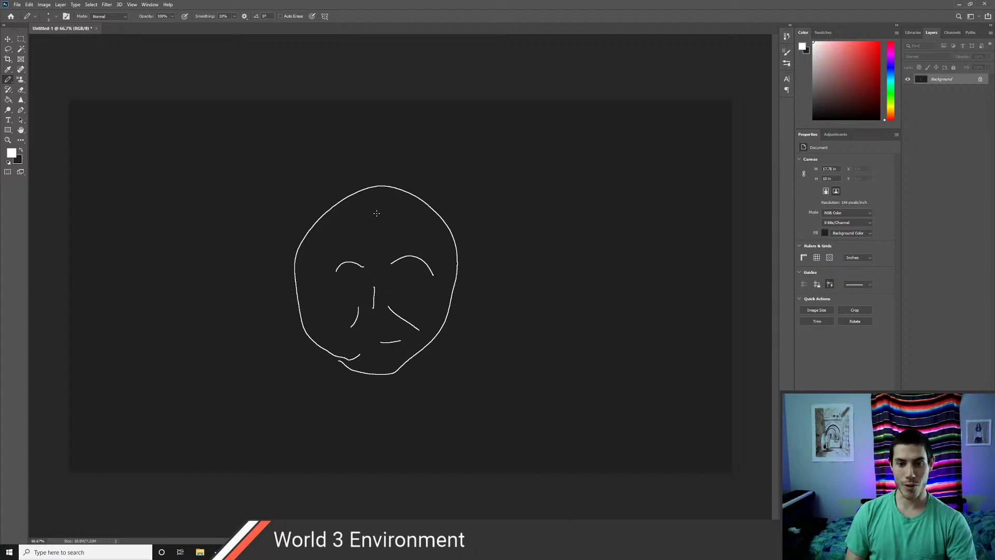
# - Add spiky hair and two pointed ears, redrawing the misplaced left ear stroke
pyautogui.moveTo(334, 203); pyautogui.dragTo(369, 188)
pyautogui.moveTo(343, 226)
pyautogui.mouseDown()
pyautogui.moveTo(405, 186)
pyautogui.moveTo(413, 193)
pyautogui.mouseUp()
pyautogui.moveTo(396, 228)
pyautogui.mouseDown()
pyautogui.moveTo(444, 195)
pyautogui.moveTo(456, 222)
pyautogui.moveTo(425, 189)
pyautogui.mouseUp()
pyautogui.moveTo(364, 233); pyautogui.dragTo(391, 179)
pyautogui.moveTo(332, 230)
pyautogui.mouseDown()
pyautogui.moveTo(363, 187)
pyautogui.moveTo(344, 200)
pyautogui.mouseUp()
pyautogui.moveTo(304, 248); pyautogui.dragTo(342, 182)
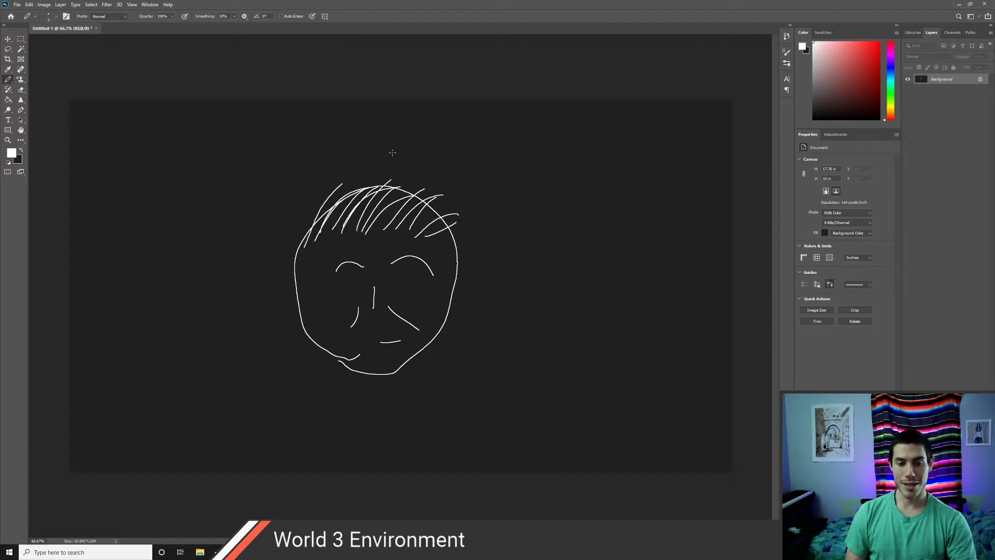
pyautogui.moveTo(293, 273)
pyautogui.mouseDown()
pyautogui.moveTo(285, 261)
pyautogui.moveTo(317, 315)
pyautogui.mouseUp()
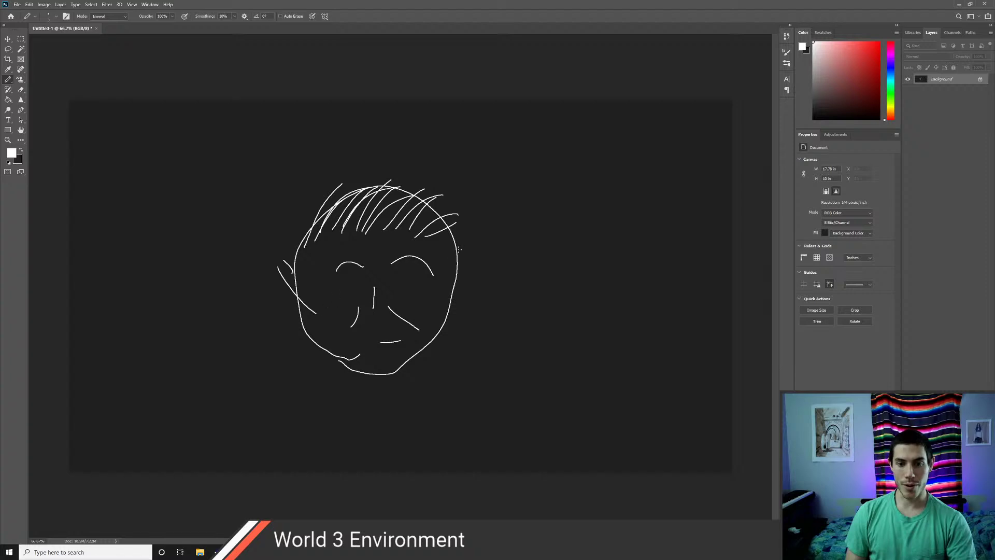
pyautogui.hotkey('ctrl', 'z')
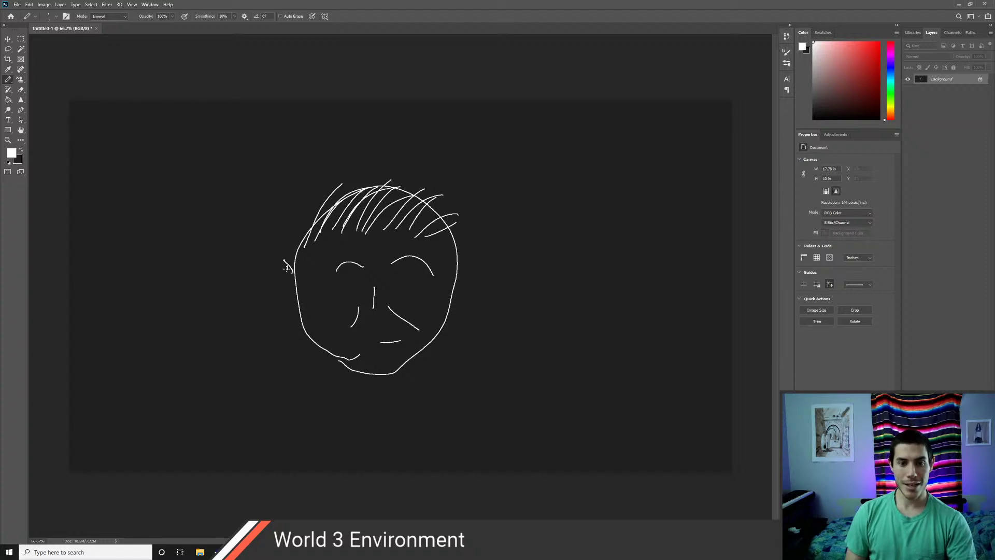
pyautogui.moveTo(284, 260); pyautogui.dragTo(301, 305)
pyautogui.moveTo(458, 267)
pyautogui.mouseDown()
pyautogui.moveTo(468, 253)
pyautogui.moveTo(449, 313)
pyautogui.mouseUp()
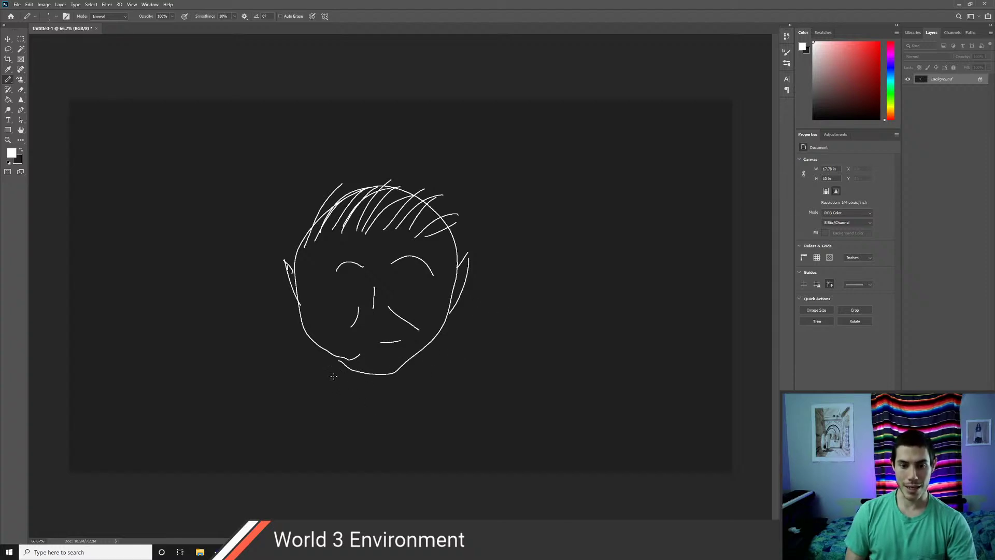
# - Draw the neck and both sloping shoulders below the face
pyautogui.moveTo(337, 363); pyautogui.dragTo(334, 400)
pyautogui.moveTo(420, 362); pyautogui.dragTo(428, 395)
pyautogui.moveTo(334, 383); pyautogui.dragTo(246, 443)
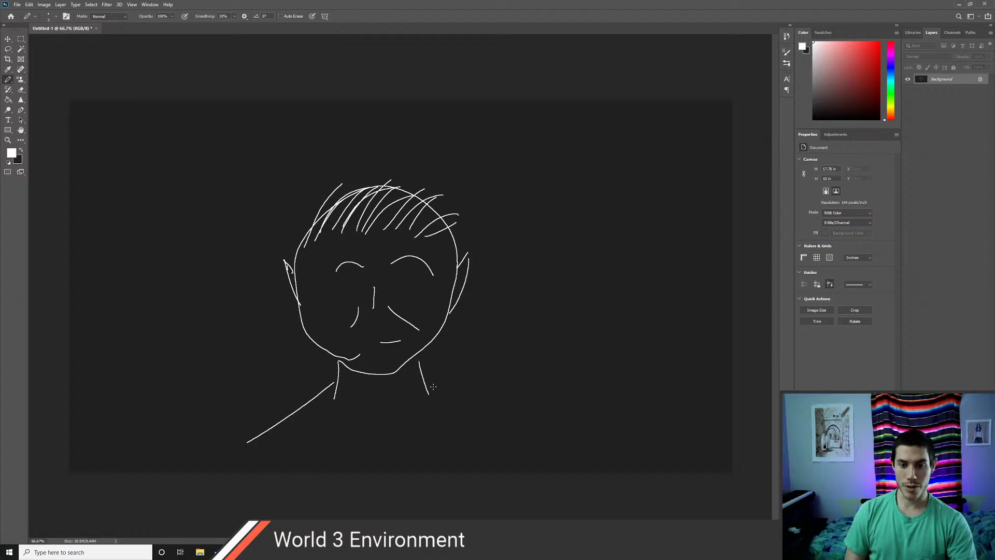
pyautogui.moveTo(428, 381); pyautogui.dragTo(502, 449)
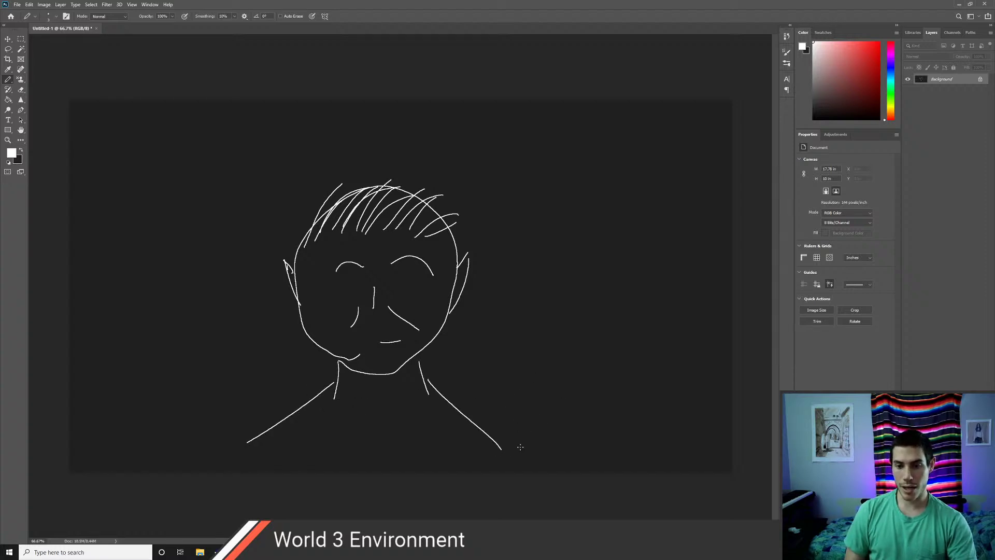
# - Draw a raised hand gripping a tall sword, undoing the stray wavy line above the hilt
pyautogui.moveTo(520, 456)
pyautogui.mouseDown()
pyautogui.moveTo(524, 377)
pyautogui.moveTo(556, 377)
pyautogui.moveTo(581, 333)
pyautogui.moveTo(566, 310)
pyautogui.moveTo(521, 318)
pyautogui.moveTo(542, 274)
pyautogui.mouseUp()
pyautogui.moveTo(553, 325); pyautogui.dragTo(555, 279)
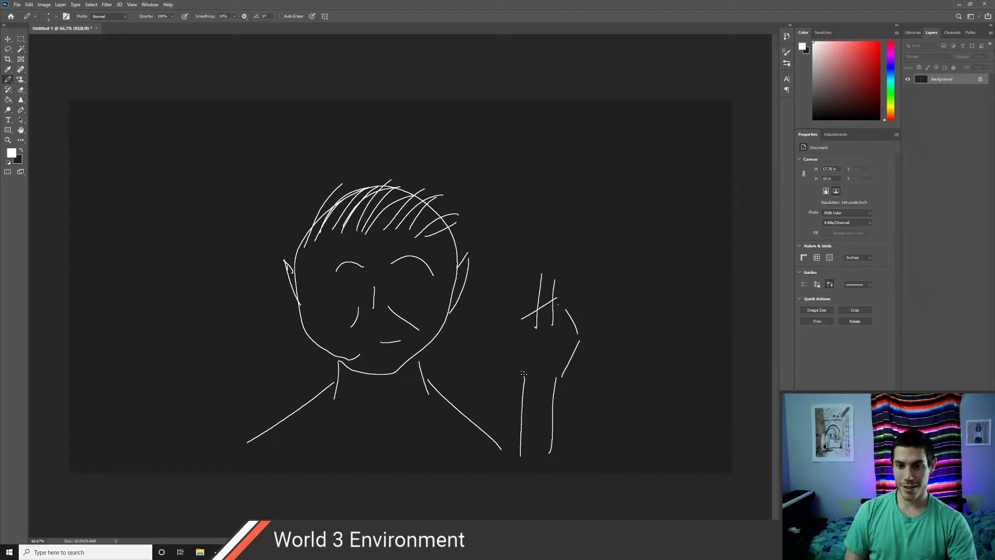
pyautogui.moveTo(518, 323)
pyautogui.mouseDown()
pyautogui.moveTo(533, 353)
pyautogui.moveTo(508, 348)
pyautogui.moveTo(537, 366)
pyautogui.mouseUp()
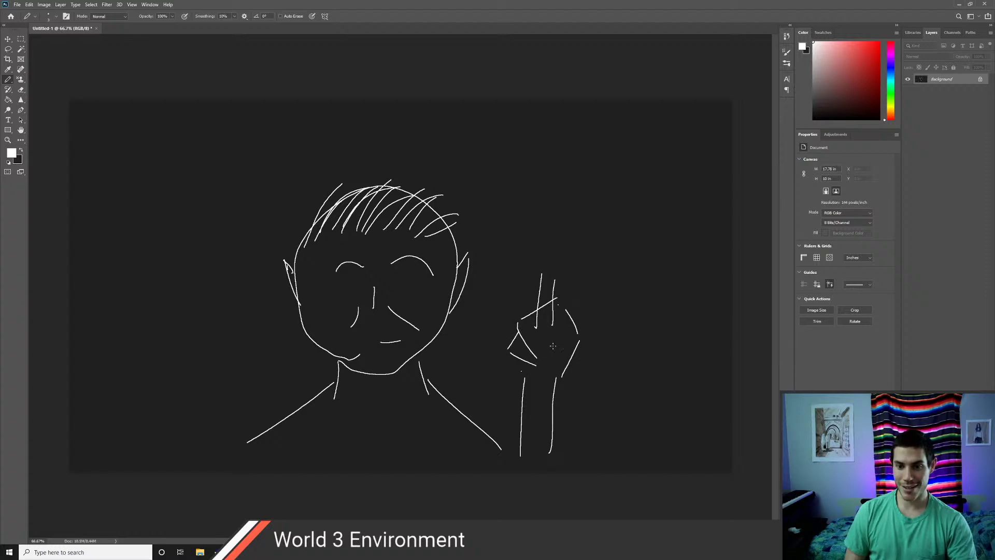
pyautogui.moveTo(516, 281); pyautogui.dragTo(607, 294)
pyautogui.moveTo(526, 279)
pyautogui.mouseDown()
pyautogui.moveTo(515, 283)
pyautogui.moveTo(556, 269)
pyautogui.moveTo(607, 276)
pyautogui.mouseUp()
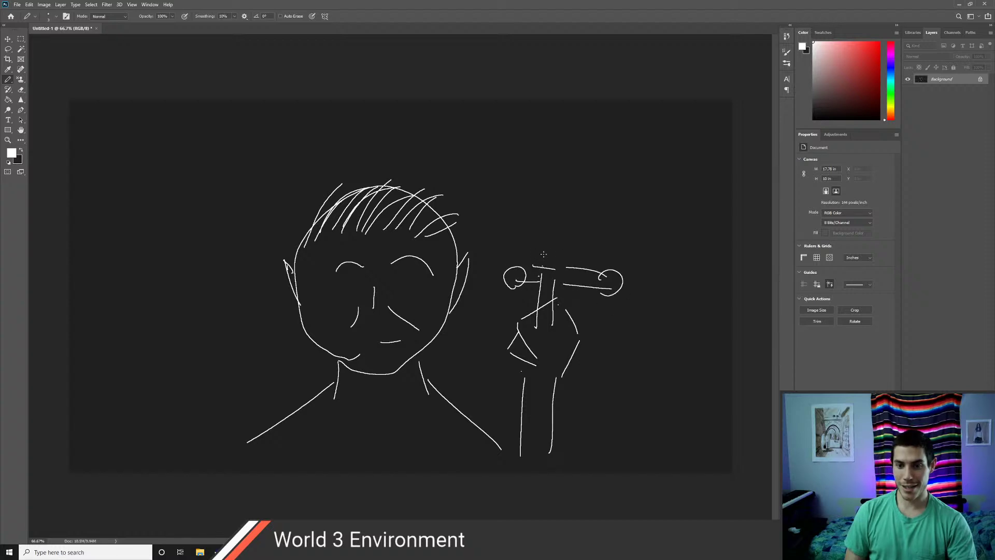
pyautogui.moveTo(544, 267)
pyautogui.mouseDown()
pyautogui.moveTo(551, 150)
pyautogui.moveTo(544, 282)
pyautogui.moveTo(539, 164)
pyautogui.moveTo(569, 114)
pyautogui.moveTo(583, 152)
pyautogui.moveTo(560, 269)
pyautogui.mouseUp()
pyautogui.hotkey('ctrl', 'z')
pyautogui.hotkey('ctrl', 'z')
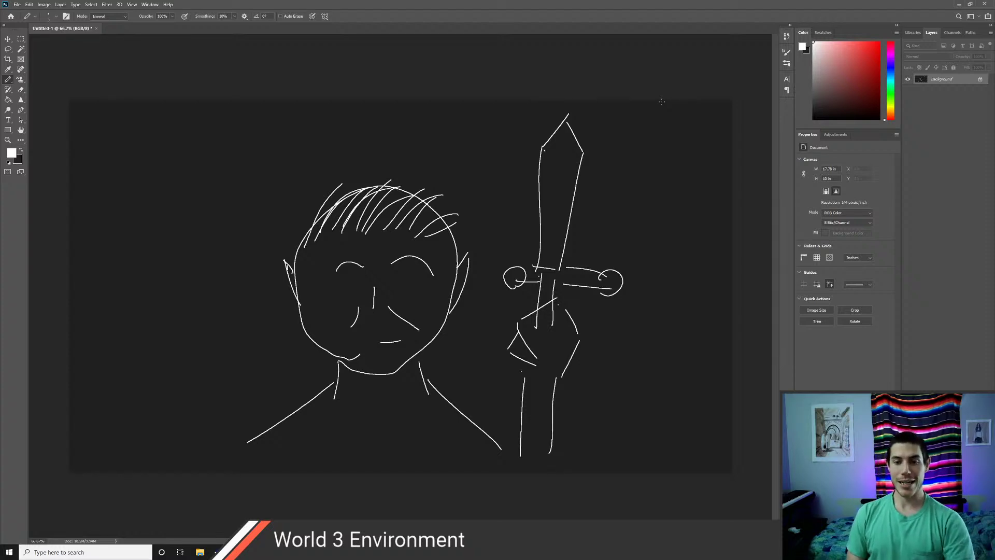
pyautogui.hotkey('alt', 'Tab')
pyautogui.hotkey('alt', 'Tab')
pyautogui.hotkey('alt', 'Tab')
pyautogui.hotkey('alt', 'Tab')
pyautogui.hotkey('alt', 'Tab')
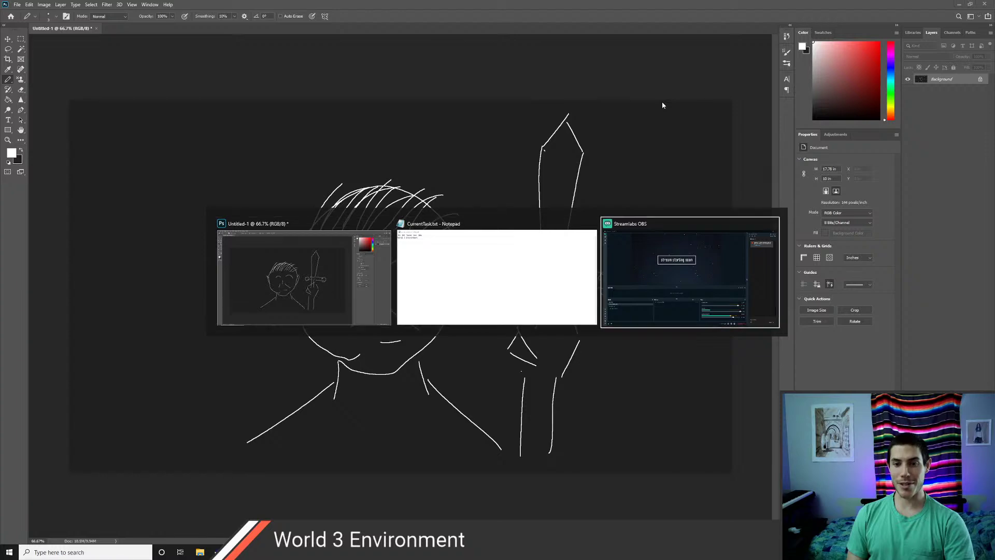
pyautogui.hotkey('alt', 'shift', 'Tab')
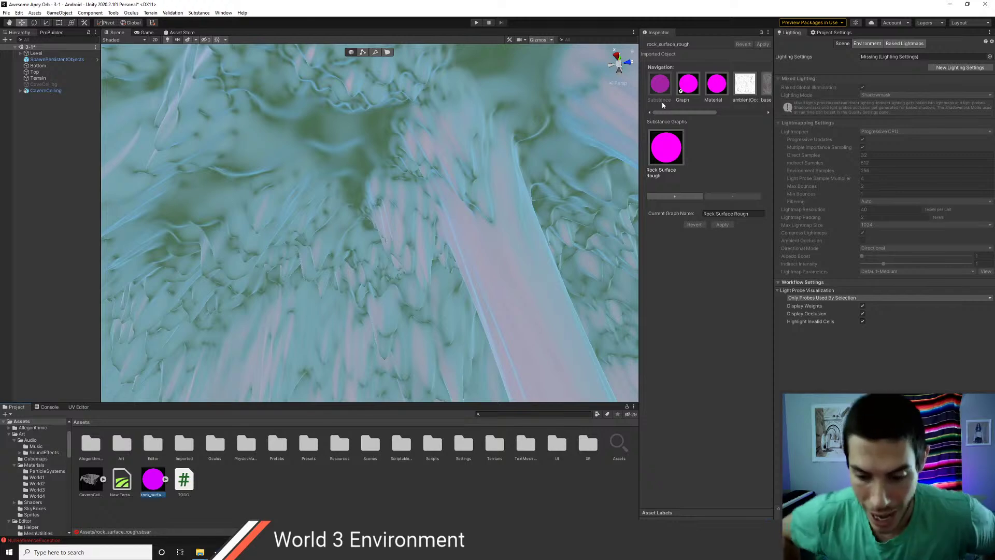
# - Orbit to the checkered platform and expand rock_surface_rough to reveal its generated materials and textures
pyautogui.moveTo(302, 215); pyautogui.dragTo(527, 185, button='right')
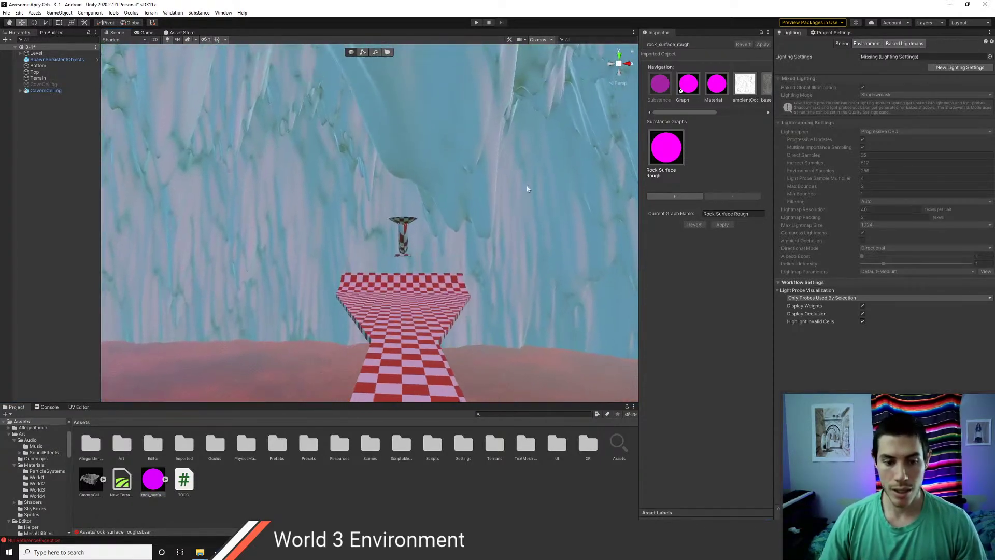
pyautogui.click(166, 479)
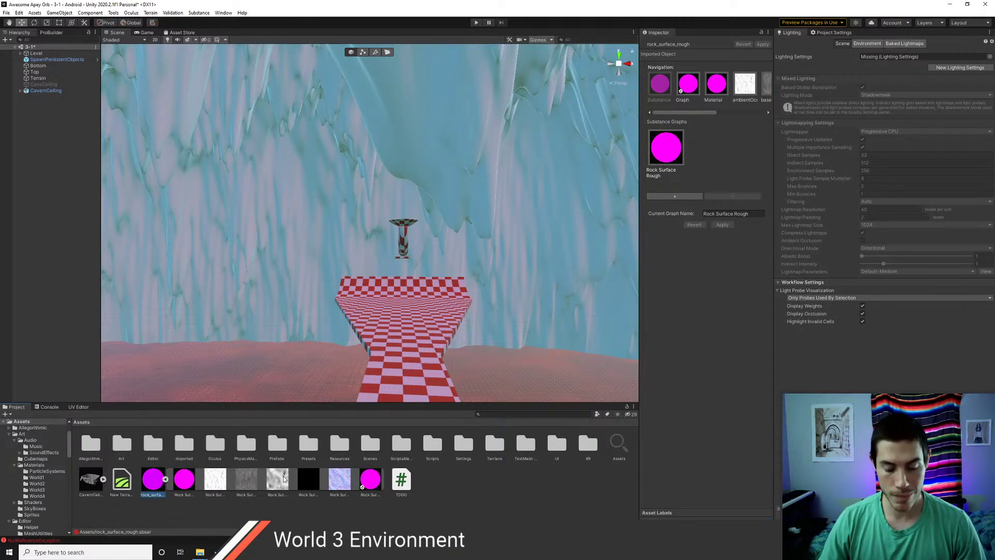
pyautogui.click(440, 483)
# - Create a New Material in the Assets folder
pyautogui.rightClick(428, 483)
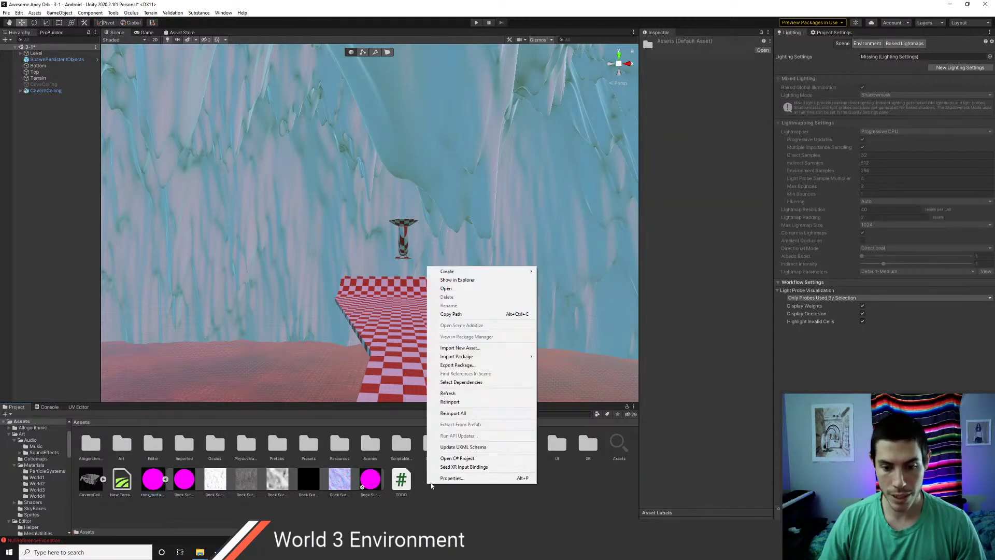
pyautogui.moveTo(468, 272)
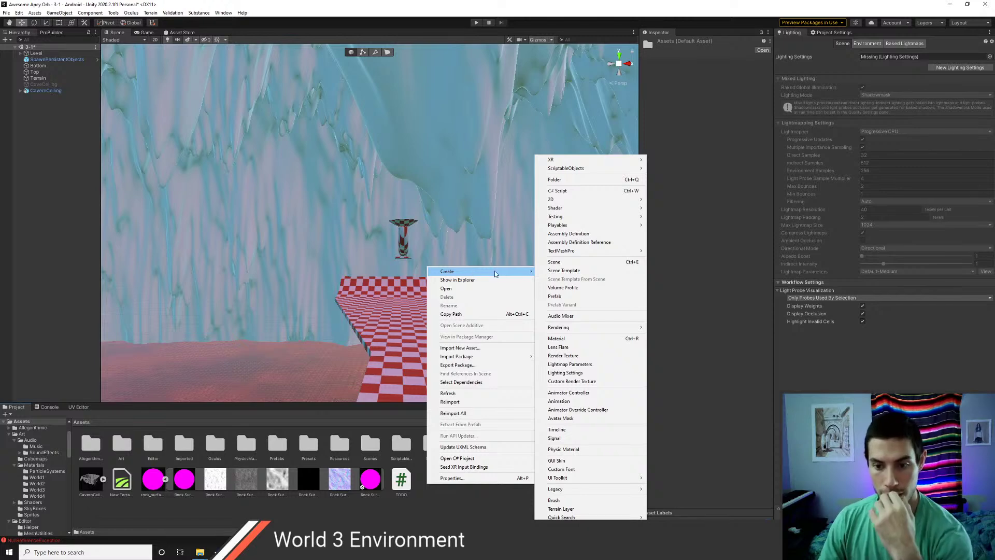
pyautogui.click(574, 338)
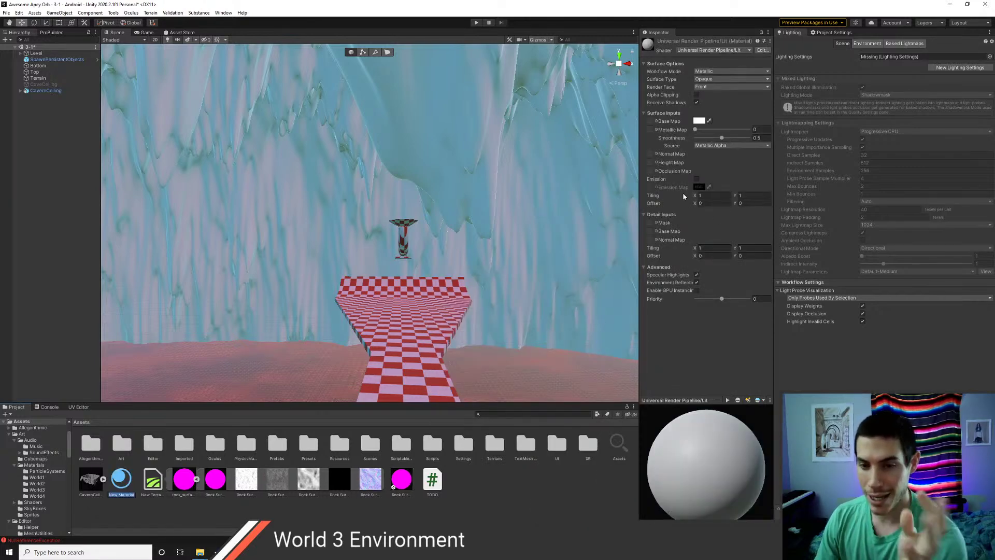
pyautogui.moveTo(437, 271); pyautogui.dragTo(396, 312, button='right')
pyautogui.press('w')
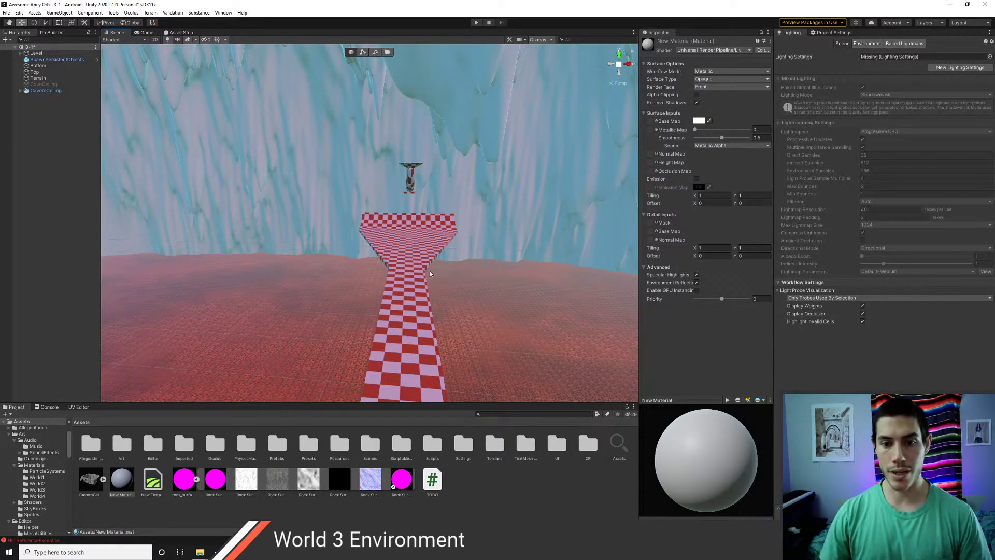
pyautogui.moveTo(431, 270); pyautogui.dragTo(438, 299, button='right')
pyautogui.scroll(2, 434, 299)
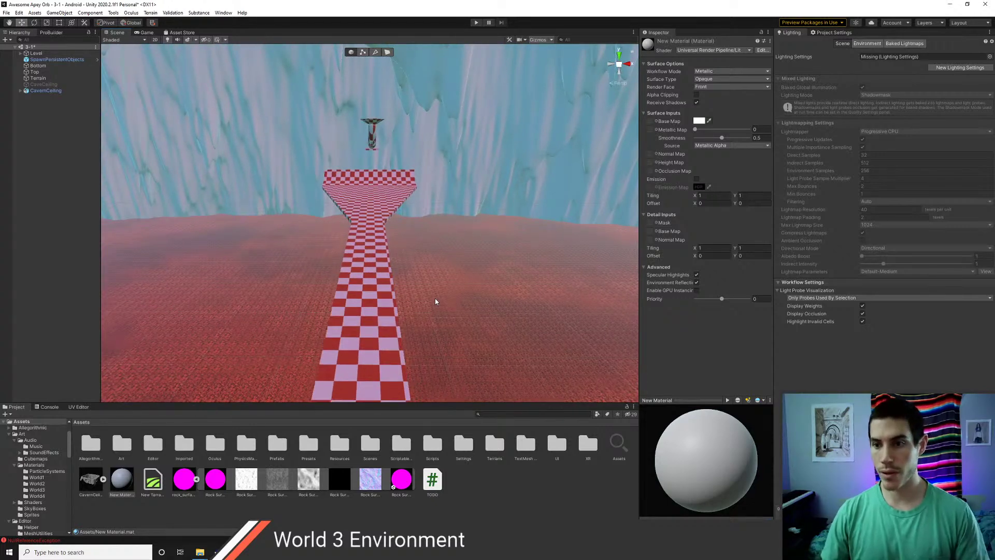
# - Give New Material the URP Complex Lit shader with Rock Surface normal and base colour textures
pyautogui.click(710, 51)
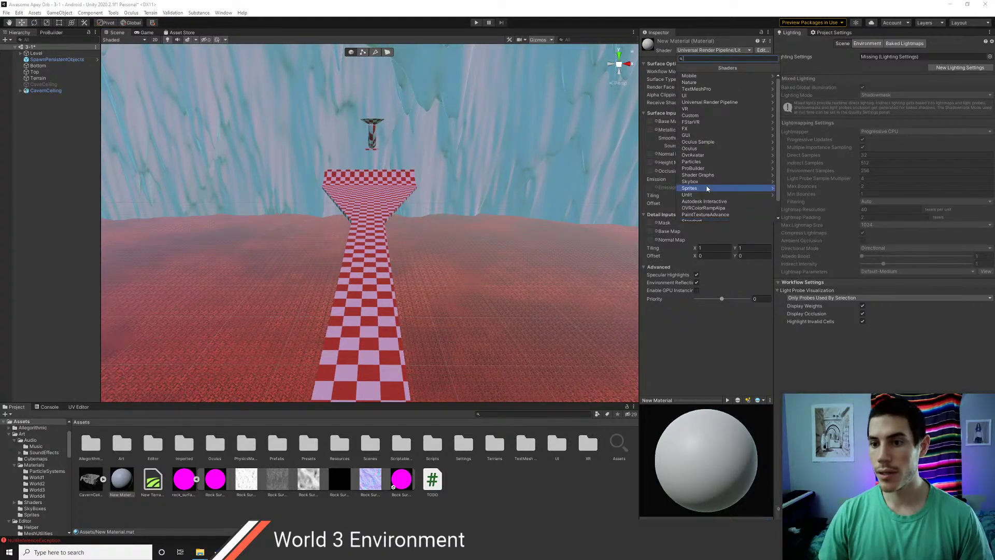
pyautogui.click(717, 84)
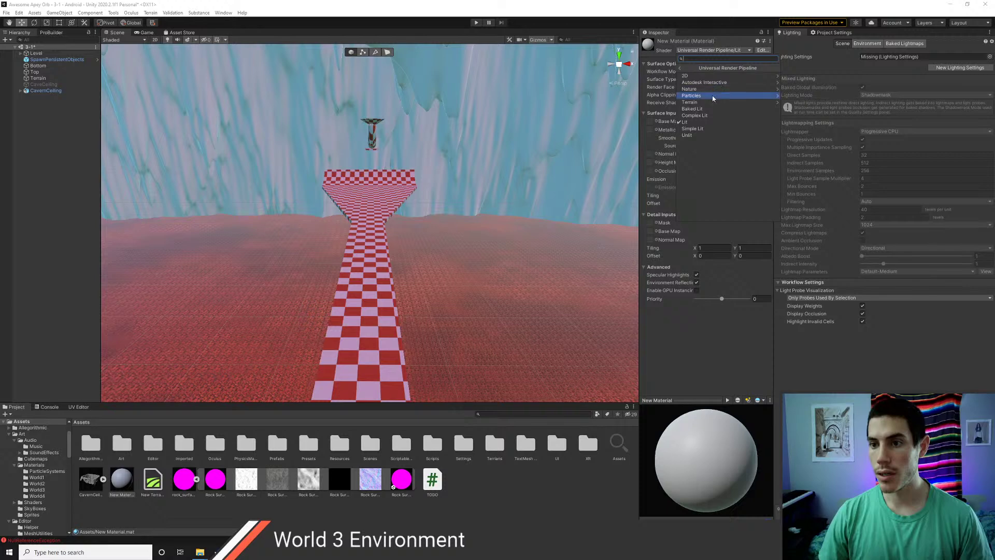
pyautogui.click(702, 122)
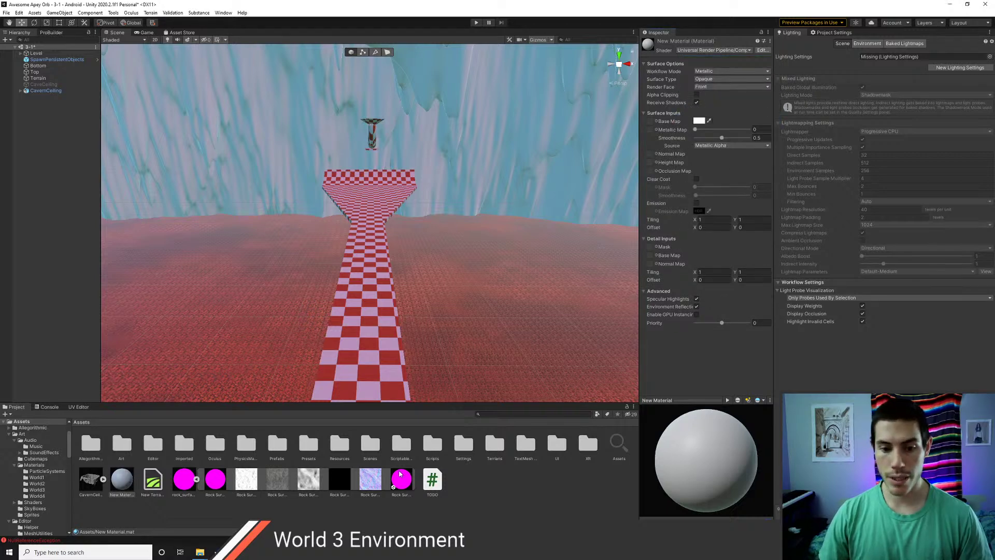
pyautogui.moveTo(368, 489); pyautogui.dragTo(651, 155)
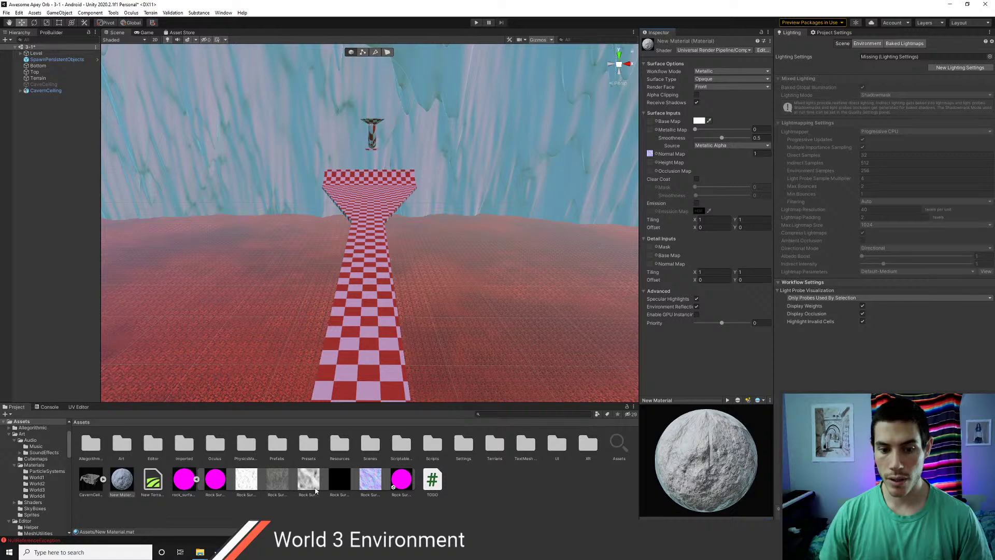
pyautogui.moveTo(270, 487); pyautogui.dragTo(651, 121)
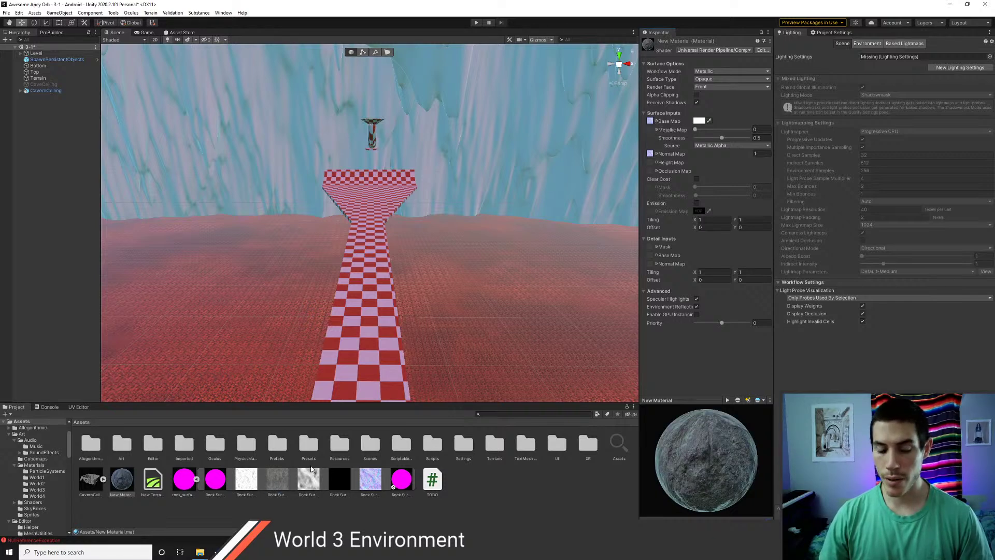
# - Inspect the Rock Surface ambientOcclusion, baseColor, height and metallic textures
pyautogui.click(247, 480)
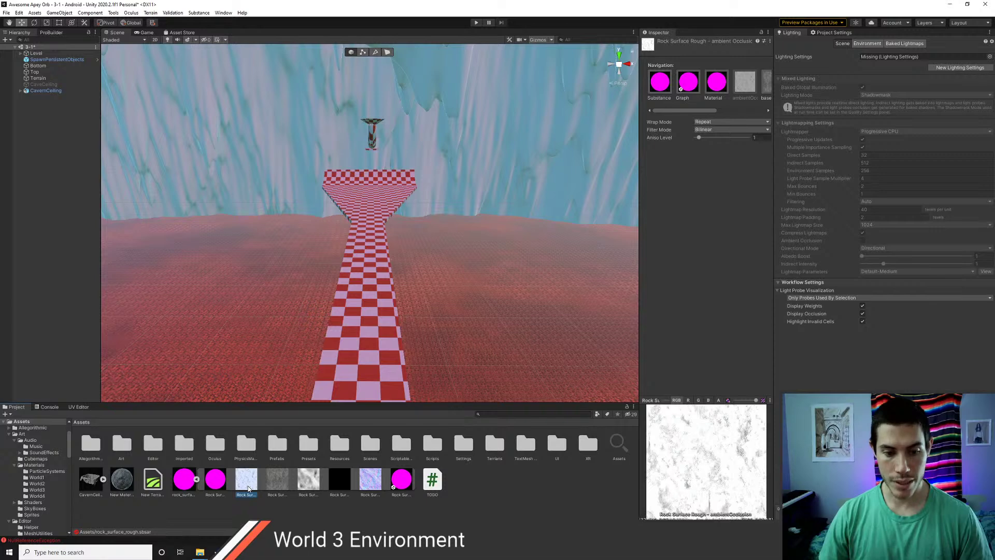
pyautogui.click(273, 482)
pyautogui.click(250, 486)
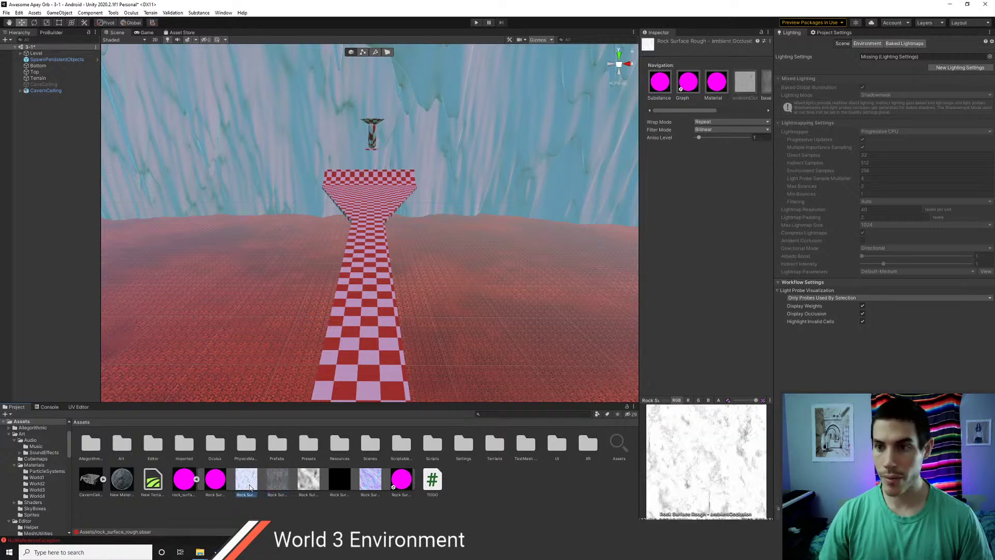
pyautogui.click(278, 480)
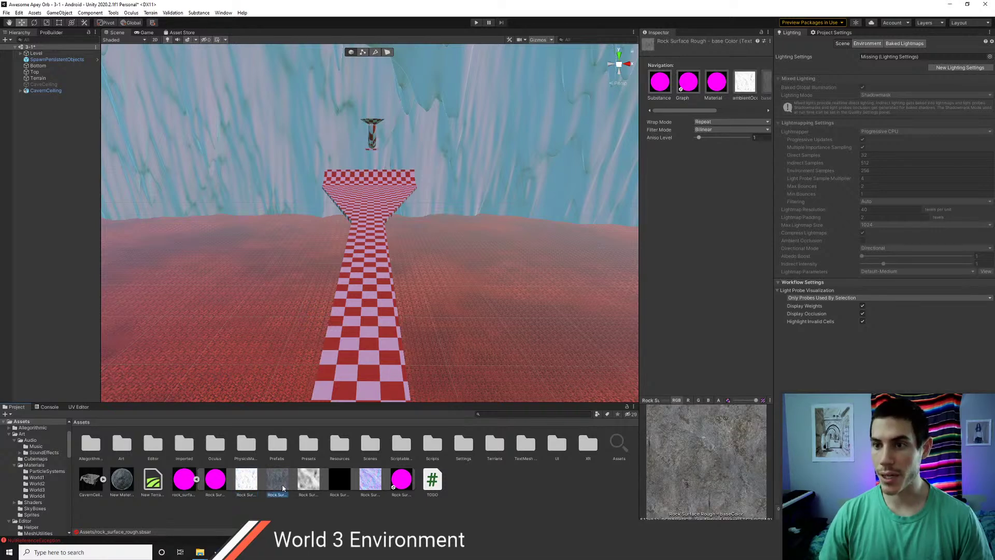
pyautogui.click(310, 486)
pyautogui.click(340, 486)
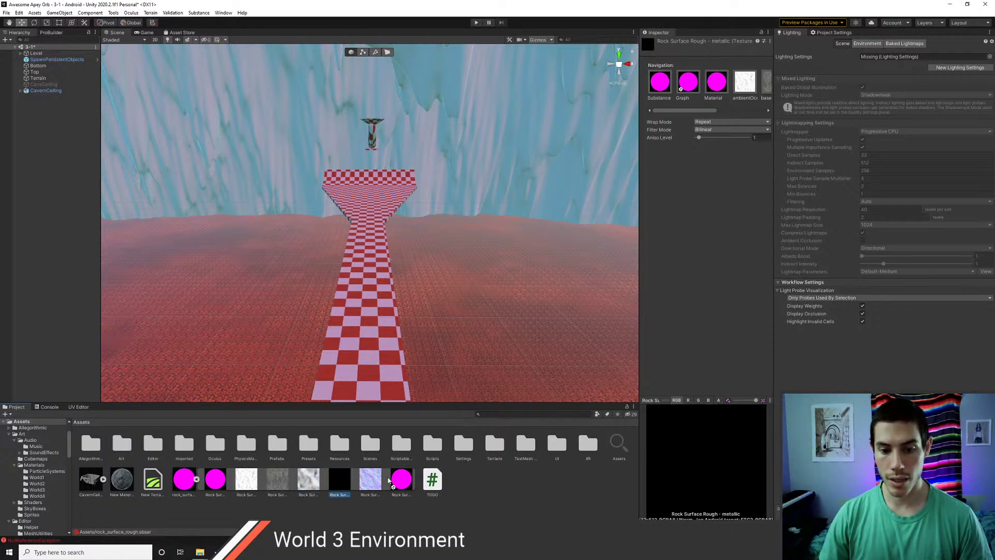
# - Assign the Rock Surface ambientOcclusion, height and metallic textures to the Occlusion, Height and Metallic maps
pyautogui.click(126, 489)
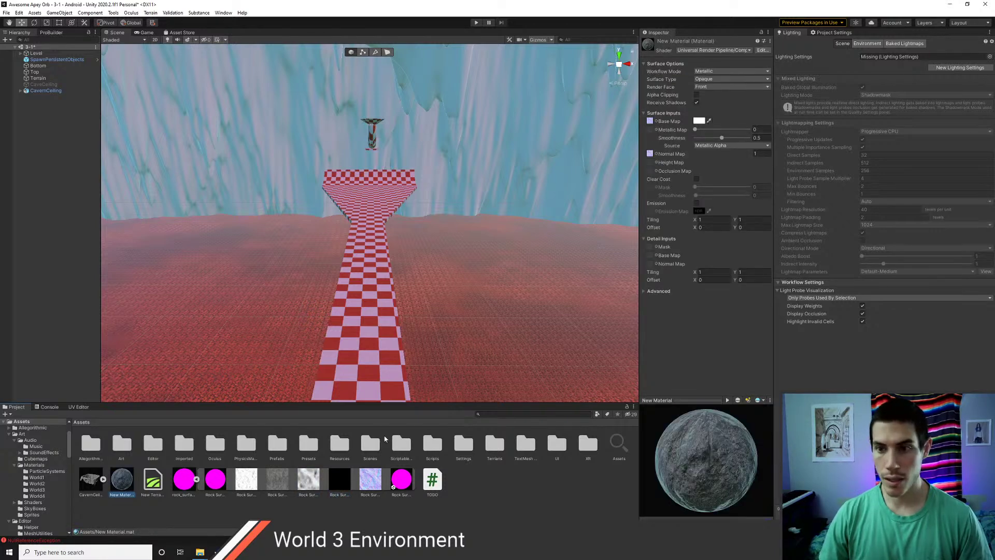
pyautogui.moveTo(248, 485); pyautogui.dragTo(650, 171)
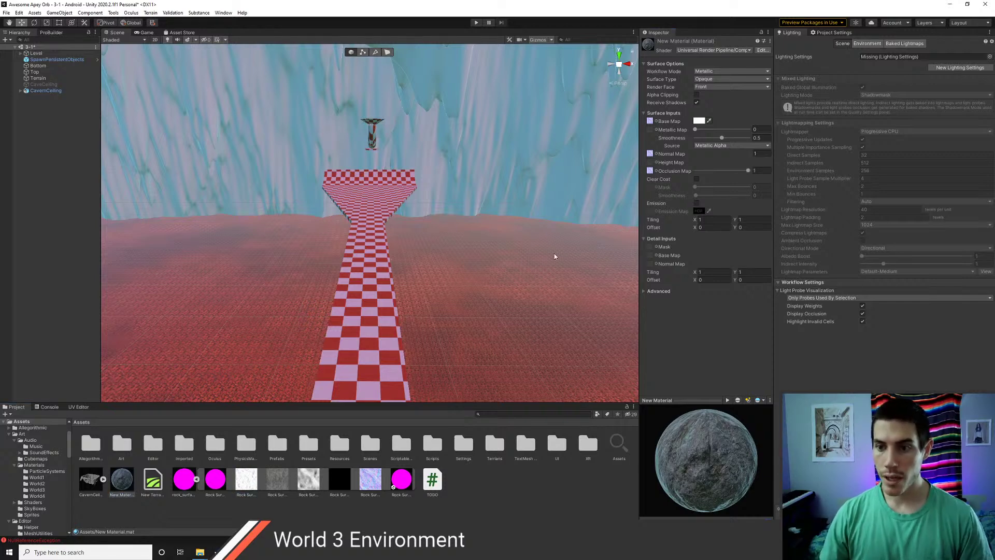
pyautogui.click(314, 477)
pyautogui.moveTo(315, 477); pyautogui.dragTo(651, 166)
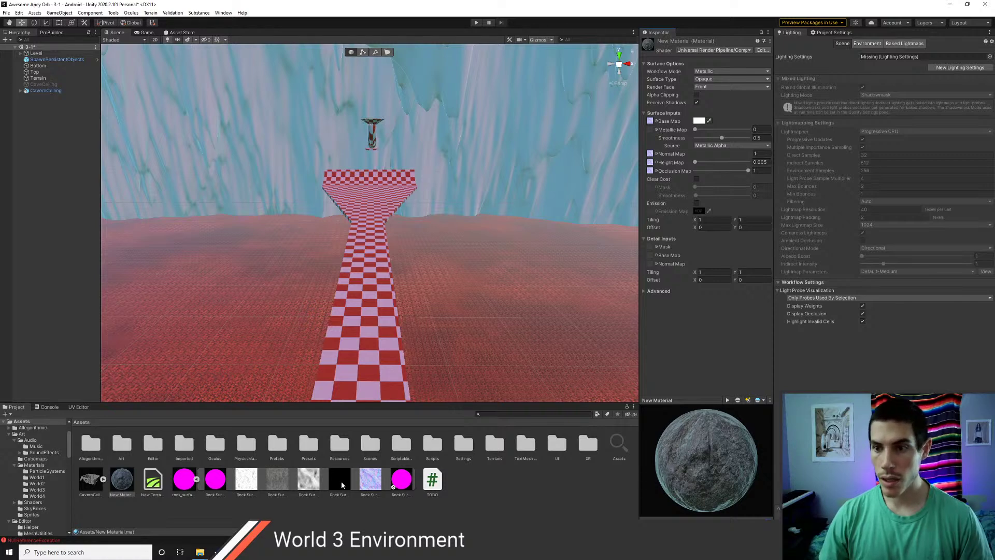
pyautogui.moveTo(341, 482); pyautogui.dragTo(652, 133)
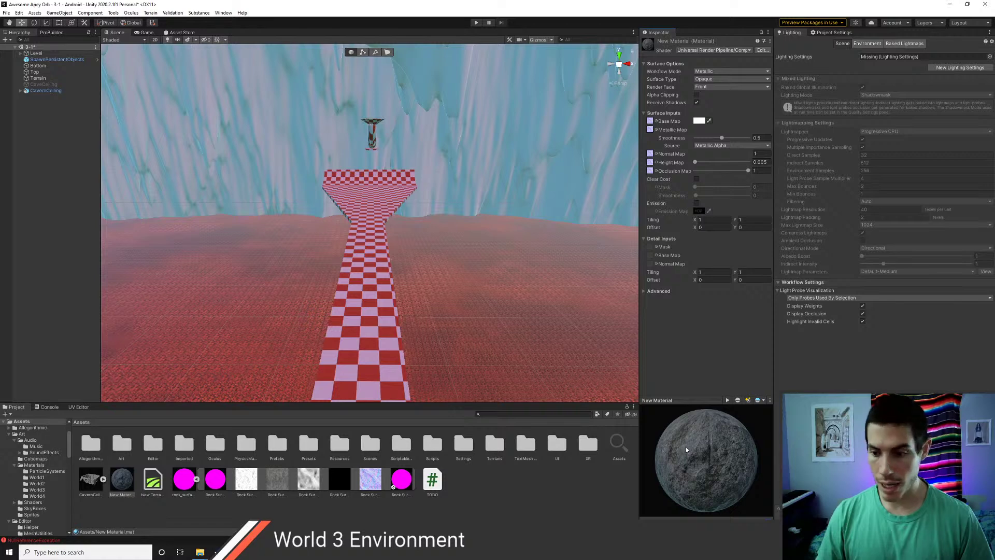
pyautogui.moveTo(723, 428); pyautogui.dragTo(714, 447)
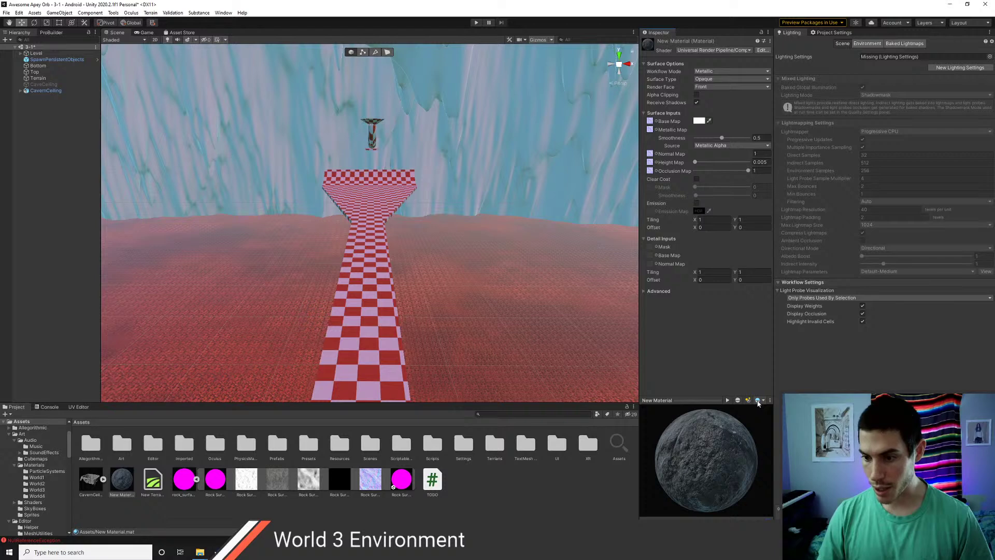
# - Preview the material on a cube, rotate it, and enlarge the preview area
pyautogui.click(738, 400)
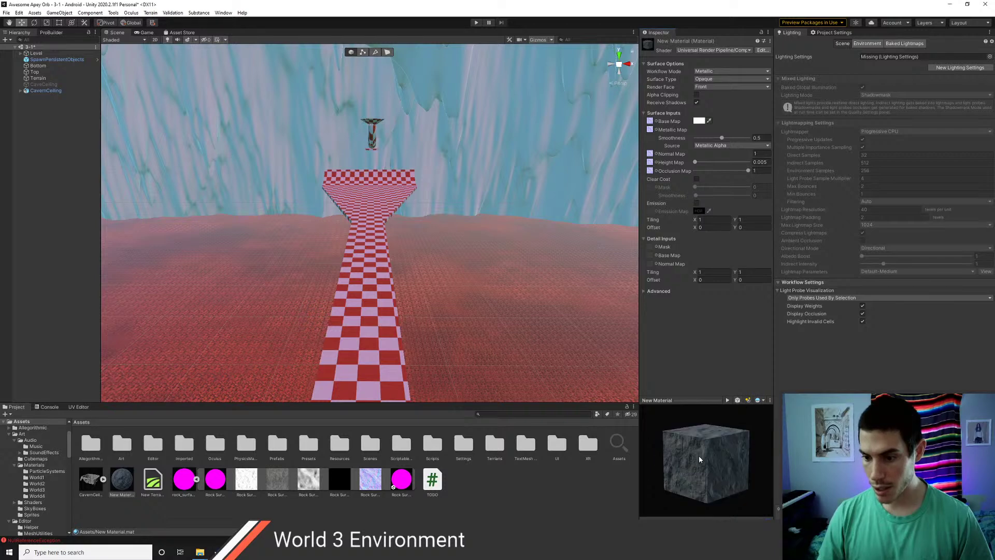
pyautogui.moveTo(699, 455); pyautogui.dragTo(701, 324)
pyautogui.moveTo(706, 425)
pyautogui.mouseDown()
pyautogui.moveTo(737, 468)
pyautogui.moveTo(716, 427)
pyautogui.moveTo(721, 380)
pyautogui.moveTo(710, 440)
pyautogui.mouseUp()
# - Switch the preview mesh to a torus and rotate it to show its hole and top
pyautogui.click(737, 324)
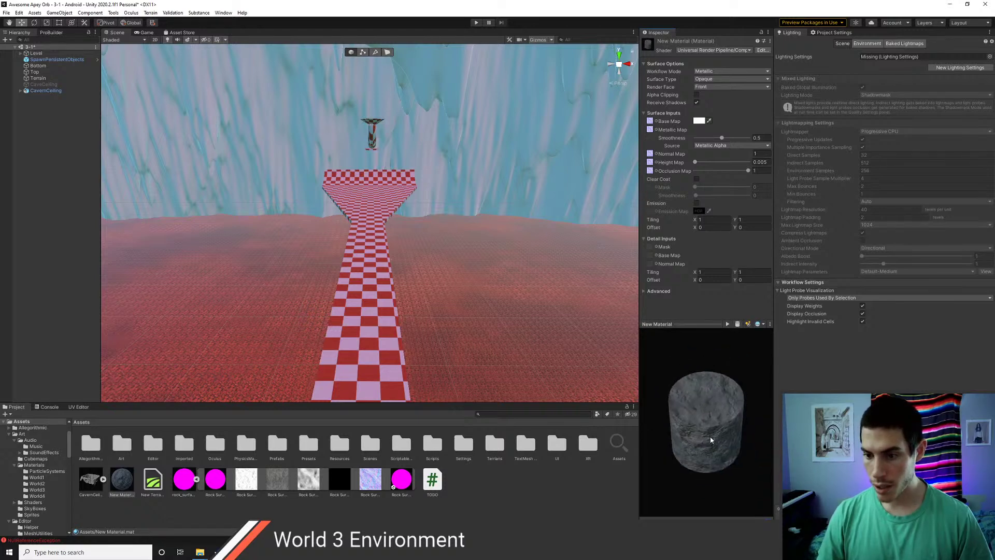
pyautogui.click(737, 325)
pyautogui.moveTo(703, 478)
pyautogui.mouseDown()
pyautogui.moveTo(716, 444)
pyautogui.moveTo(691, 466)
pyautogui.mouseUp()
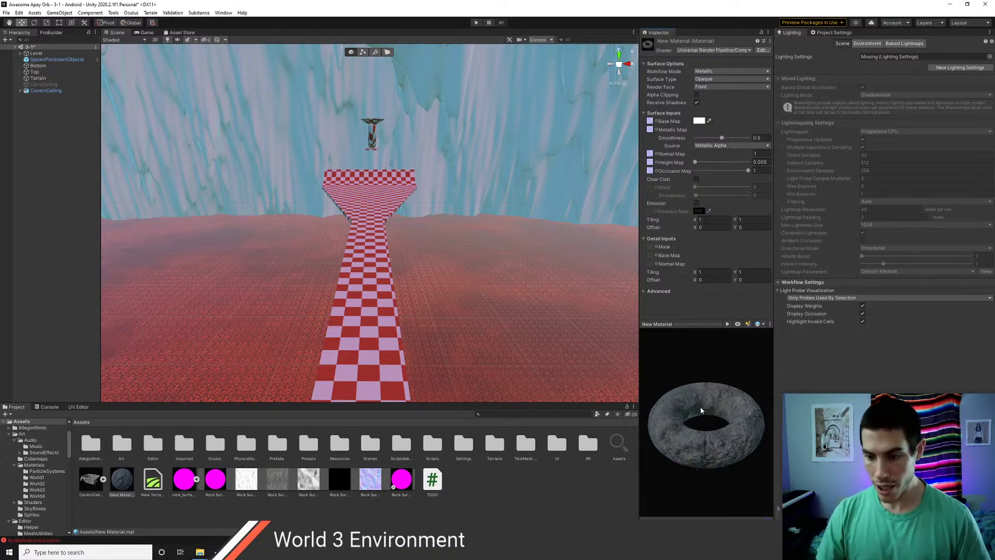
pyautogui.moveTo(700, 406); pyautogui.dragTo(714, 443)
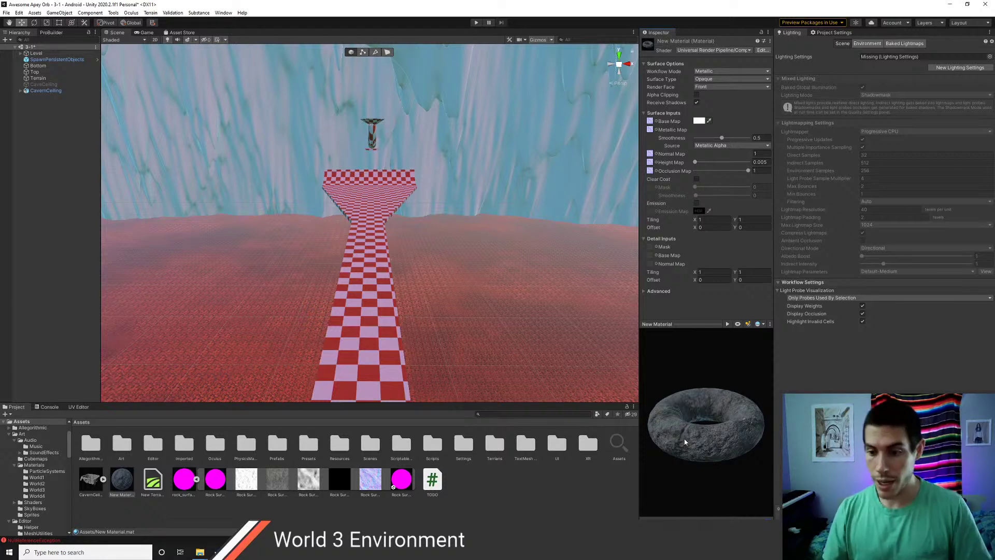
pyautogui.moveTo(713, 440); pyautogui.dragTo(672, 406)
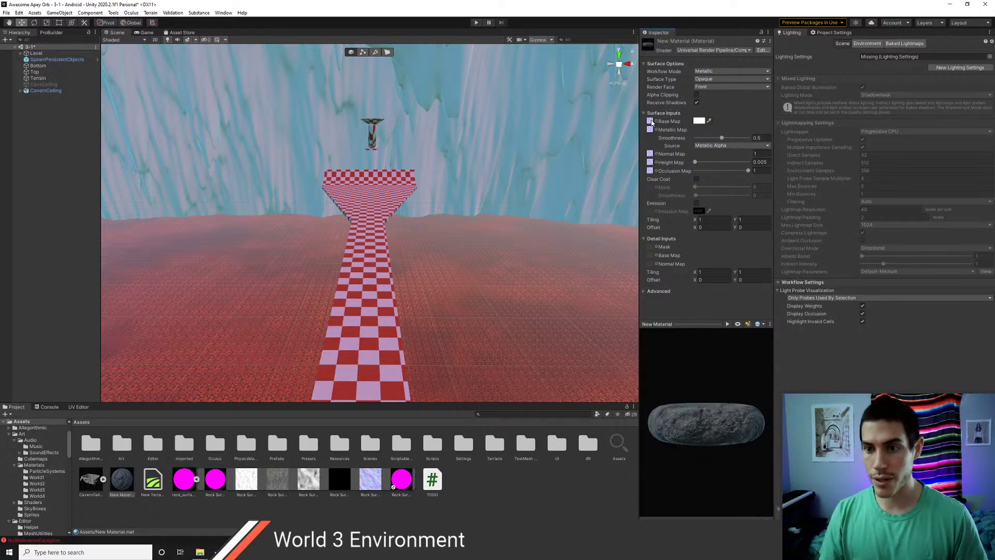
pyautogui.click(283, 487)
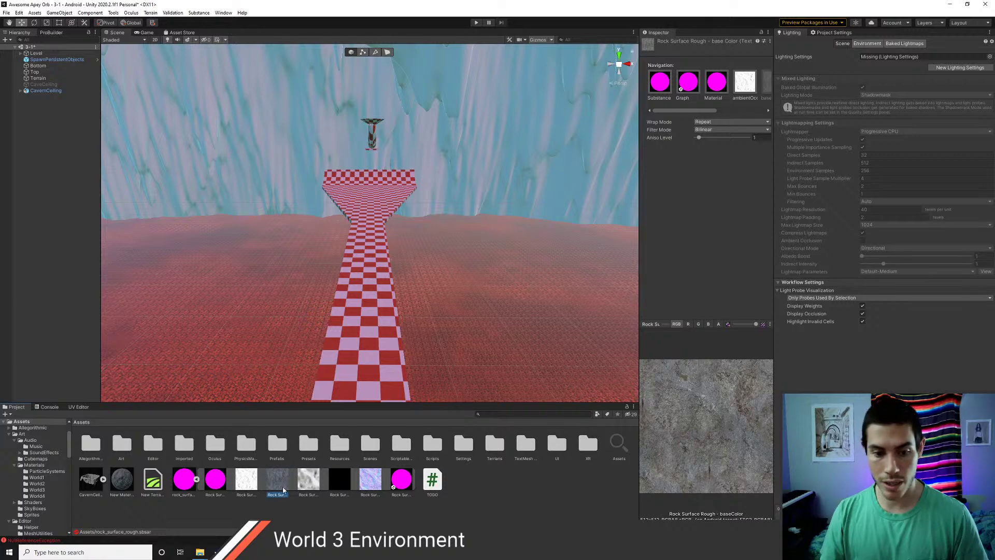
pyautogui.click(244, 484)
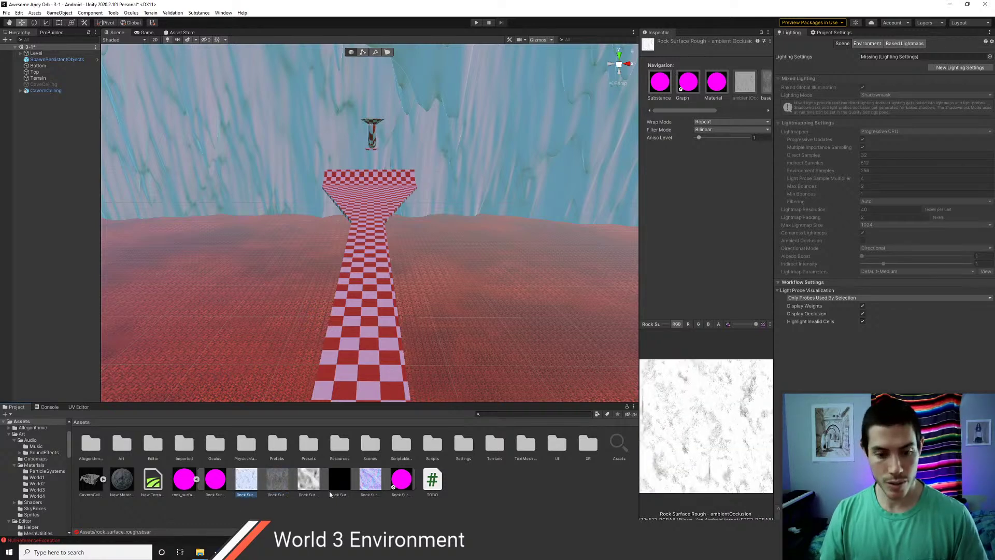
pyautogui.click(369, 487)
pyautogui.click(320, 483)
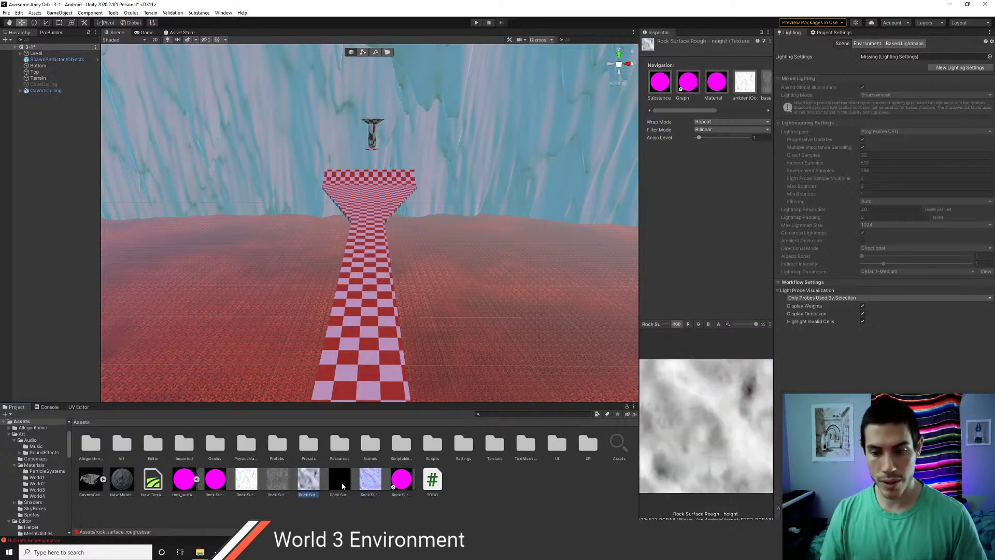
pyautogui.click(343, 485)
pyautogui.click(318, 494)
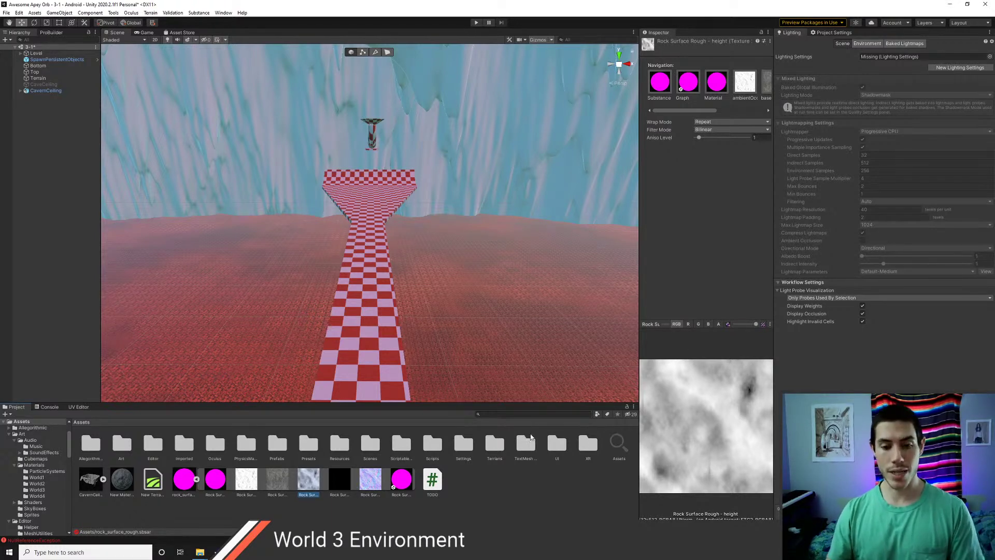
pyautogui.click(215, 486)
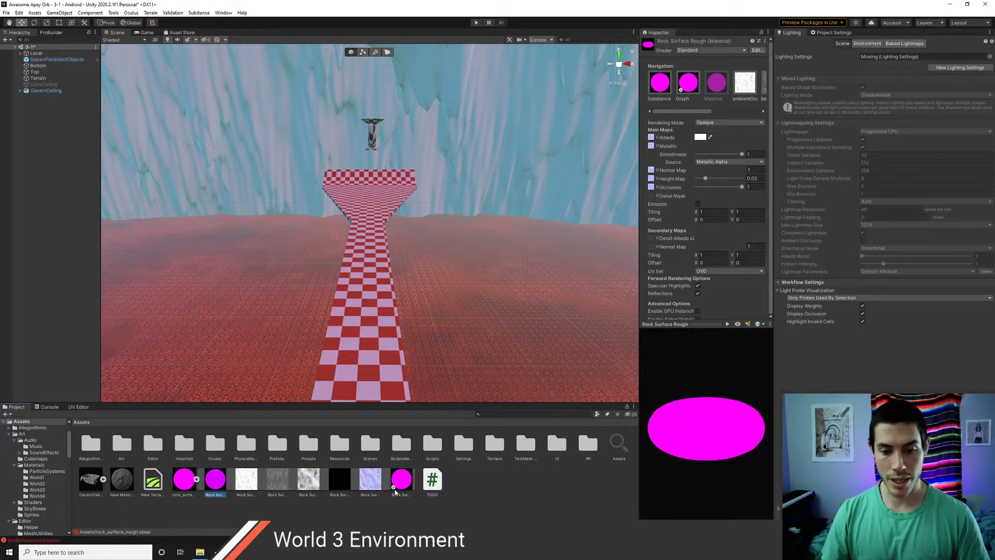
pyautogui.click(122, 485)
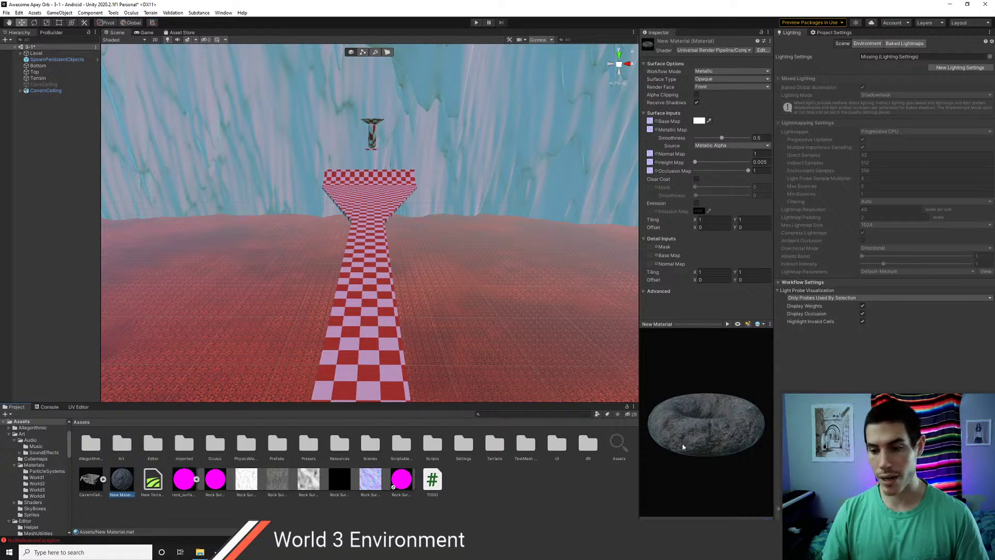
pyautogui.moveTo(682, 447); pyautogui.dragTo(687, 398)
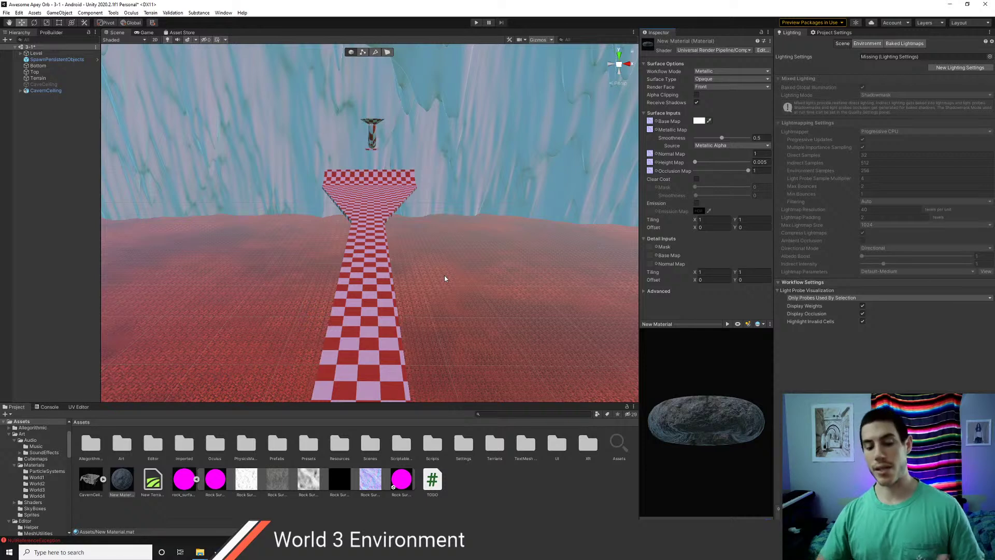
pyautogui.scroll(-3, 360, 278)
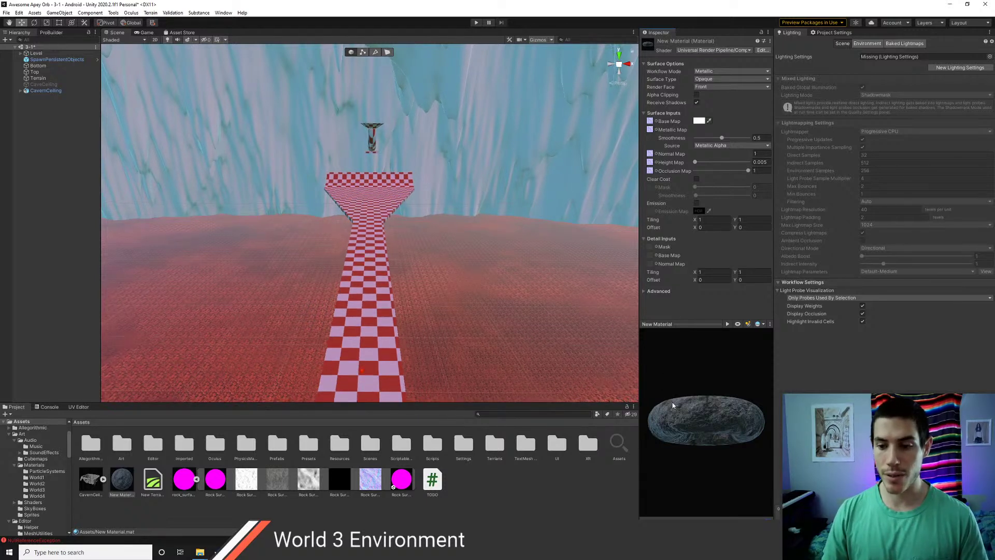
pyautogui.moveTo(674, 404); pyautogui.dragTo(703, 430)
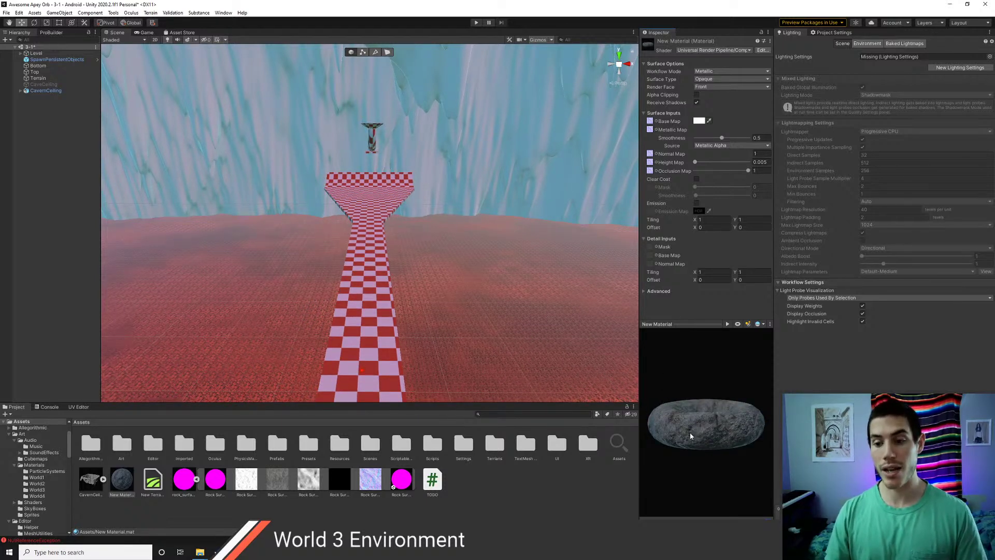
pyautogui.click(278, 484)
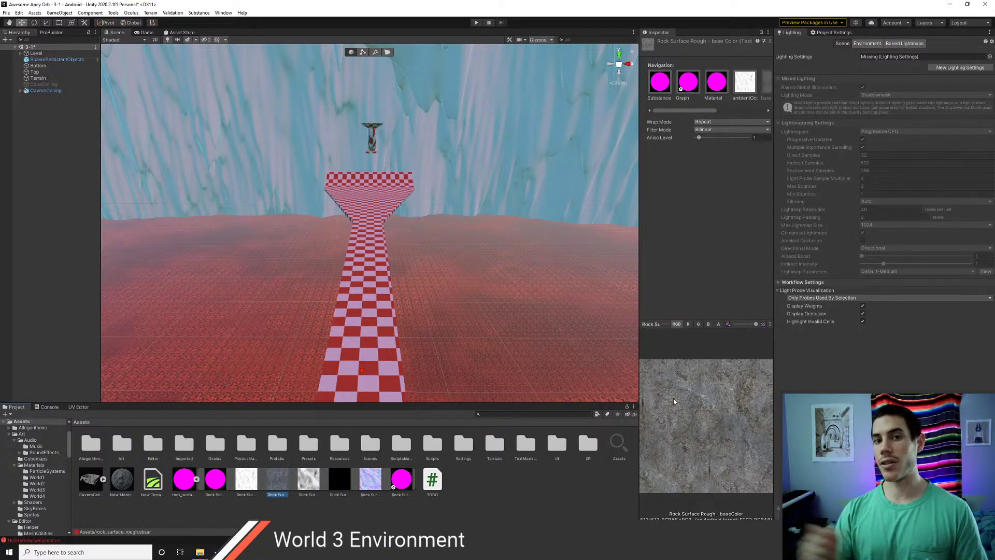
pyautogui.click(127, 485)
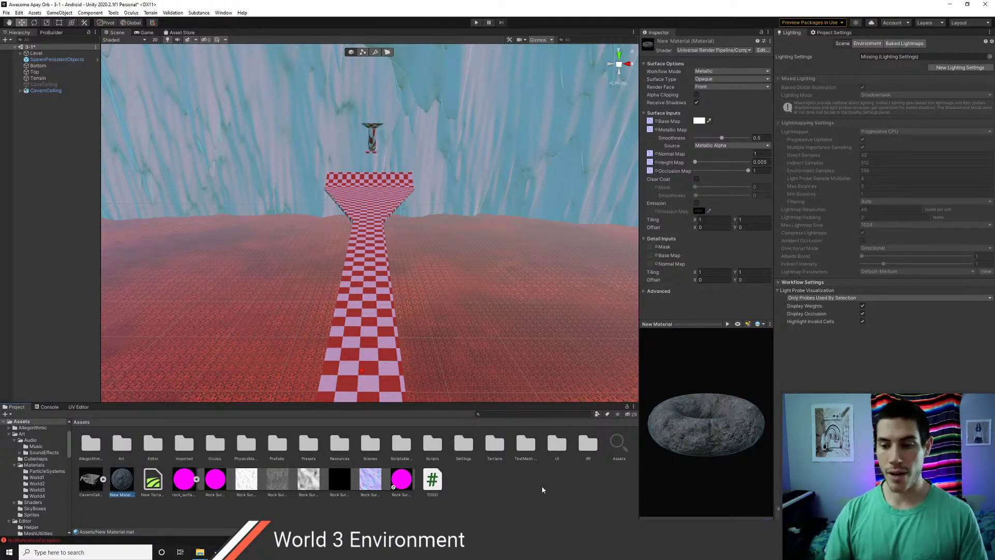
pyautogui.moveTo(696, 417)
pyautogui.mouseDown()
pyautogui.moveTo(699, 446)
pyautogui.moveTo(687, 438)
pyautogui.moveTo(680, 424)
pyautogui.moveTo(711, 419)
pyautogui.moveTo(708, 435)
pyautogui.moveTo(717, 423)
pyautogui.moveTo(726, 449)
pyautogui.moveTo(685, 434)
pyautogui.moveTo(681, 448)
pyautogui.moveTo(709, 456)
pyautogui.moveTo(711, 415)
pyautogui.moveTo(715, 428)
pyautogui.moveTo(705, 433)
pyautogui.mouseUp()
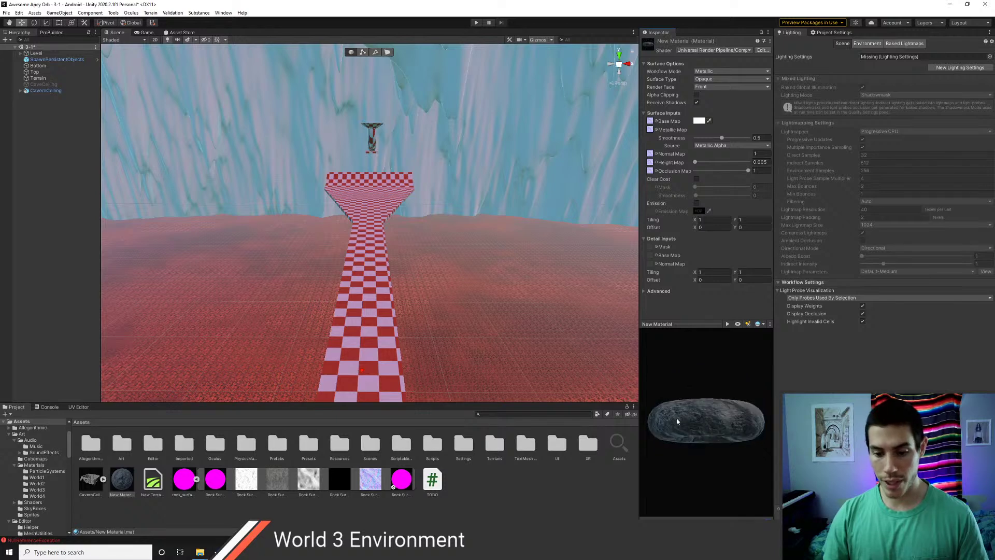
pyautogui.scroll(-1, 404, 345)
pyautogui.scroll(1, 404, 345)
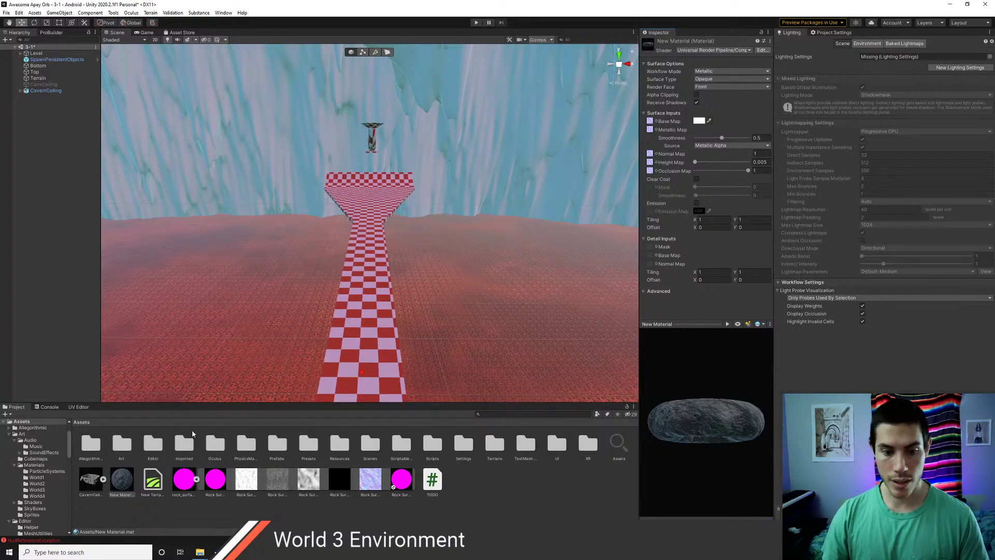
# - Collapse the rock_surface sub-textures, tilt up to the cave ceiling, and lower smoothness to 0
pyautogui.click(196, 479)
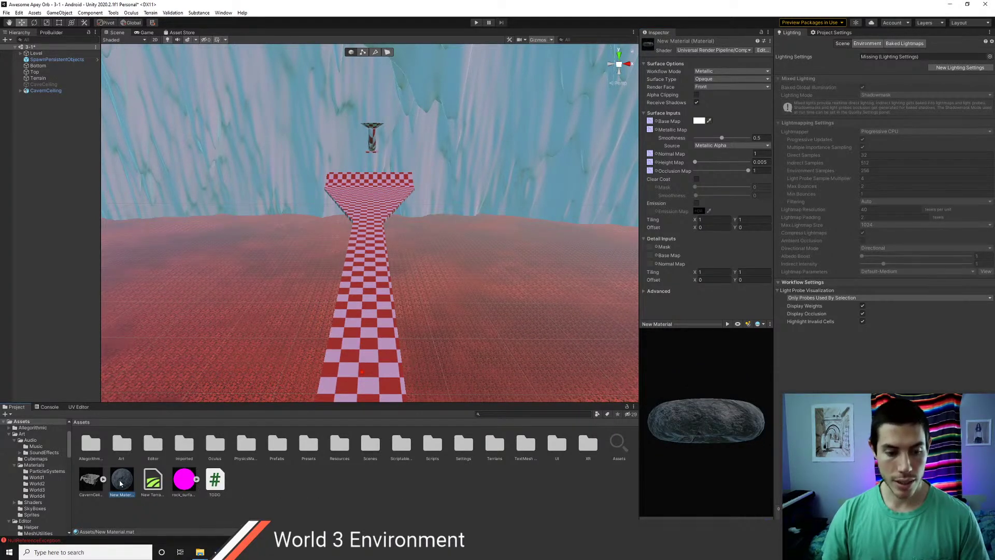
pyautogui.moveTo(431, 337); pyautogui.dragTo(358, 231, button='right')
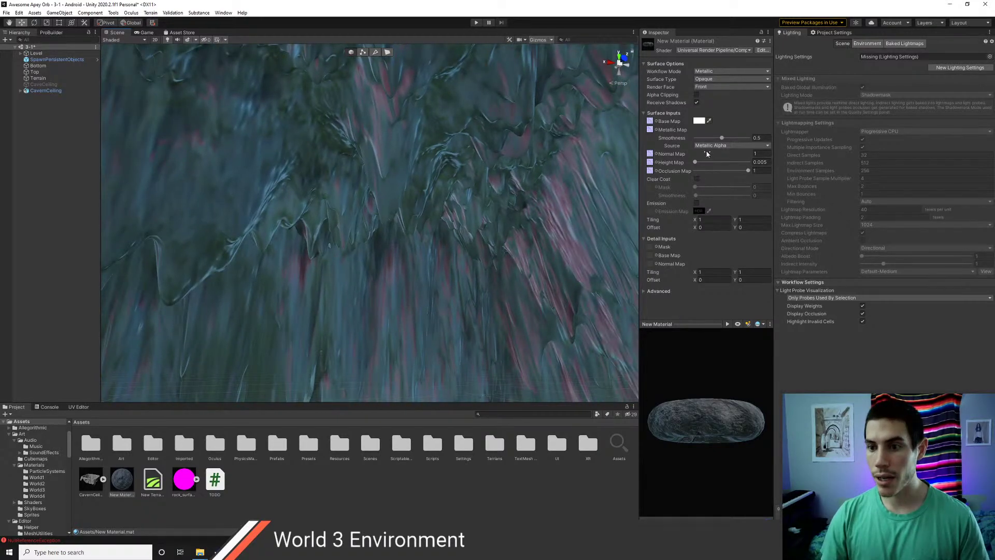
pyautogui.moveTo(721, 139); pyautogui.dragTo(691, 146)
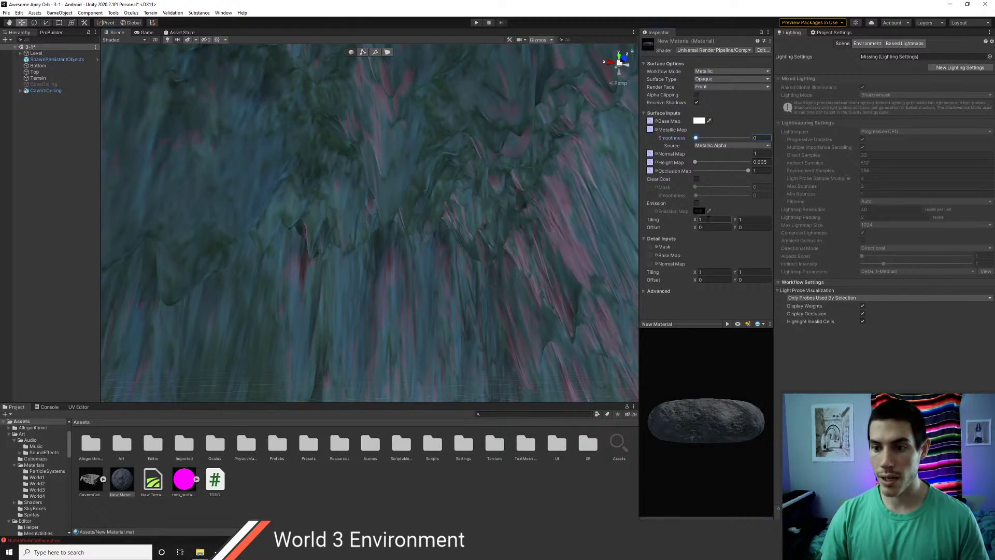
# - Set the material's tiling X and Y to 1000 and orbit to inspect the finer rock
pyautogui.click(708, 219)
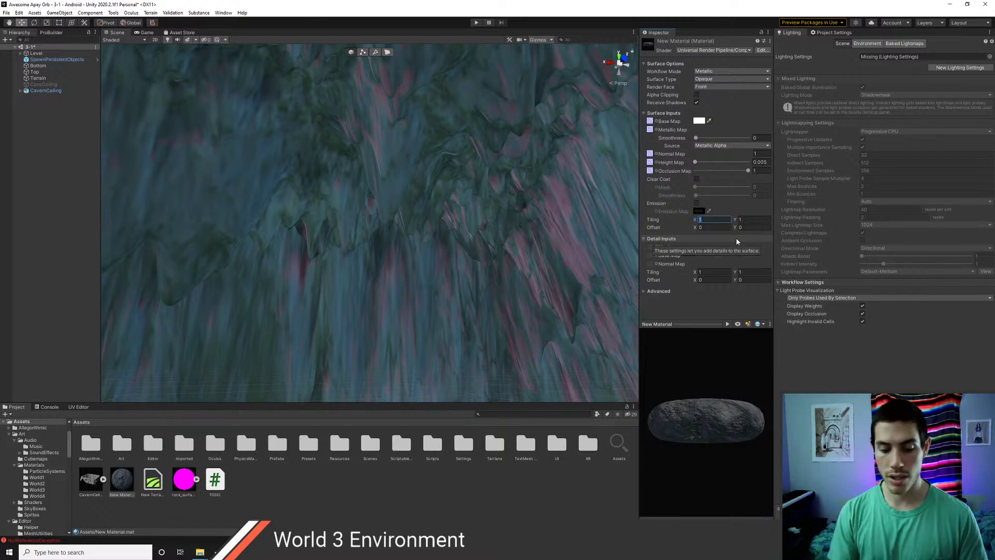
pyautogui.write('10')
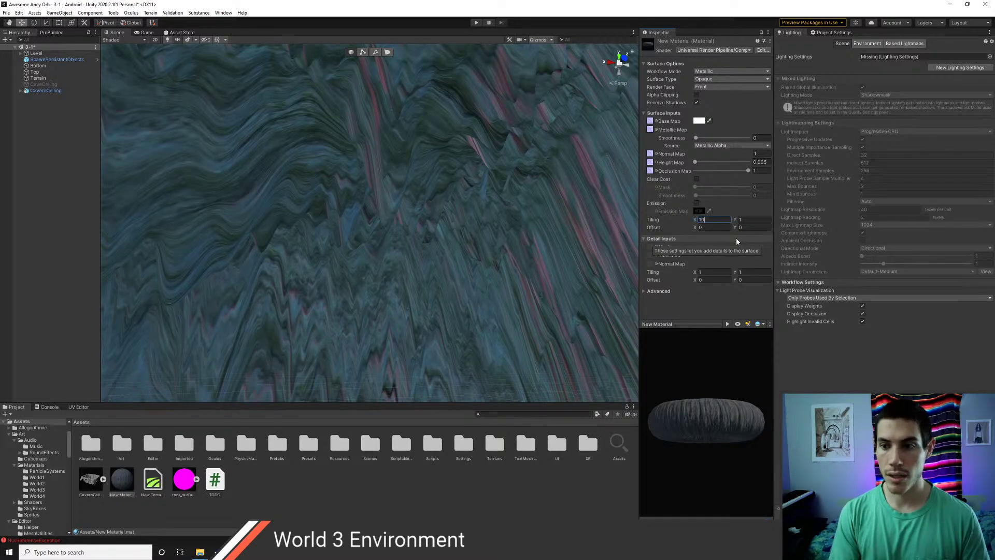
pyautogui.write('0')
pyautogui.click(755, 220)
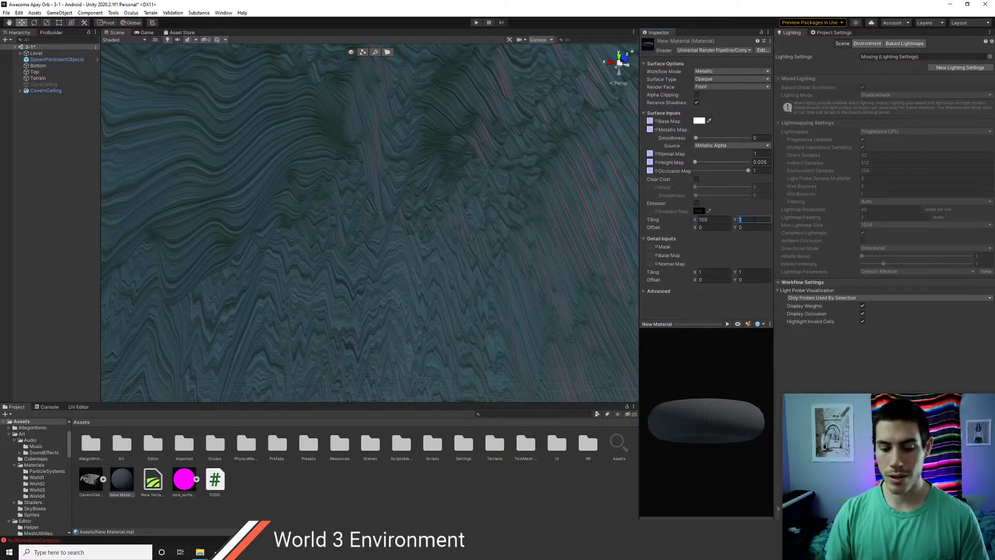
pyautogui.write('100')
pyautogui.moveTo(442, 179); pyautogui.dragTo(232, 180, button='right')
pyautogui.moveTo(363, 248); pyautogui.dragTo(418, 225, button='right')
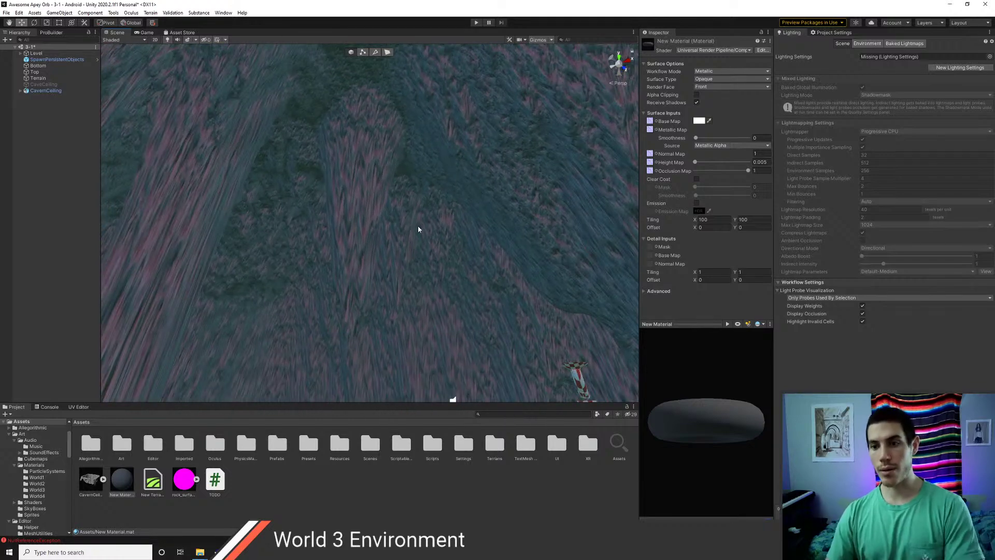
pyautogui.click(718, 219)
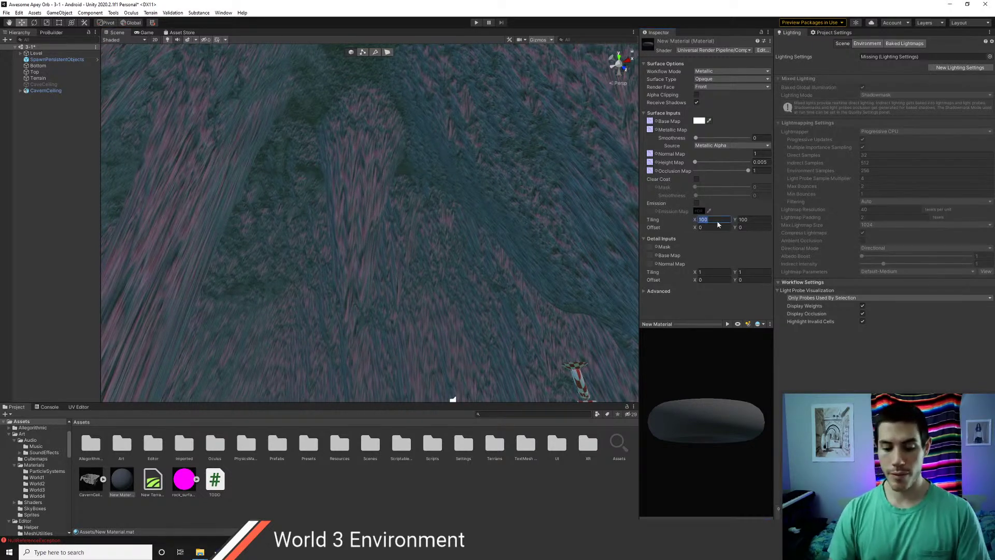
pyautogui.write('0')
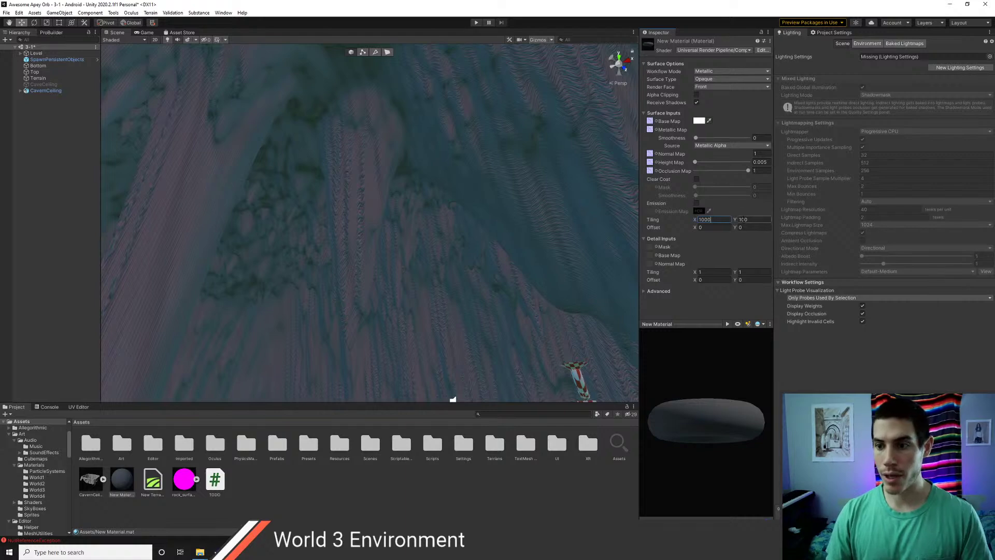
pyautogui.write('0')
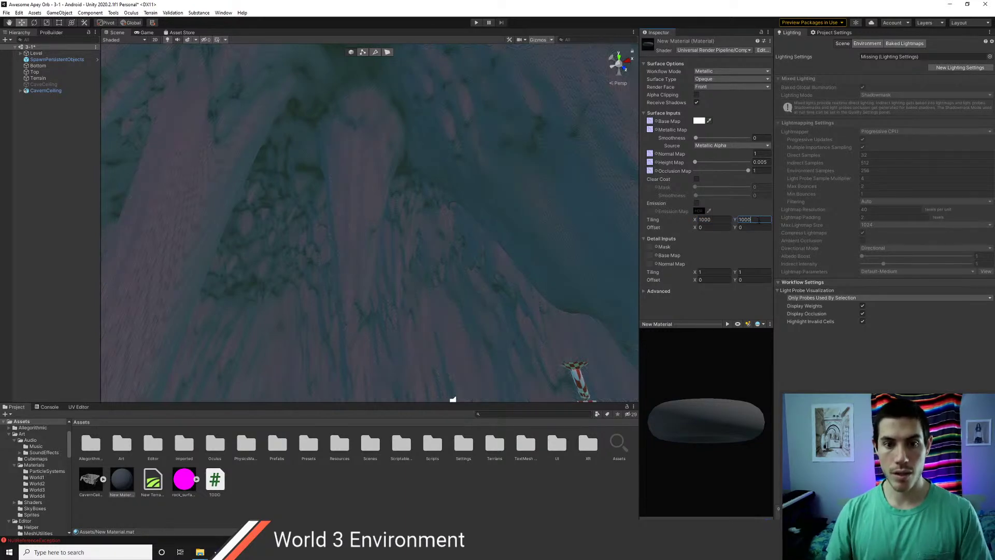
pyautogui.moveTo(437, 229); pyautogui.dragTo(299, 238, button='right')
# - Fly the Scene camera forward over the platform
pyautogui.press('w')
pyautogui.press('e')
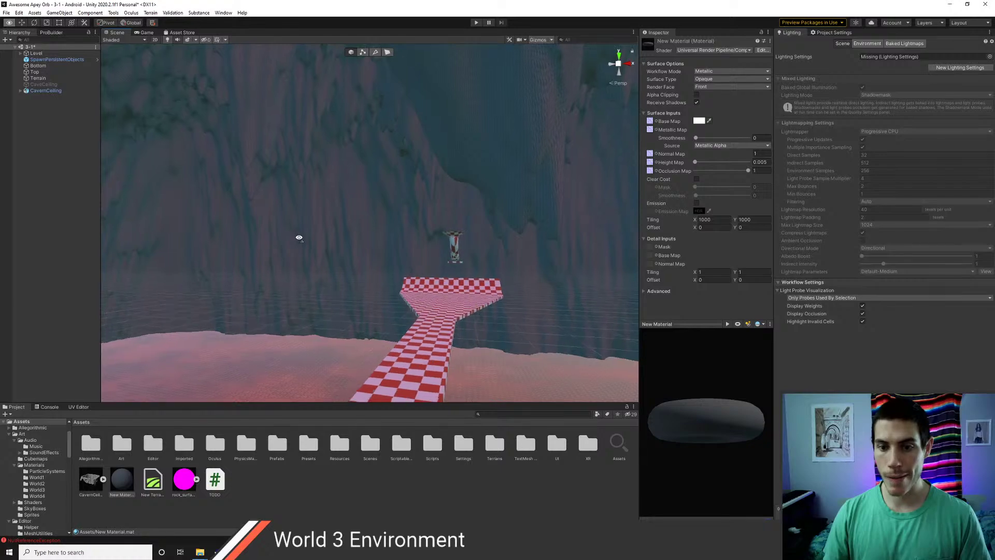
pyautogui.press('q')
# - In Chrome, search a new tab for 'stochastic shading unity u'
pyautogui.hotkey('alt', 'Tab')
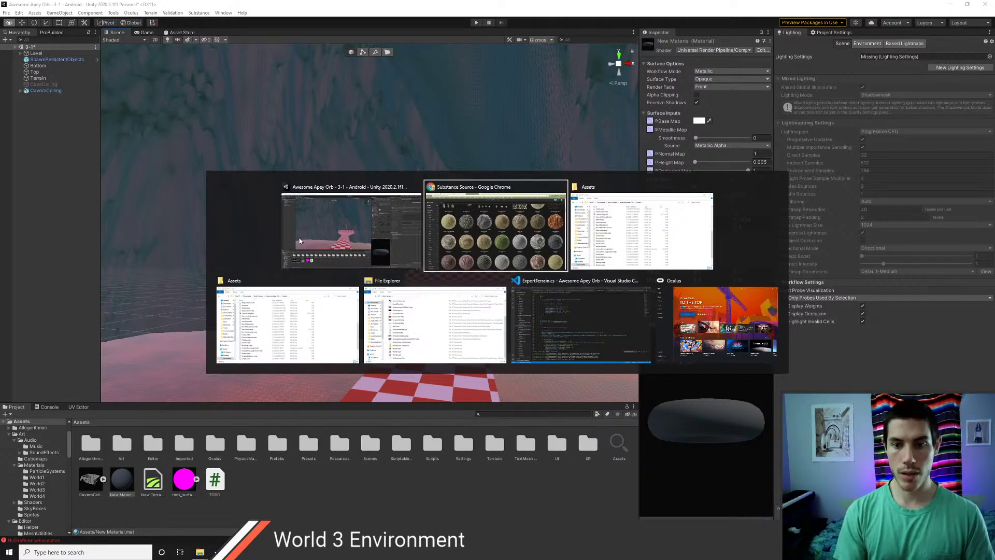
pyautogui.hotkey('alt', 'Tab')
pyautogui.hotkey('alt', 'Tab')
pyautogui.hotkey('alt', 'Tab')
pyautogui.hotkey('alt', 'Tab')
pyautogui.hotkey('alt', 'Tab')
pyautogui.hotkey('alt', 'Tab')
pyautogui.hotkey('alt', 'Tab')
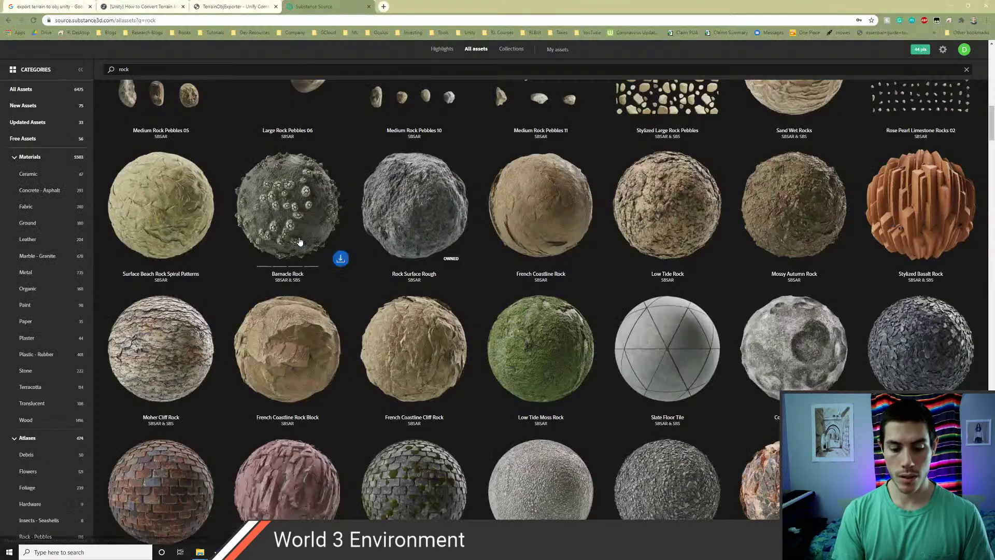
pyautogui.hotkey('ctrl', 't')
pyautogui.write('stochastic sh')
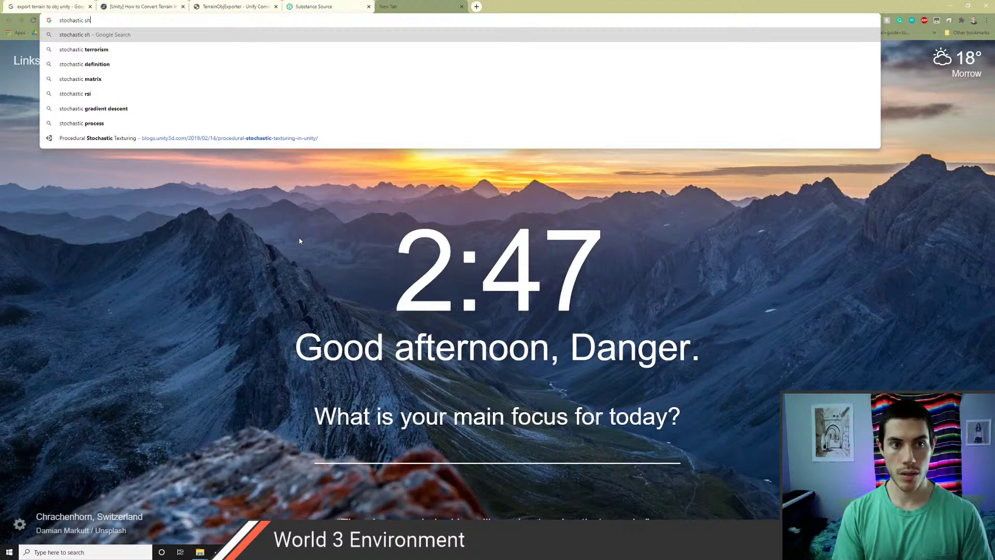
pyautogui.write('ading unity urp')
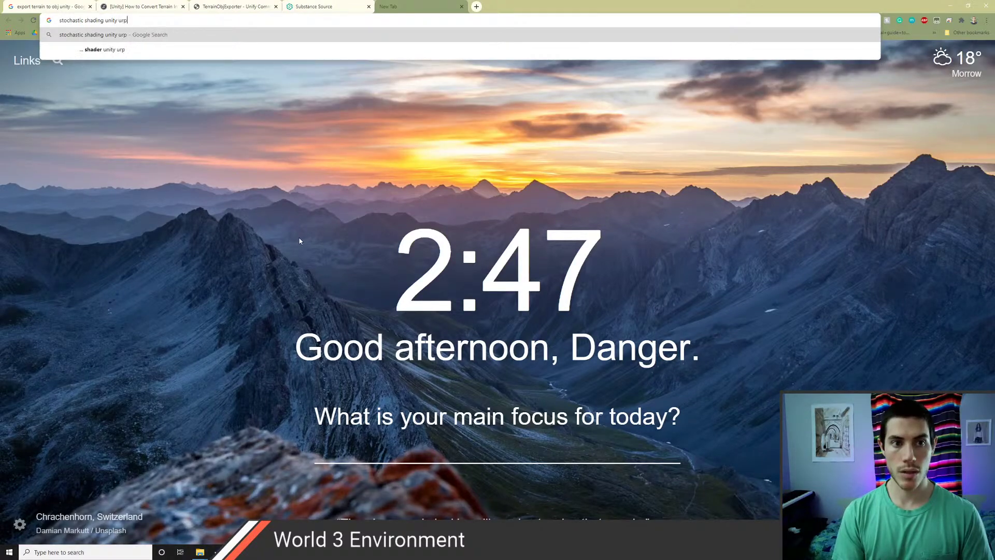
pyautogui.press('Return')
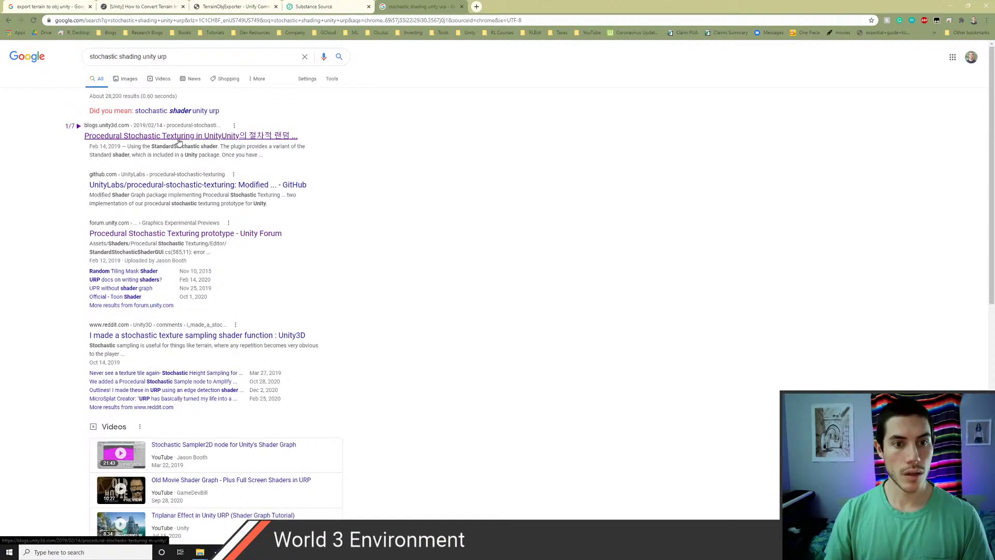
# - Open the Procedural Stochastic Texturing blog article and scroll down through it
pyautogui.middleClick(178, 136)
pyautogui.click(510, 6)
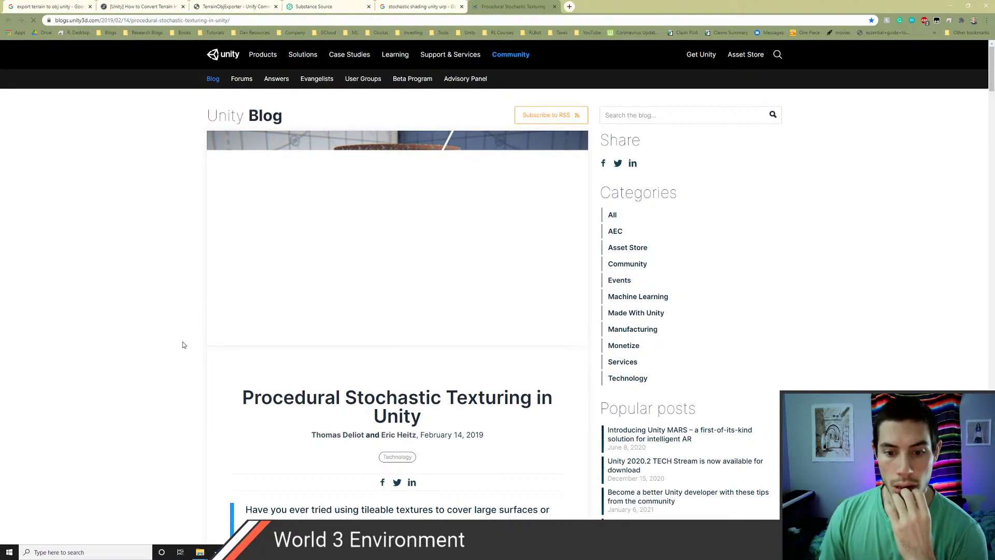
pyautogui.scroll(-8, 182, 345)
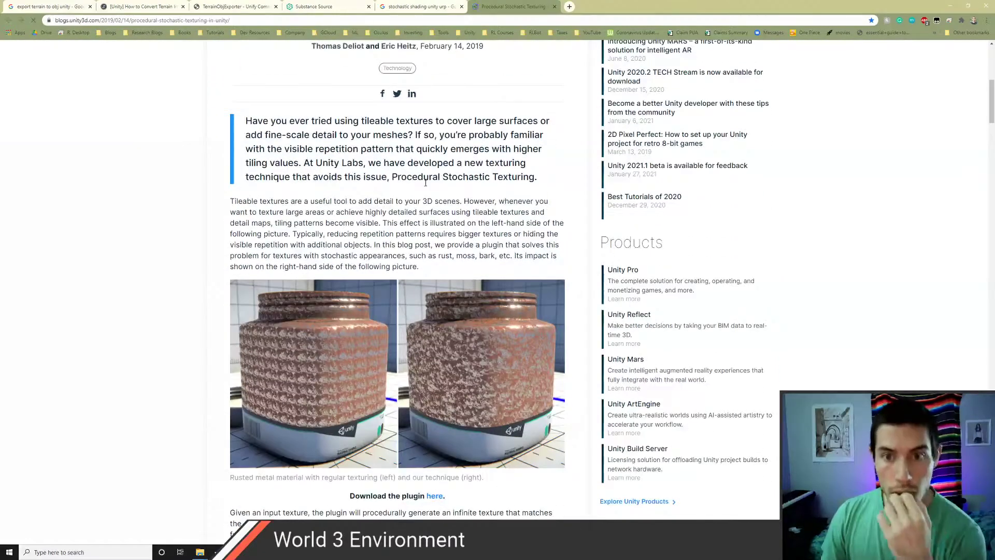
pyautogui.scroll(-3, 425, 182)
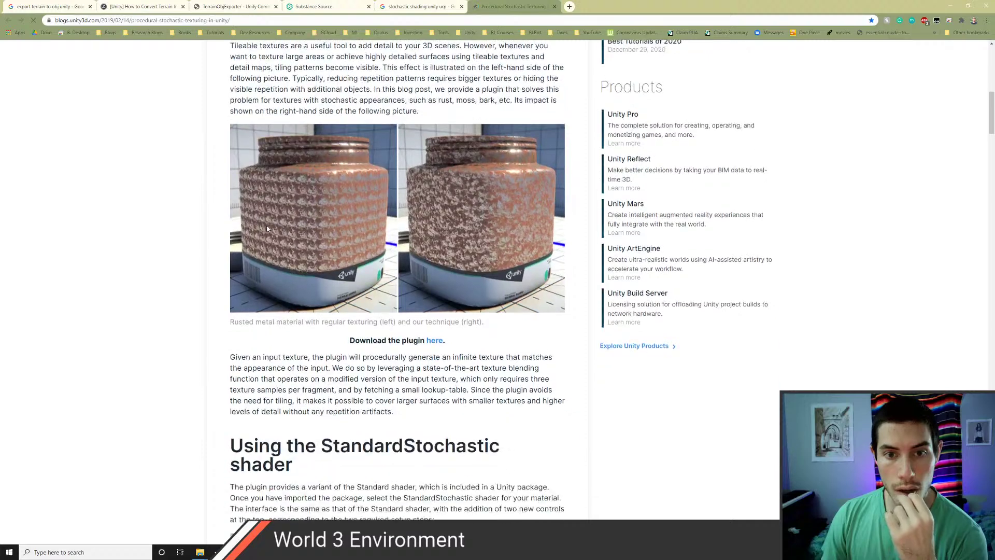
pyautogui.scroll(-5, 268, 229)
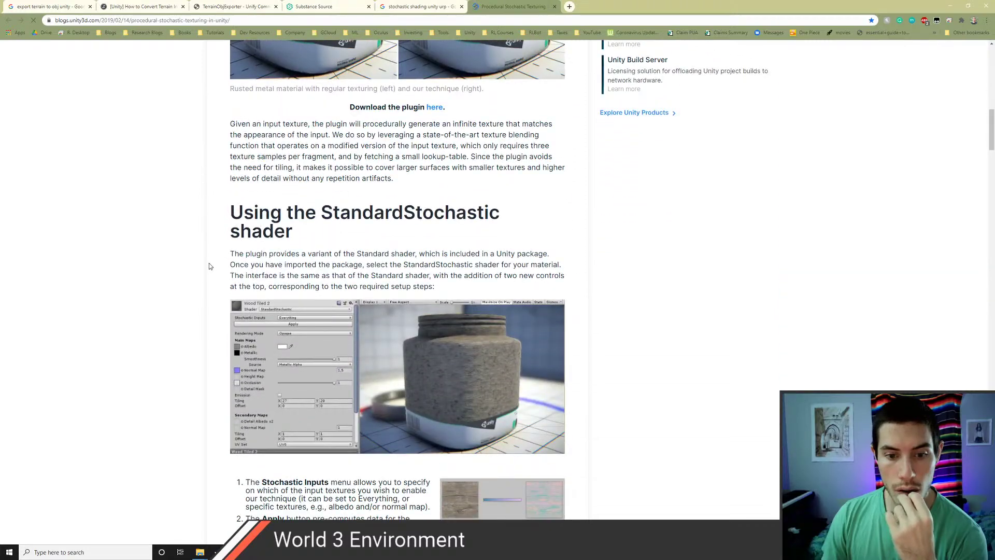
pyautogui.scroll(-1, 210, 266)
pyautogui.scroll(-3, 209, 266)
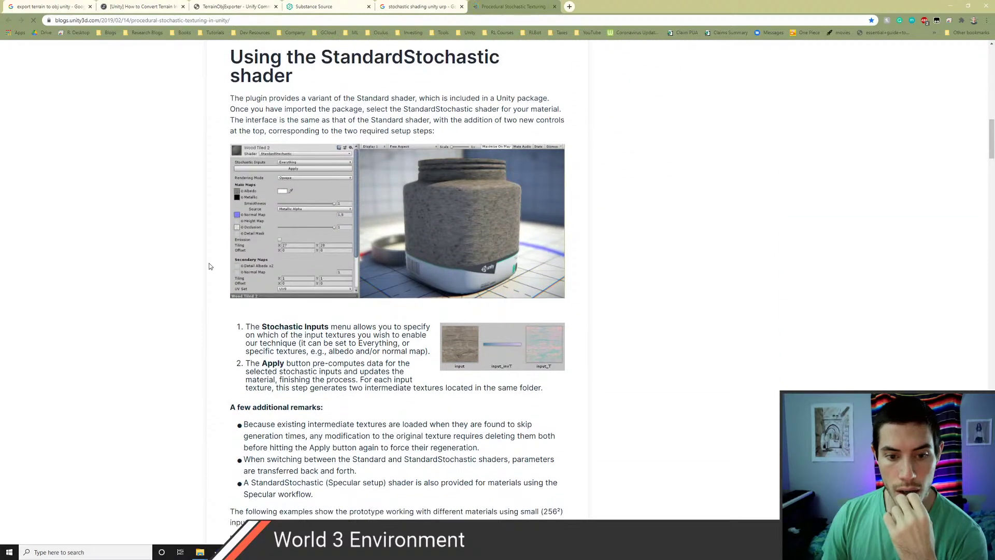
# - Back in Unity, switch the material's shader to Standard
pyautogui.hotkey('alt', 'Tab')
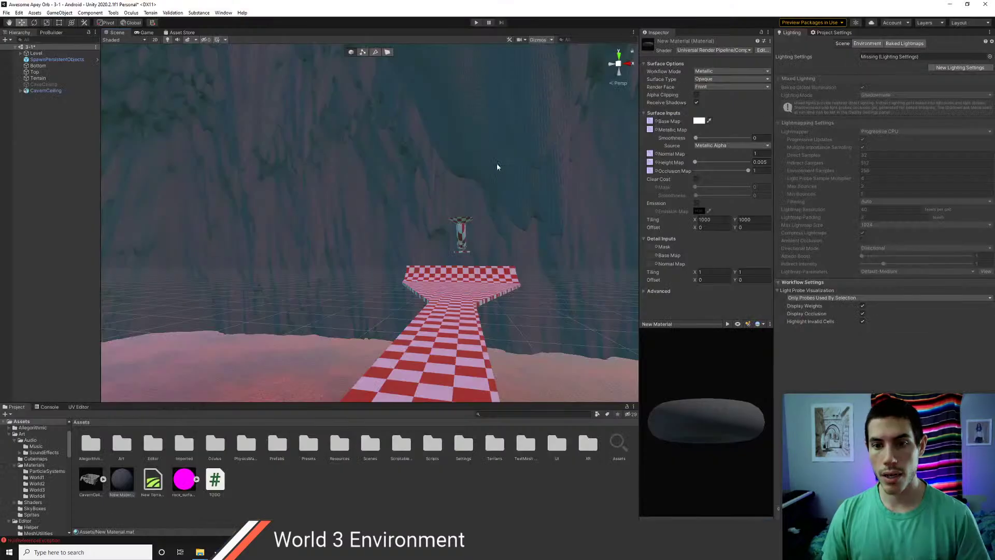
pyautogui.click(711, 51)
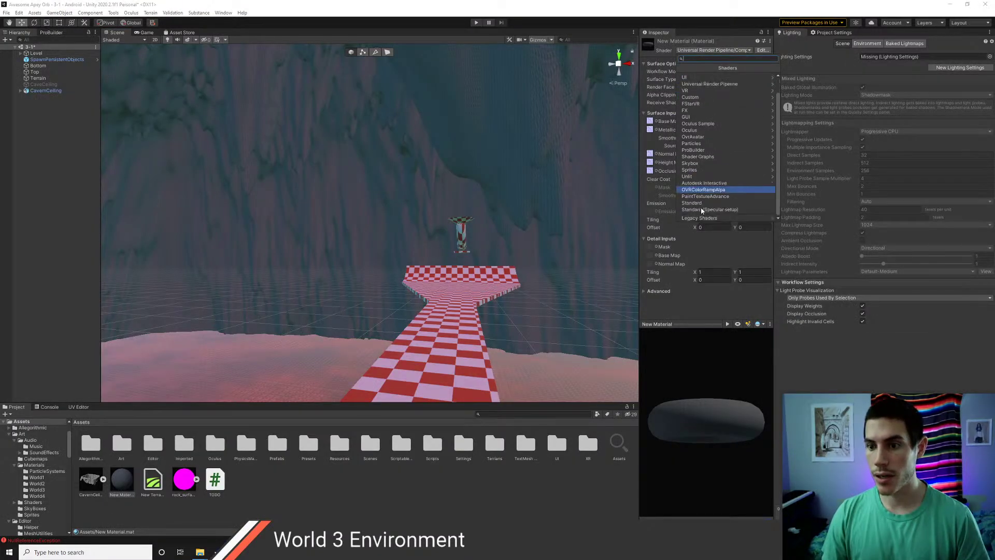
pyautogui.click(699, 203)
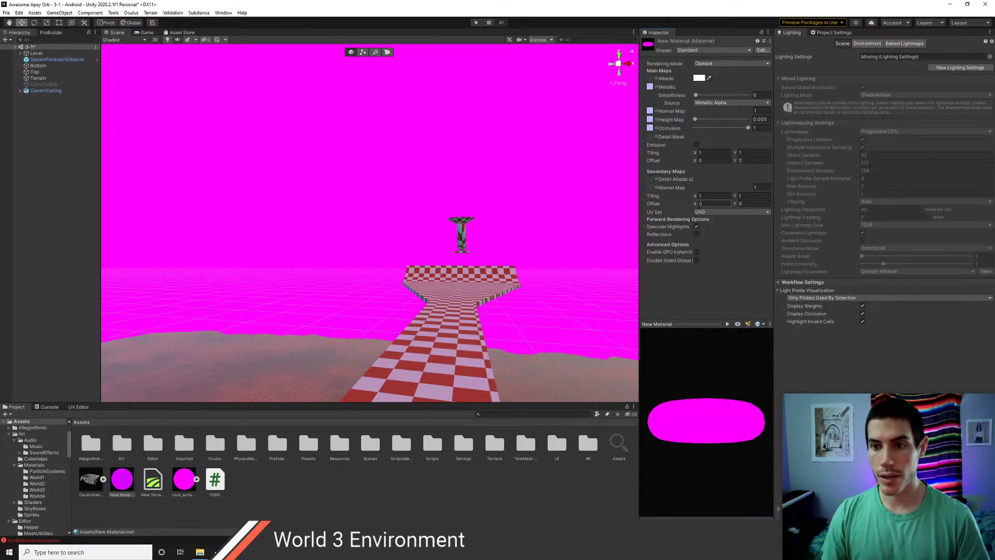
# - Undo the shader change to restore URP, adjust the view, and return to the Chrome article
pyautogui.hotkey('ctrl', 'z')
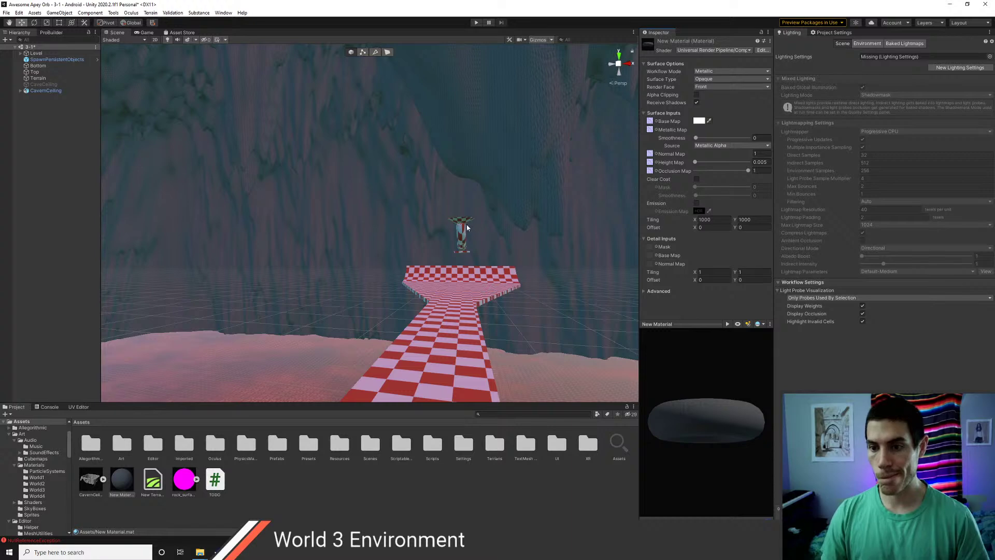
pyautogui.moveTo(552, 235); pyautogui.dragTo(534, 246, button='middle')
pyautogui.moveTo(534, 246); pyautogui.dragTo(469, 280, button='right')
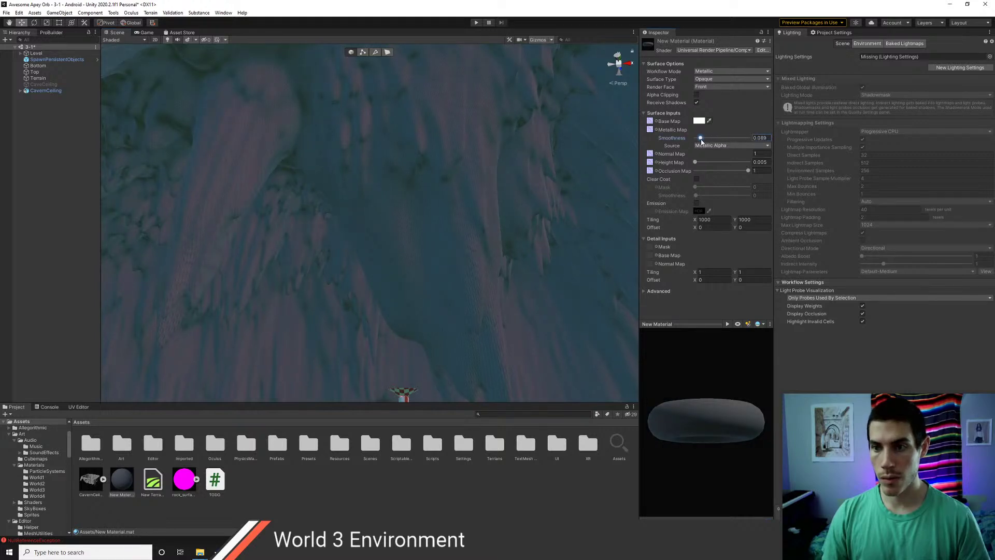
pyautogui.moveTo(472, 168); pyautogui.dragTo(442, 205, button='right')
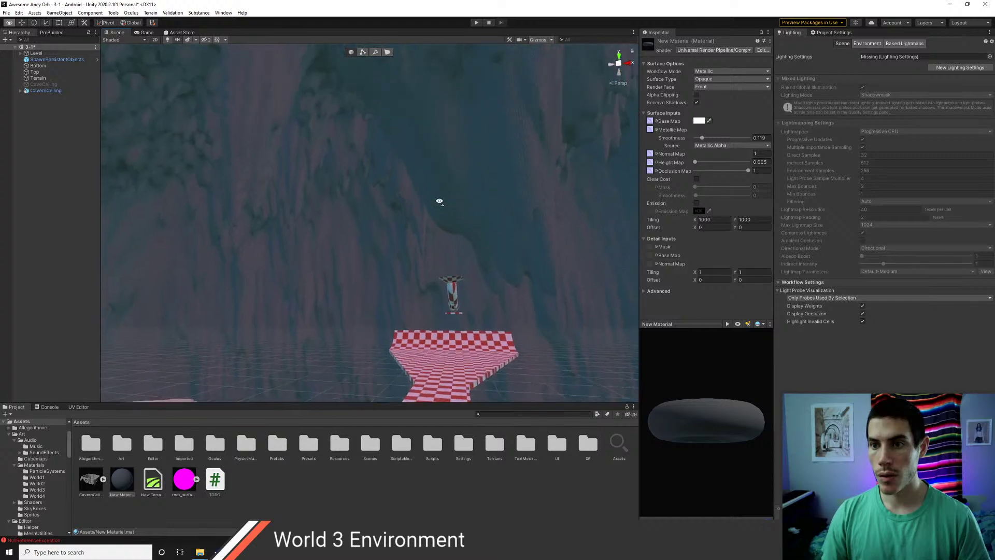
pyautogui.hotkey('alt', 'Tab')
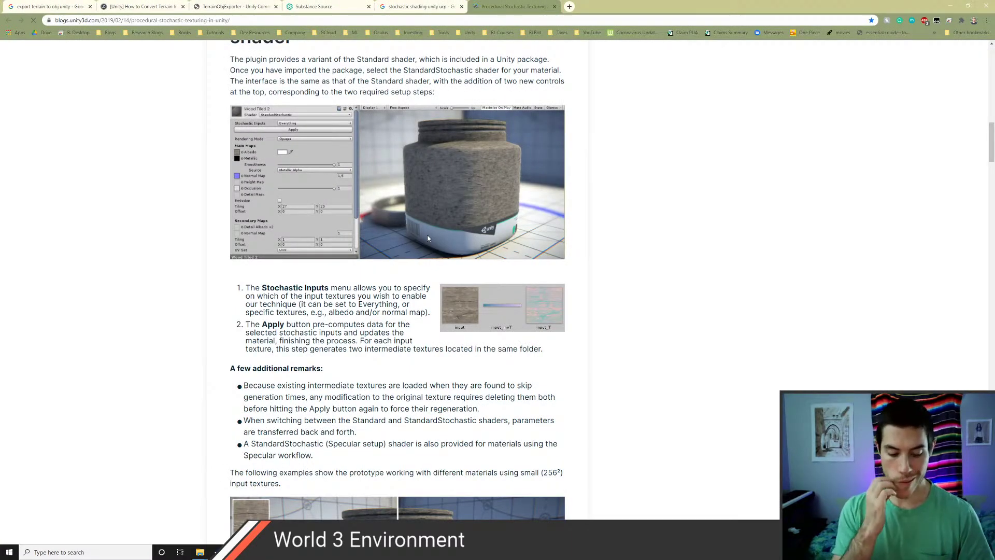
# - Return to Unity and fly the camera to frame the pillar and checkered floor
pyautogui.hotkey('alt', 'Tab')
pyautogui.moveTo(406, 186); pyautogui.dragTo(312, 206, button='right')
pyautogui.press('w')
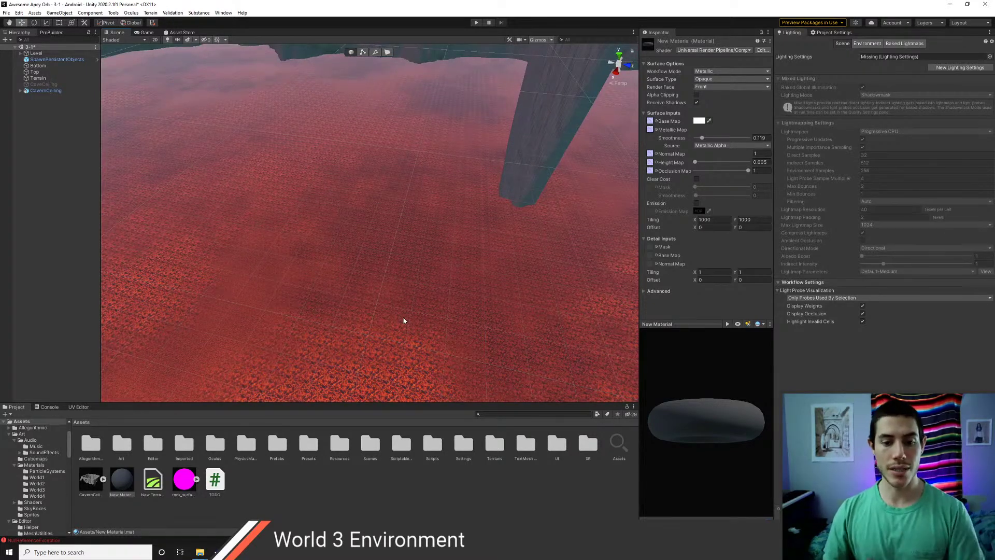
pyautogui.moveTo(298, 298); pyautogui.dragTo(317, 185, button='right')
pyautogui.press('s')
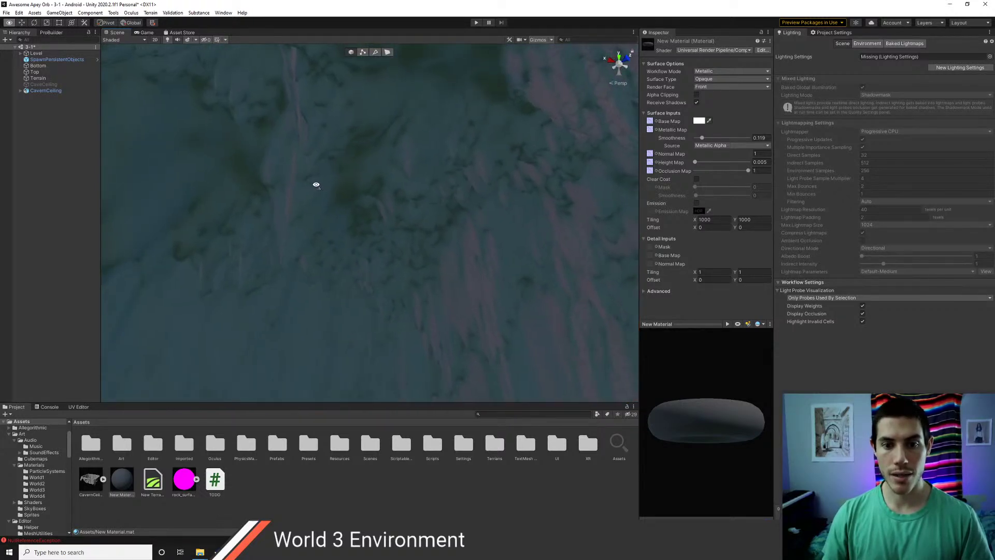
# - Glance at the article, then expand the CavernCeiling model's sub-assets in the Project window
pyautogui.hotkey('alt', 'Tab')
pyautogui.click(469, 265)
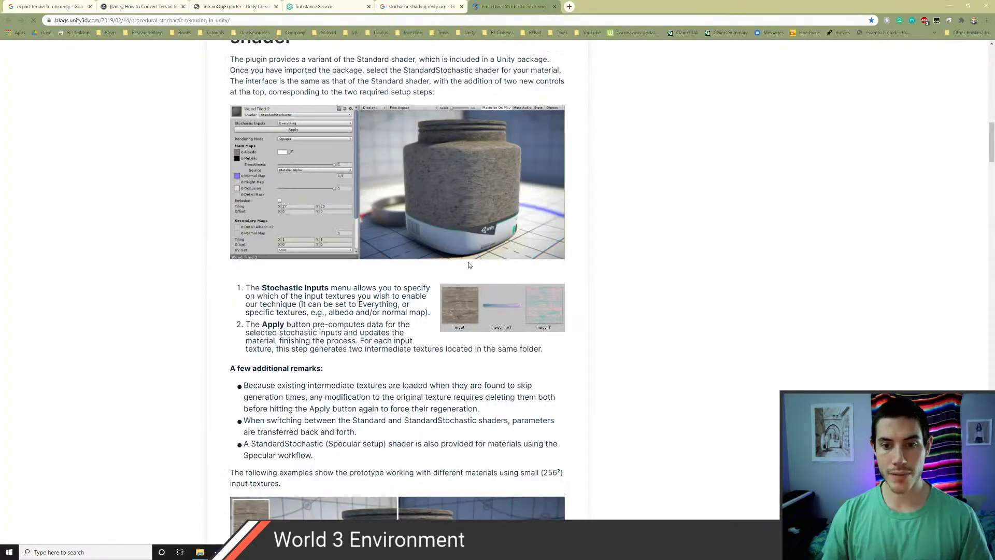
pyautogui.hotkey('alt', 'Tab')
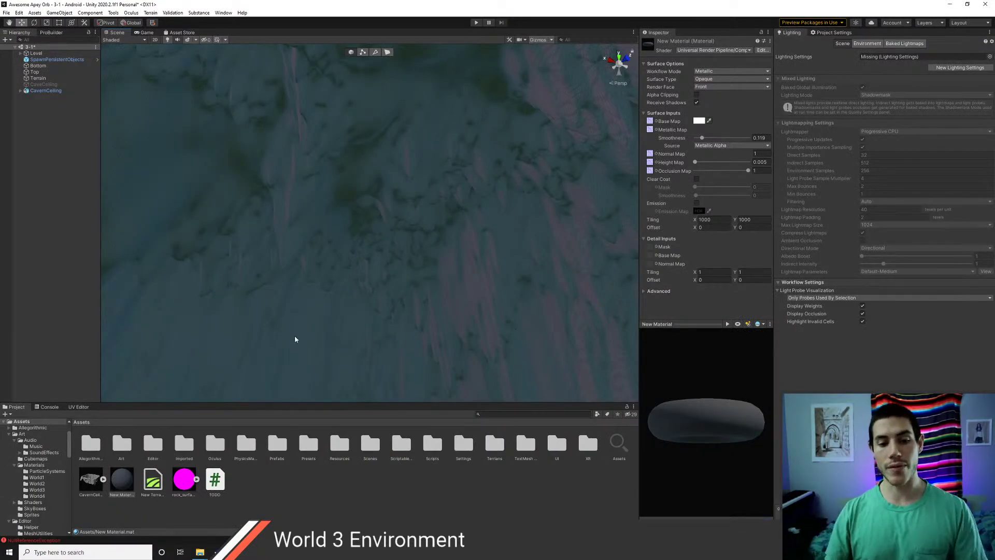
pyautogui.click(103, 479)
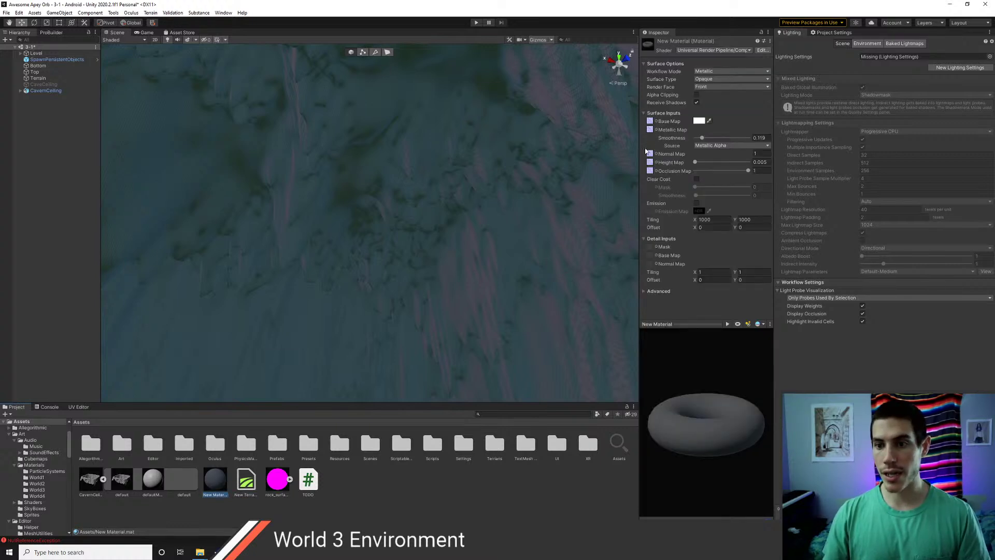
pyautogui.moveTo(356, 229); pyautogui.dragTo(385, 226, button='right')
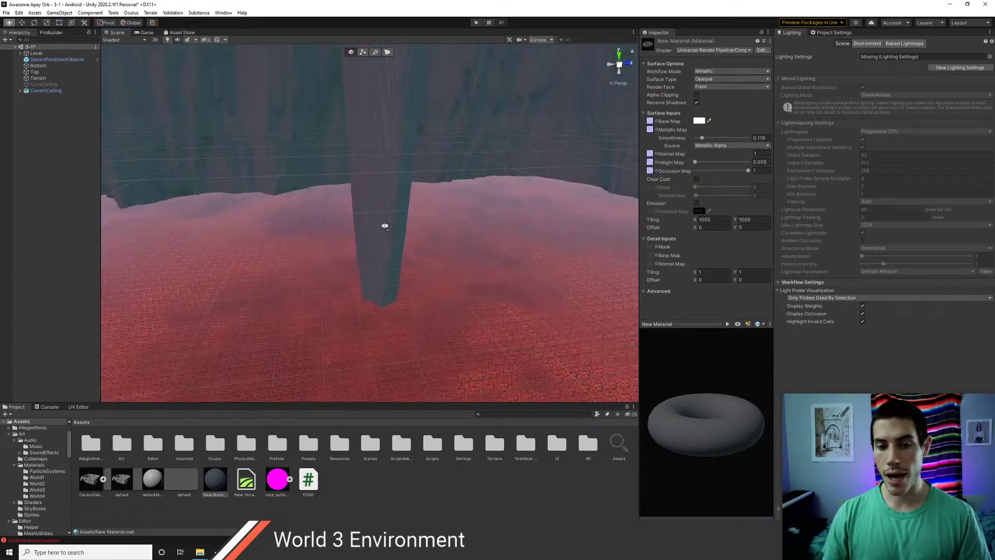
# - Scroll the stochastic texturing article to its end, then return to Unity
pyautogui.hotkey('alt', 'Tab')
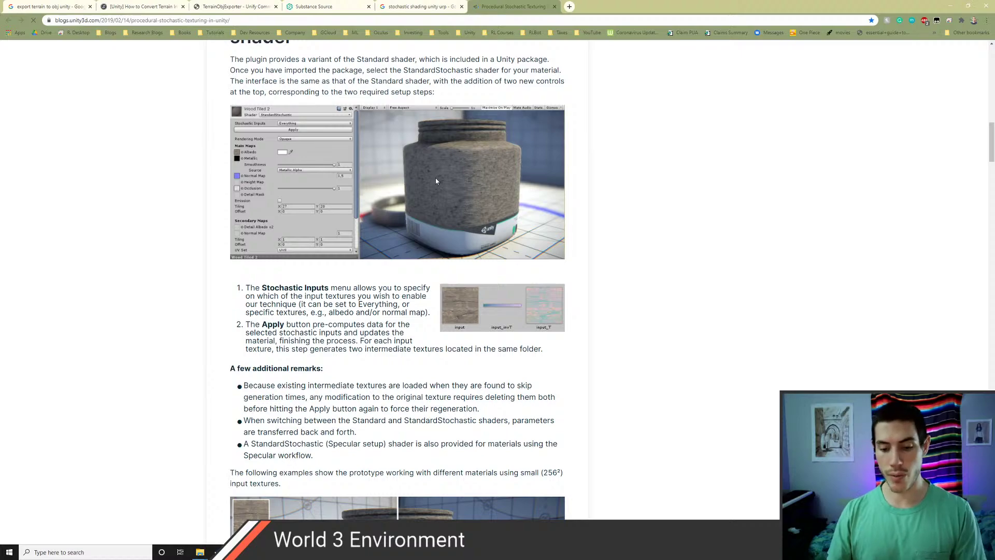
pyautogui.scroll(-12, 445, 228)
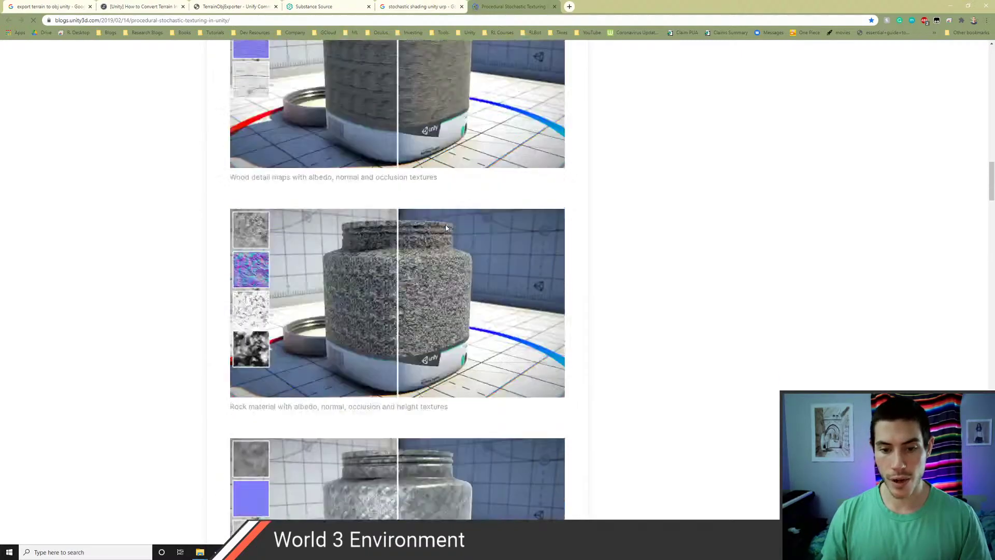
pyautogui.scroll(-8, 446, 228)
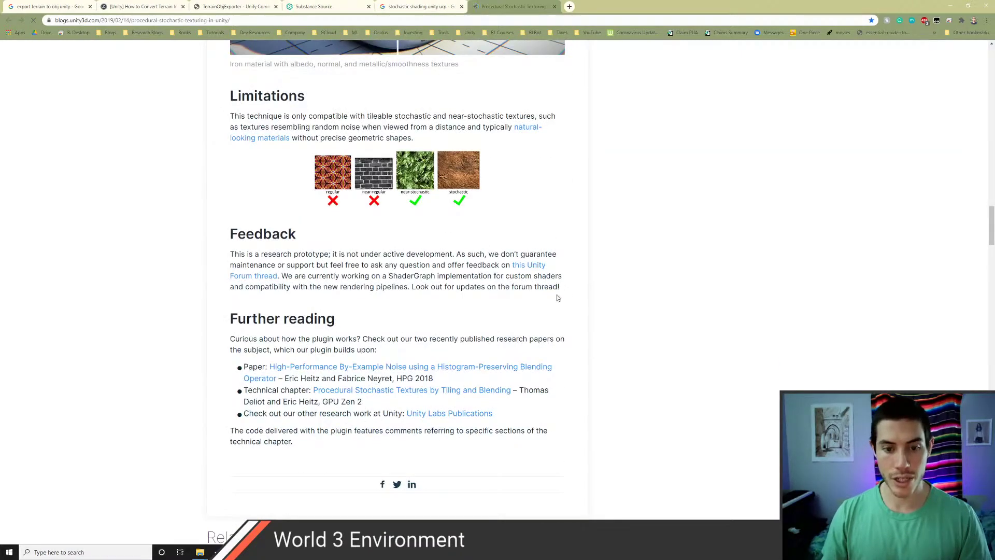
pyautogui.hotkey('alt', 'Tab')
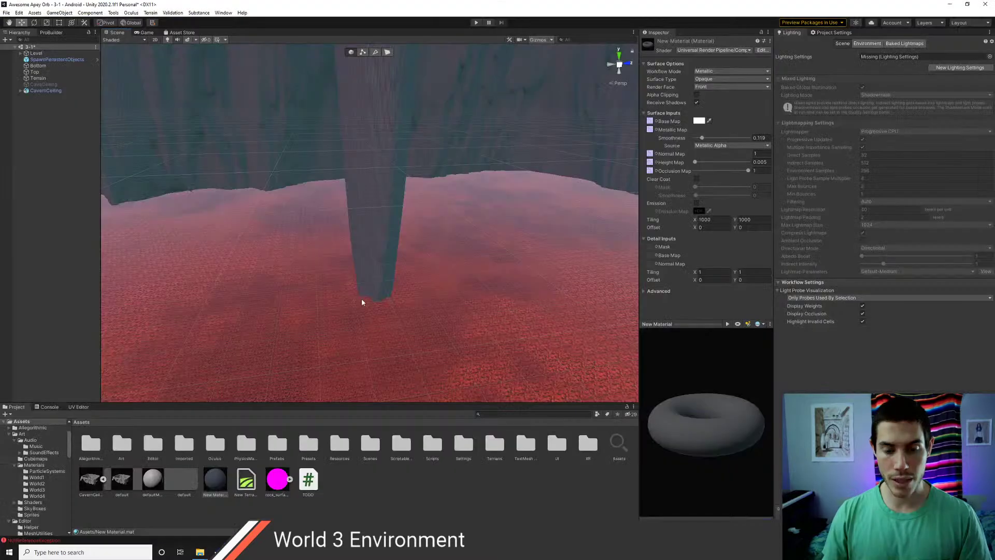
# - Fly the Scene view toward the checkerboard's far end, then enter Play mode to test
pyautogui.scroll(-3, 375, 259)
pyautogui.moveTo(322, 226); pyautogui.dragTo(341, 259, button='middle')
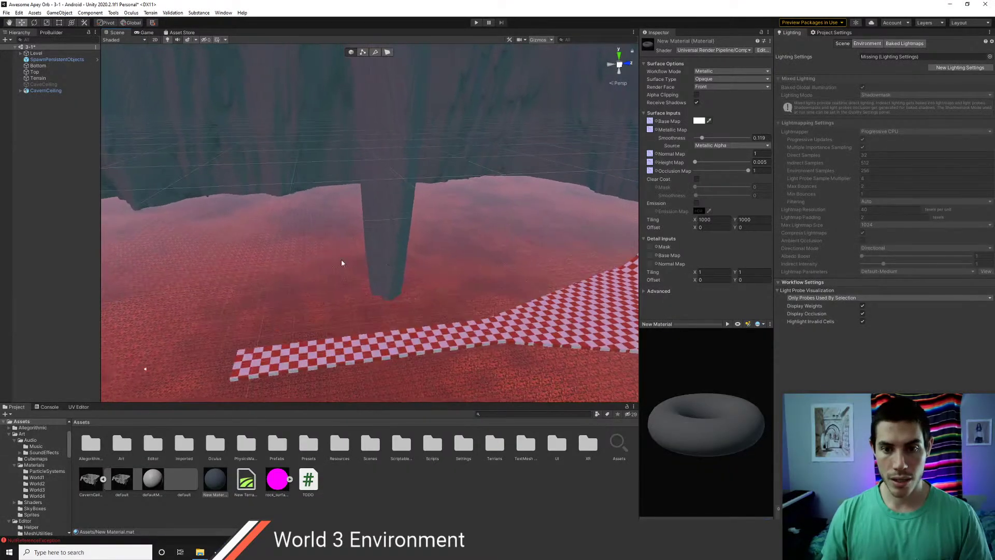
pyautogui.moveTo(341, 259); pyautogui.dragTo(325, 285, button='right')
pyautogui.scroll(2, 325, 287)
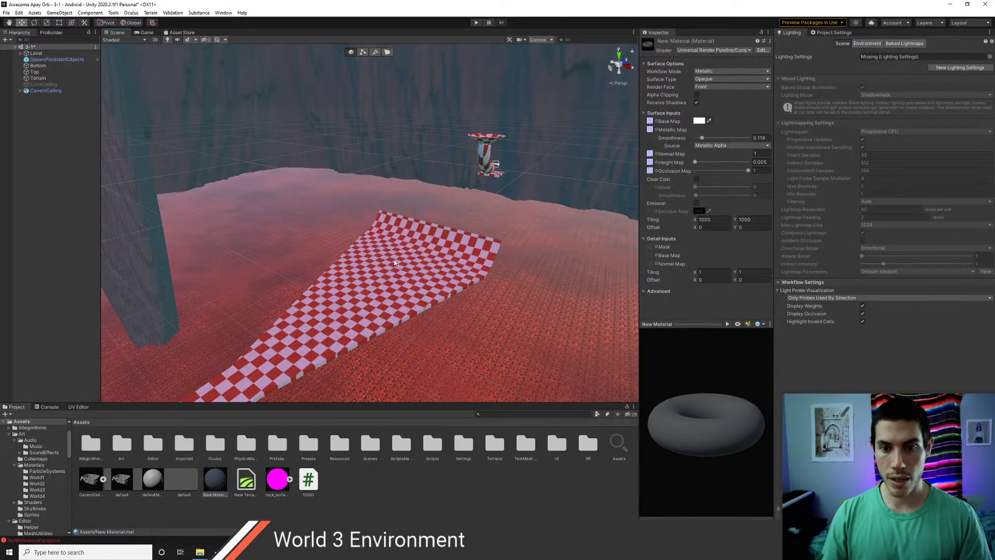
pyautogui.moveTo(394, 263)
pyautogui.mouseDown(button='right')
pyautogui.moveTo(414, 240)
pyautogui.moveTo(183, 252)
pyautogui.moveTo(251, 240)
pyautogui.moveTo(400, 246)
pyautogui.mouseUp(button='right')
pyautogui.press('a')
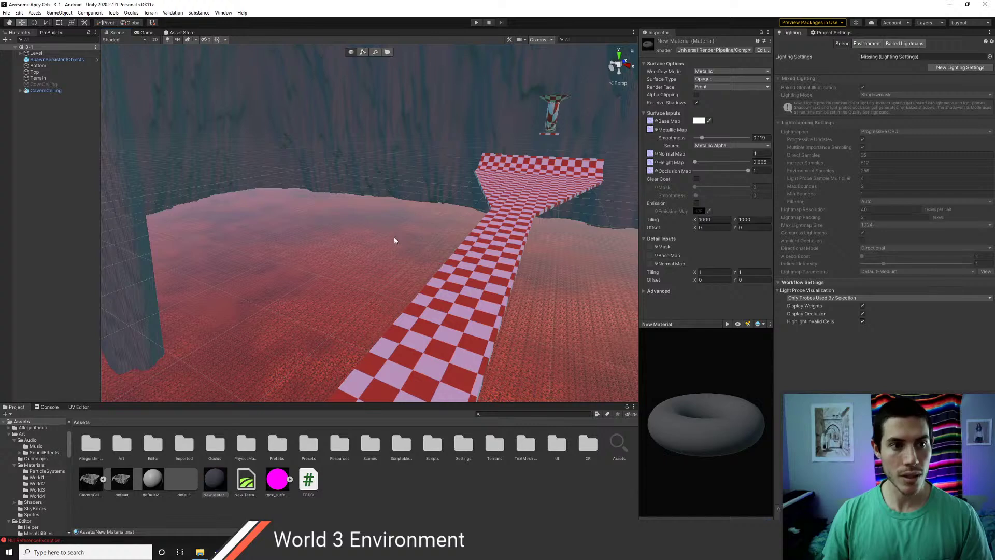
pyautogui.click(476, 23)
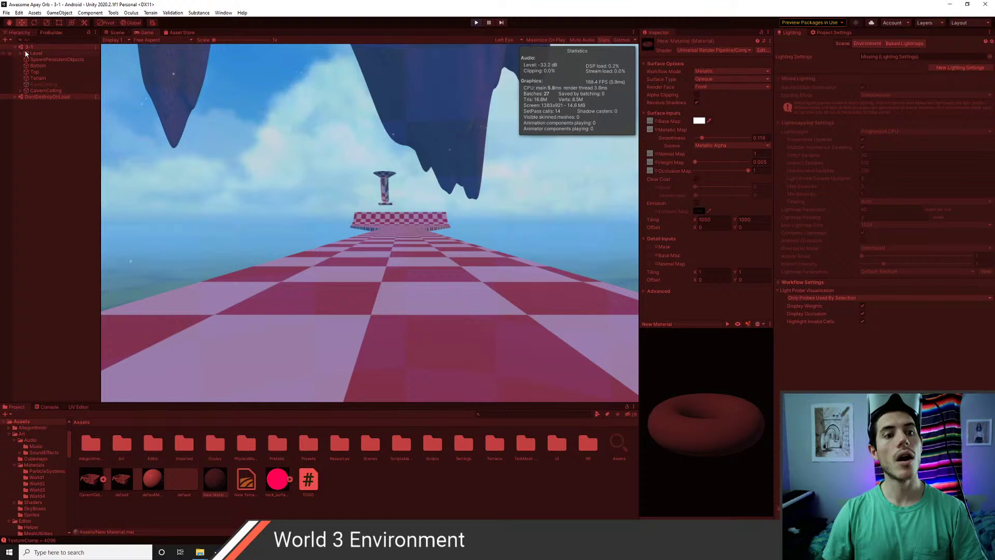
# - Set the Main Camera under Player > XR Rig > Camera Offset to far clipping 5000
pyautogui.click(14, 97)
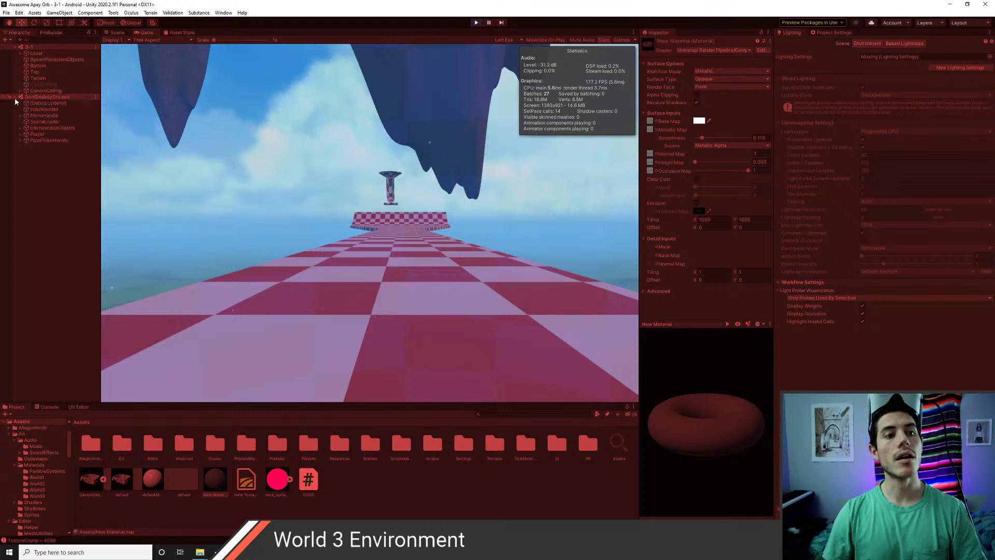
pyautogui.click(20, 134)
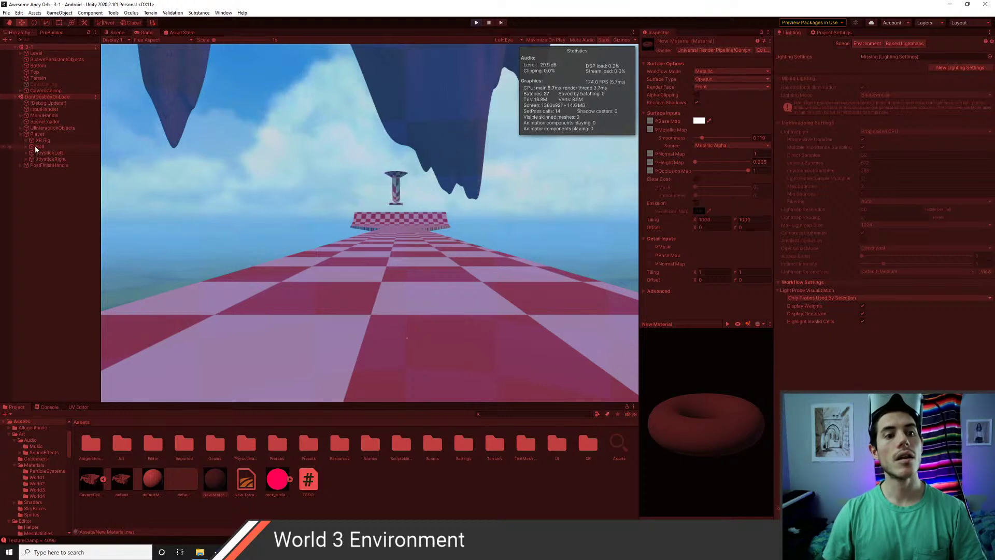
pyautogui.click(26, 141)
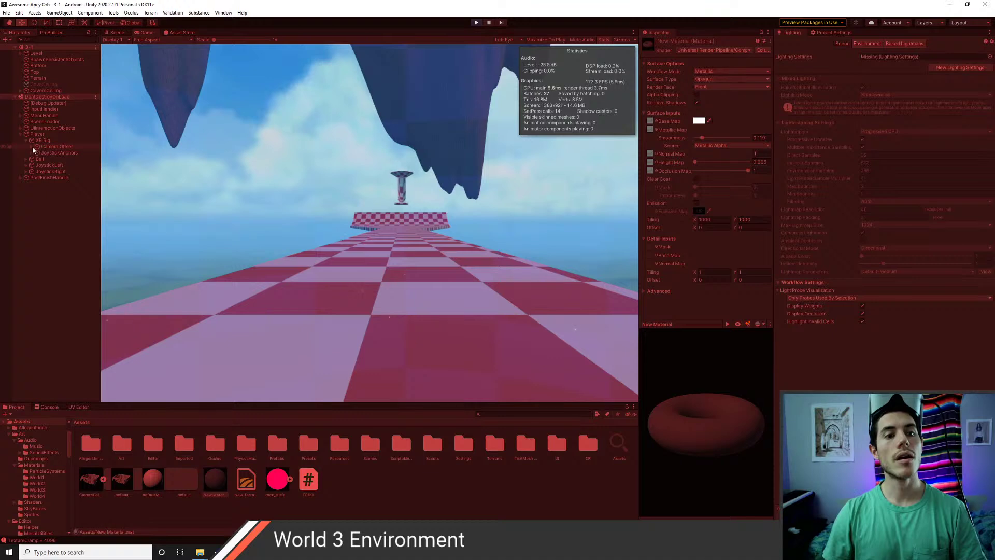
pyautogui.click(32, 147)
pyautogui.click(57, 153)
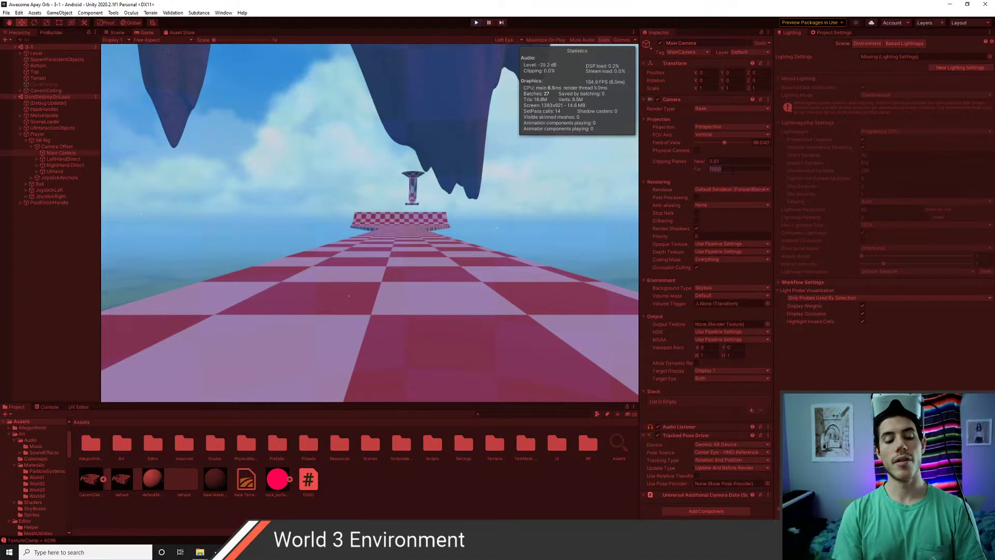
pyautogui.write('5000')
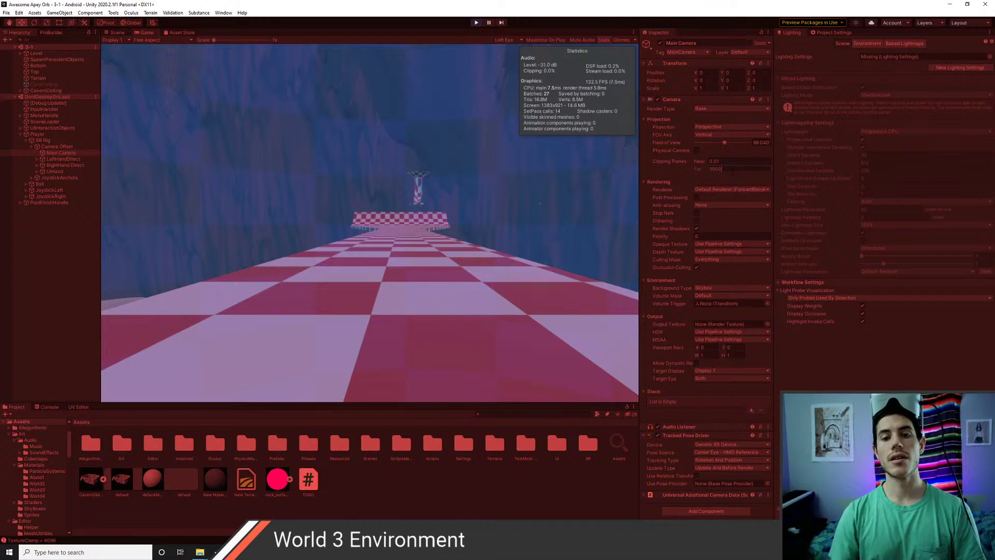
pyautogui.click(64, 279)
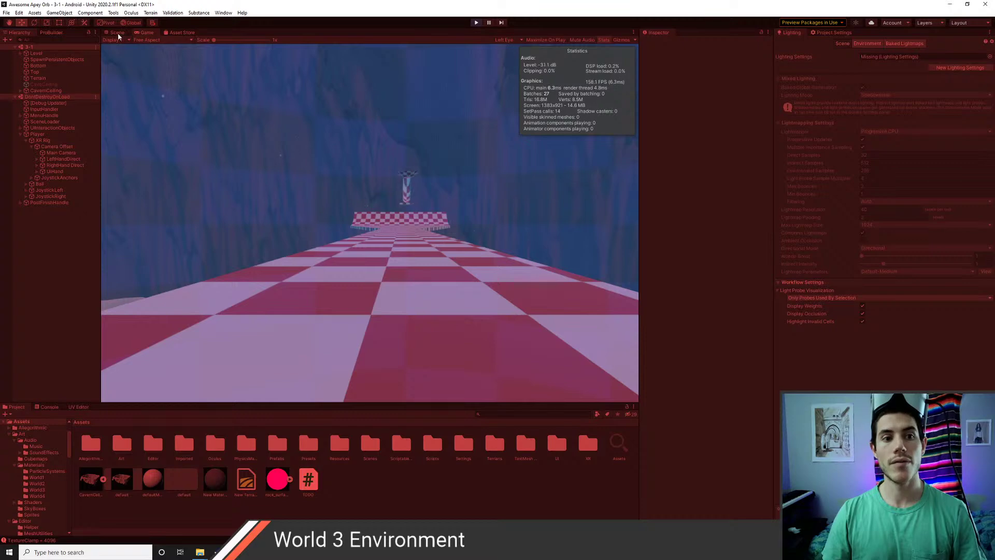
pyautogui.hotkey('ctrl', '1')
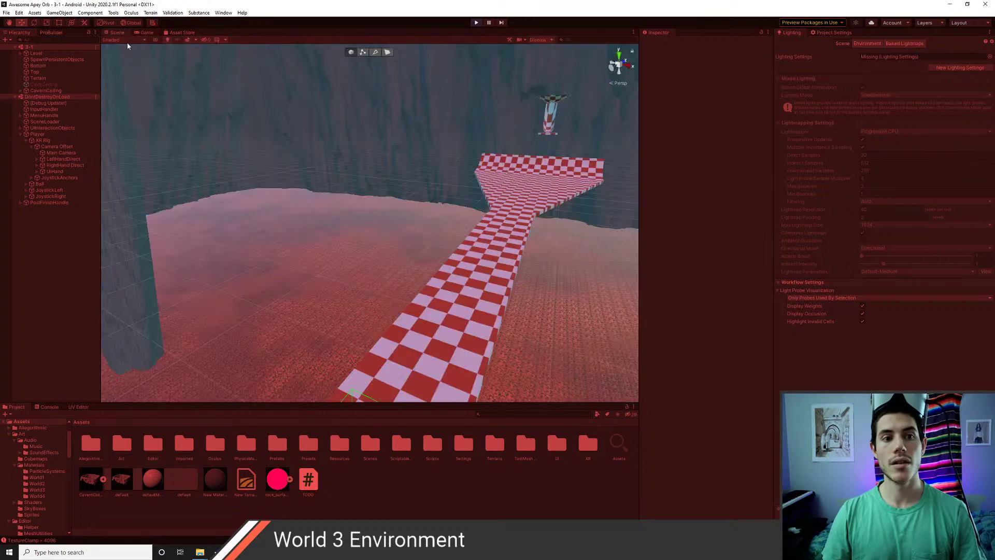
pyautogui.click(123, 40)
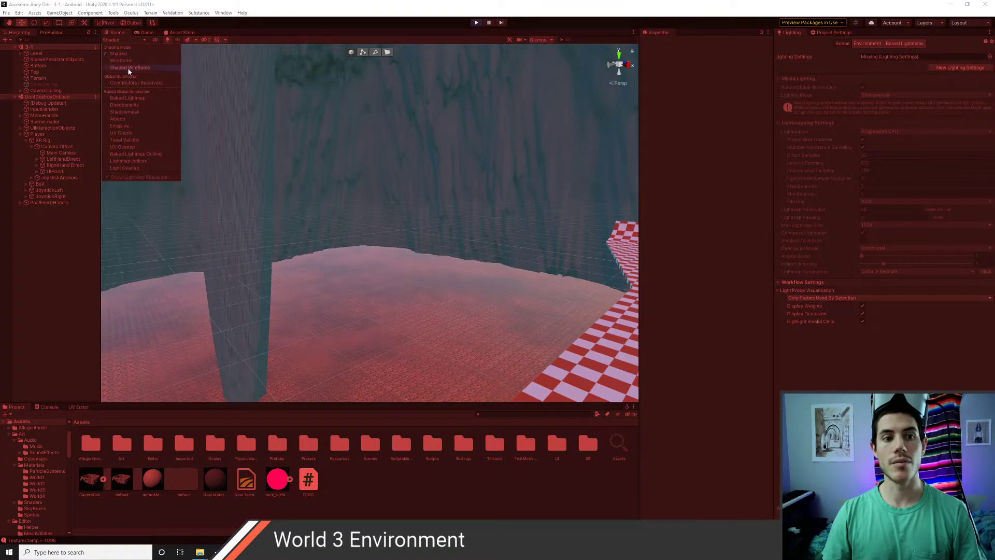
pyautogui.click(129, 68)
pyautogui.moveTo(324, 157)
pyautogui.mouseDown(button='right')
pyautogui.moveTo(371, 142)
pyautogui.moveTo(325, 117)
pyautogui.moveTo(387, 145)
pyautogui.moveTo(440, 180)
pyautogui.moveTo(406, 207)
pyautogui.moveTo(420, 217)
pyautogui.moveTo(587, 154)
pyautogui.moveTo(422, 200)
pyautogui.moveTo(453, 253)
pyautogui.moveTo(572, 270)
pyautogui.moveTo(546, 318)
pyautogui.moveTo(537, 236)
pyautogui.moveTo(562, 171)
pyautogui.moveTo(536, 183)
pyautogui.moveTo(398, 187)
pyautogui.moveTo(175, 72)
pyautogui.mouseUp(button='right')
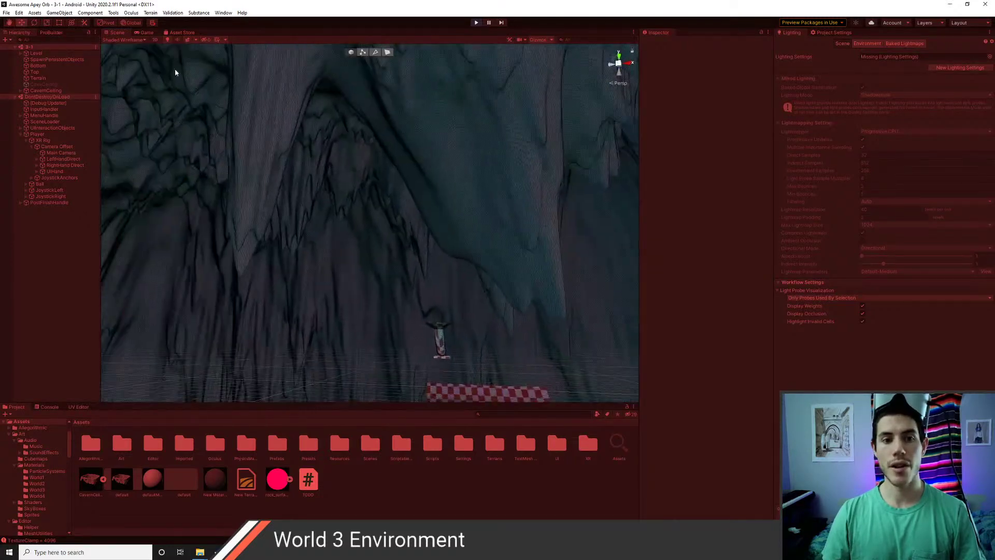
pyautogui.click(127, 40)
pyautogui.click(127, 54)
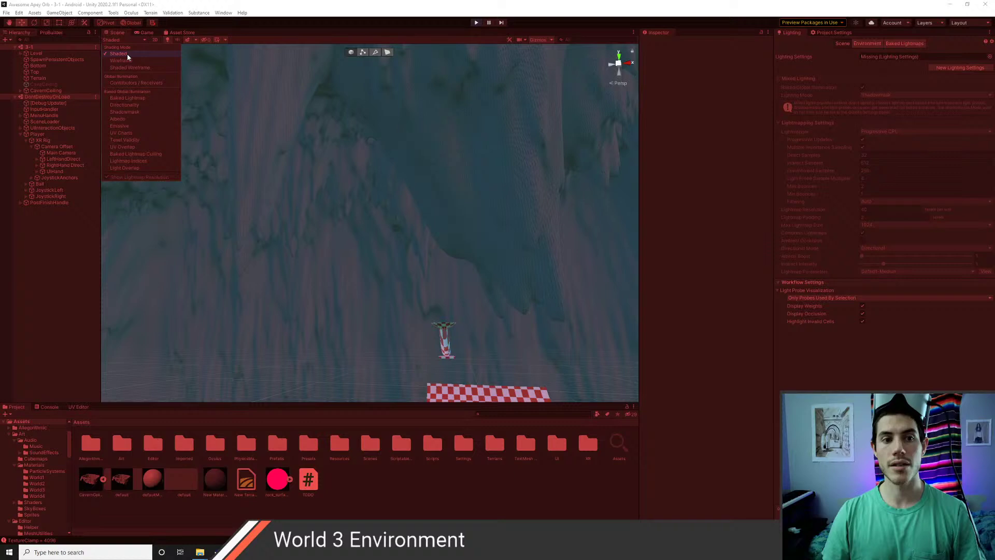
pyautogui.click(145, 32)
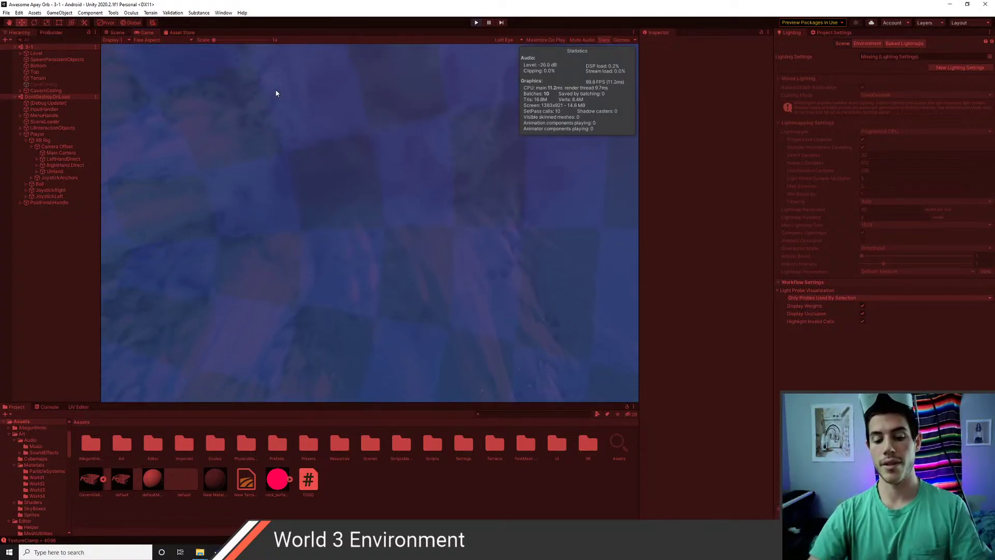
# - Exit Play mode, recentre the view, and remove CavernCeiling from the Assets root
pyautogui.hotkey('ctrl', 'p')
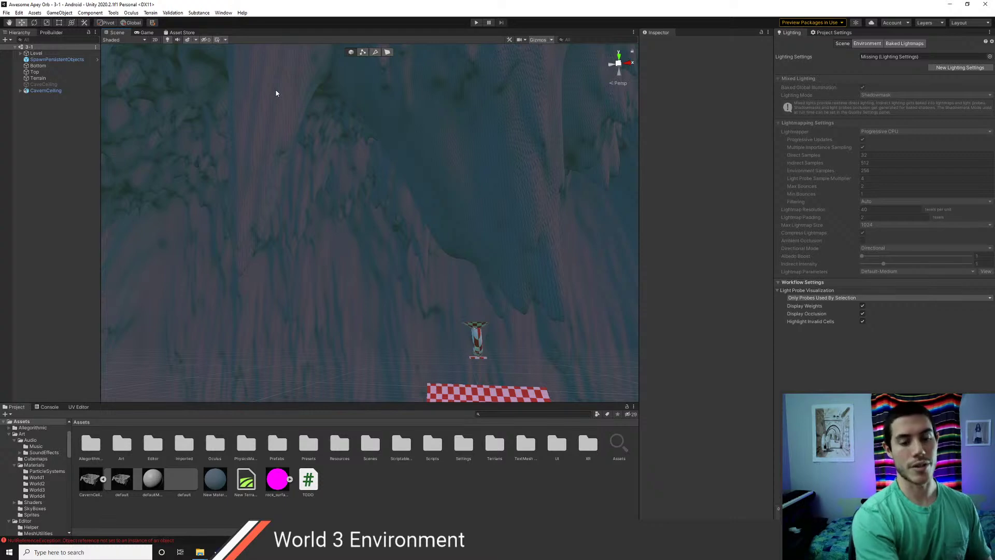
pyautogui.moveTo(364, 182); pyautogui.dragTo(412, 231, button='right')
pyautogui.moveTo(387, 156); pyautogui.dragTo(418, 249, button='middle')
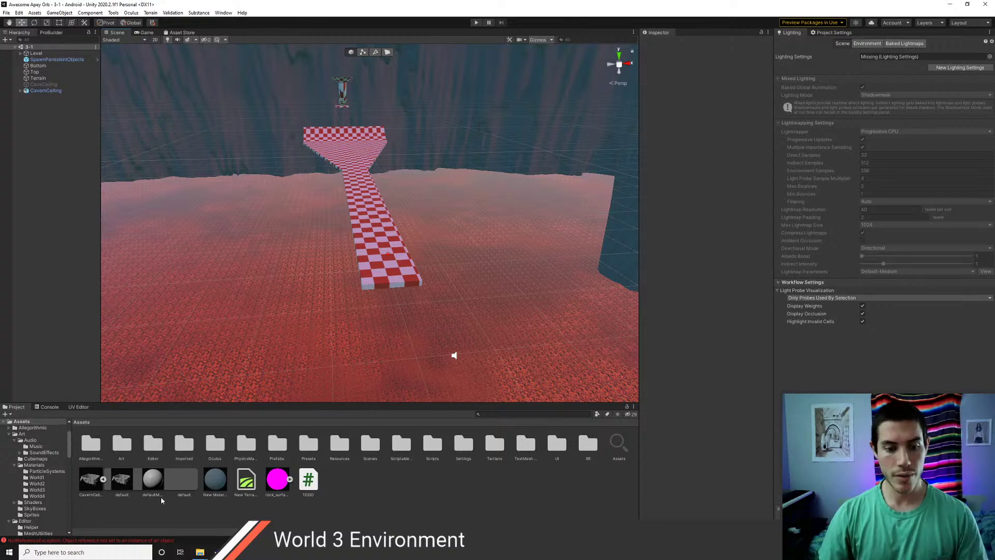
pyautogui.click(103, 479)
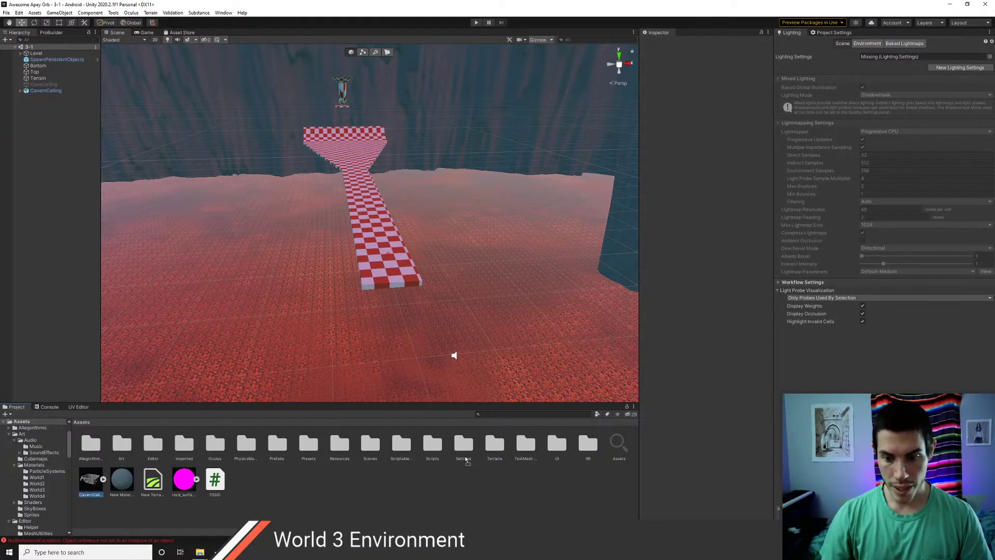
pyautogui.press('Delete')
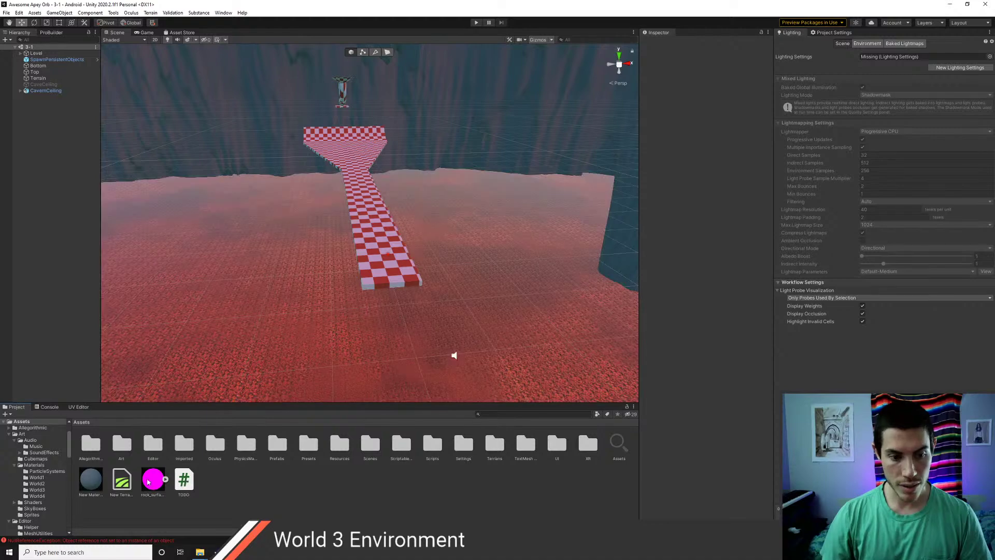
# - Rename New Material to Rock and move rock_surface_rough into the Art folder
pyautogui.click(90, 487)
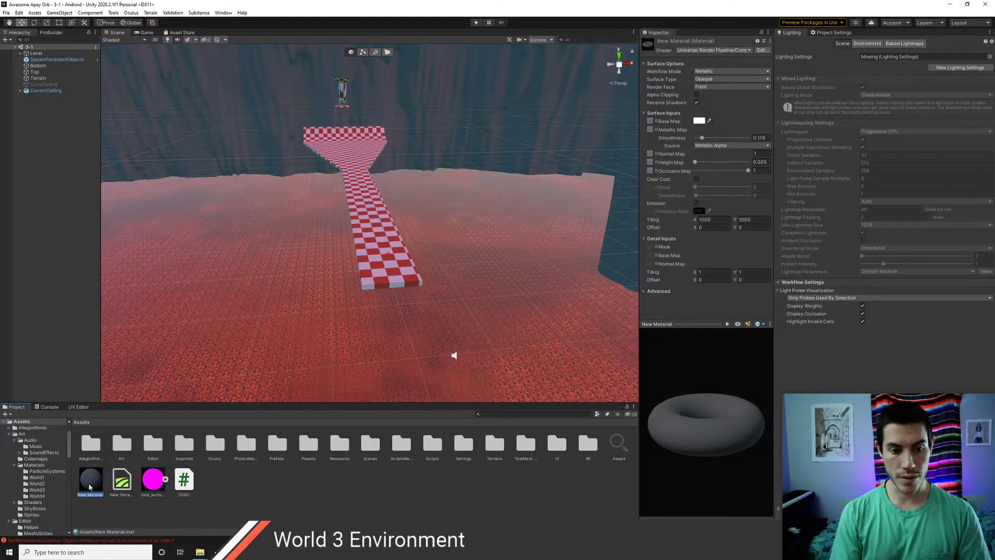
pyautogui.press('Return')
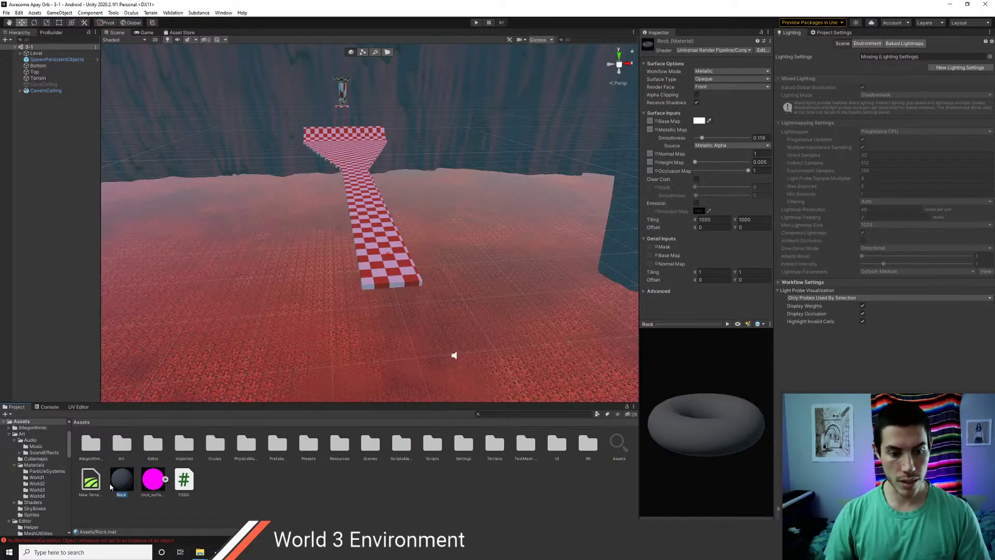
pyautogui.click(123, 486)
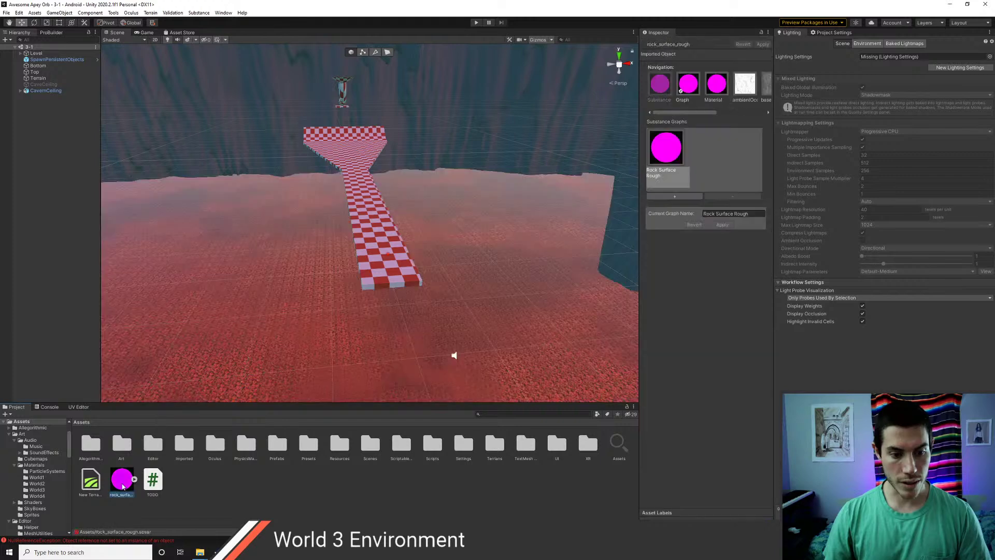
pyautogui.moveTo(119, 488); pyautogui.dragTo(121, 446)
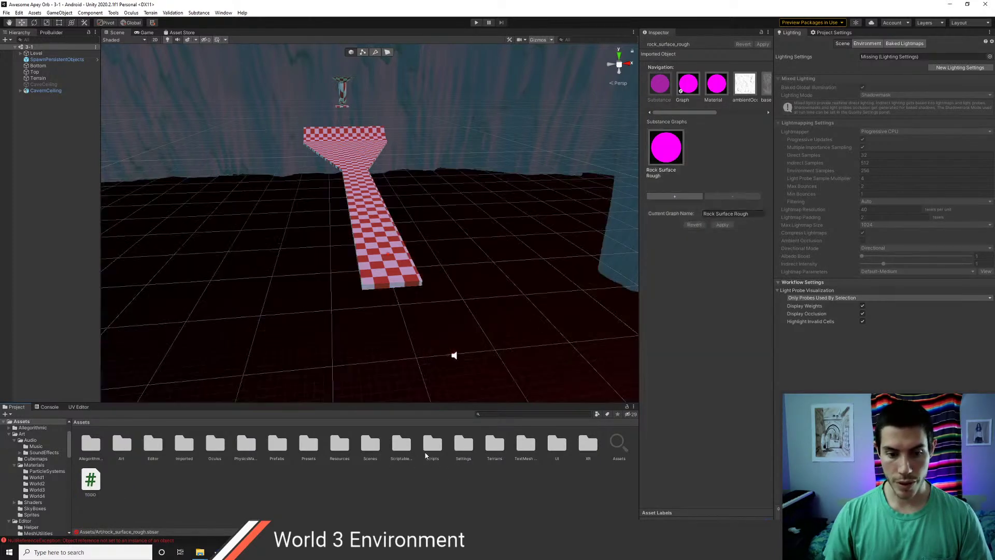
# - Move CavernCeiling, New Terrain and the other terrain asset into Terrains/World3
pyautogui.doubleClick(492, 449)
pyautogui.click(125, 453)
pyautogui.keyDown('shift'); pyautogui.click(179, 449); pyautogui.keyUp('shift')
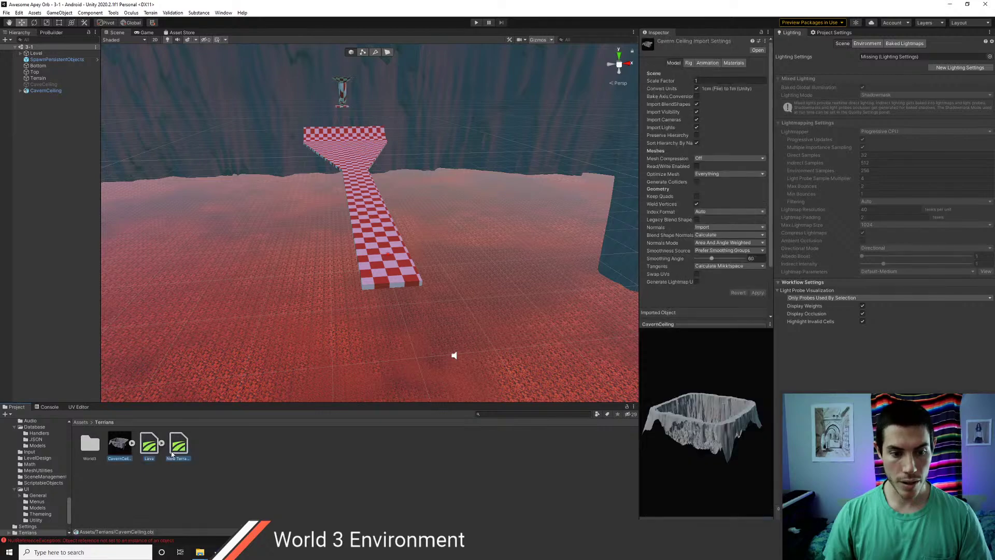
pyautogui.moveTo(178, 445); pyautogui.dragTo(96, 441)
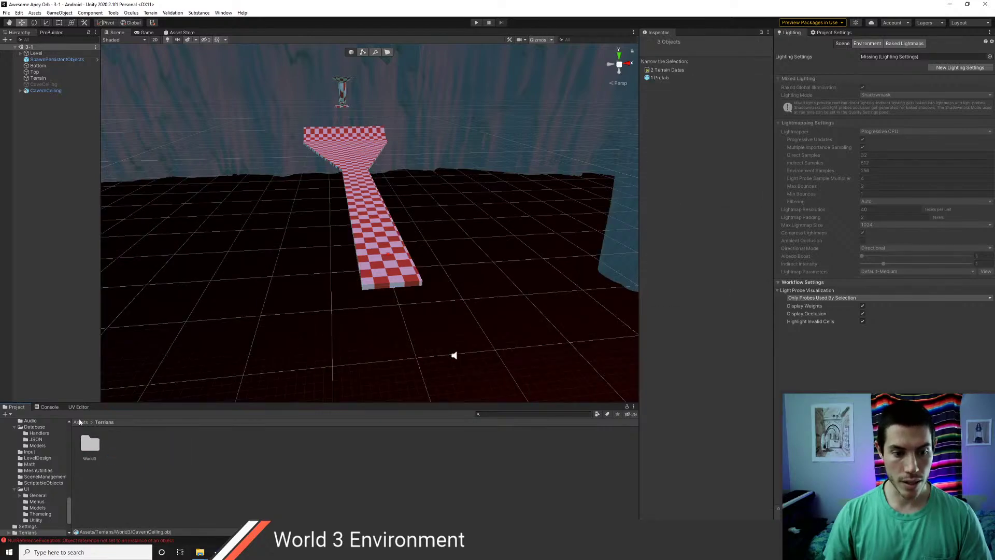
pyautogui.click(81, 423)
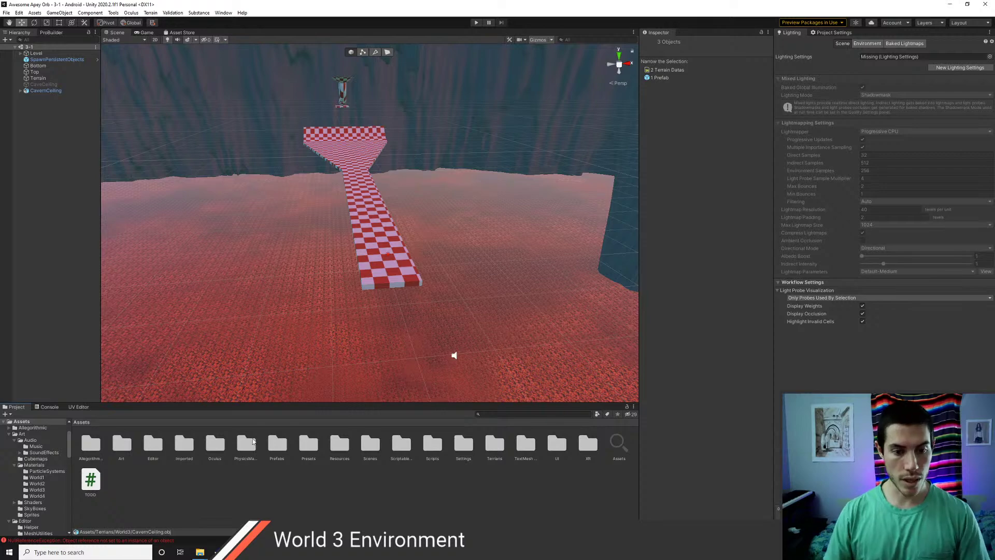
# - Move the Lava, Rock and two substance materials into Art/Materials/World3
pyautogui.doubleClick(124, 450)
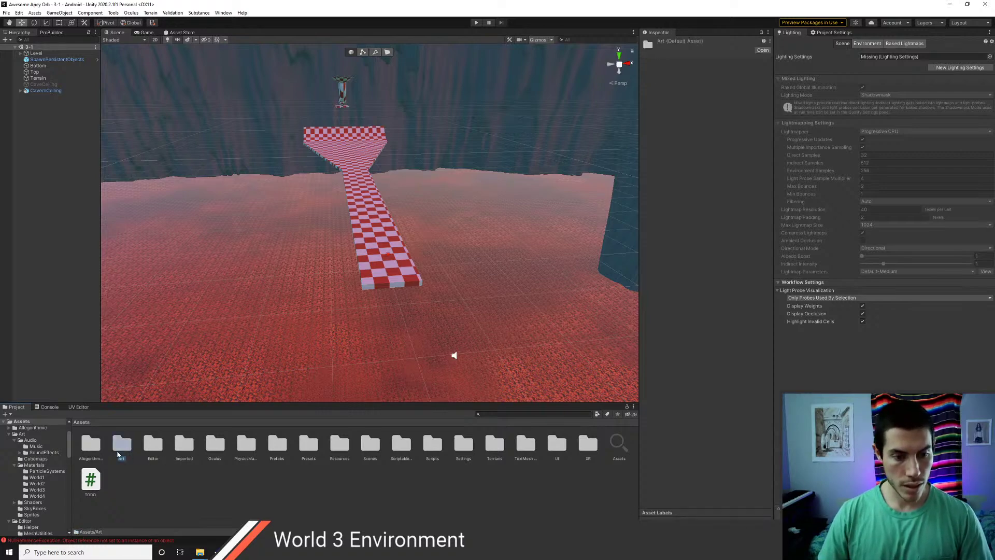
pyautogui.click(267, 445)
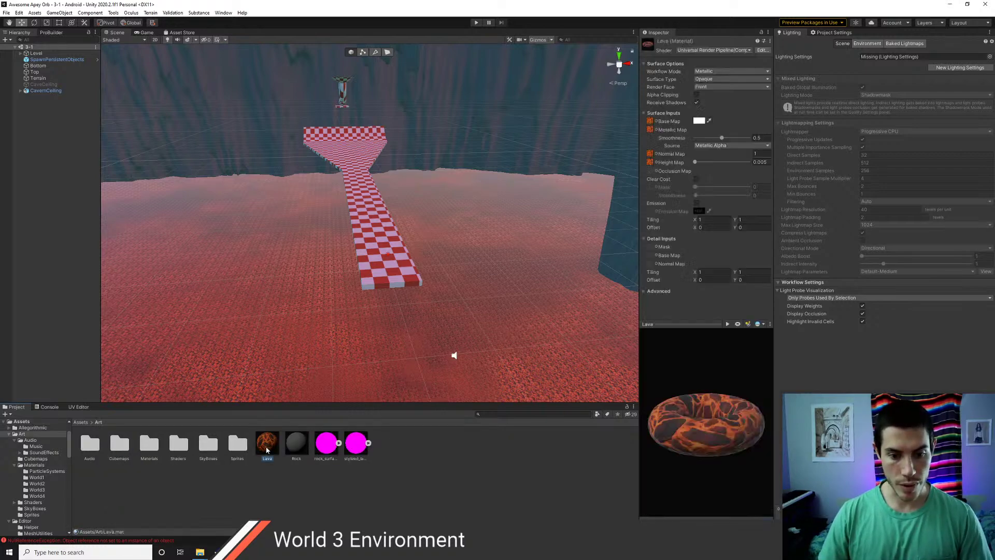
pyautogui.keyDown('shift'); pyautogui.click(358, 451); pyautogui.keyUp('shift')
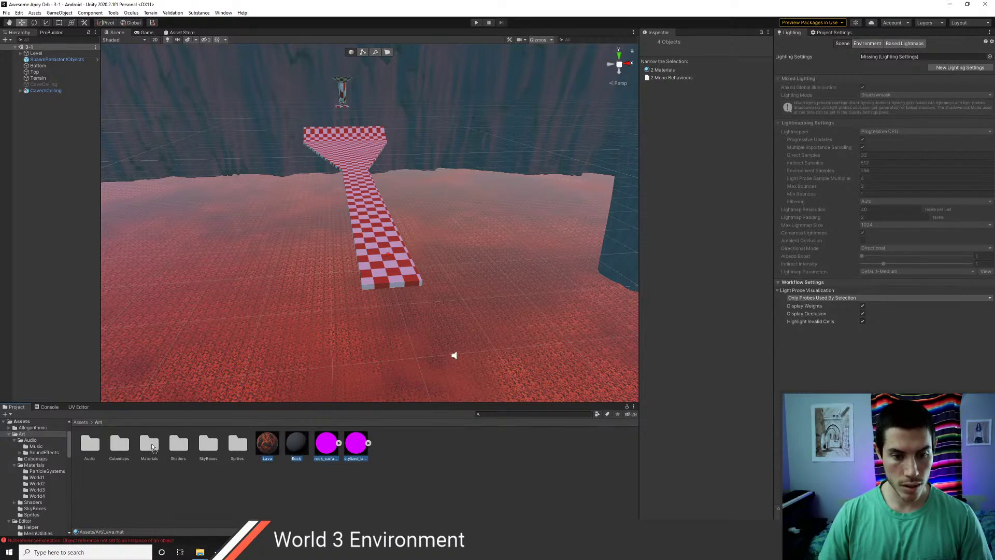
pyautogui.doubleClick(149, 445)
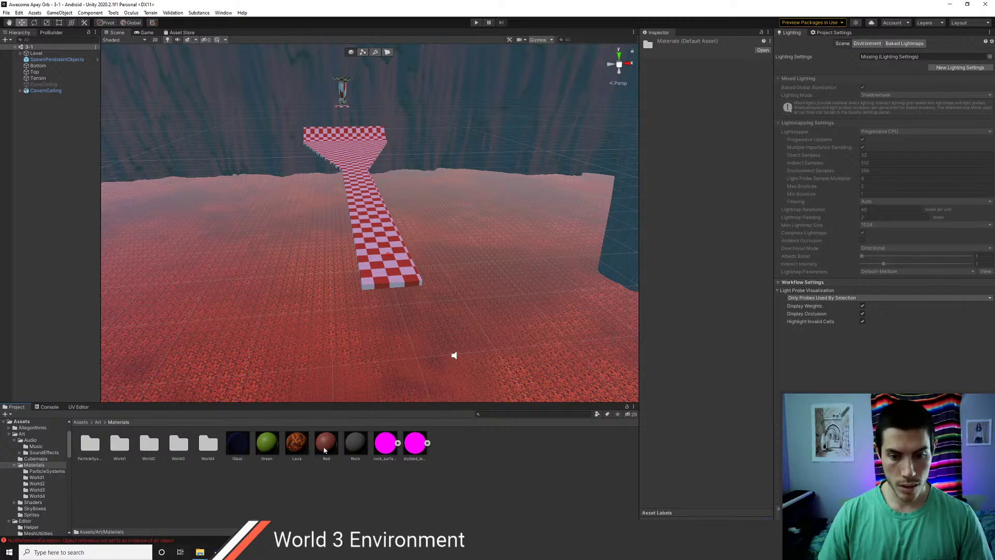
pyautogui.click(297, 444)
pyautogui.keyDown('ctrl'); pyautogui.click(393, 454); pyautogui.keyUp('ctrl')
pyautogui.keyDown('ctrl'); pyautogui.click(414, 455); pyautogui.keyUp('ctrl')
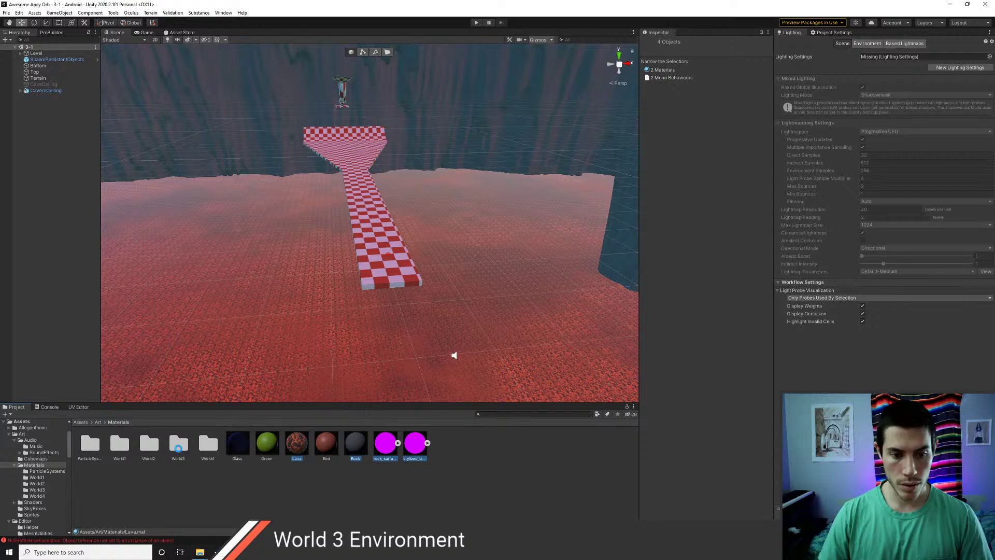
pyautogui.moveTo(178, 448); pyautogui.dragTo(178, 449)
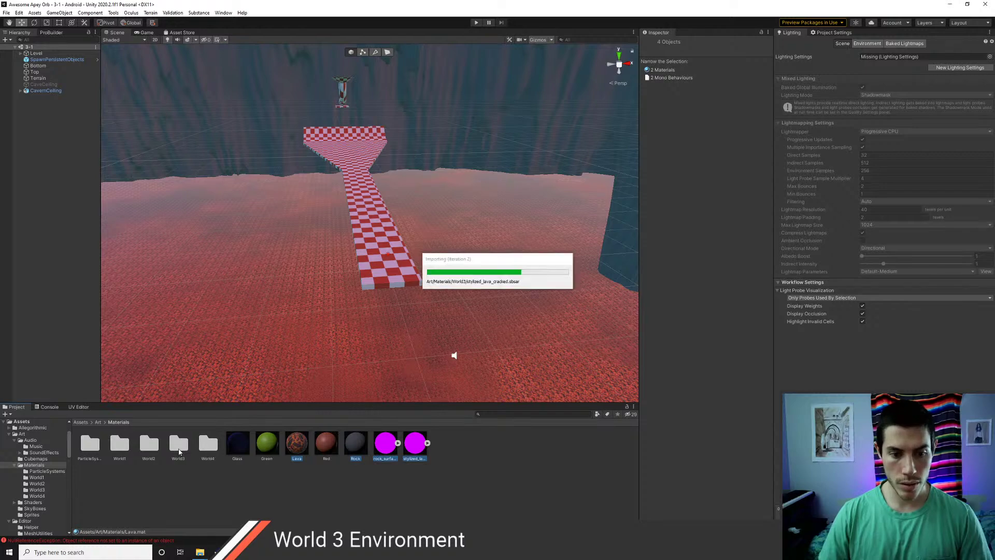
pyautogui.click(81, 423)
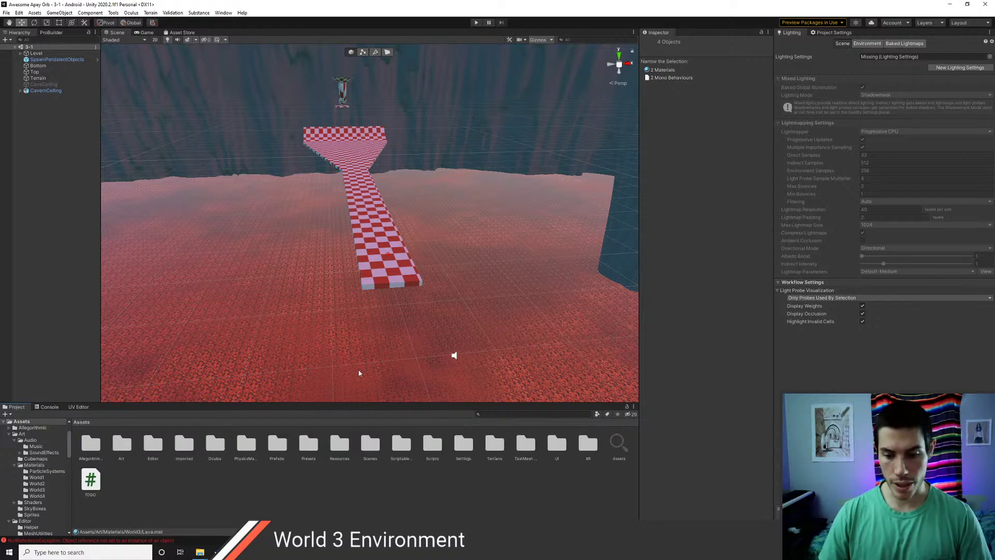
pyautogui.moveTo(395, 315); pyautogui.dragTo(310, 206, button='right')
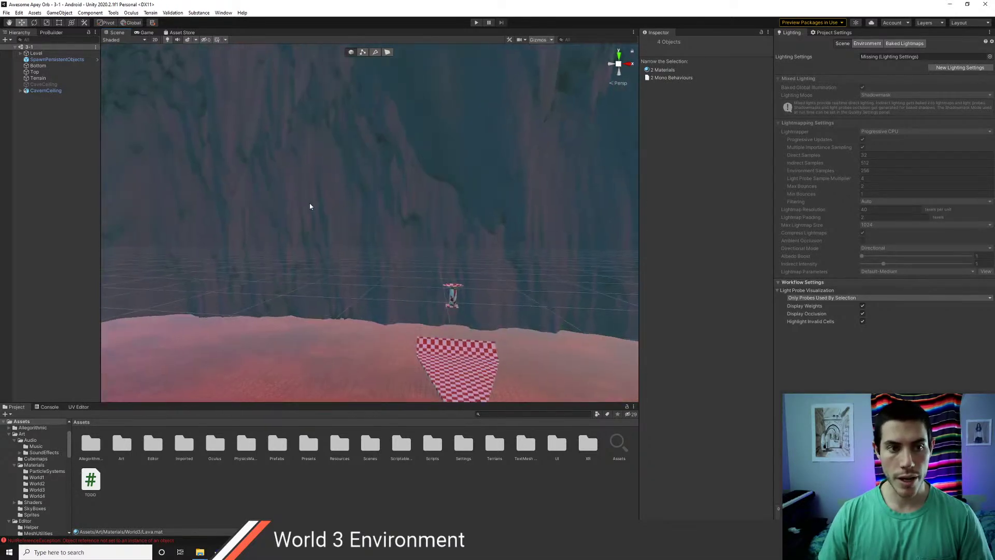
# - Enable scene fog in the Lighting Environment settings and set its mode to Exponential
pyautogui.click(20, 53)
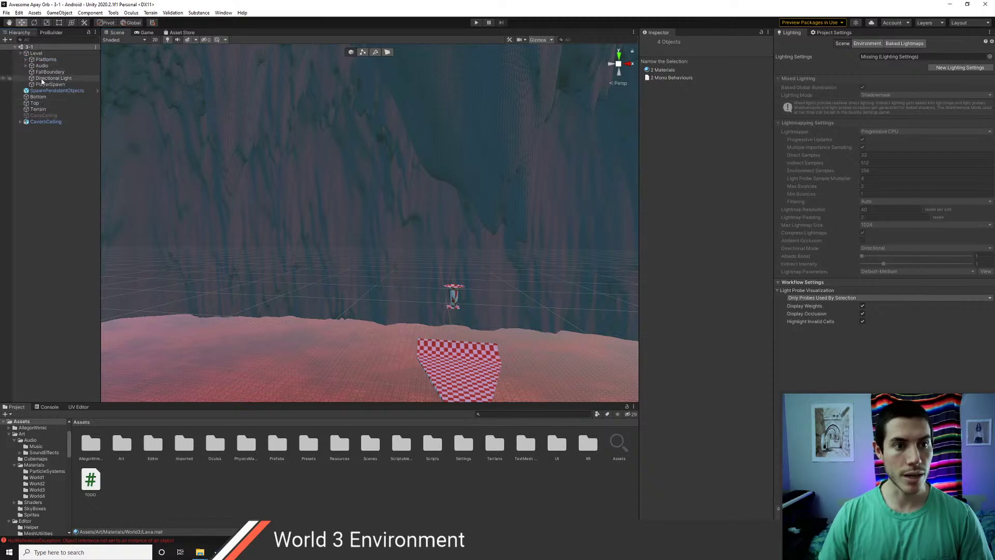
pyautogui.scroll(2, 407, 274)
pyautogui.keyDown('alt'); pyautogui.moveTo(412, 279); pyautogui.dragTo(391, 237); pyautogui.keyUp('alt')
pyautogui.click(867, 44)
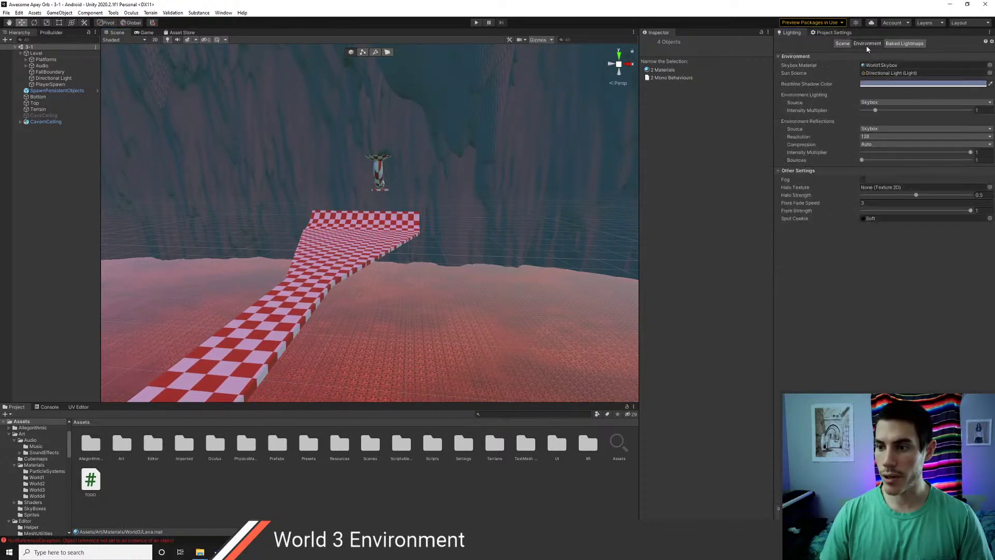
pyautogui.click(864, 180)
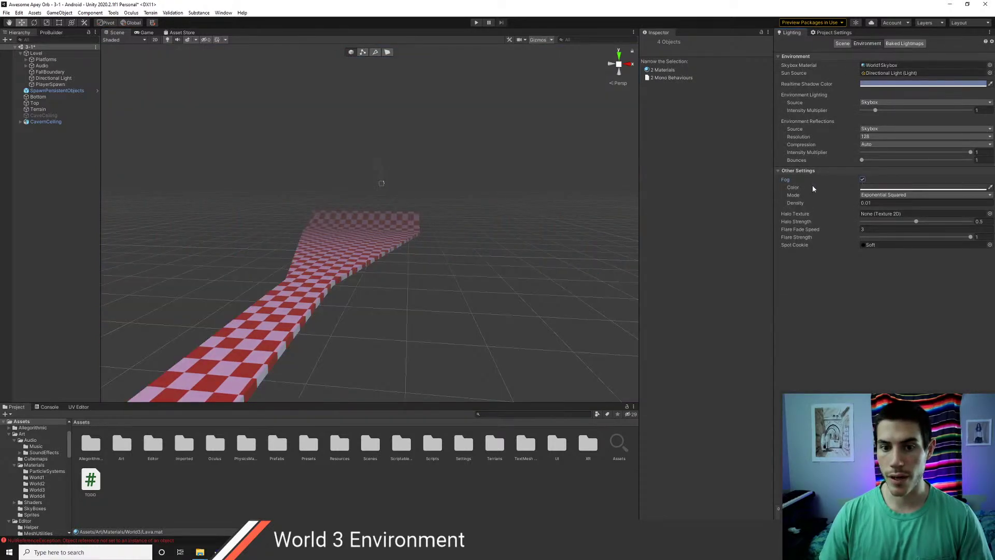
pyautogui.keyDown('alt'); pyautogui.moveTo(425, 220); pyautogui.dragTo(654, 210); pyautogui.keyUp('alt')
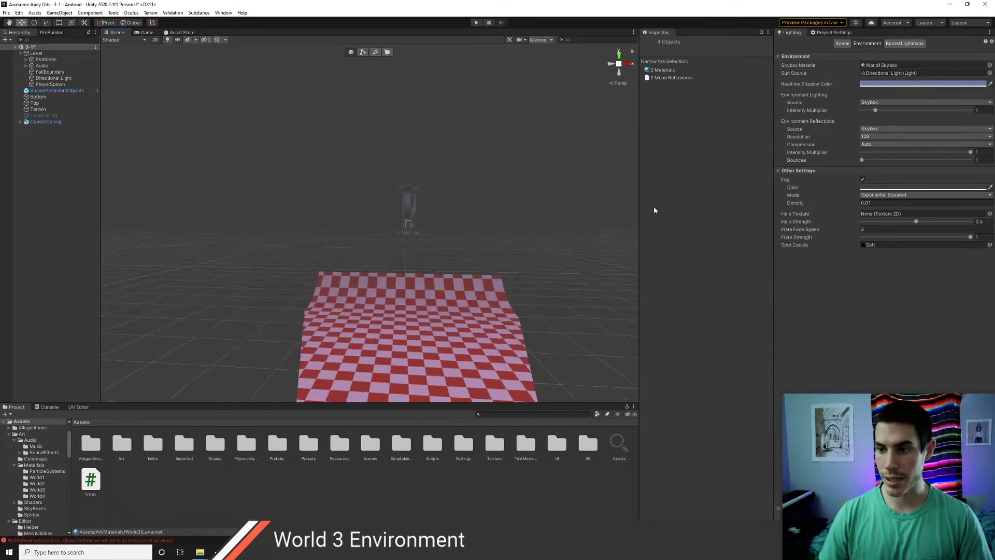
pyautogui.click(897, 195)
pyautogui.click(881, 207)
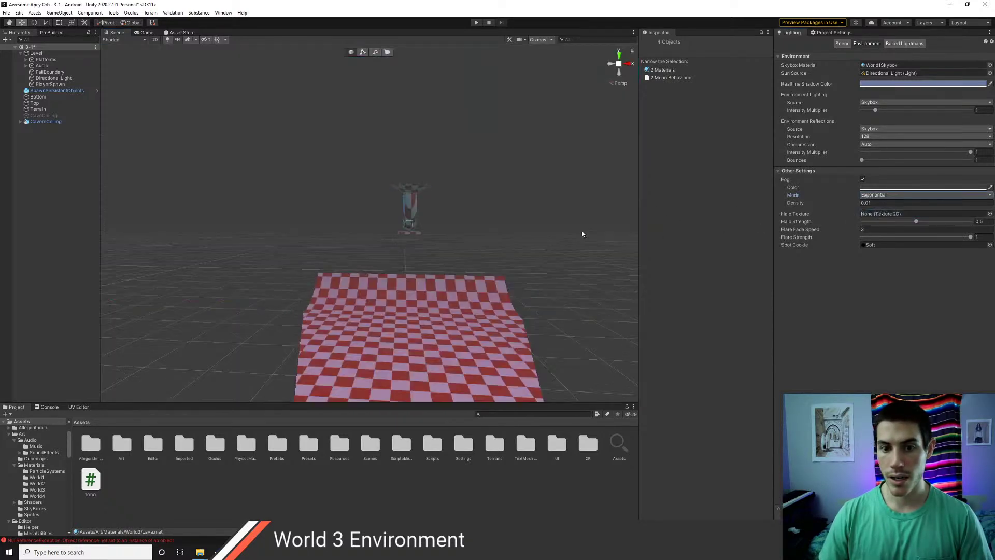
pyautogui.keyDown('alt'); pyautogui.moveTo(474, 240); pyautogui.dragTo(487, 263); pyautogui.keyUp('alt')
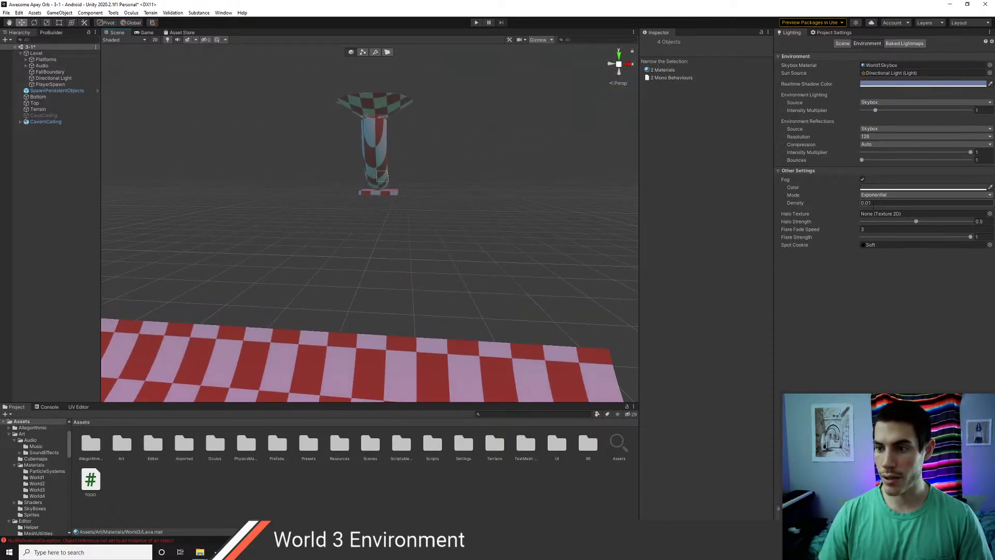
# - Set the fog density to 0.0003, orbiting the view to judge the haze
pyautogui.moveTo(856, 204); pyautogui.dragTo(855, 205)
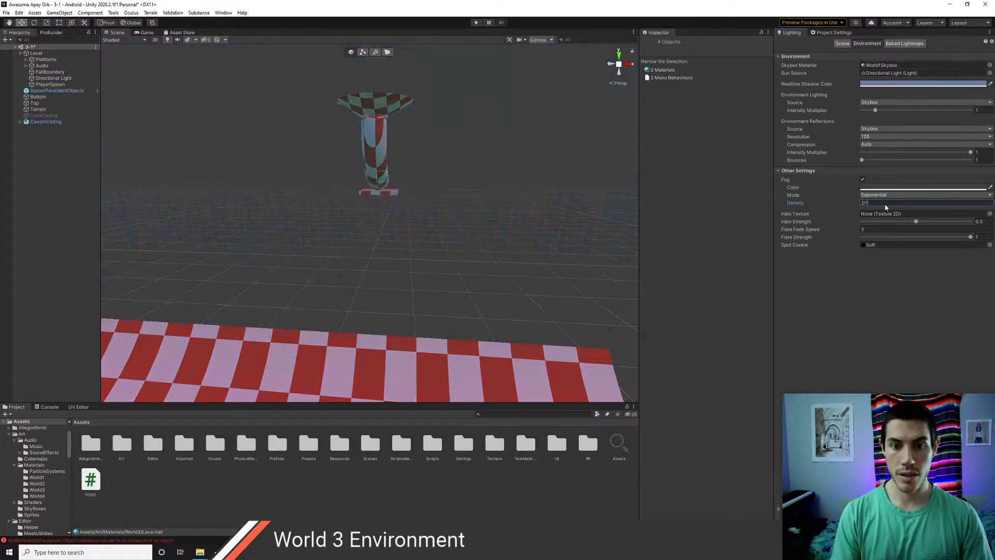
pyautogui.write('.01')
pyautogui.press('Left')
pyautogui.write('0')
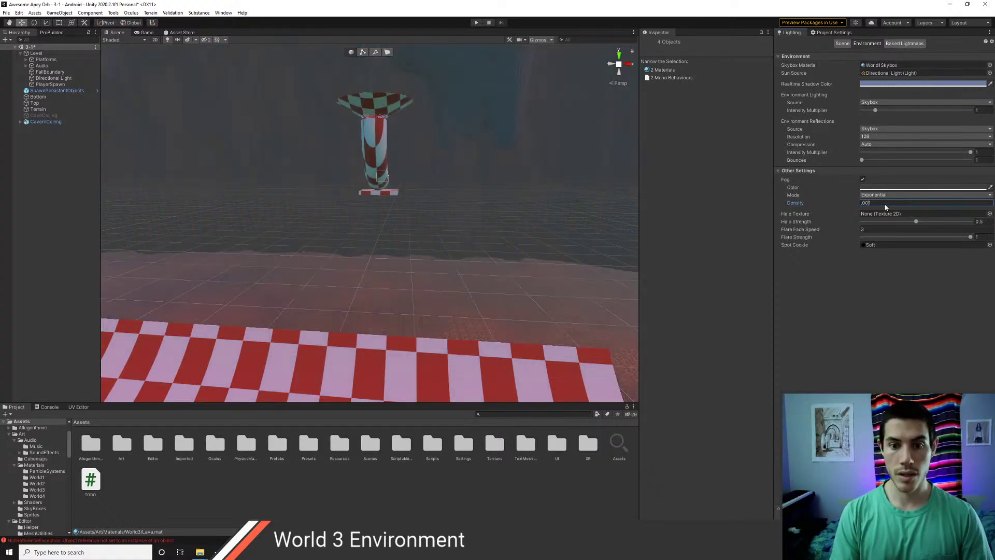
pyautogui.keyDown('alt'); pyautogui.moveTo(466, 271); pyautogui.dragTo(430, 270); pyautogui.keyUp('alt')
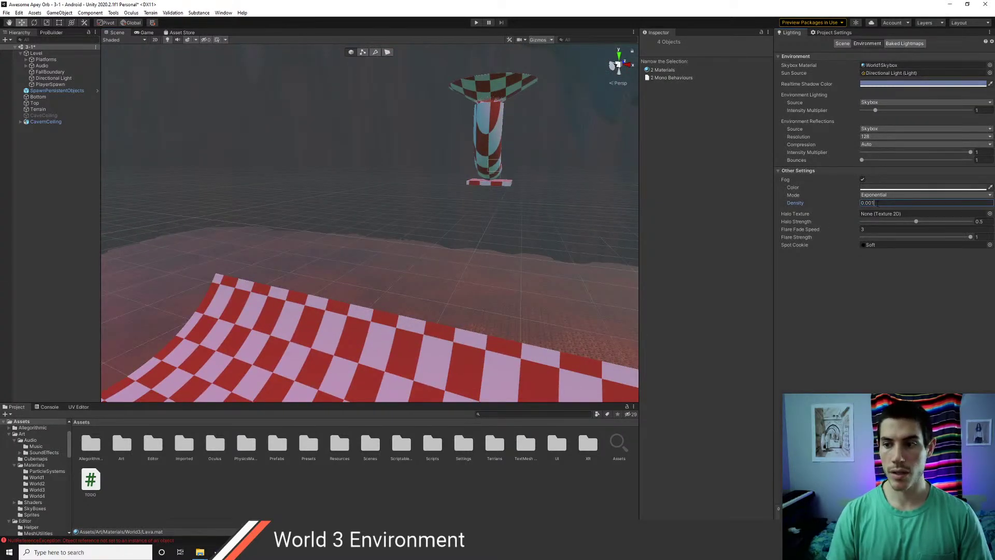
pyautogui.press('Left')
pyautogui.write('0')
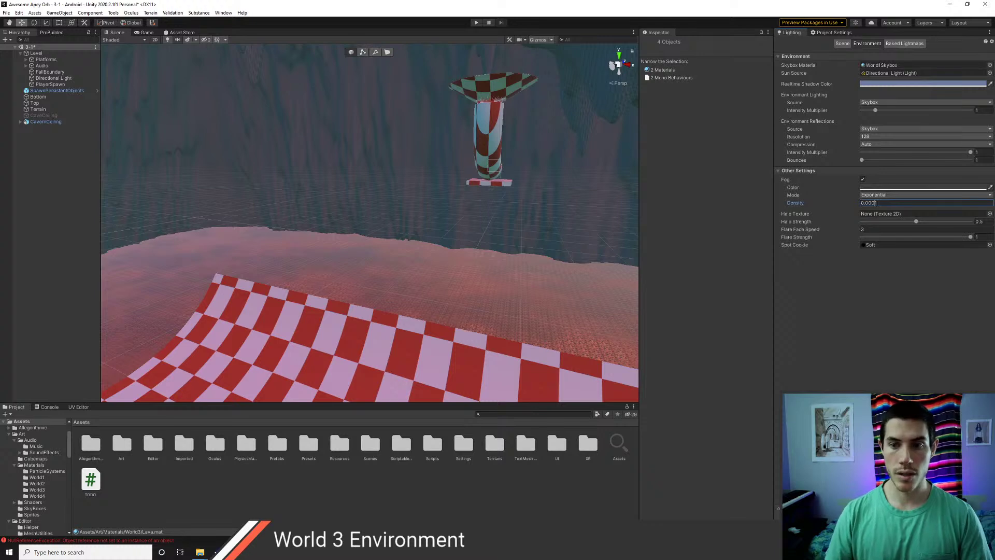
pyautogui.press('BackSpace')
pyautogui.write('5')
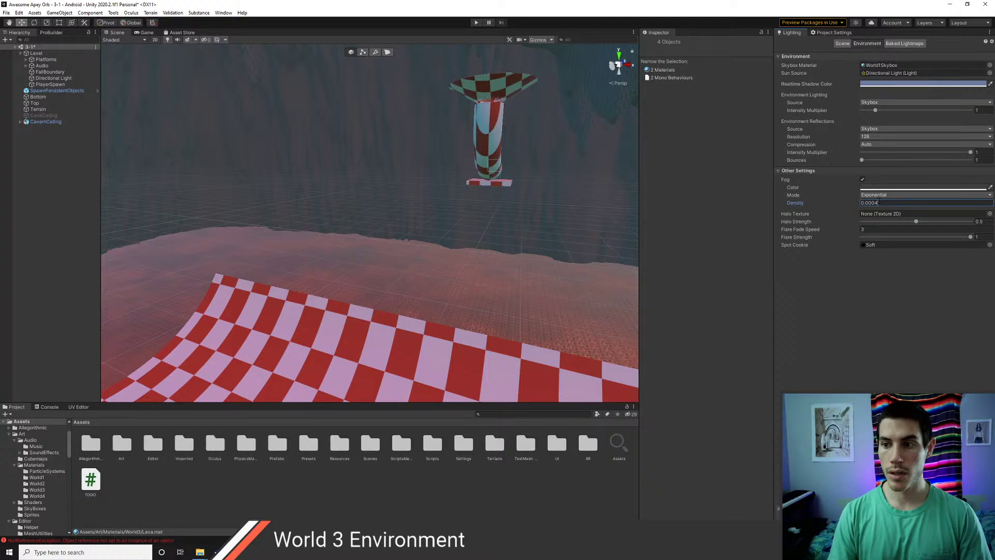
pyautogui.press('BackSpace')
pyautogui.write('3')
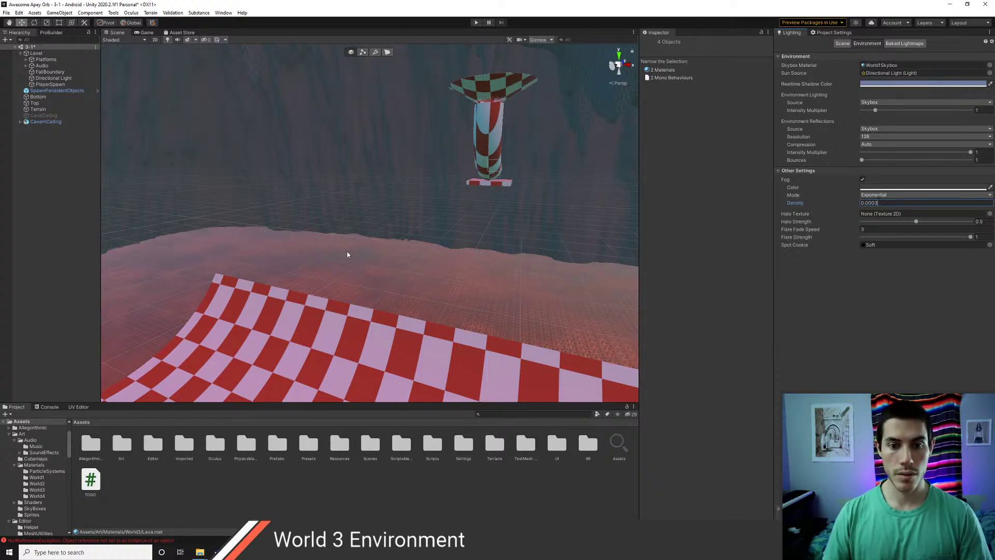
pyautogui.moveTo(347, 254); pyautogui.dragTo(263, 198, button='right')
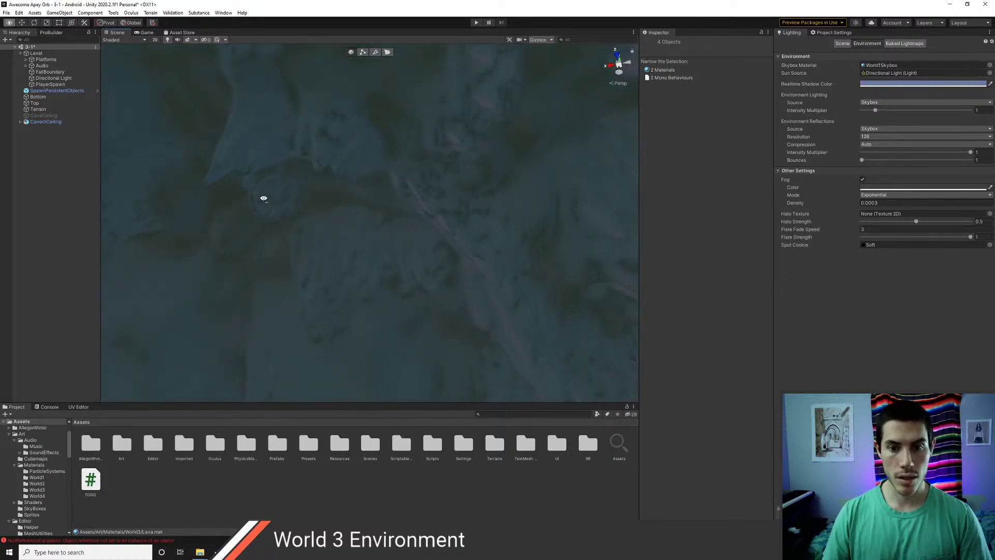
# - Open Art > Materials > World3 and try a tiling of 500 on the Rock material
pyautogui.doubleClick(120, 443)
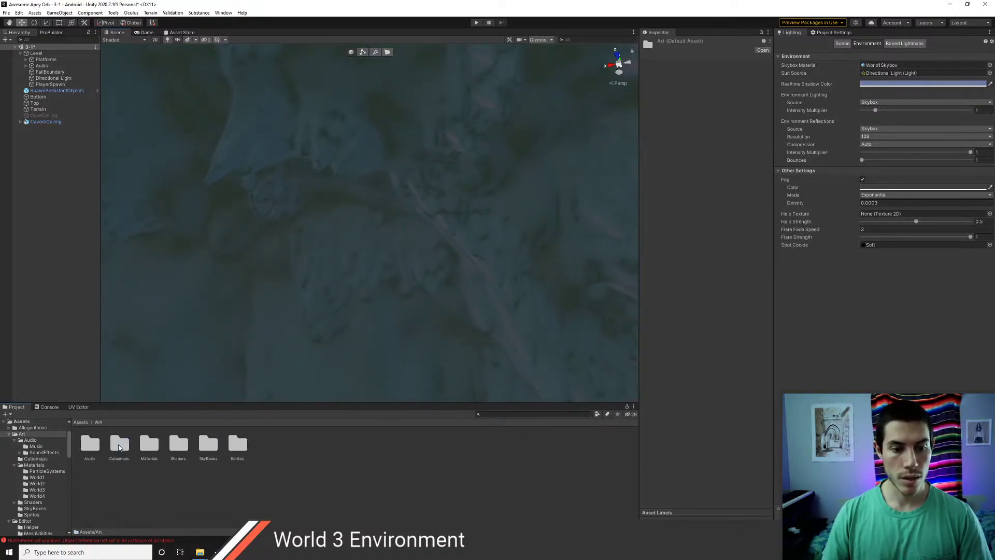
pyautogui.doubleClick(147, 445)
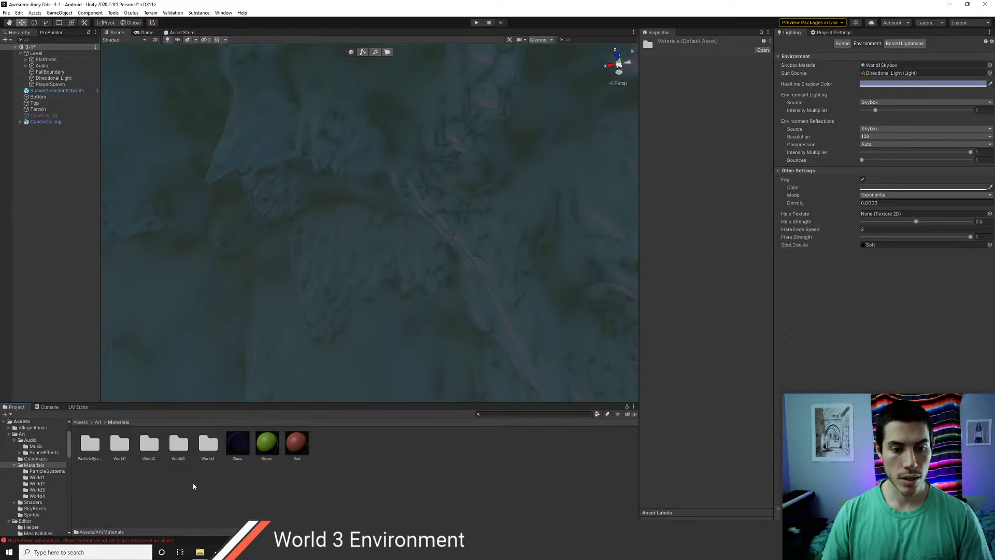
pyautogui.doubleClick(179, 445)
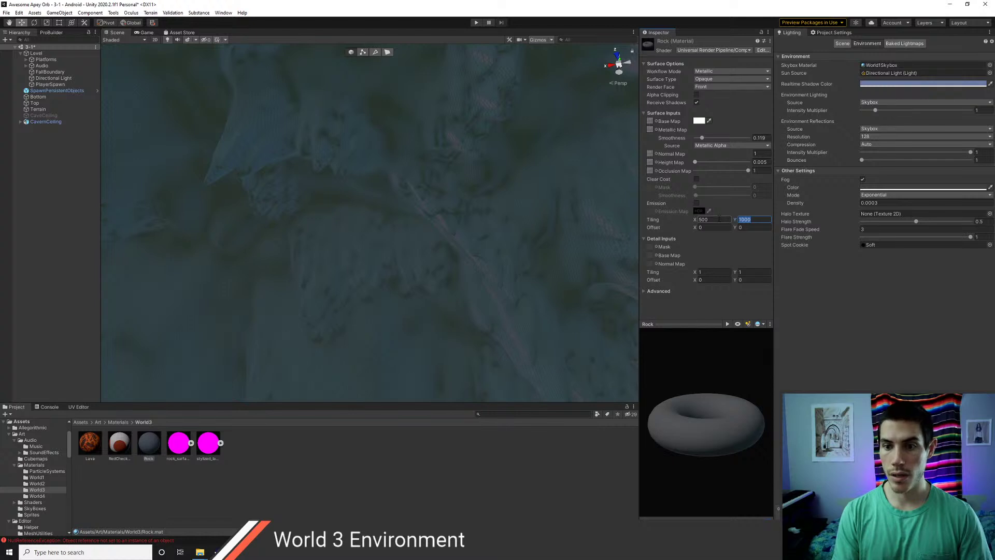
pyautogui.write('500')
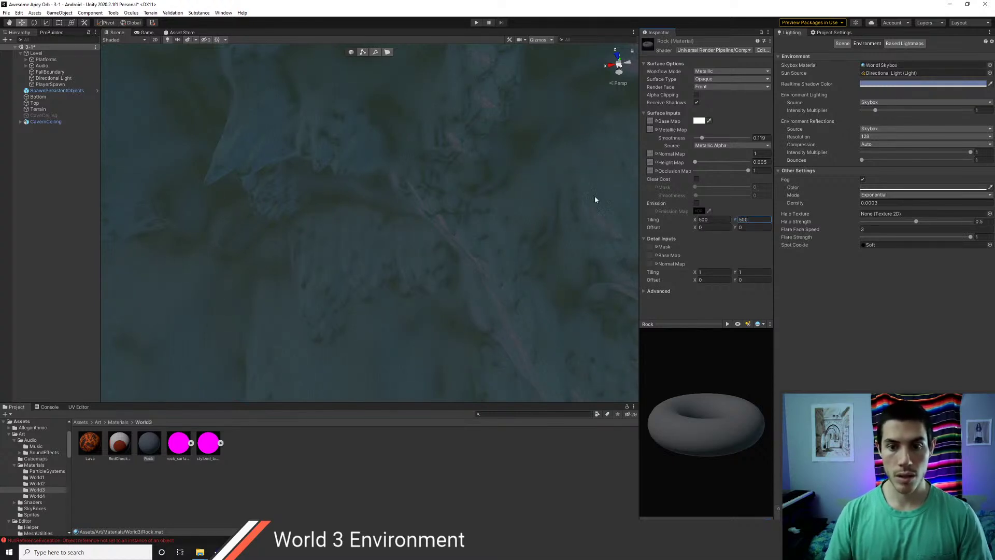
pyautogui.moveTo(479, 244); pyautogui.dragTo(273, 238, button='right')
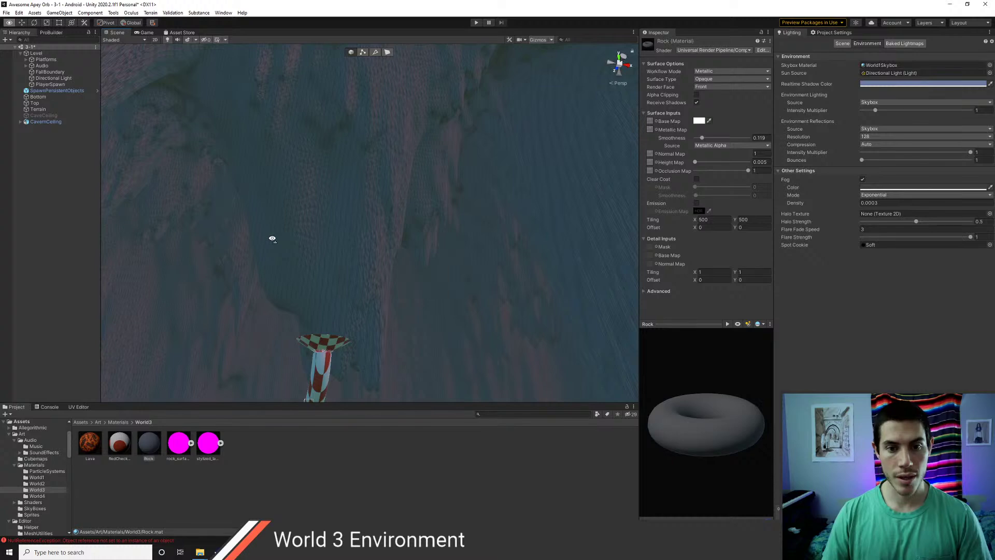
pyautogui.moveTo(273, 239); pyautogui.dragTo(274, 241, button='right')
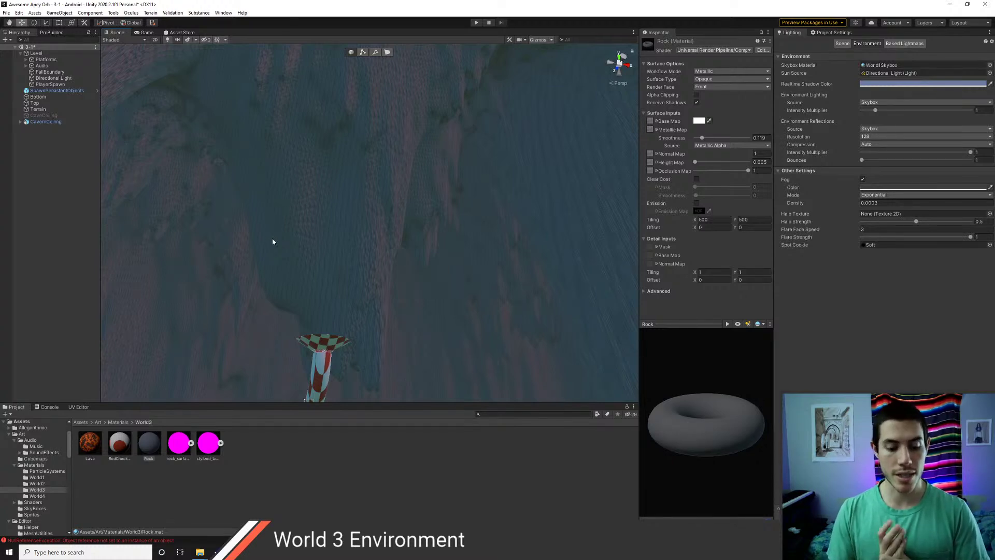
pyautogui.moveTo(344, 240); pyautogui.dragTo(299, 169, button='right')
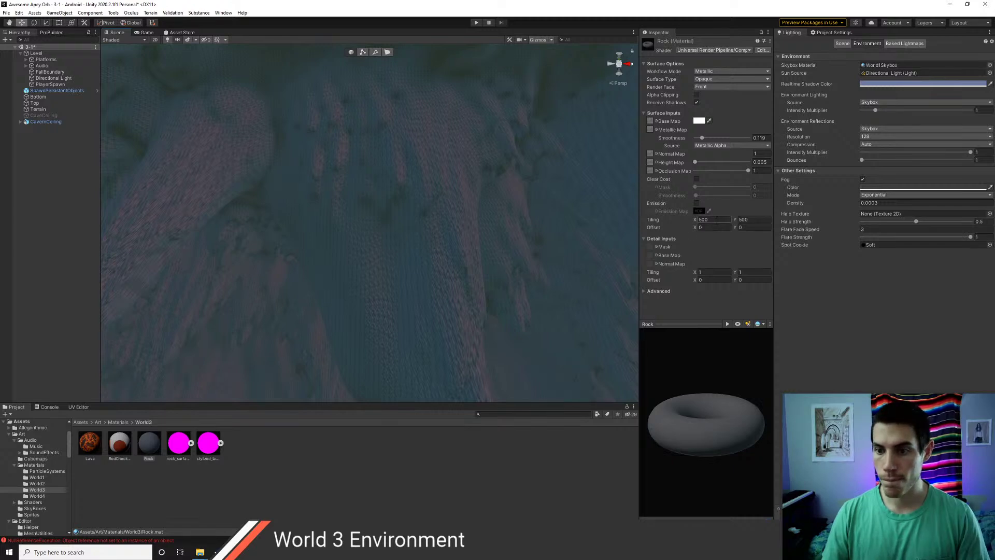
# - Set the Rock material's tiling X and Y to 2000 and inspect the finer pattern
pyautogui.click(645, 291)
pyautogui.scroll(-1, 718, 307)
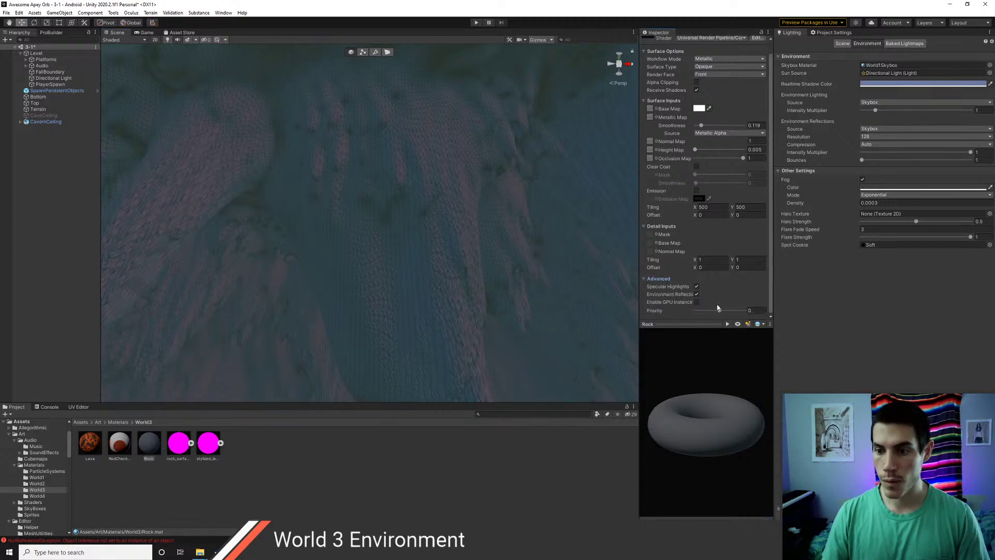
pyautogui.write('20')
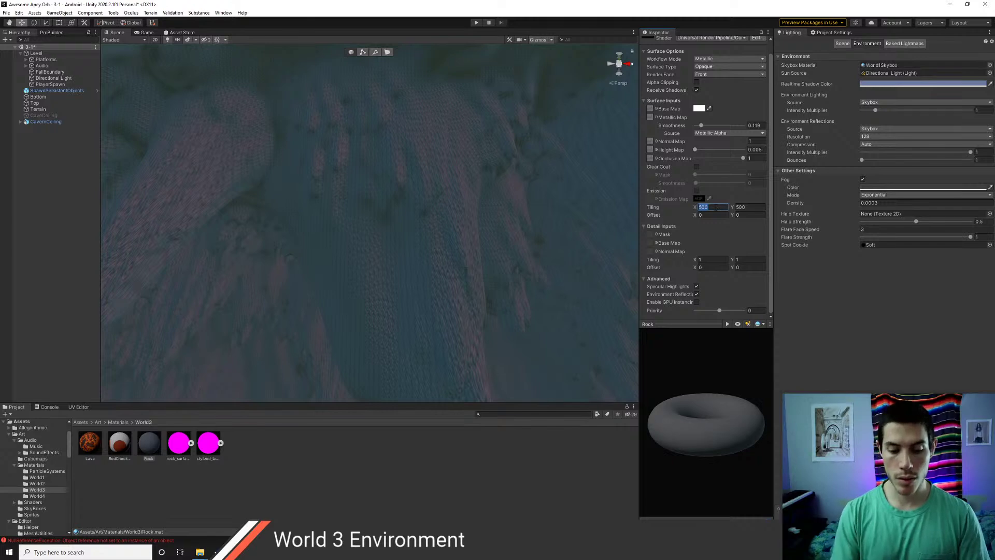
pyautogui.write('200')
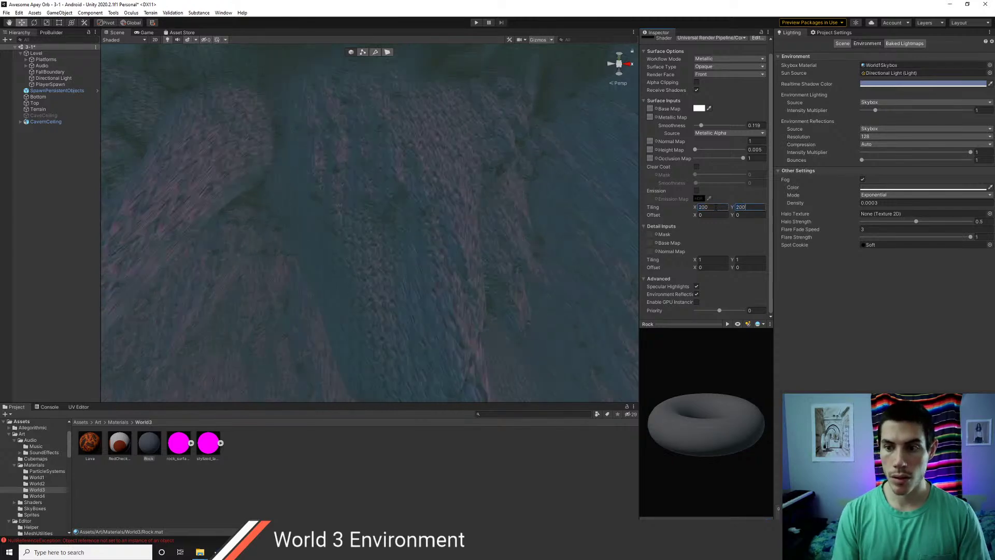
pyautogui.keyDown('alt'); pyautogui.moveTo(502, 238); pyautogui.dragTo(466, 269); pyautogui.keyUp('alt')
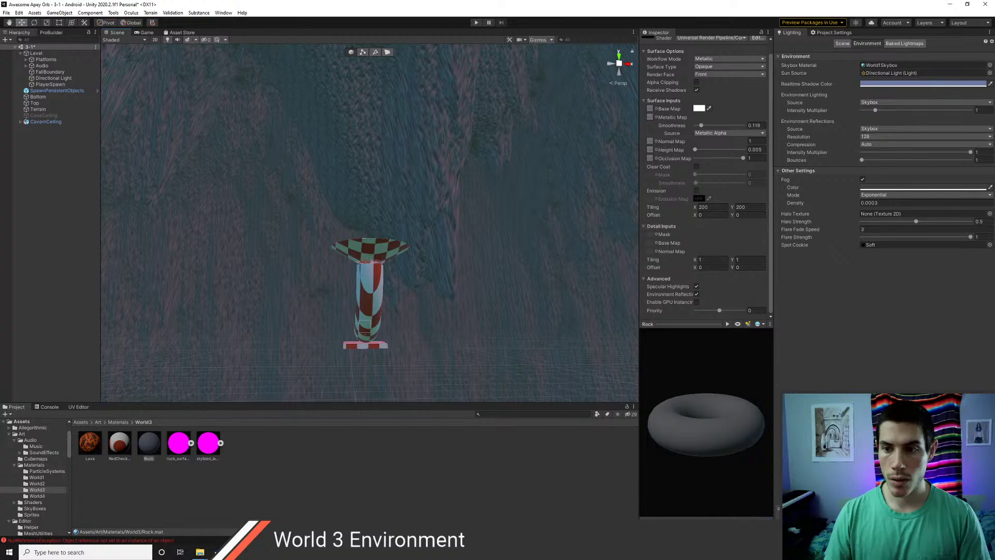
pyautogui.write('0')
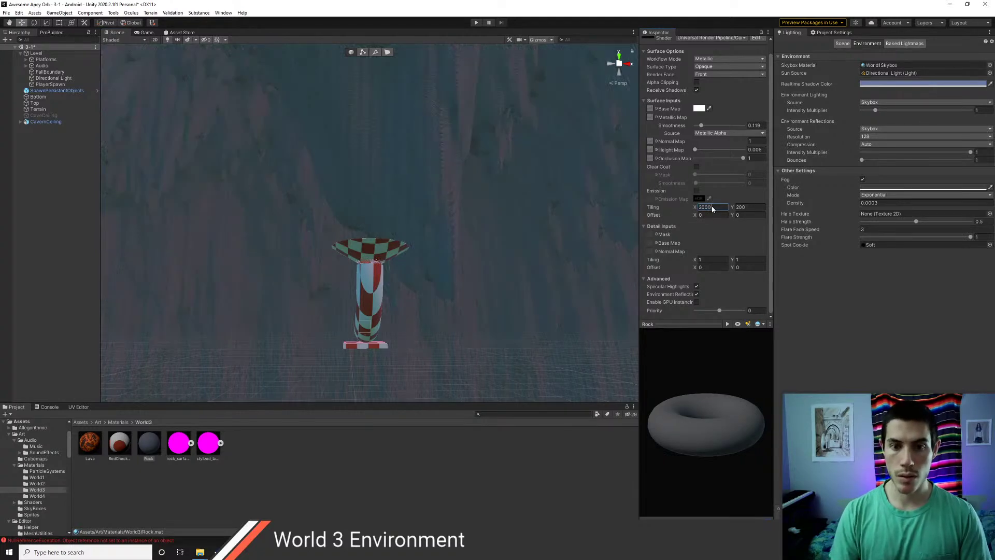
pyautogui.write('2000')
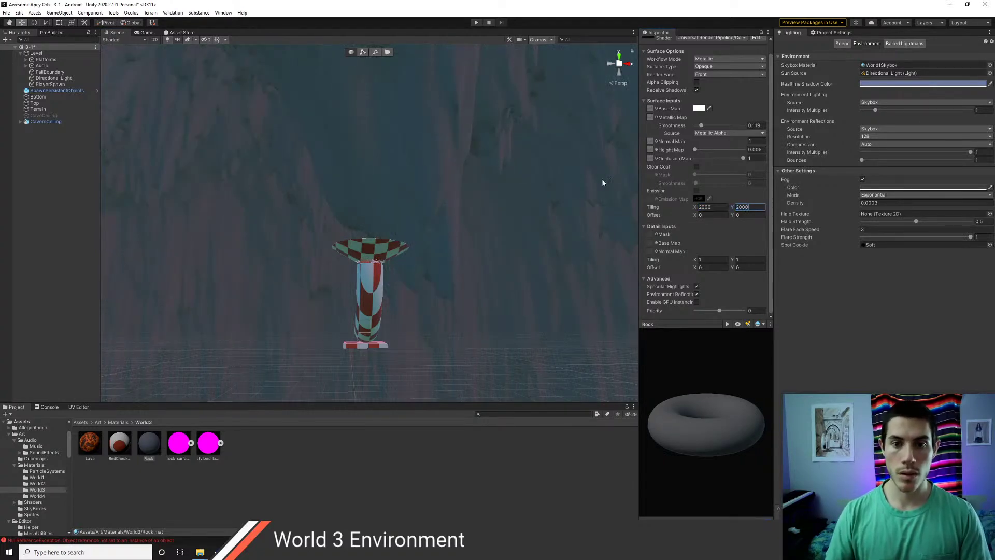
pyautogui.moveTo(415, 234); pyautogui.dragTo(480, 249, button='right')
# - Remove the base map texture from the Rock material
pyautogui.click(657, 109)
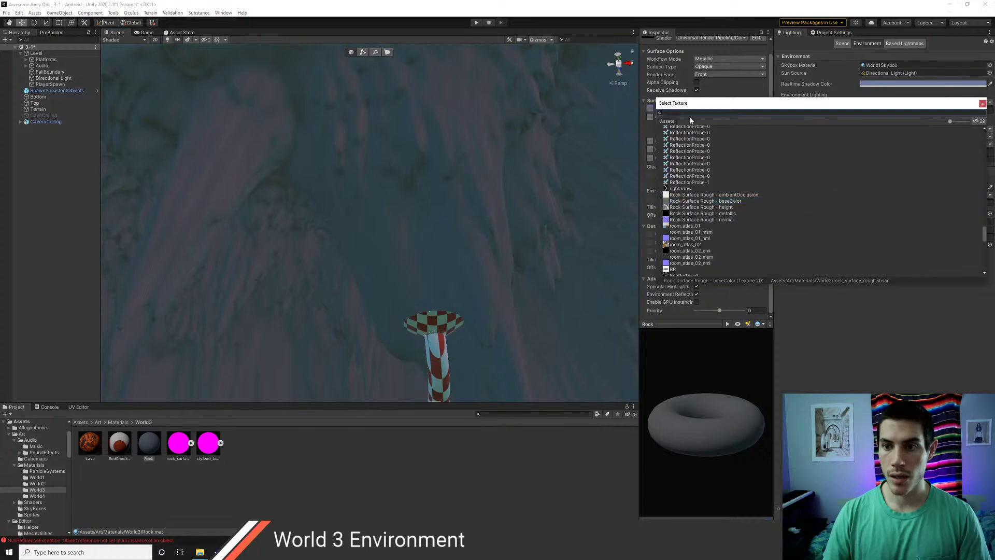
pyautogui.scroll(-15, 684, 141)
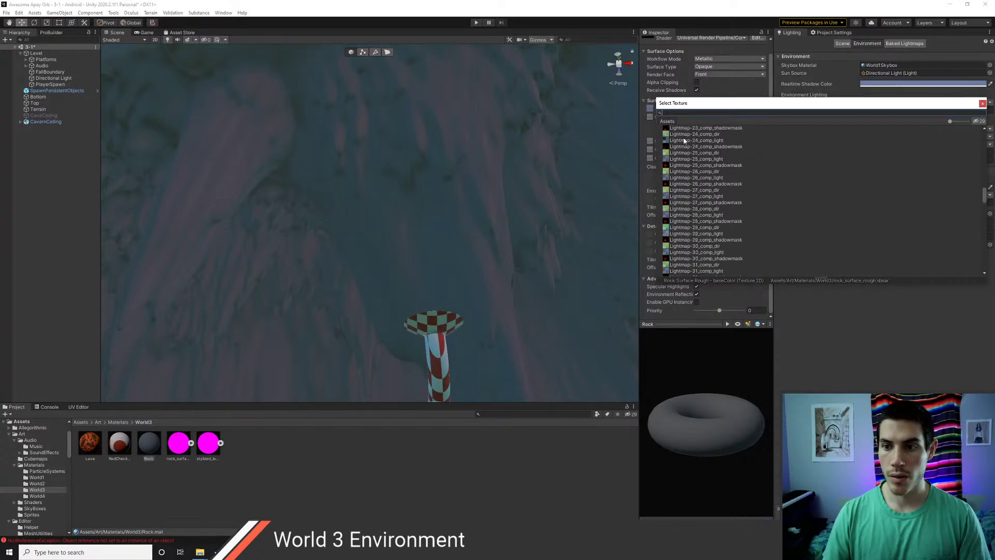
pyautogui.scroll(7, 787, 150)
pyautogui.moveTo(984, 192); pyautogui.dragTo(985, 124)
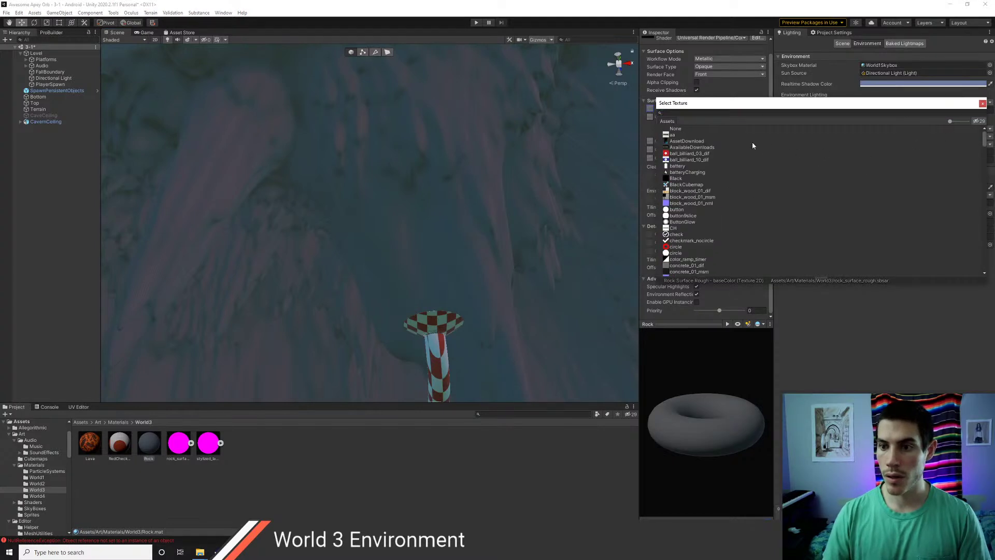
pyautogui.click(676, 129)
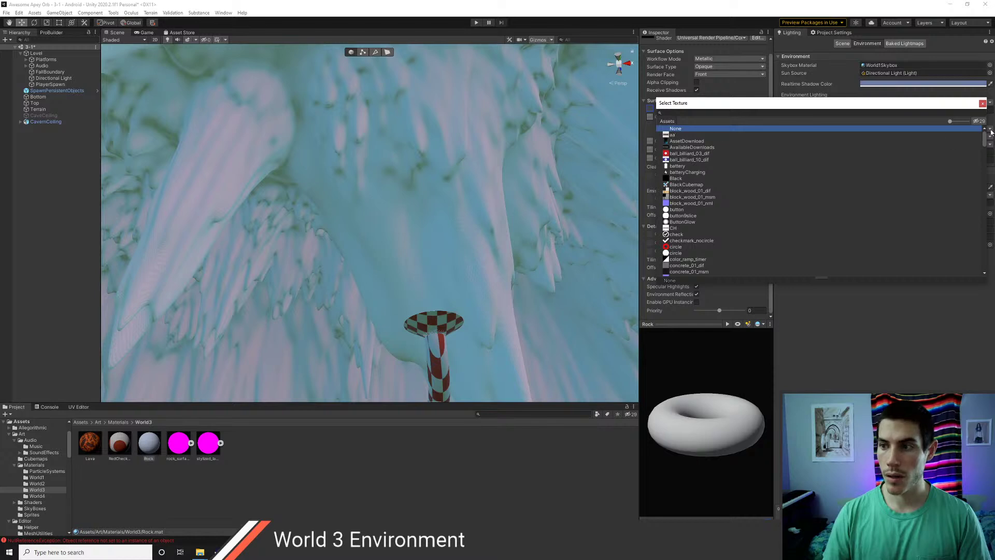
pyautogui.click(983, 103)
# - Darken the Rock base colour to grey (about 0.42) and look toward the red floor
pyautogui.click(700, 108)
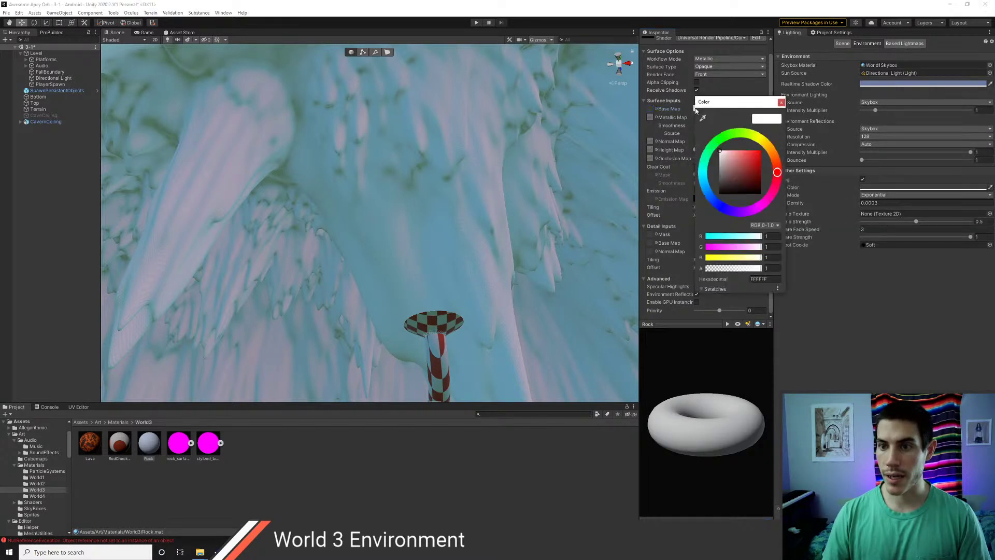
pyautogui.click(721, 171)
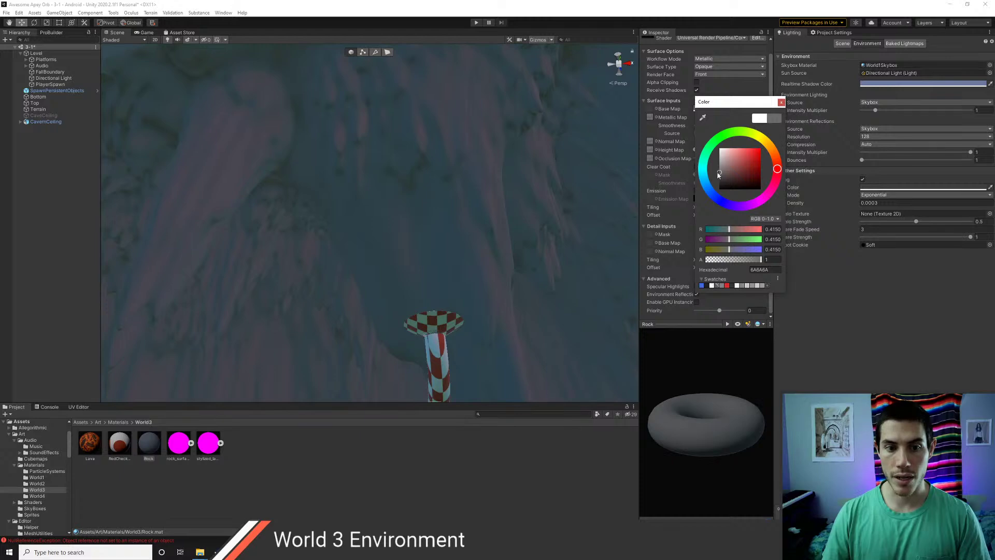
pyautogui.click(782, 103)
pyautogui.moveTo(466, 197); pyautogui.dragTo(327, 277, button='right')
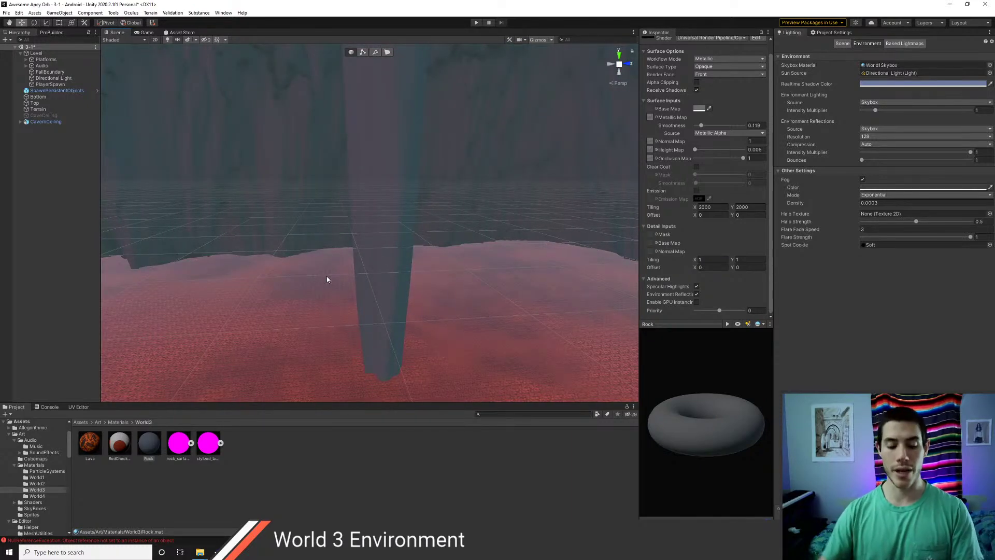
# - Inspect the floor and ceiling, and set the Rock normal map strength back to 1
pyautogui.moveTo(388, 251); pyautogui.dragTo(198, 223, button='right')
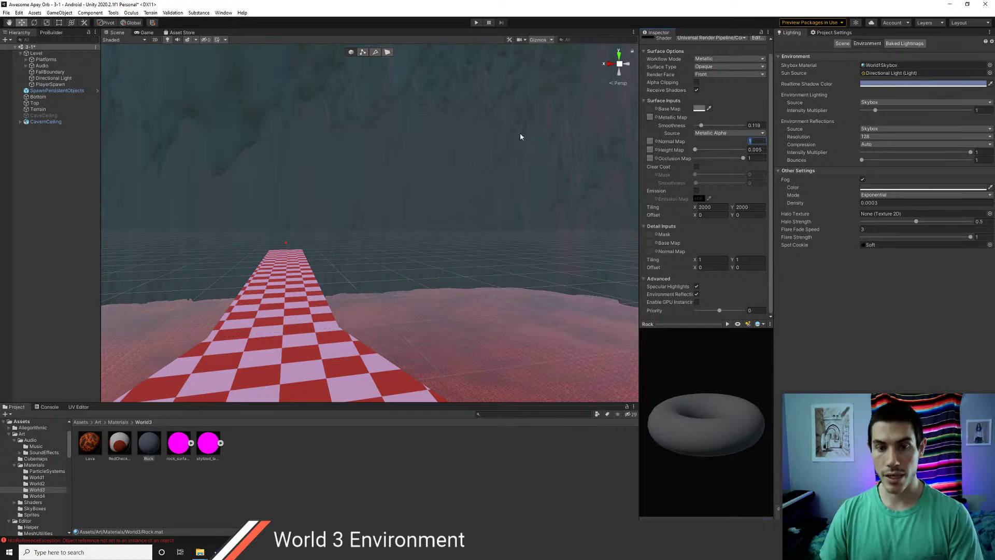
pyautogui.moveTo(522, 138); pyautogui.dragTo(472, 175, button='right')
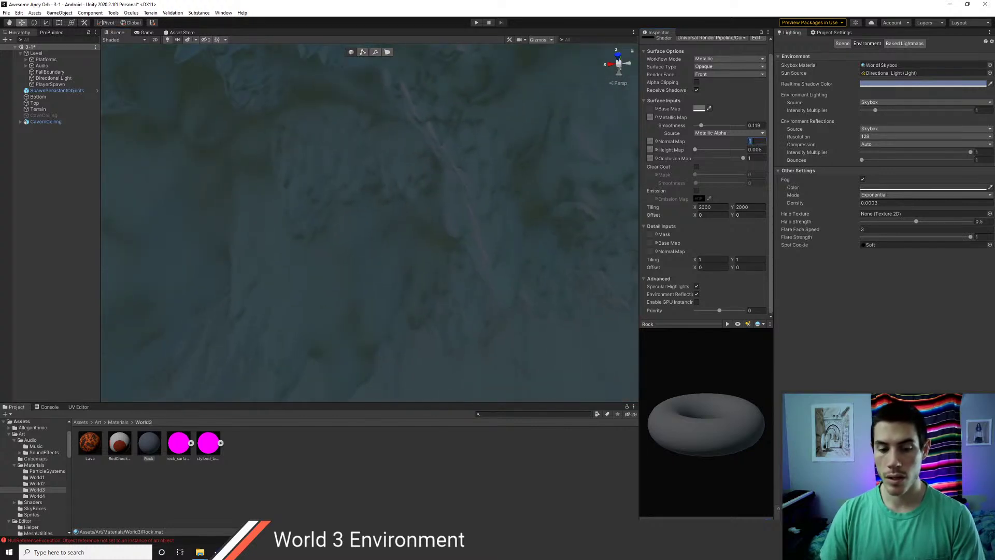
pyautogui.write('0')
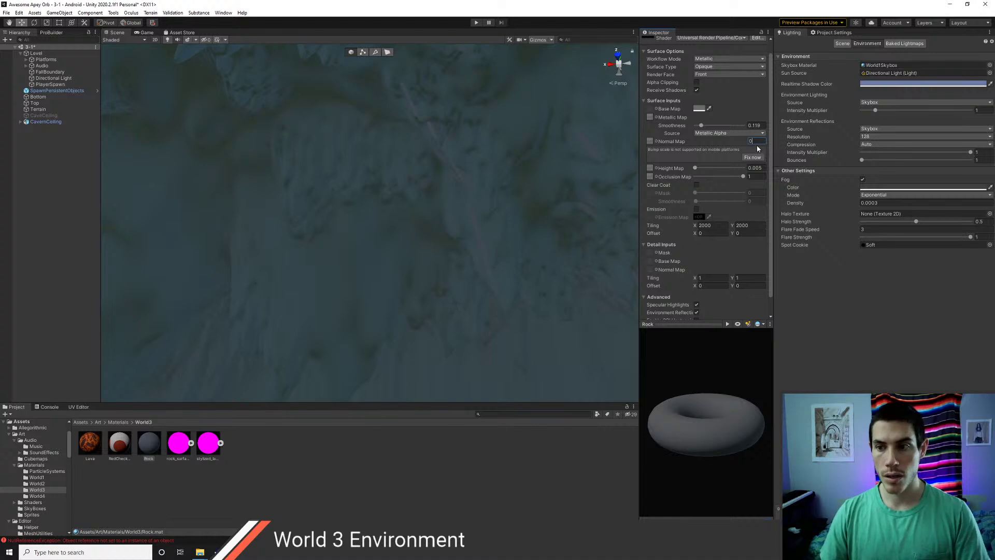
pyautogui.press('BackSpace')
pyautogui.write('1')
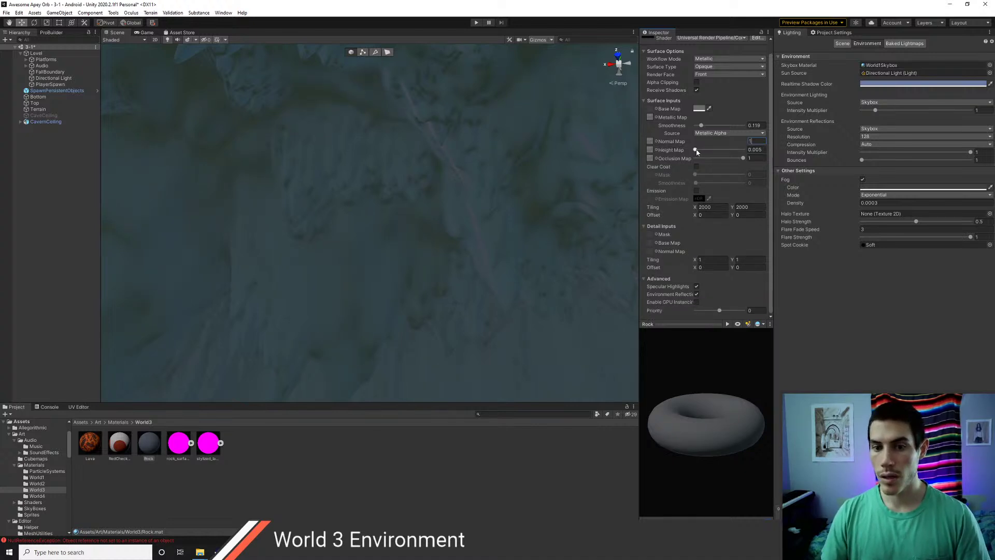
# - Set the Rock material's Height Map to None
pyautogui.click(656, 150)
pyautogui.write('none')
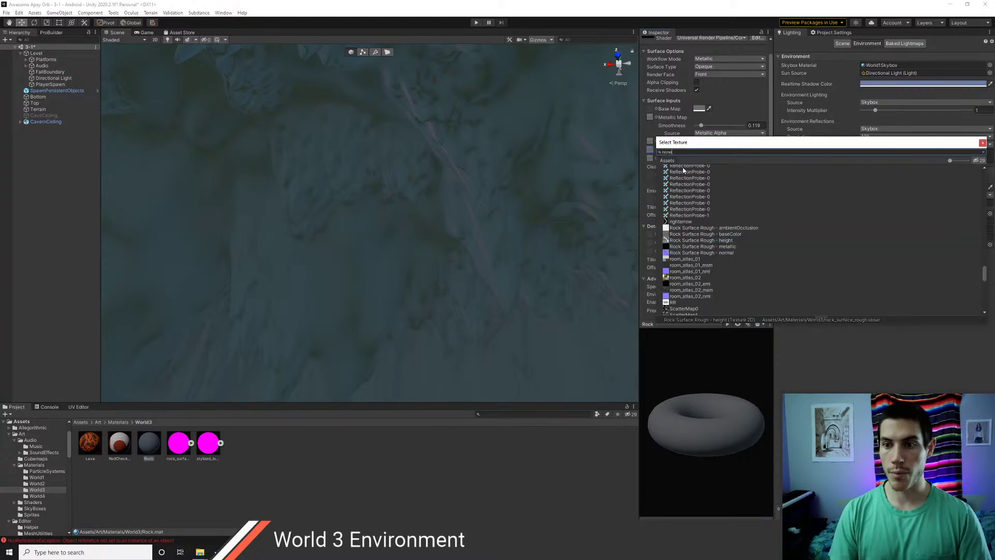
pyautogui.doubleClick(683, 168)
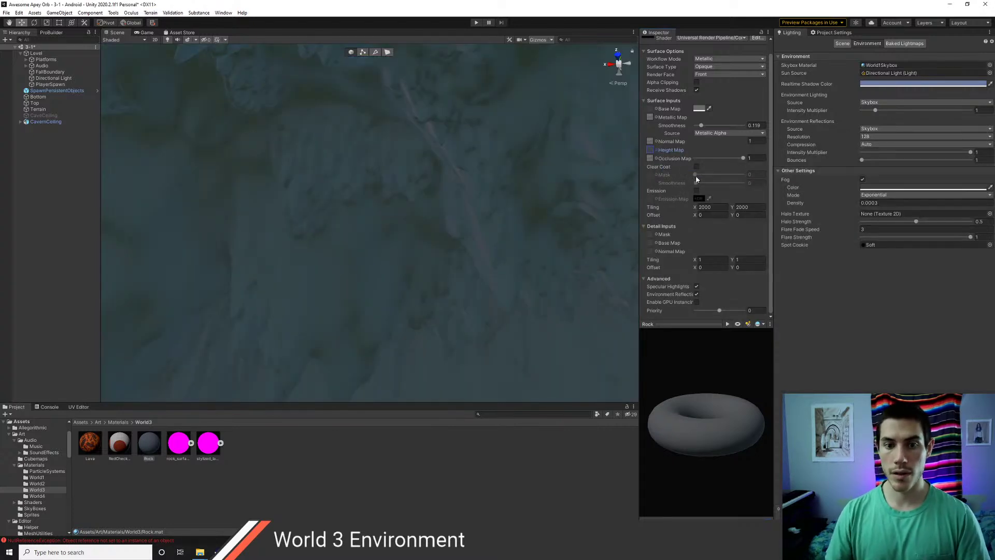
# - Lower the Rock Smoothness from 0.119 to 0.094 and check the cavern walls
pyautogui.moveTo(518, 151); pyautogui.dragTo(463, 254, button='right')
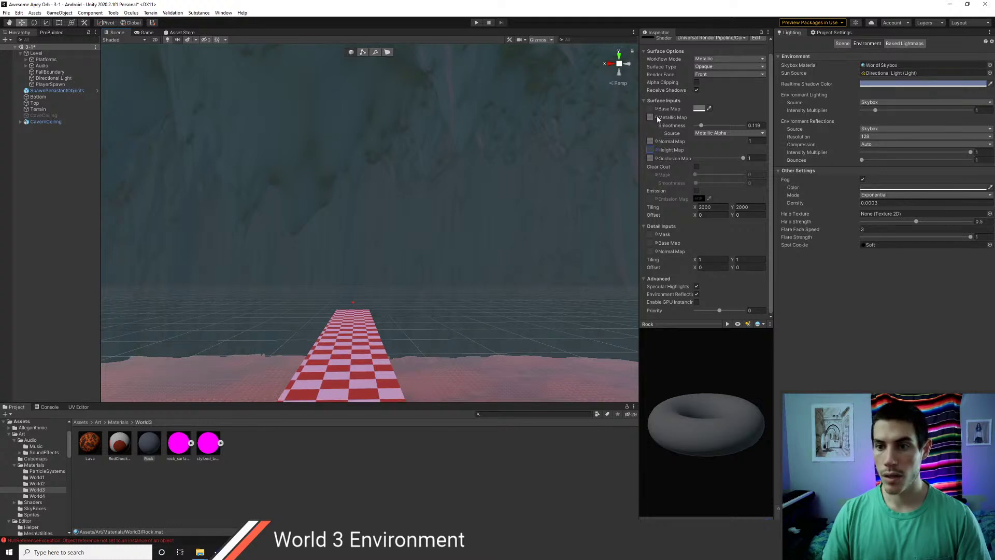
pyautogui.moveTo(702, 127)
pyautogui.mouseDown()
pyautogui.moveTo(718, 128)
pyautogui.moveTo(667, 132)
pyautogui.mouseUp()
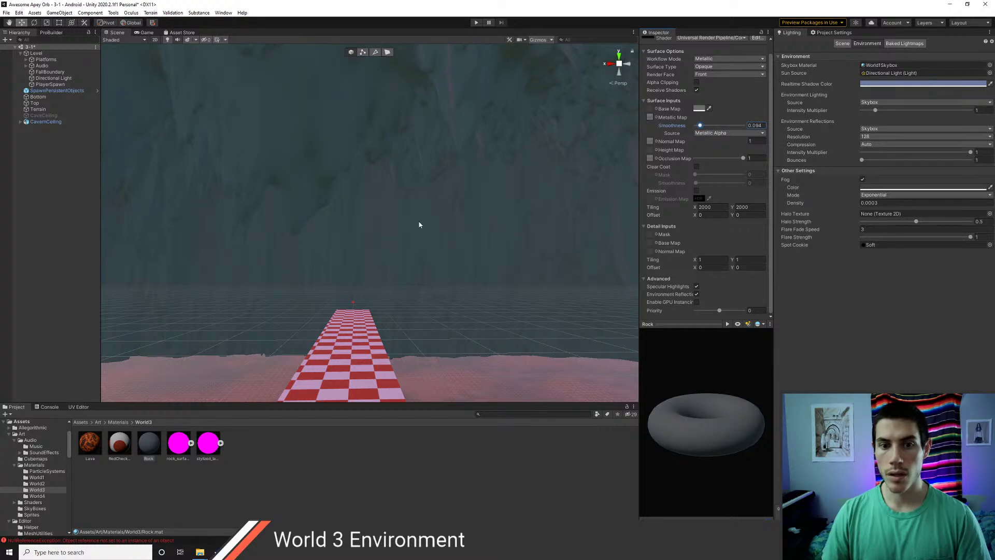
pyautogui.moveTo(420, 224); pyautogui.dragTo(456, 233, button='right')
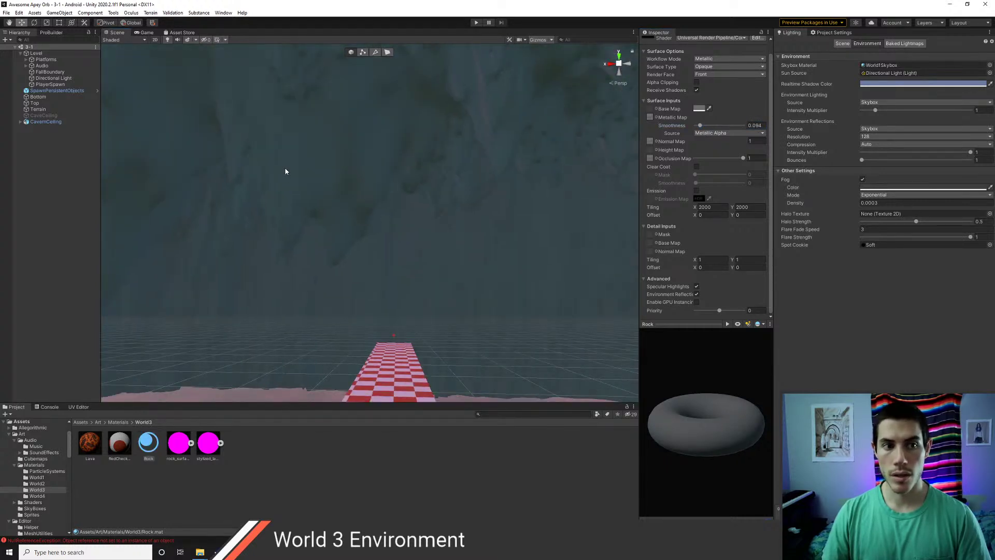
pyautogui.moveTo(284, 171); pyautogui.dragTo(160, 232, button='right')
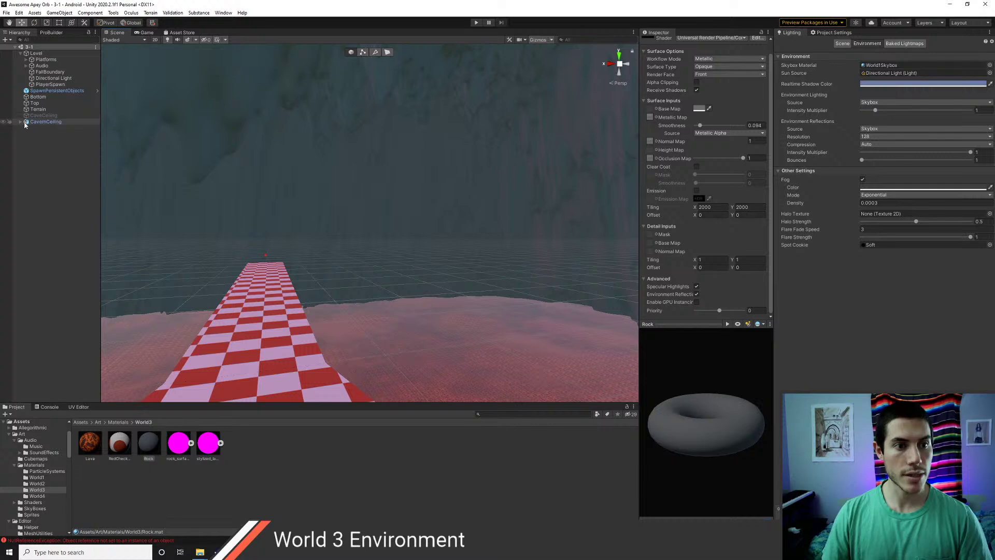
# - Delete the disabled CaveCeiling object from the Hierarchy
pyautogui.click(43, 115)
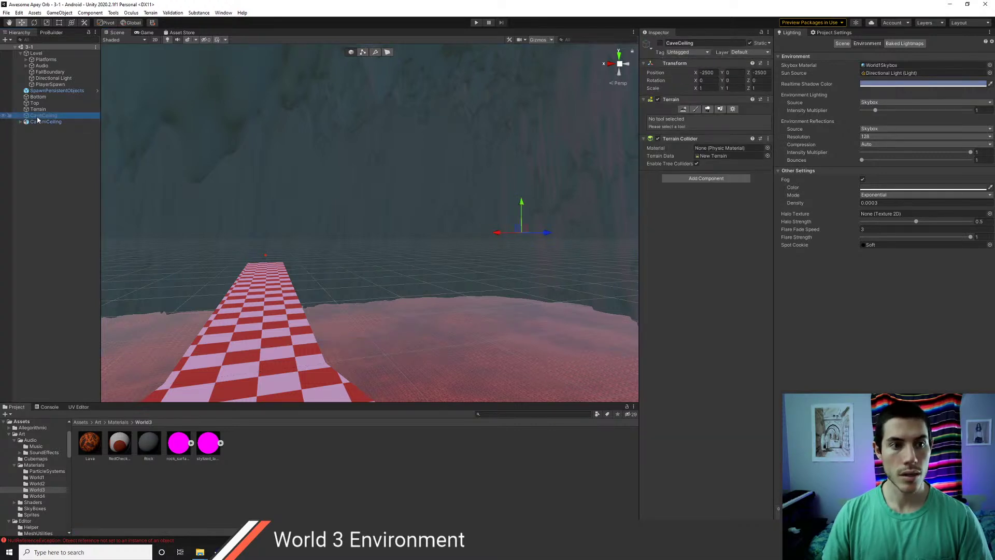
pyautogui.click(38, 110)
pyautogui.click(38, 104)
pyautogui.click(38, 109)
pyautogui.click(37, 103)
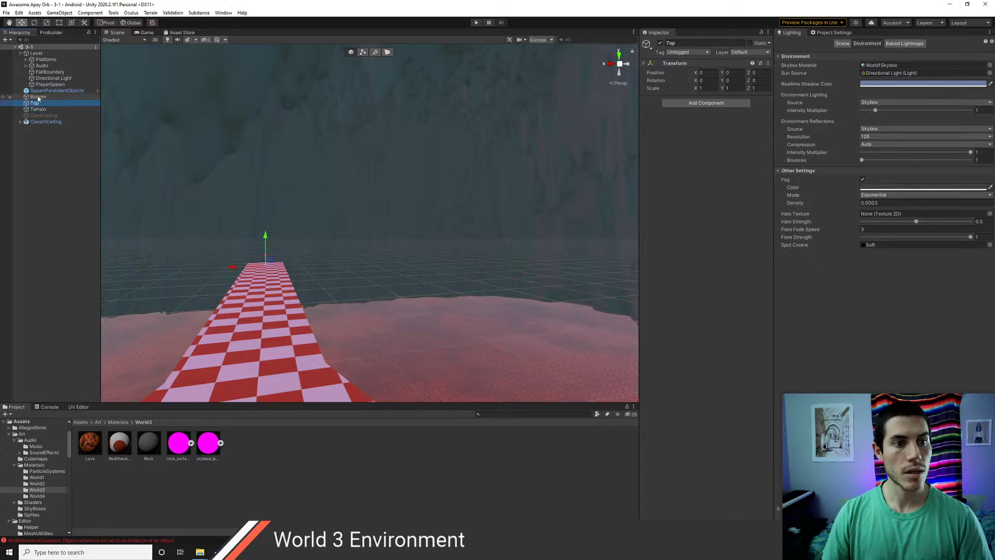
pyautogui.click(39, 115)
pyautogui.press('Delete')
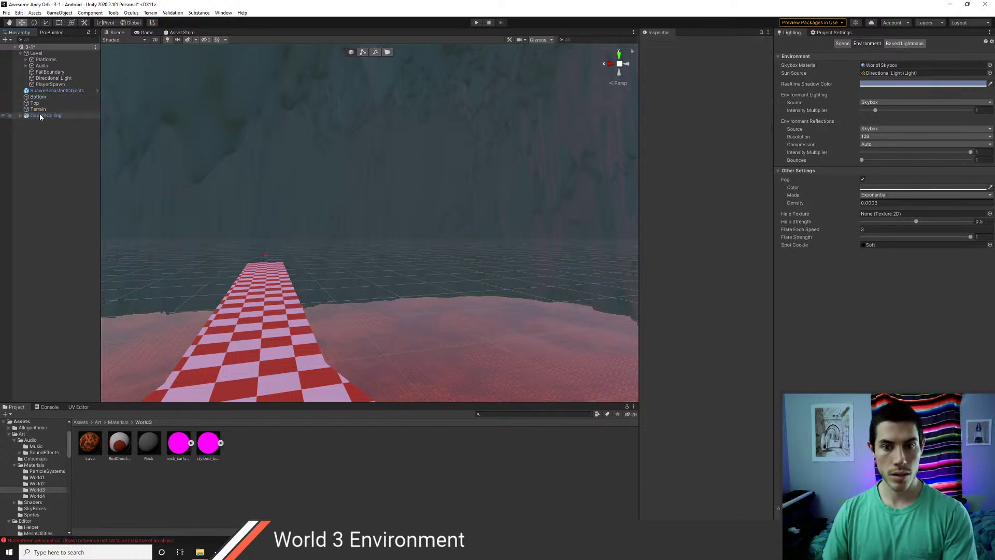
# - Delete the Top and Bottom objects and save the scene
pyautogui.click(37, 110)
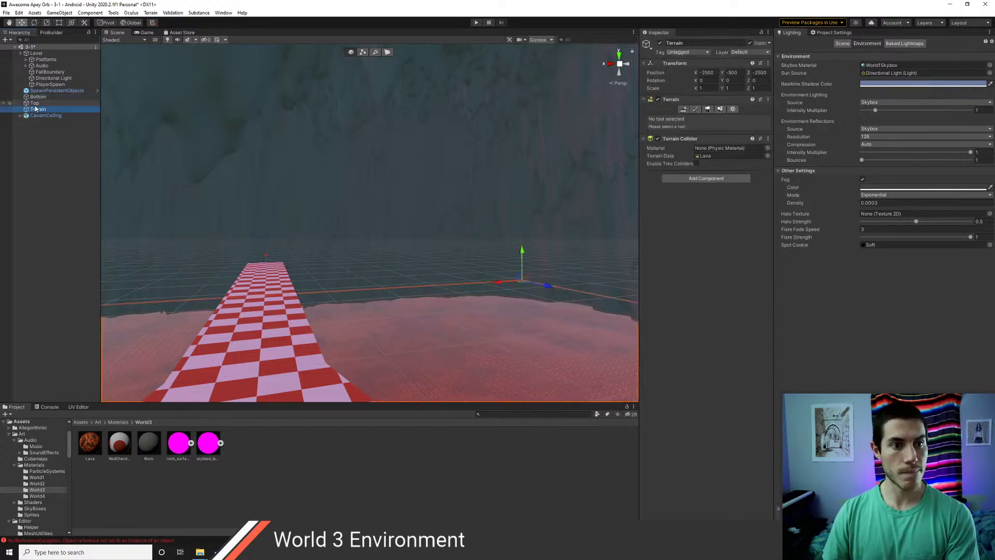
pyautogui.click(36, 103)
pyautogui.click(36, 96)
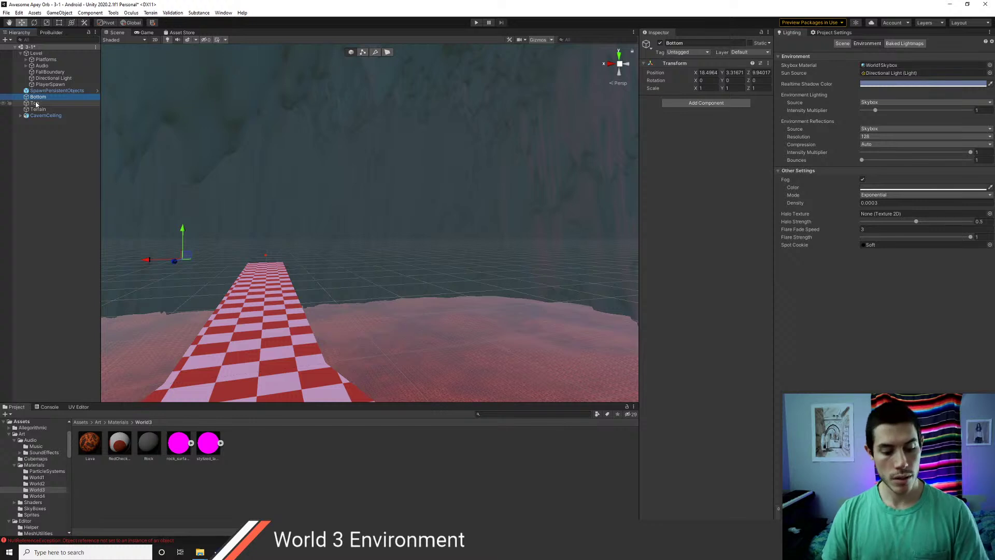
pyautogui.keyDown('ctrl'); pyautogui.click(37, 103); pyautogui.keyUp('ctrl')
pyautogui.press('Delete')
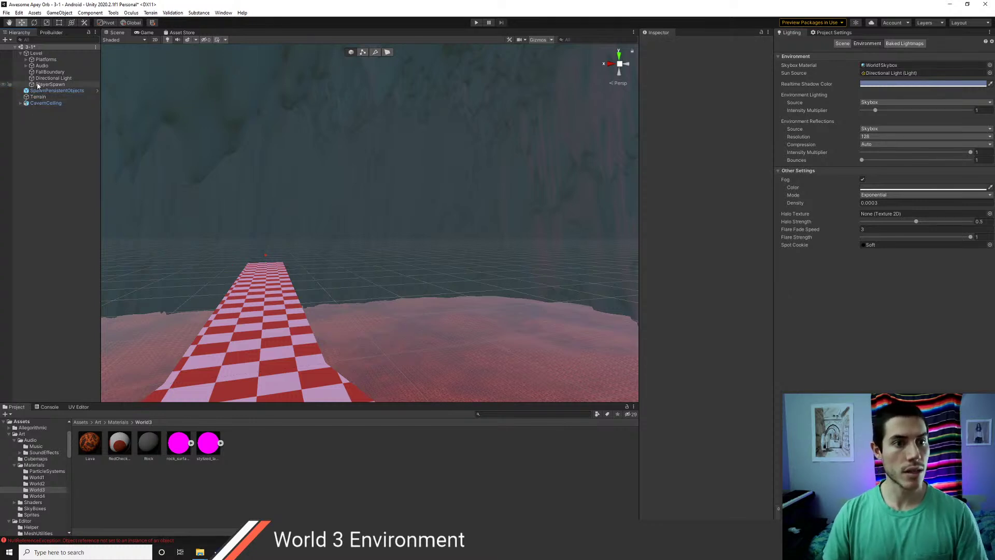
pyautogui.hotkey('ctrl', 's')
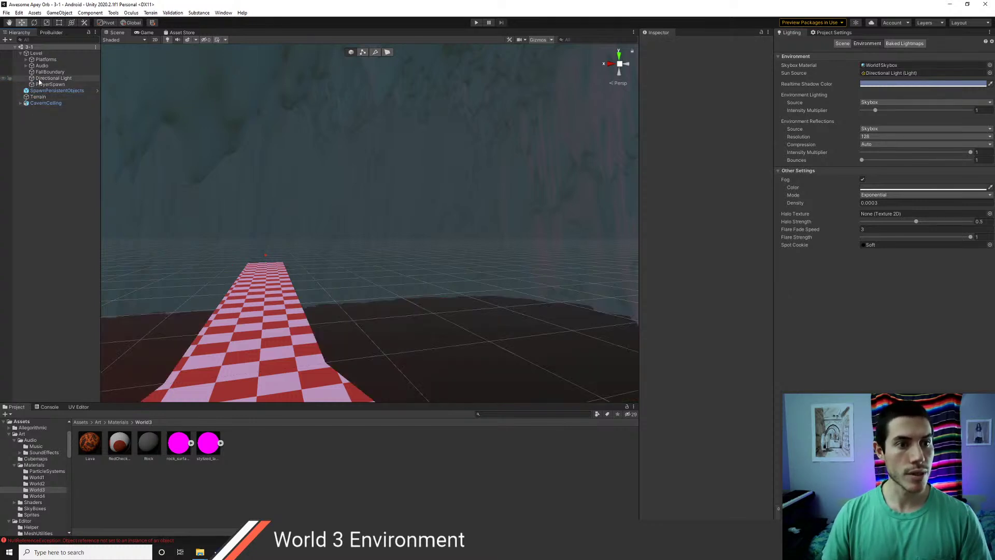
pyautogui.click(42, 78)
pyautogui.moveTo(365, 232); pyautogui.dragTo(410, 202, button='right')
# - Duplicate the Directional Light and rotate the copy to a new angle
pyautogui.press('a')
pyautogui.hotkey('ctrl', 'd')
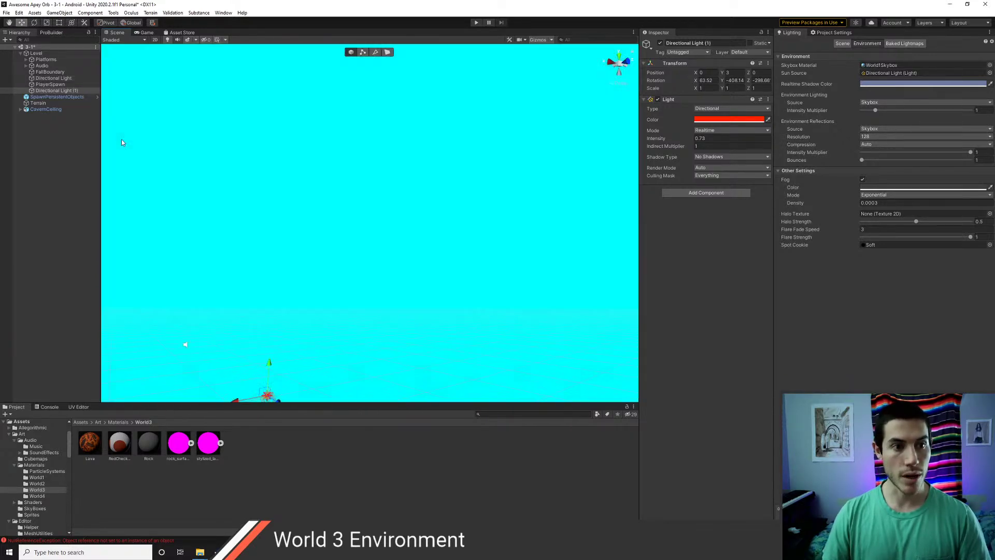
pyautogui.press('f')
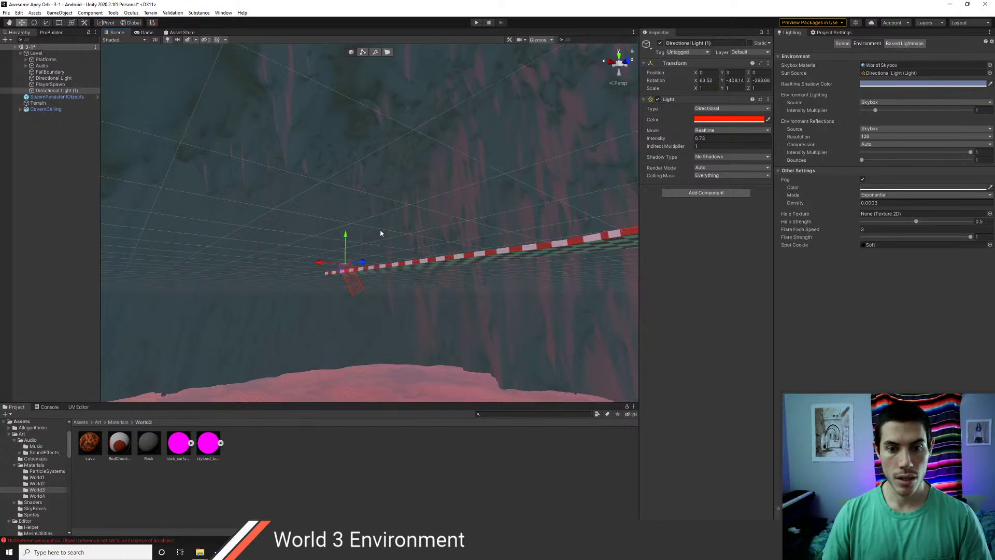
pyautogui.press('e')
pyautogui.moveTo(300, 285); pyautogui.dragTo(269, 347)
pyautogui.moveTo(276, 409); pyautogui.dragTo(280, 451)
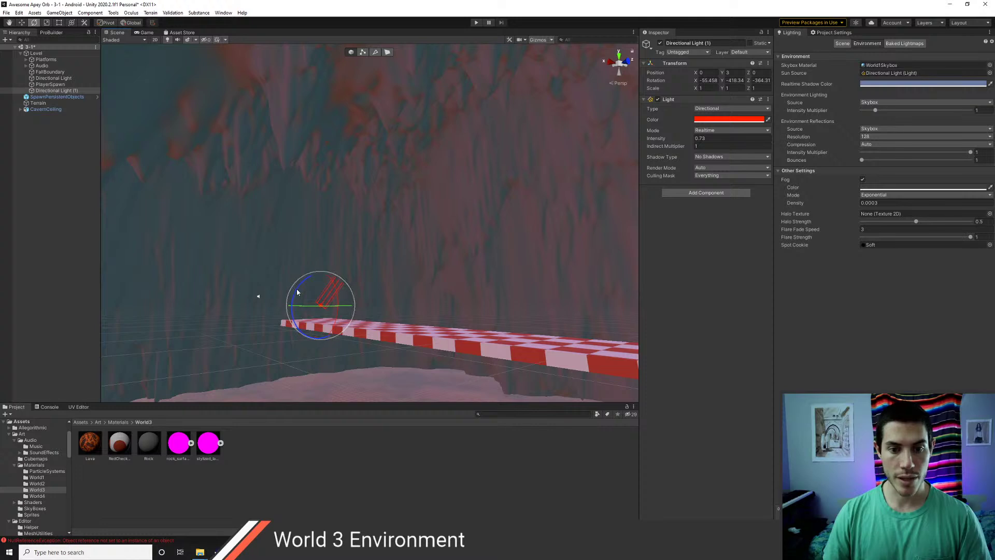
pyautogui.moveTo(294, 291); pyautogui.dragTo(293, 314)
pyautogui.moveTo(442, 231); pyautogui.dragTo(619, 205, button='right')
# - Set Directional Light (1) intensity to 0.23 and view the lit rock wall
pyautogui.click(692, 141)
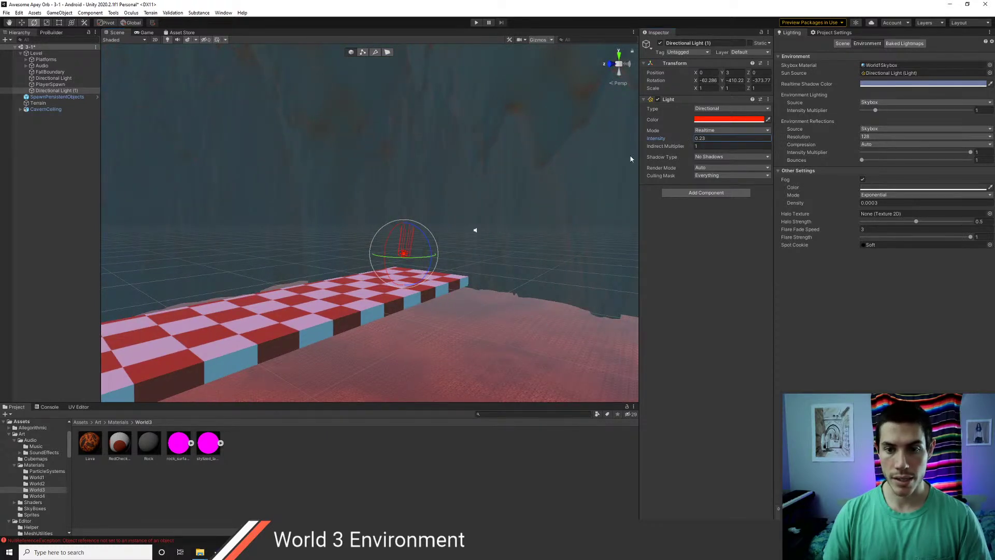
pyautogui.moveTo(631, 159); pyautogui.dragTo(566, 217, button='right')
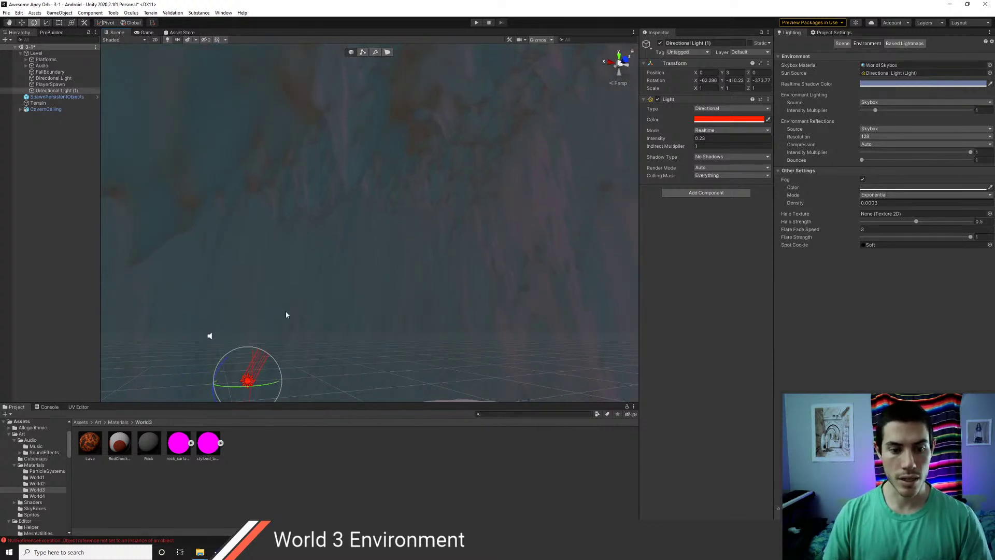
pyautogui.moveTo(428, 243); pyautogui.dragTo(567, 193, button='right')
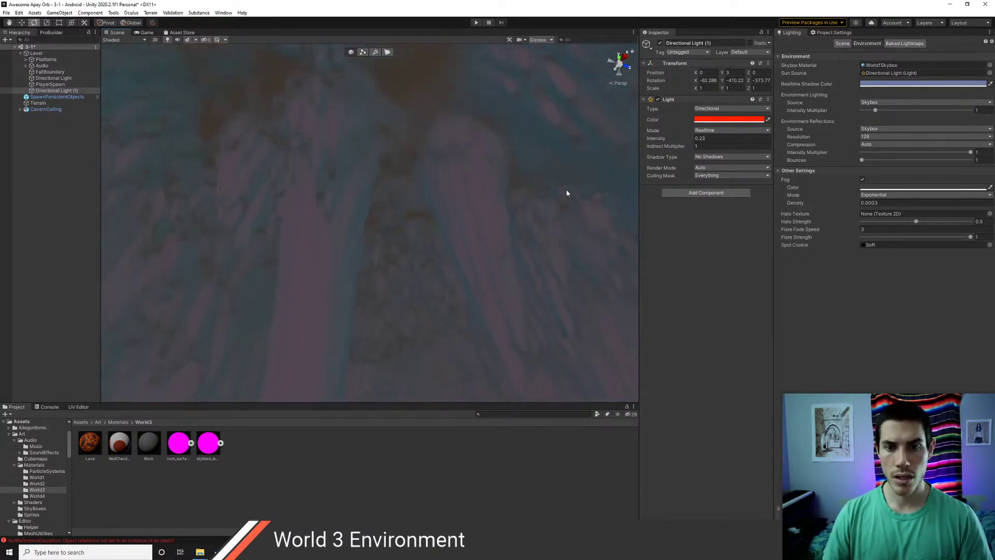
# - Try the shadow types, settle Directional Light (1) on Soft Shadows, then show Project Settings
pyautogui.click(719, 158)
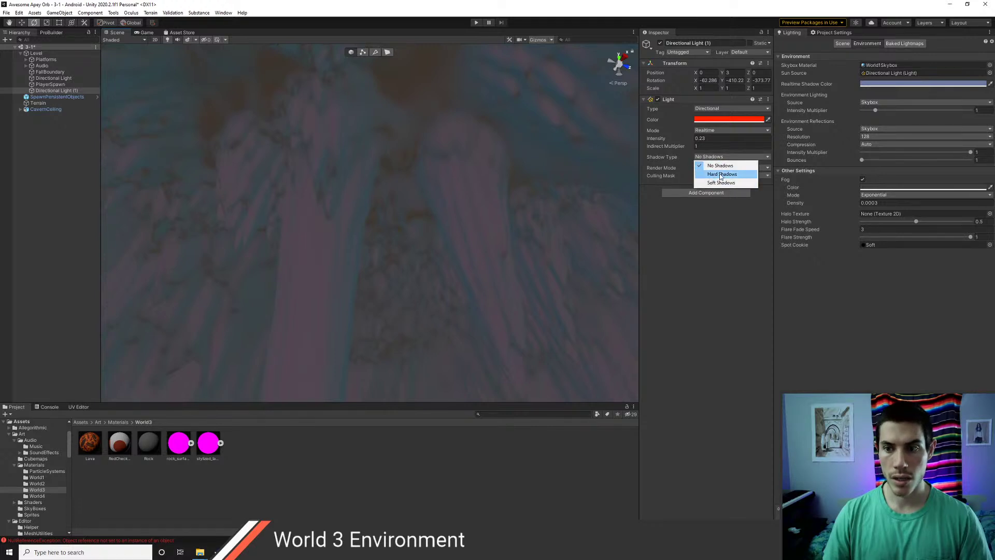
pyautogui.click(721, 174)
pyautogui.click(714, 158)
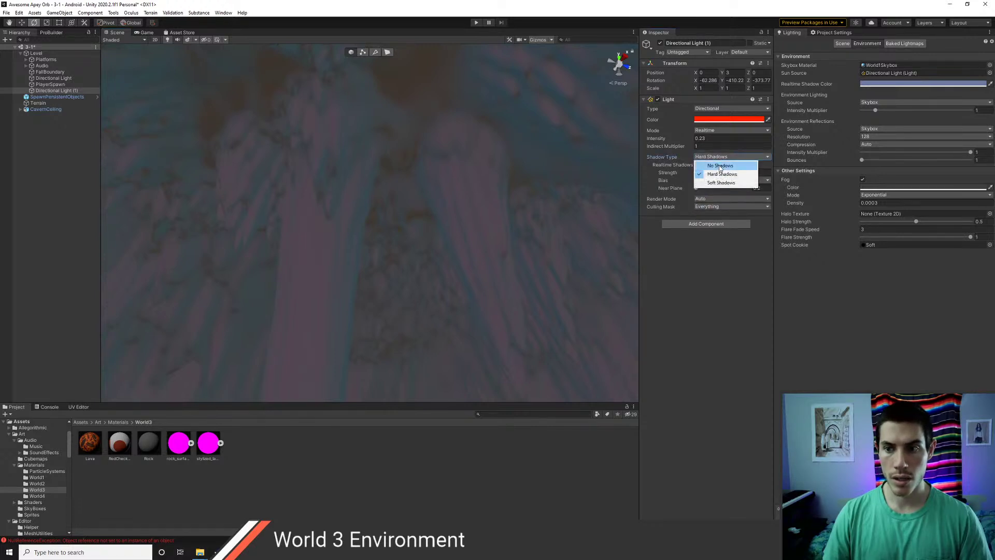
pyautogui.click(719, 166)
pyautogui.click(719, 157)
pyautogui.click(721, 182)
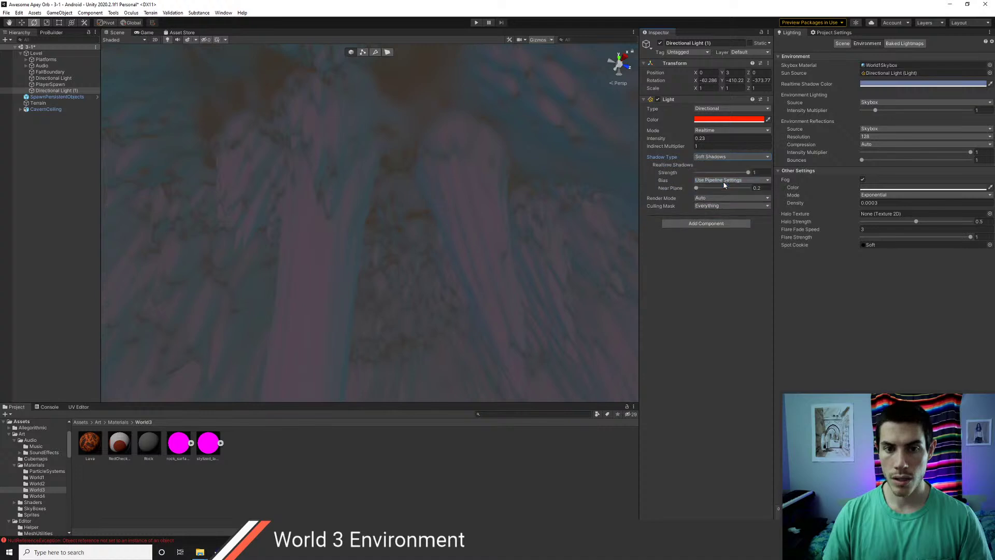
pyautogui.click(718, 157)
pyautogui.click(721, 174)
pyautogui.click(718, 158)
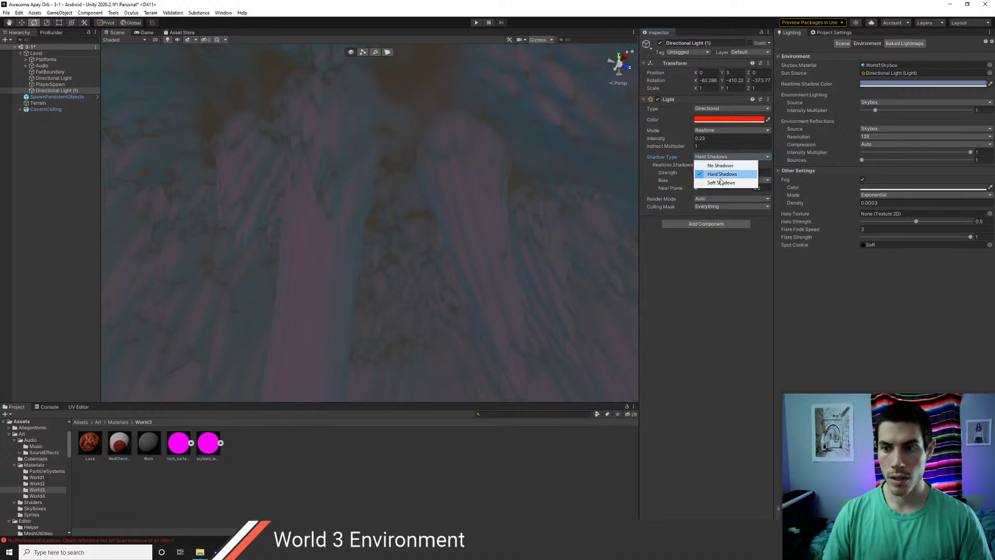
pyautogui.click(721, 182)
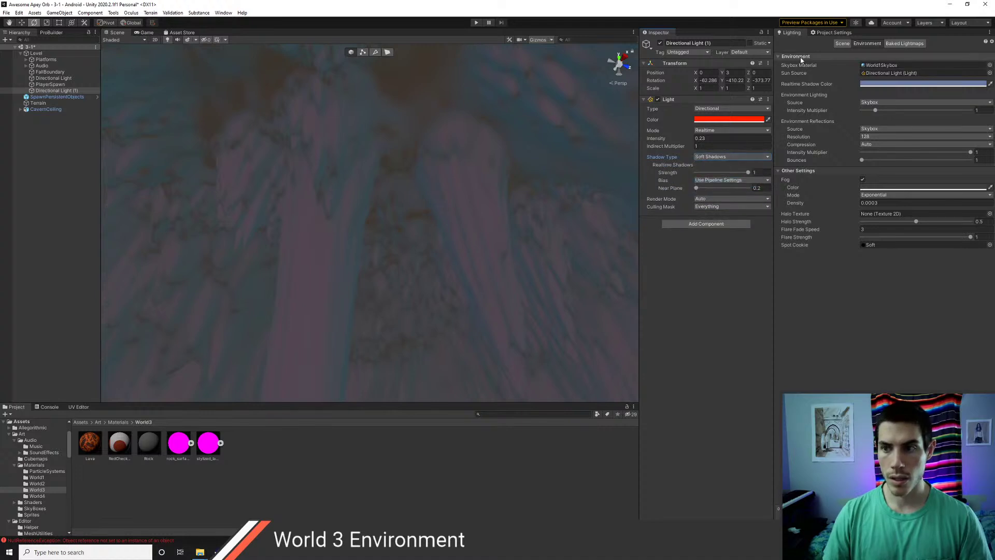
pyautogui.click(828, 34)
# - Raise the UniversalRP-MediumQuality shadow Max Distance to 5000 and check the view
pyautogui.click(789, 118)
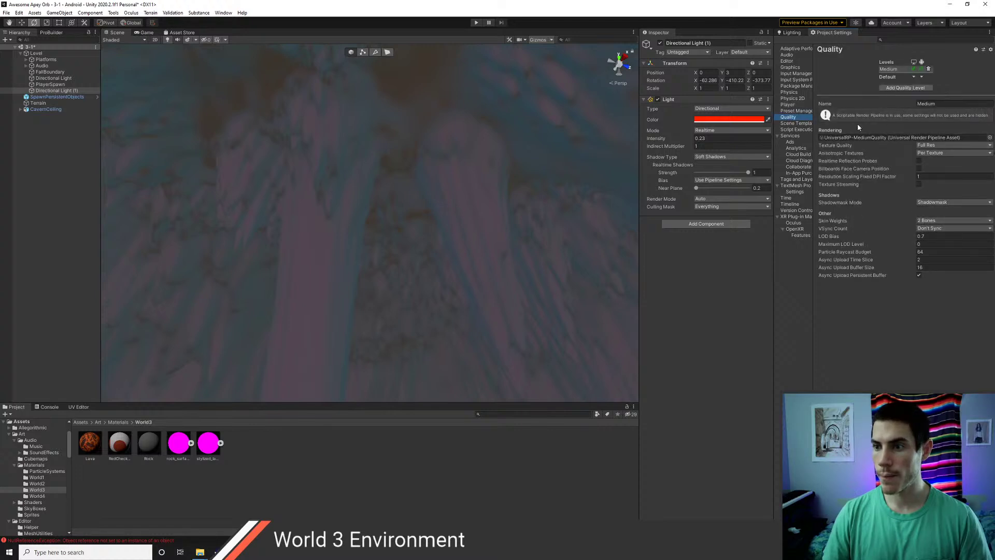
pyautogui.click(875, 138)
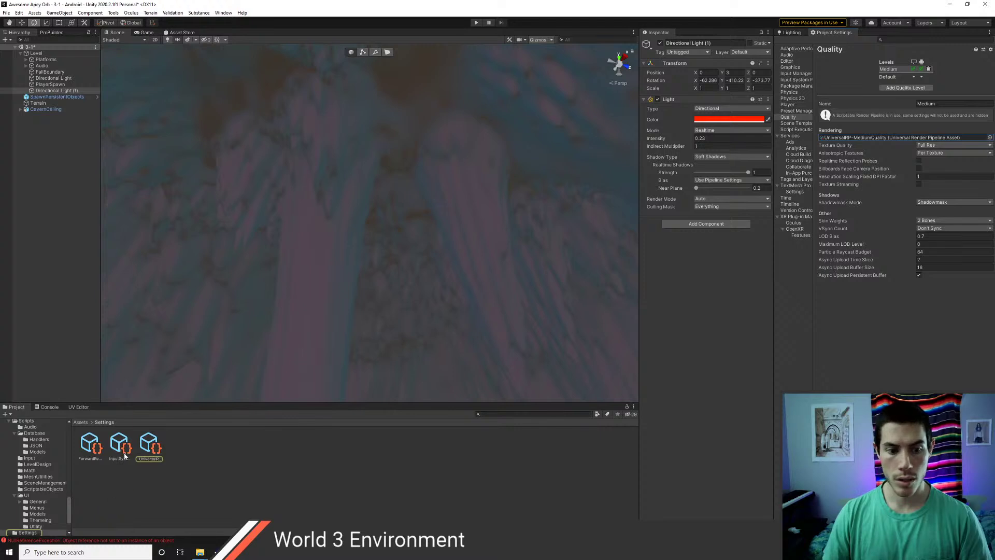
pyautogui.click(151, 446)
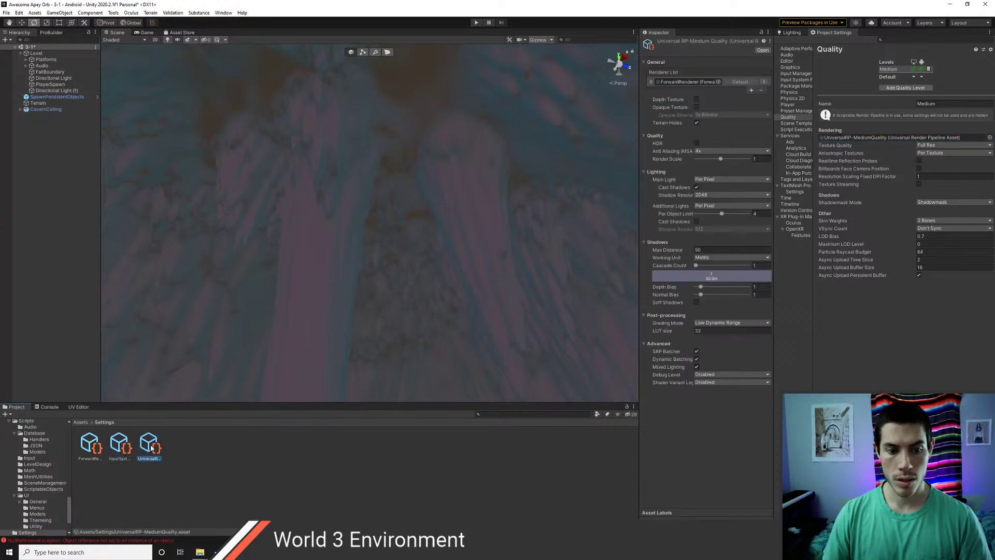
pyautogui.click(705, 250)
pyautogui.write('500')
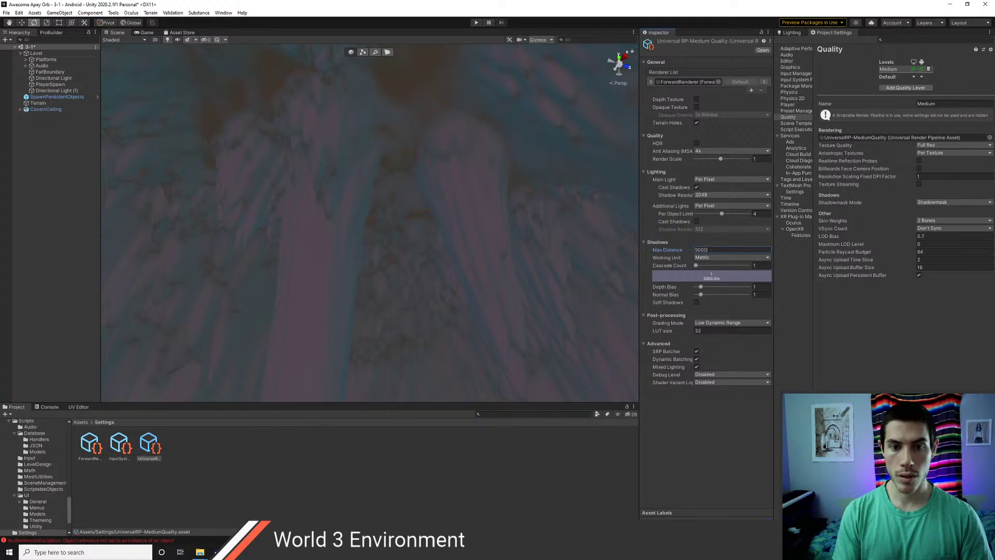
pyautogui.write('0')
pyautogui.moveTo(504, 255); pyautogui.dragTo(490, 238, button='right')
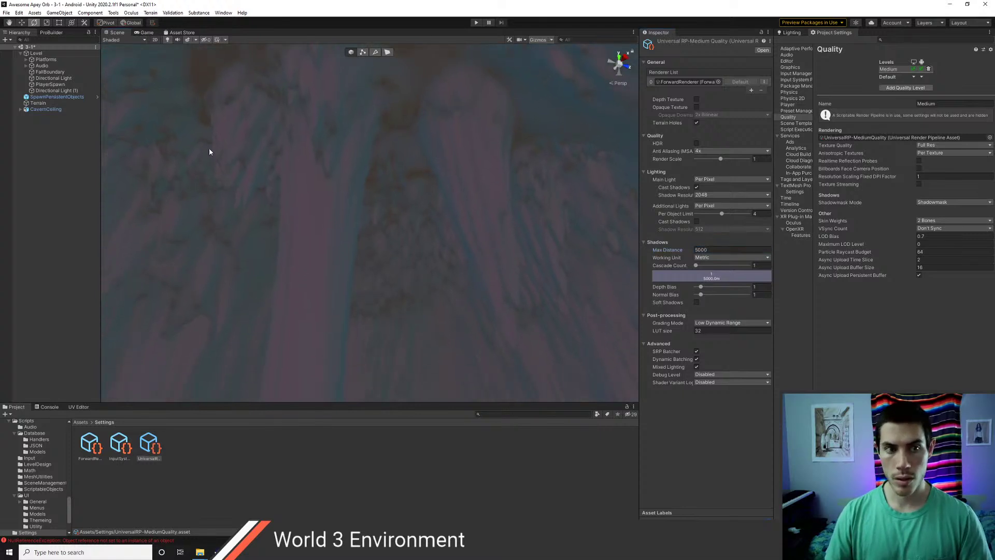
# - Set the medium-quality asset's shadow Max Distance back to 50 and deselect
pyautogui.click(56, 90)
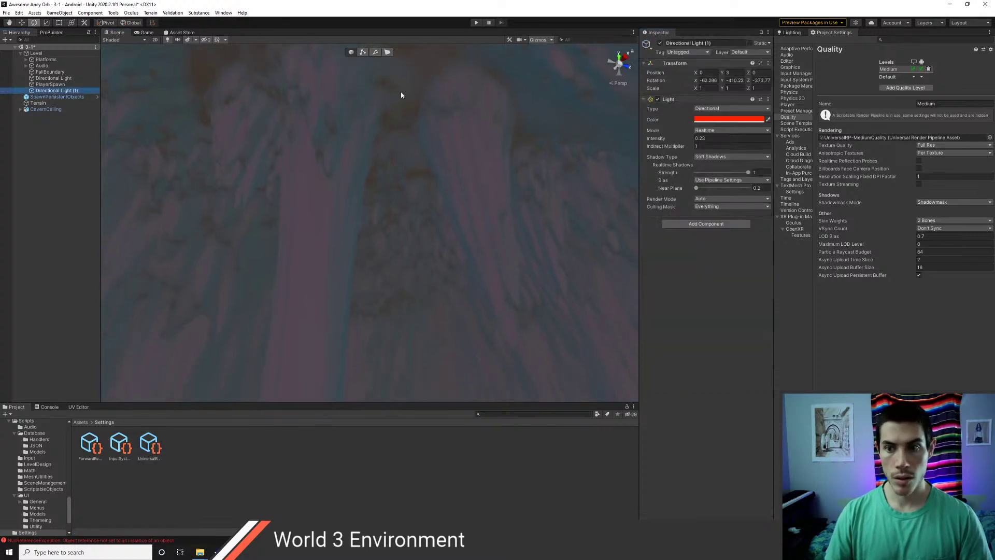
pyautogui.click(151, 445)
pyautogui.click(717, 251)
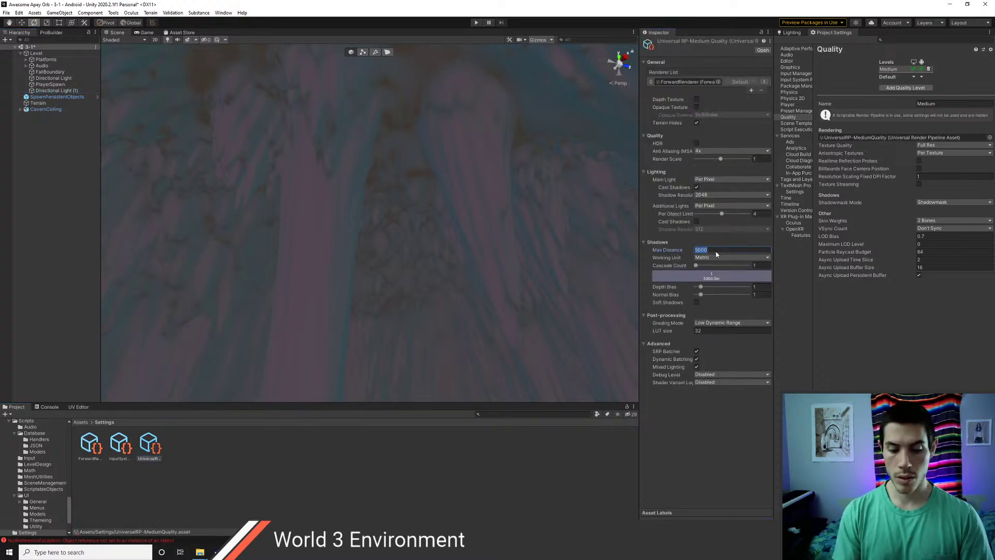
pyautogui.write('50')
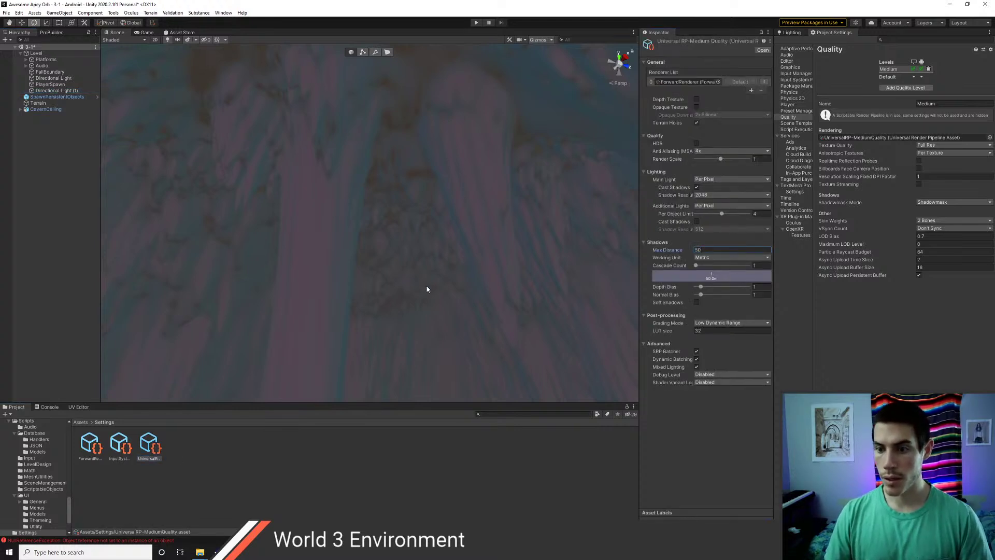
pyautogui.click(79, 252)
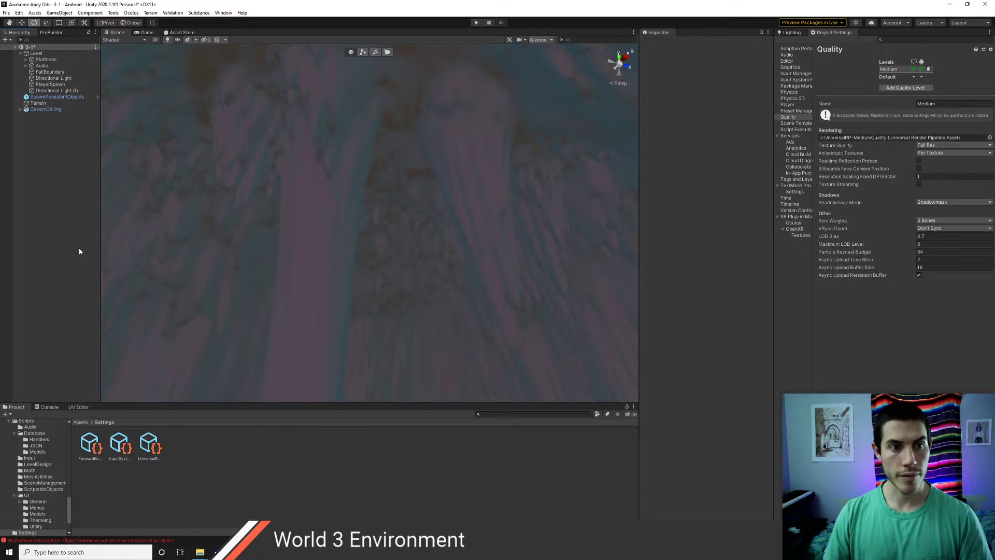
# - Save the scene and orbit around the cavern to view the floor and dark pillar
pyautogui.hotkey('ctrl', 's')
pyautogui.moveTo(519, 146); pyautogui.dragTo(759, 227, button='right')
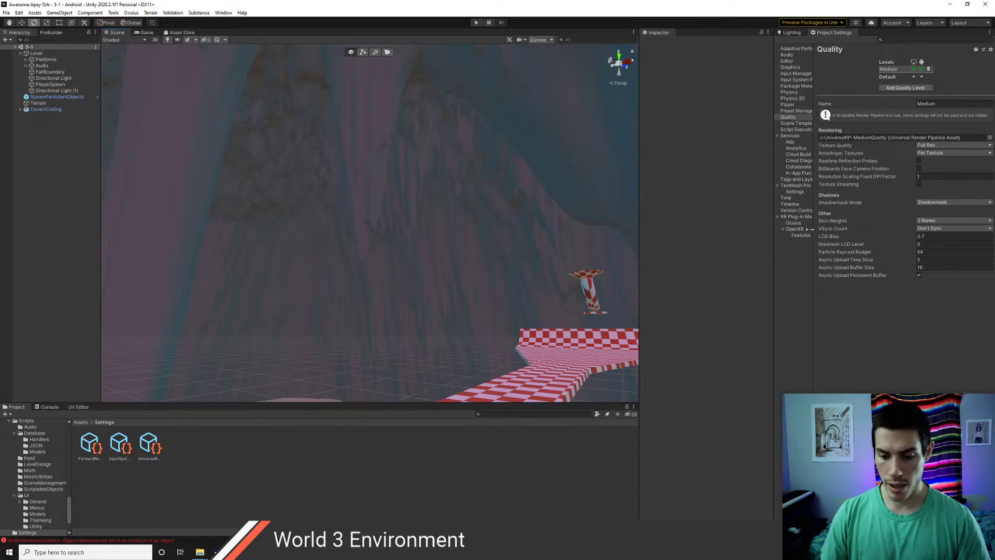
pyautogui.moveTo(409, 253); pyautogui.dragTo(608, 276, button='right')
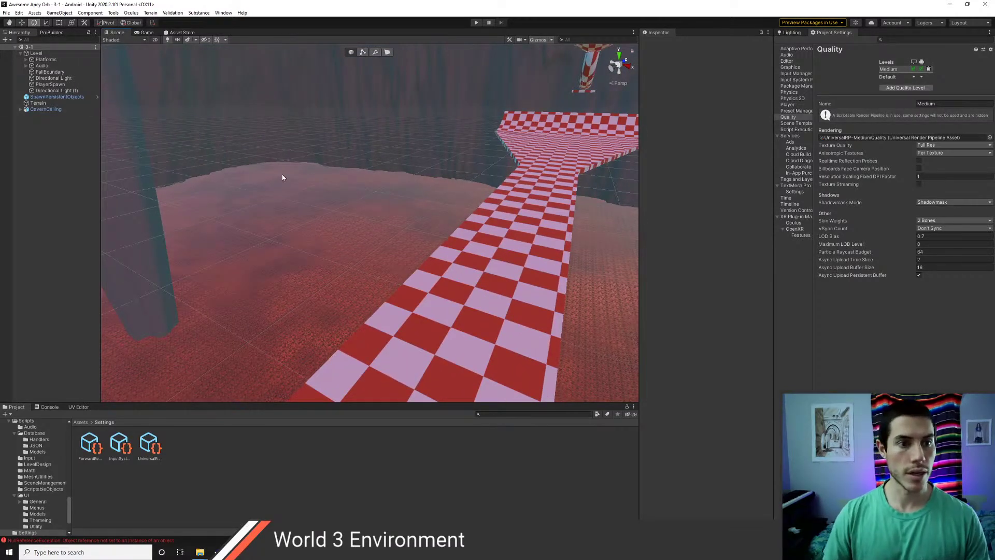
pyautogui.moveTo(282, 174); pyautogui.dragTo(161, 146, button='right')
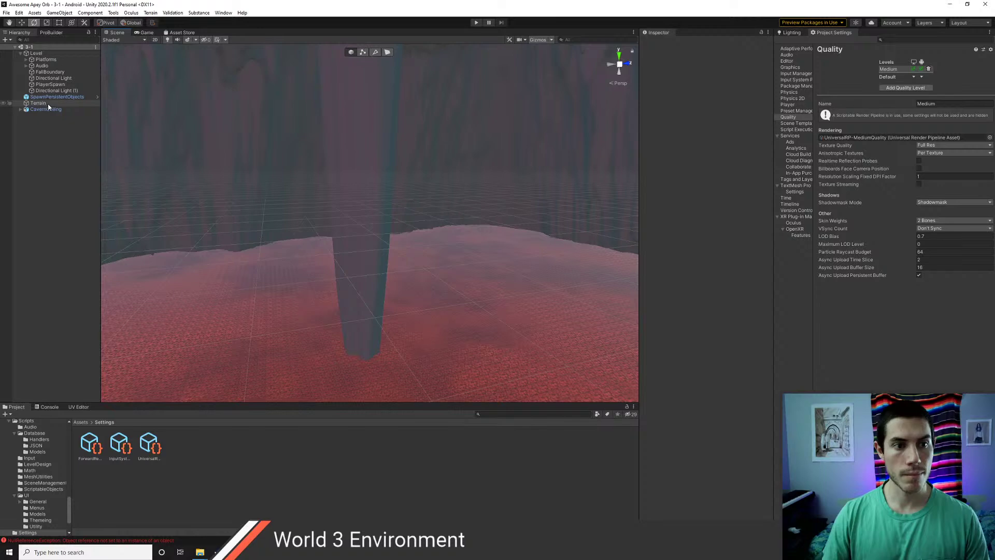
pyautogui.moveTo(360, 199); pyautogui.dragTo(332, 218, button='right')
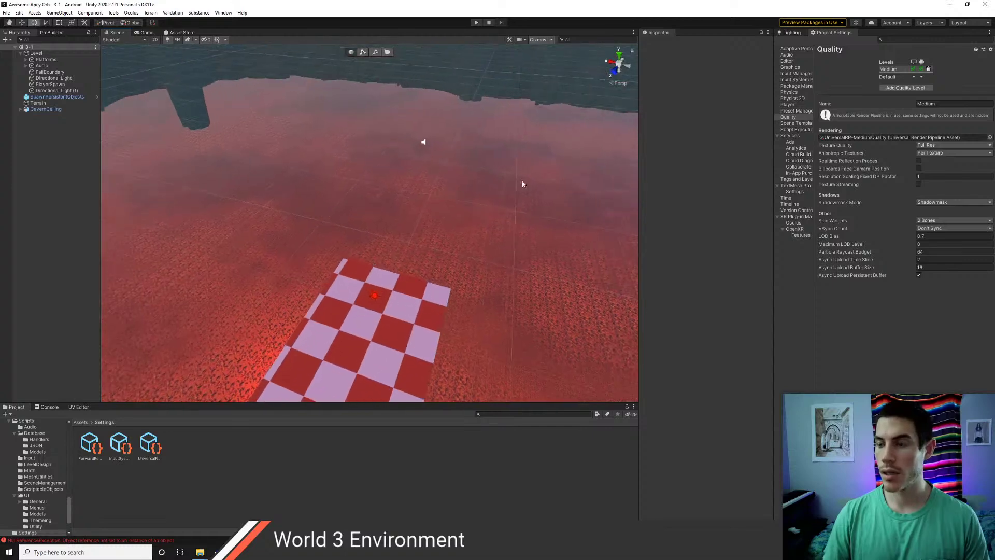
# - Set the red directional light's Shadow Type to No Shadows
pyautogui.click(796, 33)
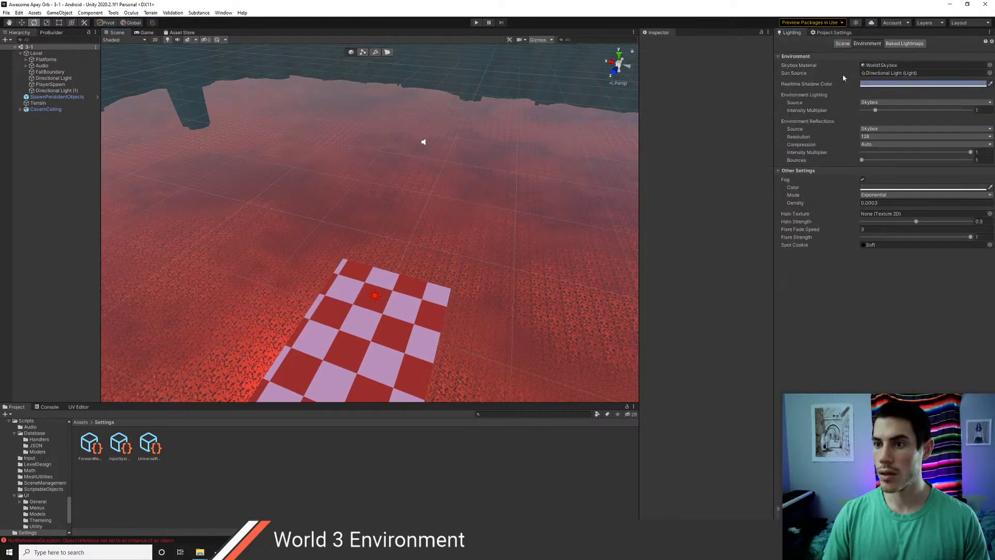
pyautogui.click(72, 90)
pyautogui.click(730, 156)
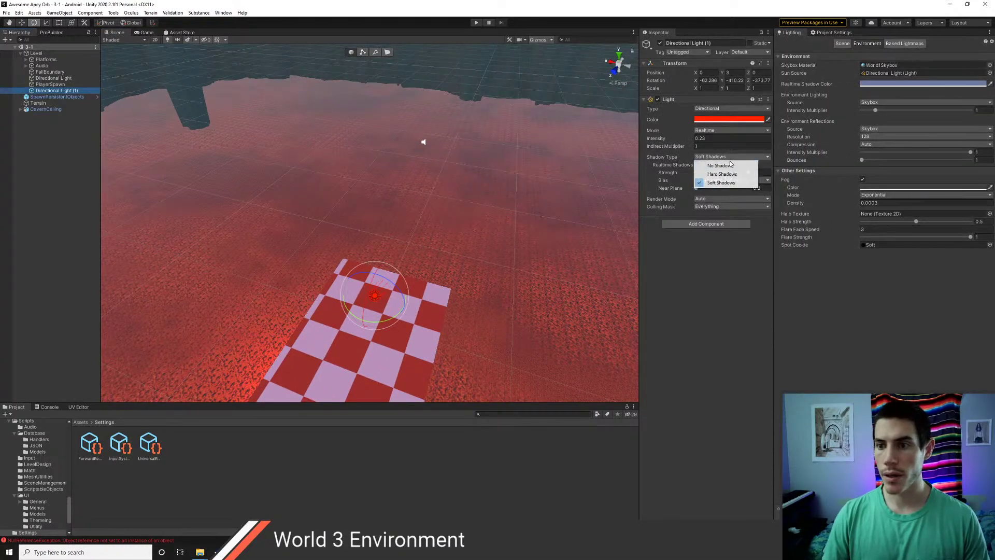
pyautogui.click(715, 163)
# - Fly around the cavern and select the cavern ceiling in the Scene view
pyautogui.moveTo(433, 248); pyautogui.dragTo(470, 102, button='right')
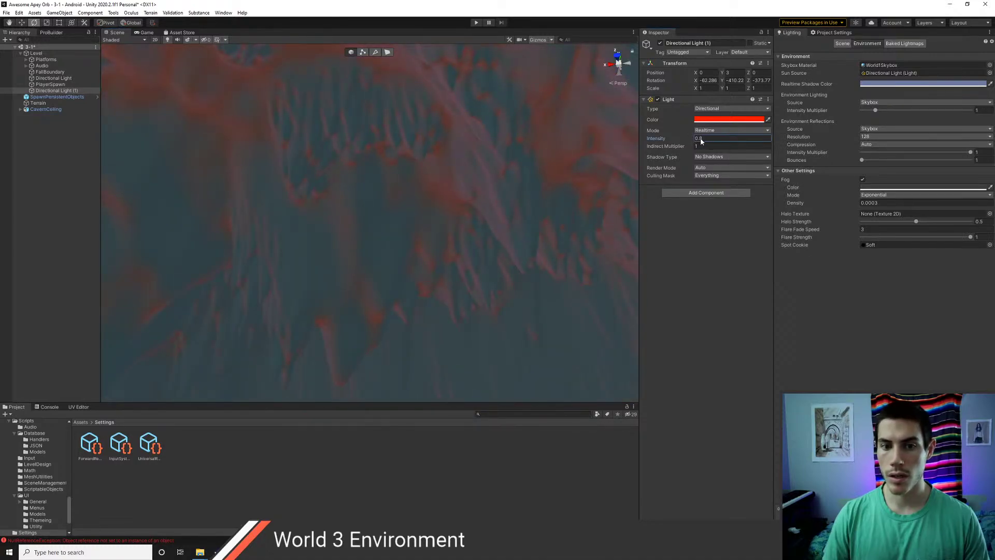
pyautogui.moveTo(530, 213); pyautogui.dragTo(452, 322, button='right')
pyautogui.press('s')
pyautogui.press('d')
pyautogui.press('q')
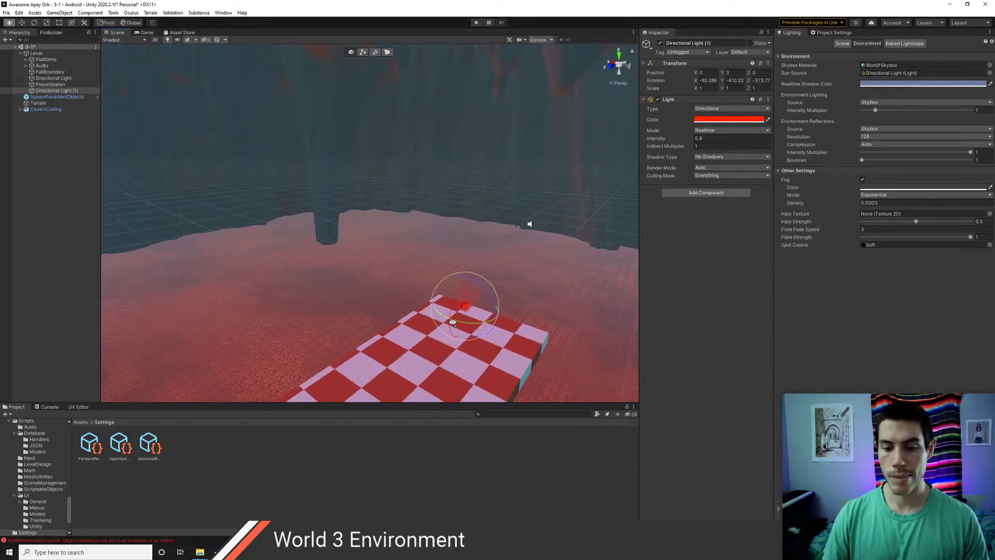
pyautogui.press('e')
pyautogui.moveTo(452, 322); pyautogui.dragTo(498, 202, button='right')
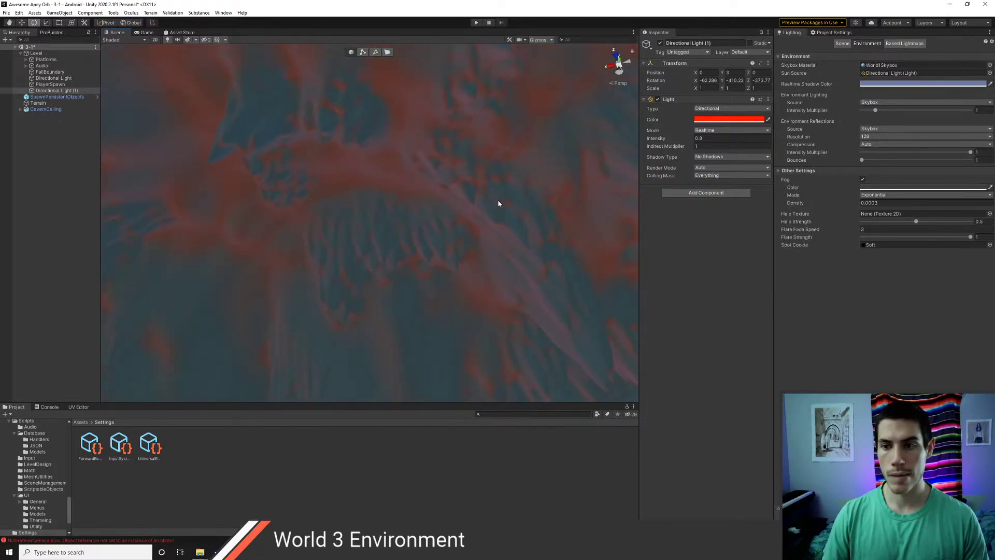
pyautogui.click(517, 188)
# - Mark CavernCeiling and all its children as static
pyautogui.click(750, 43)
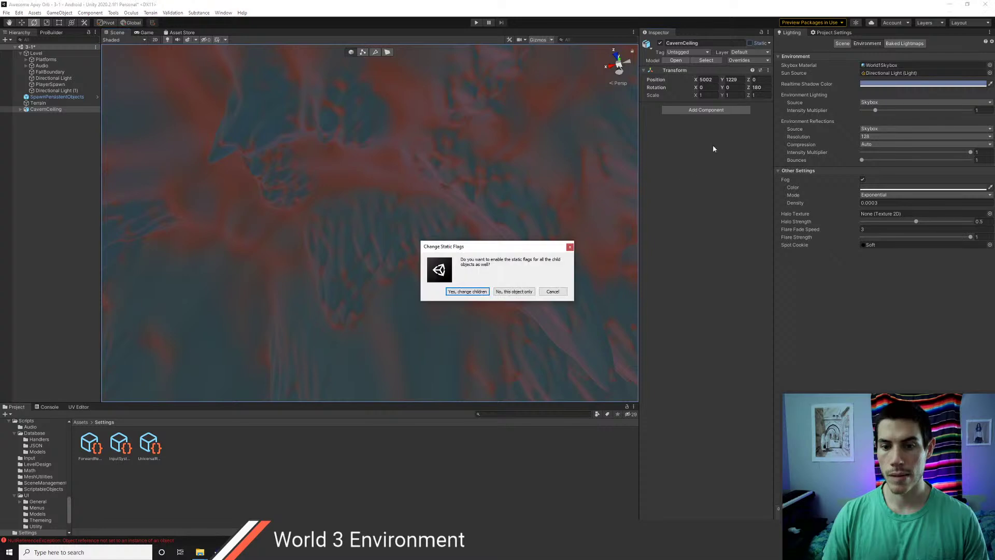
pyautogui.click(467, 292)
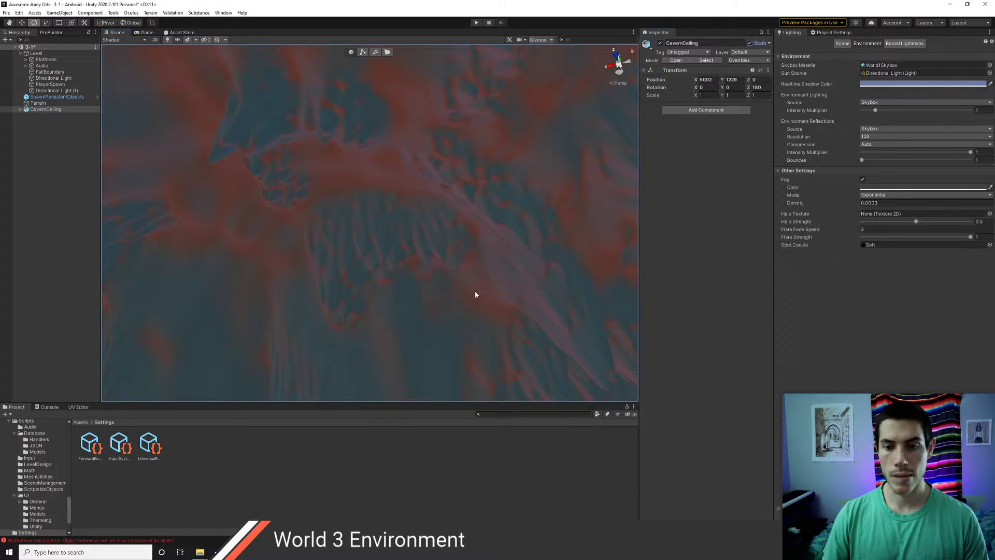
pyautogui.click(58, 246)
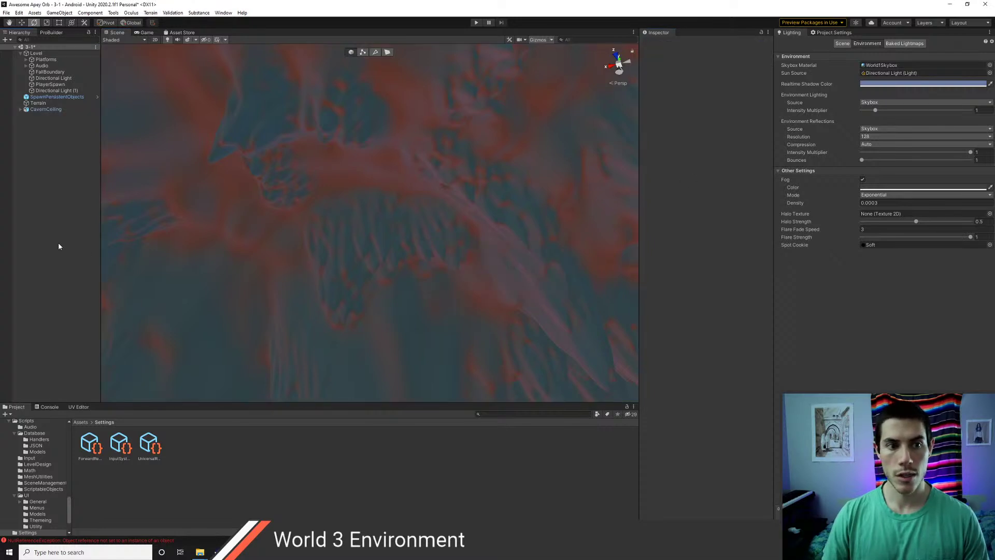
pyautogui.click(37, 102)
pyautogui.click(40, 109)
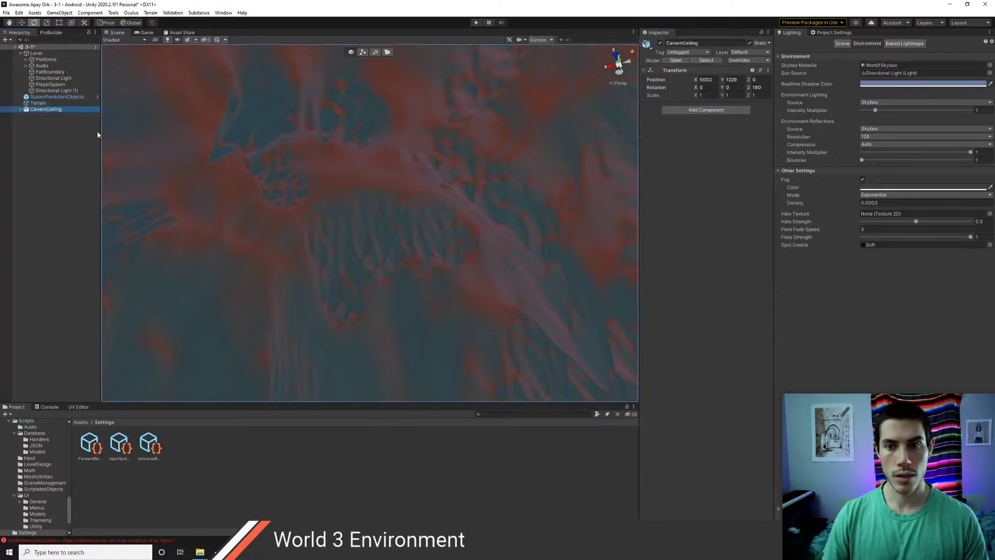
pyautogui.click(56, 90)
# - Set Directional Light (1) to Baked mode at intensity 0.31
pyautogui.moveTo(447, 176); pyautogui.dragTo(459, 218, button='right')
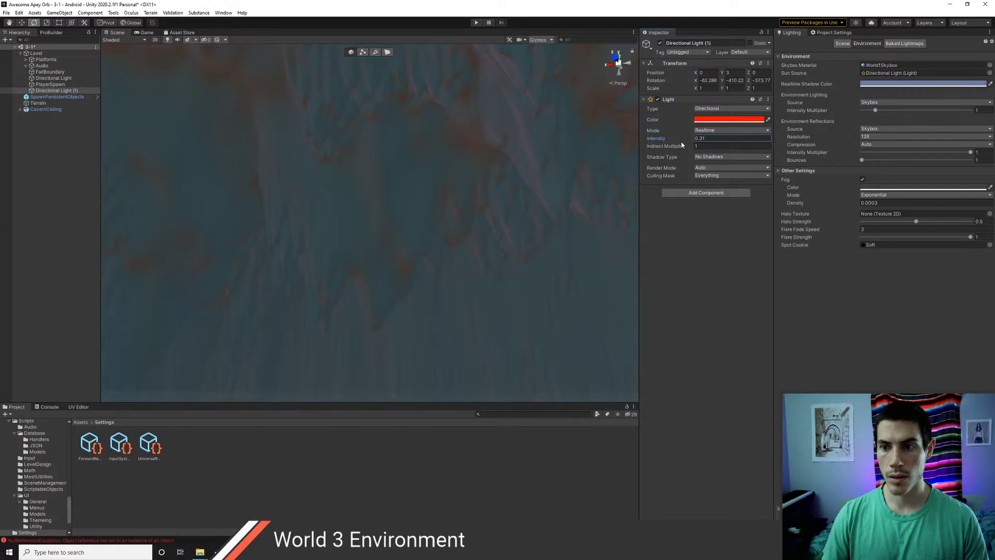
pyautogui.moveTo(436, 231); pyautogui.dragTo(415, 190, button='right')
pyautogui.click(706, 130)
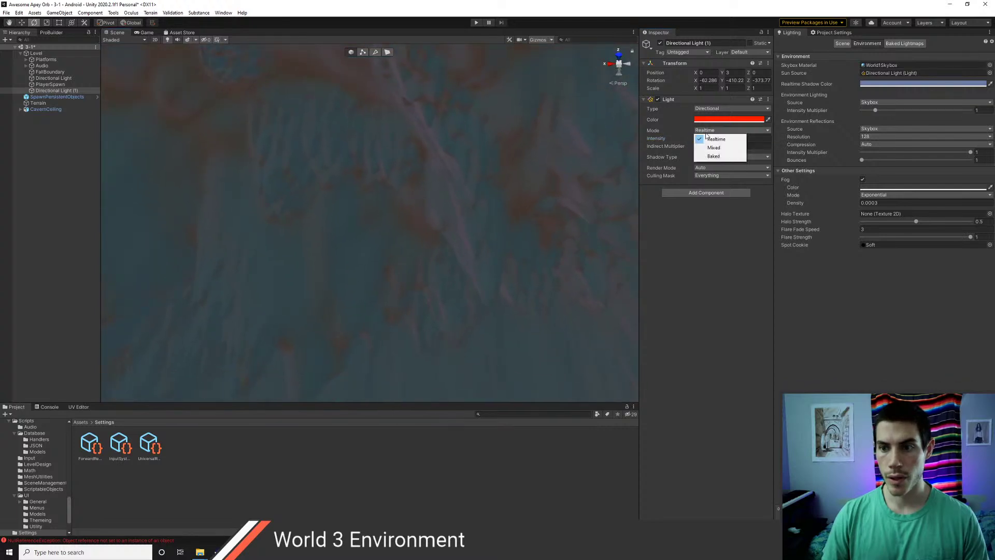
pyautogui.click(715, 156)
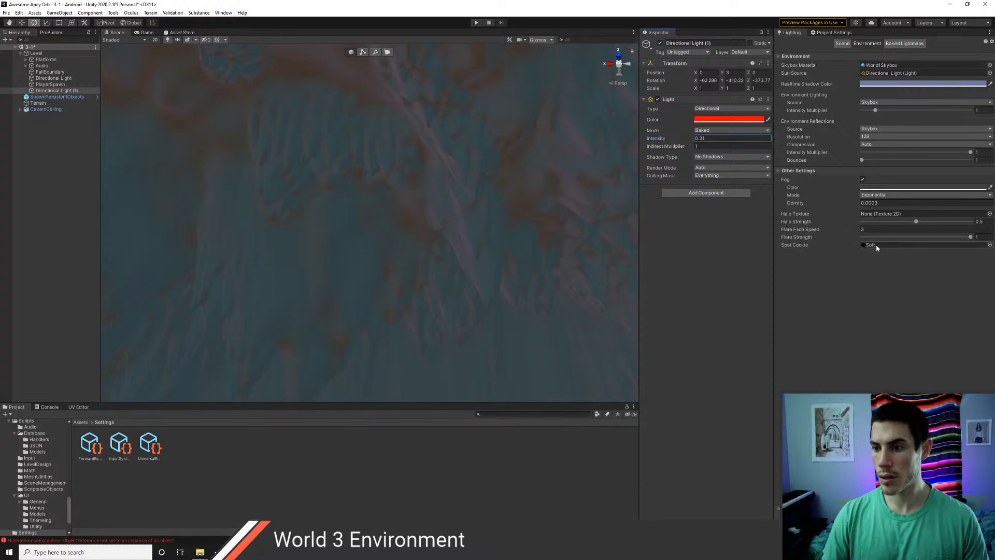
pyautogui.click(843, 44)
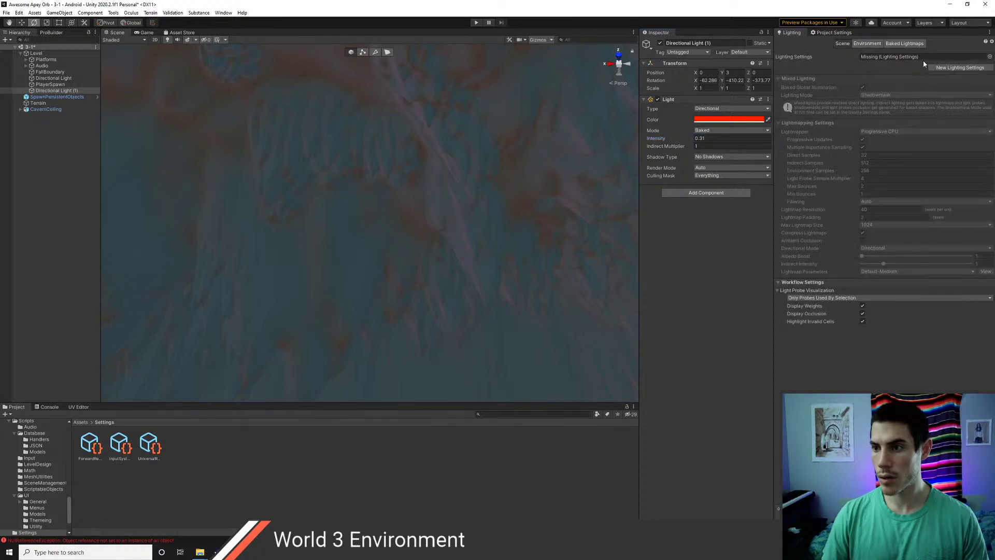
# - Create a new lighting settings asset named SceneLighting
pyautogui.click(940, 68)
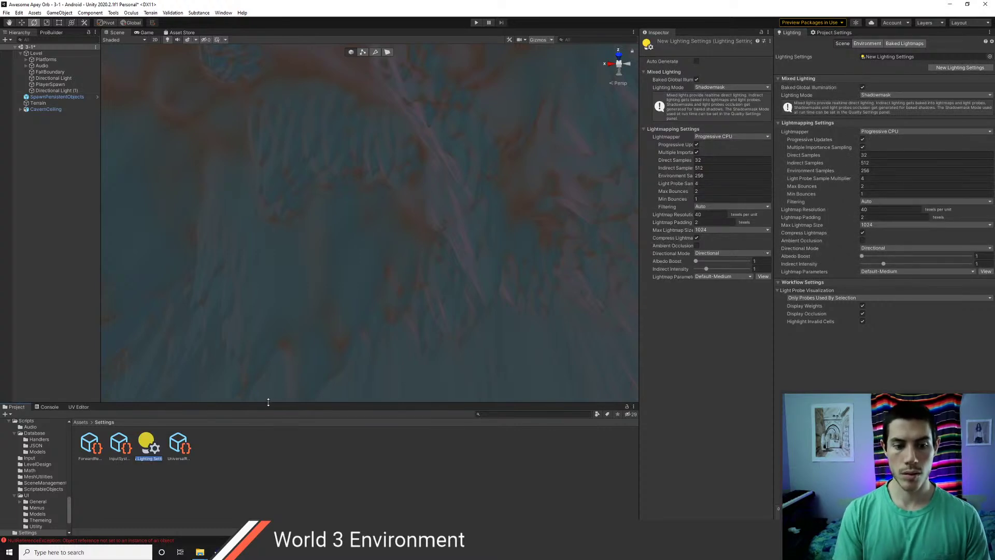
pyautogui.write('SceneLighting')
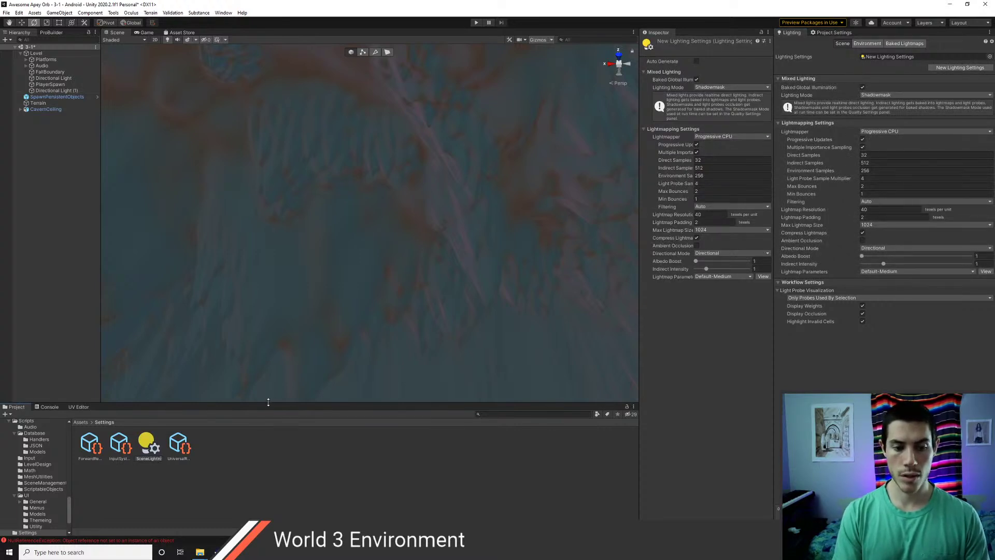
pyautogui.press('Return')
# - Switch the Lightmapper to Progressive GPU (Preview)
pyautogui.click(883, 131)
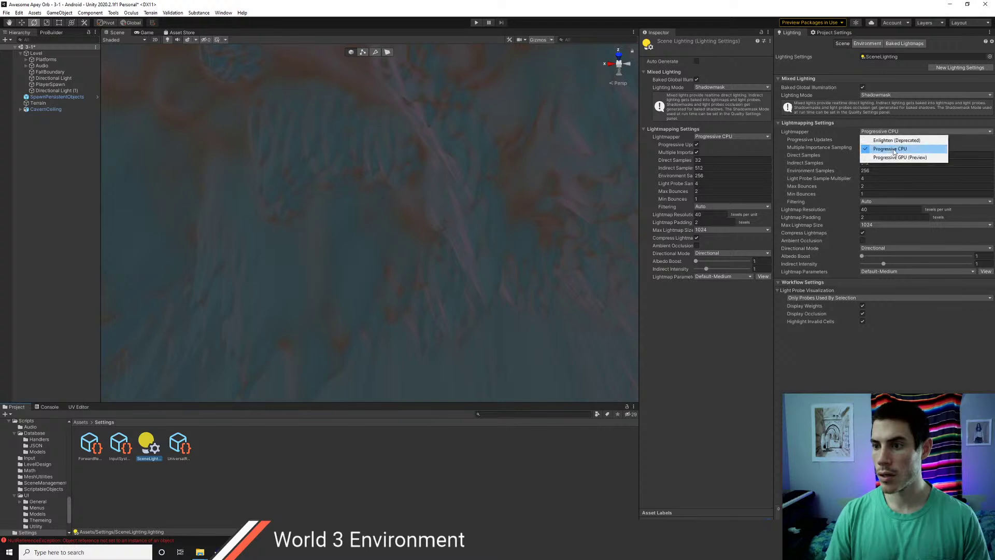
pyautogui.click(892, 159)
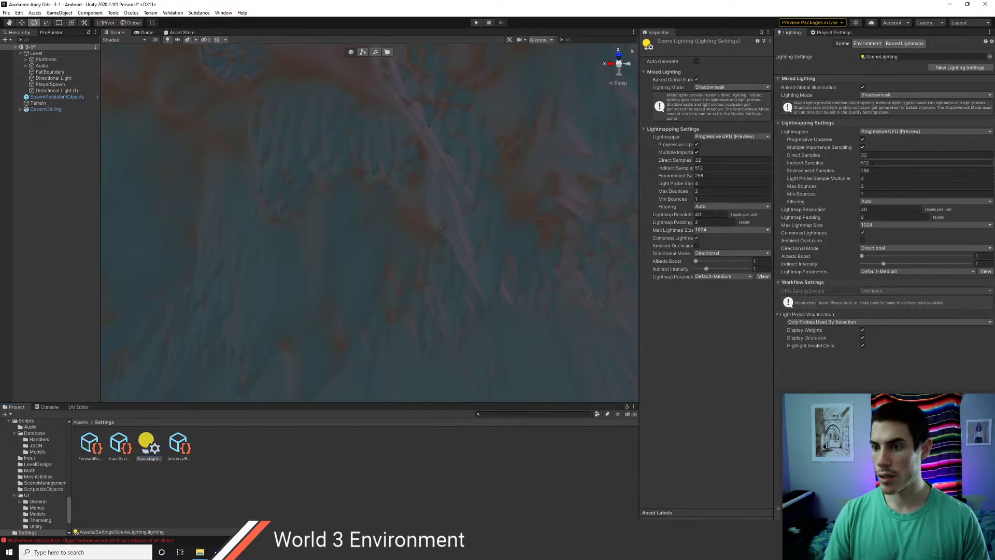
pyautogui.moveTo(500, 176); pyautogui.dragTo(123, 298, button='right')
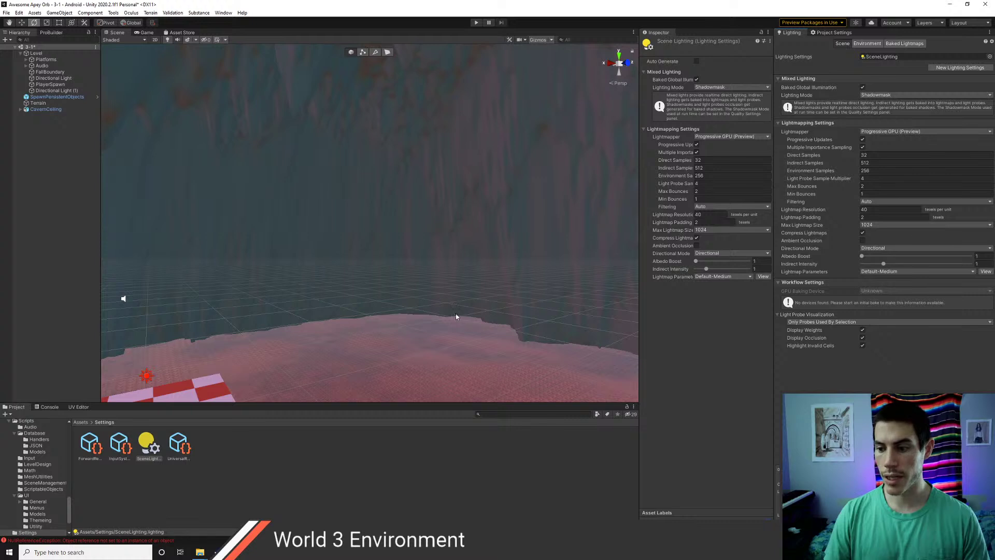
pyautogui.moveTo(446, 291); pyautogui.dragTo(384, 234, button='right')
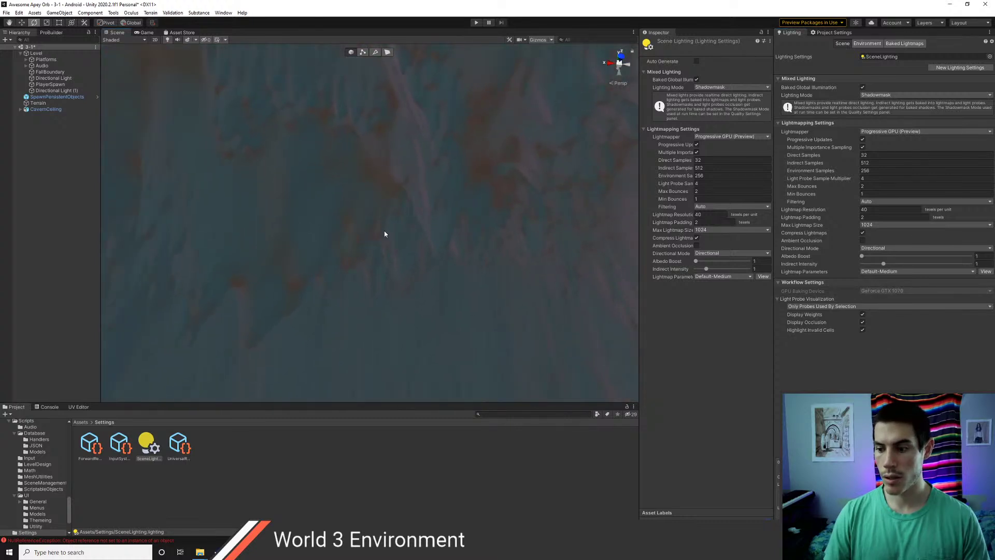
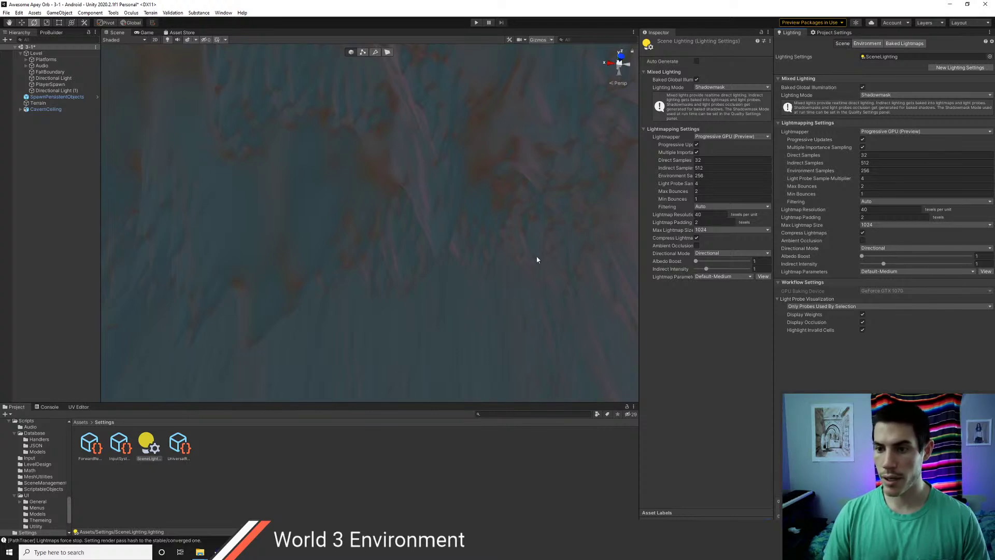
# - Switch Directional Light (1) from Baked to Realtime mode
pyautogui.click(59, 91)
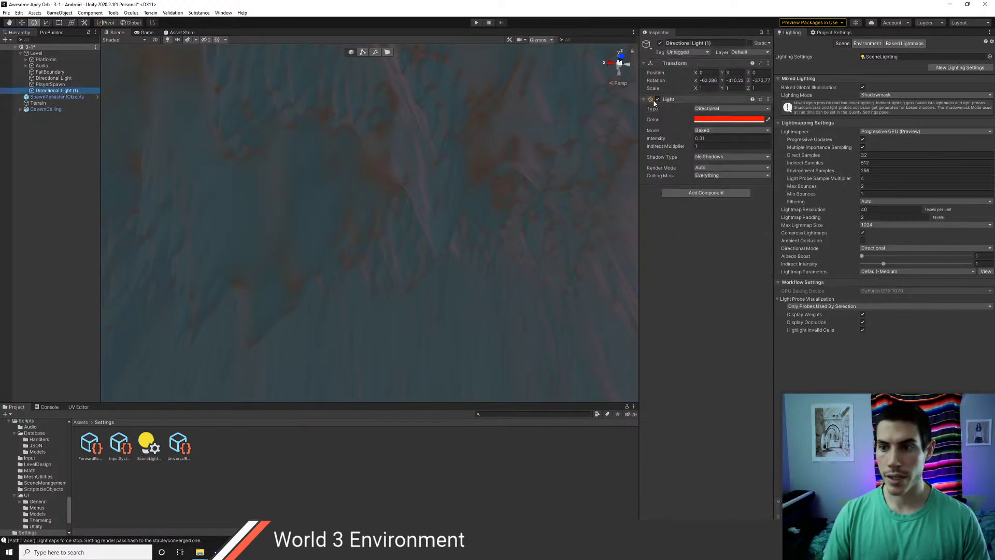
pyautogui.click(711, 131)
pyautogui.click(716, 140)
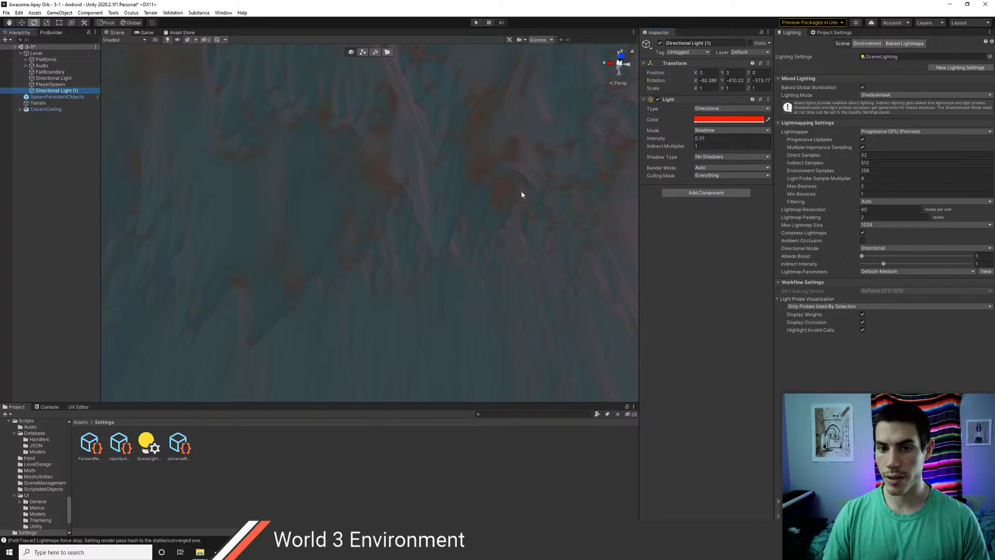
# - Look over the red-lit cavern, save scene 3-1, and select PlayerSpawn
pyautogui.moveTo(465, 215); pyautogui.dragTo(357, 213, button='right')
pyautogui.press('d')
pyautogui.press('e')
pyautogui.hotkey('ctrl', 's')
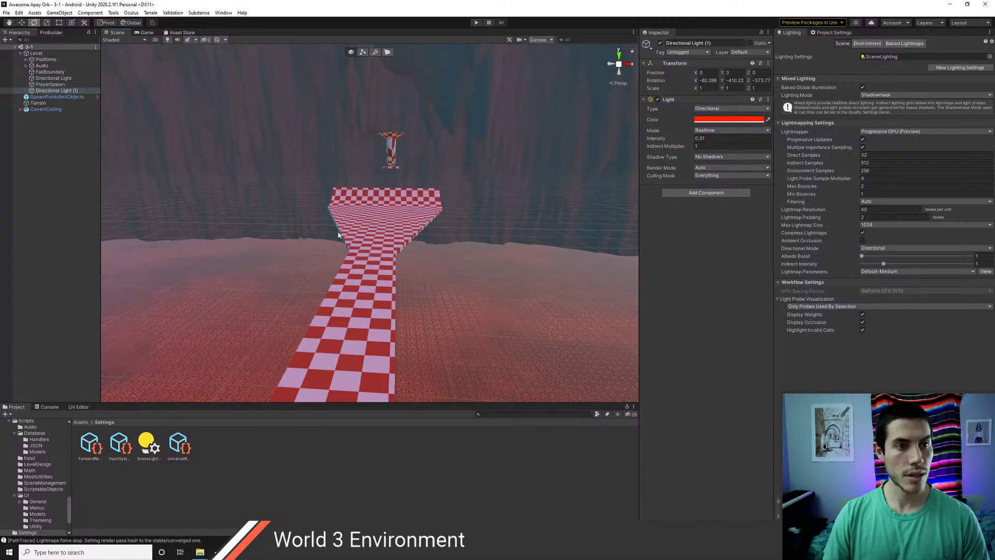
pyautogui.click(49, 84)
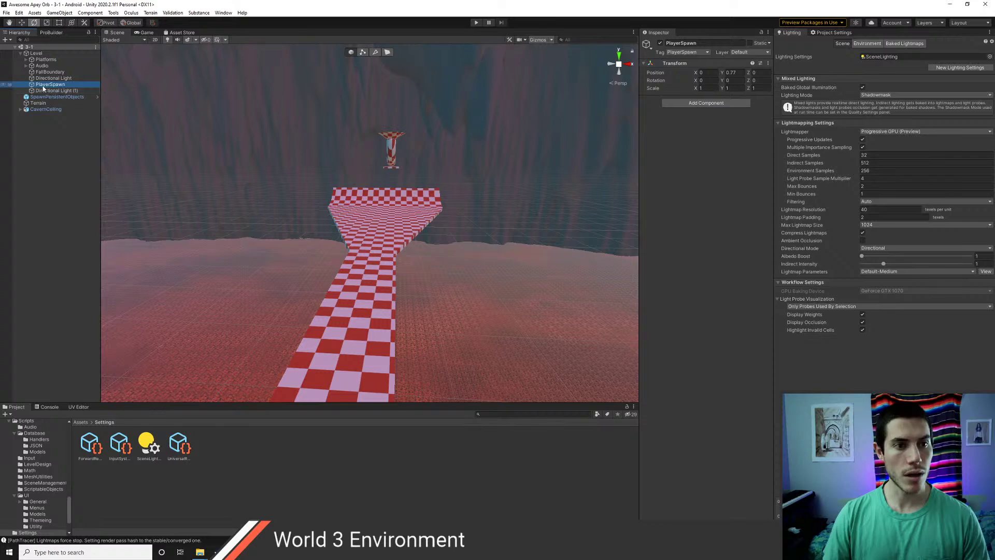
pyautogui.click(706, 103)
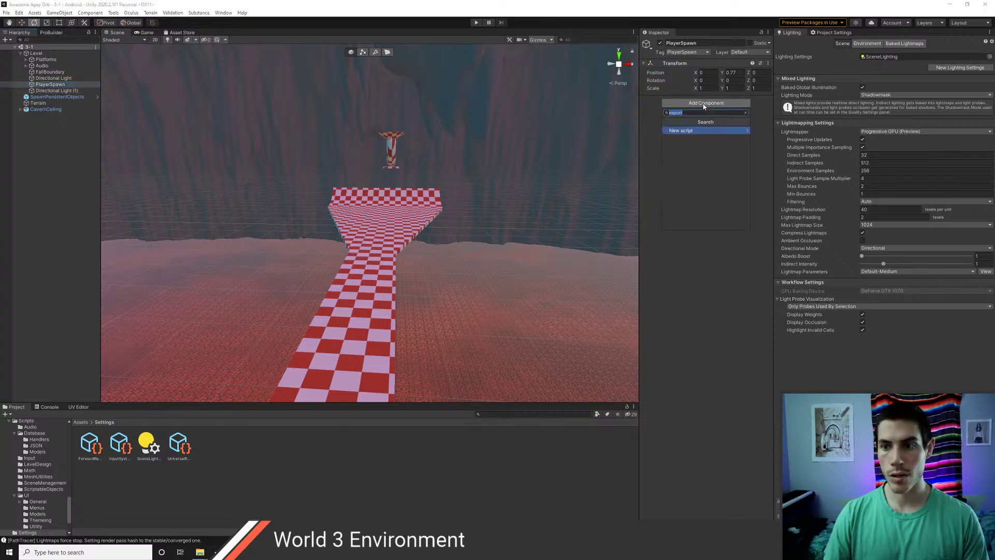
pyautogui.write('caput')
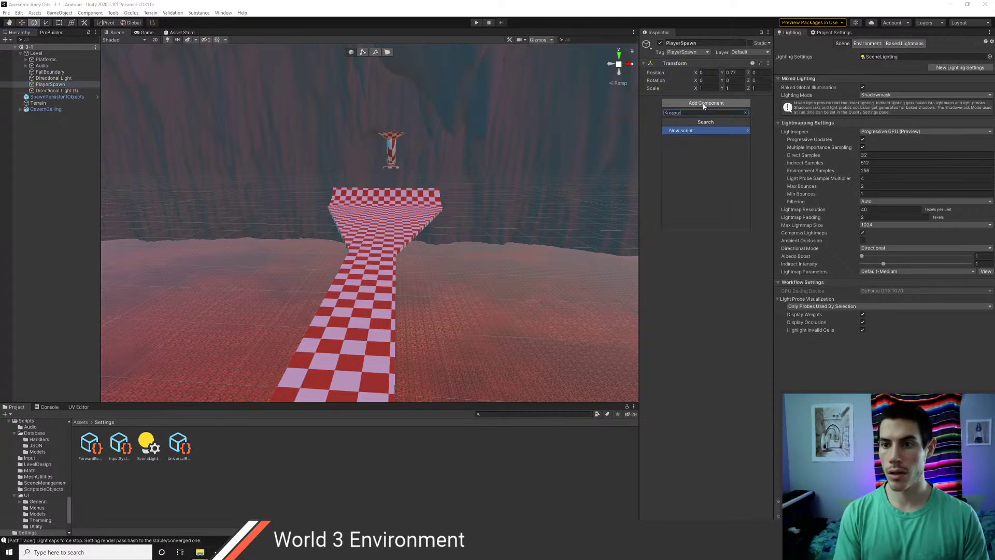
pyautogui.press('BackSpace')
pyautogui.press('BackSpace')
pyautogui.press('BackSpace')
pyautogui.press('BackSpace')
pyautogui.press('BackSpace')
pyautogui.write('cube')
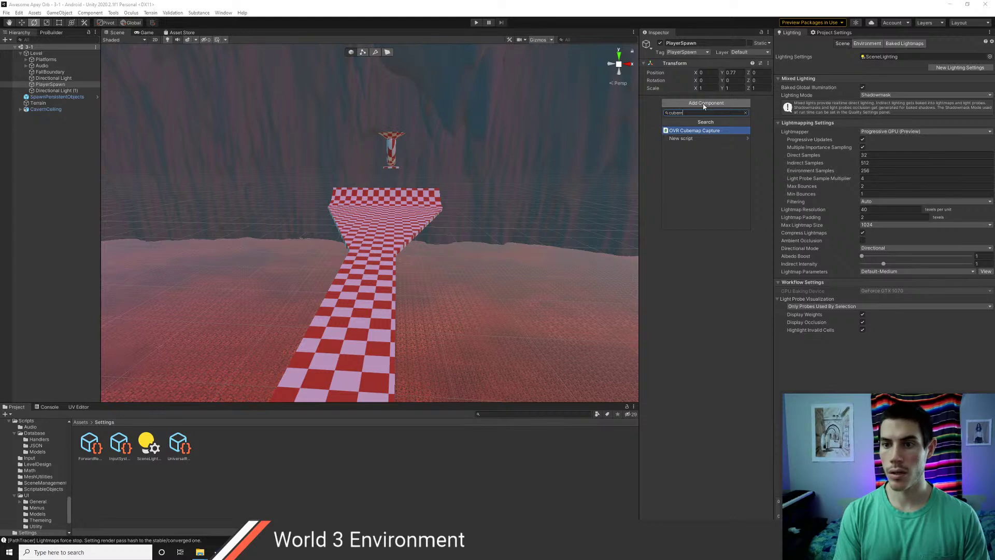
pyautogui.write('m')
pyautogui.press('Return')
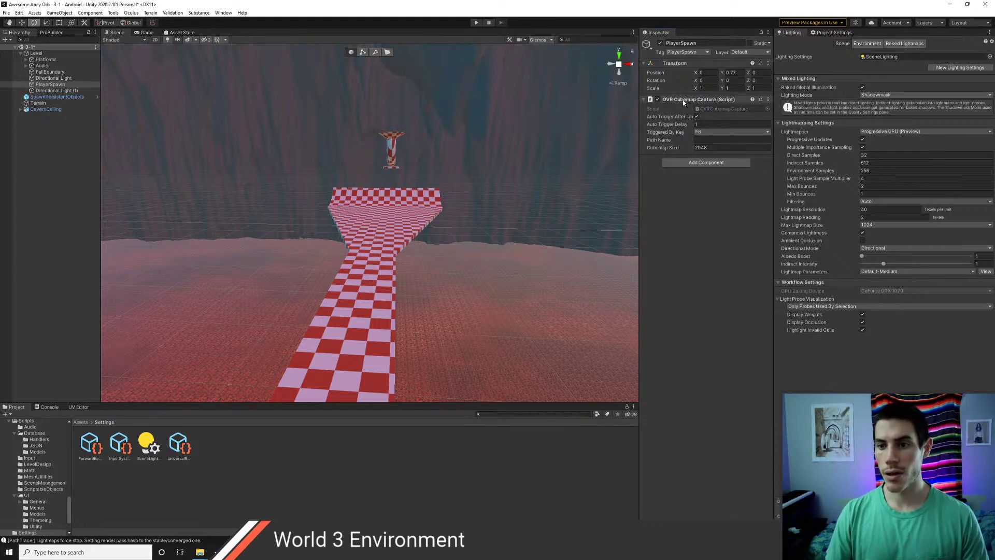
pyautogui.rightClick(683, 101)
pyautogui.click(692, 112)
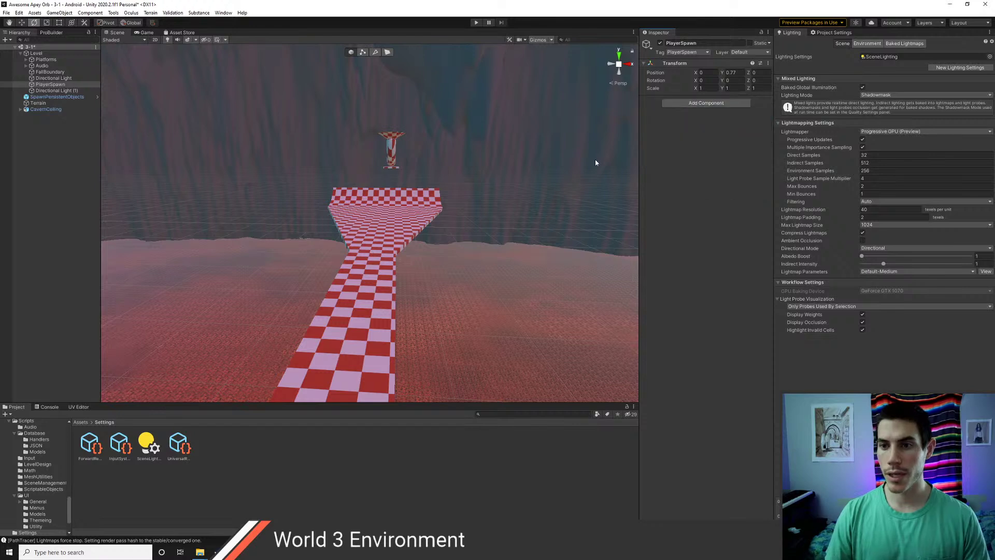
# - Browse the Project panel from the Assets root into the Editor folder
pyautogui.click(44, 90)
pyautogui.click(46, 84)
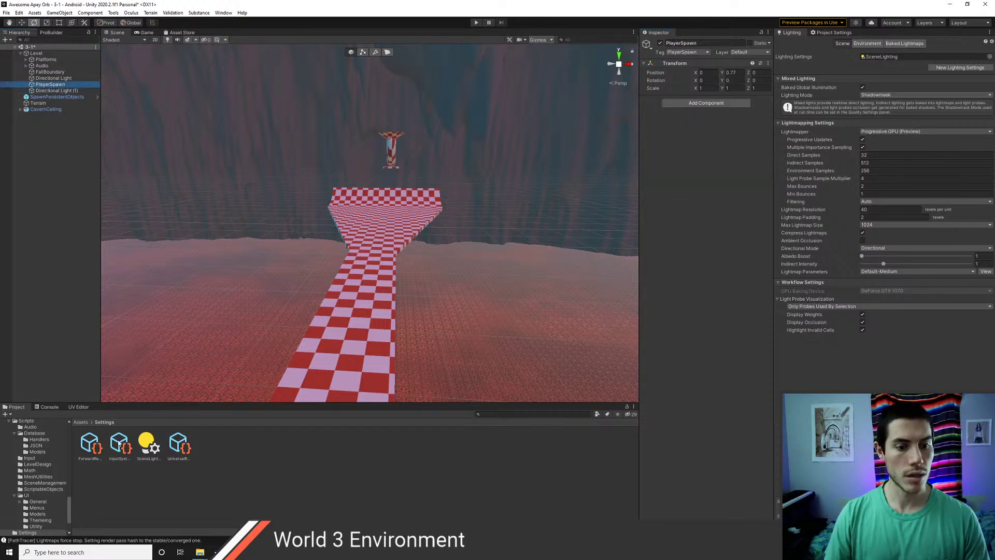
pyautogui.click(84, 422)
pyautogui.doubleClick(154, 445)
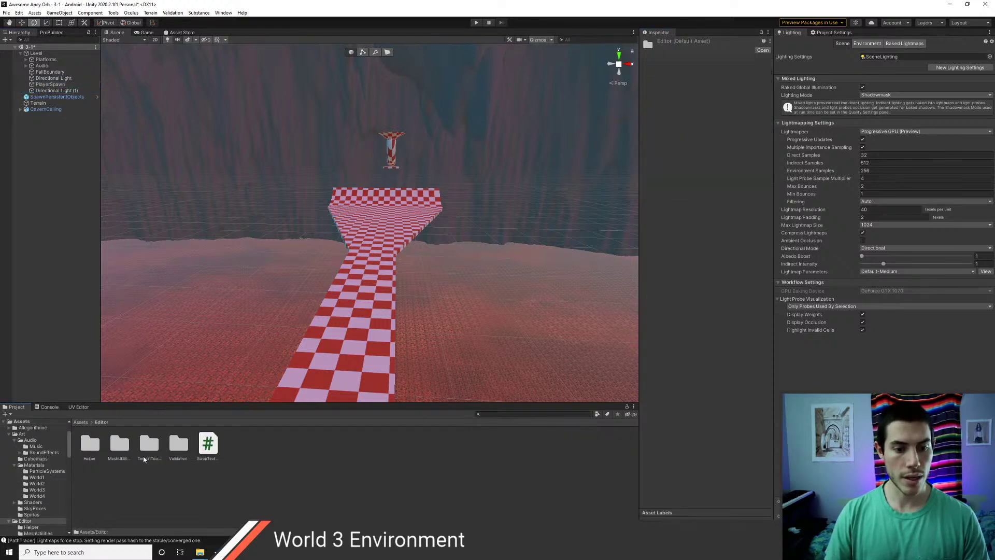
pyautogui.doubleClick(91, 445)
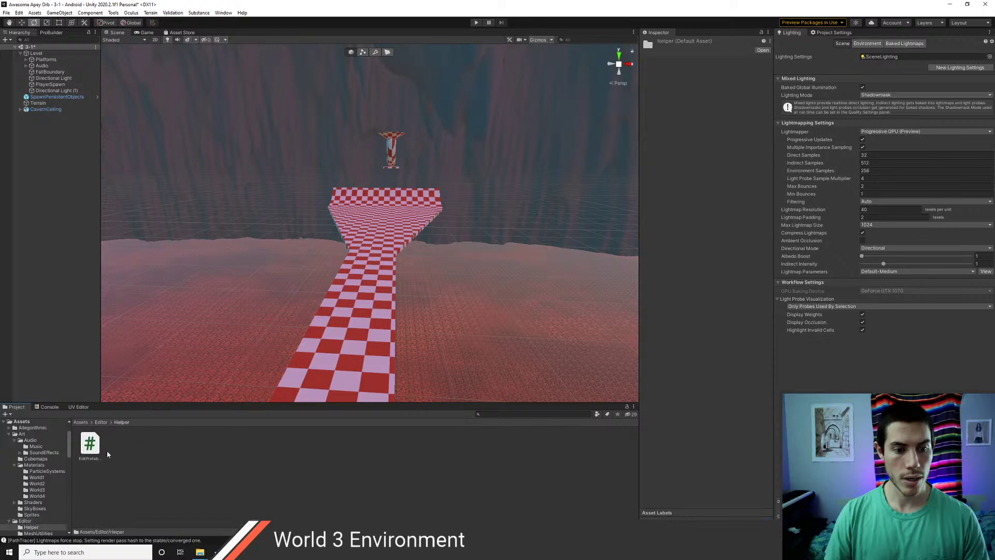
pyautogui.click(102, 422)
# - Start Import New Asset and browse to Unity_Projects > Grove > GroupTherapyVR > Assets
pyautogui.rightClick(246, 466)
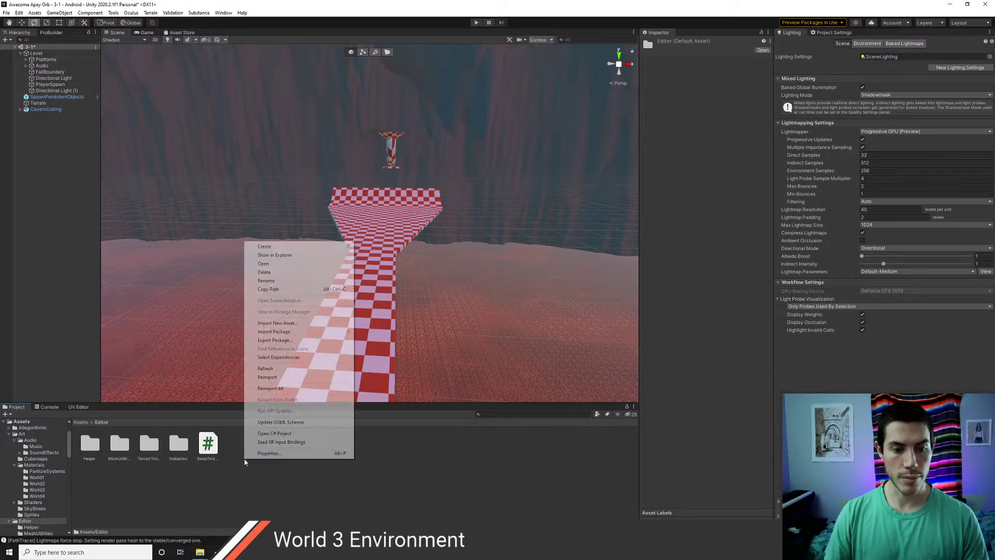
pyautogui.click(287, 324)
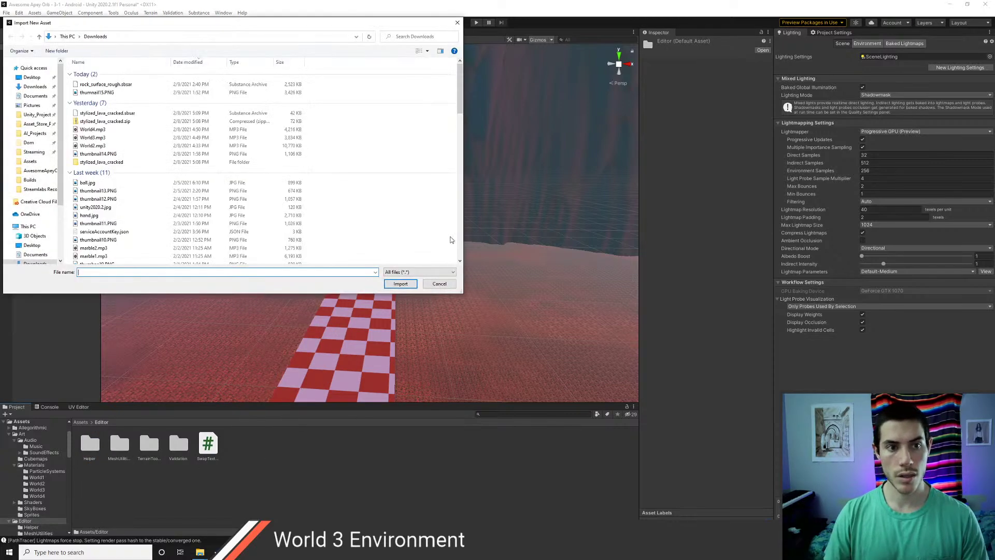
pyautogui.click(36, 115)
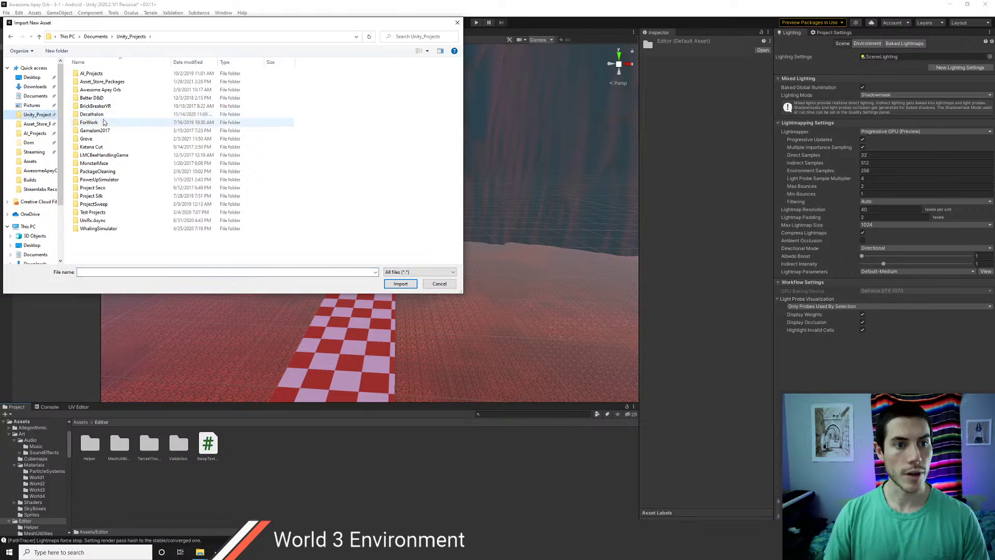
pyautogui.doubleClick(87, 138)
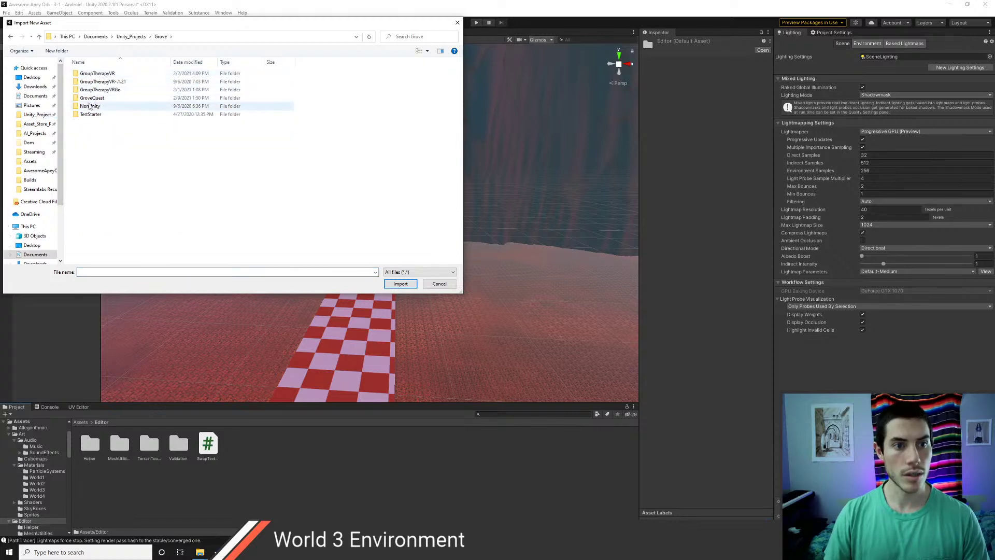
pyautogui.doubleClick(102, 74)
pyautogui.doubleClick(127, 91)
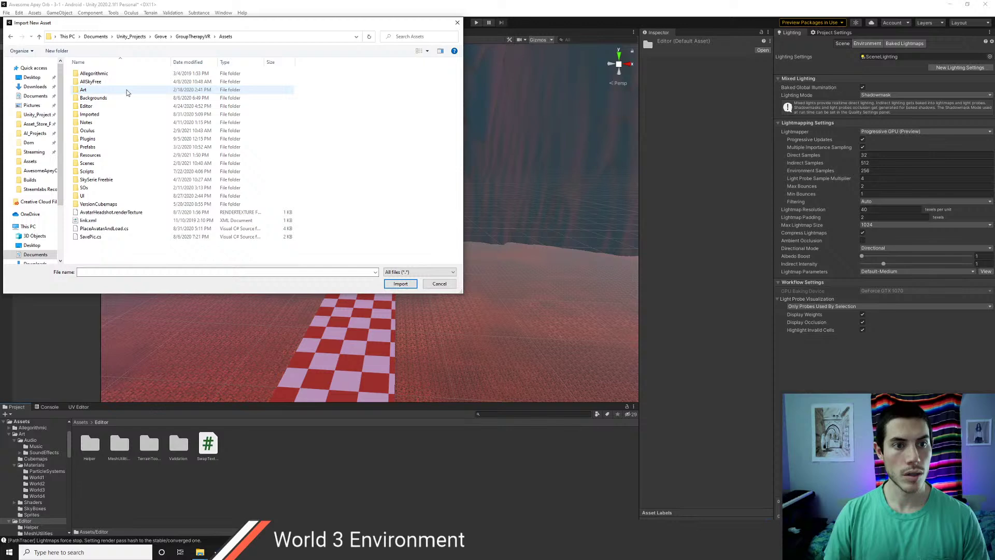
# - Search the Assets folder for 'cub', scan the results, and cancel without importing
pyautogui.click(412, 38)
pyautogui.write('cubemap')
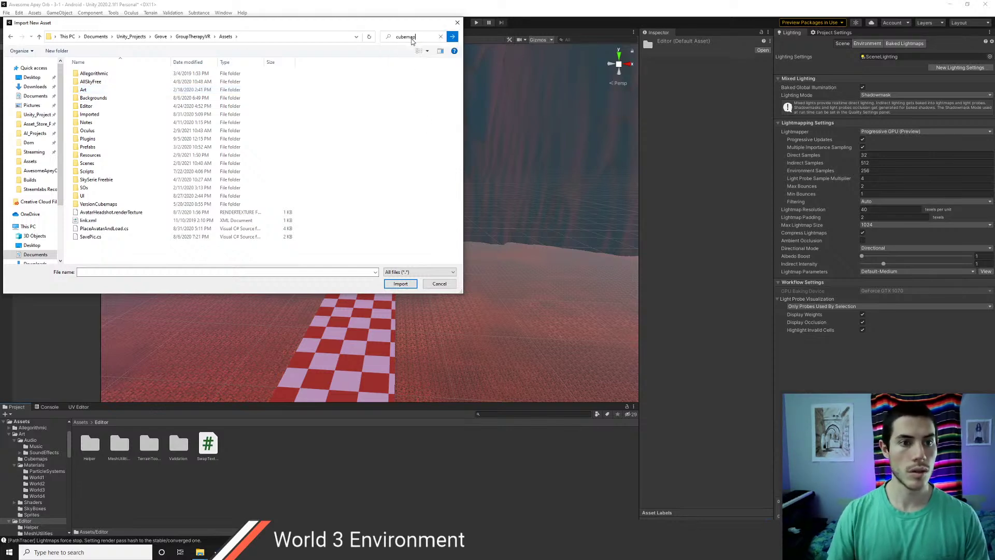
pyautogui.click(452, 37)
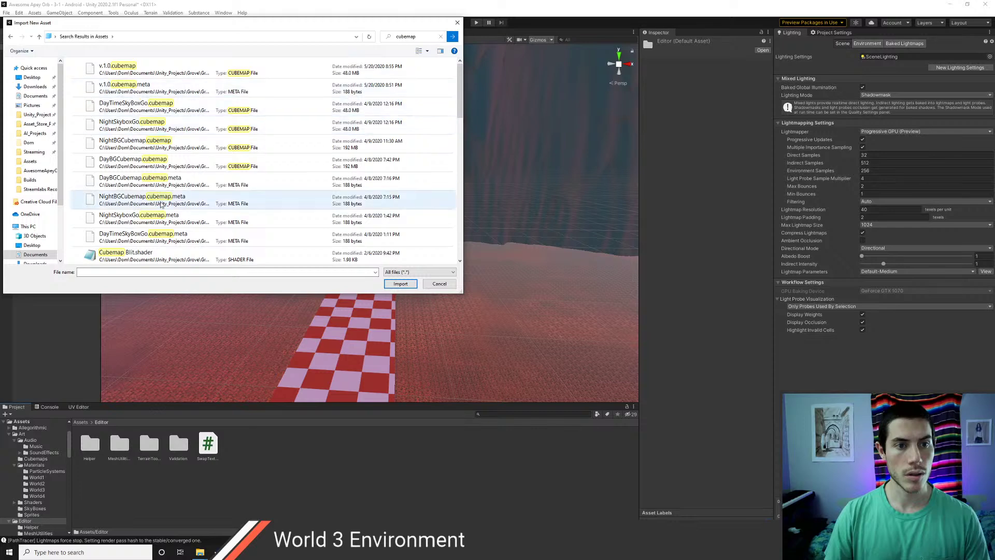
pyautogui.scroll(-2, 161, 210)
pyautogui.scroll(-1, 160, 209)
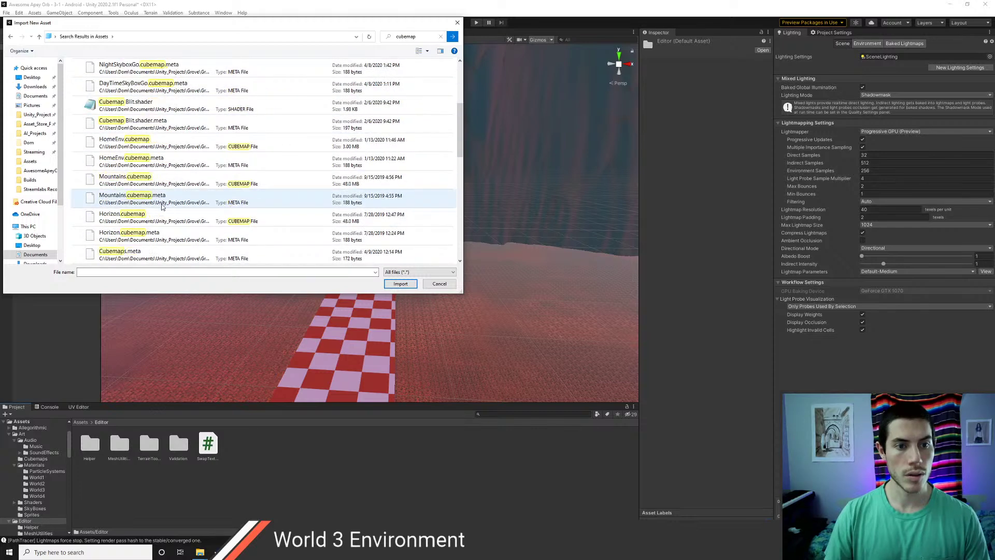
pyautogui.scroll(-1, 148, 205)
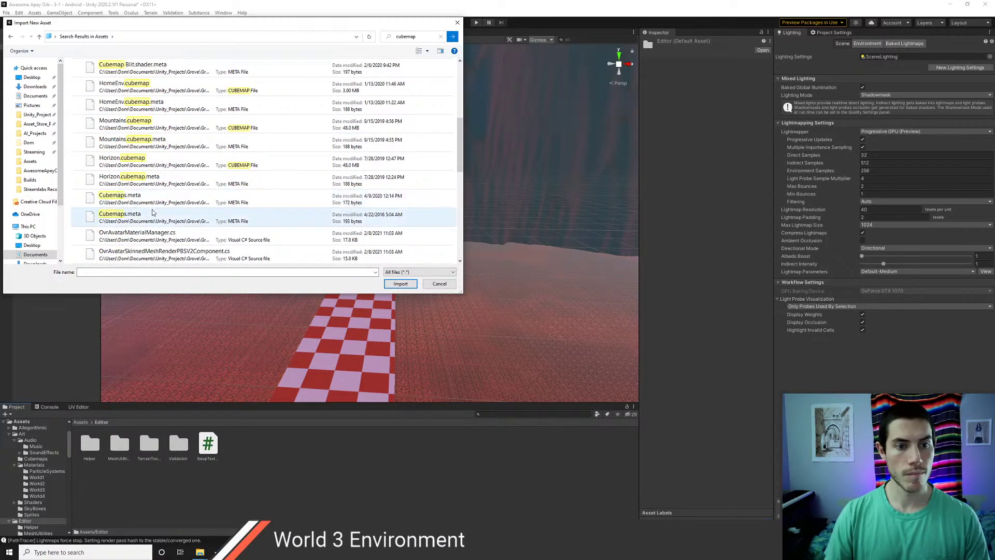
pyautogui.scroll(-1, 163, 218)
pyautogui.scroll(-1, 163, 217)
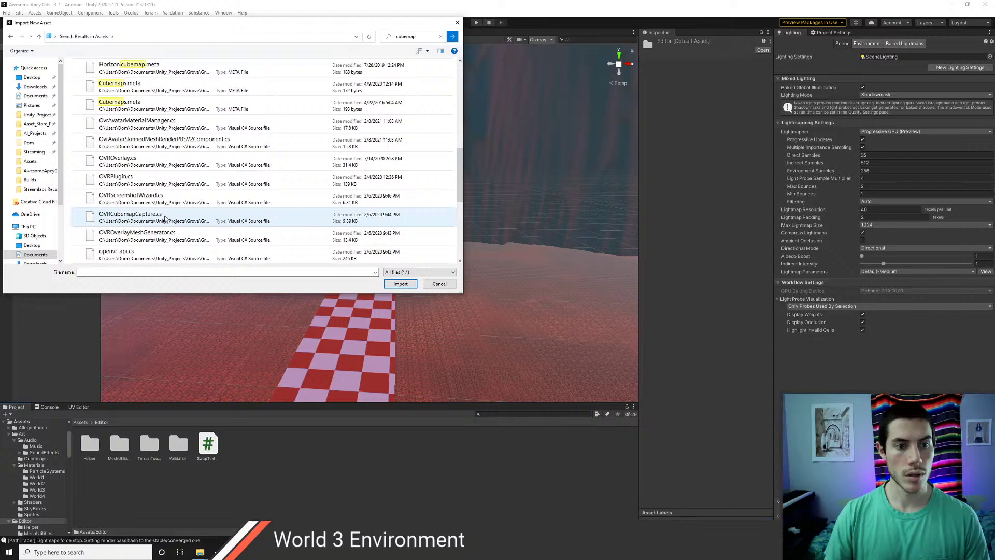
pyautogui.scroll(-1, 156, 212)
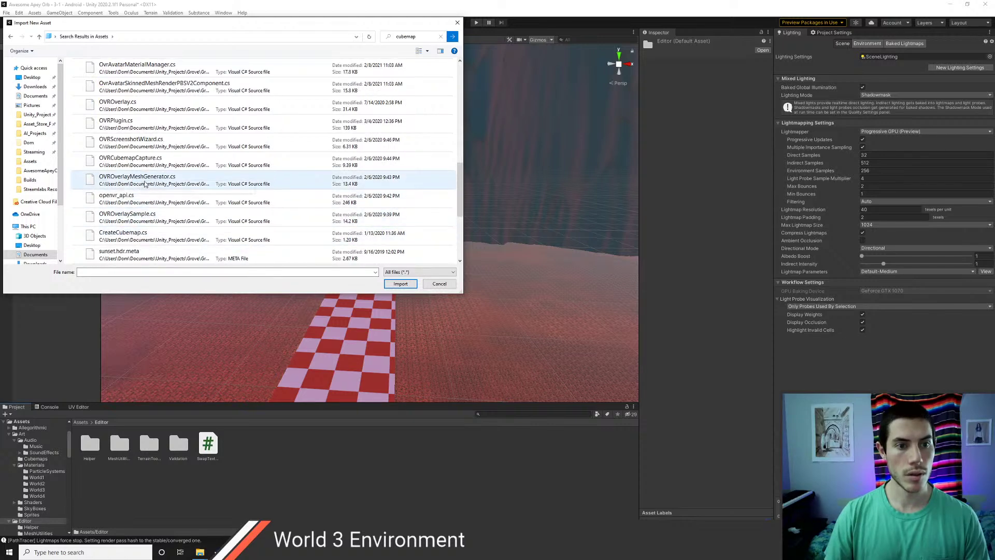
pyautogui.scroll(-3, 156, 203)
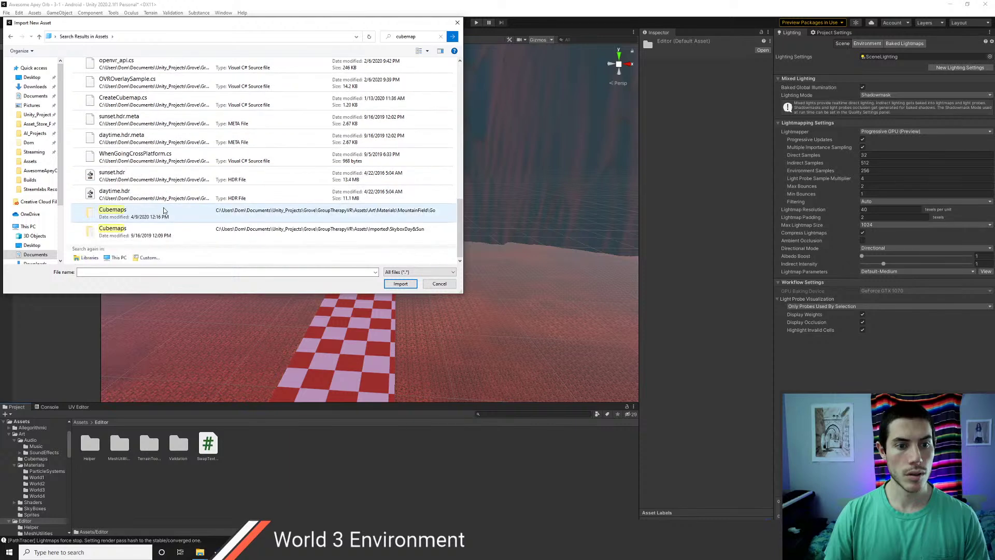
pyautogui.scroll(10, 163, 207)
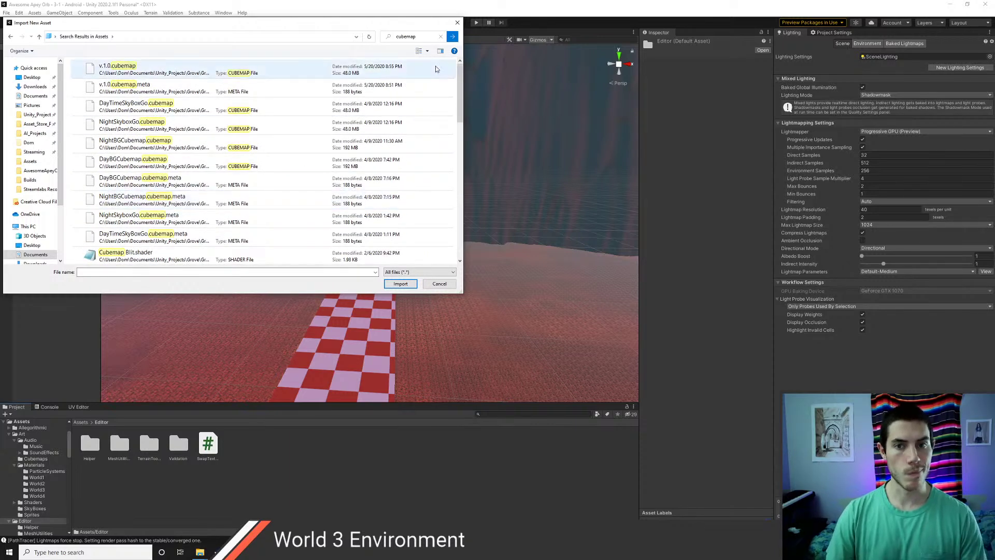
pyautogui.click(458, 23)
pyautogui.hotkey('alt', 'Tab')
# - Close the File Explorer Assets window and look around the cavern in the Scene view
pyautogui.hotkey('alt', 'Tab')
pyautogui.hotkey('alt', 'Tab')
pyautogui.hotkey('alt', 'Tab')
pyautogui.hotkey('alt', 'Tab')
pyautogui.hotkey('alt', 'Tab')
pyautogui.hotkey('alt', 'Tab')
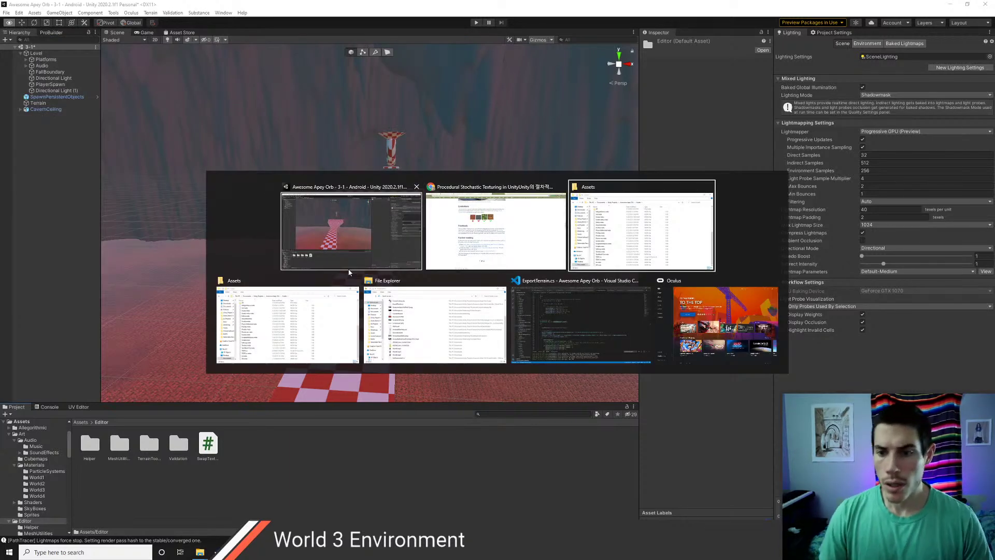
pyautogui.hotkey('alt', 'Tab')
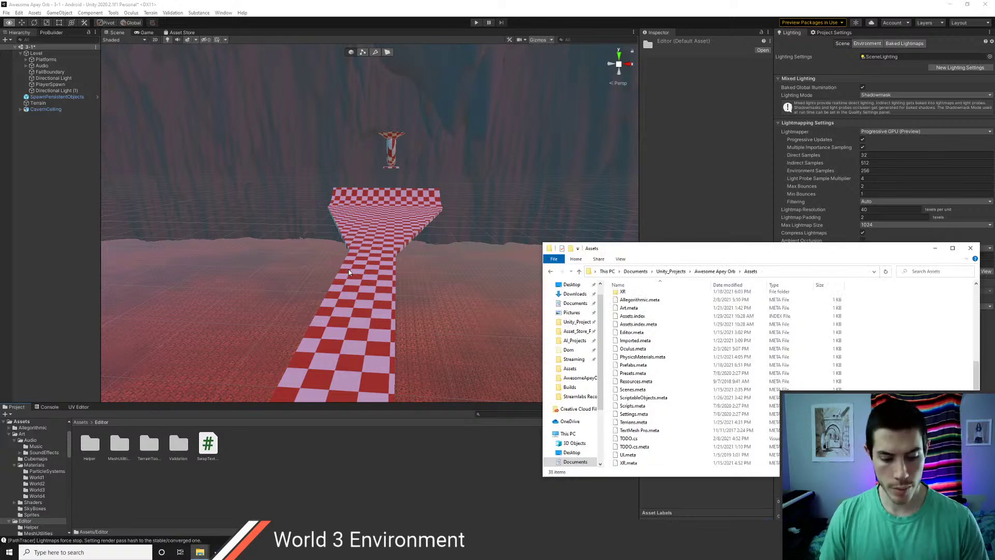
pyautogui.hotkey('alt', 'Tab')
pyautogui.hotkey('alt', 'Tab')
pyautogui.hotkey('alt', 'Tab')
pyautogui.hotkey('alt', 'Tab')
pyautogui.hotkey('alt', 'Tab')
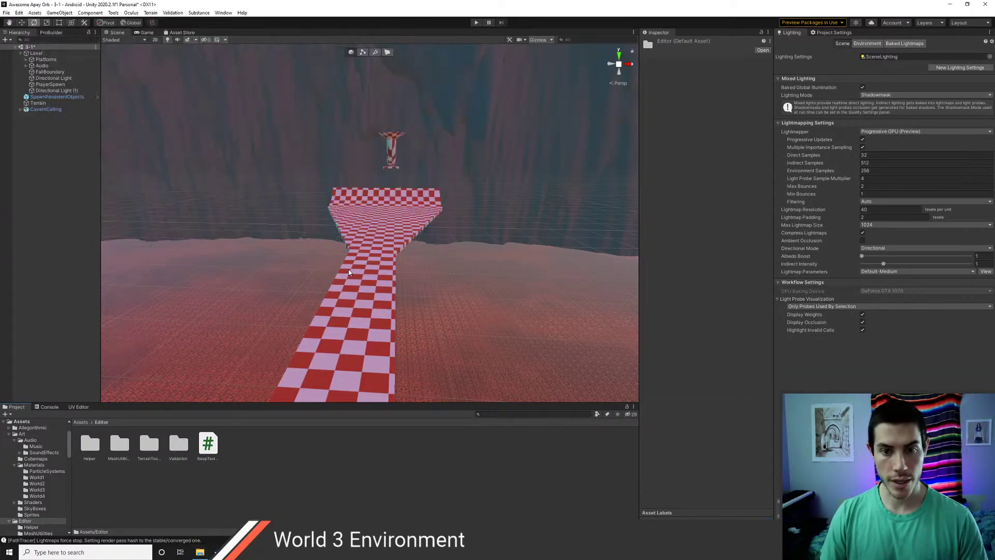
pyautogui.hotkey('alt', 'Tab')
pyautogui.hotkey('alt', 'Tab')
pyautogui.hotkey('alt', 'Tab')
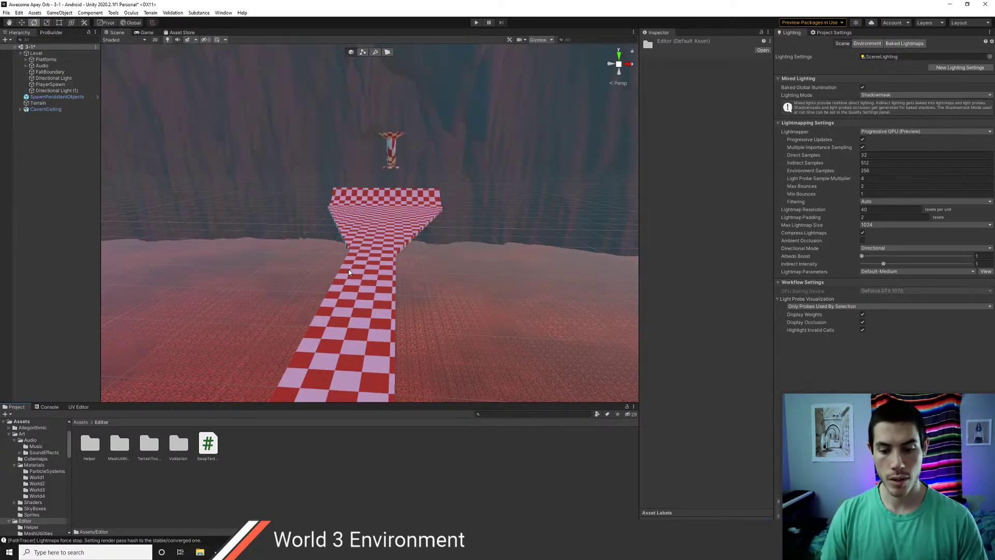
pyautogui.scroll(-4, 356, 235)
pyautogui.moveTo(402, 237); pyautogui.dragTo(427, 224, button='right')
# - Fly toward the checkered platform and browse the GameObject menu without creating anything
pyautogui.press('w')
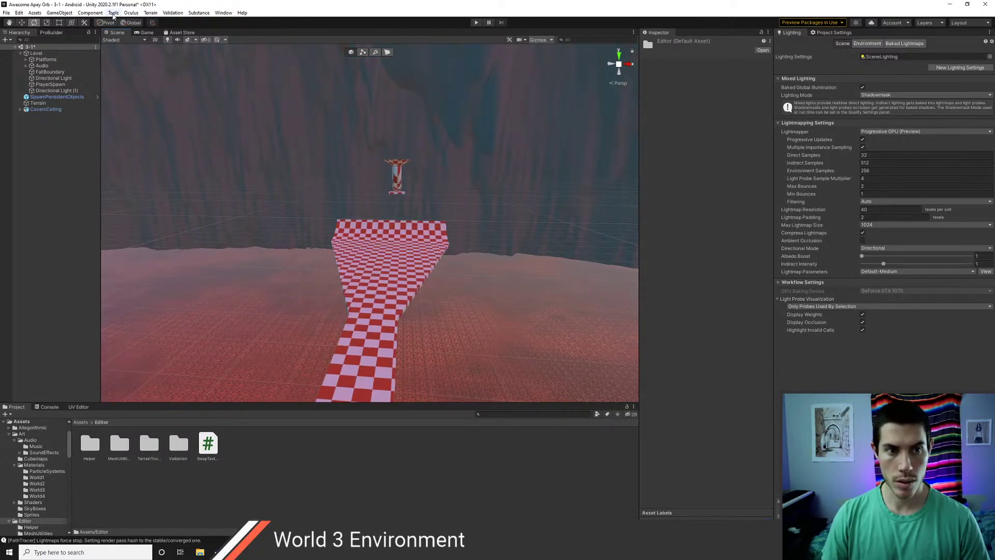
pyautogui.click(113, 12)
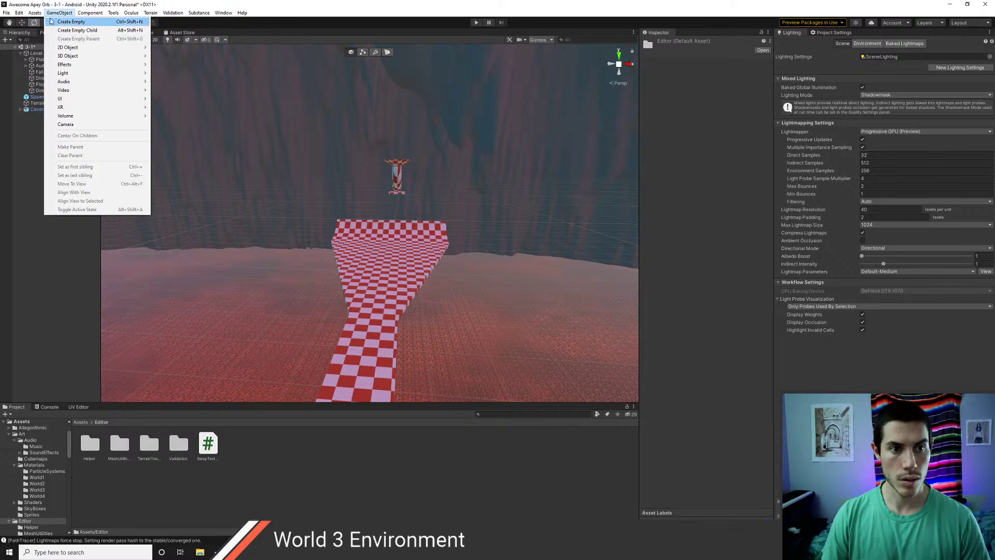
pyautogui.click(18, 176)
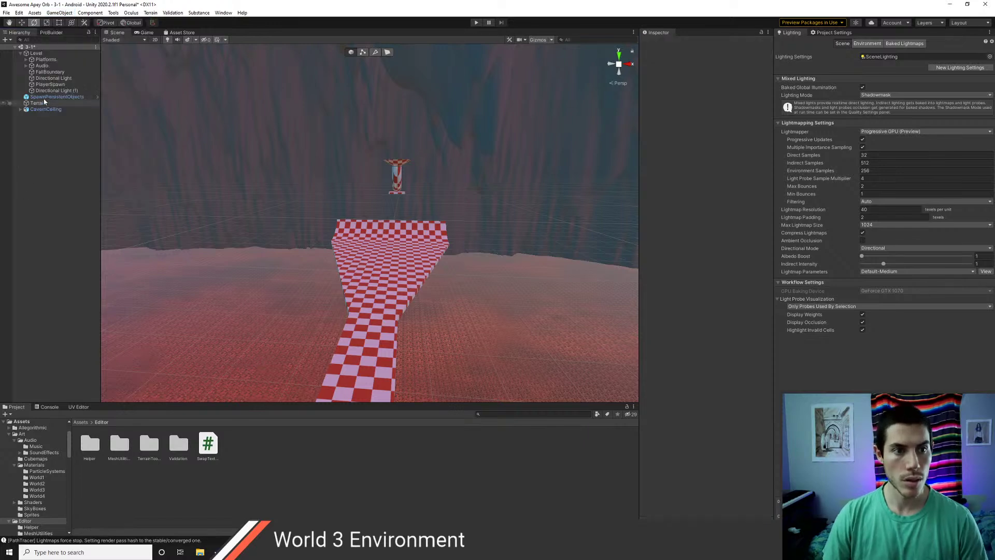
# - Add an OVR Cubemap Capture component to PlayerSpawn with Path Name 'cavern'
pyautogui.click(50, 84)
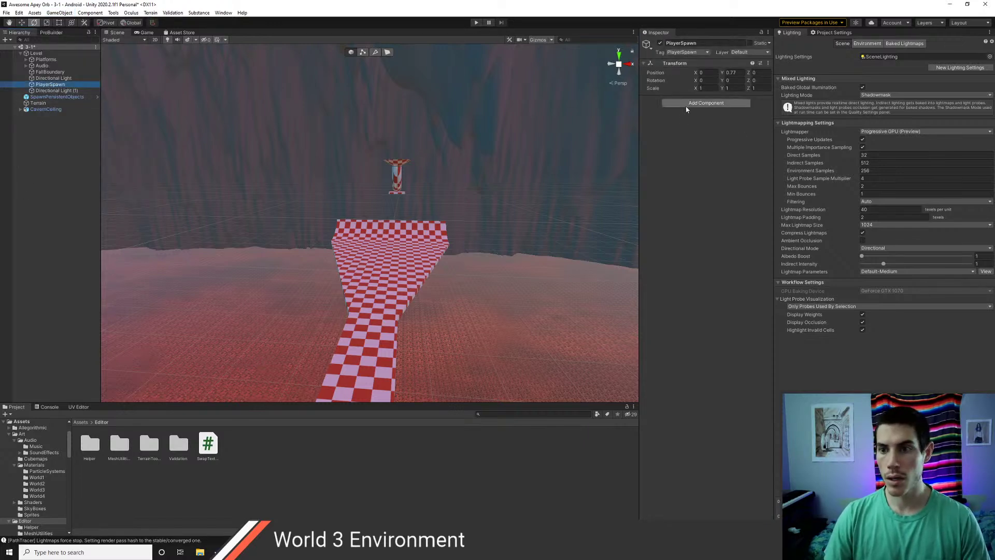
pyautogui.click(688, 103)
pyautogui.write('ovrcup')
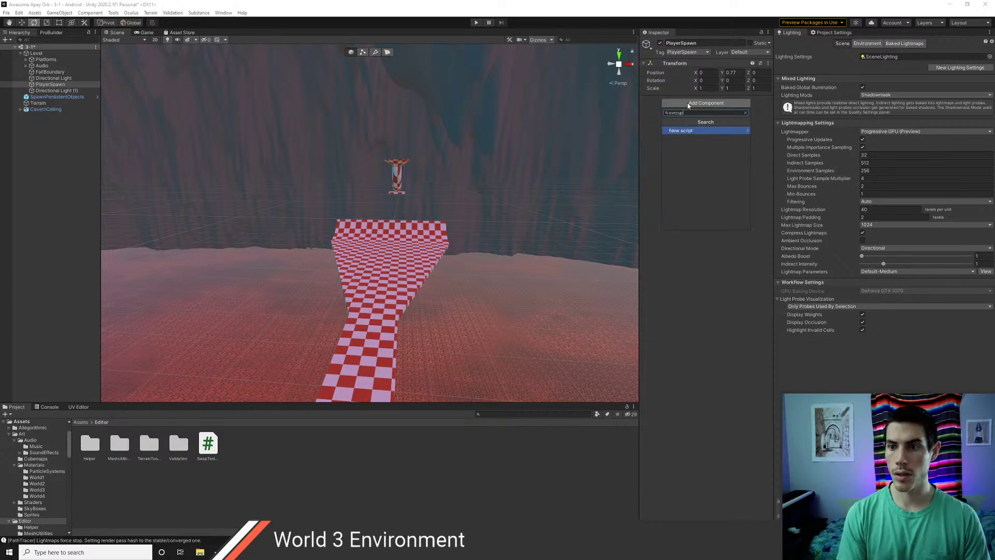
pyautogui.press('BackSpace')
pyautogui.write('b')
pyautogui.press('Return')
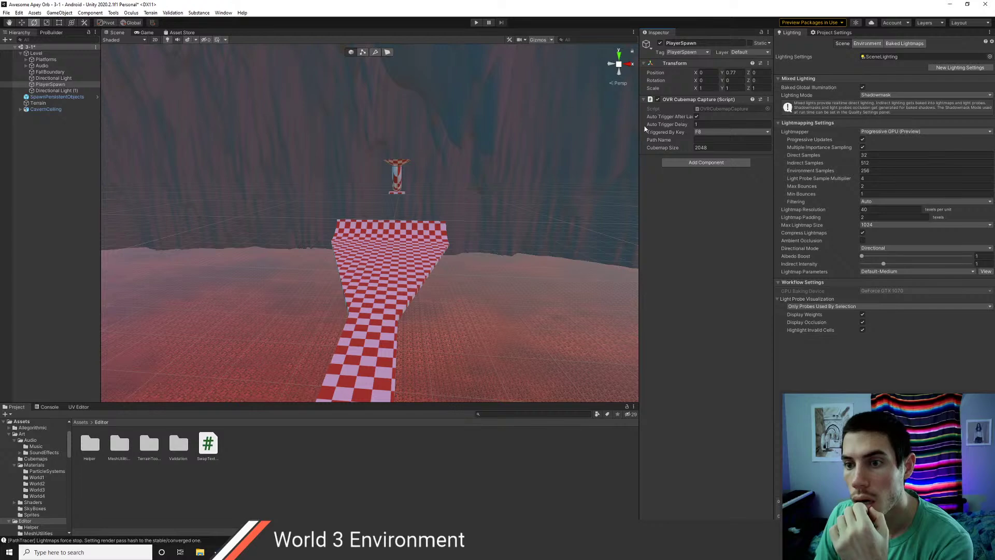
pyautogui.moveTo(639, 126); pyautogui.dragTo(596, 132)
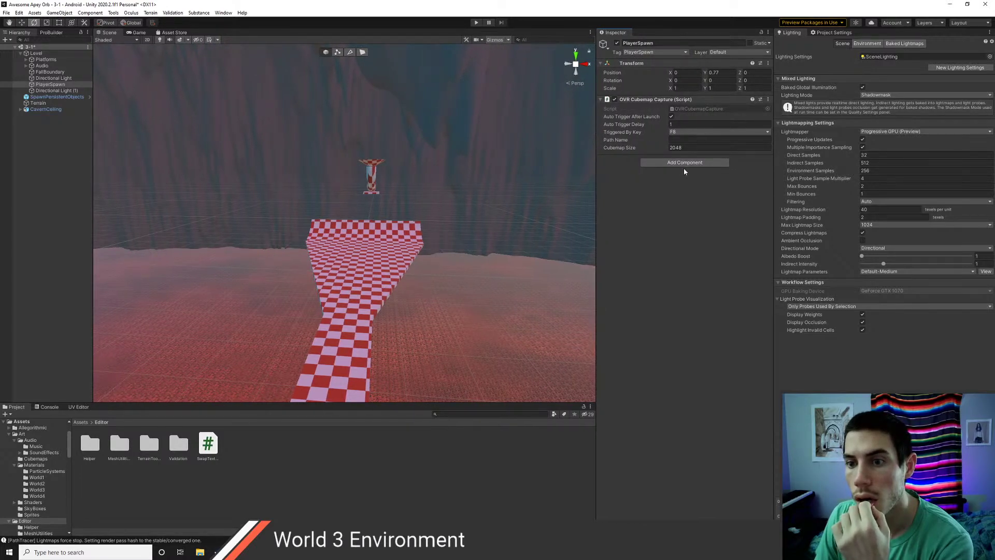
pyautogui.click(675, 139)
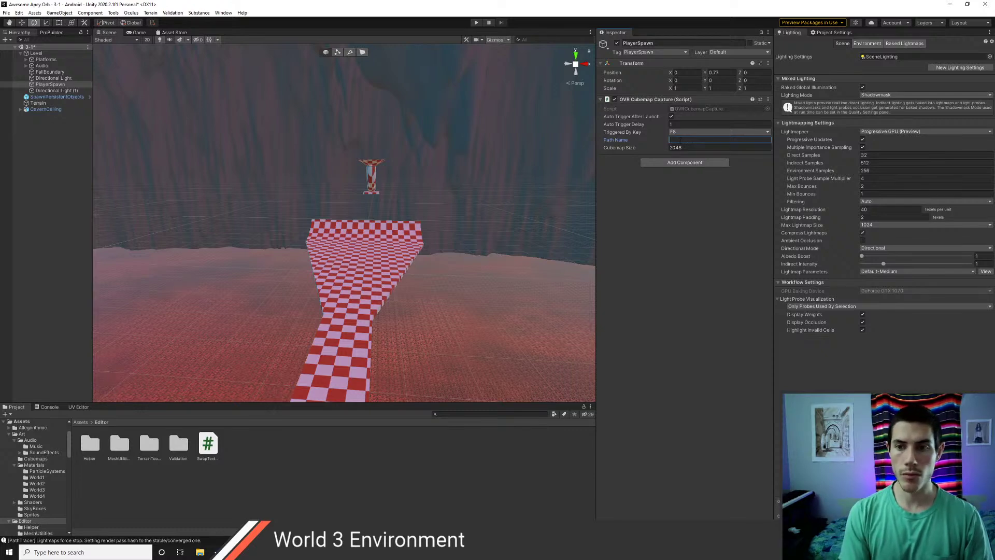
pyautogui.write('cavern')
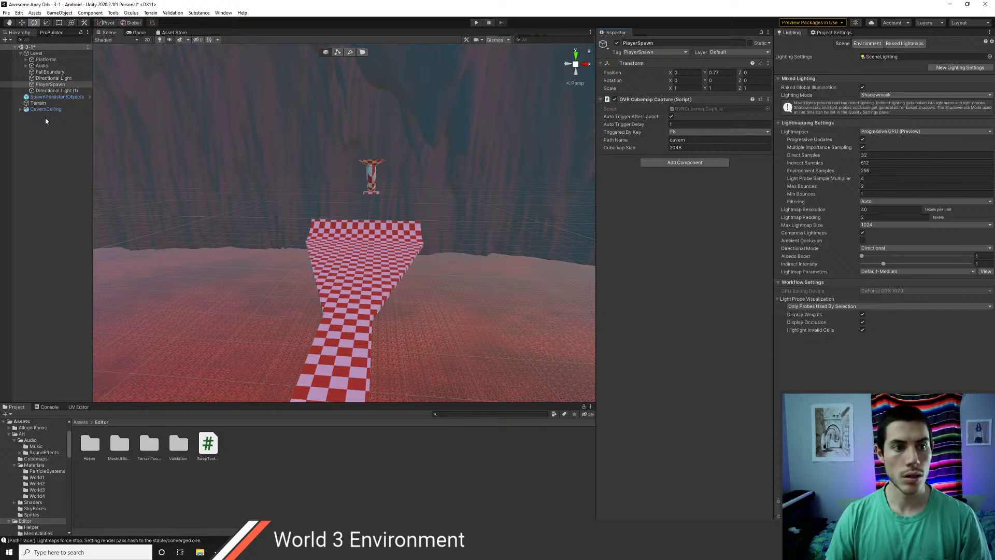
# - Inspect SpawnPersistentObjects, Terrain, CavernCeiling, PlayerSpawn and FallBoundary in the Hierarchy
pyautogui.click(49, 97)
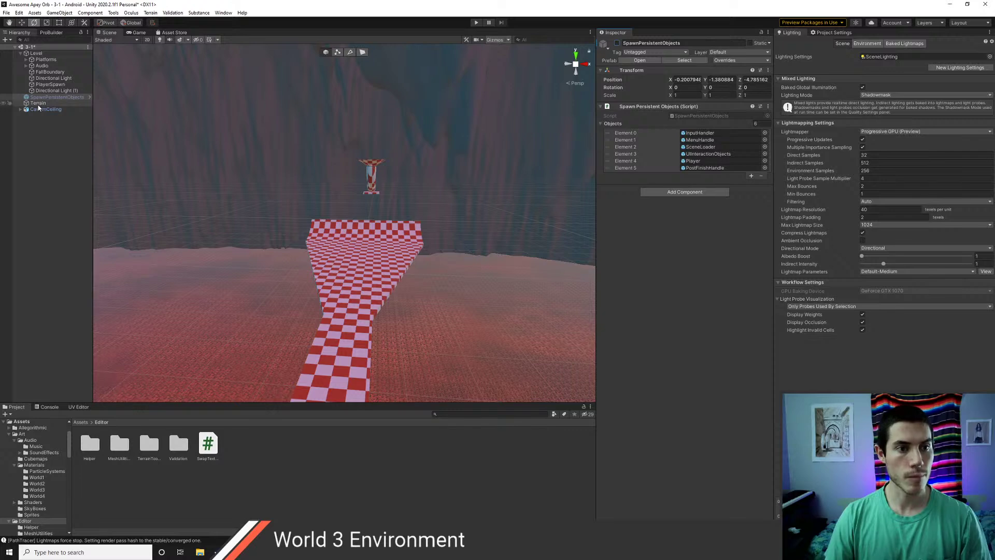
pyautogui.click(39, 103)
pyautogui.keyDown('shift'); pyautogui.click(44, 110); pyautogui.keyUp('shift')
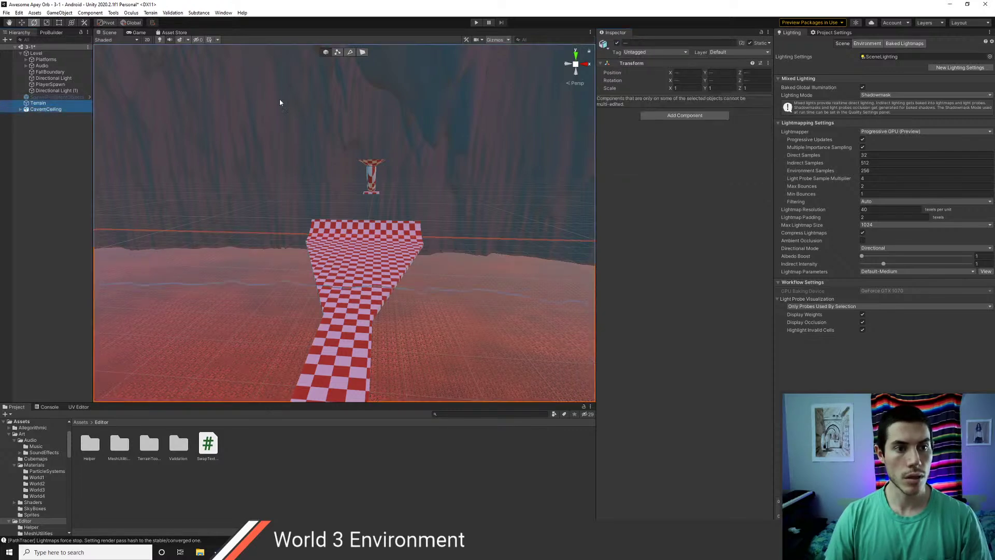
pyautogui.click(41, 86)
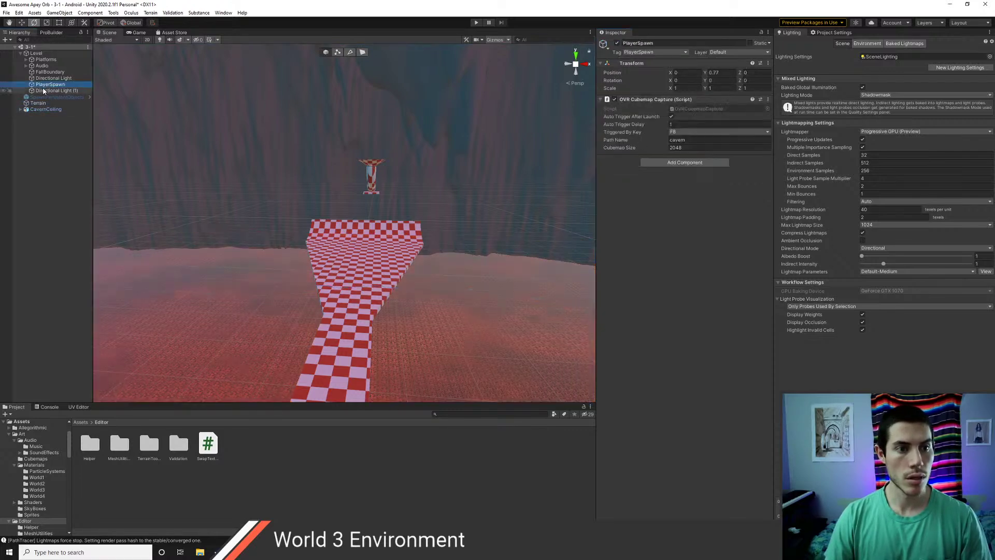
pyautogui.click(49, 72)
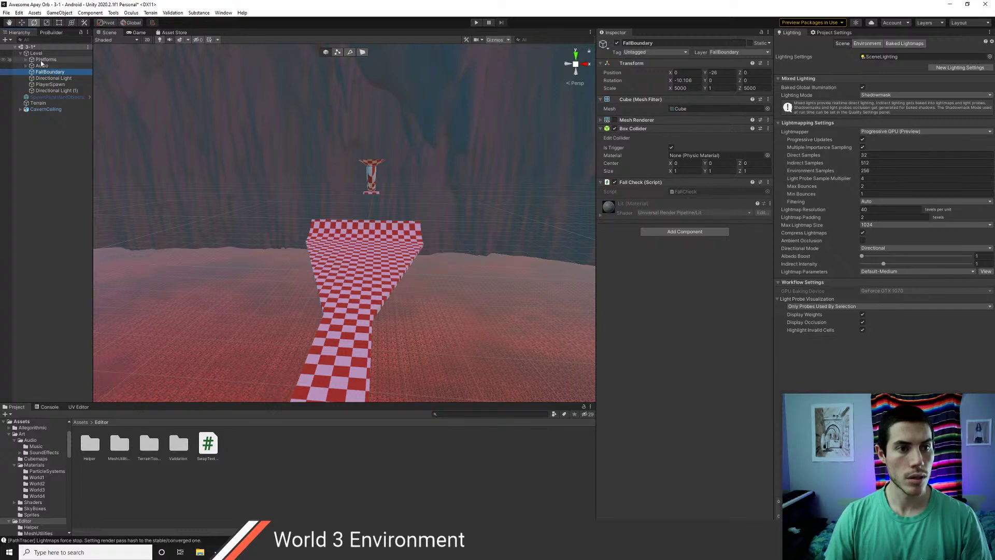
# - Deactivate the Platforms group to hide the checkered platforms, then enter Play mode
pyautogui.click(42, 60)
pyautogui.click(617, 44)
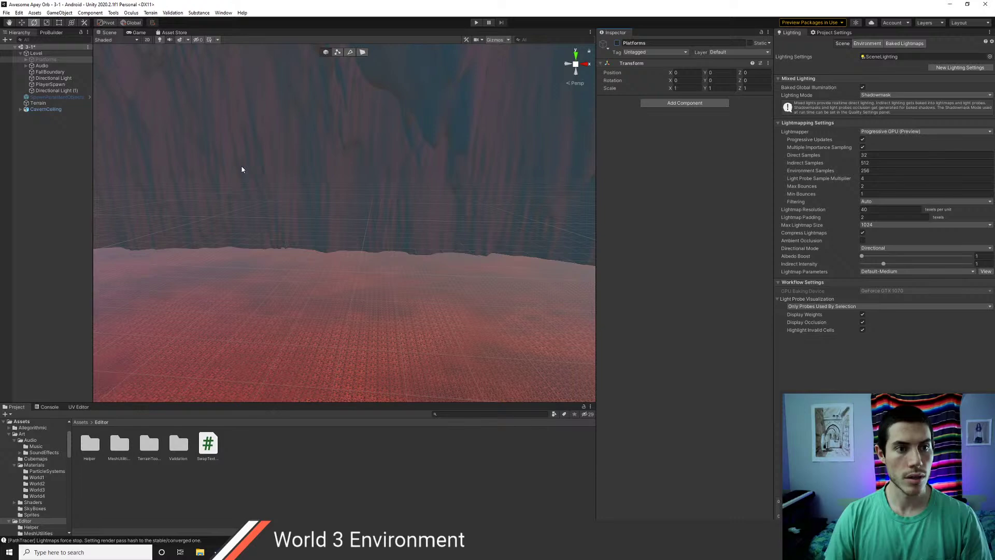
pyautogui.click(475, 23)
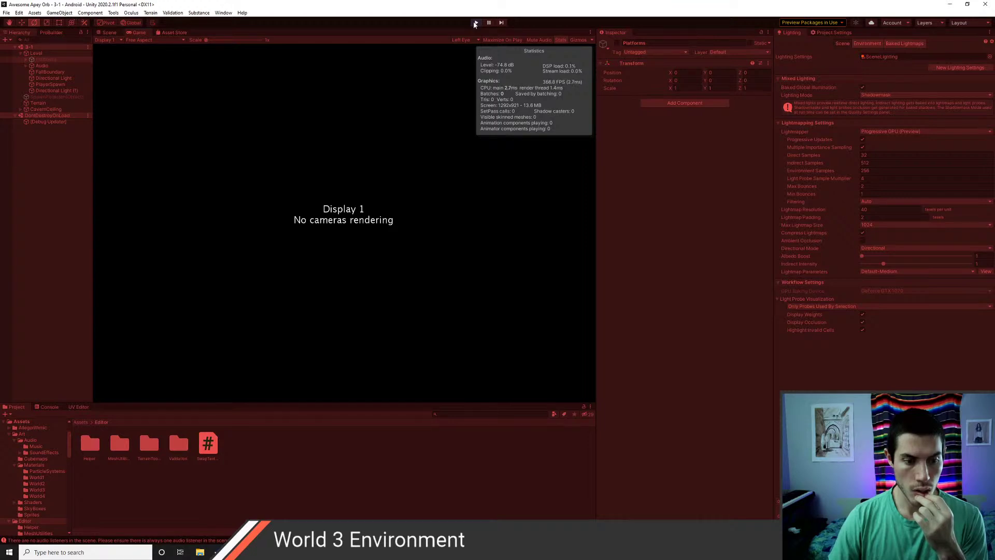
# - Stop Play mode and review the Console's input-system exceptions and audio-listener warnings
pyautogui.click(476, 23)
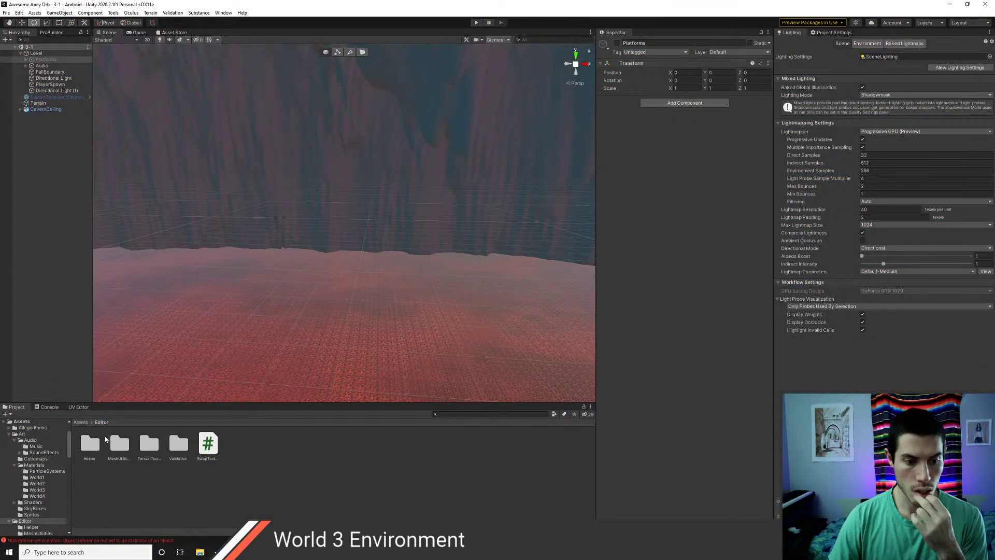
pyautogui.click(48, 407)
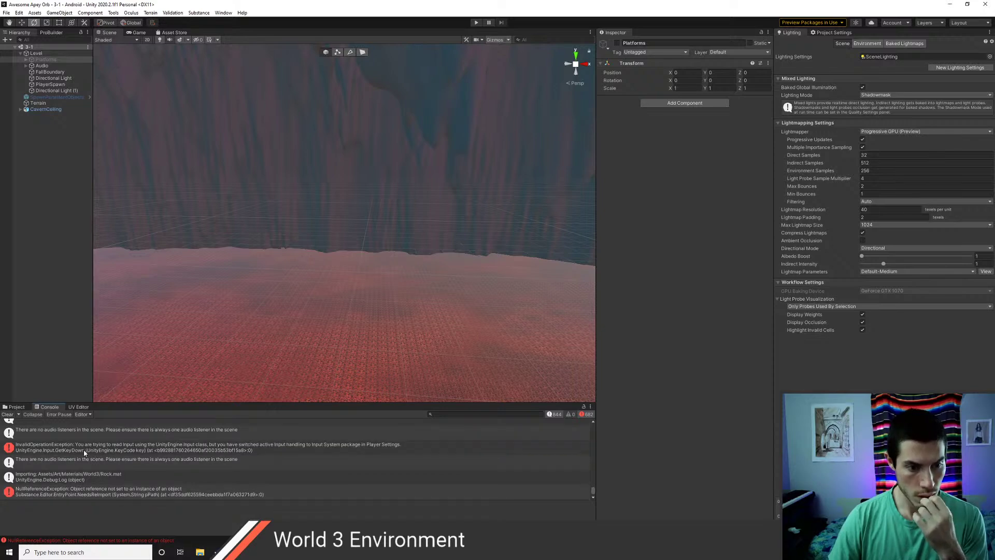
pyautogui.scroll(6, 84, 452)
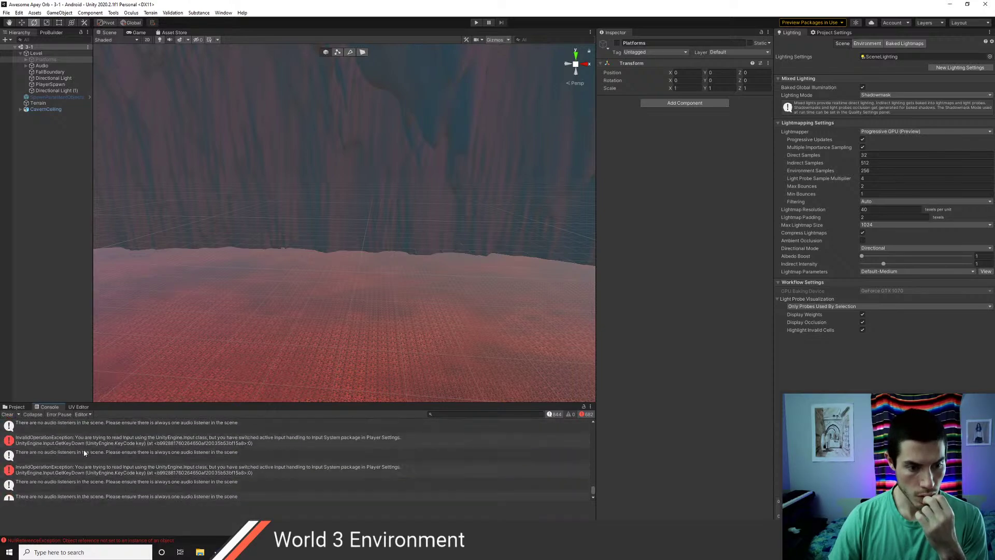
pyautogui.scroll(6, 85, 453)
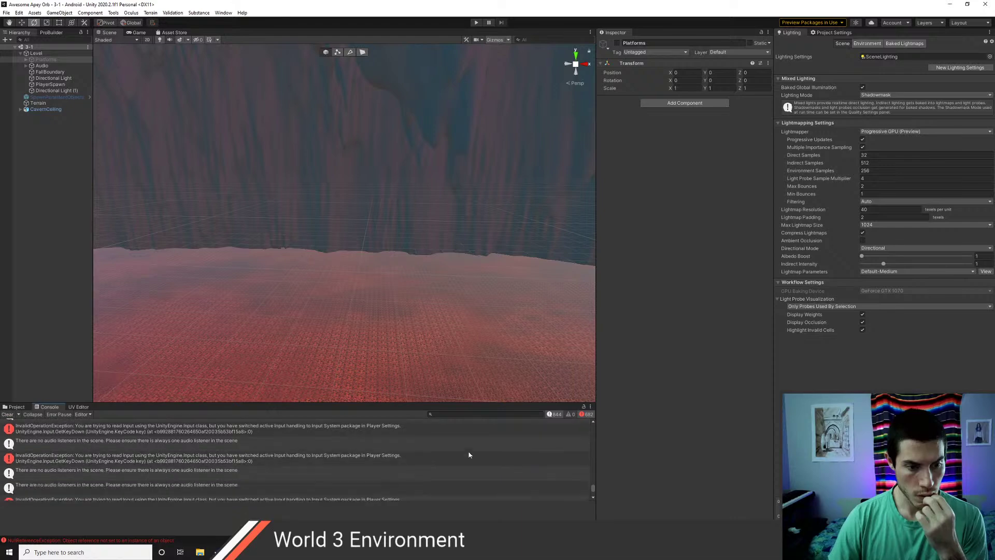
pyautogui.moveTo(594, 490); pyautogui.dragTo(582, 430)
pyautogui.click(125, 459)
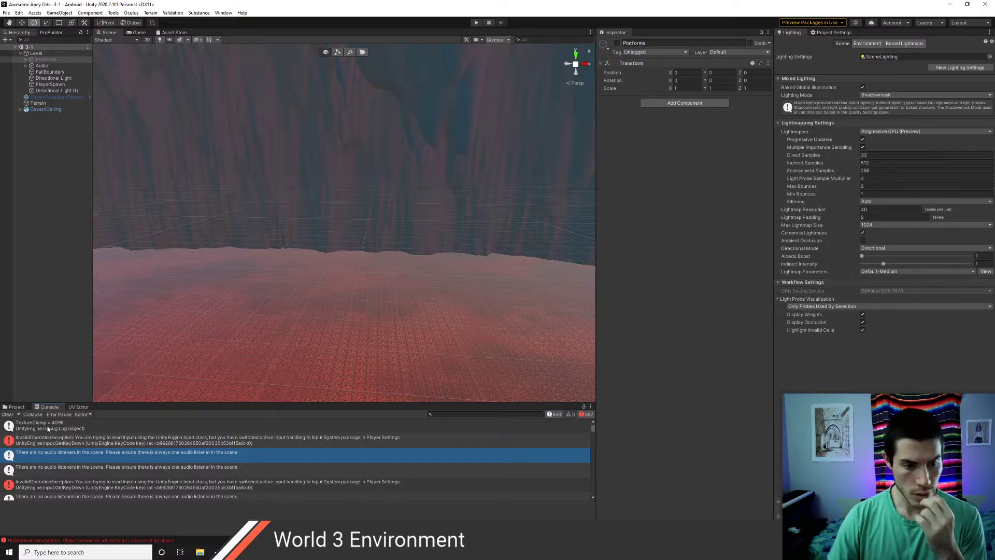
pyautogui.click(13, 407)
# - Browse the top-level Assets folder, viewing the TODO script and Allegorithmic folder
pyautogui.click(81, 423)
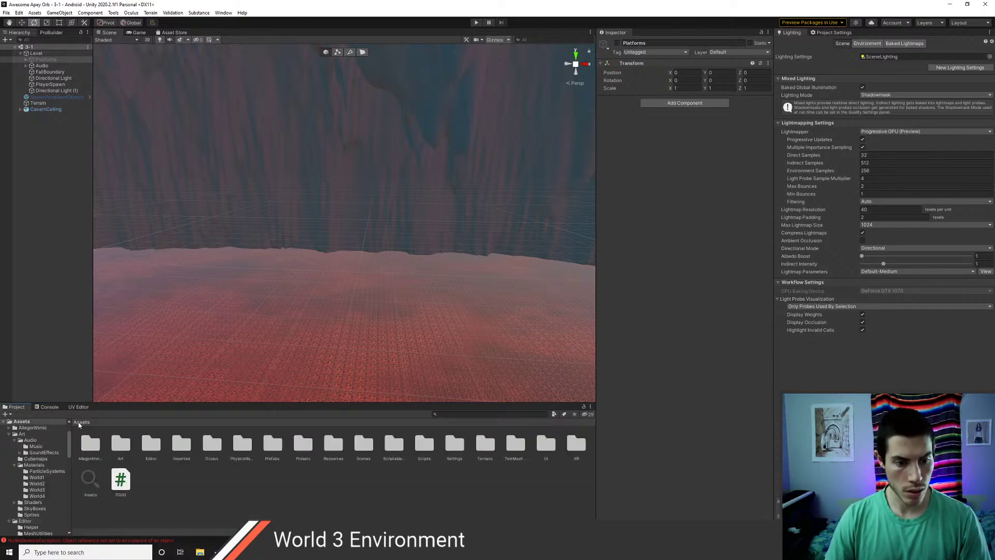
pyautogui.click(121, 479)
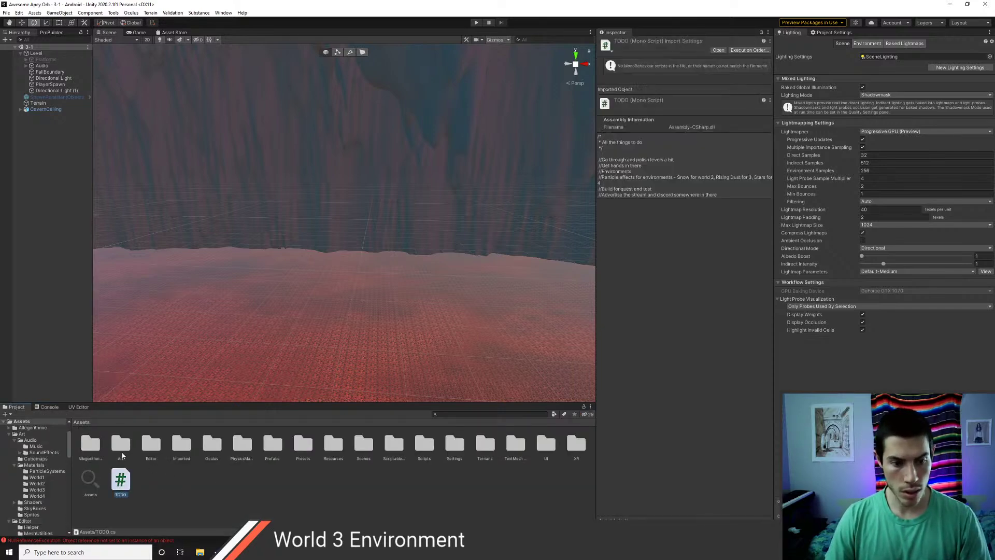
pyautogui.click(91, 444)
# - Launch Unity Hub, open the GroveQuest project, and open a File Explorer window
pyautogui.press('super')
pyautogui.write('unity')
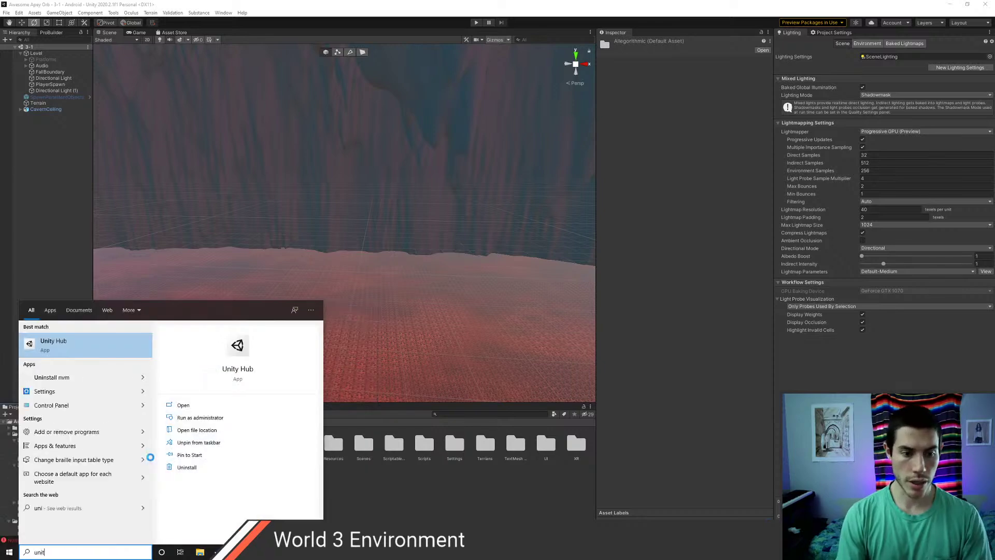
pyautogui.press('Return')
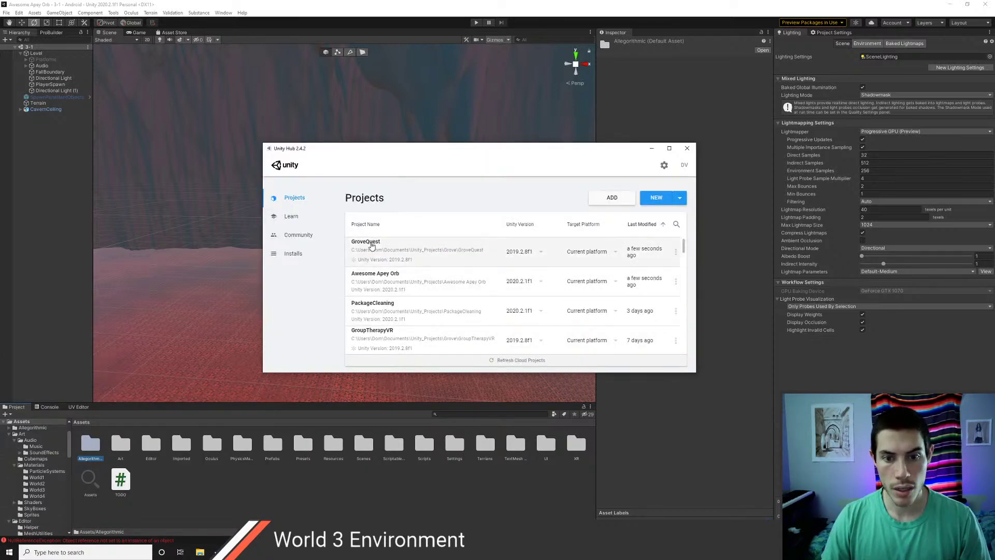
pyautogui.click(371, 245)
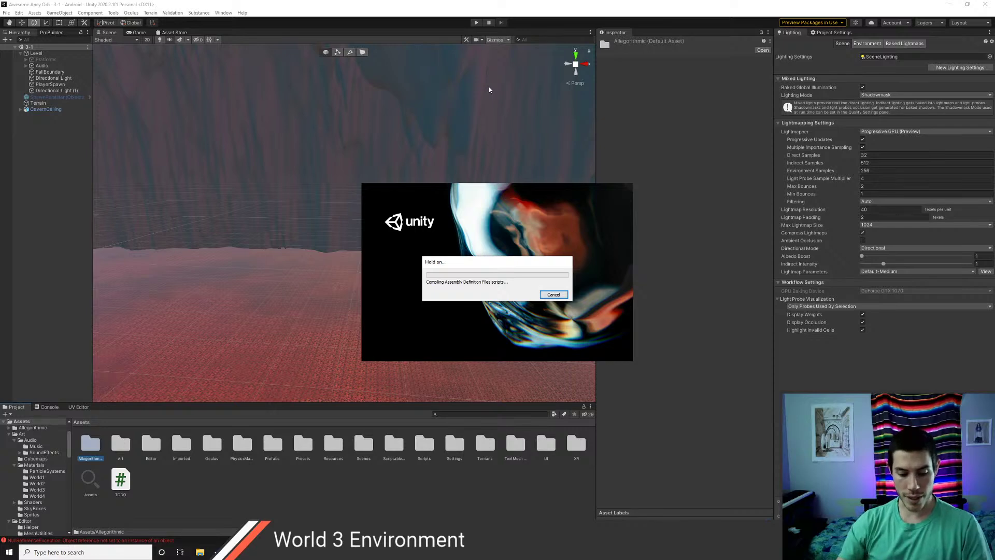
pyautogui.hotkey('alt', 'Tab')
pyautogui.hotkey('alt', 'Tab')
pyautogui.hotkey('alt', 'Tab')
pyautogui.hotkey('alt', 'Tab')
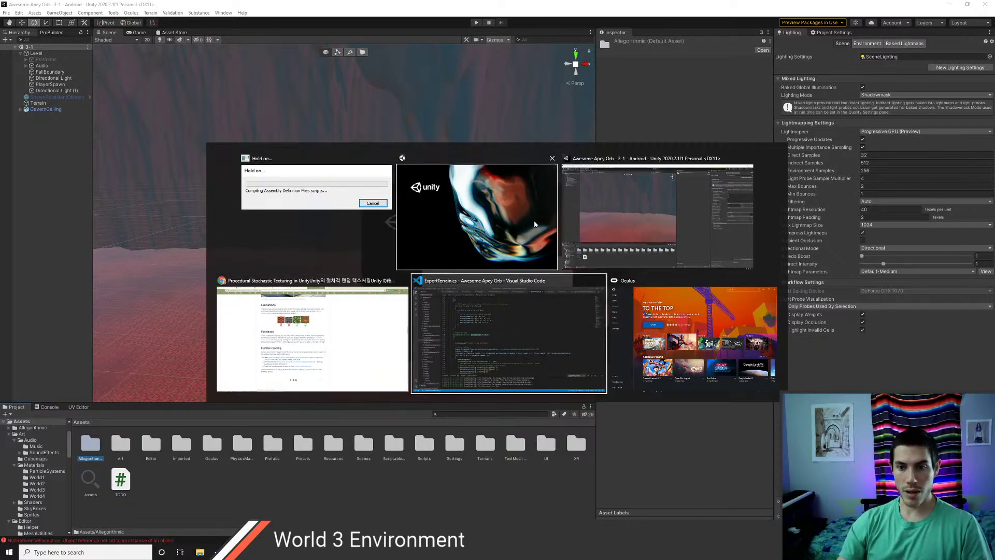
pyautogui.hotkey('alt', 'Tab')
pyautogui.hotkey('alt', 'Tab')
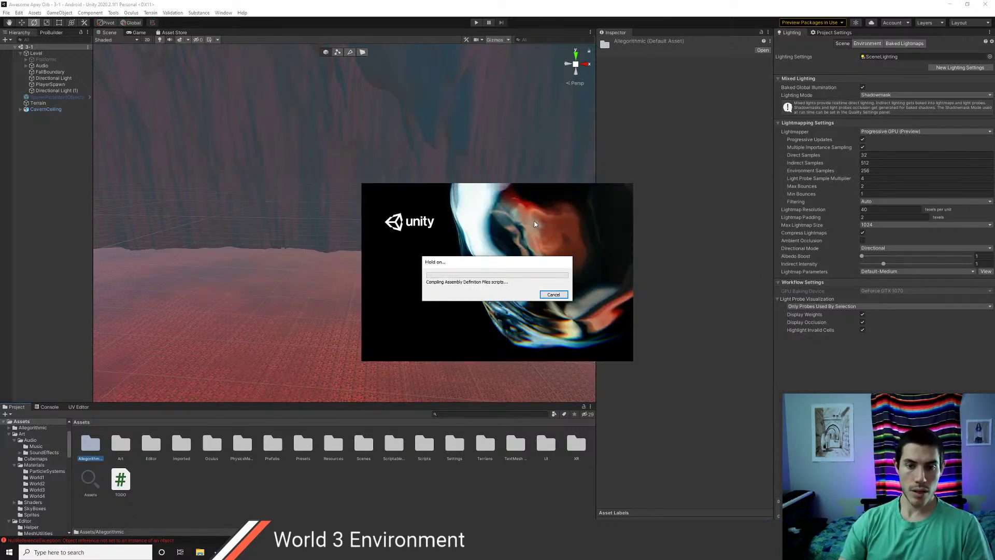
pyautogui.press('super+e')
# - Browse Unity_Projects > Asset_Store_Packages > My_Packages in File Explorer, then close it
pyautogui.click(575, 337)
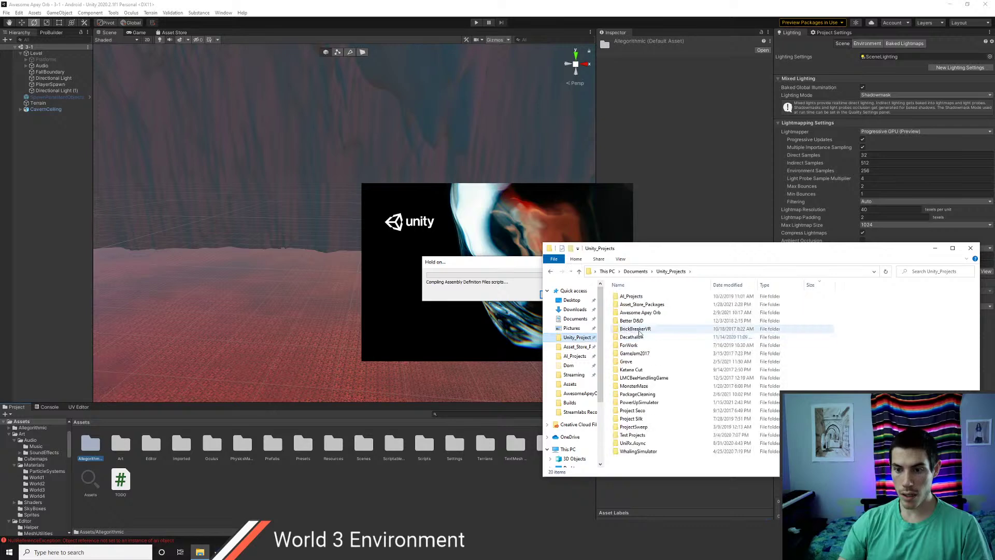
pyautogui.doubleClick(638, 362)
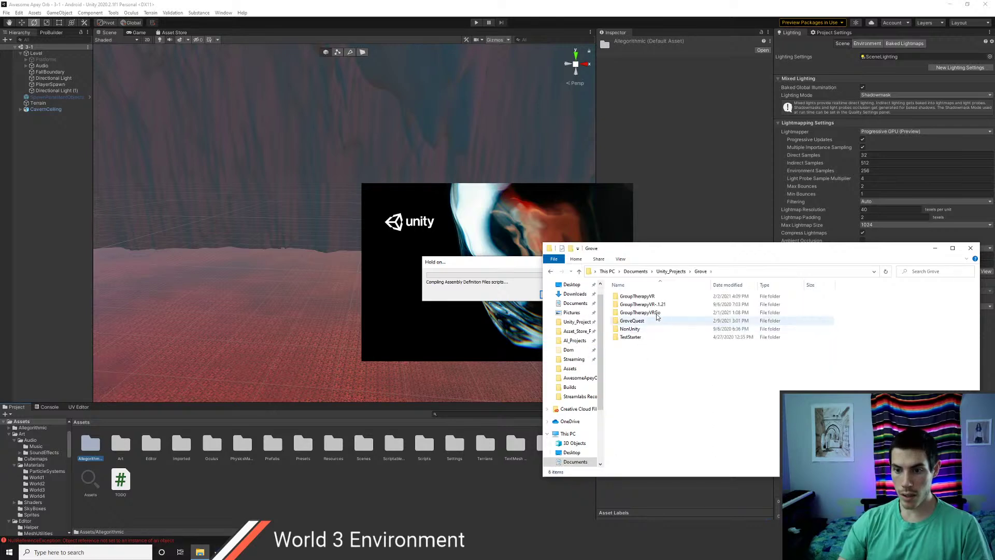
pyautogui.click(642, 273)
pyautogui.click(584, 325)
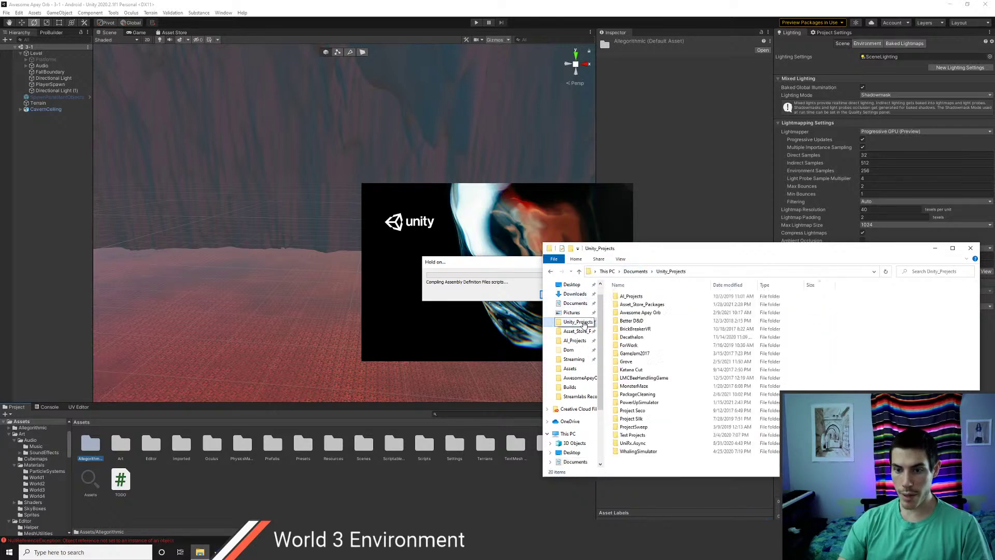
pyautogui.click(640, 305)
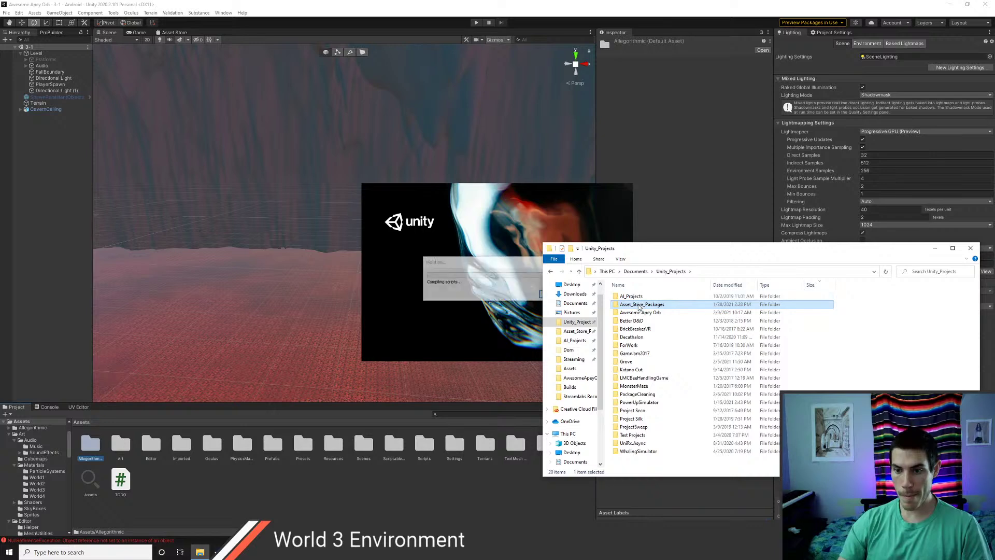
pyautogui.doubleClick(639, 306)
pyautogui.doubleClick(634, 297)
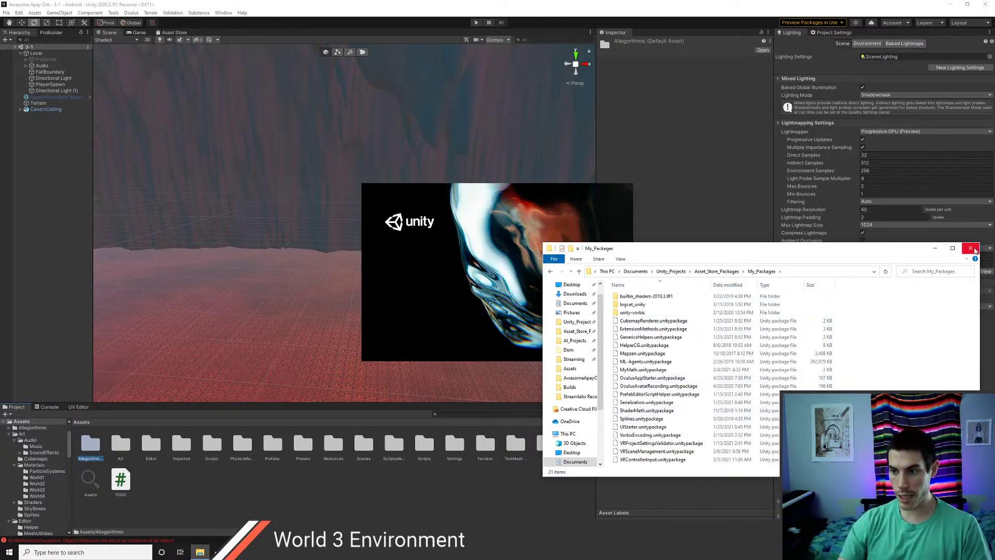
pyautogui.click(972, 249)
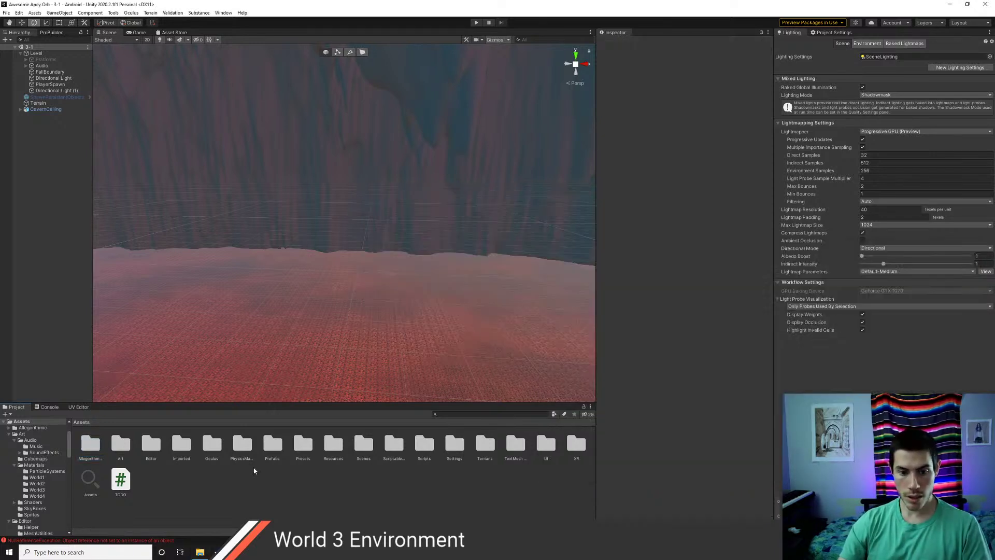
# - Import the custom package My_Packages/CubemapRenderer.unitypackage into the project
pyautogui.rightClick(169, 493)
pyautogui.moveTo(208, 368)
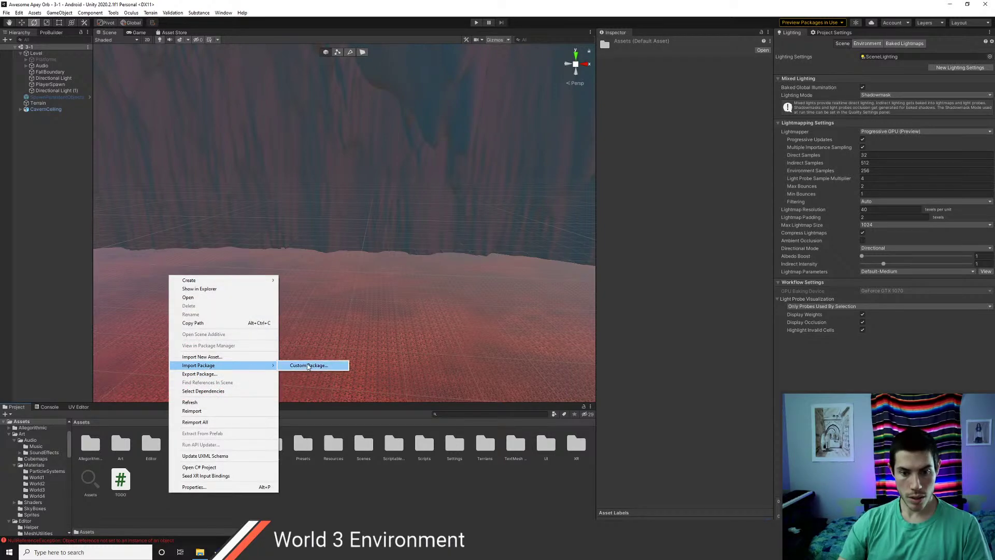
pyautogui.click(311, 366)
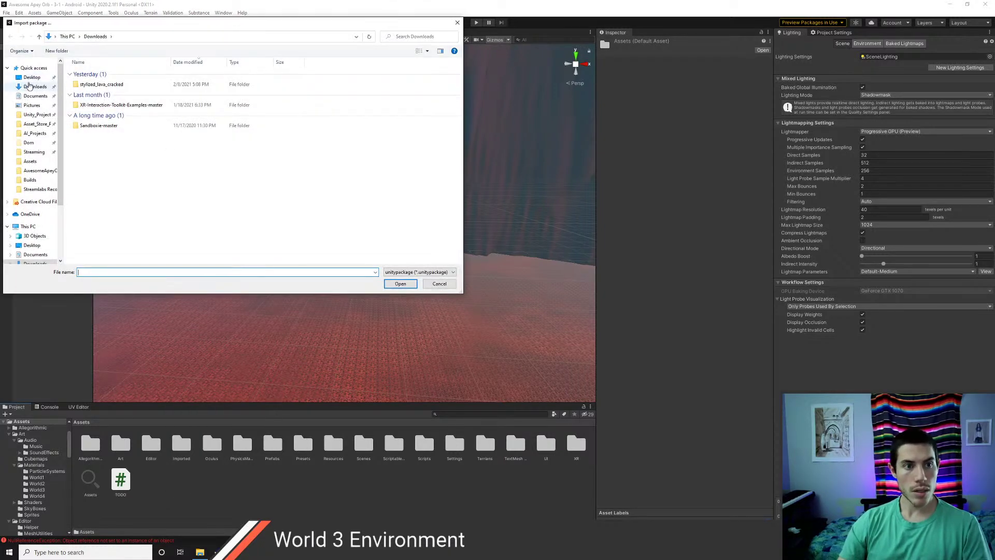
pyautogui.click(37, 115)
pyautogui.doubleClick(91, 81)
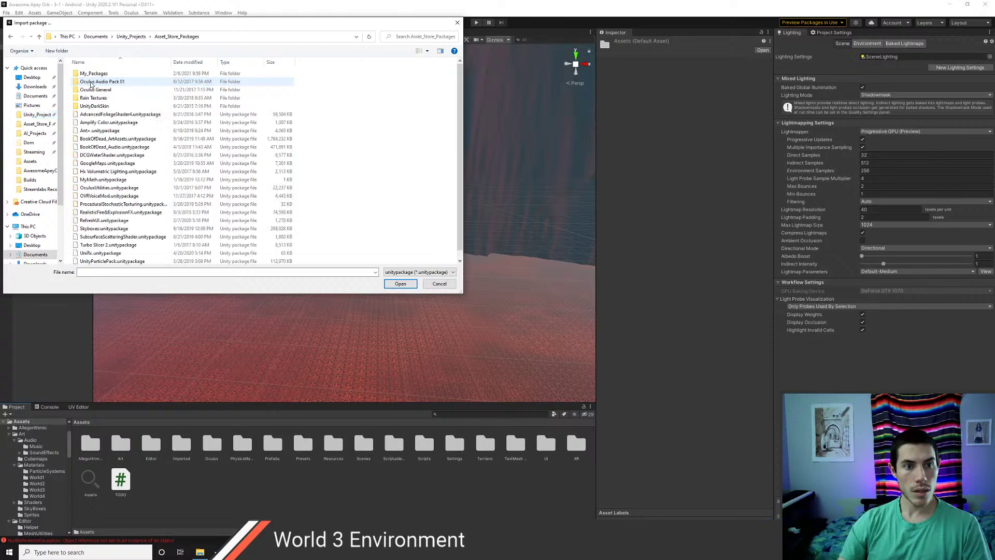
pyautogui.doubleClick(93, 73)
pyautogui.click(109, 98)
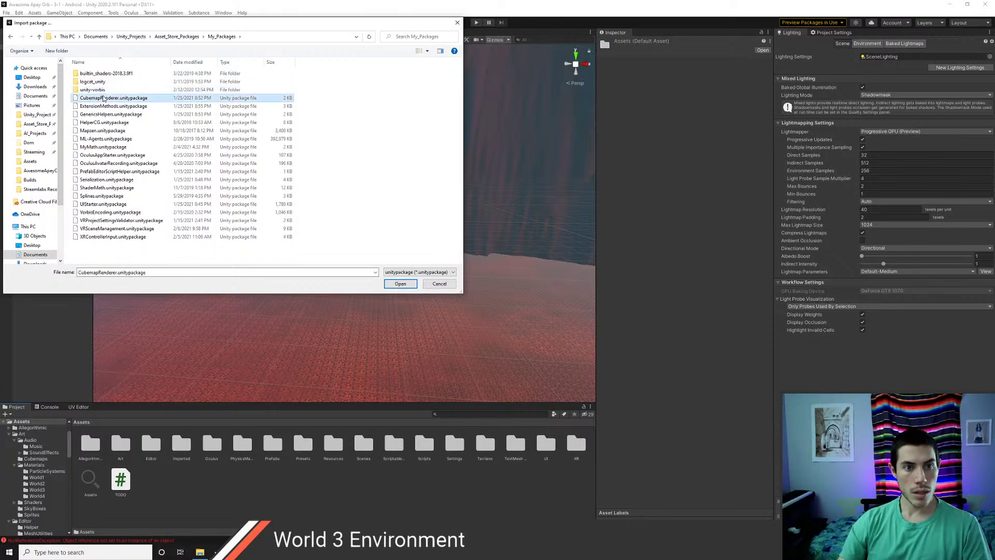
pyautogui.click(400, 284)
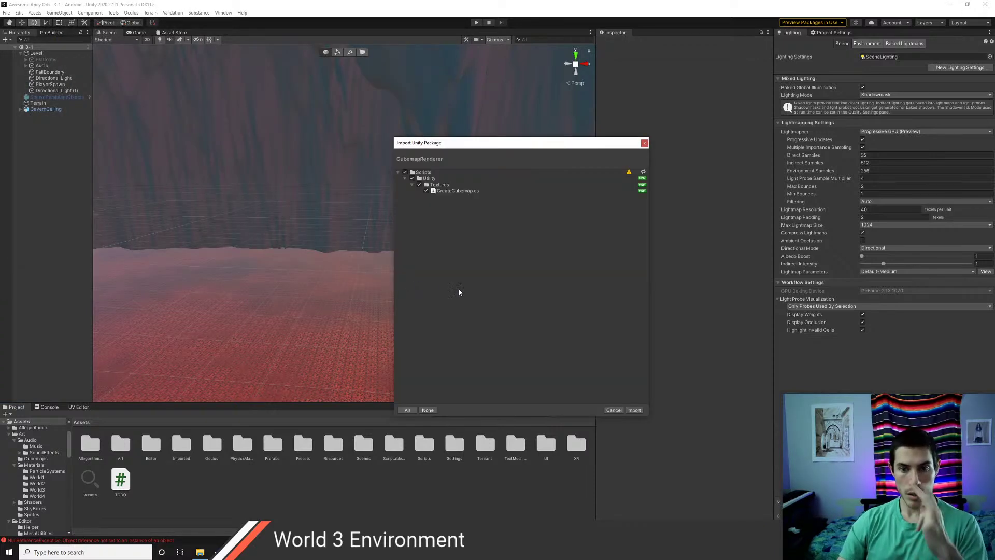
pyautogui.click(632, 410)
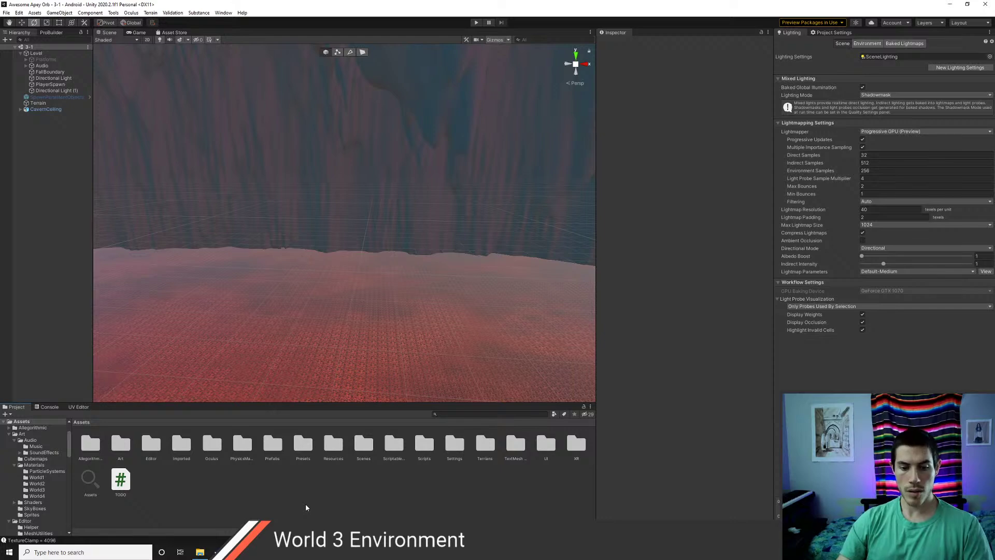
# - Select the Presets folder and dismiss a taskbar jump list
pyautogui.click(303, 445)
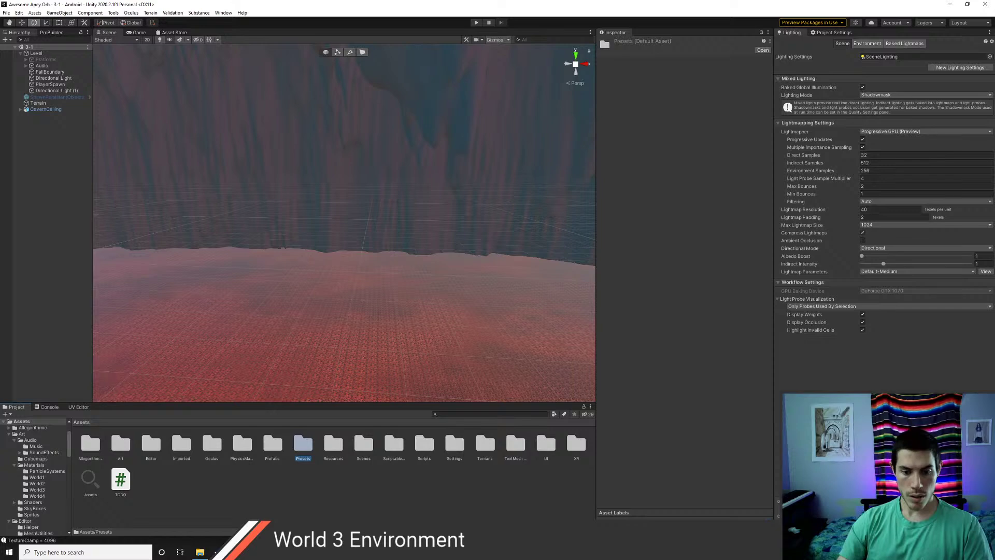
pyautogui.rightClick(353, 552)
pyautogui.click(353, 535)
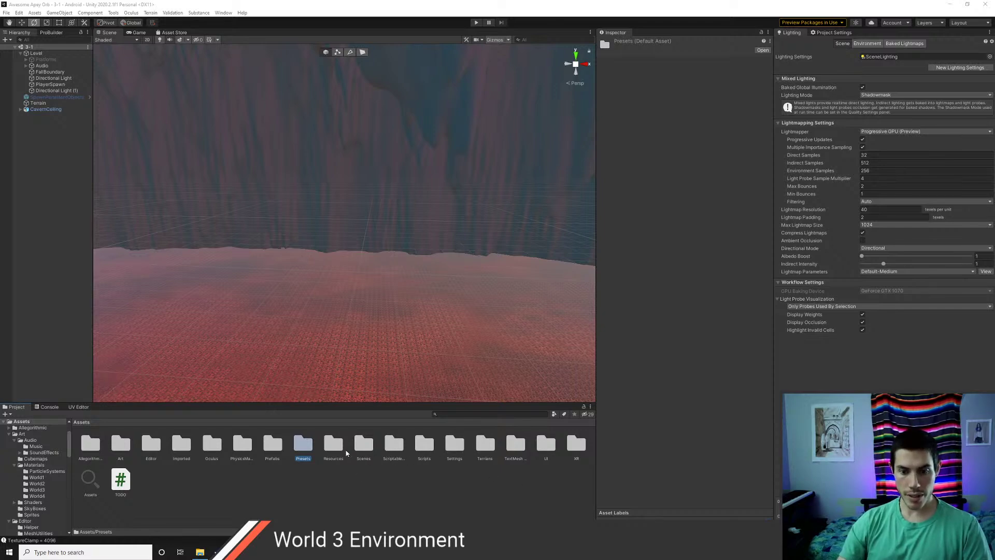
# - Open Scripts > Utility > Textures and read CreateCubemap.cs in VS Code
pyautogui.doubleClick(423, 445)
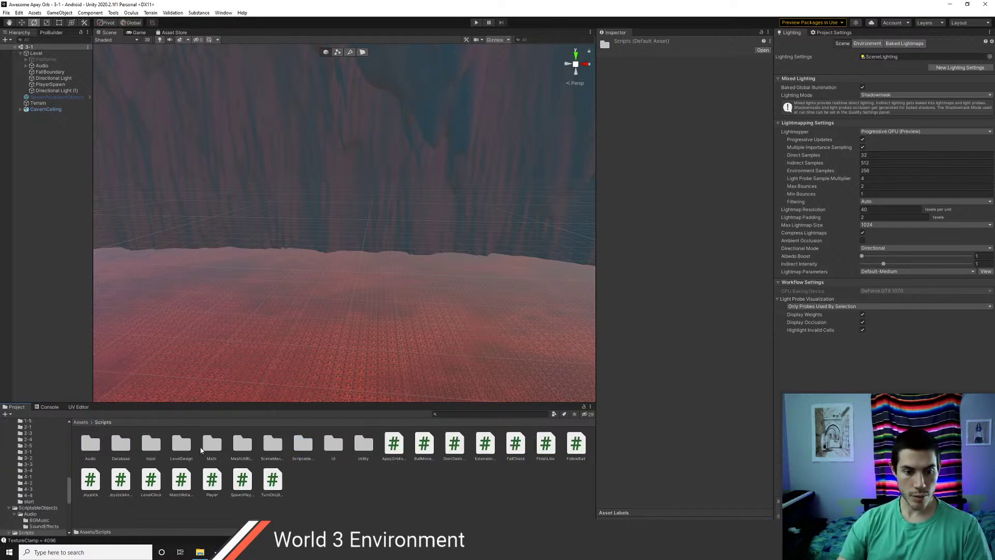
pyautogui.doubleClick(362, 447)
pyautogui.doubleClick(95, 450)
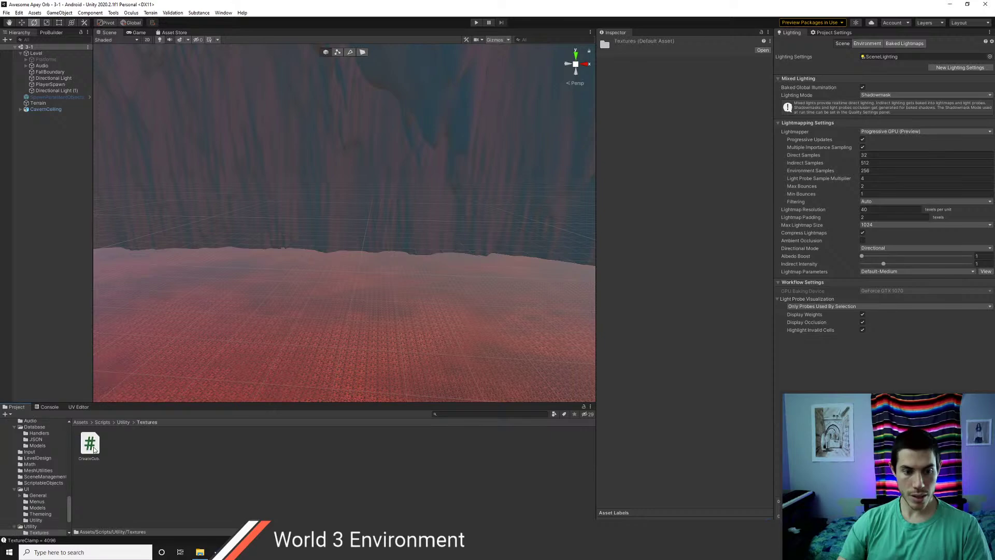
pyautogui.doubleClick(89, 444)
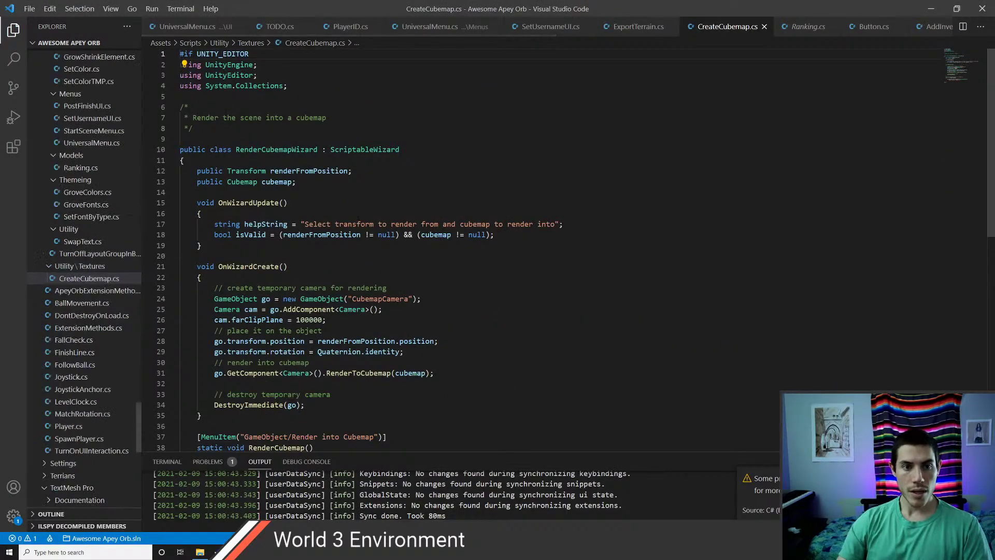
pyautogui.scroll(-1, 467, 249)
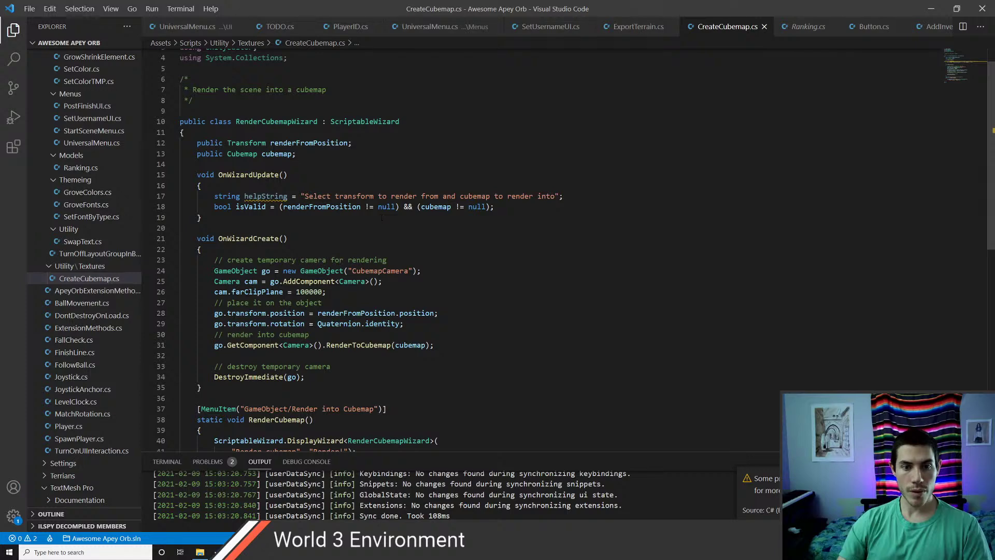
pyautogui.hotkey('alt', 'Tab')
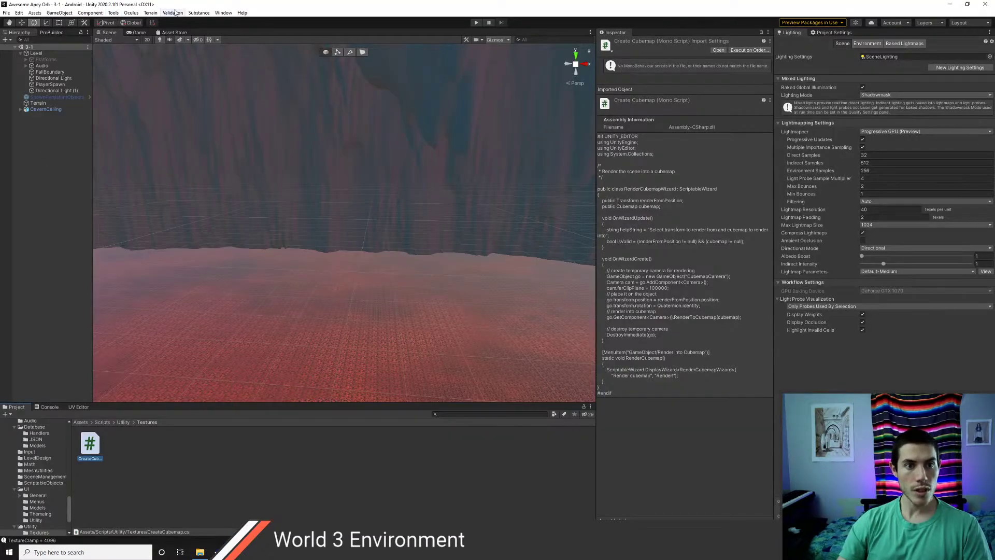
# - Try Render into Cubemap with PlayerSpawn as the position, close it, and open Assets > Art
pyautogui.click(112, 13)
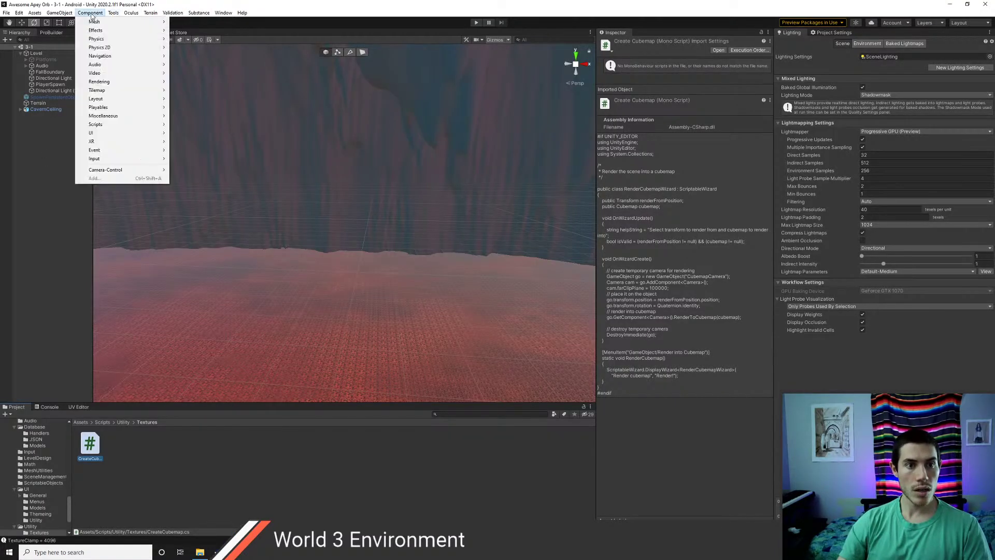
pyautogui.moveTo(60, 16)
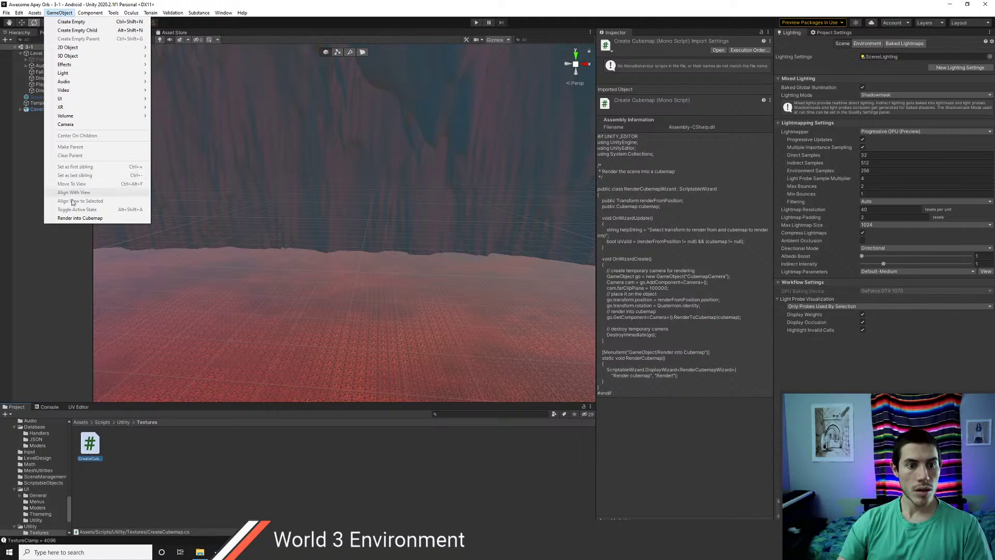
pyautogui.click(80, 218)
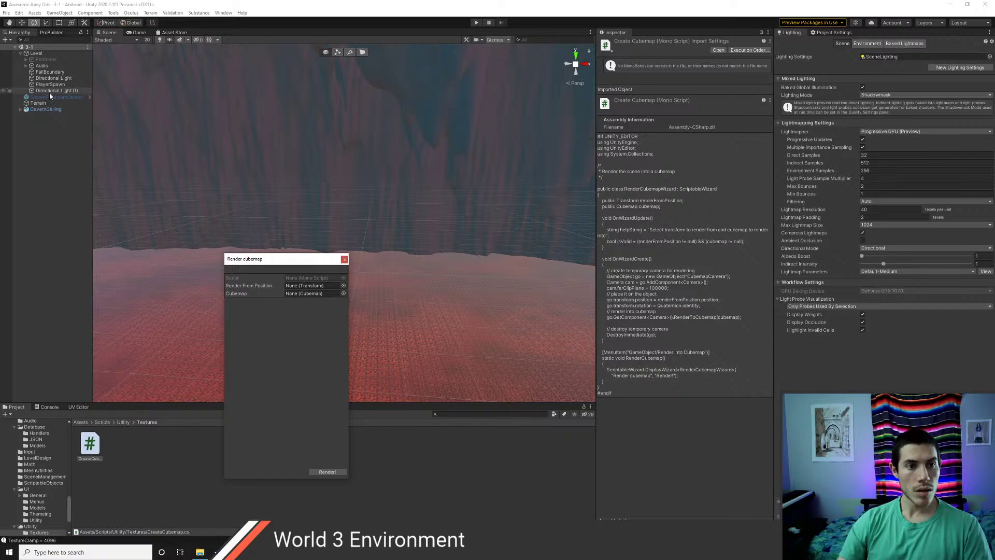
pyautogui.moveTo(50, 85); pyautogui.dragTo(315, 289)
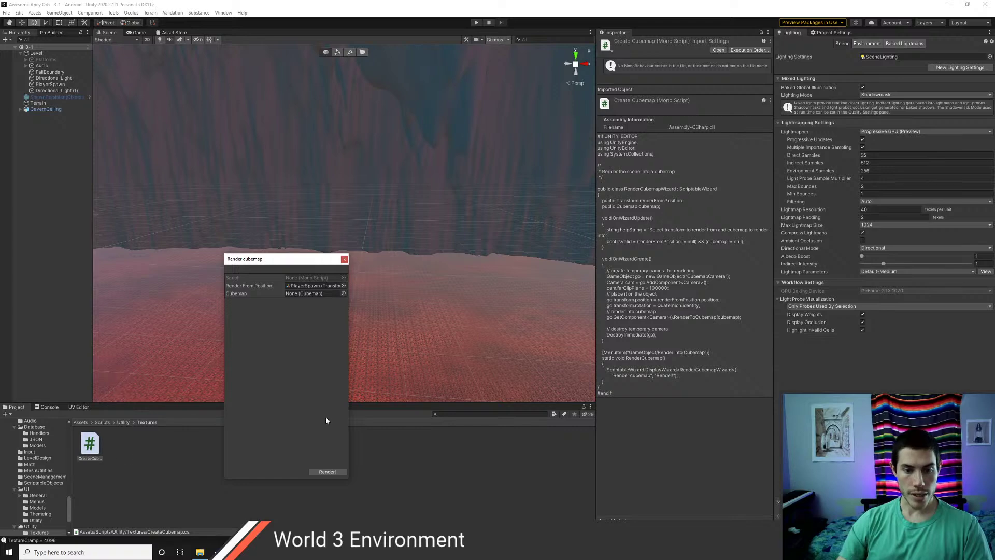
pyautogui.click(344, 260)
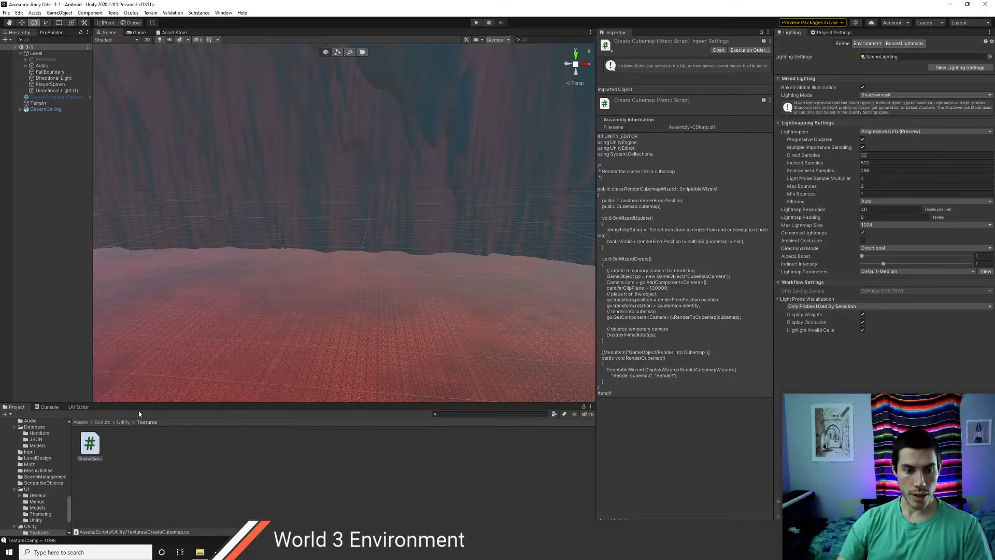
pyautogui.click(82, 422)
pyautogui.doubleClick(128, 449)
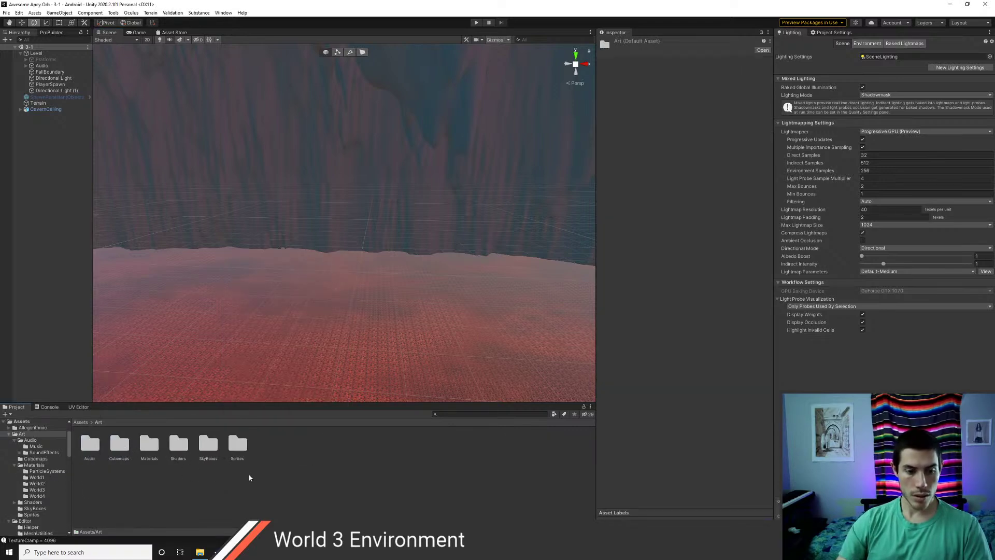
# - Create a new legacy Cubemap asset in the Cubemaps folder with face size 2048
pyautogui.doubleClick(120, 443)
pyautogui.rightClick(136, 451)
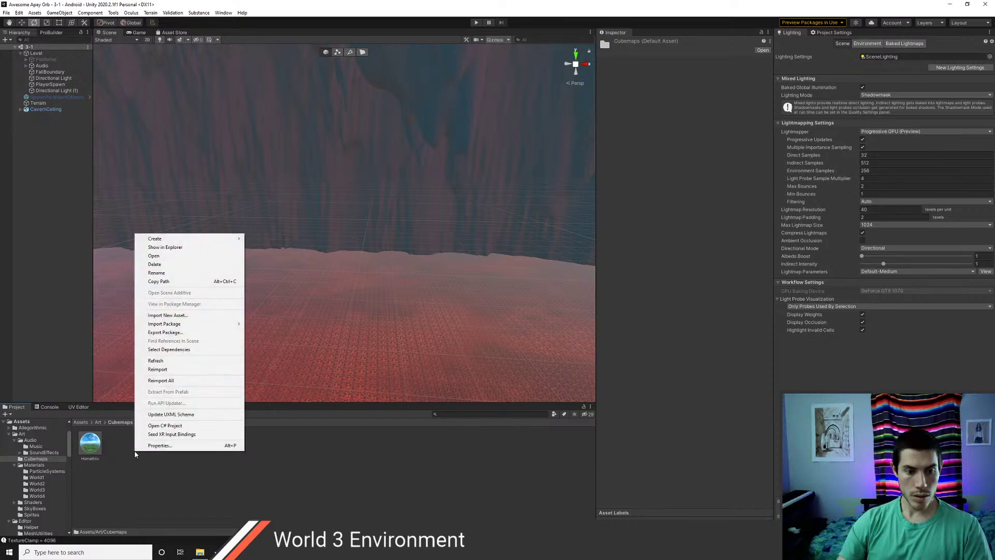
pyautogui.moveTo(174, 239)
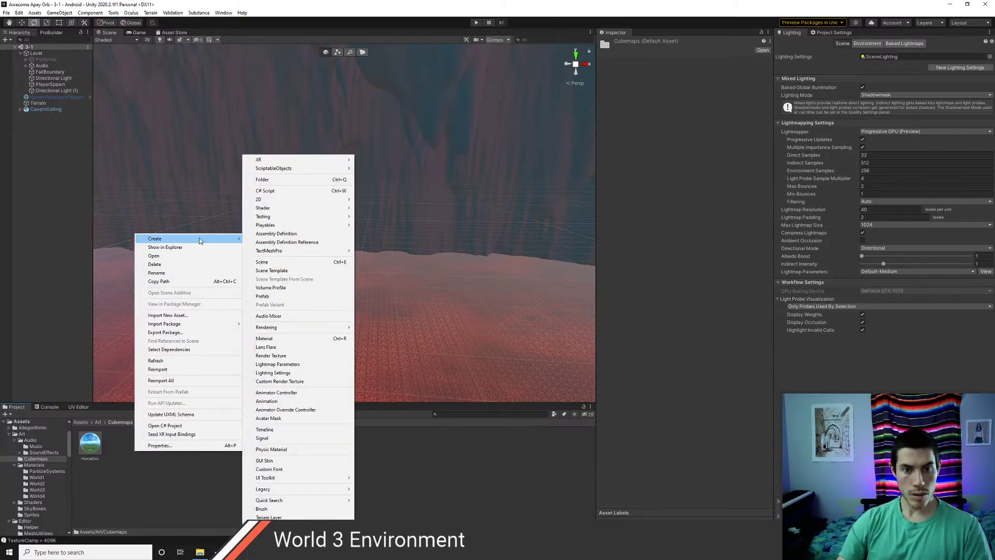
pyautogui.moveTo(304, 489)
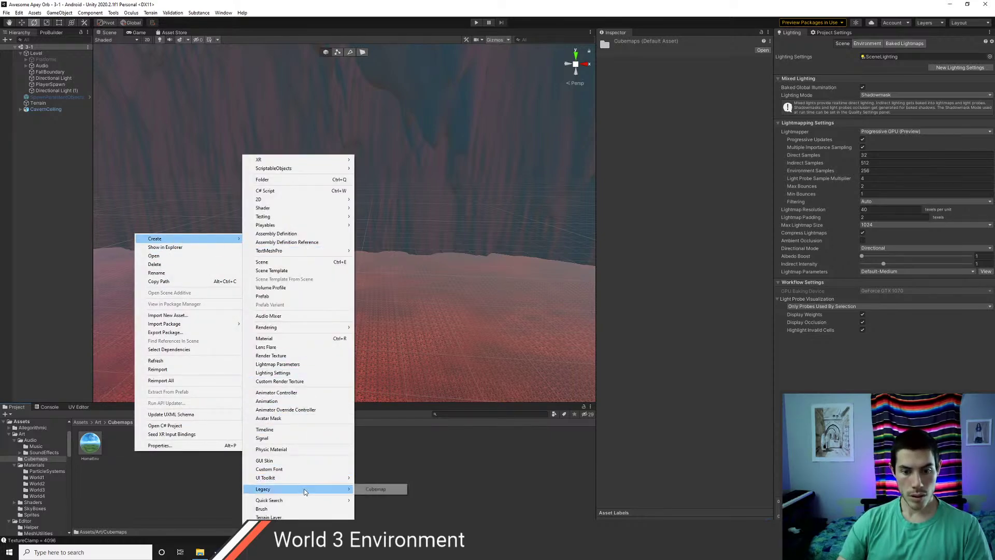
pyautogui.click(380, 489)
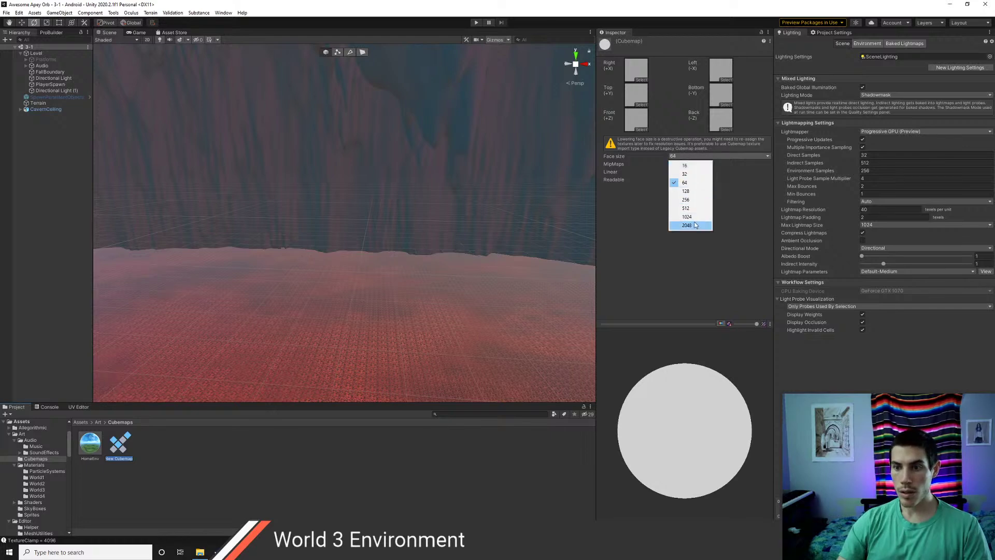
pyautogui.click(692, 225)
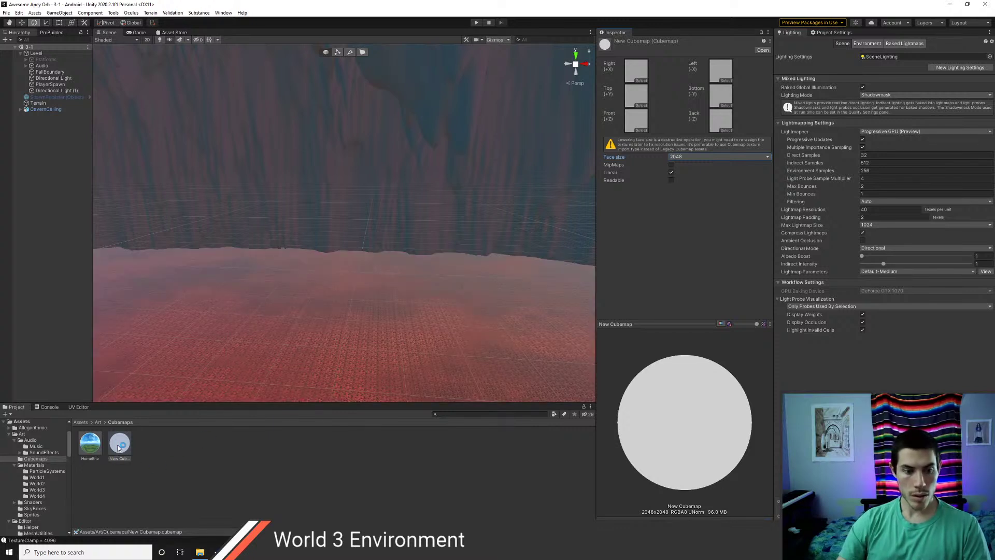
# - Rename the new cubemap asset to Cavern
pyautogui.click(149, 456)
pyautogui.click(119, 446)
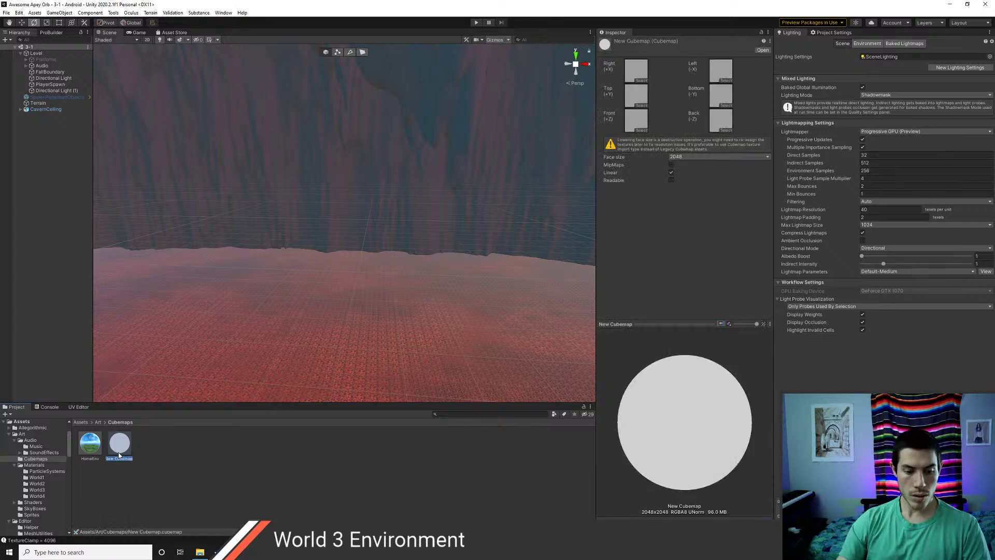
pyautogui.write('ern')
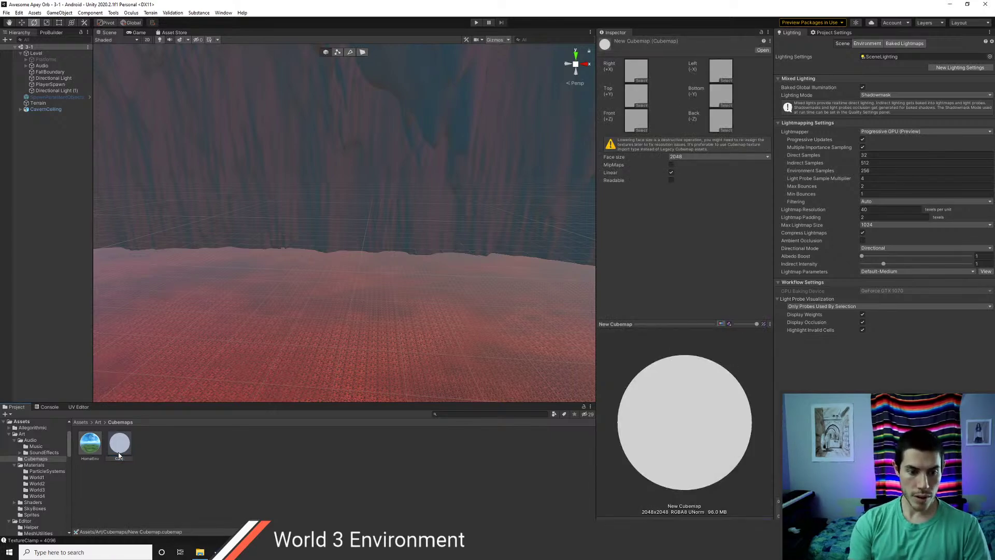
pyautogui.press('Return')
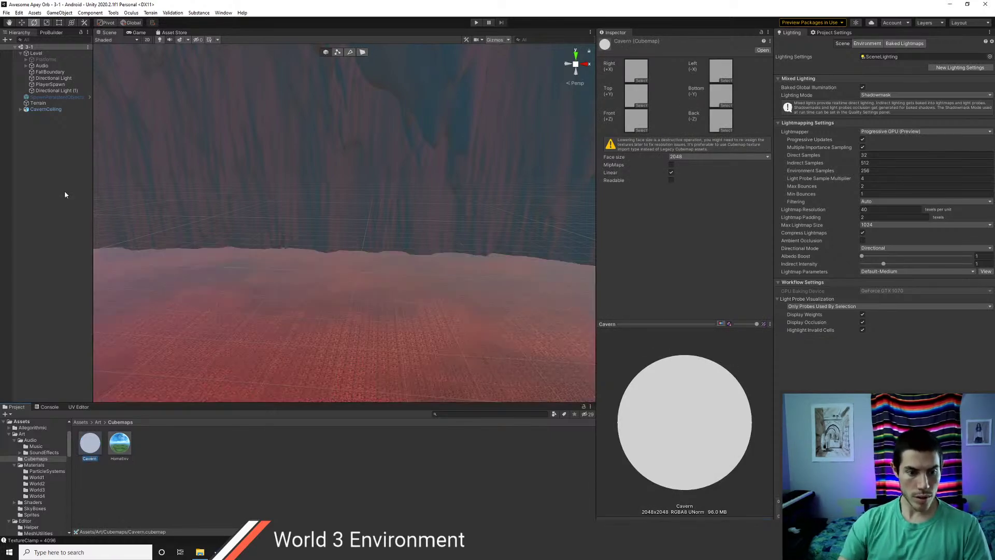
# - Render from PlayerSpawn into the Cavern cubemap, which errors, then mark Cavern as Readable
pyautogui.click(59, 13)
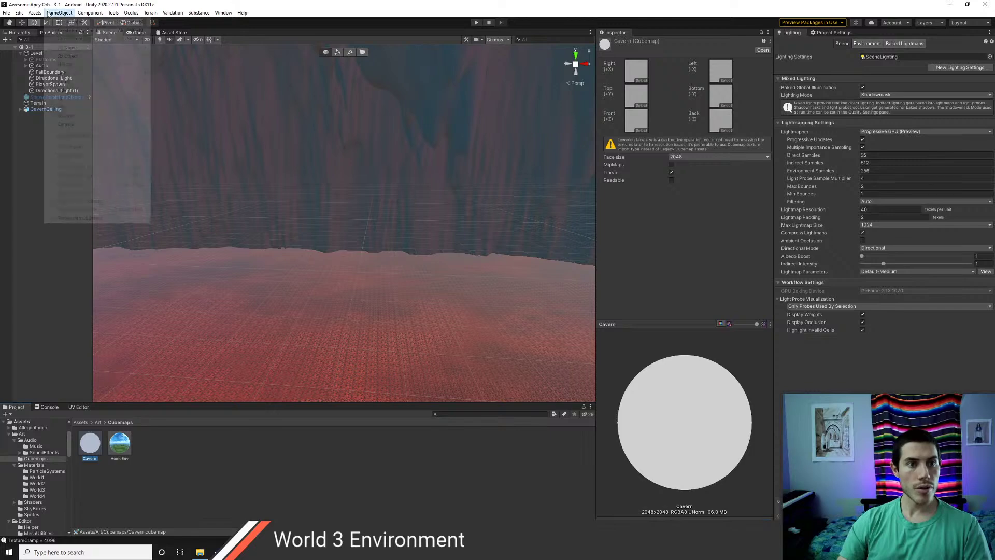
pyautogui.click(80, 218)
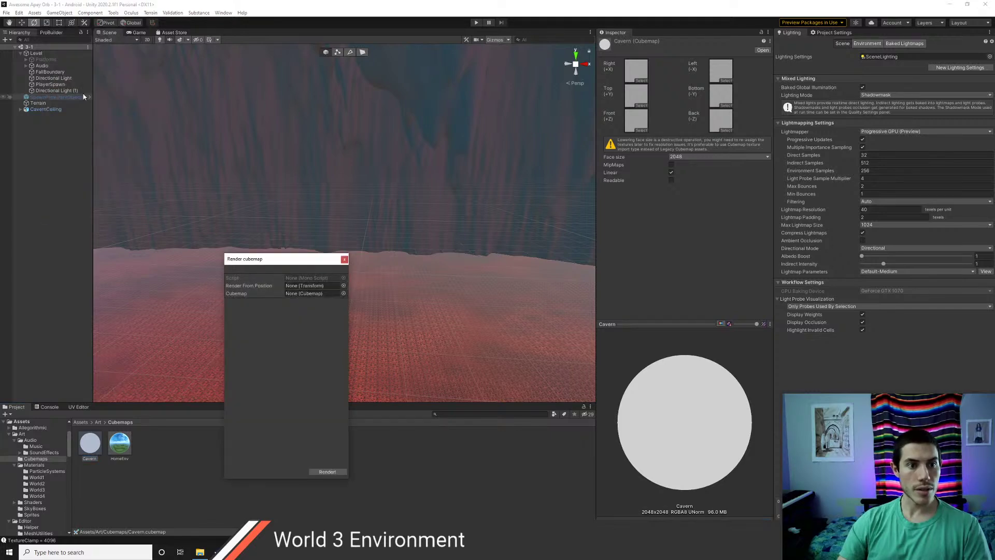
pyautogui.click(50, 86)
pyautogui.moveTo(50, 84); pyautogui.dragTo(308, 286)
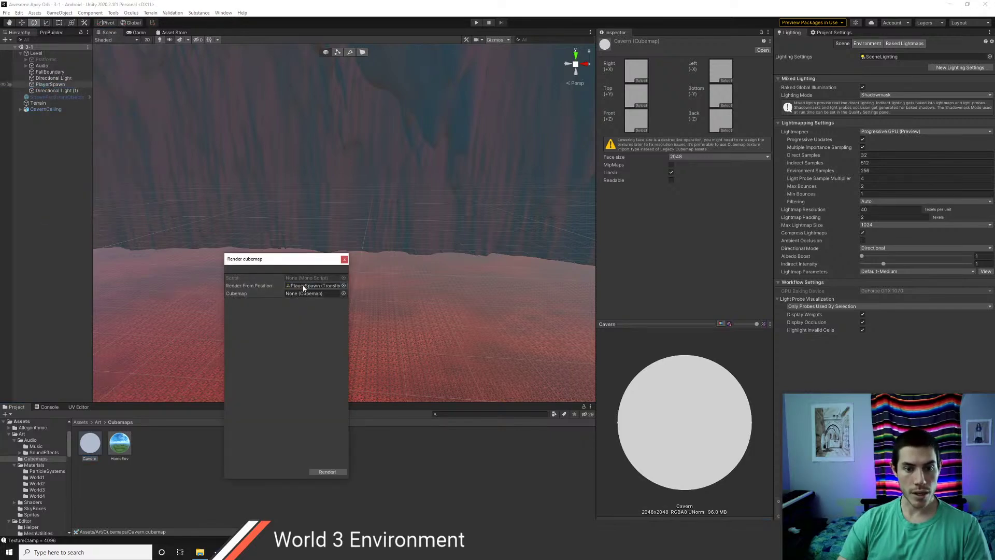
pyautogui.moveTo(95, 453); pyautogui.dragTo(310, 293)
pyautogui.click(327, 472)
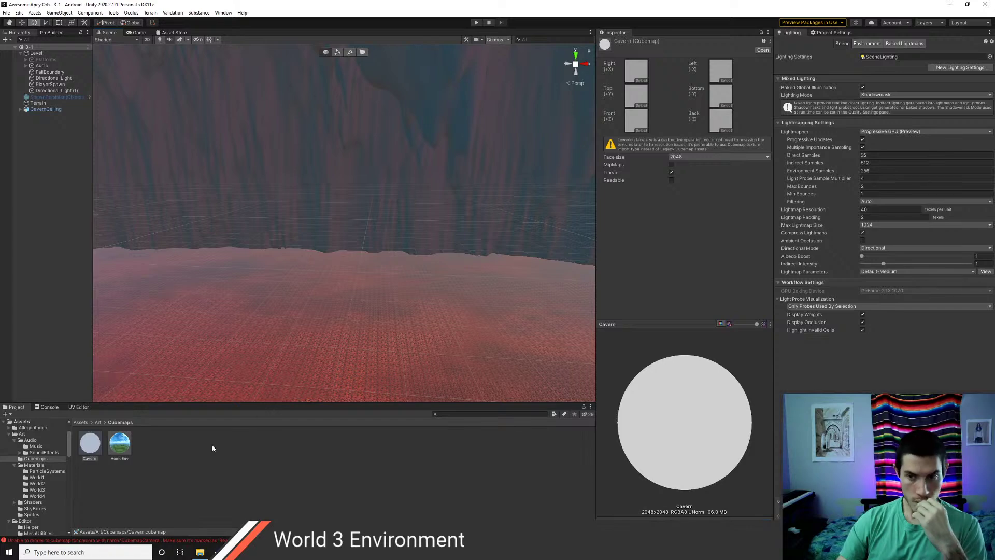
pyautogui.click(672, 181)
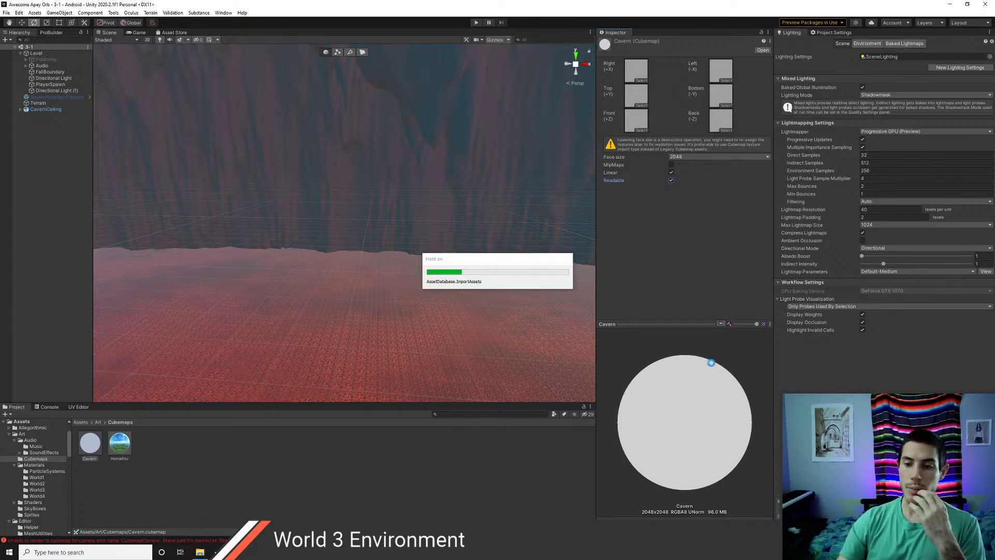
# - Re-render the scene from PlayerSpawn into the Cavern cubemap using Render into Cubemap
pyautogui.click(56, 13)
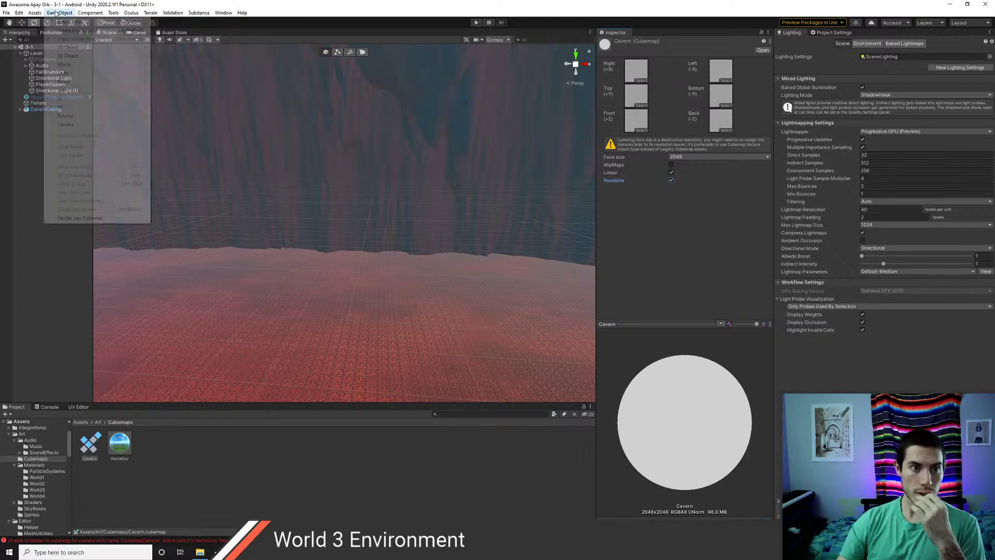
pyautogui.click(80, 218)
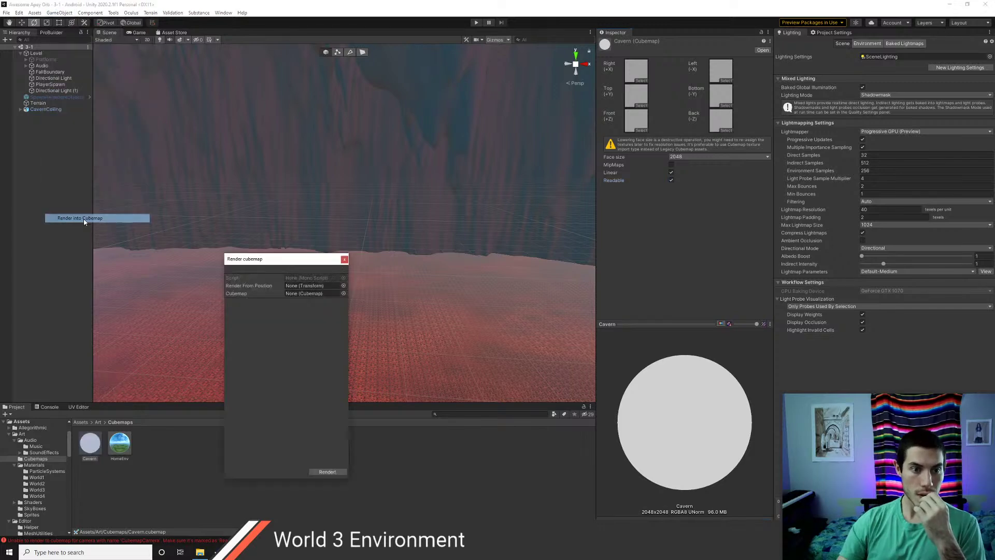
pyautogui.click(343, 286)
pyautogui.click(280, 261)
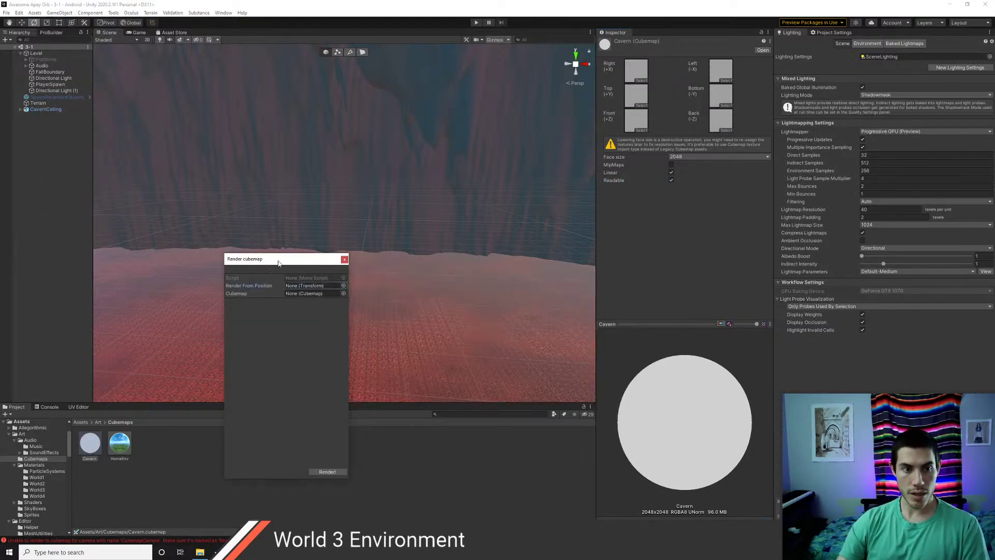
pyautogui.moveTo(45, 85); pyautogui.dragTo(321, 285)
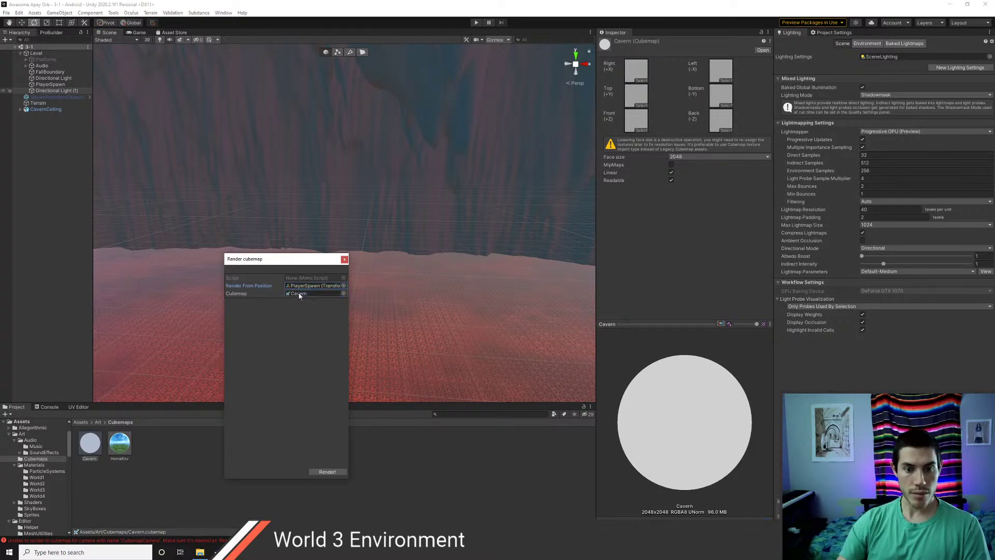
pyautogui.click(331, 473)
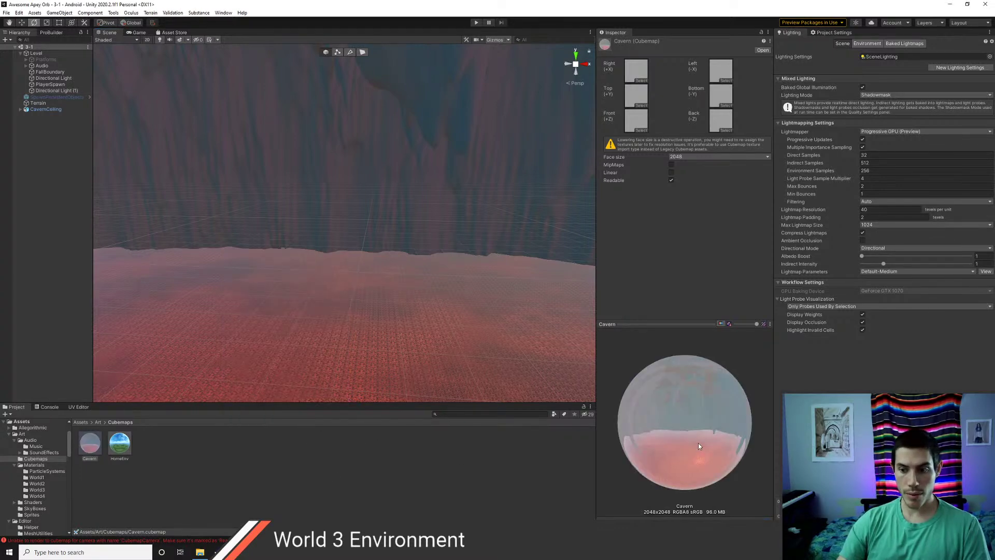
# - Try Linear colour on the Cavern cubemap against HomeEnv, then switch Linear back off
pyautogui.moveTo(698, 443); pyautogui.dragTo(673, 415)
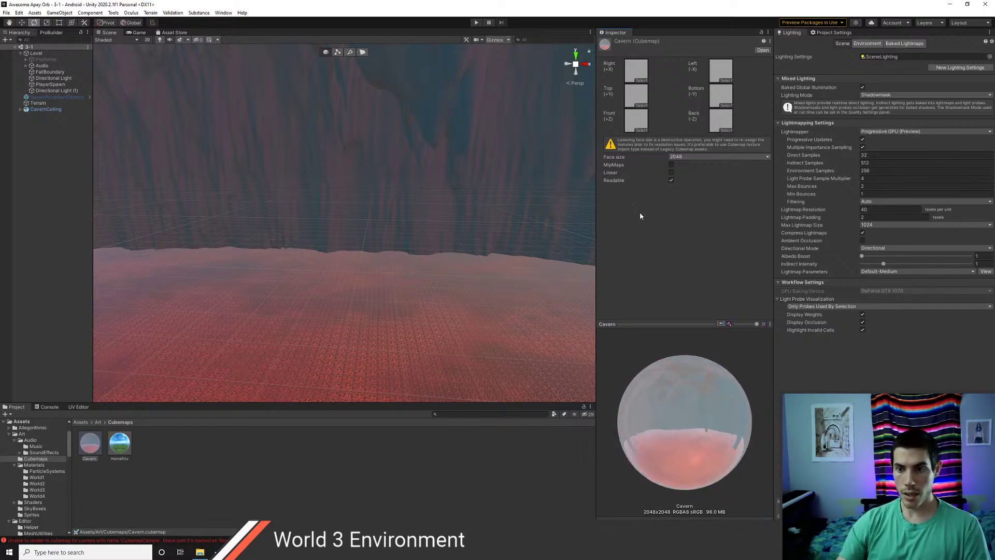
pyautogui.click(671, 173)
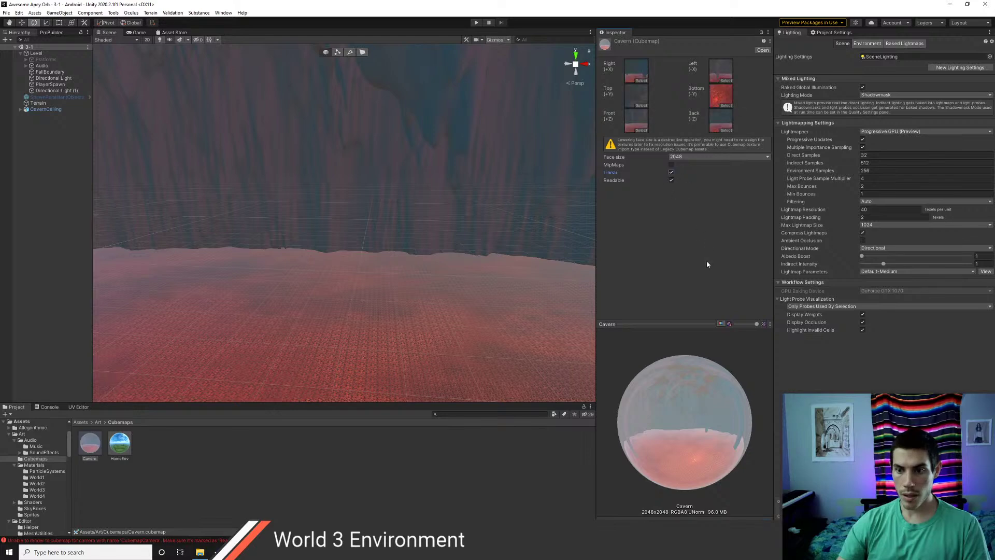
pyautogui.click(120, 443)
pyautogui.click(89, 445)
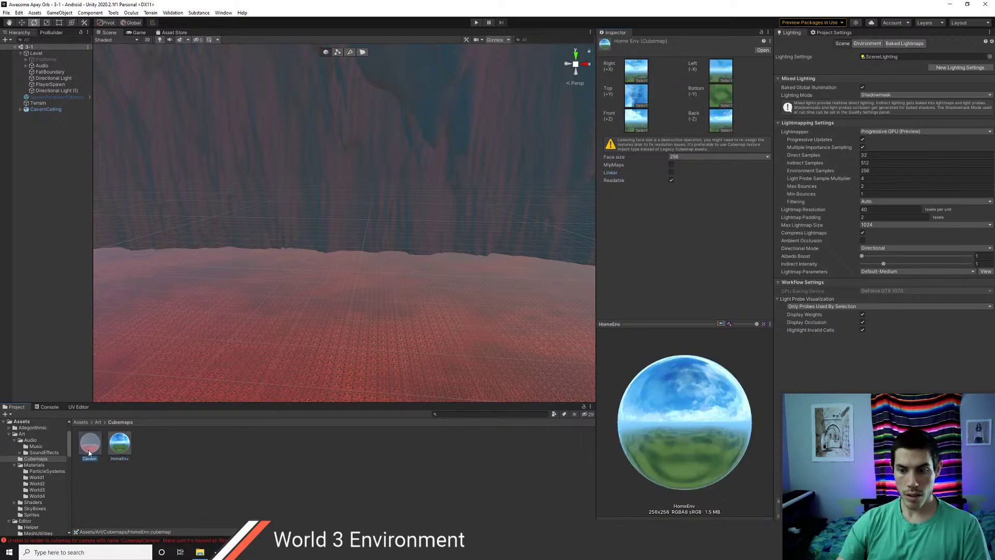
pyautogui.click(117, 446)
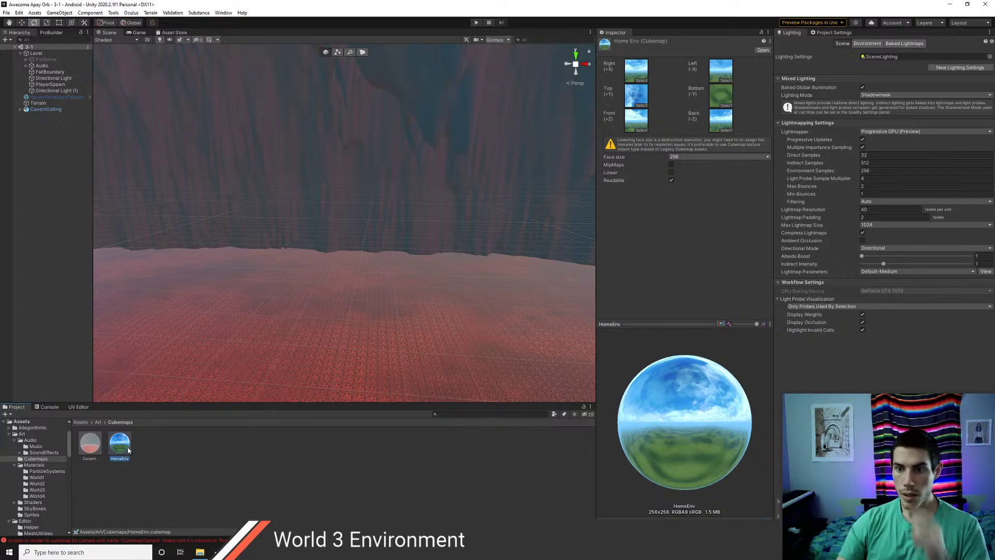
pyautogui.click(92, 443)
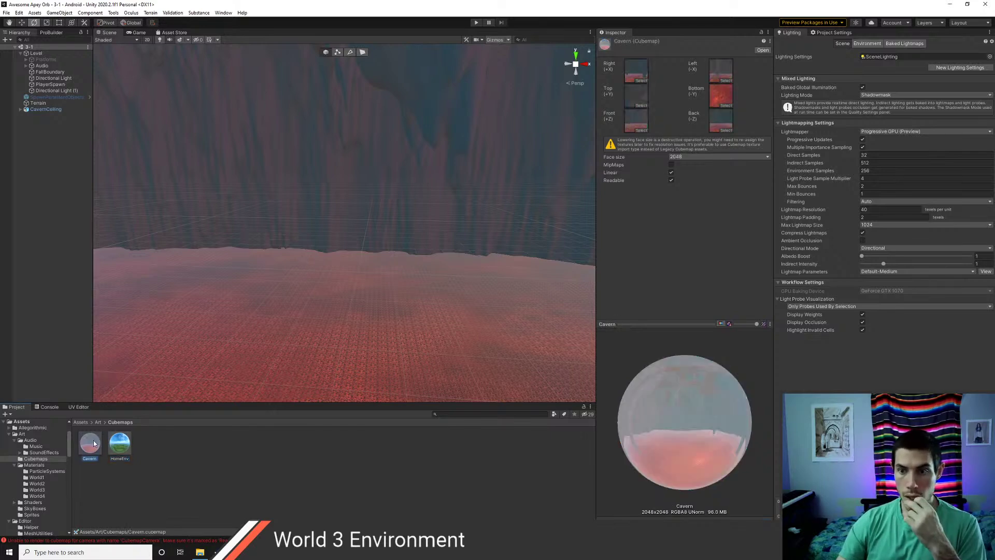
pyautogui.click(671, 172)
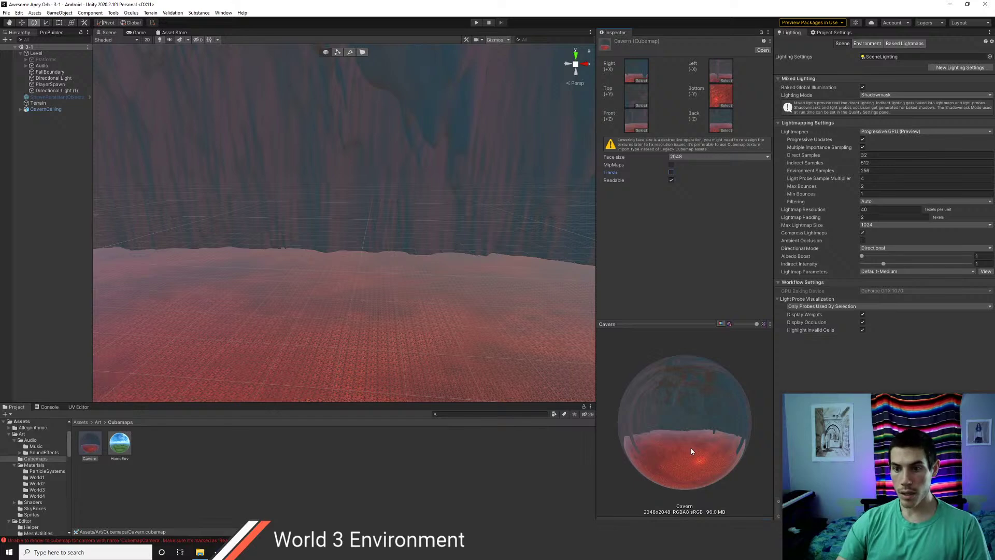
pyautogui.moveTo(691, 451); pyautogui.dragTo(682, 444)
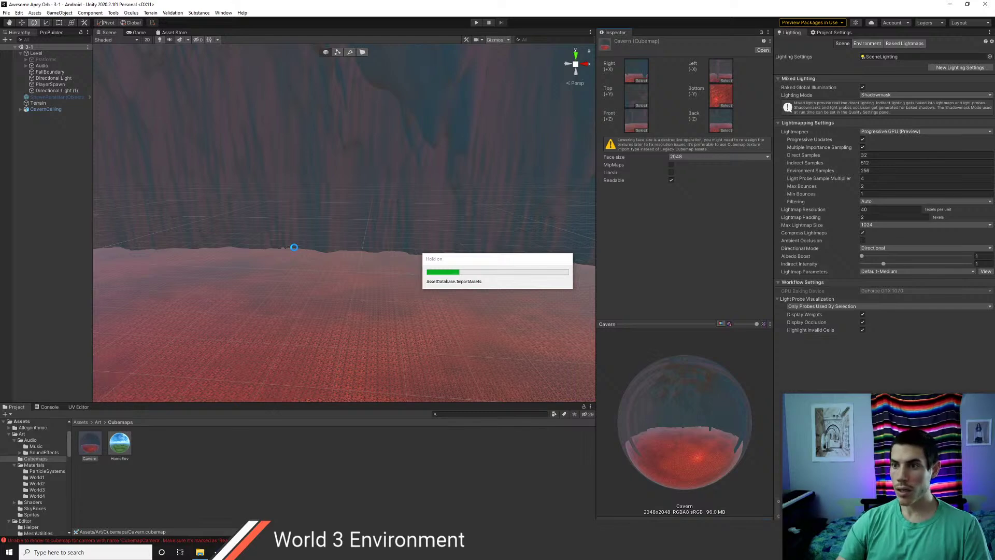
pyautogui.moveTo(678, 423); pyautogui.dragTo(719, 430)
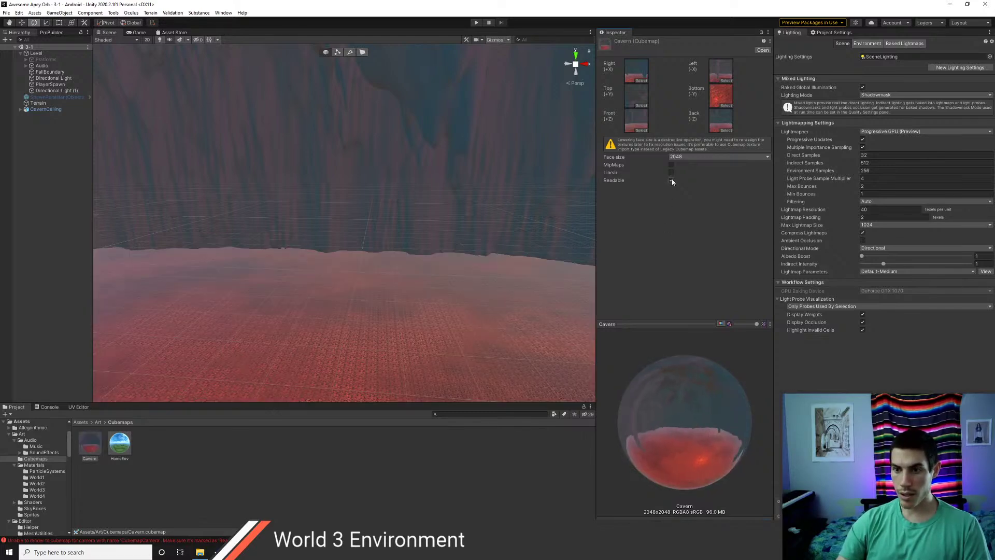
# - Reduce the Cavern cubemap face size from 2048 to 1024
pyautogui.click(679, 157)
pyautogui.click(687, 216)
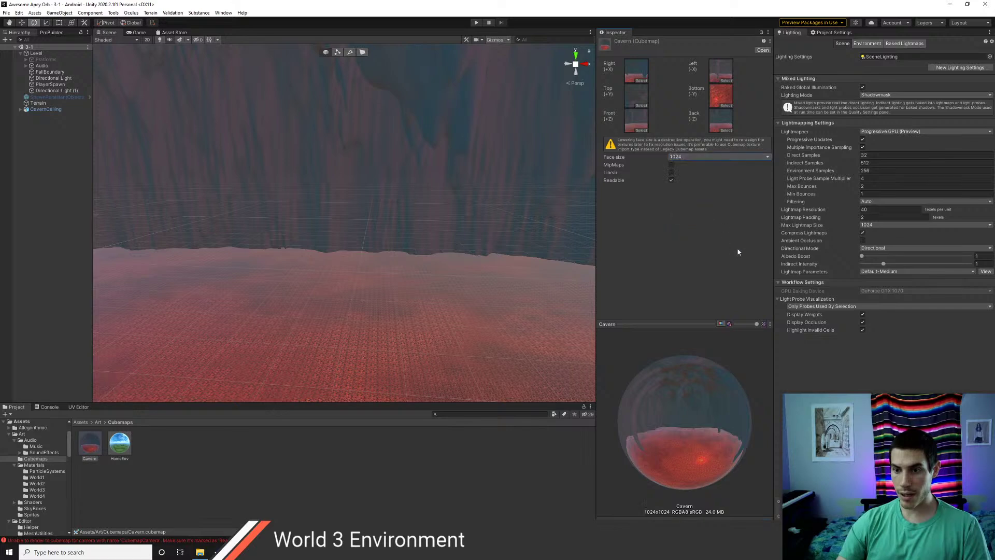
pyautogui.click(118, 449)
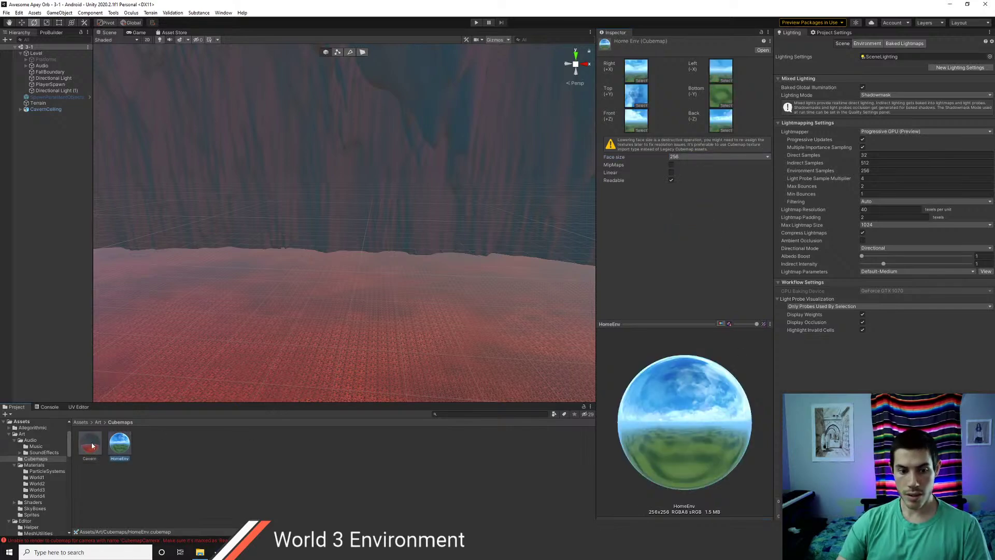
pyautogui.click(92, 446)
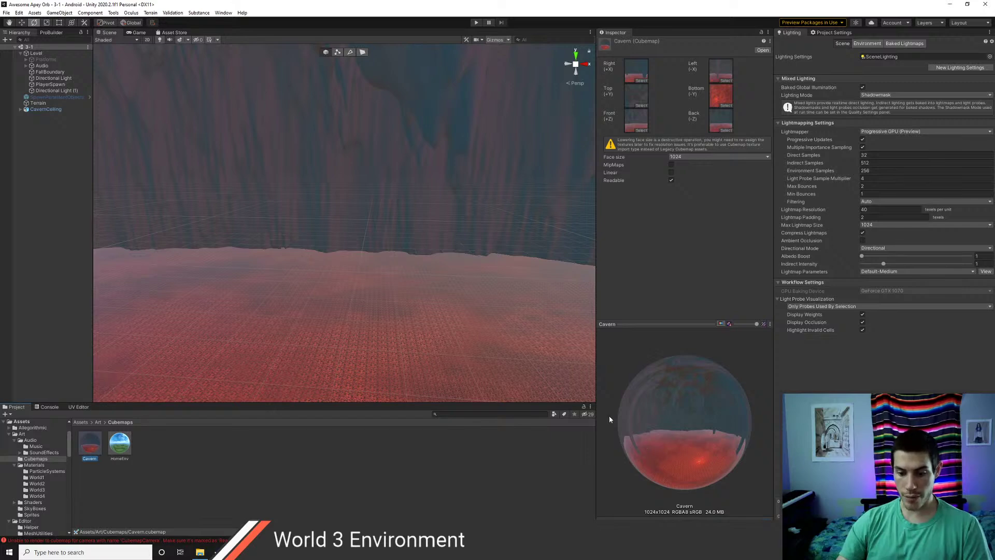
pyautogui.moveTo(298, 271); pyautogui.dragTo(467, 249, button='right')
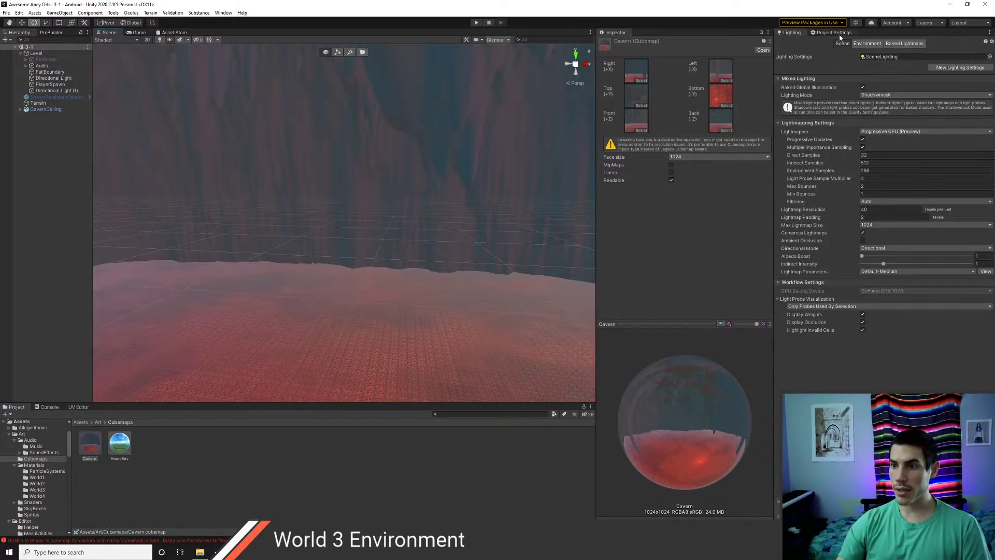
# - Show the Lighting environment settings and create a CavernCubemap material in Materials > World3
pyautogui.click(867, 43)
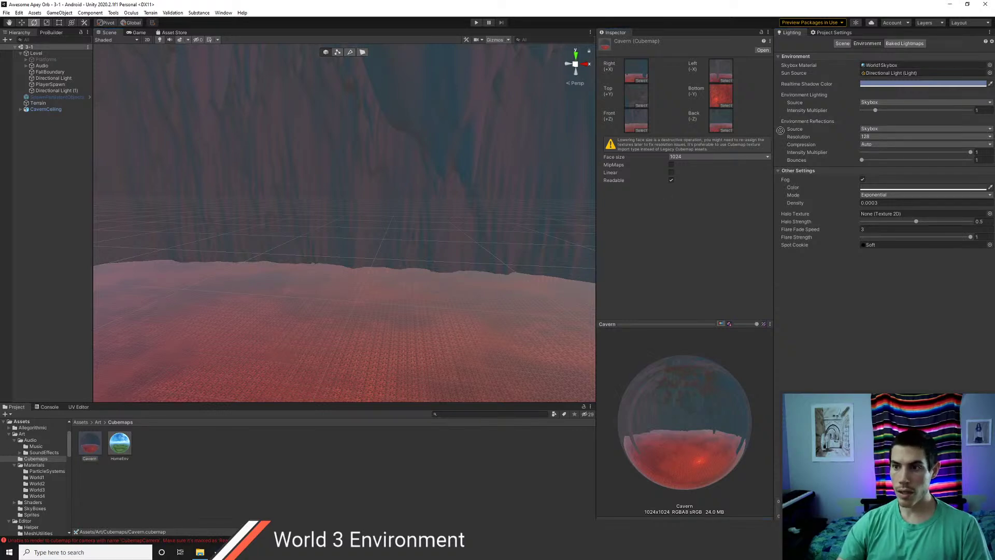
pyautogui.moveTo(804, 146); pyautogui.dragTo(206, 473)
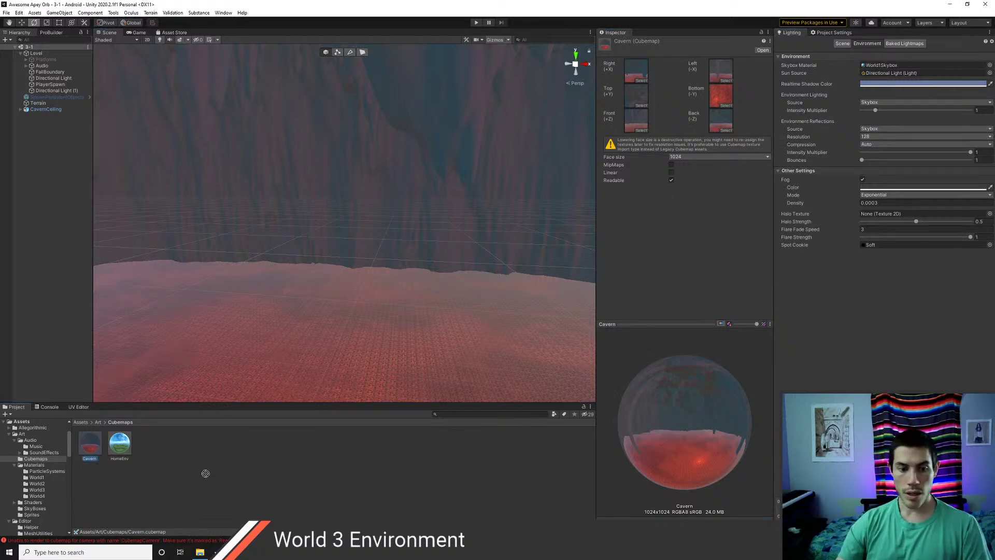
pyautogui.click(97, 422)
pyautogui.doubleClick(149, 443)
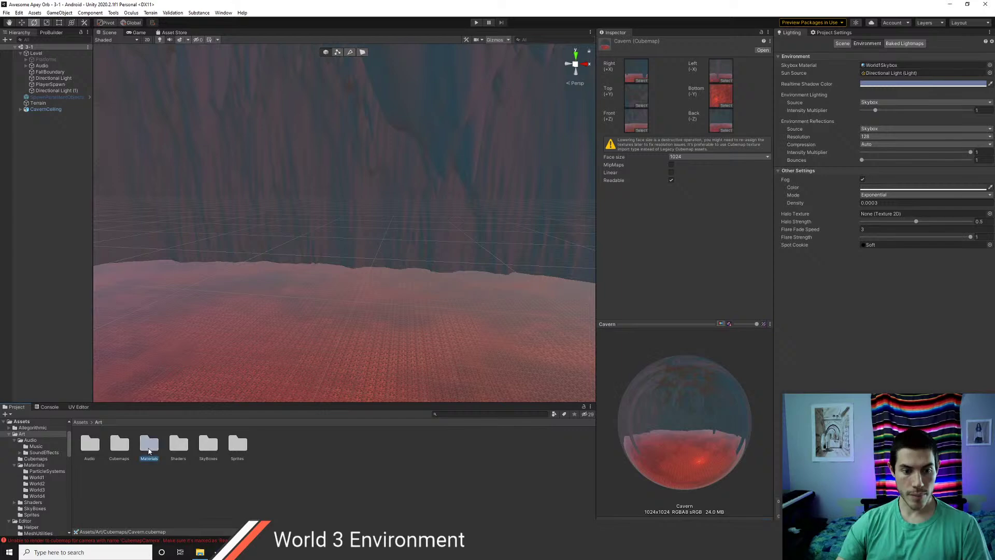
pyautogui.doubleClick(177, 445)
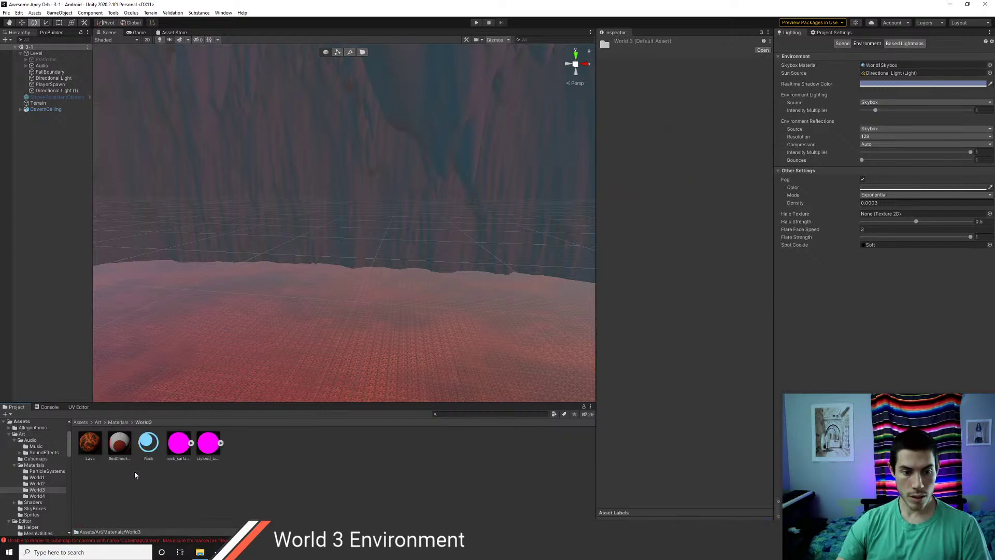
pyautogui.rightClick(251, 461)
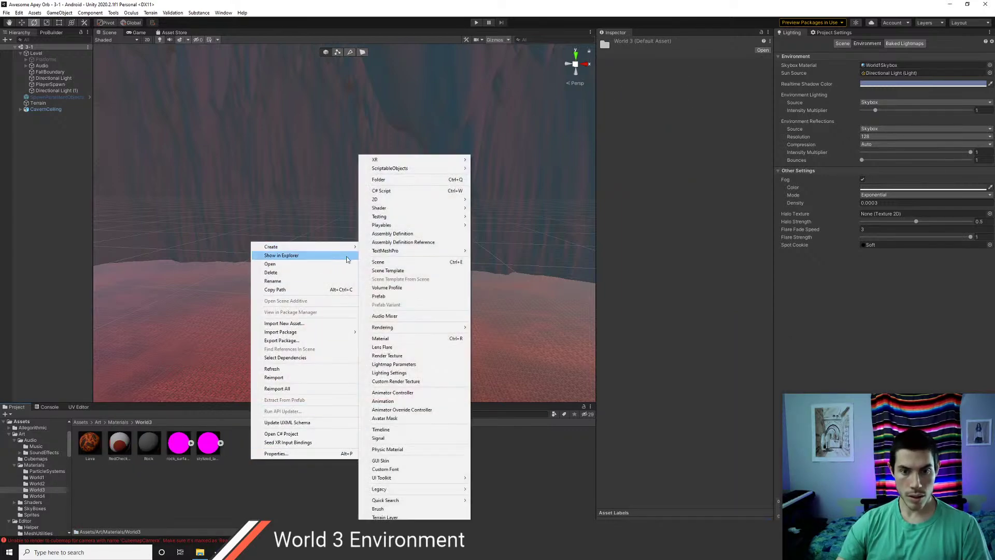
pyautogui.click(397, 338)
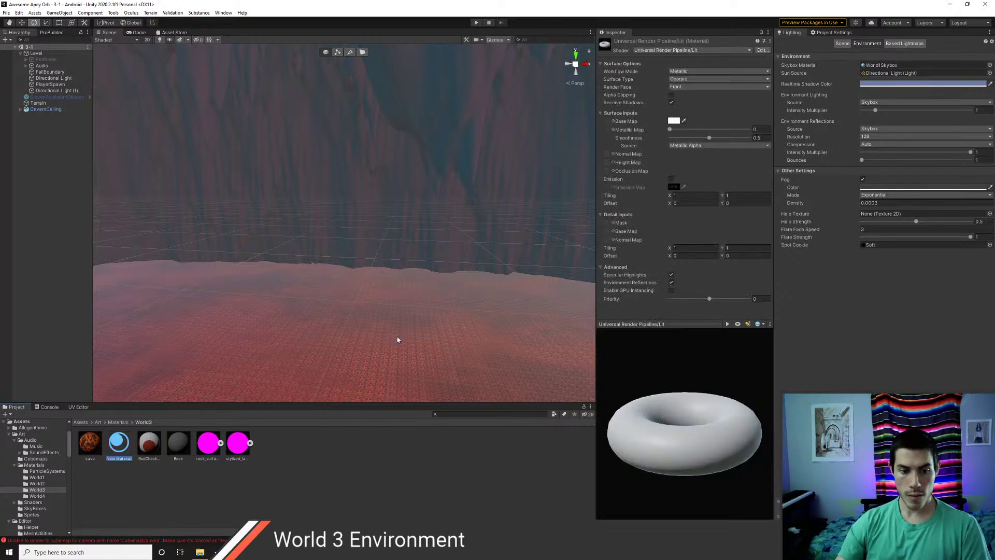
pyautogui.write('Cei')
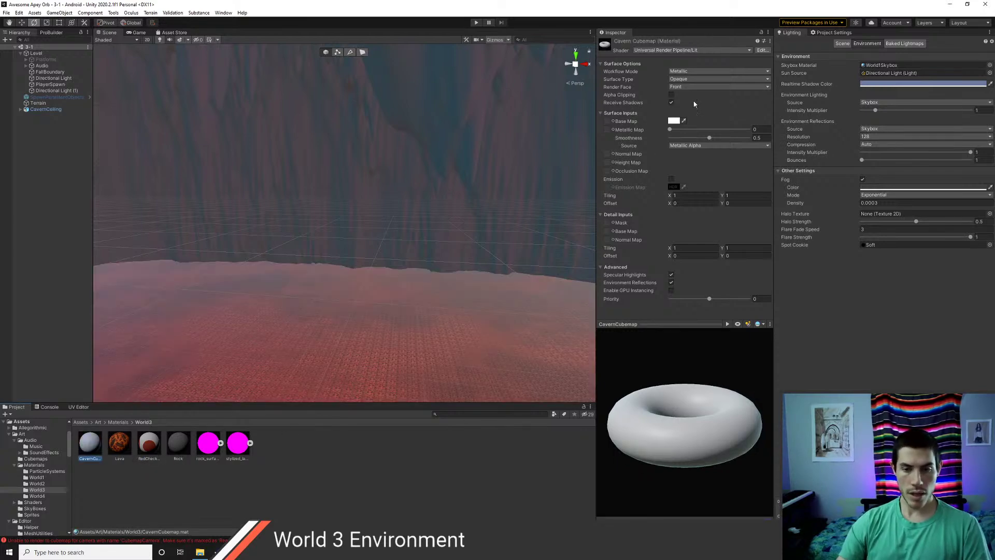
# - Set the CavernCubemap material's shader to Skybox/Cubemap
pyautogui.click(691, 51)
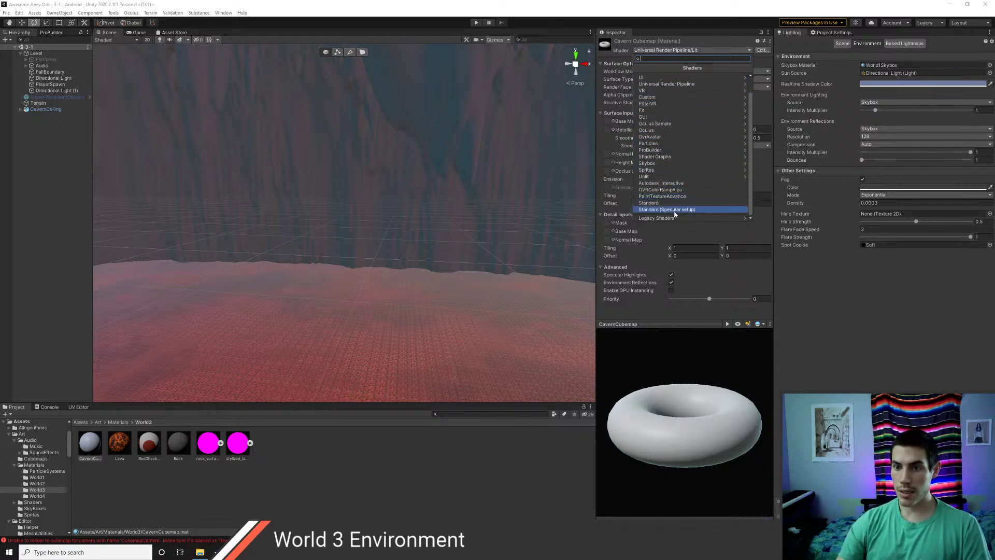
pyautogui.click(668, 84)
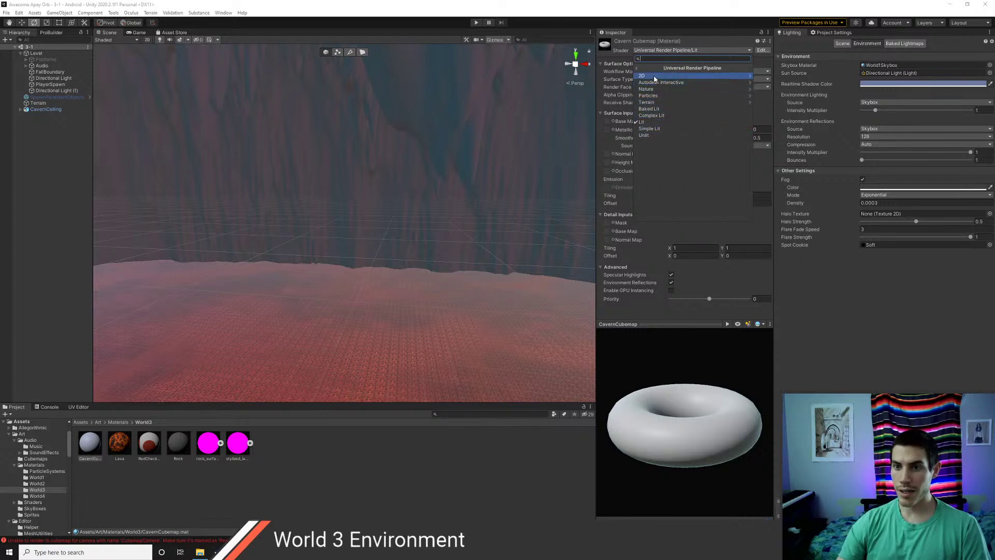
pyautogui.click(636, 68)
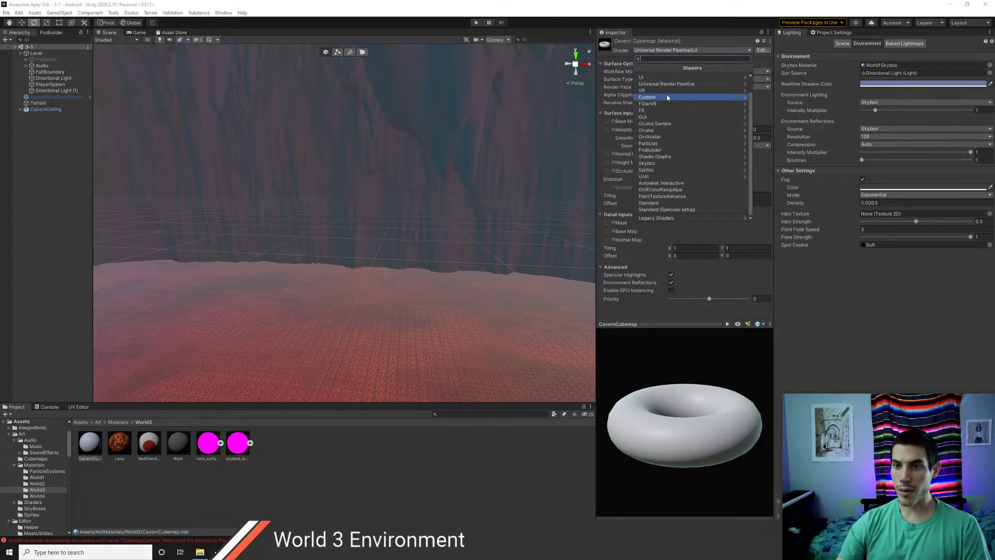
pyautogui.scroll(1, 668, 99)
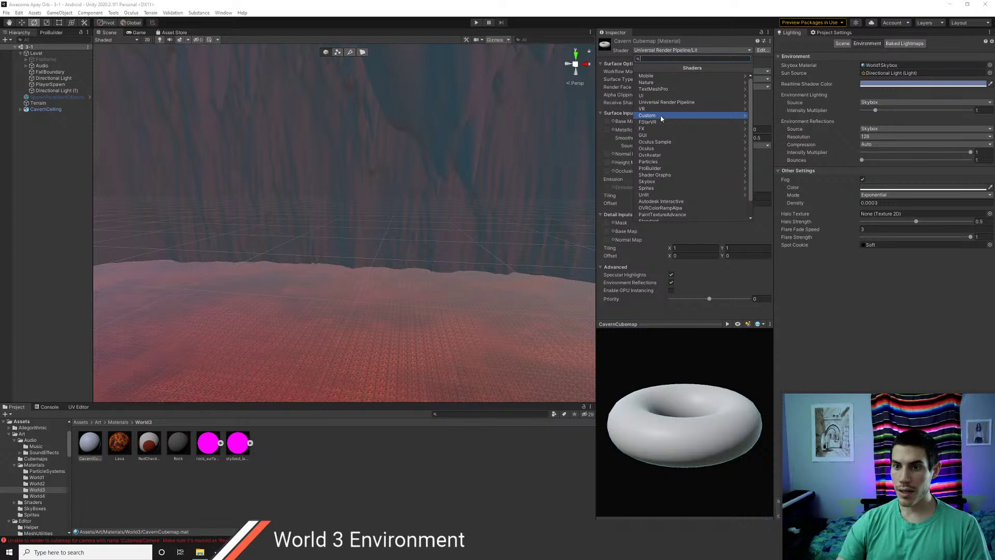
pyautogui.click(654, 182)
pyautogui.click(649, 82)
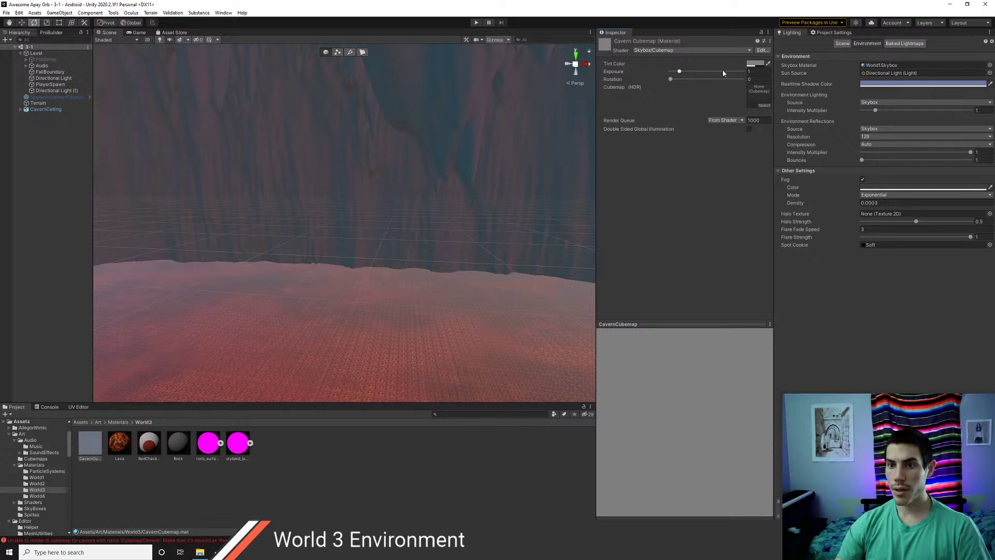
# - Put the Cavern cubemap in CavernCubemap and make it the scene's Skybox Material
pyautogui.click(765, 106)
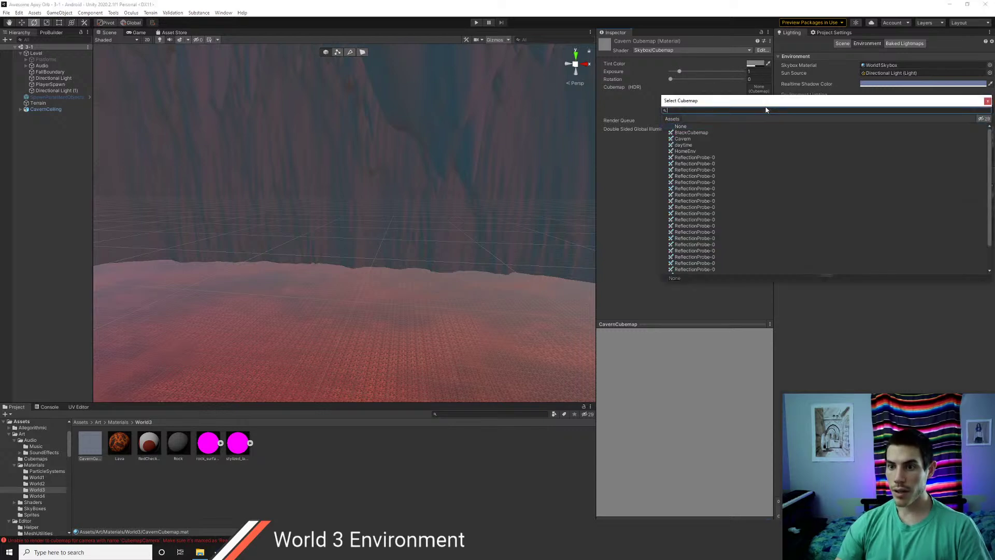
pyautogui.click(682, 139)
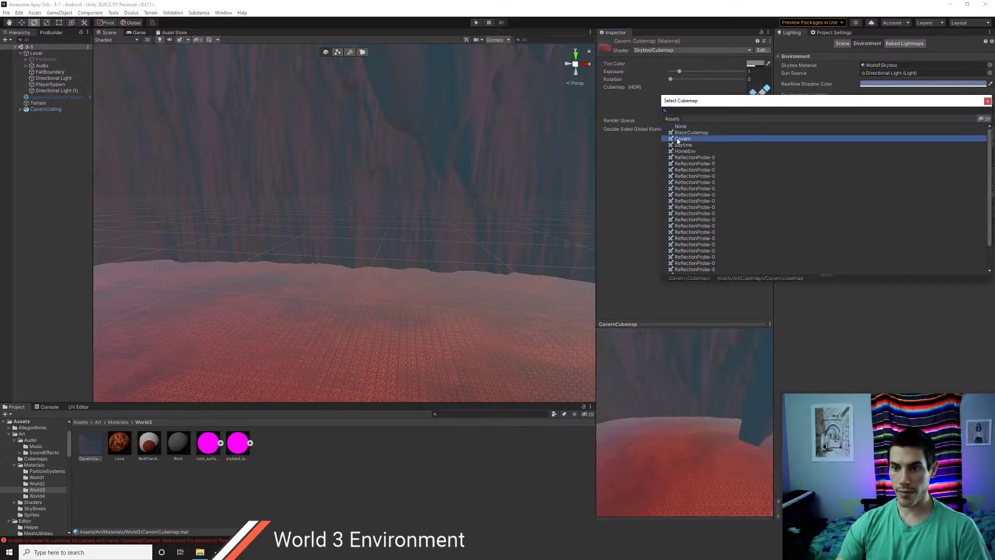
pyautogui.click(989, 102)
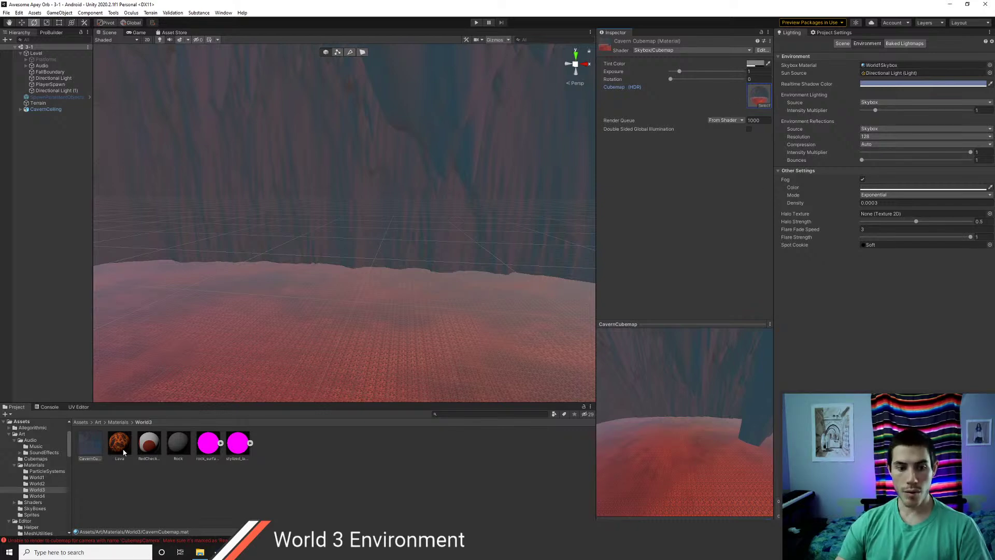
pyautogui.moveTo(93, 449); pyautogui.dragTo(862, 119)
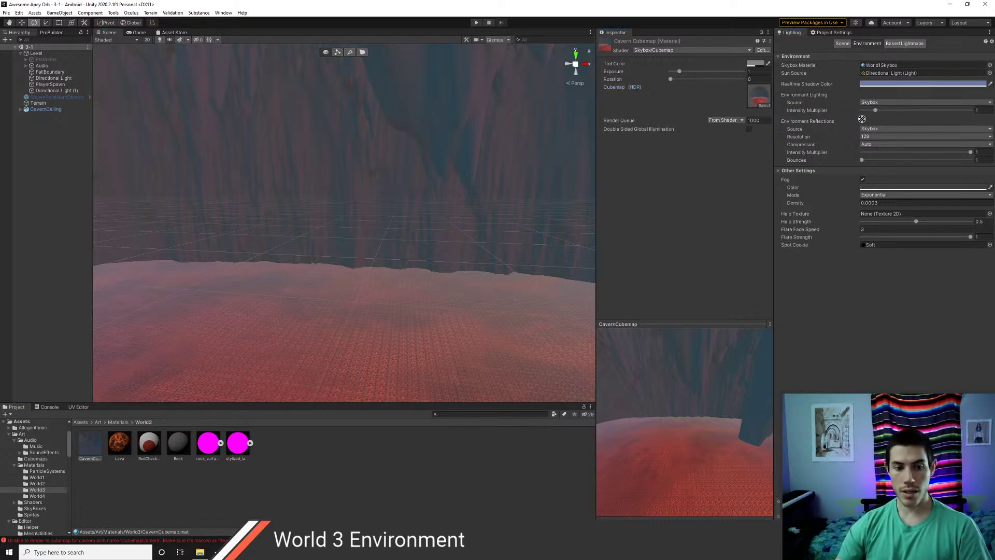
pyautogui.moveTo(874, 76); pyautogui.dragTo(880, 66)
# - Deactivate the Terrain and CavernCeiling objects so the cavern skybox shows
pyautogui.click(37, 103)
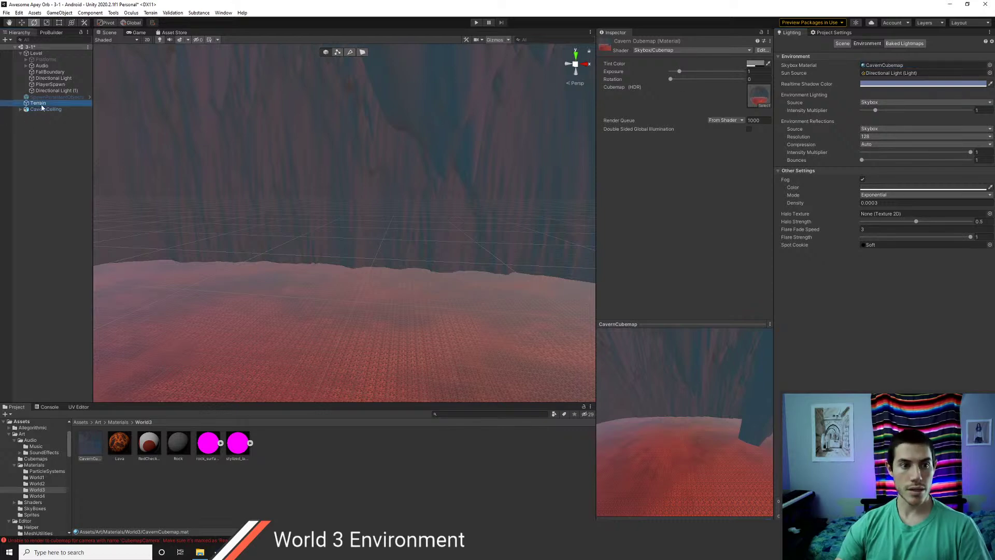
pyautogui.keyDown('shift'); pyautogui.click(42, 110); pyautogui.keyUp('shift')
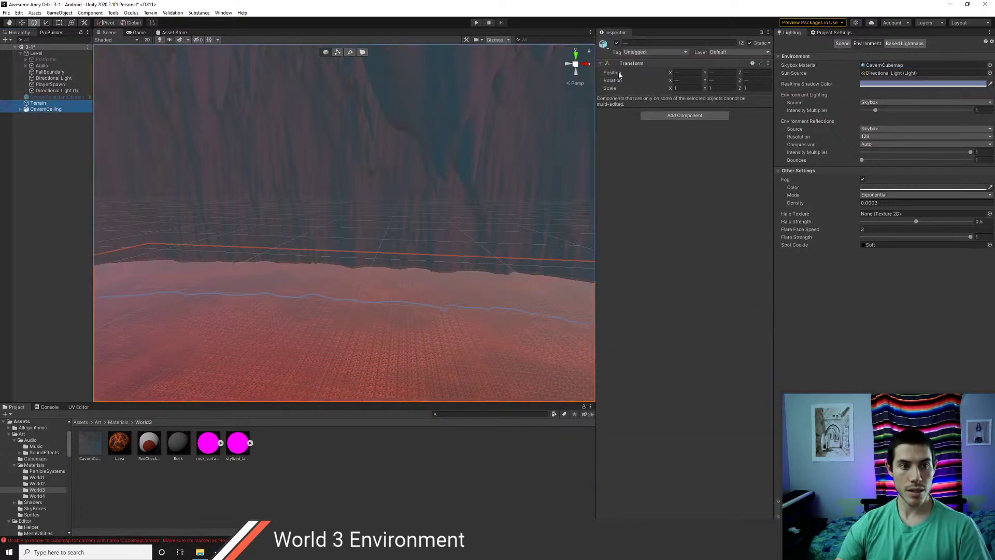
pyautogui.click(617, 44)
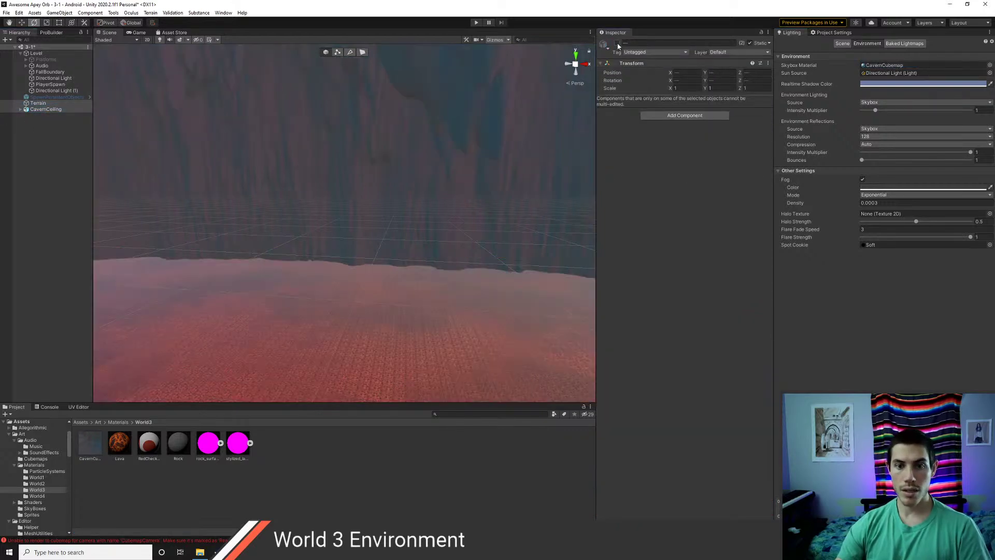
pyautogui.click(53, 218)
pyautogui.moveTo(416, 236); pyautogui.dragTo(226, 221, button='right')
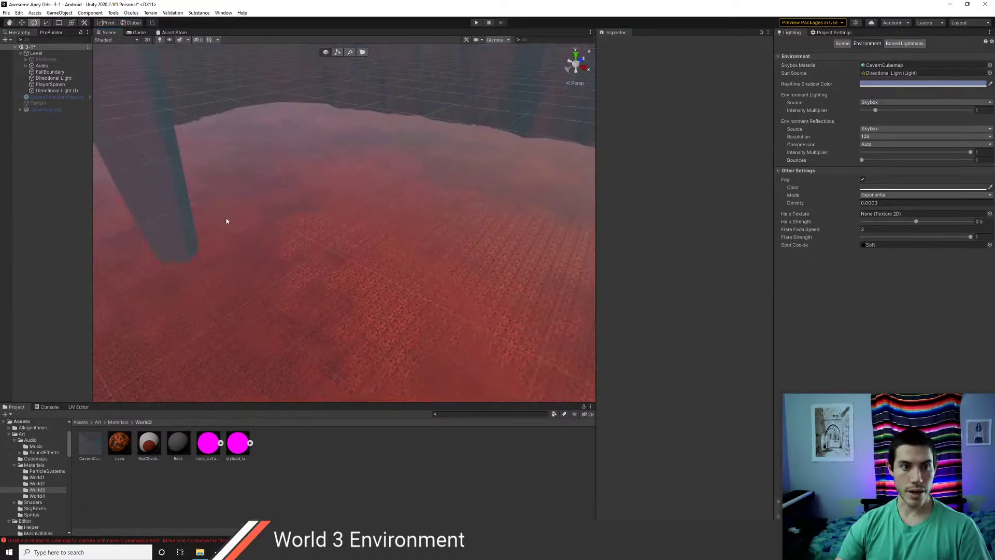
pyautogui.moveTo(343, 232); pyautogui.dragTo(371, 236, button='right')
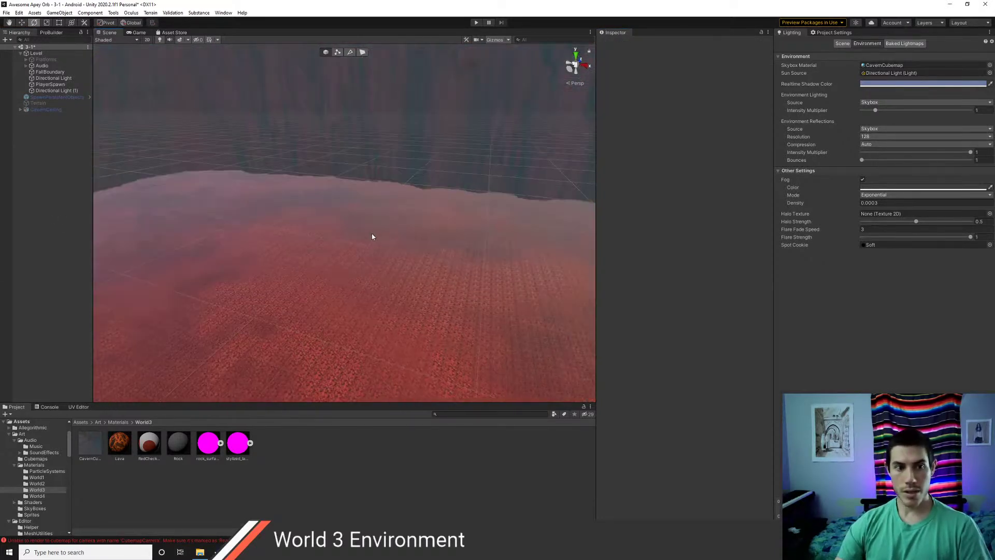
# - Remove the OVR Cubemap Capture component from PlayerSpawn and save scene 3-1
pyautogui.click(53, 91)
pyautogui.click(50, 85)
pyautogui.rightClick(651, 99)
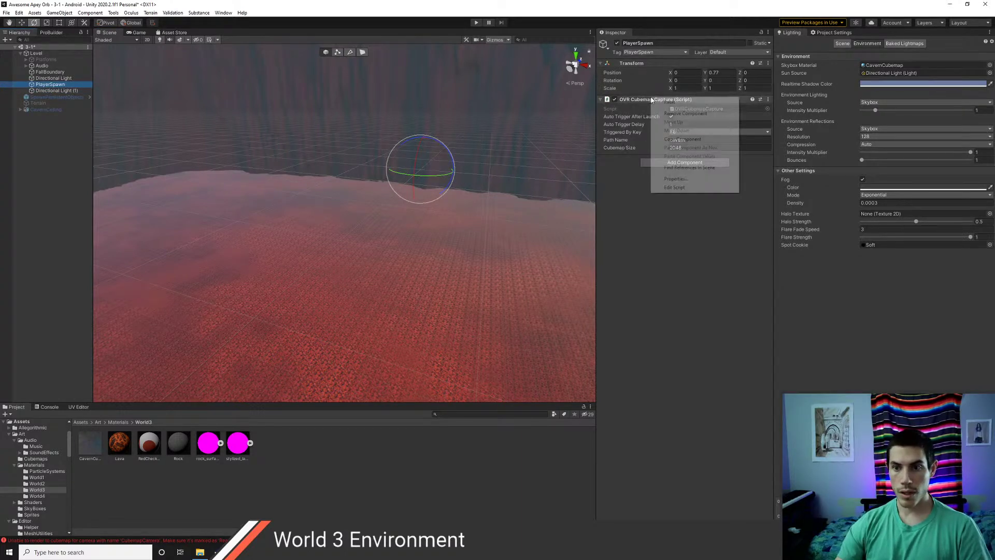
pyautogui.click(684, 113)
pyautogui.hotkey('ctrl', 's')
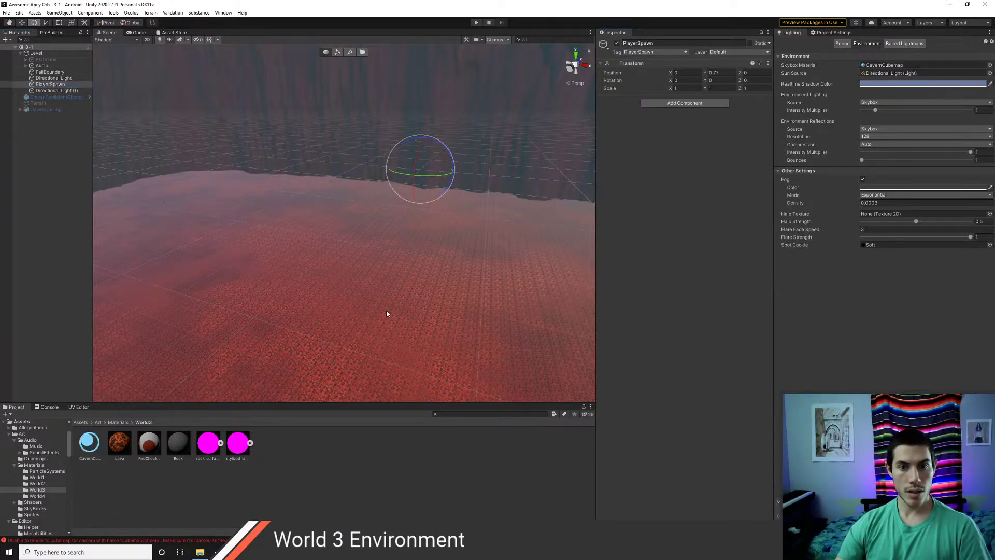
pyautogui.moveTo(387, 313); pyautogui.dragTo(343, 303, button='right')
# - Lower the CavernCubemap skybox exposure to about 0.87
pyautogui.click(96, 449)
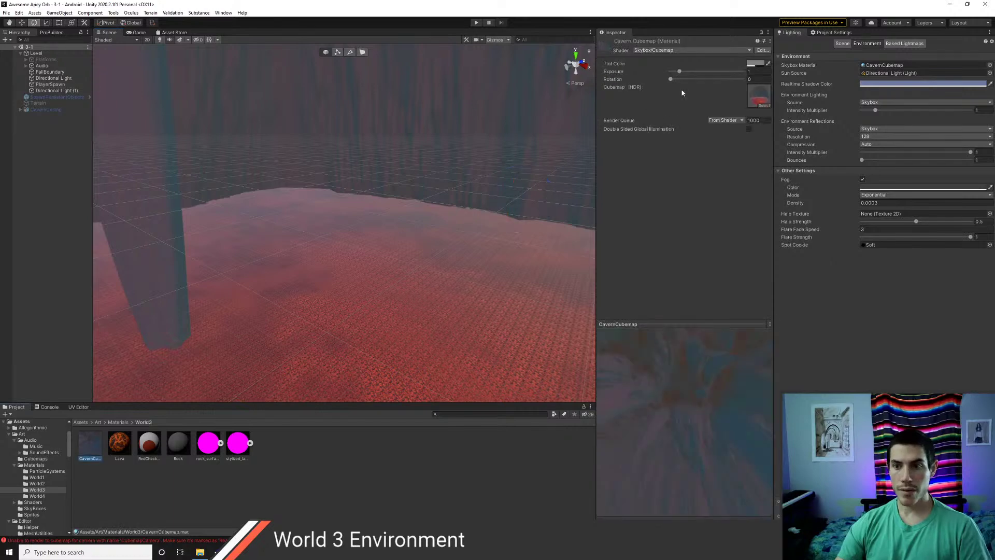
pyautogui.moveTo(680, 72); pyautogui.dragTo(723, 80)
pyautogui.hotkey('ctrl', 'z')
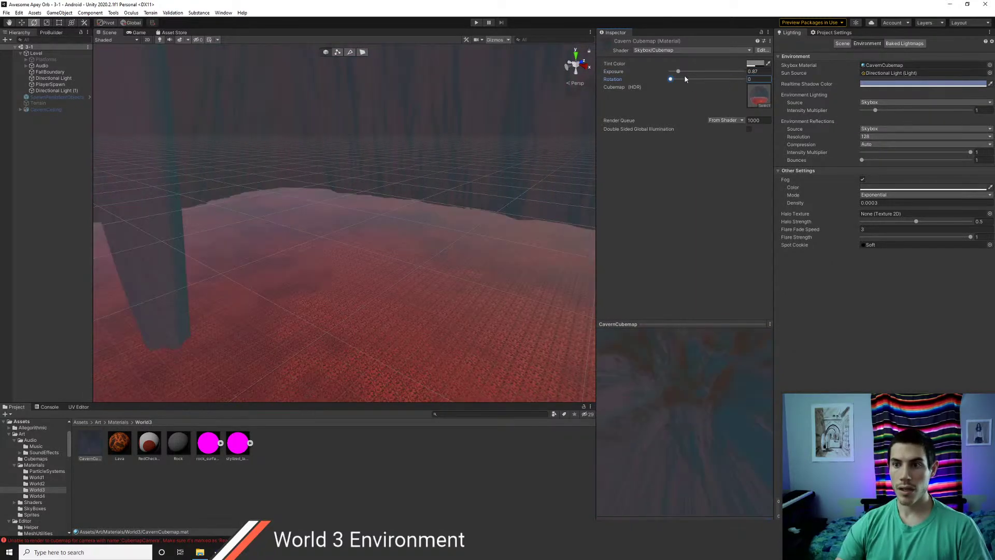
# - Give the skybox a soft pinkish-red tint and check the red-lit lava floor
pyautogui.click(757, 63)
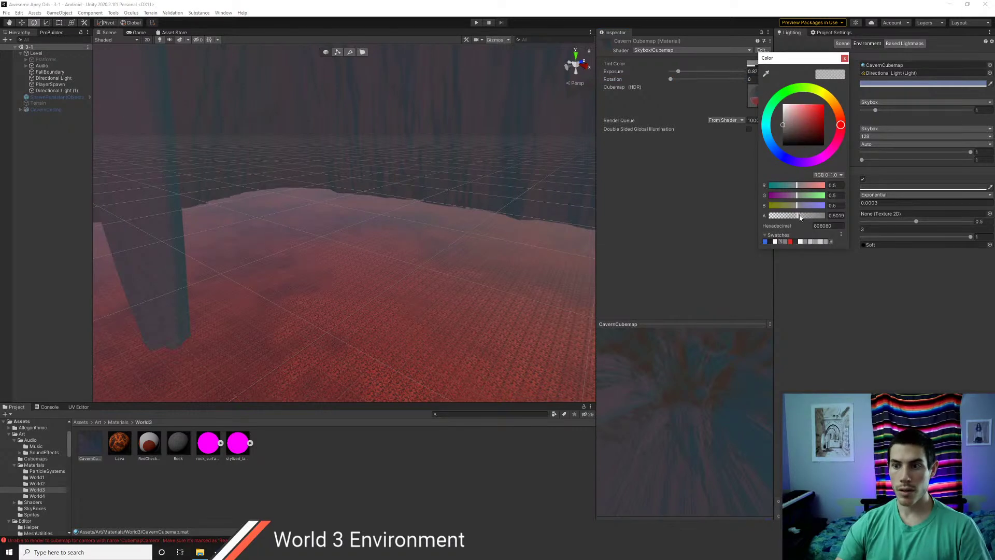
pyautogui.moveTo(799, 217); pyautogui.dragTo(800, 218)
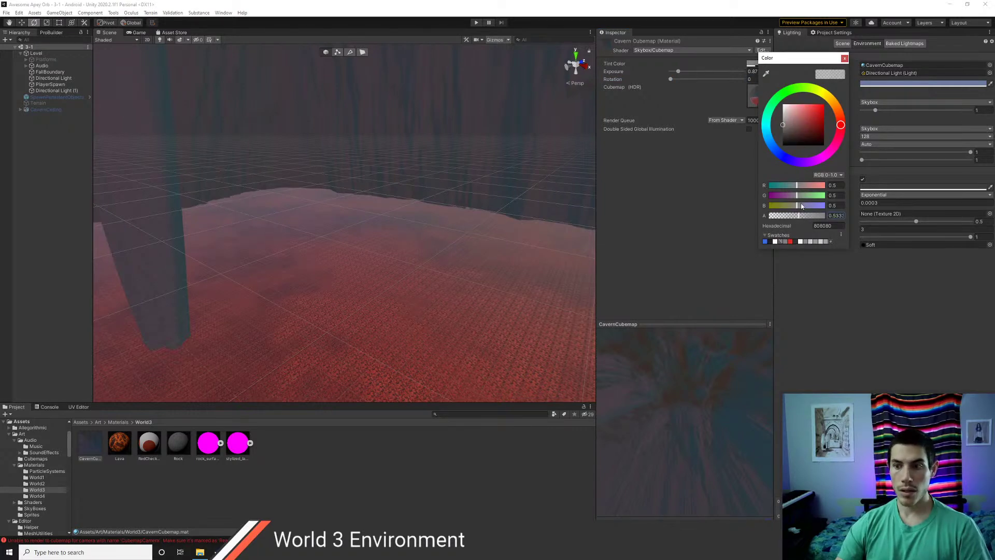
pyautogui.moveTo(789, 123)
pyautogui.mouseDown()
pyautogui.moveTo(813, 106)
pyautogui.moveTo(796, 119)
pyautogui.mouseUp()
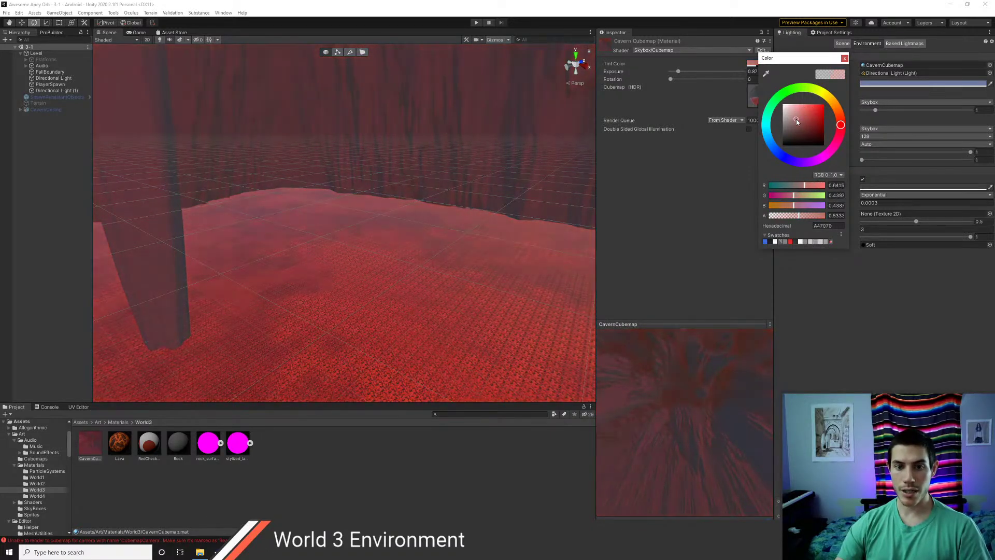
pyautogui.hotkey('ctrl', 'z')
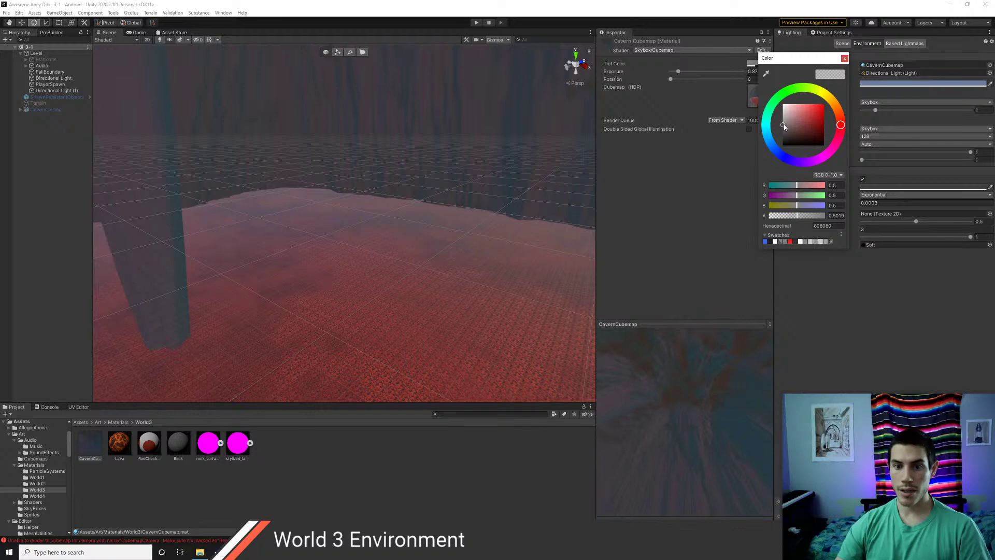
pyautogui.moveTo(784, 125); pyautogui.dragTo(798, 119)
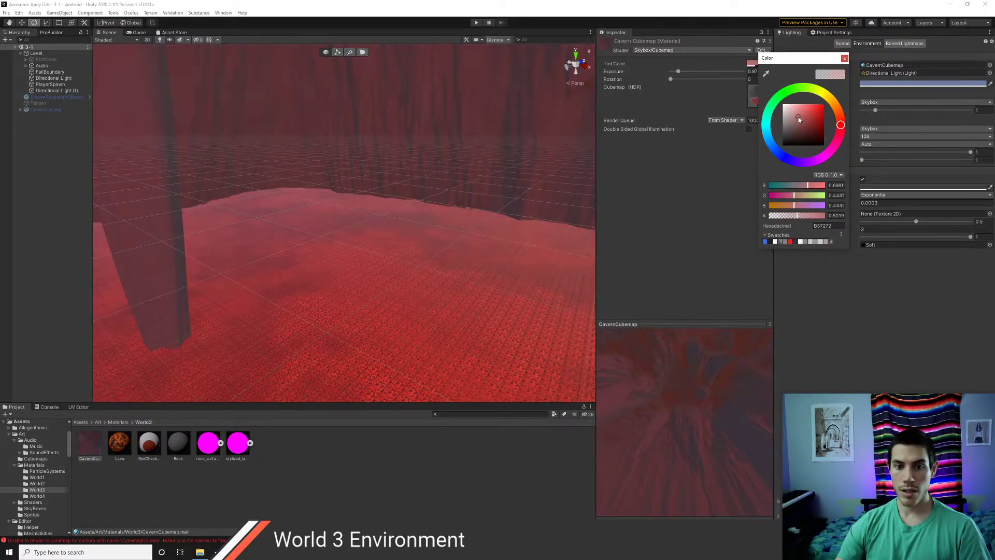
pyautogui.moveTo(523, 243); pyautogui.dragTo(173, 275, button='right')
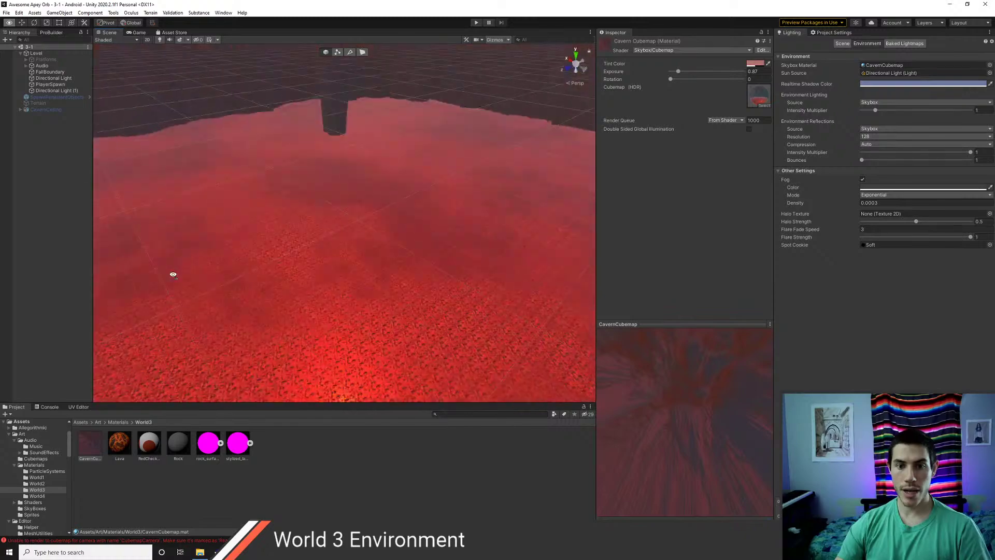
pyautogui.scroll(3, 235, 219)
pyautogui.moveTo(236, 219); pyautogui.dragTo(475, 225, button='right')
pyautogui.moveTo(536, 233); pyautogui.dragTo(372, 209, button='right')
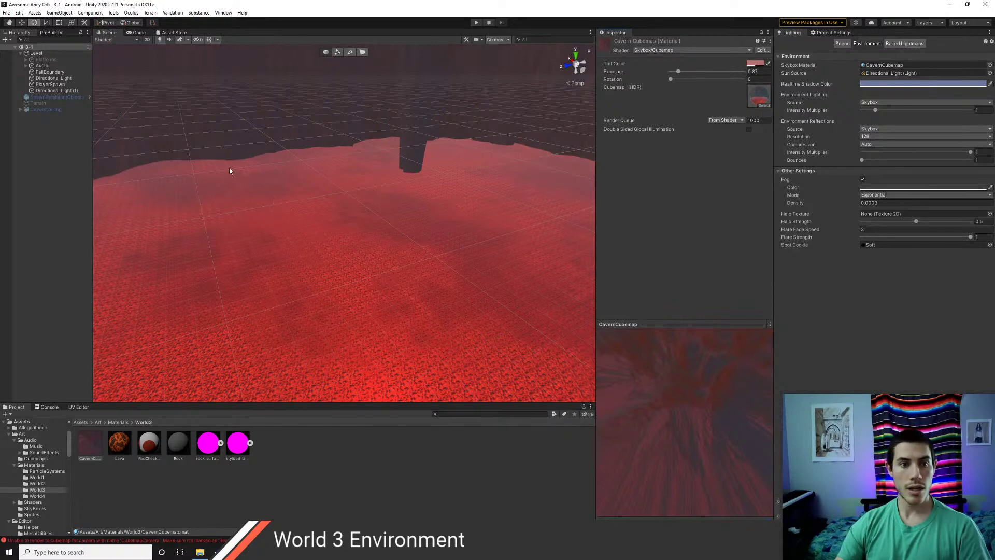
pyautogui.moveTo(231, 171); pyautogui.dragTo(191, 159, button='right')
# - Inspect the Hierarchy objects, from SpawnPersistentObjects and Terrain through PlayerSpawn to Platforms
pyautogui.click(43, 98)
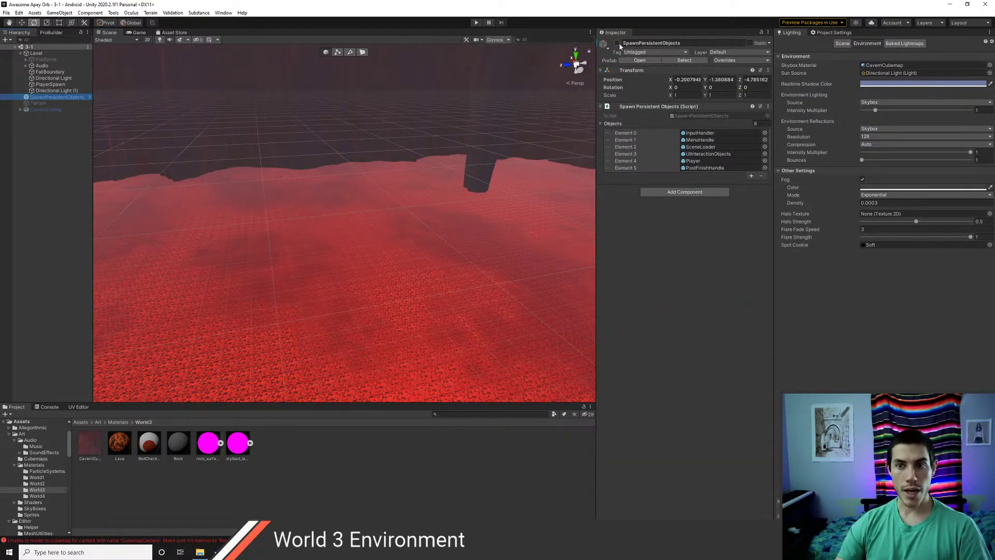
pyautogui.click(39, 103)
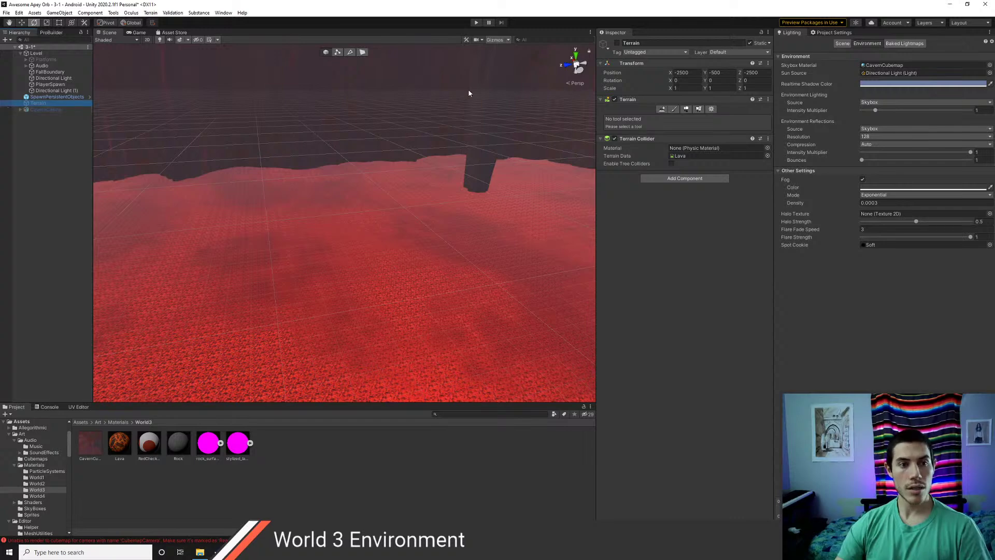
pyautogui.keyDown('ctrl'); pyautogui.click(41, 110); pyautogui.keyUp('ctrl')
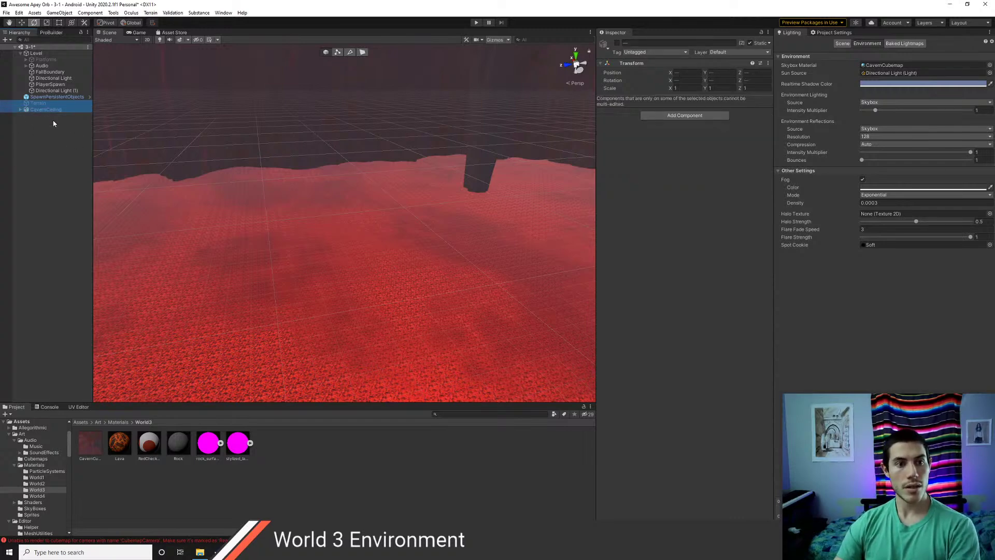
pyautogui.click(41, 98)
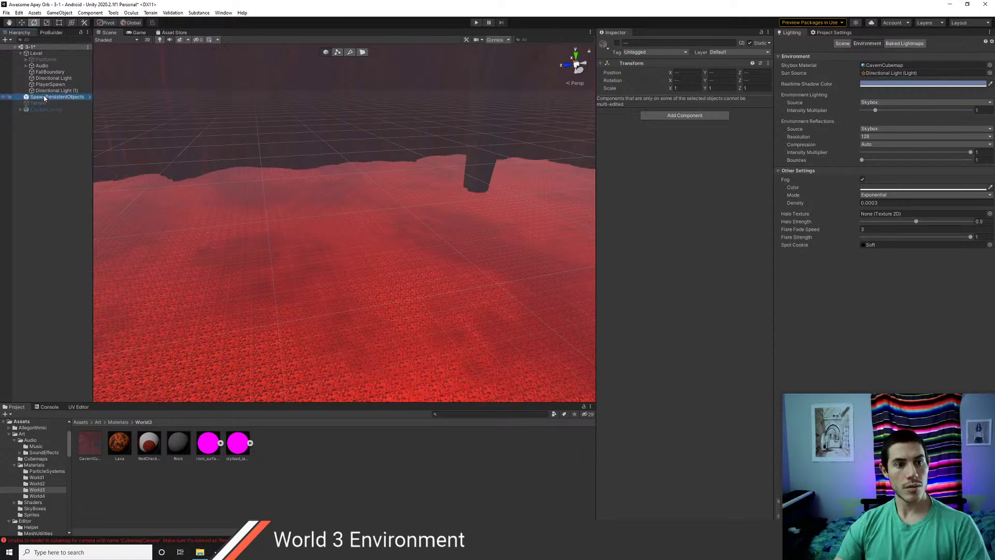
pyautogui.click(46, 90)
pyautogui.click(47, 84)
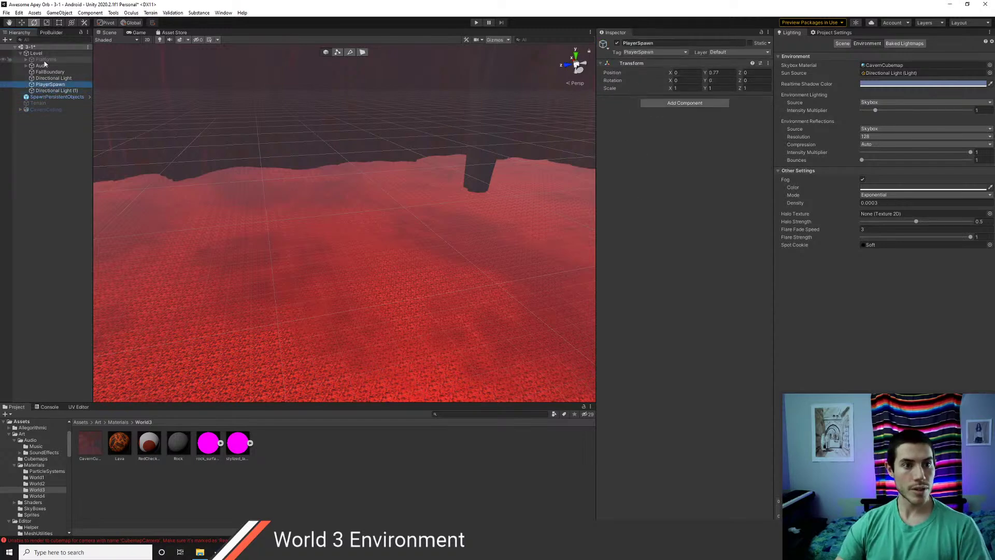
pyautogui.click(46, 59)
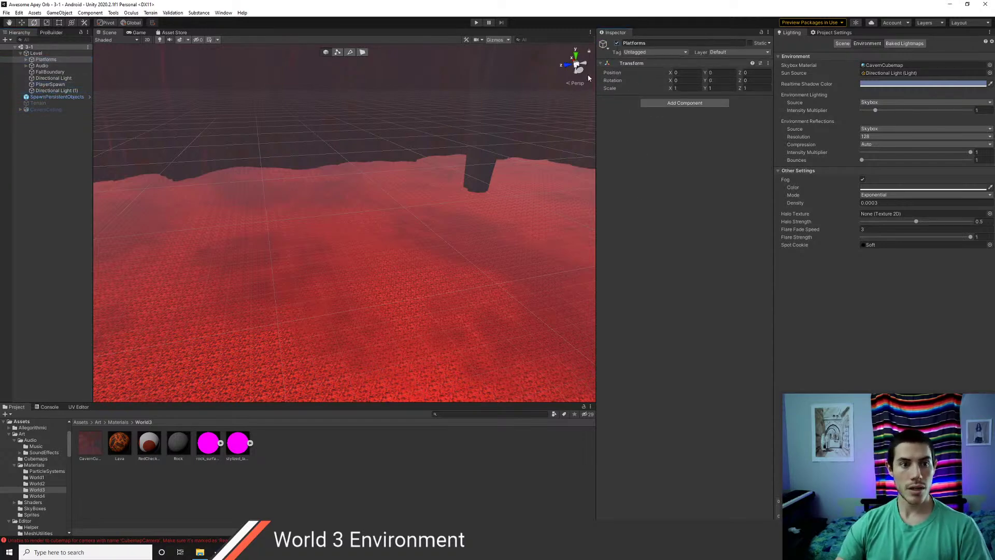
# - Frame the Platforms in the Scene view and start Play mode for scene 3-1
pyautogui.doubleClick(46, 60)
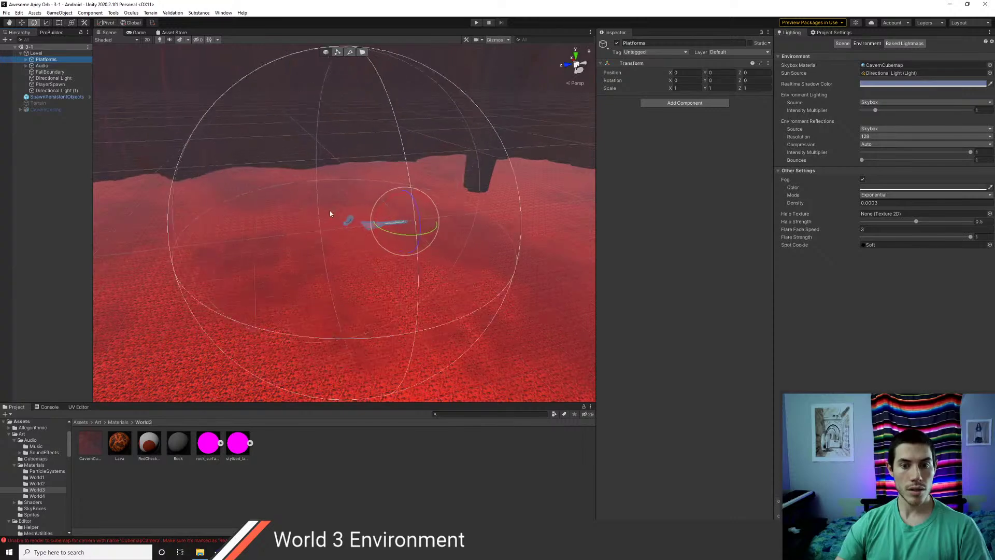
pyautogui.scroll(-5, 417, 240)
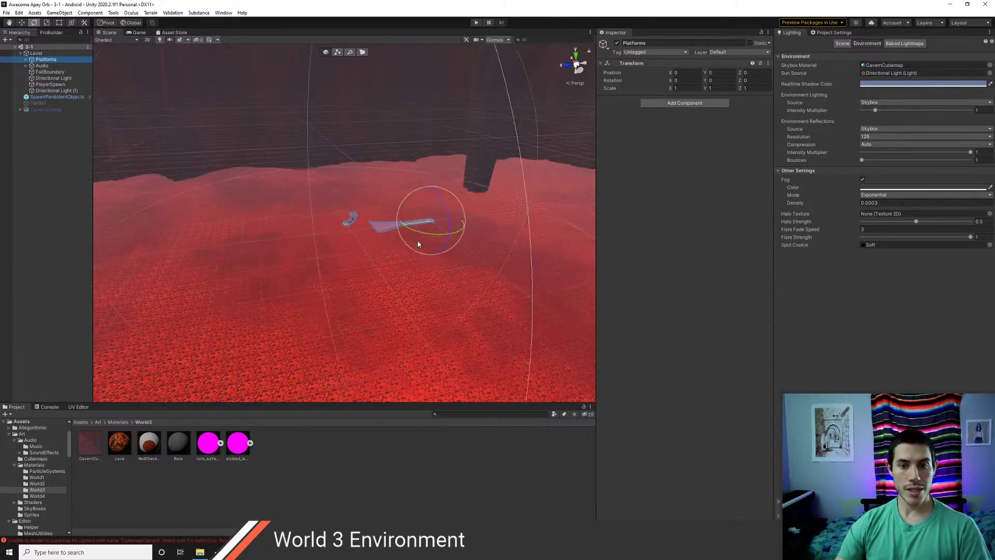
pyautogui.moveTo(461, 287)
pyautogui.mouseDown(button='right')
pyautogui.moveTo(382, 169)
pyautogui.moveTo(473, 296)
pyautogui.mouseUp(button='right')
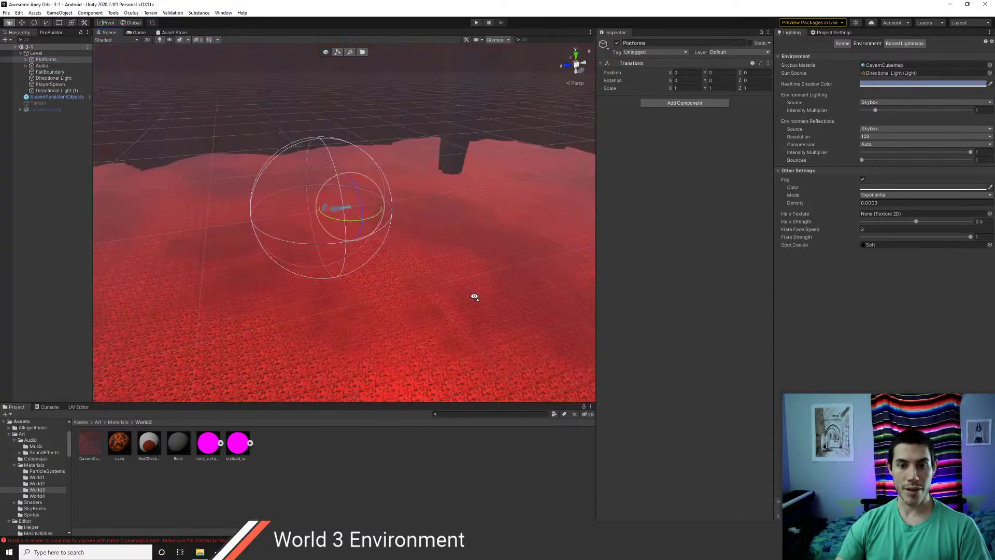
pyautogui.scroll(-3, 429, 284)
pyautogui.scroll(3, 409, 272)
pyautogui.scroll(6, 379, 254)
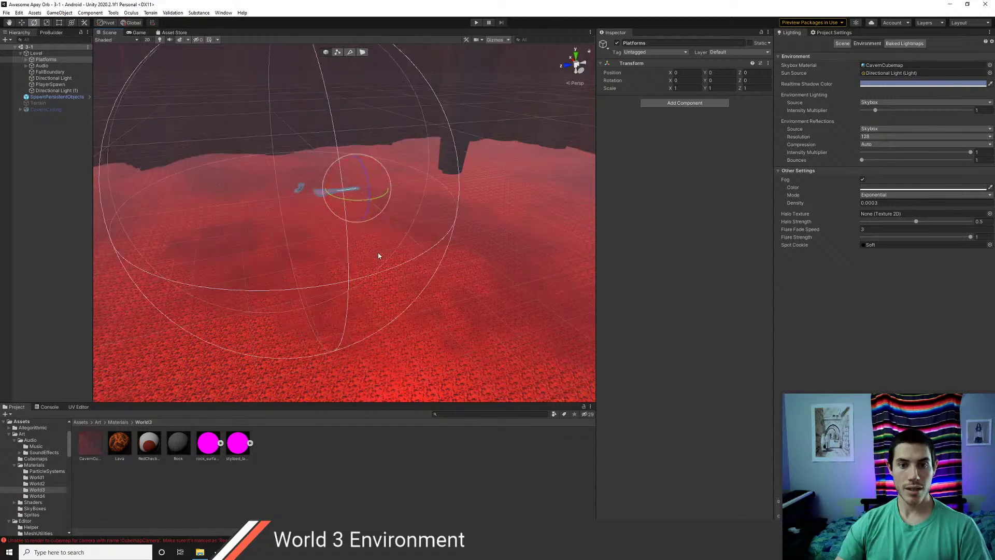
pyautogui.moveTo(379, 255); pyautogui.dragTo(388, 181, button='right')
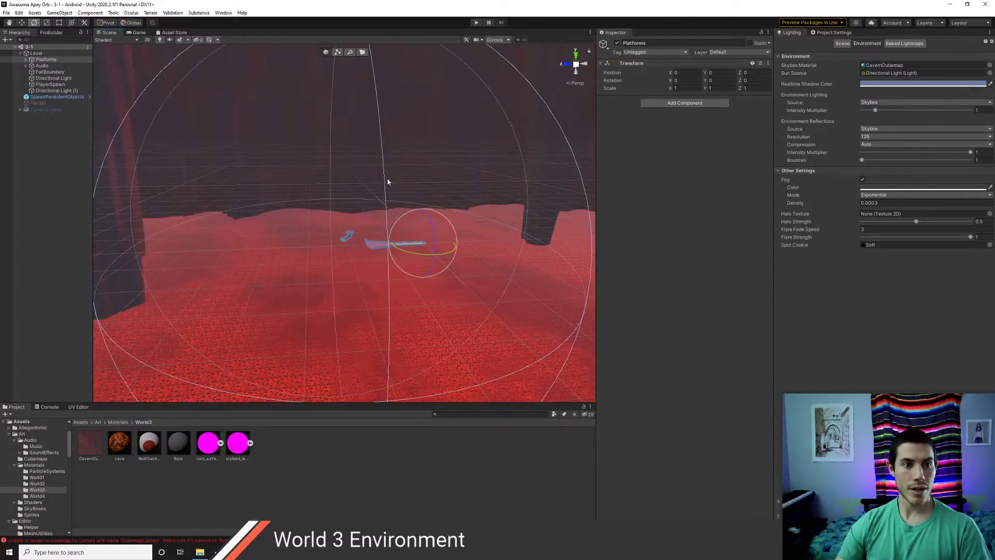
pyautogui.click(477, 23)
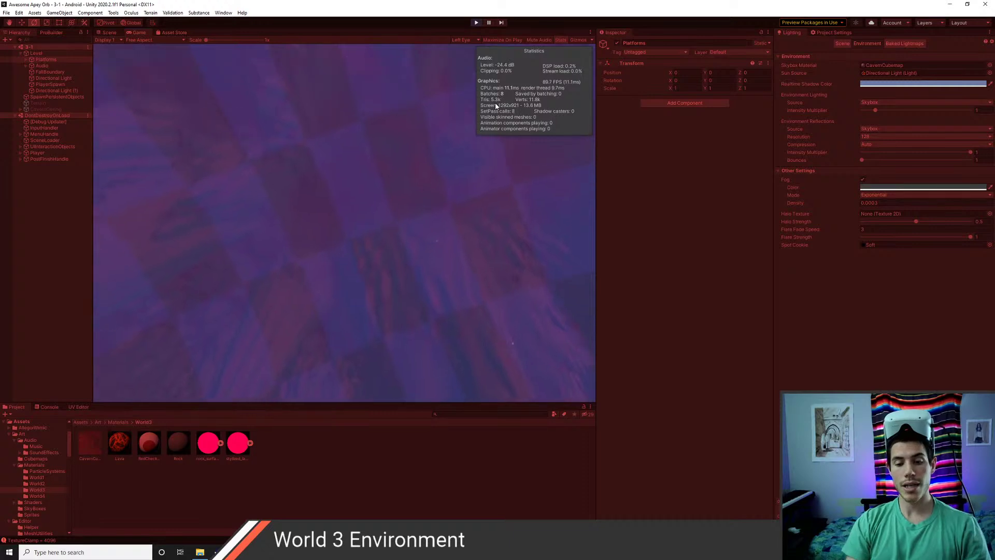
# - Stop the scene 3-1 test run to return to edit mode
pyautogui.hotkey('ctrl', 'p')
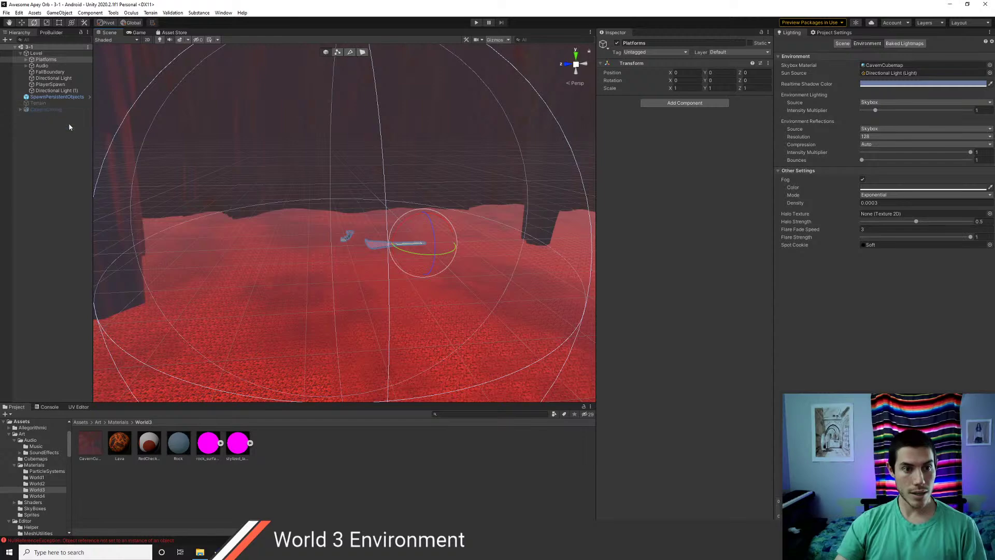
# - Select the original Directional Light, drop intensity to 0.32 and tint it salmon F18271
pyautogui.scroll(-3, 282, 219)
pyautogui.scroll(-4, 316, 234)
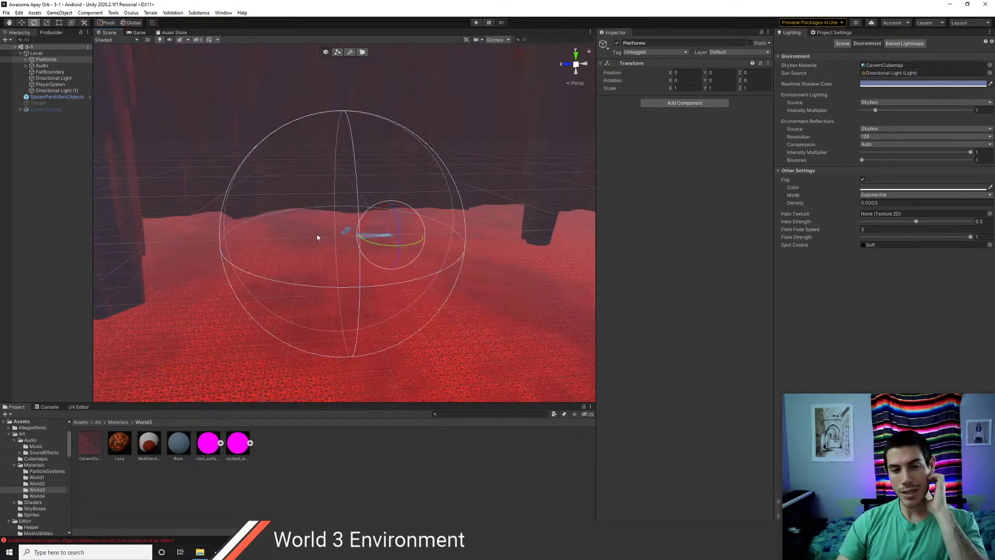
pyautogui.scroll(2, 236, 218)
pyautogui.click(56, 91)
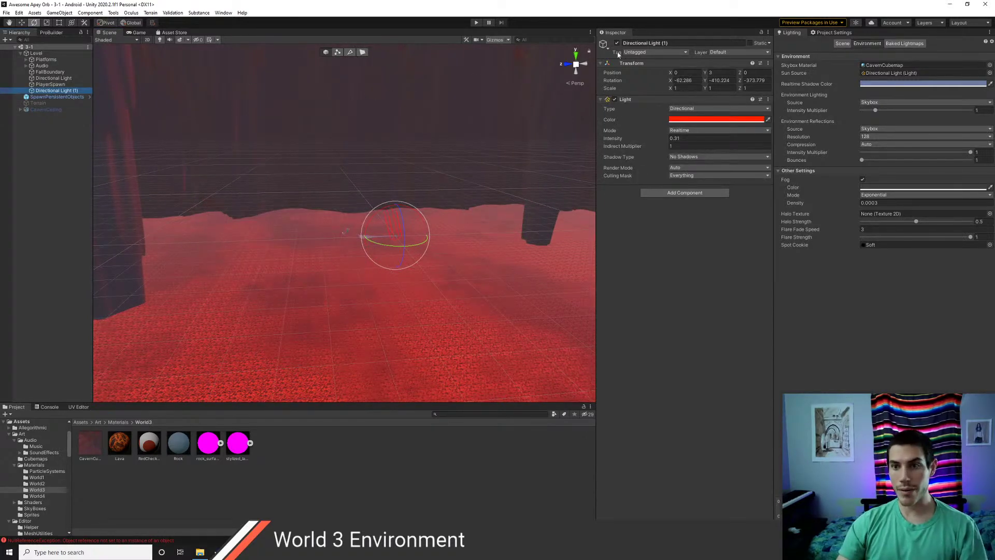
pyautogui.click(50, 80)
pyautogui.scroll(6, 393, 213)
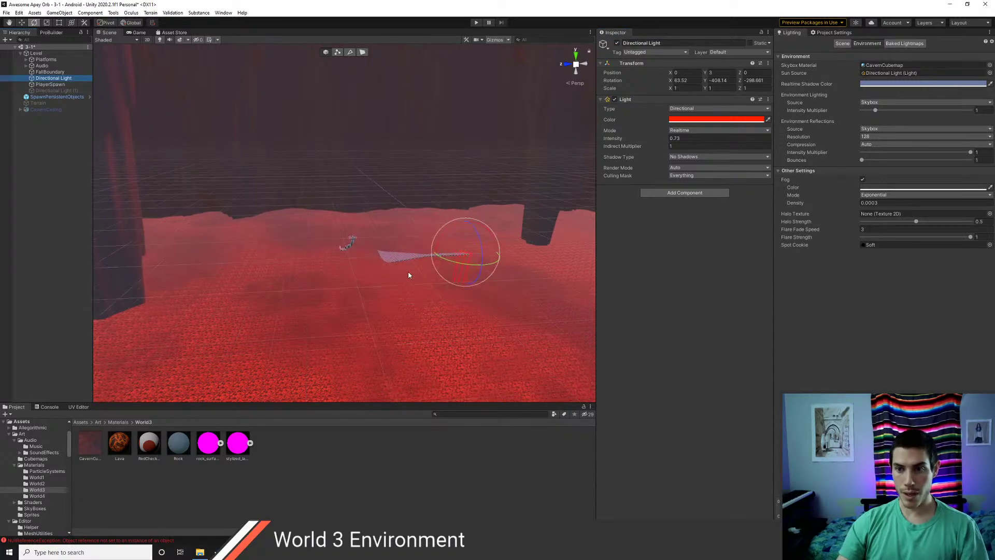
pyautogui.moveTo(660, 137); pyautogui.dragTo(653, 138)
pyautogui.click(681, 122)
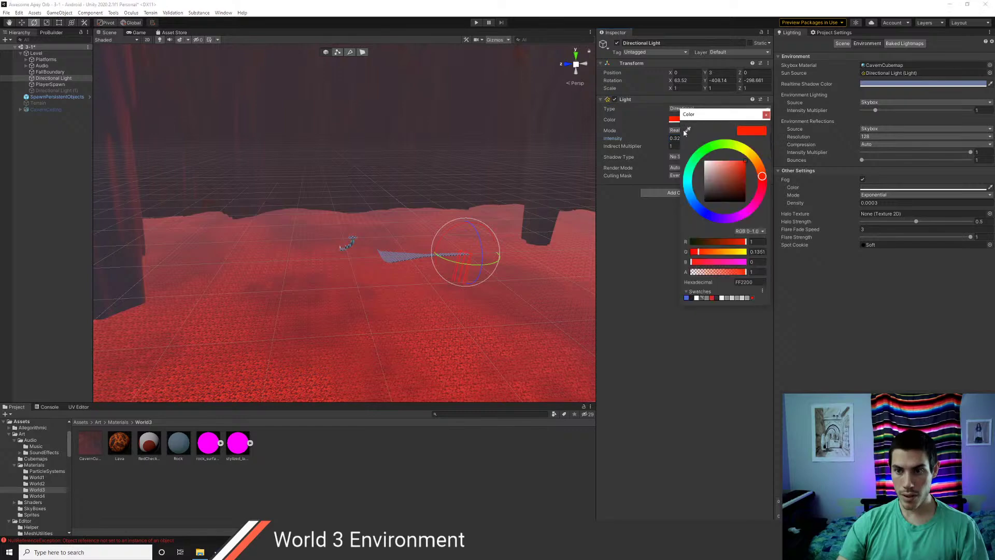
pyautogui.moveTo(728, 166); pyautogui.dragTo(727, 163)
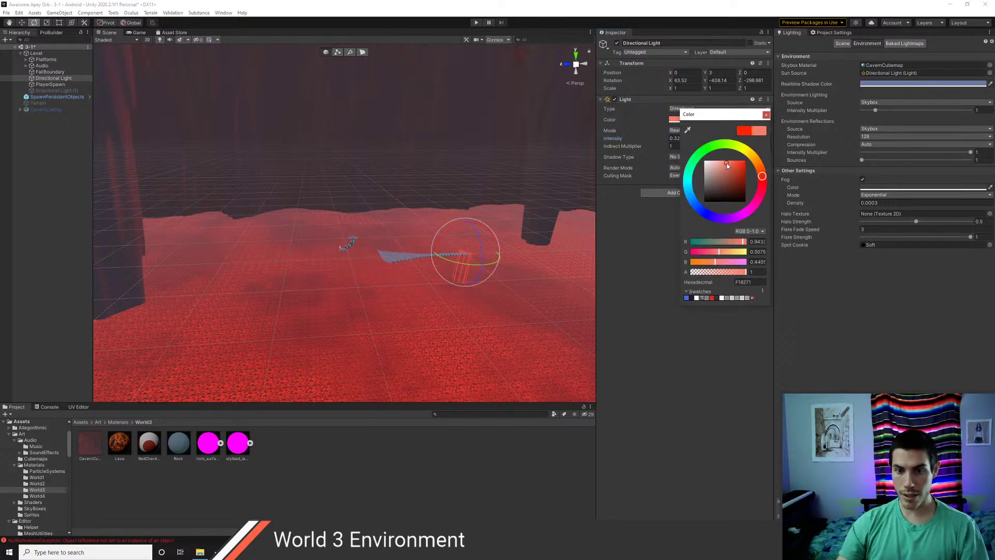
pyautogui.click(644, 218)
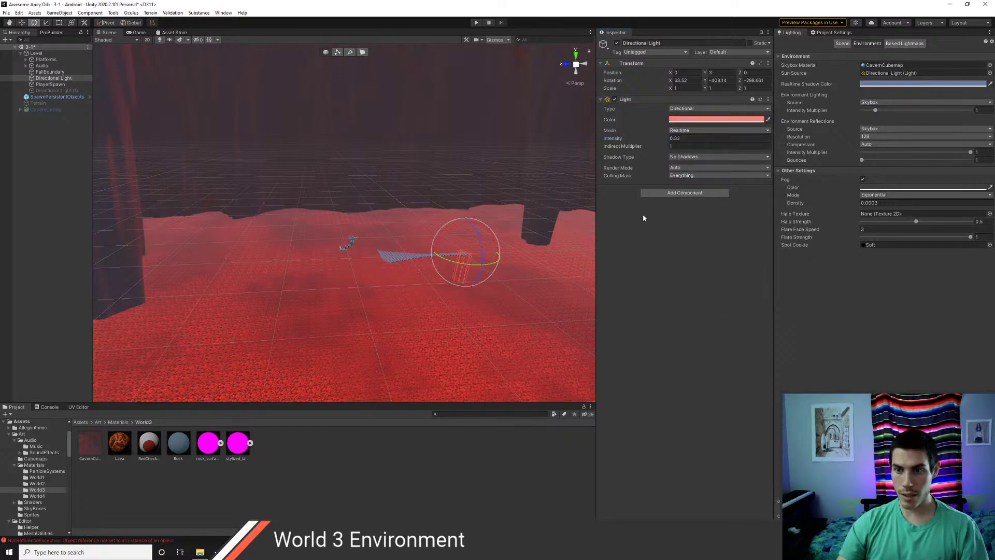
# - Raise the light's intensity to 0.66 and select the duplicate Directional Light (1)
pyautogui.scroll(5, 438, 277)
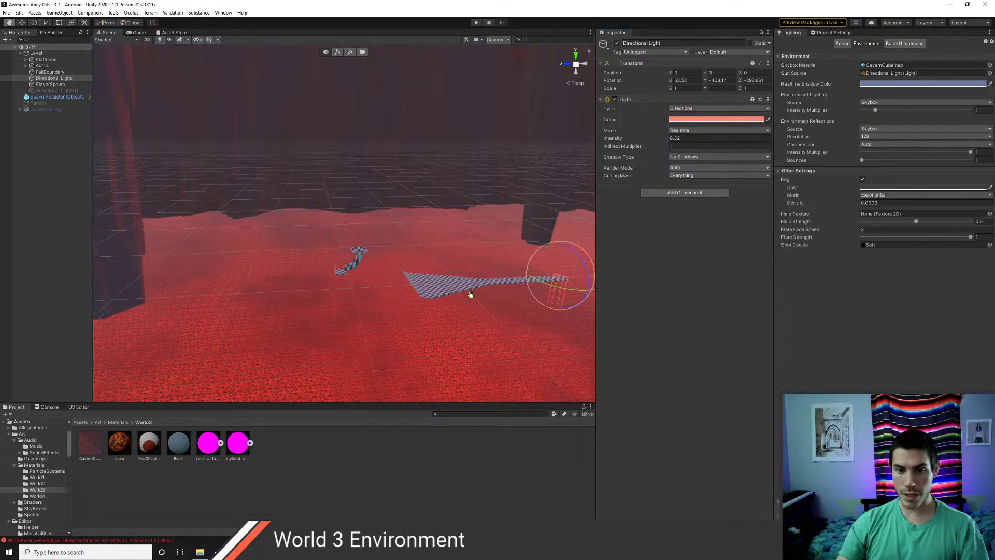
pyautogui.moveTo(470, 293); pyautogui.dragTo(348, 266, button='middle')
pyautogui.scroll(3, 348, 266)
pyautogui.moveTo(663, 139); pyautogui.dragTo(673, 138)
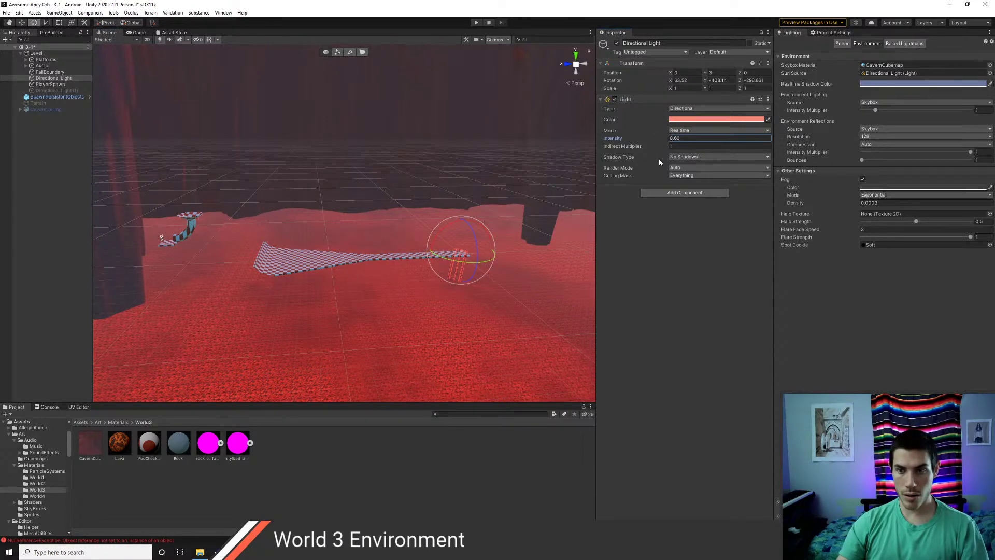
pyautogui.scroll(3, 374, 318)
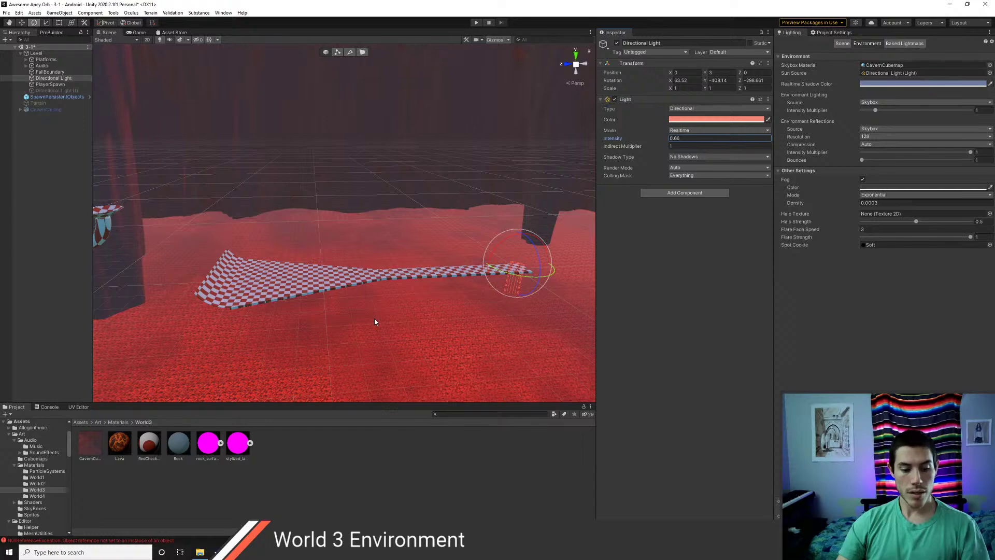
pyautogui.click(54, 89)
# - Delete the duplicate Directional Light (1) and look over the pillar and distant platform
pyautogui.press('Delete')
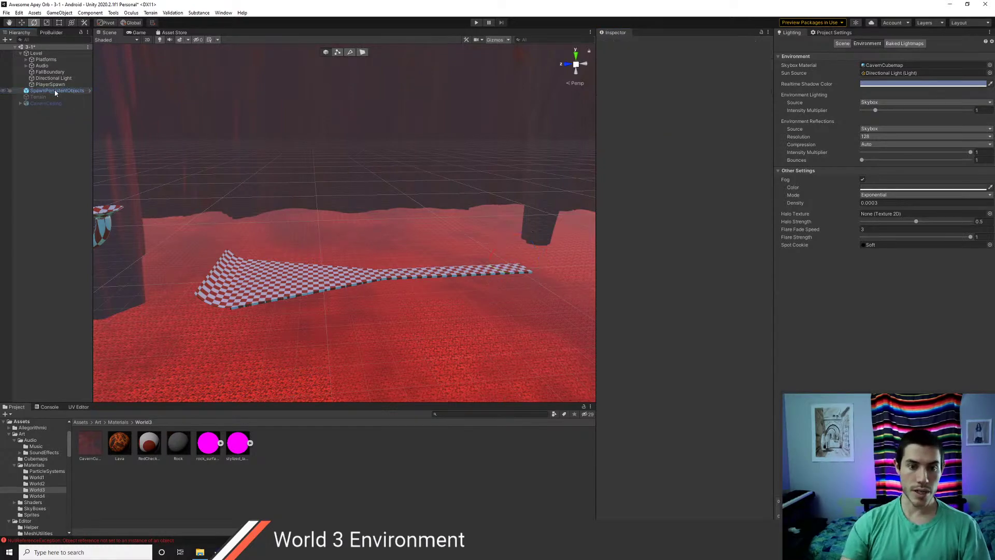
pyautogui.scroll(5, 426, 242)
pyautogui.moveTo(424, 272); pyautogui.dragTo(265, 257, button='right')
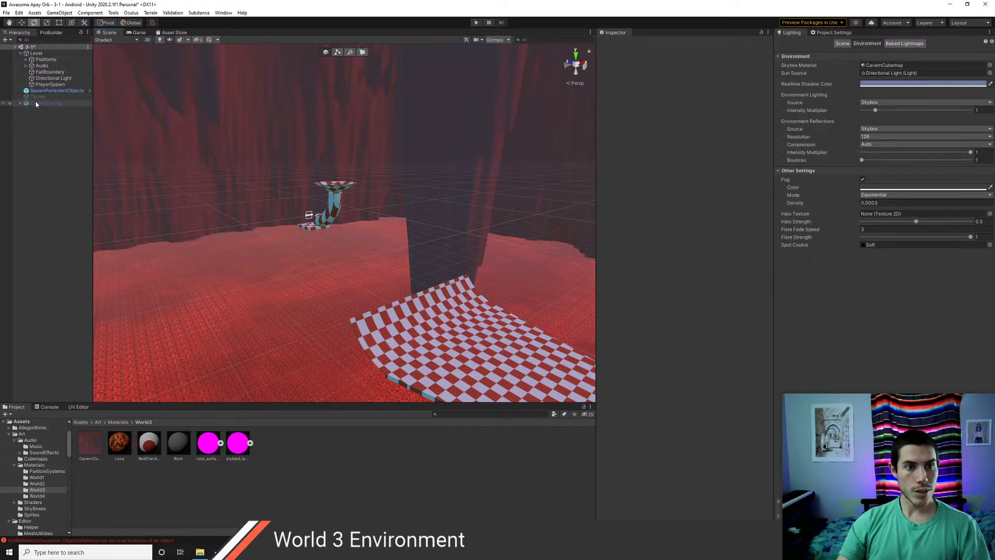
# - Navigate the Project window up to Assets and open the Scenes folder
pyautogui.click(118, 422)
pyautogui.click(80, 422)
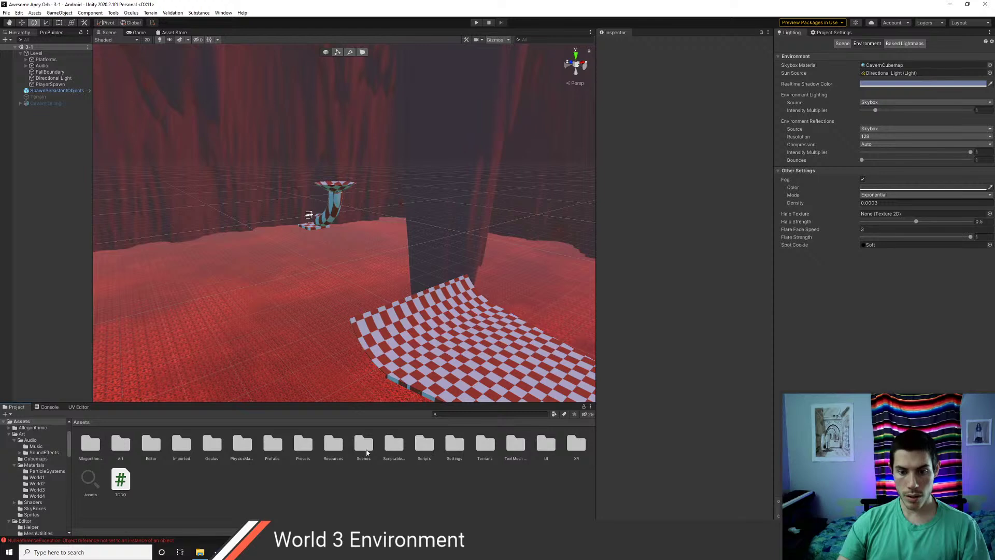
pyautogui.doubleClick(365, 444)
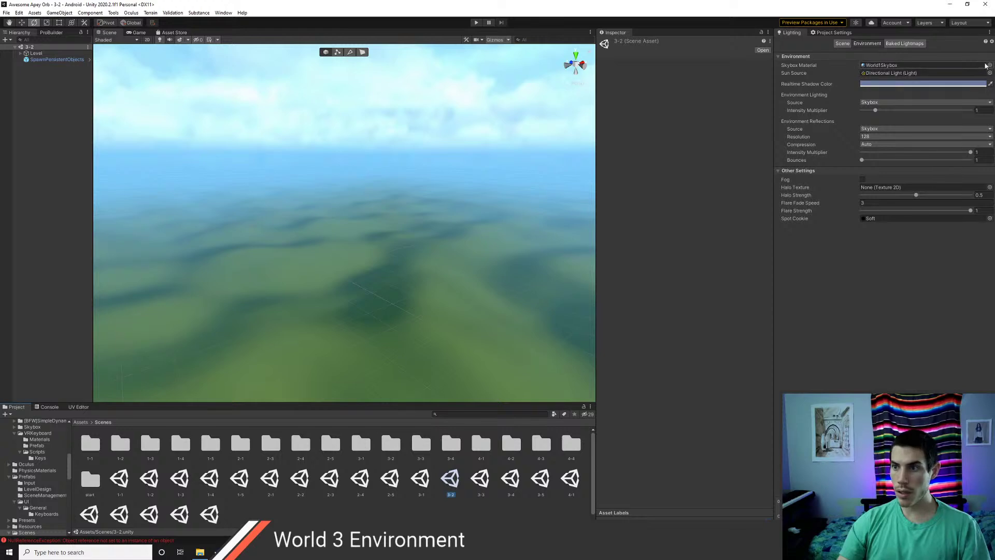
pyautogui.click(990, 65)
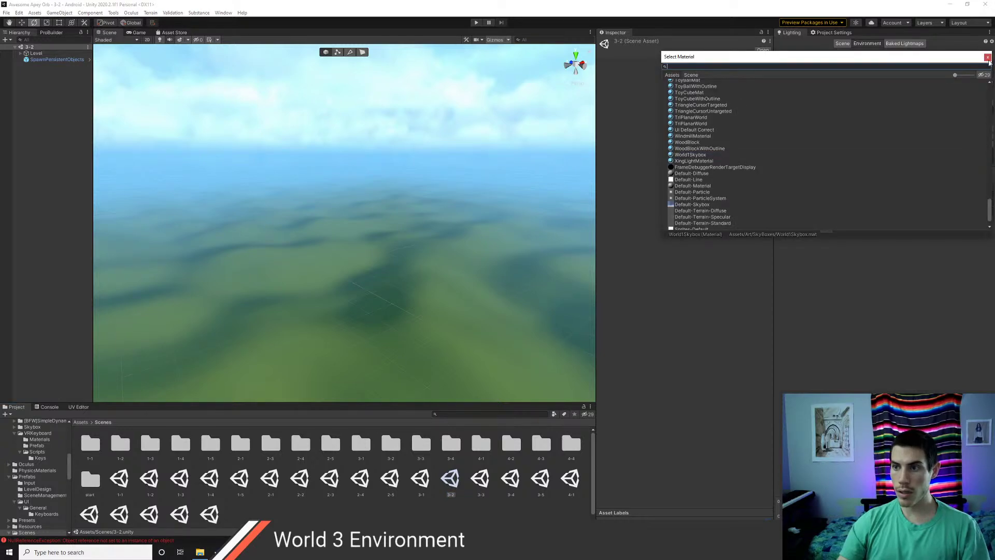
pyautogui.click(987, 58)
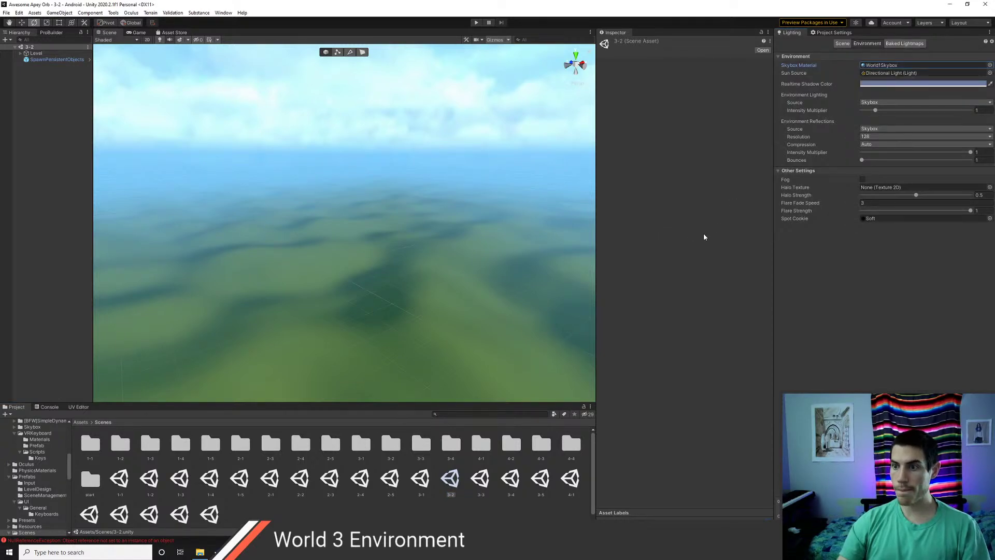
pyautogui.doubleClick(421, 478)
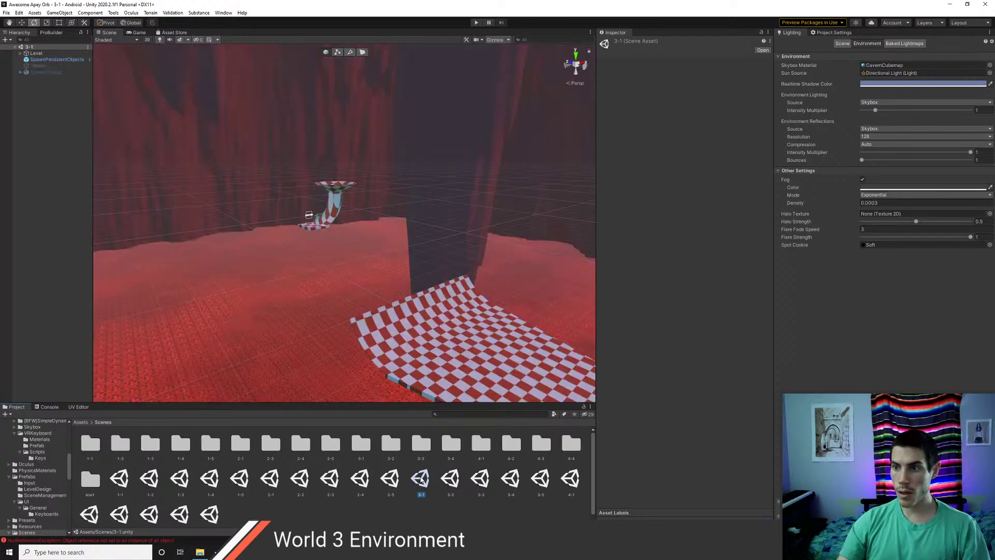
pyautogui.click(863, 180)
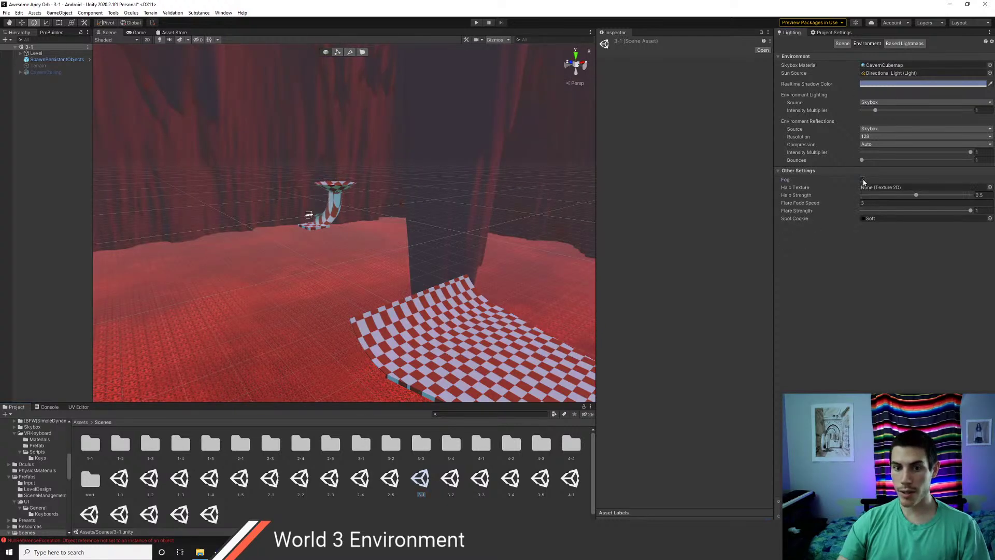
pyautogui.moveTo(316, 281); pyautogui.dragTo(404, 282, button='right')
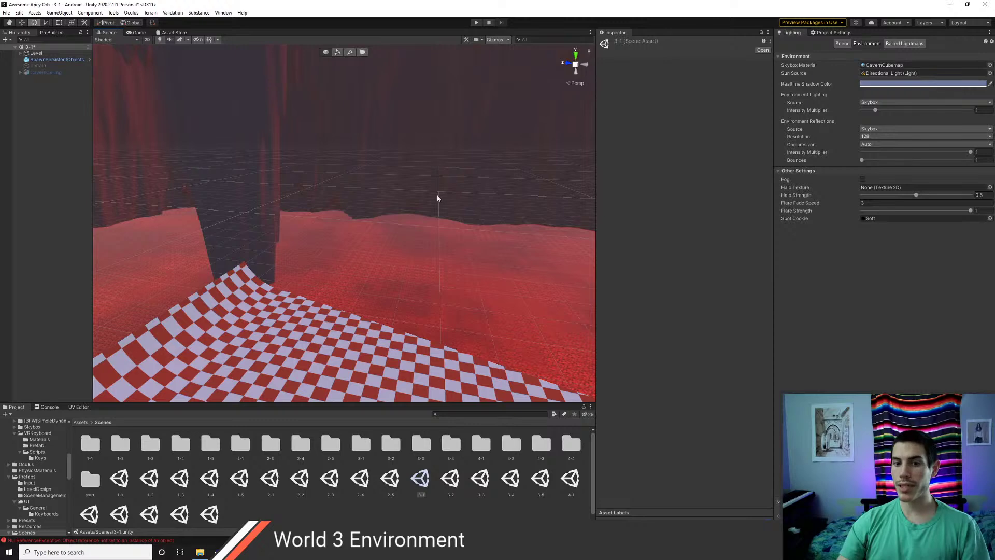
pyautogui.moveTo(437, 199); pyautogui.dragTo(303, 194, button='right')
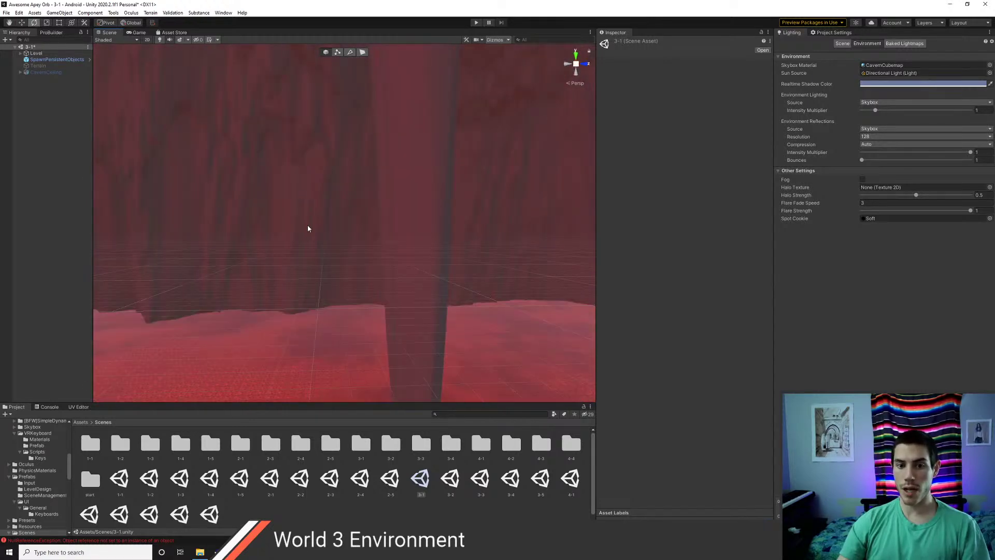
pyautogui.scroll(2, 360, 284)
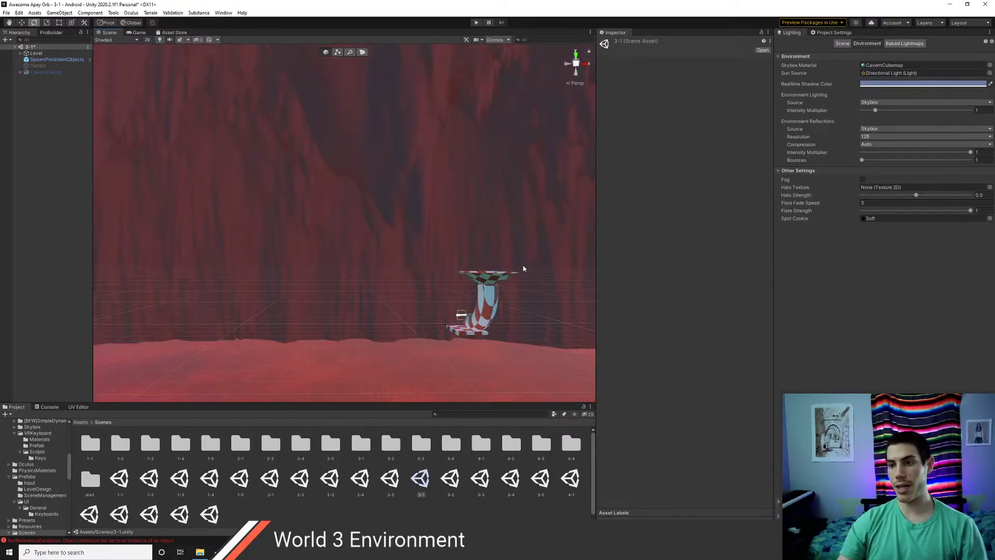
# - Open scene 3-2, saving 3-1, and assign the CavernCubemap skybox
pyautogui.moveTo(523, 269); pyautogui.dragTo(447, 274, button='right')
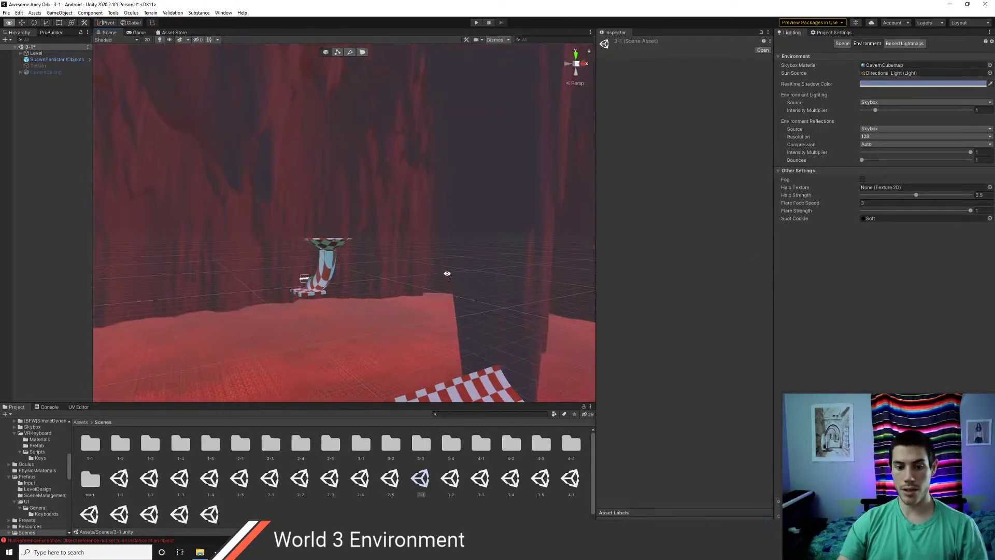
pyautogui.doubleClick(452, 481)
pyautogui.click(488, 292)
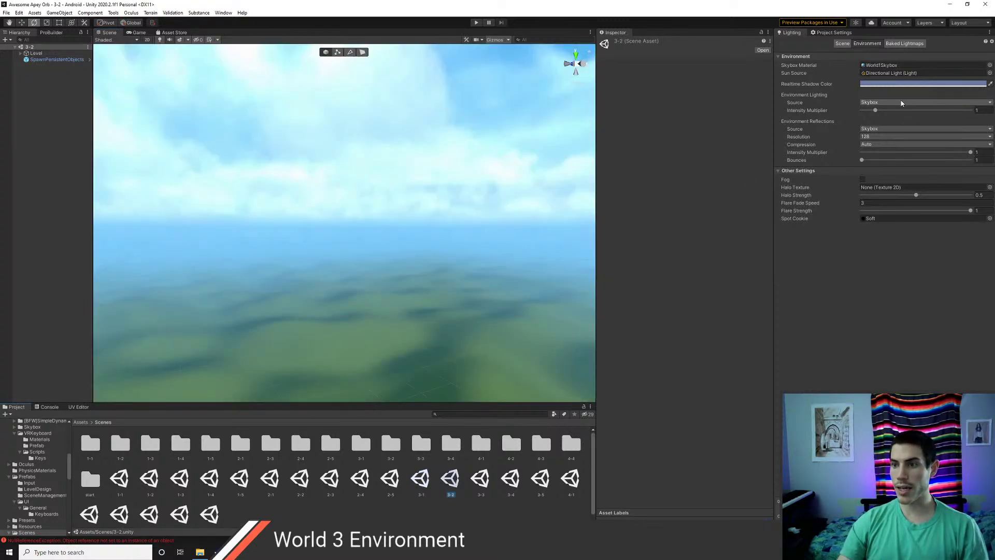
pyautogui.click(989, 65)
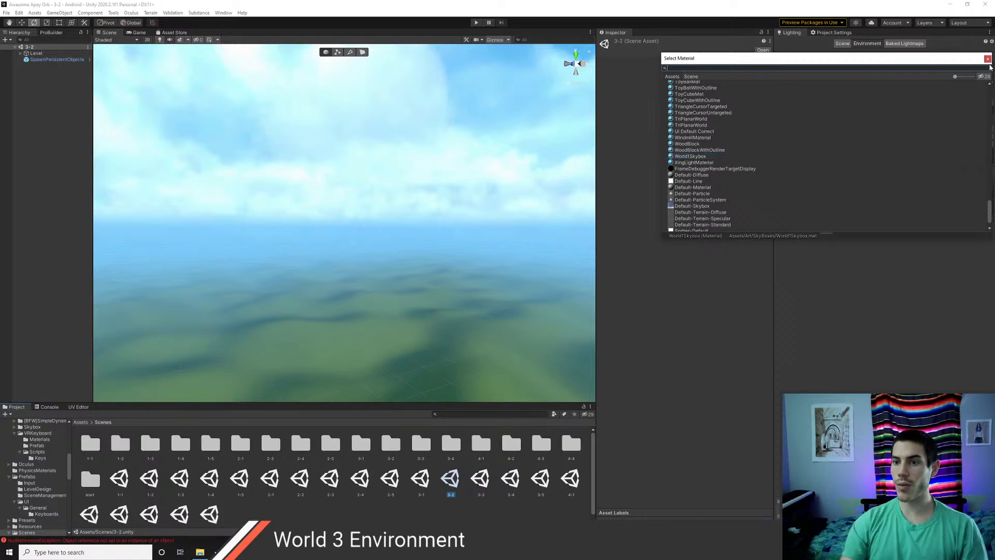
pyautogui.write('cavern')
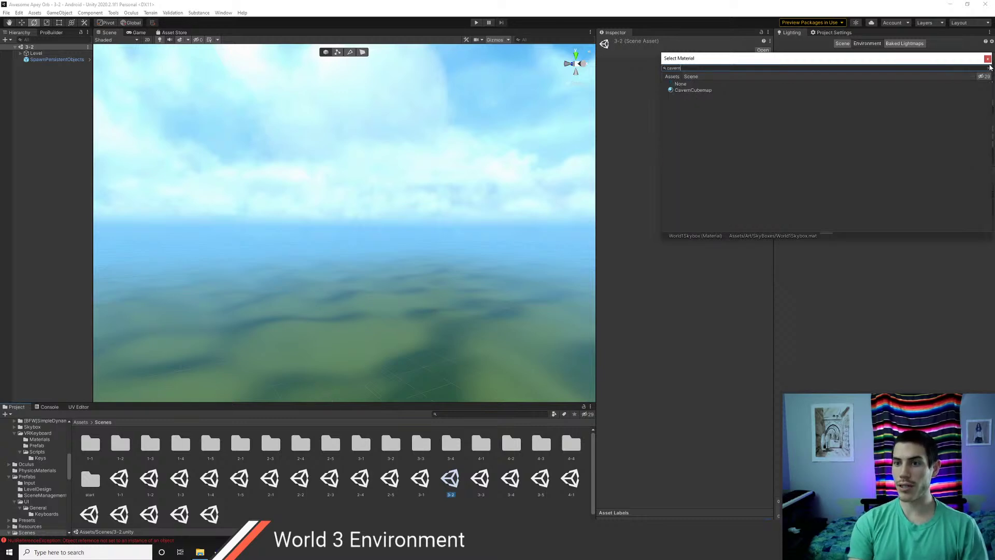
pyautogui.press('Down')
pyautogui.press('Return')
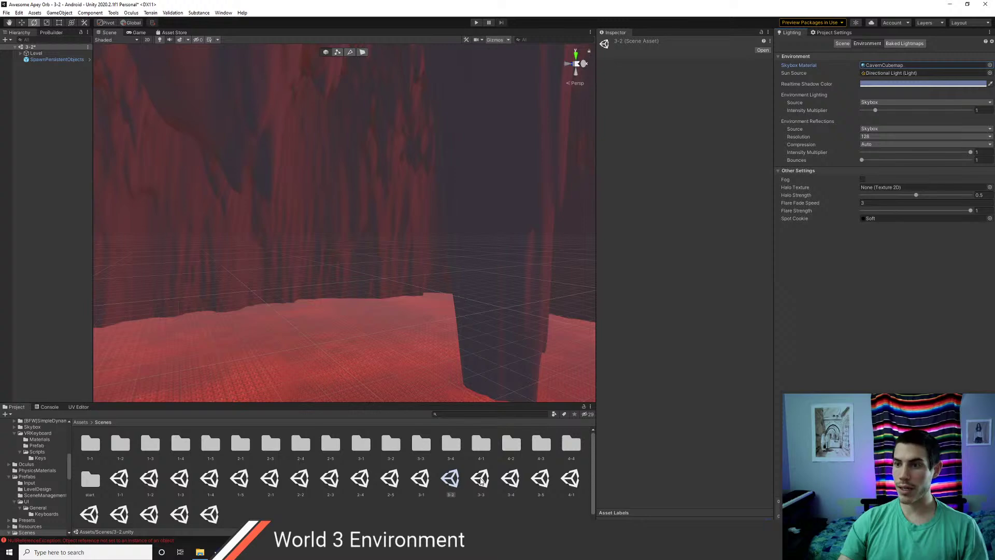
# - Open scene 3-3, saving 3-2, and switch its skybox to CavernCubemap
pyautogui.doubleClick(481, 481)
pyautogui.click(490, 291)
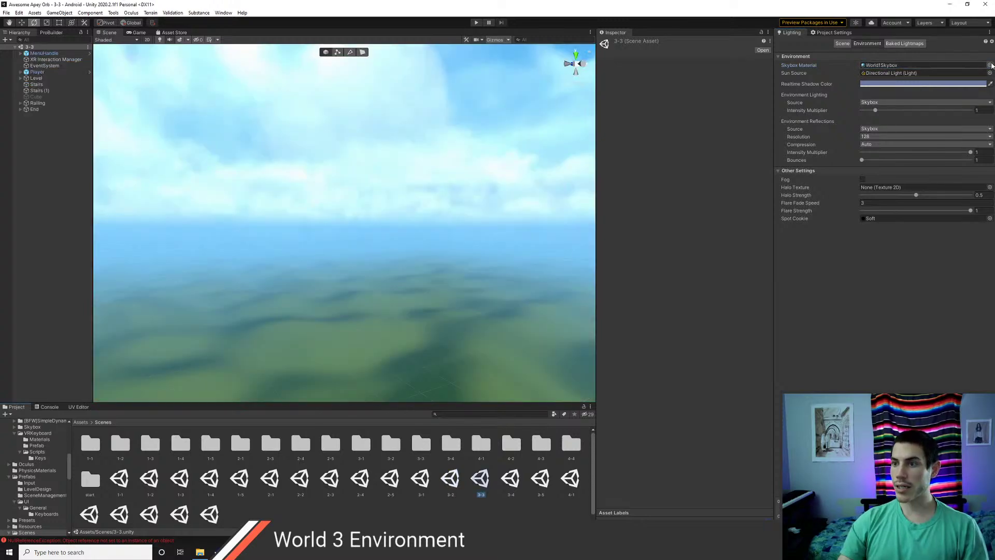
pyautogui.click(989, 65)
pyautogui.write('cavern')
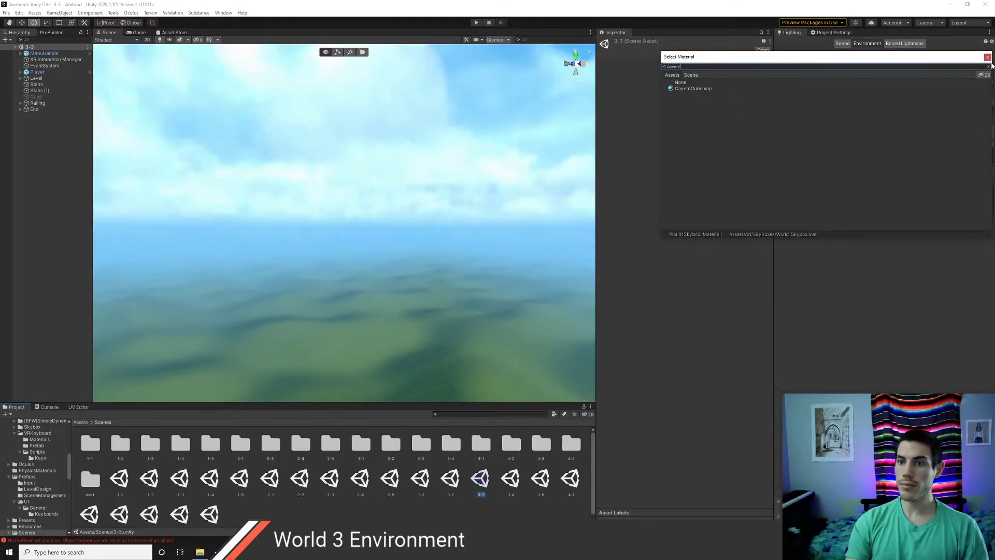
pyautogui.press('Down')
pyautogui.press('Return')
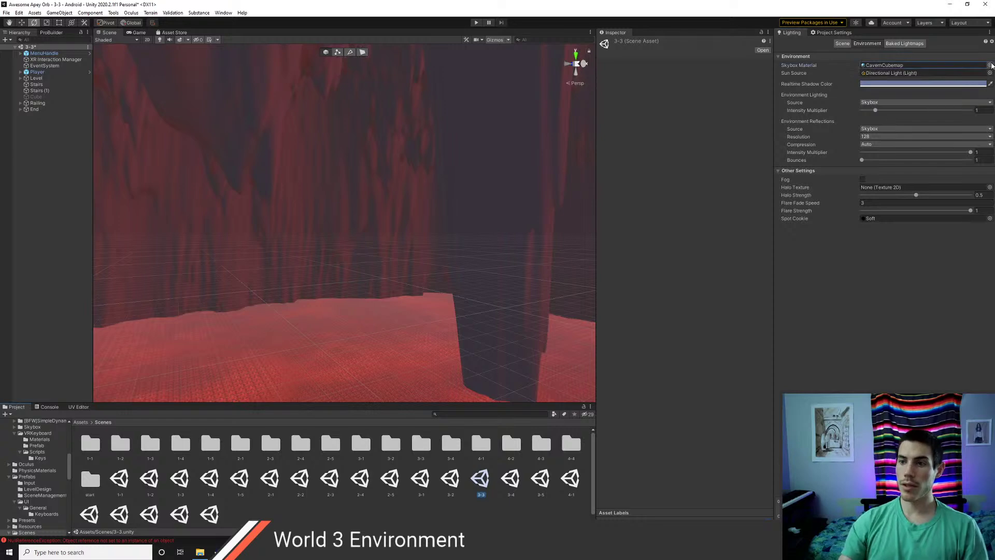
# - Open scene 3-4, saving 3-3, and set its skybox to CavernCubemap
pyautogui.doubleClick(517, 477)
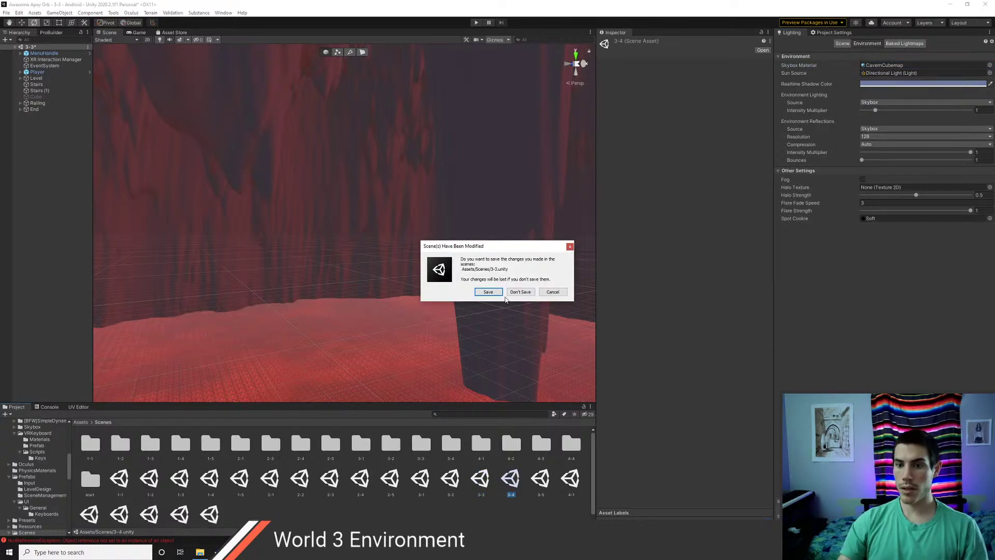
pyautogui.click(488, 292)
pyautogui.click(989, 65)
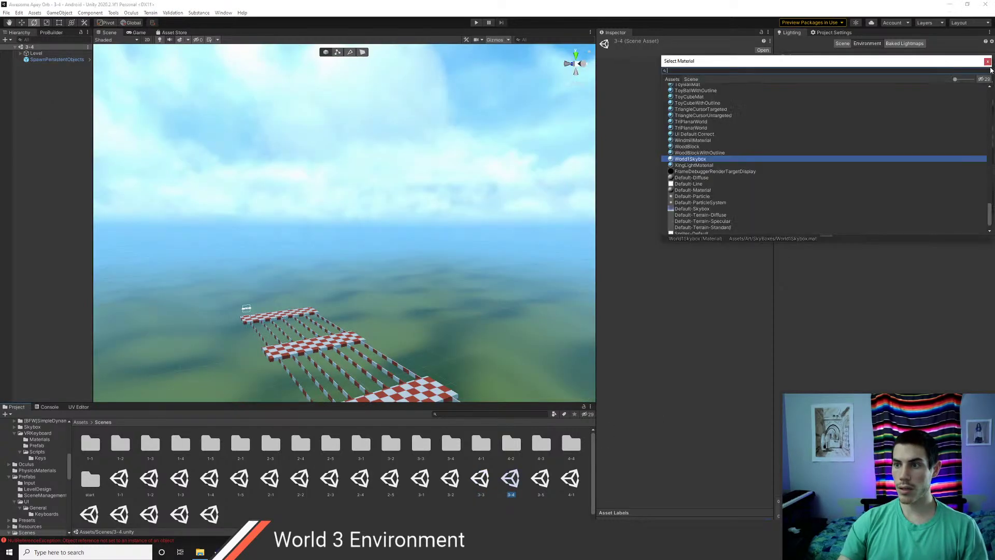
pyautogui.write('cavern')
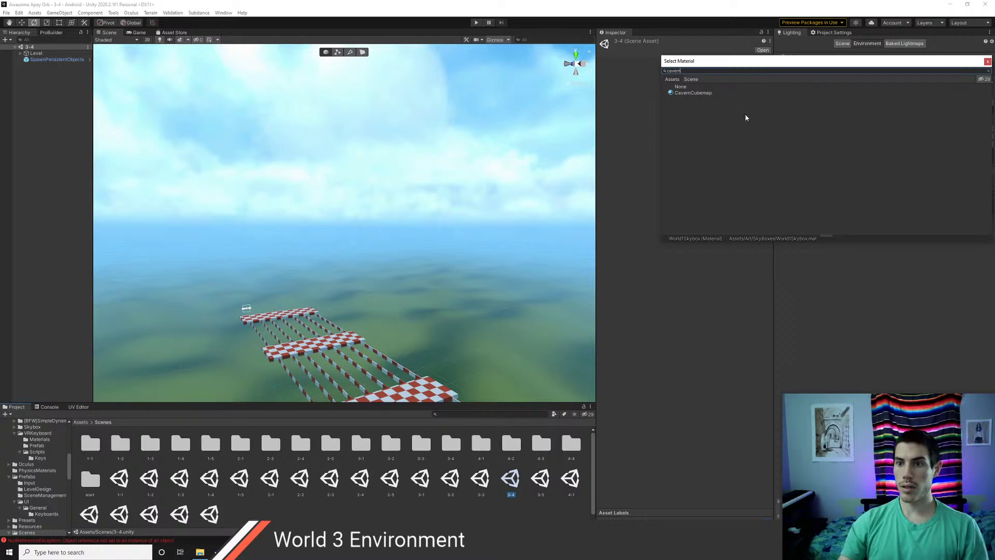
pyautogui.click(694, 93)
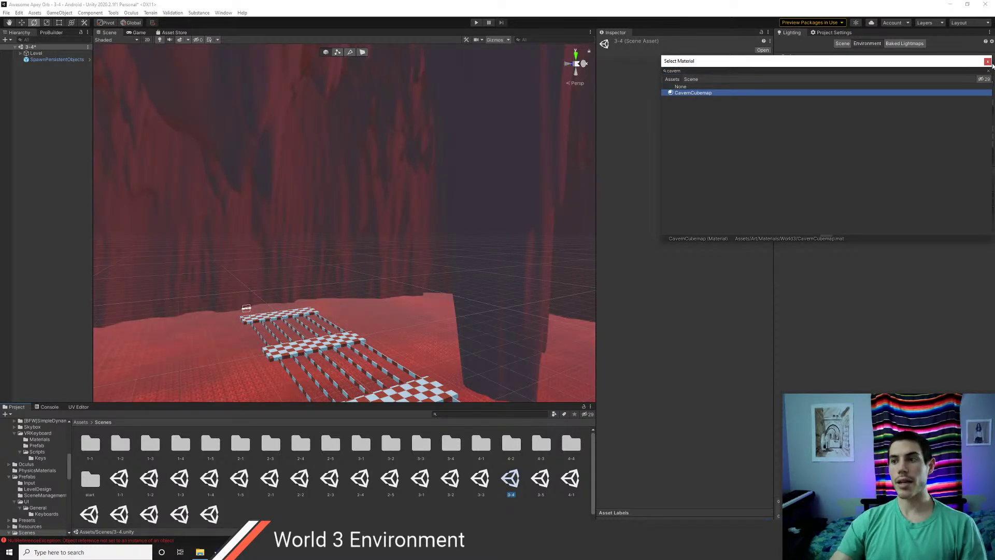
pyautogui.click(988, 62)
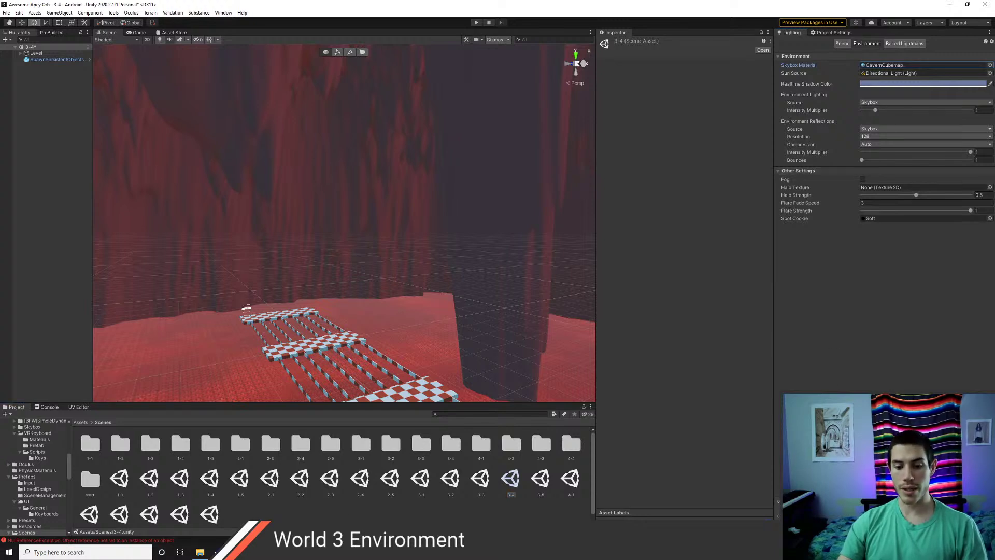
pyautogui.moveTo(400, 327); pyautogui.dragTo(233, 276, button='middle')
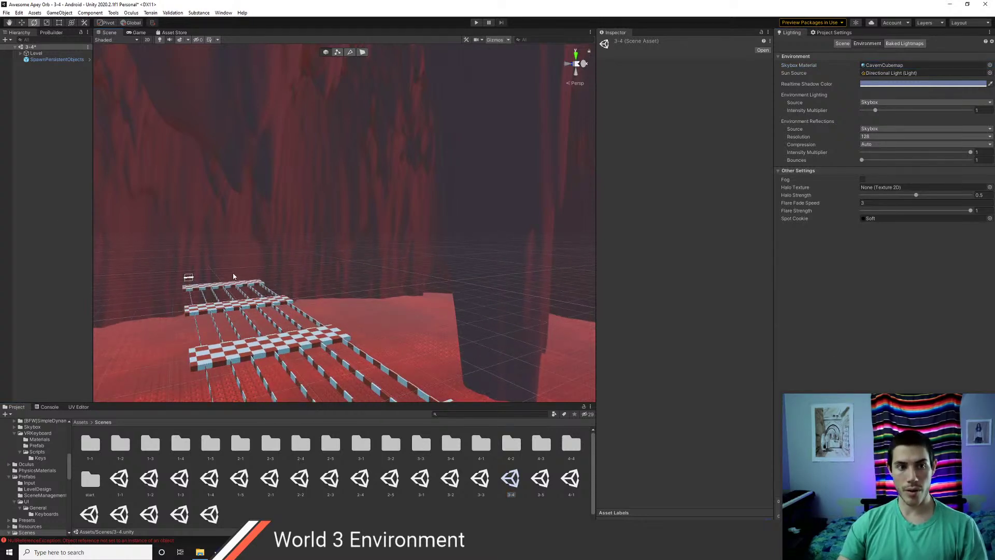
# - Open scene 3-5, saving 3-4, and give it the CavernCubemap skybox
pyautogui.doubleClick(540, 483)
pyautogui.click(484, 293)
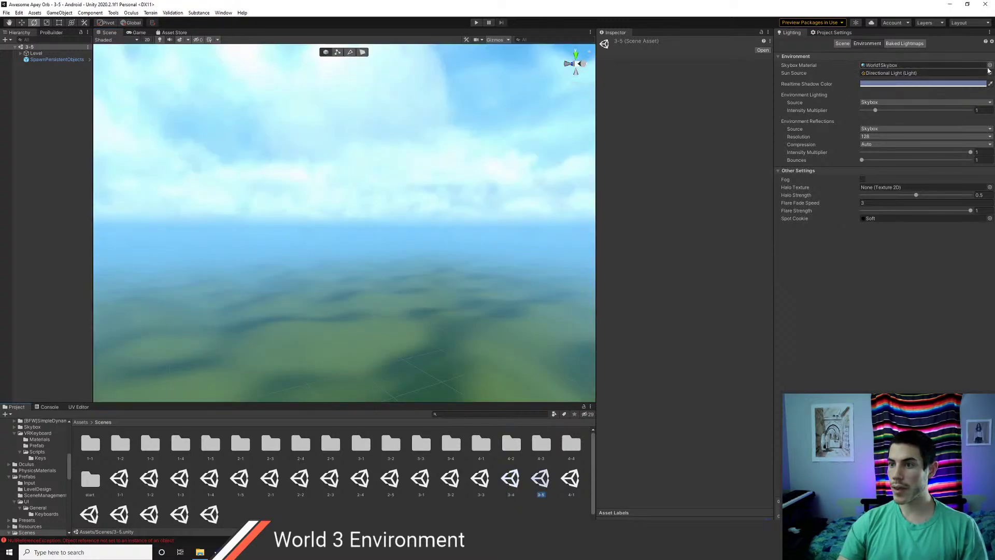
pyautogui.click(990, 66)
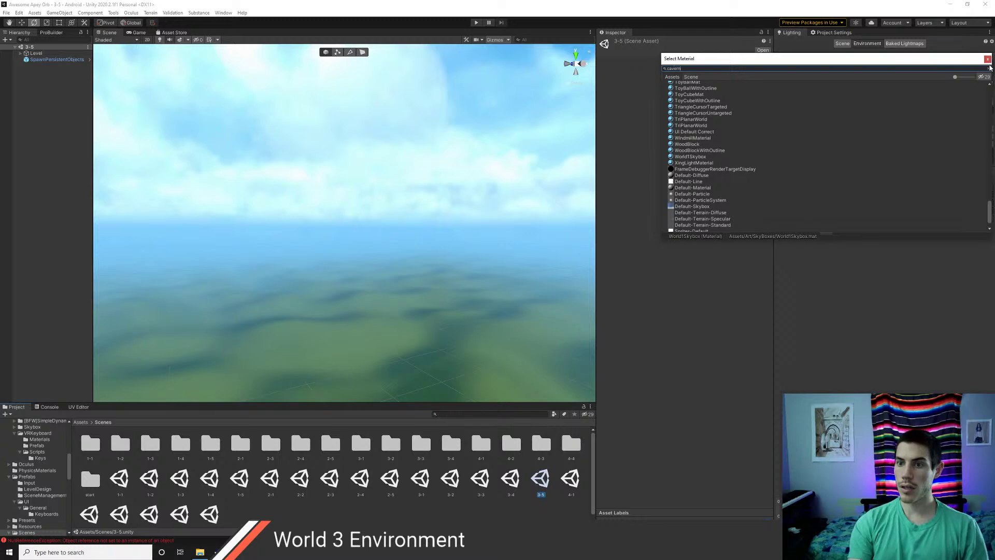
pyautogui.press('Down')
pyautogui.press('Return')
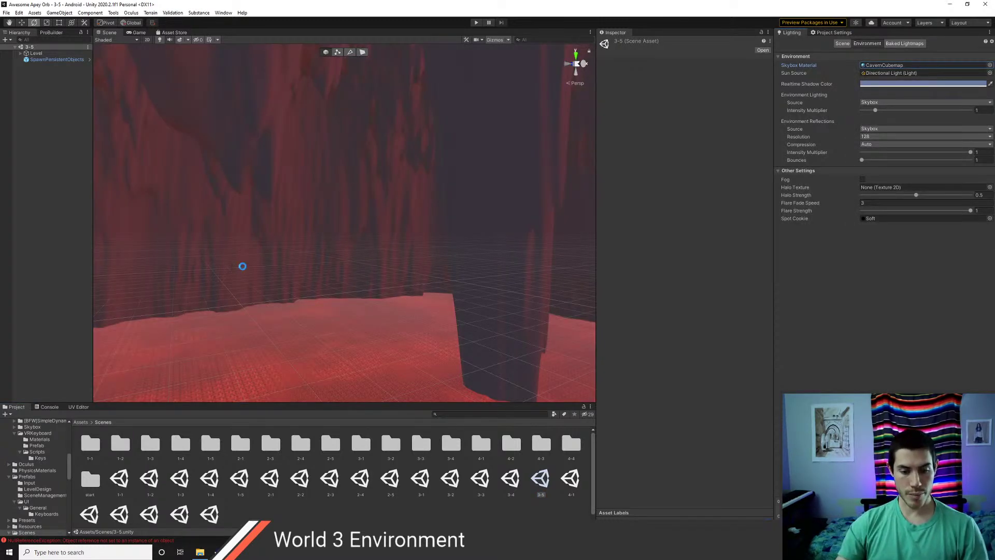
# - Look around level 3-5's red floor and striped structure, then reopen scene 3-1
pyautogui.moveTo(413, 251); pyautogui.dragTo(276, 201, button='right')
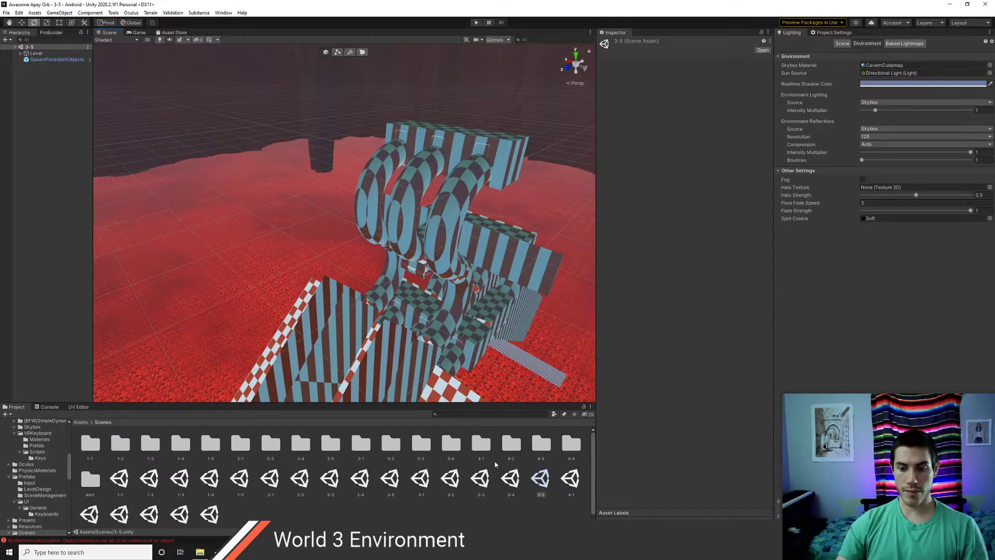
pyautogui.scroll(4, 432, 288)
pyautogui.moveTo(481, 280); pyautogui.dragTo(335, 299, button='middle')
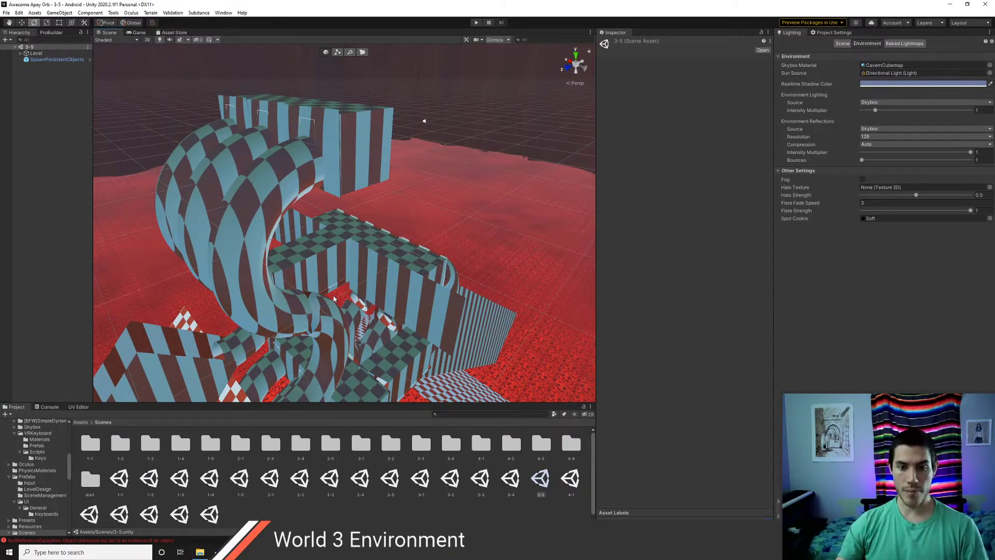
pyautogui.scroll(3, 386, 294)
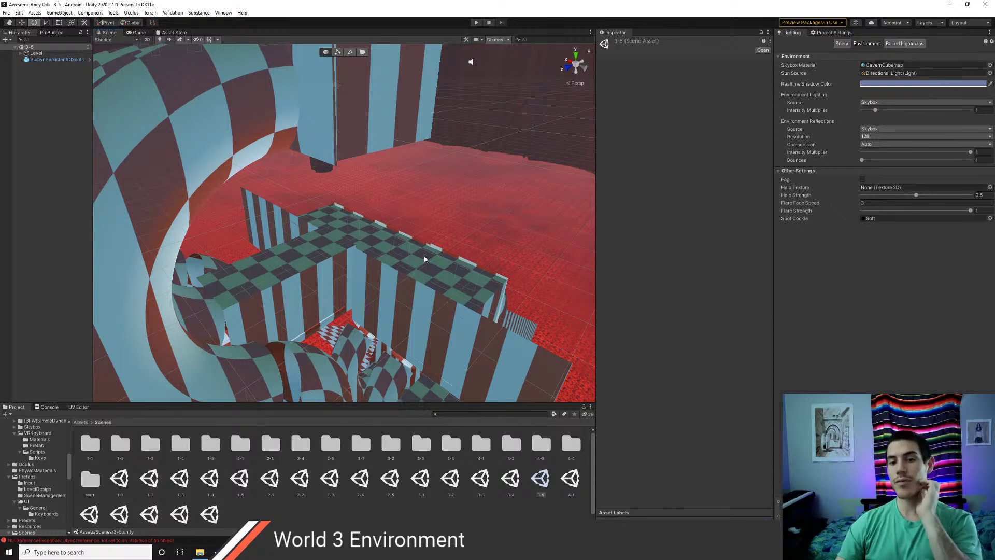
pyautogui.moveTo(424, 256); pyautogui.dragTo(327, 249, button='middle')
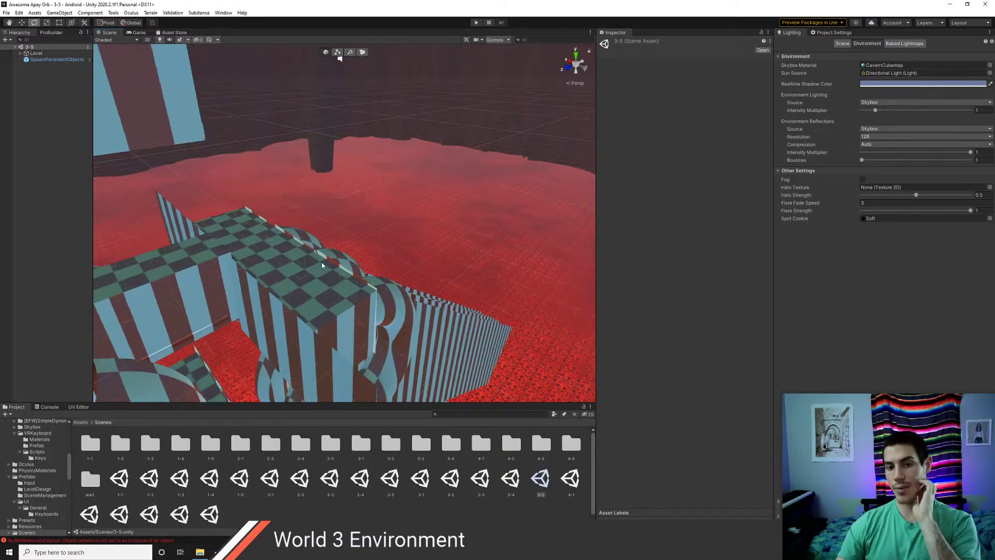
pyautogui.scroll(2, 321, 263)
pyautogui.scroll(2, 359, 267)
pyautogui.moveTo(327, 250); pyautogui.dragTo(291, 231, button='right')
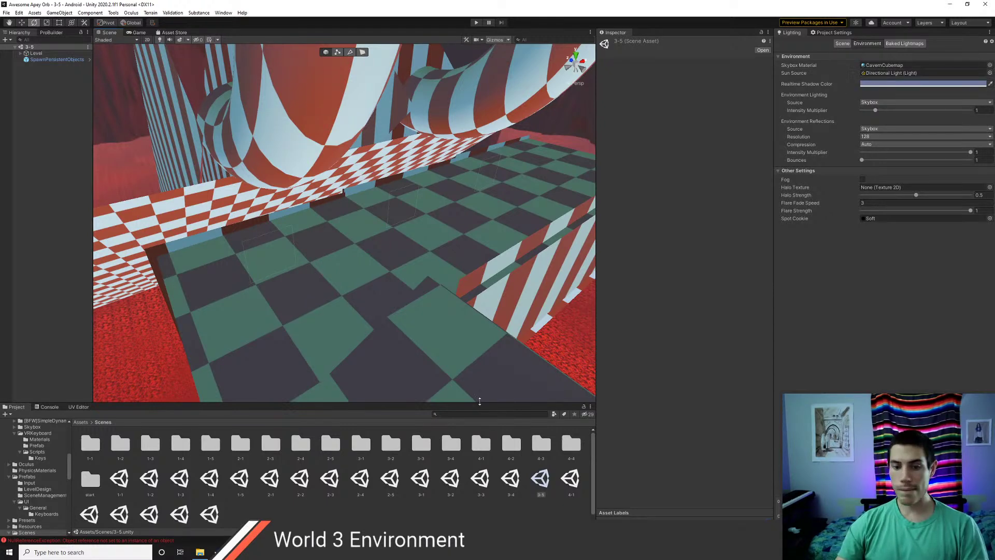
pyautogui.click(420, 484)
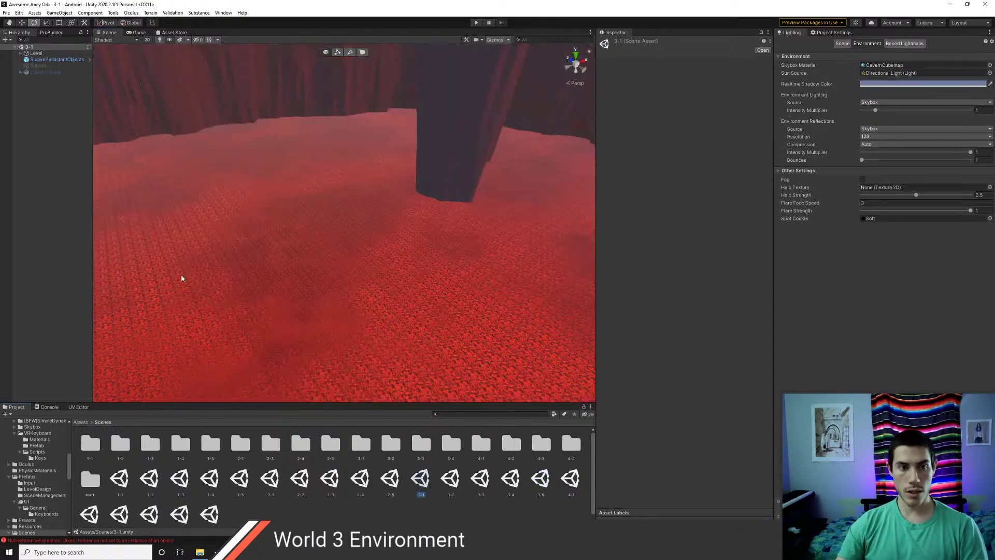
# - Copy the Light component values from scene 3-1's Directional Light
pyautogui.click(38, 60)
pyautogui.click(20, 53)
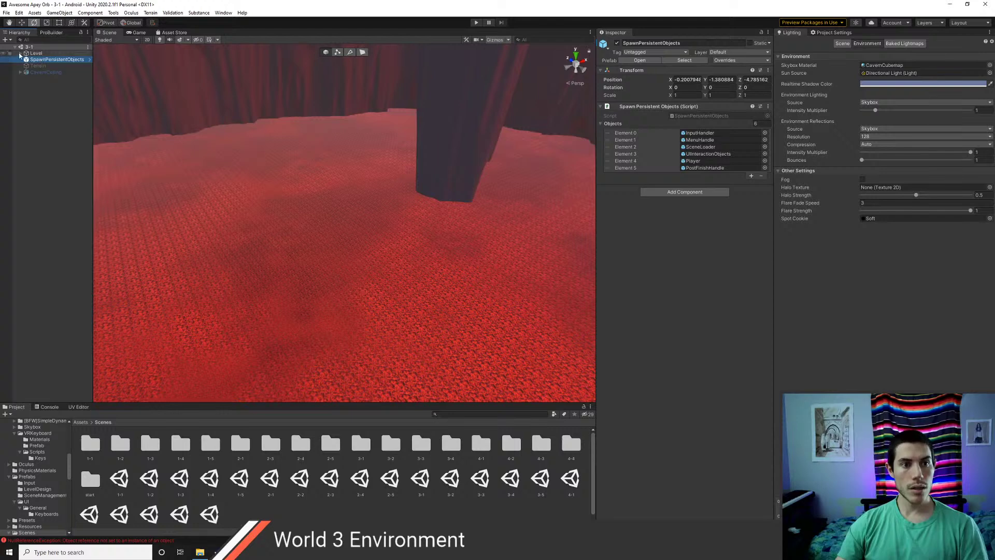
pyautogui.click(47, 78)
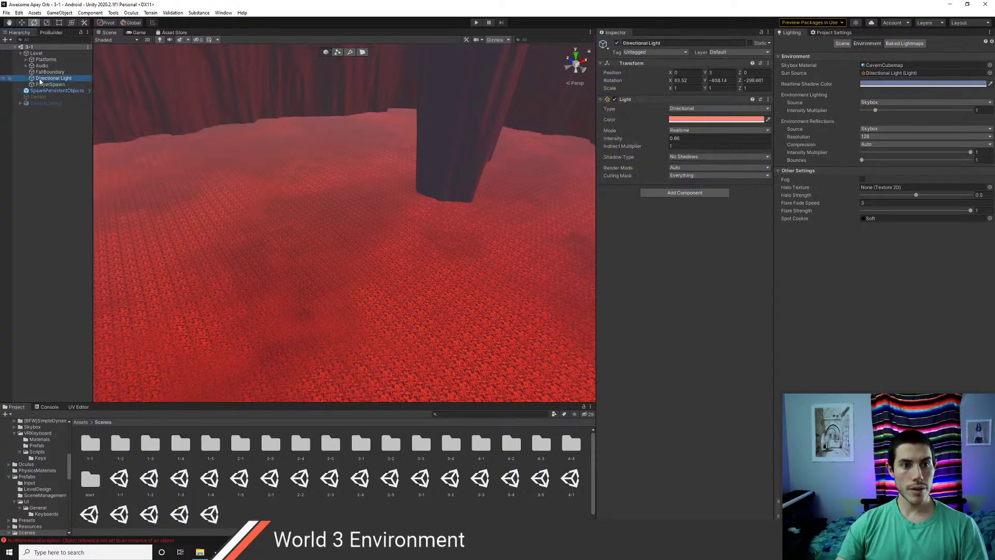
pyautogui.rightClick(626, 100)
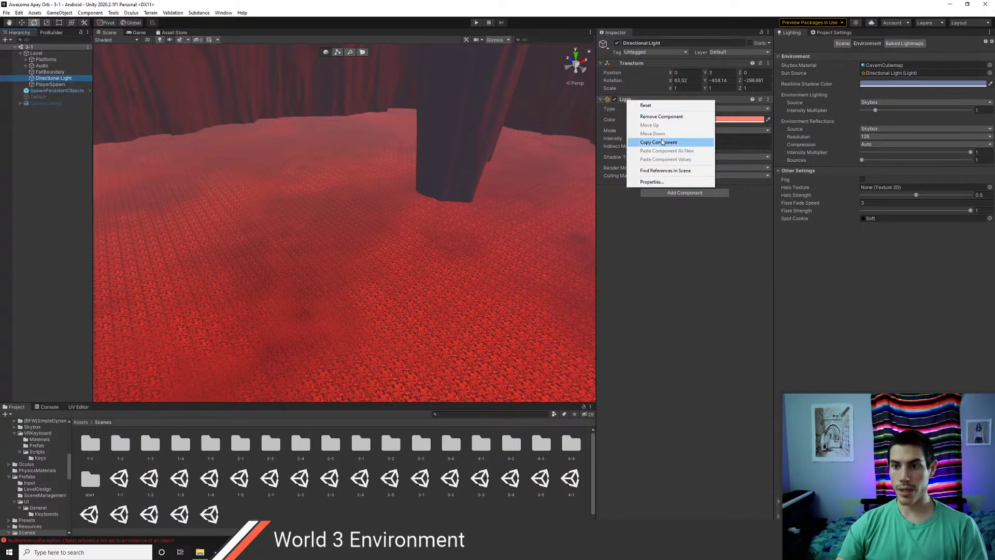
pyautogui.click(664, 142)
# - Open scene 3-2 and paste the salmon 0.66 light values onto its Directional Light
pyautogui.doubleClick(448, 479)
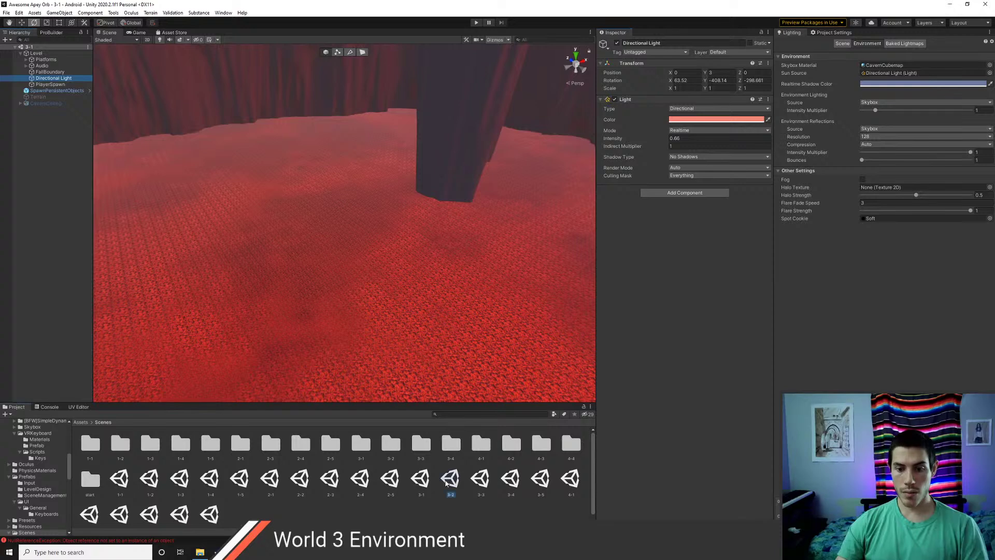
pyautogui.click(21, 54)
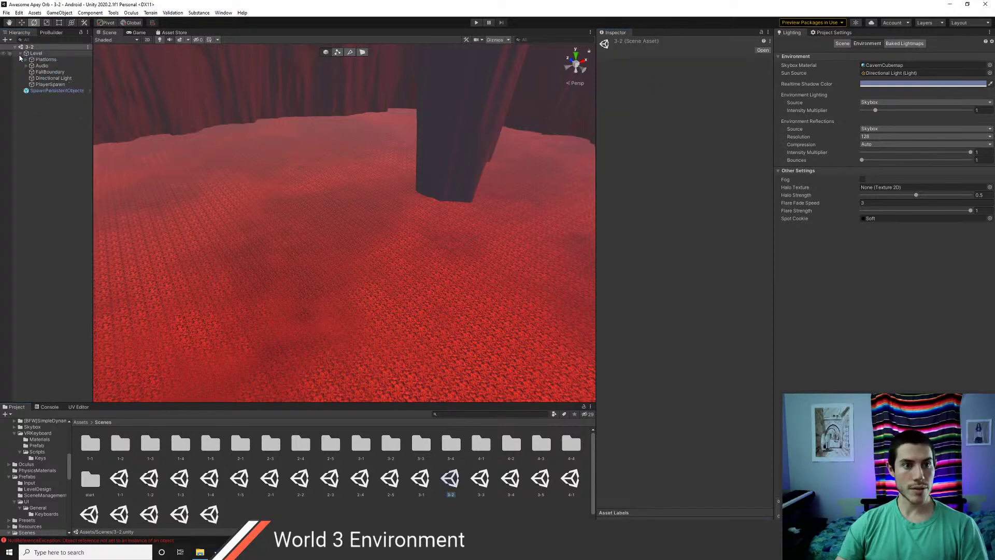
pyautogui.click(42, 78)
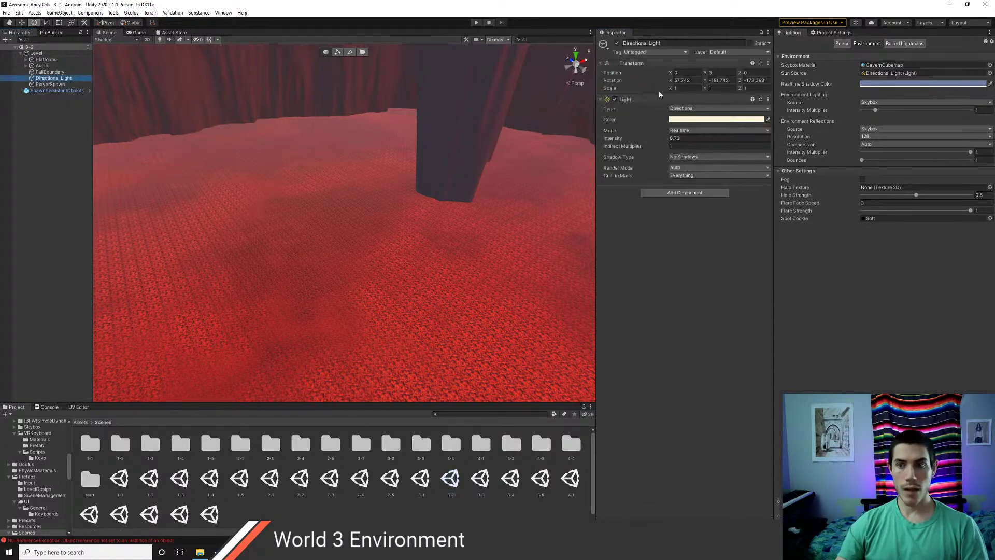
pyautogui.rightClick(638, 100)
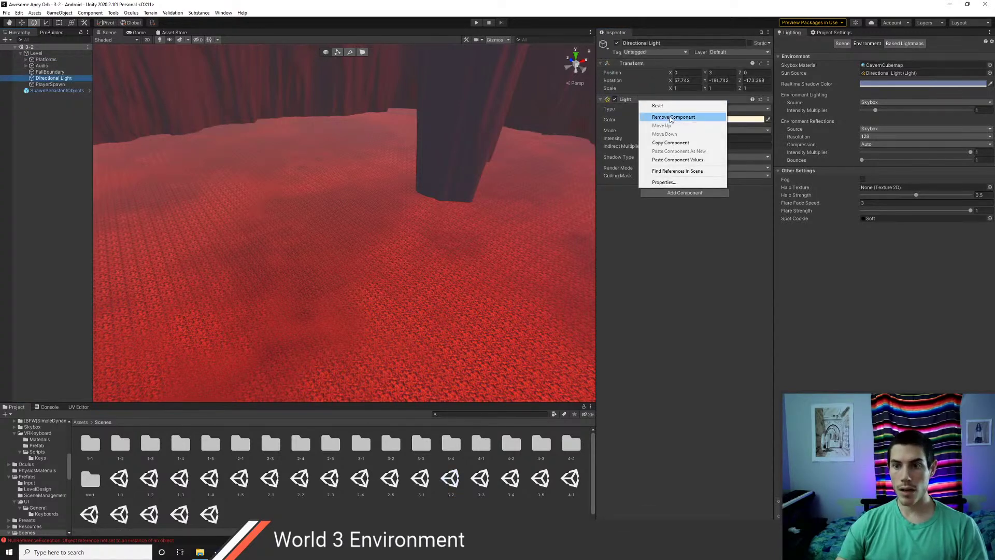
pyautogui.click(679, 160)
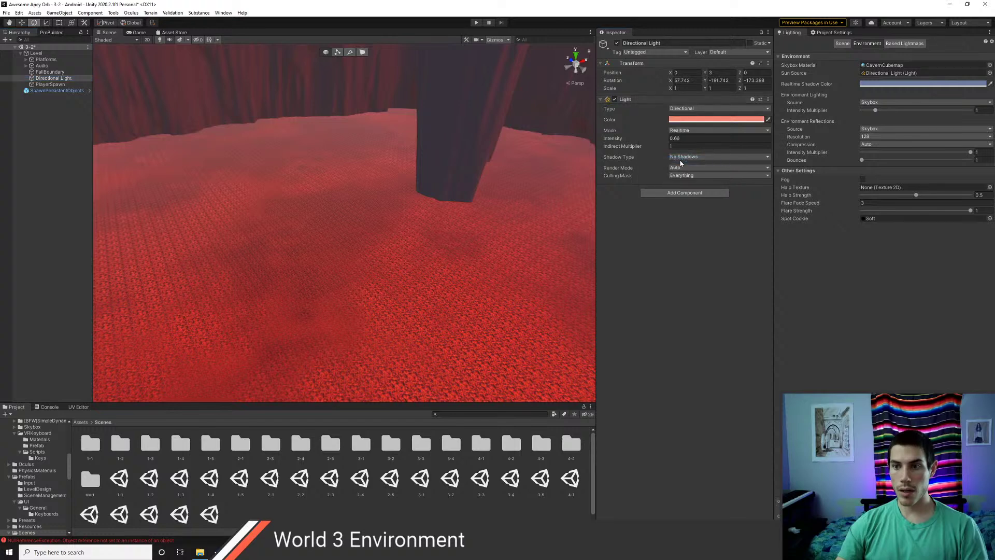
pyautogui.doubleClick(480, 479)
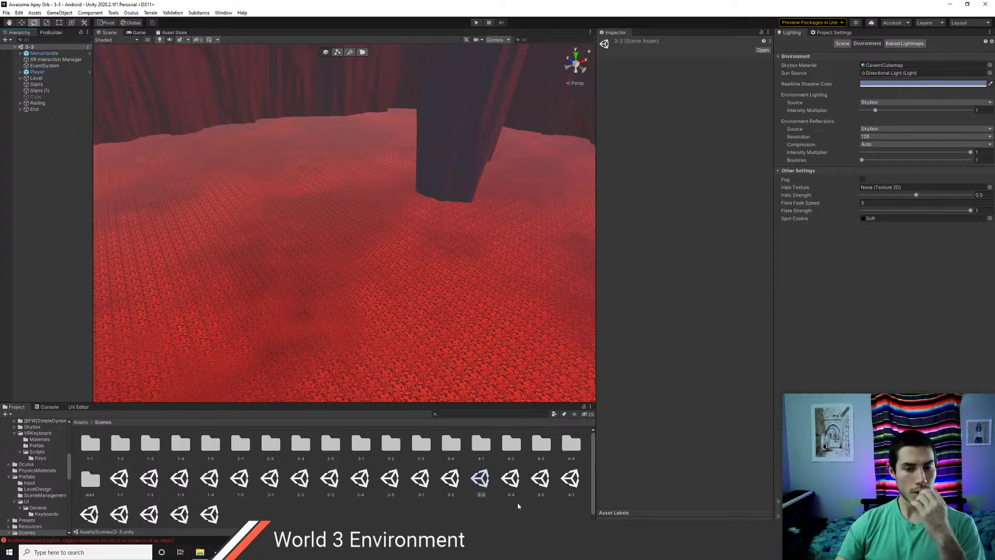
# - Reopen scene 3-2 and paste its SpawnPersistentObjects object into scene 3-3
pyautogui.click(450, 481)
pyautogui.doubleClick(450, 481)
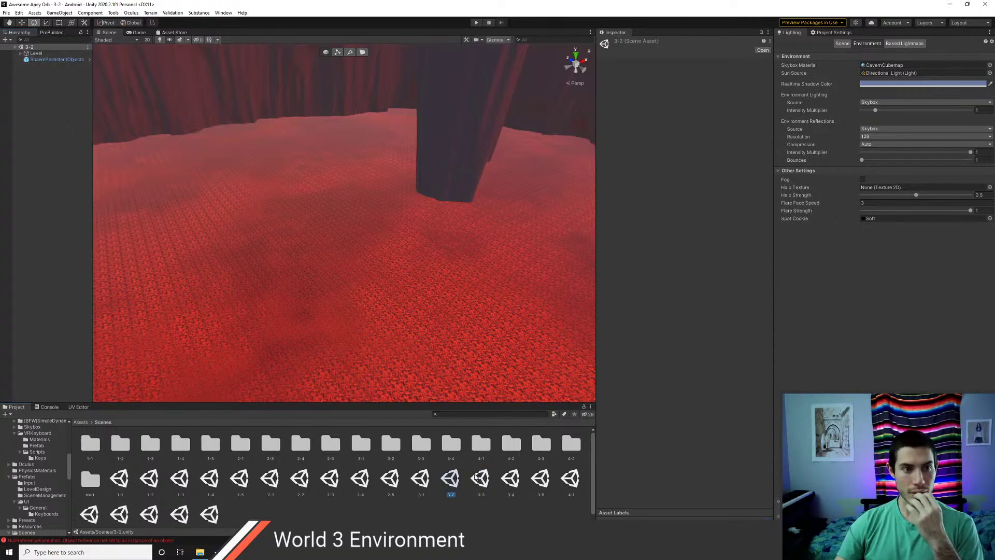
pyautogui.click(54, 60)
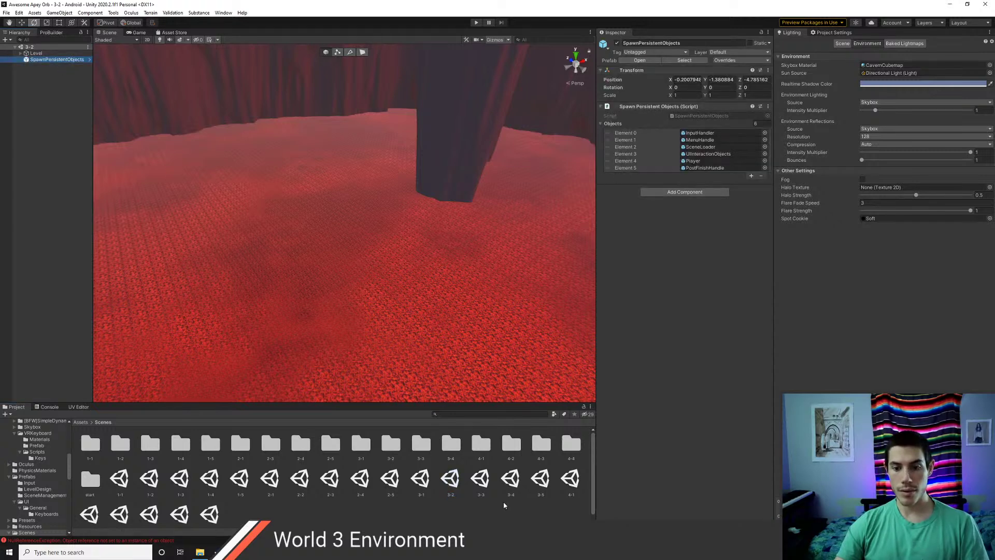
pyautogui.doubleClick(481, 480)
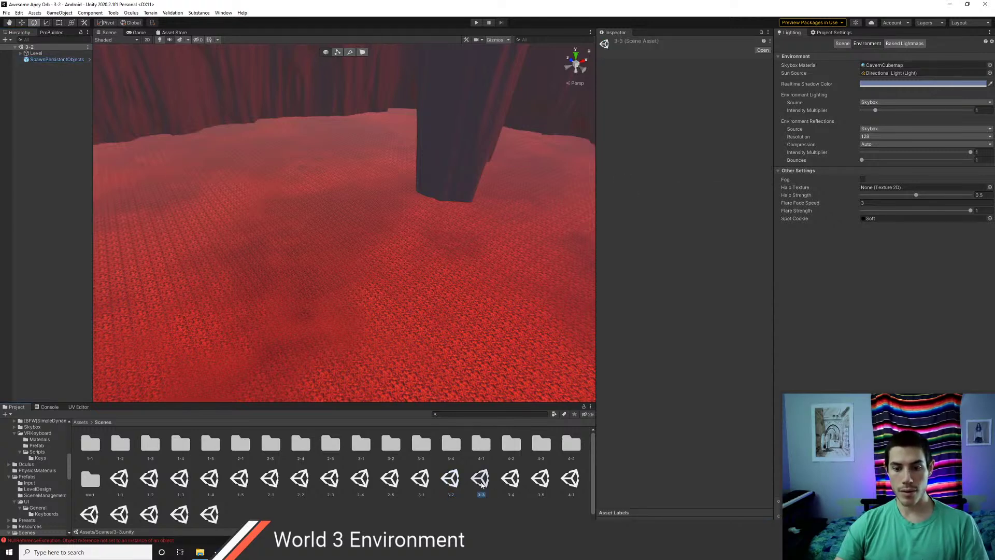
pyautogui.click(43, 133)
pyautogui.hotkey('ctrl', 'v')
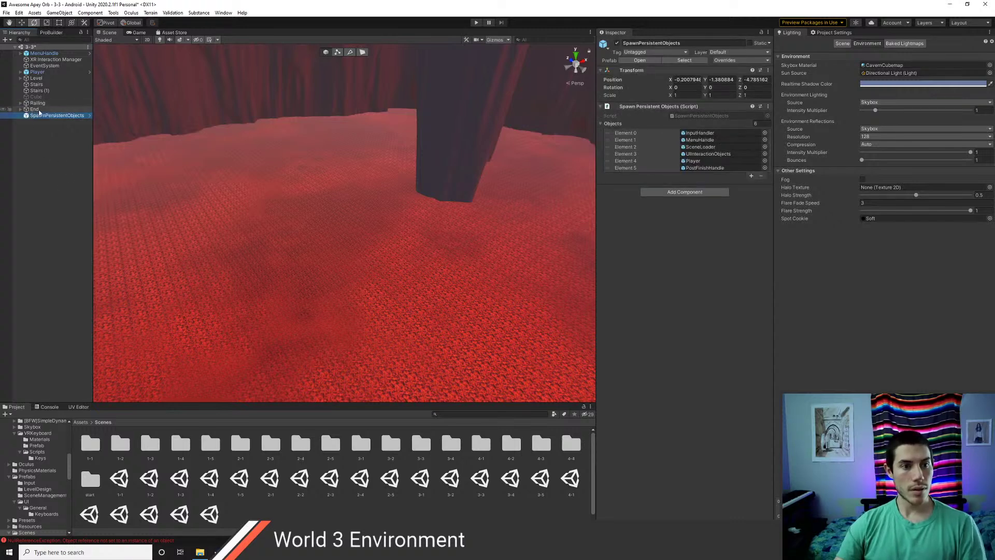
# - Move Stairs through End under Level; delete MenuHandle, XR Interaction Manager, EventSystem and Player
pyautogui.click(38, 109)
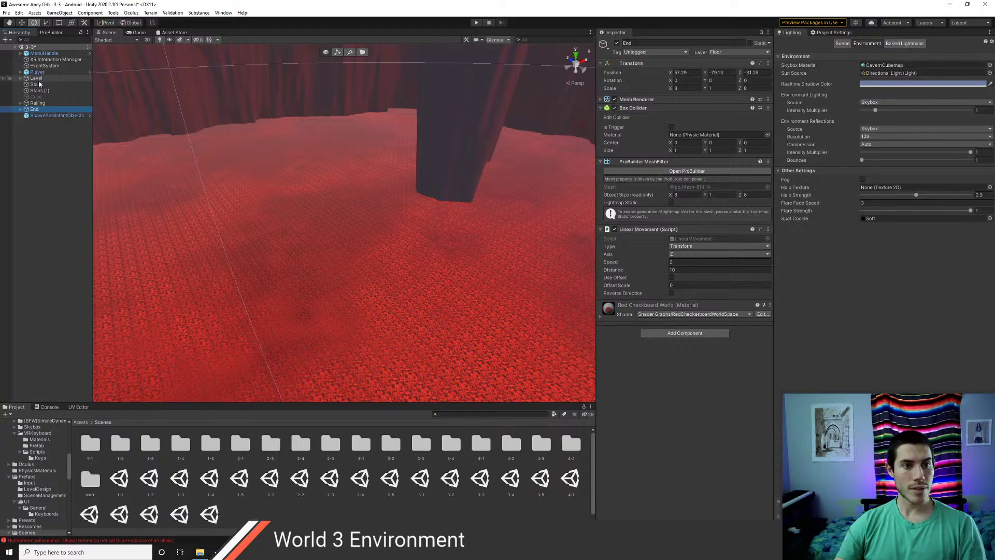
pyautogui.keyDown('shift'); pyautogui.click(39, 84); pyautogui.keyUp('shift')
pyautogui.moveTo(39, 88)
pyautogui.mouseDown()
pyautogui.moveTo(36, 79)
pyautogui.moveTo(44, 84)
pyautogui.mouseUp()
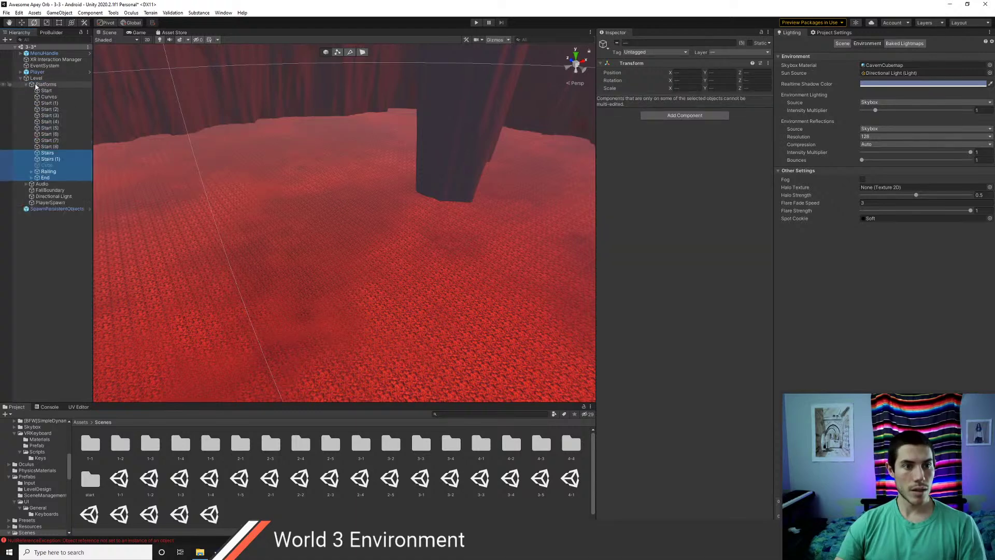
pyautogui.click(20, 78)
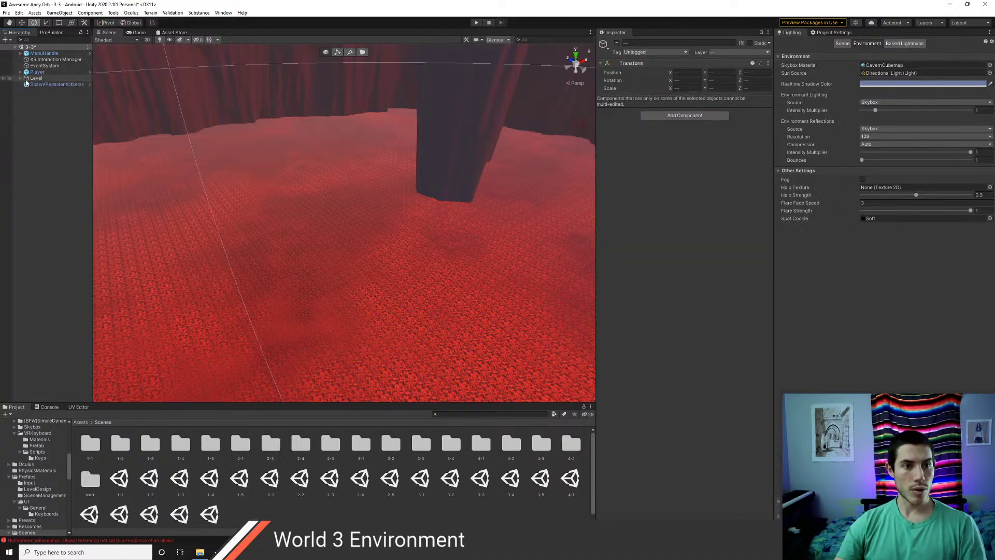
pyautogui.click(52, 59)
pyautogui.keyDown('shift'); pyautogui.click(51, 67); pyautogui.keyUp('shift')
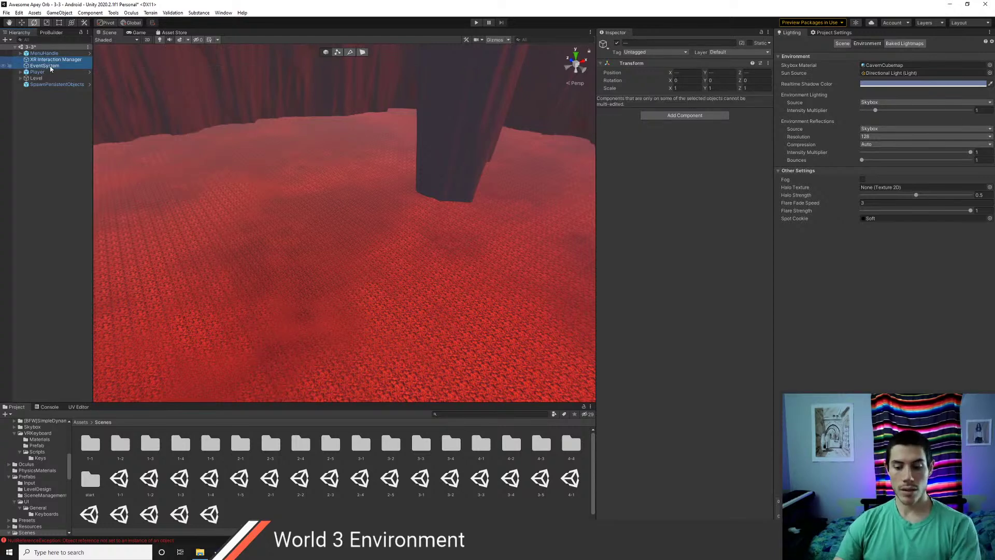
pyautogui.press('Delete')
pyautogui.click(45, 55)
pyautogui.press('Delete')
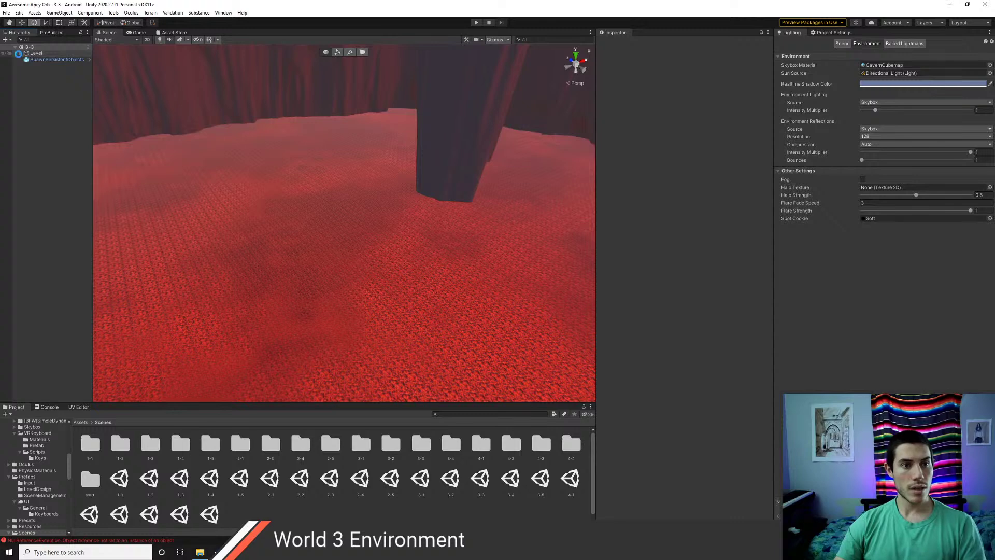
# - Select scene 3-3's Directional Light and inspect its Light component options
pyautogui.click(20, 53)
pyautogui.click(43, 172)
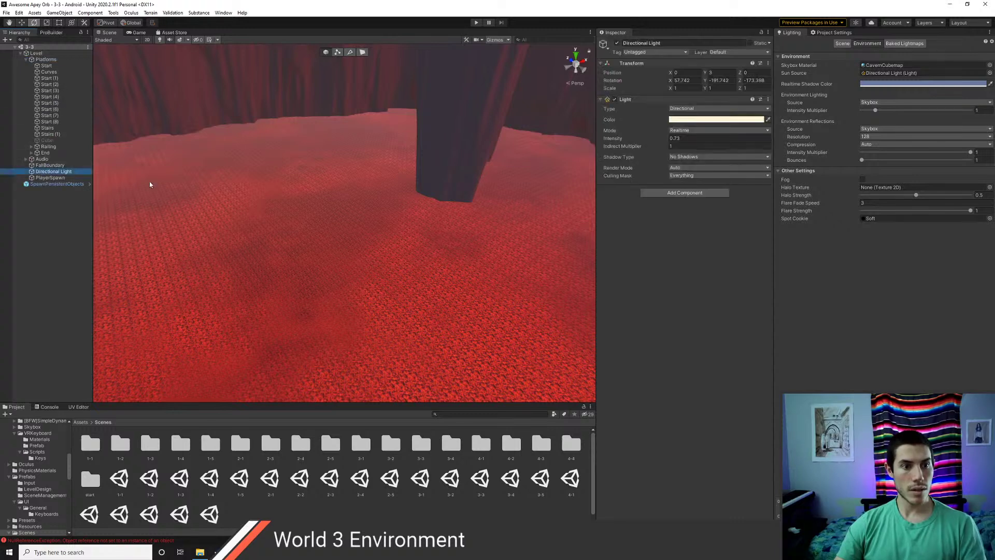
pyautogui.rightClick(635, 99)
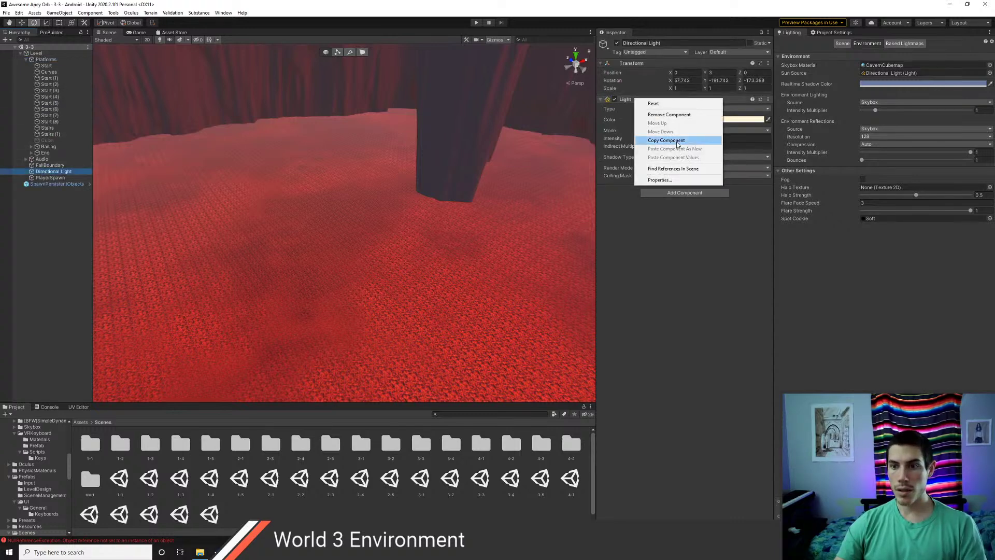
pyautogui.click(676, 288)
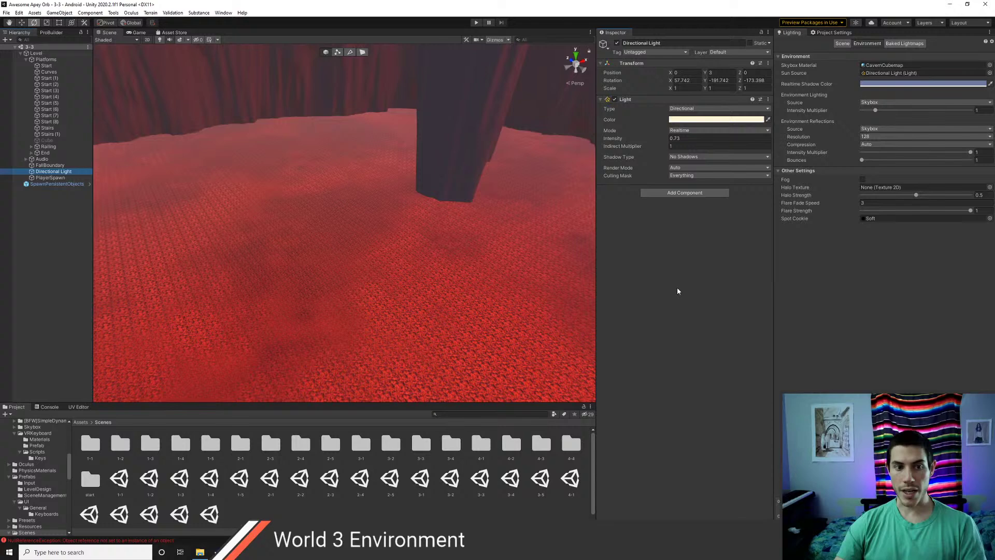
# - Copy the warm Light component values from scene 3-2's Directional Light
pyautogui.click(449, 479)
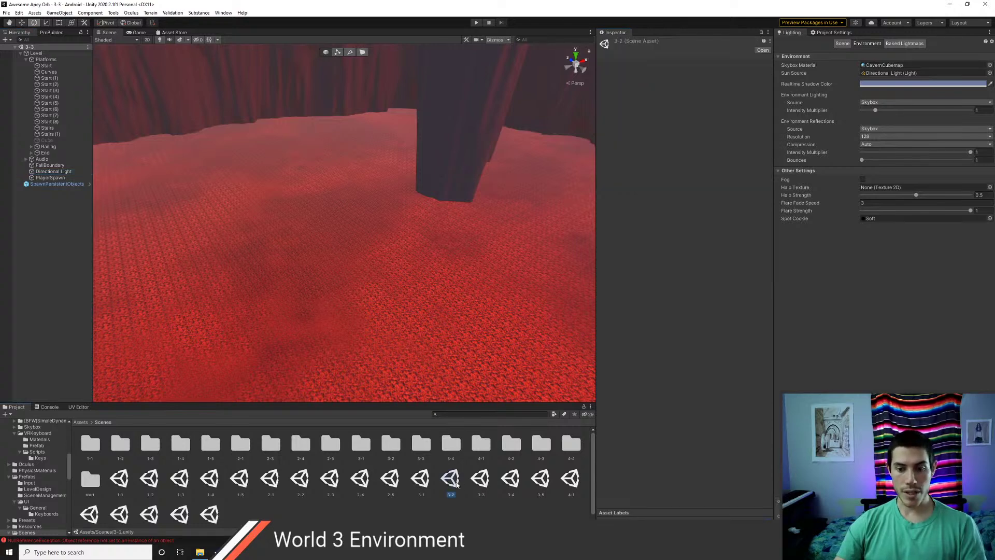
pyautogui.click(21, 54)
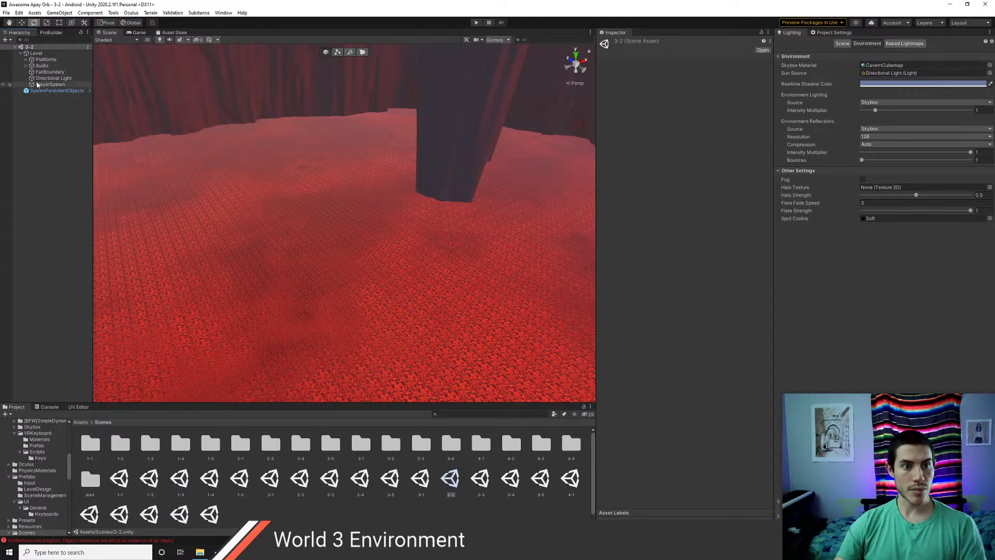
pyautogui.click(52, 78)
pyautogui.rightClick(643, 100)
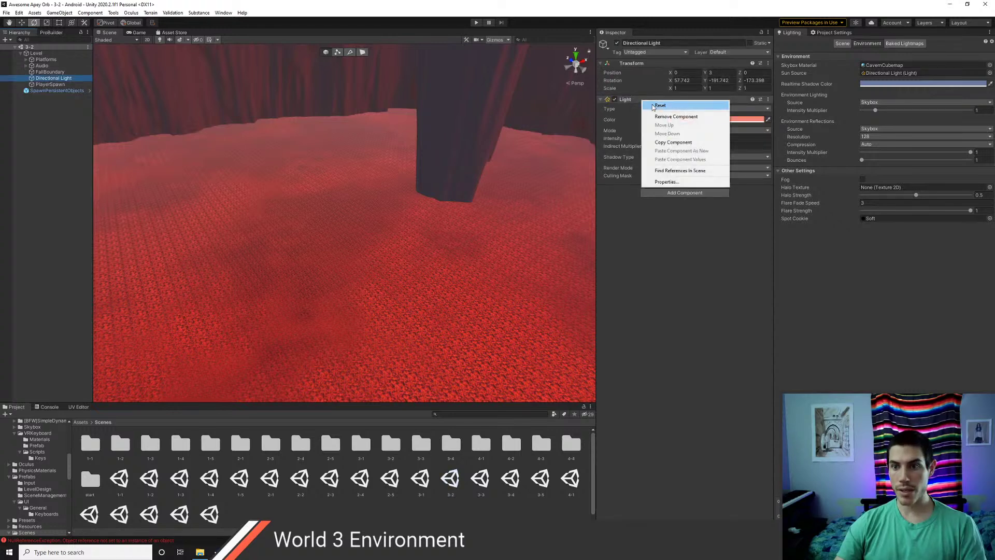
pyautogui.click(674, 142)
# - Paste the salmon 0.66 light settings onto scene 3-3's Directional Light
pyautogui.doubleClick(481, 477)
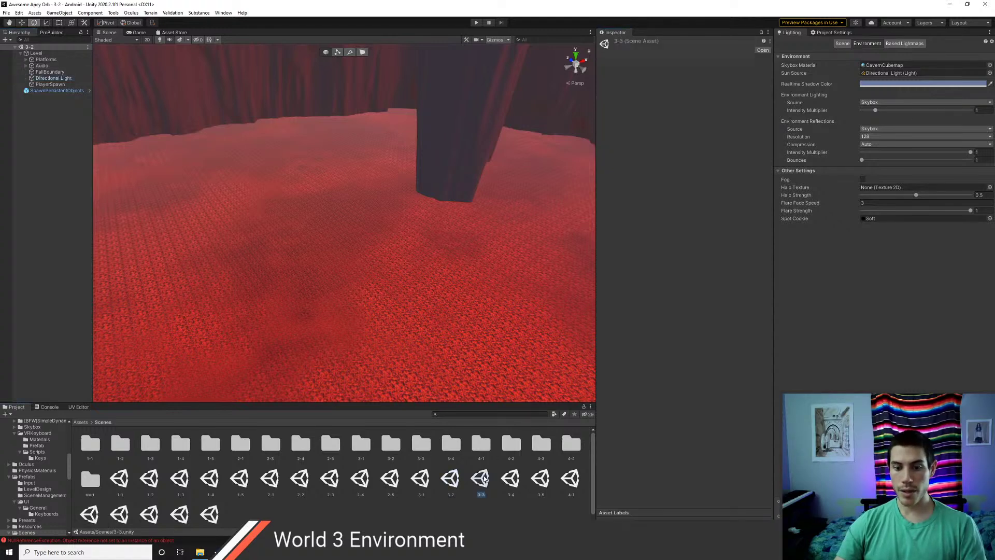
pyautogui.click(21, 53)
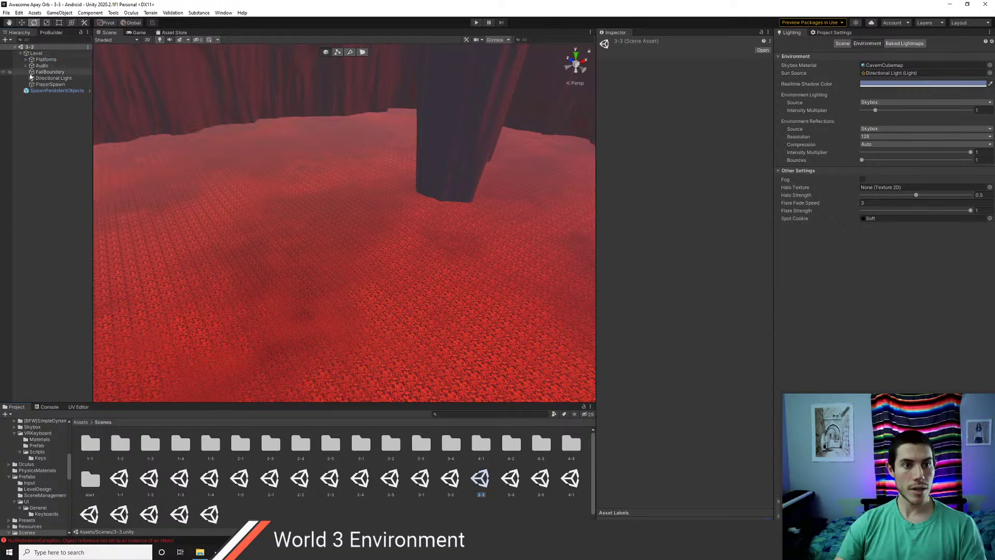
pyautogui.click(53, 78)
pyautogui.rightClick(645, 103)
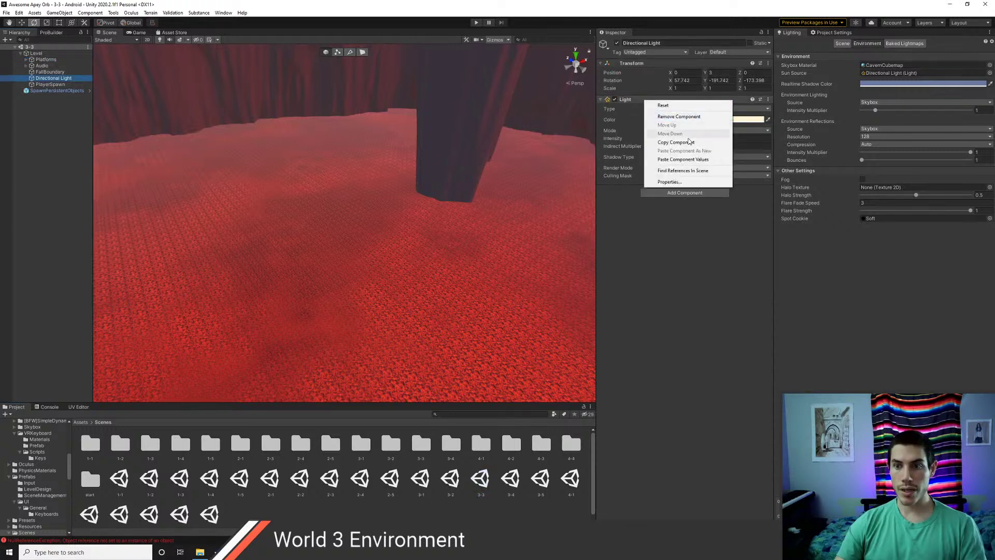
pyautogui.click(683, 159)
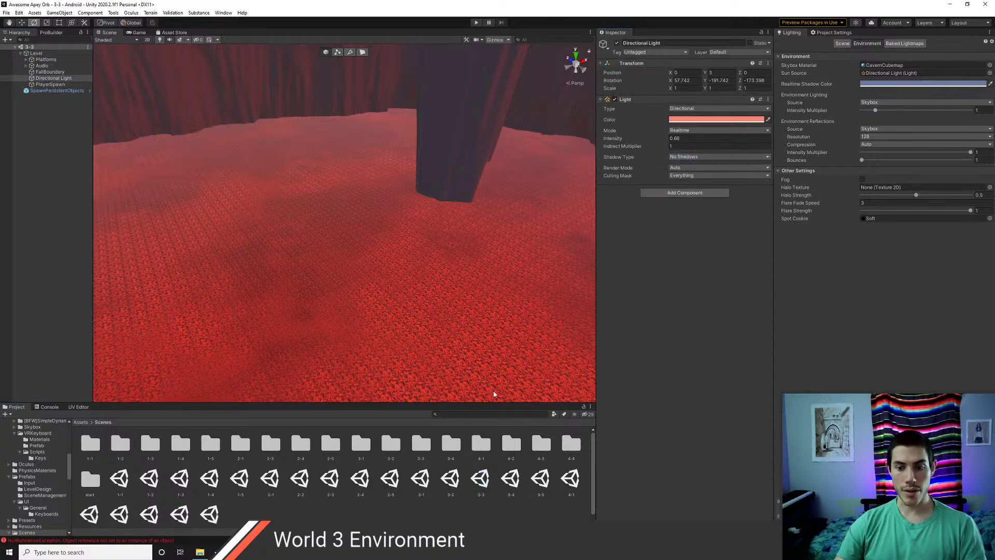
# - Paste the same warm light settings onto scene 3-4's Directional Light
pyautogui.doubleClick(515, 488)
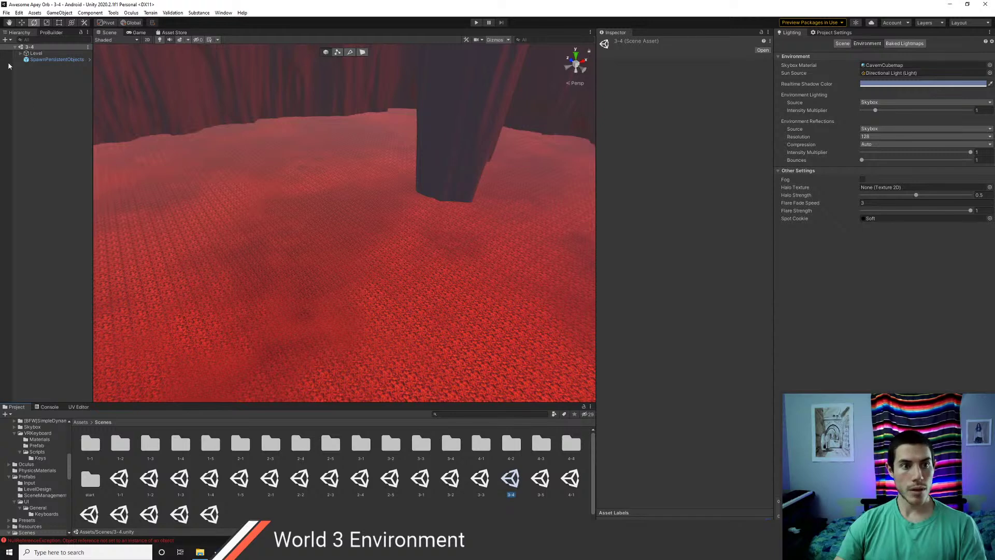
pyautogui.click(20, 53)
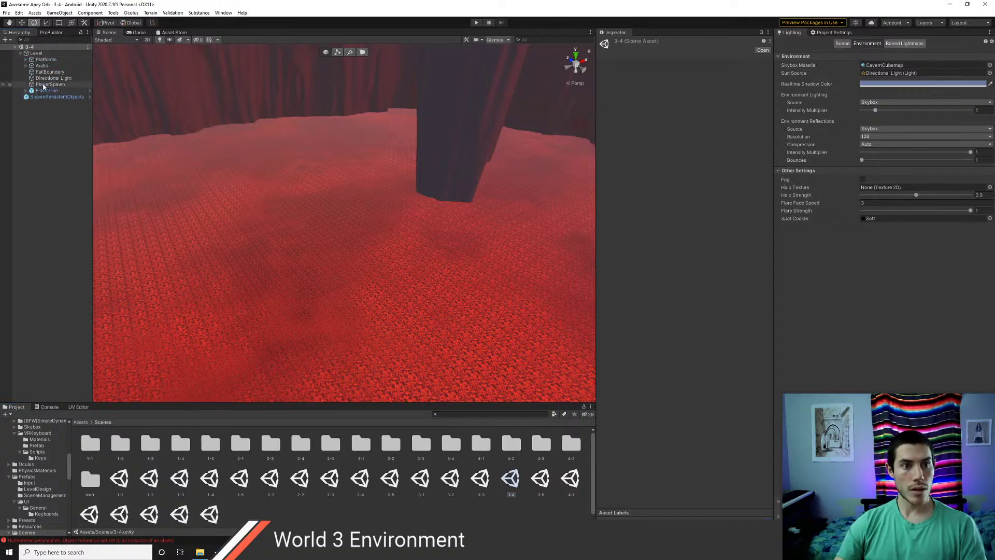
pyautogui.click(43, 79)
pyautogui.click(43, 73)
pyautogui.click(42, 67)
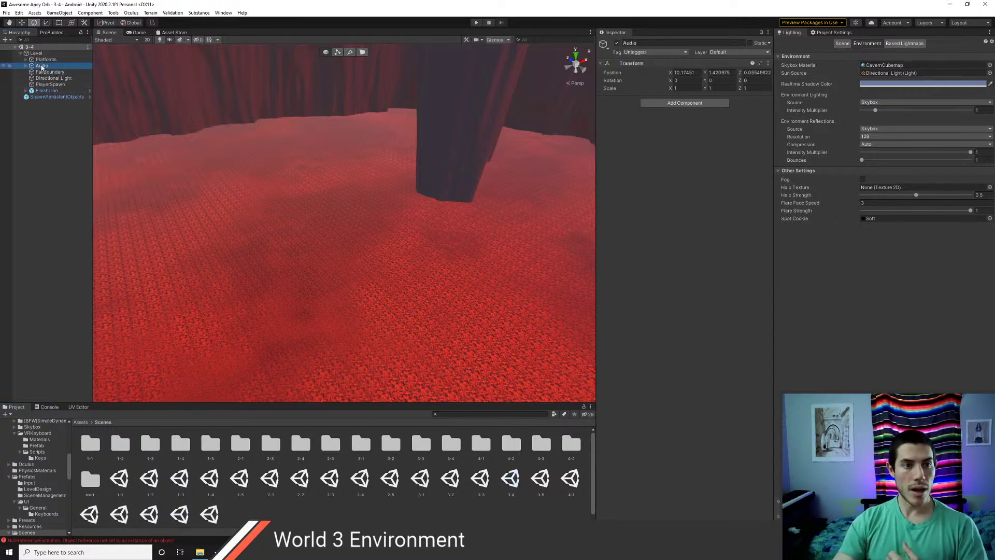
pyautogui.click(50, 91)
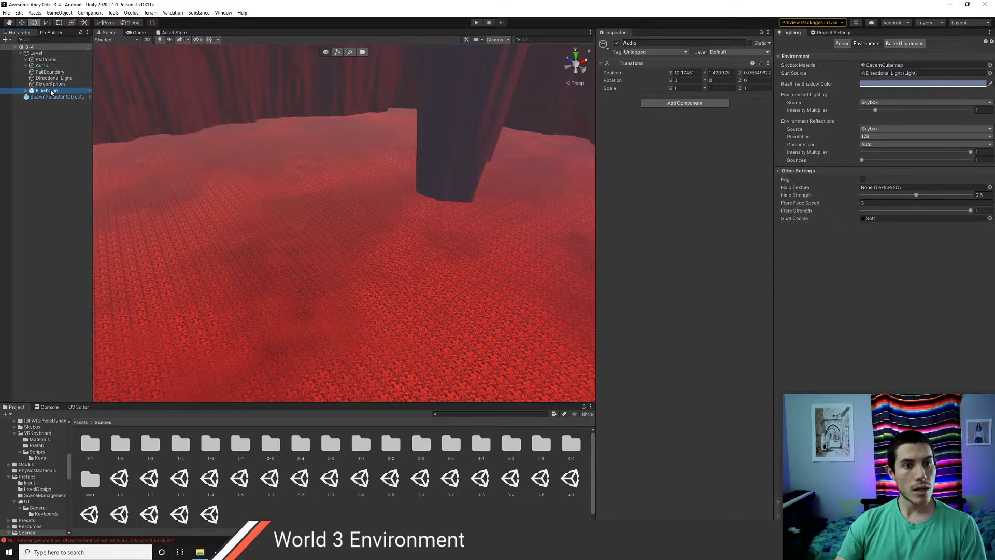
pyautogui.click(52, 79)
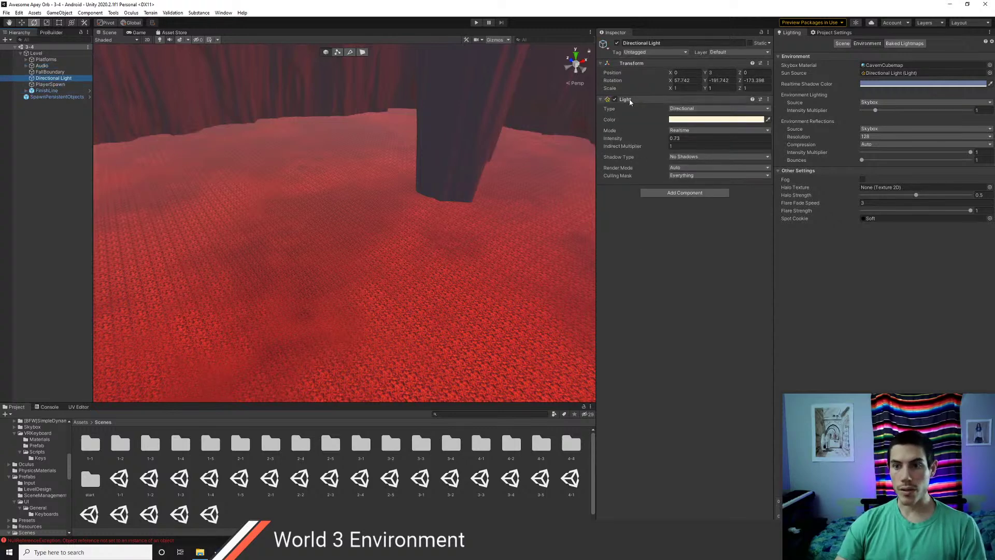
pyautogui.rightClick(631, 101)
pyautogui.click(667, 158)
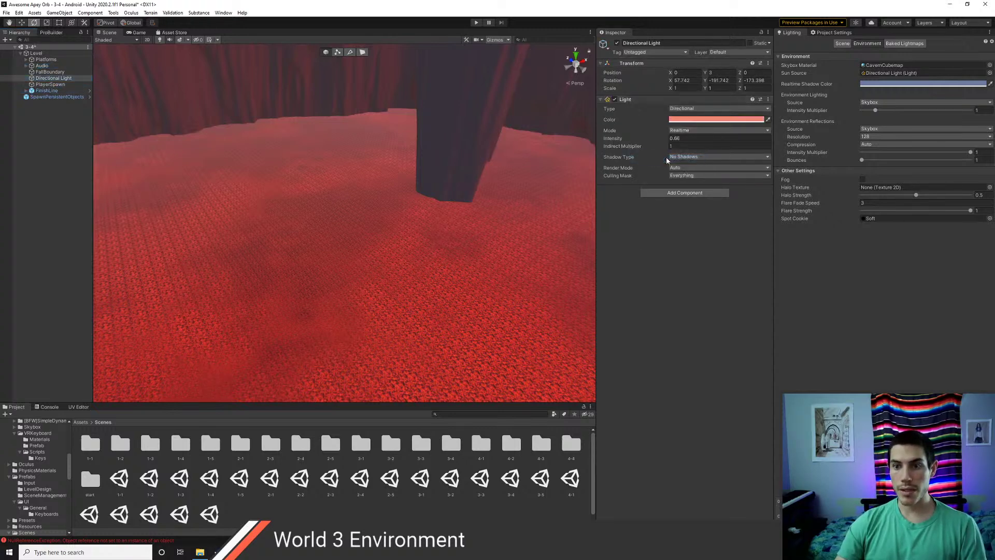
pyautogui.doubleClick(535, 486)
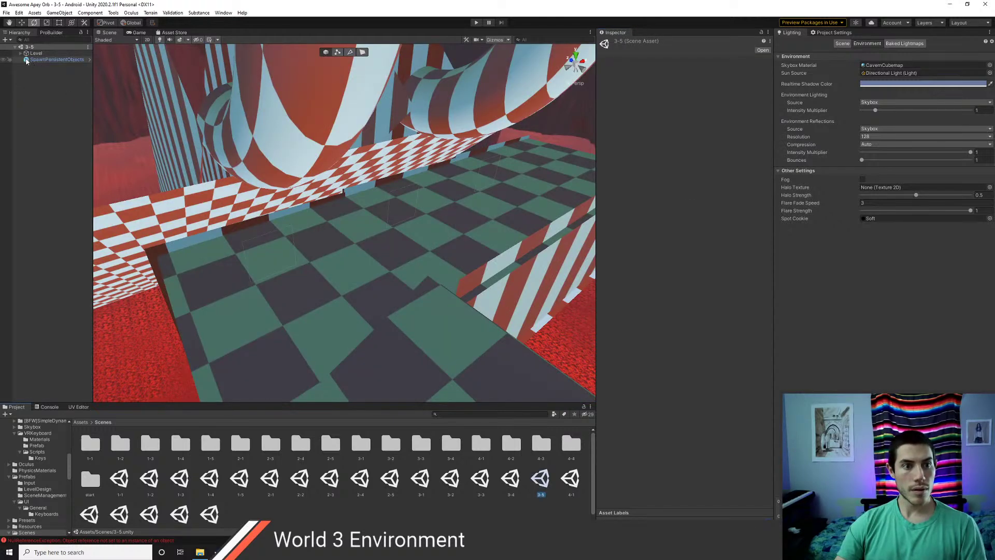
# - Open scene 3-5 and paste the salmon 0.66 values over its pale yellow 0.73 Directional Light
pyautogui.doubleClick(511, 479)
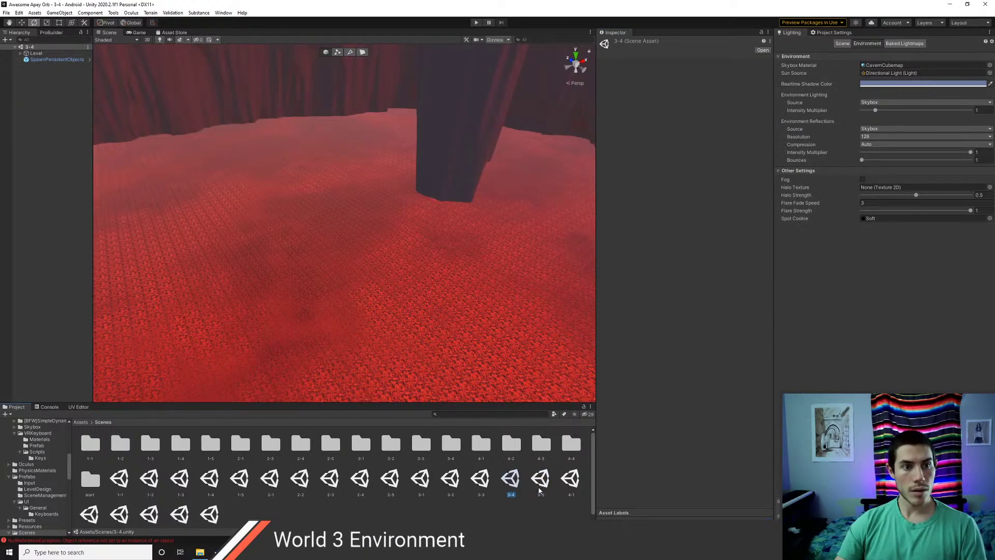
pyautogui.click(539, 479)
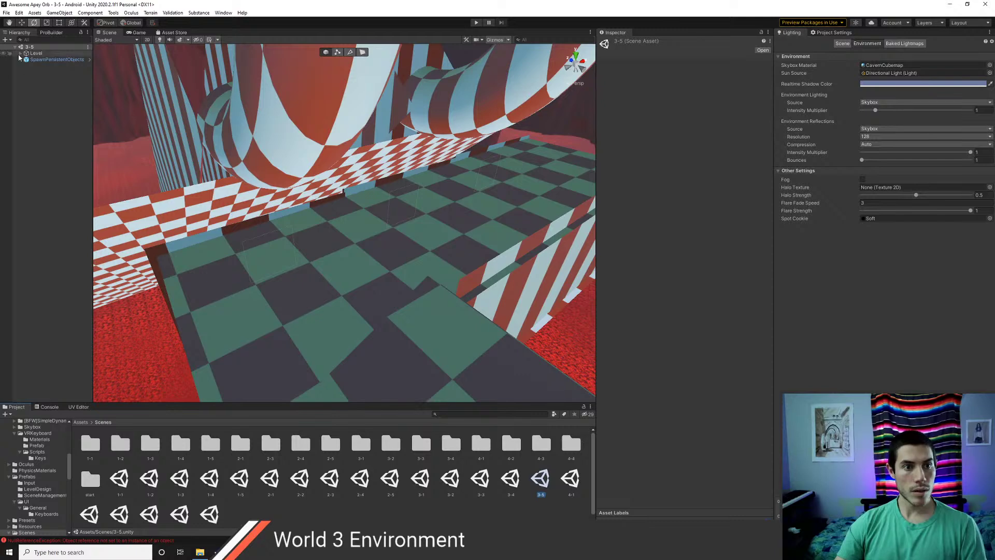
pyautogui.click(21, 53)
pyautogui.click(39, 78)
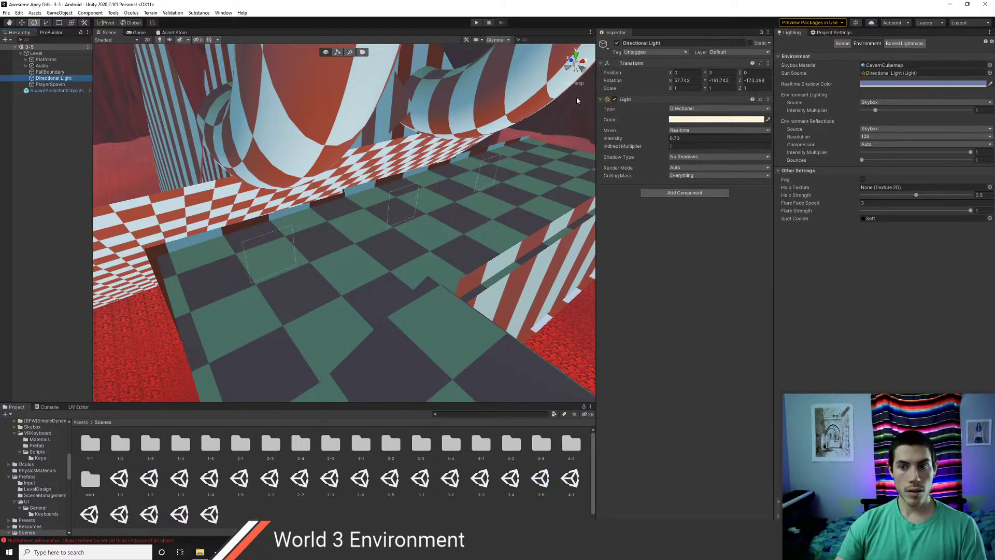
pyautogui.rightClick(634, 101)
pyautogui.click(672, 161)
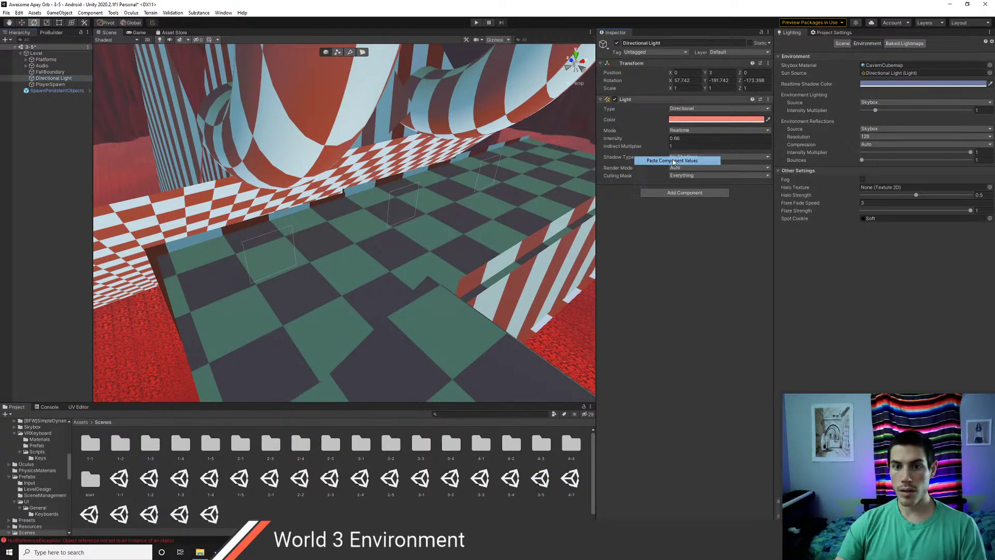
pyautogui.scroll(-10, 380, 207)
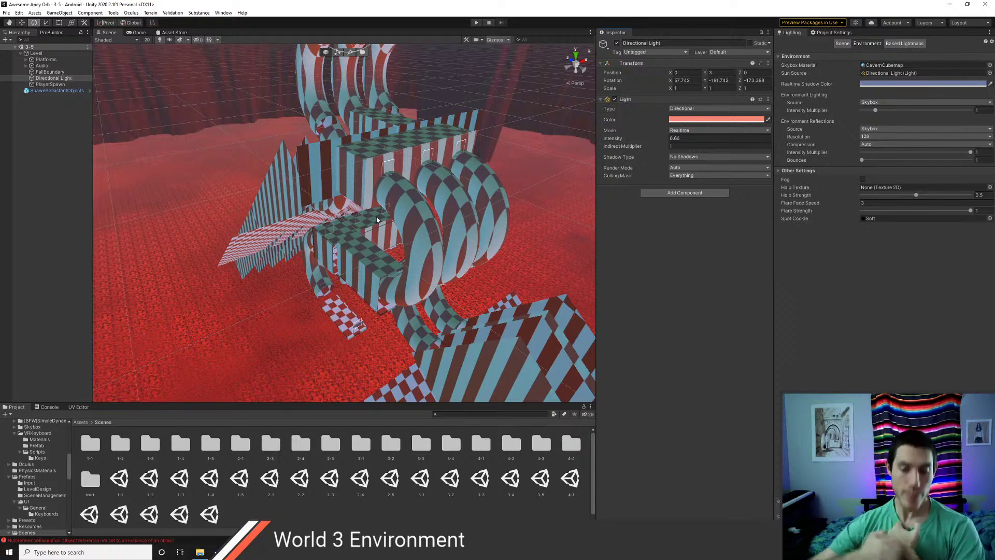
# - Bring up the Unity crash dialog and close it
pyautogui.hotkey('alt', 'Tab')
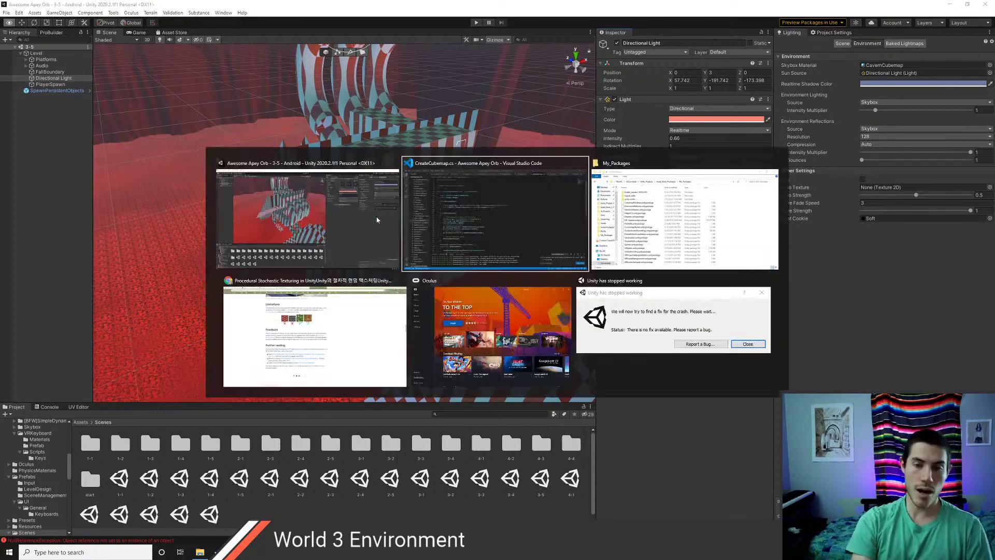
pyautogui.hotkey('alt', 'Tab')
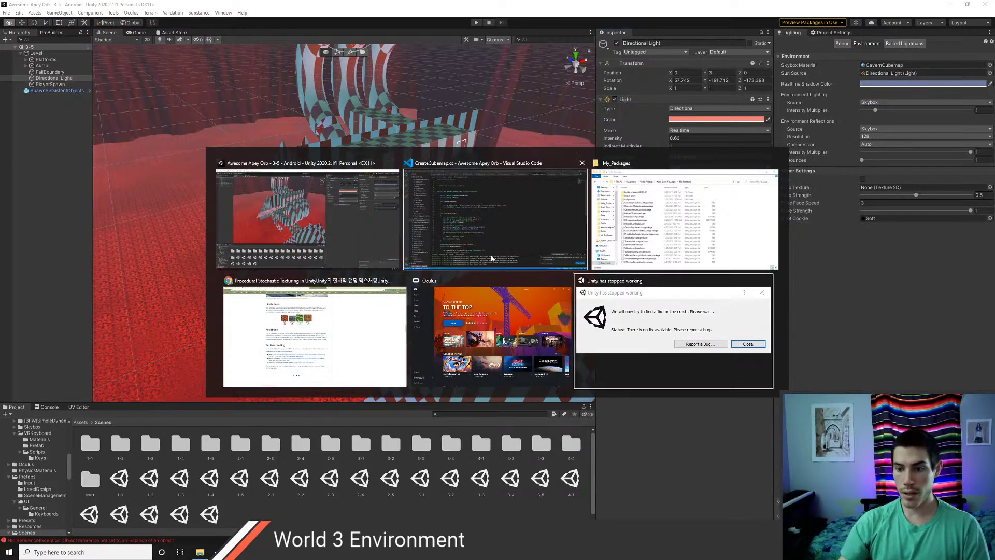
pyautogui.click(752, 348)
pyautogui.click(583, 293)
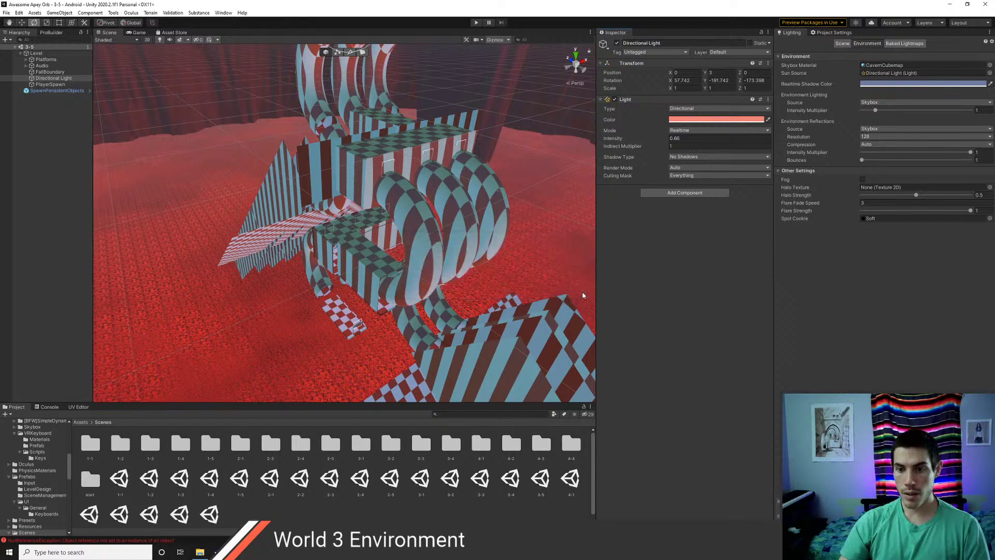
# - Search Google for 'applab', then go to the Oculus Developer Blog bookmark
pyautogui.hotkey('alt', 'Tab')
pyautogui.hotkey('ctrl', 't')
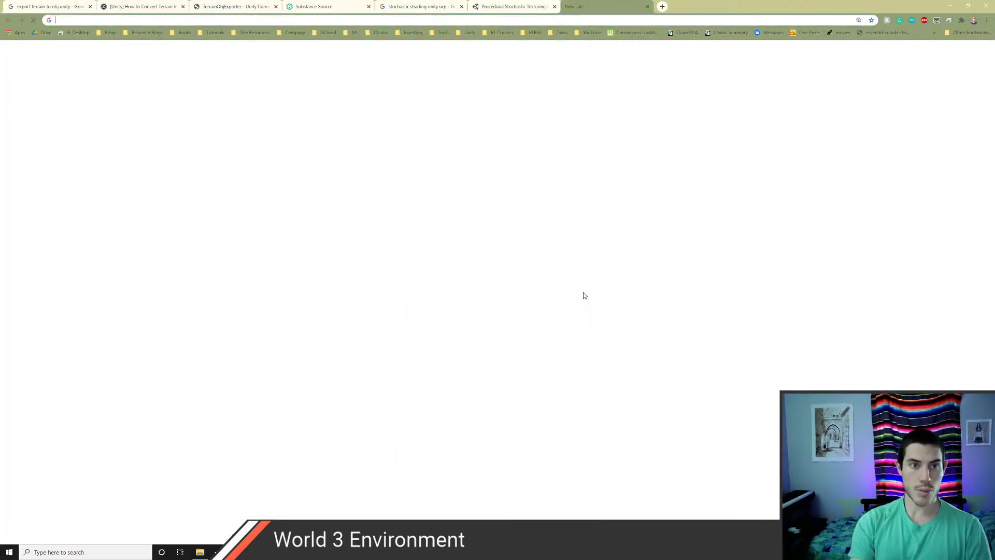
pyautogui.write('applab vrc')
pyautogui.press('Return')
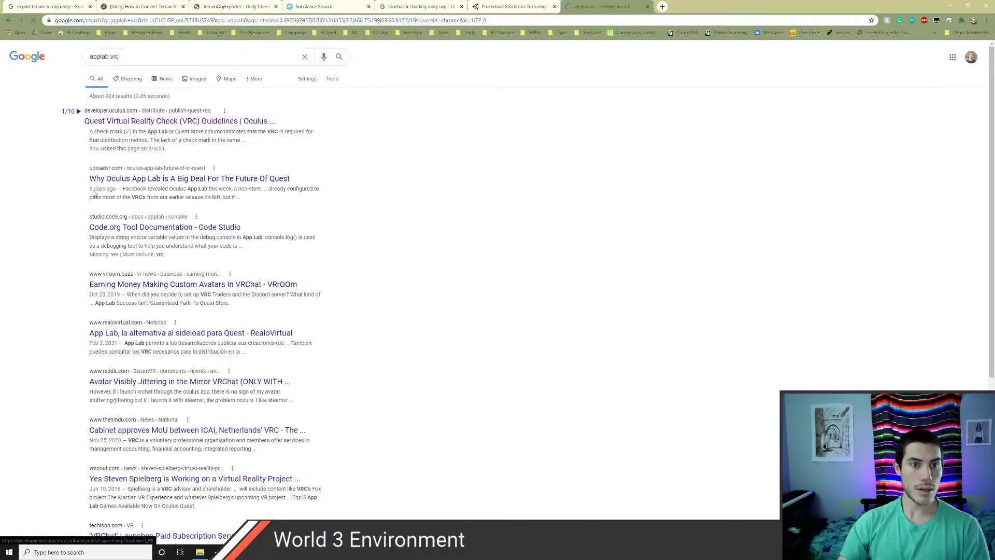
pyautogui.click(136, 56)
pyautogui.press('BackSpace')
pyautogui.press('BackSpace')
pyautogui.press('BackSpace')
pyautogui.press('BackSpace')
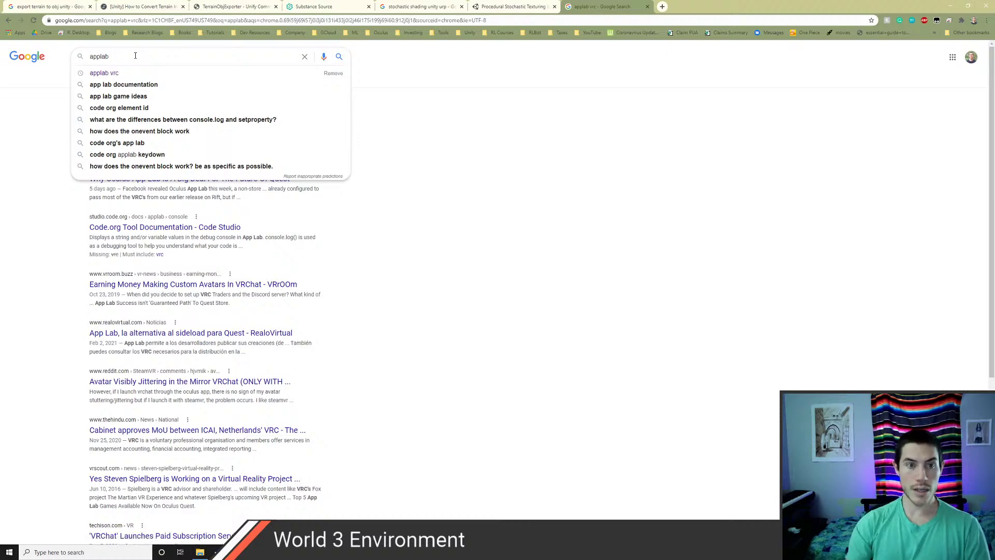
pyautogui.press('Return')
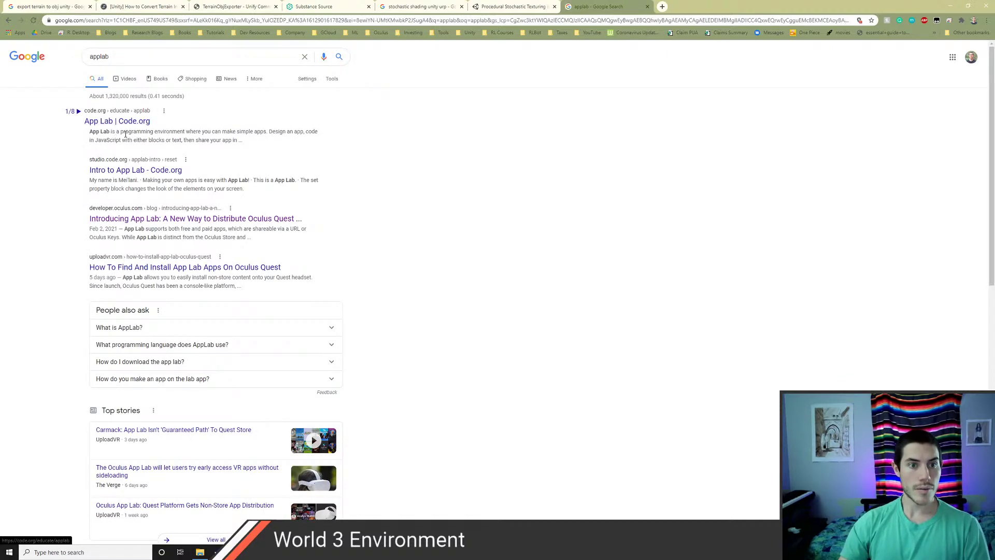
pyautogui.click(110, 33)
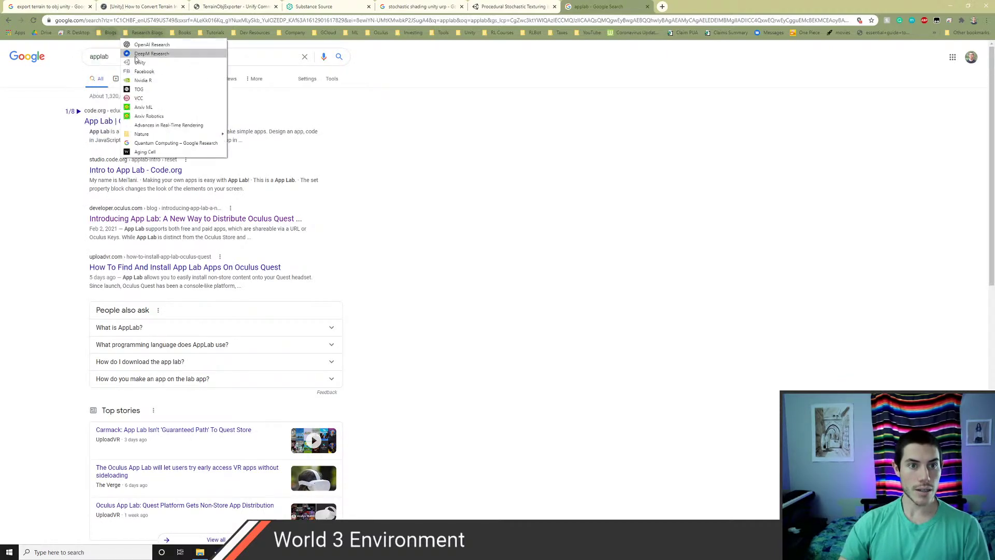
pyautogui.click(130, 80)
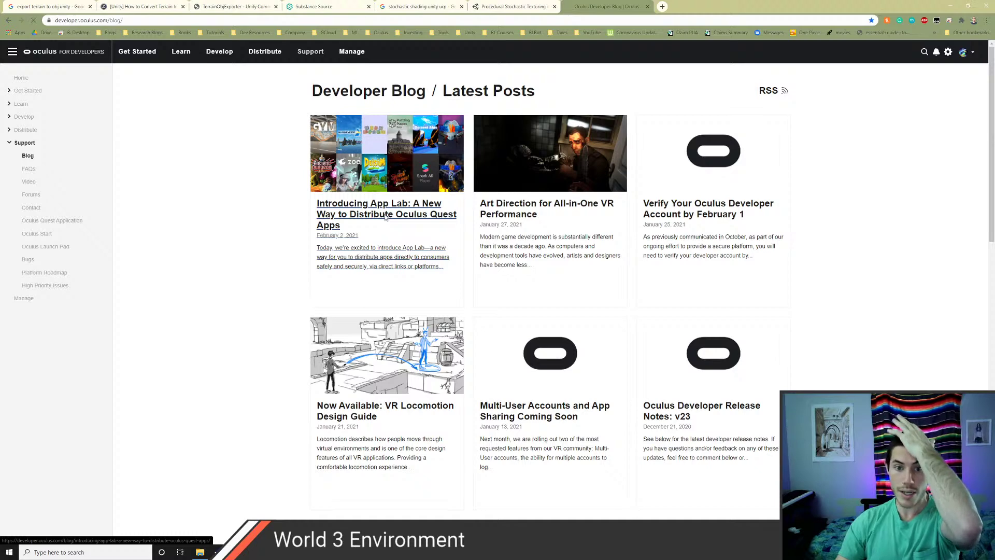
# - Read through the 'Introducing App Lab' blog post, then return to Unity
pyautogui.click(385, 217)
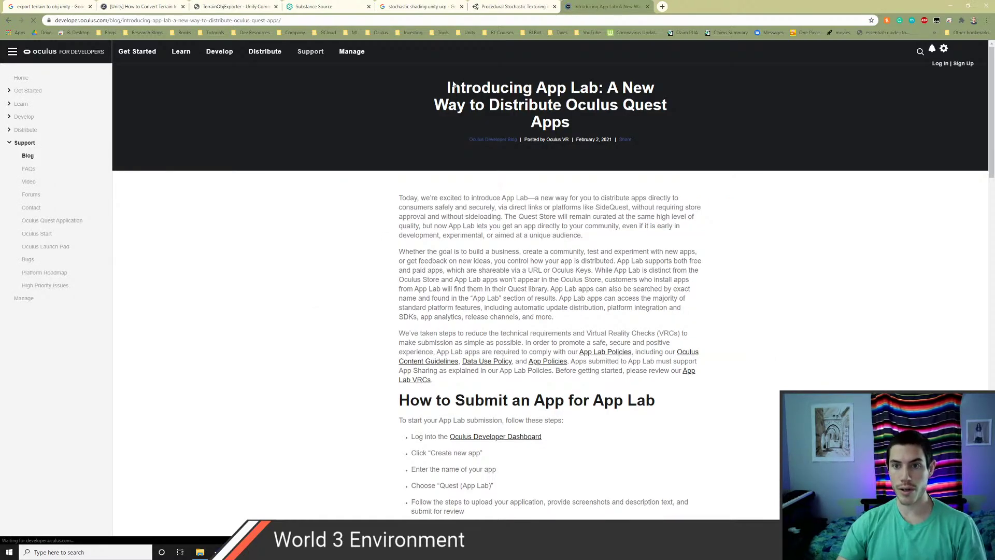
pyautogui.moveTo(454, 86); pyautogui.dragTo(621, 113)
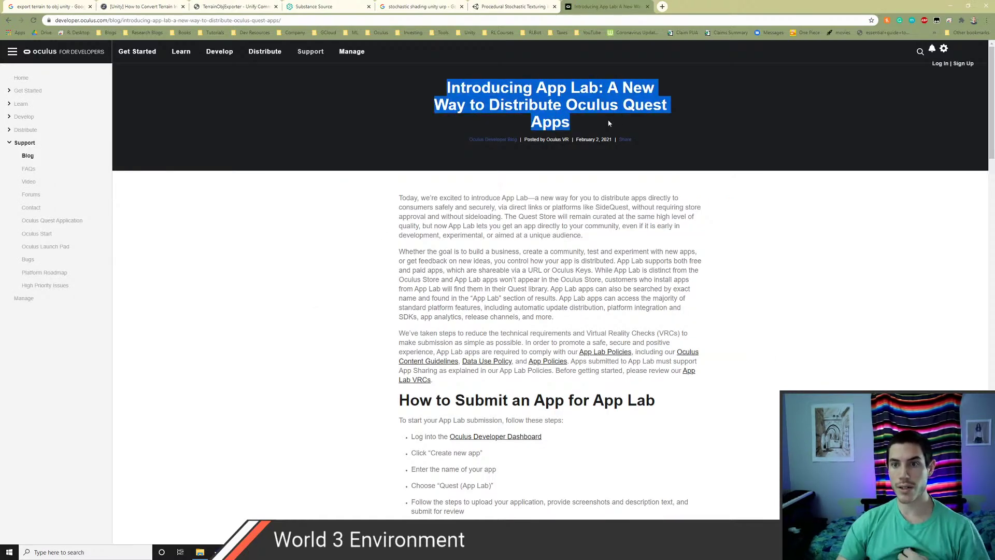
pyautogui.scroll(-13, 611, 249)
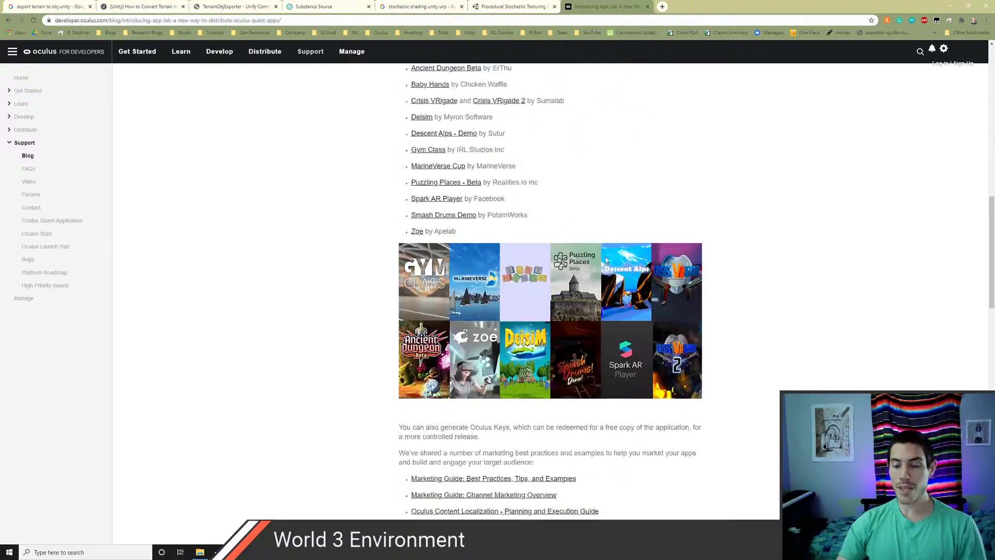
pyautogui.scroll(-3, 607, 260)
pyautogui.scroll(-12, 607, 259)
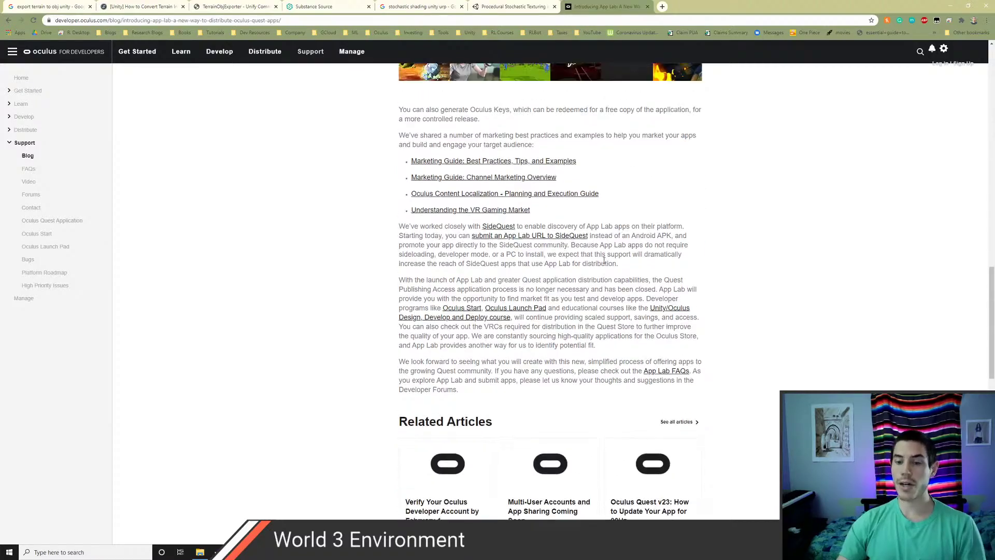
pyautogui.scroll(-3, 604, 259)
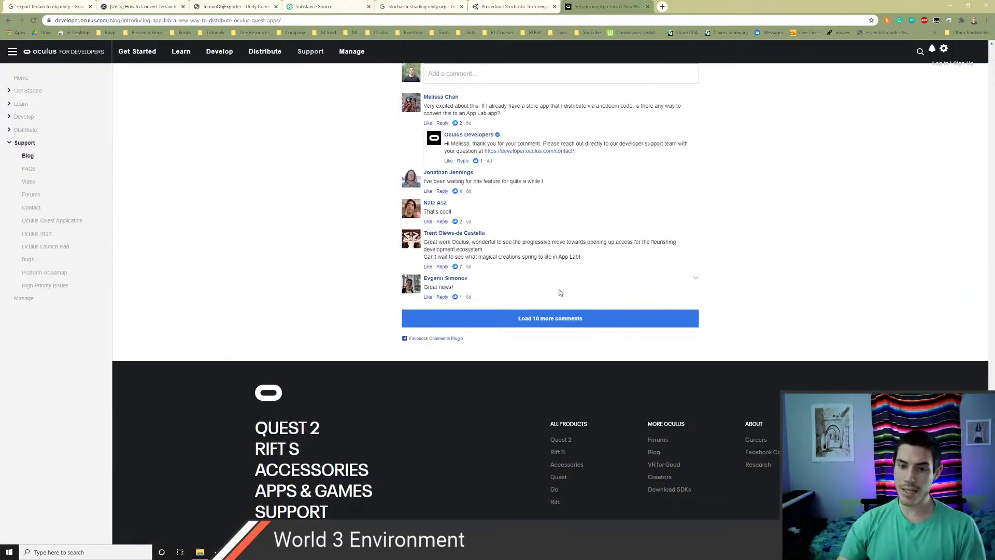
pyautogui.scroll(11, 558, 292)
pyautogui.scroll(10, 560, 293)
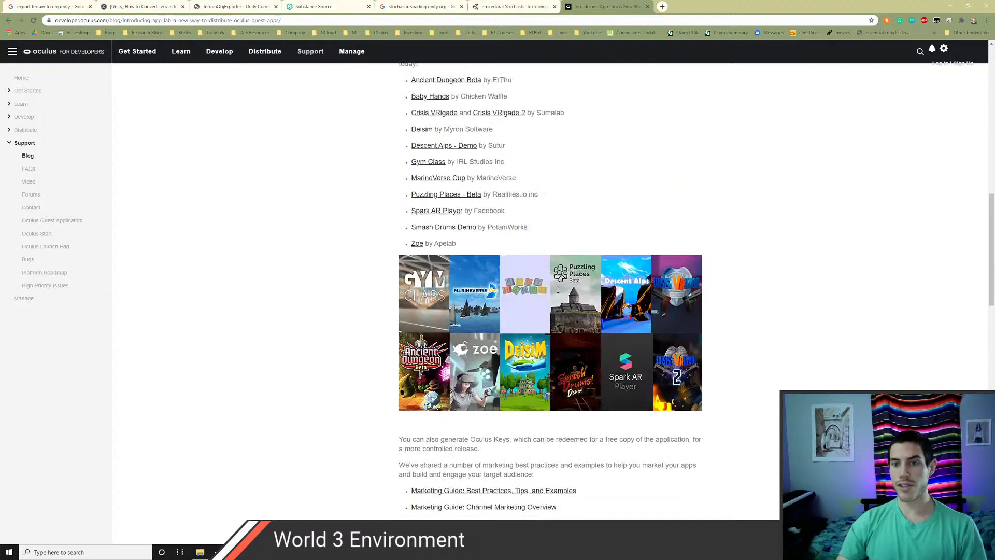
pyautogui.scroll(8, 559, 293)
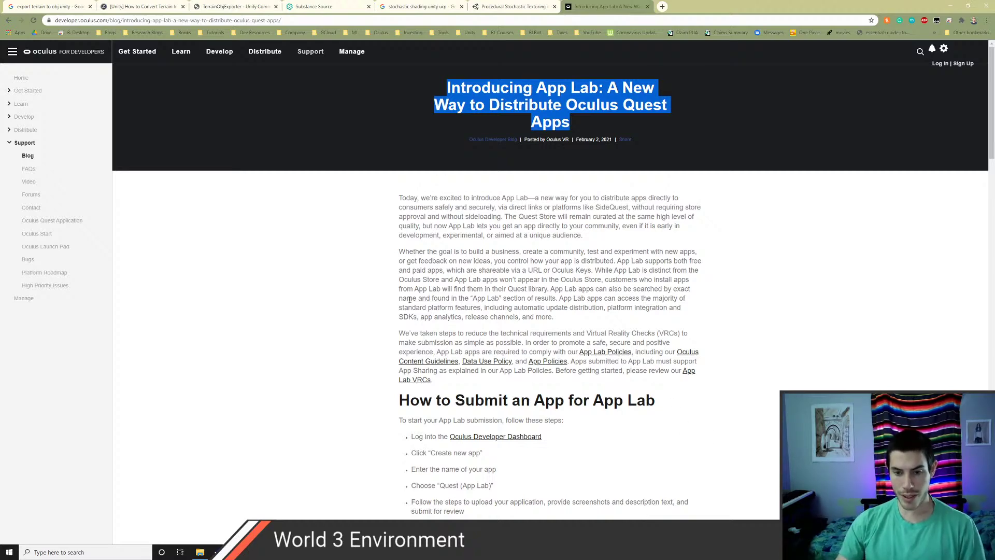
pyautogui.hotkey('alt', 'Tab')
# - Pan, orbit and zoom around the scene 3-5 level to inspect it
pyautogui.scroll(-5, 386, 253)
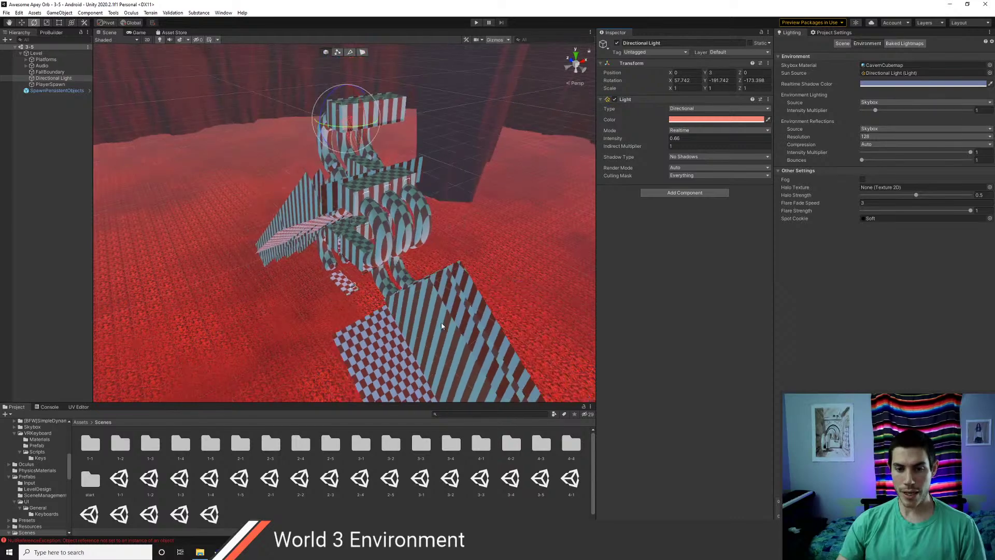
pyautogui.moveTo(440, 322); pyautogui.dragTo(404, 250, button='middle')
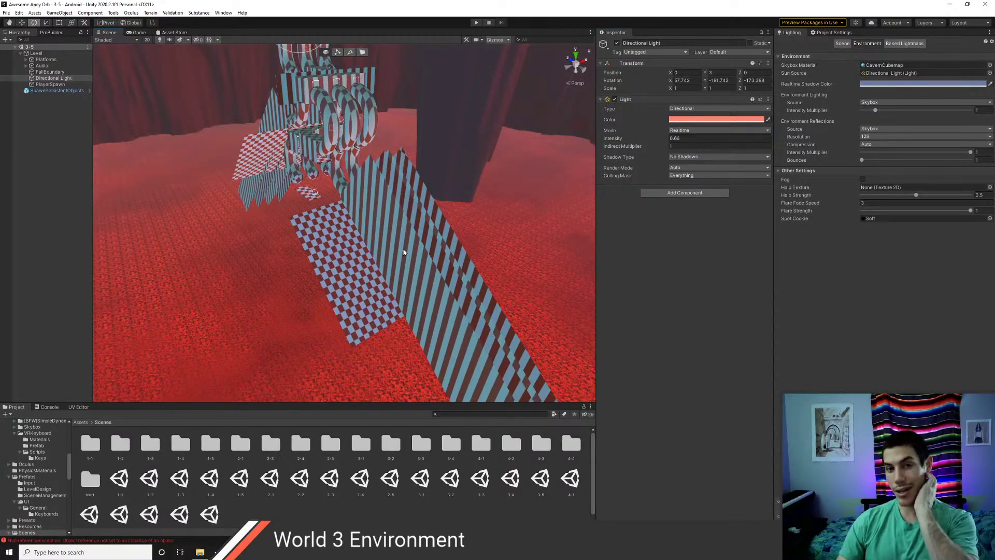
pyautogui.scroll(3, 378, 293)
pyautogui.scroll(3, 378, 199)
pyautogui.keyDown('alt'); pyautogui.moveTo(378, 199); pyautogui.dragTo(697, 269); pyautogui.keyUp('alt')
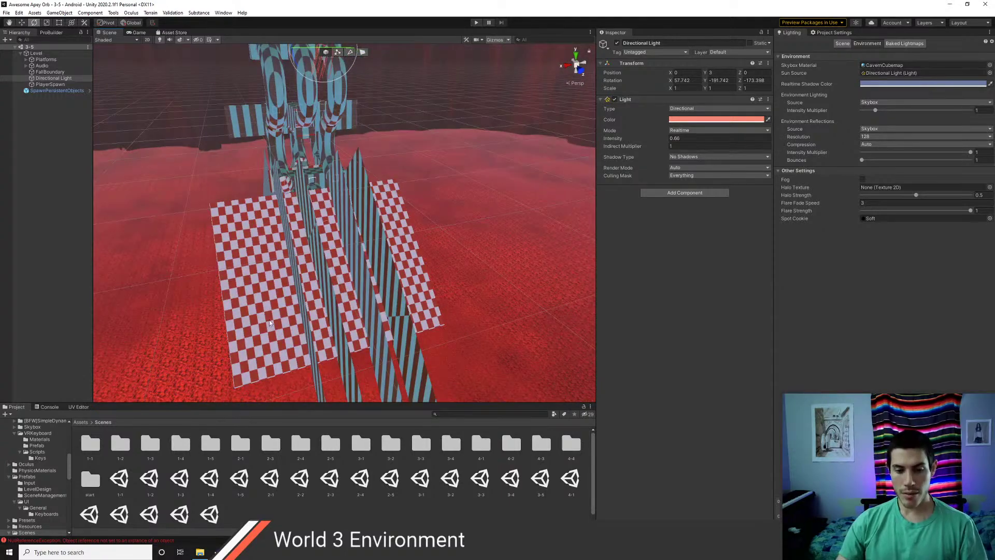
# - Open scene 1-1 and run it in Play mode
pyautogui.scroll(2, 269, 323)
pyautogui.doubleClick(120, 480)
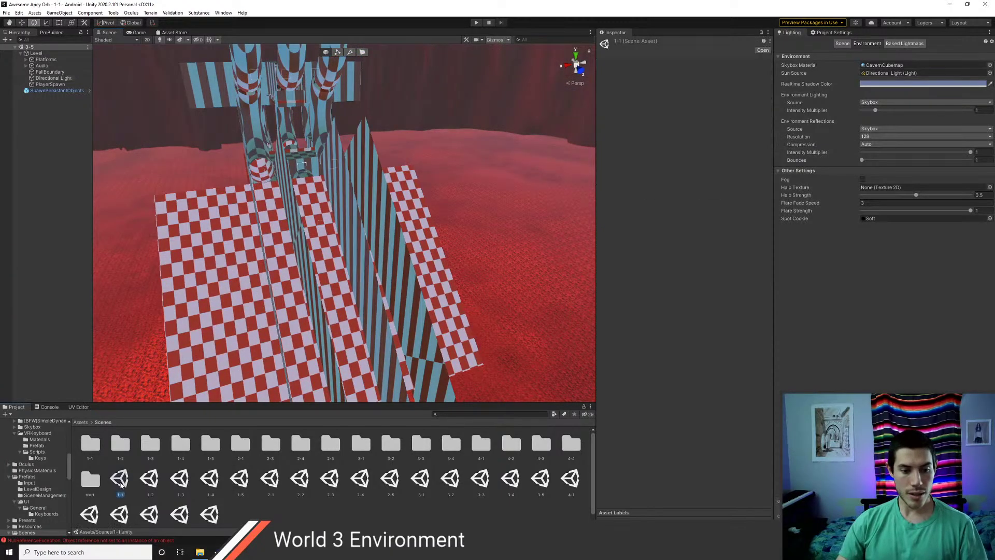
pyautogui.hotkey('ctrl', 'p')
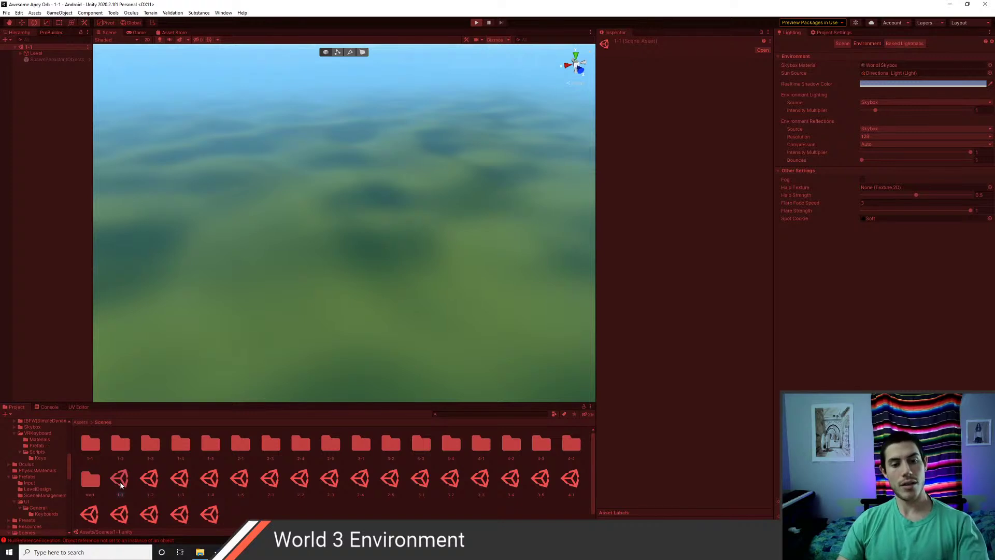
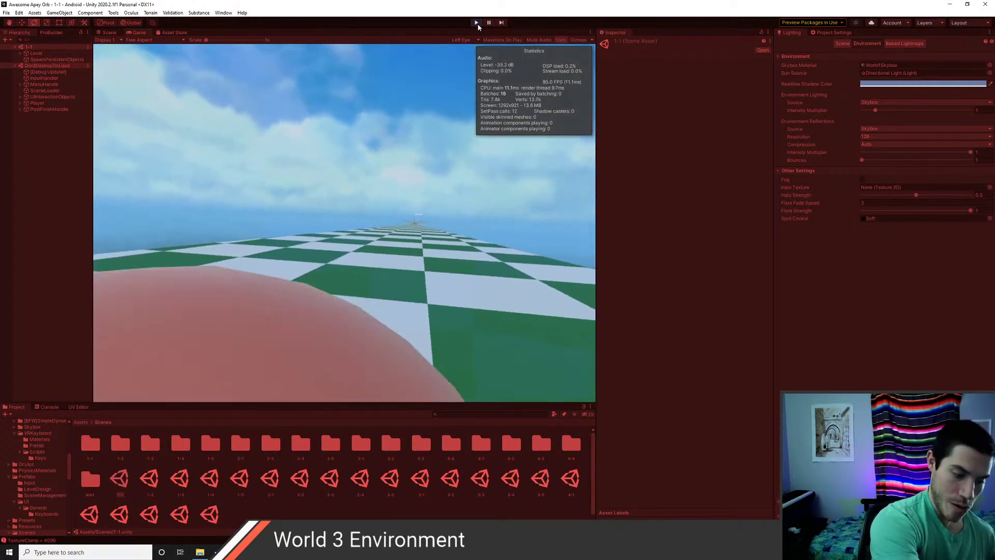
# - Stop Play mode and open scene 3-5
pyautogui.click(477, 23)
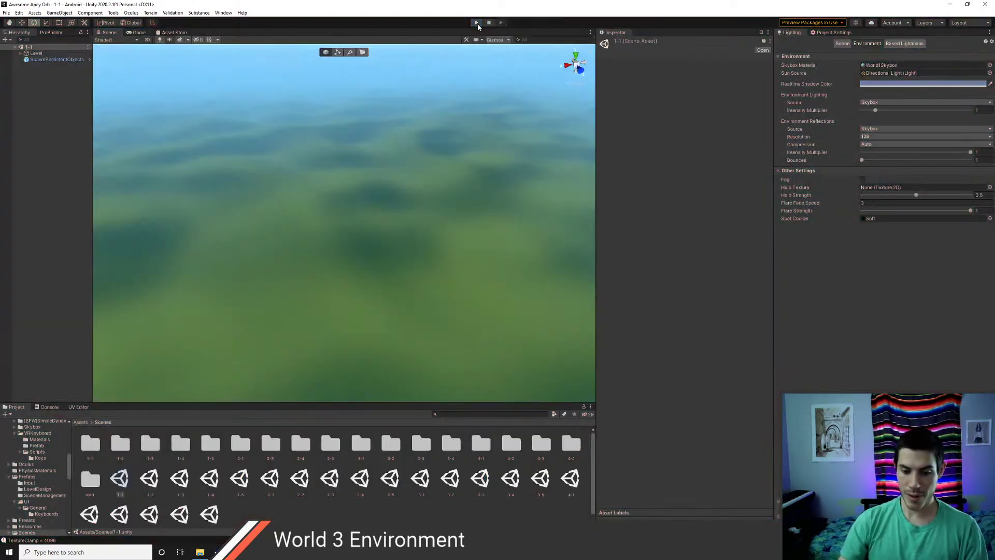
pyautogui.click(540, 480)
pyautogui.doubleClick(541, 479)
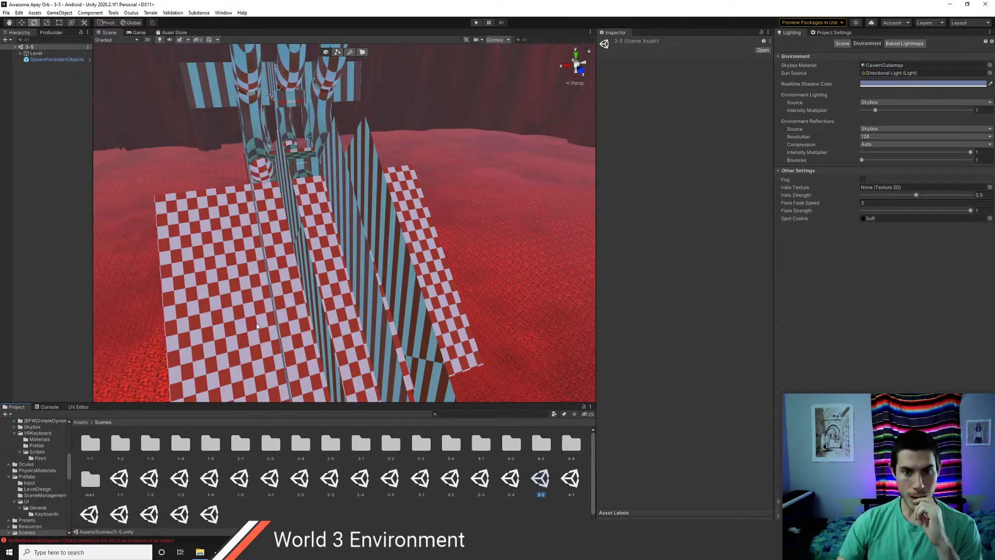
# - Look over scene 1-1's green World 1 level, then open scene 3-3's red cavern
pyautogui.doubleClick(122, 481)
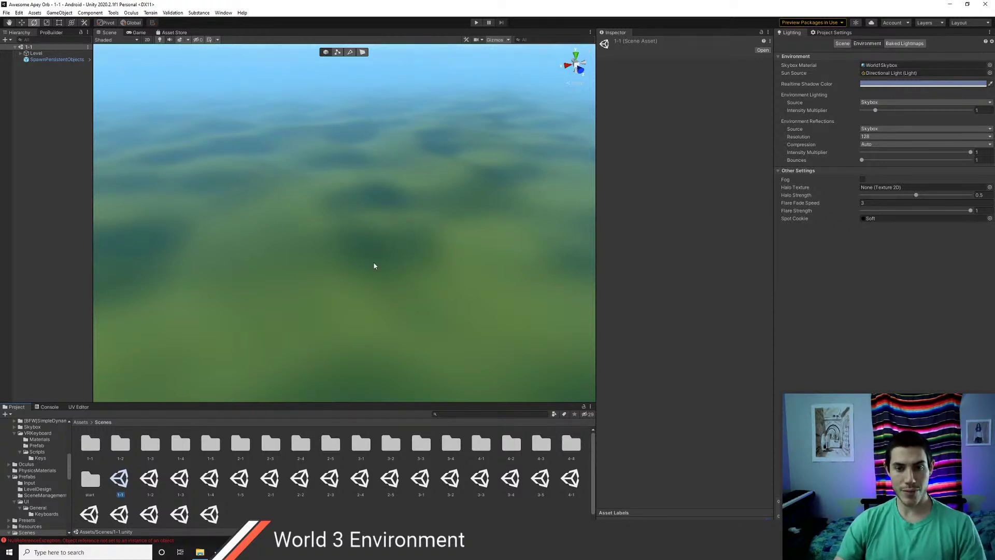
pyautogui.moveTo(374, 266); pyautogui.dragTo(256, 181, button='right')
pyautogui.doubleClick(38, 54)
pyautogui.scroll(5, 351, 270)
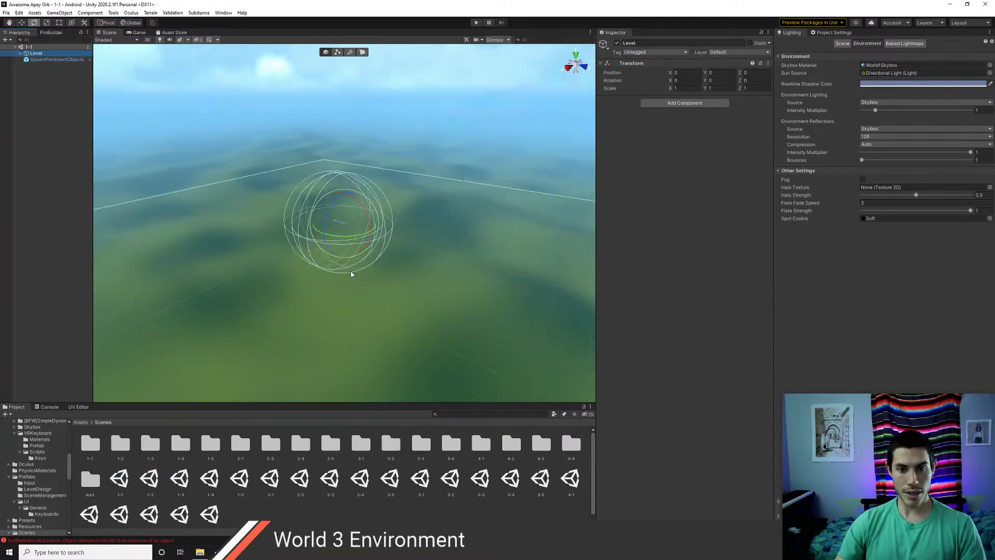
pyautogui.scroll(6, 351, 274)
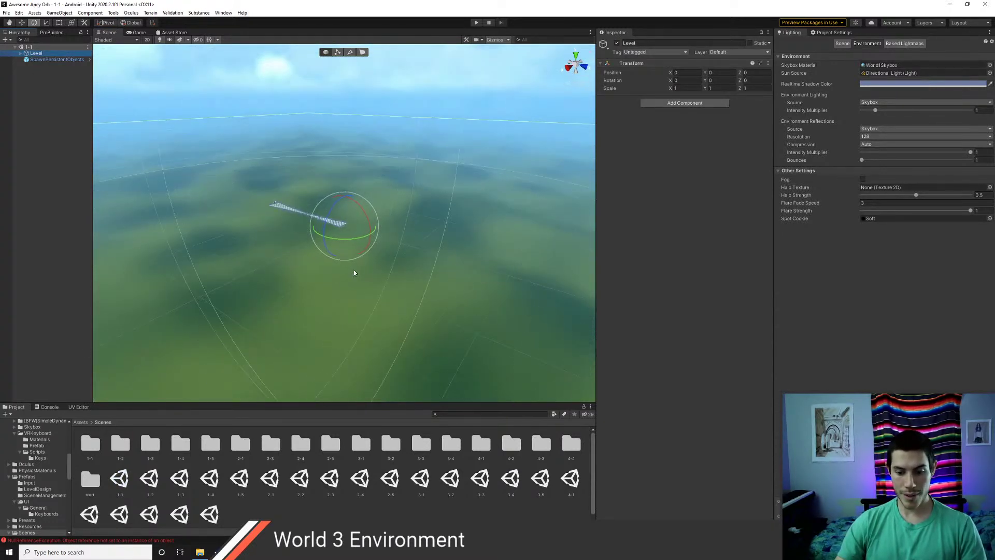
pyautogui.scroll(2, 354, 273)
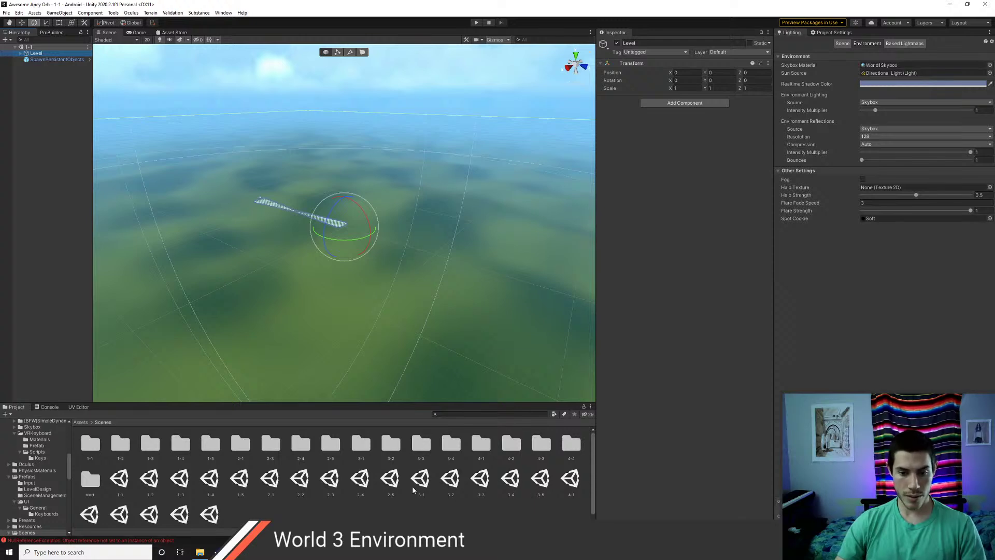
pyautogui.doubleClick(480, 478)
pyautogui.keyDown('alt'); pyautogui.moveTo(422, 389); pyautogui.dragTo(269, 362); pyautogui.keyUp('alt')
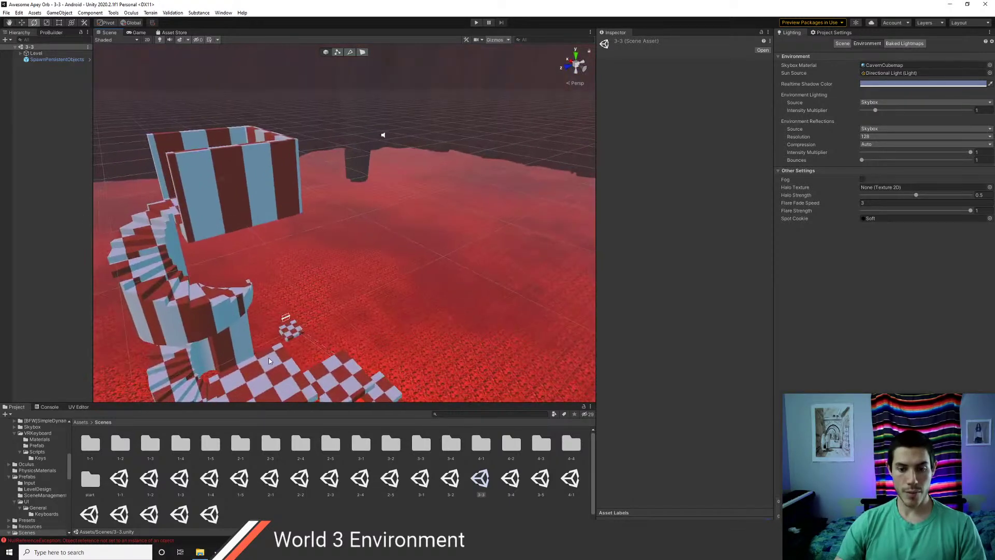
# - Peek into the Scripts folder and return to the top Assets folder
pyautogui.click(81, 422)
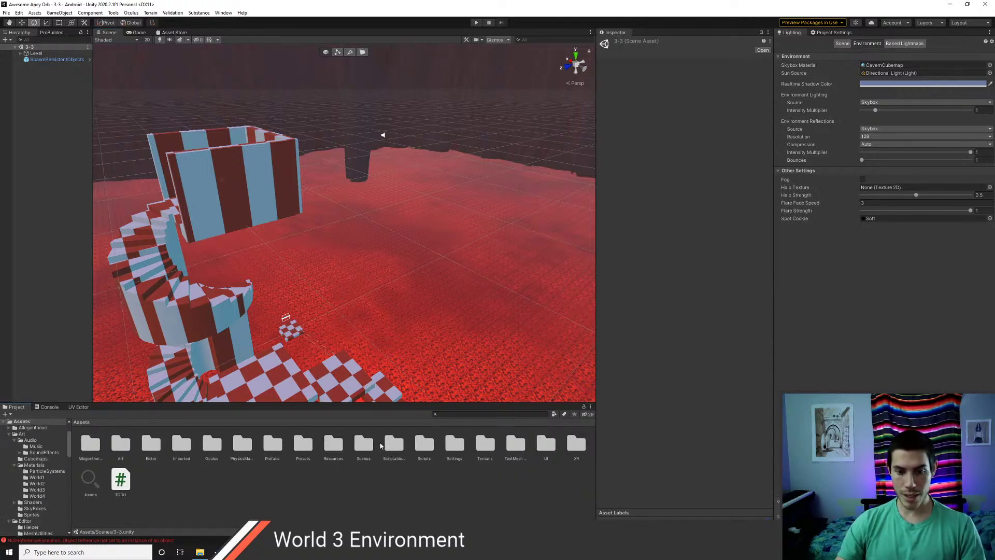
pyautogui.doubleClick(424, 445)
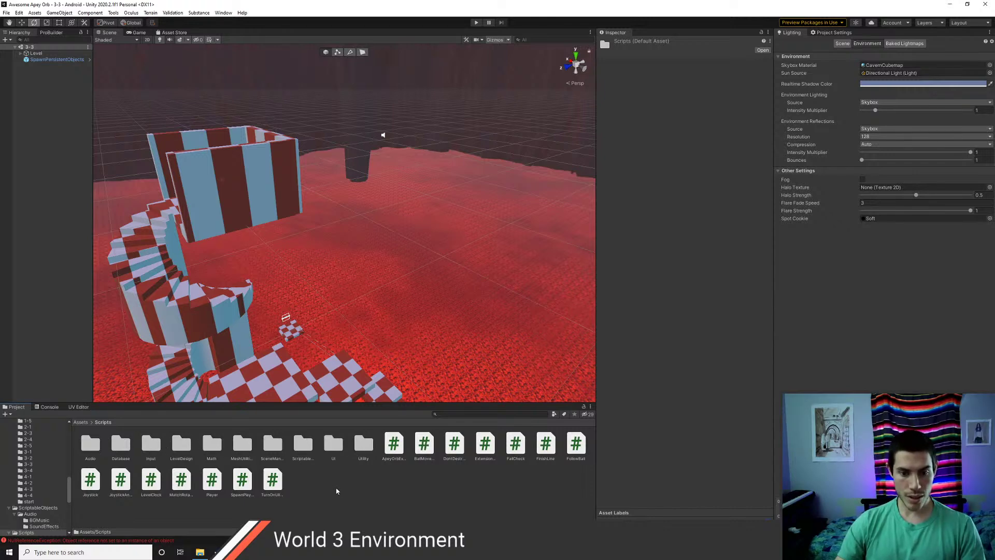
pyautogui.click(81, 422)
# - Start Import New Asset and browse to Grove/GroupTherapyVR/Assets
pyautogui.rightClick(244, 484)
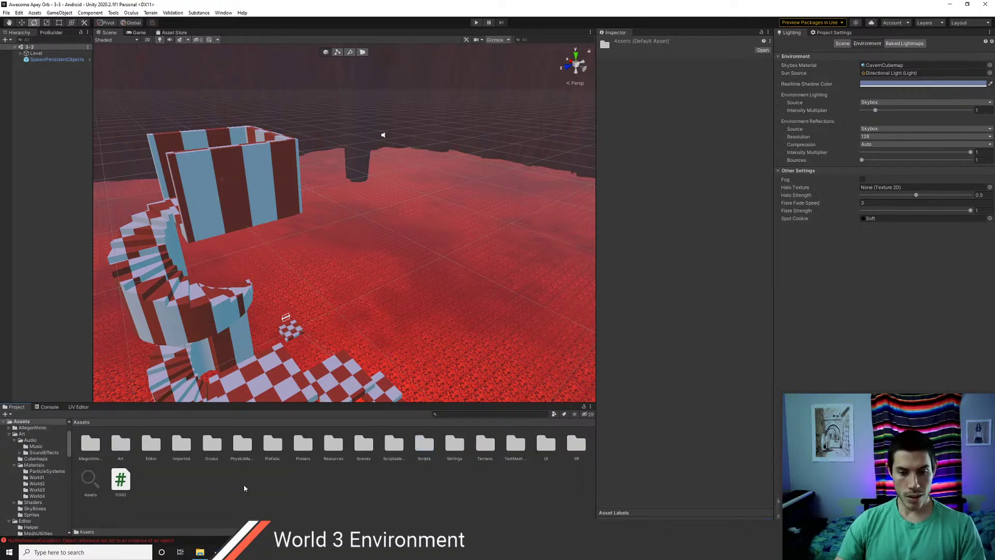
pyautogui.click(286, 350)
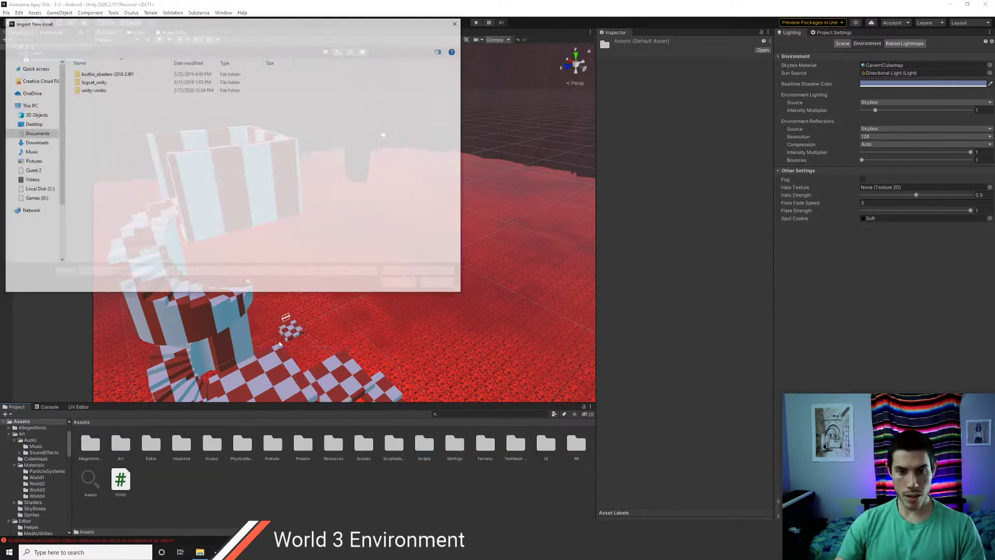
pyautogui.click(136, 38)
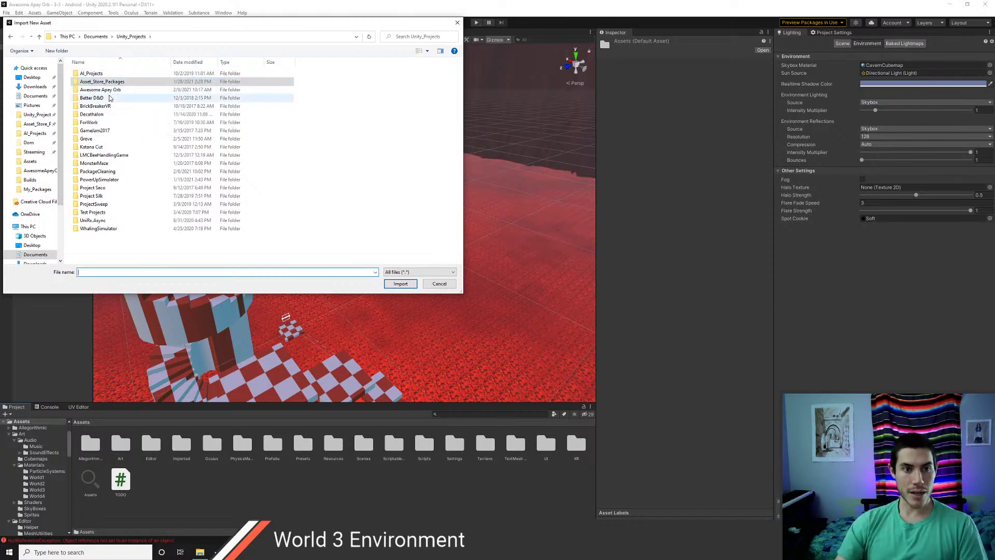
pyautogui.doubleClick(96, 139)
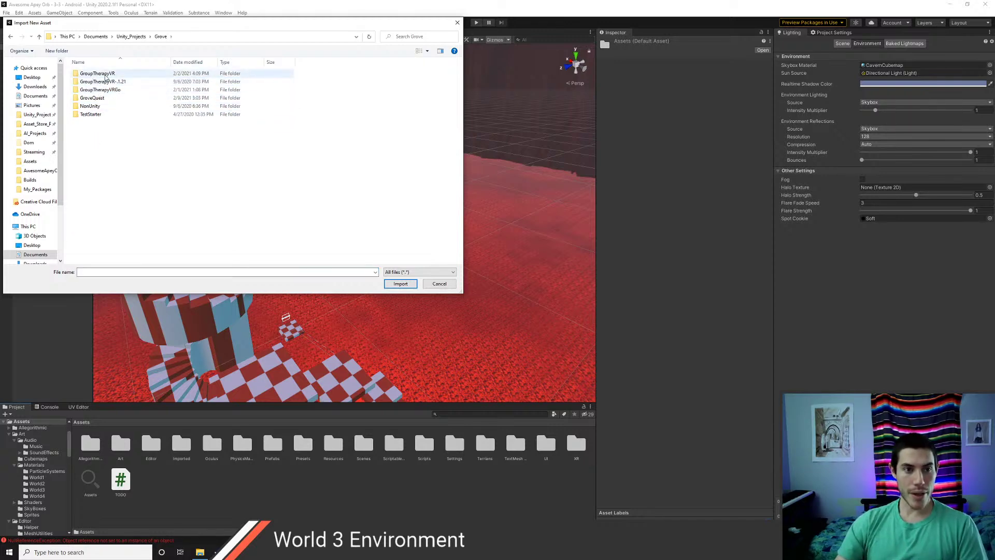
pyautogui.click(102, 74)
pyautogui.doubleClick(102, 74)
pyautogui.doubleClick(90, 89)
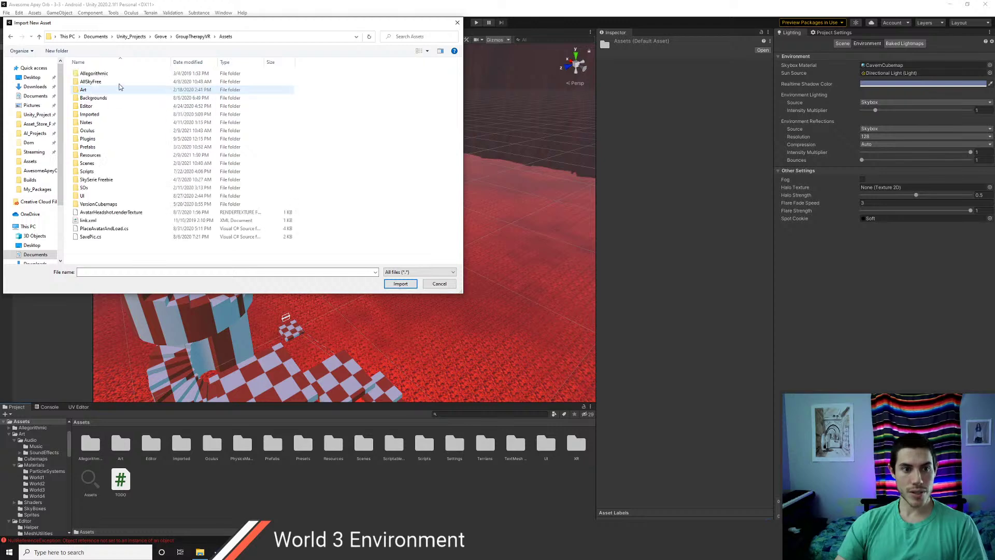
# - Search for 'simplehil' and import SimpleHills.shader
pyautogui.click(400, 38)
pyautogui.write('simplehil')
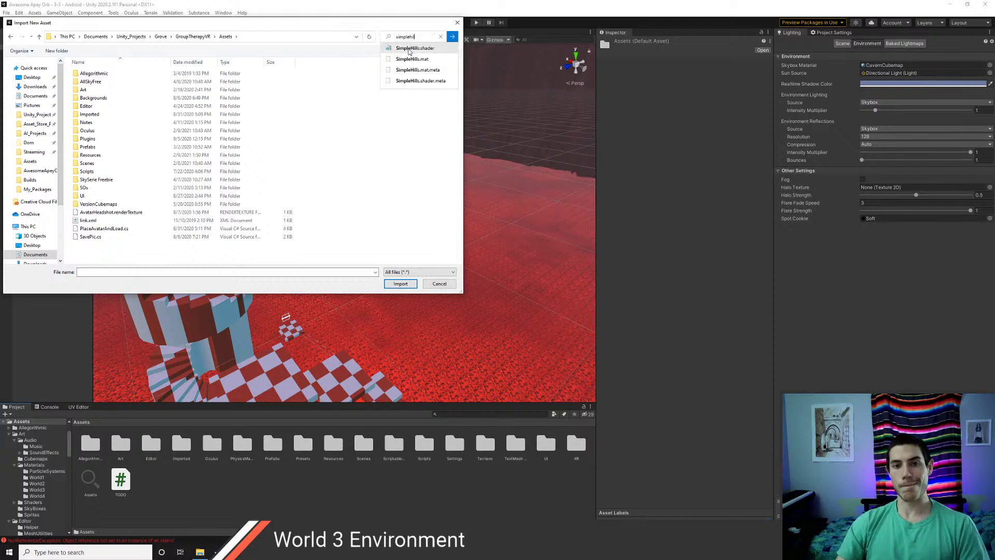
pyautogui.click(452, 37)
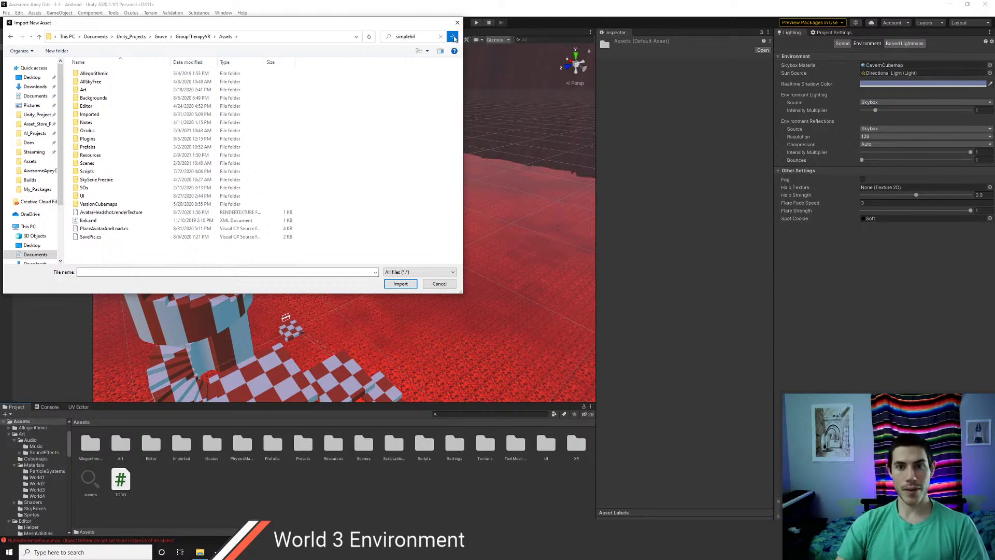
pyautogui.click(123, 68)
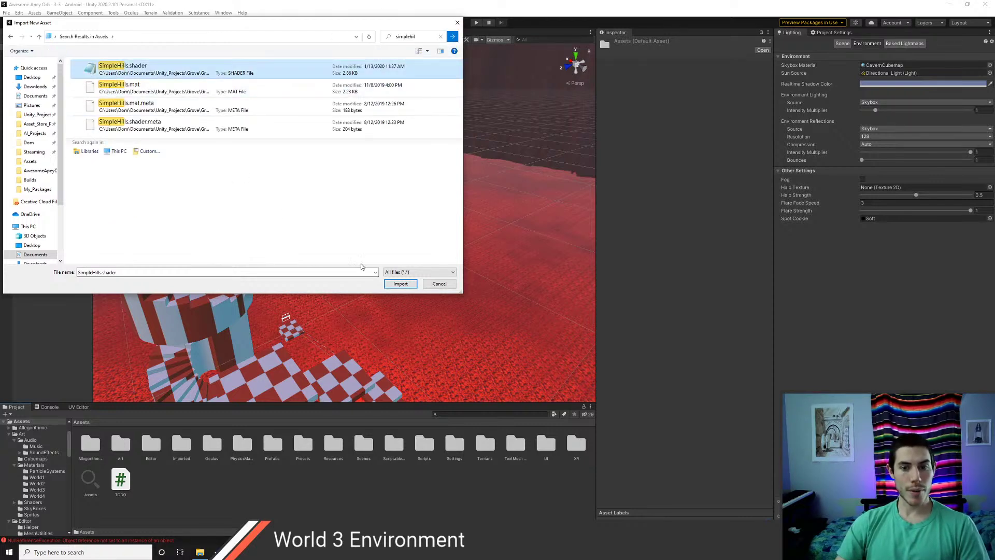
pyautogui.click(400, 284)
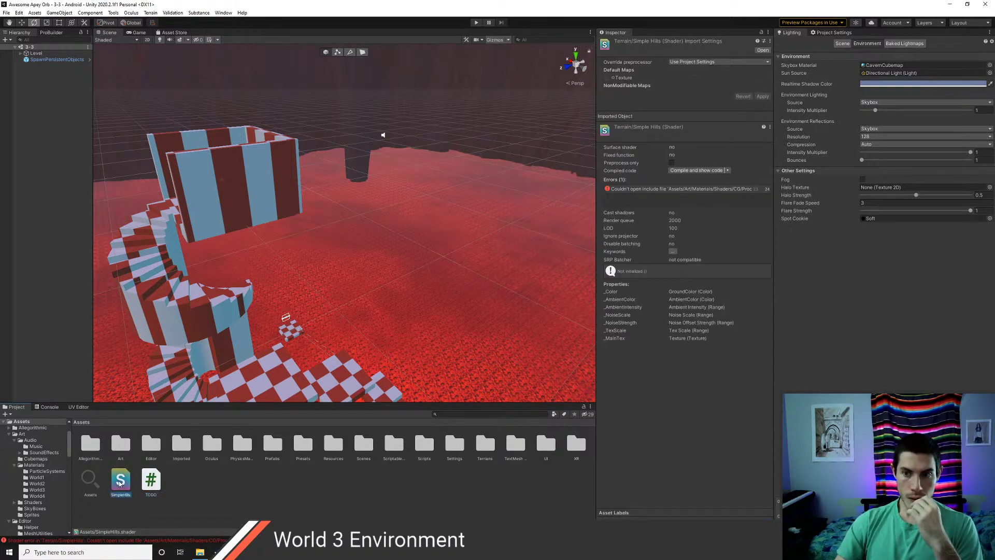
# - Open SimpleHills.shader in VS Code, scroll through its source, then switch to Notepad
pyautogui.doubleClick(119, 483)
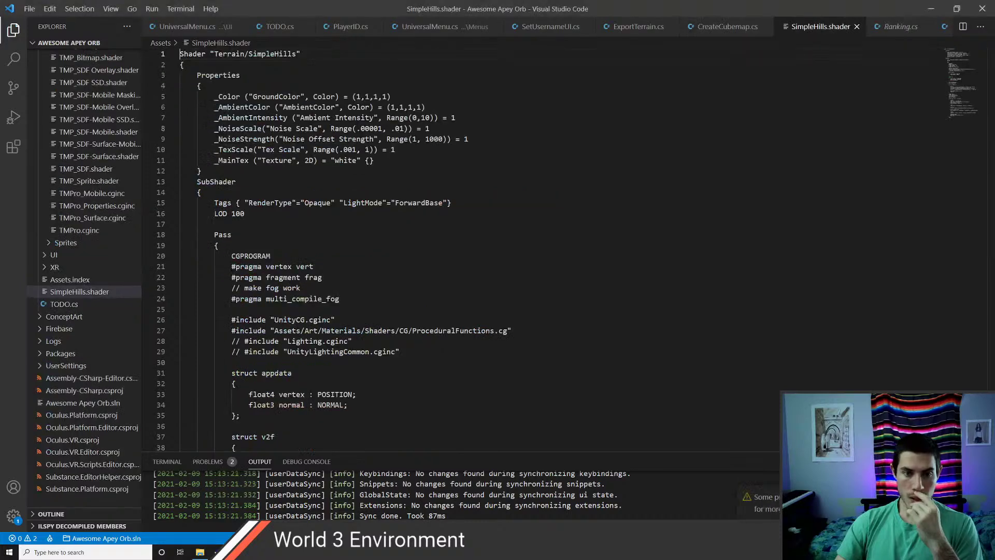
pyautogui.scroll(-5, 570, 249)
pyautogui.scroll(-15, 570, 248)
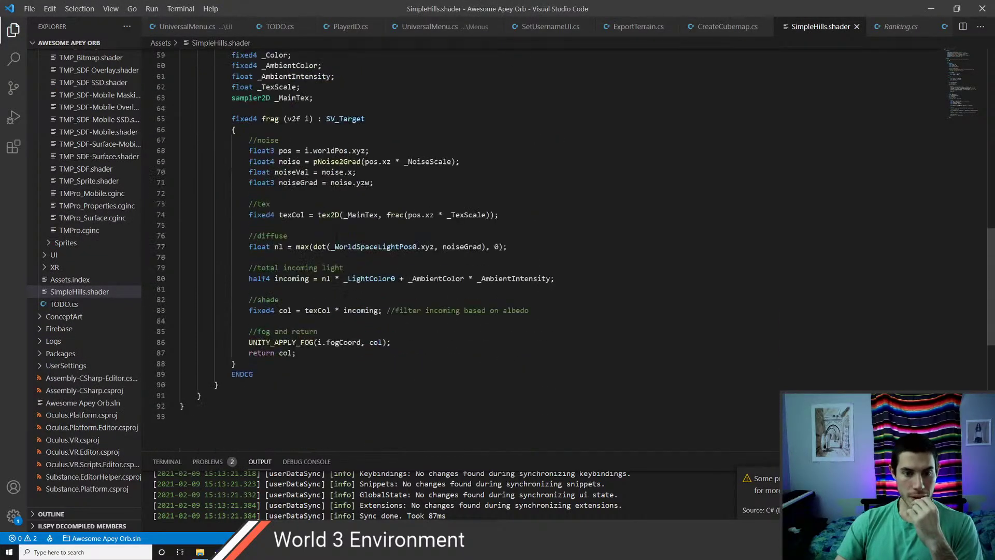
pyautogui.scroll(5, 571, 249)
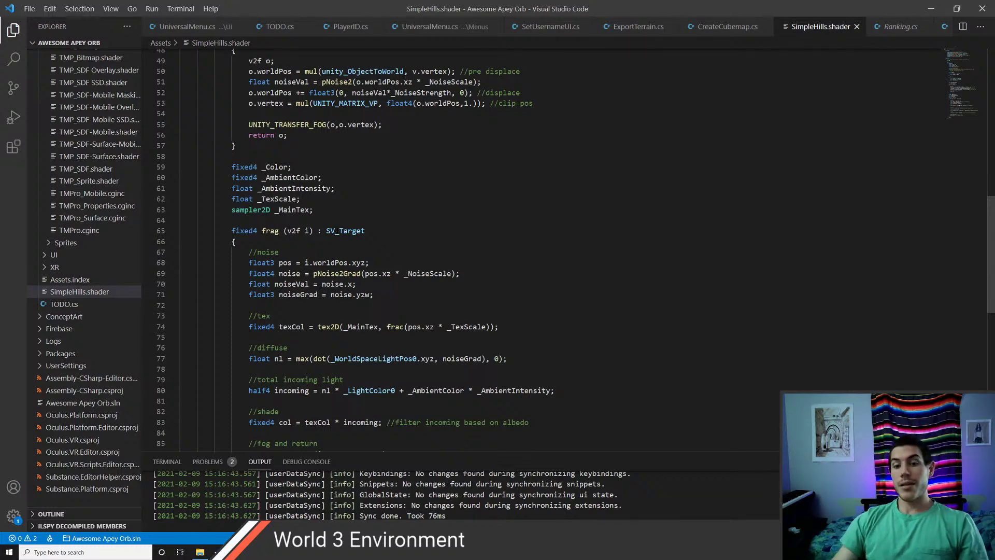
pyautogui.hotkey('alt', 'Tab')
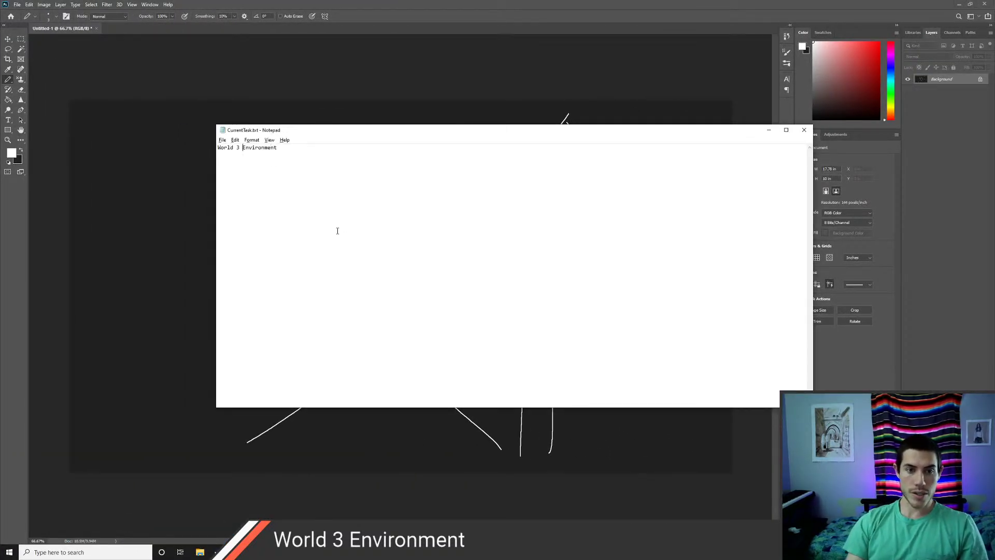
# - Change the task note from 'World 3 Environment' to 'World 2 Environment'
pyautogui.press('BackSpace')
pyautogui.write('2')
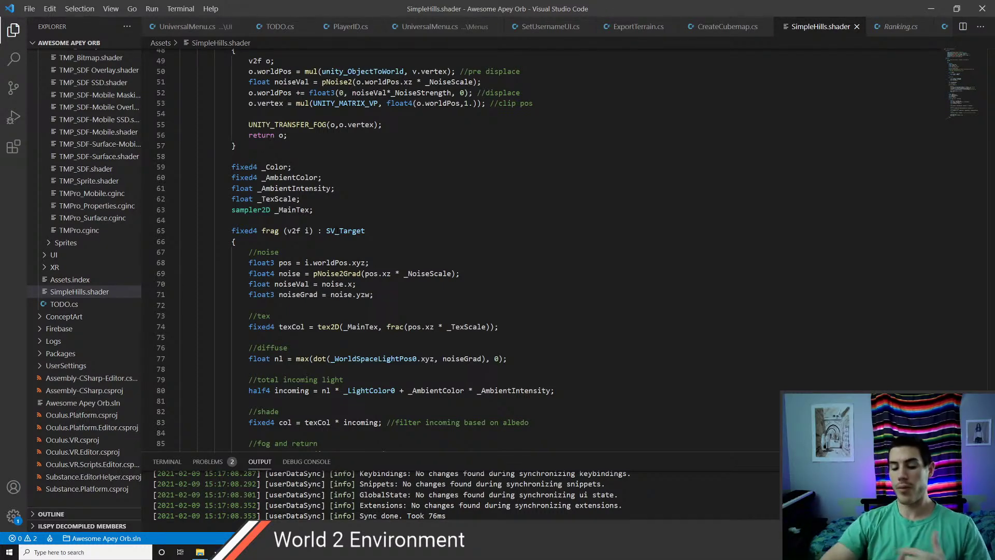
# - Return from VS Code to the Unity editor
pyautogui.hotkey('alt', 'Tab')
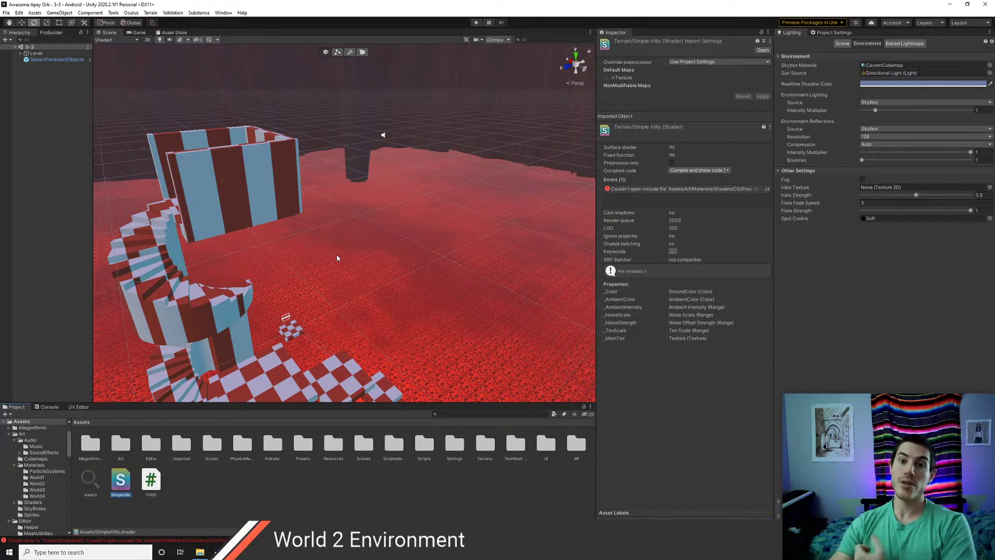
pyautogui.scroll(-10, 356, 259)
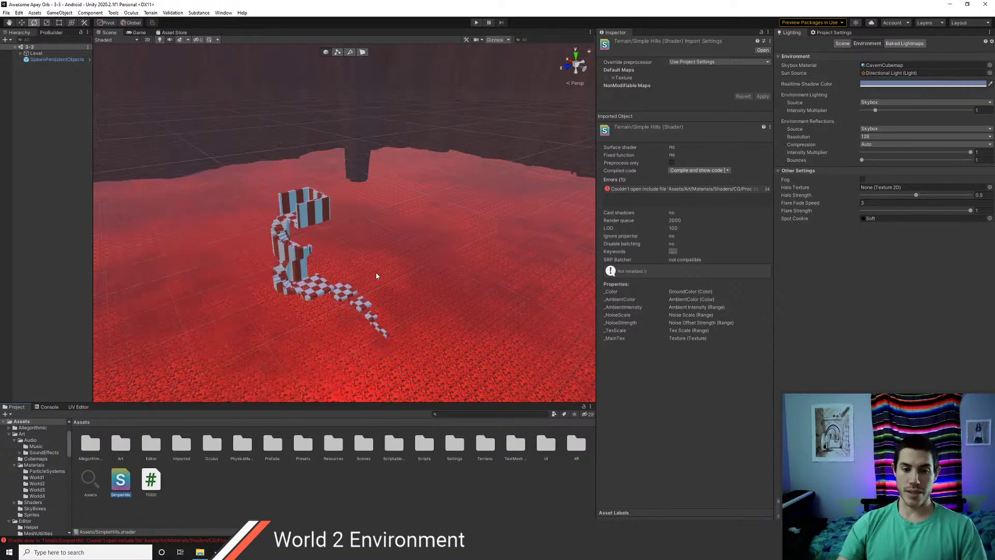
pyautogui.scroll(4, 395, 246)
pyautogui.moveTo(399, 240); pyautogui.dragTo(363, 255, button='right')
pyautogui.press('w')
pyautogui.scroll(-10, 363, 256)
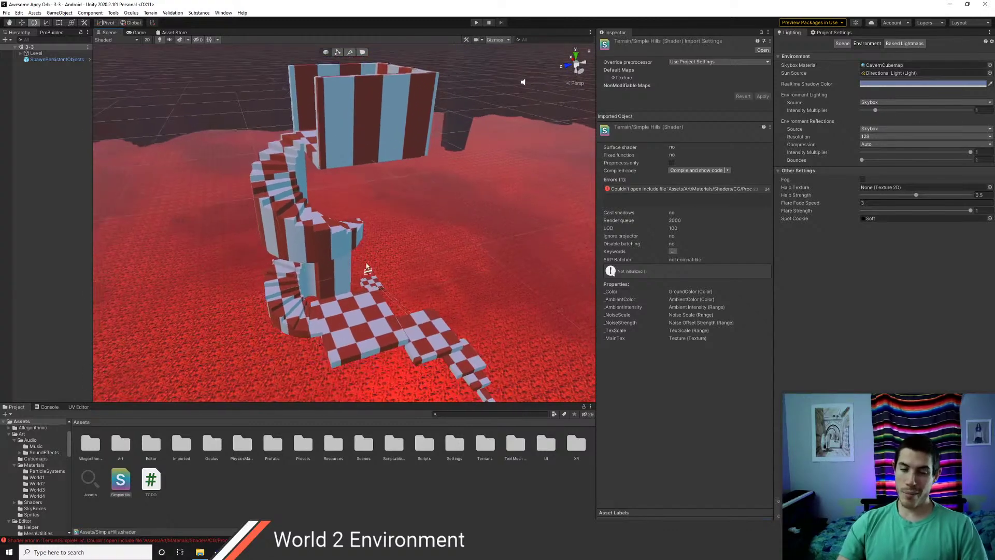
pyautogui.scroll(3, 364, 269)
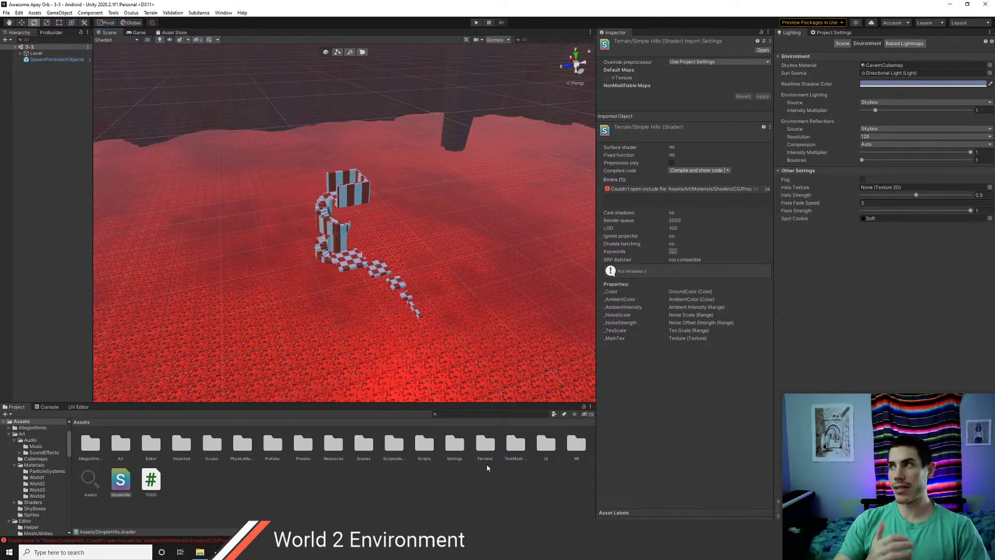
pyautogui.moveTo(381, 310); pyautogui.dragTo(498, 271, button='right')
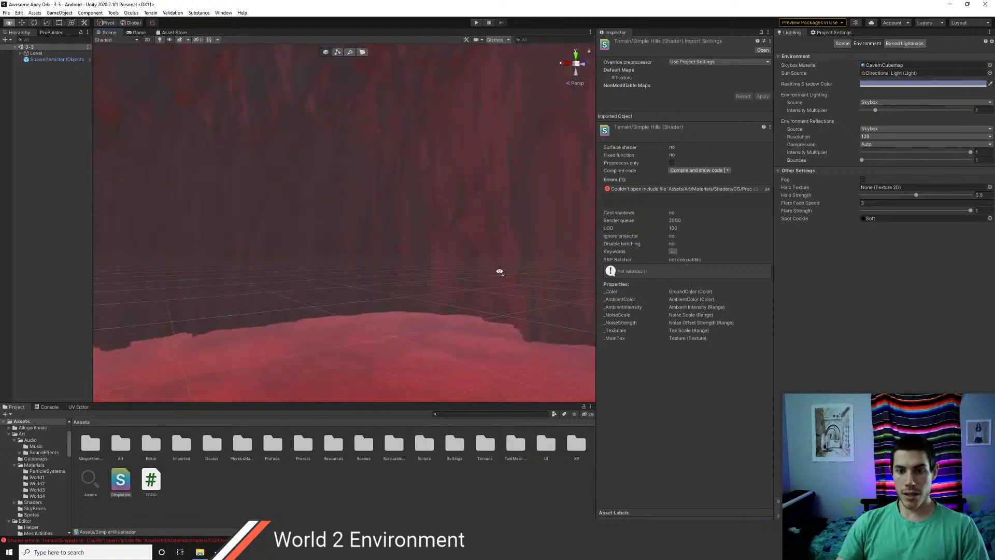
pyautogui.moveTo(374, 313); pyautogui.dragTo(349, 269, button='right')
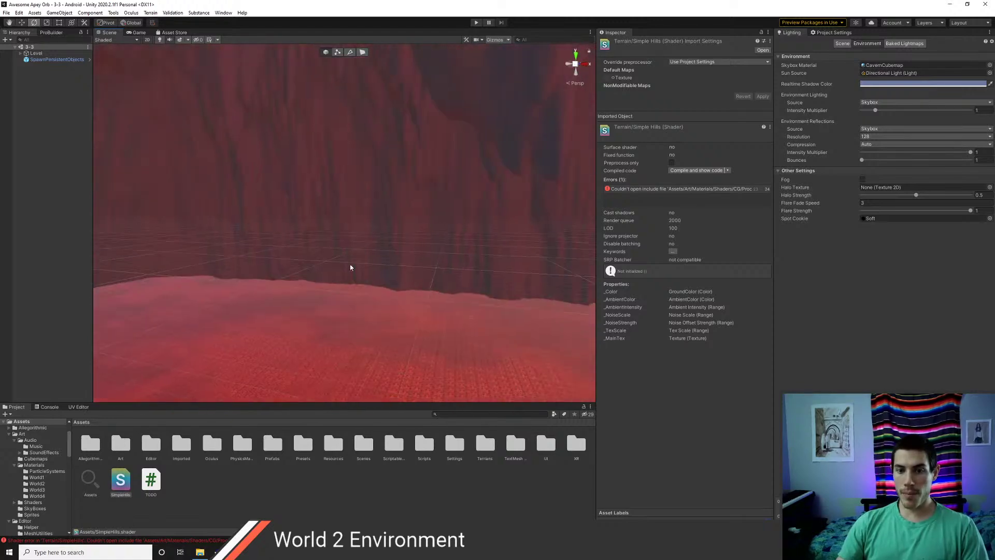
pyautogui.moveTo(321, 304); pyautogui.dragTo(412, 308, button='right')
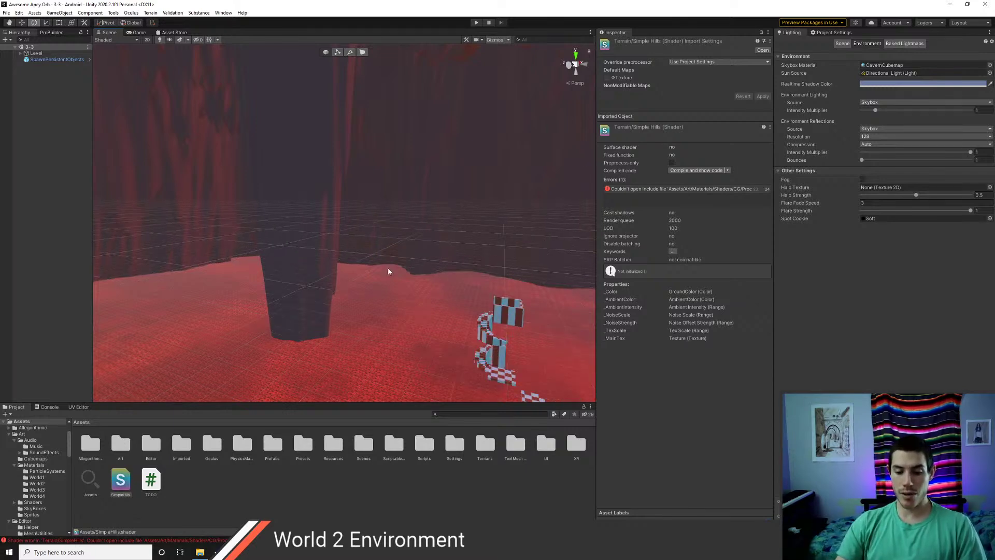
pyautogui.moveTo(455, 267); pyautogui.dragTo(398, 361, button='right')
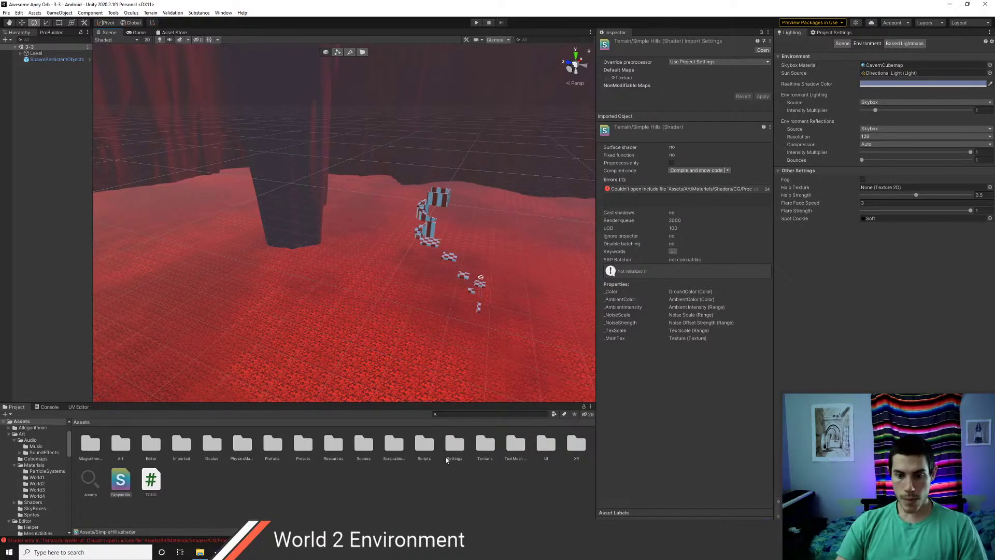
# - Open scene 2-1 from Assets/Scenes and orbit around its blue-checkered half-pipe
pyautogui.doubleClick(363, 444)
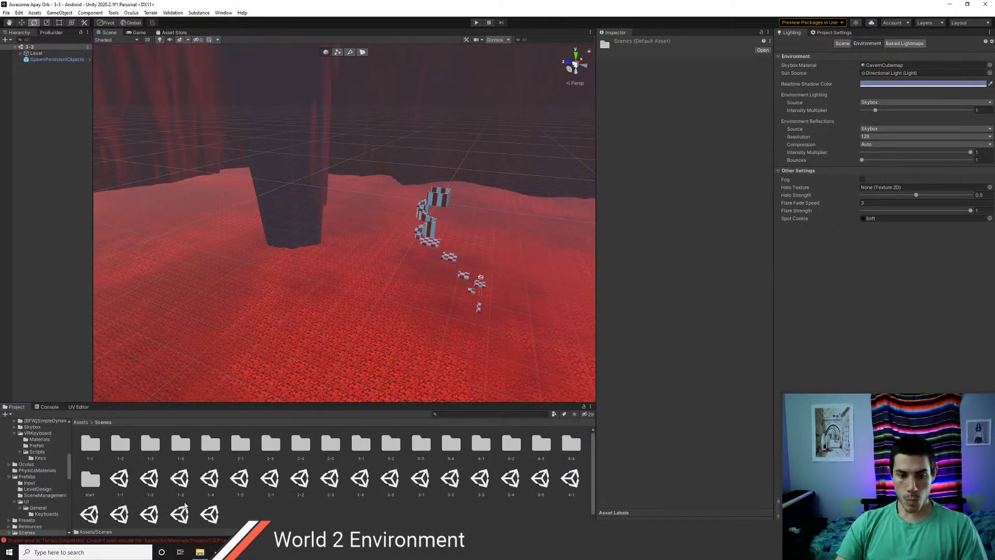
pyautogui.doubleClick(269, 479)
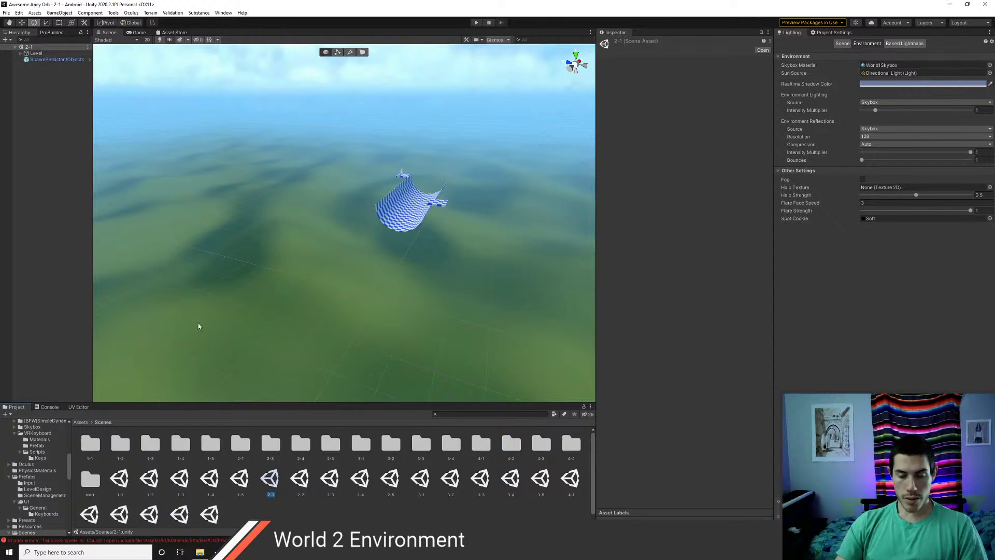
pyautogui.moveTo(259, 299); pyautogui.dragTo(307, 274, button='right')
pyautogui.scroll(5, 525, 271)
pyautogui.moveTo(467, 261); pyautogui.dragTo(227, 158, button='right')
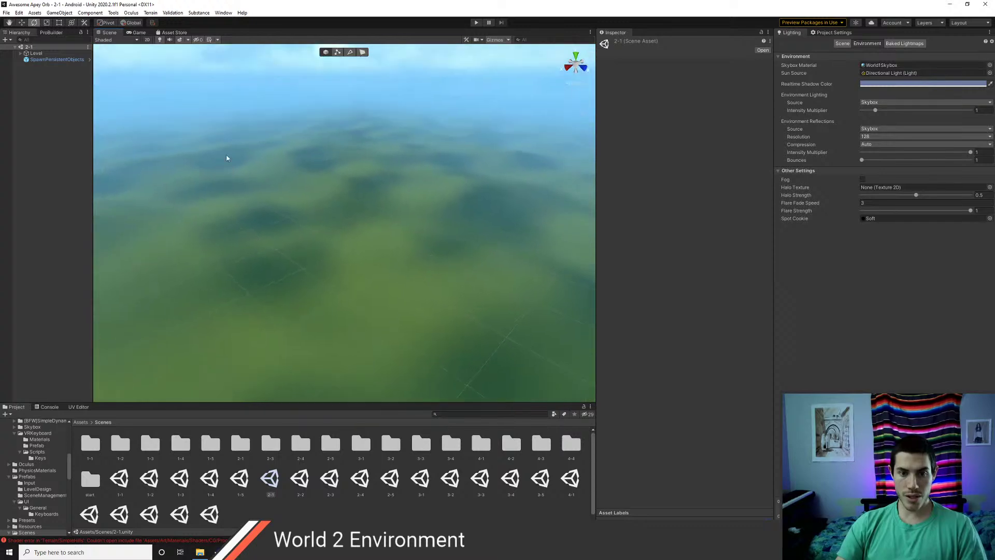
pyautogui.moveTo(332, 185); pyautogui.dragTo(369, 258, button='right')
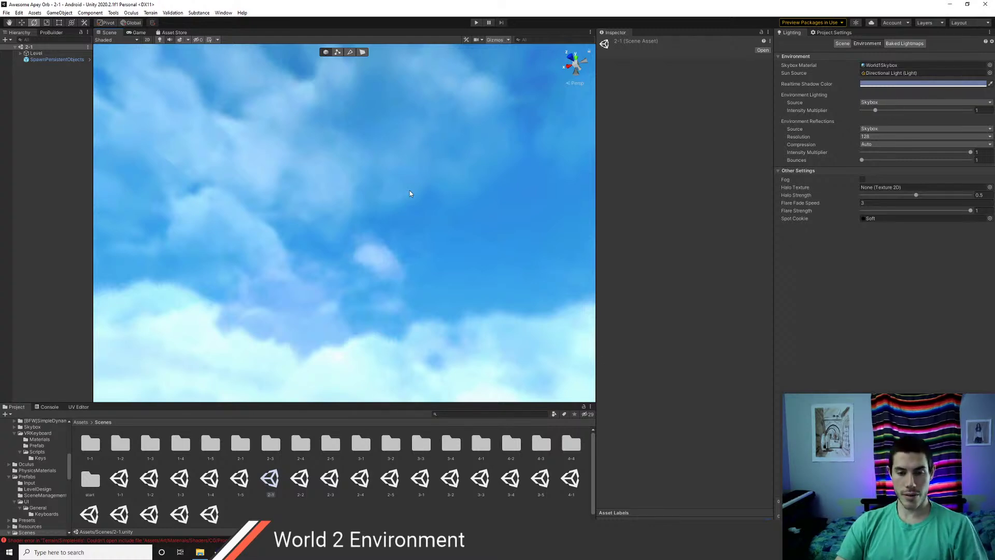
pyautogui.moveTo(408, 191); pyautogui.dragTo(313, 224, button='right')
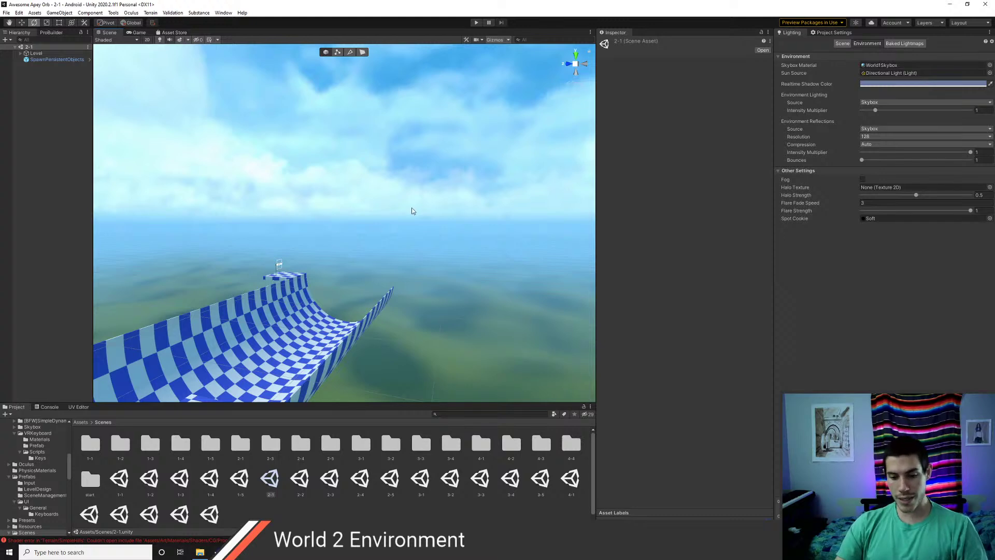
pyautogui.moveTo(411, 211); pyautogui.dragTo(225, 266, button='right')
# - Add a terrain to scene 2-1 and rename its data asset to SnowyHills
pyautogui.rightClick(47, 96)
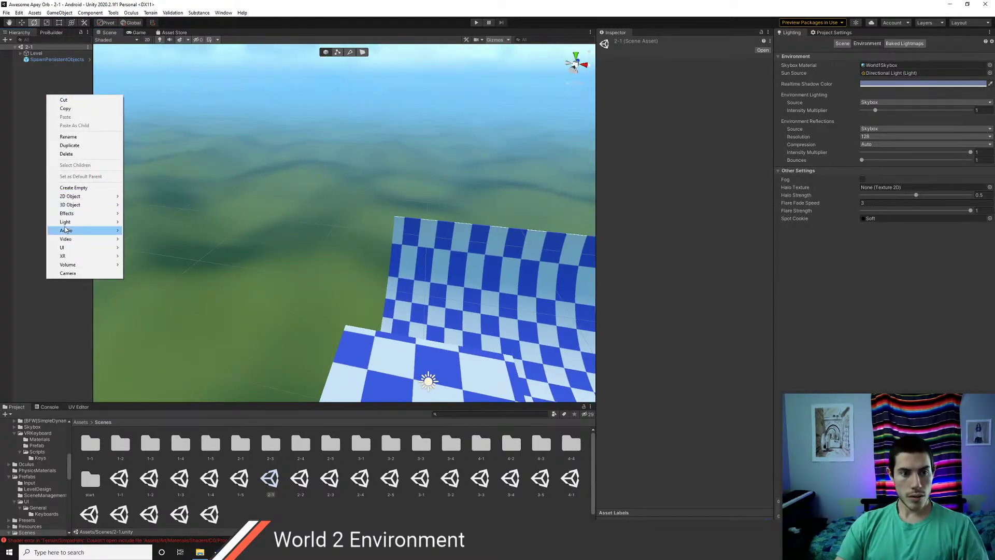
pyautogui.moveTo(76, 207)
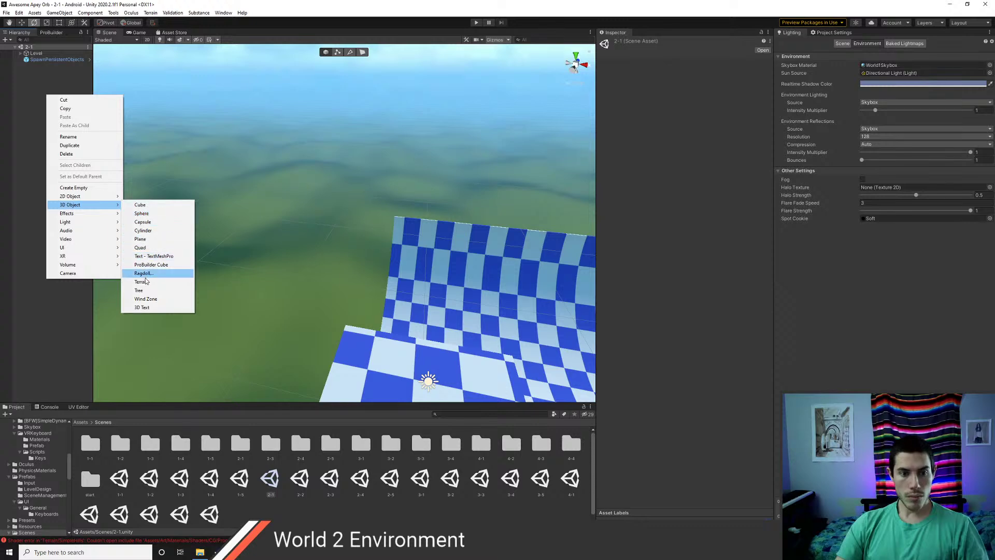
pyautogui.click(151, 278)
pyautogui.click(81, 422)
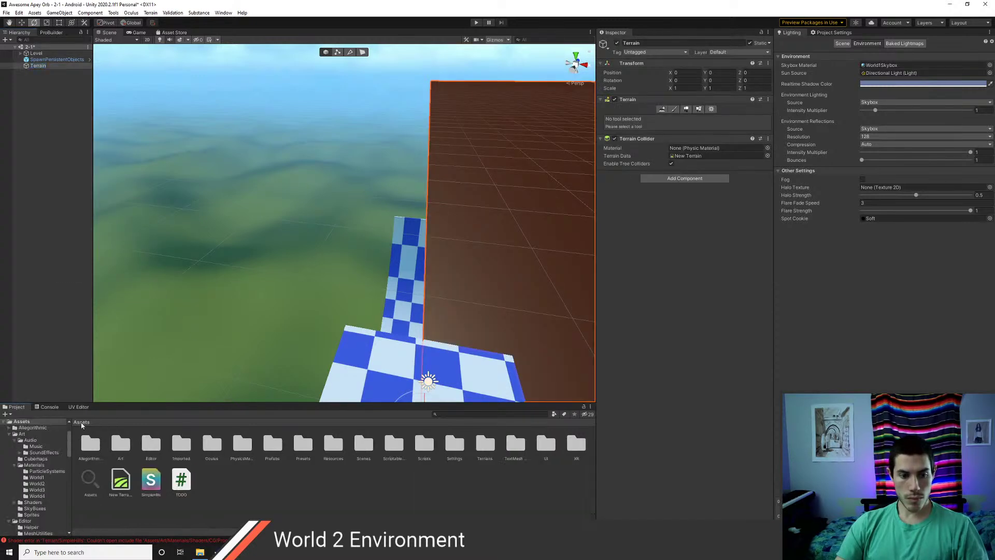
pyautogui.click(121, 481)
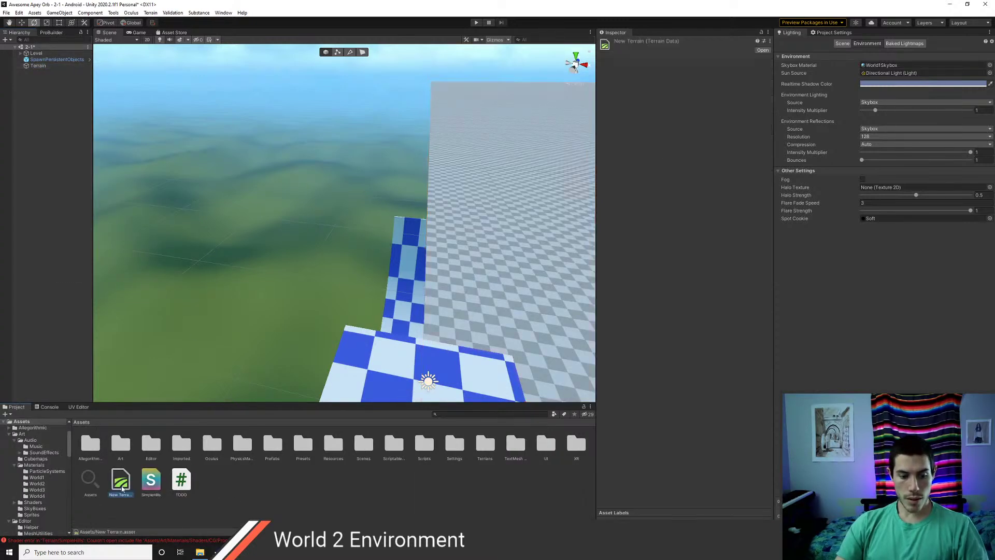
pyautogui.click(121, 494)
pyautogui.write('Snowy')
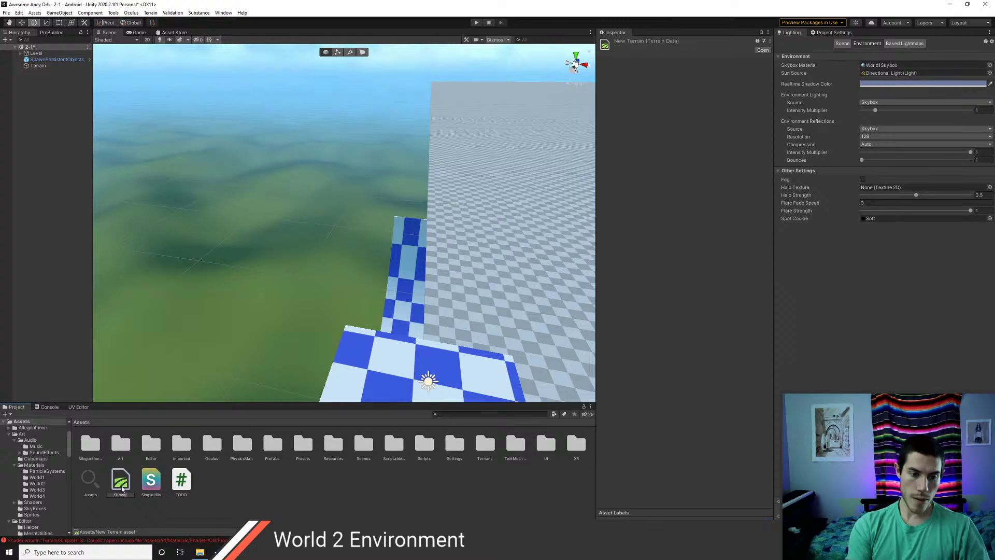
pyautogui.write('Hills')
pyautogui.press('Return')
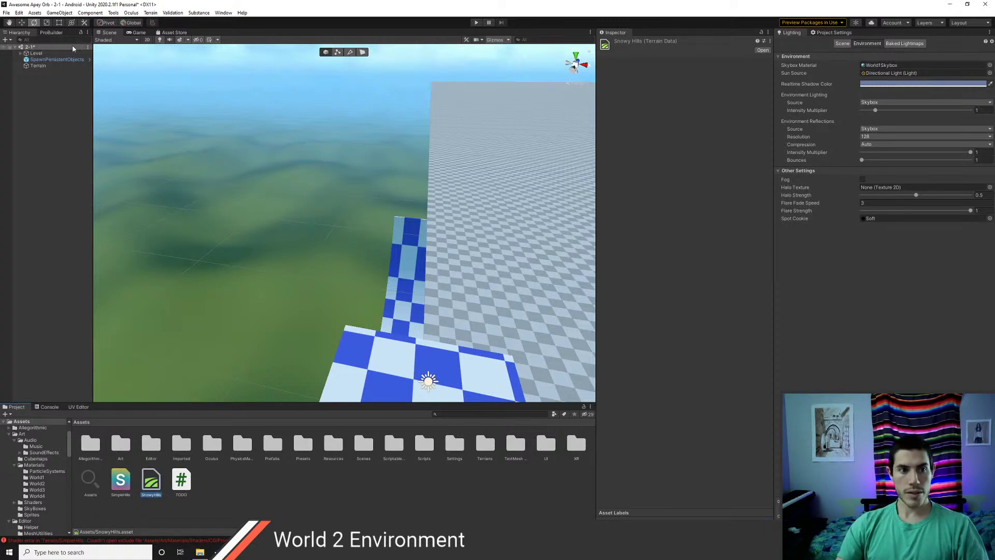
# - Rename the Terrain object to SnowyHills and frame it in view
pyautogui.click(38, 66)
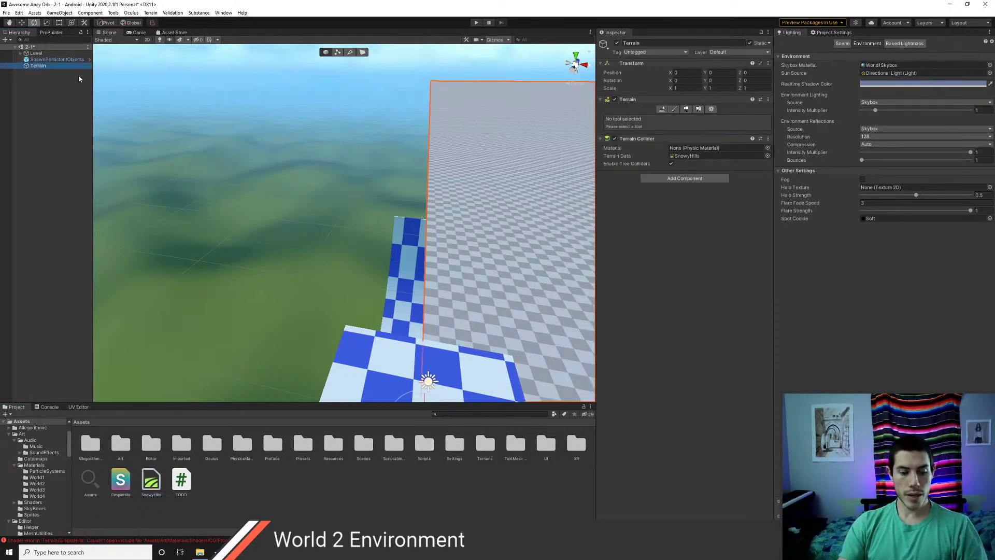
pyautogui.press('F2')
pyautogui.write('SnowyHills')
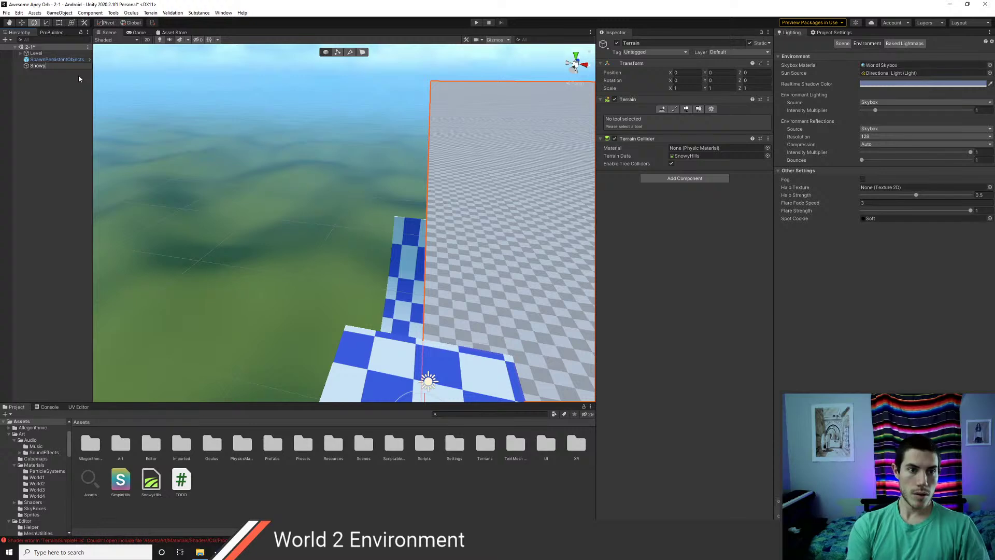
pyautogui.press('Return')
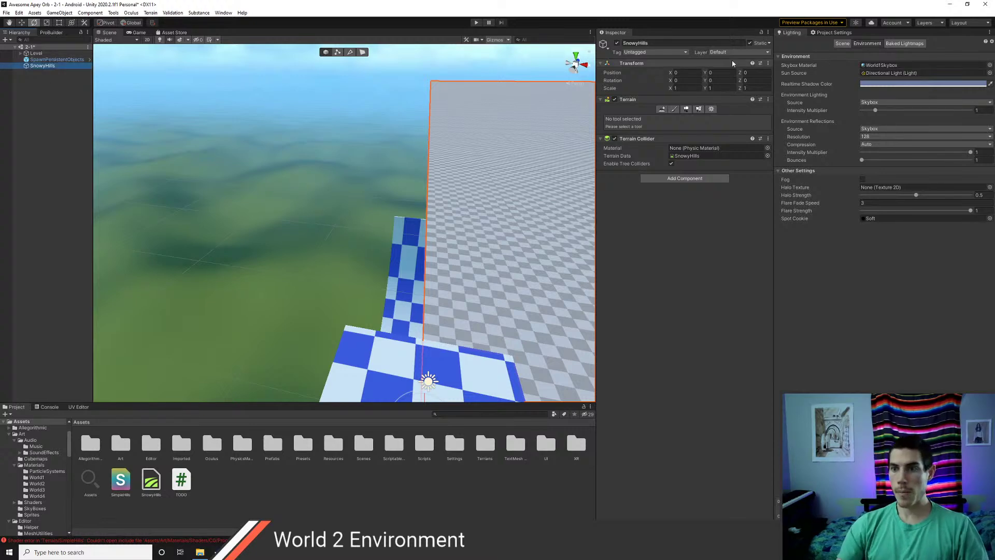
pyautogui.press('f')
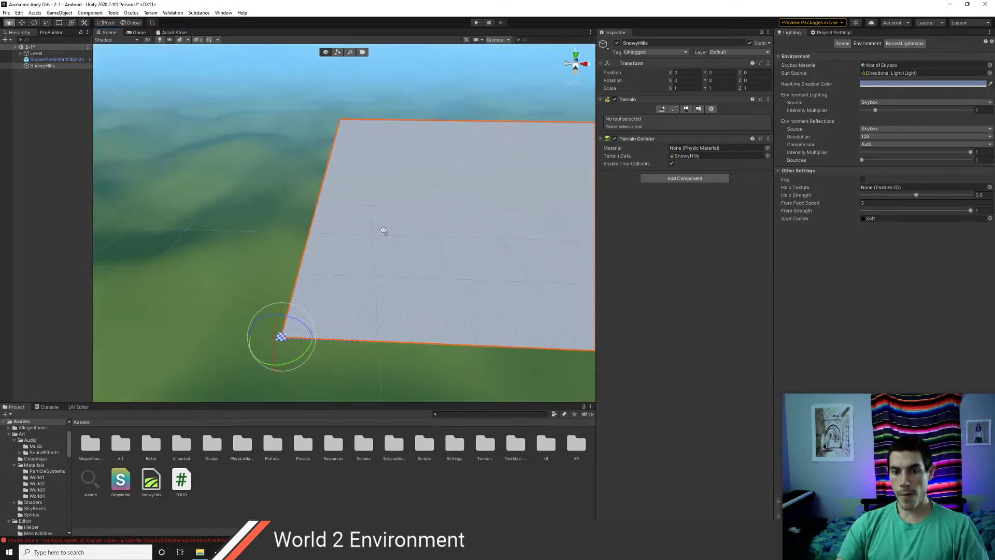
# - Set heightmap resolution to 2049 x 2049 and control texture to 2048 x 2048, keeping base texture 1024 x 1024
pyautogui.click(711, 108)
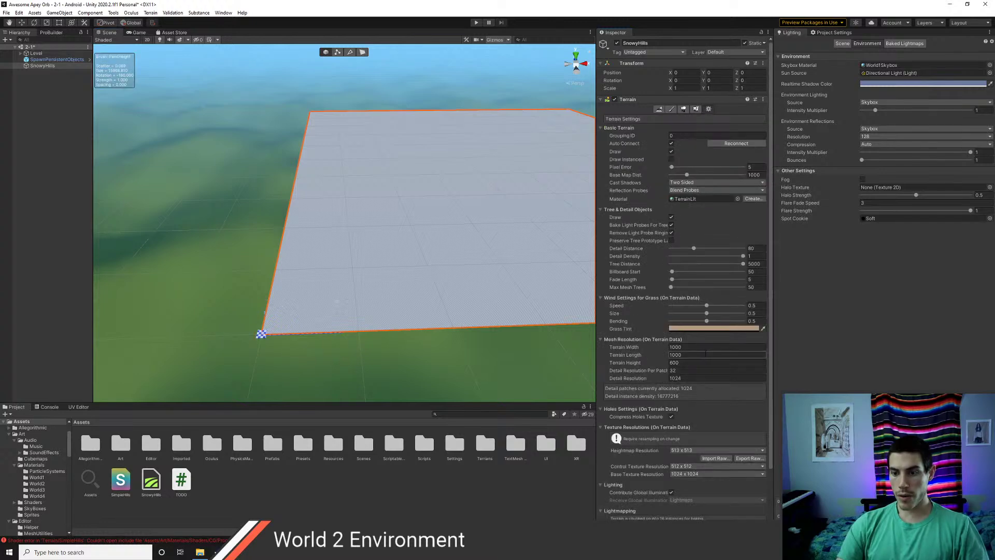
pyautogui.click(683, 451)
pyautogui.click(699, 511)
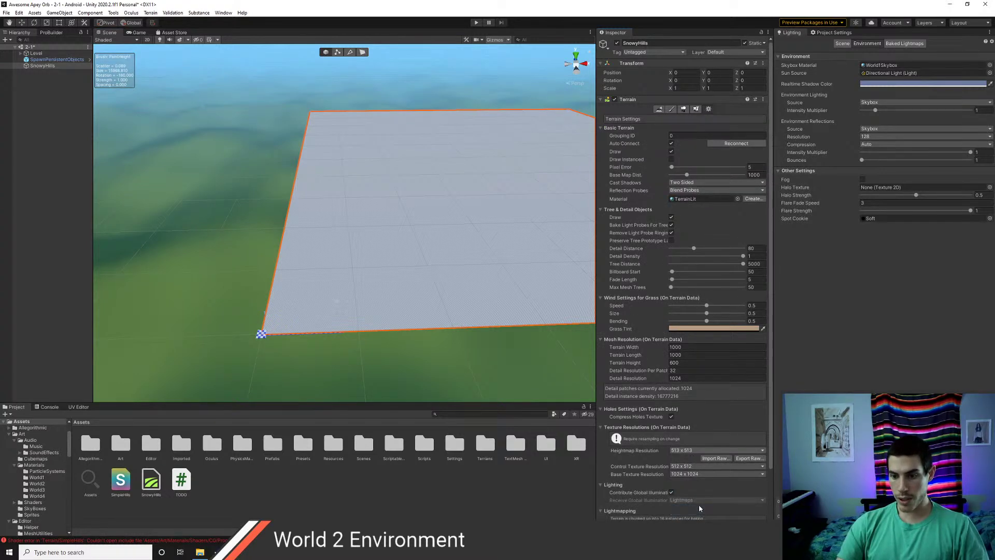
pyautogui.click(680, 473)
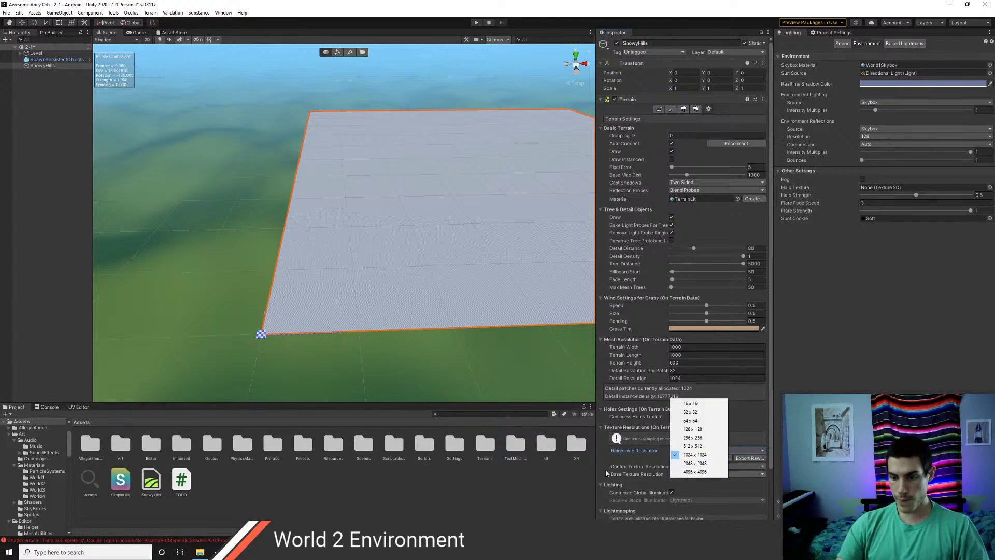
pyautogui.click(607, 473)
pyautogui.click(680, 473)
pyautogui.click(679, 462)
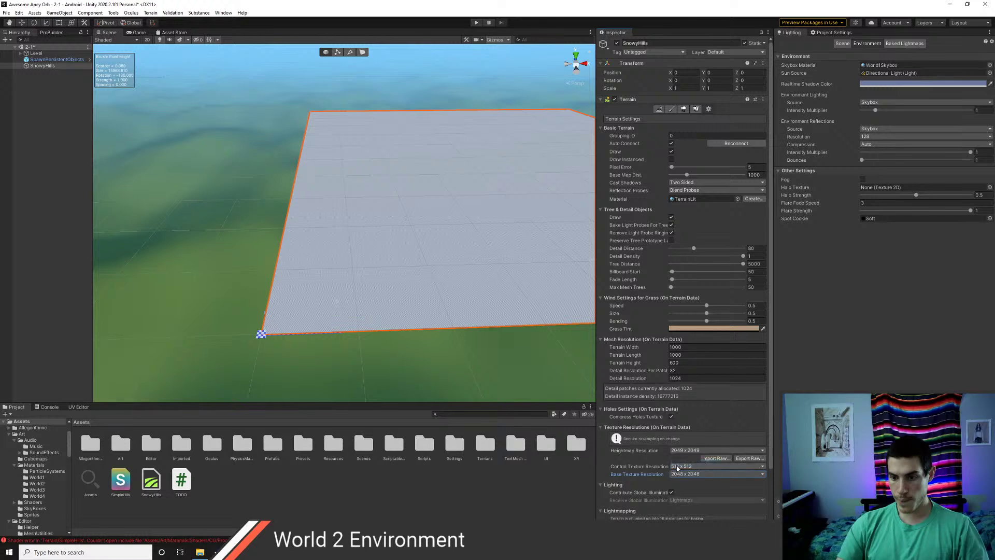
pyautogui.click(677, 467)
pyautogui.click(602, 467)
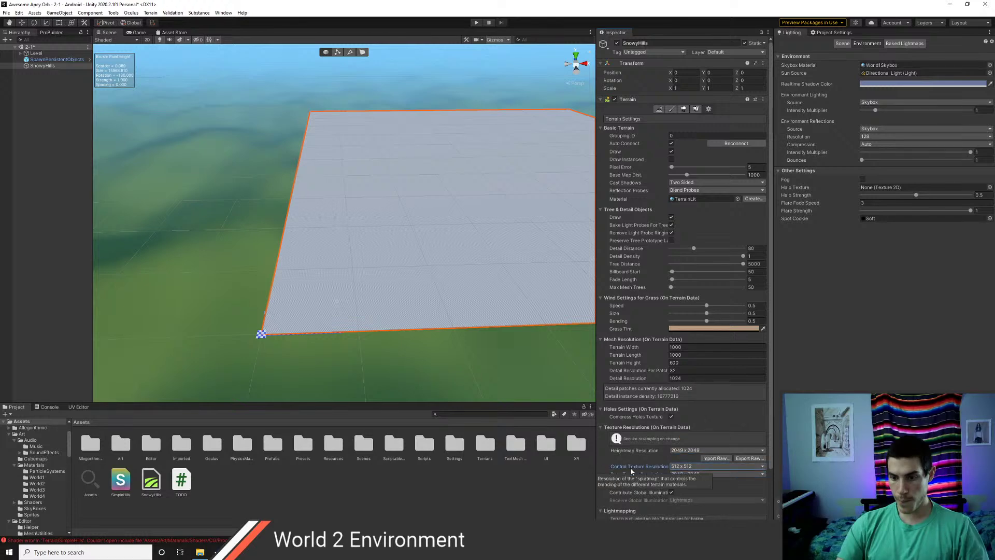
pyautogui.click(680, 467)
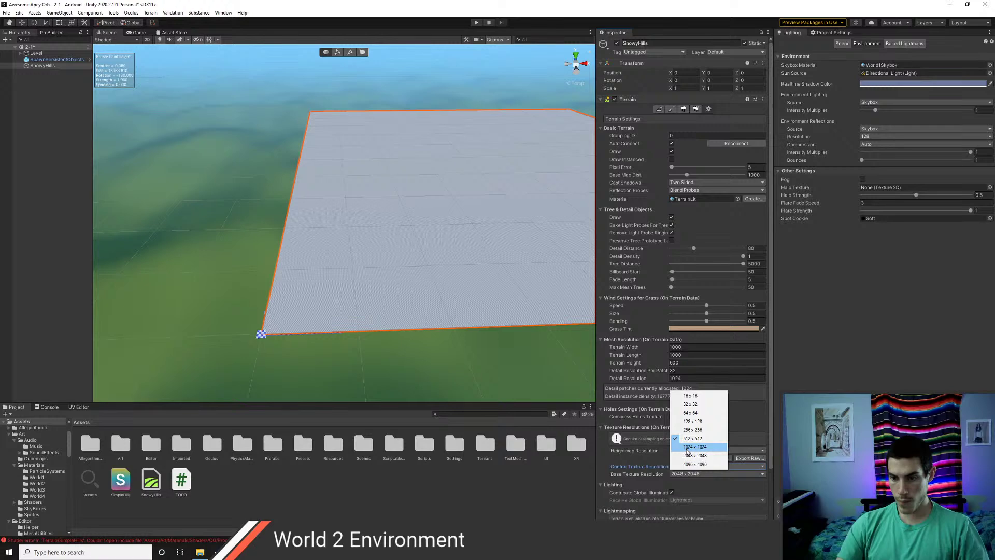
pyautogui.click(692, 455)
pyautogui.click(685, 466)
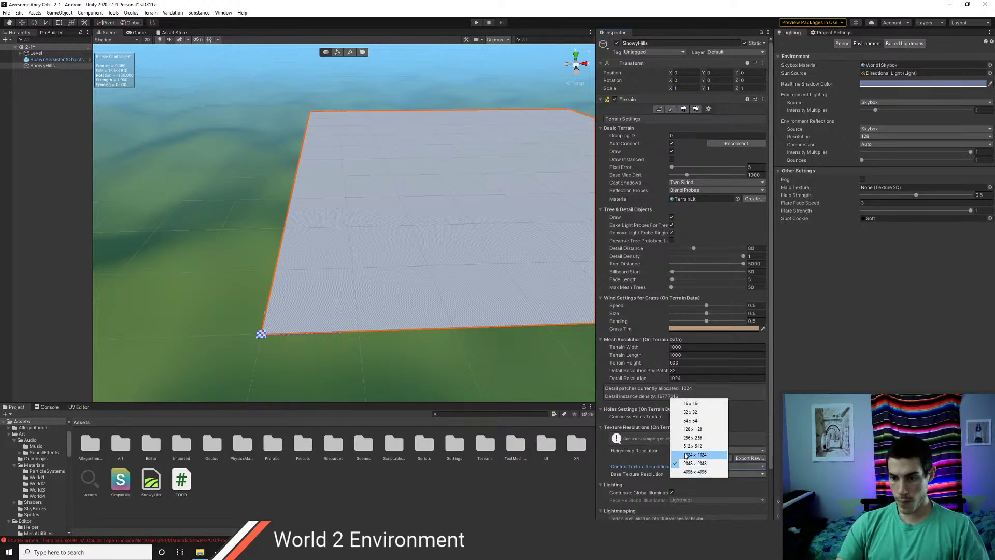
pyautogui.click(685, 455)
pyautogui.scroll(-3, 689, 492)
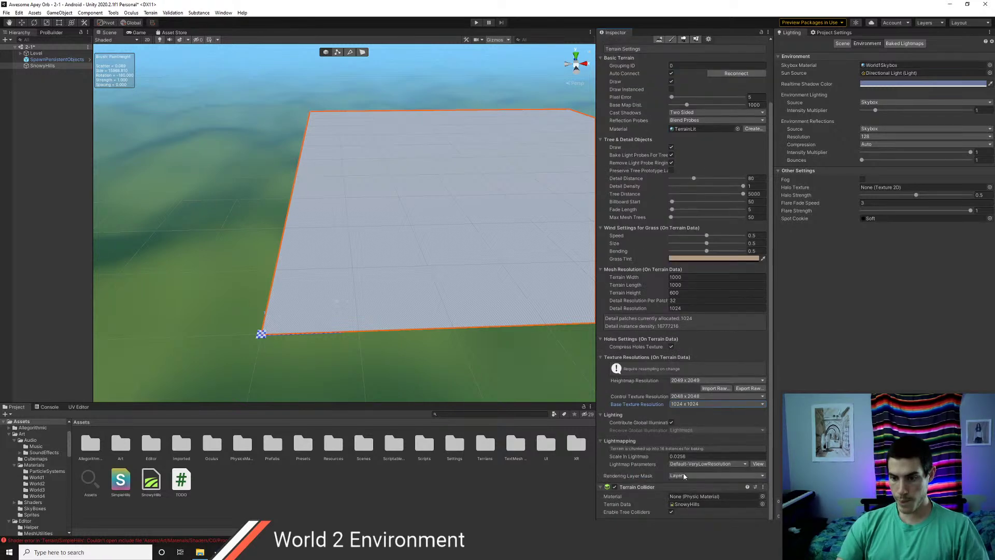
pyautogui.scroll(3, 692, 470)
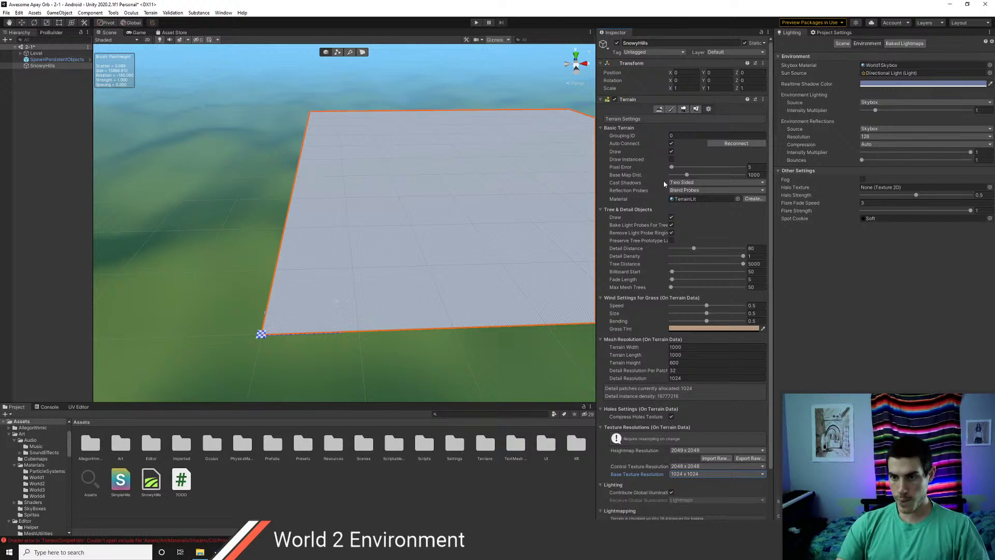
# - Set pixel error to 1, terrain width and length to 5000, and height to 1000
pyautogui.click(671, 167)
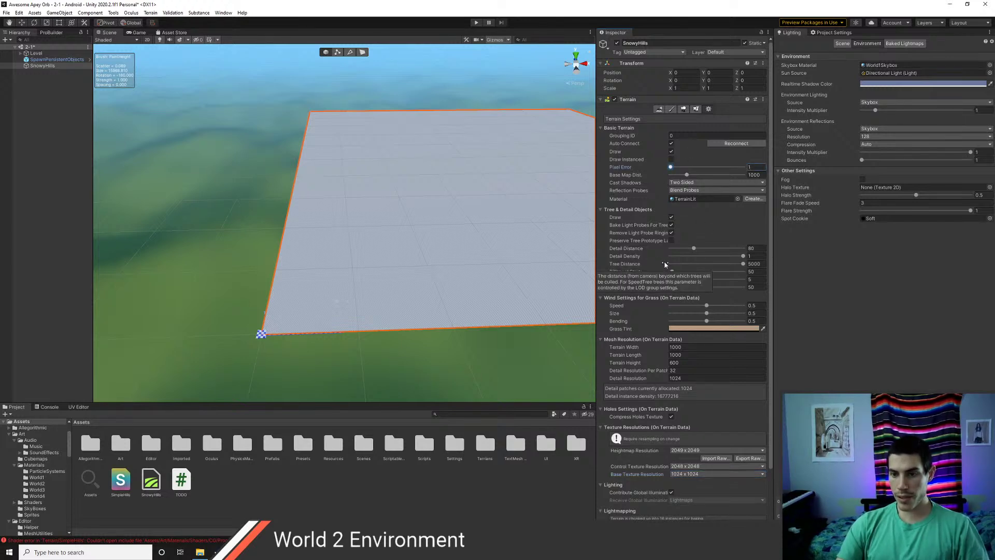
pyautogui.scroll(2, 445, 269)
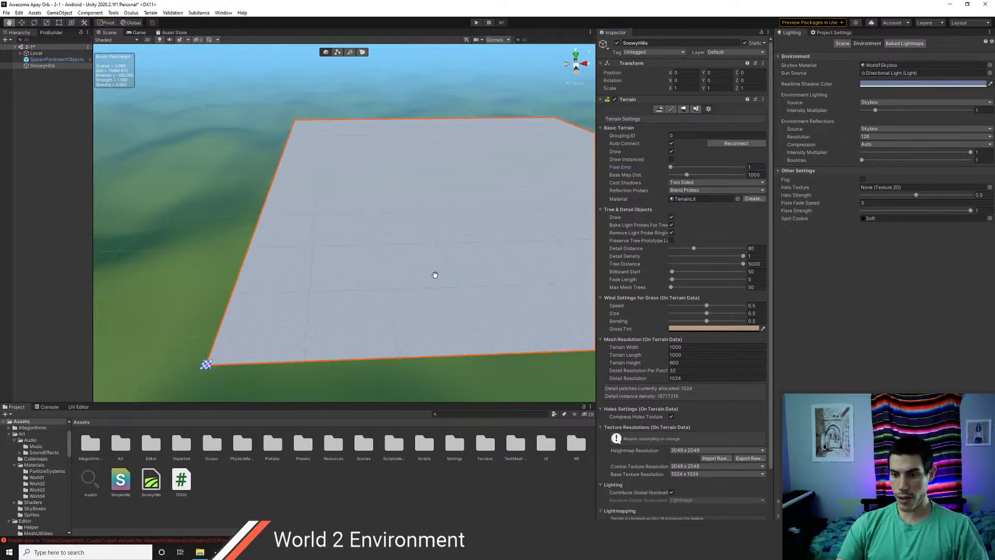
pyautogui.click(699, 349)
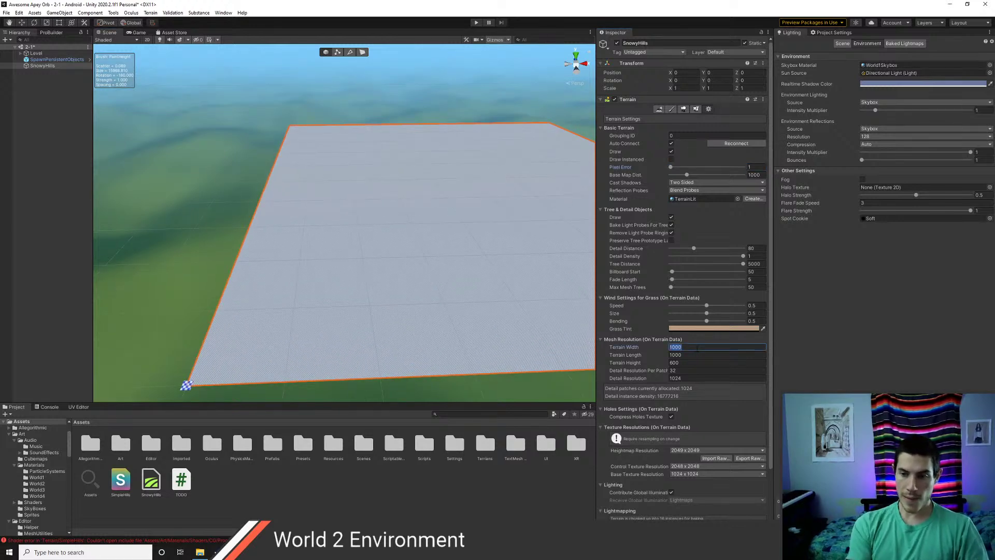
pyautogui.write('500')
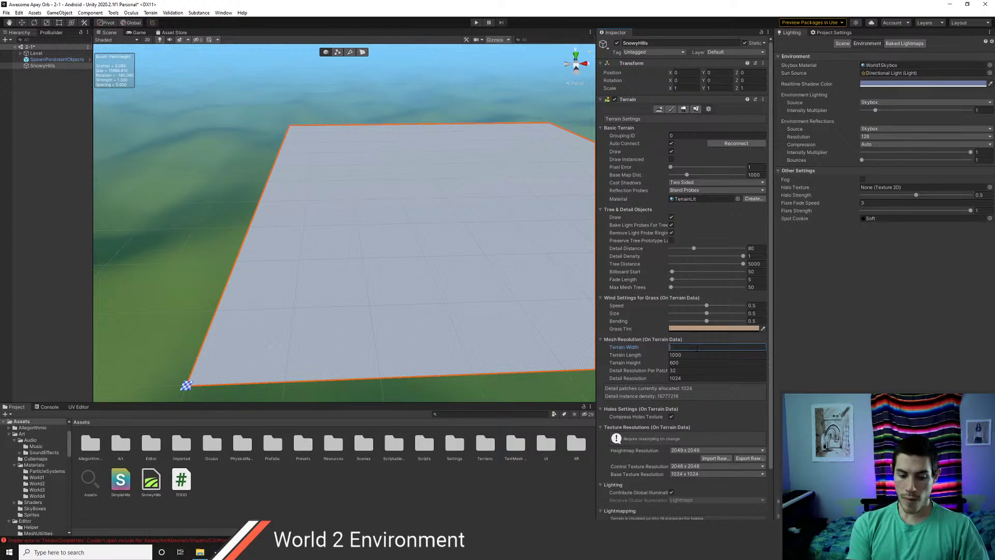
pyautogui.press('Tab')
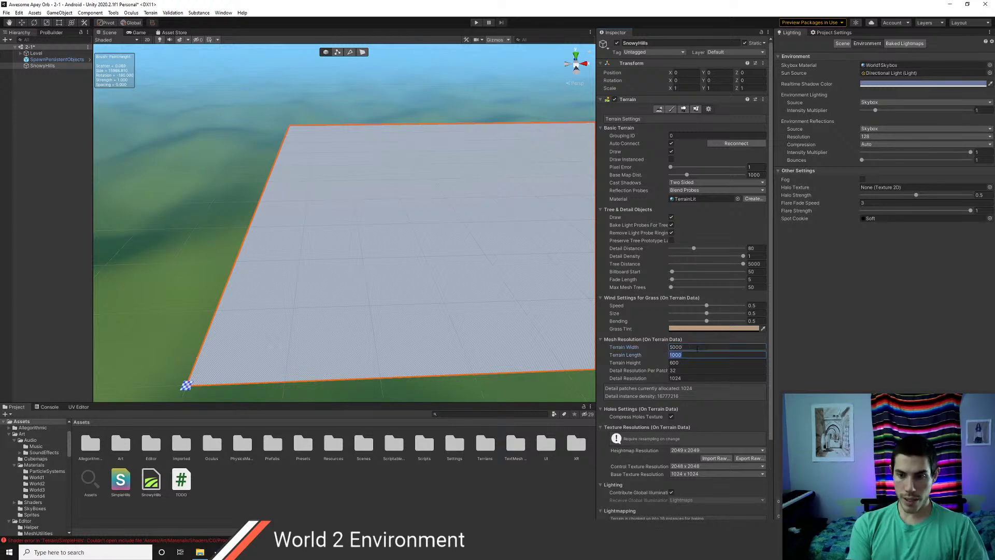
pyautogui.write('50')
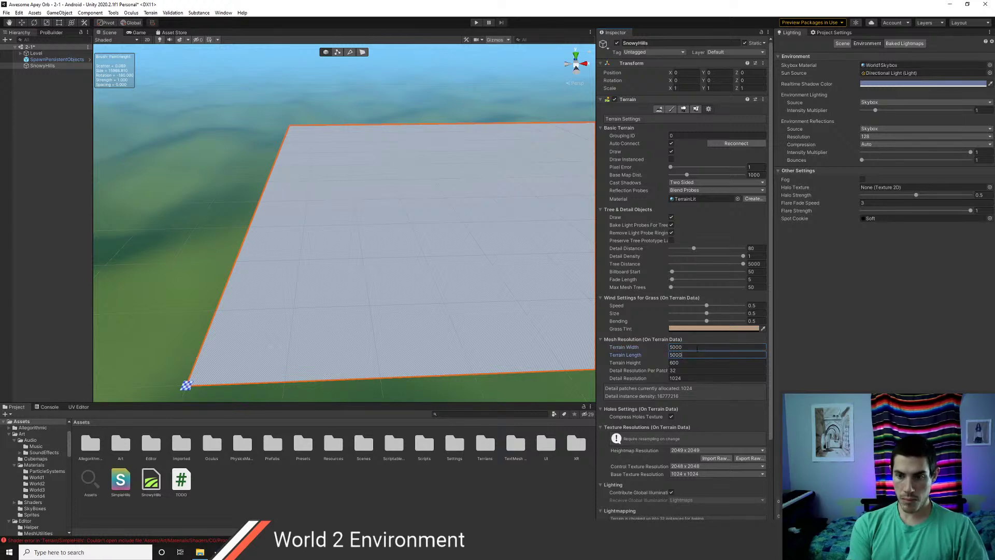
pyautogui.write('00')
pyautogui.press('Tab')
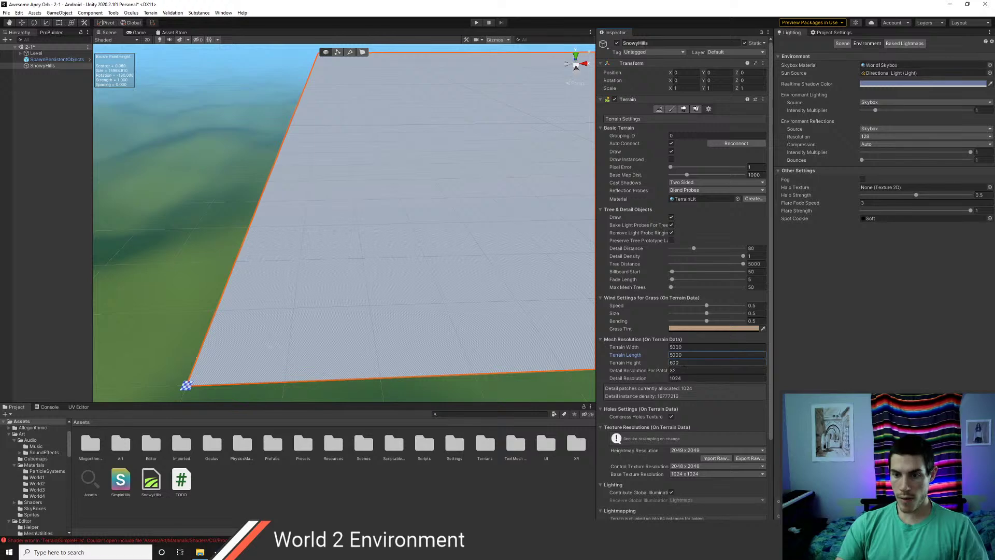
pyautogui.scroll(-4, 481, 304)
pyautogui.moveTo(475, 204); pyautogui.dragTo(368, 271, button='middle')
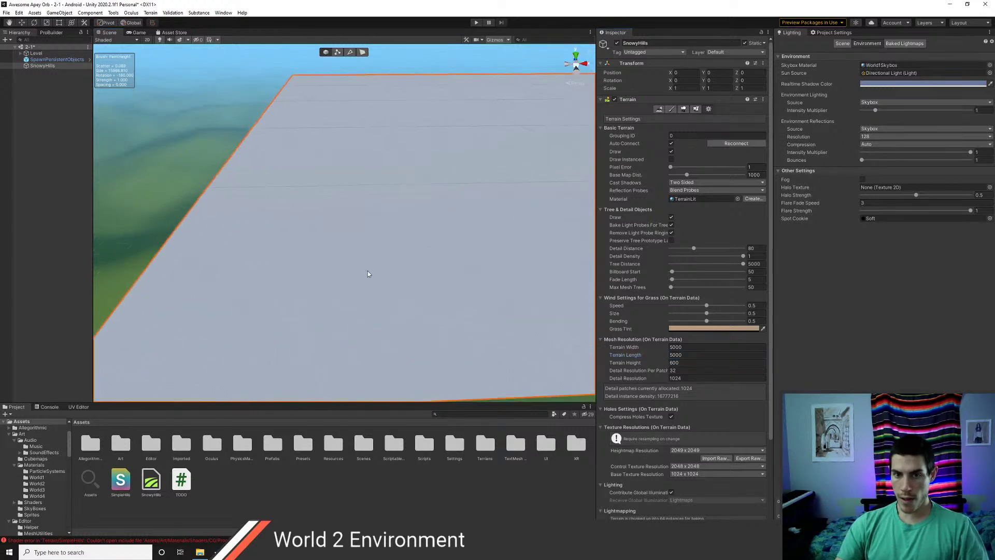
pyautogui.scroll(-2, 368, 274)
pyautogui.click(686, 363)
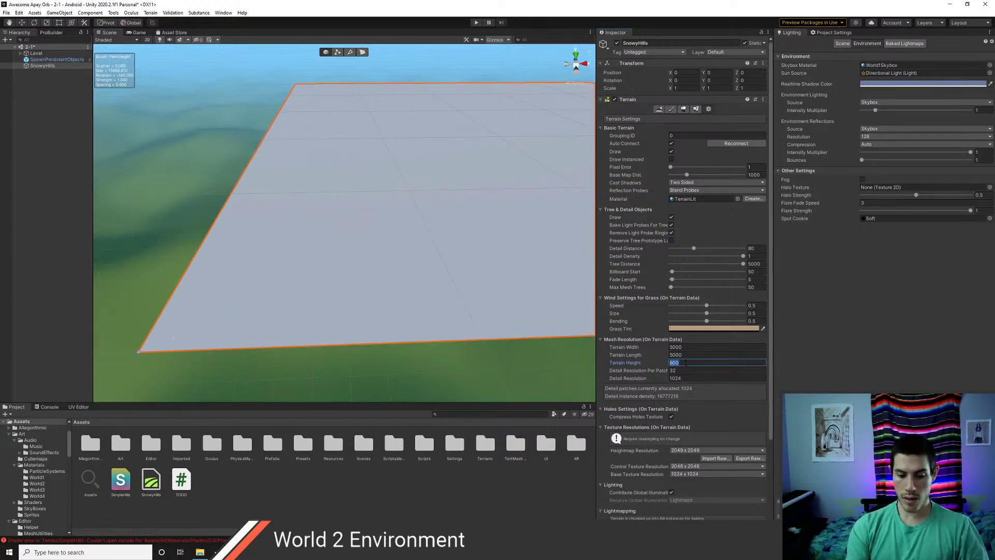
pyautogui.write('1000')
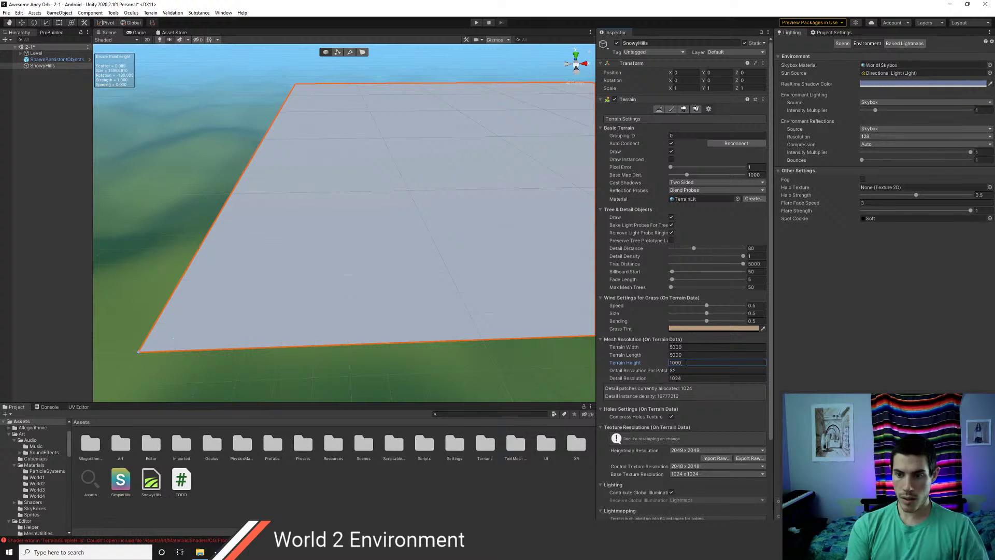
pyautogui.click(685, 355)
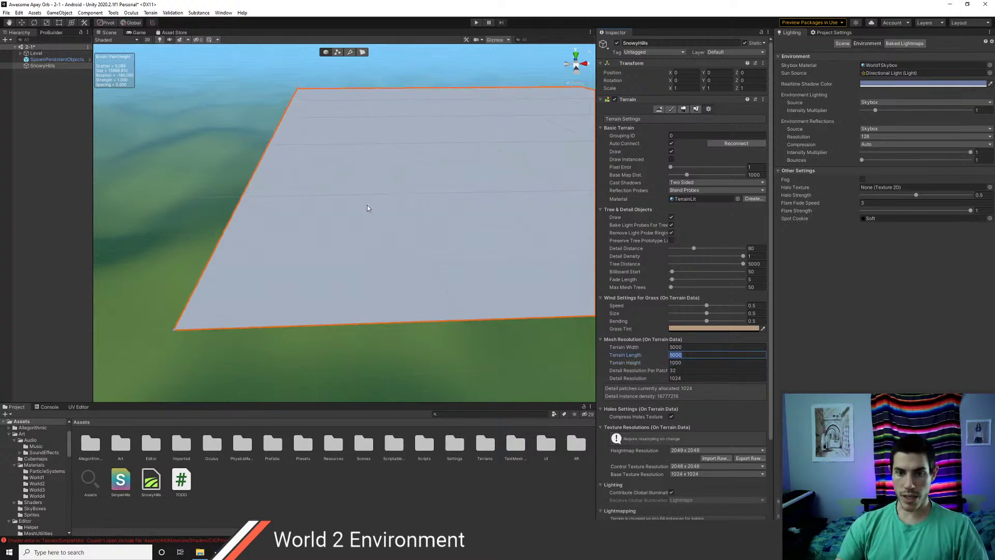
pyautogui.press('Return')
# - Position the terrain at X -2500, Z -2500
pyautogui.click(683, 73)
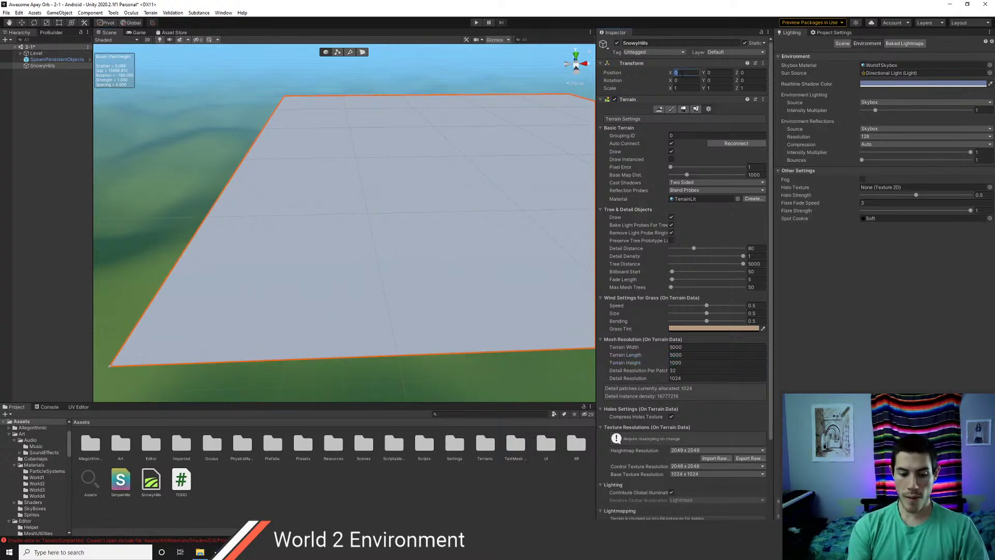
pyautogui.write('-2500')
pyautogui.press('Tab')
pyautogui.press('Tab')
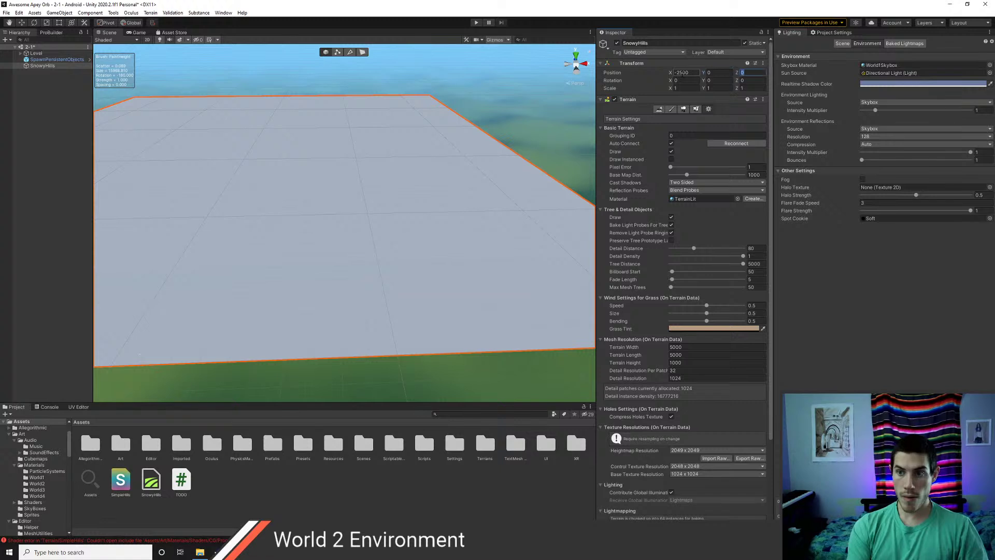
pyautogui.write('-2500')
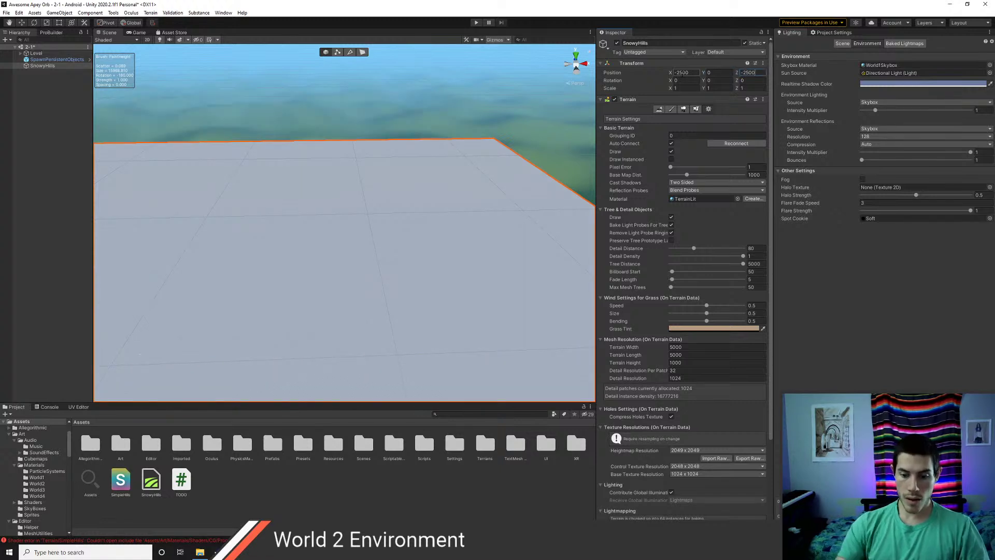
pyautogui.moveTo(249, 254); pyautogui.dragTo(327, 268, button='middle')
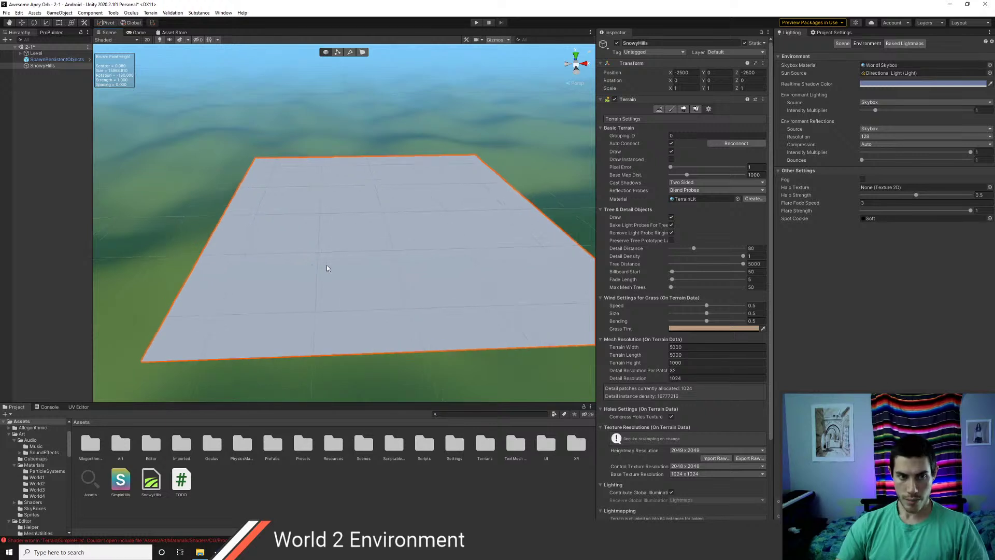
pyautogui.scroll(5, 325, 242)
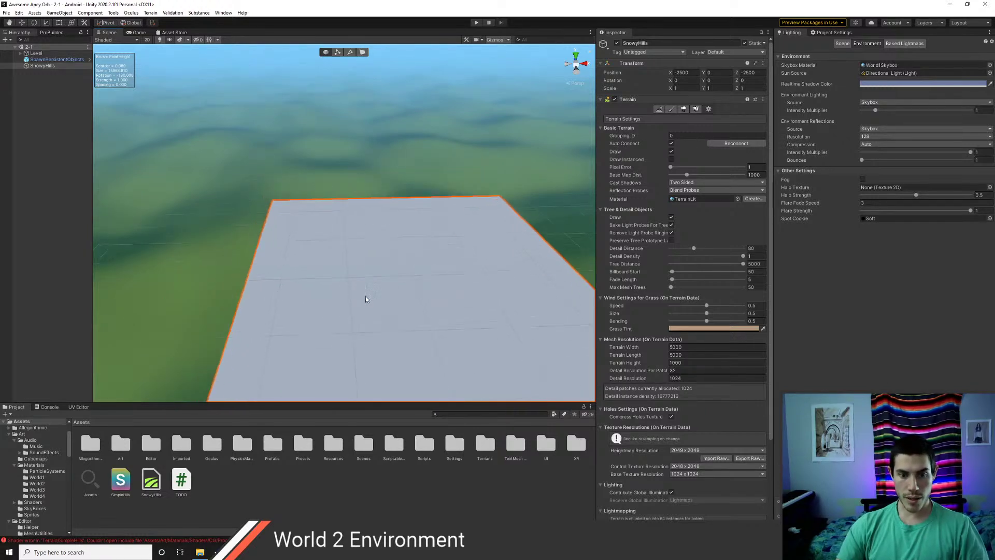
# - Choose the Sculpt > Noise tool and scroll to its Voronoi/Strata noise settings
pyautogui.click(671, 109)
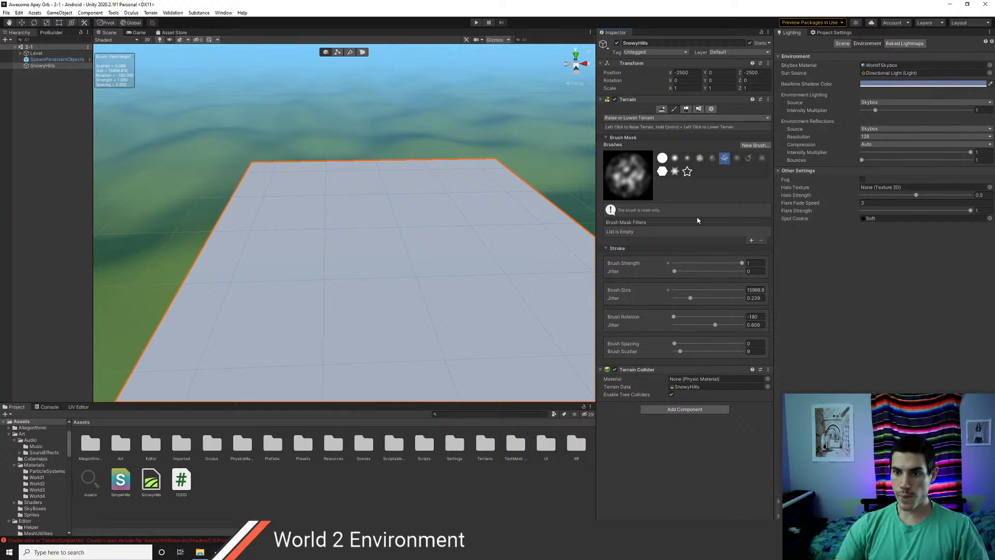
pyautogui.click(667, 118)
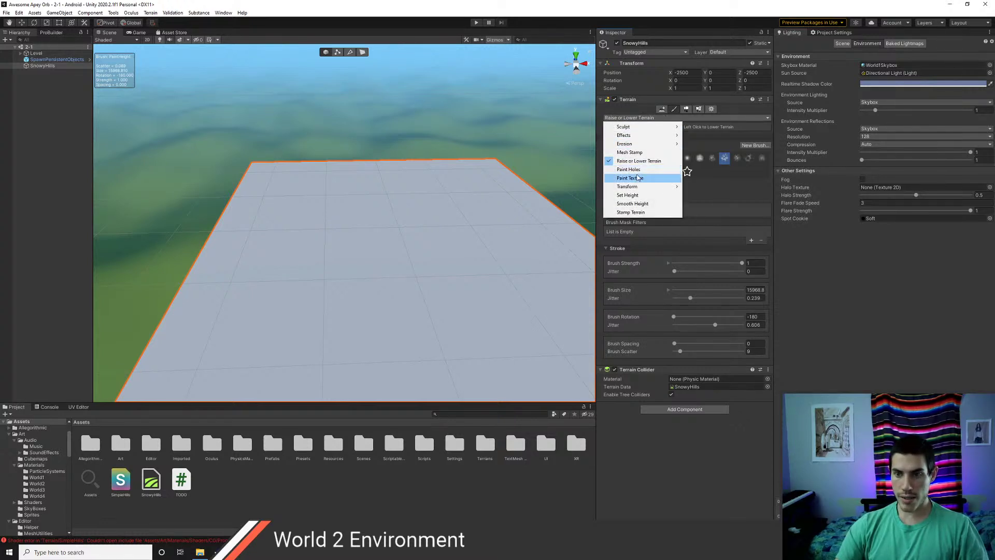
pyautogui.moveTo(634, 190)
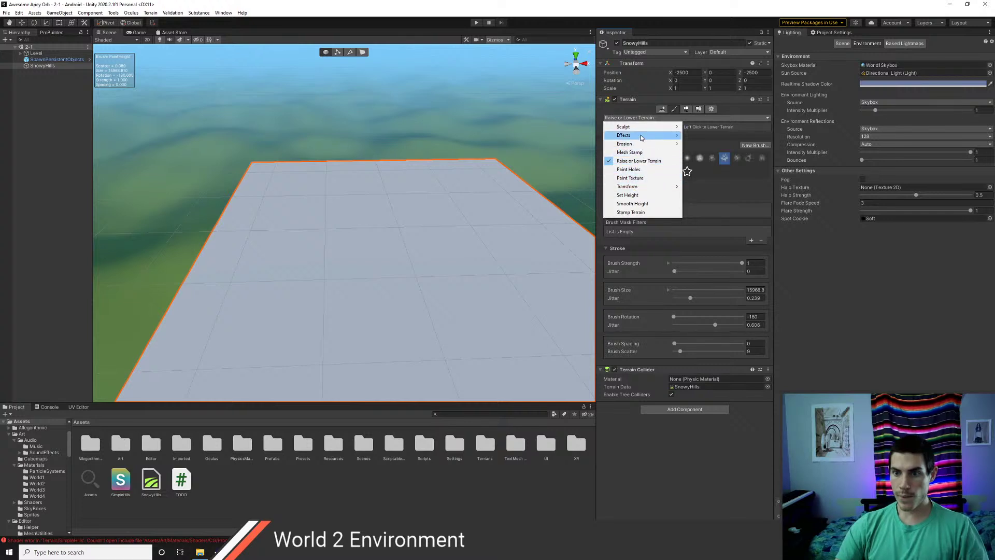
pyautogui.moveTo(641, 138)
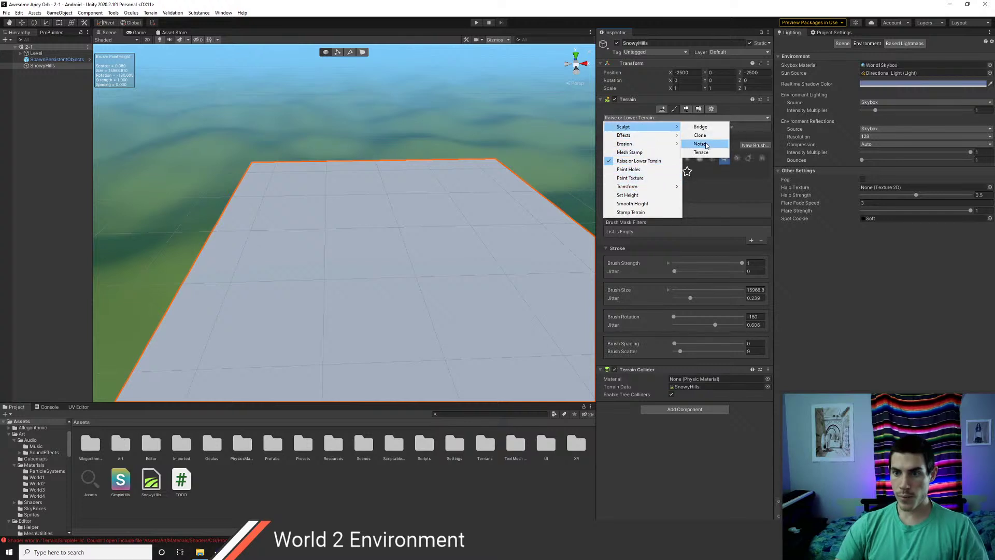
pyautogui.click(706, 145)
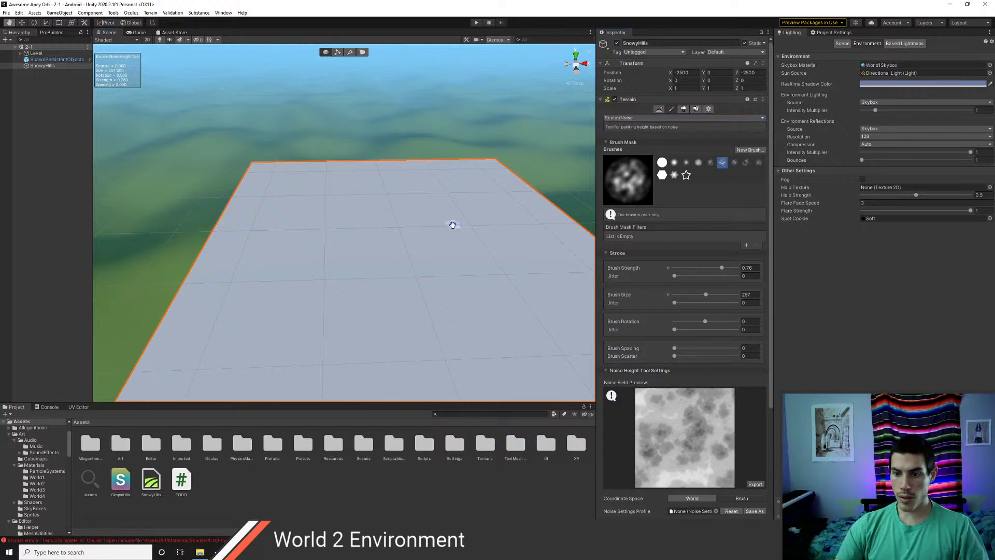
pyautogui.scroll(-2, 450, 207)
pyautogui.scroll(-2, 684, 449)
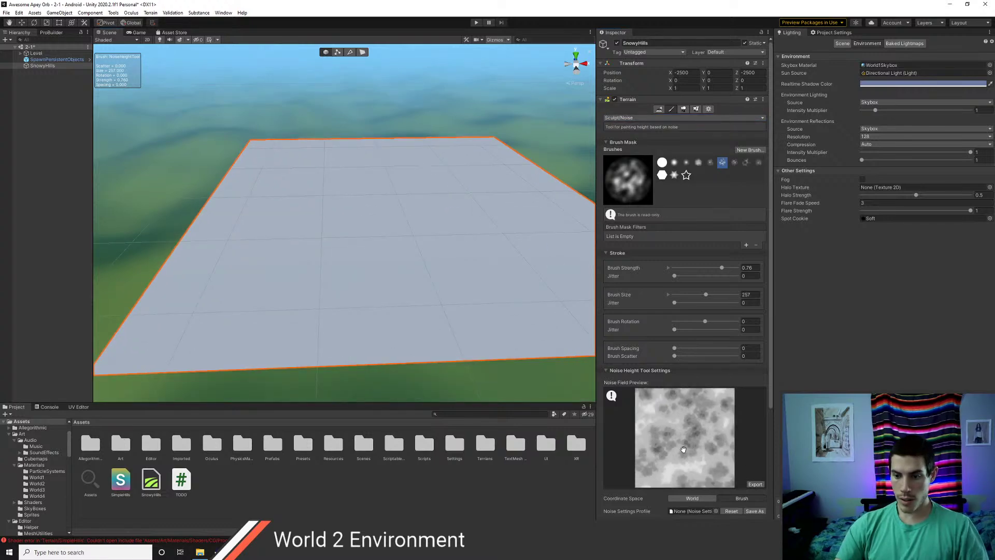
pyautogui.scroll(-4, 604, 503)
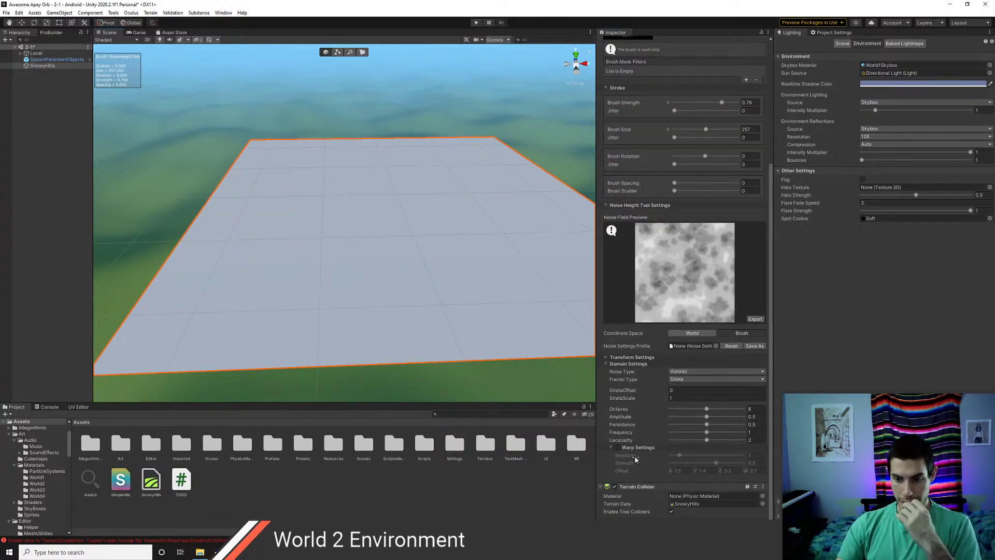
# - Enable noise warping with about 7.3 iterations, strength 1.33 and Y offset 6.5
pyautogui.click(617, 447)
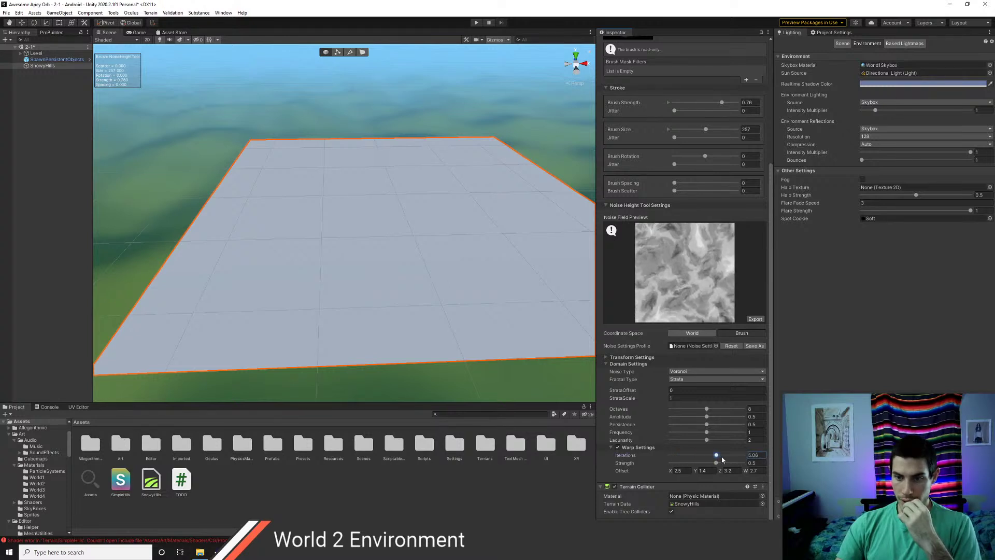
pyautogui.moveTo(705, 458); pyautogui.dragTo(687, 458)
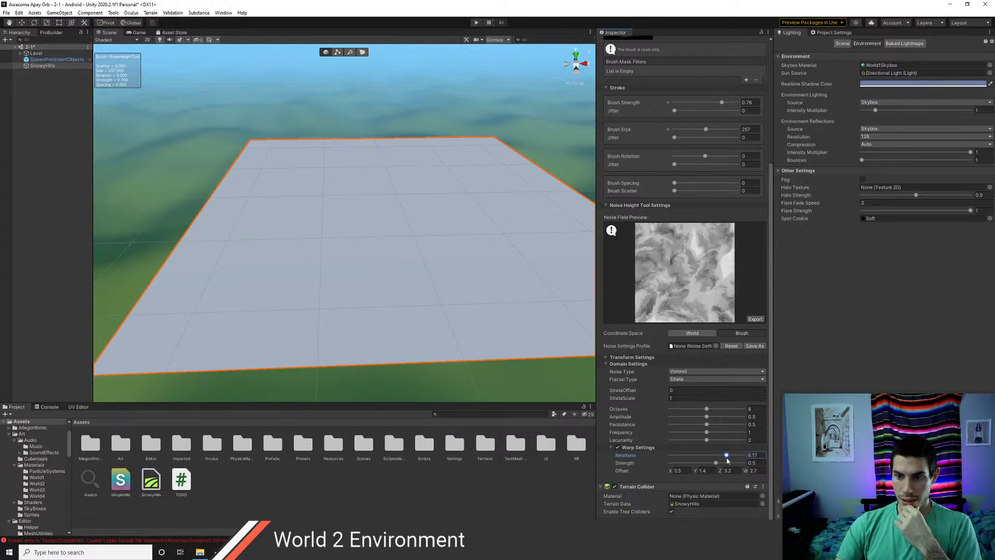
pyautogui.moveTo(690, 460)
pyautogui.mouseDown()
pyautogui.moveTo(712, 456)
pyautogui.moveTo(684, 456)
pyautogui.mouseUp()
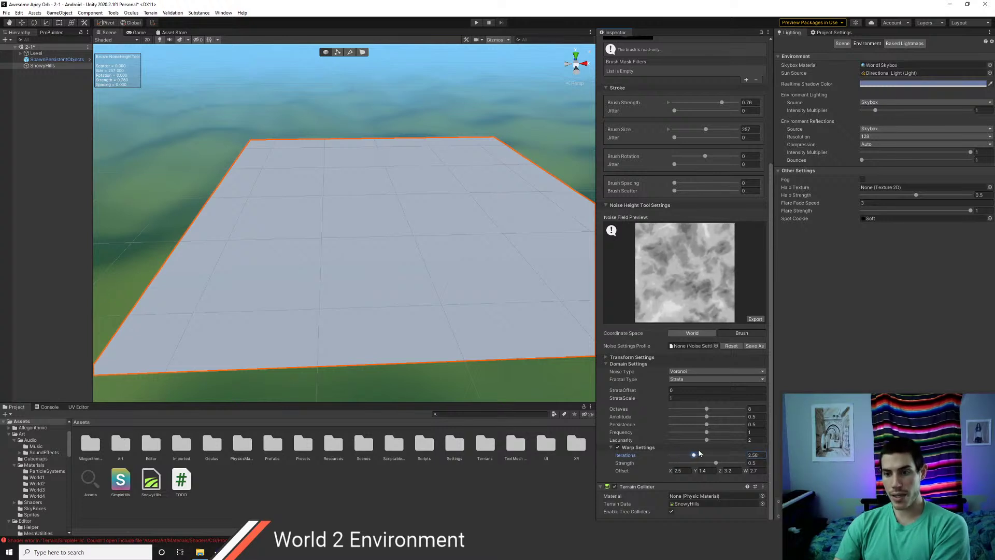
pyautogui.moveTo(717, 449); pyautogui.dragTo(745, 446)
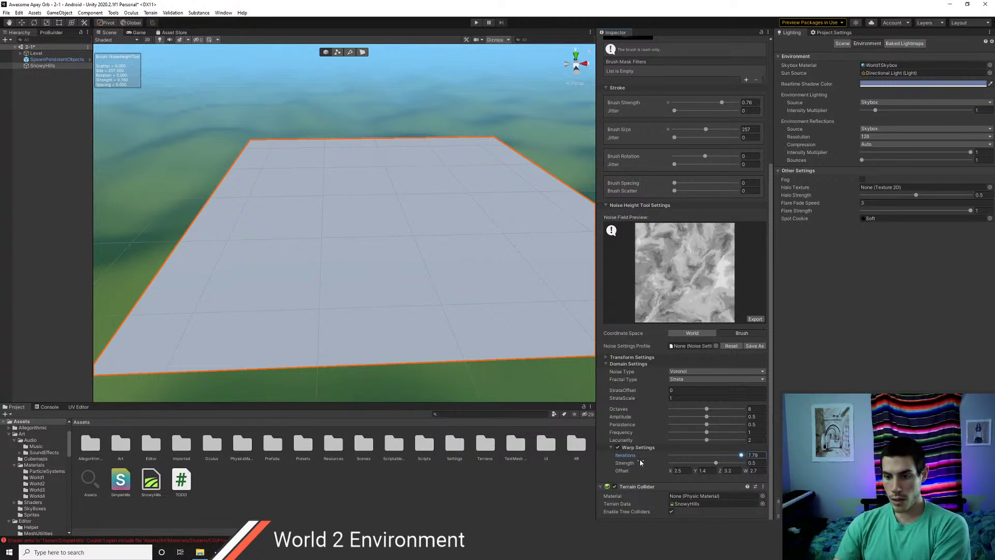
pyautogui.moveTo(718, 463); pyautogui.dragTo(724, 464)
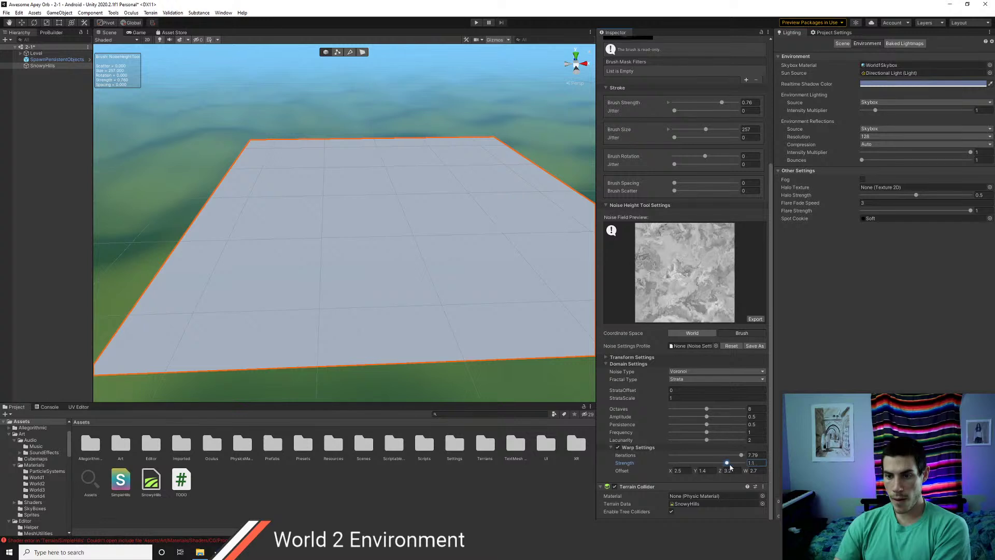
pyautogui.moveTo(730, 468); pyautogui.dragTo(734, 468)
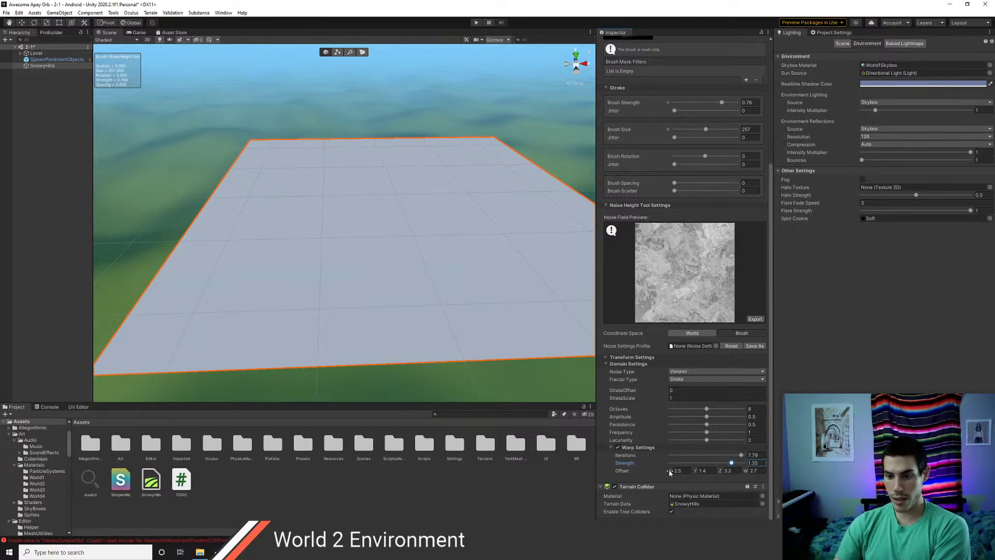
pyautogui.moveTo(704, 475); pyautogui.dragTo(751, 475)
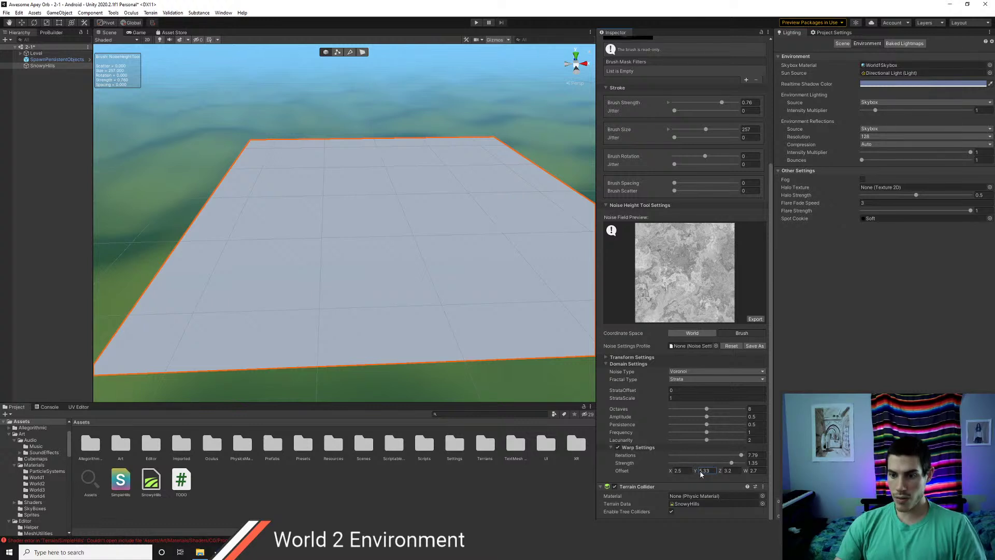
pyautogui.moveTo(701, 471); pyautogui.dragTo(726, 472)
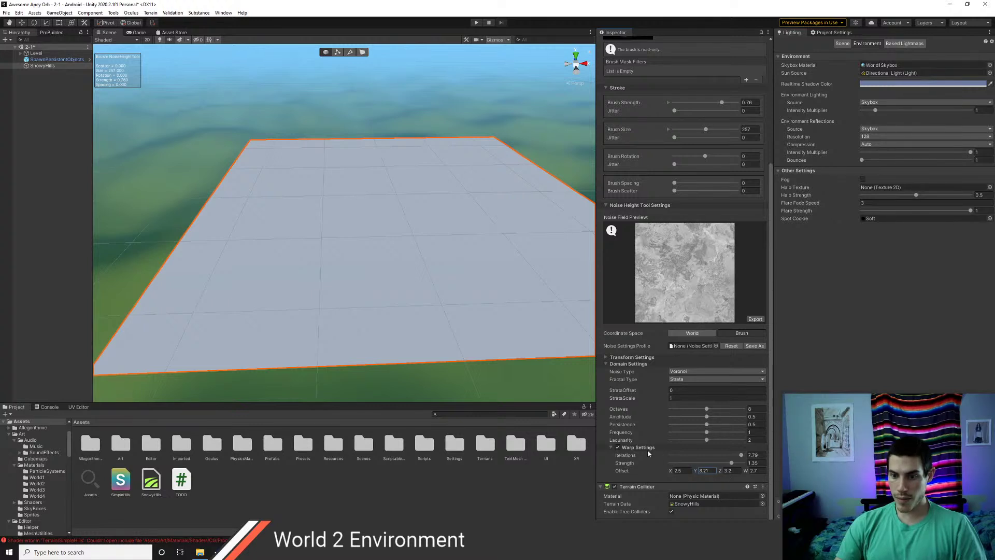
# - Try the Fbm, None and Strata fractal types on the noise
pyautogui.click(674, 379)
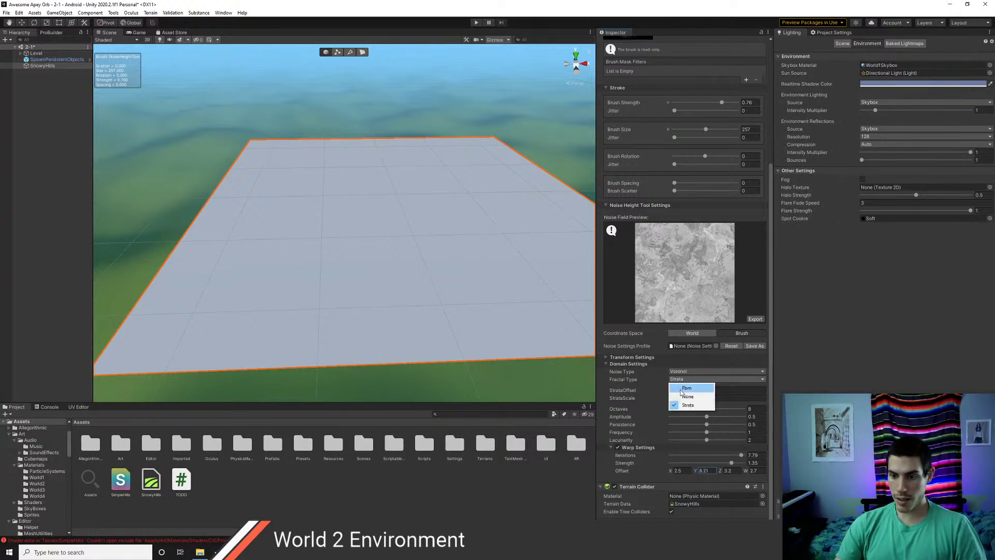
pyautogui.click(682, 392)
pyautogui.click(693, 402)
pyautogui.click(690, 420)
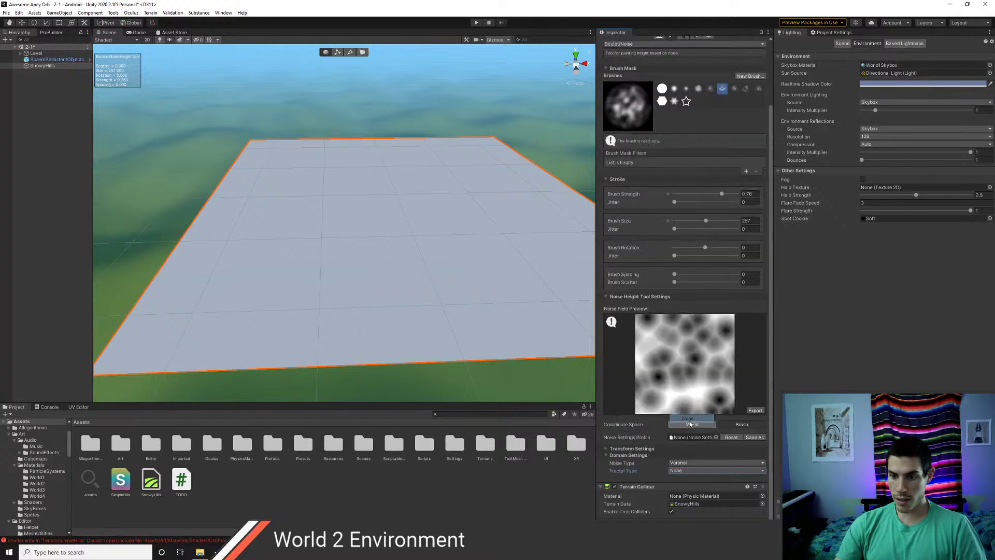
pyautogui.click(681, 471)
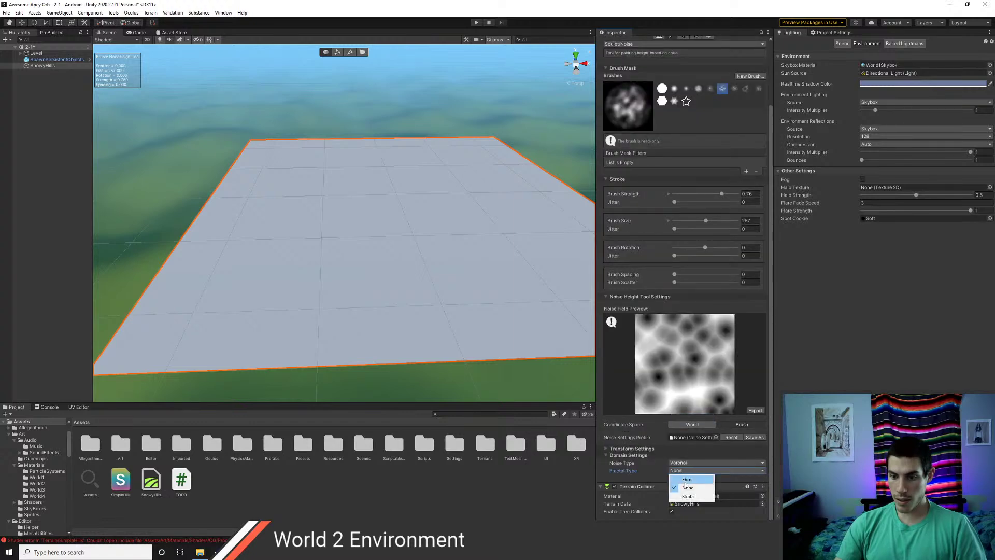
pyautogui.click(679, 493)
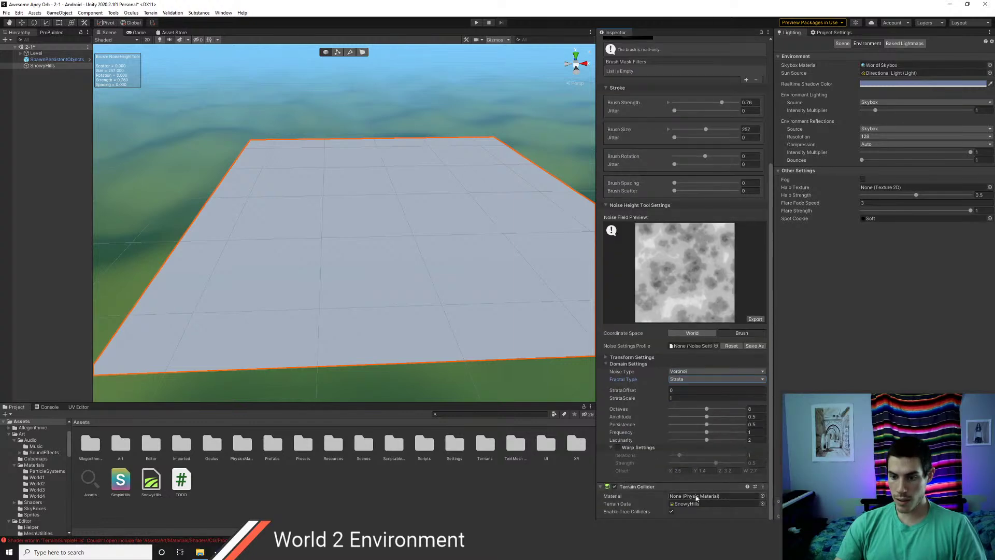
# - Switch the noise type from Voronoi to Perlin and settle on fractal type None
pyautogui.click(679, 372)
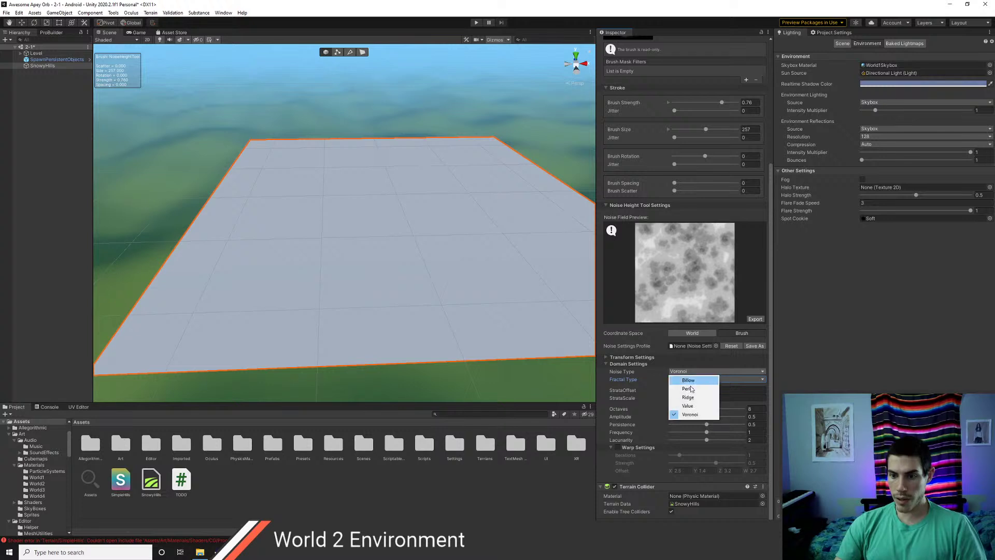
pyautogui.click(679, 389)
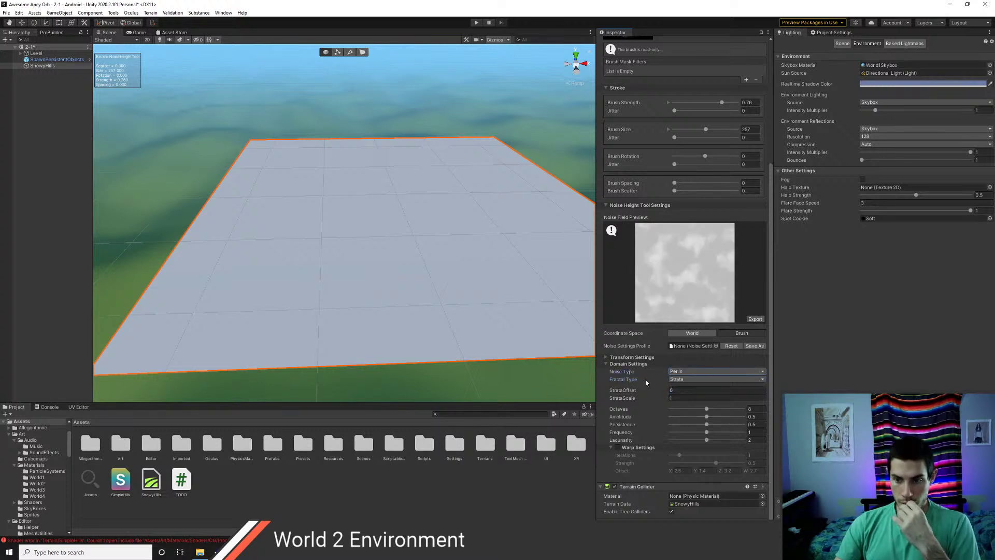
pyautogui.click(700, 380)
pyautogui.click(690, 389)
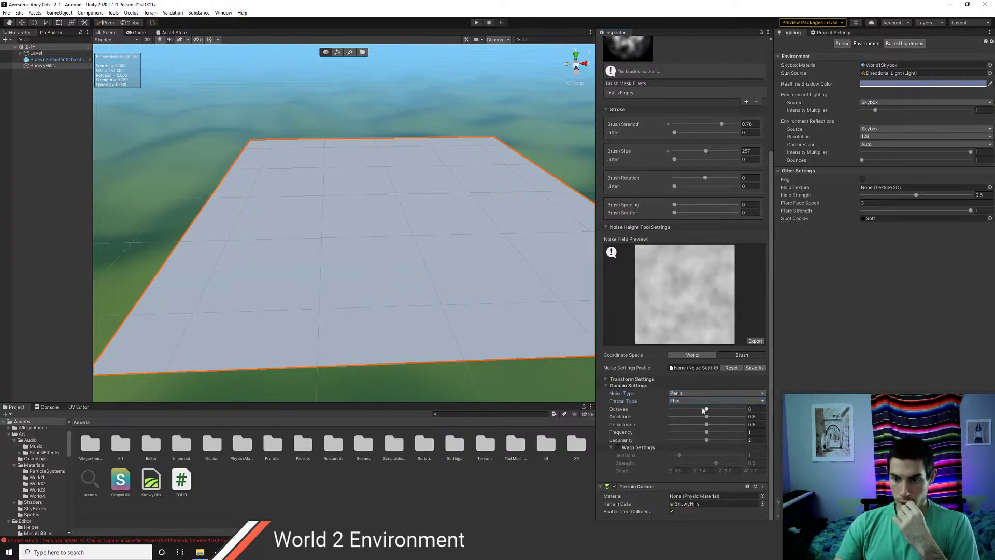
pyautogui.click(695, 402)
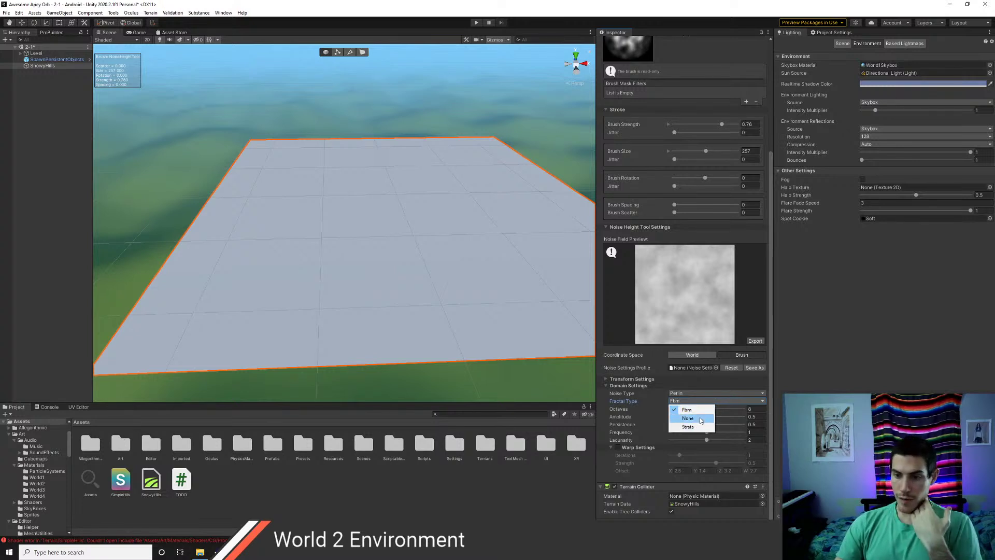
pyautogui.click(700, 418)
pyautogui.scroll(-2, 671, 368)
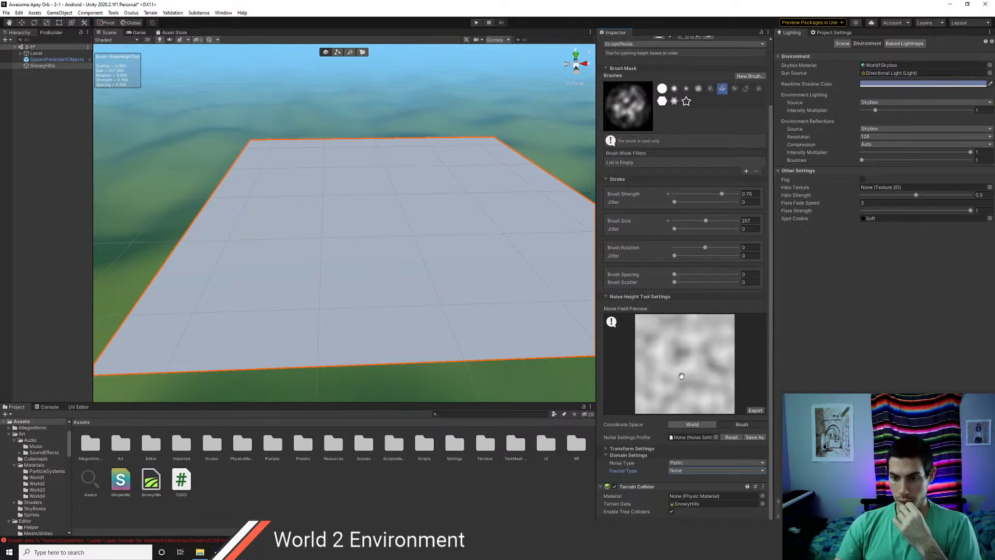
pyautogui.scroll(1, 672, 370)
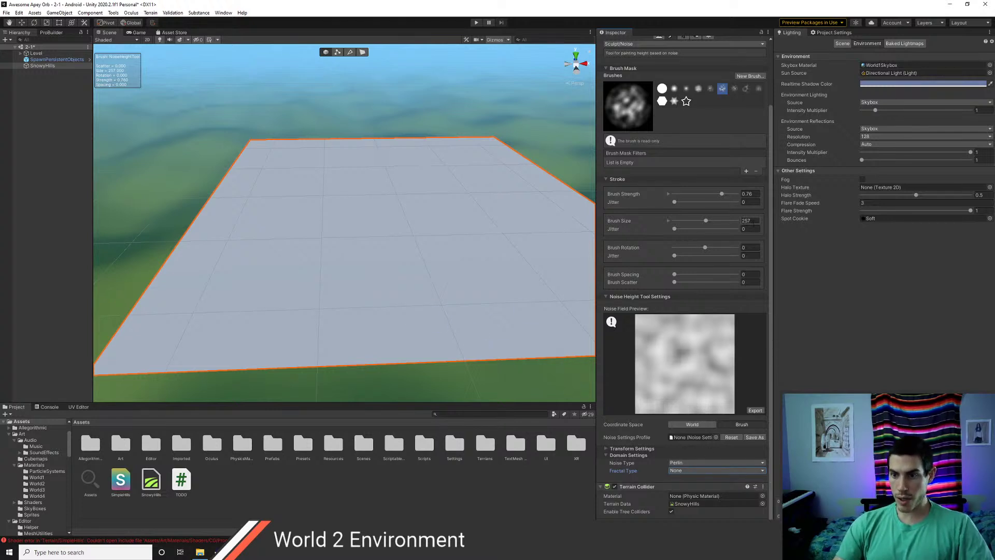
# - Set the brush size range maximum to 2000, test a size-569 noise stroke, then undo it
pyautogui.click(668, 221)
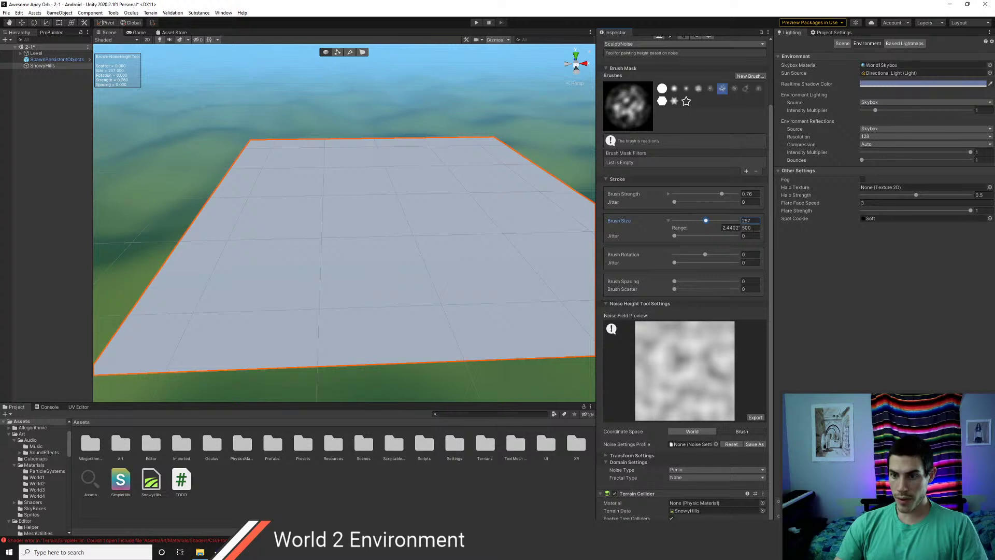
pyautogui.write('20')
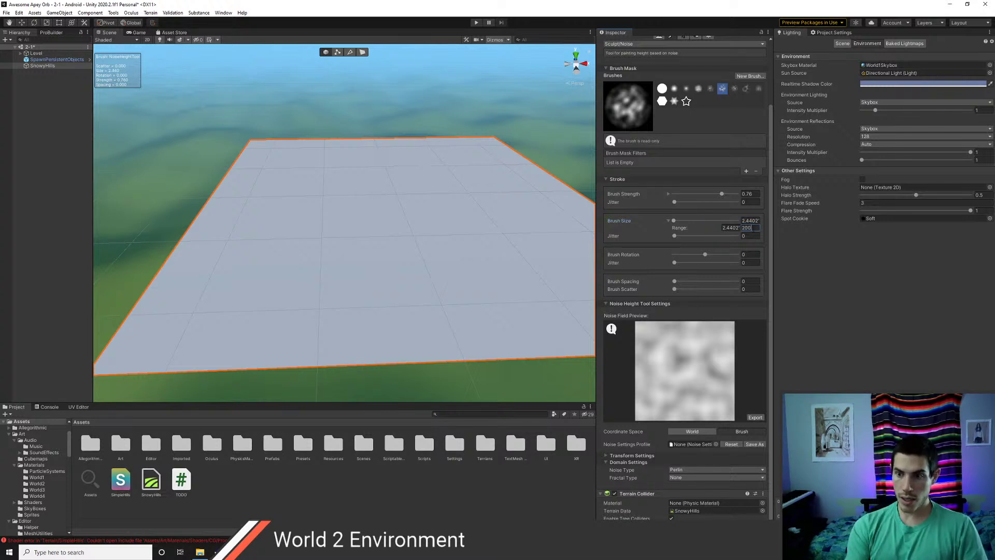
pyautogui.write('00')
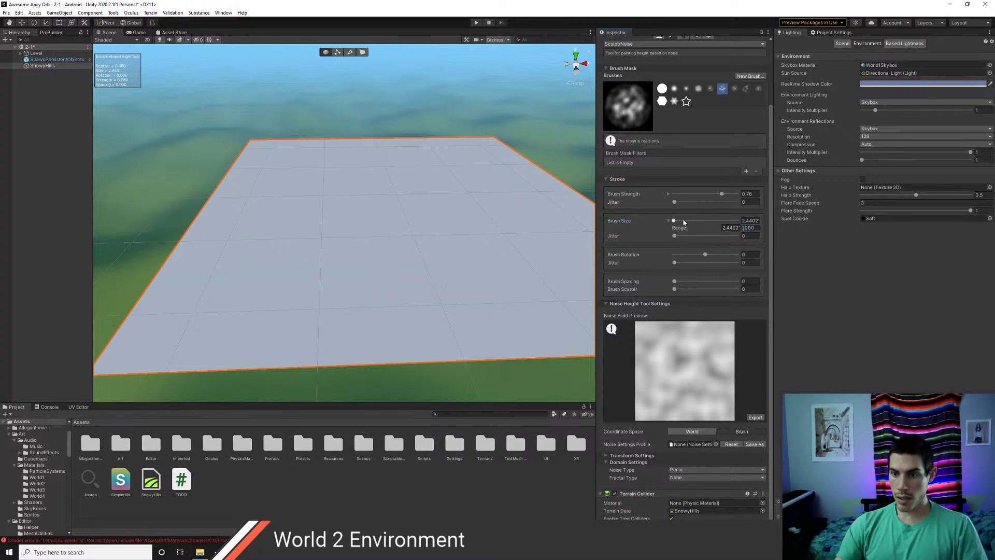
pyautogui.moveTo(684, 221); pyautogui.dragTo(698, 221)
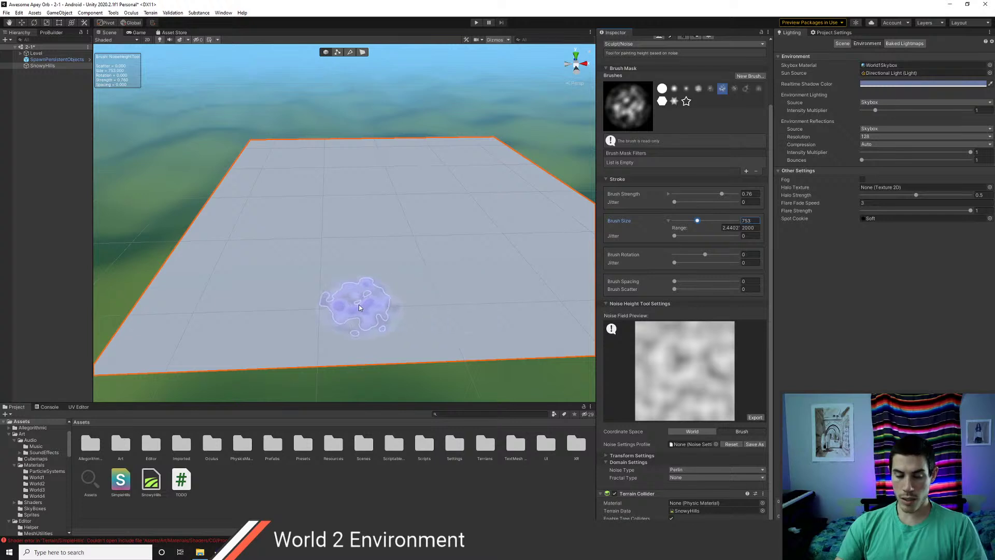
pyautogui.moveTo(178, 323)
pyautogui.mouseDown()
pyautogui.moveTo(198, 319)
pyautogui.moveTo(166, 323)
pyautogui.moveTo(203, 294)
pyautogui.moveTo(247, 326)
pyautogui.moveTo(305, 311)
pyautogui.moveTo(378, 327)
pyautogui.moveTo(413, 311)
pyautogui.moveTo(369, 274)
pyautogui.mouseUp()
pyautogui.moveTo(283, 288); pyautogui.dragTo(274, 319, button='right')
pyautogui.hotkey('ctrl', 'z')
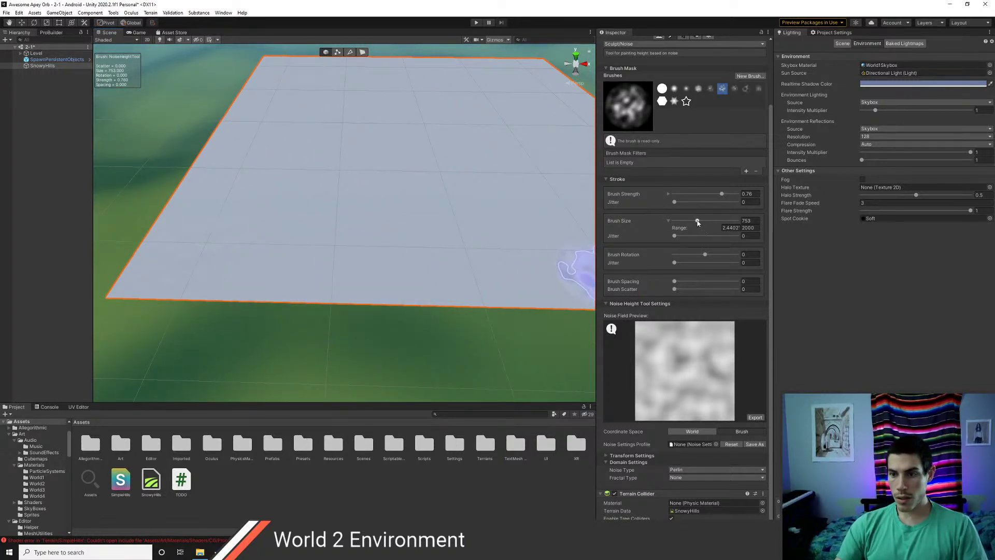
pyautogui.scroll(5, 688, 380)
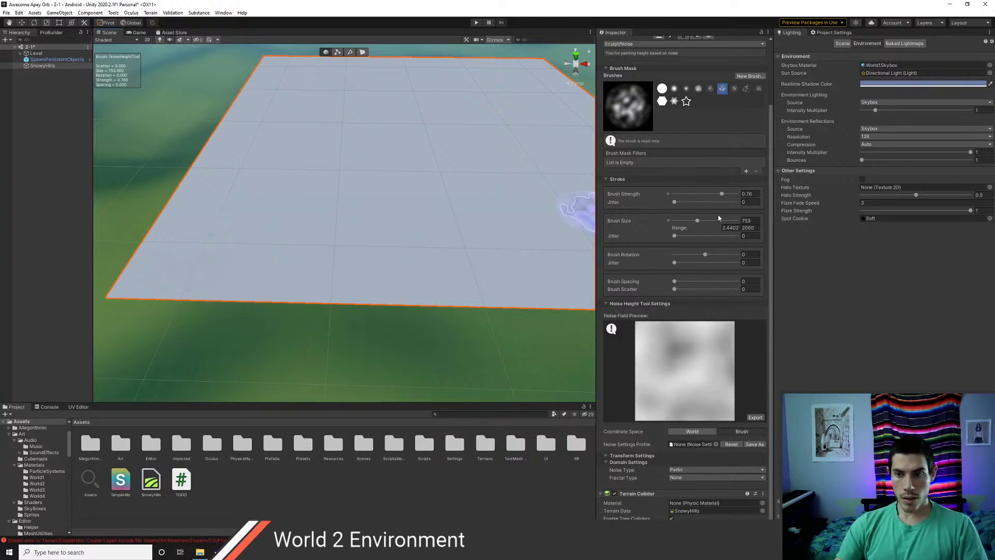
# - Paint a soft noise streak toward the terrain centre with the soft round brush at size 1095
pyautogui.click(663, 89)
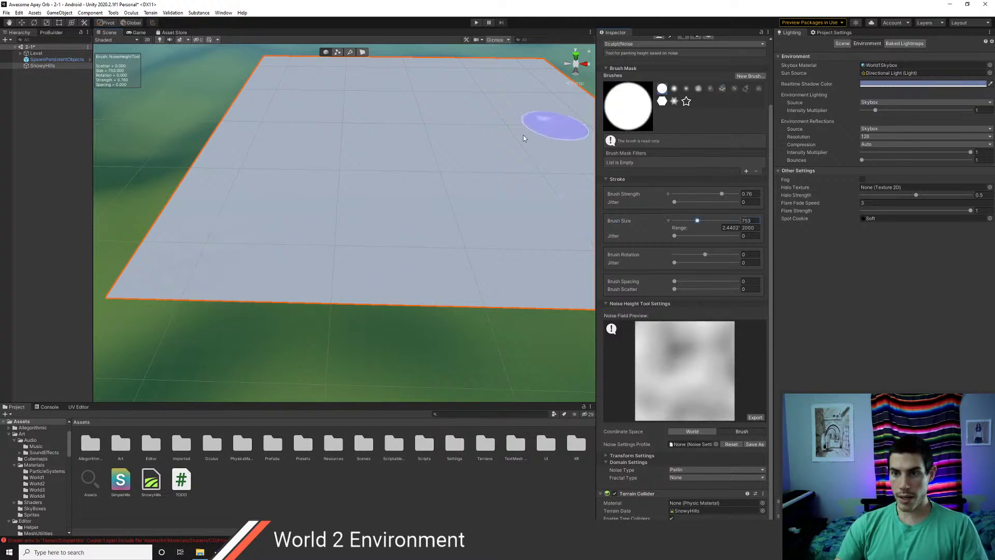
pyautogui.click(183, 258)
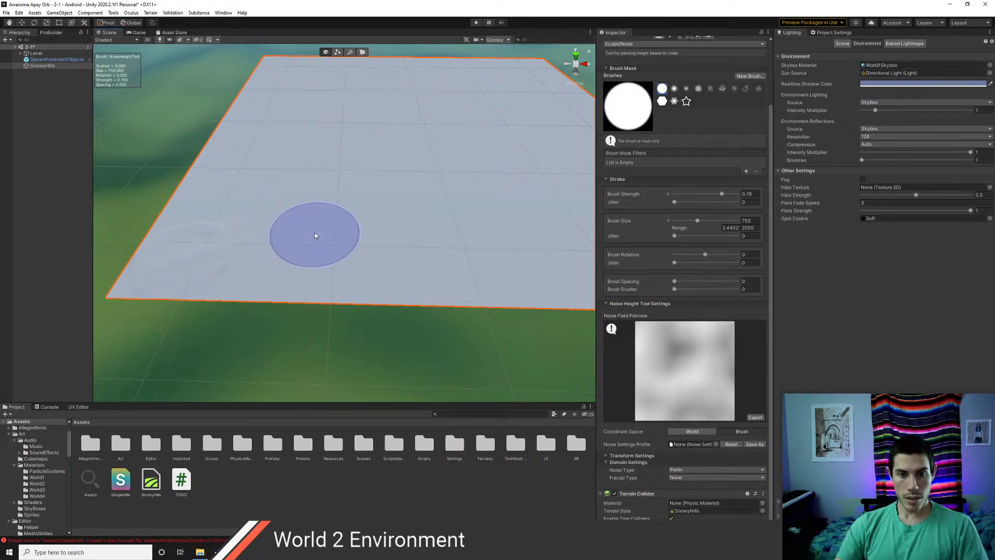
pyautogui.click(674, 89)
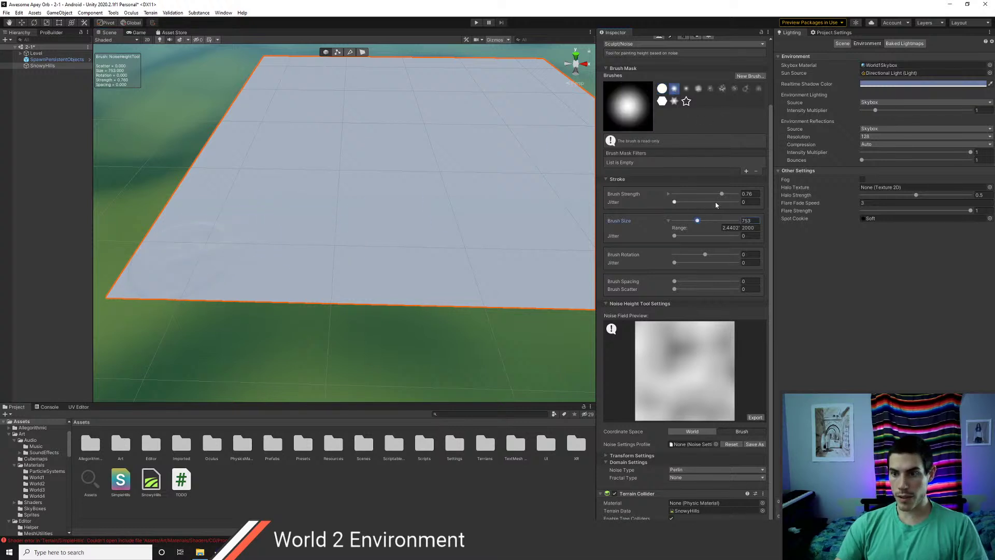
pyautogui.moveTo(706, 222); pyautogui.dragTo(710, 221)
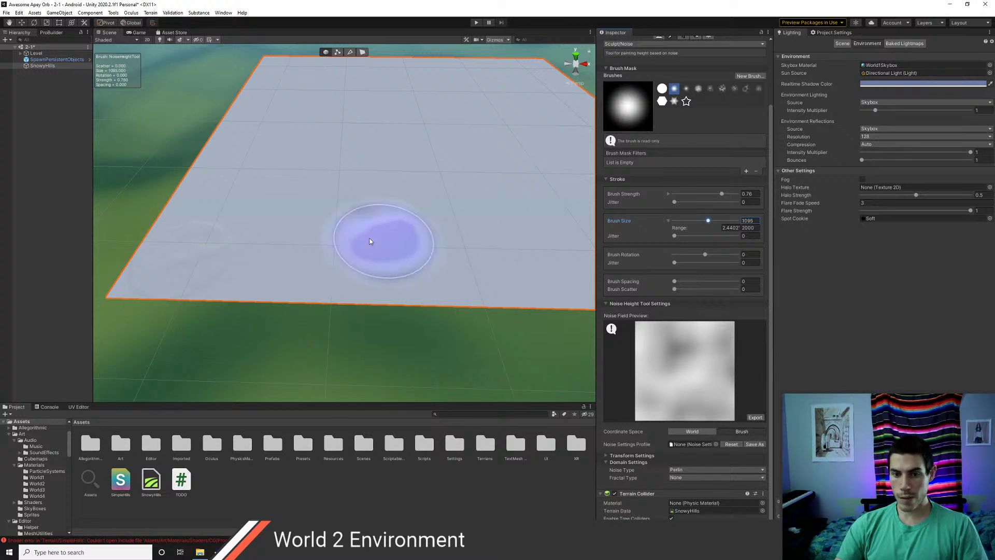
pyautogui.moveTo(234, 244)
pyautogui.mouseDown()
pyautogui.moveTo(328, 251)
pyautogui.moveTo(338, 225)
pyautogui.moveTo(262, 171)
pyautogui.mouseUp()
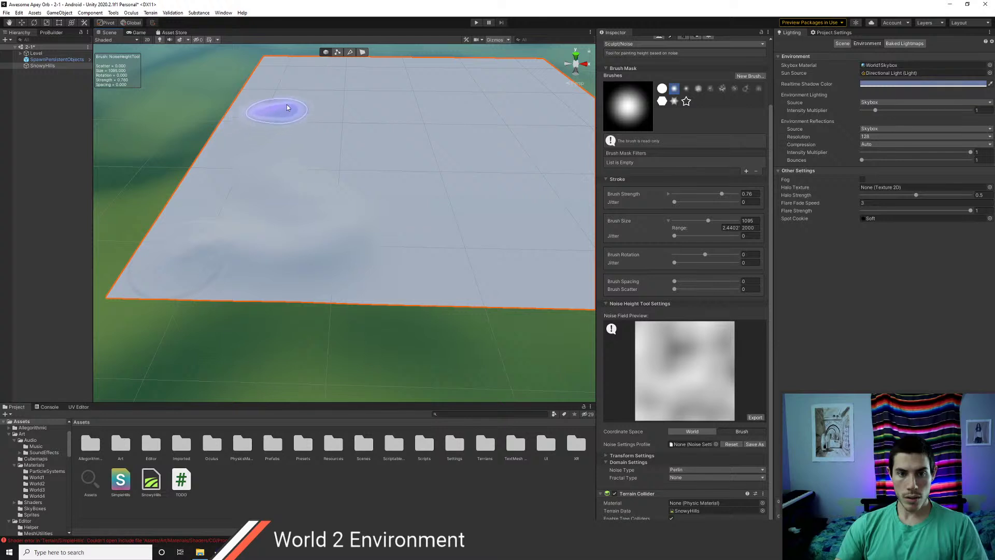
# - Expand the Level group, select the Directional Light and inspect its shadow type options
pyautogui.click(21, 52)
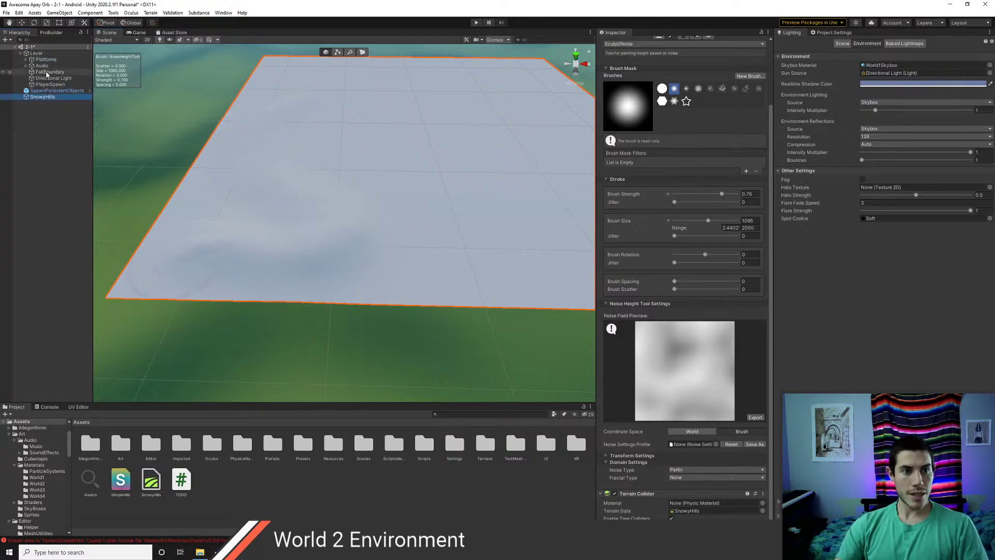
pyautogui.click(50, 79)
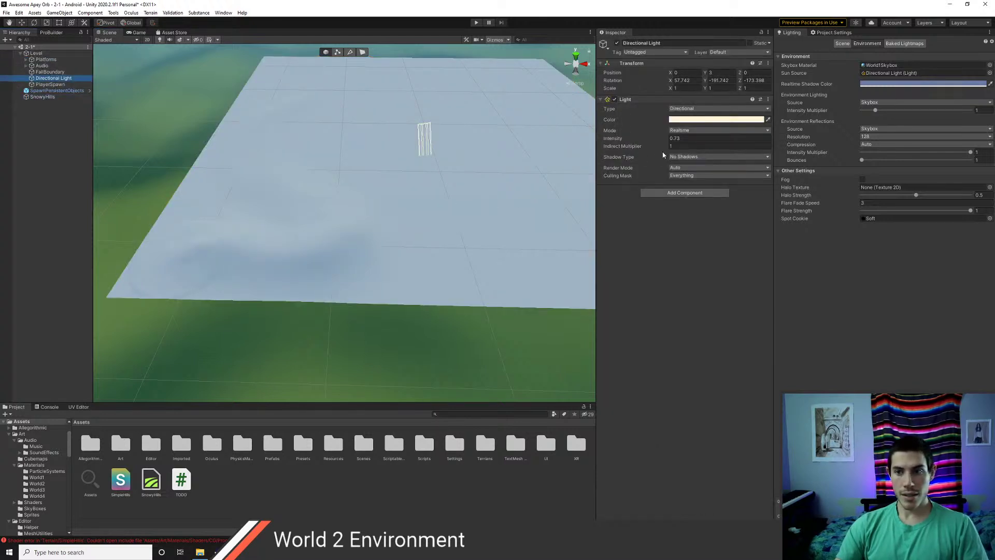
pyautogui.click(717, 157)
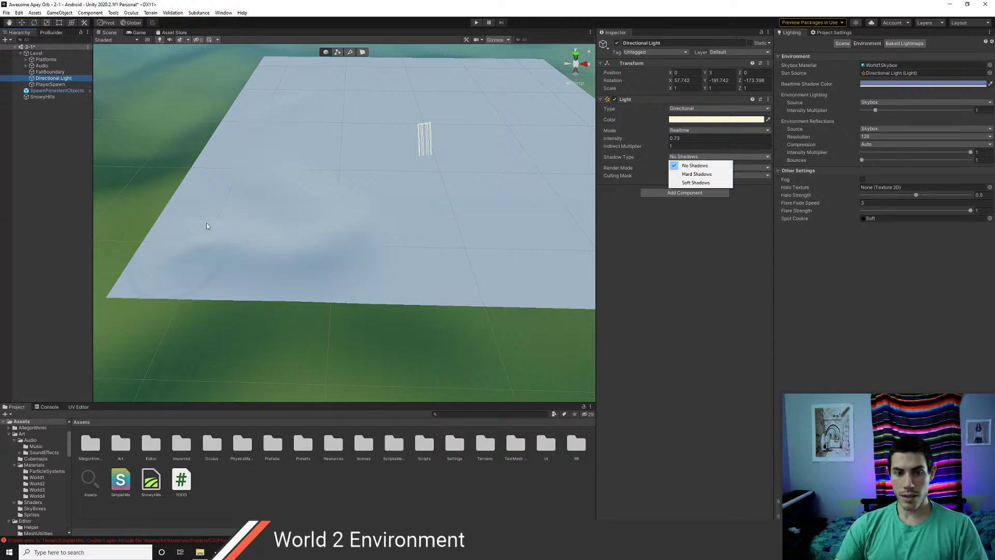
pyautogui.click(47, 231)
pyautogui.scroll(3, 262, 218)
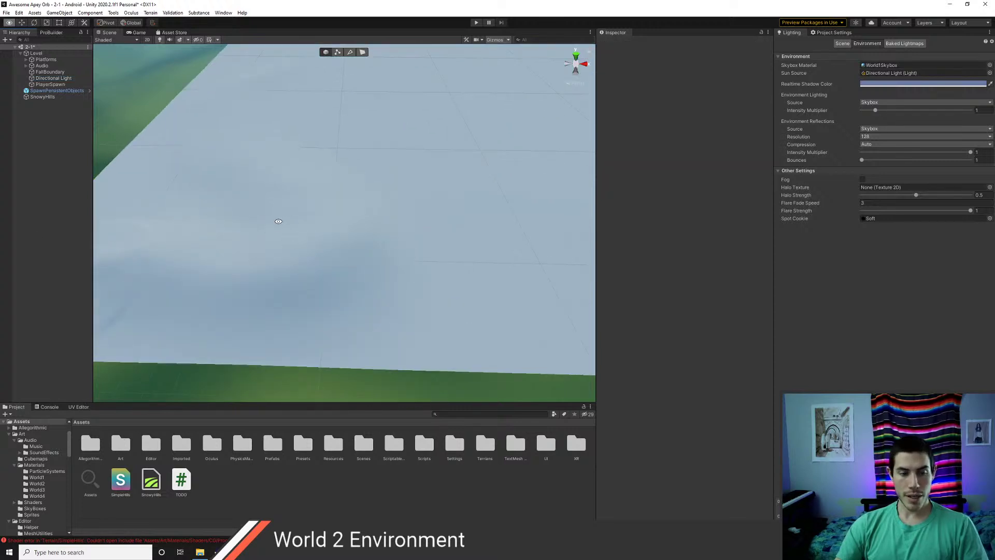
pyautogui.keyDown('alt'); pyautogui.moveTo(278, 221); pyautogui.dragTo(535, 214); pyautogui.keyUp('alt')
pyautogui.scroll(-2, 438, 200)
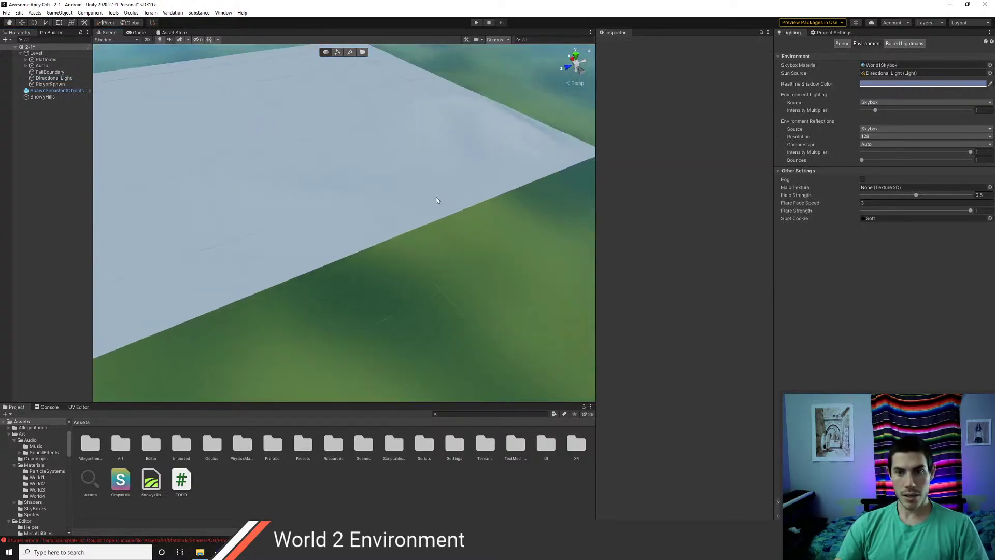
pyautogui.moveTo(372, 134); pyautogui.dragTo(362, 201, button='middle')
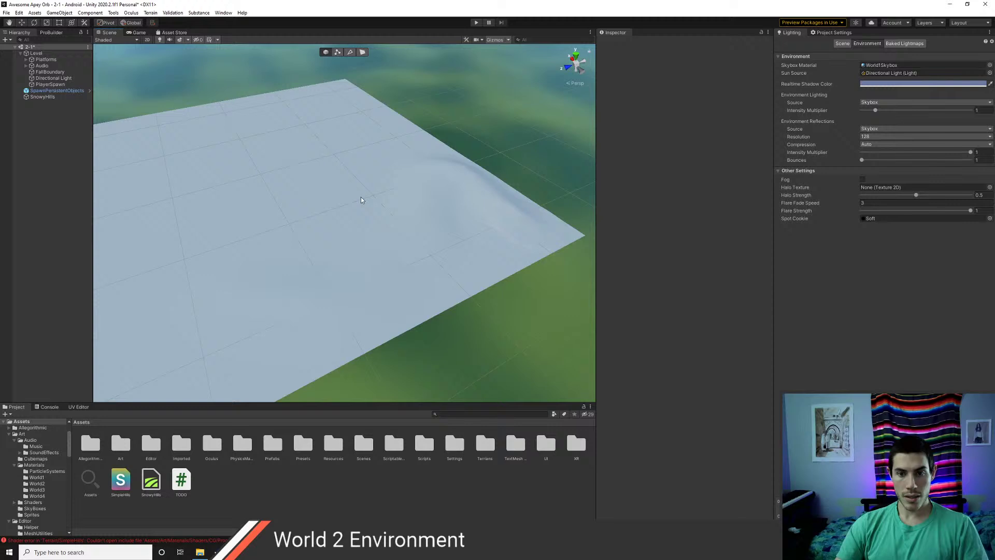
# - Set the Directional Light intensity to 1
pyautogui.click(349, 224)
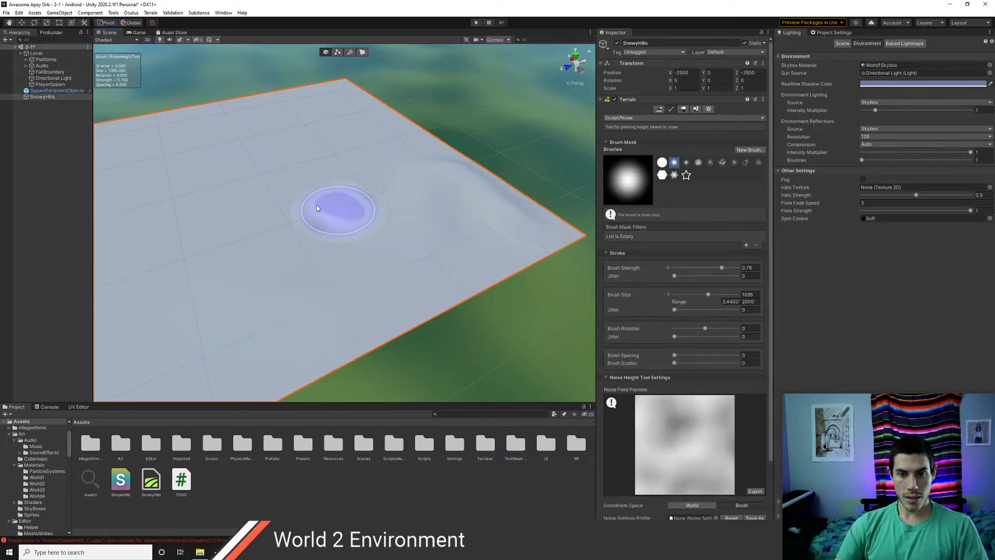
pyautogui.click(49, 78)
pyautogui.click(666, 140)
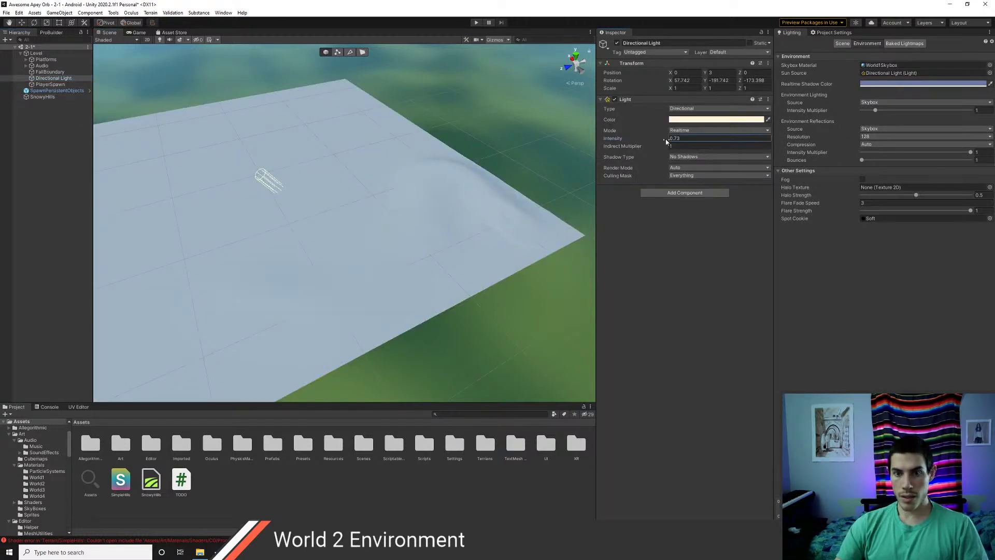
pyautogui.moveTo(667, 142); pyautogui.dragTo(674, 140)
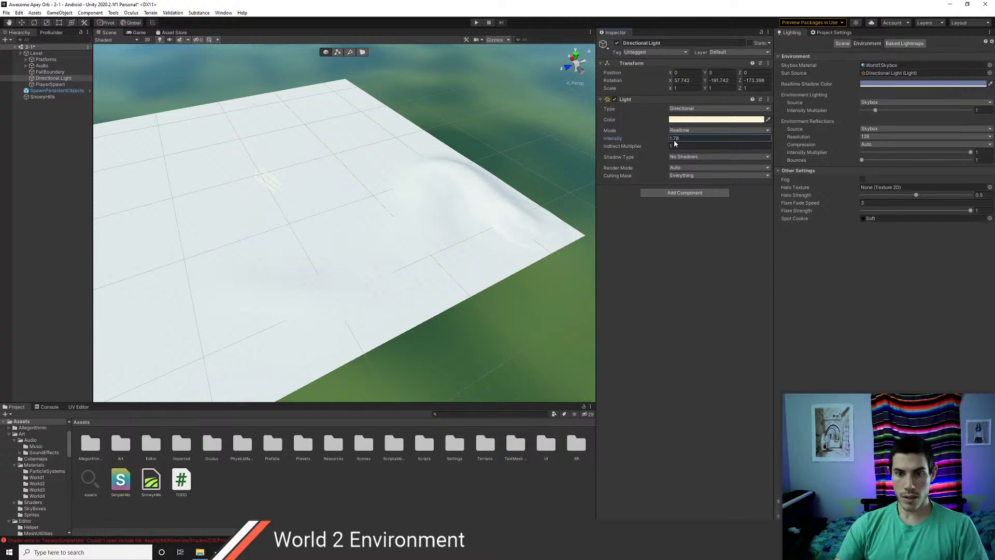
pyautogui.click(676, 140)
pyautogui.write('1')
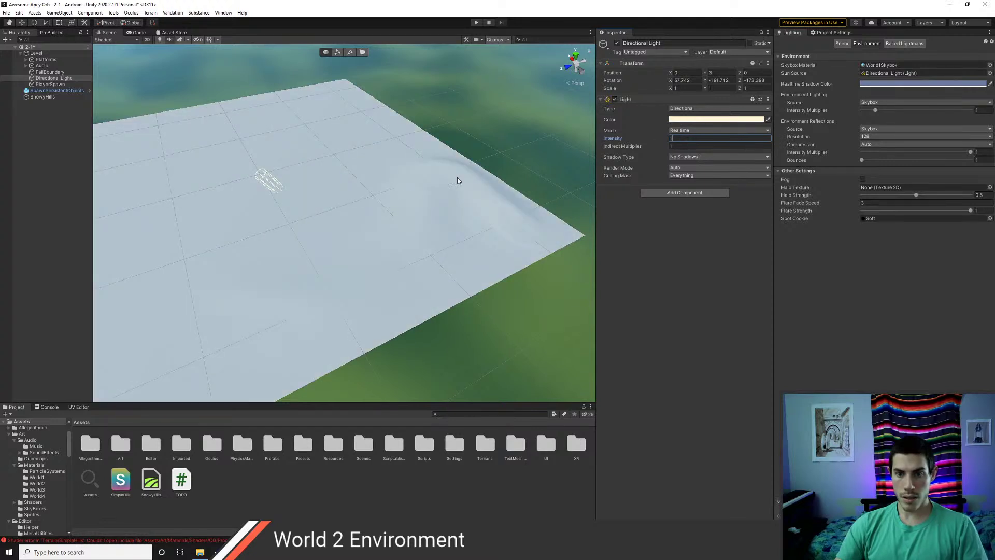
# - Try Hard Shadows on the Directional Light, then set it back to No Shadows
pyautogui.click(368, 219)
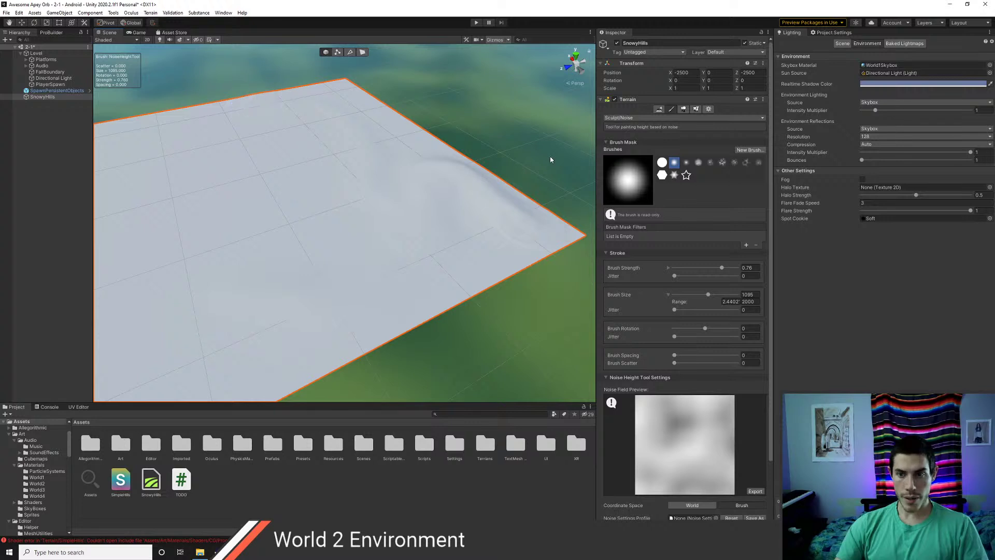
pyautogui.click(20, 78)
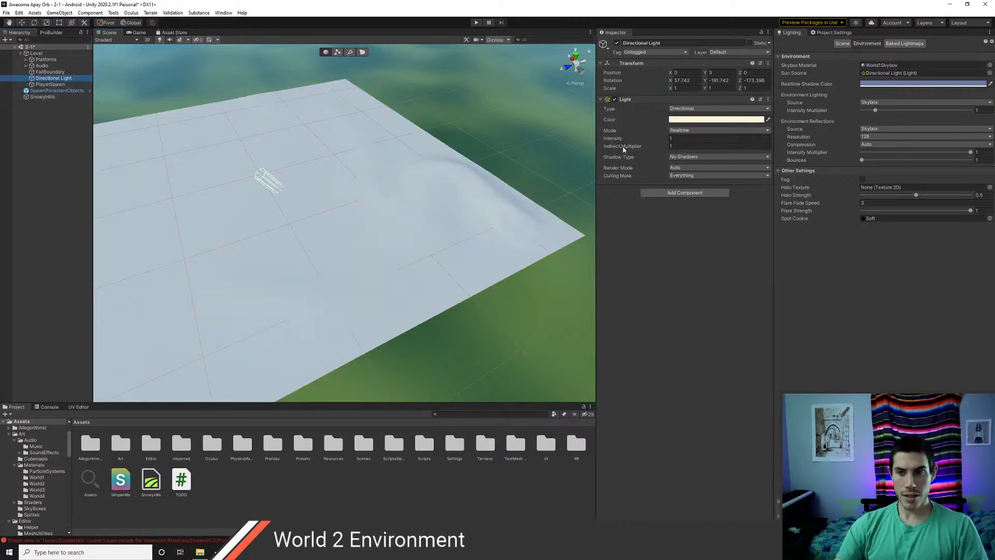
pyautogui.click(665, 140)
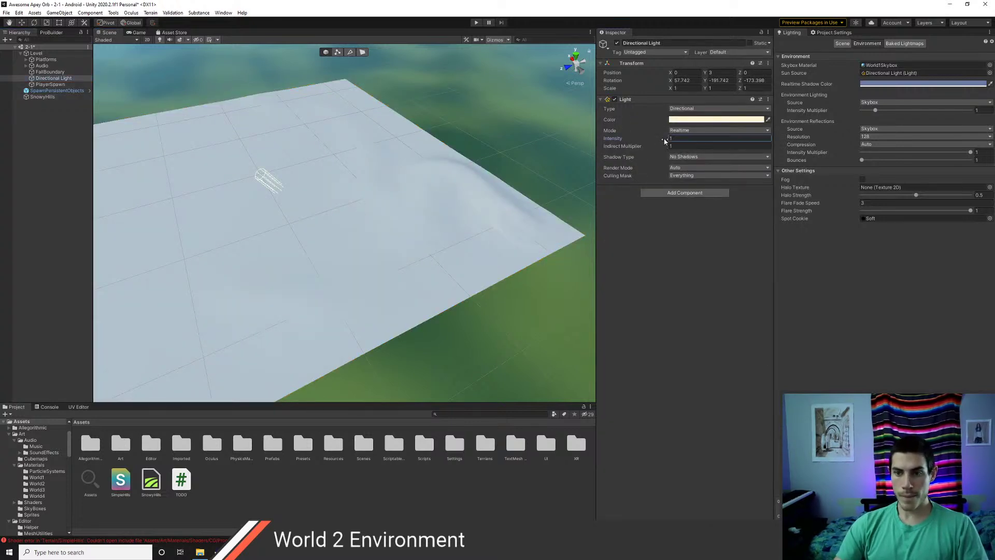
pyautogui.click(692, 156)
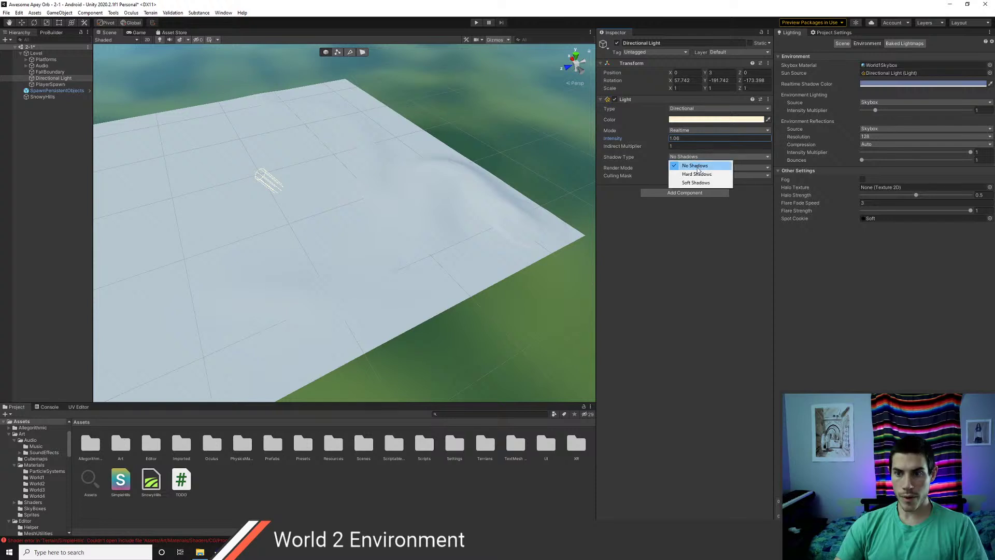
pyautogui.click(693, 171)
pyautogui.click(694, 156)
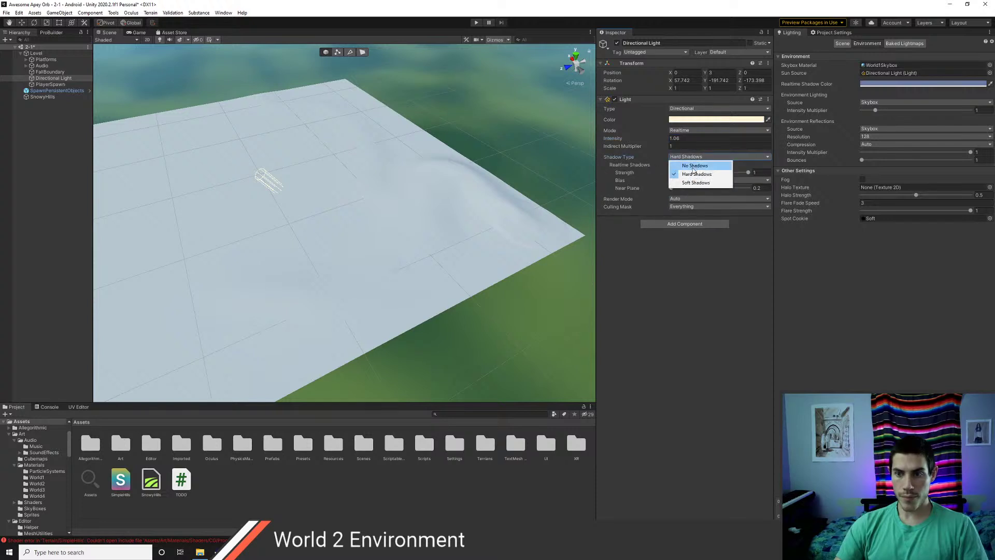
pyautogui.click(690, 163)
# - Raise the Directional Light intensity to about 1.6
pyautogui.click(670, 139)
pyautogui.write('1.24')
pyautogui.moveTo(670, 142)
pyautogui.mouseDown()
pyautogui.moveTo(680, 139)
pyautogui.moveTo(674, 146)
pyautogui.mouseUp()
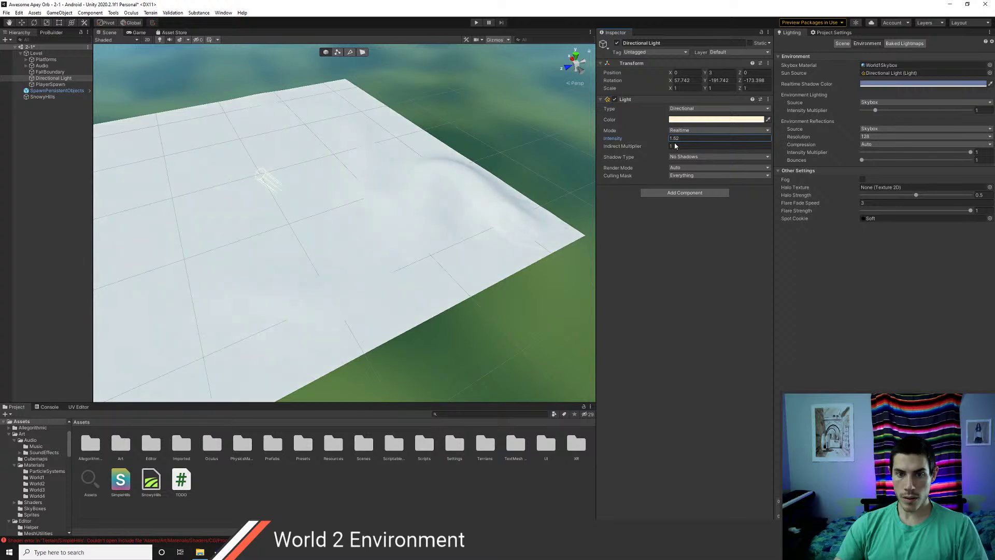
# - Select SnowyHills and paint noise bumps across its upper middle
pyautogui.moveTo(441, 166)
pyautogui.mouseDown(button='right')
pyautogui.moveTo(247, 192)
pyautogui.moveTo(294, 178)
pyautogui.moveTo(271, 147)
pyautogui.moveTo(284, 142)
pyautogui.moveTo(382, 228)
pyautogui.mouseUp(button='right')
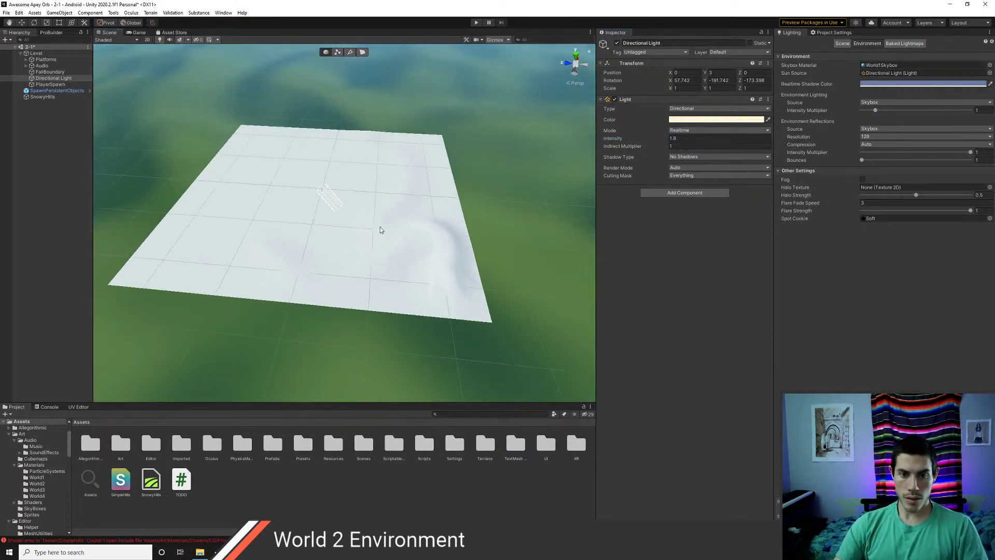
pyautogui.click(346, 251)
pyautogui.moveTo(357, 244)
pyautogui.mouseDown()
pyautogui.moveTo(367, 195)
pyautogui.moveTo(317, 146)
pyautogui.moveTo(337, 164)
pyautogui.moveTo(334, 179)
pyautogui.moveTo(307, 197)
pyautogui.mouseUp()
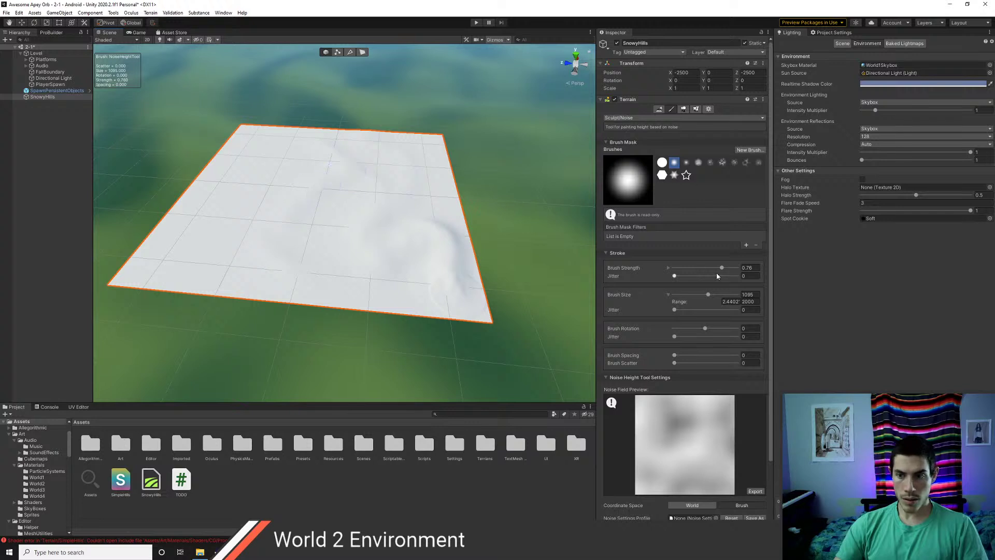
# - Raise brush strength to 0.87, paint noise over the lower terrain, and try brush scatter around 79
pyautogui.moveTo(722, 268); pyautogui.dragTo(730, 270)
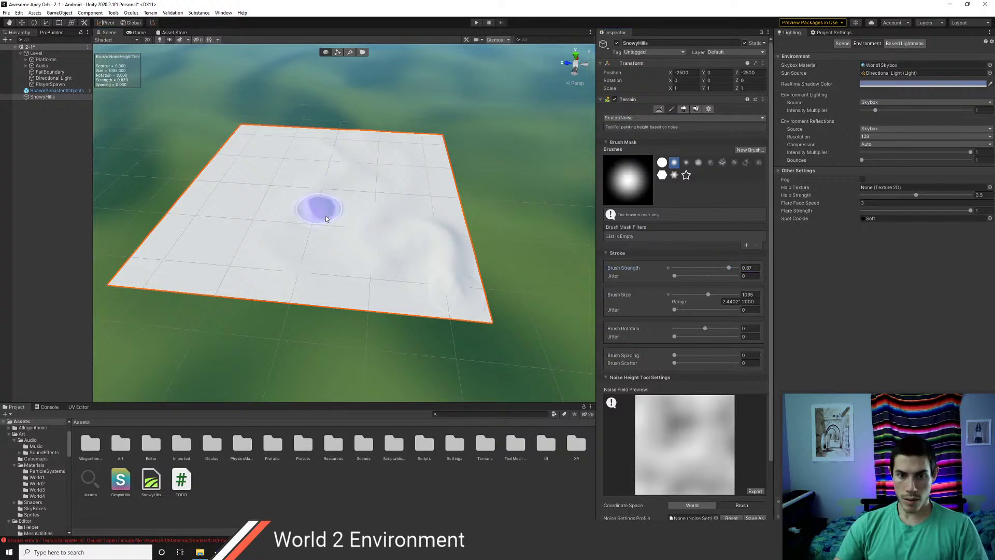
pyautogui.moveTo(327, 279)
pyautogui.mouseDown()
pyautogui.moveTo(284, 294)
pyautogui.moveTo(366, 260)
pyautogui.moveTo(389, 306)
pyautogui.moveTo(299, 286)
pyautogui.moveTo(333, 253)
pyautogui.moveTo(283, 243)
pyautogui.moveTo(258, 194)
pyautogui.moveTo(236, 229)
pyautogui.moveTo(224, 196)
pyautogui.moveTo(241, 222)
pyautogui.moveTo(157, 272)
pyautogui.mouseUp()
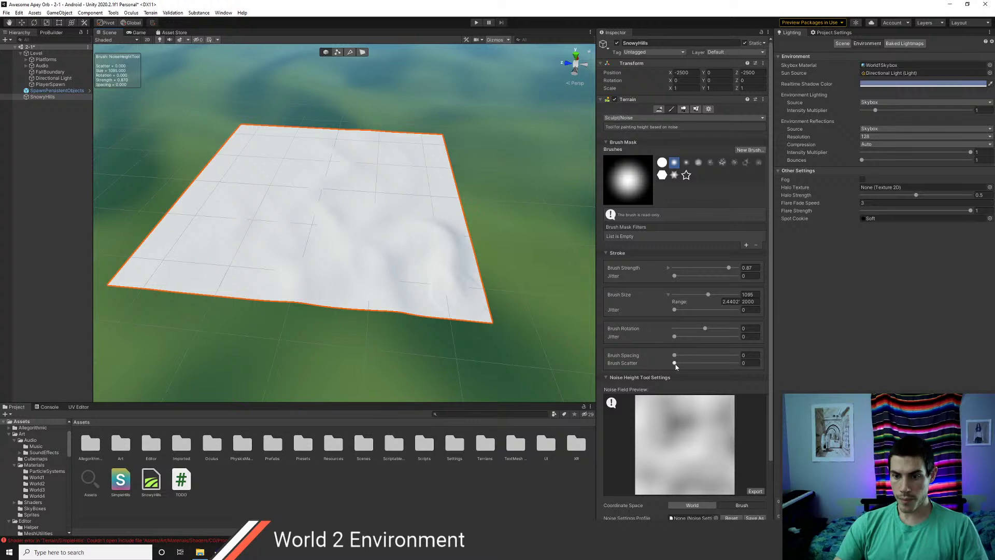
pyautogui.moveTo(675, 364); pyautogui.dragTo(693, 363)
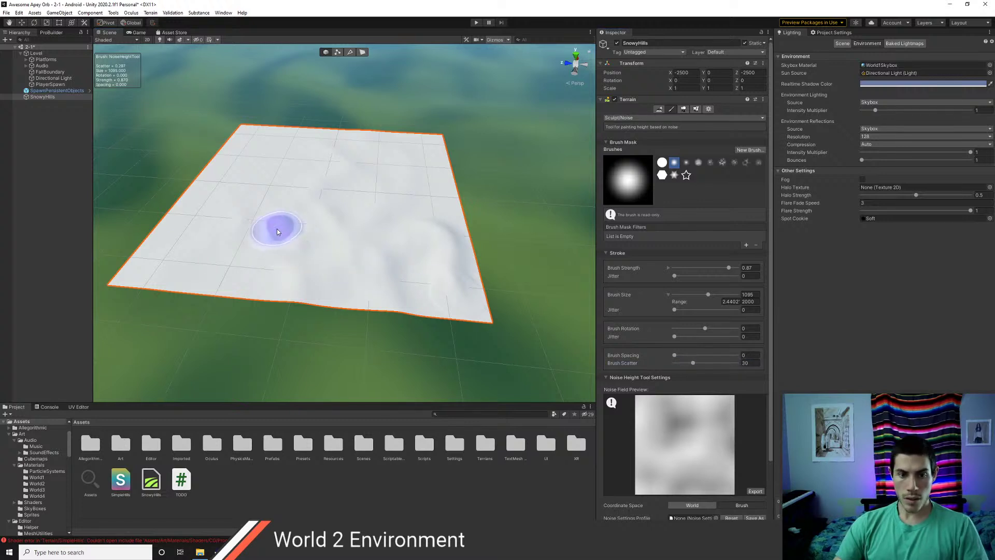
pyautogui.moveTo(698, 364); pyautogui.dragTo(724, 365)
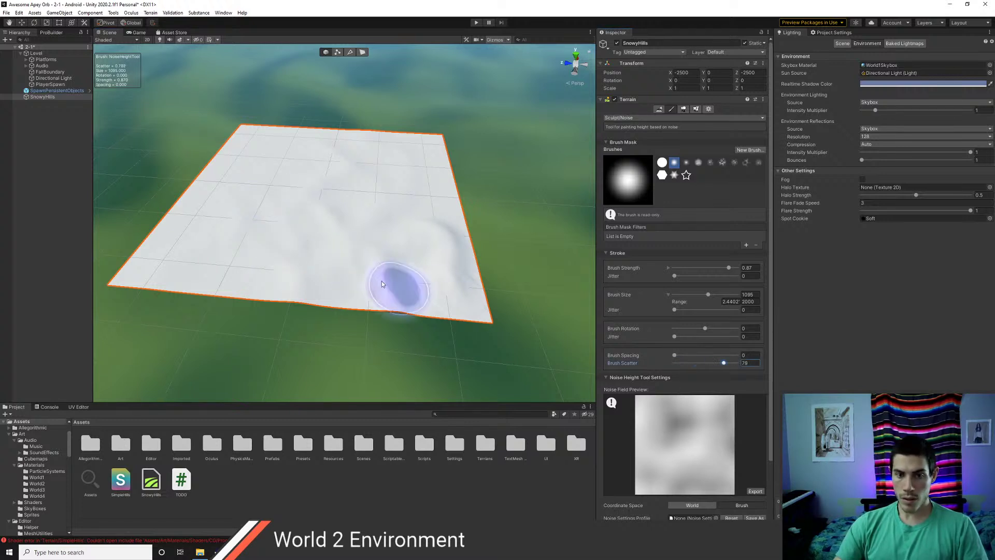
pyautogui.moveTo(269, 209); pyautogui.dragTo(333, 220, button='middle')
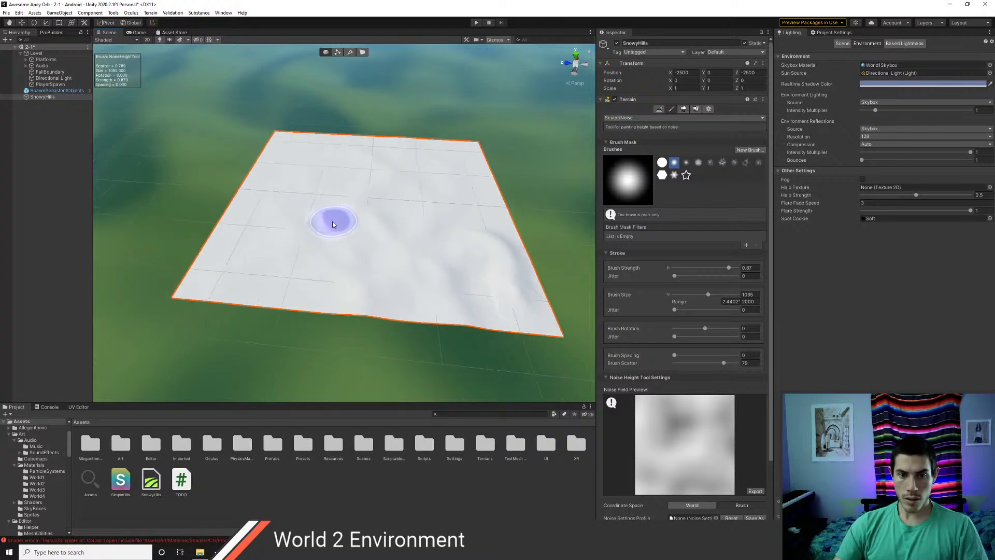
pyautogui.scroll(10, 311, 237)
pyautogui.moveTo(300, 273)
pyautogui.keyDown('alt'); pyautogui.mouseDown()
pyautogui.moveTo(306, 218)
pyautogui.moveTo(344, 216)
pyautogui.mouseUp(); pyautogui.keyUp('alt')
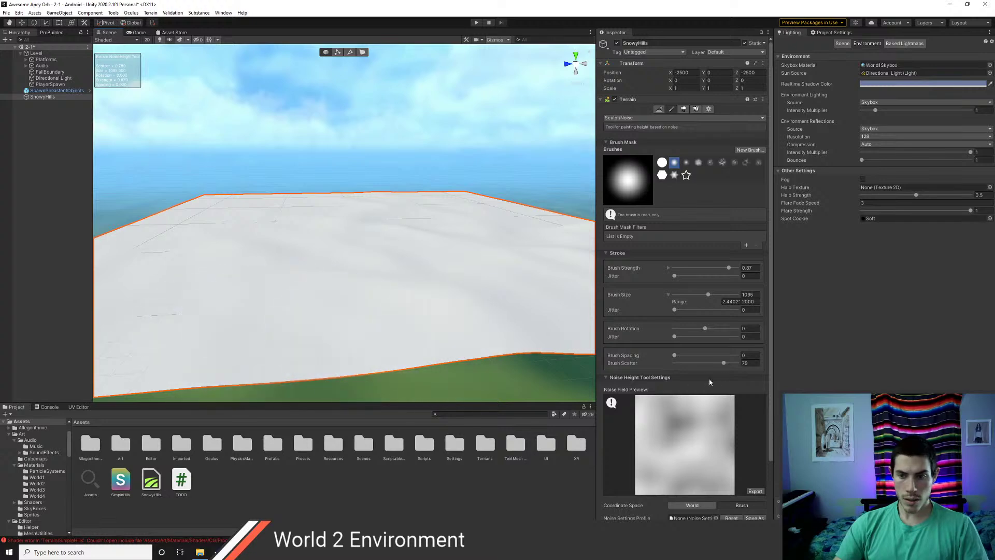
# - Reset brush scatter to 0 and raise noise bumps toward the lower-left and far edge
pyautogui.moveTo(721, 364); pyautogui.dragTo(675, 363)
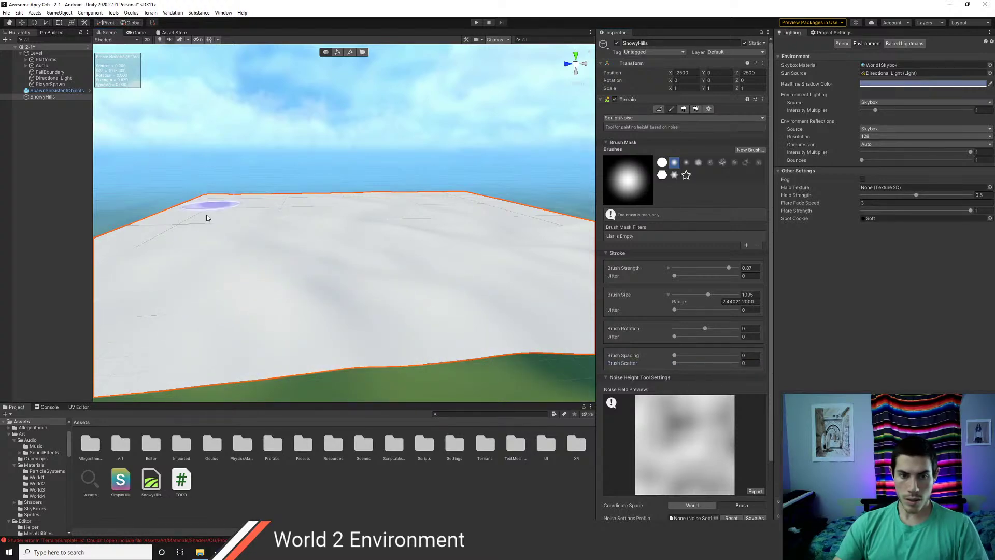
pyautogui.moveTo(255, 216); pyautogui.dragTo(315, 272, button='middle')
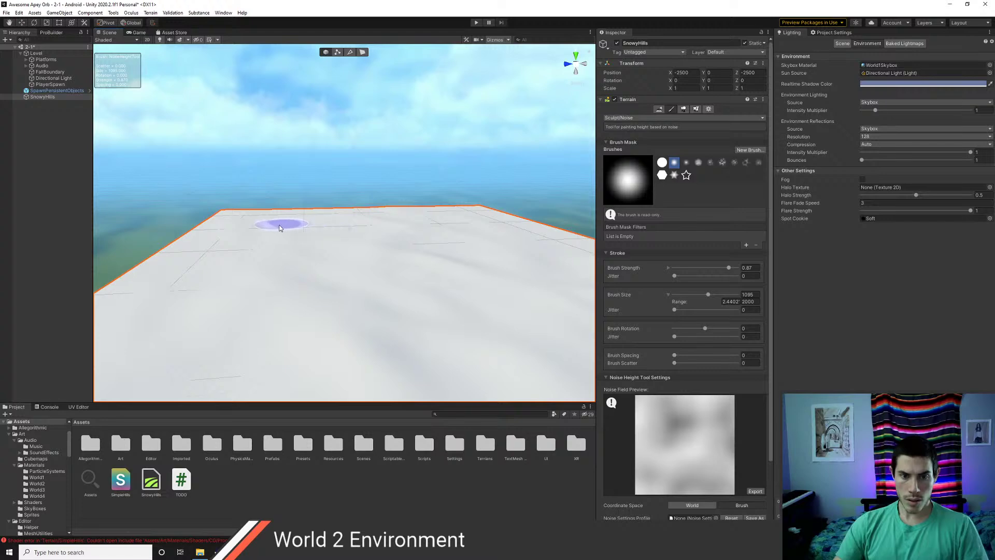
pyautogui.moveTo(303, 224); pyautogui.dragTo(309, 287, button='middle')
pyautogui.moveTo(325, 218); pyautogui.dragTo(298, 259, button='right')
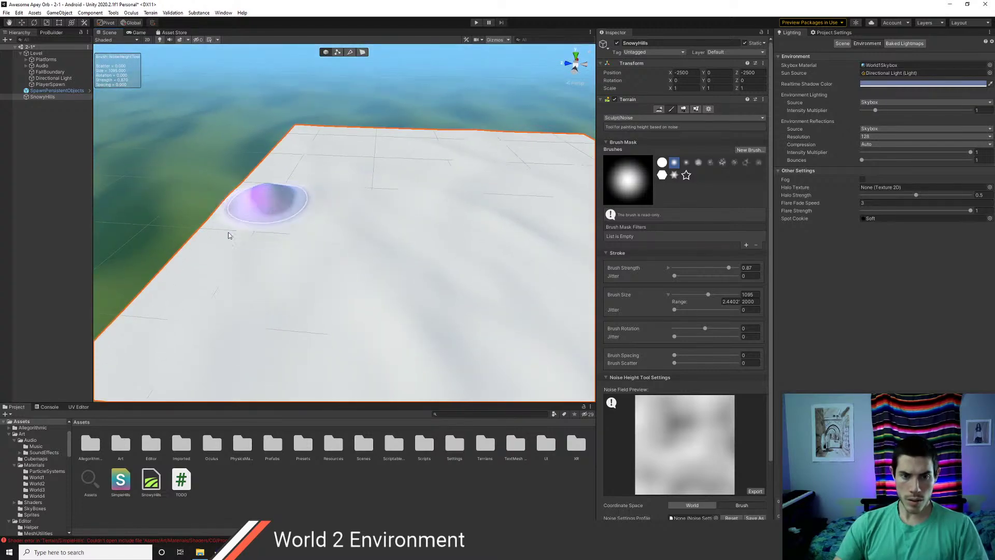
pyautogui.moveTo(228, 236)
pyautogui.mouseDown()
pyautogui.moveTo(257, 214)
pyautogui.moveTo(204, 254)
pyautogui.moveTo(298, 337)
pyautogui.mouseUp()
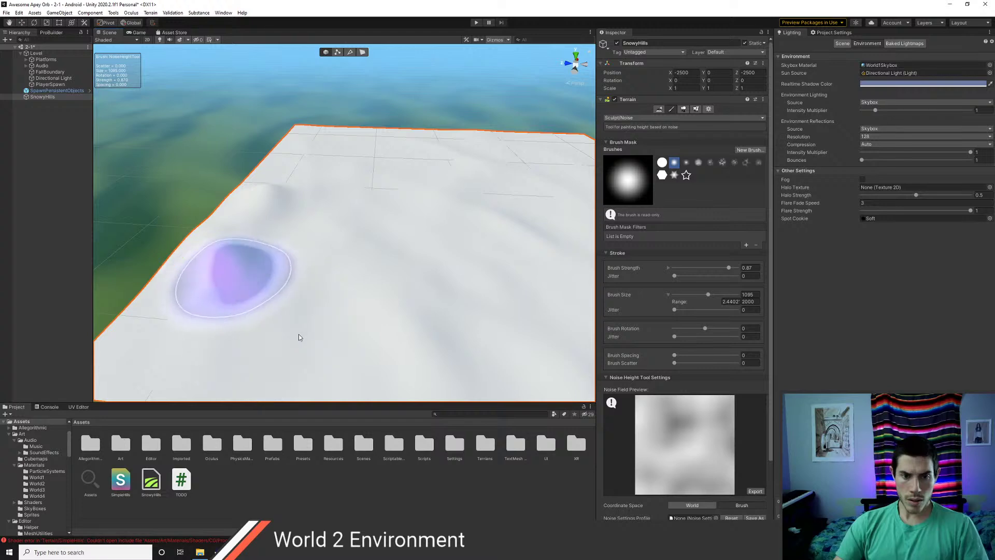
pyautogui.scroll(-2, 298, 338)
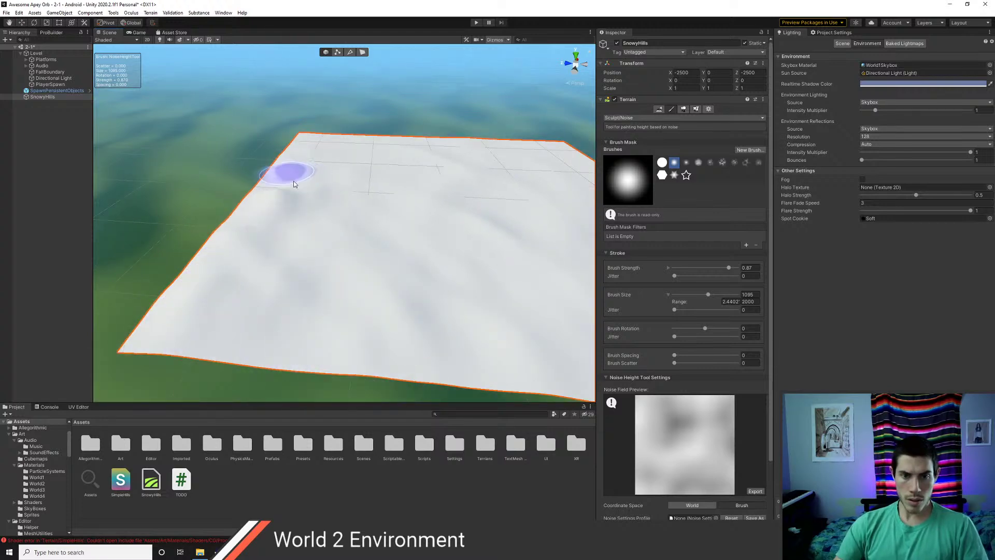
pyautogui.moveTo(294, 184)
pyautogui.mouseDown()
pyautogui.moveTo(284, 164)
pyautogui.moveTo(295, 177)
pyautogui.moveTo(329, 143)
pyautogui.mouseUp()
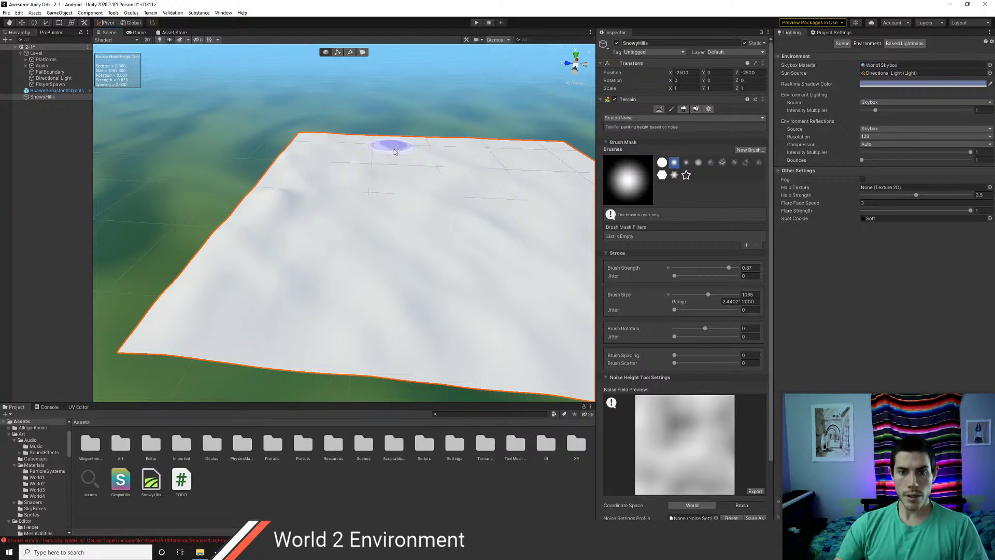
# - Pan and reposition the view to bring the terrain's near and front edges into view
pyautogui.moveTo(465, 171); pyautogui.dragTo(238, 253, button='middle')
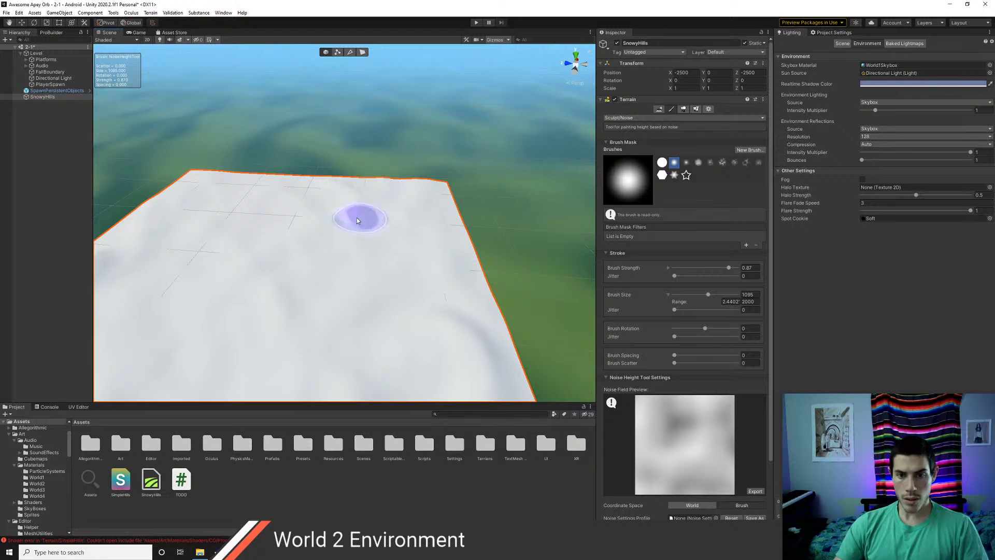
pyautogui.scroll(2, 388, 228)
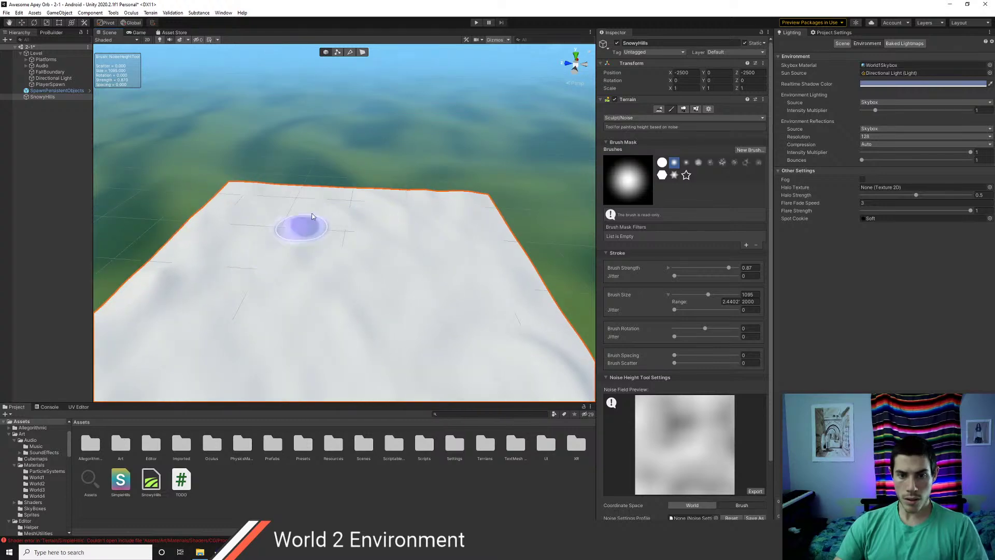
pyautogui.moveTo(318, 237); pyautogui.dragTo(342, 241, button='middle')
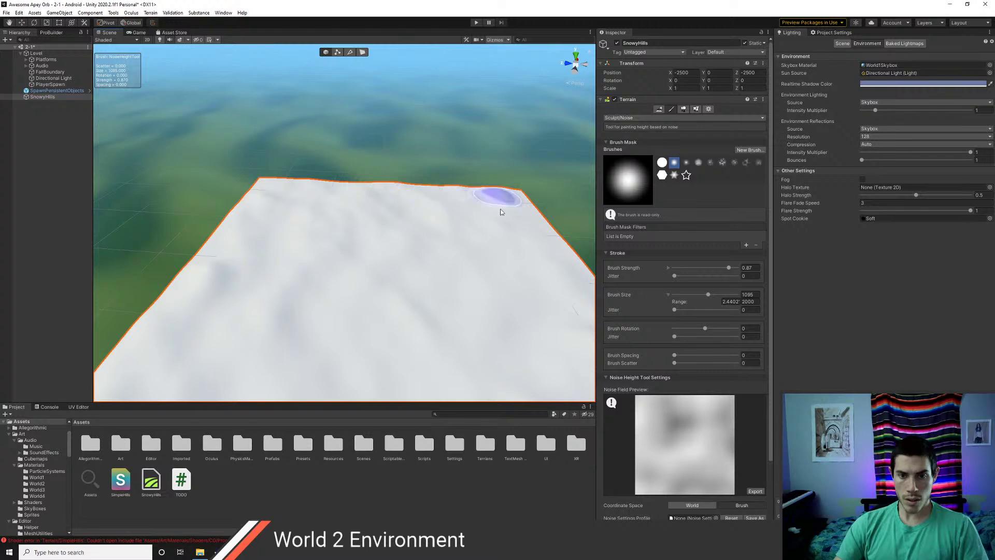
pyautogui.moveTo(495, 248); pyautogui.dragTo(342, 106, button='middle')
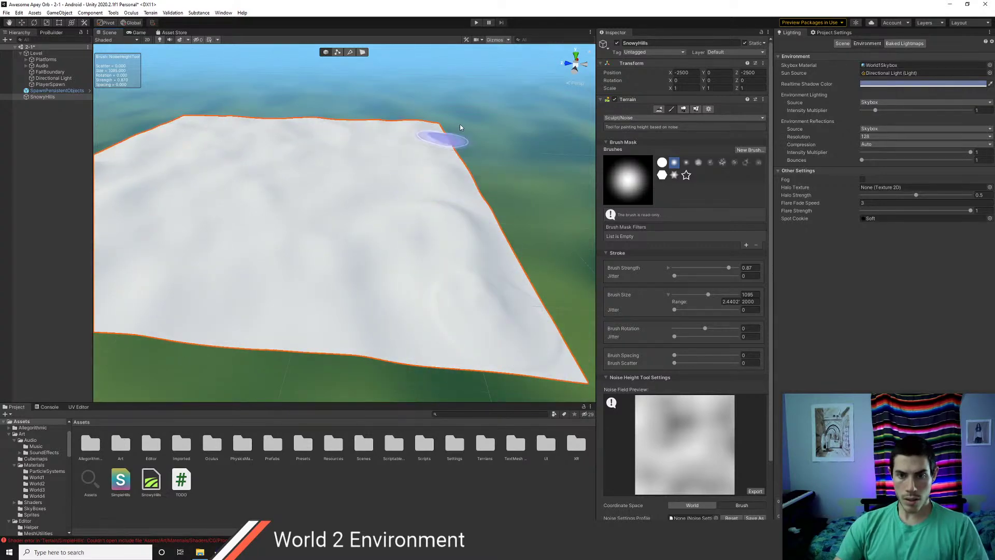
pyautogui.moveTo(358, 196)
pyautogui.mouseDown(button='middle')
pyautogui.moveTo(591, 190)
pyautogui.moveTo(397, 308)
pyautogui.moveTo(279, 258)
pyautogui.moveTo(323, 190)
pyautogui.mouseUp(button='middle')
pyautogui.moveTo(415, 254); pyautogui.dragTo(336, 219, button='middle')
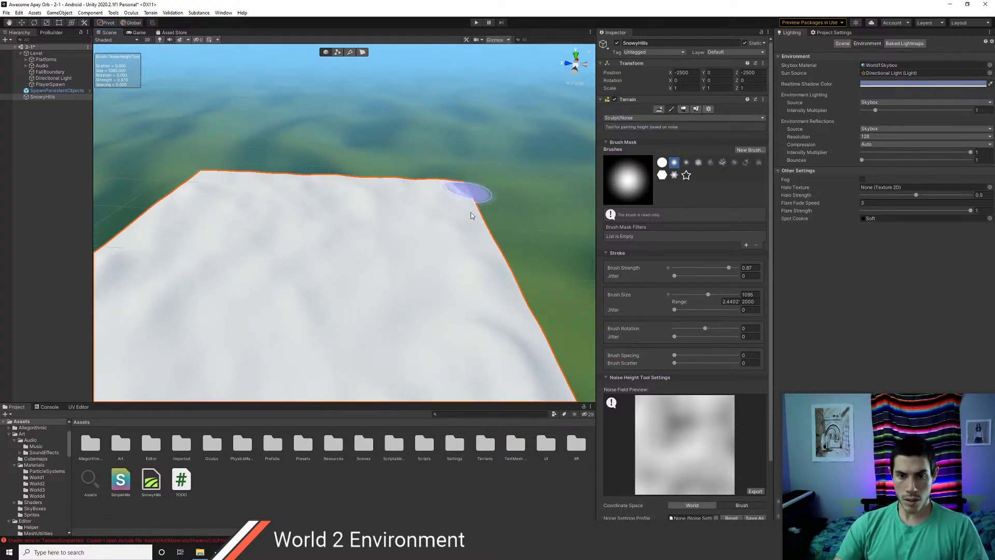
pyautogui.moveTo(437, 283); pyautogui.dragTo(424, 156, button='middle')
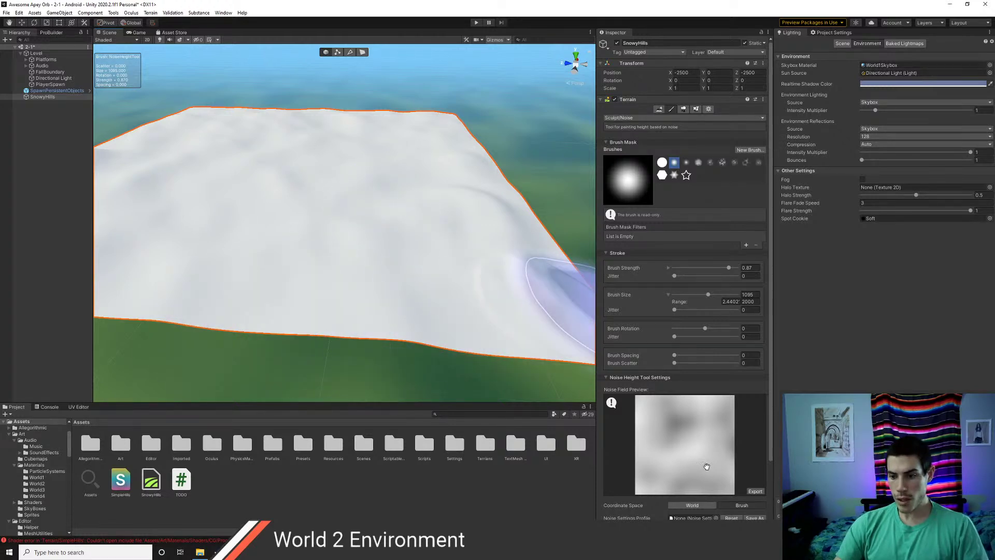
# - Switch the noise fractal type to Fbm, adjust amplitude, and apply noise along the front edge
pyautogui.scroll(-3, 653, 511)
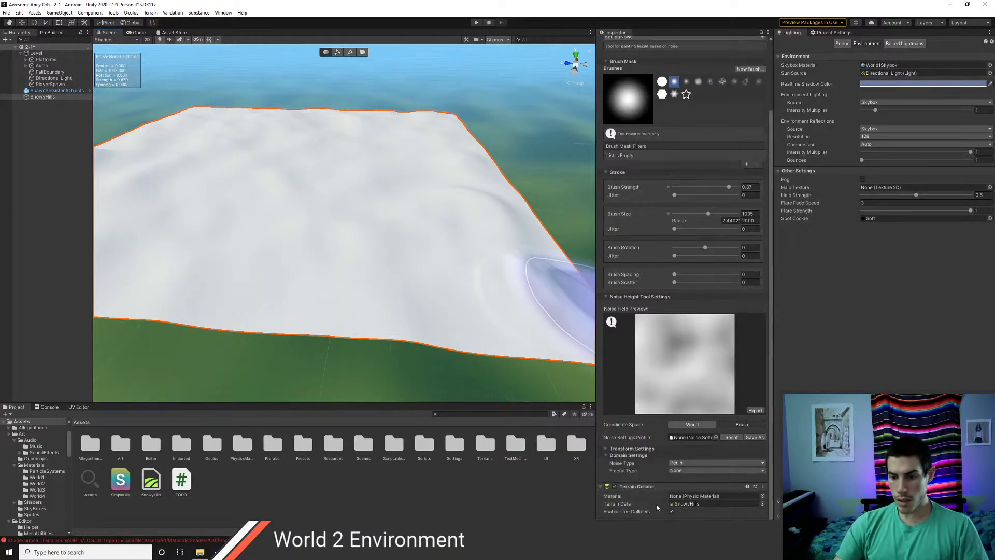
pyautogui.click(680, 471)
pyautogui.click(686, 479)
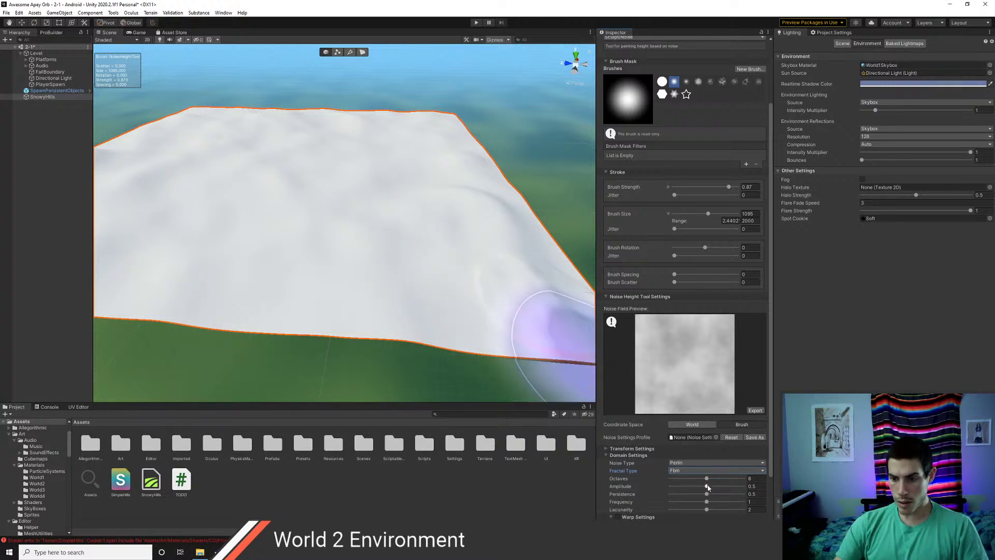
pyautogui.moveTo(708, 487); pyautogui.dragTo(727, 502)
pyautogui.moveTo(419, 294); pyautogui.dragTo(218, 279)
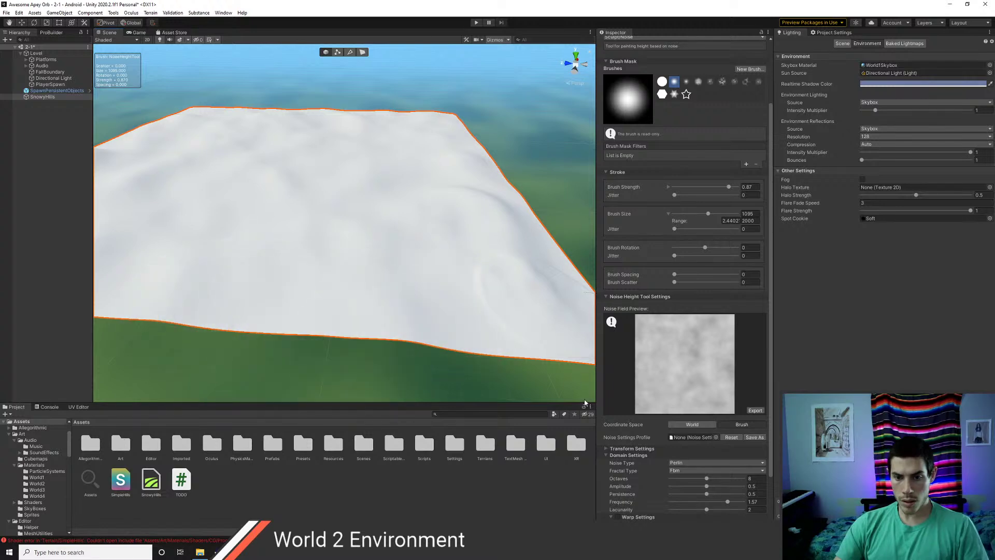
# - Lower the noise frequency to 1.02, sculpt the front edge, and undo a bad stroke
pyautogui.moveTo(727, 502); pyautogui.dragTo(708, 502)
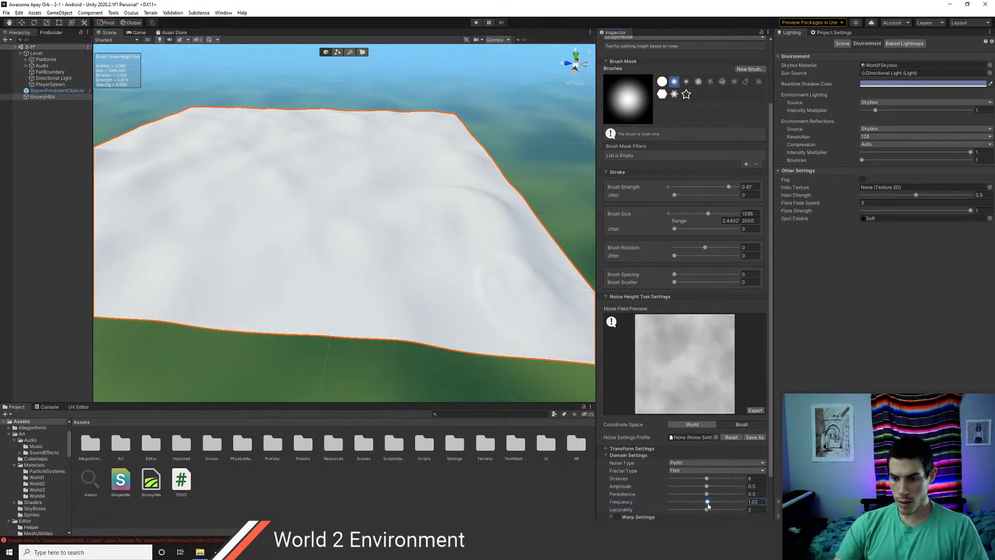
pyautogui.moveTo(390, 287); pyautogui.dragTo(212, 278)
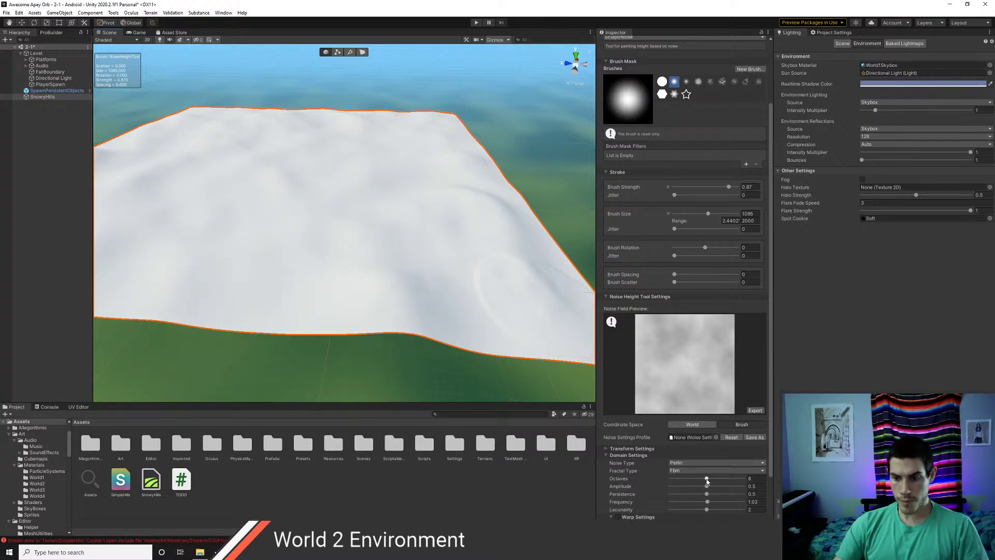
pyautogui.moveTo(688, 483); pyautogui.dragTo(688, 483)
pyautogui.moveTo(440, 322)
pyautogui.mouseDown()
pyautogui.moveTo(313, 271)
pyautogui.moveTo(486, 290)
pyautogui.moveTo(543, 281)
pyautogui.mouseUp()
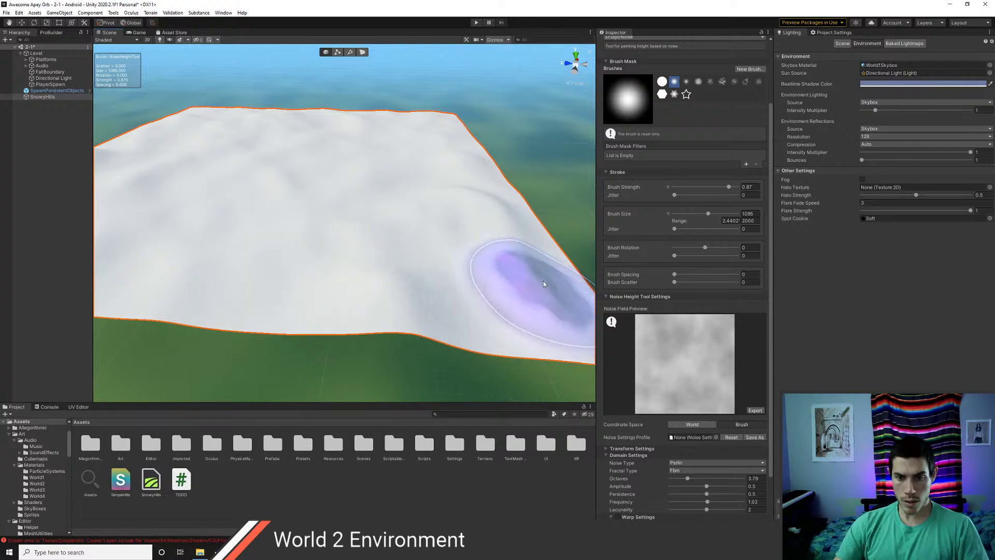
pyautogui.hotkey('ctrl', 'z')
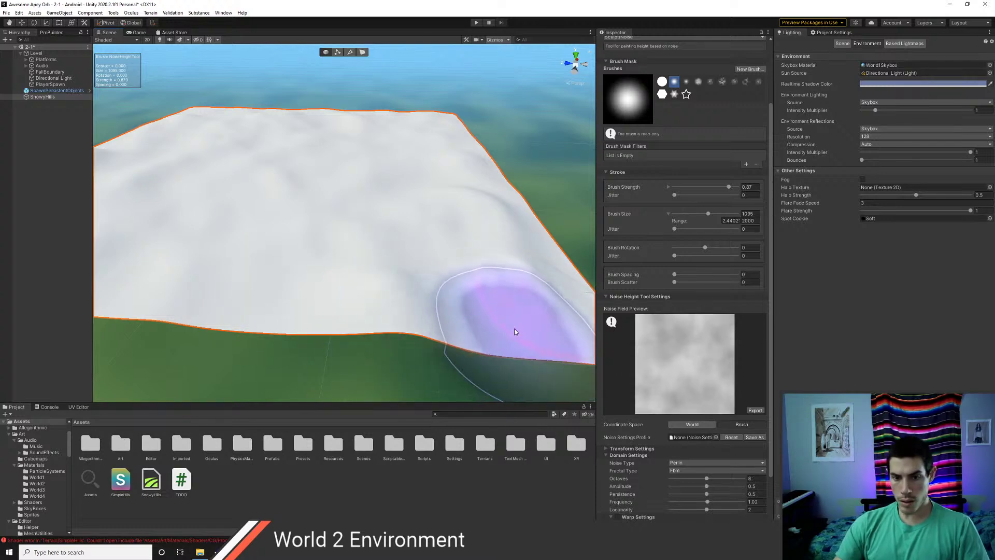
pyautogui.hotkey('ctrl', 'z')
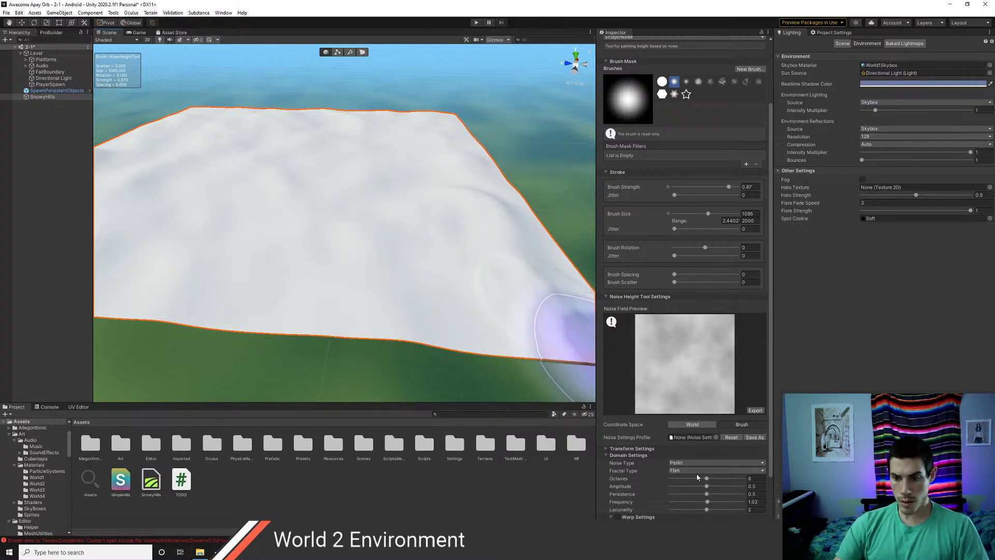
# - Lower the noise octaves to about 2.6 and pan toward the terrain's corner
pyautogui.moveTo(697, 478); pyautogui.dragTo(688, 479)
pyautogui.scroll(-2, 295, 281)
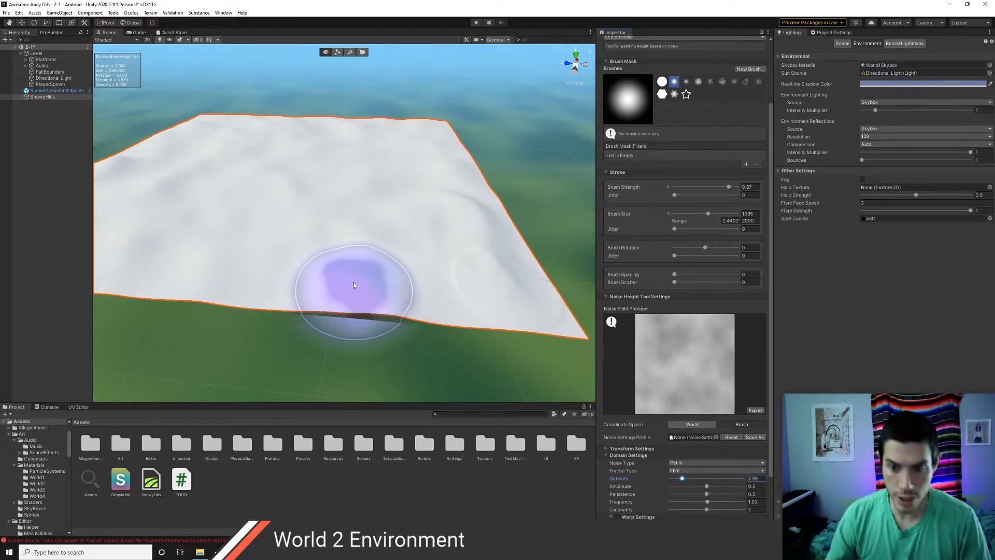
pyautogui.moveTo(384, 258)
pyautogui.mouseDown(button='middle')
pyautogui.moveTo(306, 205)
pyautogui.moveTo(293, 230)
pyautogui.moveTo(306, 254)
pyautogui.mouseUp(button='middle')
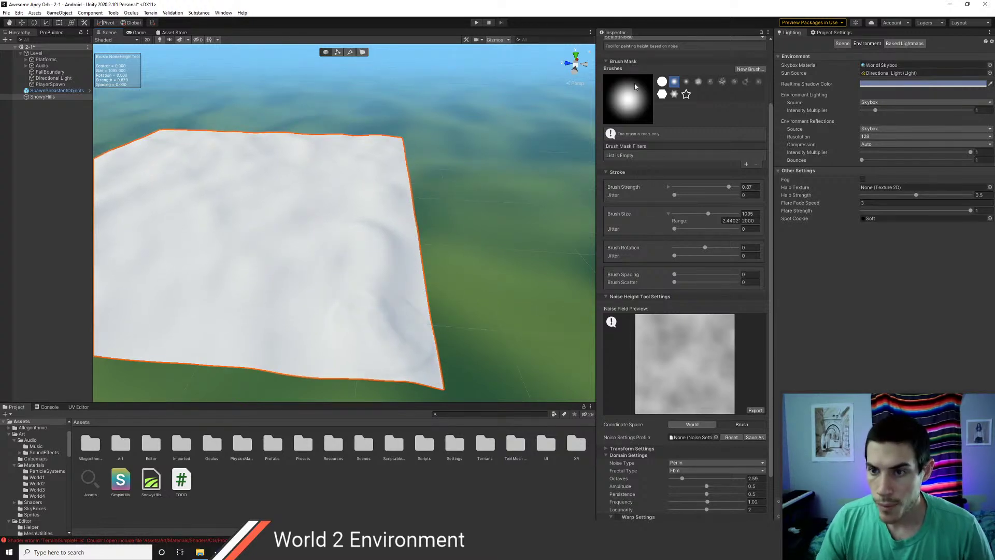
pyautogui.scroll(4, 648, 104)
# - Switch to Smooth Height and smooth out the noise bumps near the terrain's near corner
pyautogui.click(648, 119)
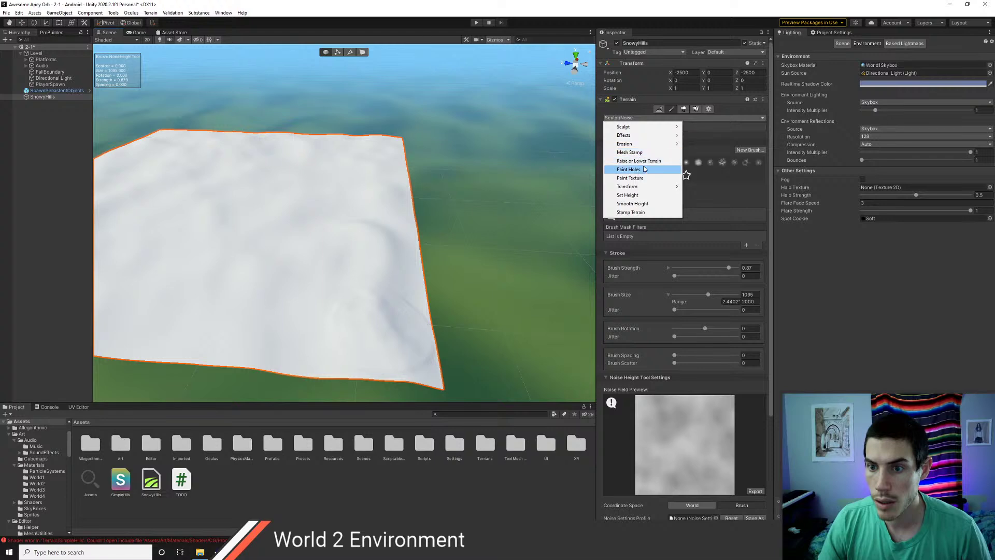
pyautogui.click(645, 205)
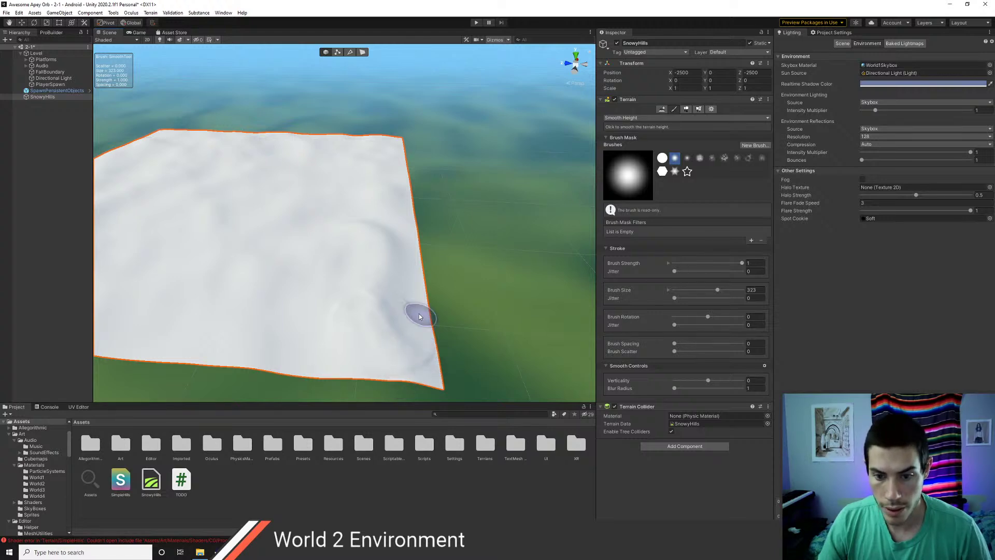
pyautogui.moveTo(407, 315); pyautogui.dragTo(323, 298, button='middle')
pyautogui.moveTo(324, 299); pyautogui.dragTo(287, 304, button='right')
pyautogui.scroll(5, 390, 317)
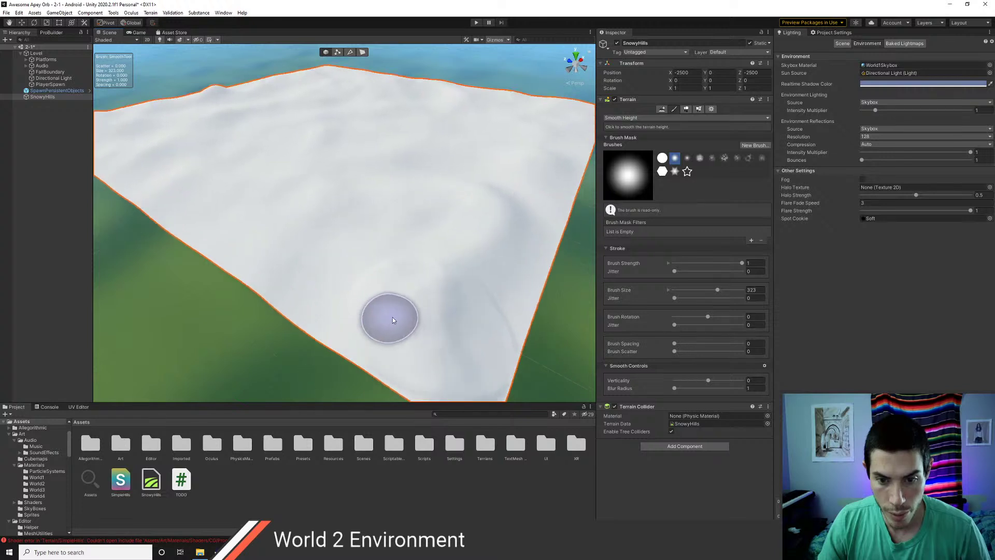
pyautogui.moveTo(377, 306); pyautogui.dragTo(298, 246, button='middle')
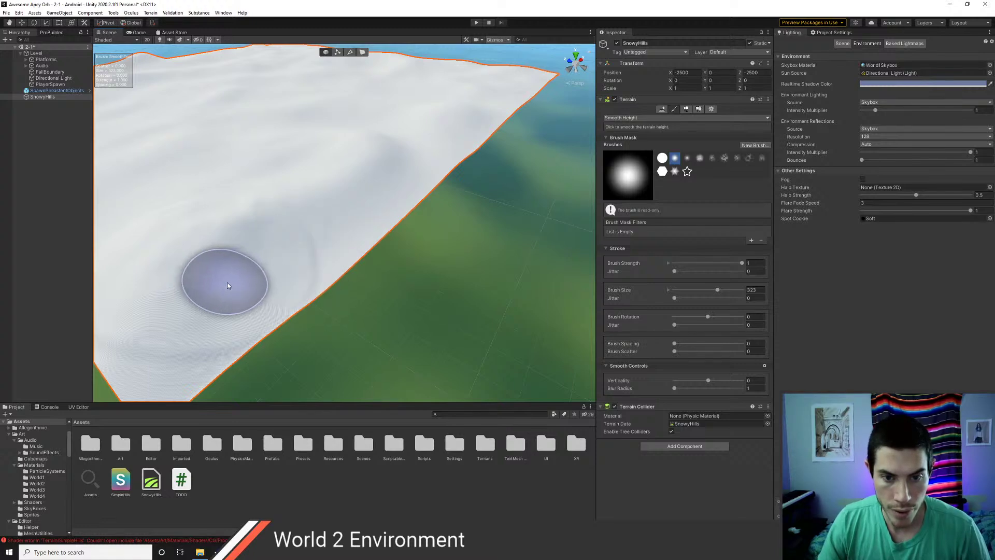
pyautogui.moveTo(227, 282); pyautogui.dragTo(299, 283, button='middle')
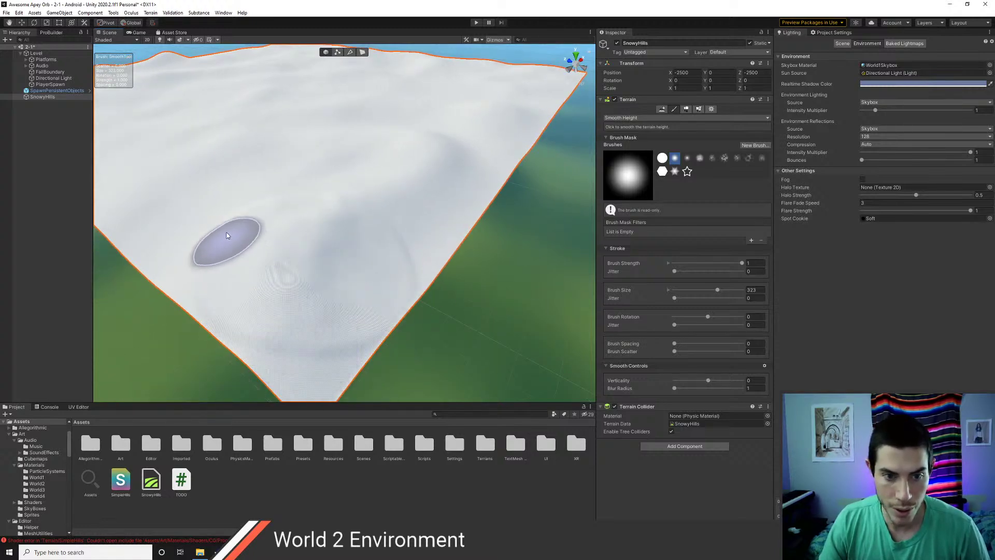
pyautogui.moveTo(237, 232)
pyautogui.keyDown('alt'); pyautogui.mouseDown()
pyautogui.moveTo(310, 240)
pyautogui.moveTo(377, 278)
pyautogui.moveTo(409, 283)
pyautogui.mouseUp(); pyautogui.keyUp('alt')
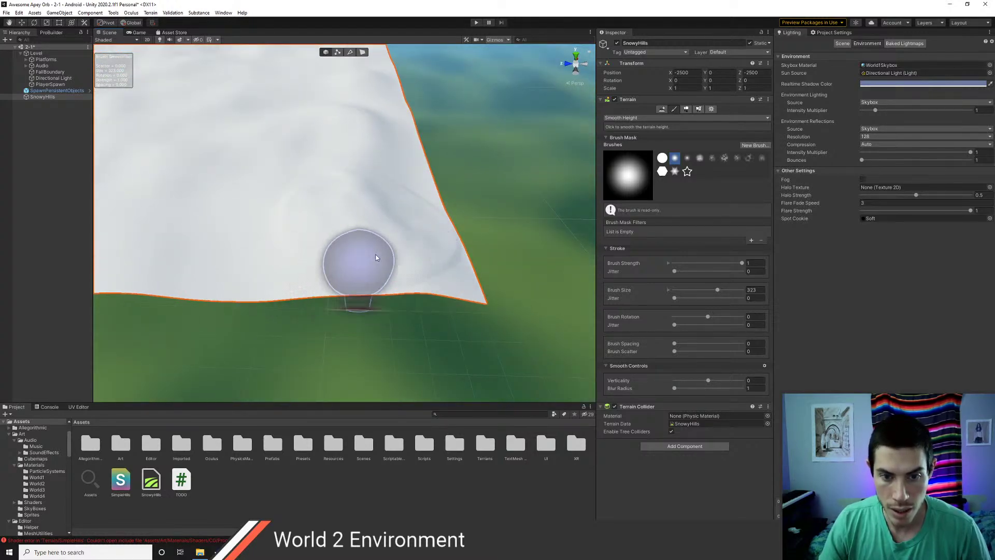
# - Switch to Raise or Lower Terrain and set the brush size to 456 via its range
pyautogui.click(633, 120)
pyautogui.moveTo(635, 128)
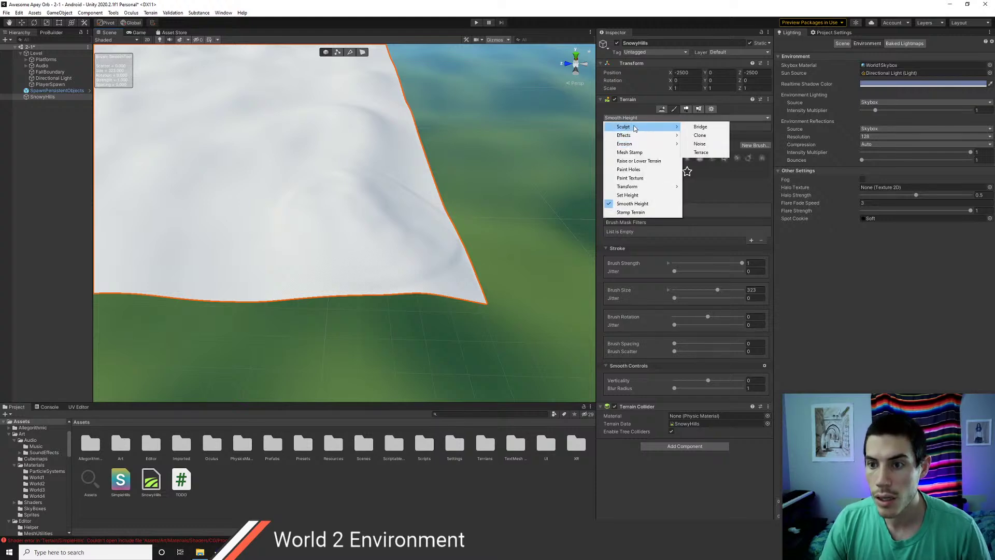
pyautogui.click(638, 161)
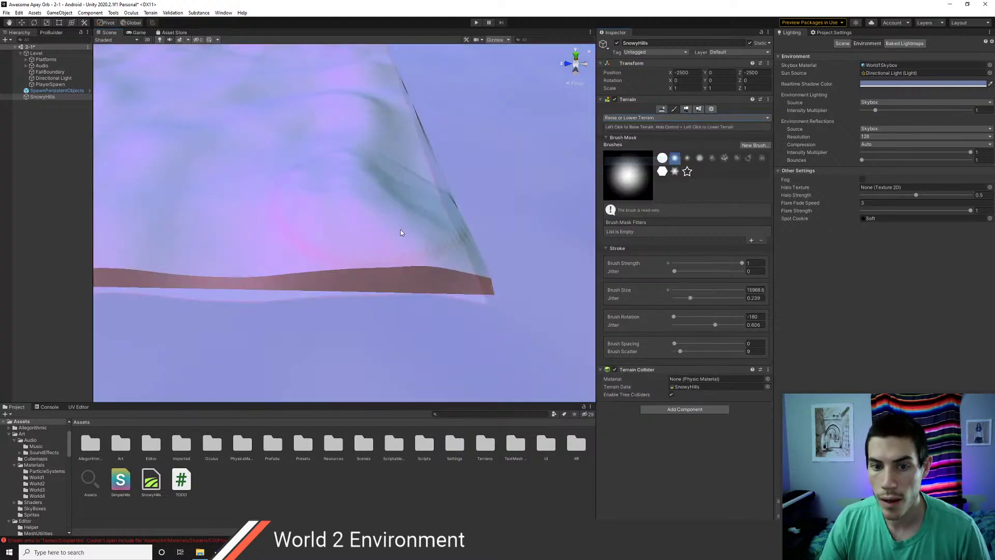
pyautogui.scroll(-5, 362, 232)
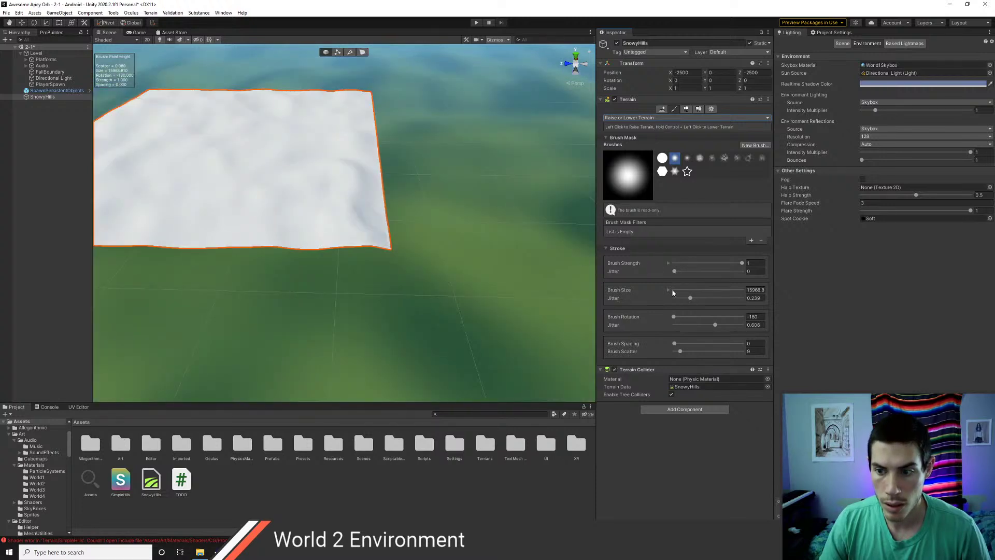
pyautogui.click(679, 291)
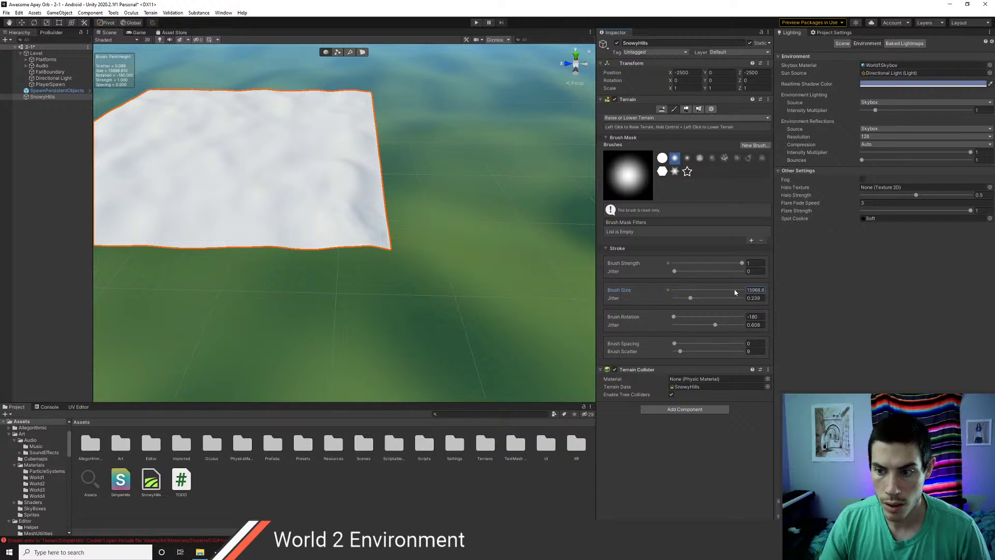
pyautogui.write('20')
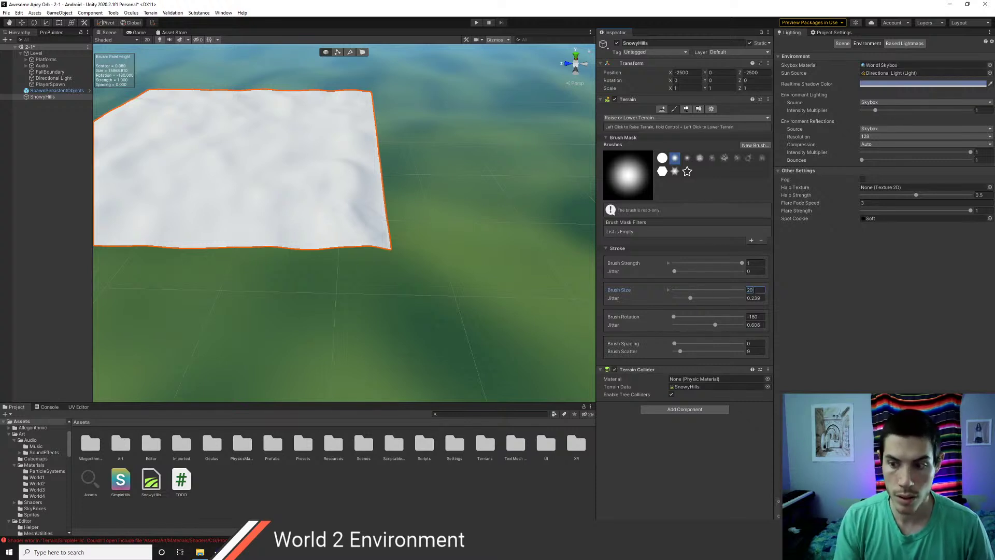
pyautogui.write('000')
pyautogui.press('Return')
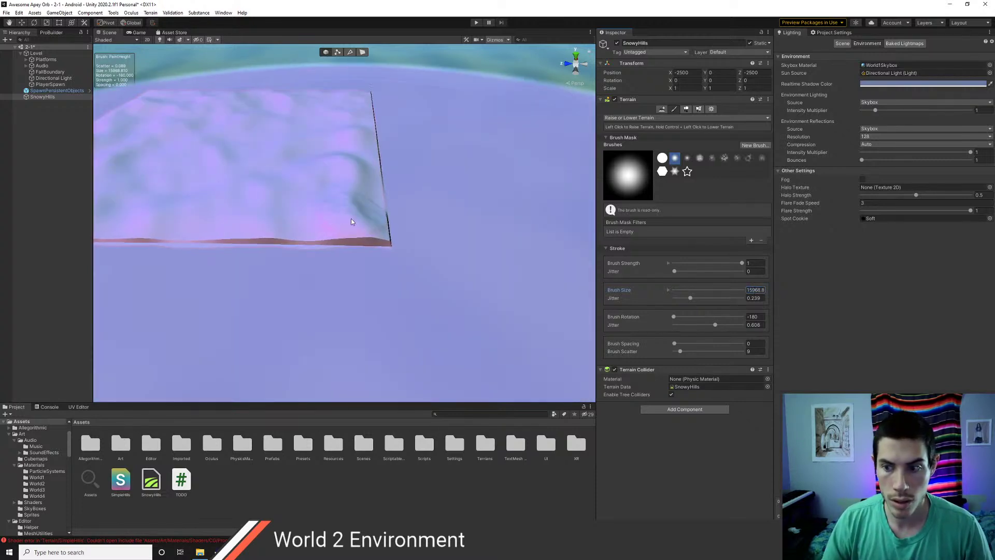
pyautogui.write('2')
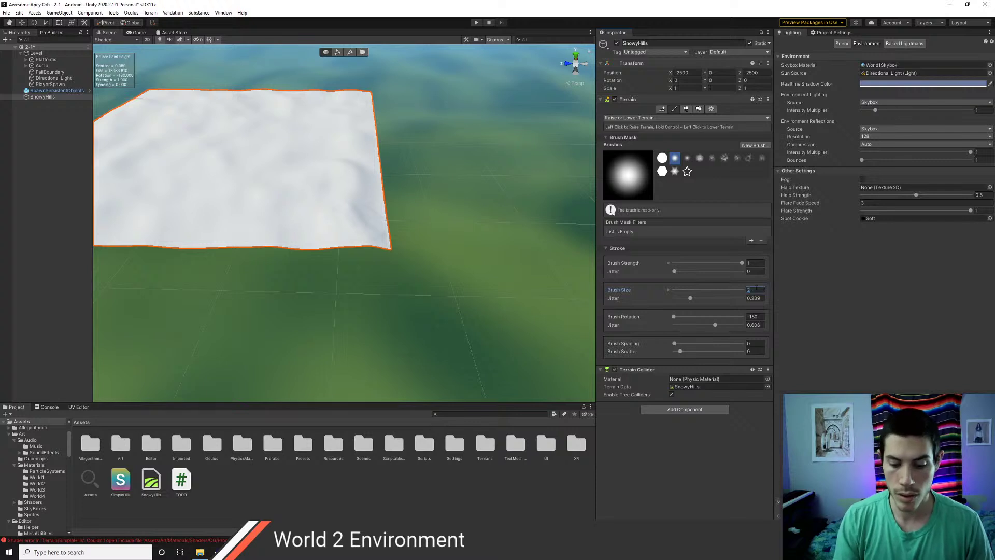
pyautogui.click(668, 290)
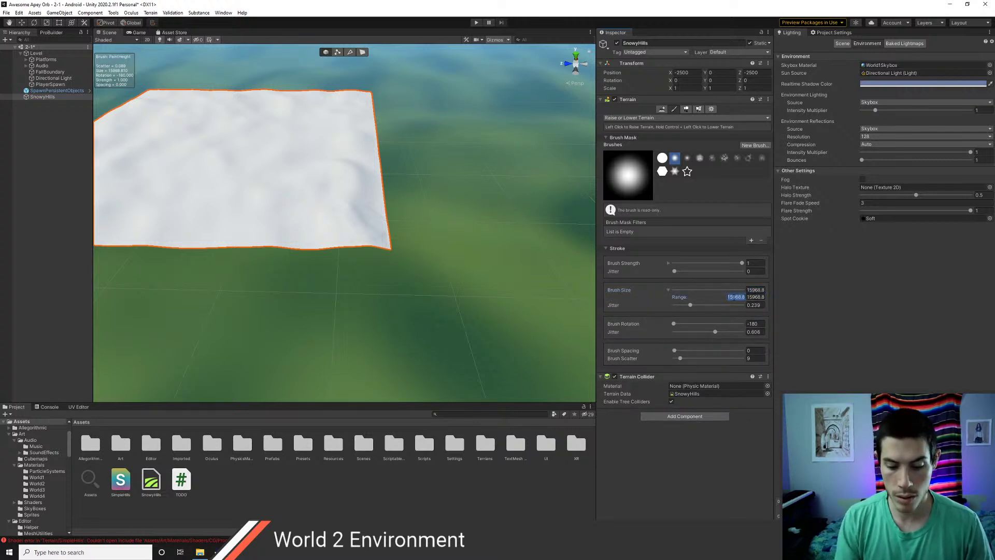
pyautogui.write('1')
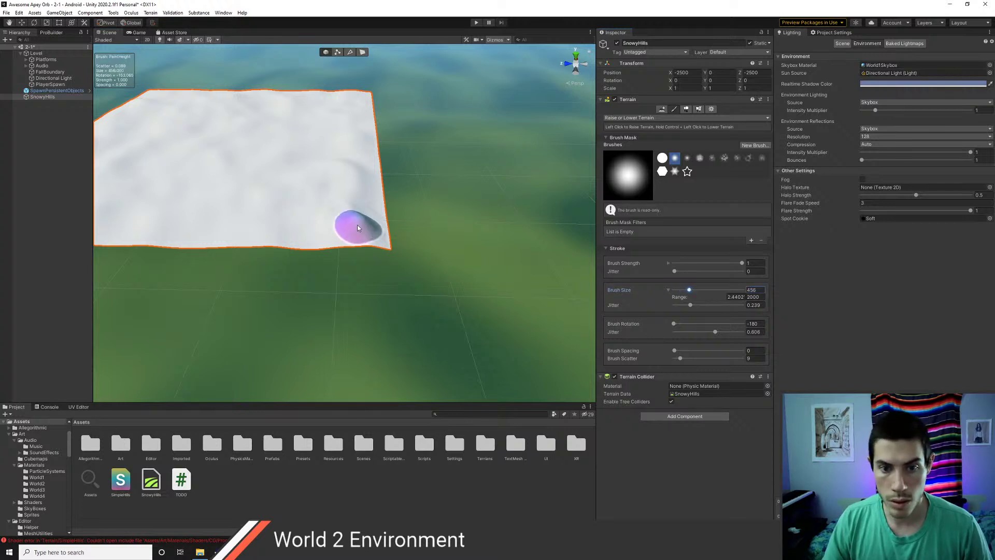
# - Shape a flat shelf with a curved raised edge at the front-right corner
pyautogui.moveTo(327, 226)
pyautogui.mouseDown()
pyautogui.moveTo(350, 207)
pyautogui.moveTo(362, 231)
pyautogui.moveTo(323, 235)
pyautogui.mouseUp()
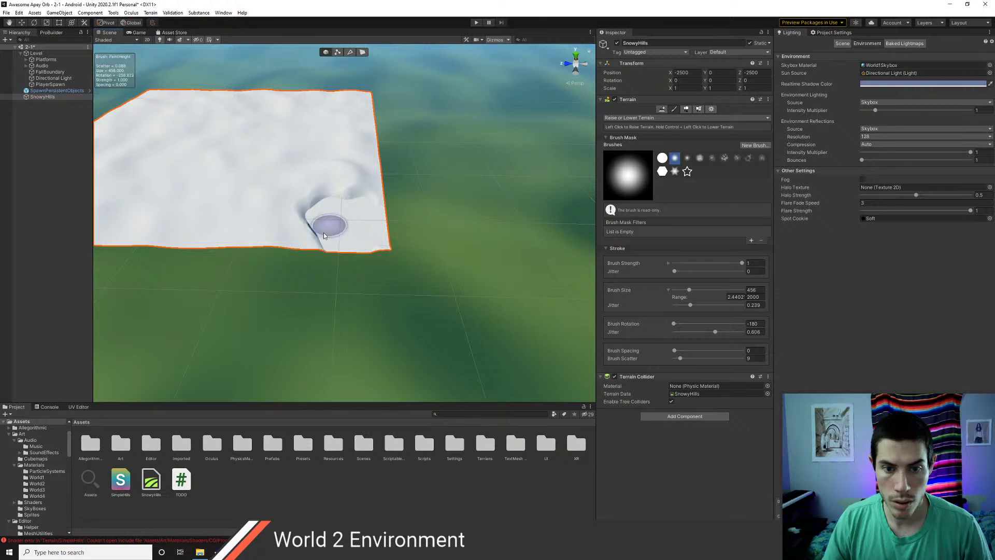
pyautogui.moveTo(392, 245); pyautogui.dragTo(459, 315, button='middle')
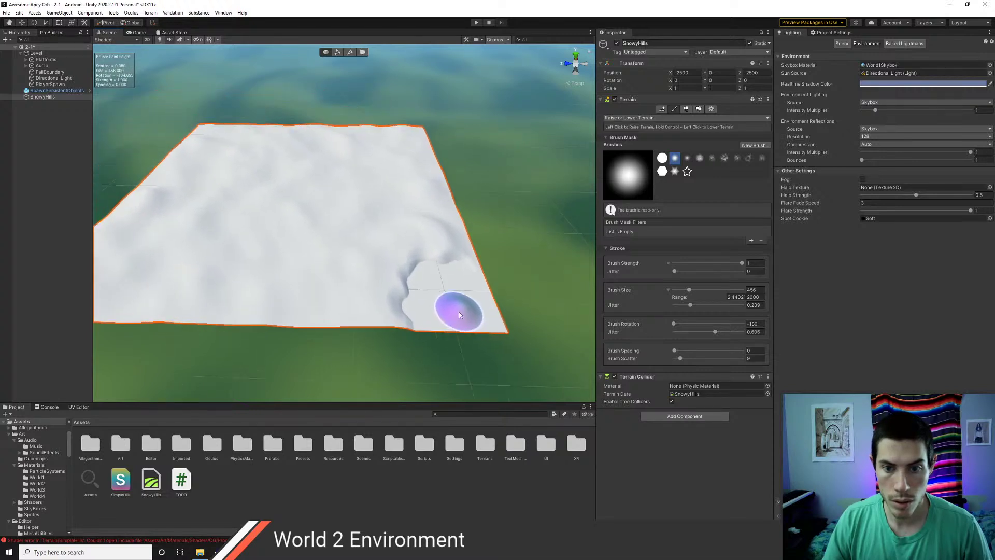
pyautogui.click(662, 118)
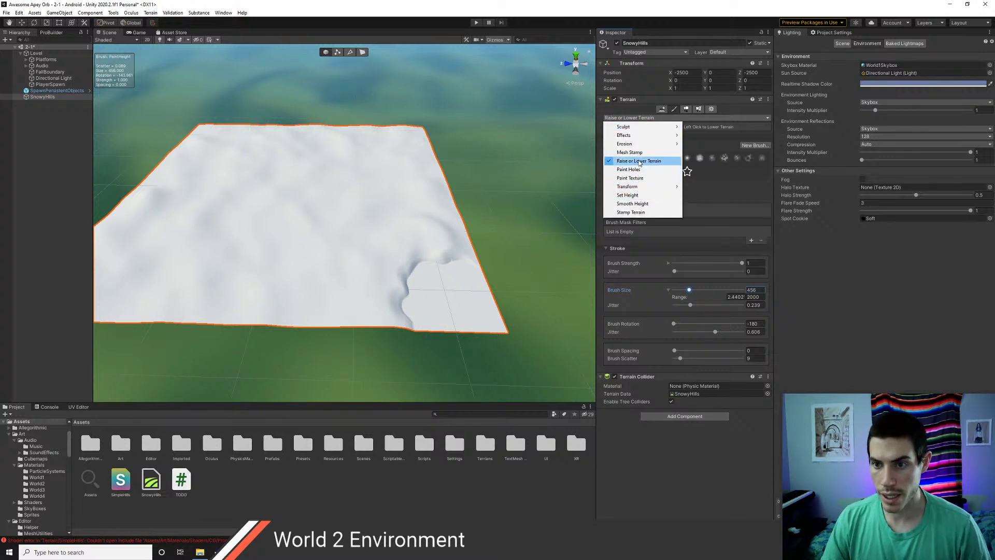
pyautogui.moveTo(638, 141)
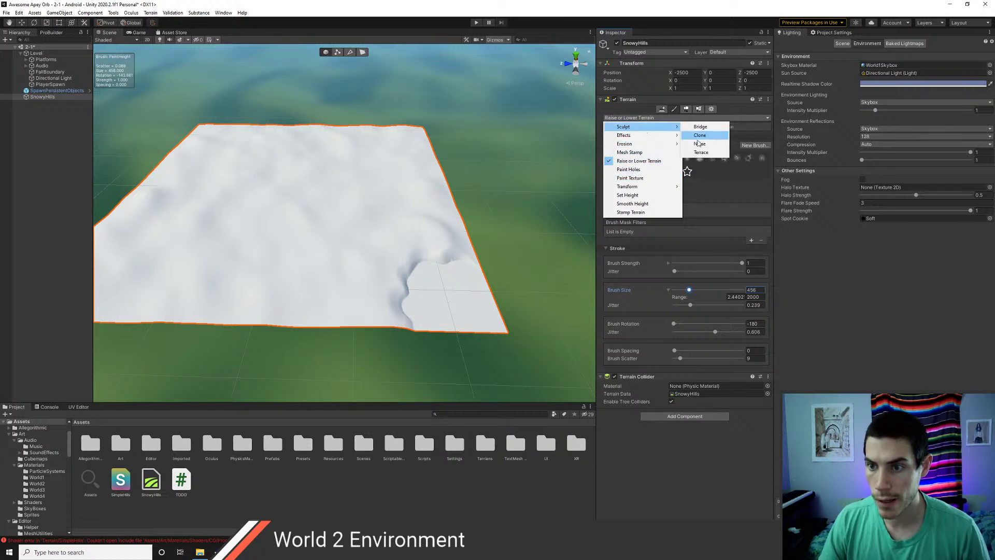
# - Return to the Noise sculpt tool, set fractal type None, and repaint the creased area with noise
pyautogui.click(700, 144)
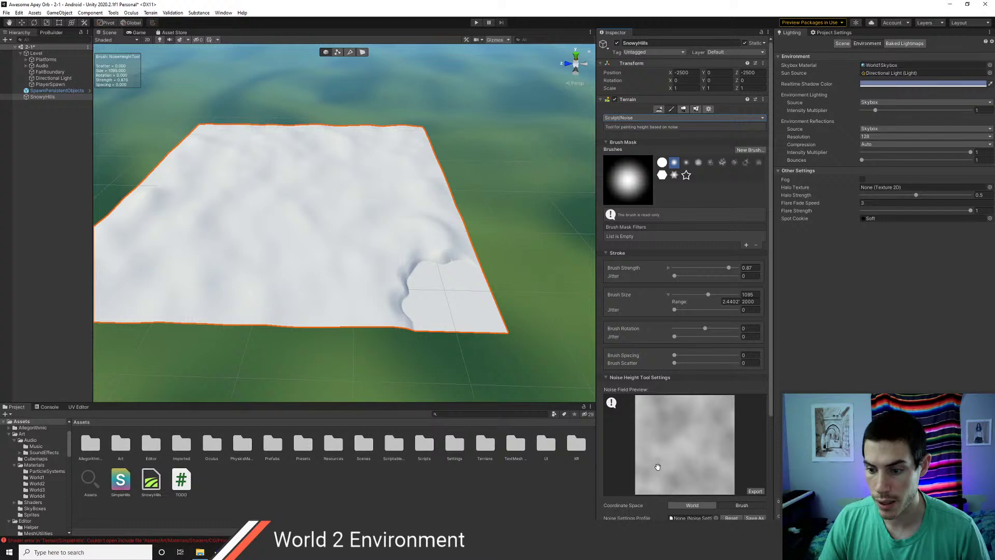
pyautogui.scroll(-5, 657, 467)
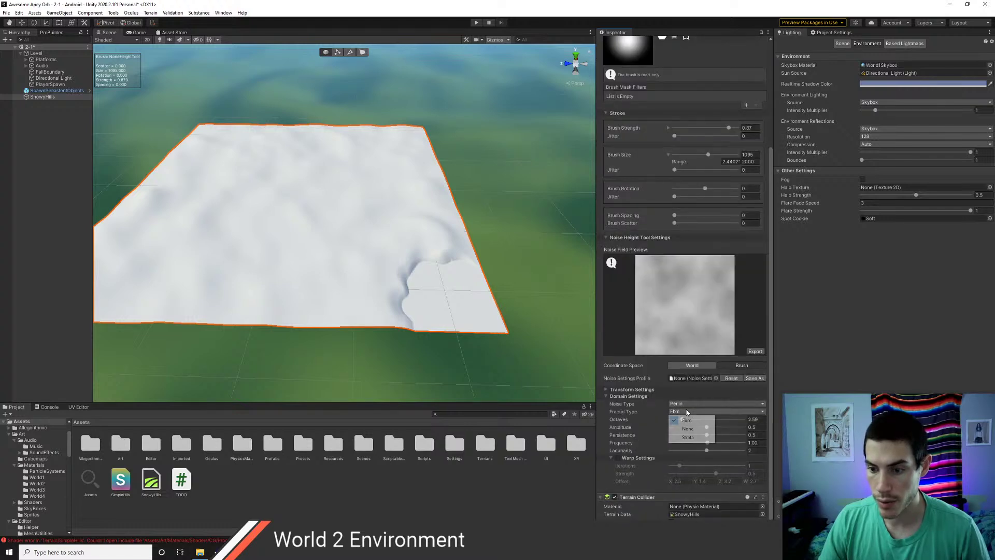
pyautogui.click(687, 429)
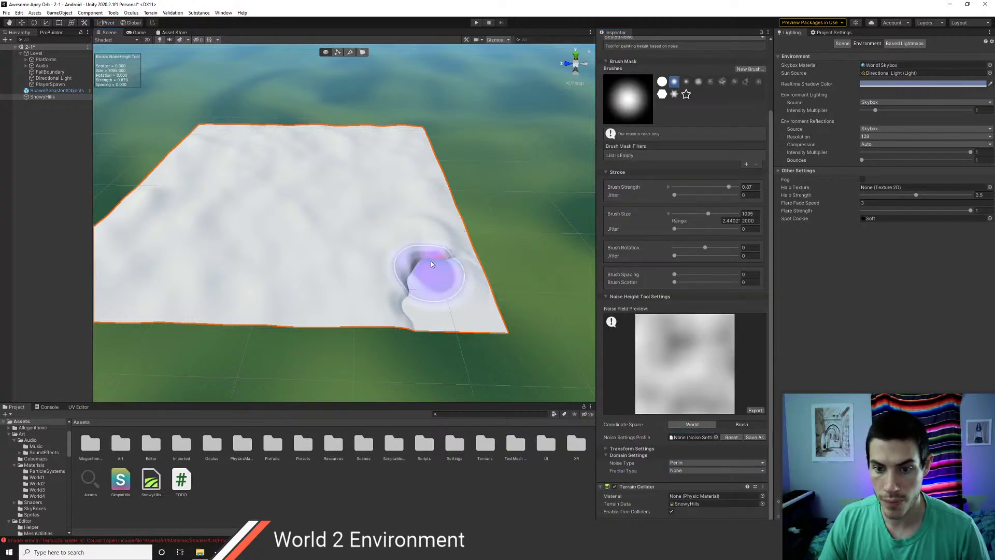
pyautogui.moveTo(413, 271)
pyautogui.mouseDown()
pyautogui.moveTo(404, 316)
pyautogui.moveTo(433, 311)
pyautogui.moveTo(454, 283)
pyautogui.moveTo(408, 276)
pyautogui.moveTo(409, 232)
pyautogui.mouseUp()
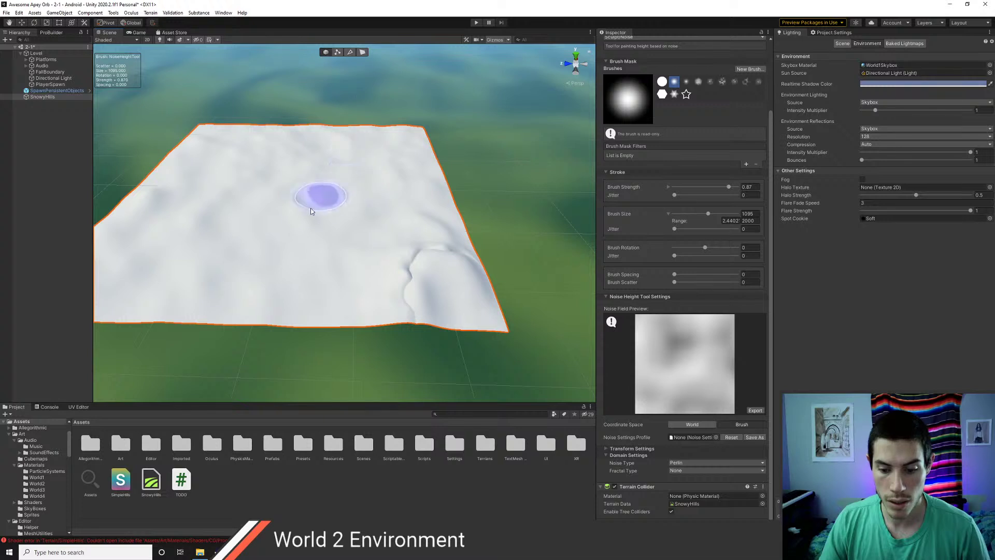
pyautogui.moveTo(311, 210); pyautogui.dragTo(435, 252, button='middle')
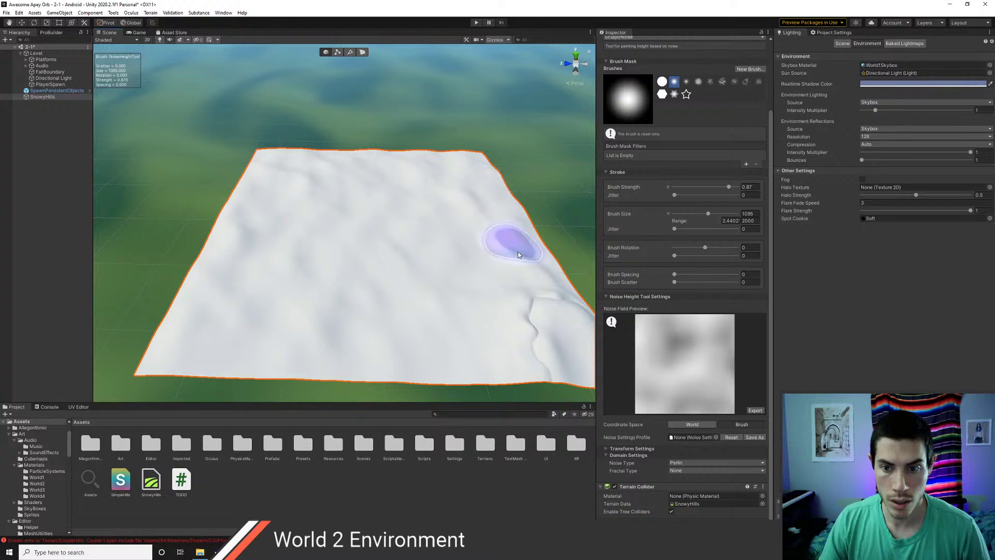
pyautogui.scroll(1, 488, 250)
pyautogui.scroll(2, 488, 249)
# - Add noise bumps along the terrain crease and raise a mound on the front edge
pyautogui.moveTo(511, 283)
pyautogui.keyDown('alt'); pyautogui.mouseDown()
pyautogui.moveTo(503, 189)
pyautogui.moveTo(507, 289)
pyautogui.mouseUp(); pyautogui.keyUp('alt')
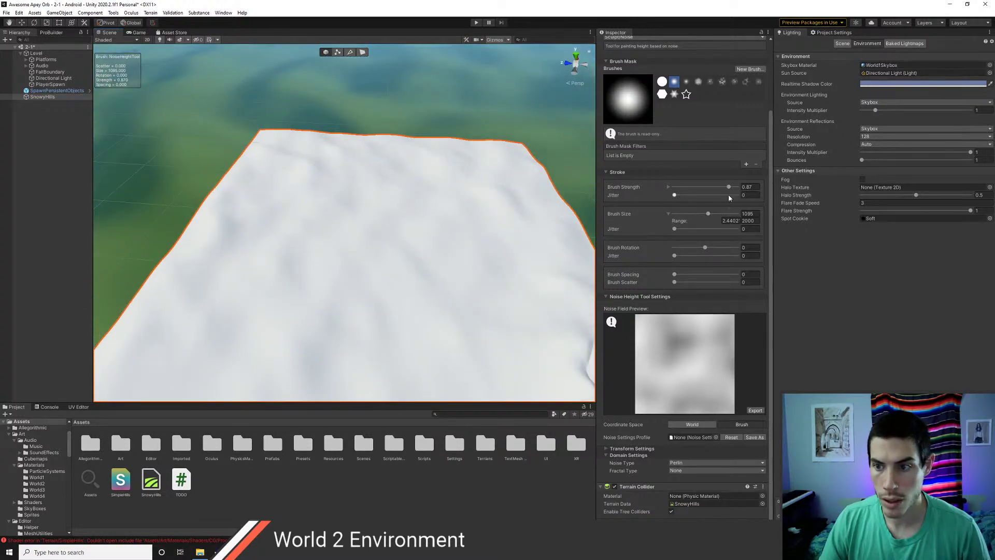
pyautogui.scroll(-2, 456, 256)
pyautogui.moveTo(383, 259)
pyautogui.mouseDown()
pyautogui.moveTo(408, 297)
pyautogui.moveTo(320, 361)
pyautogui.moveTo(381, 311)
pyautogui.moveTo(399, 278)
pyautogui.moveTo(474, 330)
pyautogui.moveTo(480, 306)
pyautogui.moveTo(462, 250)
pyautogui.mouseUp()
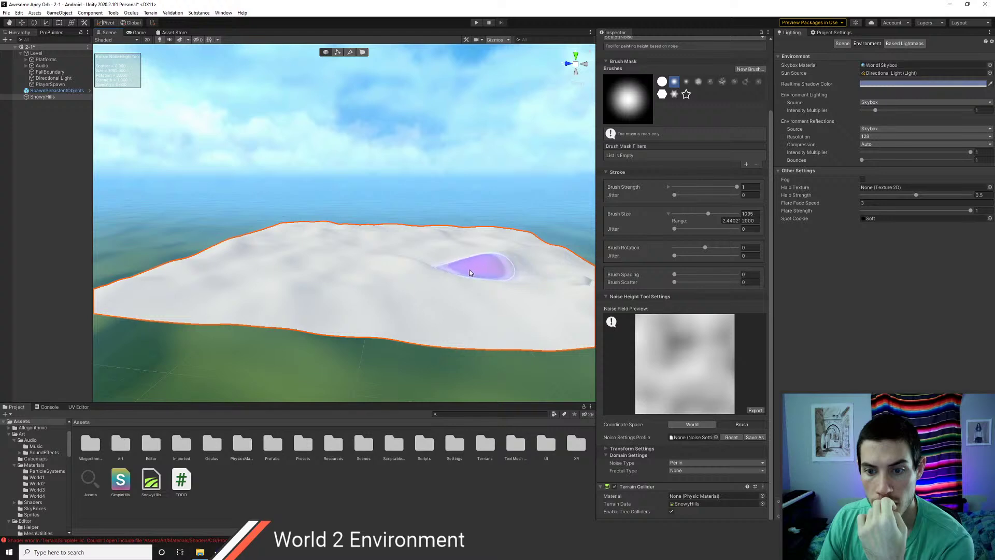
pyautogui.moveTo(478, 313); pyautogui.dragTo(480, 308)
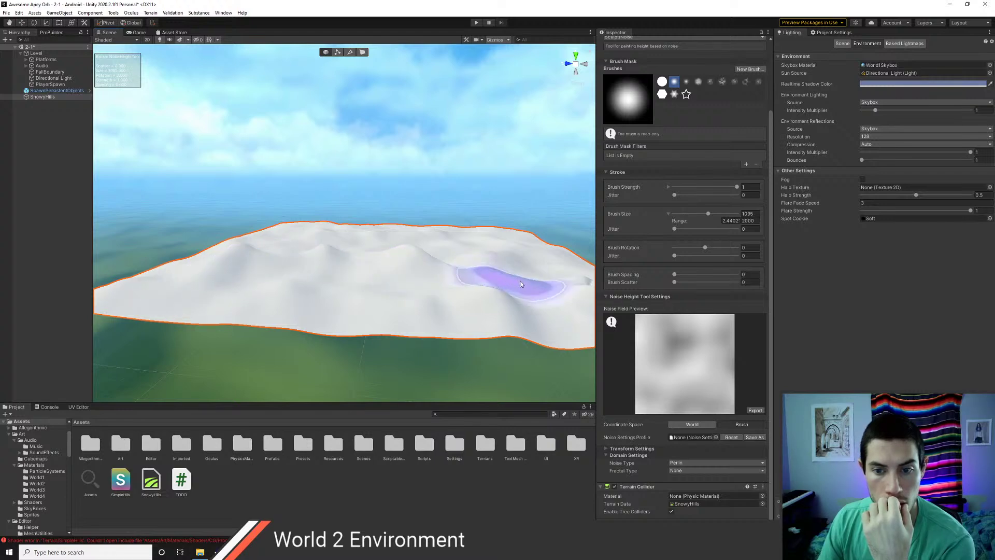
pyautogui.scroll(1, 418, 269)
pyautogui.scroll(-2, 368, 285)
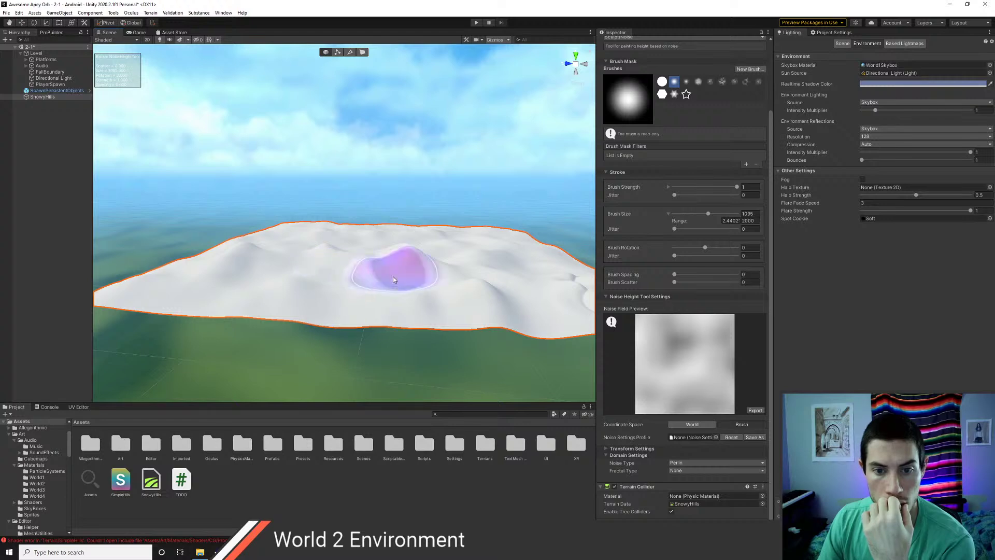
# - Orbit around the snowy terrain and raise a bump at its corner
pyautogui.moveTo(477, 298)
pyautogui.keyDown('alt'); pyautogui.mouseDown()
pyautogui.moveTo(383, 329)
pyautogui.moveTo(422, 332)
pyautogui.mouseUp(); pyautogui.keyUp('alt')
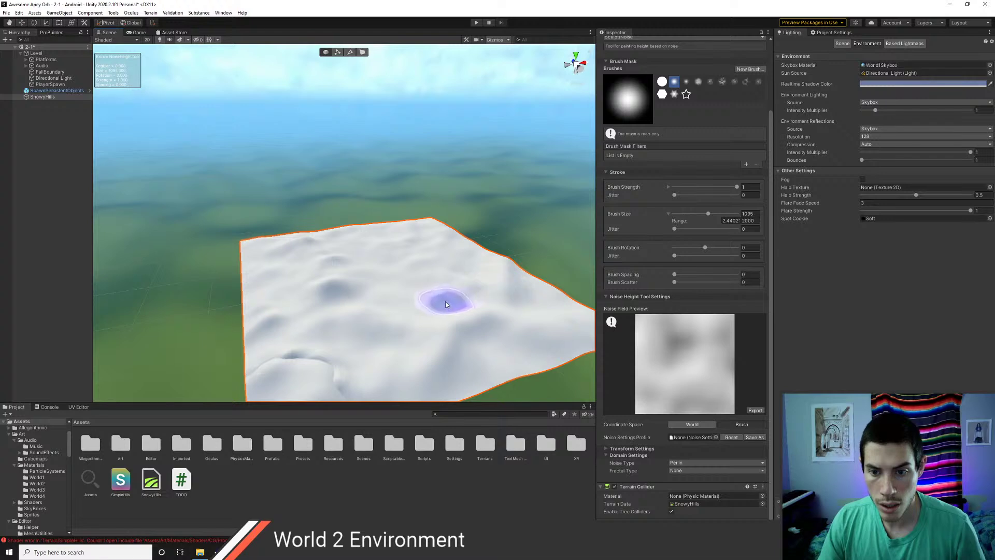
pyautogui.moveTo(445, 297)
pyautogui.mouseDown(button='middle')
pyautogui.moveTo(314, 237)
pyautogui.moveTo(394, 254)
pyautogui.mouseUp(button='middle')
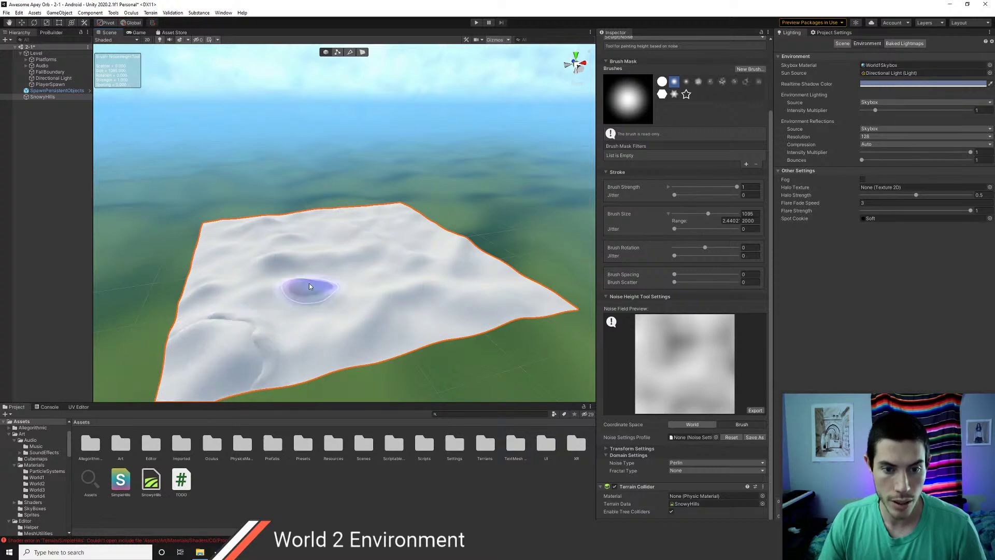
pyautogui.keyDown('alt'); pyautogui.moveTo(300, 289); pyautogui.dragTo(378, 262); pyautogui.keyUp('alt')
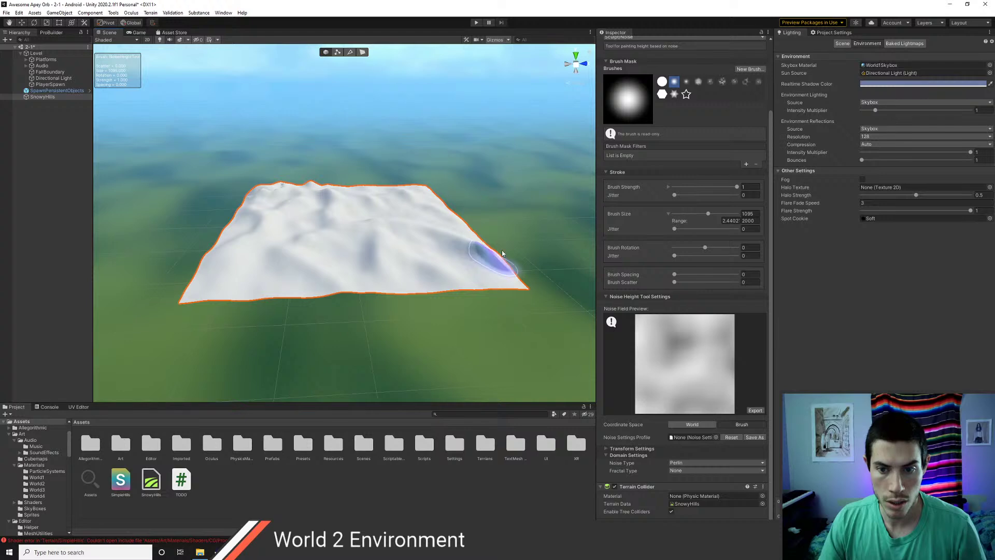
pyautogui.keyDown('alt'); pyautogui.moveTo(391, 316); pyautogui.dragTo(234, 282); pyautogui.keyUp('alt')
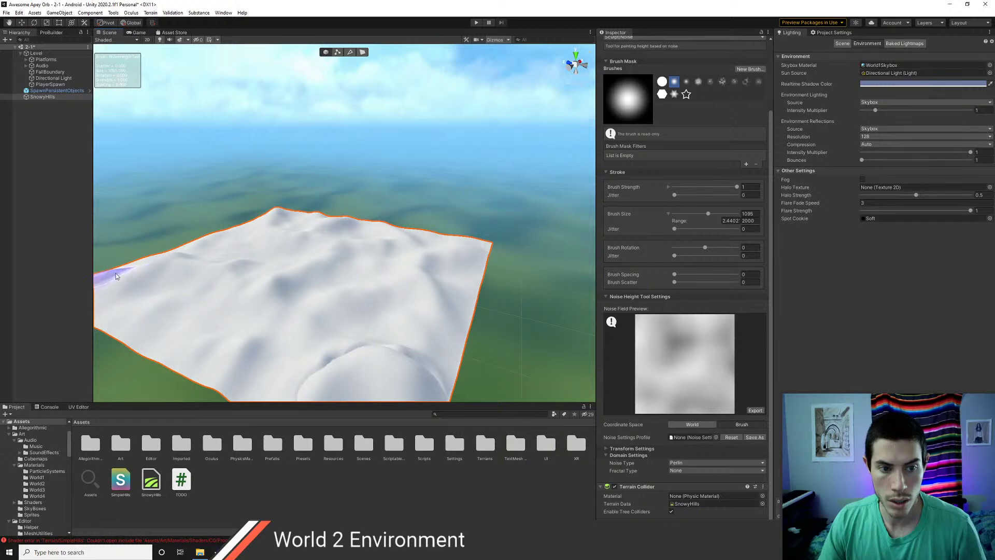
pyautogui.moveTo(116, 273); pyautogui.dragTo(235, 285, button='middle')
pyautogui.moveTo(187, 277)
pyautogui.mouseDown()
pyautogui.moveTo(154, 283)
pyautogui.moveTo(152, 294)
pyautogui.mouseUp()
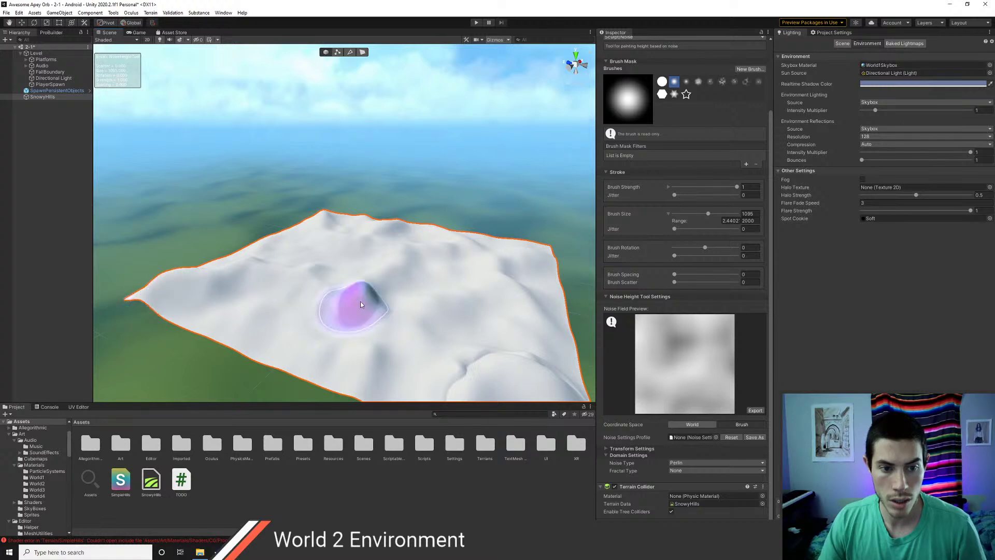
pyautogui.moveTo(404, 310)
pyautogui.keyDown('alt'); pyautogui.mouseDown()
pyautogui.moveTo(283, 289)
pyautogui.moveTo(211, 300)
pyautogui.moveTo(144, 337)
pyautogui.moveTo(262, 333)
pyautogui.moveTo(287, 299)
pyautogui.moveTo(300, 304)
pyautogui.mouseUp(); pyautogui.keyUp('alt')
pyautogui.scroll(3, 665, 86)
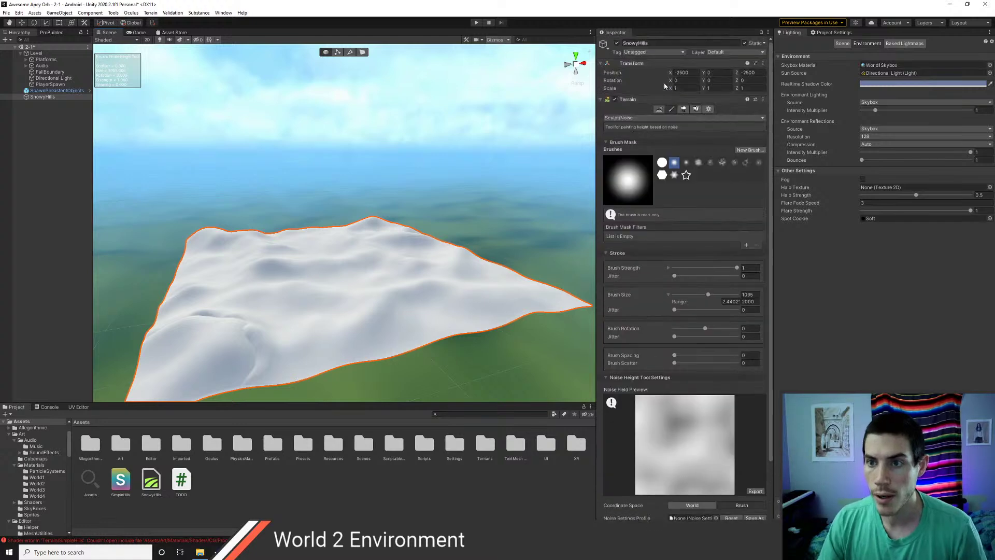
# - Switch to the Smooth Height tool and smooth the terrain's lower edge
pyautogui.click(638, 116)
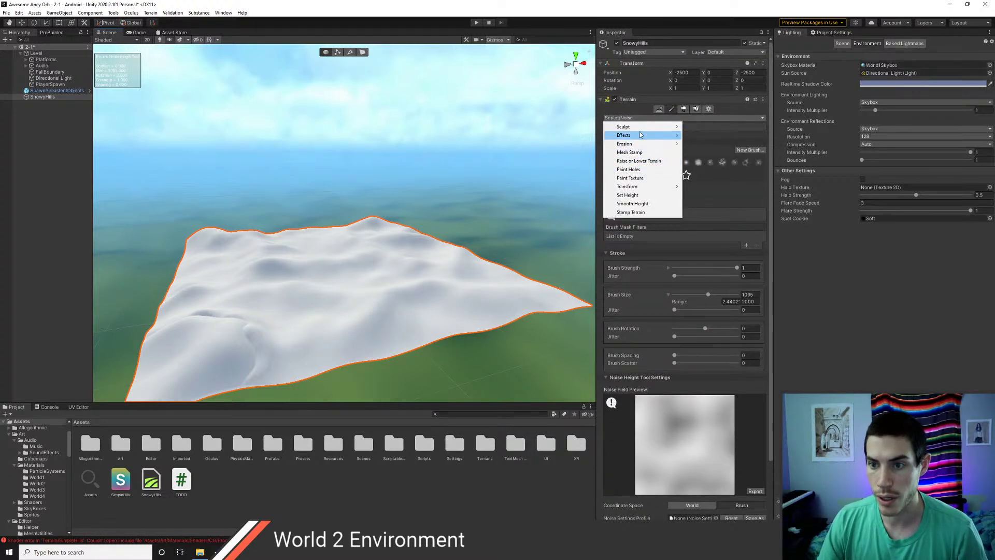
pyautogui.moveTo(643, 133)
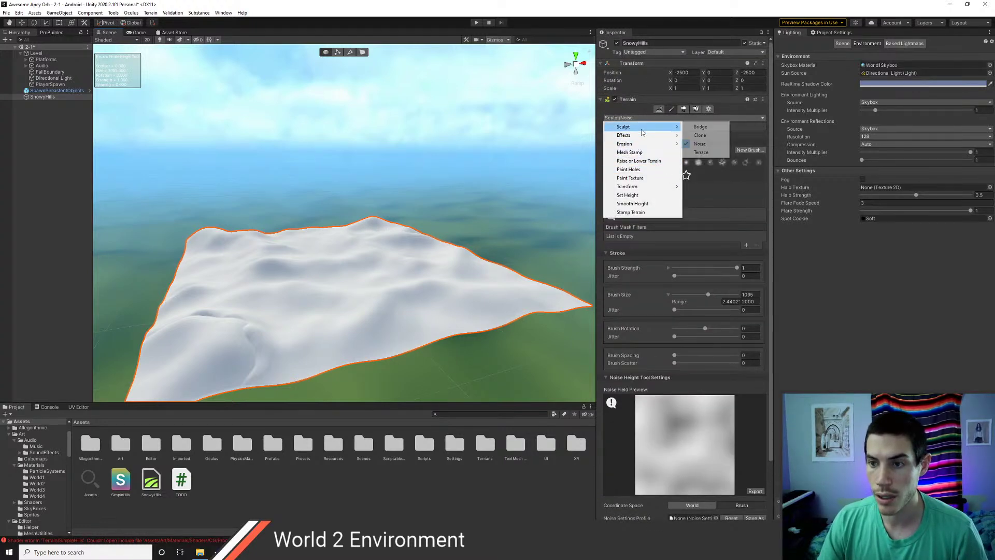
pyautogui.click(633, 204)
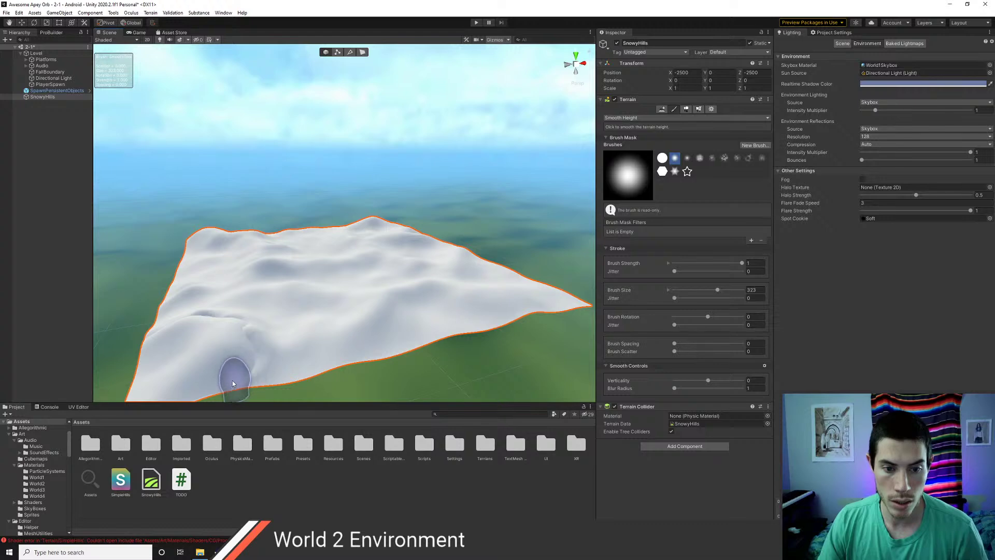
pyautogui.moveTo(245, 369); pyautogui.dragTo(244, 357)
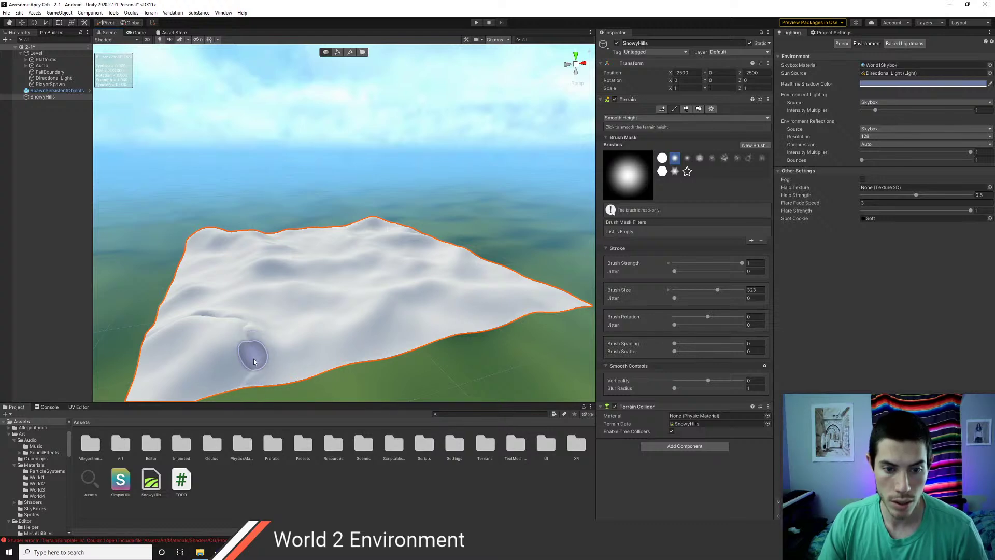
# - Zoom in on the near-left terrain edge and smooth the crease beneath the ridge
pyautogui.moveTo(315, 359); pyautogui.dragTo(351, 319, button='middle')
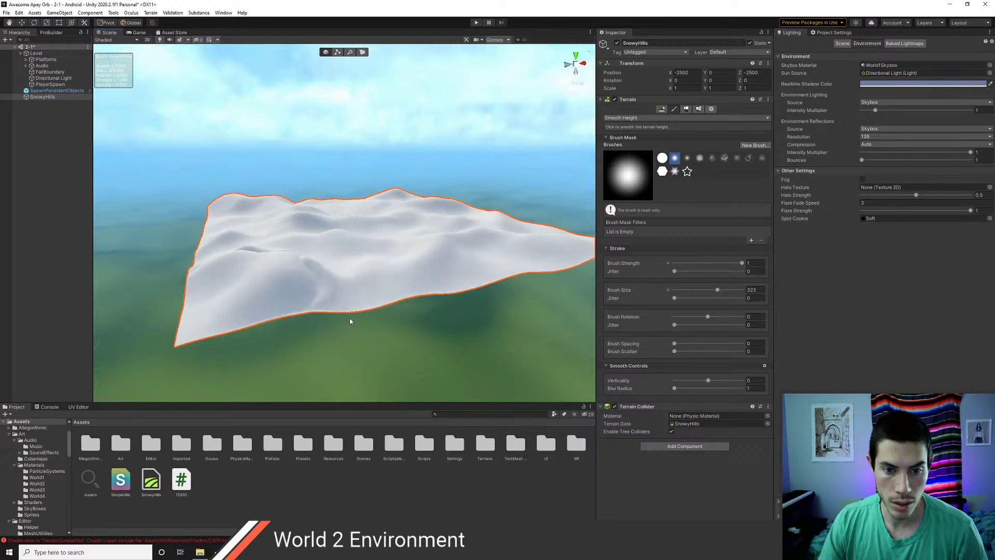
pyautogui.scroll(5, 353, 315)
pyautogui.scroll(2, 357, 305)
pyautogui.moveTo(366, 290); pyautogui.dragTo(326, 292, button='right')
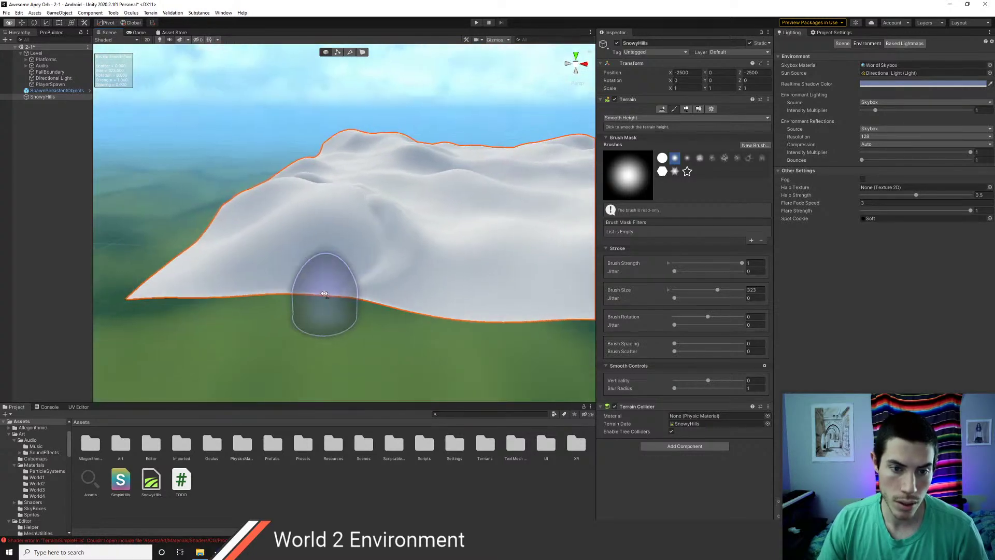
pyautogui.scroll(2, 294, 282)
pyautogui.scroll(1, 295, 283)
pyautogui.moveTo(351, 285)
pyautogui.mouseDown()
pyautogui.moveTo(360, 308)
pyautogui.moveTo(389, 268)
pyautogui.moveTo(336, 318)
pyautogui.moveTo(450, 286)
pyautogui.mouseUp()
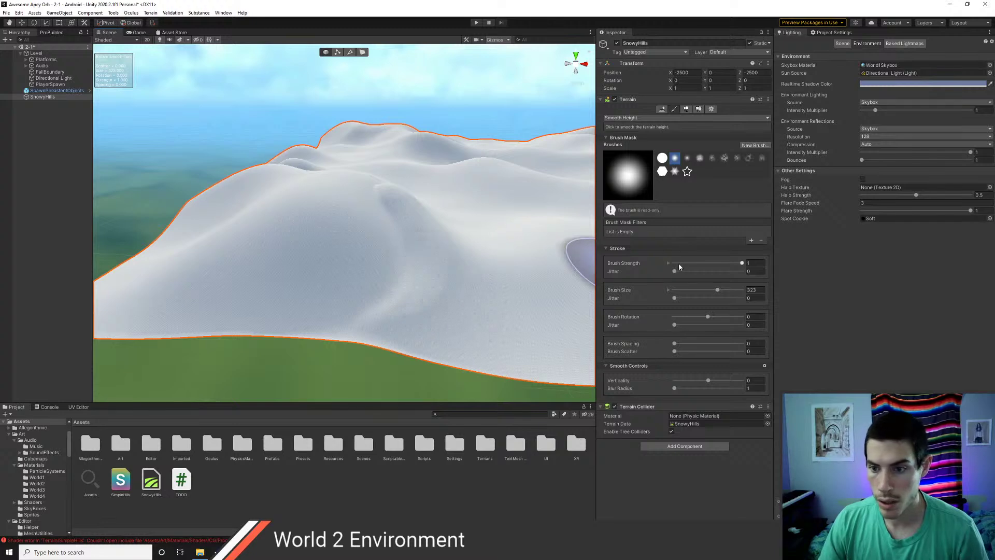
# - Enlarge the smoothing brush to 382 and smooth over the ridge and crease
pyautogui.moveTo(718, 291); pyautogui.dragTo(740, 290)
pyautogui.moveTo(389, 294)
pyautogui.mouseDown()
pyautogui.moveTo(403, 217)
pyautogui.moveTo(372, 202)
pyautogui.moveTo(386, 218)
pyautogui.moveTo(380, 194)
pyautogui.moveTo(392, 195)
pyautogui.moveTo(376, 185)
pyautogui.moveTo(375, 282)
pyautogui.moveTo(368, 209)
pyautogui.moveTo(339, 225)
pyautogui.mouseUp()
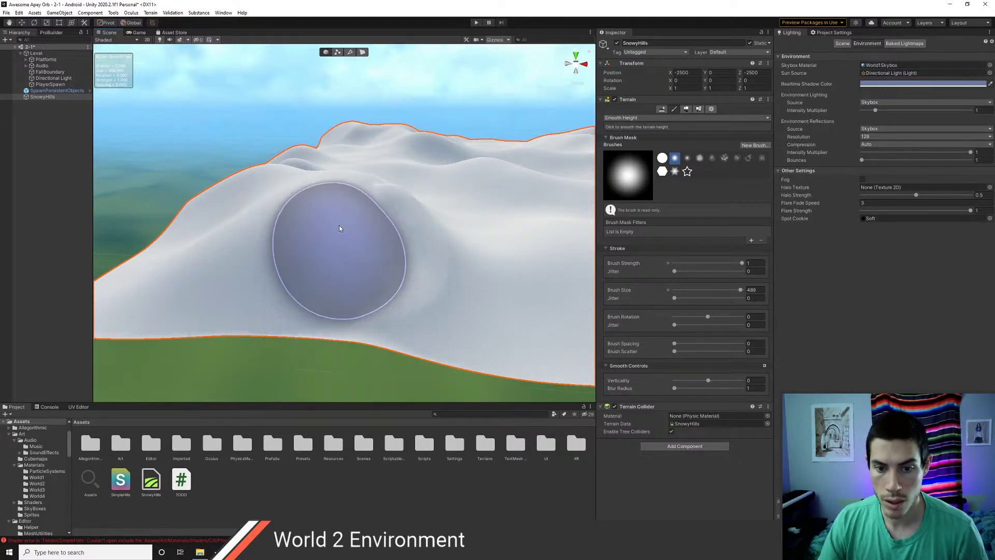
pyautogui.moveTo(339, 225)
pyautogui.mouseDown(button='right')
pyautogui.moveTo(471, 281)
pyautogui.moveTo(489, 273)
pyautogui.mouseUp(button='right')
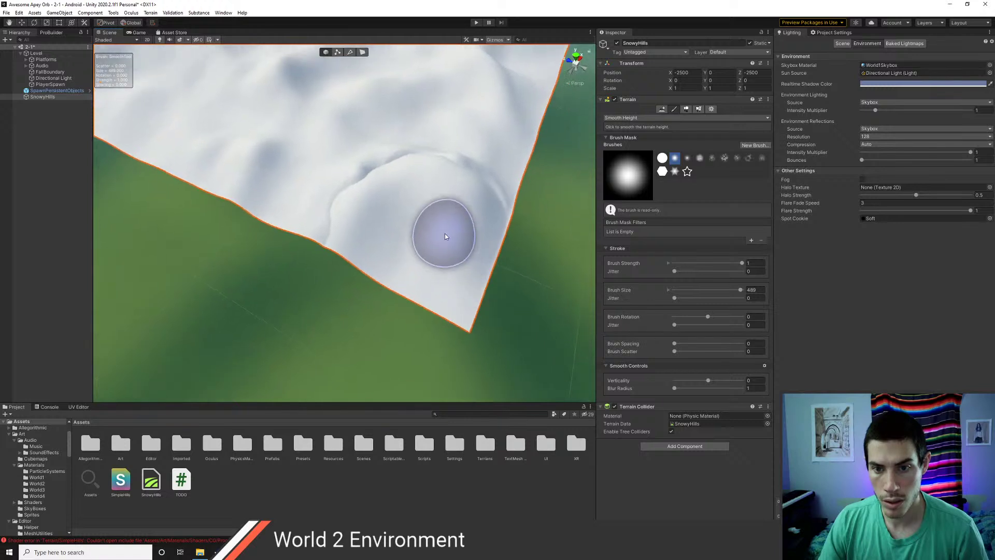
pyautogui.moveTo(446, 234); pyautogui.dragTo(417, 239, button='right')
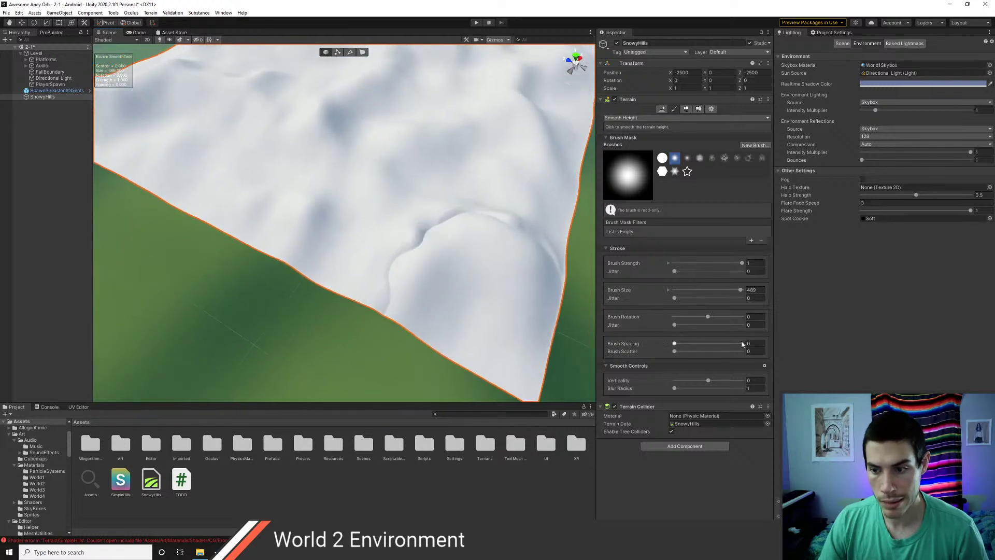
# - Raise the brush size range to 1000, set size ~806, and smooth the edge creases
pyautogui.click(668, 290)
pyautogui.write('1000')
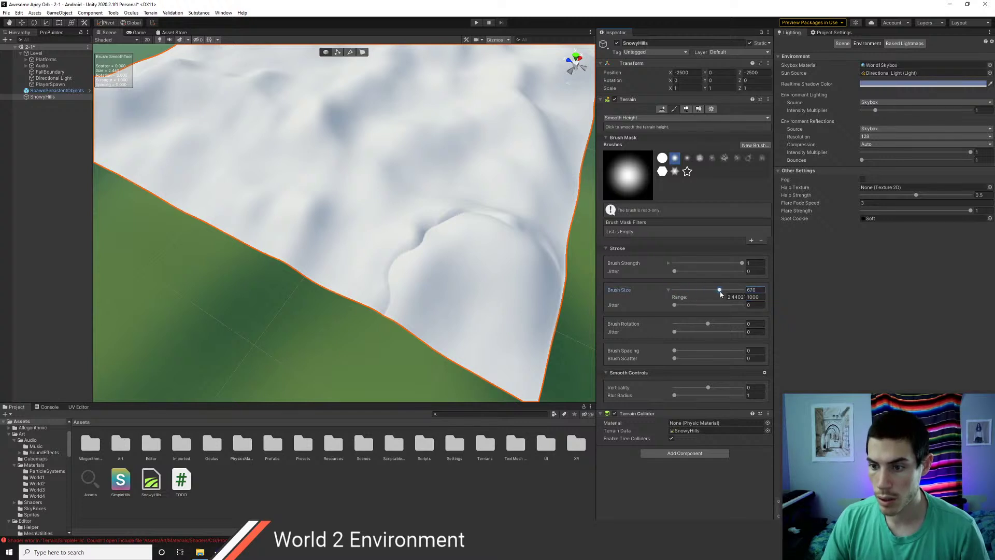
pyautogui.moveTo(729, 293); pyautogui.dragTo(731, 292)
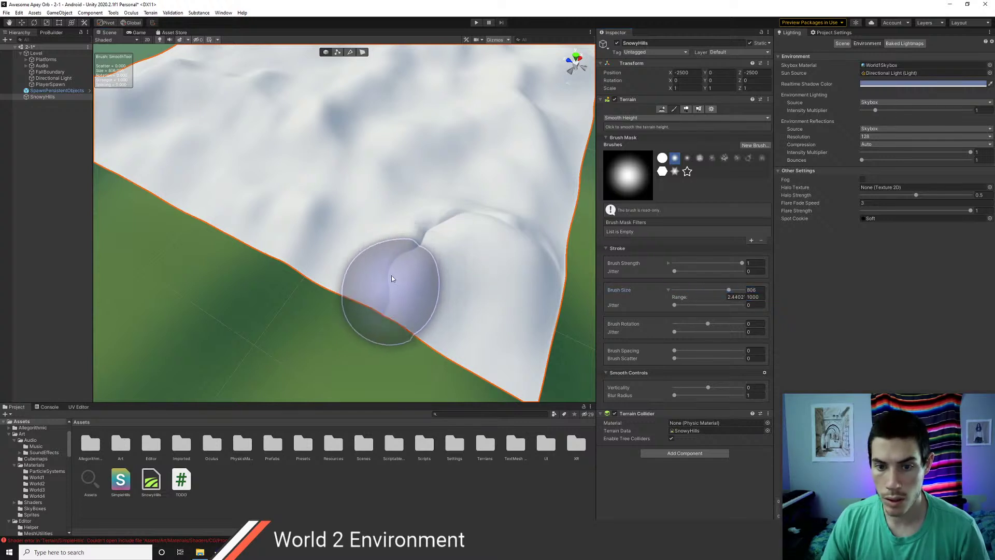
pyautogui.moveTo(387, 269)
pyautogui.mouseDown()
pyautogui.moveTo(389, 291)
pyautogui.moveTo(449, 222)
pyautogui.moveTo(406, 240)
pyautogui.moveTo(456, 207)
pyautogui.moveTo(523, 243)
pyautogui.moveTo(405, 252)
pyautogui.moveTo(377, 313)
pyautogui.moveTo(464, 218)
pyautogui.moveTo(514, 210)
pyautogui.moveTo(382, 292)
pyautogui.moveTo(393, 250)
pyautogui.moveTo(427, 200)
pyautogui.moveTo(423, 240)
pyautogui.moveTo(437, 216)
pyautogui.moveTo(474, 216)
pyautogui.moveTo(543, 248)
pyautogui.moveTo(531, 282)
pyautogui.mouseUp()
pyautogui.moveTo(531, 282)
pyautogui.mouseDown(button='middle')
pyautogui.moveTo(387, 226)
pyautogui.moveTo(455, 256)
pyautogui.mouseUp(button='middle')
pyautogui.moveTo(452, 202)
pyautogui.mouseDown()
pyautogui.moveTo(433, 231)
pyautogui.moveTo(428, 223)
pyautogui.moveTo(437, 210)
pyautogui.moveTo(450, 217)
pyautogui.moveTo(435, 225)
pyautogui.mouseUp()
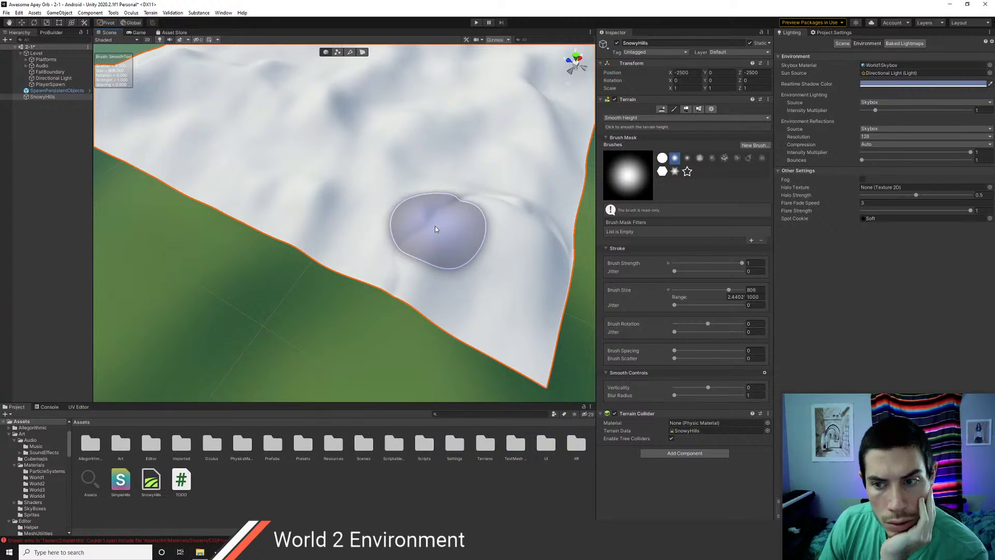
# - Try a softer brush shape, return to the hard round brush, and orbit over the terrain
pyautogui.click(687, 158)
pyautogui.click(662, 158)
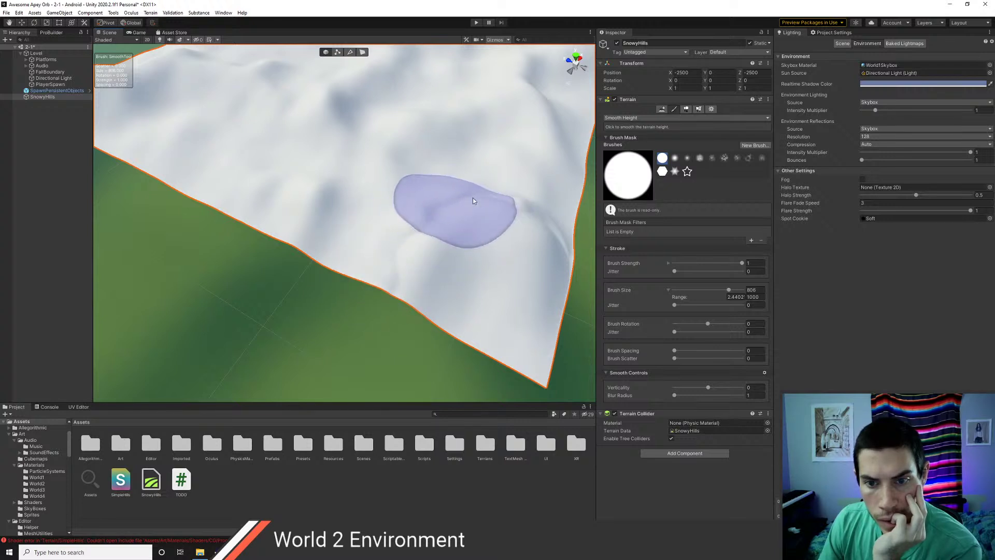
pyautogui.moveTo(439, 206)
pyautogui.mouseDown(button='middle')
pyautogui.moveTo(442, 236)
pyautogui.moveTo(337, 228)
pyautogui.mouseUp(button='middle')
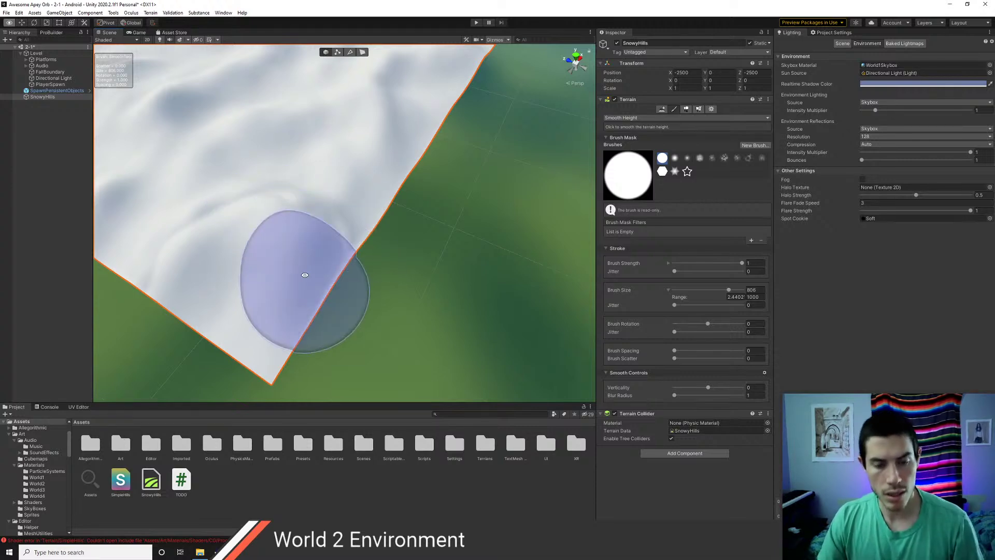
pyautogui.moveTo(300, 278)
pyautogui.keyDown('alt'); pyautogui.mouseDown()
pyautogui.moveTo(389, 289)
pyautogui.moveTo(455, 271)
pyautogui.moveTo(562, 267)
pyautogui.moveTo(534, 272)
pyautogui.moveTo(464, 207)
pyautogui.moveTo(378, 217)
pyautogui.moveTo(348, 186)
pyautogui.moveTo(380, 219)
pyautogui.moveTo(263, 230)
pyautogui.moveTo(259, 212)
pyautogui.mouseUp(); pyautogui.keyUp('alt')
pyautogui.moveTo(259, 211)
pyautogui.mouseDown(button='middle')
pyautogui.moveTo(303, 162)
pyautogui.moveTo(356, 267)
pyautogui.mouseUp(button='middle')
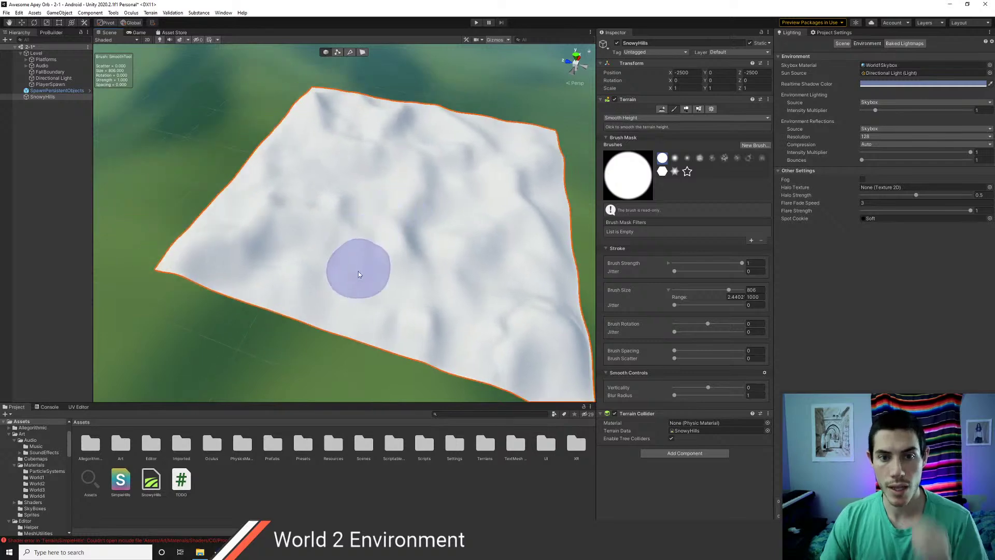
pyautogui.keyDown('alt'); pyautogui.moveTo(390, 286); pyautogui.dragTo(321, 260); pyautogui.keyUp('alt')
# - Frame the Platforms object, orbit around to see the terrain, and select SnowyHills
pyautogui.doubleClick(46, 60)
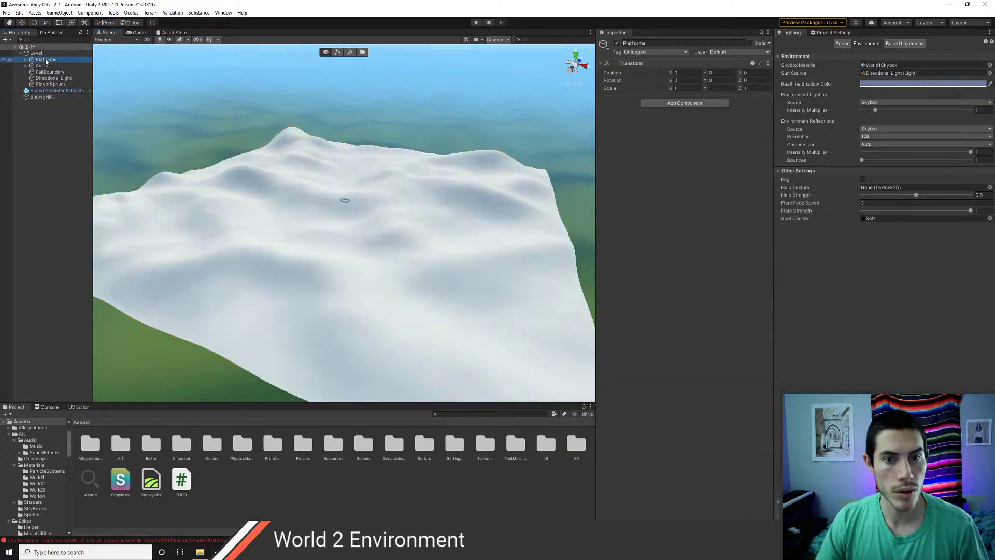
pyautogui.keyDown('alt'); pyautogui.moveTo(391, 287); pyautogui.dragTo(447, 272); pyautogui.keyUp('alt')
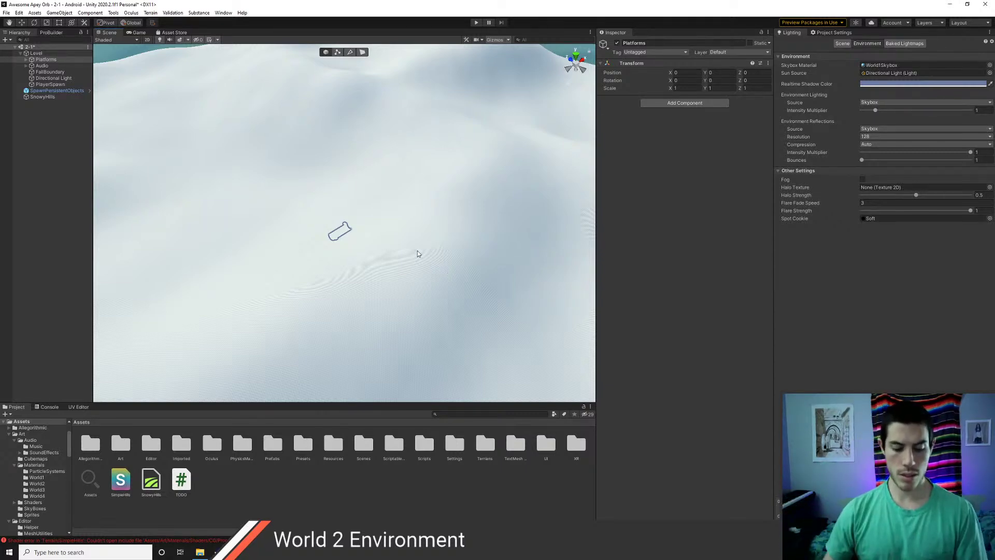
pyautogui.scroll(-10, 370, 223)
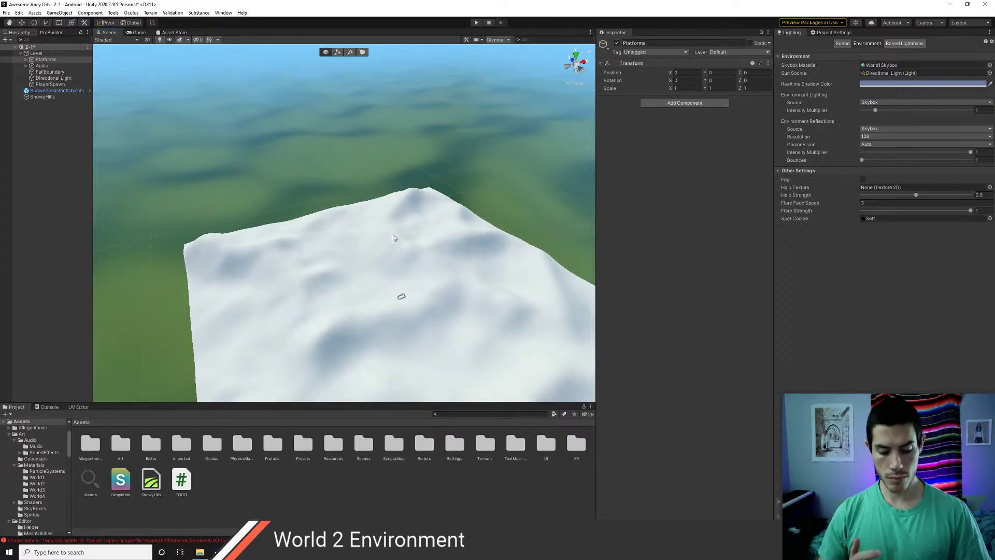
pyautogui.scroll(3, 376, 222)
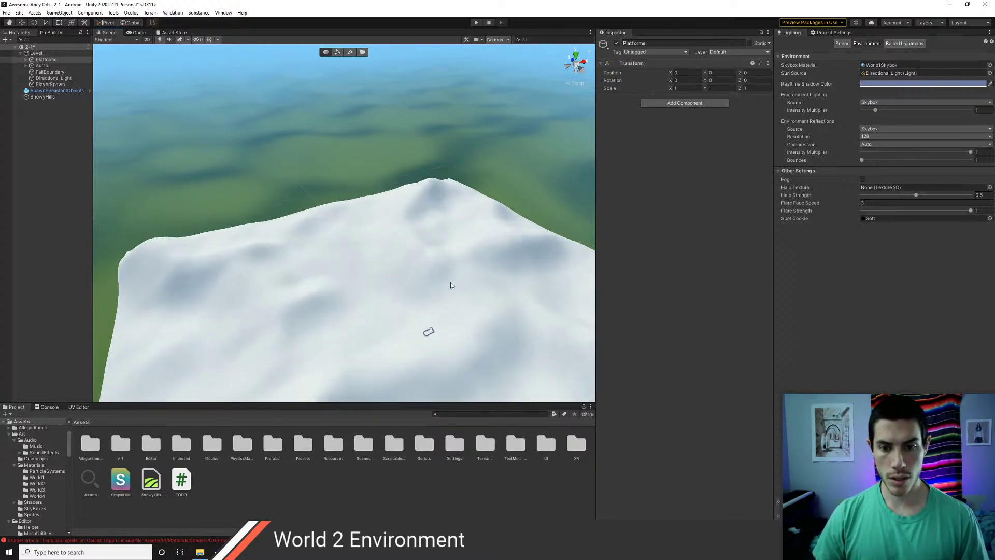
pyautogui.click(48, 98)
pyautogui.scroll(-4, 419, 287)
# - Lower the SnowyHills terrain with the Move tool, entering Position Y -500
pyautogui.press('w')
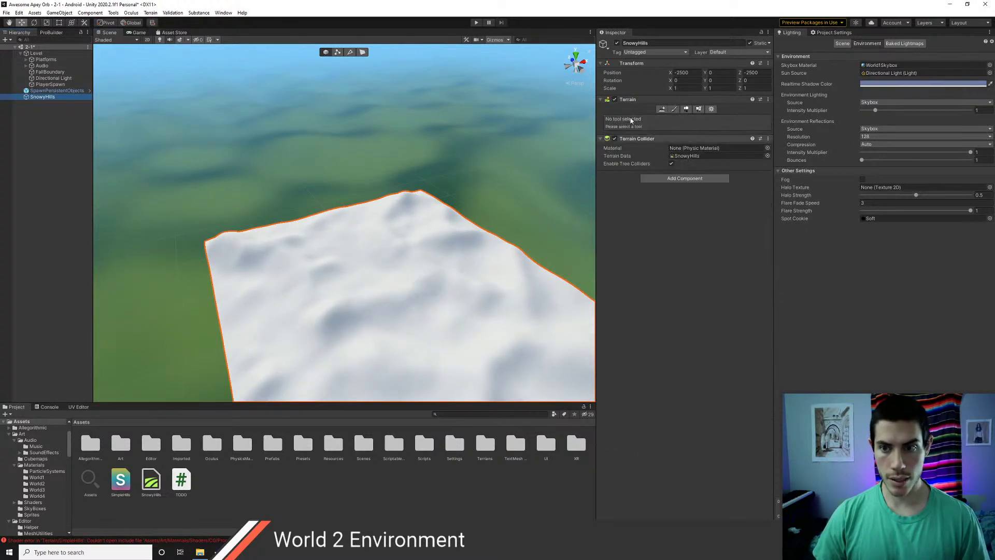
pyautogui.scroll(-3, 375, 266)
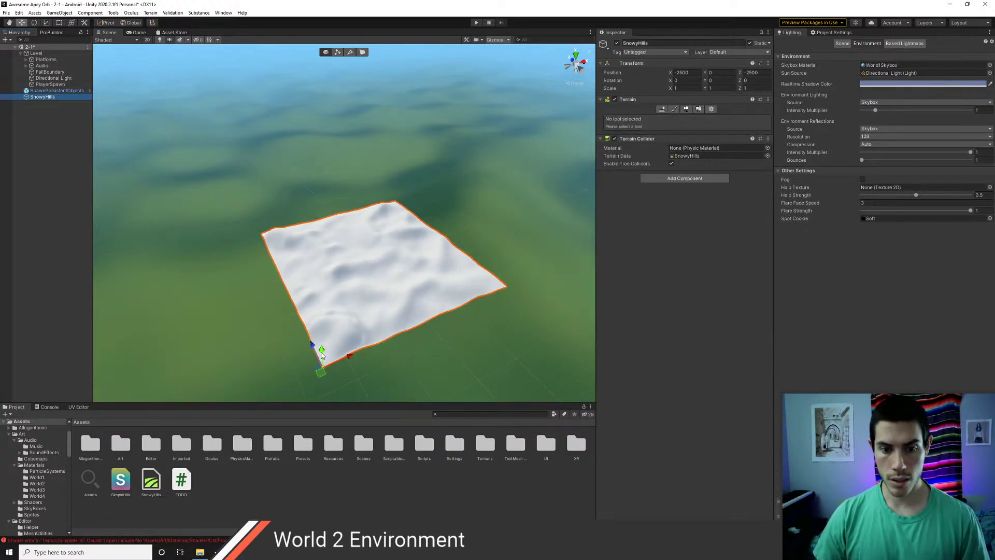
pyautogui.moveTo(321, 353); pyautogui.dragTo(322, 364)
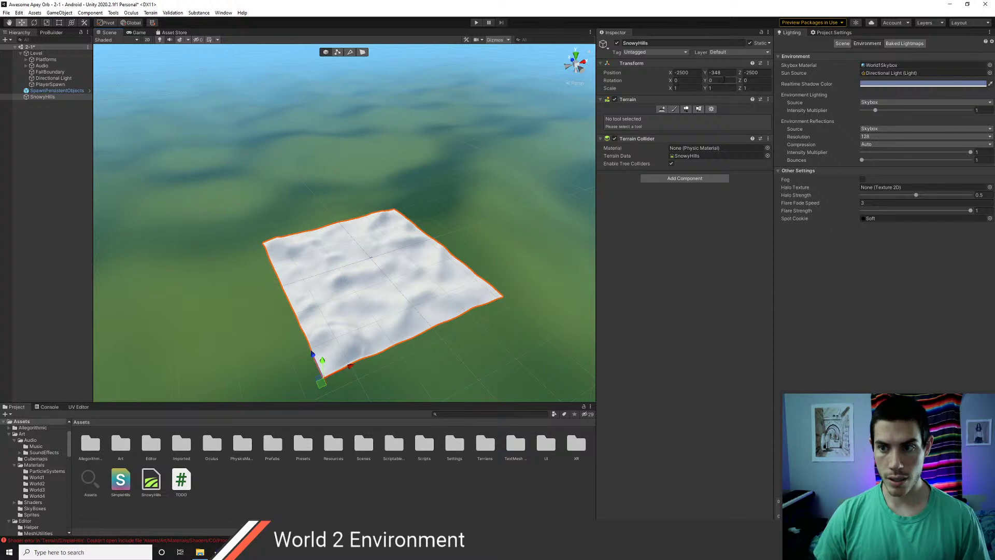
pyautogui.write('-500')
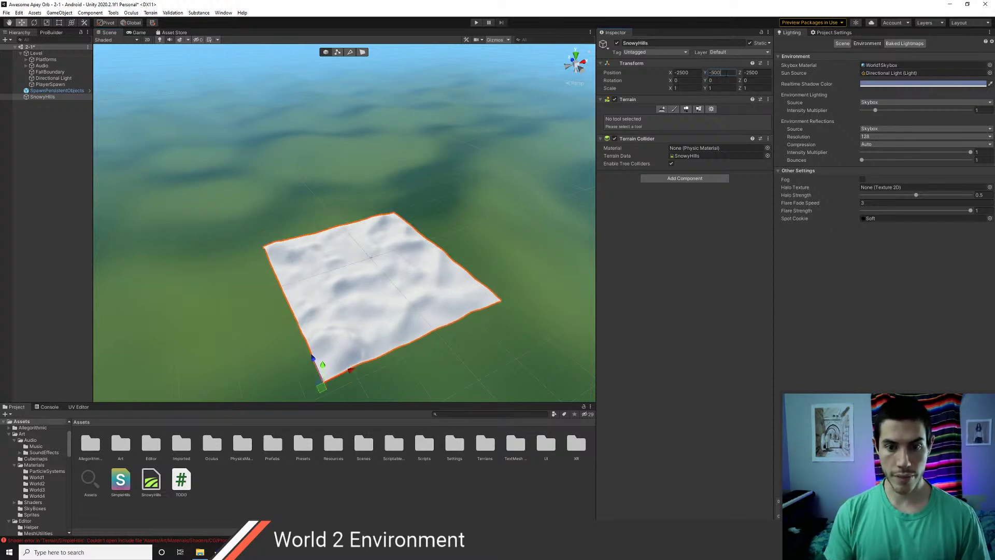
pyautogui.scroll(5, 425, 306)
# - Try Position Y -2000, then settle the terrain at Position Y -1000
pyautogui.moveTo(426, 312); pyautogui.dragTo(423, 337, button='right')
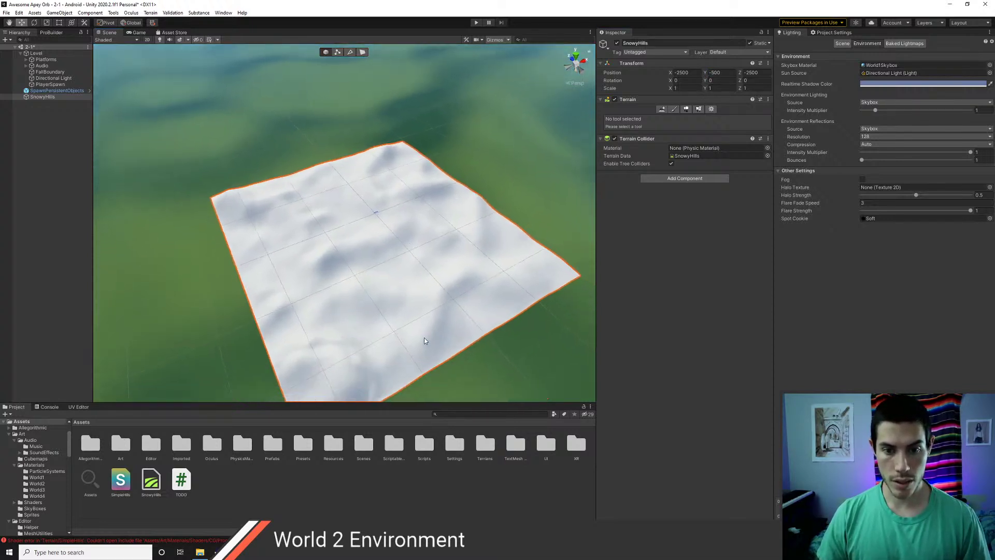
pyautogui.scroll(5, 422, 338)
pyautogui.scroll(8, 422, 338)
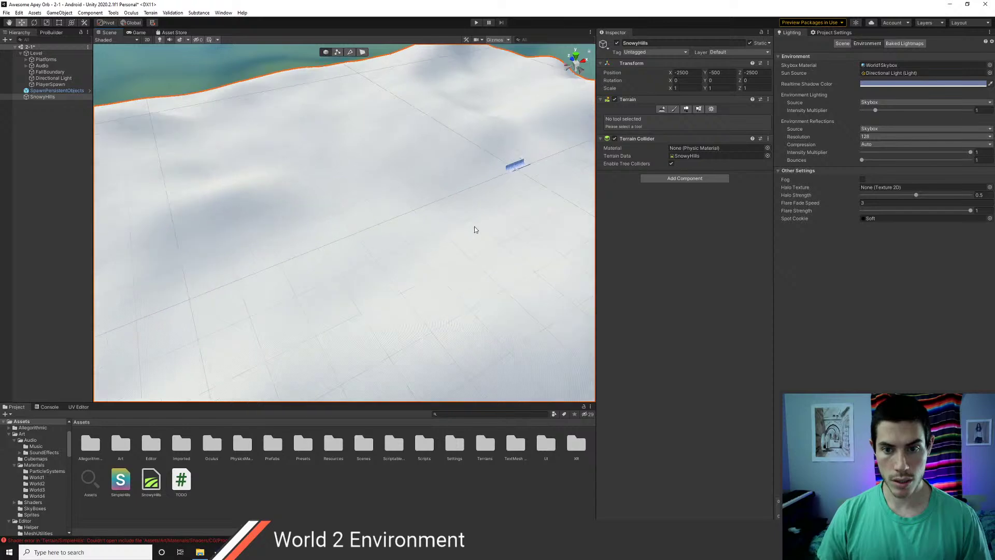
pyautogui.moveTo(473, 229); pyautogui.dragTo(345, 211, button='middle')
pyautogui.moveTo(384, 267); pyautogui.dragTo(379, 209, button='right')
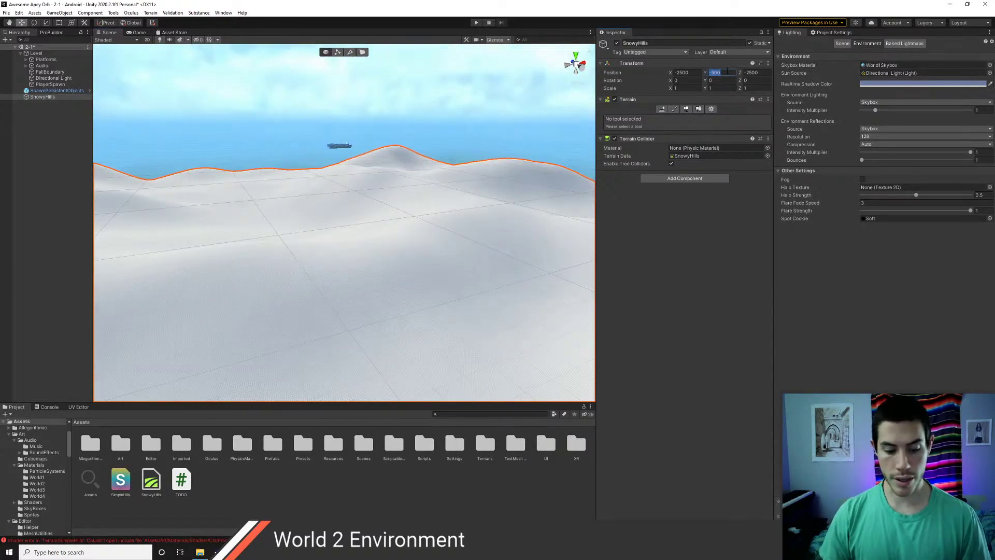
pyautogui.write('-200')
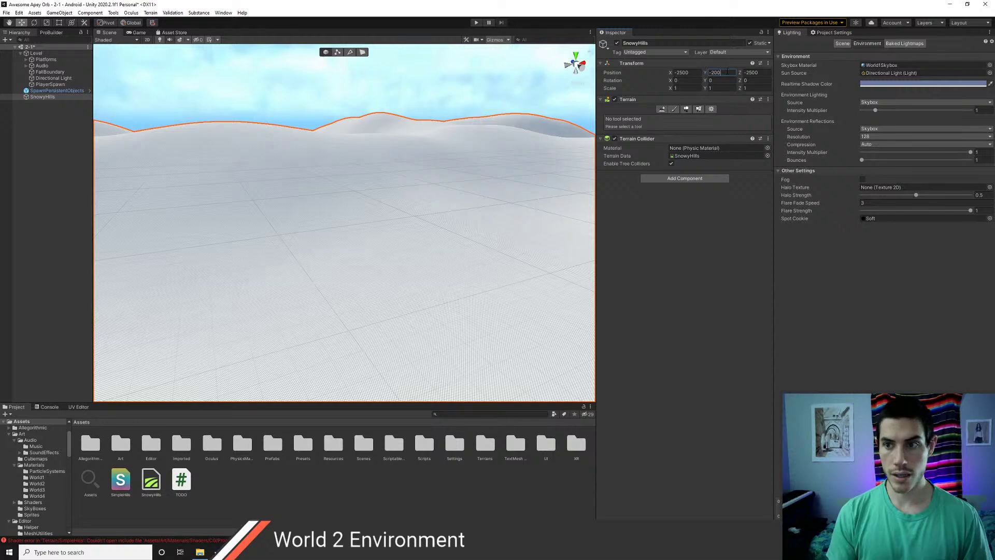
pyautogui.write('0')
pyautogui.moveTo(300, 247); pyautogui.dragTo(337, 220, button='right')
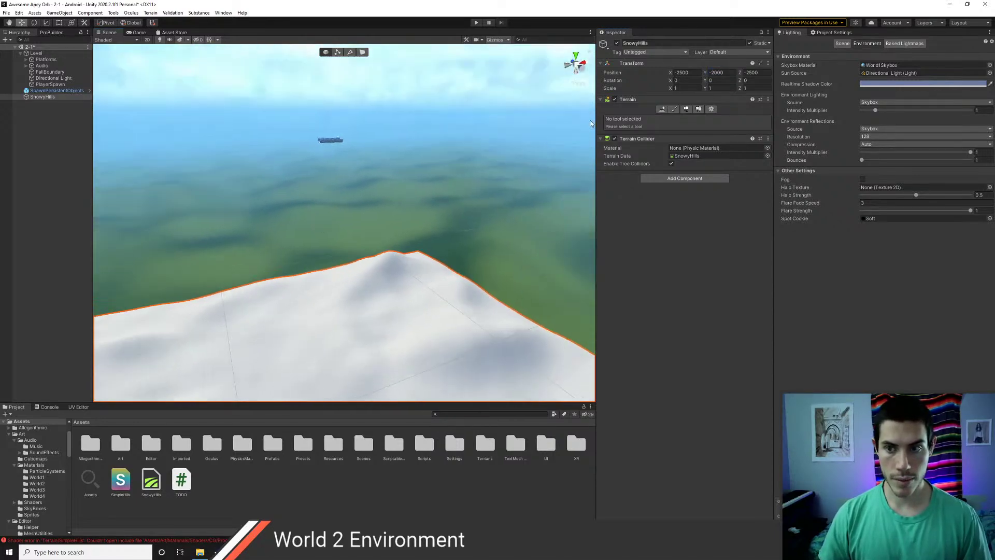
pyautogui.write('-1000')
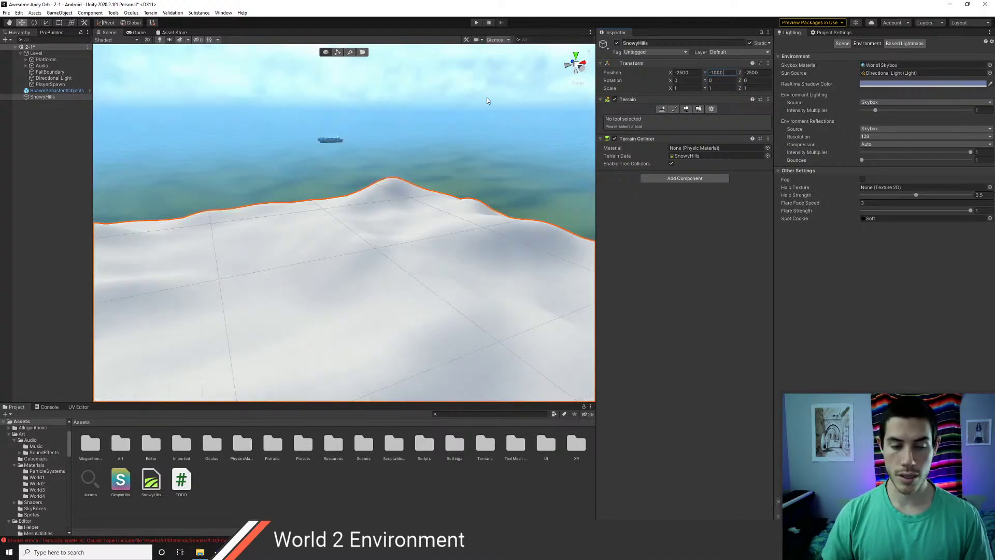
# - Deselect the terrain and frame the Platforms to view them high above it
pyautogui.click(36, 172)
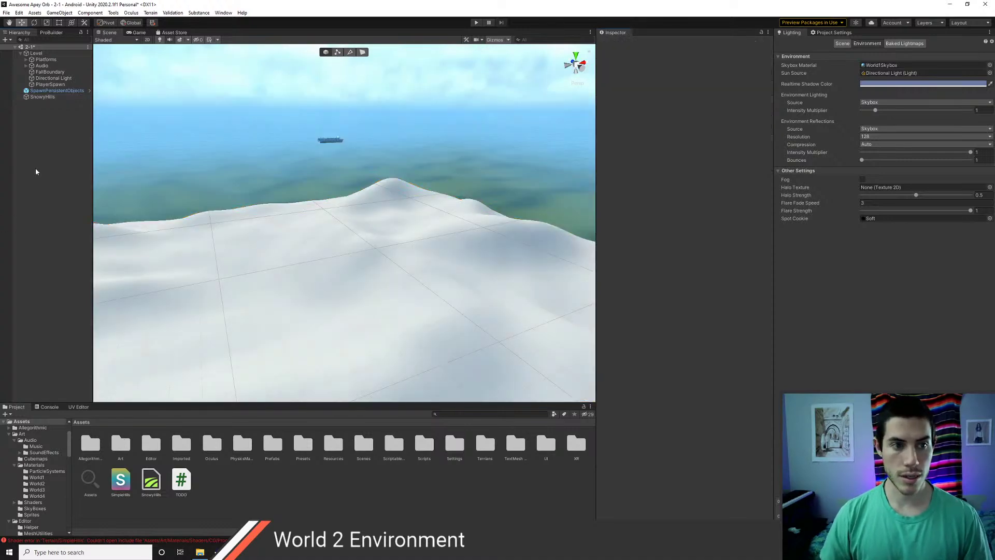
pyautogui.moveTo(371, 211); pyautogui.dragTo(358, 176, button='right')
pyautogui.doubleClick(45, 60)
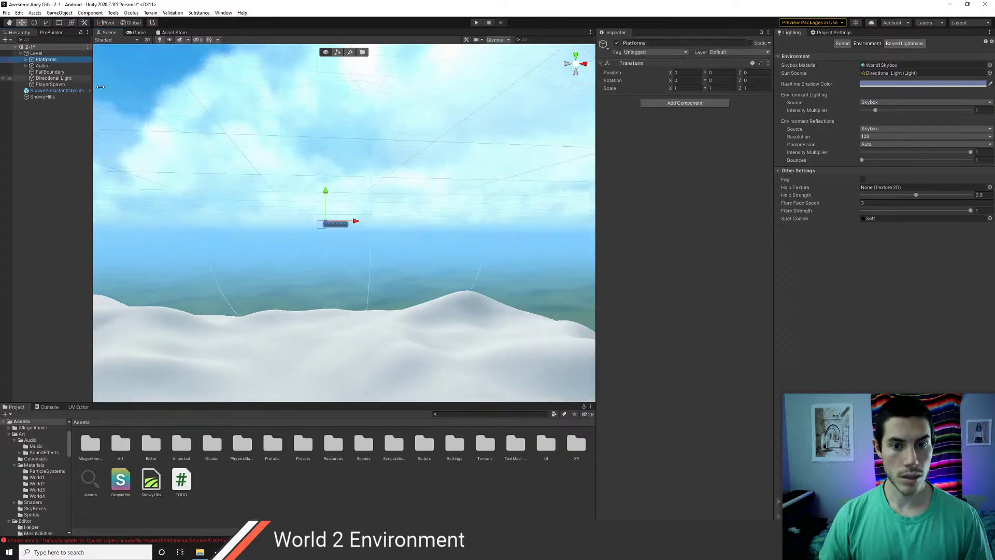
pyautogui.scroll(-5, 272, 254)
pyautogui.scroll(5, 272, 254)
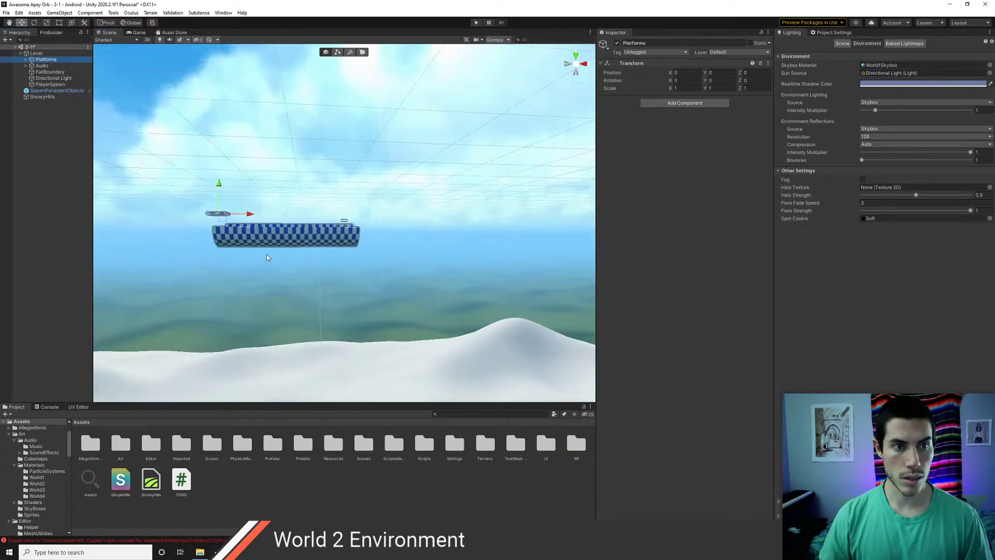
pyautogui.moveTo(271, 254); pyautogui.dragTo(124, 291, button='right')
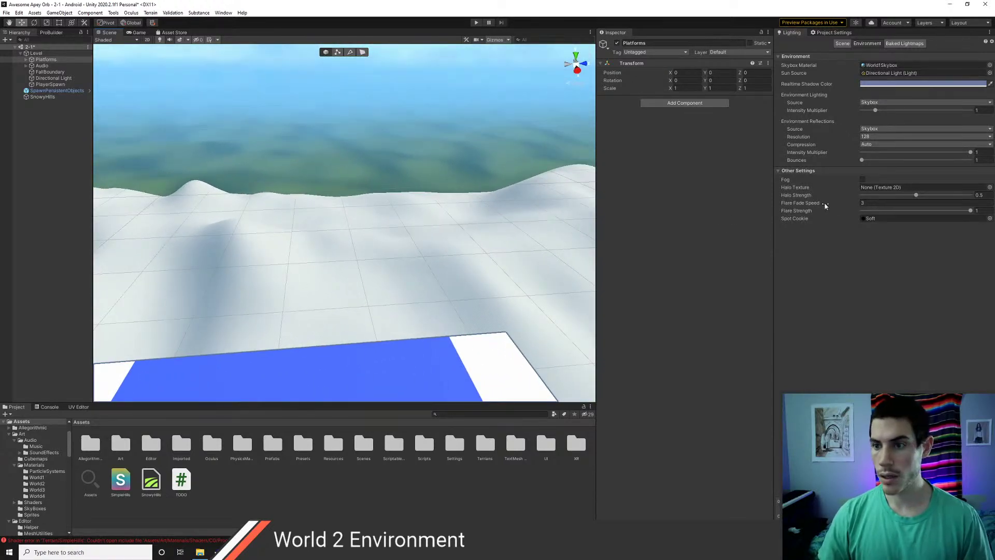
# - Turn on scene fog, give it a light blue-grey colour, and fly past the platforms
pyautogui.click(863, 179)
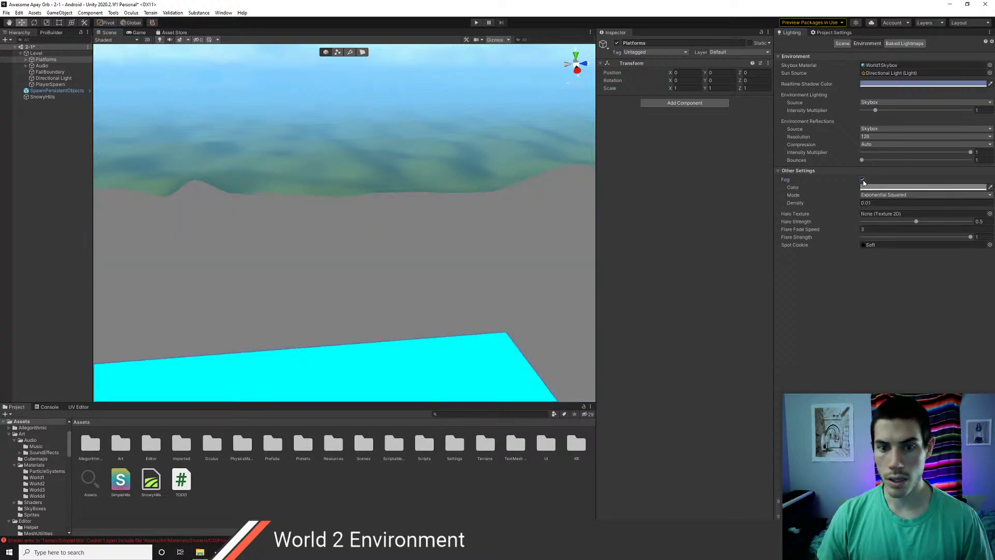
pyautogui.moveTo(441, 214); pyautogui.dragTo(487, 212, button='right')
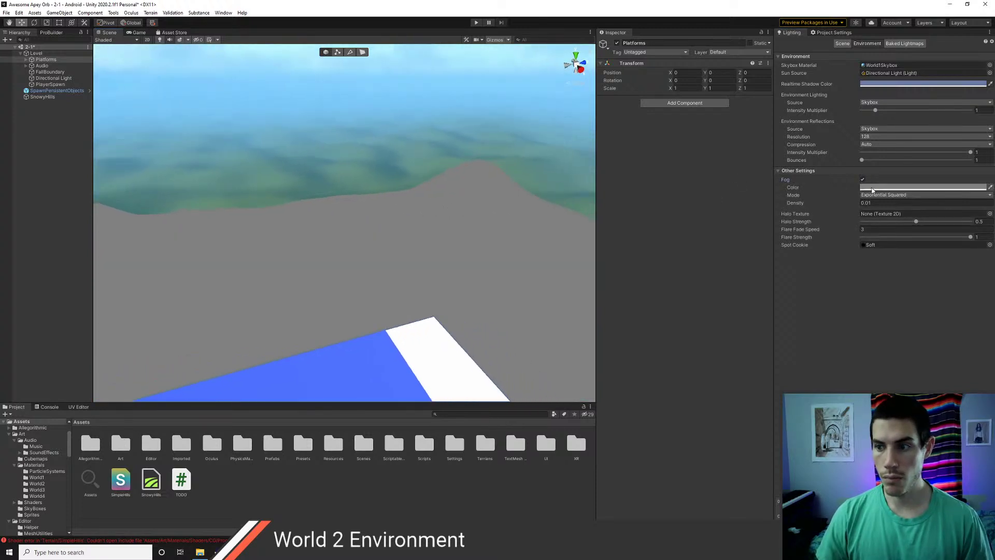
pyautogui.click(872, 187)
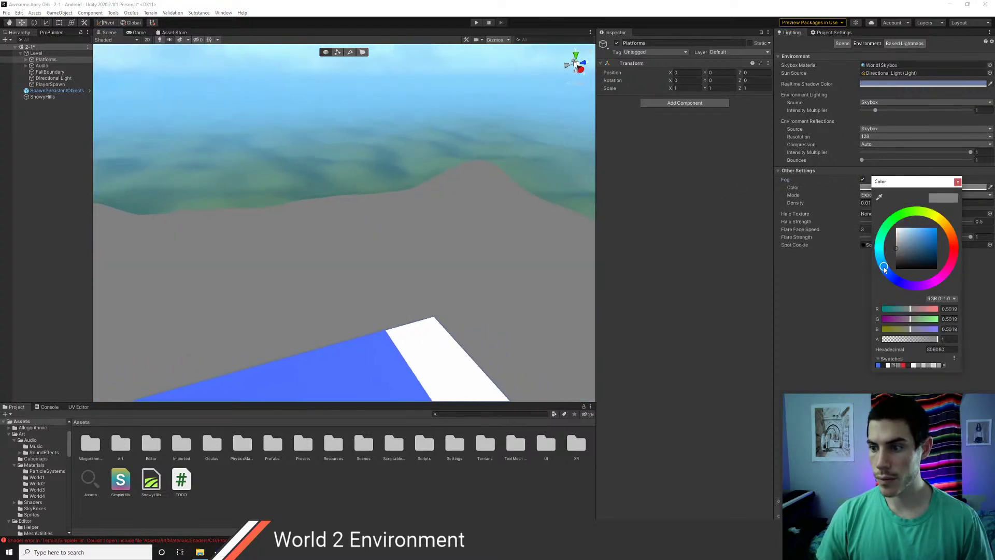
pyautogui.moveTo(900, 248)
pyautogui.mouseDown()
pyautogui.moveTo(907, 229)
pyautogui.moveTo(888, 232)
pyautogui.moveTo(902, 235)
pyautogui.mouseUp()
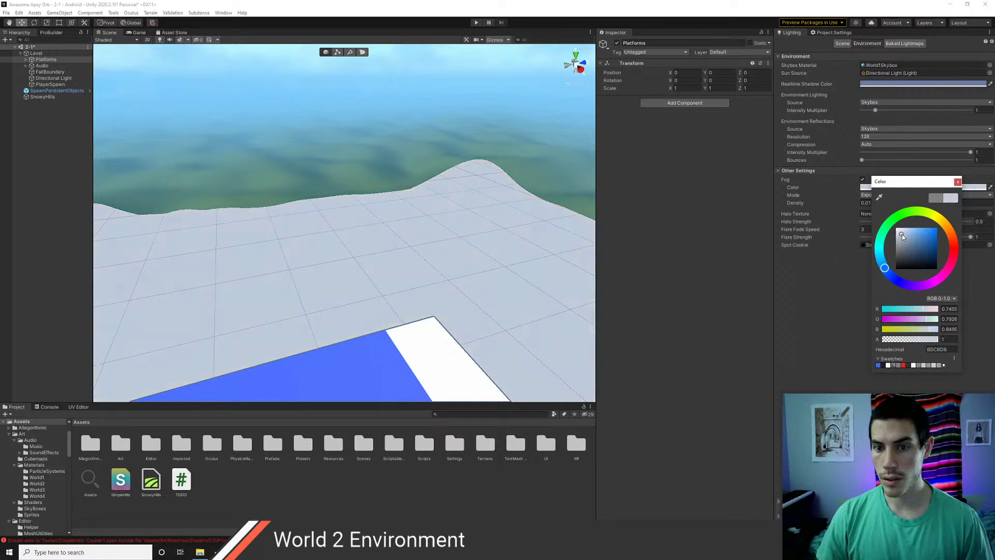
pyautogui.click(860, 225)
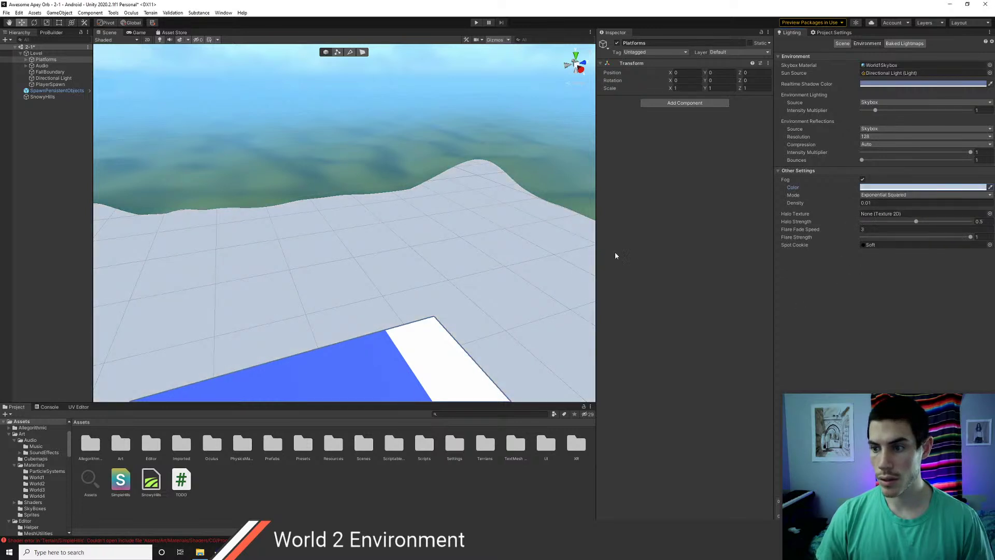
pyautogui.moveTo(466, 254); pyautogui.dragTo(404, 224, button='right')
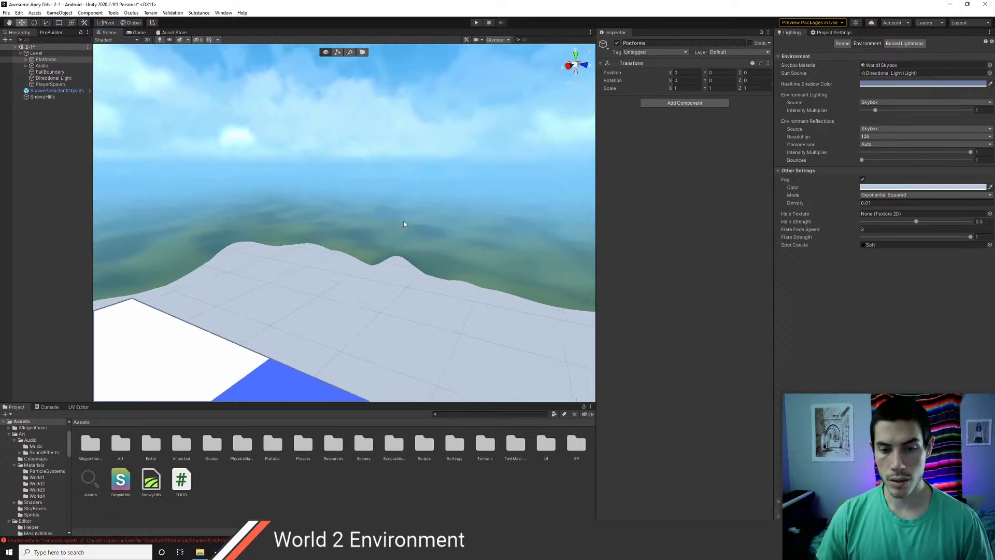
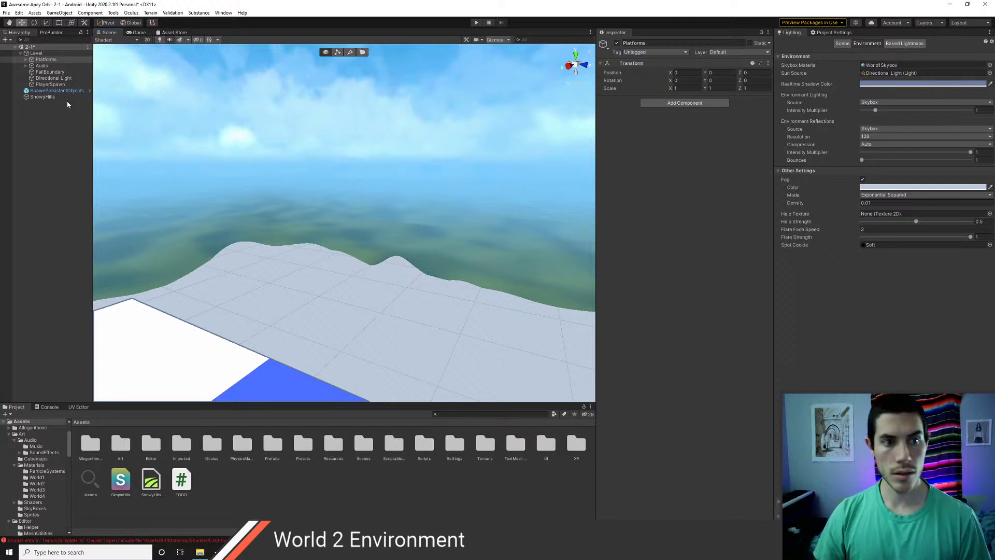
# - Move the SnowyHills terrain to Position Y -500 and view it beside the blue and white platform
pyautogui.click(49, 97)
pyautogui.moveTo(269, 225); pyautogui.dragTo(268, 183)
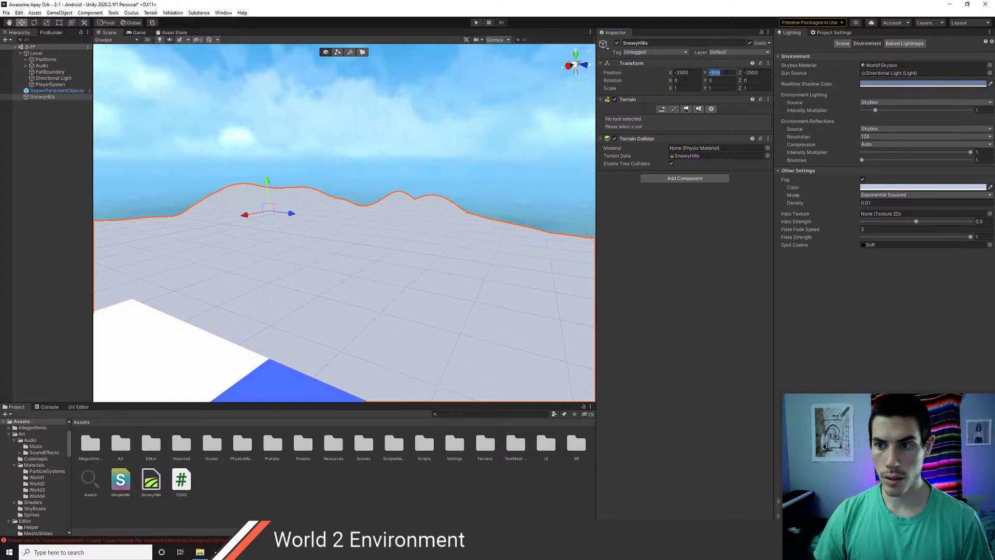
pyautogui.write('-500')
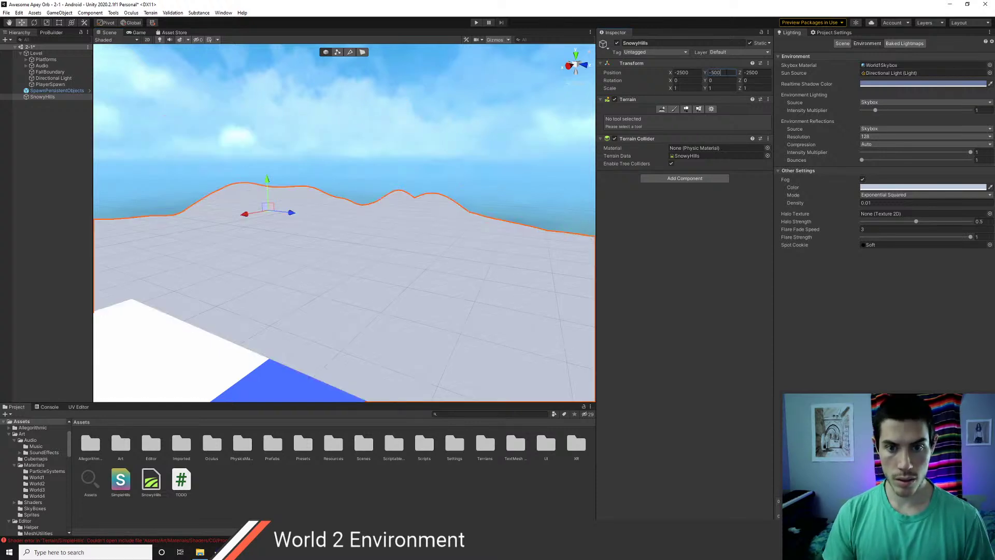
pyautogui.click(44, 213)
pyautogui.moveTo(228, 216); pyautogui.dragTo(260, 185, button='right')
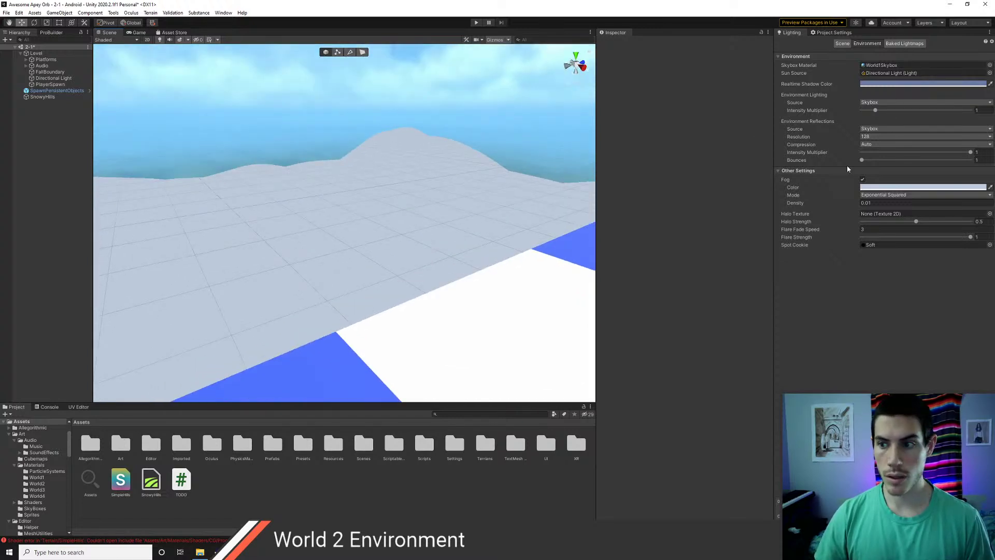
# - Switch the scene fog mode to Exponential
pyautogui.click(880, 195)
pyautogui.click(878, 211)
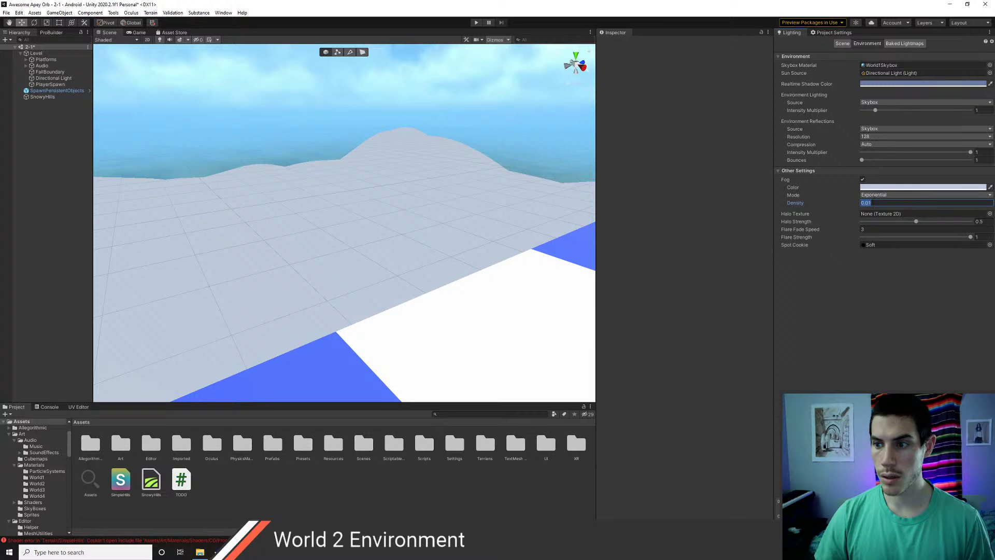
pyautogui.write('0')
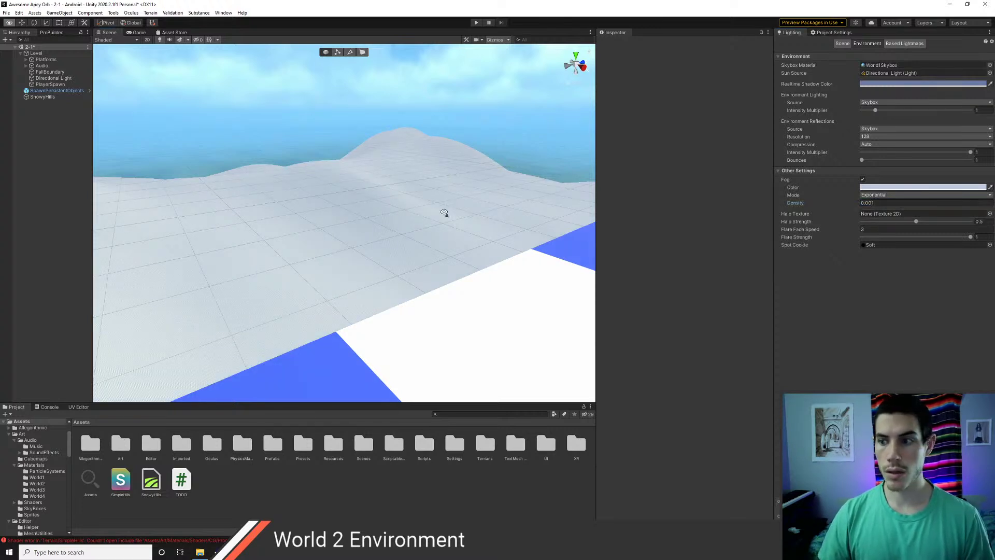
pyautogui.moveTo(445, 213); pyautogui.dragTo(318, 196, button='right')
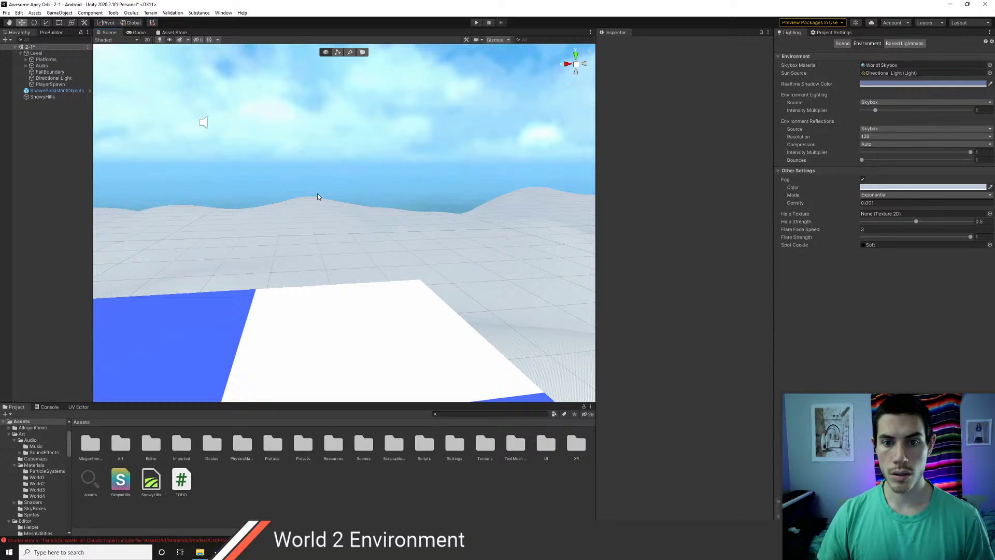
# - Adjust the fog density, settling on 0.0005 for a light haze over the hills
pyautogui.click(890, 205)
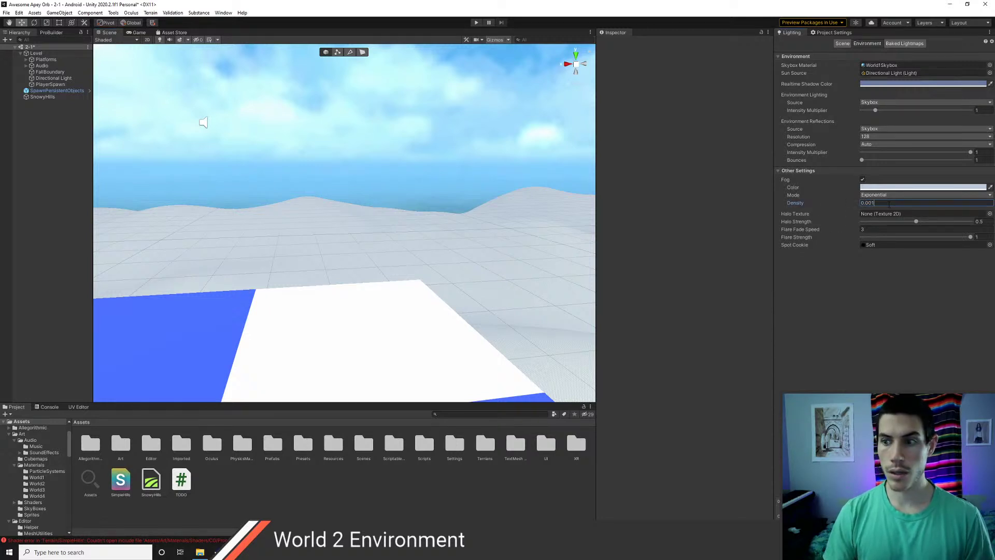
pyautogui.press('BackSpace')
pyautogui.write('5')
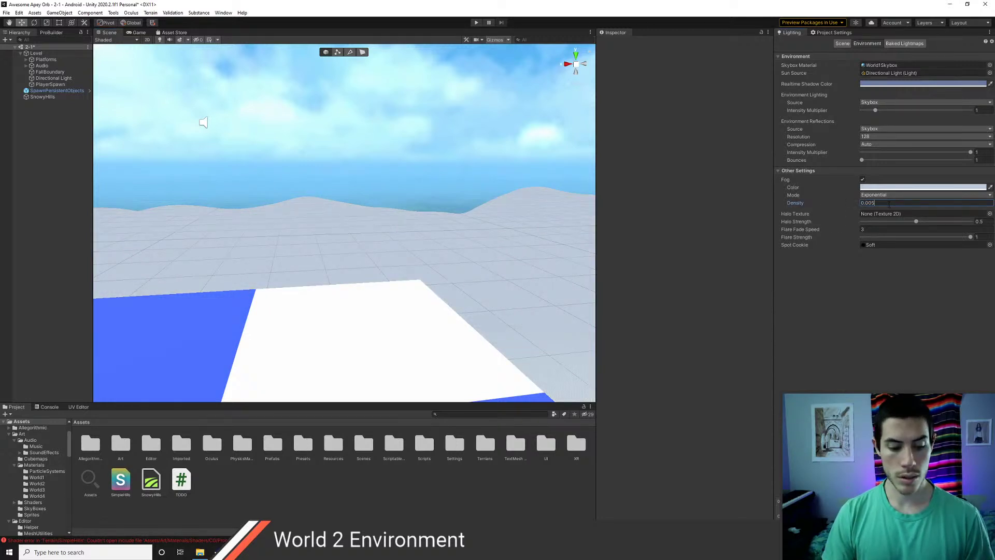
pyautogui.press('BackSpace')
pyautogui.write('1')
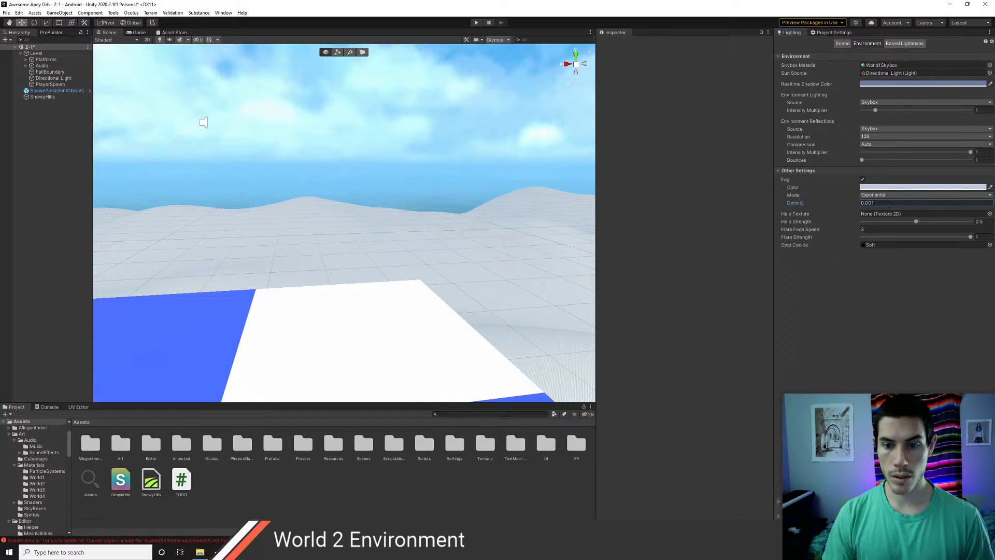
pyautogui.press('BackSpace')
pyautogui.write('1')
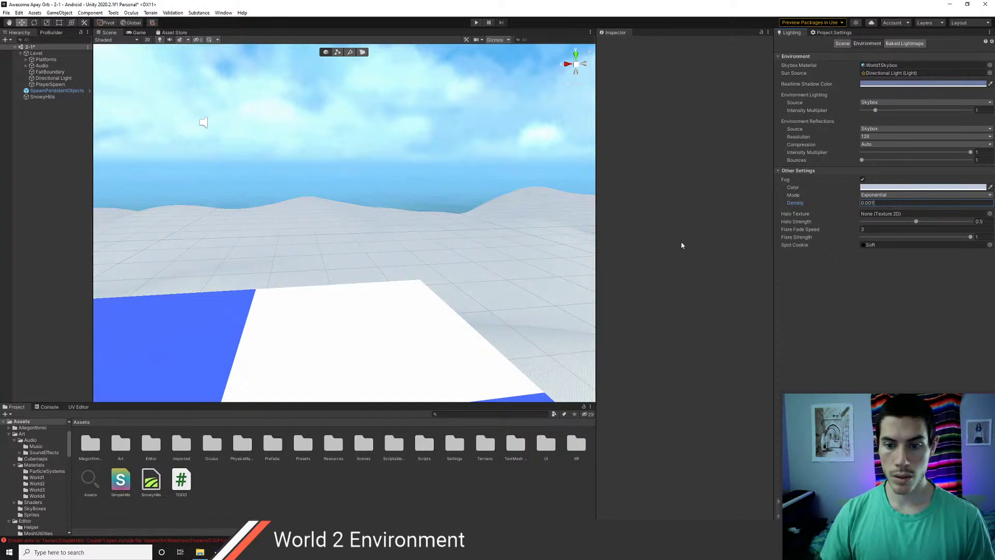
pyautogui.moveTo(352, 212); pyautogui.dragTo(583, 263, button='right')
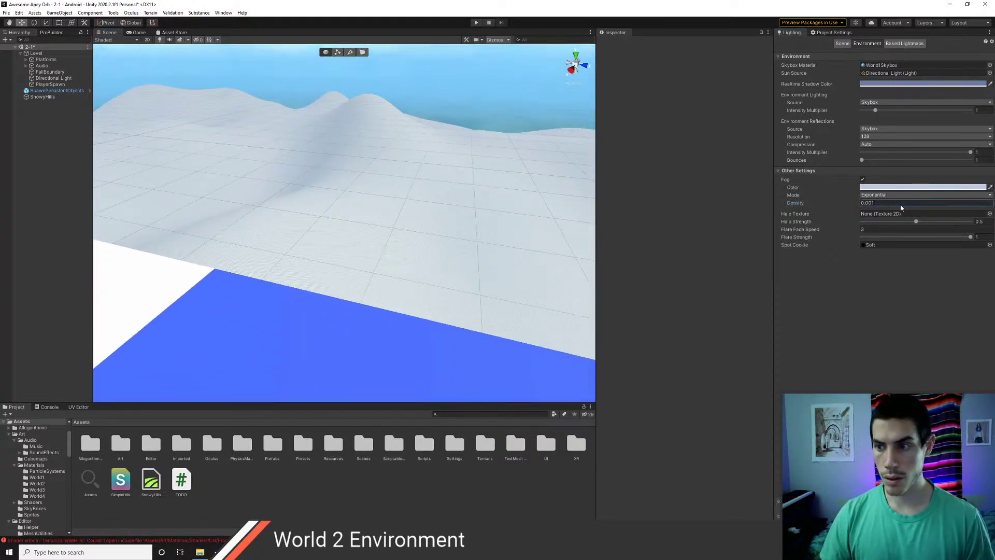
pyautogui.press('BackSpace')
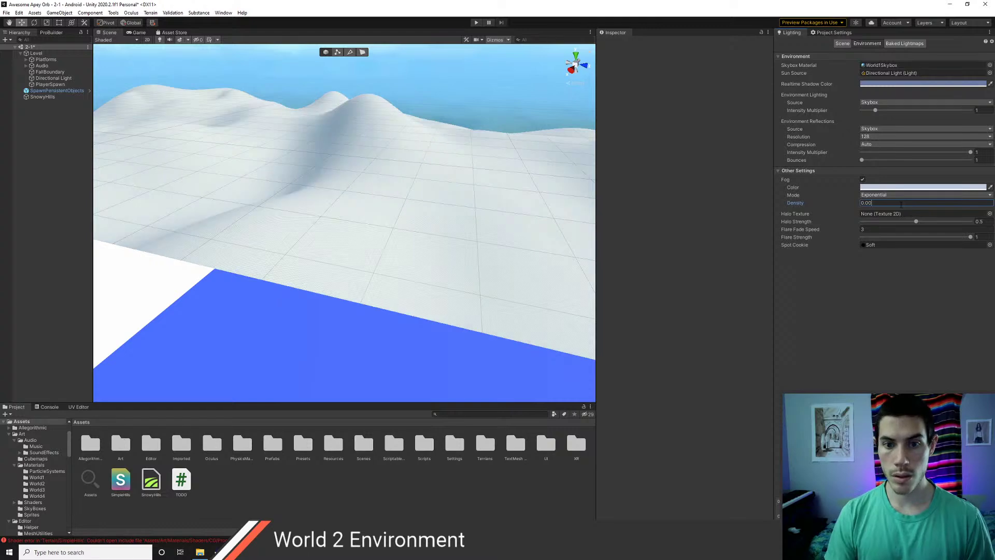
pyautogui.write('1')
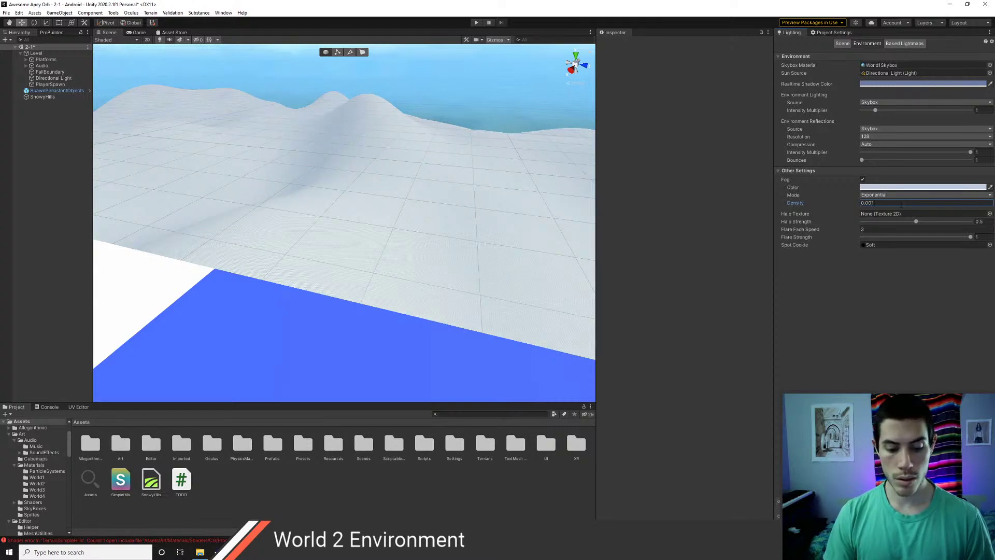
pyautogui.press('BackSpace')
pyautogui.write('05')
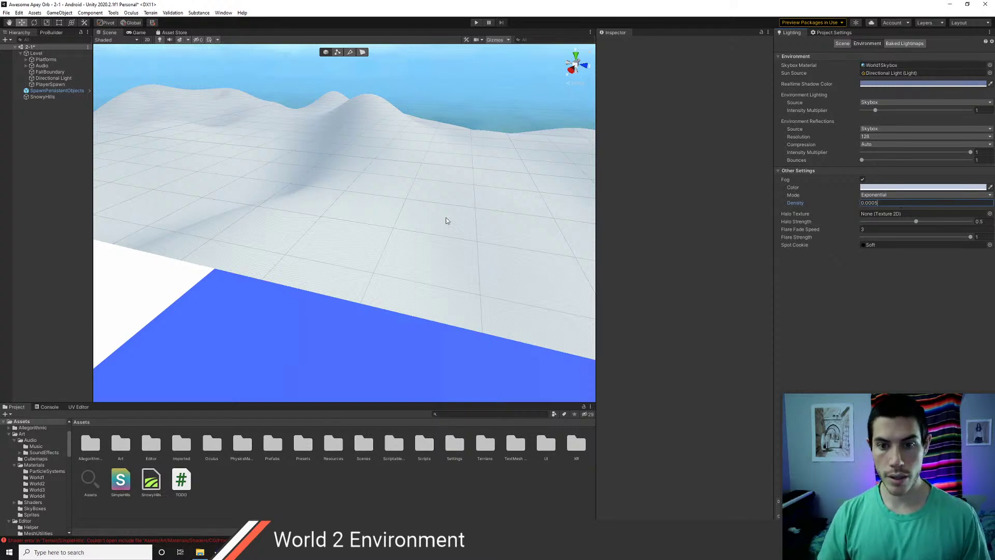
pyautogui.moveTo(446, 221); pyautogui.dragTo(127, 235, button='right')
pyautogui.press('a')
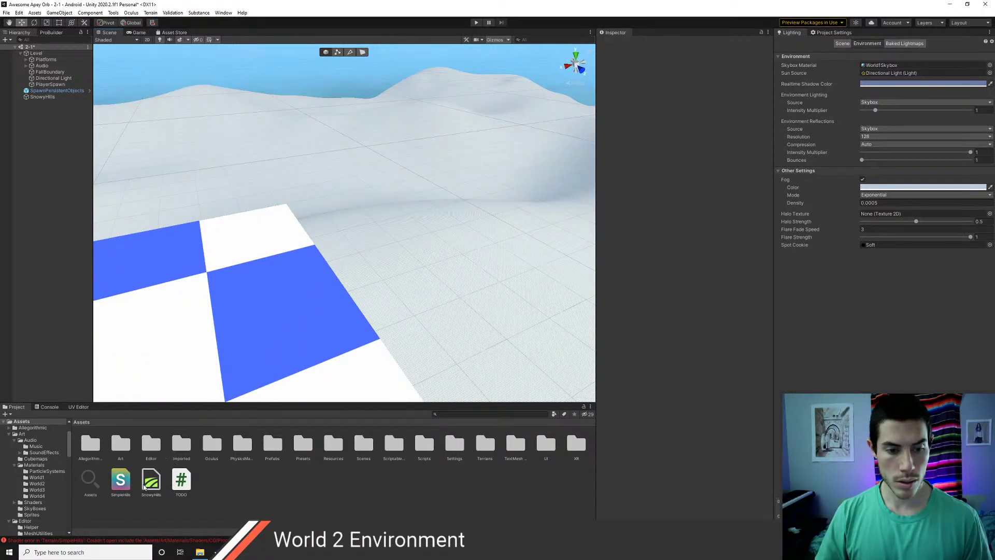
pyautogui.click(121, 480)
# - Open the SimpleHills shader asset and fly the camera back to reveal more platforms
pyautogui.doubleClick(122, 482)
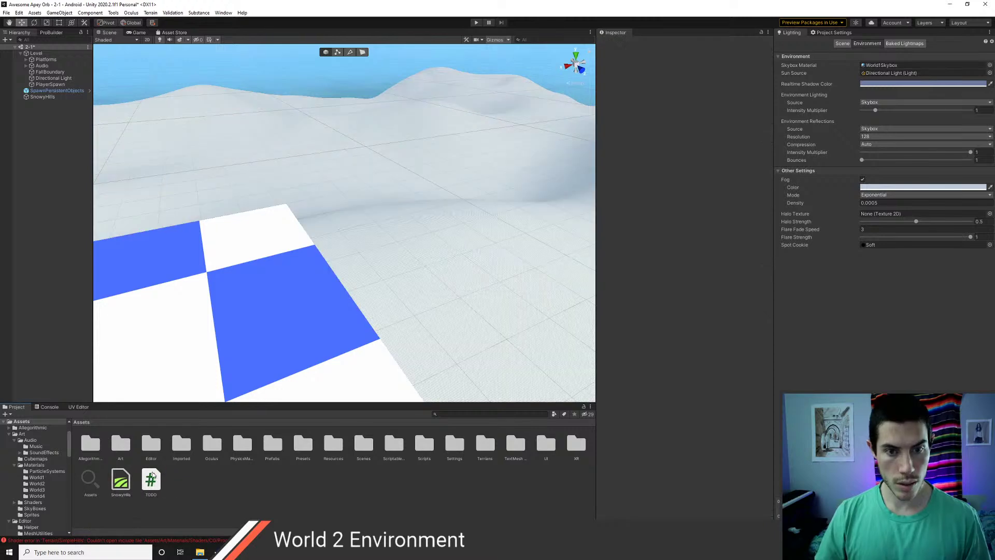
pyautogui.moveTo(374, 274); pyautogui.dragTo(306, 275, button='right')
pyautogui.press('s')
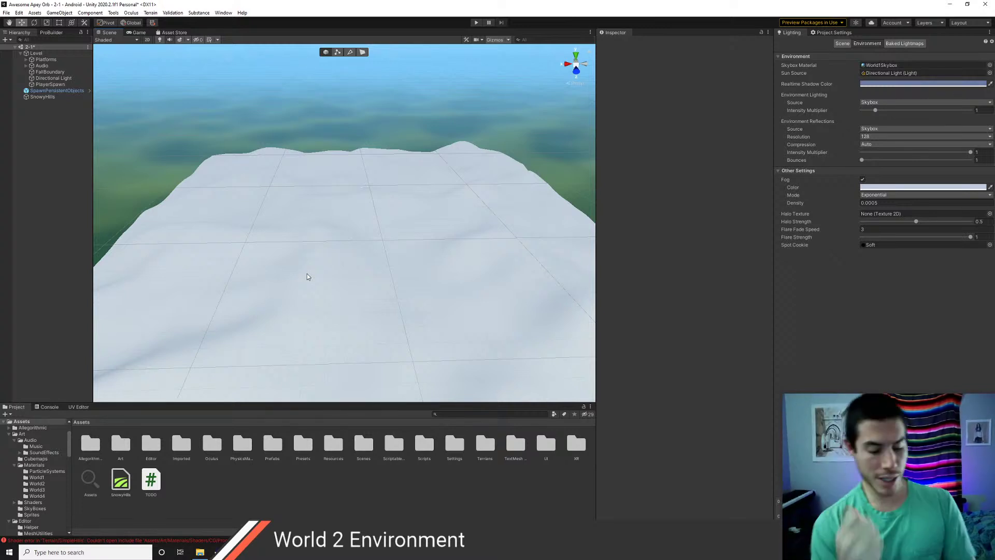
# - Fly over the snow toward the checkered platforms and ramp
pyautogui.scroll(-2, 387, 242)
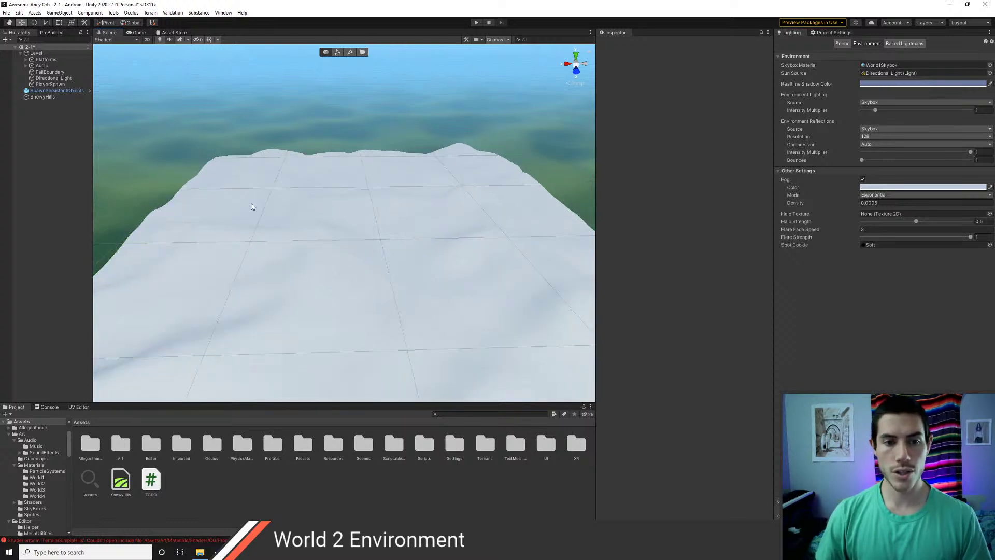
pyautogui.scroll(6, 368, 266)
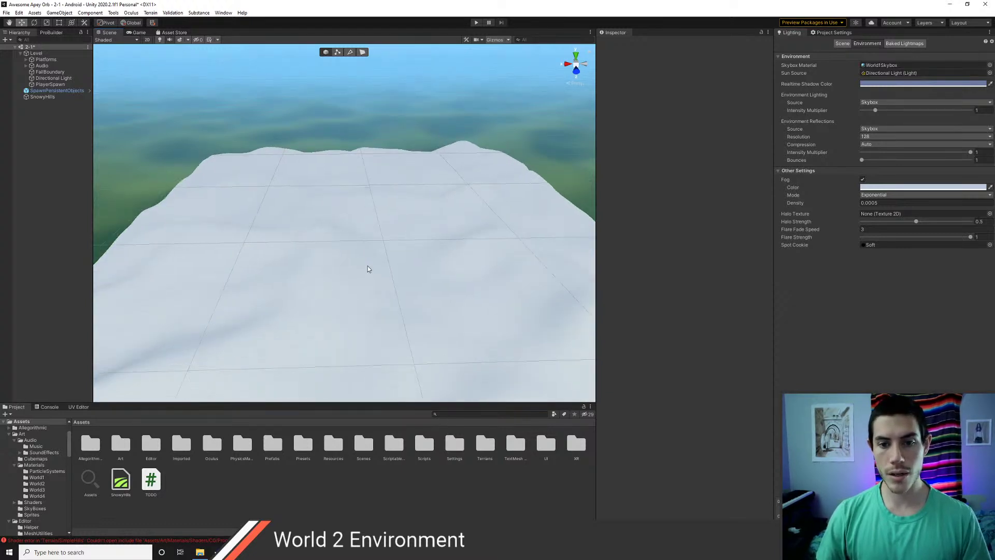
pyautogui.moveTo(368, 265); pyautogui.dragTo(371, 241, button='right')
pyautogui.scroll(10, 355, 246)
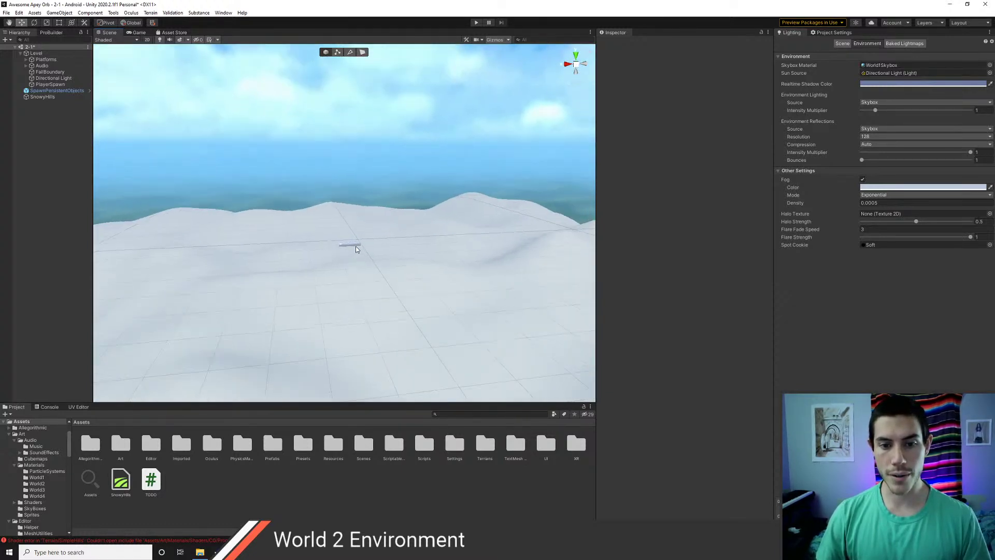
pyautogui.moveTo(357, 285); pyautogui.dragTo(279, 267, button='right')
pyautogui.press('w')
pyautogui.scroll(-6, 279, 267)
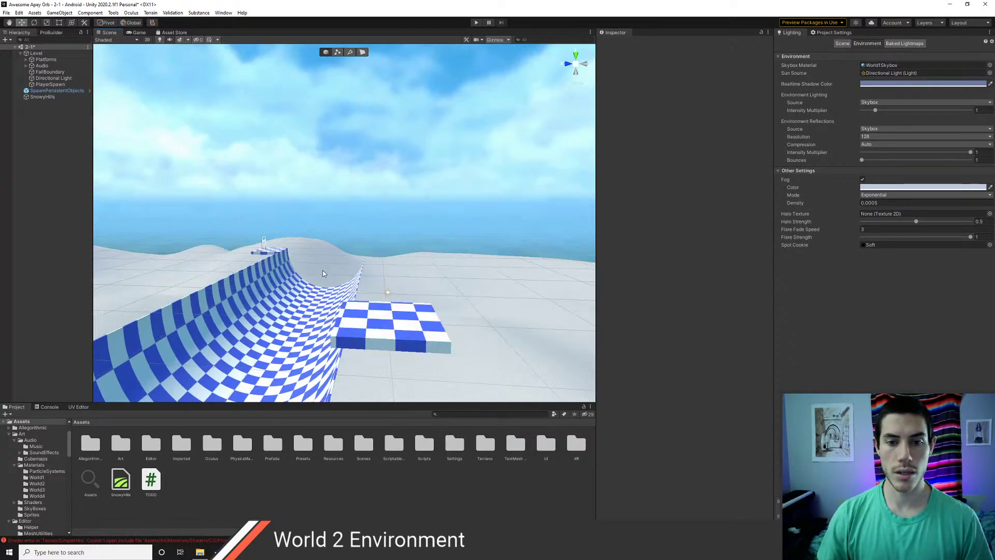
pyautogui.moveTo(422, 206); pyautogui.dragTo(464, 233, button='right')
pyautogui.scroll(4, 386, 219)
# - Choose the Noise sculpting tool for SnowyHills, undoing a test crater stroke
pyautogui.click(454, 245)
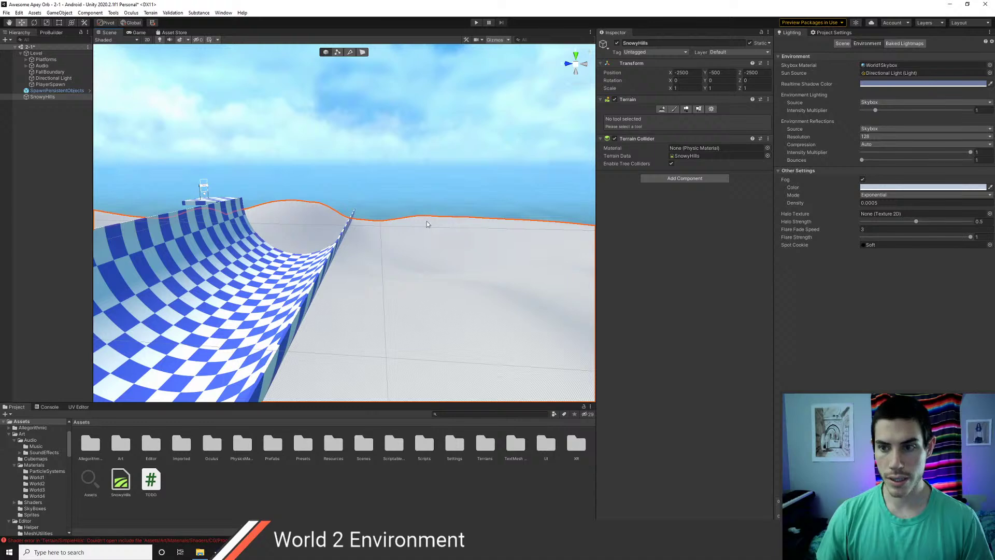
pyautogui.click(675, 109)
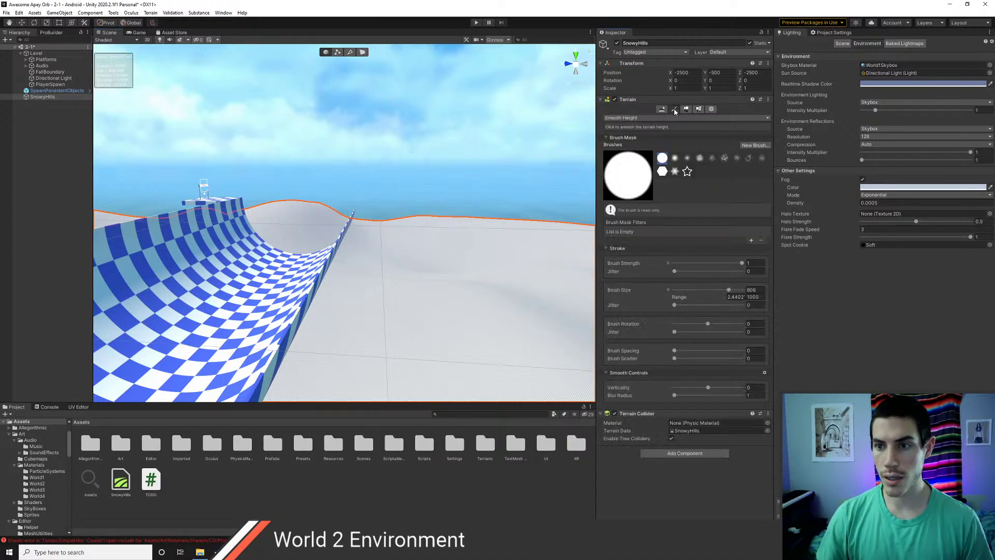
pyautogui.click(649, 118)
pyautogui.moveTo(646, 134)
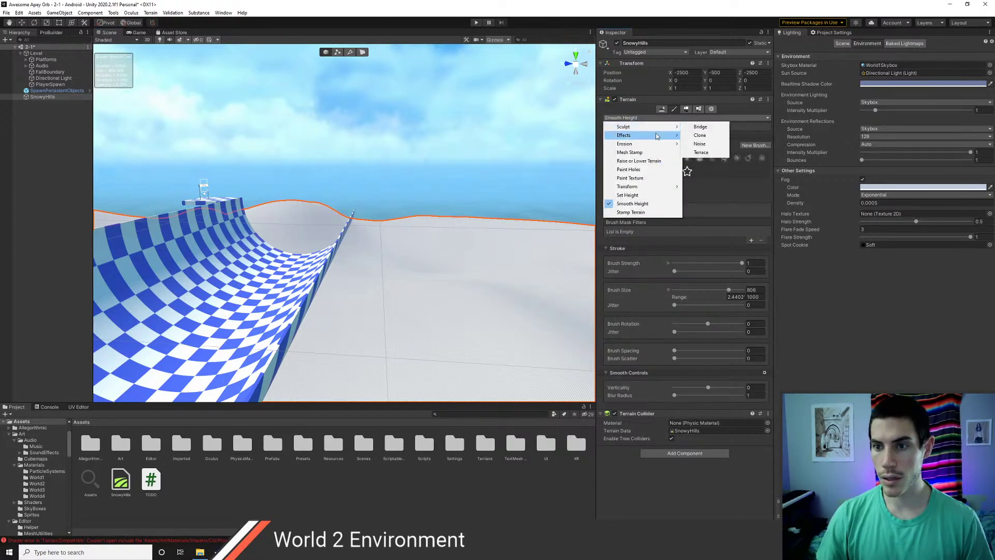
pyautogui.click(706, 145)
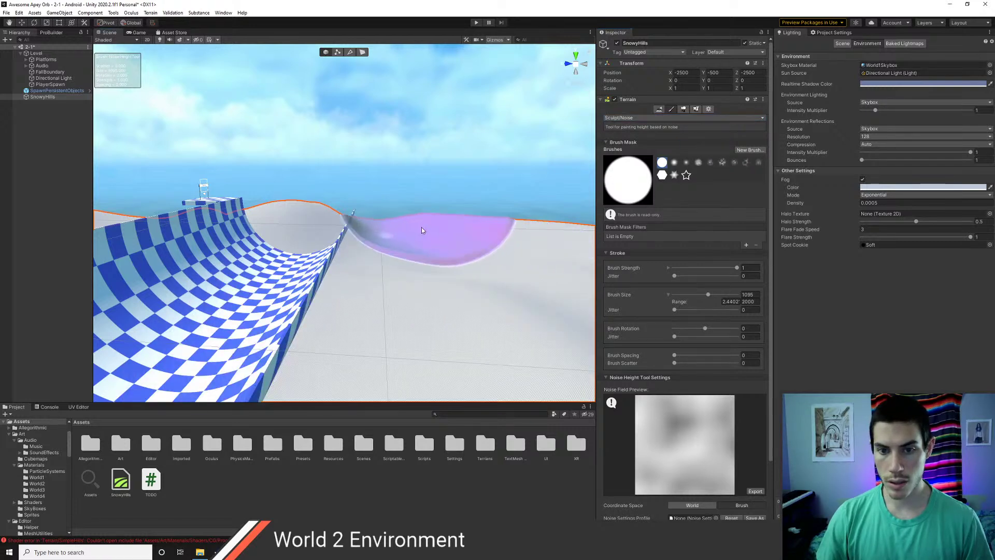
pyautogui.moveTo(422, 228); pyautogui.dragTo(405, 220)
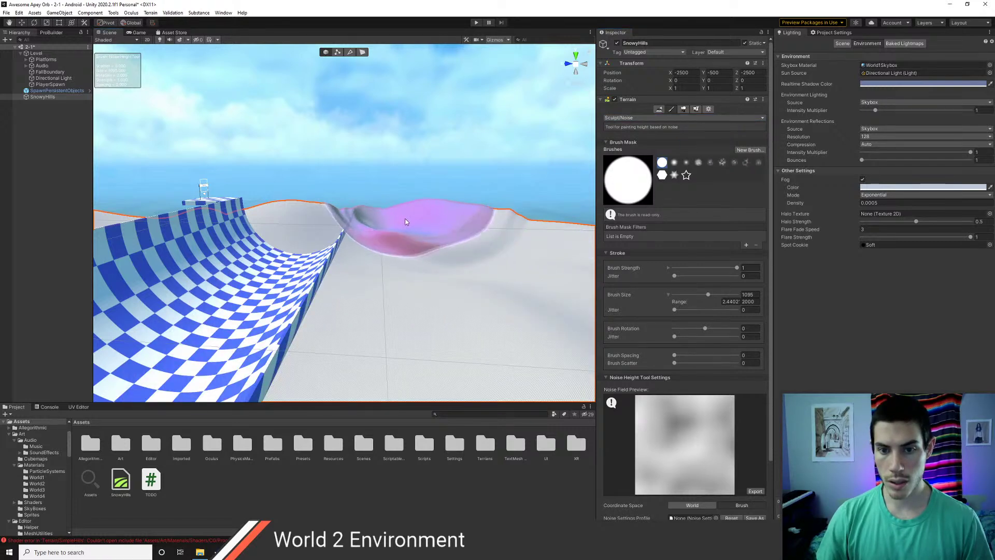
pyautogui.hotkey('ctrl', 'z')
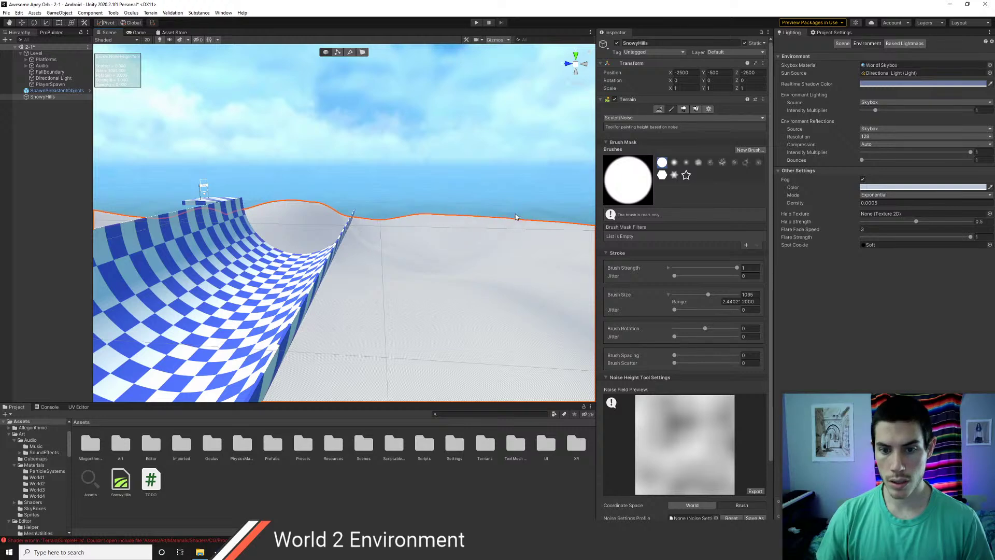
# - With a soft round brush, raise the right hill and the skyline ridge
pyautogui.click(674, 163)
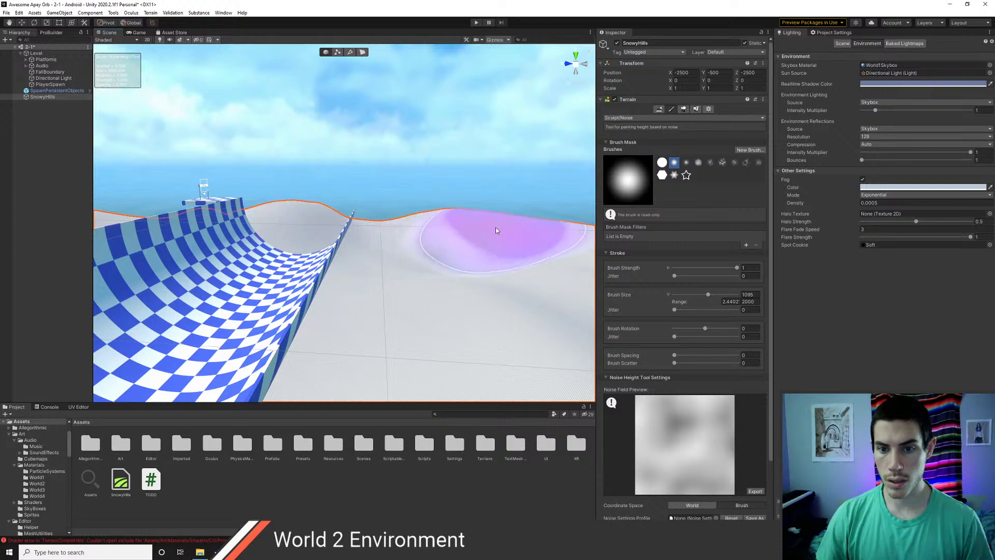
pyautogui.moveTo(498, 231); pyautogui.dragTo(528, 241)
pyautogui.moveTo(373, 289)
pyautogui.mouseDown(button='middle')
pyautogui.moveTo(395, 284)
pyautogui.moveTo(373, 282)
pyautogui.mouseUp(button='middle')
pyautogui.moveTo(373, 282); pyautogui.dragTo(428, 280, button='right')
pyautogui.moveTo(429, 280); pyautogui.dragTo(386, 275, button='middle')
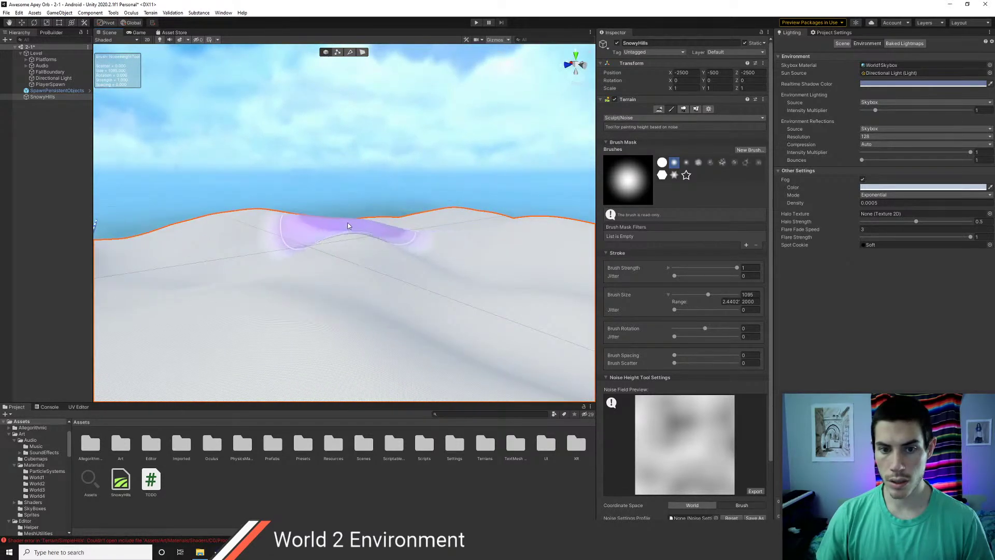
pyautogui.moveTo(341, 227); pyautogui.dragTo(346, 218)
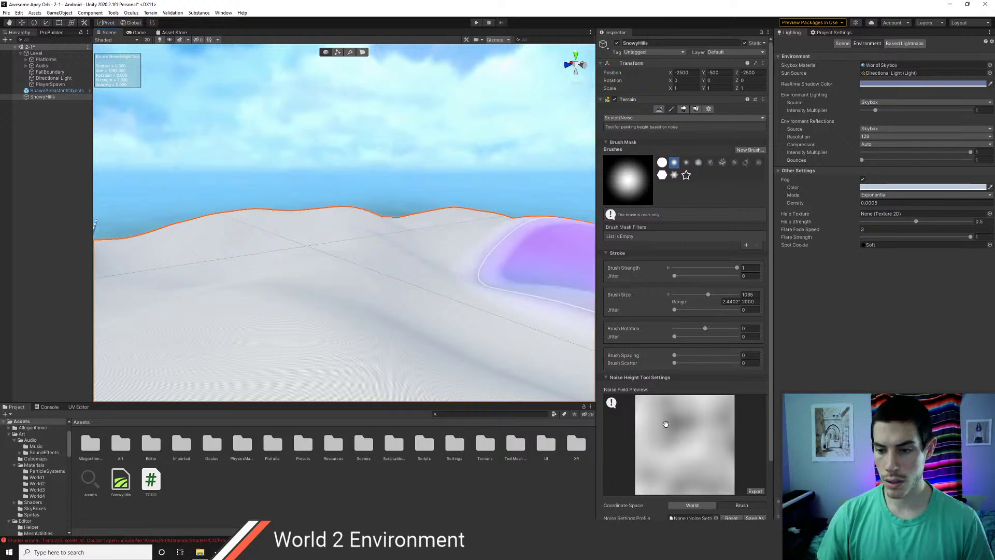
# - Set the noise Fractal Type to Fbm and lower Octaves from 8 to about 2
pyautogui.scroll(-3, 661, 517)
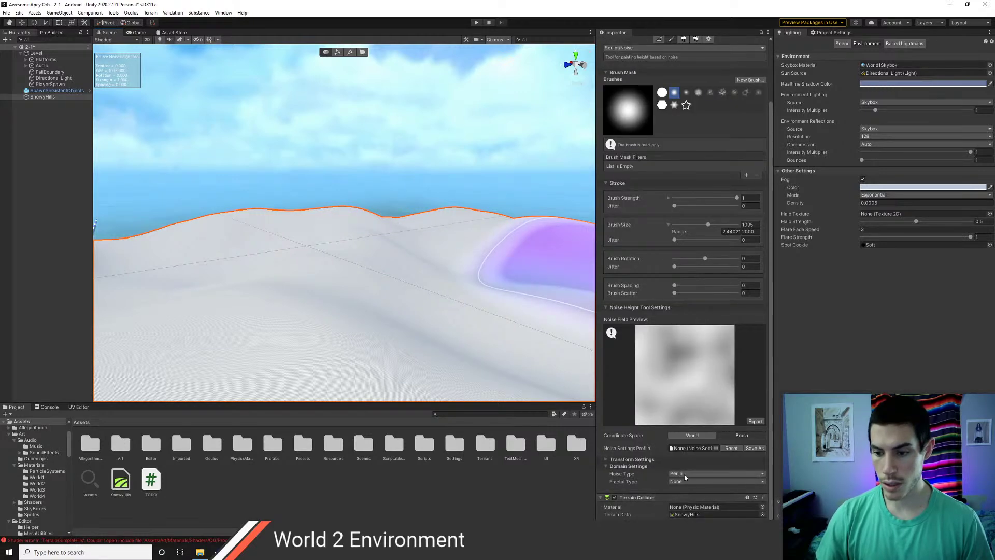
pyautogui.click(685, 481)
pyautogui.click(684, 494)
pyautogui.scroll(-3, 659, 481)
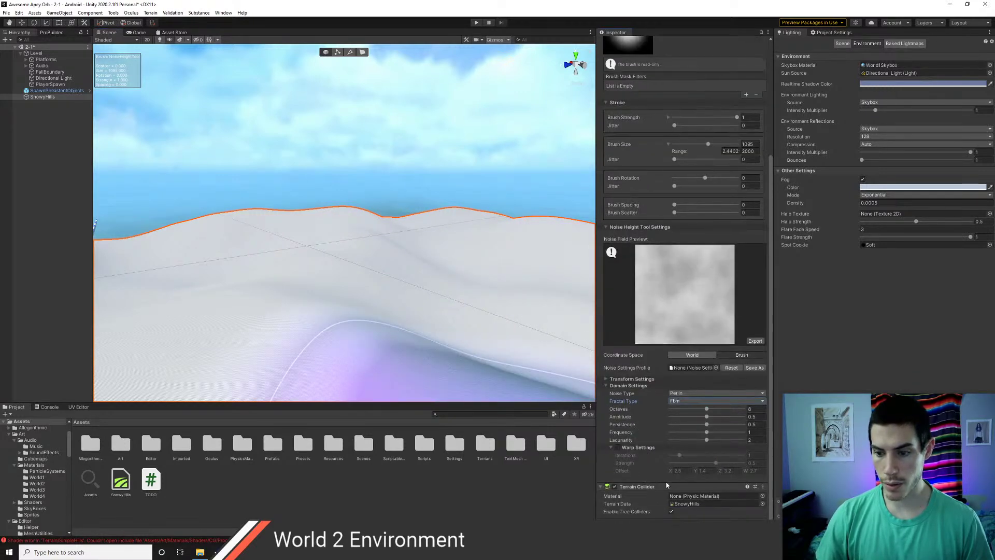
pyautogui.moveTo(706, 410); pyautogui.dragTo(678, 412)
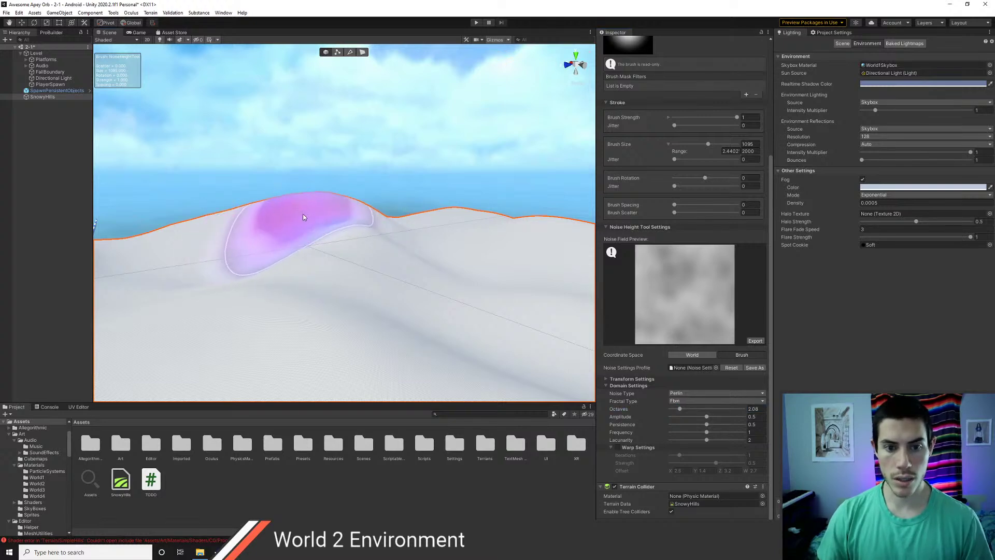
# - Raise large noisy bumps along the right skyline and fly over the terrain
pyautogui.moveTo(409, 216)
pyautogui.mouseDown()
pyautogui.moveTo(390, 212)
pyautogui.moveTo(488, 217)
pyautogui.mouseUp()
pyautogui.moveTo(382, 235); pyautogui.dragTo(382, 236, button='middle')
pyautogui.press('s')
pyautogui.moveTo(382, 235)
pyautogui.mouseDown(button='right')
pyautogui.moveTo(424, 245)
pyautogui.moveTo(335, 203)
pyautogui.mouseUp(button='right')
pyautogui.press('w')
# - Widen the noisy bump into a taller peak, then deselect and view the platform and ramp
pyautogui.click(462, 192)
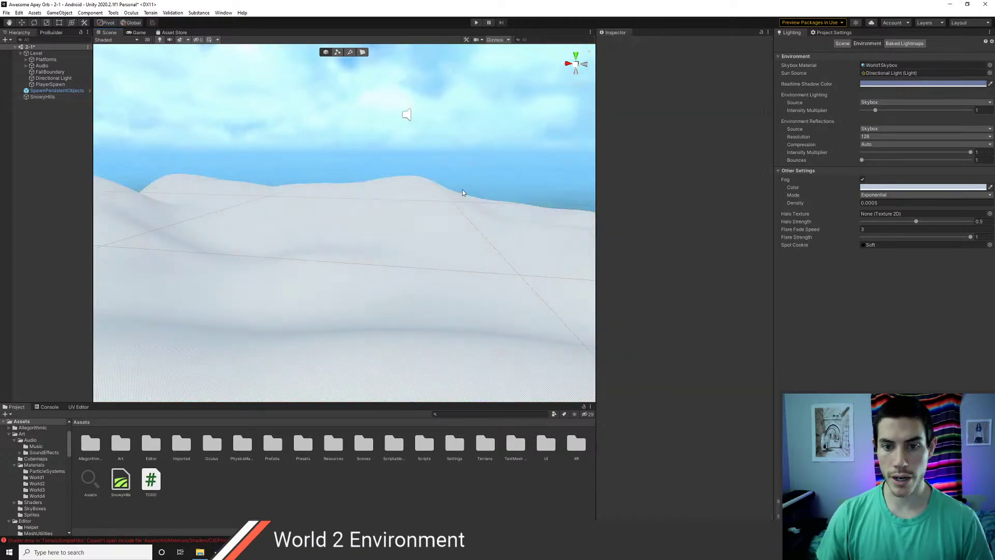
pyautogui.click(455, 207)
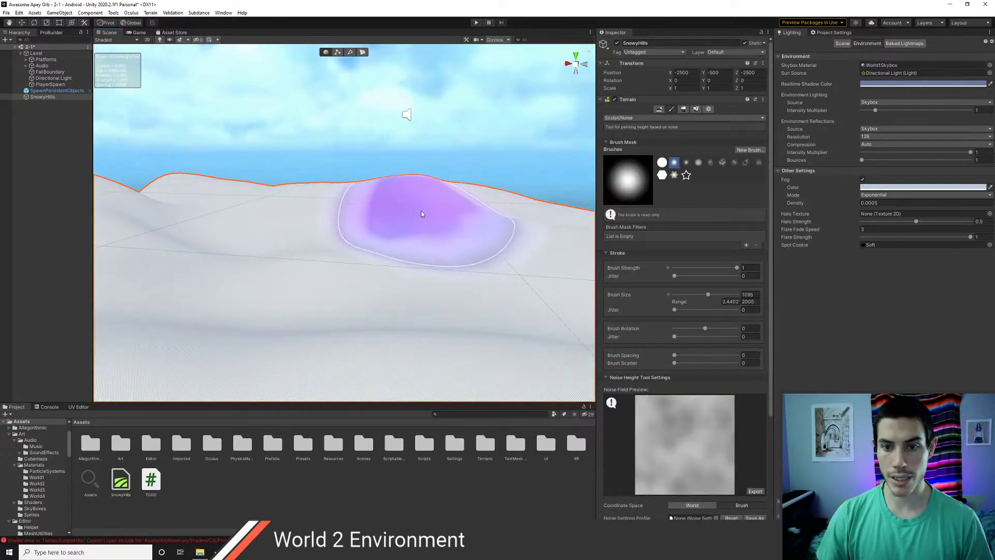
pyautogui.press('w')
pyautogui.moveTo(373, 246)
pyautogui.mouseDown(button='right')
pyautogui.moveTo(397, 253)
pyautogui.moveTo(385, 228)
pyautogui.moveTo(372, 273)
pyautogui.moveTo(380, 309)
pyautogui.moveTo(363, 247)
pyautogui.mouseUp(button='right')
pyautogui.press('s')
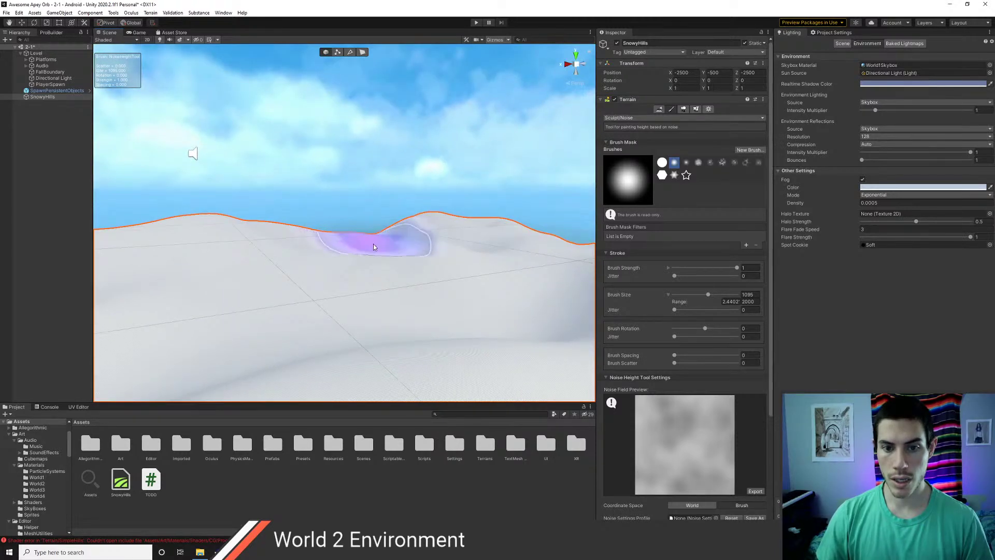
pyautogui.moveTo(383, 236); pyautogui.dragTo(398, 222)
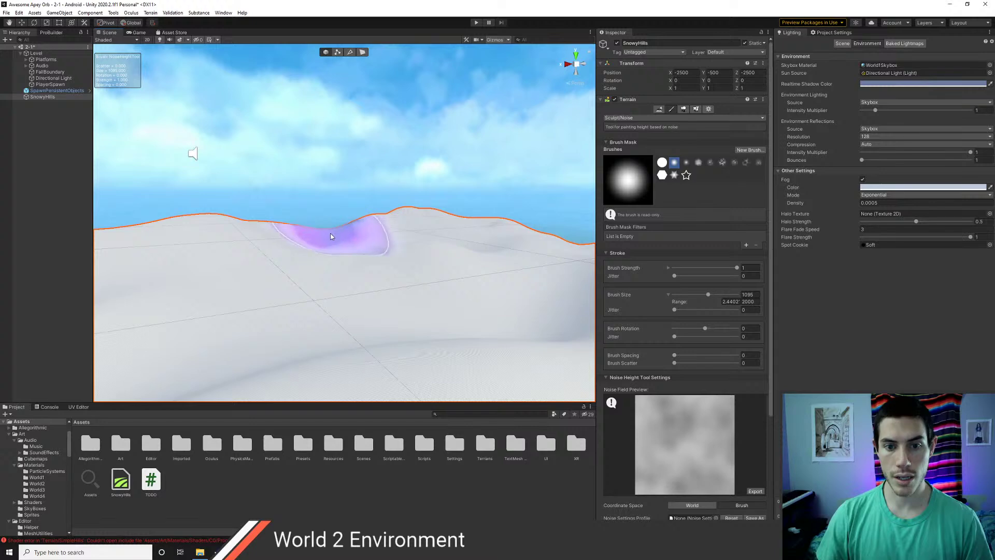
pyautogui.moveTo(332, 236)
pyautogui.mouseDown(button='right')
pyautogui.moveTo(418, 249)
pyautogui.moveTo(185, 258)
pyautogui.moveTo(321, 251)
pyautogui.moveTo(344, 222)
pyautogui.mouseUp(button='right')
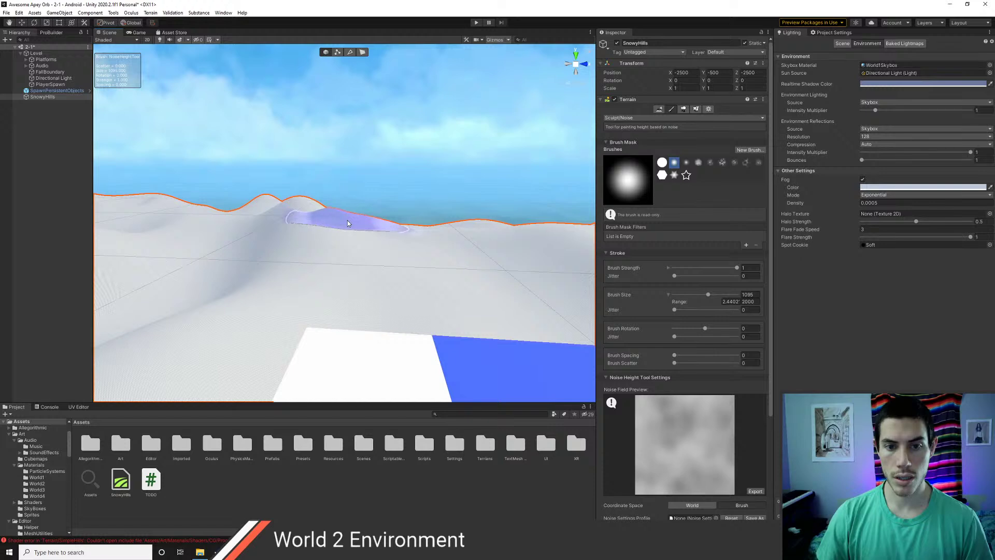
pyautogui.click(347, 222)
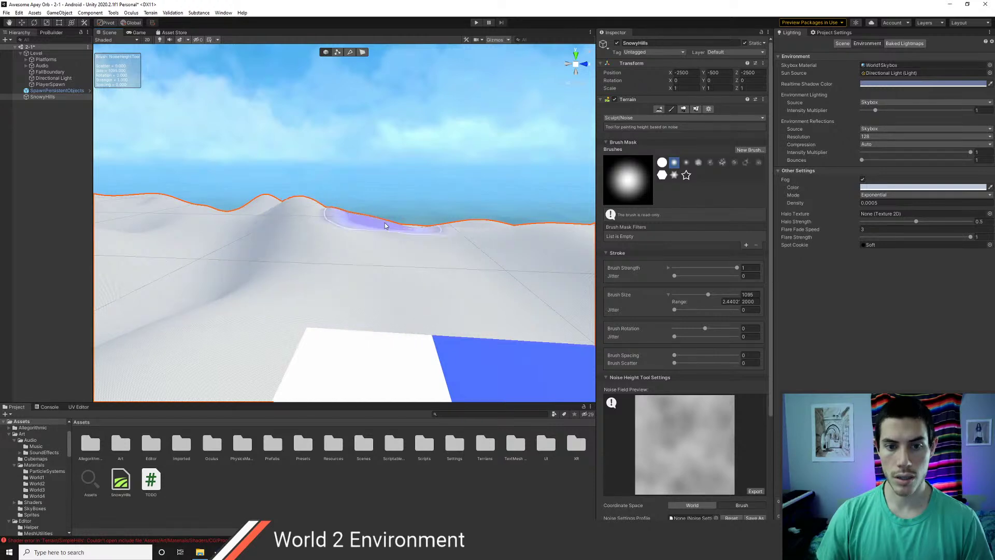
pyautogui.click(434, 222)
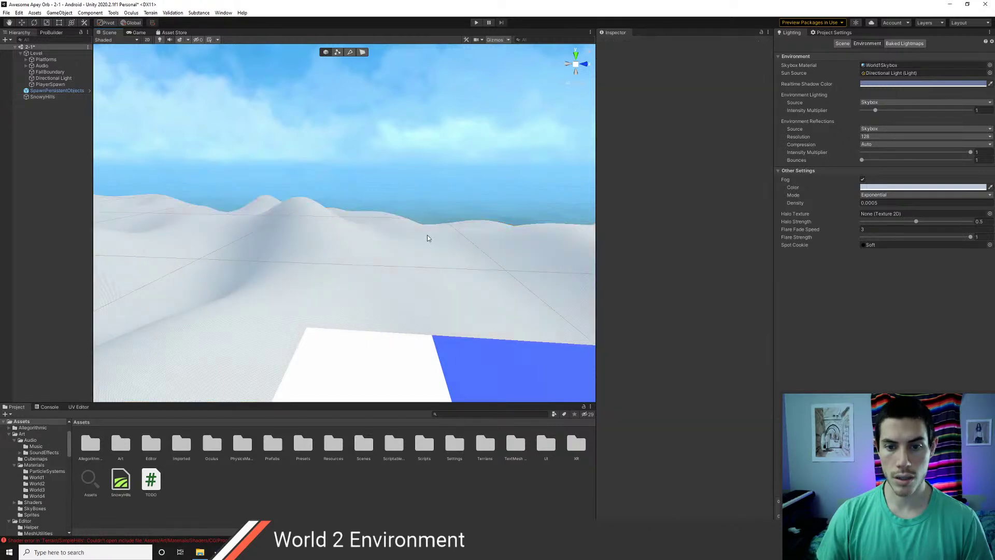
pyautogui.scroll(-3, 435, 238)
pyautogui.moveTo(435, 239); pyautogui.dragTo(256, 215, button='right')
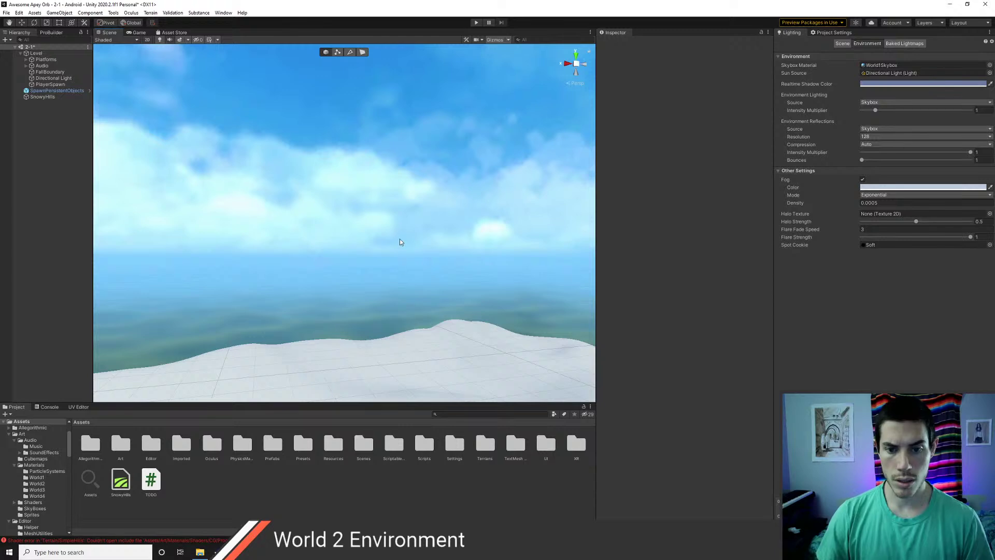
# - Select SnowyHills, frame it with F, and orbit above to its near edge
pyautogui.moveTo(399, 240); pyautogui.dragTo(505, 271, button='right')
pyautogui.click(53, 98)
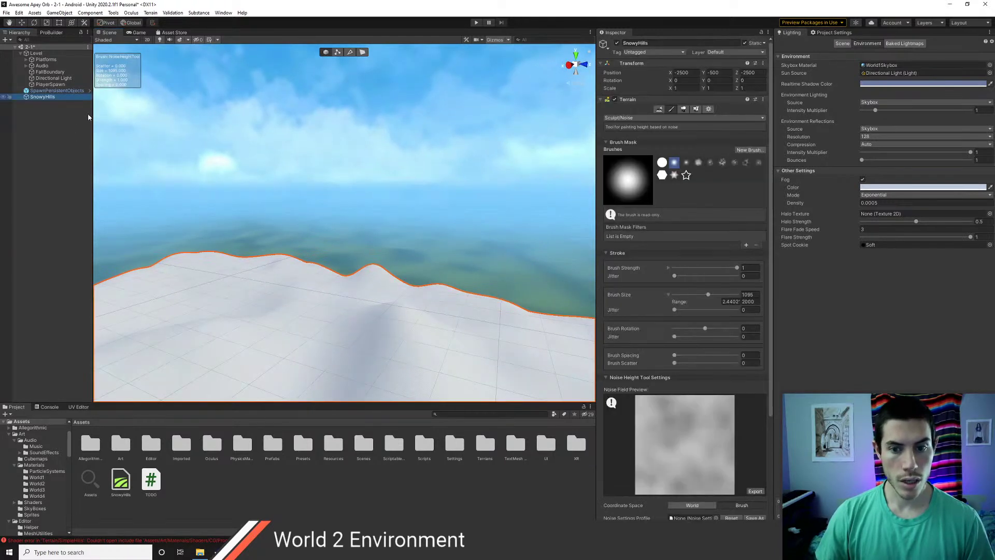
pyautogui.press('f')
pyautogui.moveTo(346, 209)
pyautogui.keyDown('alt'); pyautogui.mouseDown()
pyautogui.moveTo(351, 270)
pyautogui.moveTo(337, 204)
pyautogui.mouseUp(); pyautogui.keyUp('alt')
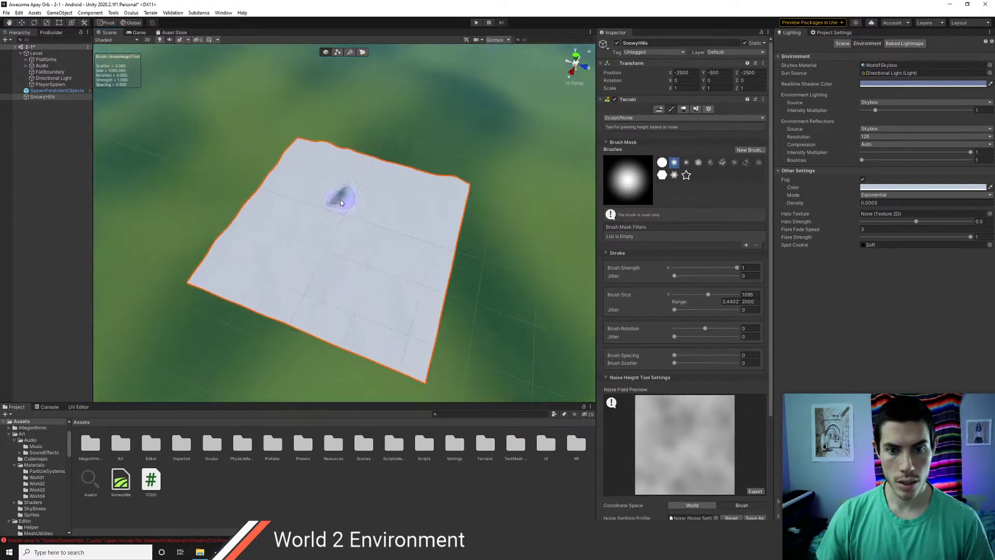
pyautogui.scroll(5, 342, 213)
pyautogui.scroll(3, 343, 215)
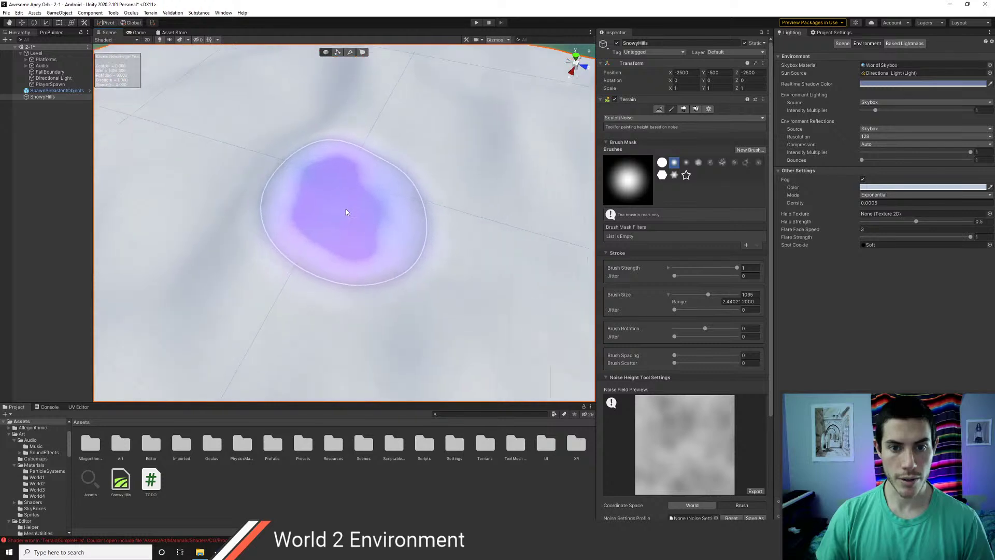
pyautogui.moveTo(384, 207)
pyautogui.mouseDown(button='right')
pyautogui.moveTo(382, 163)
pyautogui.moveTo(400, 166)
pyautogui.mouseUp(button='right')
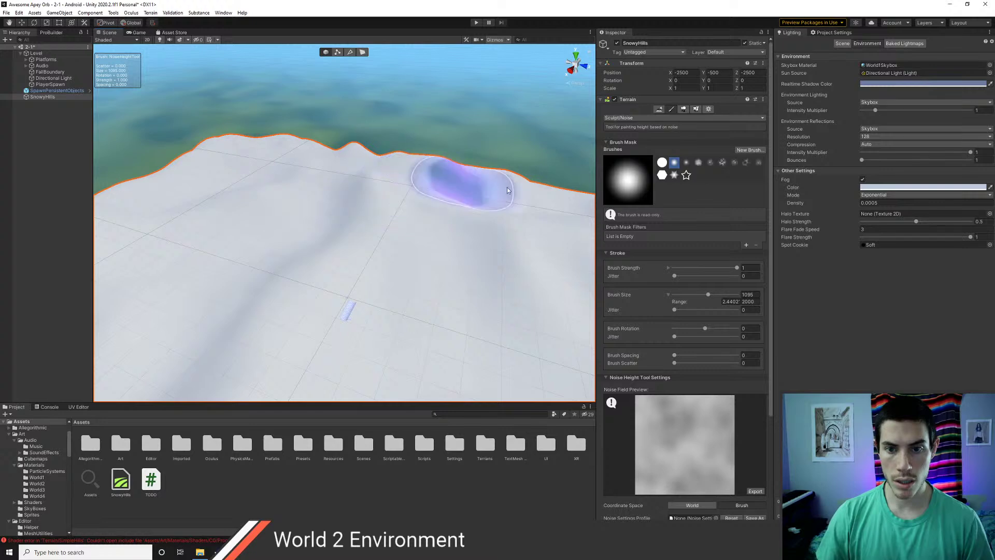
pyautogui.moveTo(511, 206); pyautogui.dragTo(316, 213, button='middle')
pyautogui.moveTo(431, 223); pyautogui.dragTo(293, 206, button='middle')
pyautogui.moveTo(306, 192)
pyautogui.keyDown('alt'); pyautogui.mouseDown()
pyautogui.moveTo(293, 194)
pyautogui.moveTo(347, 205)
pyautogui.mouseUp(); pyautogui.keyUp('alt')
pyautogui.scroll(-3, 414, 220)
pyautogui.moveTo(496, 221); pyautogui.dragTo(241, 196, button='middle')
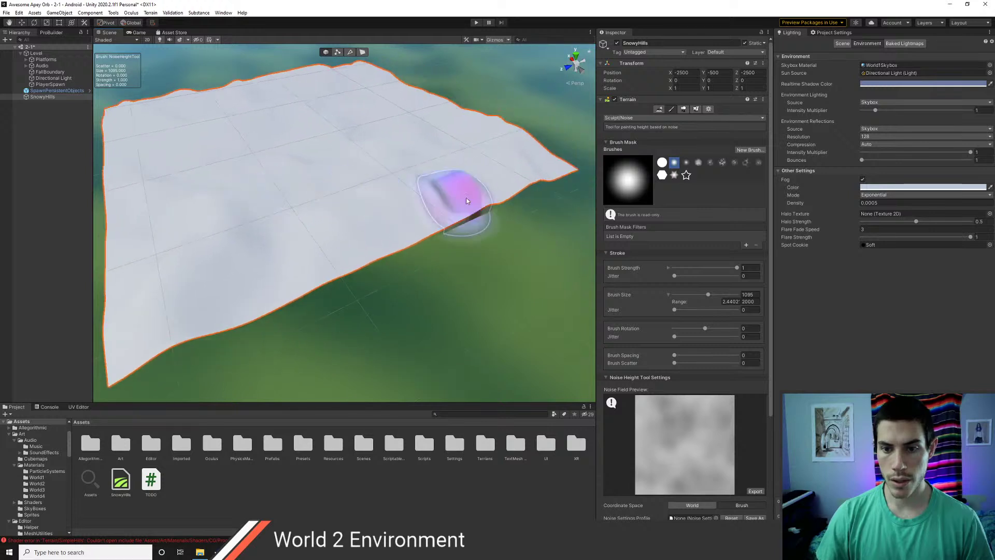
# - Paint soft noise bumps across the terrain, undoing the rough lower-left edge stroke
pyautogui.moveTo(500, 177); pyautogui.dragTo(398, 213)
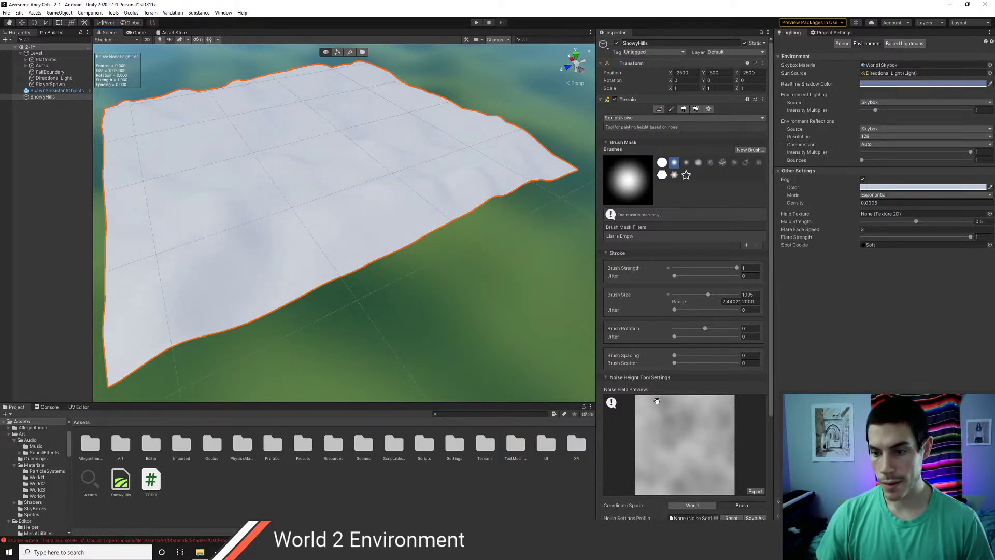
pyautogui.scroll(-3, 627, 470)
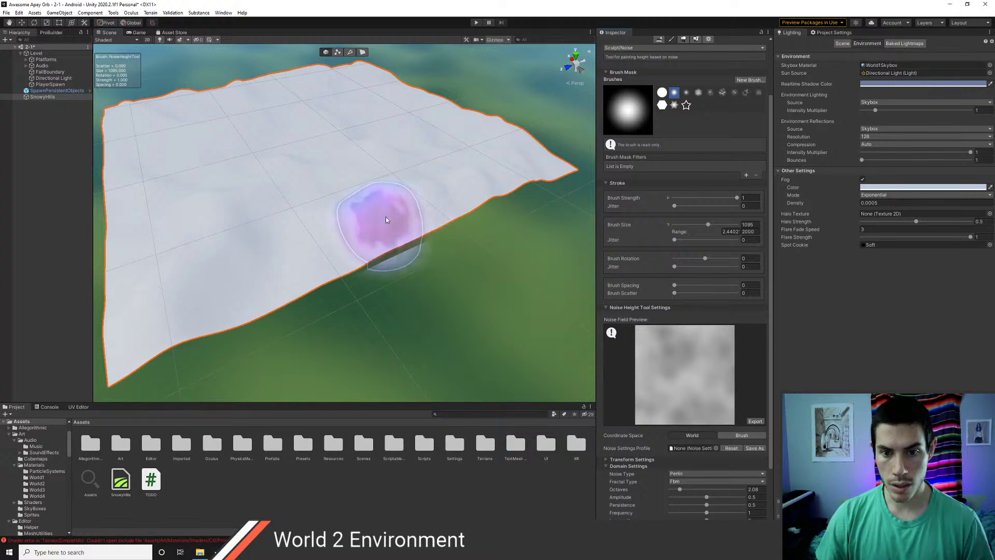
pyautogui.moveTo(445, 198)
pyautogui.mouseDown()
pyautogui.moveTo(322, 244)
pyautogui.moveTo(269, 278)
pyautogui.moveTo(280, 269)
pyautogui.moveTo(121, 318)
pyautogui.moveTo(124, 292)
pyautogui.moveTo(104, 319)
pyautogui.moveTo(104, 275)
pyautogui.mouseUp()
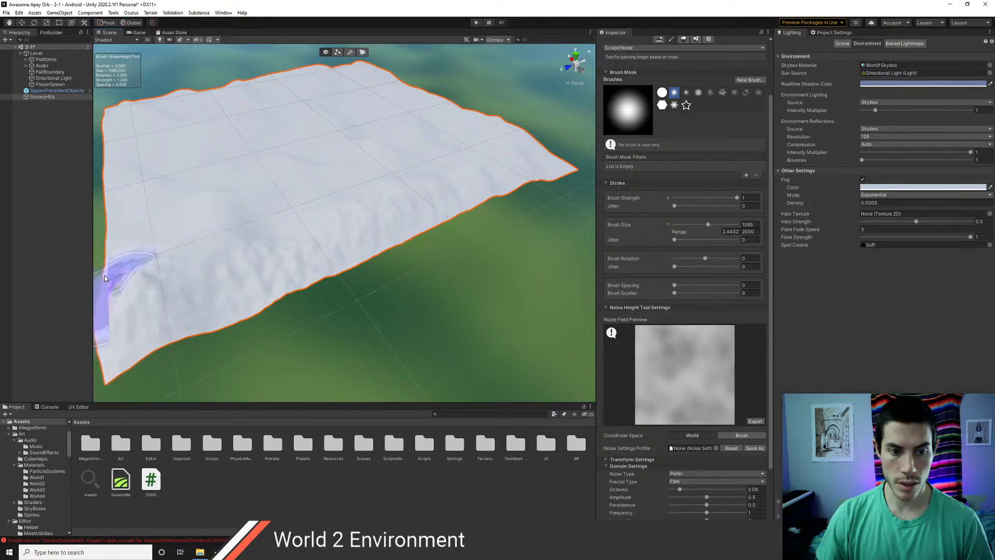
pyautogui.moveTo(118, 211)
pyautogui.mouseDown()
pyautogui.moveTo(121, 248)
pyautogui.moveTo(157, 272)
pyautogui.mouseUp()
pyautogui.hotkey('ctrl', 'z')
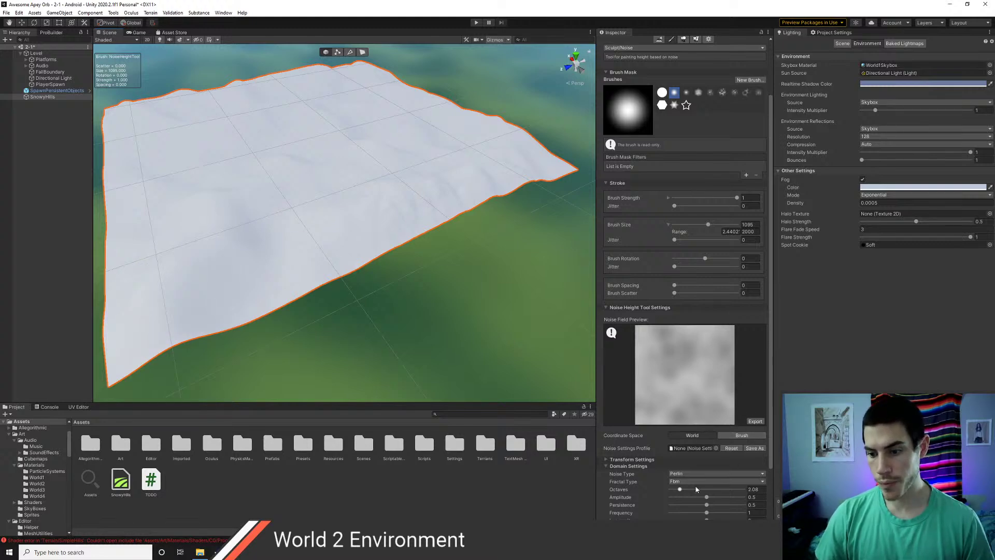
pyautogui.scroll(2, 684, 374)
pyautogui.scroll(-4, 684, 374)
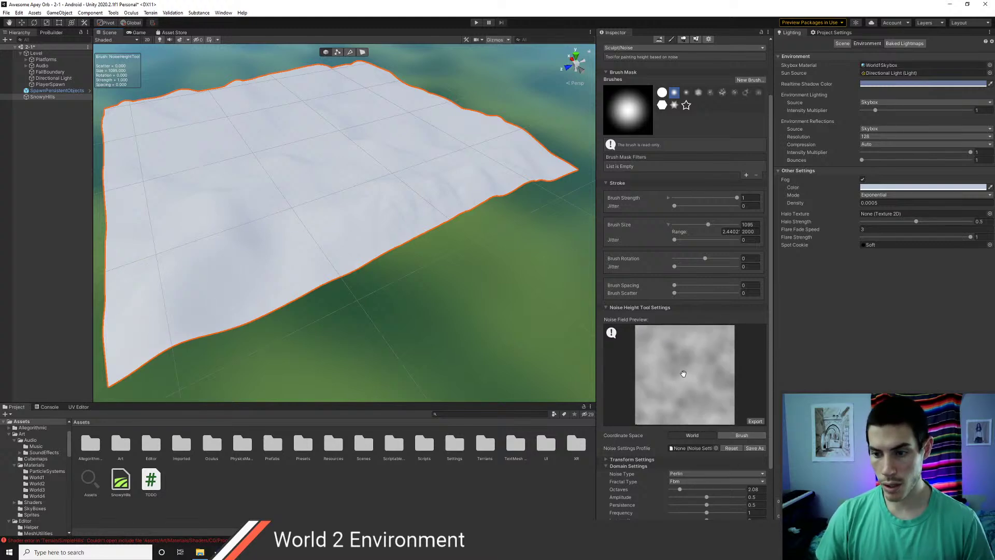
pyautogui.scroll(4, 685, 384)
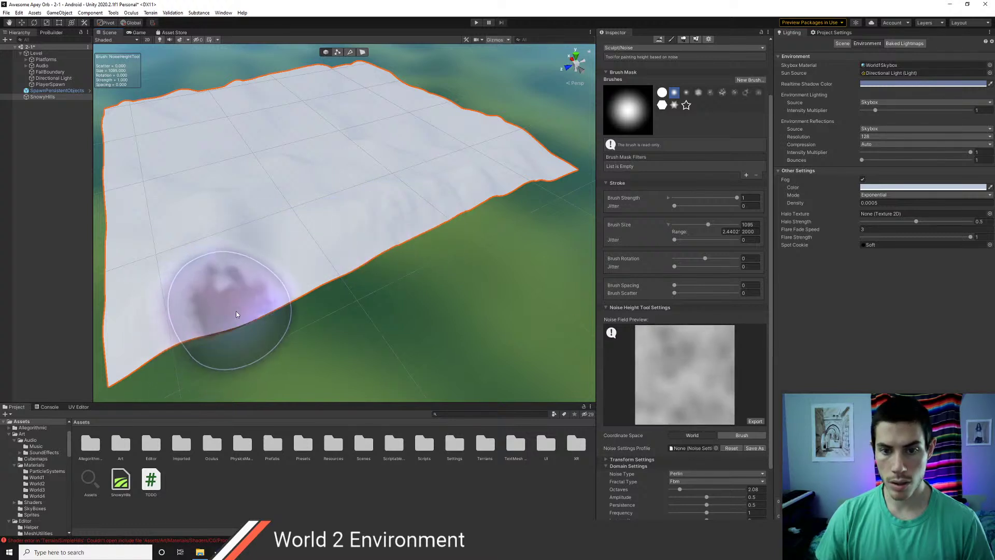
pyautogui.scroll(2, 690, 379)
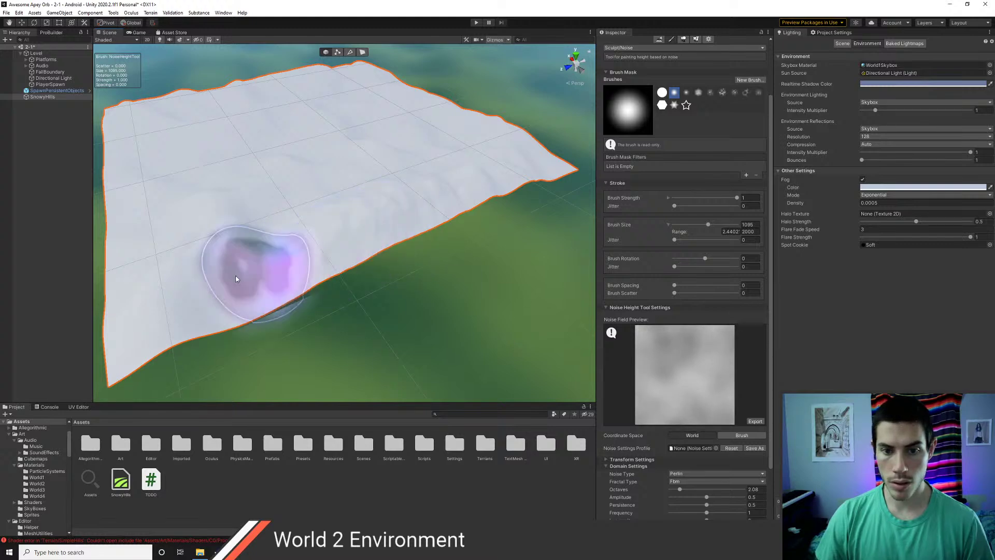
pyautogui.moveTo(249, 264)
pyautogui.mouseDown(button='middle')
pyautogui.moveTo(263, 276)
pyautogui.moveTo(471, 271)
pyautogui.mouseUp(button='middle')
pyautogui.keyDown('alt'); pyautogui.moveTo(399, 277); pyautogui.dragTo(450, 284); pyautogui.keyUp('alt')
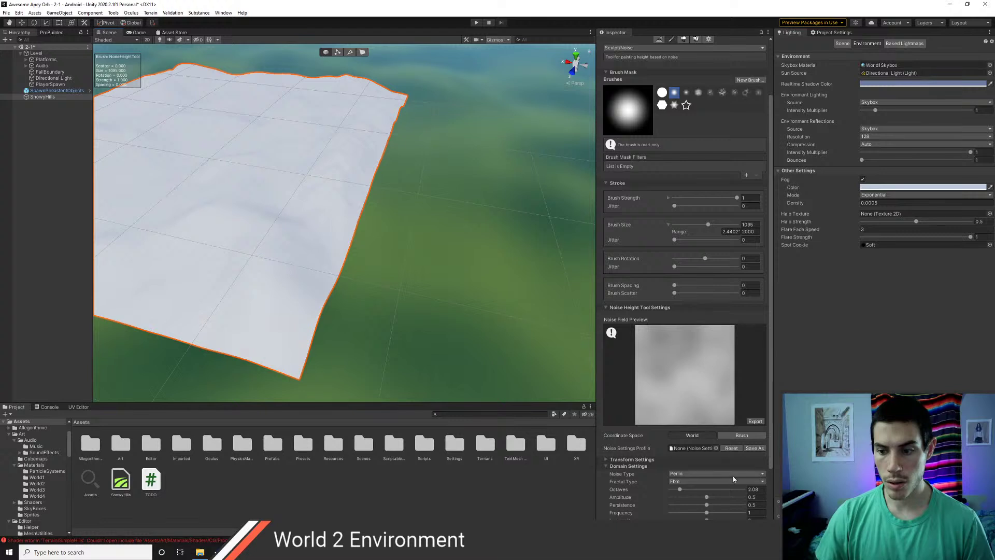
pyautogui.click(691, 500)
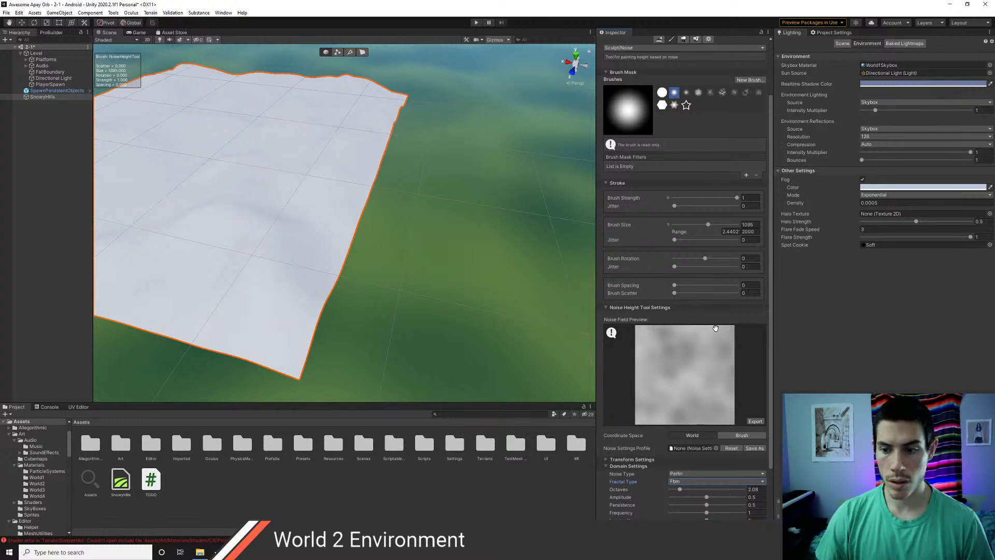
# - Set the noise Fractal Type to None
pyautogui.click(687, 485)
pyautogui.click(687, 495)
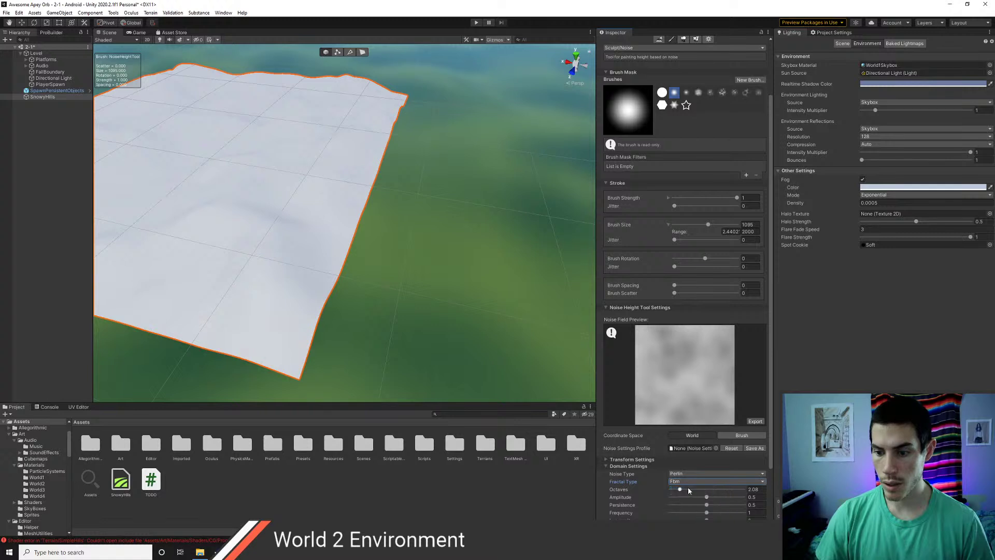
pyautogui.click(689, 485)
pyautogui.click(683, 487)
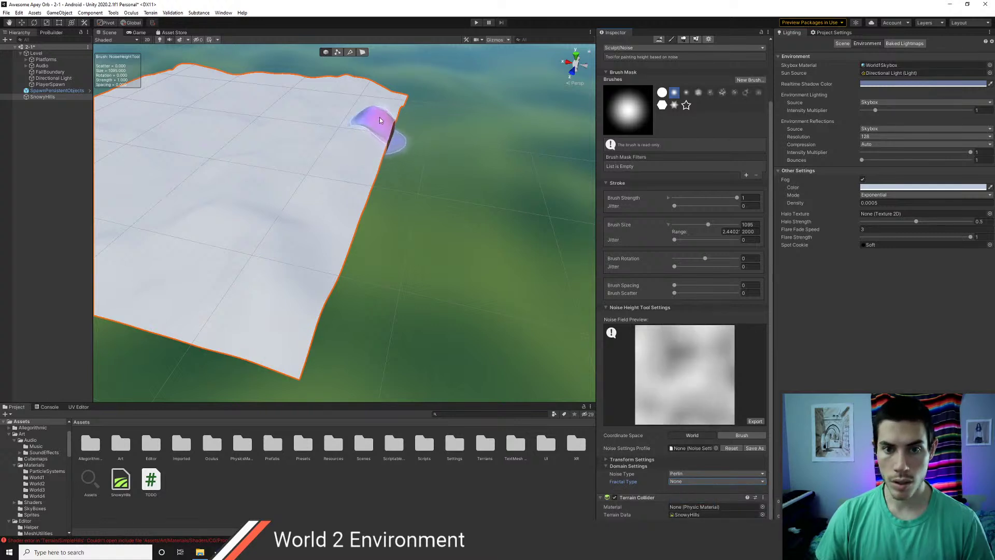
# - Sculpt noise ripples across the near edge of the terrain after undoing a first attempt
pyautogui.moveTo(367, 154)
pyautogui.mouseDown()
pyautogui.moveTo(284, 304)
pyautogui.moveTo(266, 301)
pyautogui.moveTo(275, 310)
pyautogui.moveTo(151, 292)
pyautogui.mouseUp()
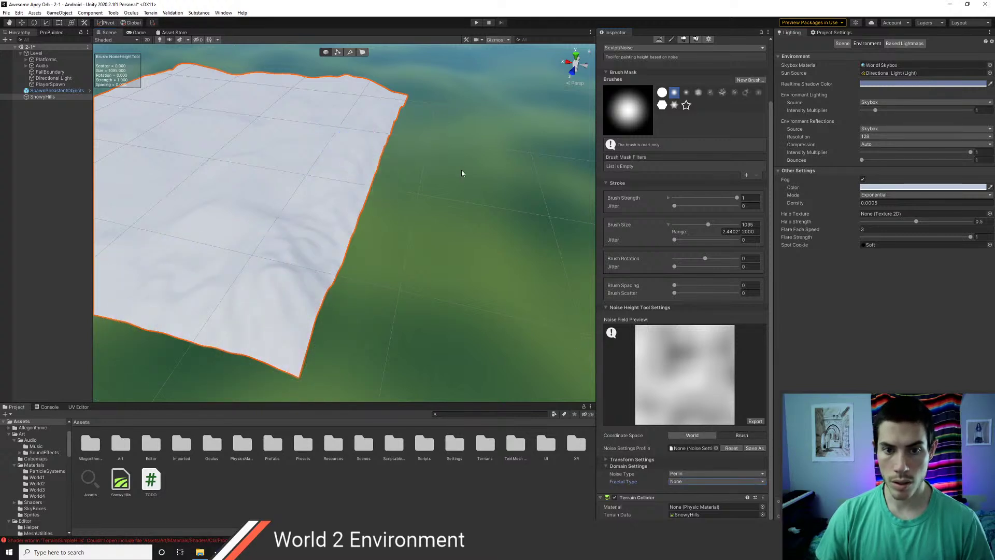
pyautogui.hotkey('ctrl', 'z')
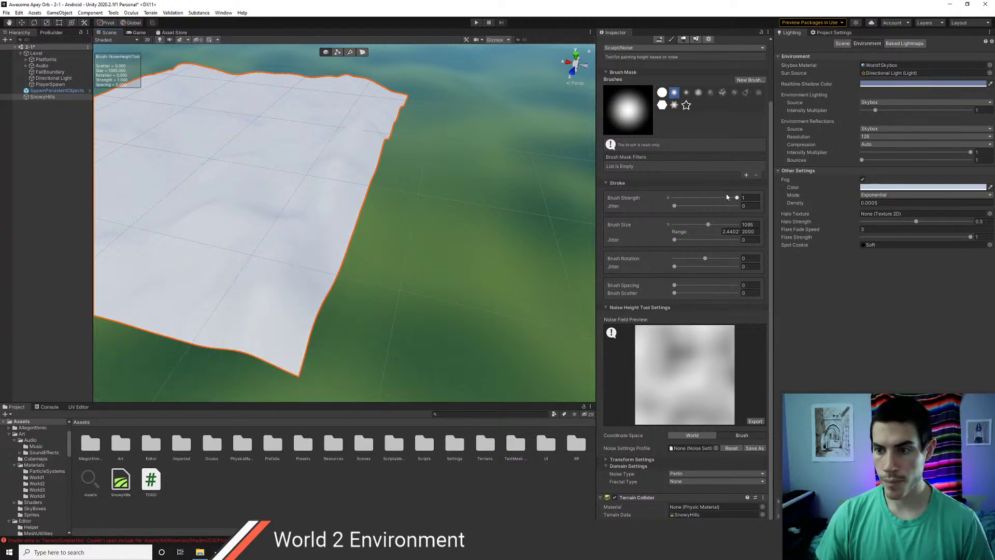
pyautogui.moveTo(424, 232)
pyautogui.keyDown('alt'); pyautogui.mouseDown()
pyautogui.moveTo(493, 224)
pyautogui.moveTo(502, 233)
pyautogui.moveTo(467, 141)
pyautogui.moveTo(436, 156)
pyautogui.moveTo(473, 240)
pyautogui.moveTo(491, 200)
pyautogui.mouseUp(); pyautogui.keyUp('alt')
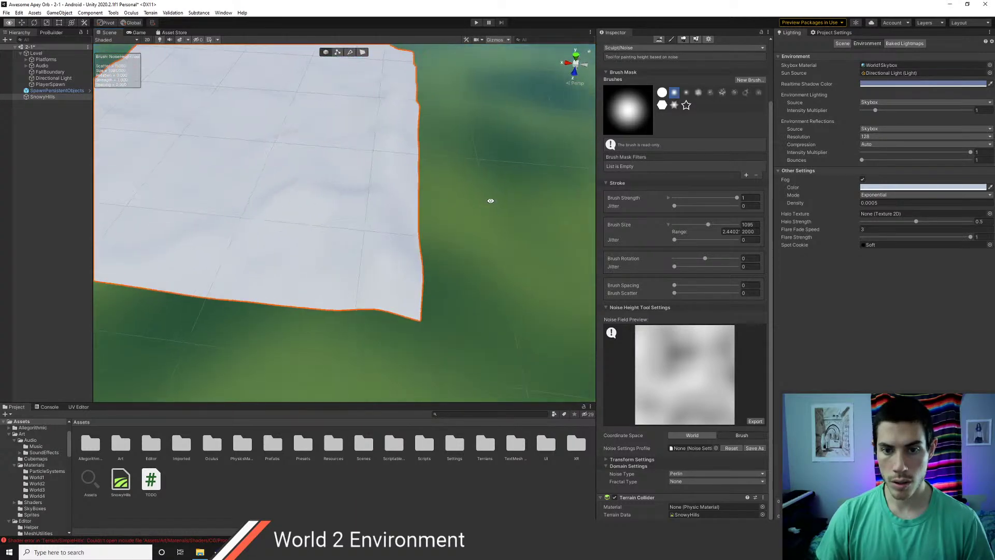
pyautogui.moveTo(365, 281); pyautogui.dragTo(186, 262)
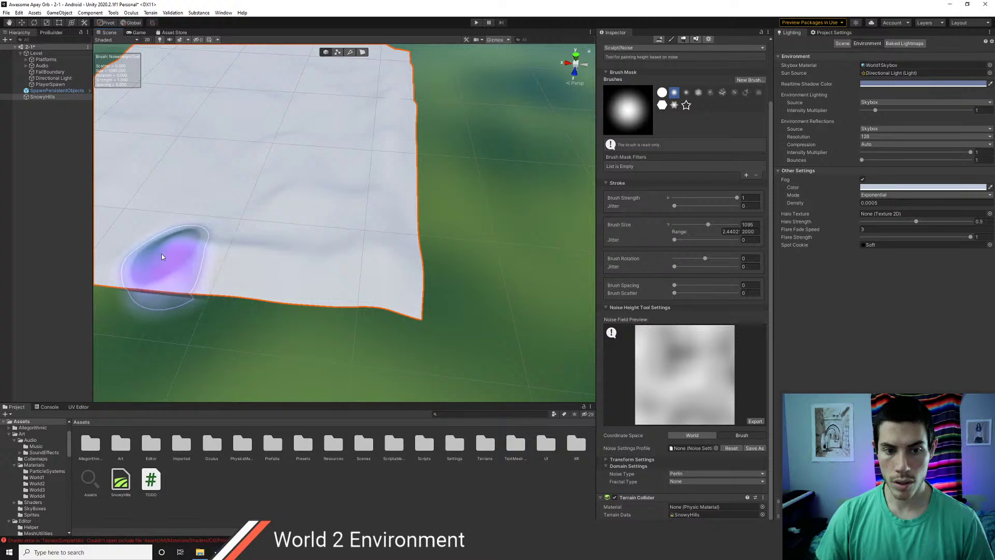
pyautogui.scroll(3, 648, 83)
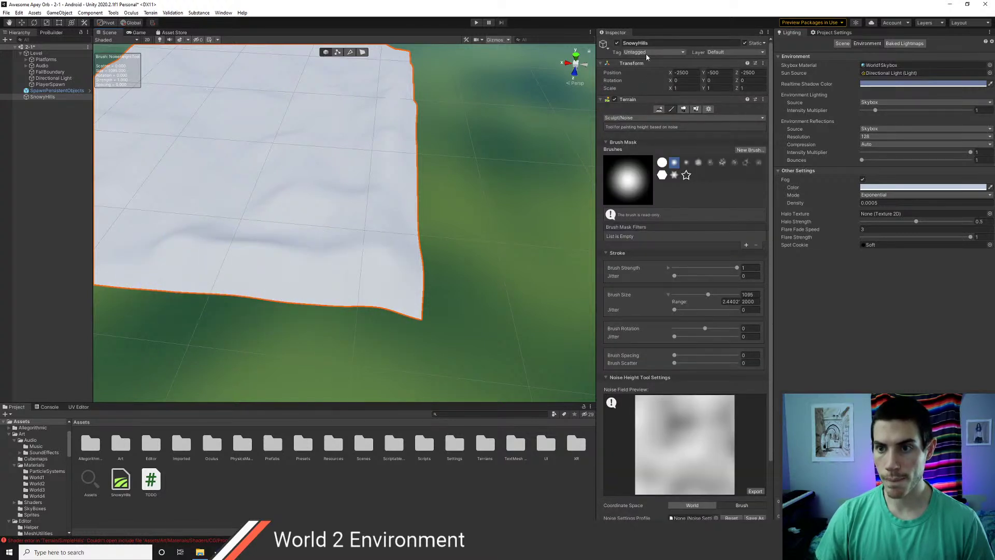
# - Switch to Raise or Lower Terrain and undo the test bumps near the right edge
pyautogui.click(639, 118)
pyautogui.moveTo(640, 127)
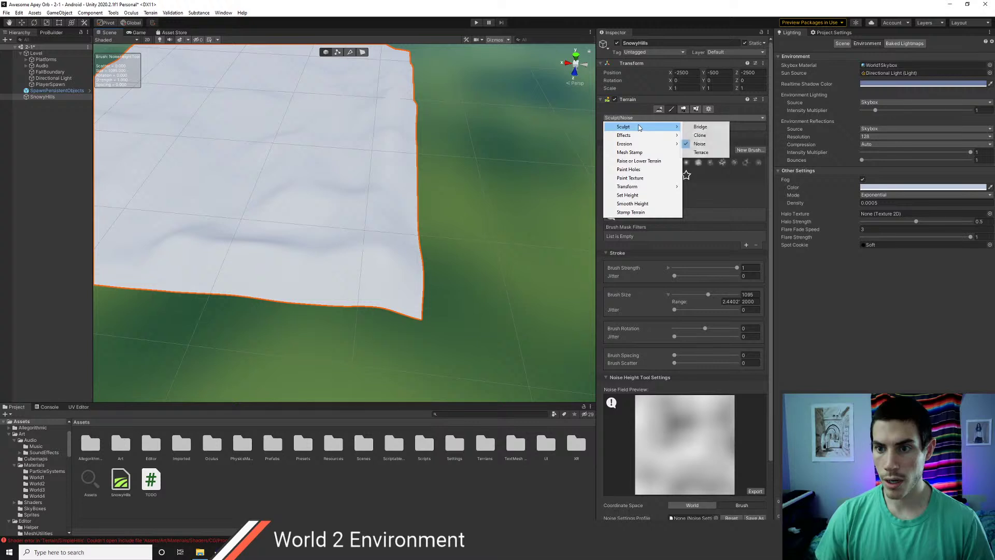
pyautogui.click(635, 162)
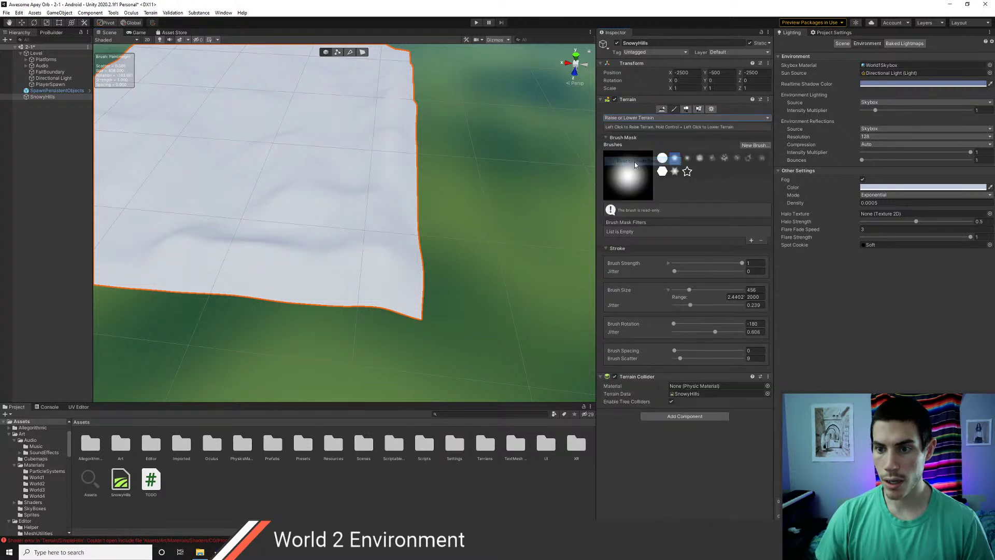
pyautogui.moveTo(371, 168); pyautogui.dragTo(365, 177, button='middle')
pyautogui.moveTo(396, 192); pyautogui.dragTo(408, 172)
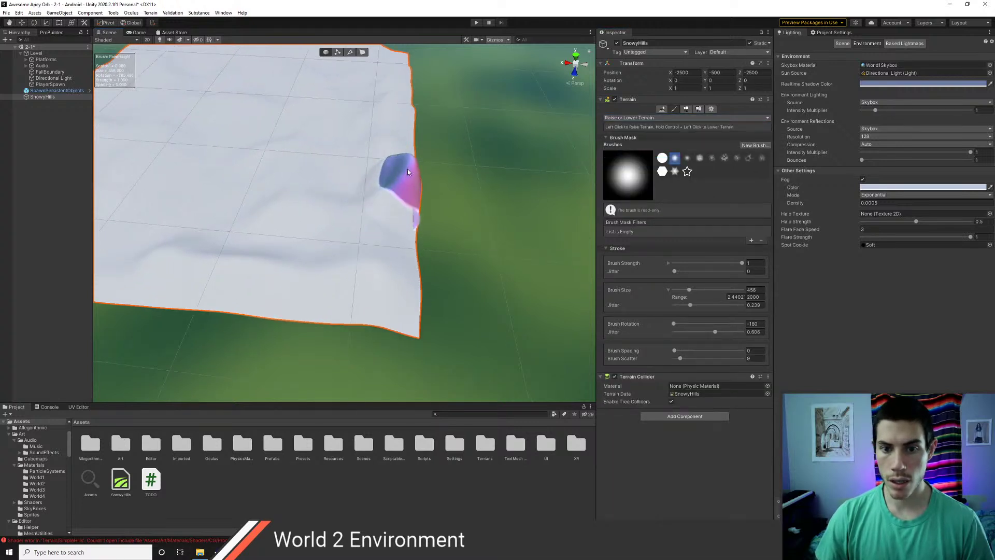
pyautogui.keyDown('alt'); pyautogui.moveTo(462, 219); pyautogui.dragTo(291, 165); pyautogui.keyUp('alt')
pyautogui.hotkey('ctrl', 'z')
pyautogui.hotkey('ctrl', 'z')
pyautogui.moveTo(450, 204); pyautogui.dragTo(235, 239, button='middle')
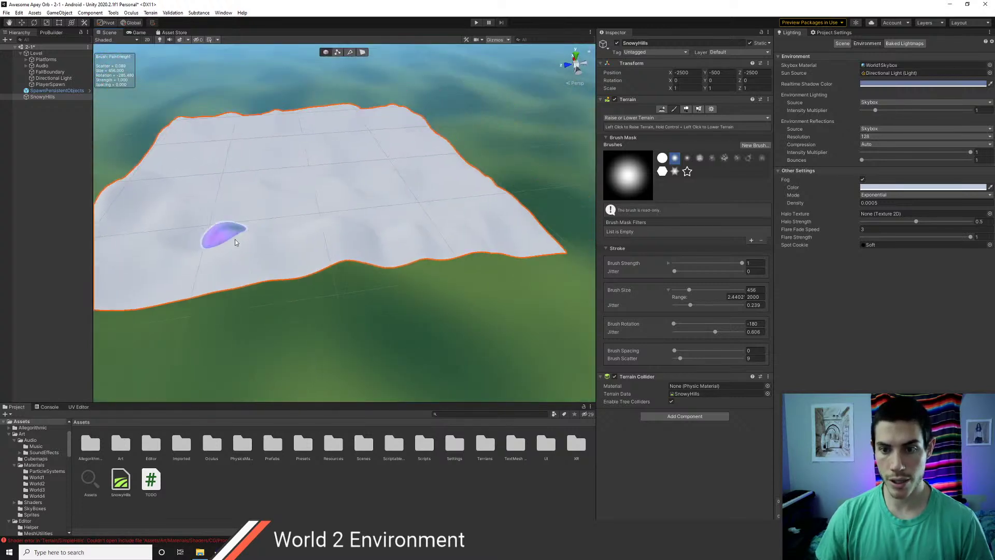
pyautogui.hotkey('ctrl', 'z')
pyautogui.hotkey('ctrl', 'z')
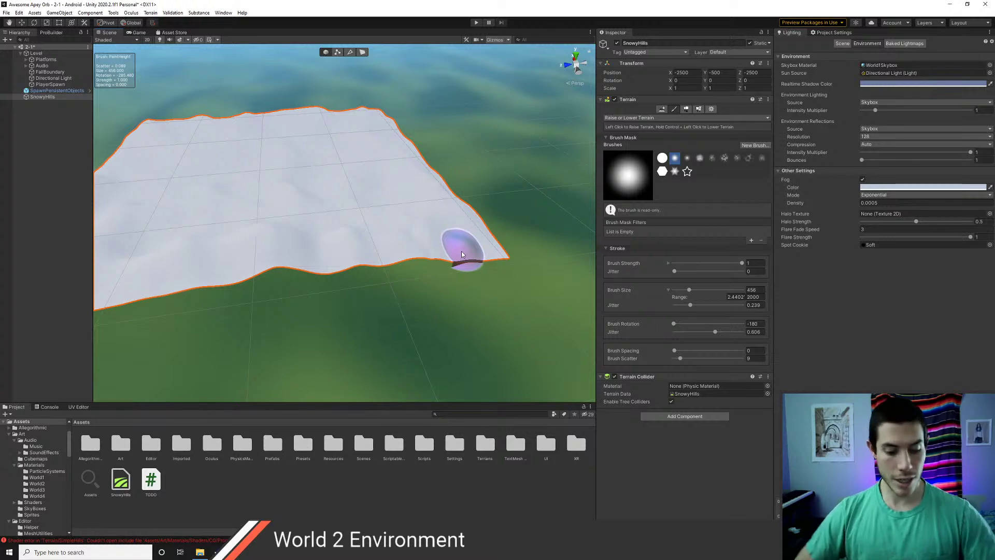
# - Raise small bumps along the terrain's far corner edge and pick a smaller soft brush
pyautogui.click(430, 260)
pyautogui.moveTo(393, 269); pyautogui.dragTo(427, 270, button='middle')
pyautogui.keyDown('alt'); pyautogui.moveTo(368, 266); pyautogui.dragTo(523, 253); pyautogui.keyUp('alt')
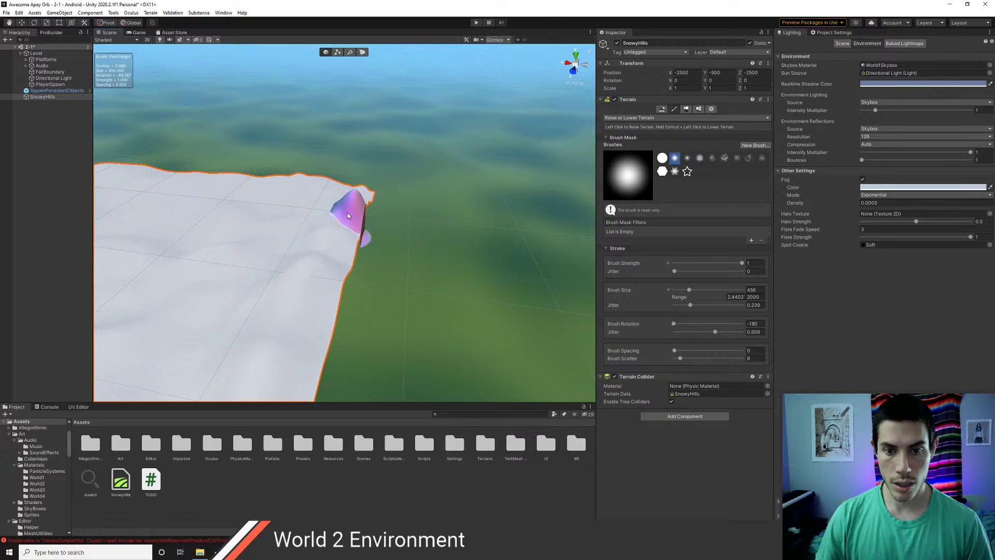
pyautogui.click(404, 256)
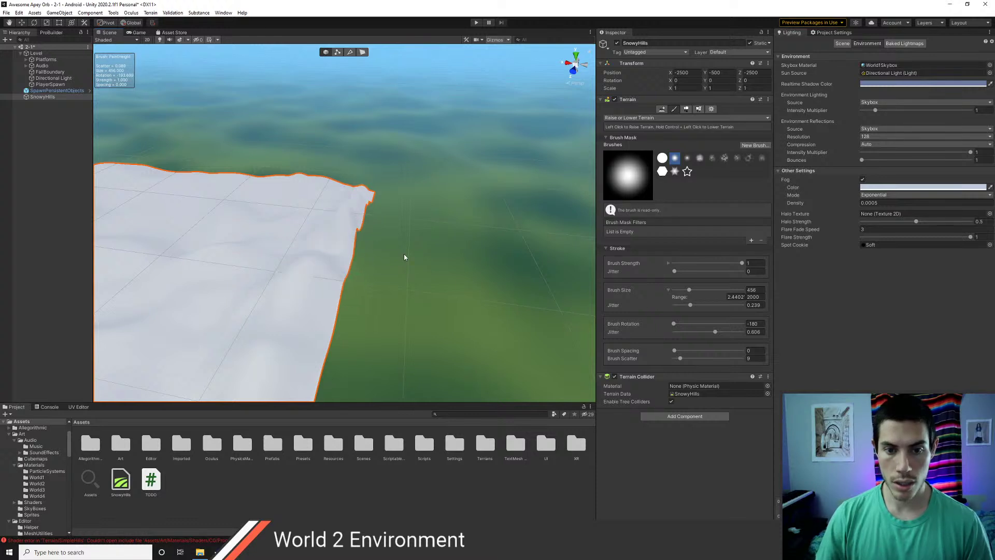
pyautogui.click(404, 256)
pyautogui.moveTo(412, 239); pyautogui.dragTo(382, 245, button='middle')
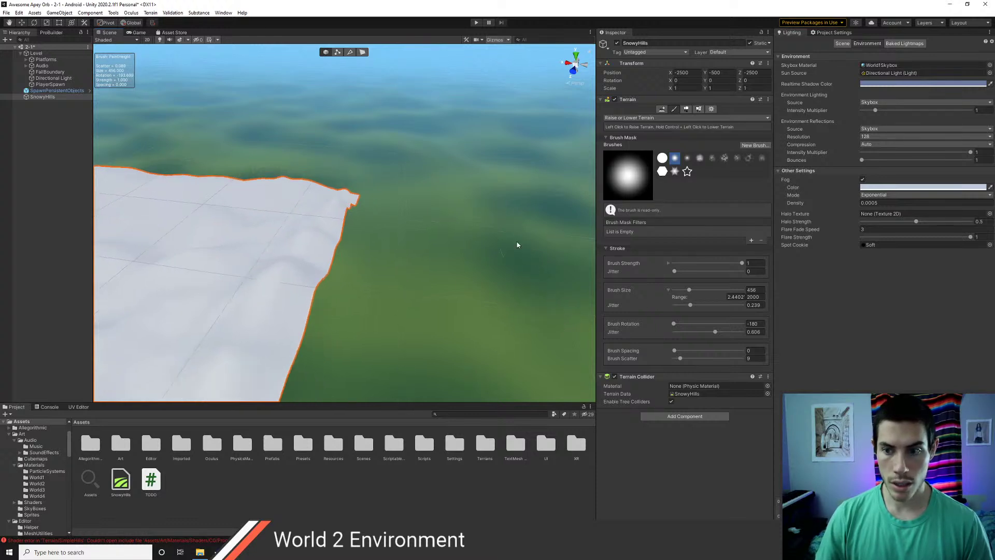
pyautogui.click(687, 158)
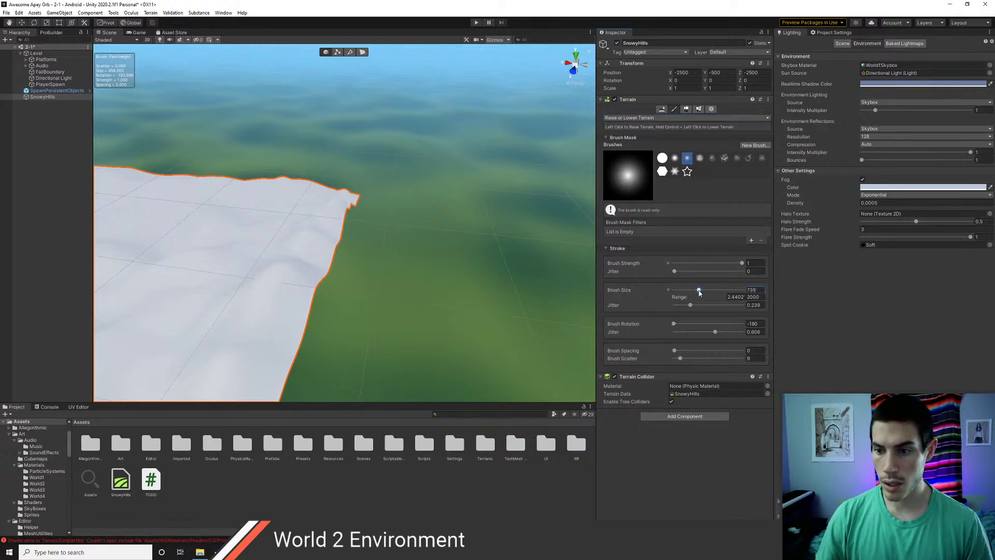
# - Try a tall peak on the terrain edge, undo it, and lower brush strength to 0.535
pyautogui.click(346, 218)
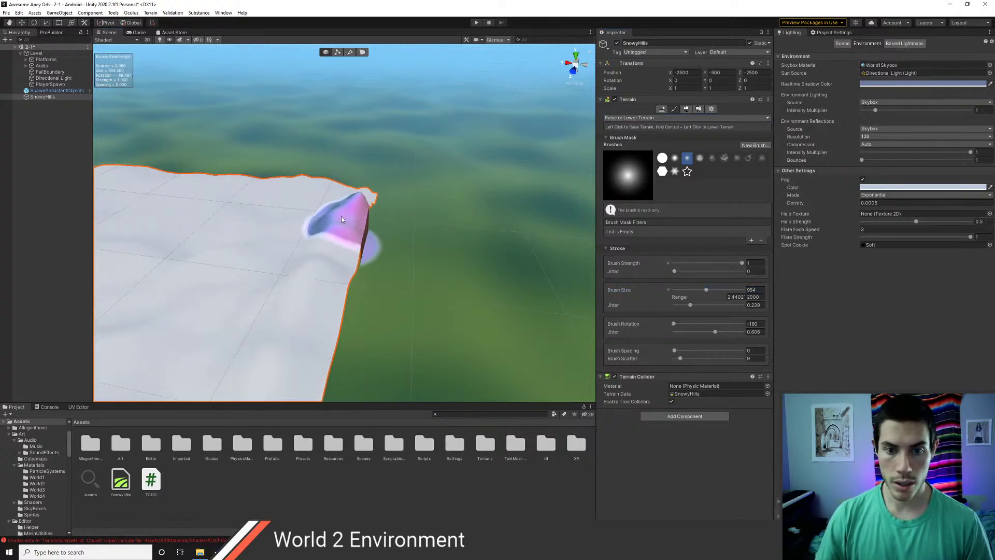
pyautogui.moveTo(346, 219); pyautogui.dragTo(312, 257)
pyautogui.hotkey('ctrl', 'z')
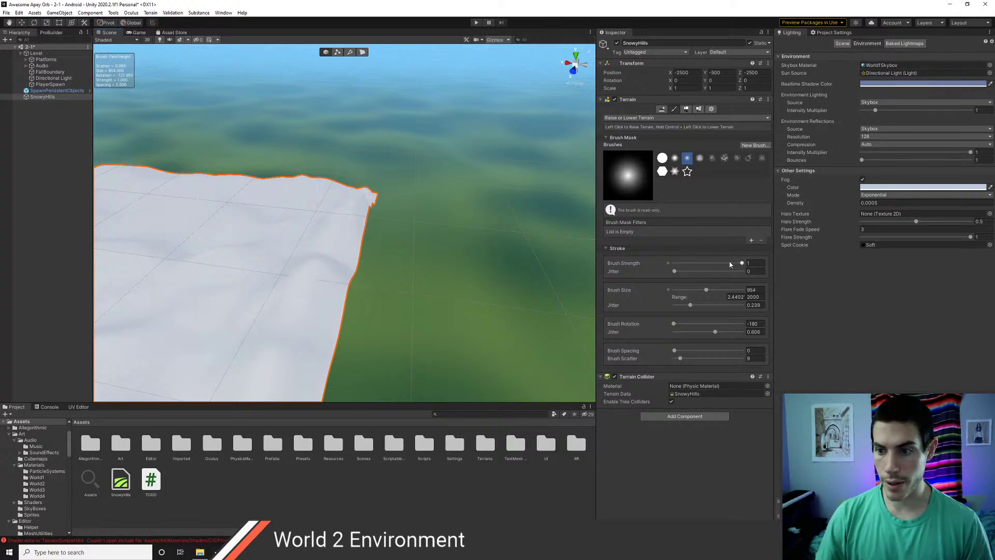
pyautogui.moveTo(336, 234); pyautogui.dragTo(285, 279)
# - Push up the terrain's right edge and raise the near edge progressively toward the left
pyautogui.moveTo(286, 279); pyautogui.dragTo(416, 222, button='middle')
pyautogui.scroll(-6, 424, 231)
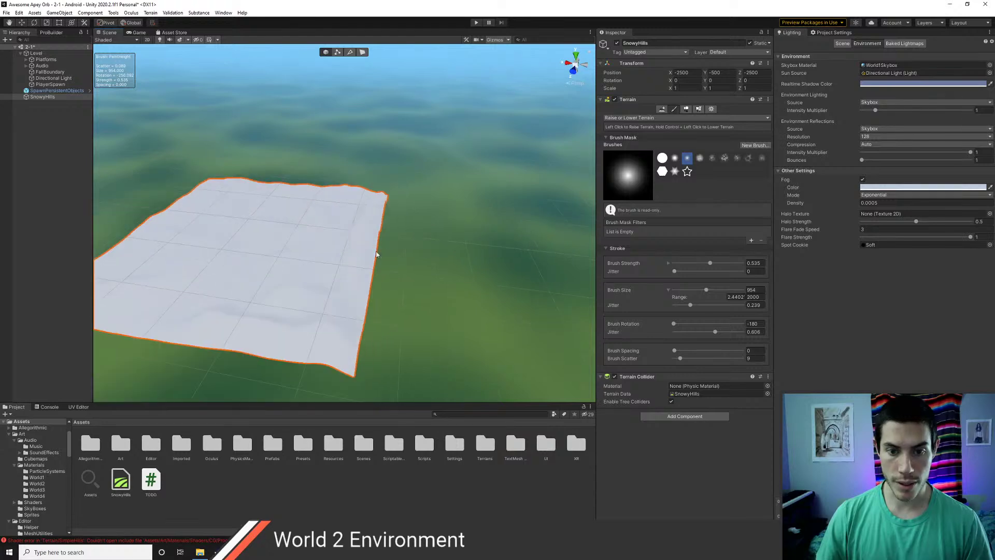
pyautogui.keyDown('alt'); pyautogui.moveTo(376, 251); pyautogui.dragTo(458, 277); pyautogui.keyUp('alt')
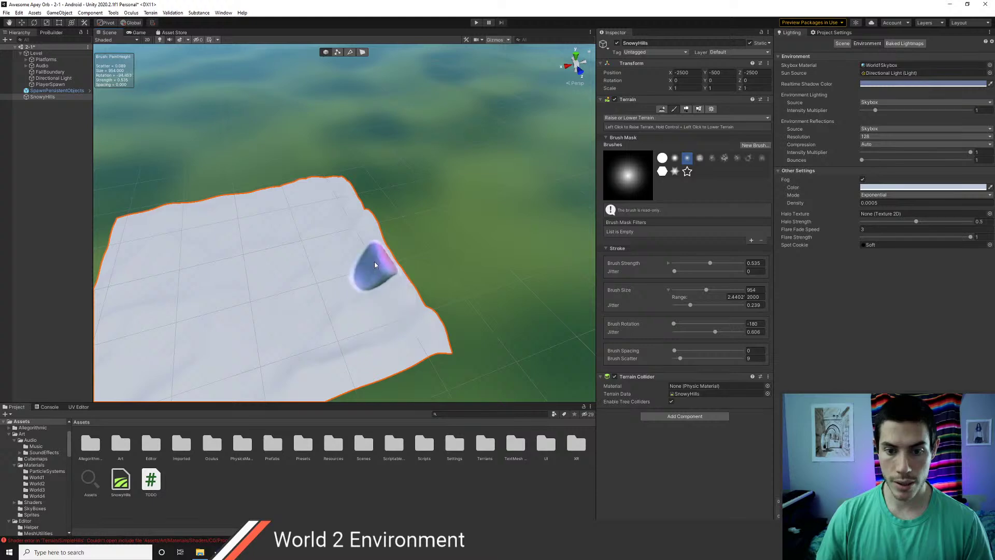
pyautogui.keyDown('alt'); pyautogui.moveTo(350, 211); pyautogui.dragTo(485, 227); pyautogui.keyUp('alt')
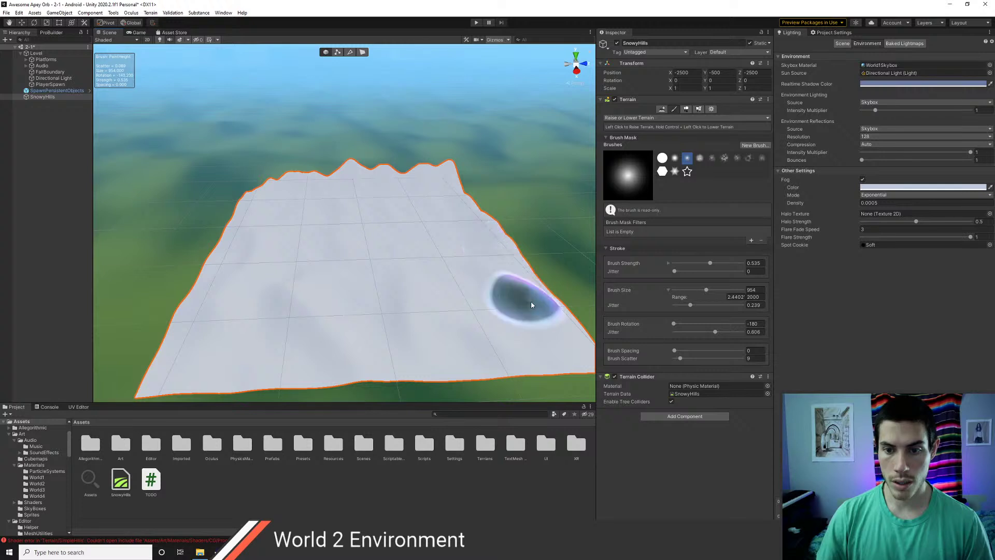
pyautogui.click(530, 275)
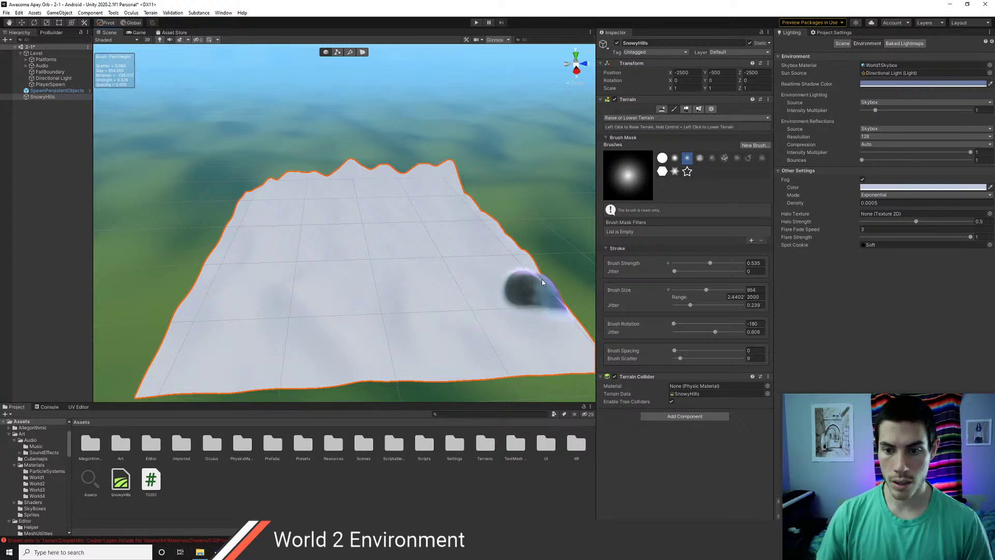
pyautogui.moveTo(524, 329); pyautogui.dragTo(463, 304, button='middle')
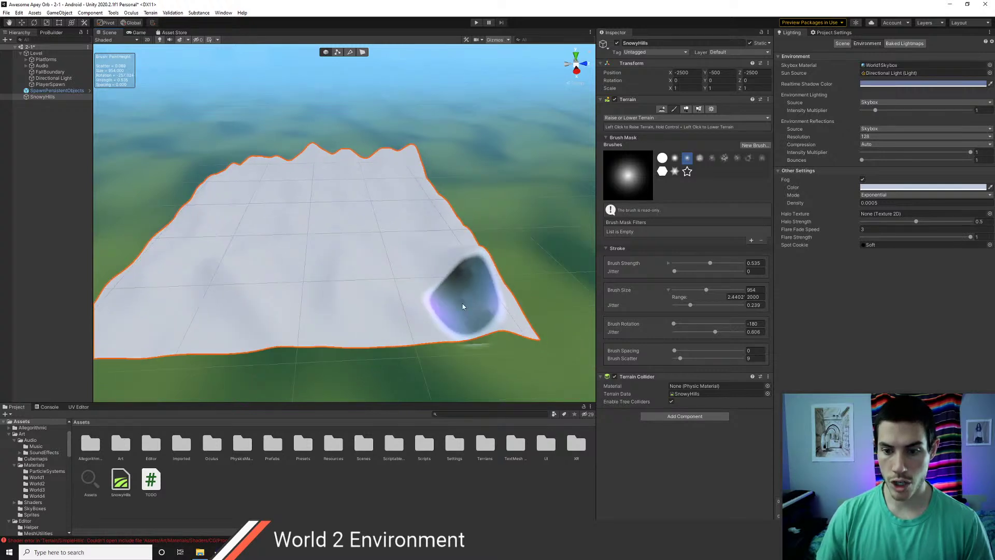
pyautogui.keyDown('ctrl'); pyautogui.click(509, 308); pyautogui.keyUp('ctrl')
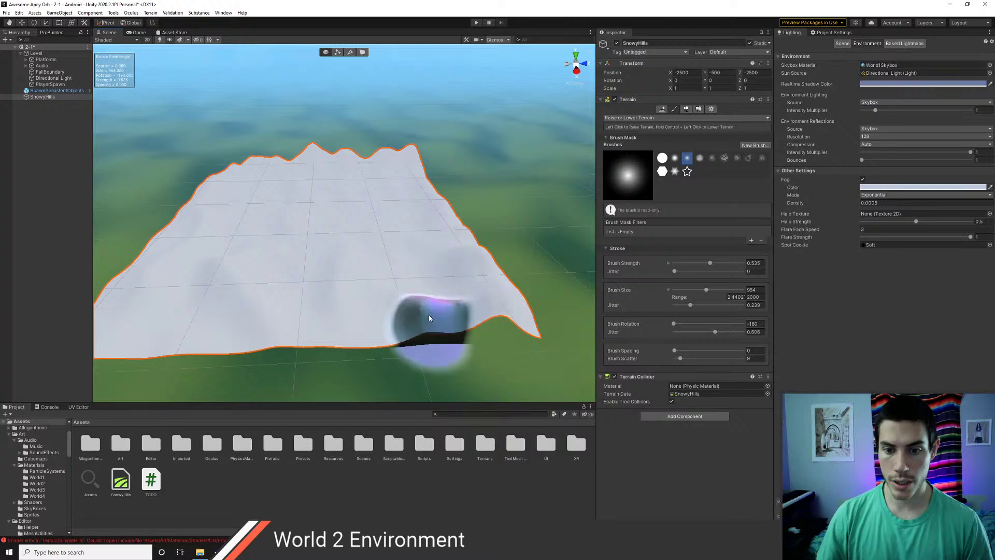
pyautogui.click(406, 319)
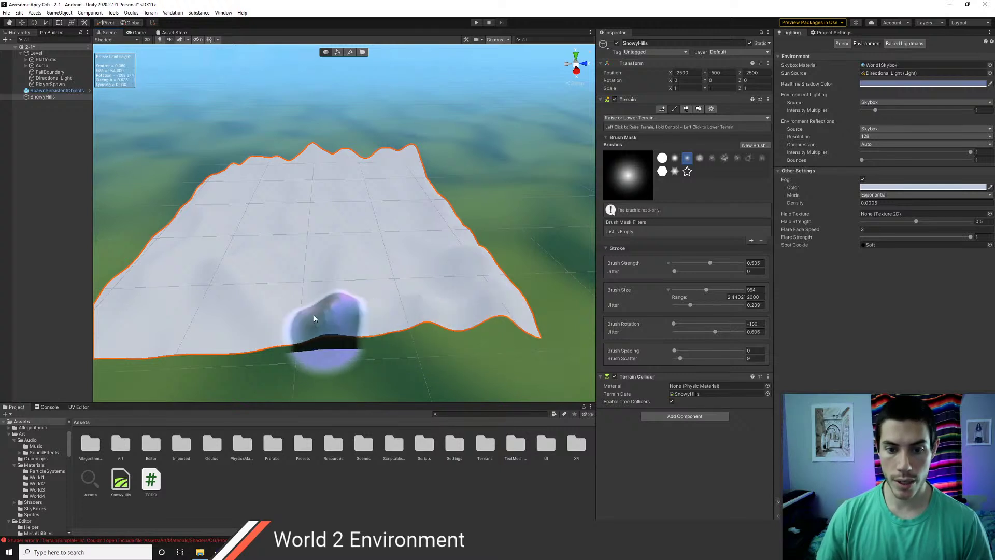
pyautogui.moveTo(313, 317)
pyautogui.mouseDown()
pyautogui.moveTo(161, 319)
pyautogui.moveTo(126, 338)
pyautogui.mouseUp()
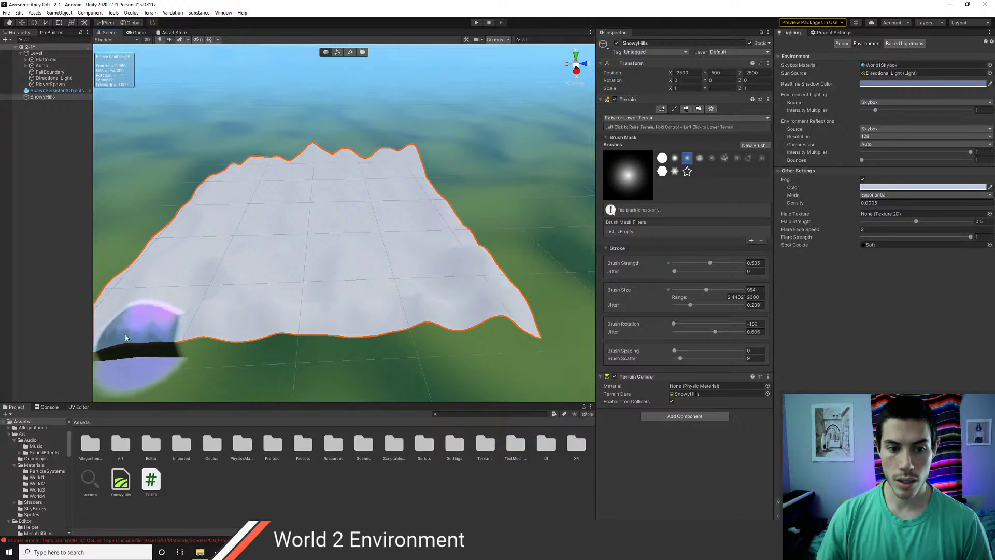
# - Raise the SnowyHills terrain's near-left corner
pyautogui.moveTo(126, 337); pyautogui.dragTo(238, 338, button='middle')
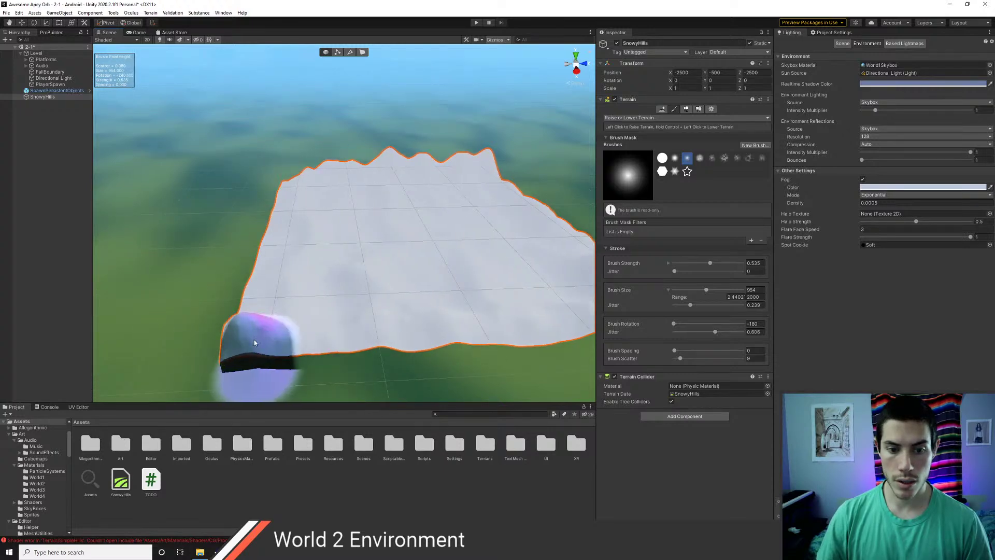
pyautogui.moveTo(254, 343); pyautogui.dragTo(241, 319)
pyautogui.moveTo(313, 260)
pyautogui.keyDown('alt'); pyautogui.mouseDown()
pyautogui.moveTo(230, 303)
pyautogui.moveTo(215, 262)
pyautogui.moveTo(284, 239)
pyautogui.mouseUp(); pyautogui.keyUp('alt')
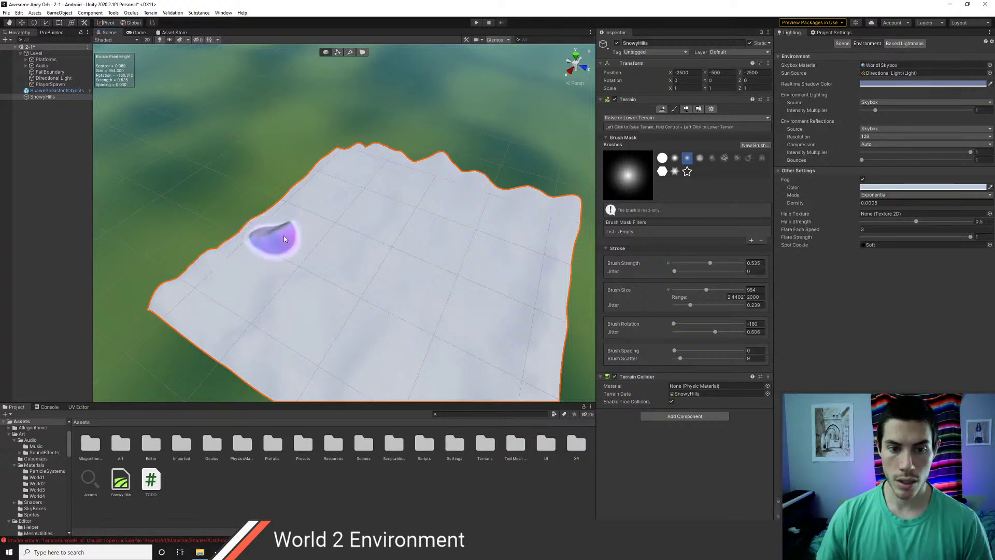
pyautogui.click(292, 193)
pyautogui.scroll(4, 331, 207)
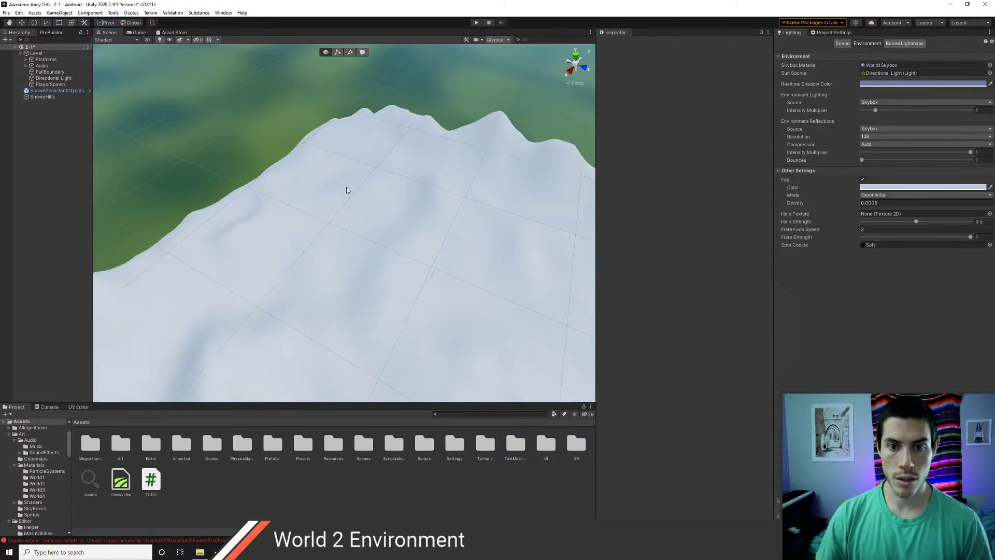
pyautogui.moveTo(347, 188)
pyautogui.keyDown('alt'); pyautogui.mouseDown()
pyautogui.moveTo(400, 231)
pyautogui.moveTo(607, 239)
pyautogui.mouseUp(); pyautogui.keyUp('alt')
# - Raise the terrain's front edge, then zoom out to review the snowy peaks
pyautogui.click(371, 236)
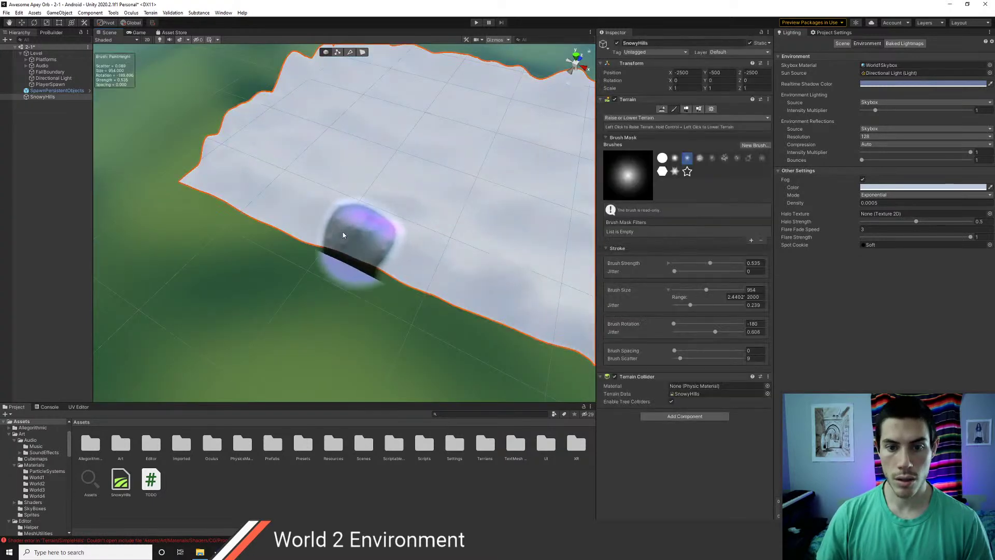
pyautogui.moveTo(343, 232)
pyautogui.mouseDown()
pyautogui.moveTo(289, 209)
pyautogui.moveTo(394, 248)
pyautogui.moveTo(284, 221)
pyautogui.moveTo(218, 175)
pyautogui.moveTo(249, 178)
pyautogui.moveTo(190, 167)
pyautogui.mouseUp()
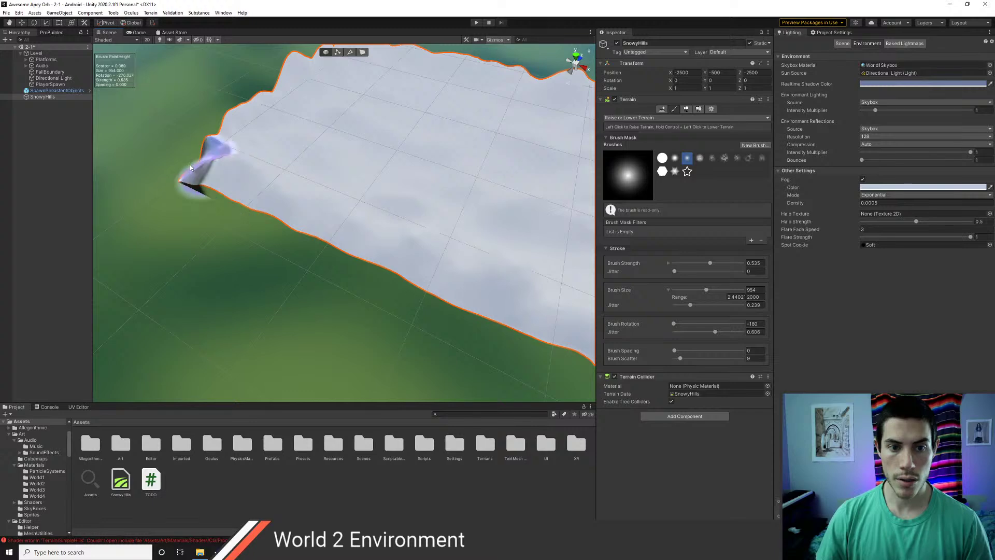
pyautogui.click(198, 169)
pyautogui.click(202, 167)
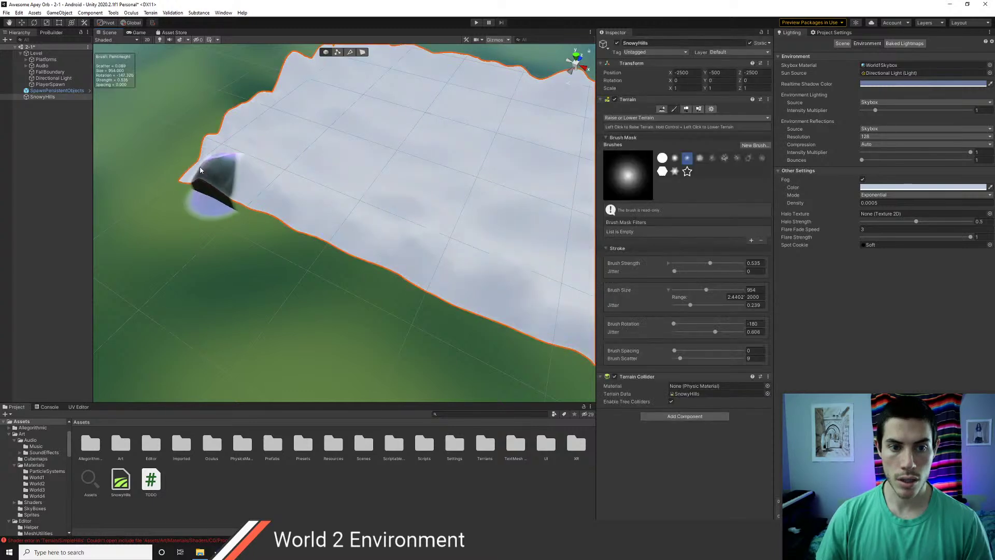
pyautogui.keyDown('alt'); pyautogui.moveTo(207, 167); pyautogui.dragTo(396, 189); pyautogui.keyUp('alt')
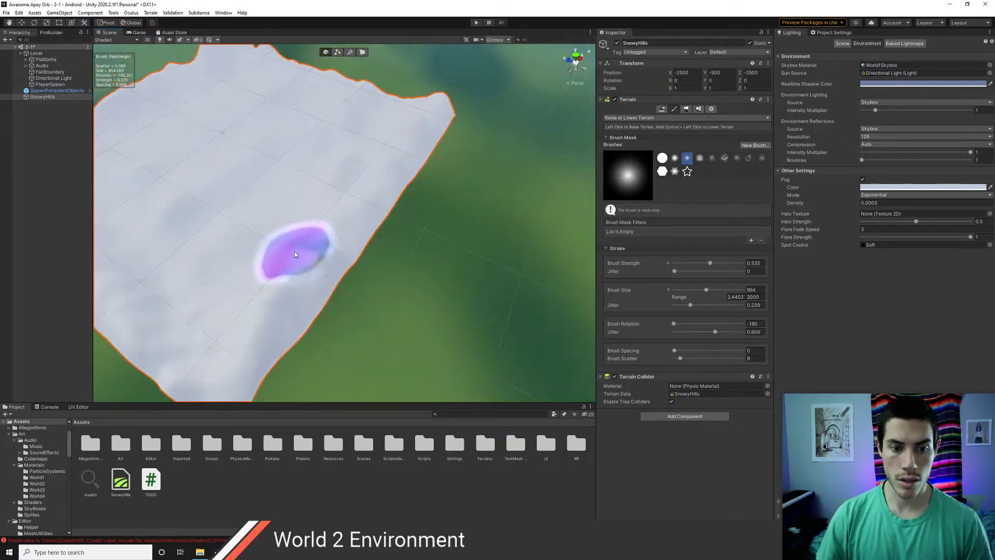
pyautogui.moveTo(294, 251); pyautogui.dragTo(347, 189, button='middle')
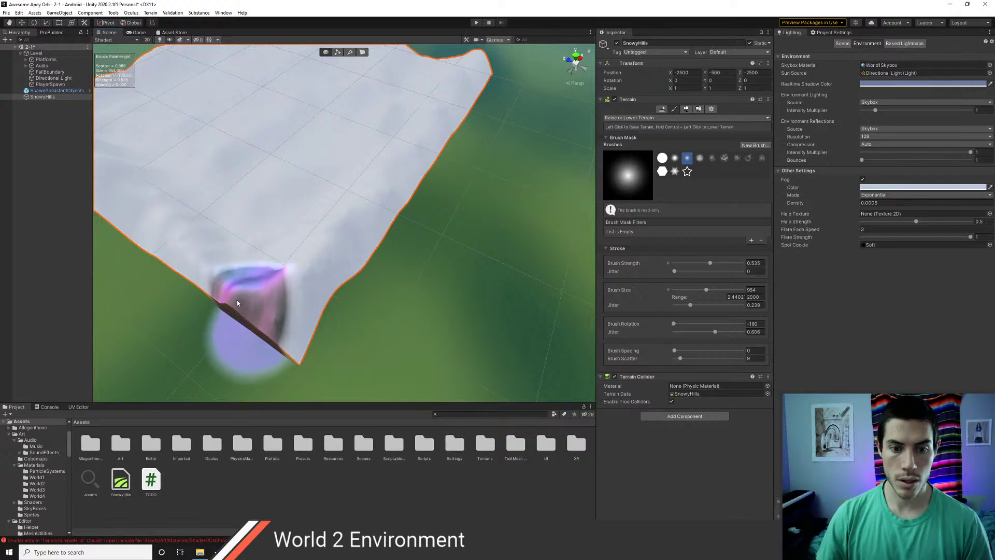
pyautogui.moveTo(247, 303)
pyautogui.keyDown('alt'); pyautogui.mouseDown()
pyautogui.moveTo(230, 300)
pyautogui.moveTo(409, 244)
pyautogui.moveTo(433, 275)
pyautogui.moveTo(424, 256)
pyautogui.mouseUp(); pyautogui.keyUp('alt')
pyautogui.scroll(-5, 448, 260)
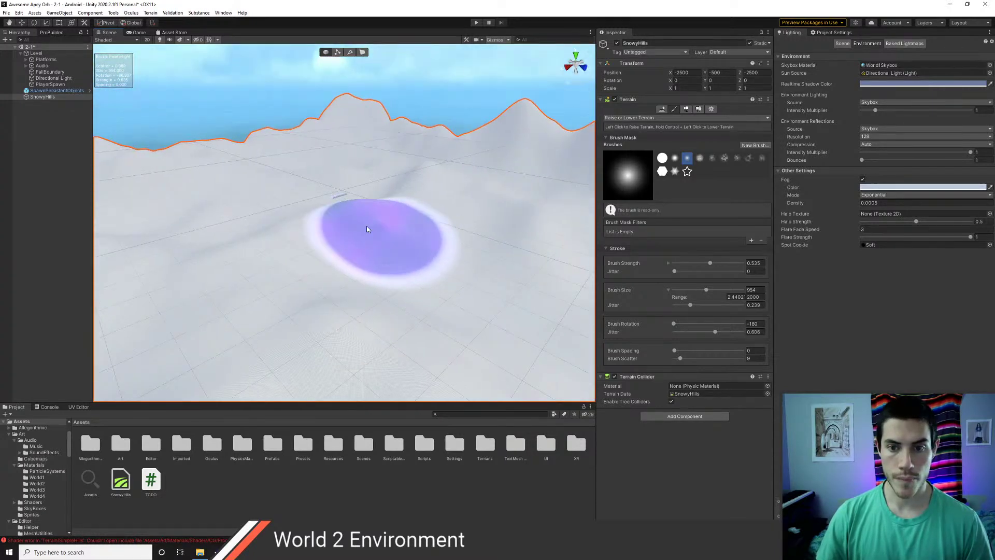
# - Frame the Platforms object and set the fog density to 0.001
pyautogui.doubleClick(49, 61)
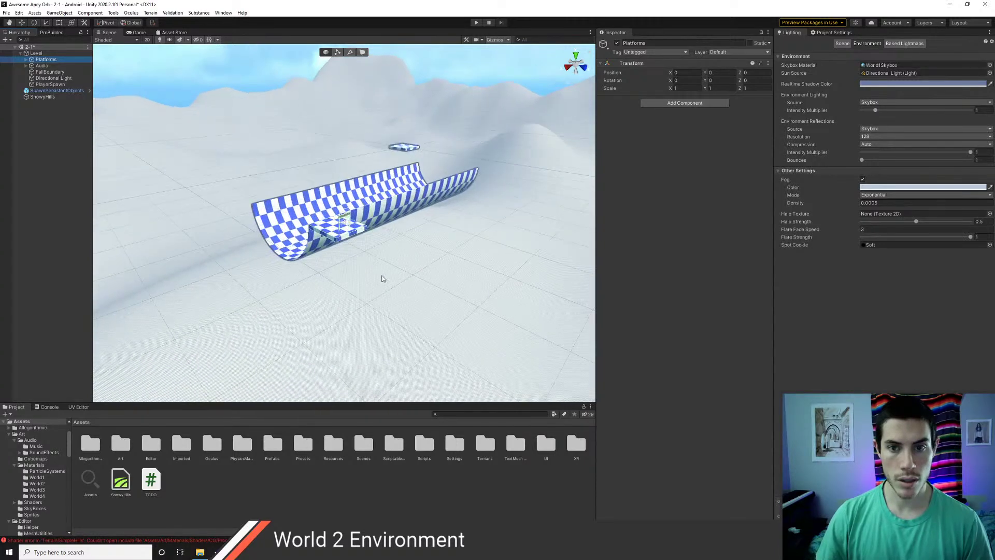
pyautogui.keyDown('alt'); pyautogui.moveTo(382, 278); pyautogui.dragTo(421, 229); pyautogui.keyUp('alt')
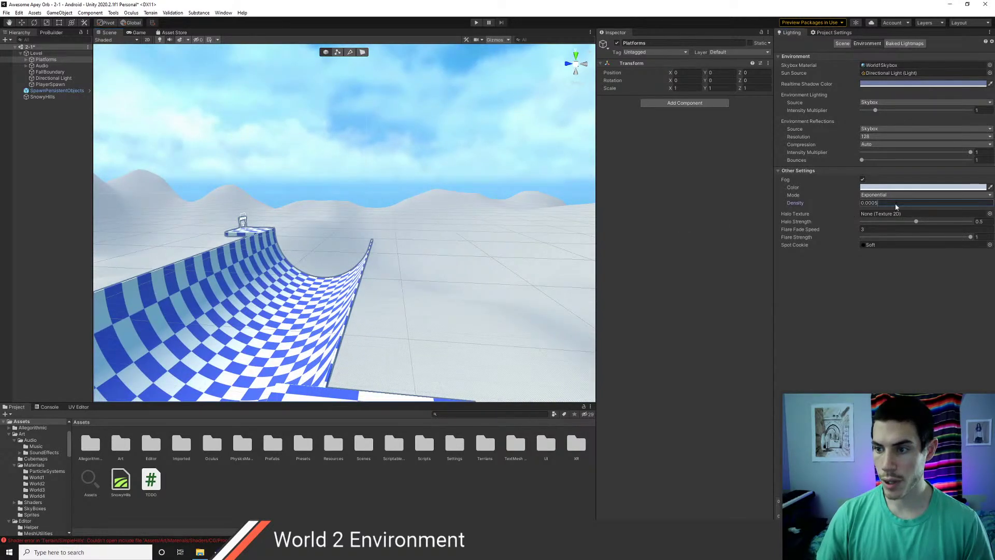
pyautogui.write('0.001')
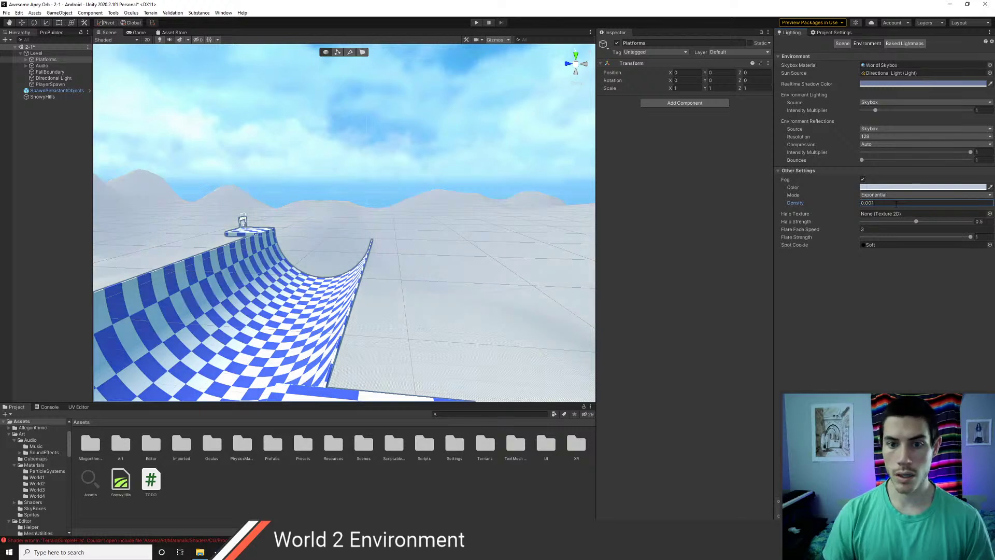
pyautogui.keyDown('alt'); pyautogui.moveTo(435, 242); pyautogui.dragTo(562, 258); pyautogui.keyUp('alt')
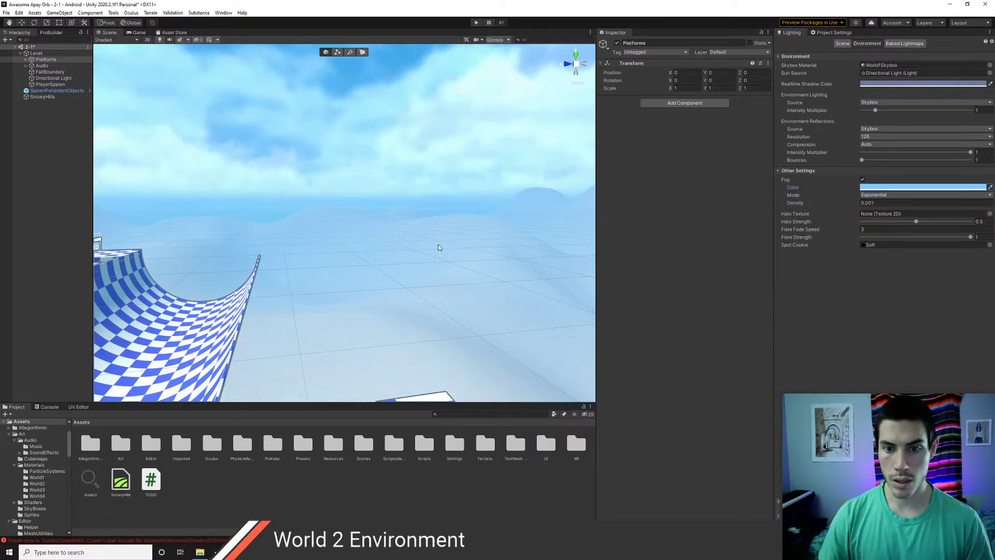
pyautogui.keyDown('alt'); pyautogui.moveTo(437, 249); pyautogui.dragTo(458, 261); pyautogui.keyUp('alt')
pyautogui.keyDown('alt'); pyautogui.scroll(5, 457, 262); pyautogui.keyUp('alt')
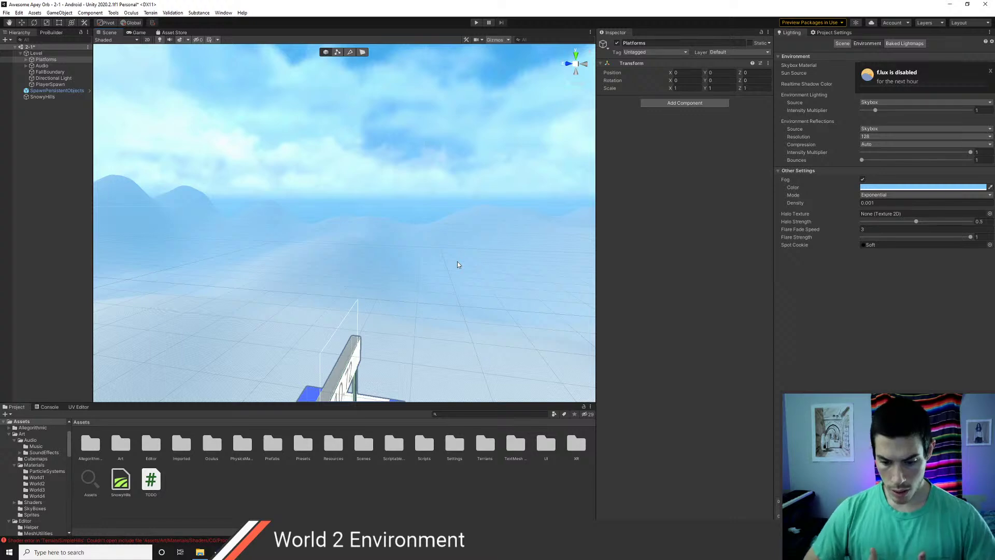
pyautogui.moveTo(424, 281); pyautogui.dragTo(238, 231, button='right')
# - Eyedrop the sky blue from the Scene view as the fog colour
pyautogui.click(990, 187)
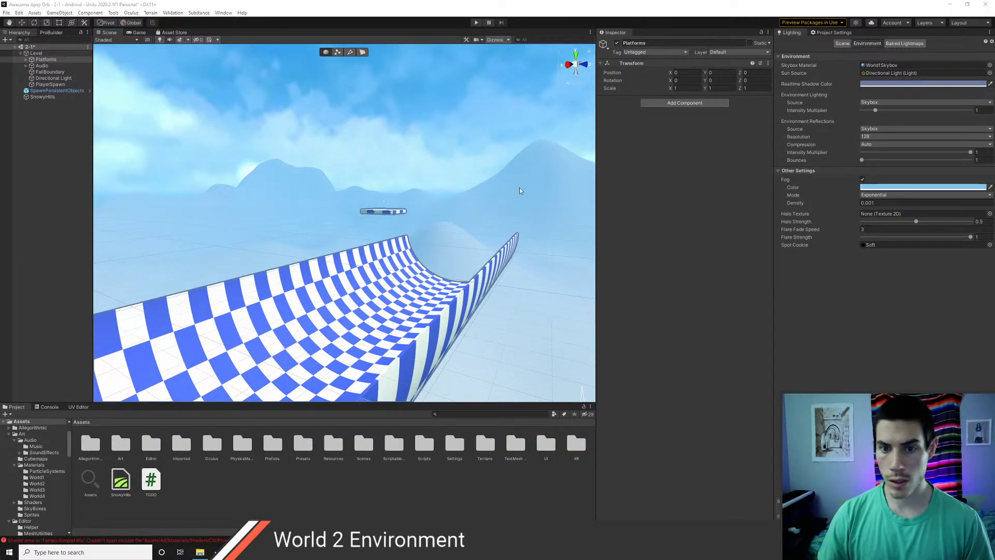
pyautogui.click(443, 190)
pyautogui.moveTo(422, 213); pyautogui.dragTo(379, 237, button='right')
pyautogui.moveTo(315, 237)
pyautogui.mouseDown(button='right')
pyautogui.moveTo(405, 235)
pyautogui.moveTo(315, 221)
pyautogui.mouseUp(button='right')
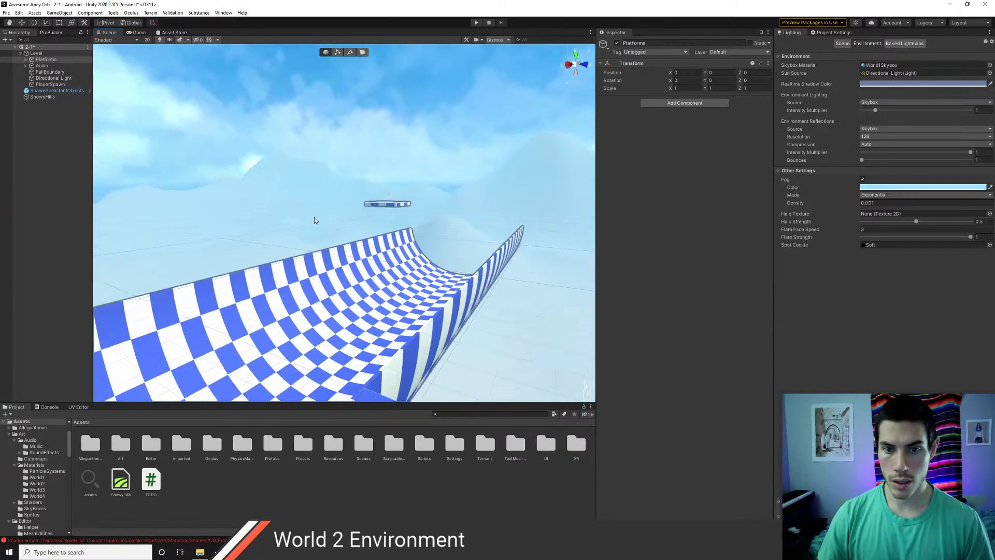
pyautogui.moveTo(398, 195); pyautogui.dragTo(377, 211, button='right')
pyautogui.scroll(-5, 377, 211)
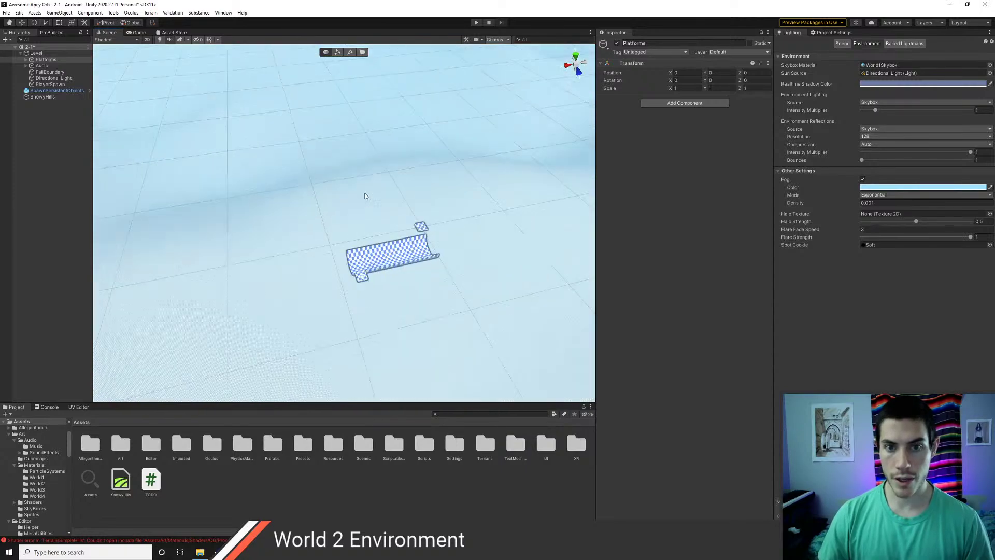
# - Frame the SnowyHills terrain and turn off the scene fog
pyautogui.doubleClick(41, 96)
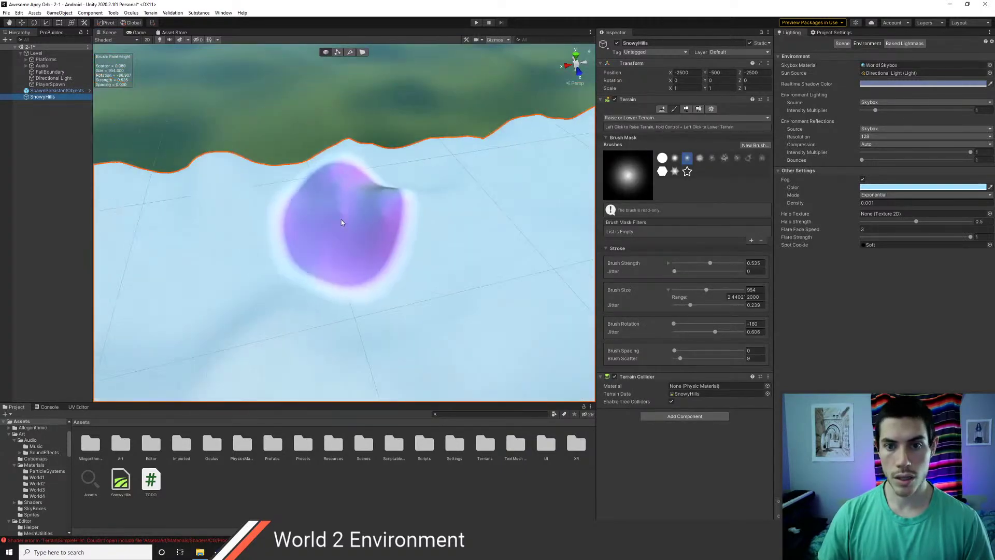
pyautogui.scroll(-8, 342, 223)
pyautogui.moveTo(325, 240)
pyautogui.keyDown('alt'); pyautogui.mouseDown()
pyautogui.moveTo(512, 178)
pyautogui.moveTo(379, 226)
pyautogui.mouseUp(); pyautogui.keyUp('alt')
pyautogui.moveTo(422, 174)
pyautogui.keyDown('alt'); pyautogui.mouseDown()
pyautogui.moveTo(517, 249)
pyautogui.moveTo(560, 243)
pyautogui.mouseUp(); pyautogui.keyUp('alt')
pyautogui.moveTo(315, 205)
pyautogui.keyDown('alt'); pyautogui.mouseDown()
pyautogui.moveTo(472, 173)
pyautogui.moveTo(433, 220)
pyautogui.mouseUp(); pyautogui.keyUp('alt')
pyautogui.moveTo(348, 205); pyautogui.dragTo(398, 189, button='middle')
pyautogui.moveTo(366, 225); pyautogui.dragTo(422, 210, button='middle')
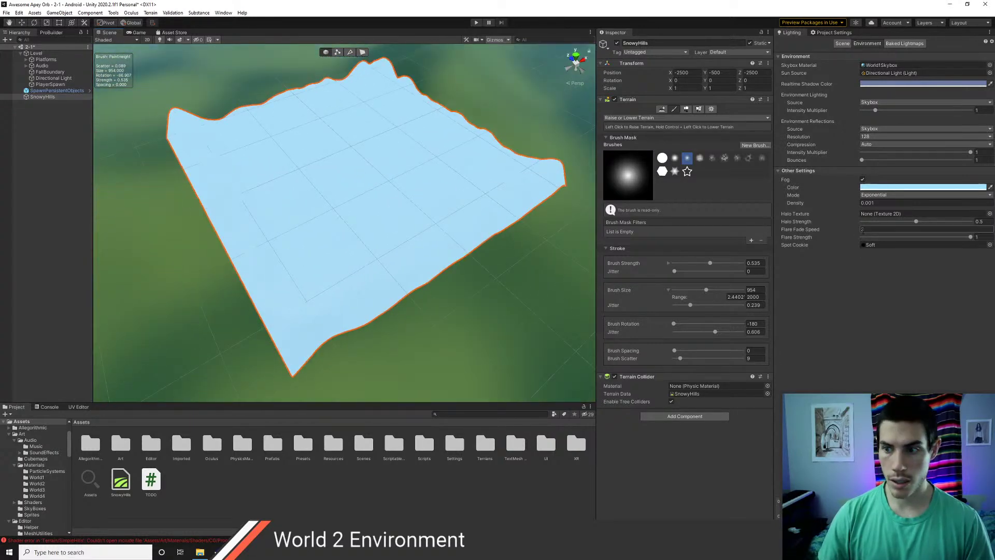
pyautogui.click(863, 179)
# - Raise bumps along the terrain's edge, right side and left edge, then deselect it
pyautogui.moveTo(407, 277)
pyautogui.mouseDown()
pyautogui.moveTo(437, 252)
pyautogui.moveTo(418, 254)
pyautogui.moveTo(396, 284)
pyautogui.moveTo(421, 247)
pyautogui.moveTo(384, 272)
pyautogui.moveTo(416, 271)
pyautogui.moveTo(446, 237)
pyautogui.mouseUp()
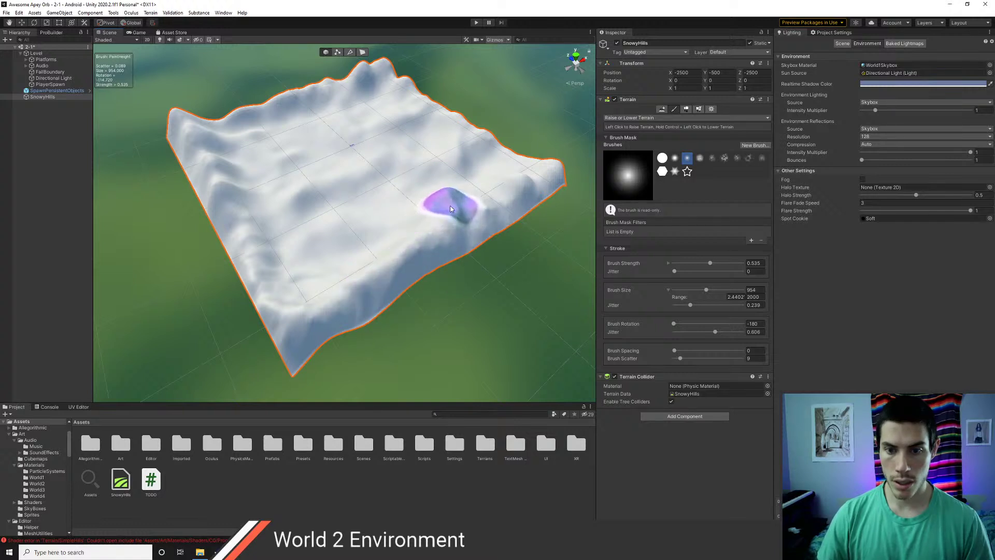
pyautogui.keyDown('ctrl'); pyautogui.moveTo(462, 177); pyautogui.dragTo(476, 159); pyautogui.keyUp('ctrl')
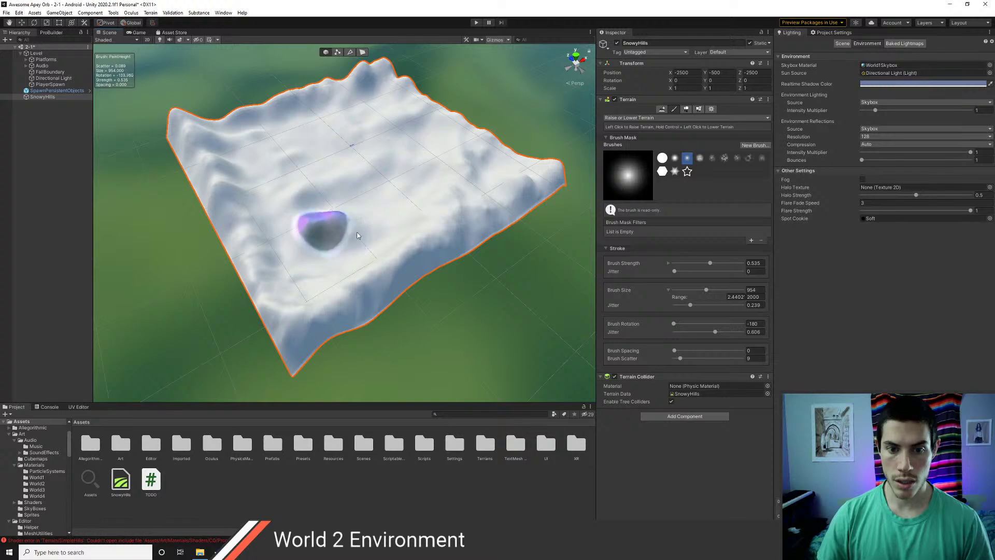
pyautogui.moveTo(357, 236)
pyautogui.mouseDown()
pyautogui.moveTo(467, 216)
pyautogui.moveTo(349, 228)
pyautogui.moveTo(350, 246)
pyautogui.moveTo(368, 234)
pyautogui.mouseUp()
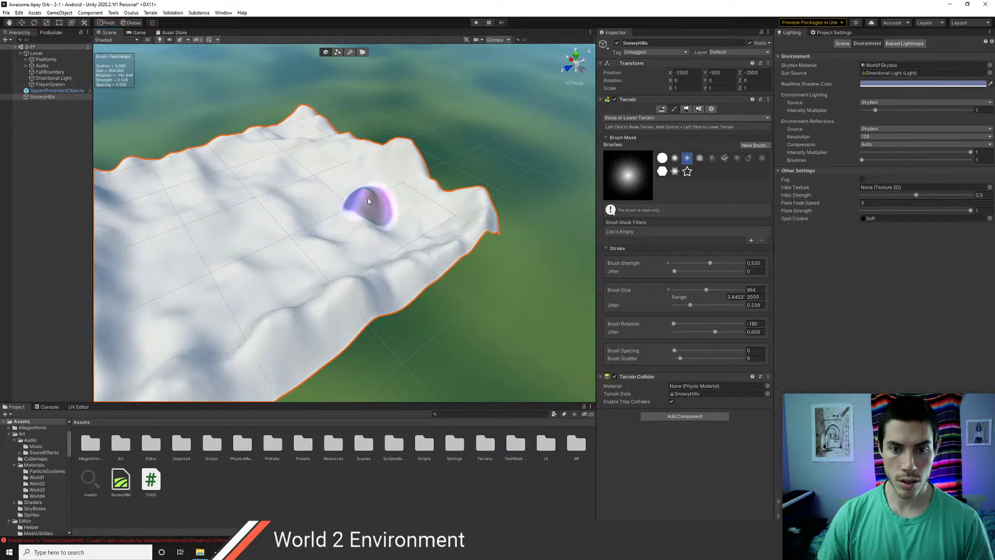
pyautogui.moveTo(303, 279)
pyautogui.keyDown('alt'); pyautogui.mouseDown()
pyautogui.moveTo(328, 259)
pyautogui.moveTo(315, 274)
pyautogui.mouseUp(); pyautogui.keyUp('alt')
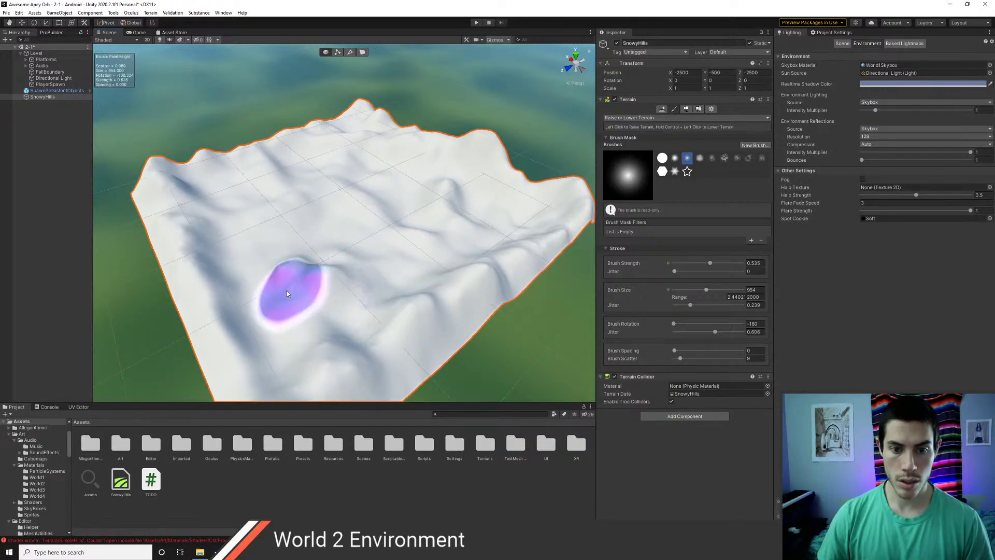
pyautogui.moveTo(304, 288)
pyautogui.keyDown('alt'); pyautogui.mouseDown()
pyautogui.moveTo(344, 276)
pyautogui.moveTo(344, 234)
pyautogui.moveTo(269, 213)
pyautogui.moveTo(416, 246)
pyautogui.mouseUp(); pyautogui.keyUp('alt')
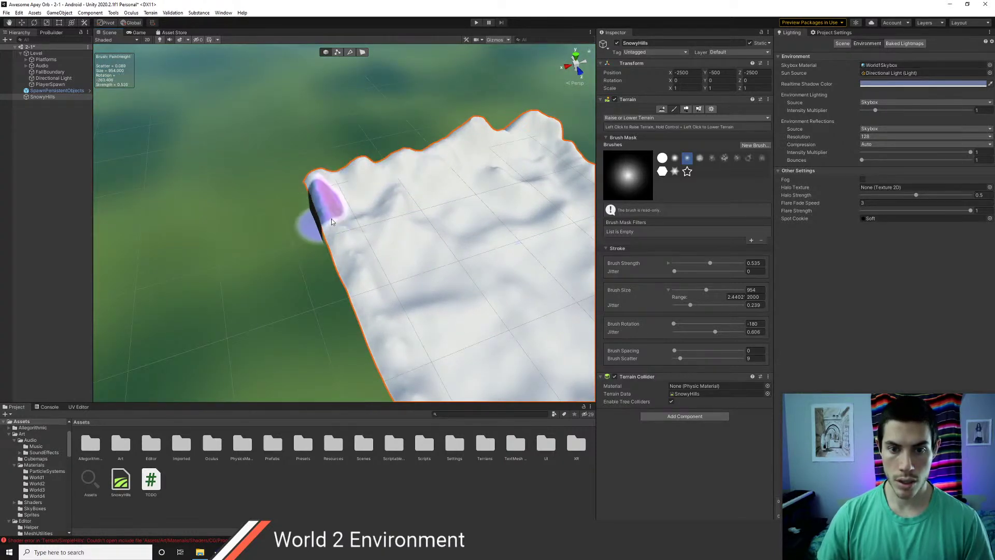
pyautogui.moveTo(331, 218)
pyautogui.mouseDown()
pyautogui.moveTo(327, 207)
pyautogui.moveTo(364, 293)
pyautogui.mouseUp()
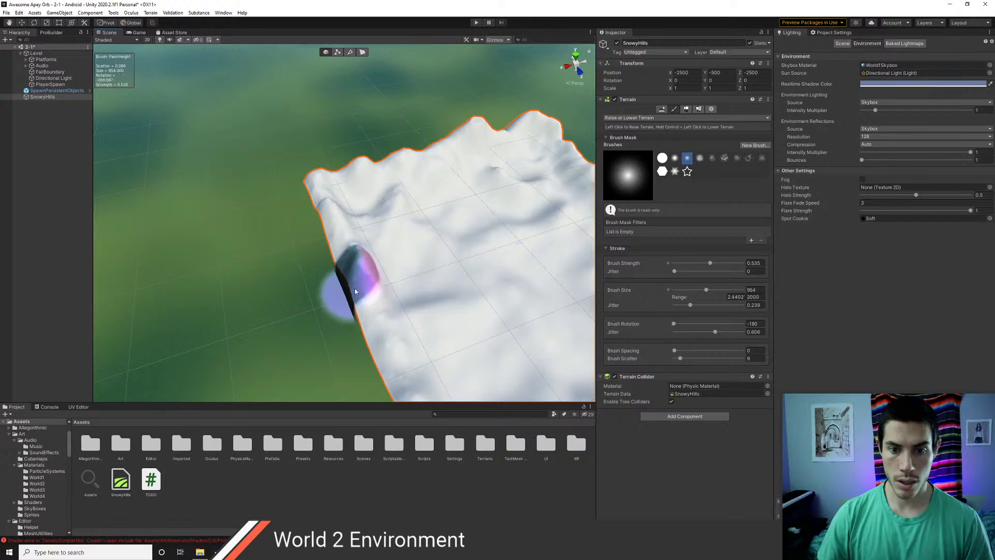
pyautogui.keyDown('alt'); pyautogui.moveTo(439, 339); pyautogui.dragTo(231, 268); pyautogui.keyUp('alt')
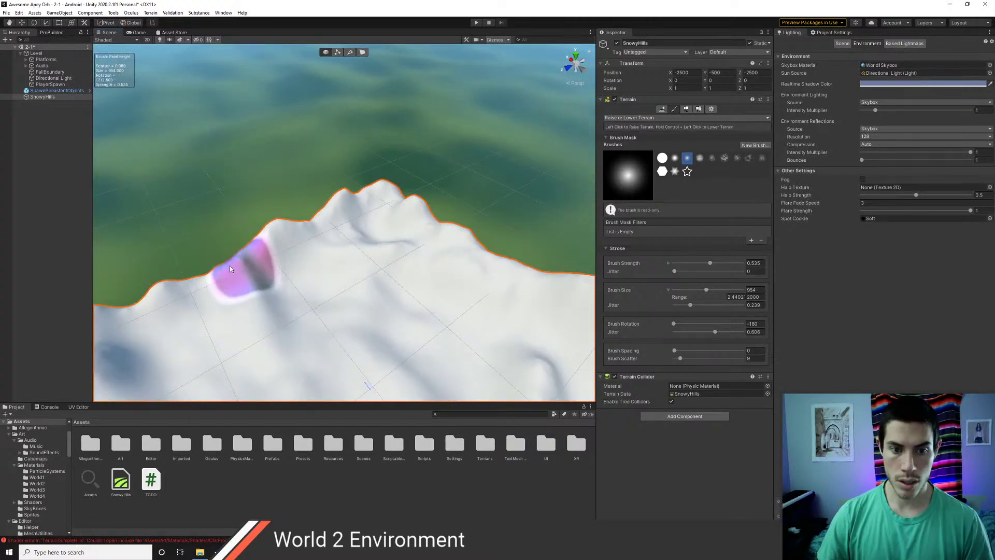
pyautogui.click(191, 278)
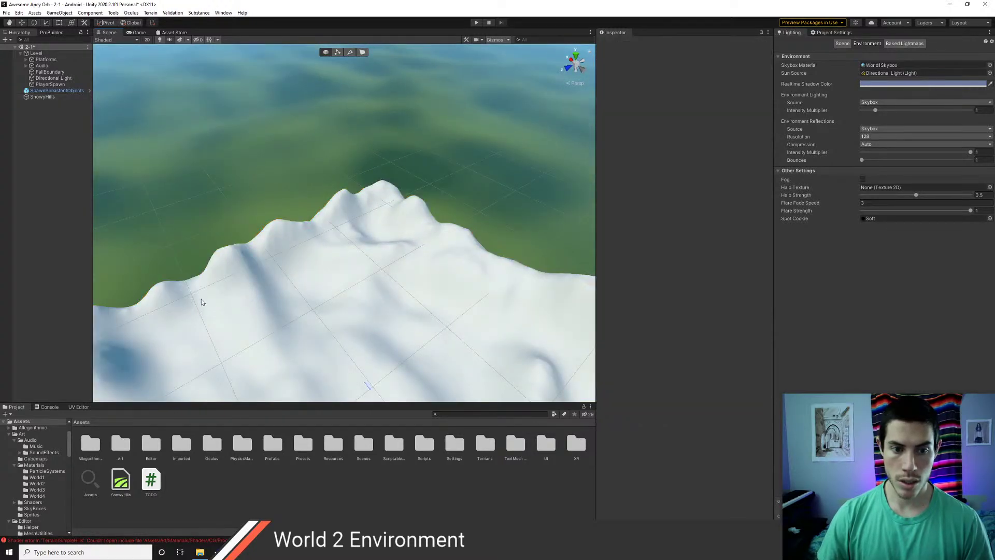
# - Reselect SnowyHills and raise its corner slightly with three brush dabs
pyautogui.click(201, 301)
pyautogui.moveTo(233, 299); pyautogui.dragTo(310, 263, button='middle')
pyautogui.click(245, 291)
pyautogui.click(188, 302)
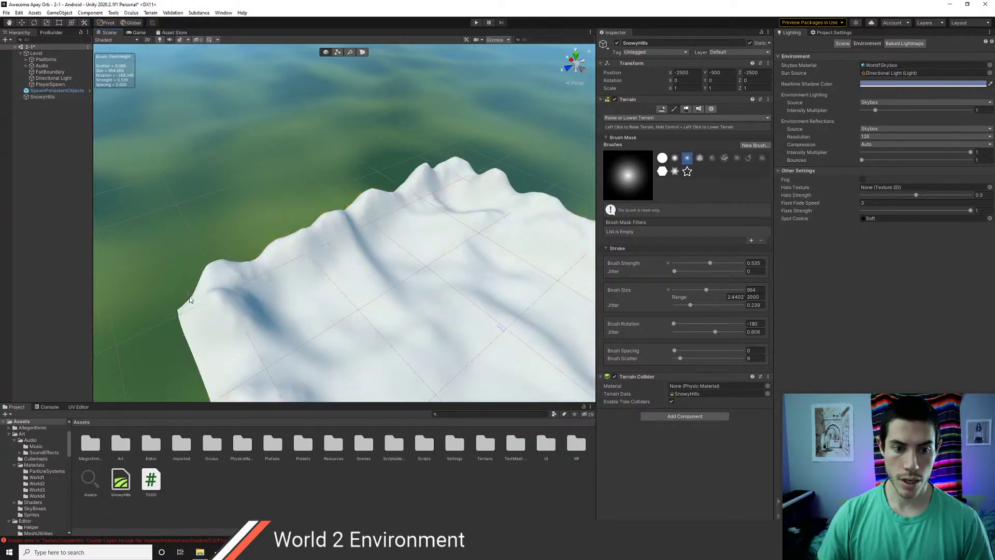
pyautogui.click(198, 304)
pyautogui.moveTo(280, 342)
pyautogui.keyDown('alt'); pyautogui.mouseDown()
pyautogui.moveTo(227, 330)
pyautogui.moveTo(194, 300)
pyautogui.mouseUp(); pyautogui.keyUp('alt')
pyautogui.moveTo(194, 300); pyautogui.dragTo(237, 267, button='middle')
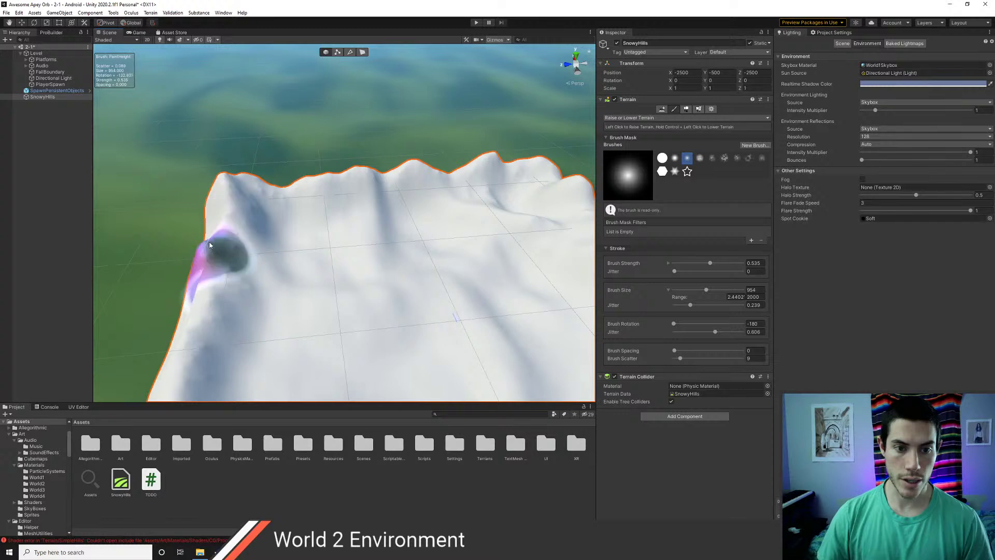
pyautogui.keyDown('alt'); pyautogui.moveTo(402, 321); pyautogui.dragTo(187, 257); pyautogui.keyUp('alt')
pyautogui.moveTo(187, 257); pyautogui.dragTo(362, 280, button='middle')
# - Raise the terrain ridge and pull back to a higher view of the hills
pyautogui.click(362, 221)
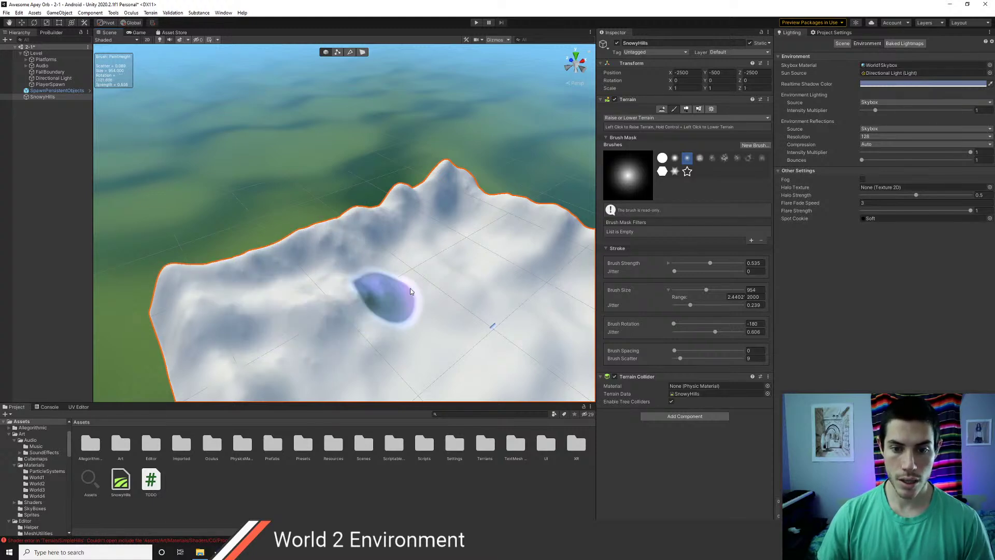
pyautogui.moveTo(451, 290)
pyautogui.mouseDown(button='middle')
pyautogui.moveTo(271, 295)
pyautogui.moveTo(308, 284)
pyautogui.moveTo(336, 206)
pyautogui.mouseUp(button='middle')
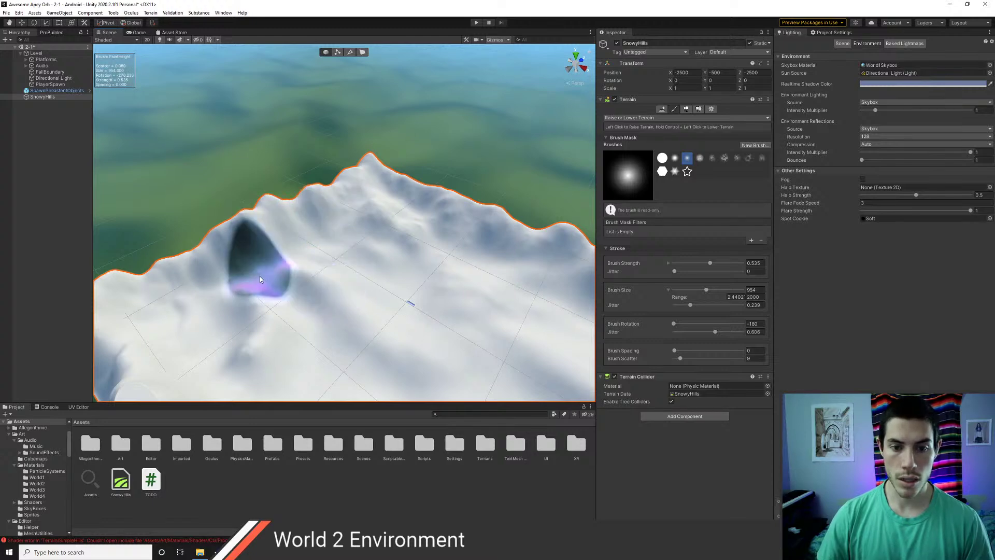
pyautogui.moveTo(306, 323); pyautogui.dragTo(238, 266, button='middle')
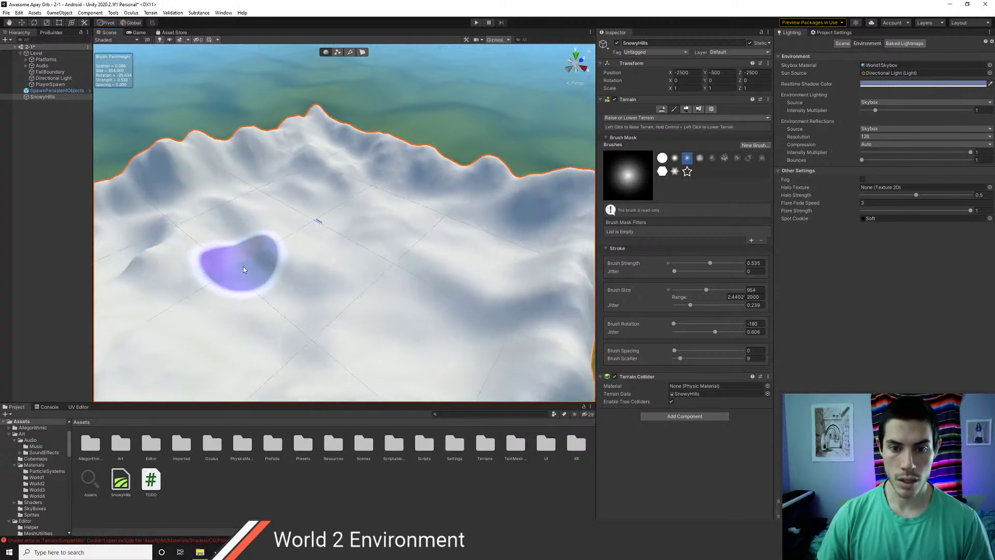
pyautogui.scroll(-8, 247, 272)
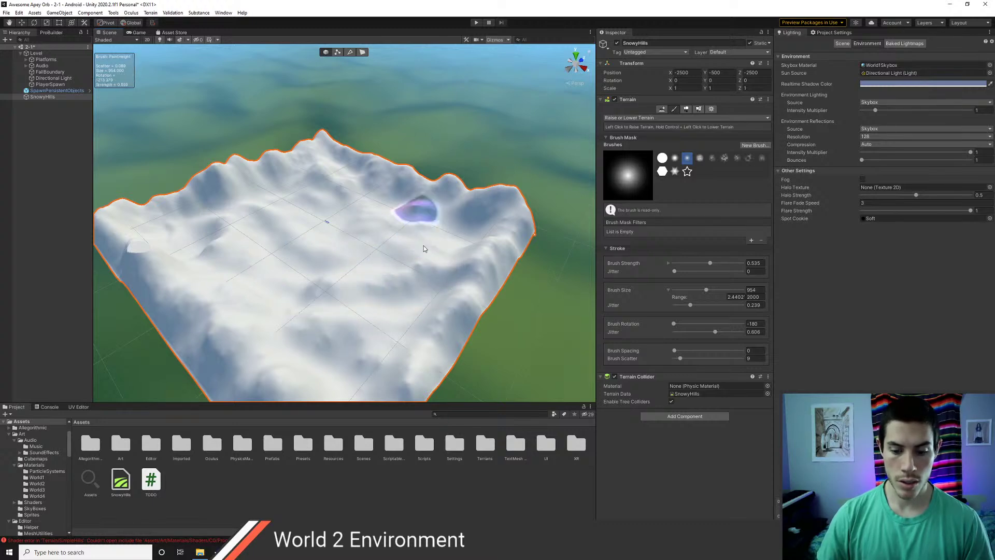
pyautogui.moveTo(425, 238)
pyautogui.keyDown('alt'); pyautogui.mouseDown()
pyautogui.moveTo(414, 323)
pyautogui.moveTo(394, 280)
pyautogui.moveTo(535, 305)
pyautogui.moveTo(440, 282)
pyautogui.moveTo(315, 233)
pyautogui.moveTo(445, 212)
pyautogui.mouseUp(); pyautogui.keyUp('alt')
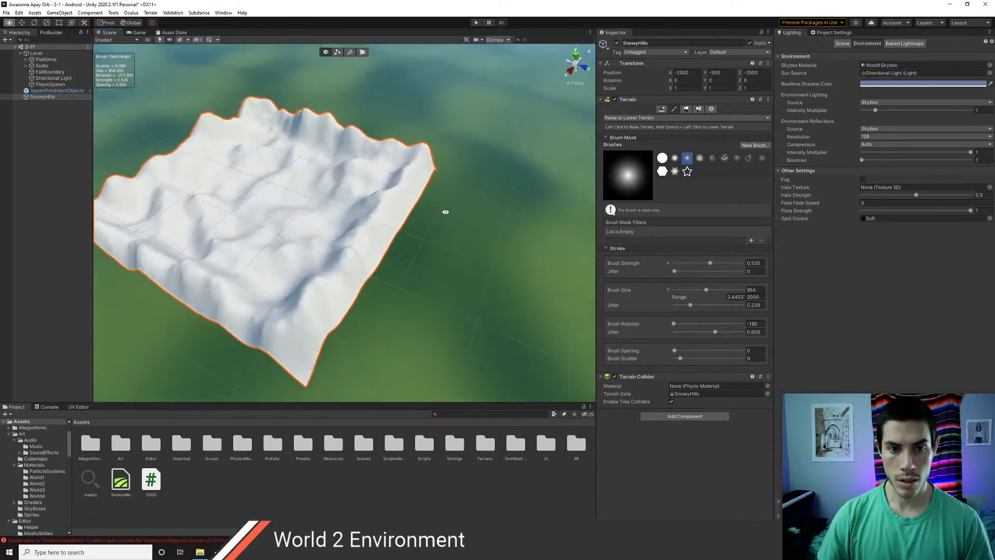
# - Frame Platforms, look around the ramp and hills, and turn fog back on at density 0.001
pyautogui.doubleClick(44, 61)
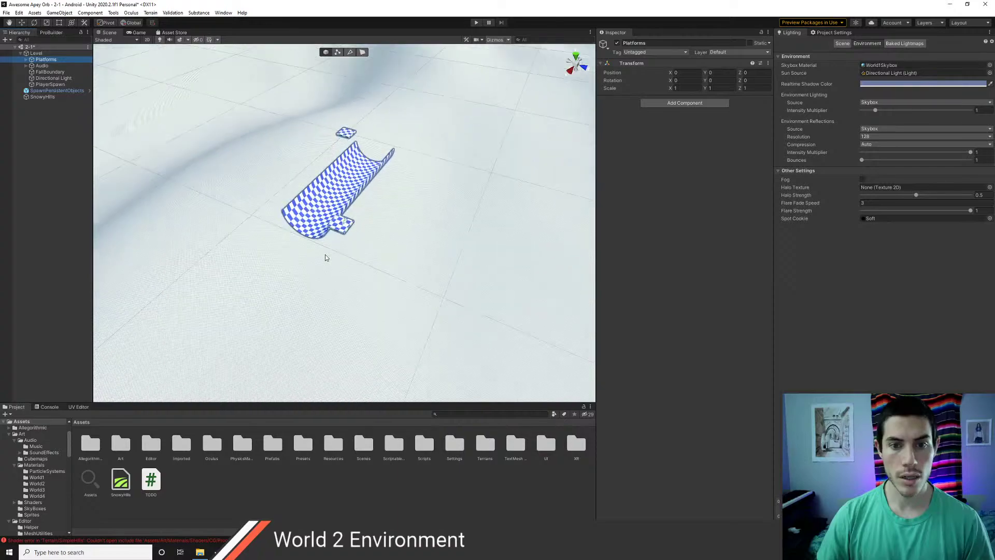
pyautogui.moveTo(325, 254); pyautogui.dragTo(135, 249, button='right')
pyautogui.moveTo(457, 233); pyautogui.dragTo(384, 253, button='right')
pyautogui.scroll(-1, 392, 258)
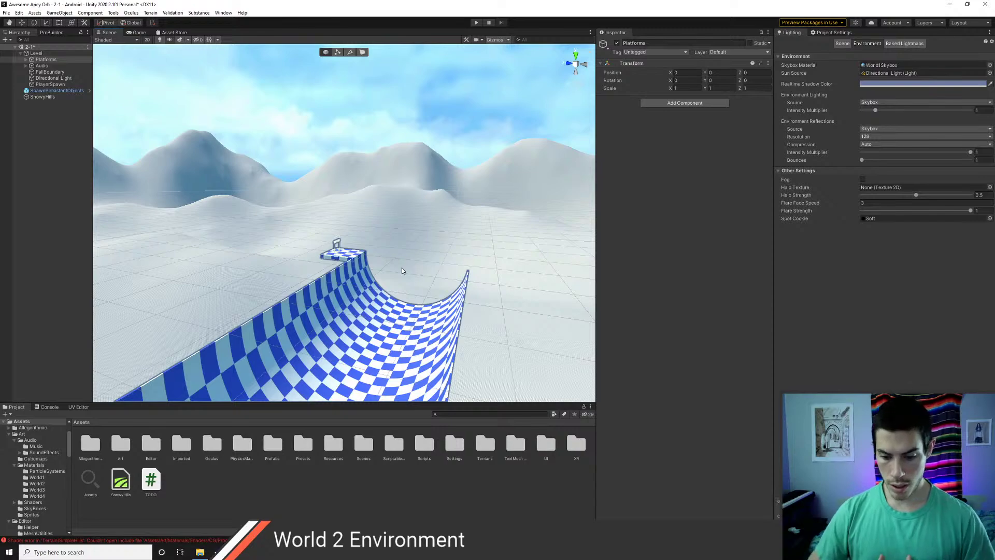
pyautogui.moveTo(402, 270); pyautogui.dragTo(873, 189, button='right')
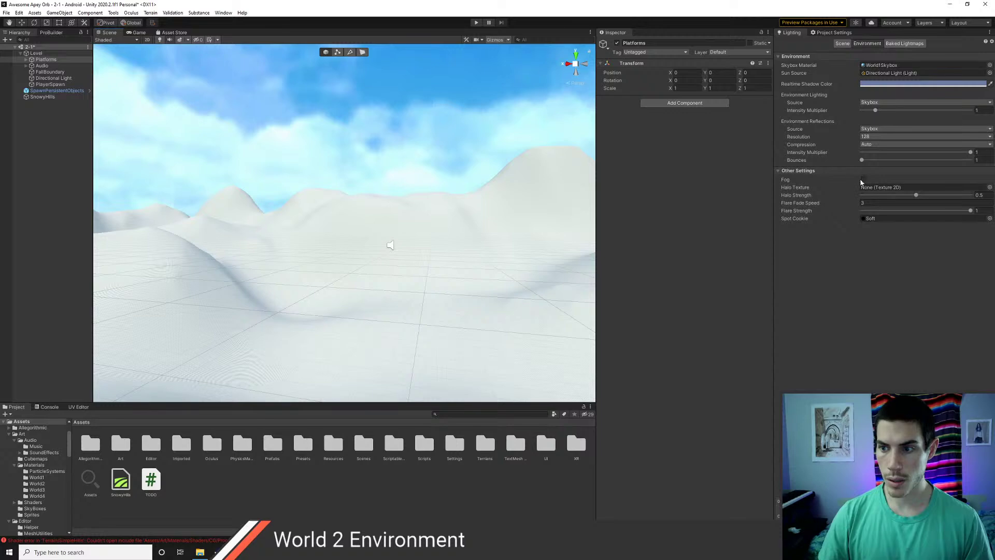
pyautogui.click(863, 180)
pyautogui.moveTo(389, 244); pyautogui.dragTo(464, 220, button='right')
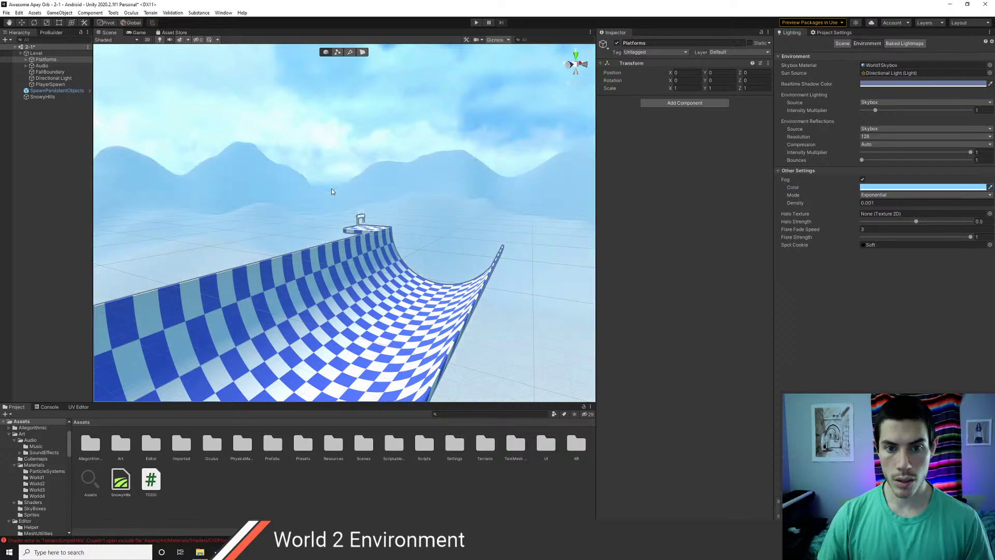
# - Set fog density to 0.0005, mode to Exponential Squared, and eyedrop a pale sky-blue fog colour
pyautogui.click(878, 203)
pyautogui.write('0')
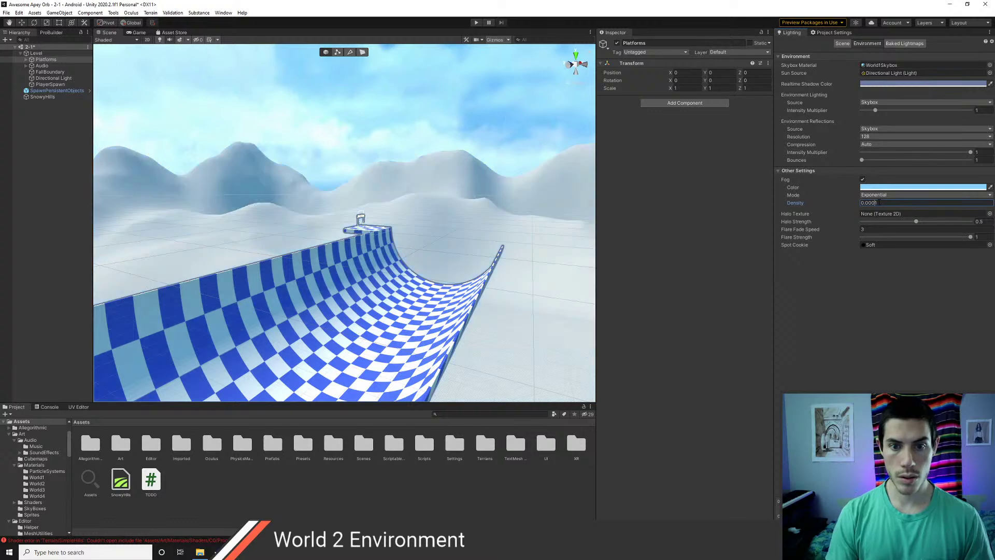
pyautogui.press('BackSpace')
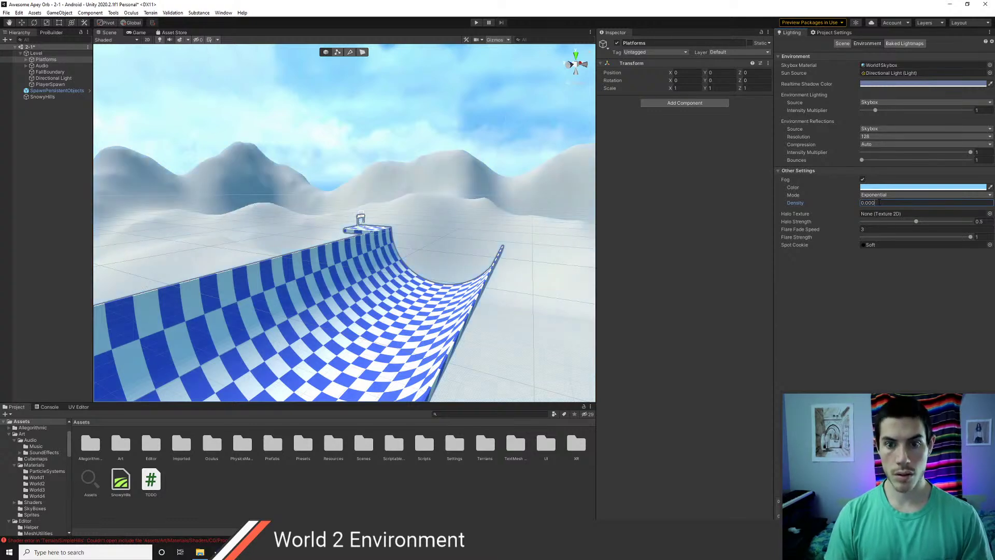
pyautogui.write('5')
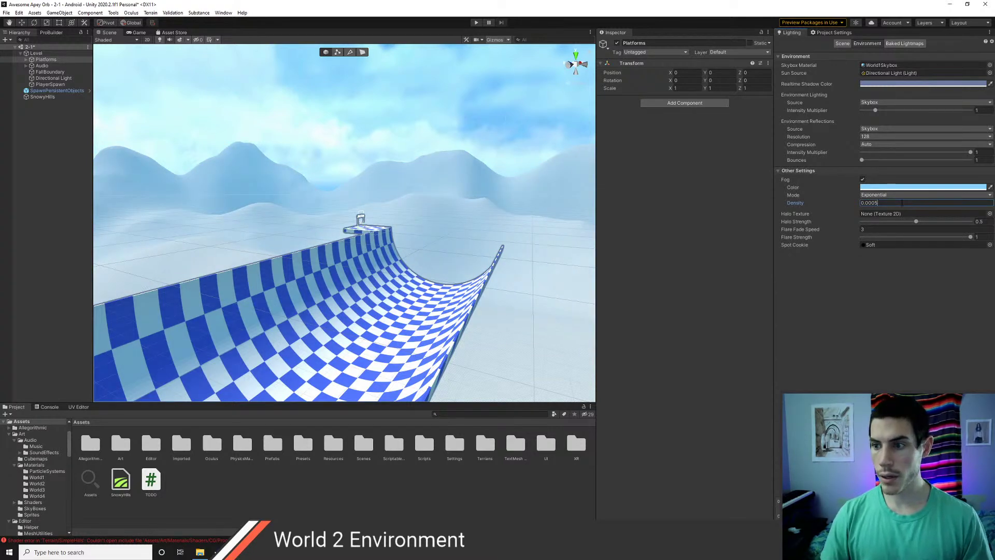
pyautogui.click(899, 221)
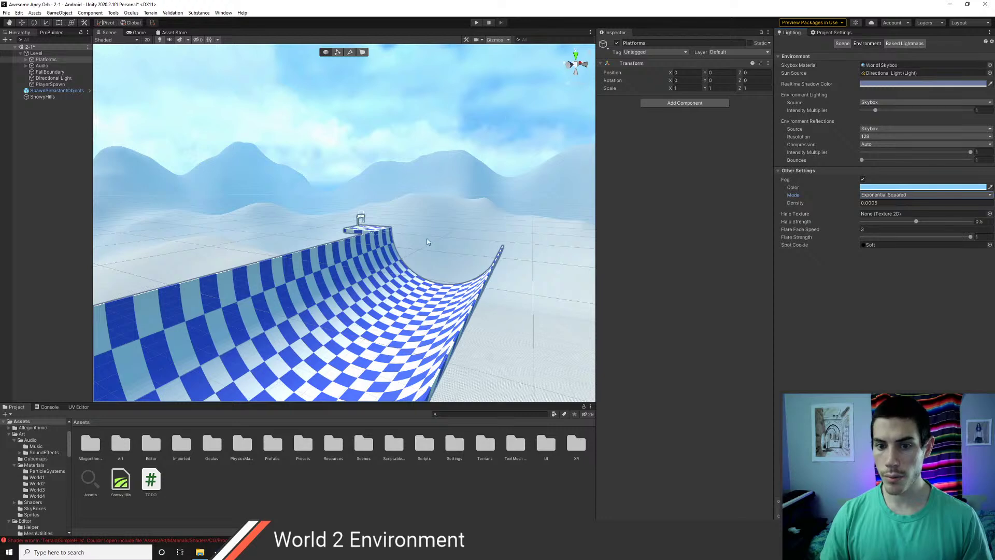
pyautogui.moveTo(446, 224); pyautogui.dragTo(461, 226, button='middle')
pyautogui.moveTo(483, 229); pyautogui.dragTo(316, 214, button='right')
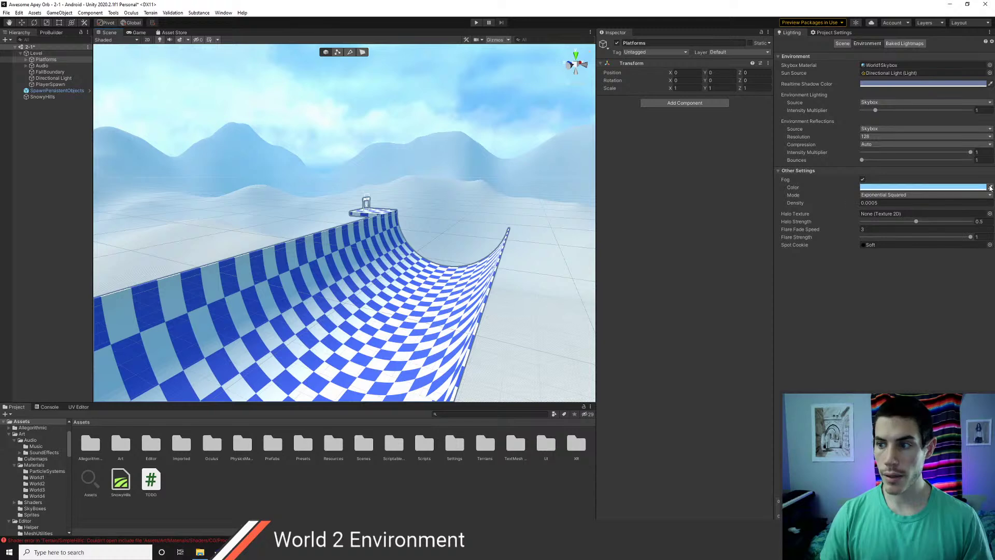
pyautogui.click(990, 187)
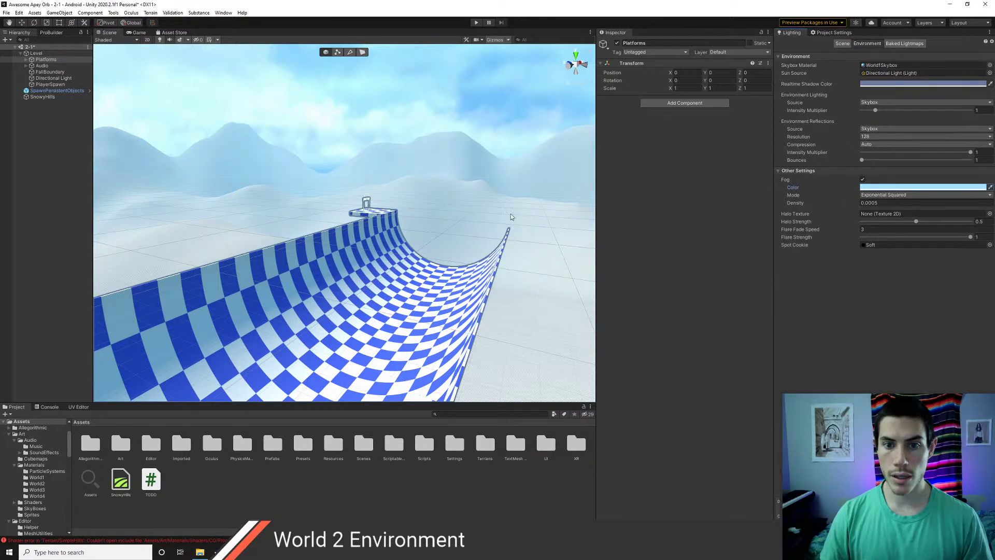
pyautogui.moveTo(511, 213); pyautogui.dragTo(482, 206, button='right')
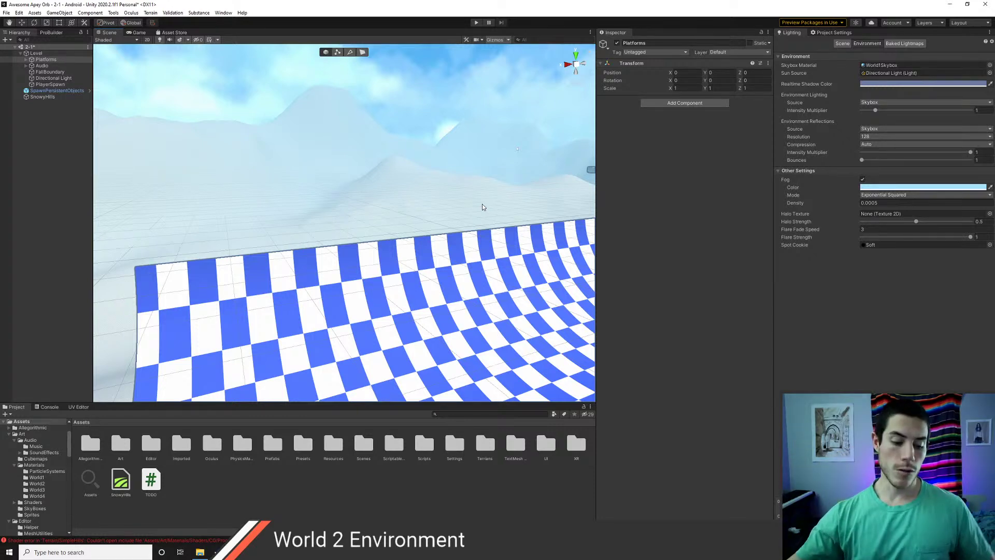
# - View the whole curved ramp, then select SnowyHills in the Hierarchy to show its terrain tools
pyautogui.moveTo(482, 207); pyautogui.dragTo(325, 161, button='right')
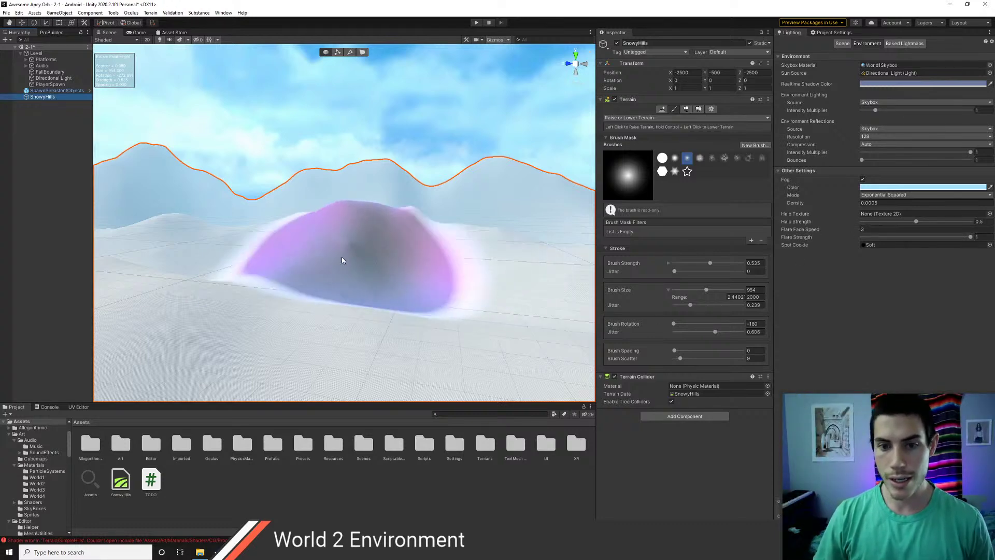
pyautogui.scroll(-1, 332, 256)
pyautogui.click(39, 141)
pyautogui.moveTo(365, 198); pyautogui.dragTo(232, 201, button='right')
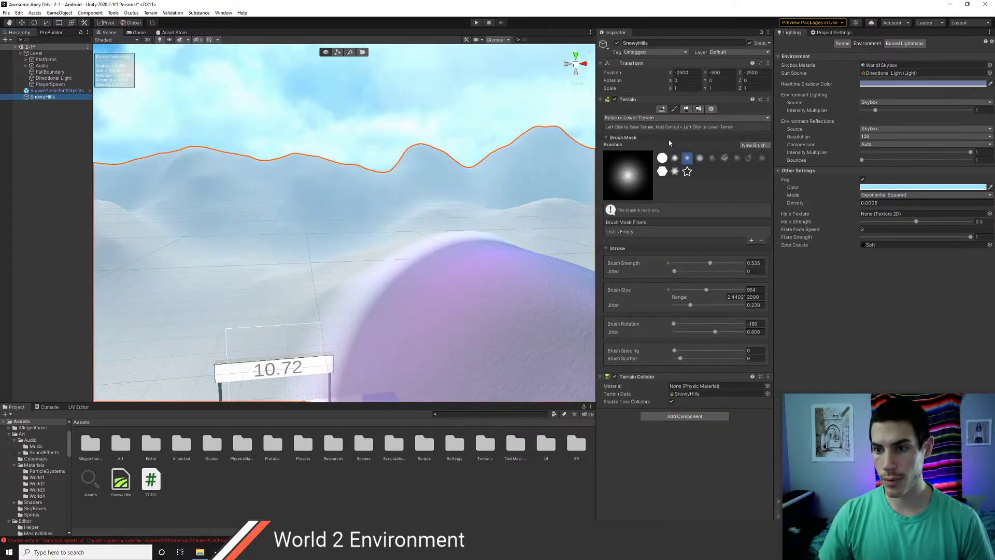
# - Switch to Paint Texture and create a new terrain layer named Snow
pyautogui.click(670, 117)
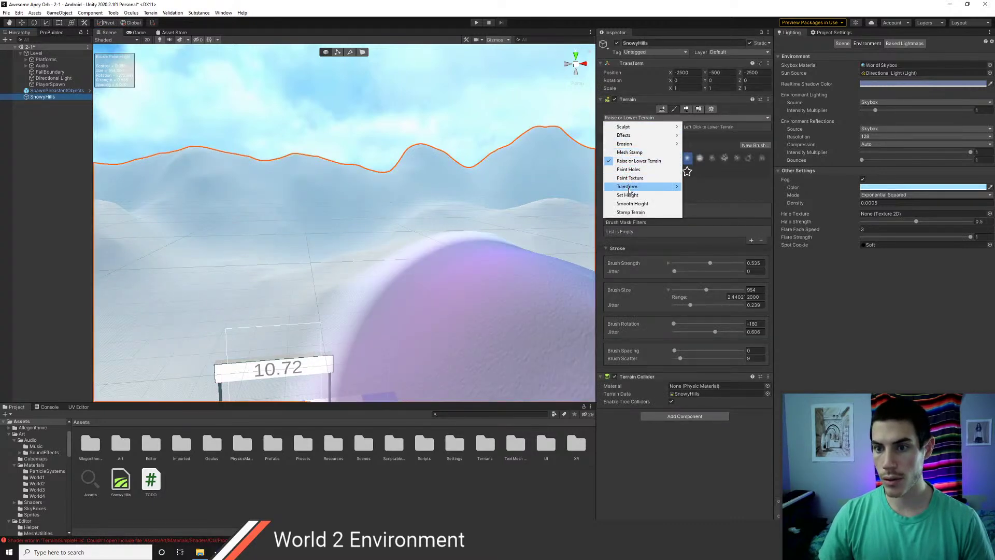
pyautogui.click(630, 177)
pyautogui.scroll(-2, 631, 481)
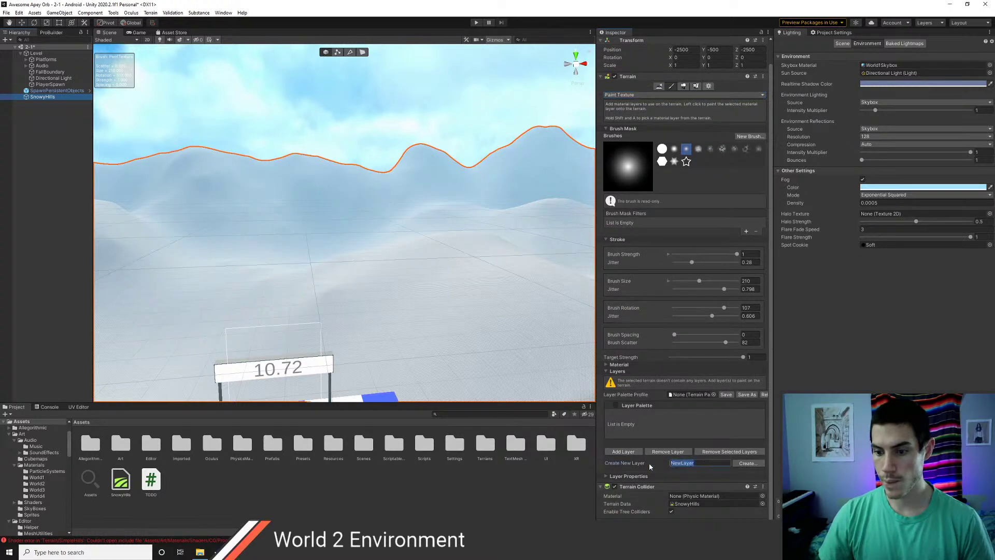
pyautogui.write('Snow')
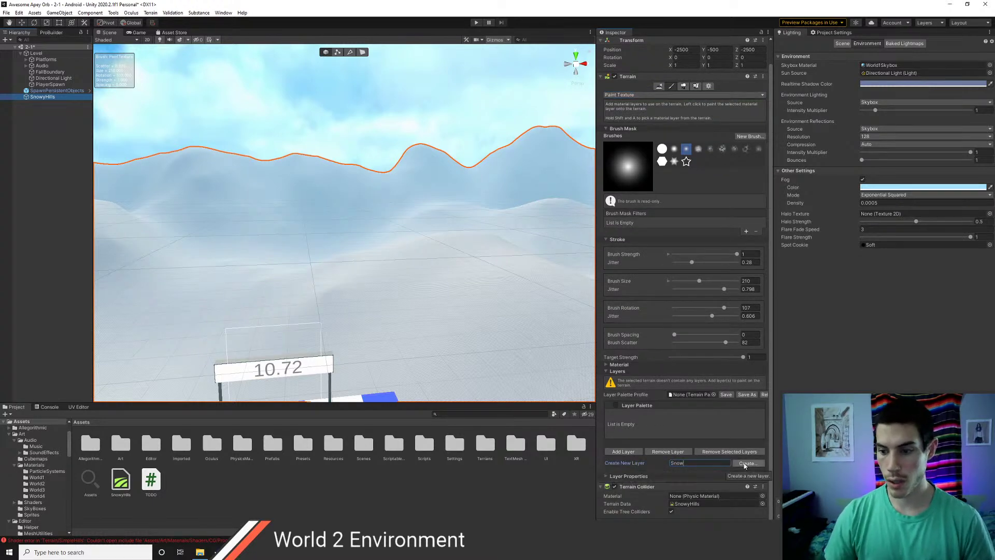
pyautogui.click(745, 463)
pyautogui.click(679, 386)
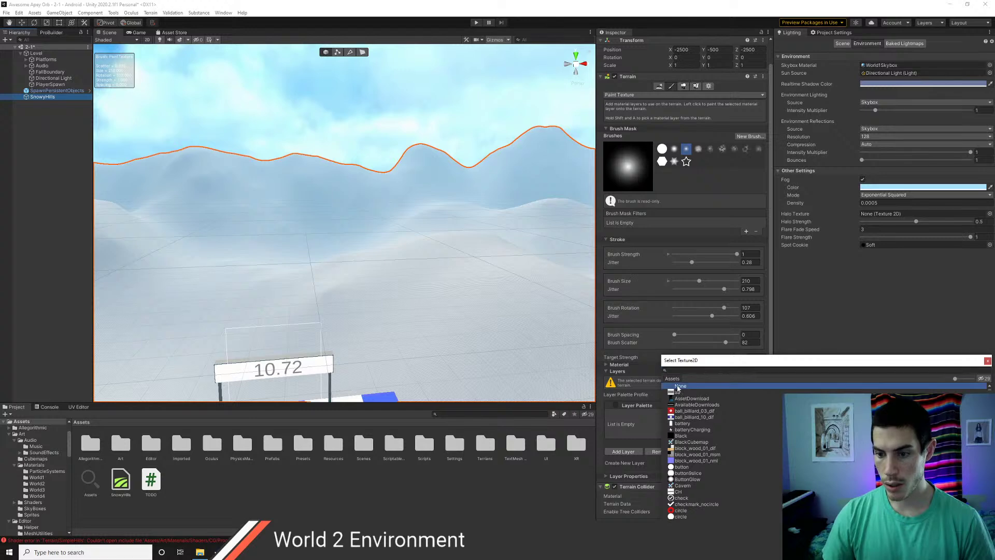
pyautogui.click(988, 360)
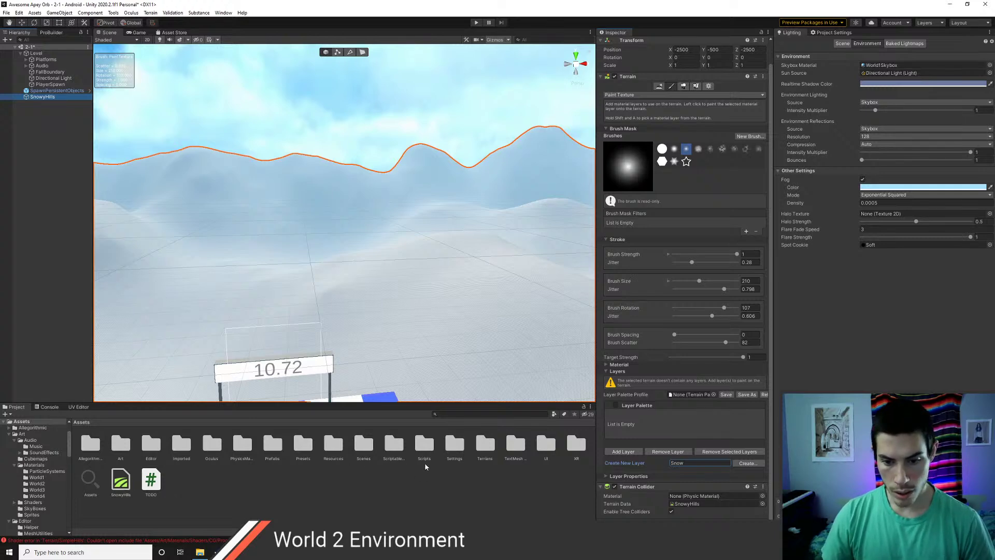
pyautogui.click(742, 464)
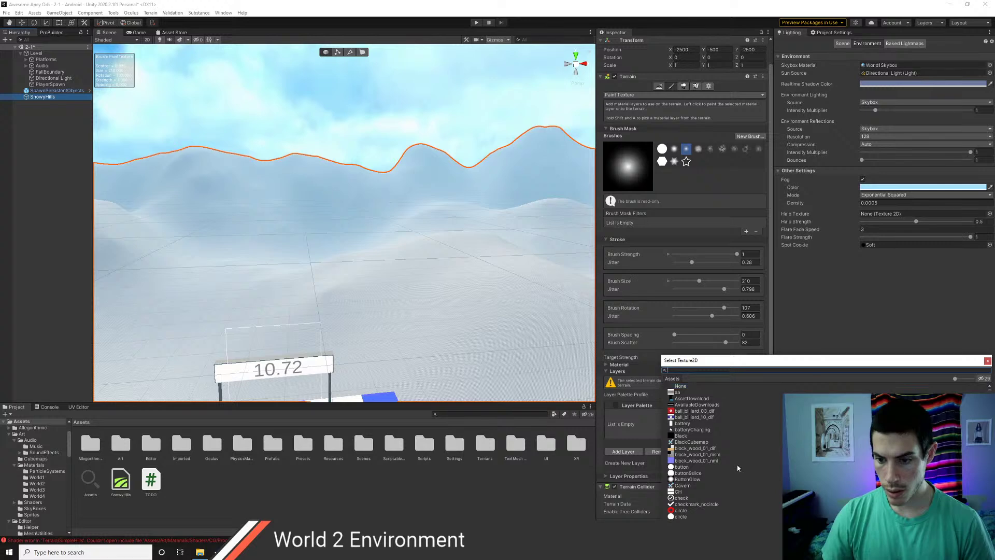
pyautogui.click(687, 480)
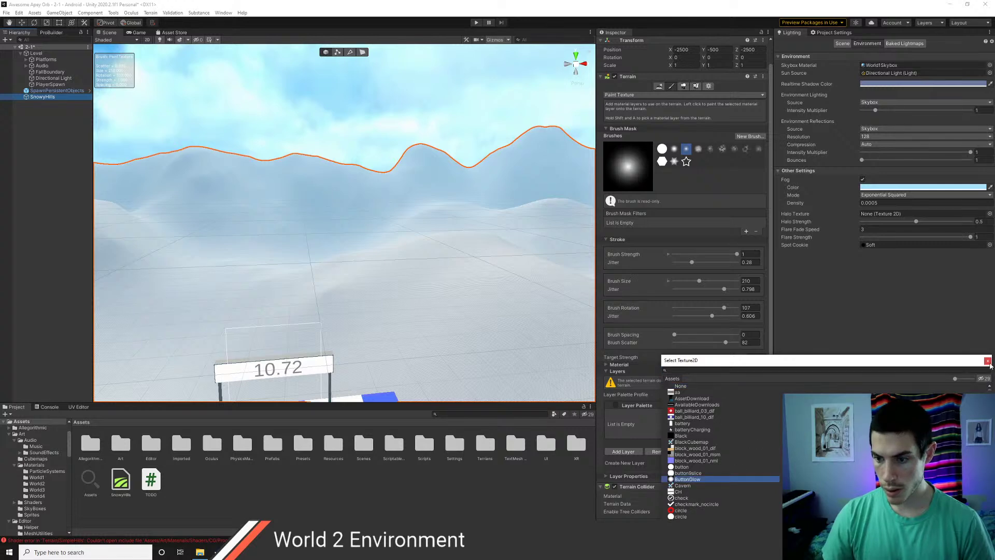
pyautogui.click(988, 361)
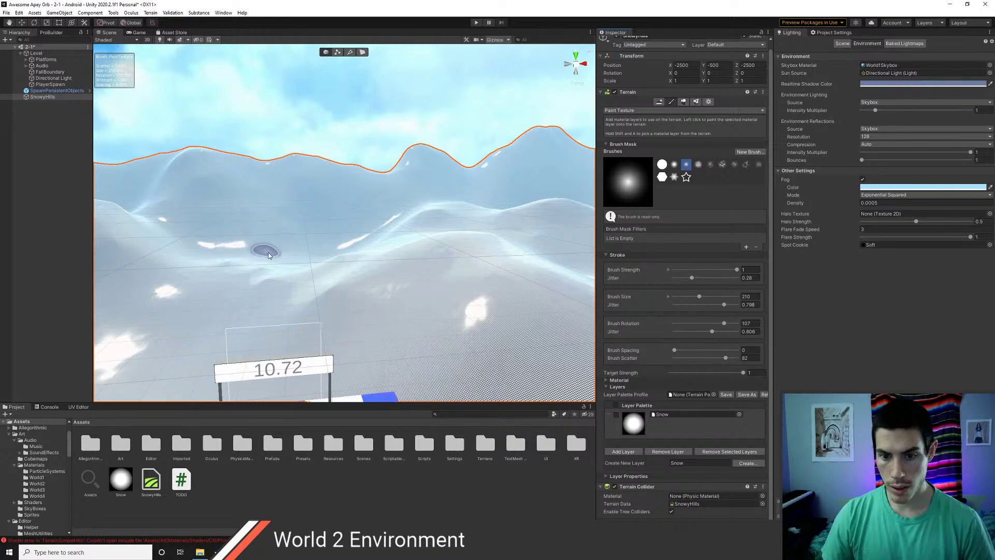
# - Open the Snow layer asset and set its Diffuse texture to None
pyautogui.scroll(-2, 291, 261)
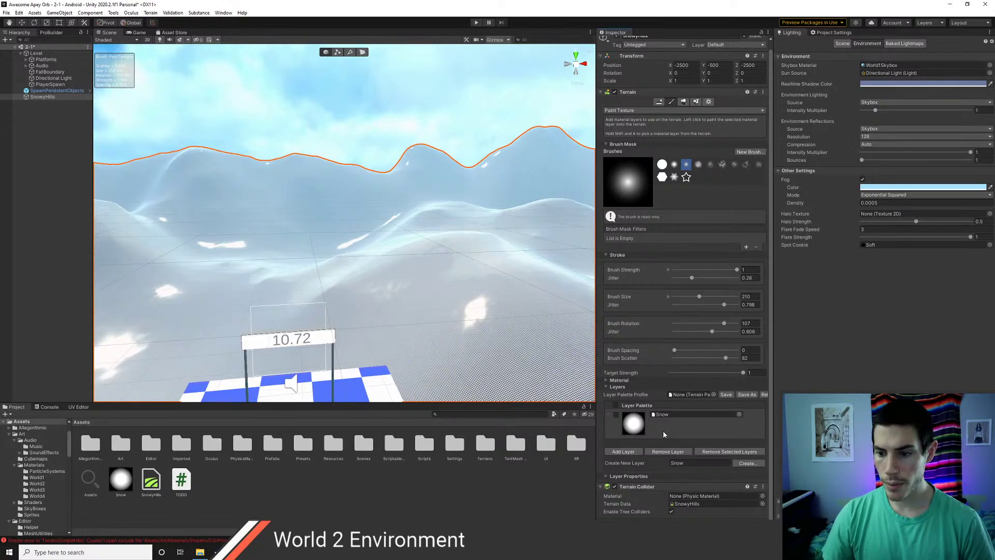
pyautogui.click(121, 481)
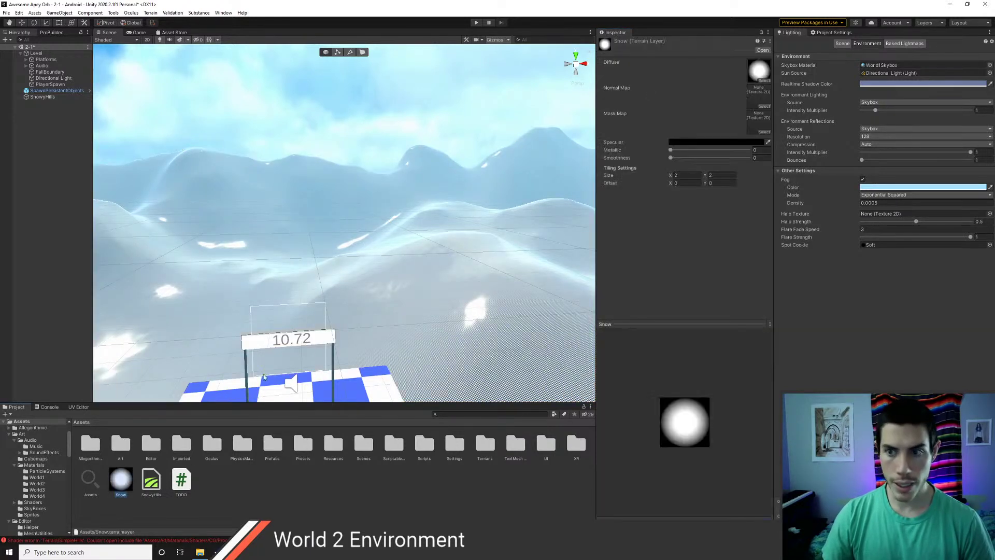
pyautogui.click(764, 106)
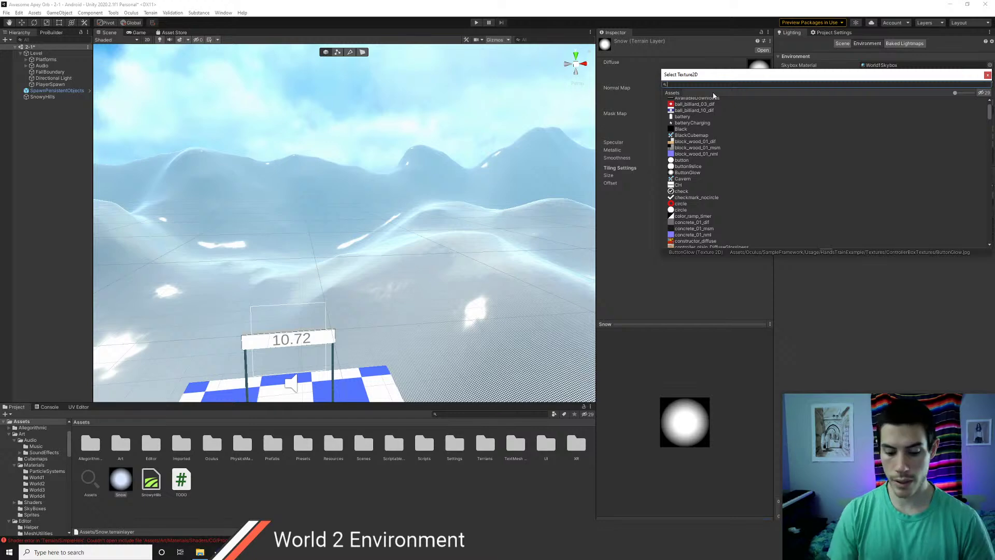
pyautogui.press('Return')
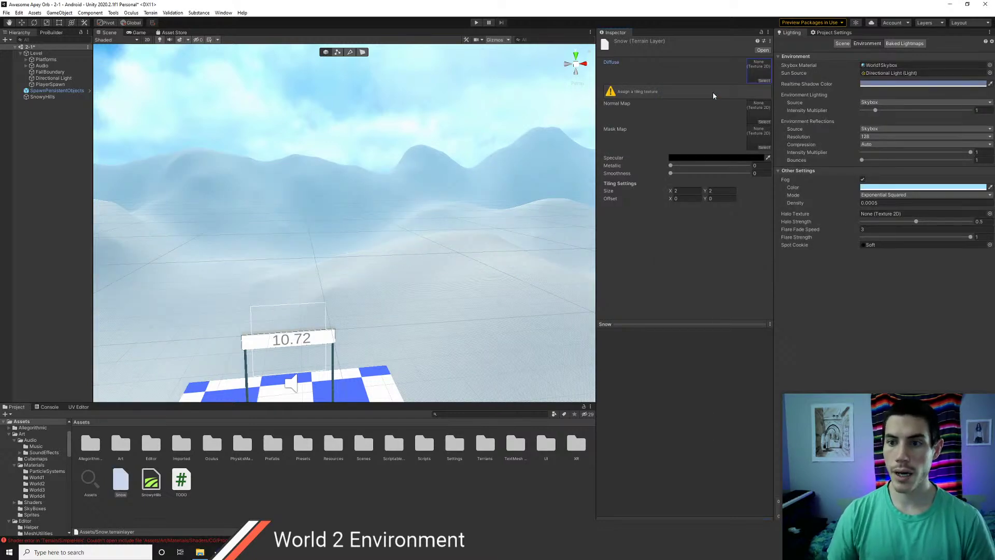
pyautogui.click(766, 81)
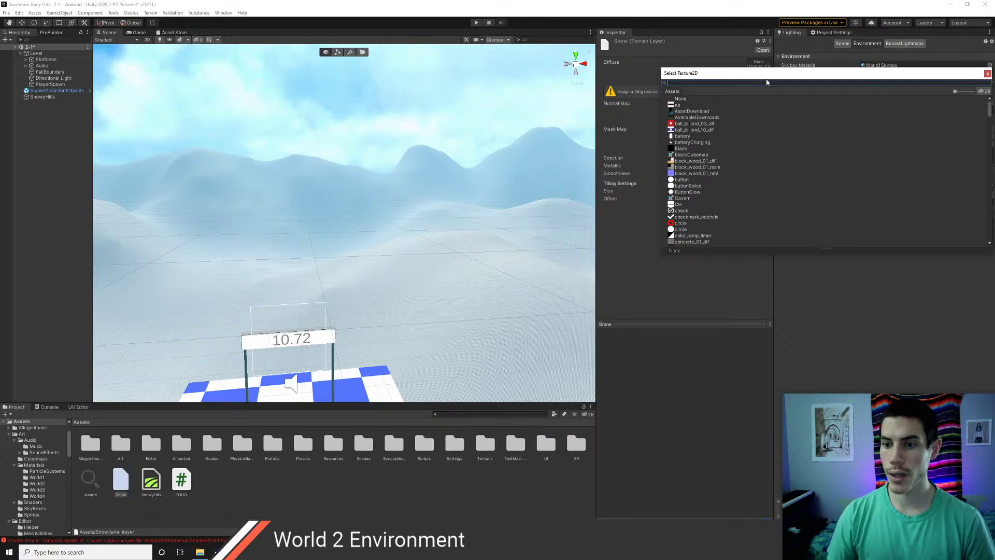
pyautogui.scroll(-10, 739, 162)
pyautogui.scroll(-15, 740, 169)
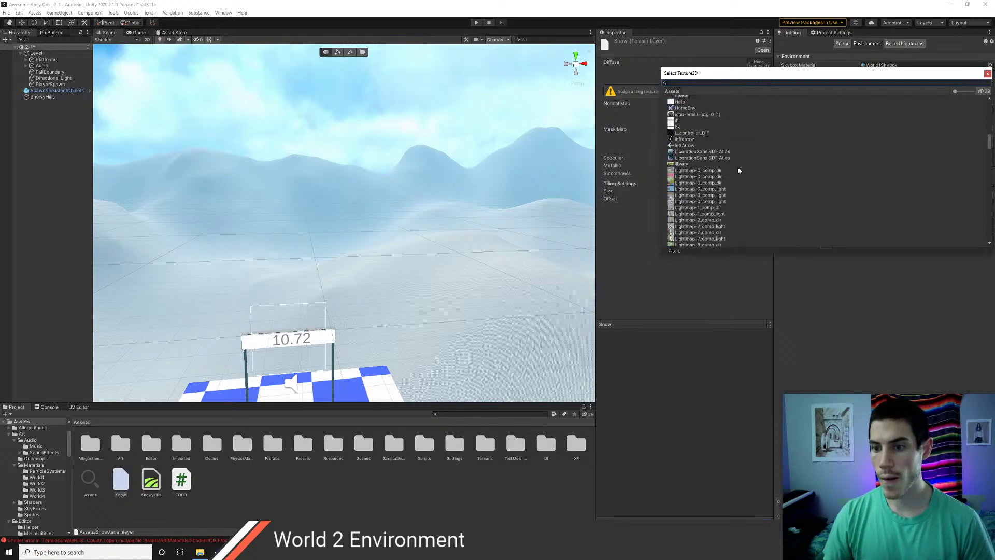
pyautogui.scroll(-15, 731, 184)
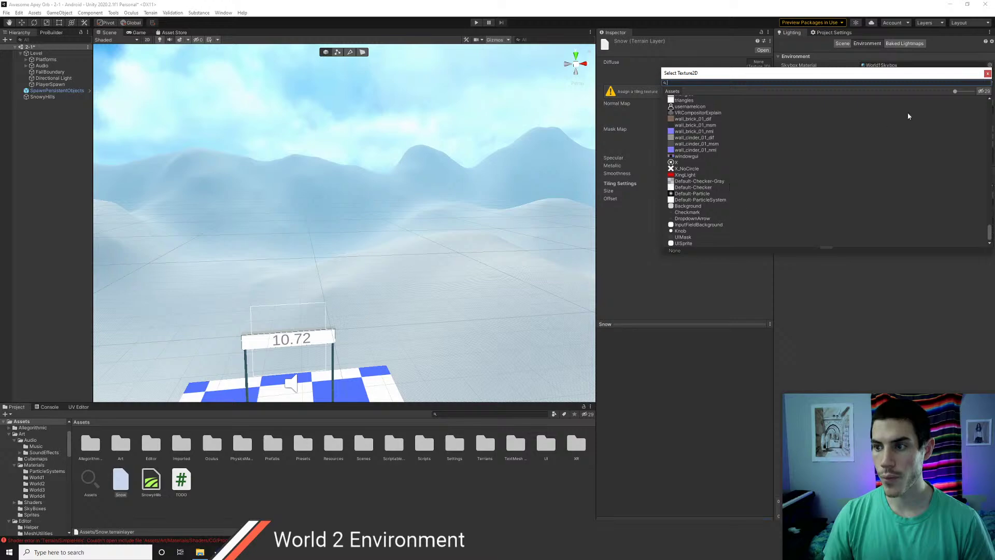
pyautogui.click(988, 73)
# - Go to Substance Source in the browser and browse the already owned materials
pyautogui.hotkey('alt', 'Tab')
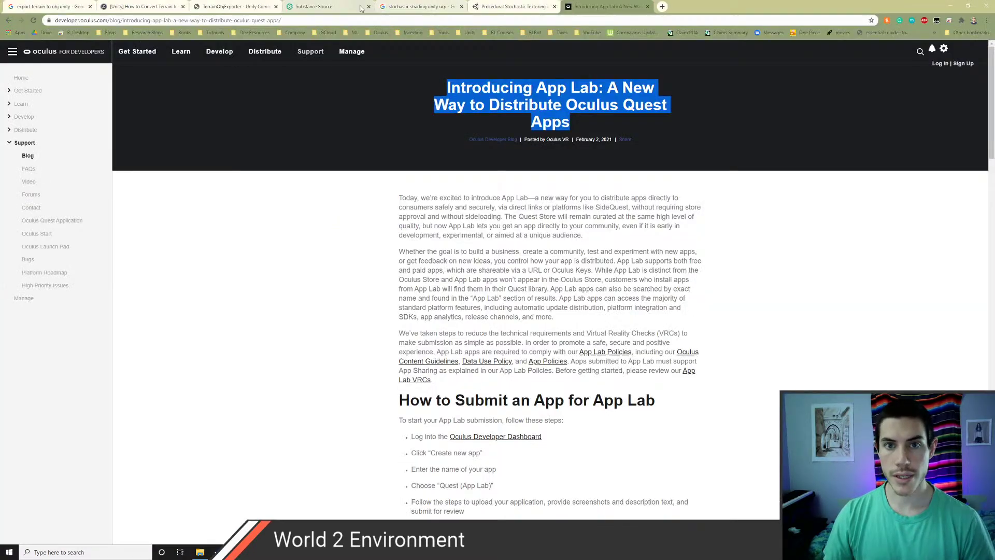
pyautogui.click(362, 8)
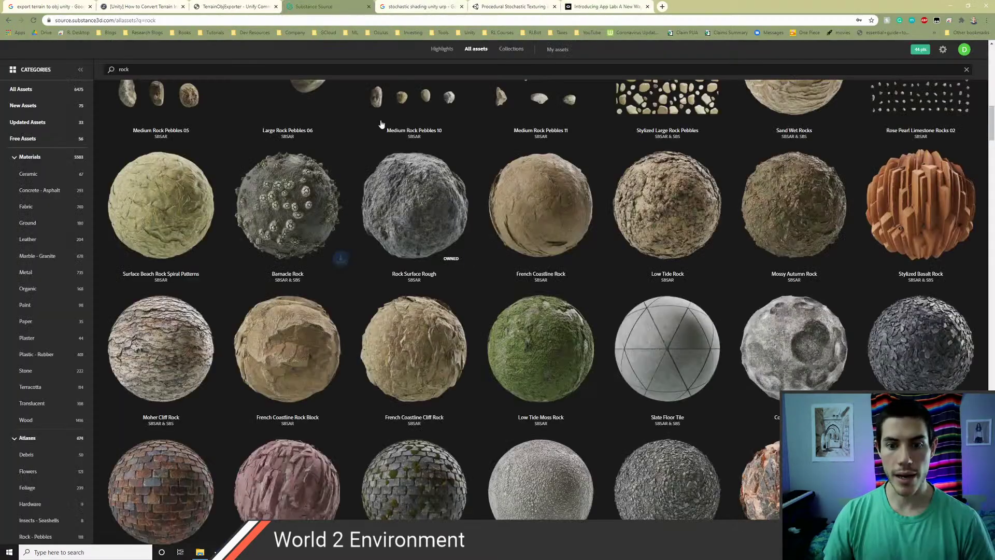
pyautogui.scroll(15, 589, 252)
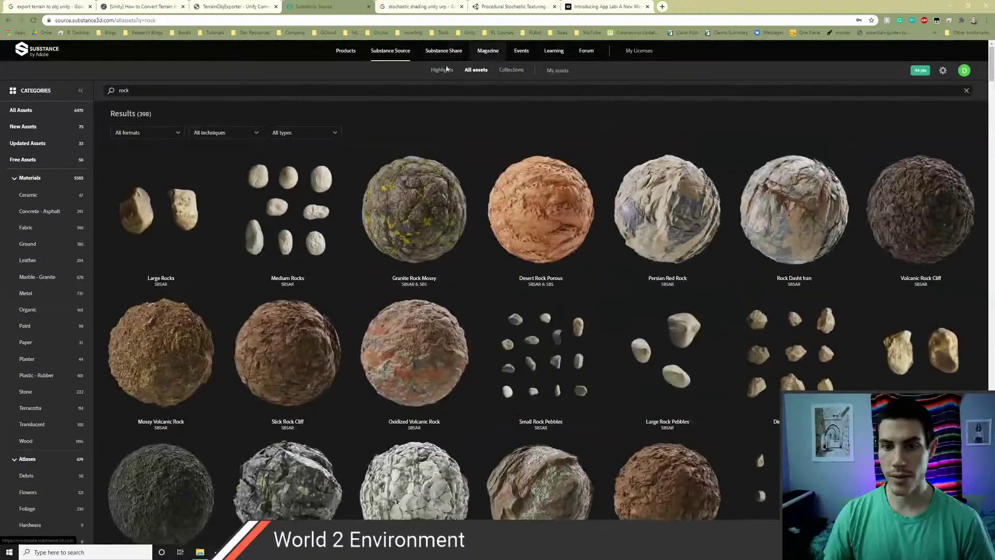
pyautogui.click(558, 70)
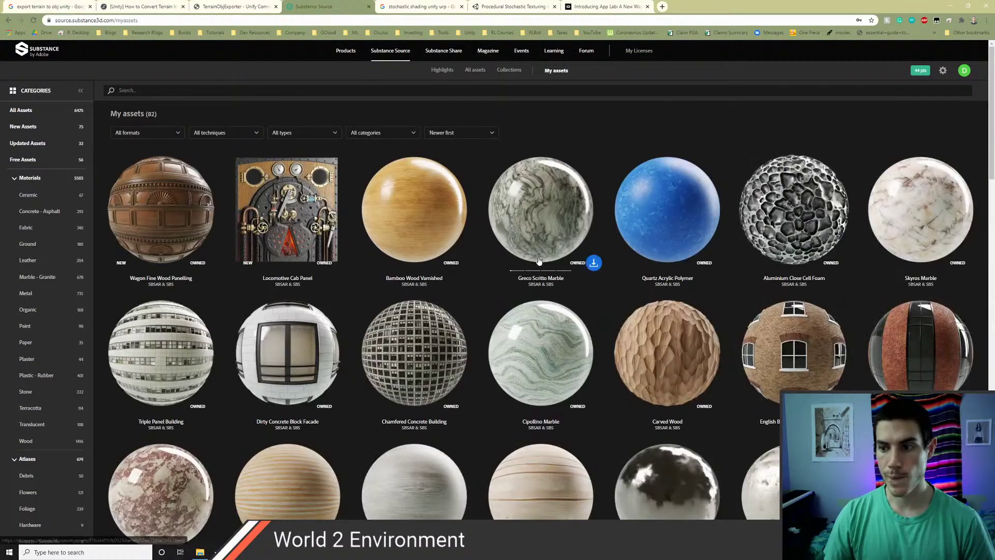
pyautogui.scroll(-5, 552, 266)
pyautogui.scroll(-15, 552, 265)
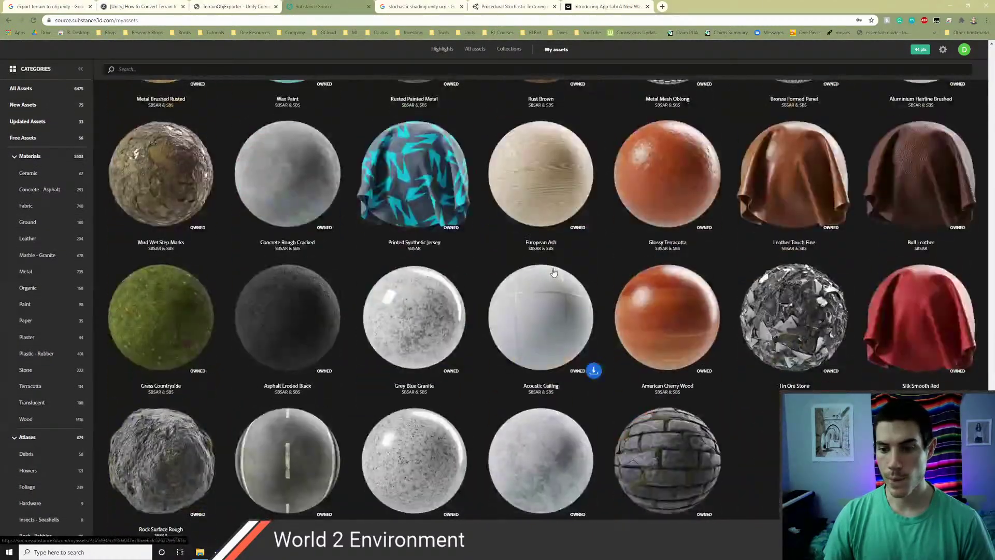
pyautogui.scroll(15, 751, 384)
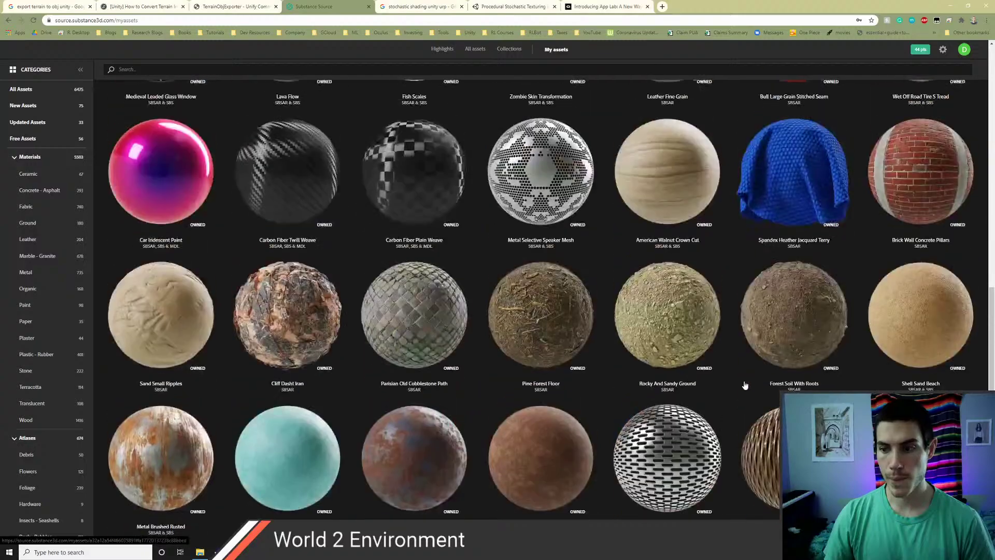
pyautogui.scroll(5, 744, 384)
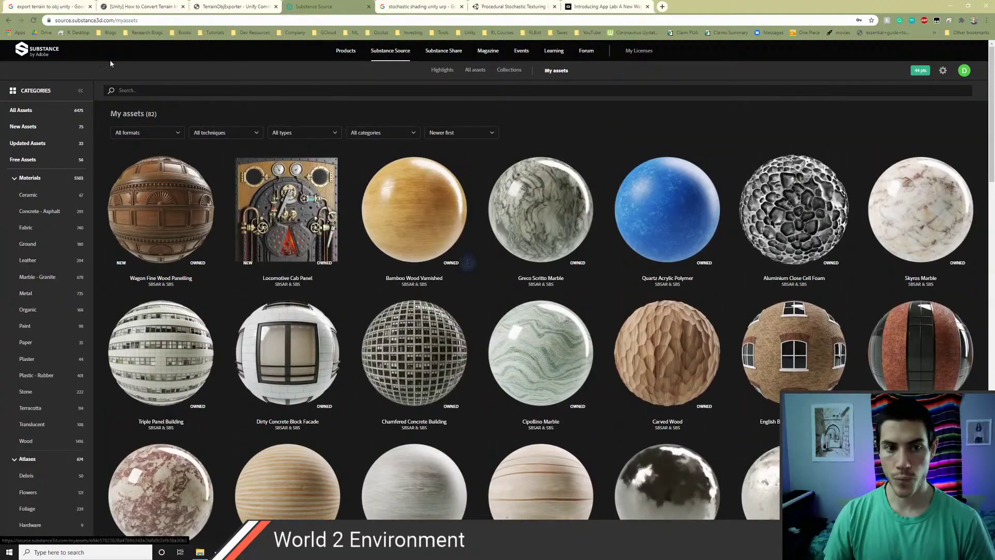
# - Search all assets for 'snow' and save Powdery Snow with Marks .sbsar to Downloads
pyautogui.click(40, 110)
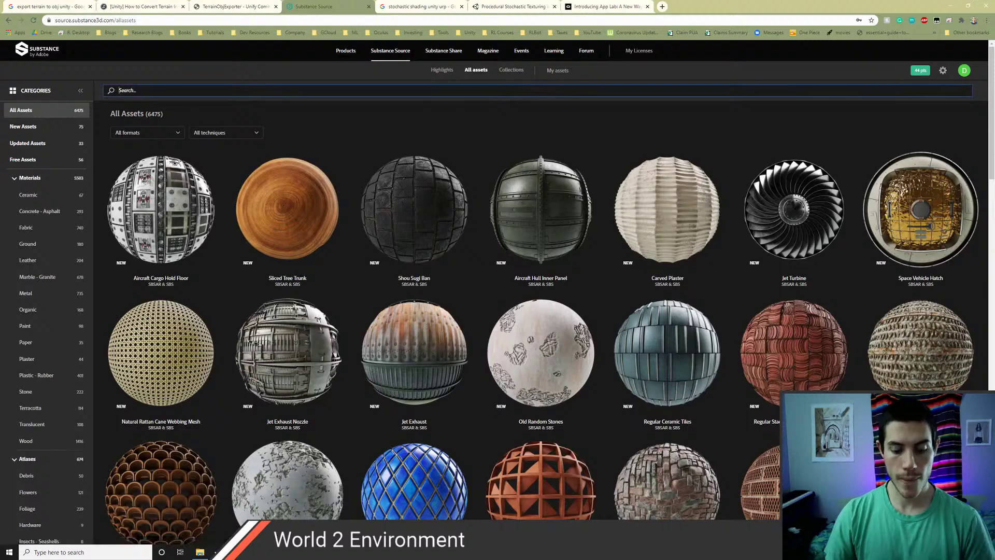
pyautogui.write('snow')
pyautogui.press('Return')
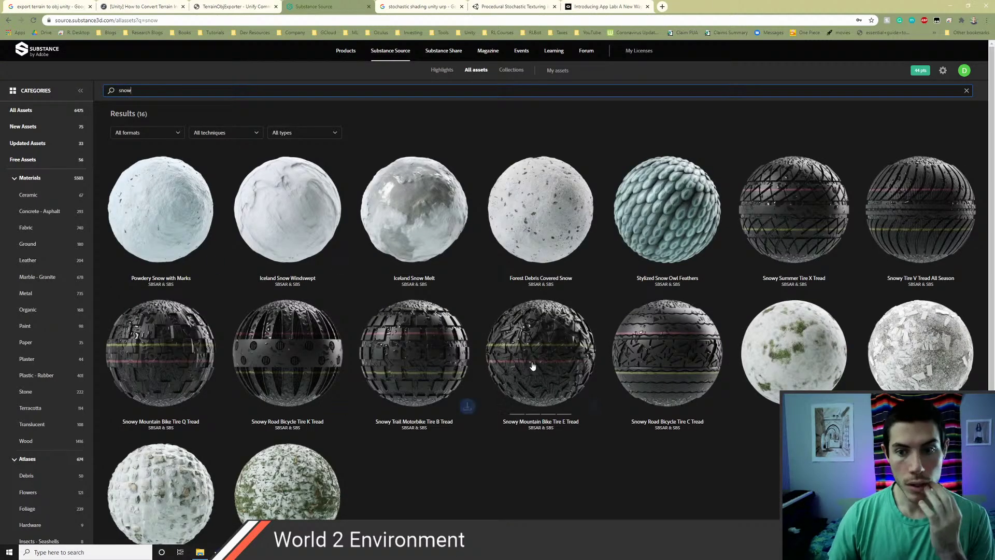
pyautogui.scroll(-1, 498, 382)
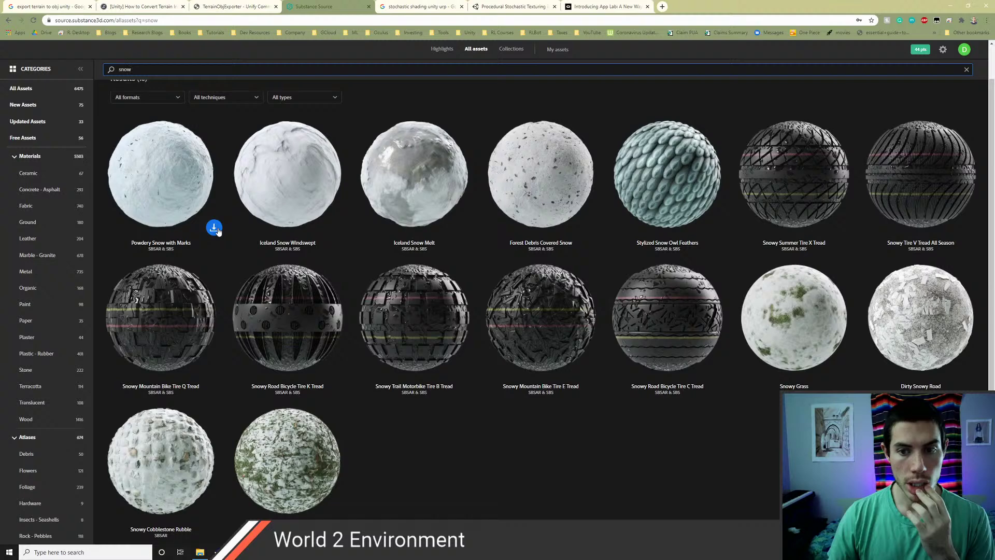
pyautogui.click(214, 228)
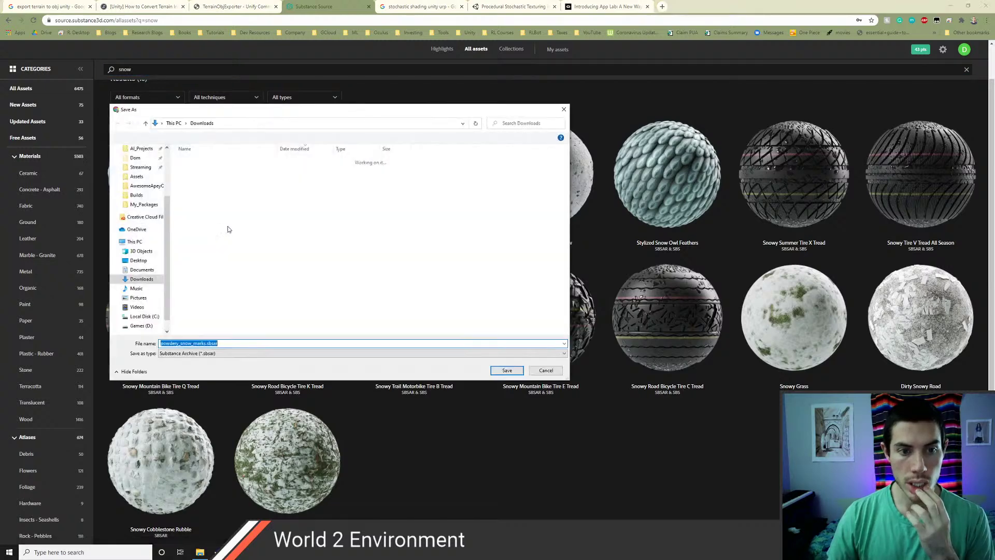
pyautogui.click(509, 371)
pyautogui.hotkey('alt', 'Tab')
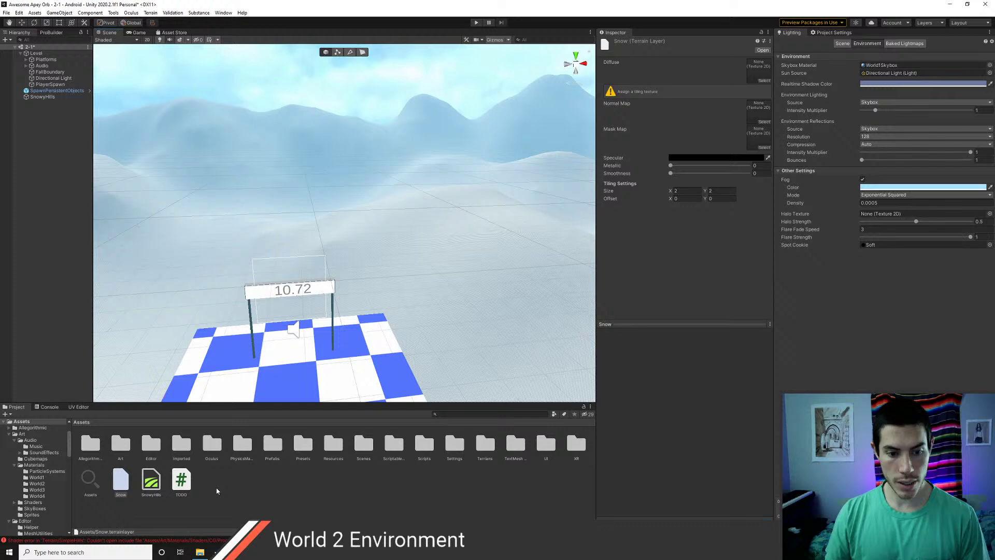
# - Import powdery_snow_marks.sbsar from Downloads into the Assets folder
pyautogui.rightClick(217, 491)
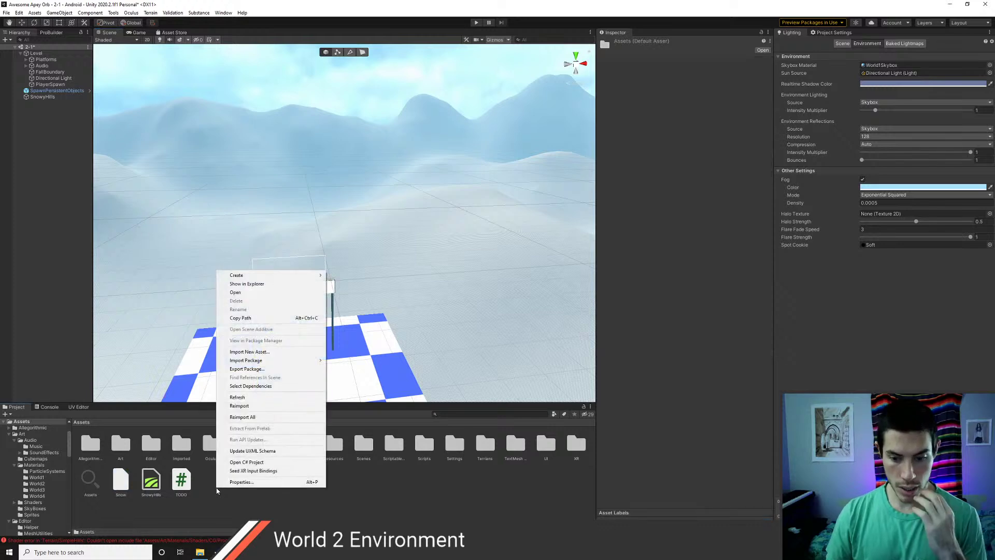
pyautogui.click(256, 352)
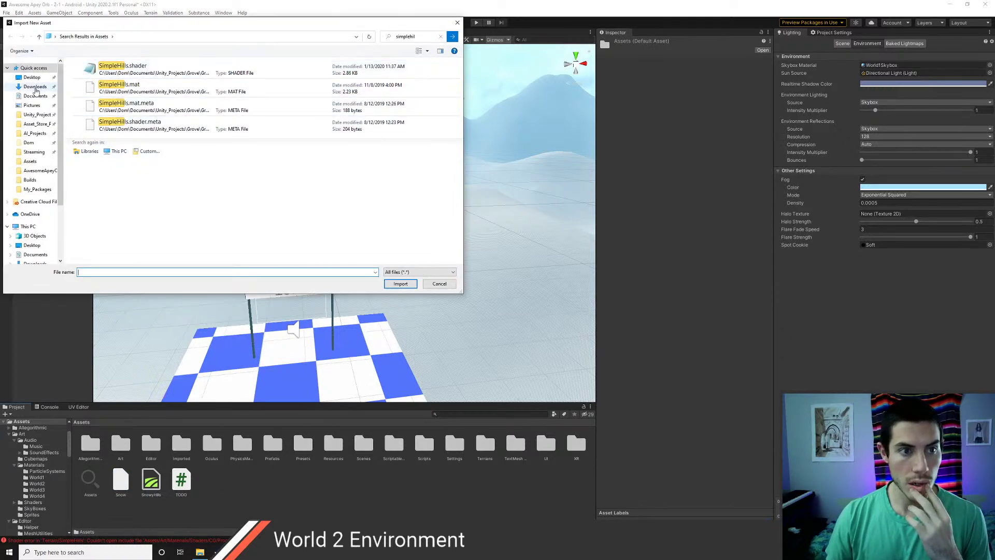
pyautogui.click(35, 87)
pyautogui.click(108, 84)
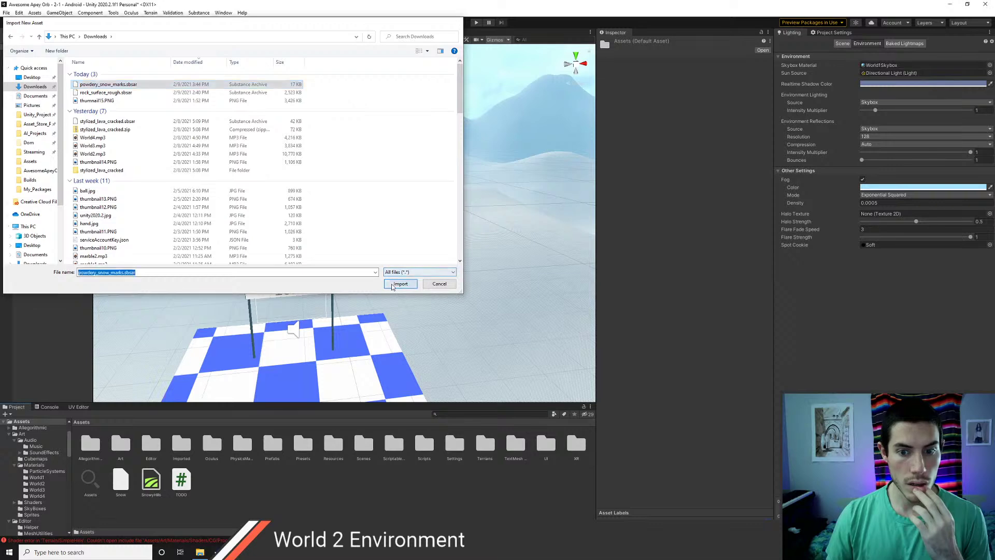
pyautogui.click(400, 284)
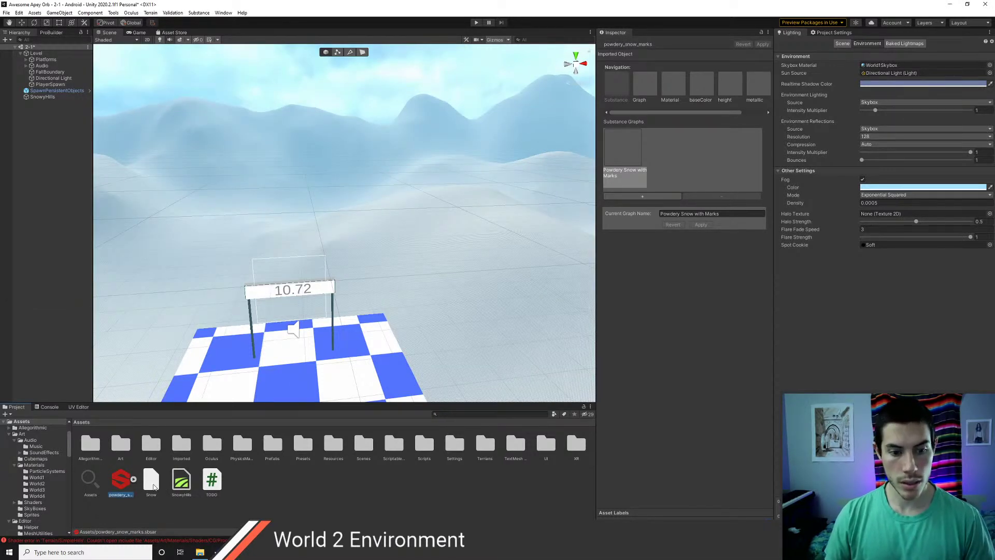
# - Assign the powdery snow baseColor texture as the Snow terrain layer's Diffuse and view the snowy hills
pyautogui.click(152, 482)
pyautogui.click(134, 480)
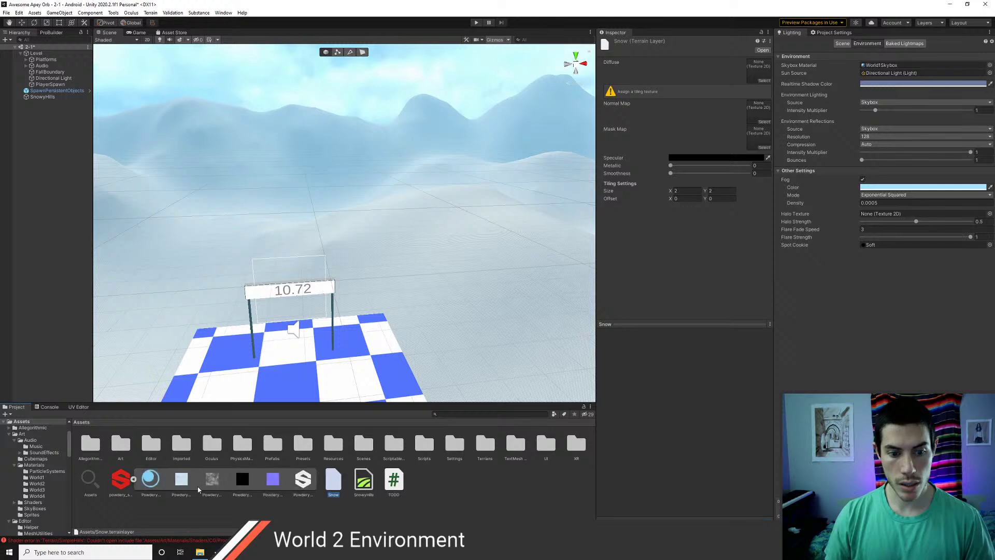
pyautogui.click(180, 481)
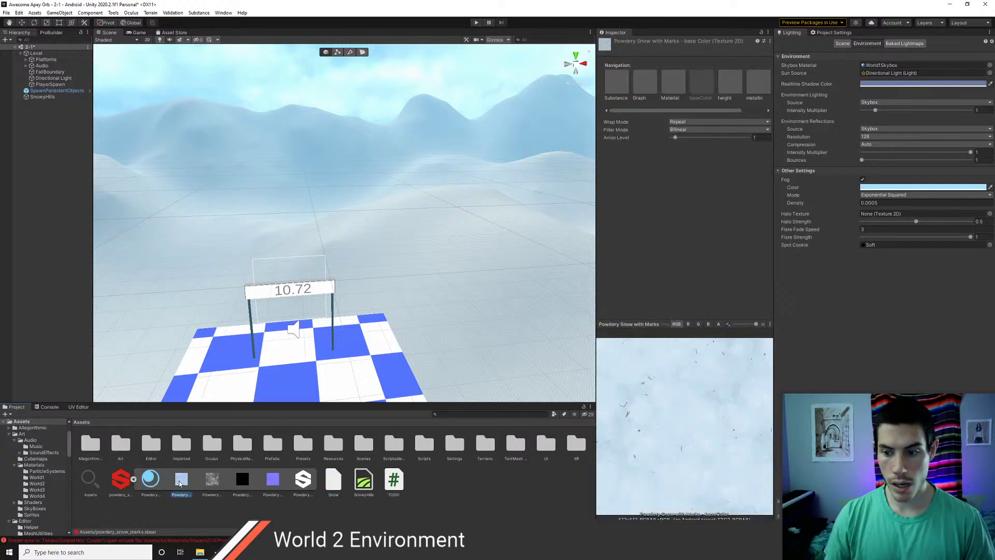
pyautogui.click(134, 479)
pyautogui.click(150, 481)
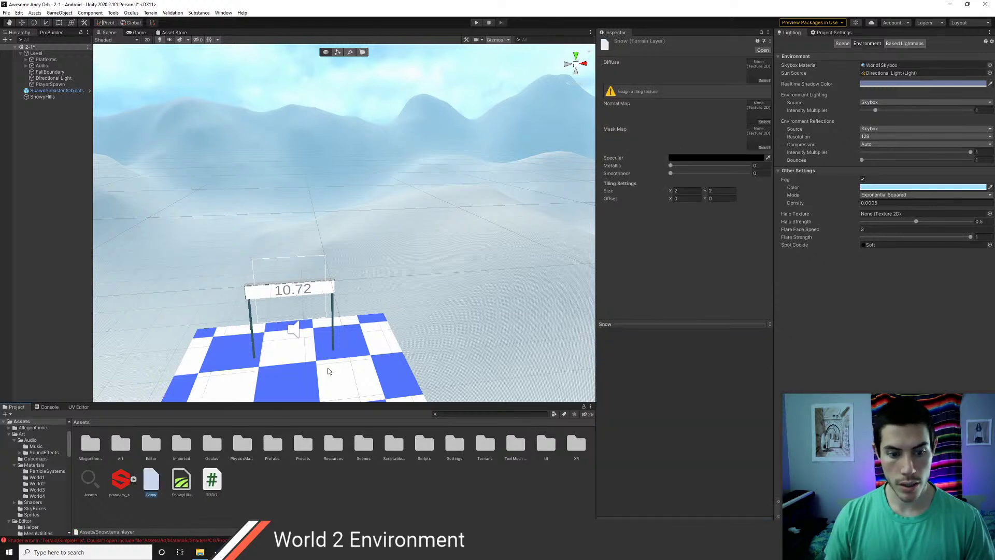
pyautogui.click(764, 81)
pyautogui.write('pow')
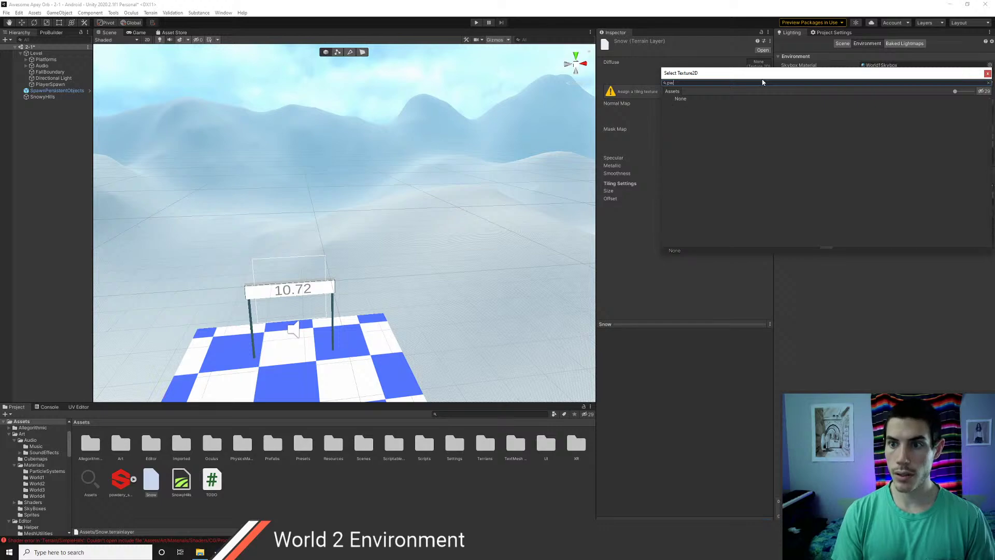
pyautogui.write('der')
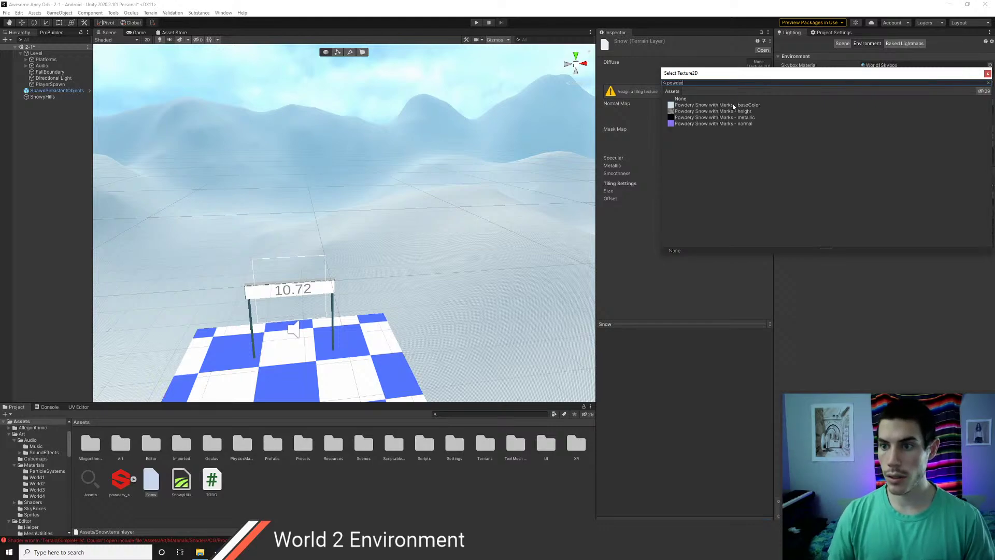
pyautogui.click(788, 105)
pyautogui.click(988, 74)
pyautogui.moveTo(480, 175); pyautogui.dragTo(356, 164, button='right')
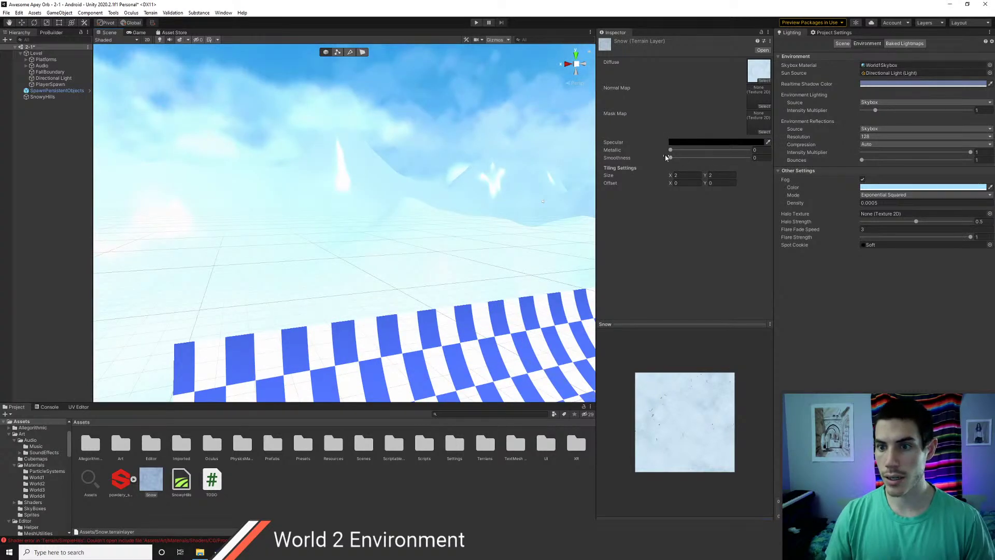
pyautogui.moveTo(419, 156); pyautogui.dragTo(309, 244, button='right')
pyautogui.press('w')
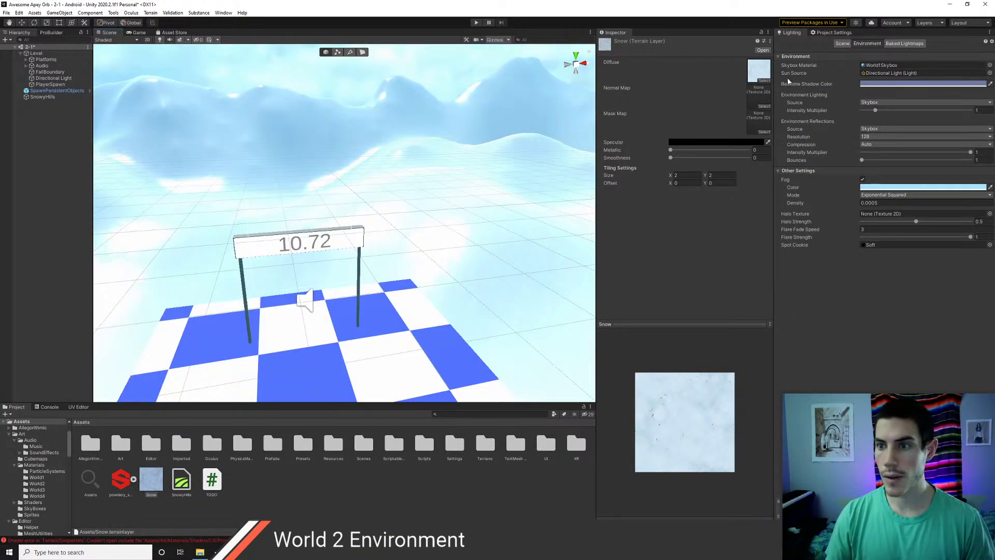
# - Set the Snow layer's Normal Map to the Powdery Snow normal texture
pyautogui.click(764, 109)
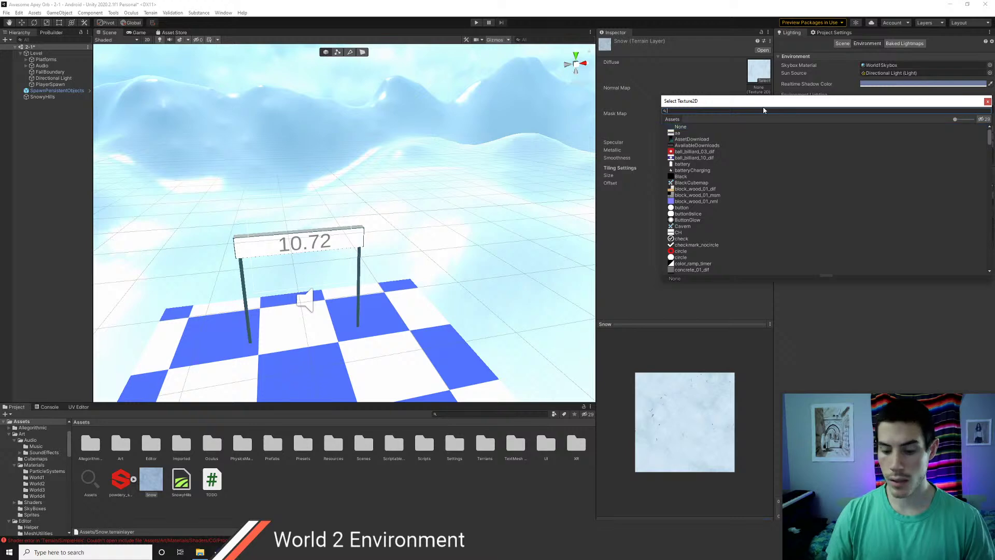
pyautogui.write('snow')
pyautogui.press('Down')
pyautogui.press('Down')
pyautogui.press('Down')
pyautogui.press('Down')
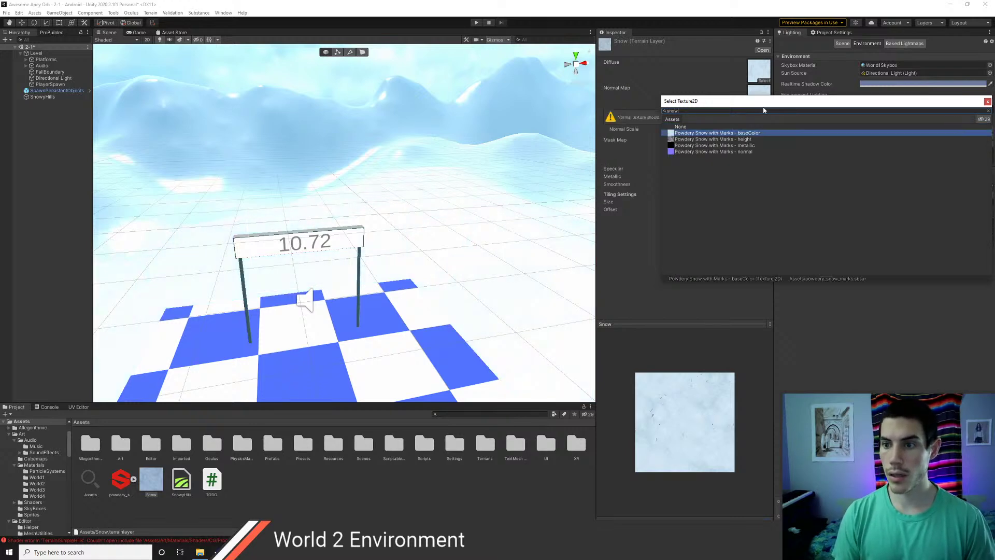
pyautogui.press('Return')
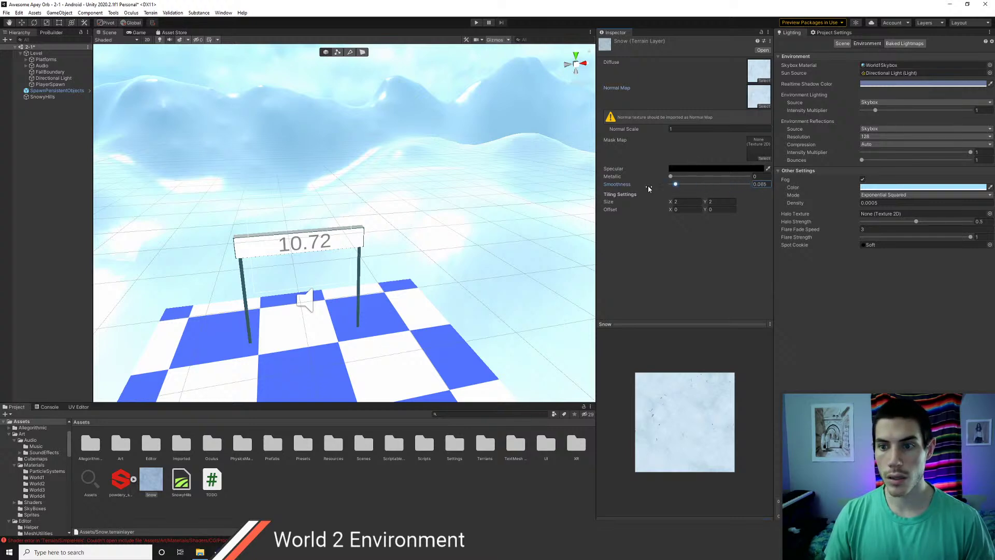
pyautogui.moveTo(421, 182); pyautogui.dragTo(319, 175, button='right')
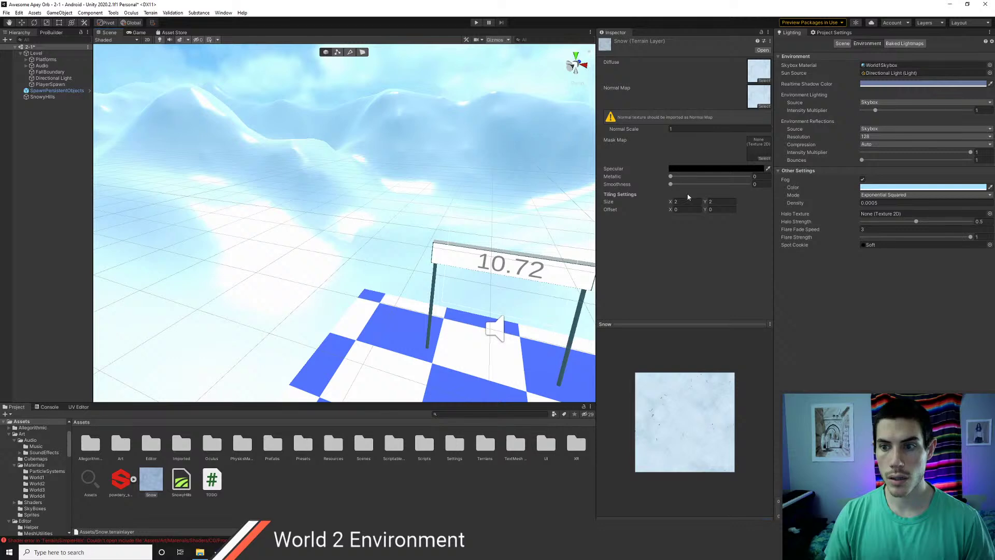
# - Set the Snow layer's Tiling Size X and Y to 100 and view the terrain
pyautogui.write('100')
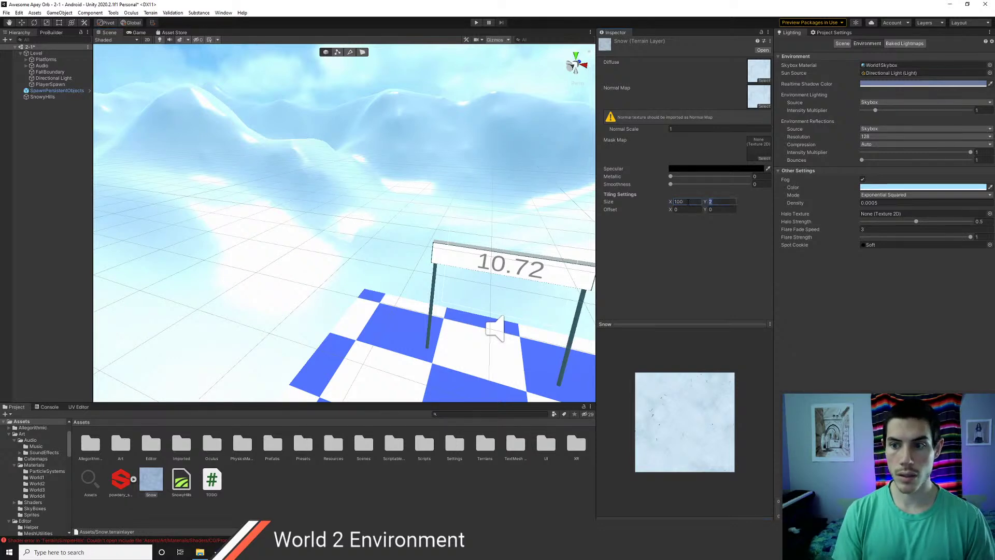
pyautogui.write('100')
pyautogui.moveTo(311, 193); pyautogui.dragTo(108, 213, button='right')
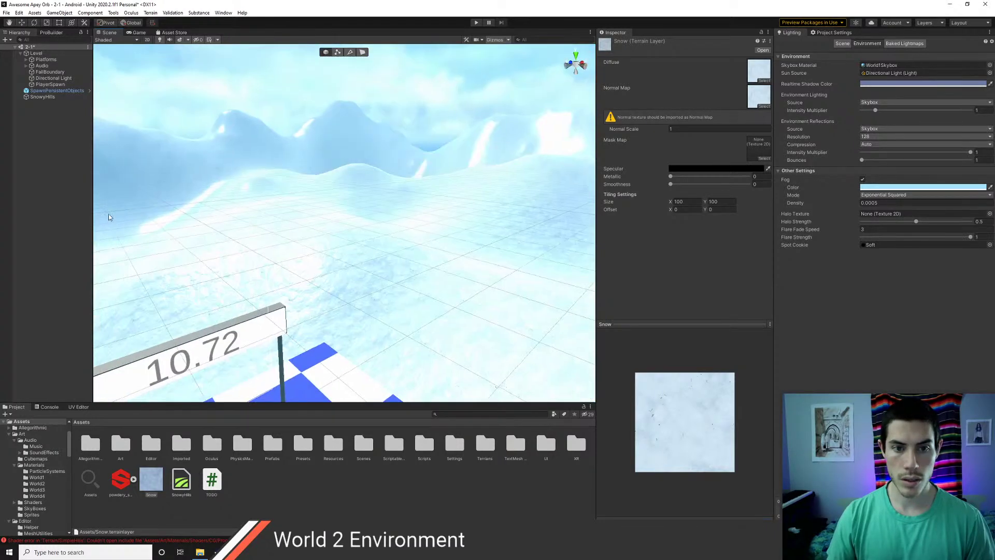
pyautogui.click(59, 210)
pyautogui.moveTo(213, 186); pyautogui.dragTo(156, 174, button='right')
# - In SnowyHills Terrain Settings, set Control and Base Texture Resolution both to 4096 x 4096
pyautogui.click(435, 191)
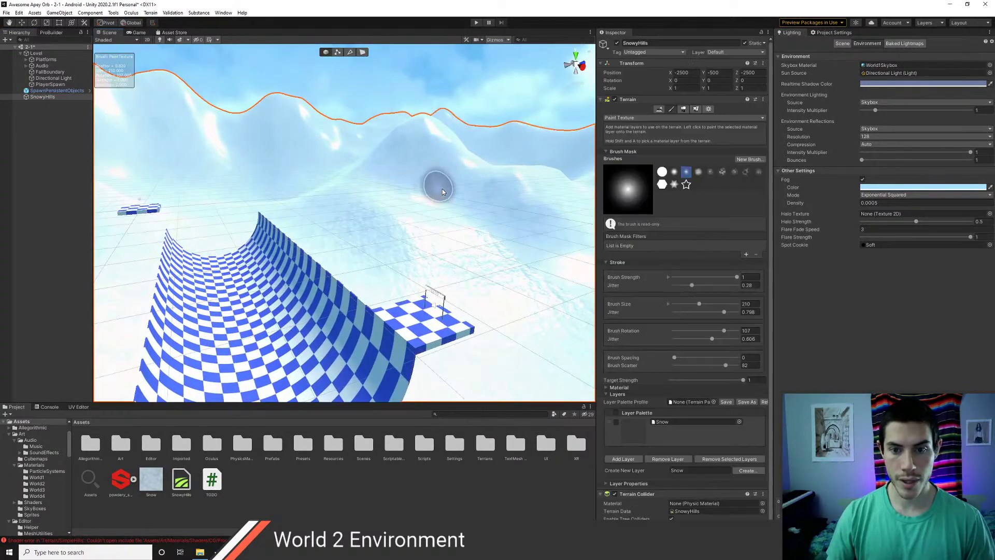
pyautogui.click(708, 109)
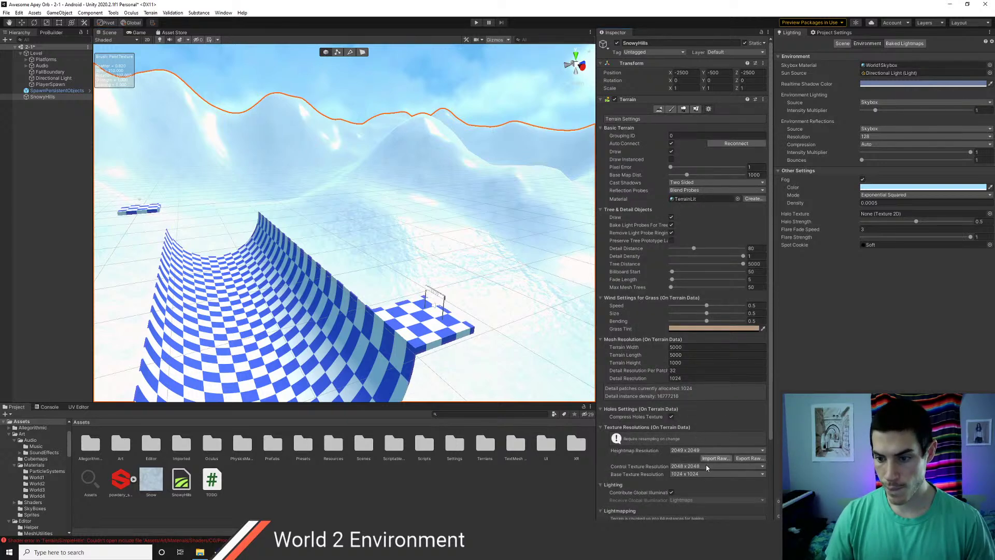
pyautogui.scroll(-3, 692, 486)
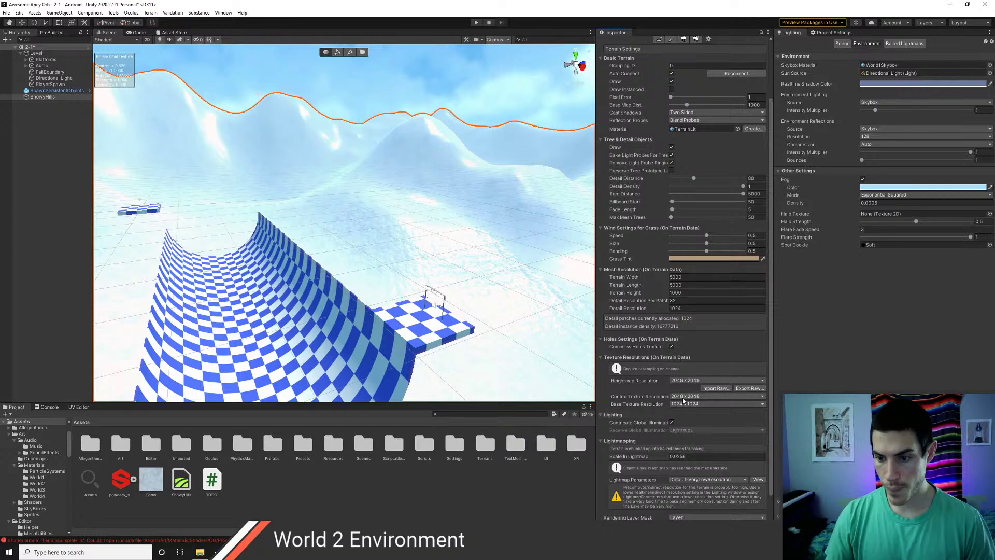
pyautogui.click(683, 400)
pyautogui.click(693, 475)
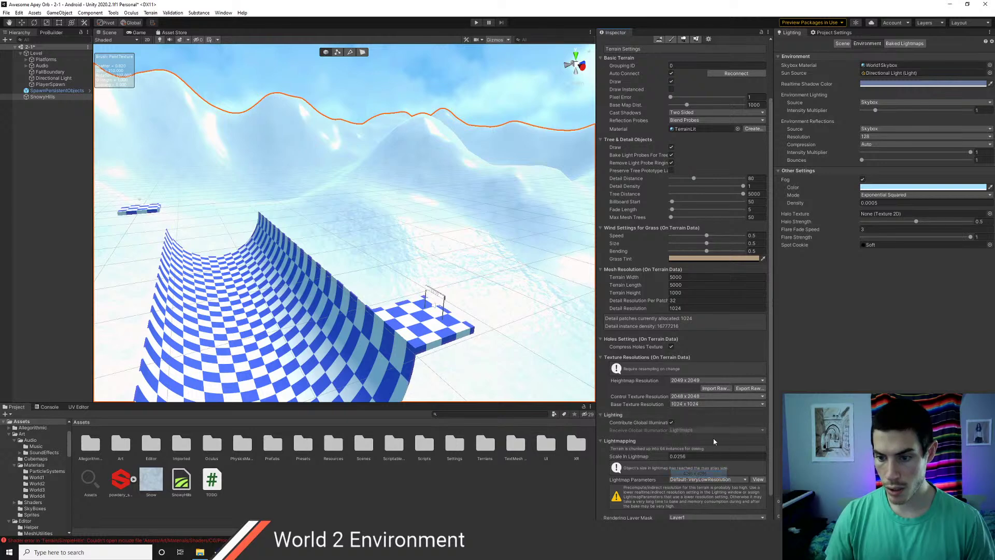
pyautogui.click(683, 404)
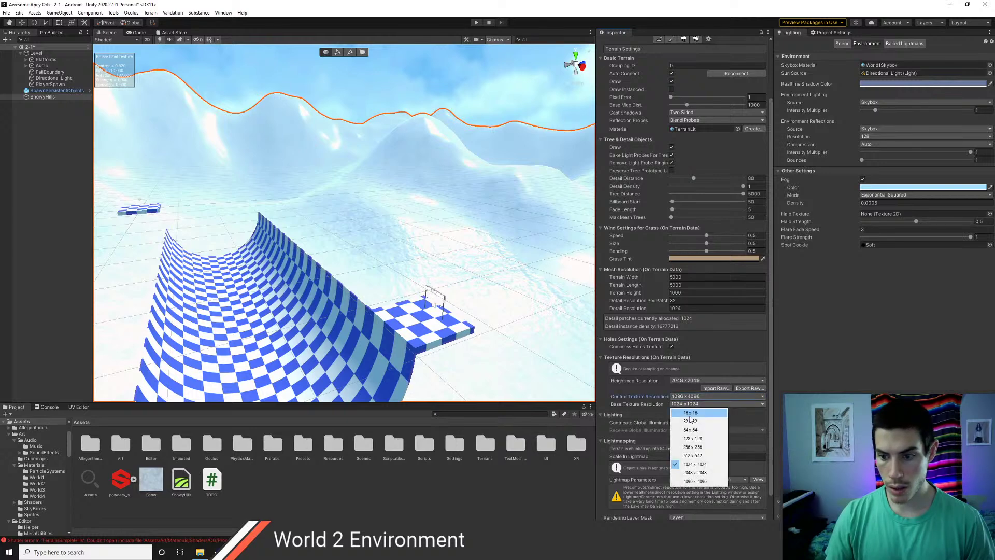
pyautogui.click(695, 481)
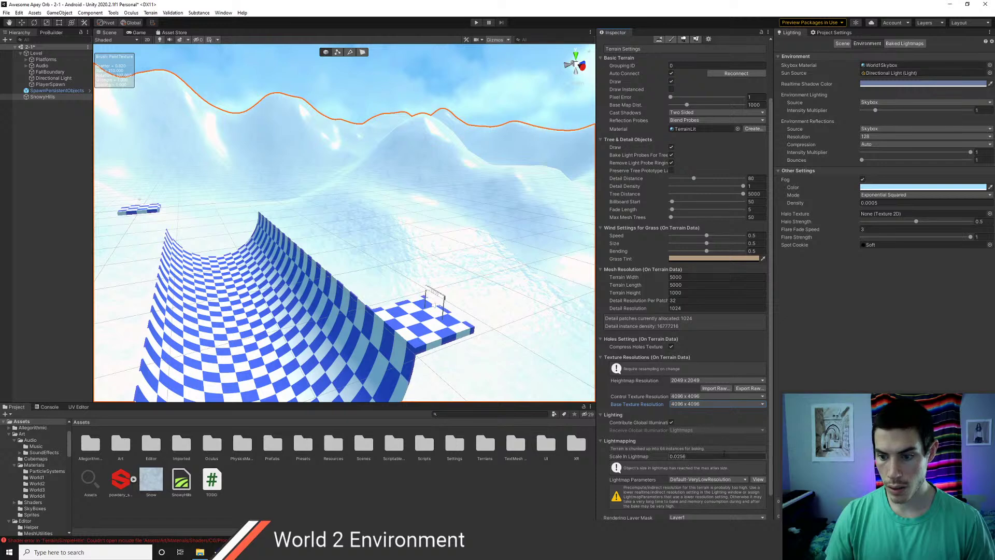
pyautogui.scroll(-2, 719, 453)
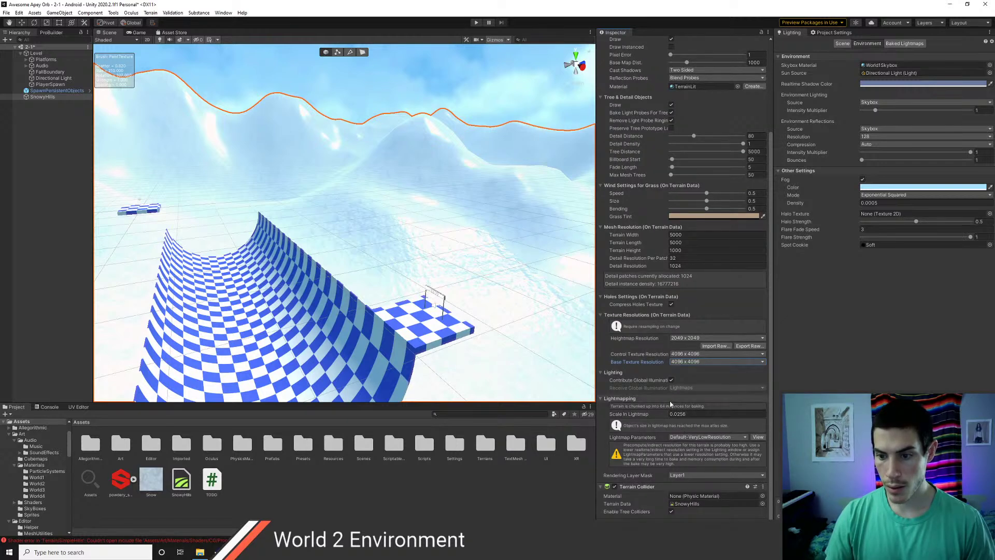
pyautogui.scroll(5, 684, 373)
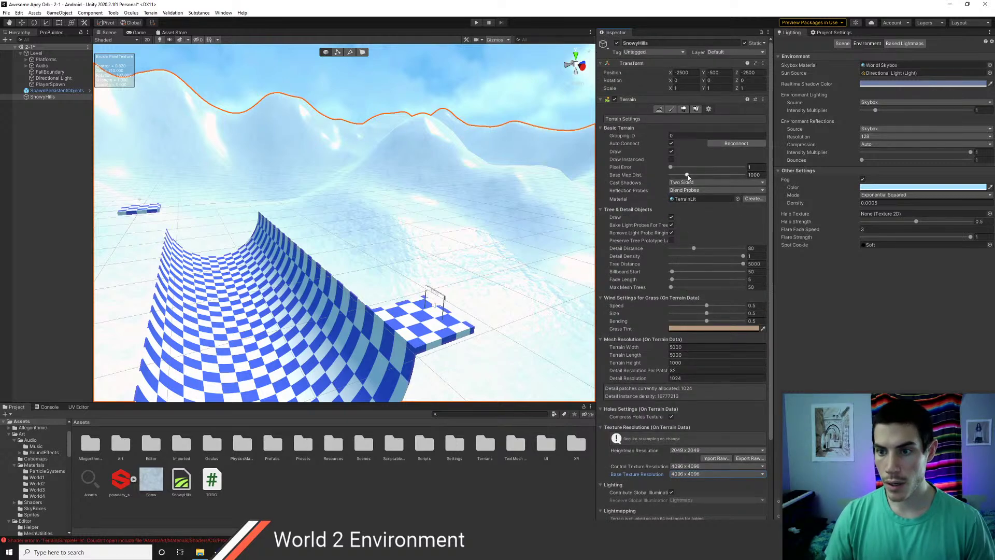
# - Raise SnowyHills' Base Map Distance to about 4000, then nudge it slightly lower
pyautogui.moveTo(687, 176); pyautogui.dragTo(707, 180)
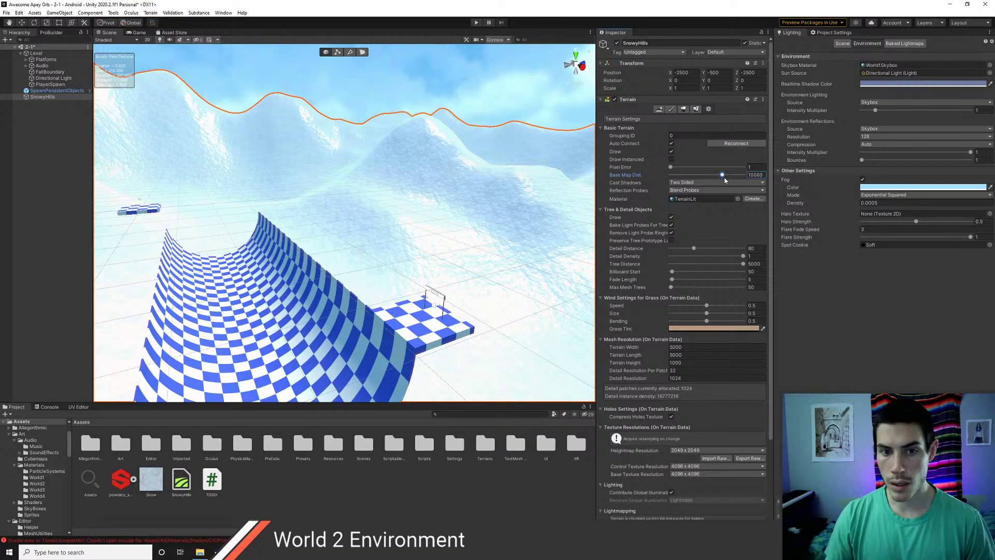
pyautogui.moveTo(459, 205); pyautogui.dragTo(264, 164, button='right')
pyautogui.press('d')
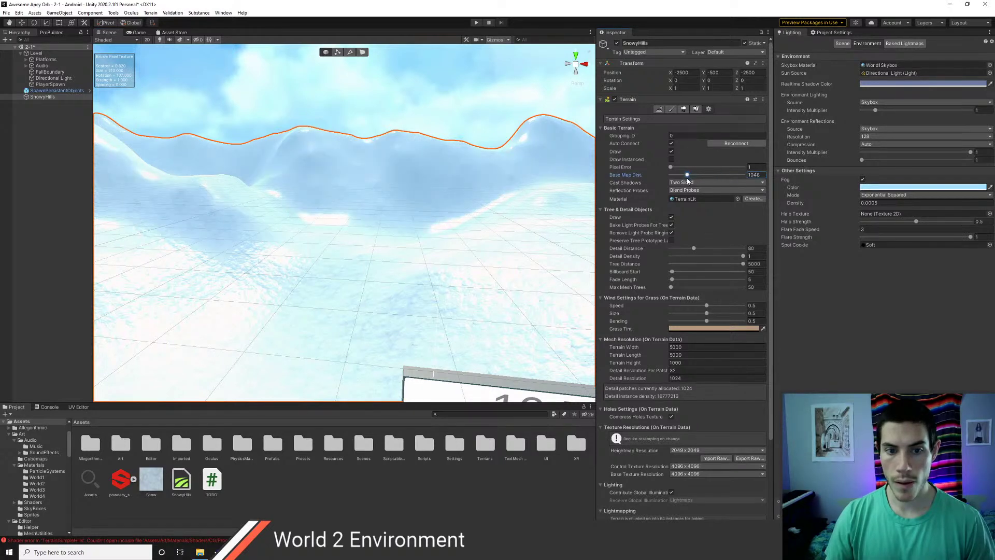
pyautogui.moveTo(688, 180); pyautogui.dragTo(687, 181)
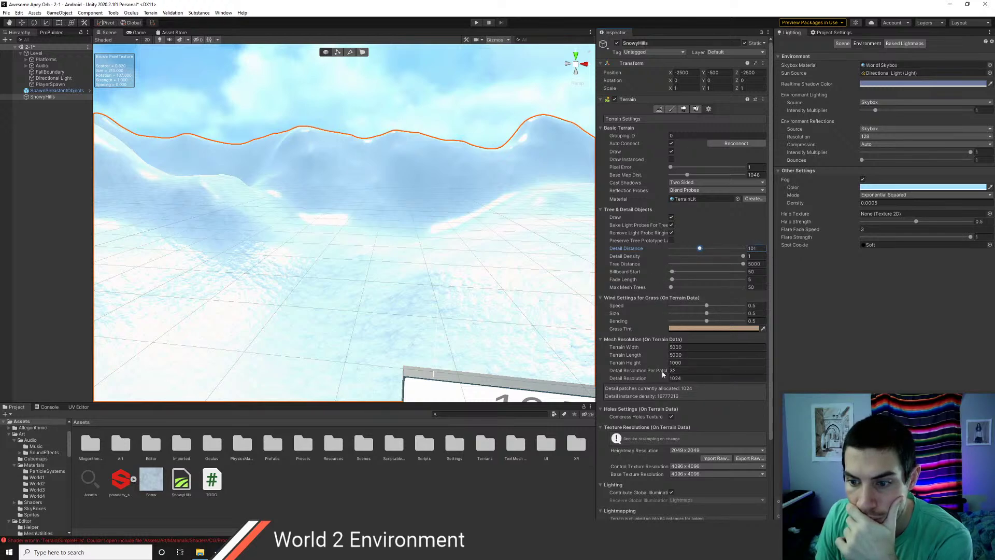
pyautogui.moveTo(662, 374)
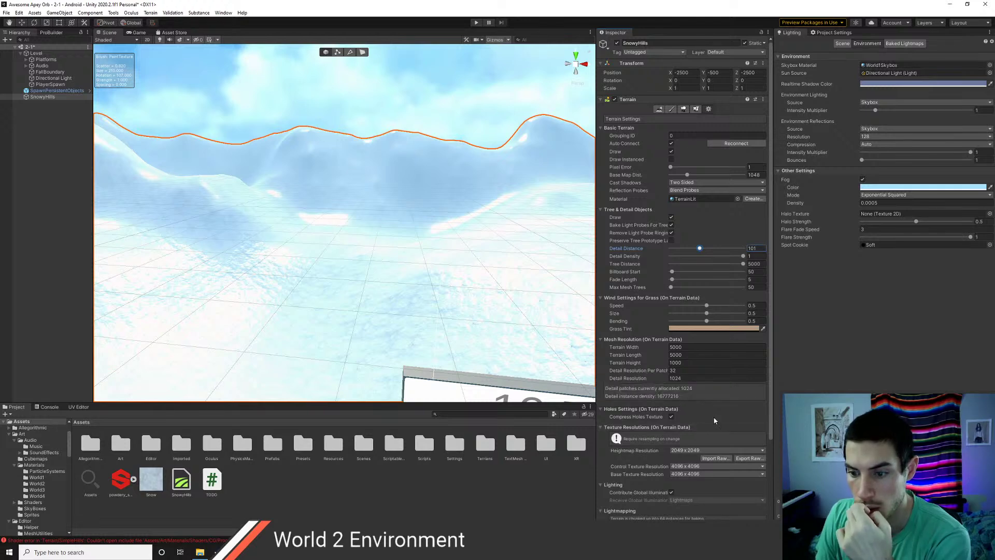
pyautogui.scroll(-3, 714, 416)
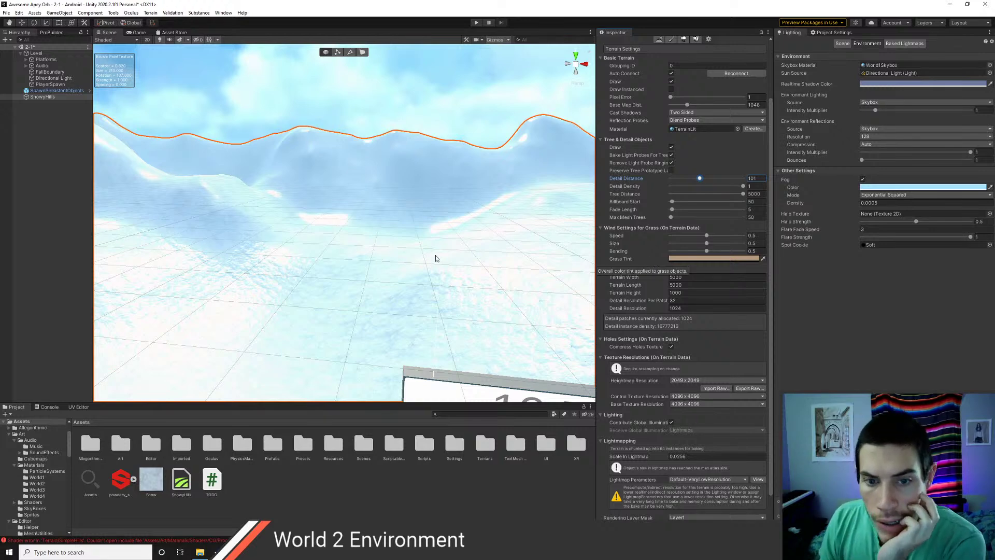
# - Push the Base Map Distance further to about 10833 and check the checkered ramp
pyautogui.moveTo(436, 234); pyautogui.dragTo(459, 221, button='right')
pyautogui.scroll(-5, 364, 233)
pyautogui.scroll(2, 376, 221)
pyautogui.scroll(2, 335, 221)
pyautogui.moveTo(335, 223); pyautogui.dragTo(422, 225, button='right')
pyautogui.moveTo(344, 235)
pyautogui.mouseDown(button='right')
pyautogui.moveTo(293, 299)
pyautogui.moveTo(249, 220)
pyautogui.moveTo(344, 237)
pyautogui.moveTo(340, 254)
pyautogui.mouseUp(button='right')
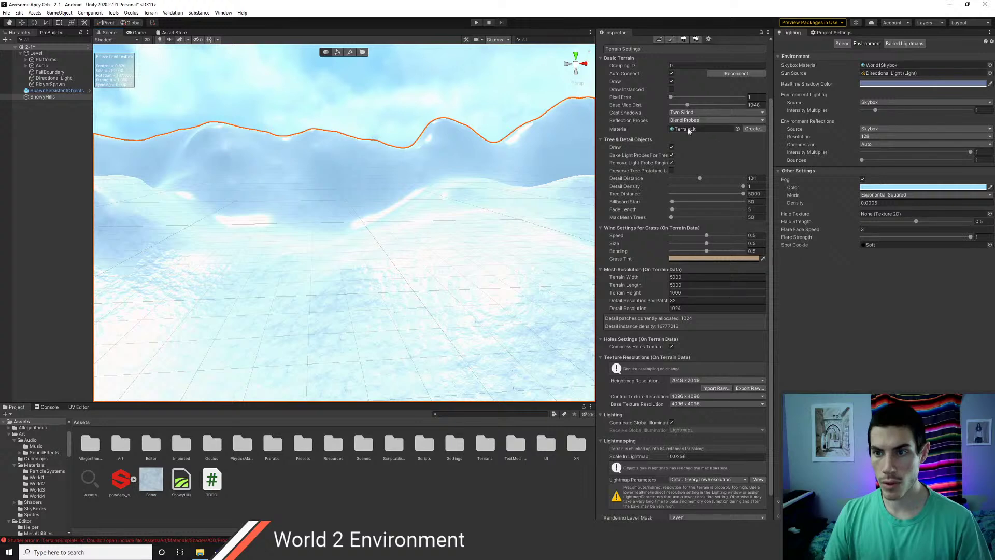
pyautogui.scroll(3, 632, 181)
pyautogui.moveTo(687, 175); pyautogui.dragTo(728, 185)
pyautogui.moveTo(417, 183); pyautogui.dragTo(437, 172, button='right')
# - Dim the Directional Light's intensity to about 0.76
pyautogui.click(54, 77)
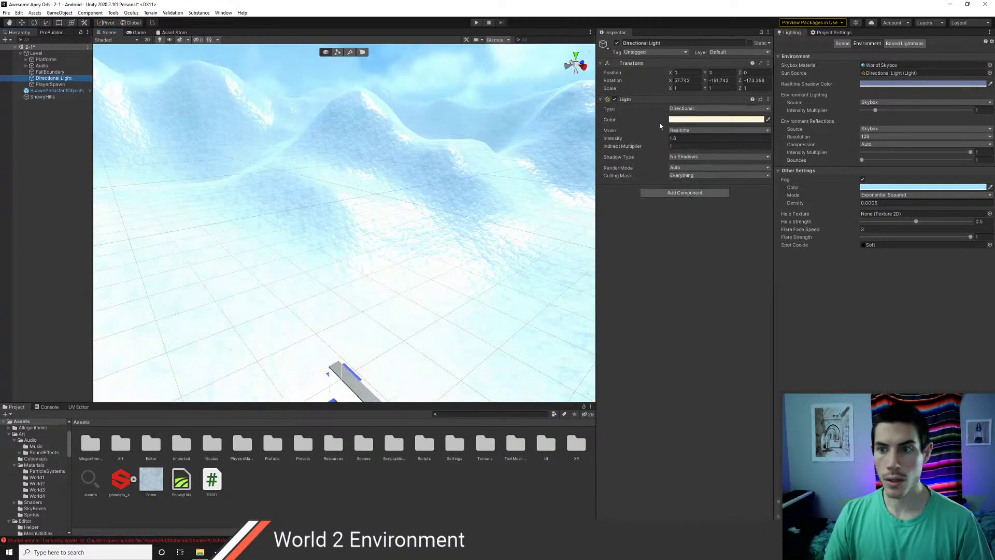
pyautogui.click(664, 139)
pyautogui.moveTo(660, 139); pyautogui.dragTo(652, 143)
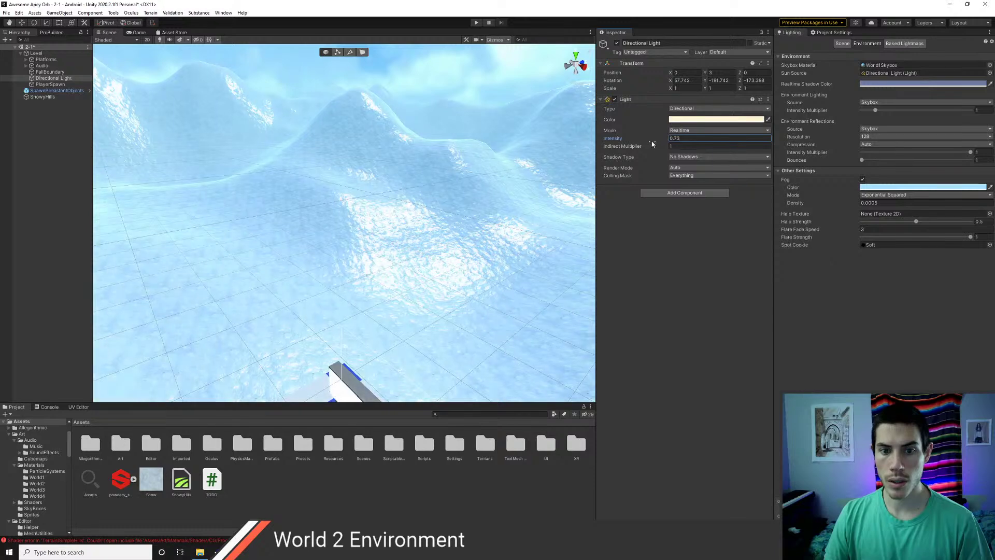
pyautogui.moveTo(386, 211); pyautogui.dragTo(427, 200, button='right')
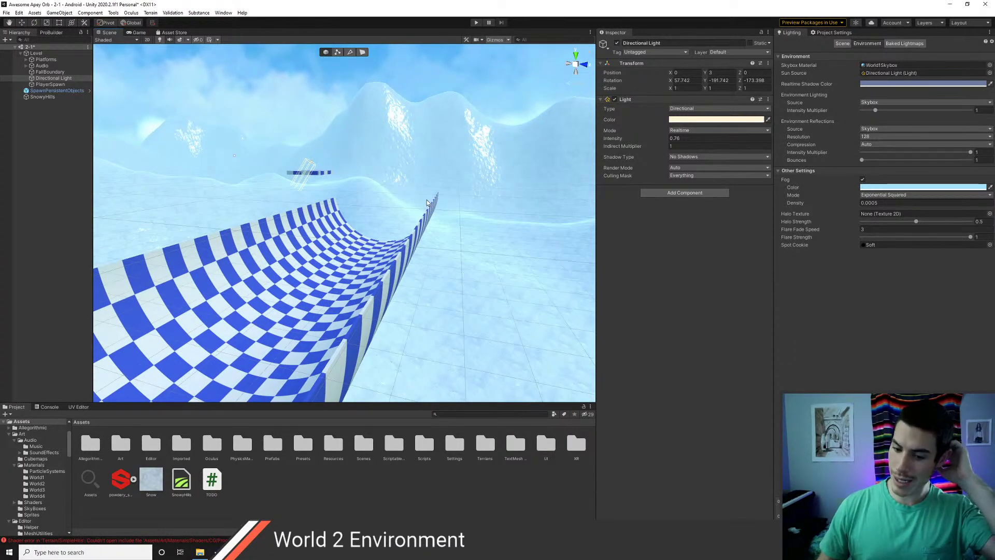
pyautogui.moveTo(427, 200); pyautogui.dragTo(595, 155, button='right')
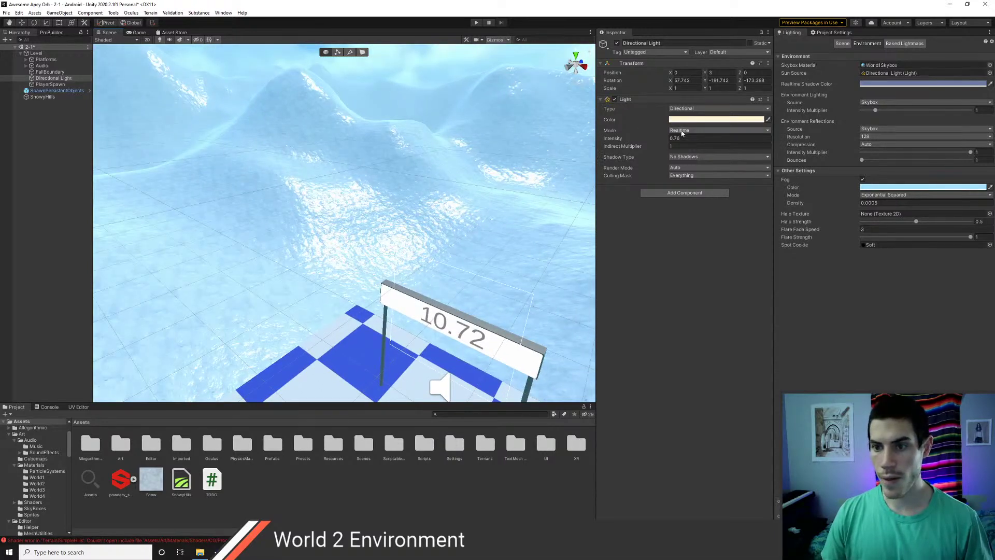
# - Tint the Directional Light pale blue (C3E2EC) using the colour wheel
pyautogui.click(685, 120)
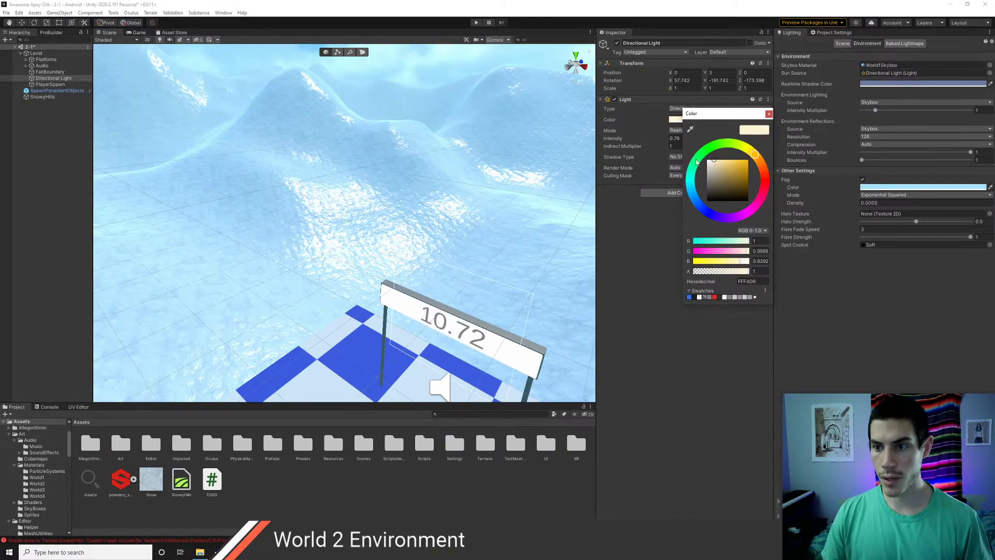
pyautogui.click(691, 130)
pyautogui.click(402, 169)
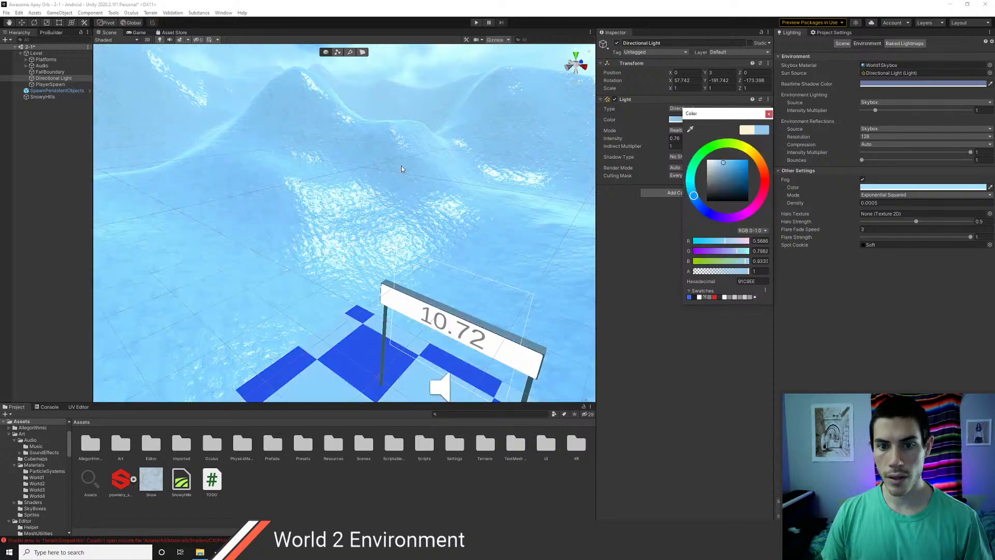
pyautogui.press('Escape')
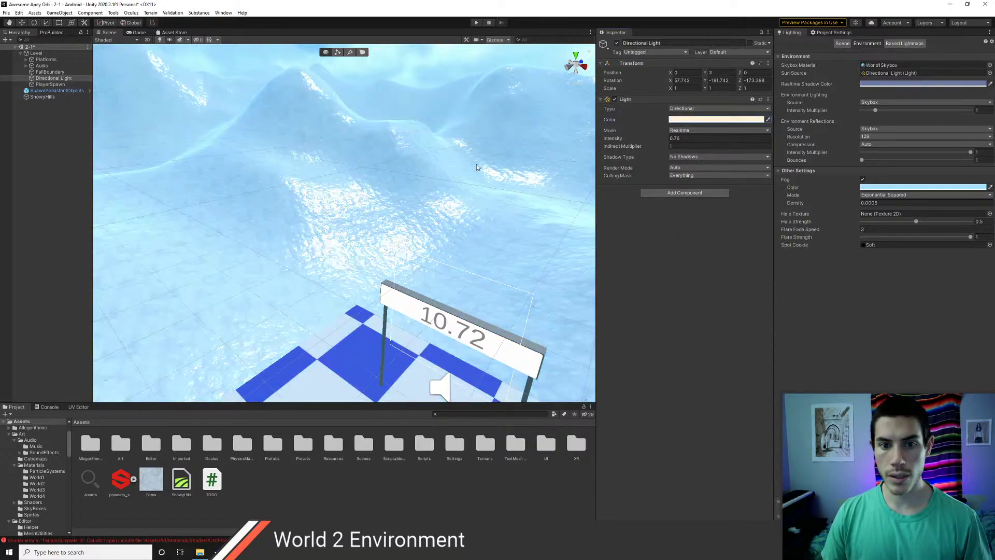
pyautogui.click(680, 120)
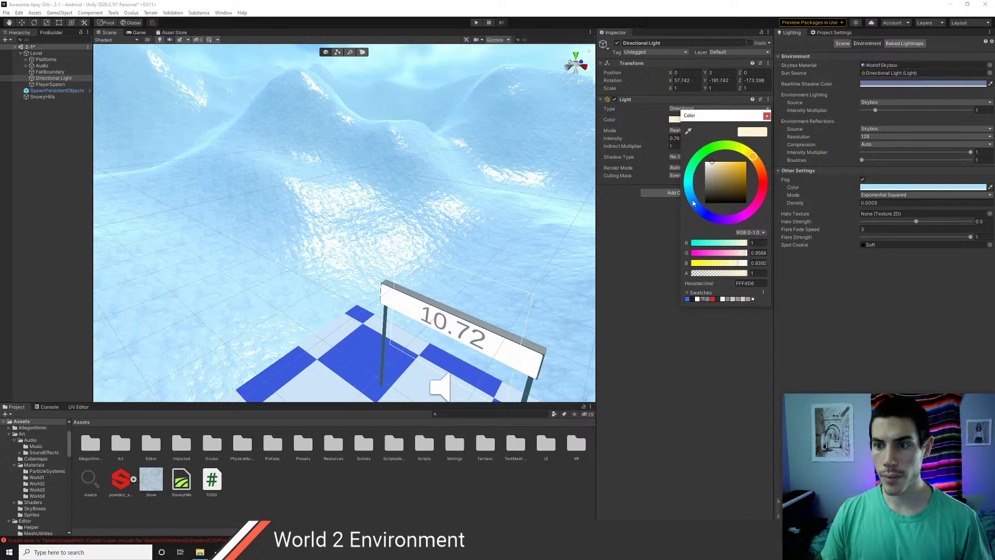
pyautogui.moveTo(693, 203)
pyautogui.mouseDown()
pyautogui.moveTo(690, 194)
pyautogui.moveTo(717, 169)
pyautogui.mouseUp()
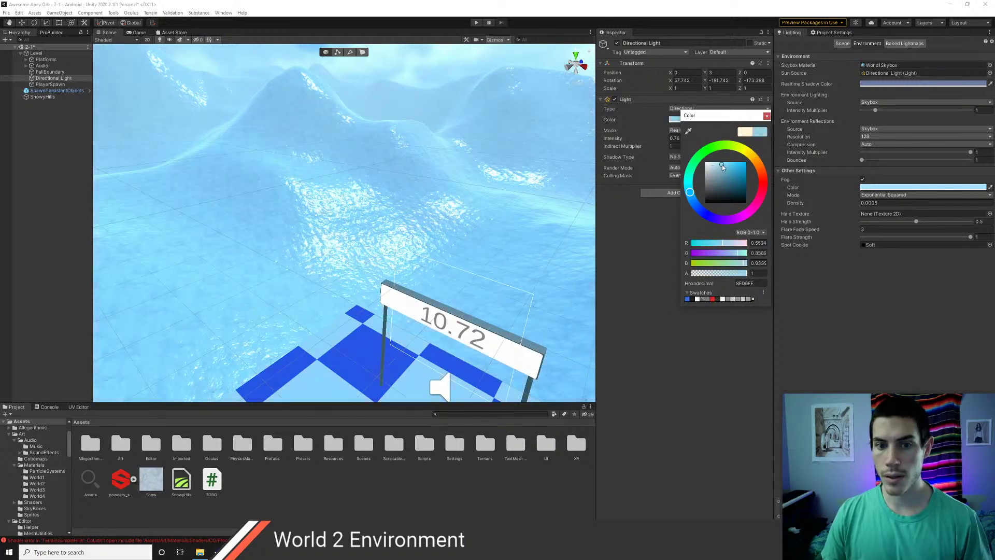
pyautogui.moveTo(723, 167); pyautogui.dragTo(718, 169)
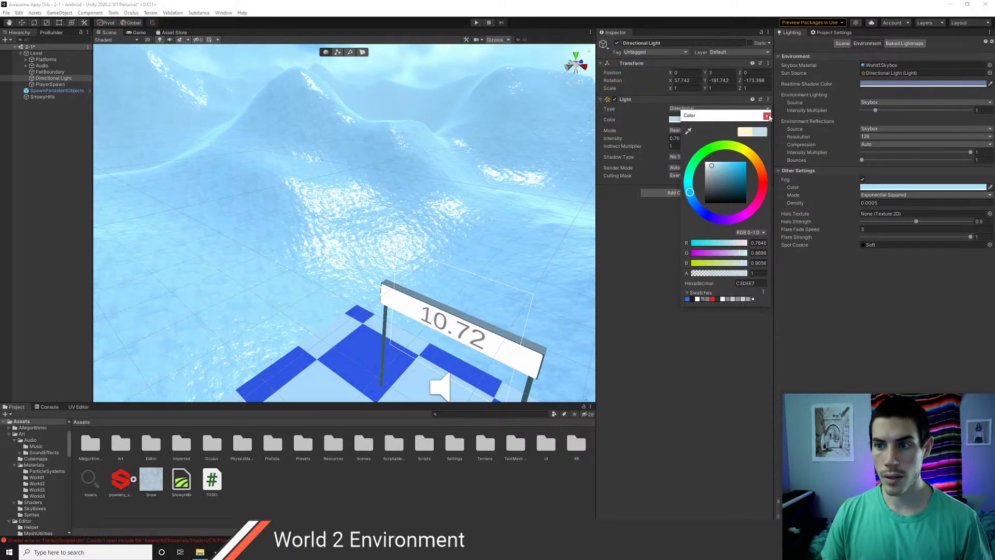
pyautogui.click(768, 117)
pyautogui.moveTo(417, 192); pyautogui.dragTo(264, 182, button='right')
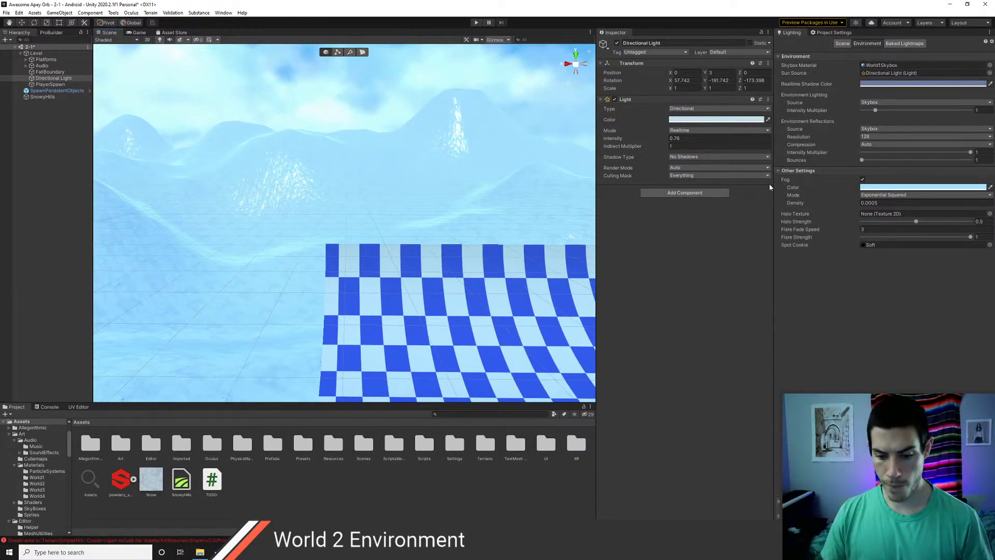
pyautogui.click(42, 79)
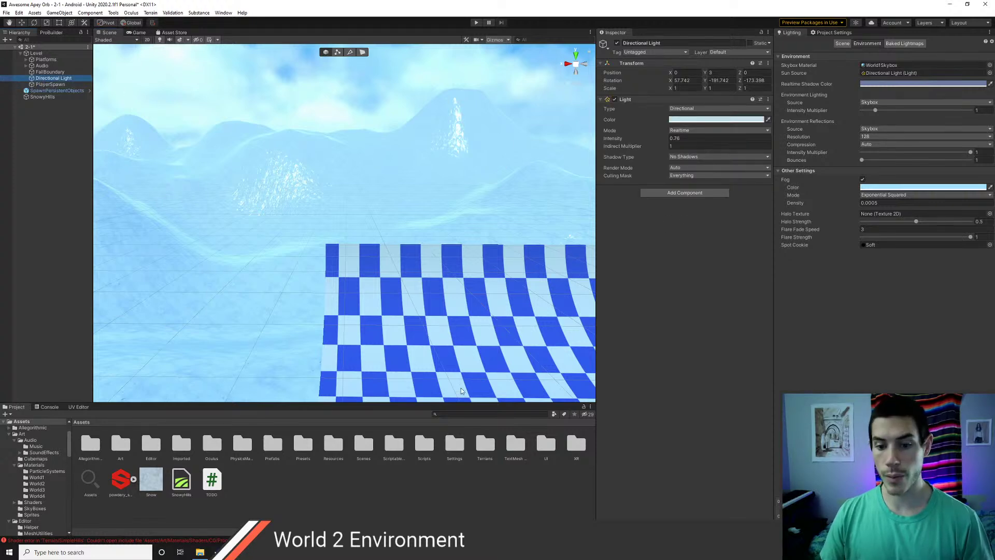
pyautogui.moveTo(420, 292); pyautogui.dragTo(552, 232, button='right')
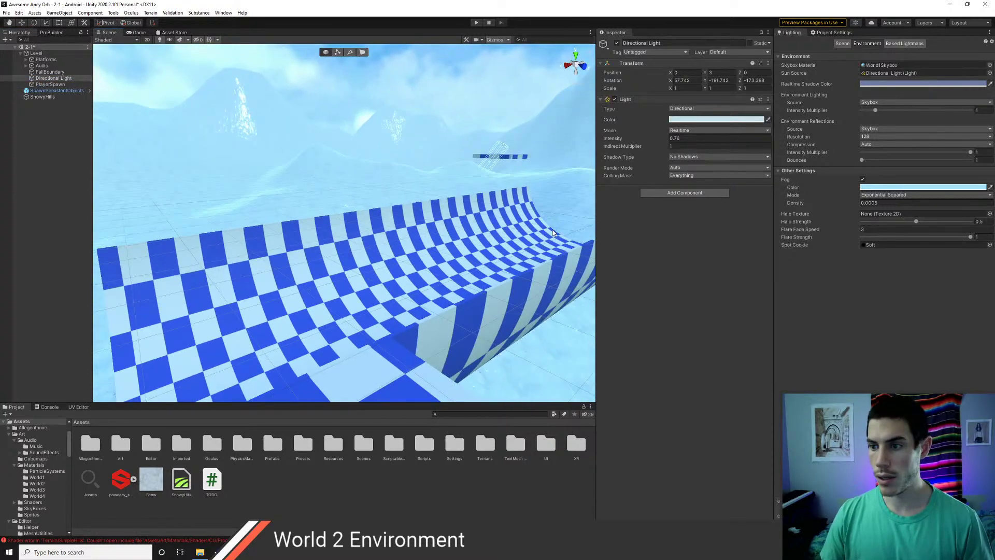
pyautogui.click(862, 180)
pyautogui.moveTo(404, 187); pyautogui.dragTo(486, 184, button='right')
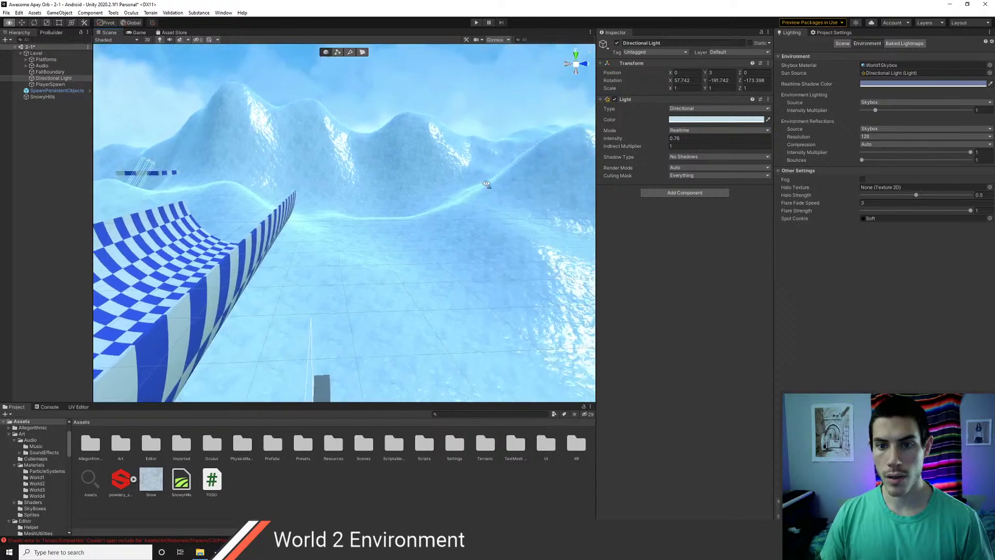
pyautogui.click(862, 179)
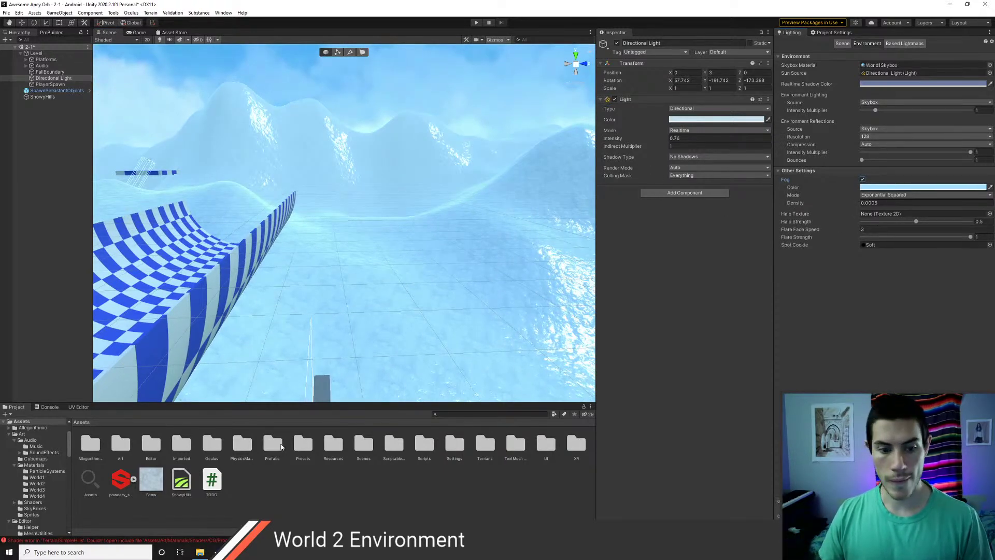
pyautogui.click(158, 484)
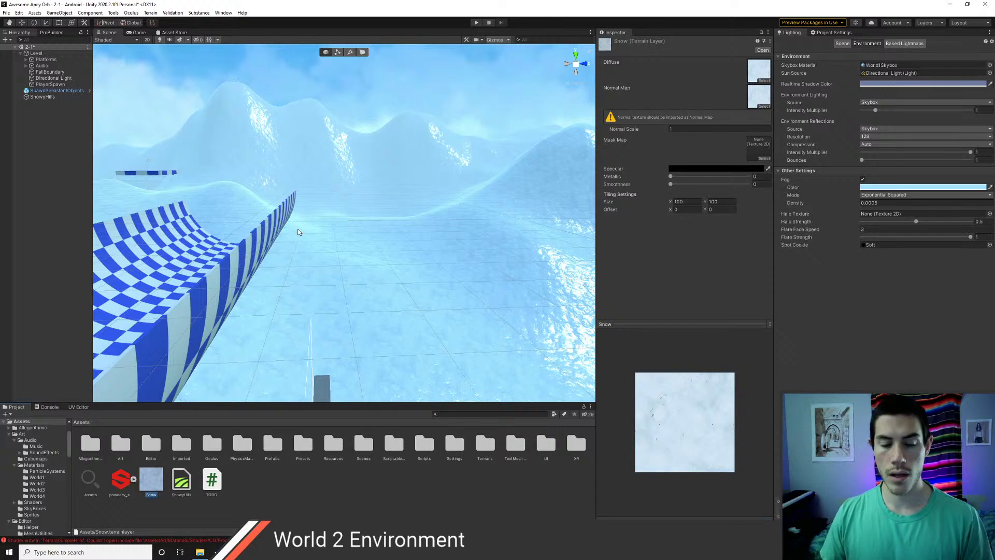
pyautogui.moveTo(291, 206); pyautogui.dragTo(226, 206, button='right')
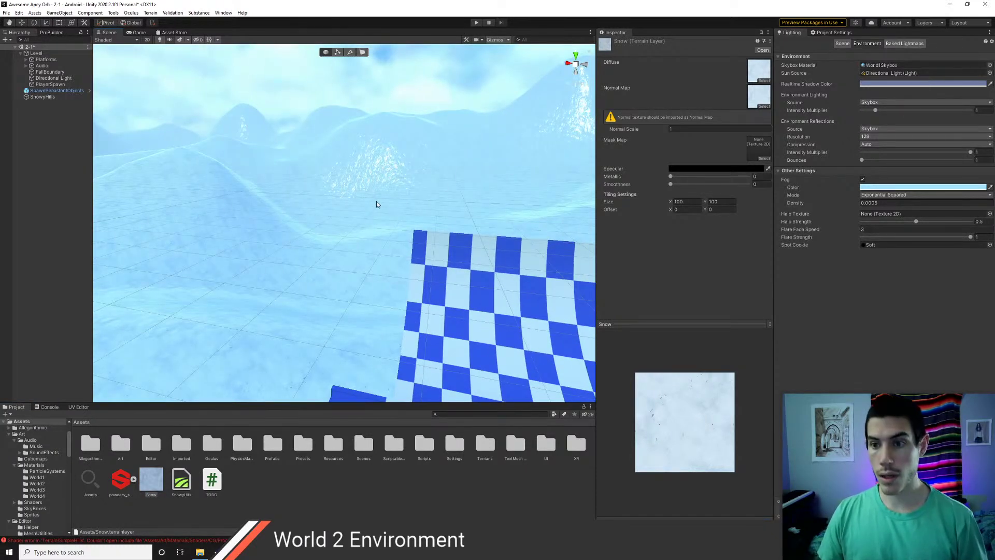
pyautogui.moveTo(376, 202); pyautogui.dragTo(407, 196, button='right')
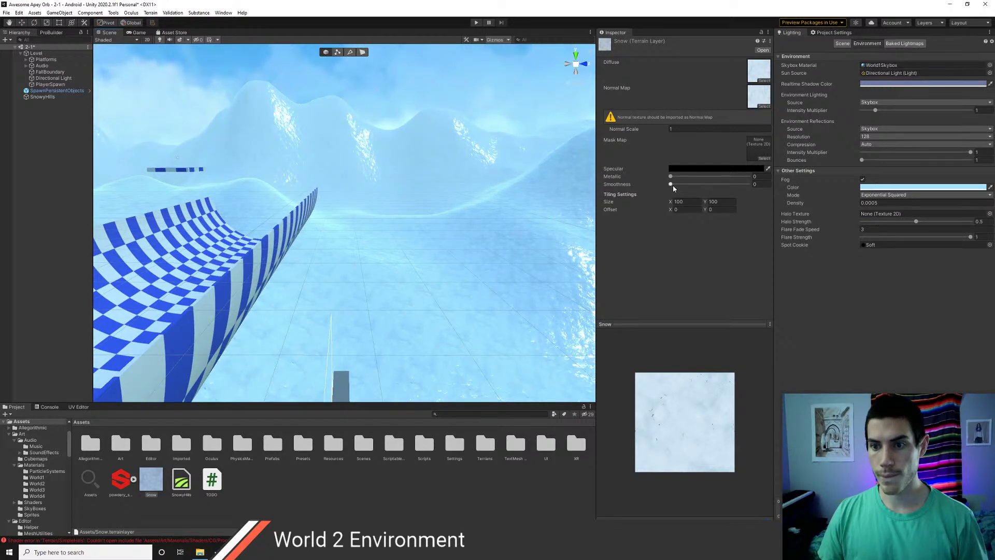
pyautogui.moveTo(671, 185); pyautogui.dragTo(695, 185)
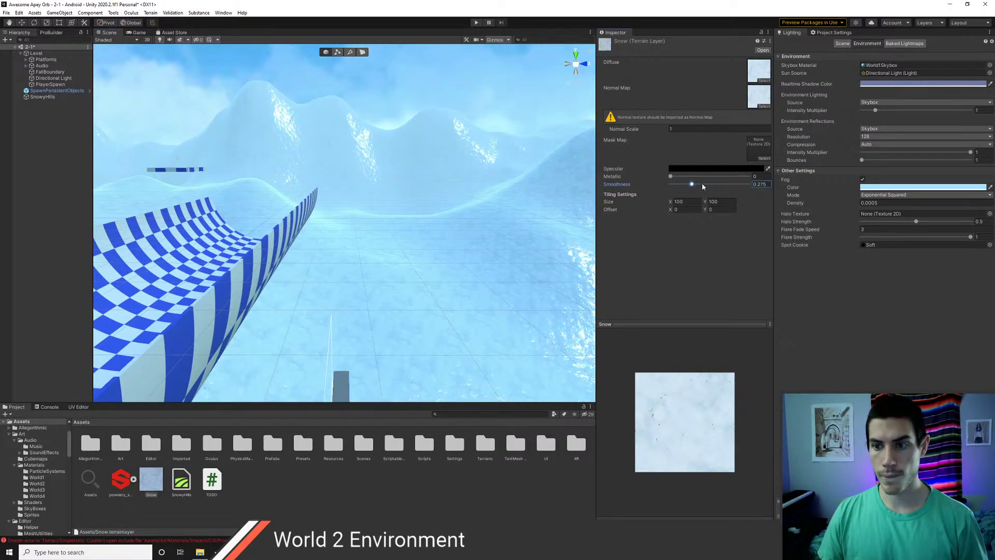
pyautogui.moveTo(709, 178); pyautogui.dragTo(651, 183)
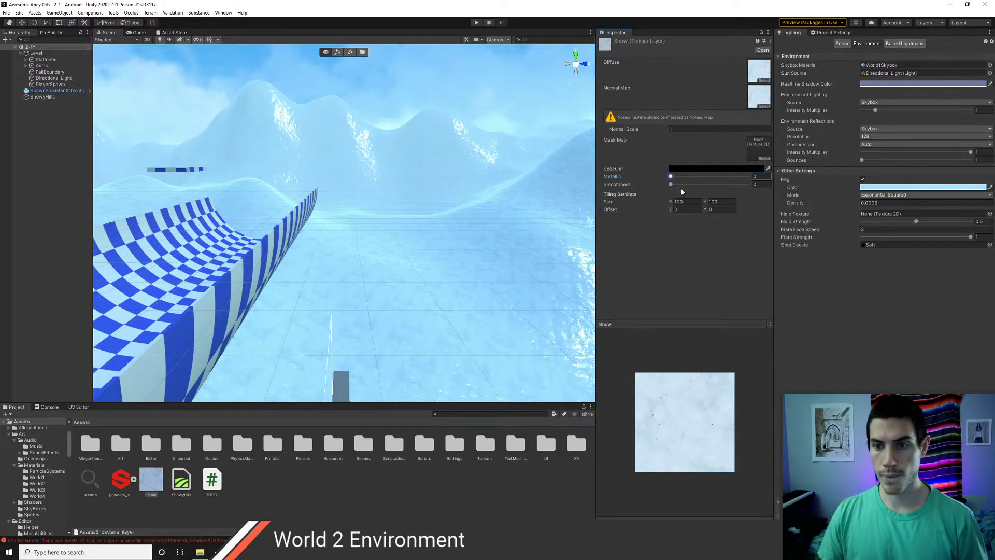
pyautogui.click(712, 169)
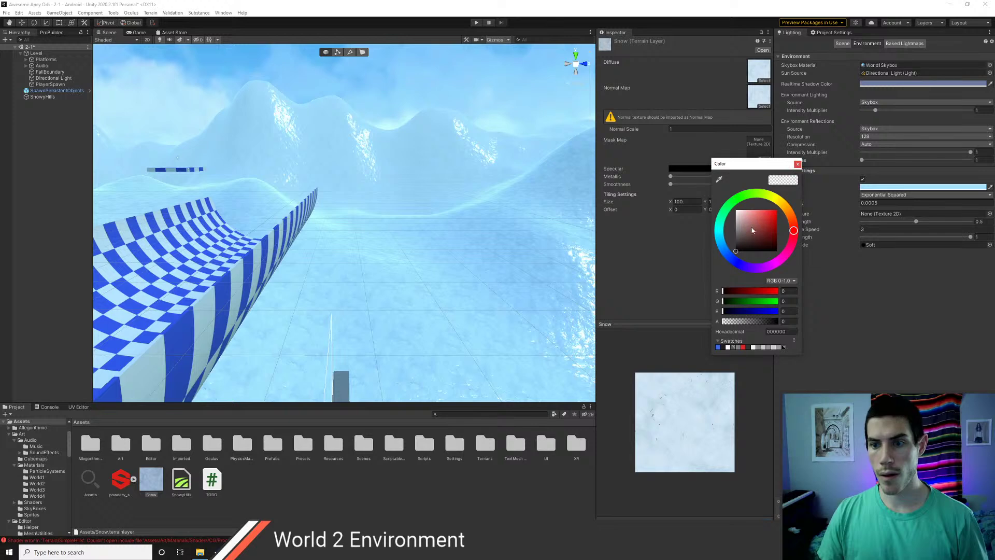
pyautogui.moveTo(752, 227); pyautogui.dragTo(732, 255)
pyautogui.click(797, 164)
pyautogui.moveTo(393, 195); pyautogui.dragTo(419, 196, button='right')
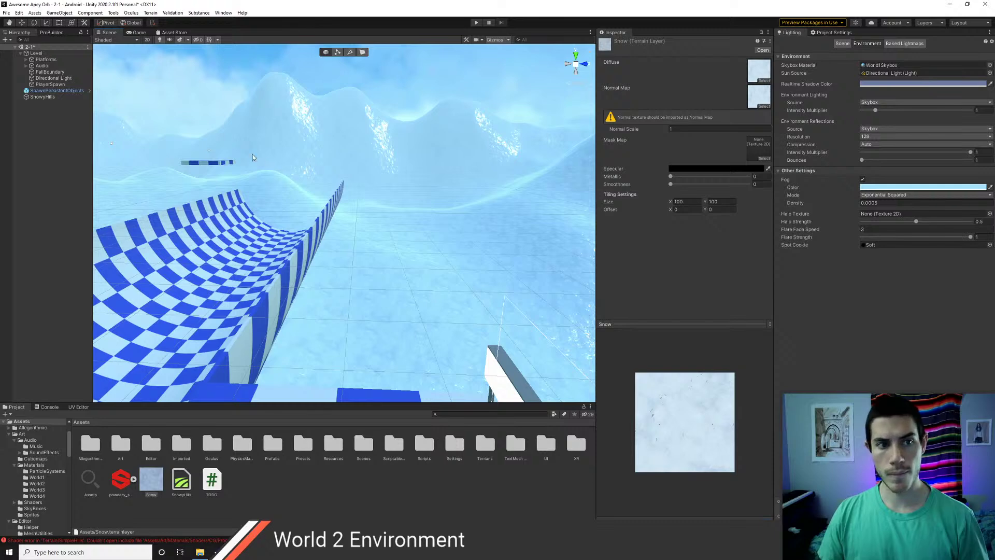
pyautogui.click(53, 78)
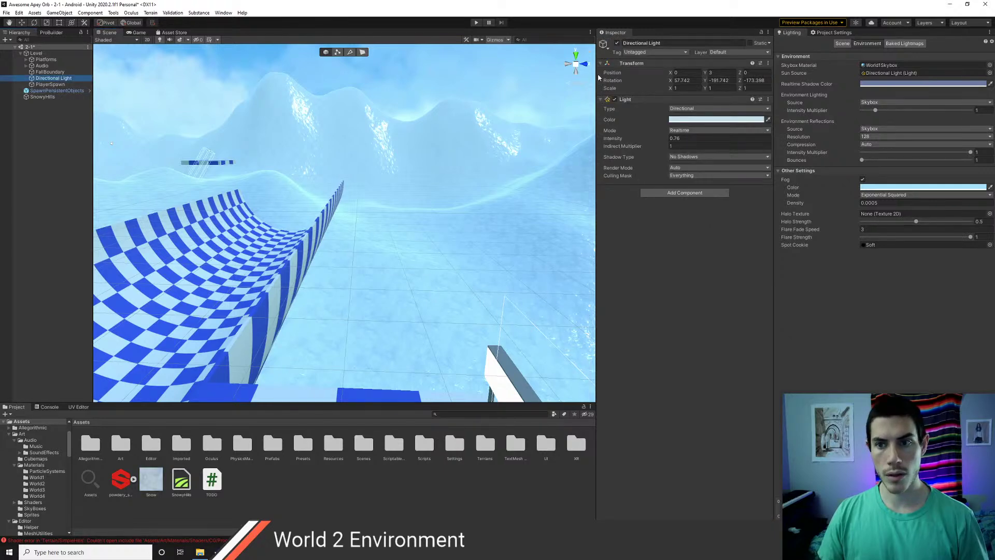
# - Toggle the Directional Light off and back on, then look over the lit snowy hills
pyautogui.click(617, 43)
pyautogui.moveTo(390, 196); pyautogui.dragTo(463, 188, button='right')
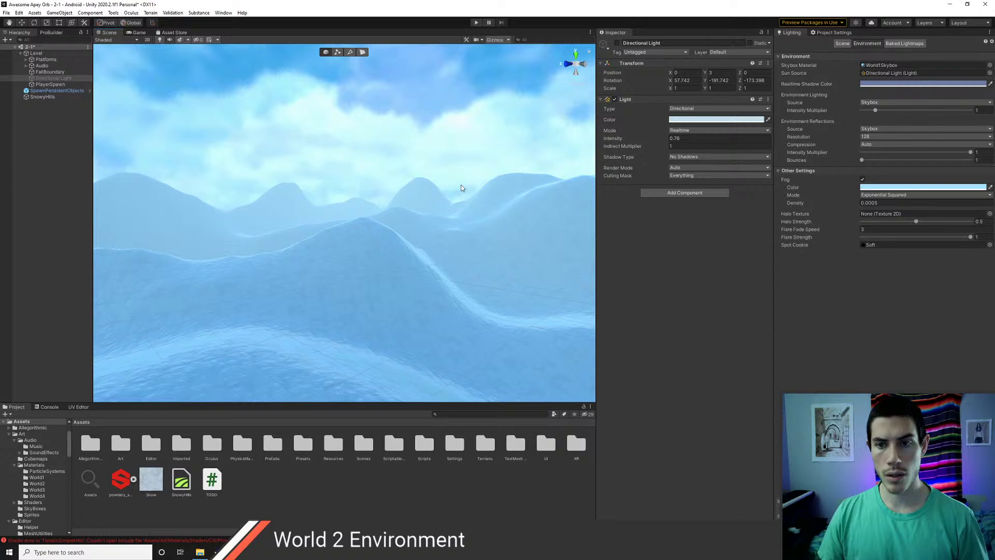
pyautogui.click(617, 44)
pyautogui.moveTo(330, 213); pyautogui.dragTo(298, 169, button='right')
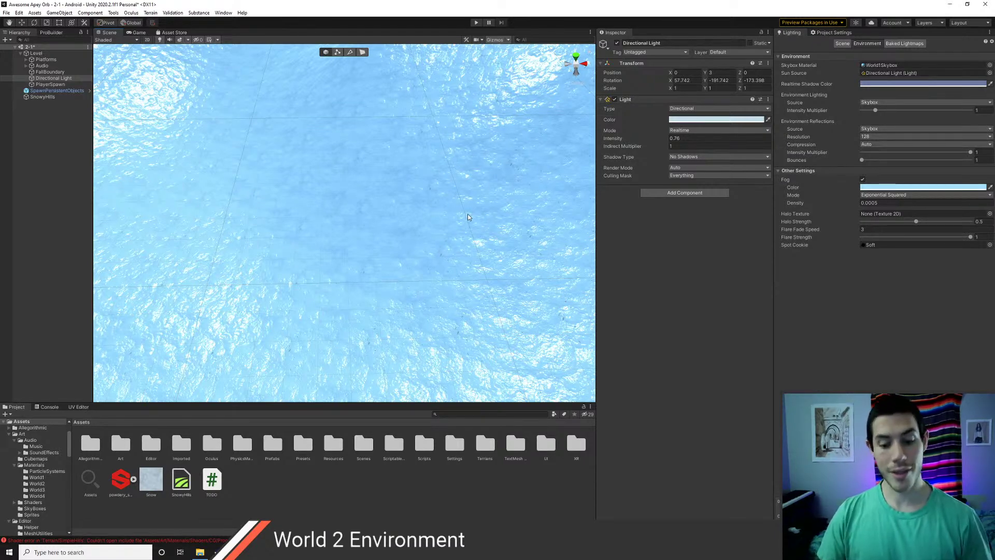
pyautogui.moveTo(452, 216); pyautogui.dragTo(332, 173, button='right')
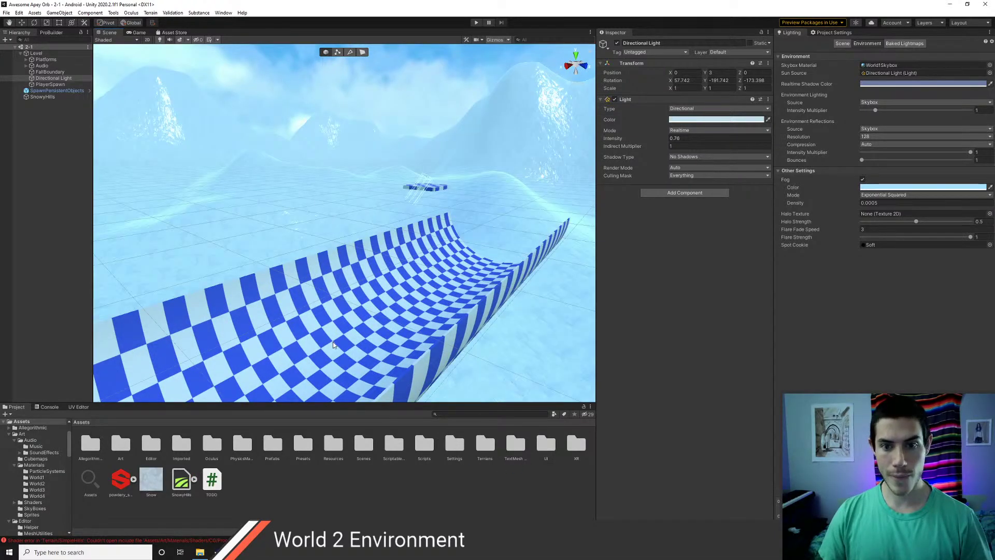
pyautogui.moveTo(333, 345); pyautogui.dragTo(425, 318, button='right')
pyautogui.moveTo(322, 291); pyautogui.dragTo(435, 306, button='right')
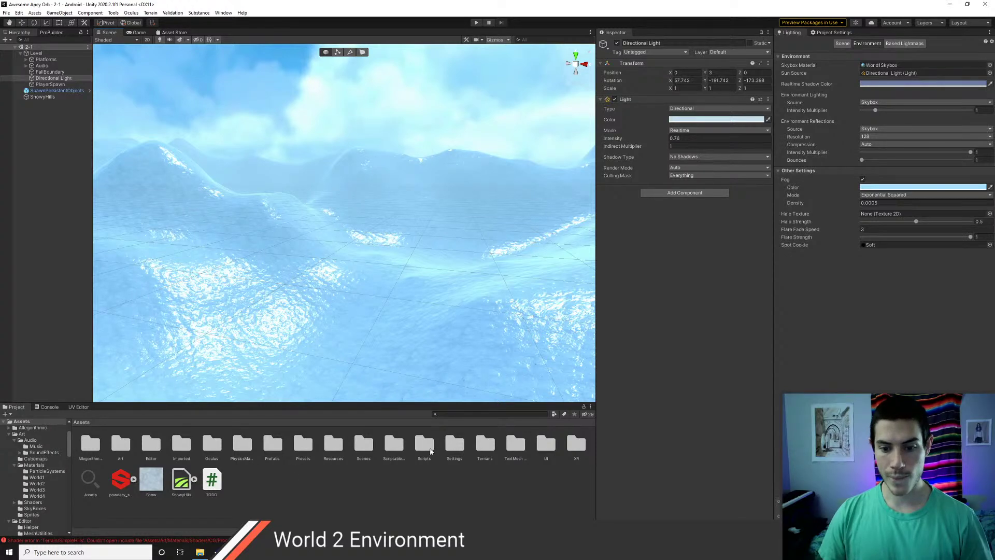
# - Open the Scenes folder, glance at cavern scene 3-1, then reopen scene 2-1 and fly around
pyautogui.doubleClick(364, 446)
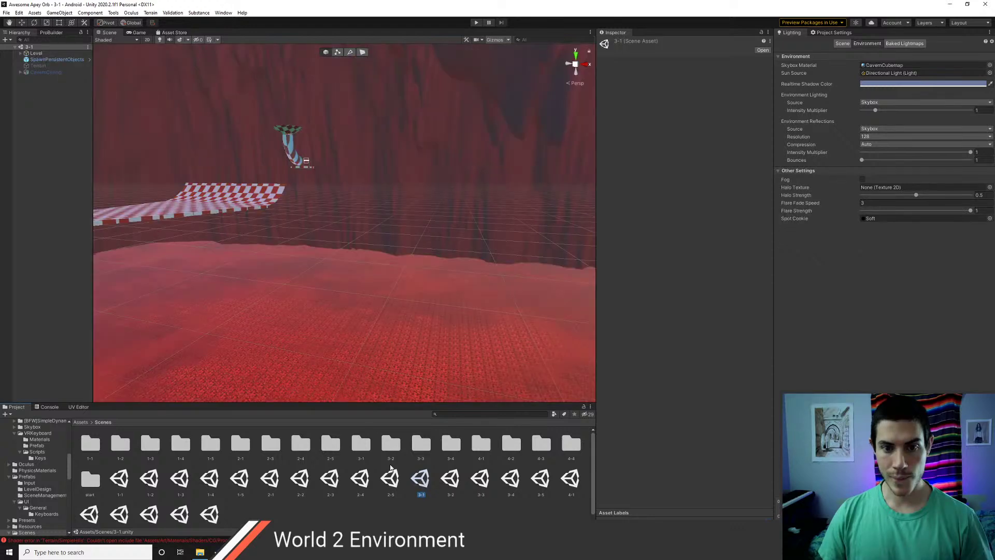
pyautogui.moveTo(369, 234); pyautogui.dragTo(256, 236, button='right')
pyautogui.moveTo(389, 240); pyautogui.dragTo(550, 347, button='right')
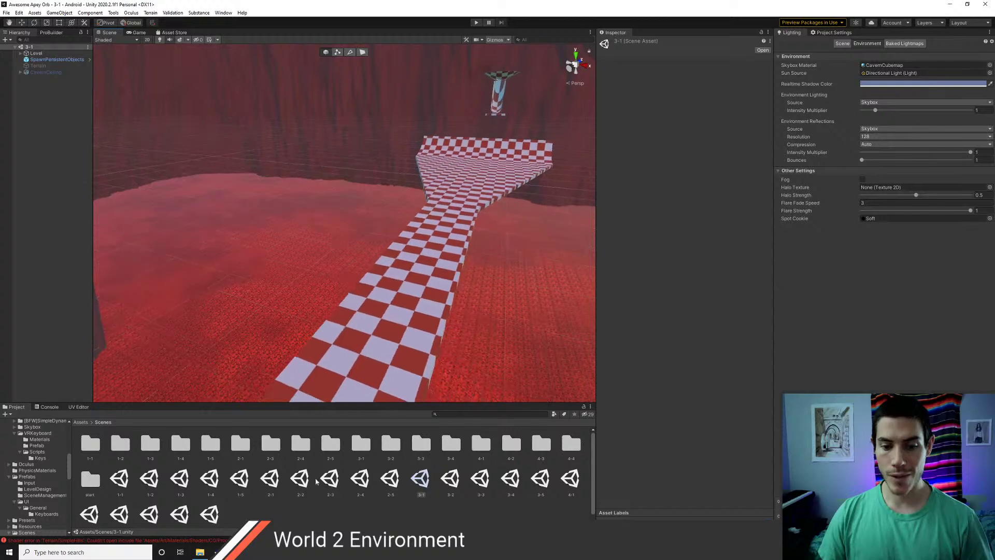
pyautogui.doubleClick(268, 484)
pyautogui.moveTo(297, 264); pyautogui.dragTo(332, 194, button='right')
pyautogui.press('w')
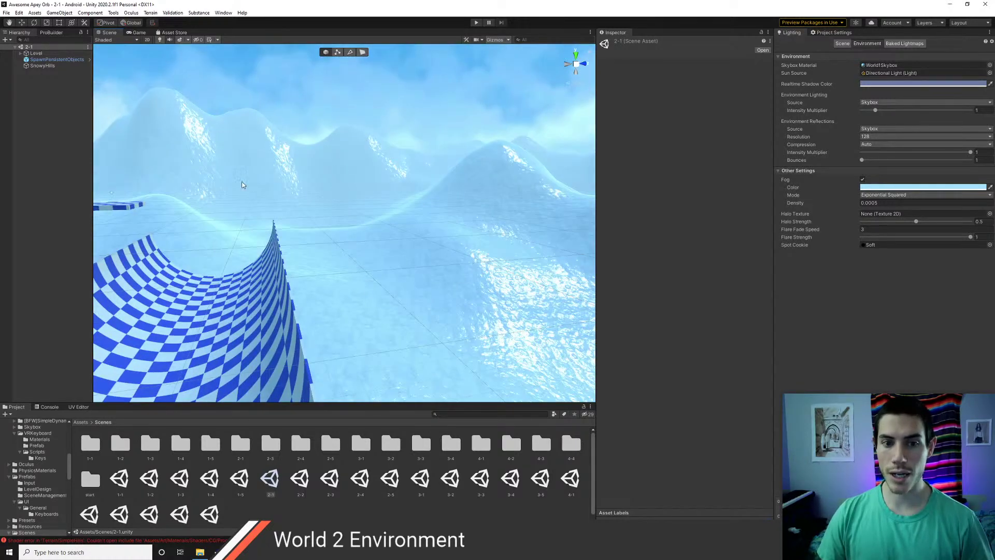
pyautogui.moveTo(242, 185); pyautogui.dragTo(290, 205, button='right')
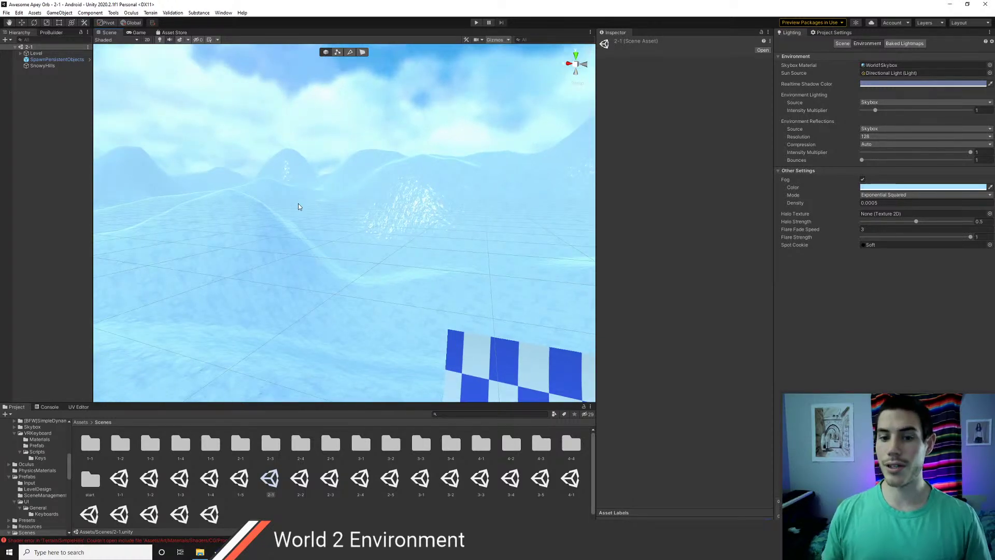
pyautogui.moveTo(298, 206); pyautogui.dragTo(318, 225, button='right')
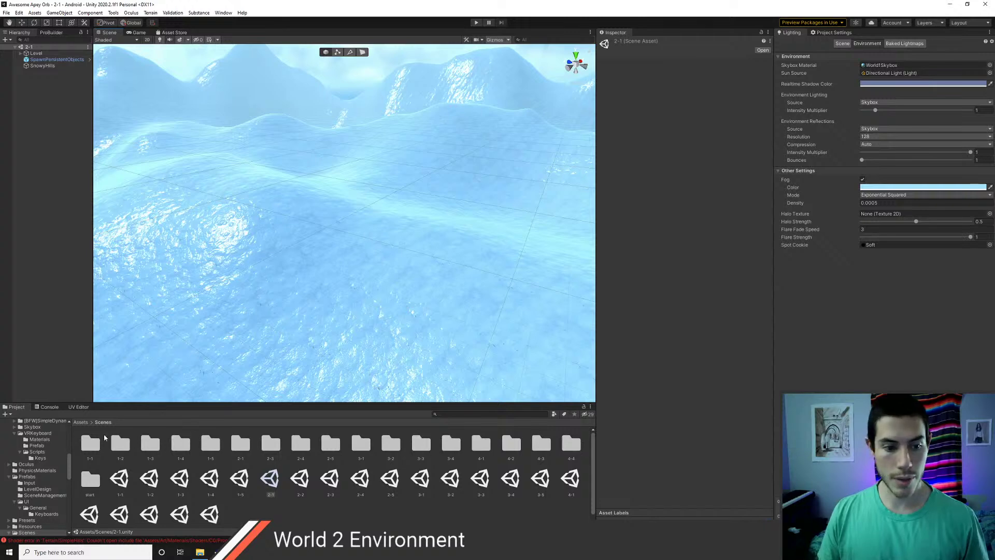
# - Select the Snow terrain layer and try tiling sizes of 50, then 75, then 200
pyautogui.click(80, 422)
pyautogui.click(150, 479)
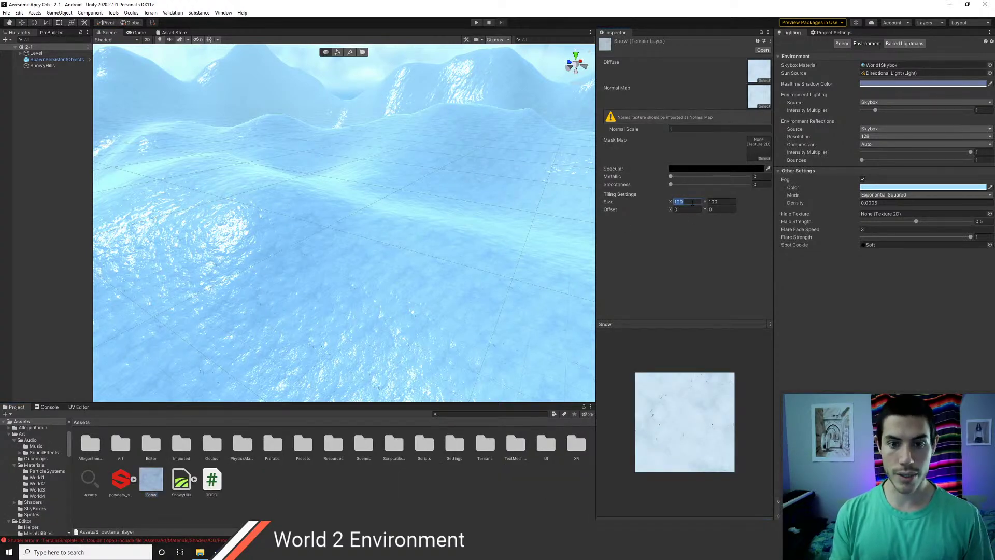
pyautogui.write('5050')
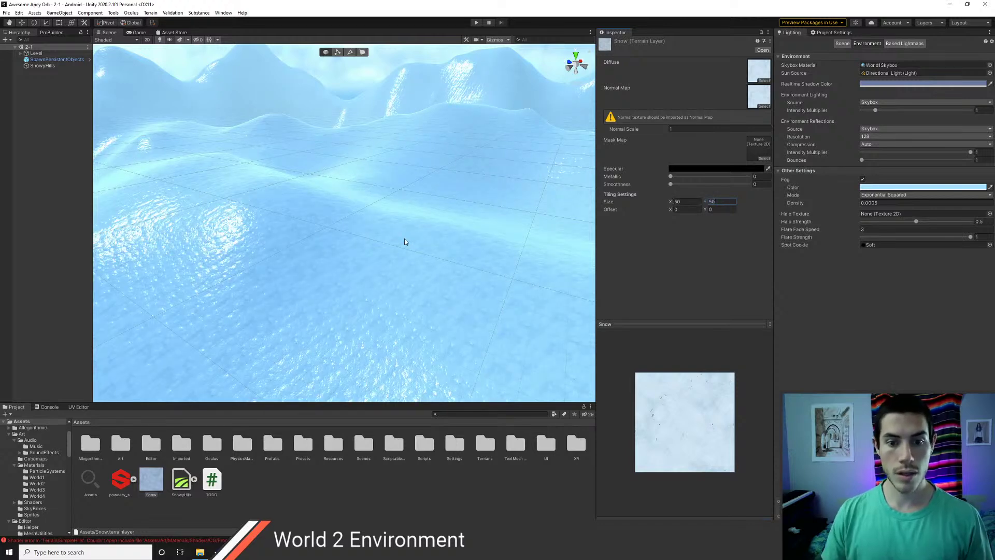
pyautogui.moveTo(406, 242); pyautogui.dragTo(336, 205, button='right')
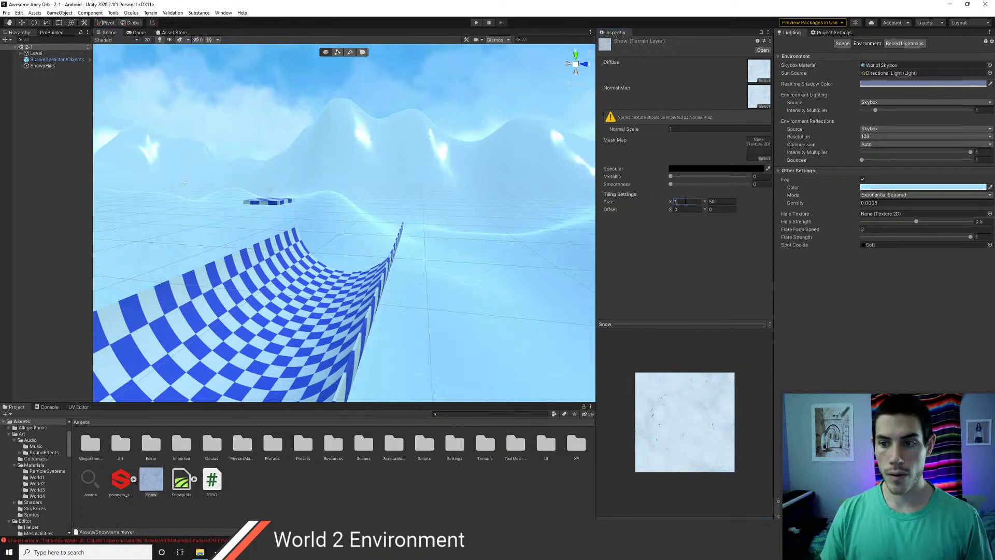
pyautogui.moveTo(470, 231); pyautogui.dragTo(223, 228, button='right')
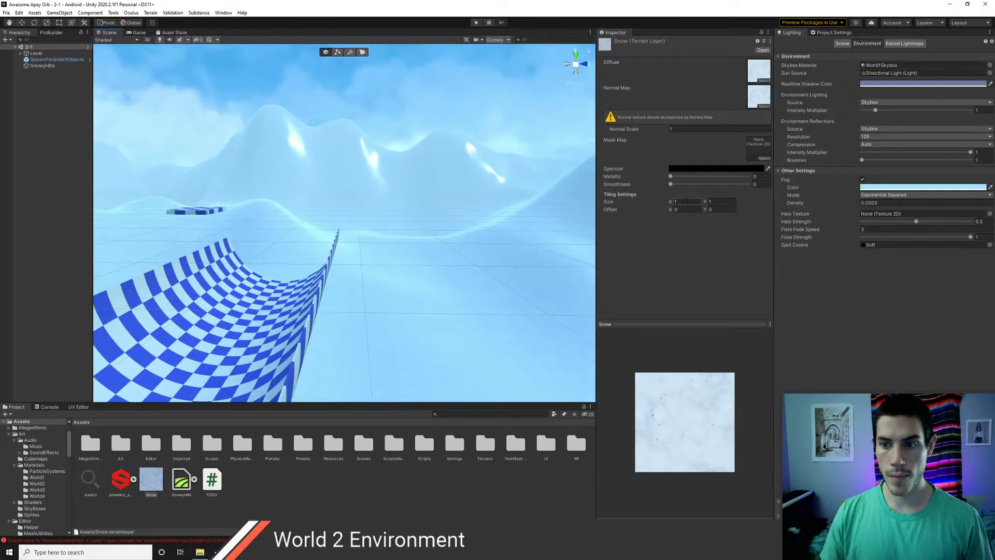
pyautogui.write('75')
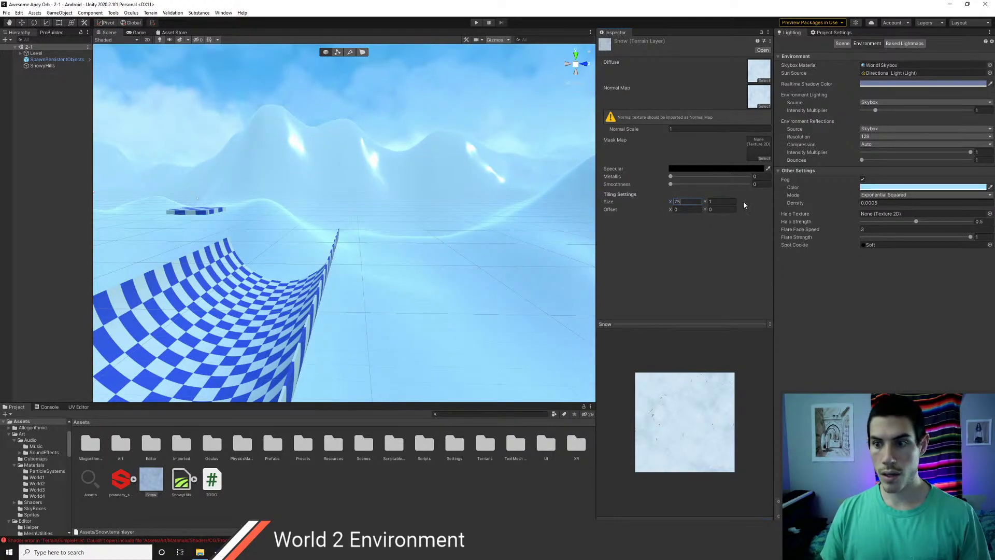
pyautogui.write('75')
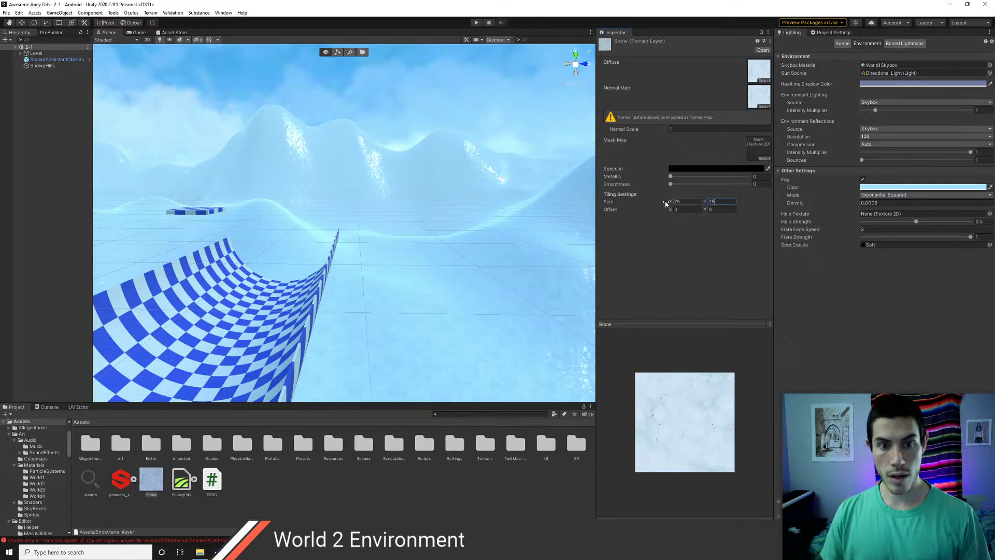
pyautogui.moveTo(465, 135); pyautogui.dragTo(423, 247, button='right')
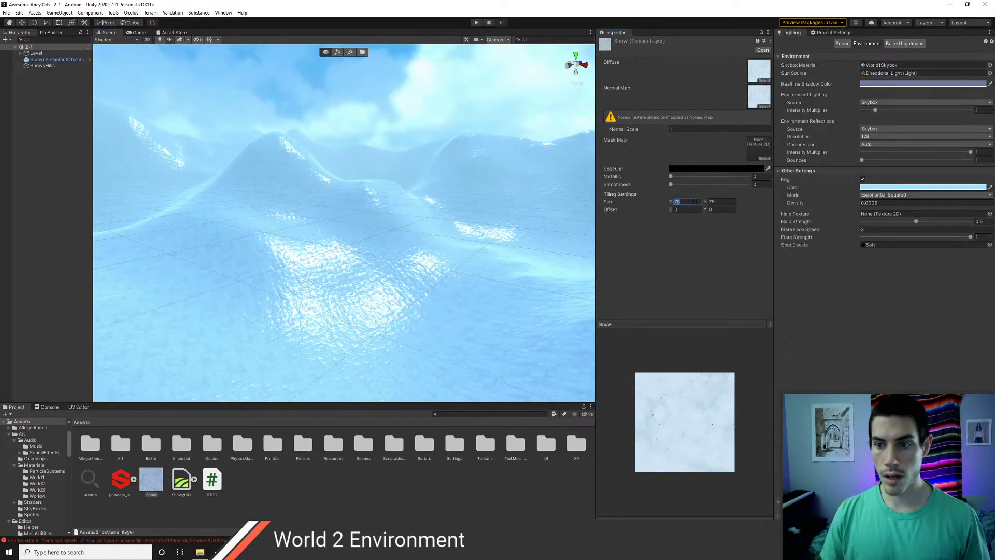
pyautogui.write('200')
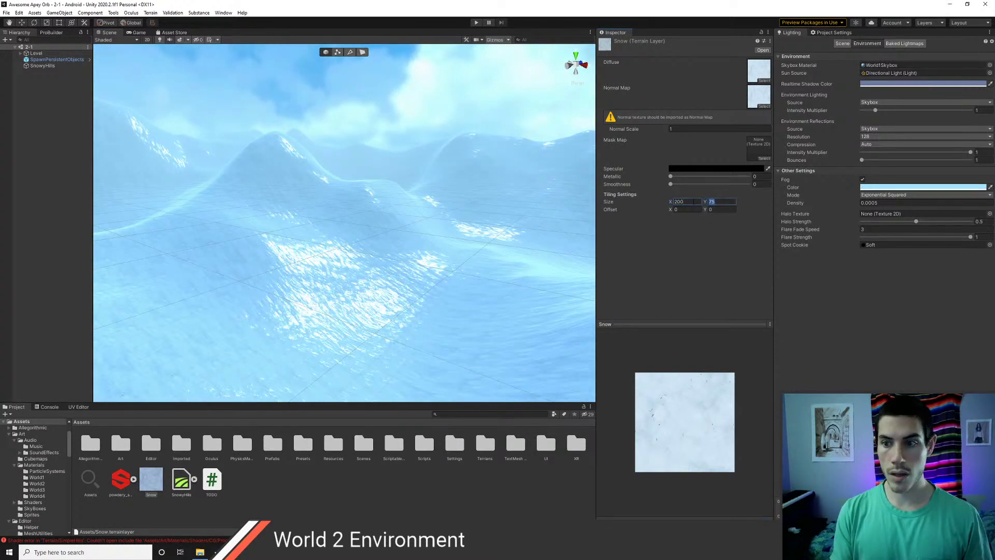
pyautogui.write('200')
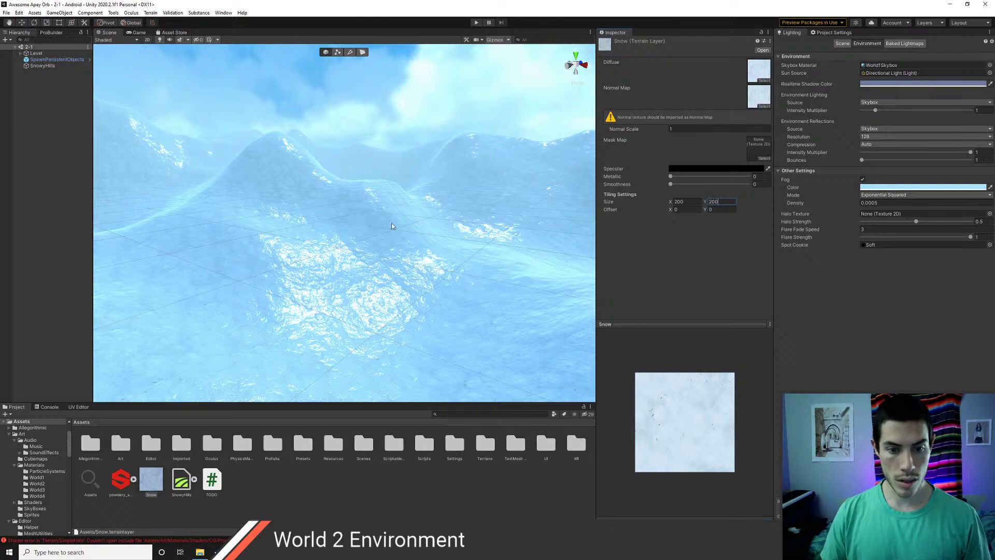
pyautogui.moveTo(429, 218); pyautogui.dragTo(293, 237, button='right')
pyautogui.press('w')
# - Try Snow layer tiling of 1000 x 1000, then 100 x 100
pyautogui.write('1000')
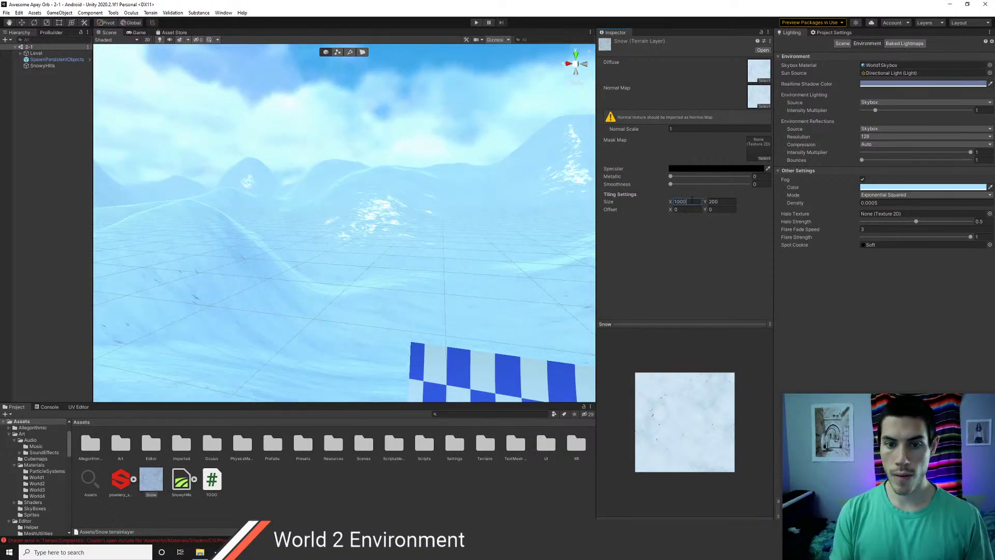
pyautogui.press('Tab')
pyautogui.write('1000')
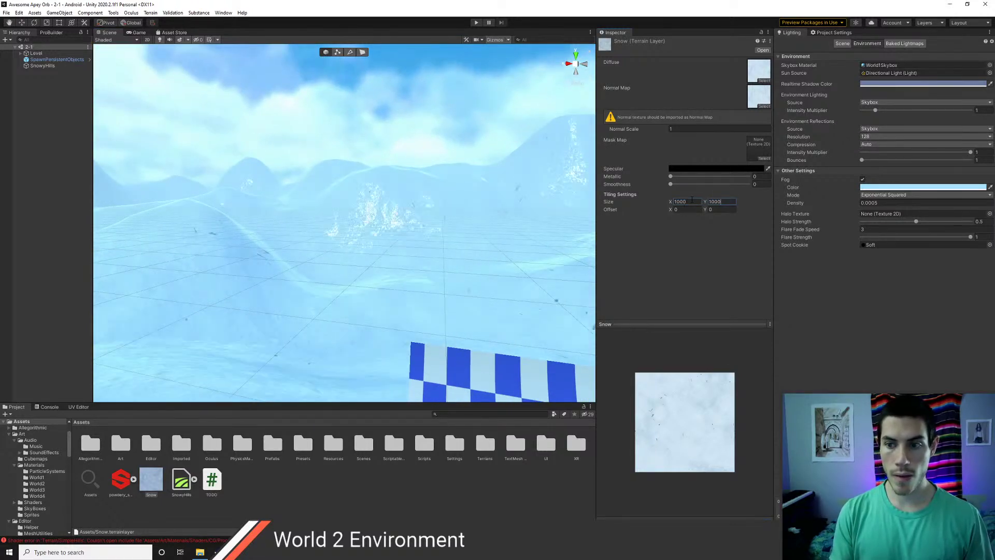
pyautogui.moveTo(291, 244); pyautogui.dragTo(663, 277, button='right')
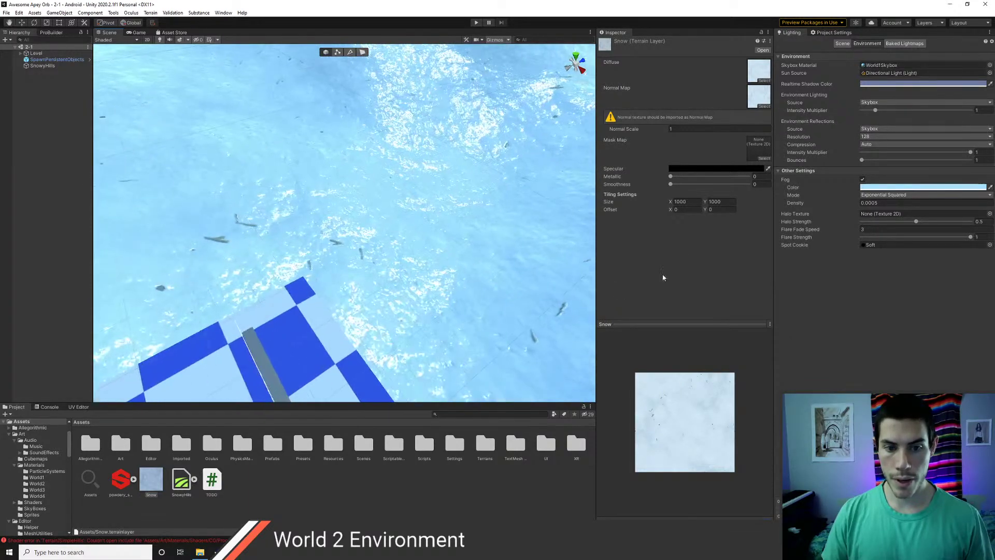
pyautogui.doubleClick(692, 201)
pyautogui.write('100')
pyautogui.press('Tab')
pyautogui.write('100')
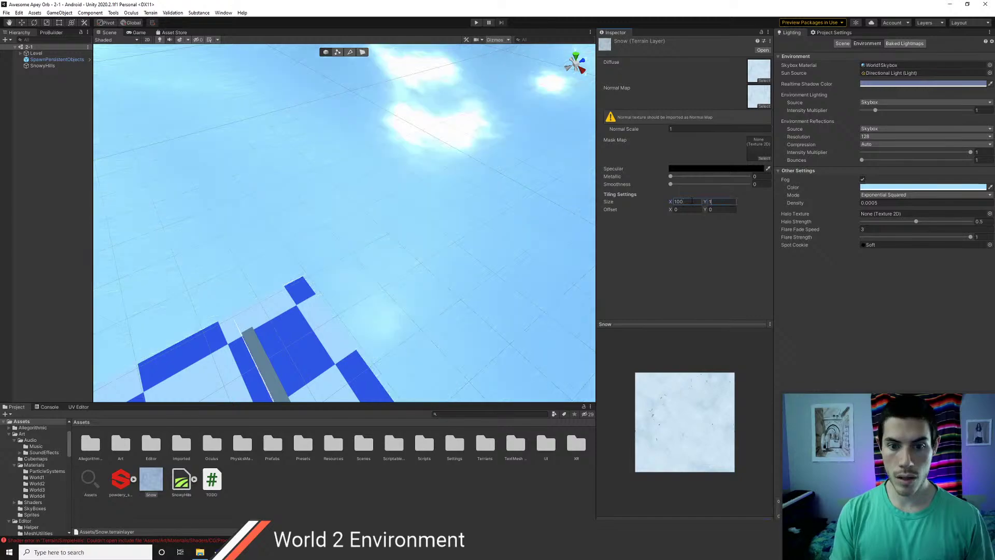
pyautogui.moveTo(421, 277); pyautogui.dragTo(507, 222, button='right')
# - Settle the Snow layer tiling at 200 x 200 and inspect the ramp and hills
pyautogui.press('BackSpace')
pyautogui.press('BackSpace')
pyautogui.press('BackSpace')
pyautogui.write('200')
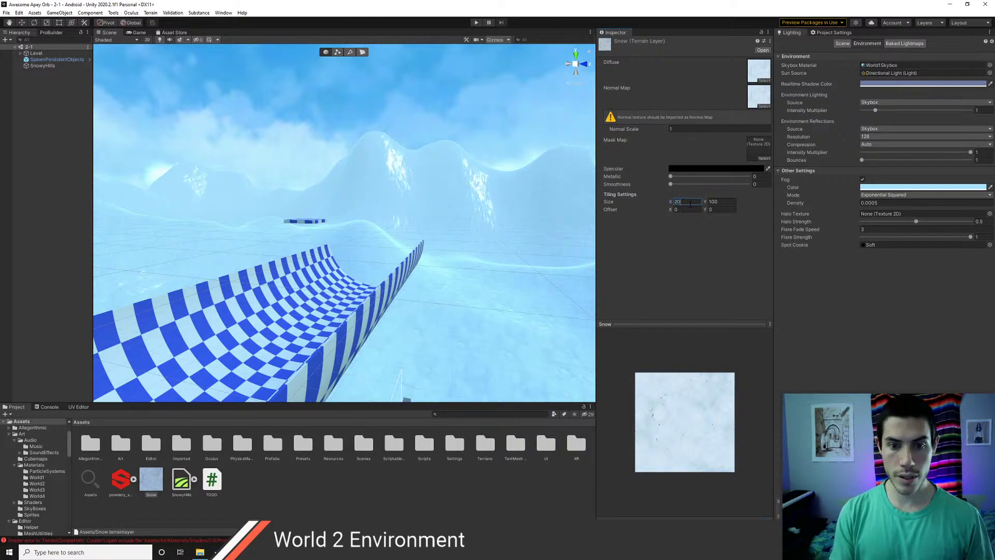
pyautogui.press('Tab')
pyautogui.write('200')
pyautogui.moveTo(445, 244); pyautogui.dragTo(256, 276, button='right')
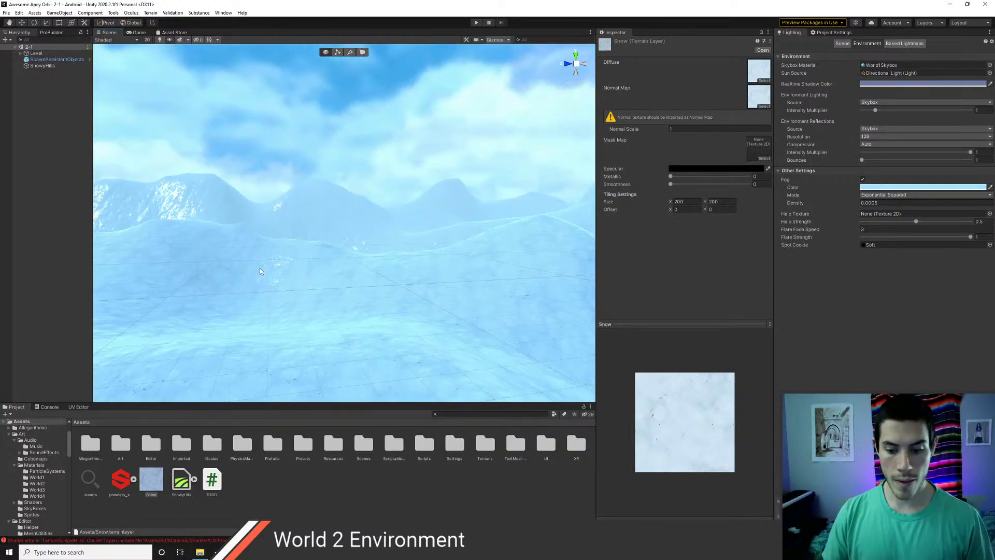
pyautogui.moveTo(296, 266); pyautogui.dragTo(404, 252, button='right')
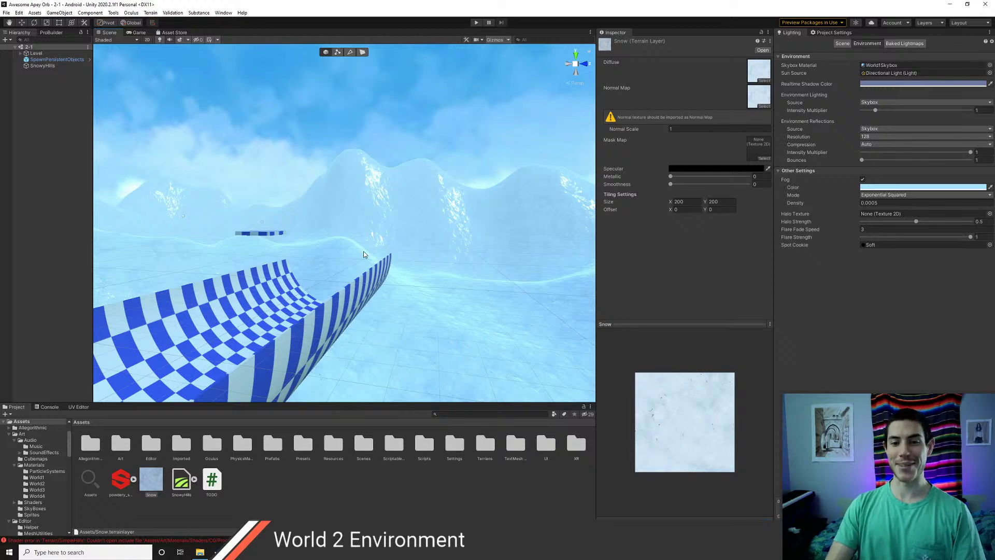
pyautogui.moveTo(363, 255); pyautogui.dragTo(400, 260, button='right')
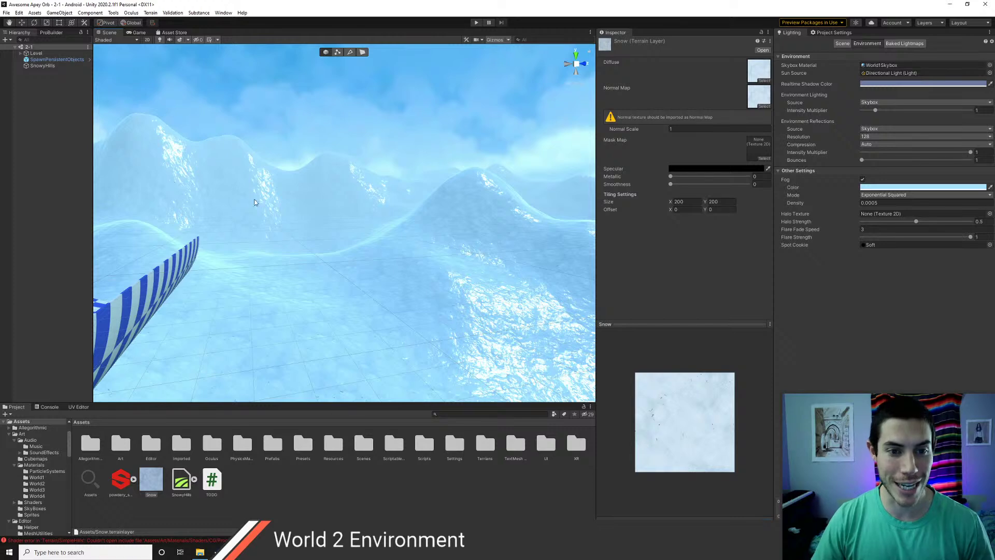
pyautogui.moveTo(309, 207)
pyautogui.mouseDown(button='right')
pyautogui.moveTo(361, 204)
pyautogui.moveTo(307, 219)
pyautogui.mouseUp(button='right')
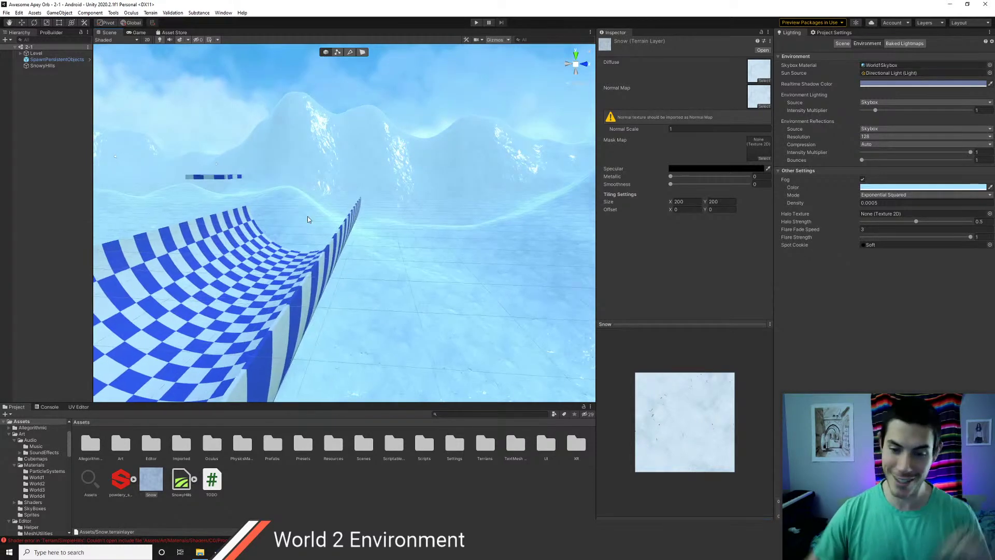
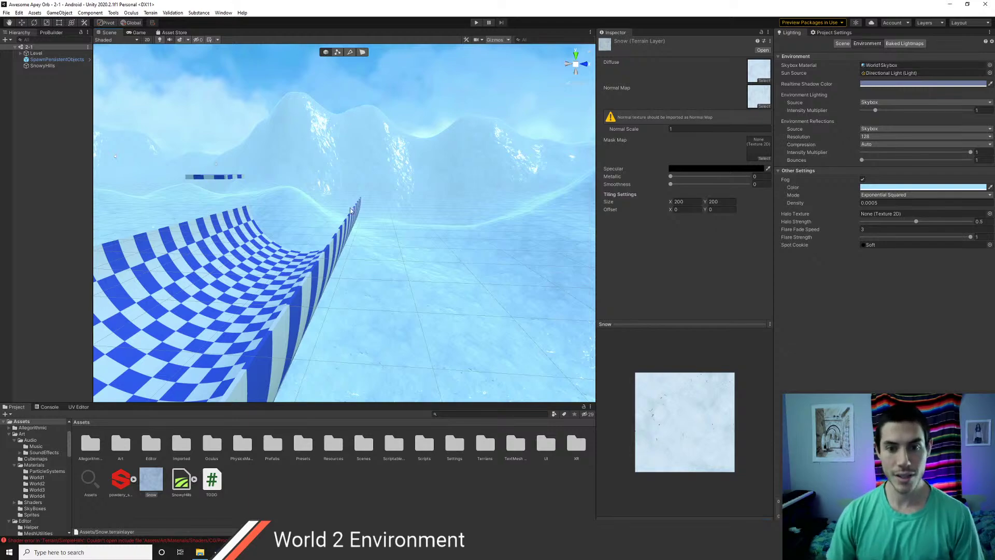
# - Disable the Platforms object under Level in scene 2-1 to hide its checkered platforms
pyautogui.moveTo(324, 209); pyautogui.dragTo(323, 247, button='right')
pyautogui.scroll(4, 345, 260)
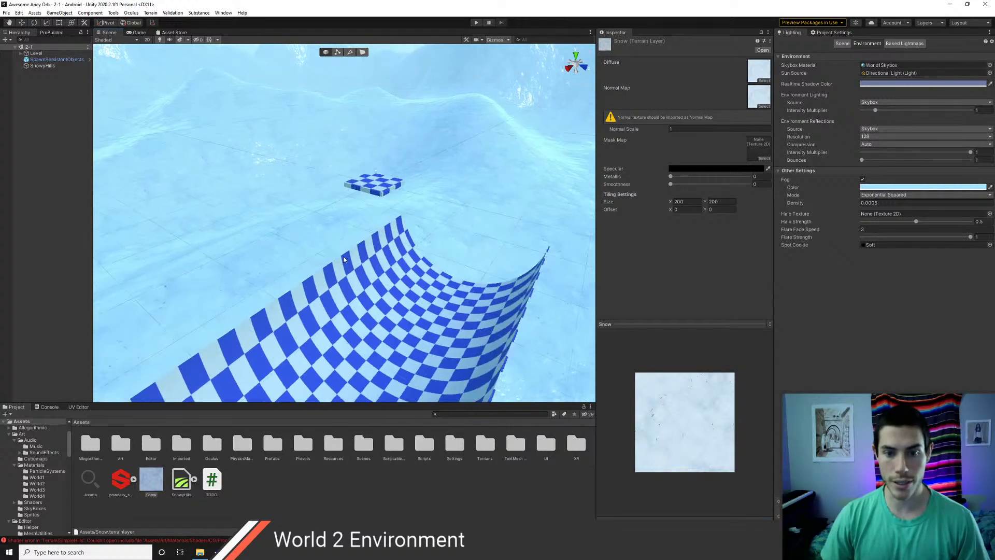
pyautogui.scroll(-3, 360, 261)
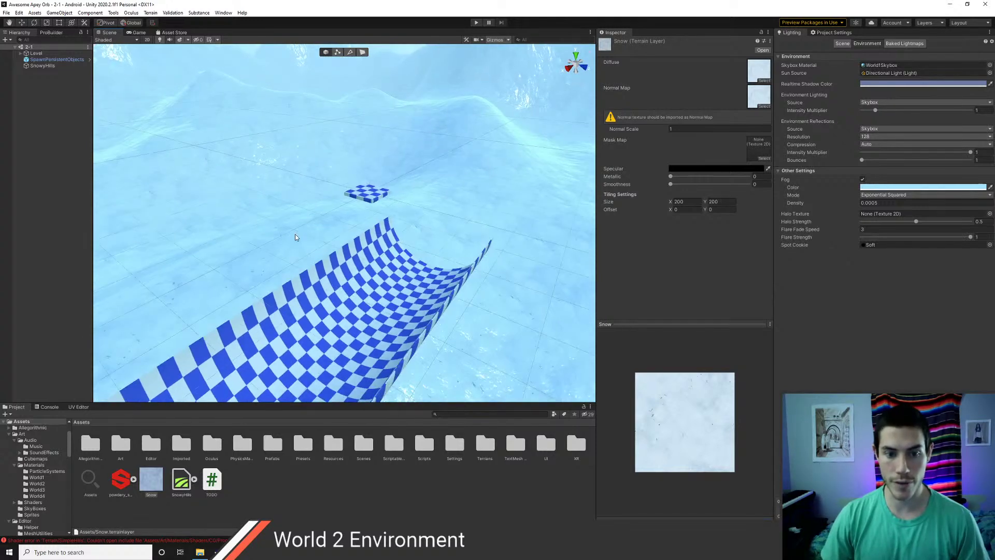
pyautogui.click(36, 53)
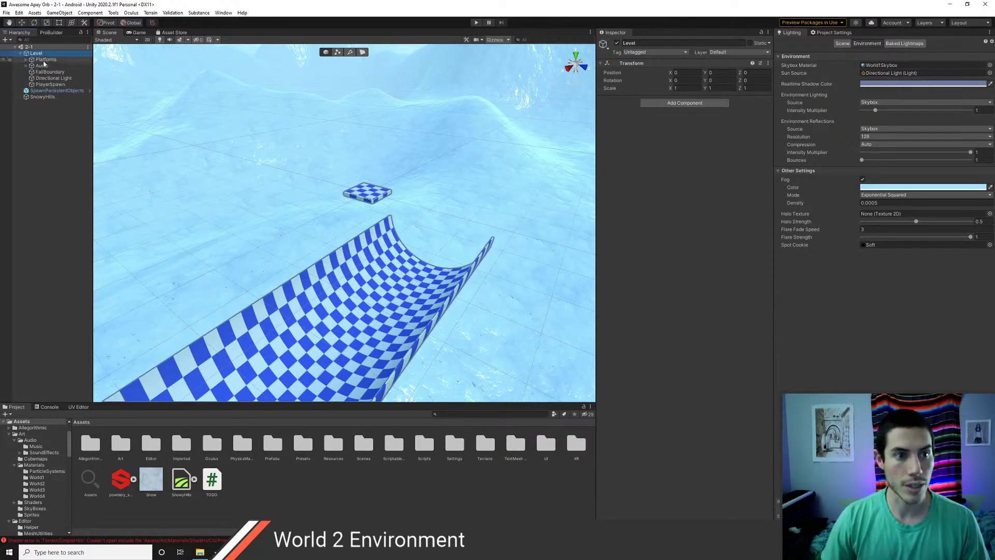
pyautogui.click(20, 53)
pyautogui.click(46, 60)
pyautogui.click(616, 43)
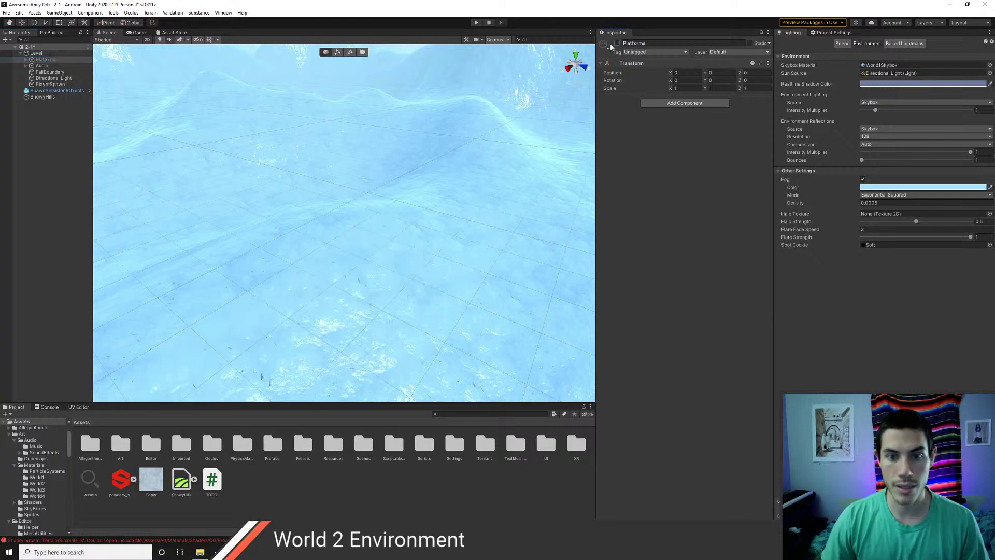
pyautogui.moveTo(349, 190); pyautogui.dragTo(253, 251, button='right')
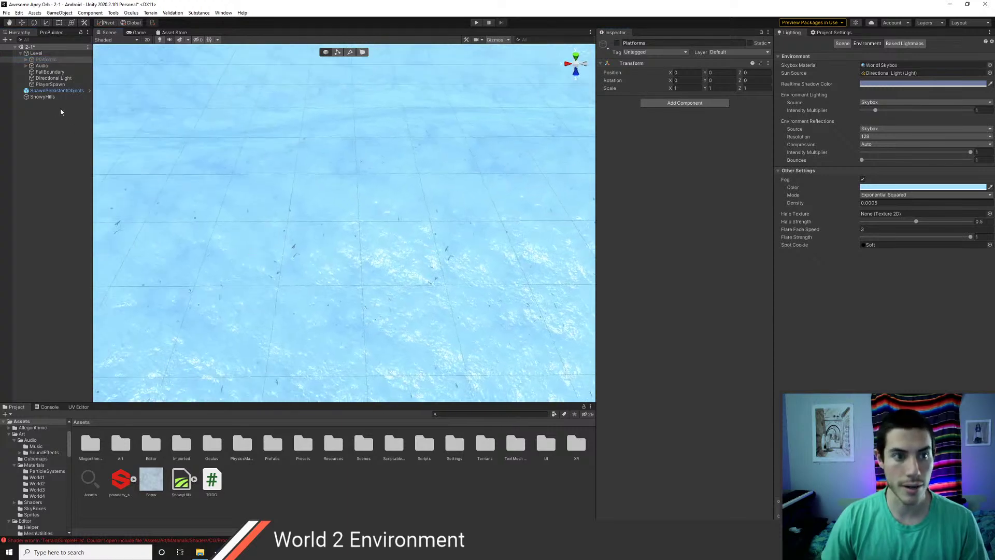
# - Frame the PlayerSpawn object in the Scene view
pyautogui.click(43, 85)
pyautogui.moveTo(371, 261); pyautogui.dragTo(494, 192, button='right')
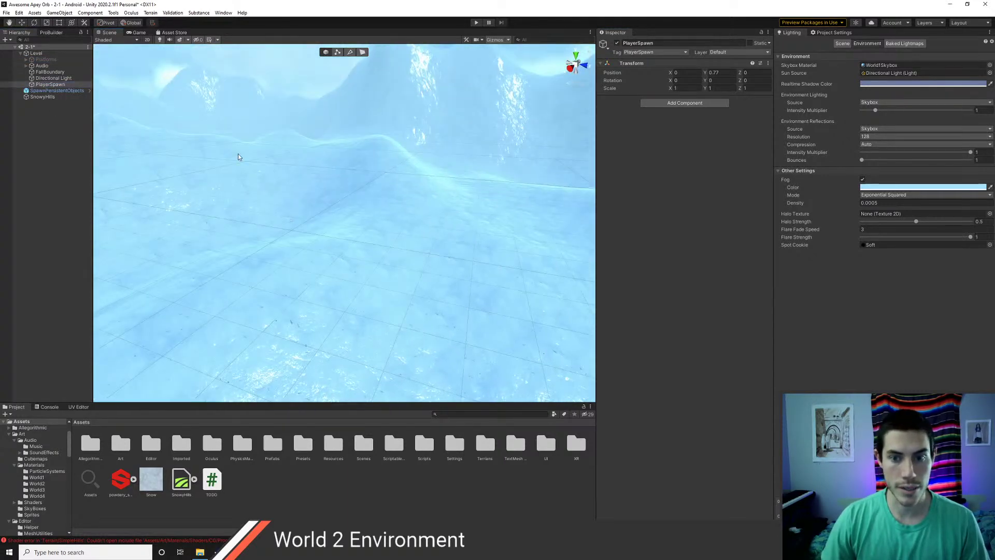
pyautogui.doubleClick(50, 84)
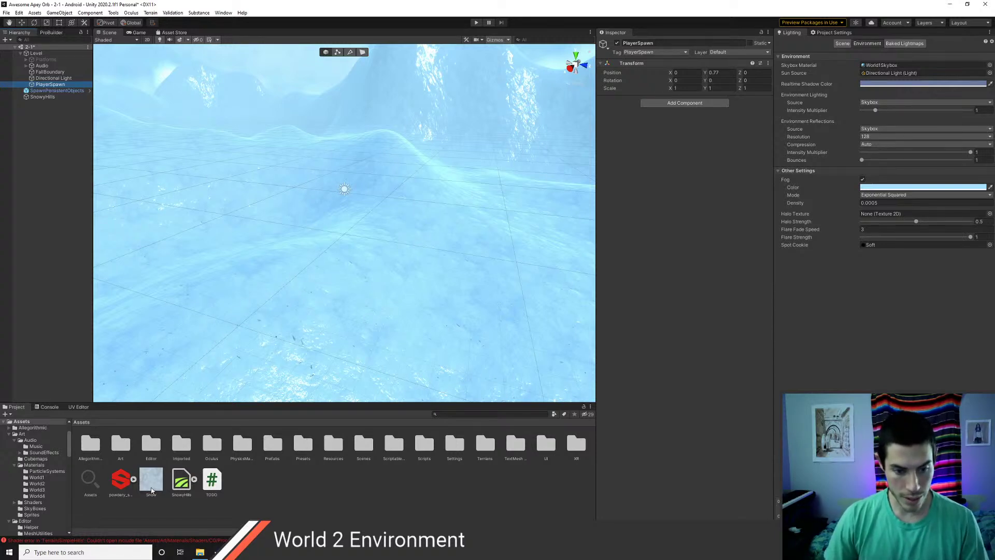
# - Move the Snow and SnowyHills assets into the Terrains folder
pyautogui.click(153, 488)
pyautogui.keyDown('ctrl'); pyautogui.click(182, 488); pyautogui.keyUp('ctrl')
pyautogui.moveTo(183, 475); pyautogui.dragTo(490, 451)
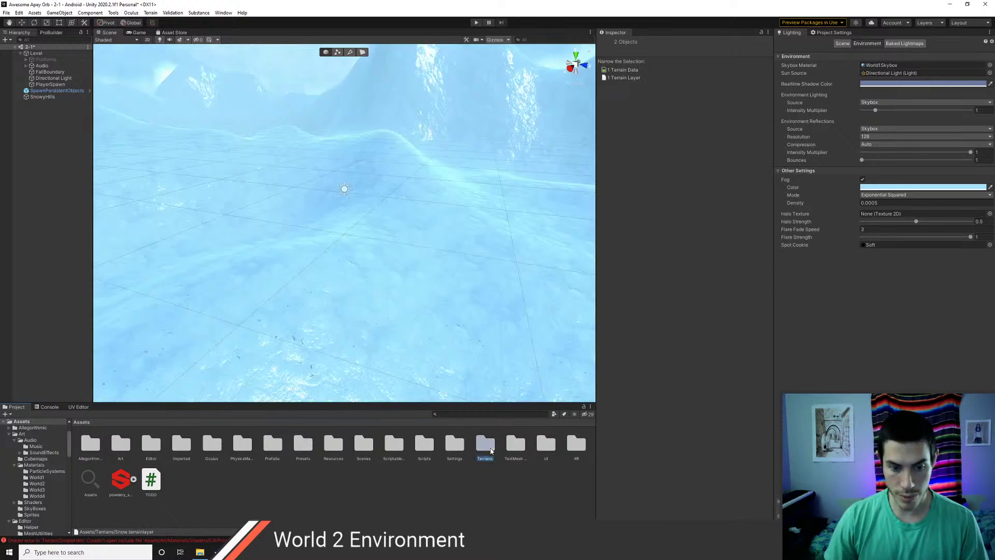
# - Create a World2 folder inside Terrains and move Snow and SnowyHills into it
pyautogui.doubleClick(485, 445)
pyautogui.hotkey('ctrl', 'shift', 'n')
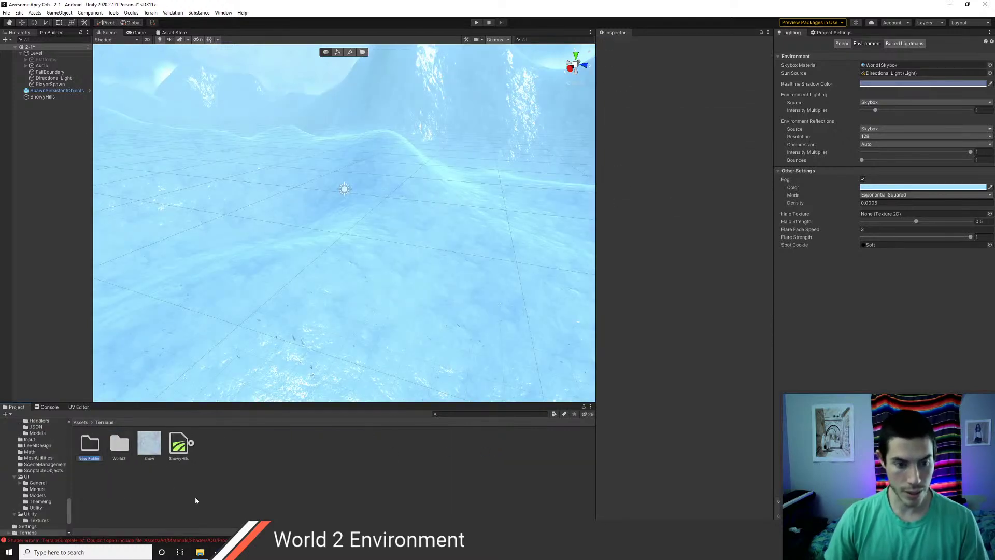
pyautogui.write('World2')
pyautogui.press('Return')
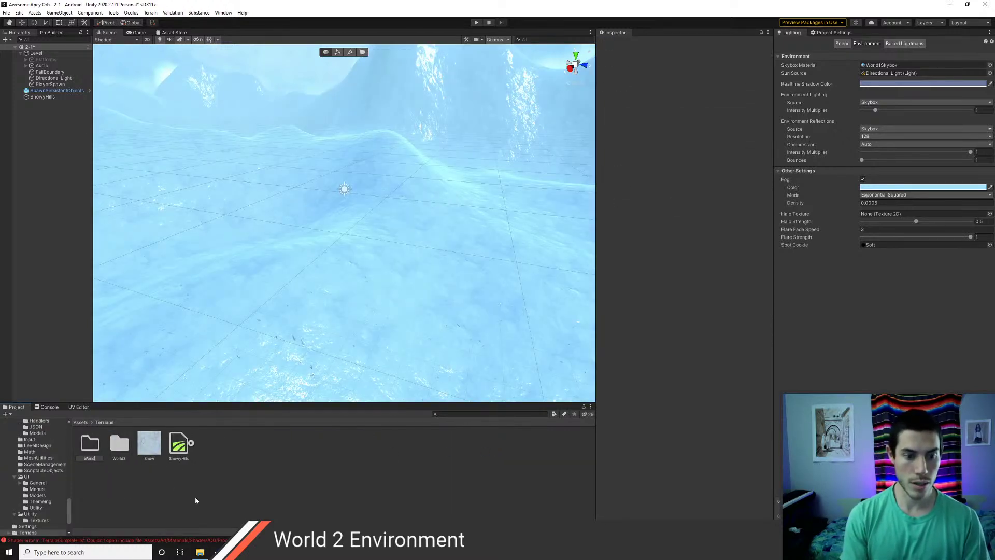
pyautogui.click(150, 443)
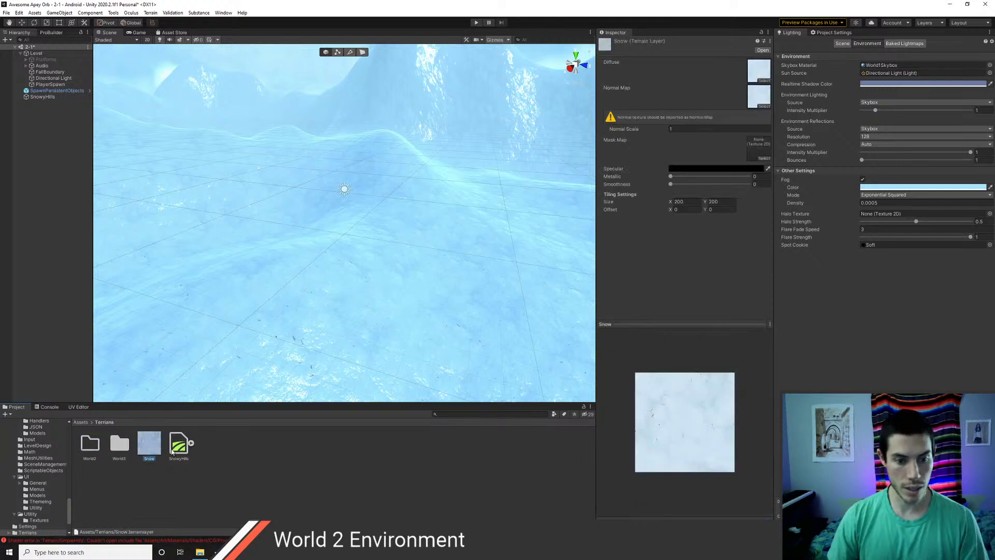
pyautogui.keyDown('ctrl'); pyautogui.click(179, 443); pyautogui.keyUp('ctrl')
pyautogui.moveTo(179, 443); pyautogui.dragTo(89, 444)
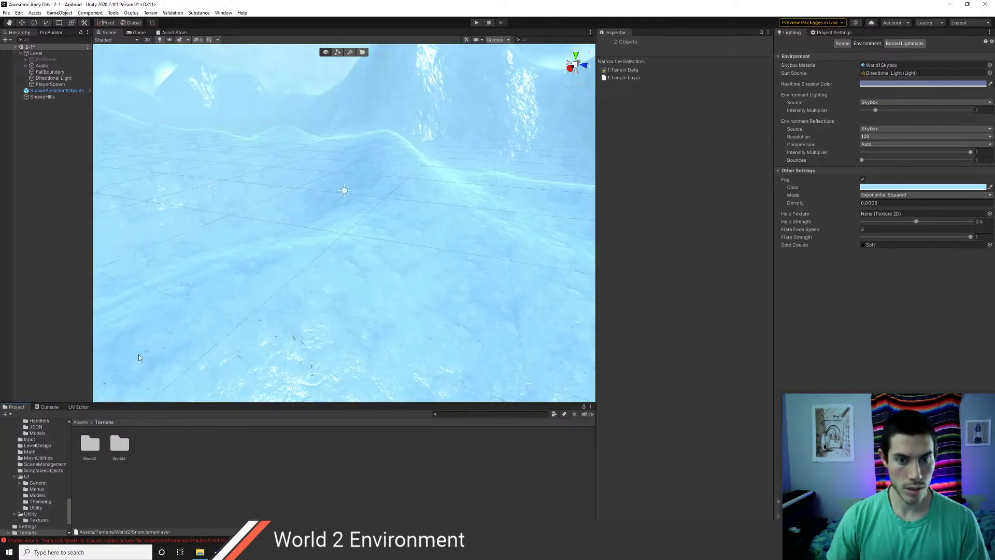
# - File the powdery Substance material under Art/Materials
pyautogui.click(79, 423)
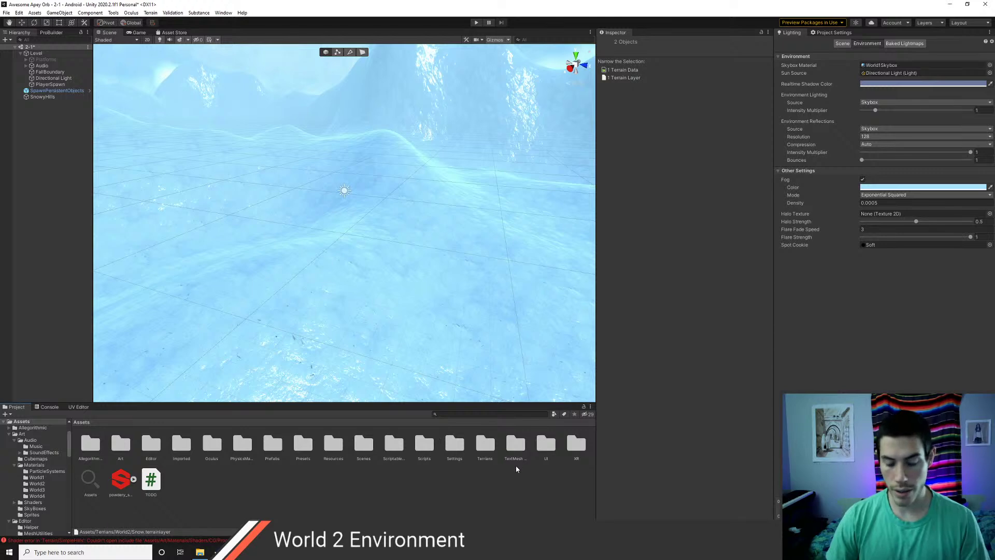
pyautogui.moveTo(123, 488); pyautogui.dragTo(117, 456)
pyautogui.doubleClick(118, 455)
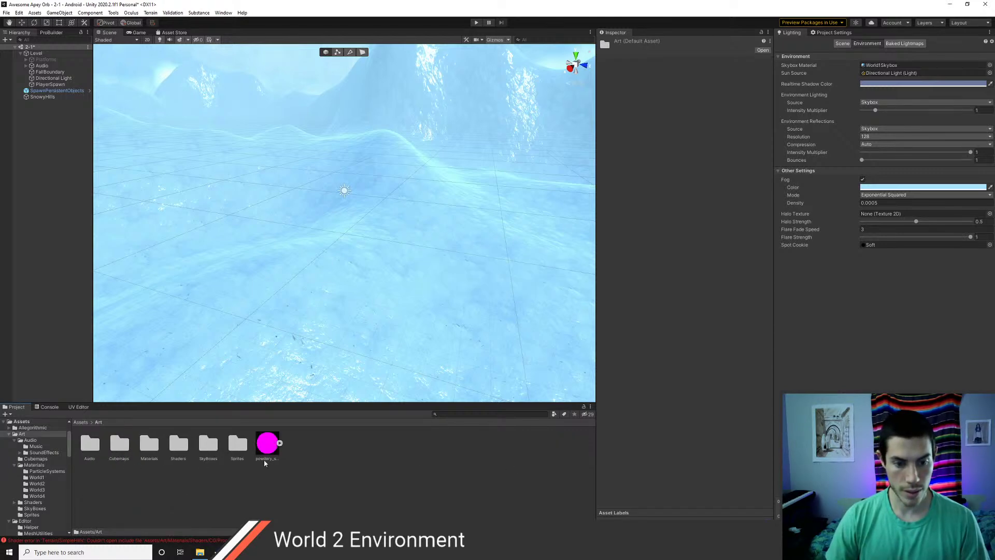
pyautogui.moveTo(267, 447); pyautogui.dragTo(148, 449)
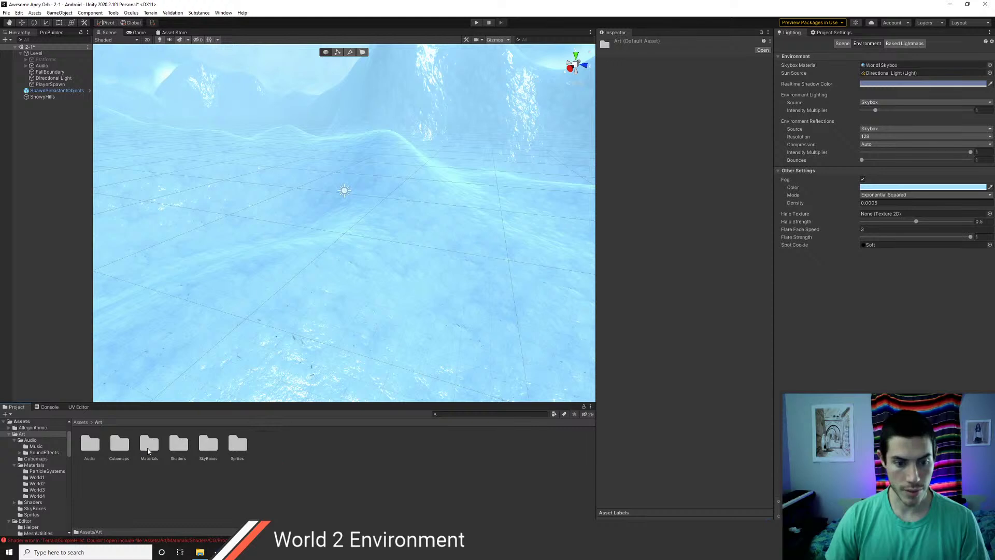
pyautogui.doubleClick(148, 449)
pyautogui.click(296, 449)
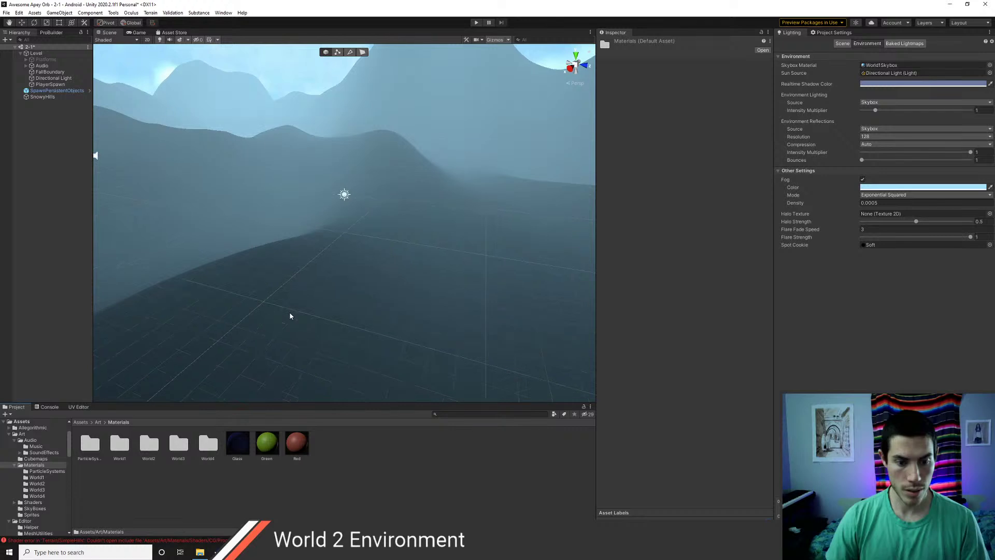
# - Check the Console for the shader error and browse Art/Materials and ParticleSystems
pyautogui.click(46, 407)
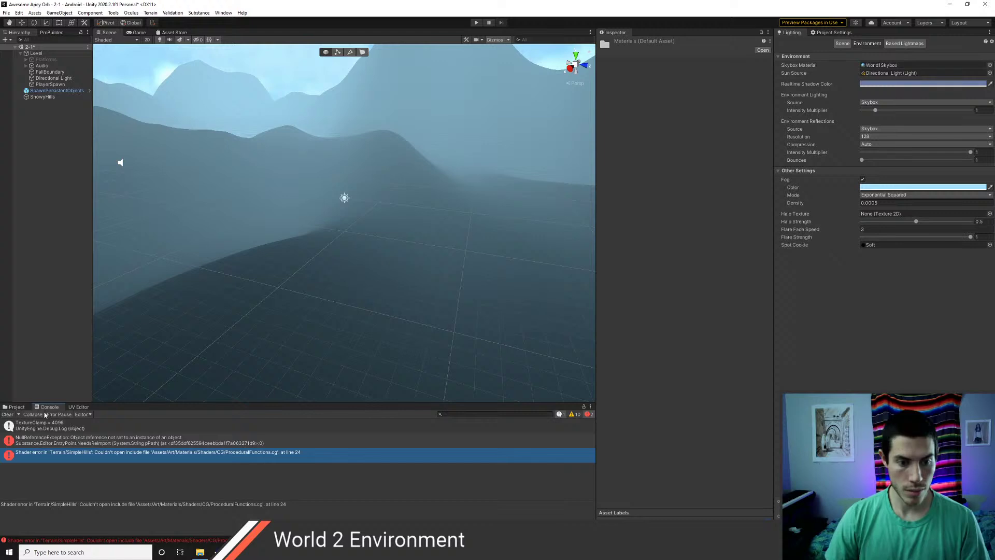
pyautogui.click(17, 407)
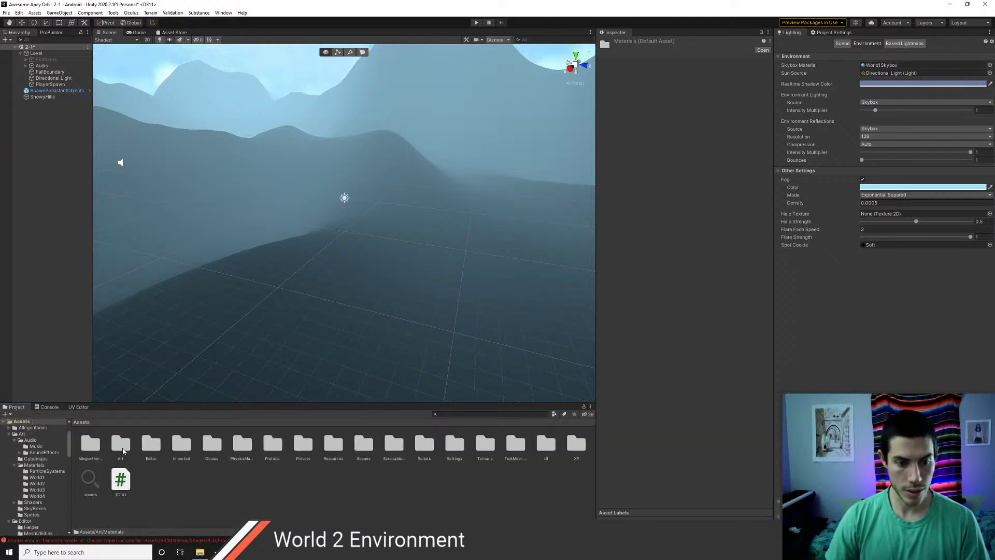
pyautogui.doubleClick(121, 445)
pyautogui.doubleClick(149, 445)
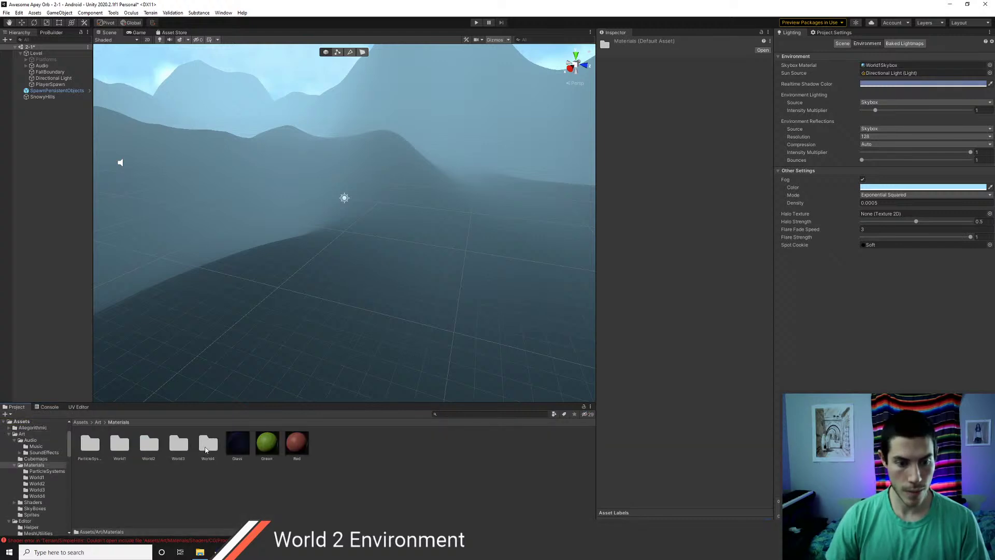
pyautogui.doubleClick(90, 448)
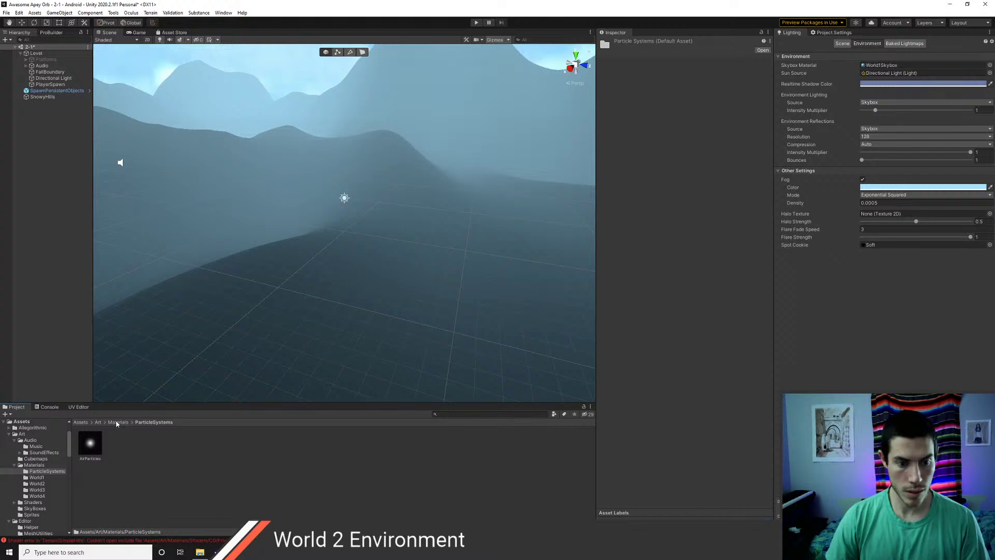
pyautogui.click(118, 423)
pyautogui.click(47, 408)
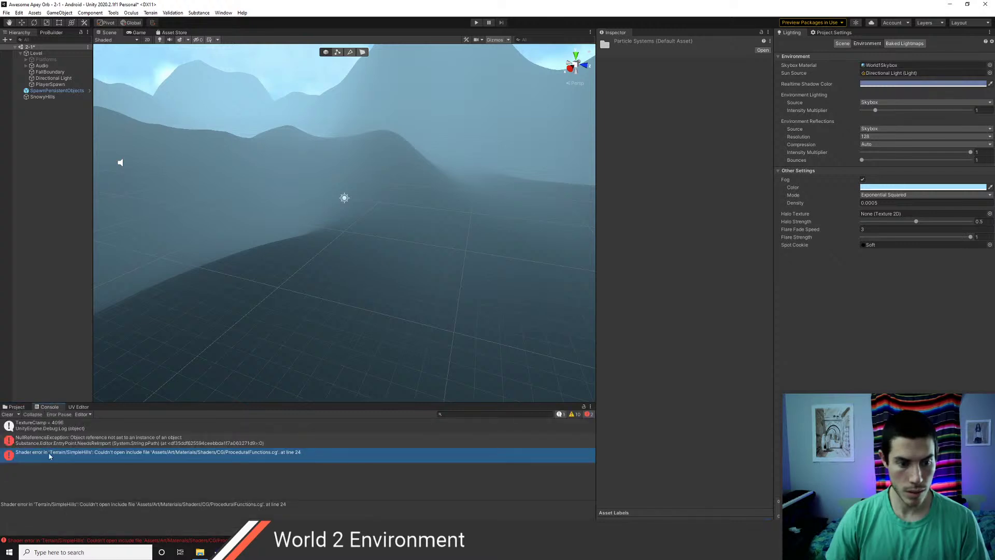
pyautogui.click(16, 407)
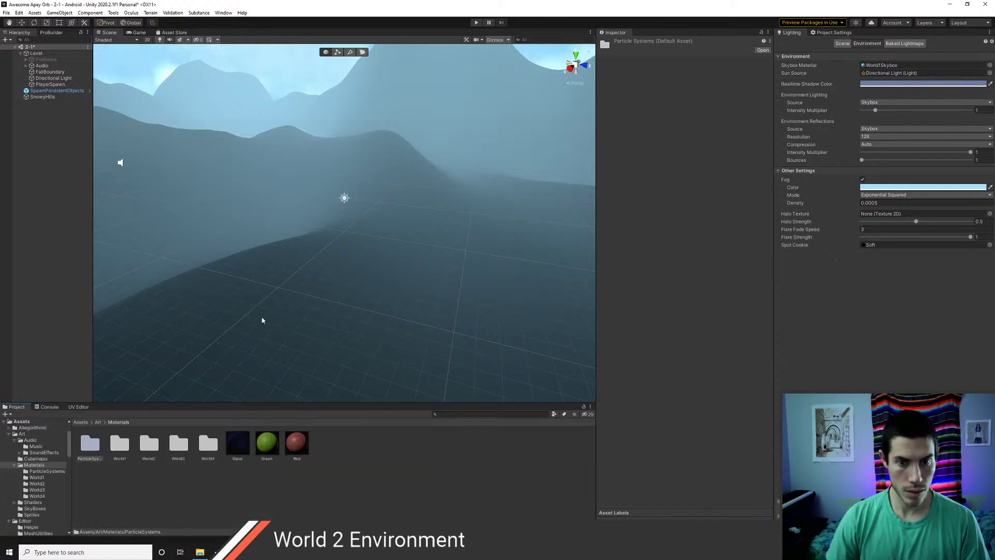
# - Select the SnowyHills terrain in the Scene view
pyautogui.scroll(-2, 349, 271)
pyautogui.scroll(-1, 349, 268)
pyautogui.scroll(3, 394, 302)
pyautogui.moveTo(395, 303)
pyautogui.mouseDown(button='right')
pyautogui.moveTo(495, 191)
pyautogui.moveTo(380, 292)
pyautogui.mouseUp(button='right')
pyautogui.click(380, 294)
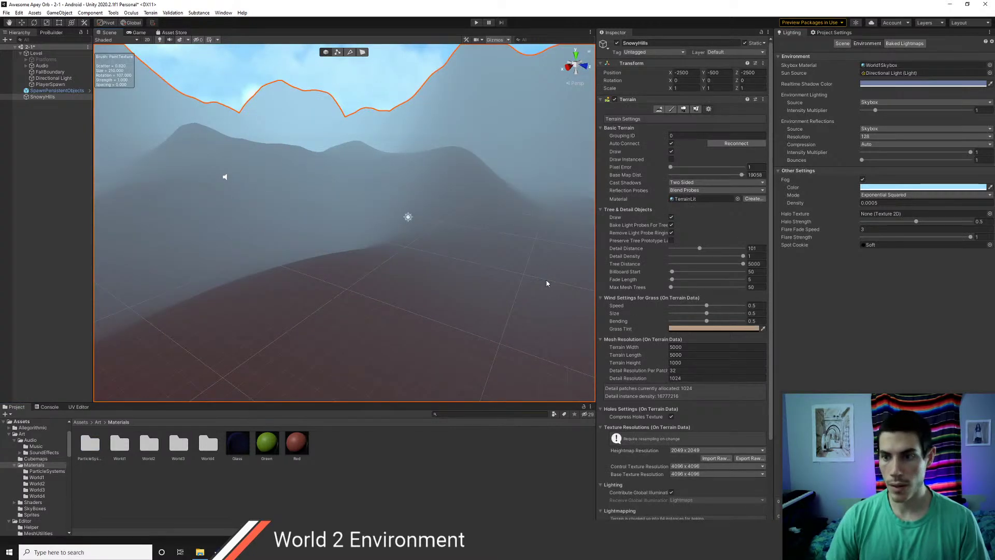
# - Switch SnowyHills to texture painting and locate the Snow layer asset in Terrains/World2
pyautogui.click(672, 110)
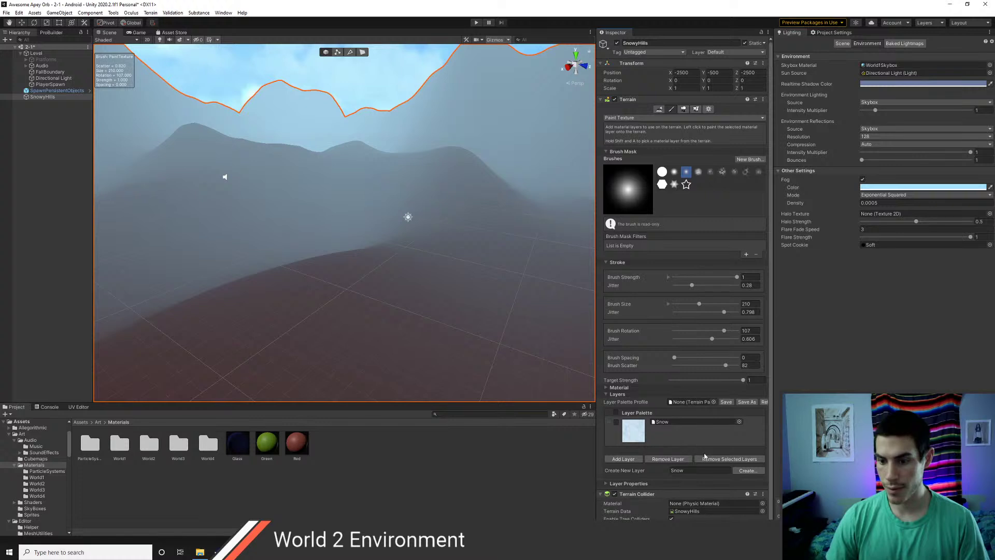
pyautogui.click(665, 428)
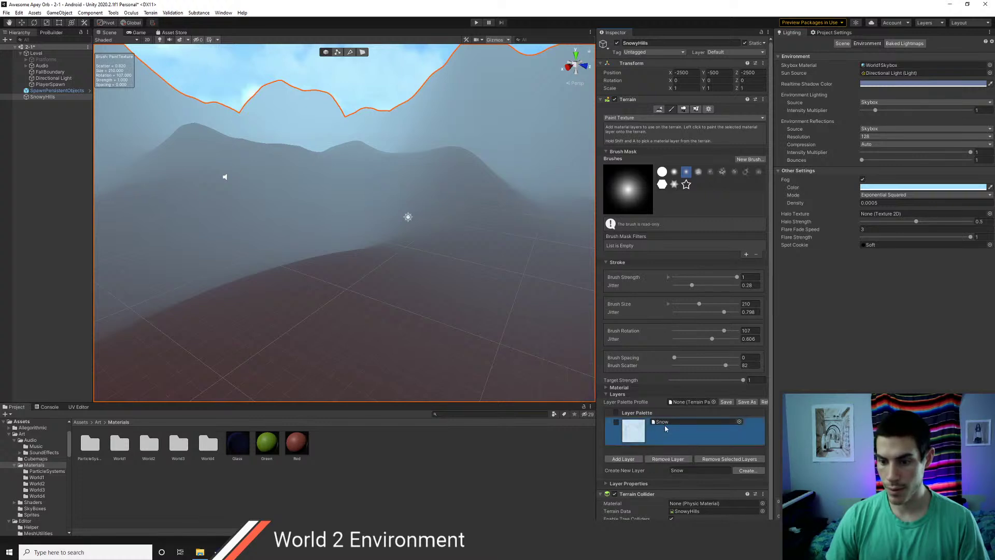
pyautogui.click(666, 422)
pyautogui.click(106, 423)
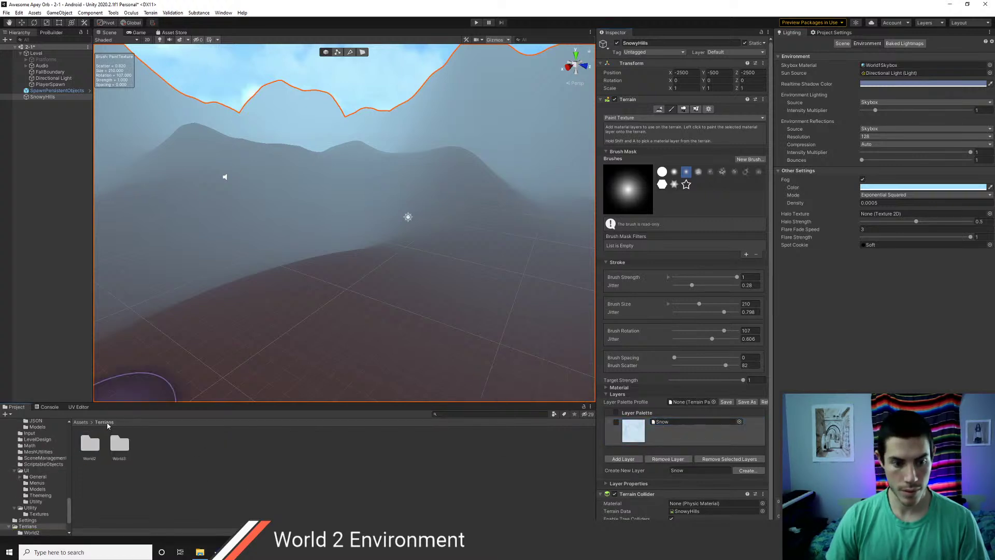
pyautogui.click(90, 446)
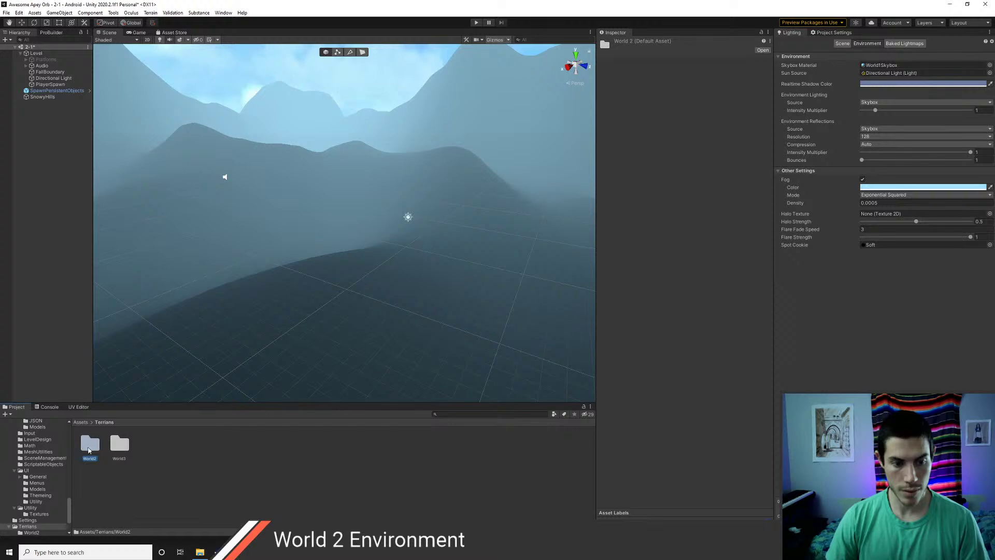
pyautogui.doubleClick(89, 447)
pyautogui.click(90, 444)
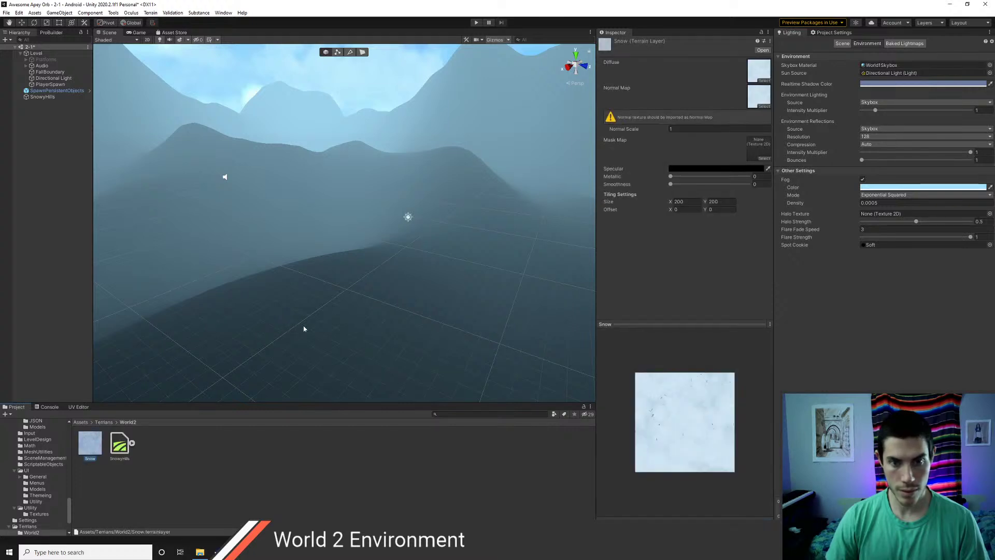
pyautogui.scroll(-5, 311, 323)
pyautogui.moveTo(415, 310)
pyautogui.mouseDown(button='right')
pyautogui.moveTo(387, 302)
pyautogui.moveTo(417, 303)
pyautogui.mouseUp(button='right')
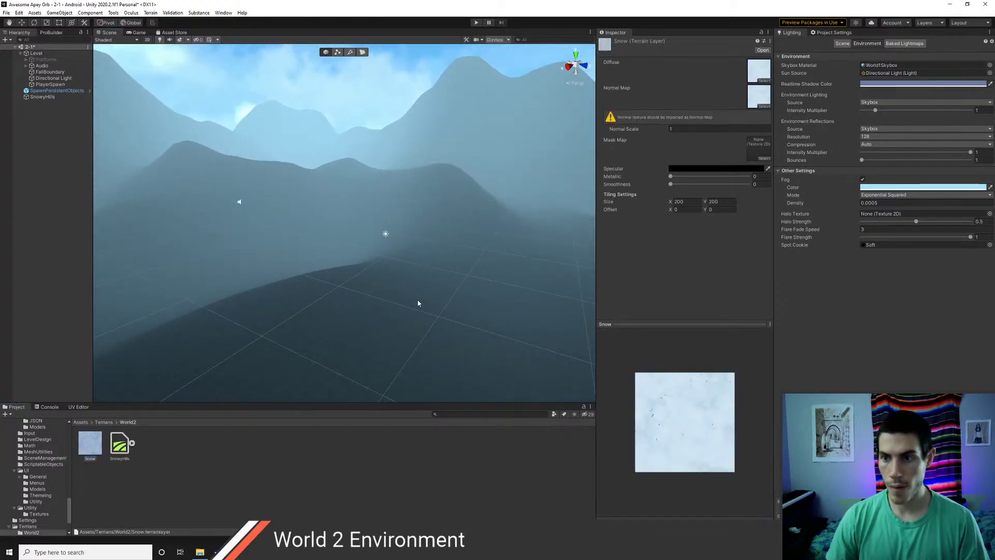
pyautogui.click(317, 217)
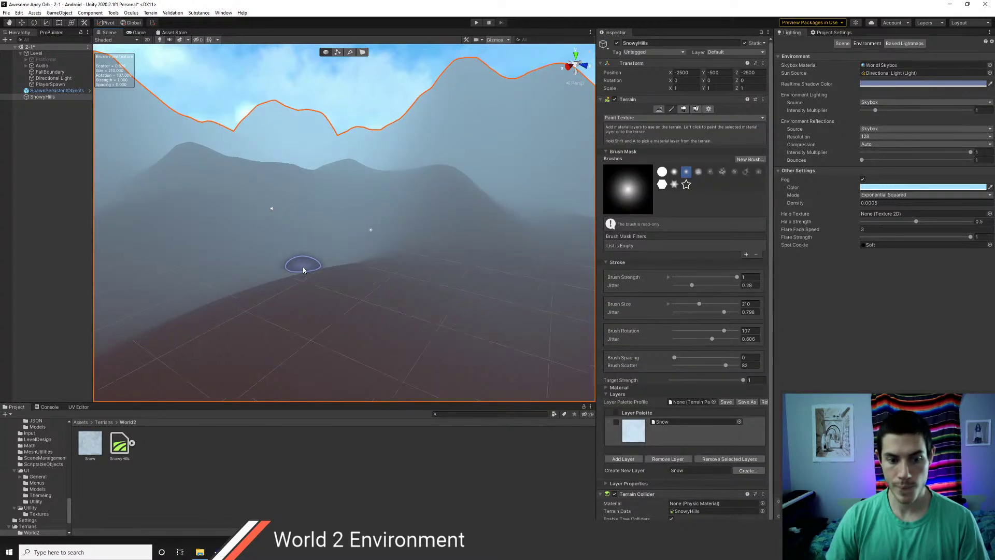
pyautogui.scroll(2, 304, 268)
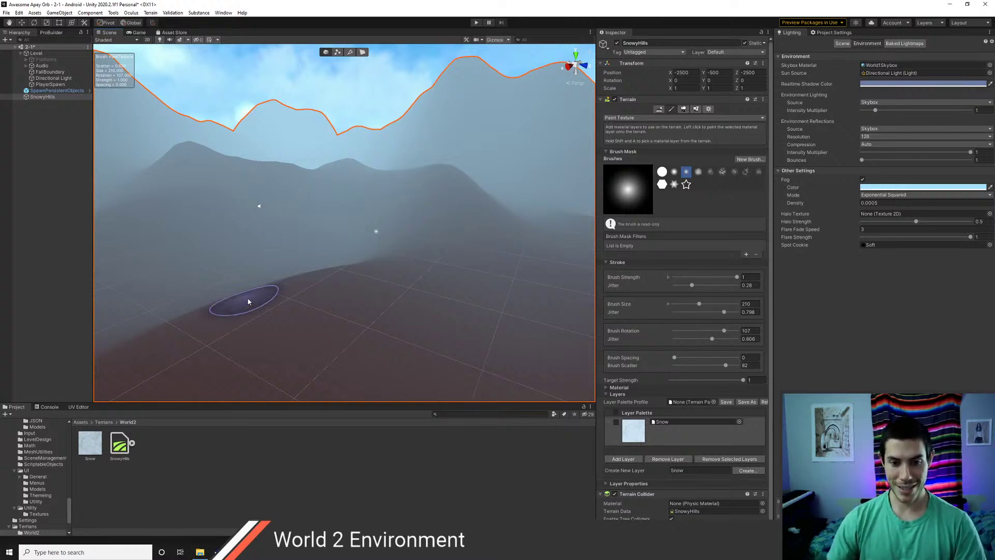
pyautogui.moveTo(451, 217)
pyautogui.mouseDown(button='right')
pyautogui.moveTo(325, 246)
pyautogui.moveTo(295, 305)
pyautogui.moveTo(331, 276)
pyautogui.moveTo(421, 266)
pyautogui.moveTo(324, 294)
pyautogui.moveTo(300, 288)
pyautogui.moveTo(408, 287)
pyautogui.moveTo(347, 248)
pyautogui.mouseUp(button='right')
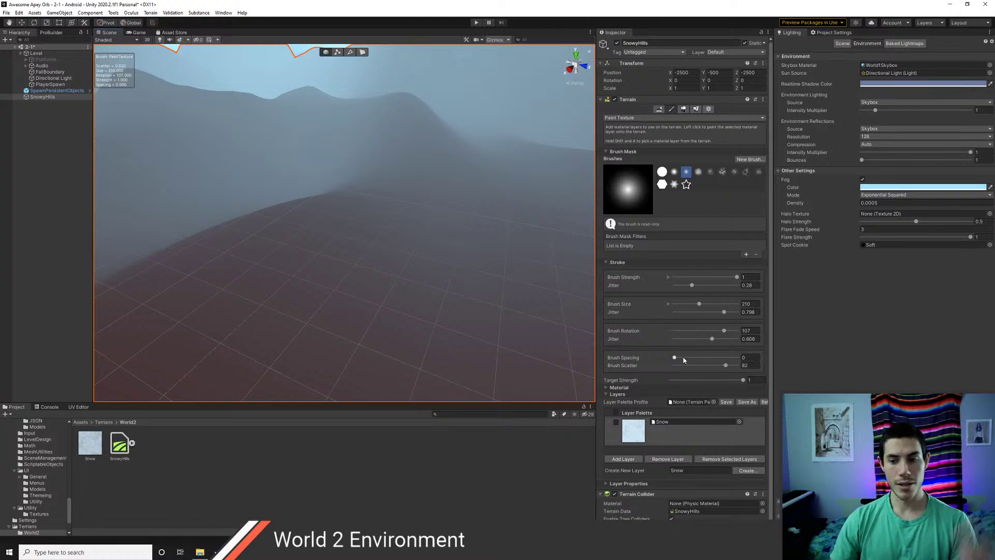
# - After a duplicate-layer error on adding Snow, remove the Snow layer from the terrain
pyautogui.click(632, 460)
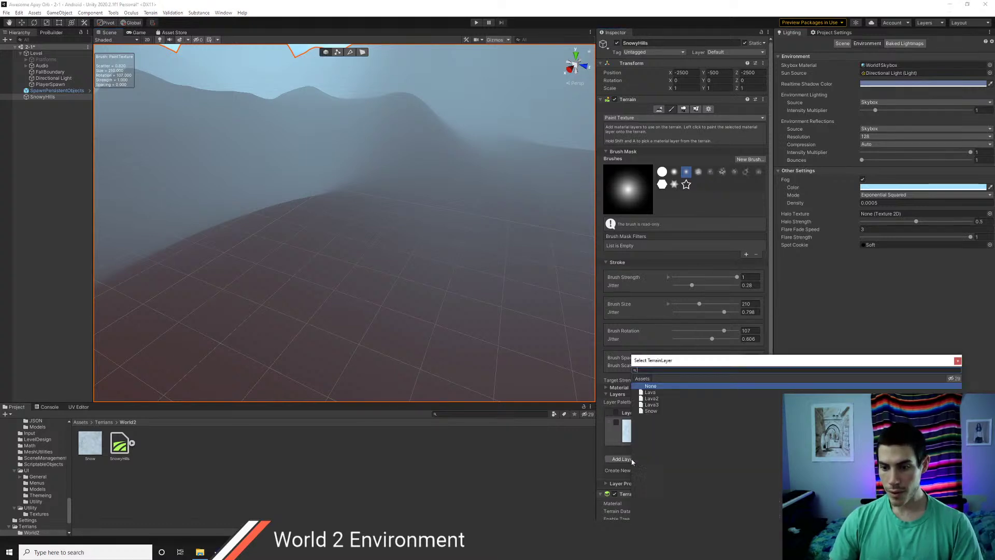
pyautogui.click(651, 411)
pyautogui.click(957, 362)
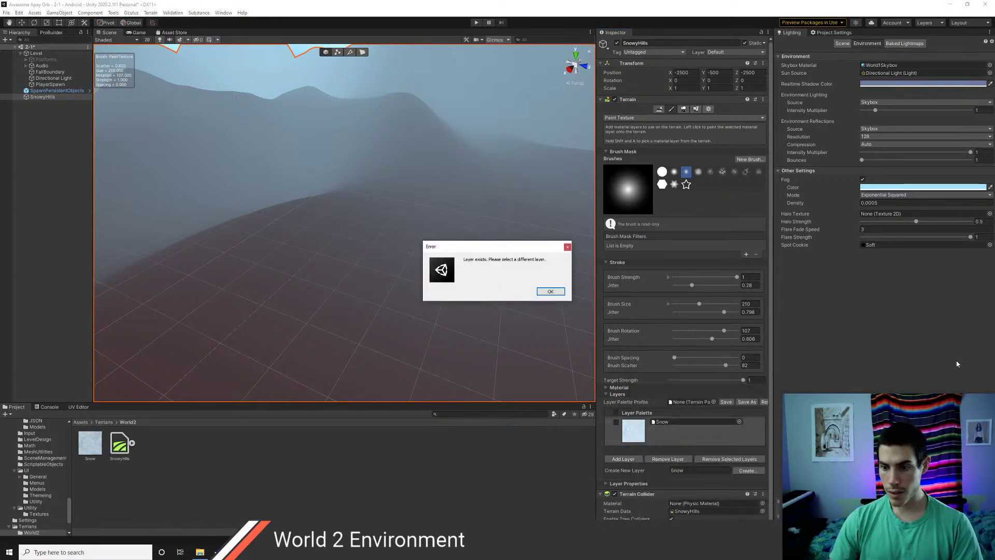
pyautogui.click(551, 291)
pyautogui.click(684, 436)
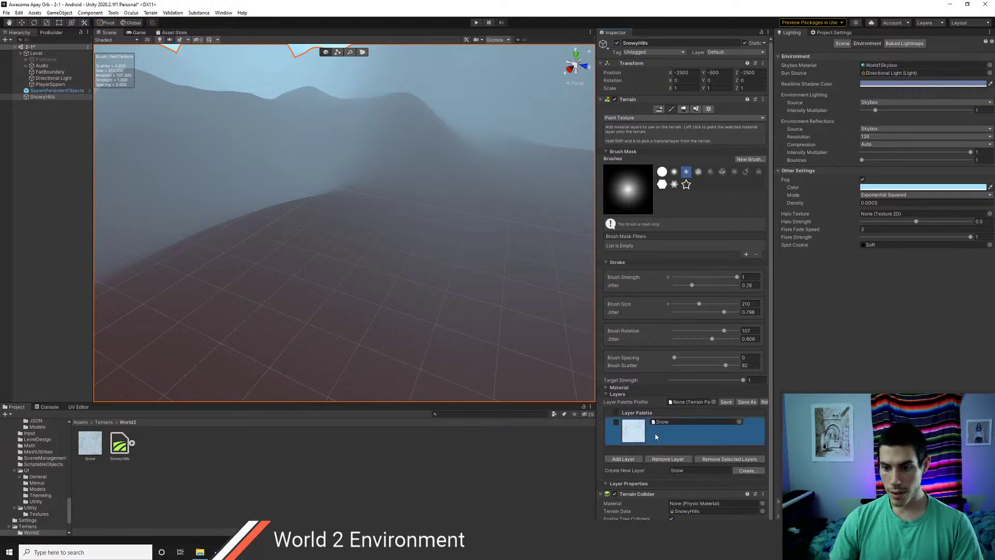
pyautogui.click(692, 460)
pyautogui.click(535, 291)
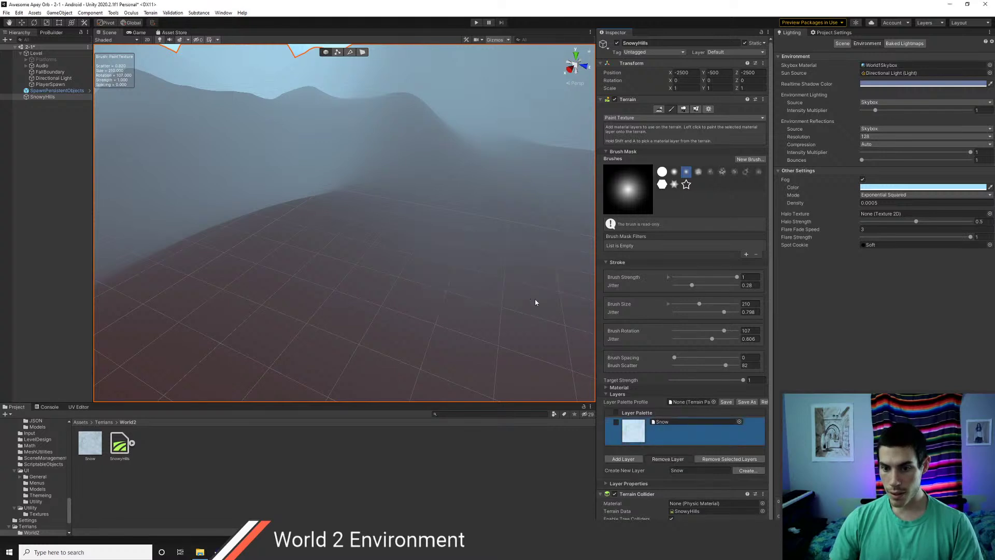
# - Re-add the Snow terrain layer to SnowyHills and clear the selection
pyautogui.click(623, 474)
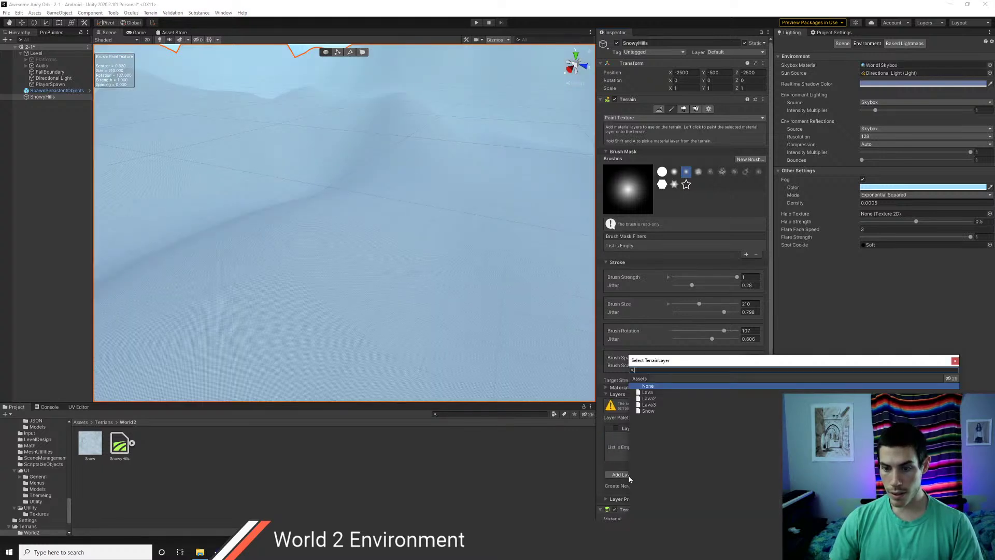
pyautogui.click(649, 411)
pyautogui.click(956, 361)
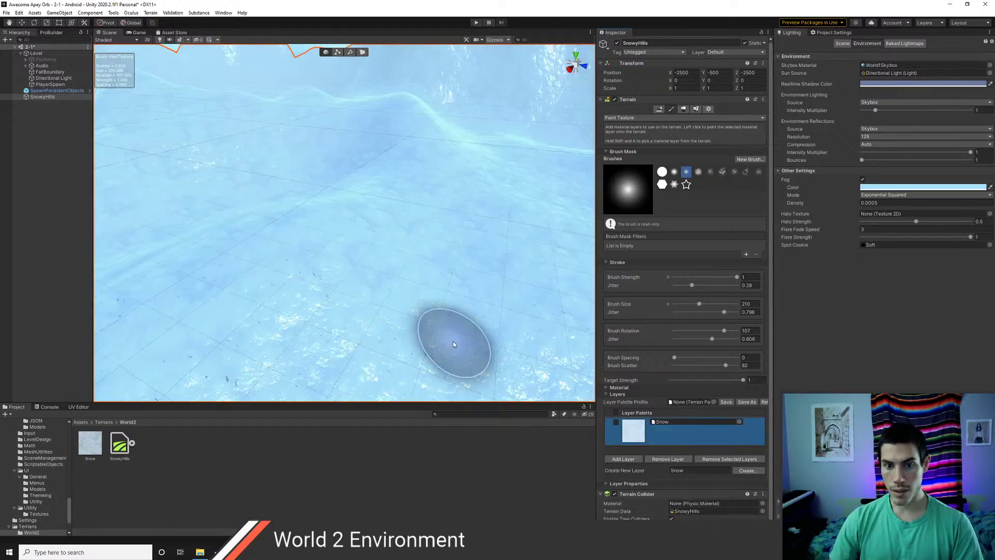
pyautogui.moveTo(408, 315); pyautogui.dragTo(389, 279, button='right')
pyautogui.click(33, 145)
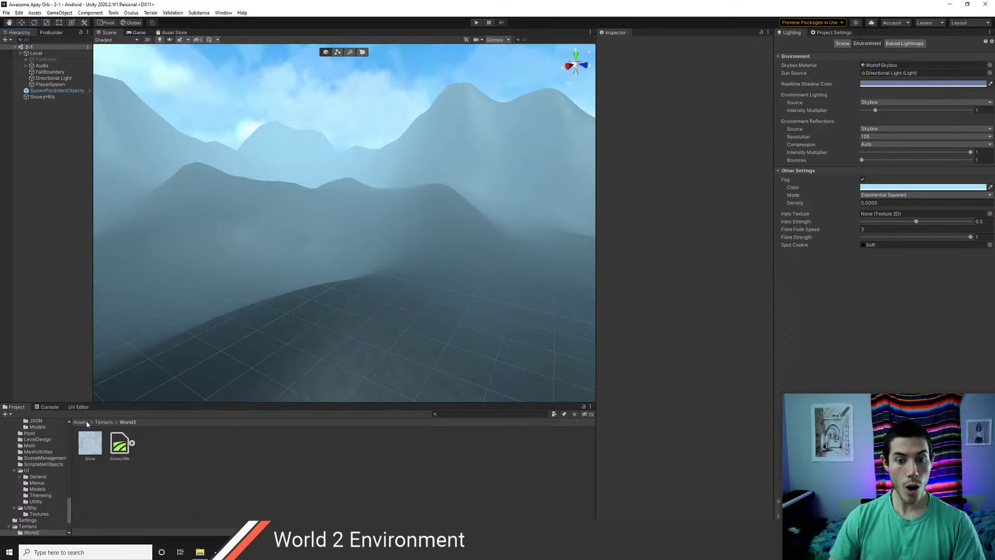
# - Re-enable the Platforms object so its platforms reappear over the snowy mountains
pyautogui.click(103, 423)
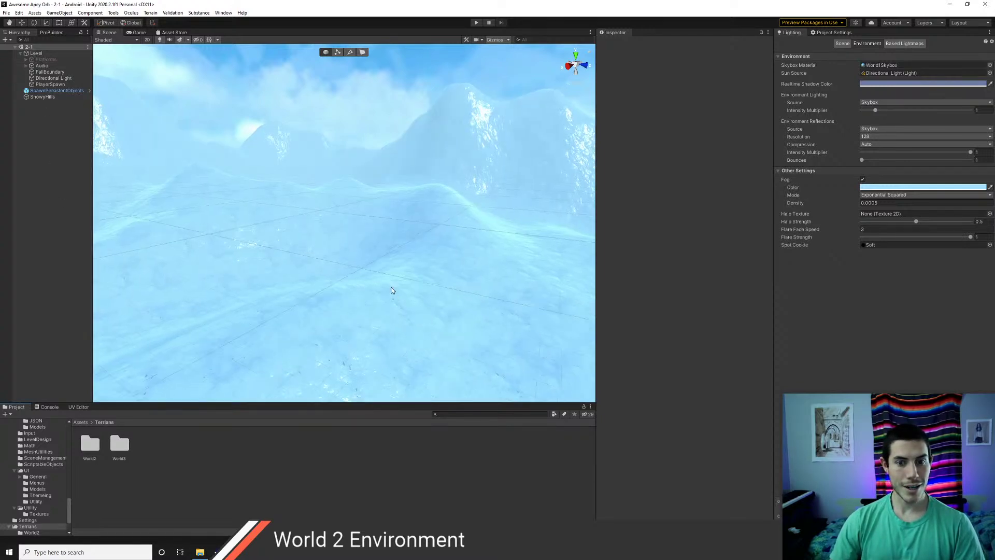
pyautogui.moveTo(415, 258); pyautogui.dragTo(410, 210, button='right')
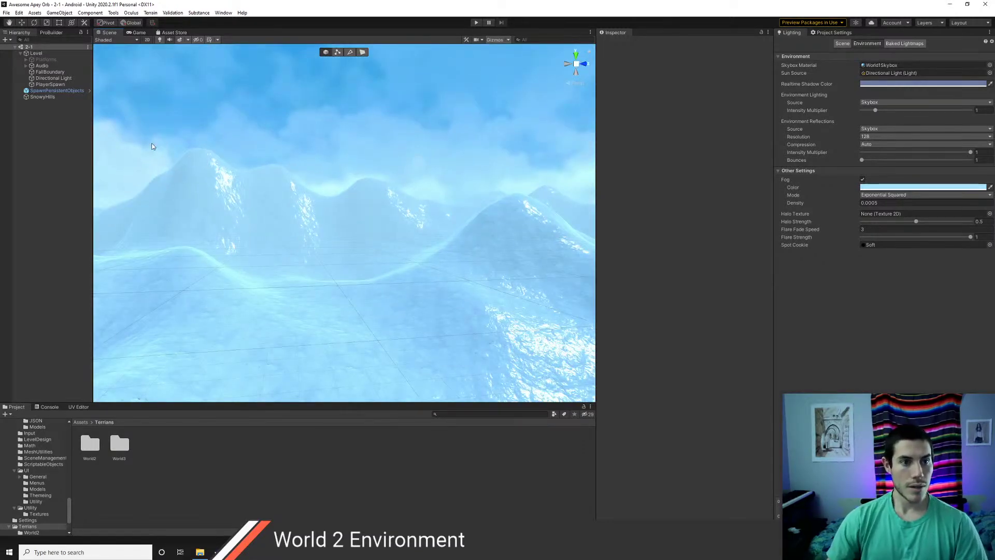
pyautogui.click(44, 59)
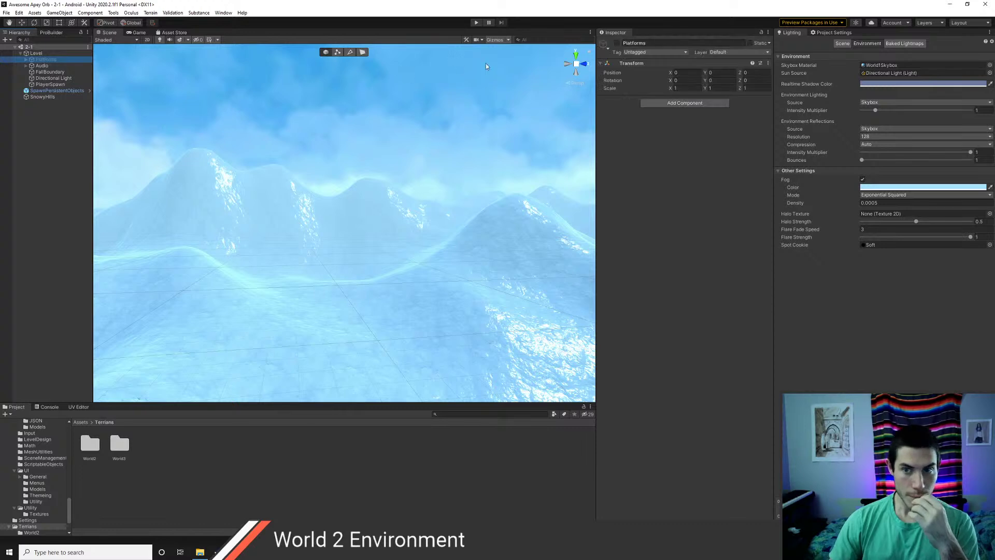
pyautogui.click(616, 43)
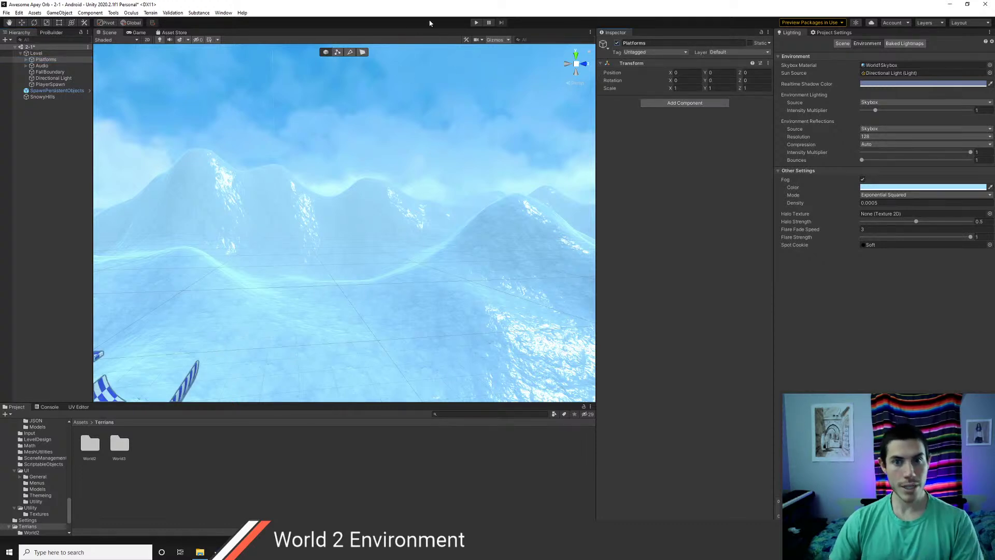
# - Play the scene and set the Main Camera's far clipping plane to 5000
pyautogui.click(475, 23)
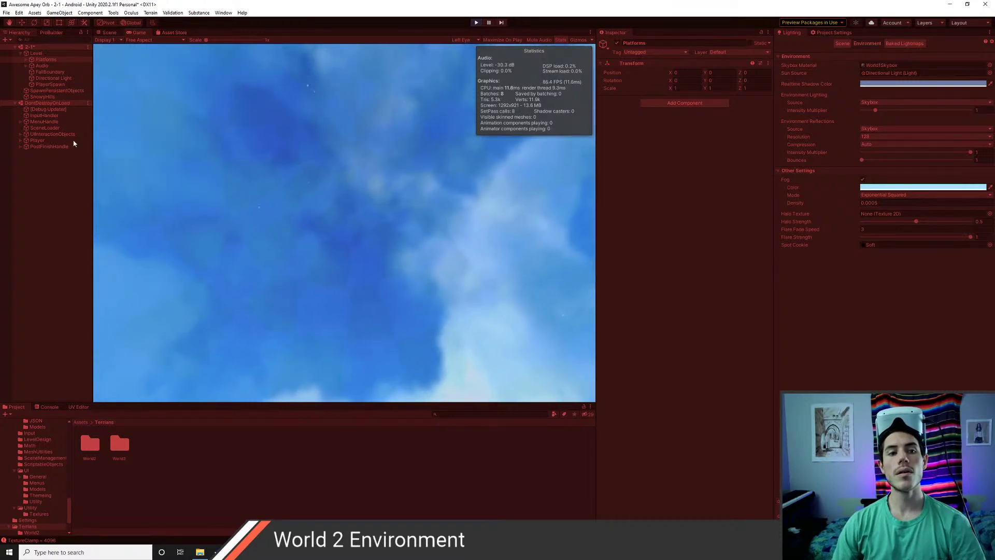
pyautogui.click(38, 141)
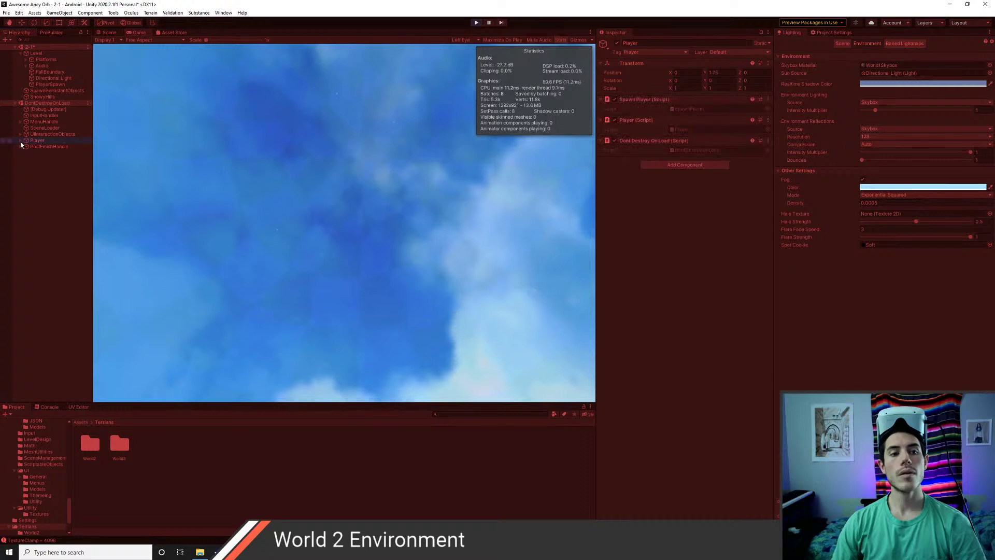
pyautogui.click(26, 153)
pyautogui.click(26, 147)
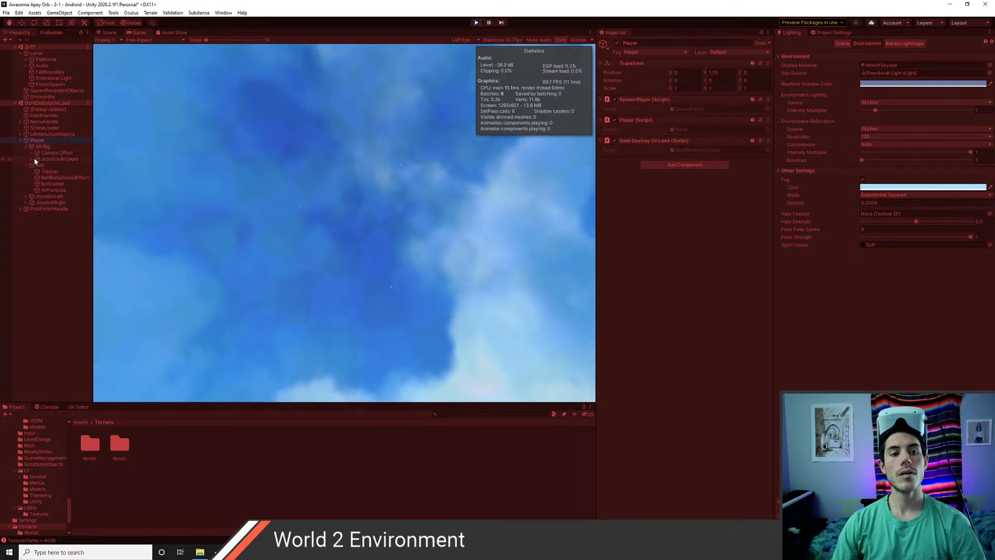
pyautogui.click(38, 153)
pyautogui.click(32, 153)
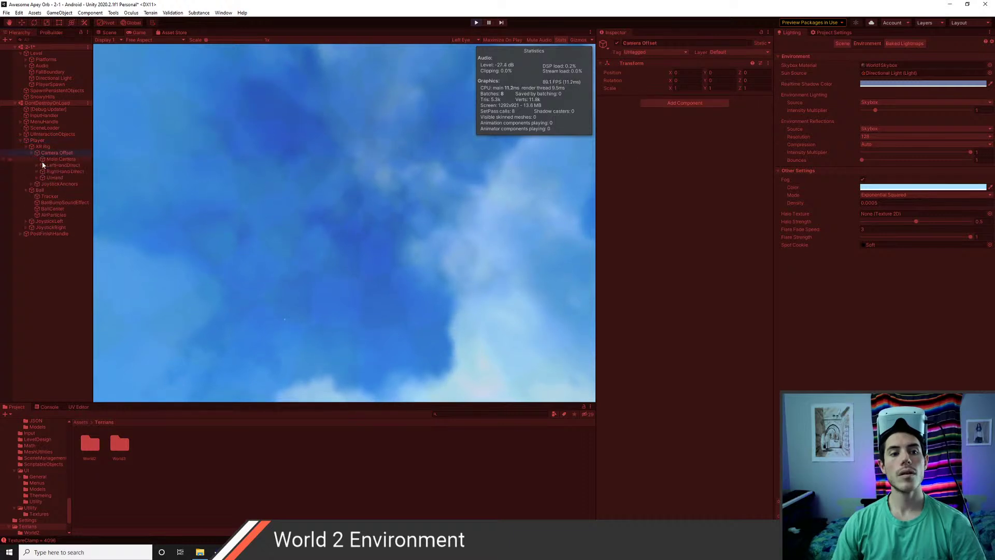
pyautogui.click(60, 159)
pyautogui.click(699, 169)
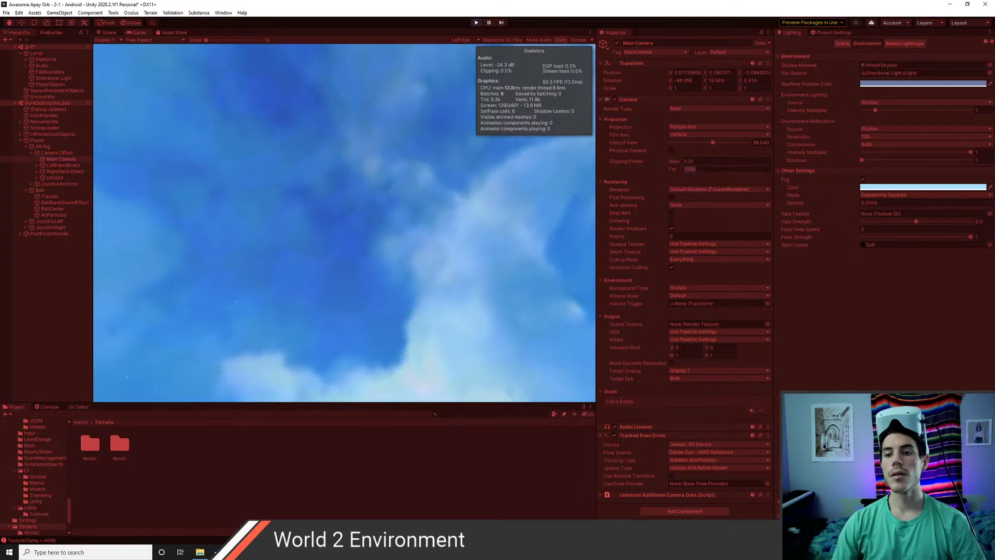
pyautogui.write('5000')
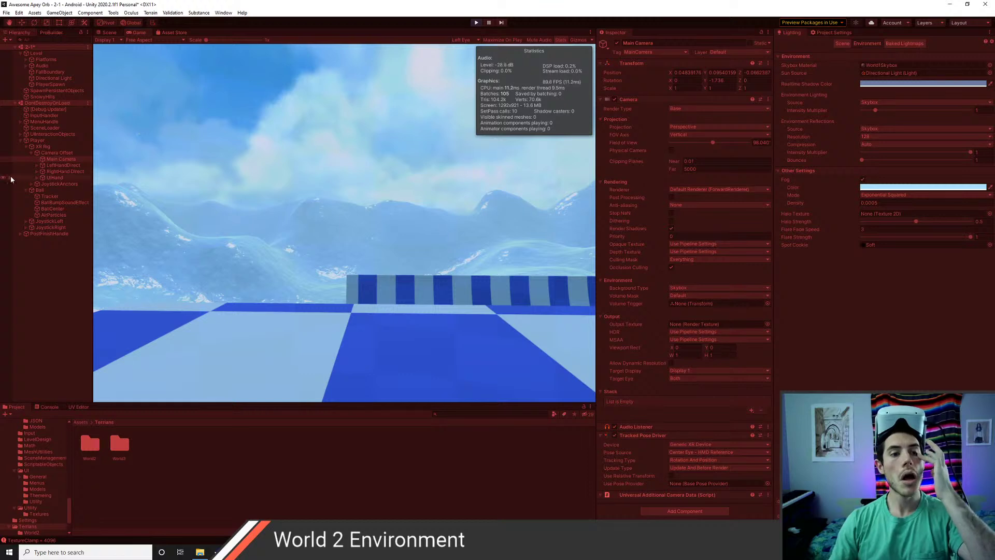
# - Locate the BGMusic audio source's assigned music asset, then stop Play mode
pyautogui.click(26, 65)
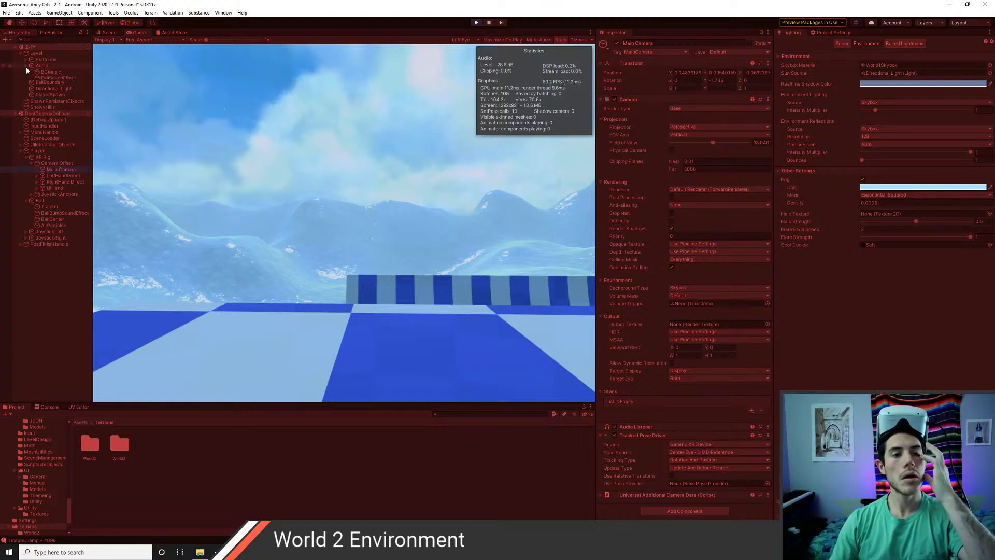
pyautogui.click(51, 72)
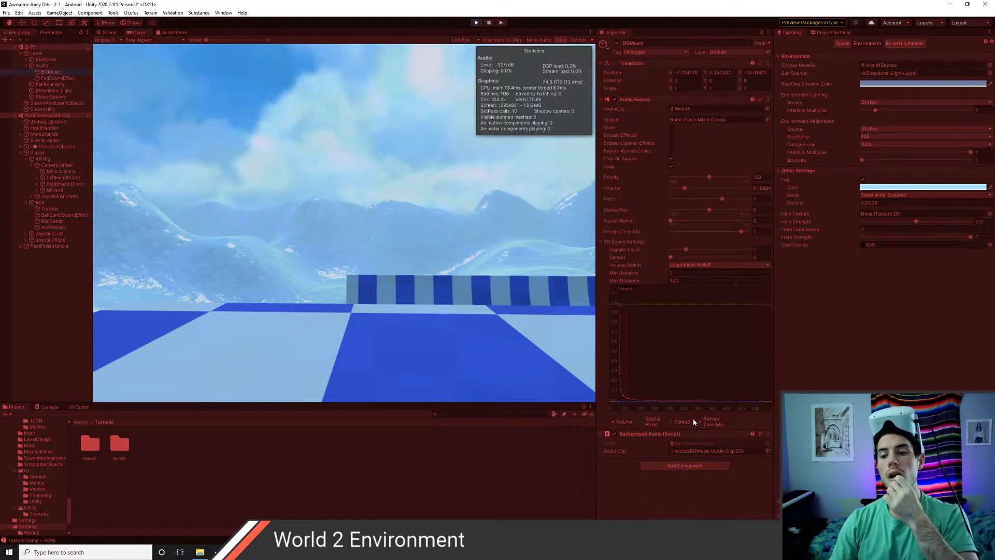
pyautogui.click(711, 451)
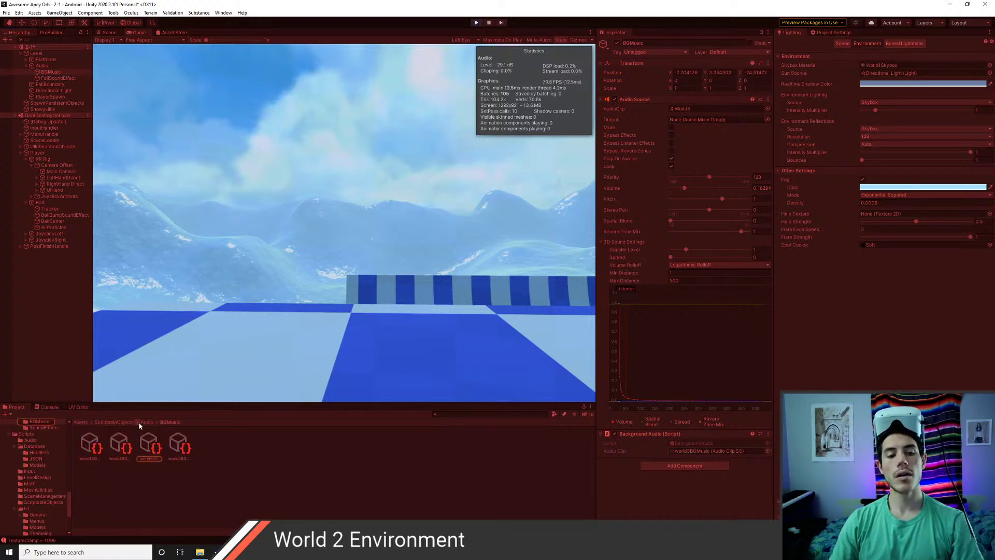
pyautogui.click(477, 23)
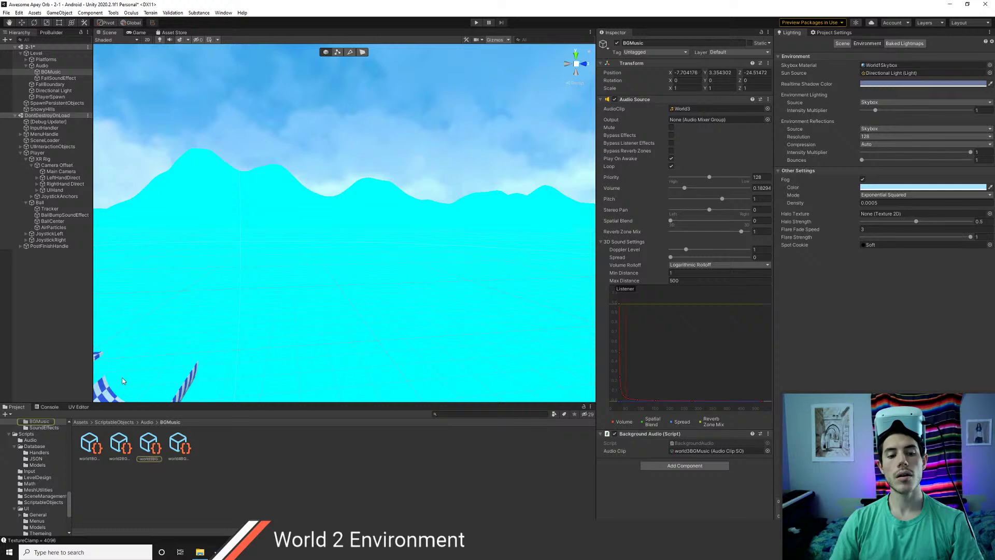
# - Set the world4BGMusic asset's clip to World4
pyautogui.click(119, 449)
pyautogui.click(151, 449)
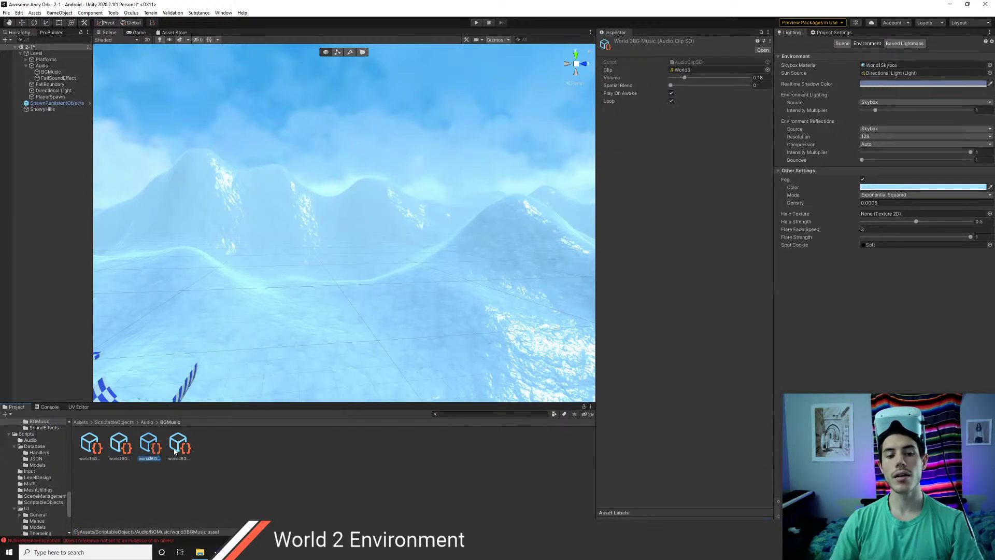
pyautogui.click(179, 449)
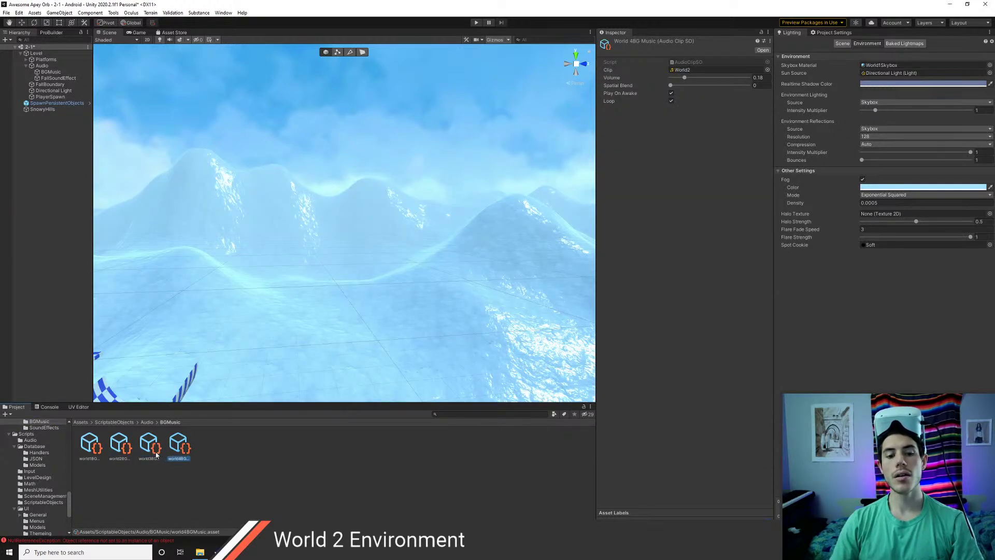
pyautogui.click(768, 70)
pyautogui.write('wor')
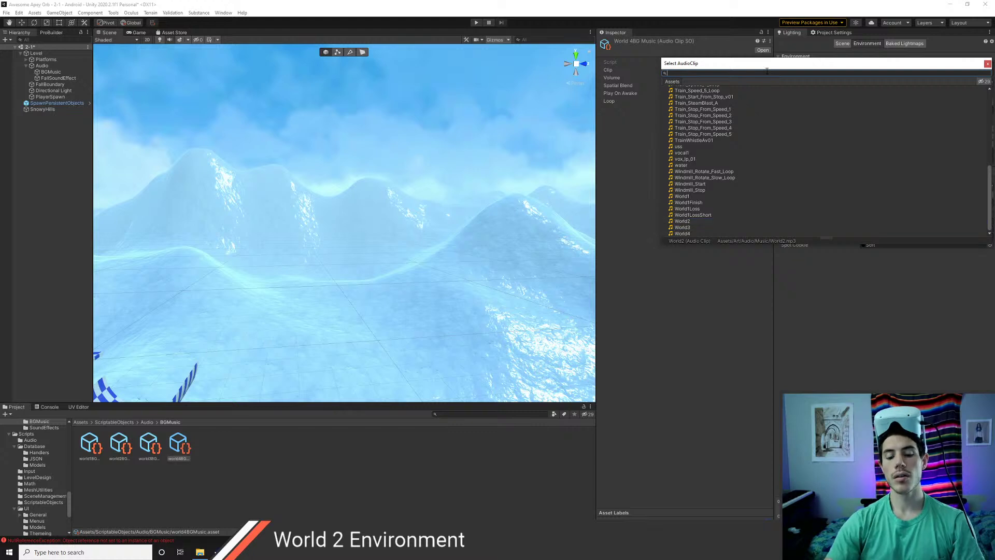
pyautogui.write('ld4')
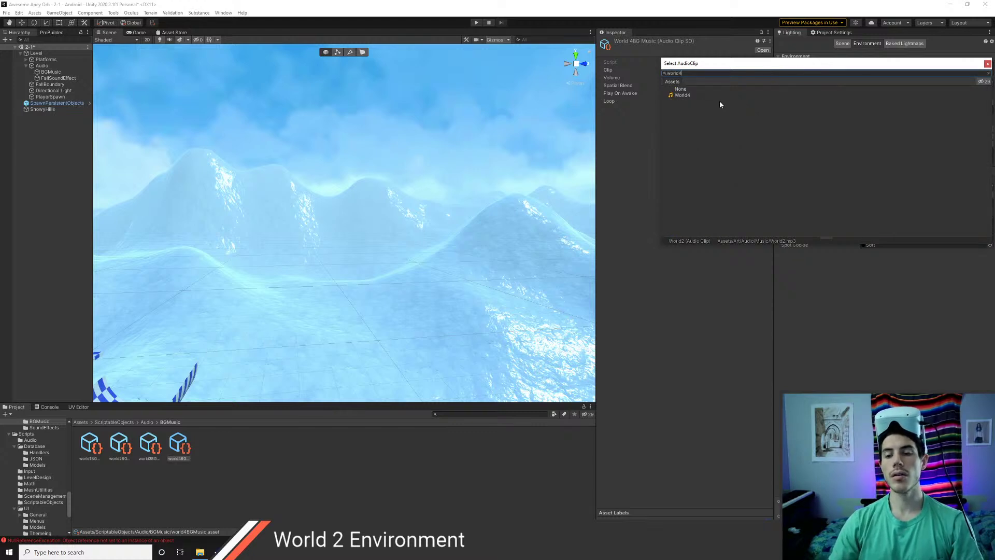
pyautogui.click(702, 95)
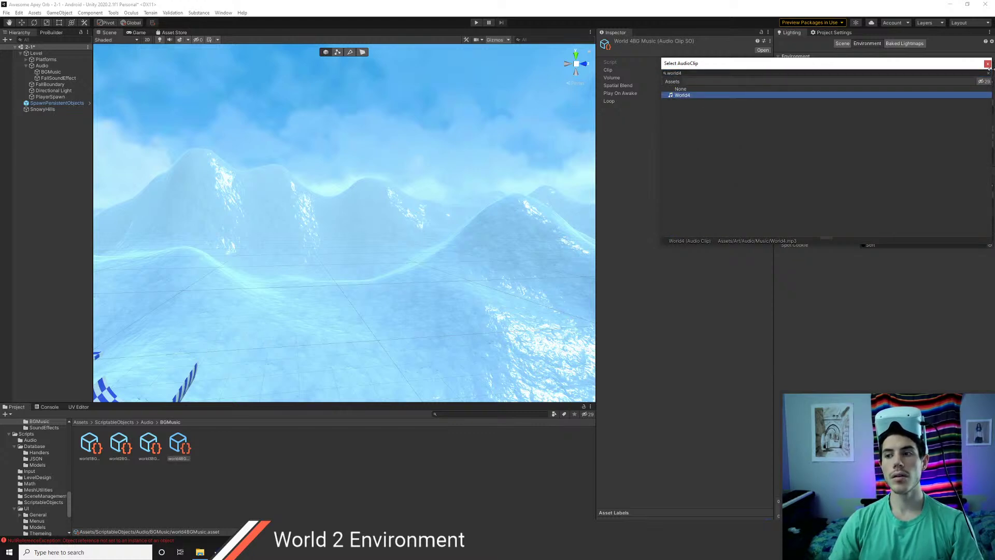
pyautogui.click(988, 64)
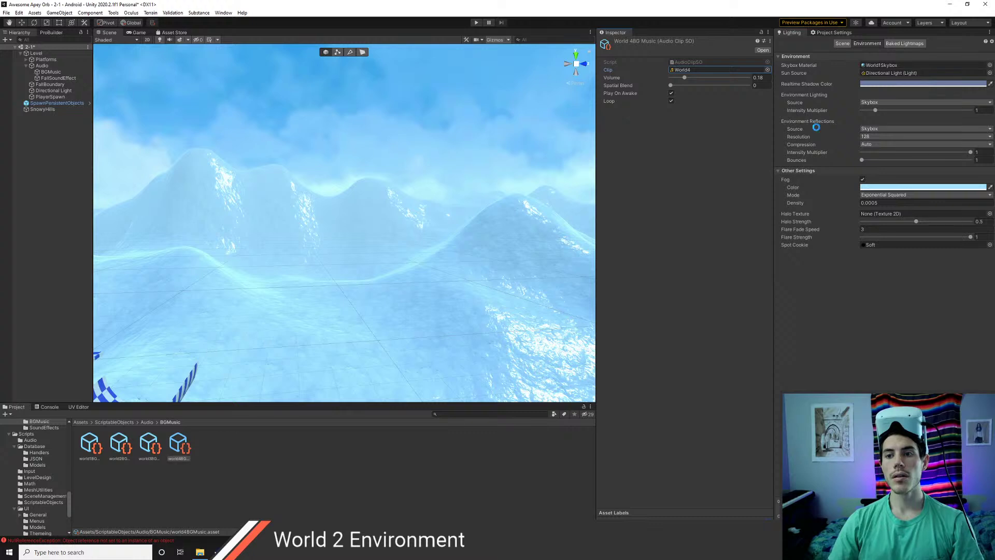
# - Review the world1, world2 and world3 music assets for their matching clips
pyautogui.click(149, 444)
pyautogui.click(125, 454)
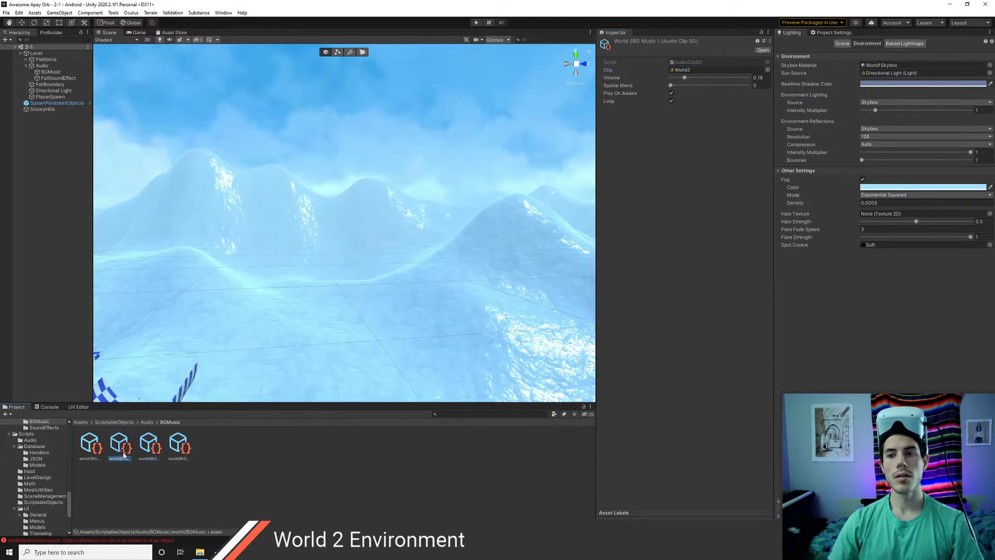
pyautogui.click(94, 454)
pyautogui.click(119, 450)
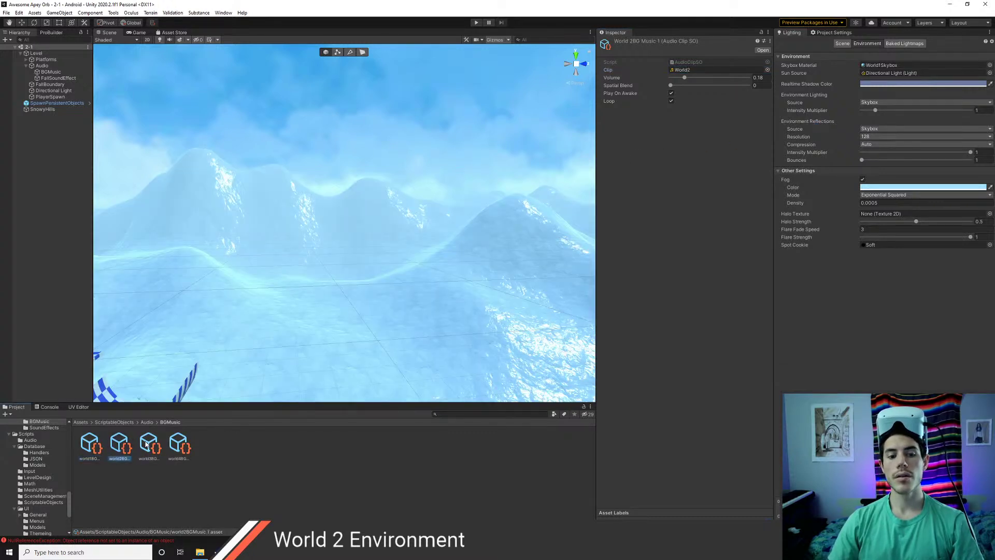
pyautogui.click(147, 445)
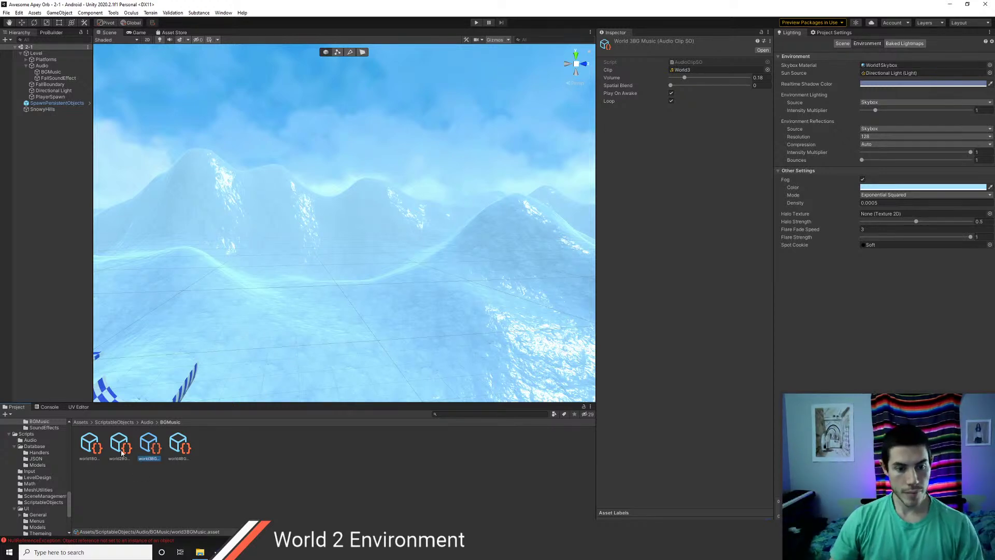
# - Load scenes 2-2, 2-3, 2-4 and 2-5 additively from Assets/Scenes into the Hierarchy
pyautogui.click(109, 422)
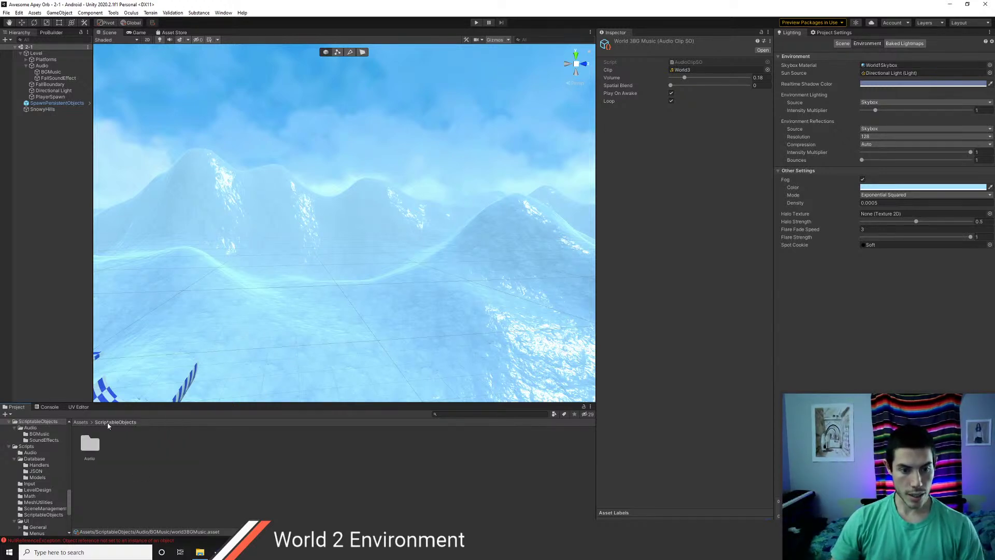
pyautogui.click(79, 422)
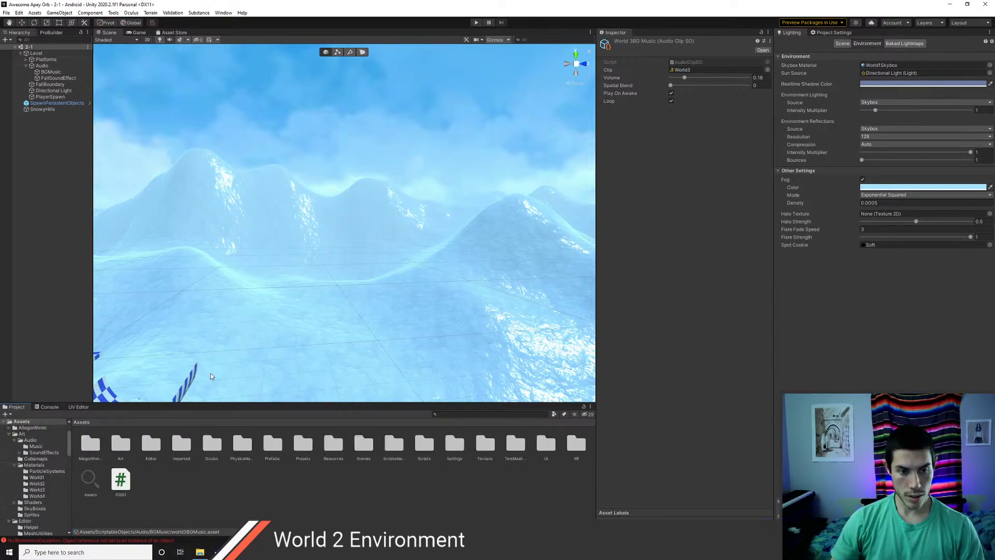
pyautogui.doubleClick(364, 455)
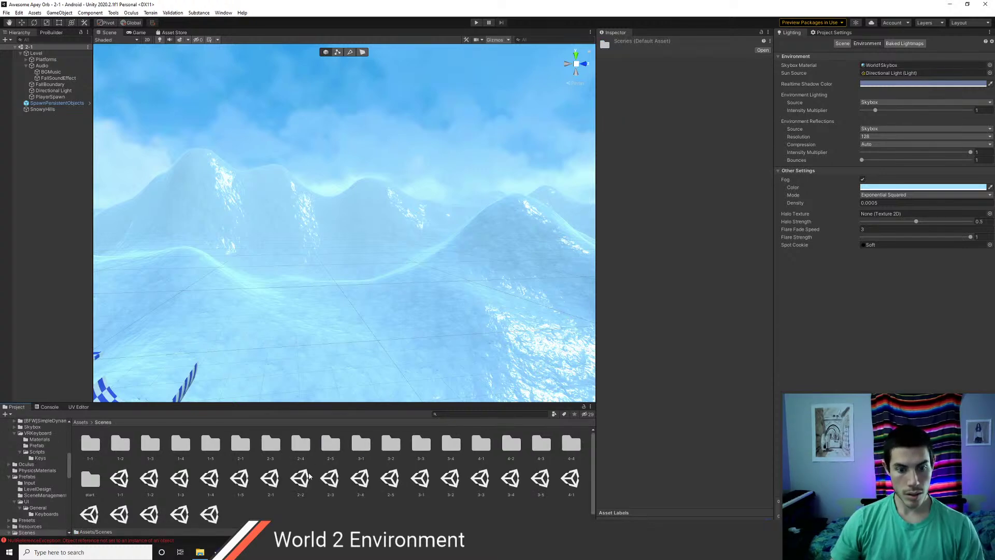
pyautogui.moveTo(104, 372); pyautogui.dragTo(66, 330)
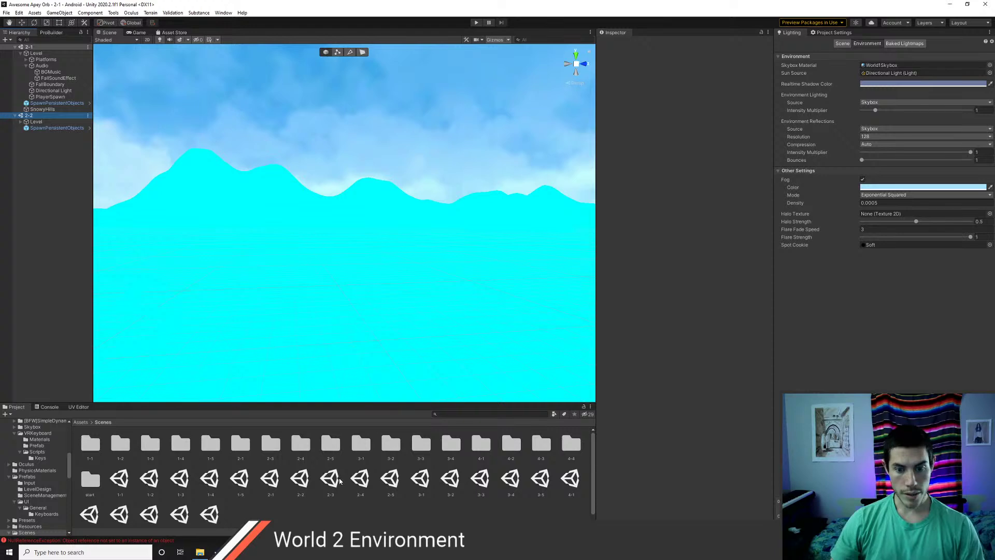
pyautogui.moveTo(329, 473); pyautogui.dragTo(45, 306)
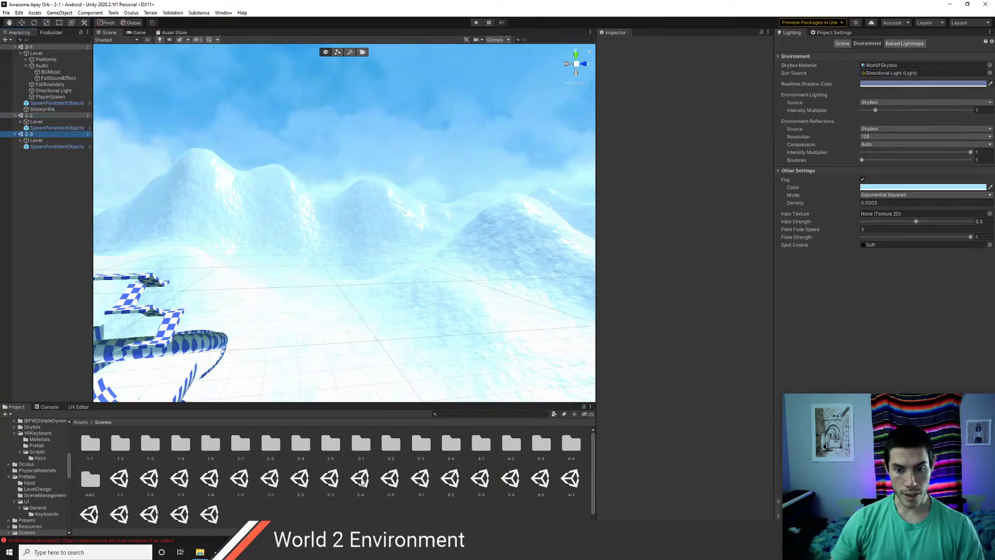
pyautogui.moveTo(361, 482); pyautogui.dragTo(63, 326)
pyautogui.moveTo(390, 482); pyautogui.dragTo(45, 313)
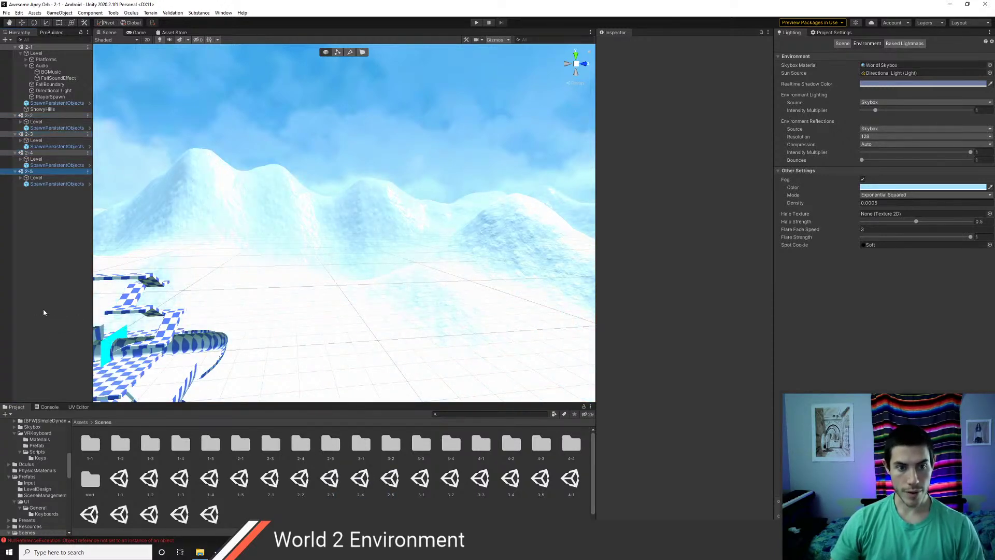
# - Inspect the BGMusic objects under Level > Audio in scenes 2-2 through 2-5
pyautogui.click(21, 121)
pyautogui.click(26, 135)
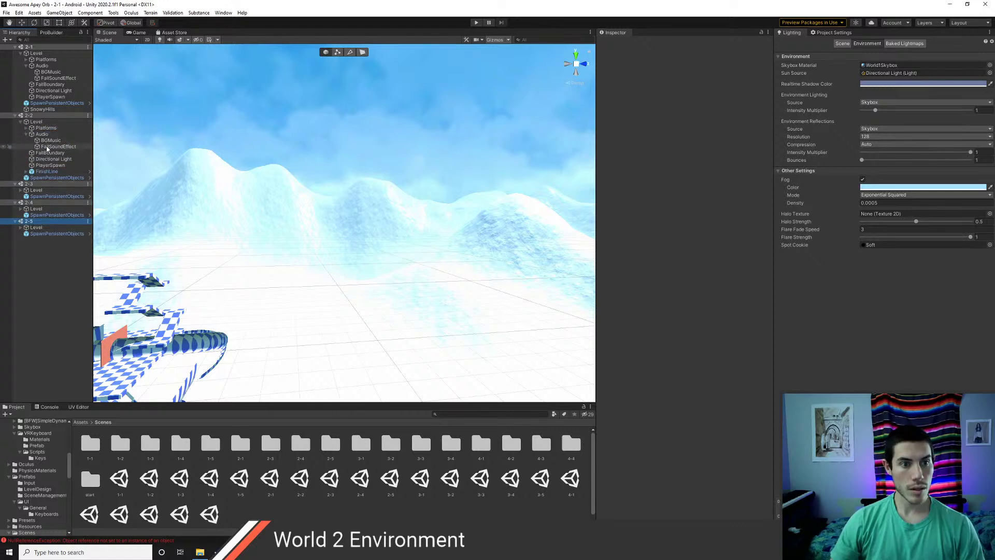
pyautogui.click(45, 141)
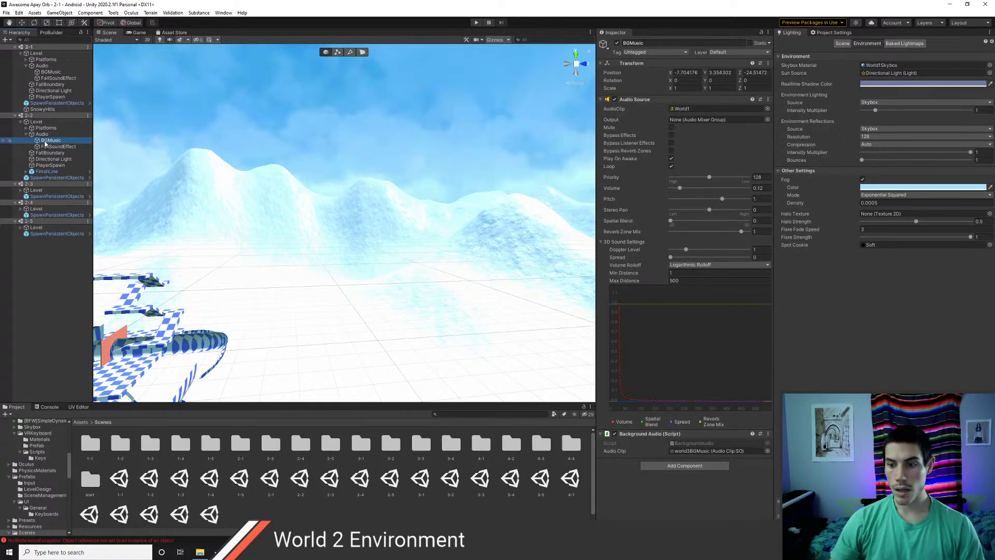
pyautogui.click(21, 190)
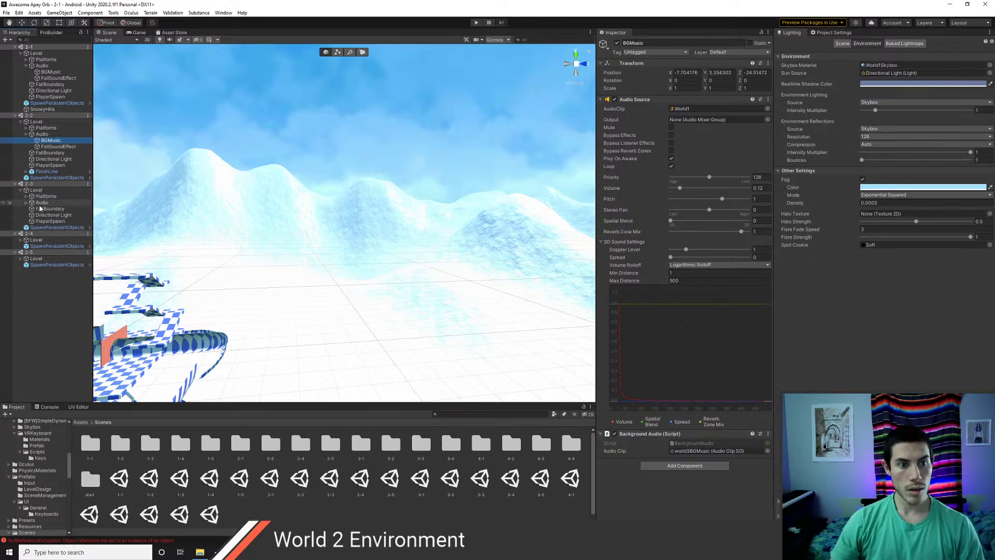
pyautogui.click(26, 202)
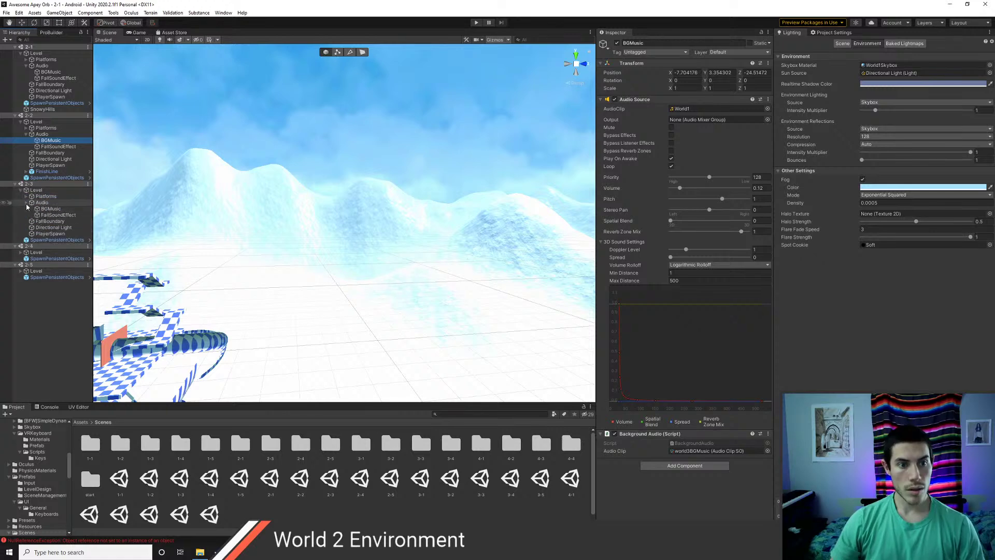
pyautogui.click(51, 209)
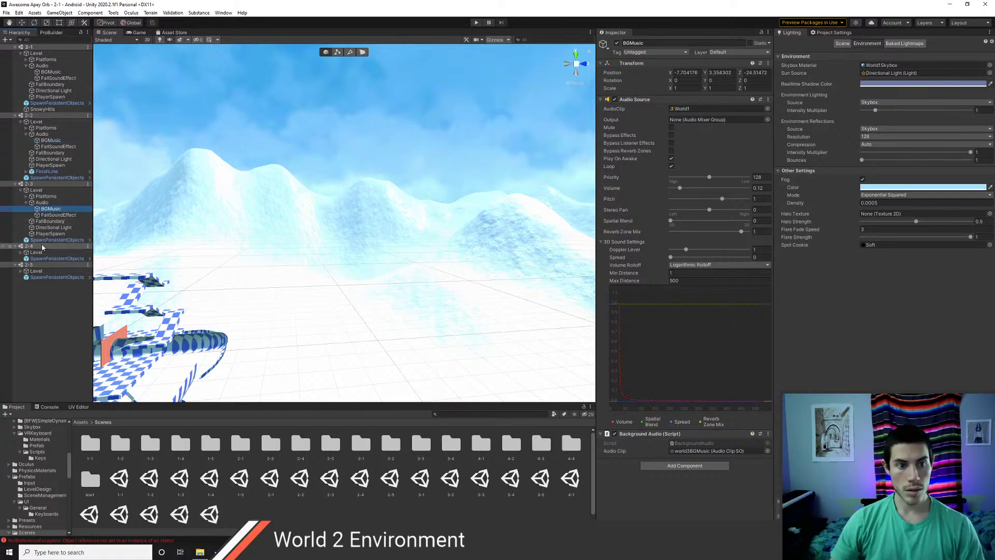
pyautogui.click(21, 252)
pyautogui.click(26, 265)
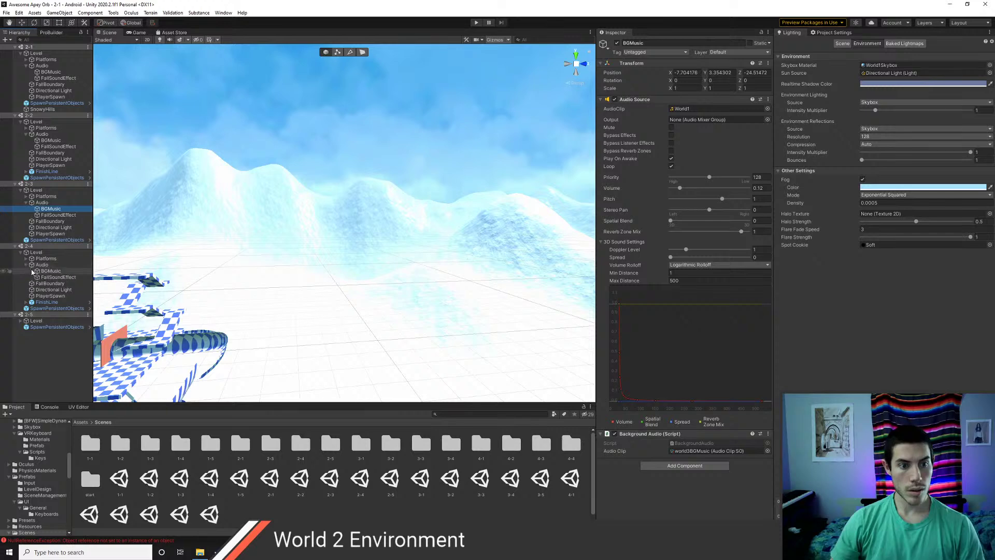
pyautogui.click(51, 271)
pyautogui.click(20, 321)
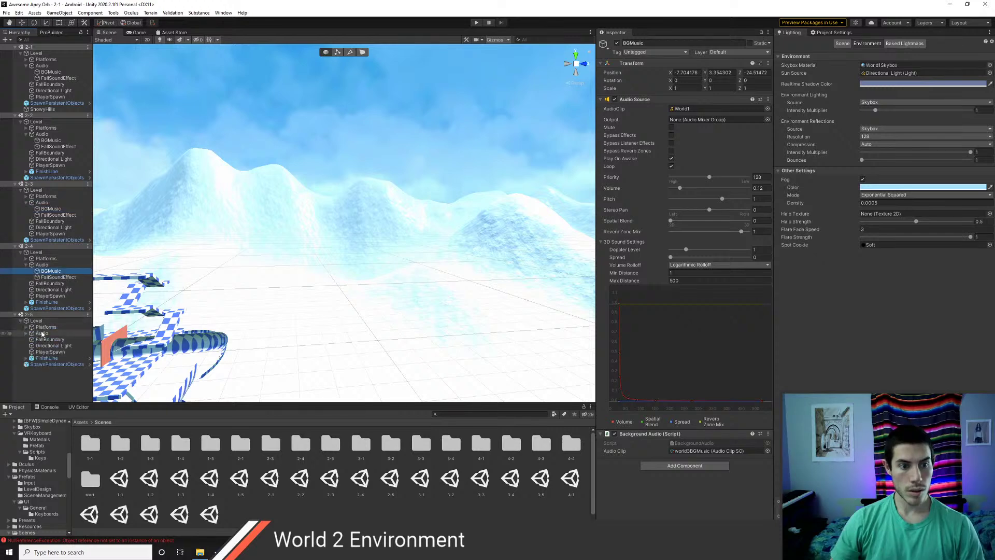
pyautogui.click(26, 333)
pyautogui.click(45, 340)
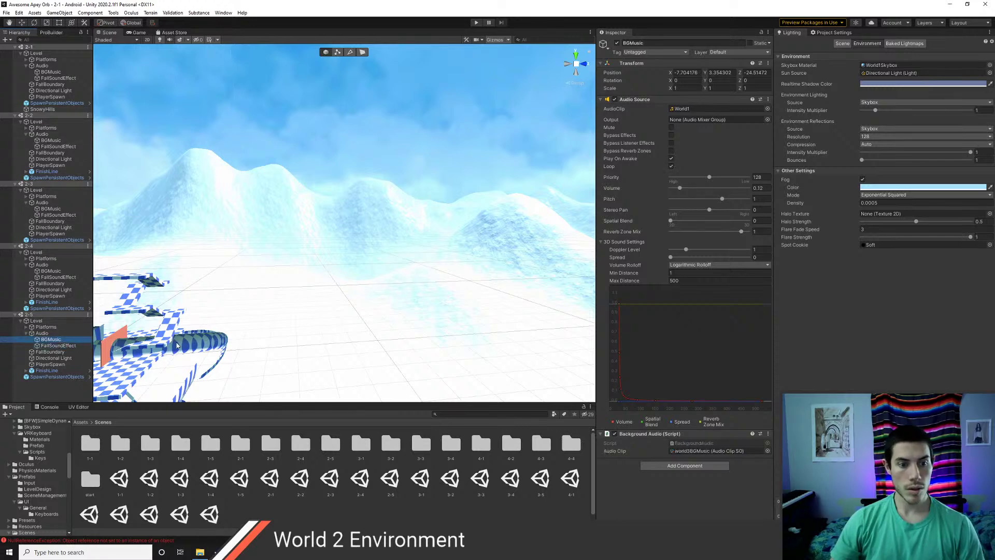
# - Rename the 'world2BGMusic 1' asset in ScriptableObjects/Audio/BGMusic to world2BGMusic
pyautogui.click(767, 450)
pyautogui.write('w')
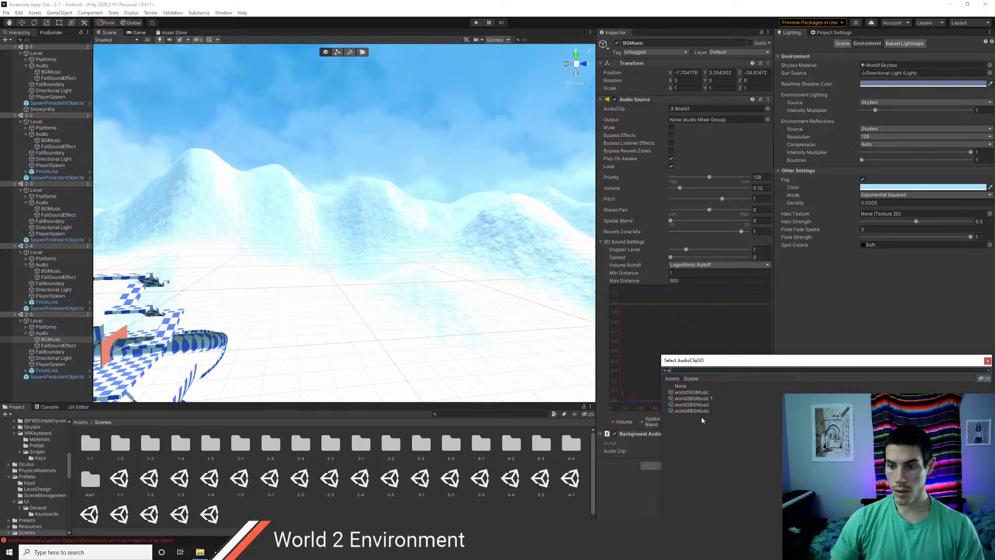
pyautogui.click(988, 360)
pyautogui.click(81, 423)
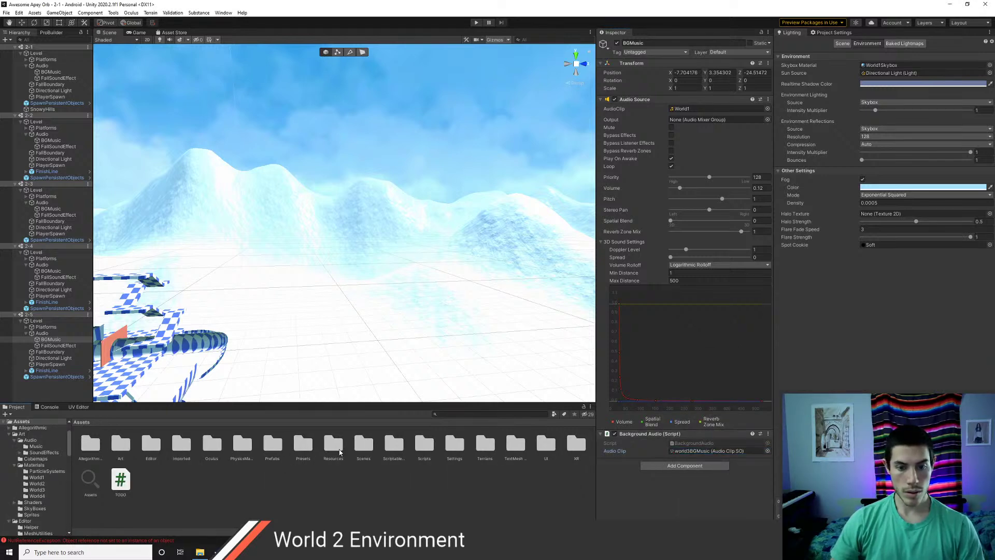
pyautogui.doubleClick(389, 447)
pyautogui.doubleClick(87, 446)
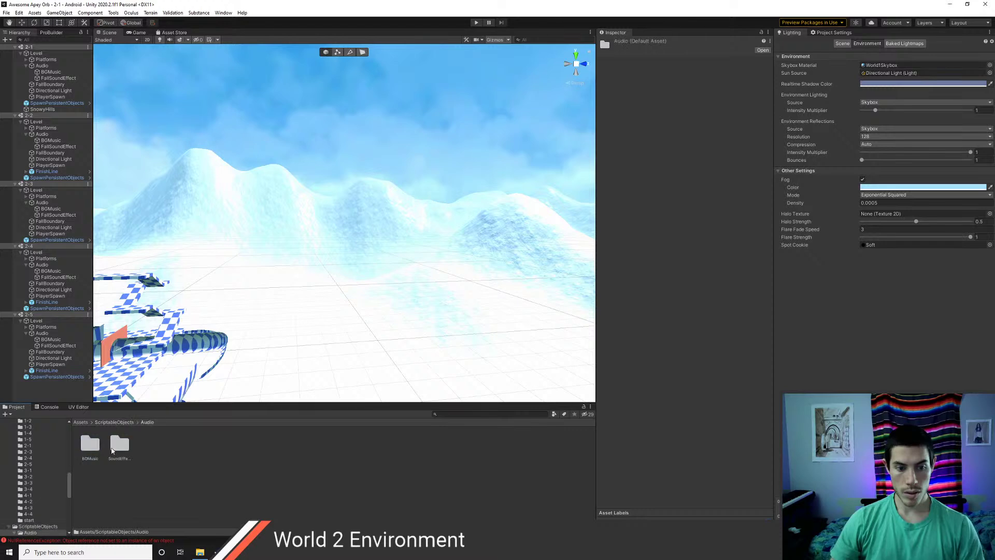
pyautogui.doubleClick(89, 444)
pyautogui.click(119, 446)
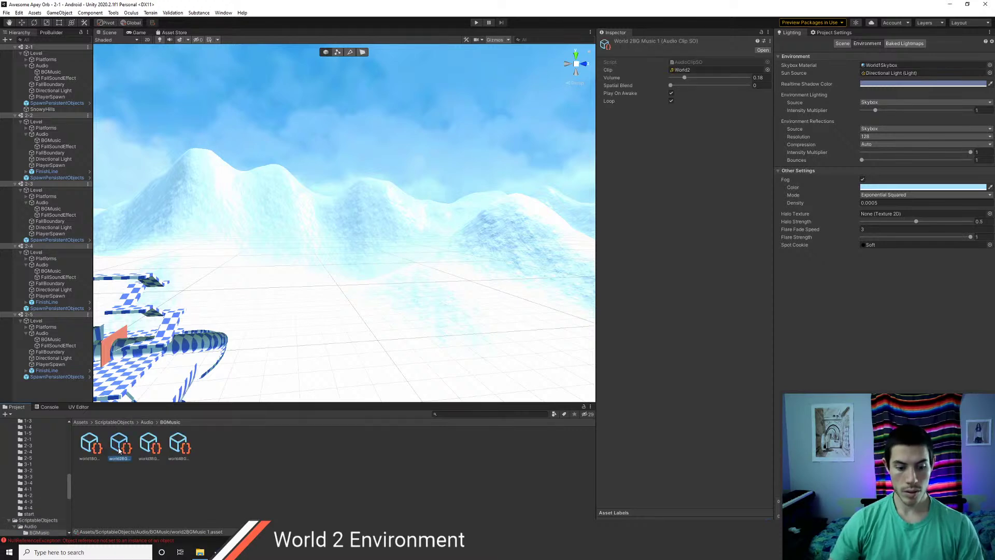
pyautogui.press('F2')
pyautogui.press('Return')
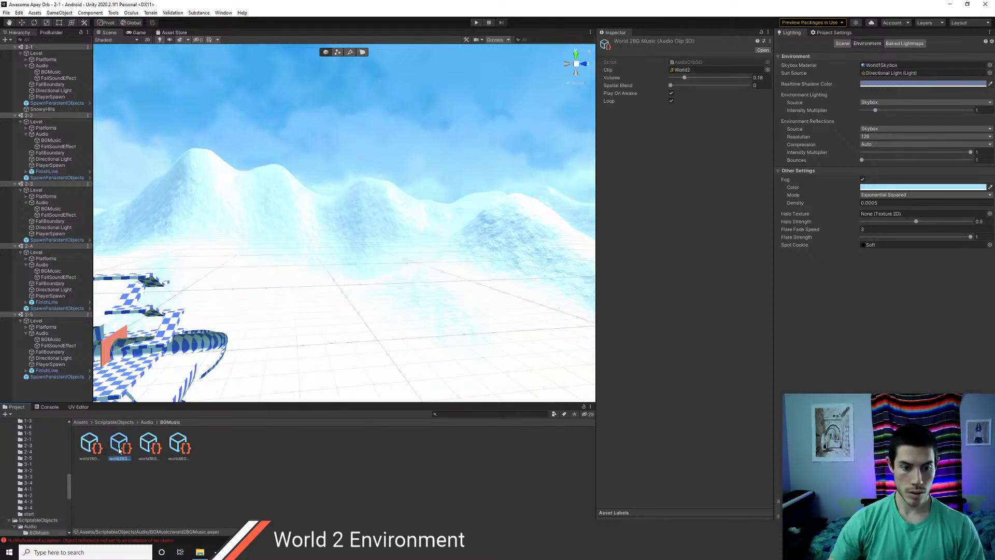
# - Assign world2BGMusic to BGMusic in scenes 2-5 back to 2-1 and save the scenes
pyautogui.click(48, 340)
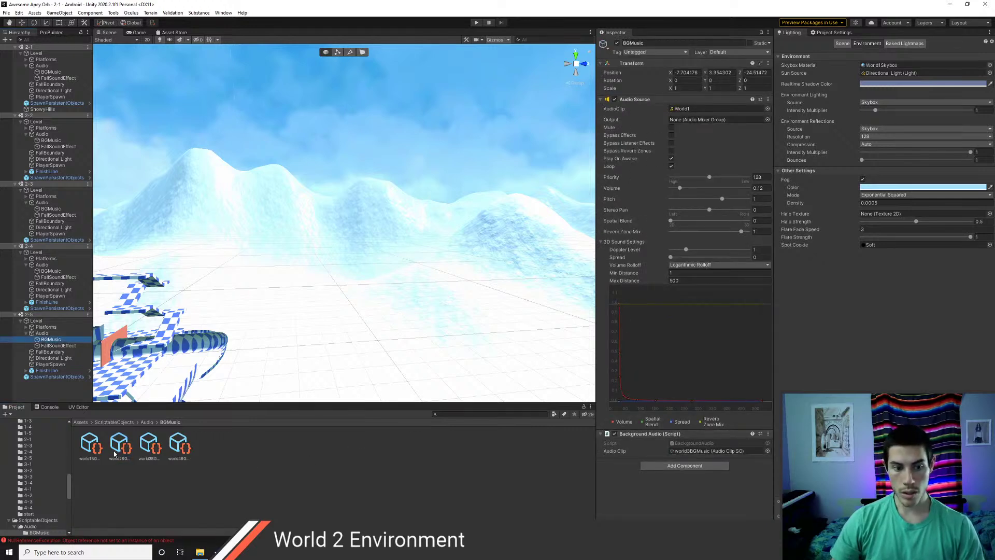
pyautogui.moveTo(119, 444); pyautogui.dragTo(716, 451)
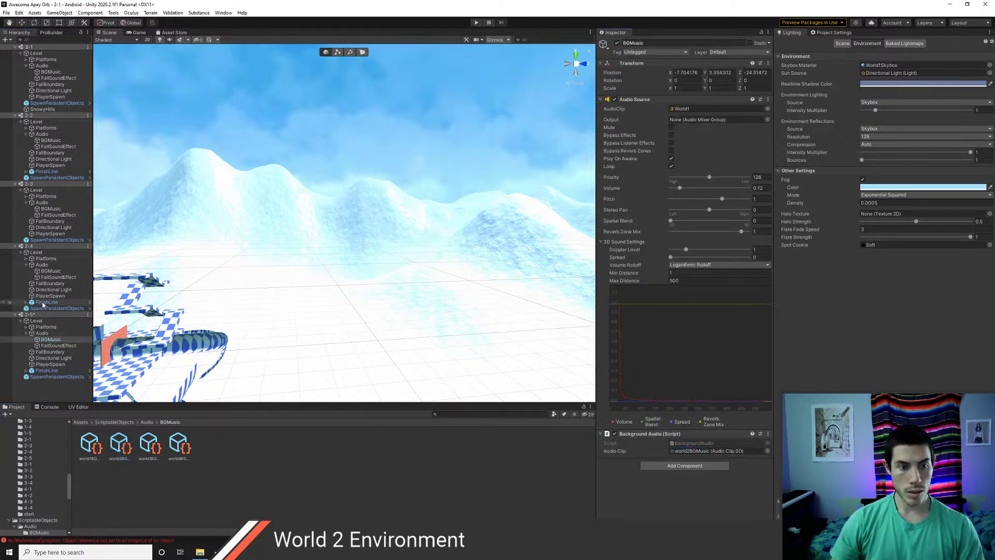
pyautogui.click(48, 271)
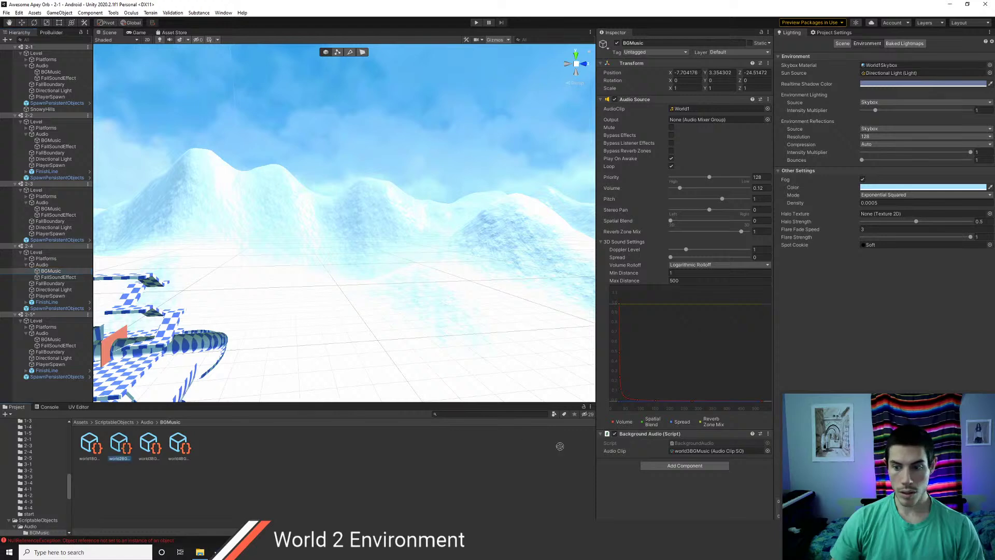
pyautogui.click(47, 209)
pyautogui.moveTo(116, 454); pyautogui.dragTo(710, 451)
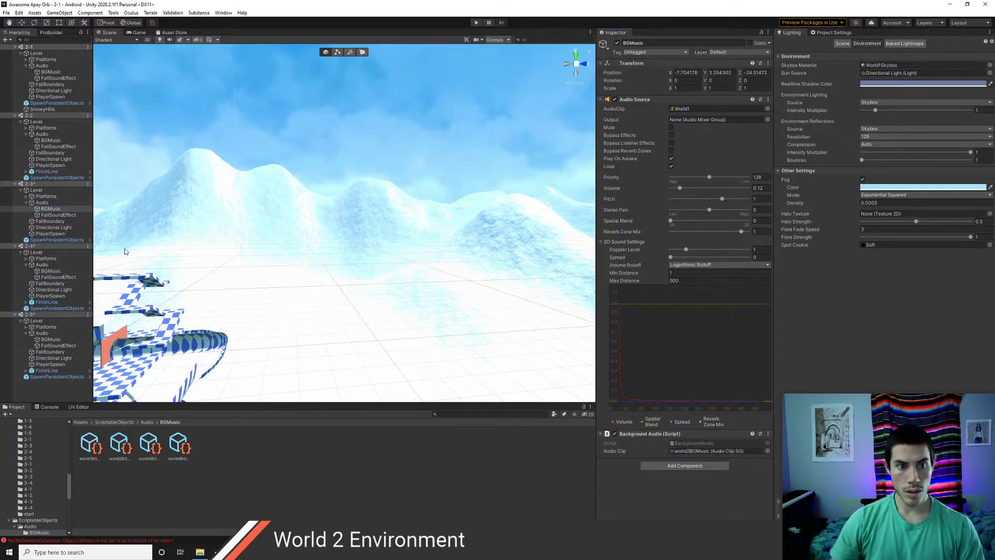
pyautogui.click(51, 141)
pyautogui.moveTo(119, 445); pyautogui.dragTo(680, 456)
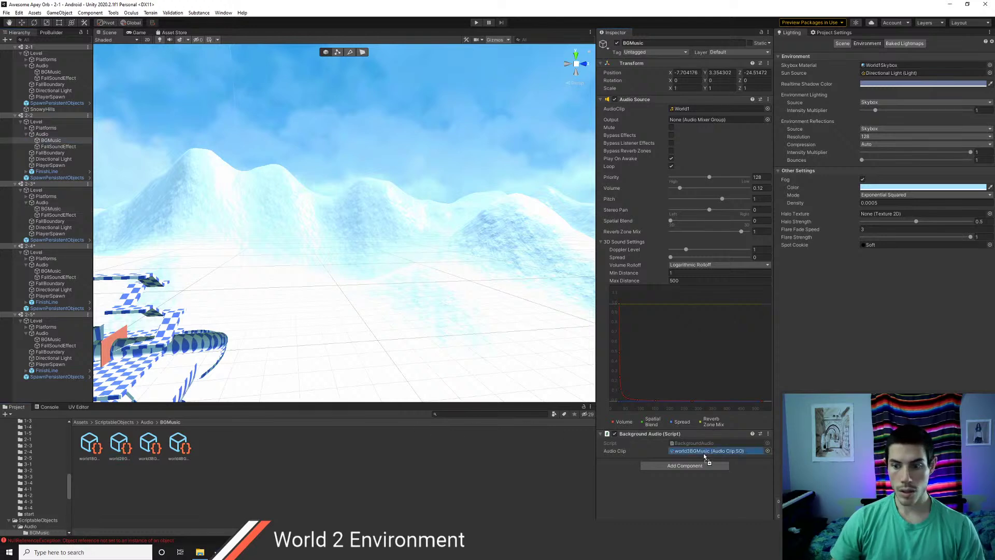
pyautogui.click(51, 72)
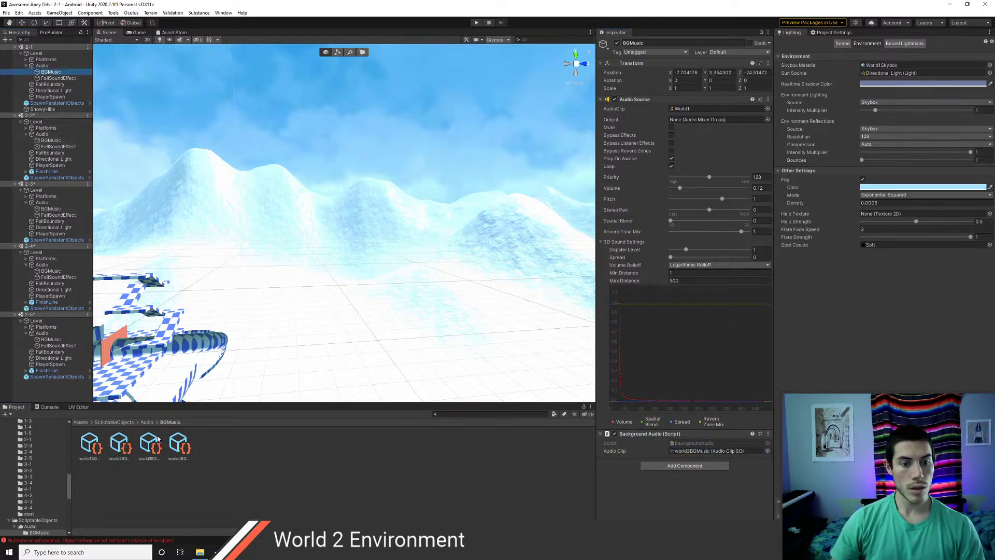
pyautogui.moveTo(120, 447); pyautogui.dragTo(679, 453)
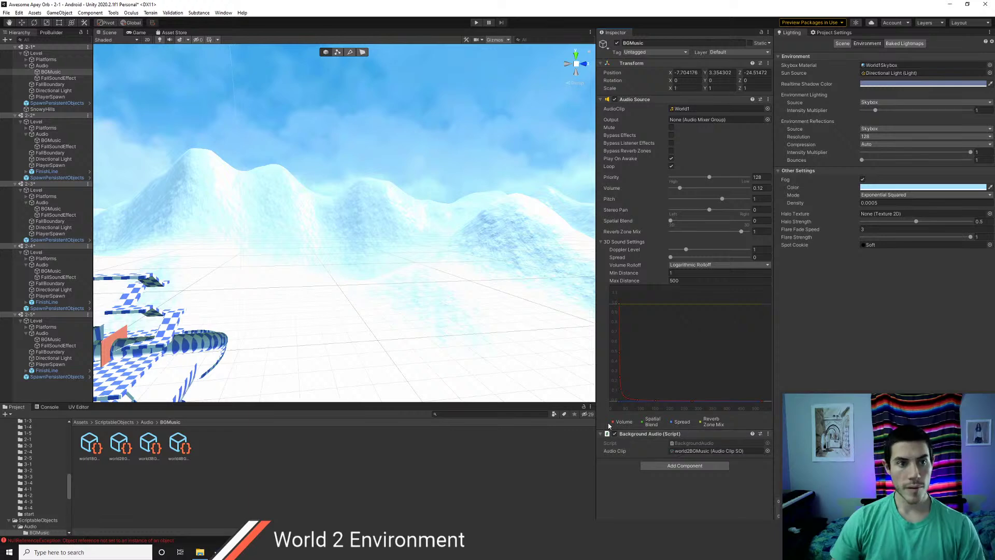
pyautogui.hotkey('ctrl', 's')
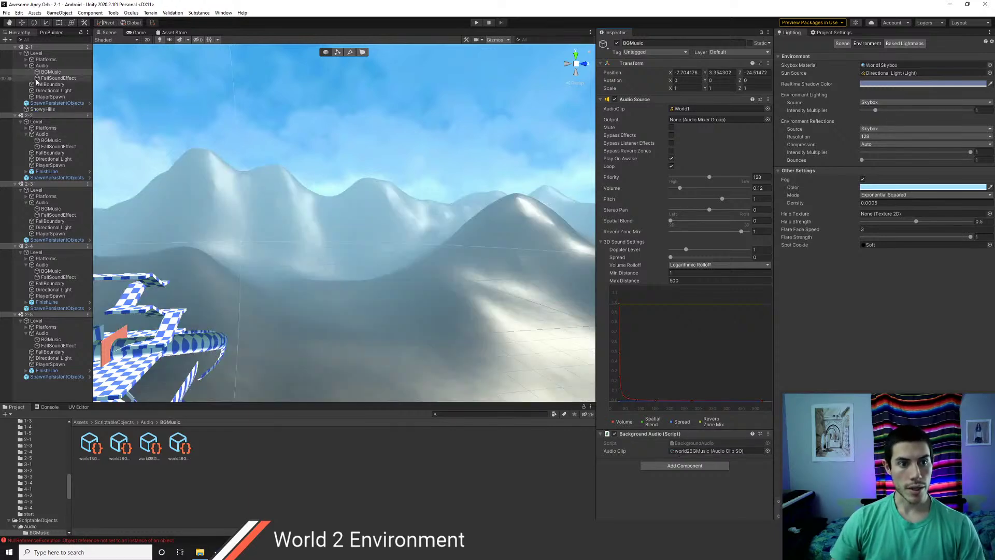
# - Open scene 2-1 alone from Assets/Scenes and start Play mode with Ctrl+P
pyautogui.click(81, 423)
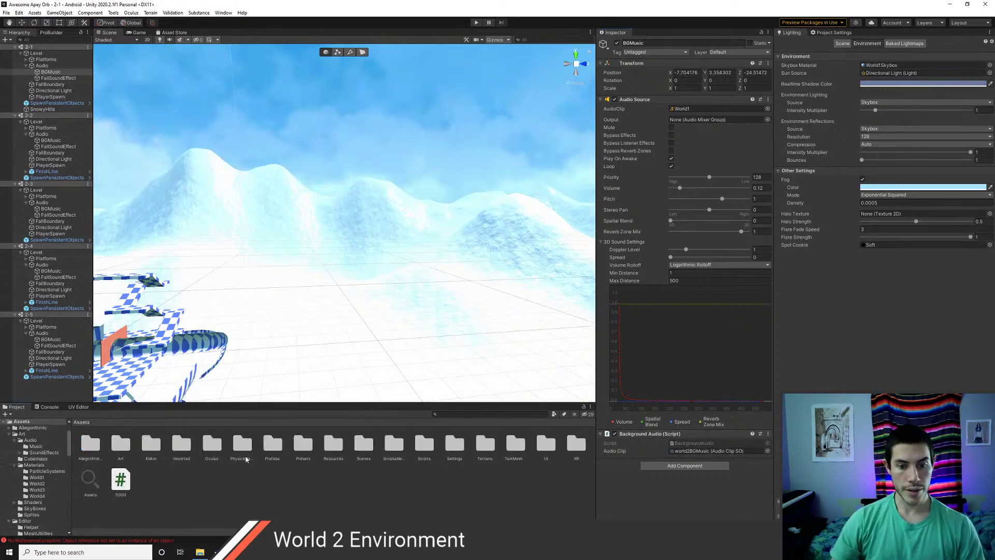
pyautogui.doubleClick(364, 444)
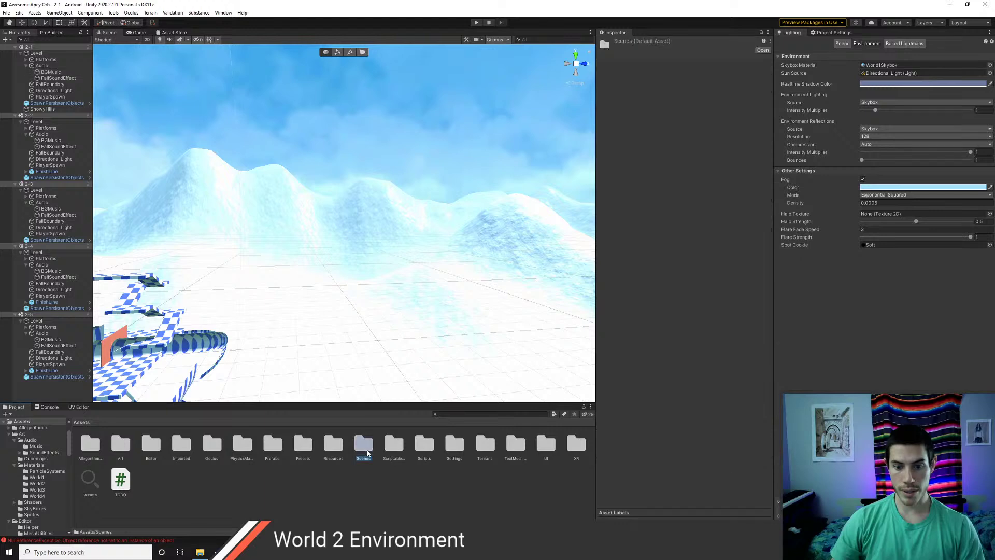
pyautogui.doubleClick(271, 479)
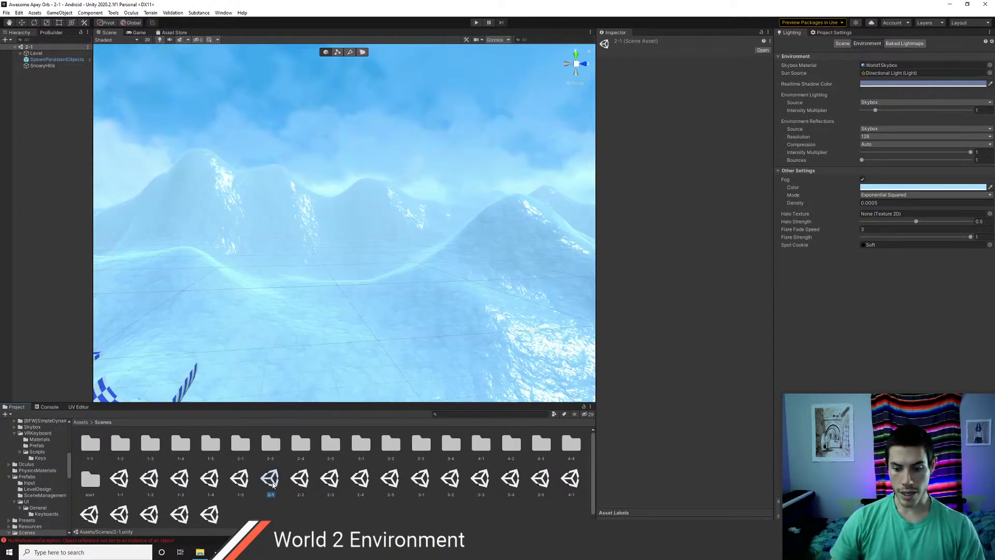
pyautogui.hotkey('ctrl', 'p')
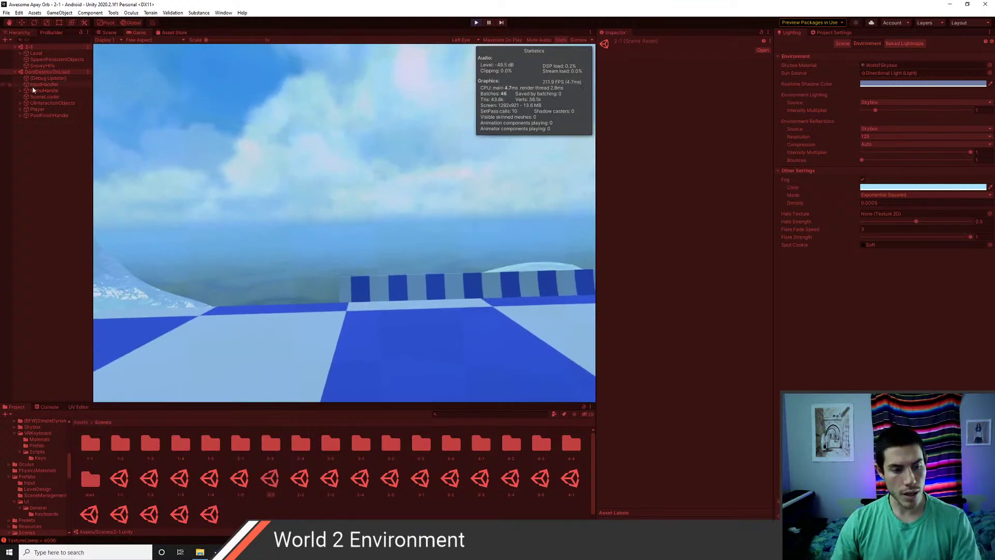
# - During play, inspect Player > XR Rig > Camera Offset > Main Camera settings
pyautogui.click(20, 109)
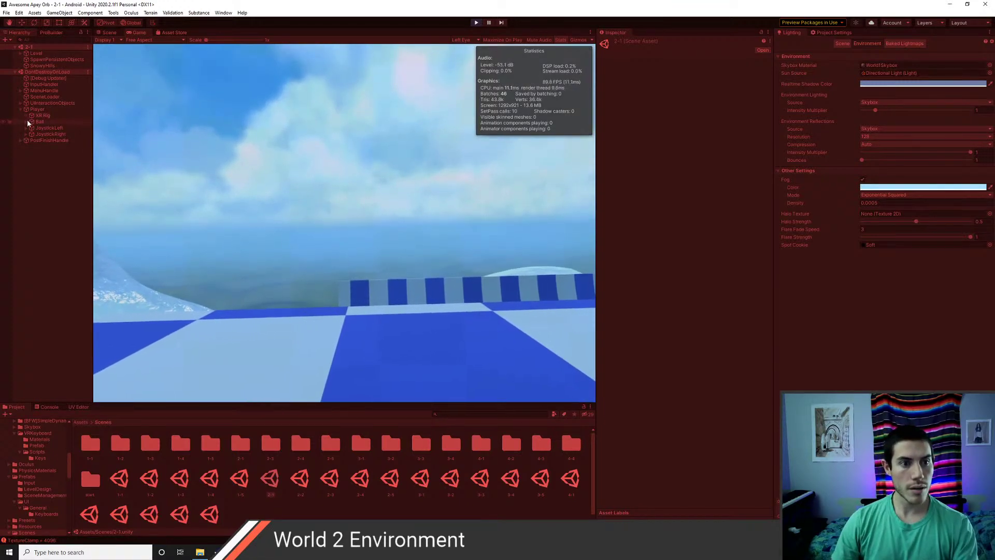
pyautogui.click(26, 115)
pyautogui.click(32, 121)
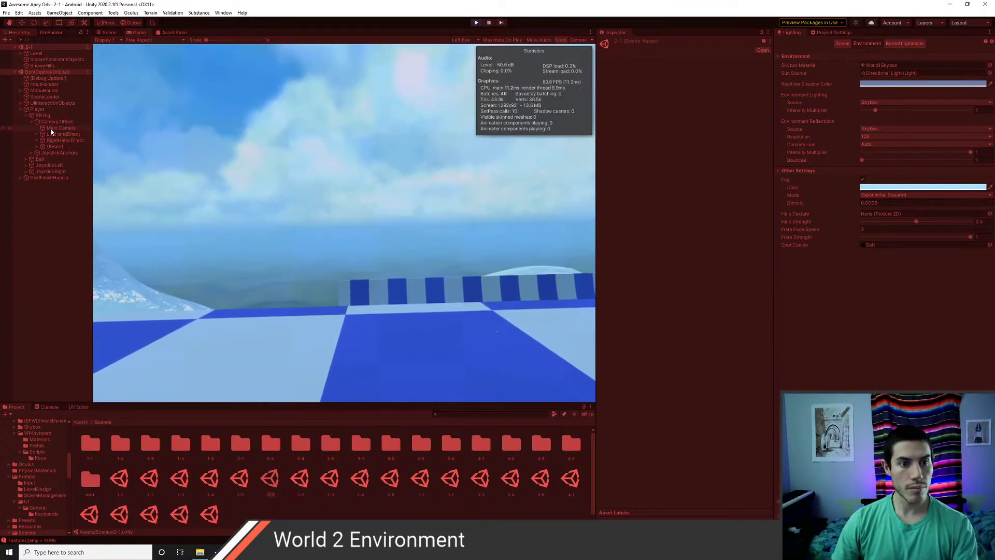
pyautogui.click(51, 128)
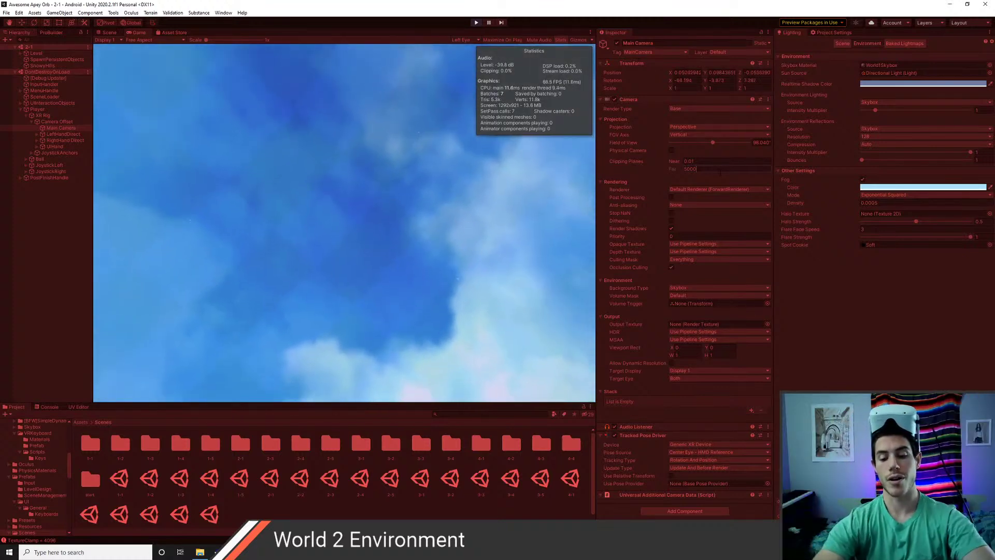
# - Stop play mode and orbit the Scene view to show the checkered ramp
pyautogui.click(110, 32)
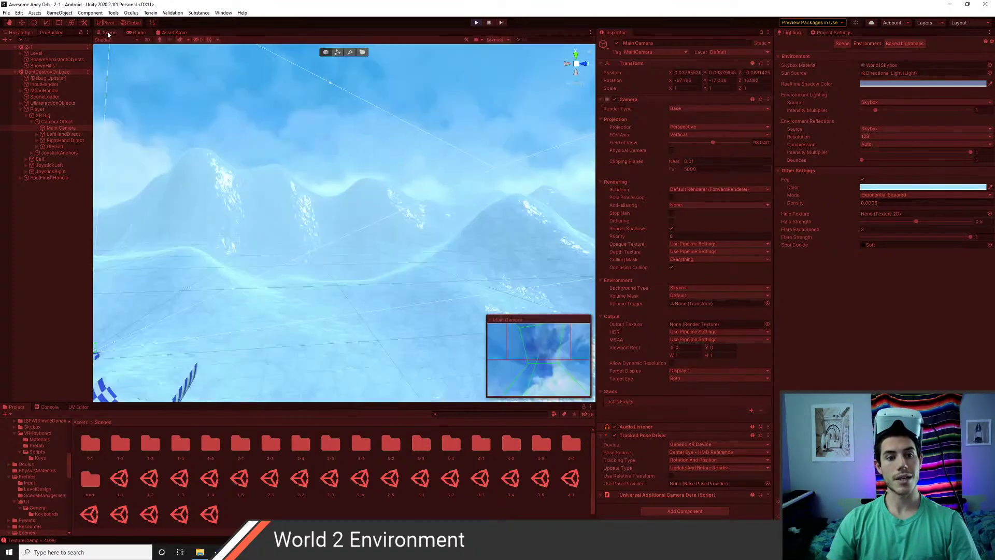
pyautogui.click(275, 220)
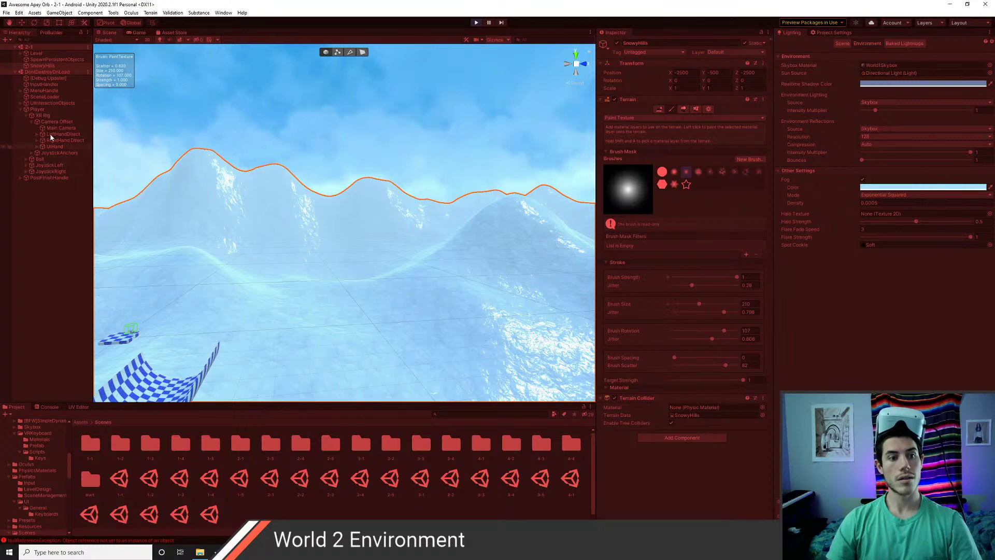
pyautogui.click(475, 24)
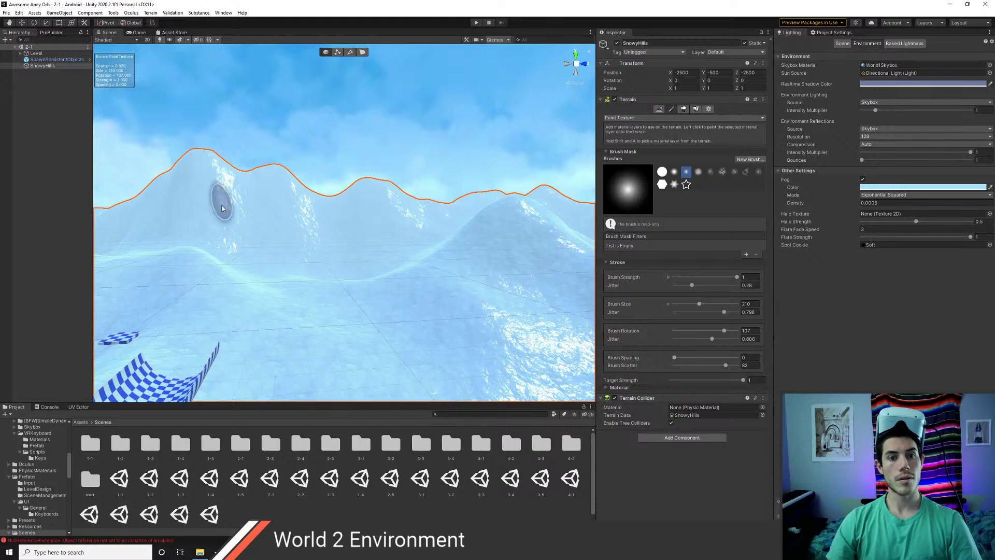
pyautogui.moveTo(220, 200); pyautogui.dragTo(334, 276, button='right')
pyautogui.scroll(-6, 295, 258)
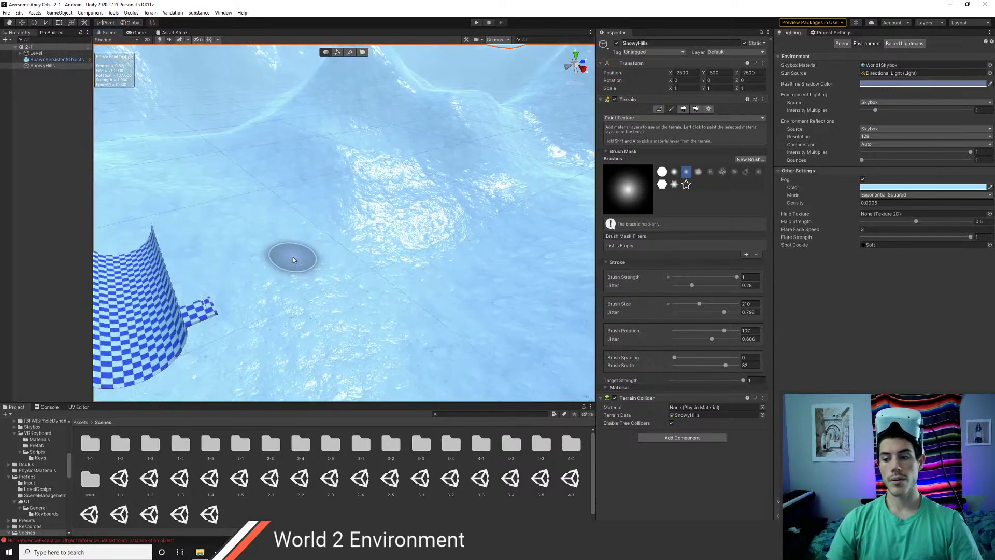
# - Select the SnowyHills terrain and show its Terrain Settings with the 5000 by 5000 size
pyautogui.click(38, 54)
pyautogui.moveTo(380, 269); pyautogui.dragTo(442, 278, button='middle')
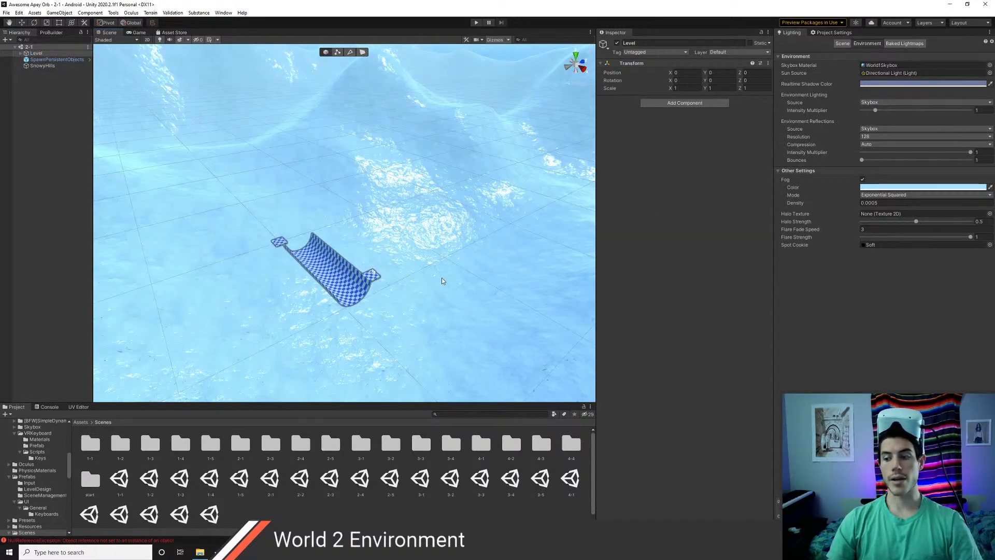
pyautogui.scroll(-2, 442, 278)
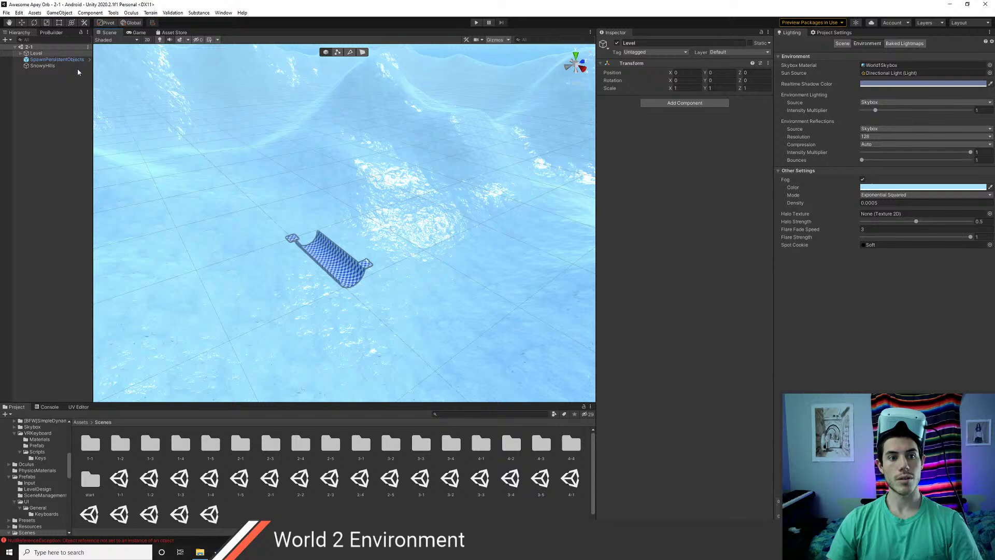
pyautogui.click(76, 66)
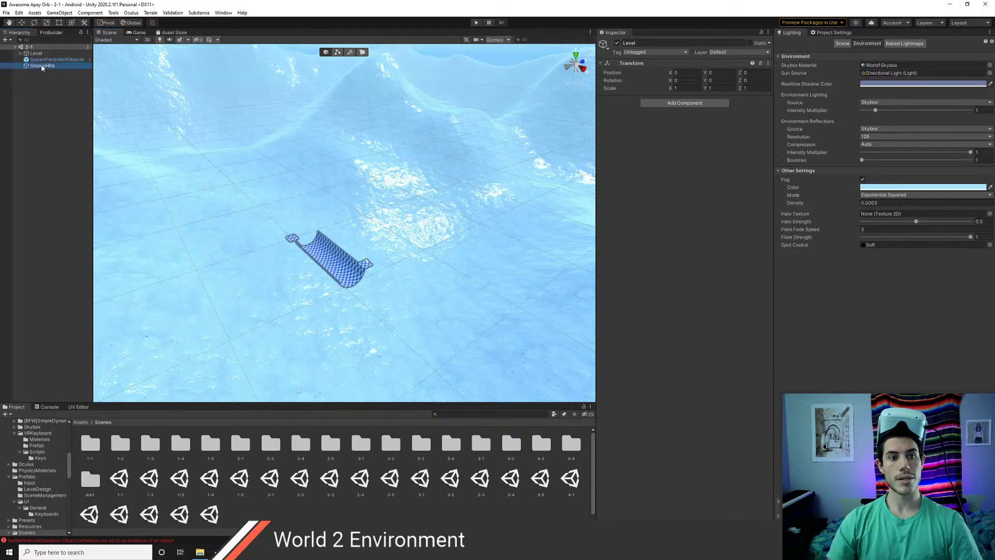
pyautogui.scroll(-3, 415, 267)
pyautogui.press('e')
pyautogui.scroll(-10, 378, 280)
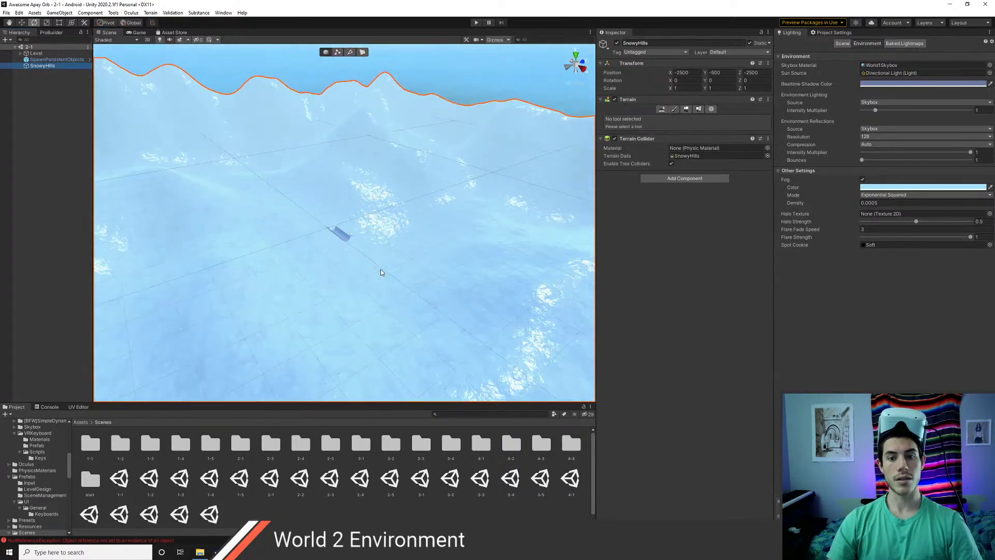
pyautogui.press('r')
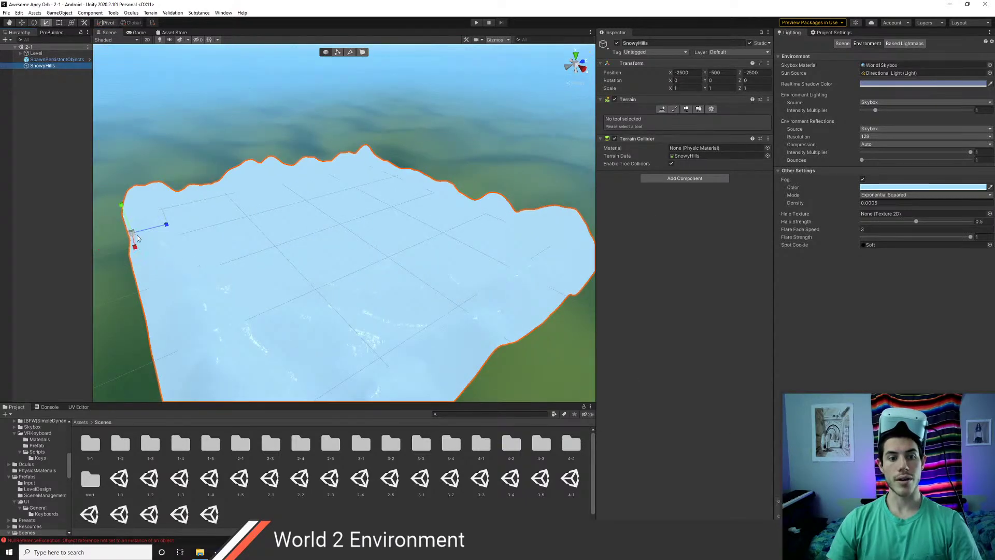
pyautogui.scroll(10, 384, 279)
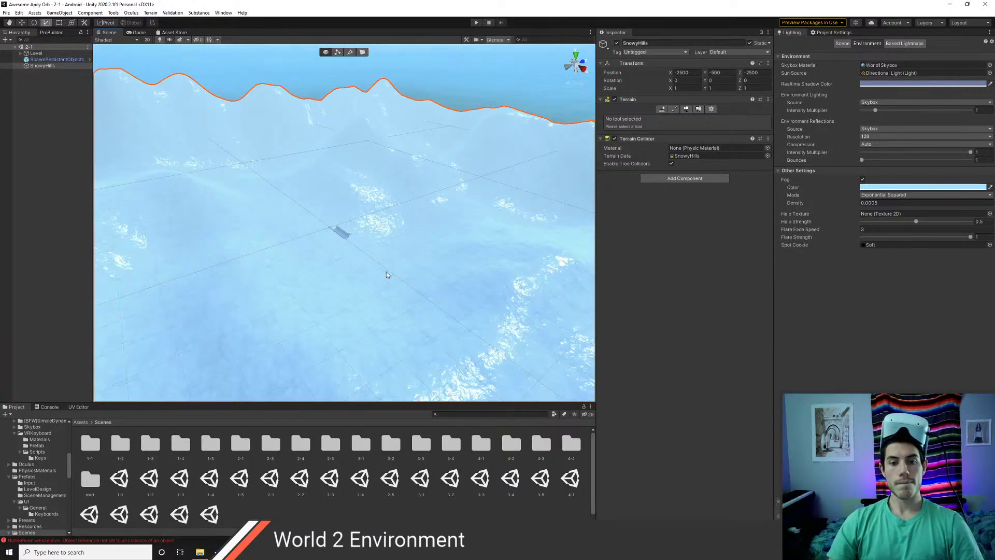
pyautogui.click(711, 109)
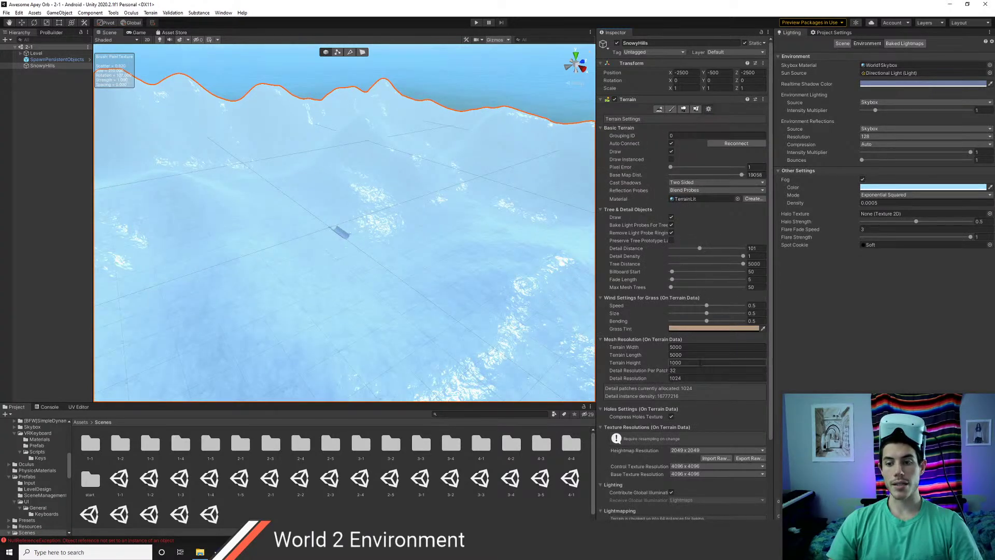
# - Keep the SnowyHills terrain width at 5000 and run scene 2-1 in play mode again
pyautogui.click(694, 346)
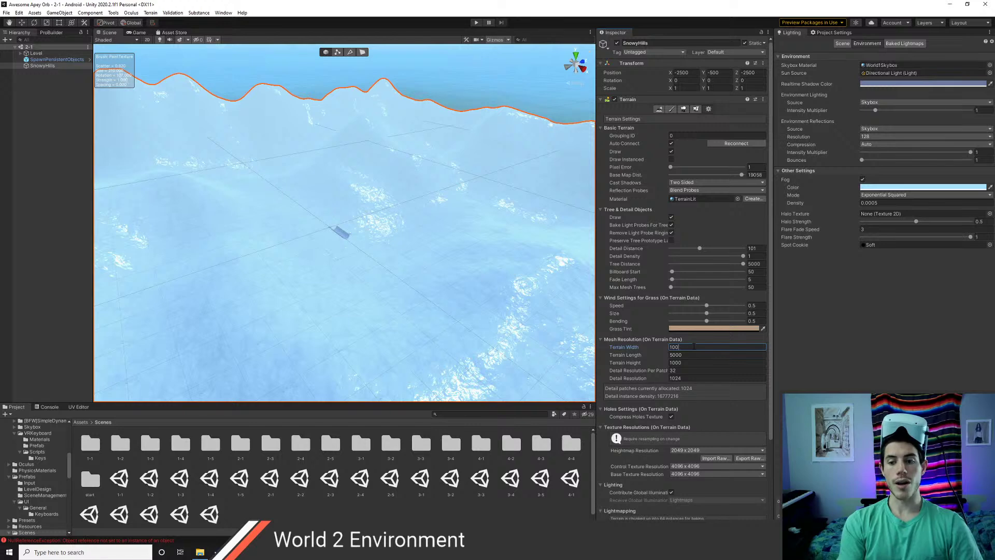
pyautogui.scroll(-5, 379, 282)
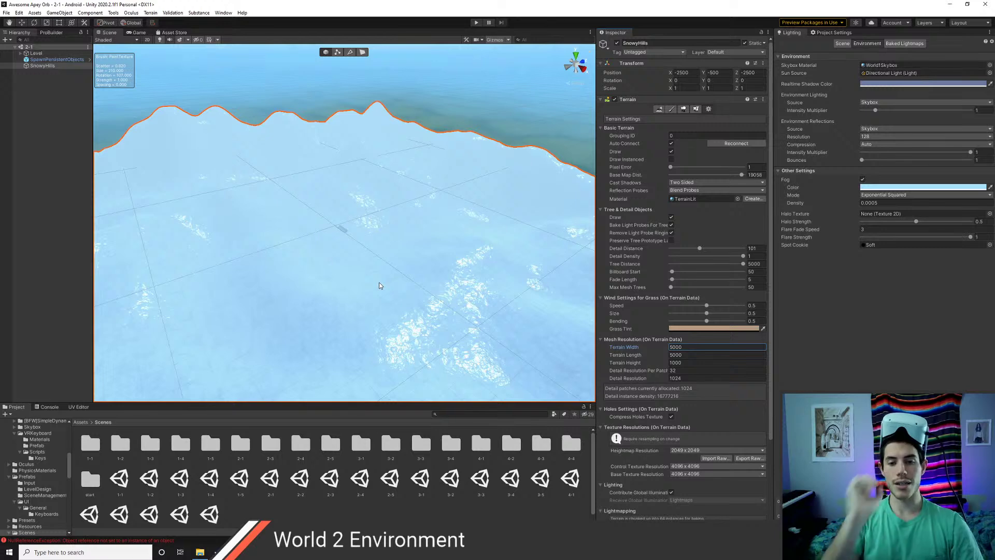
pyautogui.scroll(2, 344, 270)
pyautogui.scroll(5, 344, 270)
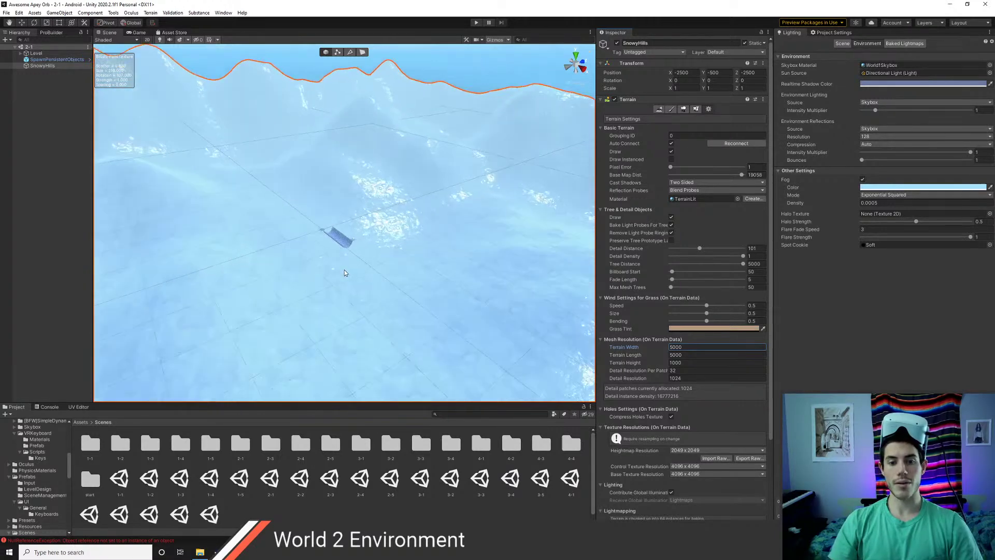
pyautogui.keyDown('alt'); pyautogui.moveTo(438, 295); pyautogui.dragTo(415, 286); pyautogui.keyUp('alt')
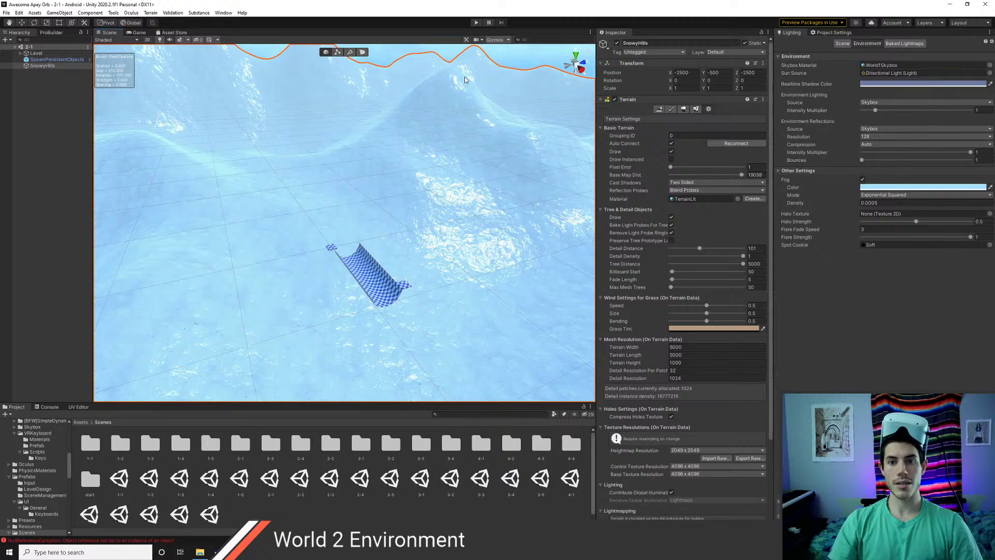
pyautogui.click(477, 23)
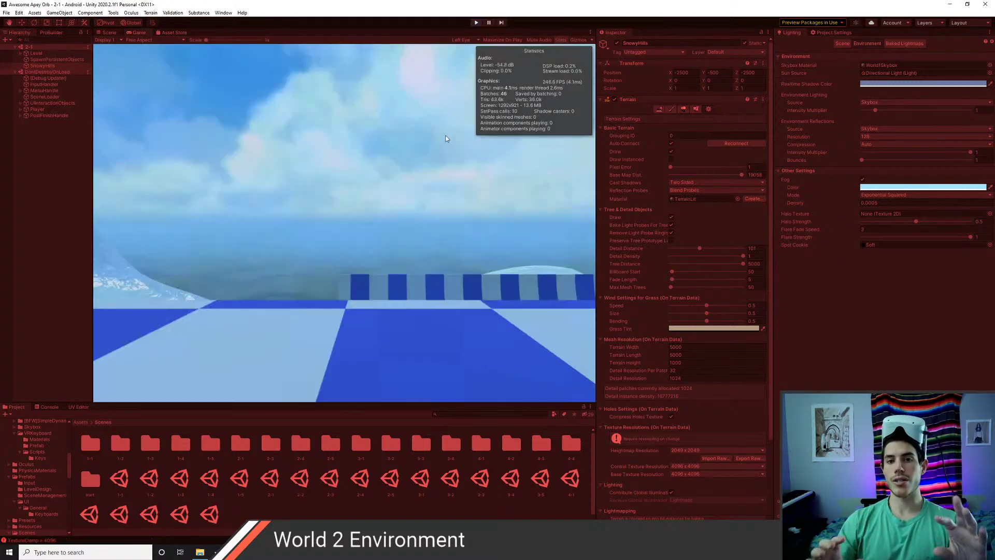
# - Set the Main Camera under Player > XR Rig > Camera Offset to far clipping 5000
pyautogui.click(21, 111)
pyautogui.click(27, 122)
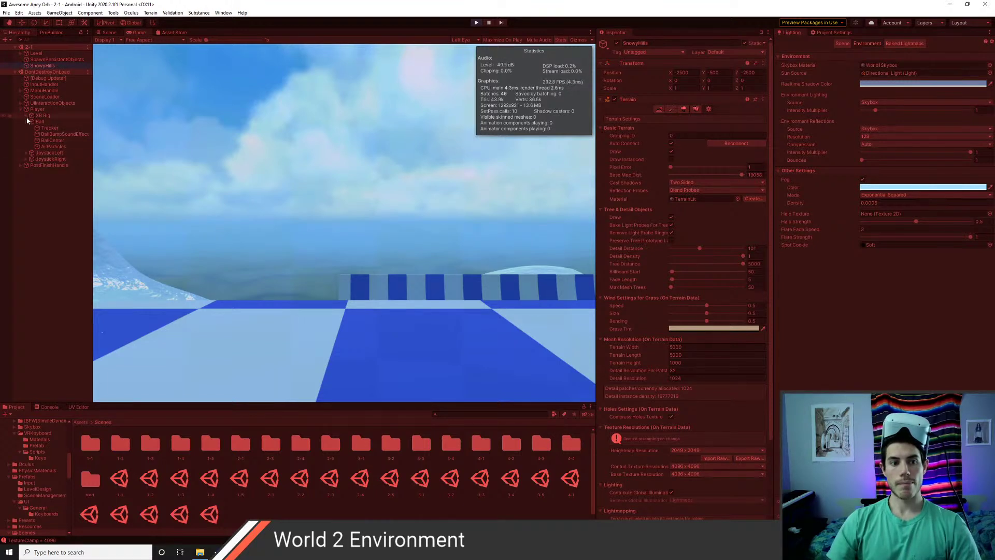
pyautogui.click(26, 116)
pyautogui.click(31, 122)
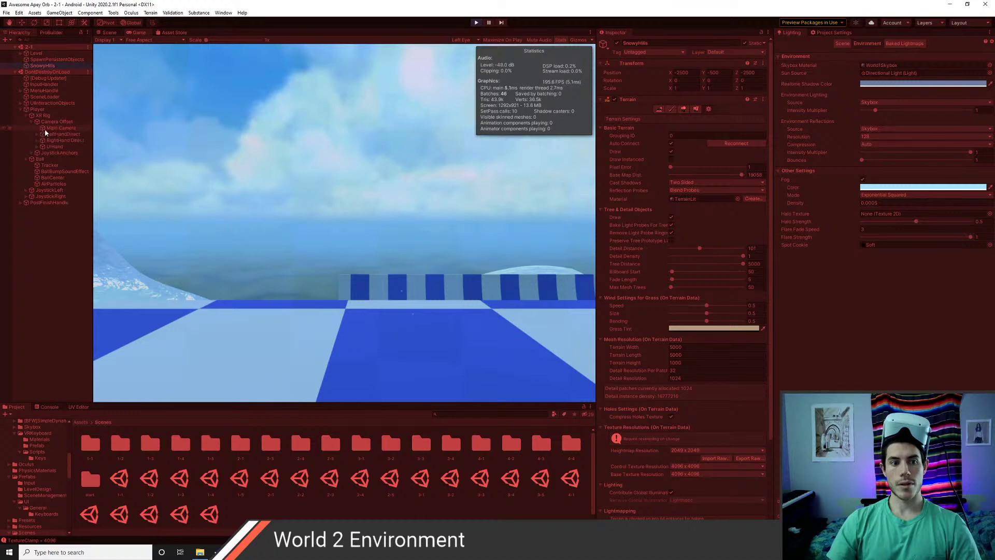
pyautogui.click(59, 128)
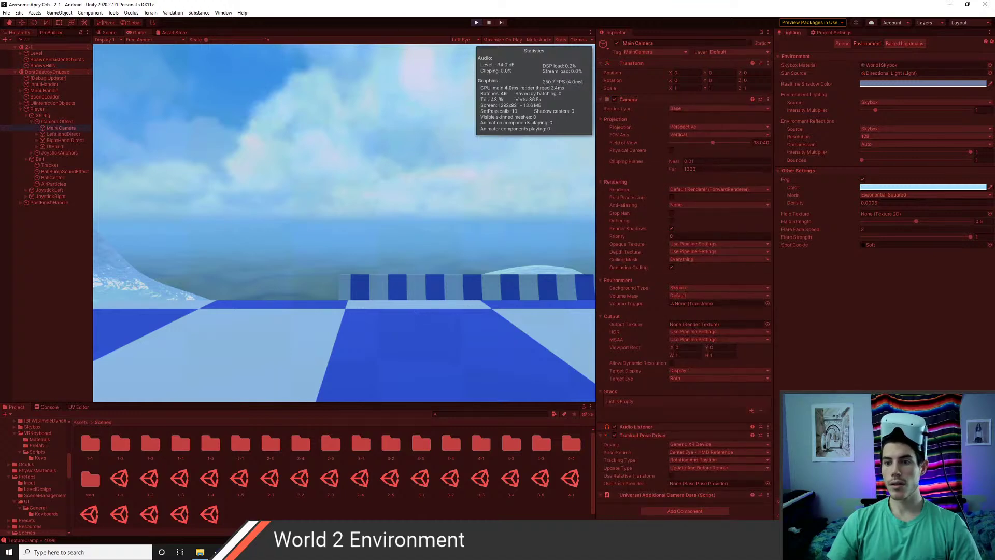
pyautogui.write('5000')
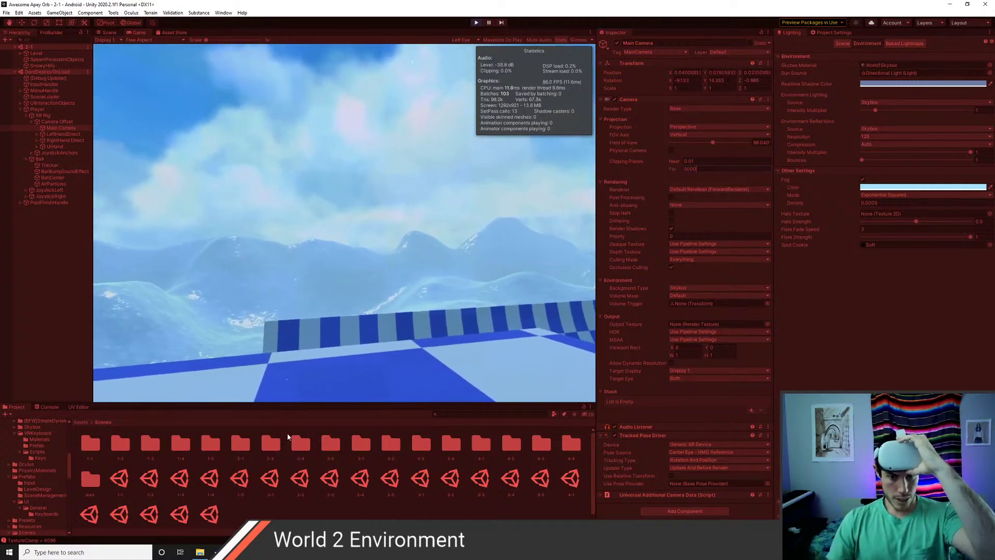
# - In Assets/Terrains/World2, set the Snow terrain layer's Tiling Size X and Y to 100
pyautogui.click(81, 422)
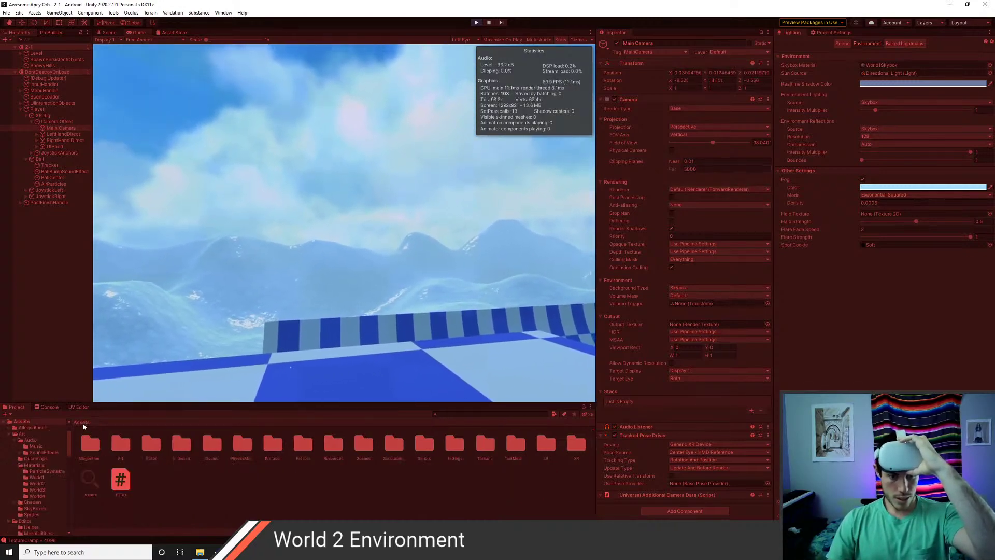
pyautogui.doubleClick(484, 445)
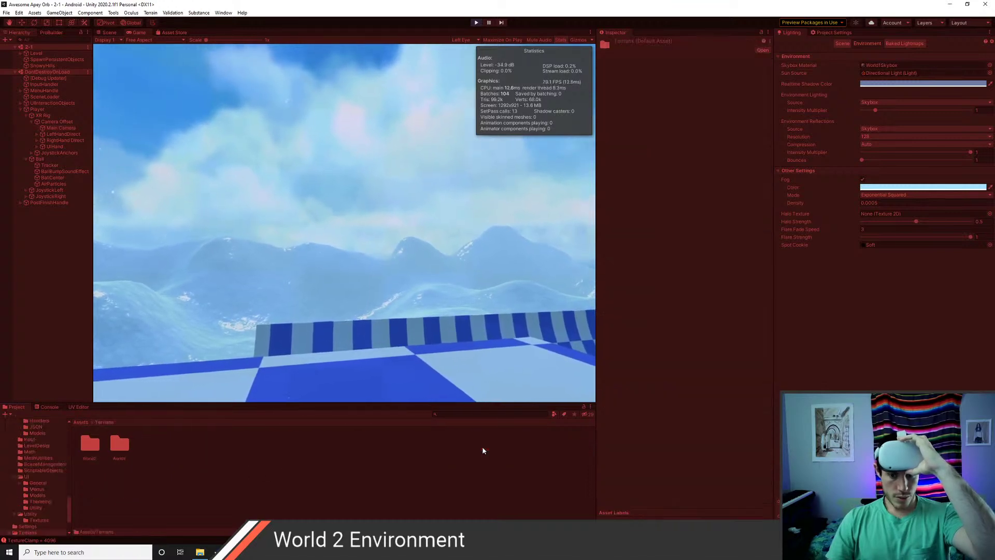
pyautogui.click(96, 449)
pyautogui.doubleClick(119, 445)
pyautogui.click(90, 443)
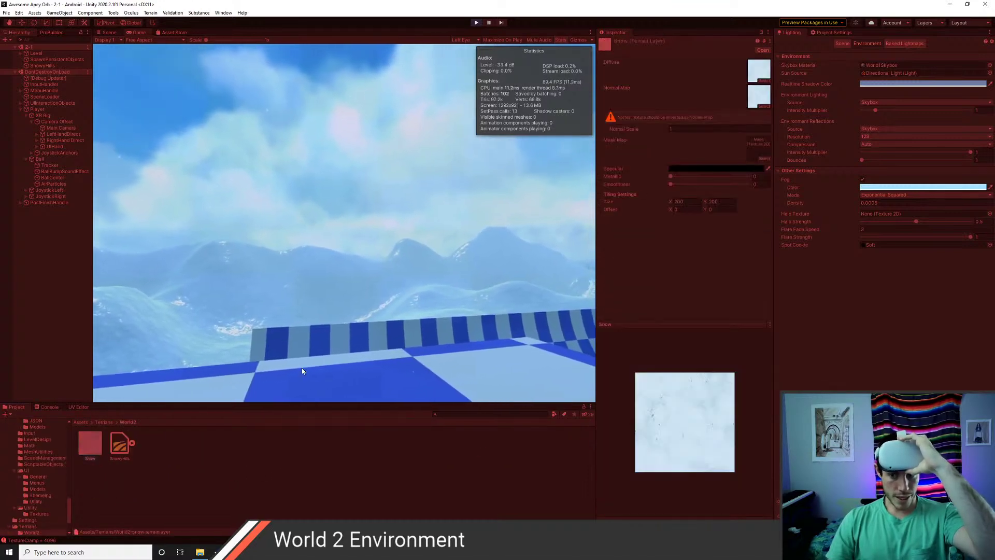
pyautogui.click(684, 202)
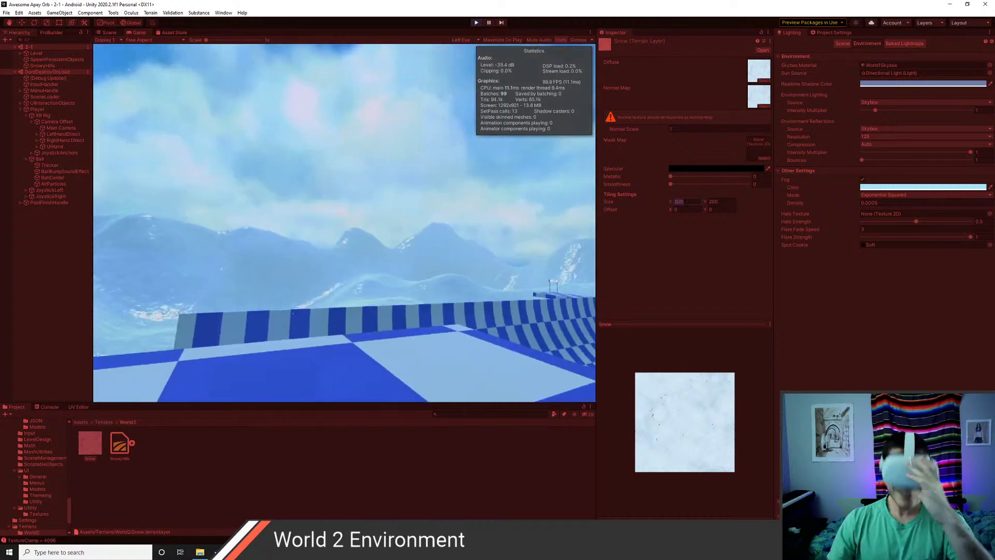
pyautogui.write('100')
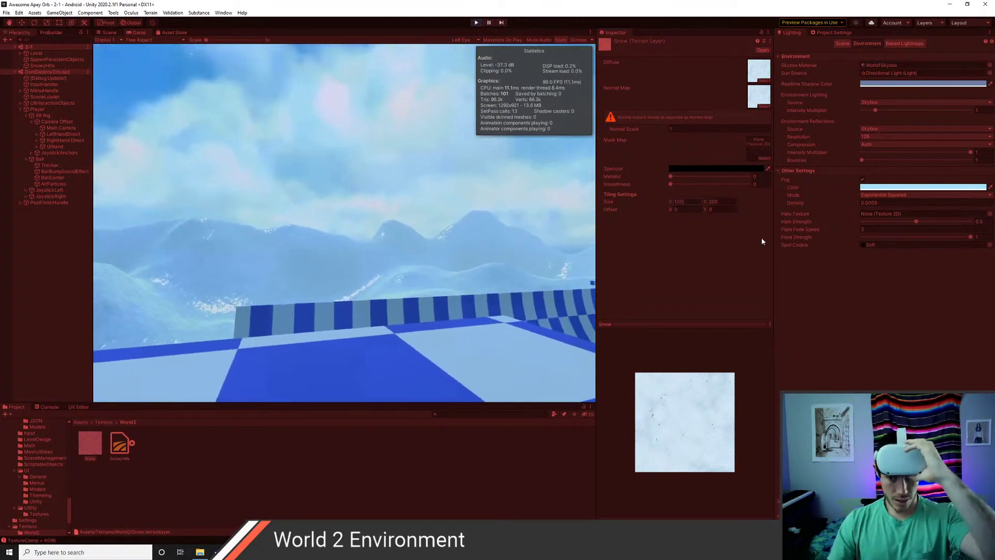
pyautogui.click(731, 201)
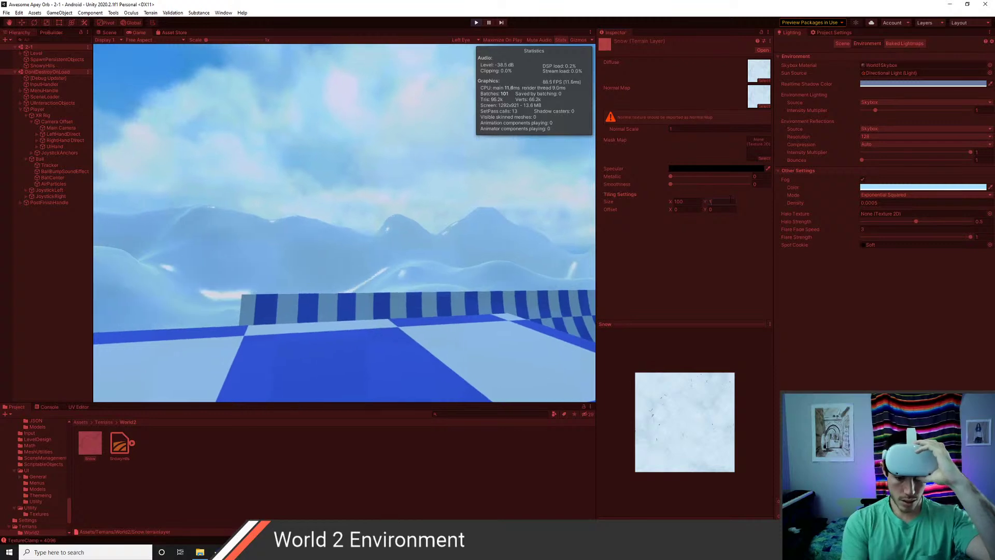
pyautogui.write('100')
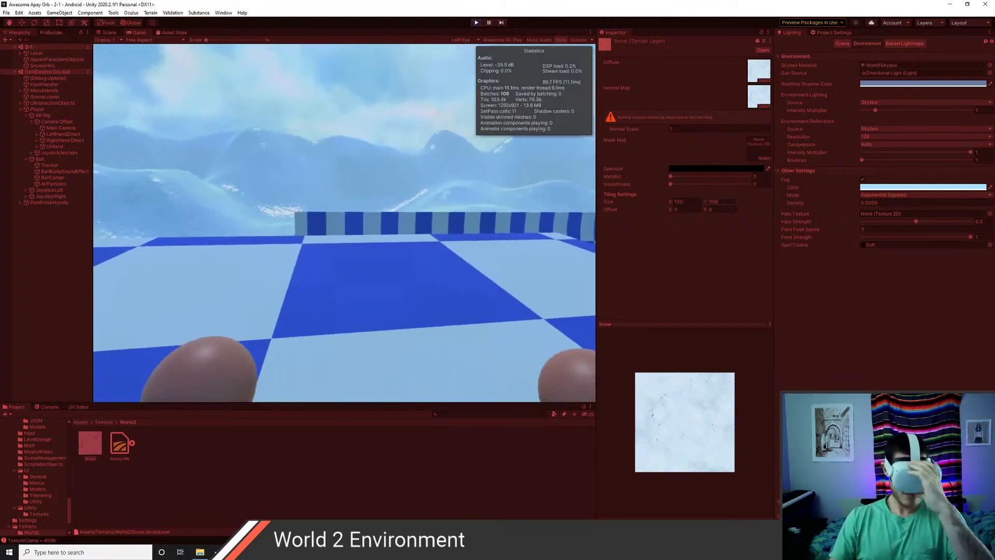
pyautogui.hotkey('shift', 'Tab')
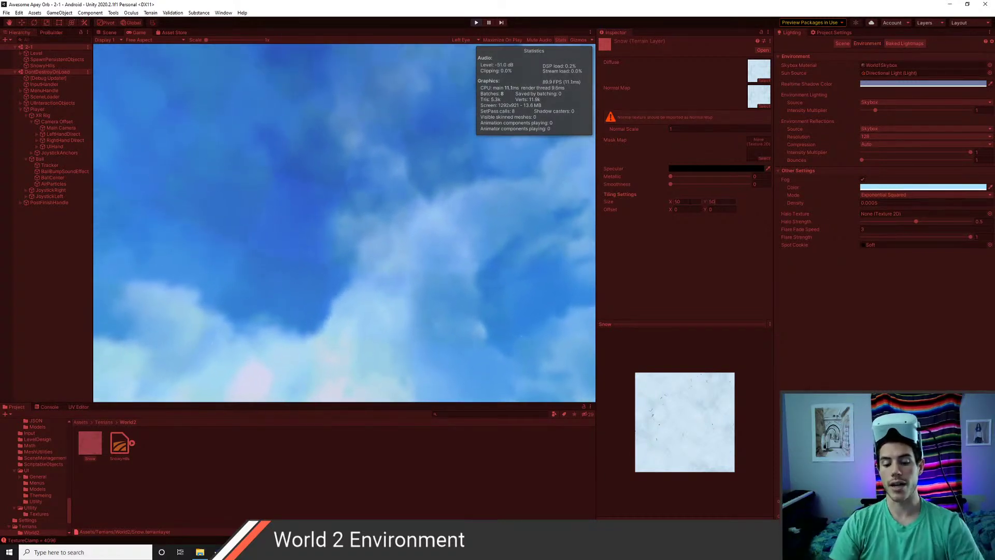
# - Exit play mode with Ctrl+P
pyautogui.hotkey('ctrl', 'p')
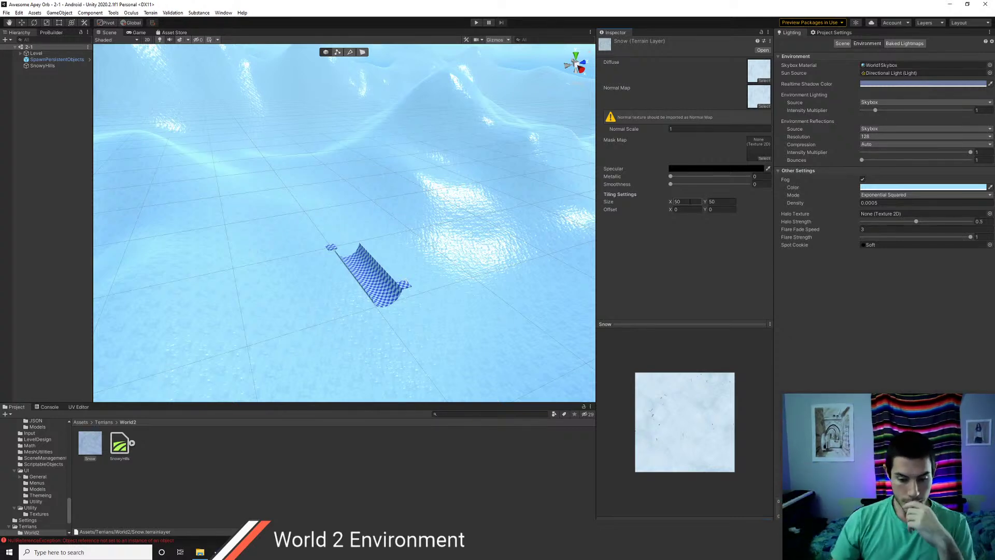
# - Put the SnowyHills terrain on the Floor layer
pyautogui.click(490, 194)
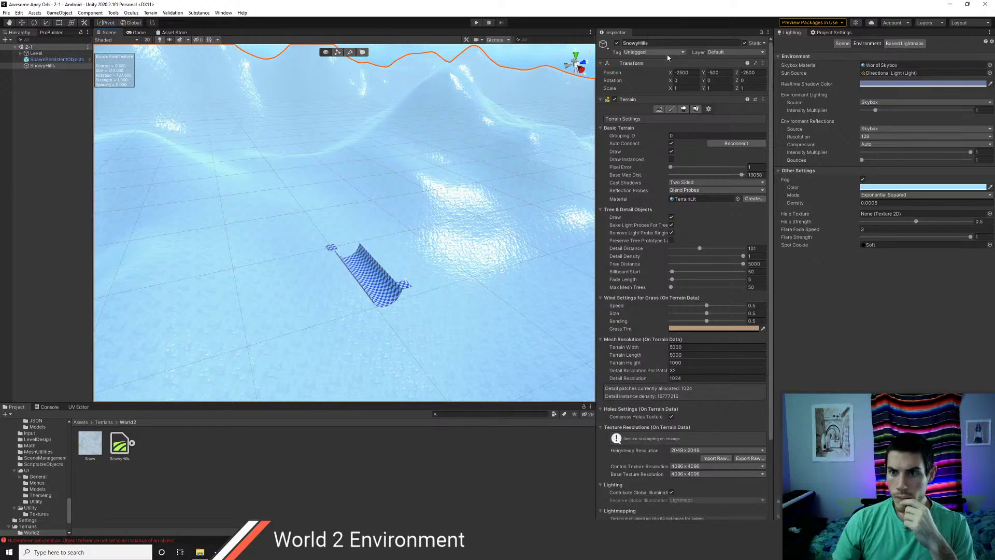
pyautogui.click(715, 52)
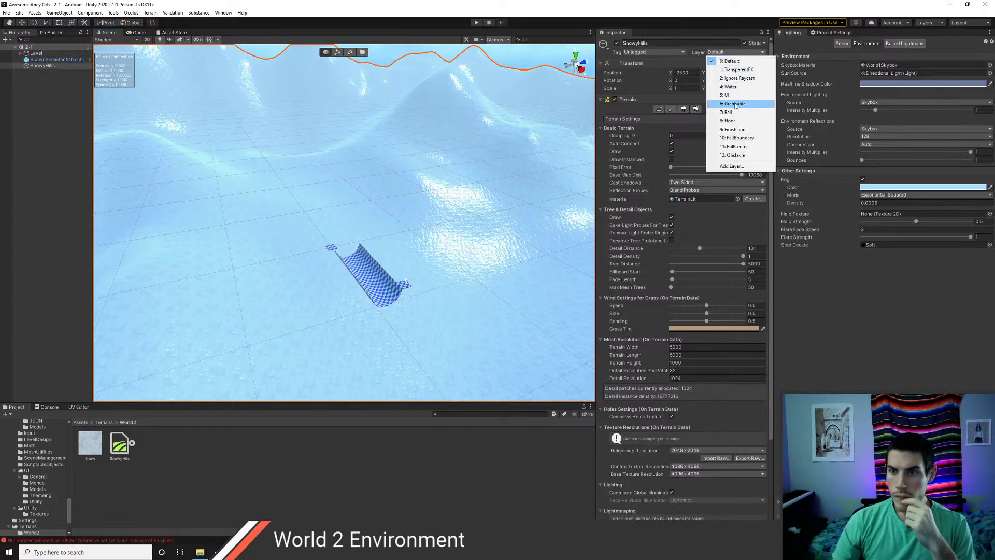
pyautogui.click(731, 121)
pyautogui.click(57, 133)
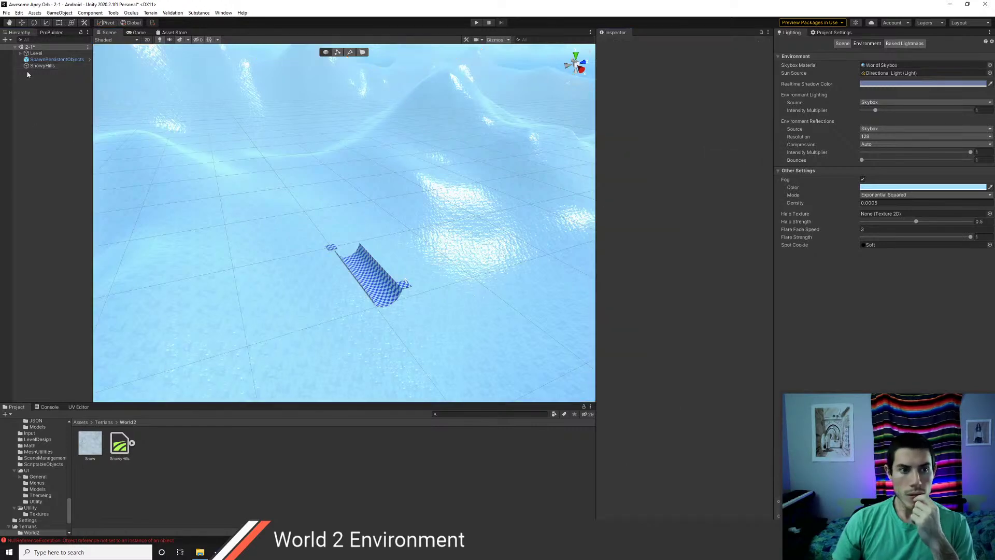
# - Expand Level and select PlayerSpawn, briefly checking the SnowyHills terrain
pyautogui.click(21, 54)
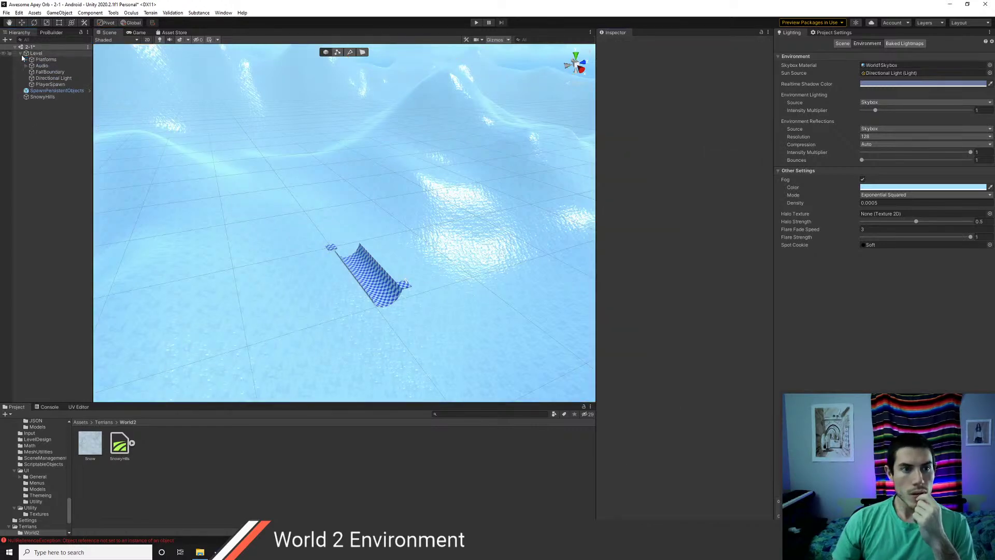
pyautogui.click(50, 84)
pyautogui.scroll(-3, 362, 245)
pyautogui.scroll(-5, 362, 244)
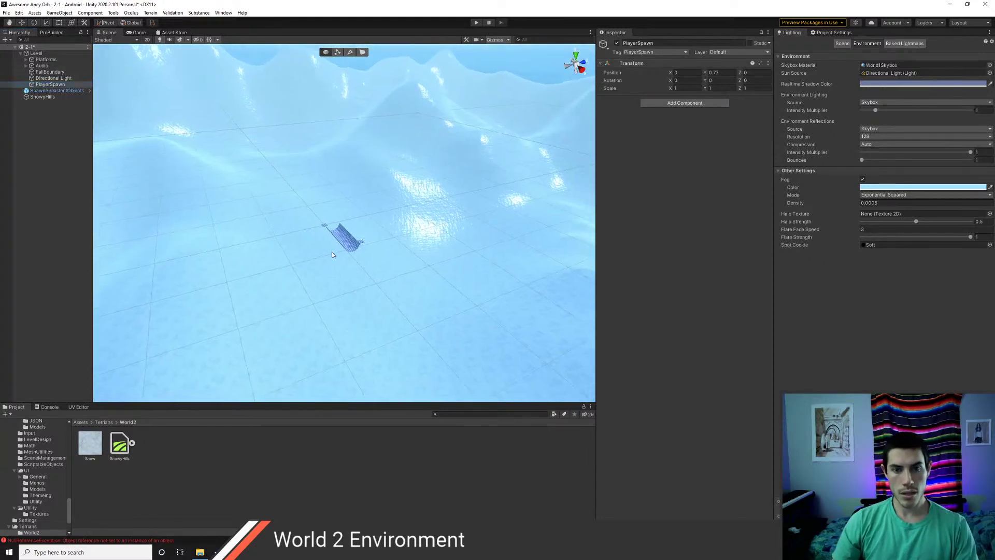
pyautogui.click(46, 97)
pyautogui.click(49, 85)
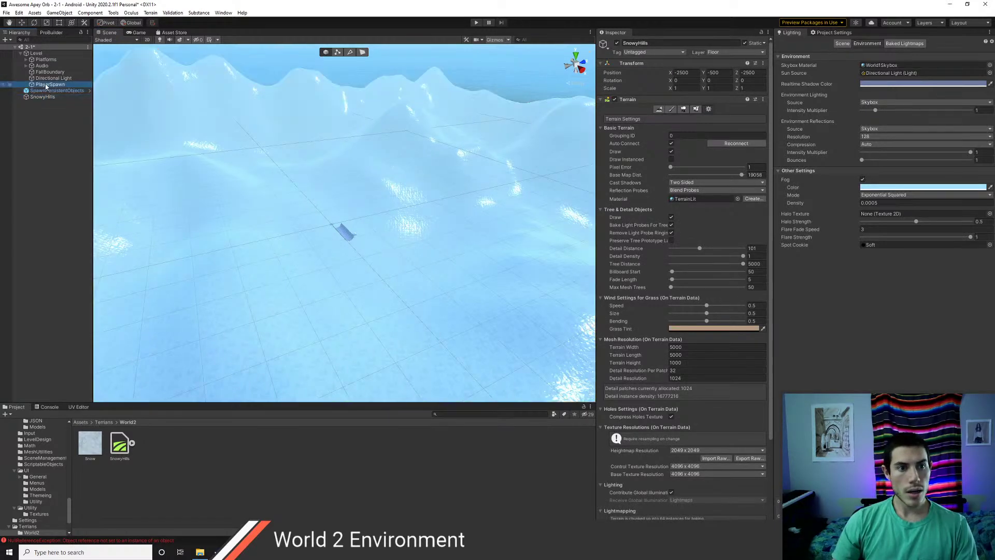
# - Orbit, pan and zoom the Scene view onto the flat snowy disk at the mountain top
pyautogui.moveTo(255, 206); pyautogui.dragTo(274, 218, button='right')
pyautogui.scroll(-5, 273, 218)
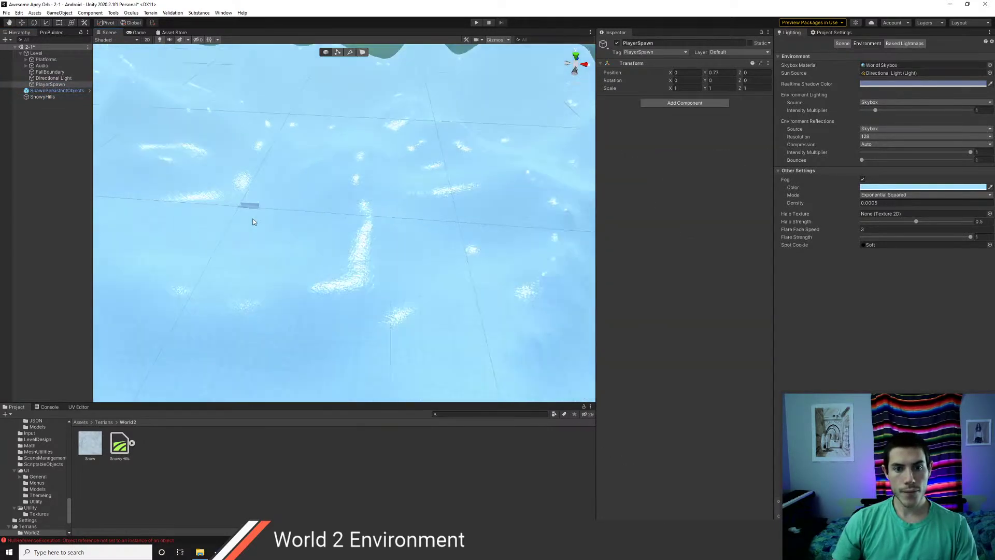
pyautogui.moveTo(208, 215); pyautogui.dragTo(387, 241, button='middle')
pyautogui.moveTo(266, 221); pyautogui.dragTo(351, 191, button='middle')
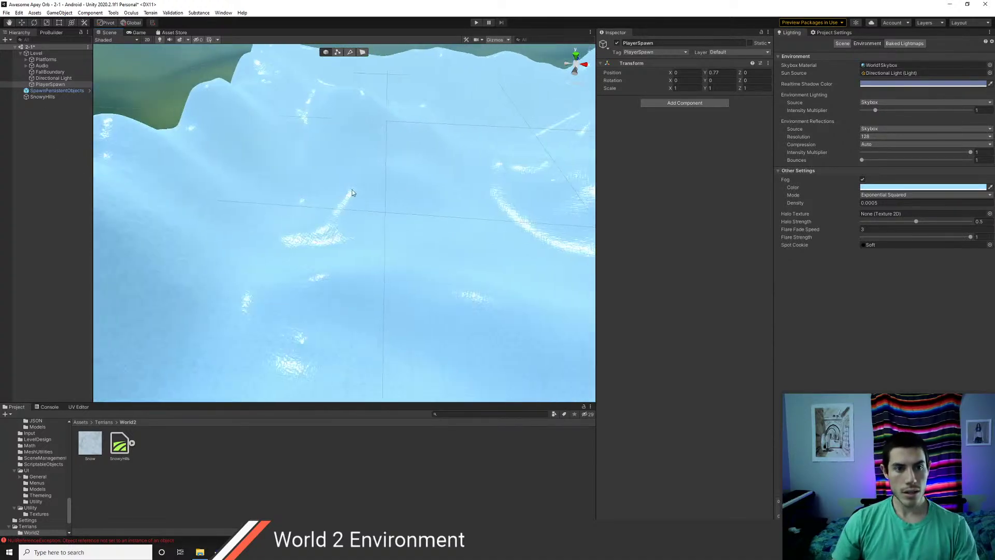
pyautogui.moveTo(171, 199); pyautogui.dragTo(288, 208, button='middle')
pyautogui.scroll(3, 288, 198)
pyautogui.scroll(8, 288, 199)
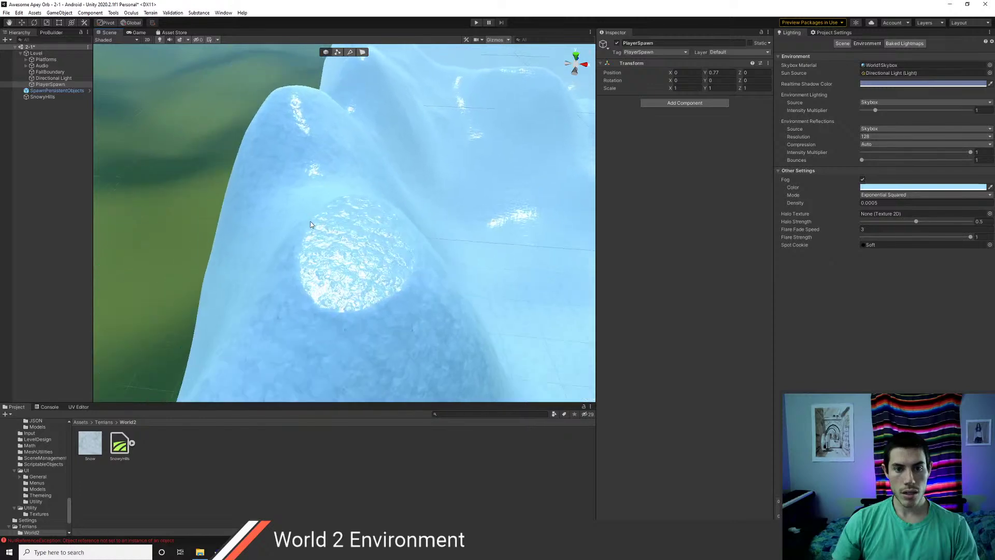
pyautogui.scroll(3, 314, 224)
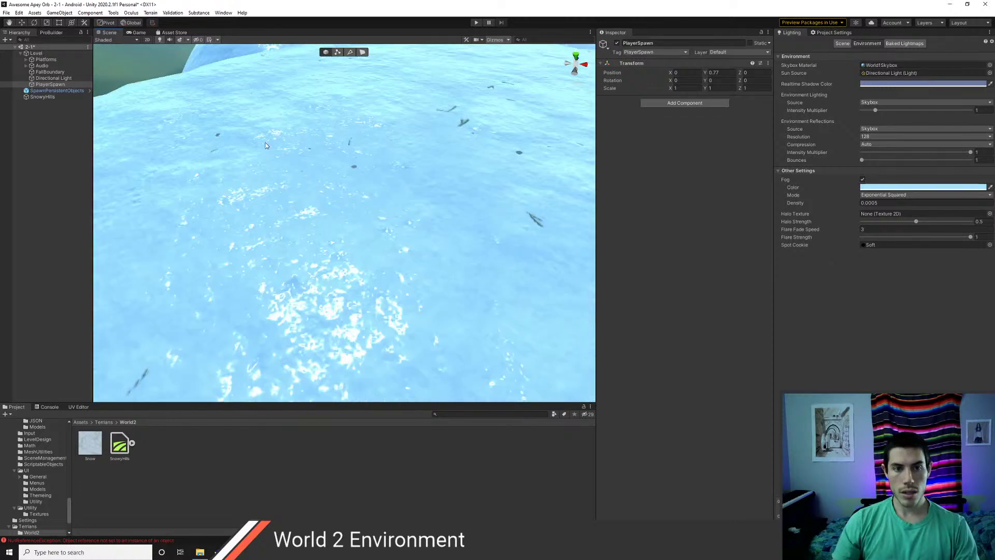
# - Align PlayerSpawn with the view at rotation 0, 0, 0, save scene 2-1, and start play
pyautogui.click(59, 12)
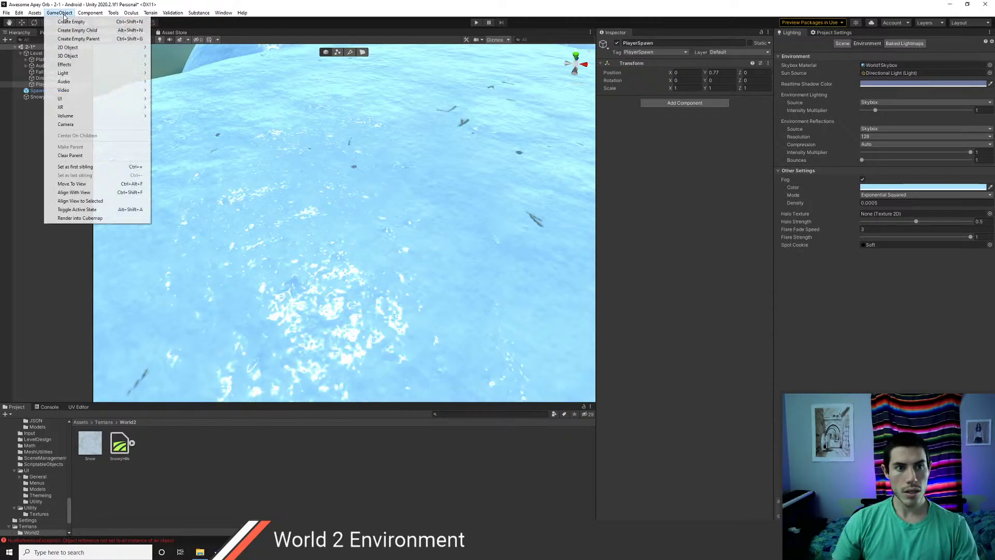
pyautogui.click(73, 192)
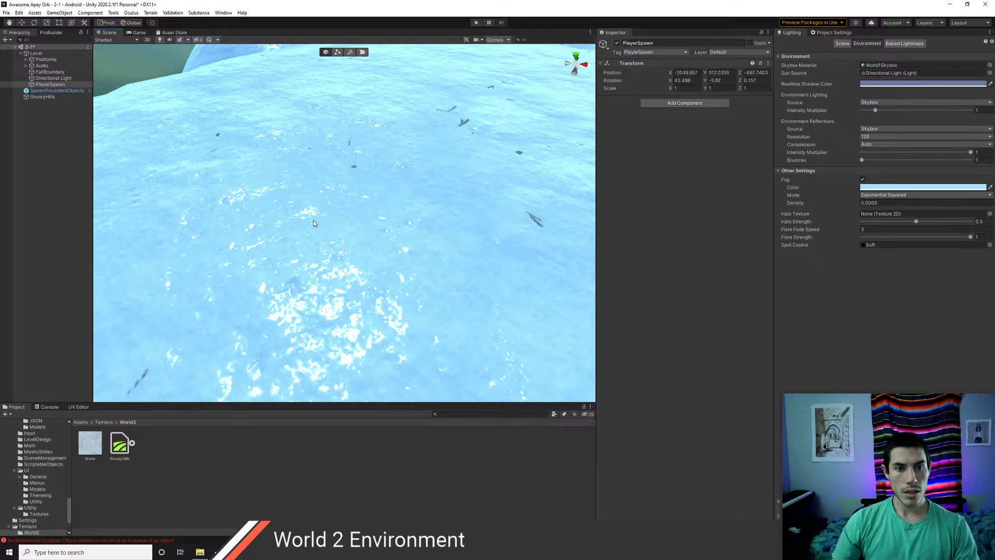
pyautogui.write('0')
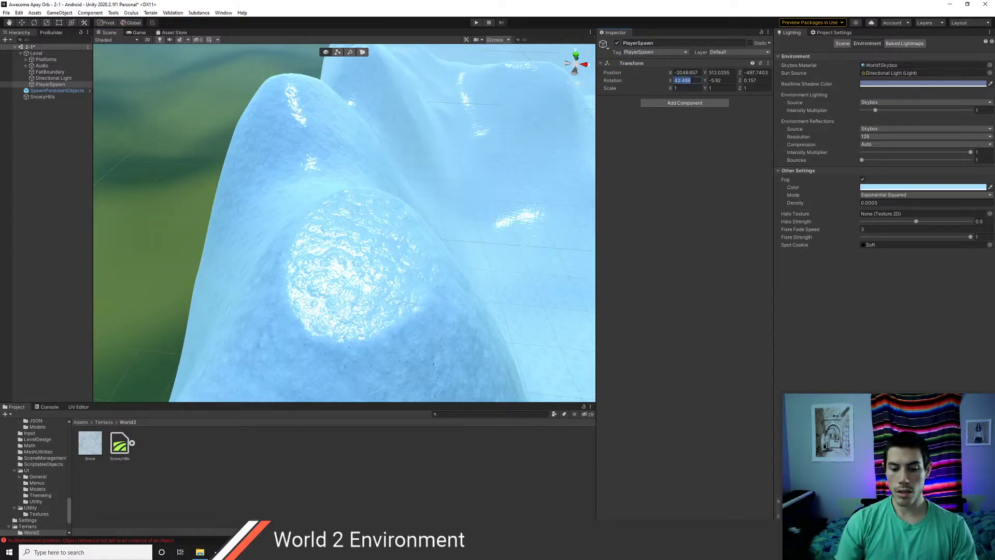
pyautogui.press('Tab')
pyautogui.write('0')
pyautogui.press('Tab')
pyautogui.write('0')
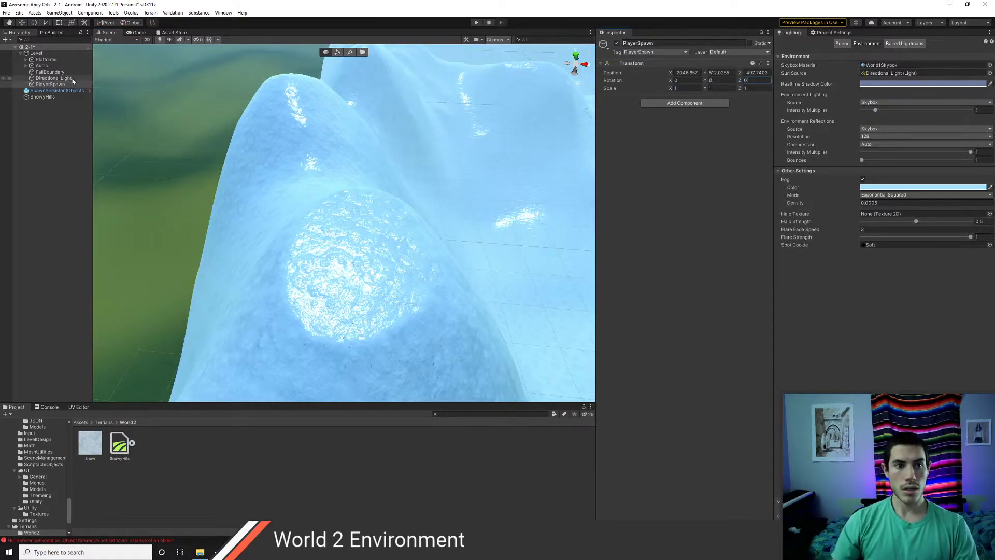
pyautogui.hotkey('ctrl', 's')
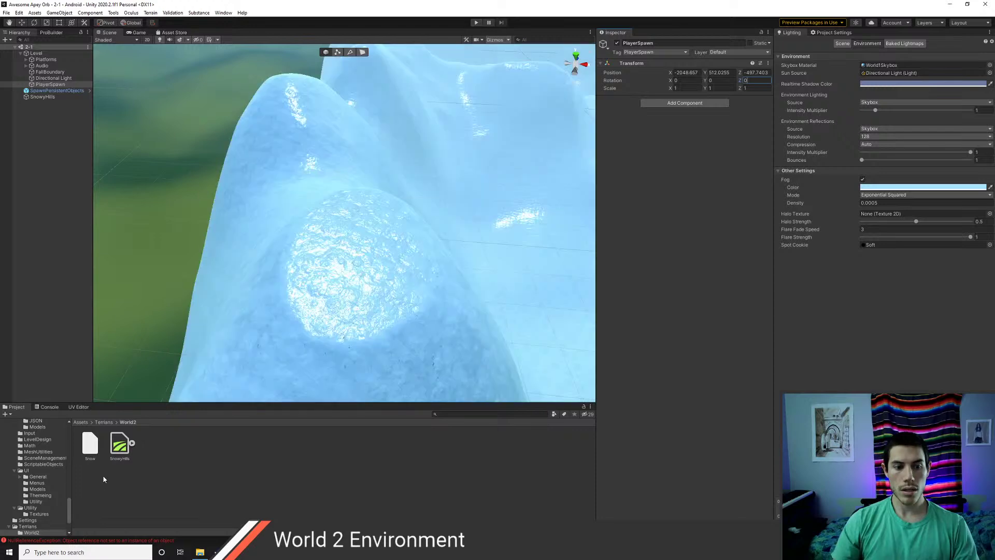
pyautogui.click(475, 23)
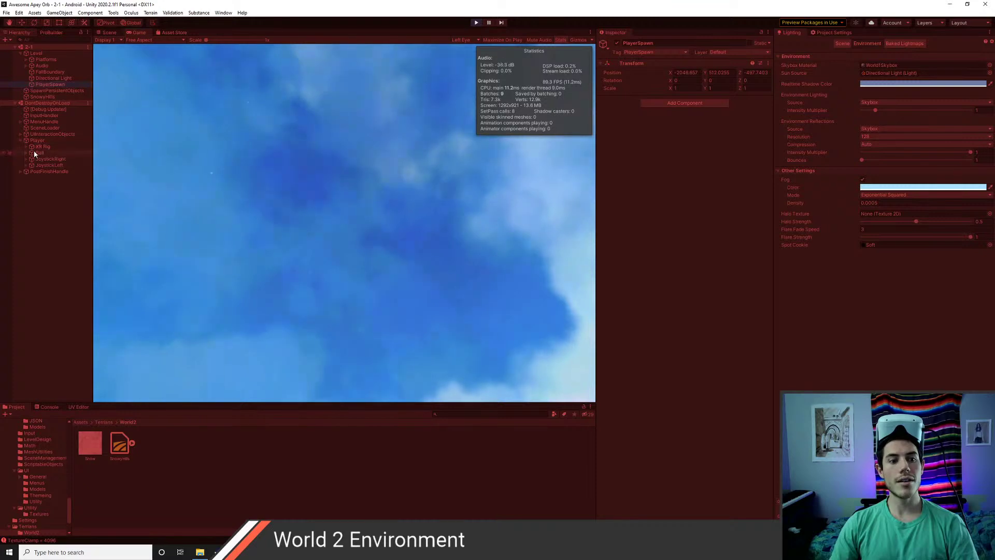
# - Inspect the Main Camera under XR Rig > Camera Offset and the FallBoundary object, then exit play mode
pyautogui.click(26, 147)
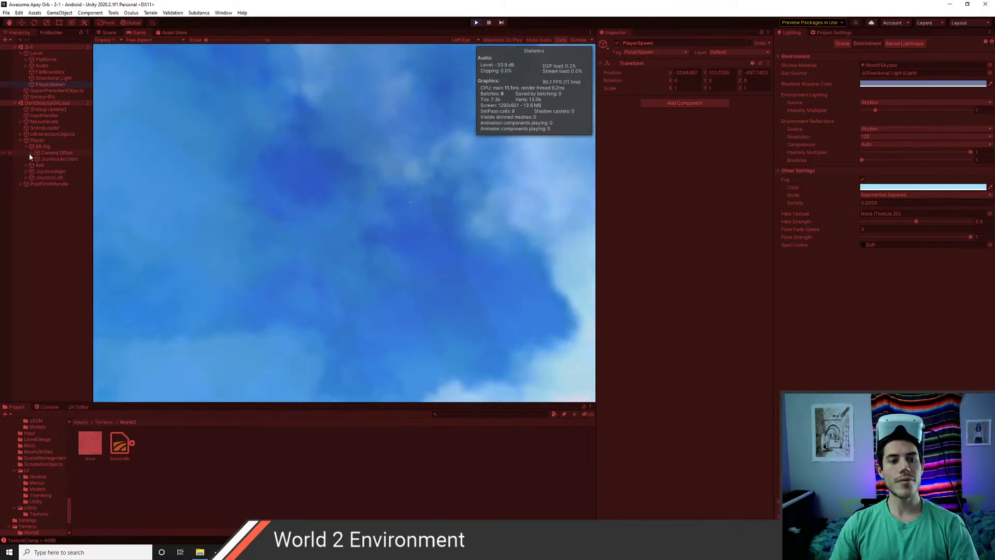
pyautogui.click(31, 153)
pyautogui.click(49, 160)
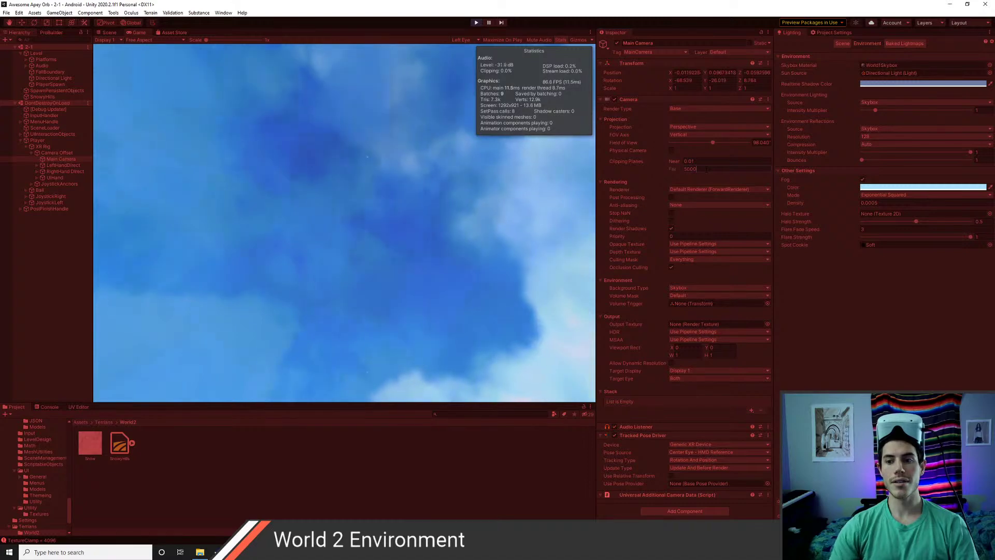
pyautogui.click(38, 283)
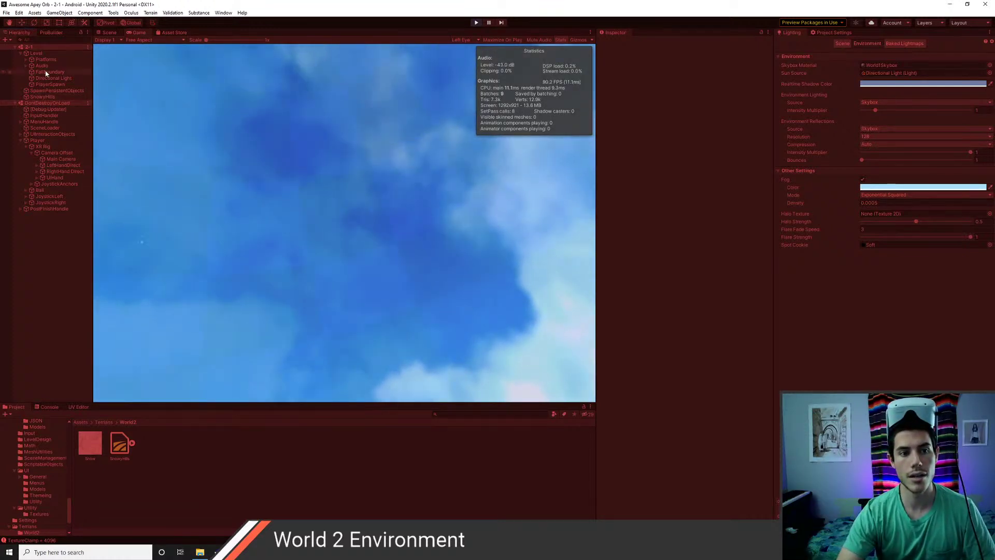
pyautogui.click(46, 72)
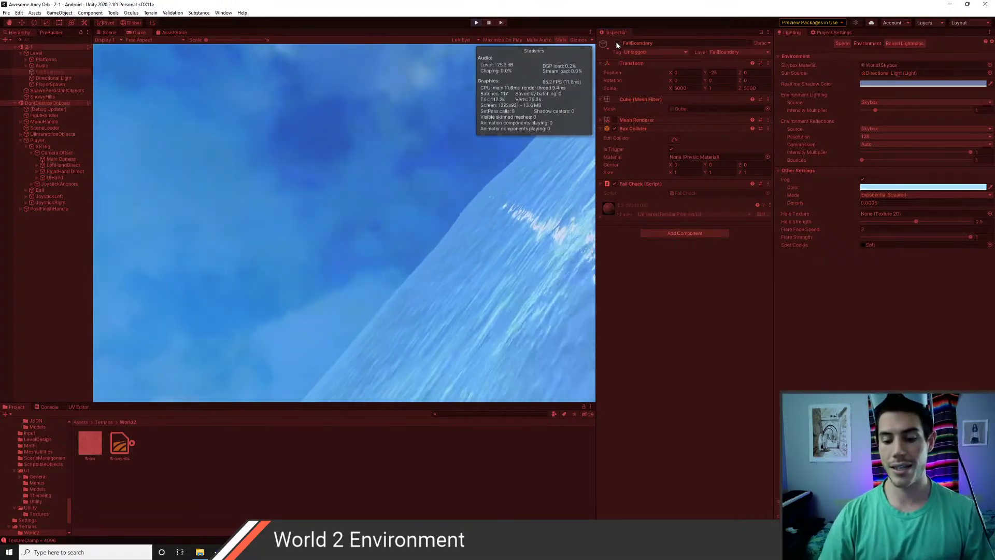
pyautogui.hotkey('ctrl', 'p')
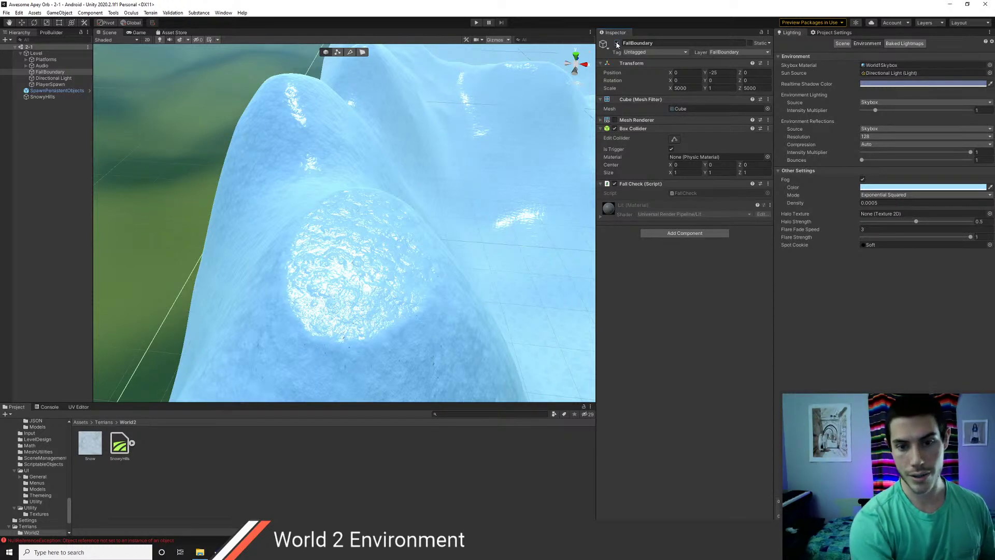
# - Bring the checkered starting platform into view and inspect the Snow terrain layer
pyautogui.scroll(-2, 322, 179)
pyautogui.moveTo(323, 179)
pyautogui.mouseDown(button='right')
pyautogui.moveTo(431, 244)
pyautogui.moveTo(263, 199)
pyautogui.moveTo(442, 231)
pyautogui.moveTo(326, 192)
pyautogui.mouseUp(button='right')
pyautogui.moveTo(456, 233); pyautogui.dragTo(259, 179, button='middle')
pyautogui.scroll(8, 409, 225)
pyautogui.moveTo(409, 242); pyautogui.dragTo(353, 207, button='middle')
pyautogui.scroll(5, 301, 205)
pyautogui.moveTo(285, 211); pyautogui.dragTo(334, 211, button='middle')
pyautogui.scroll(8, 324, 213)
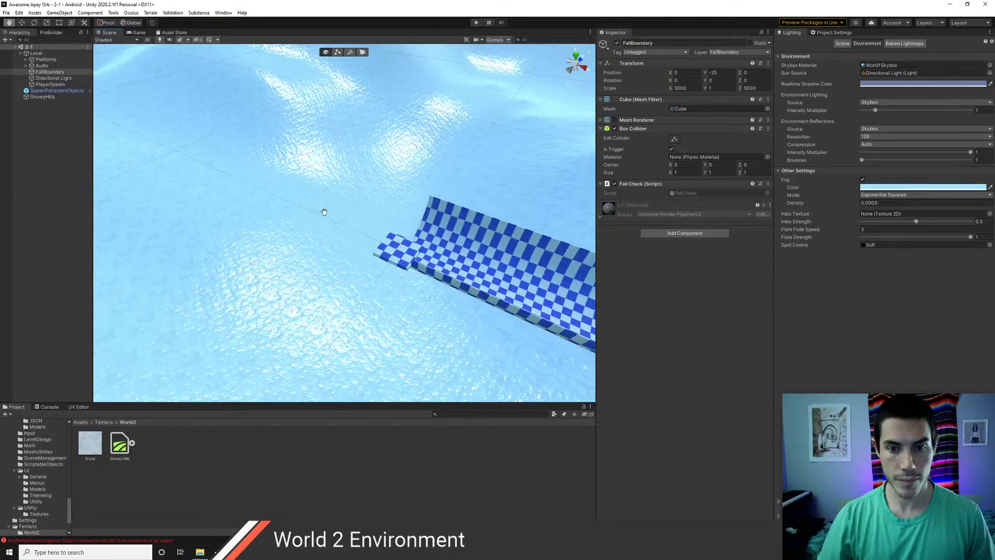
pyautogui.click(97, 448)
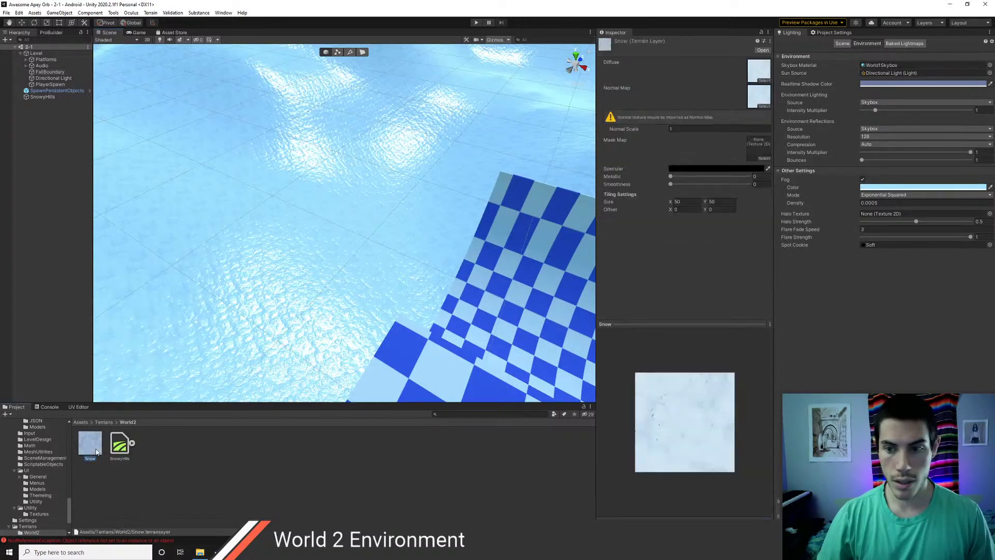
pyautogui.moveTo(371, 310); pyautogui.dragTo(394, 279, button='middle')
pyautogui.scroll(-5, 394, 279)
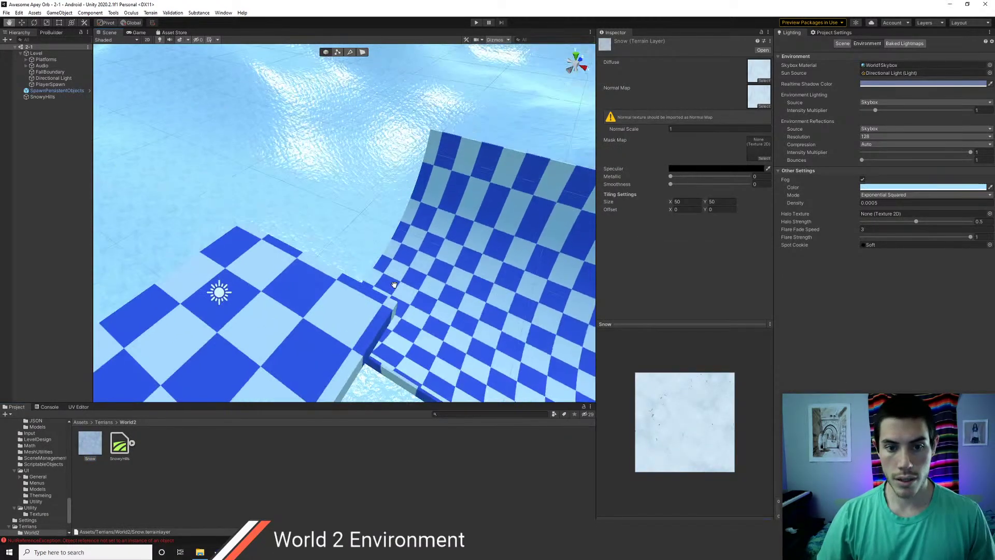
# - Move PlayerSpawn to the current view position and switch to the Move tool
pyautogui.click(45, 84)
pyautogui.click(64, 14)
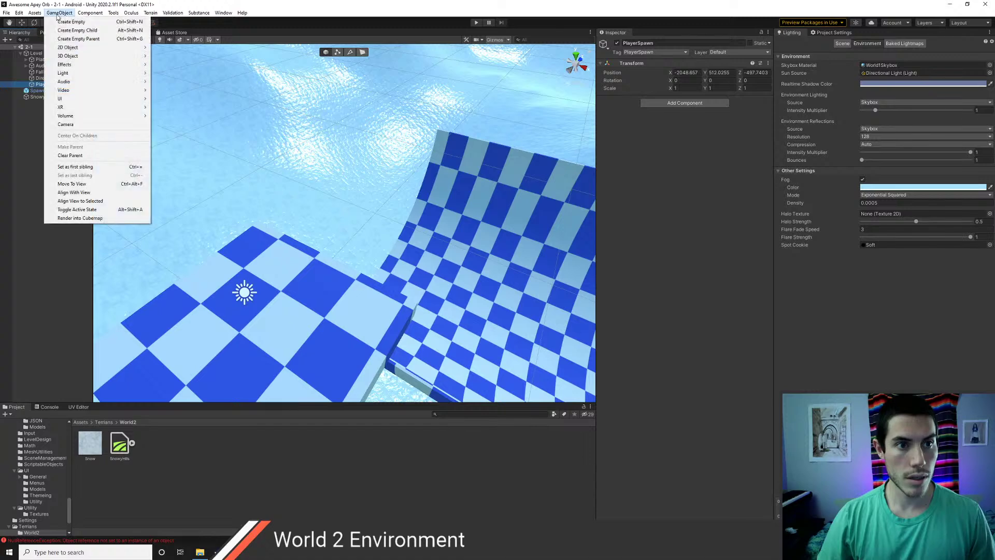
pyautogui.click(87, 183)
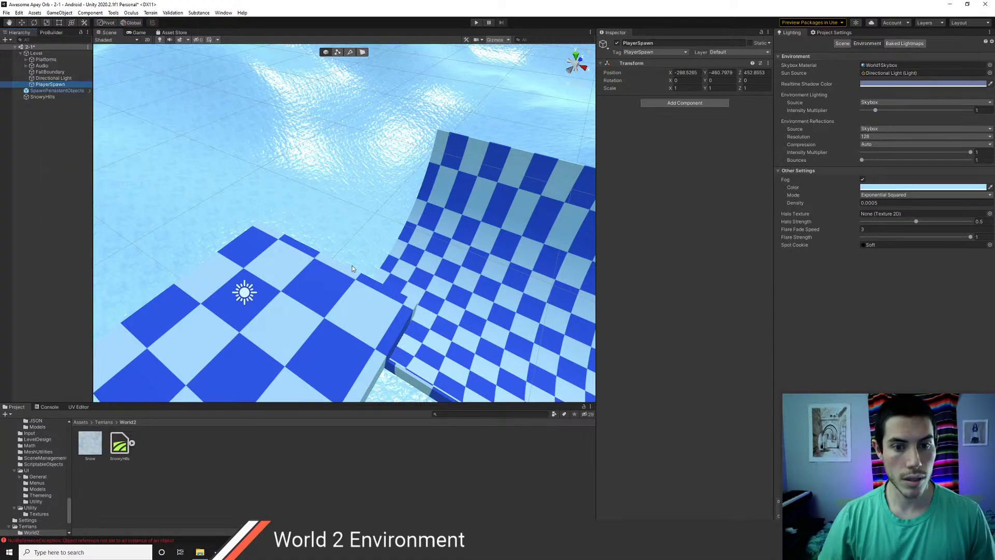
pyautogui.scroll(-5, 353, 267)
pyautogui.click(37, 79)
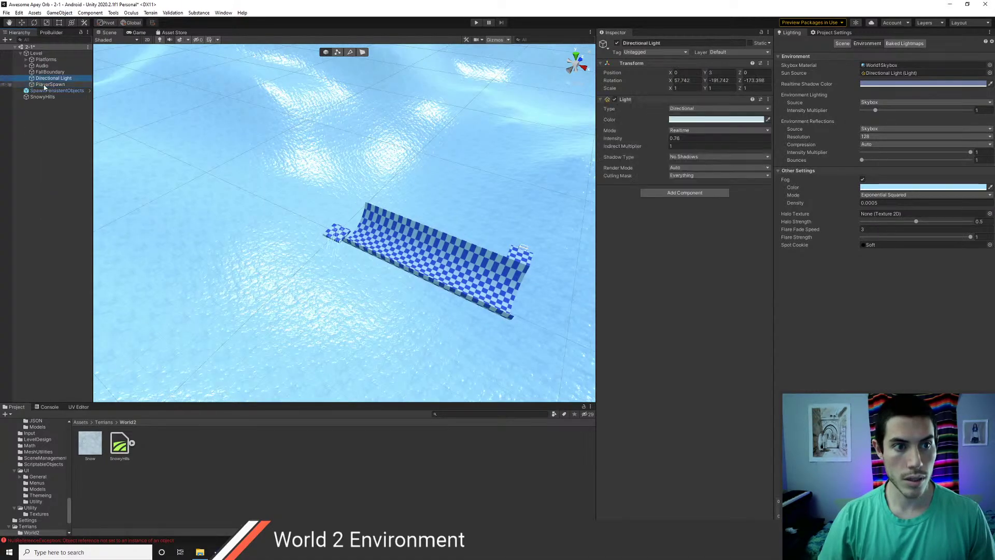
pyautogui.click(43, 84)
pyautogui.press('w')
pyautogui.scroll(3, 387, 262)
pyautogui.scroll(5, 383, 262)
pyautogui.scroll(-3, 379, 266)
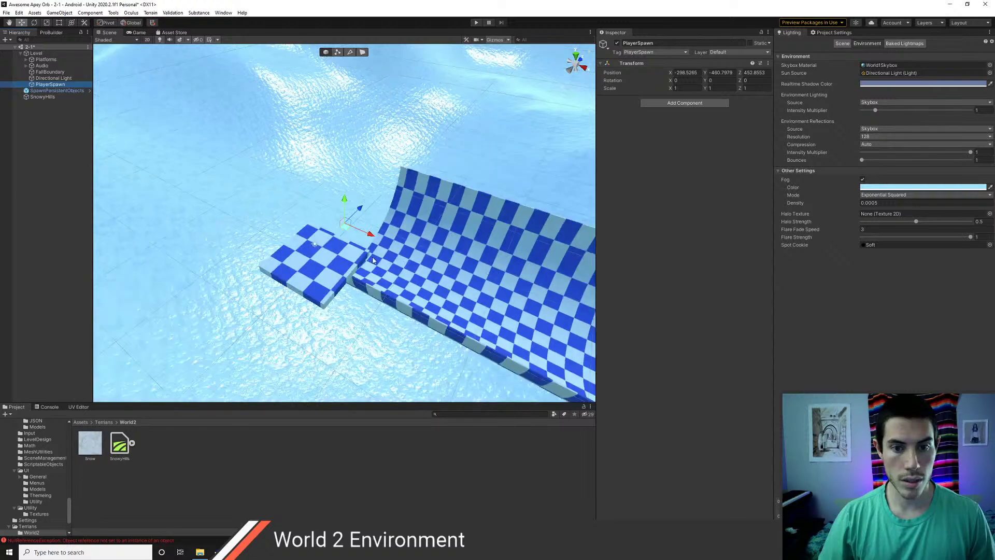
pyautogui.scroll(-6, 384, 271)
pyautogui.moveTo(384, 271)
pyautogui.keyDown('alt'); pyautogui.mouseDown()
pyautogui.moveTo(369, 271)
pyautogui.moveTo(383, 267)
pyautogui.mouseUp(); pyautogui.keyUp('alt')
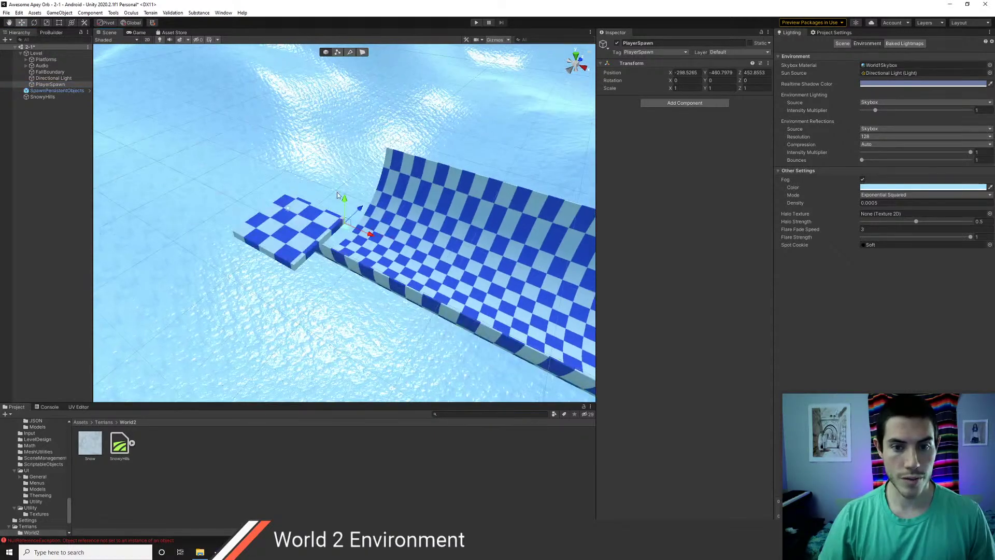
# - Drag PlayerSpawn along the Y, Z and X axes onto the first checkered platform
pyautogui.moveTo(344, 200); pyautogui.dragTo(305, 69)
pyautogui.moveTo(361, 94); pyautogui.dragTo(219, 127)
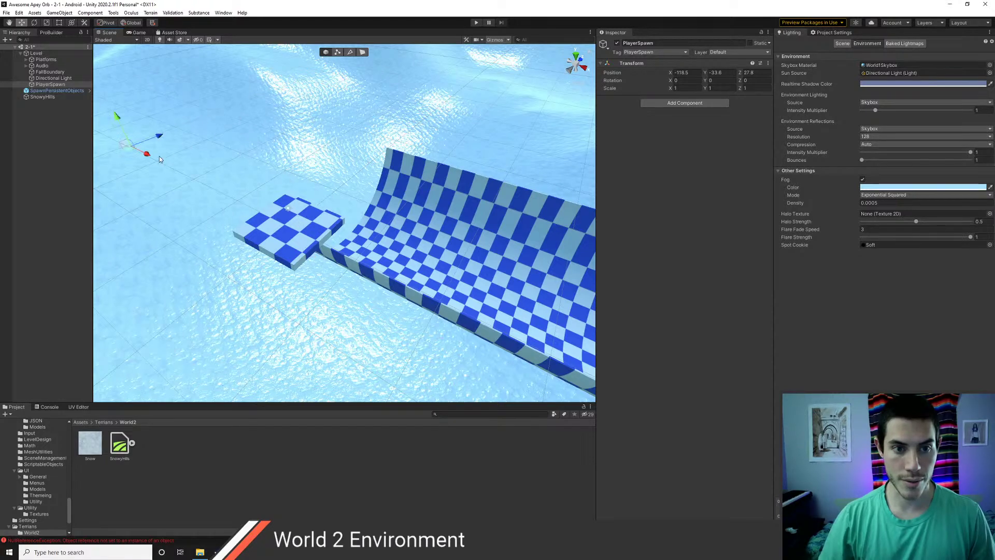
pyautogui.moveTo(159, 157); pyautogui.dragTo(329, 288)
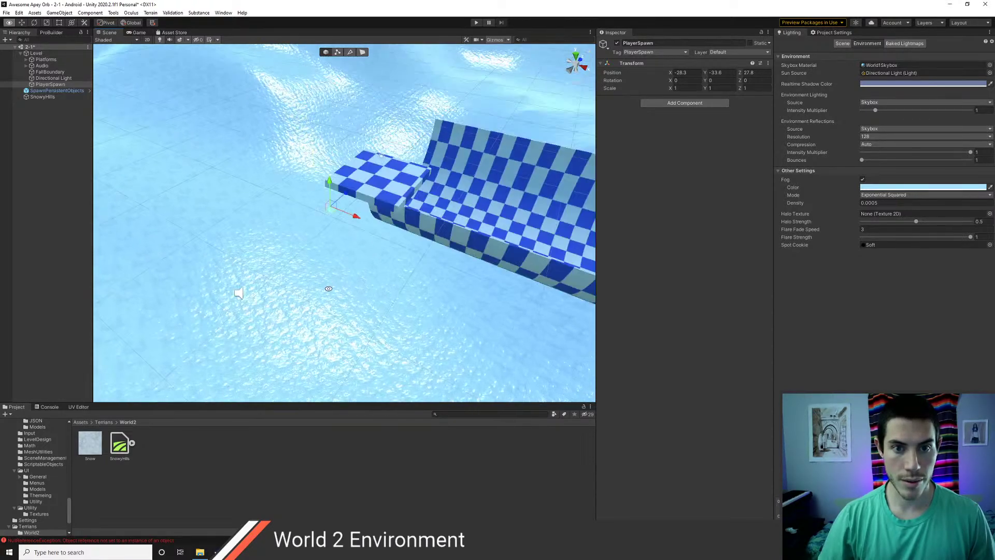
pyautogui.moveTo(331, 184); pyautogui.dragTo(330, 86)
pyautogui.moveTo(354, 125); pyautogui.dragTo(369, 165)
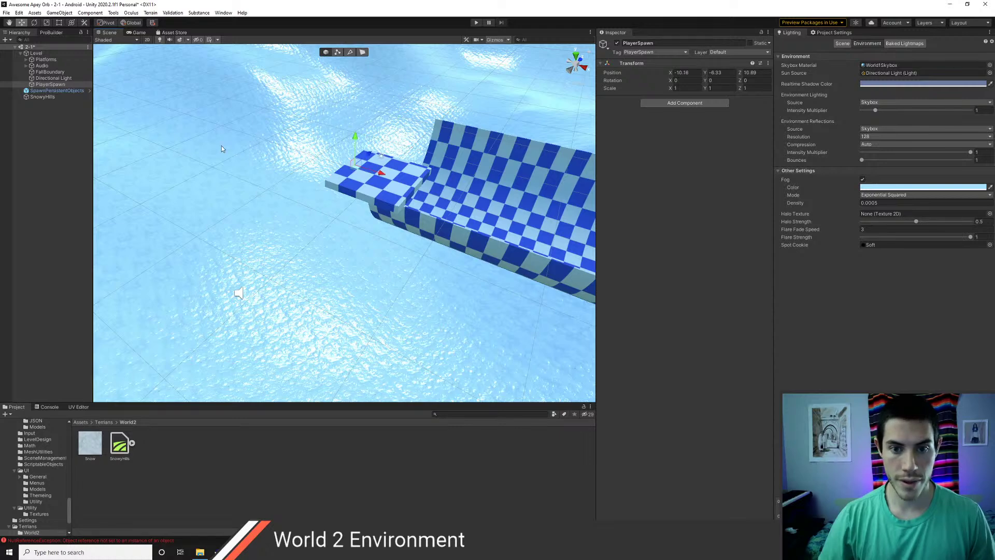
pyautogui.doubleClick(52, 86)
pyautogui.keyDown('alt'); pyautogui.moveTo(206, 148); pyautogui.dragTo(364, 210); pyautogui.keyUp('alt')
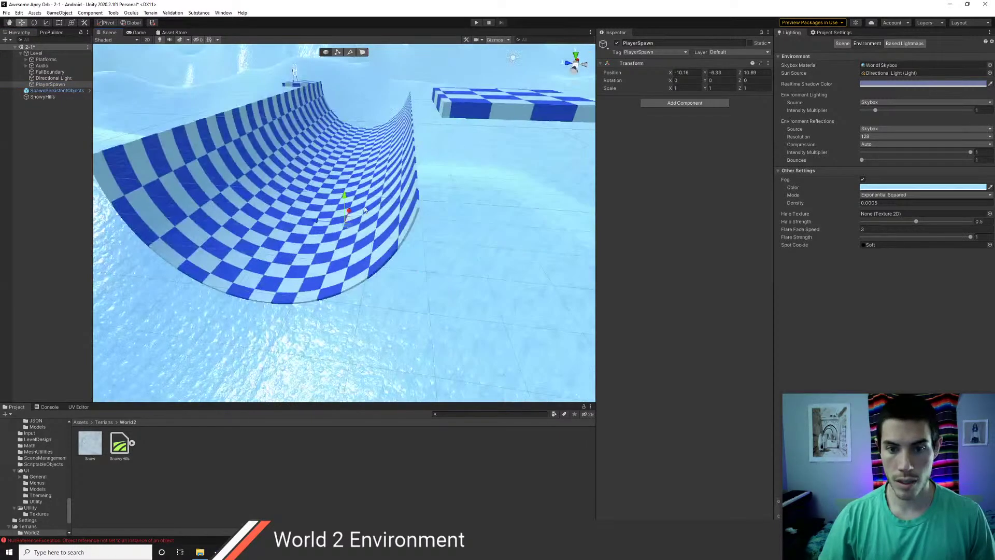
pyautogui.moveTo(340, 171); pyautogui.dragTo(497, 118)
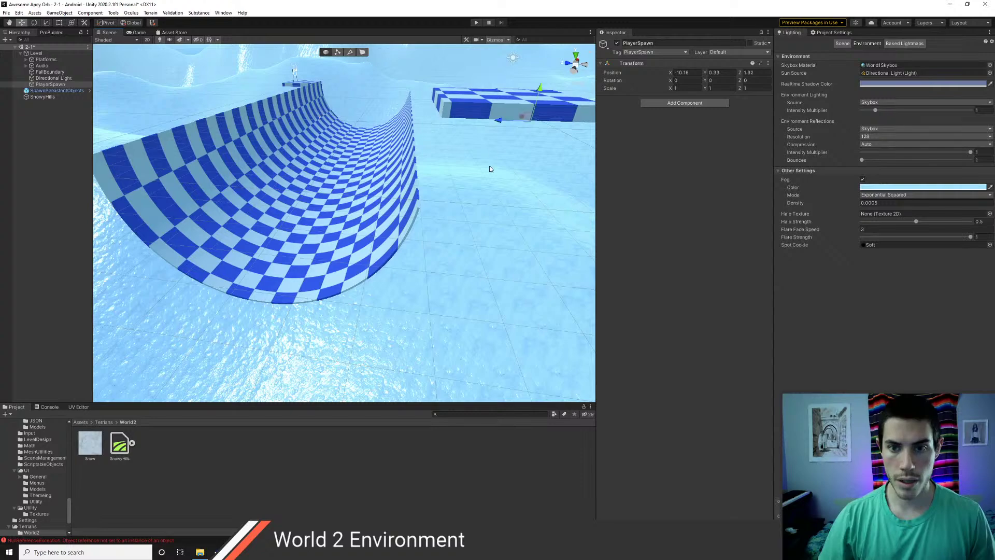
pyautogui.keyDown('alt'); pyautogui.moveTo(489, 166); pyautogui.dragTo(317, 265); pyautogui.keyUp('alt')
pyautogui.moveTo(408, 348); pyautogui.dragTo(517, 342)
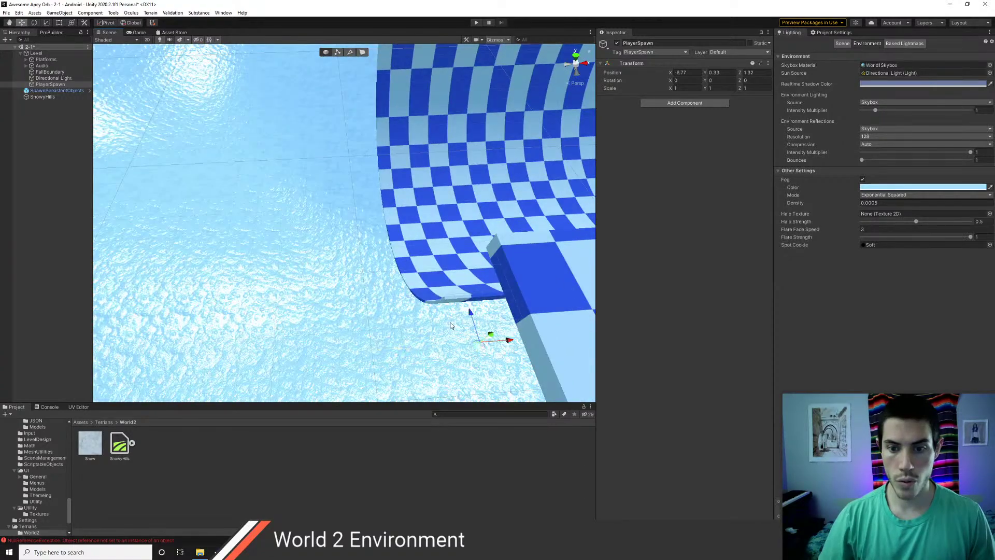
pyautogui.scroll(-4, 469, 311)
pyautogui.moveTo(446, 316); pyautogui.dragTo(265, 237, button='middle')
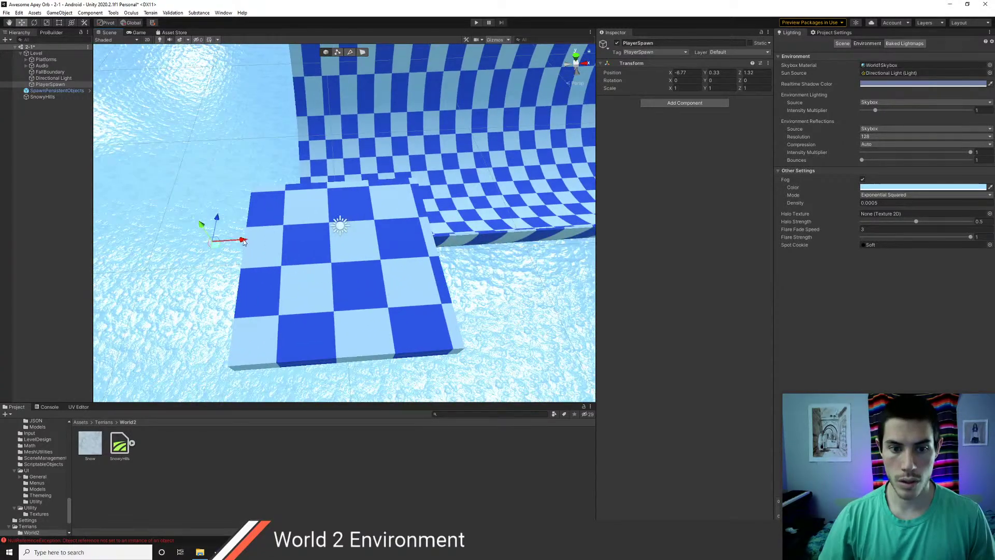
pyautogui.moveTo(245, 240); pyautogui.dragTo(377, 251)
pyautogui.moveTo(367, 318)
pyautogui.keyDown('alt'); pyautogui.mouseDown()
pyautogui.moveTo(375, 264)
pyautogui.moveTo(449, 136)
pyautogui.moveTo(534, 262)
pyautogui.moveTo(361, 328)
pyautogui.mouseUp(); pyautogui.keyUp('alt')
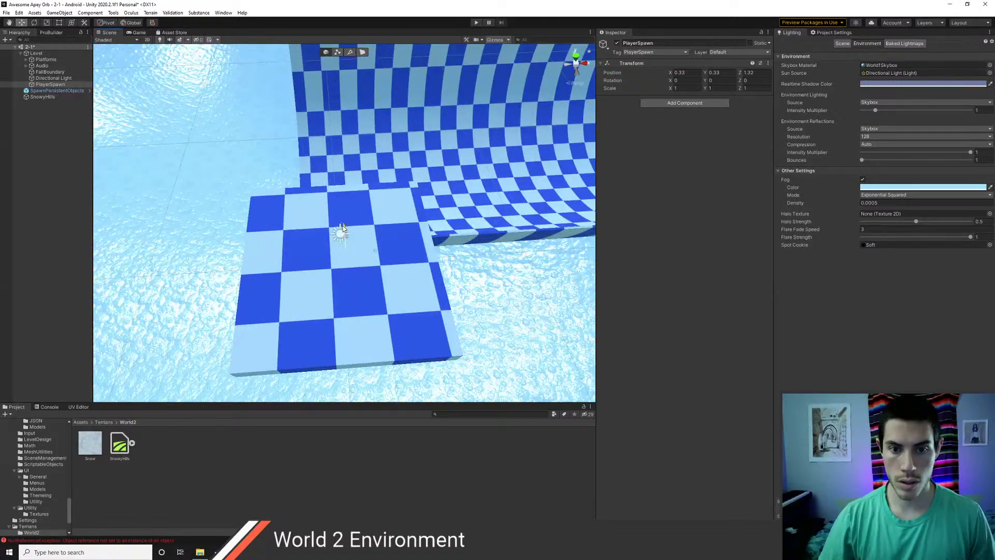
# - Fine-tune PlayerSpawn to about -0.45, 1.77, -0.3, just above the platform
pyautogui.click(366, 269)
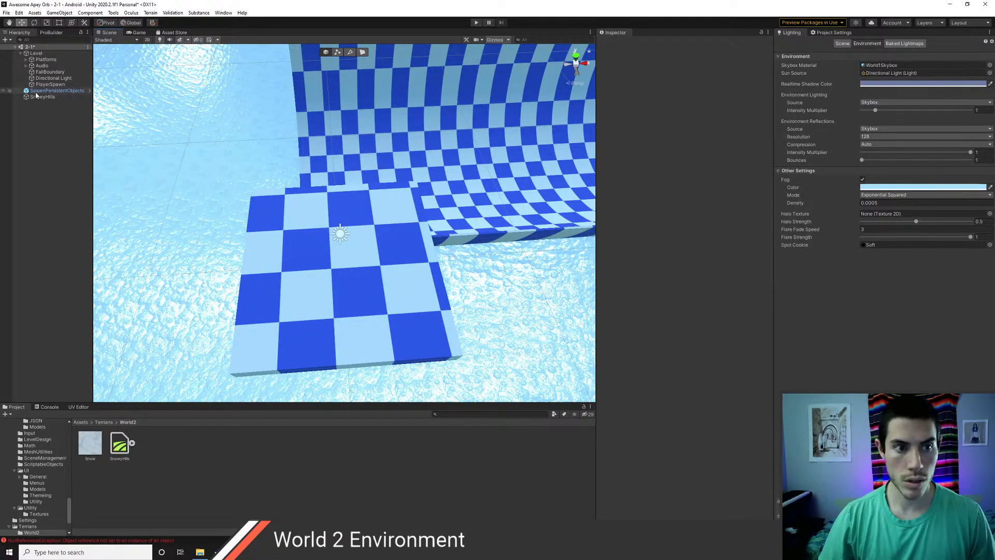
pyautogui.click(353, 269)
pyautogui.moveTo(376, 272); pyautogui.dragTo(401, 274)
pyautogui.moveTo(382, 108); pyautogui.dragTo(382, 82)
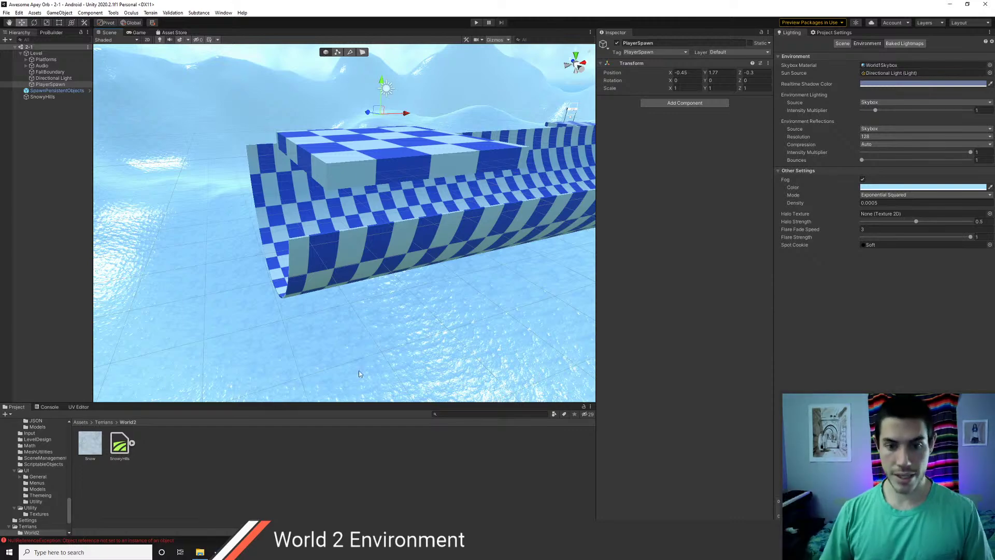
pyautogui.moveTo(342, 193); pyautogui.dragTo(377, 262, button='right')
pyautogui.press('s')
# - Create a new legacy Cubemap asset in the Assets/Art/Cubemaps folder
pyautogui.click(99, 422)
pyautogui.click(81, 422)
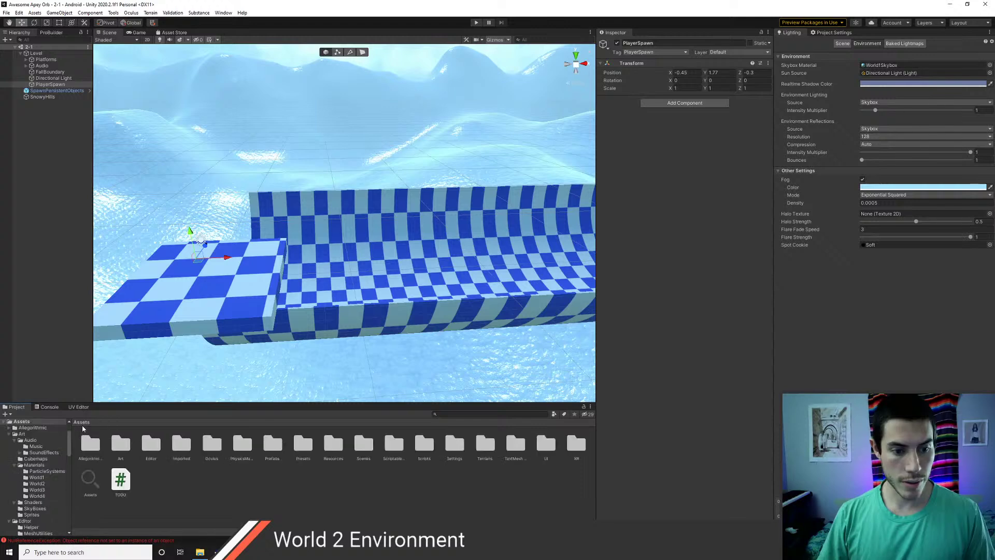
pyautogui.doubleClick(130, 449)
pyautogui.doubleClick(125, 449)
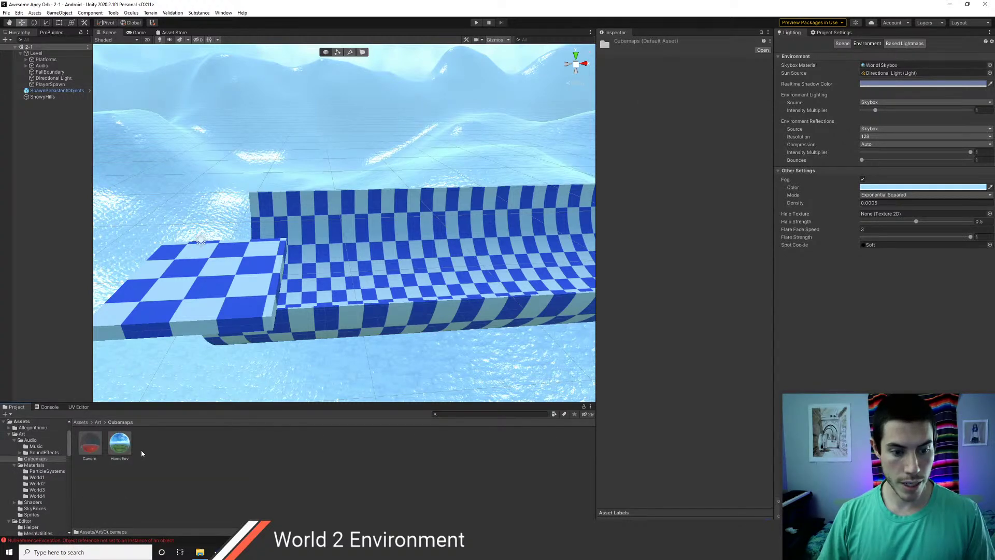
pyautogui.rightClick(142, 450)
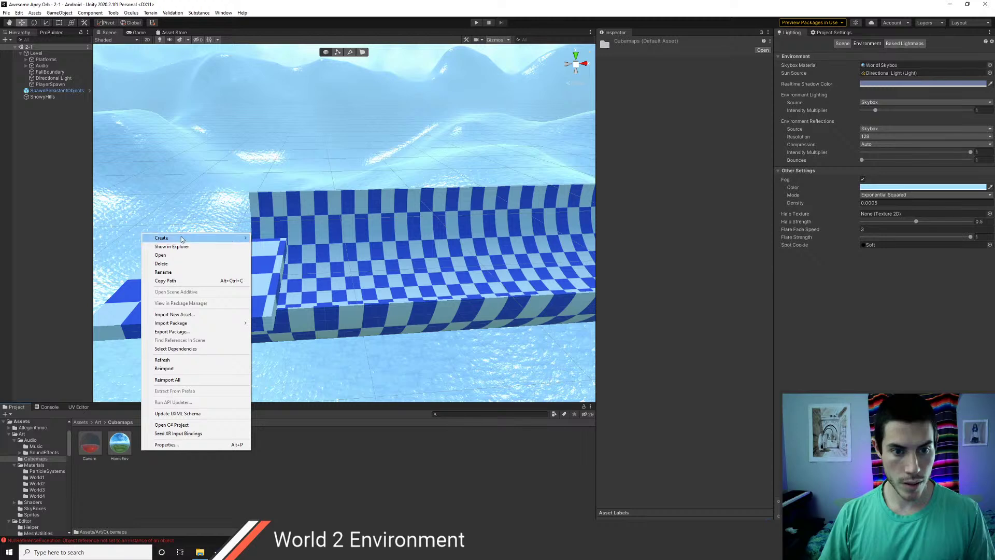
pyautogui.moveTo(179, 237)
pyautogui.moveTo(287, 489)
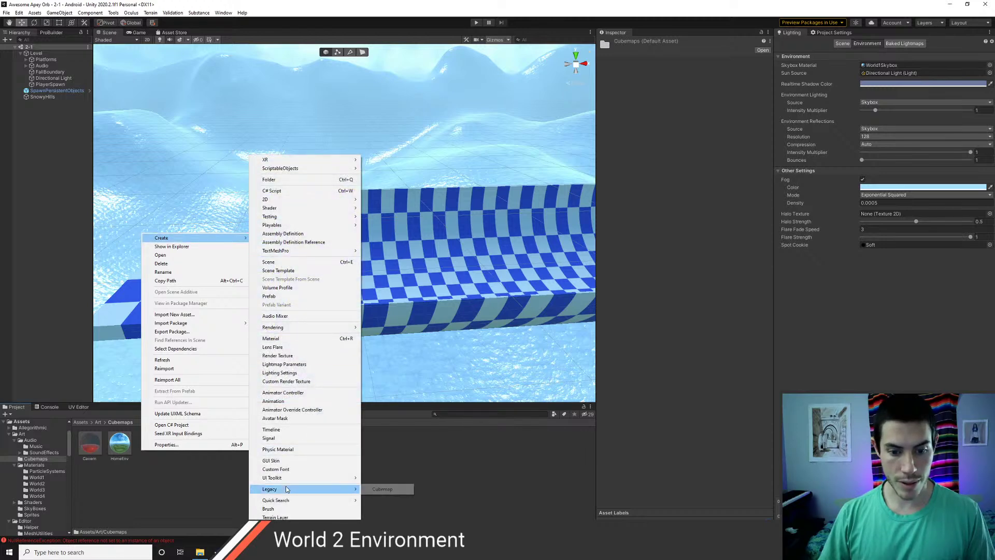
pyautogui.click(374, 491)
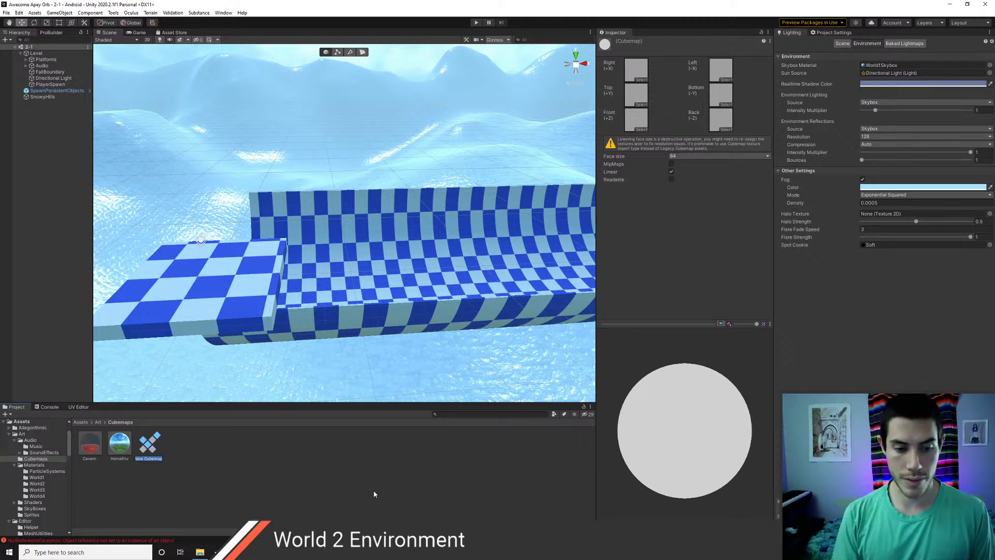
# - Name the cubemap IceWorld with 1024 face size, Linear off and Readable on
pyautogui.write('Ice')
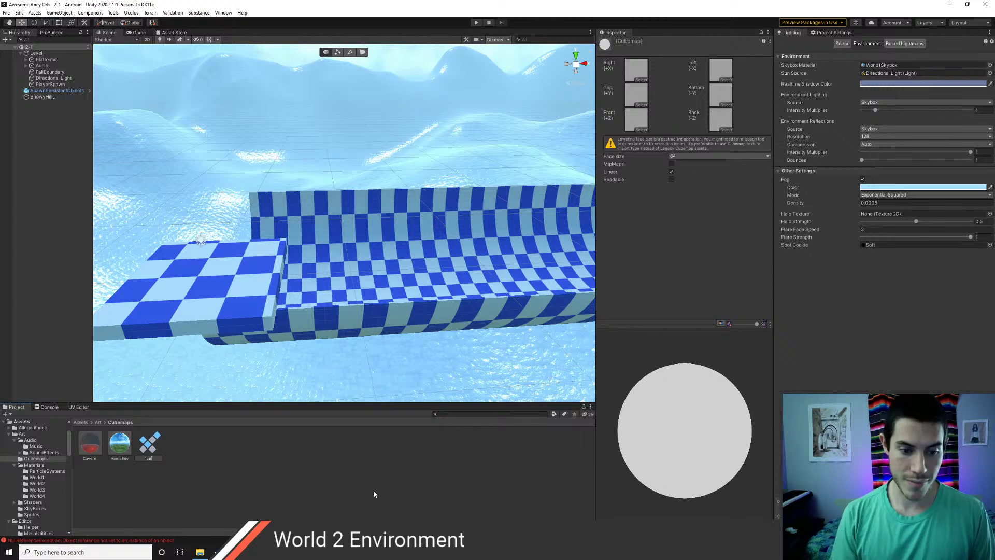
pyautogui.write('World')
pyautogui.press('Return')
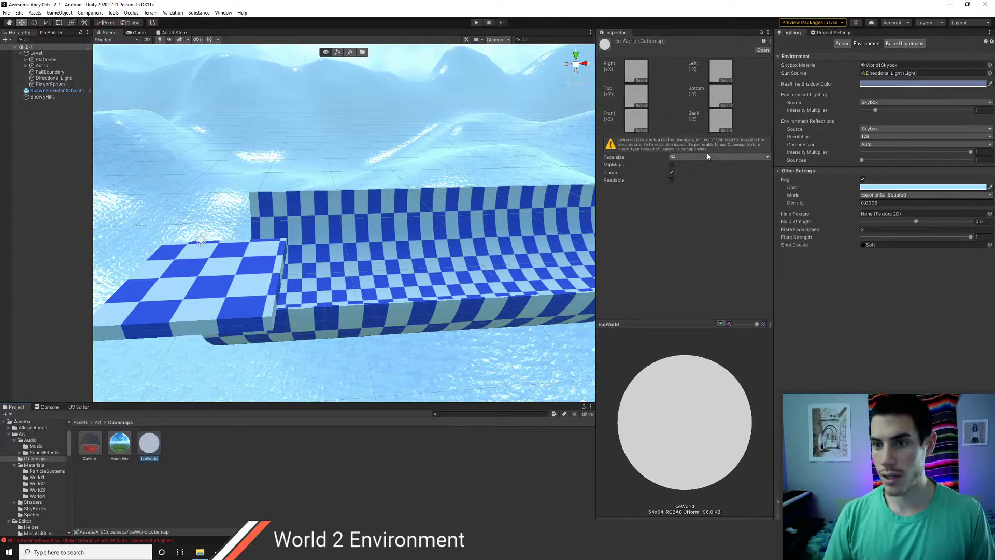
pyautogui.click(704, 157)
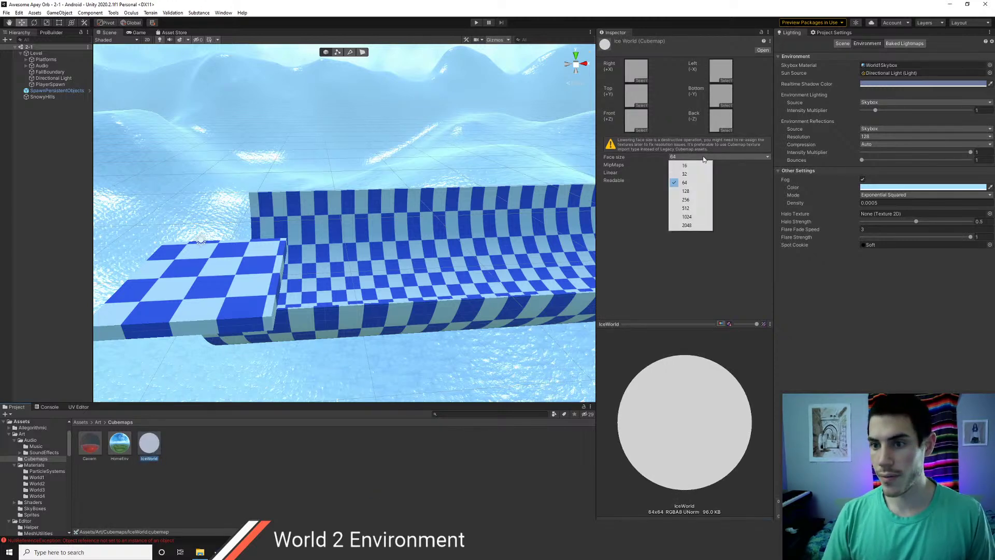
pyautogui.click(689, 217)
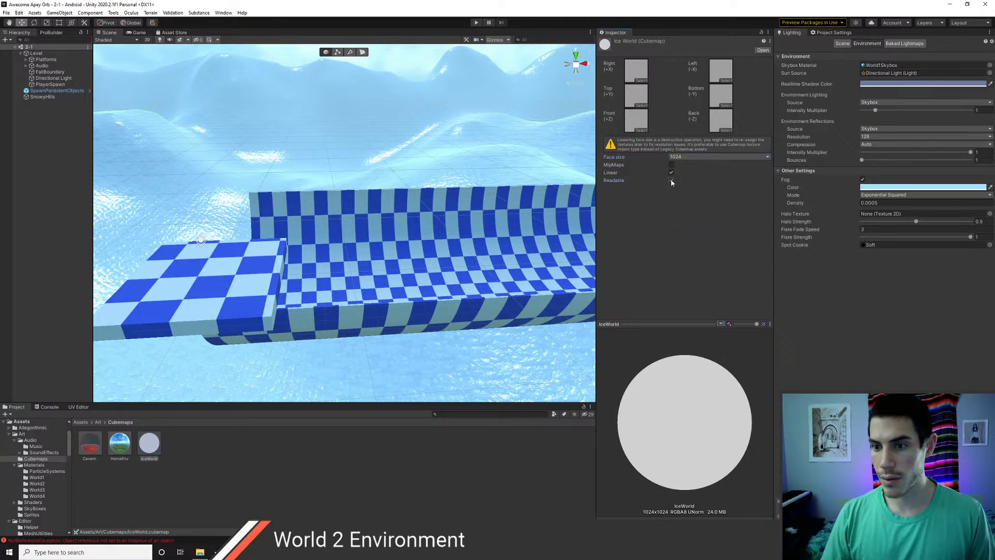
pyautogui.click(671, 179)
pyautogui.click(672, 172)
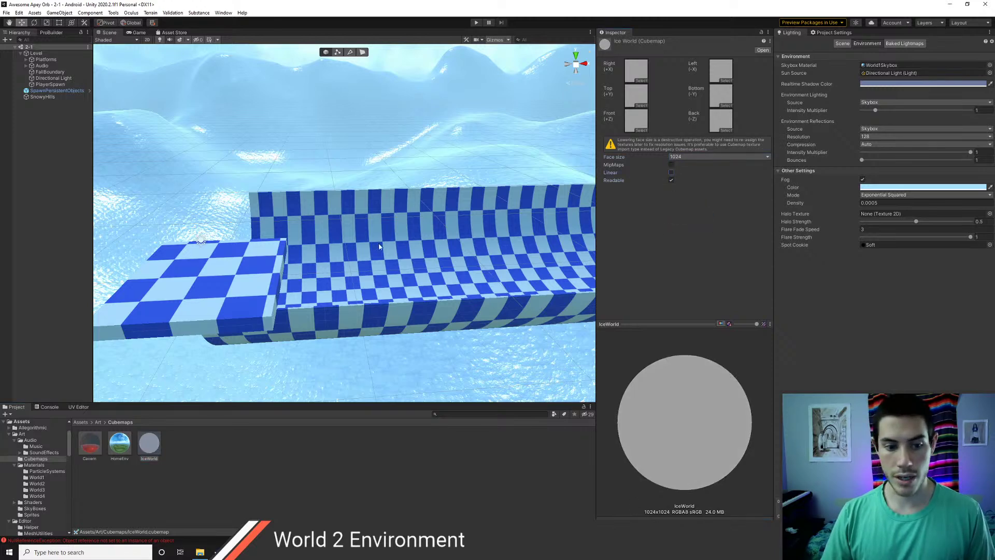
pyautogui.moveTo(292, 238); pyautogui.dragTo(374, 250, button='middle')
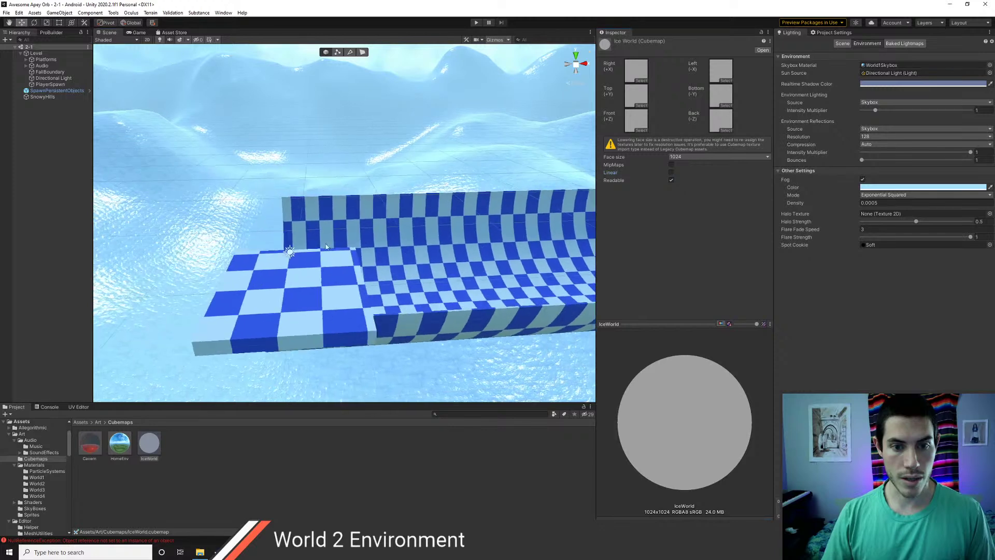
pyautogui.click(45, 85)
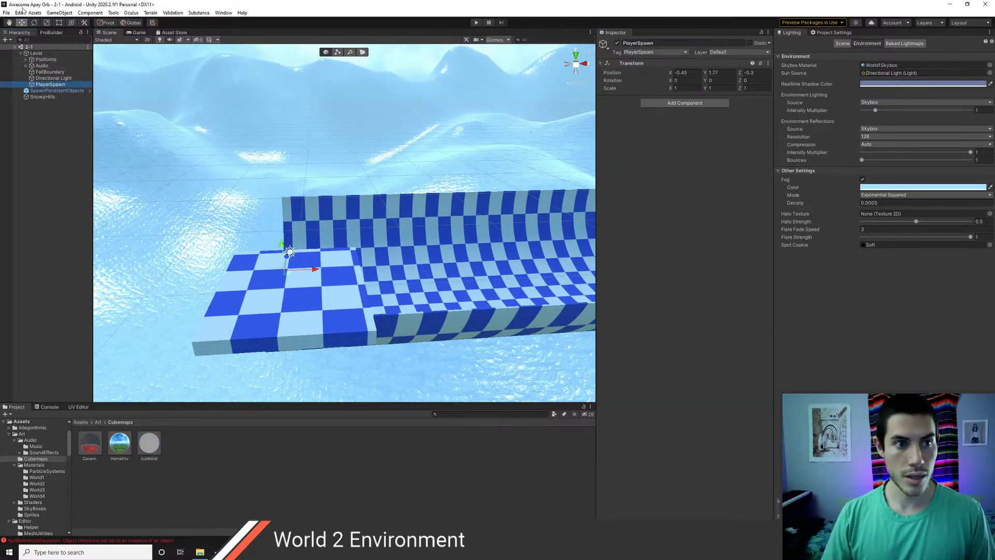
# - Render the scene from PlayerSpawn's position into the IceWorld cubemap
pyautogui.click(59, 13)
pyautogui.click(101, 218)
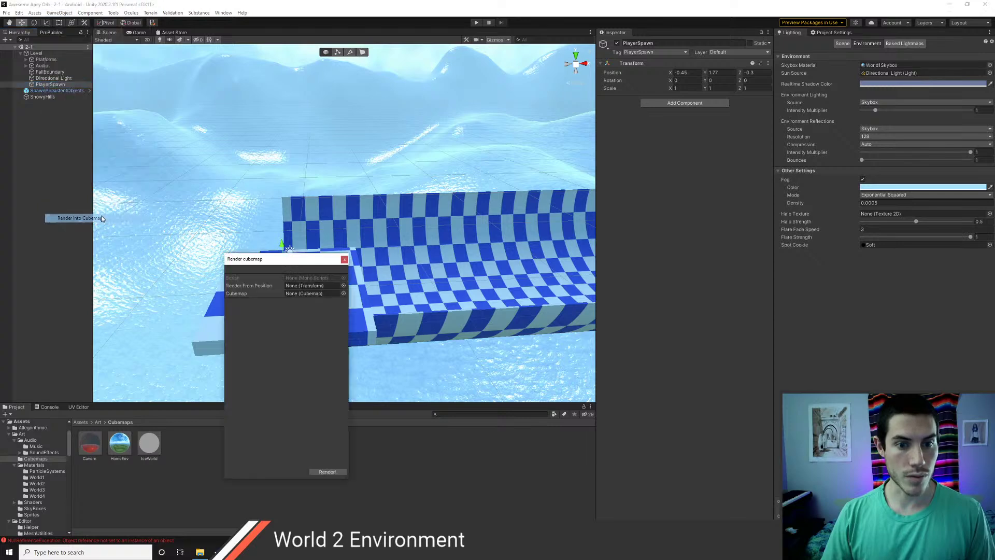
pyautogui.moveTo(46, 87); pyautogui.dragTo(311, 293)
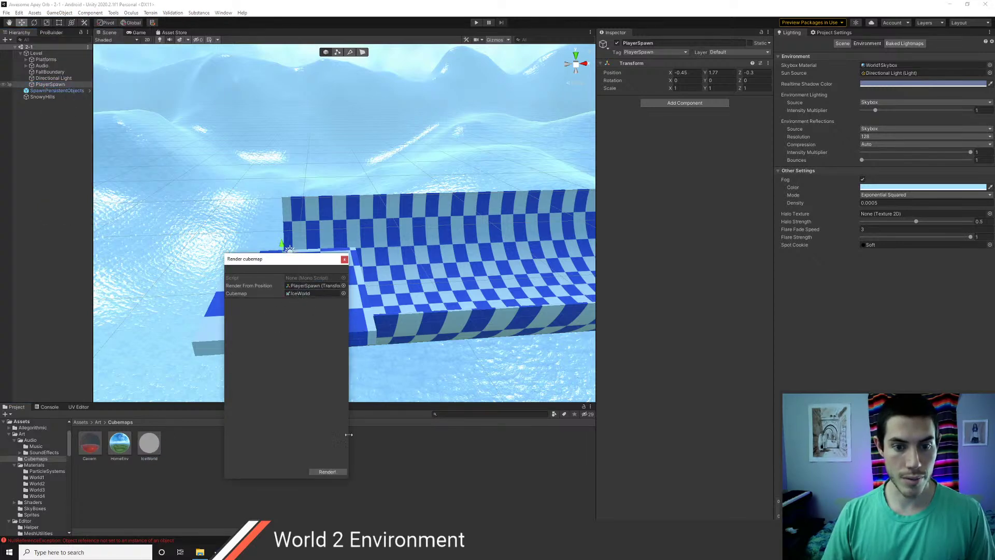
pyautogui.click(328, 472)
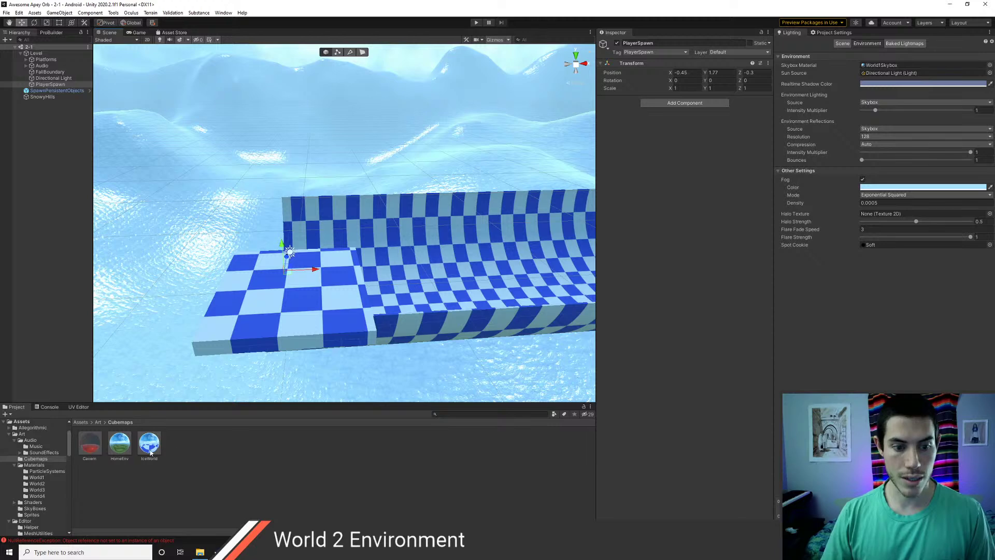
# - Deactivate the Platforms group and look around the snowy sky and mountains
pyautogui.click(26, 60)
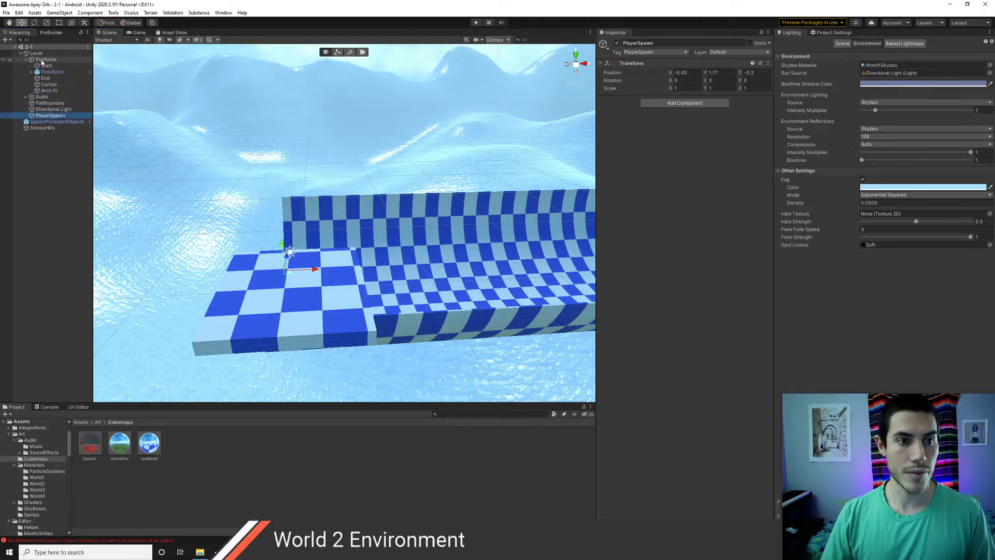
pyautogui.click(45, 60)
pyautogui.click(617, 43)
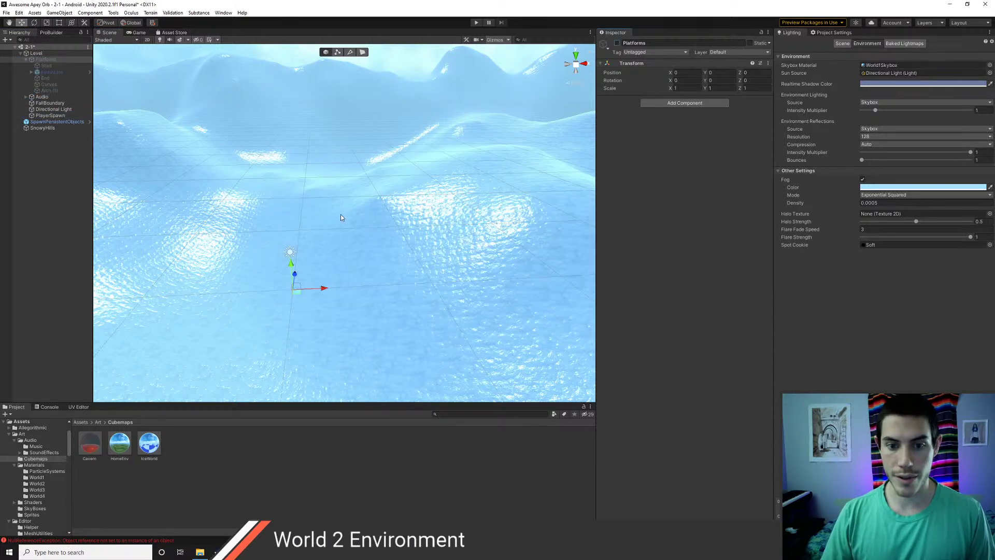
pyautogui.moveTo(341, 216)
pyautogui.mouseDown(button='right')
pyautogui.moveTo(378, 223)
pyautogui.moveTo(337, 210)
pyautogui.mouseUp(button='right')
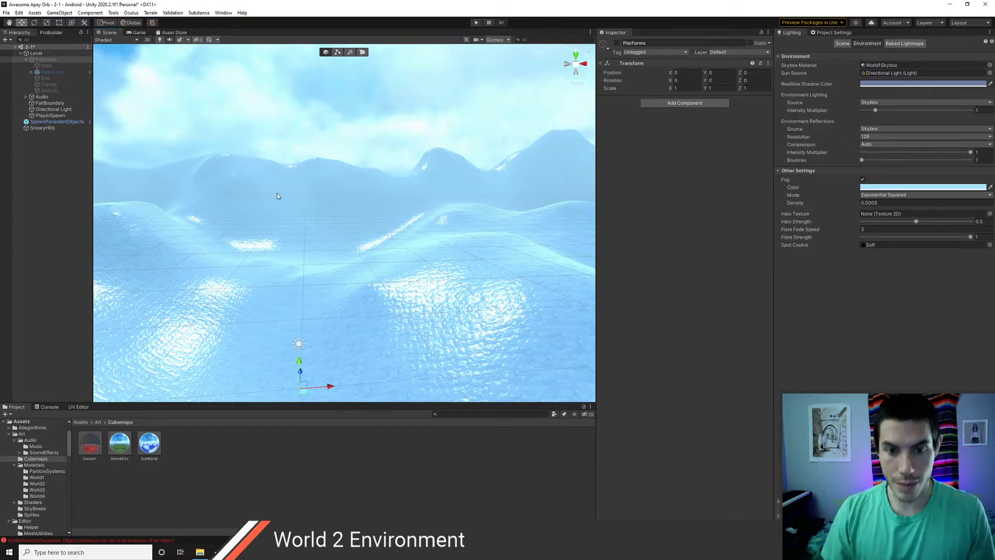
pyautogui.moveTo(277, 196); pyautogui.dragTo(415, 259, button='right')
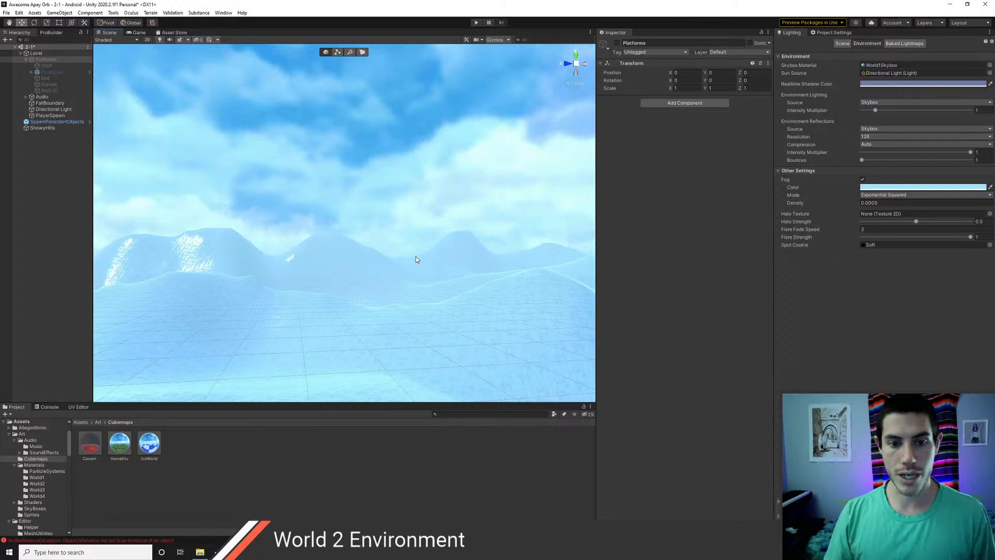
pyautogui.moveTo(431, 253); pyautogui.dragTo(390, 267, button='right')
pyautogui.click(49, 123)
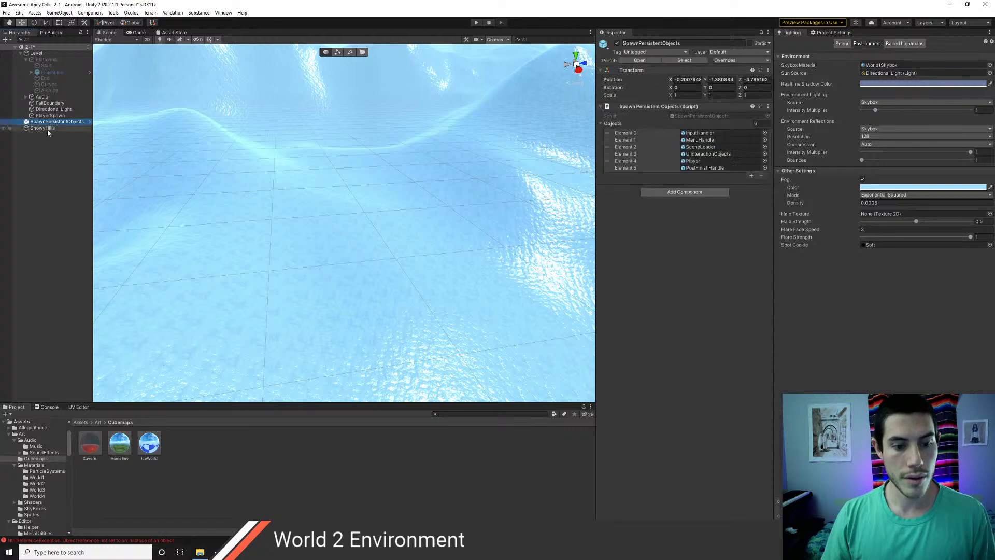
# - Re-render IceWorld from PlayerSpawn now that the platforms are hidden
pyautogui.click(59, 13)
pyautogui.click(83, 218)
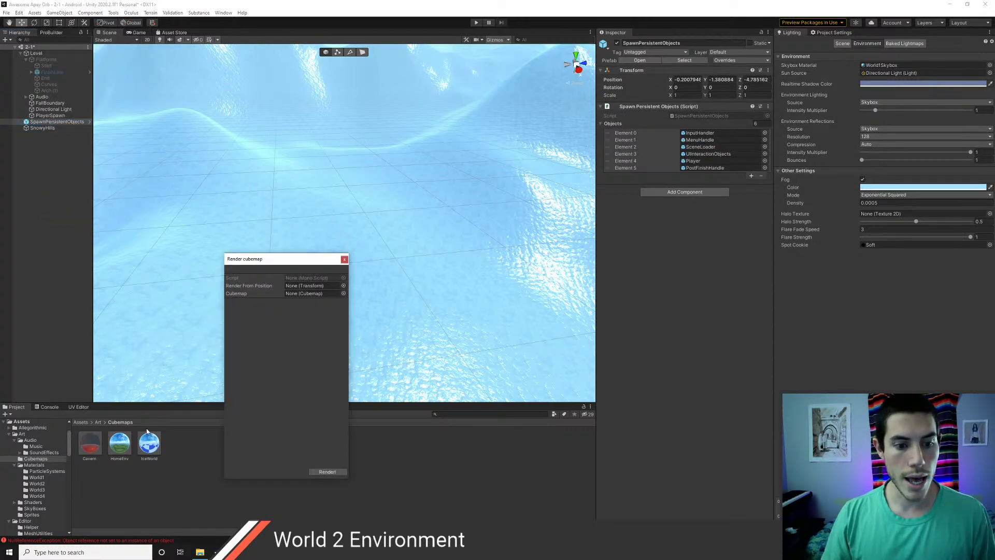
pyautogui.moveTo(148, 431); pyautogui.dragTo(321, 294)
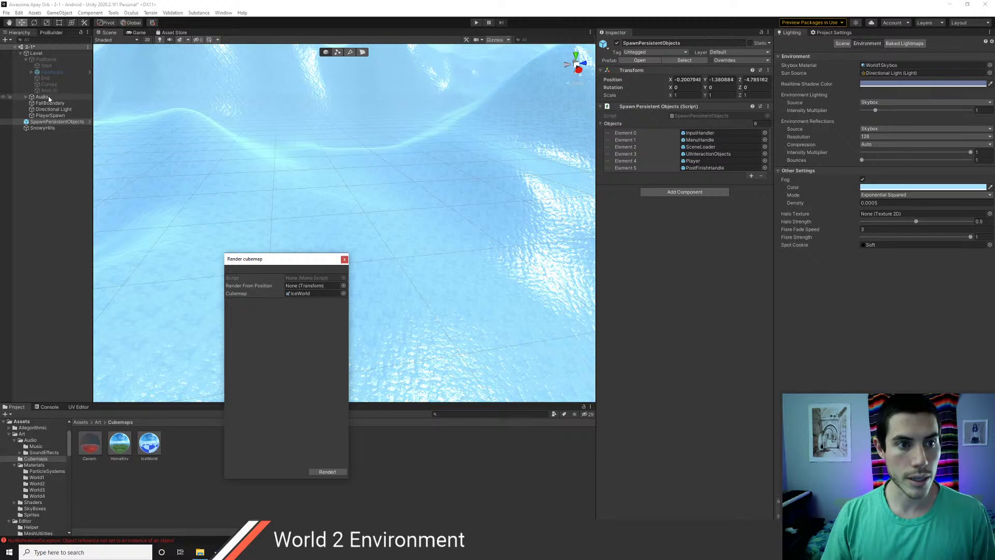
pyautogui.moveTo(50, 115); pyautogui.dragTo(291, 288)
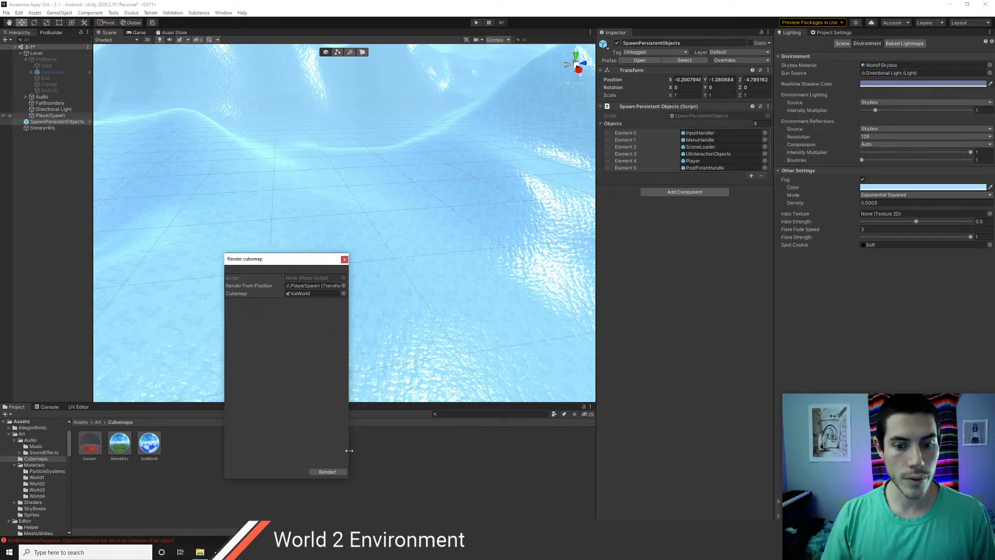
pyautogui.click(327, 472)
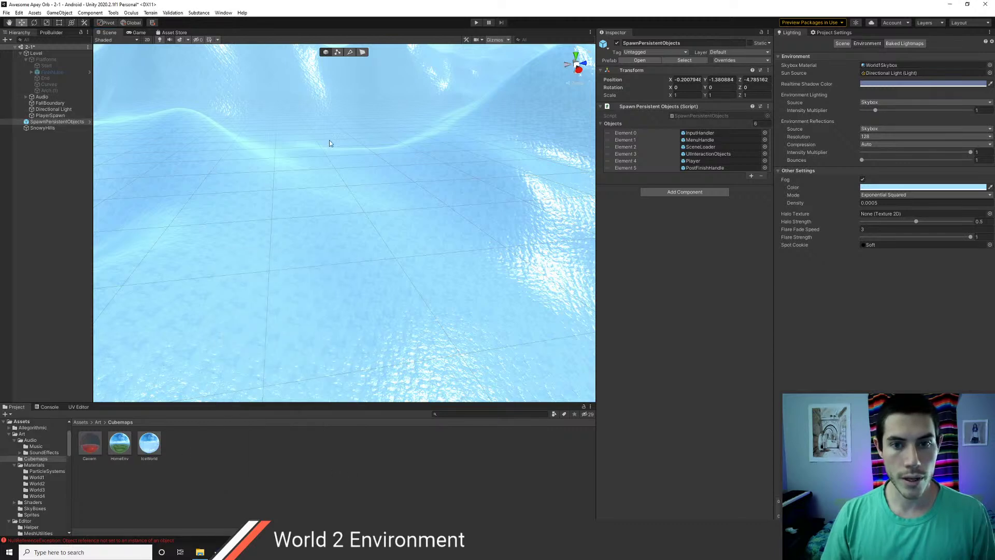
# - Deactivate the SnowyHills terrain and browse to Assets > Art > Materials > World2
pyautogui.click(43, 127)
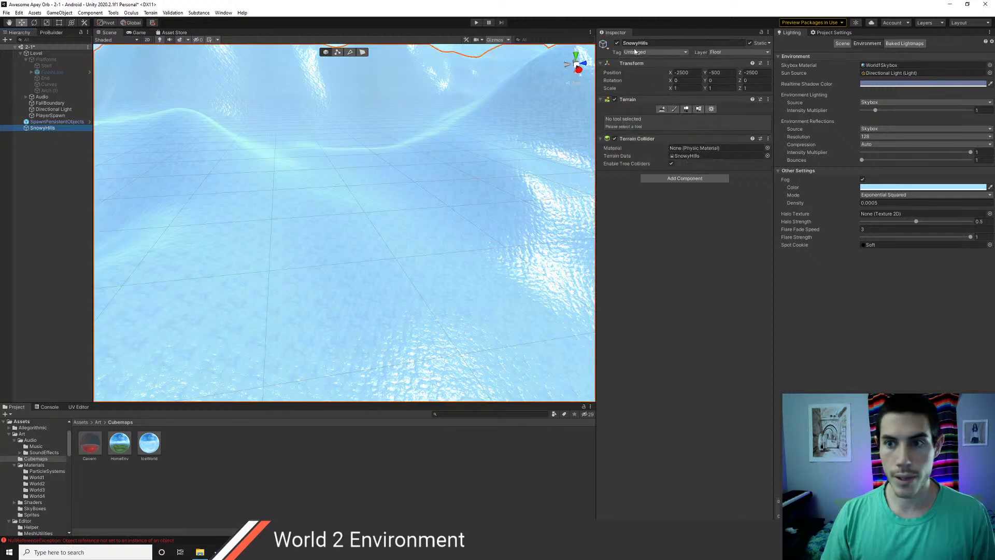
pyautogui.click(617, 43)
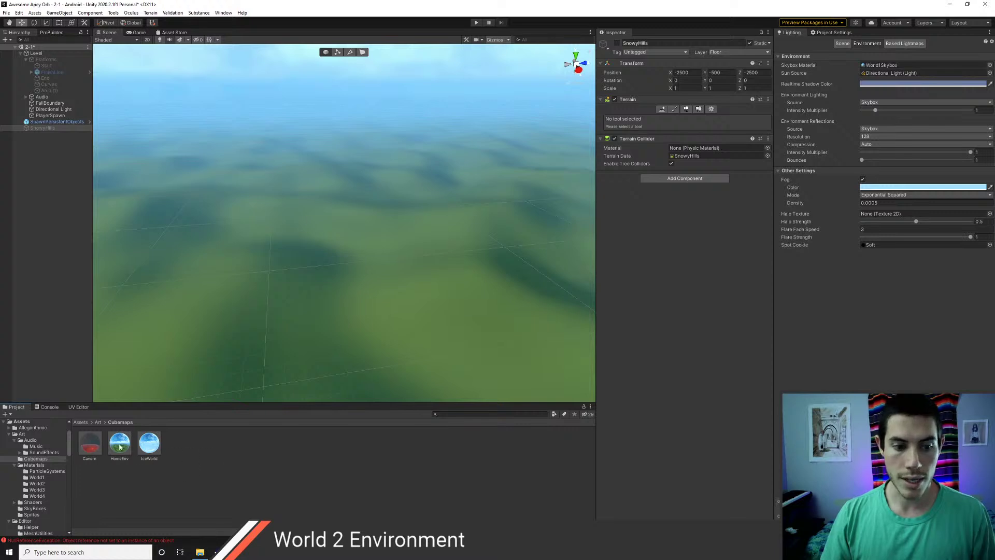
pyautogui.click(81, 422)
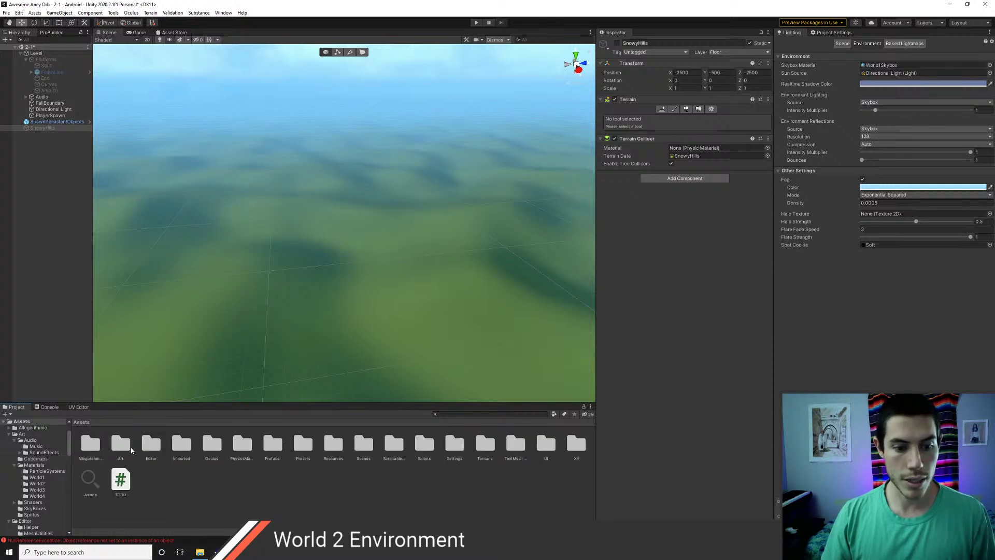
pyautogui.doubleClick(131, 447)
pyautogui.doubleClick(149, 444)
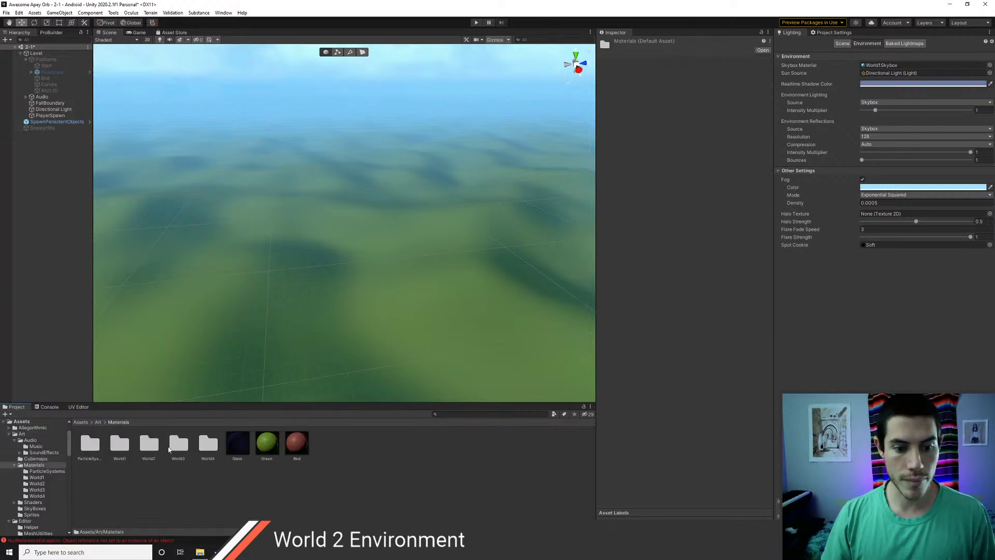
pyautogui.doubleClick(150, 445)
pyautogui.rightClick(161, 456)
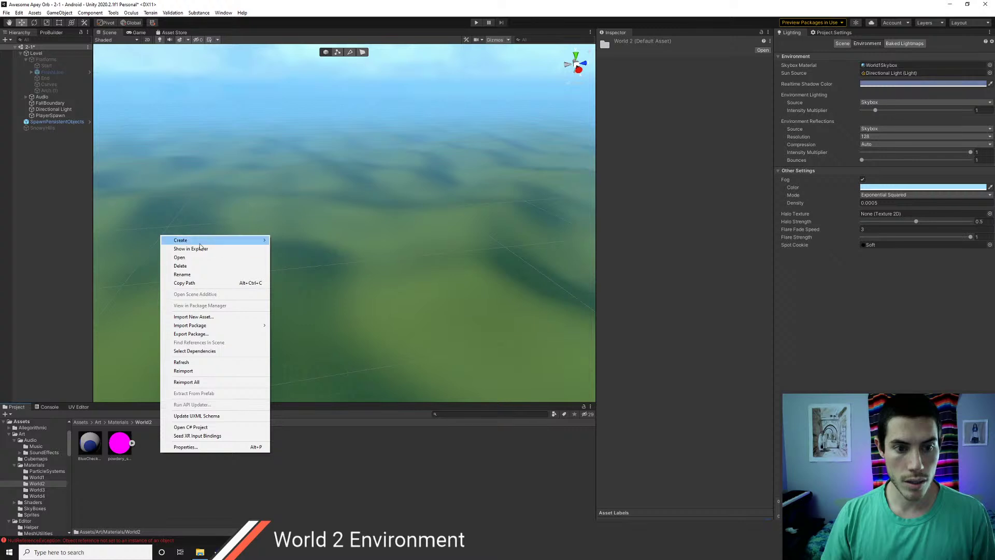
# - Create a new material in World2 using the Skybox/Cubemap shader
pyautogui.moveTo(207, 240)
pyautogui.click(310, 336)
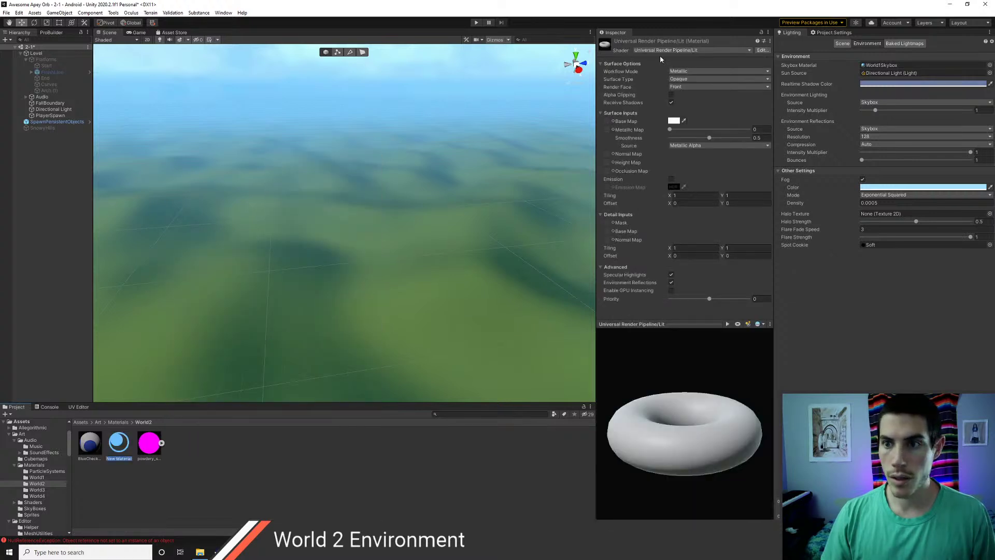
pyautogui.click(689, 50)
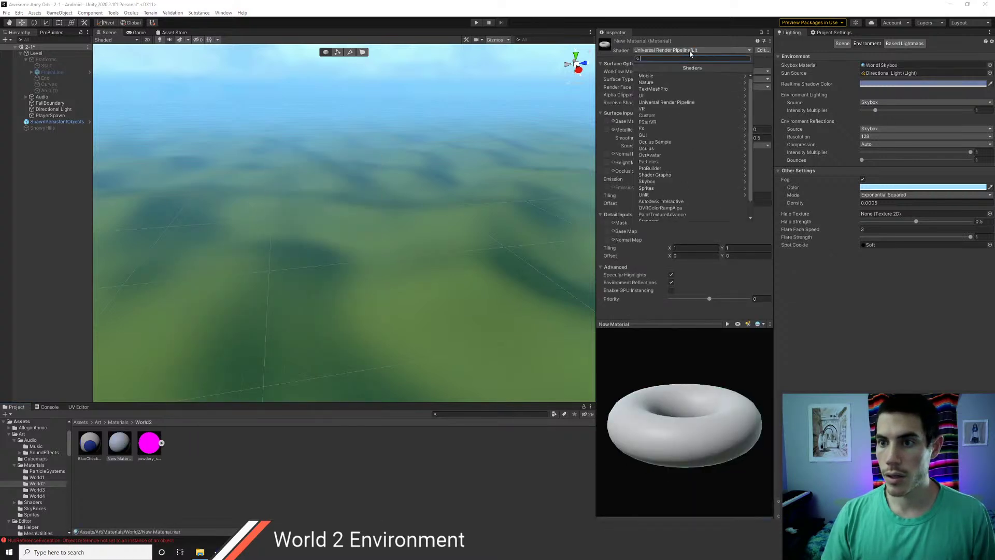
pyautogui.scroll(-1, 662, 179)
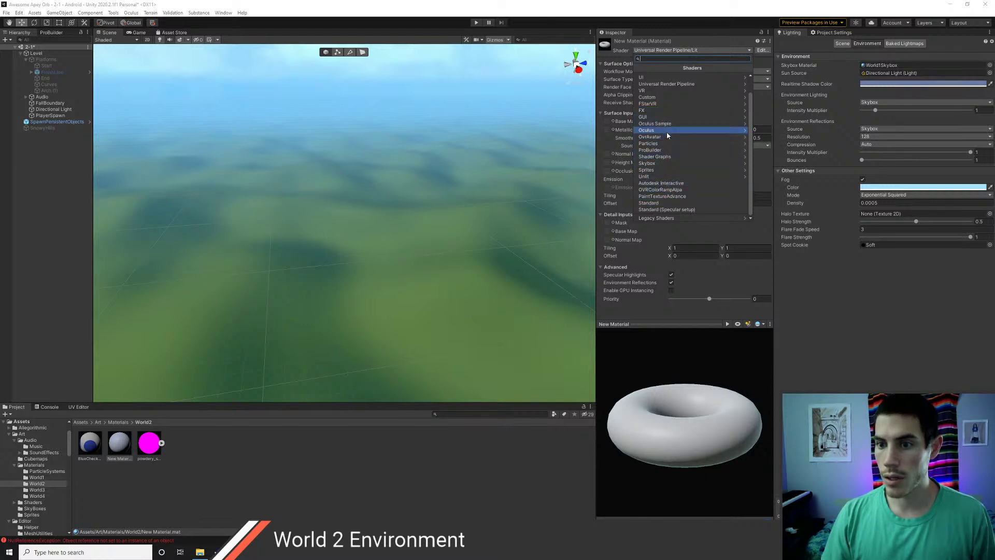
pyautogui.scroll(1, 668, 127)
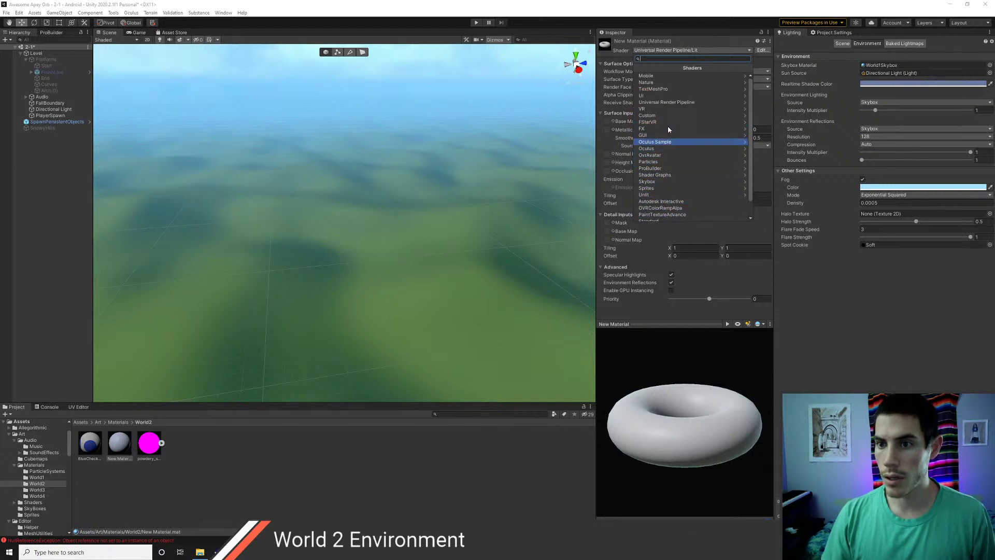
pyautogui.click(655, 183)
pyautogui.click(652, 83)
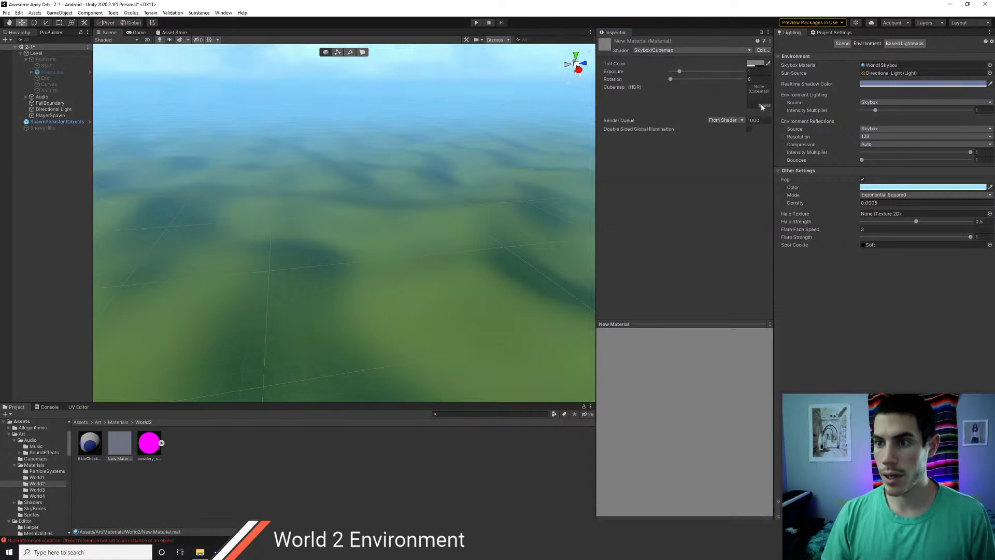
# - Assign the IceWorld cubemap to the new skybox material
pyautogui.click(762, 105)
pyautogui.write('icewo')
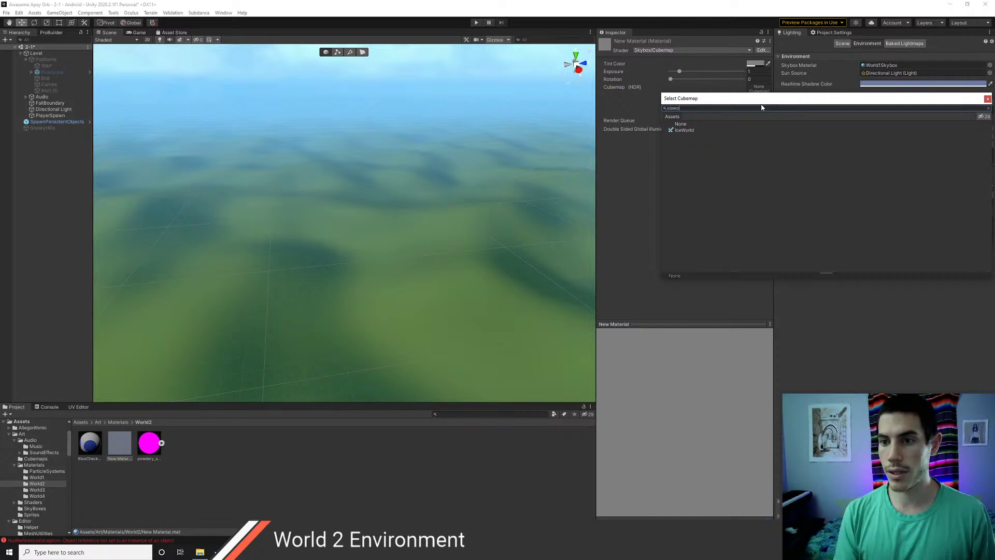
pyautogui.press('Down')
pyautogui.press('Return')
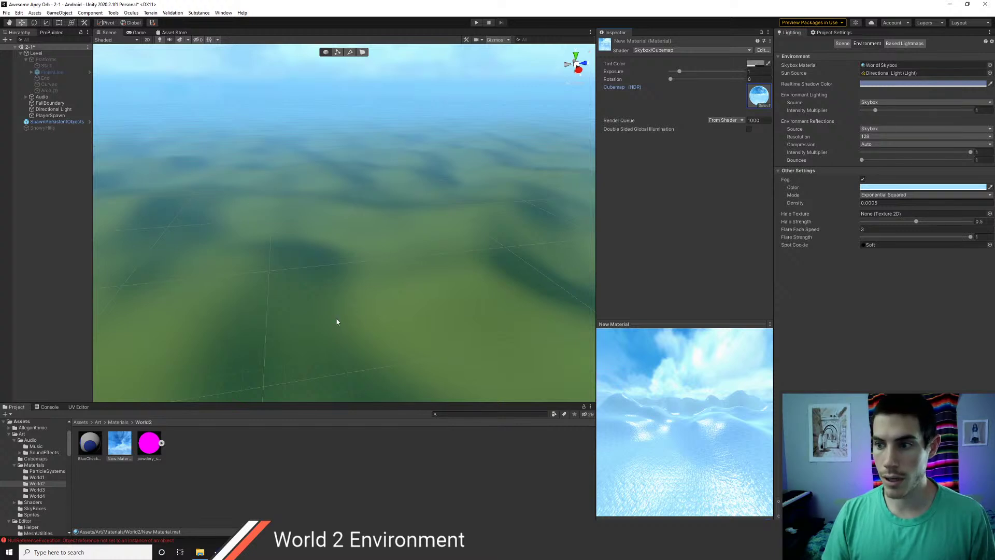
# - Turn off scene fog and rename the new material Iceworld
pyautogui.click(863, 179)
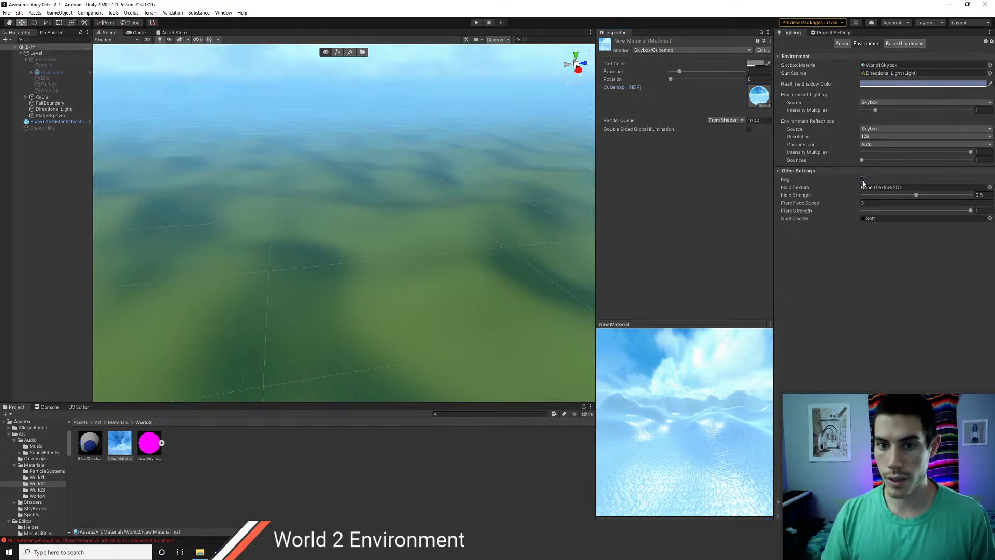
pyautogui.click(124, 453)
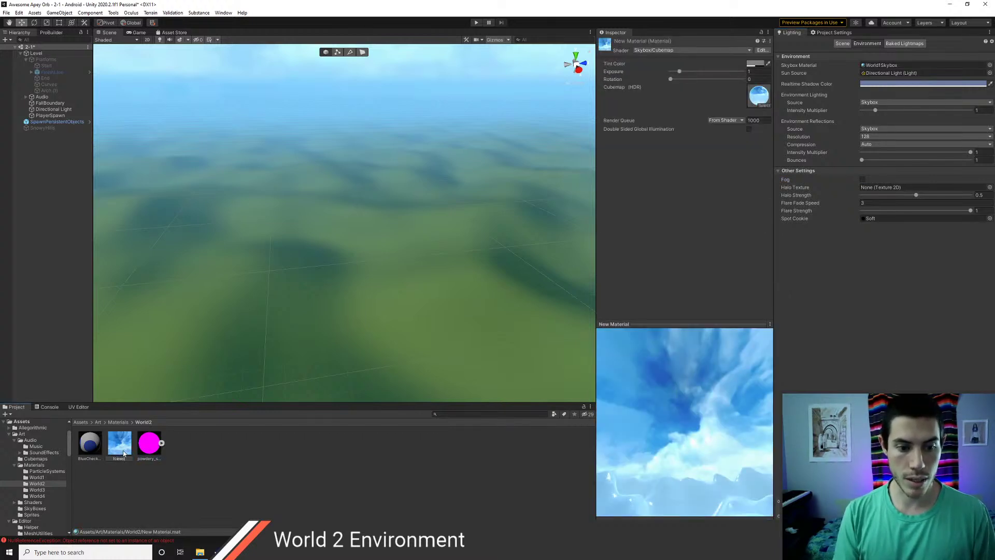
pyautogui.press('Return')
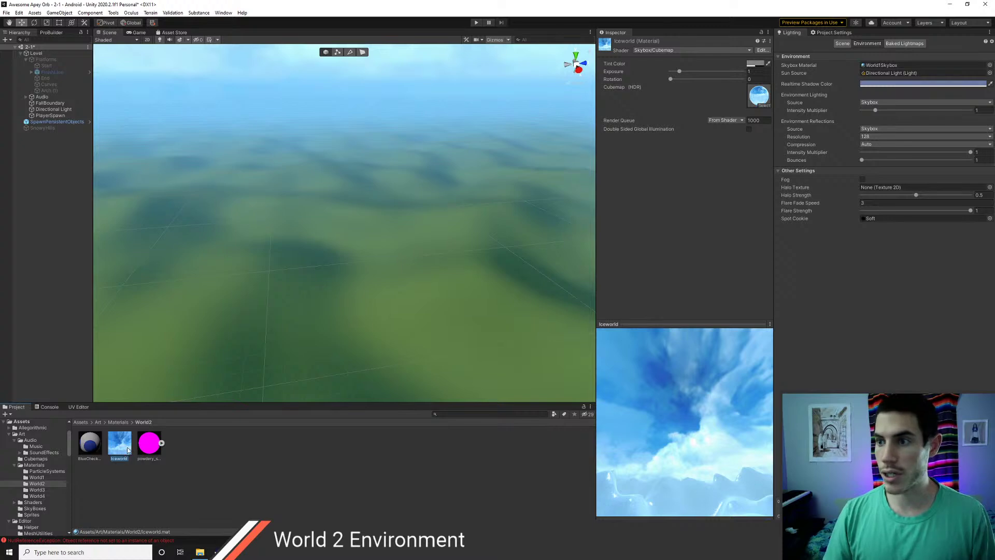
# - Set Iceworld as the scene's Skybox Material and view the icy horizon
pyautogui.moveTo(128, 450); pyautogui.dragTo(799, 107)
pyautogui.moveTo(861, 79); pyautogui.dragTo(891, 65)
pyautogui.moveTo(294, 275); pyautogui.dragTo(347, 331, button='right')
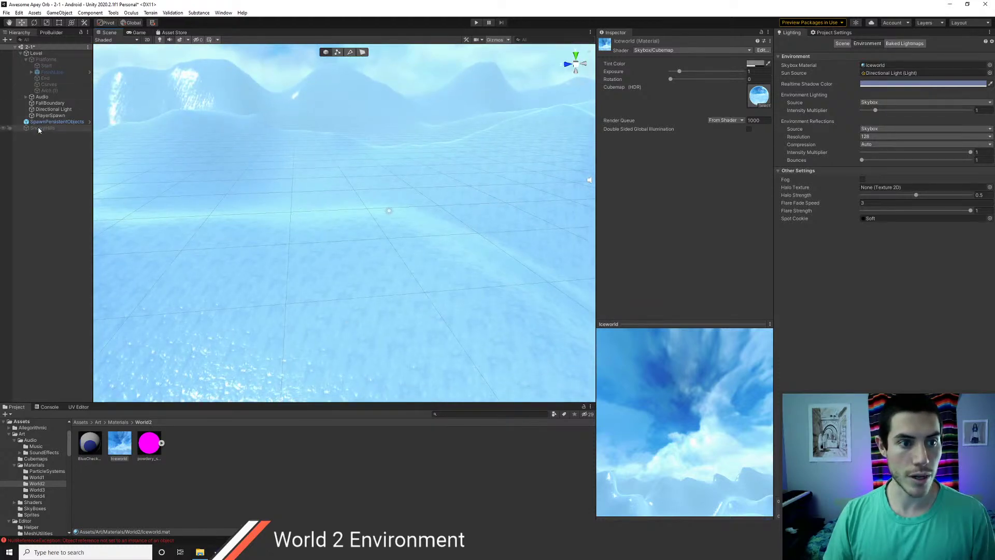
pyautogui.click(37, 53)
pyautogui.click(58, 60)
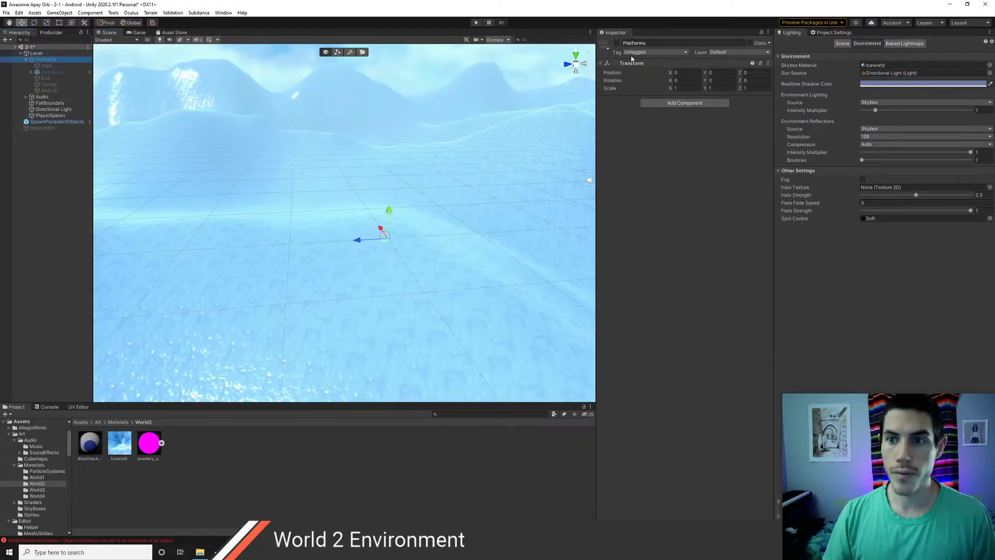
# - Reactivate the Platforms group and save scene 2-1
pyautogui.click(618, 44)
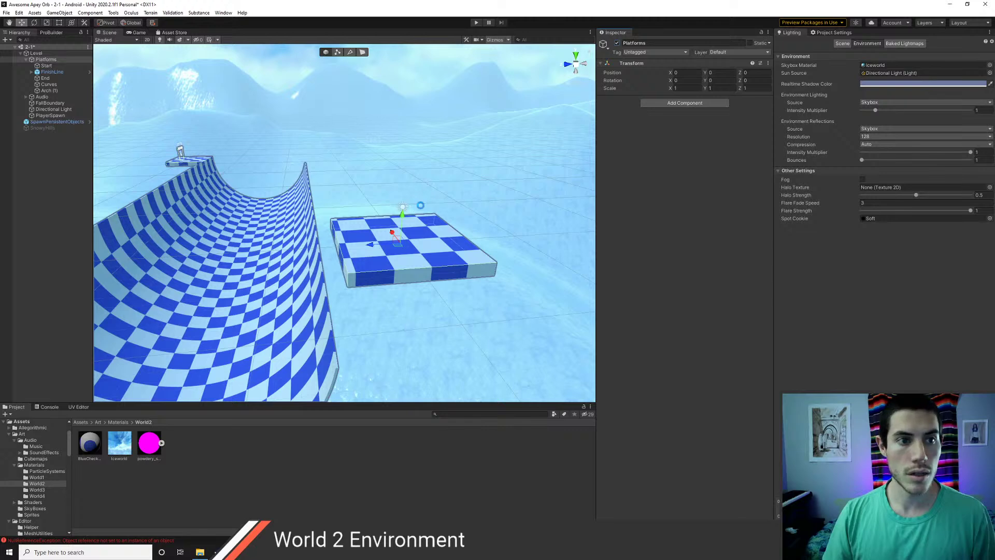
pyautogui.hotkey('ctrl', 's')
pyautogui.moveTo(463, 187); pyautogui.dragTo(357, 169, button='right')
pyautogui.press('d')
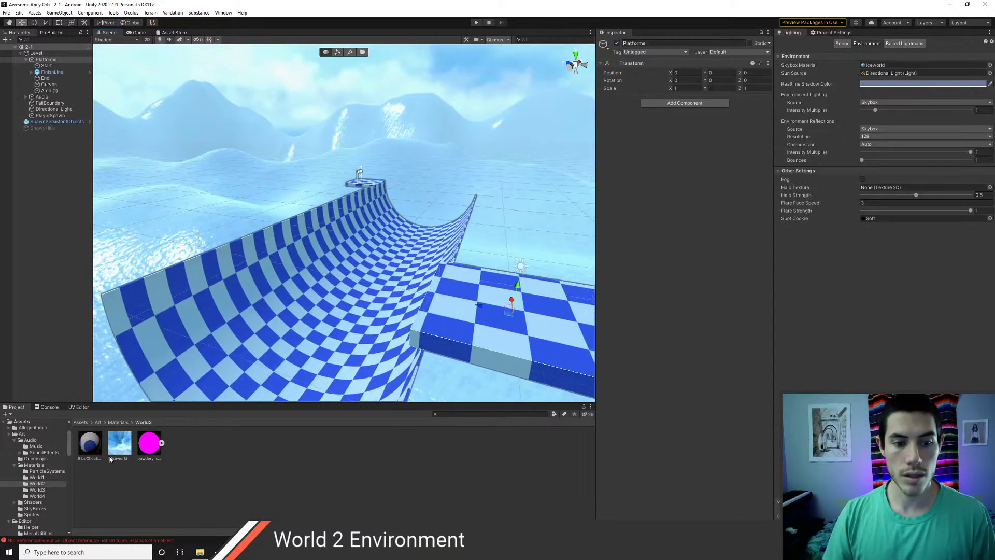
# - Raise Iceworld's exposure to about 1.9 and tint it grey ABABAB, undoing a red tint
pyautogui.click(110, 458)
pyautogui.moveTo(680, 72)
pyautogui.mouseDown()
pyautogui.moveTo(701, 76)
pyautogui.moveTo(680, 79)
pyautogui.mouseUp()
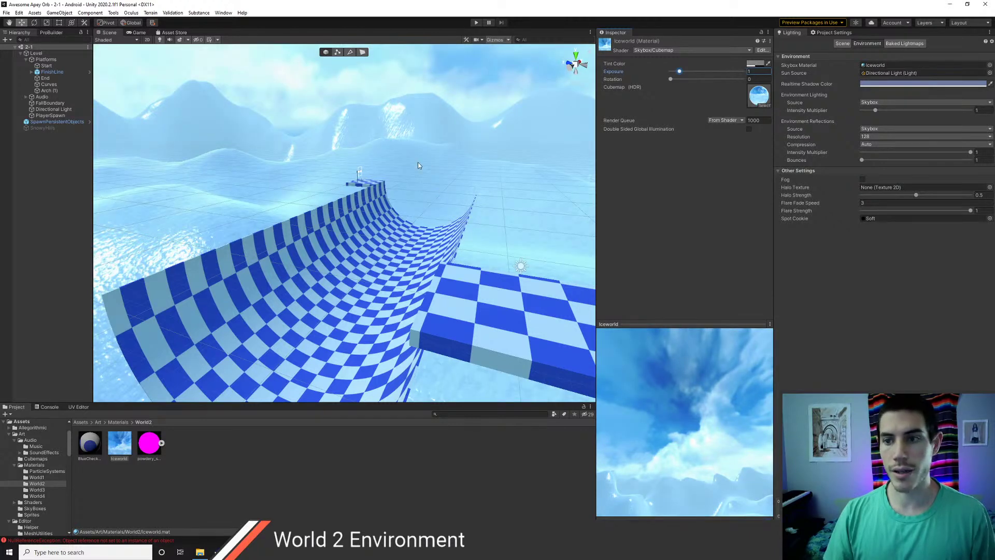
pyautogui.moveTo(418, 166); pyautogui.dragTo(275, 185, button='right')
pyautogui.click(755, 63)
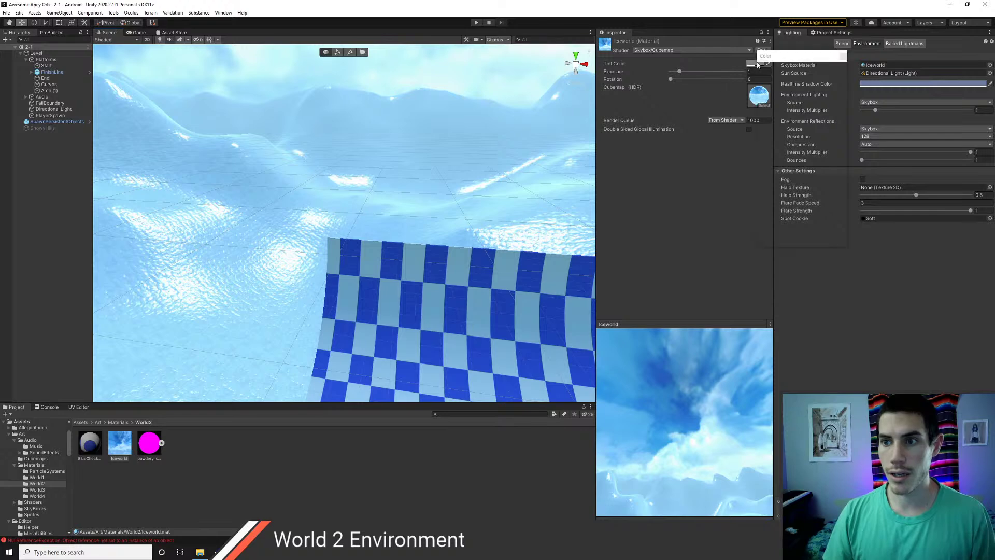
pyautogui.click(782, 117)
pyautogui.moveTo(782, 118); pyautogui.dragTo(816, 111)
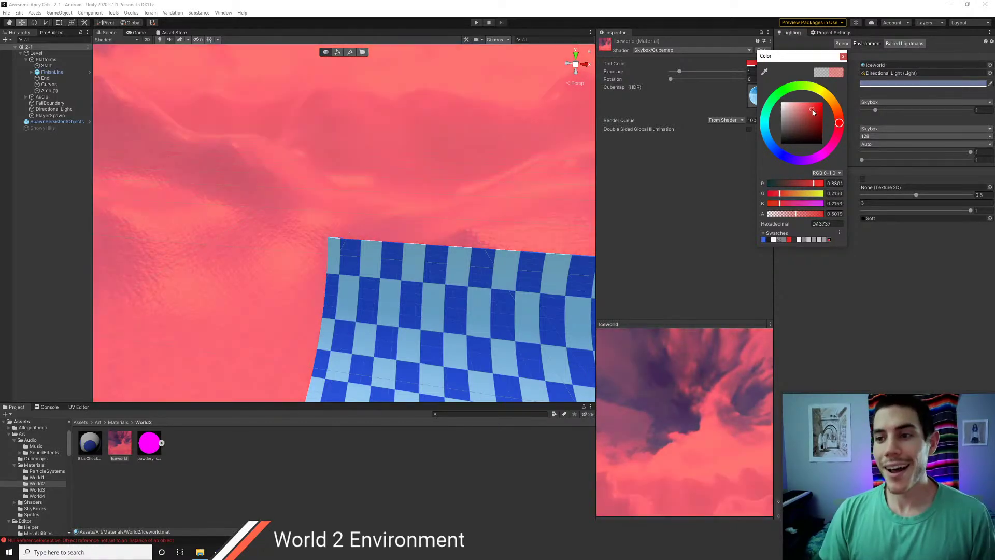
pyautogui.hotkey('ctrl', 'z')
pyautogui.click(669, 141)
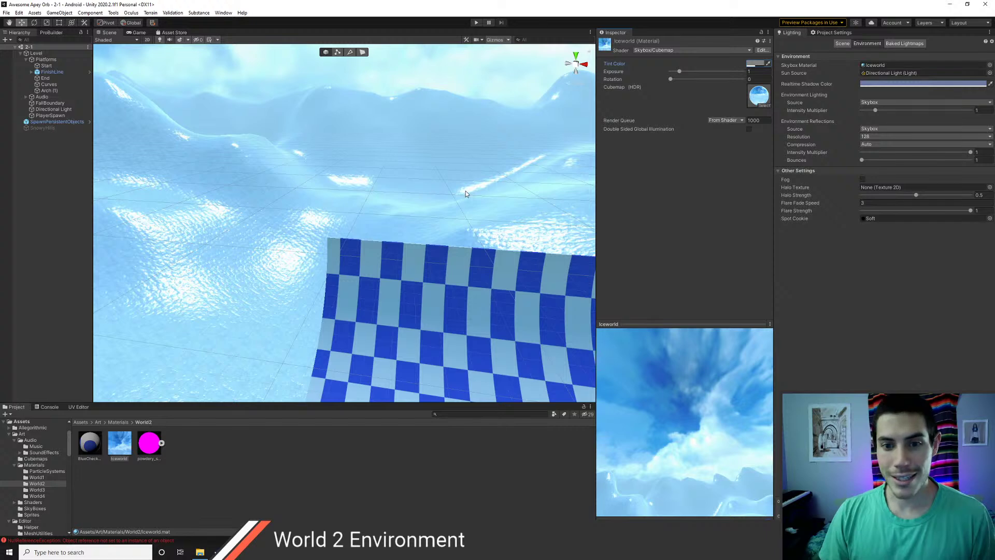
pyautogui.moveTo(465, 193); pyautogui.dragTo(357, 212, button='right')
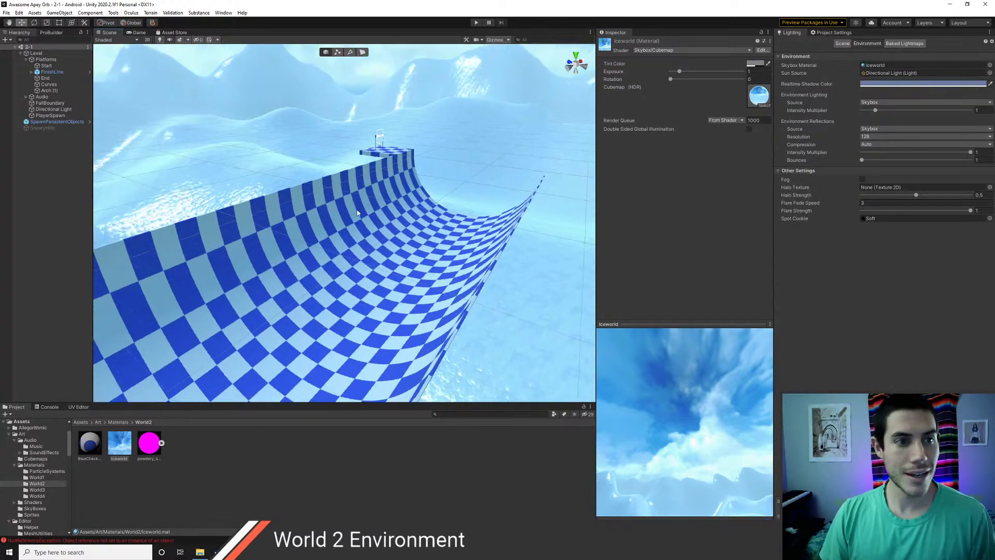
pyautogui.scroll(-1, 252, 242)
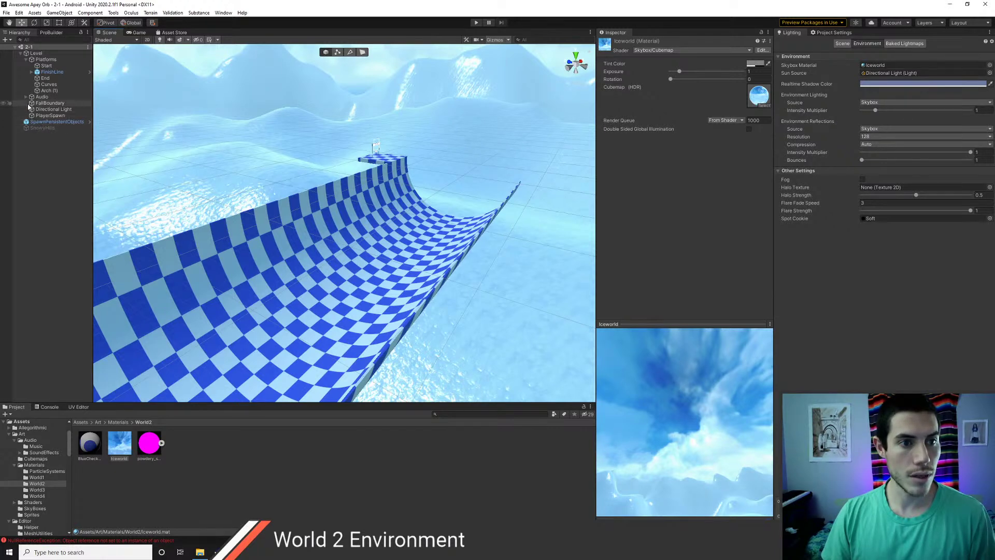
pyautogui.click(25, 61)
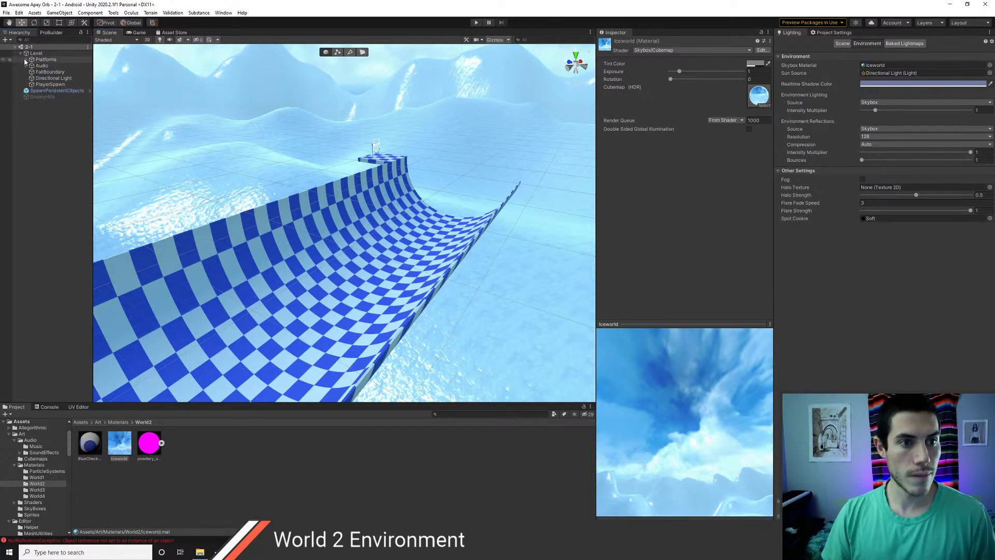
pyautogui.click(475, 23)
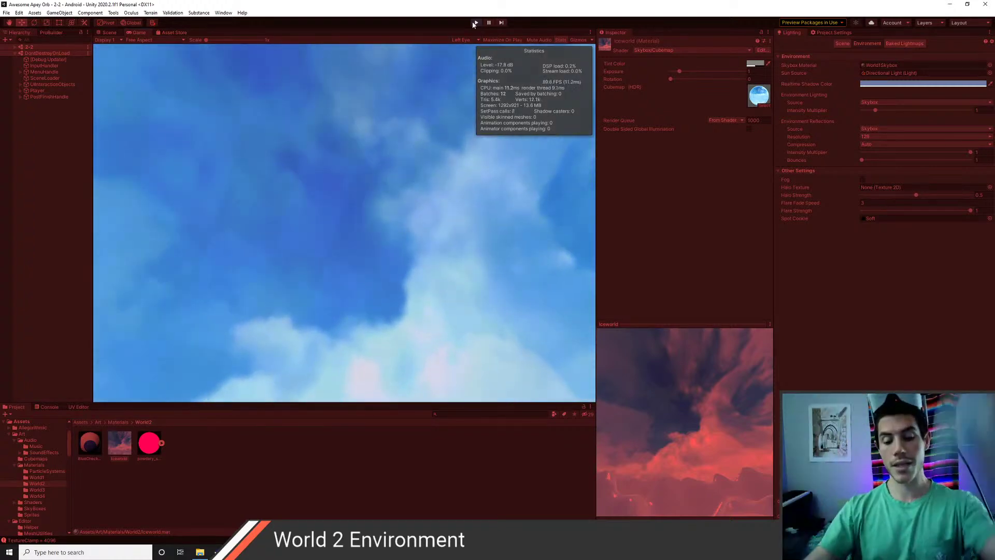
pyautogui.click(475, 24)
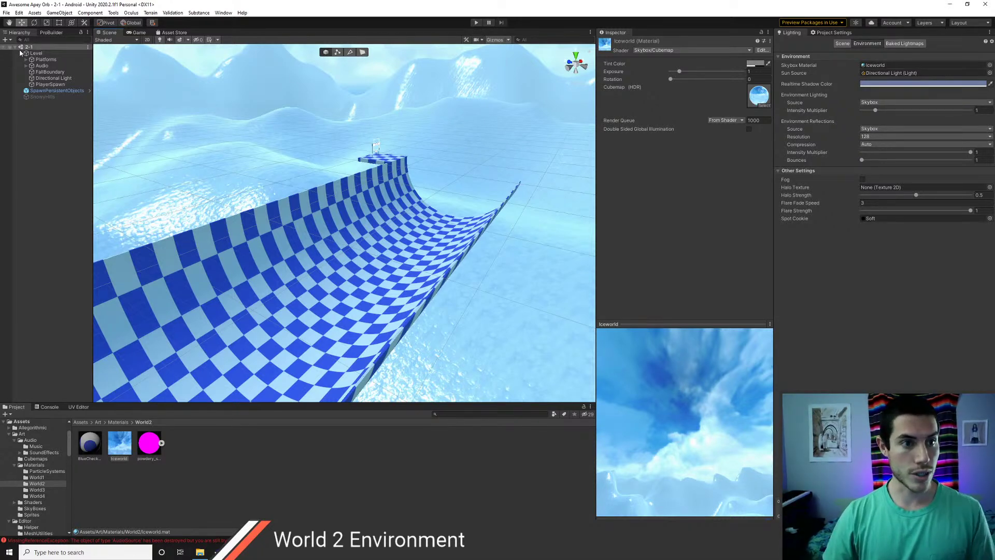
# - Open scene 2-2 and set its skybox material to Iceworld
pyautogui.click(15, 48)
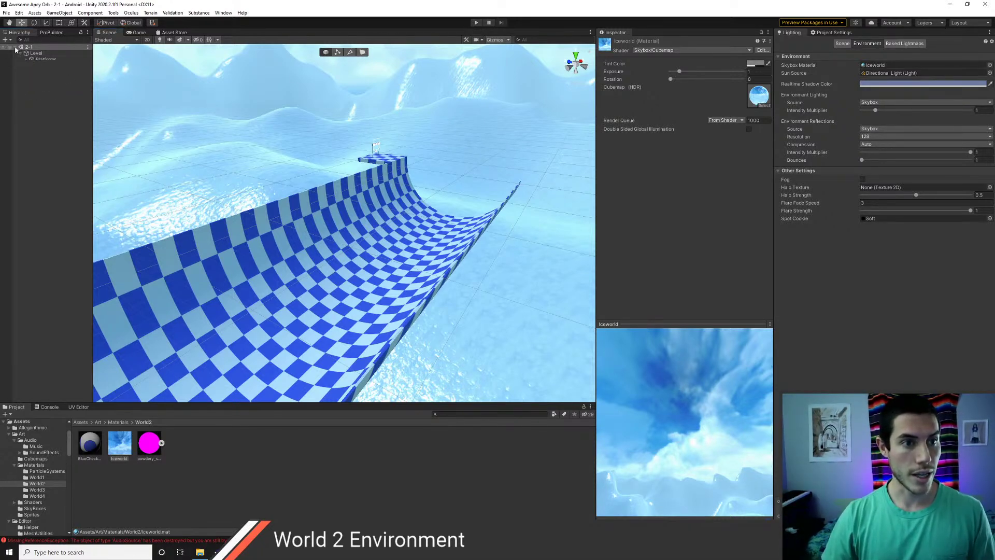
pyautogui.click(81, 422)
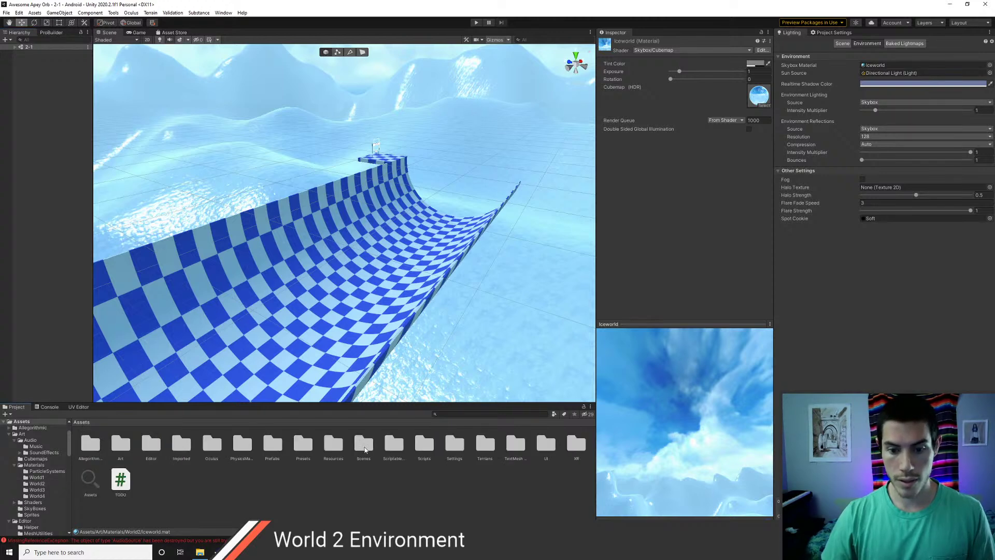
pyautogui.doubleClick(364, 445)
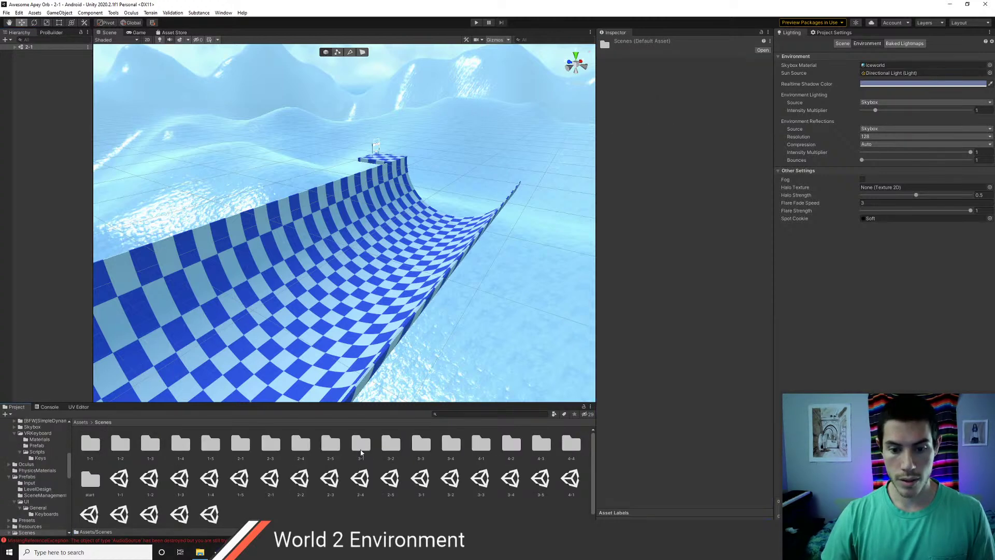
pyautogui.doubleClick(299, 481)
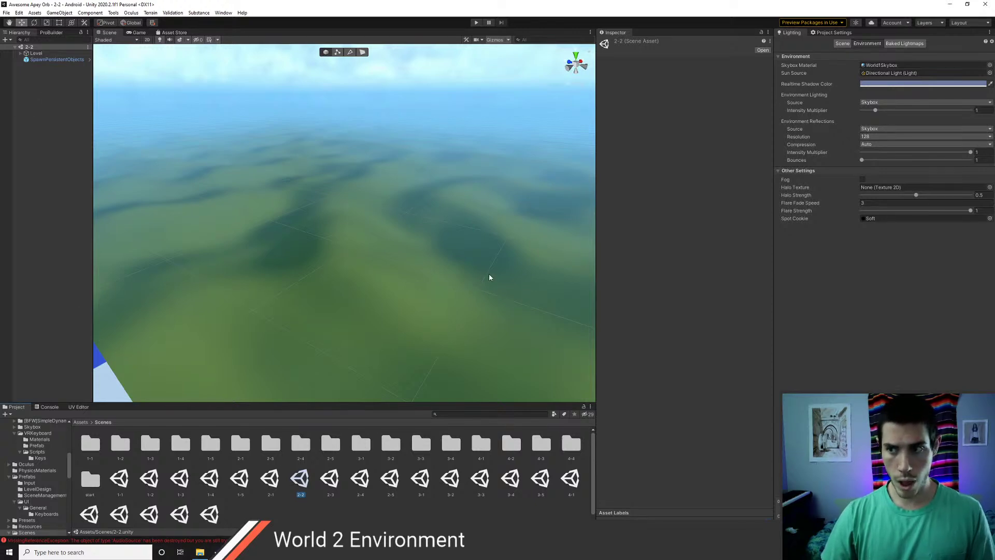
pyautogui.click(989, 66)
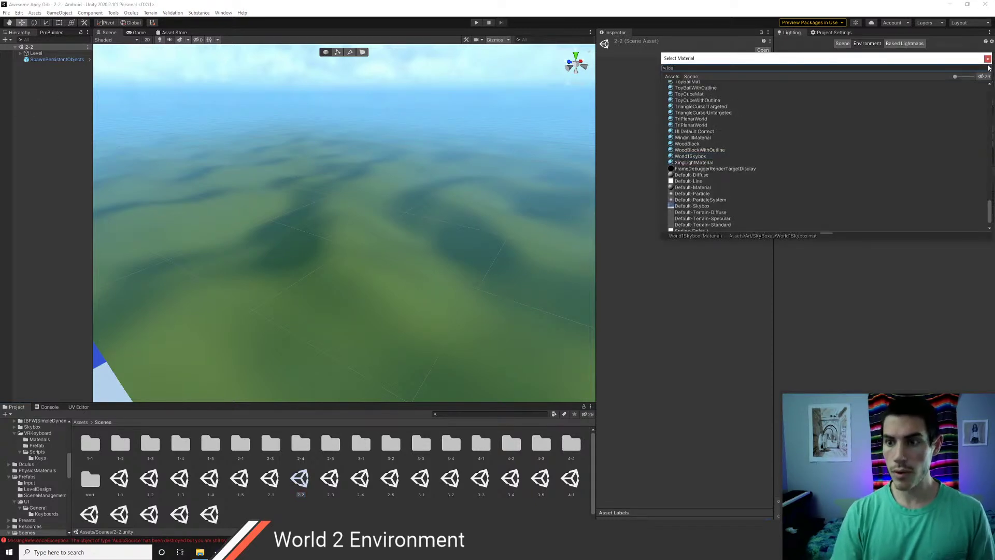
pyautogui.write('icew')
pyautogui.press('Down')
pyautogui.press('Return')
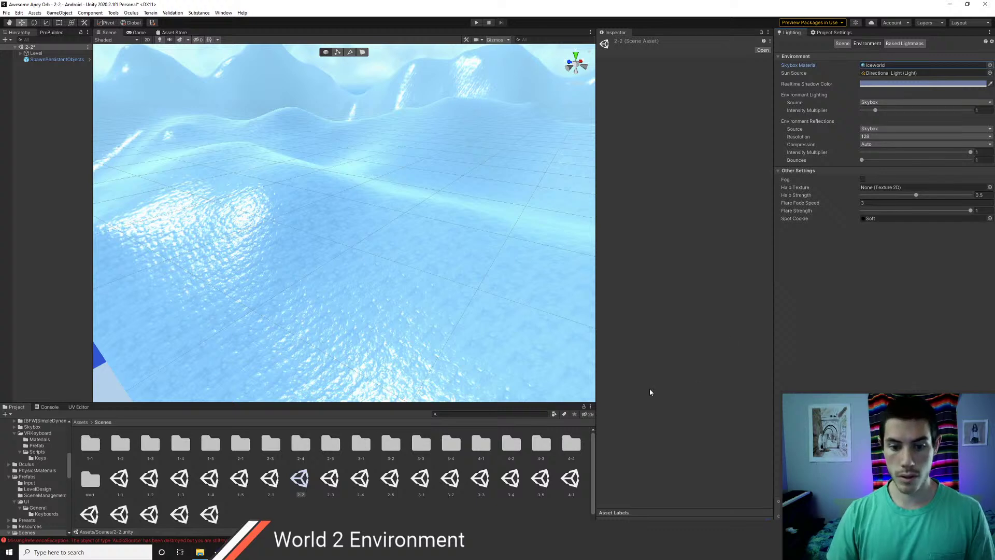
# - Save 2-2, then give scene 2-3 the Iceworld skybox and save it
pyautogui.doubleClick(330, 479)
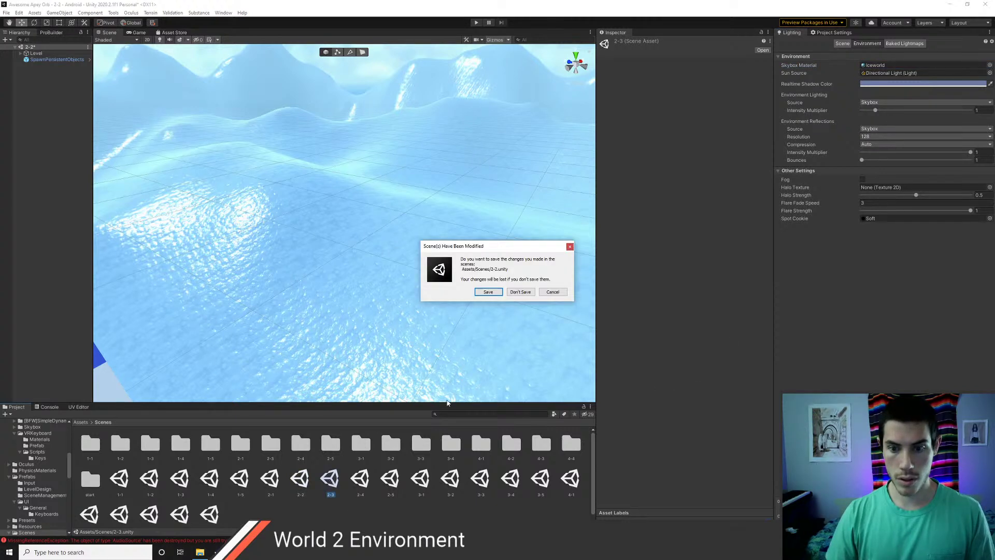
pyautogui.click(493, 291)
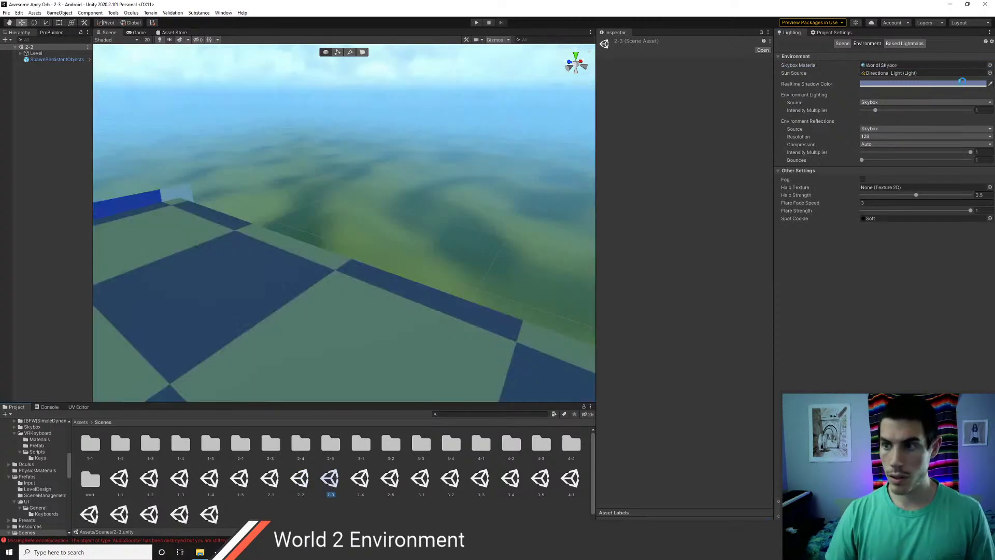
pyautogui.click(990, 65)
pyautogui.write('icewo')
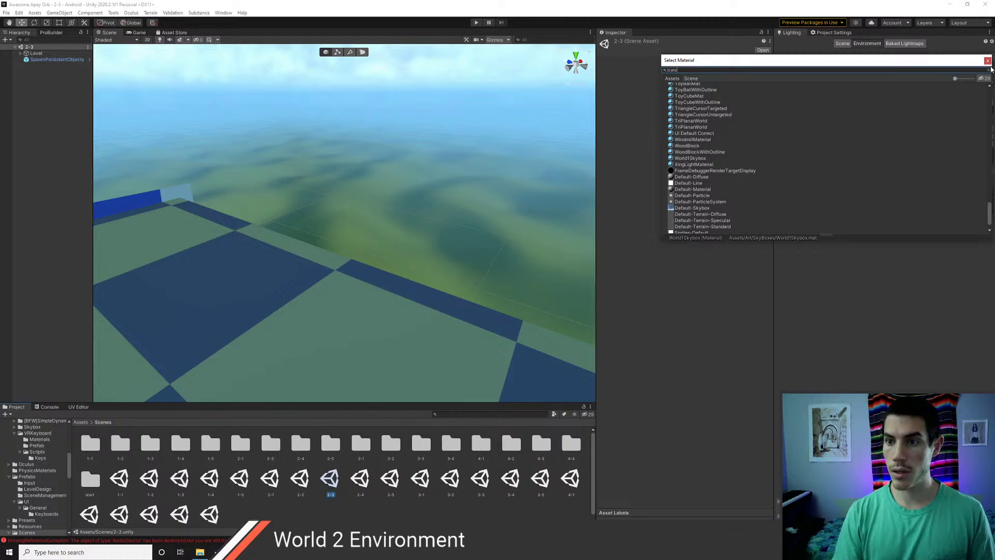
pyautogui.press('BackSpace')
pyautogui.write('ew')
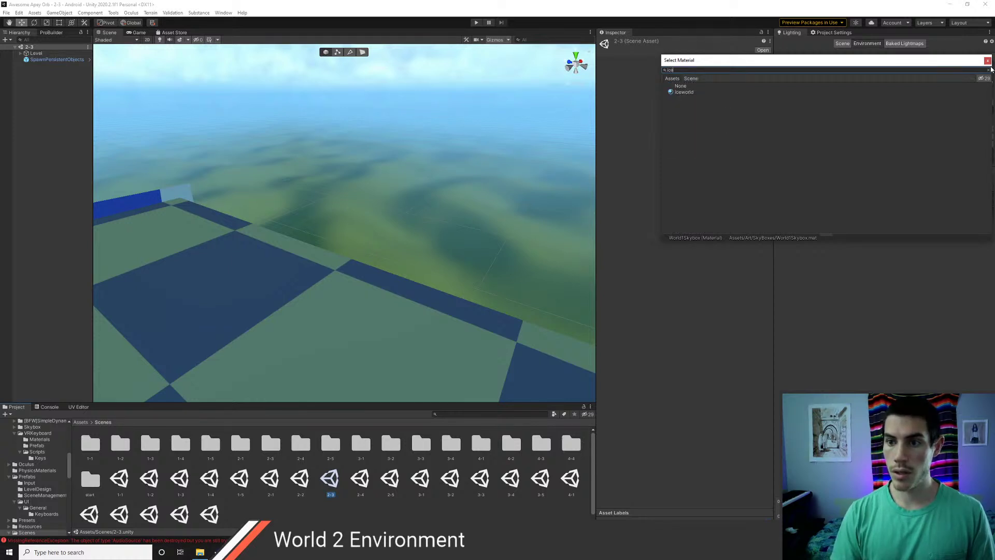
pyautogui.press('Down')
pyautogui.press('Return')
pyautogui.hotkey('ctrl', 's')
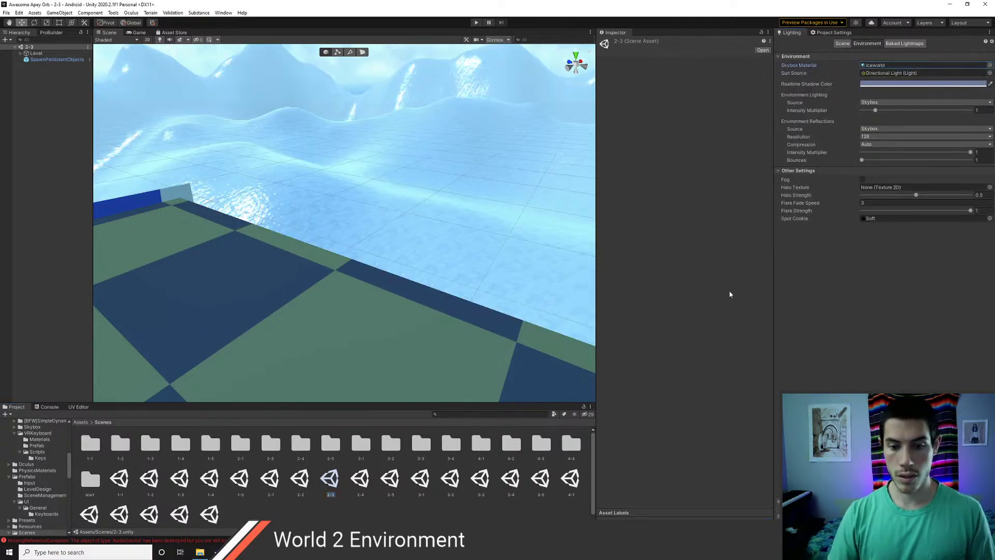
# - Set scene 2-4's skybox material to Iceworld and save it
pyautogui.doubleClick(361, 478)
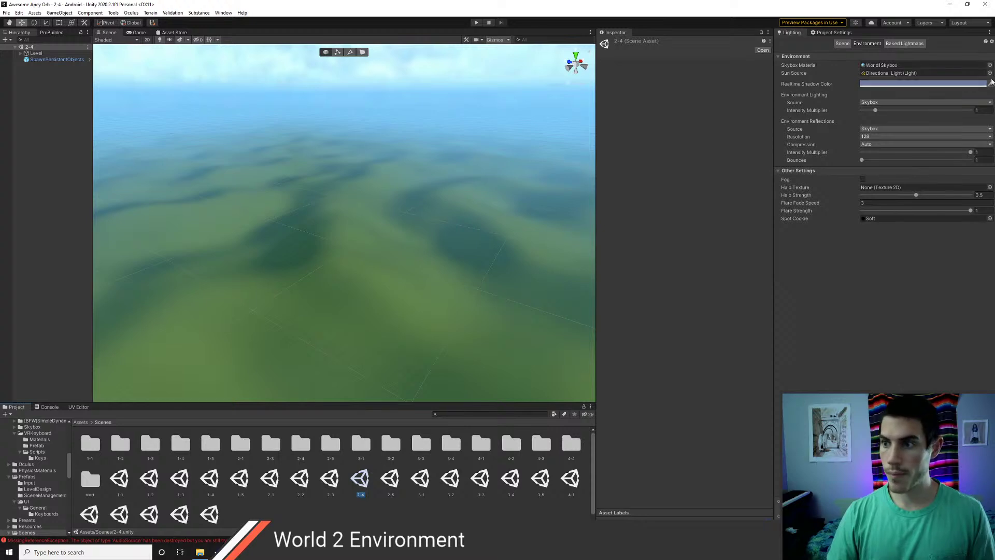
pyautogui.click(990, 65)
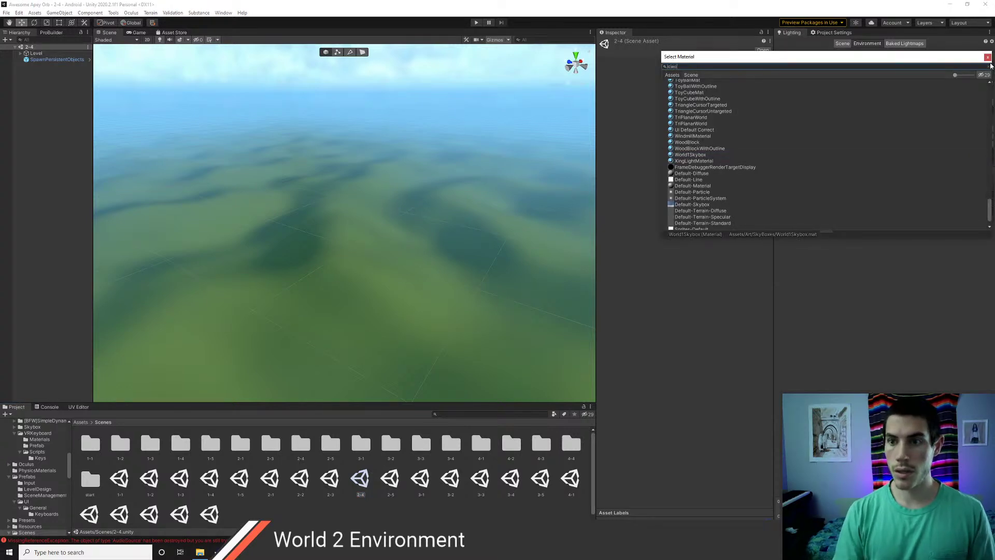
pyautogui.write('icwo')
pyautogui.press('BackSpace')
pyautogui.press('BackSpace')
pyautogui.write('e')
pyautogui.press('Down')
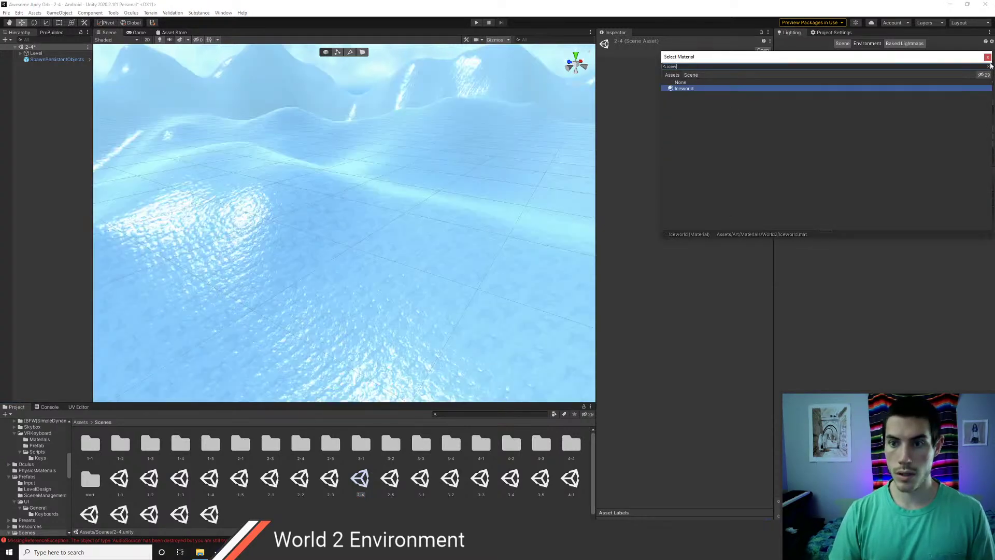
pyautogui.press('Return')
pyautogui.hotkey('ctrl', 's')
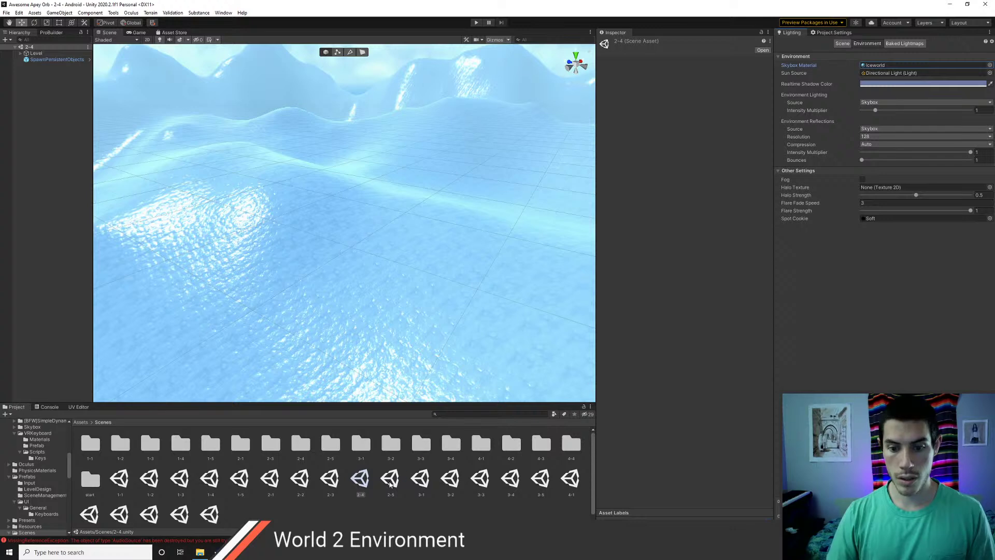
# - Set scene 2-5's skybox to Iceworld, then reopen scene 2-1
pyautogui.doubleClick(390, 478)
pyautogui.click(989, 66)
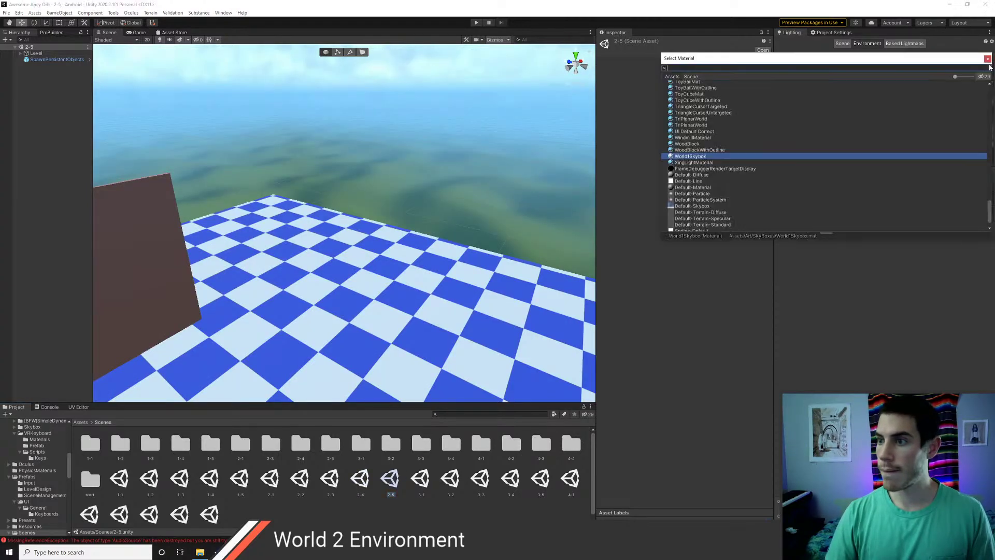
pyautogui.write('ice')
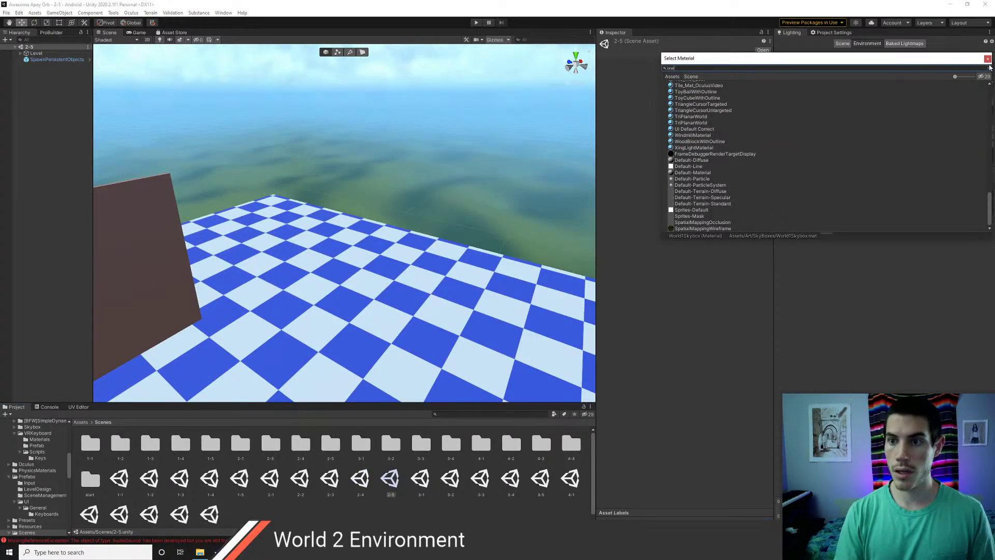
pyautogui.write('wo')
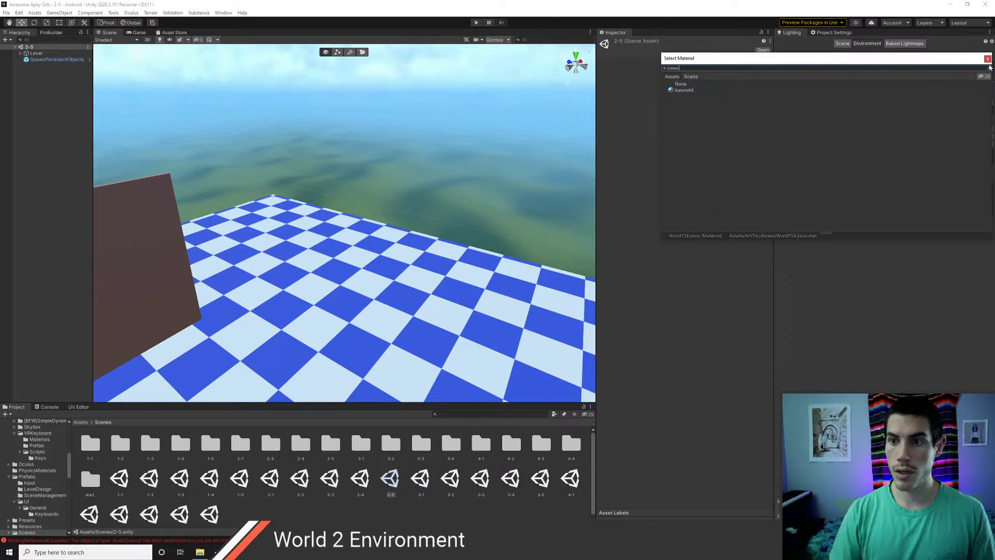
pyautogui.click(988, 58)
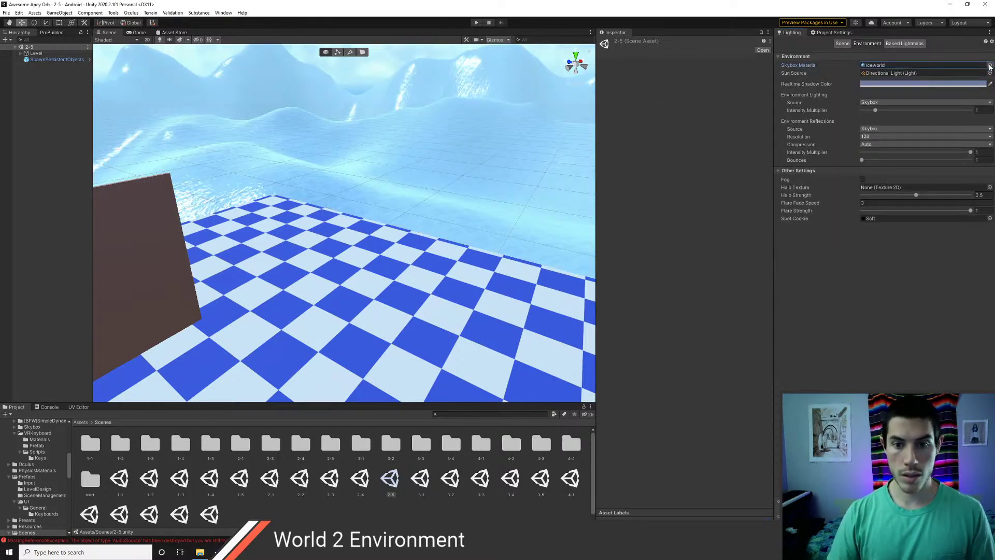
pyautogui.doubleClick(271, 480)
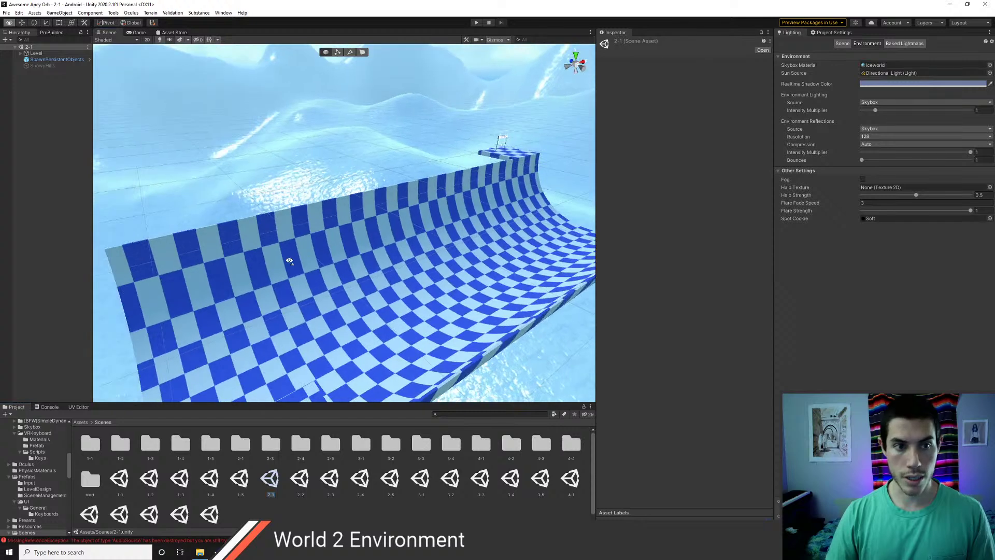
# - Copy the Light component from scene 2-1's Directional Light
pyautogui.click(21, 53)
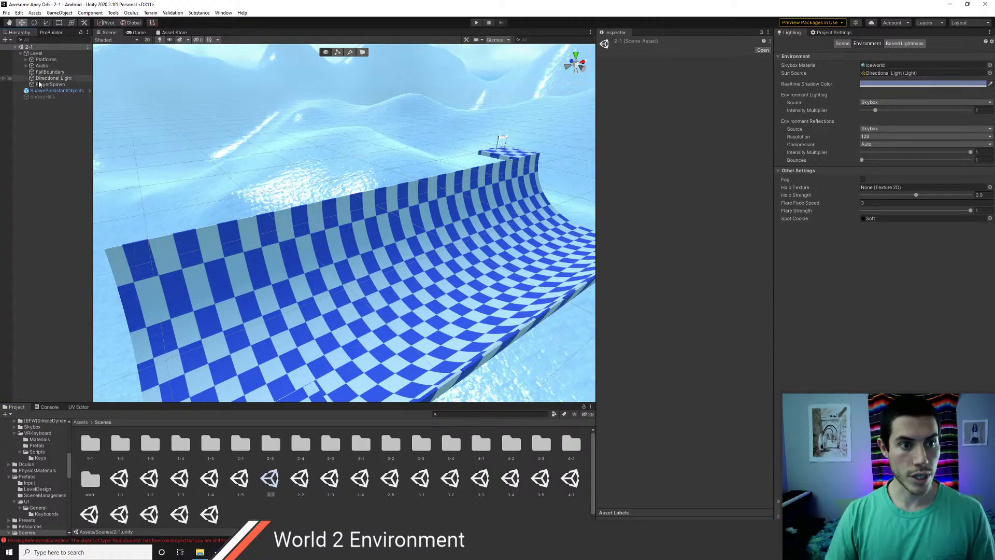
pyautogui.click(42, 78)
pyautogui.rightClick(629, 100)
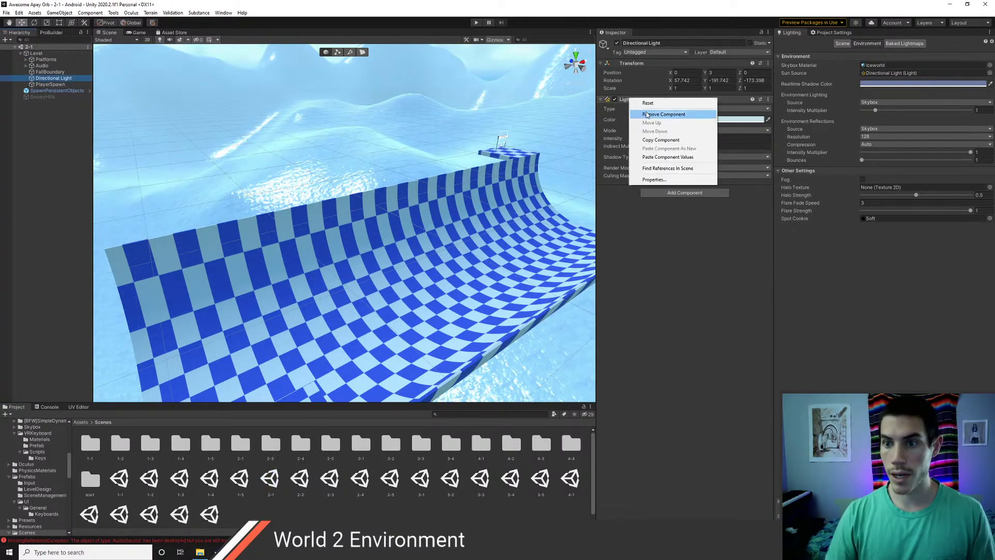
pyautogui.click(657, 141)
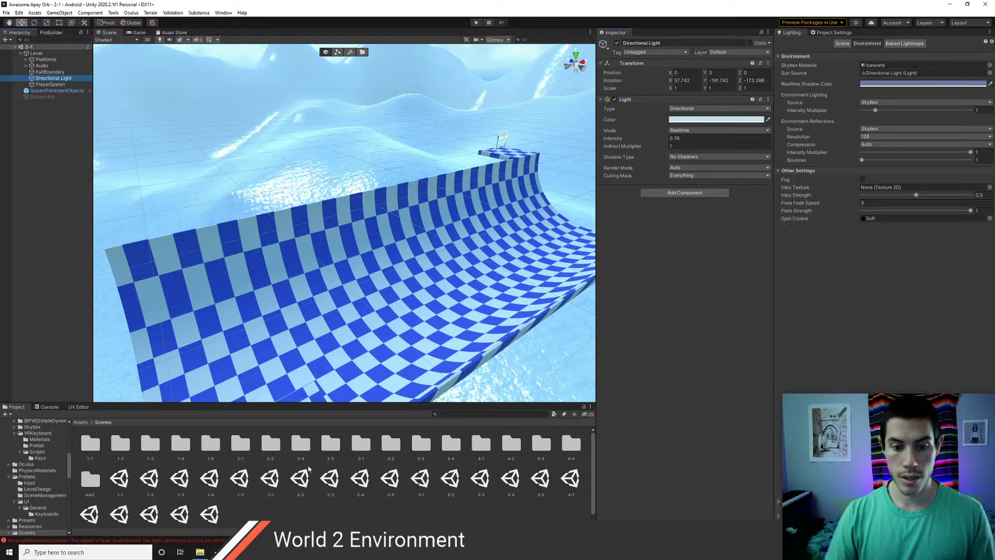
# - Load scenes 2-2, 2-3, 2-4 and 2-5 into the Hierarchy alongside 2-1
pyautogui.moveTo(302, 476); pyautogui.dragTo(72, 272)
pyautogui.click(361, 479)
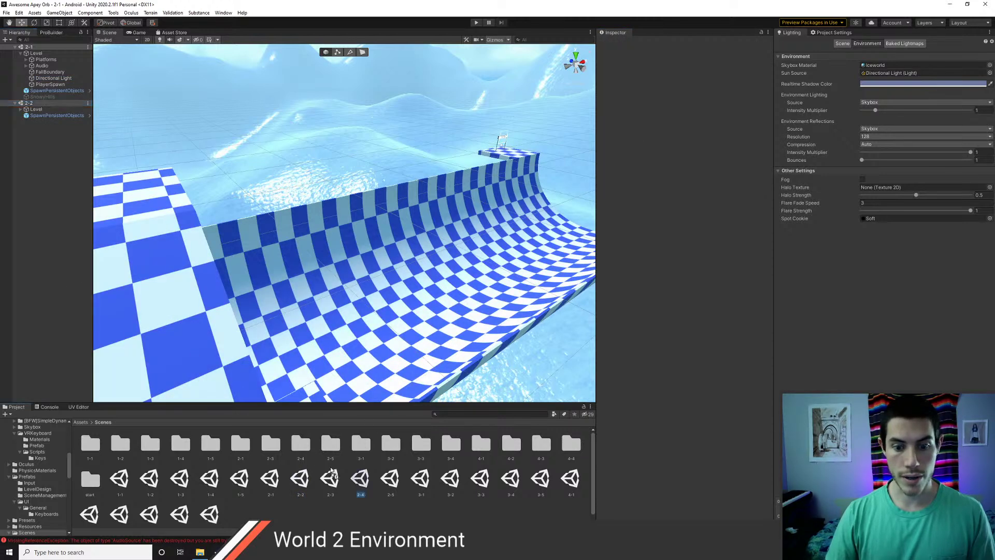
pyautogui.moveTo(332, 474); pyautogui.dragTo(73, 259)
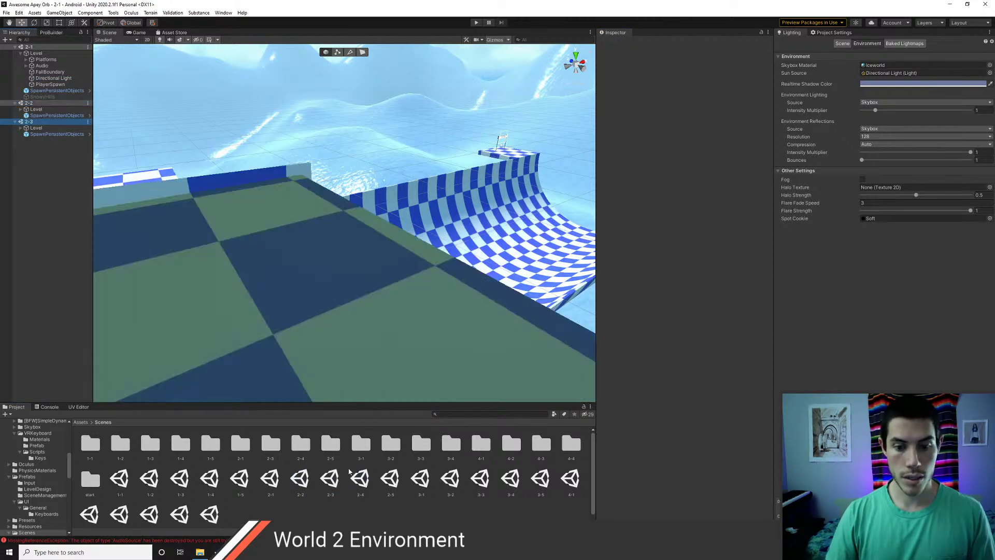
pyautogui.moveTo(369, 486); pyautogui.dragTo(78, 311)
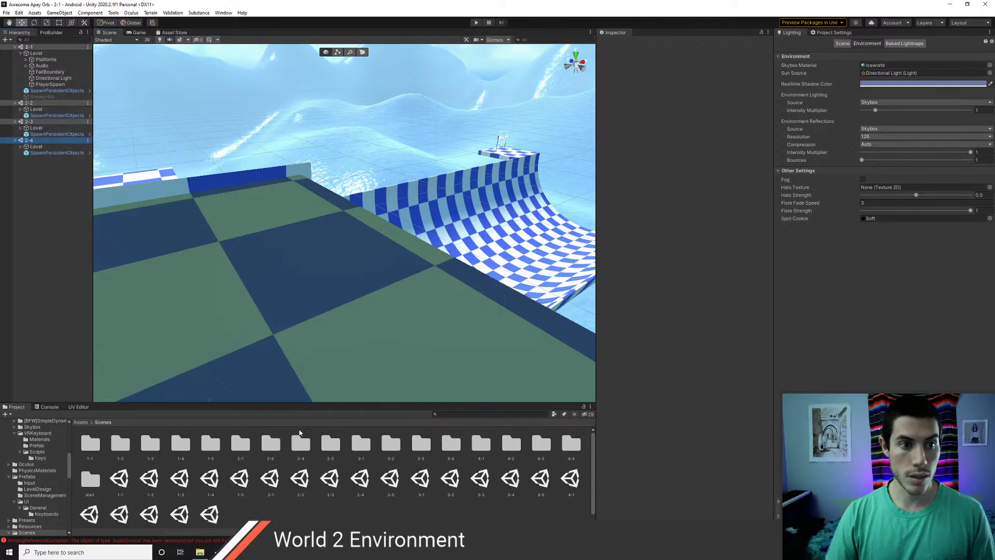
pyautogui.moveTo(399, 485); pyautogui.dragTo(41, 269)
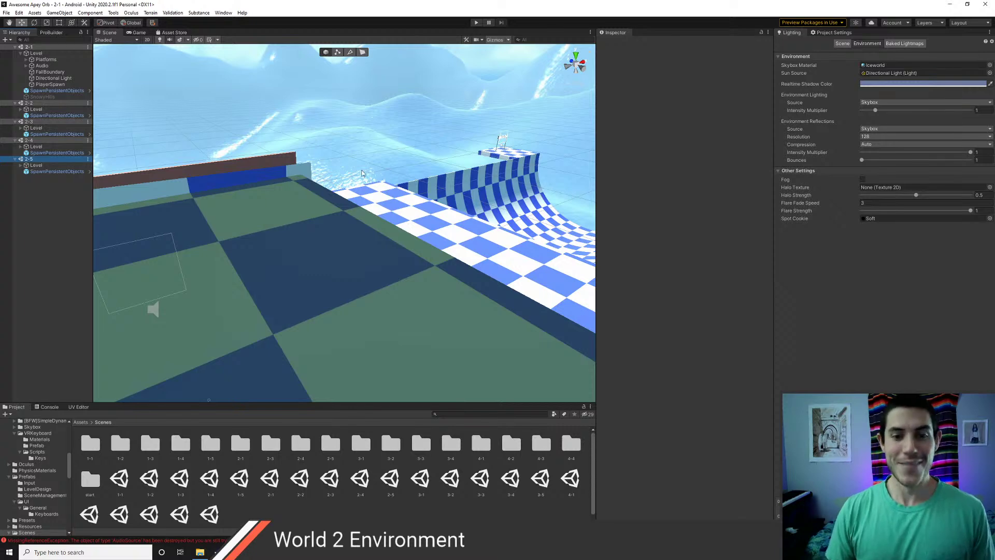
pyautogui.scroll(-10, 363, 174)
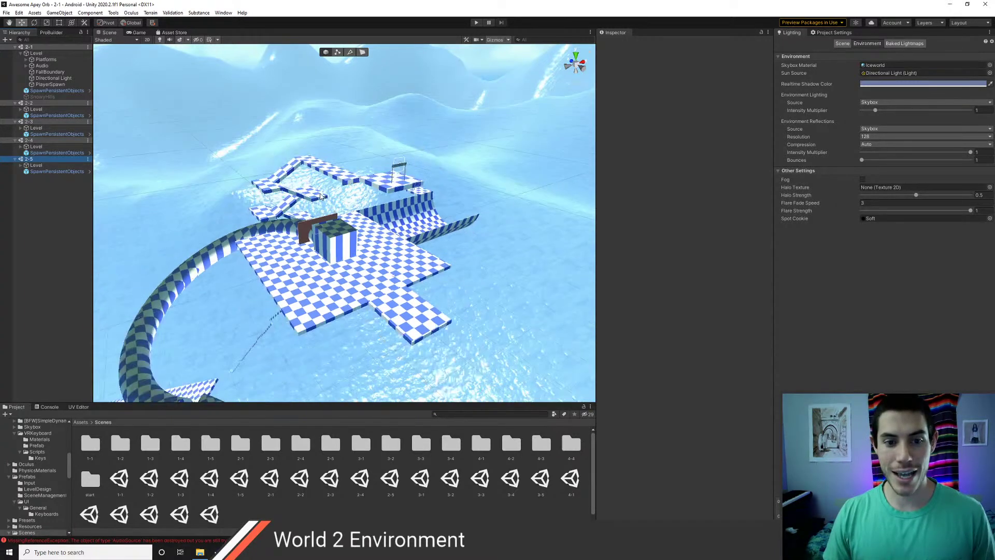
pyautogui.scroll(-6, 321, 197)
pyautogui.scroll(8, 321, 197)
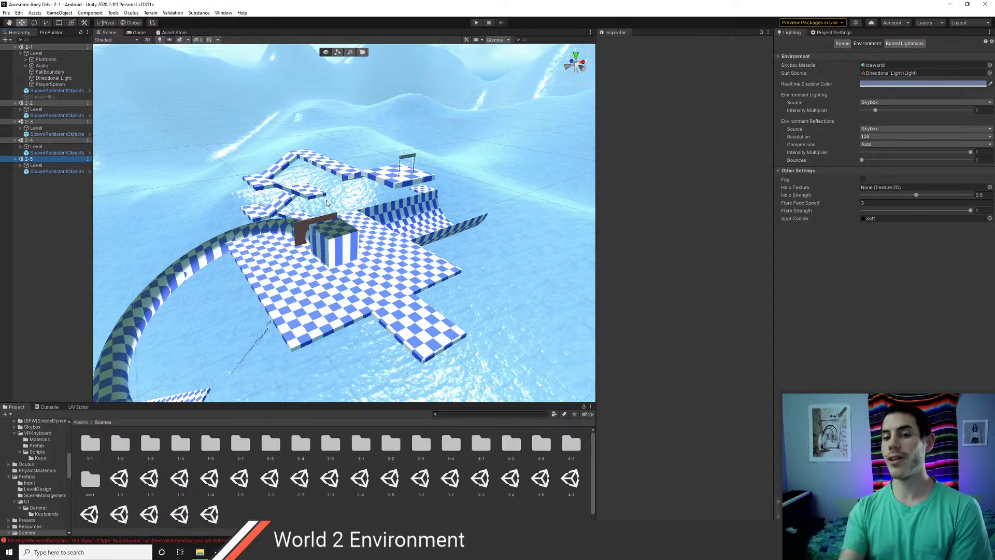
pyautogui.moveTo(313, 210); pyautogui.dragTo(272, 203, button='right')
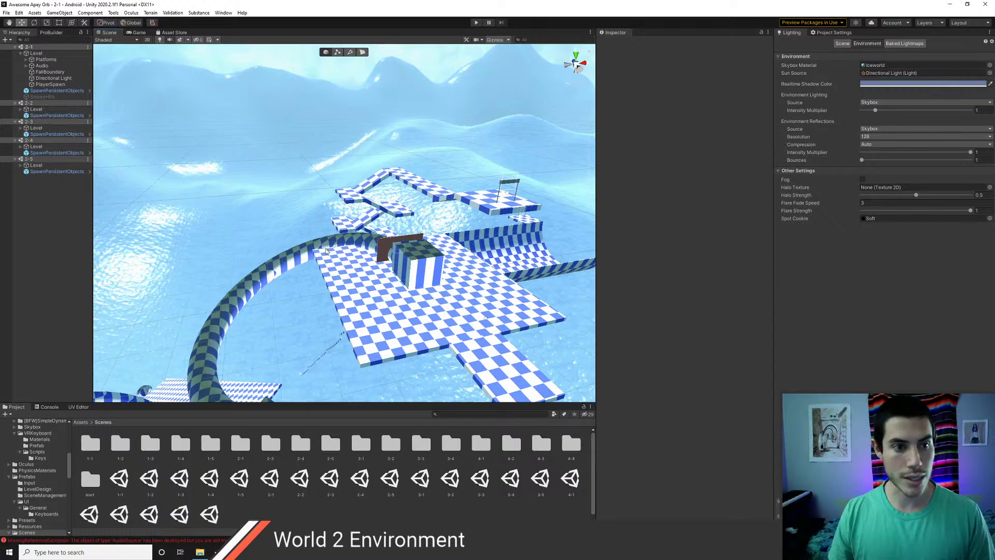
pyautogui.moveTo(390, 271); pyautogui.dragTo(361, 265, button='middle')
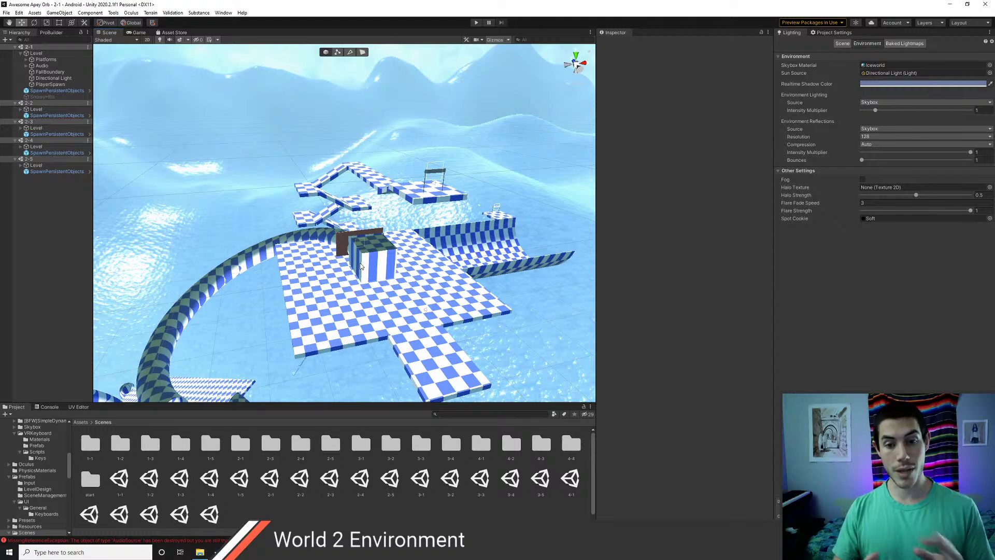
pyautogui.moveTo(430, 281); pyautogui.dragTo(399, 213, button='middle')
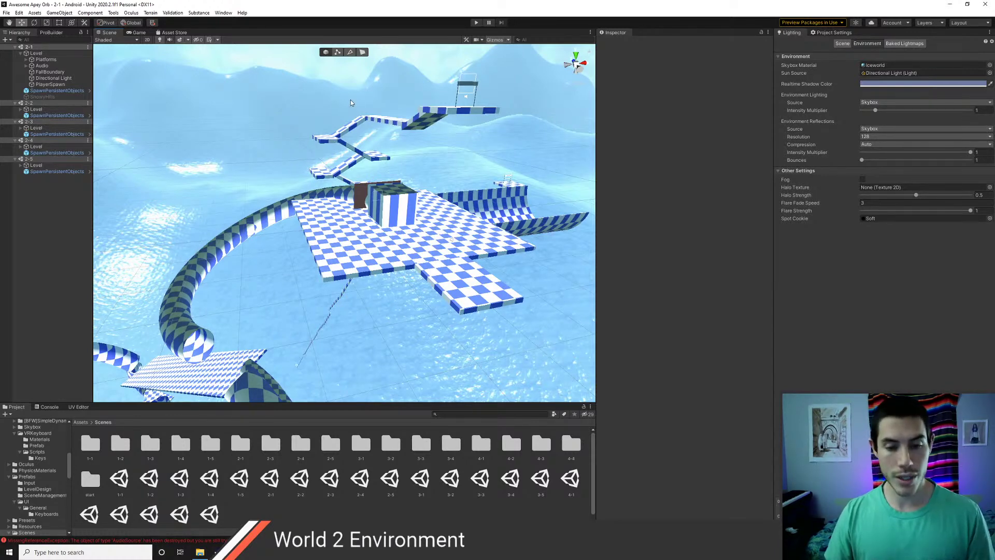
pyautogui.scroll(1, 402, 155)
pyautogui.moveTo(403, 155); pyautogui.dragTo(359, 205, button='right')
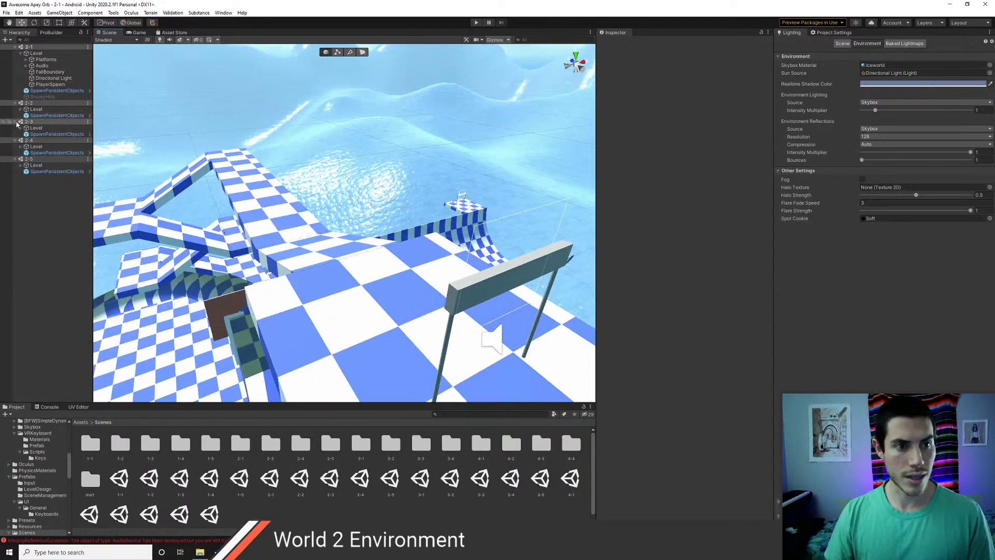
# - Paste 2-1's light settings onto scene 2-2's Directional Light
pyautogui.click(20, 110)
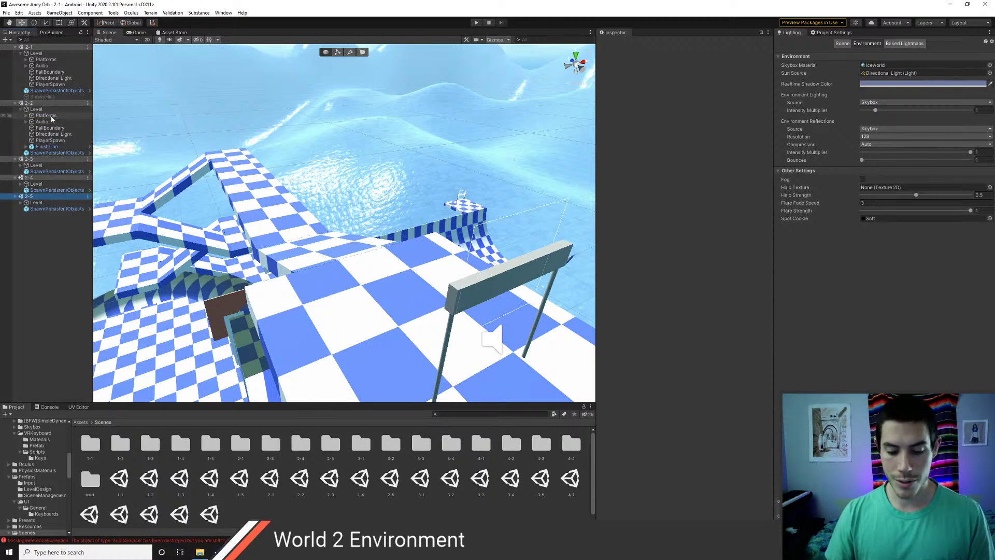
pyautogui.click(41, 110)
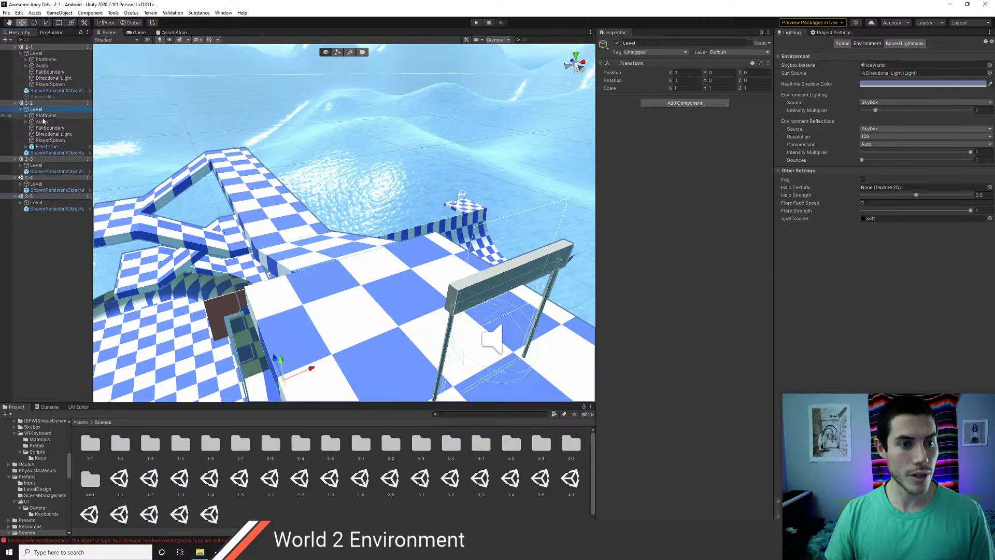
pyautogui.click(41, 116)
pyautogui.click(44, 128)
pyautogui.click(47, 141)
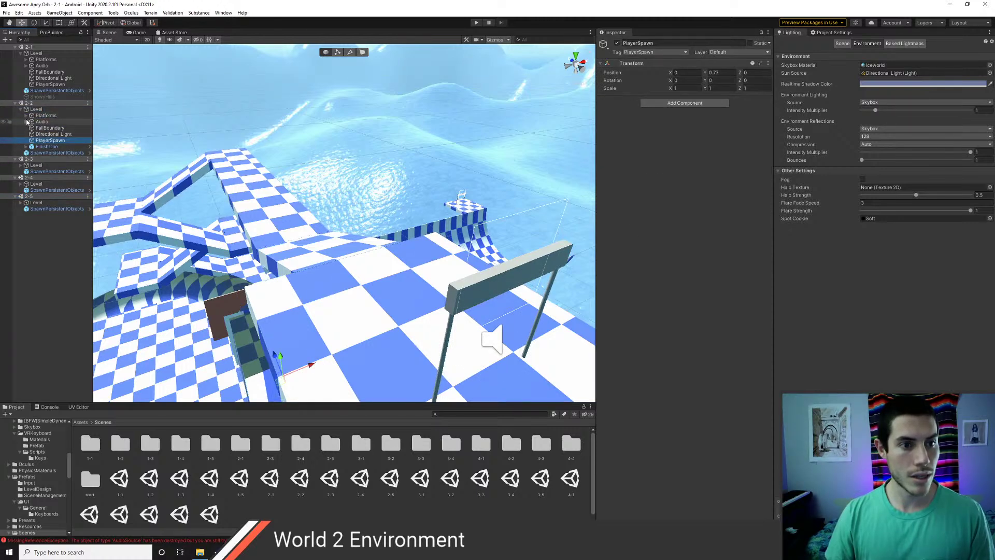
pyautogui.click(53, 134)
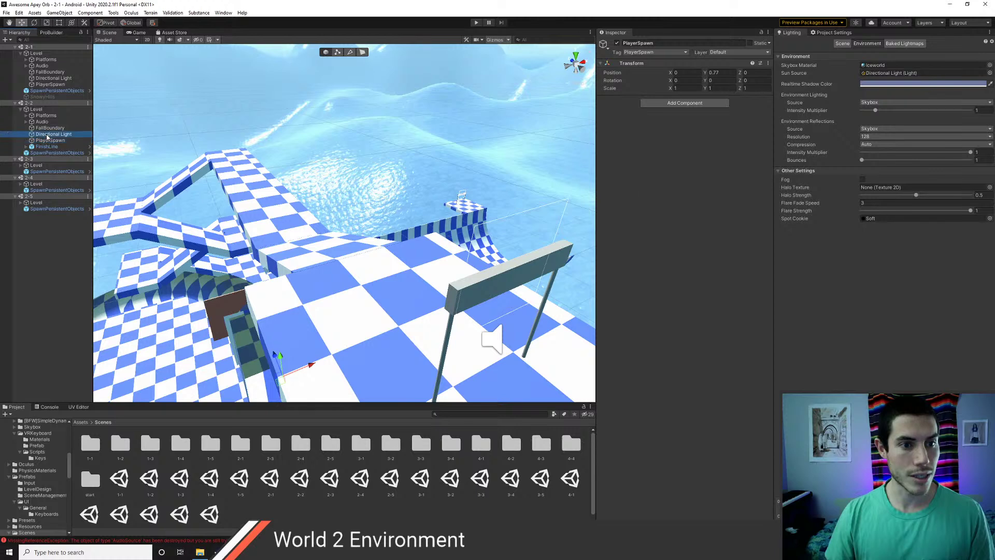
pyautogui.rightClick(629, 100)
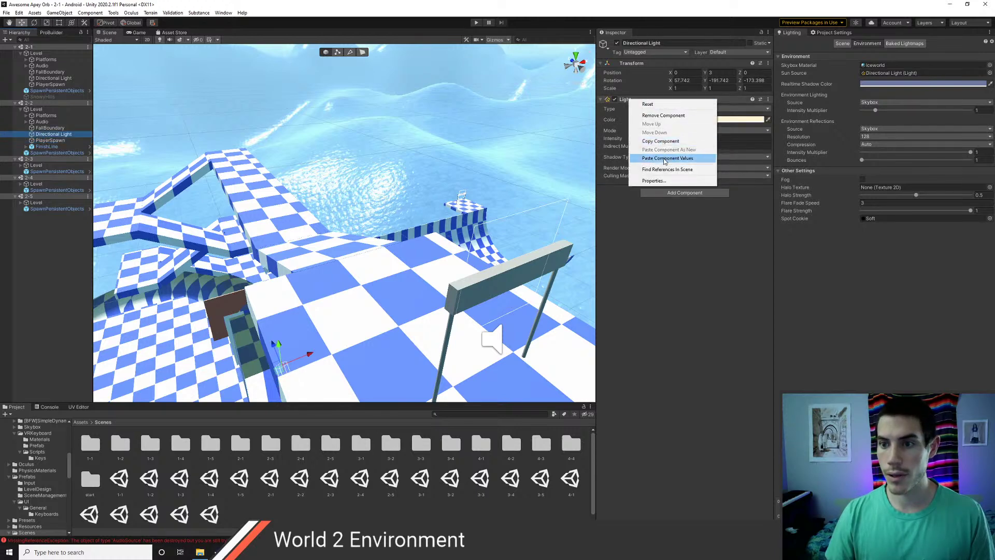
pyautogui.click(668, 158)
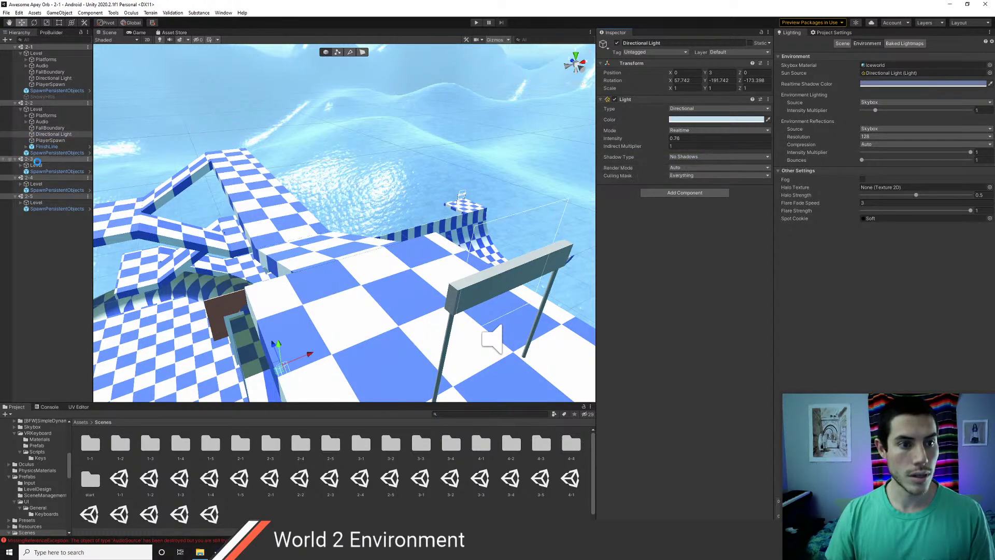
# - Paste the light settings onto scene 2-3's Directional Light and save
pyautogui.click(21, 165)
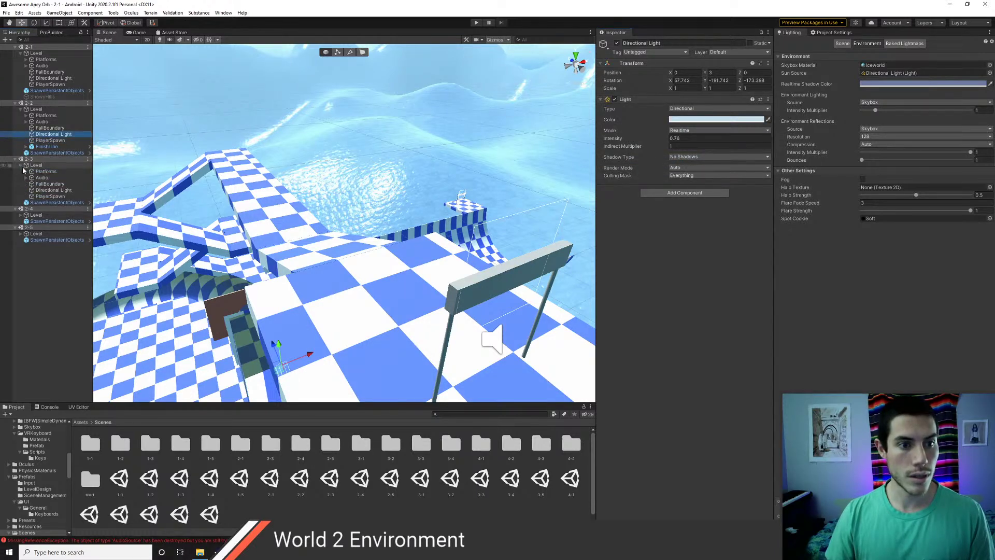
pyautogui.click(52, 190)
pyautogui.rightClick(631, 102)
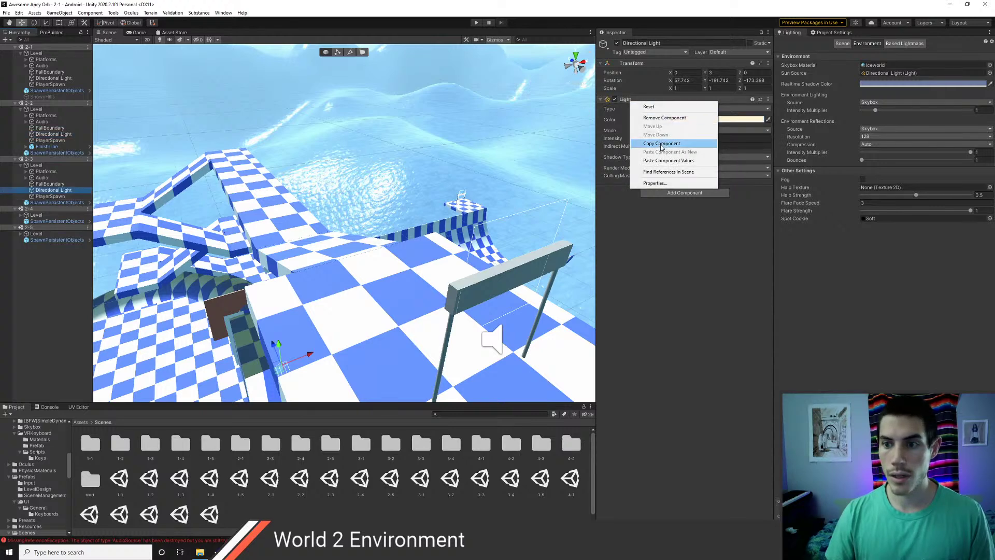
pyautogui.click(664, 161)
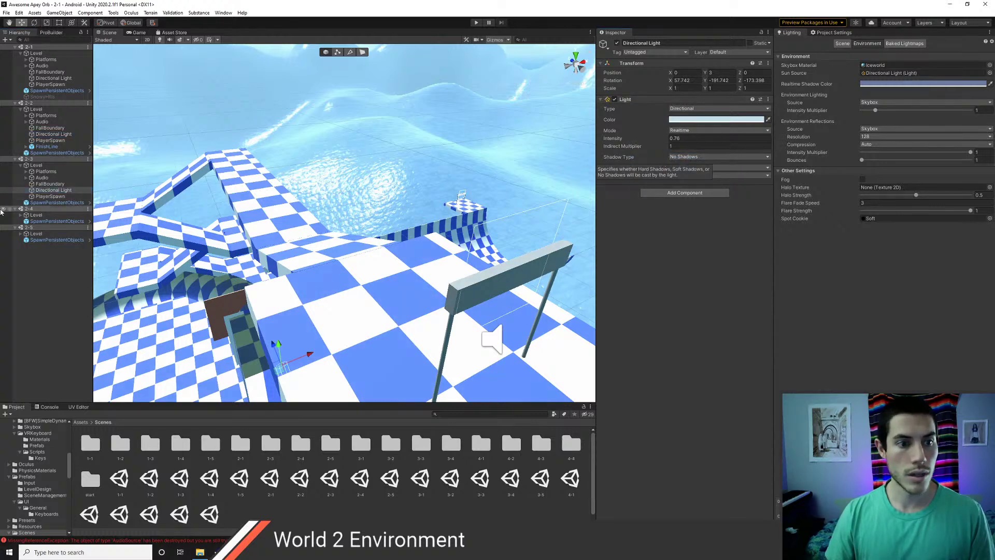
pyautogui.hotkey('ctrl', 's')
# - Paste the light settings onto scene 2-4's Directional Light
pyautogui.click(20, 215)
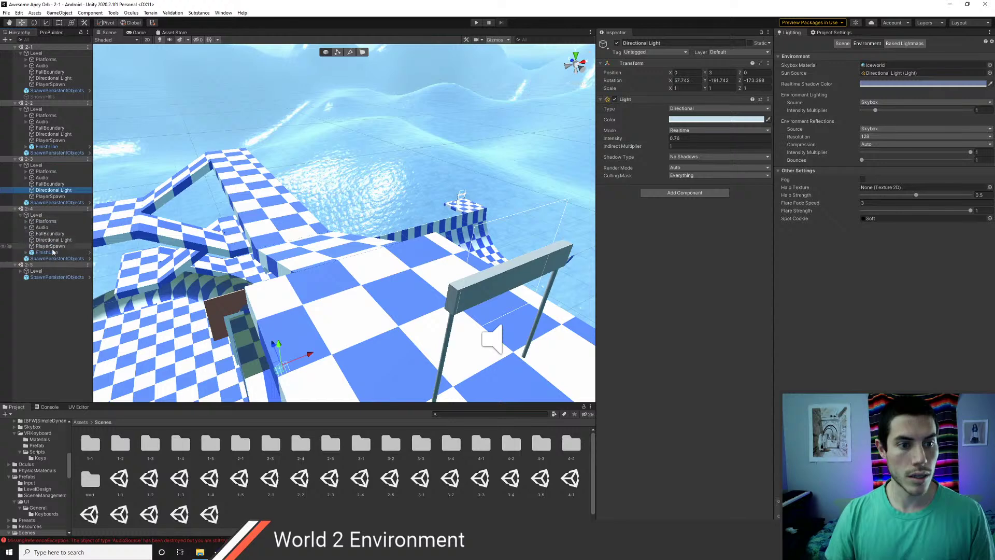
pyautogui.click(52, 240)
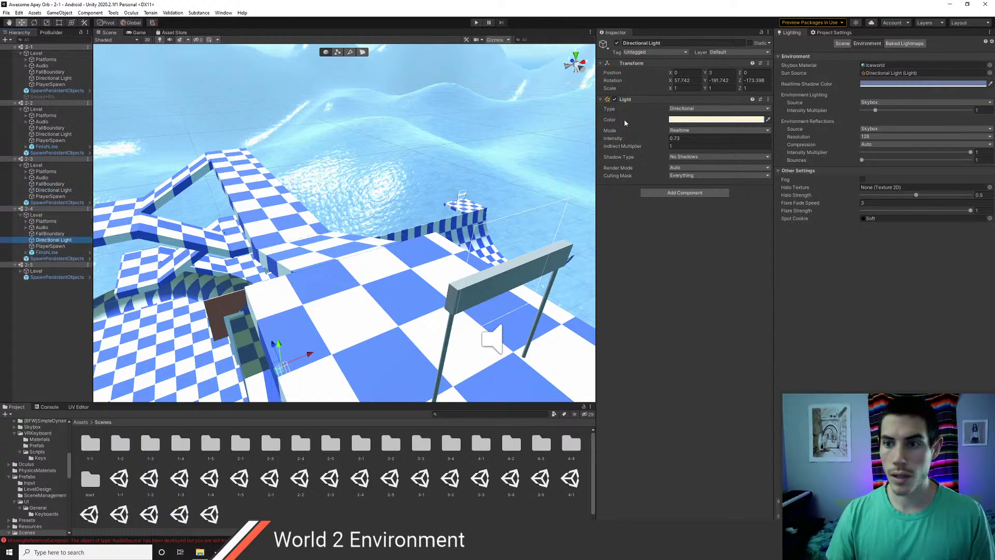
pyautogui.rightClick(628, 101)
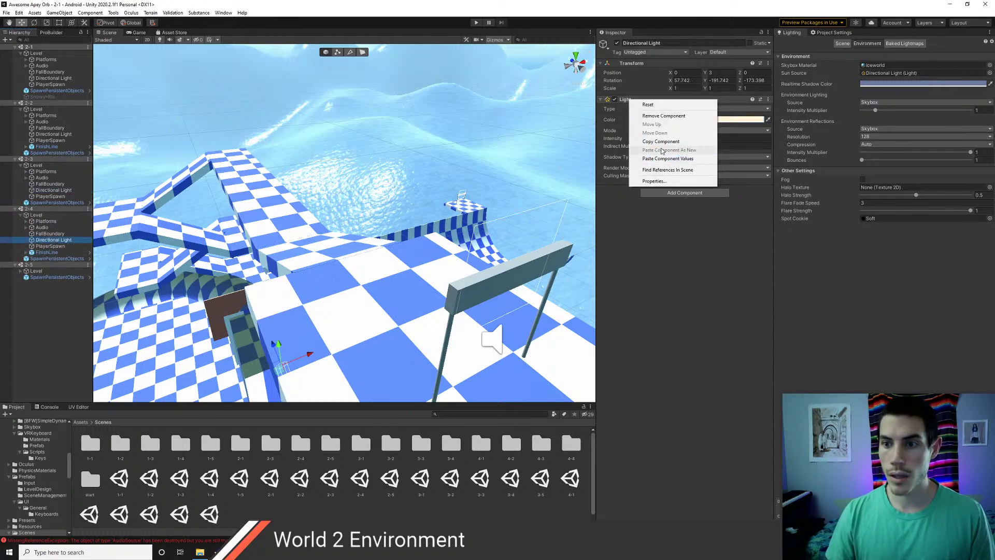
pyautogui.click(666, 158)
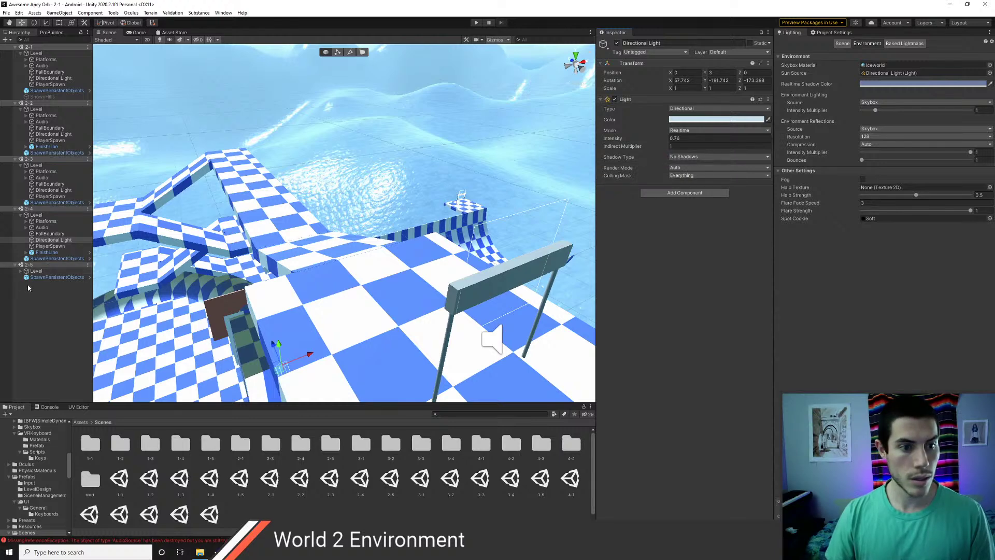
# - Paste the light settings onto scene 2-5's Directional Light, then select scene 2-1
pyautogui.click(20, 271)
pyautogui.click(54, 296)
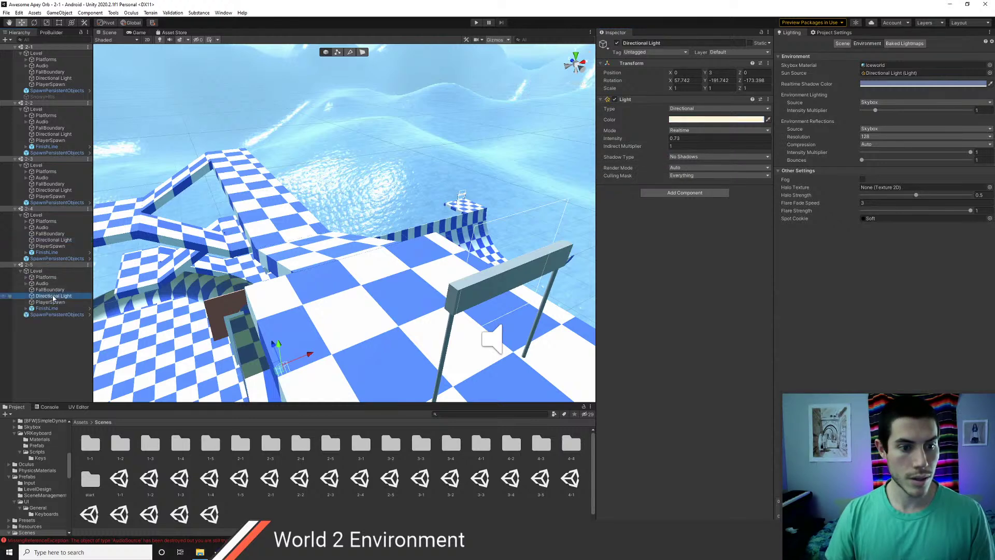
pyautogui.rightClick(636, 100)
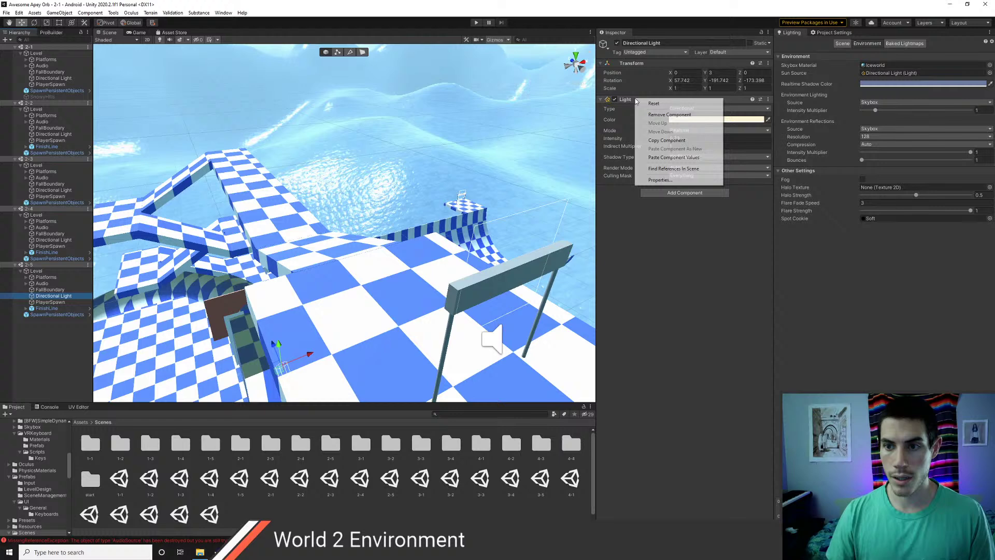
pyautogui.click(670, 158)
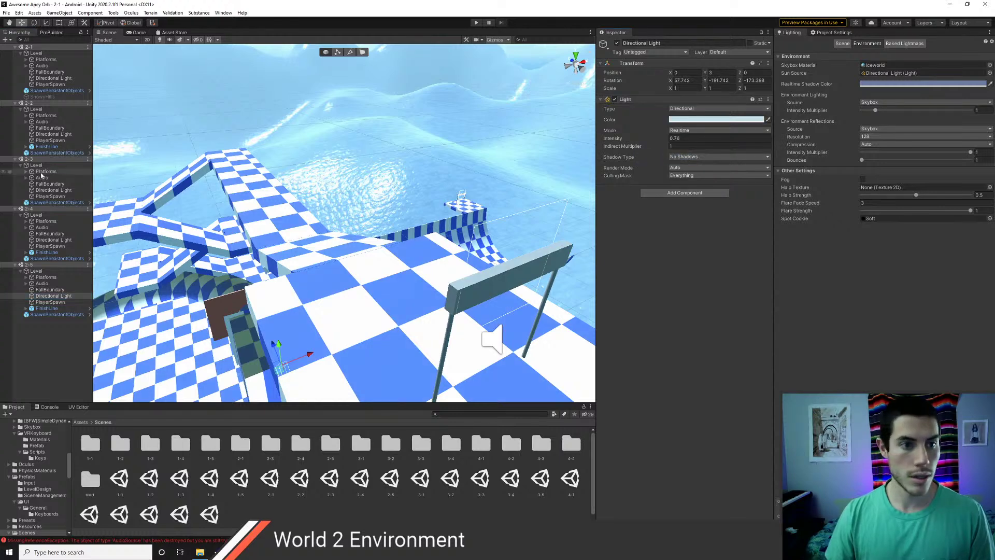
pyautogui.click(272, 482)
pyautogui.doubleClick(272, 481)
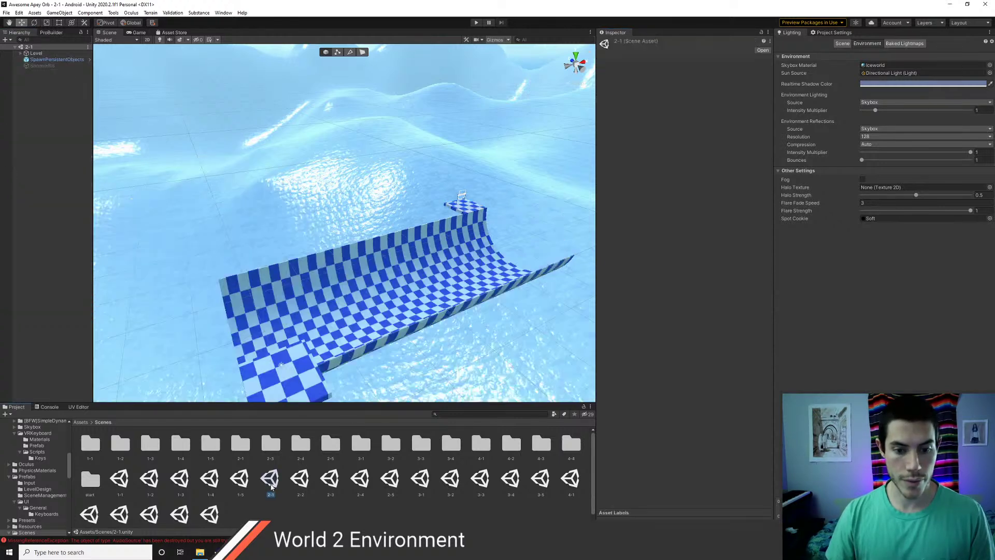
pyautogui.doubleClick(121, 479)
pyautogui.scroll(-4, 325, 230)
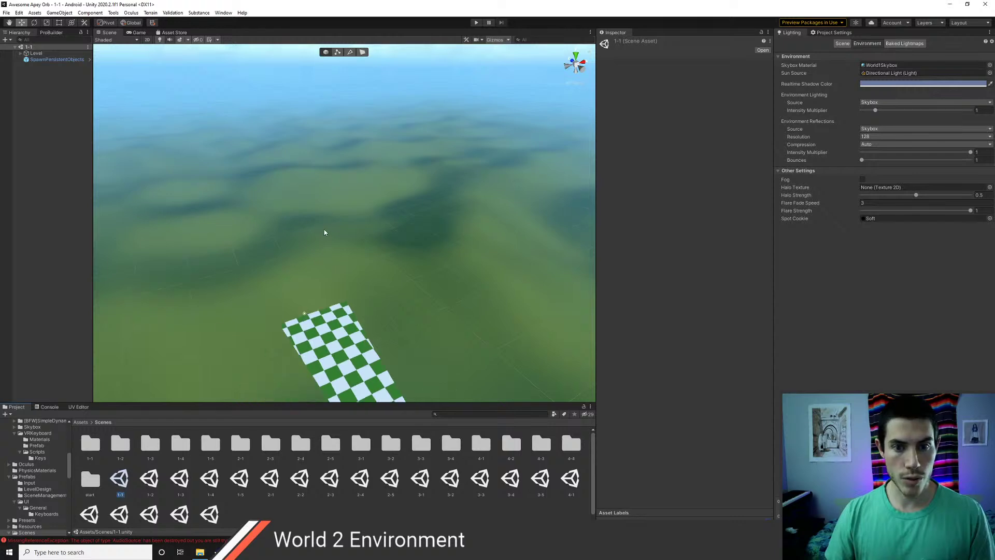
pyautogui.moveTo(295, 295); pyautogui.dragTo(213, 288, button='right')
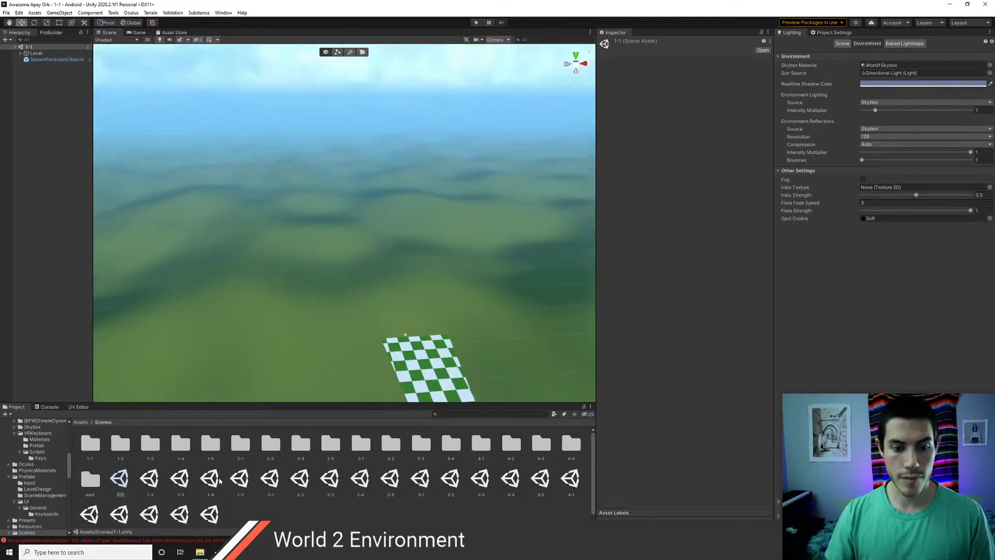
pyautogui.doubleClick(270, 480)
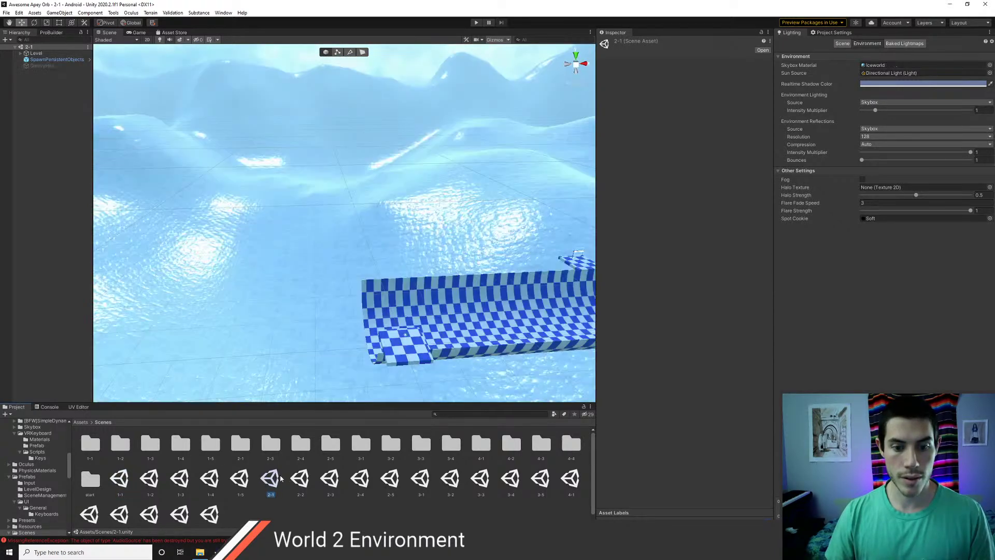
pyautogui.moveTo(228, 280); pyautogui.dragTo(318, 253, button='right')
pyautogui.press('a')
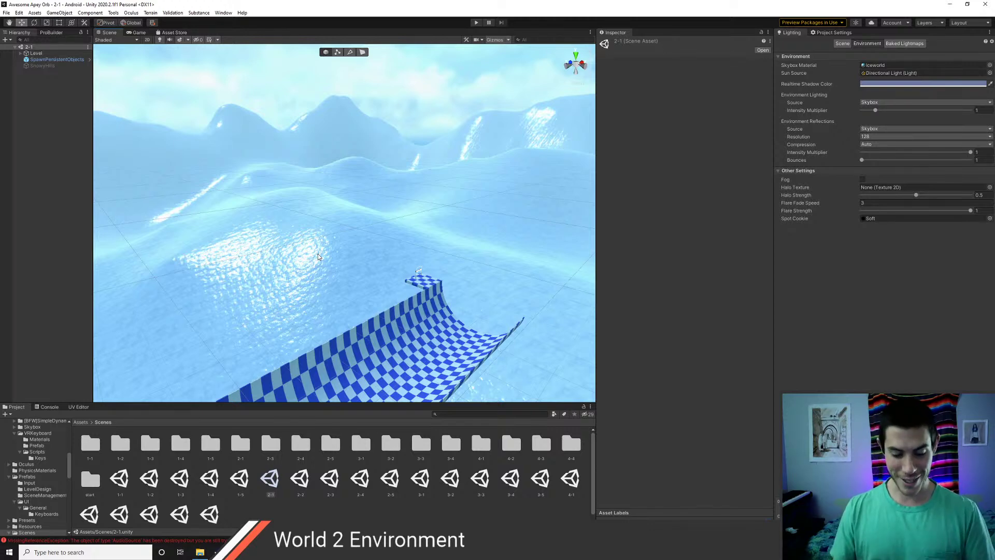
pyautogui.scroll(2, 409, 290)
pyautogui.scroll(-1, 425, 294)
pyautogui.moveTo(425, 294); pyautogui.dragTo(417, 231, button='middle')
pyautogui.scroll(3, 418, 231)
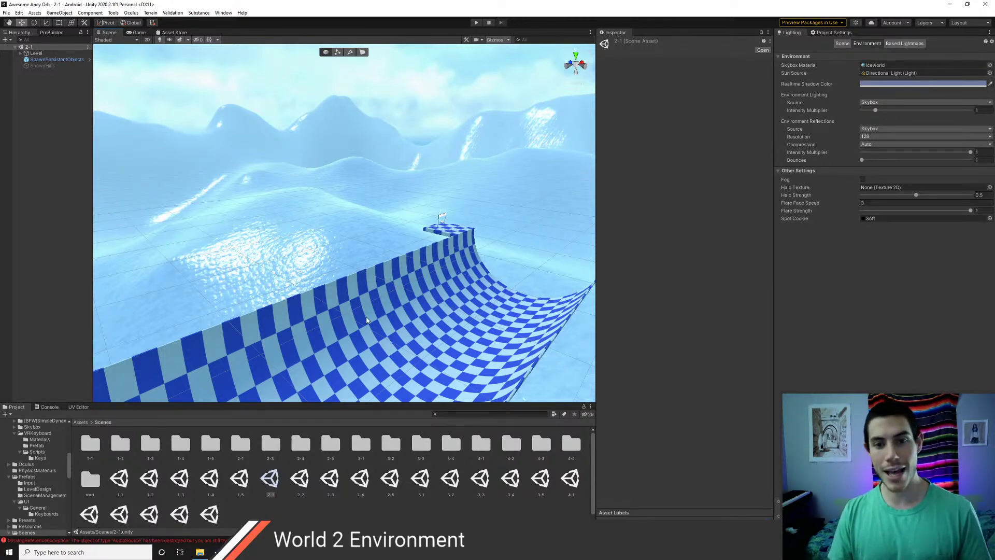
pyautogui.scroll(-3, 456, 303)
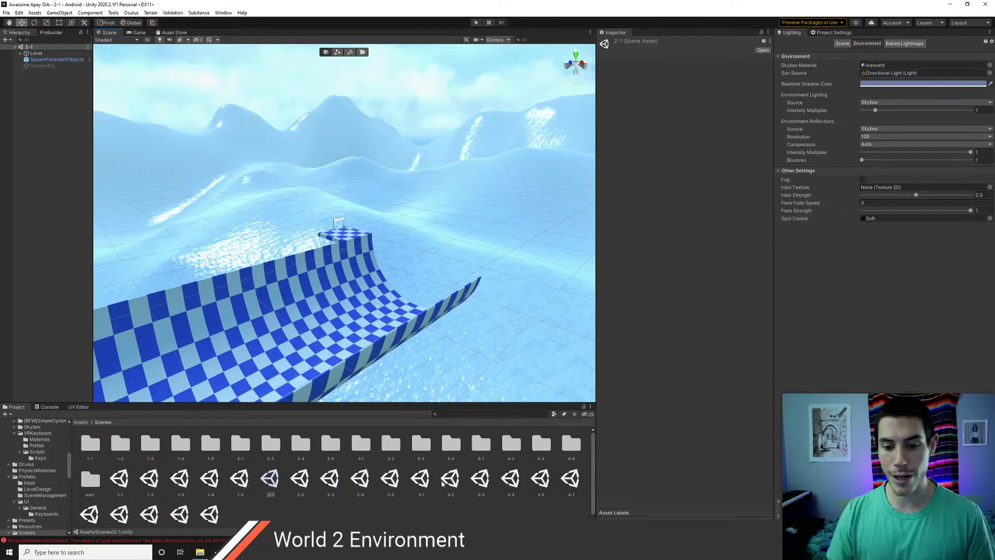
pyautogui.click(424, 483)
# - Open scene 3-1 to inspect its red cavern skybox, then open scene 4-1
pyautogui.doubleClick(424, 483)
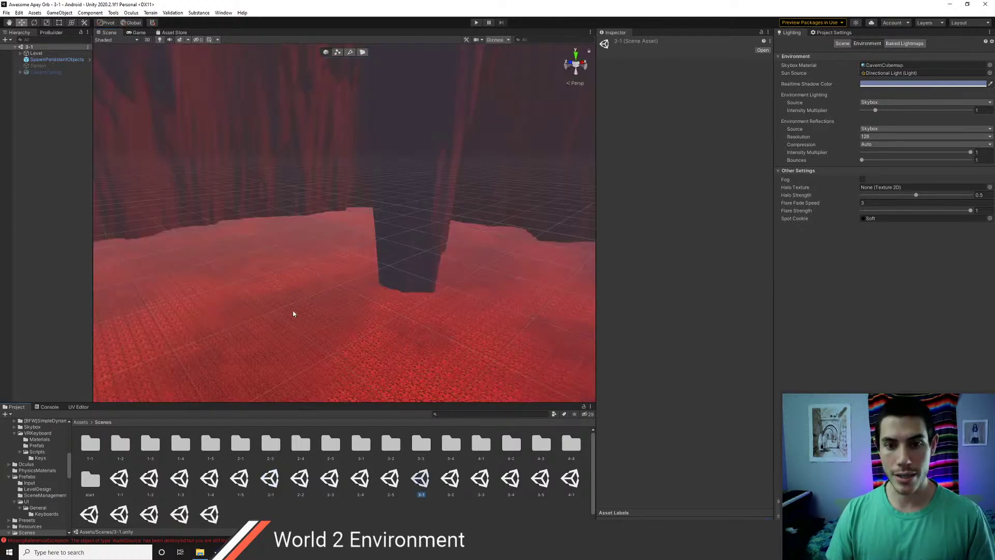
pyautogui.keyDown('alt'); pyautogui.moveTo(294, 310); pyautogui.dragTo(346, 312); pyautogui.keyUp('alt')
pyautogui.moveTo(346, 313); pyautogui.dragTo(453, 254, button='right')
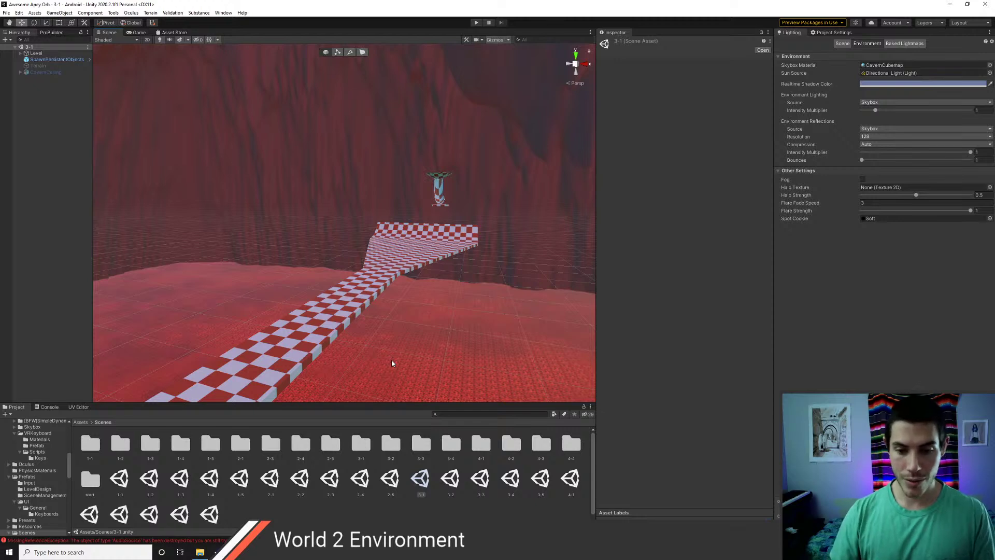
pyautogui.doubleClick(569, 484)
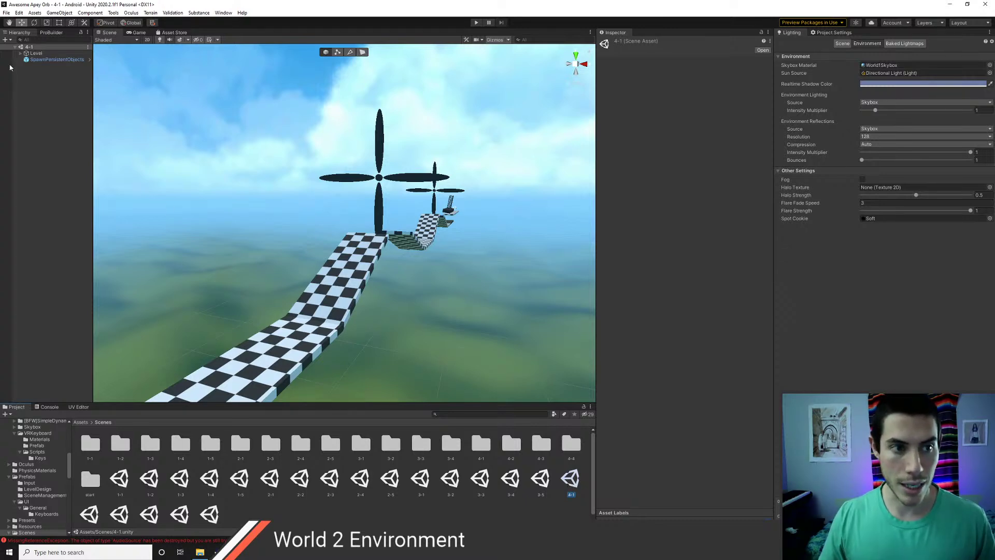
# - Expand scene 4-1's Level and Audio groups, inspect BGMusic, and fly along the checkered track
pyautogui.click(20, 53)
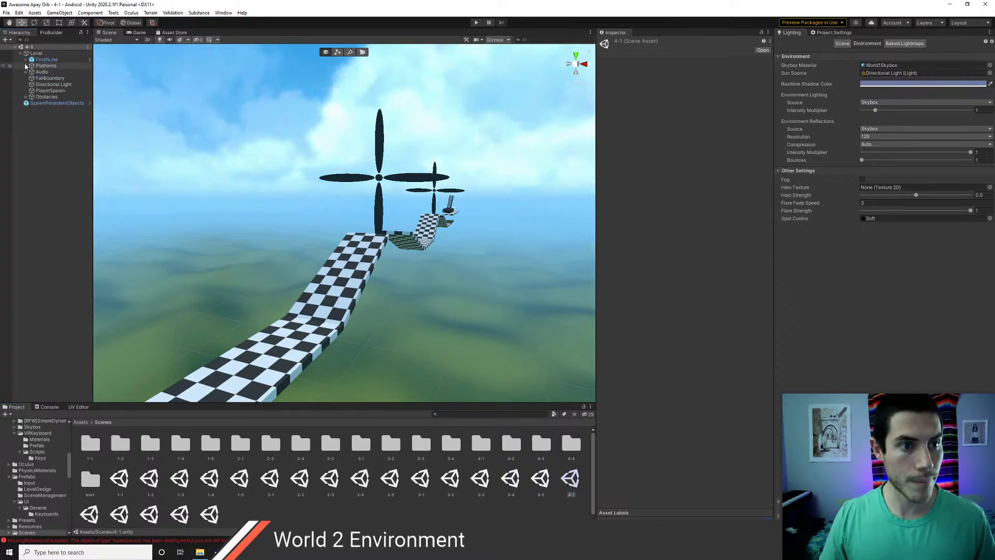
pyautogui.click(26, 71)
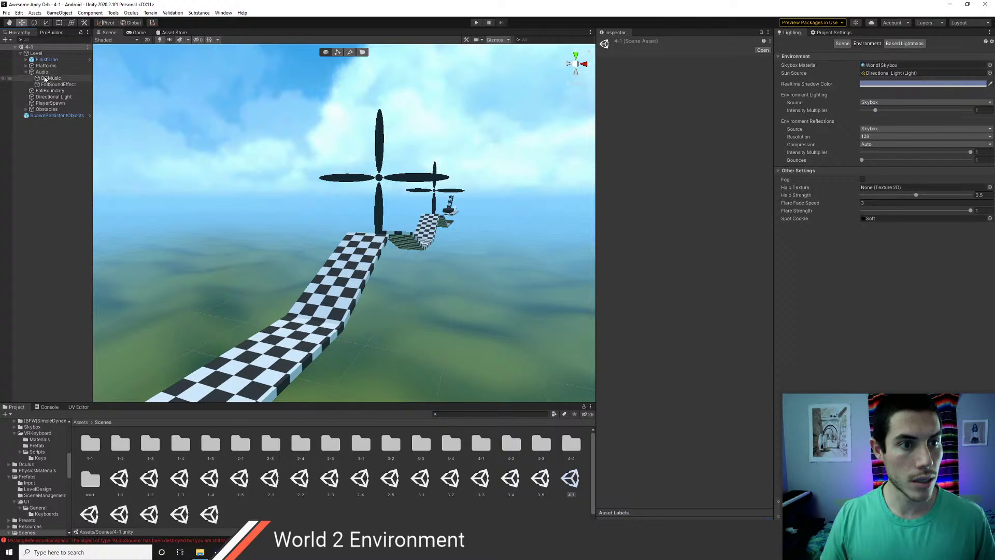
pyautogui.click(45, 78)
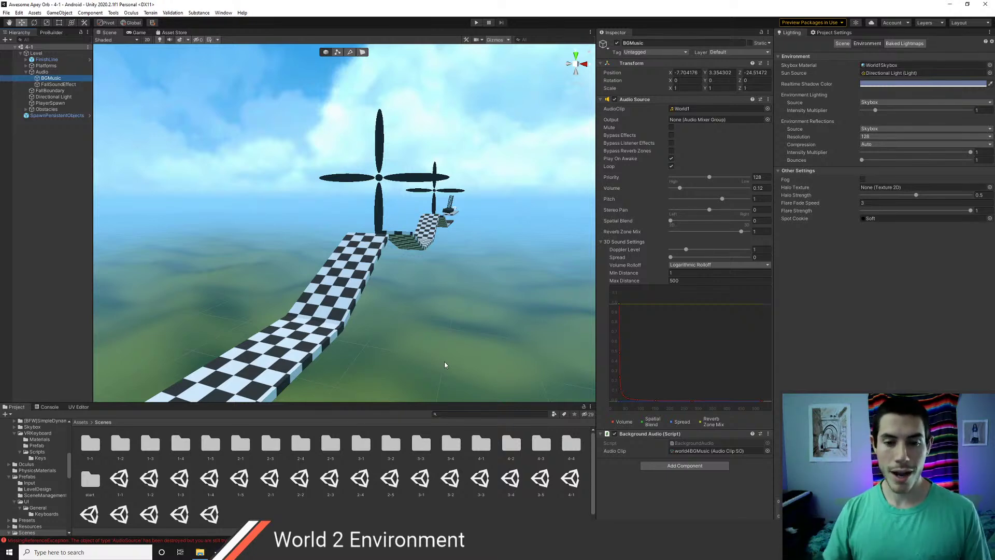
pyautogui.moveTo(401, 223); pyautogui.dragTo(306, 289, button='right')
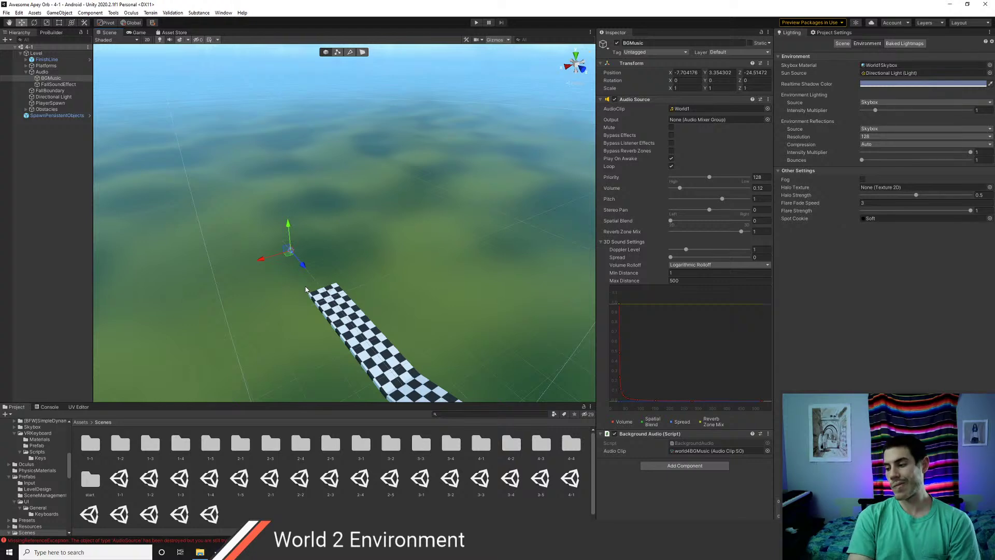
pyautogui.moveTo(305, 290); pyautogui.dragTo(338, 295, button='right')
pyautogui.press('w')
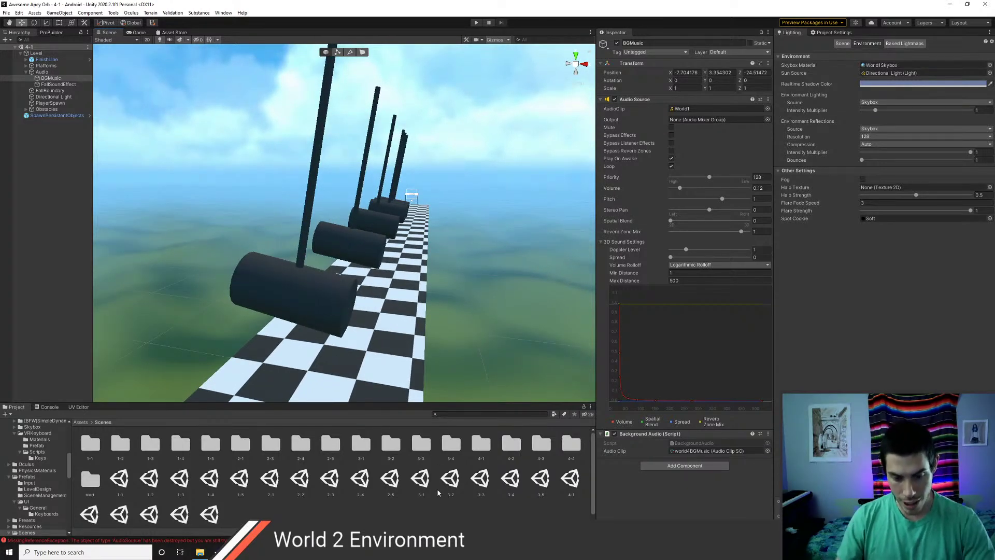
# - Open scene 2-3, select its Level object, and run the icy tube track in Play mode
pyautogui.click(330, 479)
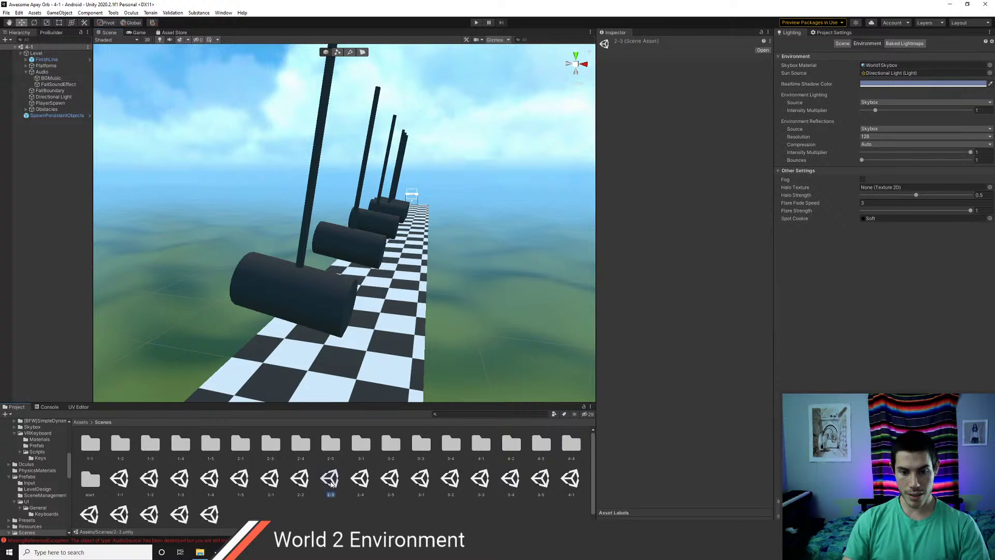
pyautogui.doubleClick(331, 479)
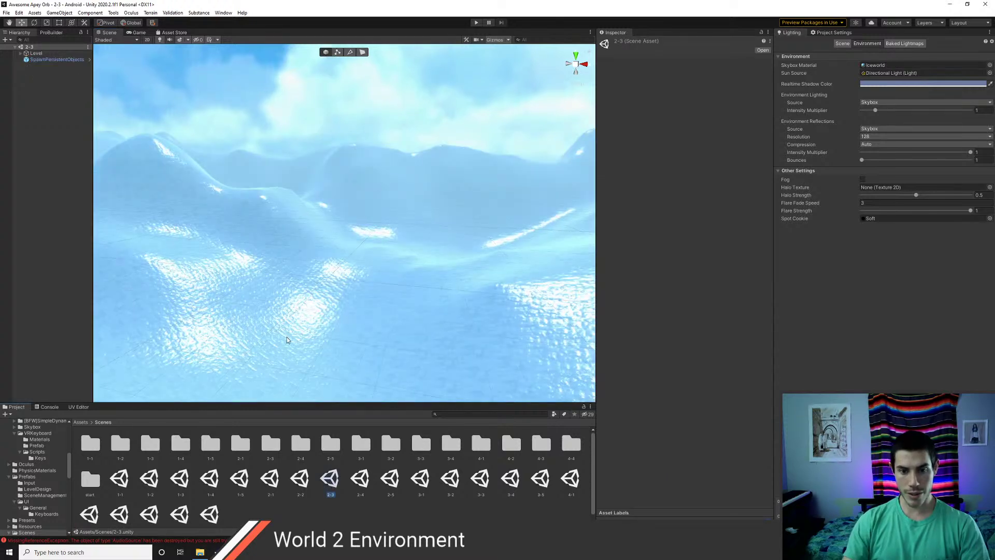
pyautogui.click(36, 53)
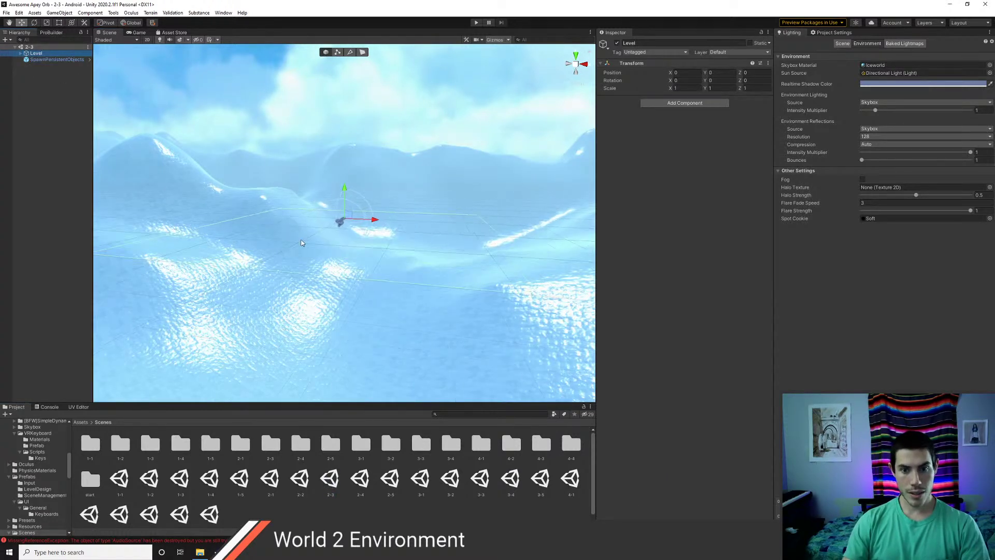
pyautogui.scroll(5, 302, 243)
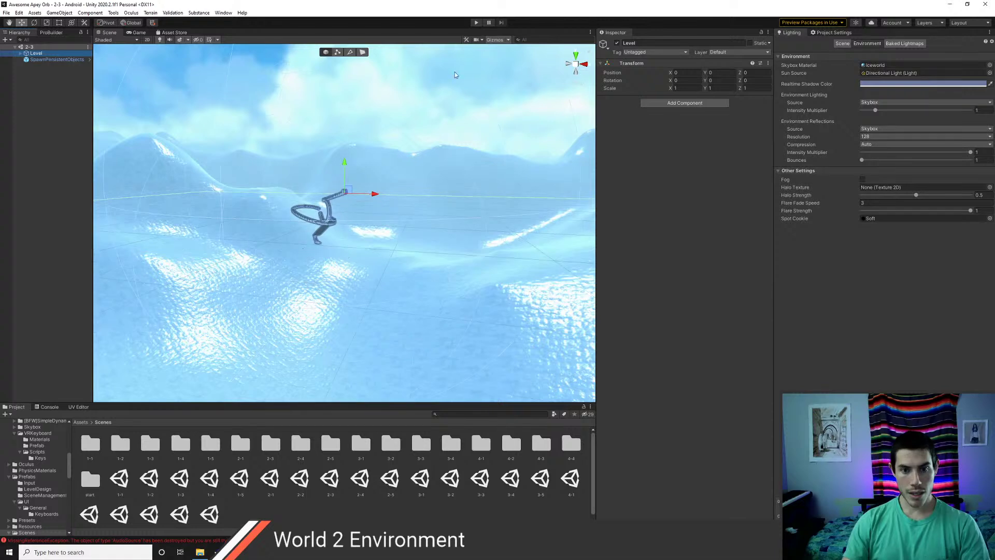
pyautogui.click(476, 23)
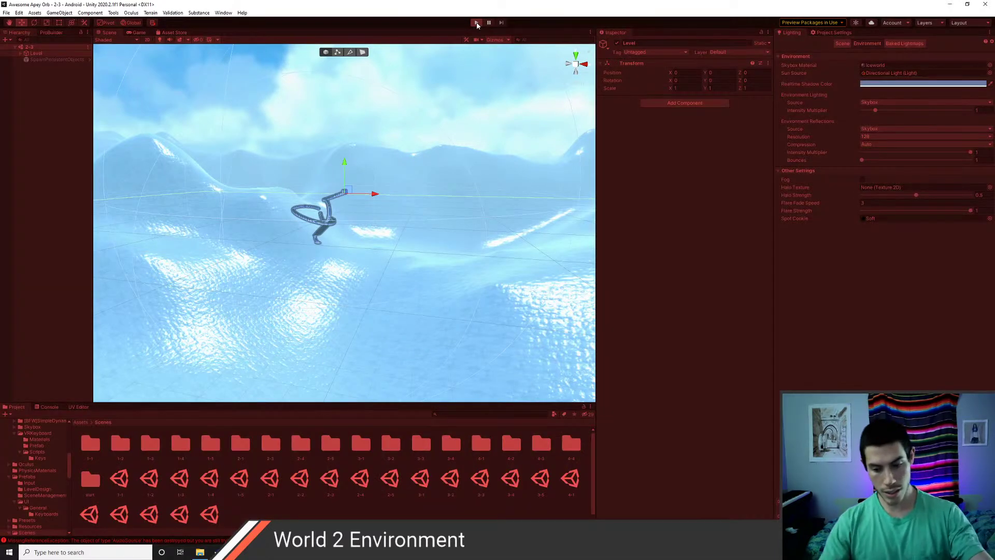
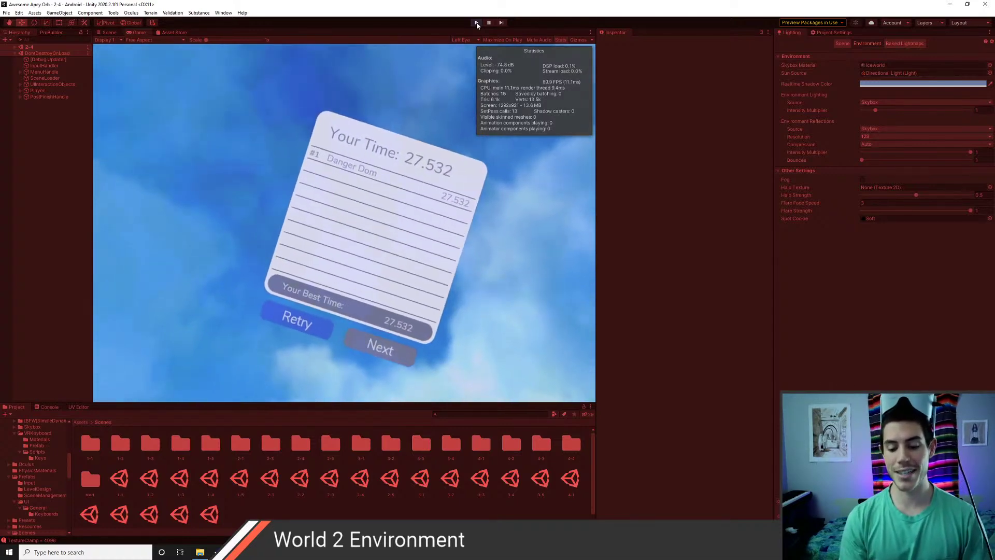
# - Stop Play mode on level 2-3, returning to the icy snow terrain in the Scene view
pyautogui.click(477, 22)
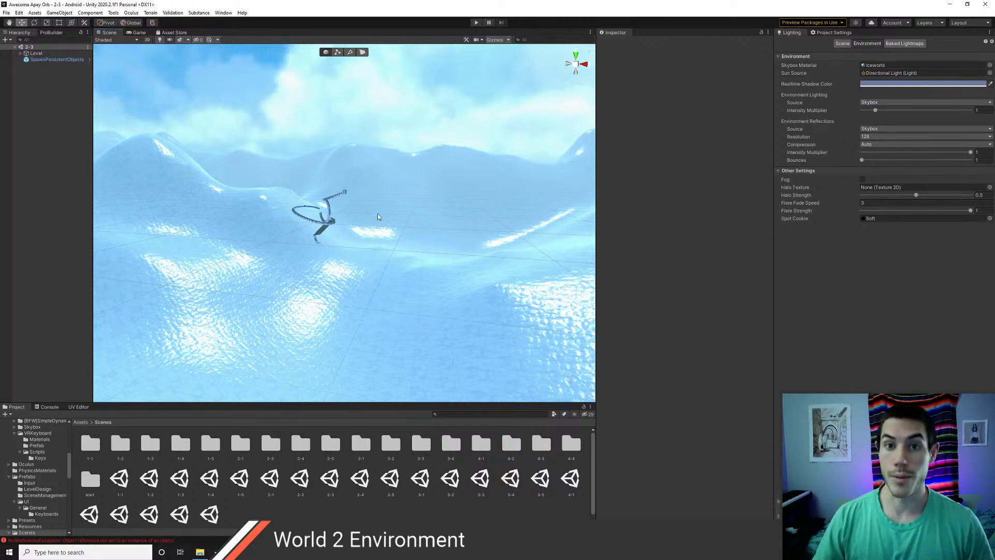
pyautogui.scroll(5, 297, 218)
pyautogui.scroll(5, 298, 217)
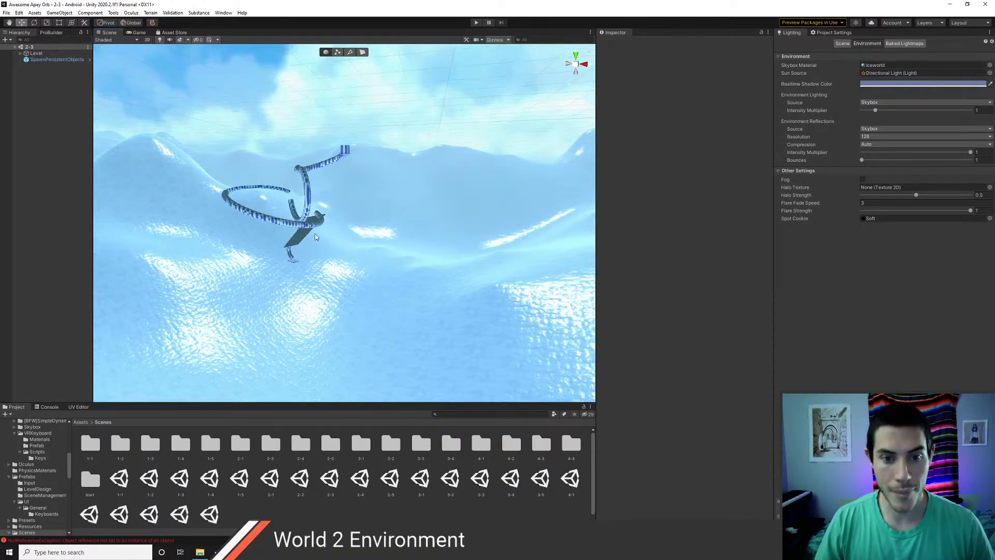
pyautogui.scroll(-2, 346, 264)
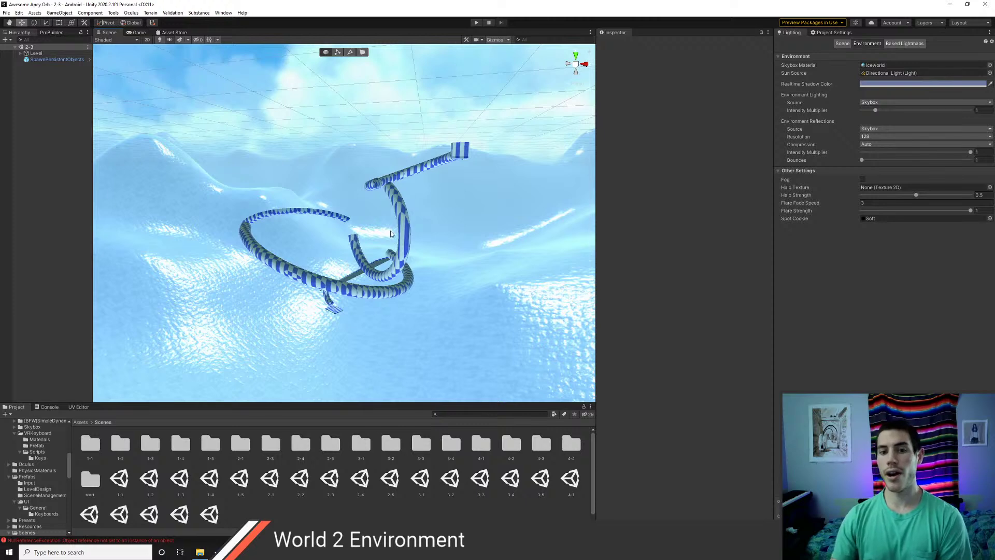
pyautogui.scroll(6, 391, 234)
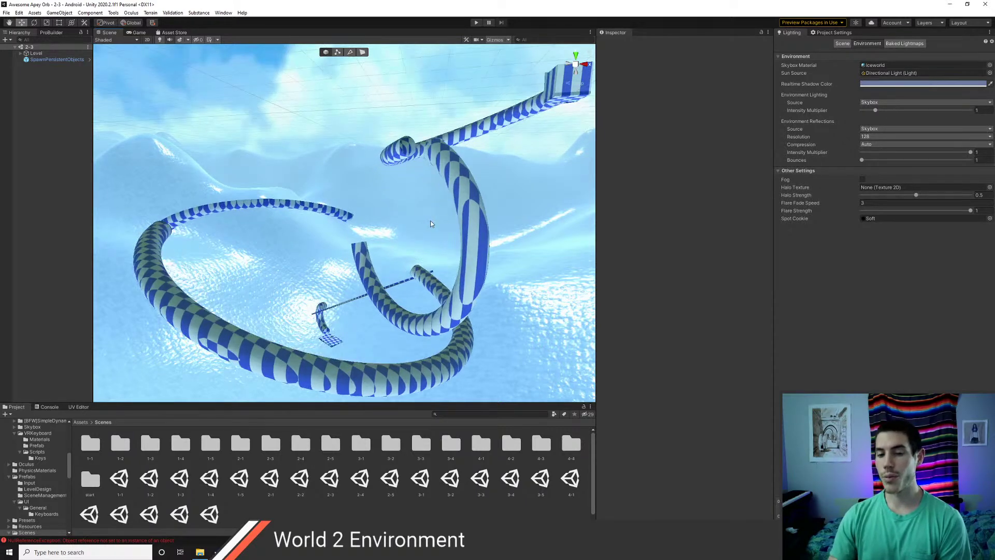
pyautogui.moveTo(430, 221); pyautogui.dragTo(378, 239, button='middle')
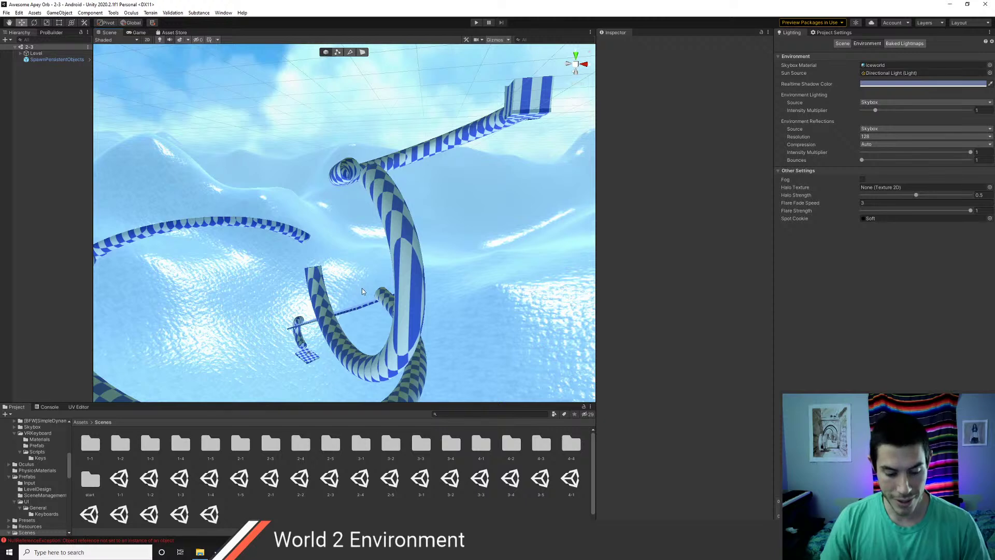
pyautogui.scroll(4, 362, 288)
pyautogui.moveTo(363, 281); pyautogui.dragTo(296, 279, button='right')
pyautogui.press('a')
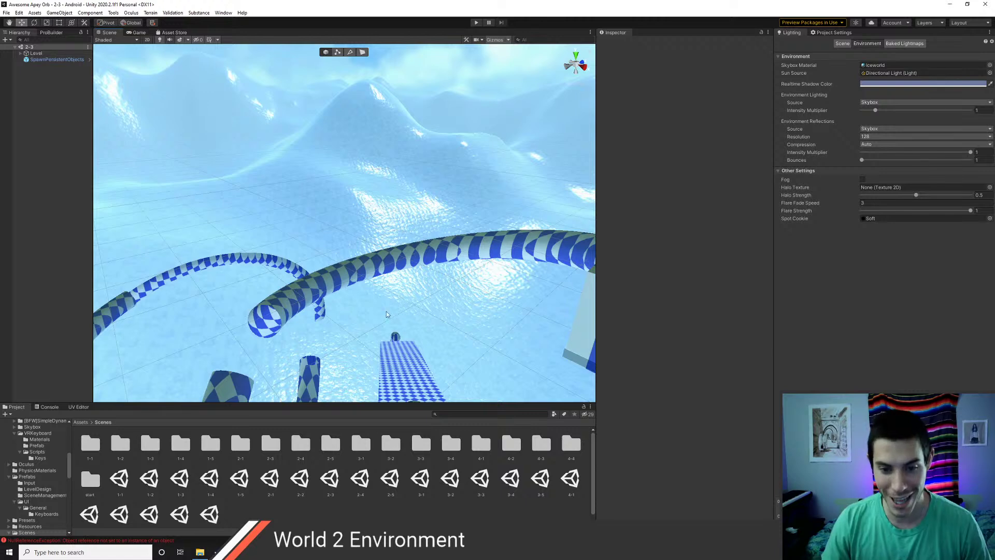
pyautogui.moveTo(387, 314); pyautogui.dragTo(393, 250, button='right')
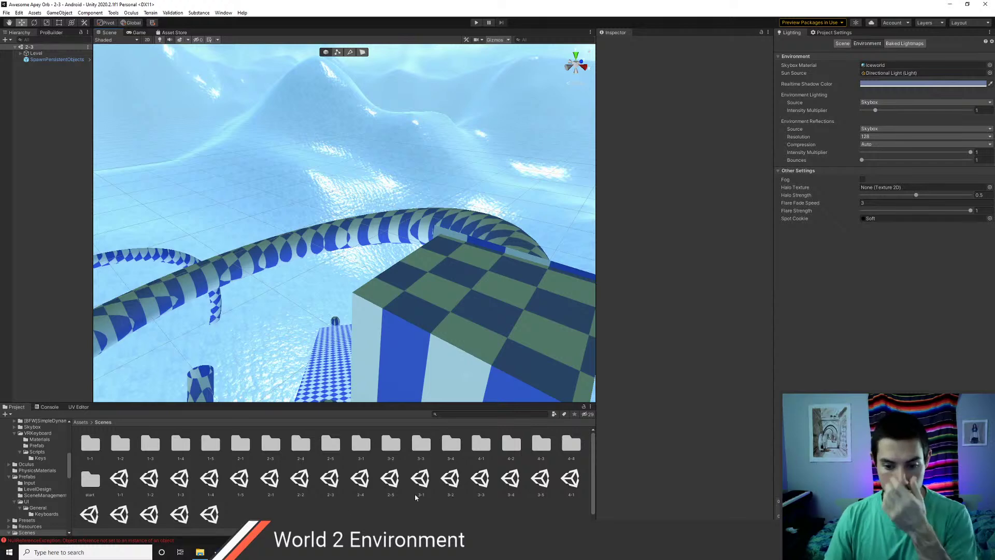
# - Open scene 4-1, turn the view toward its checkered track, and start Play mode
pyautogui.click(571, 478)
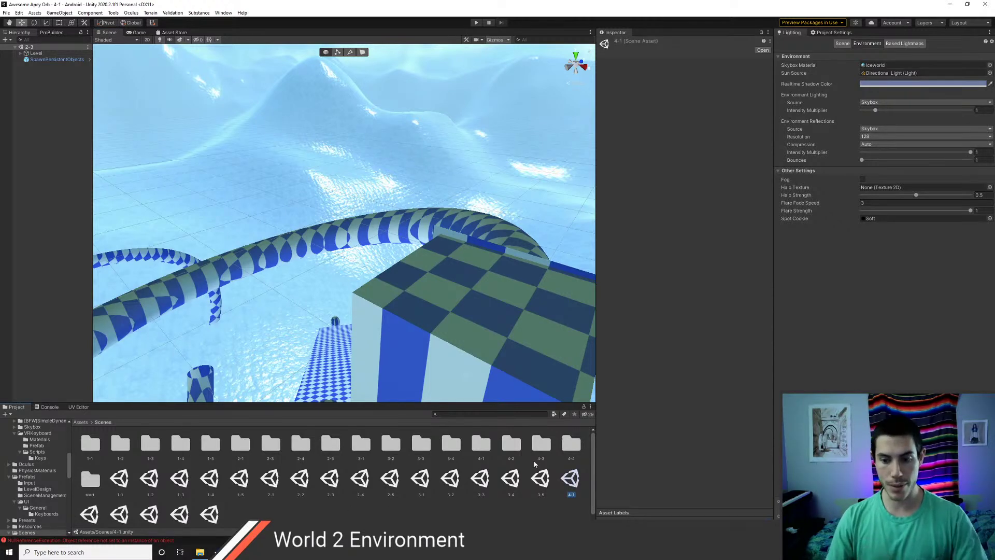
pyautogui.moveTo(358, 338); pyautogui.dragTo(388, 298, button='right')
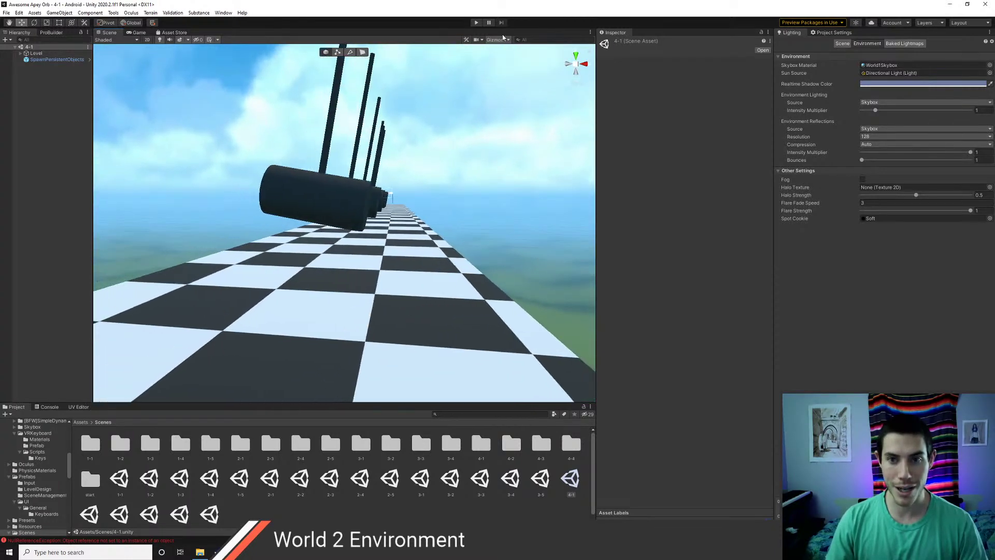
pyautogui.click(476, 23)
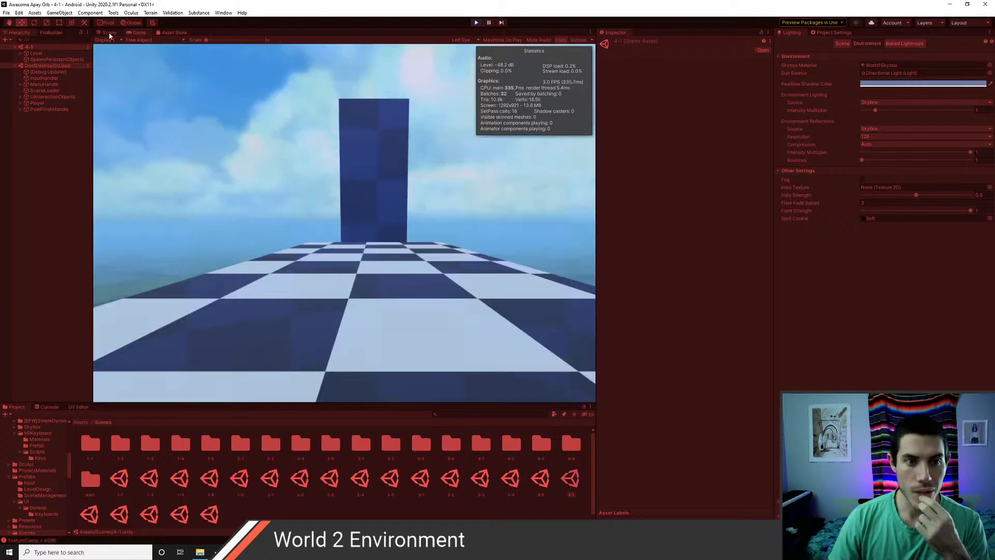
# - Fly the Scene view camera along level 4-1's checkered track toward the hammers and back
pyautogui.click(109, 33)
pyautogui.moveTo(311, 233); pyautogui.dragTo(363, 220, button='right')
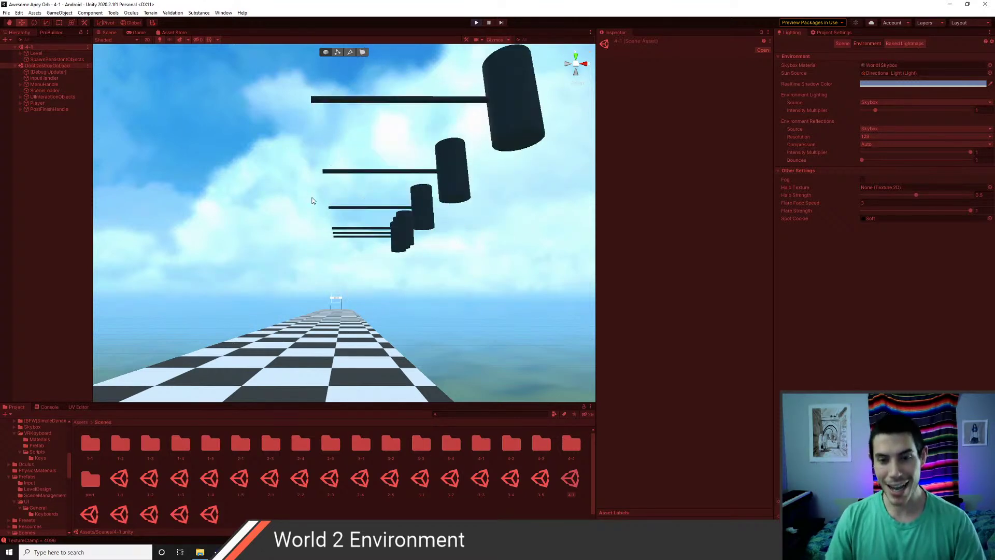
pyautogui.moveTo(313, 204); pyautogui.dragTo(338, 248, button='right')
pyautogui.press('w')
pyautogui.moveTo(349, 238)
pyautogui.mouseDown(button='right')
pyautogui.moveTo(418, 228)
pyautogui.moveTo(405, 211)
pyautogui.moveTo(348, 275)
pyautogui.moveTo(368, 233)
pyautogui.moveTo(330, 244)
pyautogui.moveTo(341, 228)
pyautogui.mouseUp(button='right')
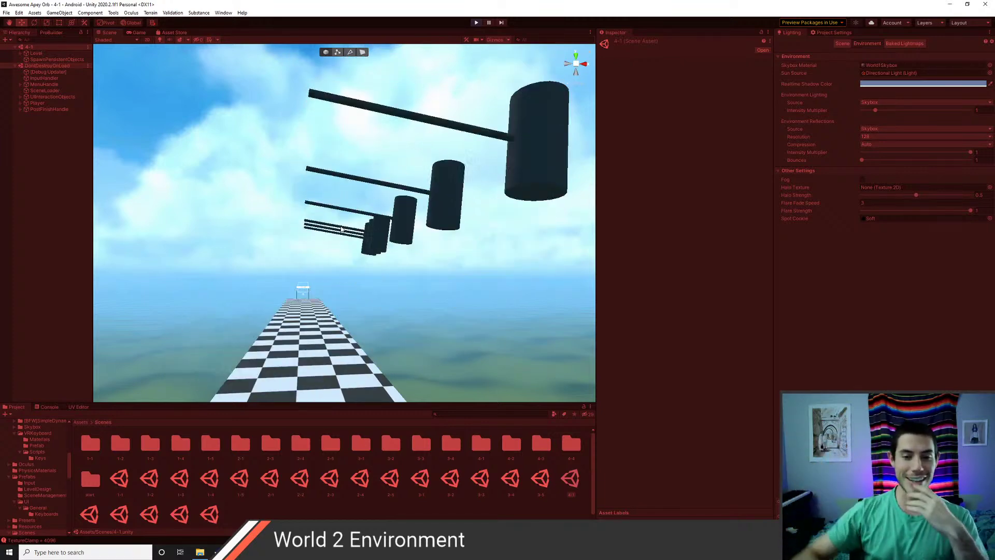
pyautogui.moveTo(341, 229); pyautogui.dragTo(332, 257, button='right')
pyautogui.press('s')
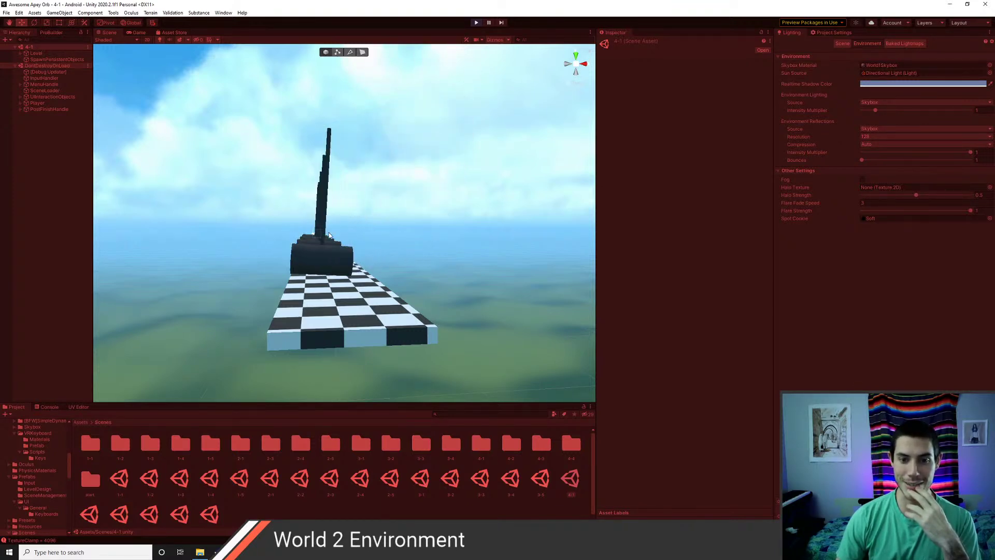
pyautogui.scroll(2, 325, 280)
pyautogui.scroll(2, 325, 279)
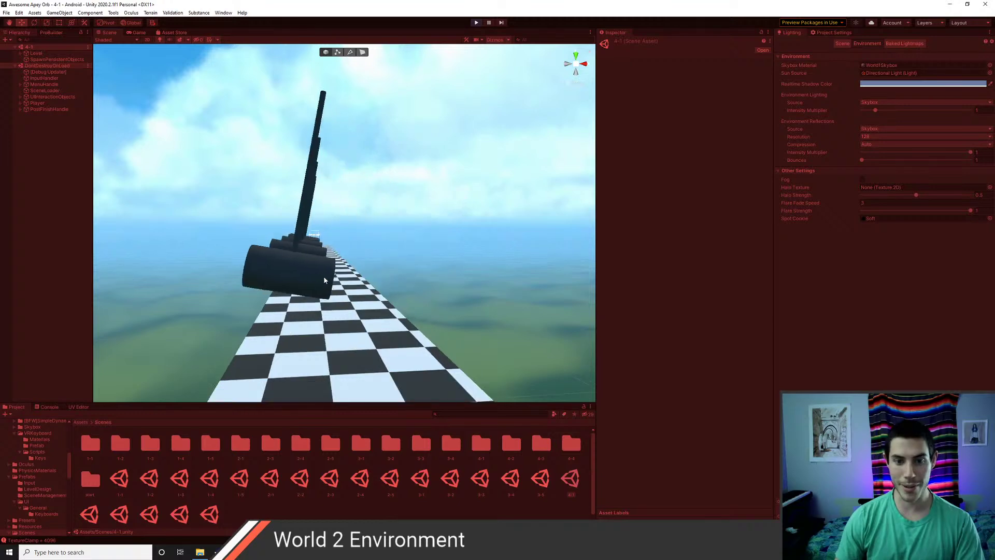
pyautogui.moveTo(324, 279); pyautogui.dragTo(299, 329, button='right')
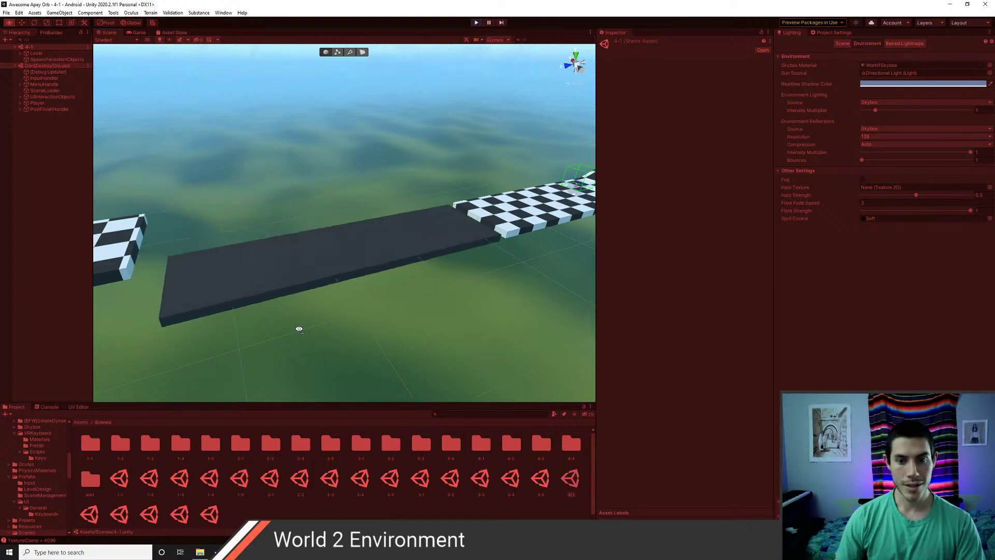
# - Select the SeeSaw obstacle, view the ramps and propeller, then stop Play mode
pyautogui.click(386, 220)
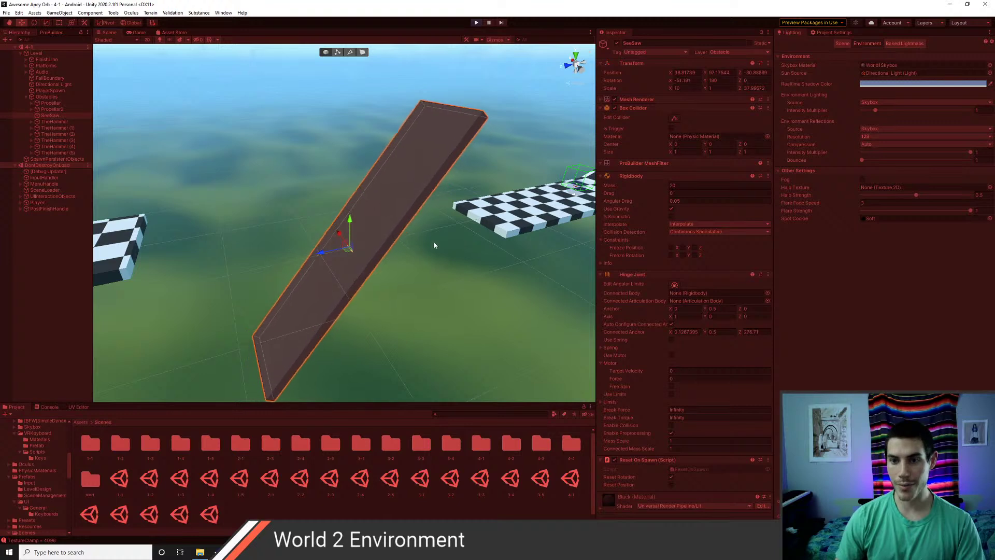
pyautogui.moveTo(456, 234); pyautogui.dragTo(252, 261, button='middle')
pyautogui.moveTo(347, 233); pyautogui.dragTo(298, 262, button='middle')
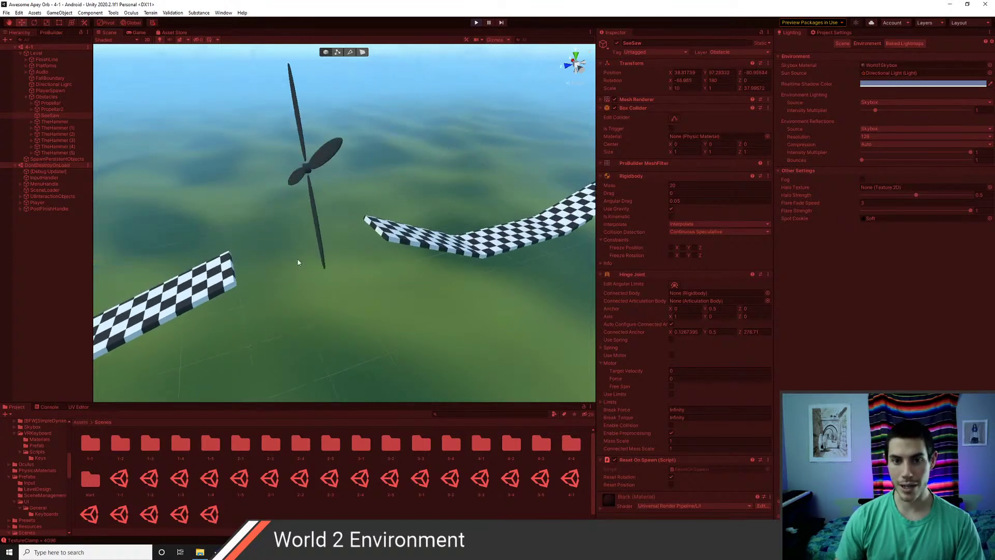
pyautogui.moveTo(385, 249); pyautogui.dragTo(357, 233, button='middle')
pyautogui.scroll(-5, 341, 247)
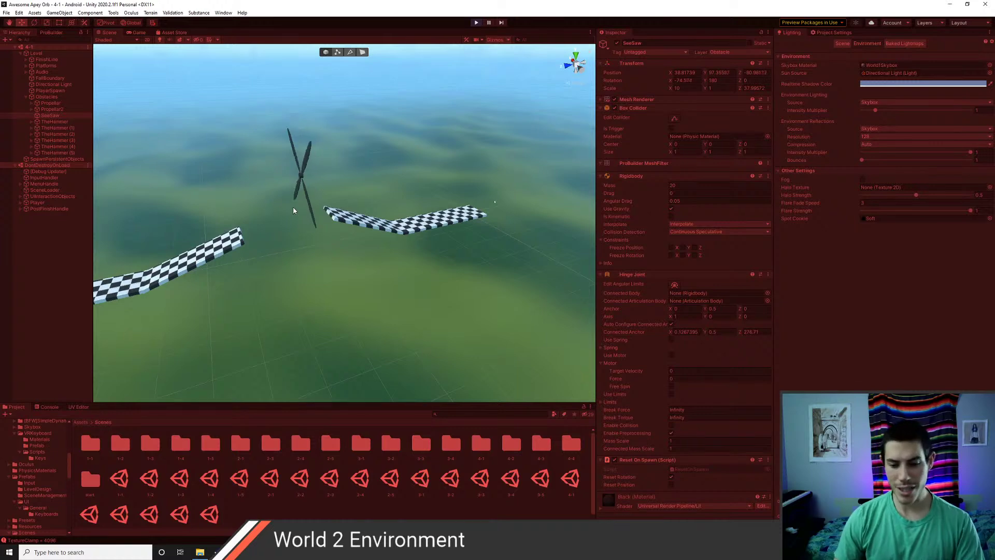
pyautogui.click(476, 22)
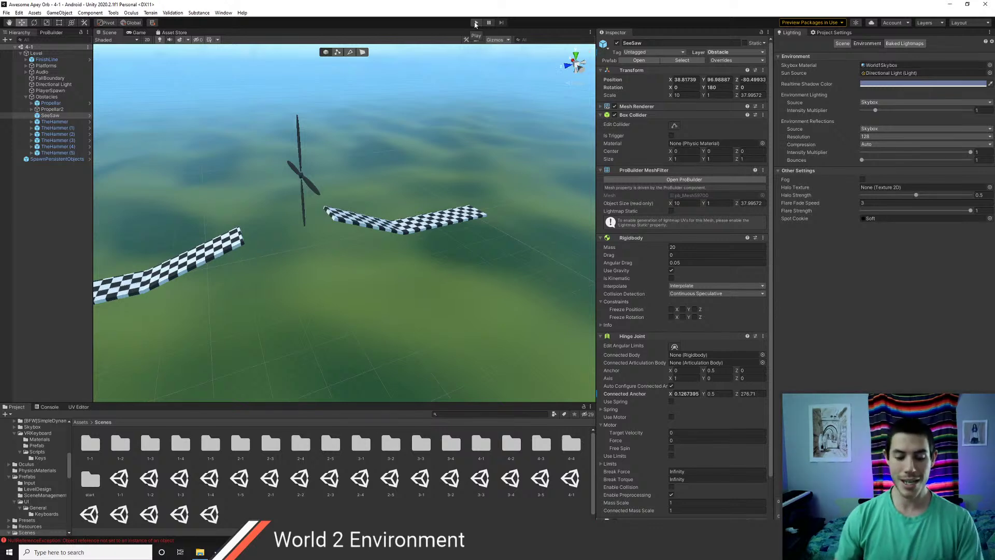
pyautogui.keyDown('alt'); pyautogui.moveTo(382, 173); pyautogui.dragTo(421, 225); pyautogui.keyUp('alt')
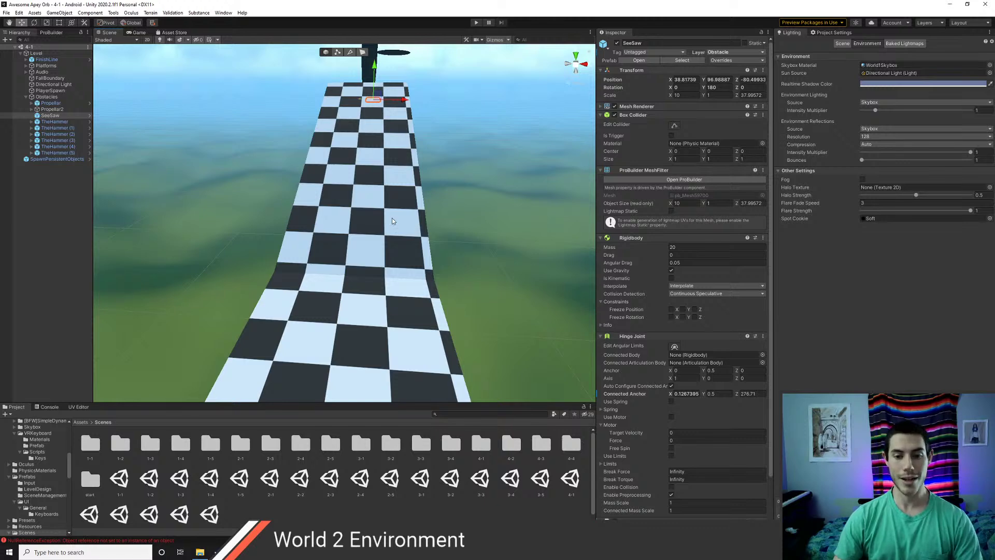
pyautogui.moveTo(391, 217); pyautogui.dragTo(405, 261, button='right')
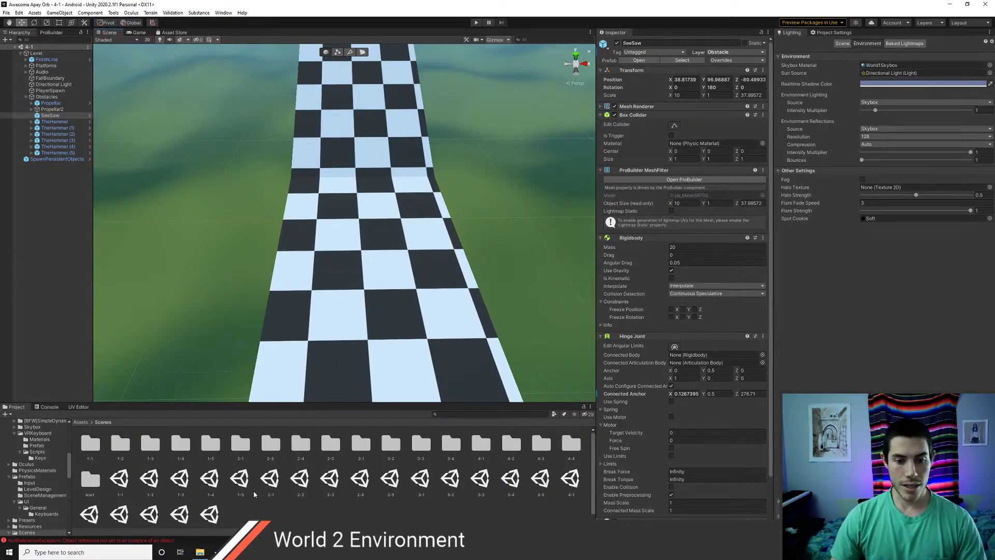
pyautogui.scroll(-5, 340, 278)
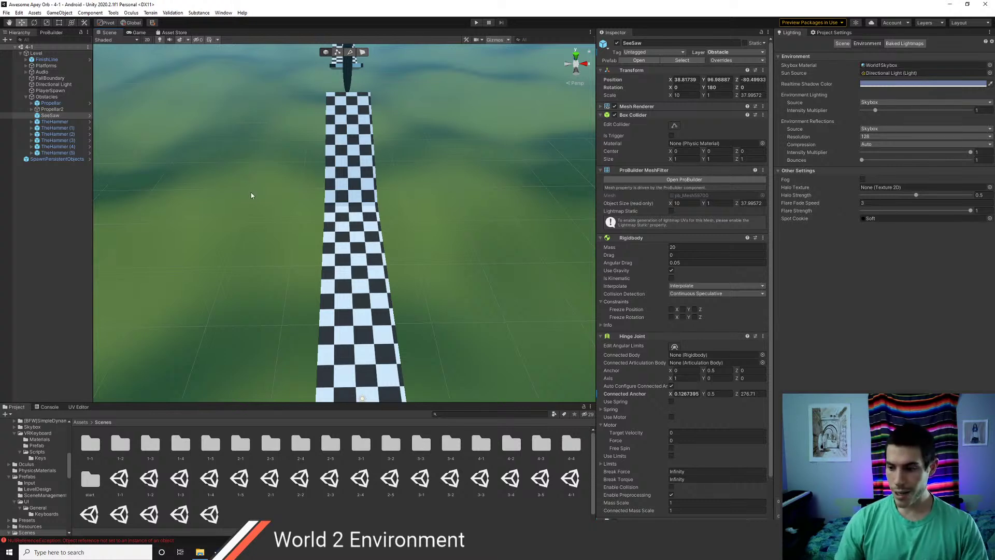
pyautogui.scroll(-5, 332, 238)
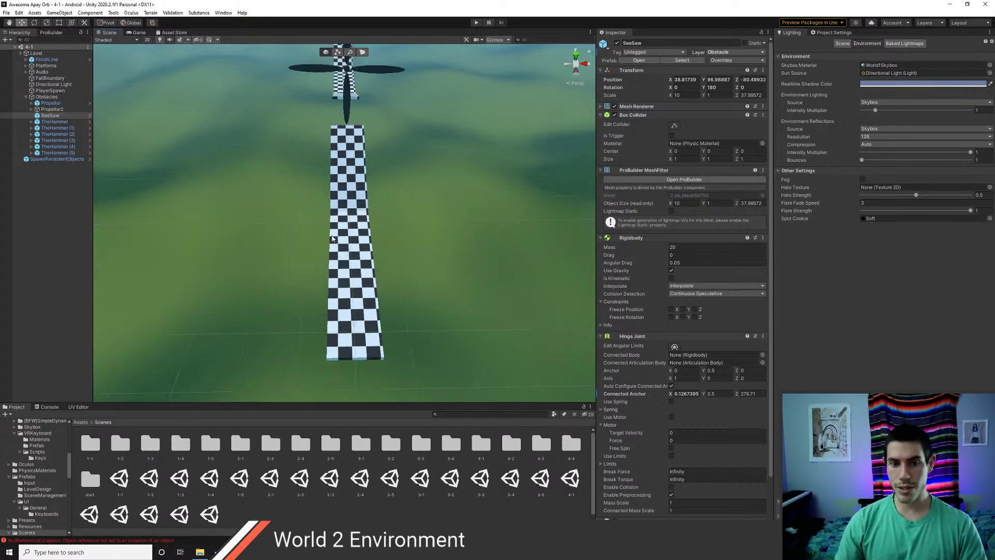
pyautogui.scroll(4, 333, 237)
pyautogui.moveTo(366, 246); pyautogui.dragTo(354, 193, button='right')
# - Open the Package Manager from the Window menu and refresh the My Assets list
pyautogui.click(170, 33)
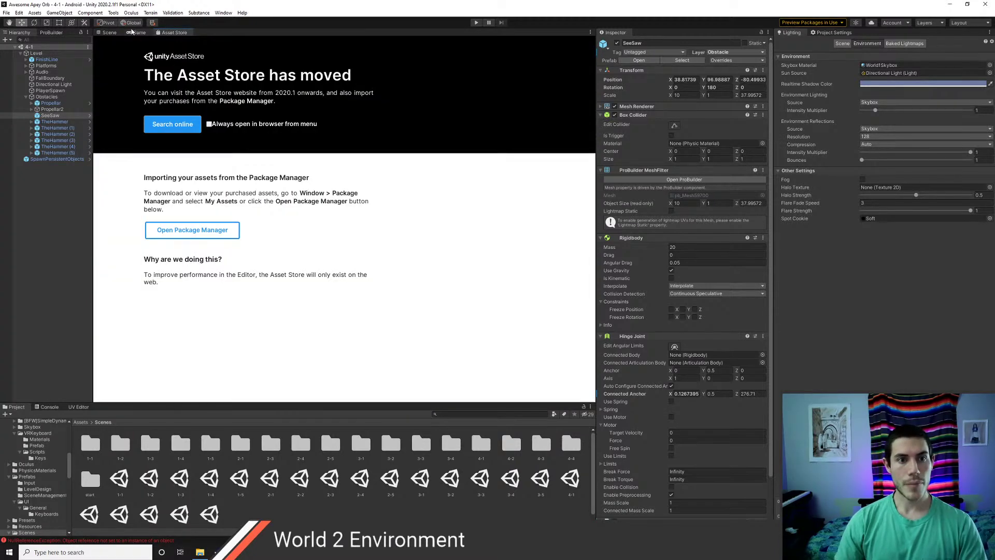
pyautogui.click(109, 33)
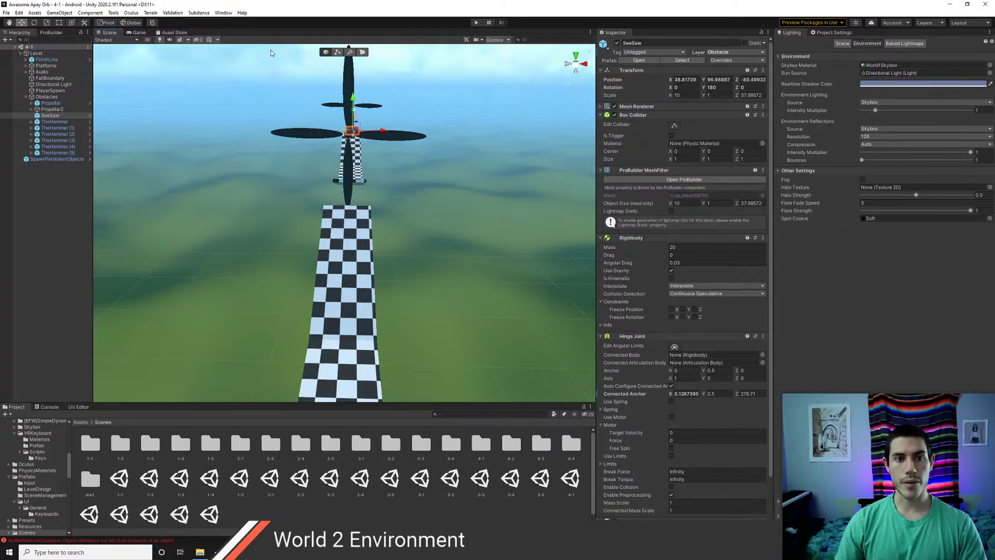
pyautogui.click(223, 13)
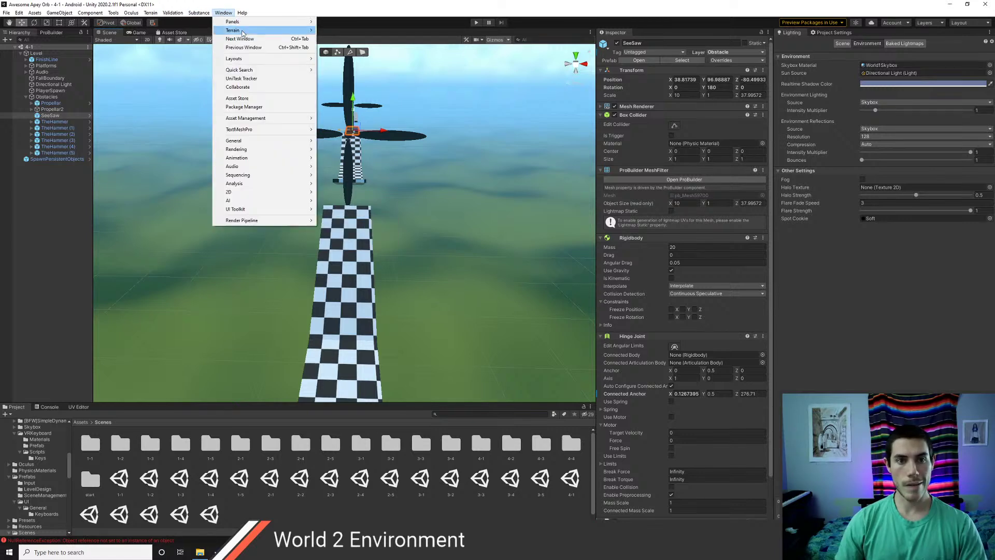
pyautogui.click(245, 107)
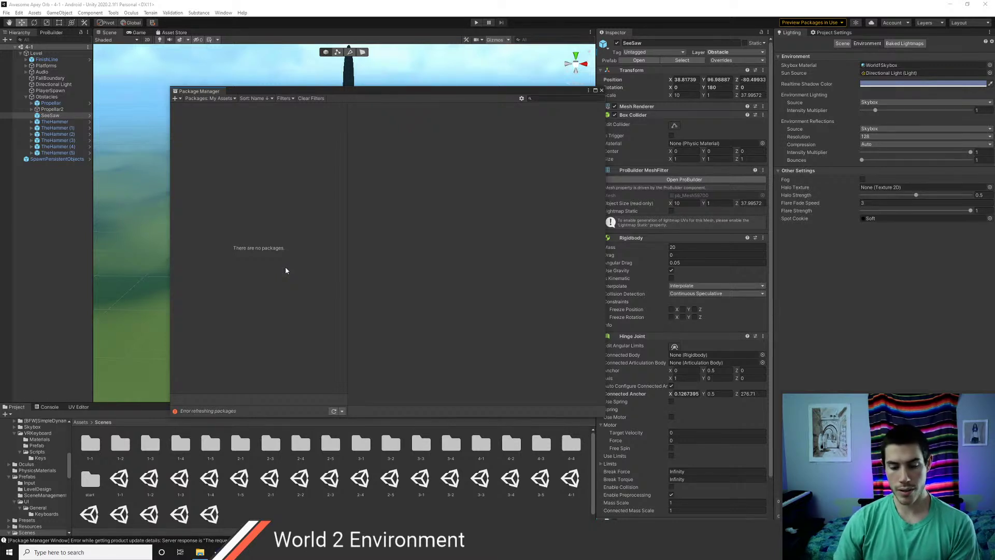
pyautogui.click(342, 411)
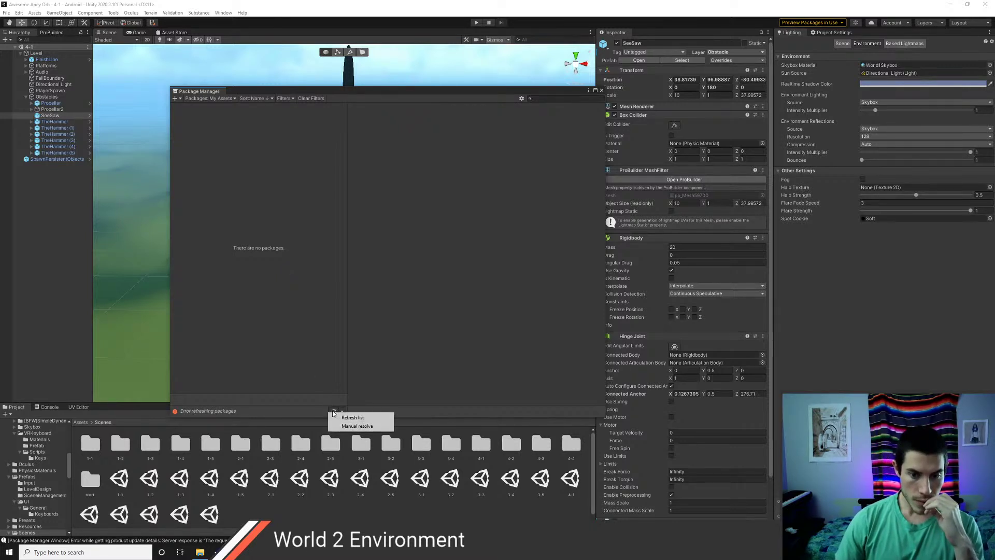
pyautogui.click(357, 414)
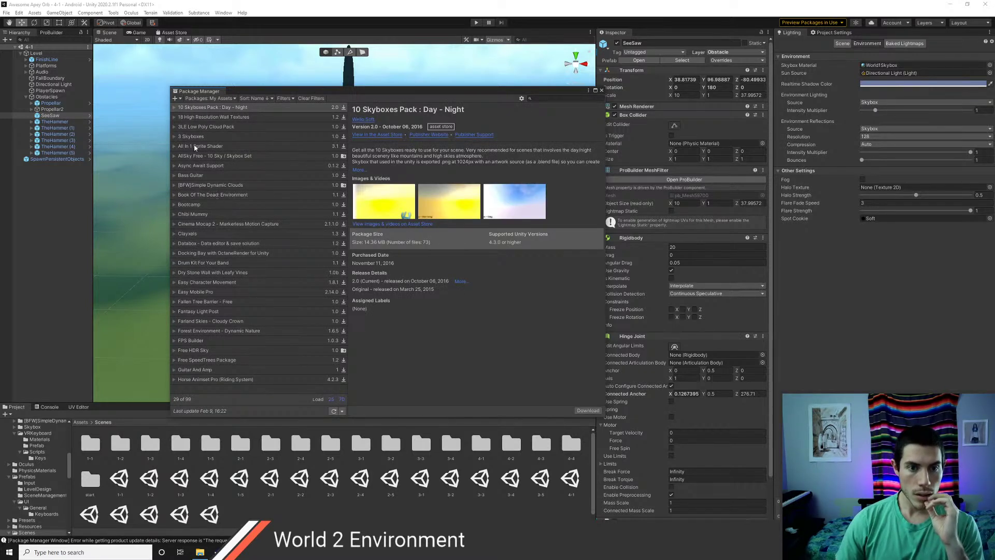
# - Filter My Assets by 'skyb' and start downloading the 3 Skyboxes package
pyautogui.click(342, 400)
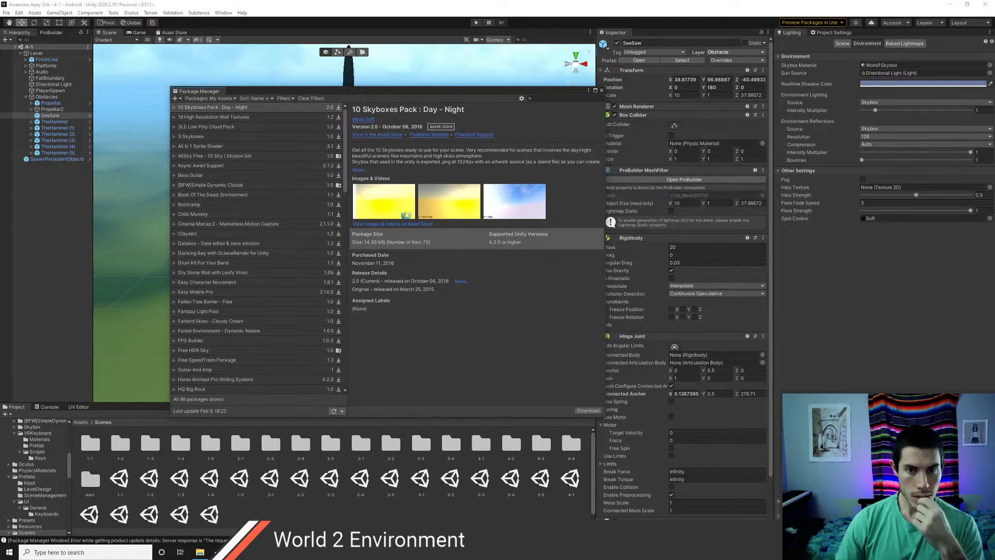
pyautogui.write('skyb')
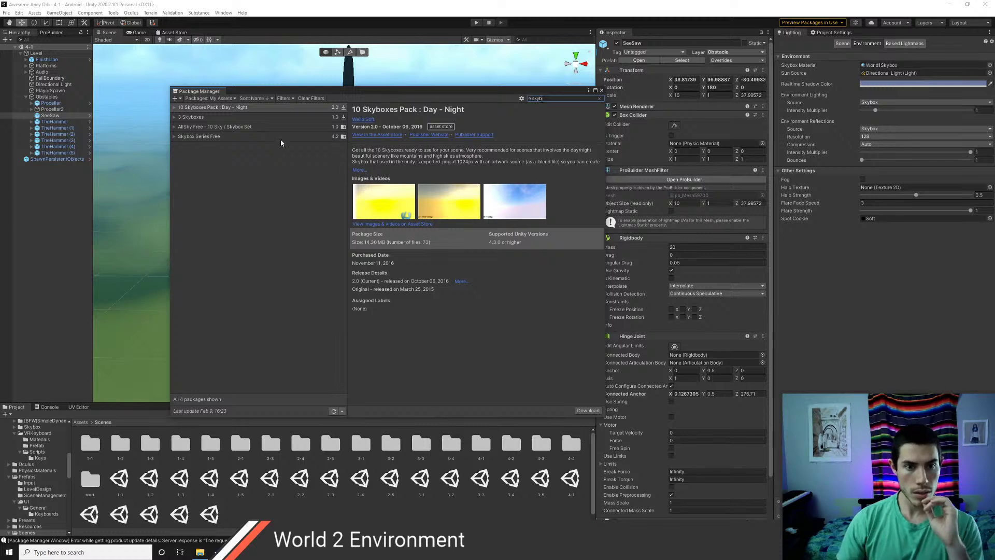
pyautogui.click(220, 128)
pyautogui.click(218, 137)
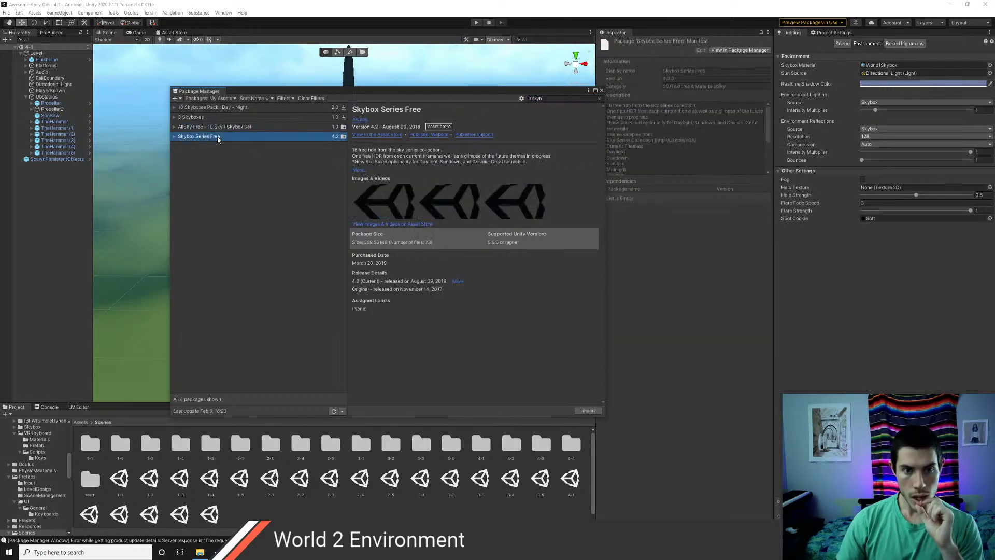
pyautogui.click(210, 130)
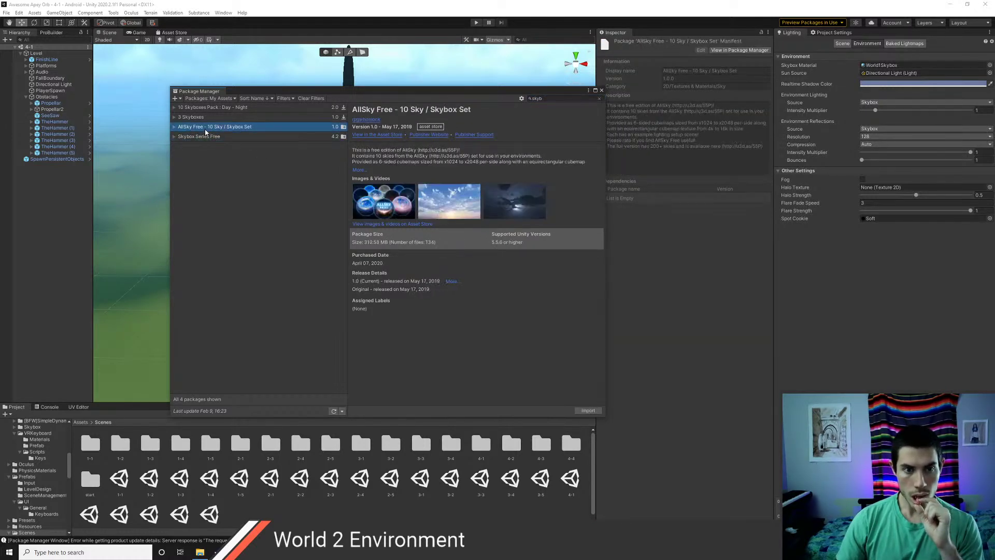
pyautogui.click(198, 119)
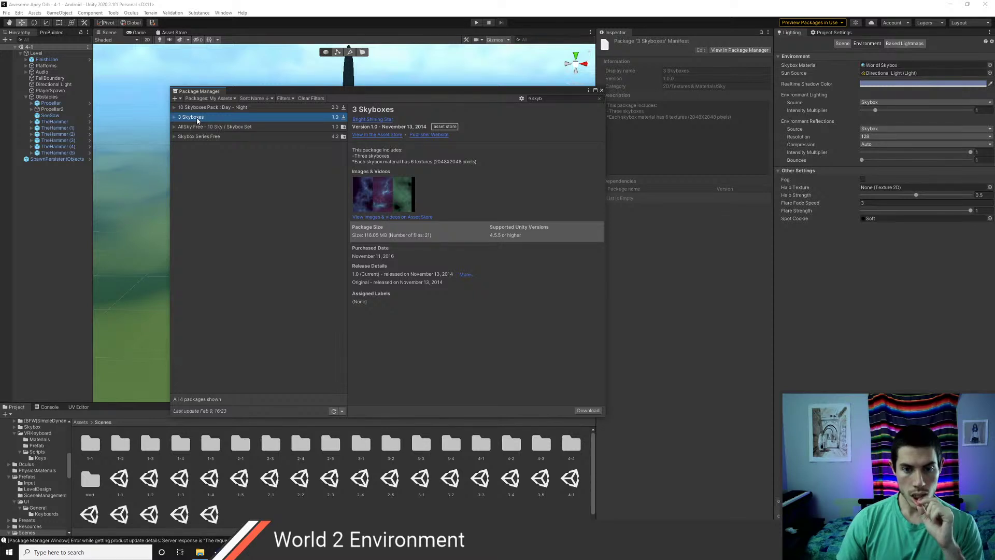
pyautogui.click(587, 410)
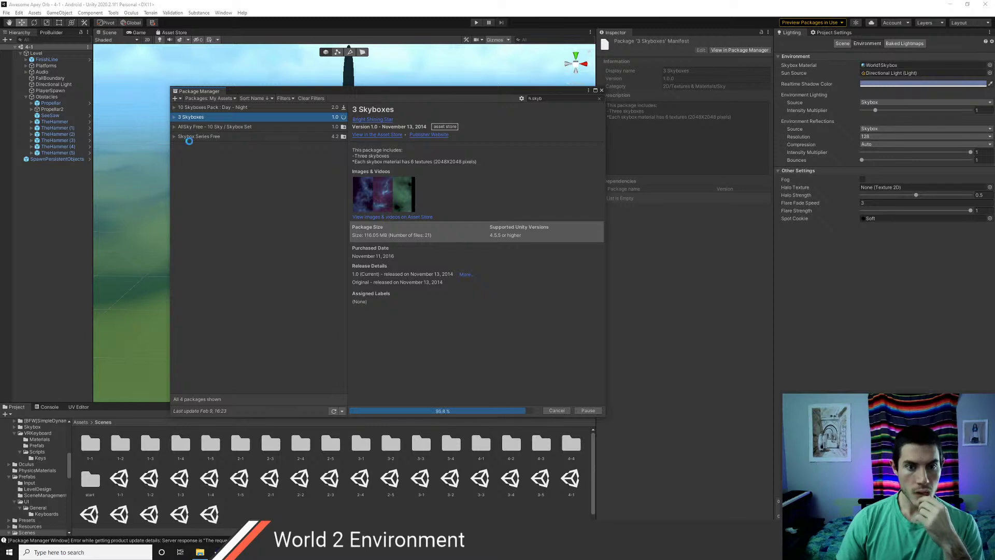
# - Compare the 10 Skyboxes Pack, AllSky Free and Skybox Series Free package details
pyautogui.click(174, 108)
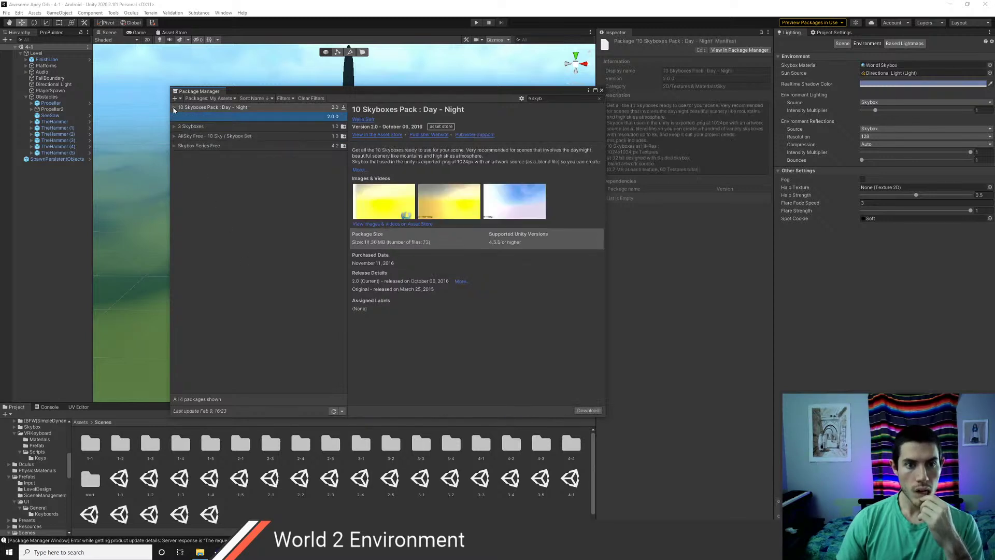
pyautogui.click(199, 137)
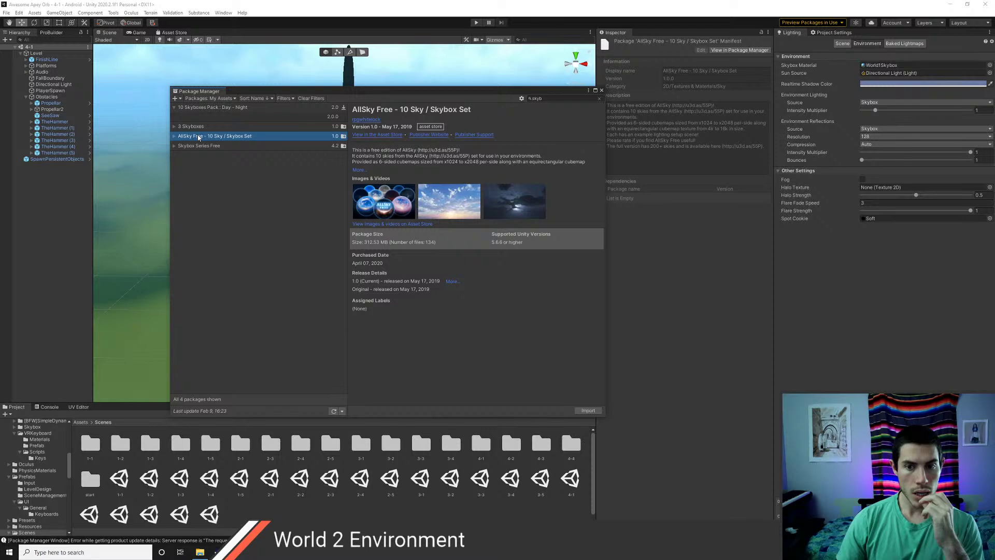
pyautogui.click(202, 146)
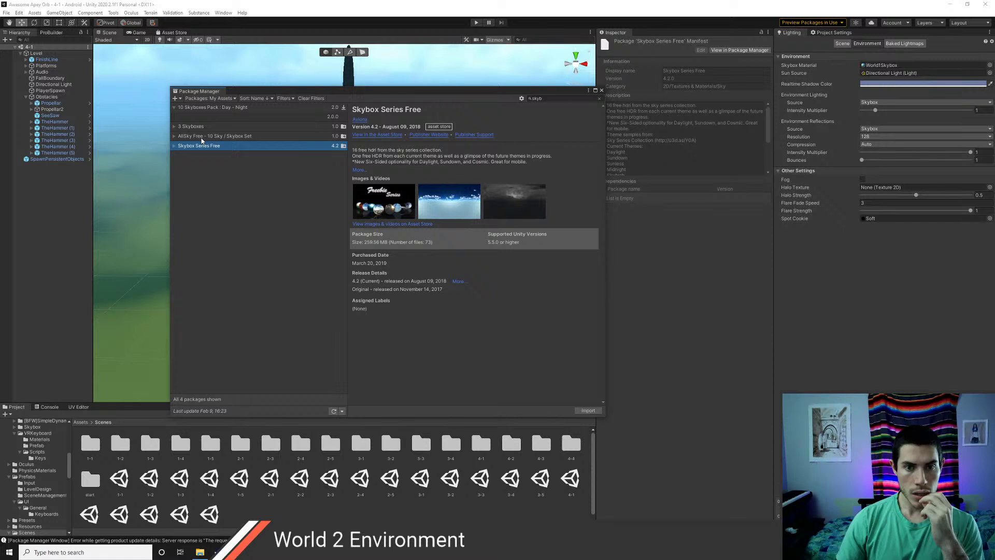
pyautogui.click(202, 137)
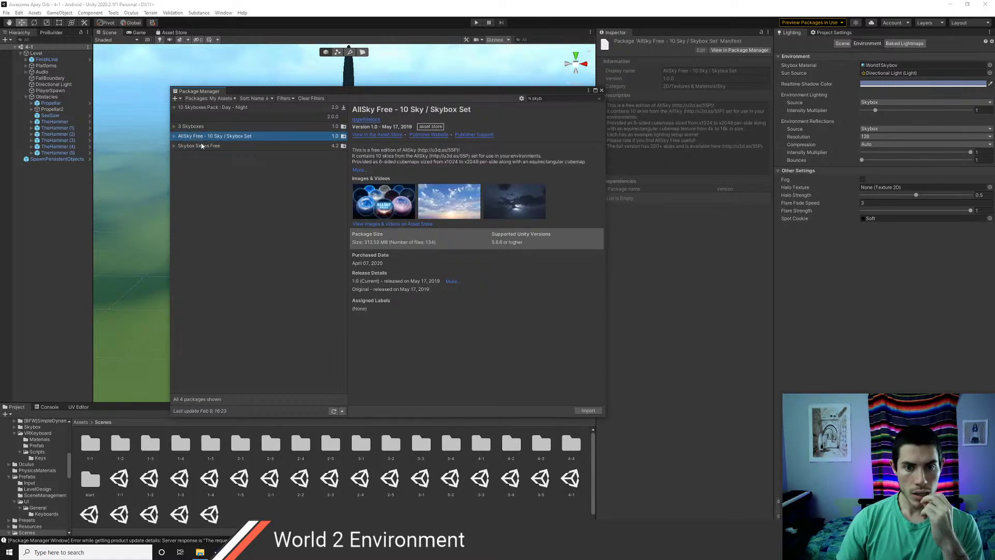
pyautogui.click(202, 146)
pyautogui.click(203, 137)
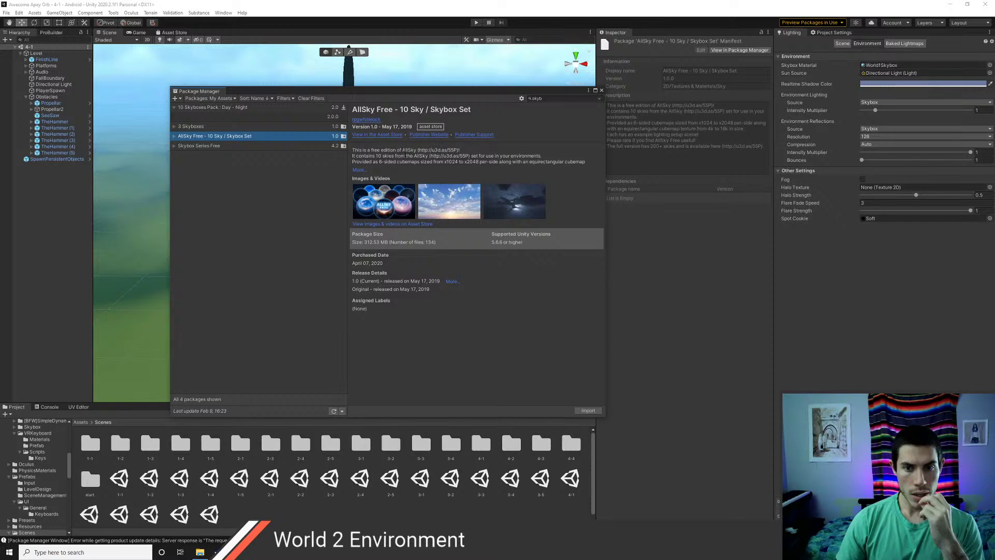
pyautogui.click(388, 136)
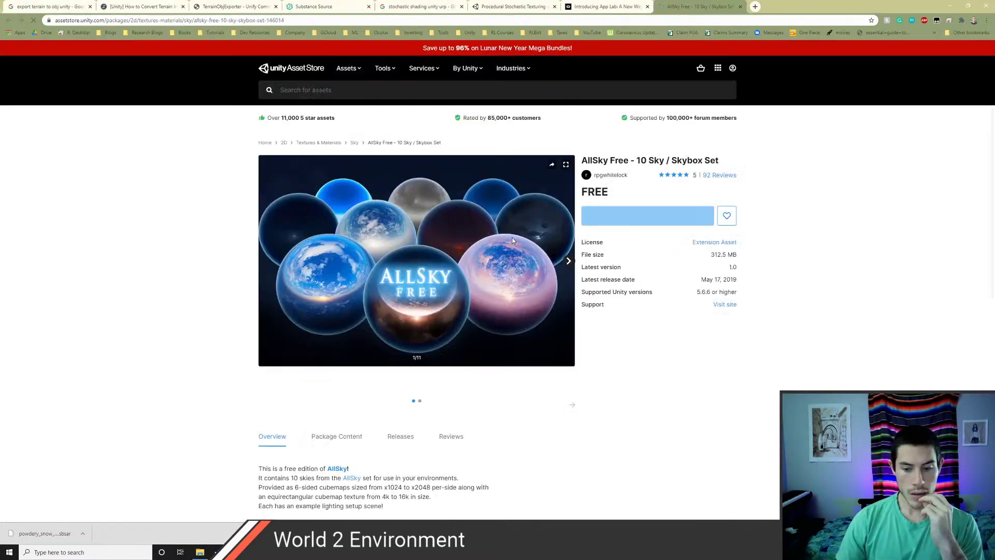
pyautogui.click(327, 380)
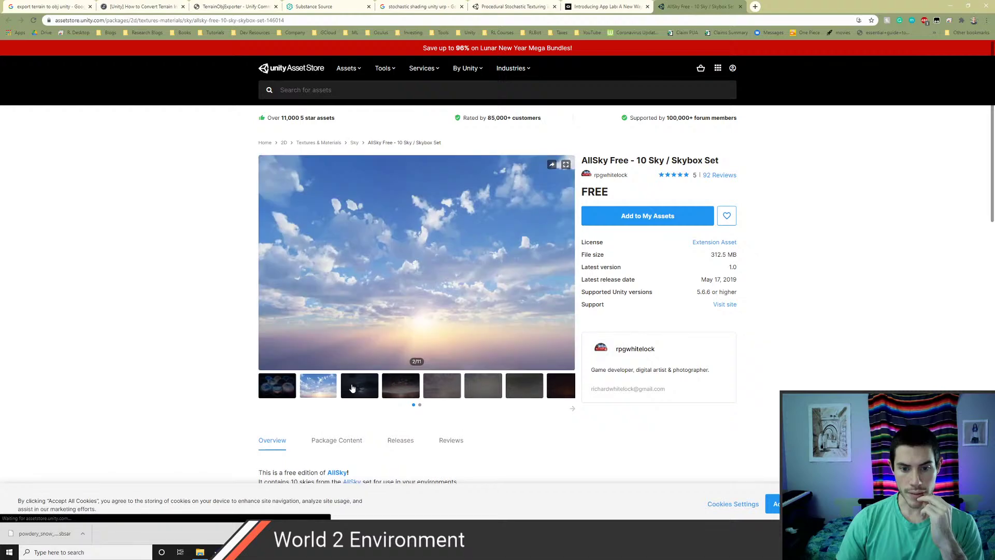
pyautogui.click(359, 384)
pyautogui.click(396, 386)
pyautogui.click(445, 390)
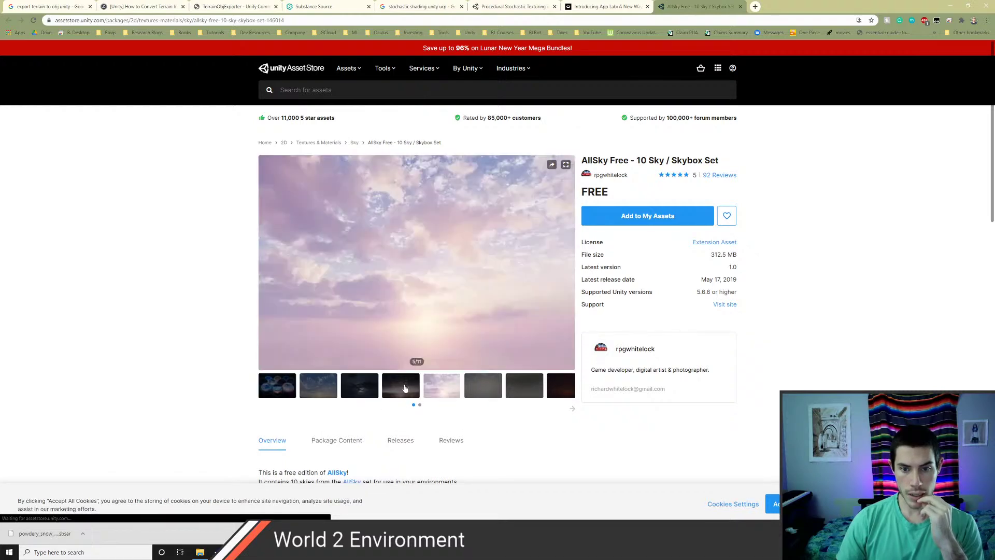
pyautogui.click(483, 389)
pyautogui.click(524, 389)
pyautogui.click(551, 394)
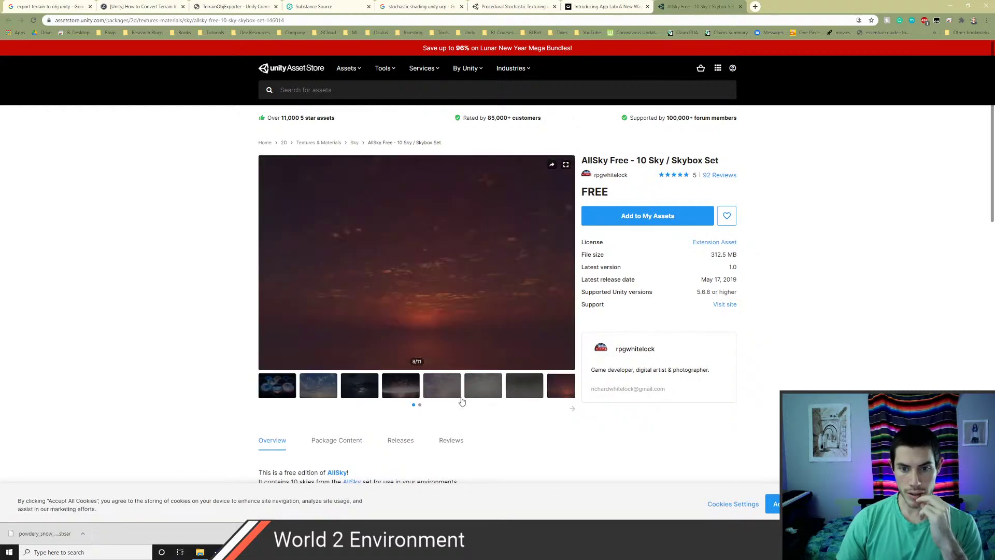
pyautogui.click(571, 411)
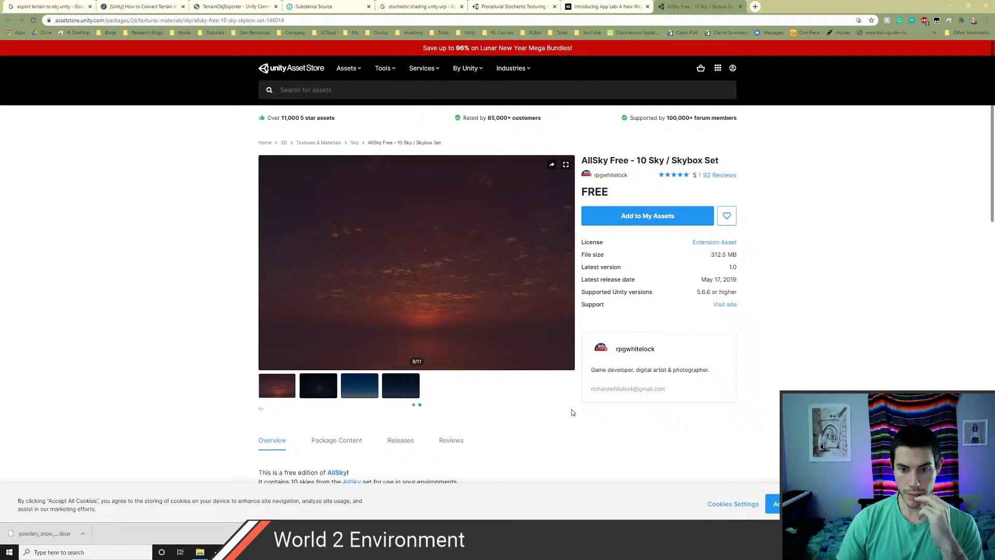
pyautogui.click(404, 394)
pyautogui.click(372, 392)
pyautogui.click(332, 389)
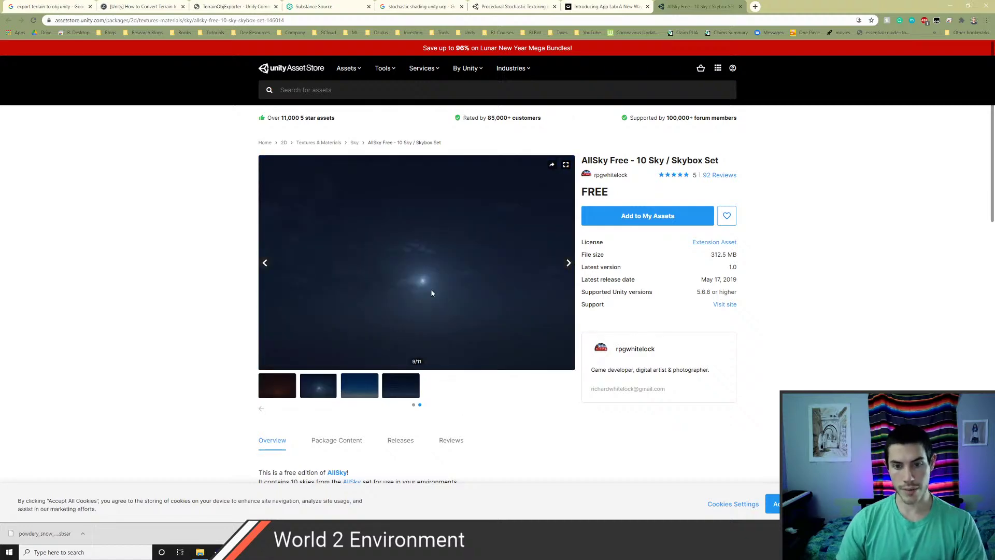
pyautogui.hotkey('alt', 'Tab')
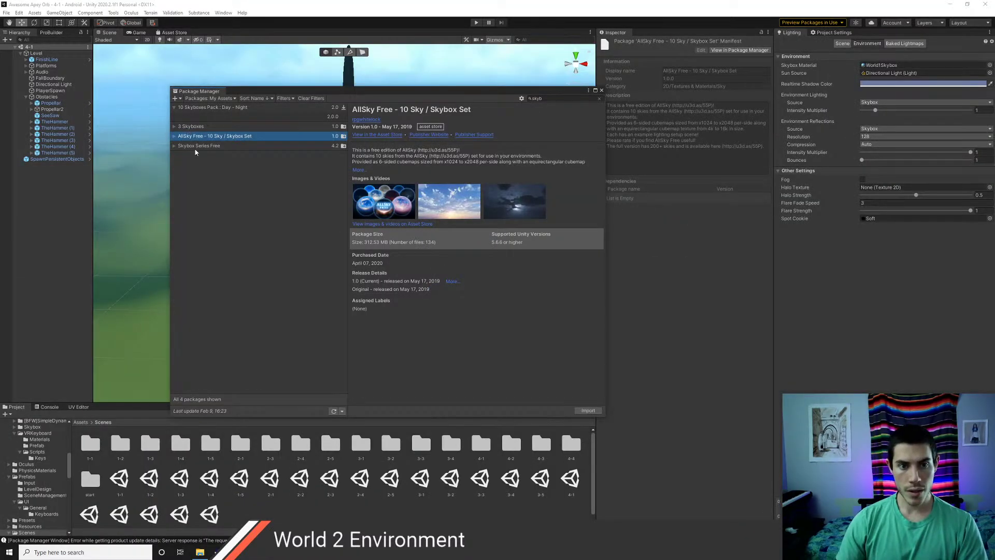
# - Select Skybox Series Free and open its Asset Store page
pyautogui.click(197, 146)
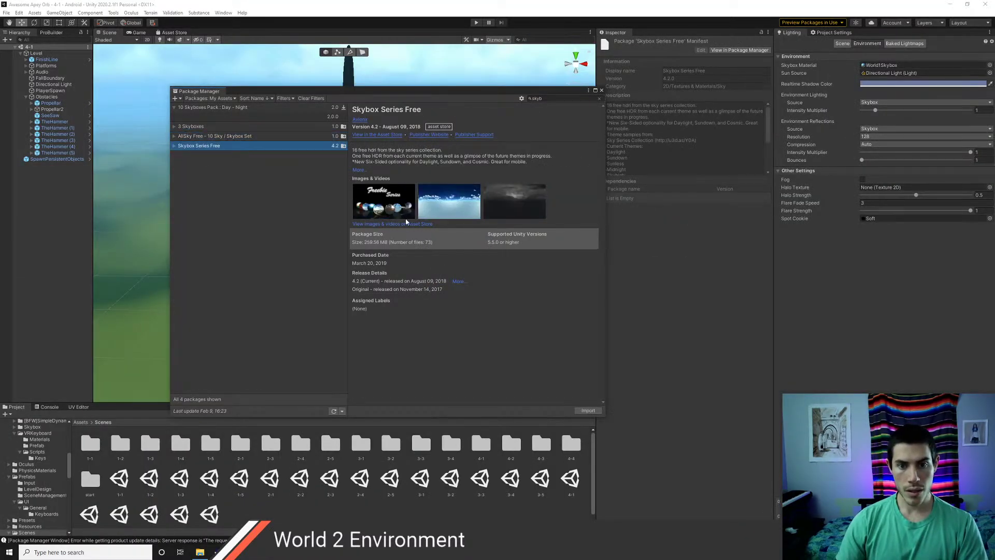
pyautogui.click(388, 135)
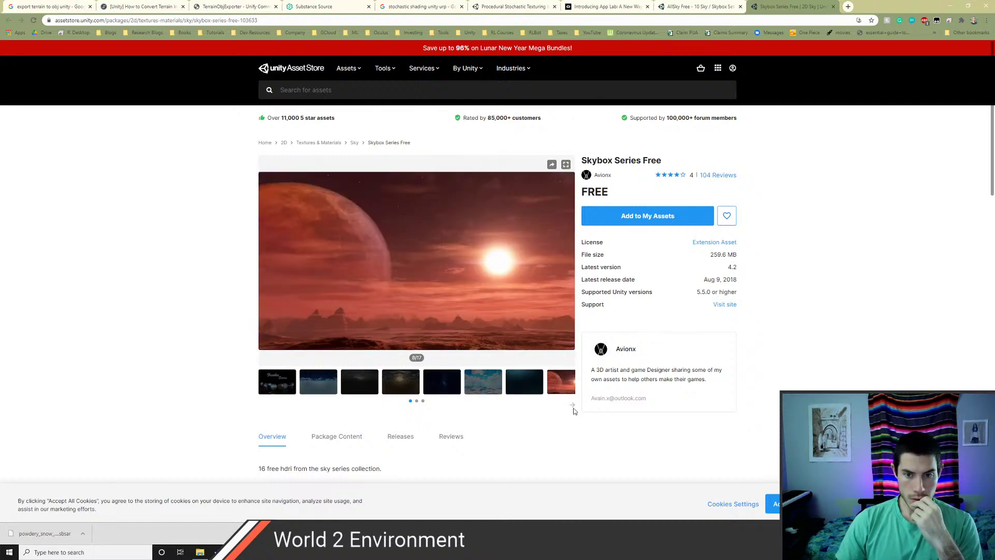
# - Page through more Skybox Series Free previews, then enter 'halo reach campaign' in a new tab
pyautogui.click(572, 405)
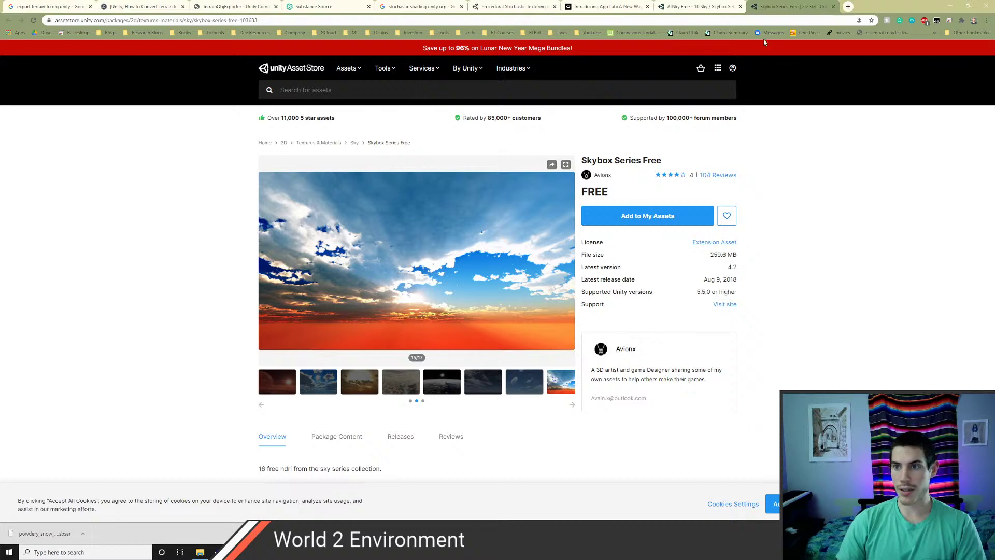
pyautogui.click(848, 6)
pyautogui.write('halo ')
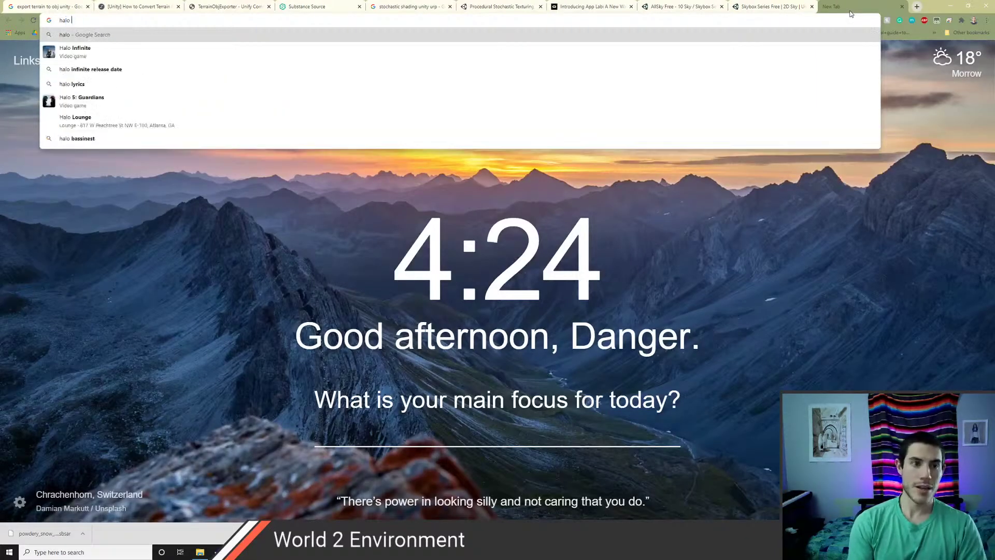
pyautogui.write('rea')
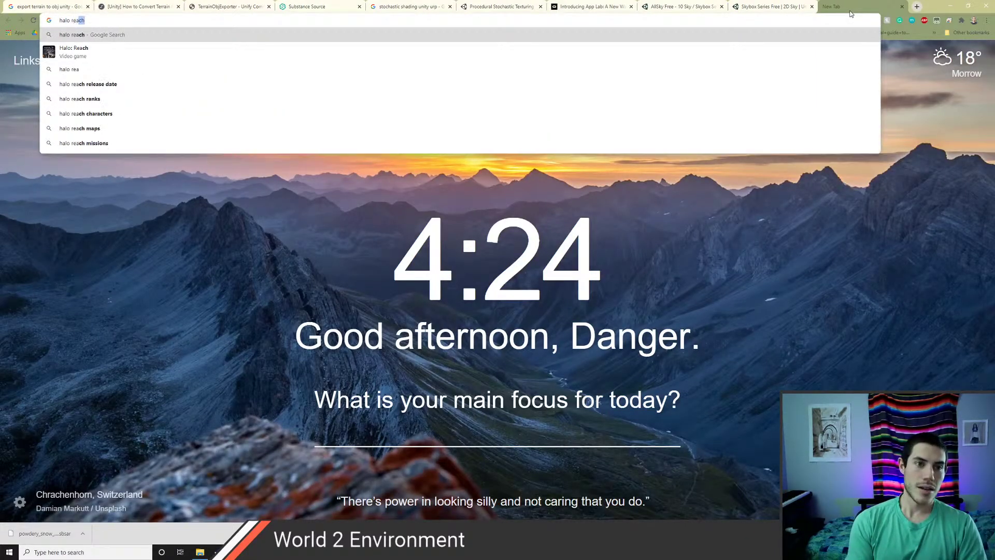
pyautogui.write('ch campaign')
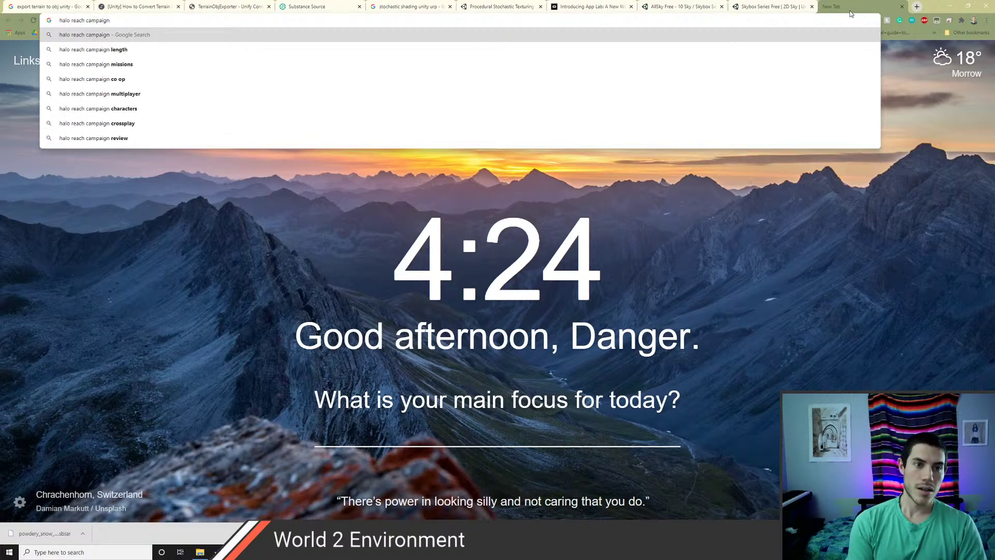
# - Search 'halo reach campaign', change the query to 'halo 5 campaign', and show image results
pyautogui.press('Return')
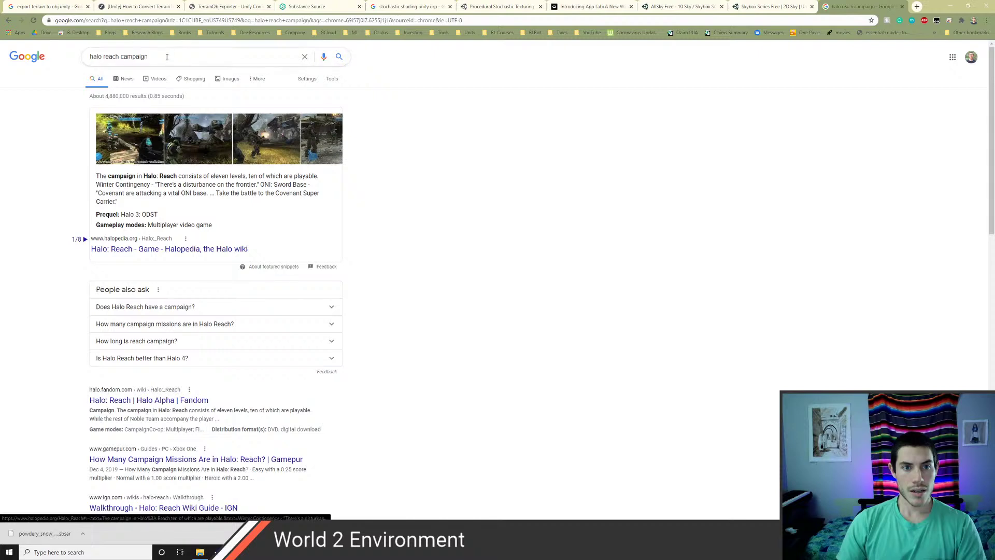
pyautogui.click(119, 57)
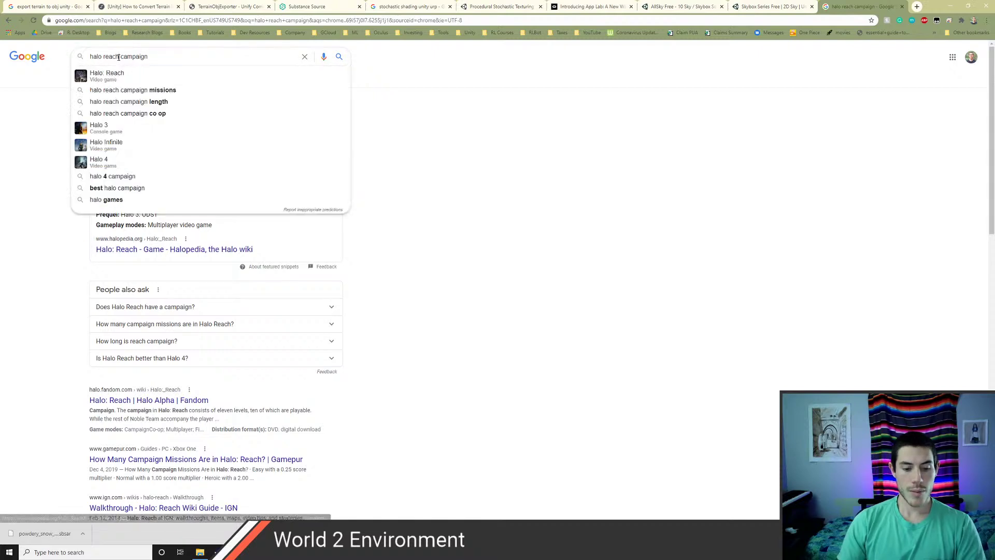
pyautogui.press('BackSpace')
pyautogui.press('BackSpace')
pyautogui.press('BackSpace')
pyautogui.press('BackSpace')
pyautogui.press('BackSpace')
pyautogui.write('5')
pyautogui.press('Return')
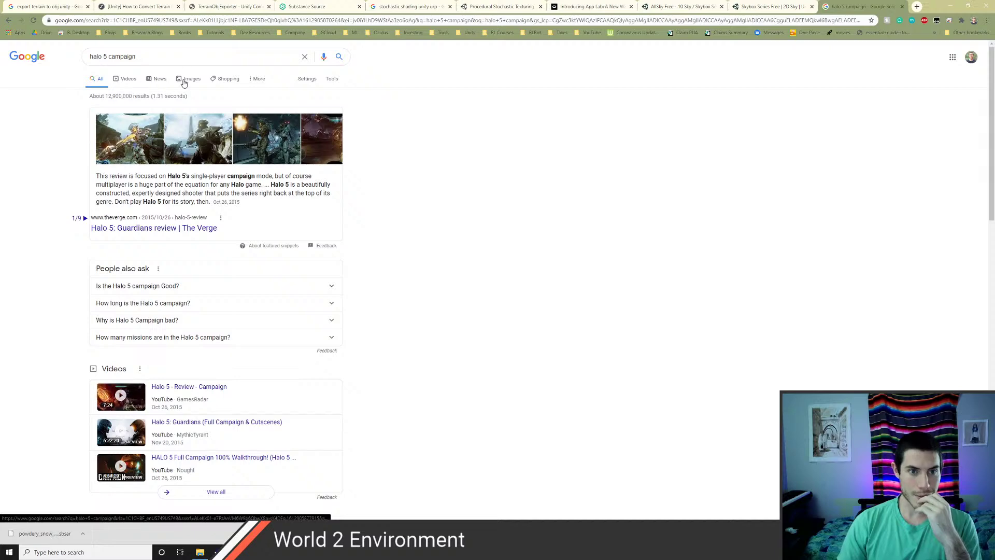
pyautogui.click(189, 79)
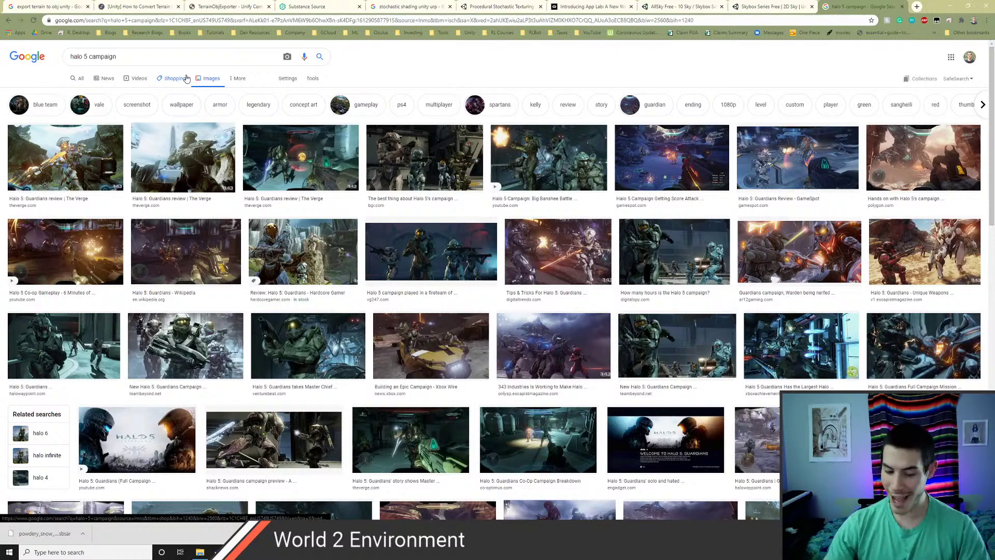
# - Step through the Halo 5 campaign image previews, then close that results tab with Ctrl+W
pyautogui.click(63, 166)
pyautogui.press('Right')
pyautogui.press('Right')
pyautogui.press('Right')
pyautogui.press('Right')
pyautogui.press('Right')
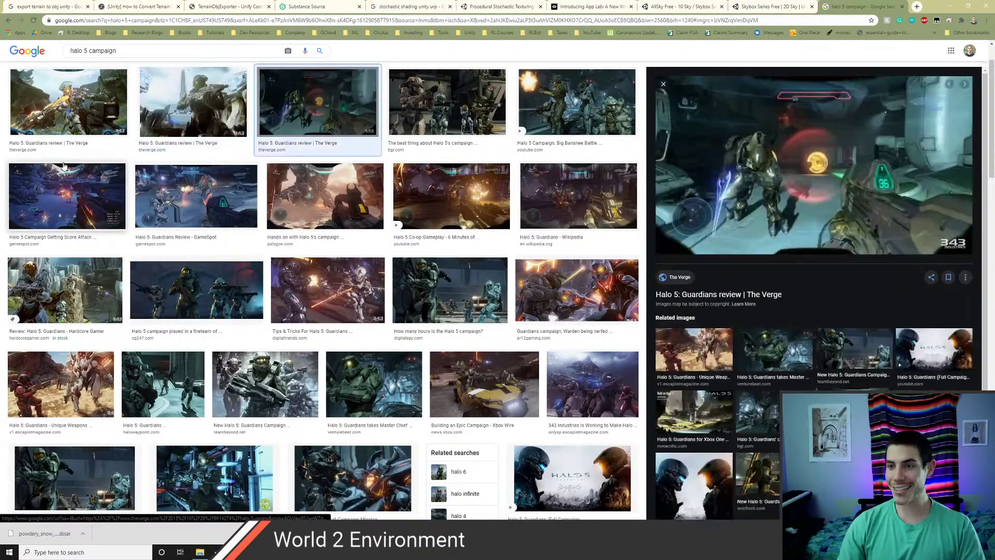
pyautogui.press('Right')
pyautogui.press('Right')
pyautogui.press('Right')
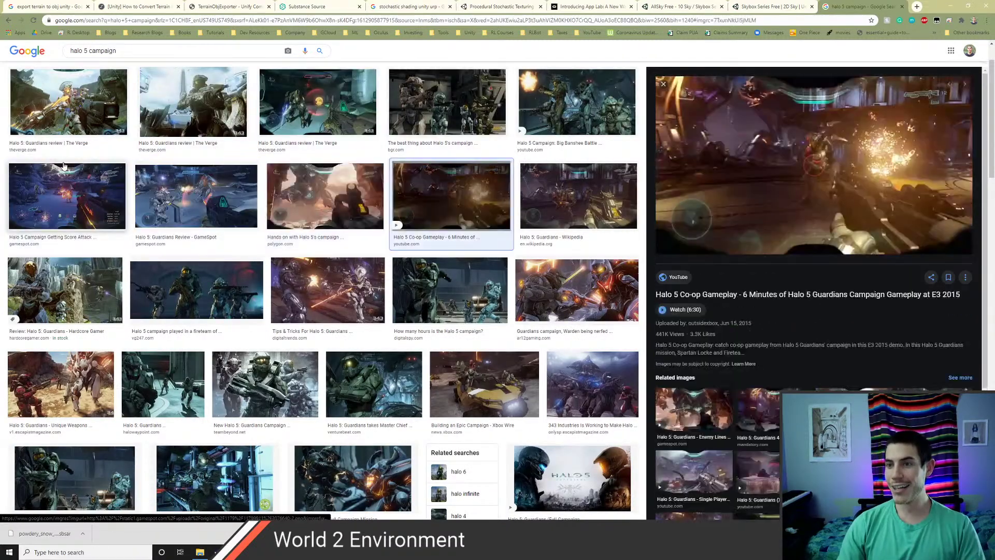
pyautogui.press('Left')
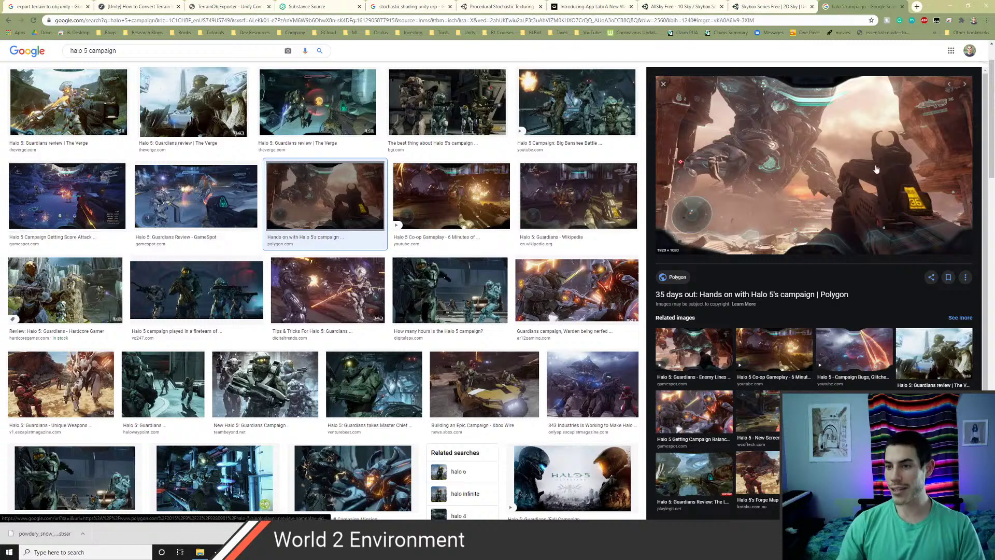
pyautogui.press('Right')
pyautogui.press('Right')
pyautogui.press('Right')
pyautogui.press('Right')
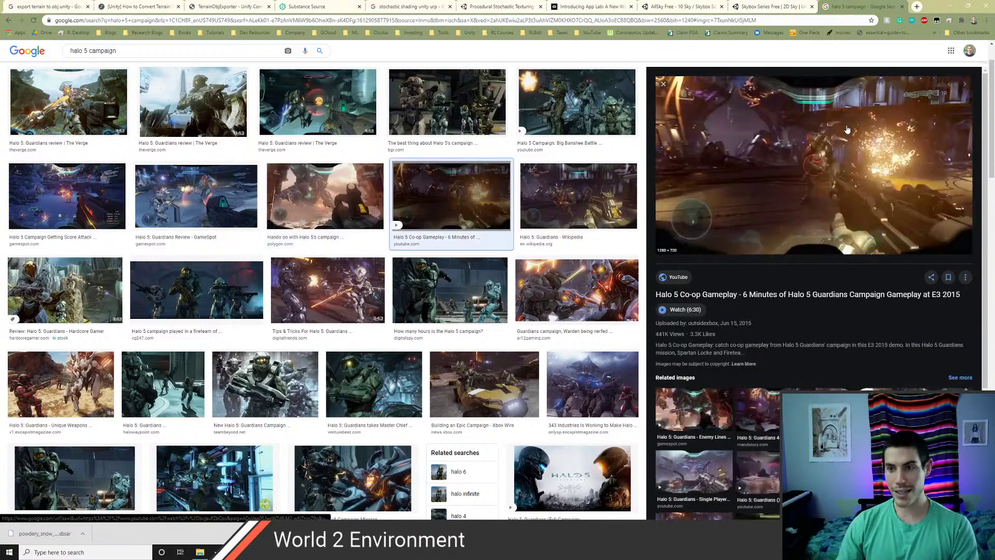
pyautogui.press('Right')
pyautogui.press('Right')
pyautogui.press('Right')
pyautogui.press('Right')
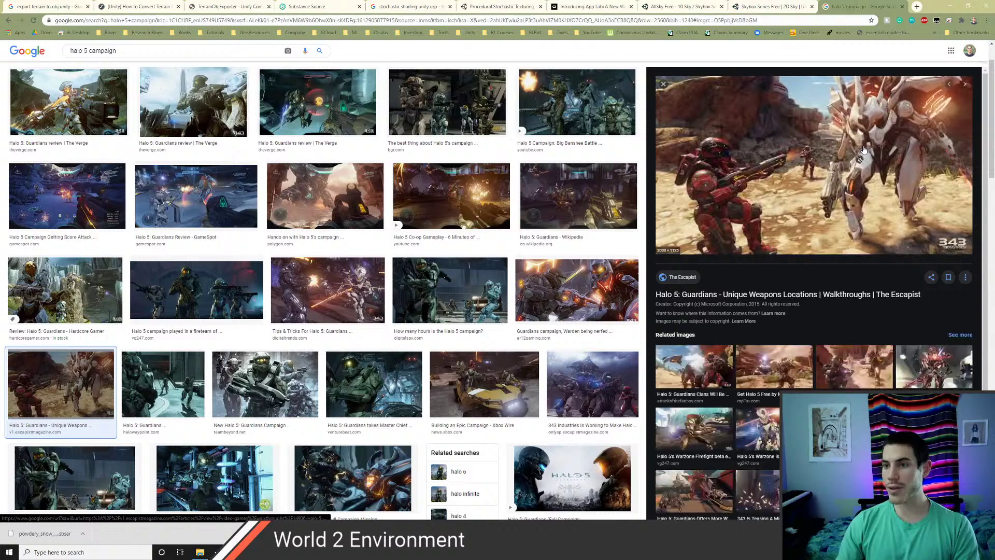
pyautogui.press('Right')
pyautogui.press('Right')
pyautogui.press('Right')
pyautogui.press('Right')
pyautogui.press('Right')
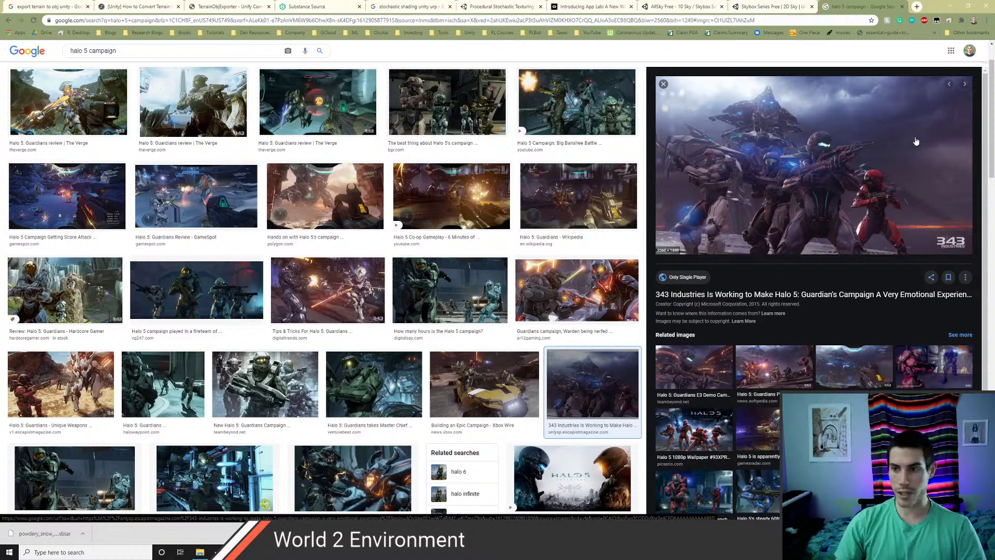
pyautogui.press('Right')
pyautogui.press('Left')
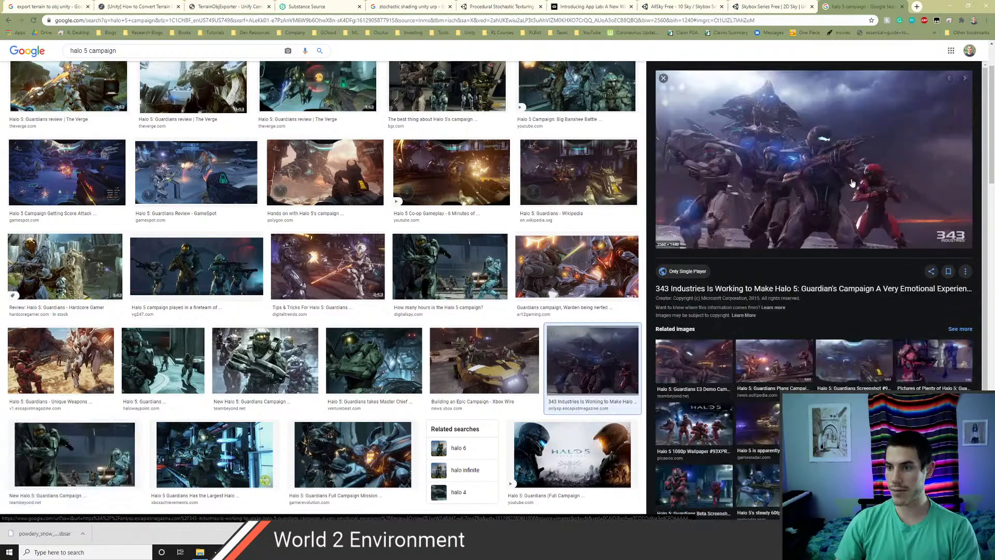
pyautogui.press('Right')
pyautogui.press('Right')
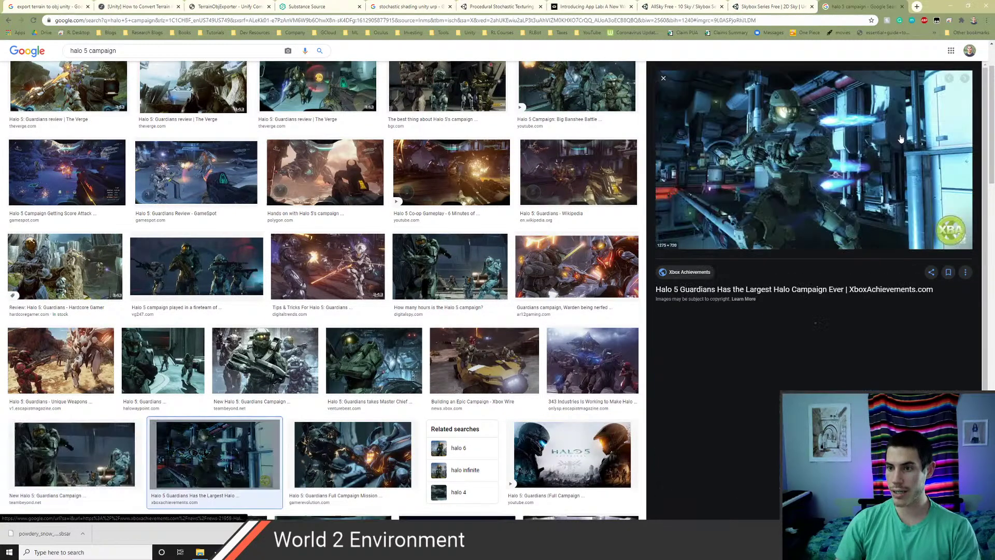
pyautogui.press('Right')
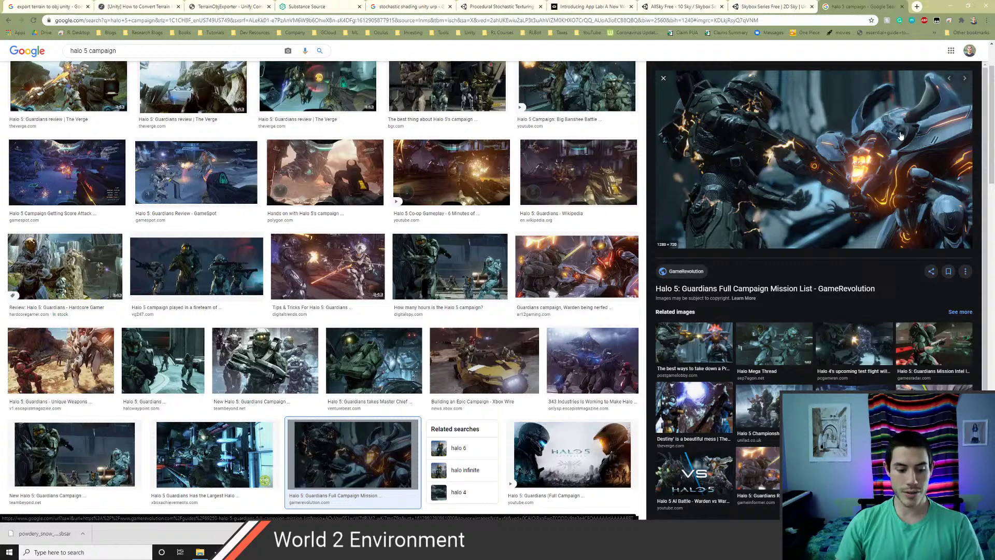
pyautogui.hotkey('ctrl', 'w')
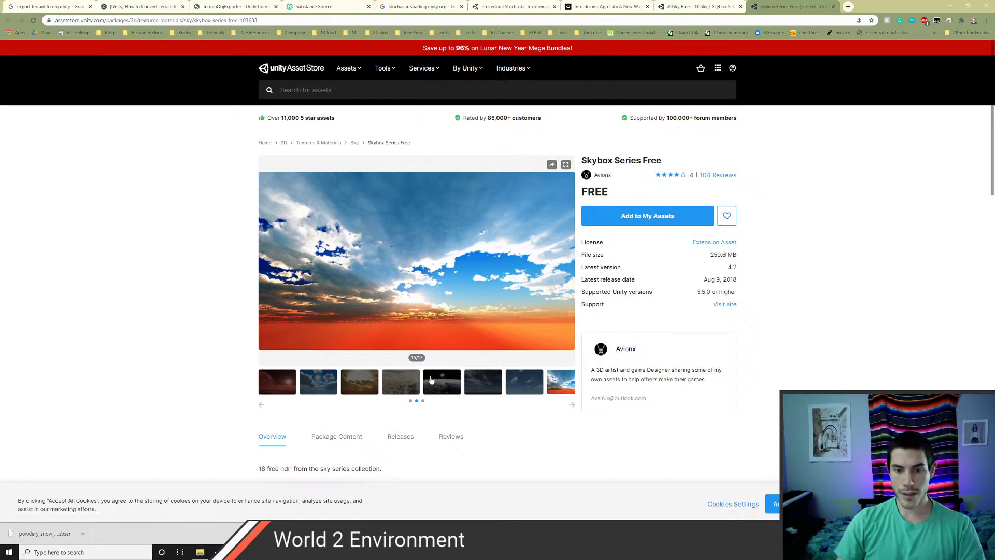
# - Browse the Skybox Series Free carousel to the starry space preview, then switch back to Unity
pyautogui.click(517, 388)
pyautogui.click(554, 394)
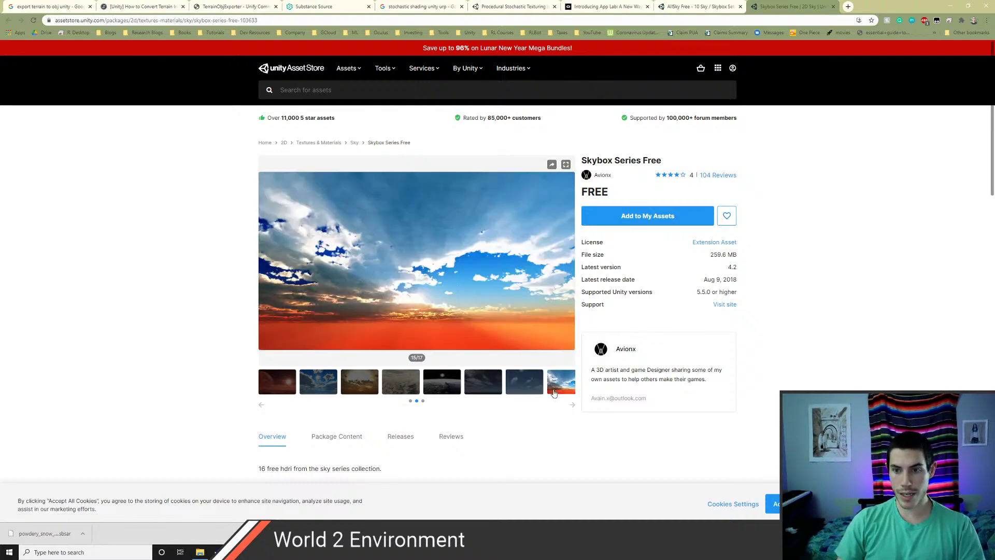
pyautogui.click(441, 389)
pyautogui.click(400, 389)
pyautogui.click(318, 390)
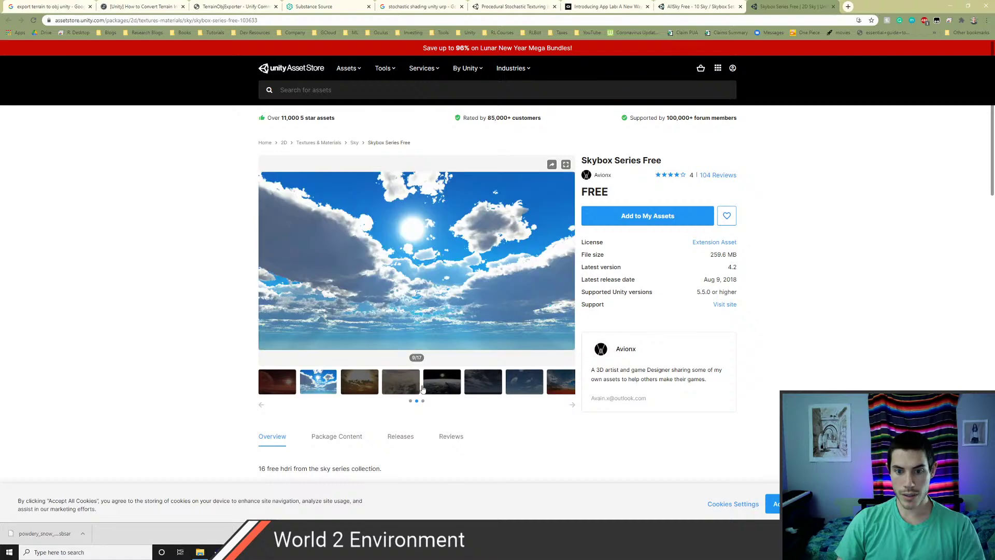
pyautogui.click(261, 406)
pyautogui.click(356, 389)
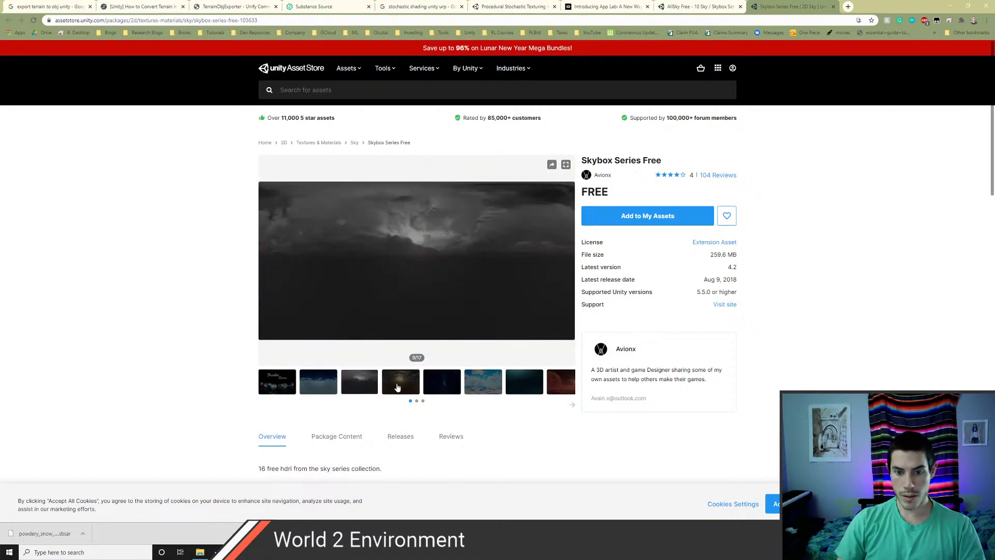
pyautogui.click(400, 388)
pyautogui.click(459, 386)
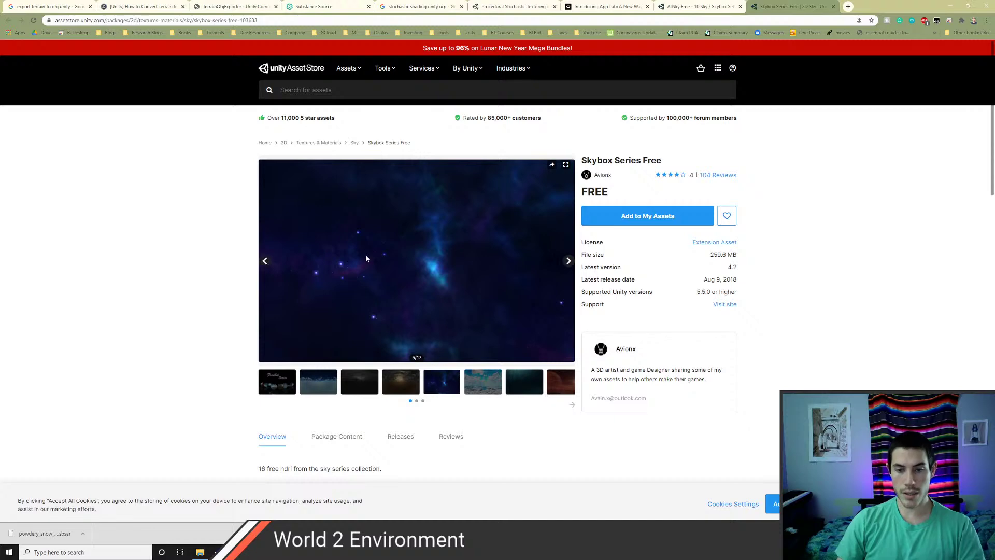
pyautogui.hotkey('alt', 'Tab')
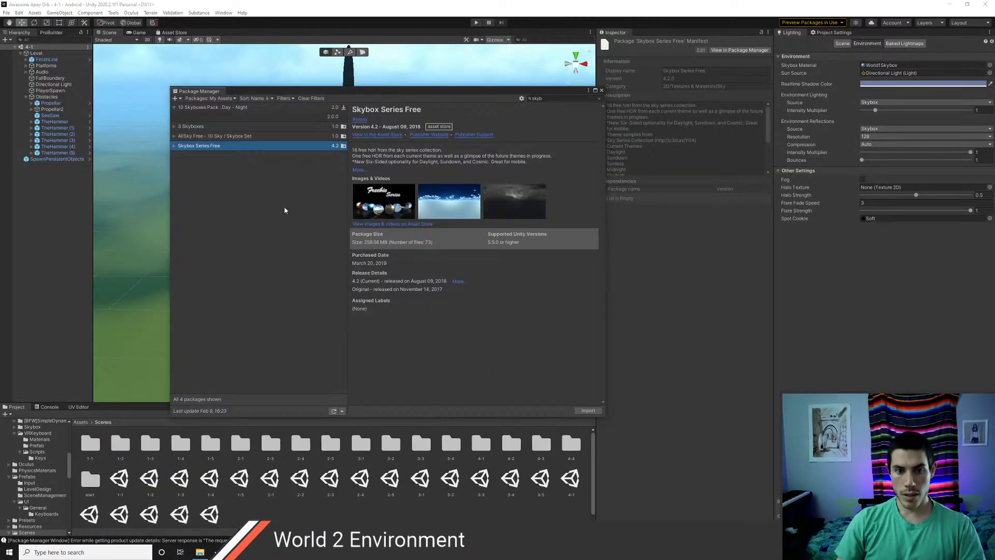
# - Import the Skybox Series Free package, then open a new browser tab in Chrome
pyautogui.click(588, 410)
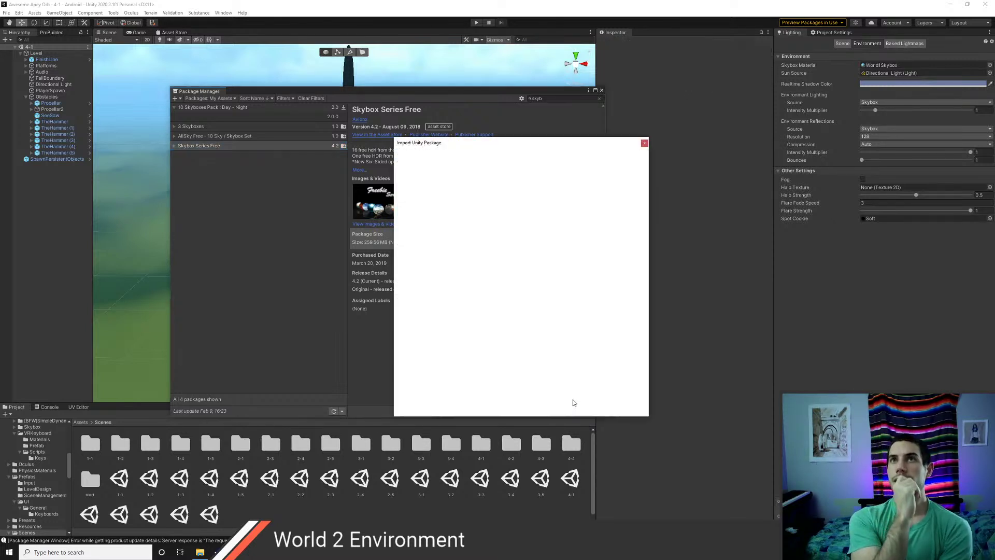
pyautogui.hotkey('alt', 'Tab')
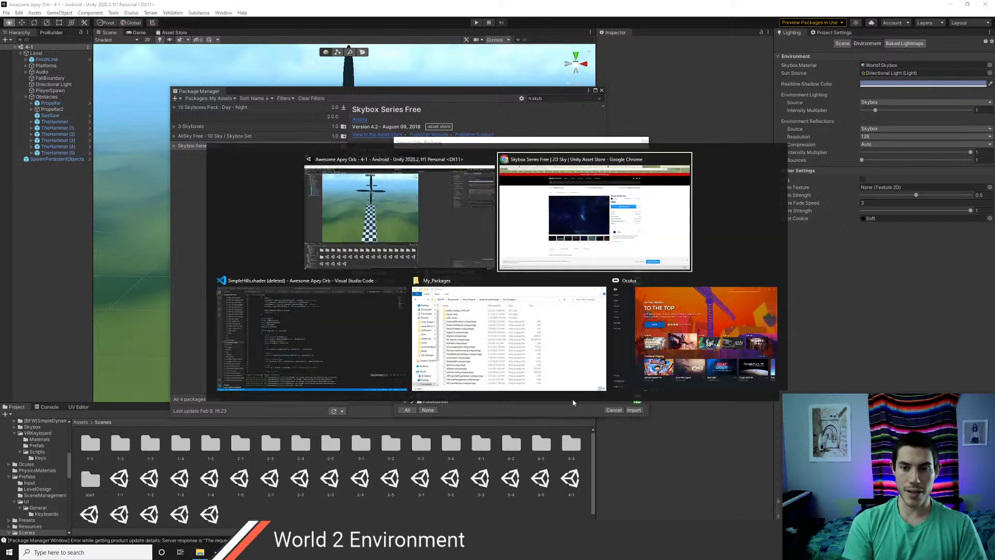
pyautogui.hotkey('ctrl', 't')
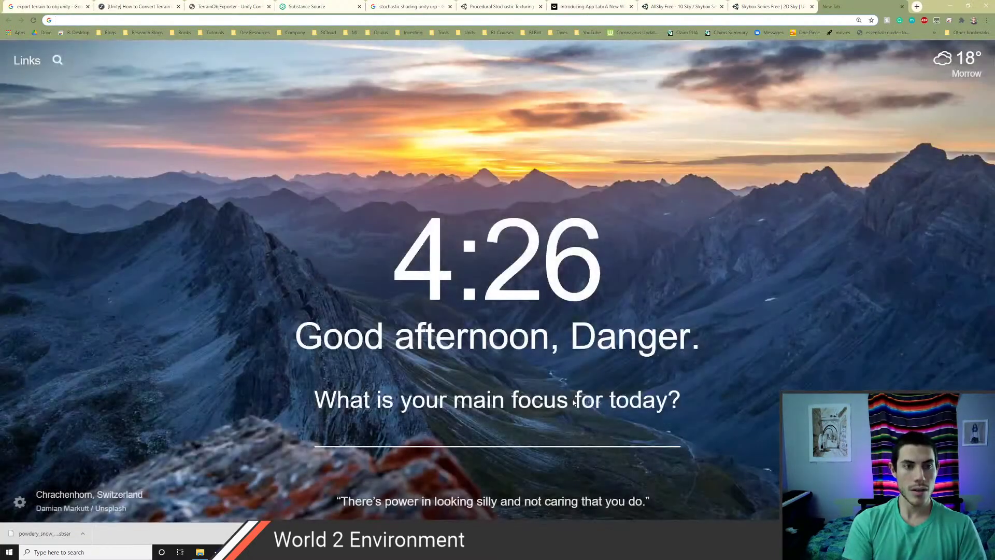
# - Search Google for 'mario sunshine gameplay' and show the image results
pyautogui.write('mario sunshine ')
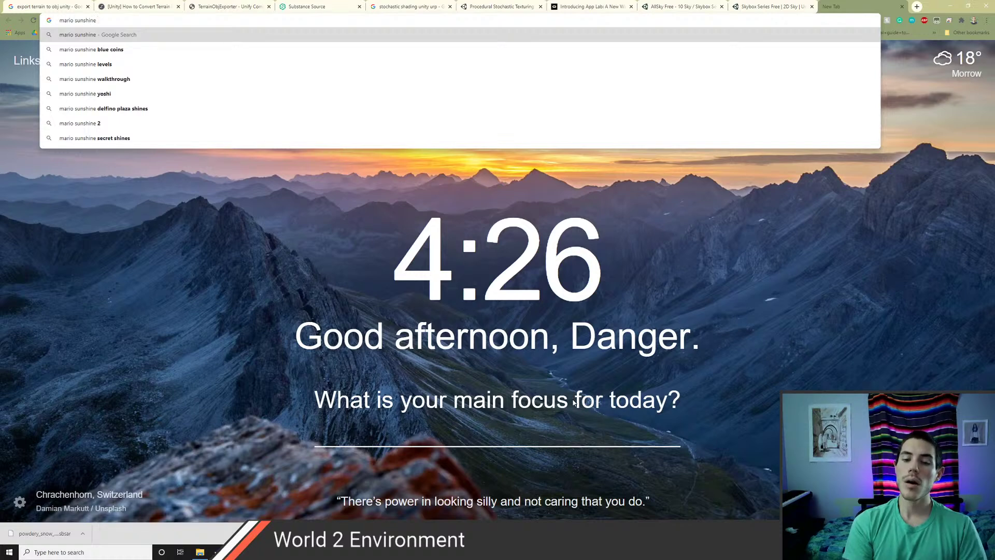
pyautogui.write('gameplay')
pyautogui.press('Return')
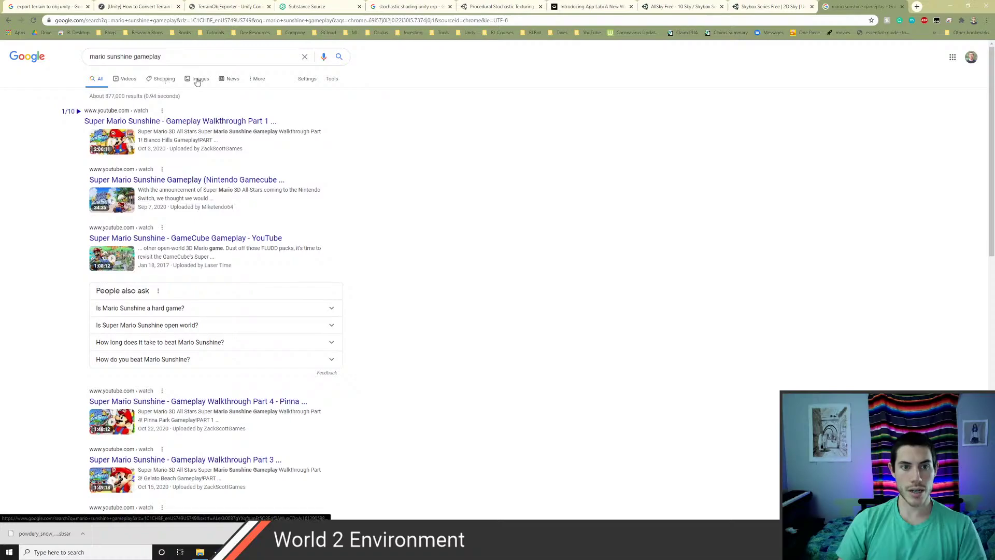
pyautogui.click(198, 80)
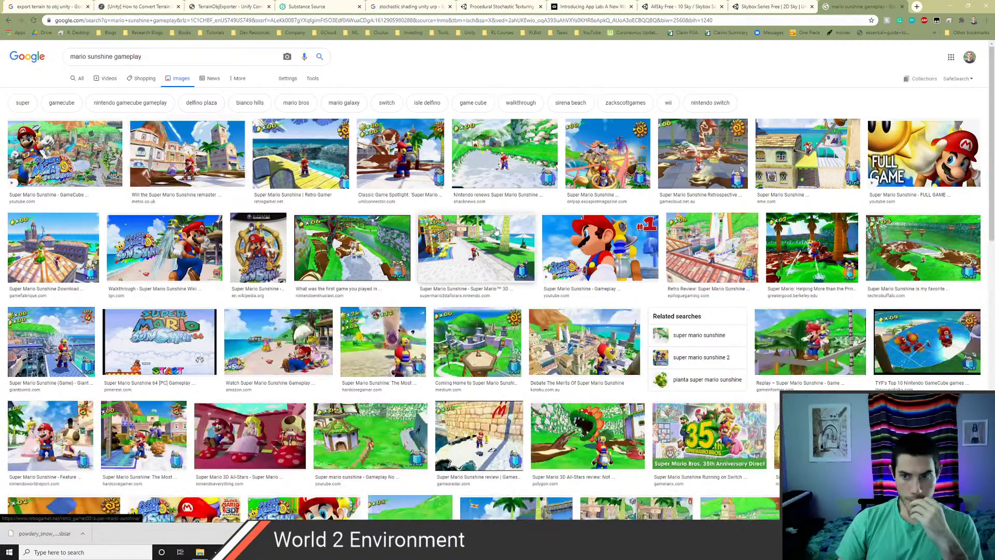
# - Browse the Mario Sunshine gameplay images to the bottom, then select the address bar for a new search
pyautogui.scroll(-15, 496, 230)
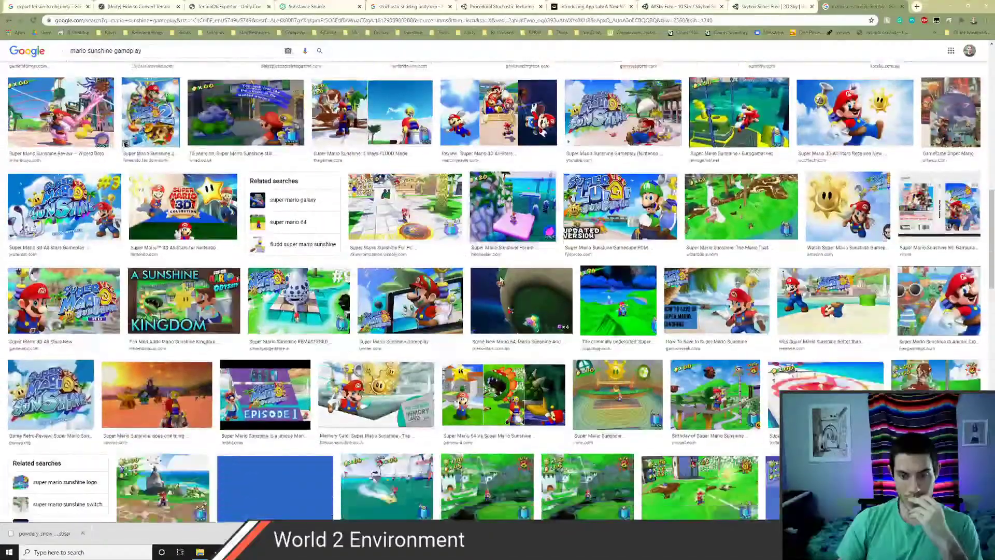
pyautogui.scroll(-10, 498, 282)
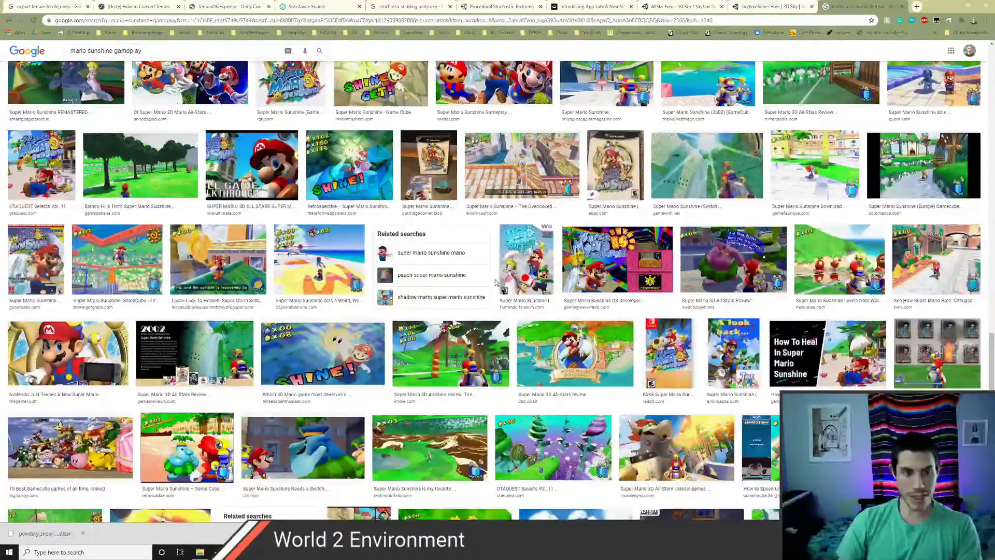
pyautogui.scroll(-10, 495, 283)
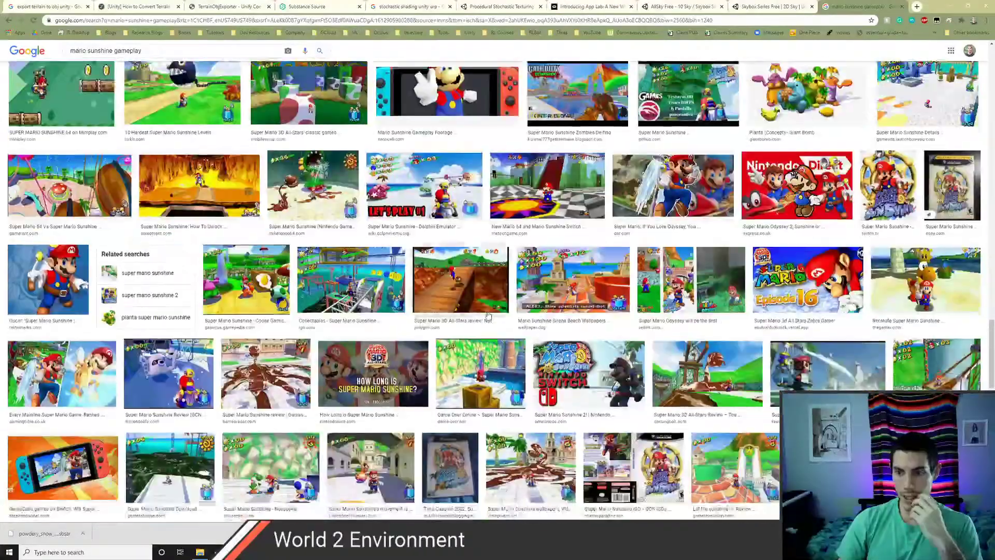
pyautogui.scroll(-7, 488, 314)
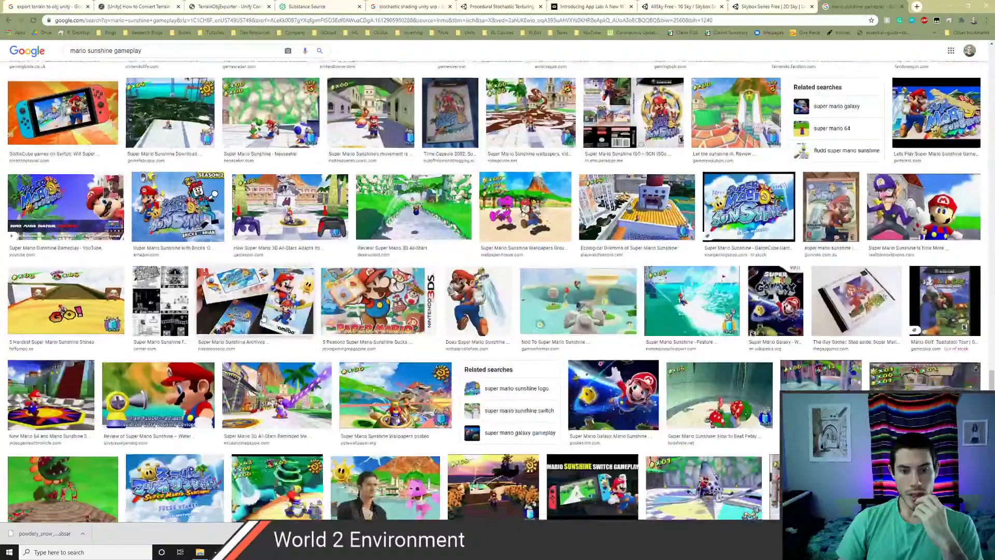
pyautogui.scroll(-8, 263, 318)
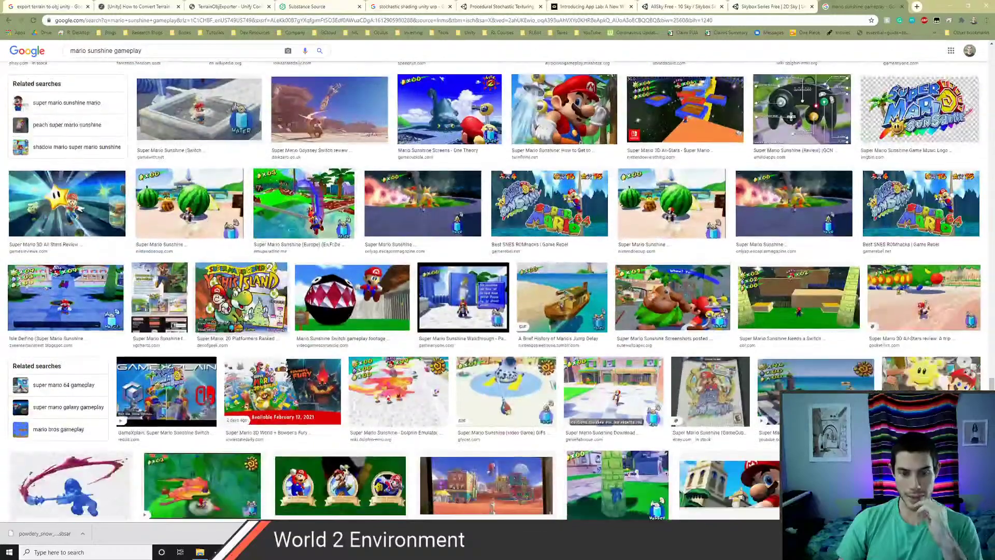
pyautogui.scroll(-5, 230, 309)
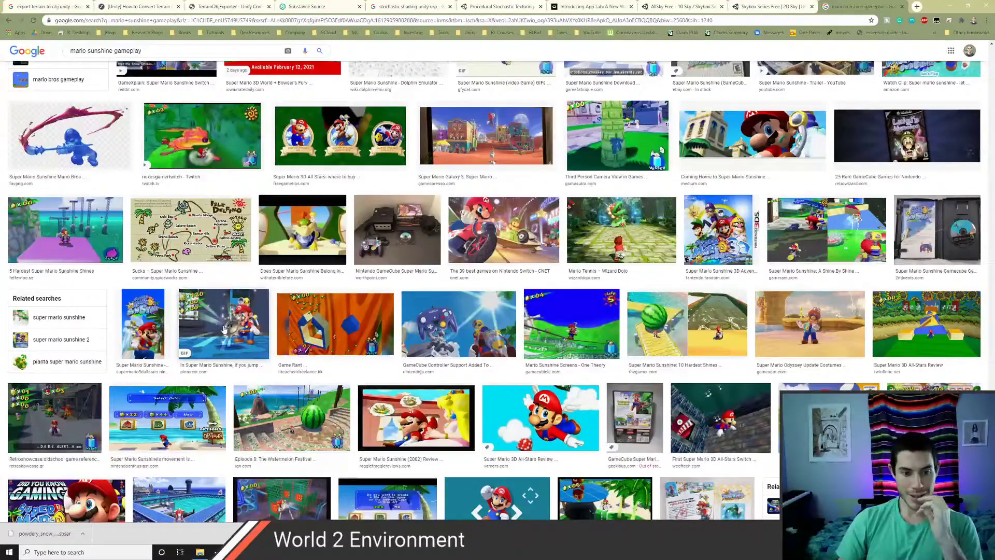
pyautogui.scroll(-6, 224, 329)
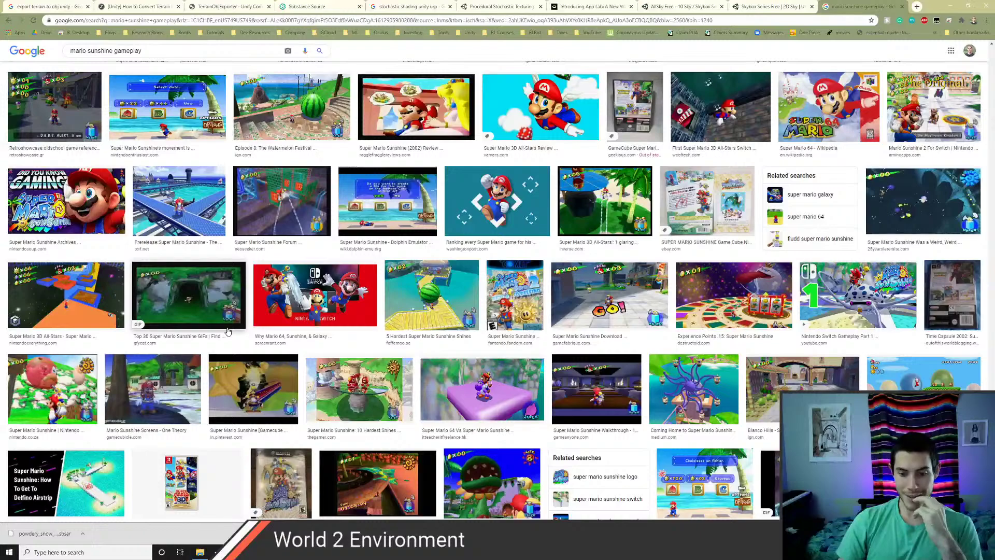
pyautogui.scroll(-4, 228, 330)
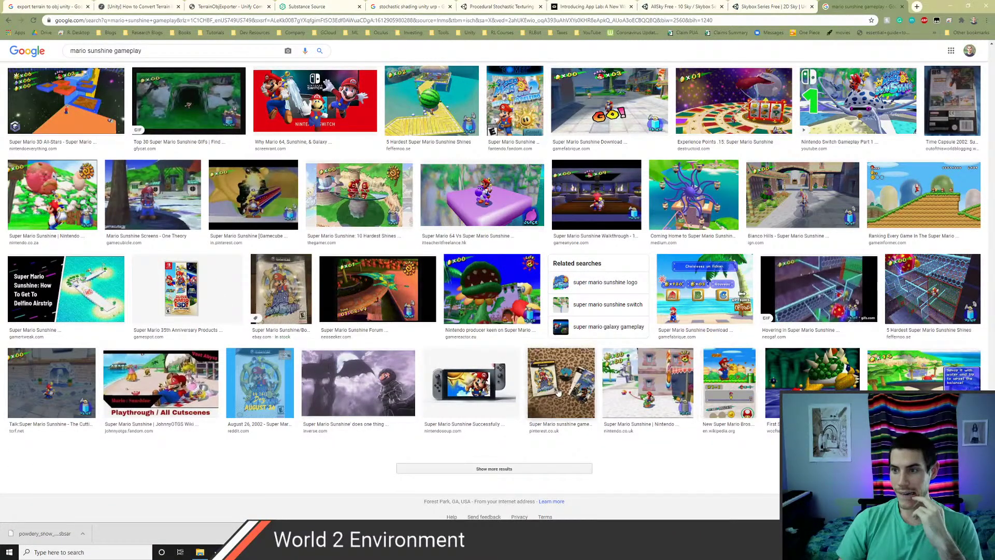
pyautogui.scroll(4, 488, 374)
pyautogui.scroll(-10, 449, 384)
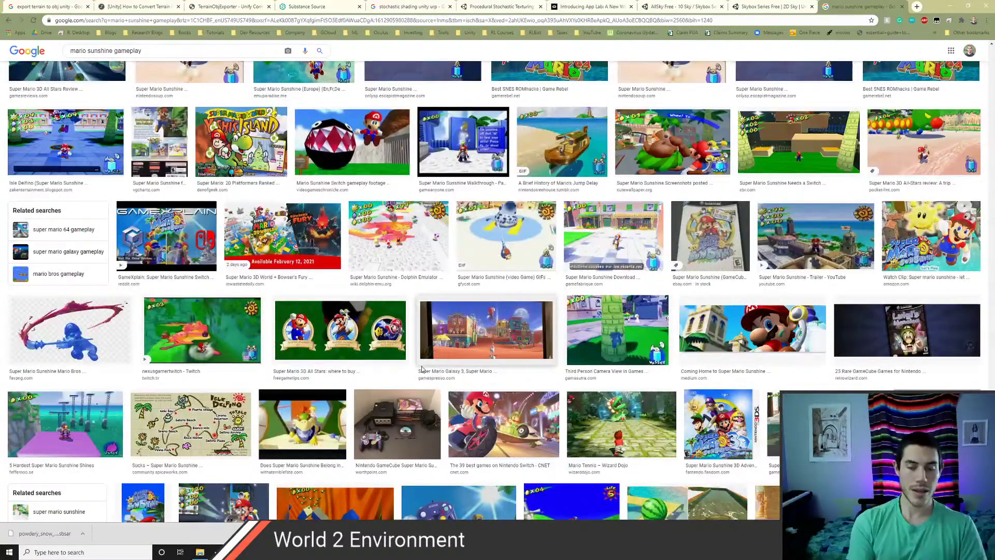
pyautogui.hotkey('ctrl', 'l')
pyautogui.scroll(8, 445, 333)
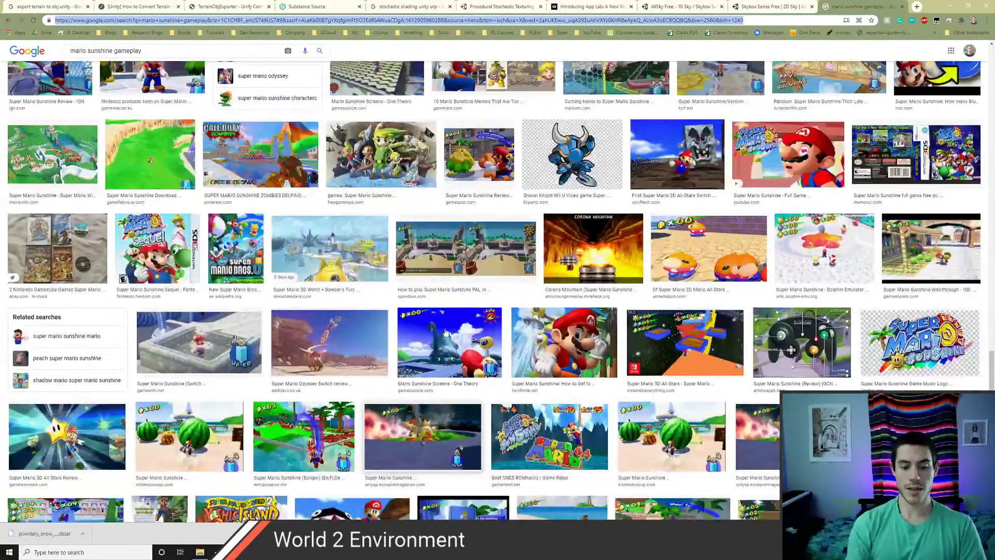
# - Search for 'mario galaxy gameplay' and switch to the image results
pyautogui.write('mario galaz')
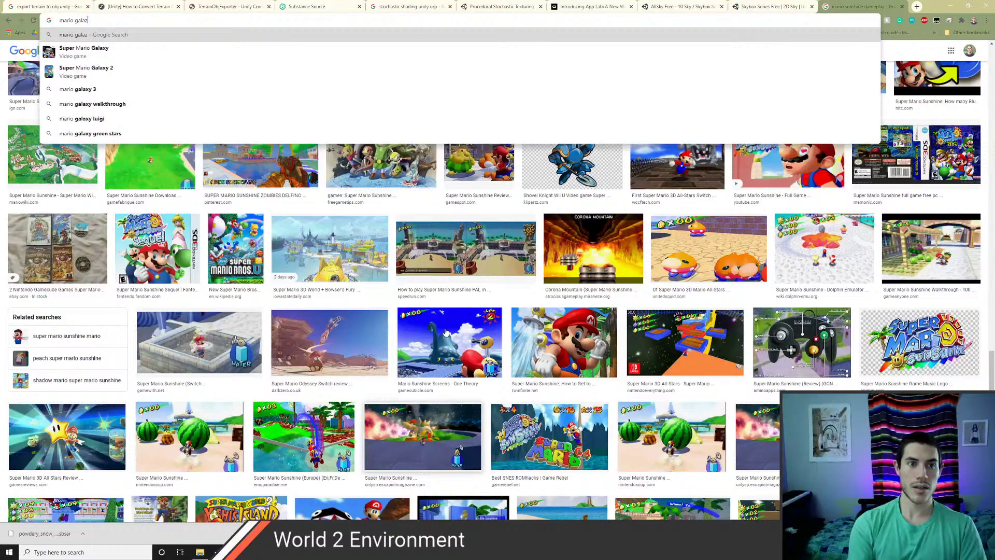
pyautogui.press('BackSpace')
pyautogui.write('xy ')
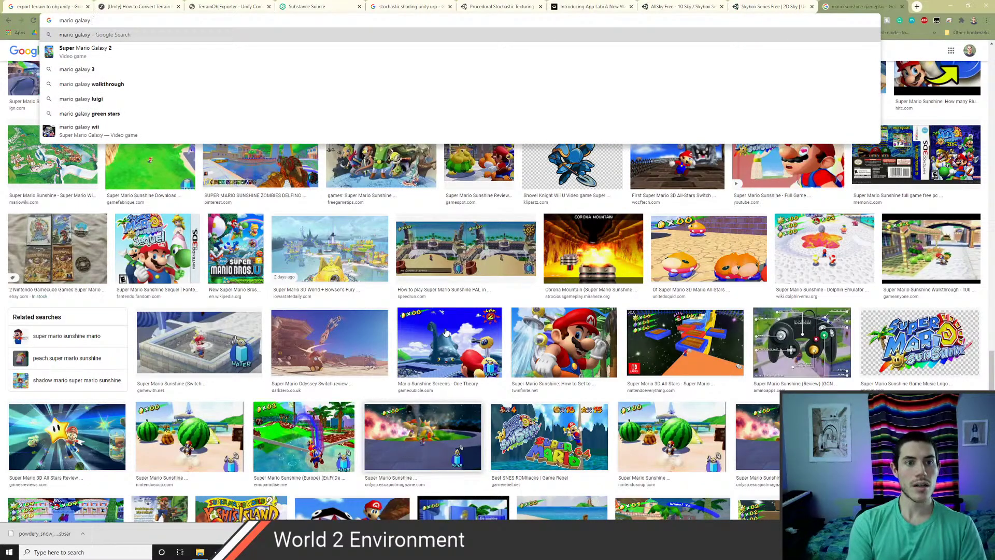
pyautogui.write('gameplay')
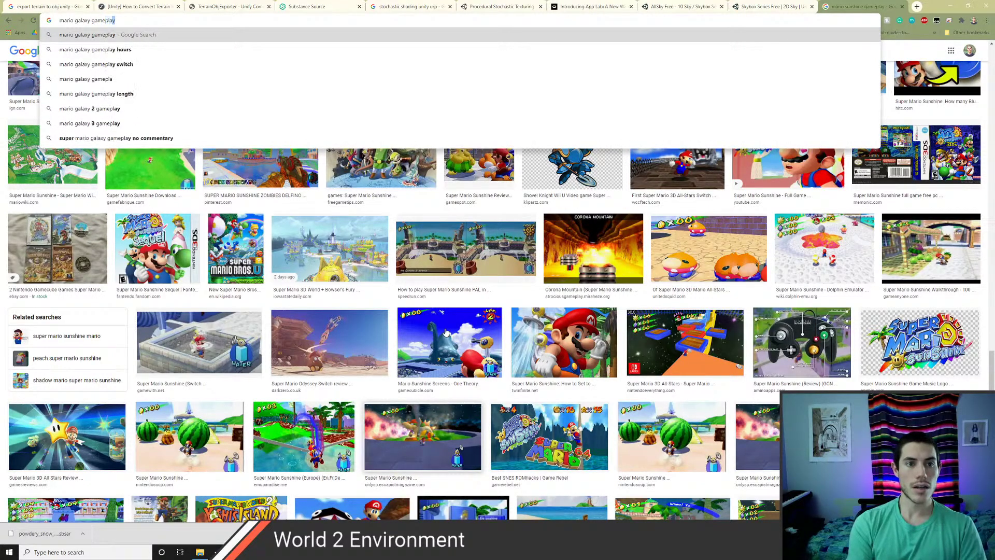
pyautogui.press('Return')
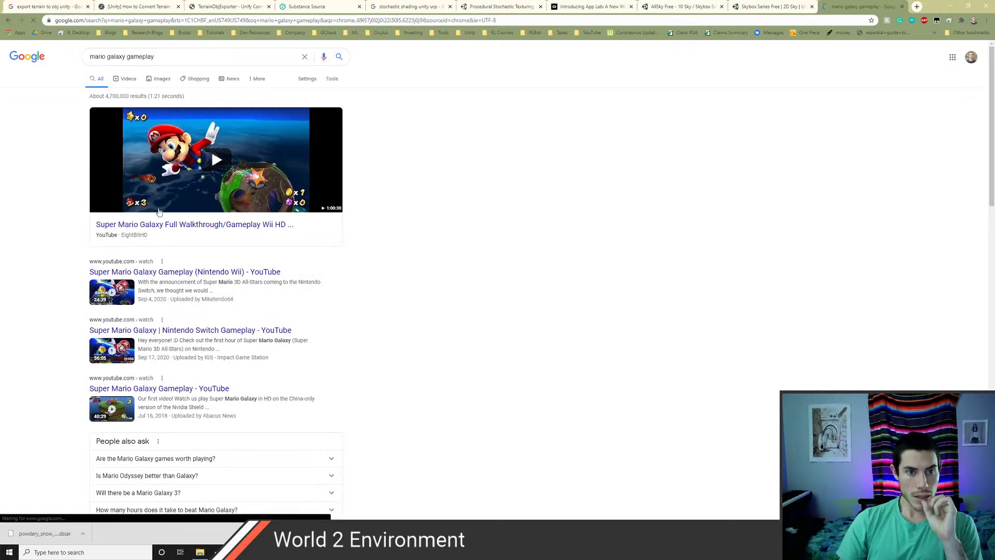
pyautogui.click(161, 79)
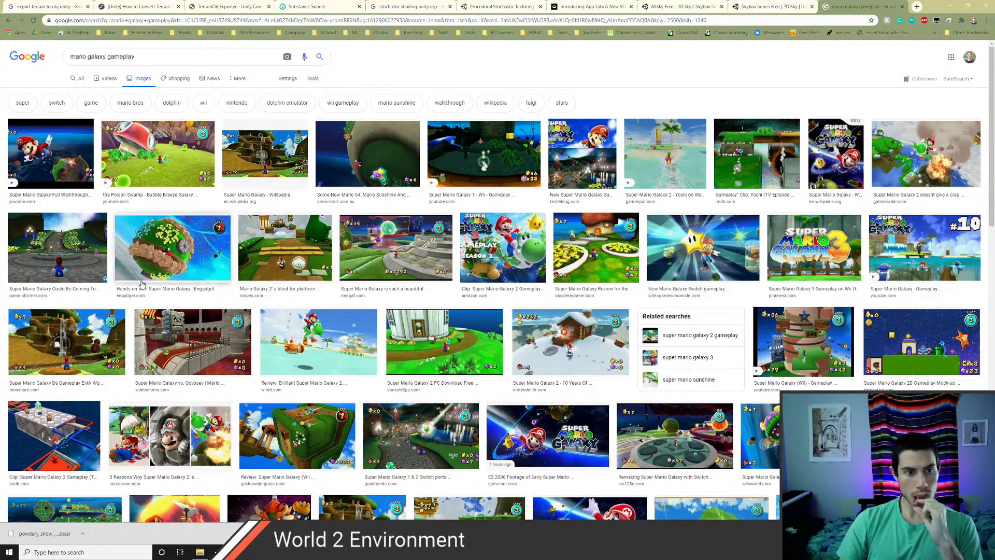
# - Preview several Super Mario Galaxy images, then close the results tab
pyautogui.scroll(-1, 202, 346)
pyautogui.scroll(-3, 183, 332)
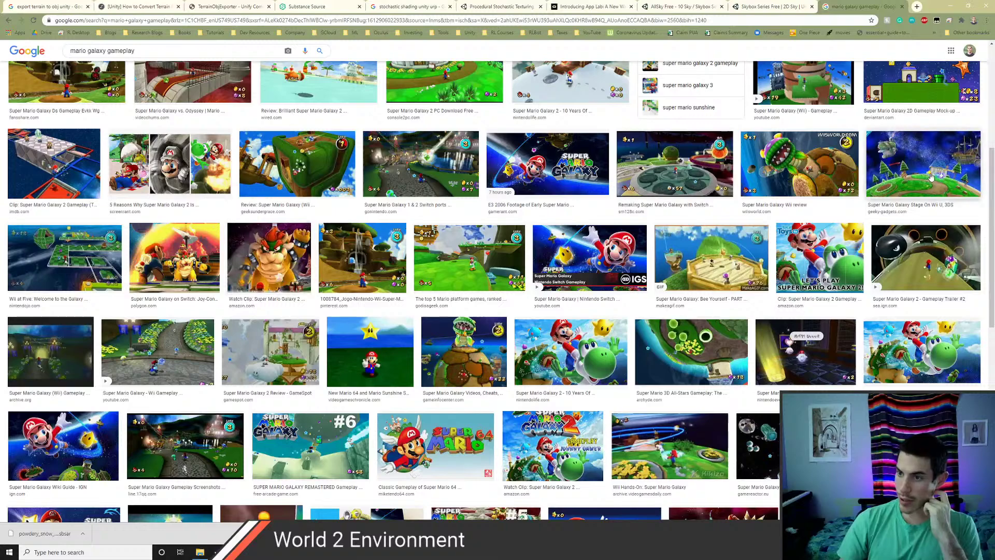
pyautogui.click(931, 178)
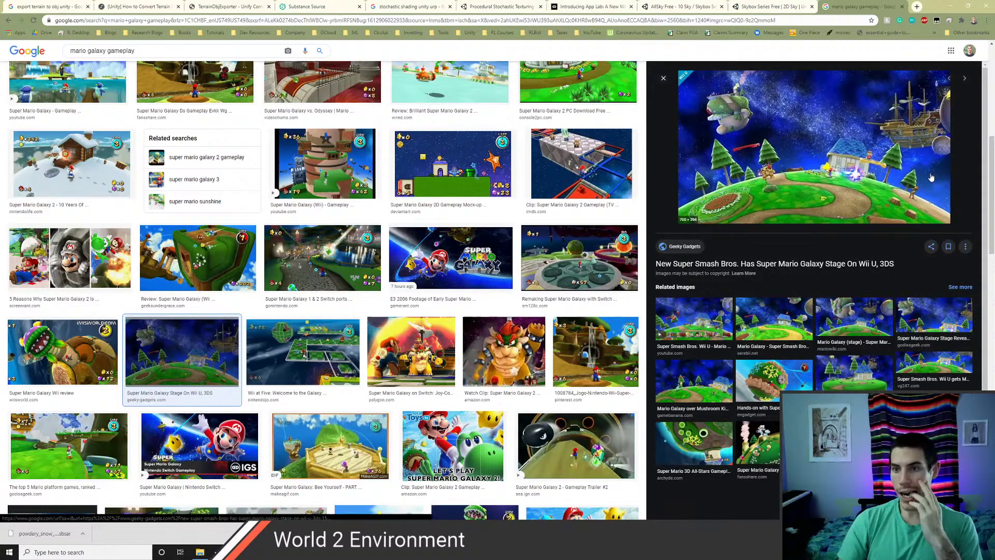
pyautogui.press('Right')
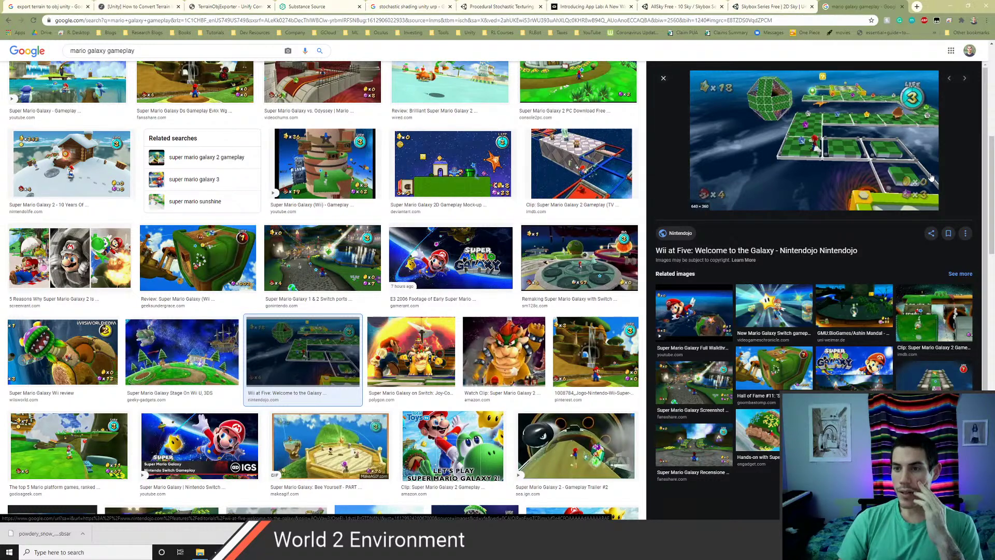
pyautogui.press('Right')
pyautogui.press('Right')
pyautogui.press('Right')
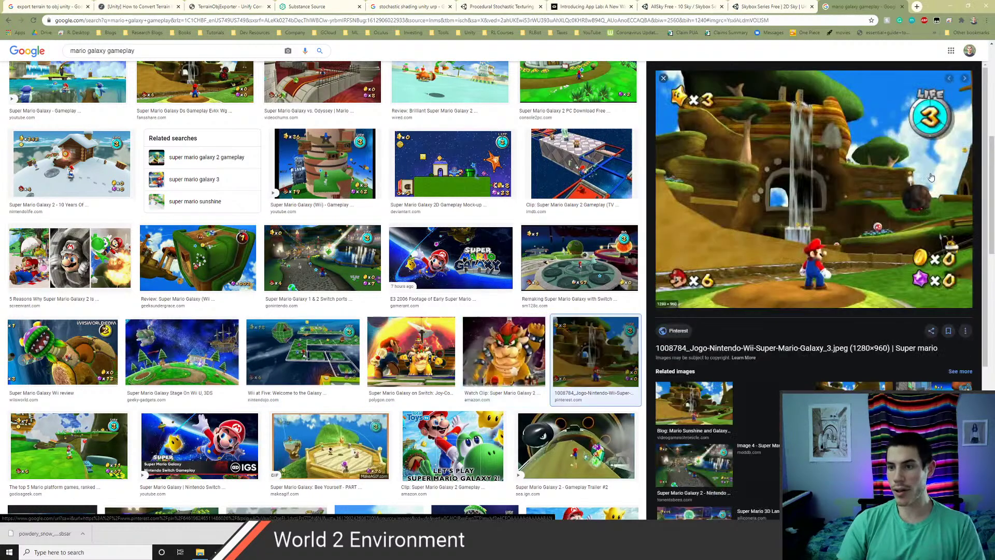
pyautogui.press('Left')
pyautogui.hotkey('ctrl', 'w')
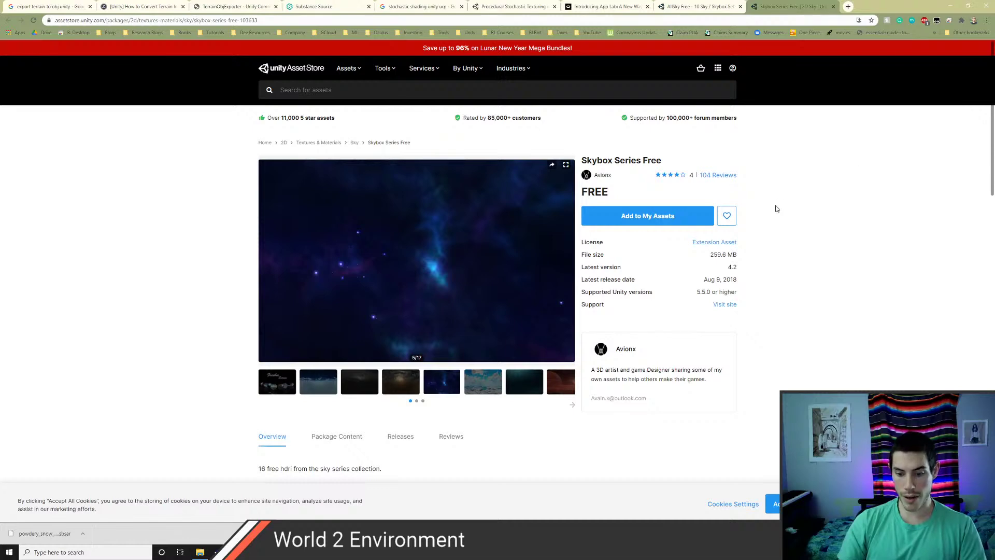
# - Return to Unity and start importing the Skybox Series Free package
pyautogui.hotkey('alt', 'Tab')
pyautogui.hotkey('alt', 'Tab')
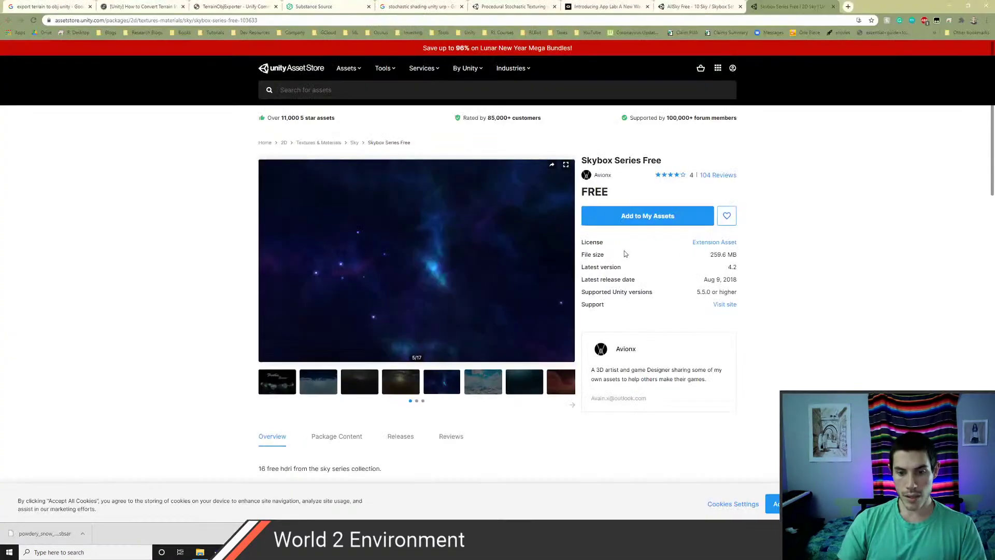
pyautogui.hotkey('alt', 'Tab')
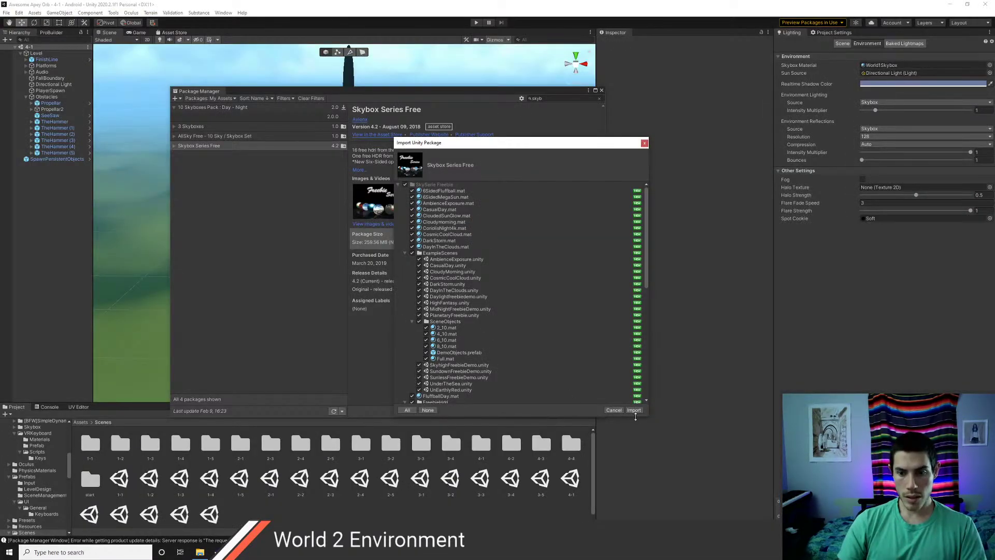
pyautogui.click(635, 411)
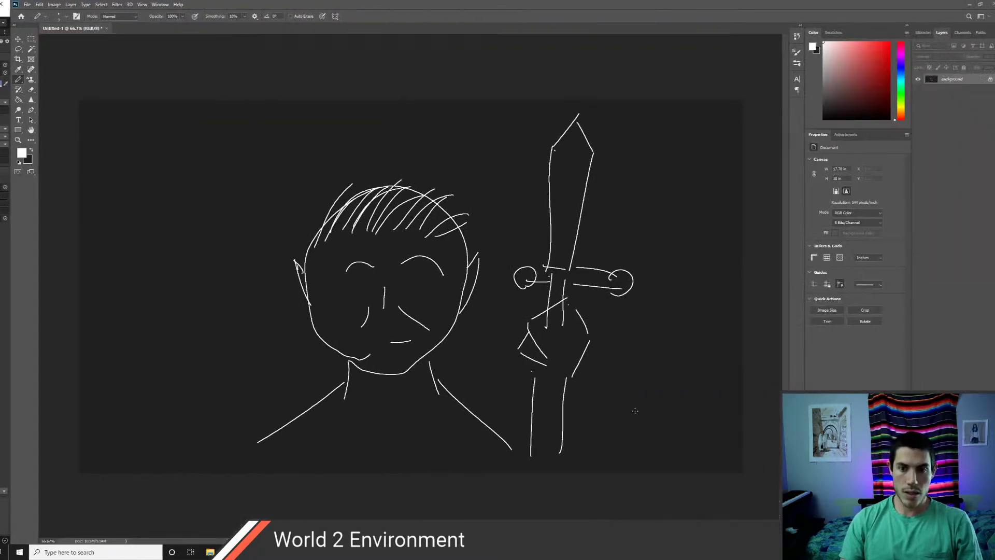
# - Change the CurrentTask note to 'World 4 Environment' and save it
pyautogui.hotkey('alt', 'Tab')
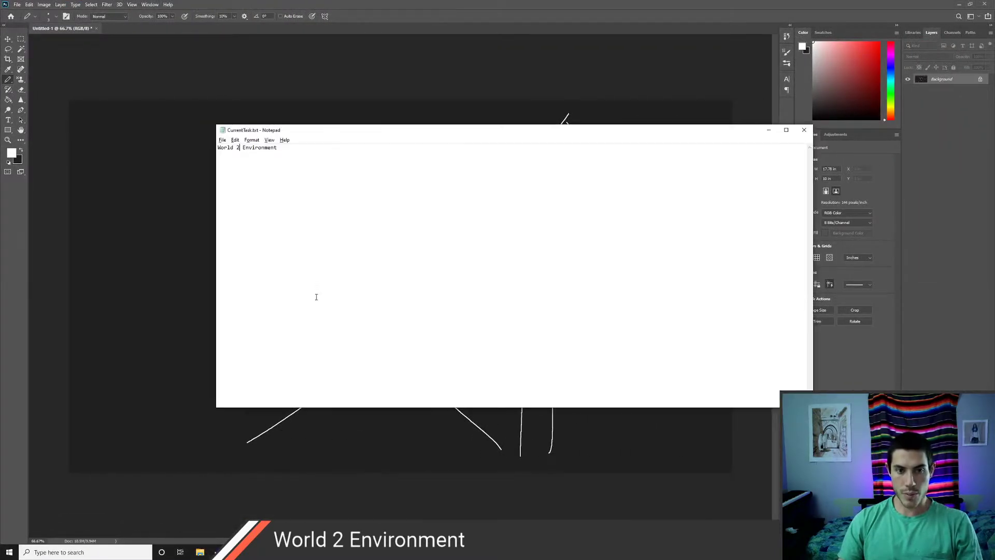
pyautogui.press('BackSpace')
pyautogui.write('4')
pyautogui.hotkey('ctrl', 's')
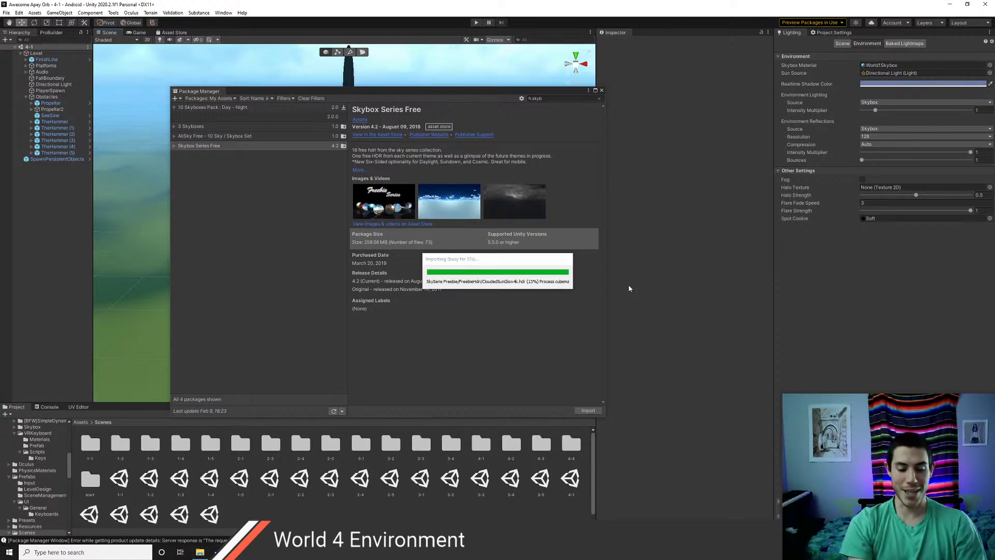
# - Search Google in Chrome for 'games with monkeys'
pyautogui.hotkey('alt', 'Tab')
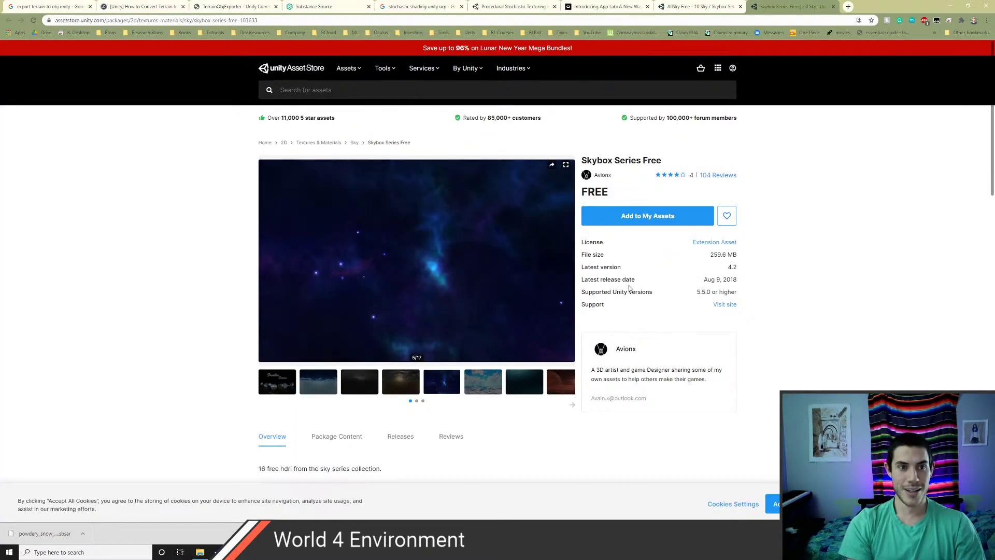
pyautogui.click(477, 20)
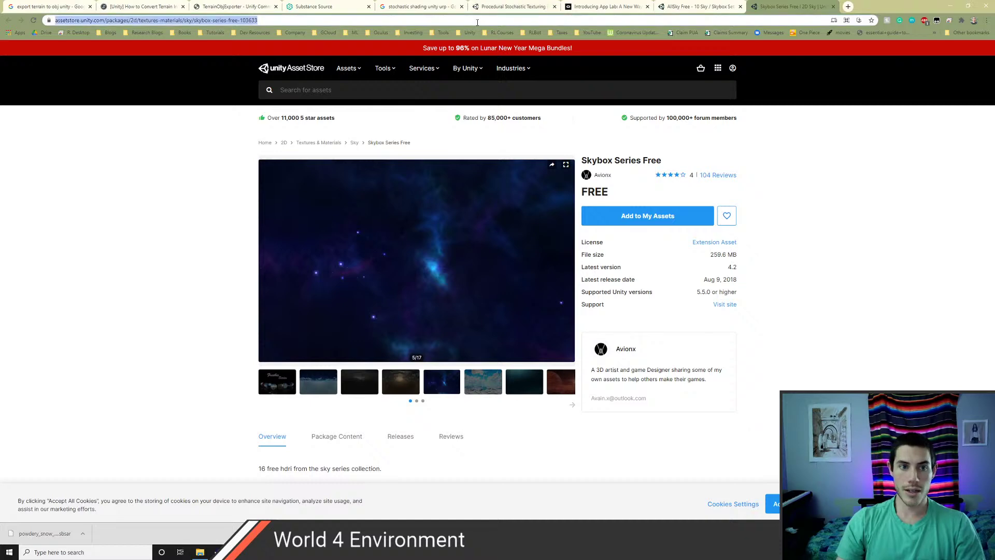
pyautogui.write('games with monkeys')
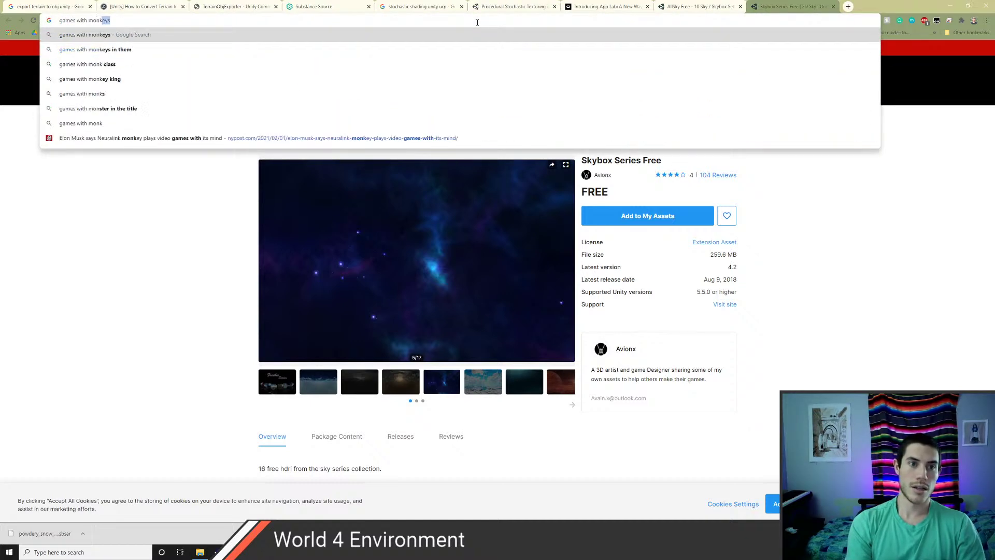
pyautogui.press('Return')
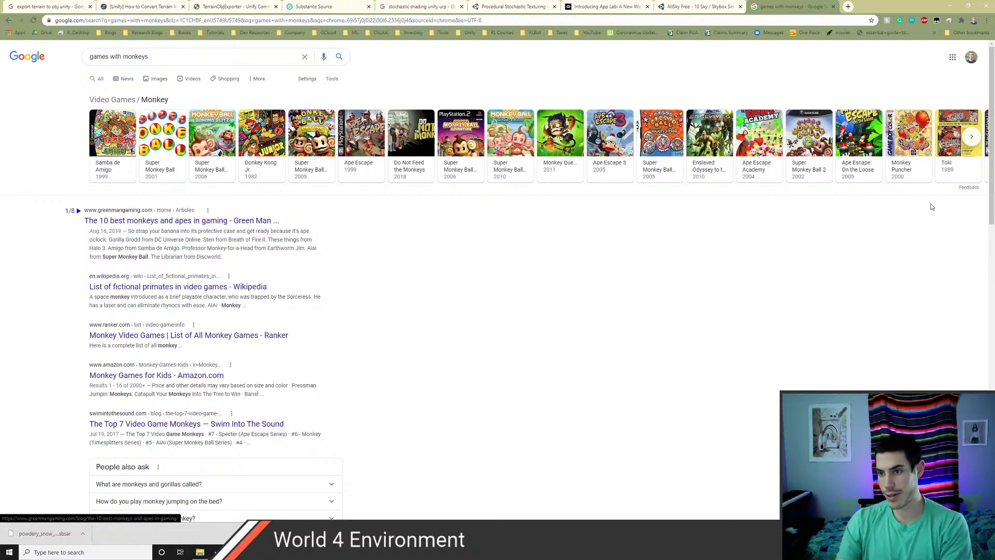
# - Advance the monkey games carousel twice and open the Monkey Evolution - Simian Missing Link Game result
pyautogui.click(972, 138)
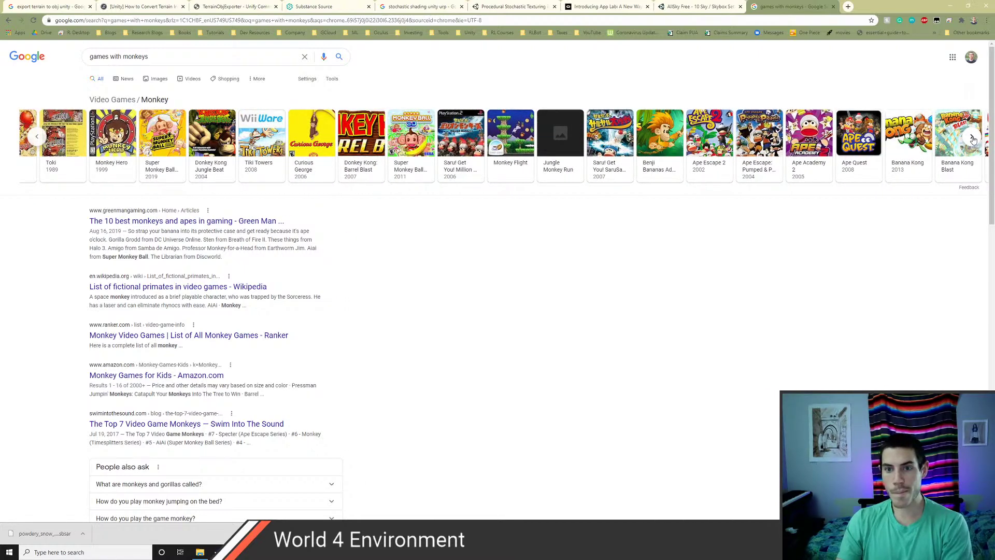
pyautogui.click(972, 138)
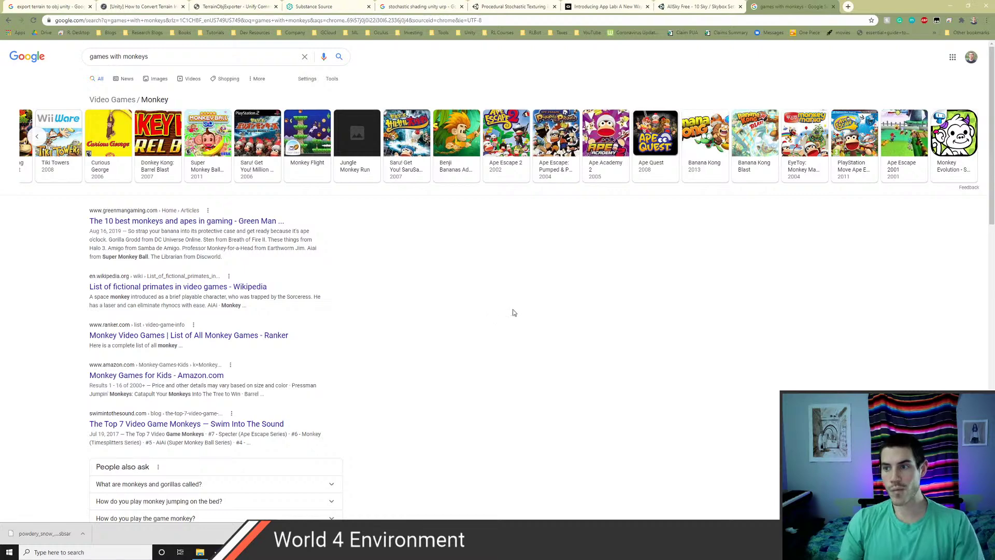
pyautogui.click(947, 152)
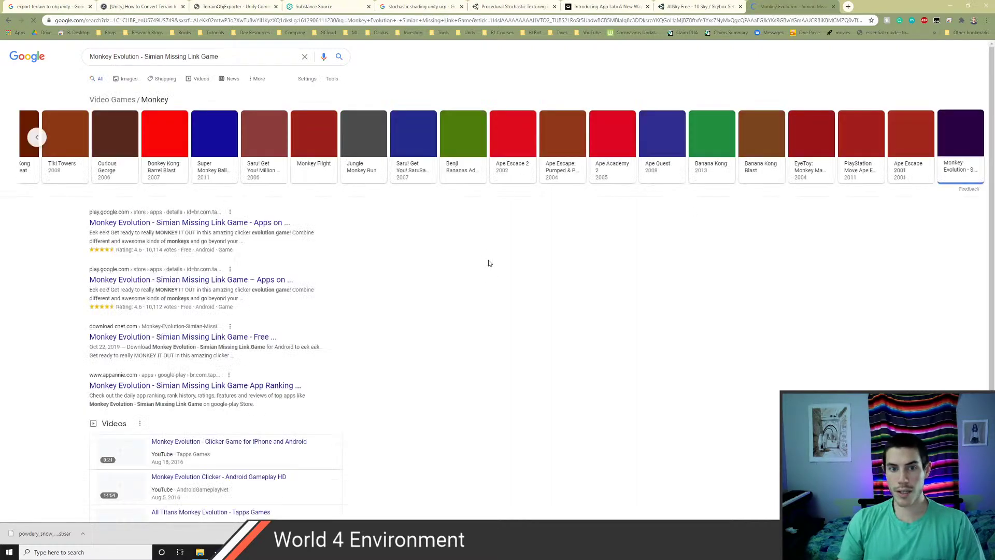
pyautogui.hotkey('alt', 'Tab')
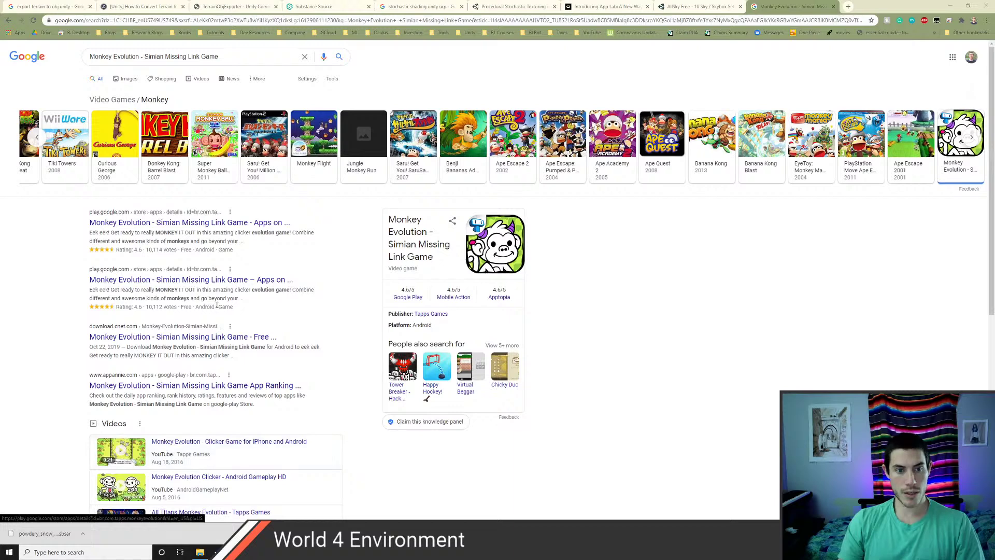
# - Open the Monkey Evolution Play Store listing and page through its screenshots
pyautogui.click(198, 224)
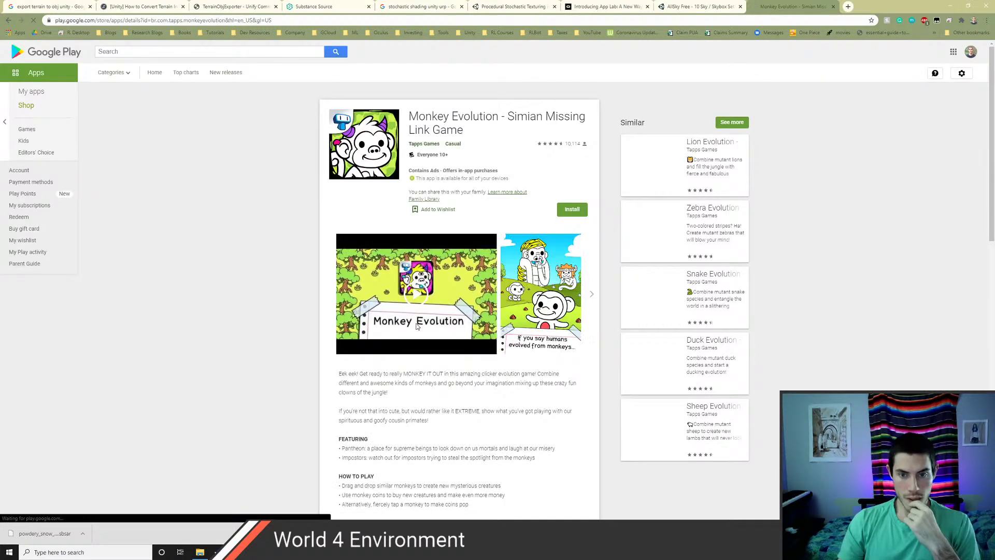
pyautogui.click(594, 297)
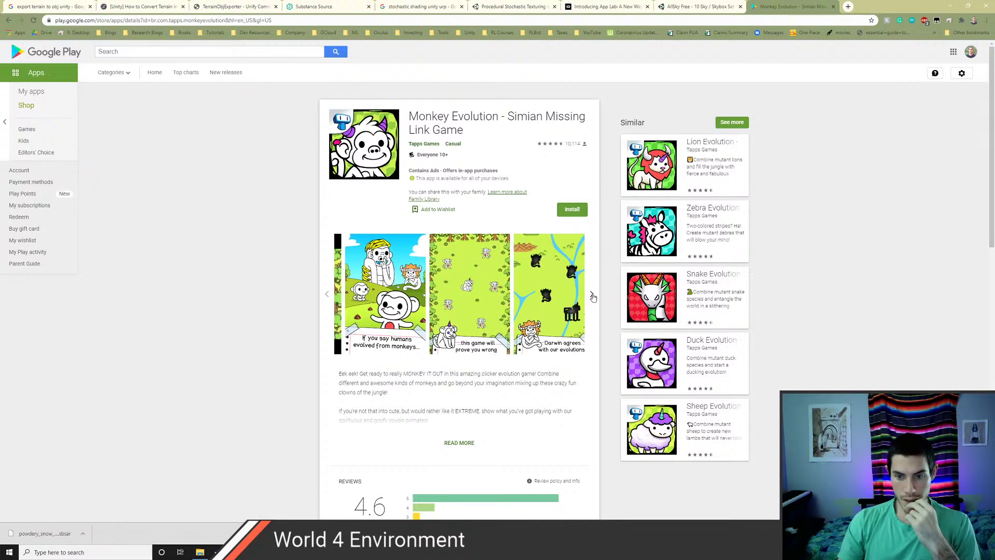
pyautogui.click(593, 297)
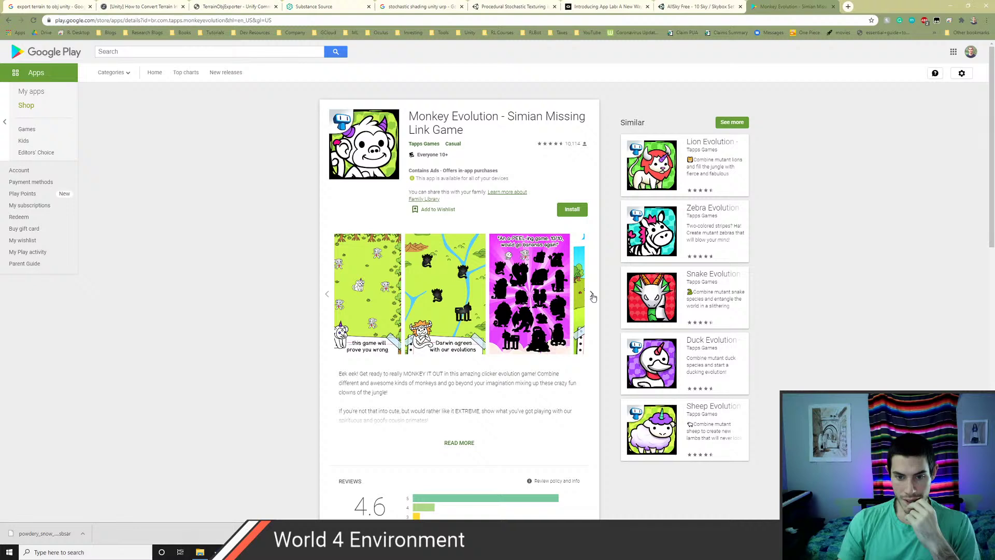
pyautogui.click(594, 297)
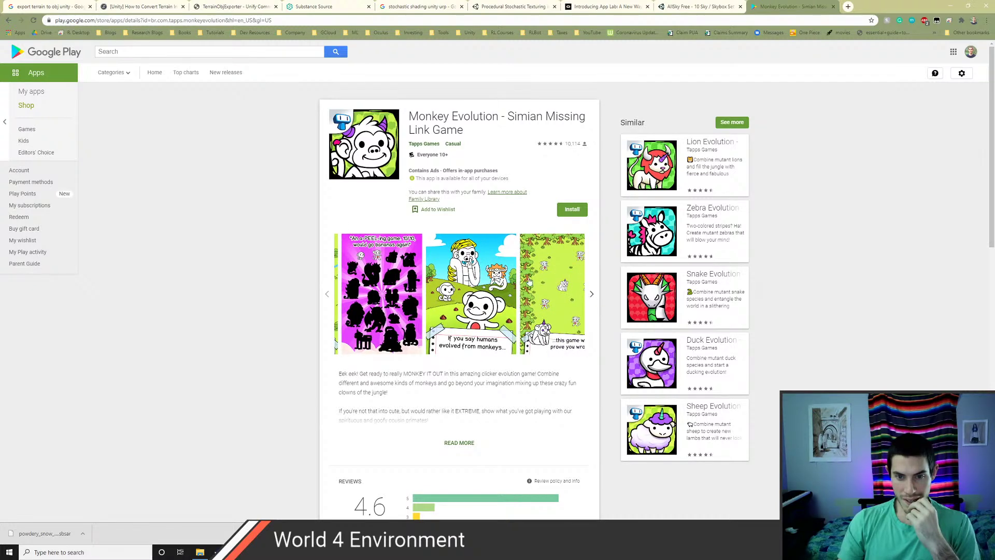
pyautogui.scroll(-3, 346, 314)
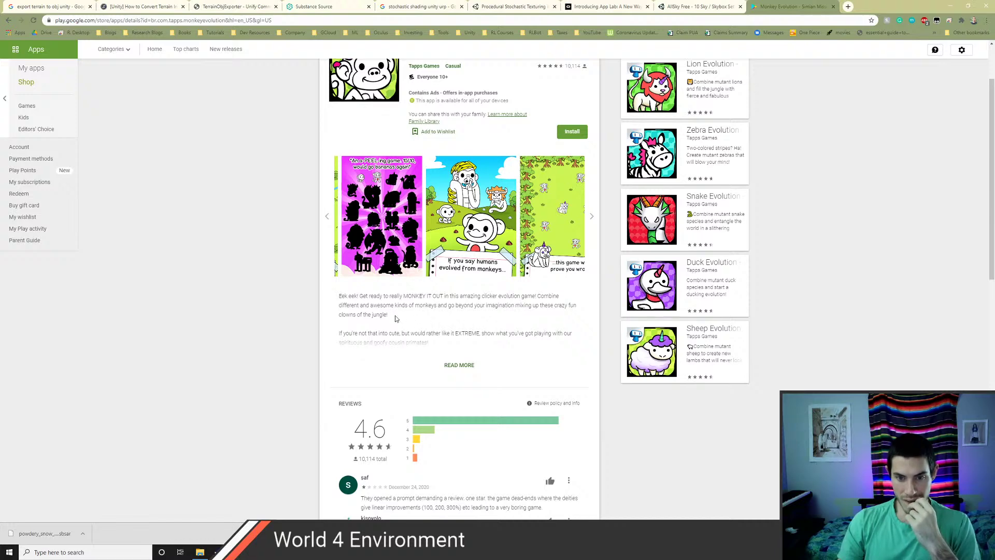
# - Expand the app's full description and select the page address
pyautogui.click(459, 365)
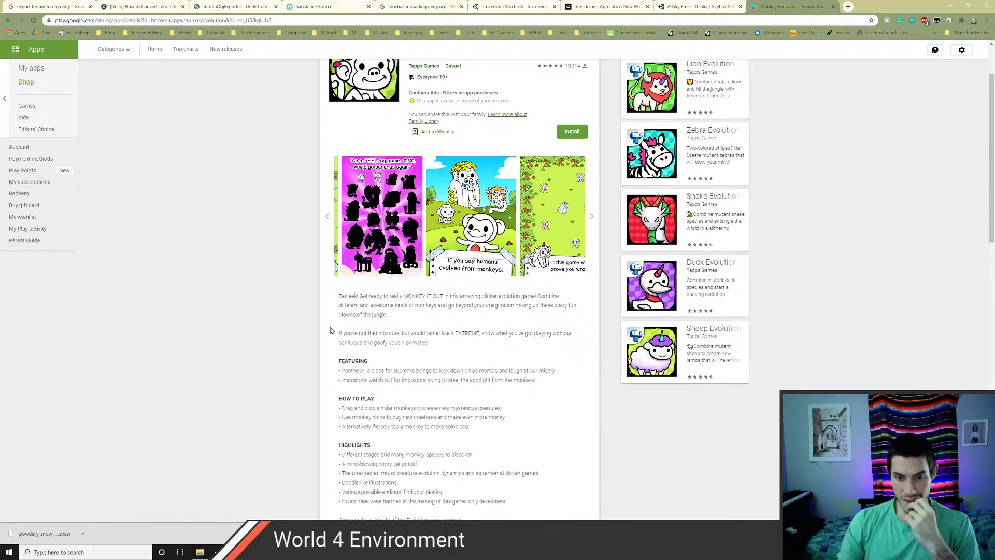
pyautogui.scroll(-2, 393, 354)
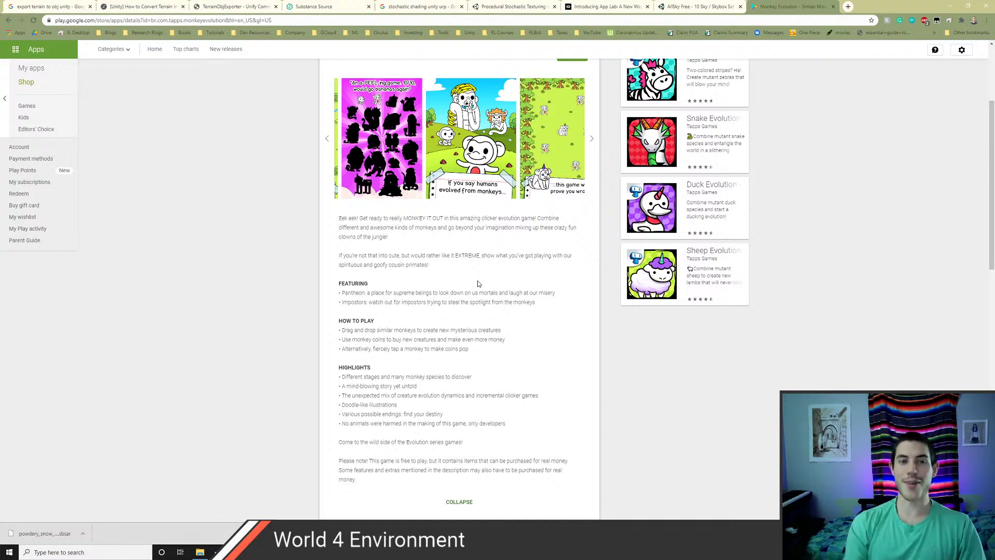
pyautogui.hotkey('ctrl', 'l')
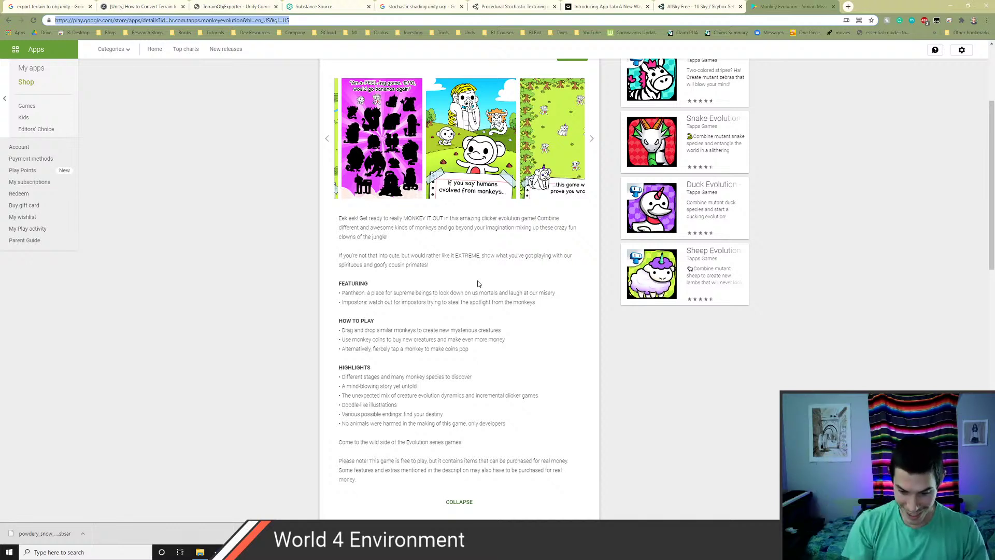
# - Search Google for 'bloons' and open the Bloons Wikipedia article
pyautogui.write('bloons')
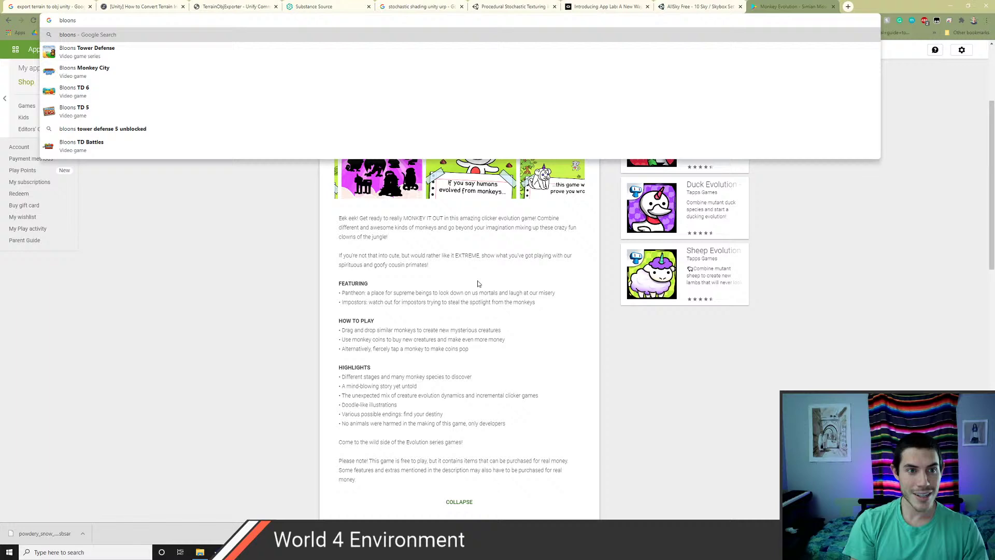
pyautogui.press('Return')
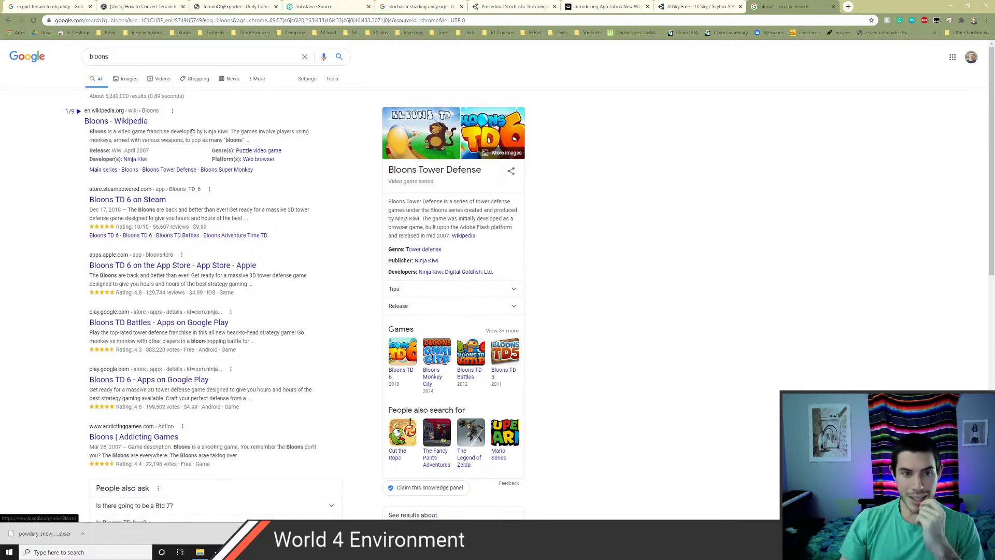
pyautogui.click(127, 122)
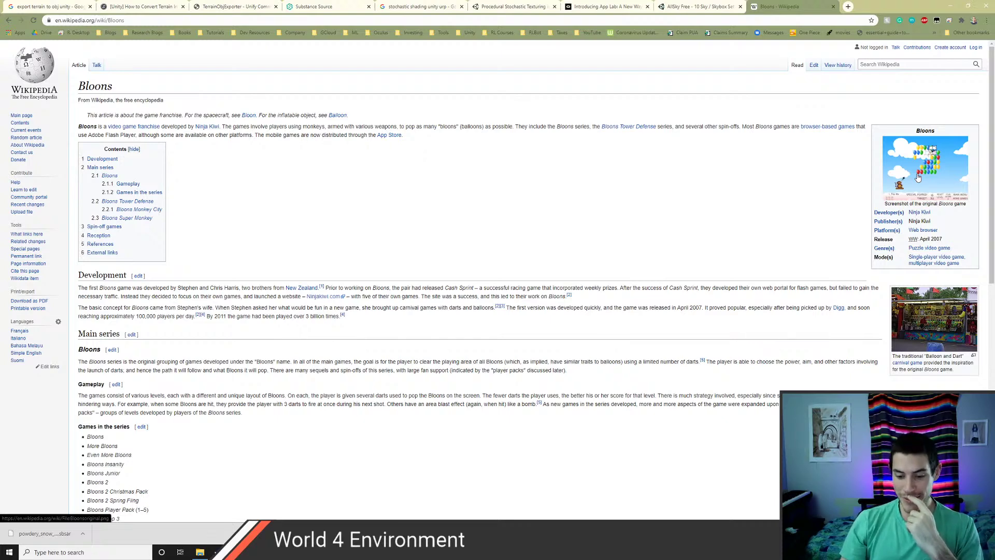
pyautogui.hotkey('ctrl', 'l')
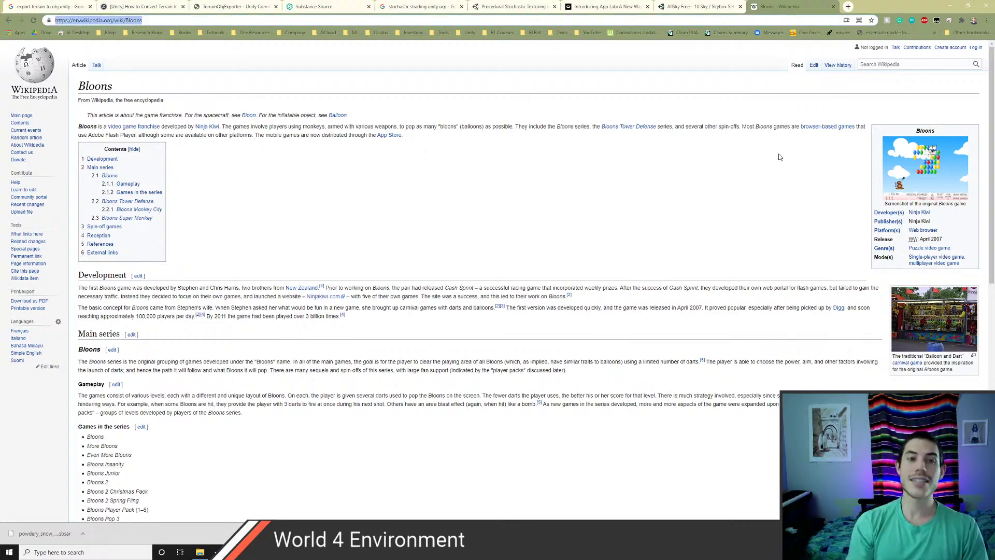
# - Search Google for 'duck life', then switch to the results for Duck Life: Space
pyautogui.write('duck life')
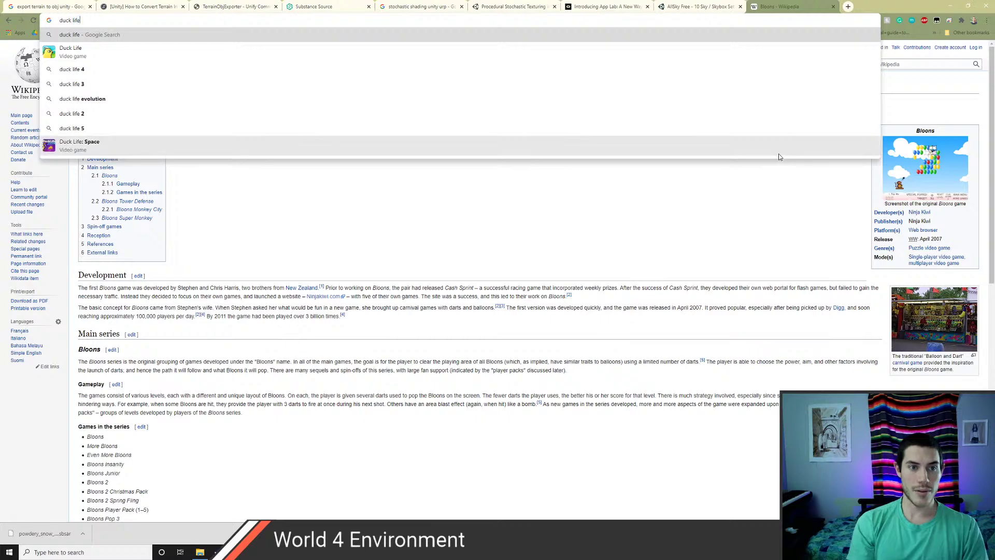
pyautogui.press('Return')
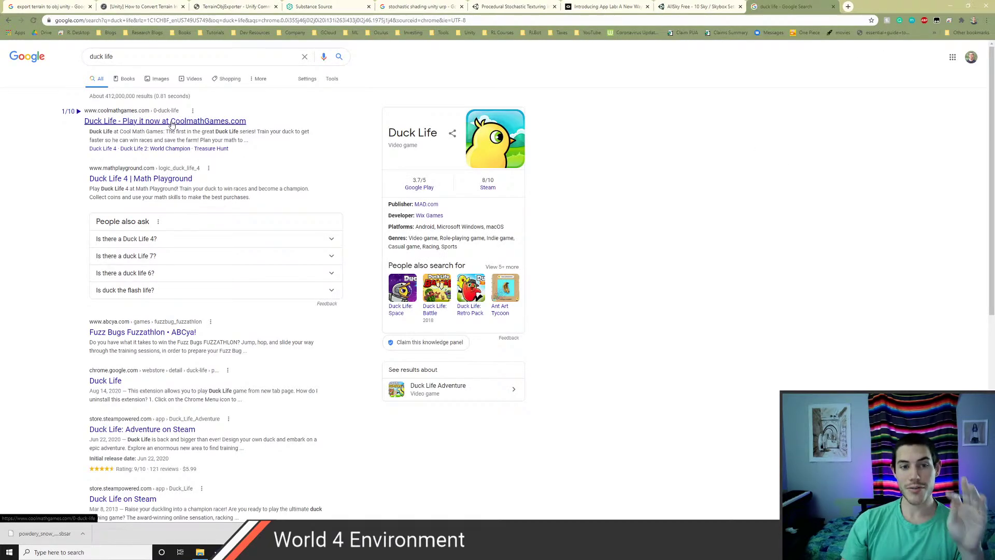
pyautogui.click(246, 121)
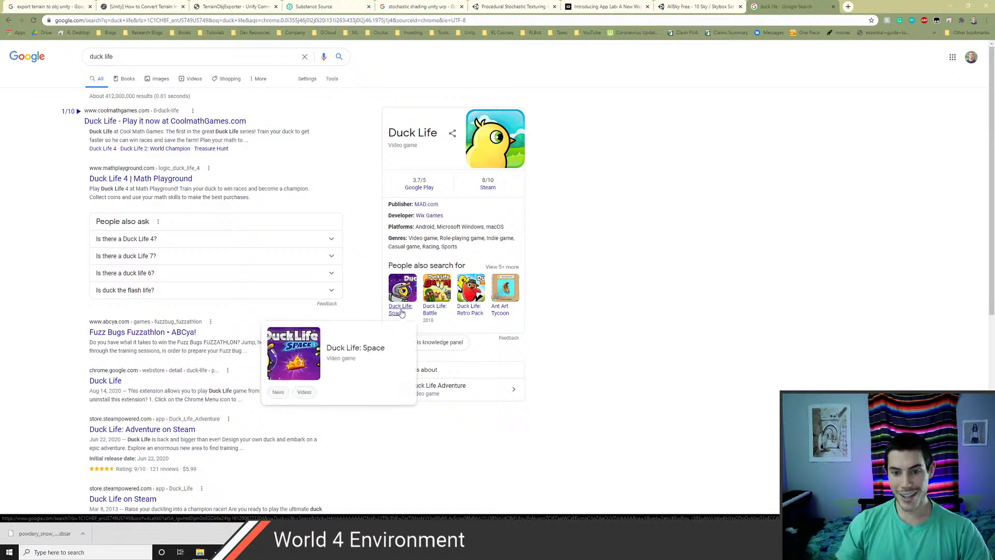
pyautogui.click(404, 311)
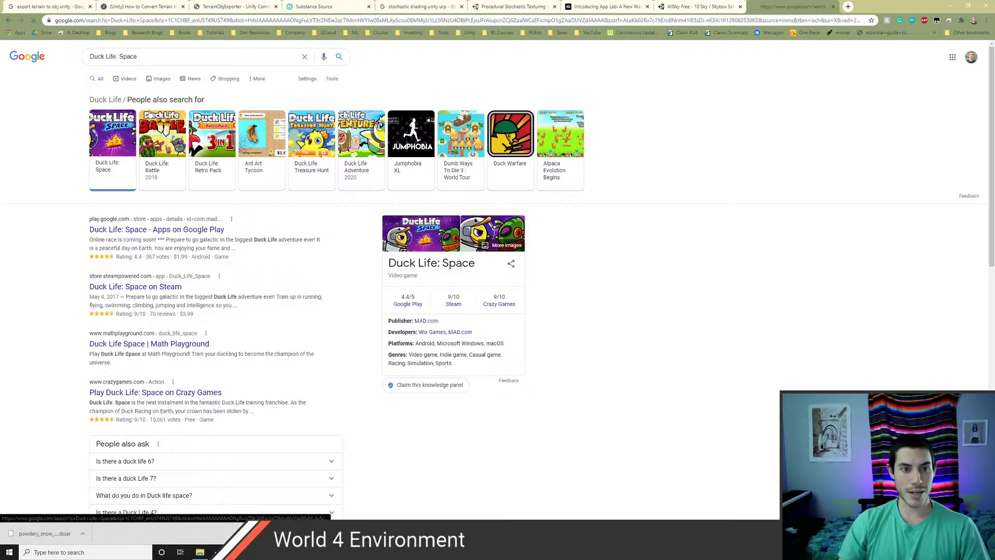
# - Browse the Duck Life: Space image previews, then close the image search tab
pyautogui.click(160, 81)
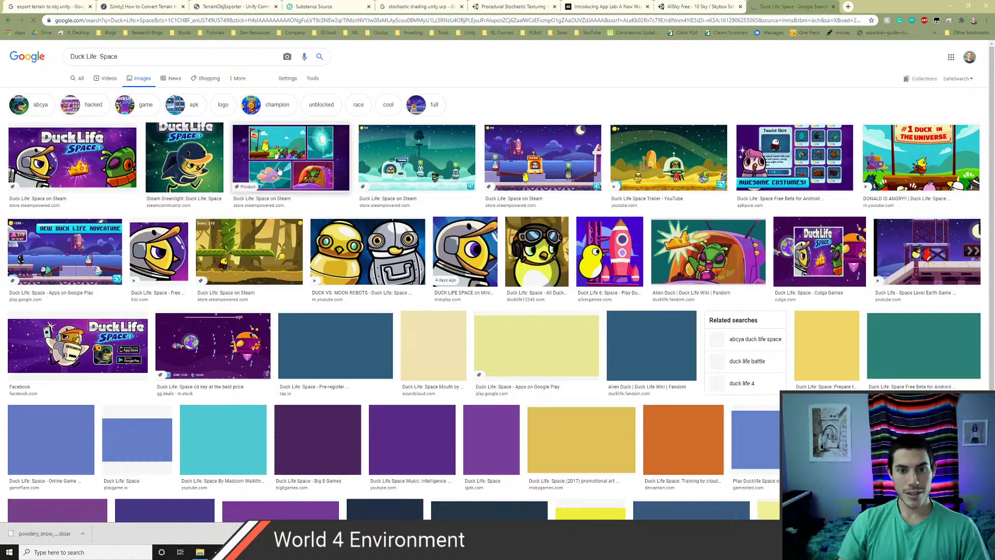
pyautogui.click(399, 171)
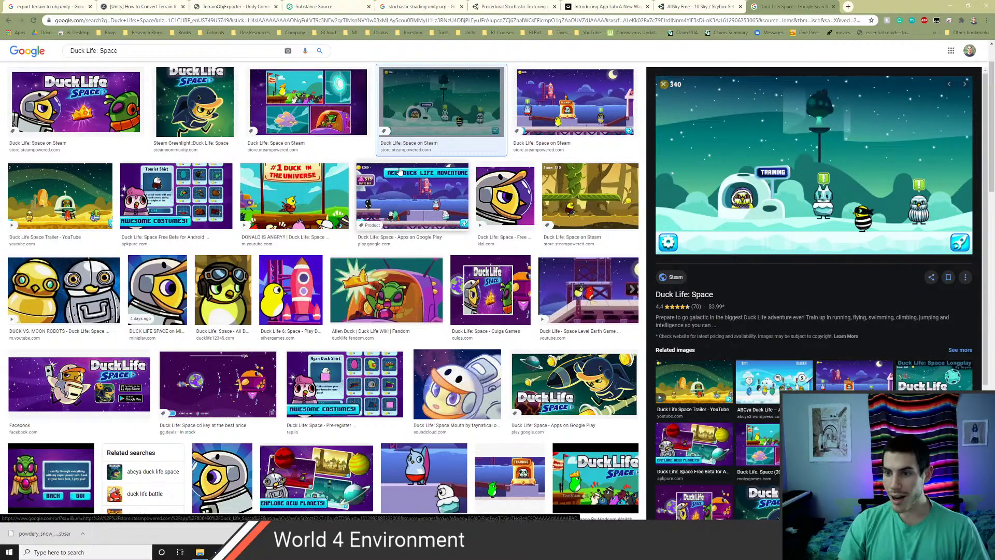
pyautogui.press('Right')
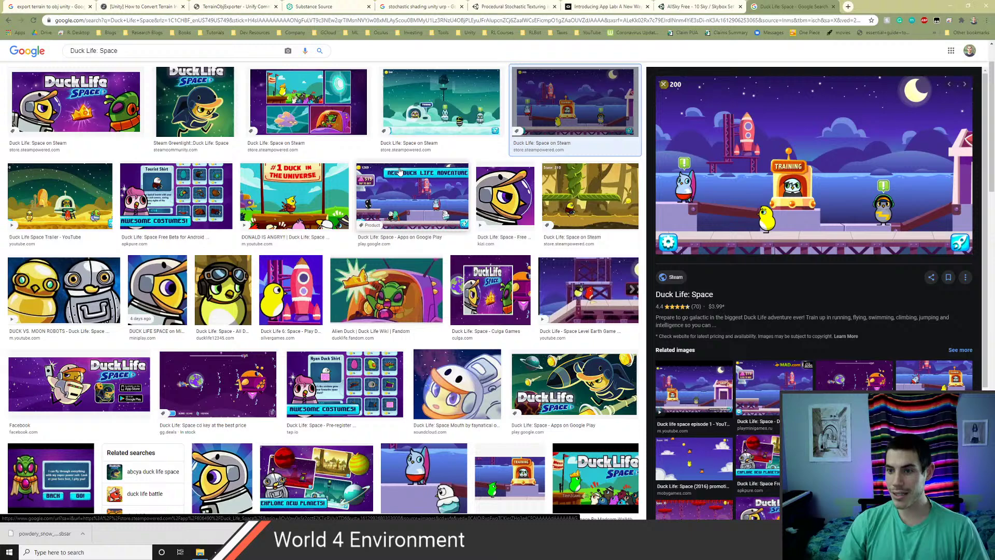
pyautogui.press('Right')
pyautogui.press('Right')
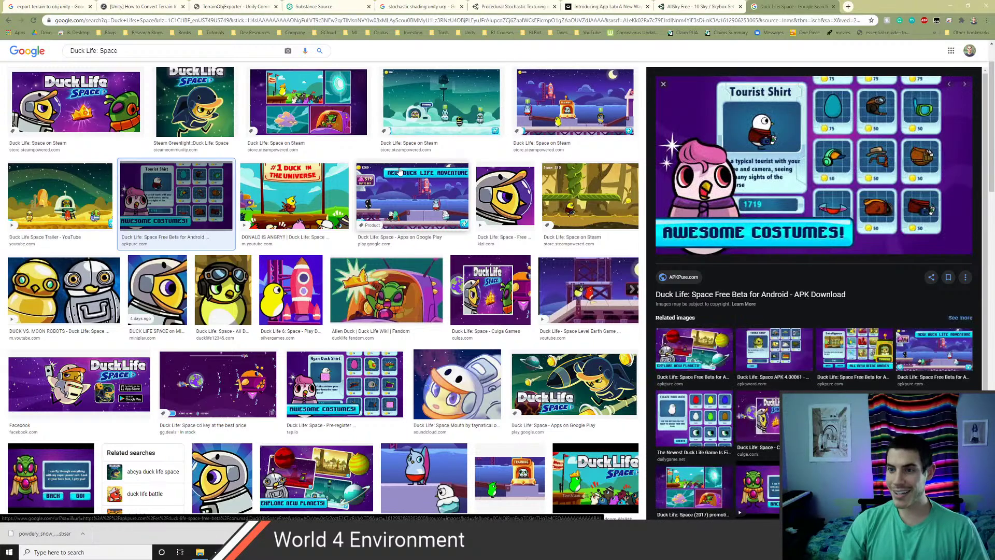
pyautogui.press('Right')
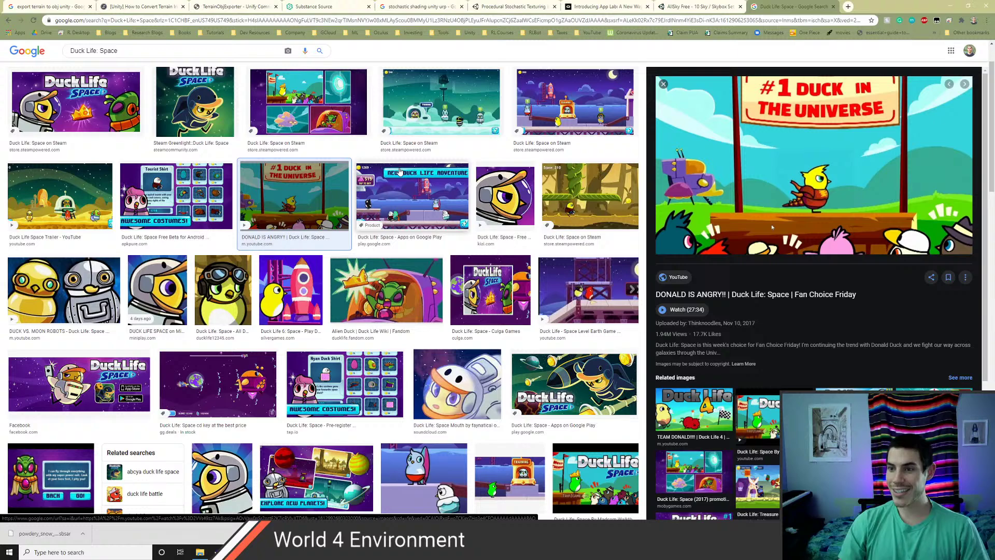
pyautogui.press('Right')
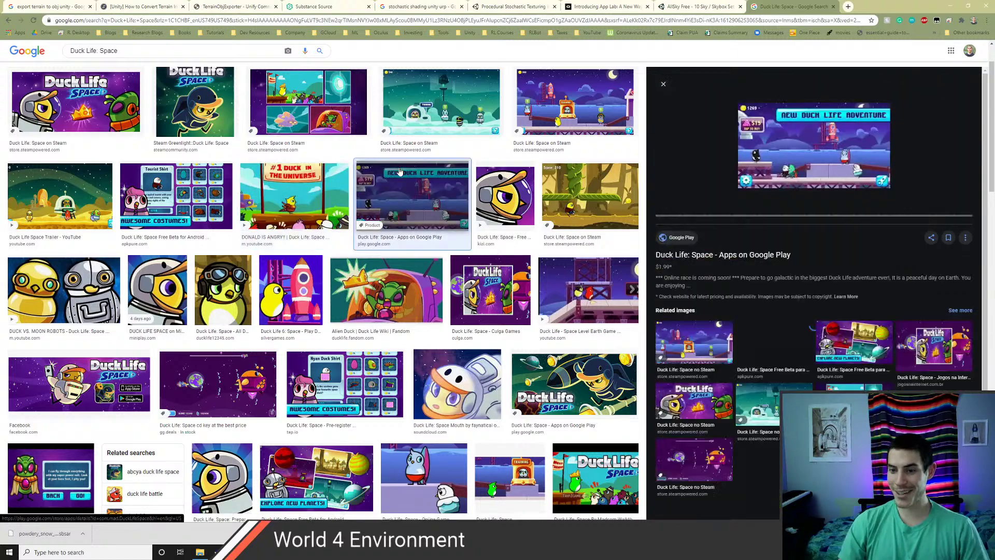
pyautogui.press('Right')
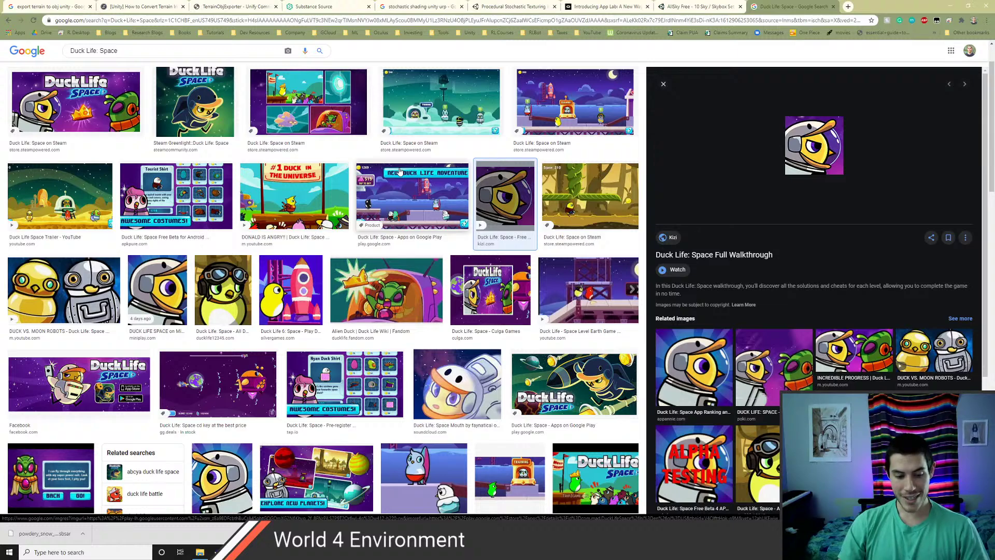
pyautogui.hotkey('ctrl', 'w')
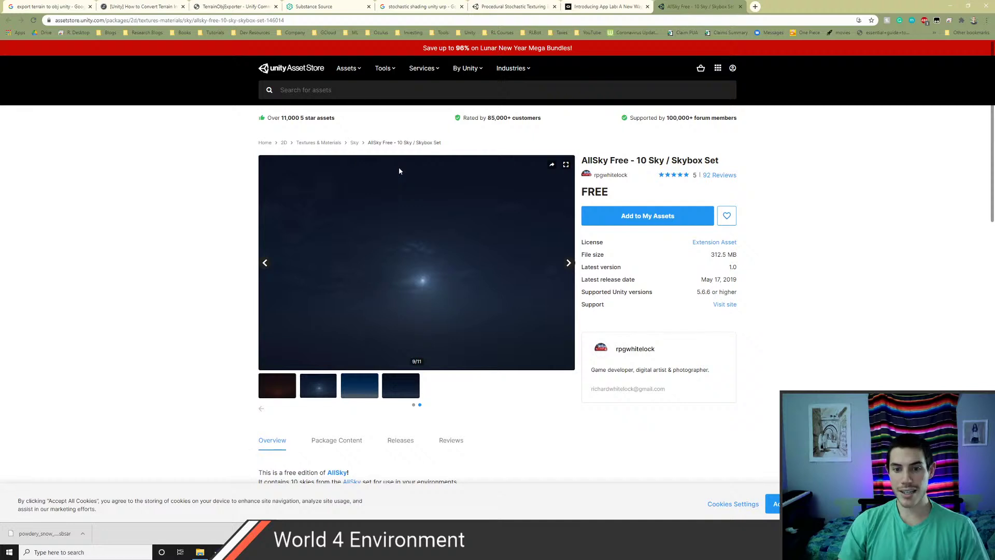
# - Leave the Skybox Series Free import running and bring Visual Studio Code forward
pyautogui.hotkey('alt', 'Tab')
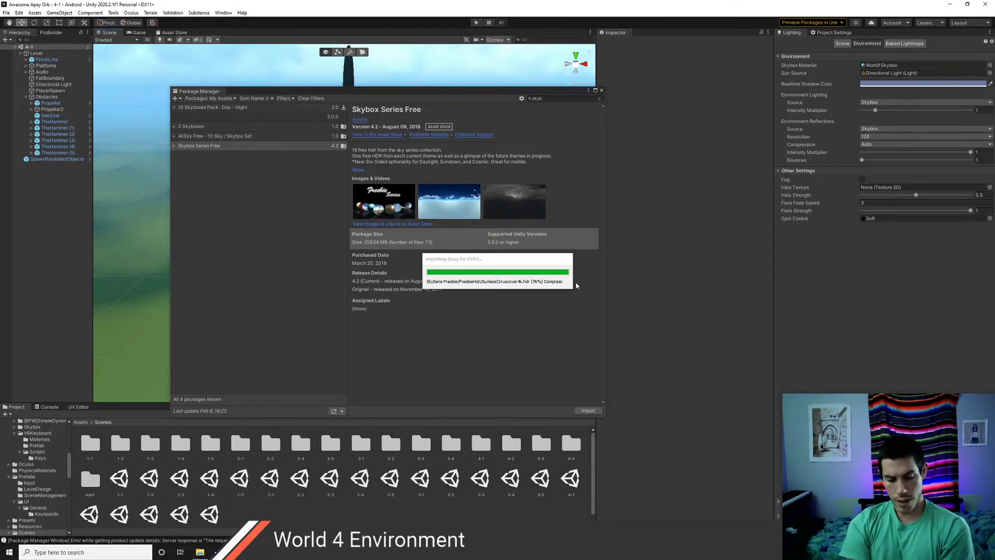
pyautogui.hotkey('alt', 'Tab')
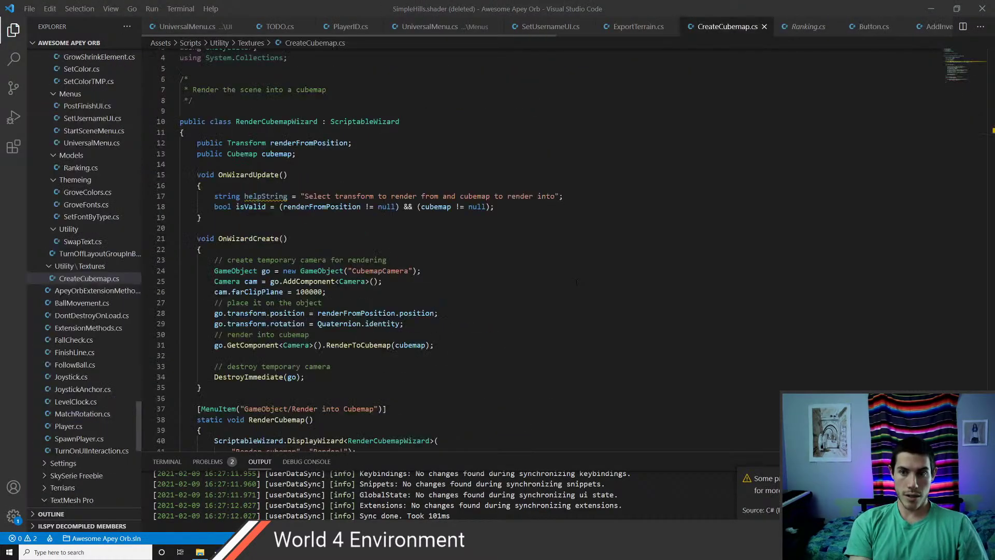
# - Open TODO.cs through the quick file search
pyautogui.hotkey('ctrl', 'p')
pyautogui.write('todo')
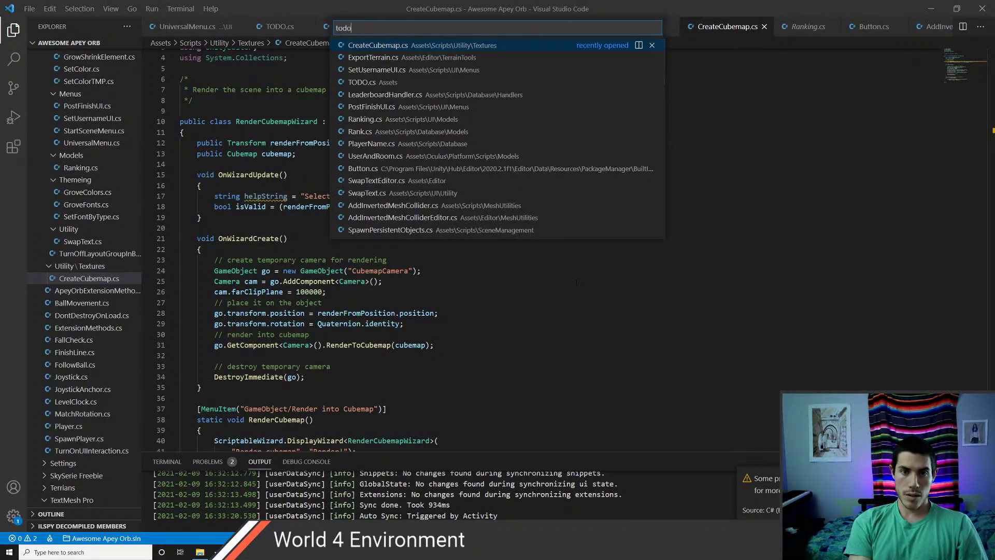
pyautogui.press('Return')
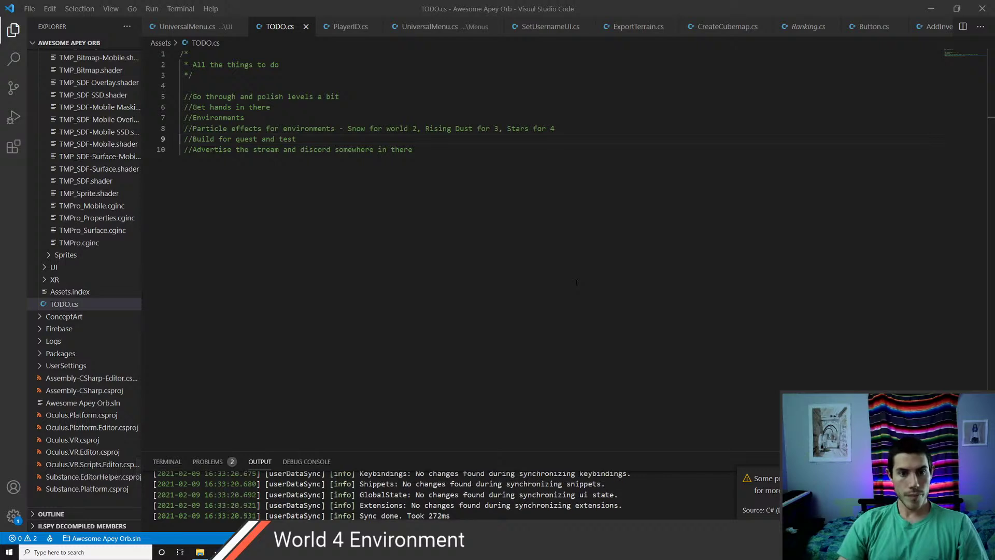
# - Mark the finished TODO items, including polish levels and Environments, with an asterisk
pyautogui.press('Down')
pyautogui.press('Up')
pyautogui.press('Up')
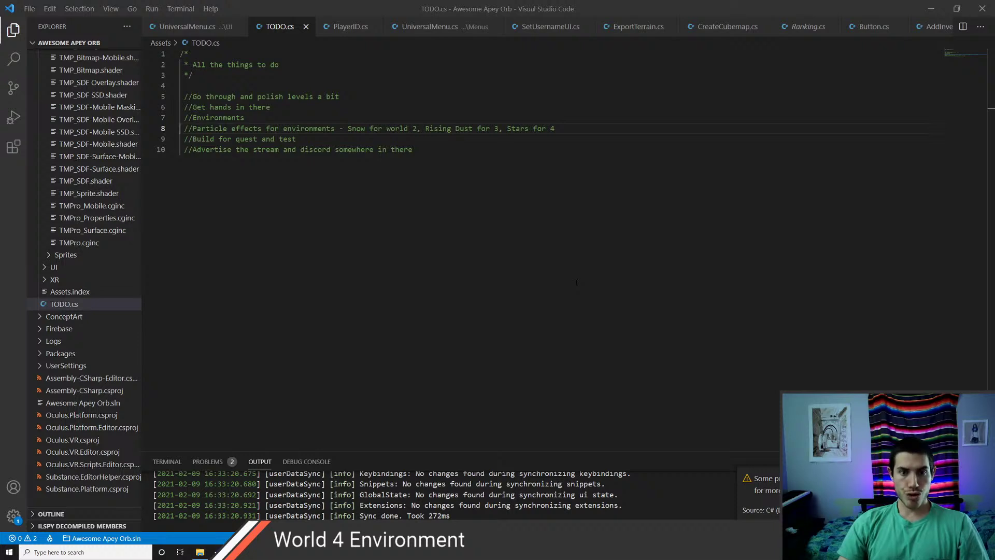
pyautogui.press('Up')
pyautogui.press('Up')
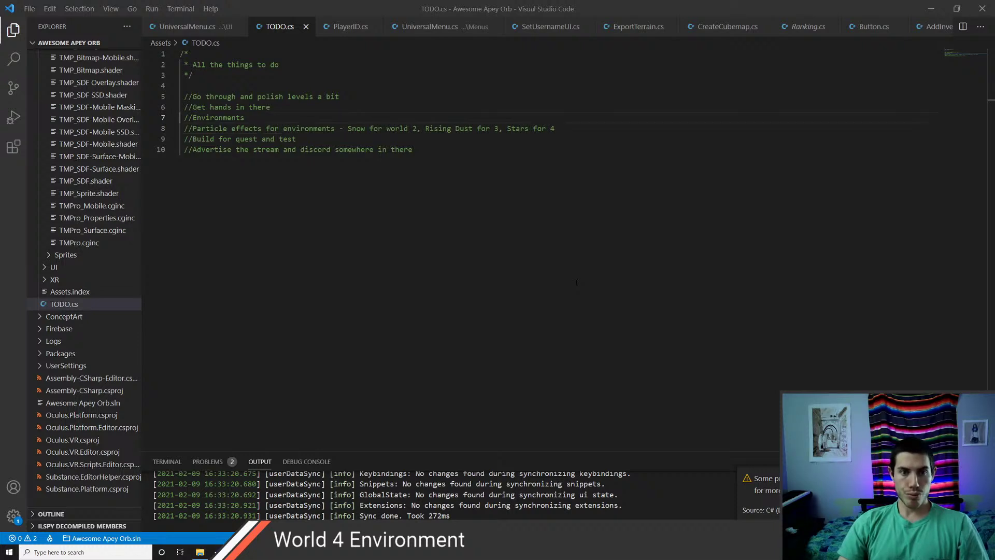
pyautogui.press('End')
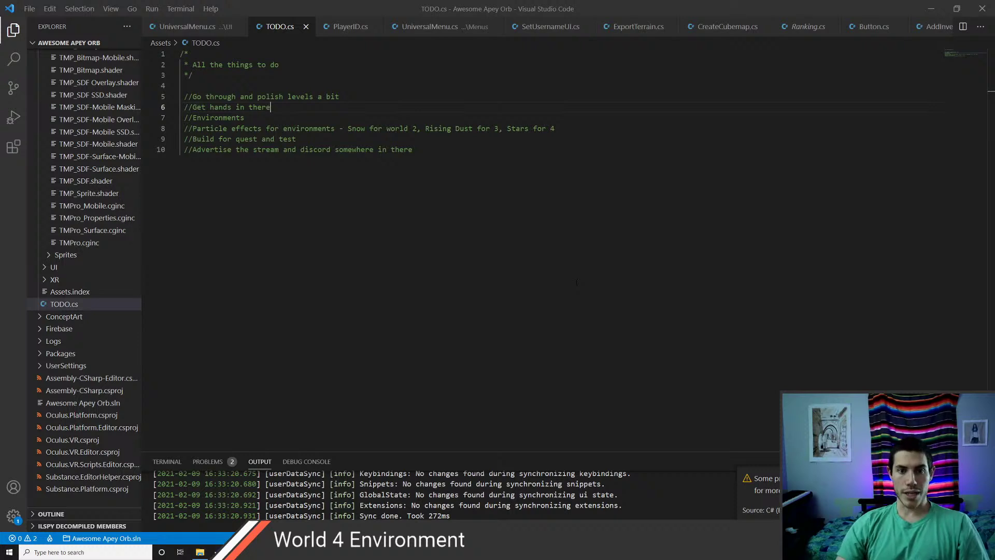
pyautogui.press('Down')
pyautogui.press('Up')
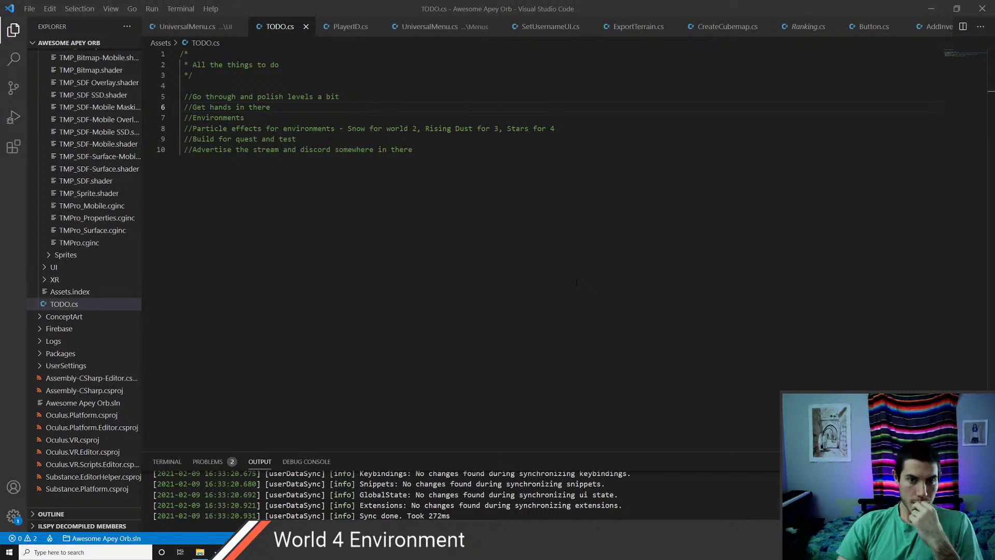
pyautogui.press('Up')
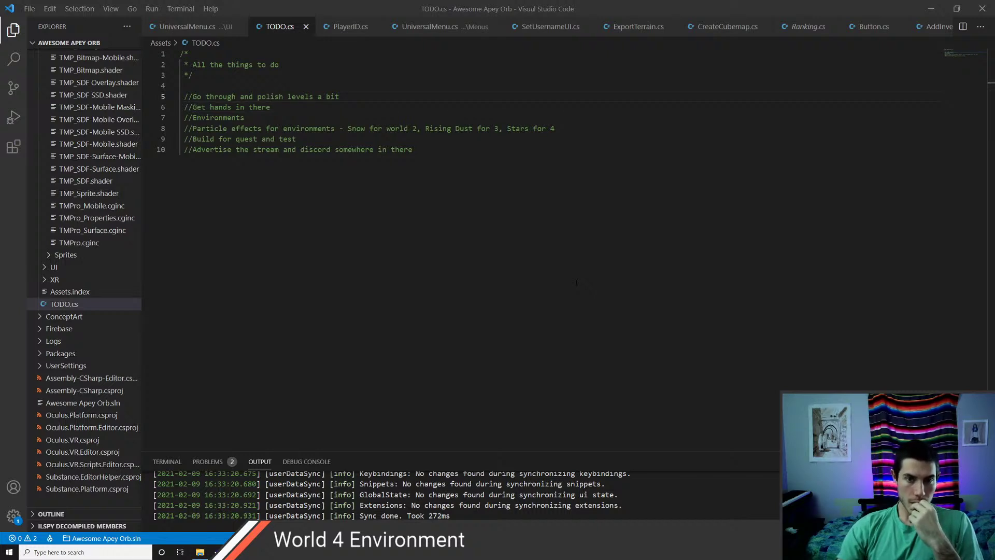
pyautogui.press('Down')
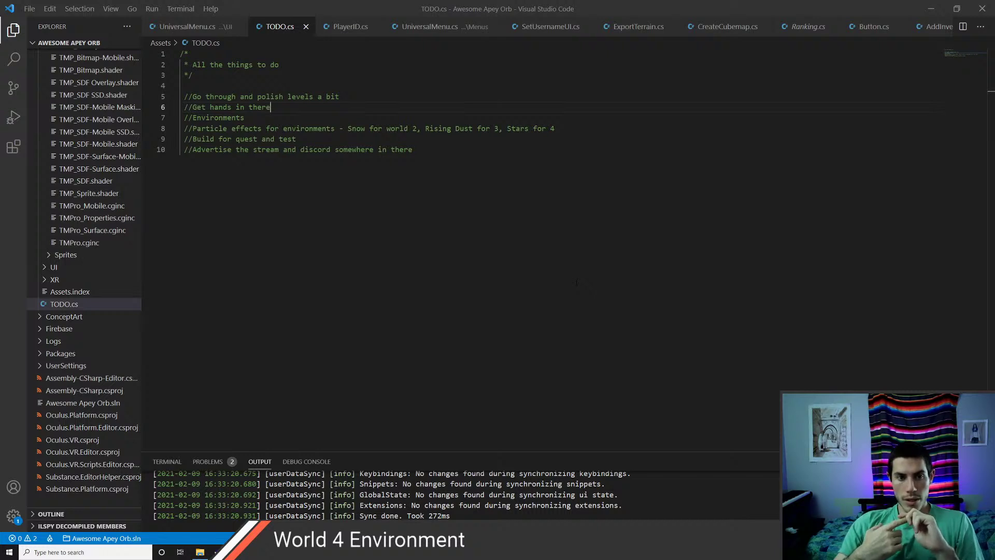
pyautogui.write('*')
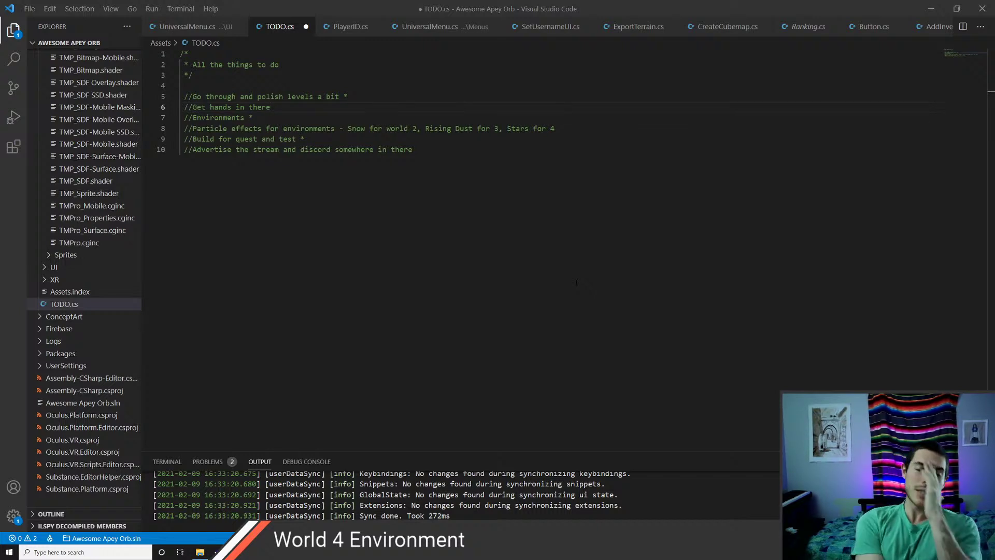
# - Search 'monkey hands models' in a new browser tab
pyautogui.hotkey('alt', 'Tab')
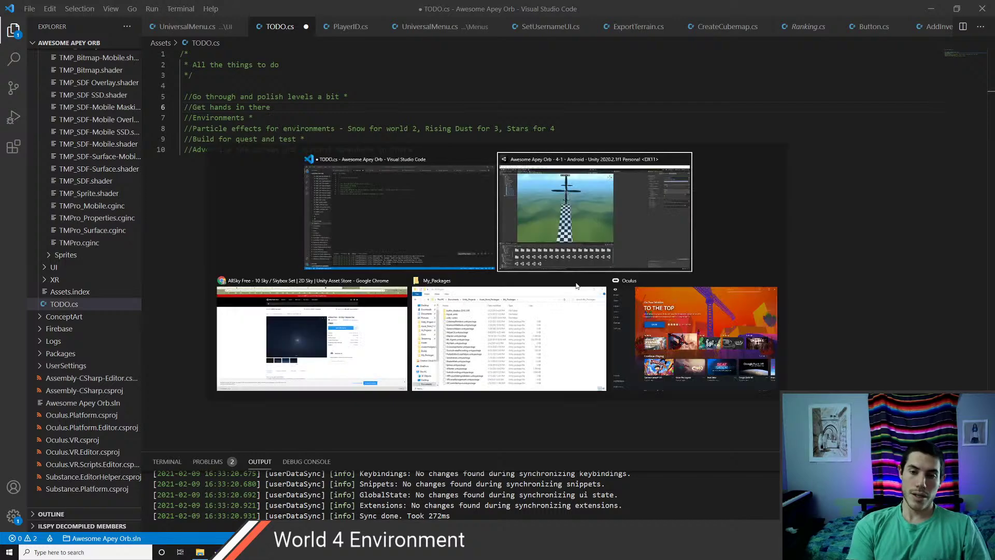
pyautogui.press('Tab')
pyautogui.hotkey('ctrl', 't')
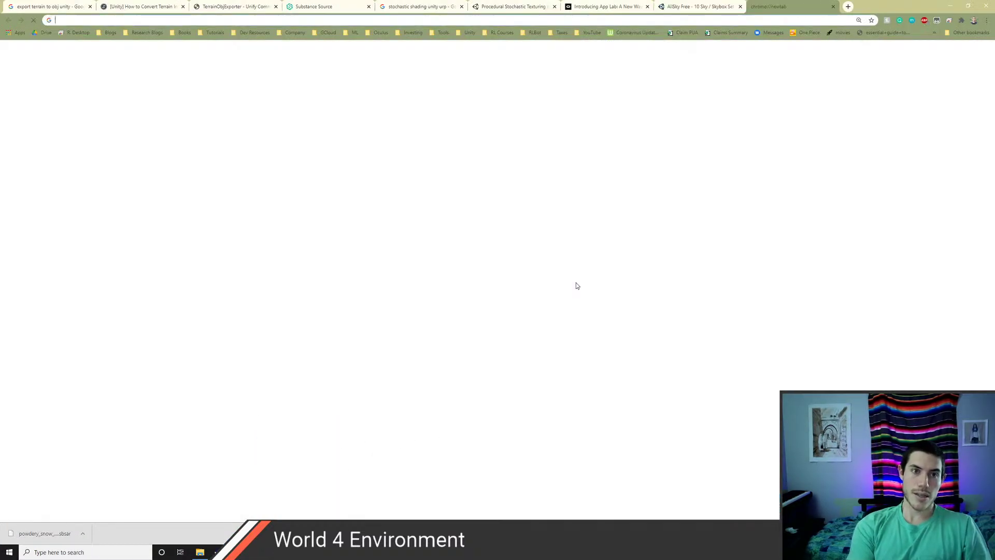
pyautogui.write('monkey hands')
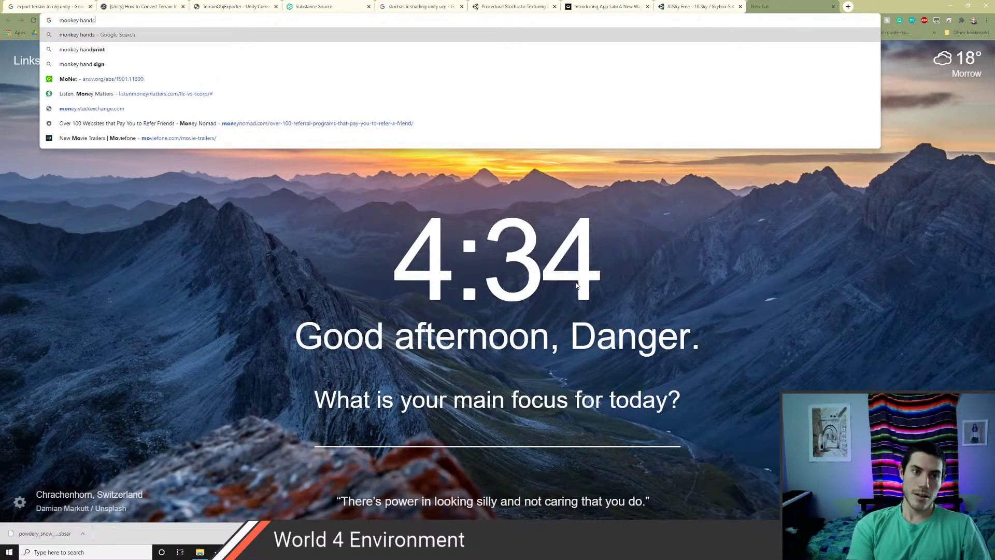
pyautogui.write(' models')
pyautogui.press('Return')
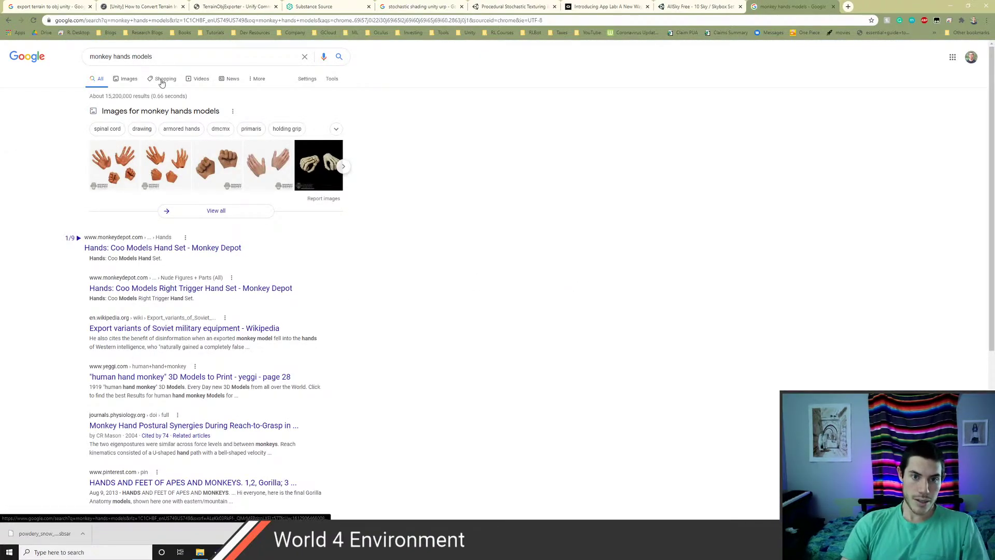
# - View the Monkey Depot hand set page in its own tab, then close it
pyautogui.middleClick(153, 249)
pyautogui.click(881, 6)
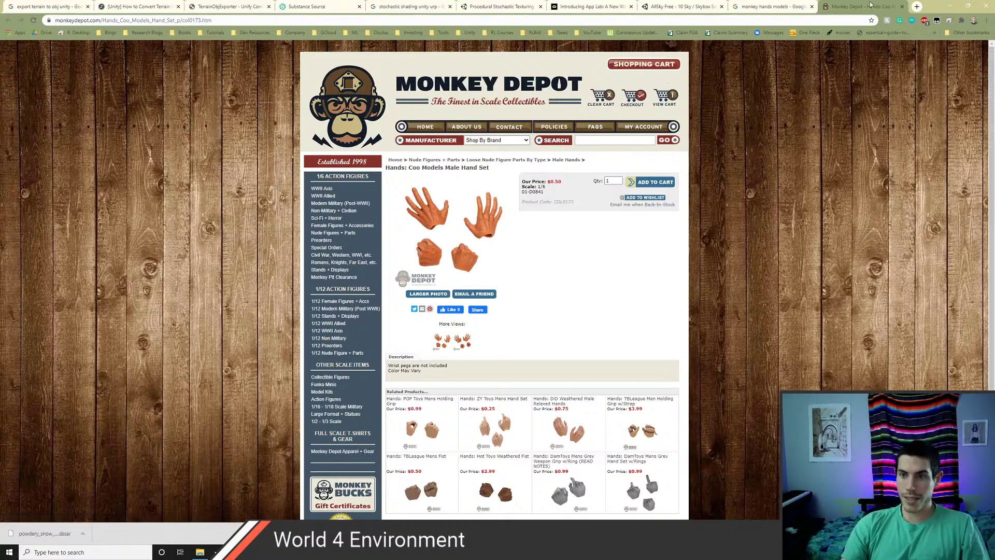
pyautogui.middleClick(889, 11)
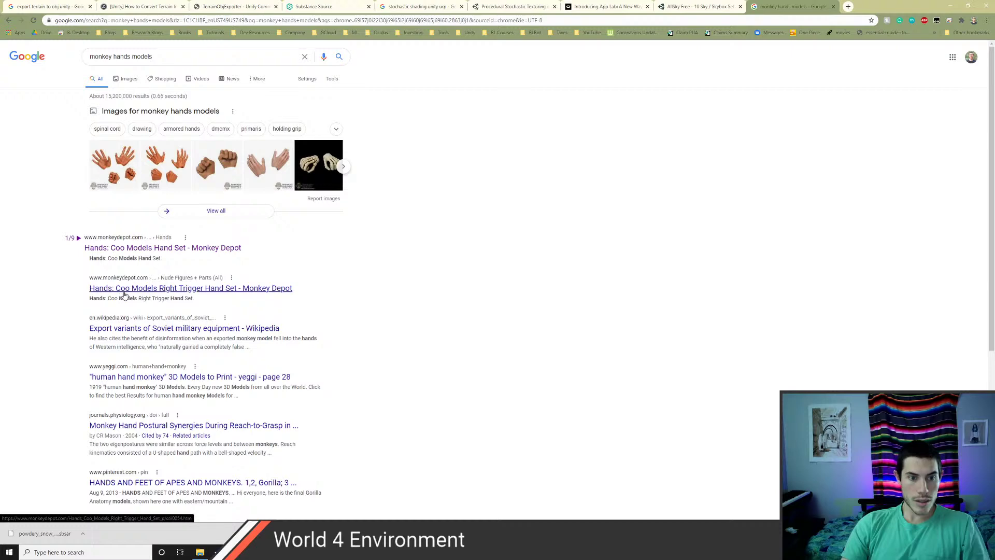
pyautogui.scroll(-2, 203, 356)
pyautogui.scroll(2, 203, 311)
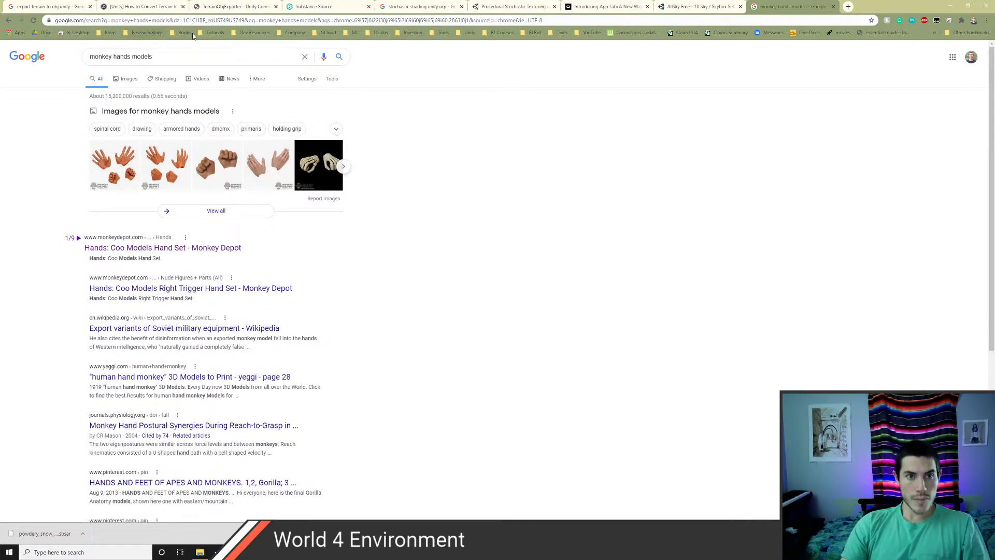
# - Open Sketchfab from bookmarks and search for 'monkey', then 'monkey hands'
pyautogui.click(247, 33)
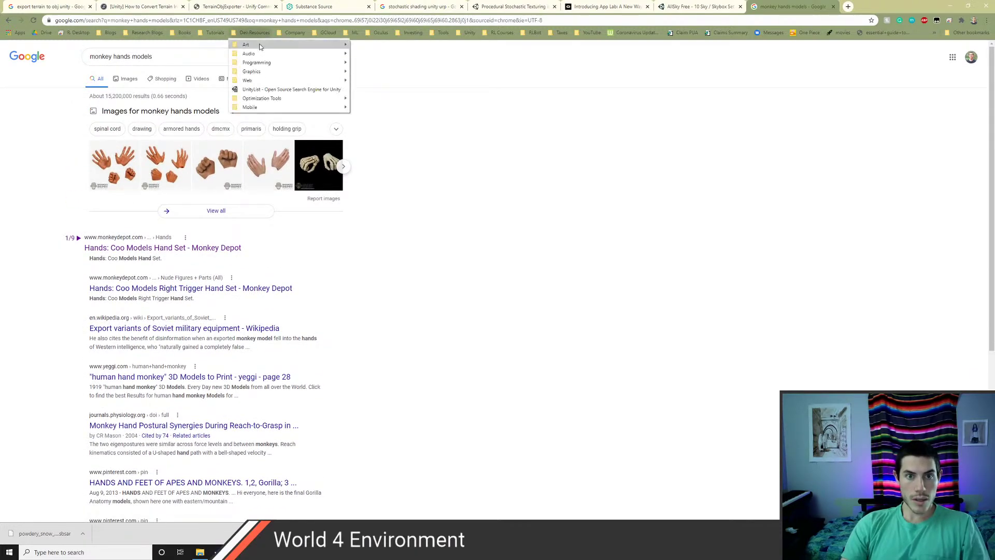
pyautogui.moveTo(260, 47)
pyautogui.moveTo(372, 53)
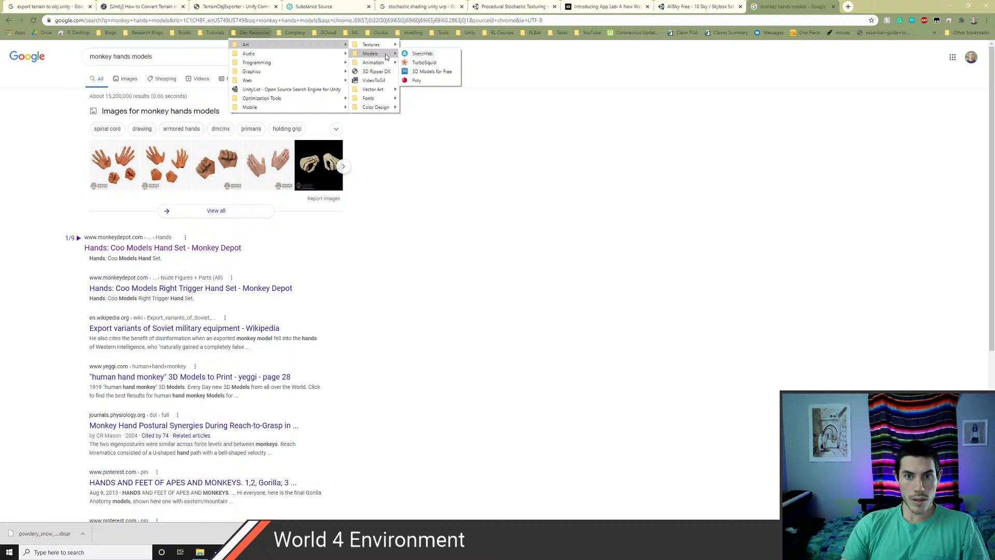
pyautogui.click(421, 57)
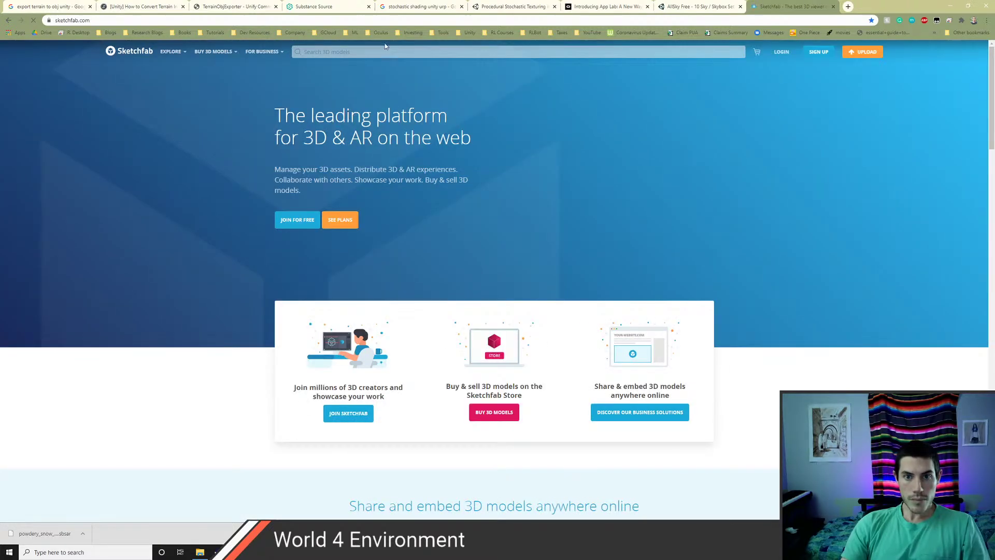
pyautogui.click(382, 52)
pyautogui.write('mon')
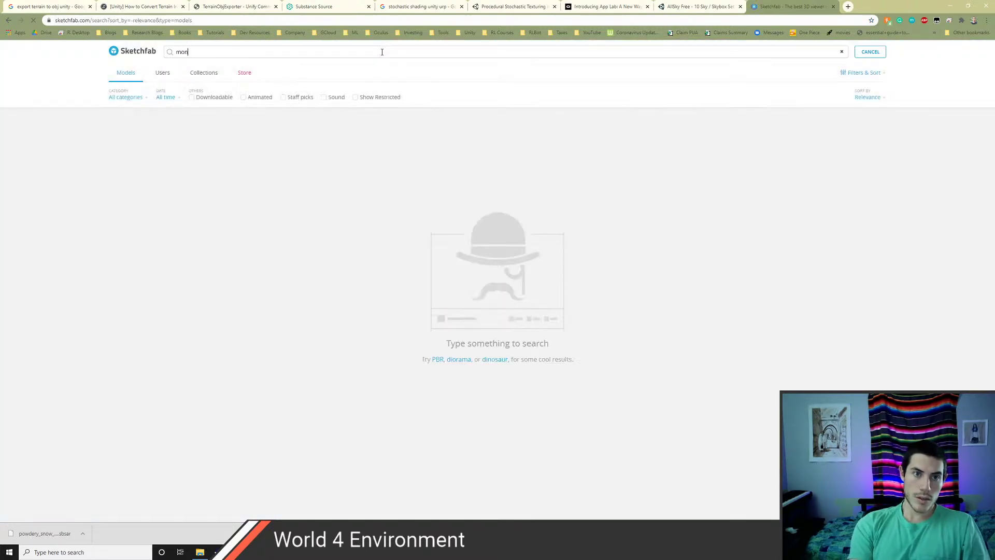
pyautogui.write('key')
pyautogui.press('Return')
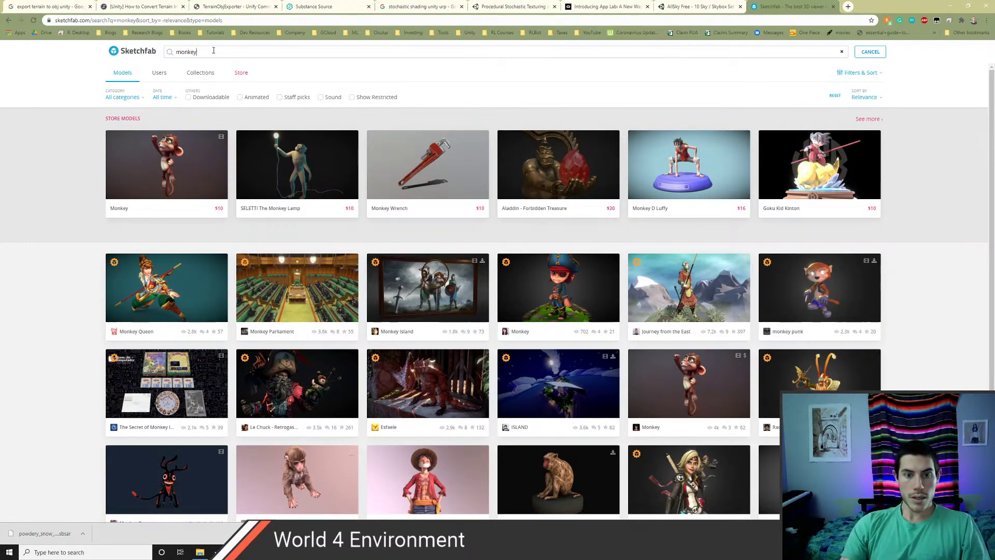
pyautogui.write('hands')
pyautogui.press('Return')
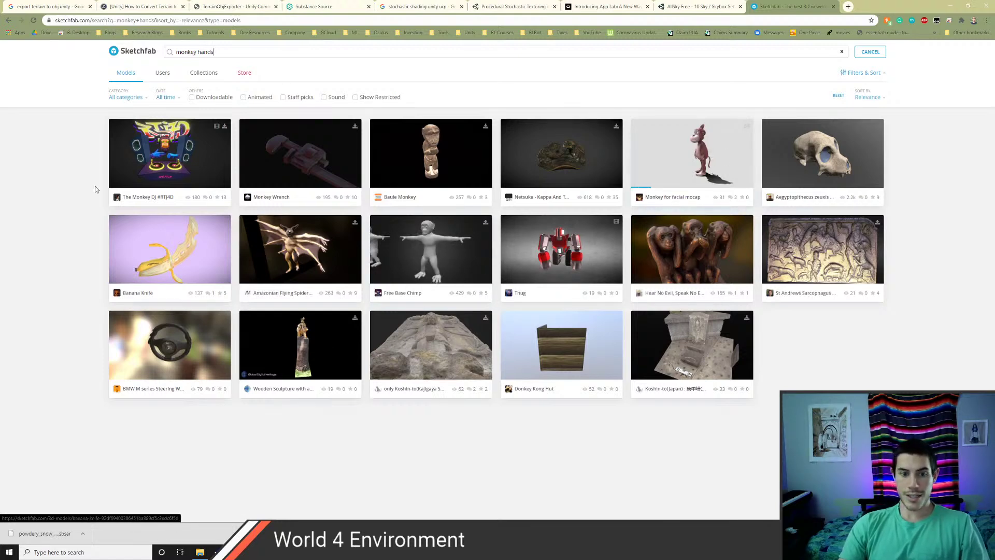
# - Change the Sketchfab search to 'ape'
pyautogui.click(9, 20)
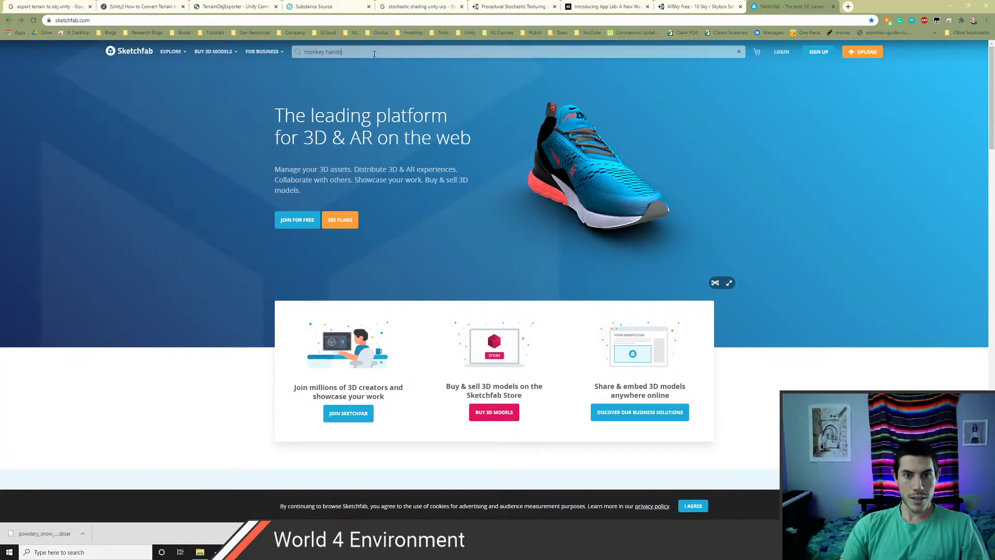
pyautogui.click(375, 53)
pyautogui.press('BackSpace')
pyautogui.press('BackSpace')
pyautogui.press('BackSpace')
pyautogui.press('BackSpace')
pyautogui.press('BackSpace')
pyautogui.press('BackSpace')
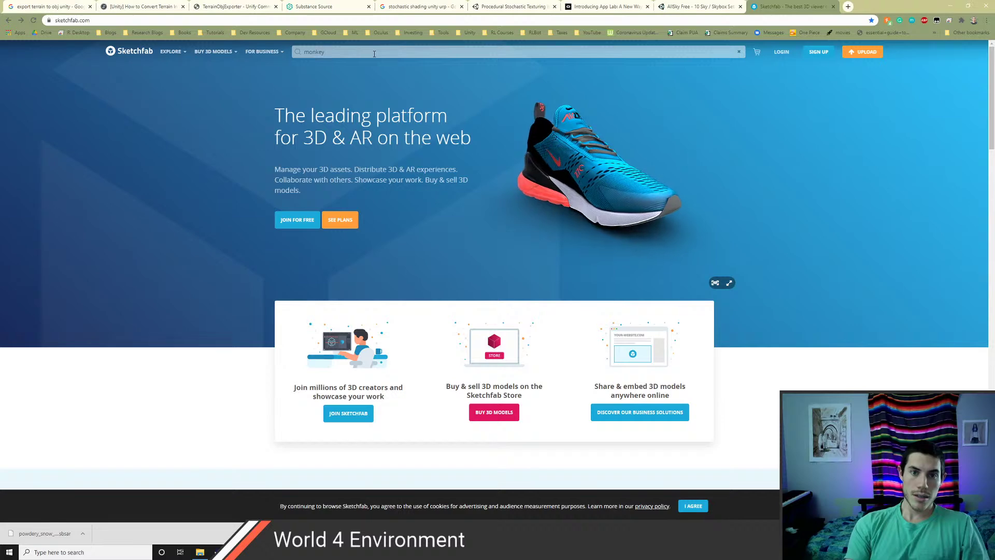
pyautogui.press('BackSpace')
pyautogui.press('BackSpace')
pyautogui.press('BackSpace')
pyautogui.press('BackSpace')
pyautogui.press('BackSpace')
pyautogui.press('BackSpace')
pyautogui.write('ape')
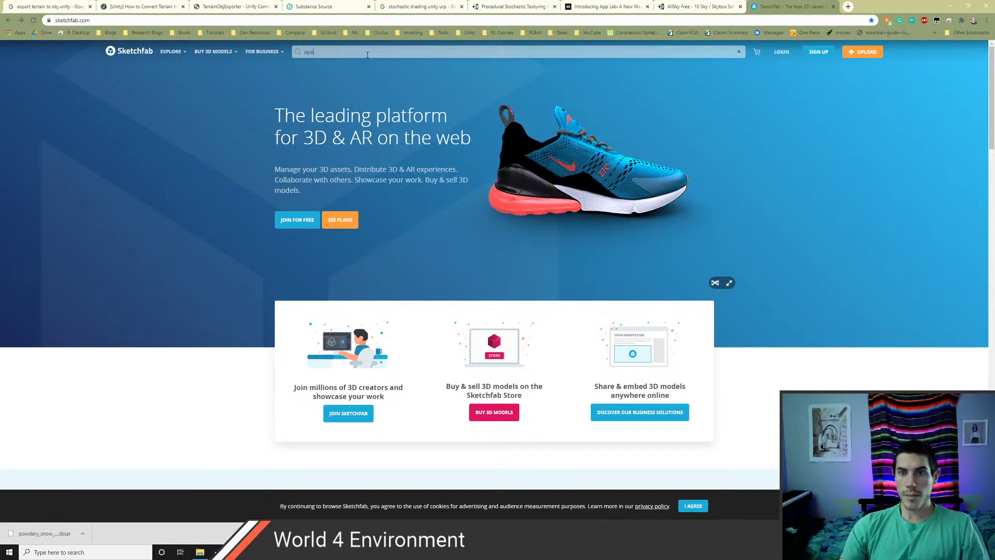
pyautogui.click(34, 20)
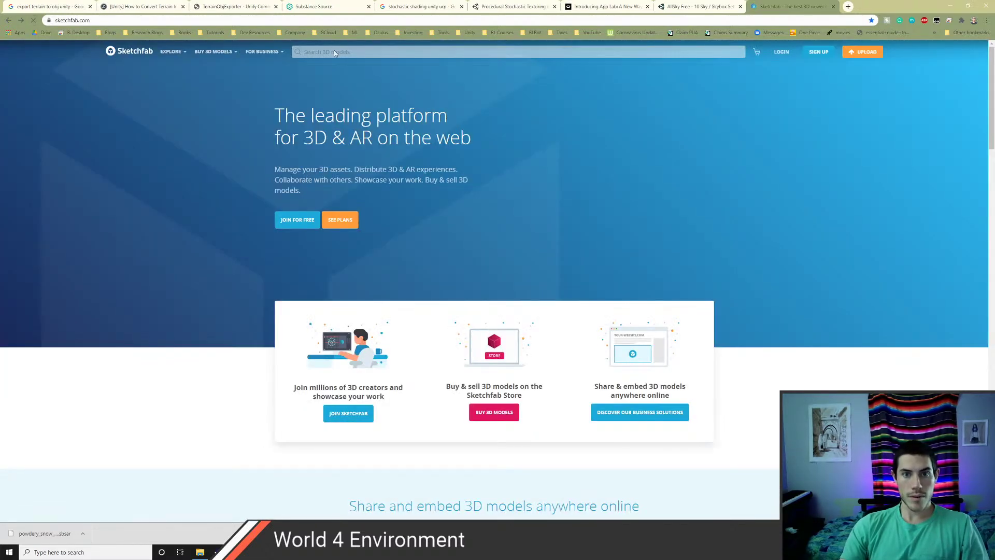
pyautogui.click(334, 52)
pyautogui.write('ape')
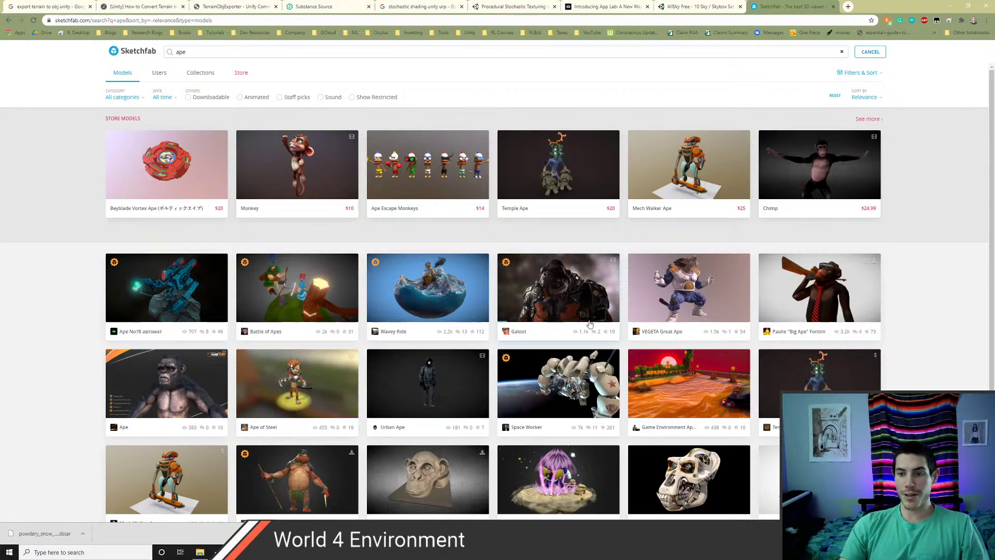
# - Preview and orbit the Db-xv-great-ape-vegeta model, then close the preview
pyautogui.scroll(-1, 523, 338)
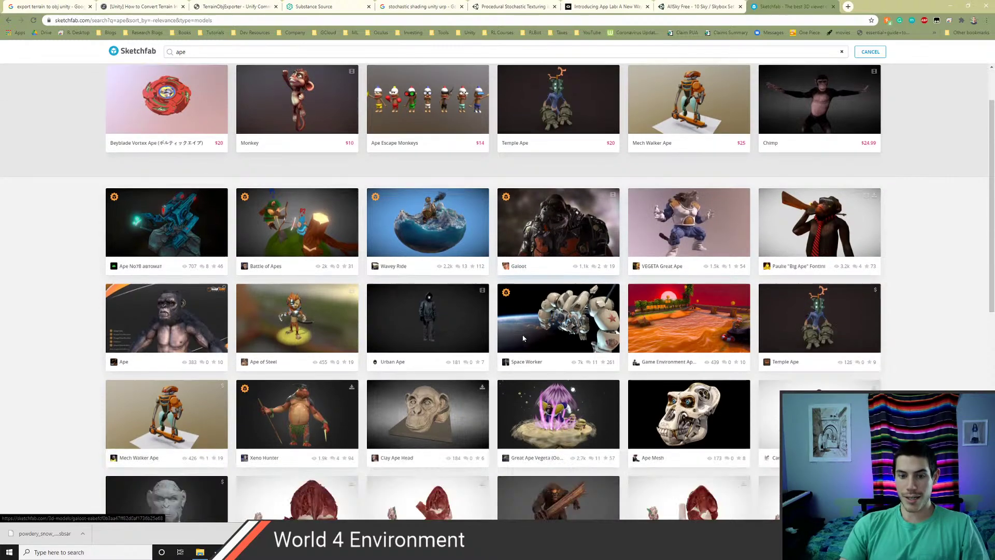
pyautogui.scroll(-2, 523, 338)
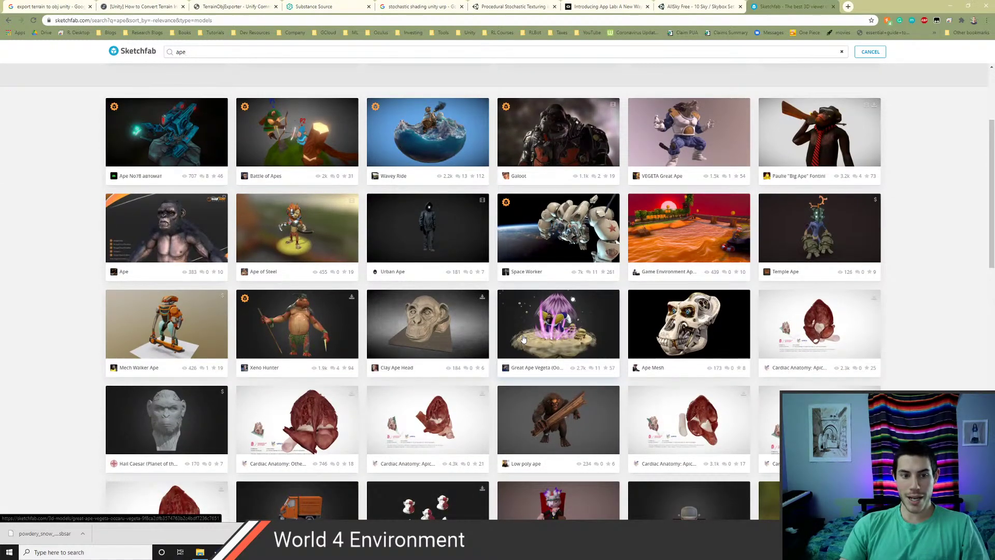
pyautogui.scroll(-5, 522, 338)
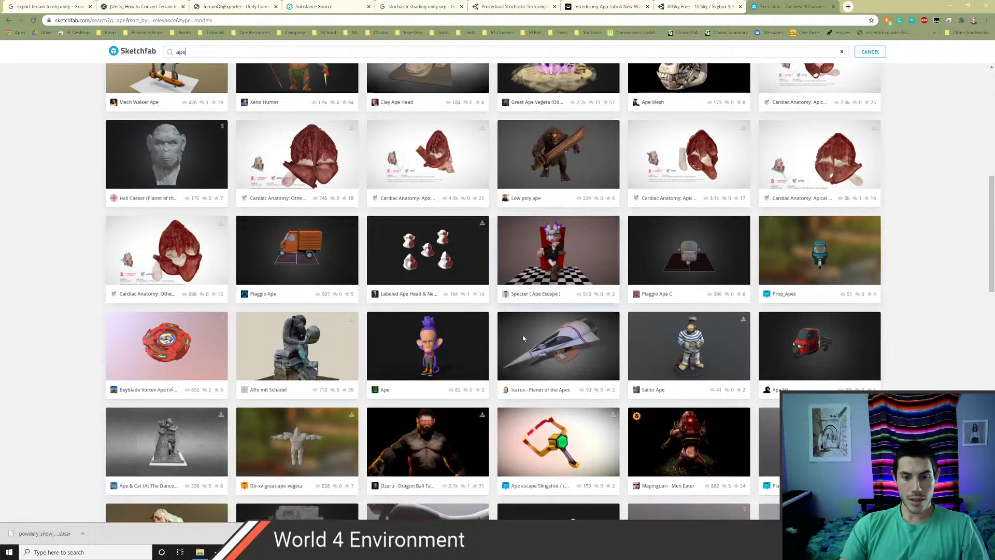
pyautogui.scroll(-1, 522, 338)
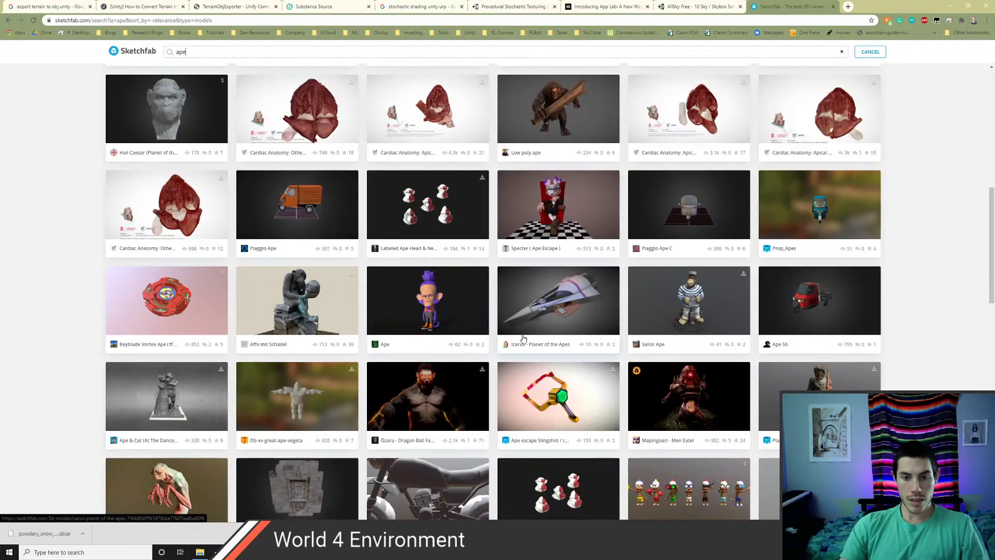
pyautogui.click(278, 409)
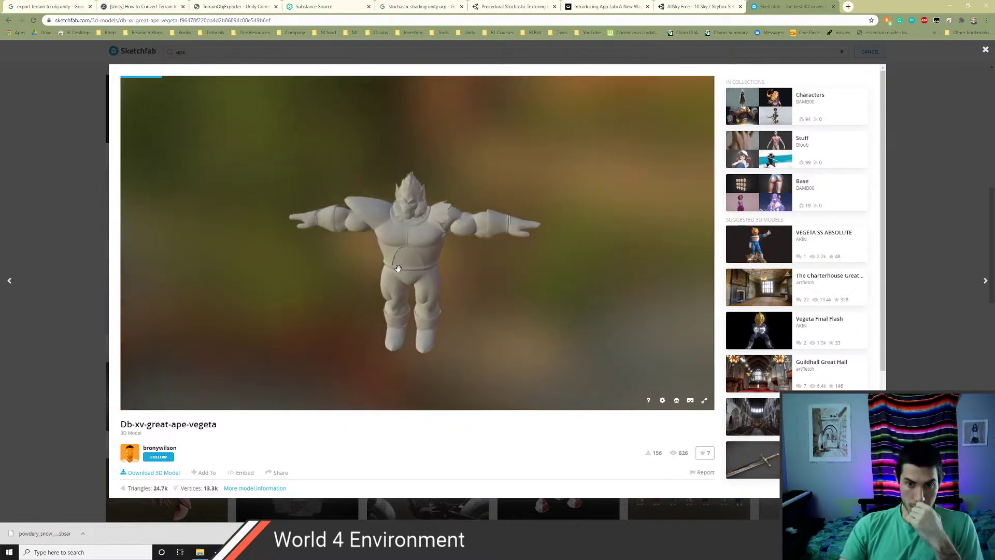
pyautogui.moveTo(397, 268)
pyautogui.mouseDown()
pyautogui.moveTo(509, 242)
pyautogui.moveTo(457, 269)
pyautogui.moveTo(405, 271)
pyautogui.moveTo(409, 295)
pyautogui.moveTo(522, 278)
pyautogui.moveTo(382, 282)
pyautogui.moveTo(413, 298)
pyautogui.mouseUp()
pyautogui.scroll(5, 403, 280)
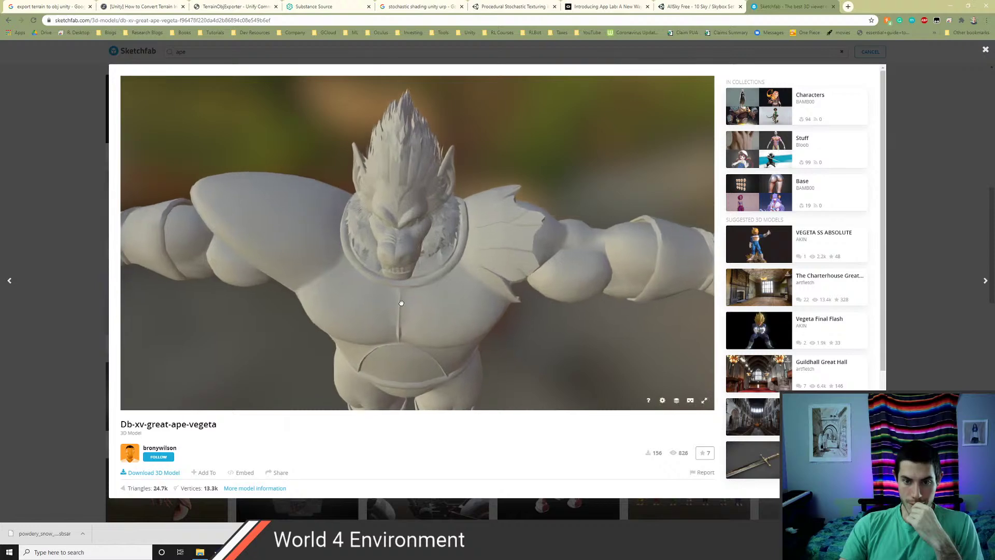
pyautogui.scroll(-3, 402, 298)
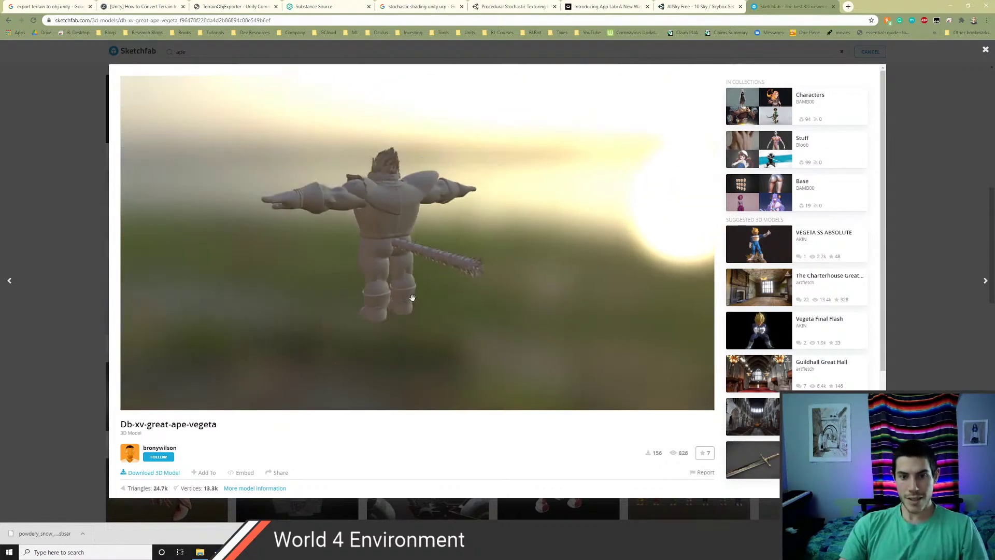
pyautogui.scroll(-2, 413, 298)
pyautogui.click(986, 50)
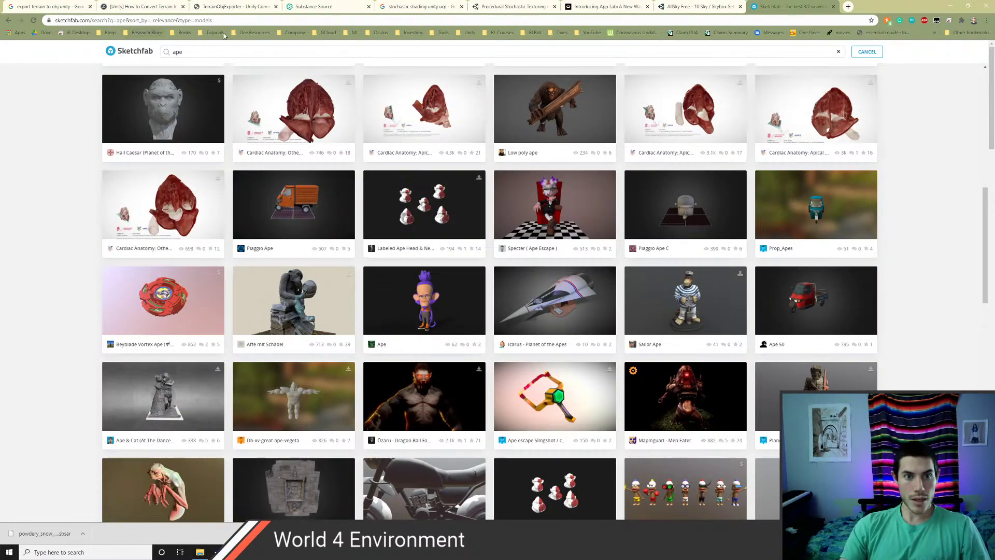
# - Open Free3D from bookmarks and search for 'monkey'
pyautogui.click(250, 34)
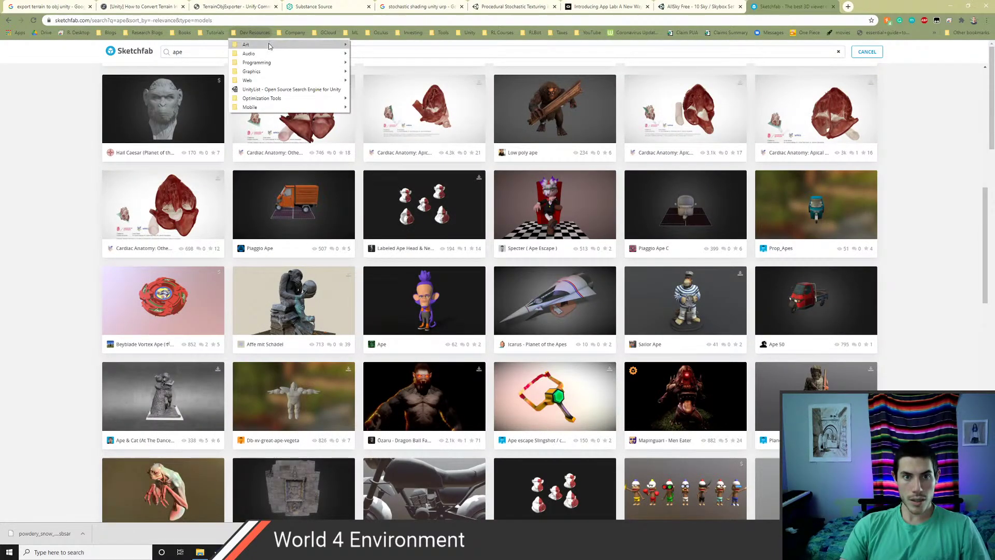
pyautogui.moveTo(271, 45)
pyautogui.moveTo(374, 55)
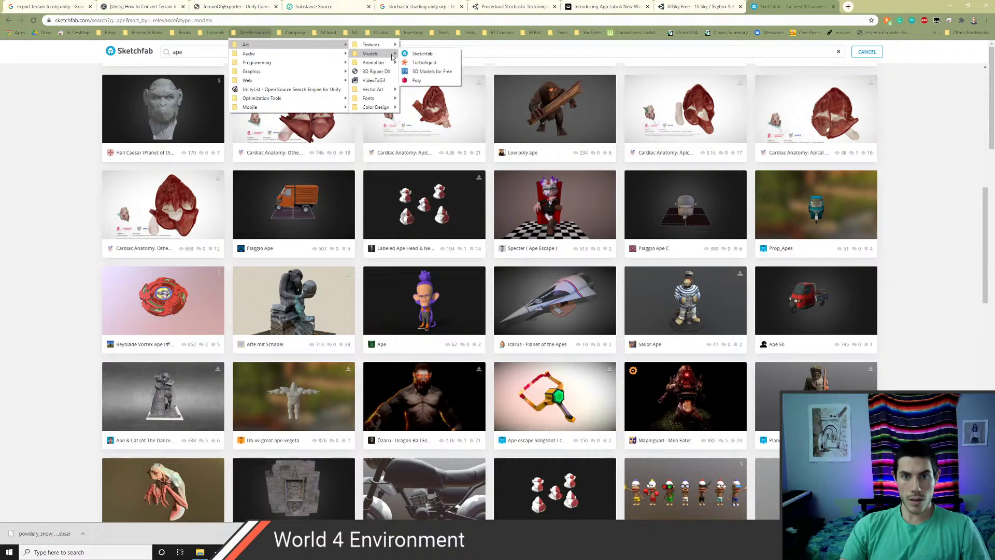
pyautogui.click(433, 71)
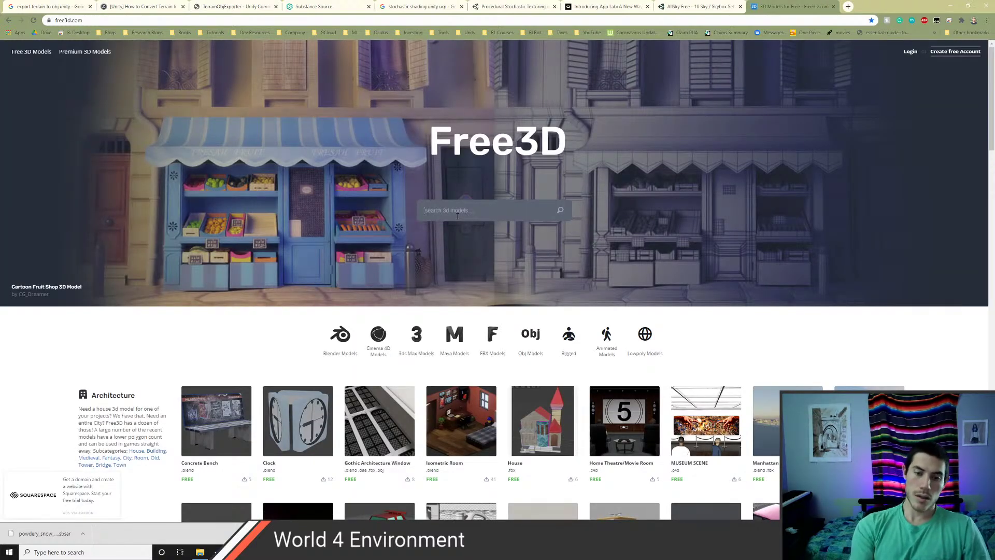
pyautogui.write('monke')
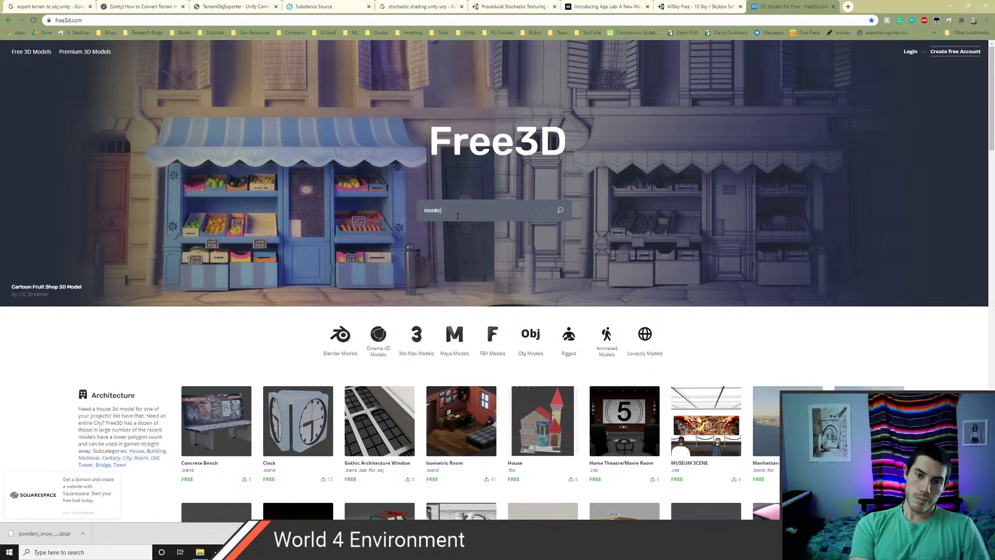
pyautogui.write('y')
pyautogui.press('Return')
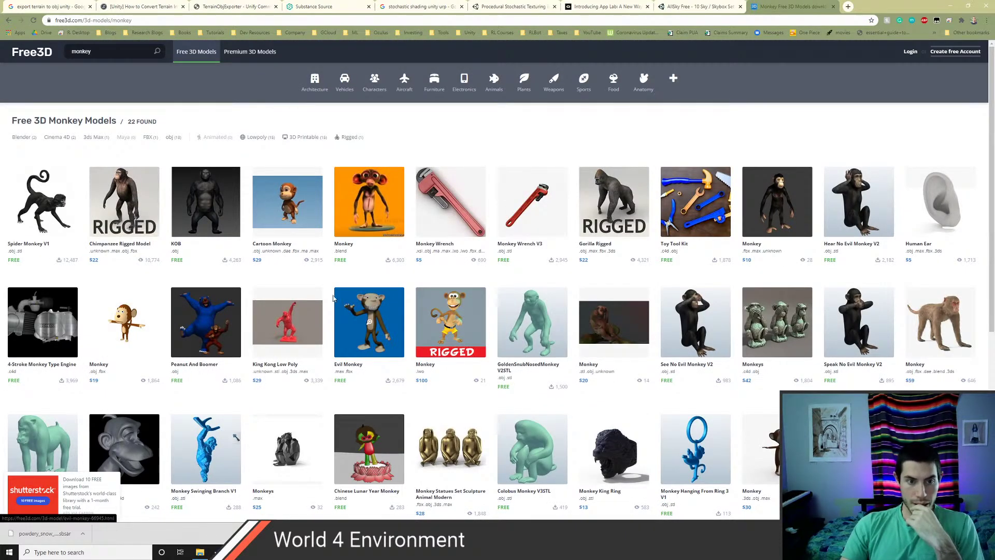
# - View the KOB model's details and second preview image, then close them
pyautogui.click(233, 220)
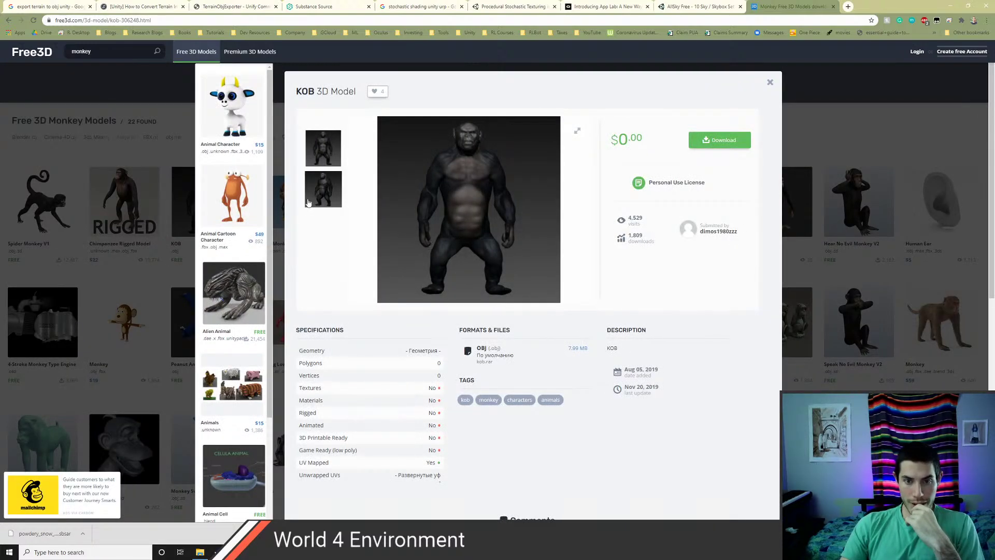
pyautogui.click(314, 187)
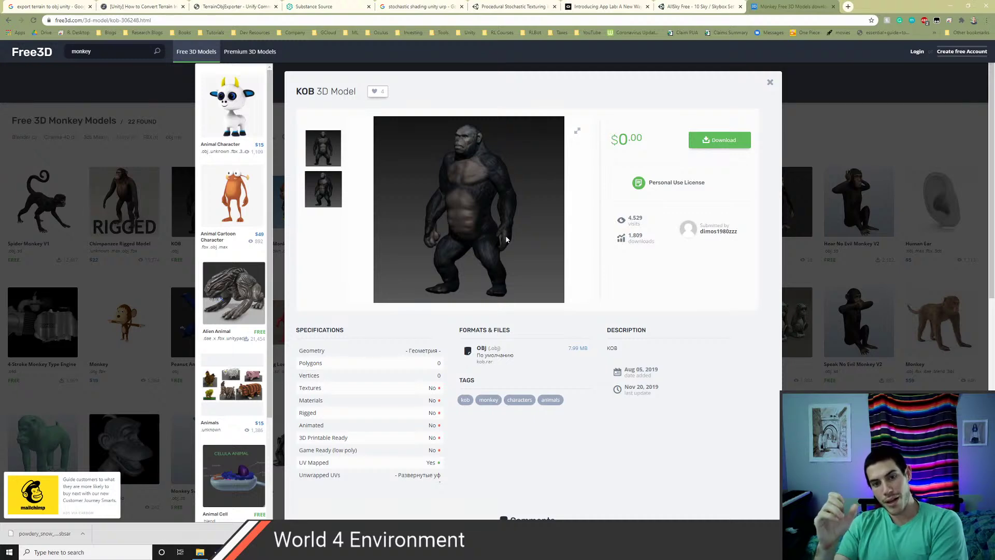
pyautogui.click(769, 82)
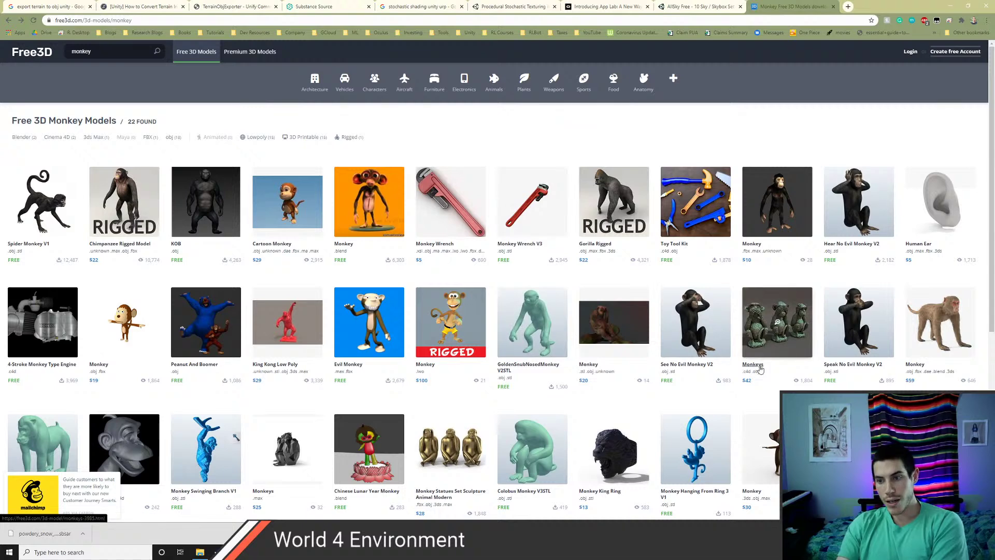
# - Check the $59 Monkey model's details, then close the modal
pyautogui.scroll(-5, 748, 367)
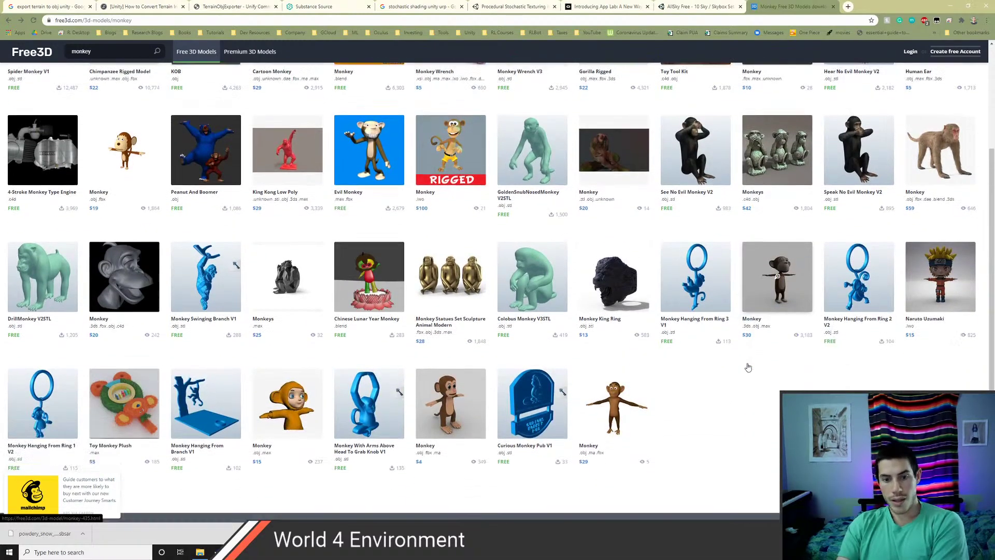
pyautogui.scroll(4, 749, 367)
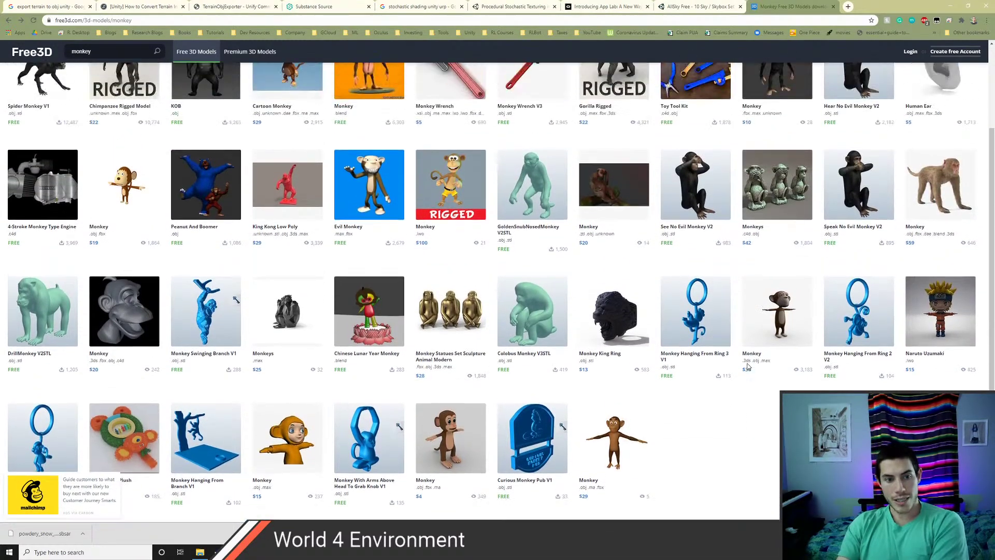
pyautogui.scroll(2, 822, 384)
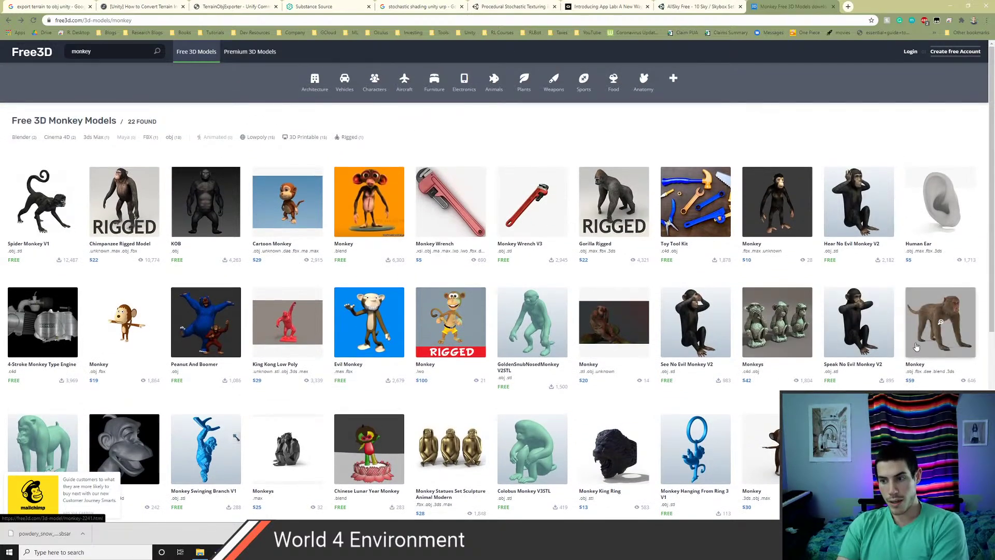
pyautogui.click(917, 347)
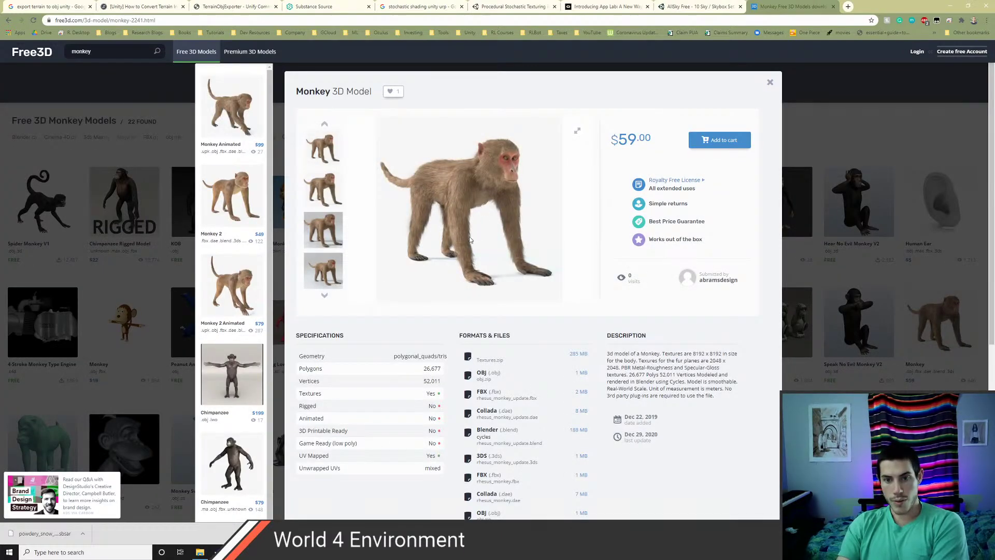
pyautogui.scroll(-2, 470, 215)
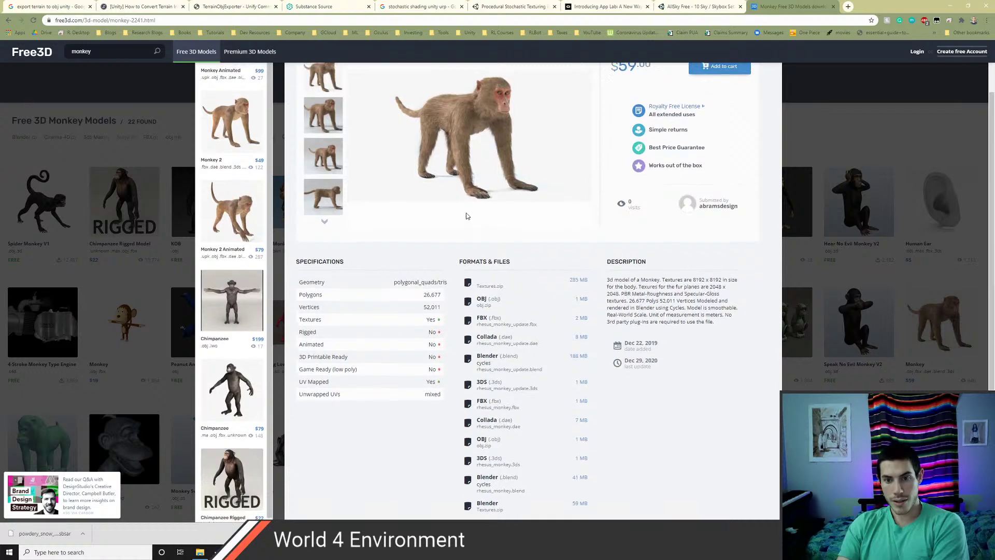
pyautogui.scroll(2, 466, 215)
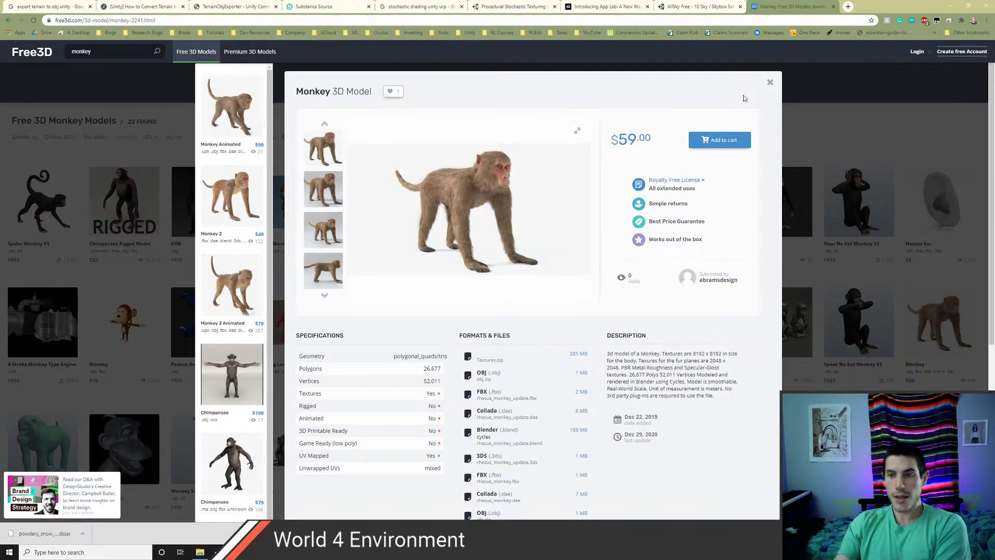
pyautogui.click(770, 84)
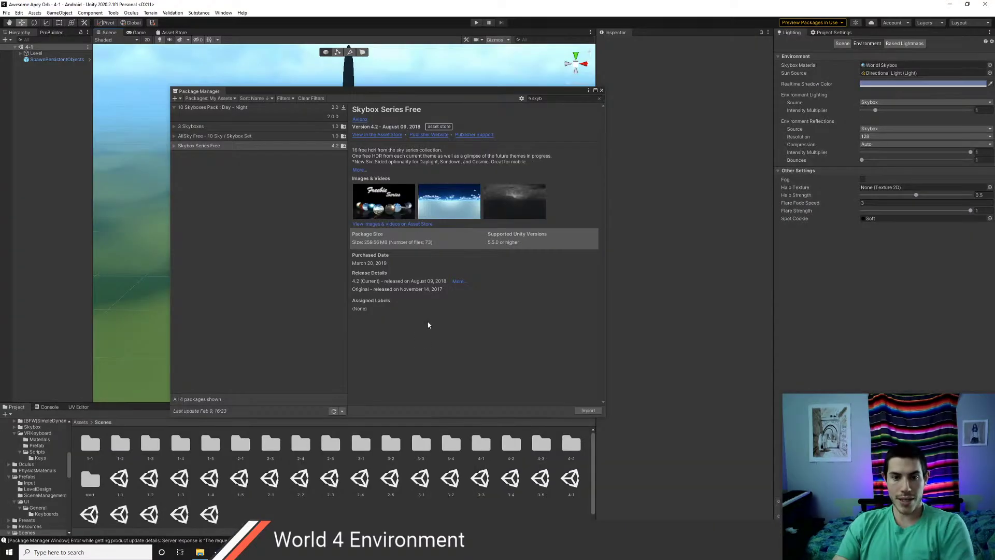
# - Close Package Manager, skim the skybox material list, then open Assets/SkySerie Freebie
pyautogui.click(602, 91)
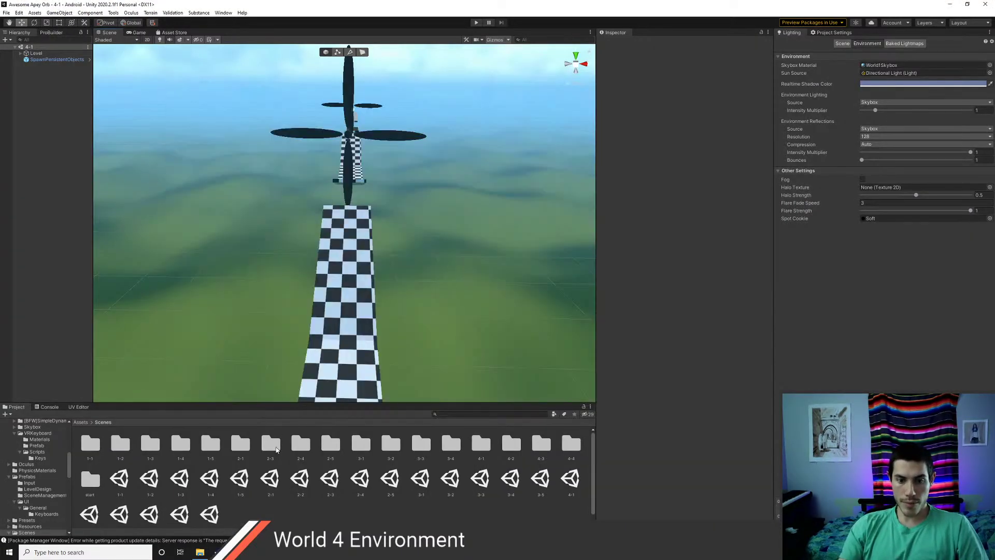
pyautogui.click(990, 66)
pyautogui.scroll(-5, 747, 189)
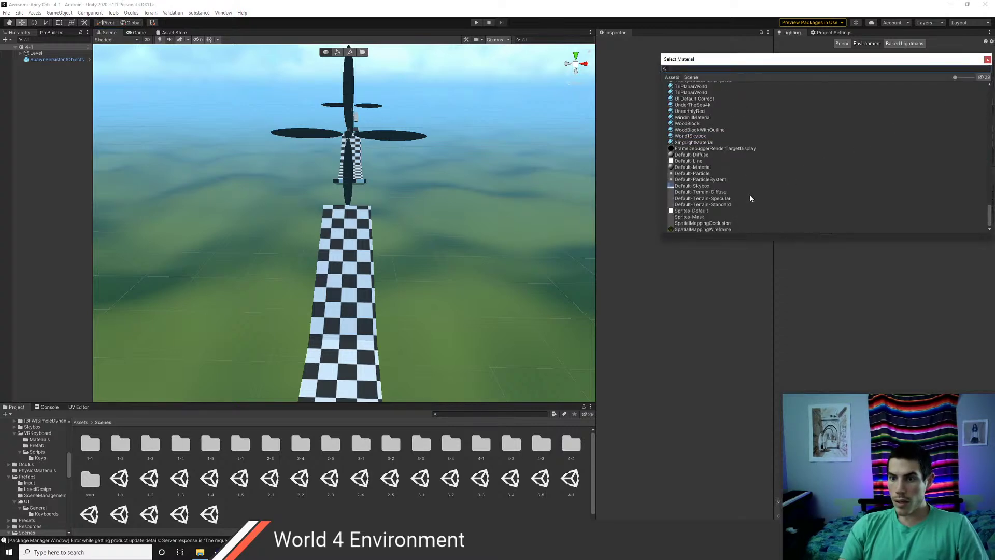
pyautogui.scroll(10, 750, 198)
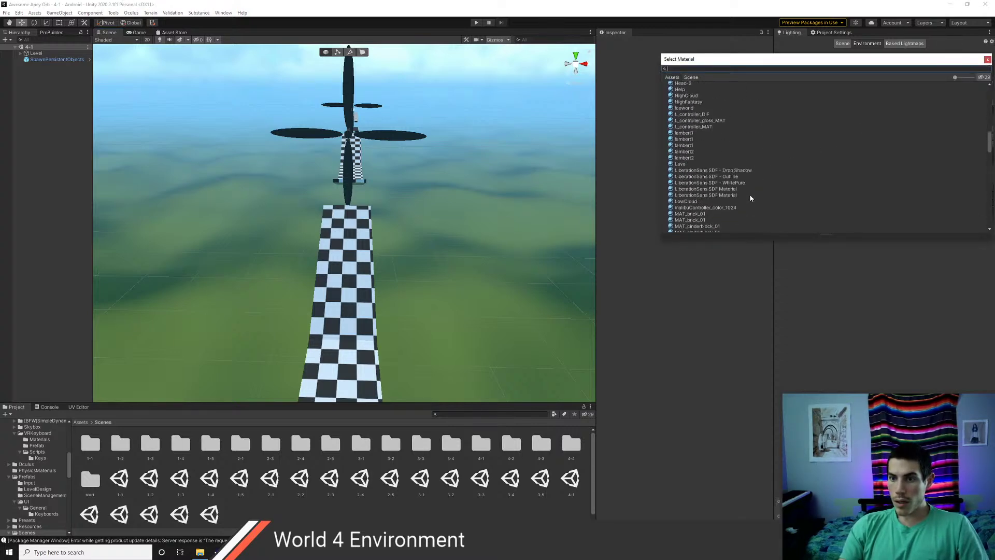
pyautogui.scroll(3, 750, 198)
pyautogui.click(988, 60)
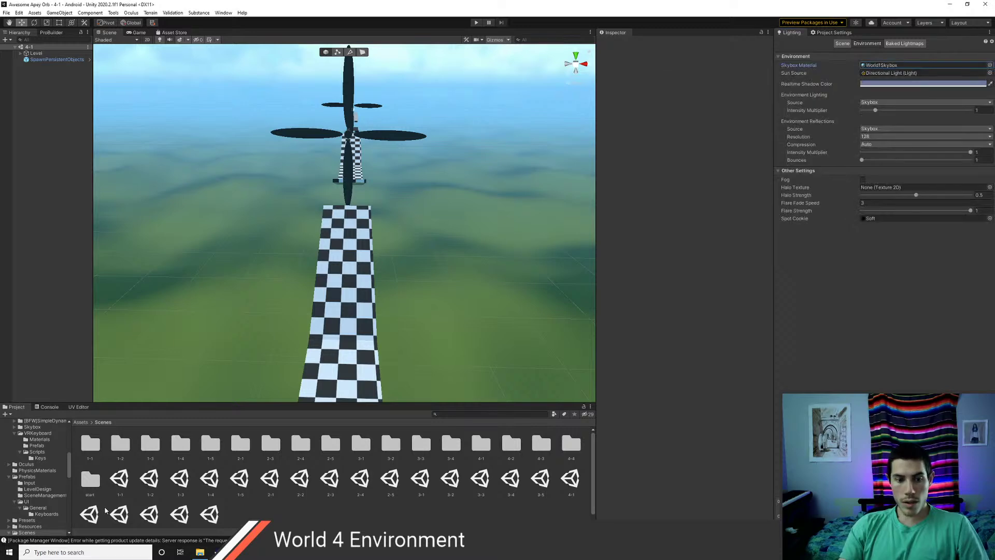
pyautogui.click(82, 423)
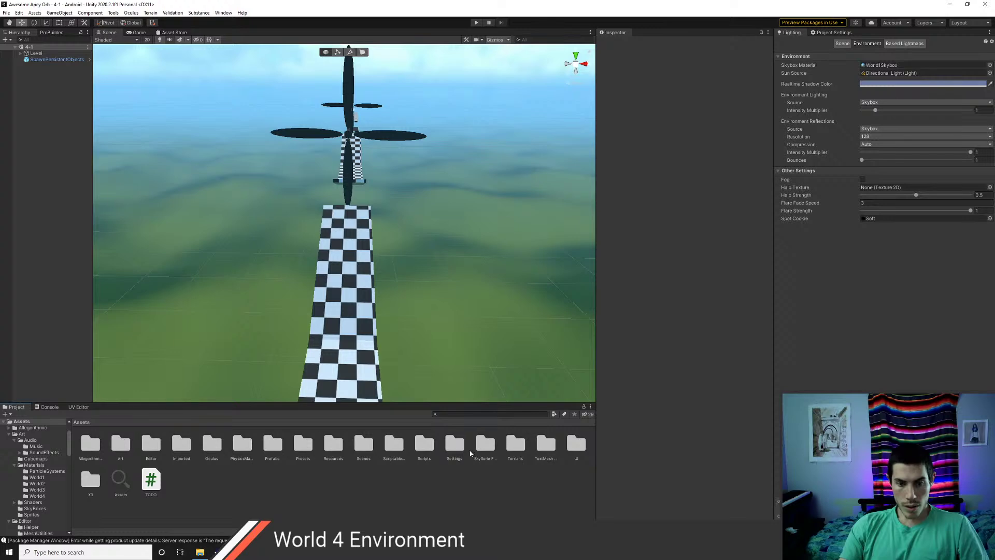
pyautogui.doubleClick(483, 446)
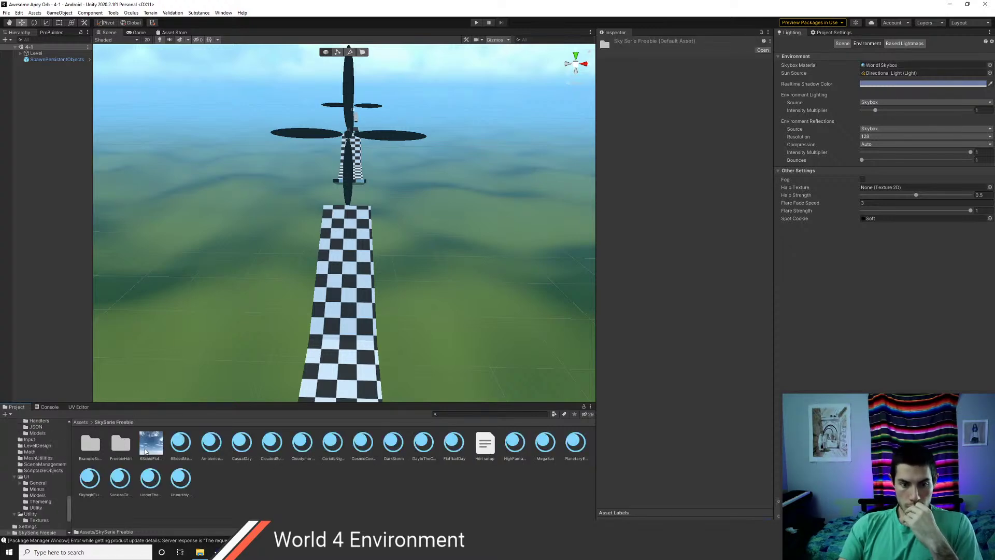
# - Preview 6SidedFluffball, 6SidedMegaSun, AmbienceExposure, CasualDay and CosmicCoolCloud sky materials
pyautogui.click(153, 452)
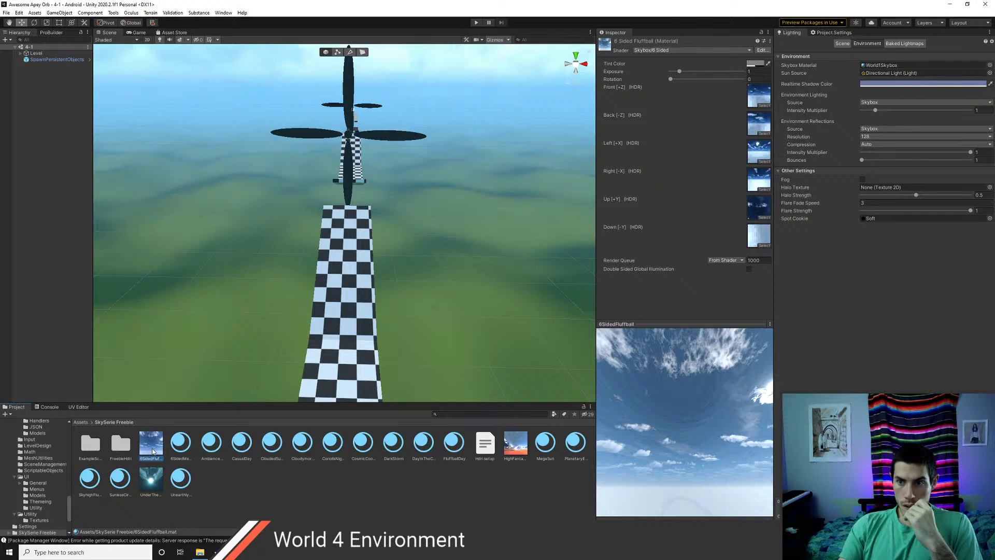
pyautogui.click(181, 451)
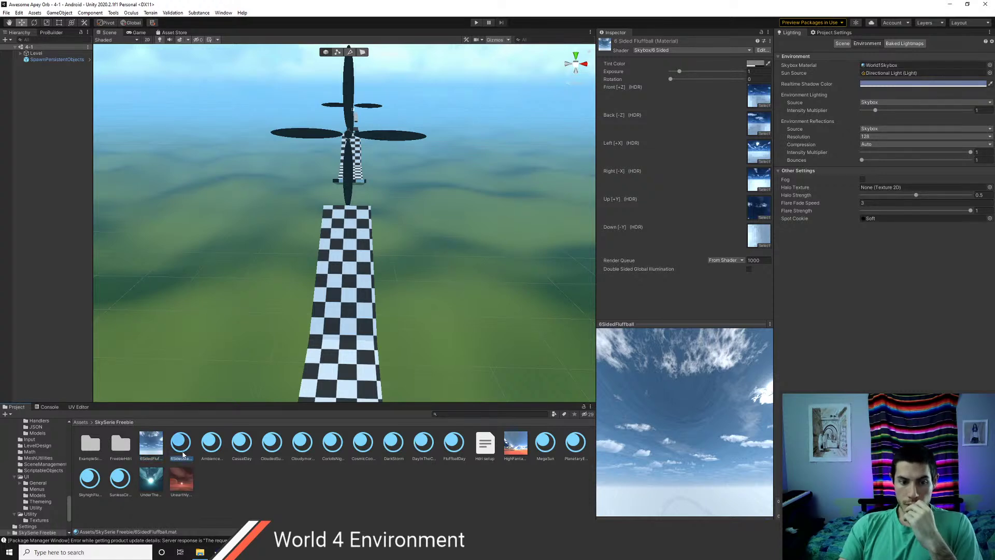
pyautogui.click(219, 448)
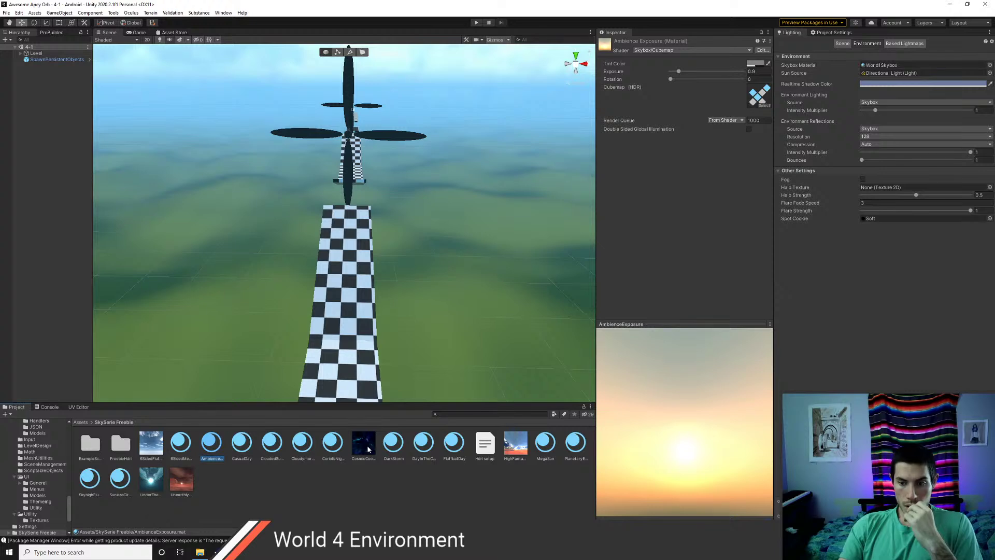
pyautogui.press('Right')
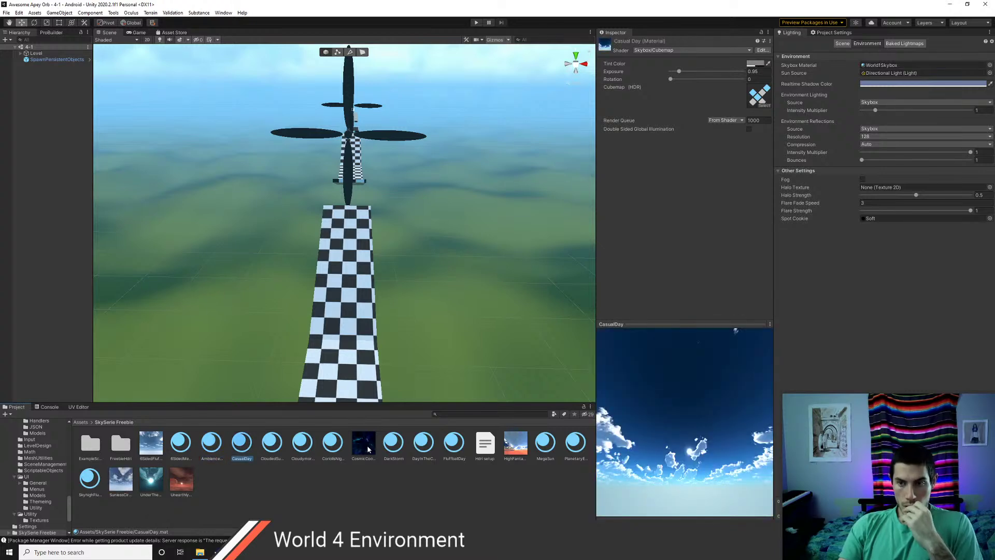
pyautogui.click(367, 445)
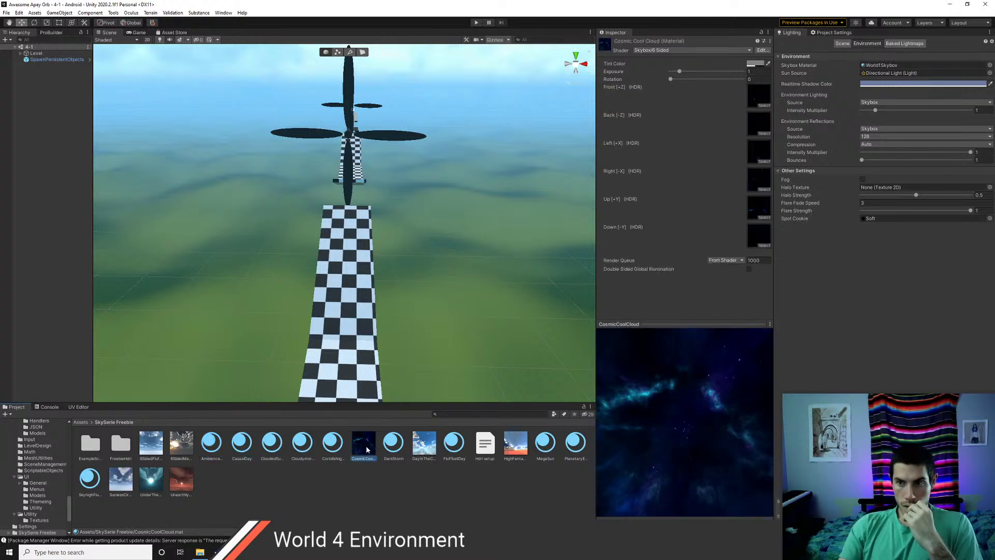
# - Try CosmicCoolCloud, then DarkStorm, as the Lighting skybox material and view each sky
pyautogui.moveTo(366, 449); pyautogui.dragTo(875, 66)
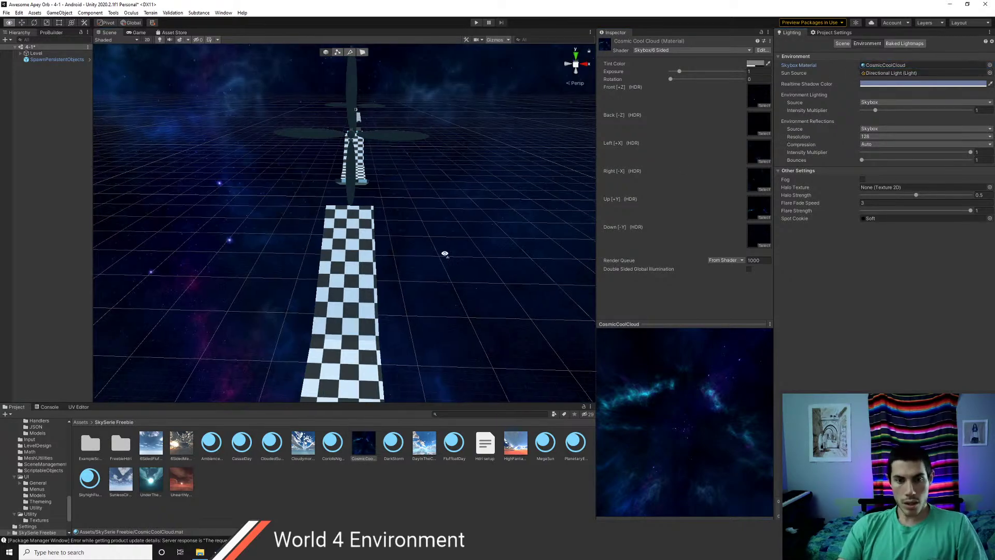
pyautogui.moveTo(444, 256); pyautogui.dragTo(448, 317, button='right')
pyautogui.click(388, 448)
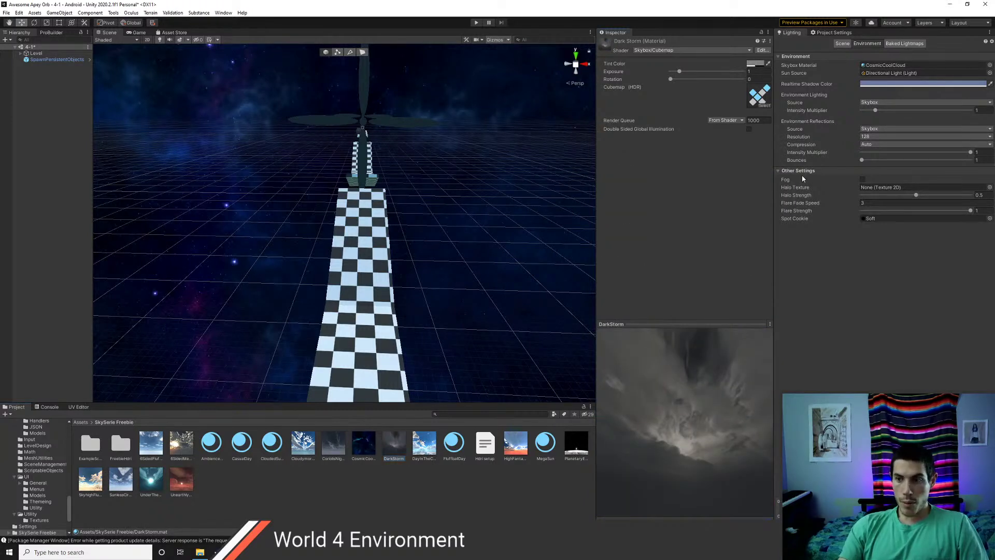
pyautogui.moveTo(803, 179); pyautogui.dragTo(895, 68)
pyautogui.moveTo(238, 321); pyautogui.dragTo(269, 193, button='right')
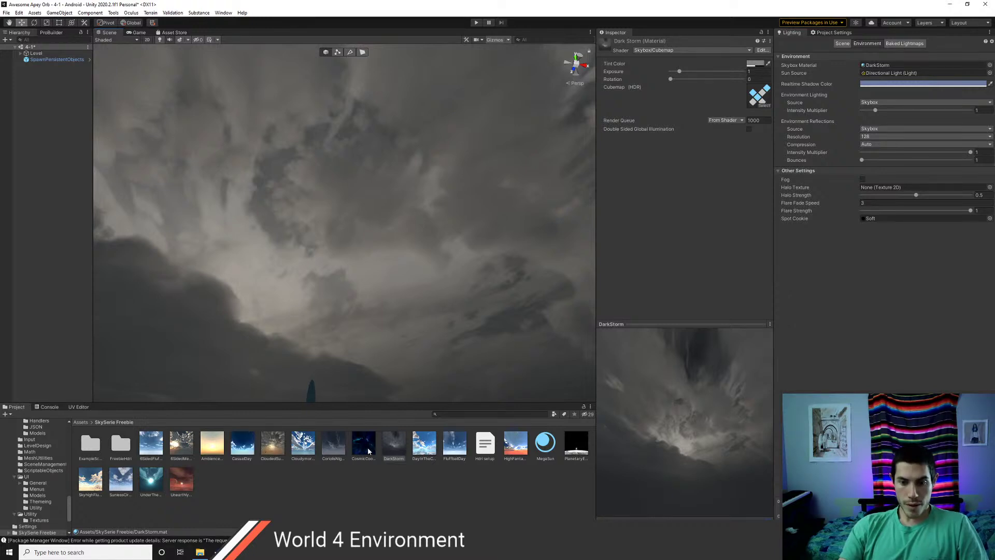
# - Set PlanetaryEarth as the skybox and tilt the view down toward Earth
pyautogui.moveTo(580, 448); pyautogui.dragTo(877, 67)
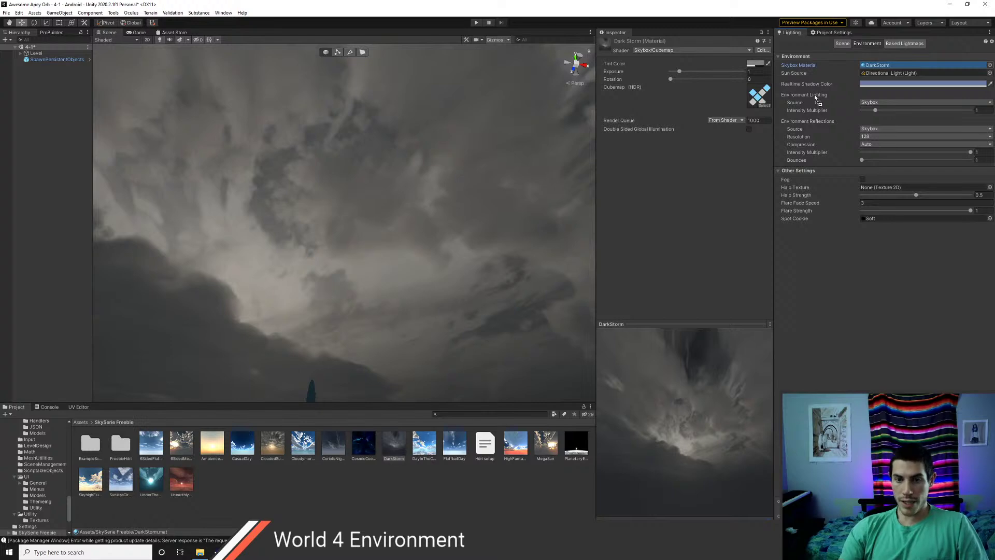
pyautogui.moveTo(356, 213); pyautogui.dragTo(355, 214)
pyautogui.moveTo(355, 213); pyautogui.dragTo(407, 299, button='right')
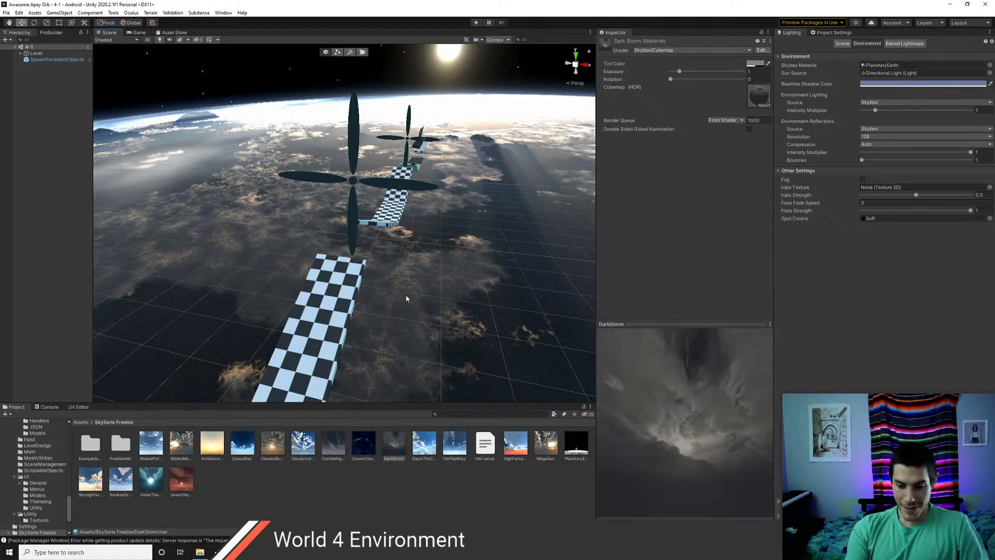
pyautogui.hotkey('ctrl', 'p')
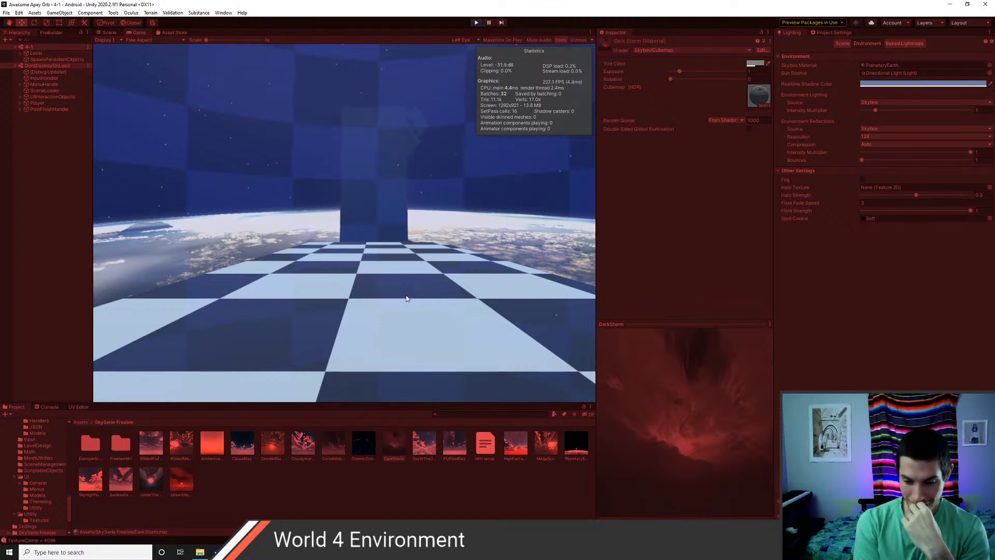
pyautogui.hotkey('ctrl', 'p')
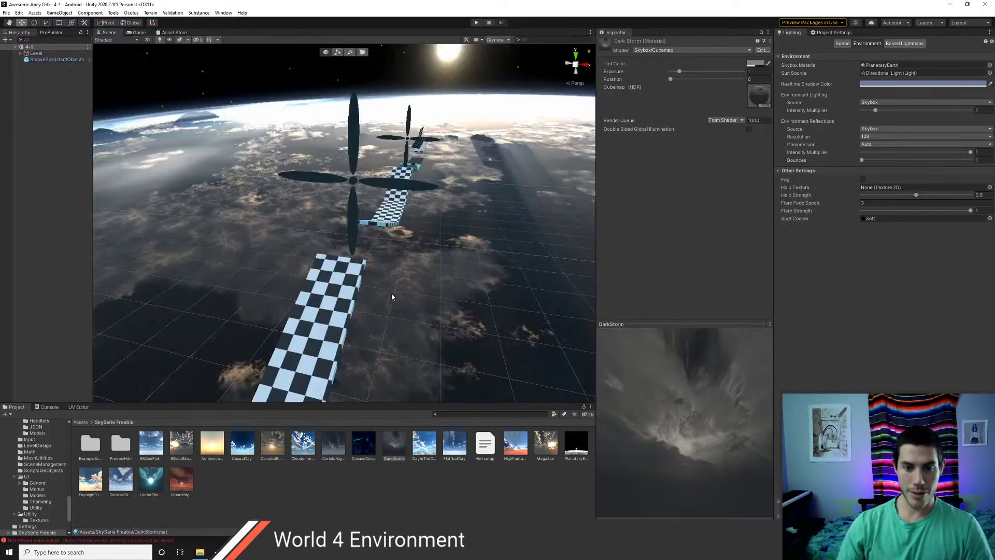
# - Browse Level's Platforms and FinishLine children, then select PlayerSpawn to check its position
pyautogui.click(21, 53)
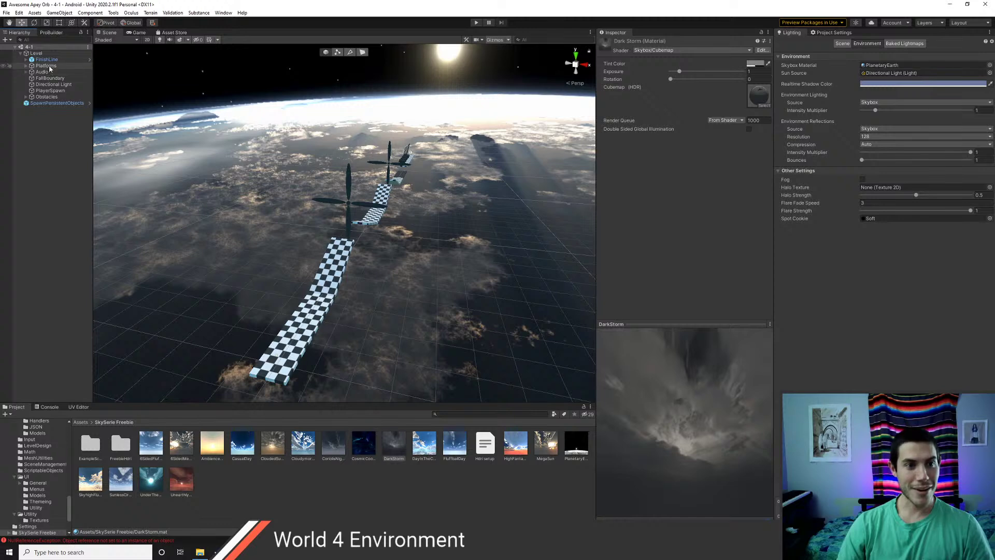
pyautogui.moveTo(218, 104); pyautogui.dragTo(111, 129, button='right')
pyautogui.click(26, 66)
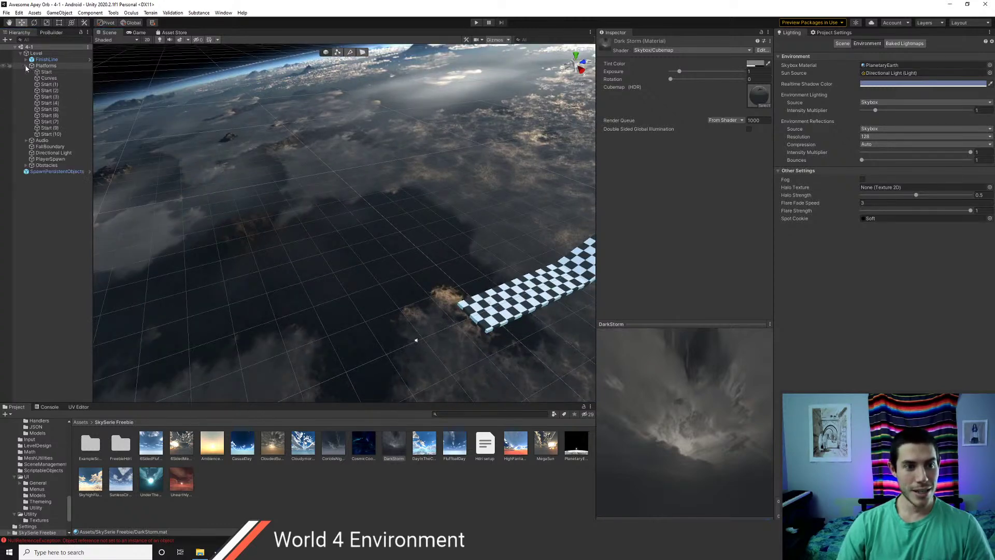
pyautogui.click(27, 60)
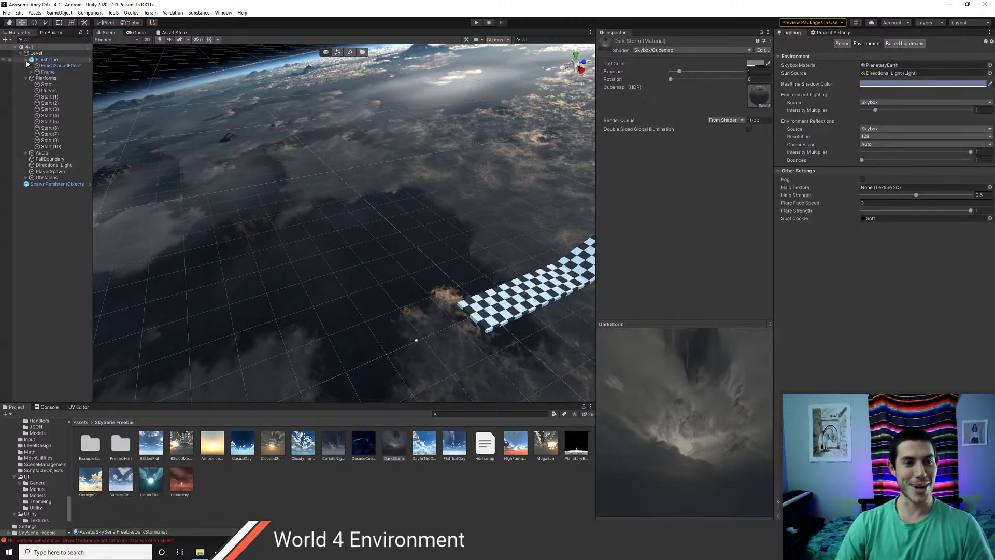
pyautogui.click(26, 60)
pyautogui.click(25, 66)
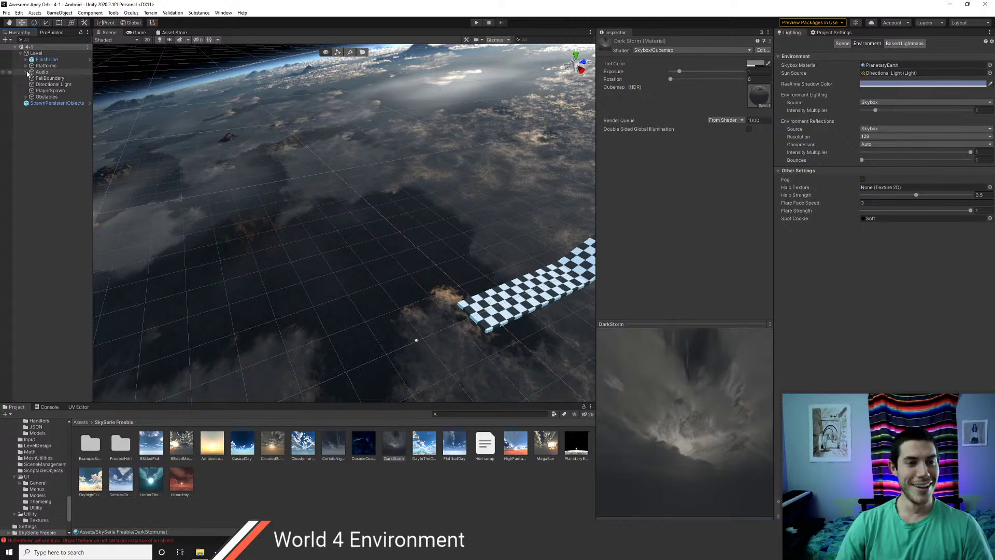
pyautogui.click(50, 90)
# - Swing the view to the checkered platforms and frame PlayerSpawn with F
pyautogui.scroll(2, 442, 322)
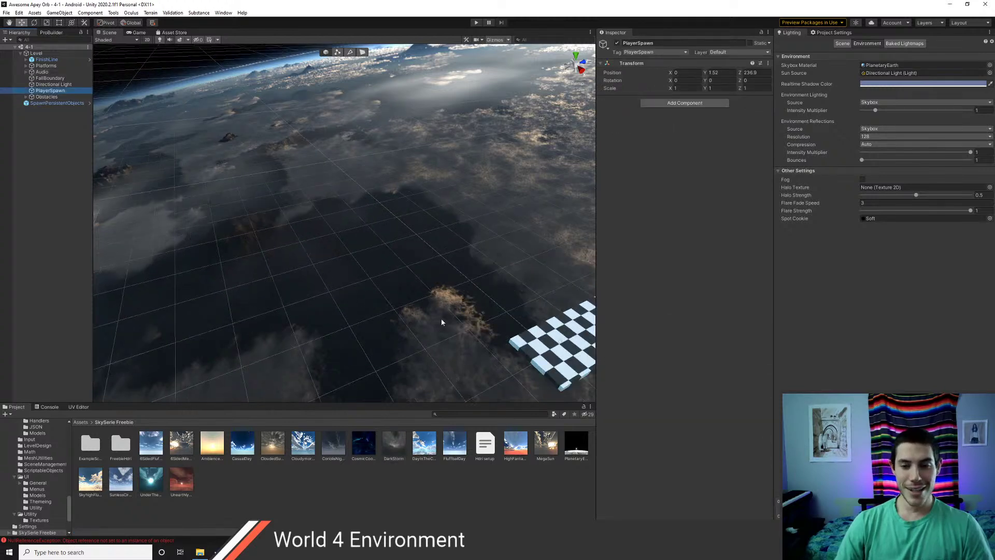
pyautogui.moveTo(442, 322); pyautogui.dragTo(243, 272, button='middle')
pyautogui.moveTo(357, 228); pyautogui.dragTo(294, 250, button='middle')
pyautogui.scroll(-3, 294, 250)
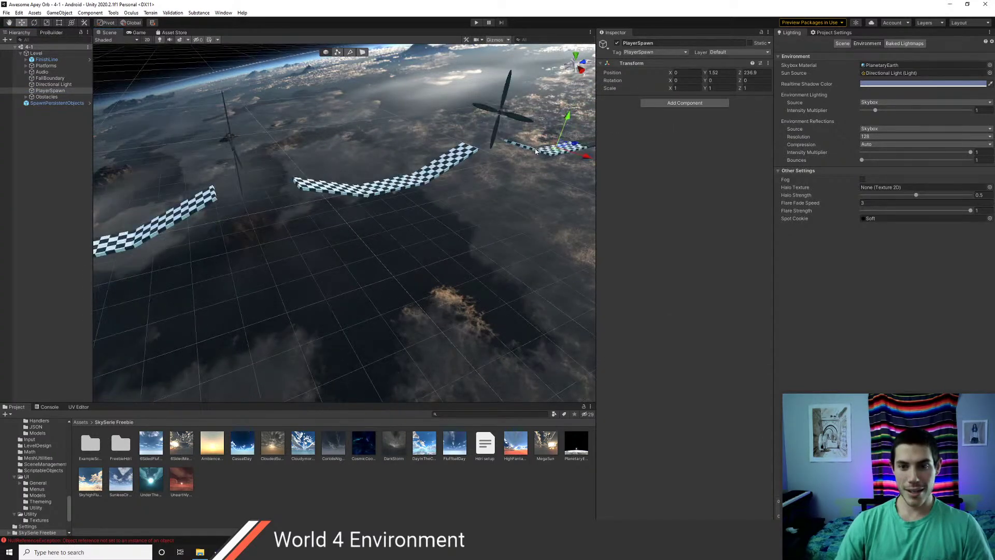
pyautogui.press('f')
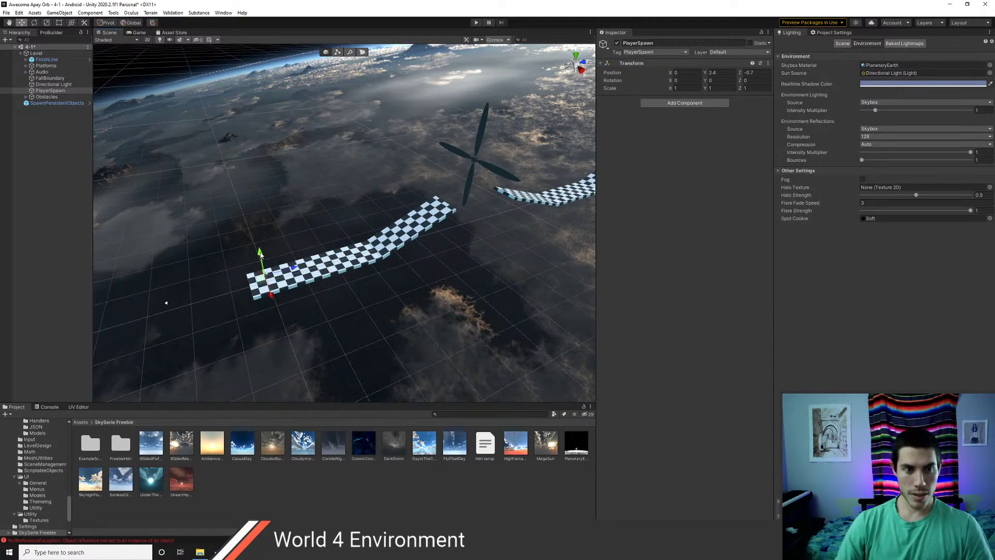
# - Start Play mode and swap the Lighting skybox material to CosmicCoolCloud
pyautogui.click(475, 23)
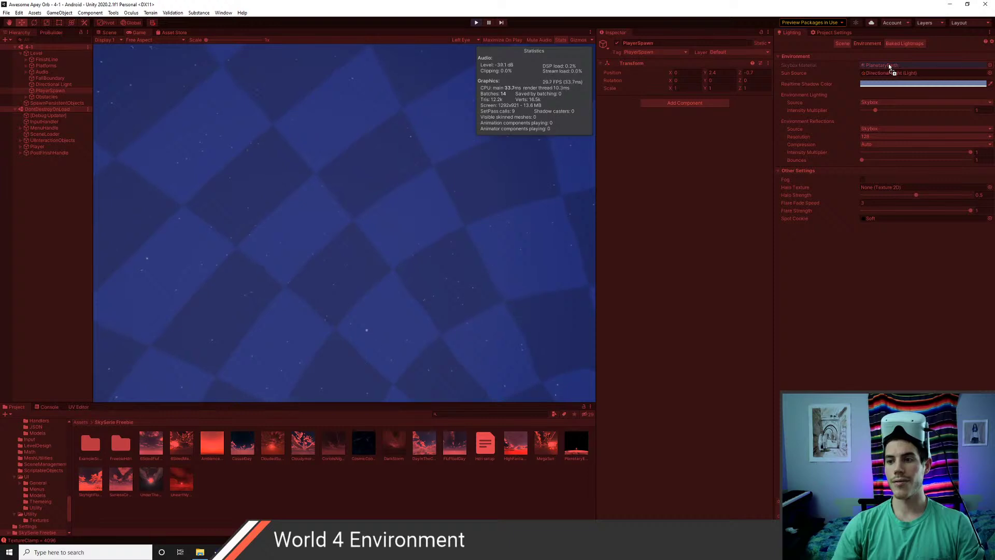
pyautogui.moveTo(890, 66); pyautogui.dragTo(890, 66)
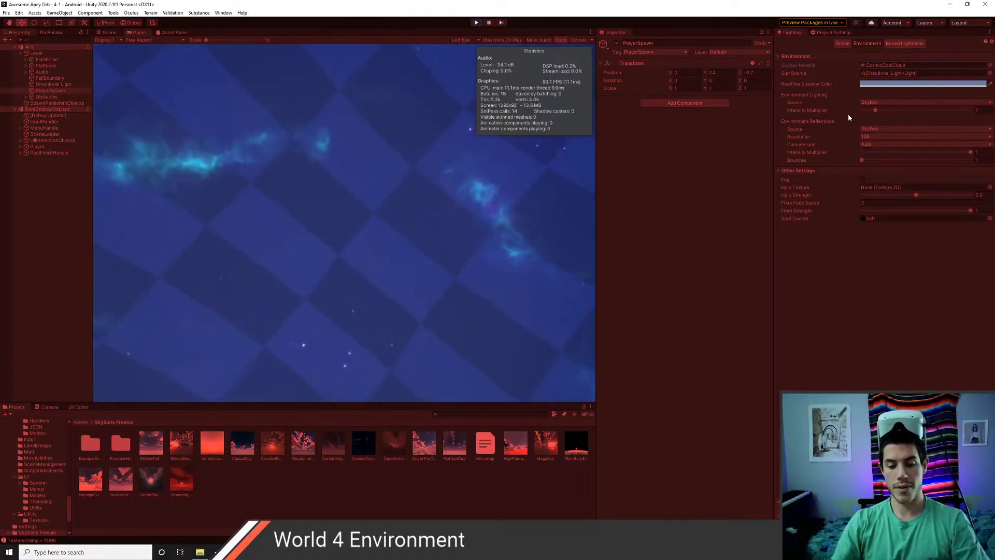
# - In the Scene view, restore the PlanetaryEarth skybox material and select the SeeSaw obstacle
pyautogui.click(109, 33)
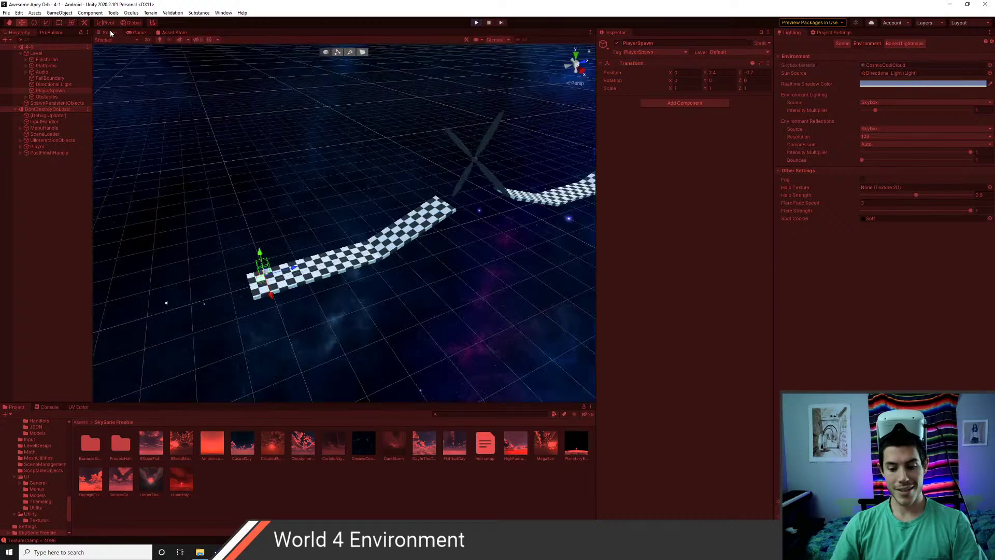
pyautogui.scroll(8, 341, 231)
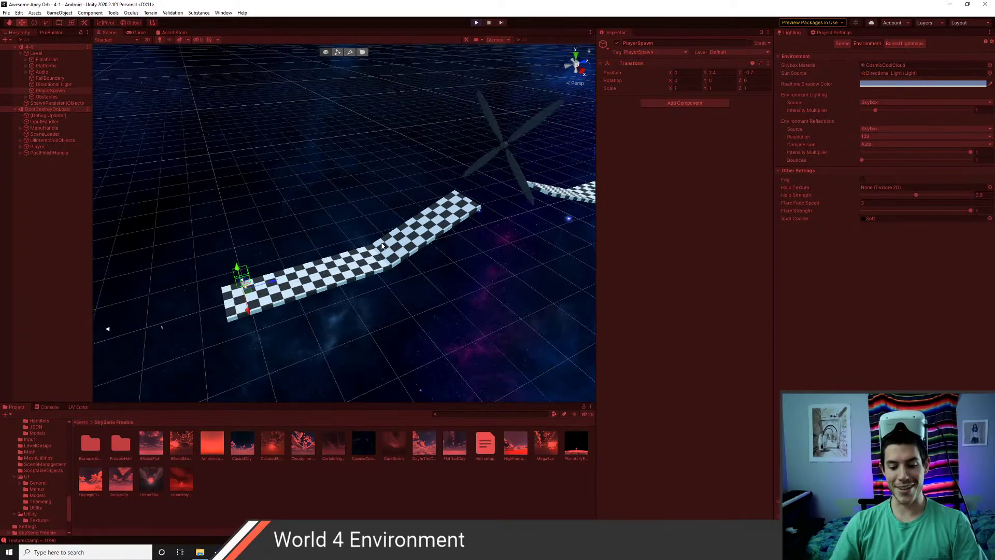
pyautogui.moveTo(359, 264); pyautogui.dragTo(384, 233, button='right')
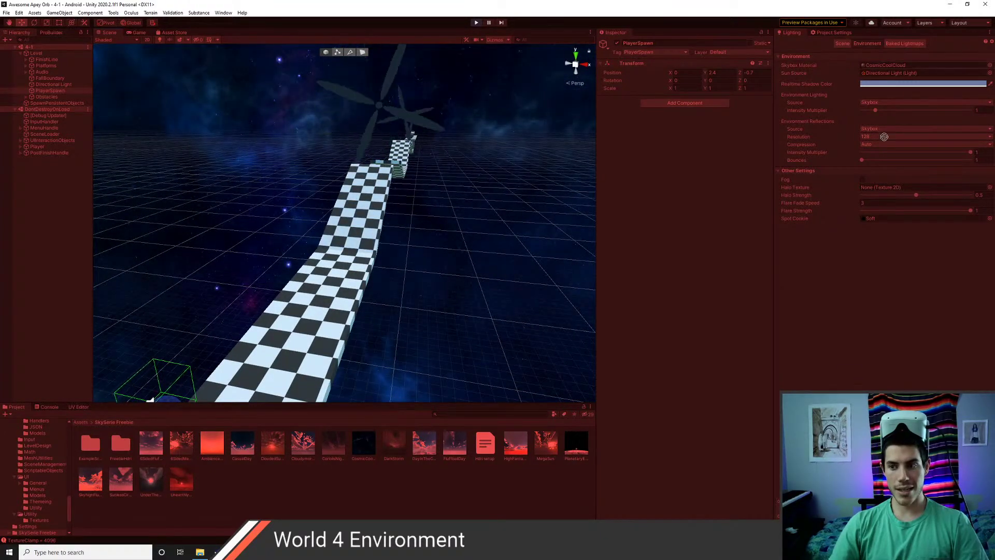
pyautogui.moveTo(915, 70); pyautogui.dragTo(911, 70)
pyautogui.keyDown('alt'); pyautogui.moveTo(446, 242); pyautogui.dragTo(353, 239); pyautogui.keyUp('alt')
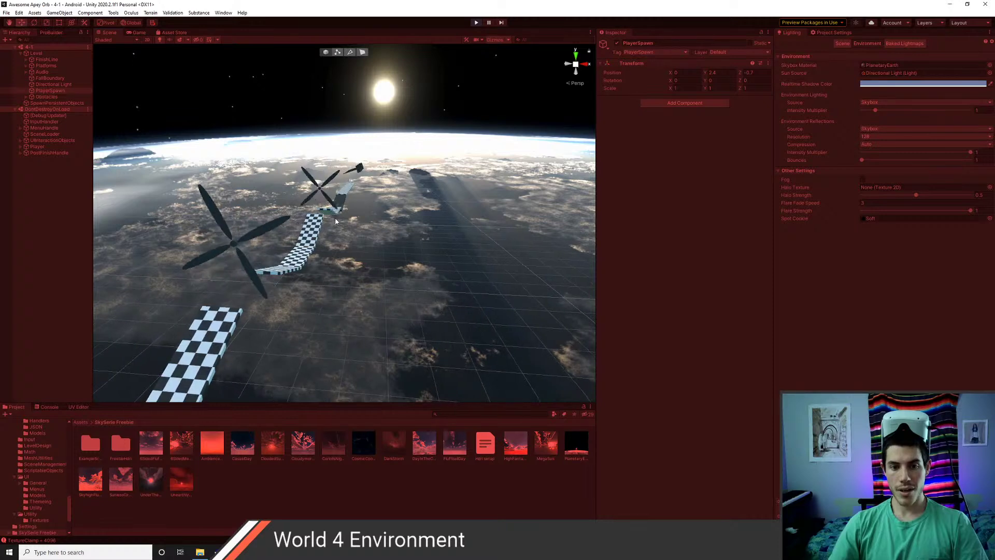
pyautogui.click(340, 206)
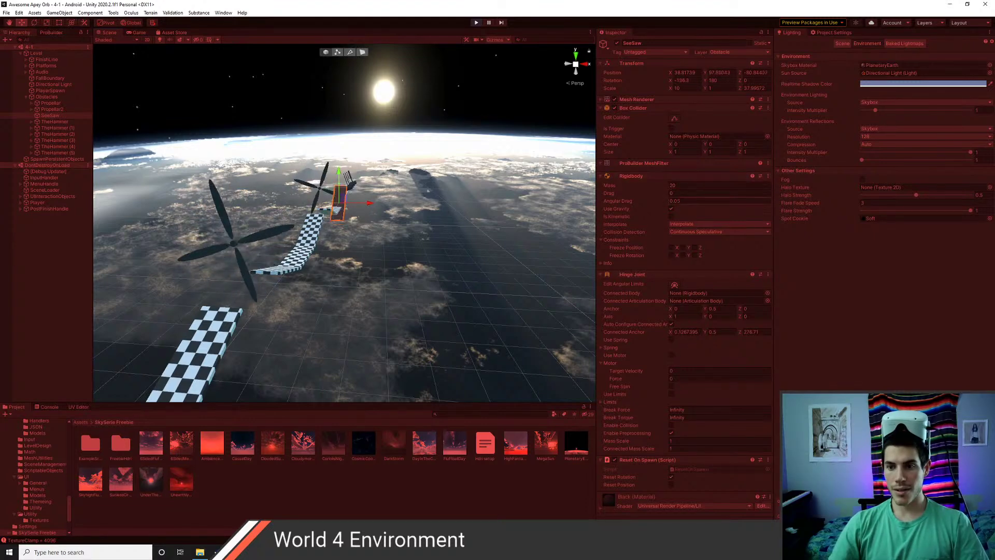
pyautogui.moveTo(687, 201); pyautogui.dragTo(603, 204)
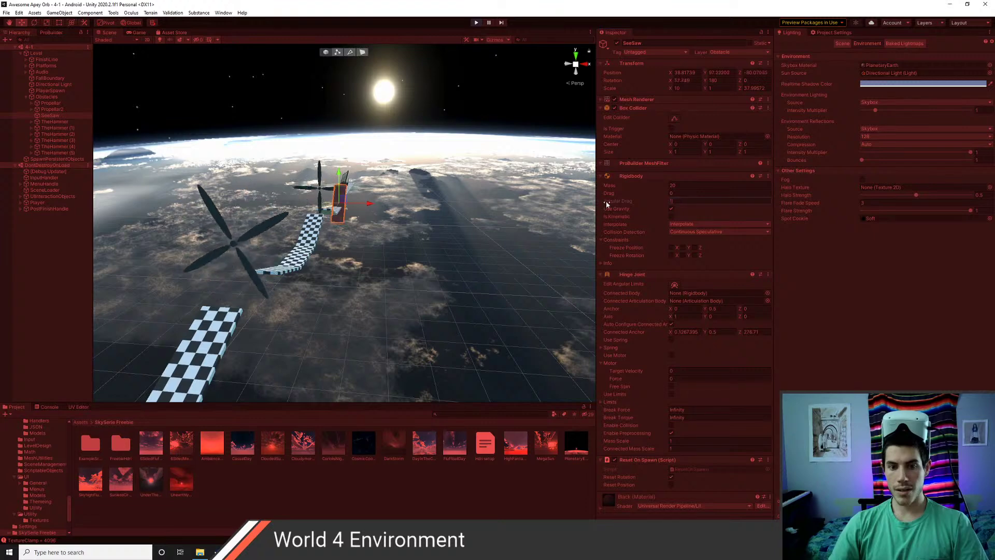
pyautogui.write('1')
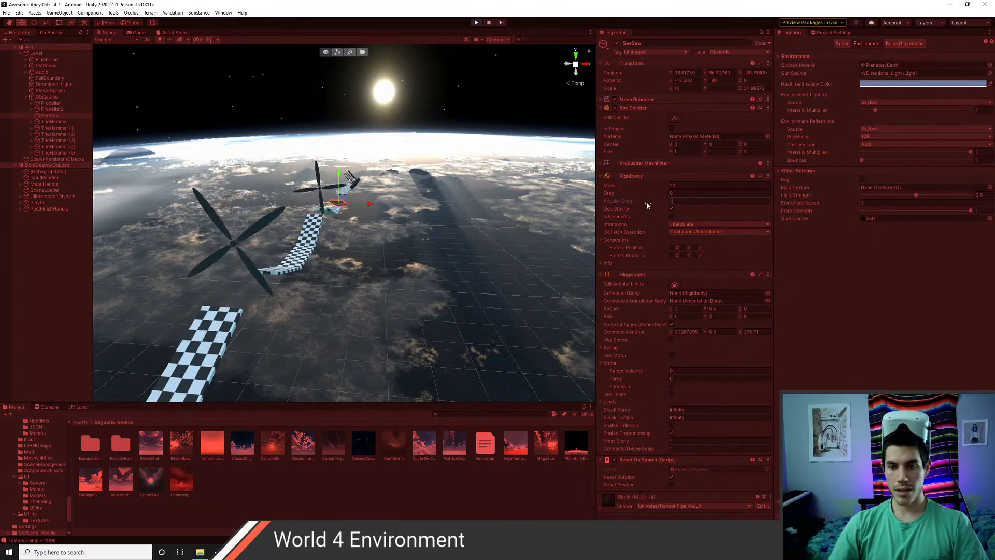
pyautogui.click(684, 195)
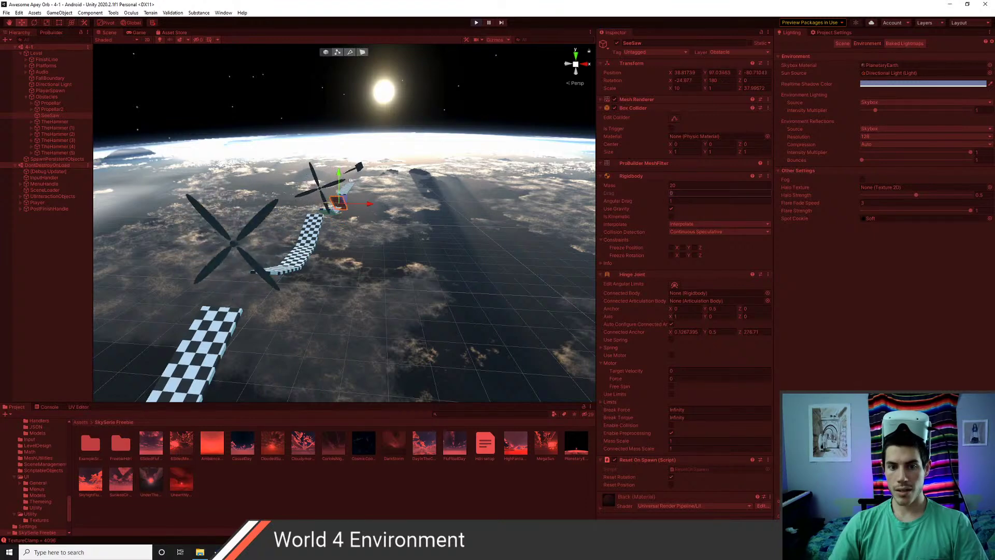
pyautogui.click(682, 200)
pyautogui.write('.05')
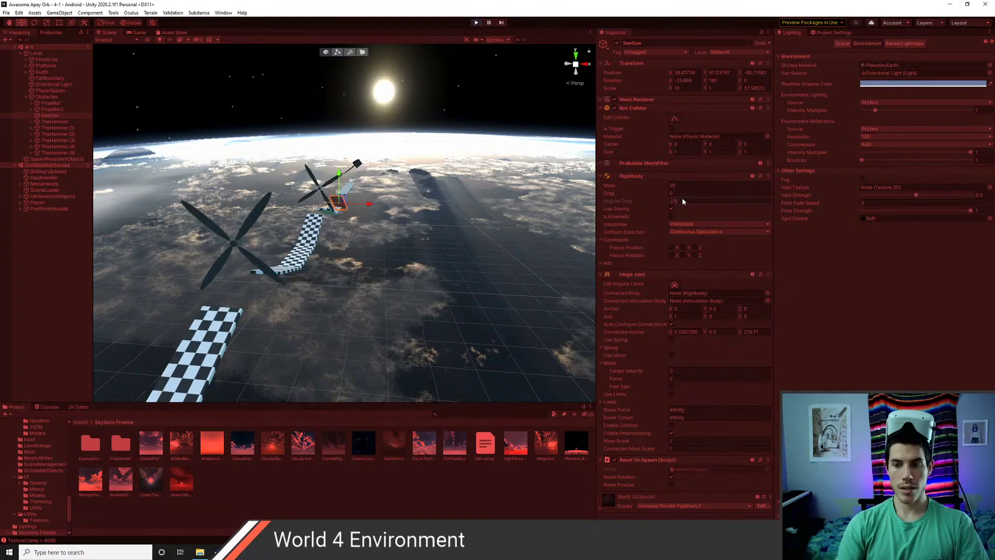
pyautogui.click(683, 195)
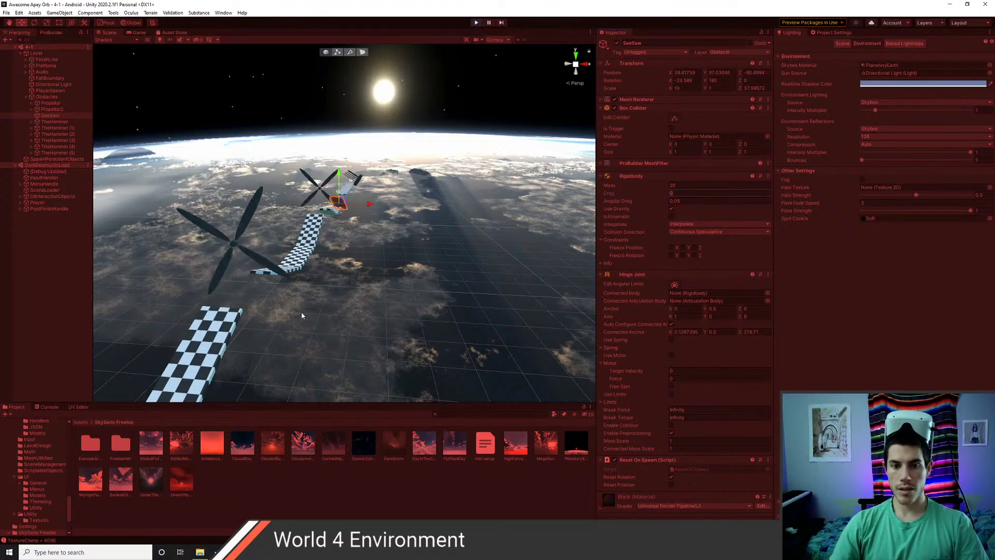
pyautogui.moveTo(302, 316); pyautogui.dragTo(380, 236, button='middle')
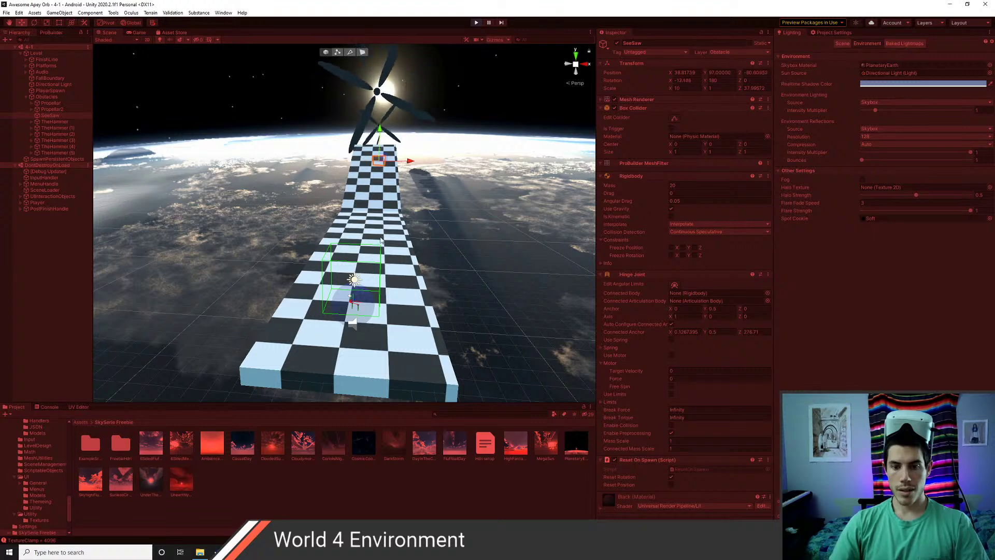
pyautogui.scroll(-2, 381, 240)
pyautogui.moveTo(415, 322); pyautogui.dragTo(452, 274, button='right')
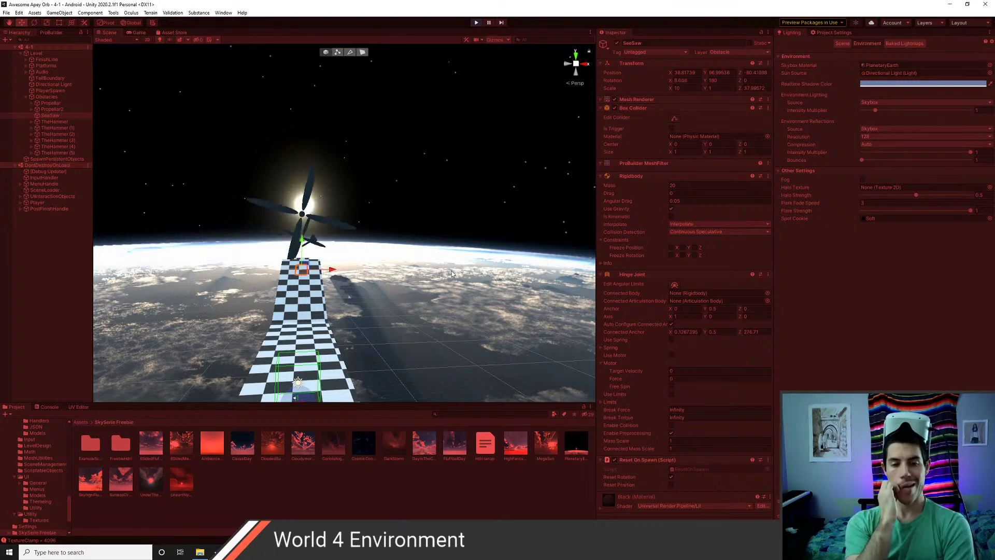
pyautogui.moveTo(465, 310); pyautogui.dragTo(509, 204, button='right')
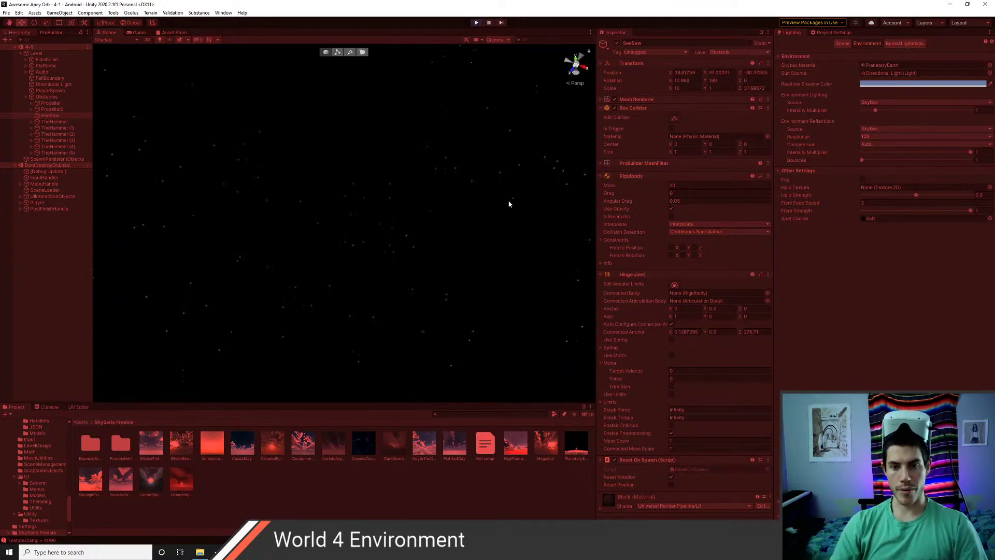
pyautogui.moveTo(322, 258); pyautogui.dragTo(438, 279, button='right')
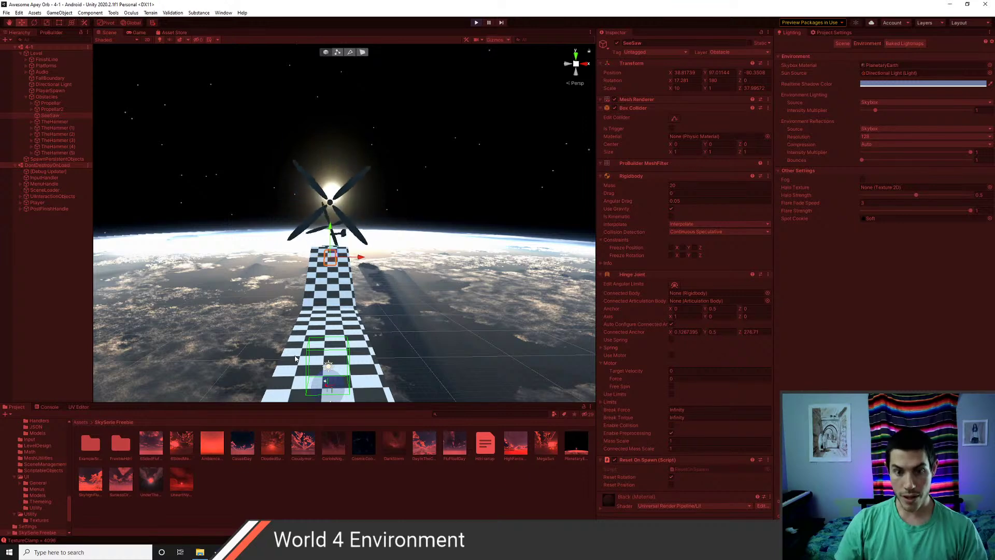
# - Compare the PlanetaryEarth and CosmicCoolCloud skybox materials, then stop Play mode with Ctrl+P
pyautogui.moveTo(295, 358); pyautogui.dragTo(253, 380, button='right')
pyautogui.press('d')
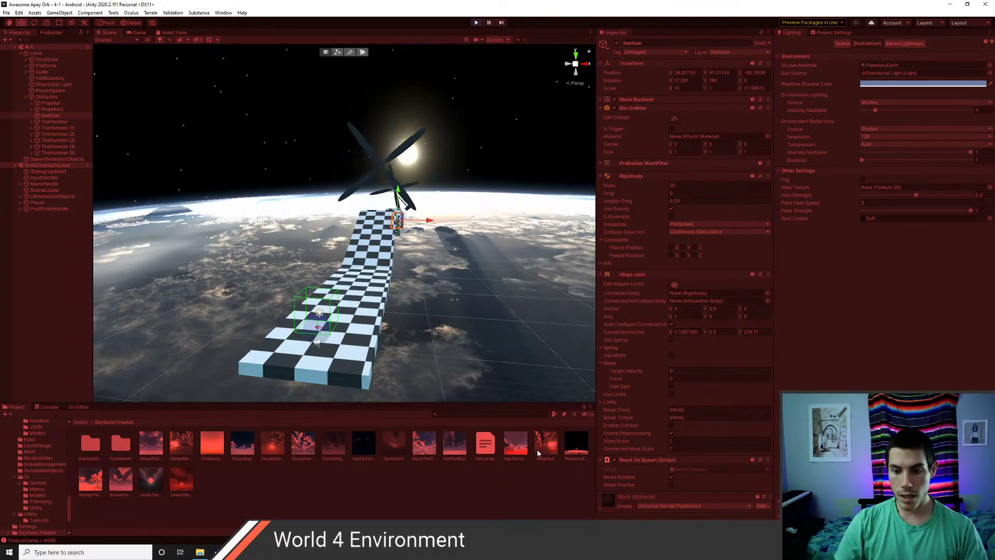
pyautogui.click(577, 447)
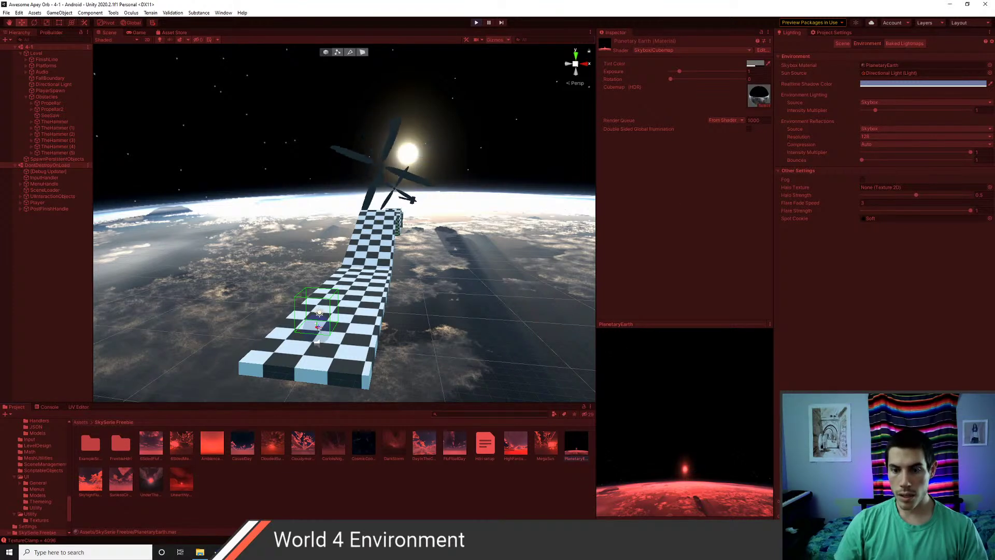
pyautogui.click(366, 451)
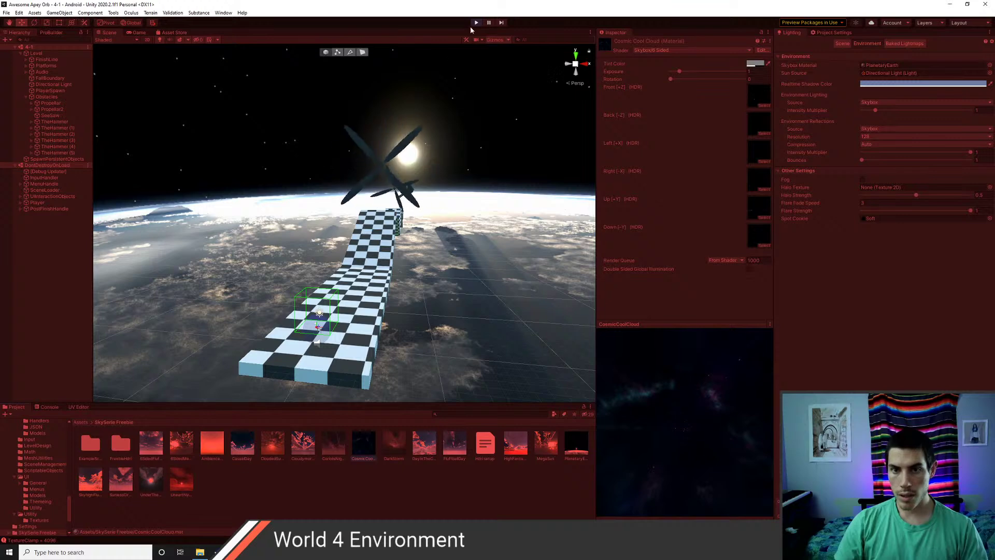
pyautogui.hotkey('ctrl', 'p')
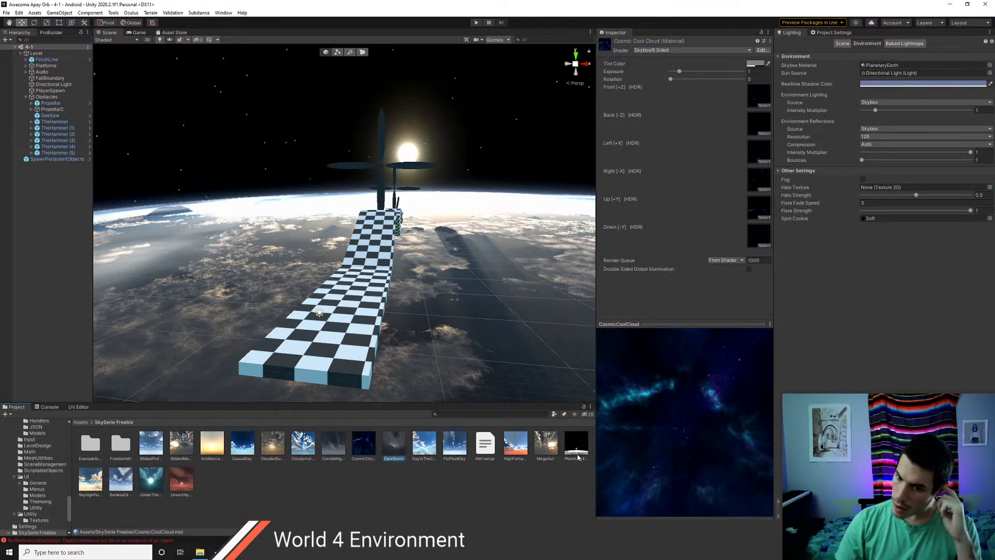
# - Compare the CosmicCoolCloud material, then select the PlanetaryEarth material to show its settings
pyautogui.click(576, 447)
pyautogui.click(364, 445)
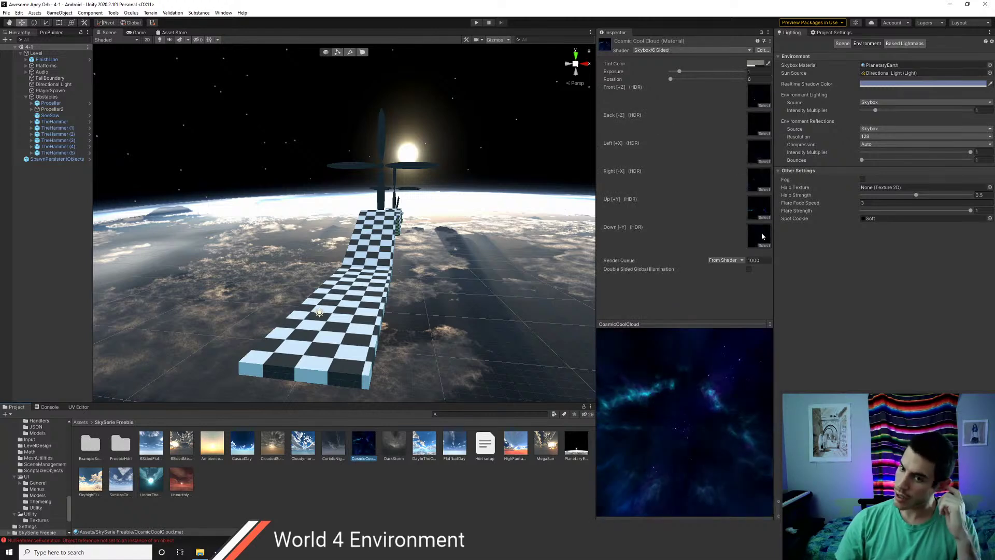
pyautogui.click(577, 447)
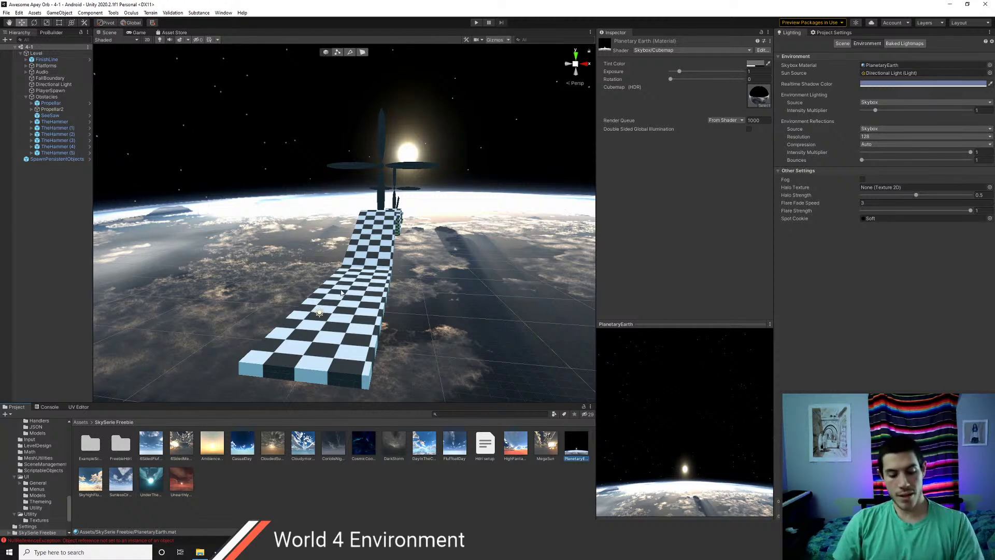
# - Fly the Scene camera to view the track running toward the propellers above Earth
pyautogui.moveTo(330, 290)
pyautogui.mouseDown(button='right')
pyautogui.moveTo(472, 277)
pyautogui.moveTo(516, 302)
pyautogui.moveTo(373, 296)
pyautogui.moveTo(441, 300)
pyautogui.moveTo(457, 286)
pyautogui.mouseUp(button='right')
pyautogui.press('s')
pyautogui.press('w')
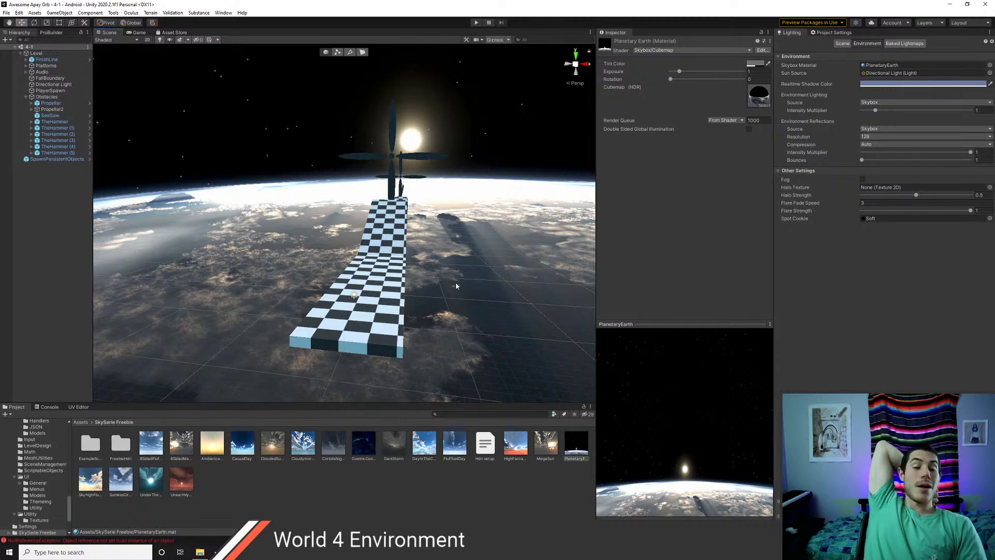
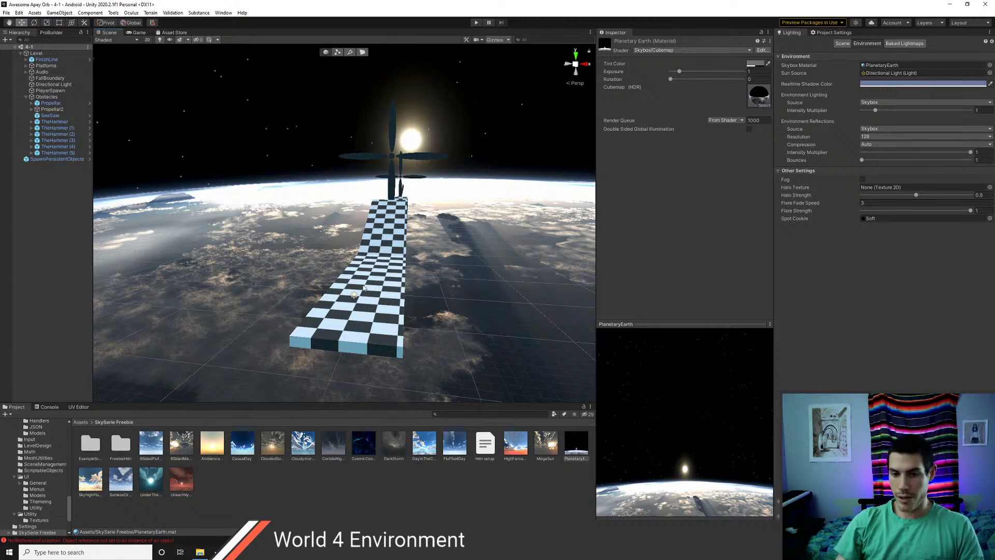
# - Select the CosmicCoolCloud skybox material and locate its Up texture in the project
pyautogui.scroll(4, 364, 288)
pyautogui.moveTo(441, 260); pyautogui.dragTo(402, 273, button='middle')
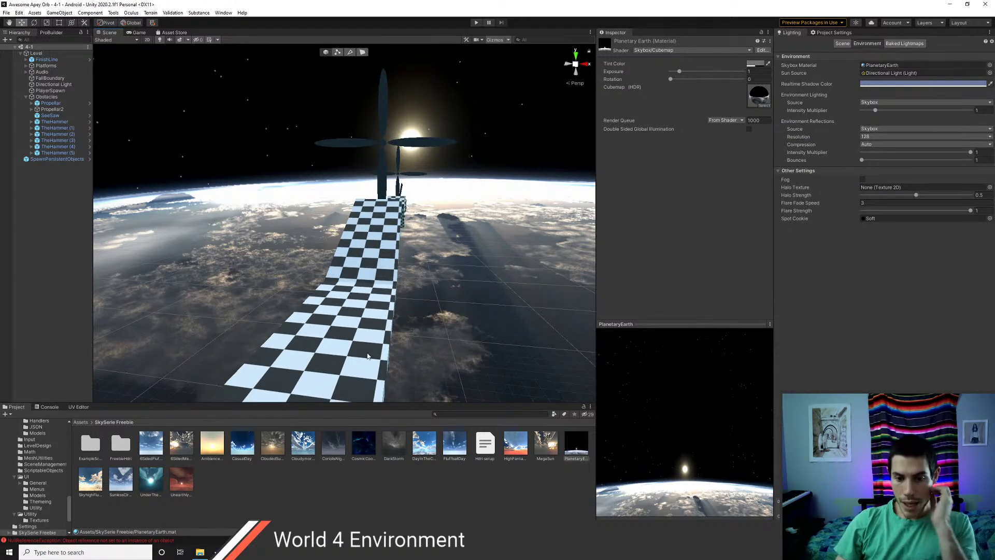
pyautogui.click(366, 445)
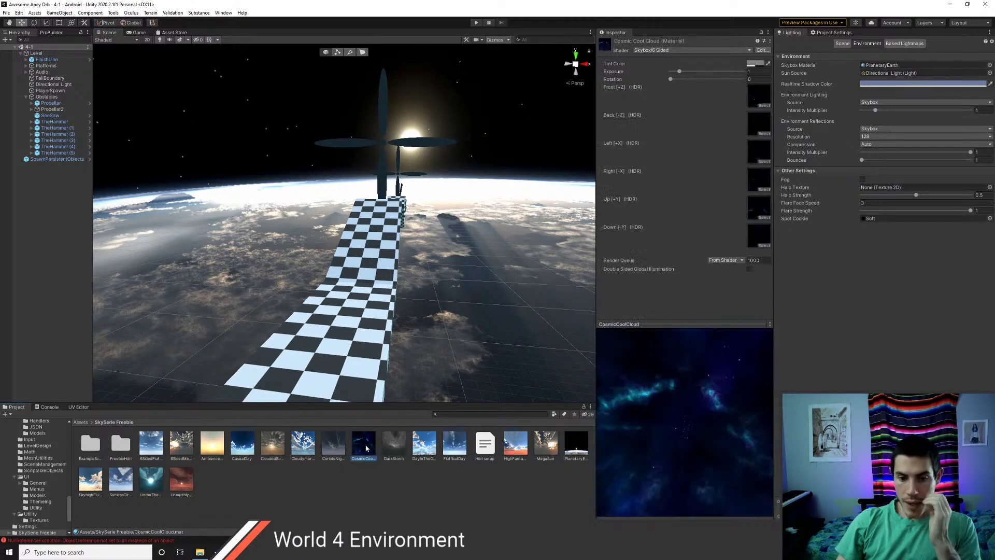
pyautogui.click(759, 210)
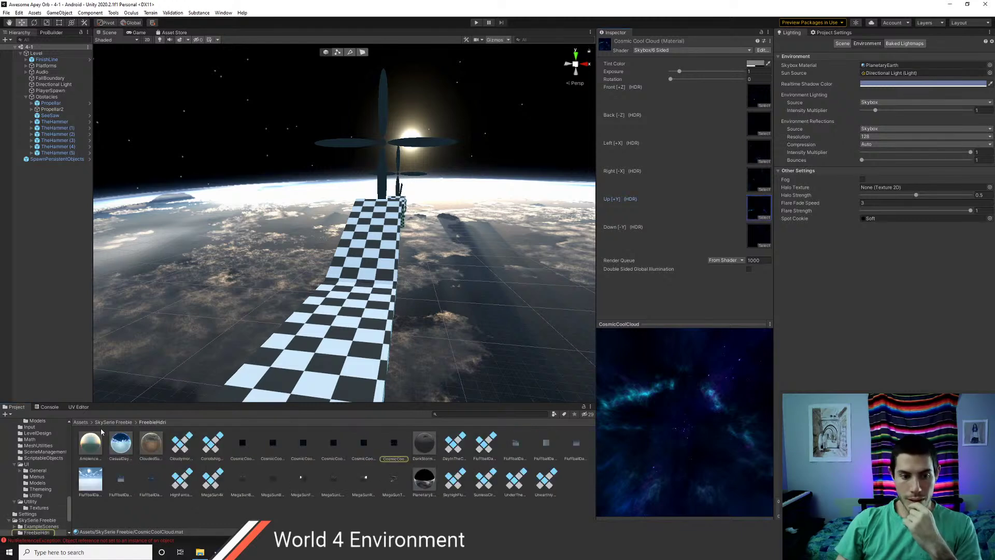
# - Inspect the Cosmic Cool Cloud Front, Right and Left textures, then start a Windows search
pyautogui.click(303, 445)
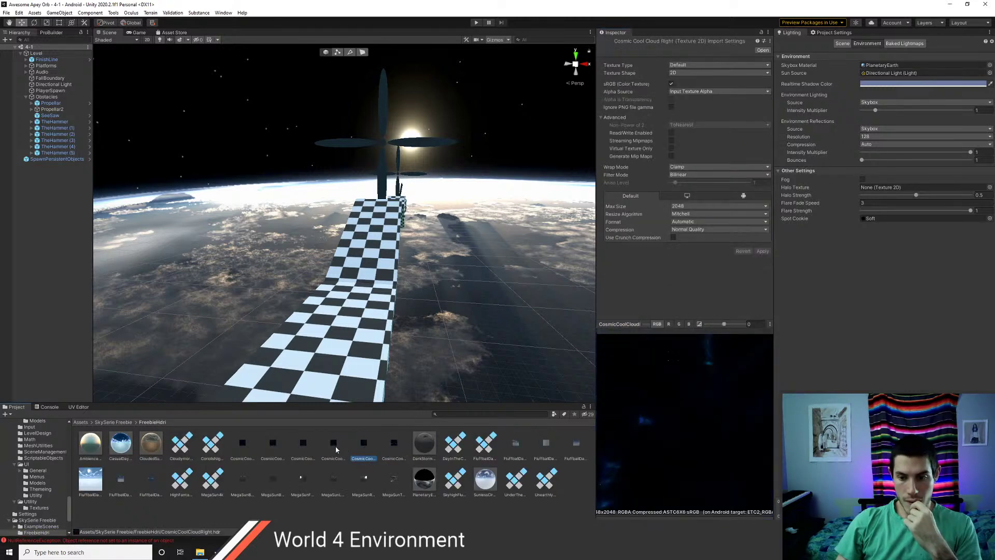
pyautogui.click(273, 444)
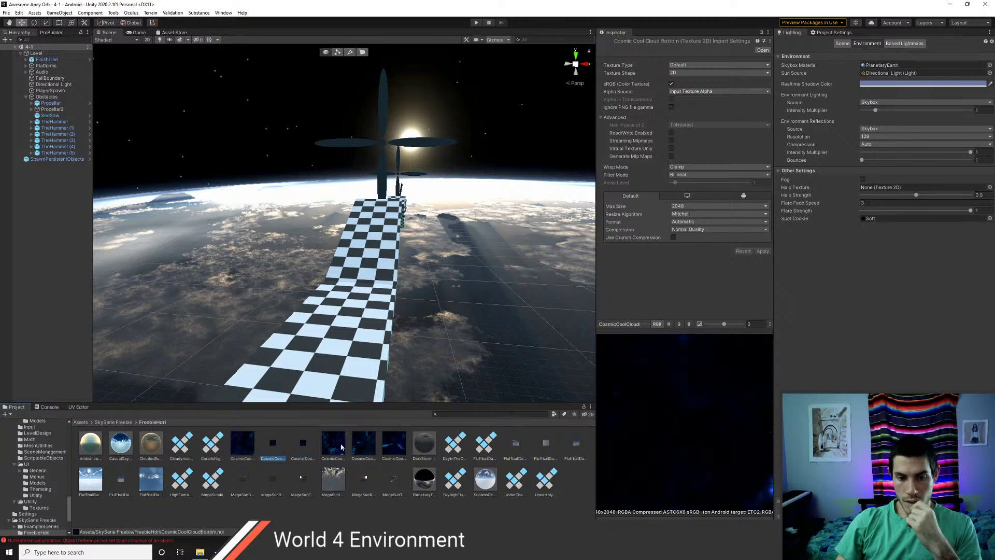
pyautogui.click(363, 445)
pyautogui.click(332, 444)
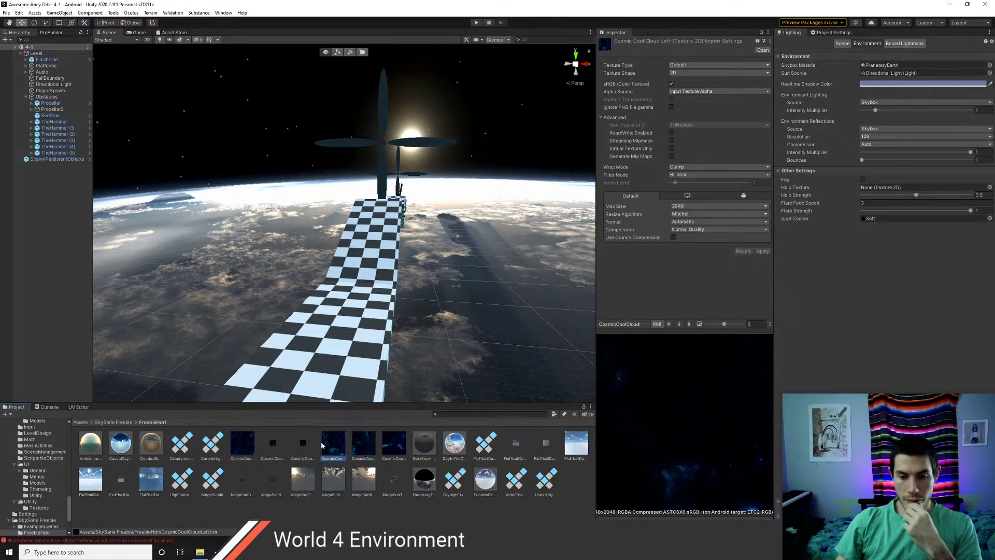
pyautogui.press('super')
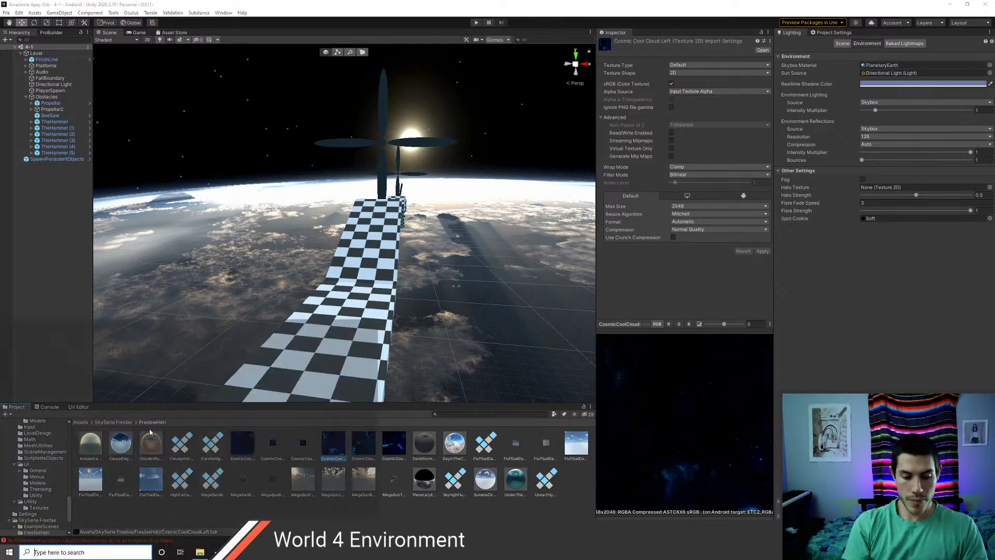
# - Launch Photoshop from the Windows search using 'photo'
pyautogui.write('photo')
pyautogui.press('Return')
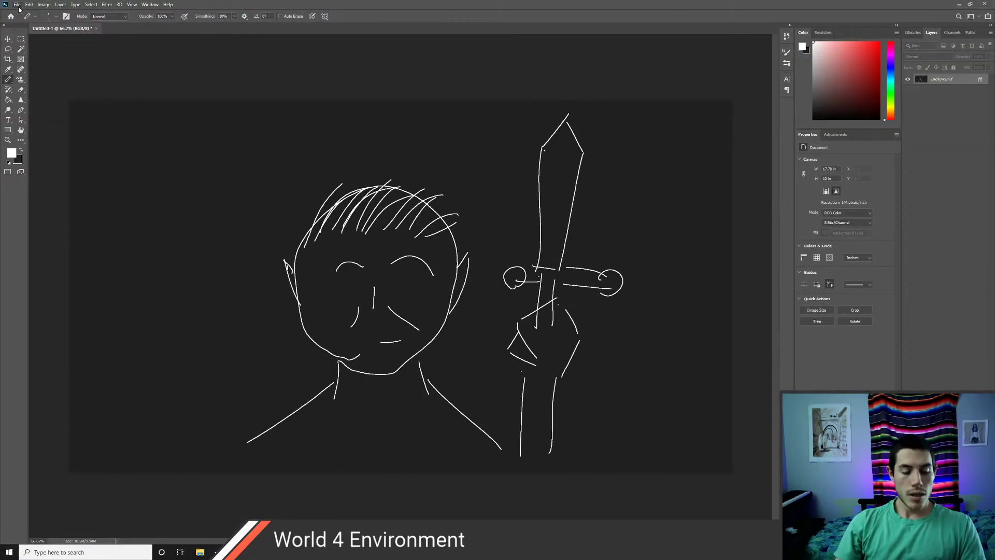
pyautogui.click(29, 5)
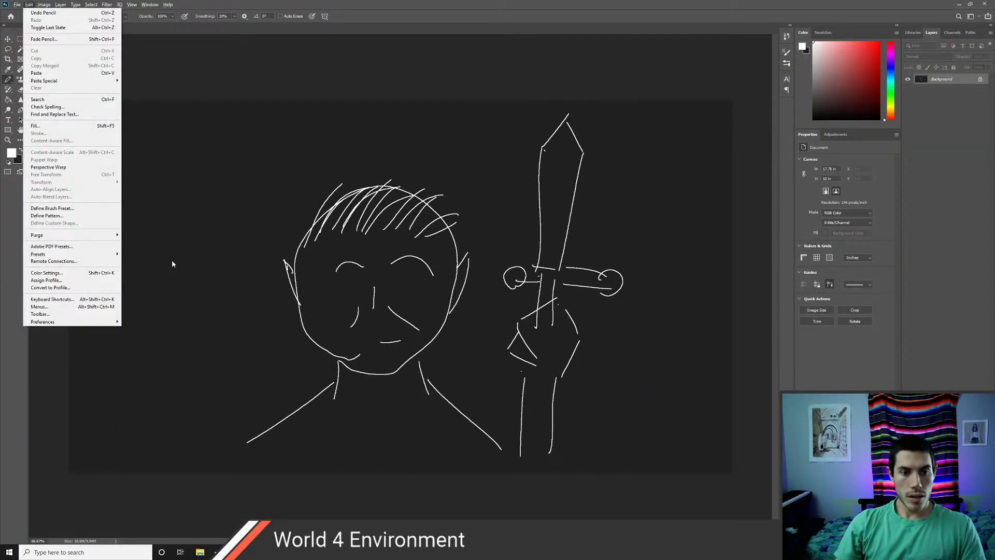
pyautogui.click(53, 381)
# - In File Explorer, browse to Unity_Projects/Awesome Apey Orb/Assets/SkySerie Freebie/FreebieHdri
pyautogui.press('super+e')
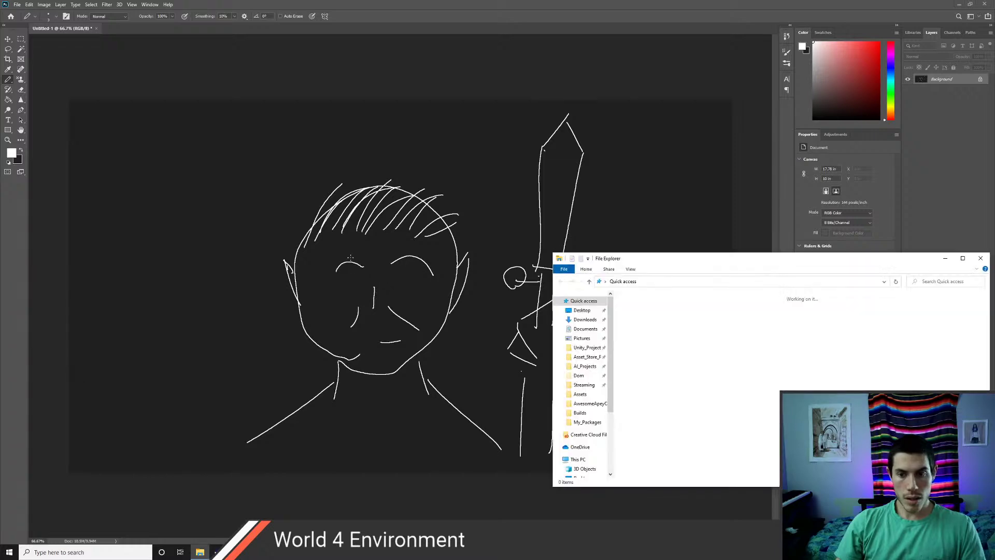
pyautogui.click(585, 329)
pyautogui.click(587, 347)
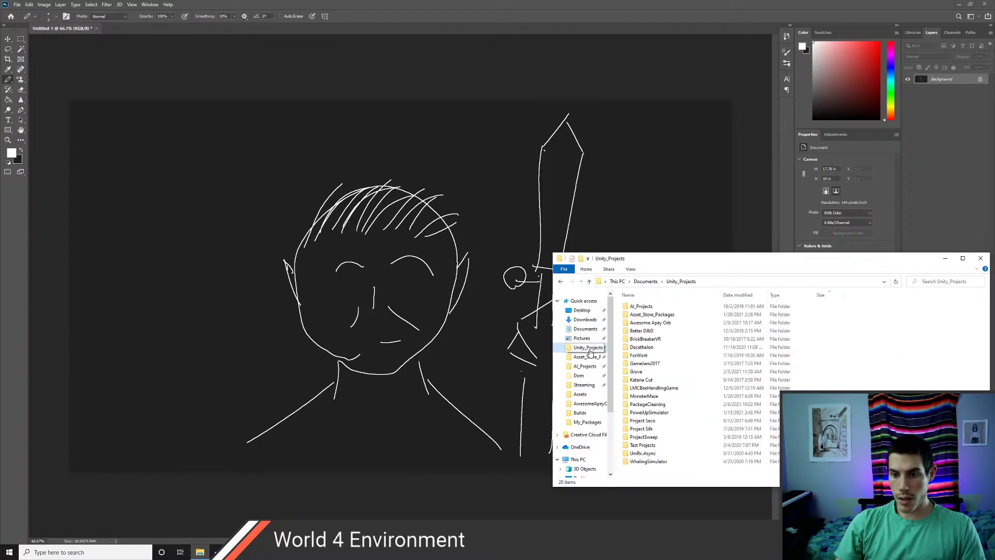
pyautogui.doubleClick(654, 311)
pyautogui.doubleClick(649, 313)
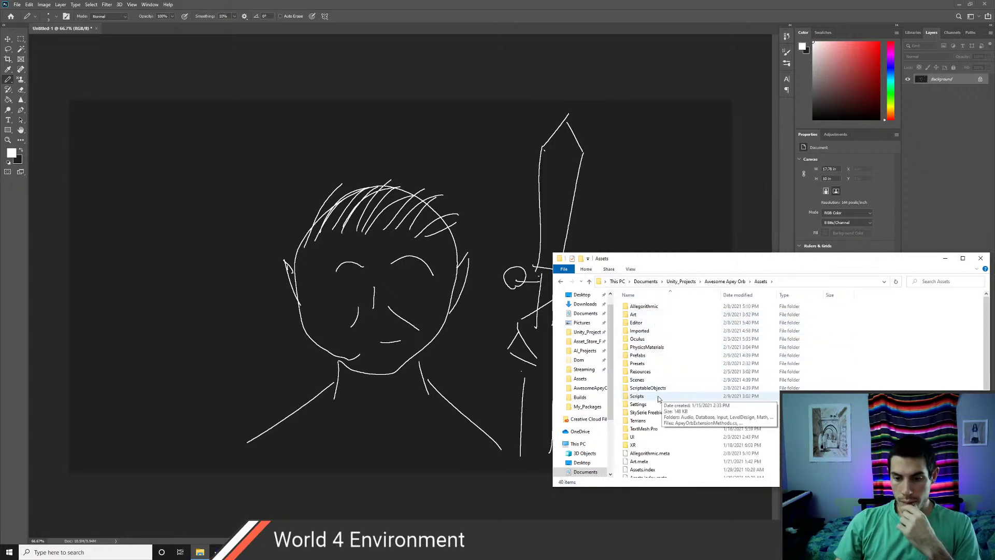
pyautogui.doubleClick(648, 412)
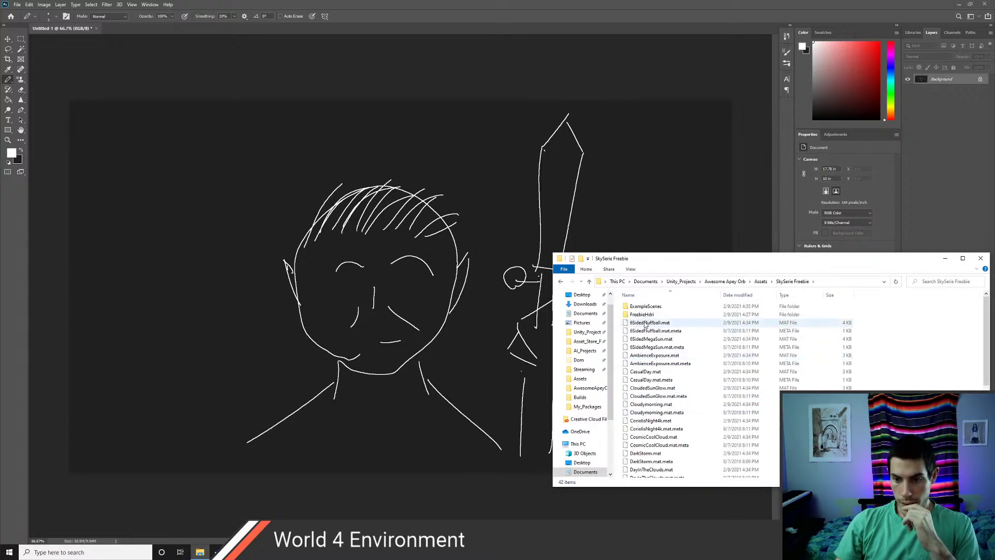
pyautogui.scroll(-7, 669, 361)
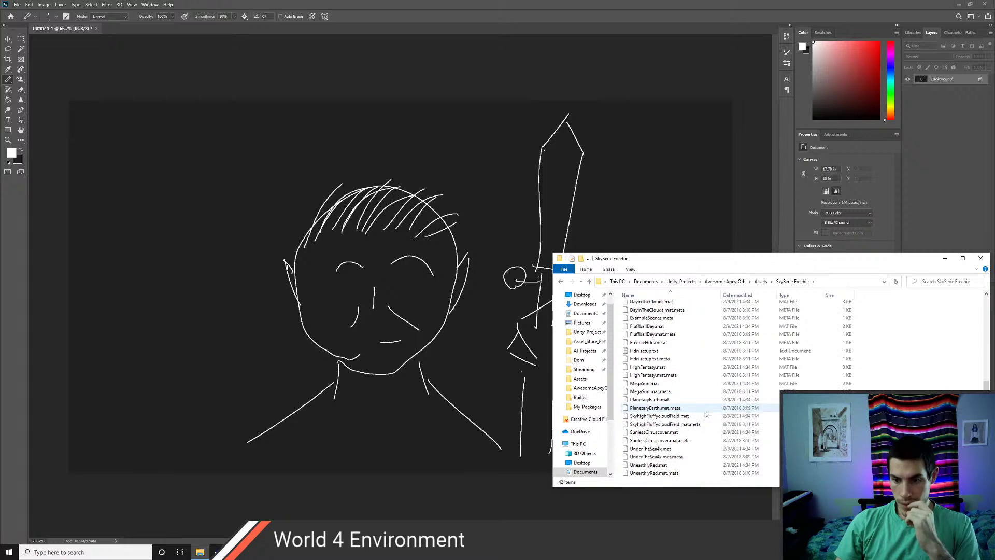
pyautogui.scroll(7, 668, 394)
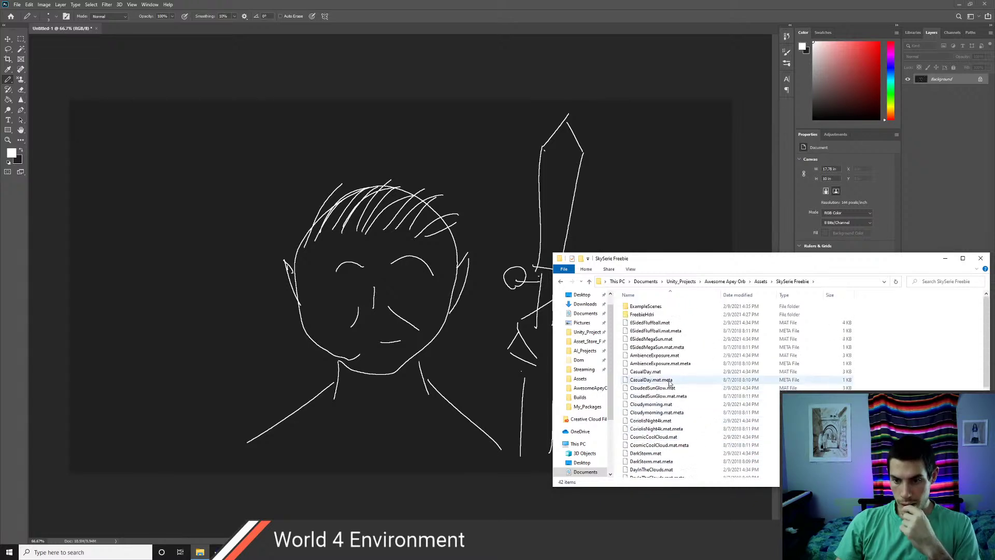
pyautogui.doubleClick(643, 315)
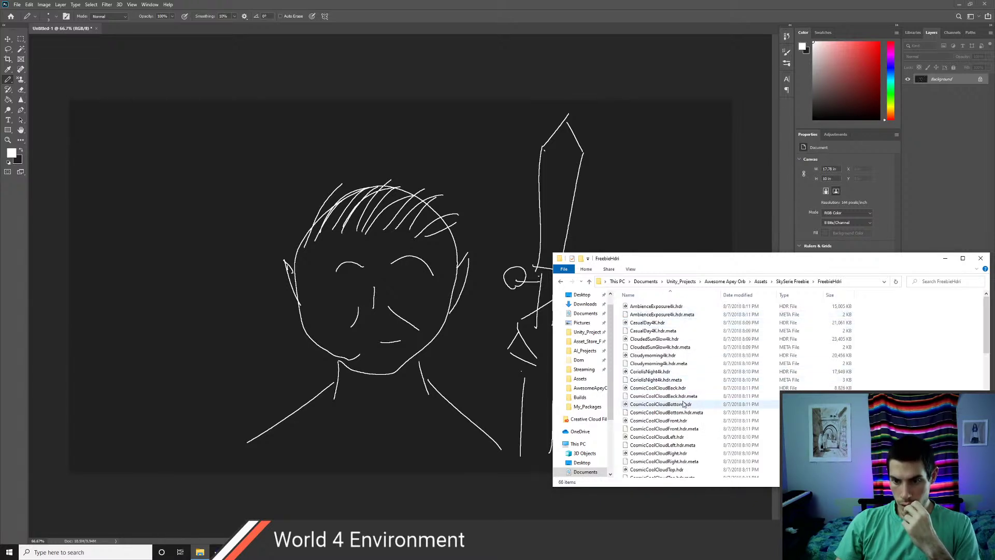
pyautogui.scroll(-15, 684, 403)
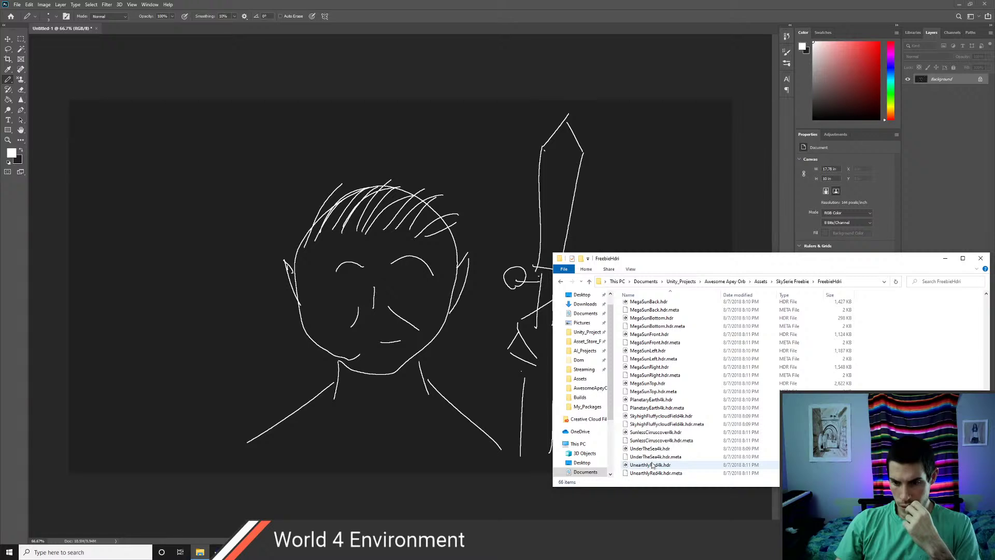
# - Place PlanetaryEarth4k.hdr onto the Photoshop canvas and commit it
pyautogui.click(653, 400)
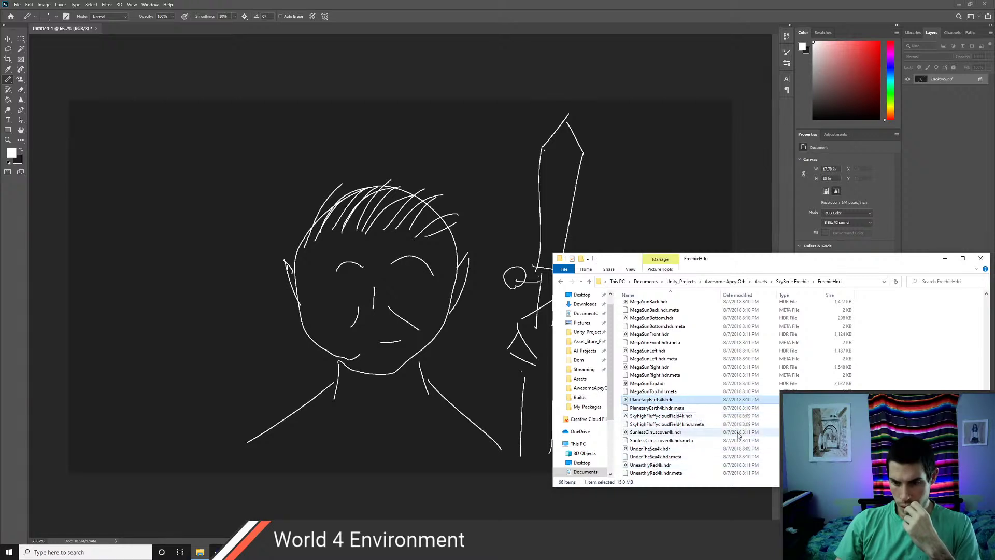
pyautogui.moveTo(653, 401); pyautogui.dragTo(295, 324)
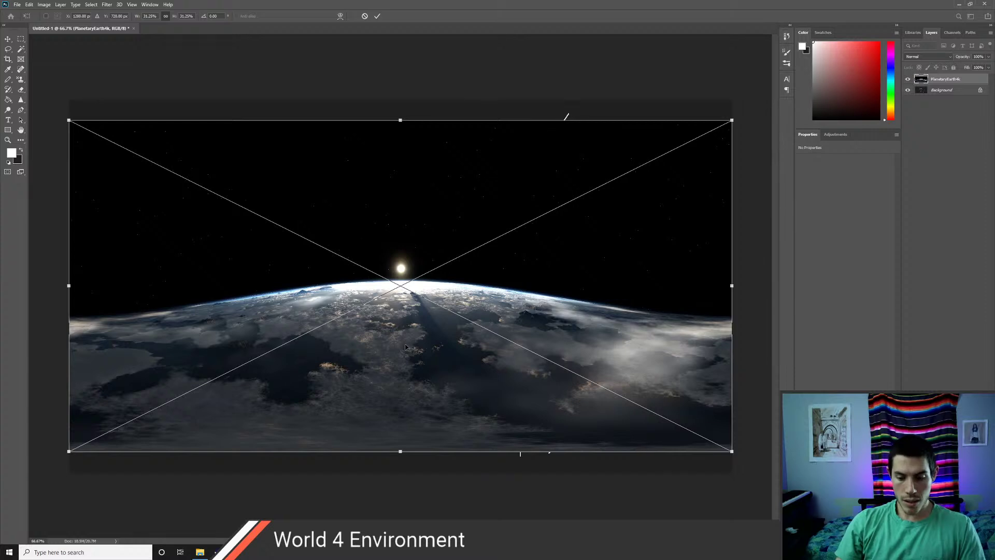
pyautogui.press('Return')
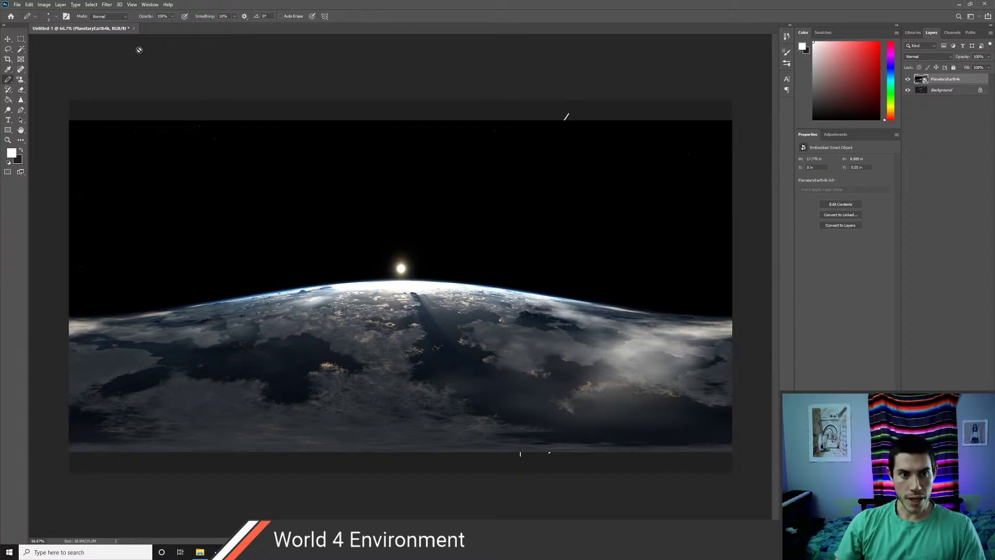
# - Use File > Open to browse to the Awesome Apey Orb project's Assets folder
pyautogui.click(17, 5)
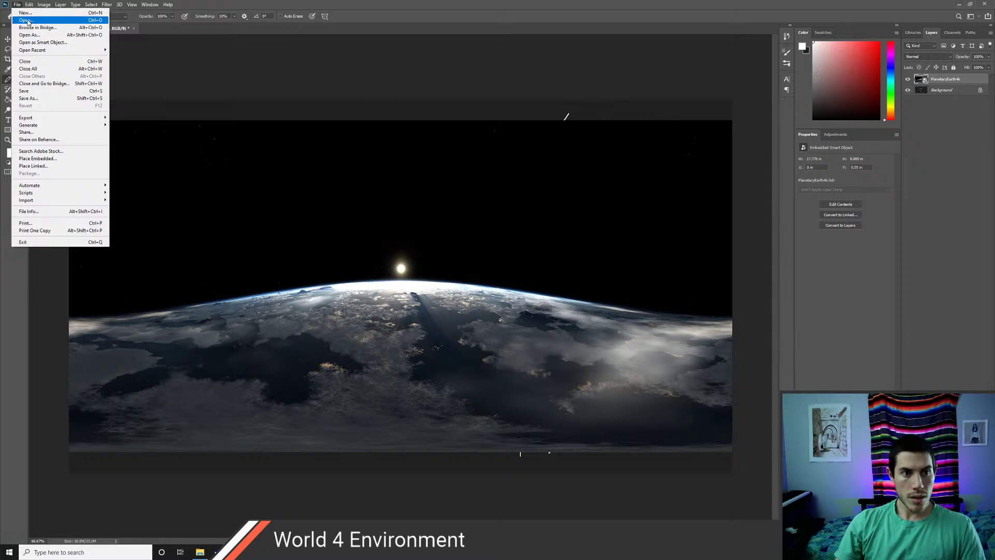
pyautogui.click(31, 24)
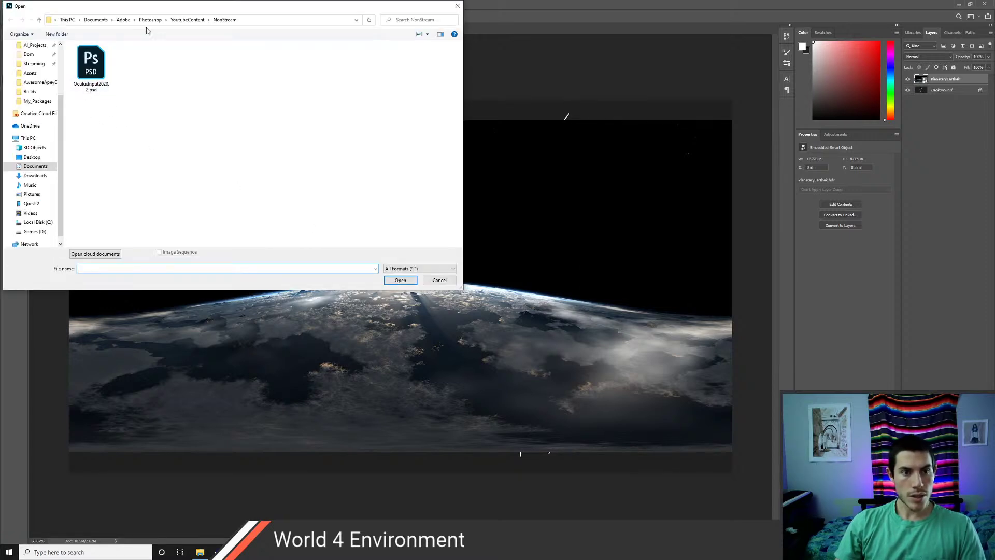
pyautogui.click(39, 81)
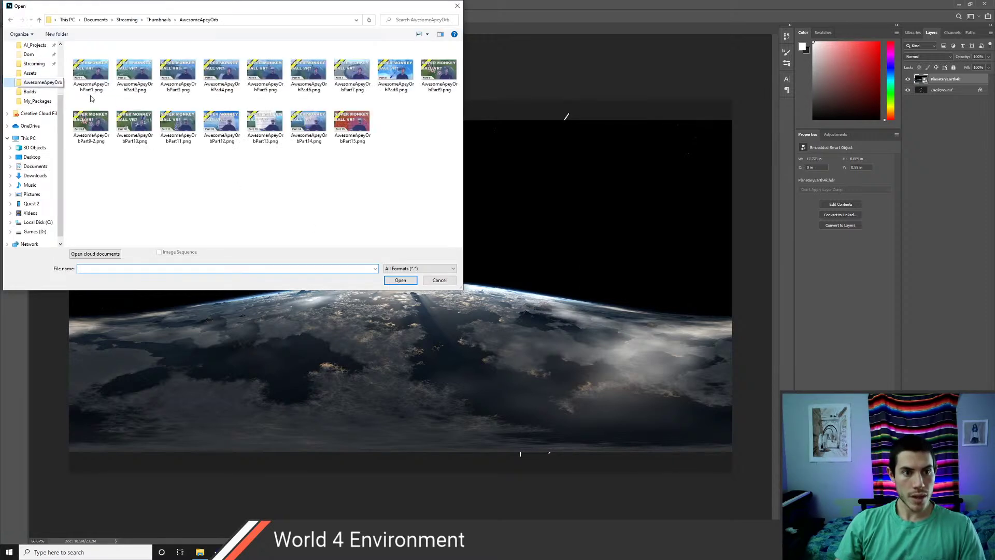
pyautogui.click(127, 19)
pyautogui.scroll(3, 32, 99)
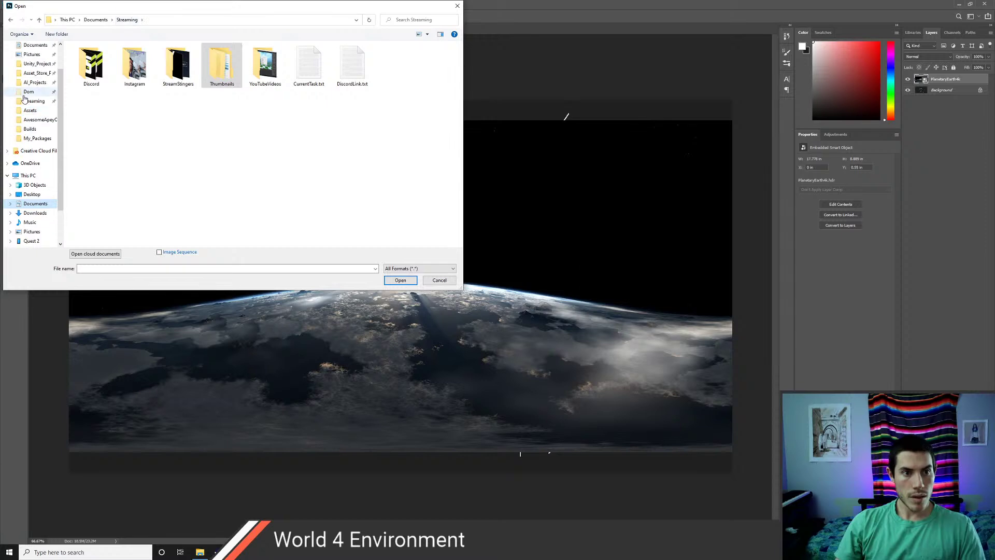
pyautogui.click(32, 98)
pyautogui.doubleClick(88, 73)
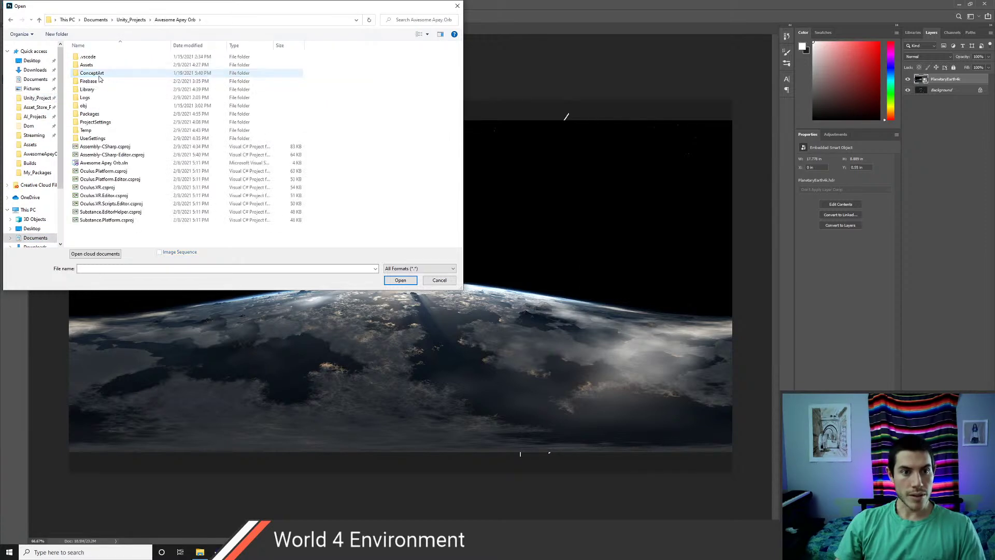
pyautogui.doubleClick(87, 65)
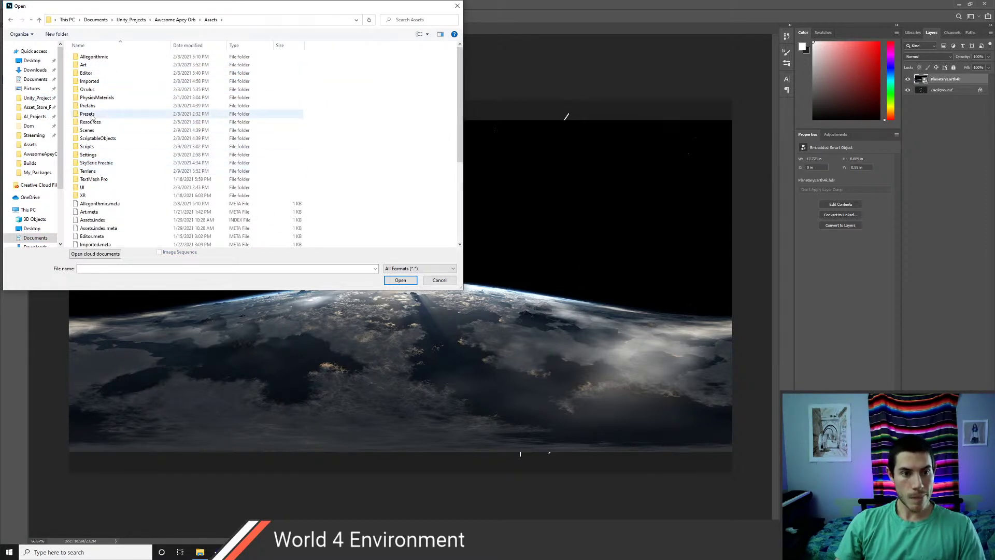
# - Open PlanetaryEarth4k.hdr from SkySerie Freebie/FreebieHdri as its own document
pyautogui.doubleClick(84, 65)
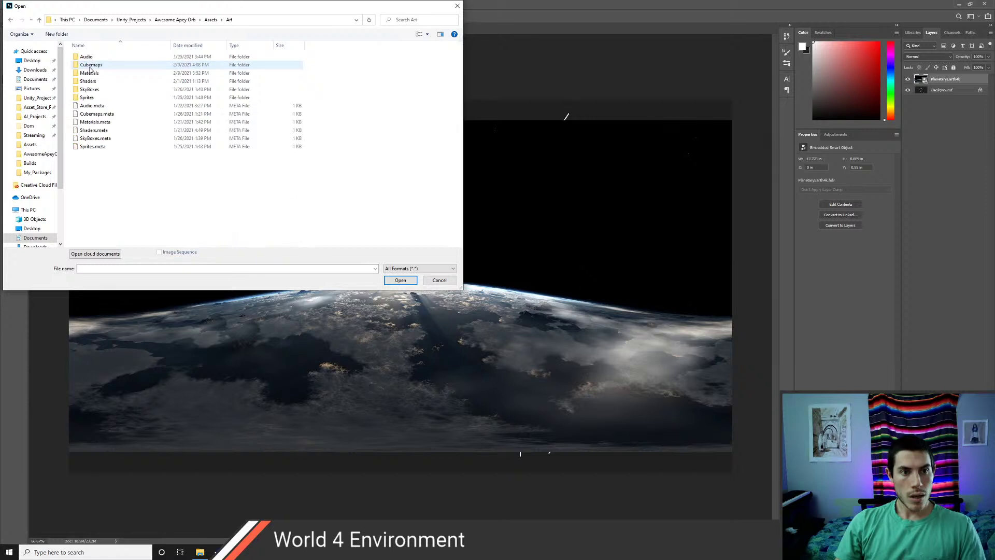
pyautogui.click(211, 20)
pyautogui.doubleClick(98, 162)
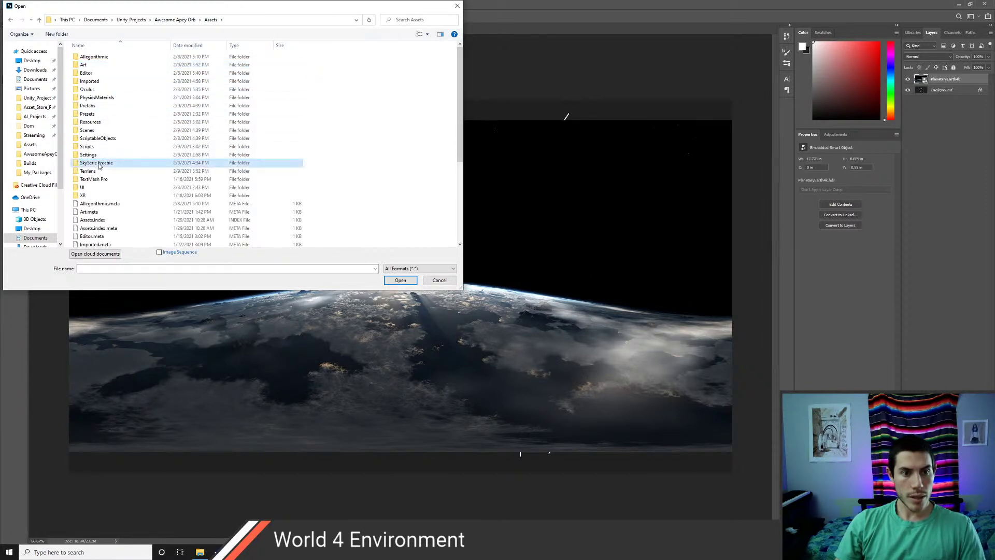
pyautogui.doubleClick(91, 65)
pyautogui.scroll(-5, 125, 202)
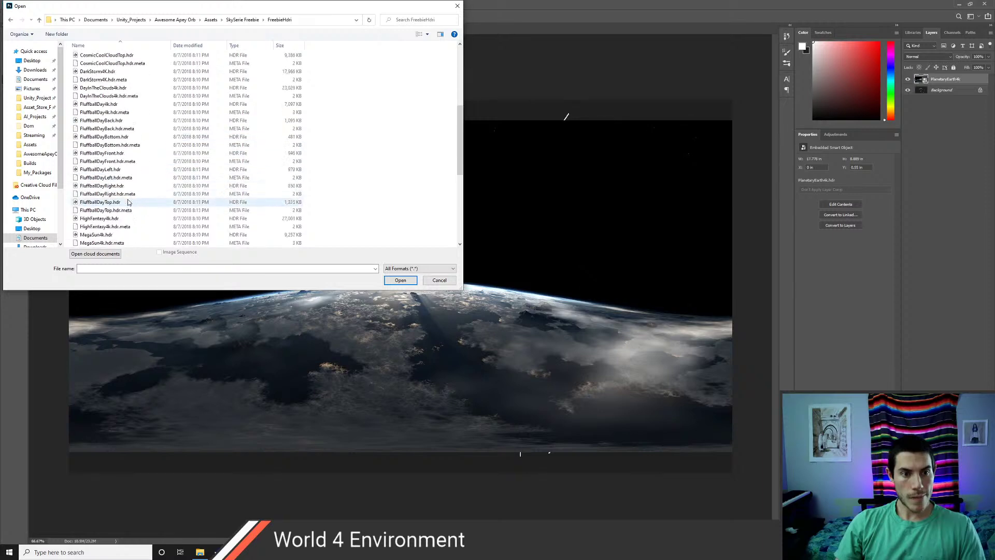
pyautogui.scroll(-3, 125, 202)
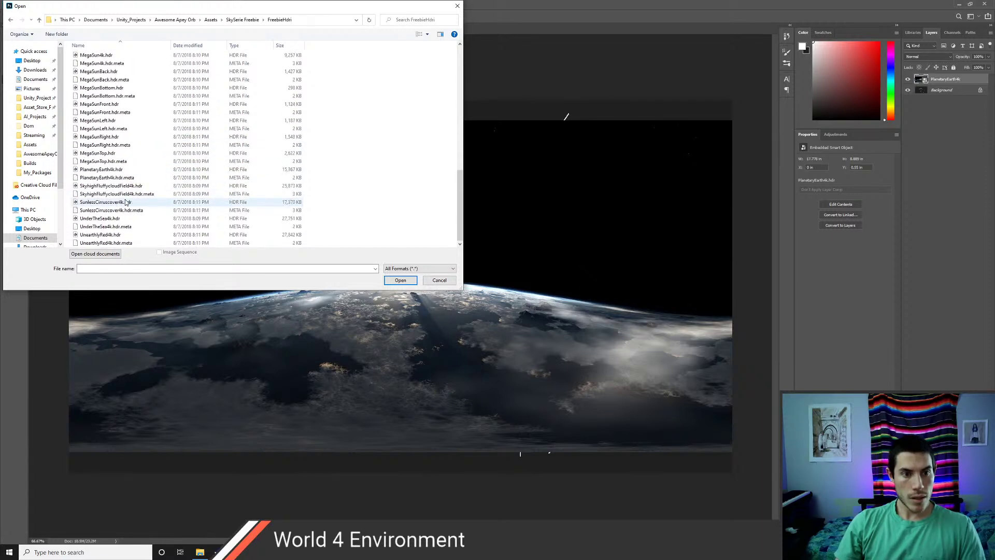
pyautogui.click(106, 170)
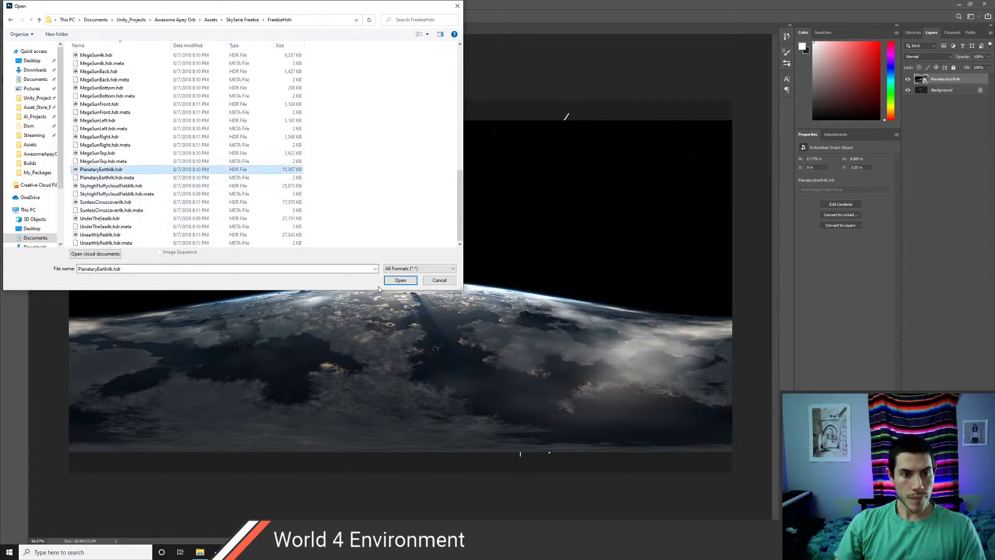
pyautogui.click(400, 280)
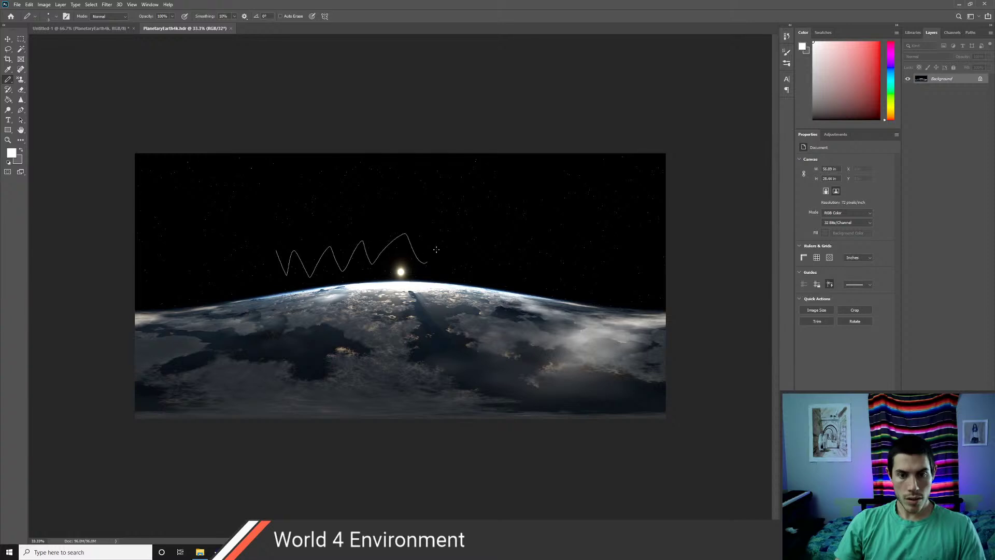
# - Undo the stray pencil squiggle, zoom and pan around the Earth and sun, then return to Explorer
pyautogui.hotkey('ctrl', 'z')
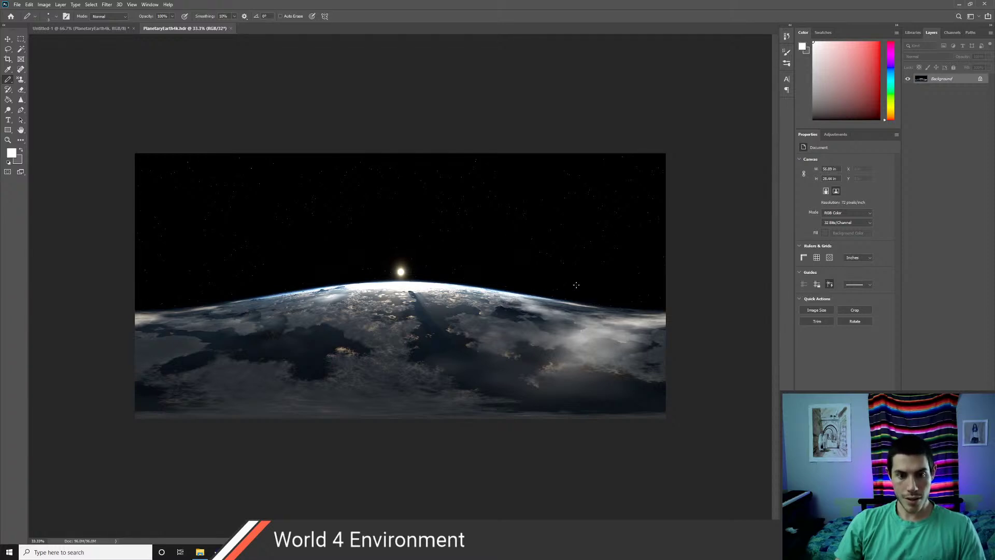
pyautogui.press('z')
pyautogui.click(311, 269)
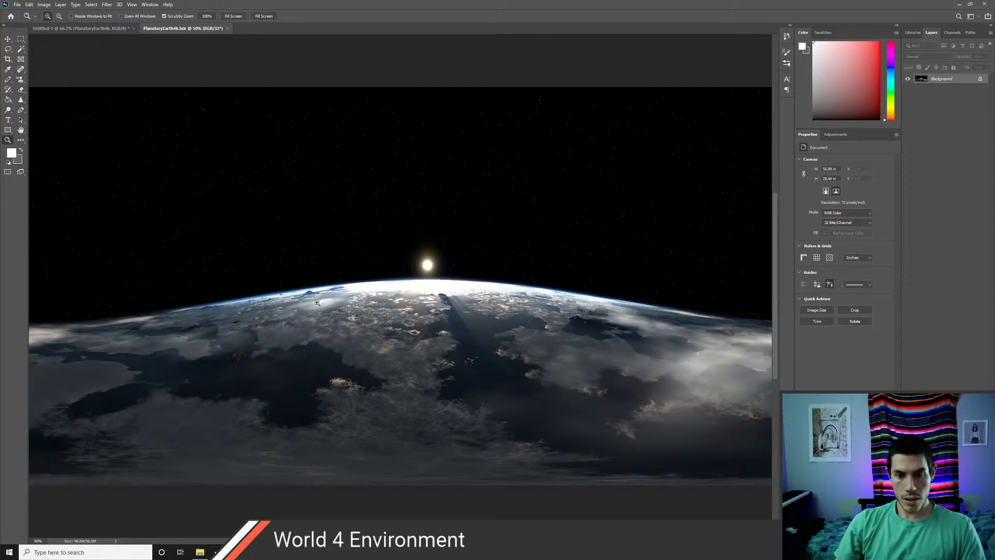
pyautogui.click(351, 305)
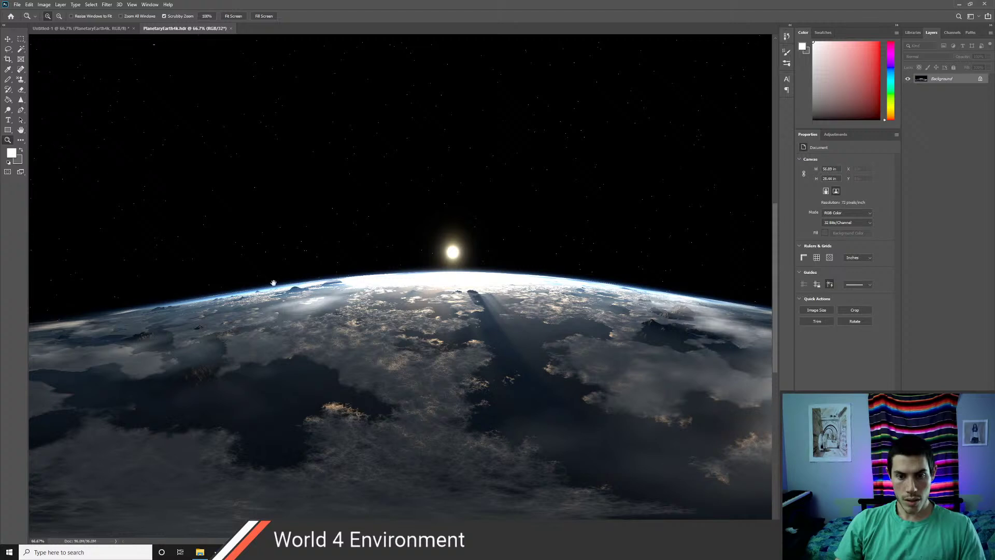
pyautogui.moveTo(274, 283); pyautogui.dragTo(611, 363)
pyautogui.moveTo(598, 323); pyautogui.dragTo(274, 276)
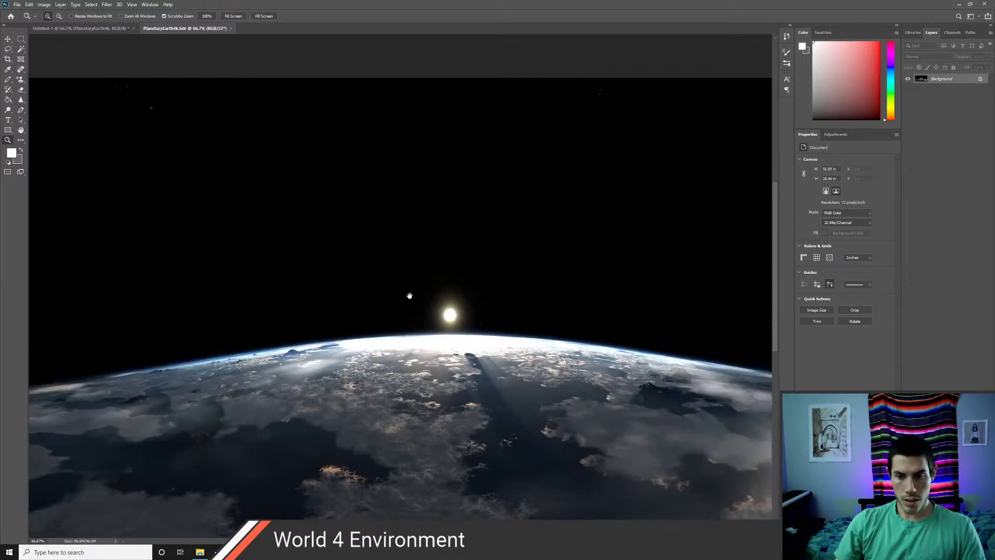
pyautogui.moveTo(482, 315); pyautogui.dragTo(462, 231)
pyautogui.moveTo(275, 271); pyautogui.dragTo(433, 332)
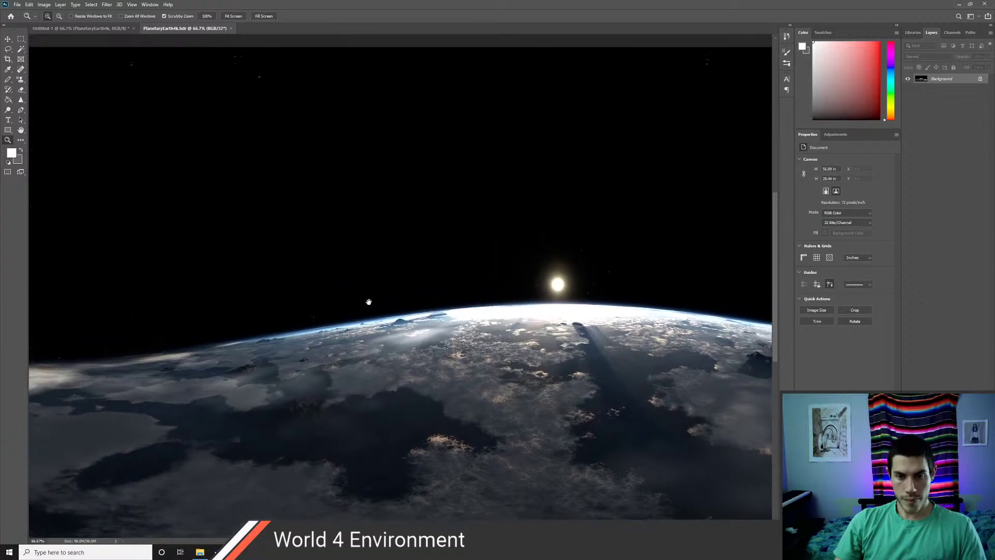
pyautogui.moveTo(368, 302); pyautogui.dragTo(234, 312)
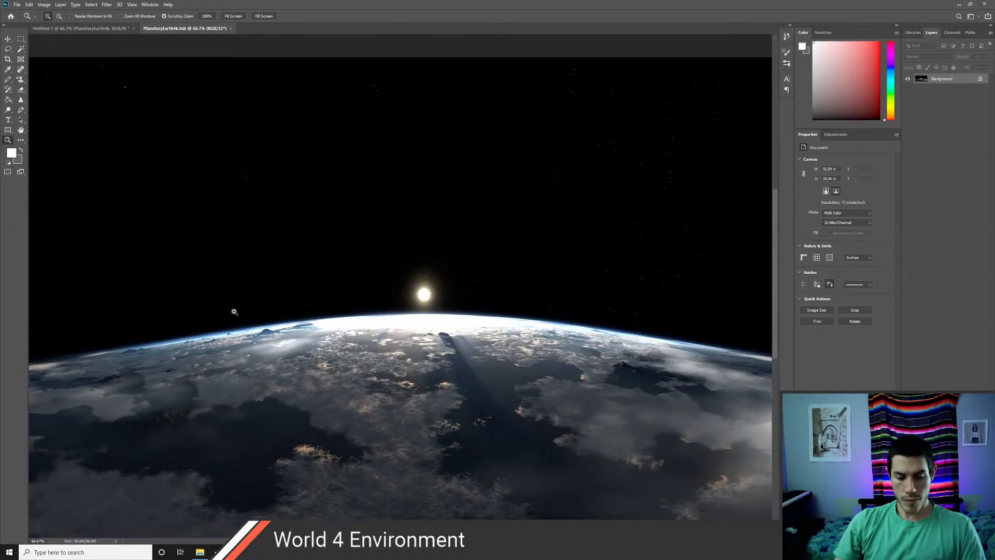
pyautogui.hotkey('alt', 'Tab')
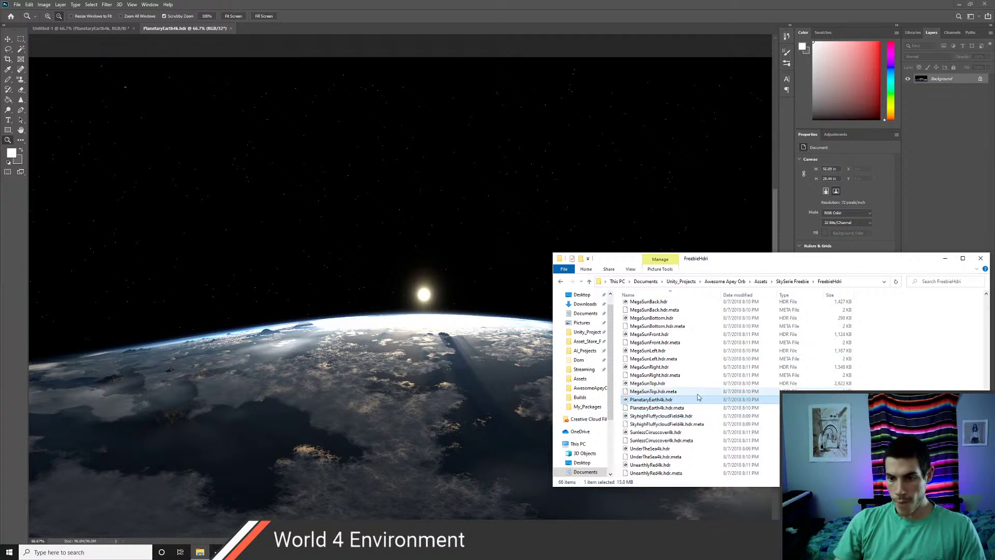
# - Place CosmicCoolCloudBack.hdr and CosmicCoolCloudTop.hdr into the Earth document as layers
pyautogui.scroll(2, 696, 395)
pyautogui.scroll(11, 696, 396)
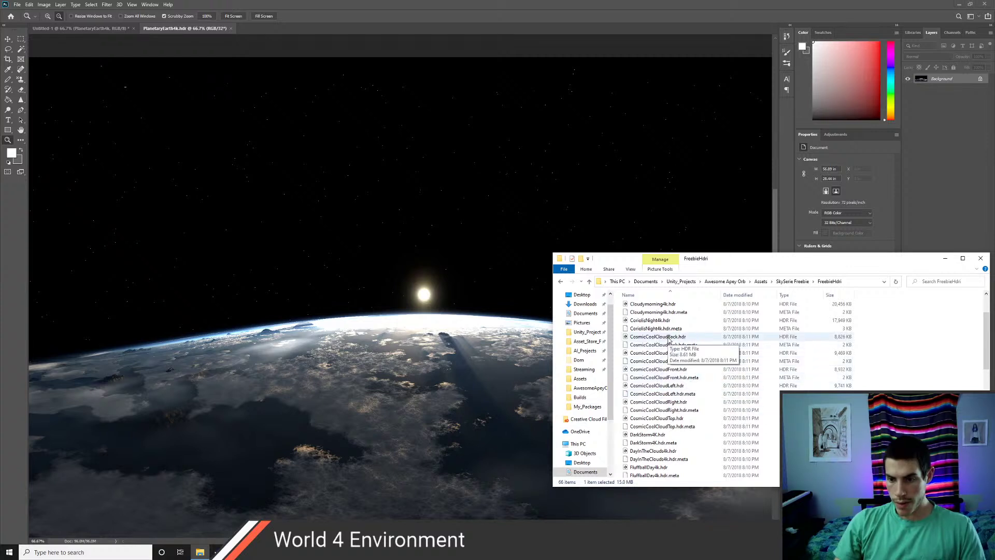
pyautogui.moveTo(670, 340); pyautogui.dragTo(526, 351)
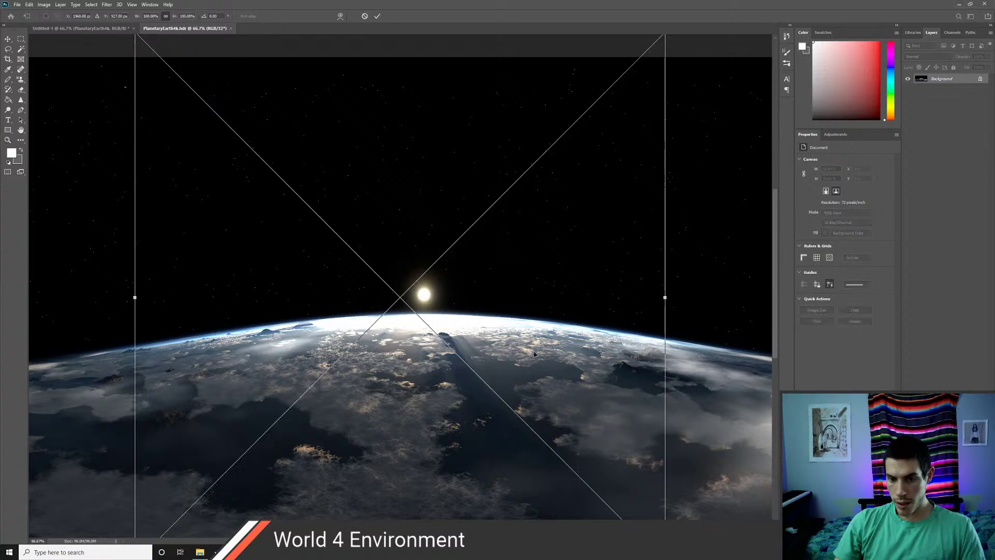
pyautogui.press('Return')
pyautogui.hotkey('alt', 'Tab')
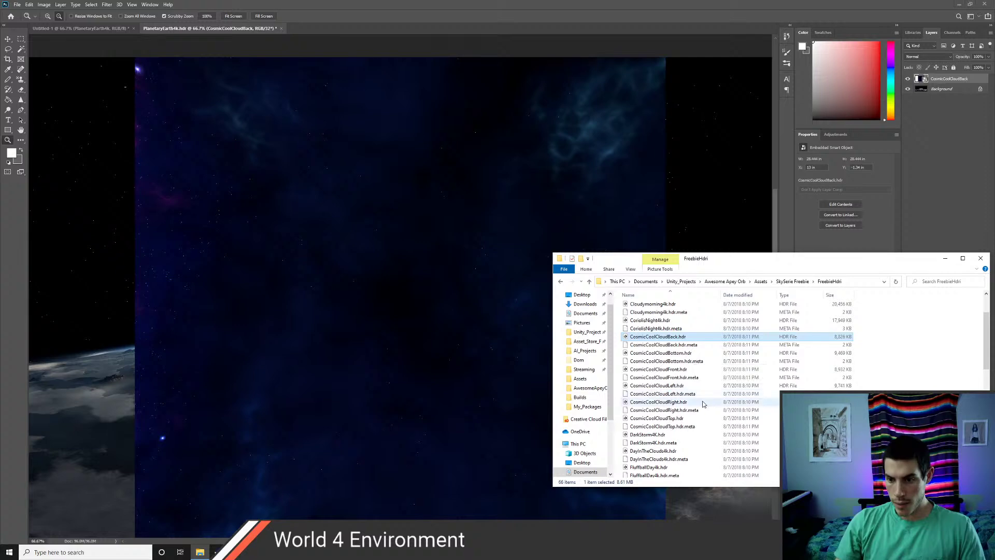
pyautogui.moveTo(657, 418); pyautogui.dragTo(442, 377)
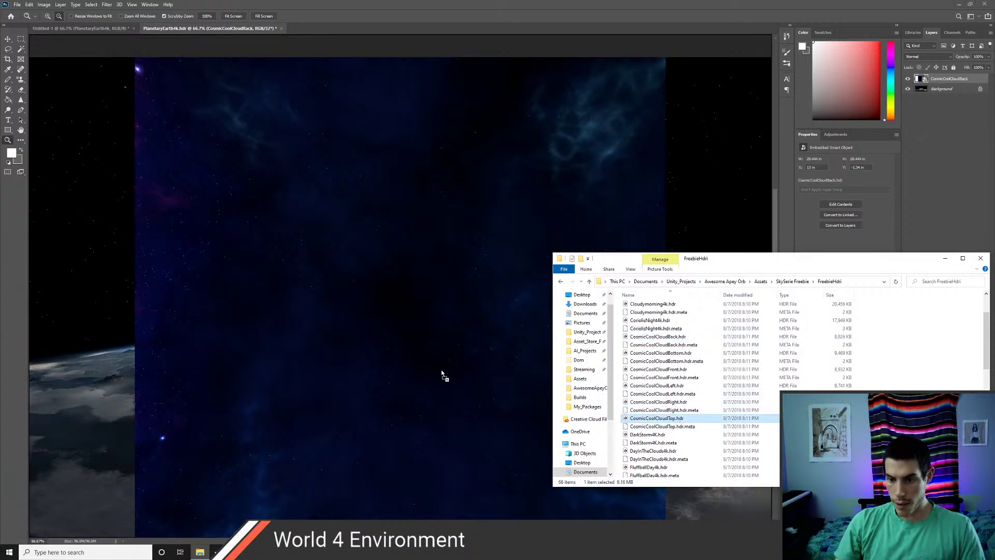
pyautogui.press('Return')
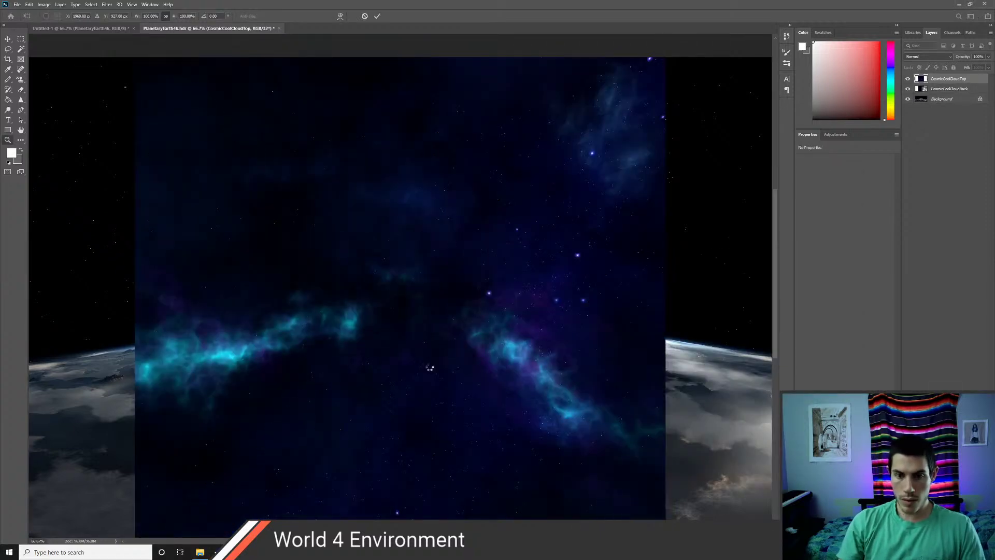
pyautogui.hotkey('alt', 'Tab')
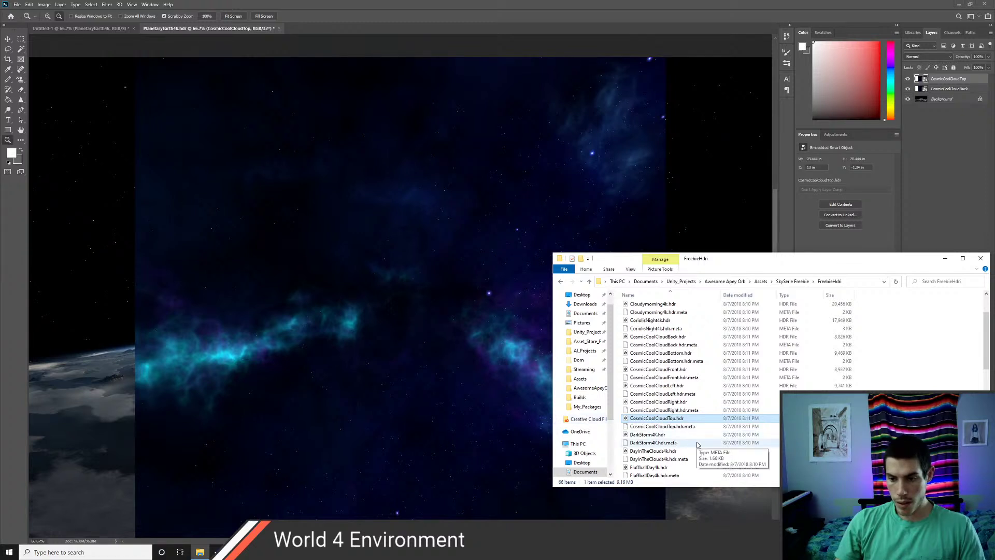
# - Place CosmicCoolCloudLeft.hdr into the Earth document and commit it
pyautogui.moveTo(657, 385); pyautogui.dragTo(536, 383)
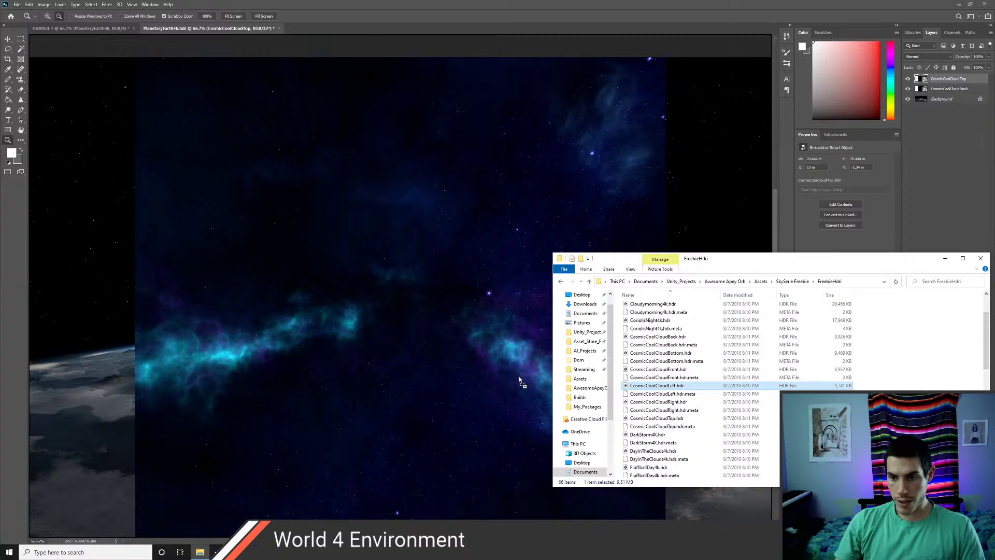
pyautogui.moveTo(521, 382); pyautogui.dragTo(518, 375)
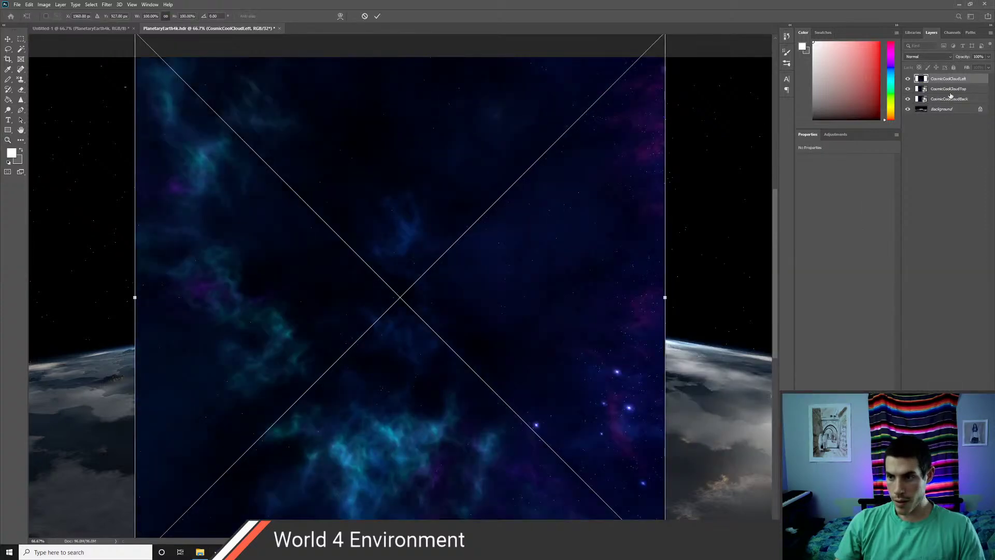
pyautogui.hotkey('alt', 'Tab')
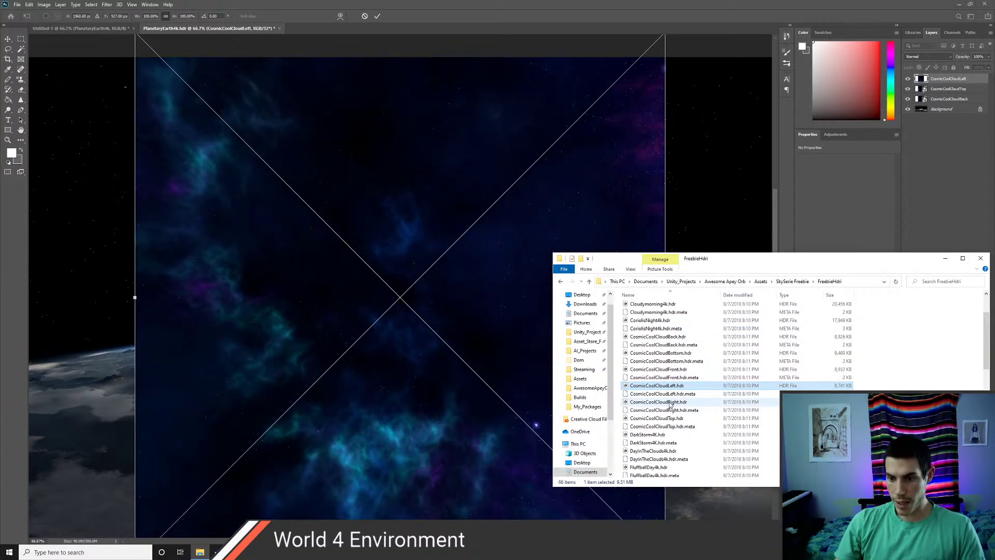
pyautogui.click(670, 402)
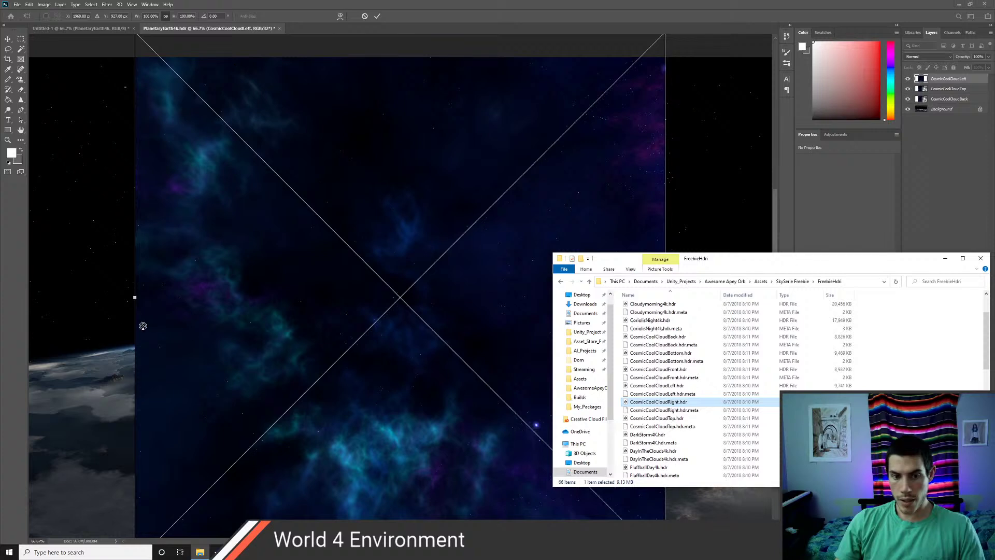
pyautogui.hotkey('alt', 'Tab')
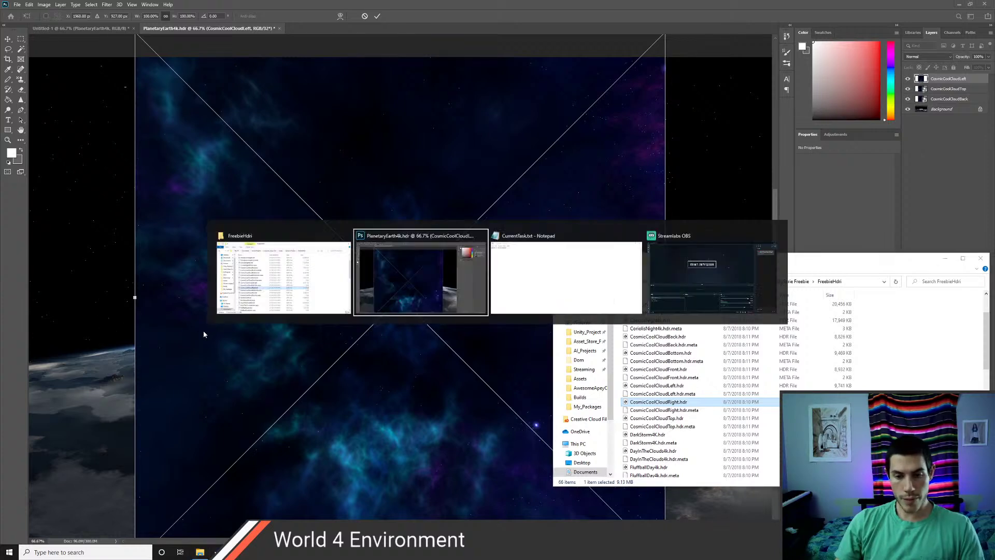
pyautogui.press('Return')
pyautogui.press('z')
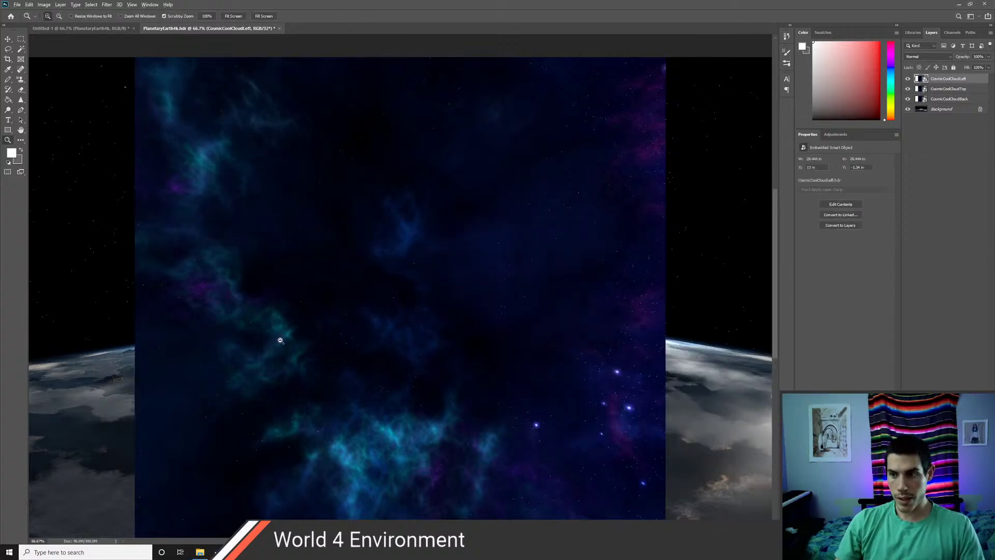
# - Place CosmicCoolCloudRight.hdr into the document, then zoom out to the whole canvas
pyautogui.hotkey('alt', 'Tab')
pyautogui.click(658, 402)
pyautogui.moveTo(659, 404); pyautogui.dragTo(387, 360)
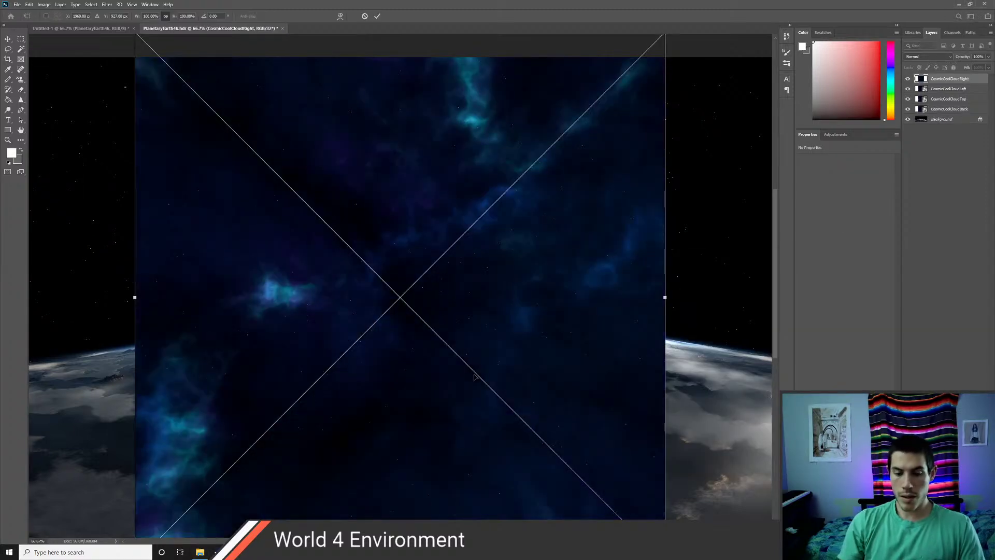
pyautogui.press('Return')
pyautogui.hotkey('alt', 'Tab')
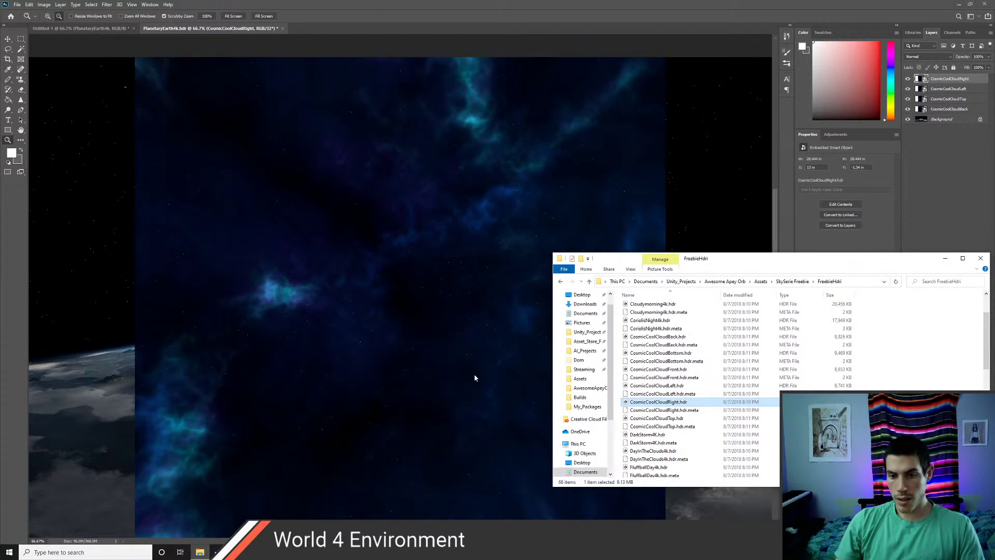
pyautogui.hotkey('alt', 'Tab')
pyautogui.scroll(-2, 439, 297)
pyautogui.scroll(1, 446, 307)
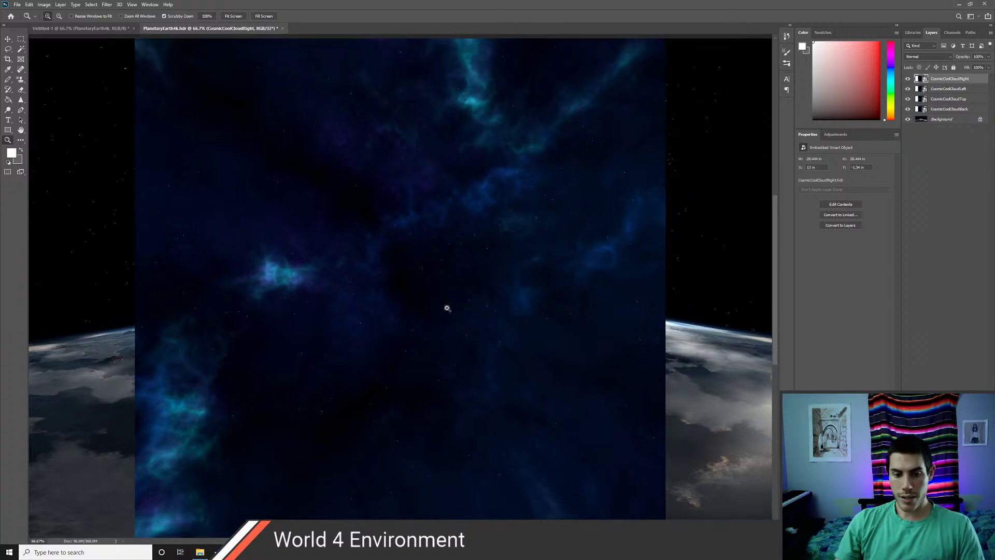
pyautogui.keyDown('alt'); pyautogui.click(464, 305); pyautogui.keyUp('alt')
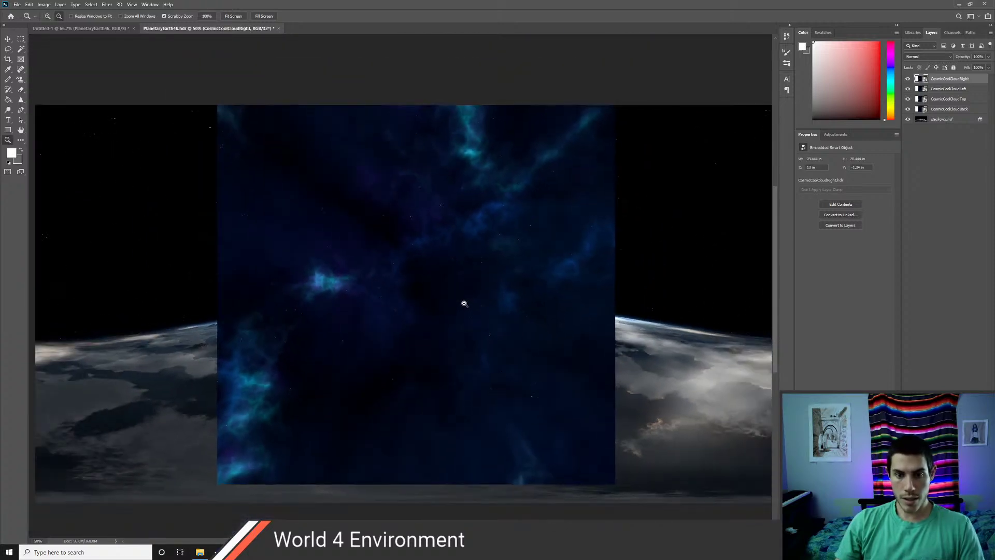
pyautogui.keyDown('alt'); pyautogui.click(465, 304); pyautogui.keyUp('alt')
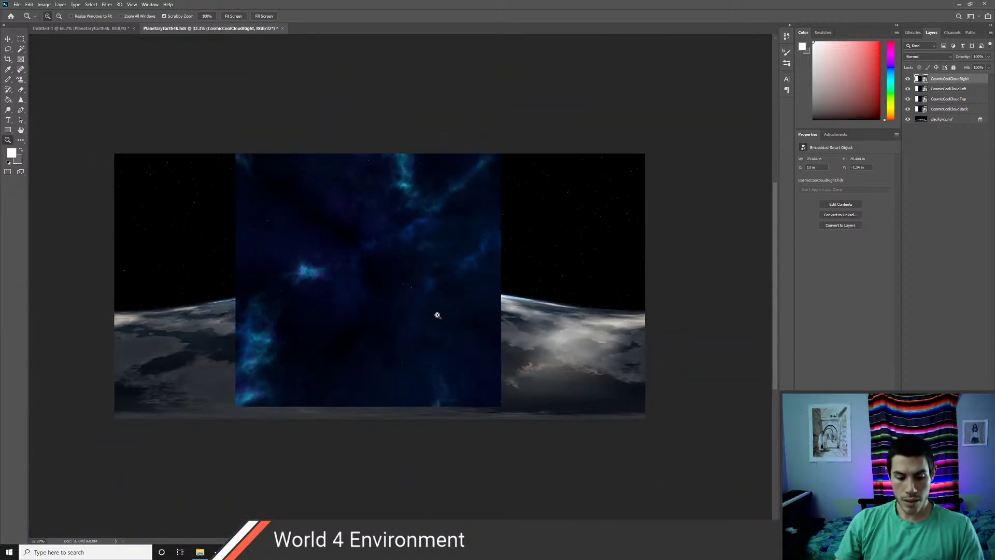
# - Spread the Right, Left, Top and Back cloud panels outward and unlock the background as Layer 0
pyautogui.press('v')
pyautogui.moveTo(394, 296); pyautogui.dragTo(600, 299)
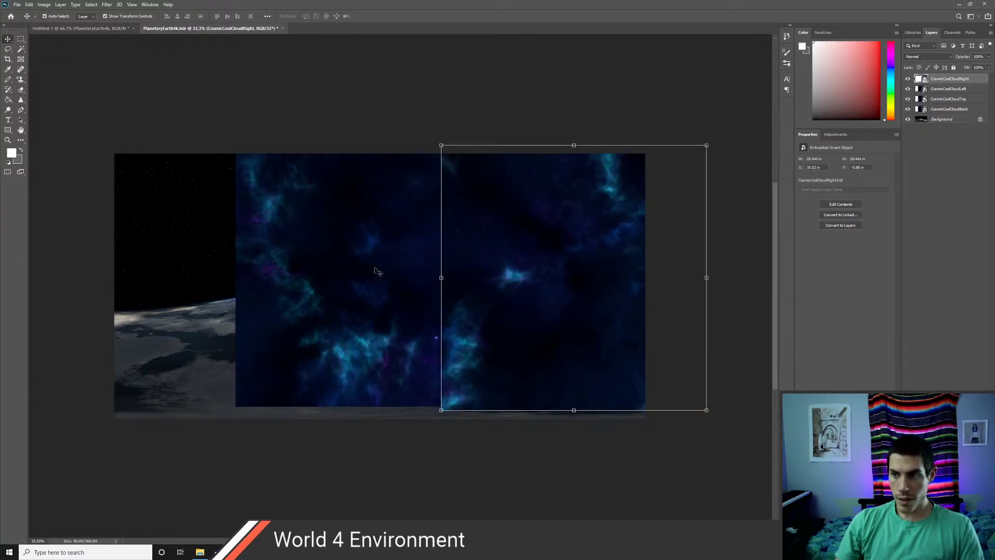
pyautogui.moveTo(377, 270); pyautogui.dragTo(106, 282)
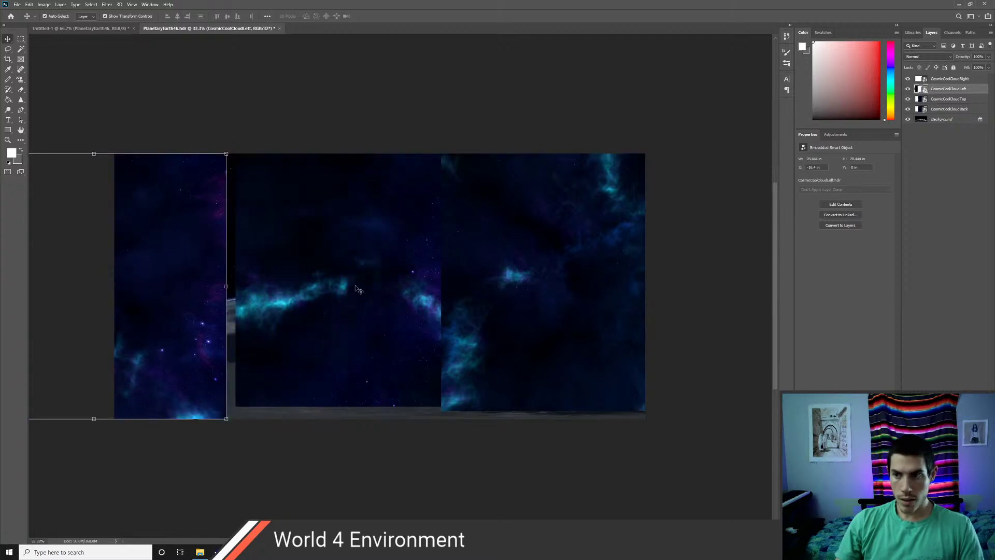
pyautogui.moveTo(358, 288); pyautogui.dragTo(377, 110)
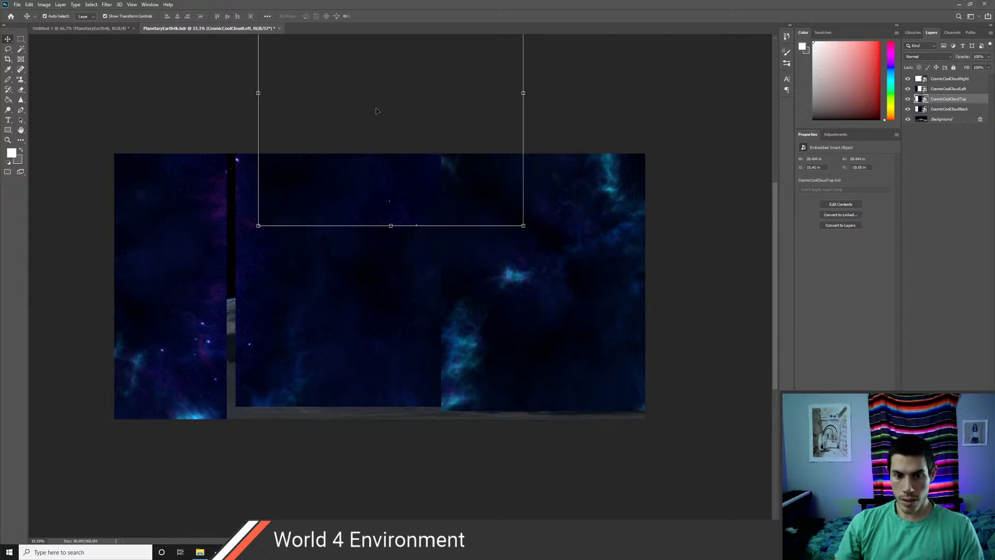
pyautogui.moveTo(352, 282); pyautogui.dragTo(365, 313)
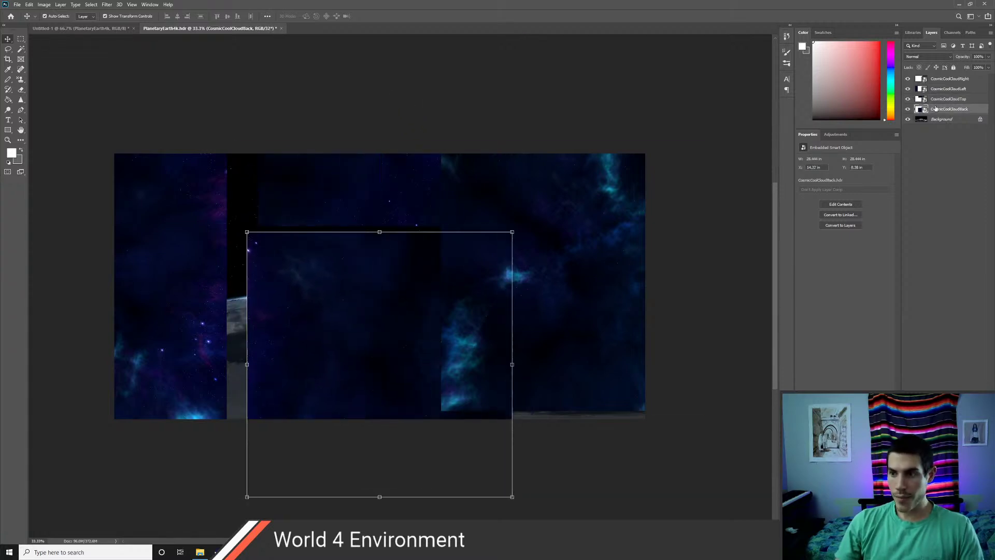
pyautogui.click(980, 119)
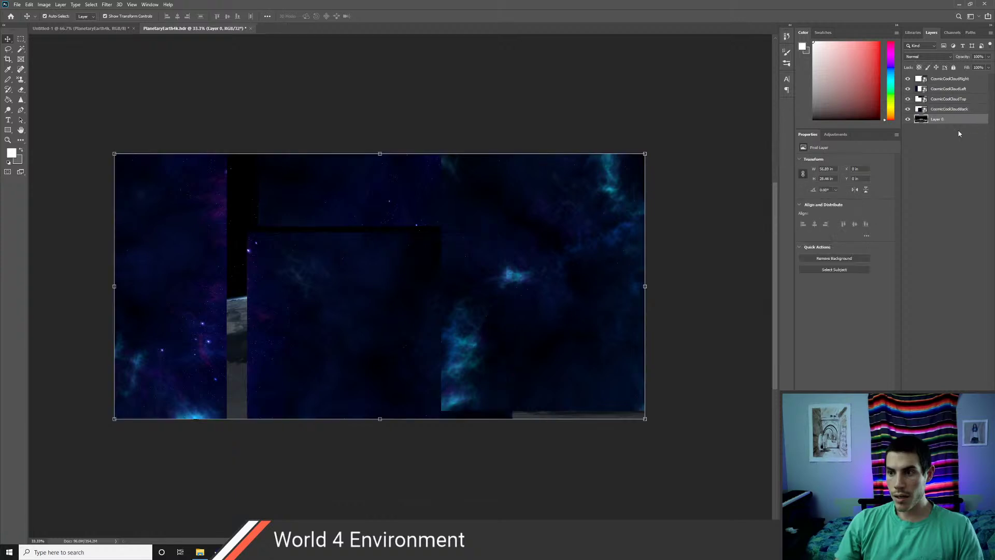
# - Reposition the CosmicCoolCloudBack and Right panels, selecting each cloud panel in turn
pyautogui.moveTo(376, 294)
pyautogui.mouseDown()
pyautogui.moveTo(366, 284)
pyautogui.moveTo(387, 309)
pyautogui.moveTo(373, 293)
pyautogui.moveTo(384, 290)
pyautogui.mouseUp()
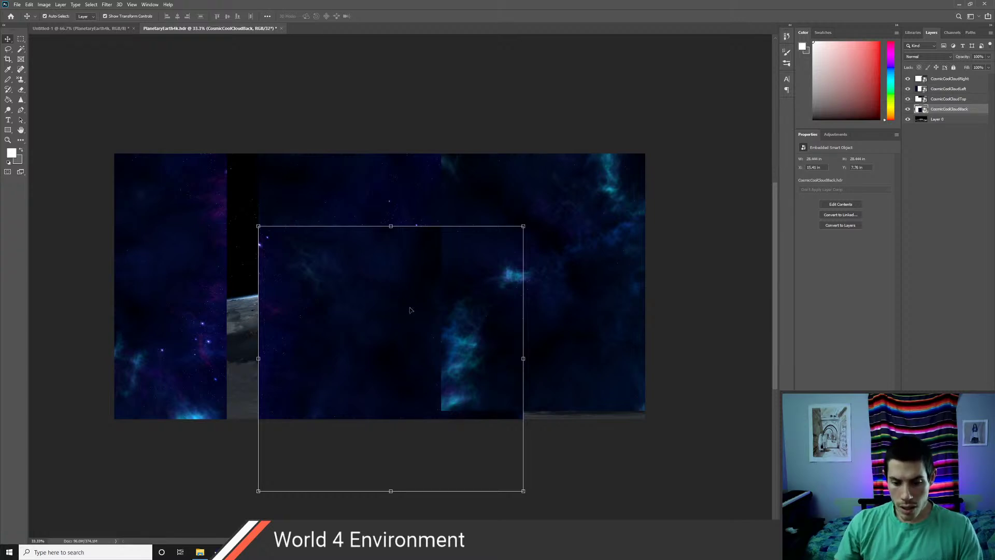
pyautogui.moveTo(373, 293)
pyautogui.mouseDown()
pyautogui.moveTo(373, 313)
pyautogui.moveTo(374, 294)
pyautogui.mouseUp()
pyautogui.moveTo(554, 243); pyautogui.dragTo(646, 249)
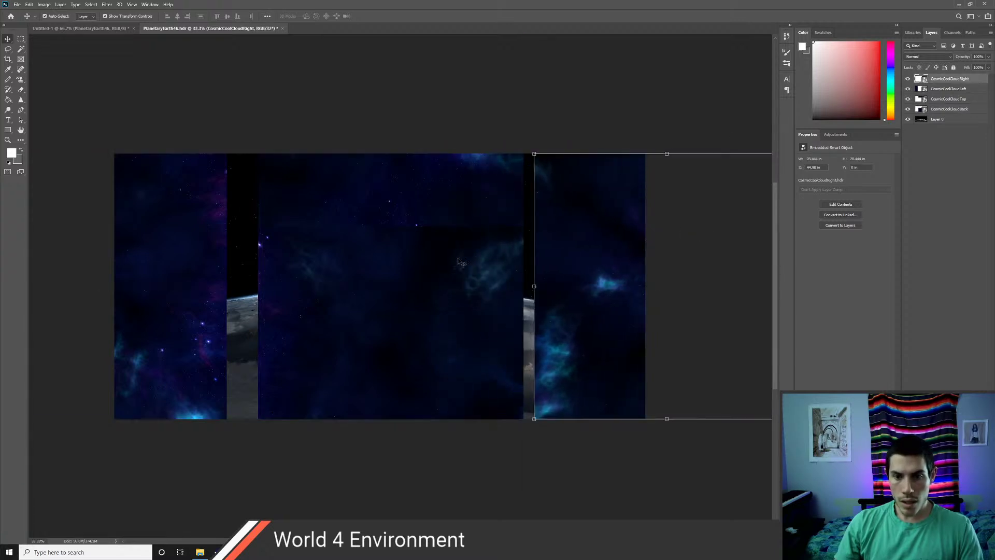
pyautogui.click(439, 260)
pyautogui.click(439, 200)
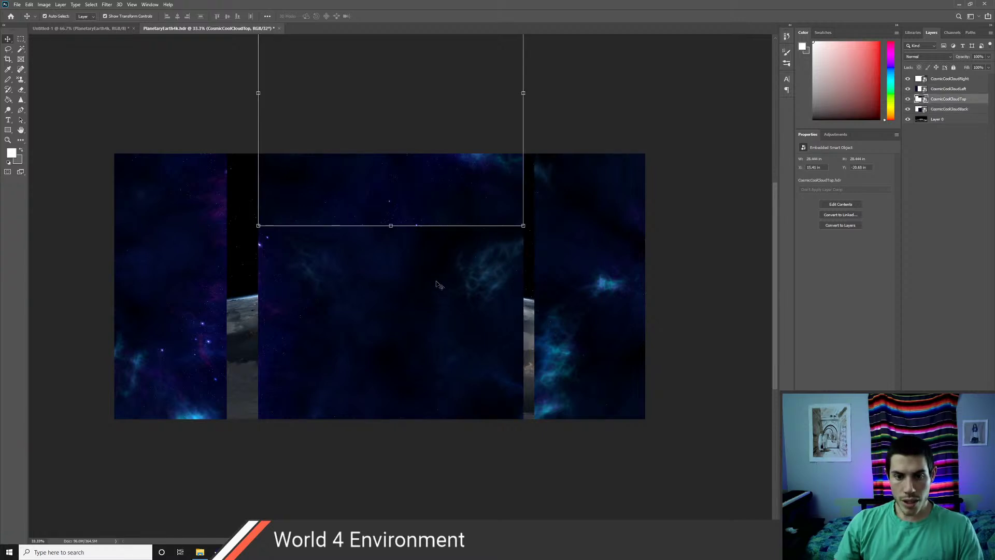
pyautogui.click(563, 251)
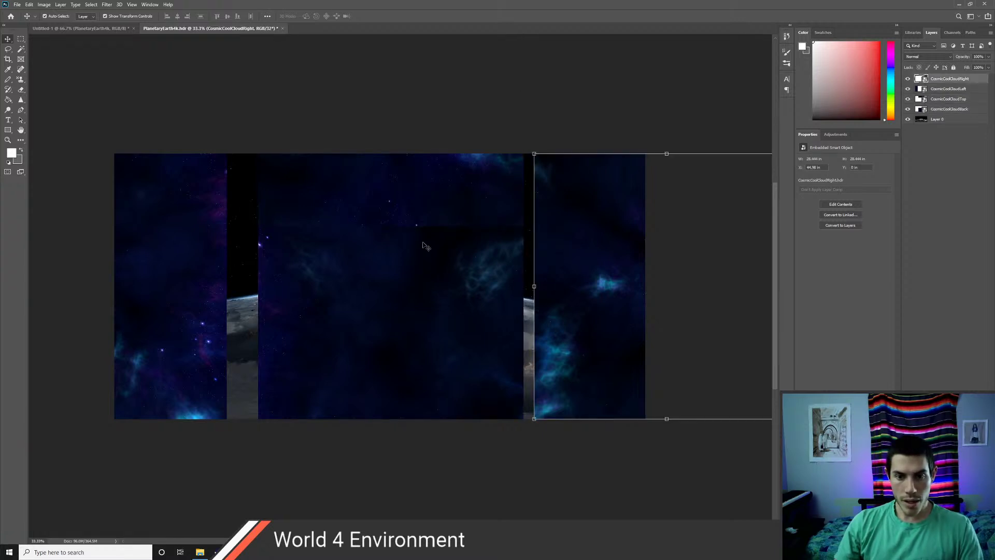
pyautogui.moveTo(422, 245); pyautogui.dragTo(409, 516)
# - Bring CosmicCoolCloudTop into the canvas centre and raise CosmicCoolCloudBack above it, then deselect
pyautogui.hotkey('ctrl', 'z')
pyautogui.moveTo(407, 179); pyautogui.dragTo(378, 376)
pyautogui.moveTo(513, 312); pyautogui.dragTo(514, 133)
pyautogui.moveTo(428, 254); pyautogui.dragTo(428, 148)
pyautogui.moveTo(413, 336); pyautogui.dragTo(399, 279)
pyautogui.click(674, 314)
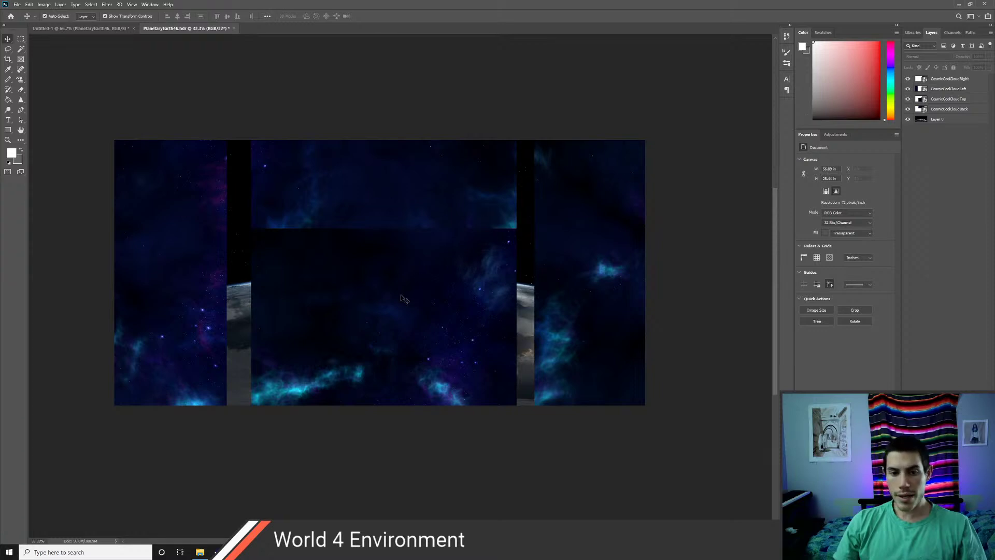
# - Shuffle the CosmicCoolCloudTop and Back panels around over the planet
pyautogui.moveTo(409, 302); pyautogui.dragTo(560, 260)
pyautogui.moveTo(345, 201); pyautogui.dragTo(224, 348)
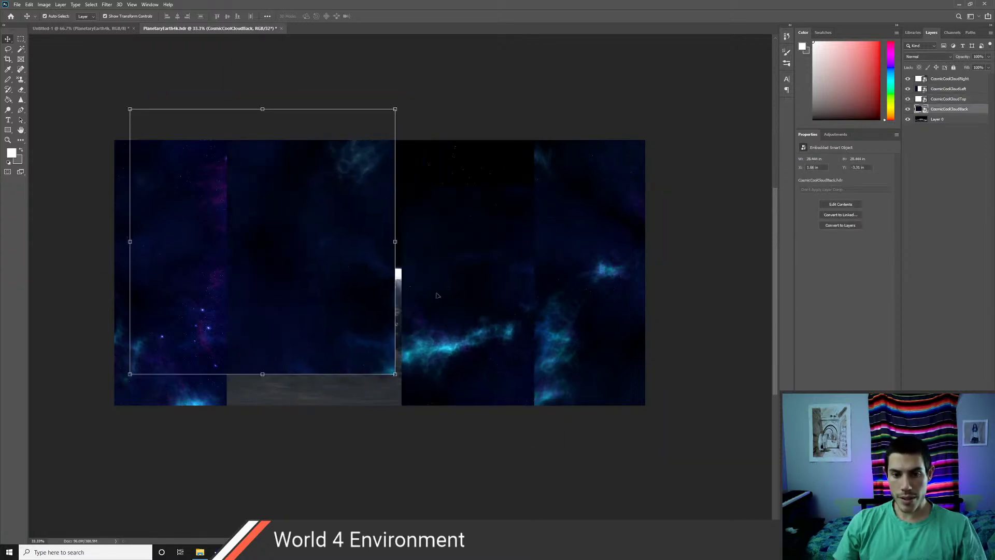
pyautogui.moveTo(459, 295); pyautogui.dragTo(454, 218)
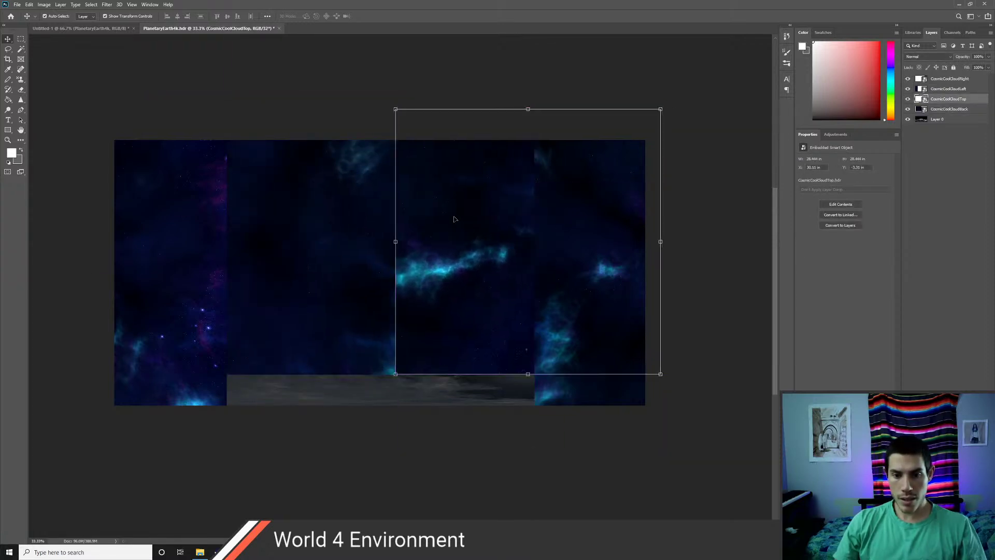
pyautogui.click(714, 282)
pyautogui.moveTo(482, 258); pyautogui.dragTo(217, 359)
pyautogui.moveTo(327, 185); pyautogui.dragTo(545, 223)
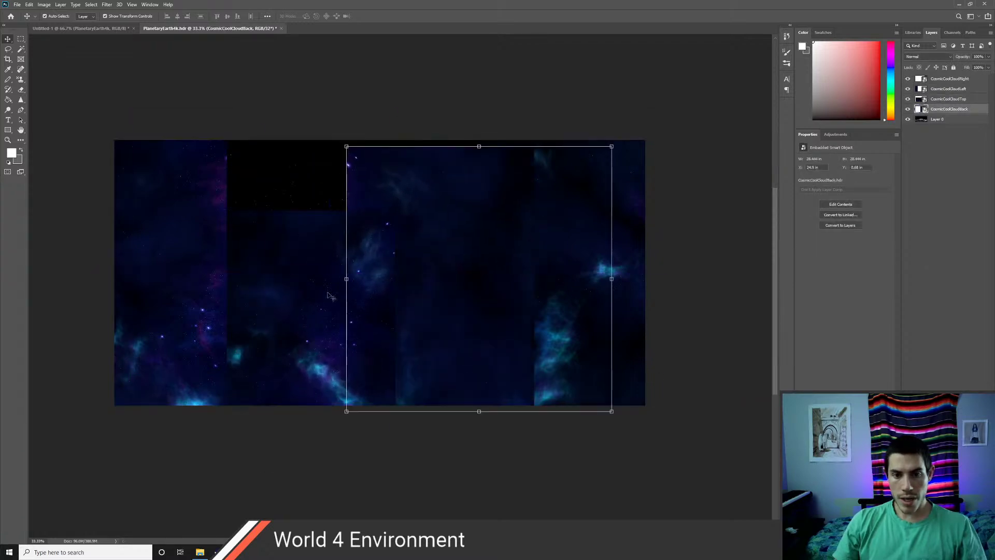
pyautogui.moveTo(300, 283); pyautogui.dragTo(251, 212)
pyautogui.click(694, 249)
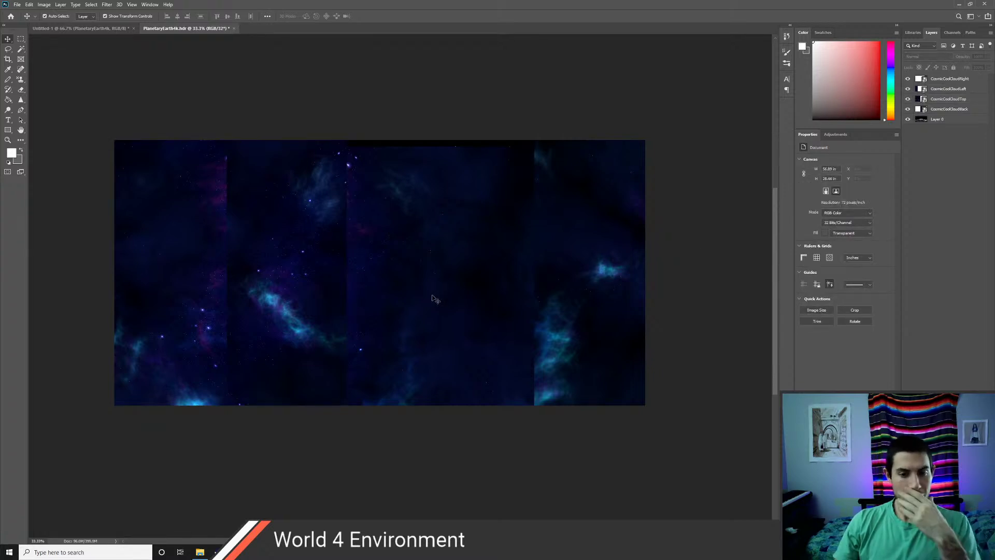
# - Align the Top and Back panels with the Earth's edge so only a thin Earth strip shows
pyautogui.click(430, 252)
pyautogui.moveTo(429, 252)
pyautogui.mouseDown()
pyautogui.moveTo(424, 239)
pyautogui.moveTo(438, 228)
pyautogui.moveTo(434, 238)
pyautogui.mouseUp()
pyautogui.moveTo(337, 269); pyautogui.dragTo(340, 269)
pyautogui.click(706, 304)
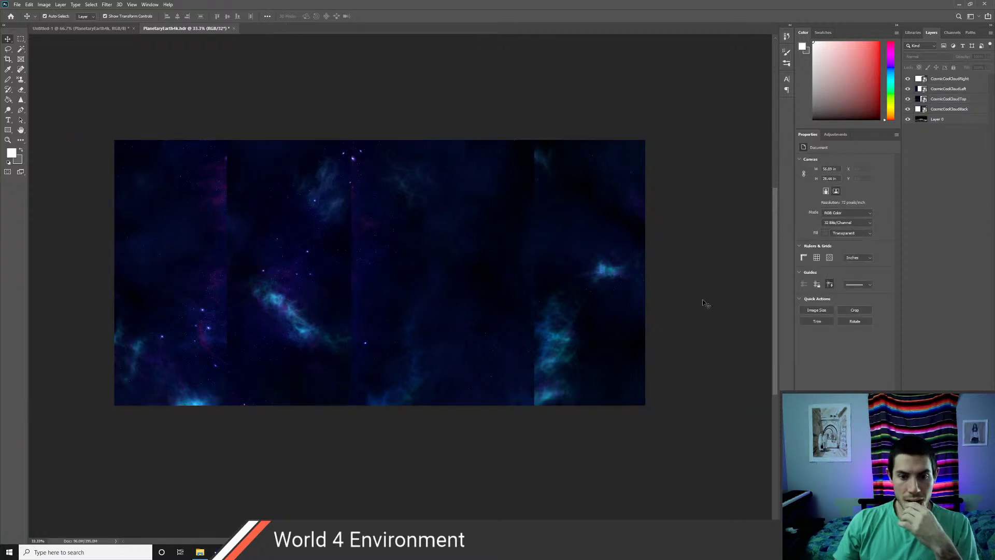
pyautogui.moveTo(429, 254); pyautogui.dragTo(432, 383)
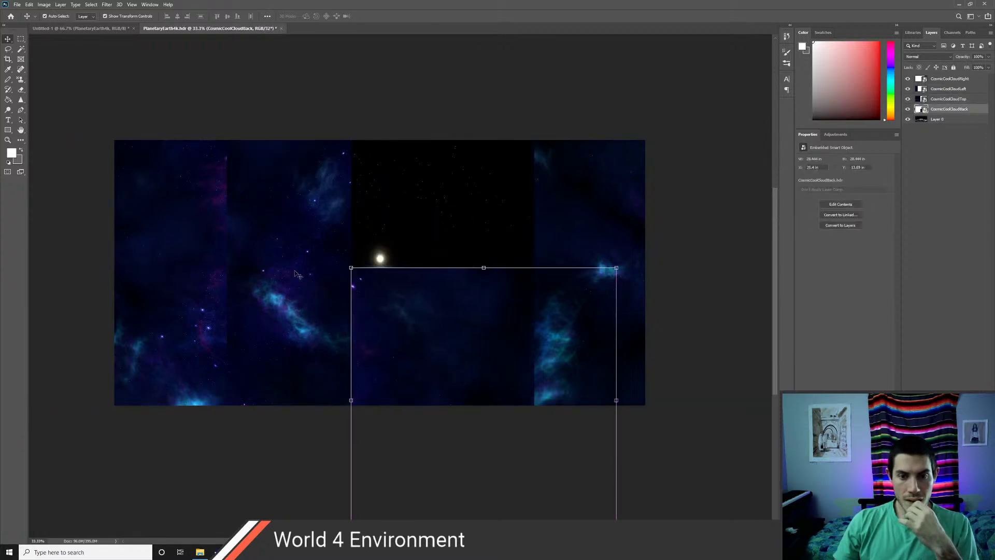
pyautogui.moveTo(297, 275); pyautogui.dragTo(542, 149)
pyautogui.click(679, 284)
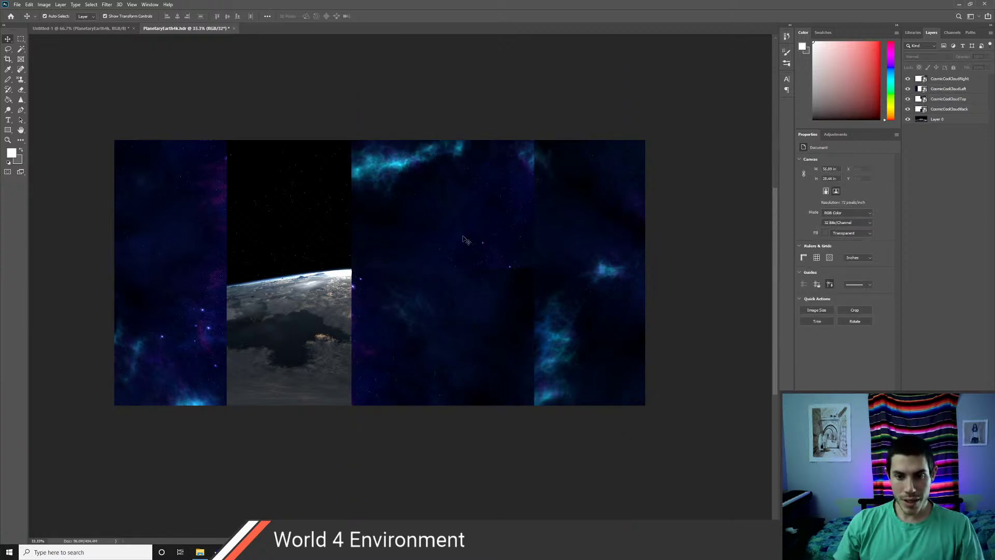
pyautogui.moveTo(466, 240); pyautogui.dragTo(384, 242)
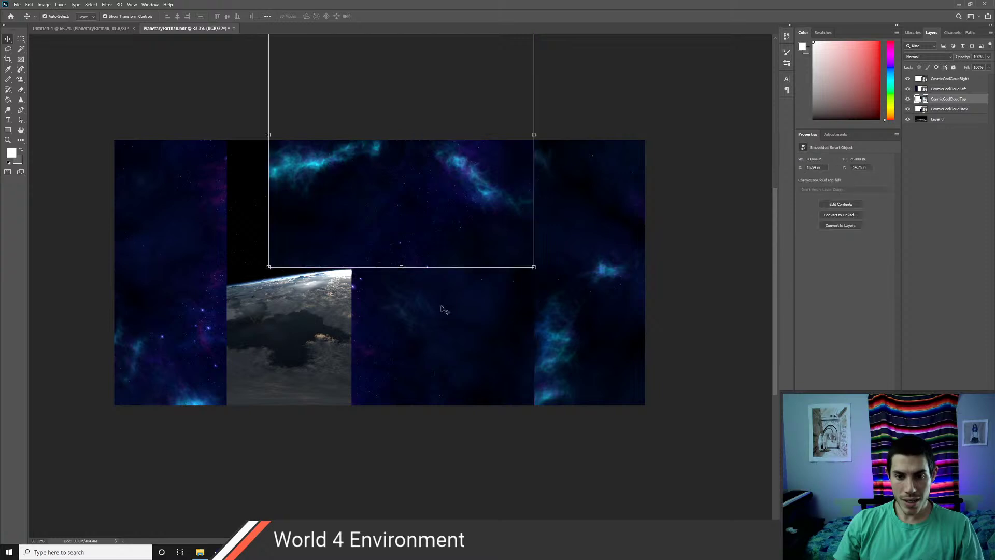
pyautogui.moveTo(444, 310); pyautogui.dragTo(360, 311)
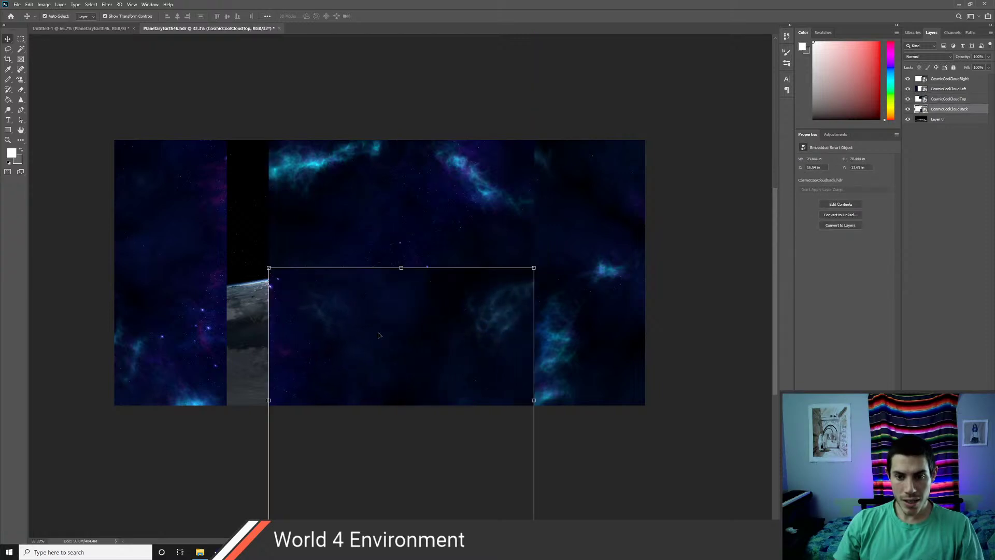
pyautogui.click(685, 348)
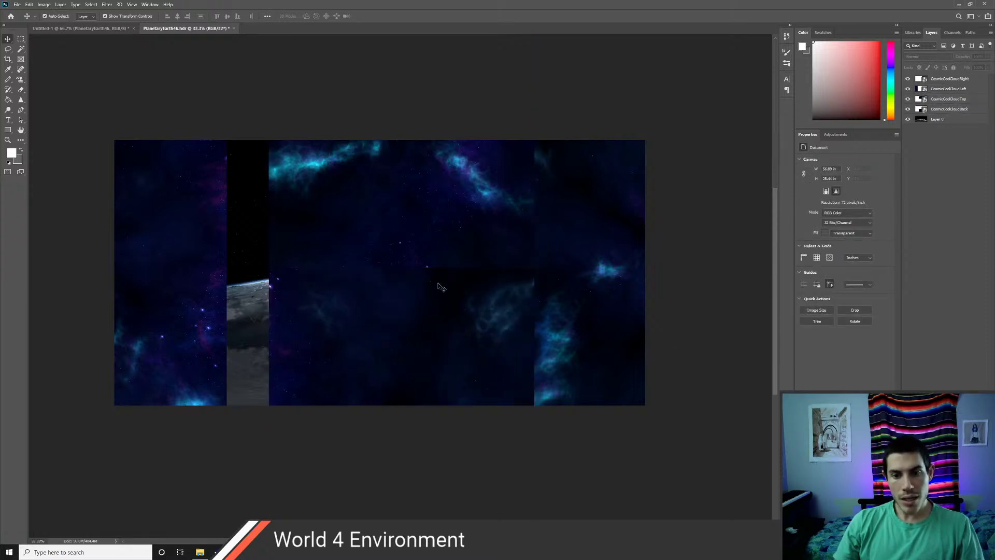
# - Zoom in to 100% on the panel seams, then zoom back out to the whole canvas
pyautogui.scroll(1, 439, 286)
pyautogui.press('z')
pyautogui.click(425, 314)
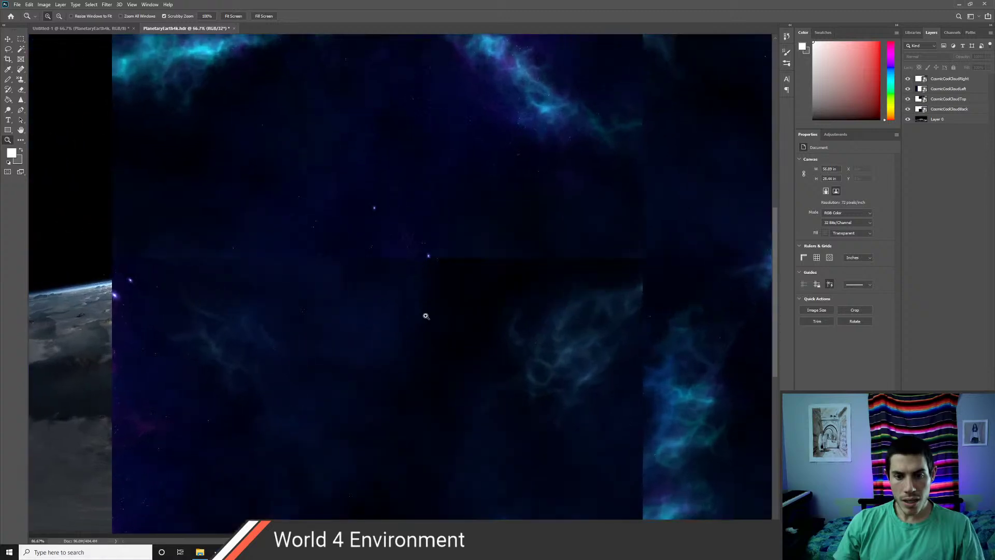
pyautogui.click(426, 315)
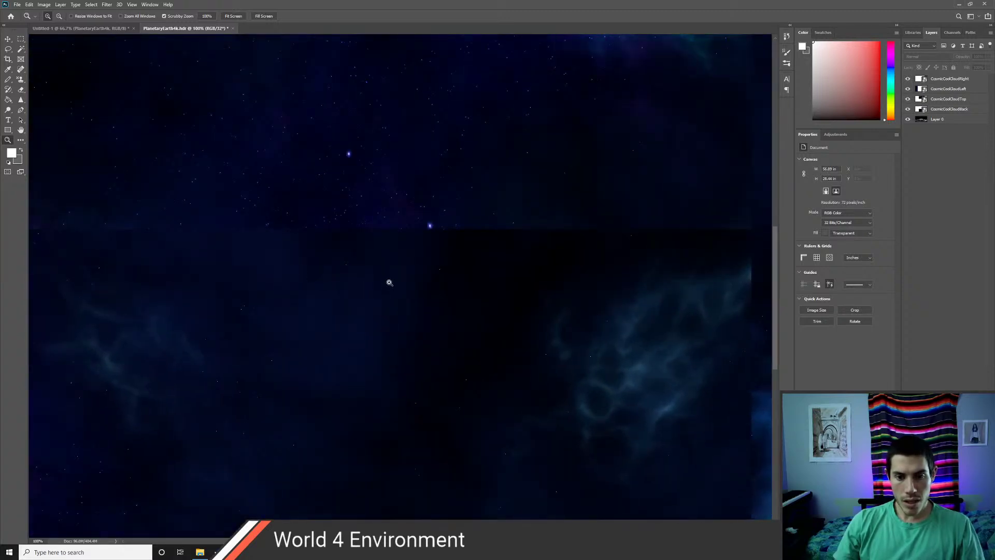
pyautogui.press('alt')
pyautogui.keyDown('alt'); pyautogui.click(387, 281); pyautogui.keyUp('alt')
pyautogui.keyDown('alt'); pyautogui.click(387, 281); pyautogui.keyUp('alt')
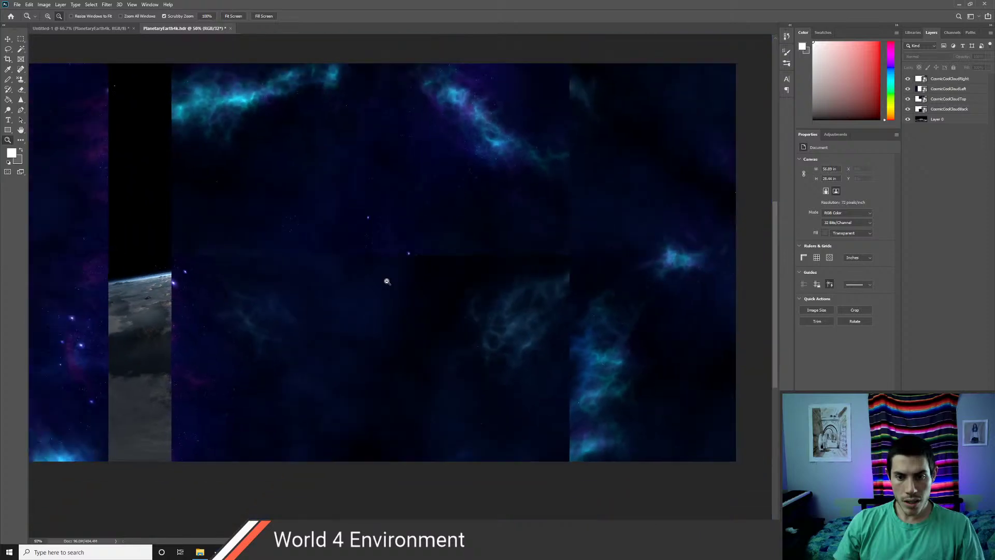
pyautogui.keyDown('alt'); pyautogui.click(387, 281); pyautogui.keyUp('alt')
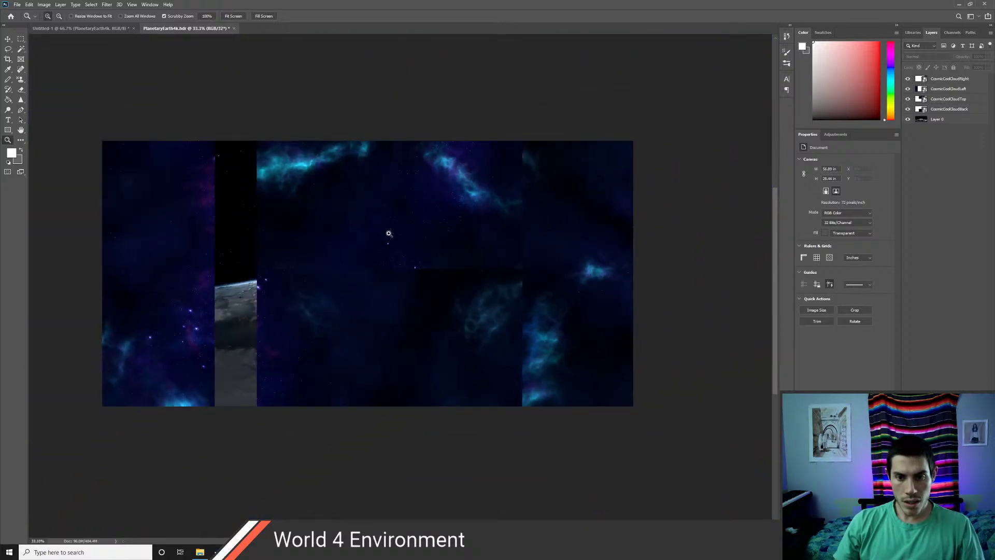
# - Drag the Top, Left and Right cloud panels apart to reveal Earth's horizon and sun
pyautogui.press('v')
pyautogui.moveTo(401, 230); pyautogui.dragTo(441, 287)
pyautogui.moveTo(178, 342); pyautogui.dragTo(221, 252)
pyautogui.moveTo(455, 286); pyautogui.dragTo(435, 162)
pyautogui.moveTo(472, 321); pyautogui.dragTo(473, 349)
pyautogui.moveTo(596, 362); pyautogui.dragTo(613, 303)
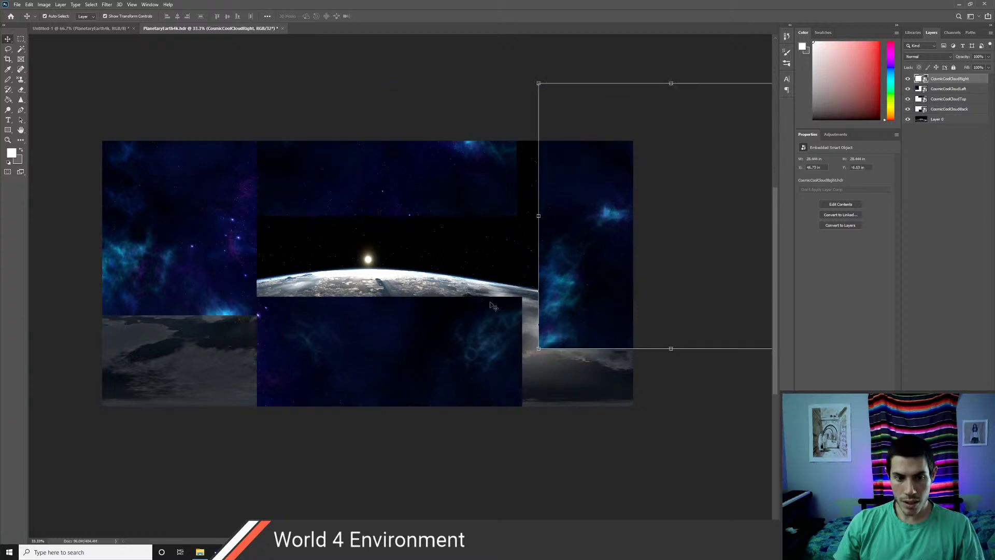
pyautogui.moveTo(242, 263); pyautogui.dragTo(222, 334)
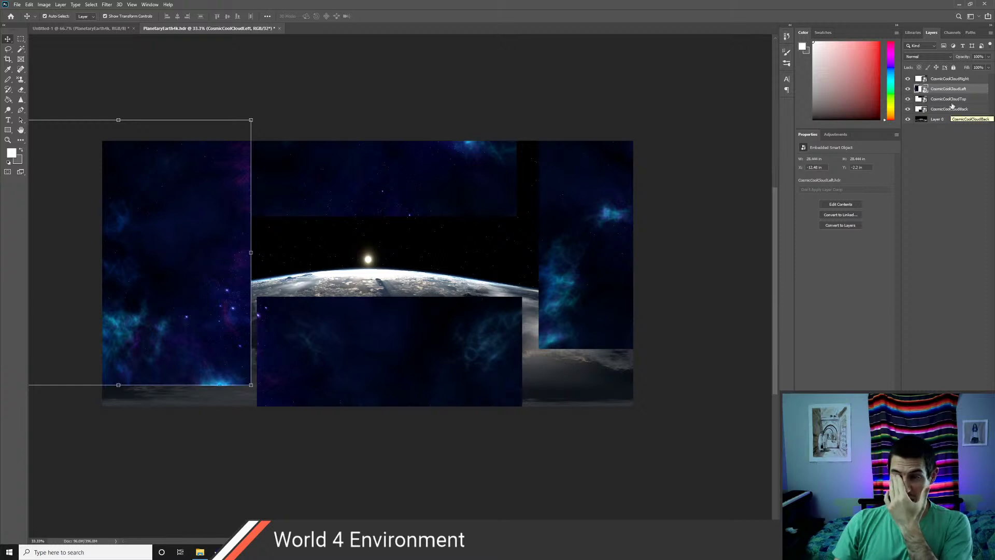
# - Position the CosmicCoolCloud Right, Left, Back and Top panels over the Earth image
pyautogui.click(951, 79)
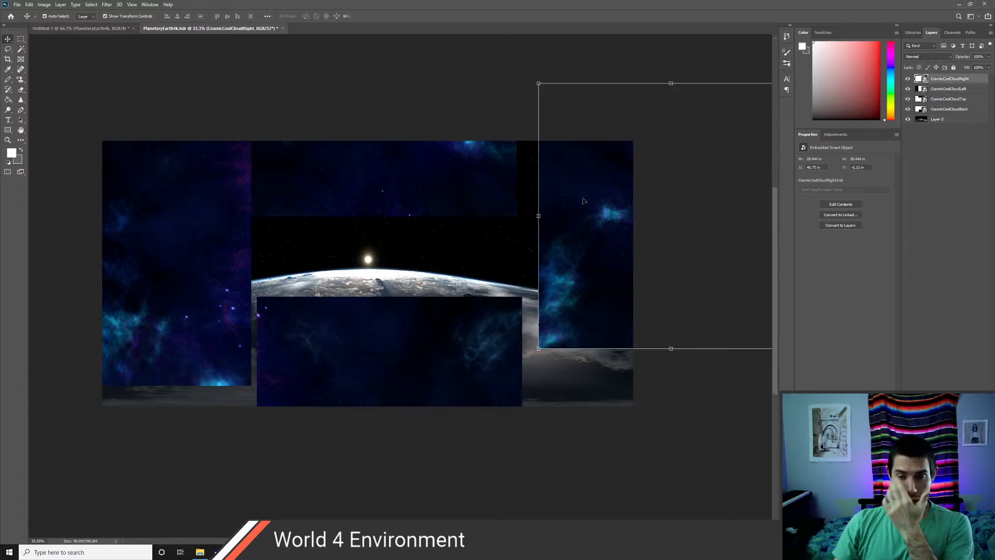
pyautogui.moveTo(583, 201); pyautogui.dragTo(581, 261)
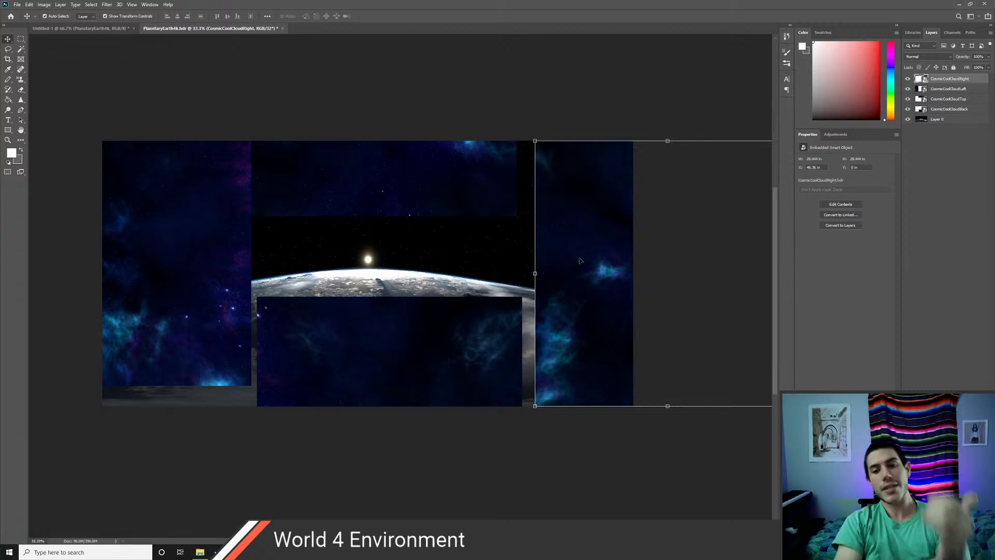
pyautogui.moveTo(589, 282); pyautogui.dragTo(585, 274)
pyautogui.moveTo(223, 271); pyautogui.dragTo(220, 280)
pyautogui.moveTo(379, 336); pyautogui.dragTo(387, 280)
pyautogui.moveTo(421, 190); pyautogui.dragTo(185, 194)
pyautogui.moveTo(433, 335); pyautogui.dragTo(434, 211)
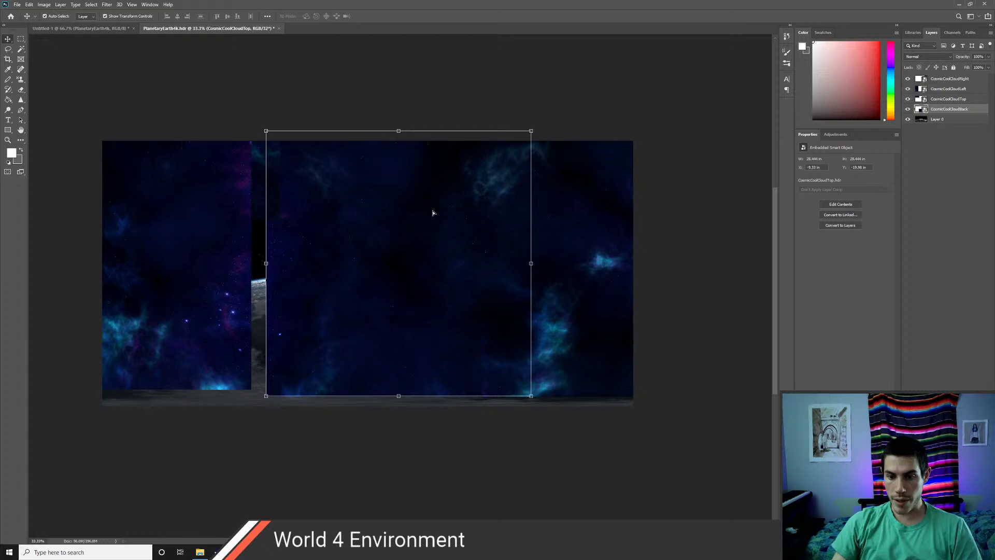
pyautogui.click(664, 412)
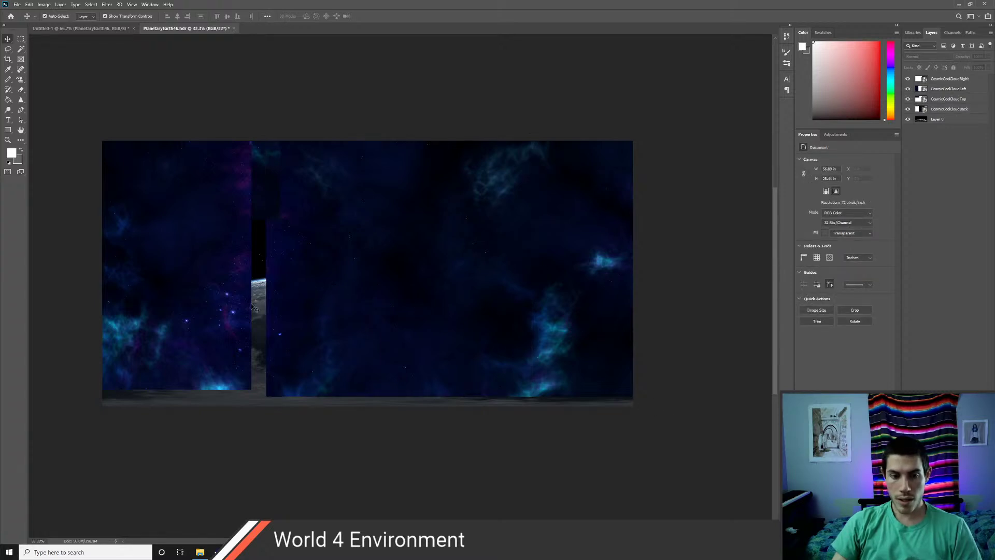
# - Adjust the Left panel, lift Top above the canvas, and raise Left, Back and Right together
pyautogui.moveTo(233, 307); pyautogui.dragTo(247, 308)
pyautogui.click(675, 311)
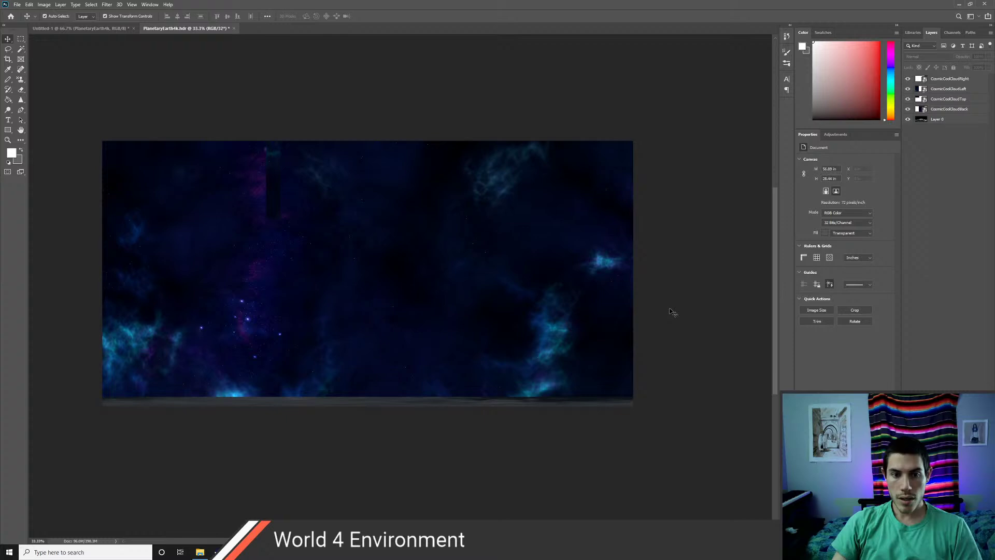
pyautogui.click(275, 196)
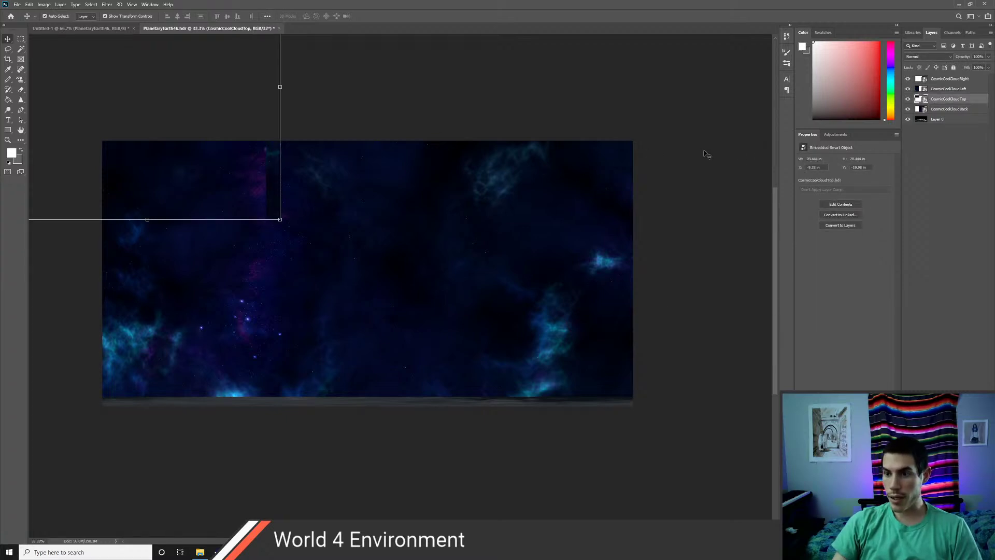
pyautogui.moveTo(274, 188); pyautogui.dragTo(440, 109)
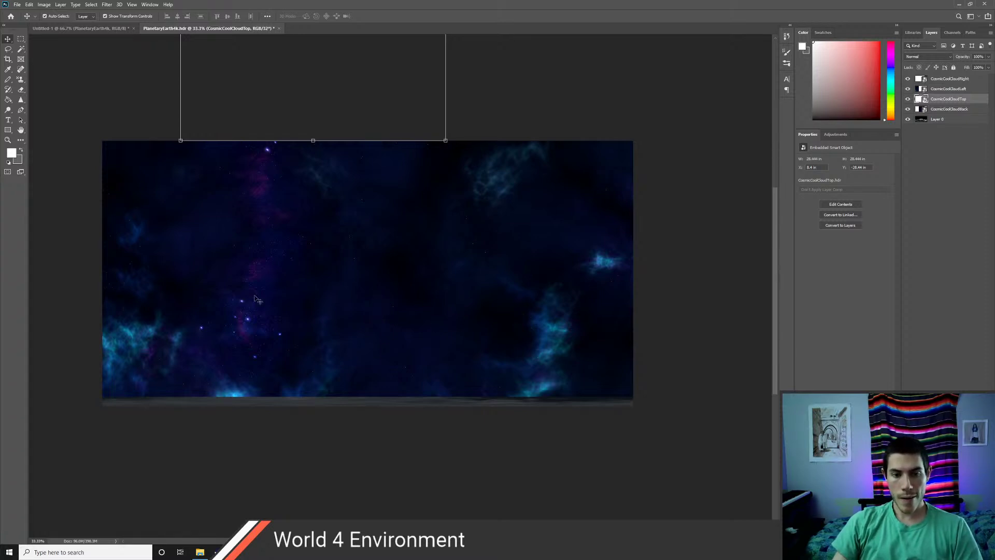
pyautogui.click(225, 256)
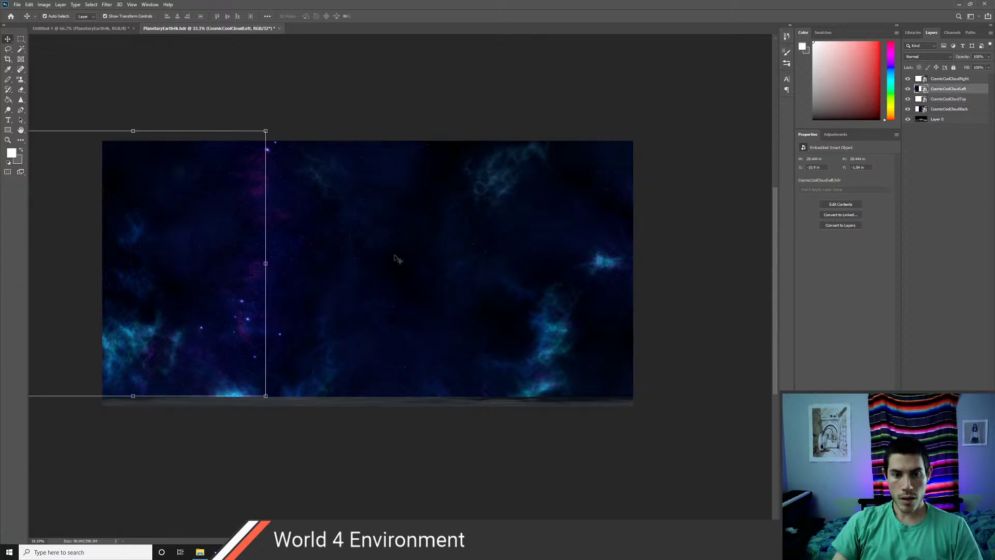
pyautogui.keyDown('shift'); pyautogui.click(366, 269); pyautogui.keyUp('shift')
pyautogui.keyDown('shift'); pyautogui.click(561, 268); pyautogui.keyUp('shift')
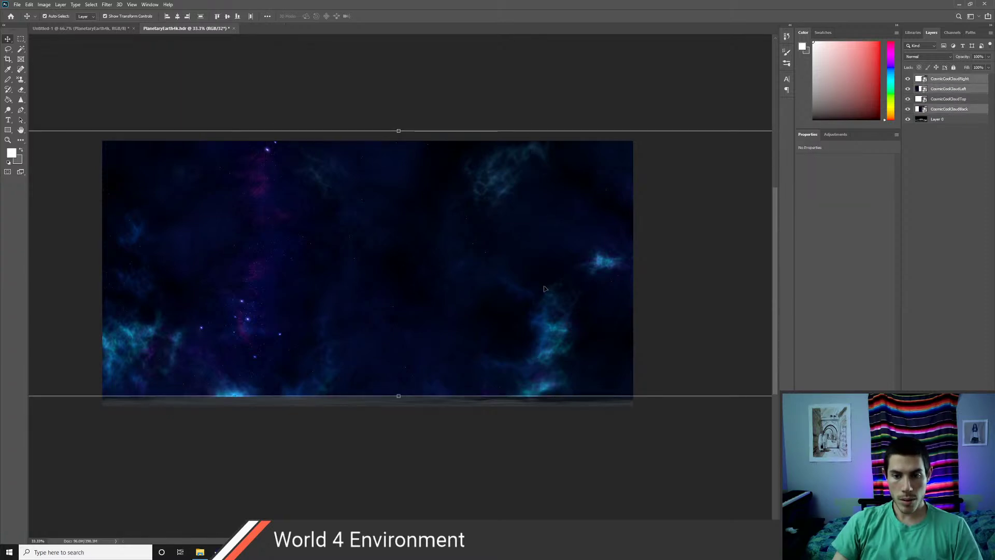
pyautogui.moveTo(420, 296)
pyautogui.mouseDown()
pyautogui.moveTo(416, 258)
pyautogui.moveTo(418, 277)
pyautogui.mouseUp()
# - Scale the cloud layers down to about 53% and centre them above the planet's horizon
pyautogui.press('s')
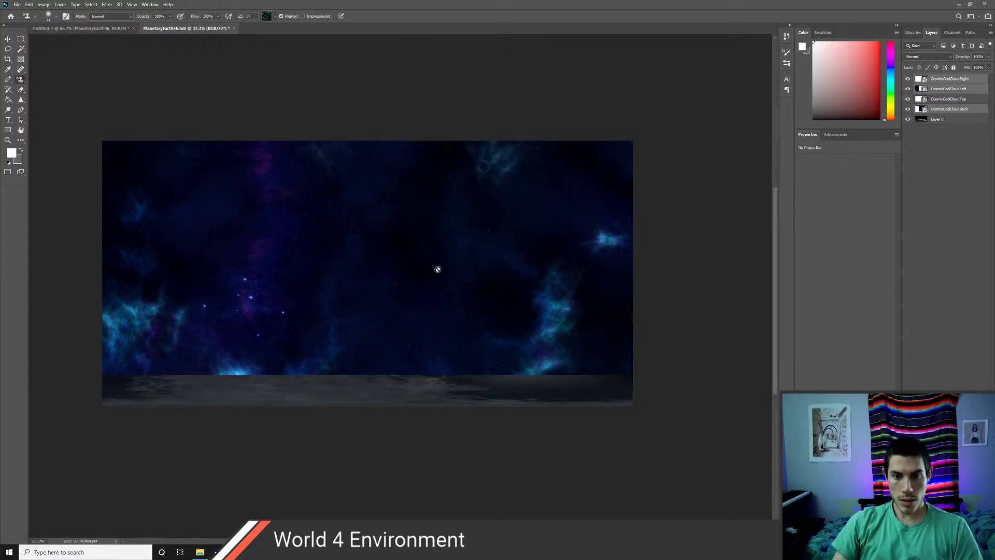
pyautogui.press('v')
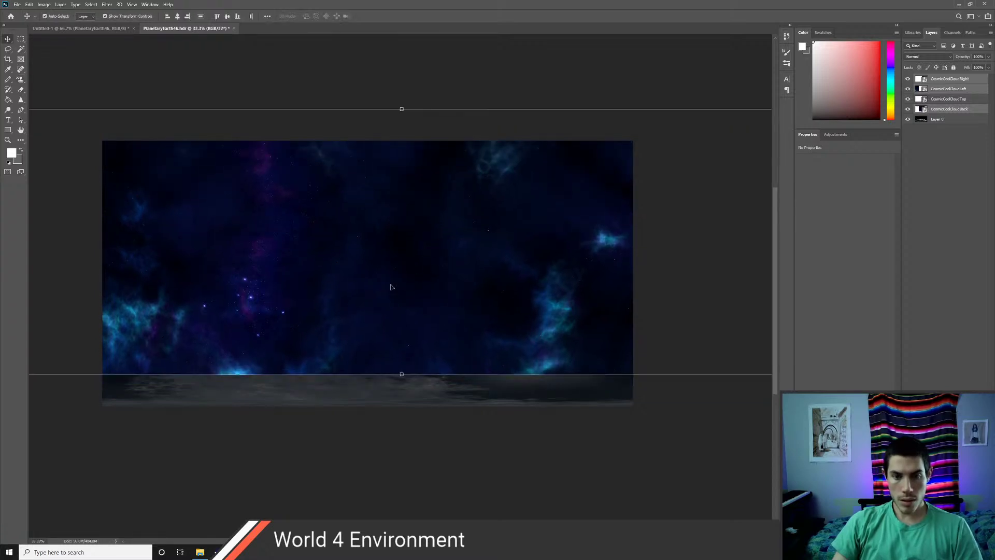
pyautogui.moveTo(346, 278); pyautogui.dragTo(280, 284)
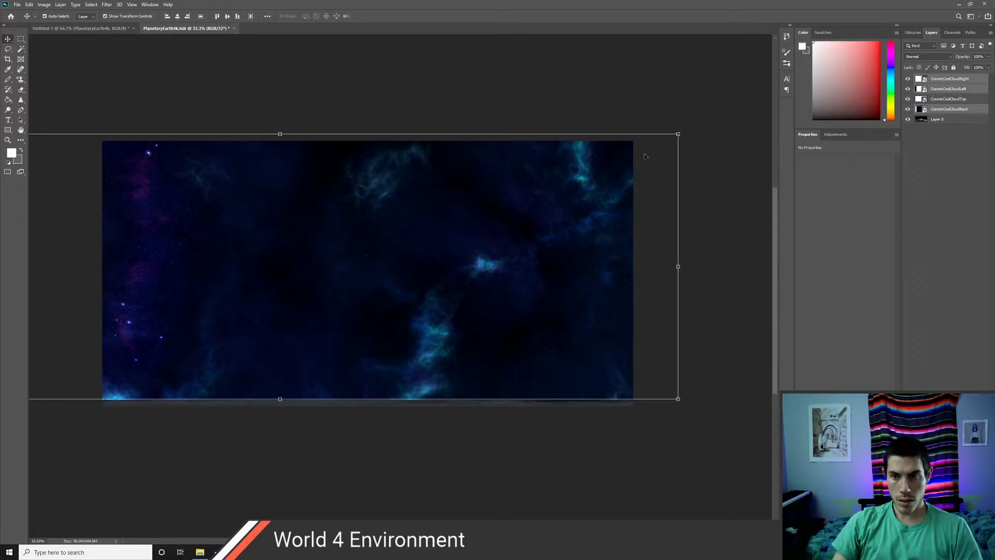
pyautogui.moveTo(670, 139); pyautogui.dragTo(629, 230)
pyautogui.hotkey('ctrl', 'z')
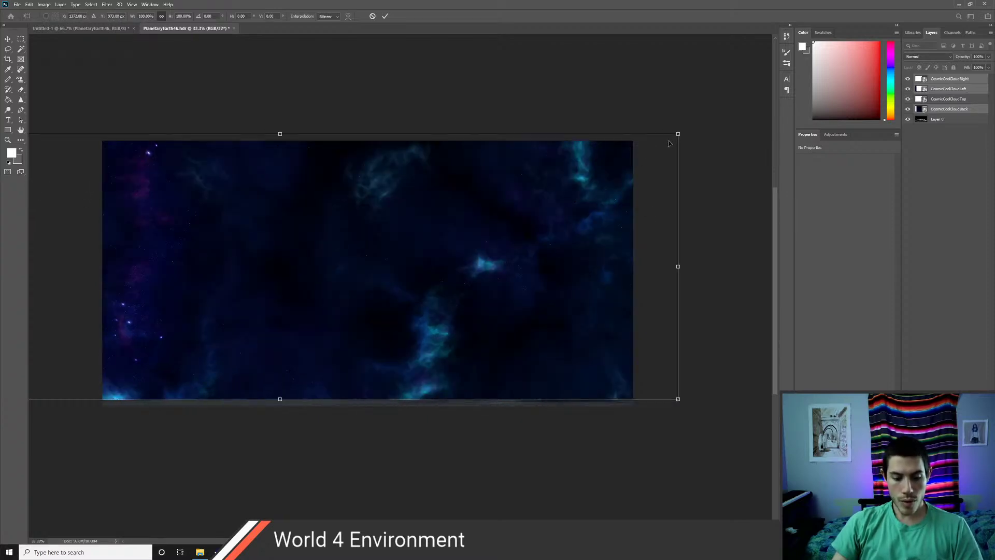
pyautogui.keyDown('alt'); pyautogui.moveTo(678, 134); pyautogui.dragTo(502, 223); pyautogui.keyUp('alt')
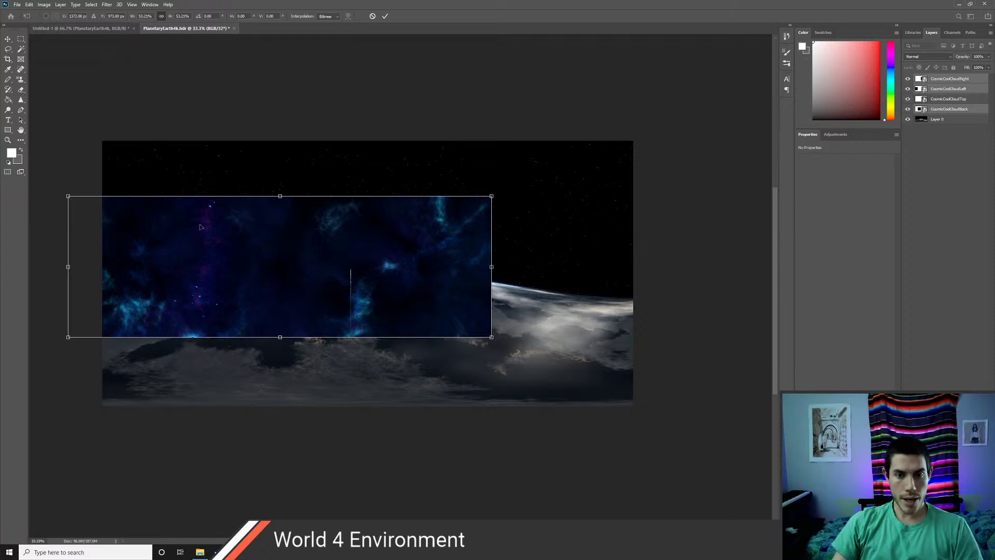
pyautogui.moveTo(275, 254); pyautogui.dragTo(363, 201)
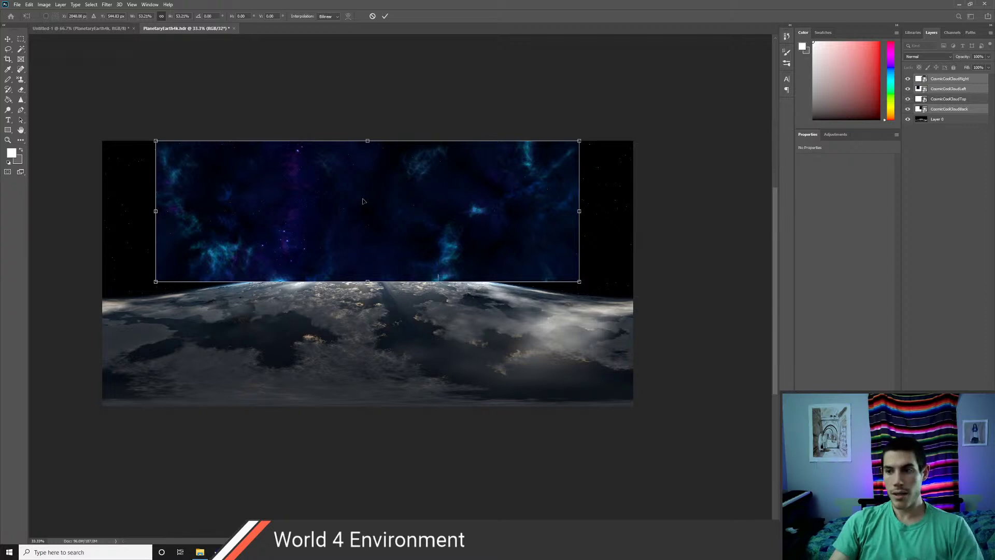
pyautogui.press('Return')
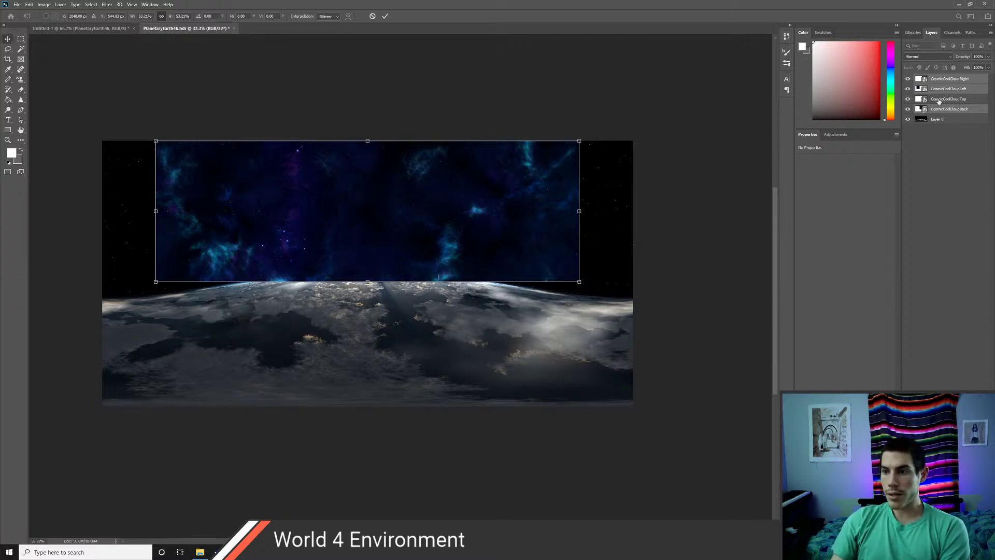
pyautogui.click(908, 99)
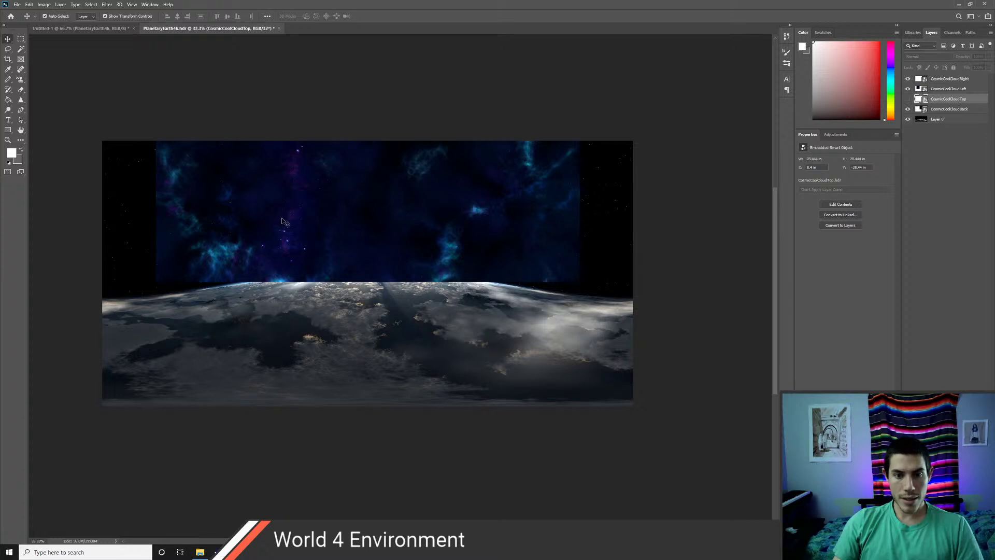
# - Check the Back, Left and Right cloud layers, undo a stray nudge, and return to the FreebieHdri folder
pyautogui.moveTo(331, 215); pyautogui.dragTo(331, 226)
pyautogui.hotkey('ctrl', 'z')
pyautogui.click(261, 238)
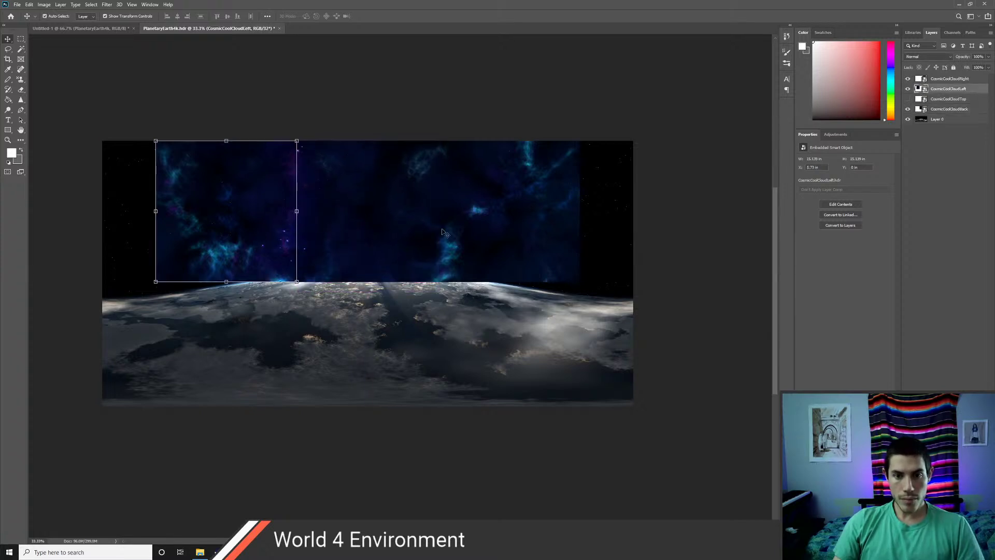
pyautogui.keyDown('shift'); pyautogui.click(481, 242); pyautogui.keyUp('shift')
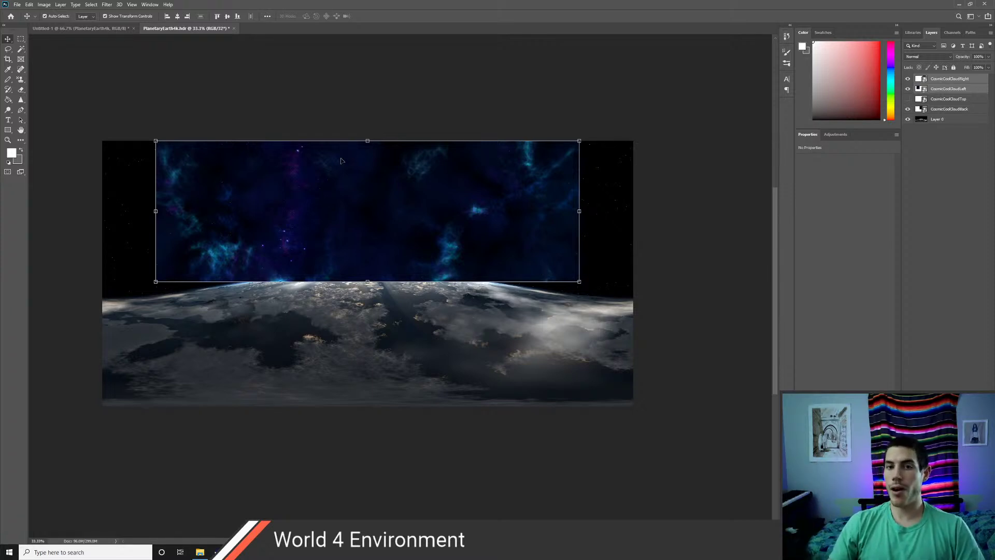
pyautogui.click(361, 205)
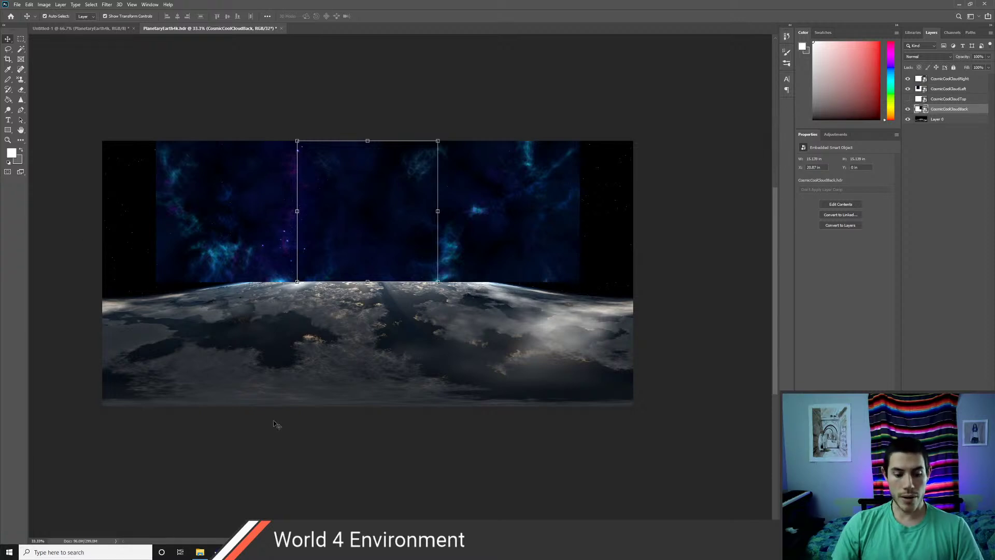
pyautogui.hotkey('alt', 'Tab')
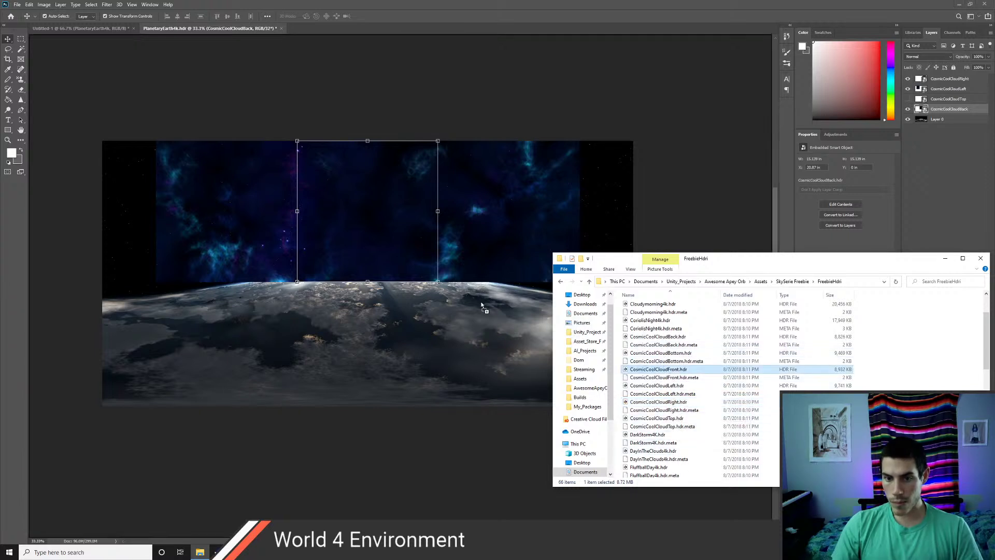
# - Place CosmicCoolCloudFront.hdr in the document and size it down
pyautogui.click(438, 284)
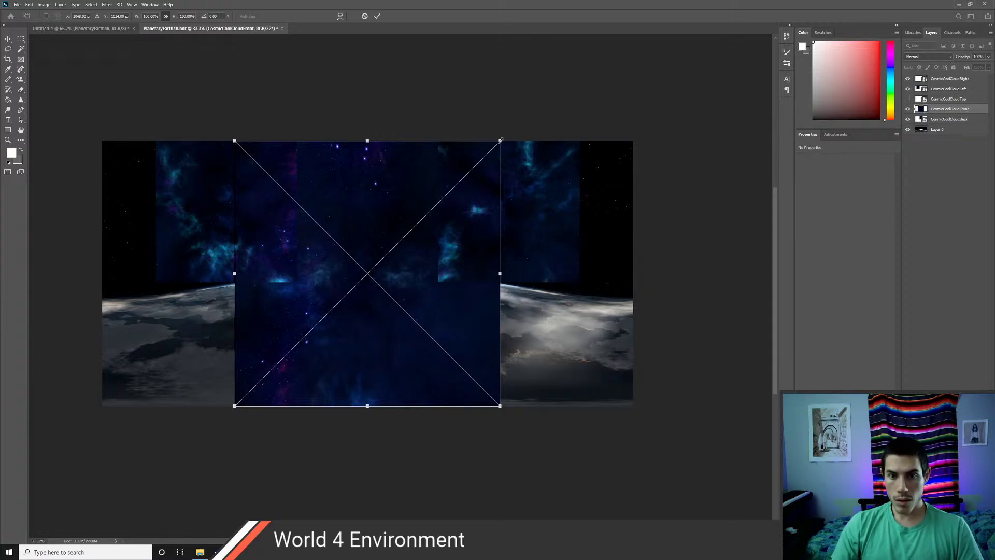
pyautogui.keyDown('alt'); pyautogui.moveTo(501, 140); pyautogui.dragTo(453, 204); pyautogui.keyUp('alt')
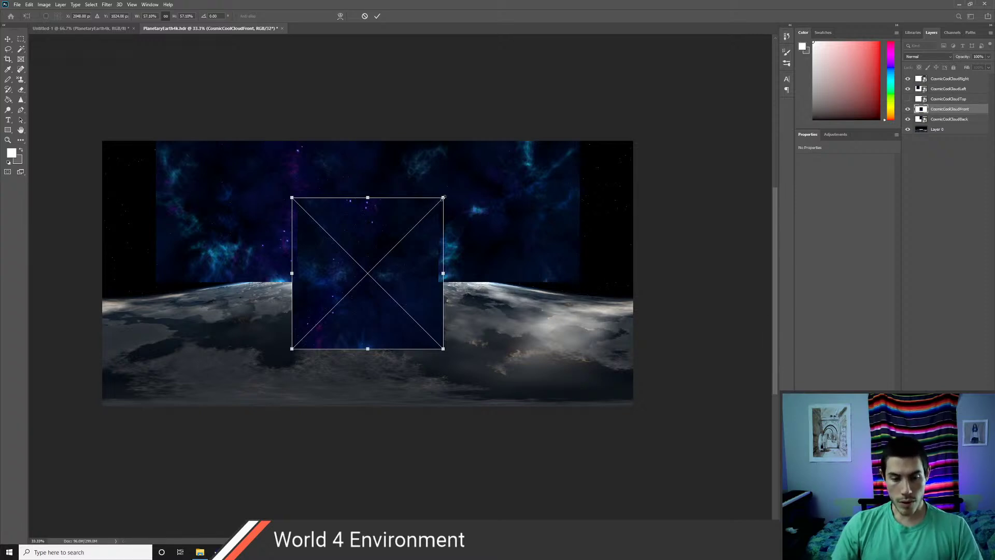
pyautogui.keyDown('alt'); pyautogui.moveTo(443, 198); pyautogui.dragTo(464, 176); pyautogui.keyUp('alt')
pyautogui.press('Return')
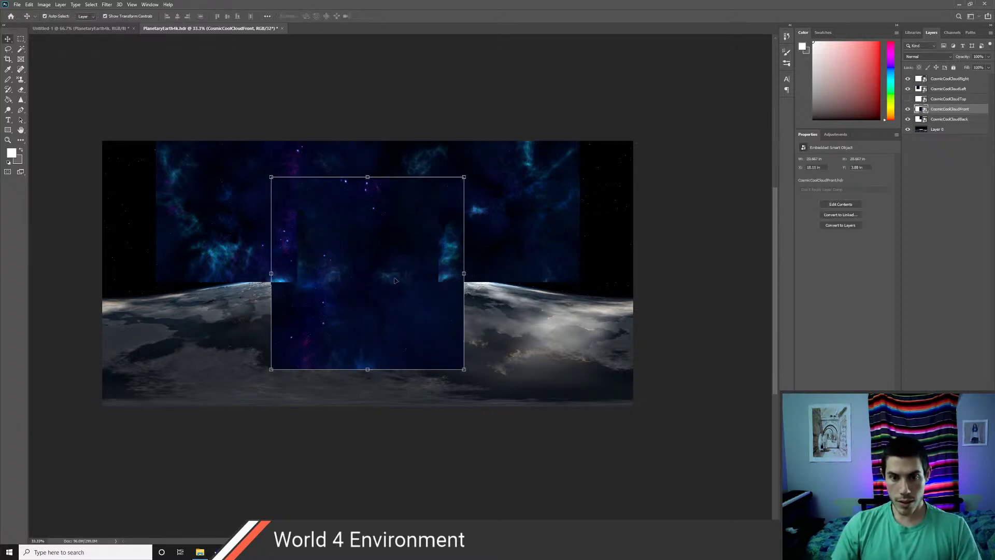
# - Move CosmicCoolCloudFront to the top-right edge at 72.62% scale and commit it
pyautogui.moveTo(394, 281); pyautogui.dragTo(656, 257)
pyautogui.moveTo(689, 262); pyautogui.dragTo(708, 244)
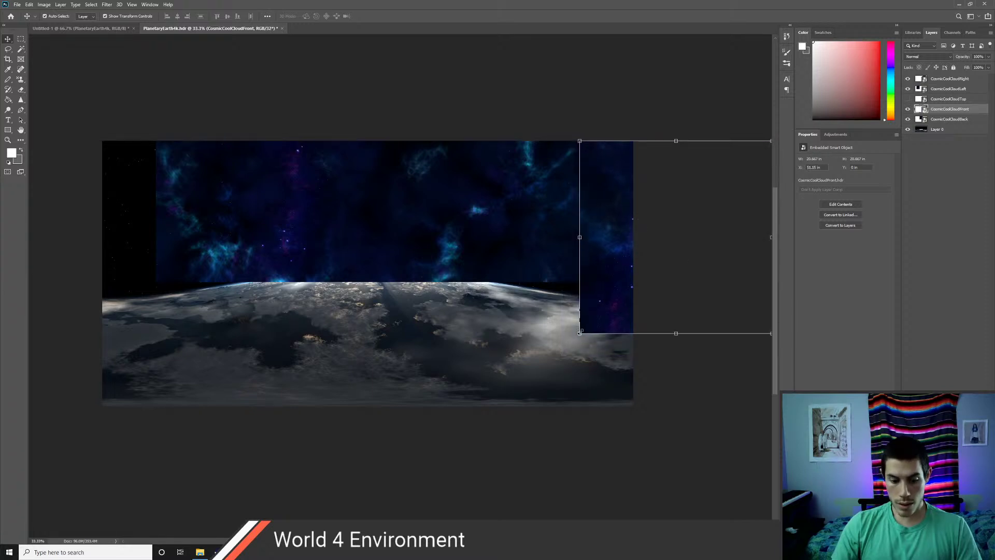
pyautogui.keyDown('alt'); pyautogui.moveTo(580, 332); pyautogui.dragTo(591, 316); pyautogui.keyUp('alt')
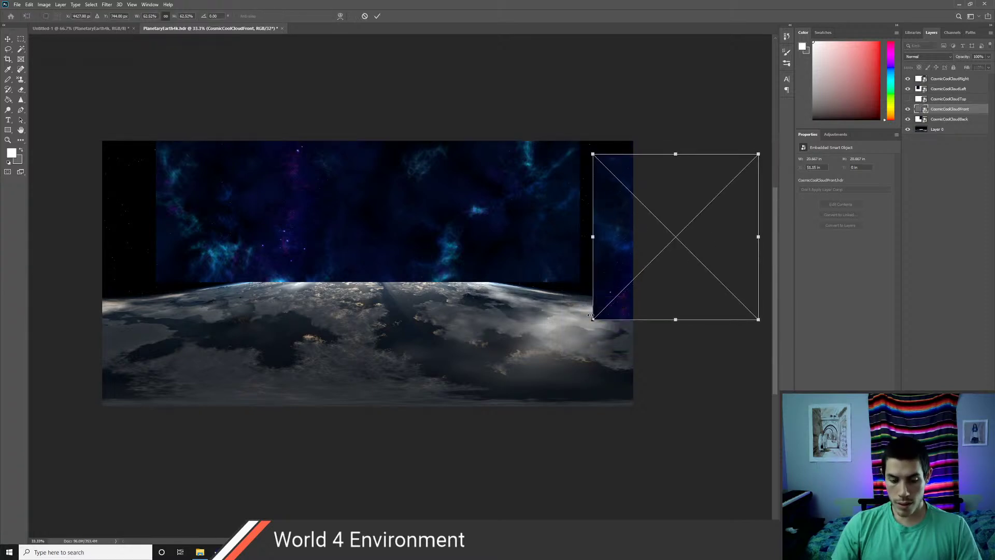
pyautogui.hotkey('ctrl', 'z')
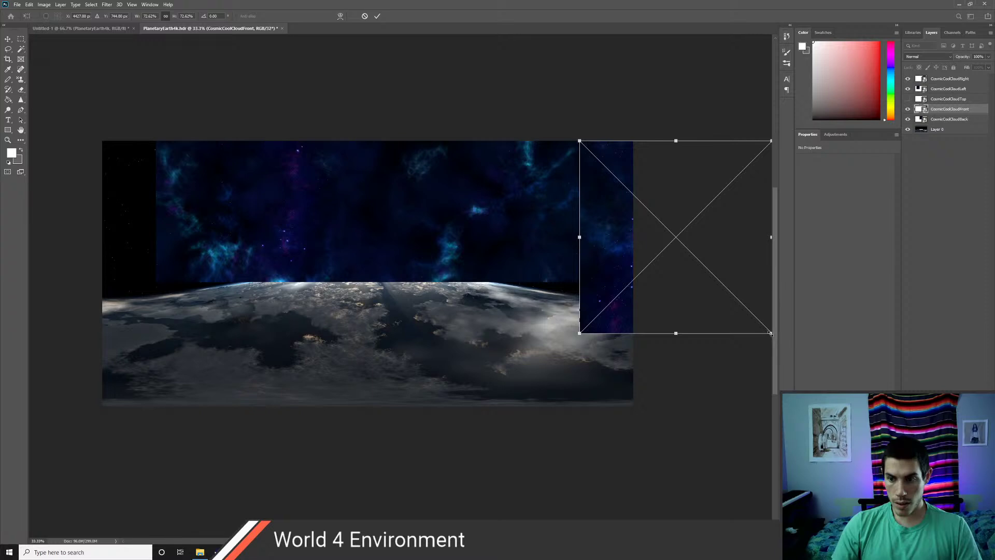
pyautogui.keyDown('alt'); pyautogui.moveTo(771, 333); pyautogui.dragTo(735, 307); pyautogui.keyUp('alt')
pyautogui.hotkey('ctrl', 'z')
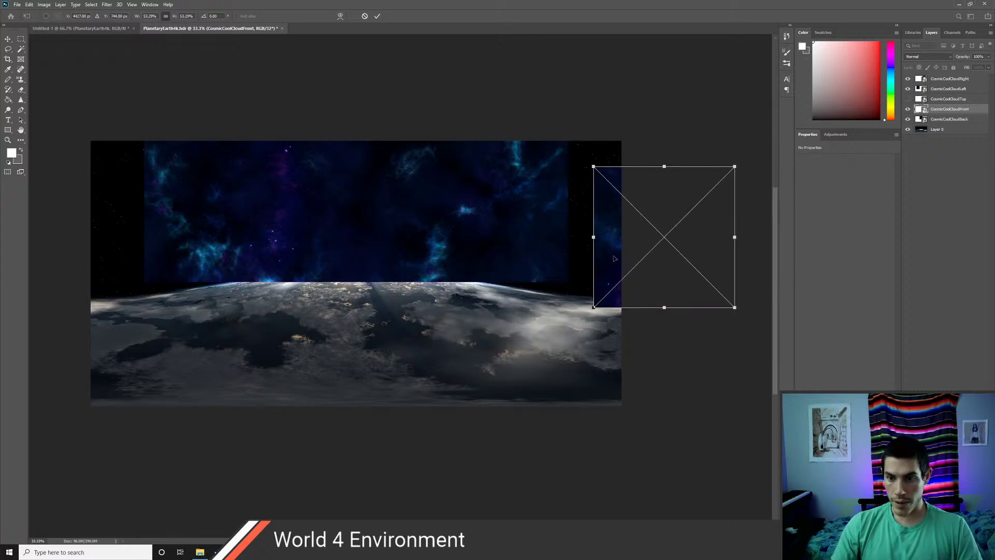
pyautogui.moveTo(613, 258); pyautogui.dragTo(589, 232)
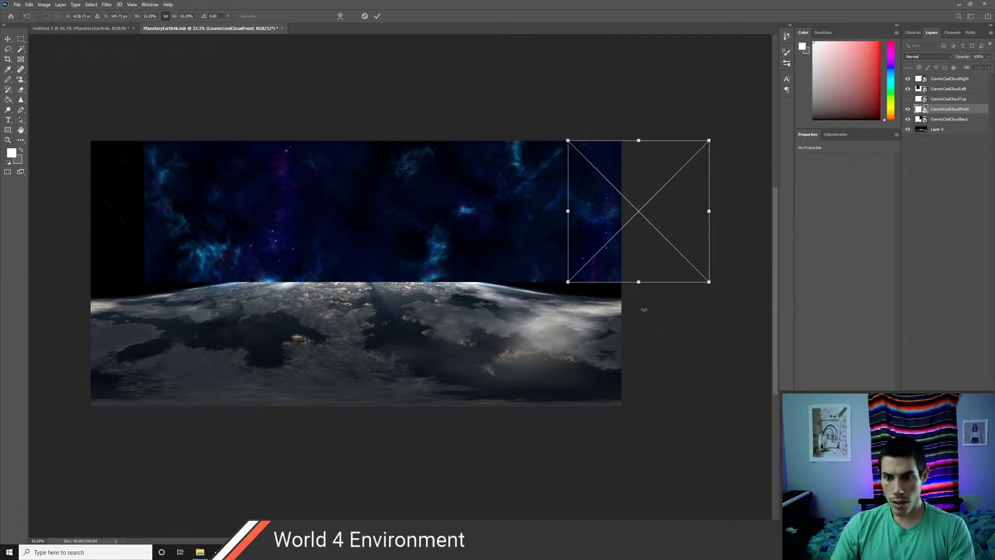
pyautogui.press('Return')
# - Zoom in on the seam, shrink CosmicCoolCloudFront slightly, and nudge it into alignment
pyautogui.press('z')
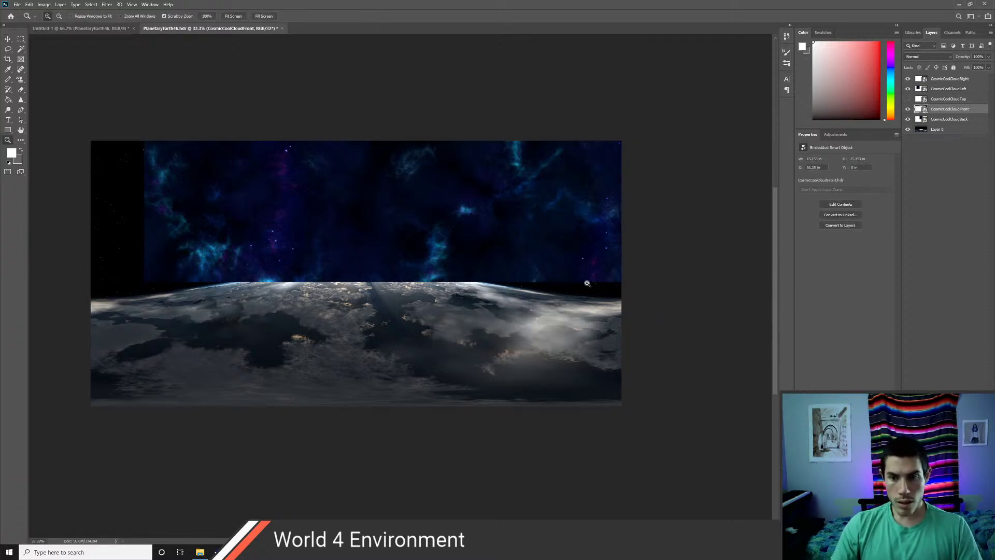
pyautogui.moveTo(589, 293); pyautogui.dragTo(589, 292)
pyautogui.moveTo(502, 206); pyautogui.dragTo(569, 373)
pyautogui.moveTo(478, 378); pyautogui.dragTo(382, 280)
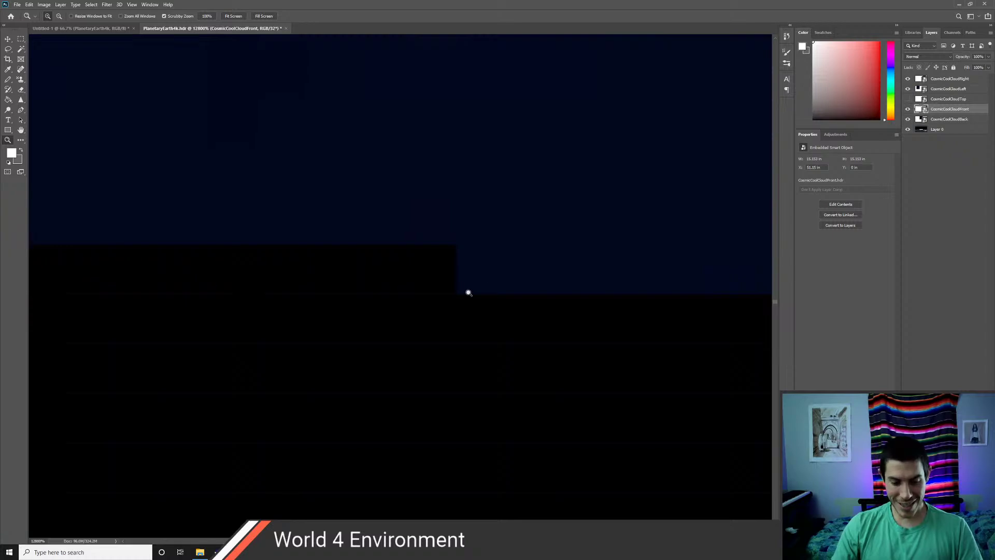
pyautogui.keyDown('alt'); pyautogui.moveTo(473, 288); pyautogui.dragTo(475, 291); pyautogui.keyUp('alt')
pyautogui.press('v')
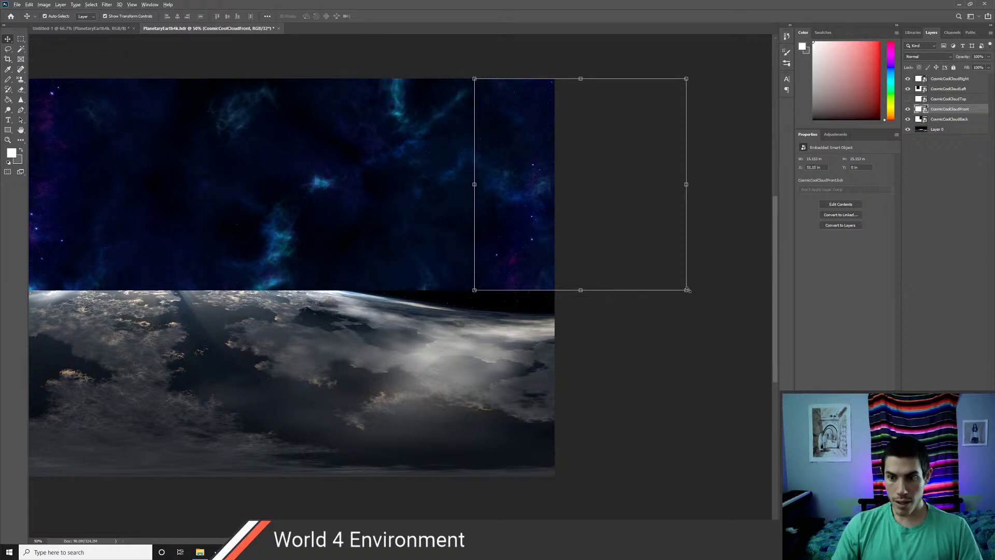
pyautogui.click(687, 290)
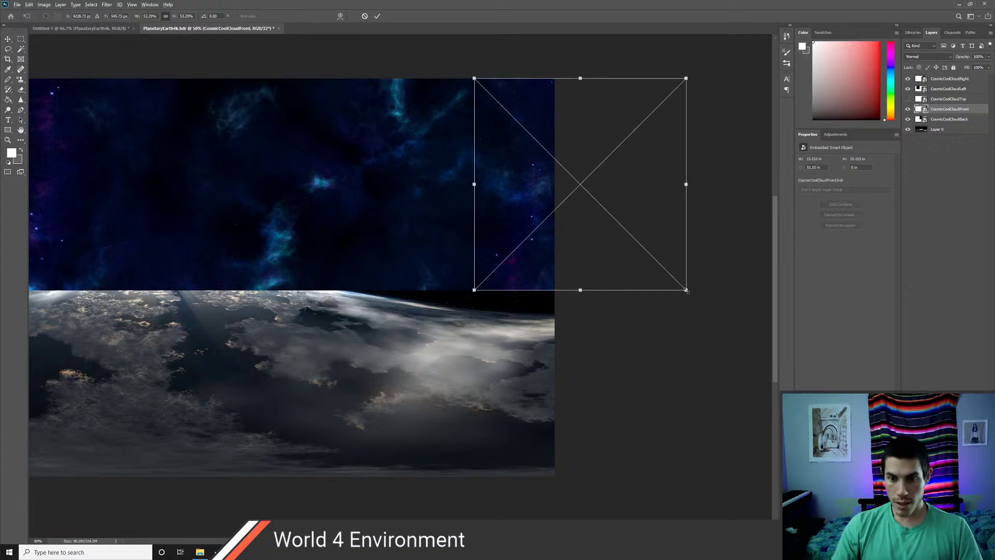
pyautogui.keyDown('alt'); pyautogui.moveTo(687, 290); pyautogui.dragTo(685, 289); pyautogui.keyUp('alt')
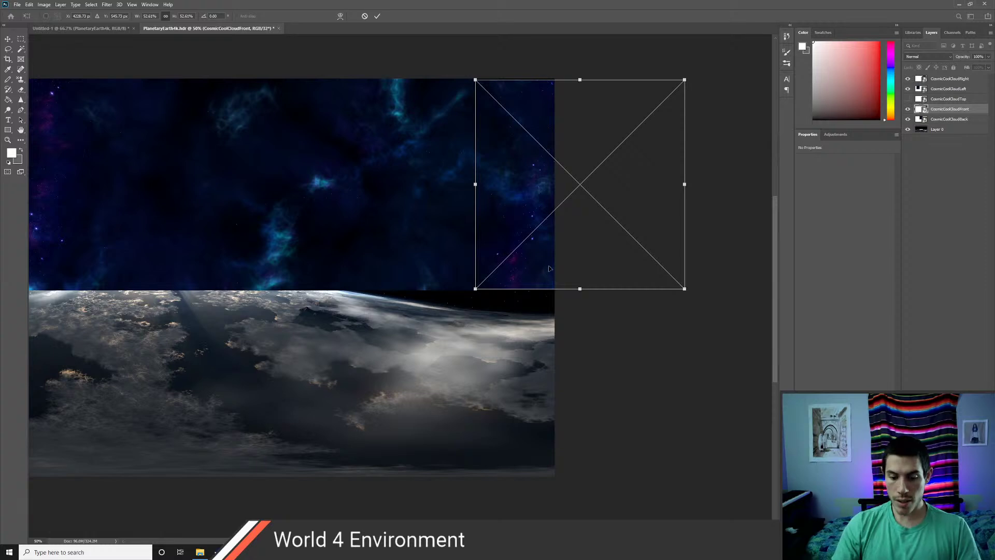
pyautogui.press('Return')
pyautogui.moveTo(534, 254)
pyautogui.mouseDown()
pyautogui.moveTo(557, 254)
pyautogui.moveTo(534, 255)
pyautogui.mouseUp()
pyautogui.click(627, 363)
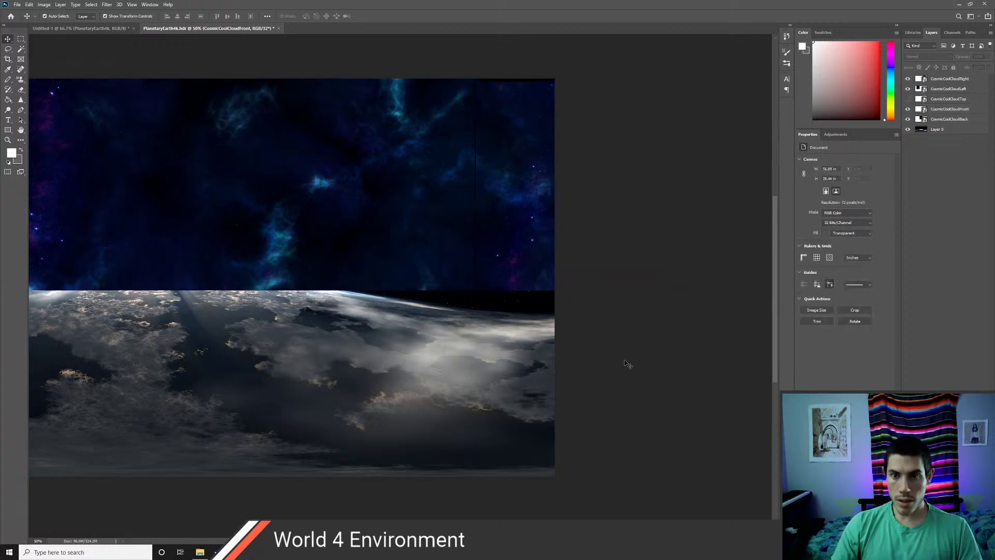
# - Inspect the starfield at 300%, zoom out to 33.3%, and select the Left and Front cloud layers
pyautogui.moveTo(529, 146); pyautogui.dragTo(494, 305)
pyautogui.press('z')
pyautogui.click(492, 284)
pyautogui.click(491, 285)
pyautogui.click(492, 284)
pyautogui.click(492, 285)
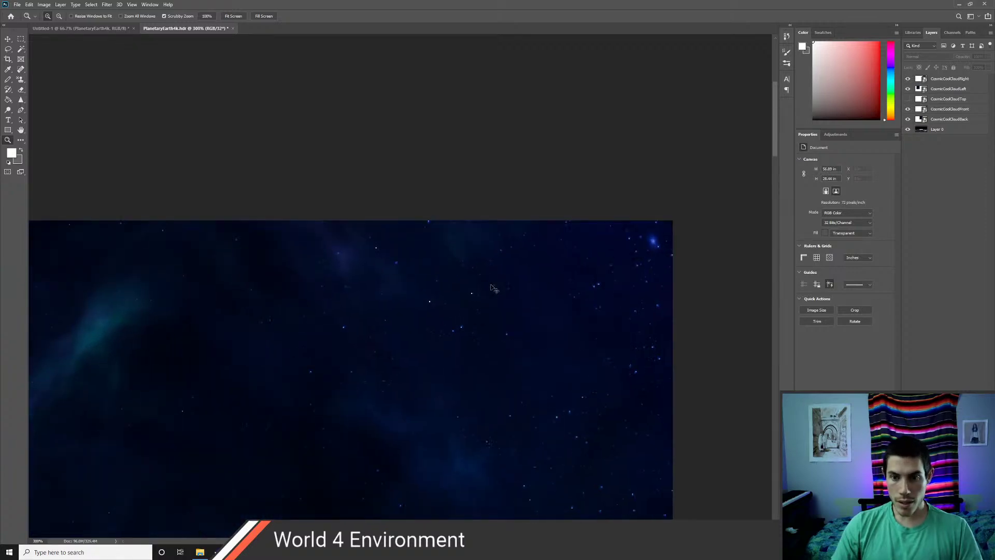
pyautogui.moveTo(577, 414); pyautogui.dragTo(519, 206)
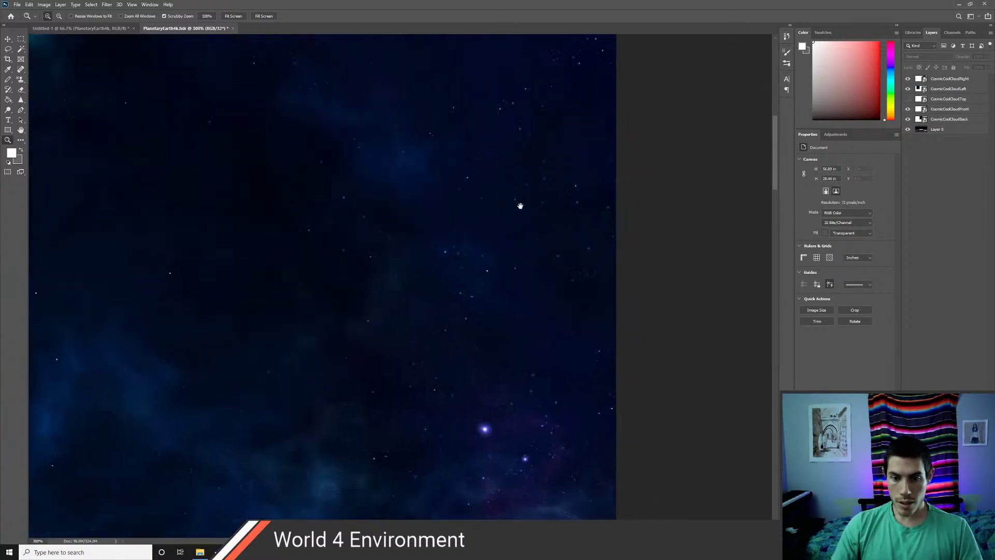
pyautogui.moveTo(421, 373); pyautogui.dragTo(537, 169)
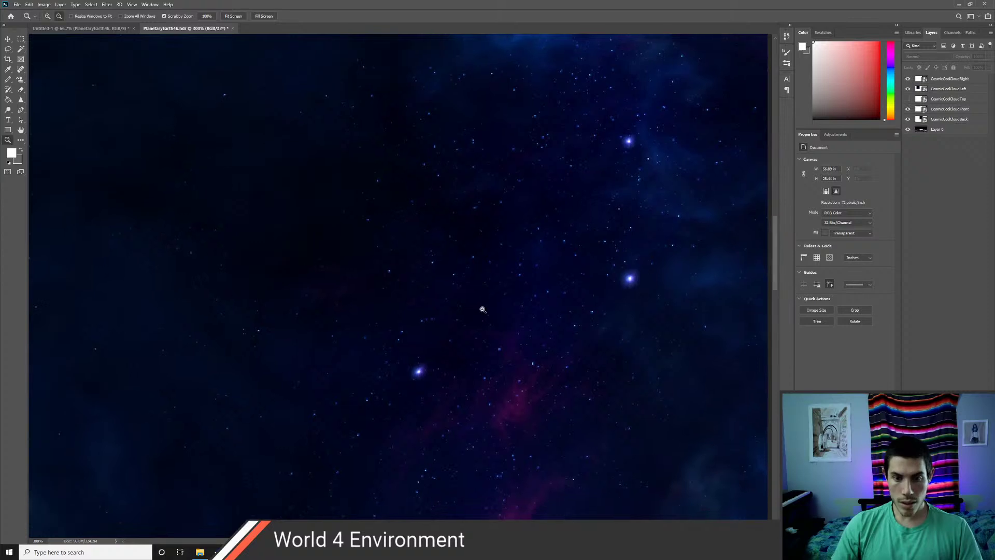
pyautogui.keyDown('alt'); pyautogui.moveTo(482, 309); pyautogui.dragTo(482, 309); pyautogui.keyUp('alt')
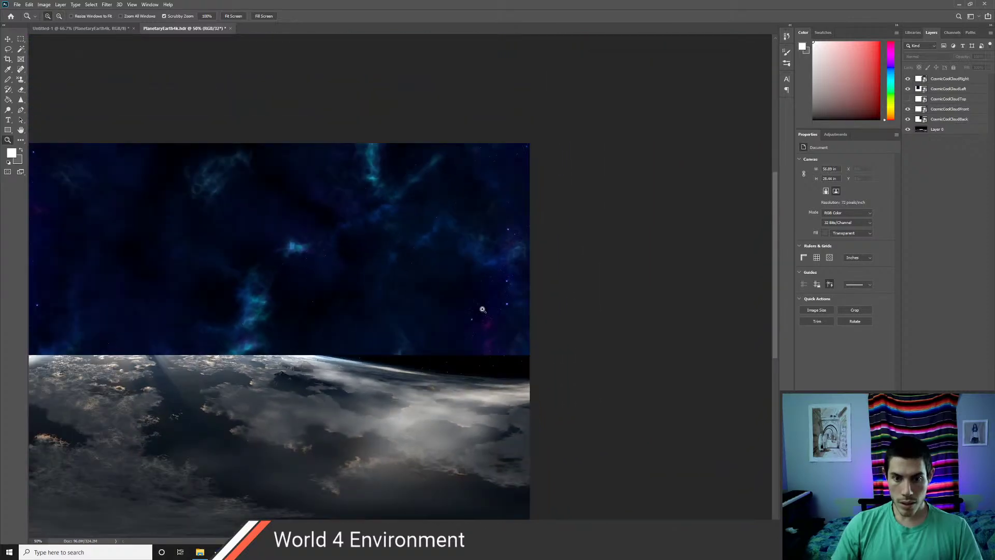
pyautogui.moveTo(415, 303); pyautogui.dragTo(555, 294)
pyautogui.keyDown('alt'); pyautogui.click(486, 311); pyautogui.keyUp('alt')
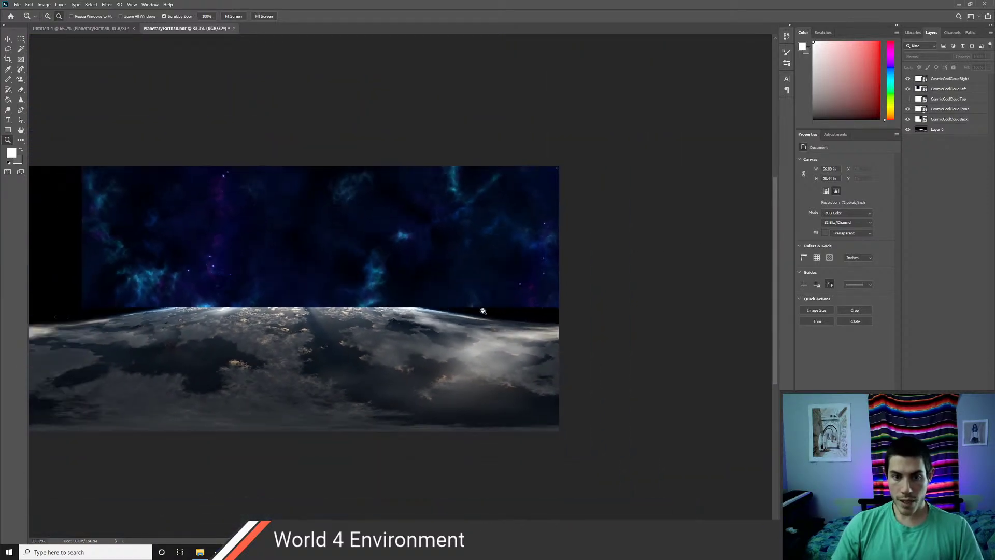
pyautogui.moveTo(367, 325); pyautogui.dragTo(444, 356)
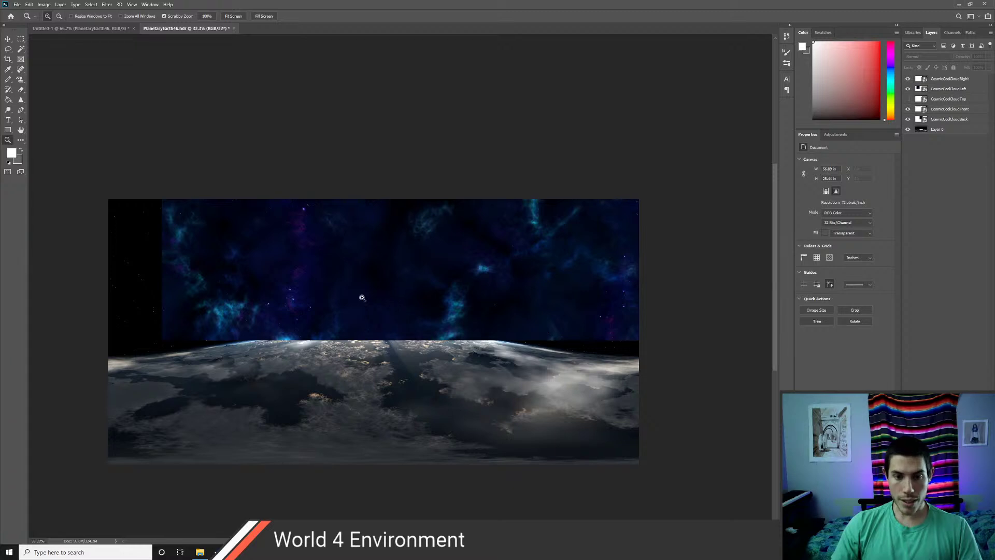
pyautogui.press('v')
pyautogui.click(248, 288)
pyautogui.keyDown('shift'); pyautogui.click(588, 285); pyautogui.keyUp('shift')
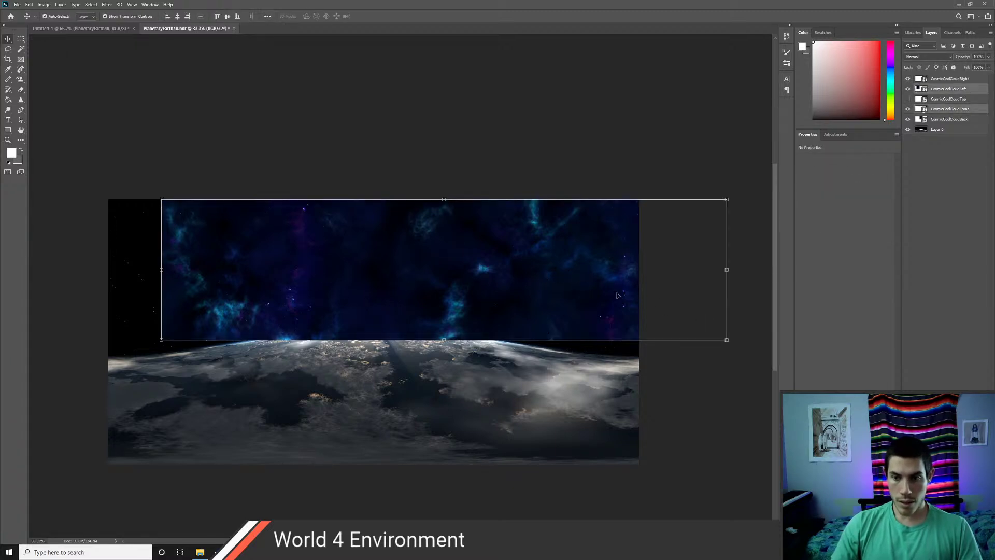
# - Align the cloud layers to the image's left edge and stretch them slightly taller
pyautogui.moveTo(596, 288)
pyautogui.mouseDown()
pyautogui.moveTo(582, 294)
pyautogui.moveTo(595, 288)
pyautogui.mouseUp()
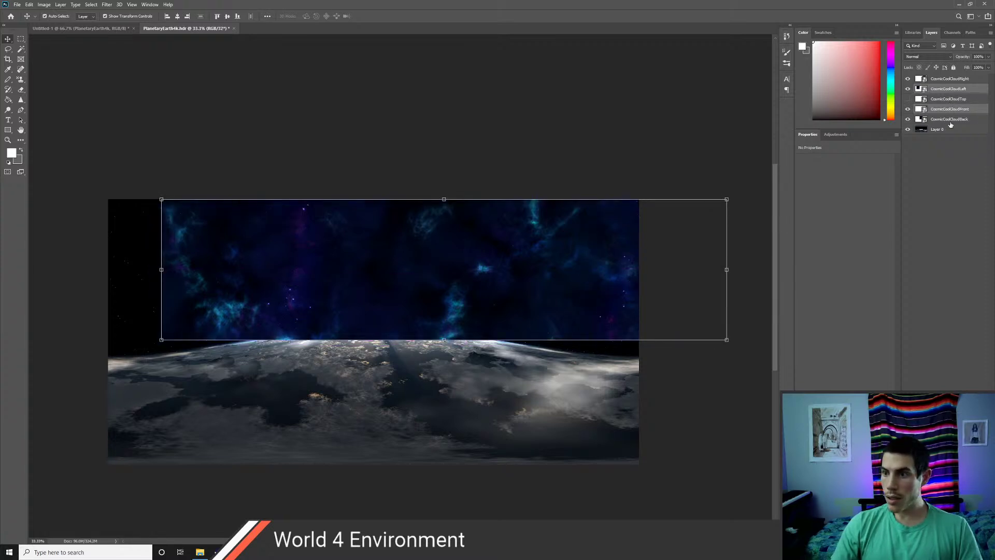
pyautogui.keyDown('ctrl'); pyautogui.click(948, 124); pyautogui.keyUp('ctrl')
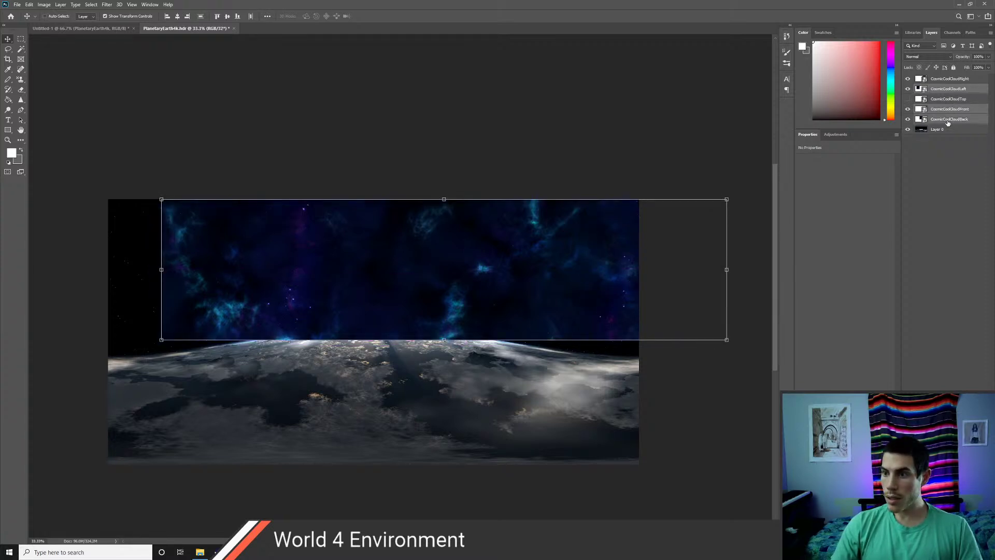
pyautogui.keyDown('ctrl'); pyautogui.click(942, 80); pyautogui.keyUp('ctrl')
pyautogui.moveTo(608, 275); pyautogui.dragTo(527, 275)
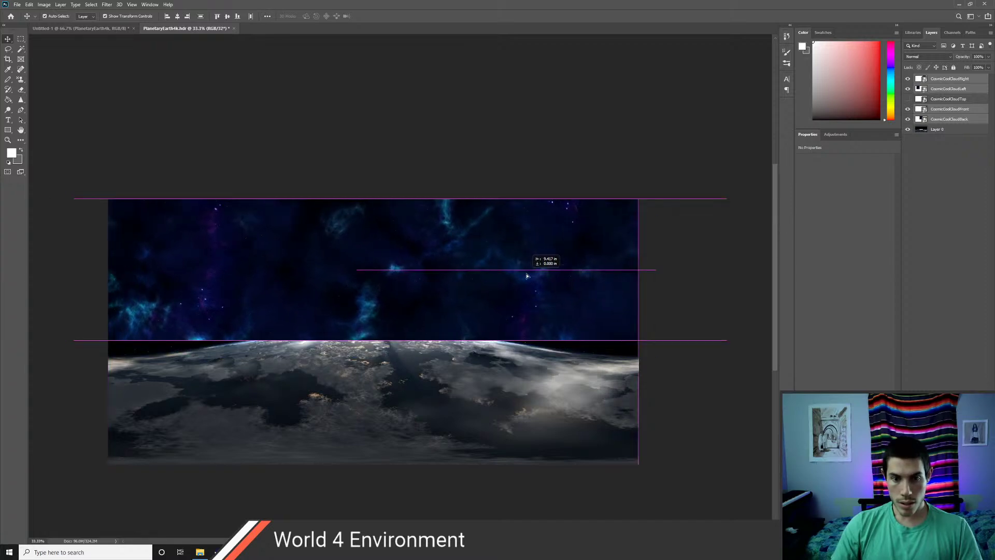
pyautogui.moveTo(527, 276); pyautogui.dragTo(527, 275)
pyautogui.moveTo(74, 270); pyautogui.dragTo(108, 268)
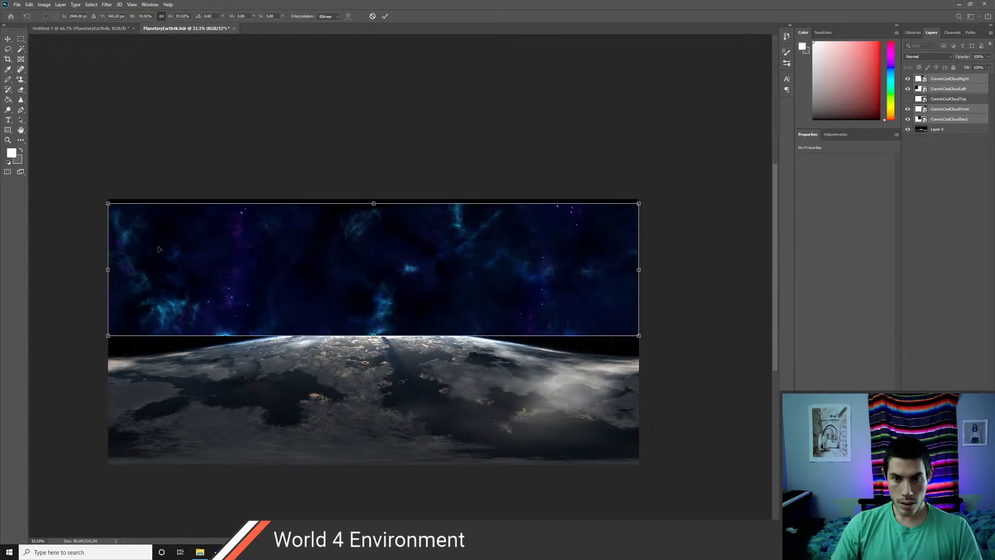
pyautogui.moveTo(373, 204); pyautogui.dragTo(373, 199)
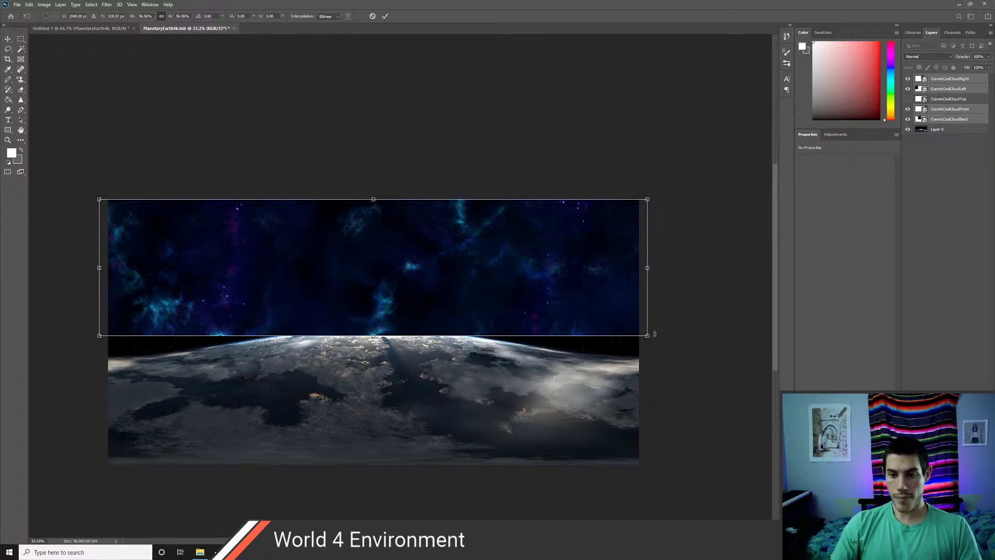
pyautogui.press('Return')
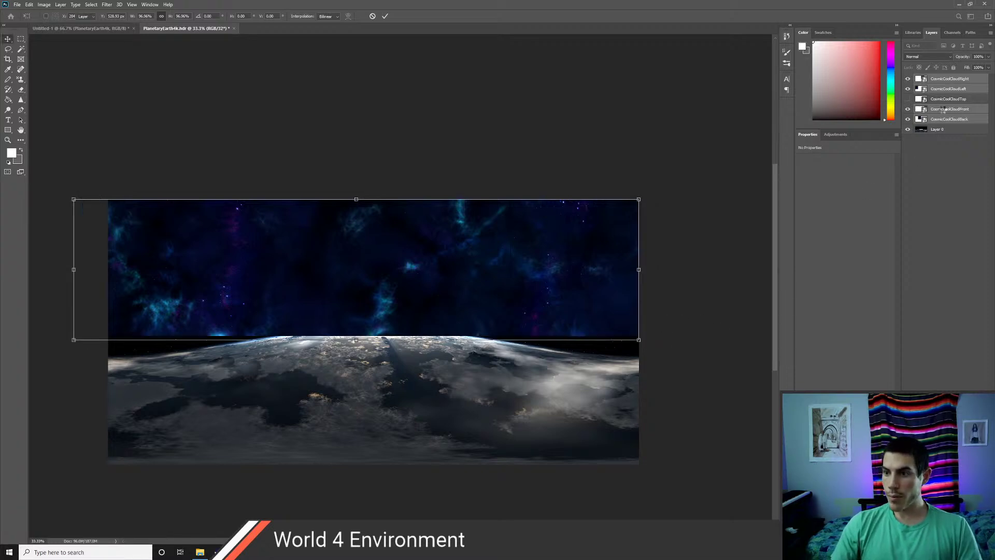
# - Select the Front, Back, Left and Right cloud layers together
pyautogui.click(943, 109)
pyautogui.click(945, 119)
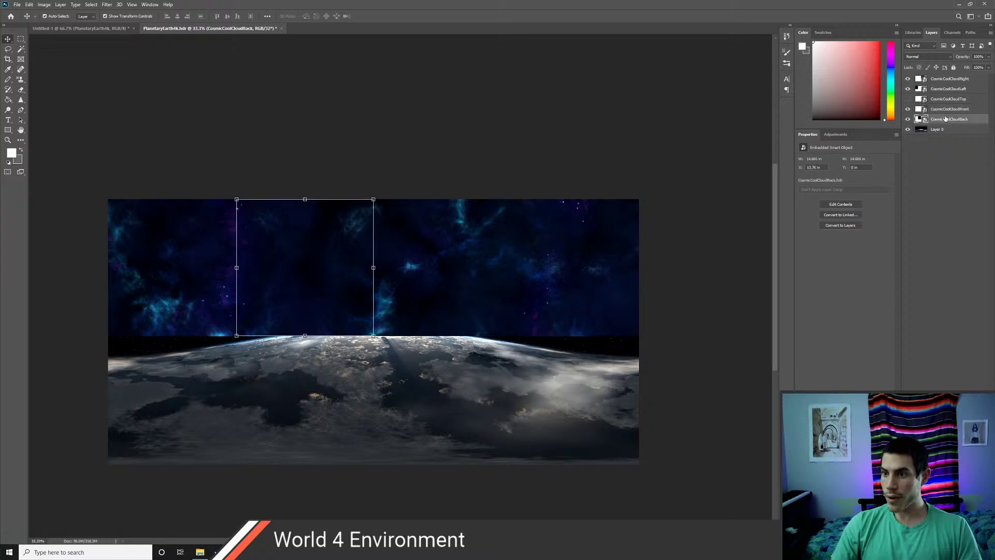
pyautogui.keyDown('shift'); pyautogui.click(944, 109); pyautogui.keyUp('shift')
pyautogui.keyDown('shift'); pyautogui.click(942, 88); pyautogui.keyUp('shift')
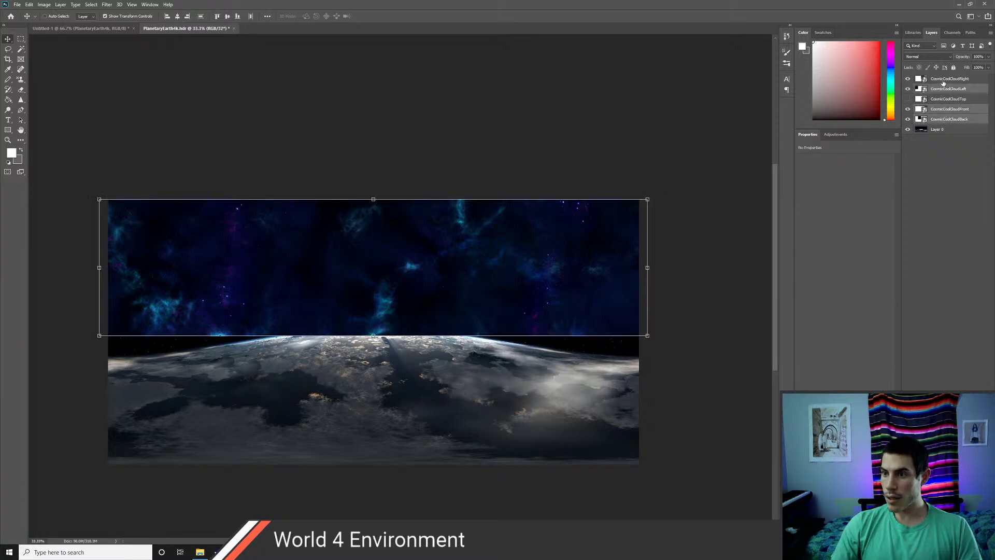
pyautogui.keyDown('shift'); pyautogui.click(943, 78); pyautogui.keyUp('shift')
# - Merge the cloud layers into CosmicCoolCloudRight, trim its sides, and raise its bottom to reveal the sun
pyautogui.rightClick(943, 80)
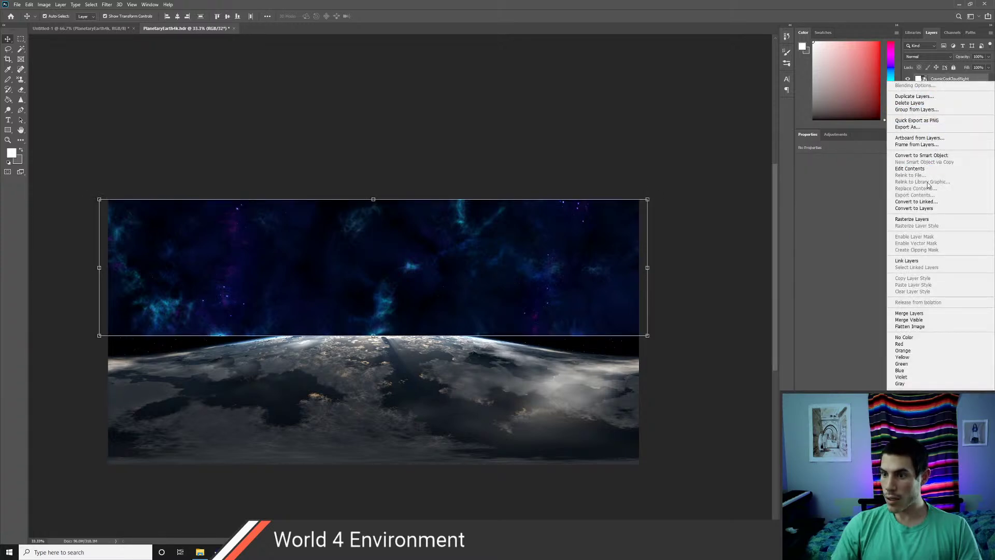
pyautogui.click(921, 314)
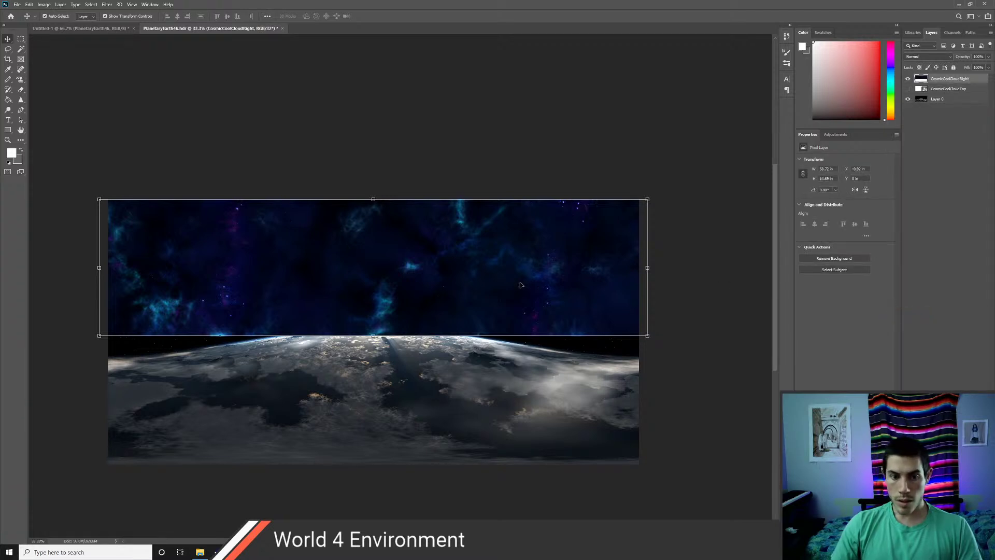
pyautogui.moveTo(521, 284)
pyautogui.mouseDown()
pyautogui.moveTo(547, 300)
pyautogui.moveTo(530, 286)
pyautogui.mouseUp()
pyautogui.moveTo(656, 267); pyautogui.dragTo(639, 267)
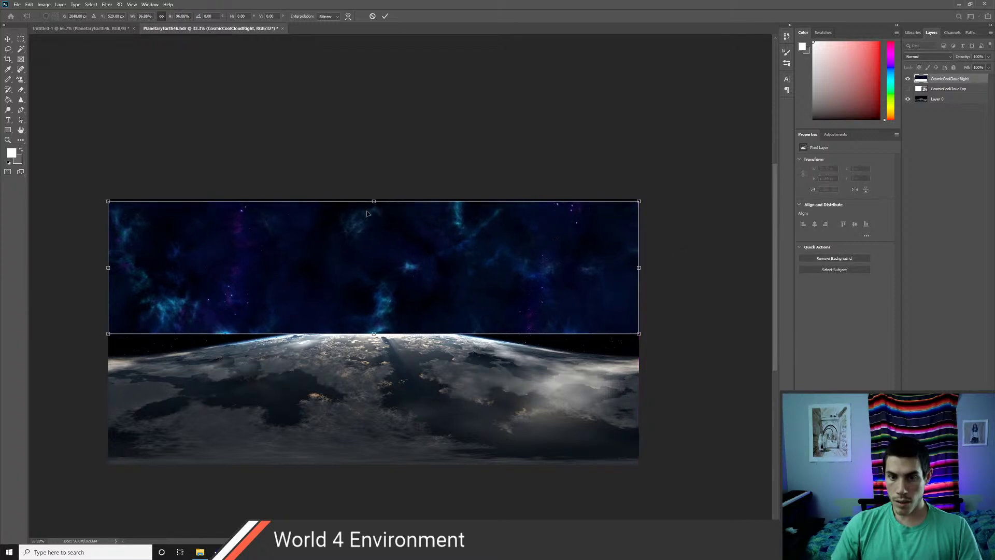
pyautogui.moveTo(373, 200); pyautogui.dragTo(374, 199)
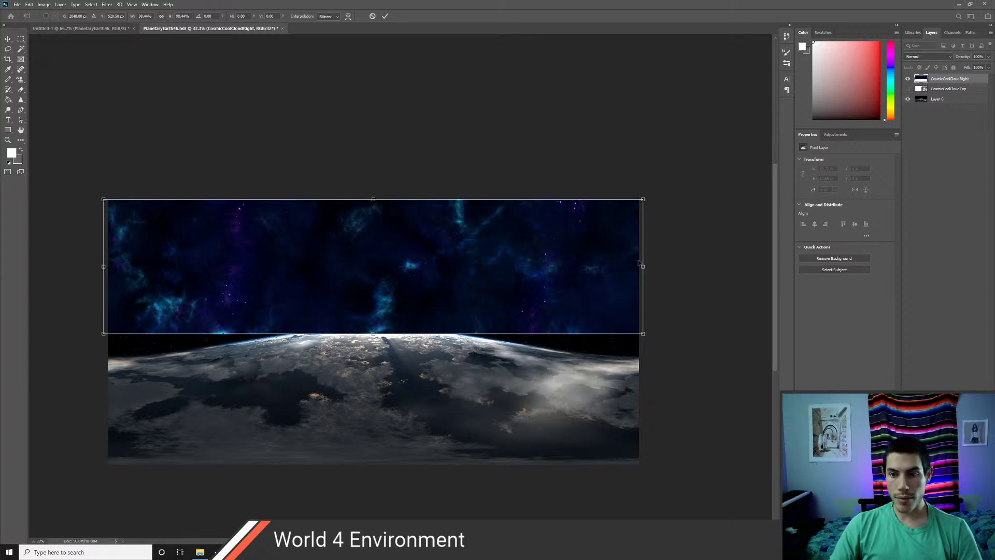
pyautogui.moveTo(643, 267); pyautogui.dragTo(638, 266)
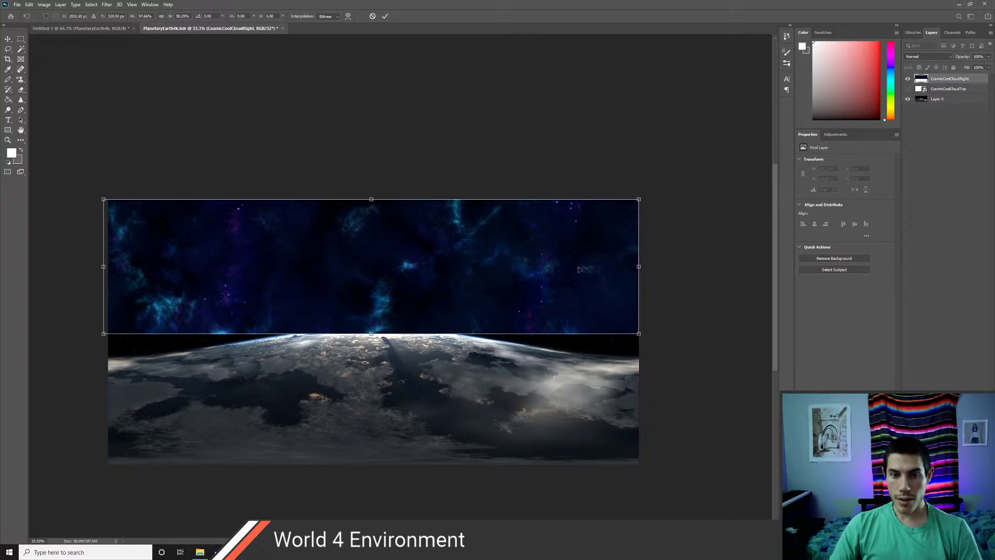
pyautogui.moveTo(104, 266); pyautogui.dragTo(109, 267)
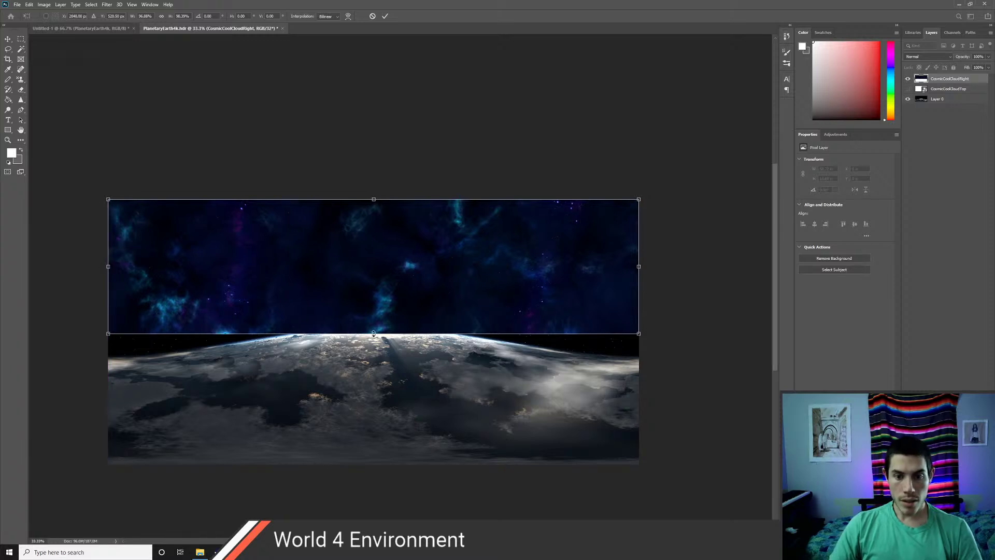
pyautogui.moveTo(374, 333); pyautogui.dragTo(373, 307)
pyautogui.click(939, 100)
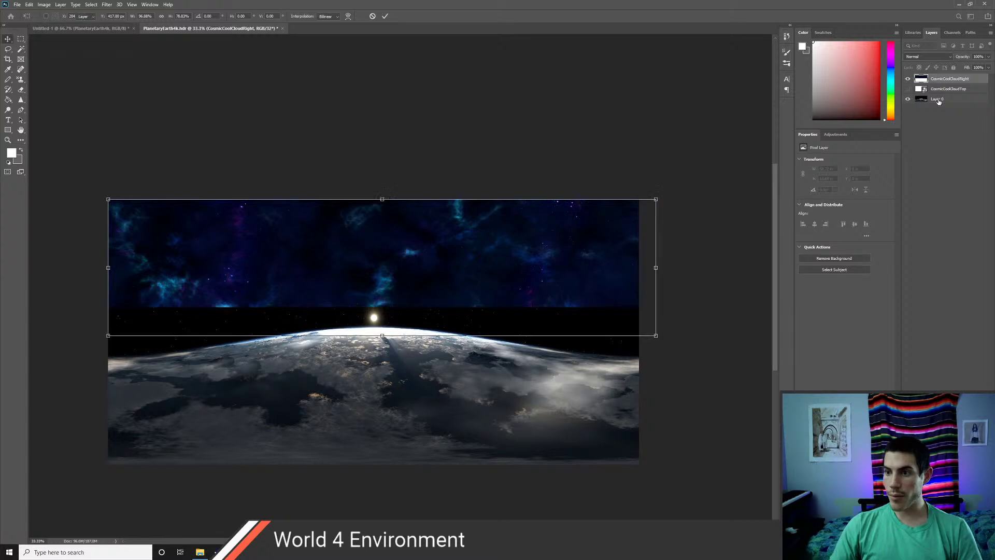
# - Zoom in on the planet to 50%
pyautogui.scroll(1, 429, 363)
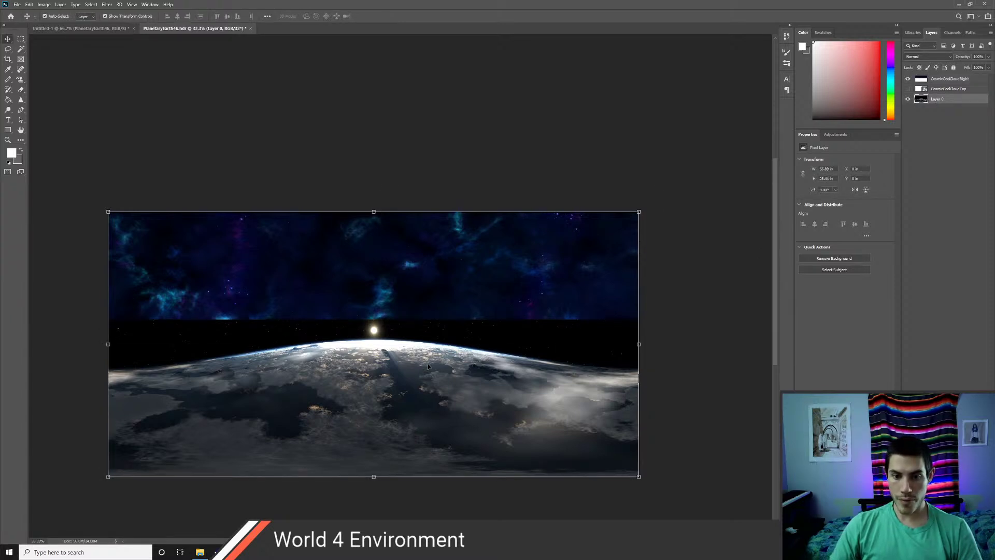
pyautogui.scroll(-4, 409, 358)
pyautogui.press('z')
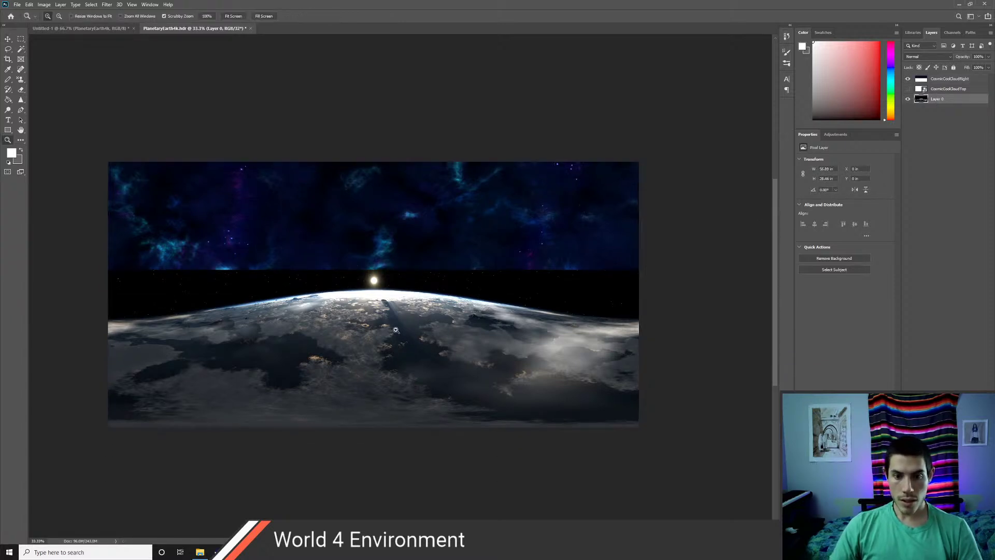
pyautogui.click(396, 339)
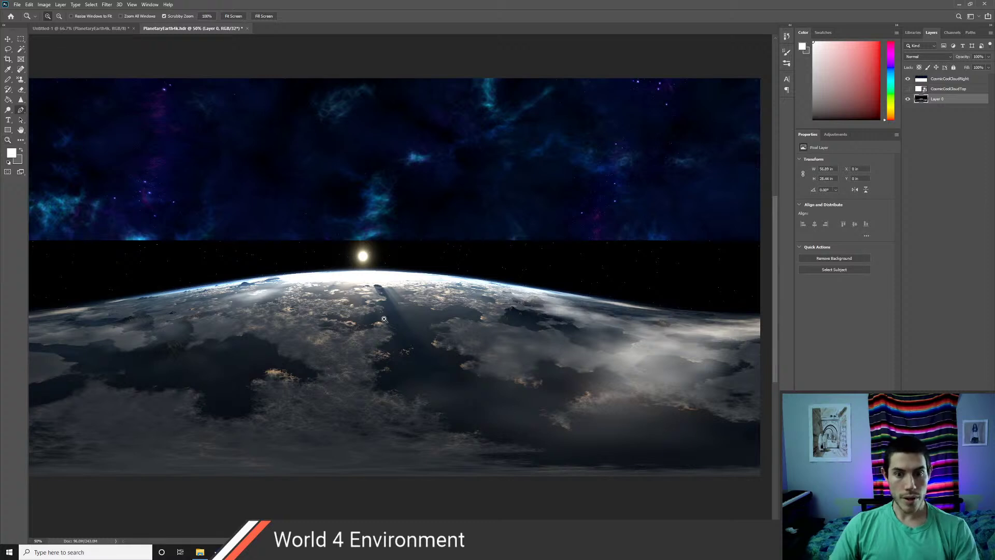
pyautogui.click(21, 110)
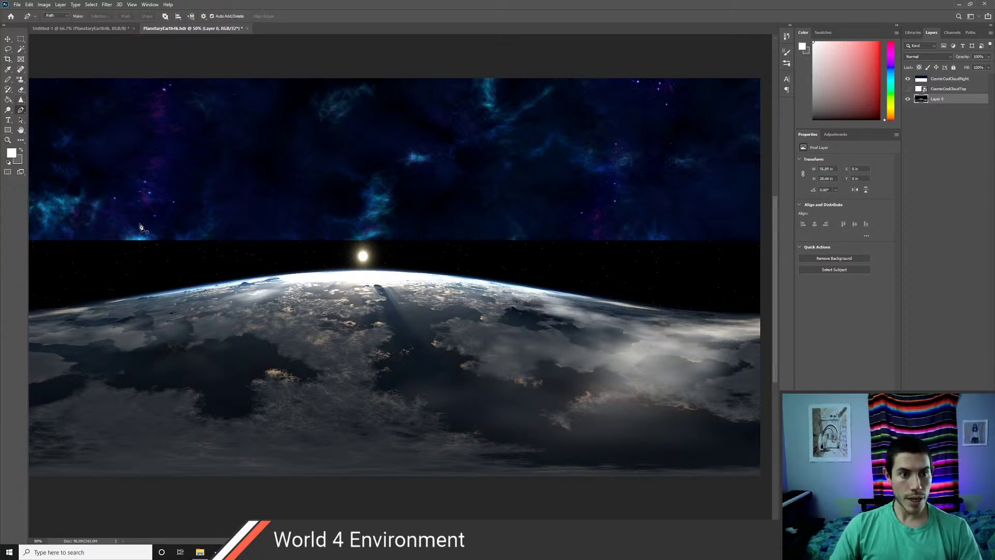
# - Trace the horizon with path anchors from its left end and arch around the sun
pyautogui.scroll(-2, 195, 309)
pyautogui.keyDown('ctrl'); pyautogui.hscroll(-5, 192, 301); pyautogui.keyUp('ctrl')
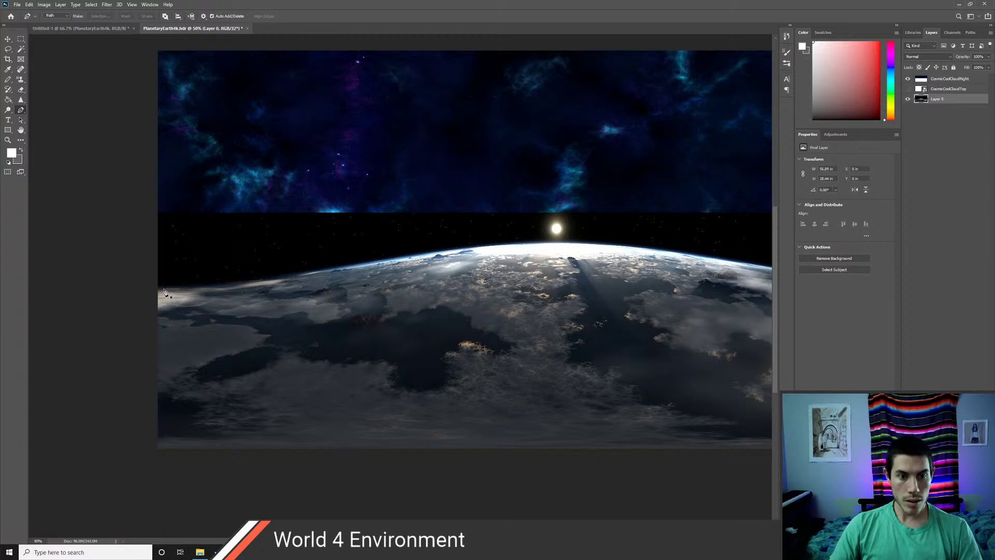
pyautogui.click(158, 286)
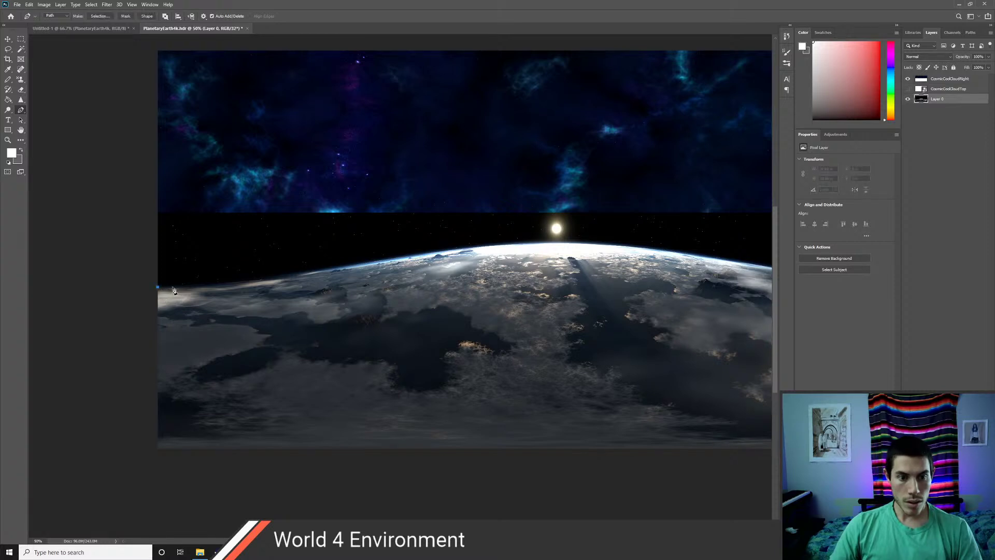
pyautogui.click(176, 288)
pyautogui.click(293, 274)
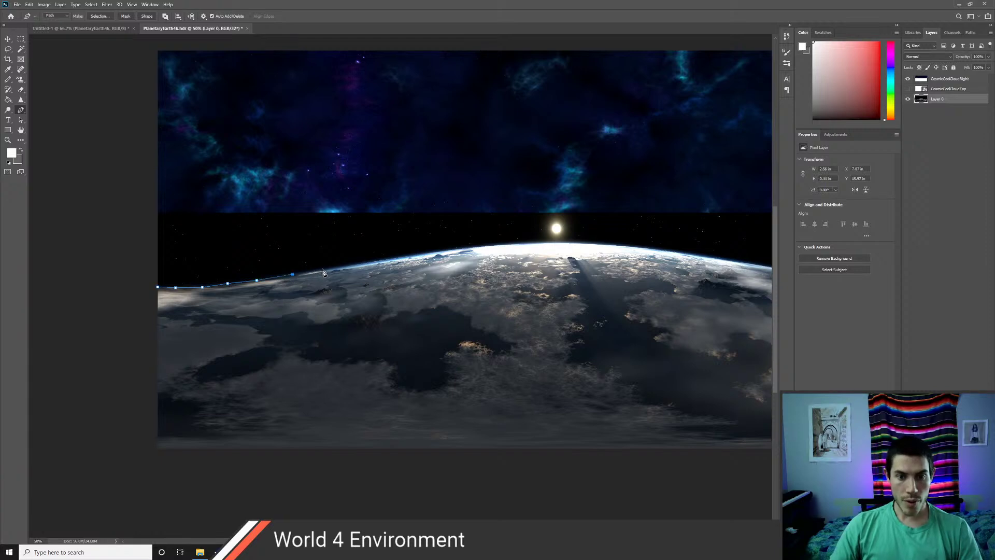
pyautogui.click(323, 270)
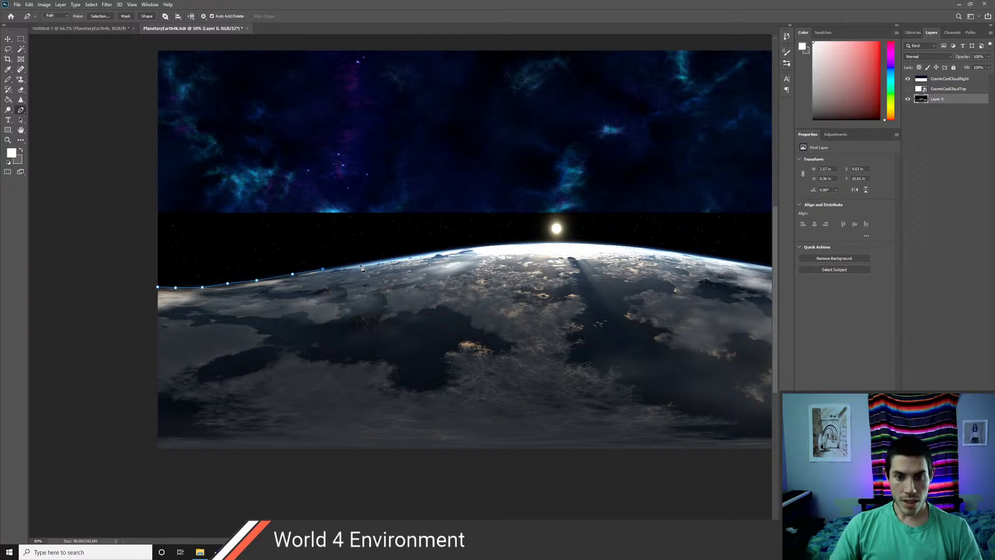
pyautogui.click(394, 258)
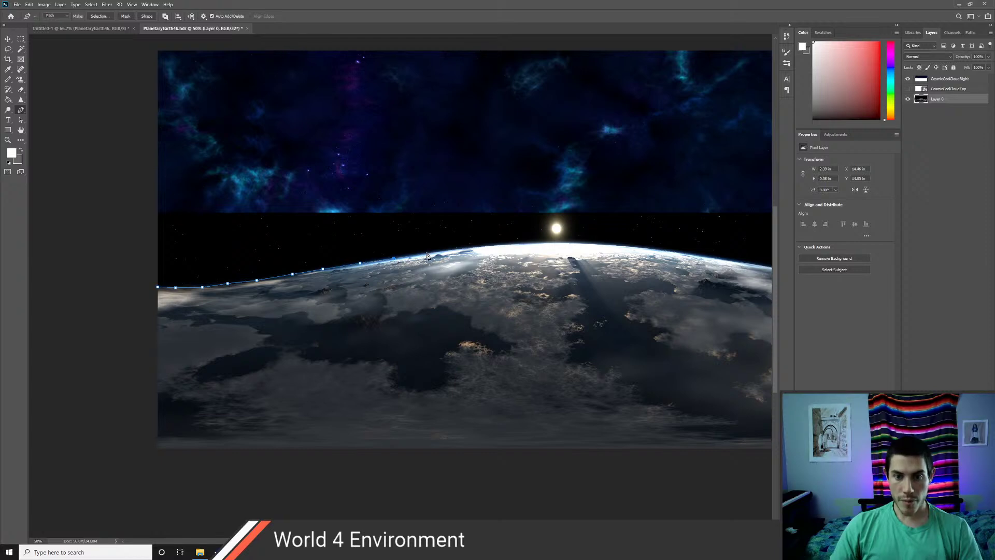
pyautogui.click(427, 253)
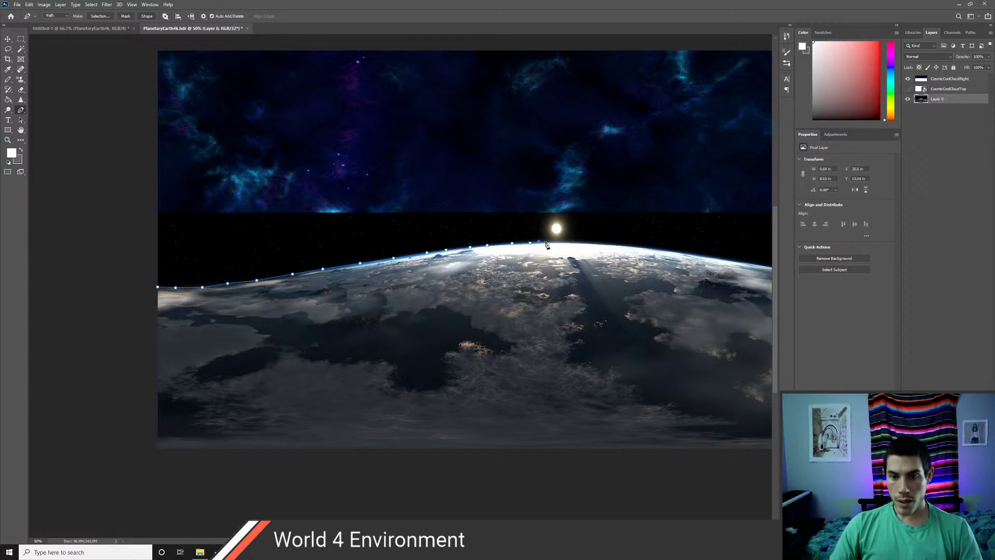
pyautogui.click(545, 245)
pyautogui.click(546, 238)
pyautogui.click(563, 216)
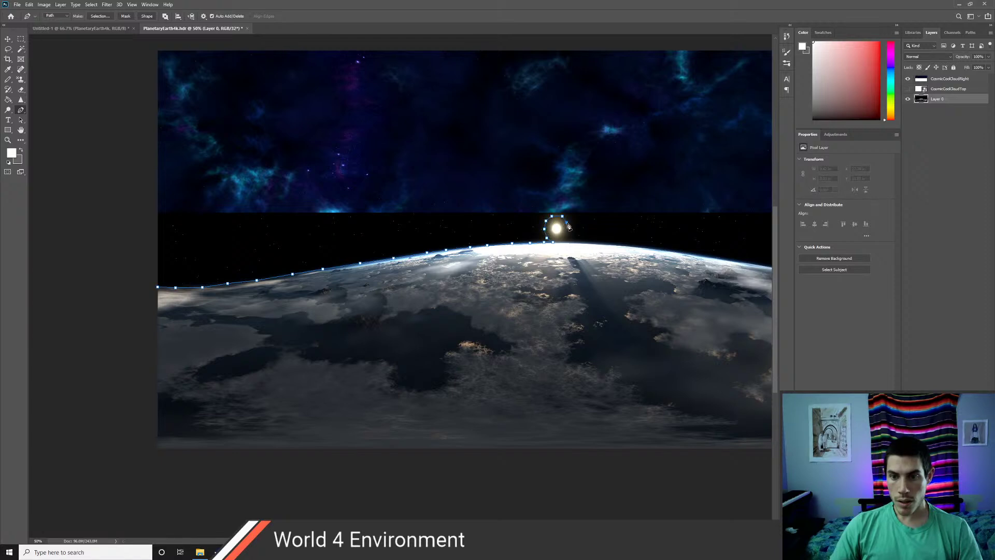
pyautogui.click(567, 223)
# - Extend the path to the bottom-right and bottom-left corners and close it
pyautogui.moveTo(601, 271); pyautogui.dragTo(377, 238)
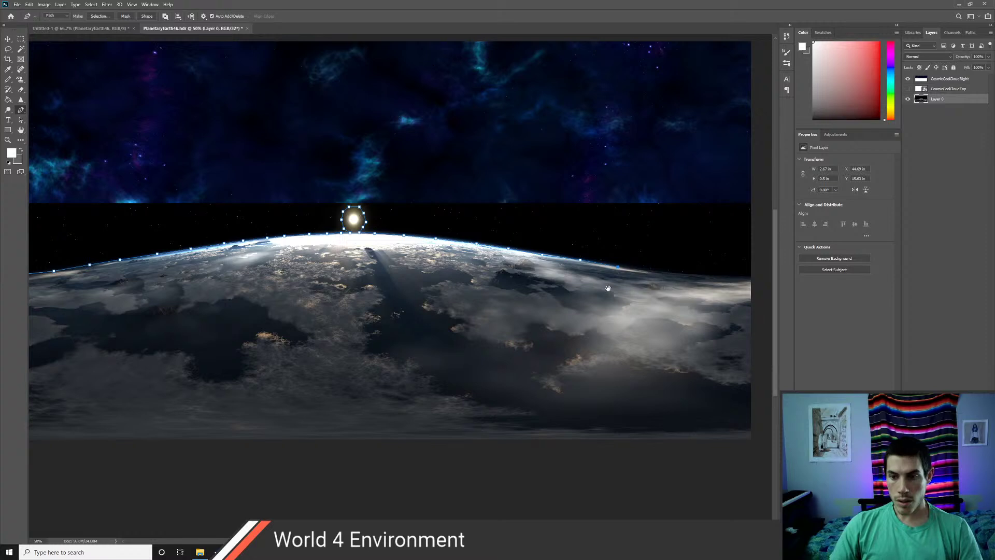
pyautogui.moveTo(608, 288); pyautogui.dragTo(562, 278)
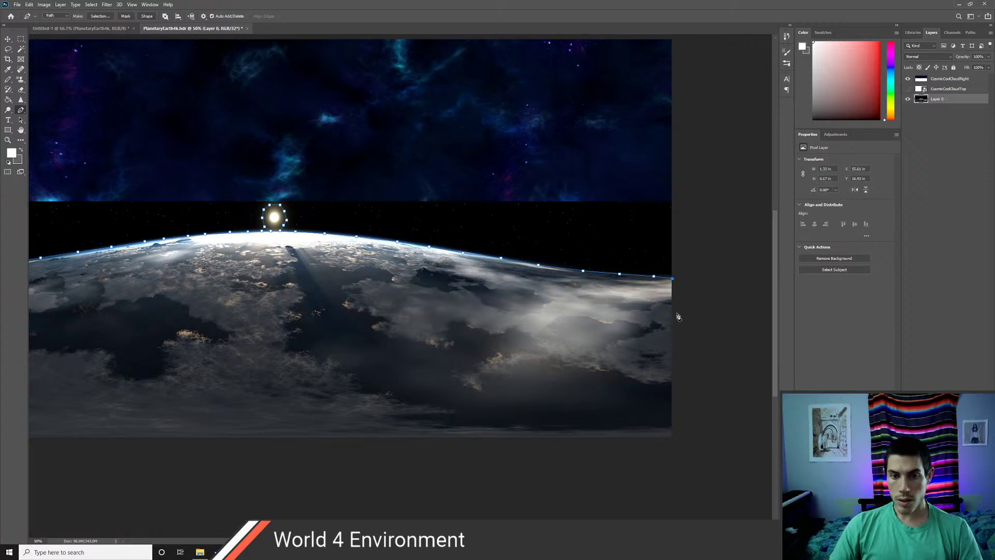
pyautogui.click(673, 441)
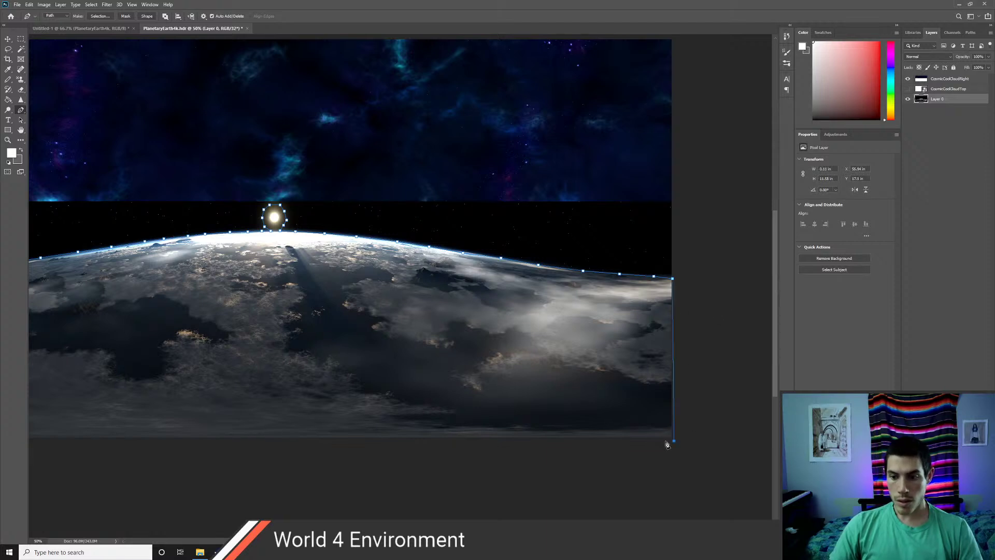
pyautogui.moveTo(492, 422); pyautogui.dragTo(609, 382)
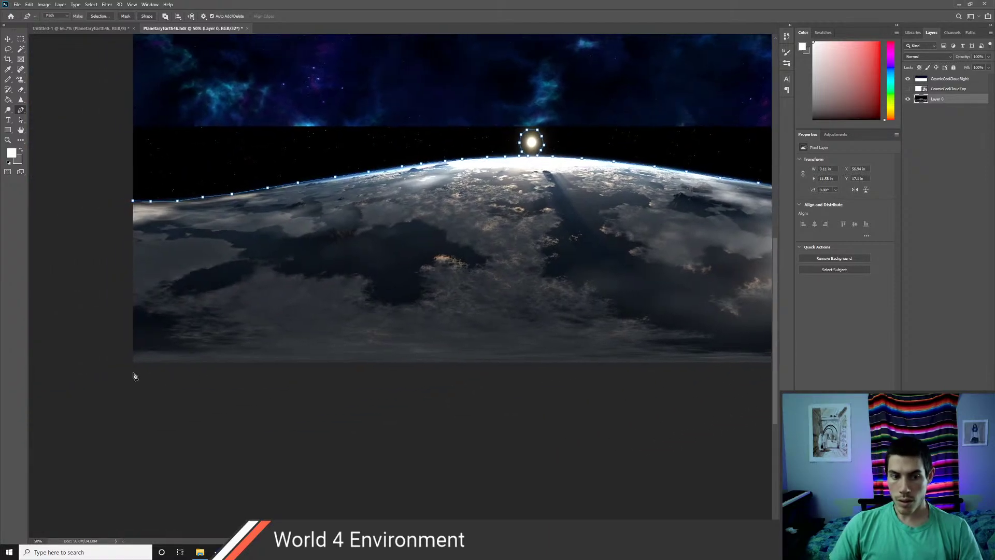
pyautogui.click(132, 371)
pyautogui.click(133, 201)
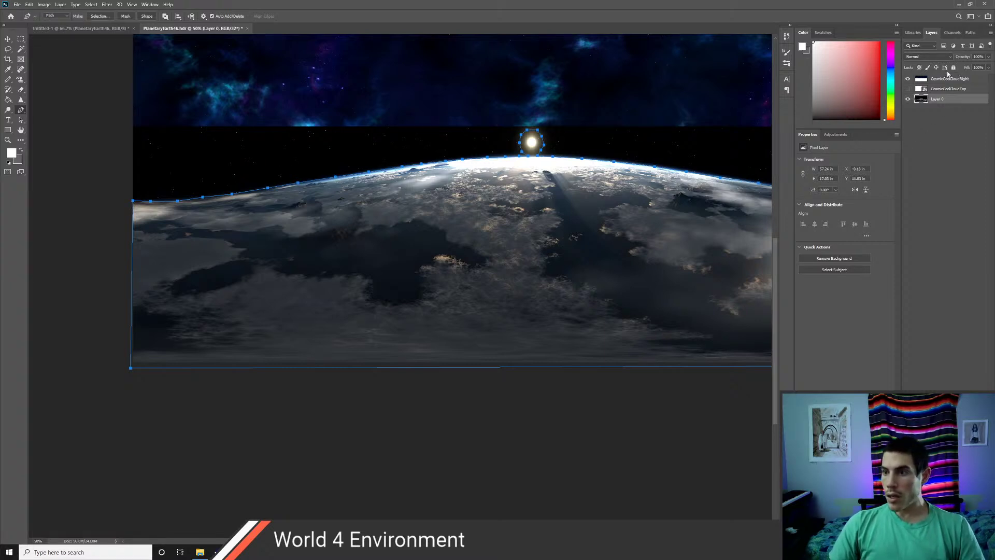
# - Load the planet Work Path as a selection and invert it to cover the sky
pyautogui.click(951, 33)
pyautogui.click(970, 33)
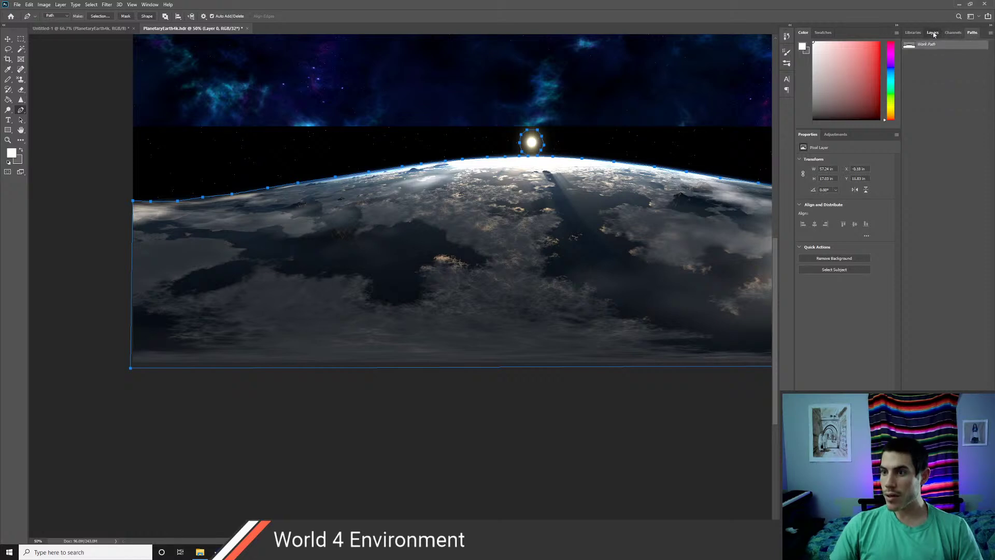
pyautogui.click(931, 33)
pyautogui.click(972, 33)
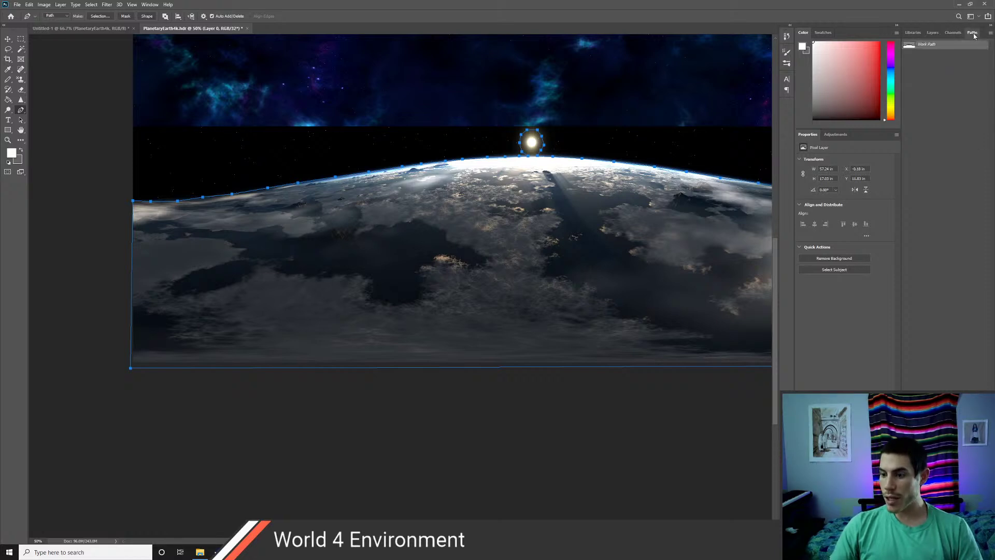
pyautogui.hotkey('ctrl', 'Return')
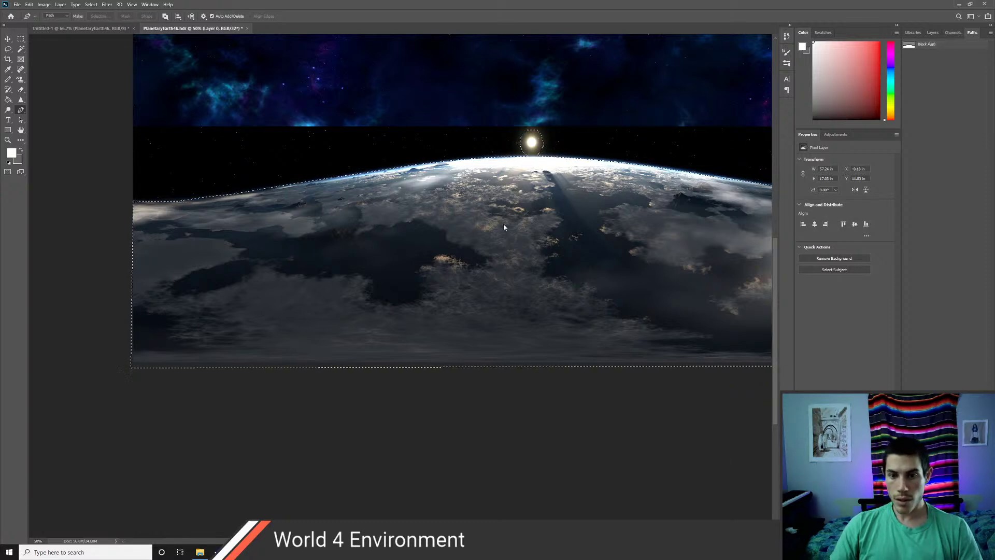
pyautogui.moveTo(509, 216); pyautogui.dragTo(451, 318)
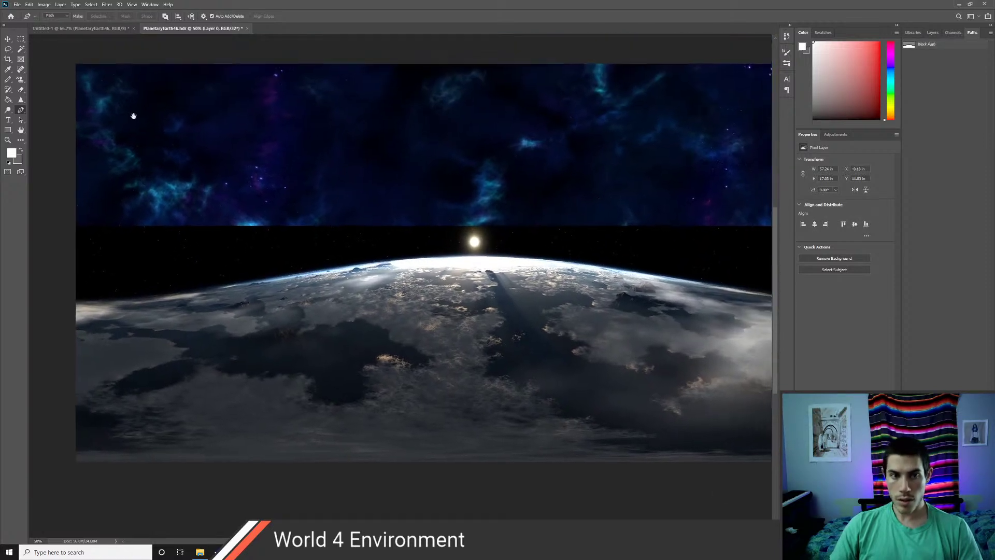
pyautogui.click(91, 4)
pyautogui.click(107, 35)
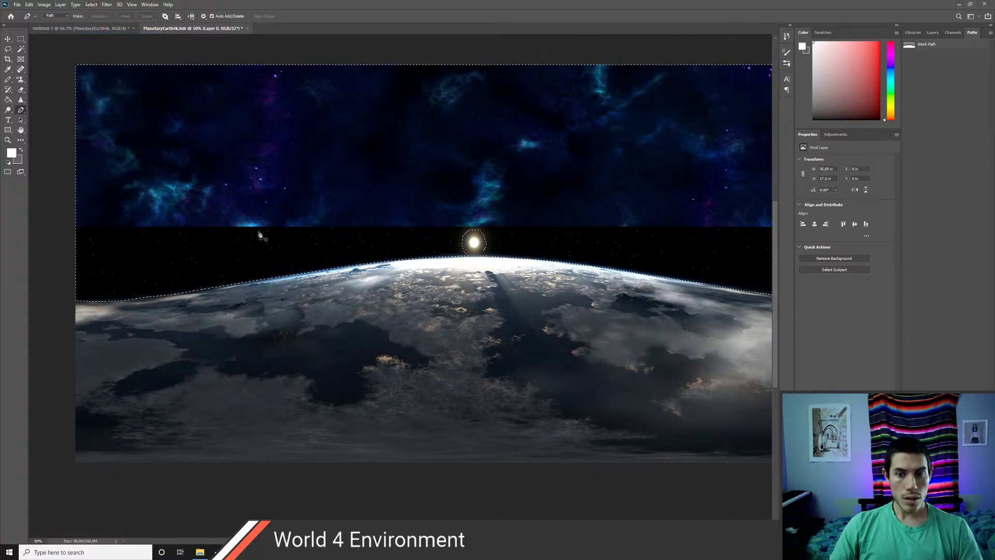
# - Erase the black band above the horizon with an enlarged eraser, then deselect
pyautogui.press('e')
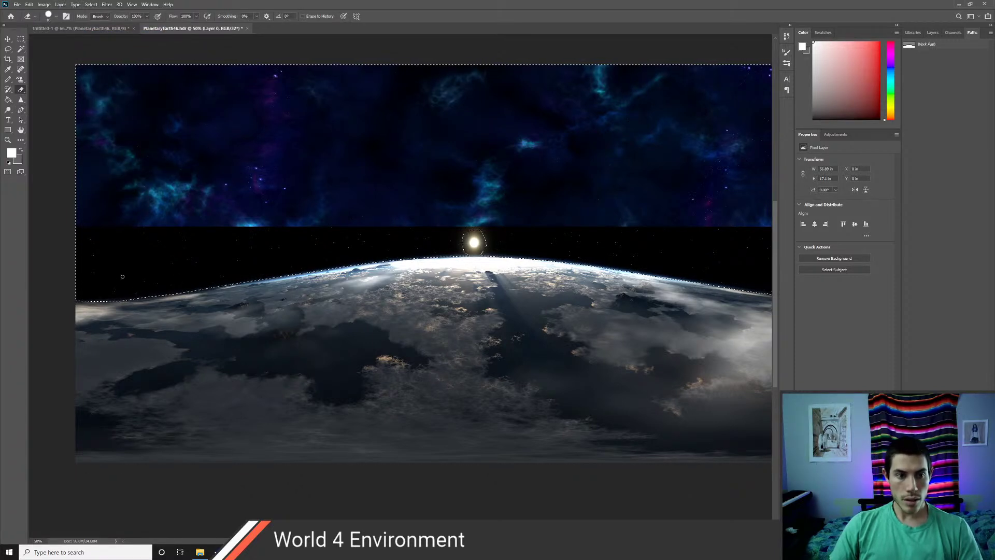
pyautogui.moveTo(151, 268)
pyautogui.keyDown('alt'); pyautogui.mouseDown(button='right')
pyautogui.moveTo(169, 270)
pyautogui.moveTo(149, 280)
pyautogui.mouseUp(button='right'); pyautogui.keyUp('alt')
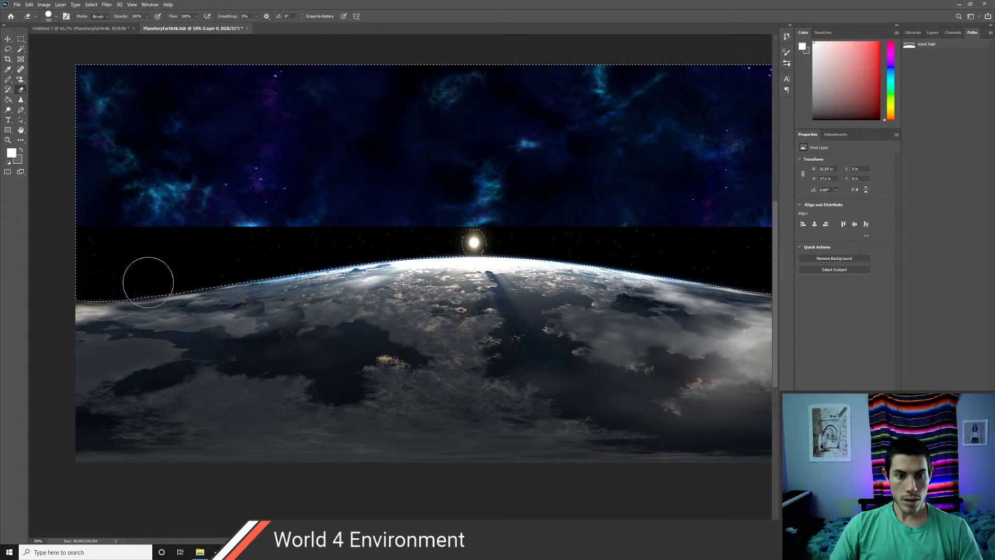
pyautogui.moveTo(99, 270)
pyautogui.mouseDown()
pyautogui.moveTo(78, 262)
pyautogui.moveTo(155, 276)
pyautogui.moveTo(185, 306)
pyautogui.moveTo(197, 259)
pyautogui.moveTo(236, 254)
pyautogui.mouseUp()
pyautogui.moveTo(144, 50)
pyautogui.mouseDown()
pyautogui.moveTo(304, 169)
pyautogui.moveTo(333, 171)
pyautogui.moveTo(391, 201)
pyautogui.moveTo(431, 196)
pyautogui.moveTo(534, 317)
pyautogui.moveTo(542, 211)
pyautogui.moveTo(648, 262)
pyautogui.mouseUp()
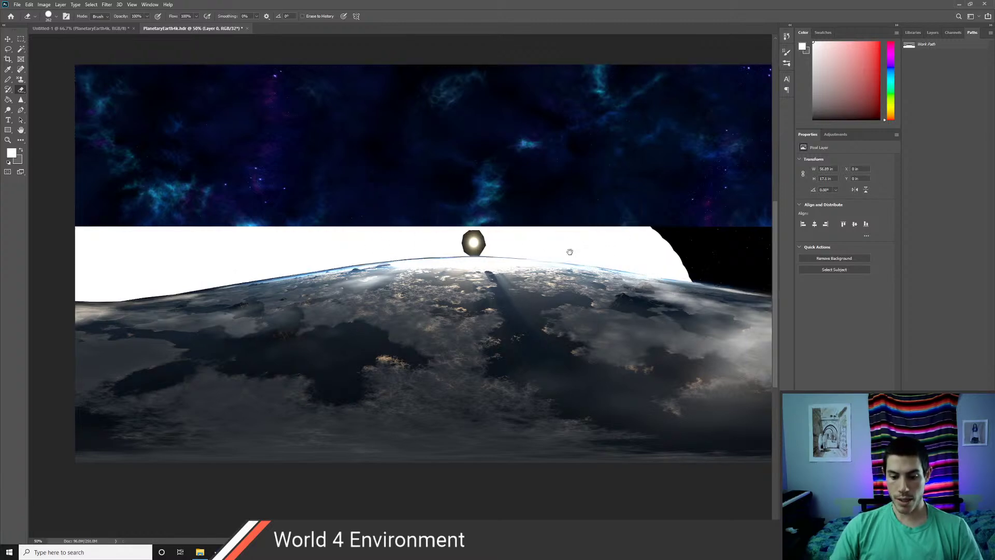
pyautogui.moveTo(569, 251); pyautogui.dragTo(393, 260)
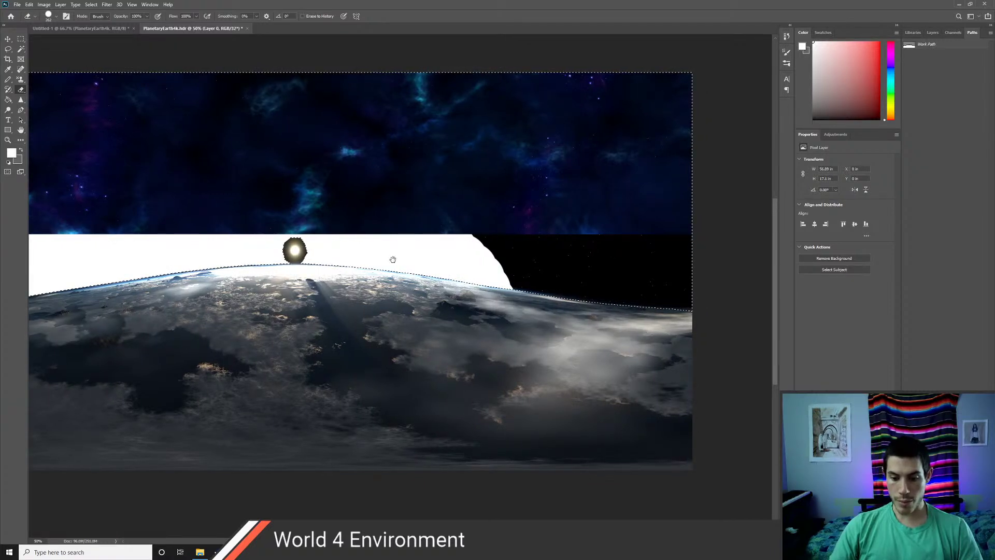
pyautogui.moveTo(519, 272)
pyautogui.mouseDown()
pyautogui.moveTo(534, 284)
pyautogui.moveTo(556, 244)
pyautogui.moveTo(544, 267)
pyautogui.mouseUp()
pyautogui.moveTo(642, 270)
pyautogui.mouseDown()
pyautogui.moveTo(675, 224)
pyautogui.moveTo(577, 284)
pyautogui.moveTo(622, 224)
pyautogui.mouseUp()
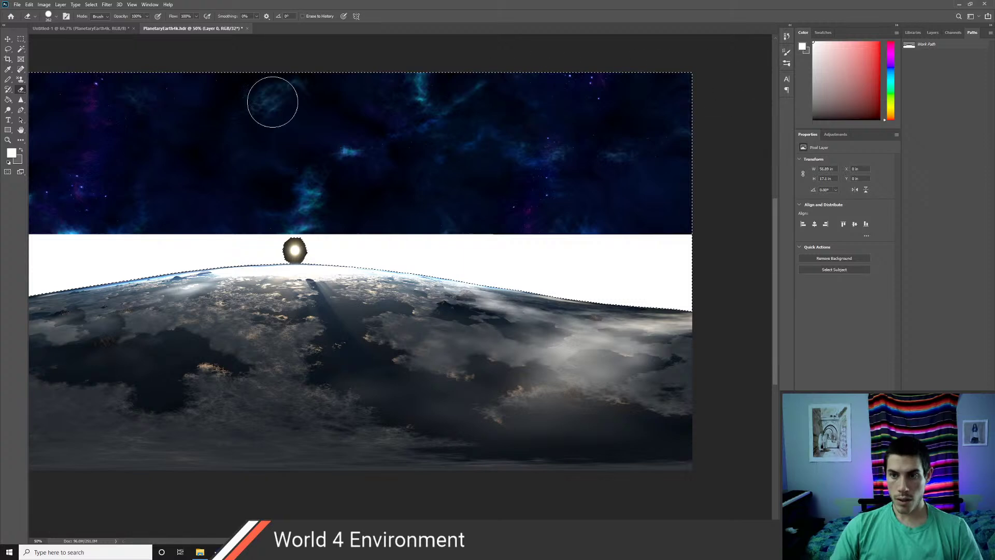
pyautogui.moveTo(295, 257); pyautogui.dragTo(552, 270)
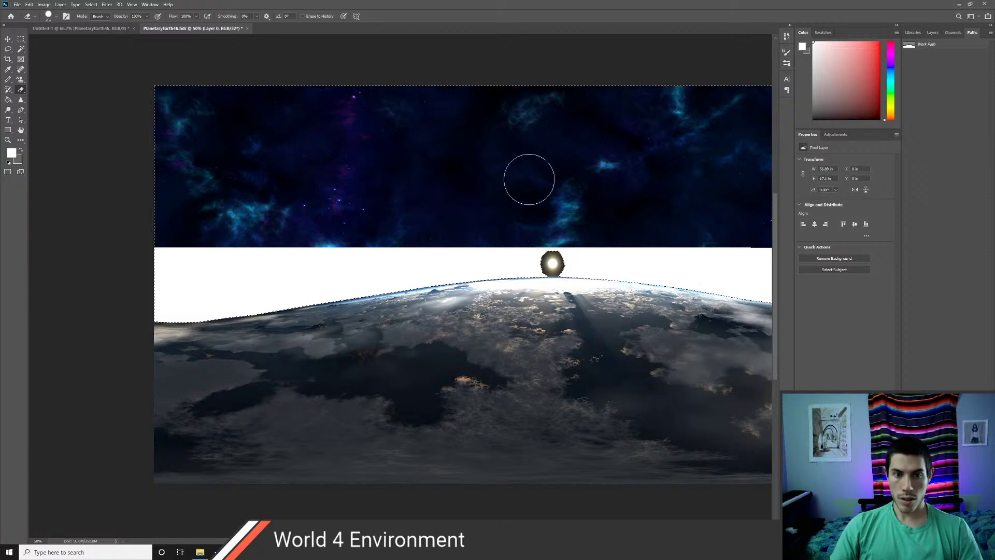
pyautogui.hotkey('ctrl', 'd')
pyautogui.moveTo(491, 285); pyautogui.dragTo(365, 275)
pyautogui.hotkey('ctrl', 'shift', 'd')
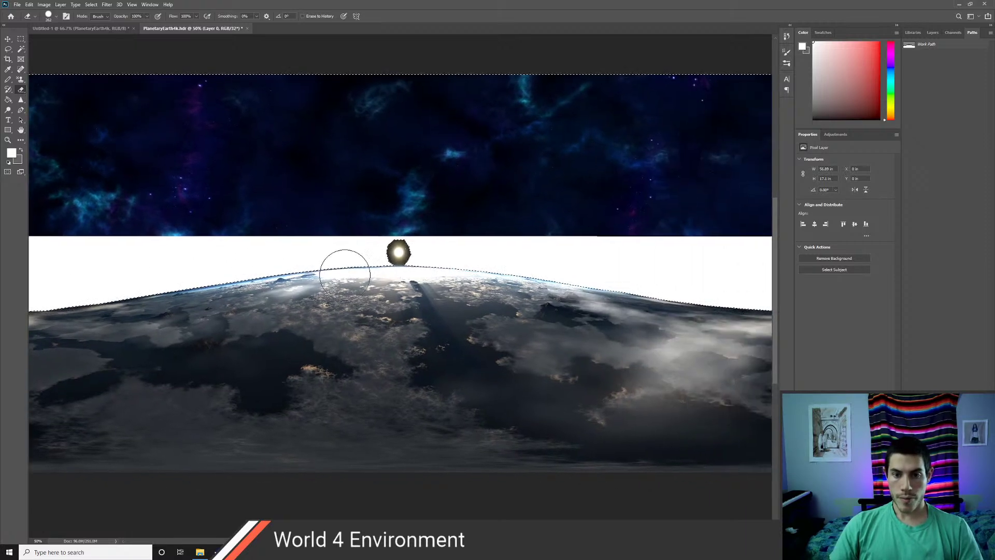
pyautogui.hotkey('ctrl', 'd')
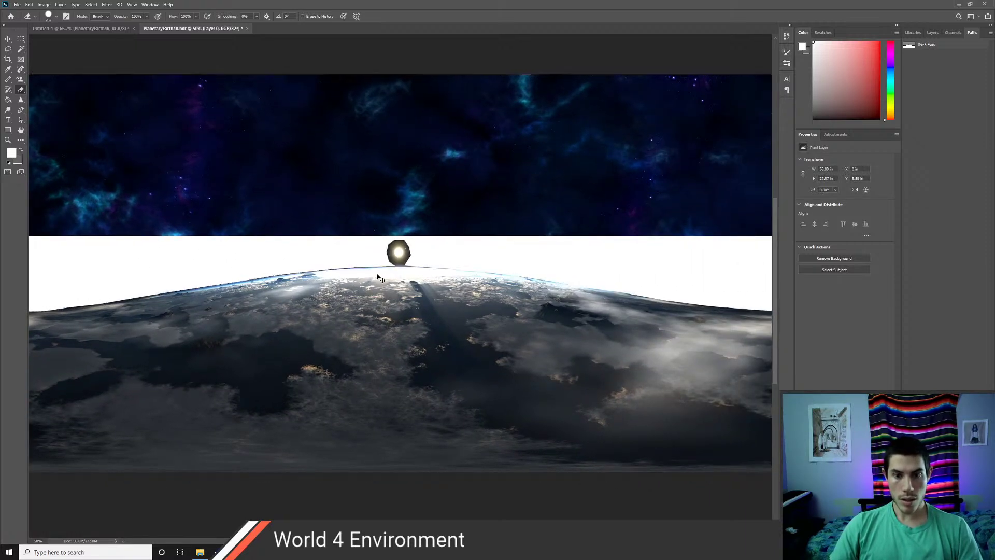
# - Stretch CosmicCoolCloudRight down over the white band, move it below Layer 0, and zoom to 200%
pyautogui.press('v')
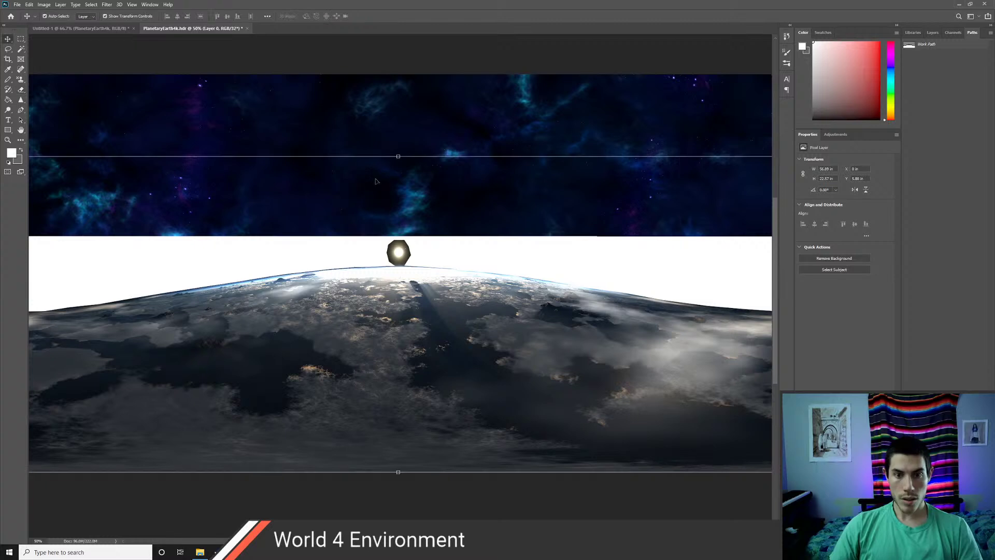
pyautogui.click(399, 137)
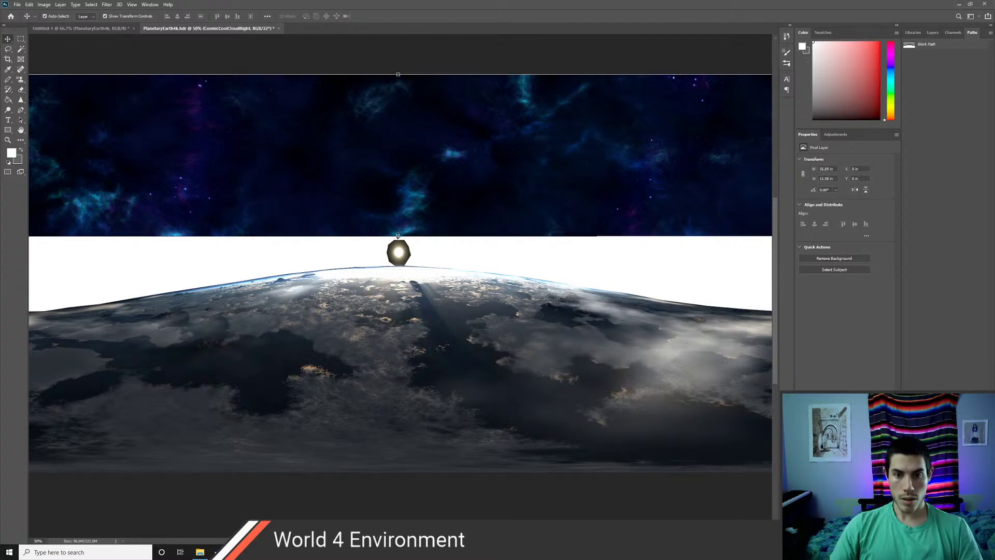
pyautogui.moveTo(398, 236); pyautogui.dragTo(392, 315)
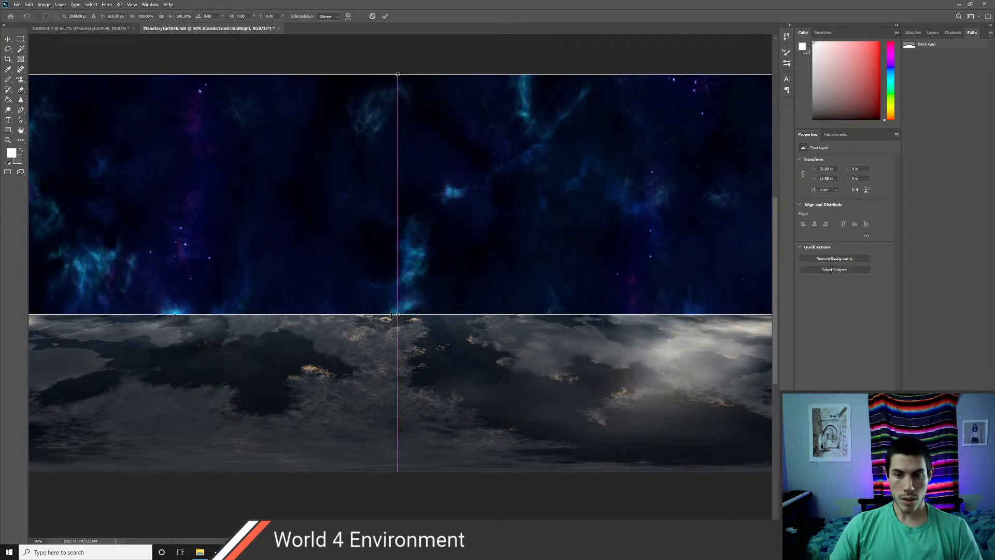
pyautogui.click(933, 32)
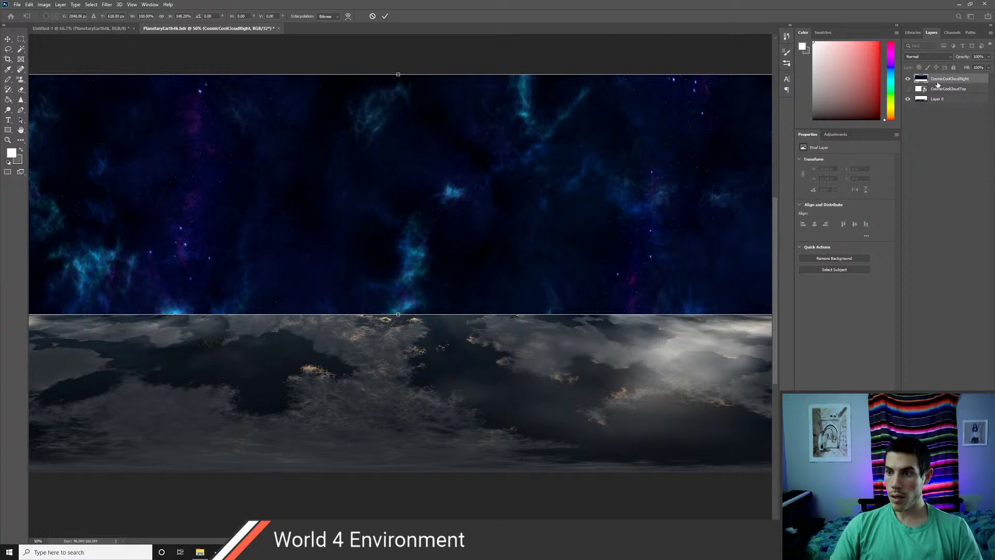
pyautogui.moveTo(937, 84); pyautogui.dragTo(933, 104)
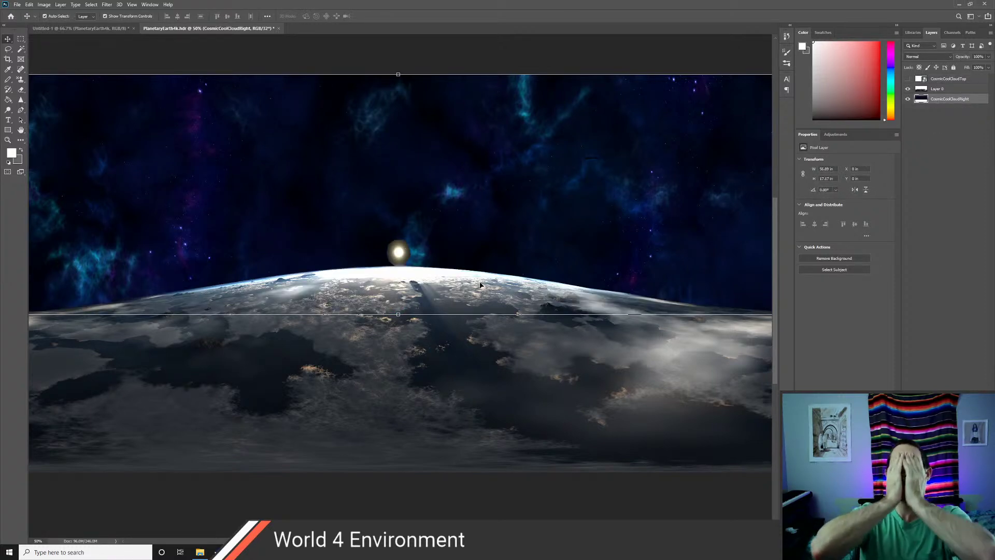
pyautogui.moveTo(543, 299)
pyautogui.mouseDown()
pyautogui.moveTo(415, 269)
pyautogui.moveTo(598, 297)
pyautogui.moveTo(685, 295)
pyautogui.moveTo(540, 301)
pyautogui.mouseUp()
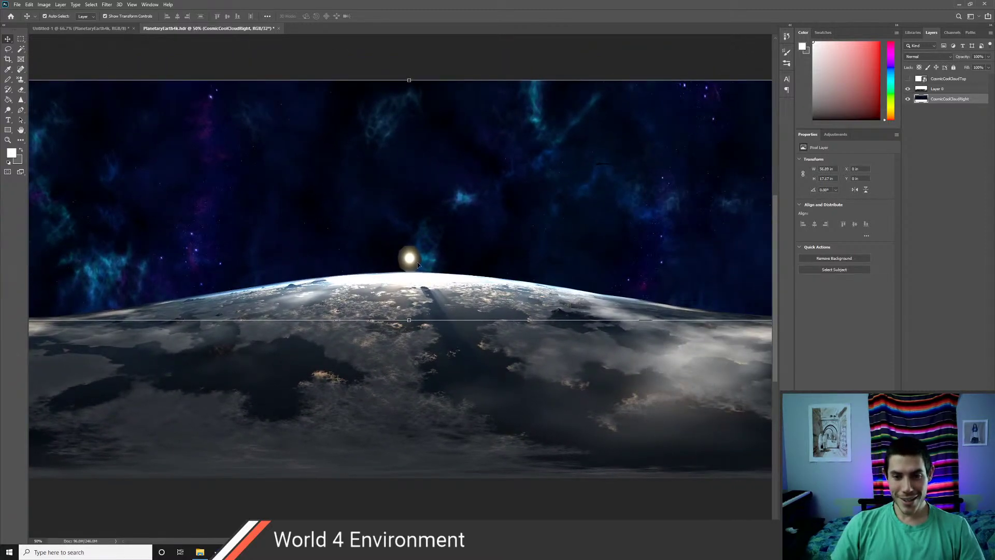
pyautogui.press('z')
pyautogui.moveTo(410, 271); pyautogui.dragTo(410, 271)
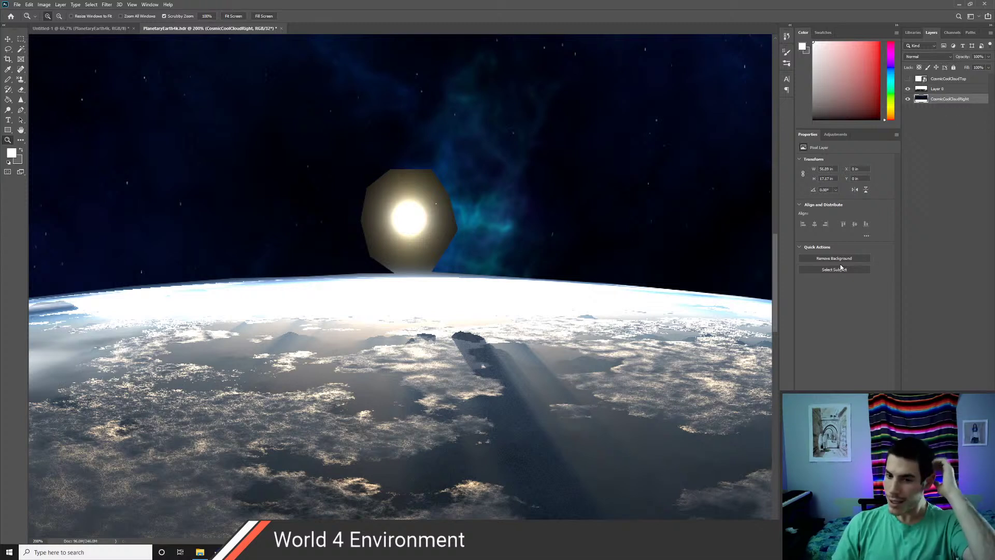
pyautogui.scroll(-5, 509, 283)
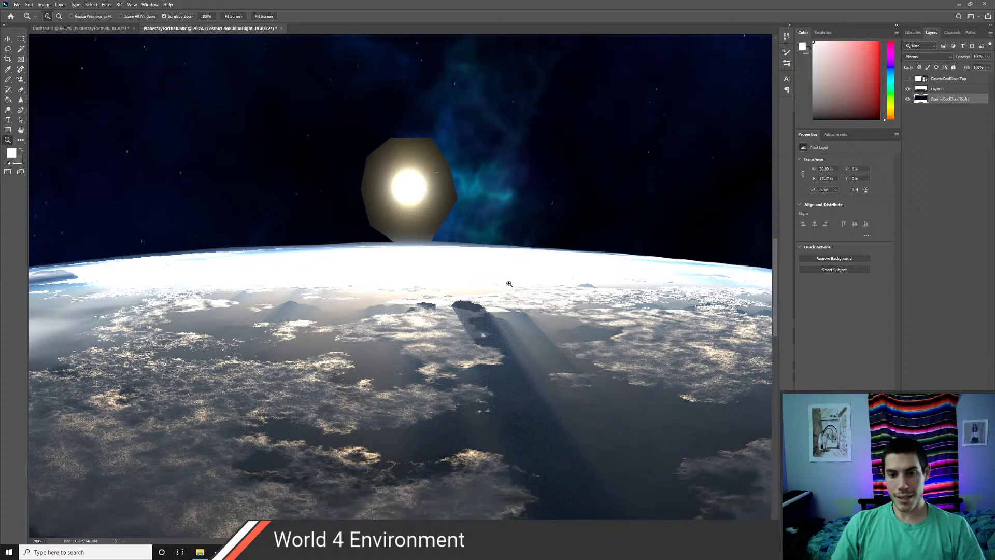
pyautogui.scroll(4, 509, 284)
pyautogui.scroll(2, 505, 284)
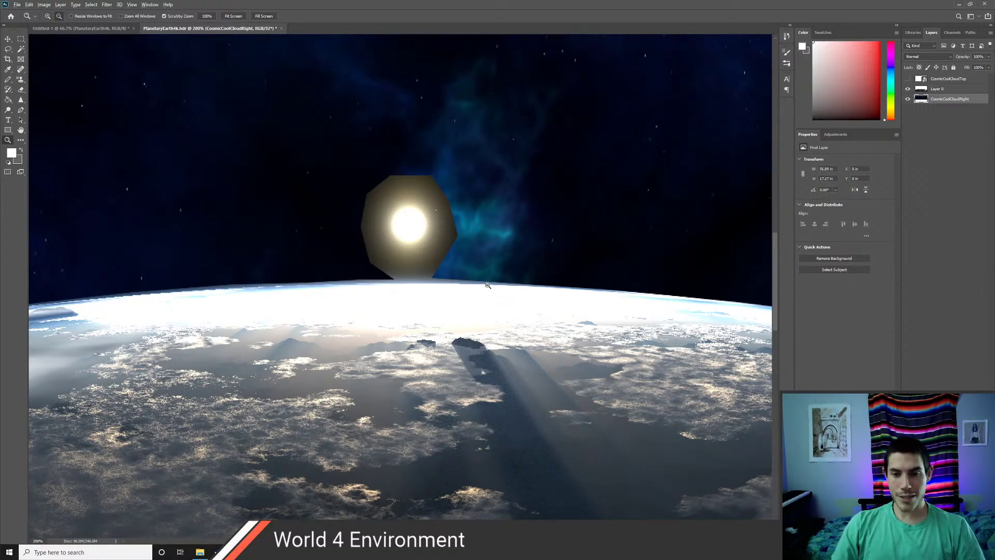
pyautogui.keyDown('alt'); pyautogui.click(488, 285); pyautogui.keyUp('alt')
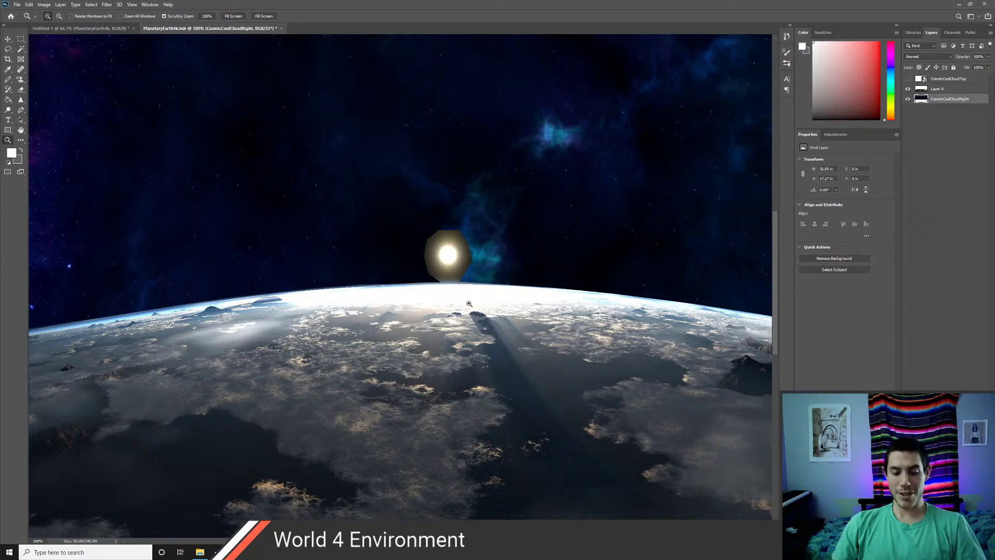
pyautogui.keyDown('alt'); pyautogui.click(470, 302); pyautogui.keyUp('alt')
pyautogui.keyDown('alt'); pyautogui.click(469, 303); pyautogui.keyUp('alt')
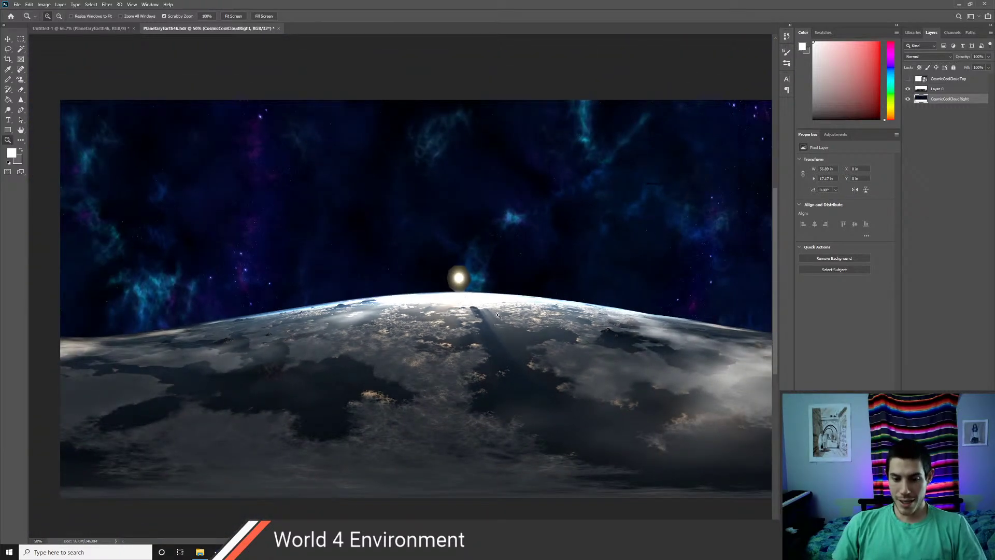
pyautogui.moveTo(497, 314); pyautogui.dragTo(530, 323)
pyautogui.click(496, 297)
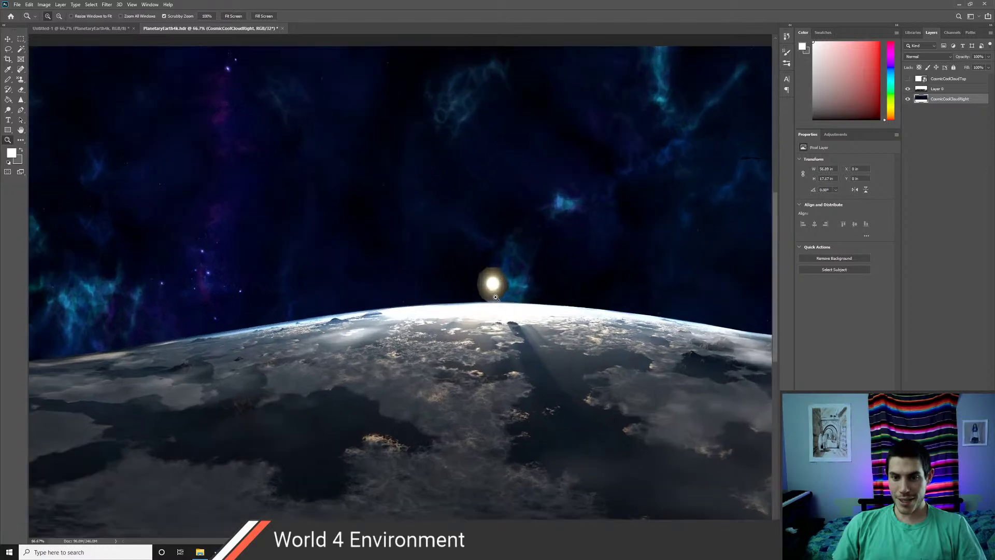
pyautogui.click(495, 297)
pyautogui.click(503, 297)
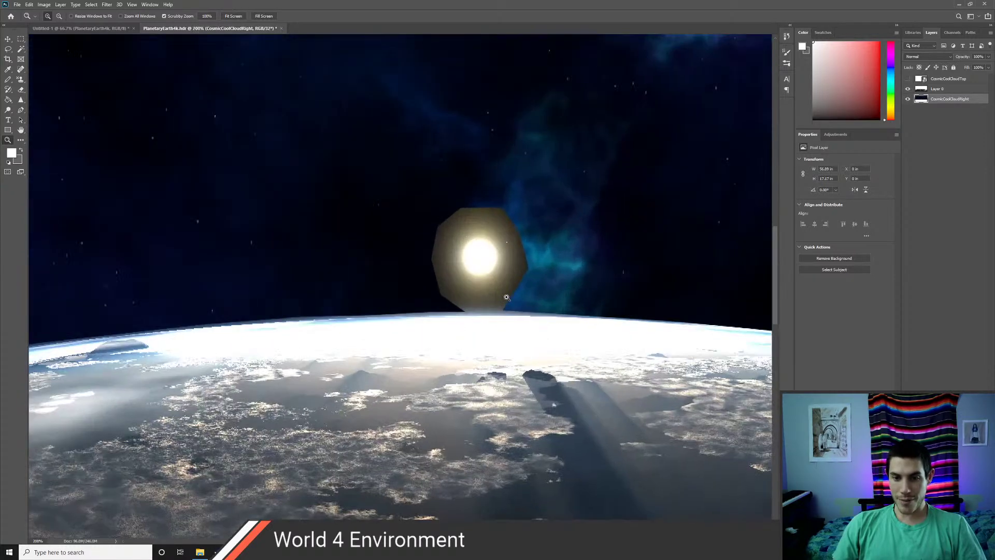
pyautogui.press('e')
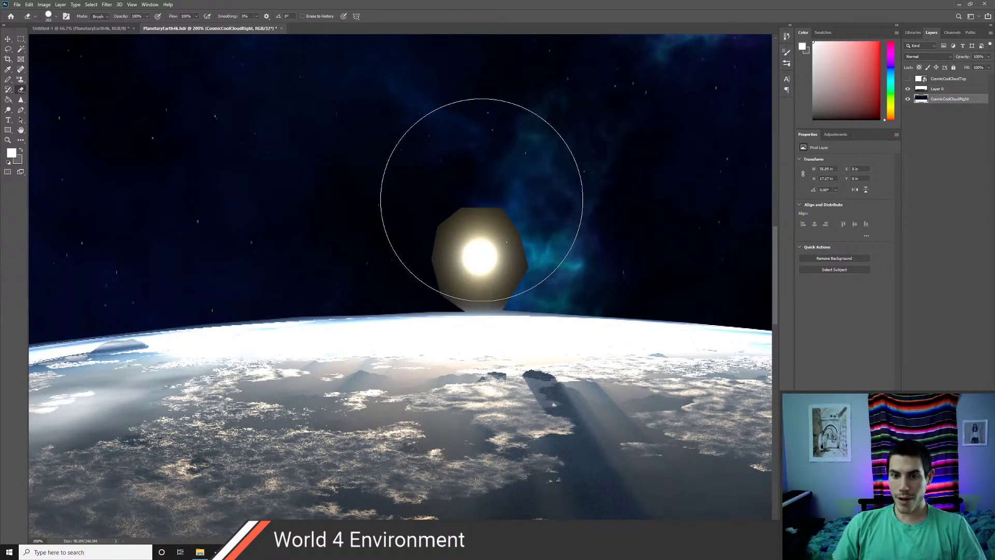
pyautogui.click(485, 204)
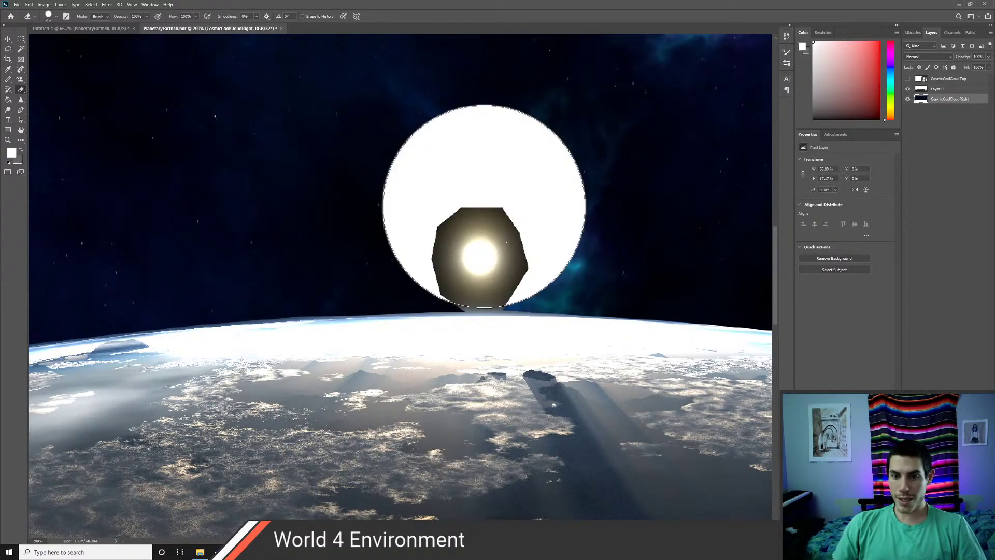
pyautogui.click(941, 90)
pyautogui.moveTo(531, 173)
pyautogui.mouseDown()
pyautogui.moveTo(498, 178)
pyautogui.moveTo(468, 207)
pyautogui.moveTo(494, 212)
pyautogui.mouseUp()
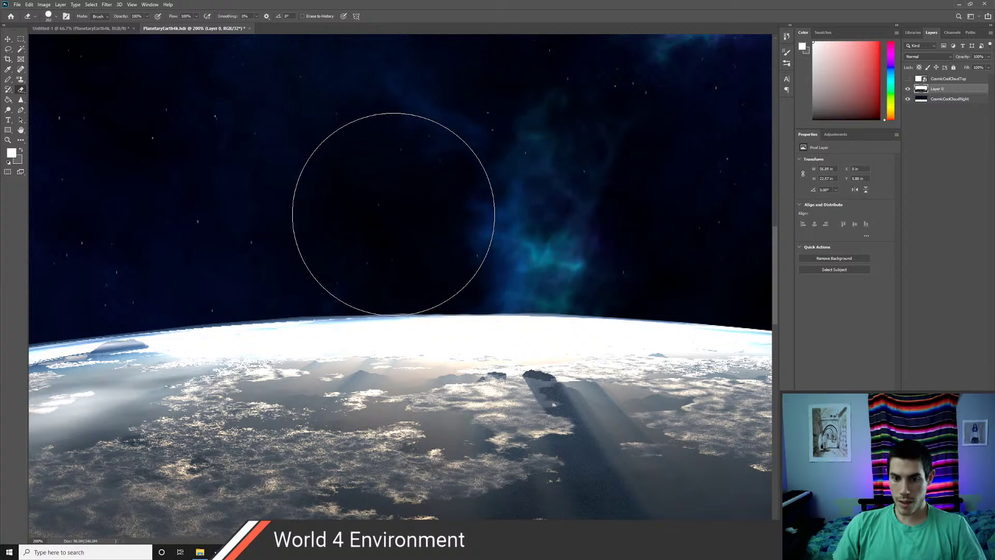
pyautogui.press('z')
pyautogui.keyDown('alt'); pyautogui.moveTo(545, 229); pyautogui.dragTo(537, 249); pyautogui.keyUp('alt')
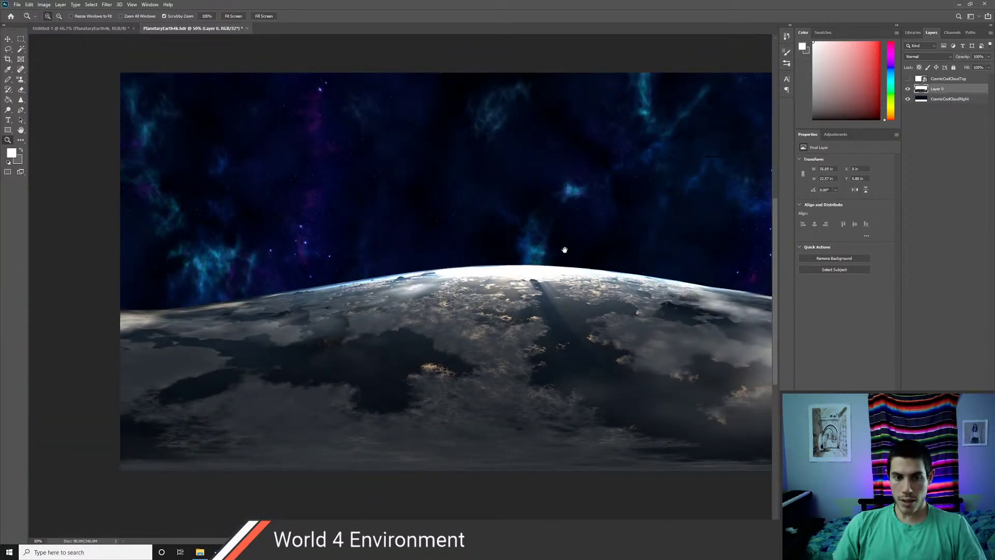
pyautogui.moveTo(555, 250); pyautogui.dragTo(458, 257)
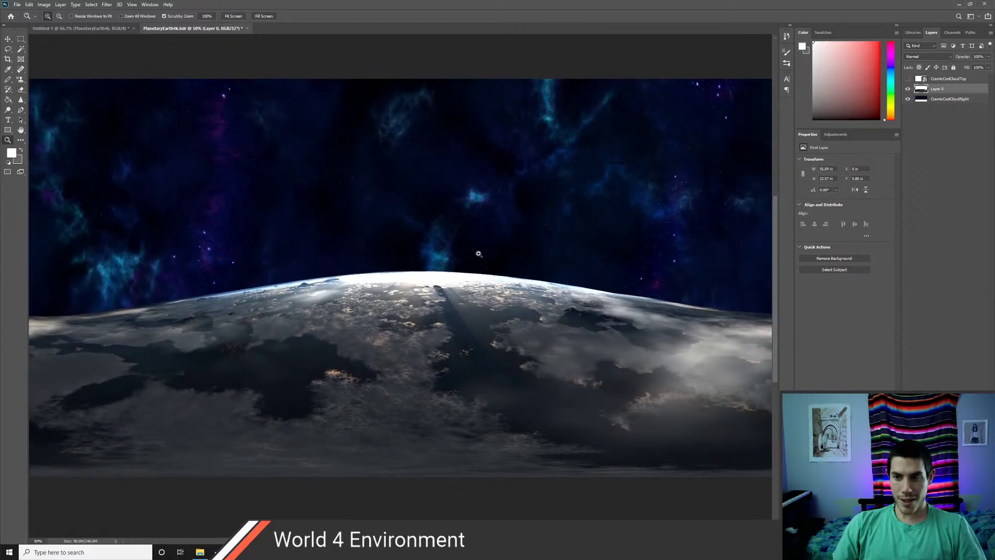
pyautogui.click(937, 100)
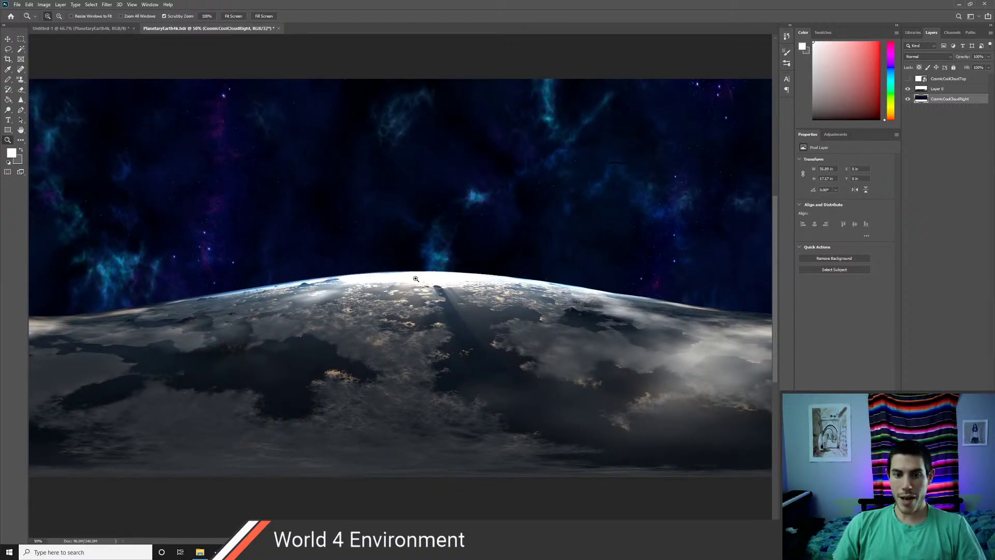
pyautogui.press('v')
pyautogui.click(430, 363)
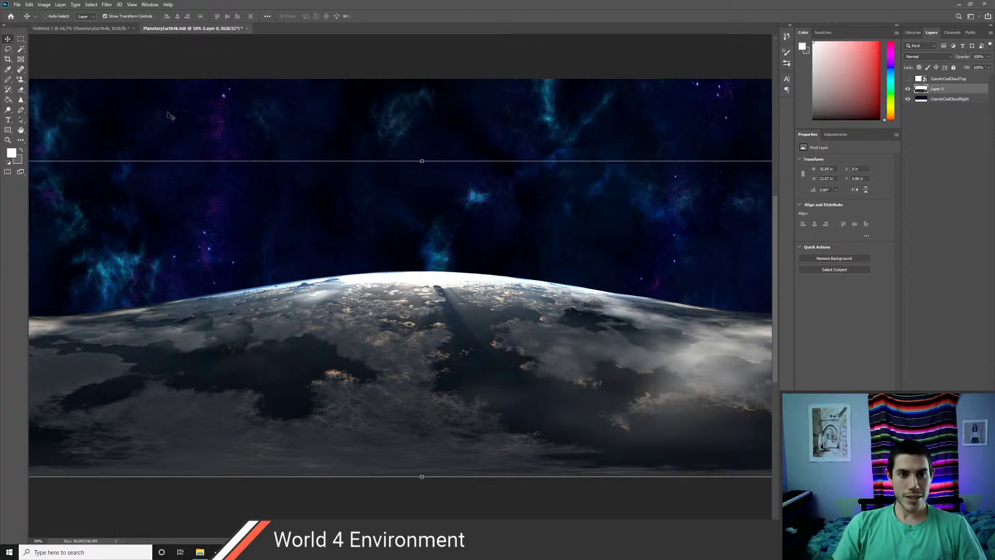
# - Save the panorama as the Radiance HDR file PlanetaryEarth4k_V.hdr in the FreebieHdri folder
pyautogui.hotkey('ctrl', 'shift', 's')
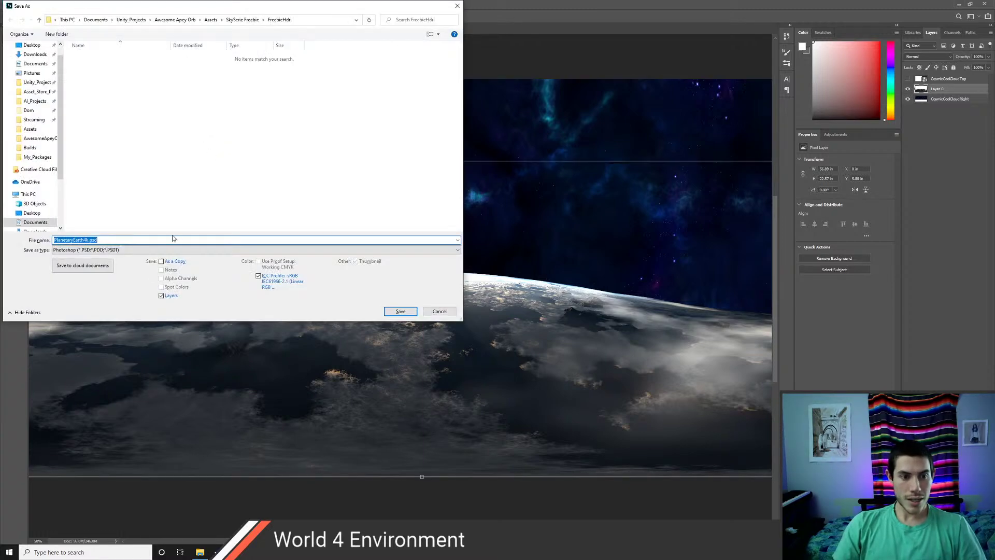
pyautogui.click(108, 251)
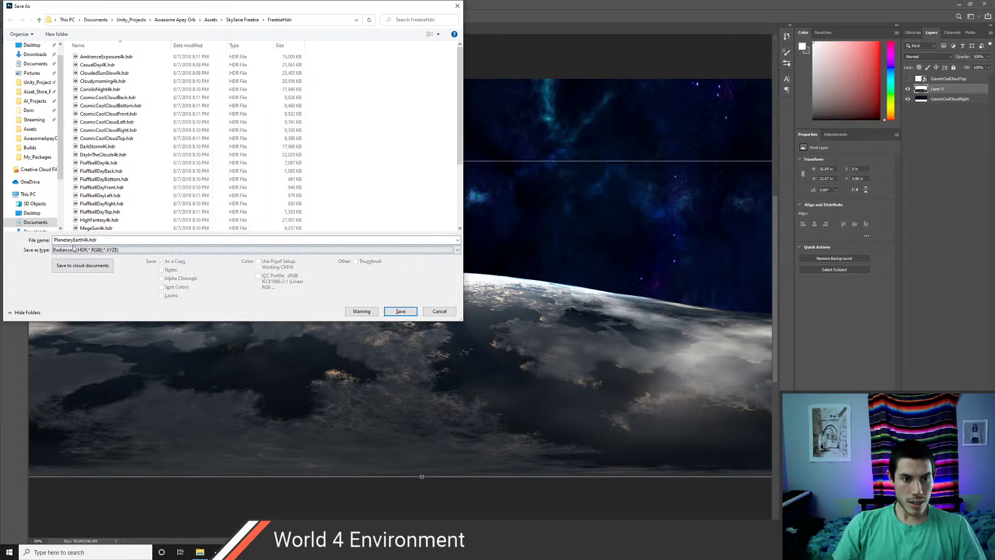
pyautogui.click(88, 240)
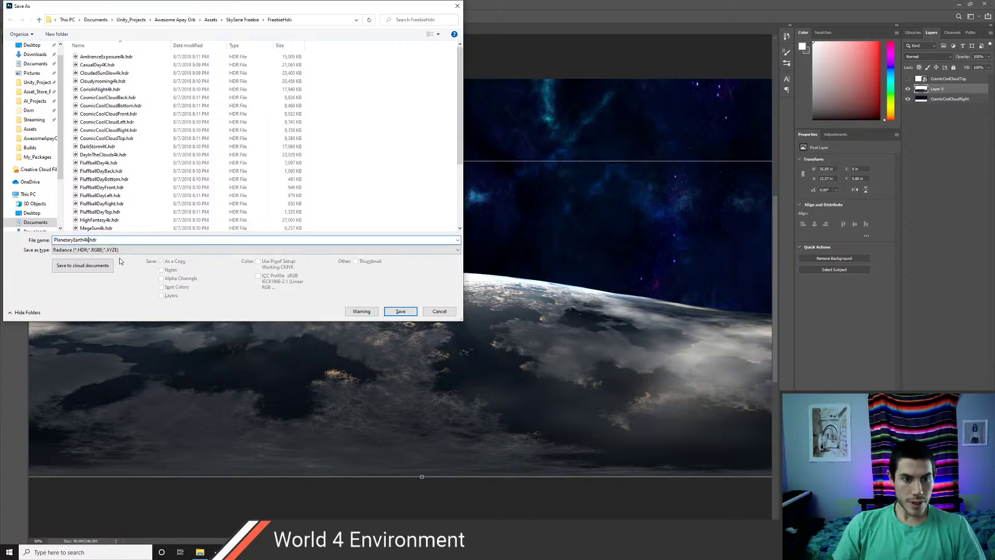
pyautogui.write('_V2')
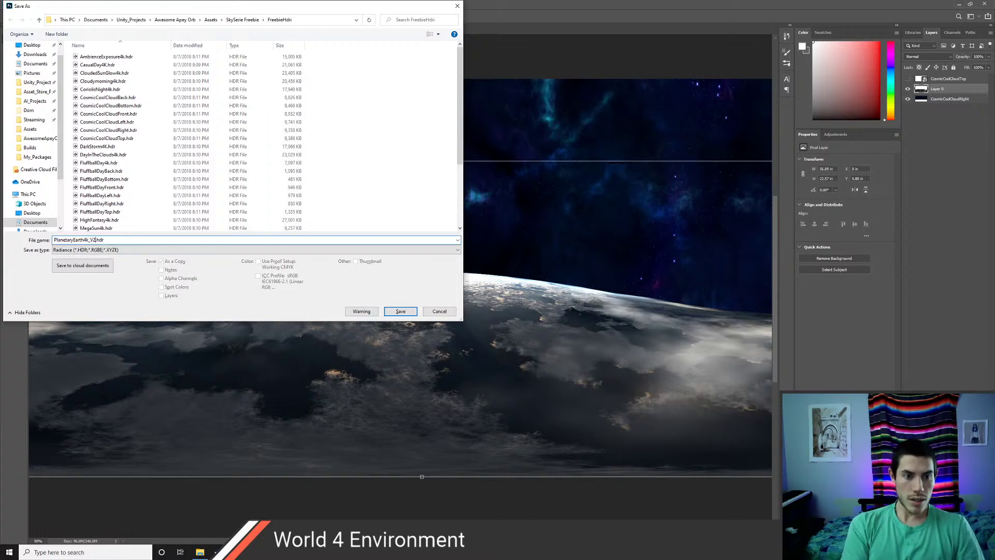
pyautogui.press('Return')
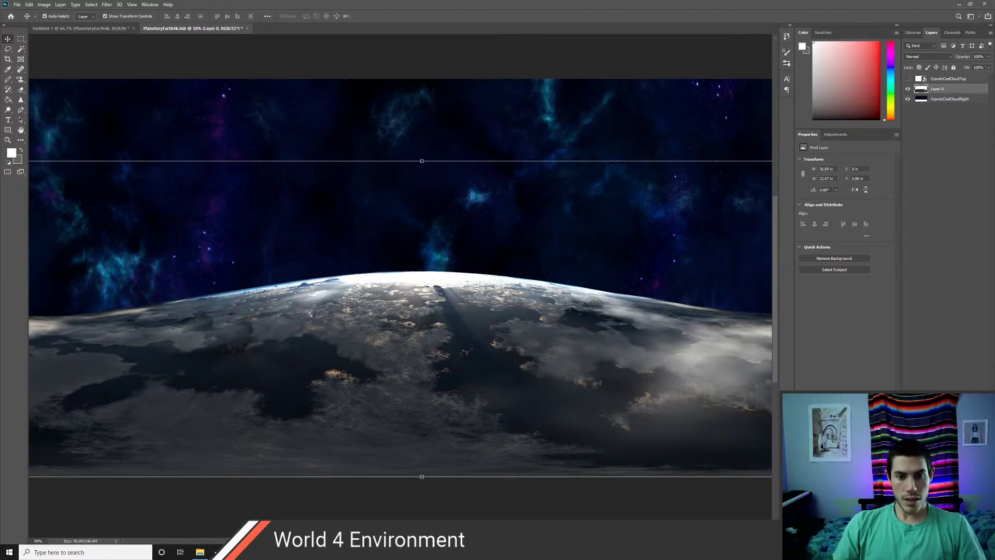
# - Bring Unity forward to import the new HDR file, then switch away again
pyautogui.hotkey('alt', 'Tab')
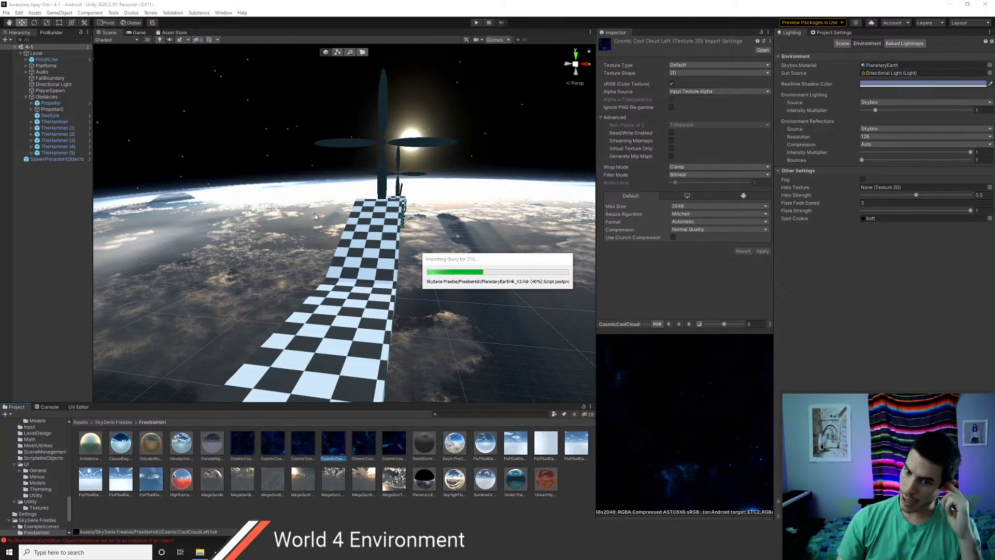
pyautogui.hotkey('alt', 'Tab')
pyautogui.hotkey('alt', 'Tab')
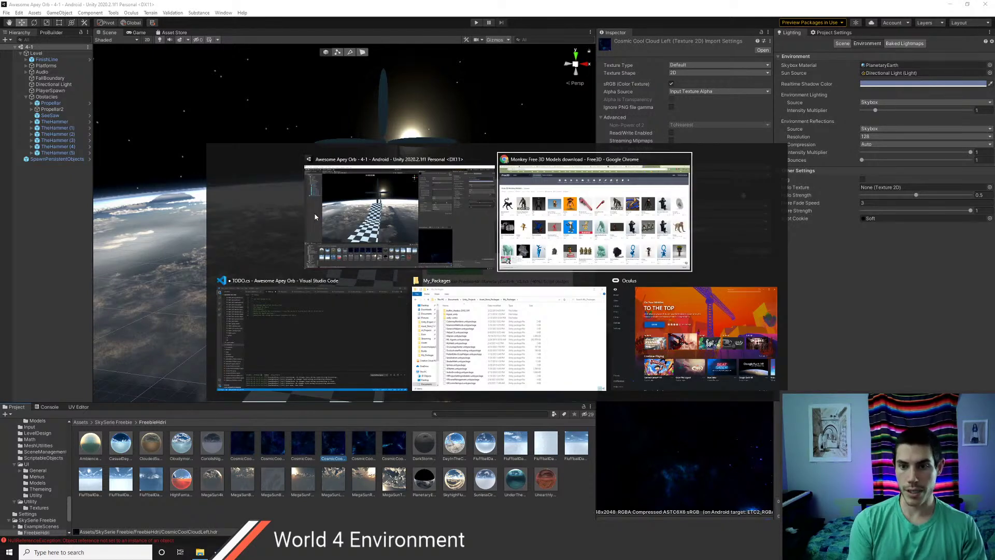
# - Search 'match color of two layers photoshop' and open the Adobe Help Match Color article
pyautogui.hotkey('ctrl', 't')
pyautogui.write('match ')
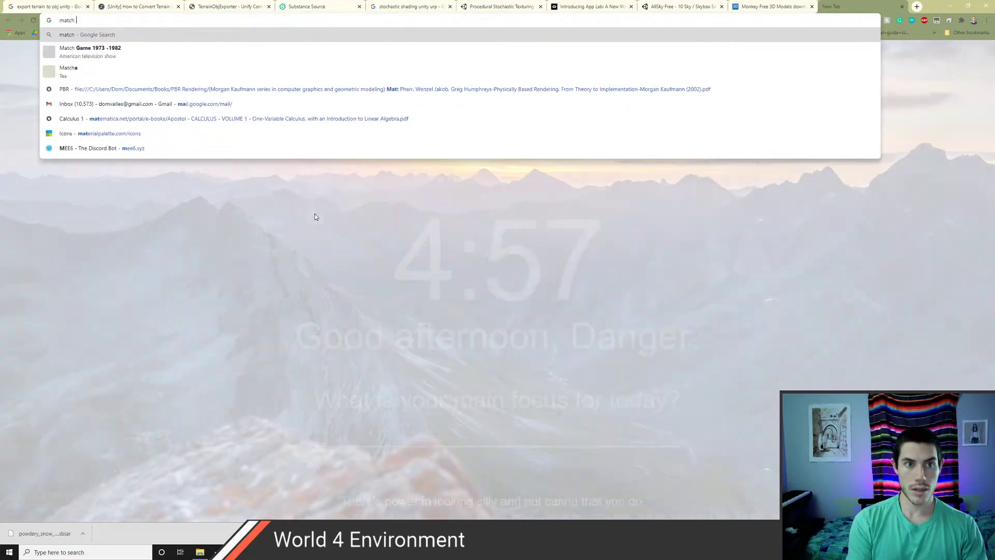
pyautogui.write('color of two la')
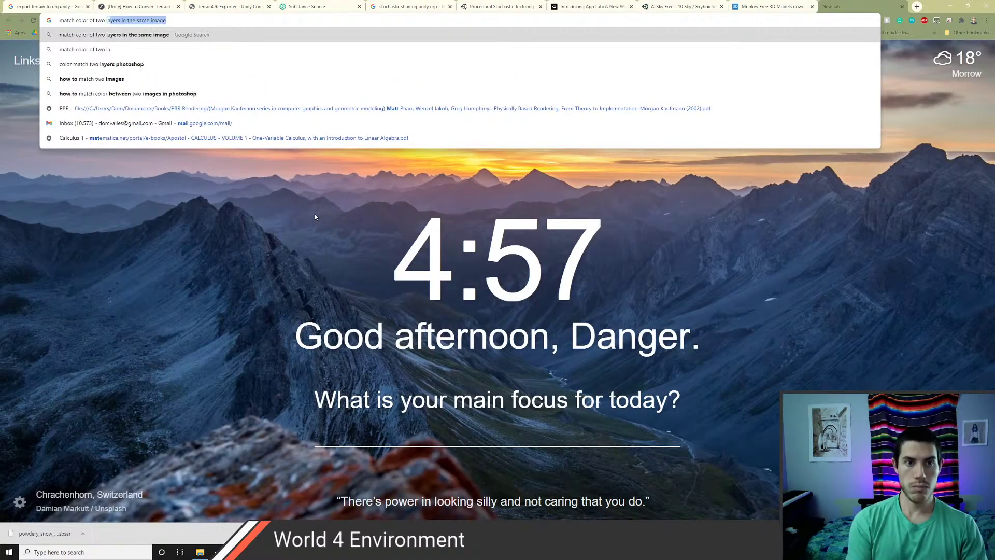
pyautogui.write('yers photoshop')
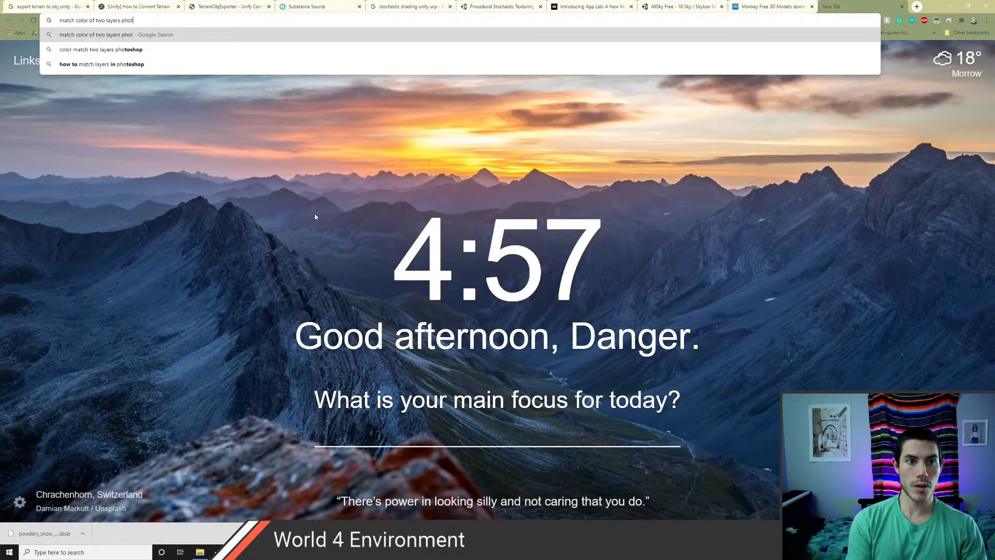
pyautogui.press('Return')
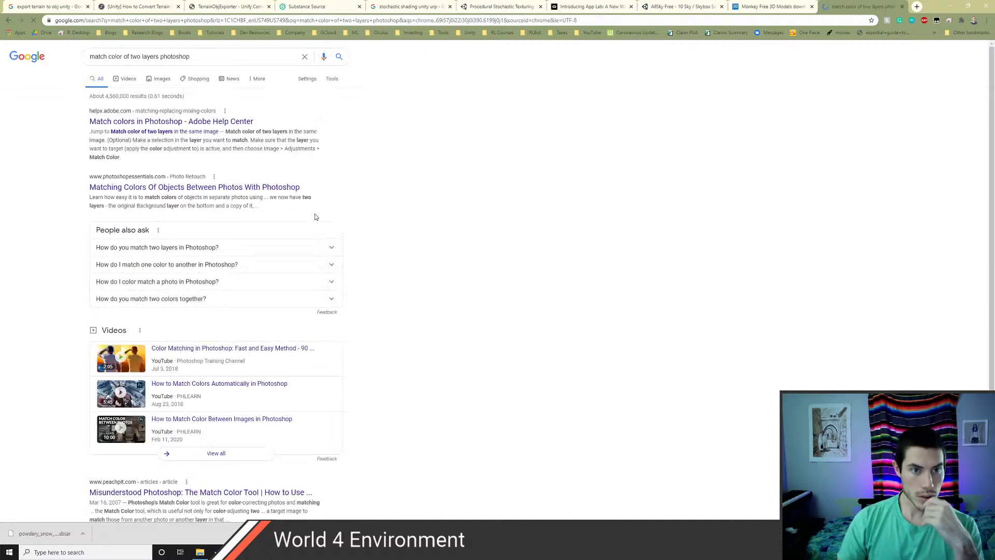
pyautogui.click(140, 122)
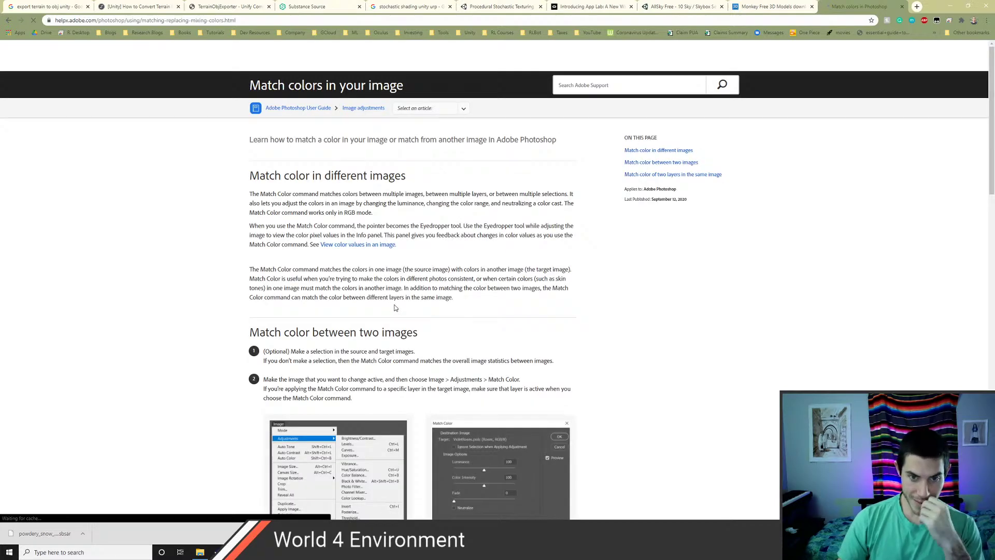
# - Scroll down to the article's step-by-step instructions, then return to Photoshop
pyautogui.scroll(-3, 199, 357)
pyautogui.scroll(-3, 200, 358)
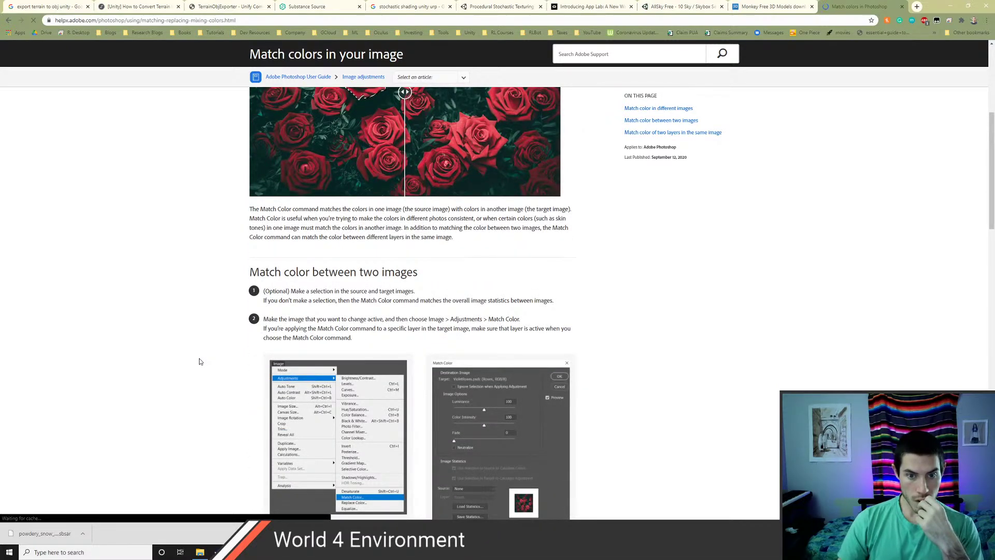
pyautogui.scroll(-2, 200, 361)
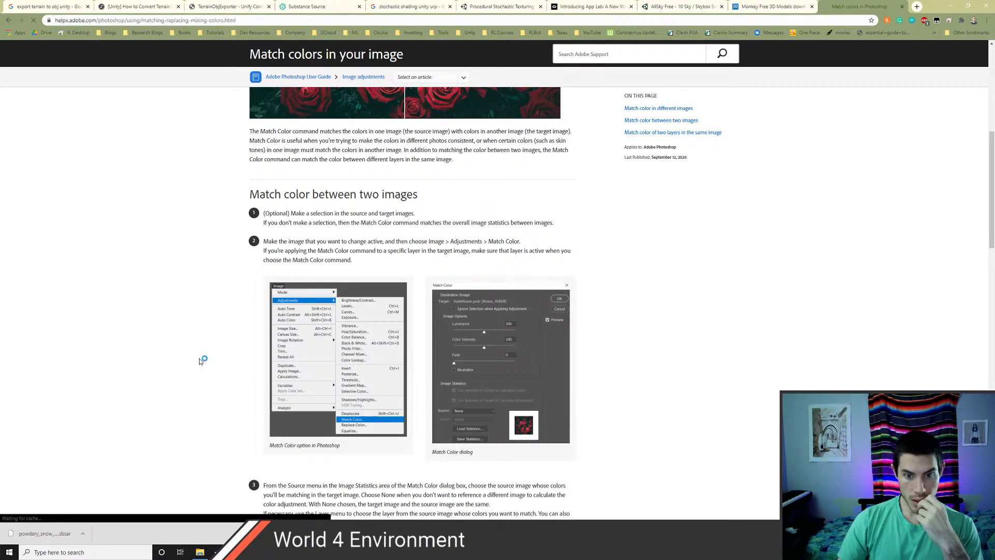
pyautogui.scroll(-7, 200, 361)
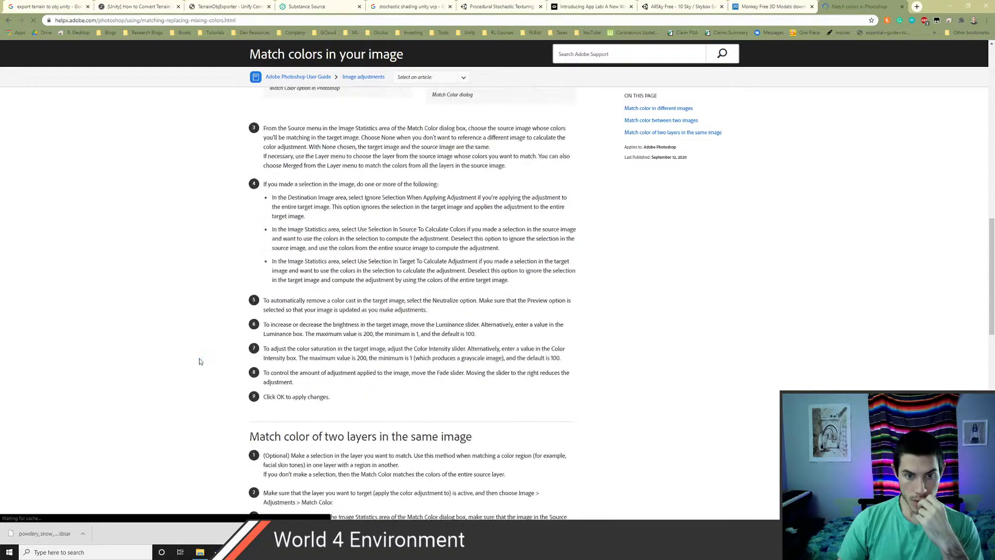
pyautogui.hotkey('alt', 'Tab')
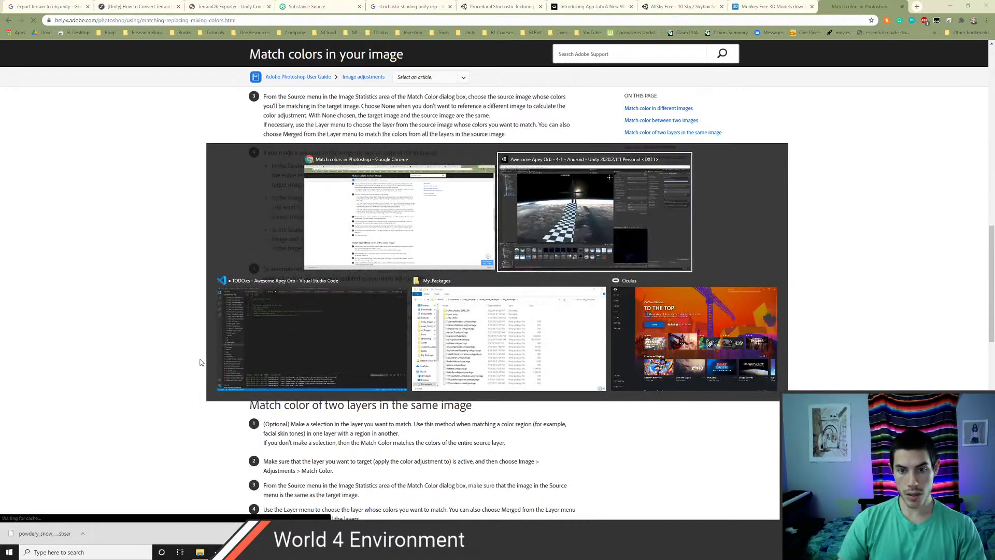
pyautogui.hotkey('alt', 'Tab')
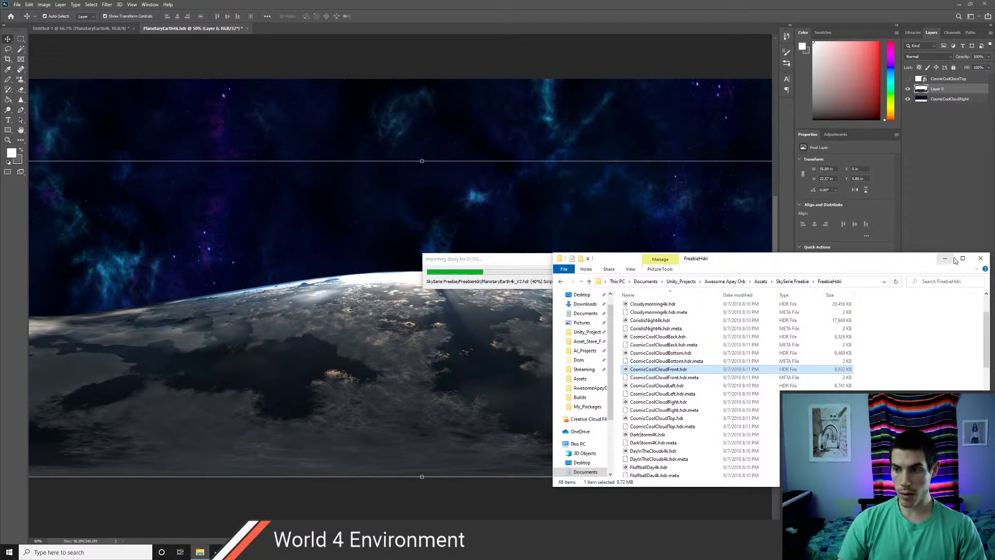
# - Hide the file browser and look through the Image > Adjustments menu with Layer 0 selected
pyautogui.click(947, 259)
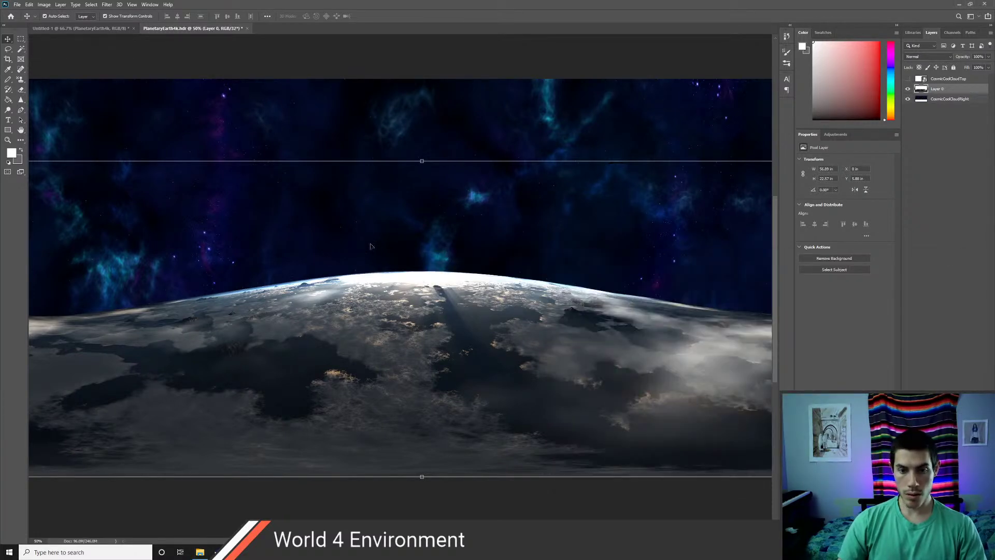
pyautogui.click(948, 80)
pyautogui.click(943, 89)
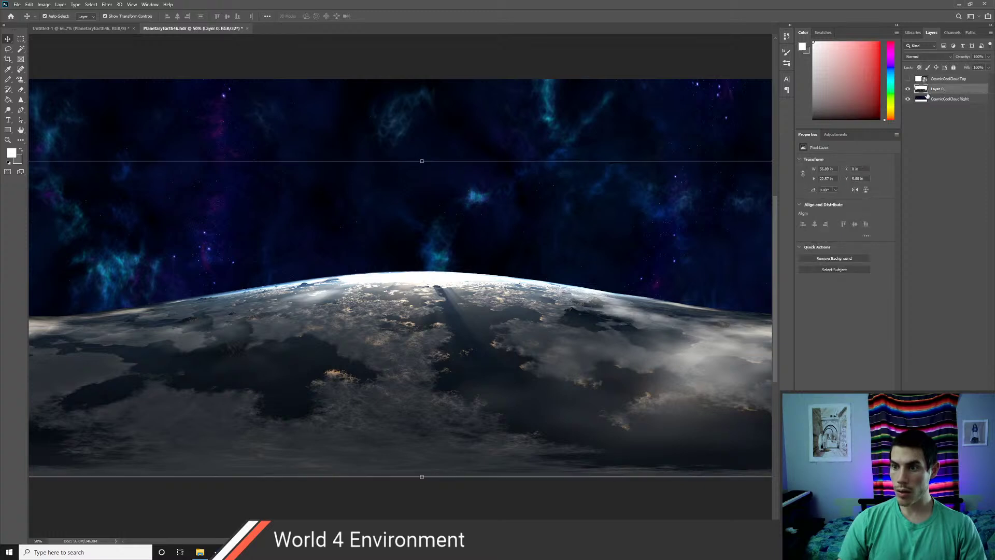
pyautogui.click(45, 5)
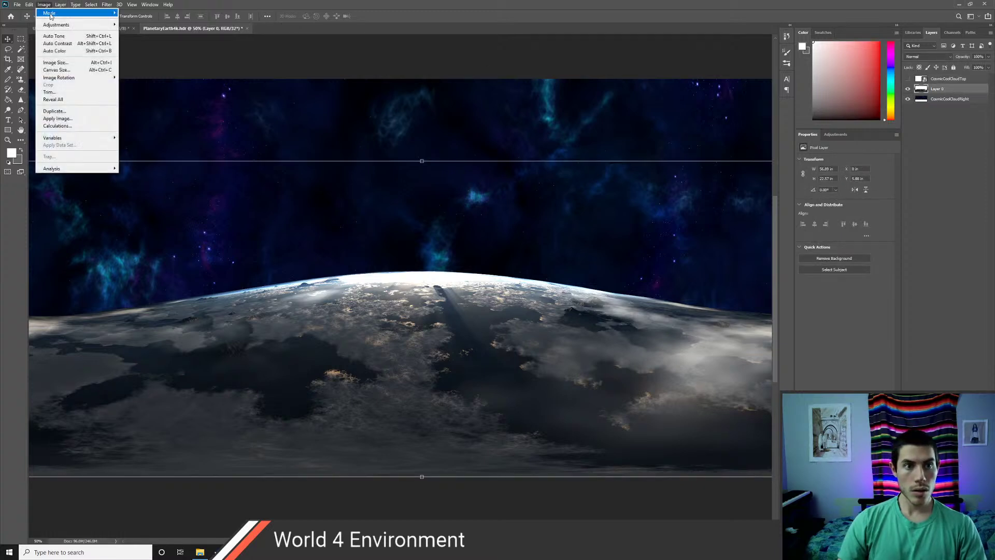
pyautogui.moveTo(66, 30)
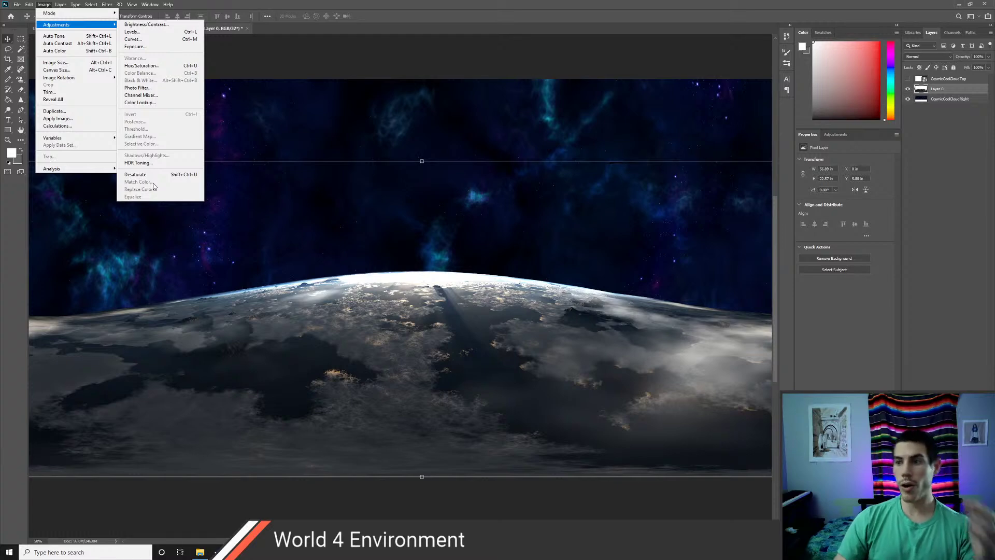
pyautogui.click(935, 82)
# - Delete the CosmicCoolCloudTop layer, recheck Image > Adjustments and switch to the Magic Wand
pyautogui.click(935, 82)
pyautogui.press('Delete')
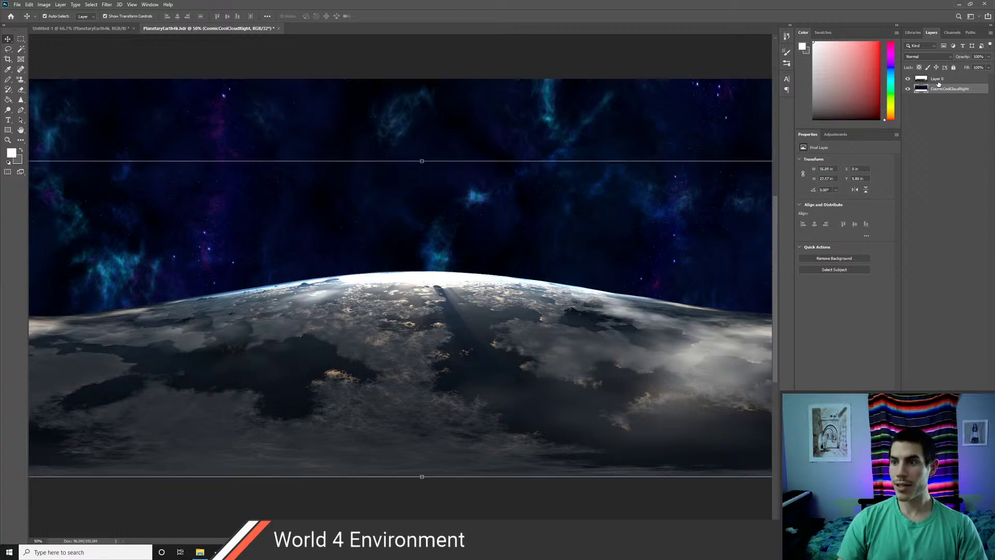
pyautogui.click(940, 91)
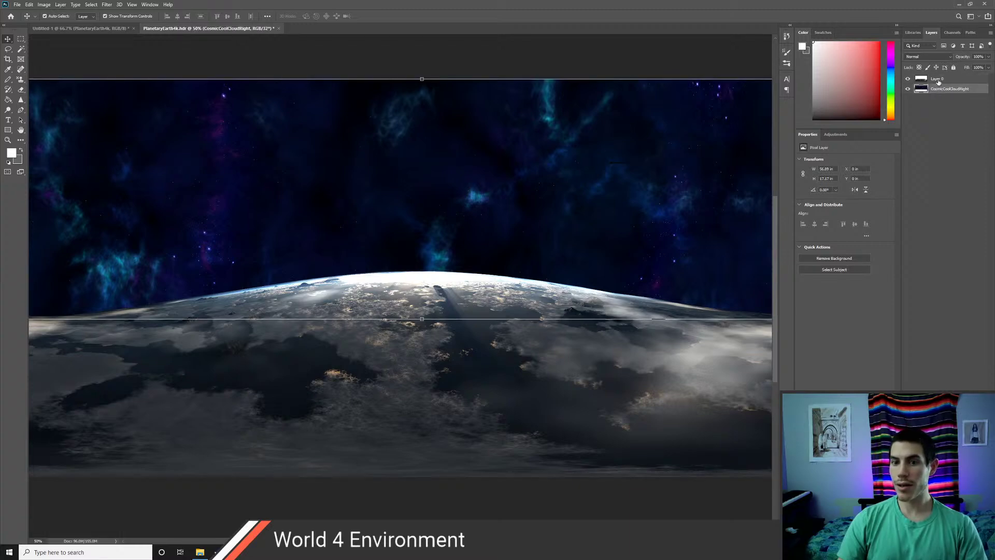
pyautogui.click(936, 78)
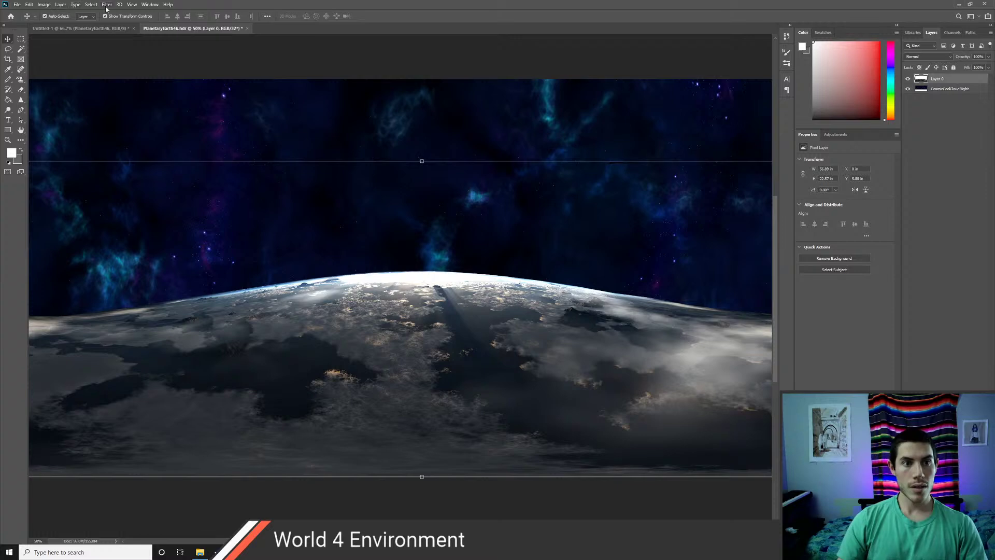
pyautogui.click(44, 5)
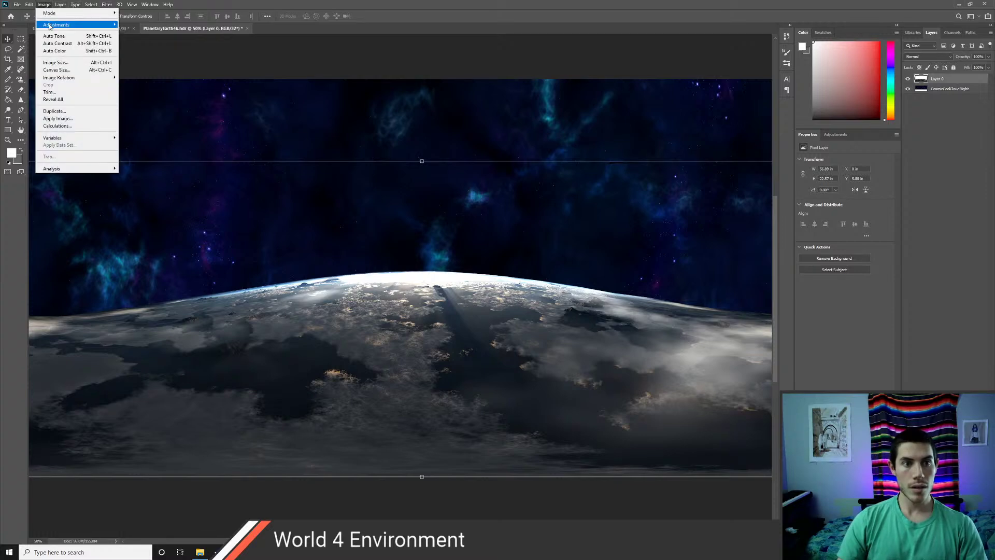
pyautogui.moveTo(52, 25)
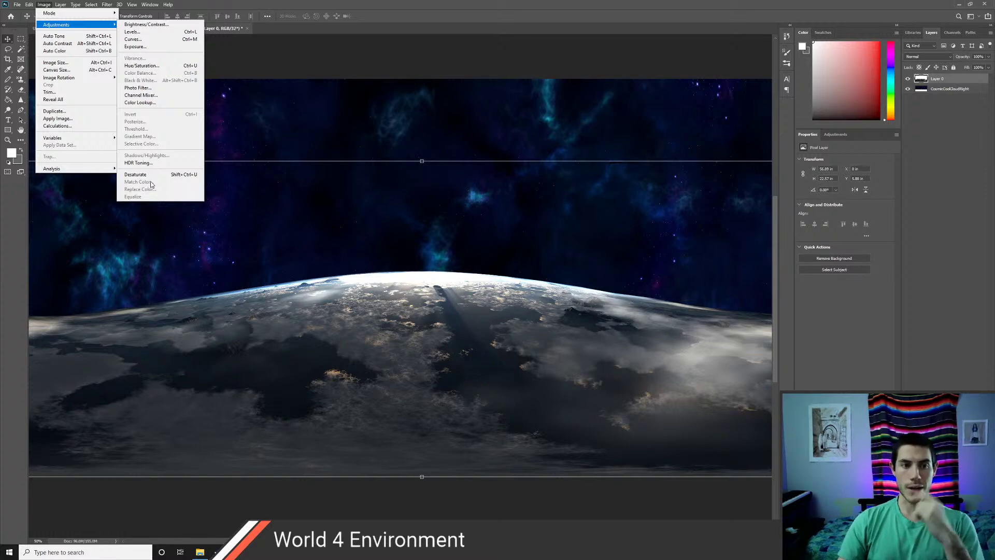
pyautogui.click(11, 269)
pyautogui.press('w')
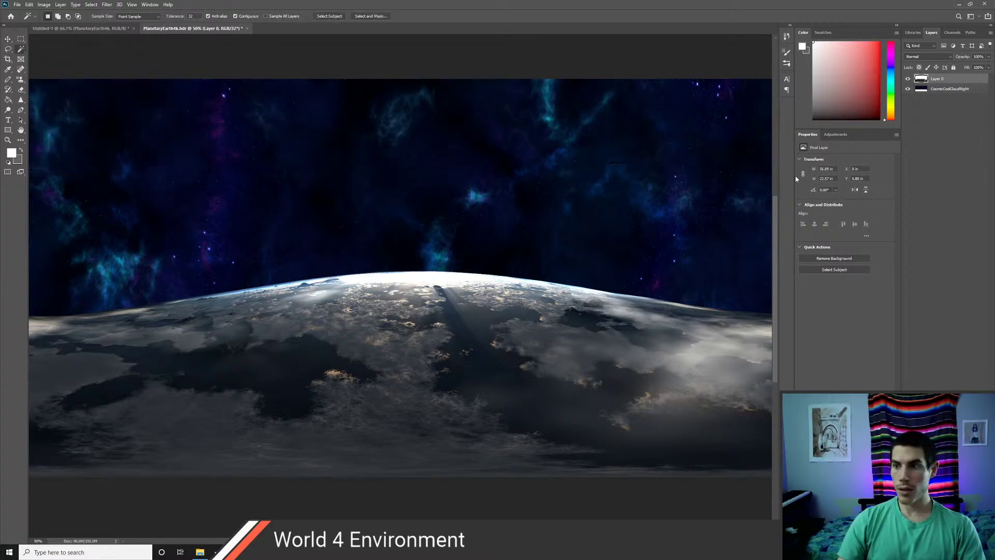
# - On the CosmicCoolCloudRight layer, turn a closed four-point Pen path around the planet into a selection
pyautogui.click(942, 90)
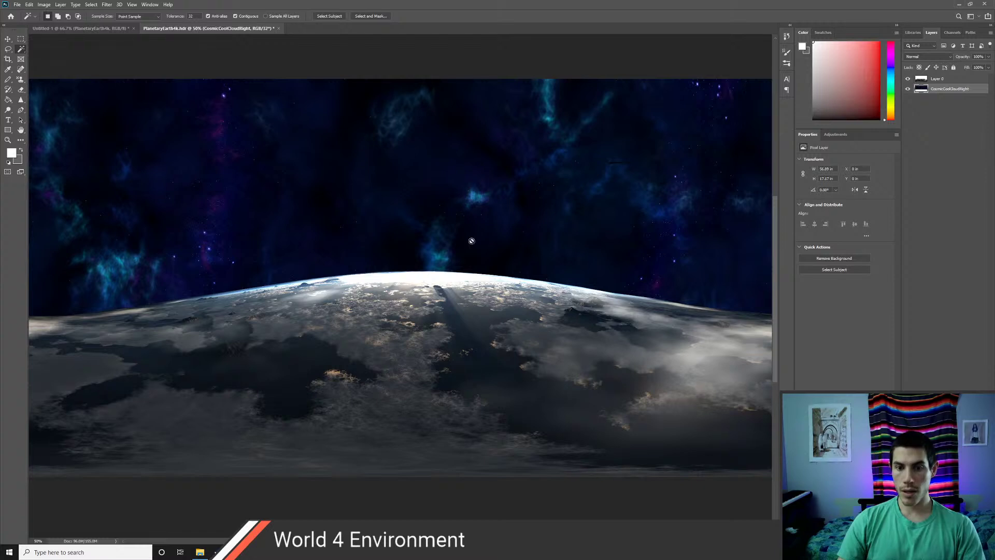
pyautogui.click(942, 79)
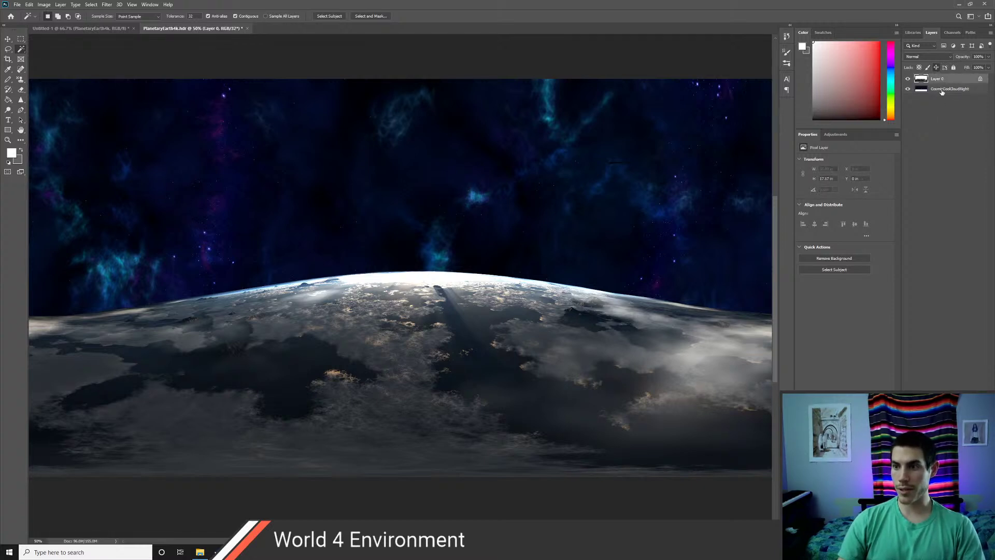
pyautogui.click(942, 90)
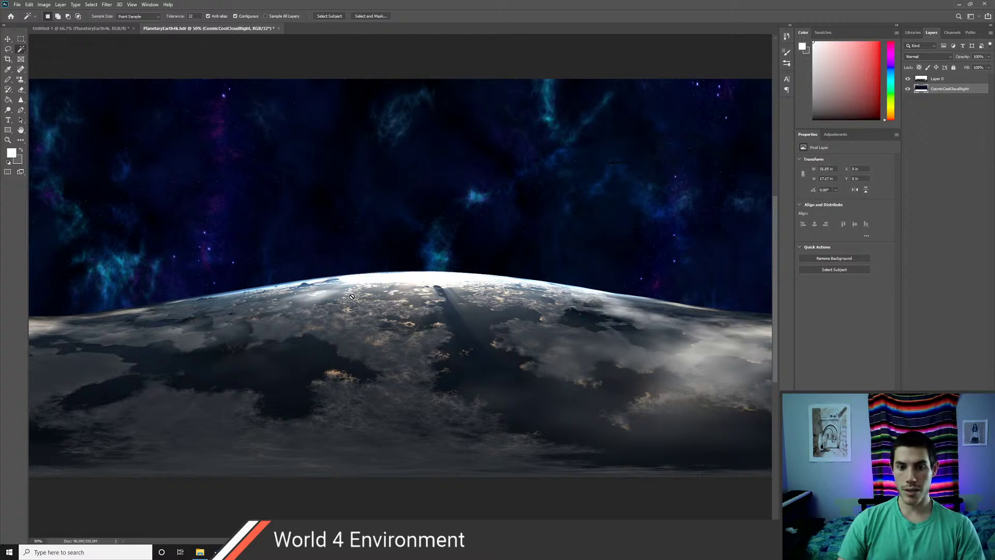
pyautogui.press('p')
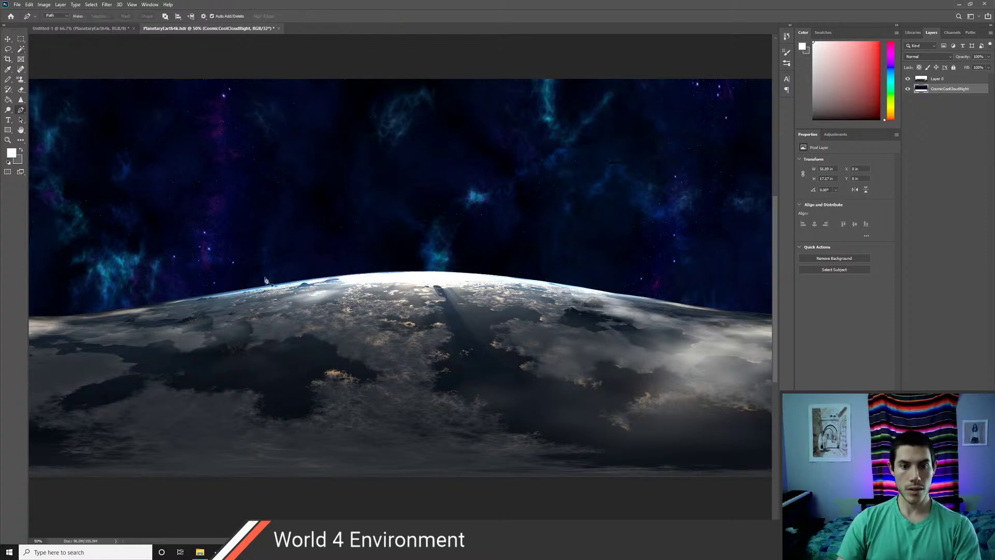
pyautogui.click(311, 368)
pyautogui.click(365, 291)
pyautogui.click(471, 364)
pyautogui.click(369, 423)
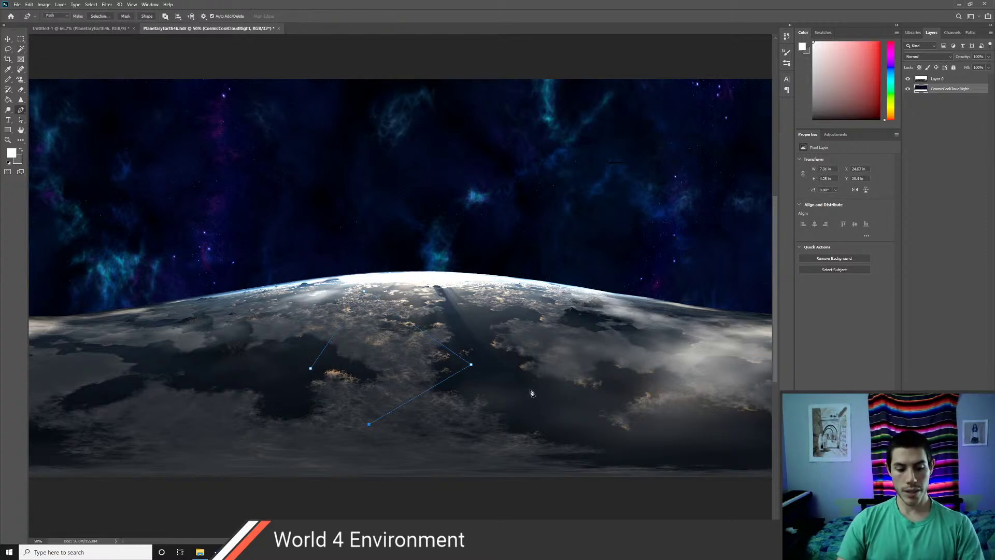
pyautogui.click(311, 368)
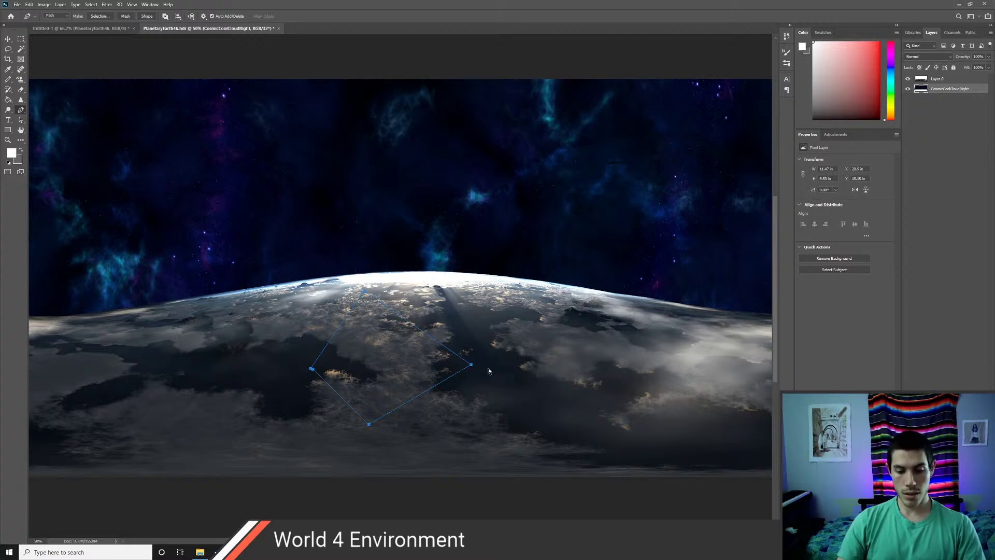
pyautogui.hotkey('ctrl', 'Return')
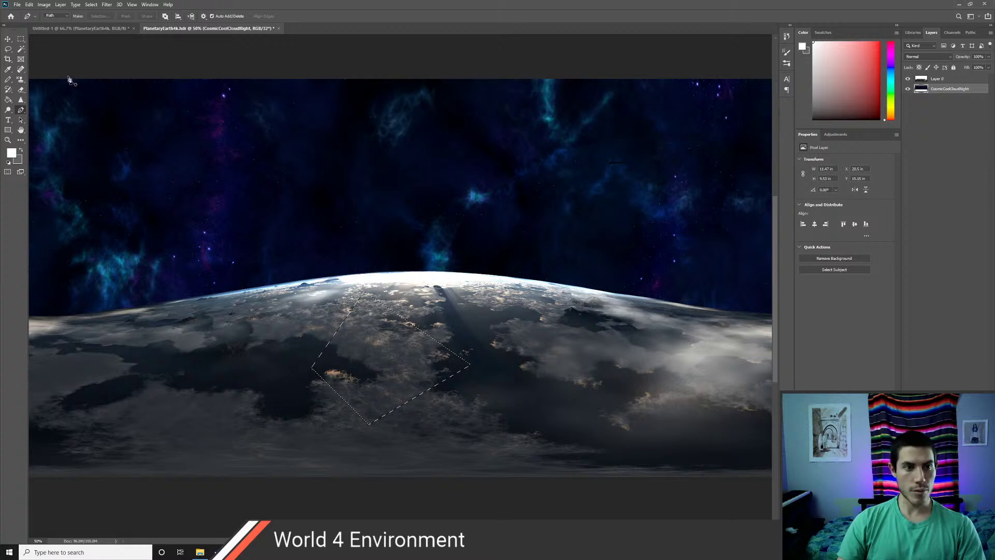
# - Deselect, and inspect the CosmicCoolCloudRight and Layer 0 options without making changes
pyautogui.click(44, 5)
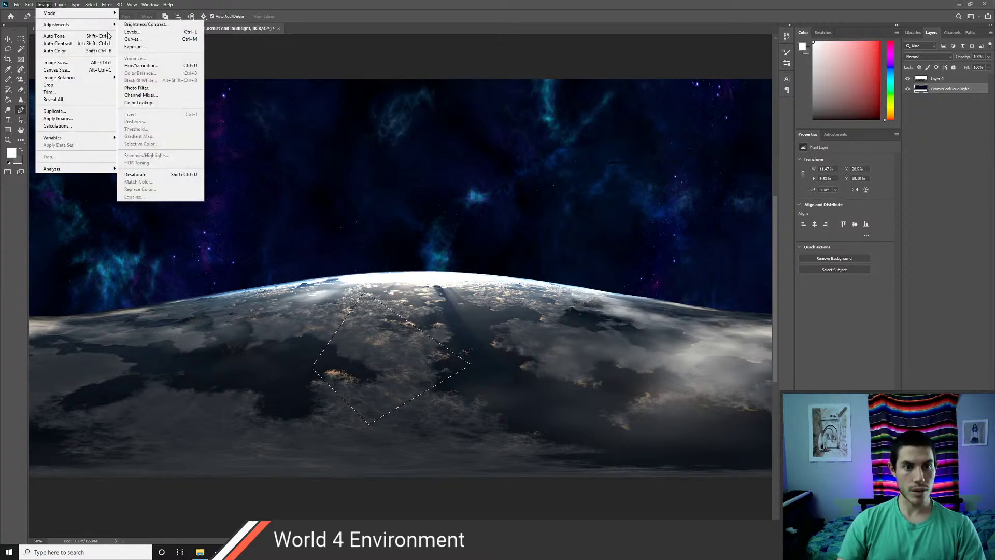
pyautogui.click(497, 226)
pyautogui.hotkey('ctrl', 'd')
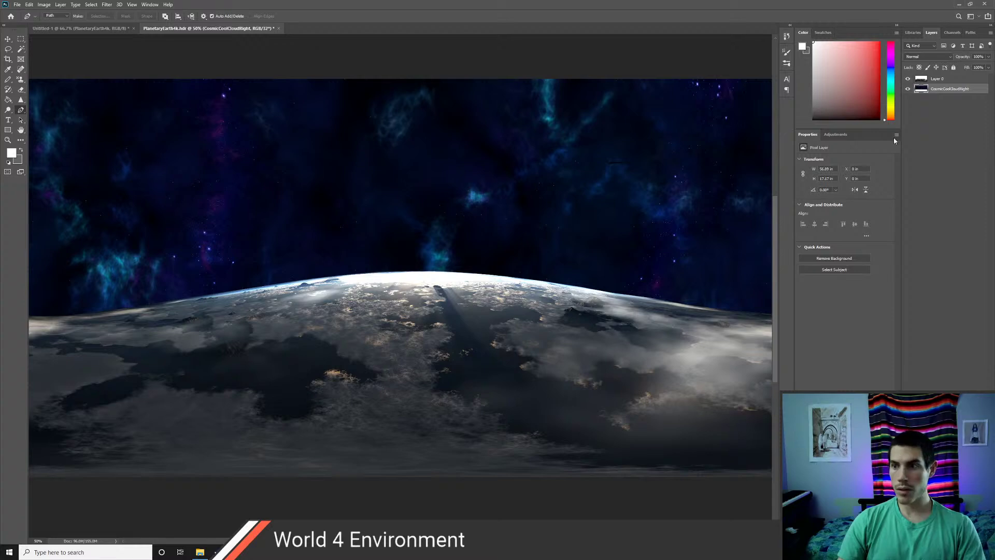
pyautogui.rightClick(946, 91)
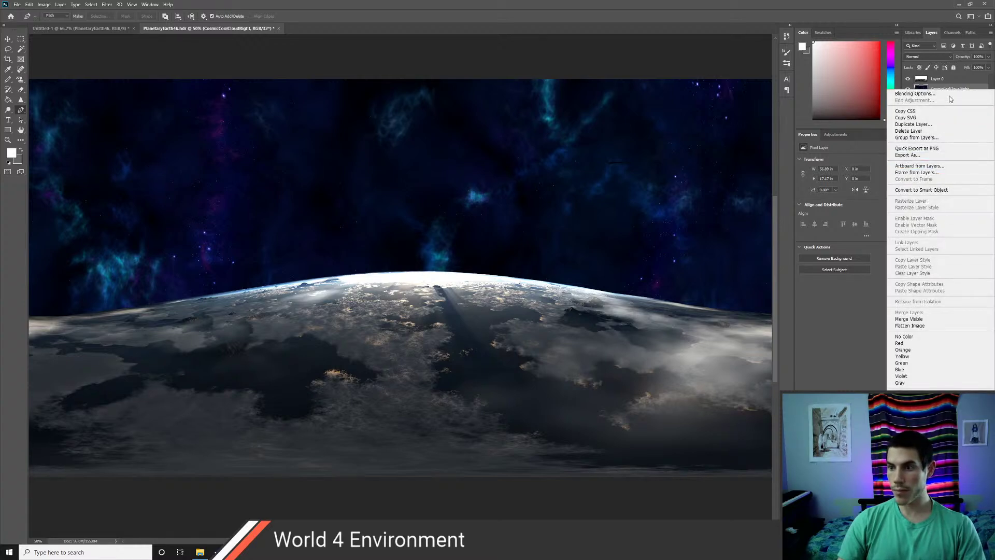
pyautogui.click(942, 77)
pyautogui.rightClick(943, 78)
pyautogui.click(923, 299)
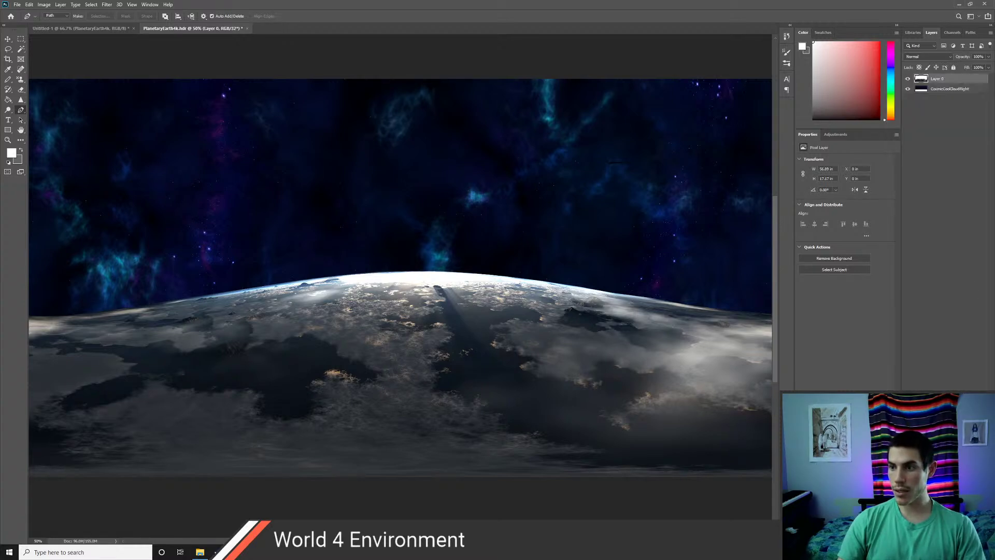
pyautogui.rightClick(941, 79)
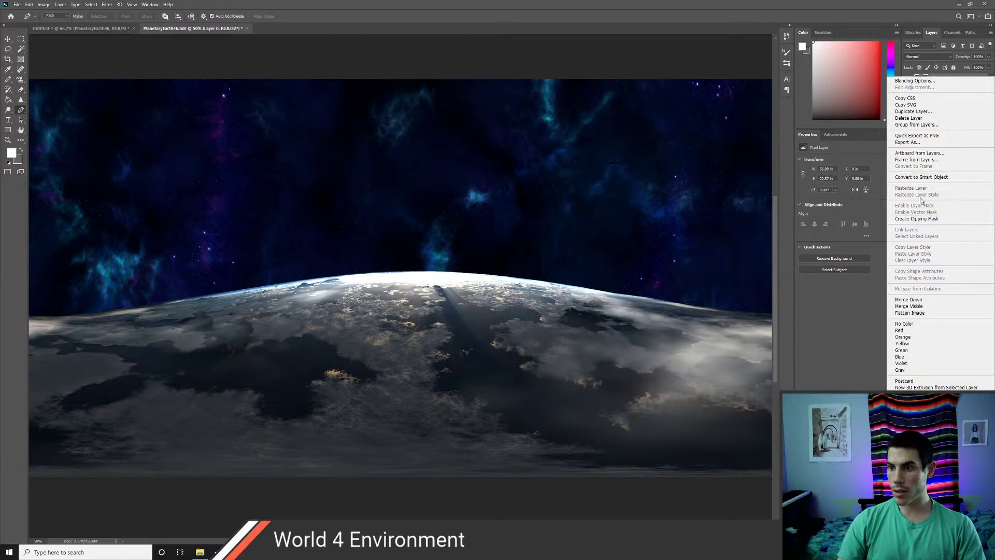
pyautogui.click(650, 330)
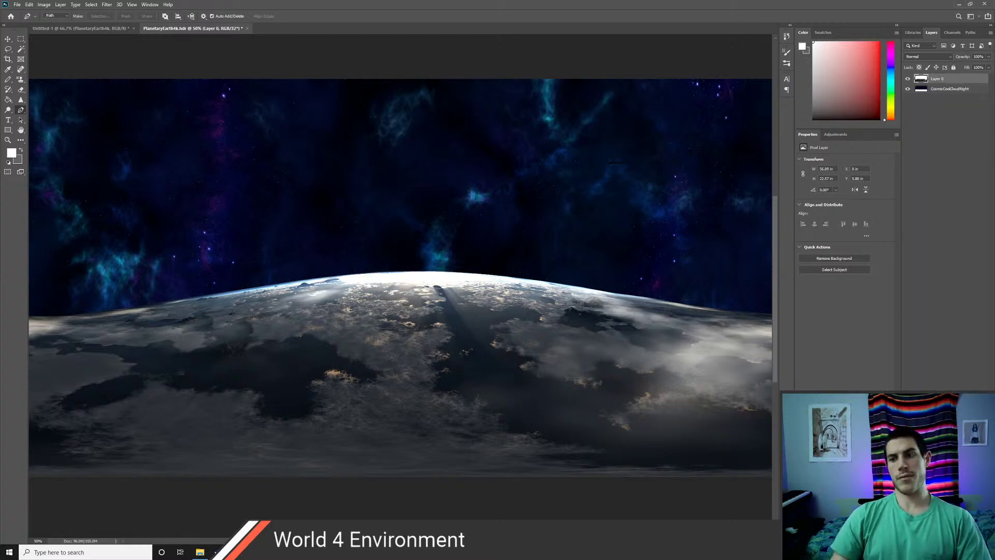
# - Switch from Photoshop to the Unity editor
pyautogui.hotkey('alt', 'Tab')
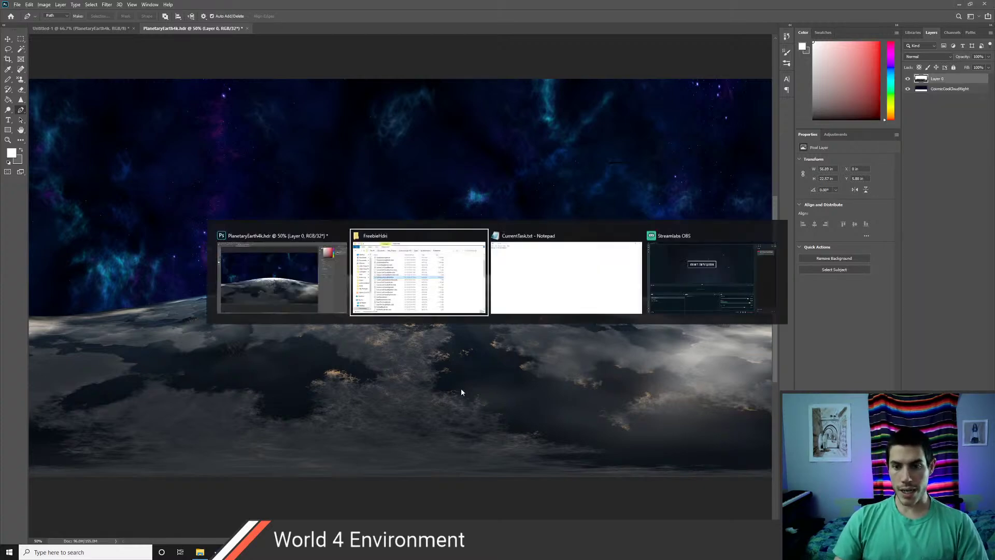
pyautogui.press('ctrl+super+Left')
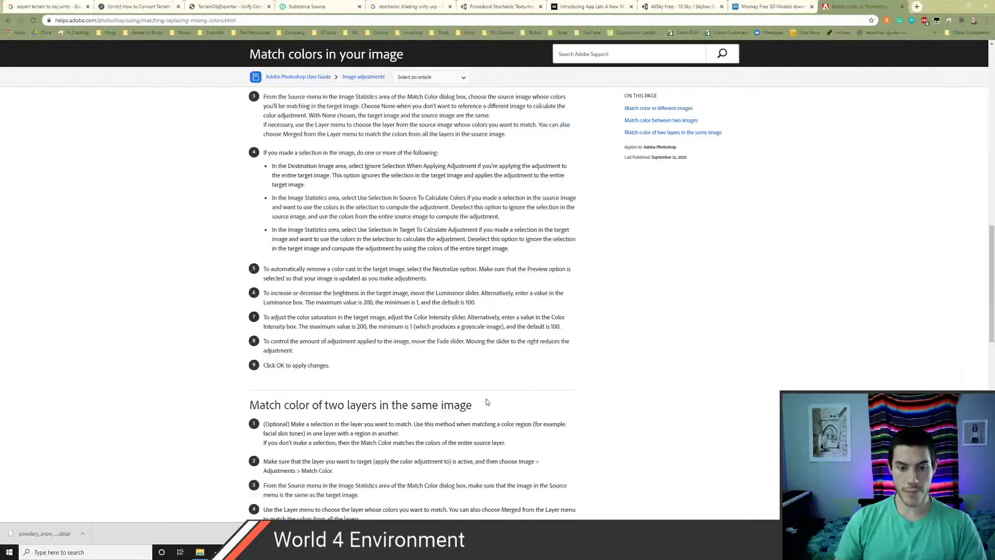
pyautogui.press('ctrl+super+Left')
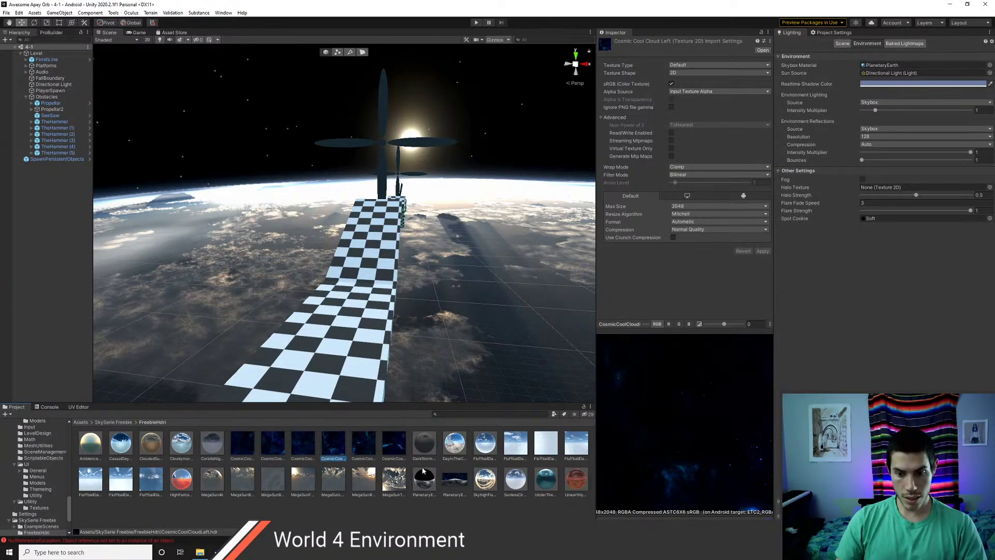
# - Set PlanetaryEarth4k_V2's Texture Shape to Cube, then revert its unapplied changes when switching to PlanetaryEarth4k
pyautogui.click(451, 481)
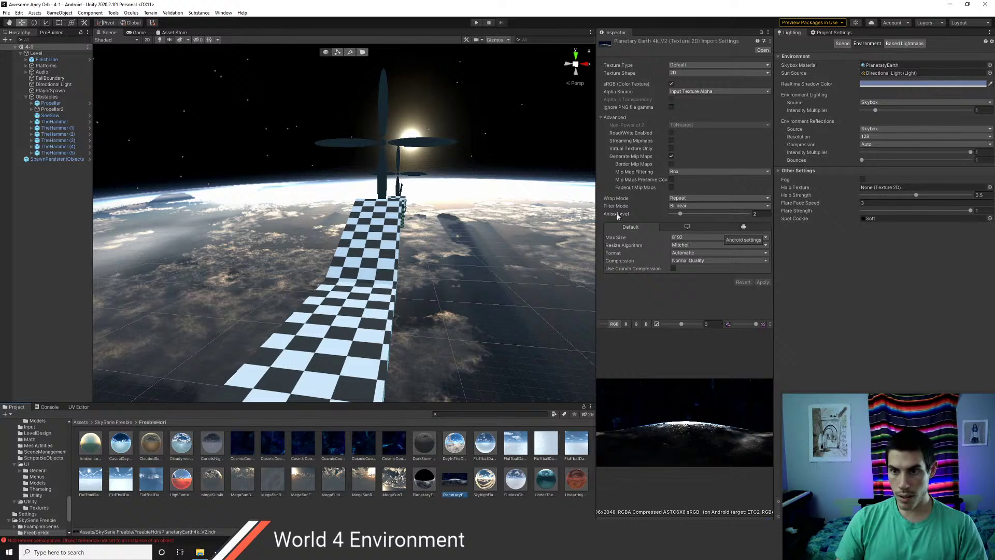
pyautogui.click(427, 488)
pyautogui.click(455, 485)
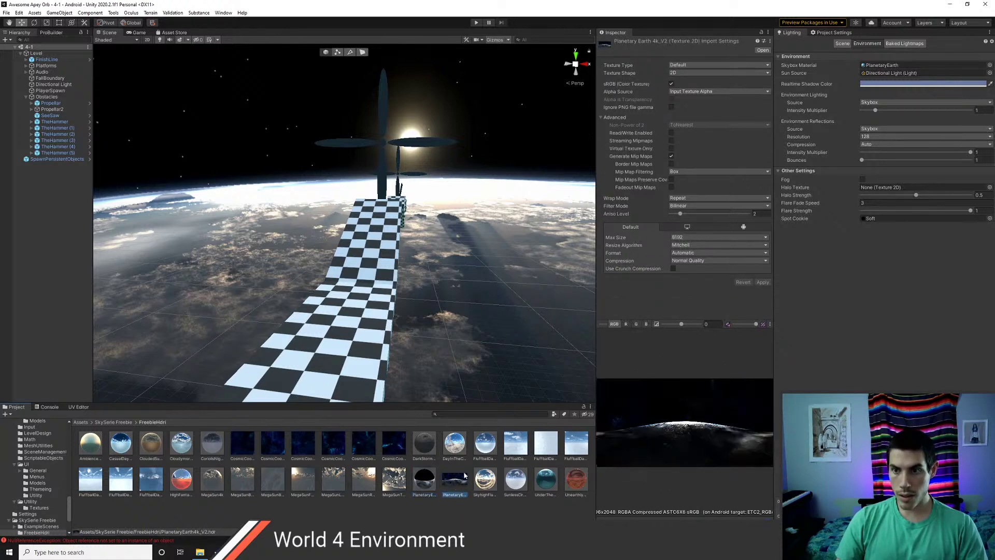
pyautogui.click(674, 73)
pyautogui.click(679, 90)
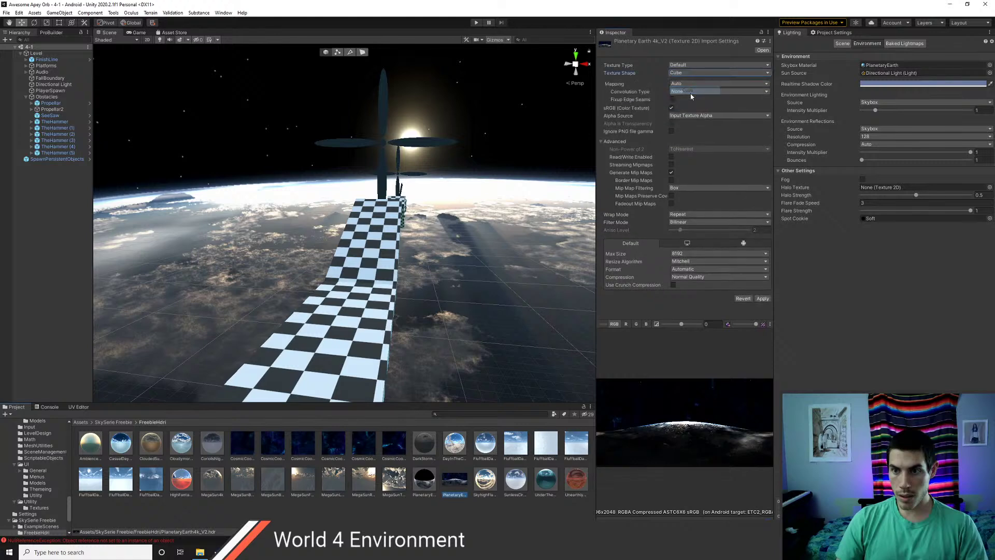
pyautogui.click(762, 301)
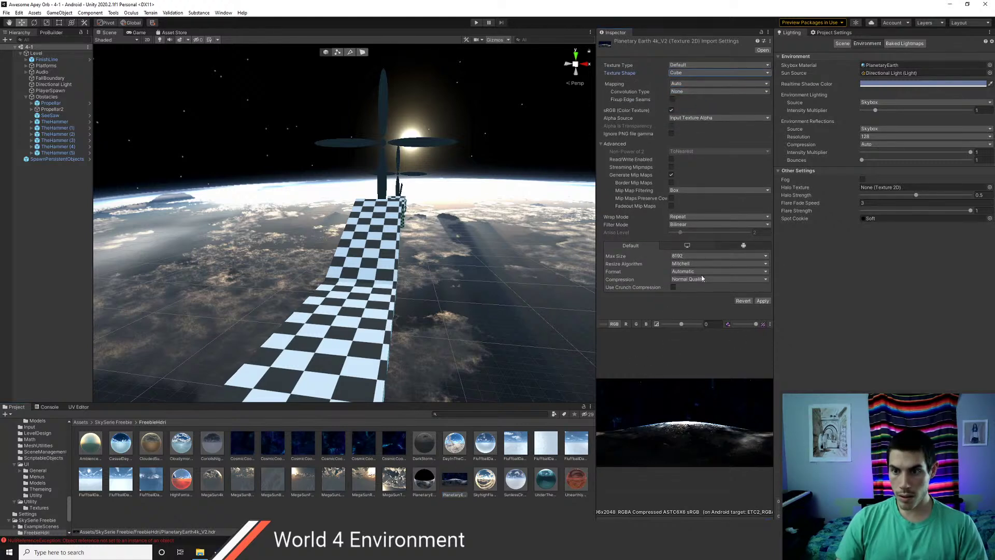
pyautogui.click(425, 482)
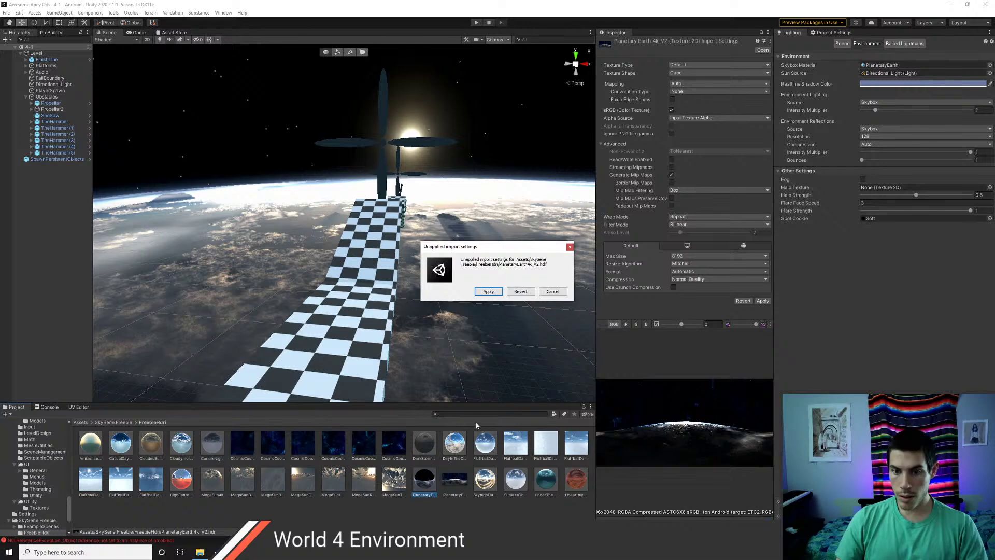
pyautogui.click(520, 293)
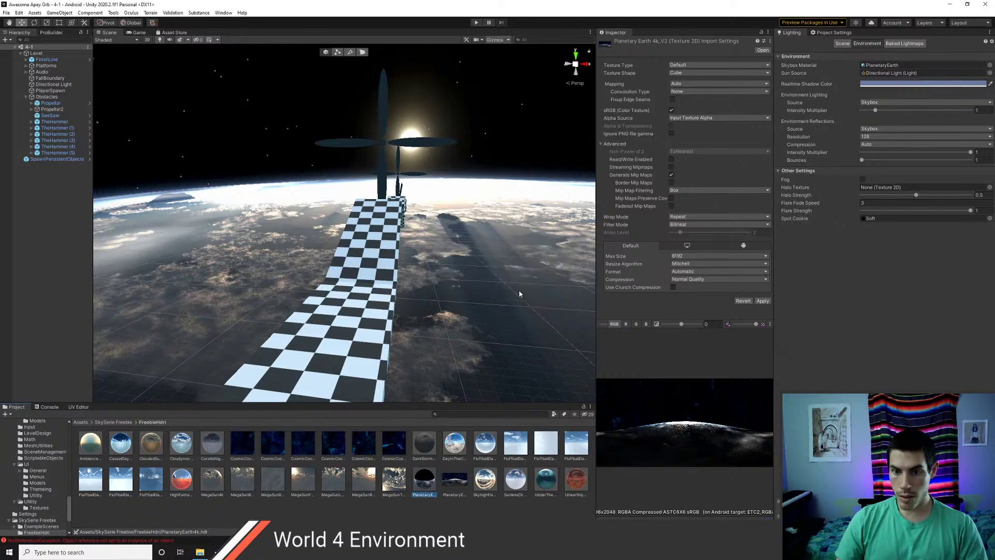
# - Start saving the current import settings as a preset and browse to Assets/Presets
pyautogui.click(763, 41)
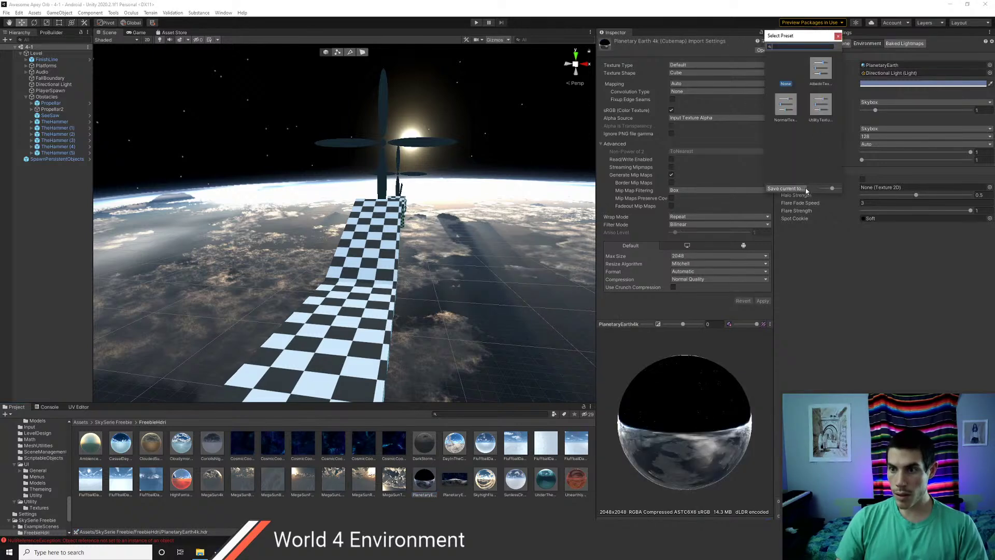
pyautogui.click(789, 189)
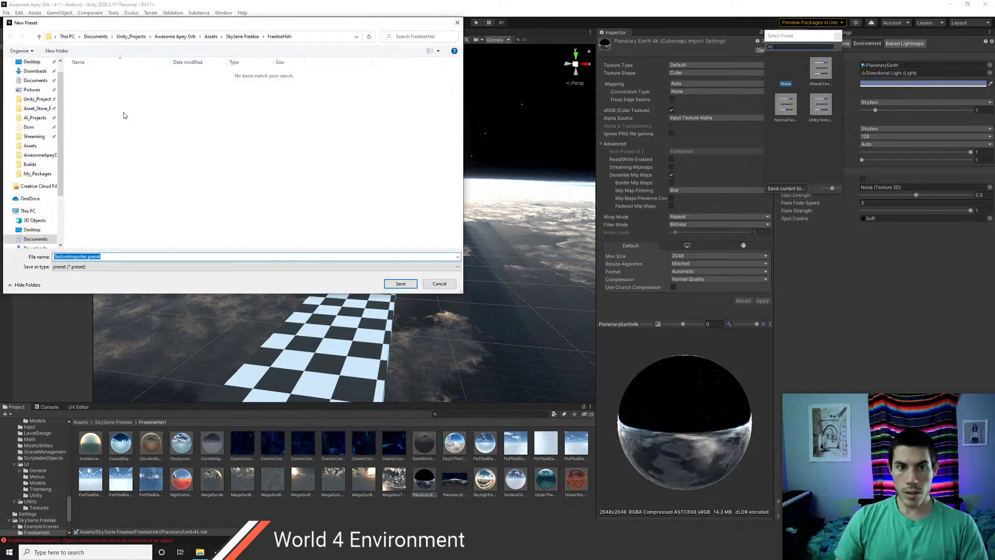
pyautogui.click(211, 36)
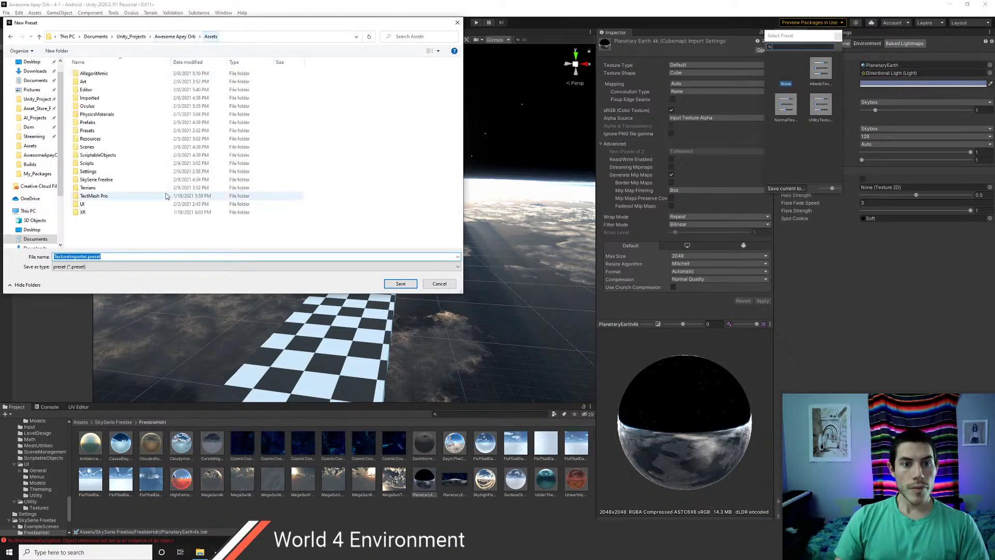
pyautogui.doubleClick(107, 173)
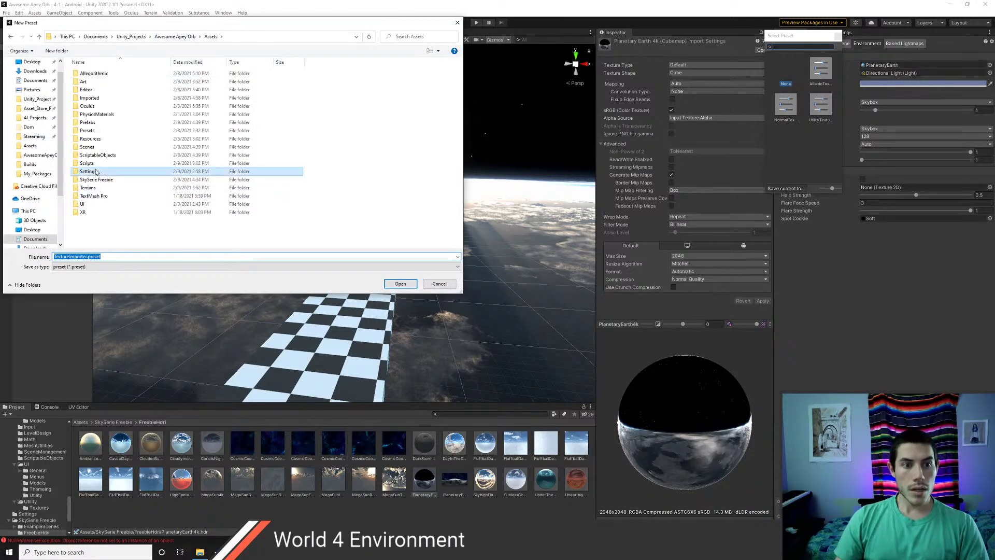
pyautogui.click(211, 36)
pyautogui.doubleClick(87, 131)
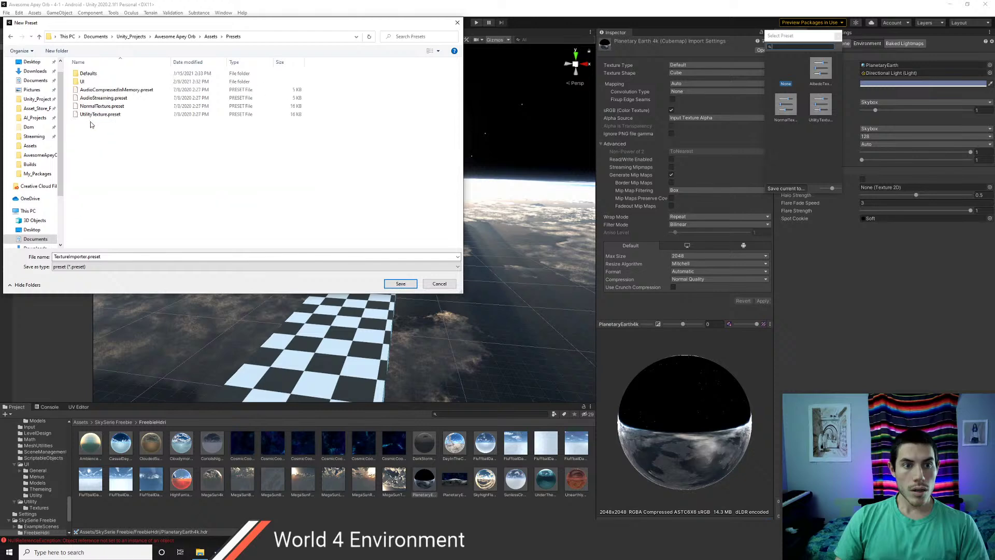
# - Create a Cubemaps folder there, type 'Cu' as the preset name and close the window
pyautogui.click(61, 51)
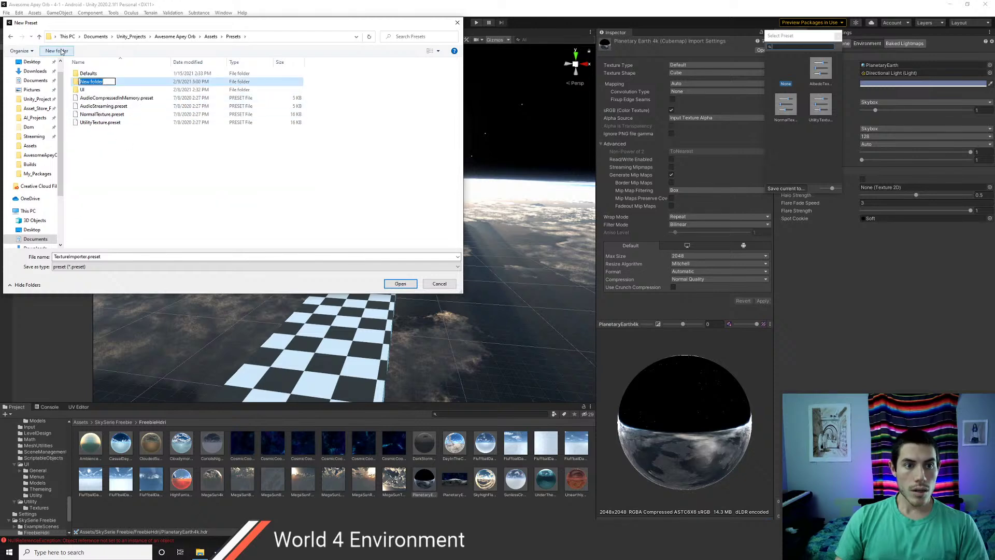
pyautogui.write('Cubemap')
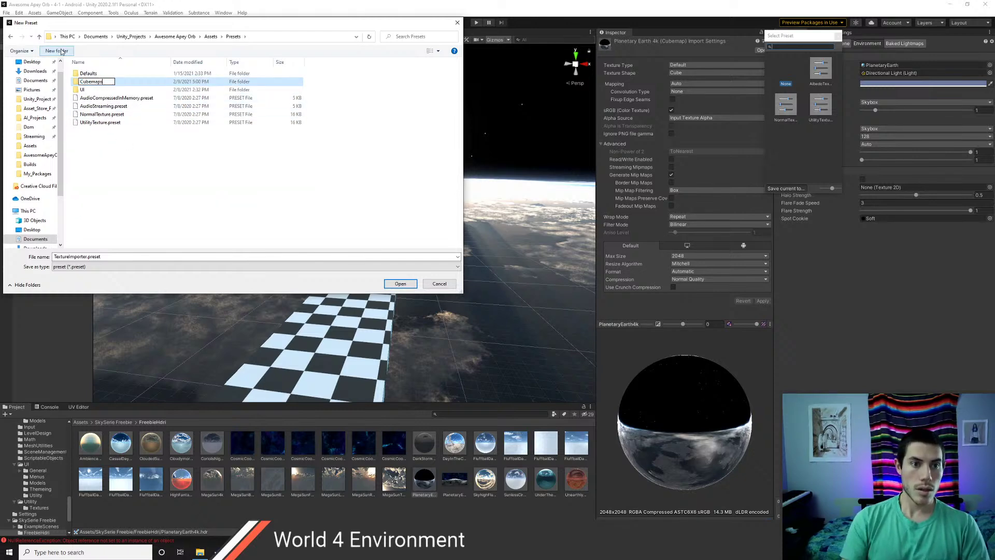
pyautogui.write('s')
pyautogui.press('Return')
pyautogui.doubleClick(86, 256)
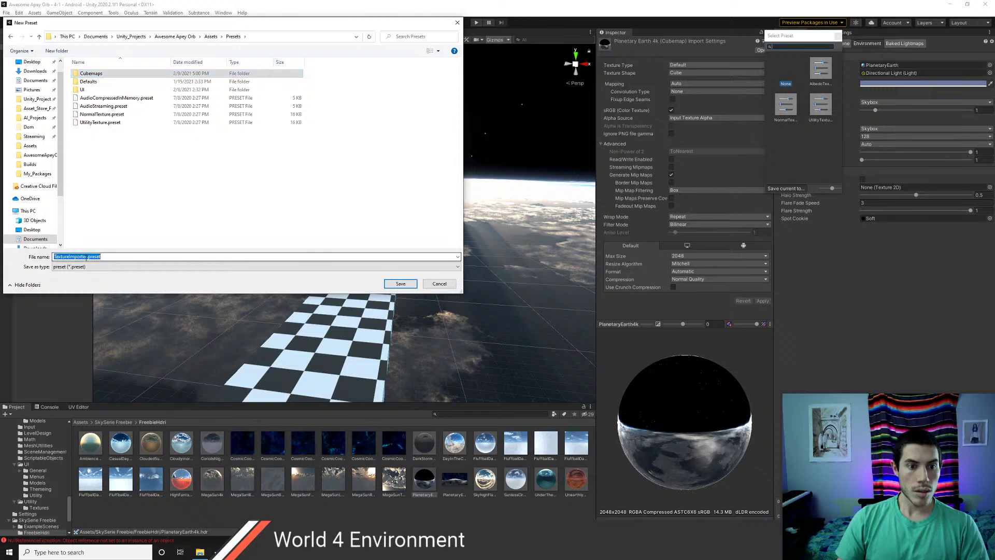
pyautogui.press('BackSpace')
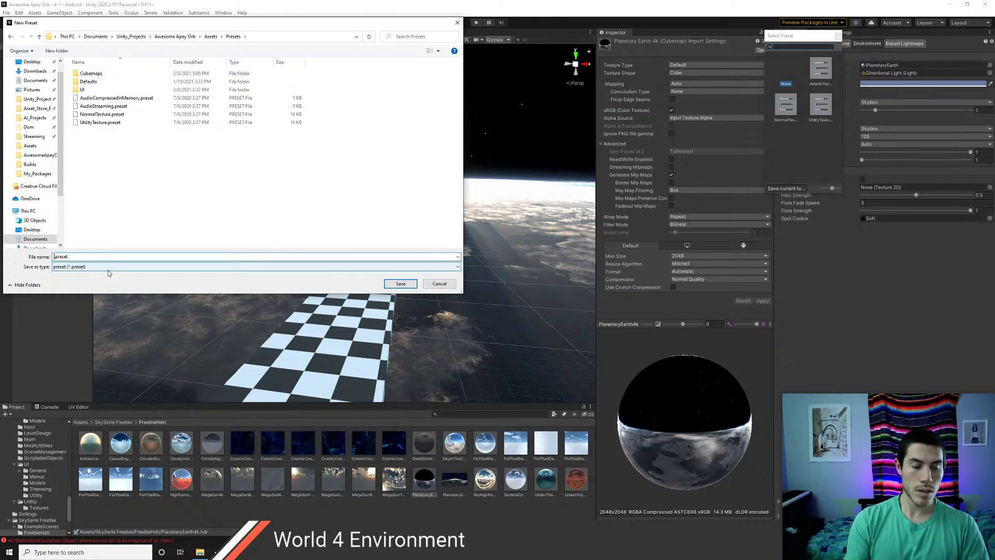
pyautogui.write('Cubemap')
pyautogui.press('Return')
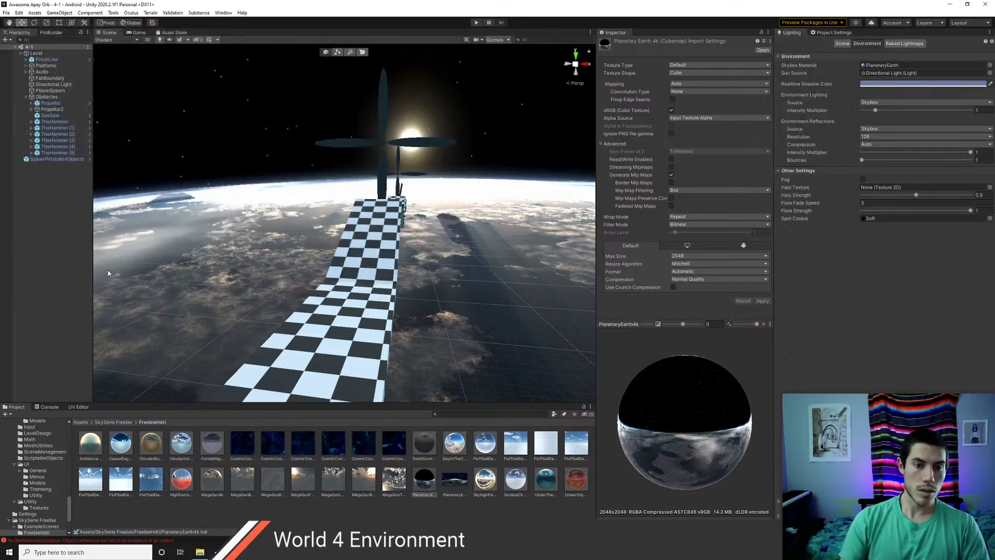
# - Apply the Cubemap import preset to PlanetaryEarth4k_V2 and reimport it as a Cube texture
pyautogui.click(450, 493)
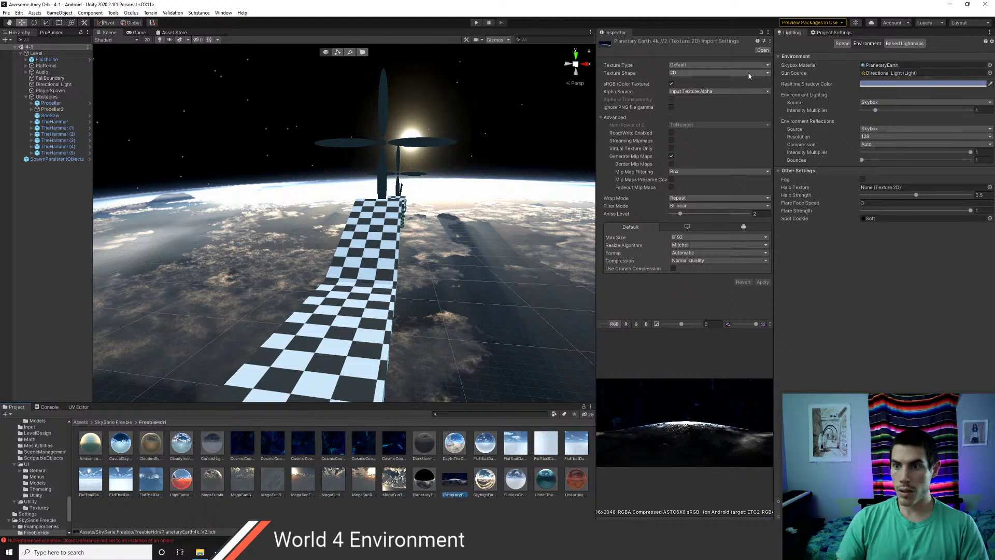
pyautogui.click(763, 41)
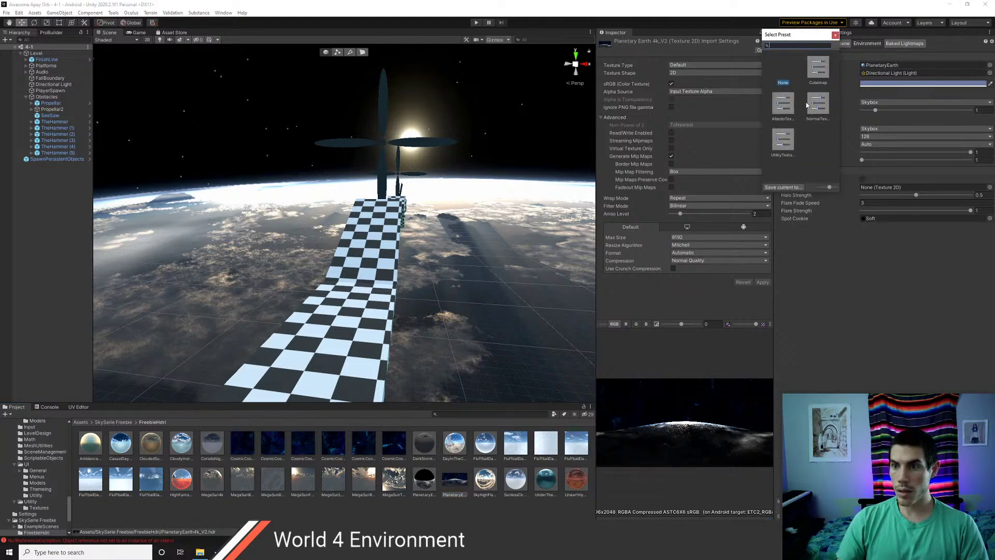
pyautogui.click(817, 68)
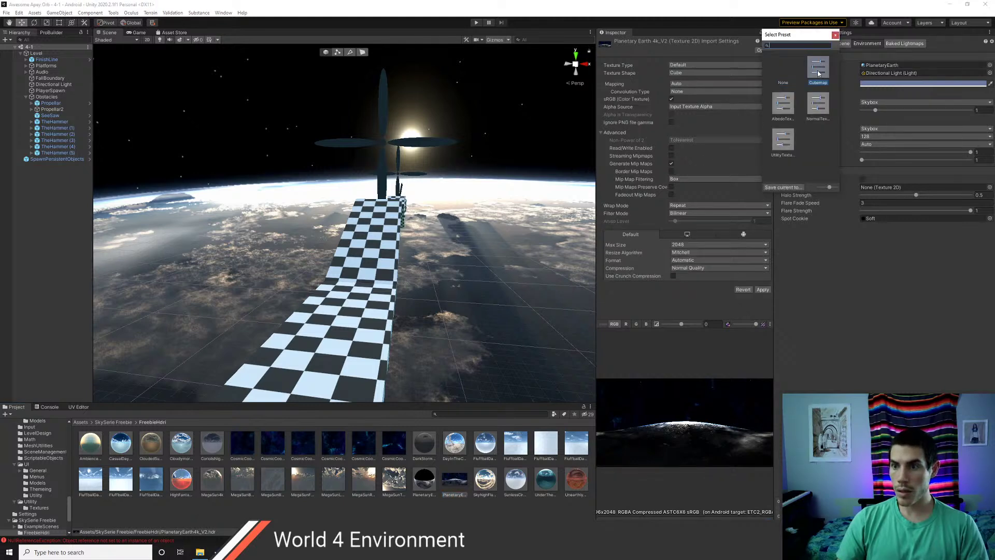
pyautogui.click(836, 36)
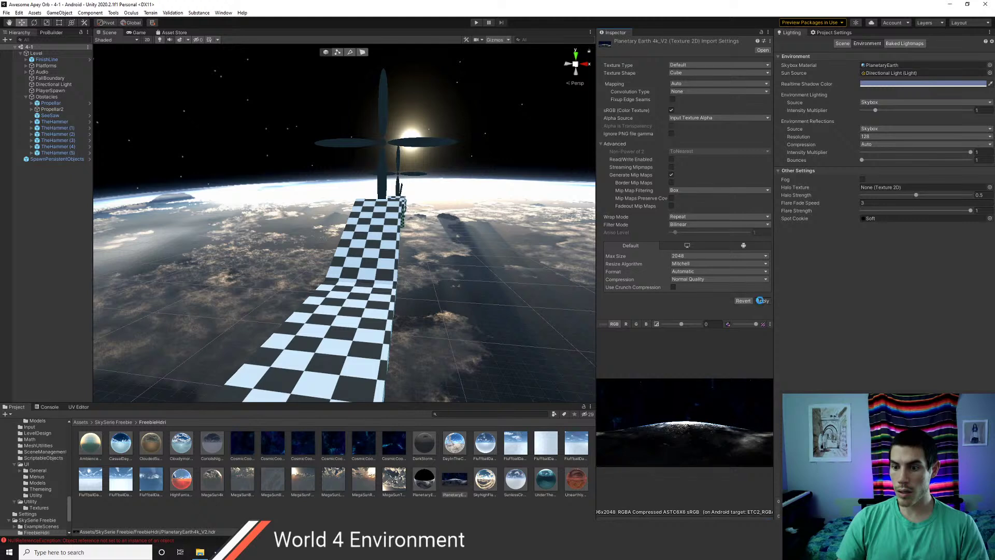
pyautogui.click(762, 301)
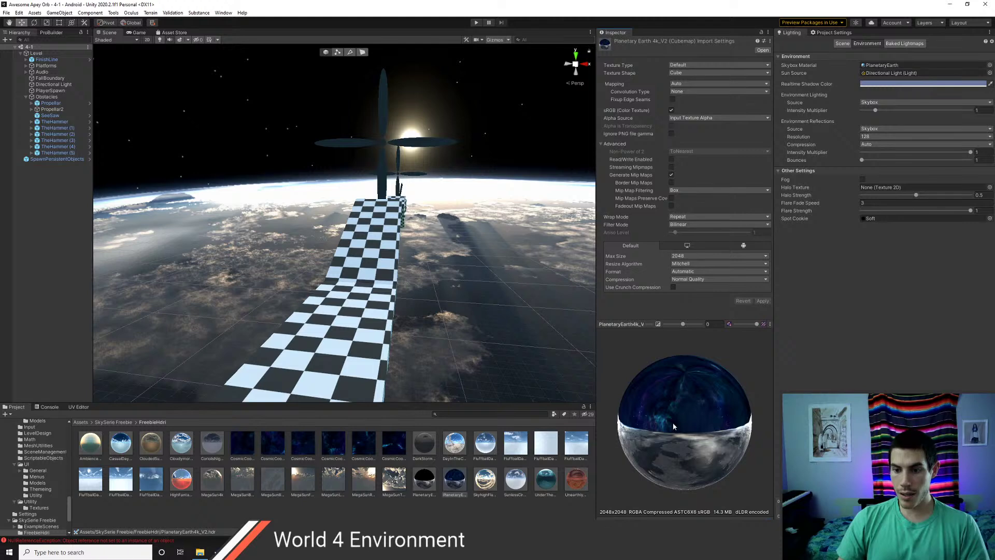
pyautogui.moveTo(672, 426); pyautogui.dragTo(658, 383)
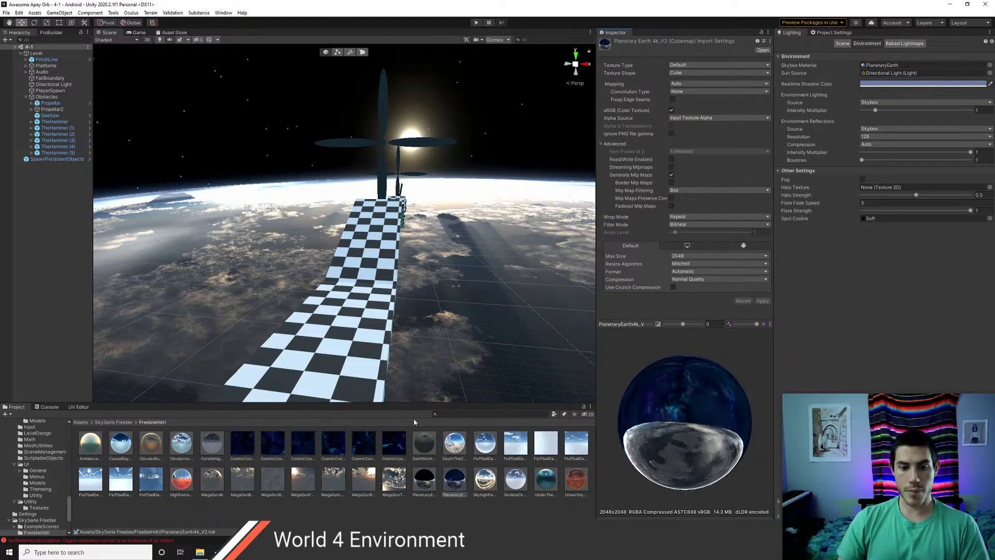
pyautogui.click(113, 422)
# - Create a new material named MyPlanetary in the SkySerie Freebie folder
pyautogui.rightClick(210, 482)
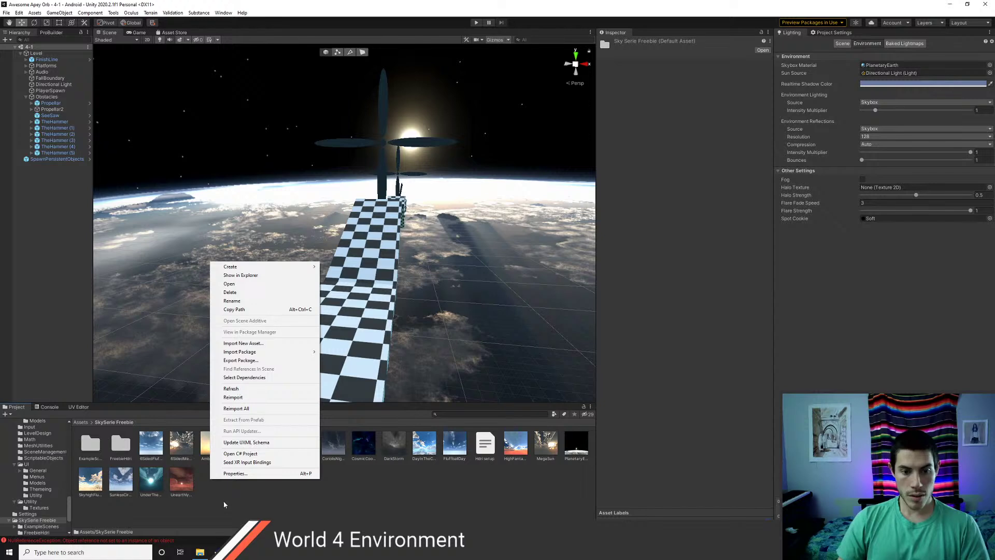
pyautogui.moveTo(259, 267)
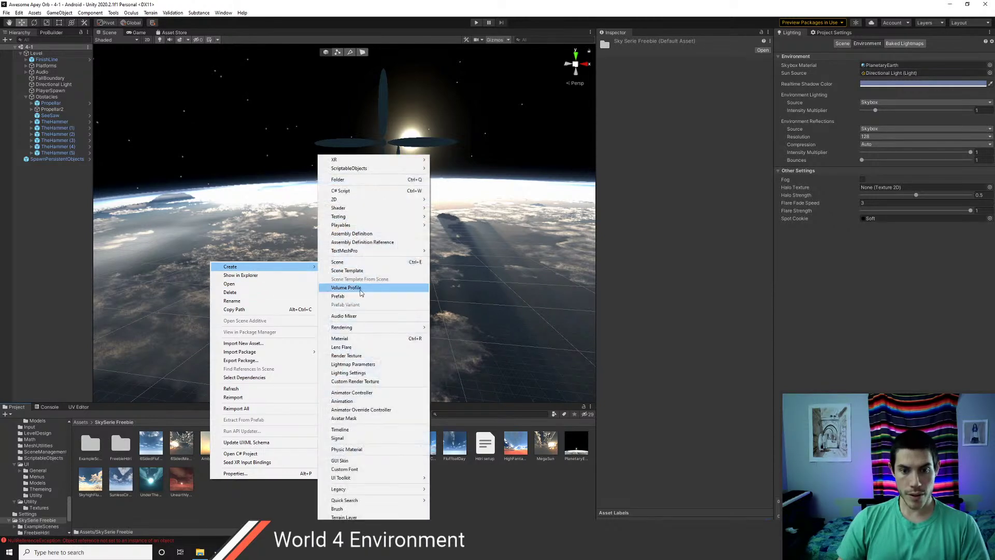
pyautogui.click(343, 339)
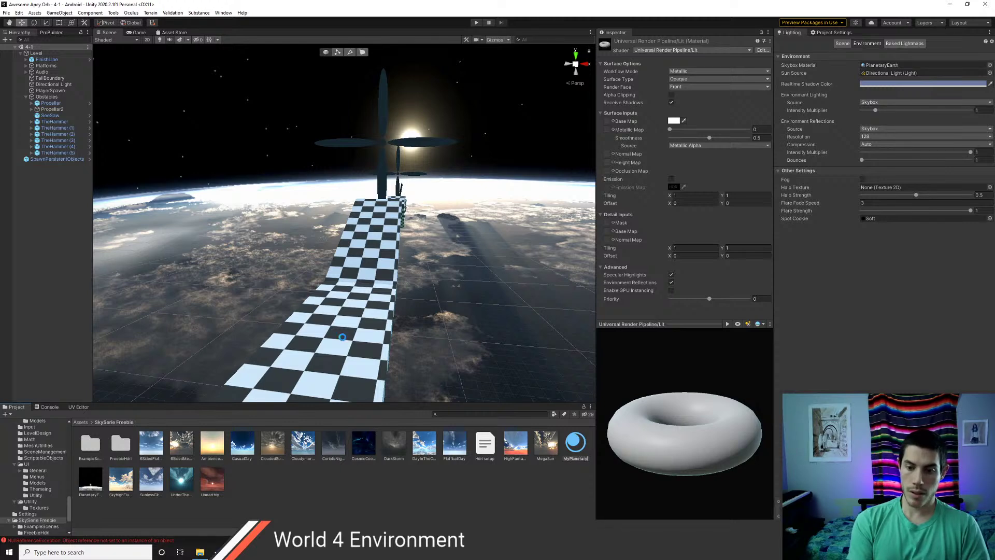
pyautogui.write('MyPlanetary')
pyautogui.press('Return')
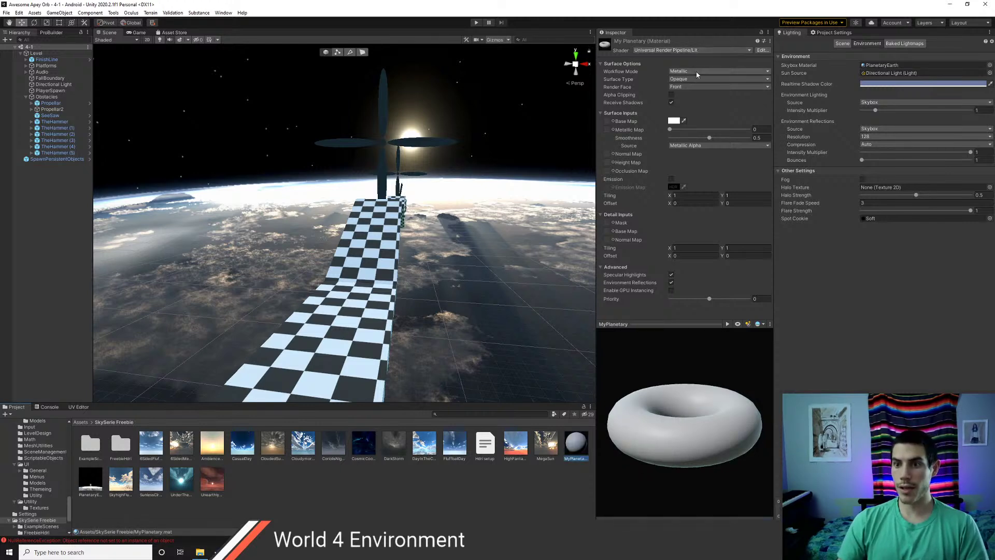
# - Give MyPlanetary the Skybox/Cubemap shader with PlanetaryEarth4k_V2 as its cubemap
pyautogui.click(697, 50)
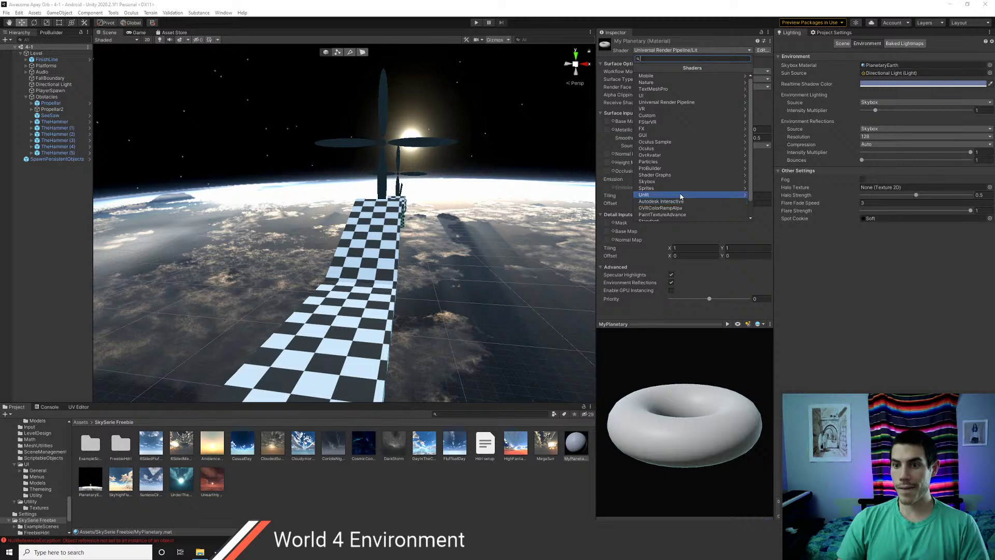
pyautogui.click(653, 182)
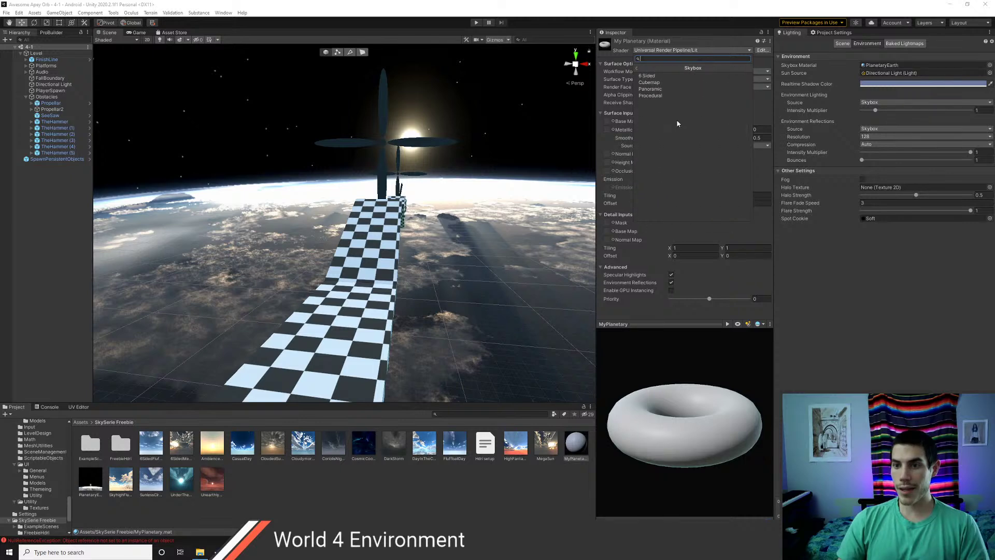
pyautogui.click(656, 83)
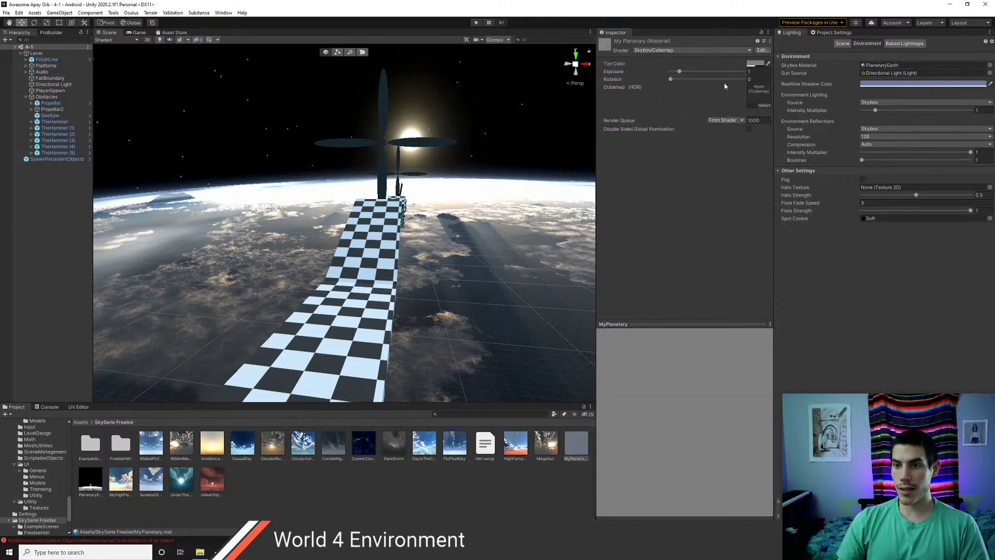
pyautogui.click(765, 105)
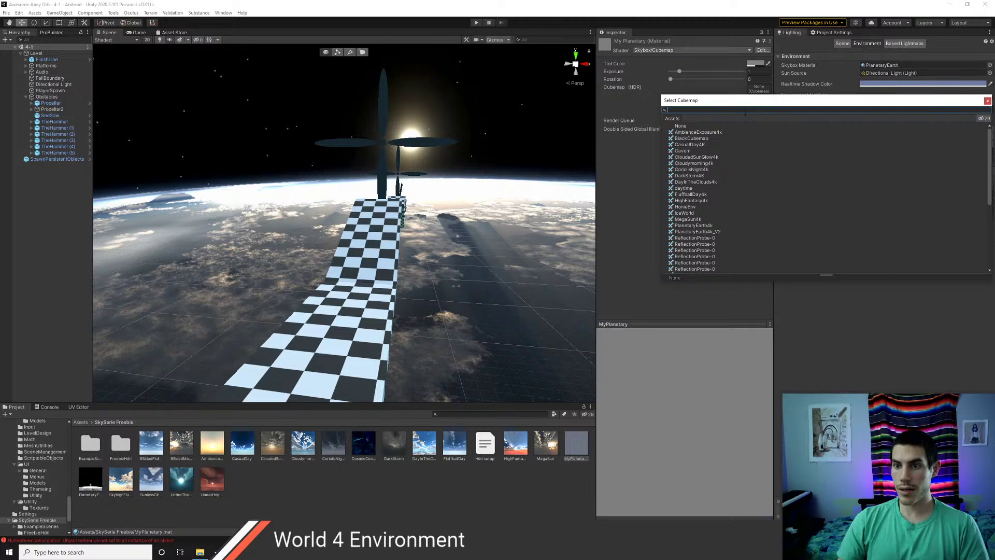
pyautogui.write('plane')
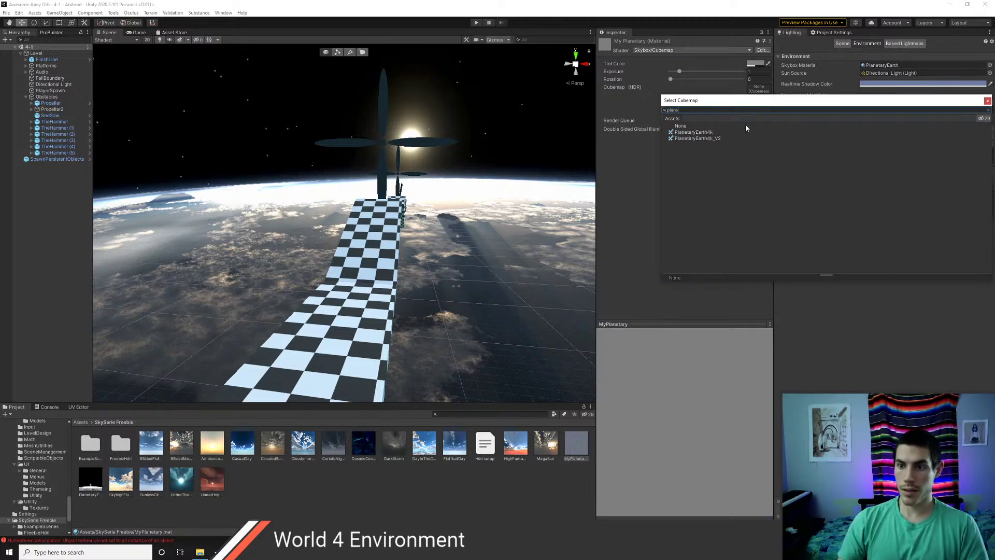
pyautogui.click(712, 138)
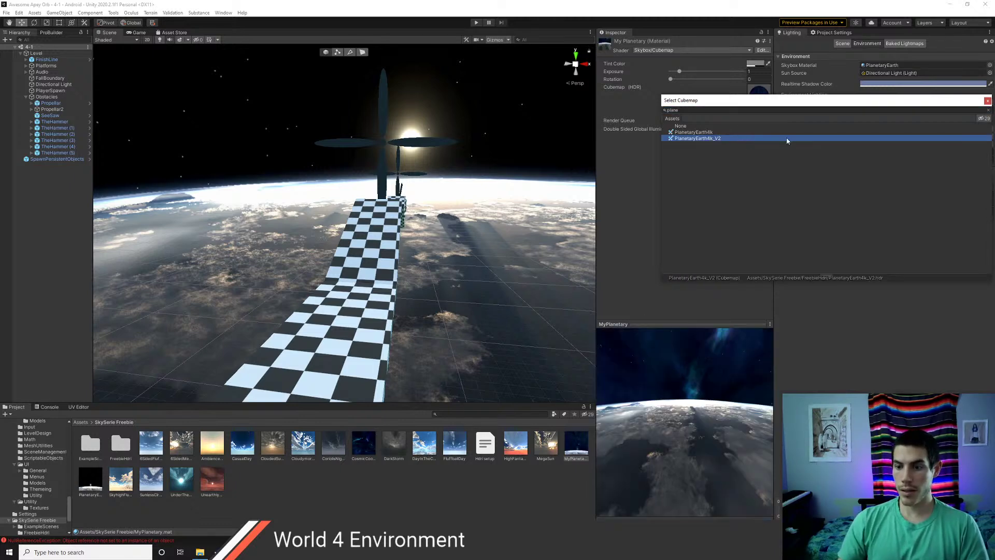
pyautogui.click(988, 101)
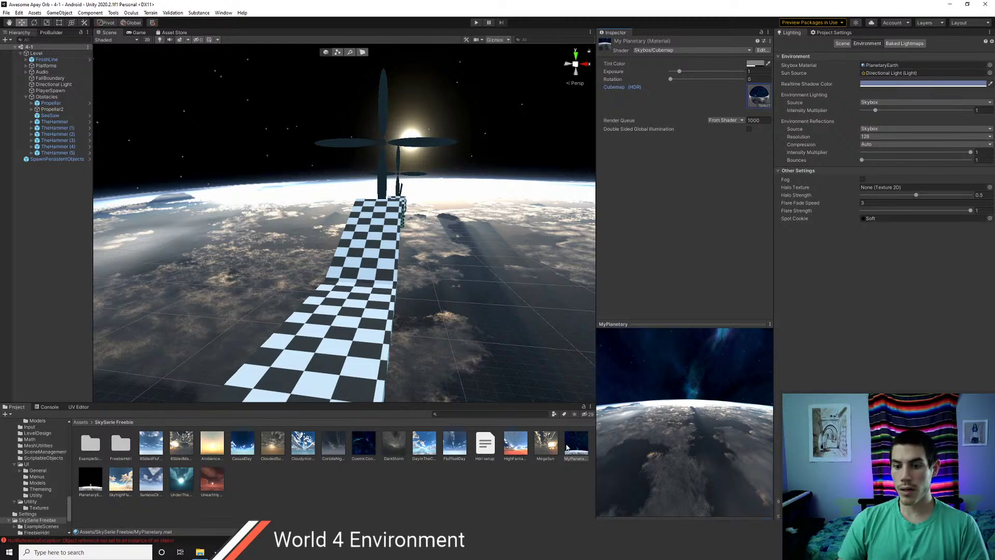
# - Make MyPlanetary the Lighting Skybox Material and view the new sky in the scene
pyautogui.moveTo(691, 285); pyautogui.dragTo(878, 66)
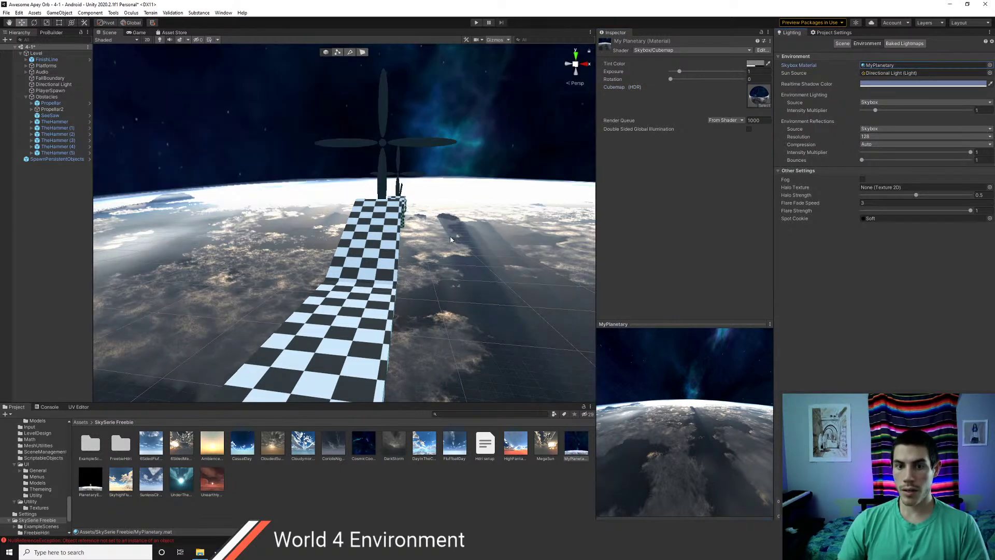
pyautogui.moveTo(451, 239); pyautogui.dragTo(222, 255, button='right')
pyautogui.press('d')
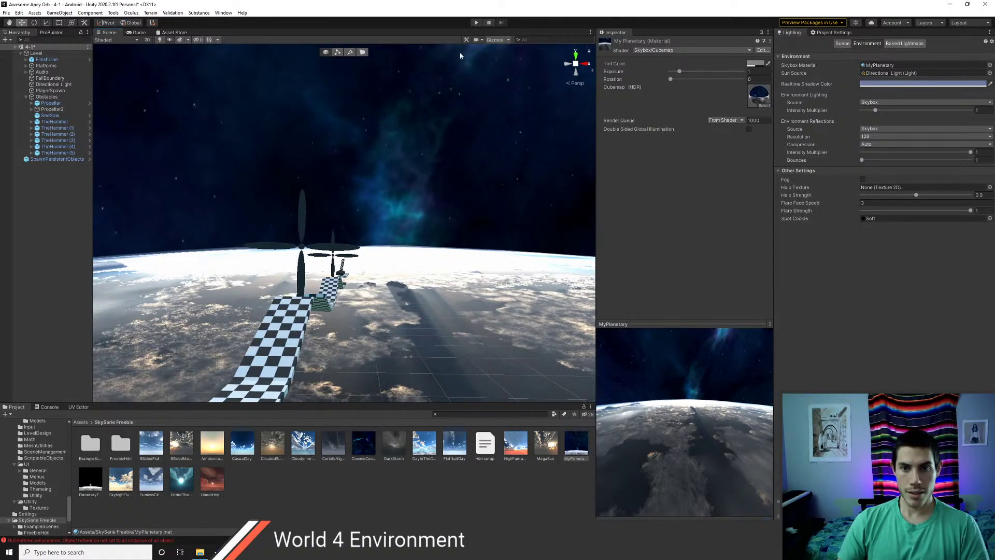
pyautogui.click(476, 23)
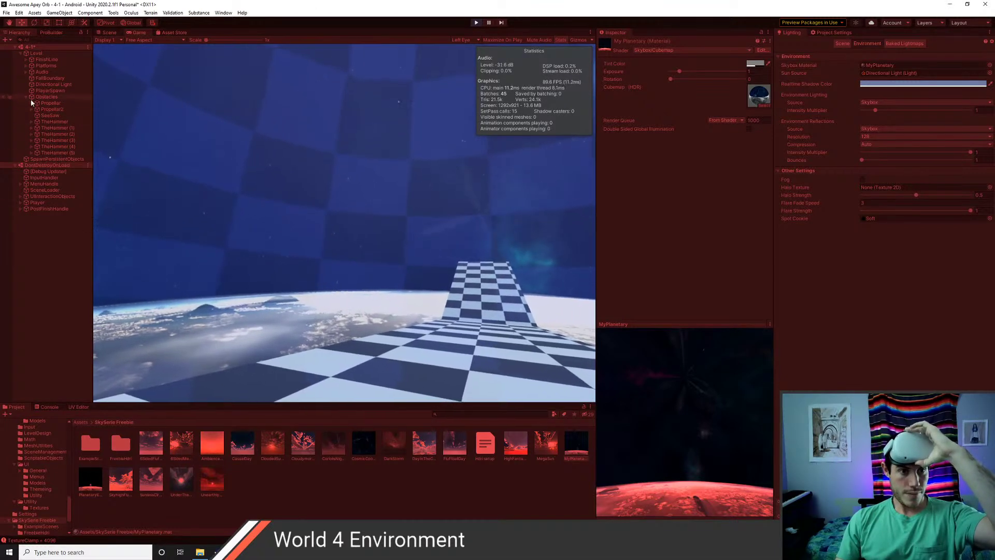
# - Hide the Ball's Mesh Renderer, compare the PlanetaryEarth and CosmicCoolCloud skyboxes, then stop playing
pyautogui.click(39, 215)
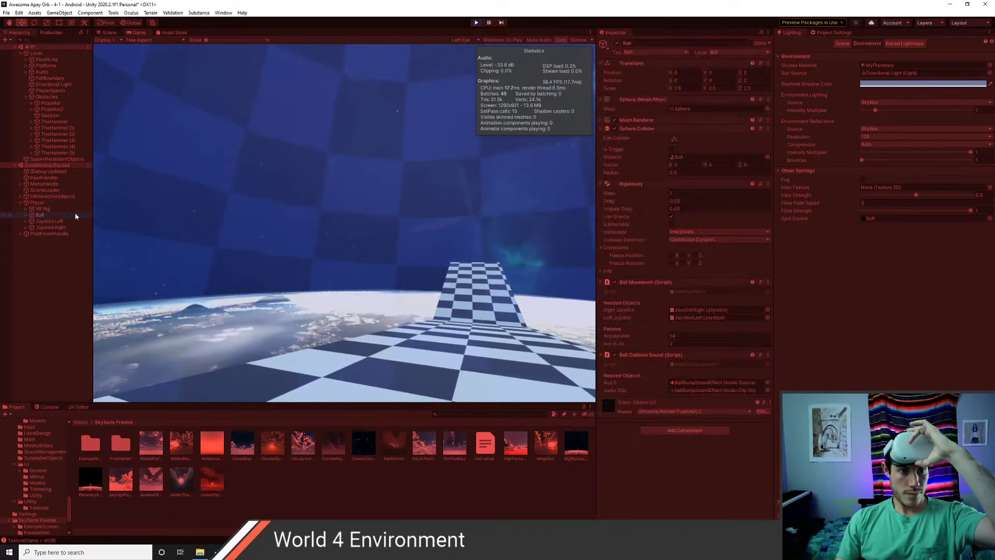
pyautogui.click(618, 120)
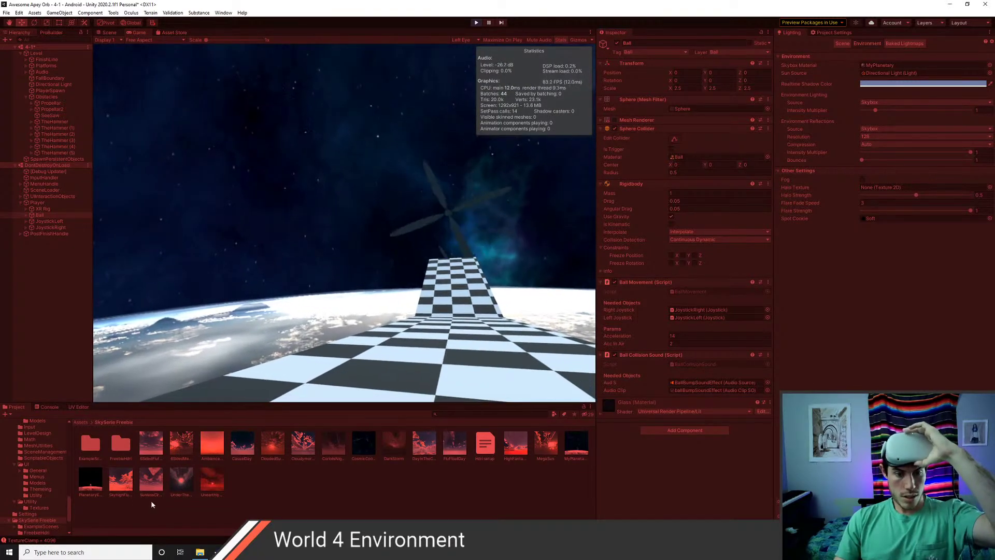
pyautogui.moveTo(880, 88); pyautogui.dragTo(884, 67)
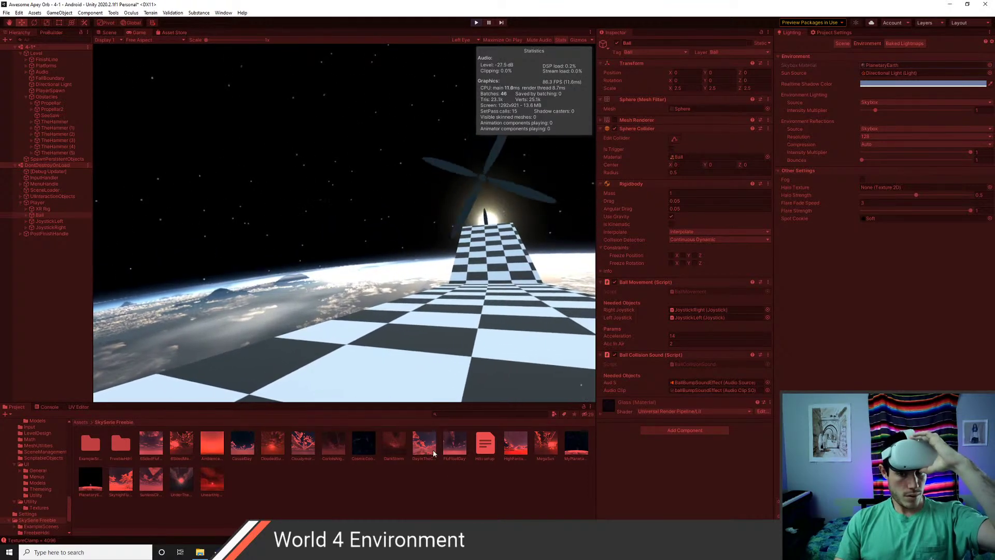
pyautogui.moveTo(858, 84); pyautogui.dragTo(876, 65)
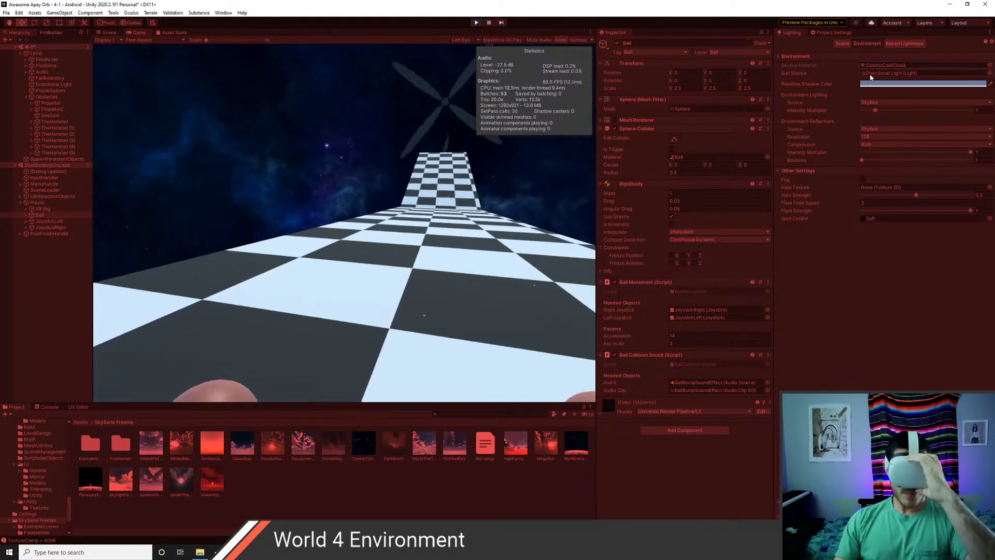
pyautogui.click(475, 22)
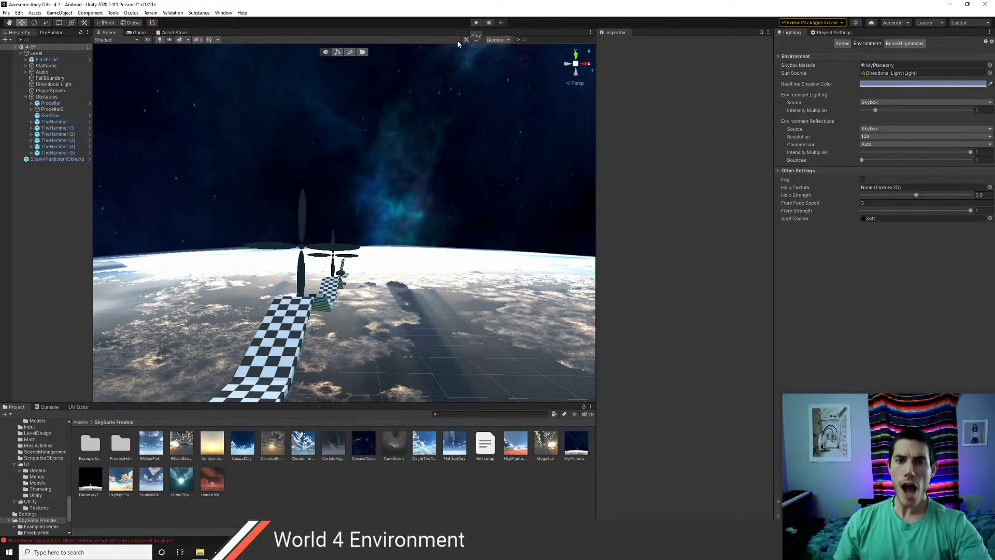
# - Tilt the Unity Scene view skyward, then return to Photoshop's PlanetaryEarth4k HDR and close File Explorer
pyautogui.moveTo(393, 158); pyautogui.dragTo(359, 179, button='right')
pyautogui.hotkey('alt', 'Tab')
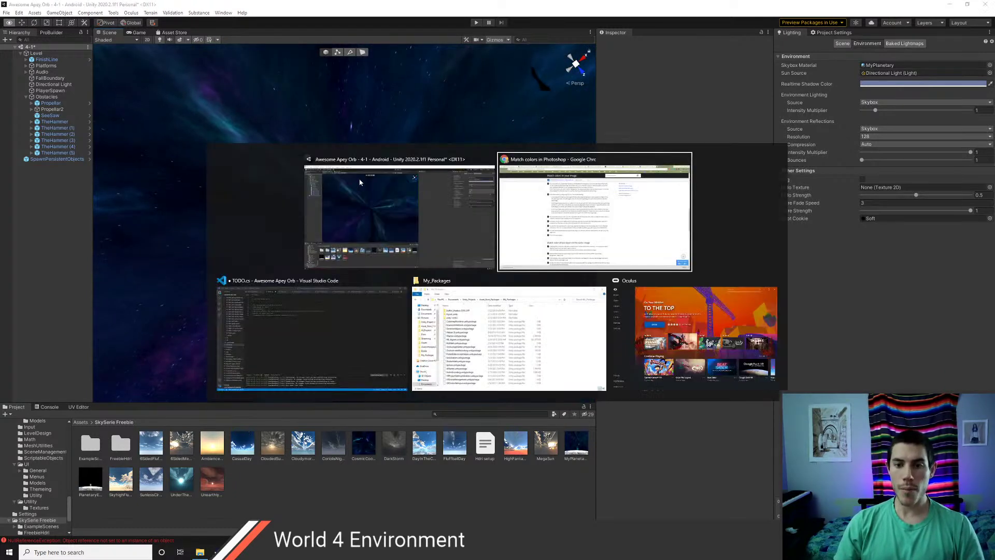
pyautogui.hotkey('alt', 'Tab')
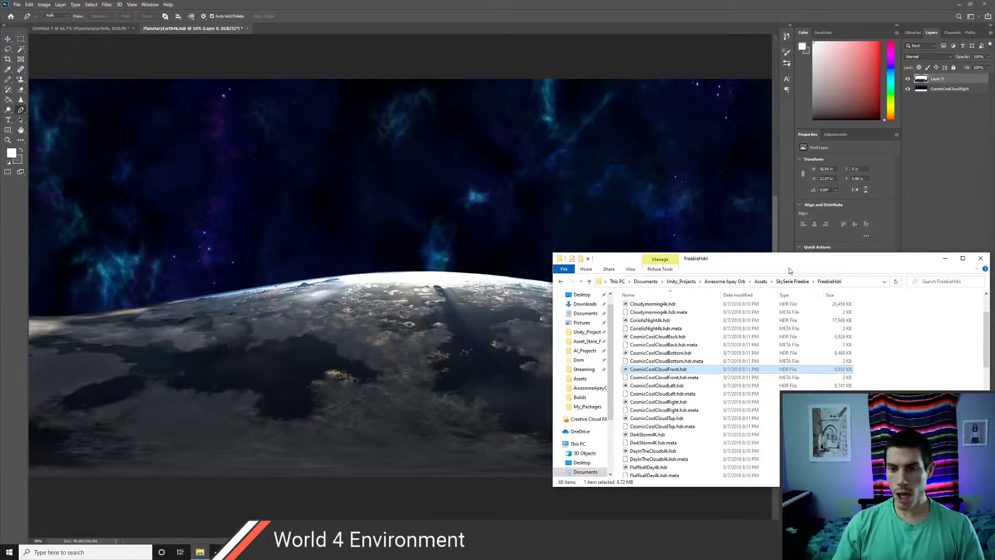
pyautogui.click(980, 258)
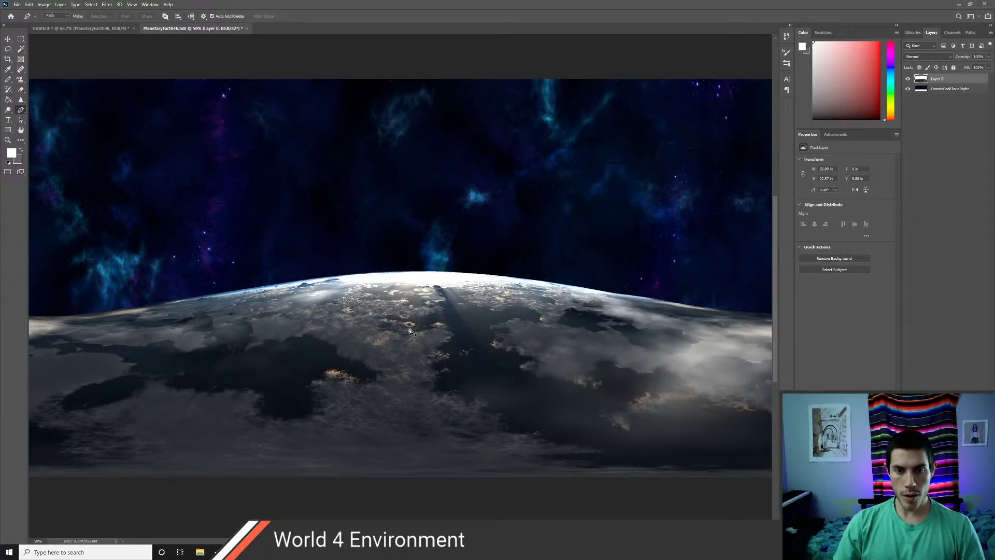
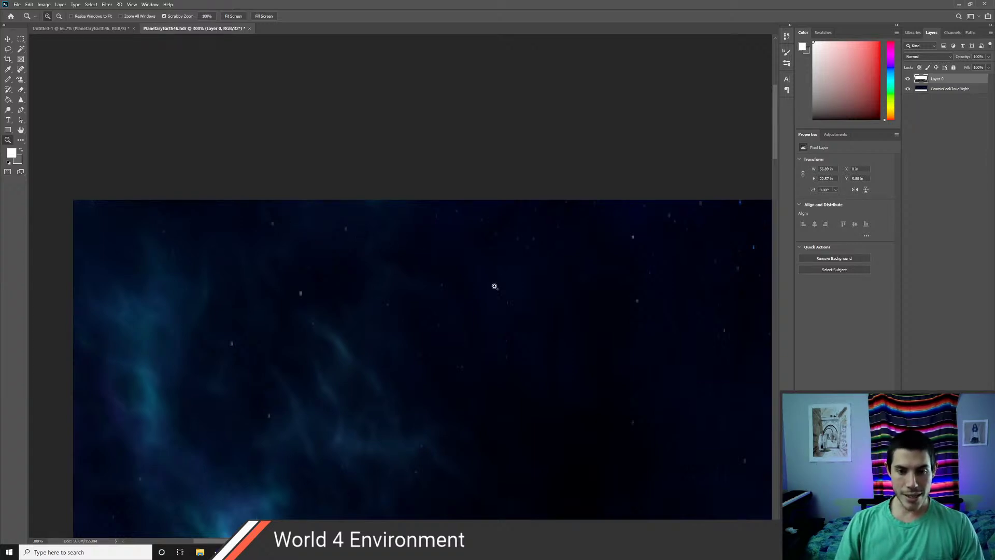
# - Zoom out and pan the PlanetaryEarth4k image until Earth's horizon and nebula sky fit at 33.3%
pyautogui.scroll(-1, 369, 374)
pyautogui.scroll(-1, 384, 370)
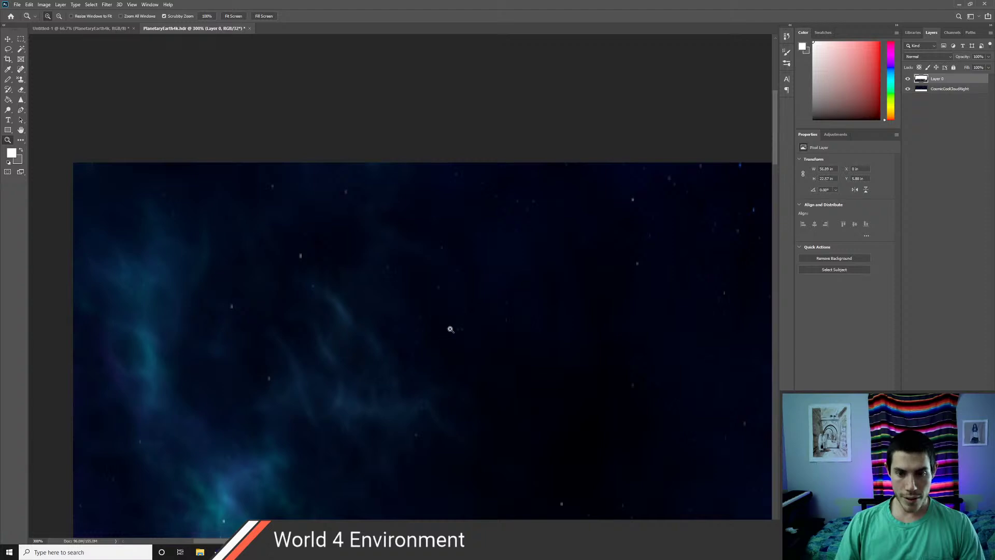
pyautogui.keyDown('alt'); pyautogui.scroll(-4, 470, 328); pyautogui.keyUp('alt')
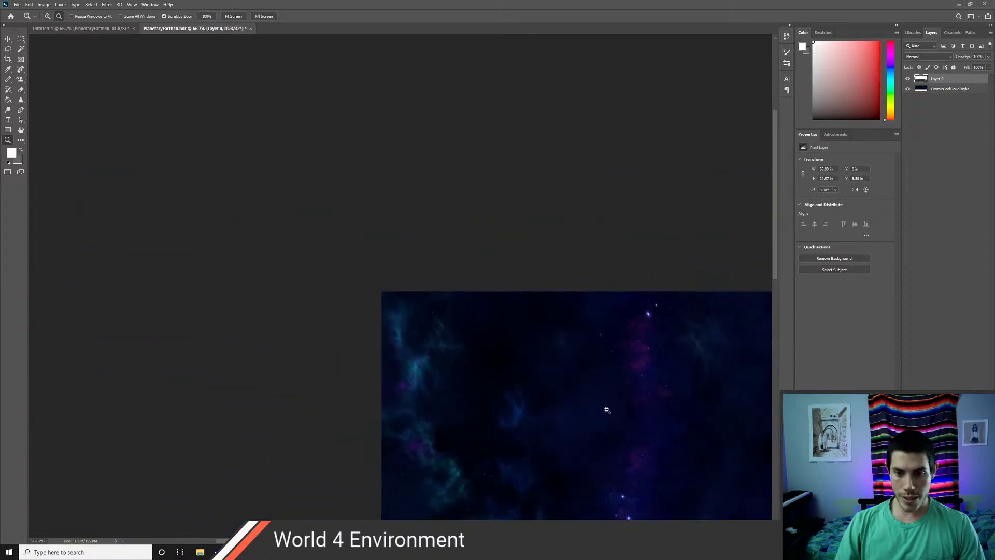
pyautogui.moveTo(578, 429); pyautogui.dragTo(289, 298)
pyautogui.moveTo(496, 377); pyautogui.dragTo(447, 346)
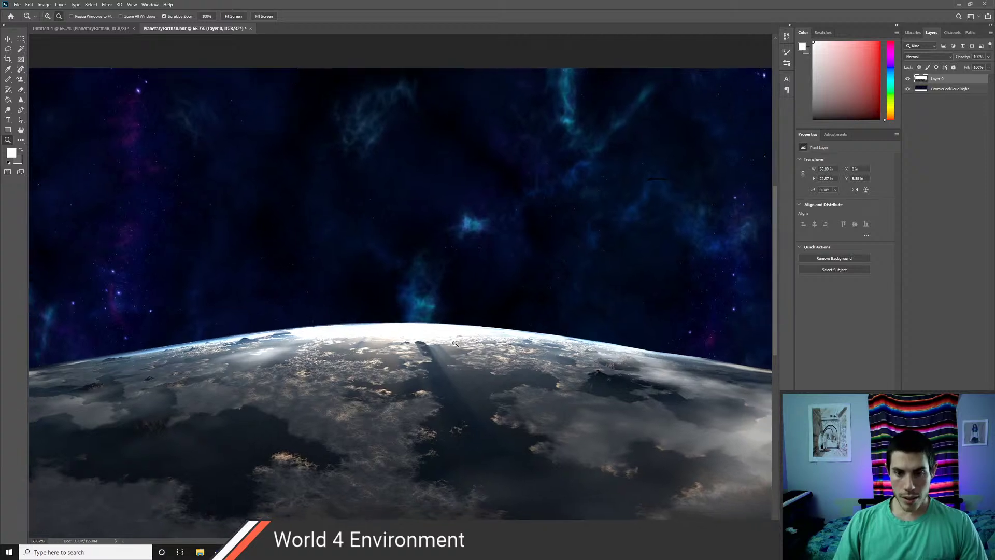
pyautogui.keyDown('alt'); pyautogui.scroll(-1, 455, 344); pyautogui.keyUp('alt')
pyautogui.keyDown('alt'); pyautogui.scroll(-1, 455, 343); pyautogui.keyUp('alt')
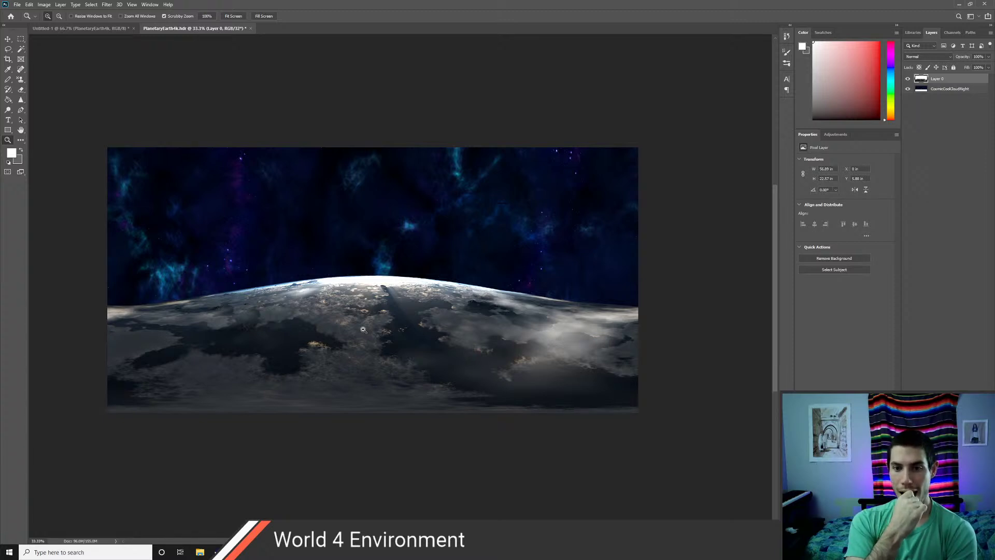
pyautogui.click(949, 92)
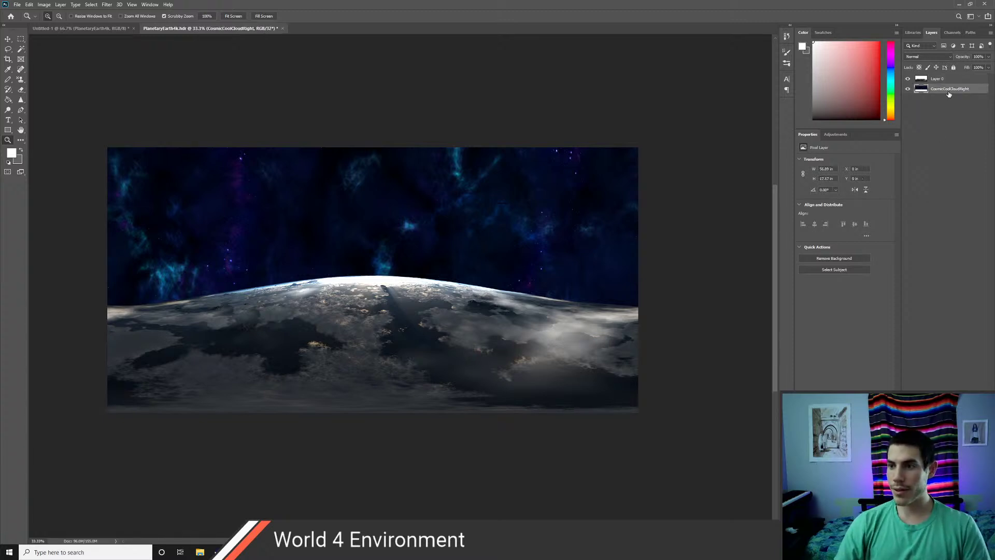
pyautogui.click(948, 82)
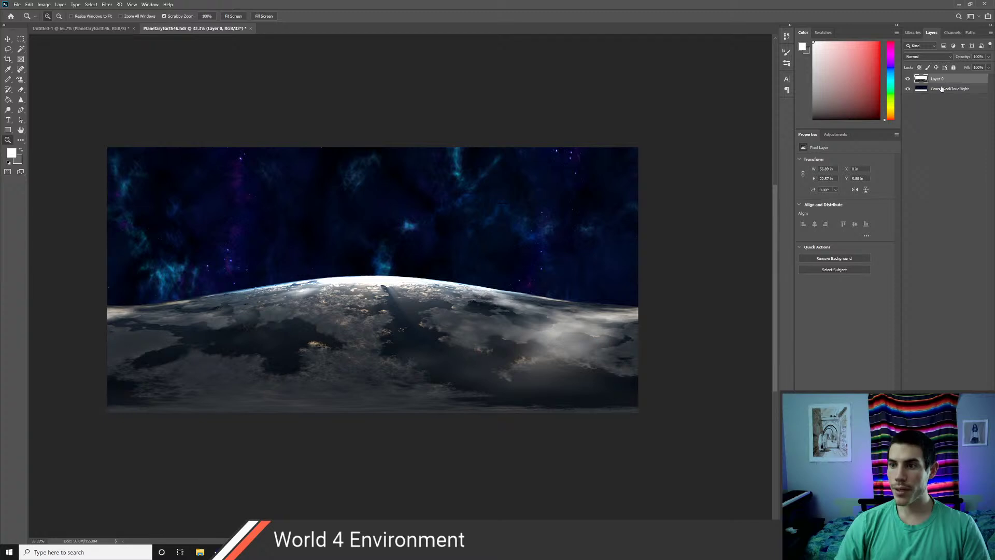
pyautogui.click(60, 5)
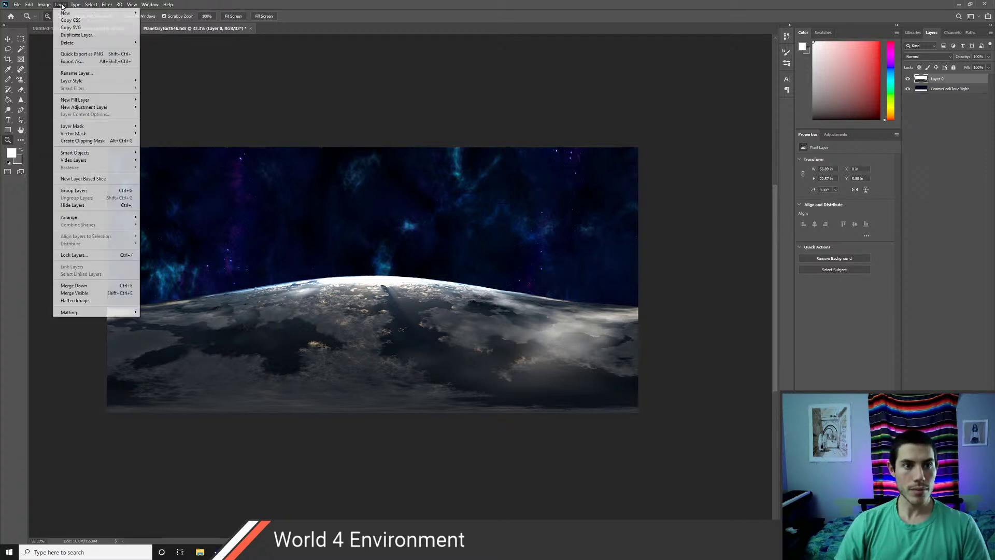
pyautogui.moveTo(75, 107)
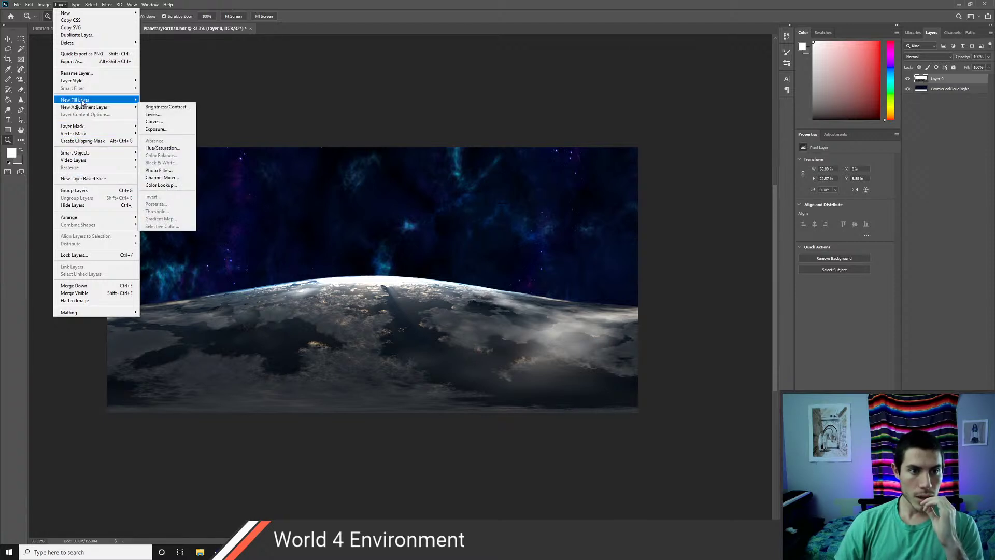
pyautogui.moveTo(47, 7)
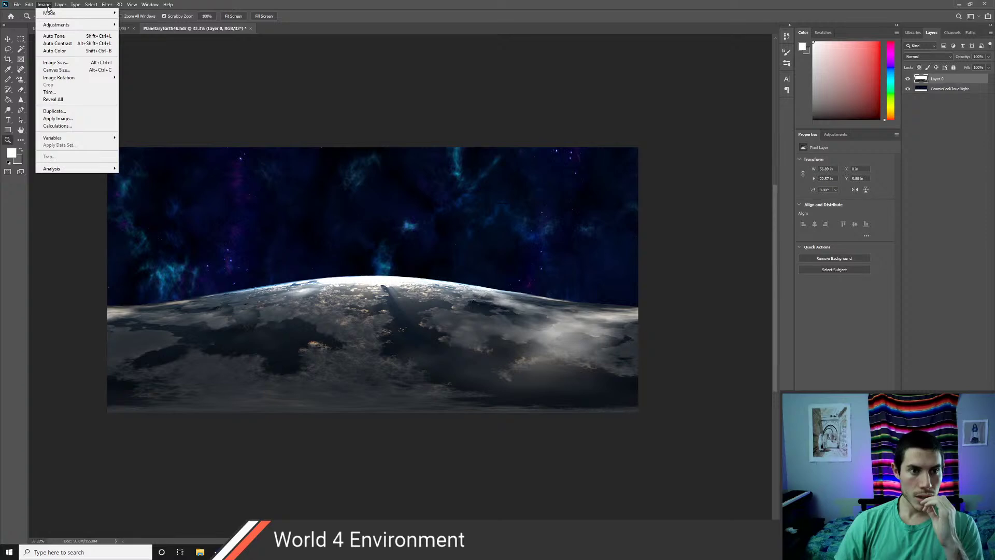
# - Bring up the Adobe Help page and scroll to 'Match color of two layers in the same image'
pyautogui.hotkey('alt', 'Tab')
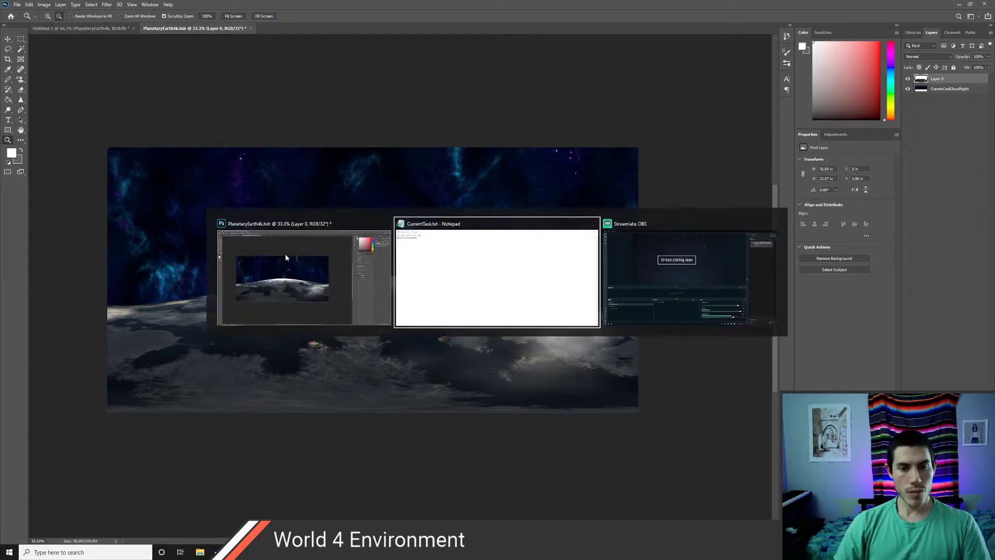
pyautogui.press('ctrl+super+Left')
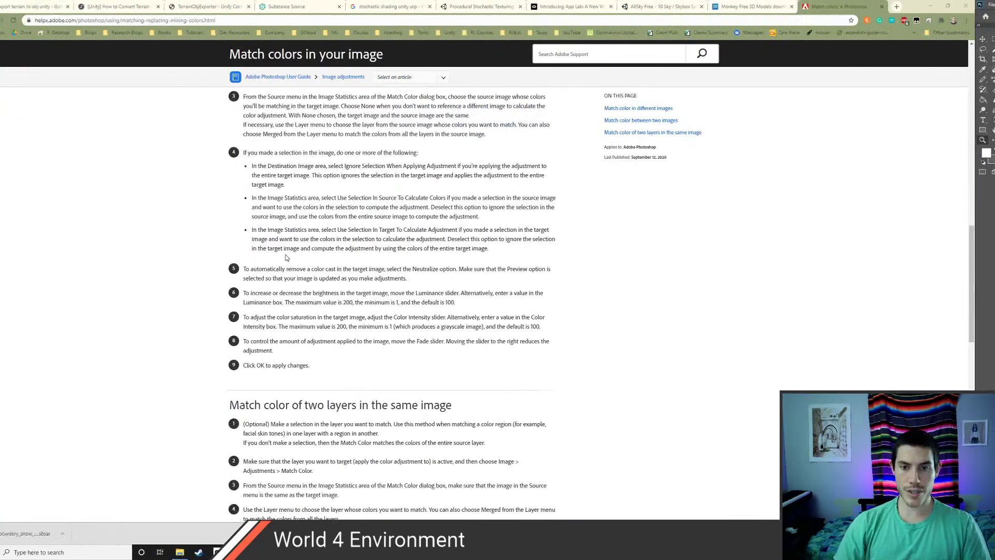
pyautogui.scroll(2, 274, 249)
pyautogui.scroll(7, 273, 248)
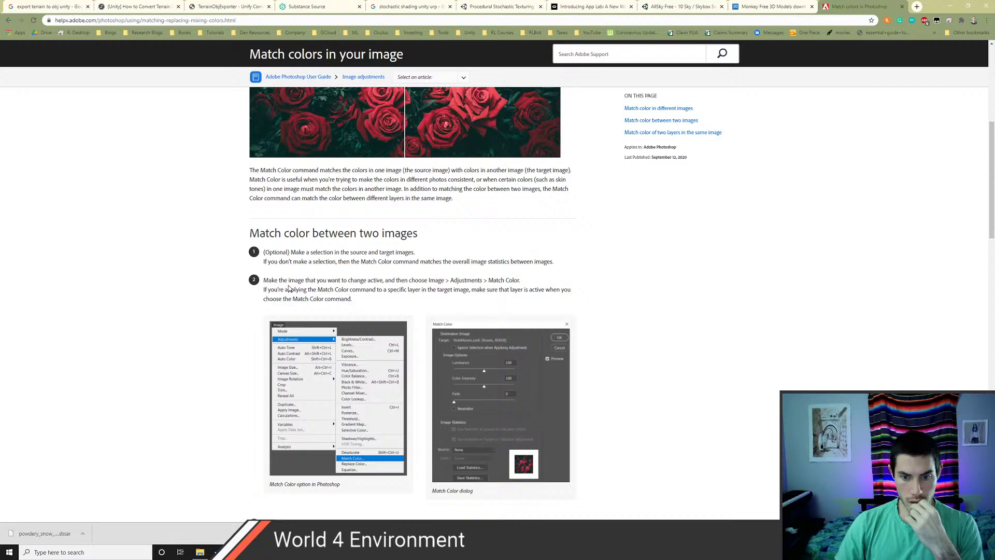
pyautogui.scroll(3, 398, 239)
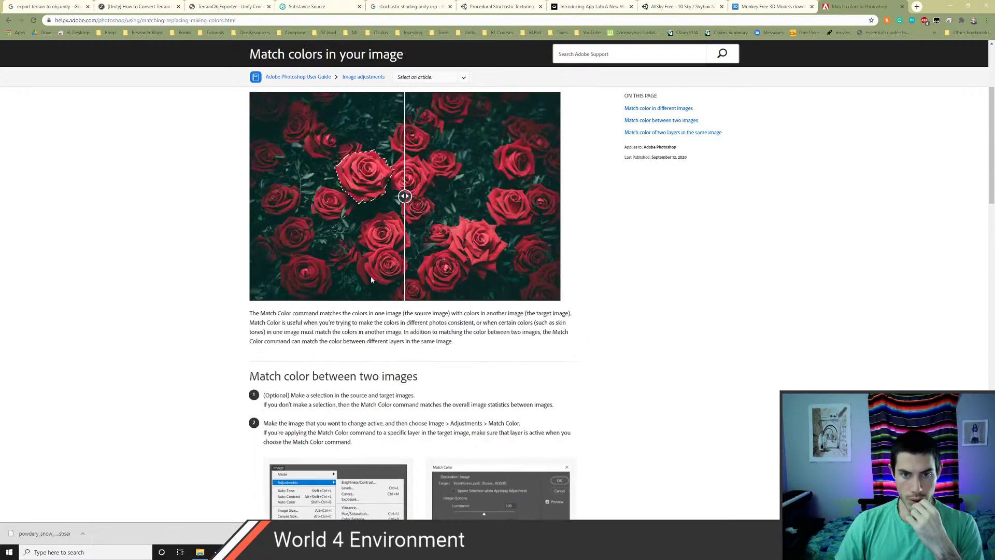
pyautogui.scroll(-15, 354, 323)
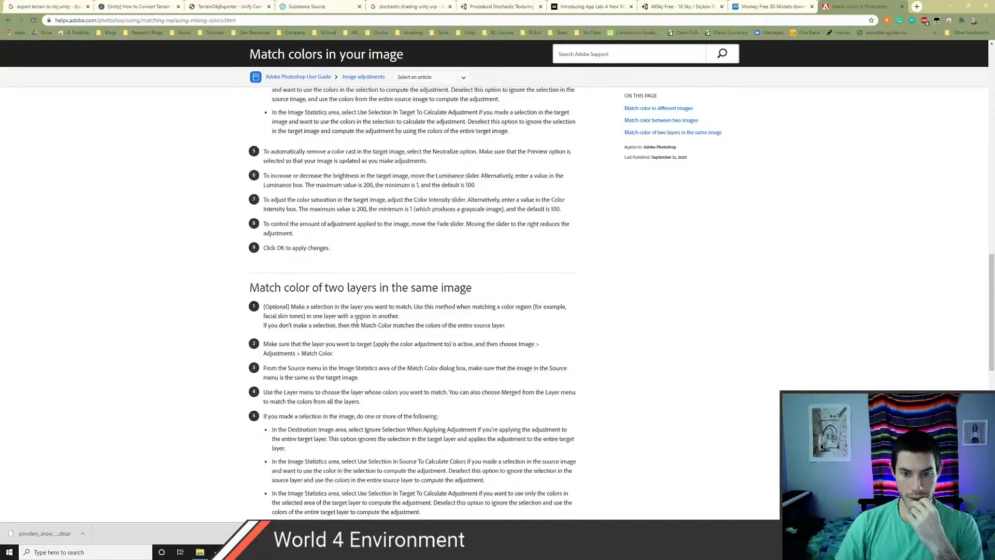
pyautogui.scroll(-2, 339, 229)
pyautogui.scroll(-2, 380, 229)
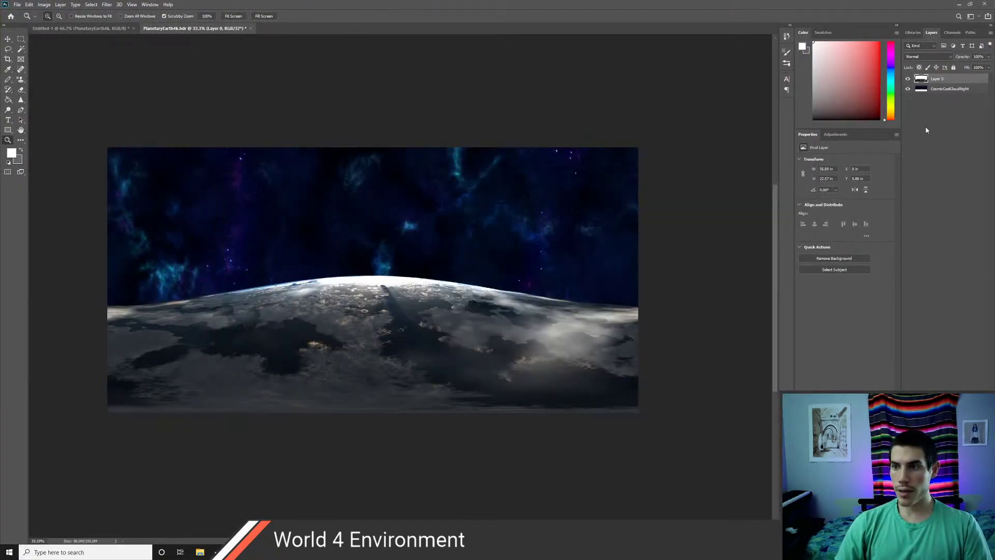
pyautogui.click(769, 130)
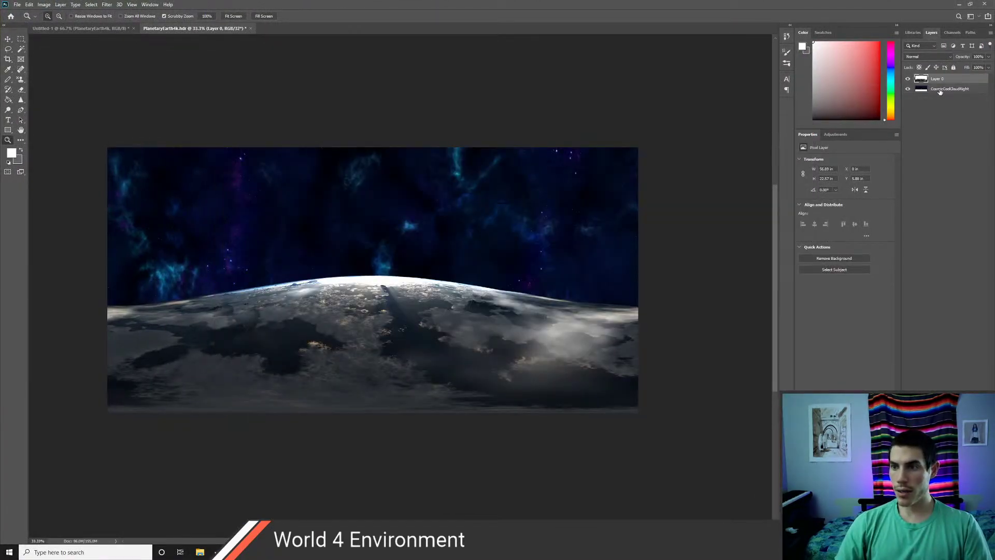
pyautogui.click(940, 89)
pyautogui.keyDown('shift'); pyautogui.click(943, 80); pyautogui.keyUp('shift')
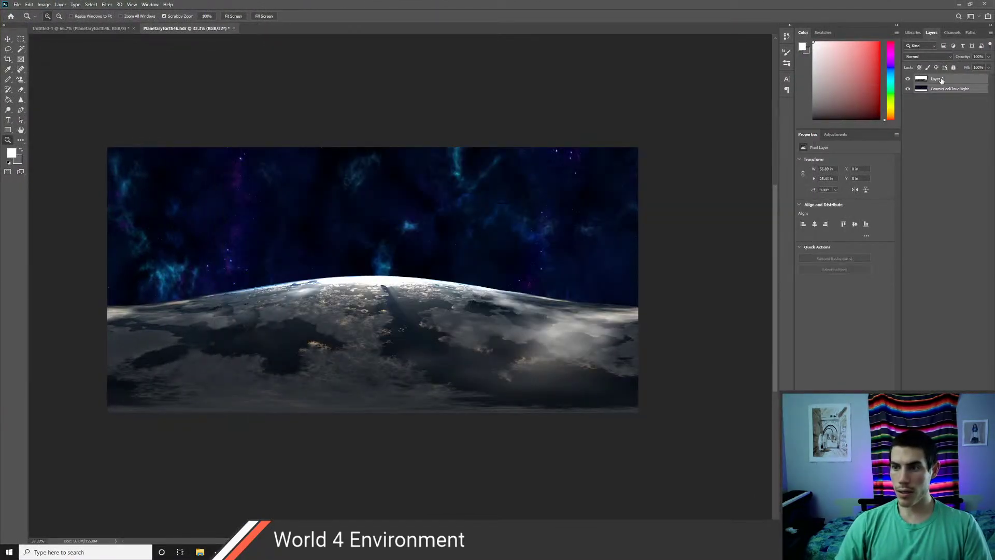
pyautogui.click(44, 4)
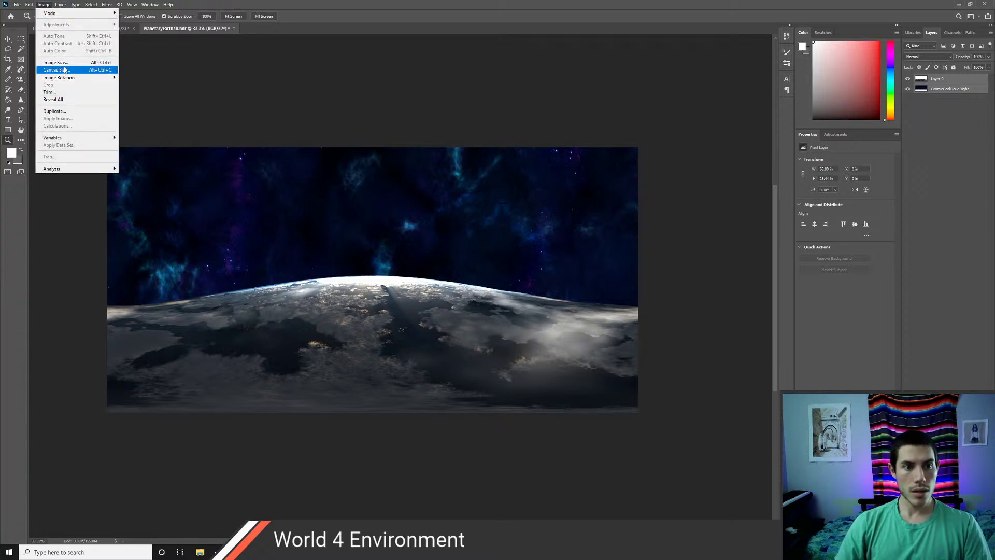
pyautogui.click(965, 167)
pyautogui.click(949, 89)
pyautogui.click(42, 5)
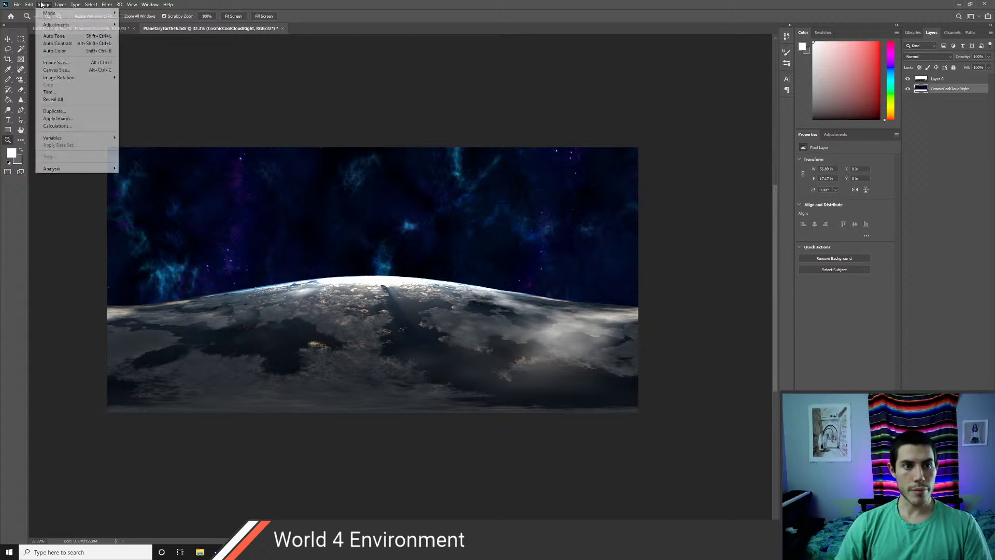
pyautogui.moveTo(54, 25)
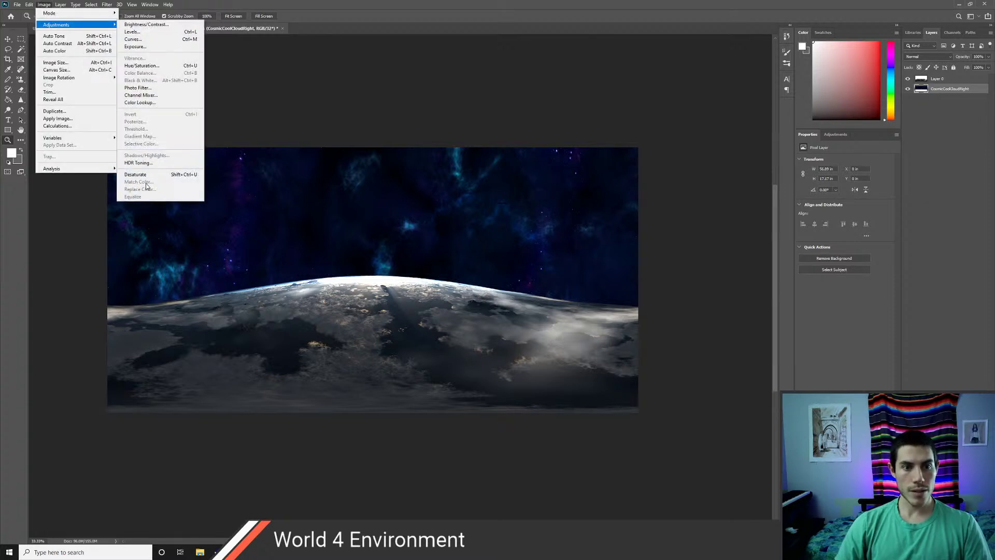
pyautogui.click(59, 246)
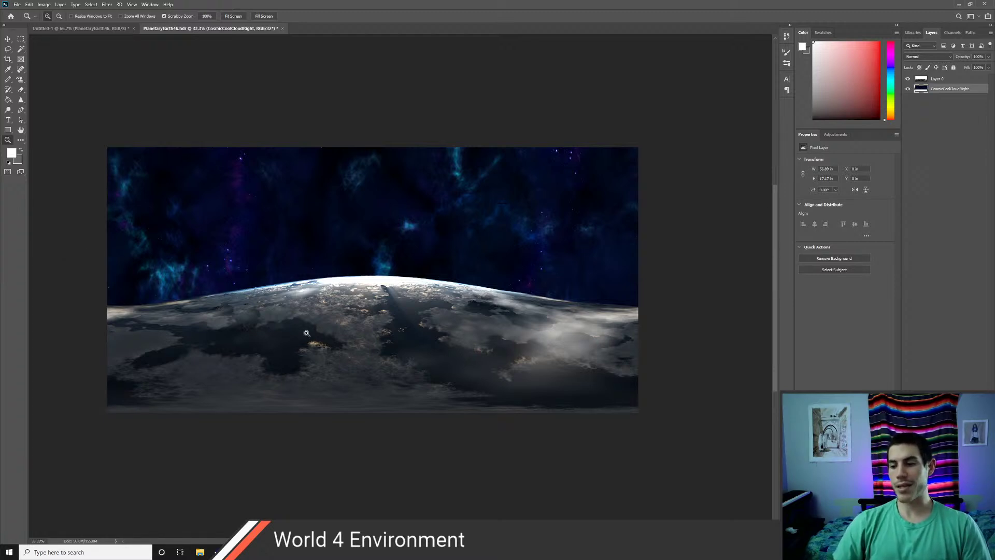
pyautogui.hotkey('alt', 'Tab')
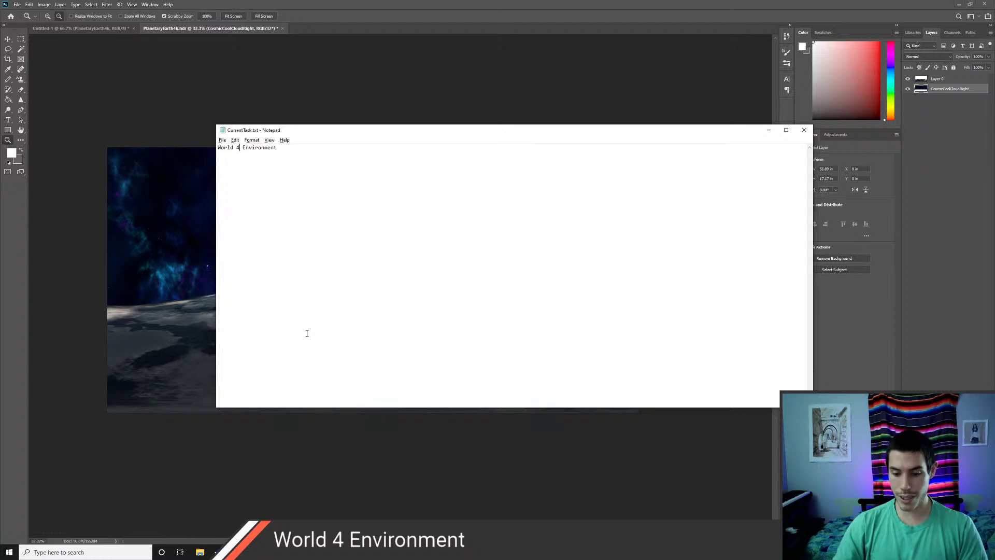
pyautogui.click(769, 130)
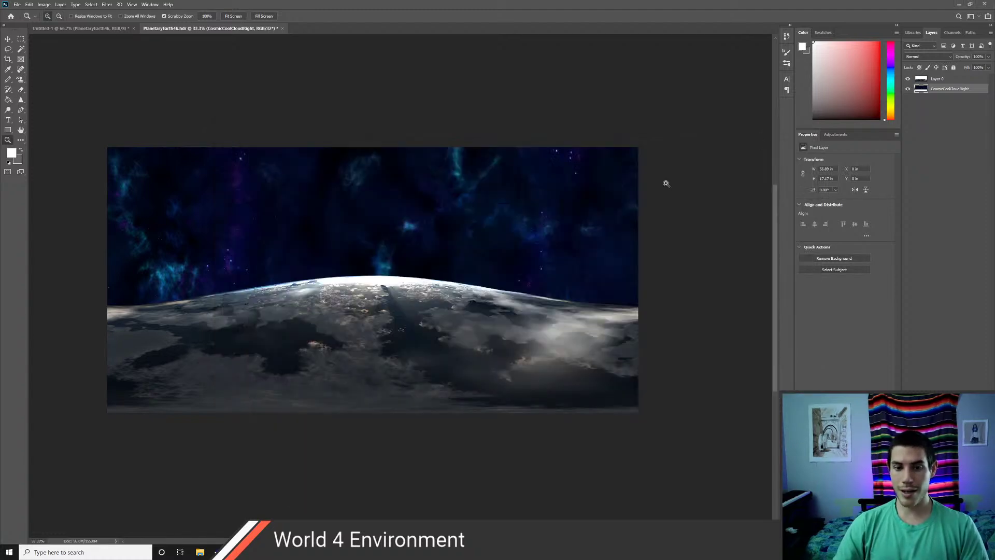
pyautogui.hotkey('alt', 'Tab')
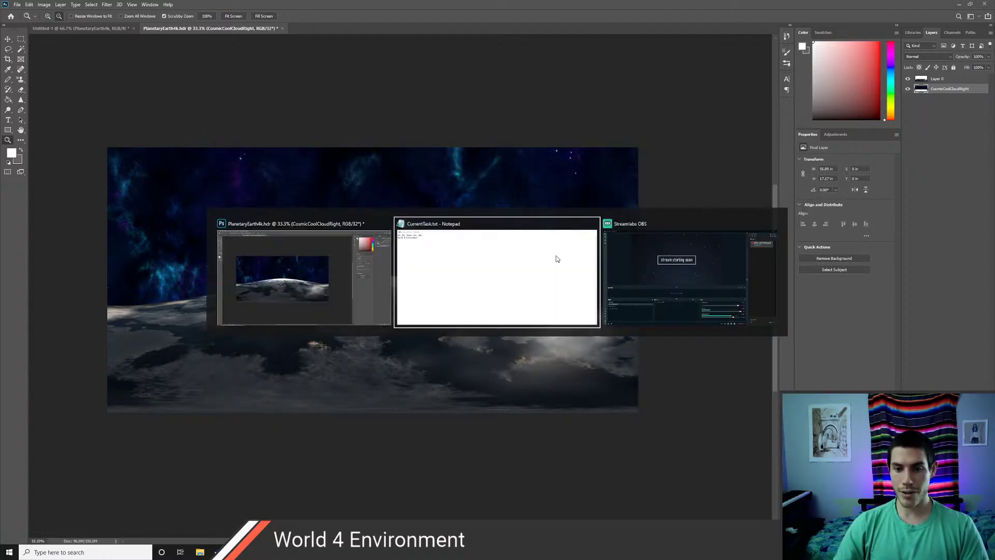
# - Return to the Unity editor and orbit around level 4-1's platforms under the MyPlanetary sky
pyautogui.hotkey('alt', 'Tab')
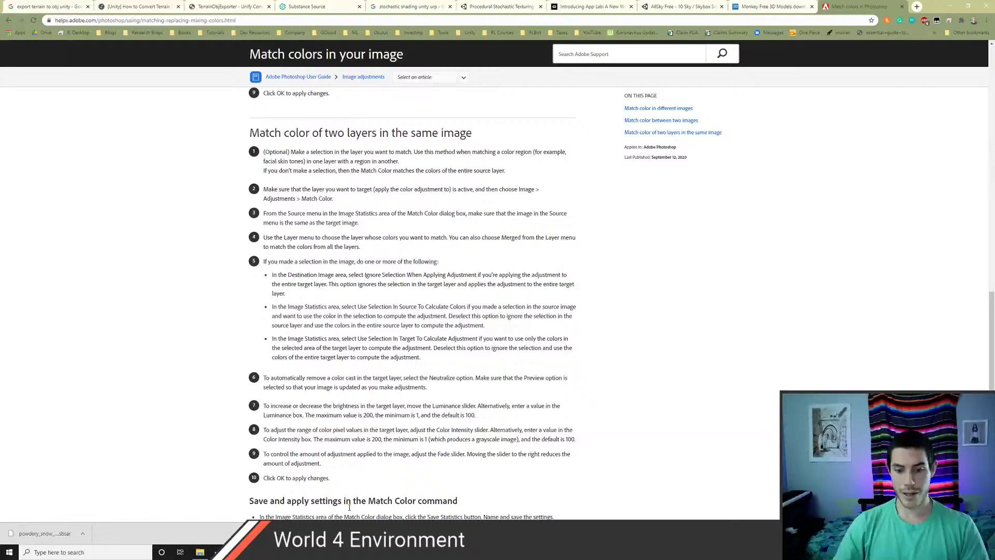
pyautogui.hotkey('alt', 'Tab')
pyautogui.moveTo(338, 233); pyautogui.dragTo(482, 290, button='right')
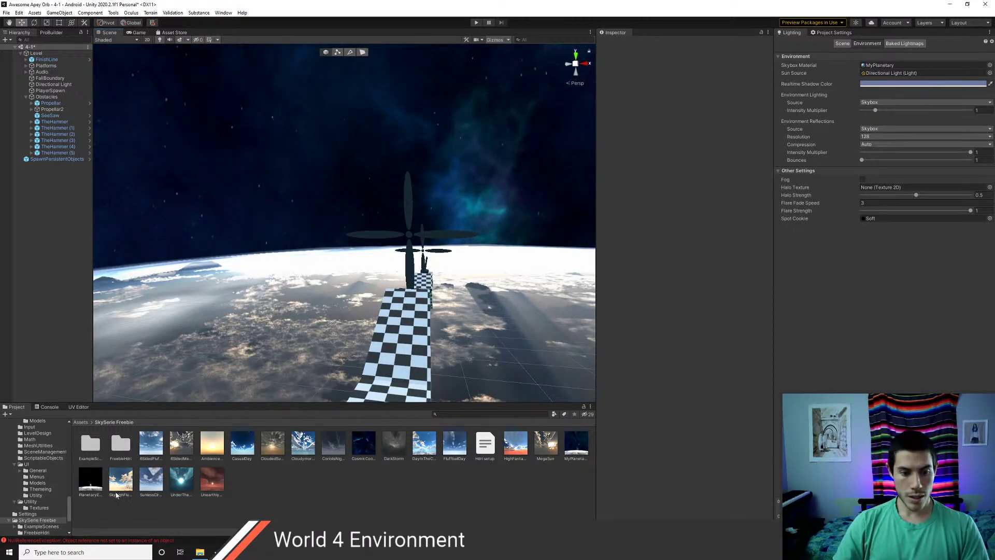
# - Try PlanetaryEarth, then set CosmicCoolCloud as level 4-1's Skybox Material and fly around to view it
pyautogui.moveTo(879, 68)
pyautogui.mouseDown()
pyautogui.moveTo(876, 77)
pyautogui.moveTo(882, 68)
pyautogui.mouseUp()
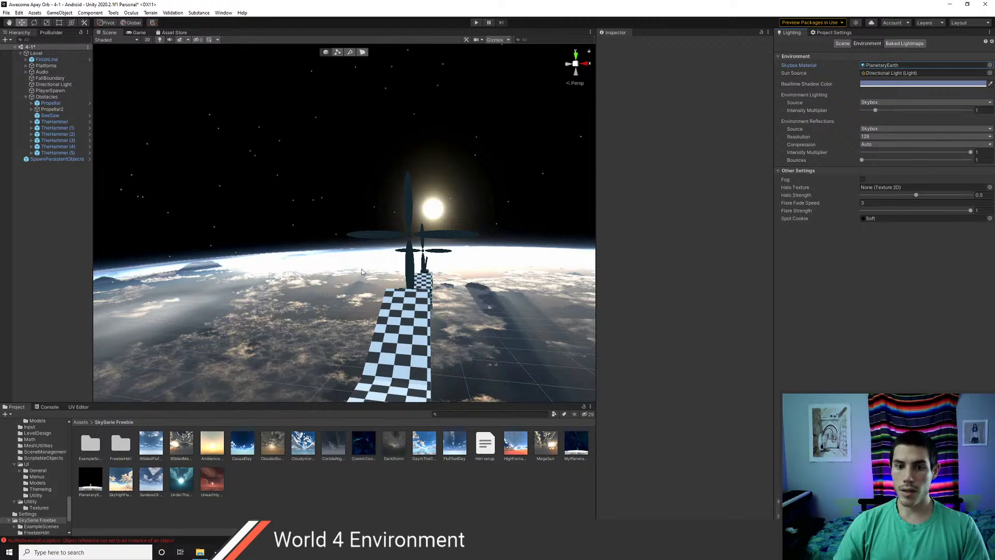
pyautogui.moveTo(362, 272); pyautogui.dragTo(473, 338, button='right')
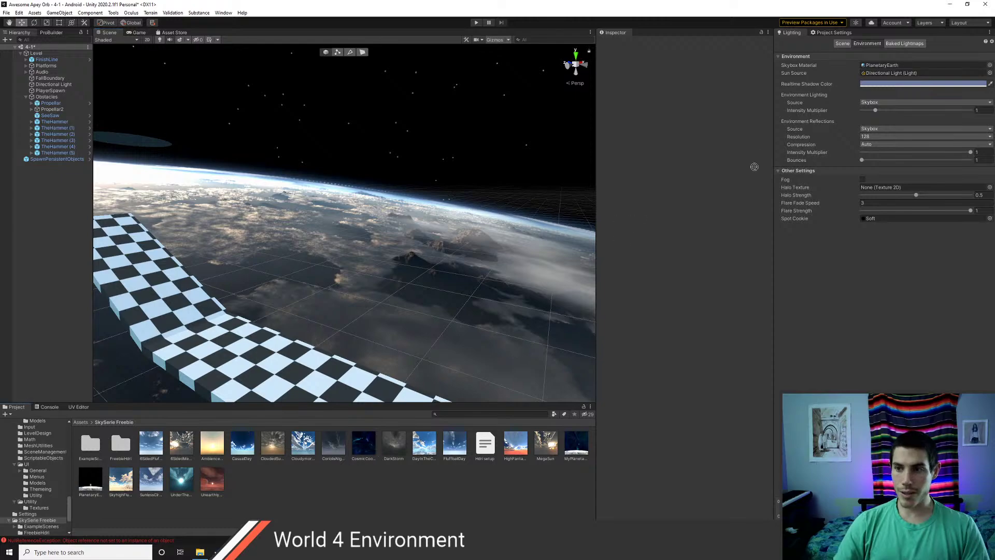
pyautogui.moveTo(878, 68); pyautogui.dragTo(878, 67)
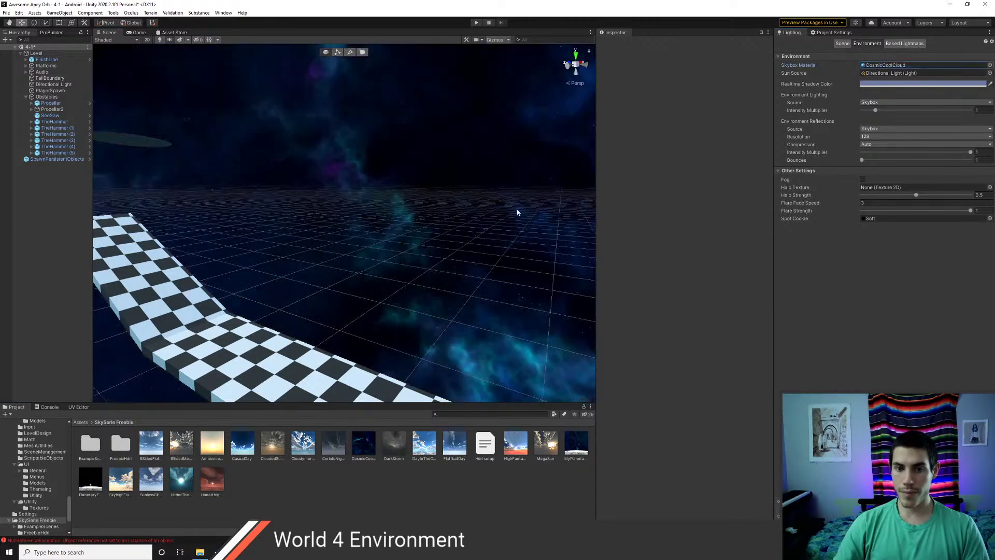
pyautogui.moveTo(517, 212); pyautogui.dragTo(254, 262, button='right')
pyautogui.press('d')
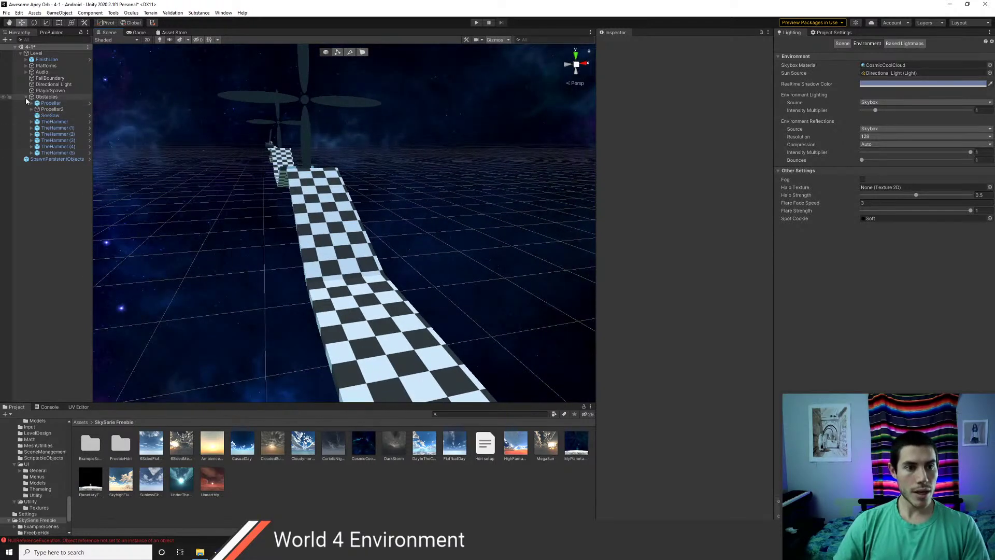
# - Select the Directional Light and start darkening its colour in the colour picker
pyautogui.click(26, 97)
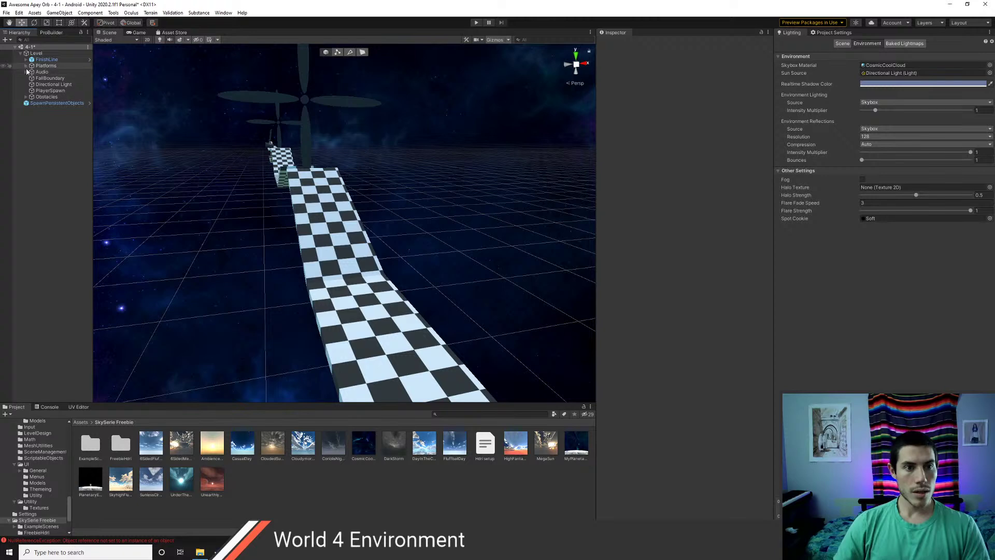
pyautogui.doubleClick(52, 84)
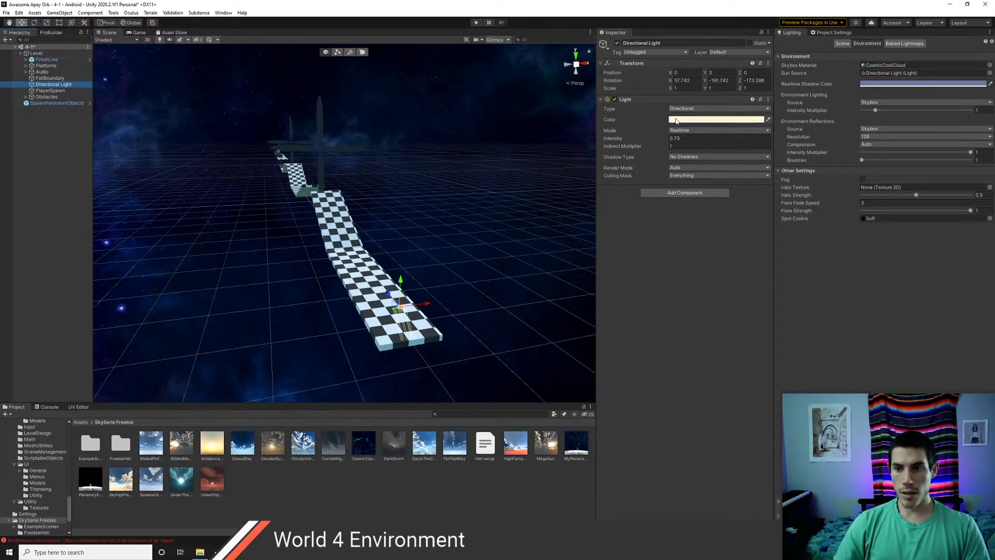
pyautogui.click(715, 119)
pyautogui.moveTo(706, 179); pyautogui.dragTo(744, 190)
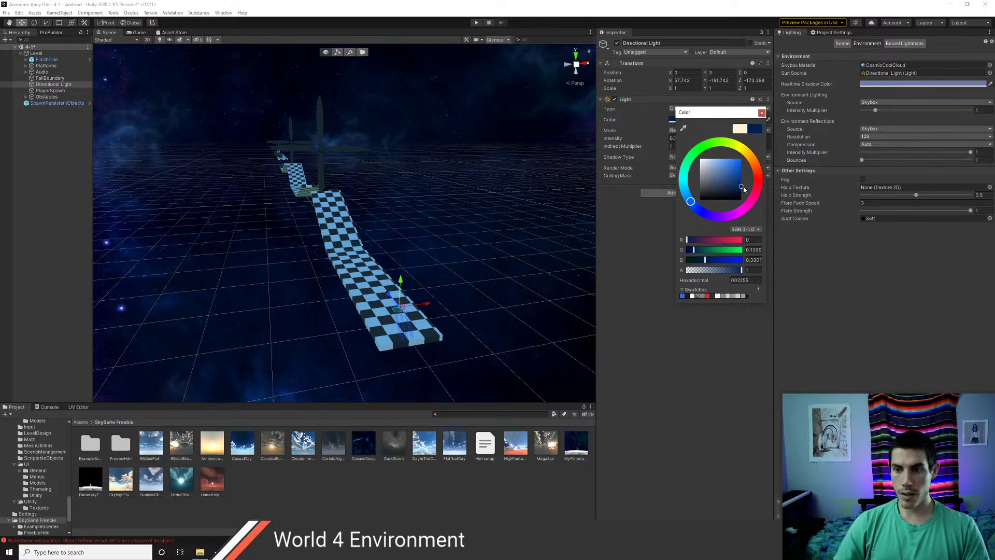
# - Confirm the dark navy blue Directional Light colour and check the new lighting in the scene
pyautogui.click(762, 113)
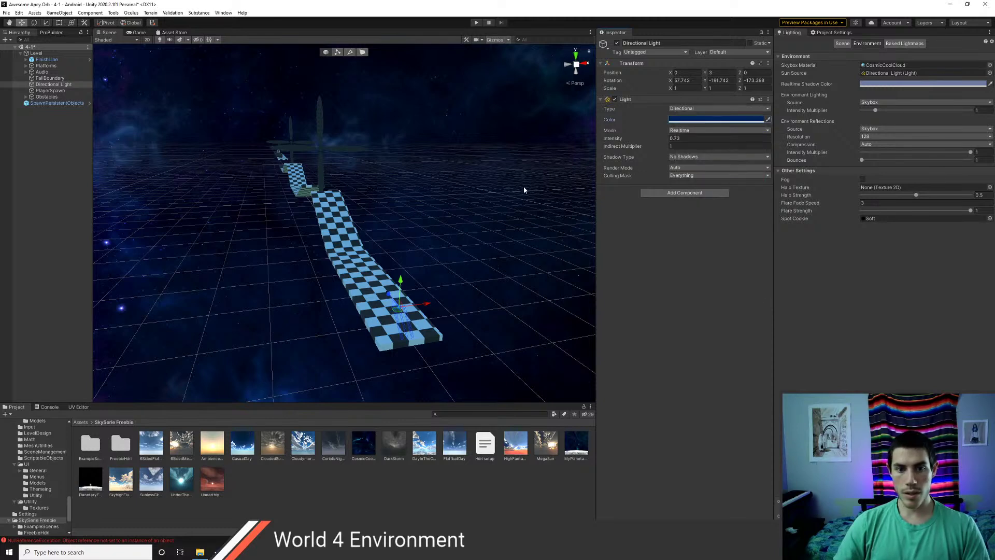
pyautogui.moveTo(413, 215)
pyautogui.mouseDown(button='middle')
pyautogui.moveTo(457, 231)
pyautogui.moveTo(408, 223)
pyautogui.mouseUp(button='middle')
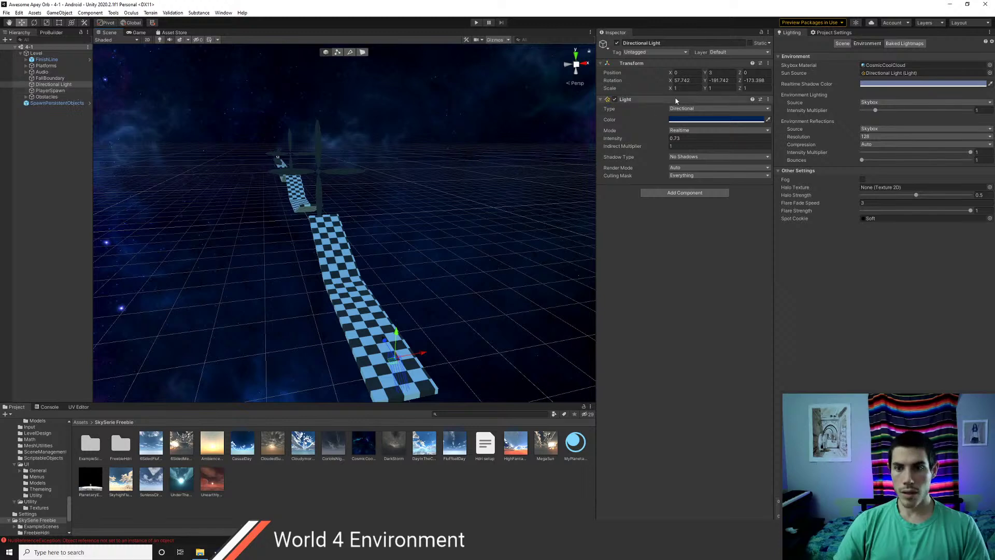
pyautogui.rightClick(628, 101)
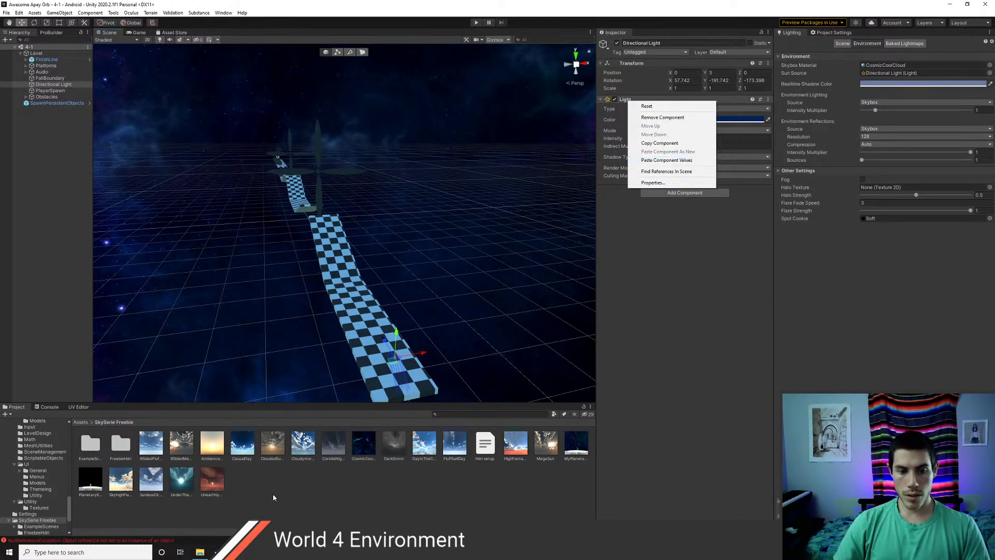
pyautogui.click(274, 497)
# - Load scenes 4-2, 4-3, 4-4 and 4-5 from Assets/Scenes into the Hierarchy alongside 4-1
pyautogui.click(80, 422)
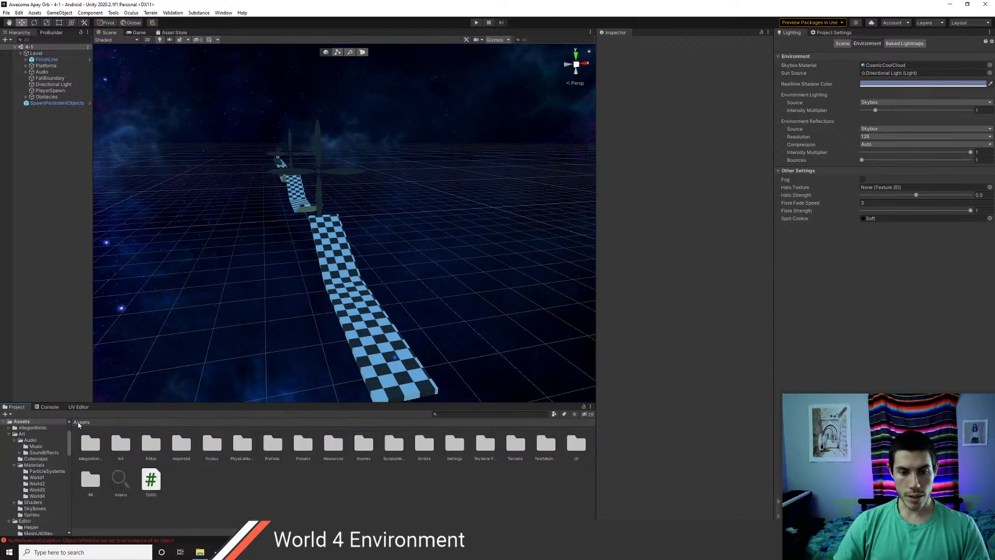
pyautogui.doubleClick(364, 446)
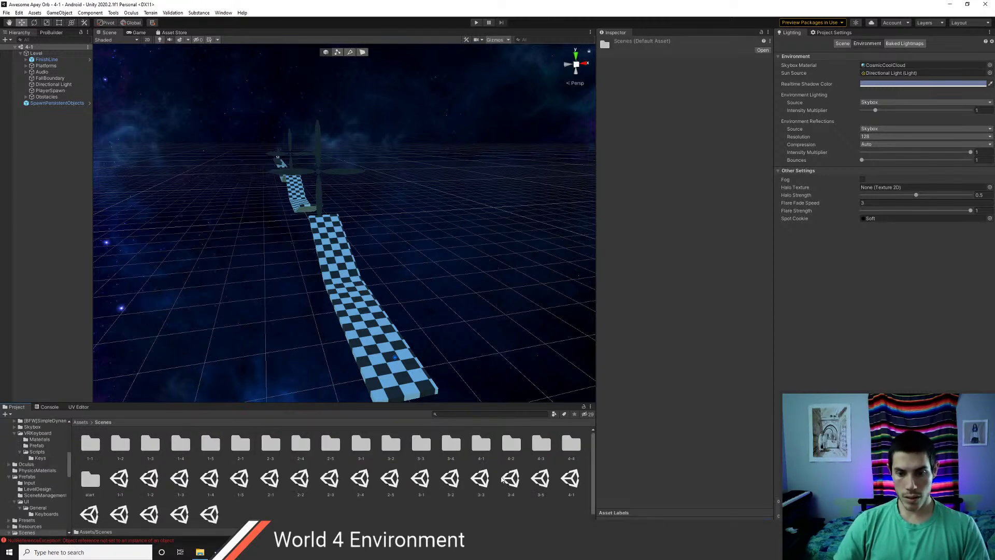
pyautogui.scroll(-1, 202, 498)
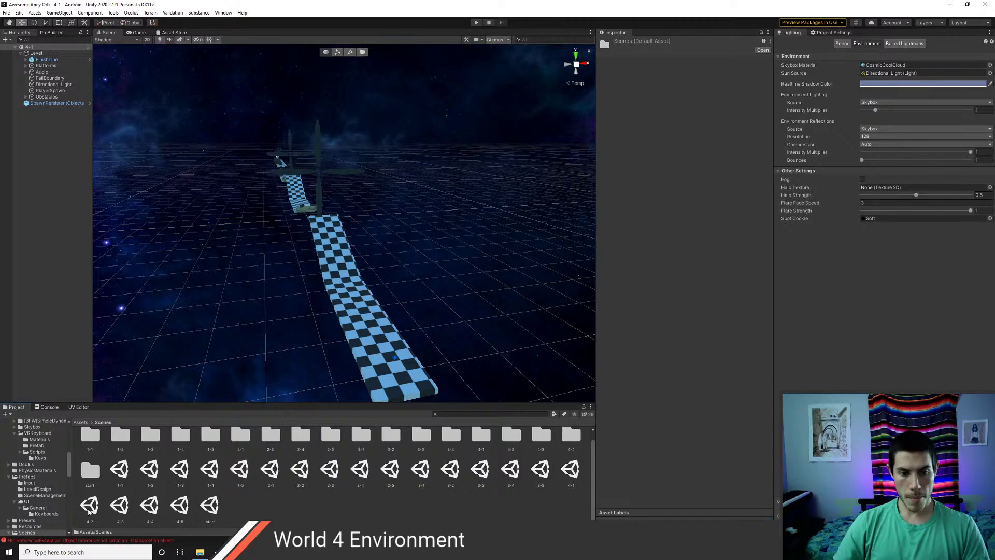
pyautogui.moveTo(90, 506); pyautogui.dragTo(56, 331)
pyautogui.moveTo(180, 502); pyautogui.dragTo(60, 332)
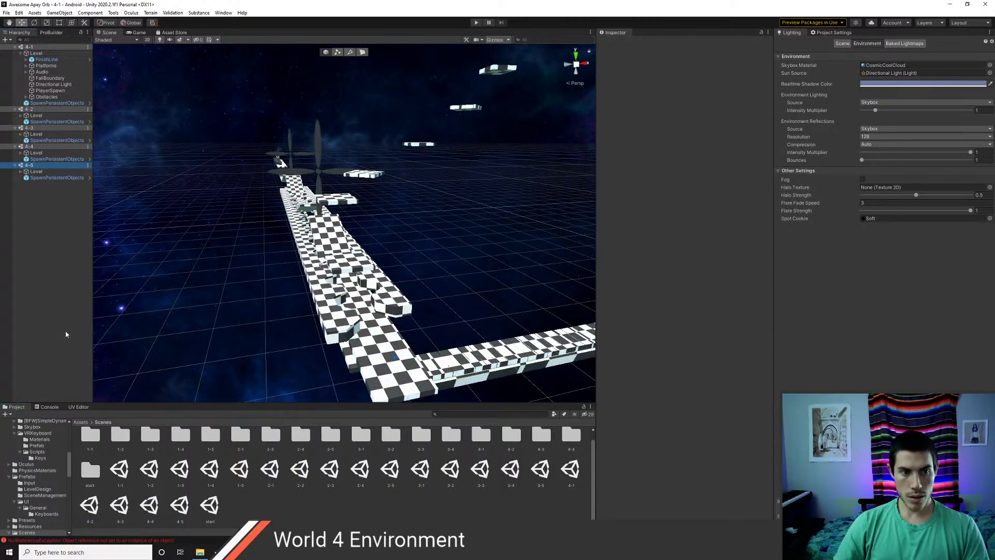
pyautogui.click(38, 110)
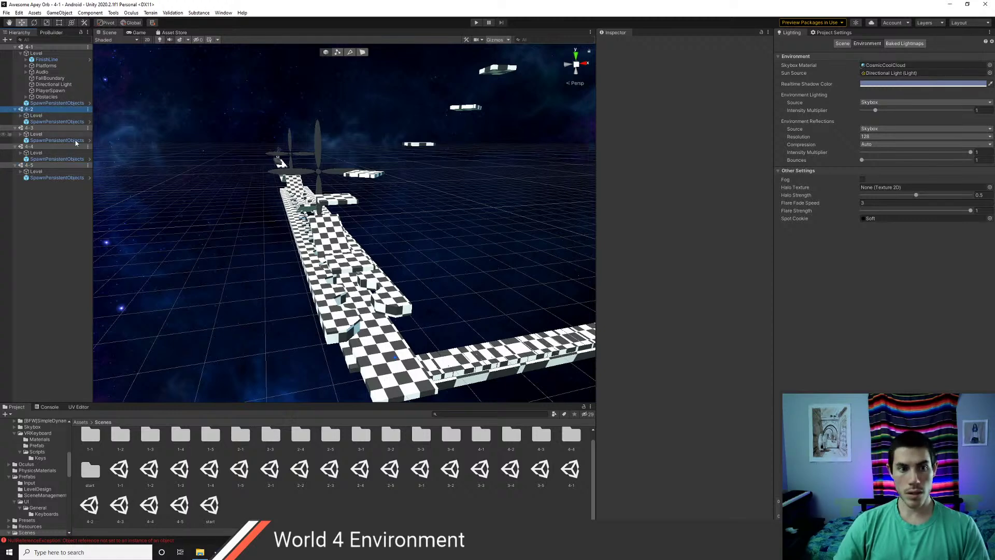
pyautogui.click(42, 128)
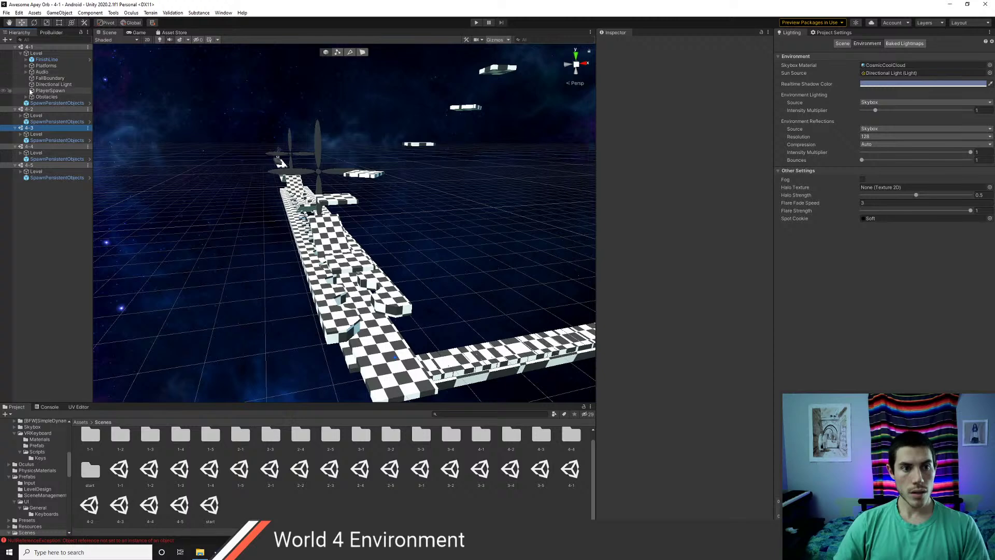
pyautogui.click(53, 84)
# - Copy level 4-1's Light component values and paste them onto level 4-2's Directional Light
pyautogui.rightClick(652, 101)
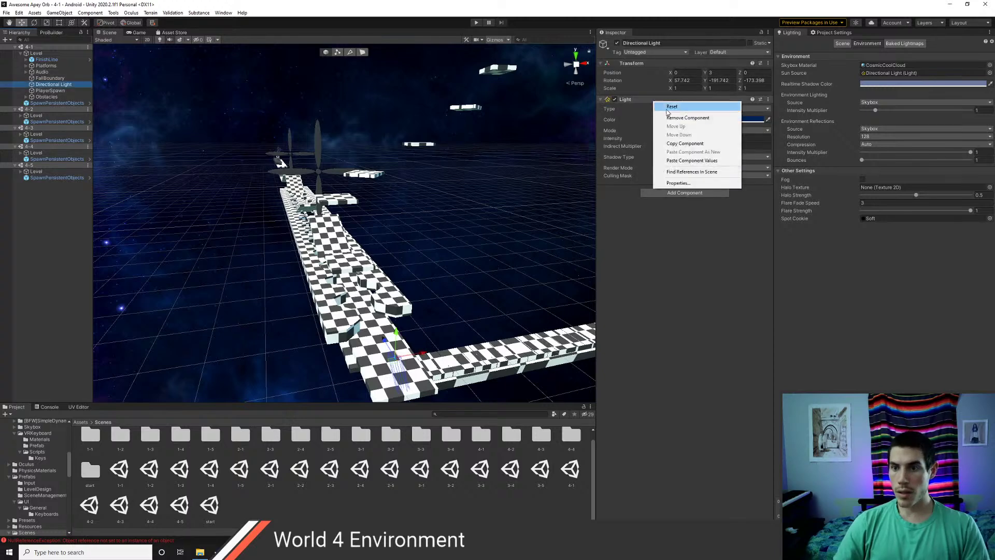
pyautogui.click(685, 143)
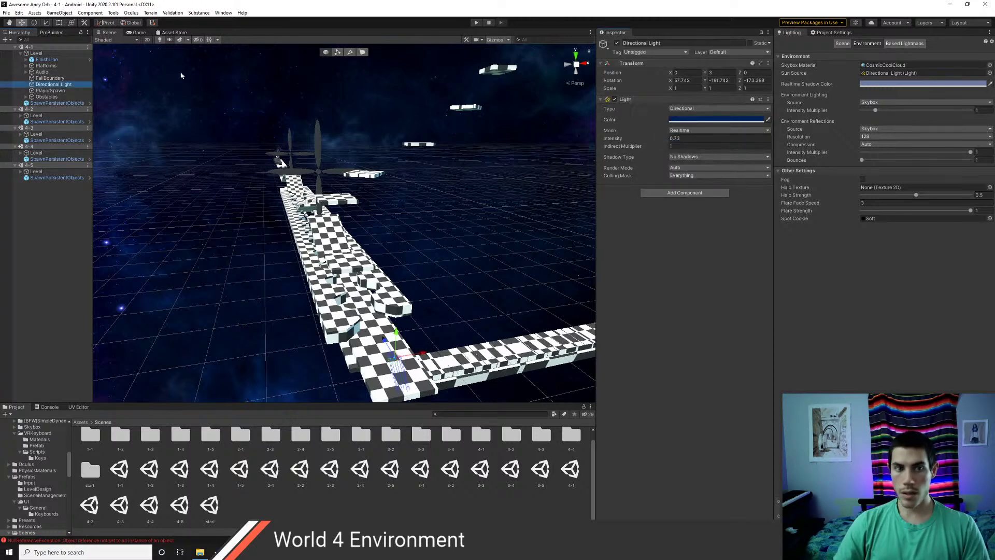
pyautogui.click(20, 115)
pyautogui.click(54, 147)
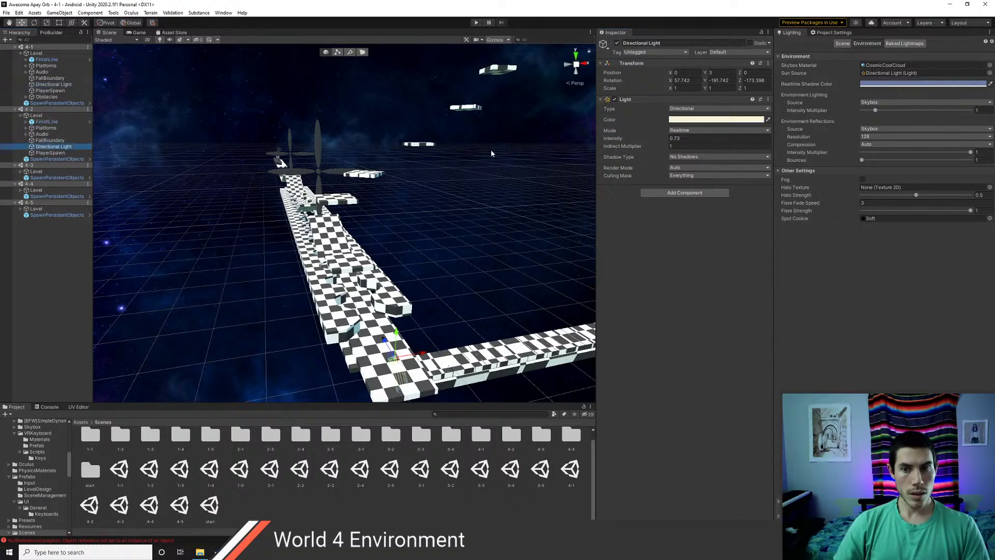
pyautogui.rightClick(643, 100)
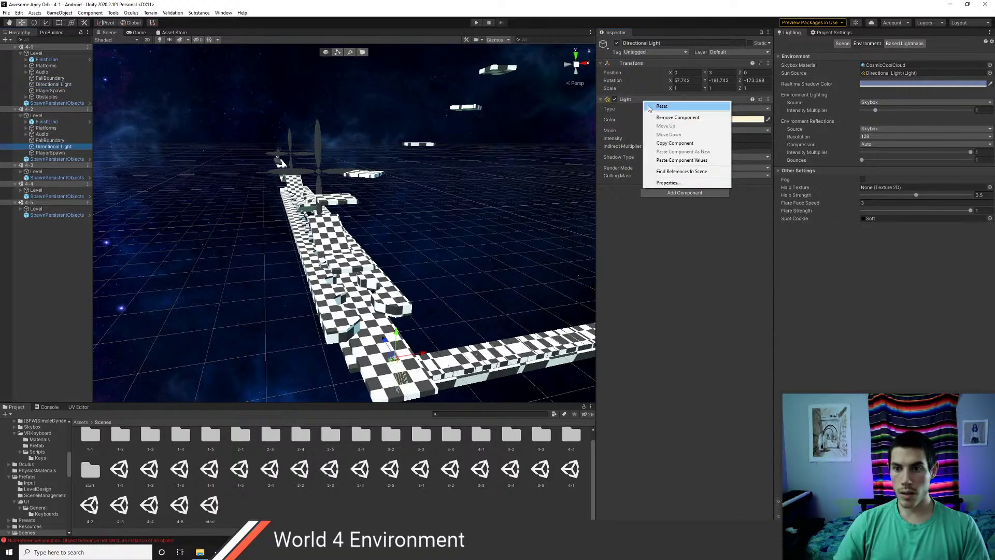
pyautogui.click(672, 160)
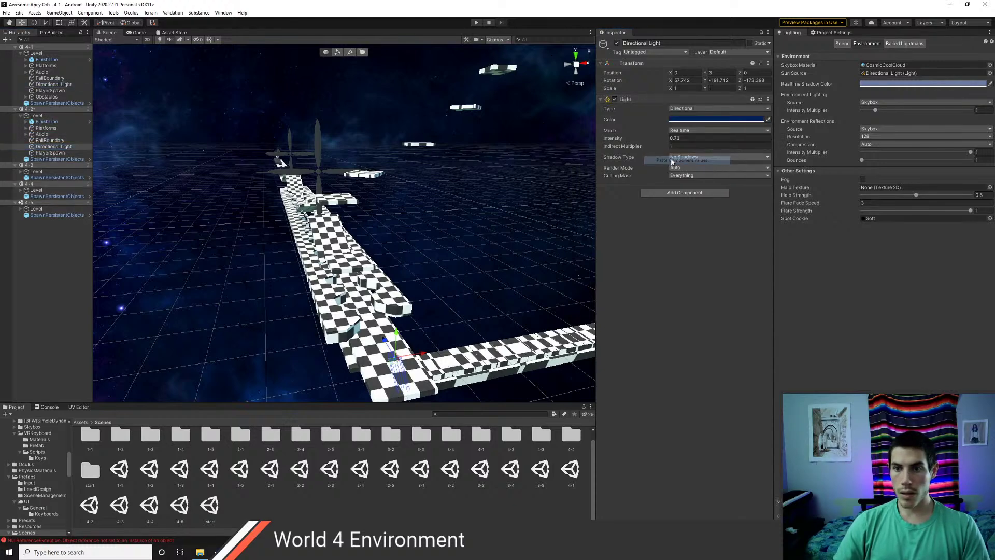
# - Paste the dark blue light settings onto the Directional Lights of levels 4-3 and 4-4
pyautogui.click(21, 171)
pyautogui.click(53, 196)
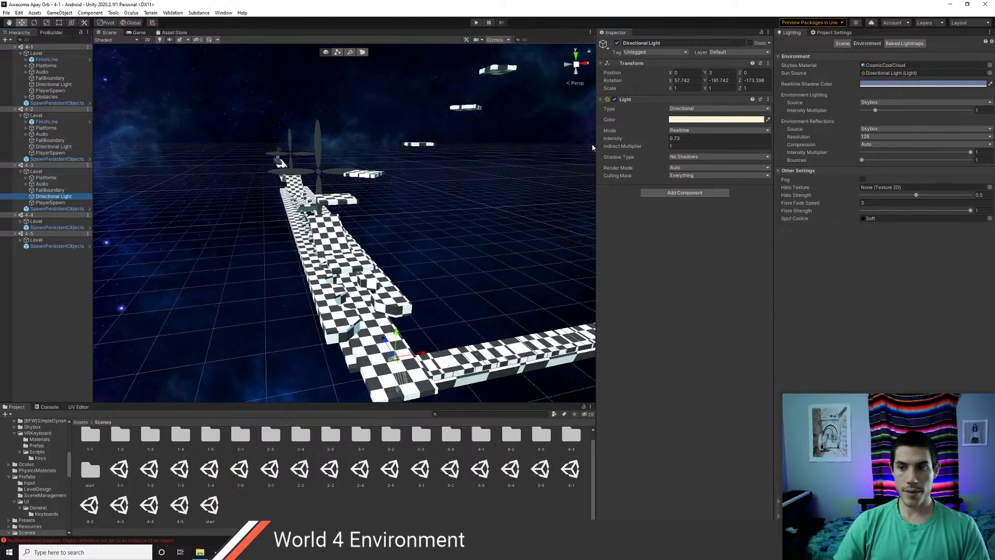
pyautogui.rightClick(633, 101)
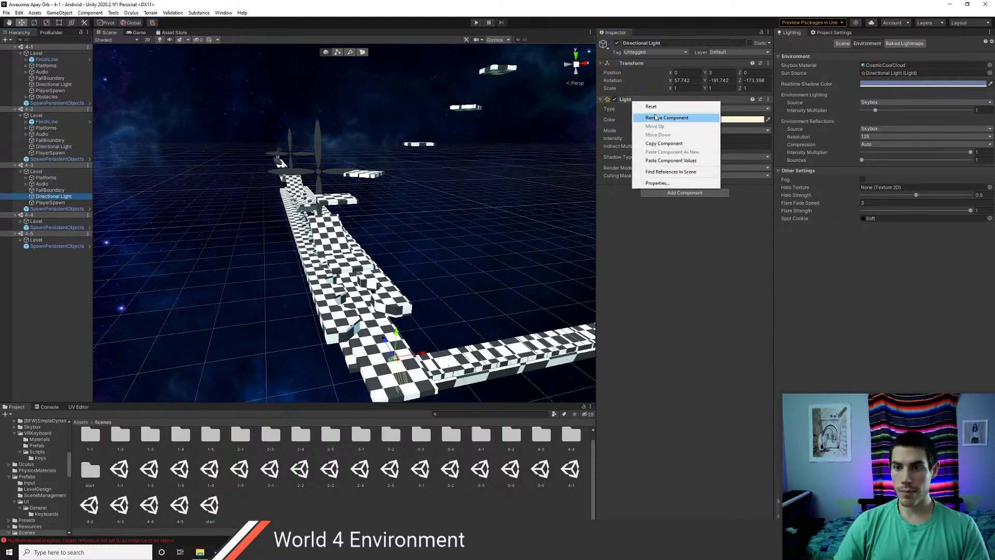
pyautogui.click(669, 161)
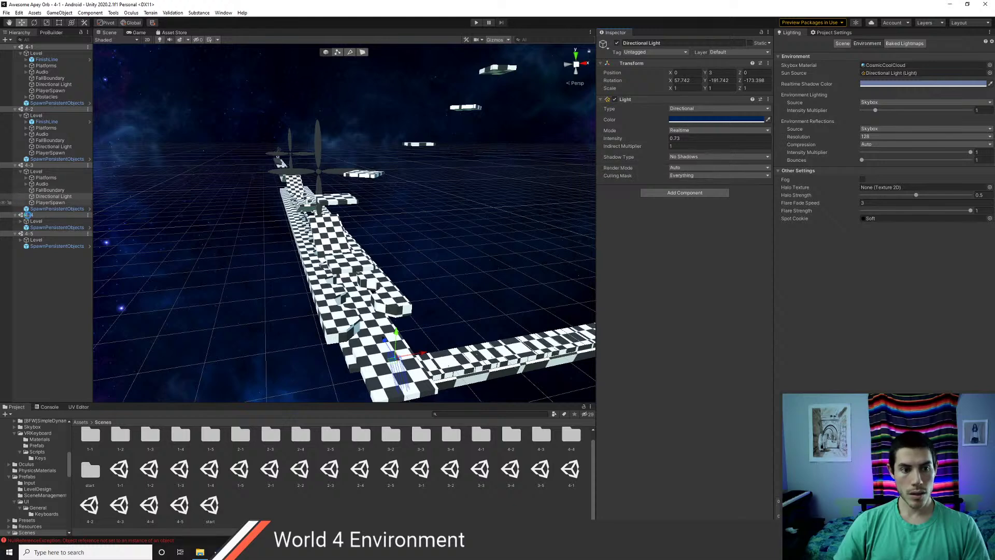
pyautogui.click(20, 221)
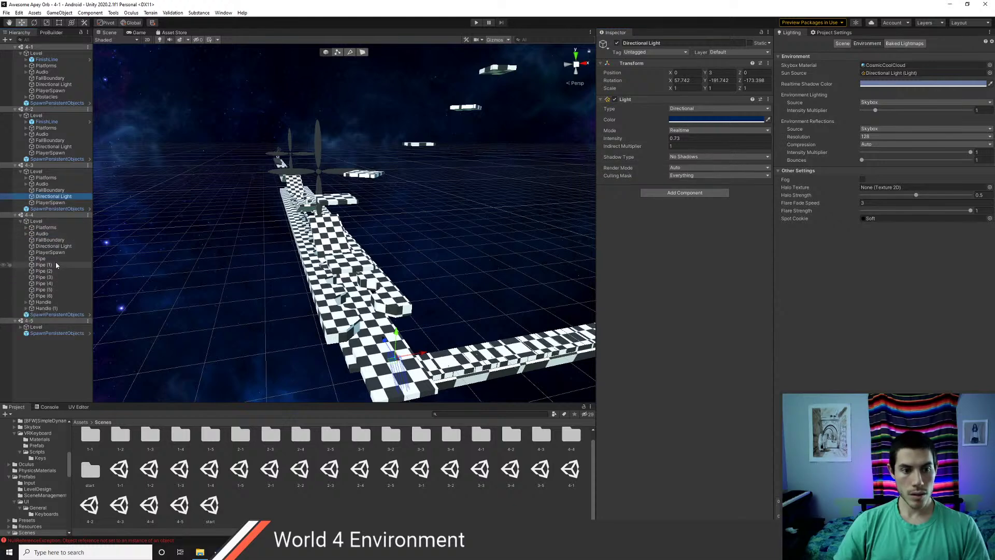
pyautogui.click(53, 246)
pyautogui.rightClick(635, 102)
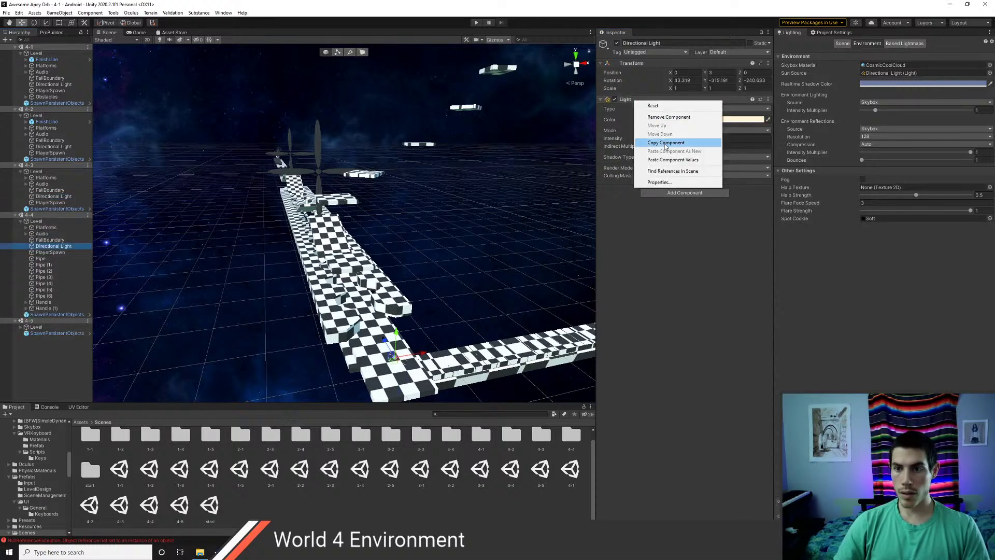
pyautogui.click(666, 160)
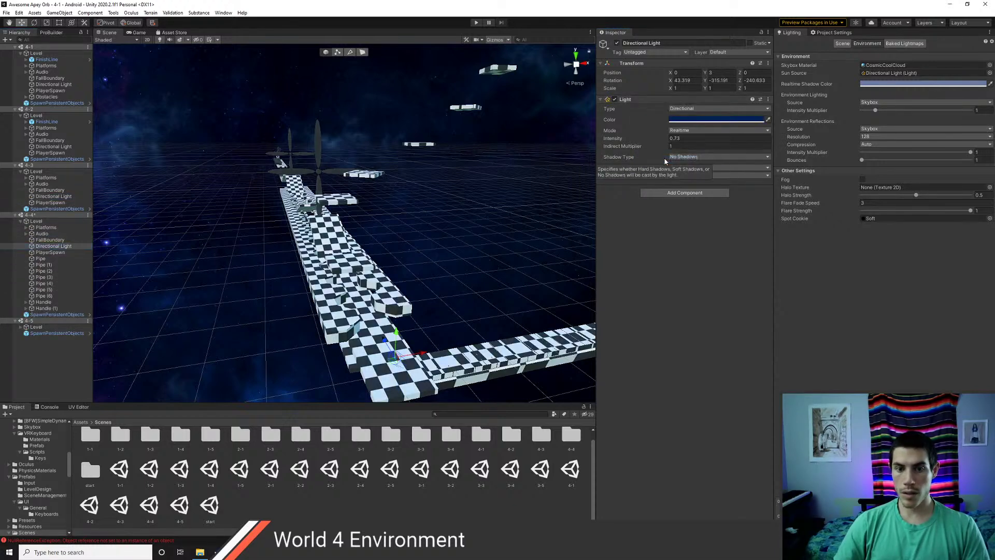
# - Paste the same light settings onto level 4-5's Directional Light and save the scenes
pyautogui.click(21, 327)
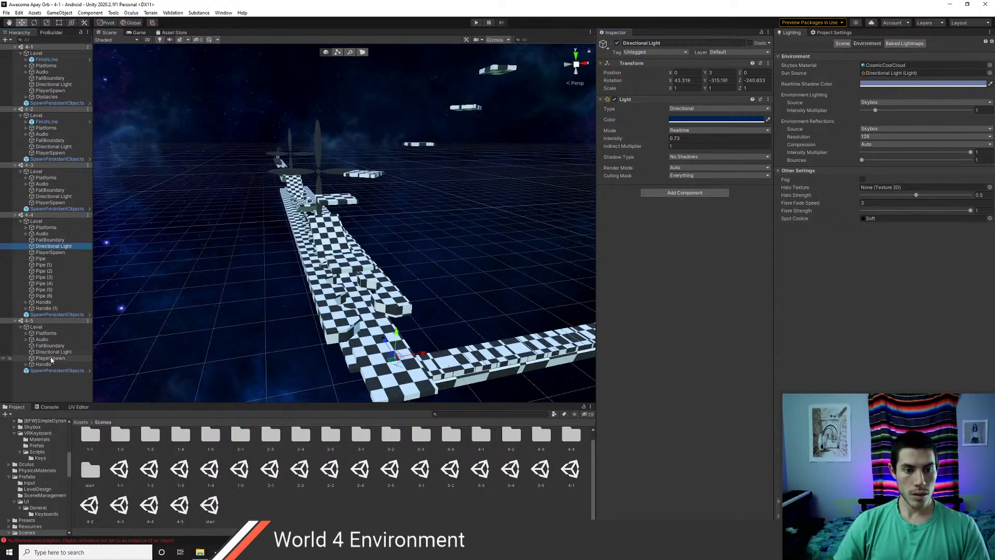
pyautogui.click(49, 351)
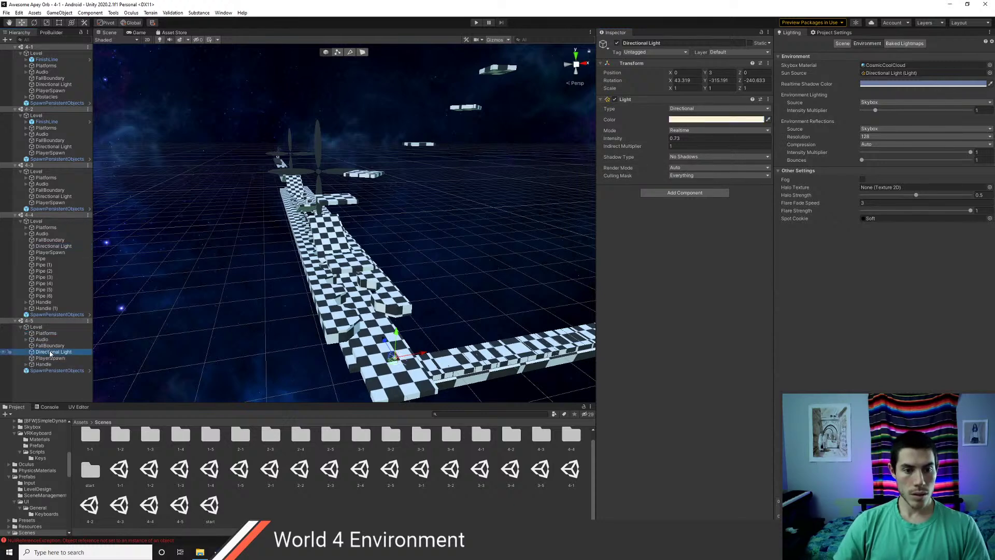
pyautogui.rightClick(634, 103)
pyautogui.click(668, 161)
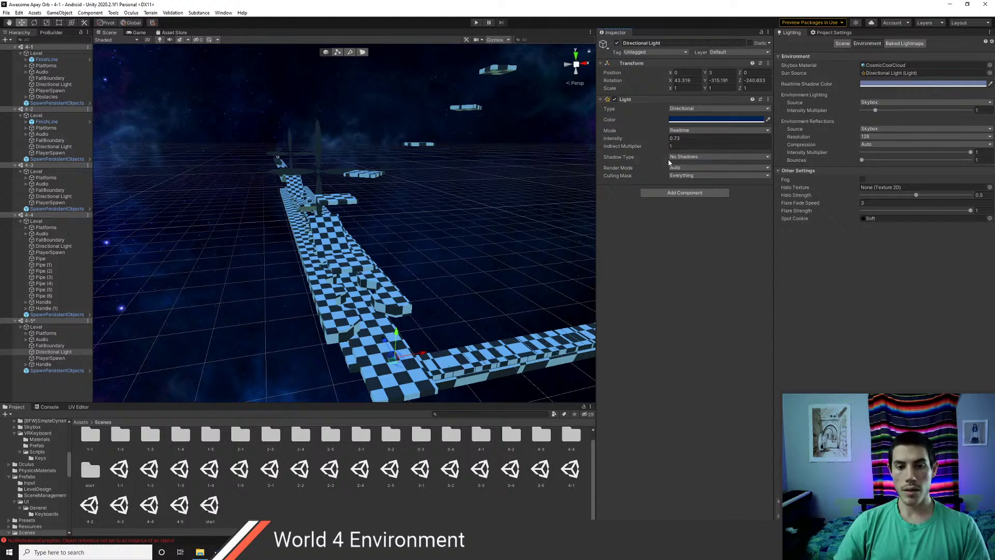
pyautogui.hotkey('ctrl', 's')
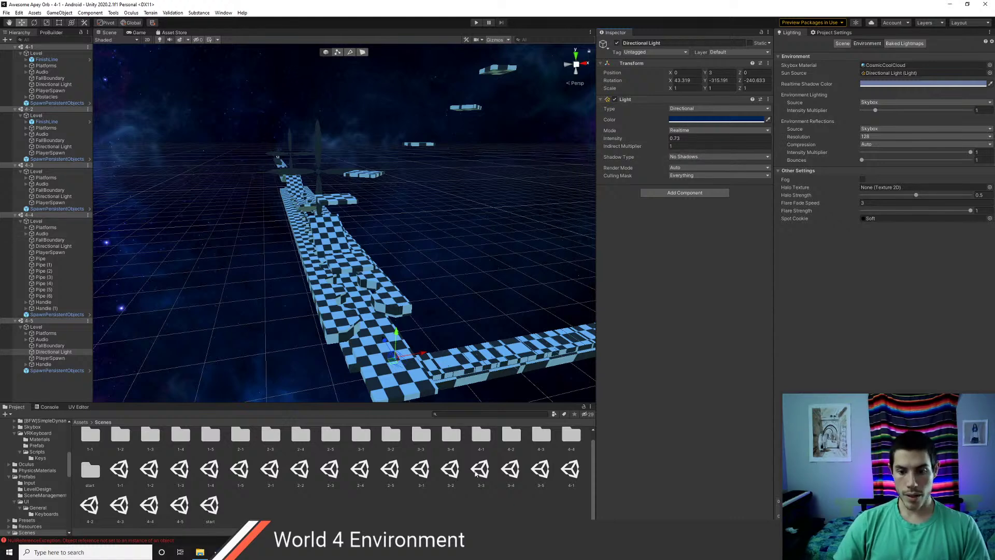
# - Open level 4-2, set its Skybox Material to CosmicCoolCloud, and save it
pyautogui.doubleClick(571, 470)
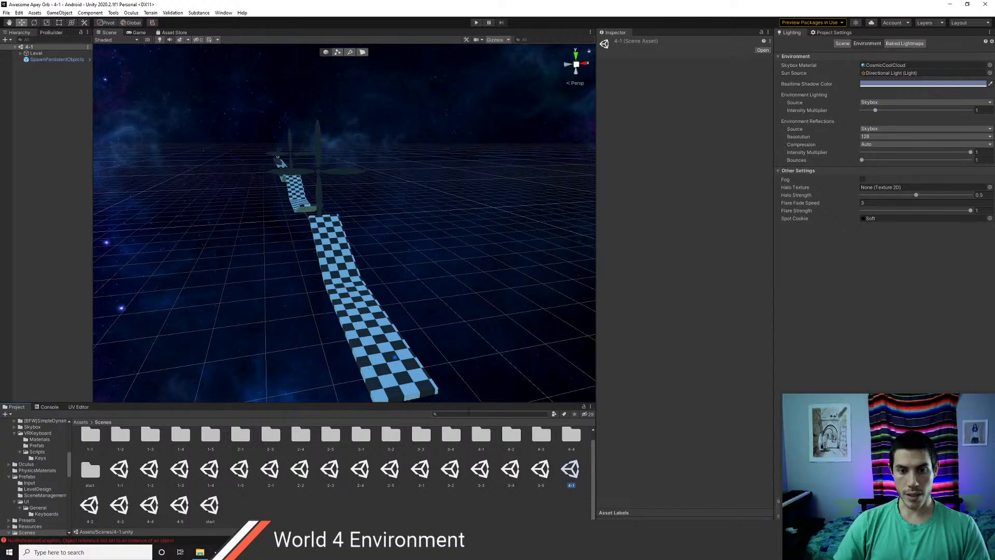
pyautogui.doubleClick(90, 506)
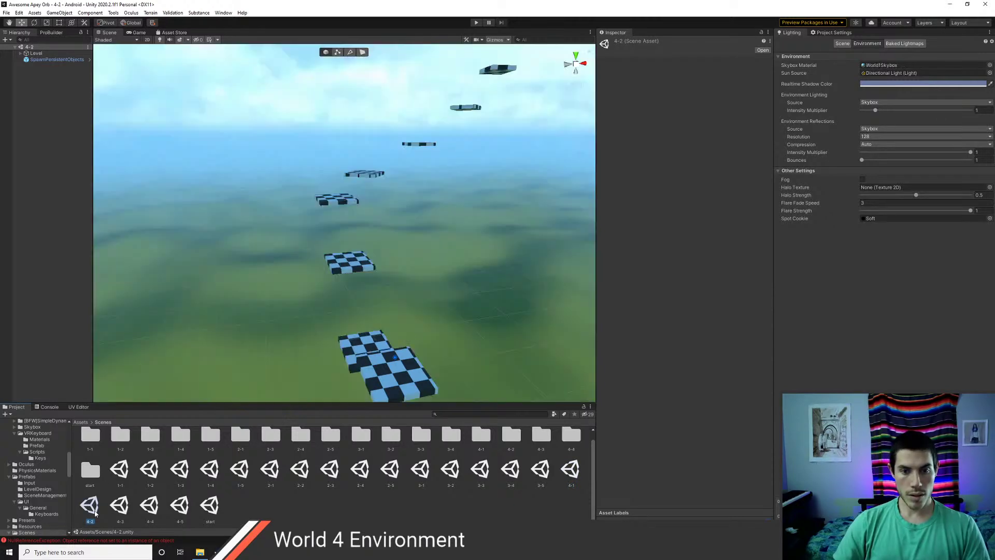
pyautogui.click(989, 65)
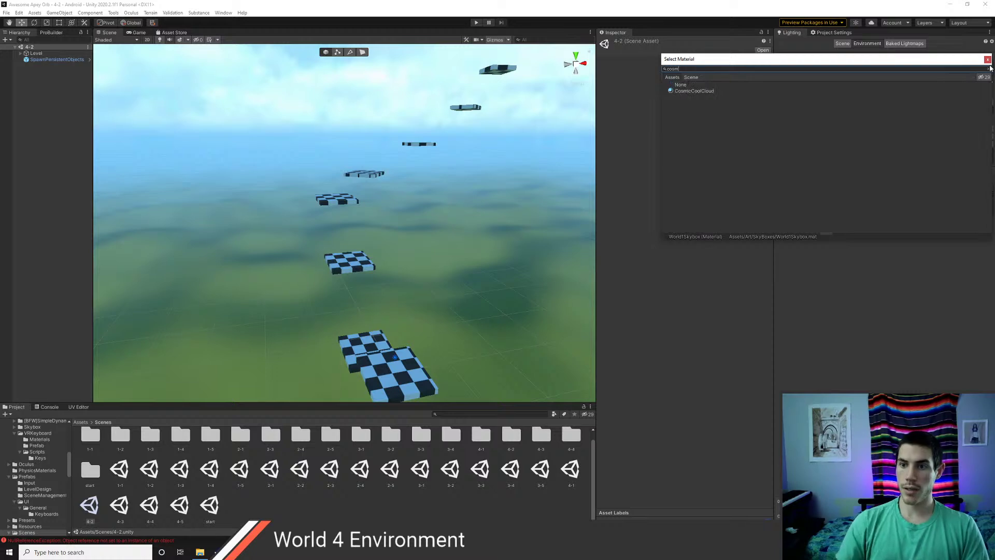
pyautogui.click(702, 91)
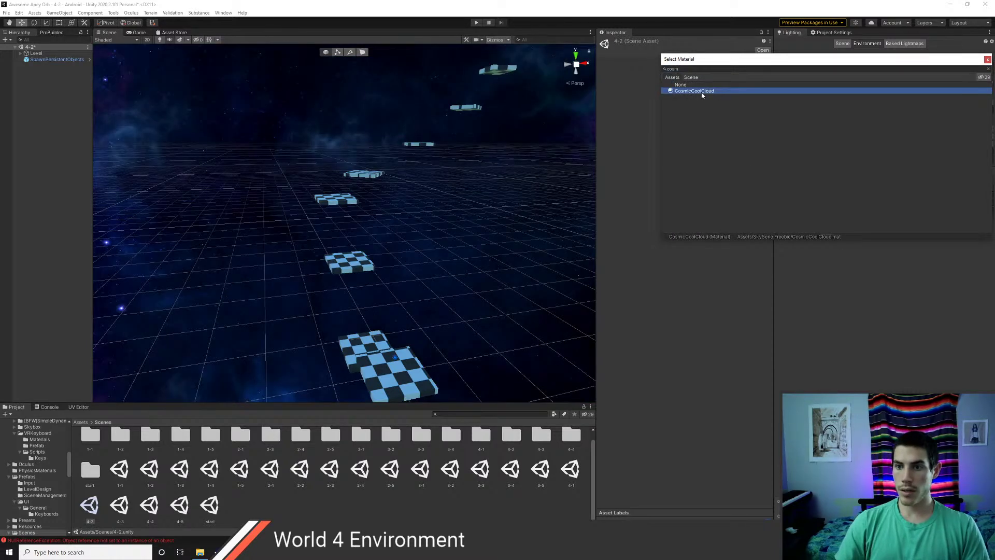
pyautogui.click(987, 59)
pyautogui.hotkey('ctrl', 's')
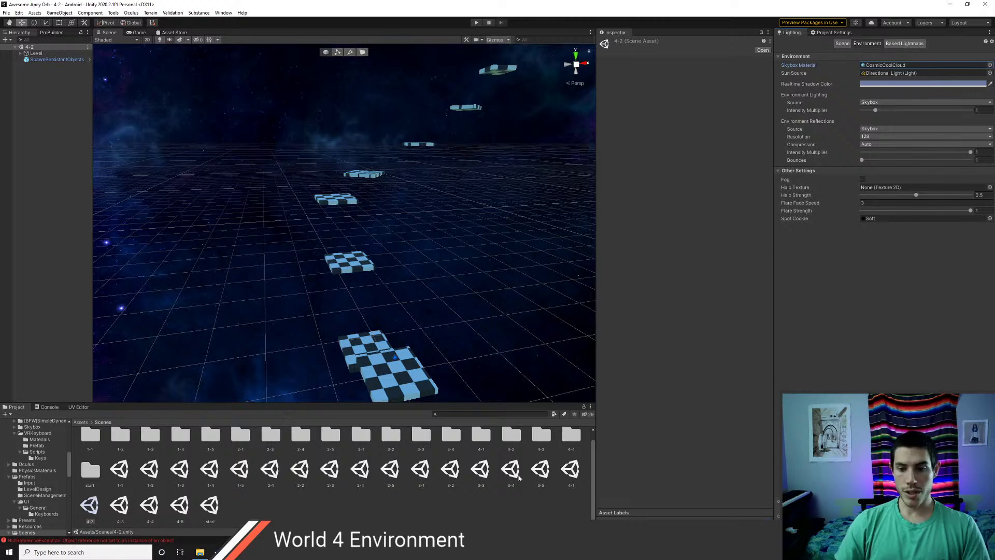
# - Open level 4-3, choose CosmicCoolCloud as its skybox, and save
pyautogui.doubleClick(128, 511)
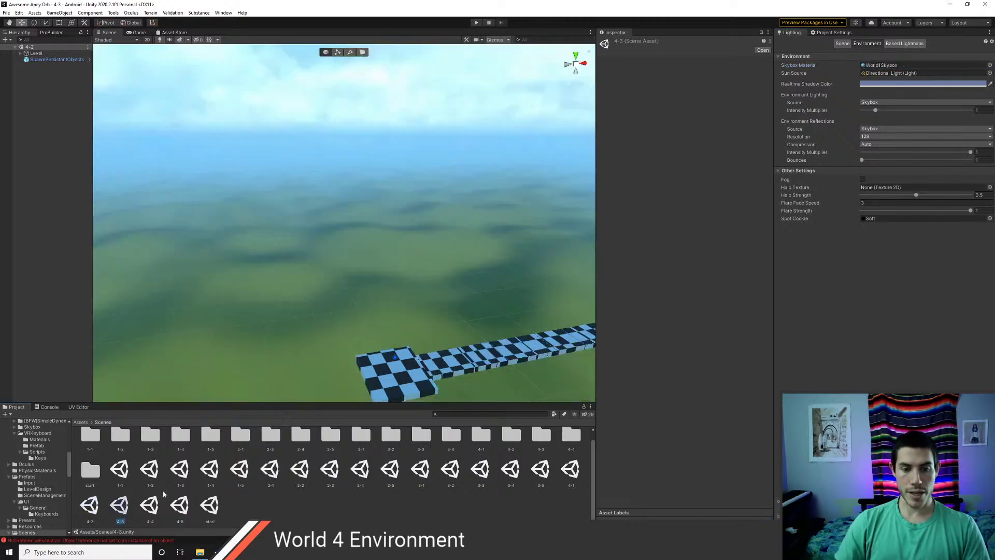
pyautogui.click(990, 67)
pyautogui.write('cosmi')
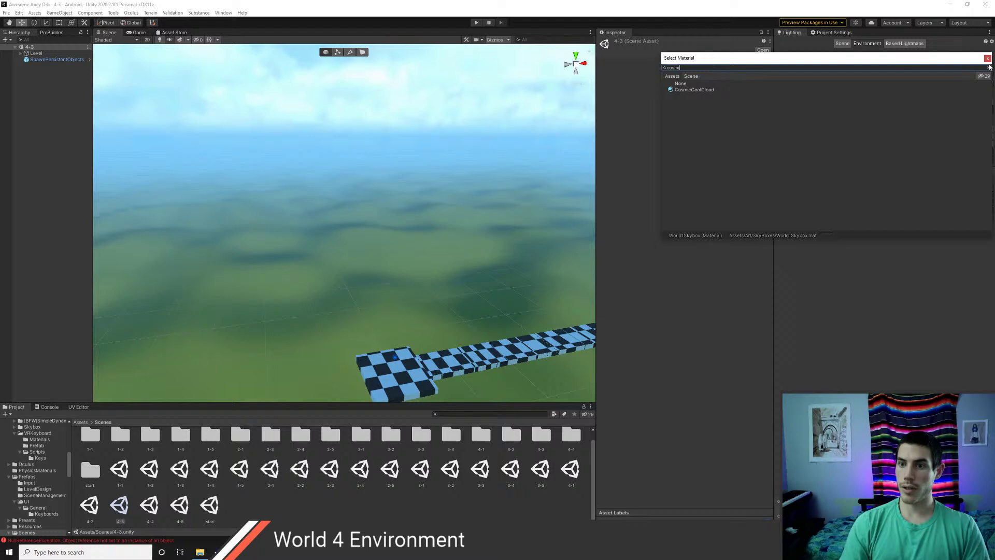
pyautogui.press('Down')
pyautogui.press('Return')
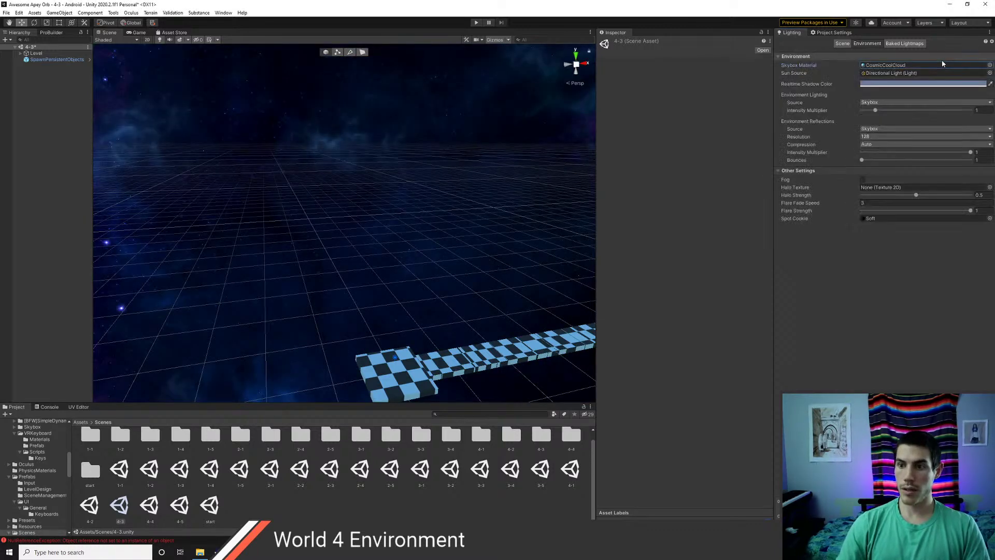
pyautogui.hotkey('ctrl', 's')
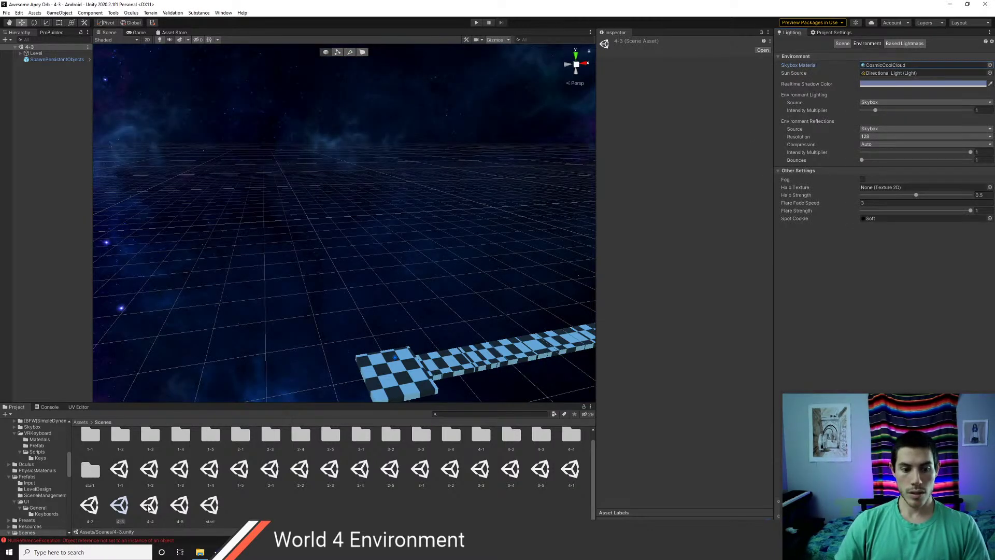
# - Give level 4-4 the CosmicCoolCloud skybox and save it when switching to level 4-5
pyautogui.doubleClick(149, 507)
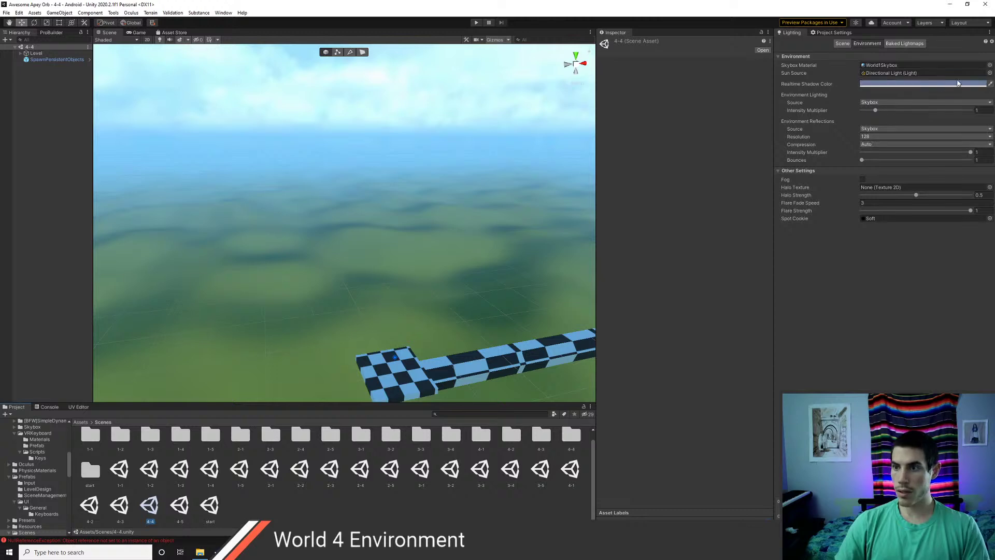
pyautogui.click(990, 64)
pyautogui.write('cosmic')
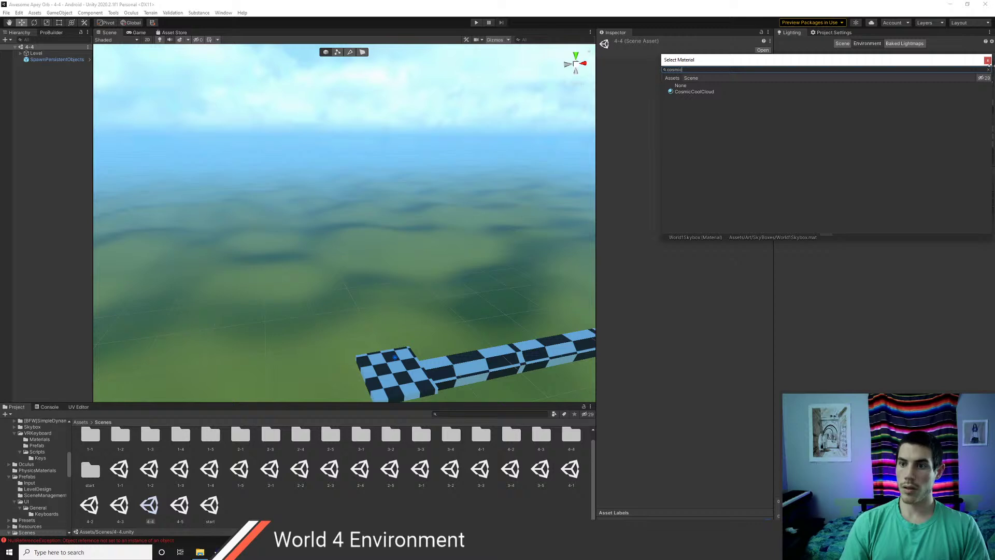
pyautogui.doubleClick(760, 93)
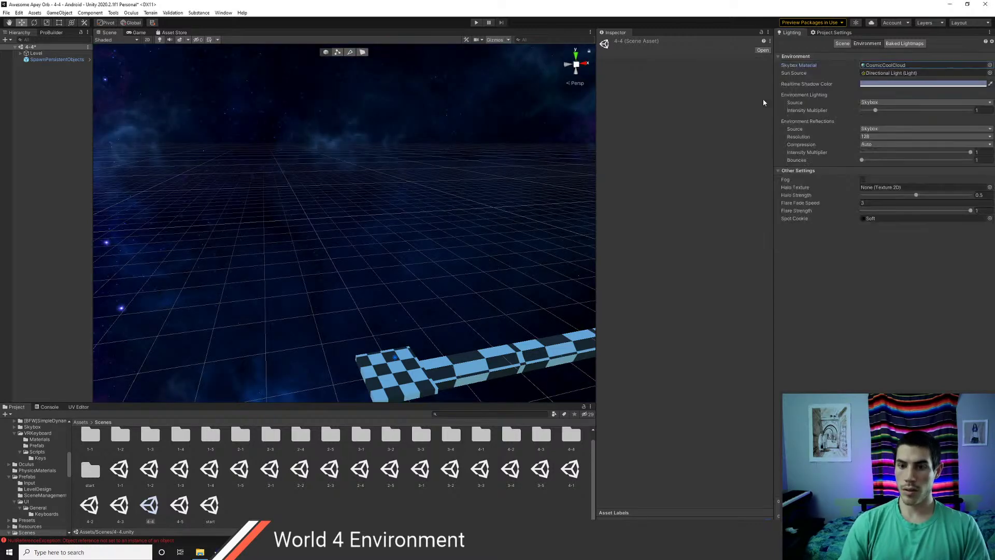
pyautogui.doubleClick(179, 511)
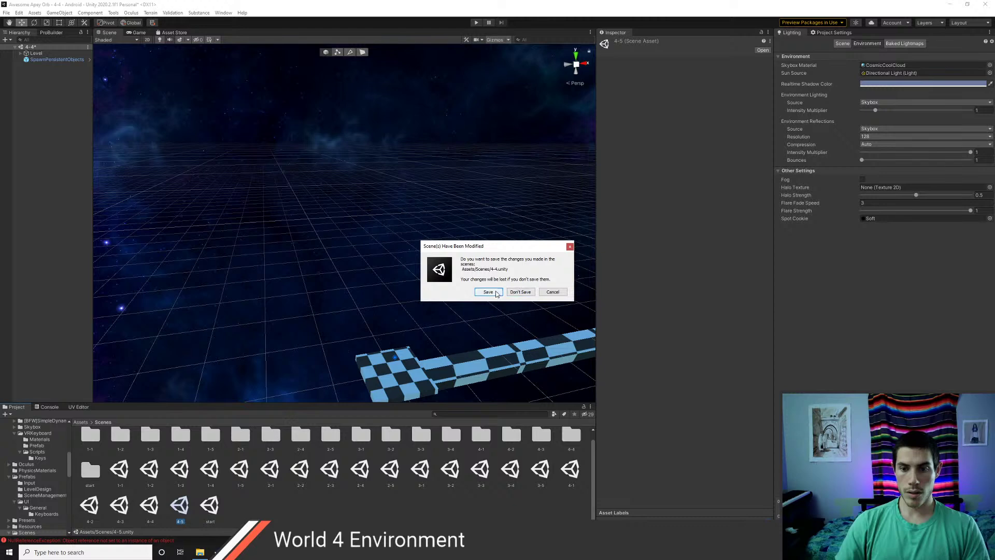
pyautogui.click(521, 292)
# - Set level 4-5's skybox to CosmicCoolCloud too, then reopen level 4-3 to check it
pyautogui.click(989, 65)
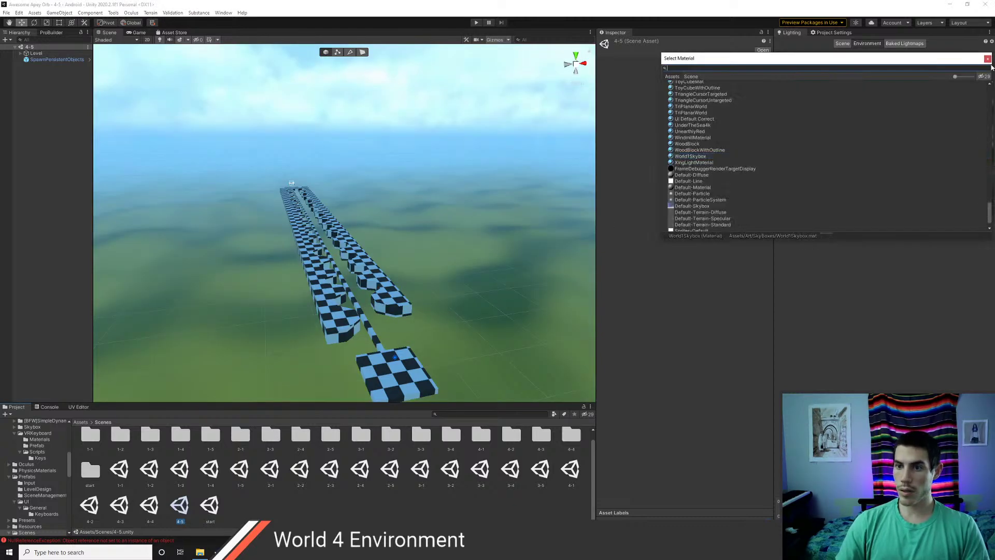
pyautogui.write('cosm')
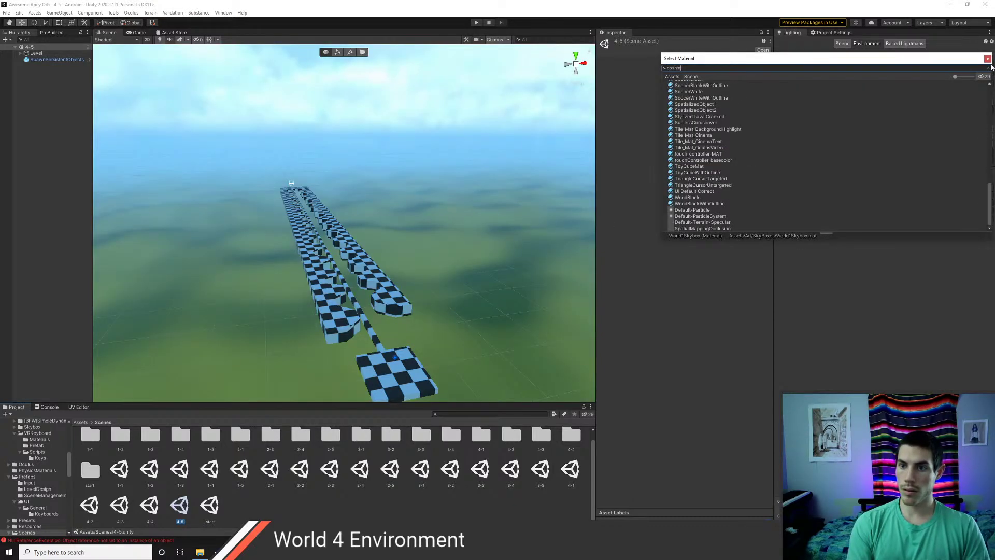
pyautogui.write('nm')
pyautogui.press('BackSpace')
pyautogui.press('BackSpace')
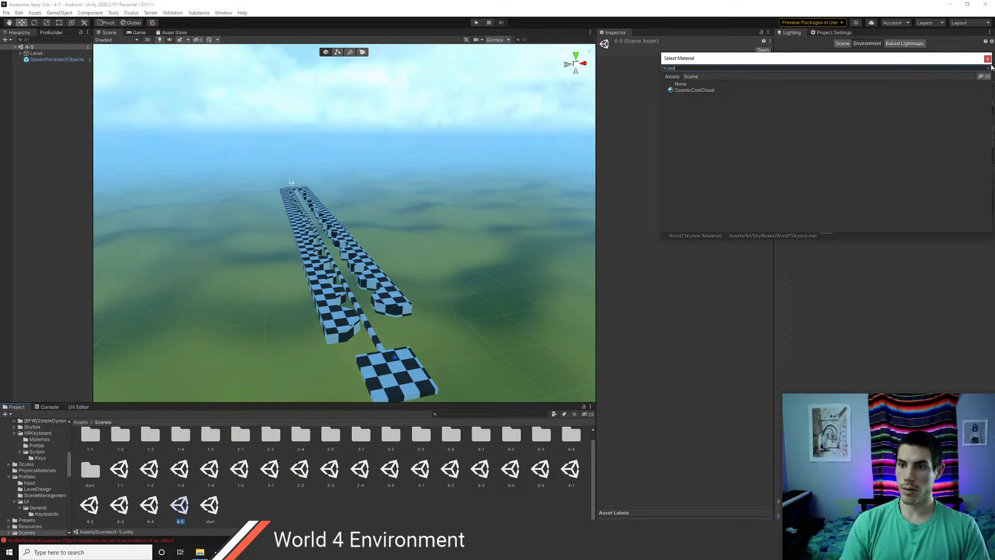
pyautogui.click(701, 92)
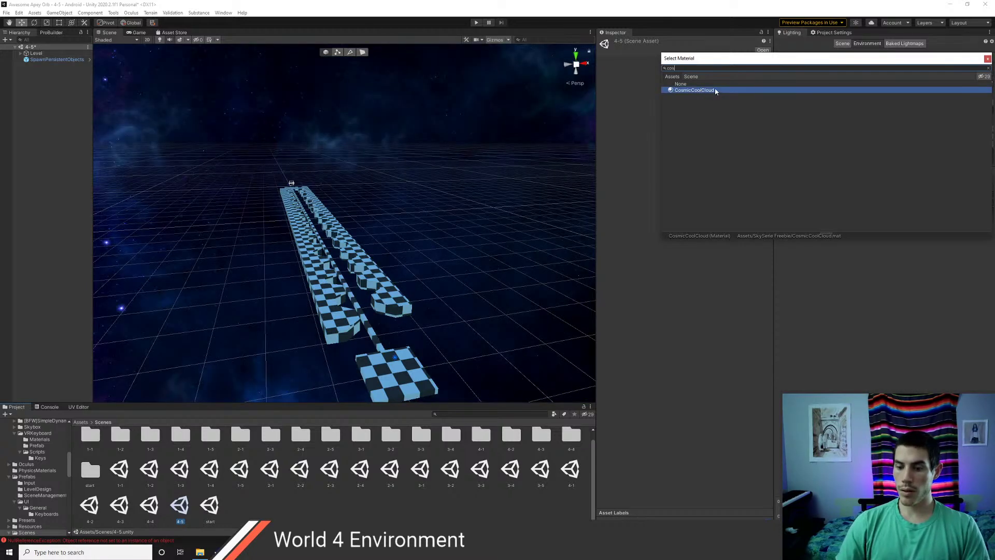
pyautogui.doubleClick(716, 90)
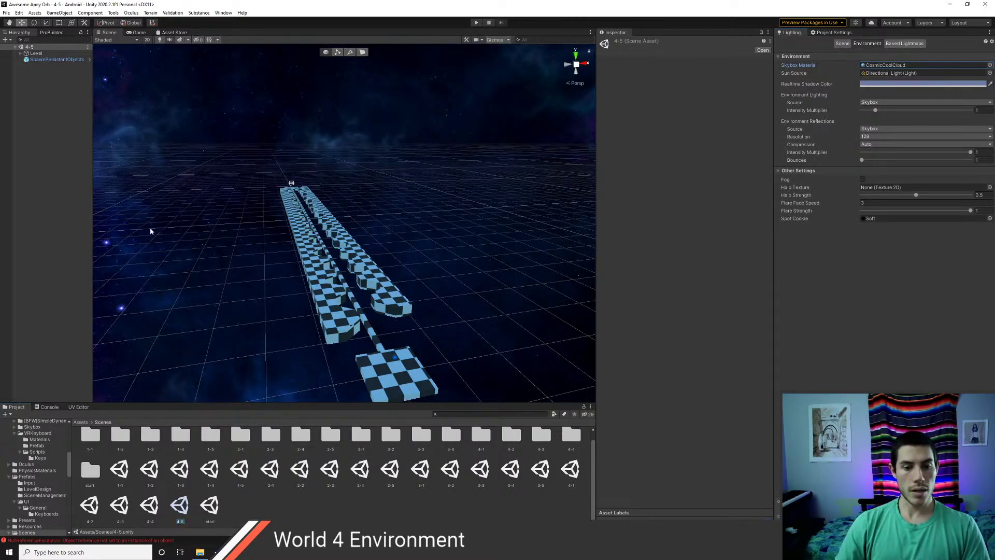
pyautogui.doubleClick(121, 505)
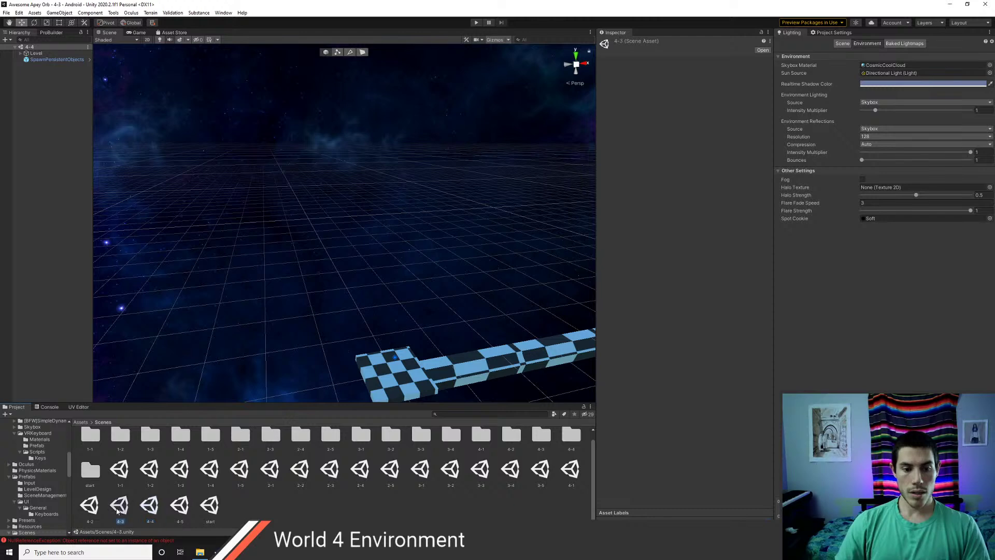
# - Reopen levels 4-2 and 4-1 and fly along the 4-1 track to inspect the starry sky
pyautogui.click(89, 507)
pyautogui.doubleClick(90, 507)
pyautogui.doubleClick(571, 469)
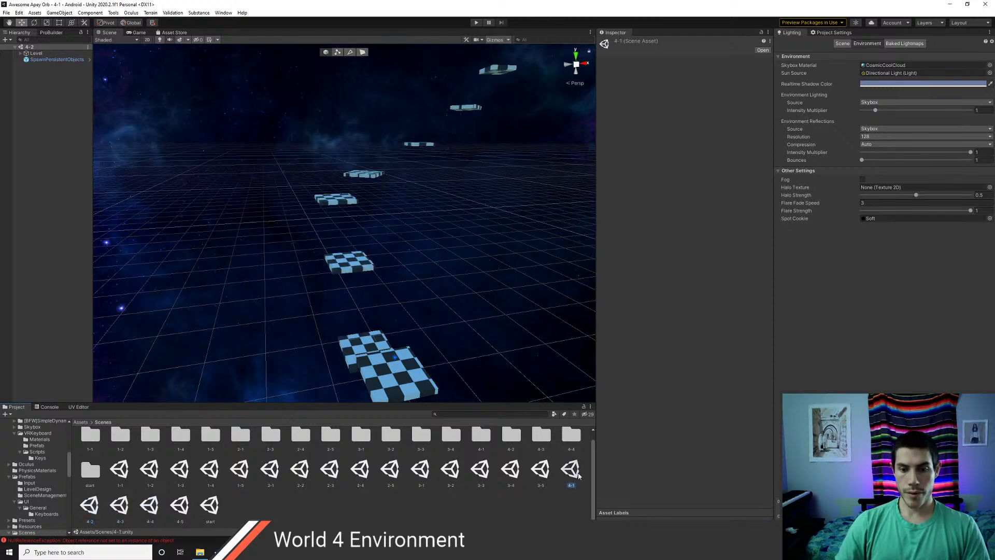
pyautogui.scroll(5, 314, 302)
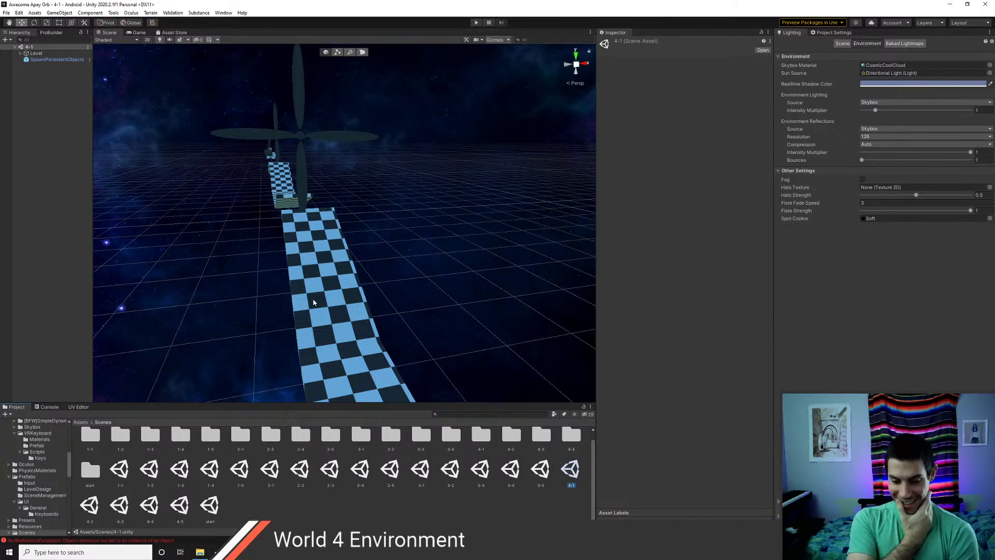
pyautogui.moveTo(356, 252); pyautogui.dragTo(541, 253, button='right')
# - Switch to VS Code and delete the Environments item from TODO.cs
pyautogui.moveTo(282, 253); pyautogui.dragTo(403, 223, button='right')
pyautogui.hotkey('alt', 'Tab')
pyautogui.hotkey('alt', 'Tab')
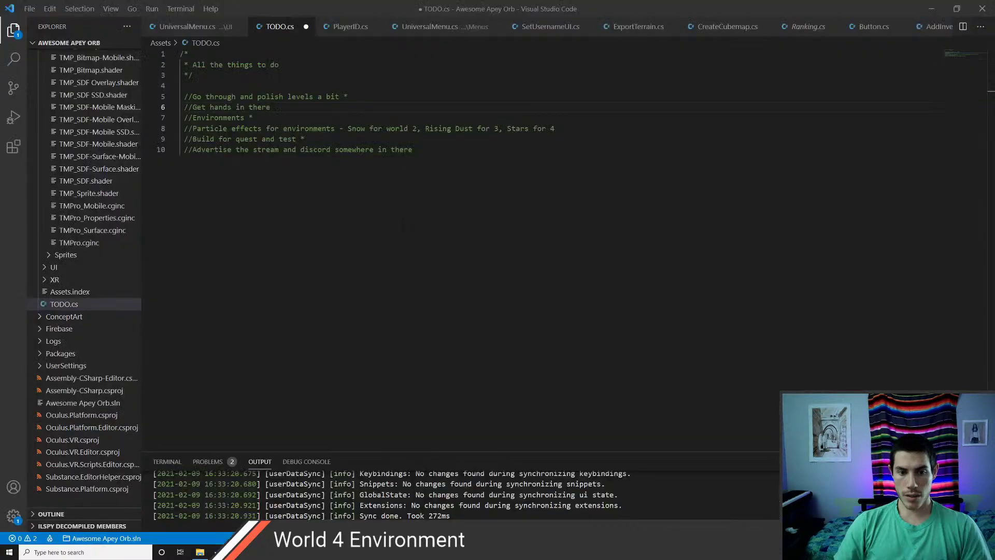
pyautogui.press('Down')
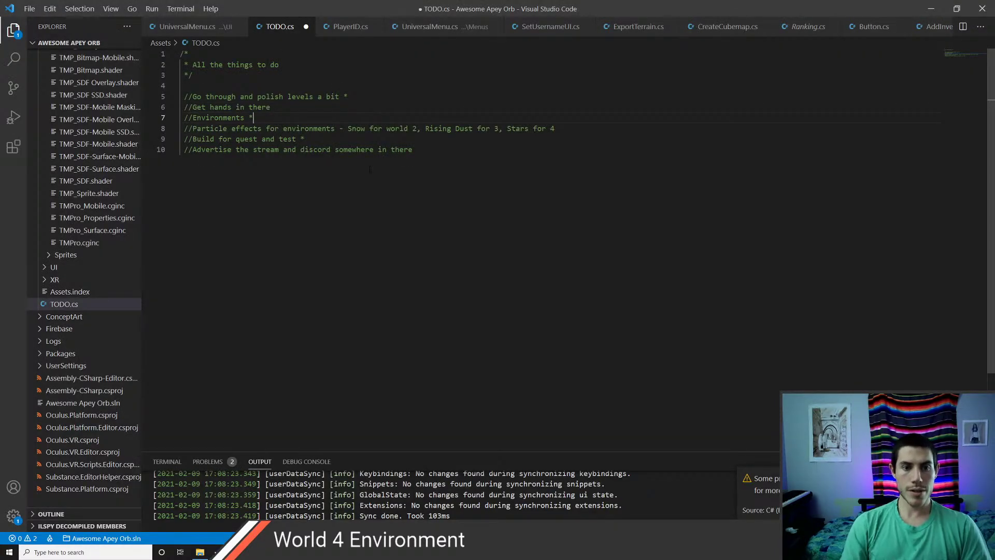
pyautogui.hotkey('ctrl', 'shift', 'k')
pyautogui.press('Down')
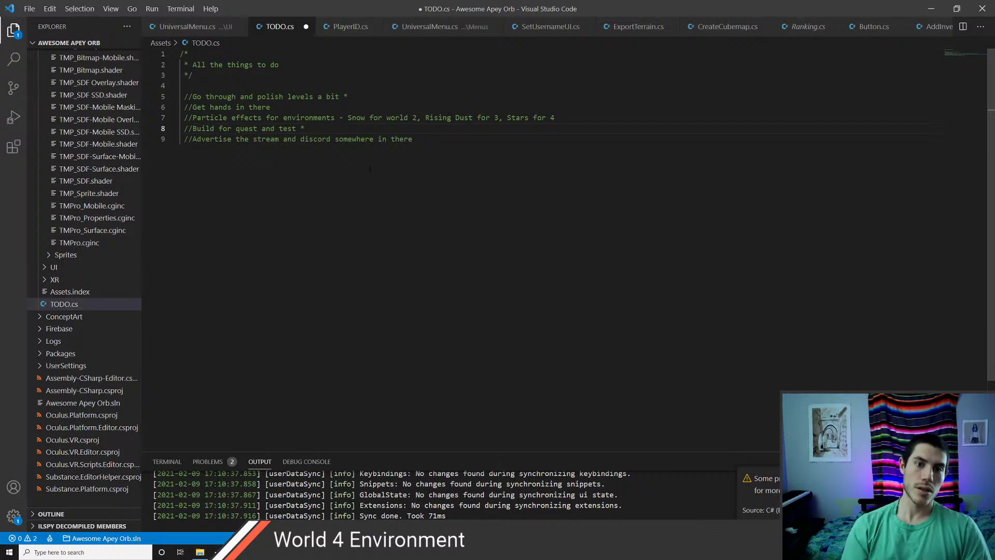
# - Add the comment 'Consider not letting you go to next level before beating', save, and return to Unity
pyautogui.press('Down')
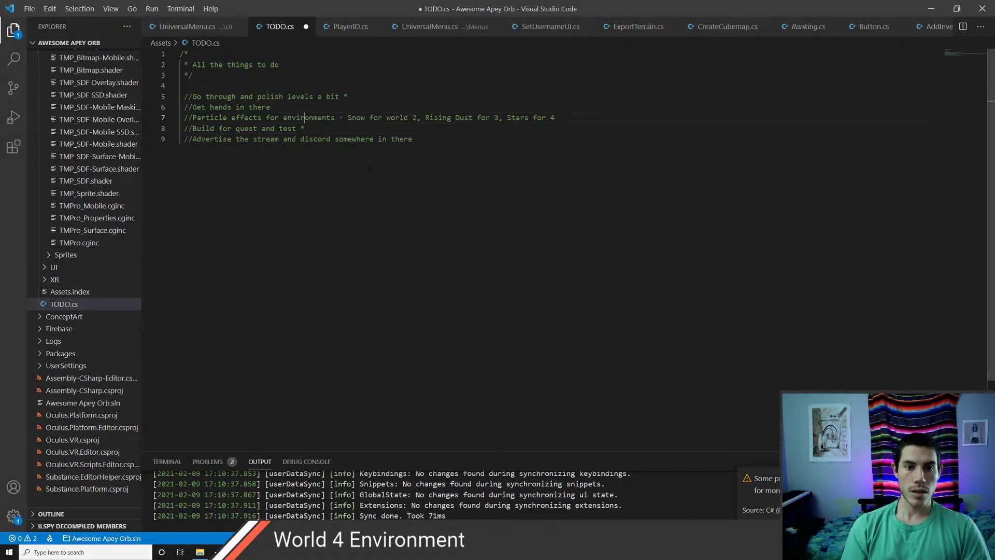
pyautogui.press('Return')
pyautogui.write('//Consider')
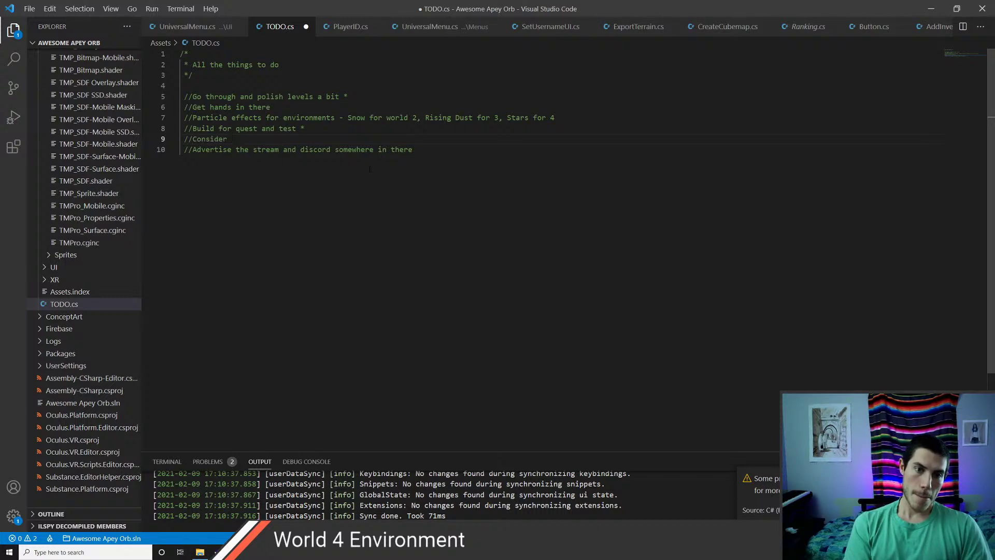
pyautogui.write('not letti')
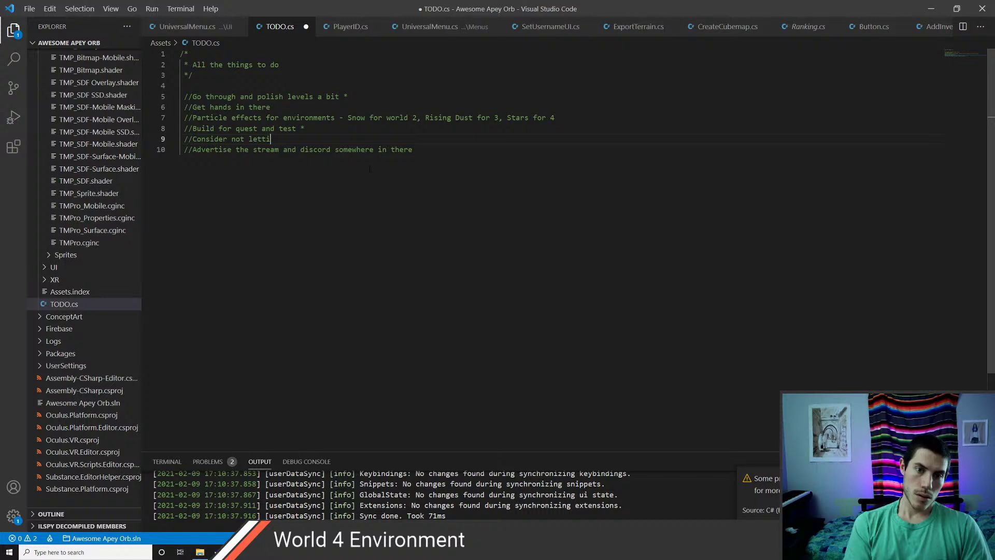
pyautogui.write('ng you go to next level before')
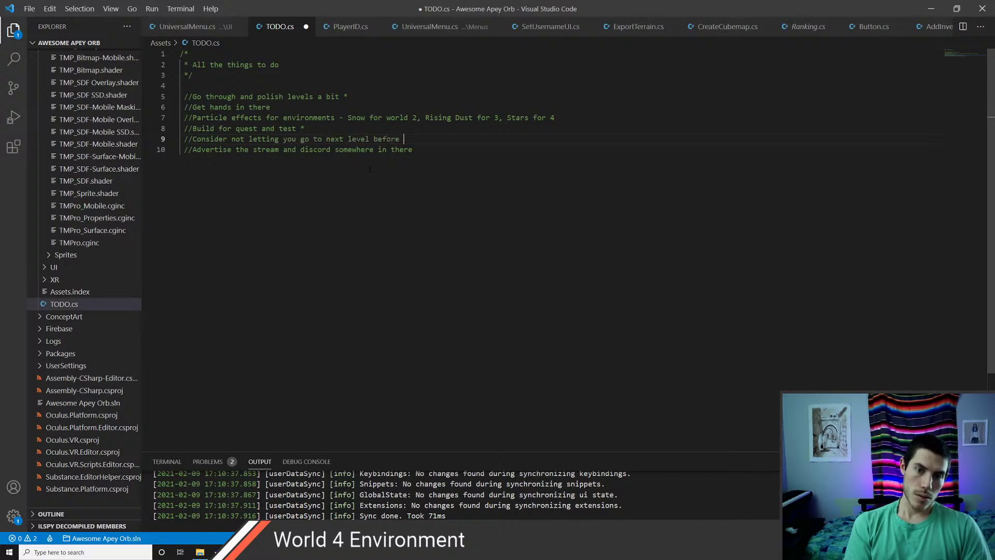
pyautogui.write(' beating one before')
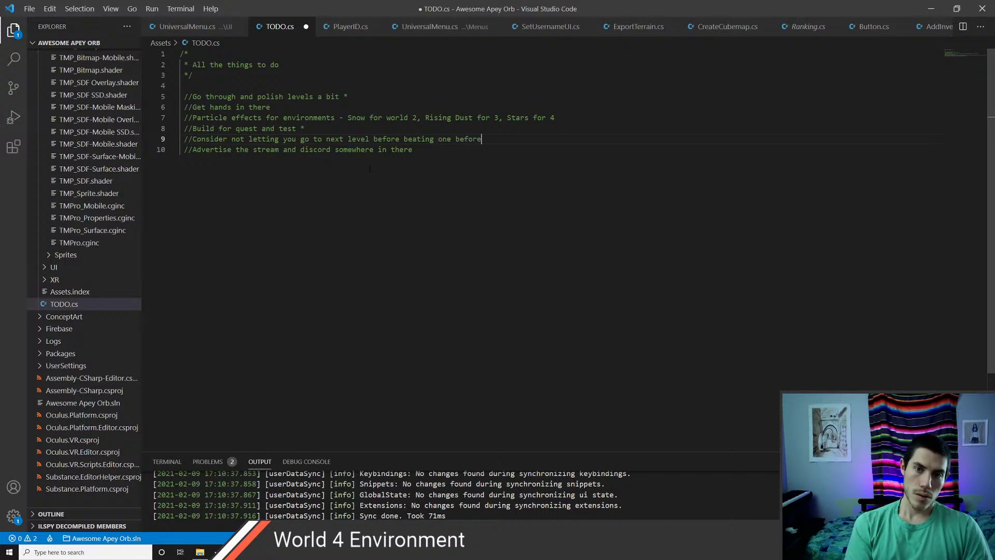
pyautogui.hotkey('ctrl', 's')
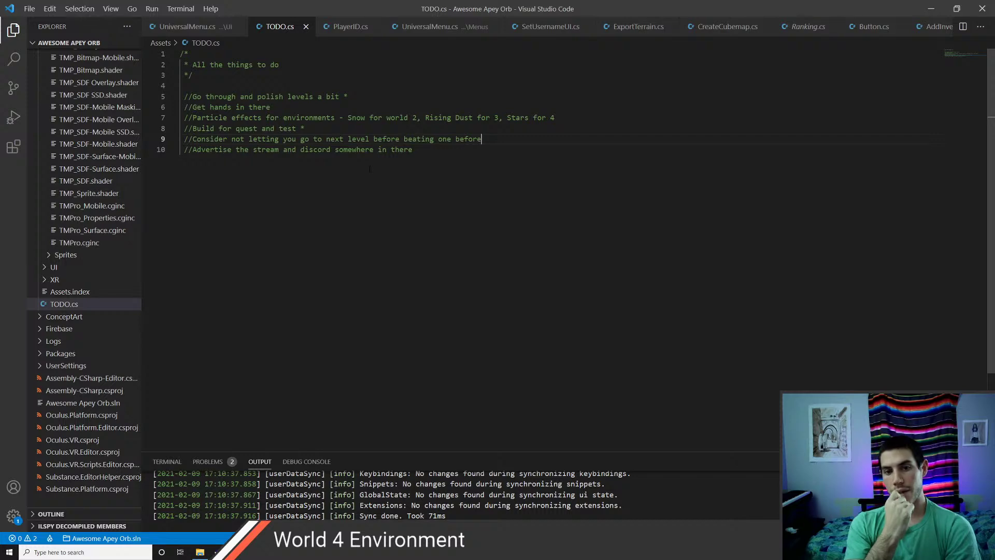
pyautogui.hotkey('alt', 'Tab')
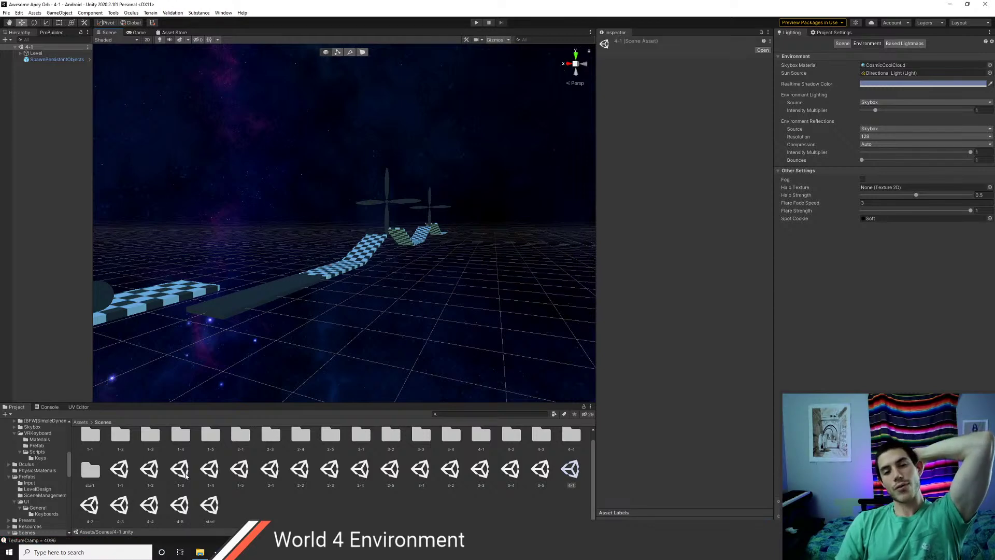
# - Load scene 1-3, bring its moving platforms into view, and start Play mode
pyautogui.doubleClick(182, 472)
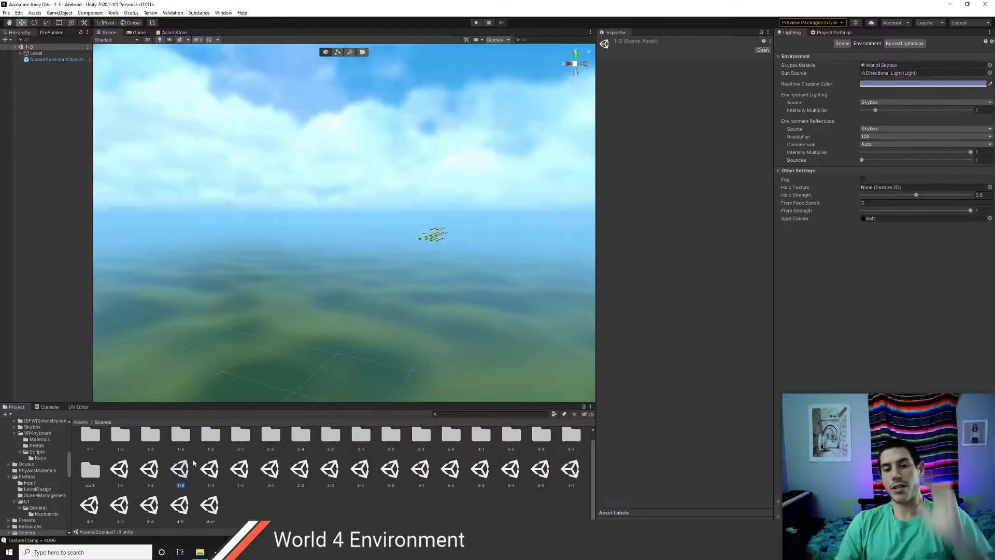
pyautogui.scroll(4, 409, 276)
pyautogui.moveTo(479, 273); pyautogui.dragTo(246, 325, button='middle')
pyautogui.scroll(4, 246, 325)
pyautogui.scroll(3, 278, 334)
pyautogui.moveTo(349, 292); pyautogui.dragTo(181, 336, button='right')
pyautogui.press('w')
pyautogui.click(476, 22)
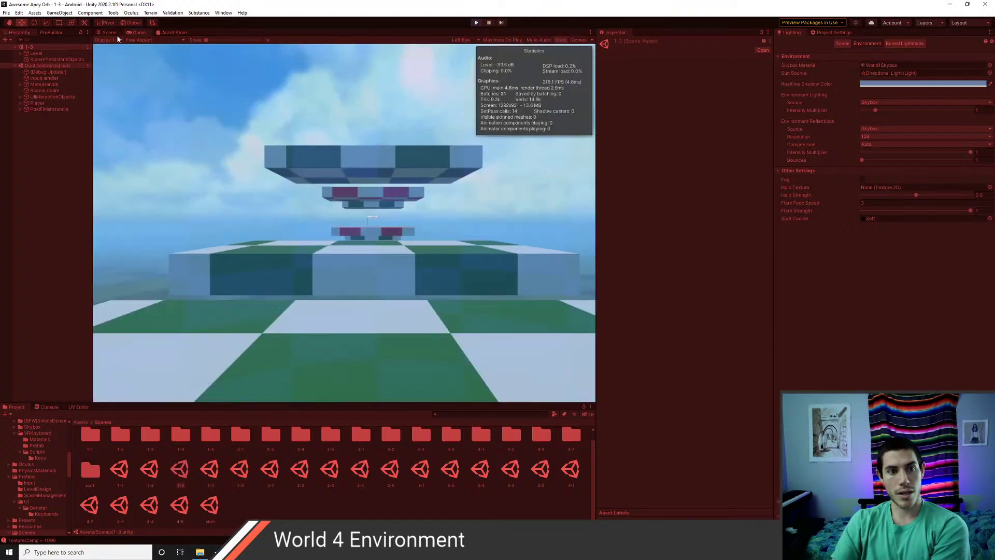
# - Watch the sliding platforms of level 1-3 in the Scene view while the game runs
pyautogui.click(112, 33)
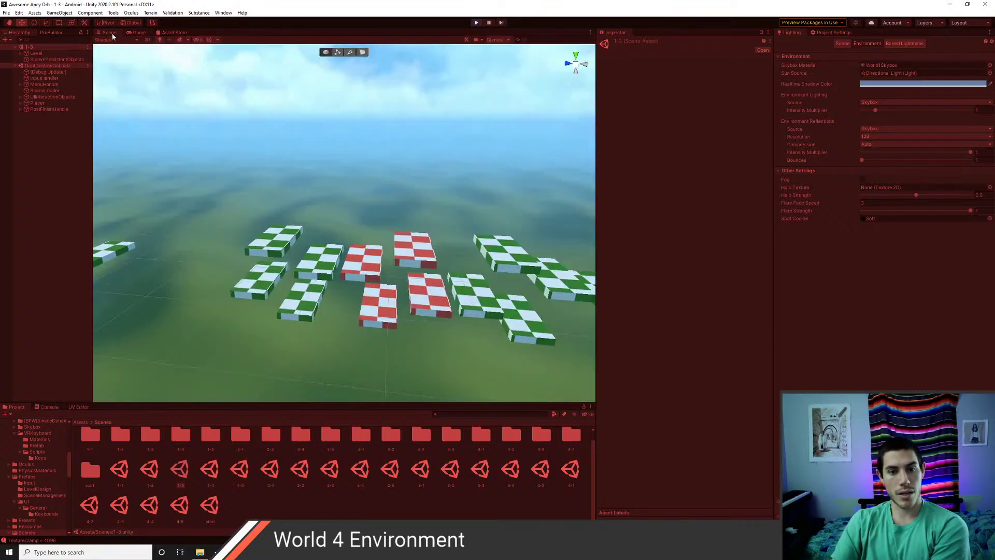
pyautogui.moveTo(441, 322); pyautogui.dragTo(308, 311, button='middle')
pyautogui.scroll(-3, 283, 315)
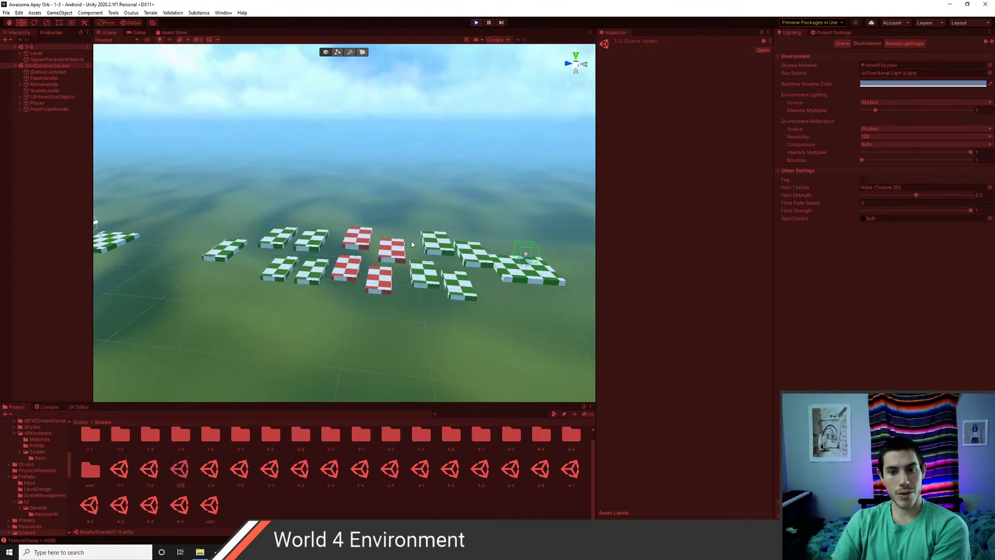
pyautogui.moveTo(220, 266); pyautogui.dragTo(319, 277, button='middle')
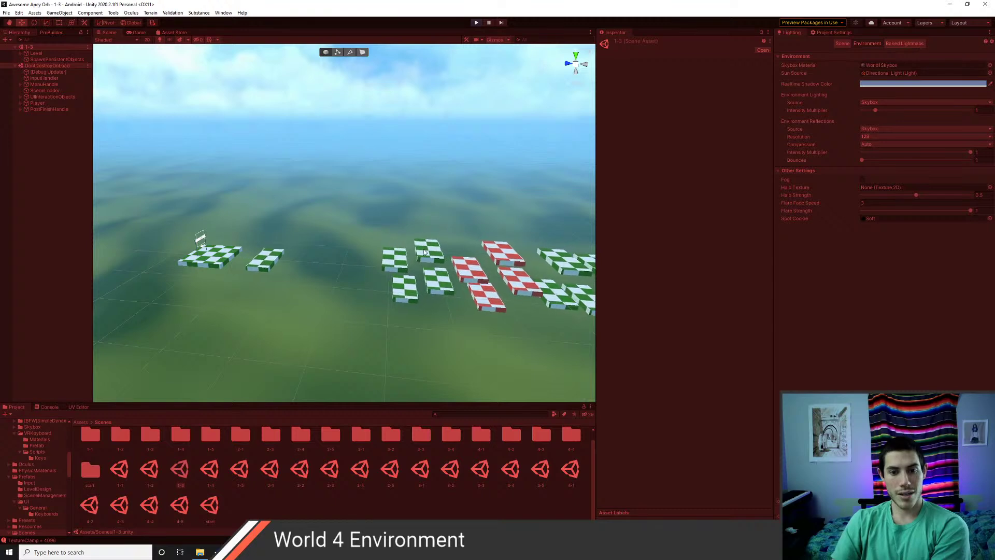
pyautogui.moveTo(436, 279); pyautogui.dragTo(402, 275, button='middle')
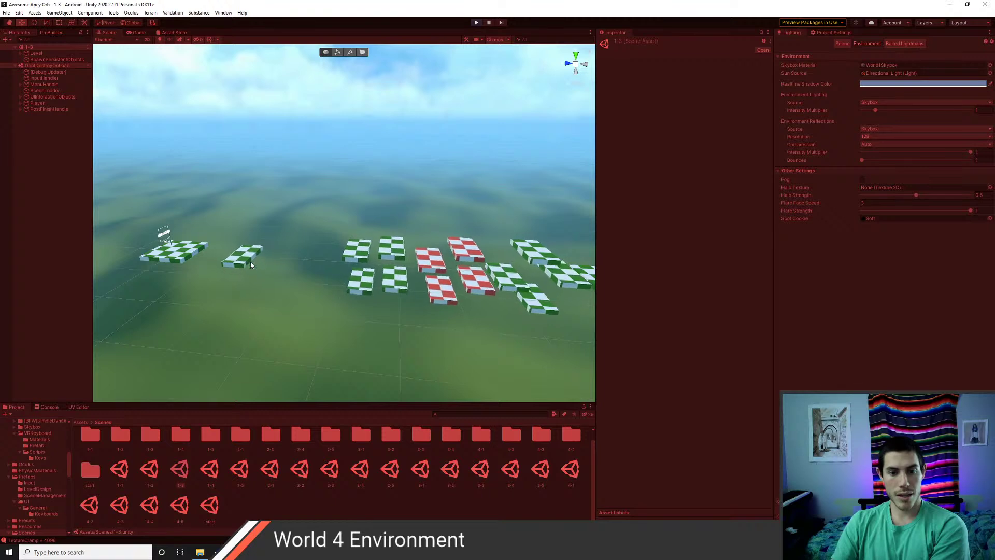
# - Select platform P1, exit Play mode, and pick its Linear Movement Speed field (7)
pyautogui.click(227, 260)
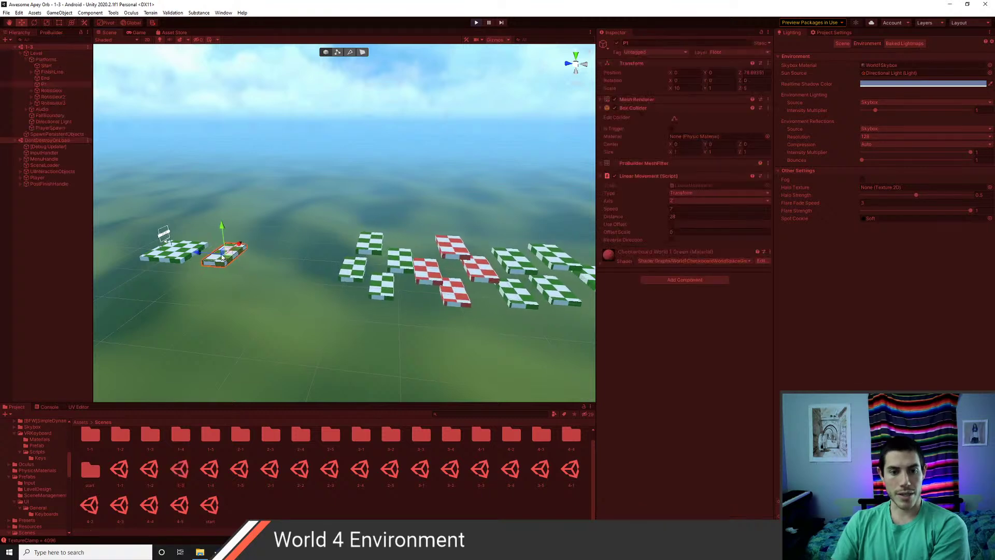
pyautogui.click(477, 23)
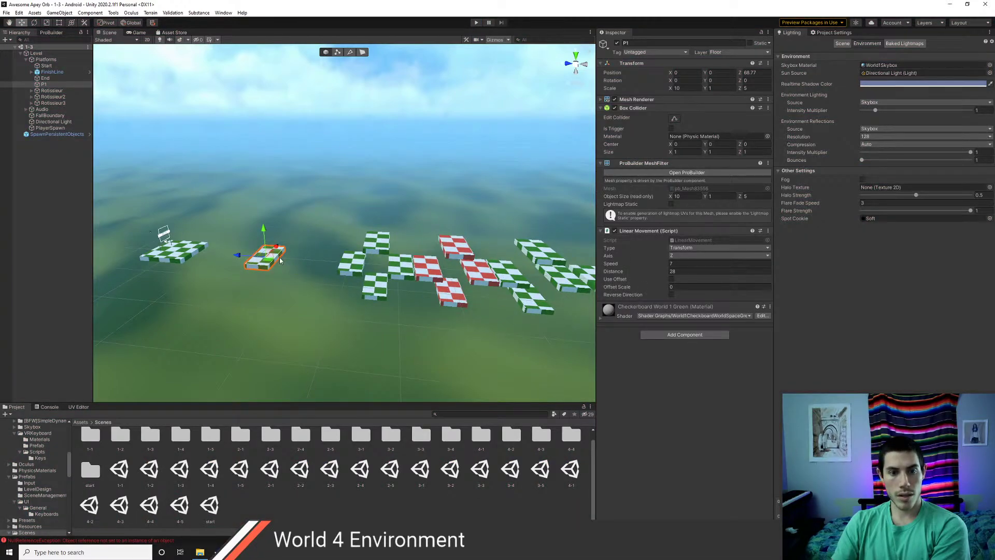
pyautogui.click(681, 263)
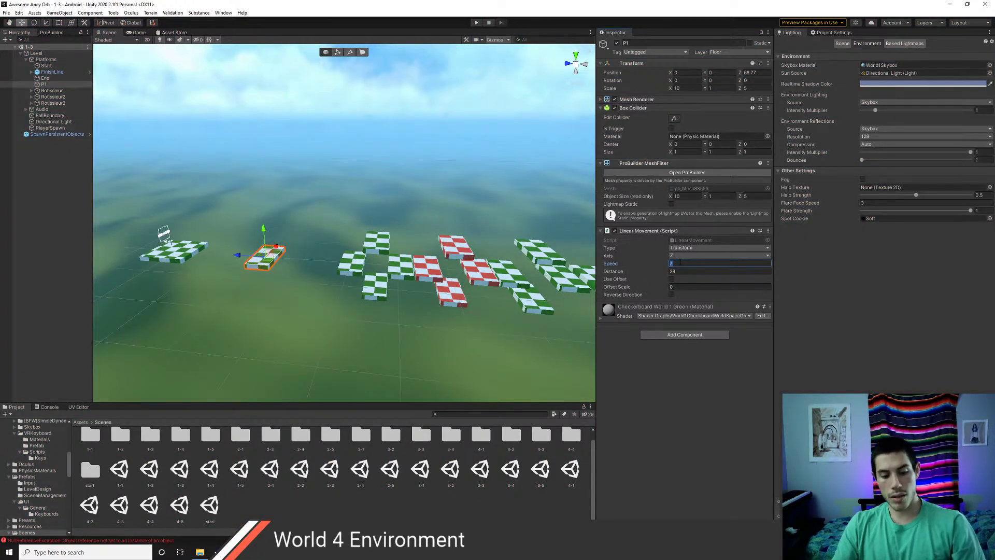